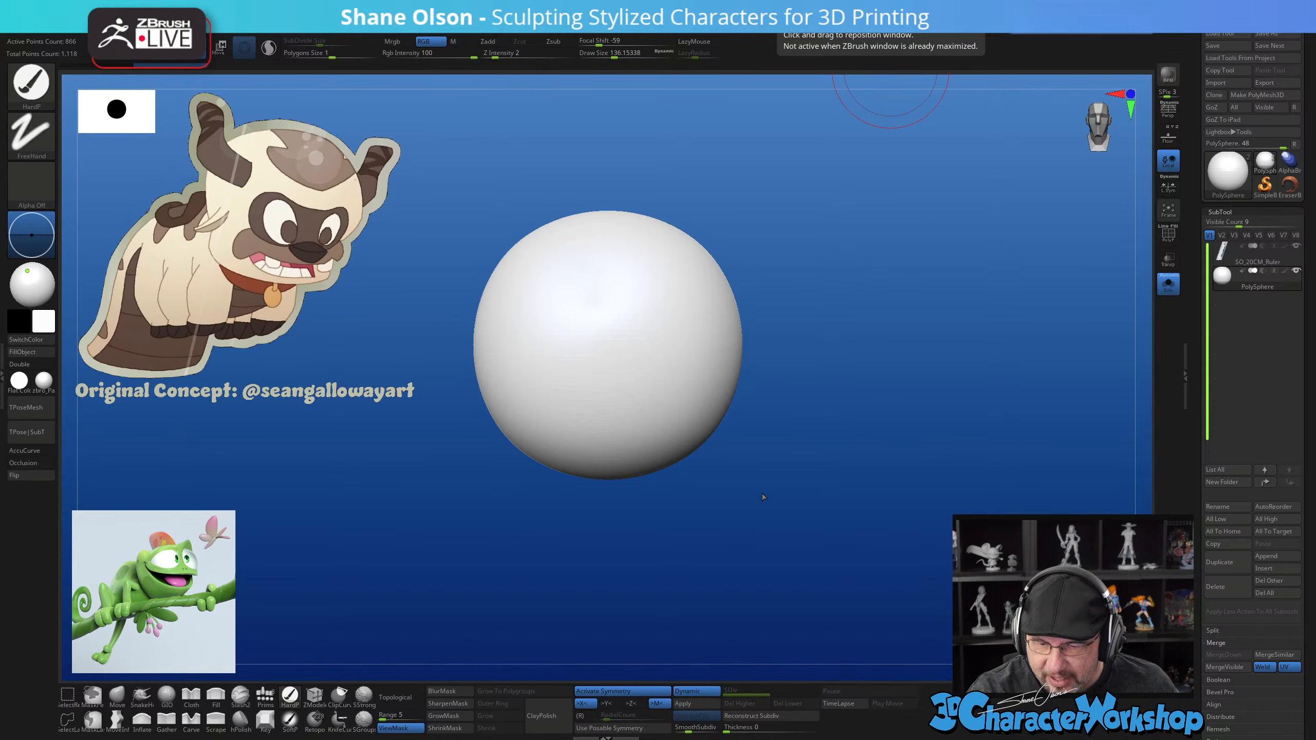
Sample the cream fur colour from the creature's head in the reference image as the sphere's colour
left_click_drag(750, 475, 789, 503)
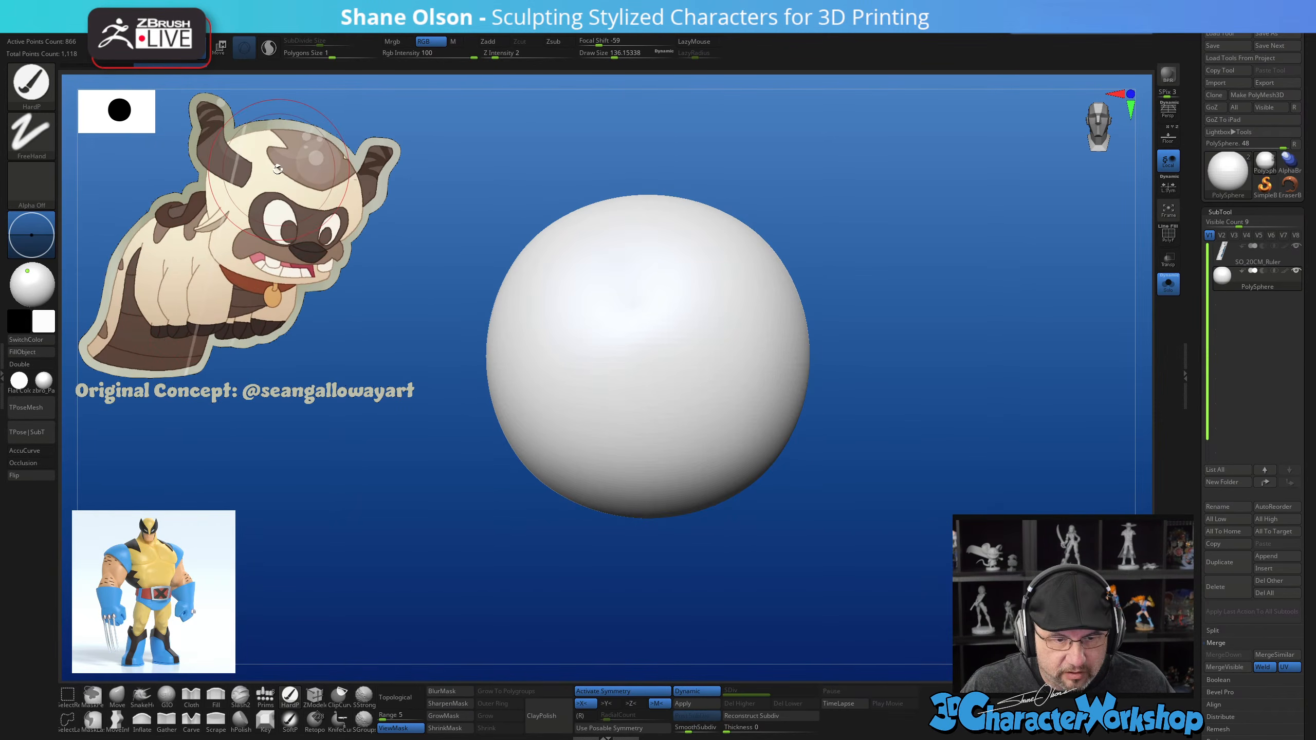
key("c")
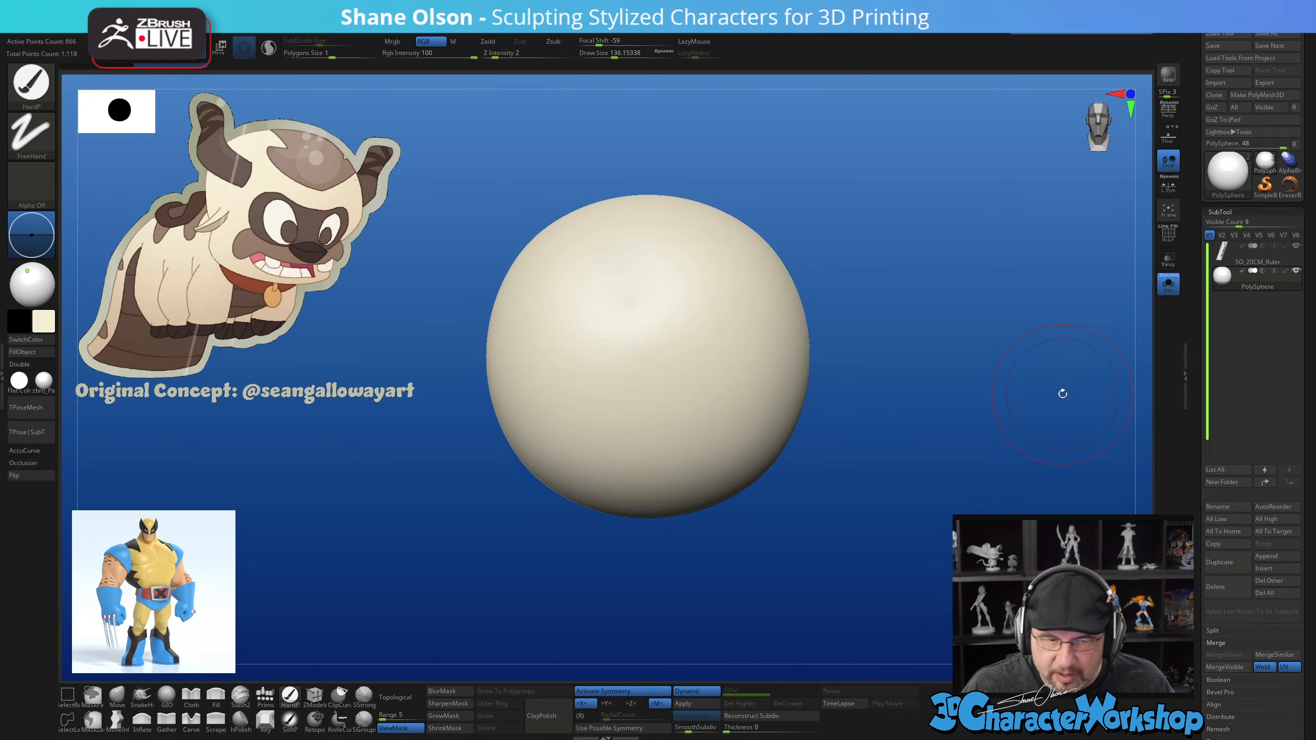
left_click_drag(952, 417, 964, 410)
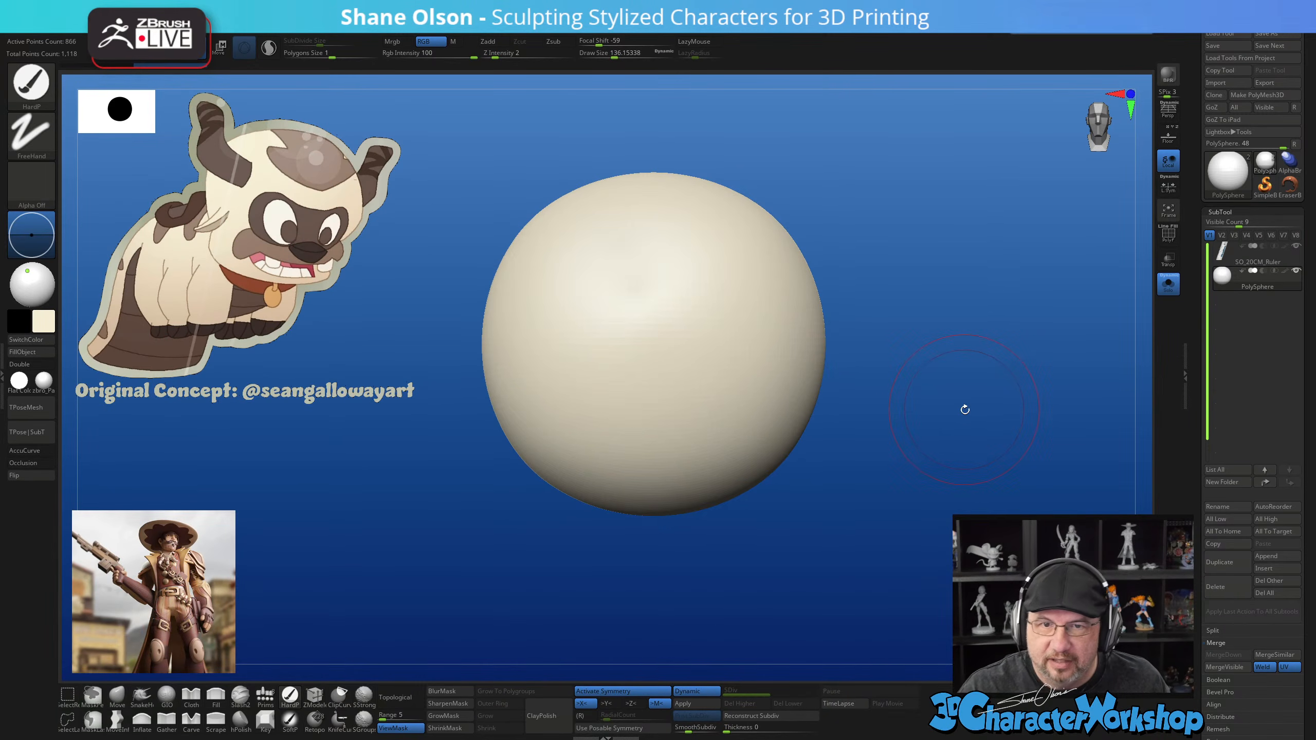
left_click_drag(762, 560, 753, 537, "alt")
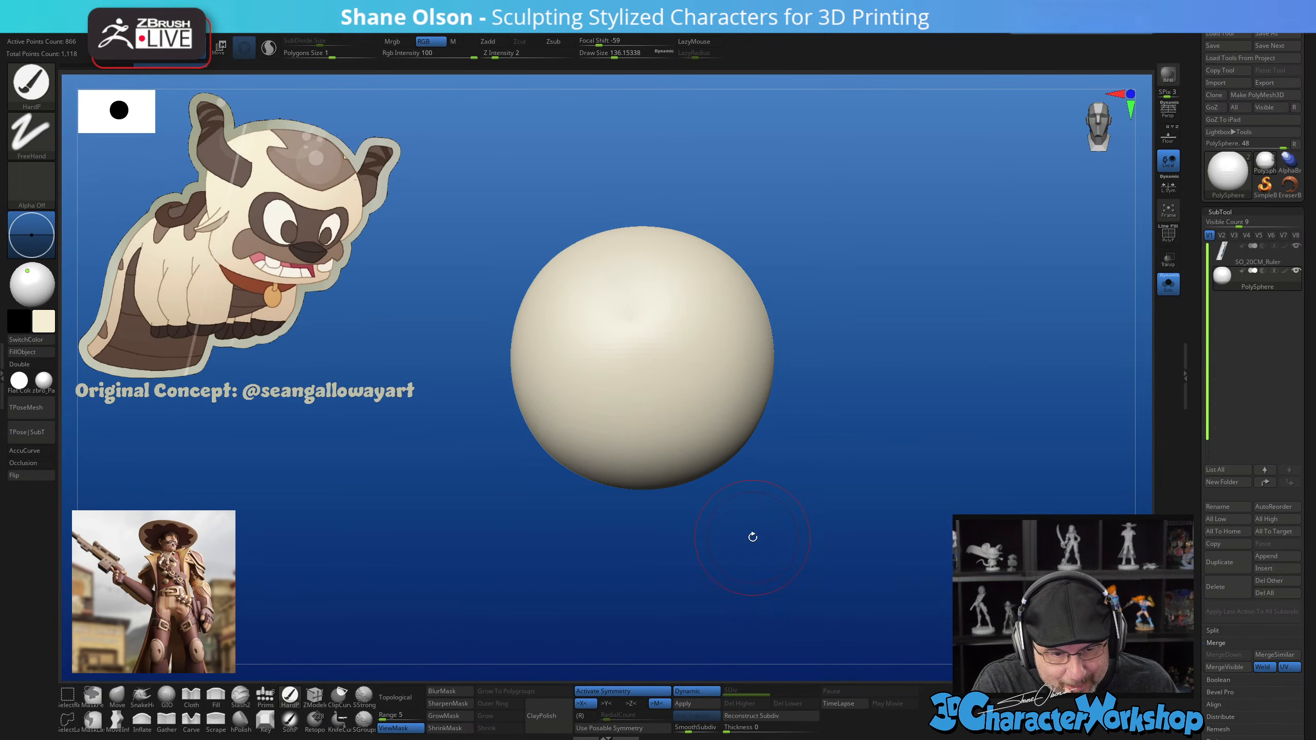
left_click_drag(768, 452, 778, 494, "alt")
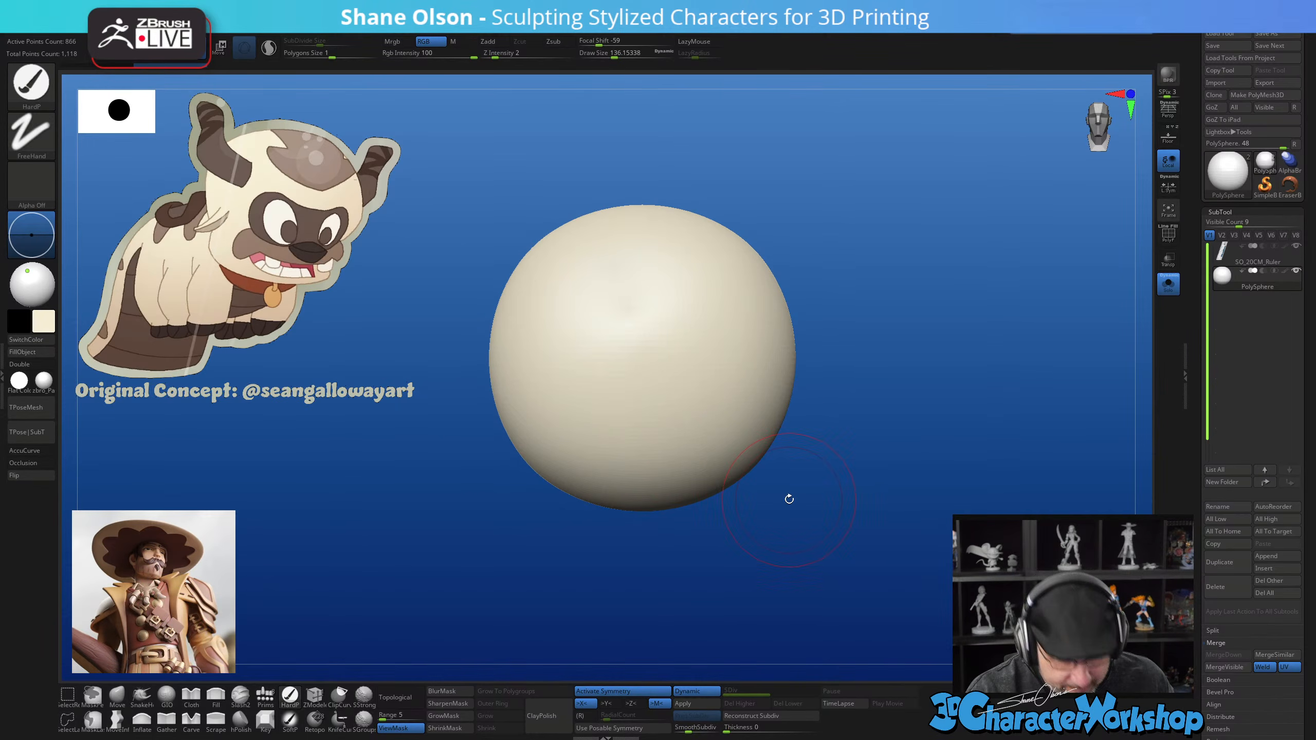
Flatten the sphere slightly in height and place a duplicate of it below and behind as the body, in side view
key("w")
left_click_drag(643, 275, 643, 278)
left_click_drag(732, 578, 872, 497)
left_click_drag(817, 427, 616, 430, "ctrl")
left_click_drag(714, 480, 736, 421, "alt")
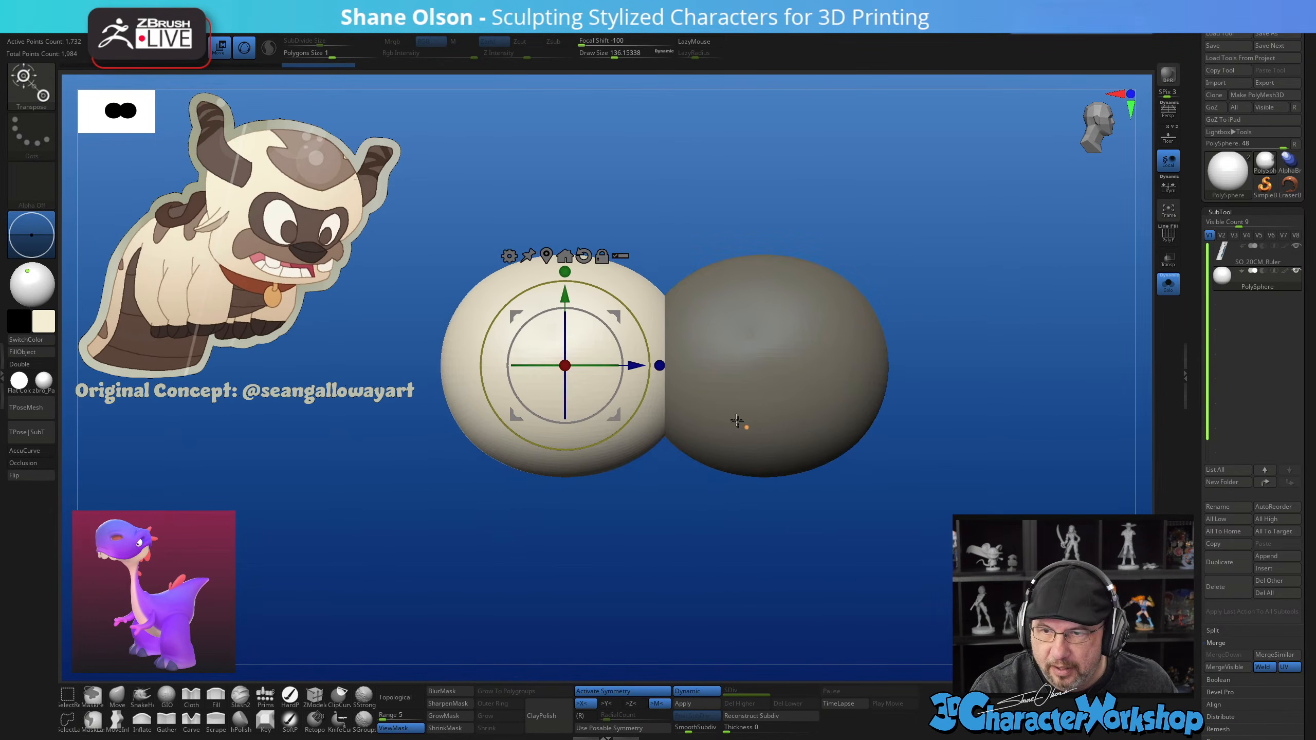
left_click_drag(617, 319, 589, 416)
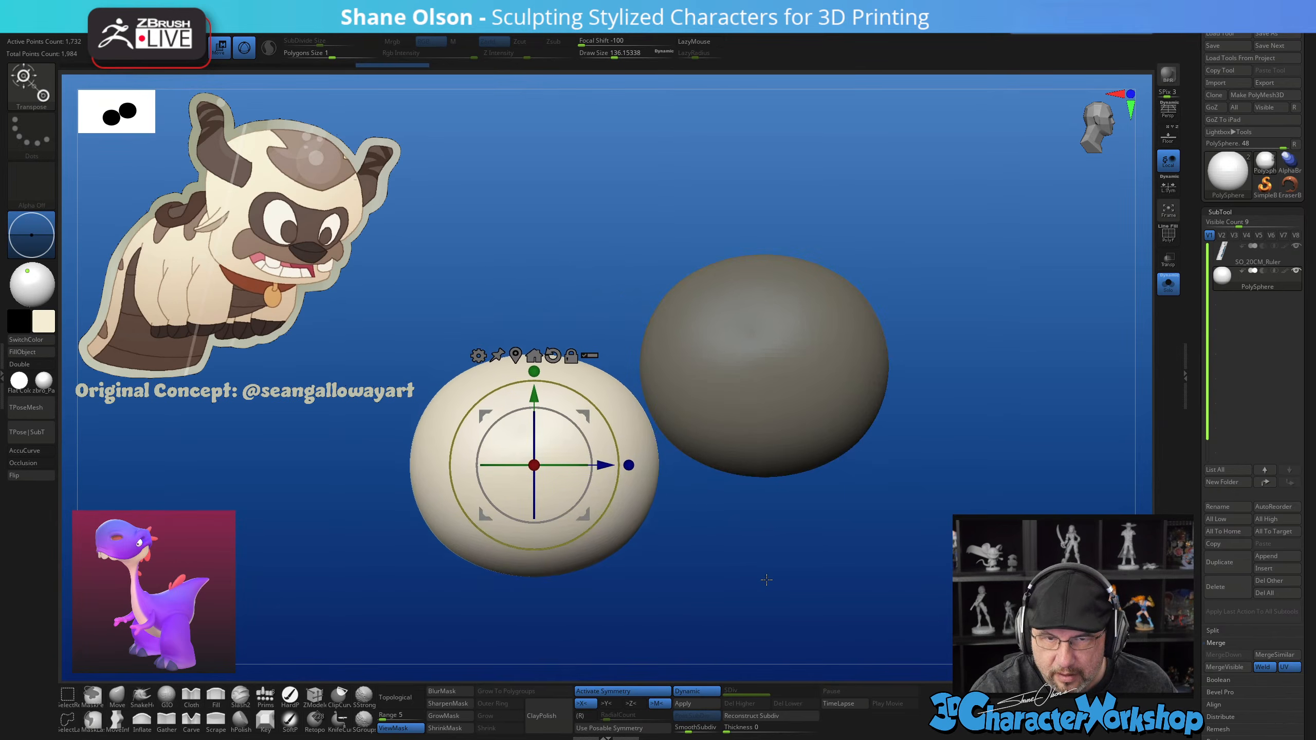
Scale the unmasked body sphere into a long, flattened ellipsoid and position it against the head sphere
left_click_drag(758, 583, 842, 574, "alt")
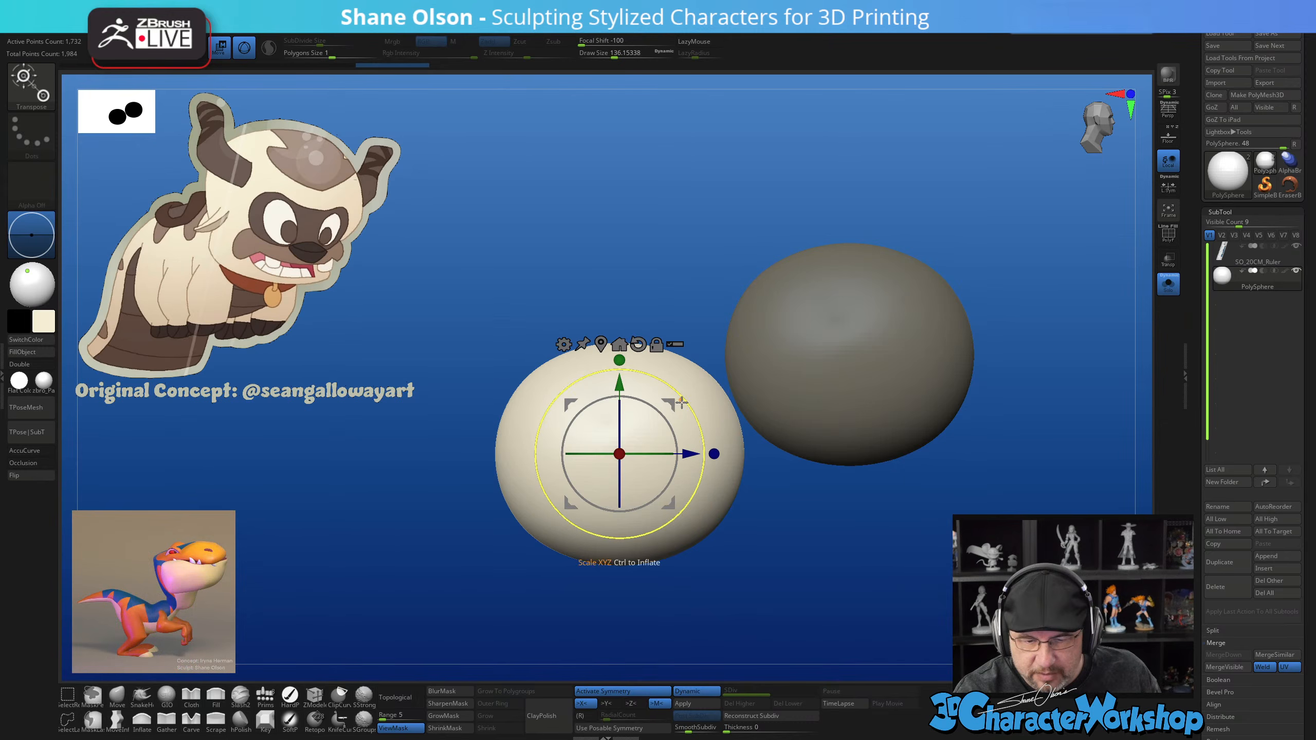
left_click_drag(673, 405, 704, 404)
left_click_drag(654, 359, 652, 379)
left_click_drag(855, 568, 797, 595)
left_click_drag(715, 483, 725, 482)
left_click_drag(671, 434, 663, 434)
left_click_drag(753, 566, 765, 551, "alt")
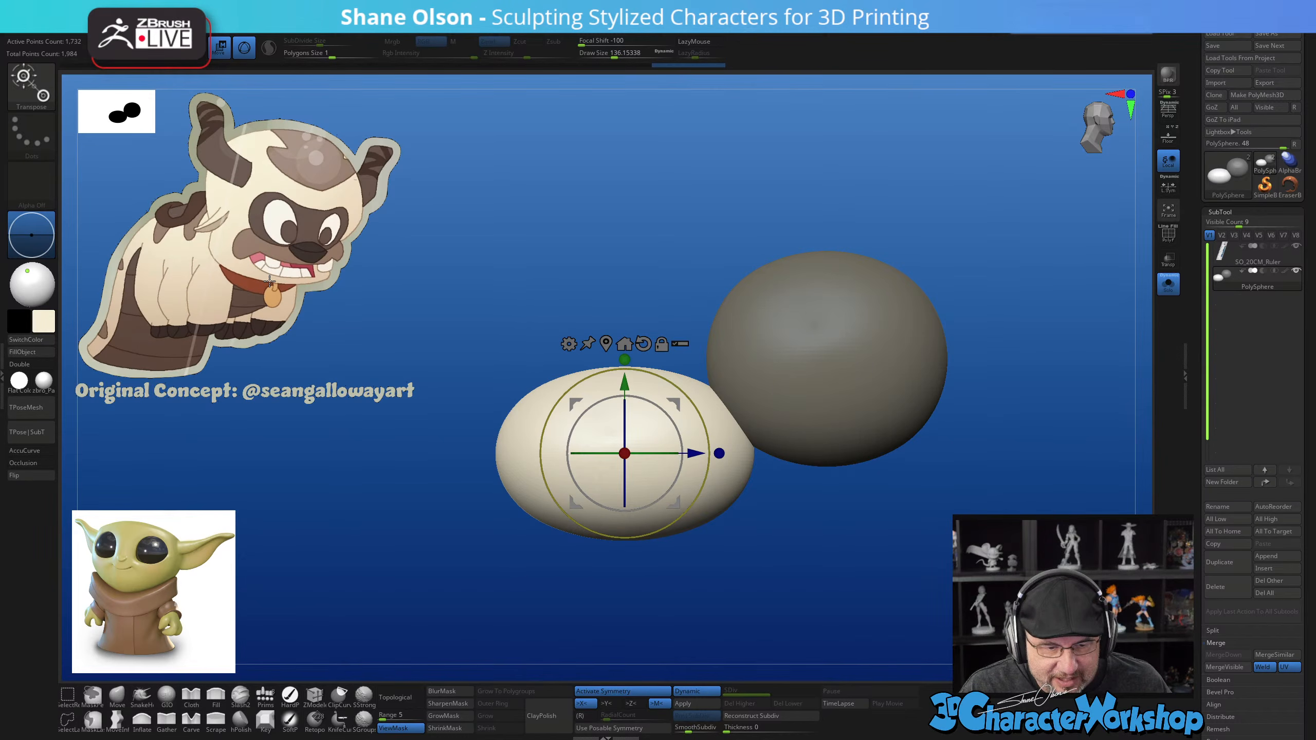
Invert the mask to shorten the head sphere front to back around its own centre, and hide the mask display
left_click_drag(858, 563, 839, 585, "alt")
left_click_drag(987, 518, 945, 552)
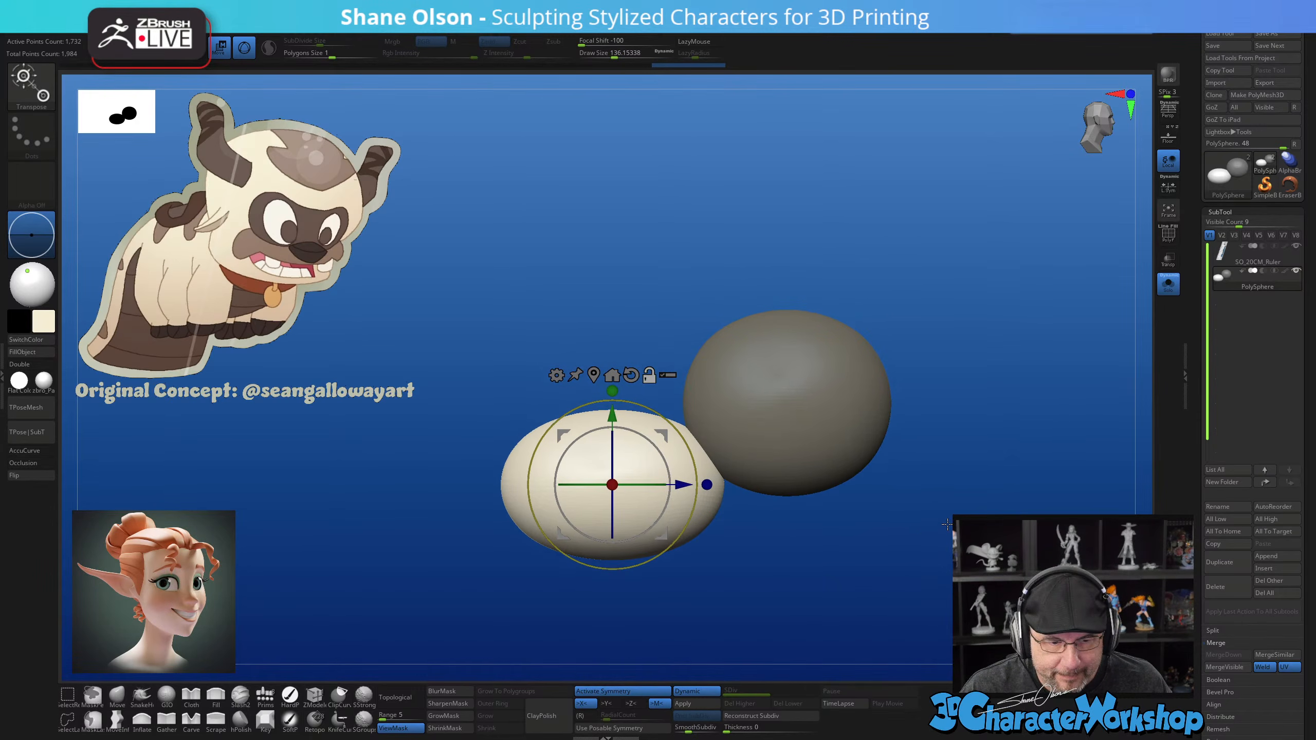
left_click(947, 529, "ctrl")
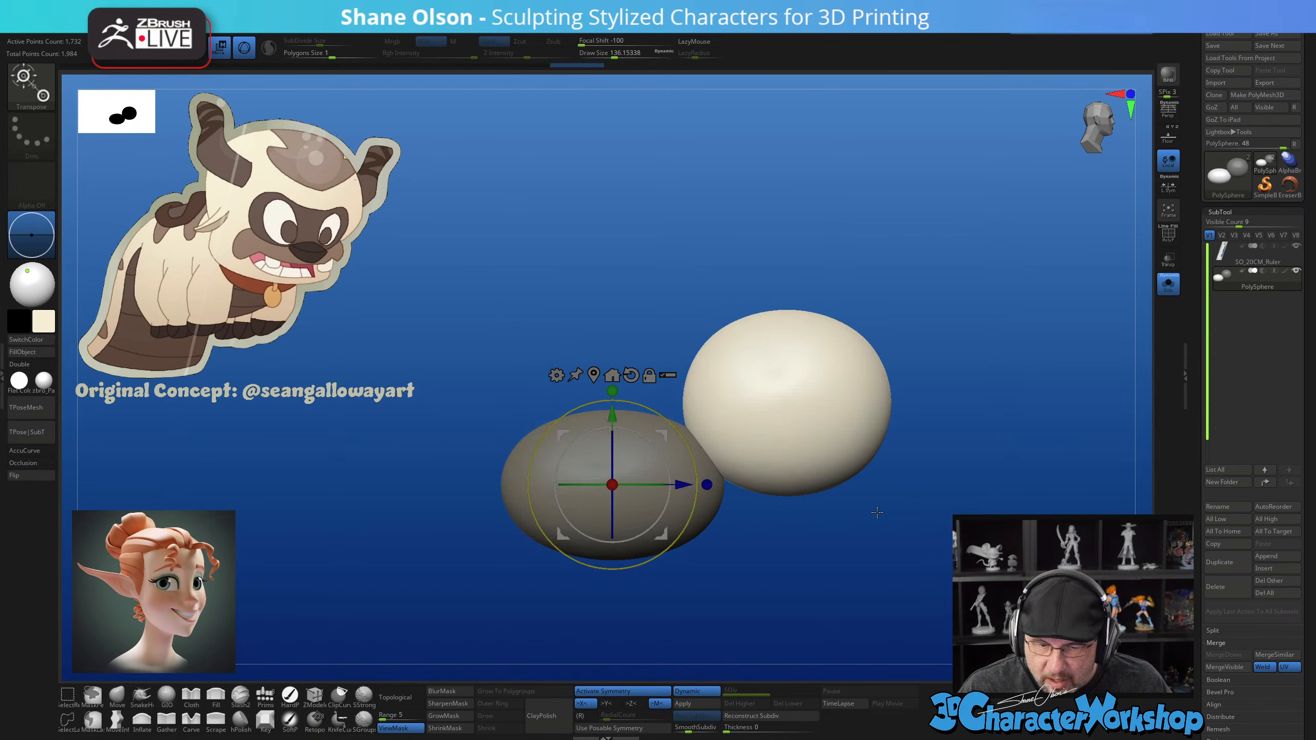
left_click(594, 374)
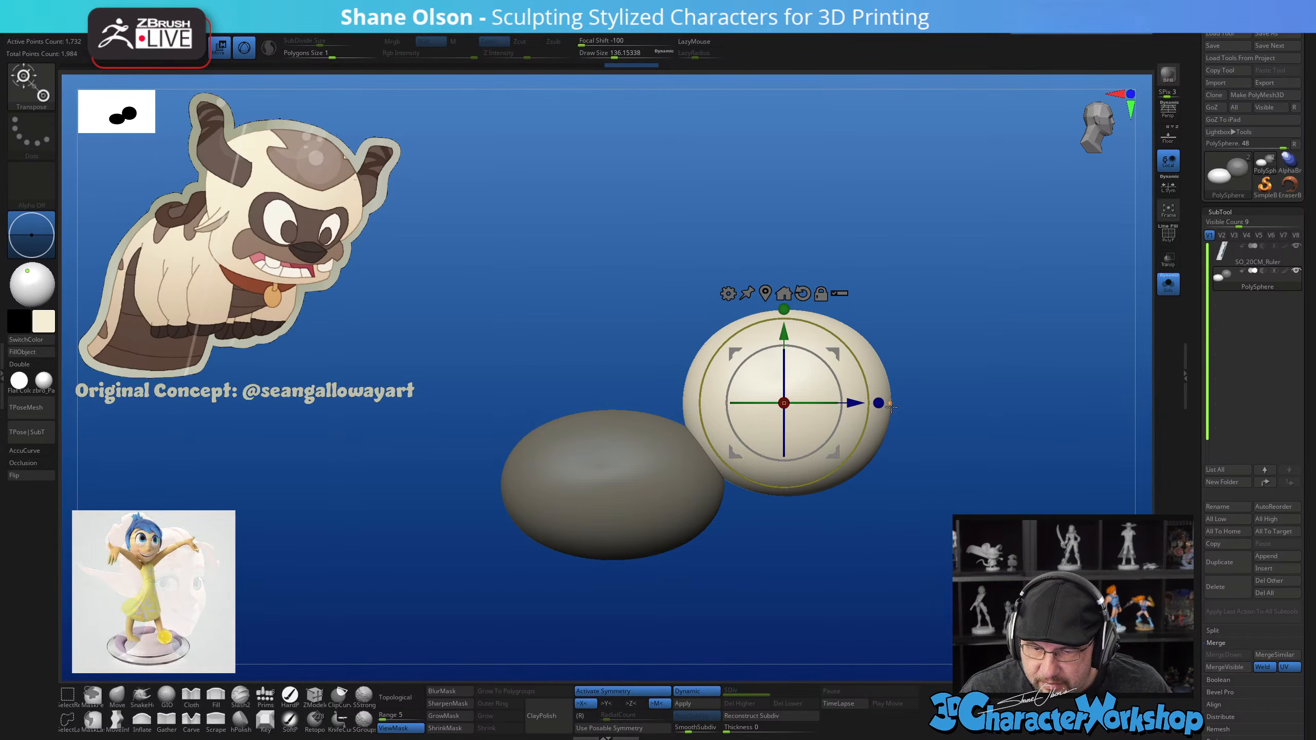
left_click_drag(880, 404, 838, 404)
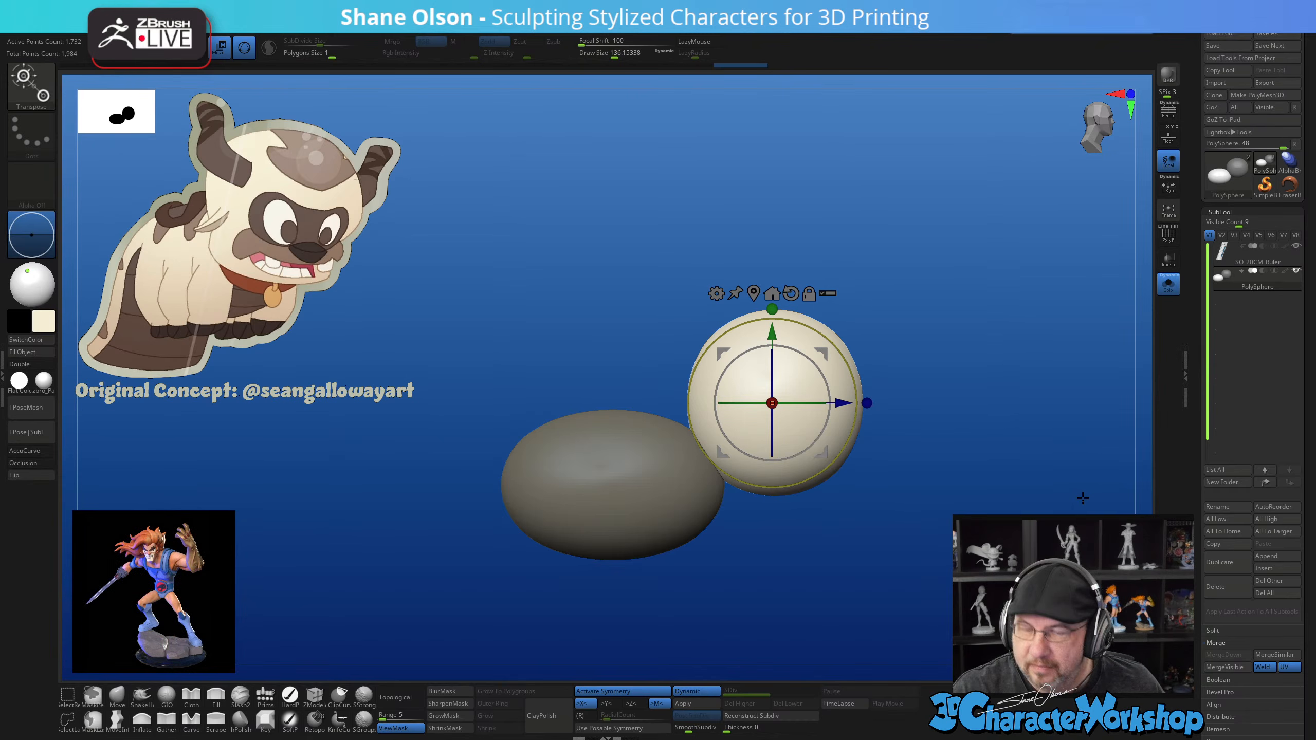
mouse_move(799, 549)
left_mouse_down()
mouse_move(775, 544)
mouse_move(805, 554)
mouse_move(818, 542)
left_mouse_up()
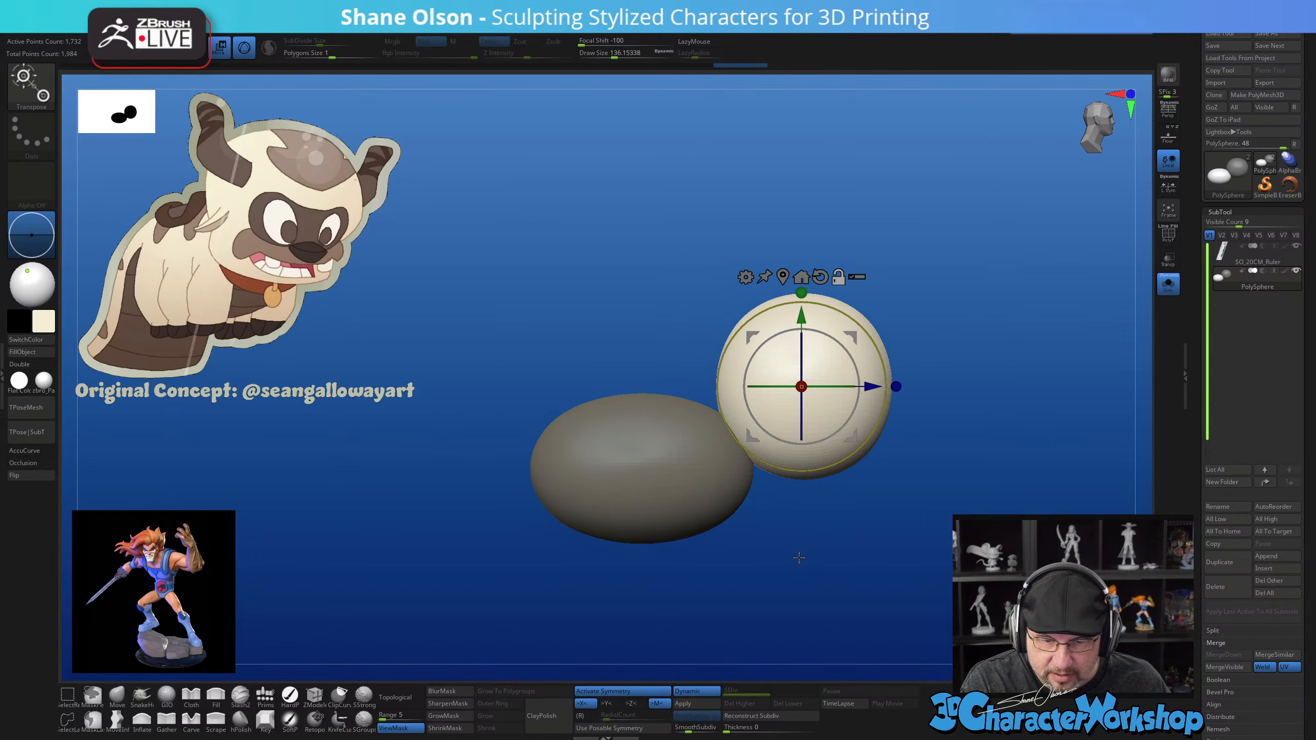
key("ctrl+h")
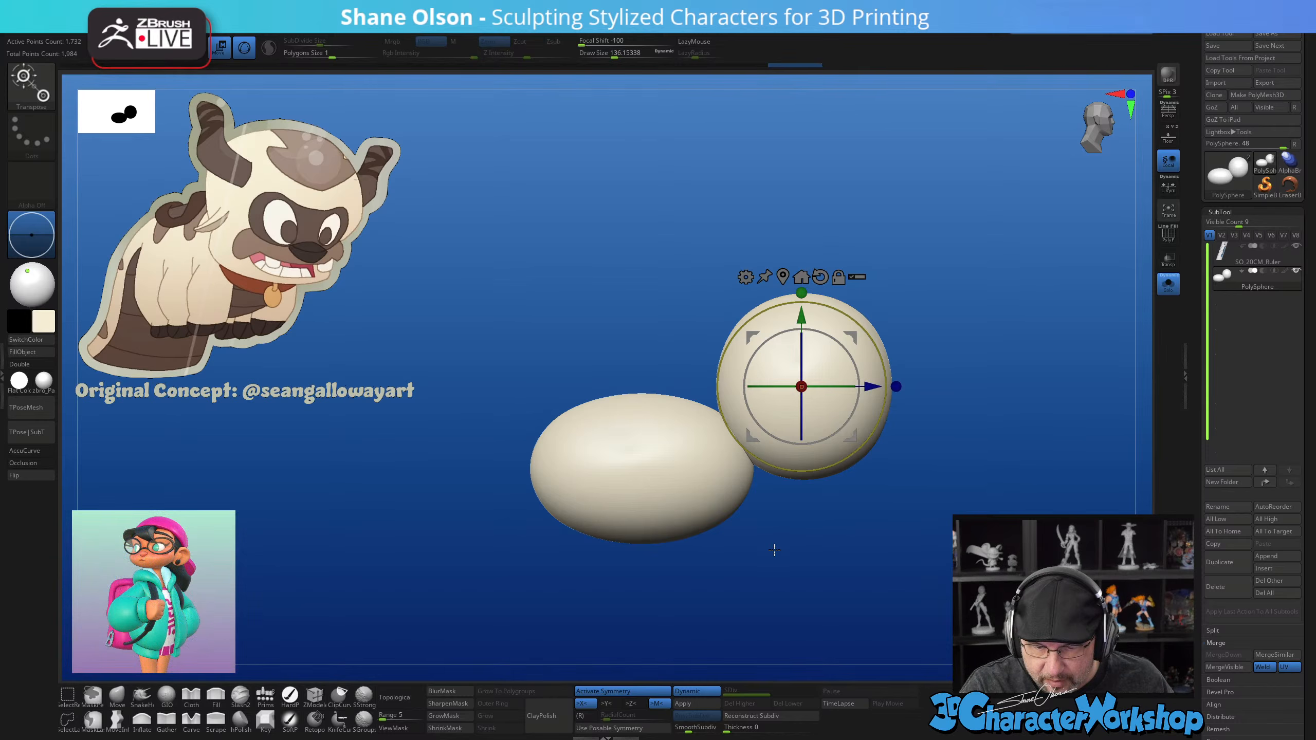
Insert a Cube primitive with the insert-mesh primitives brush onto the rear of the body ellipsoid
left_click_drag(775, 563, 687, 565)
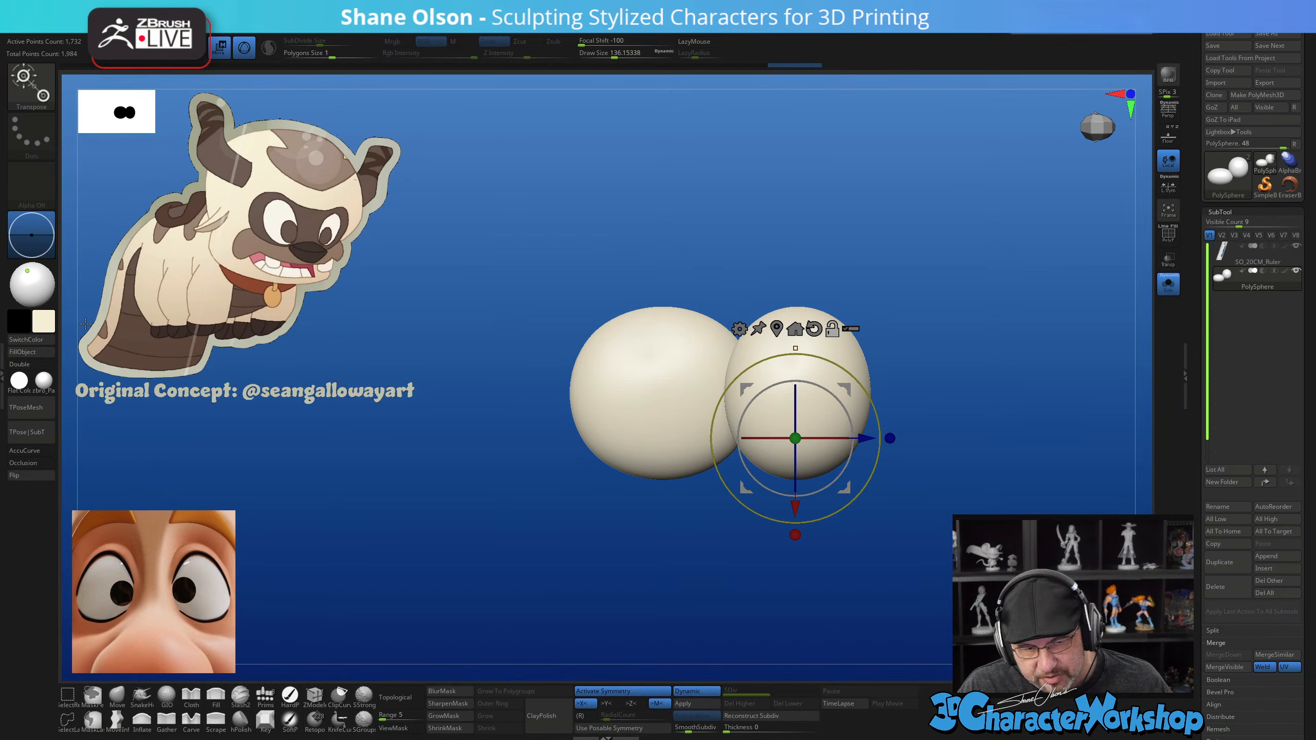
left_click_drag(541, 164, 675, 234, "alt")
key("q")
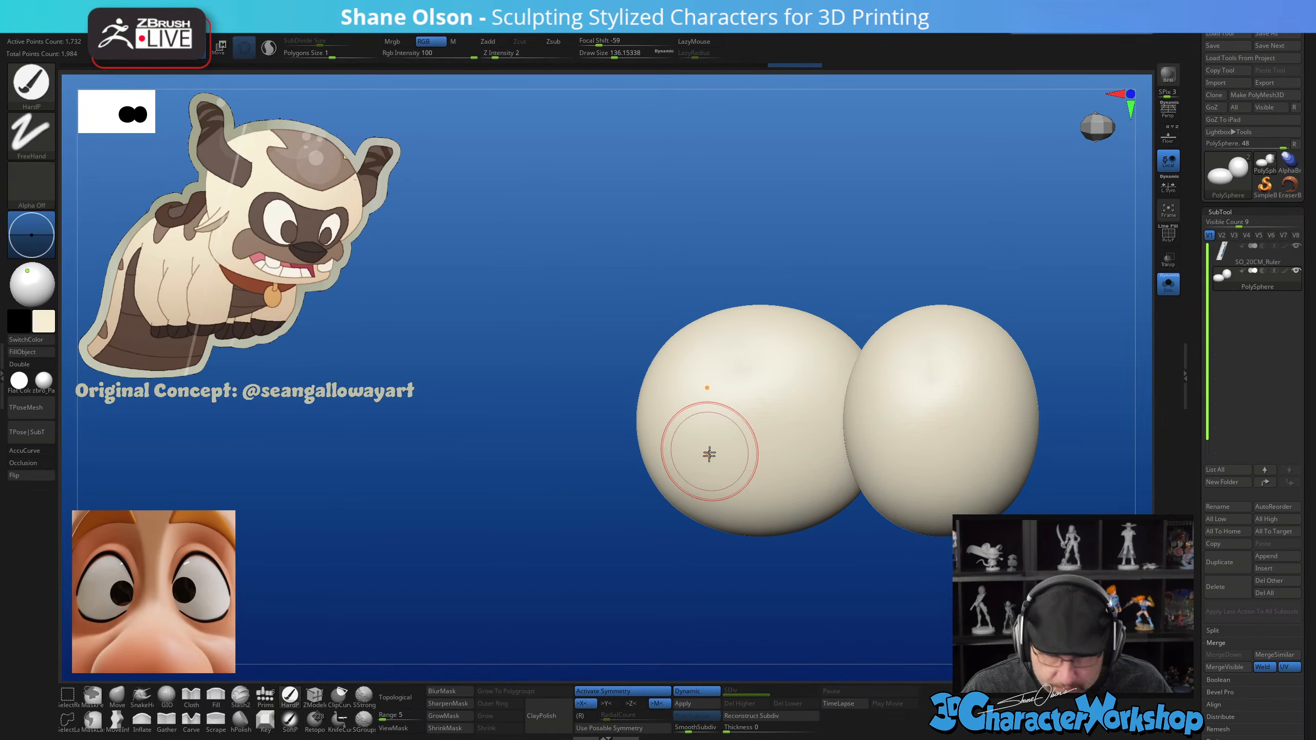
left_click(265, 697)
left_click(267, 103)
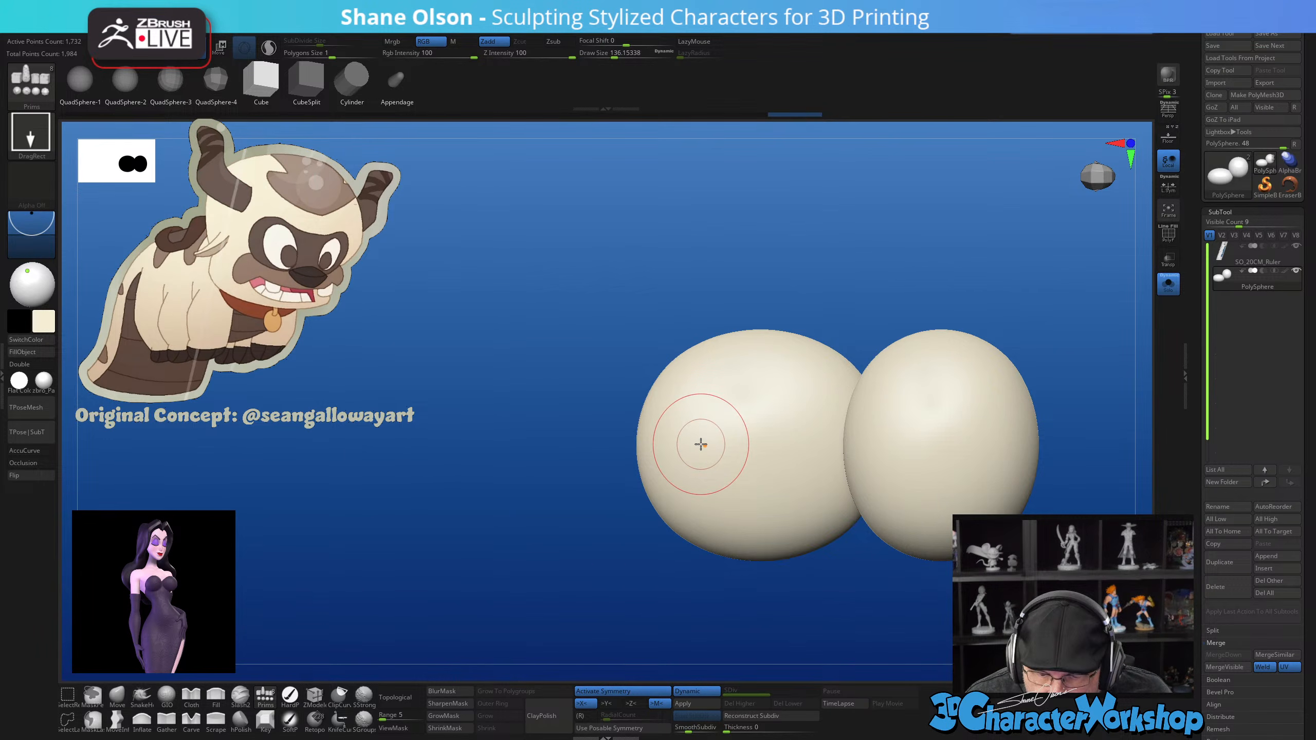
left_click_drag(702, 444, 725, 540)
left_click_drag(834, 207, 870, 226)
Flatten the inserted cube into a thin horizontal slab and move it behind the body as the tail
key("w")
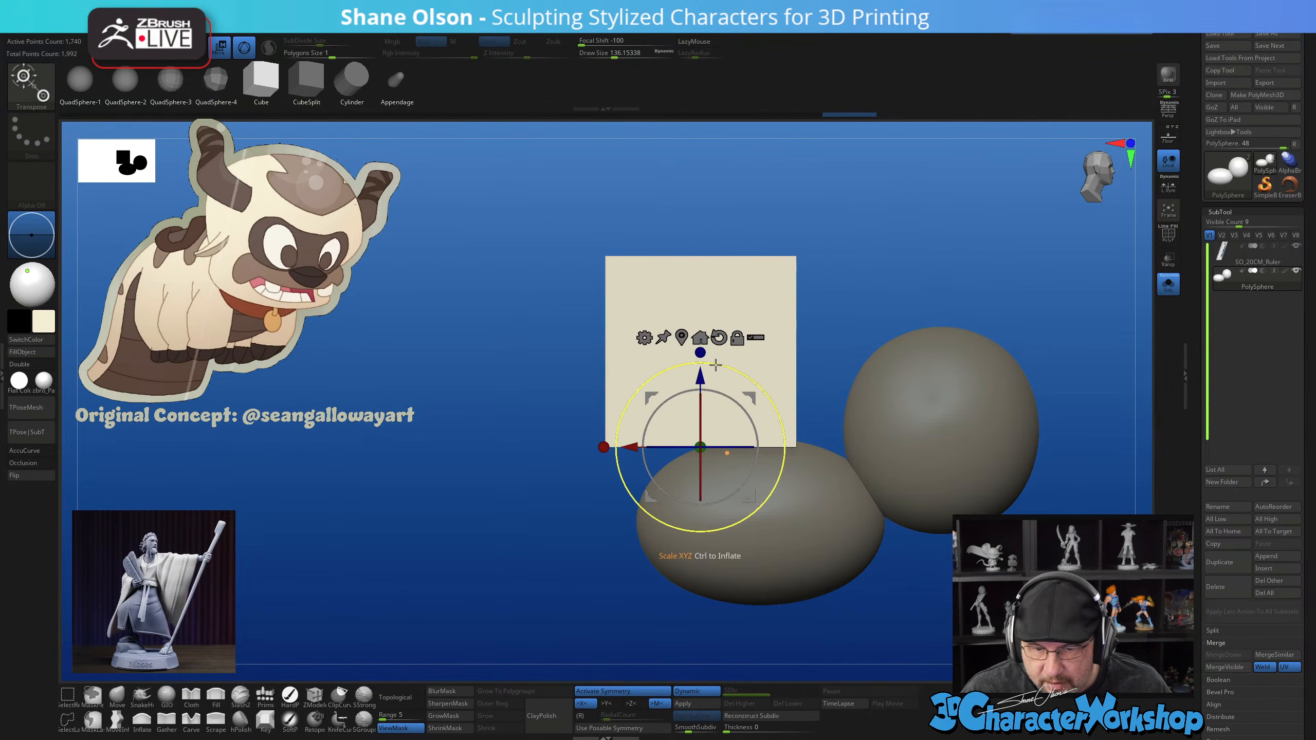
left_click_drag(705, 354, 739, 488)
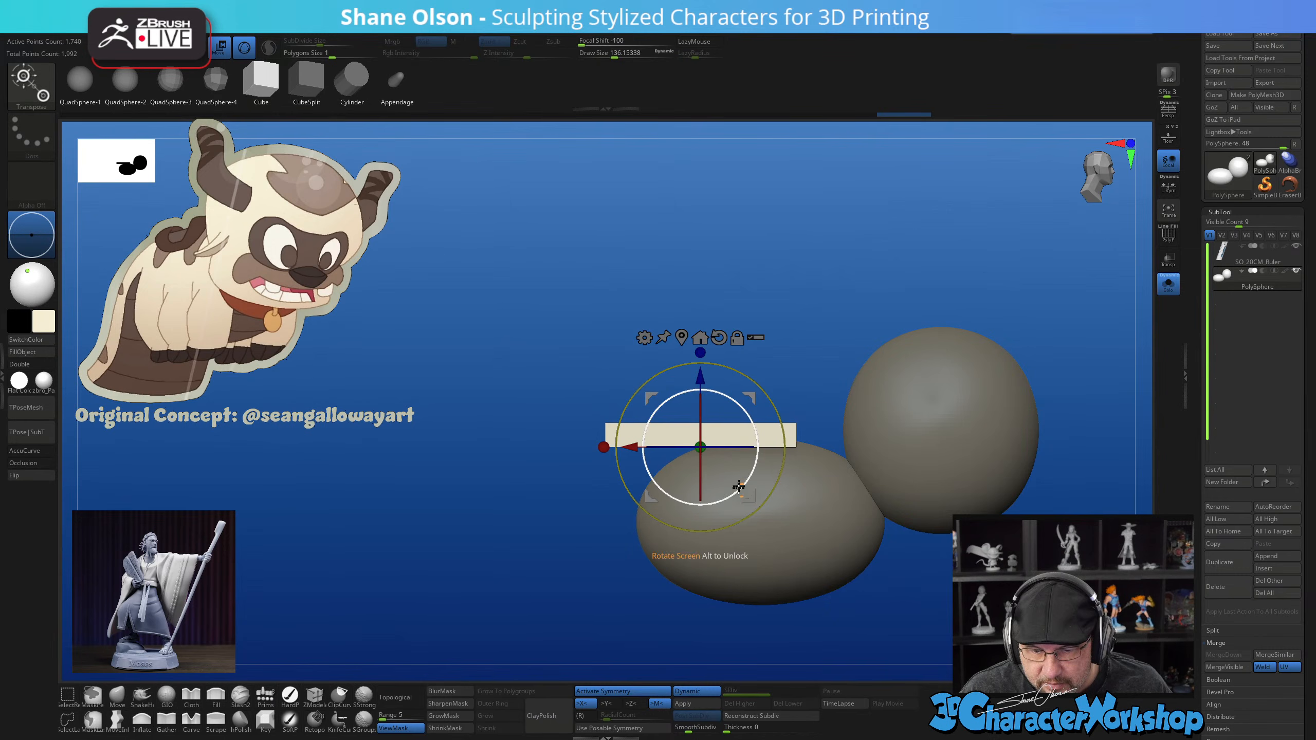
left_click_drag(753, 397, 641, 434)
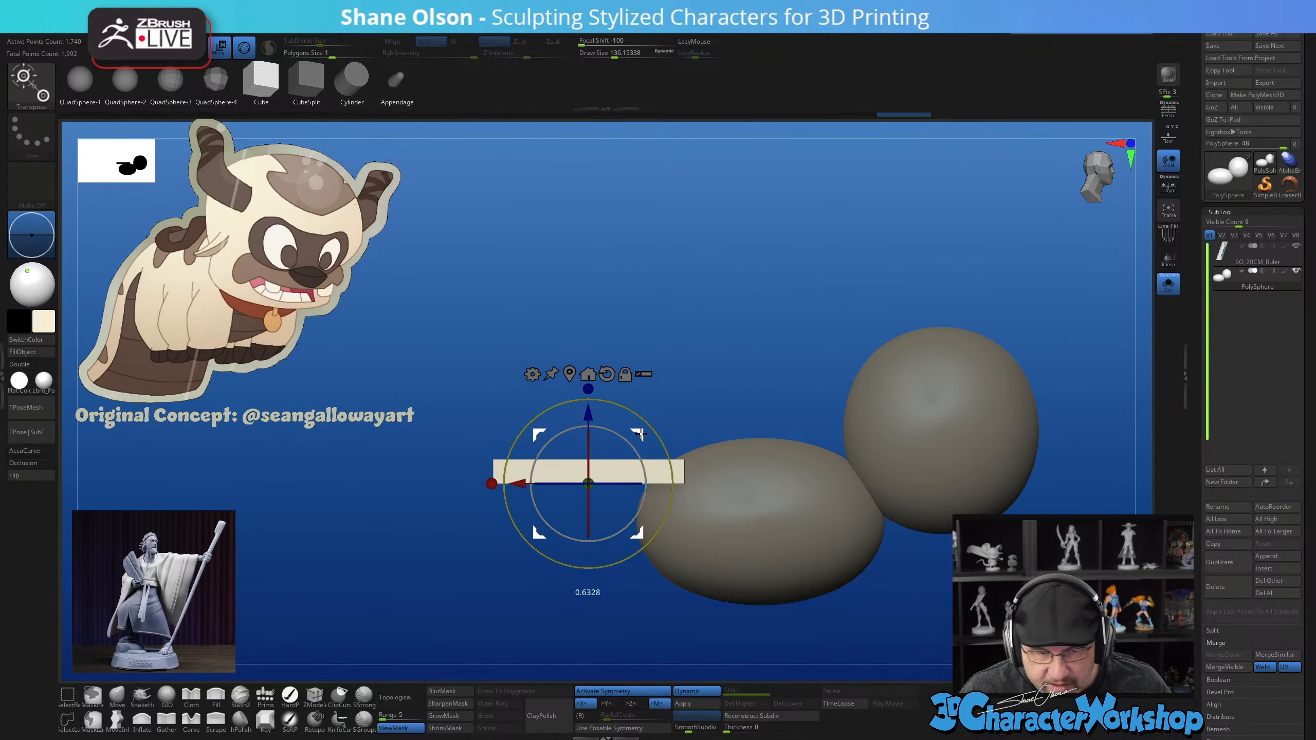
mouse_move(740, 277)
left_mouse_down()
mouse_move(738, 385)
mouse_move(751, 297)
left_mouse_up()
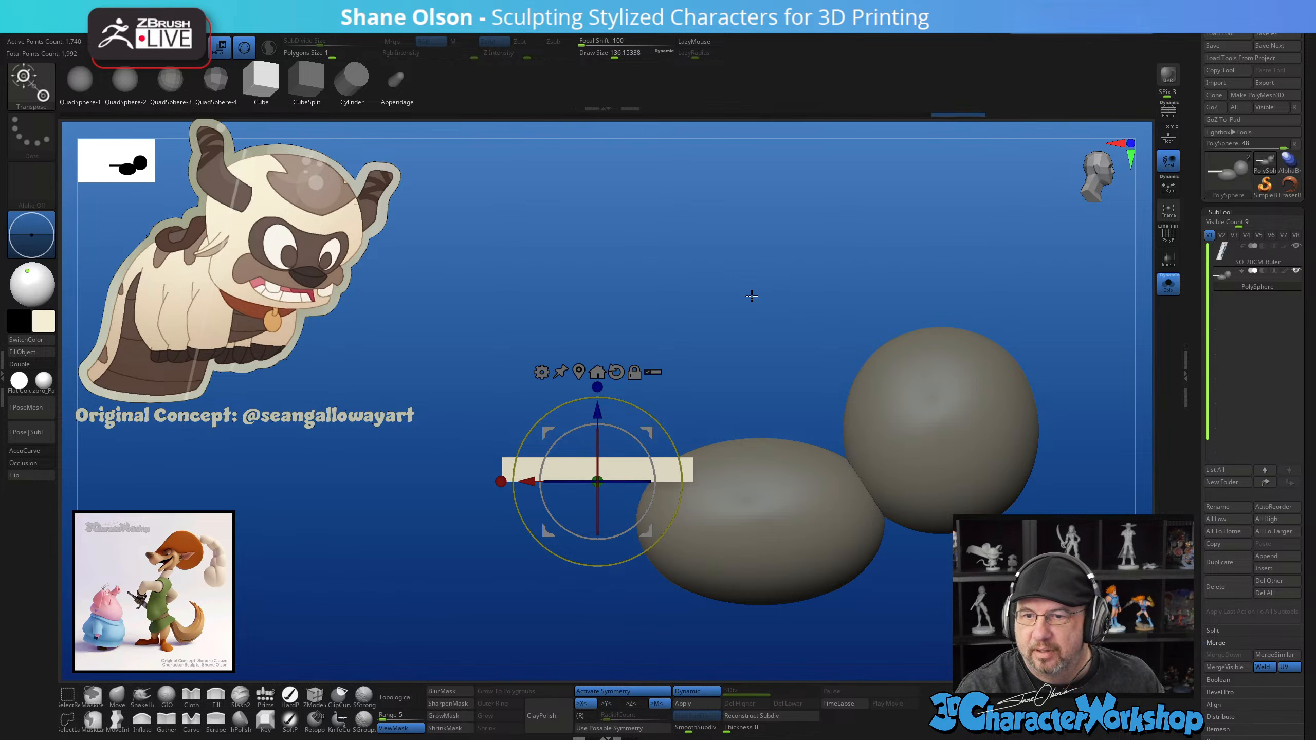
left_click_drag(716, 387, 721, 358, "alt")
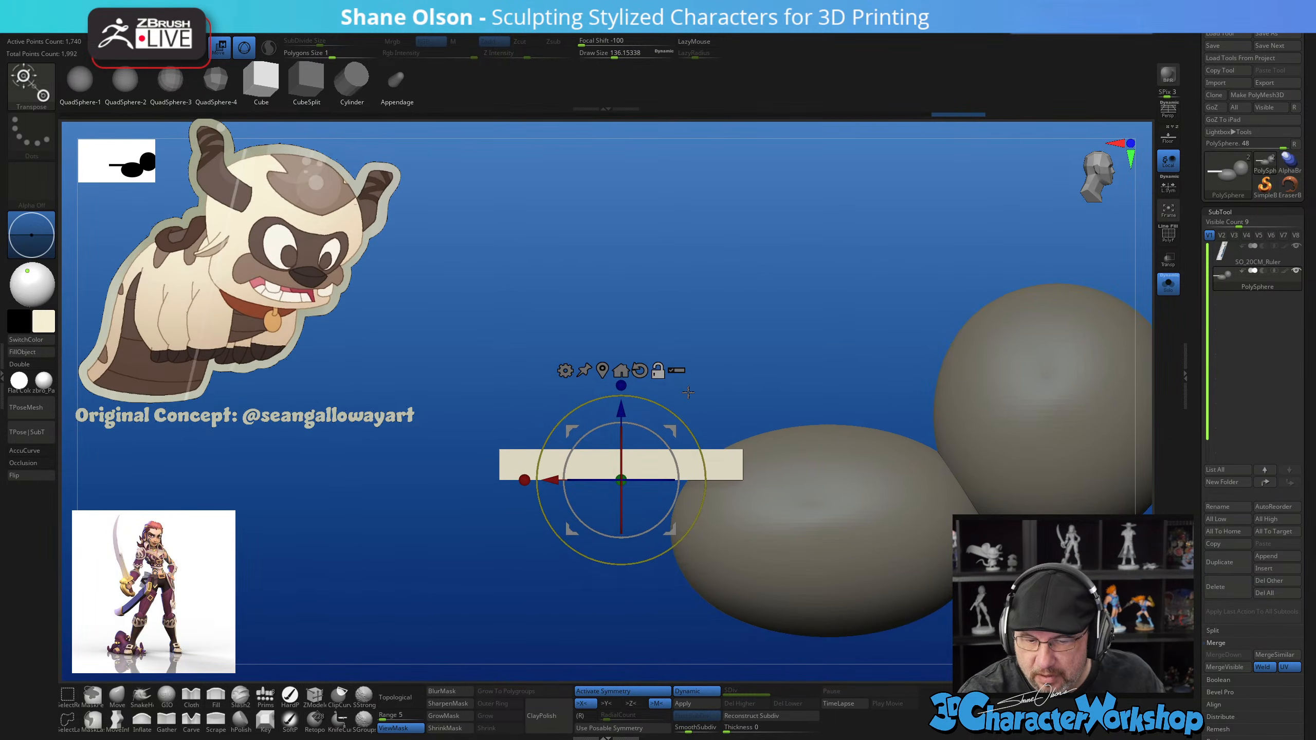
Tilt the tail slab downwards away from the body and narrow it slightly in width
mouse_move(676, 424)
left_mouse_down()
mouse_move(671, 444)
mouse_move(686, 432)
left_mouse_up()
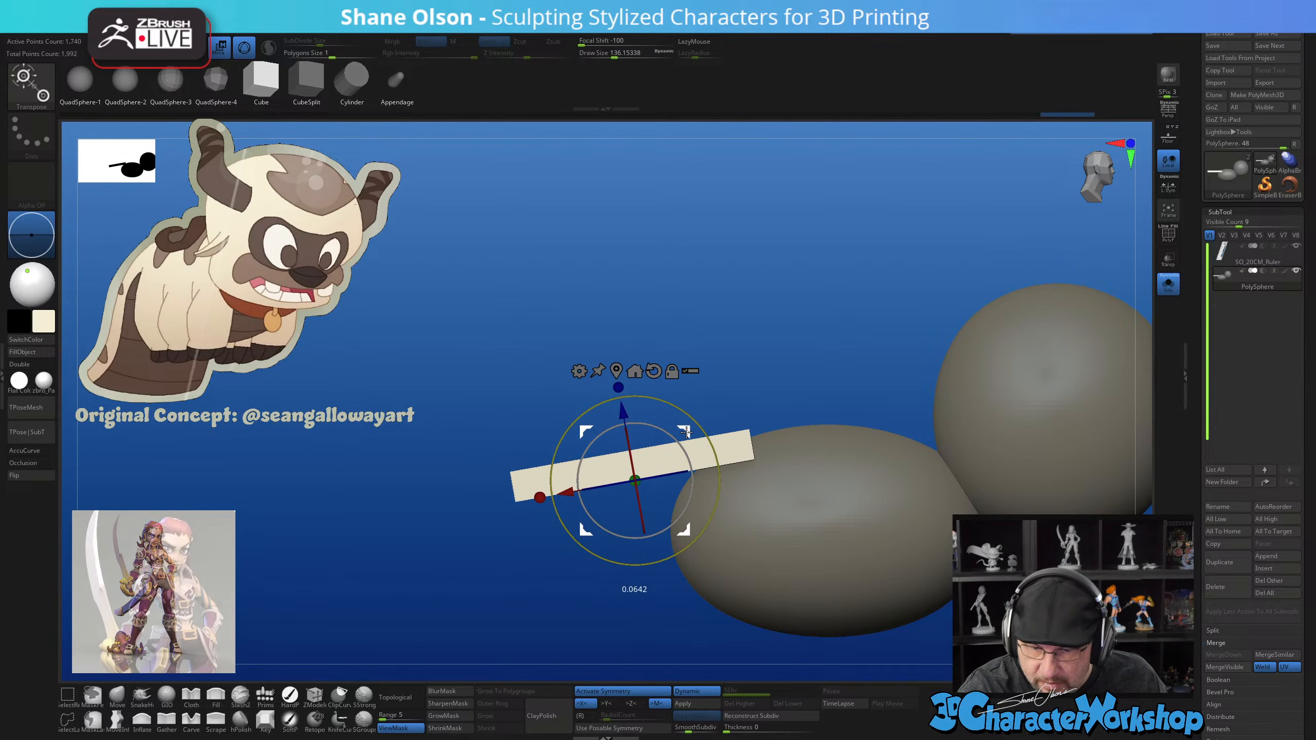
left_click_drag(715, 571, 796, 610)
left_click_drag(635, 254, 635, 270)
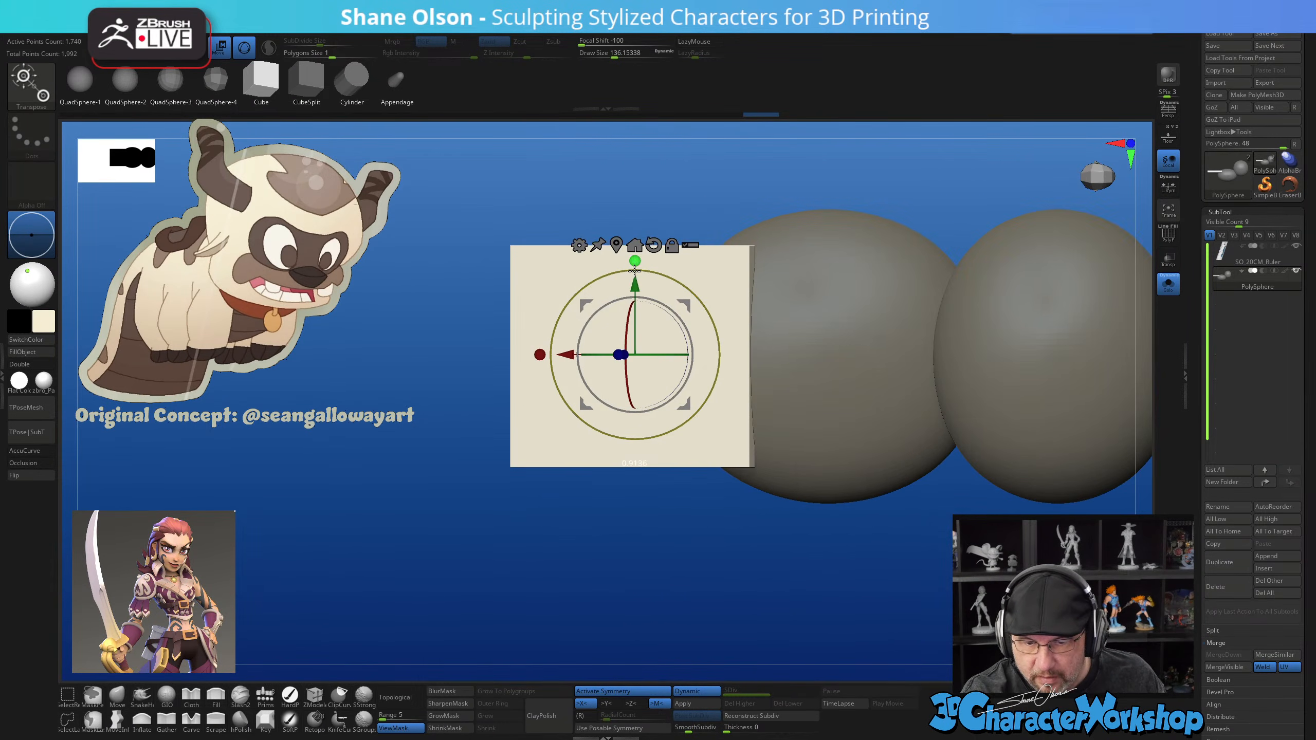
left_click_drag(679, 532, 707, 488)
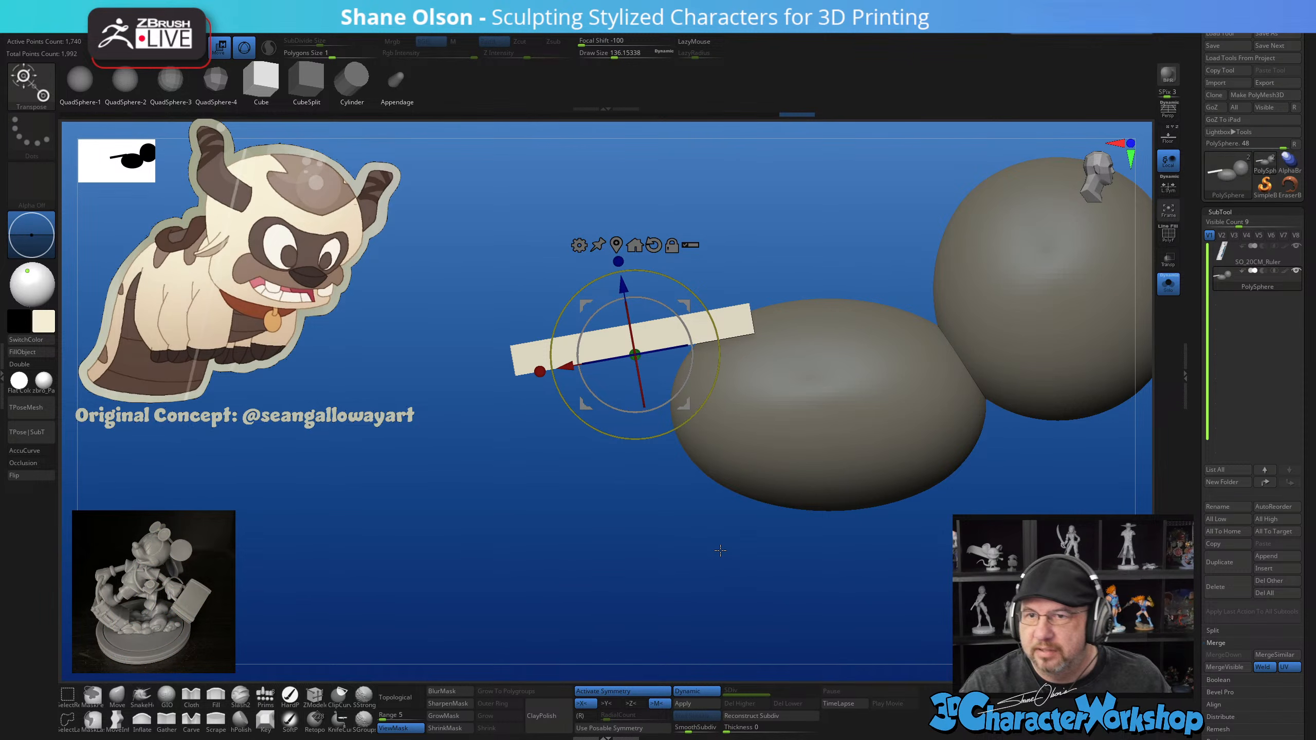
left_click_drag(679, 527, 667, 539)
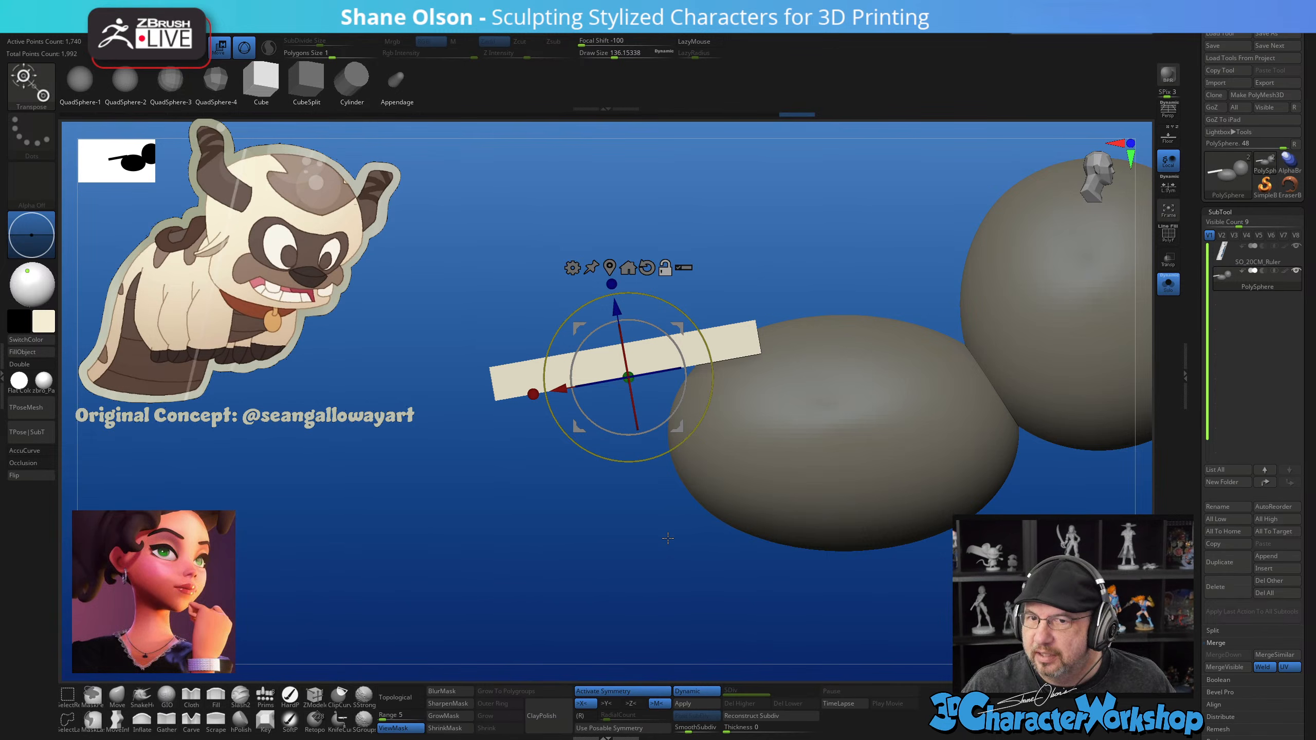
Display the polyframe wireframe on the model and reduce the brush draw size to about 65
key("shift+f")
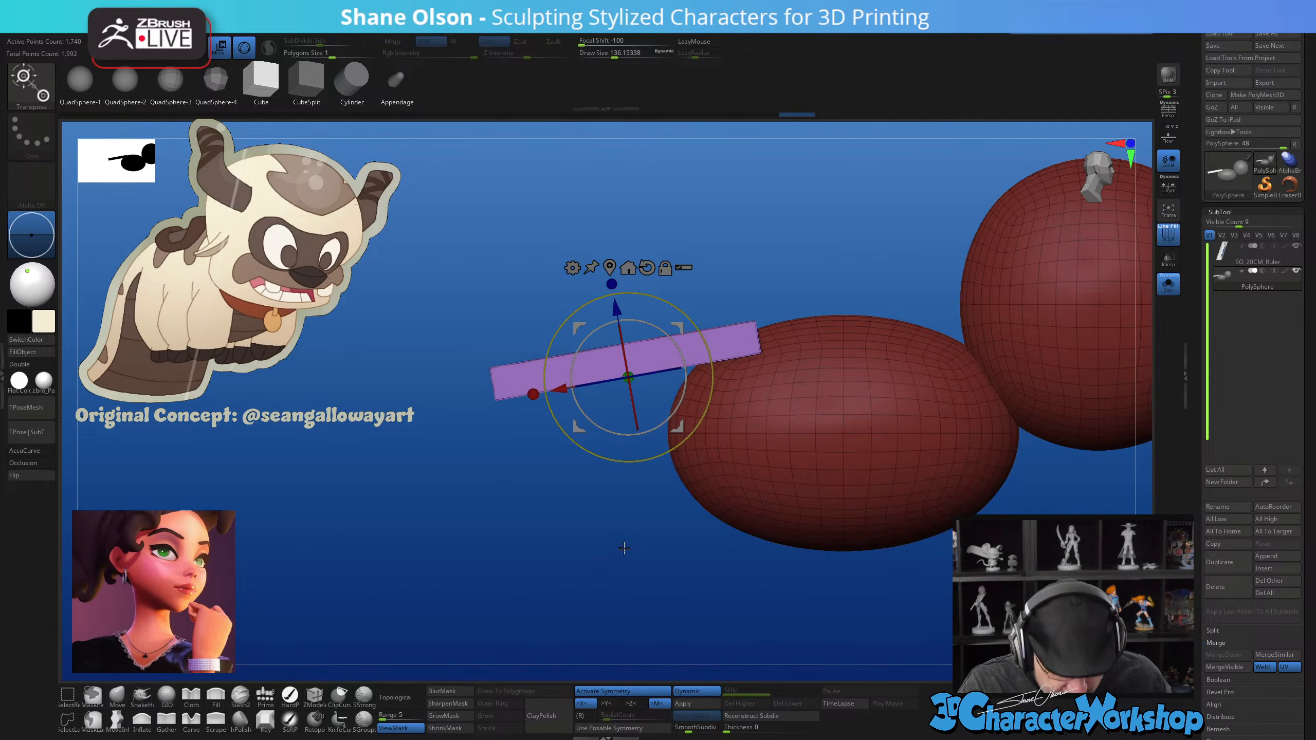
key("q")
mouse_move(635, 552)
left_mouse_down()
mouse_move(630, 512)
mouse_move(647, 567)
left_mouse_up()
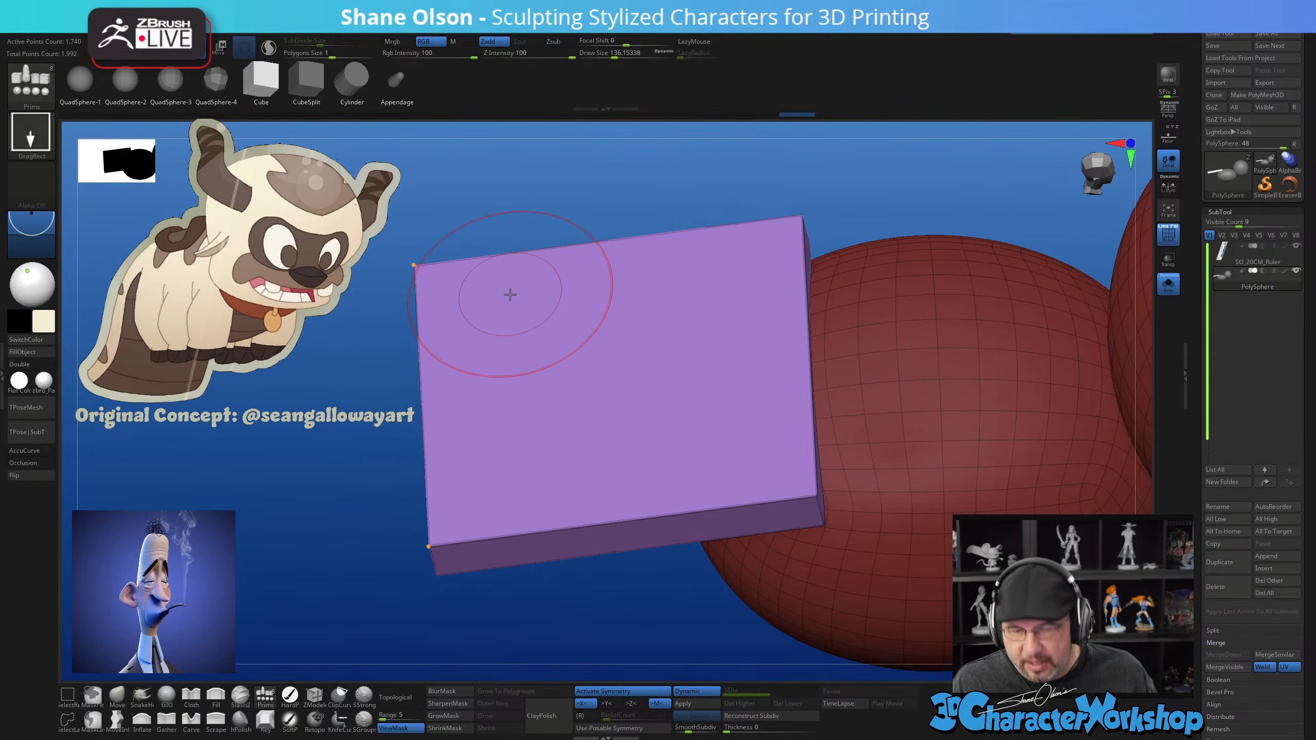
left_click_drag(637, 601, 648, 600)
key("s")
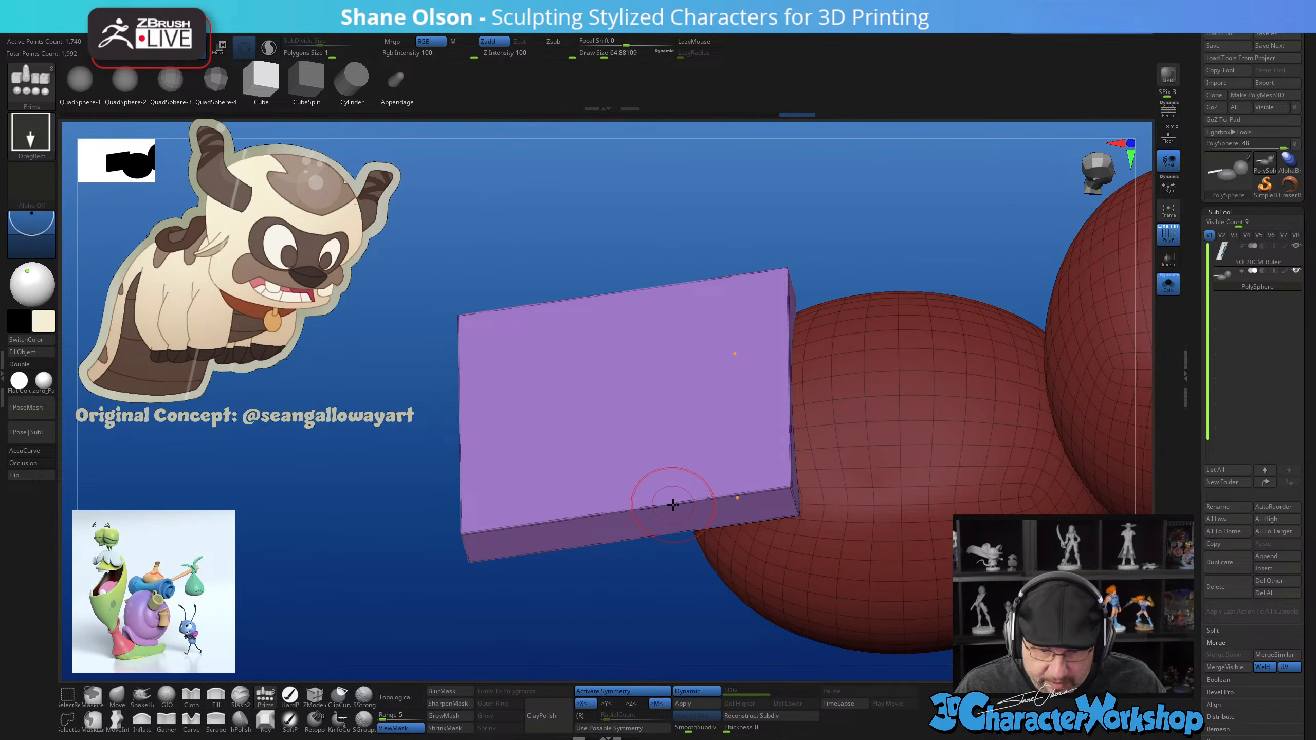
left_click_drag(641, 576, 603, 587)
mouse_move(670, 510)
right_mouse_down()
mouse_move(640, 576)
mouse_move(608, 603)
mouse_move(617, 576)
right_mouse_up()
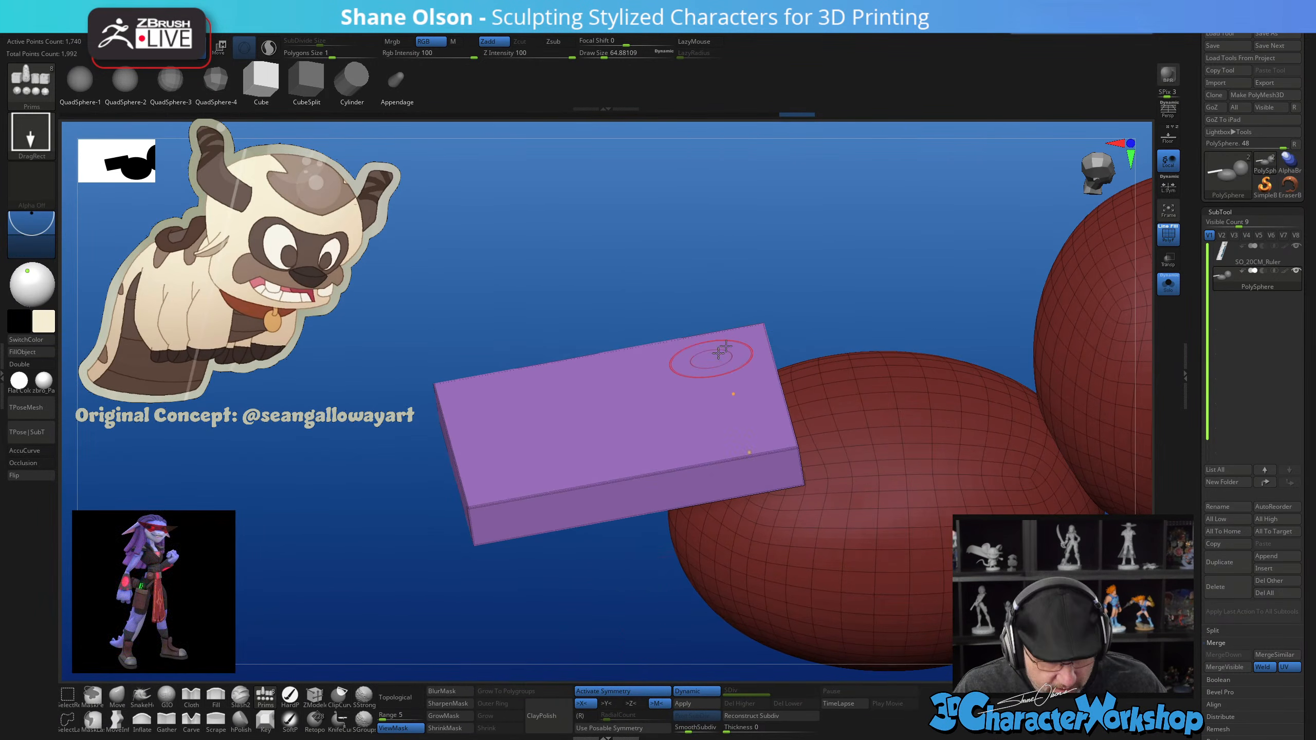
Split the unmasked tail slab into its own subtool and turn off Solo mode to show all the parts
key("space")
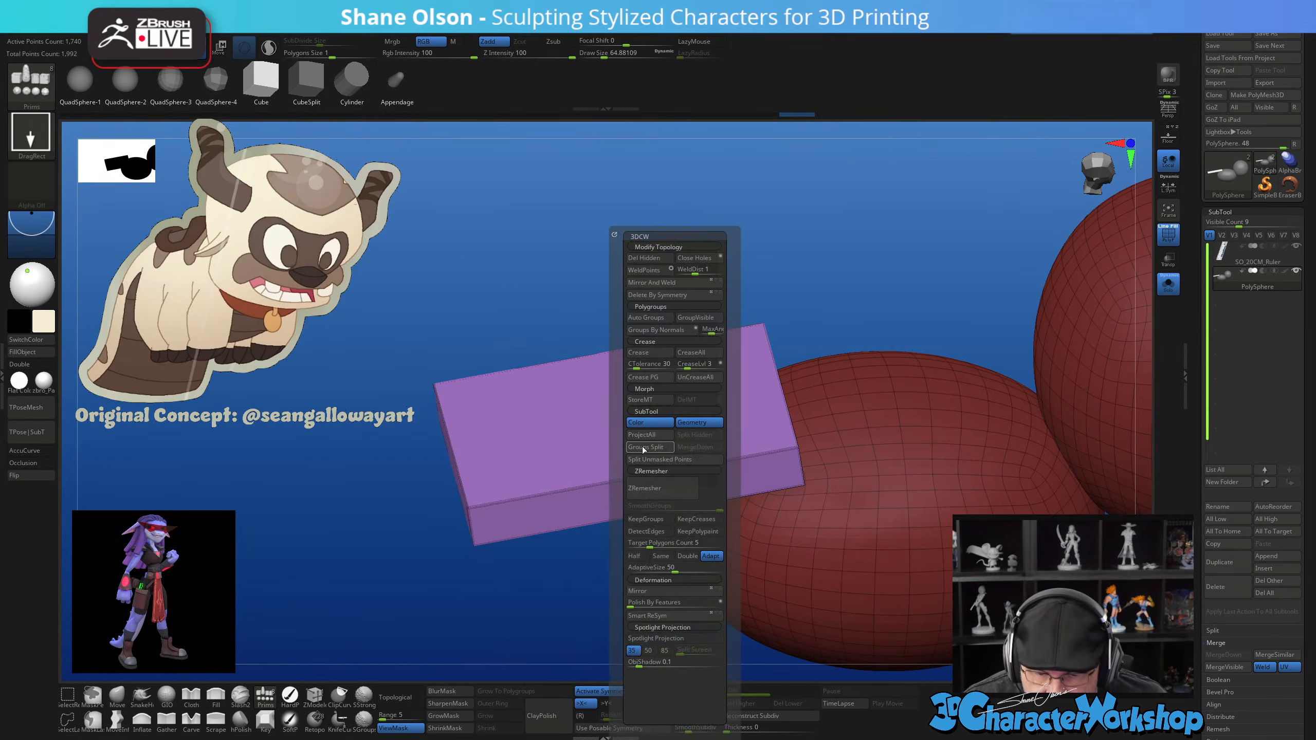
left_click(659, 459)
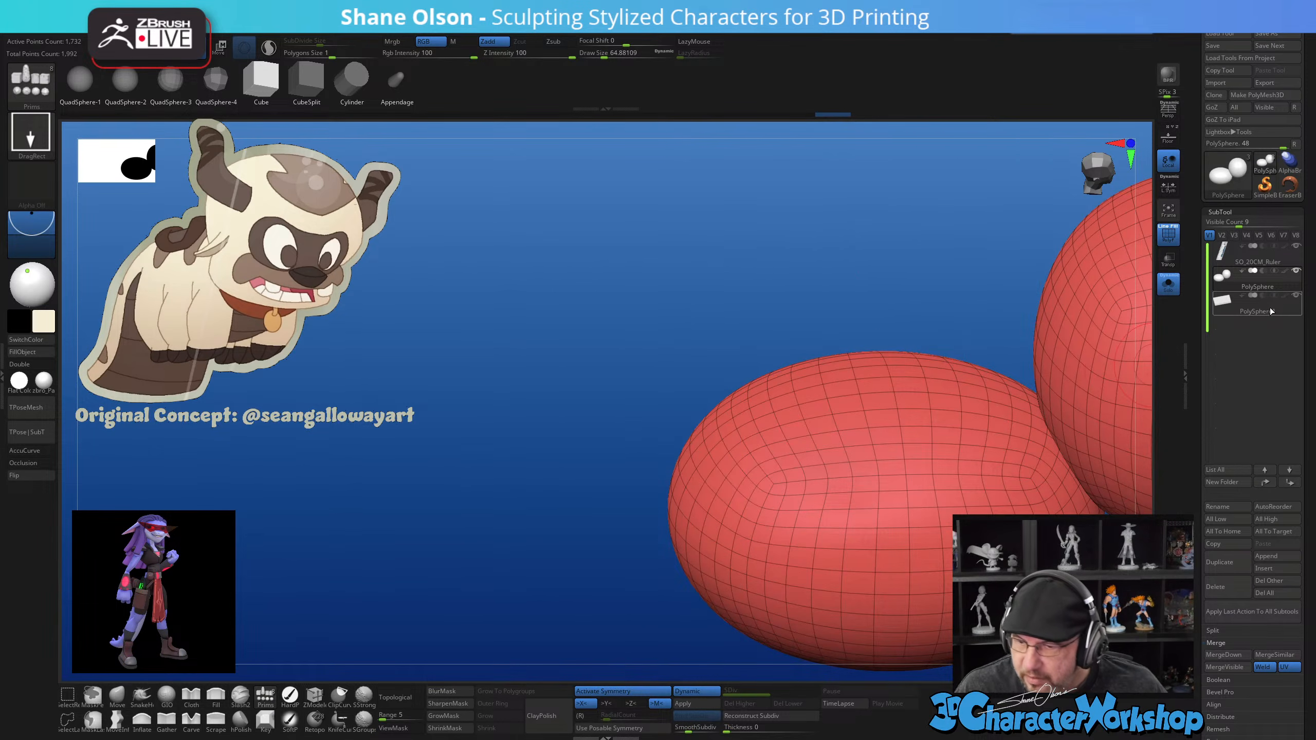
left_click(1169, 282)
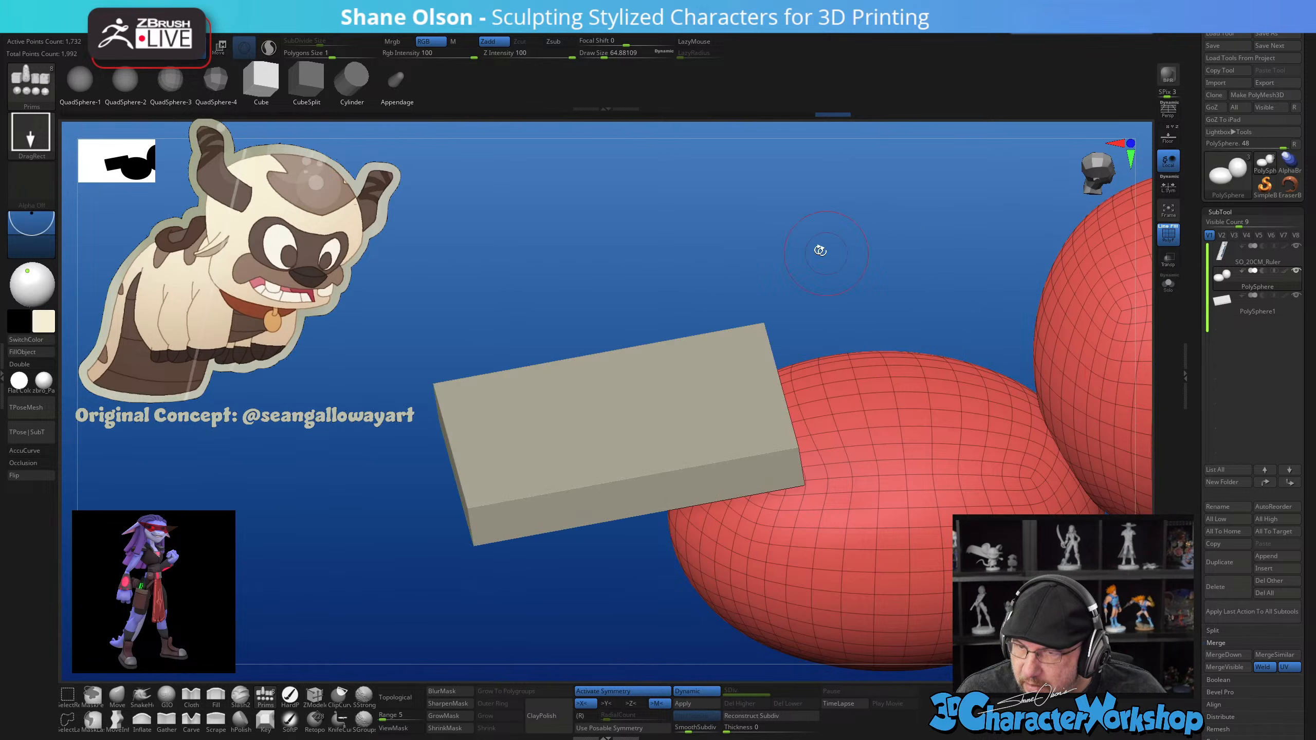
left_click_drag(765, 259, 758, 222)
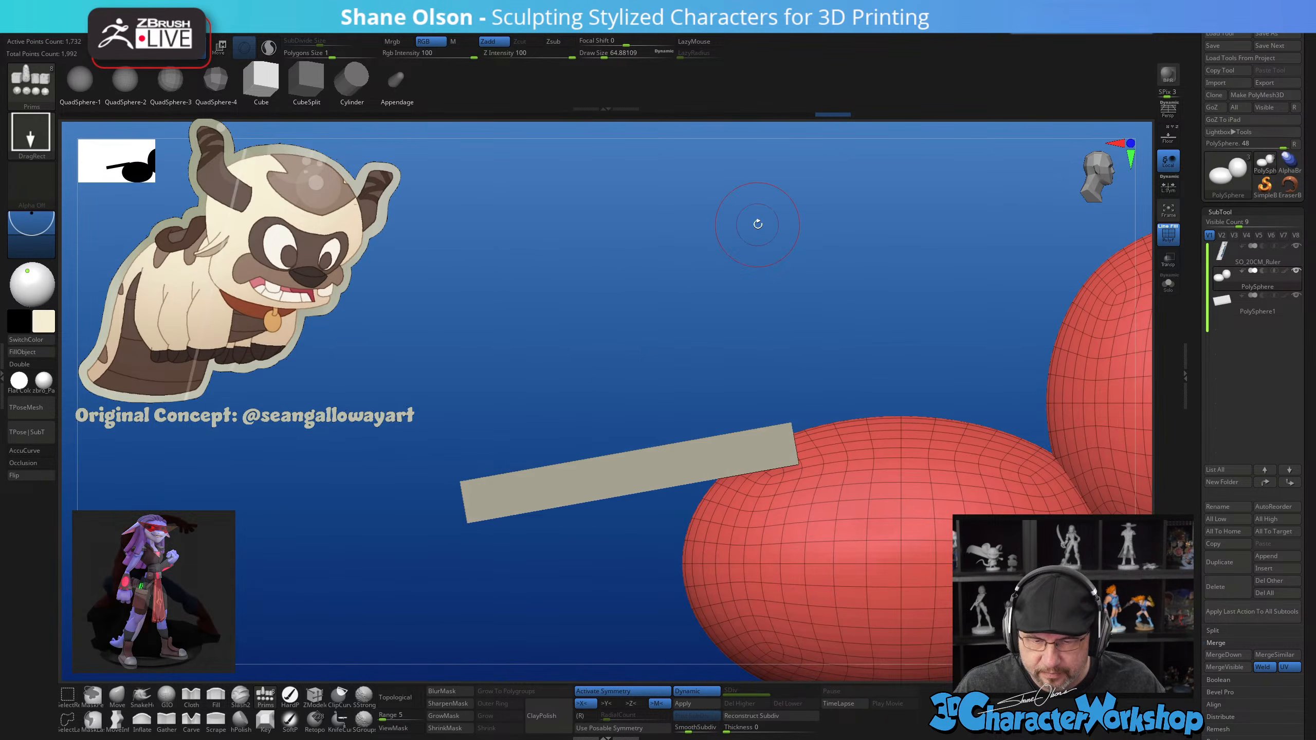
Make the tail slab the active subtool and pick the ZModeler brush for editing its geometry
key("alt+Down")
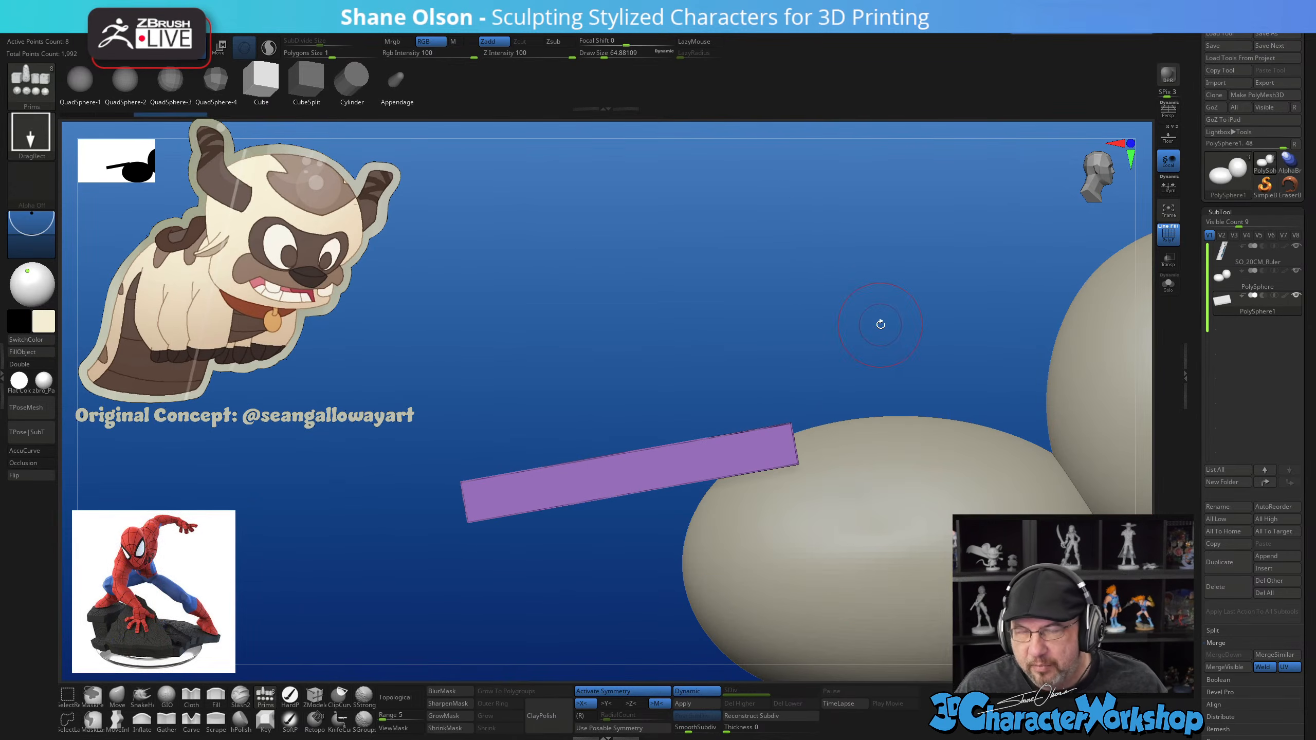
left_click_drag(881, 324, 761, 263)
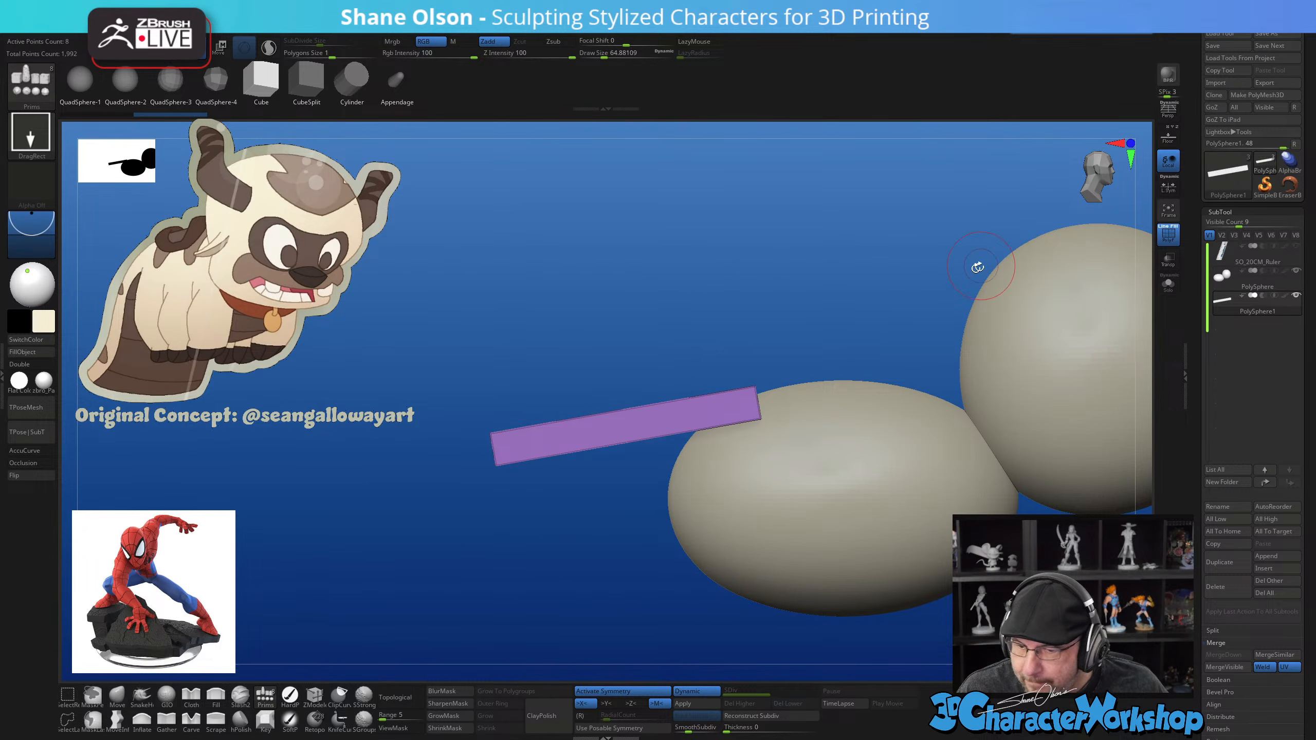
left_click_drag(978, 267, 919, 294, "alt")
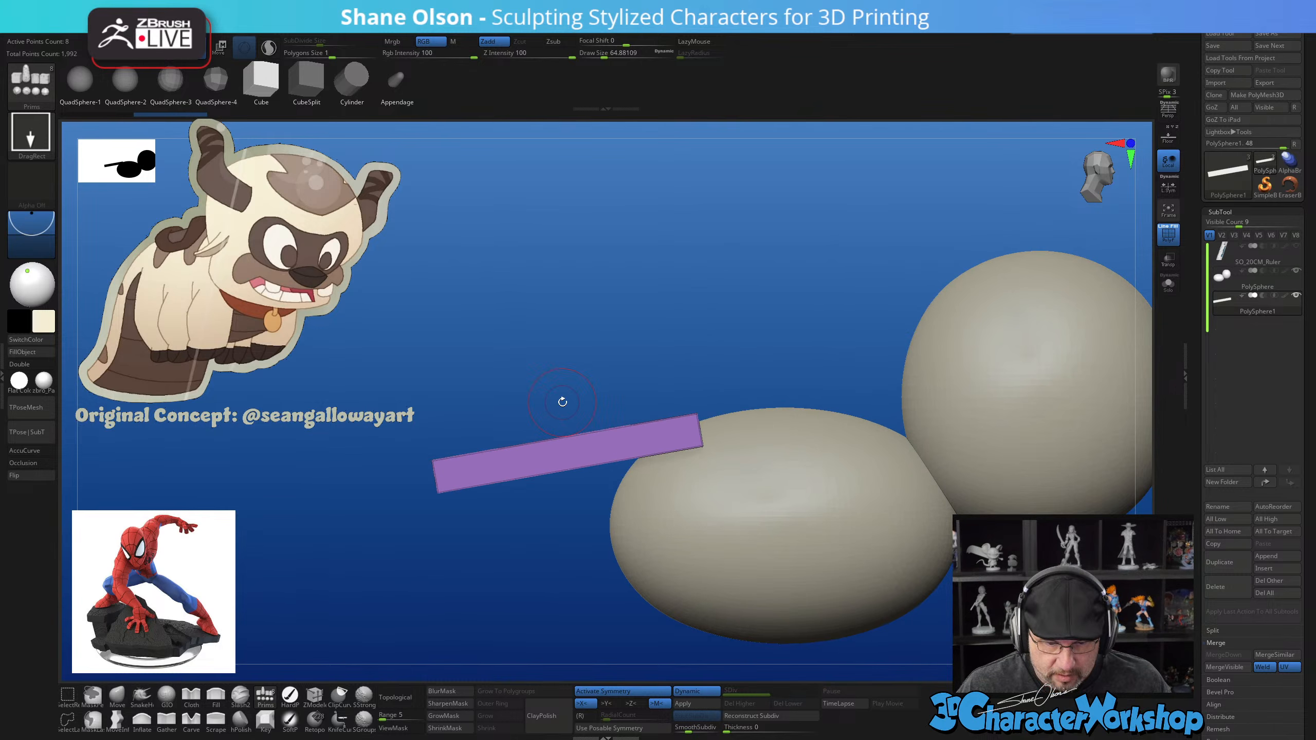
left_click(313, 696)
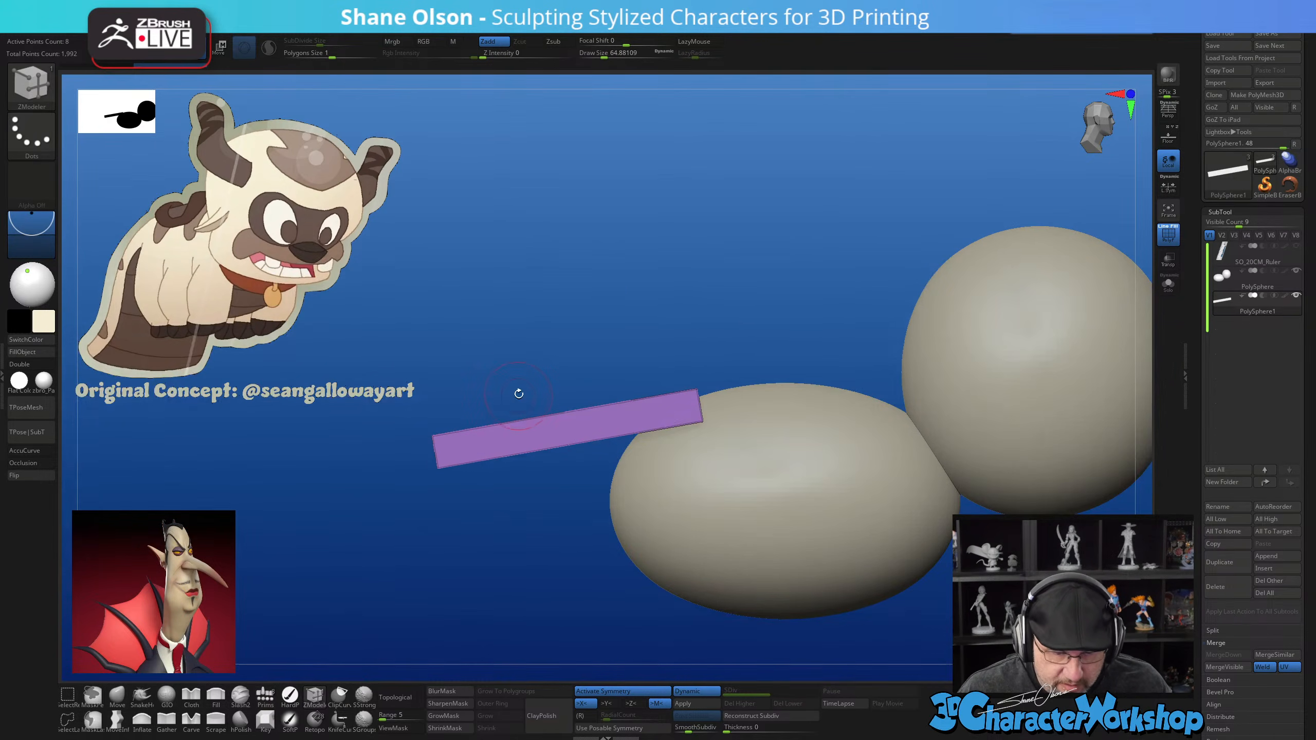
left_click_drag(617, 267, 690, 265)
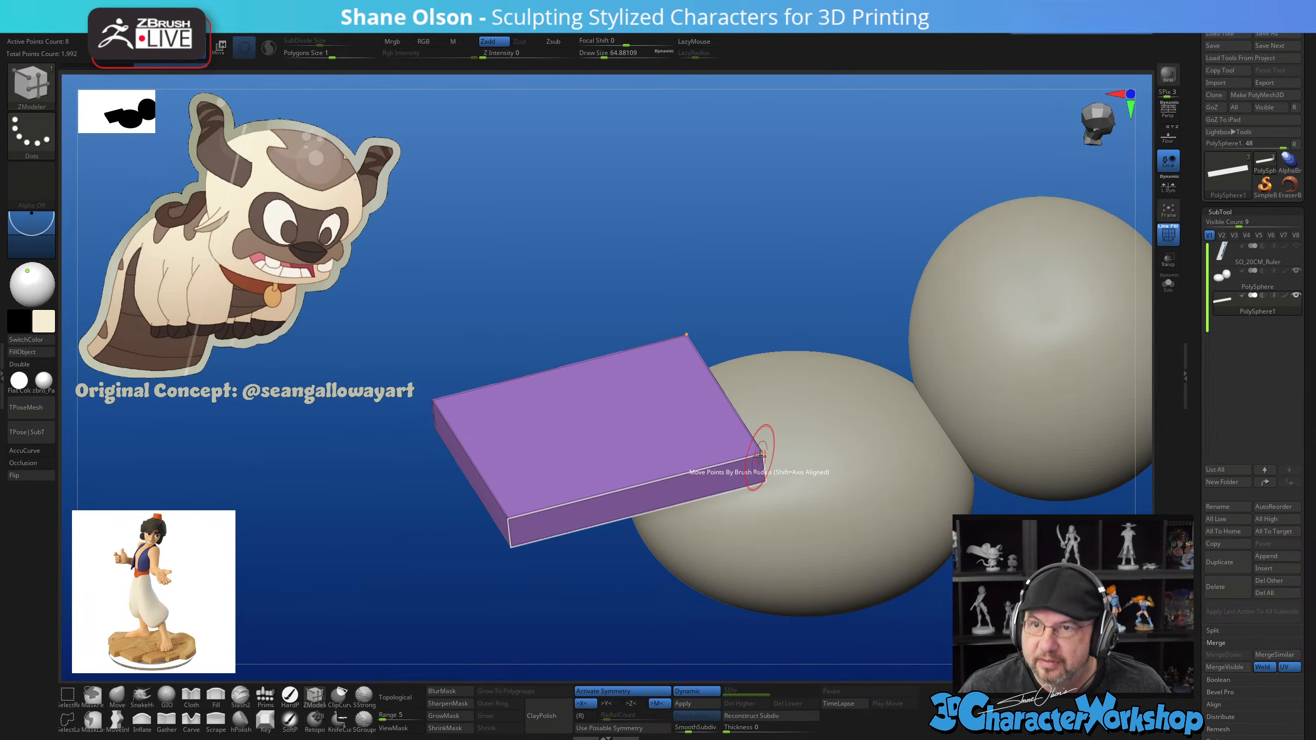
Insert three single edge loops across the tail slab: one near each end and one between them
left_click(578, 497)
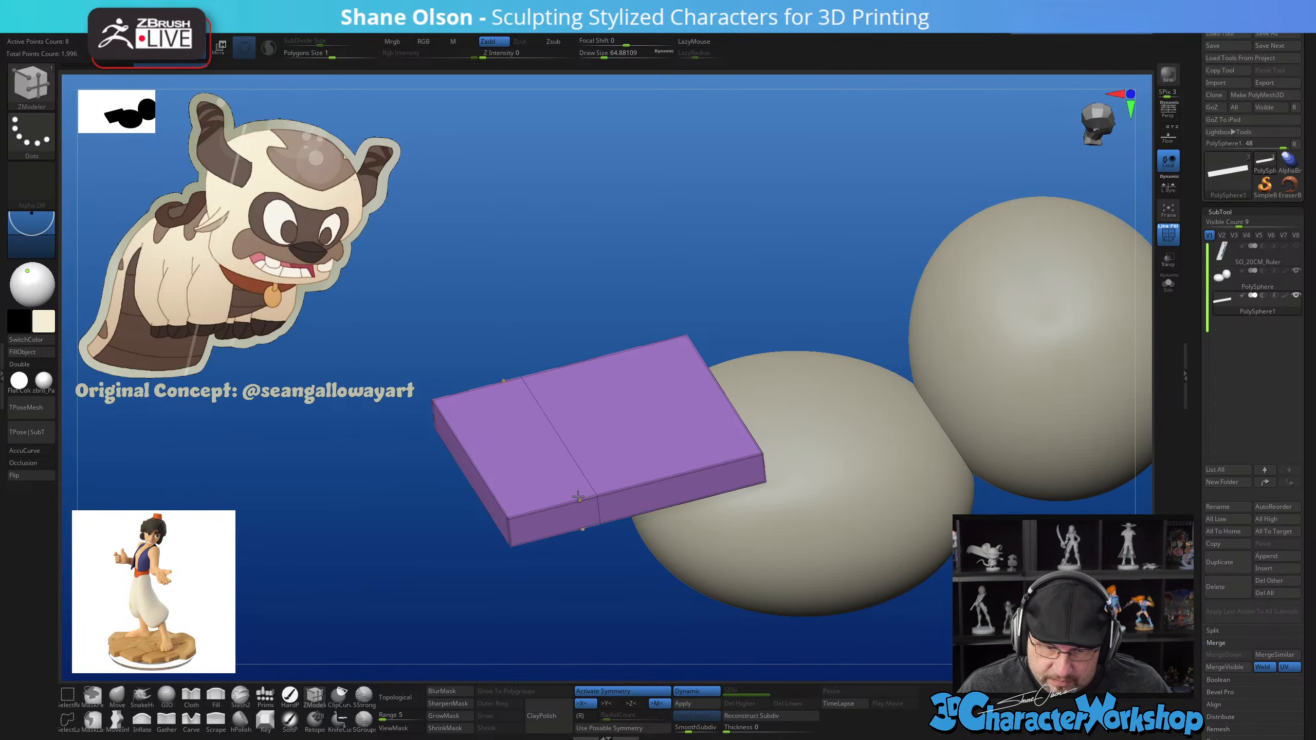
left_click_drag(579, 497, 550, 499)
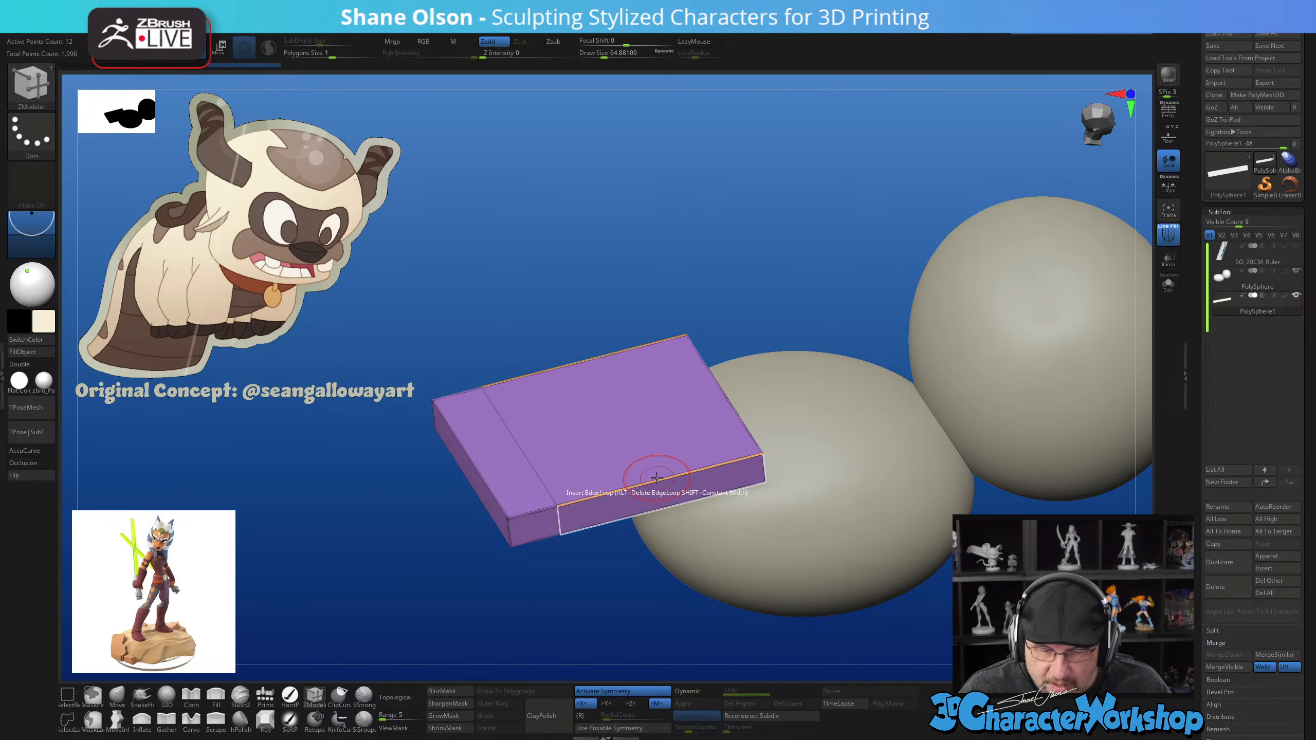
left_click(680, 475)
left_click_drag(689, 471, 711, 472)
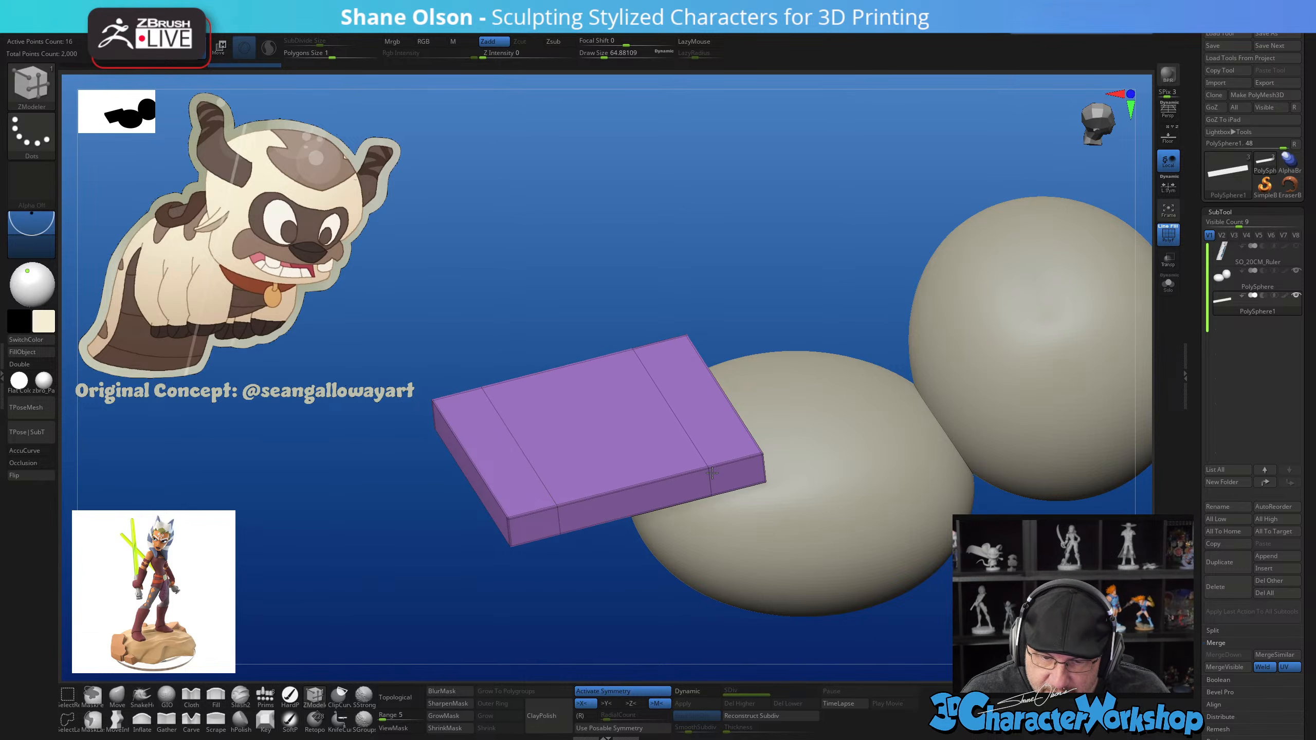
left_click(633, 479)
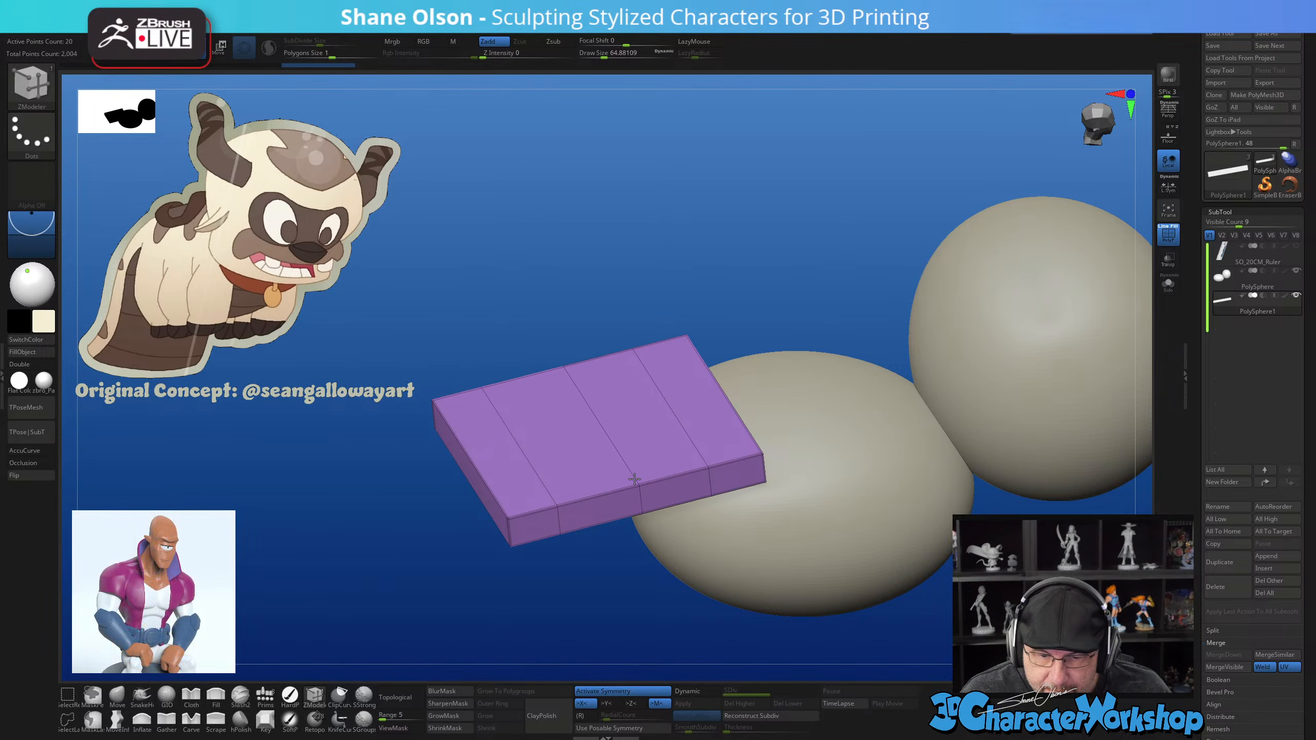
left_click_drag(683, 217, 505, 423)
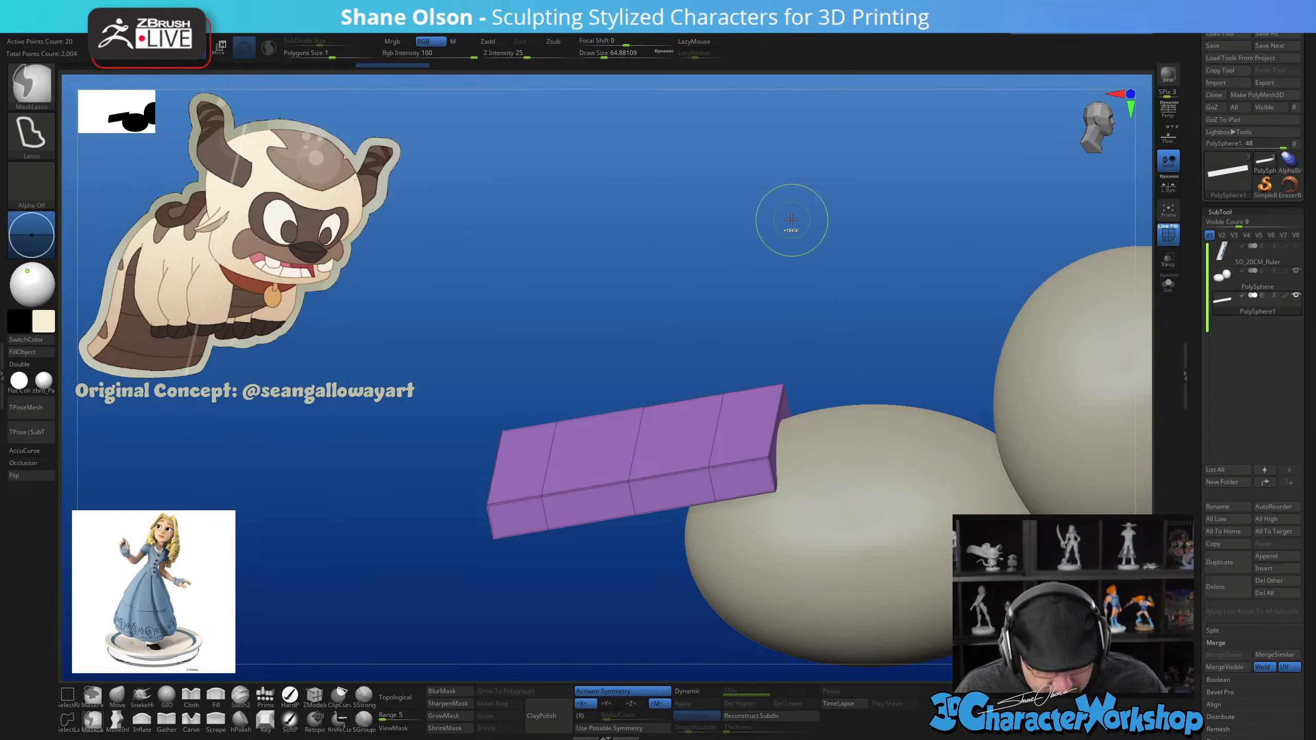
Undo the three edge loop insertions on the tail slab
key("ctrl+z")
key("ctrl+z")
key("ctrl+z")
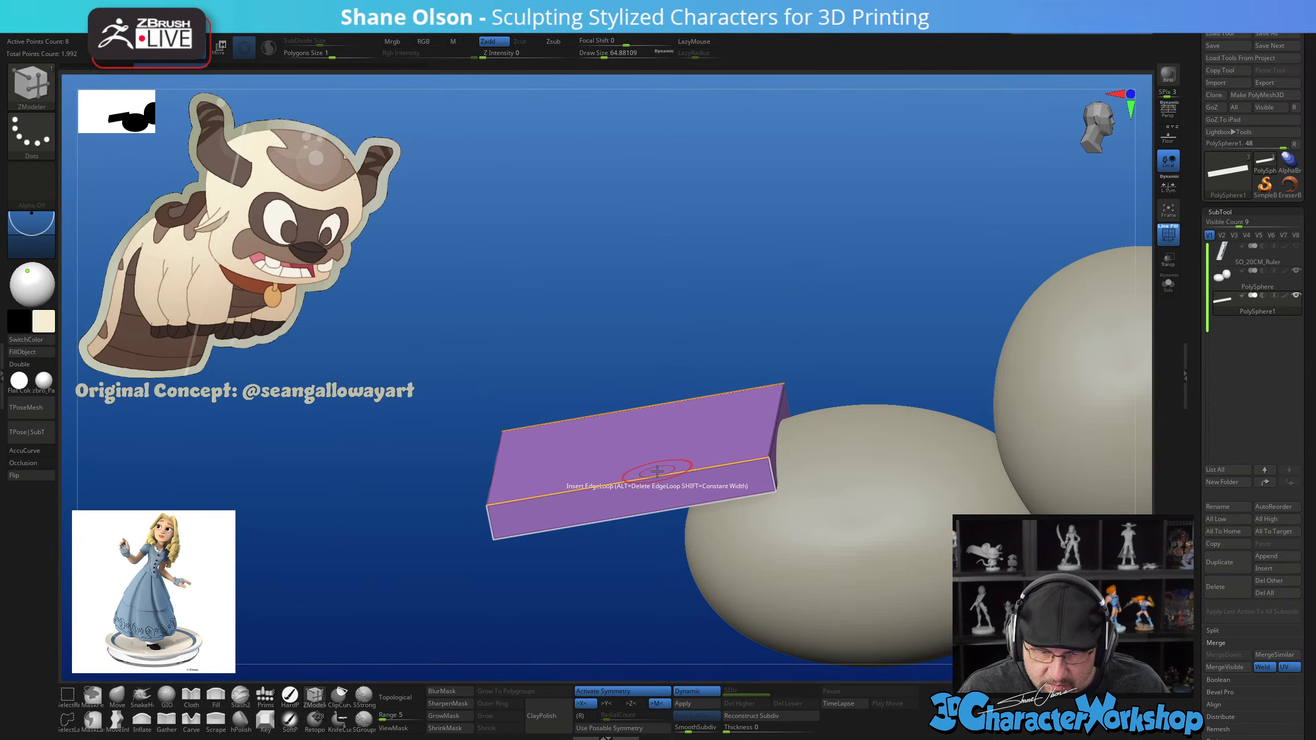
Set the ZModeler edge Insert action to Multiple EdgeLoops with Same Polygroup and add six evenly spaced loops across the tail slab
left_click(708, 692)
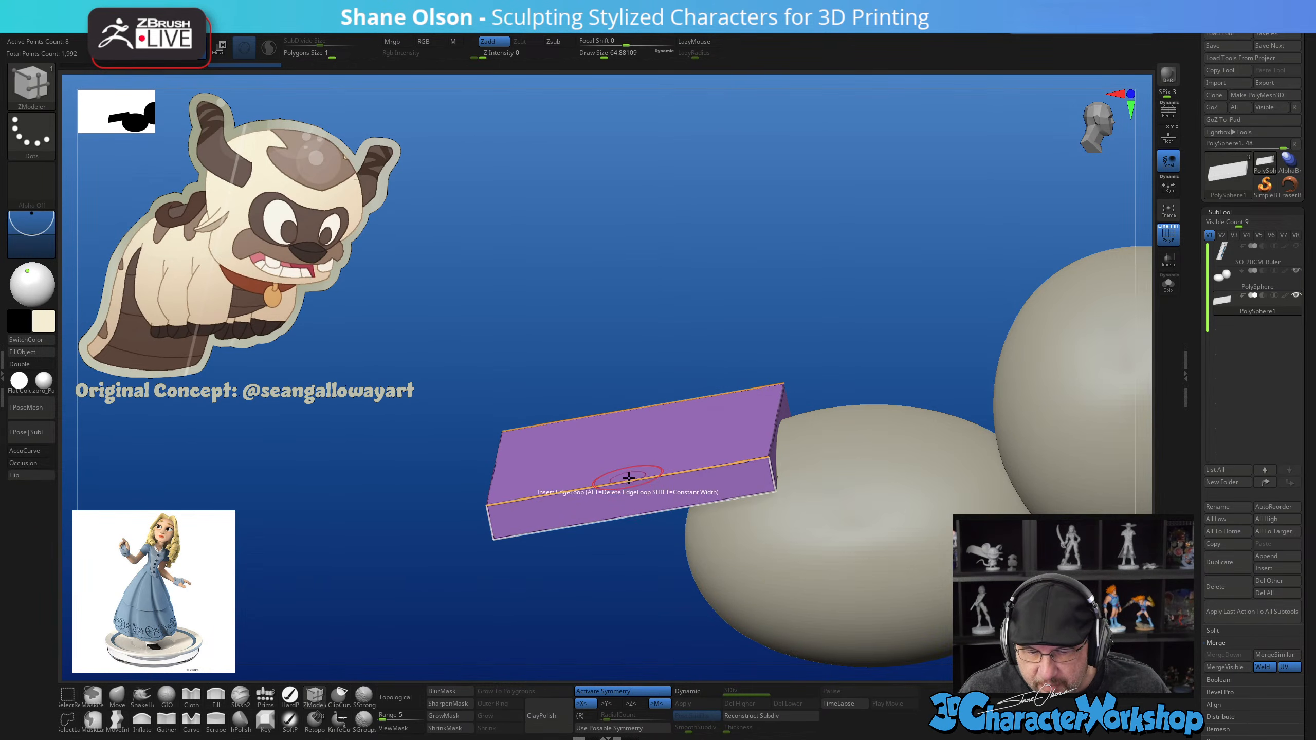
key("space")
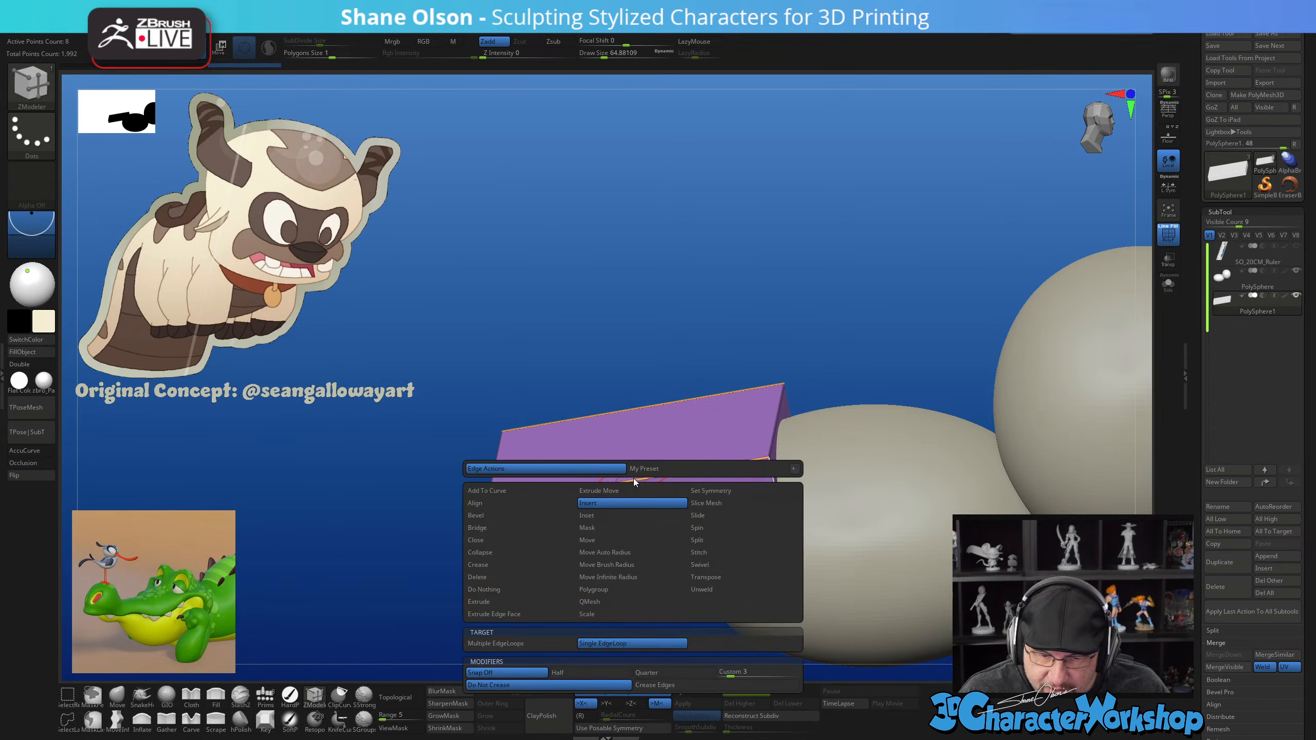
left_click(506, 645)
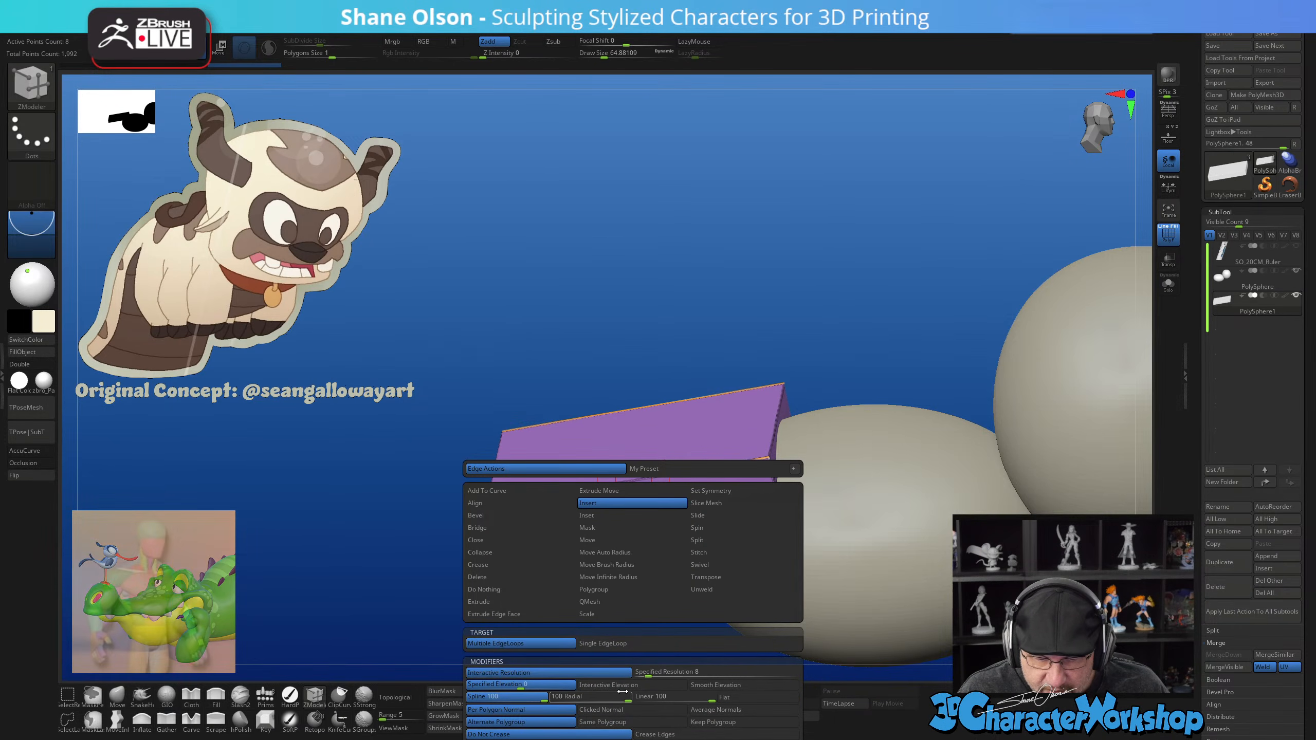
key("space")
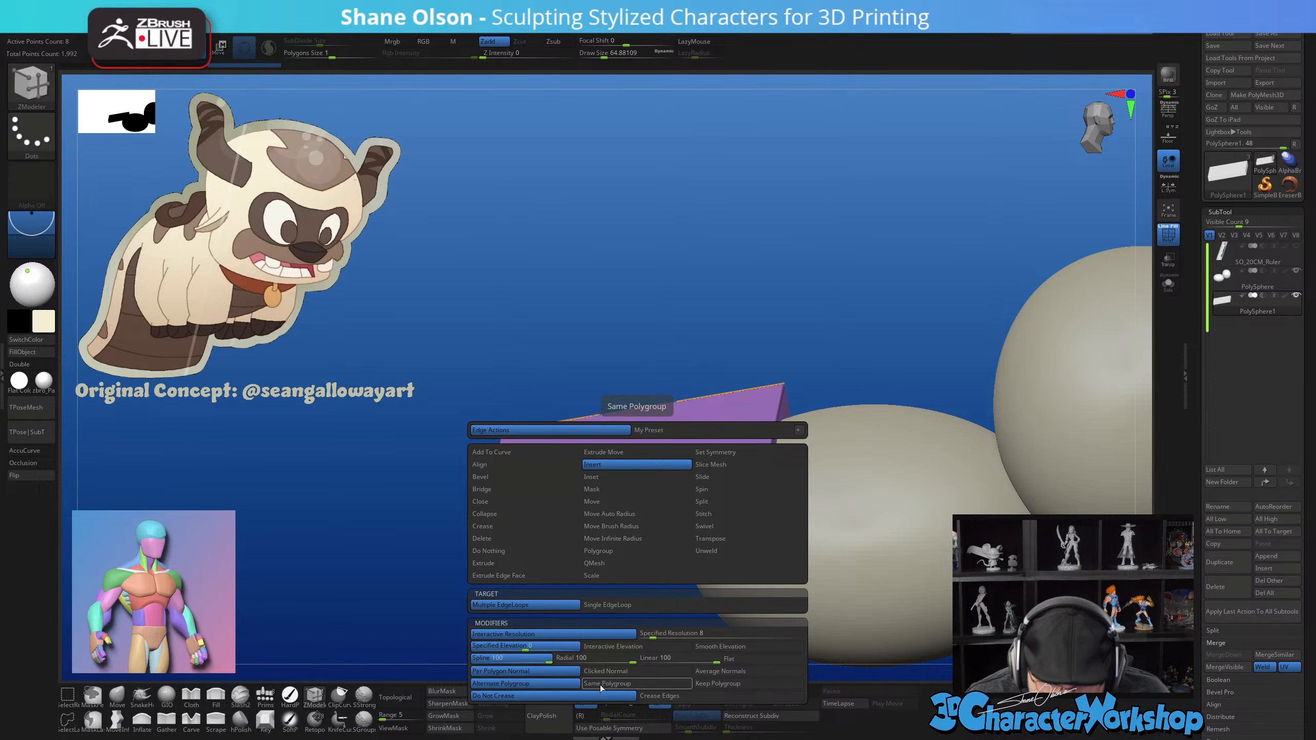
left_click(622, 684)
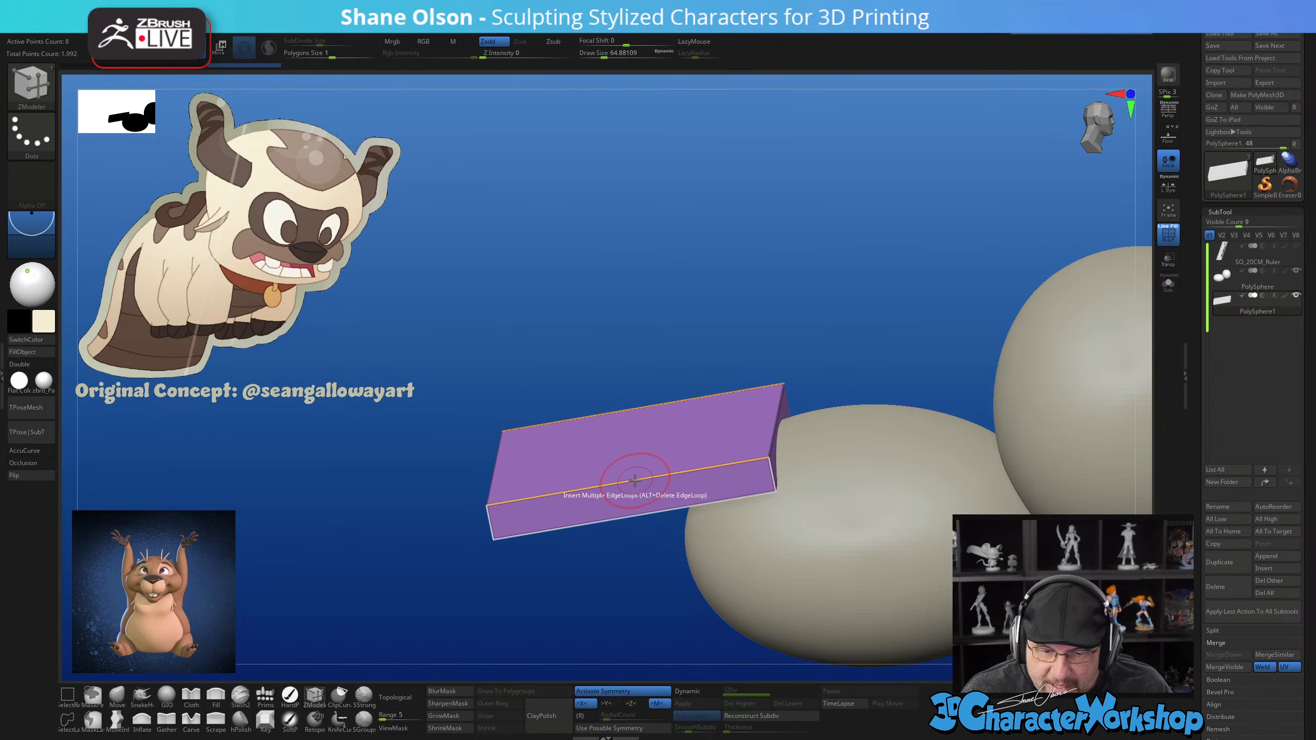
left_click(635, 480)
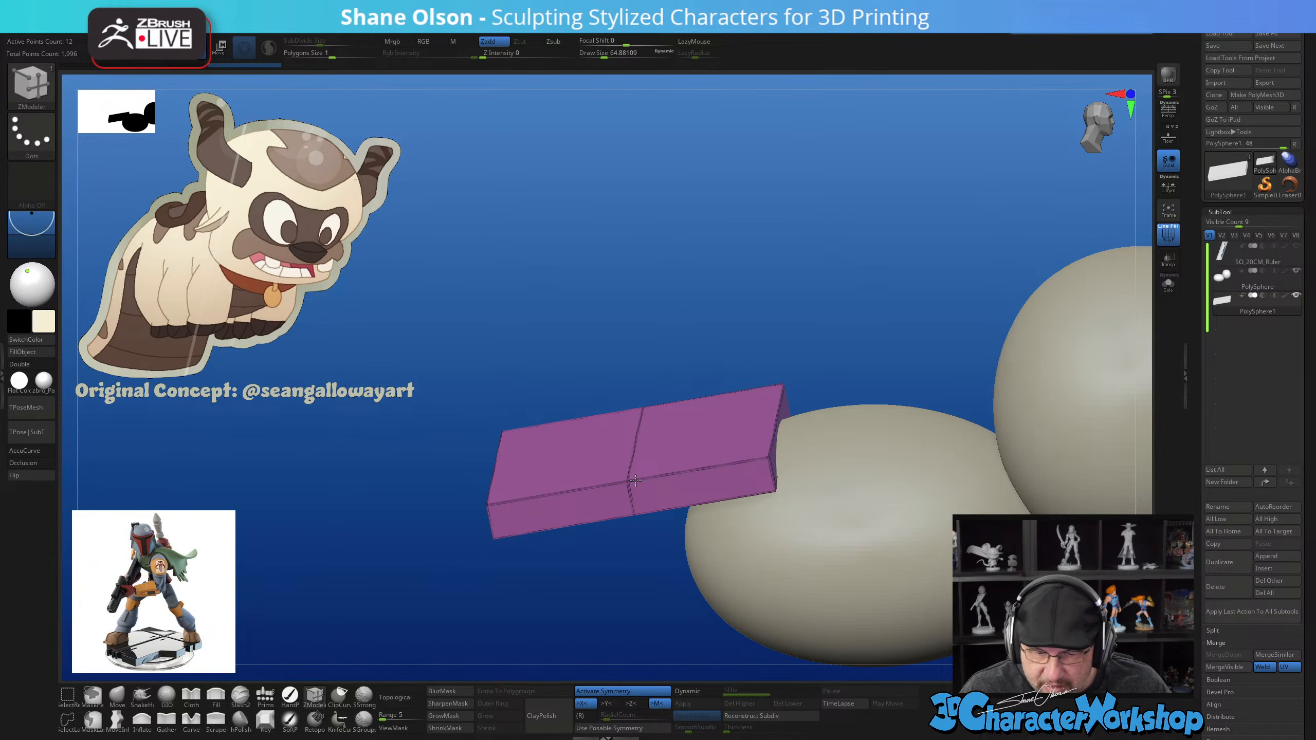
mouse_move(683, 467)
left_mouse_down()
mouse_move(640, 459)
mouse_move(665, 452)
left_mouse_up()
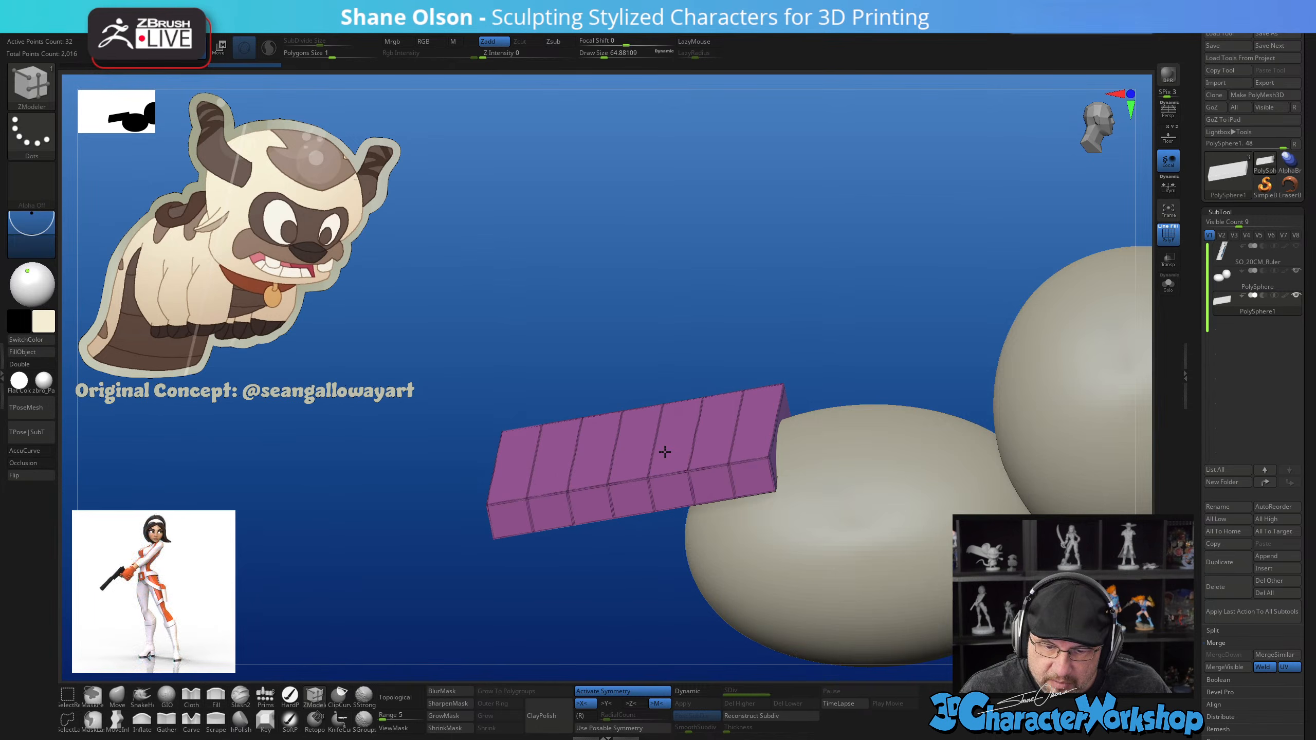
Remove all edge creases from the segmented tail slab with UnCreaseAll
left_click_drag(705, 286, 745, 448, "alt")
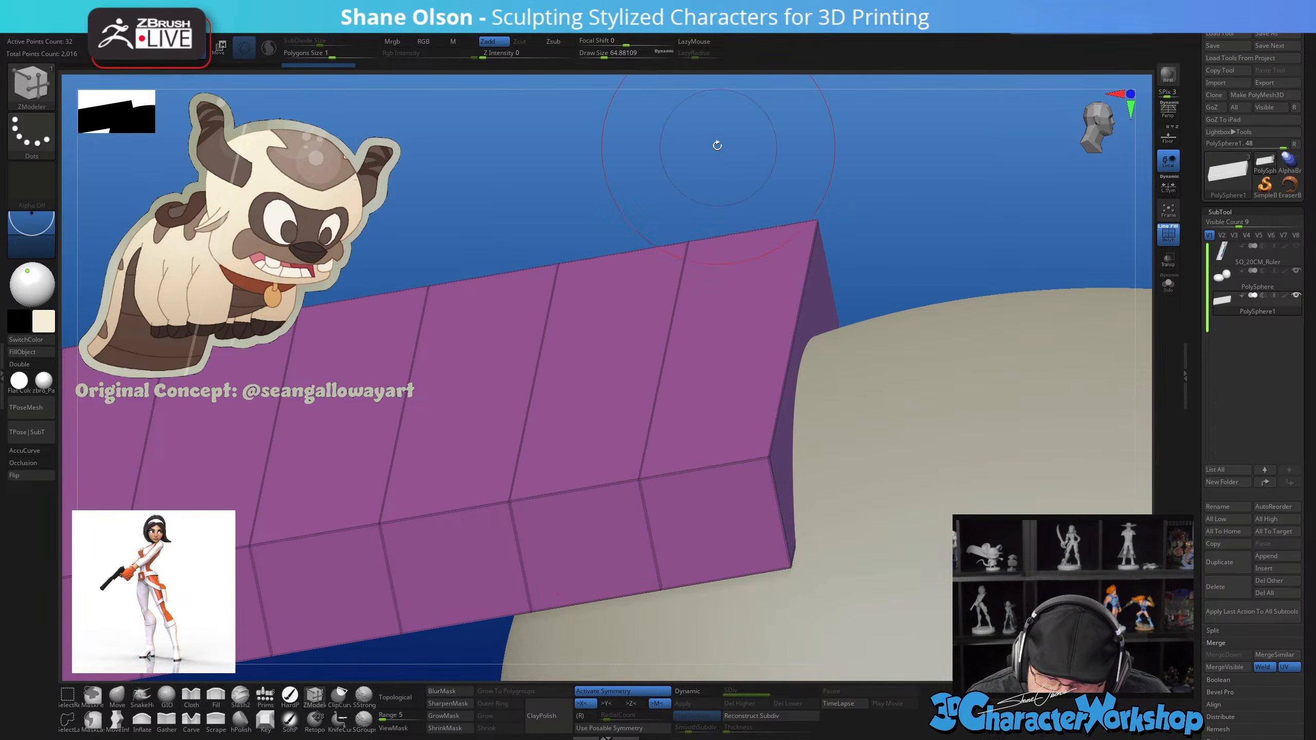
left_click_drag(705, 176, 607, 131, "alt")
left_click_drag(689, 207, 690, 204)
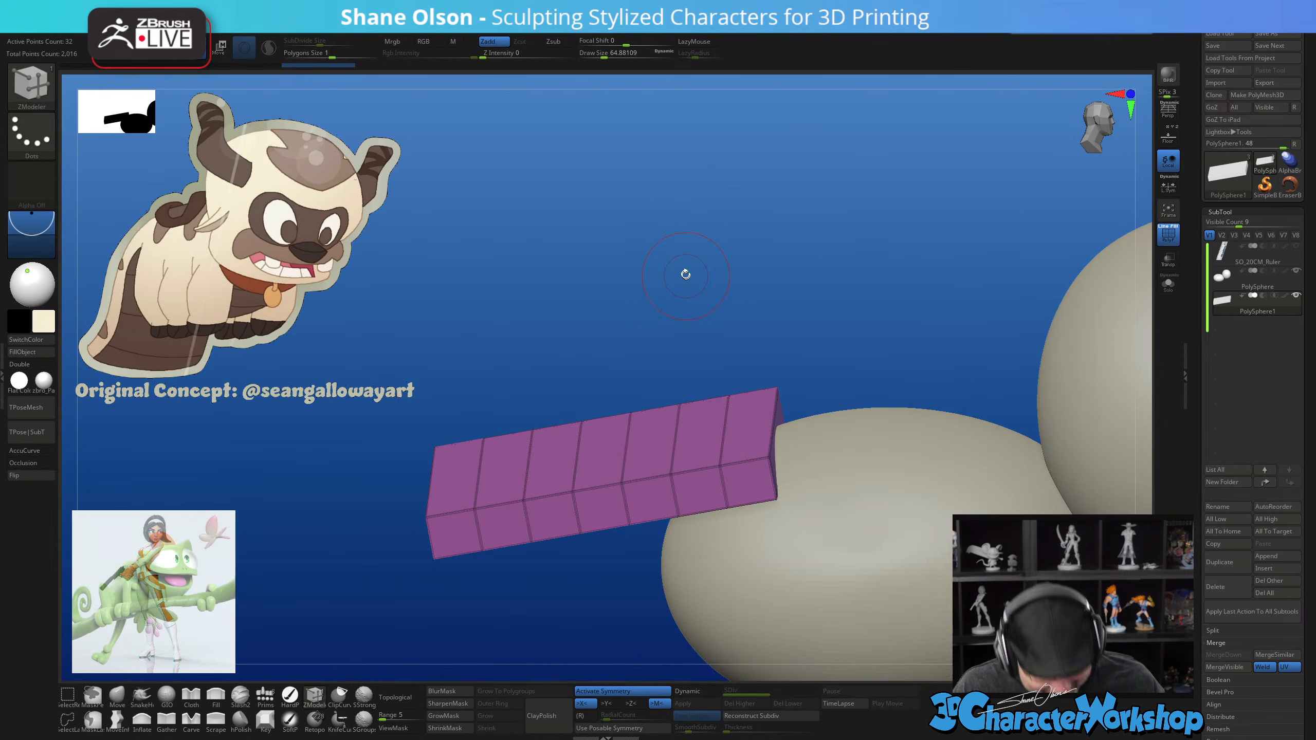
left_click_drag(674, 250, 676, 255)
key("space")
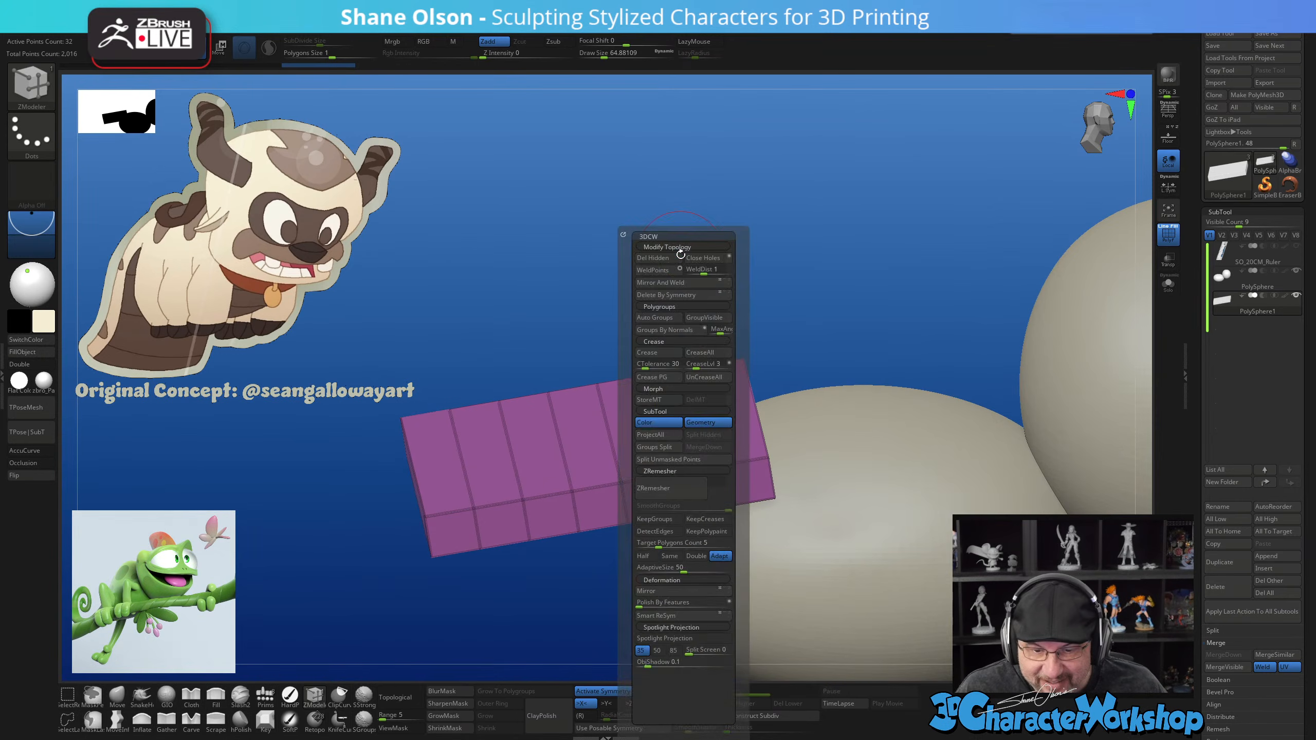
left_click(701, 378)
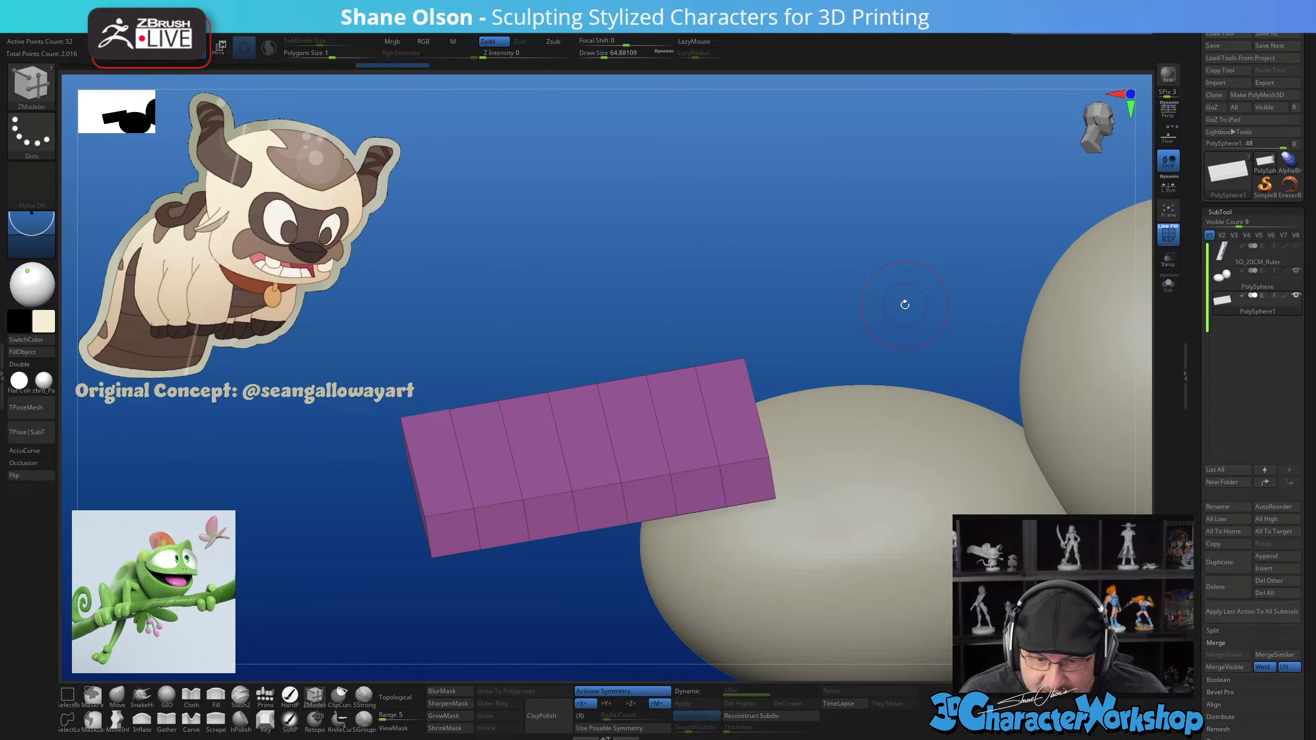
Place the transform gizmo at the tail's body end, stretch the tail lengthwise away from the body, and centre the pivot on its thickness
left_click_drag(719, 271, 717, 242)
left_click_drag(787, 282, 783, 272, "alt")
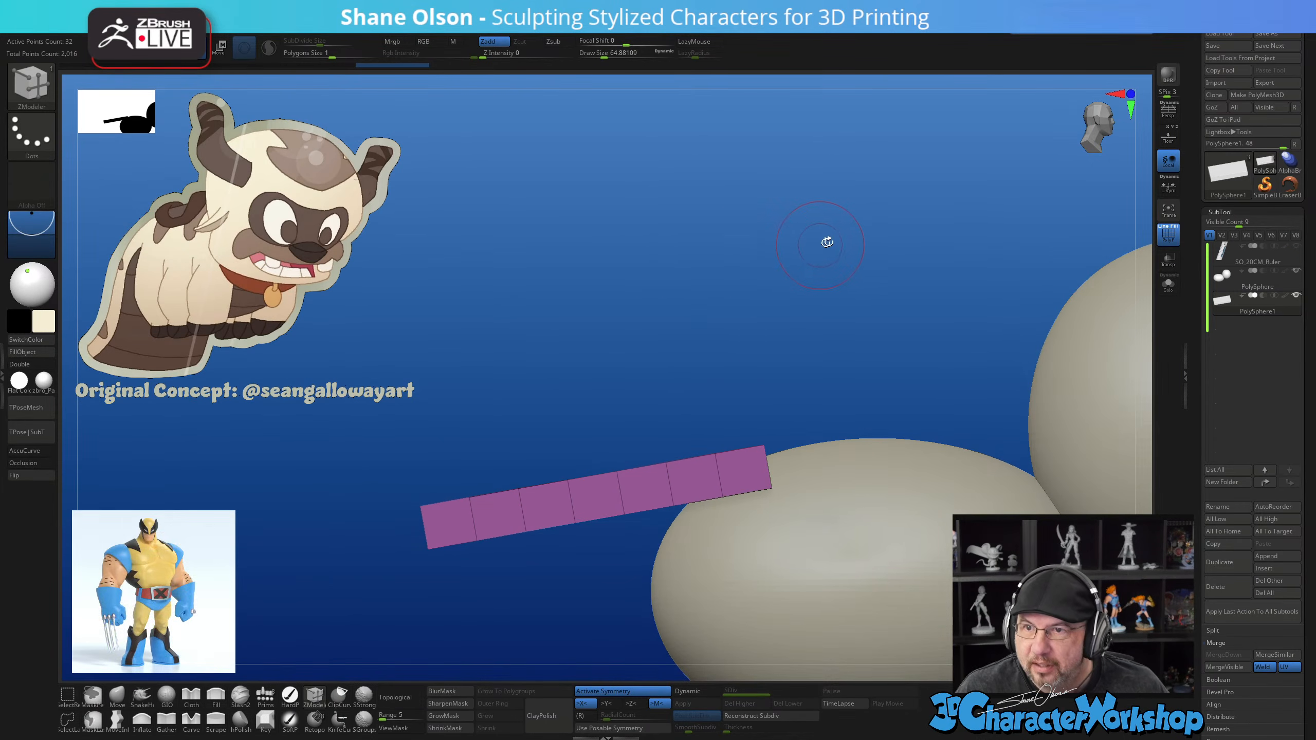
key("w")
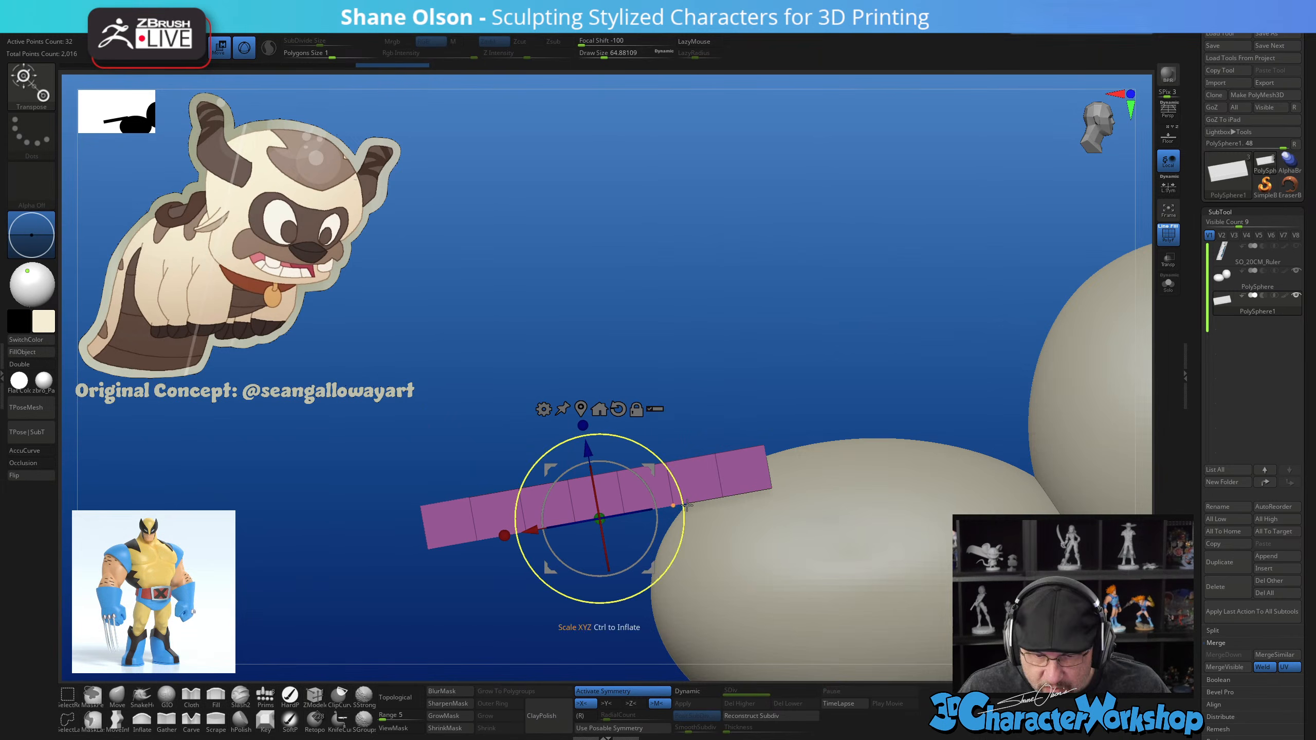
left_click_drag(534, 540, 564, 522, "alt")
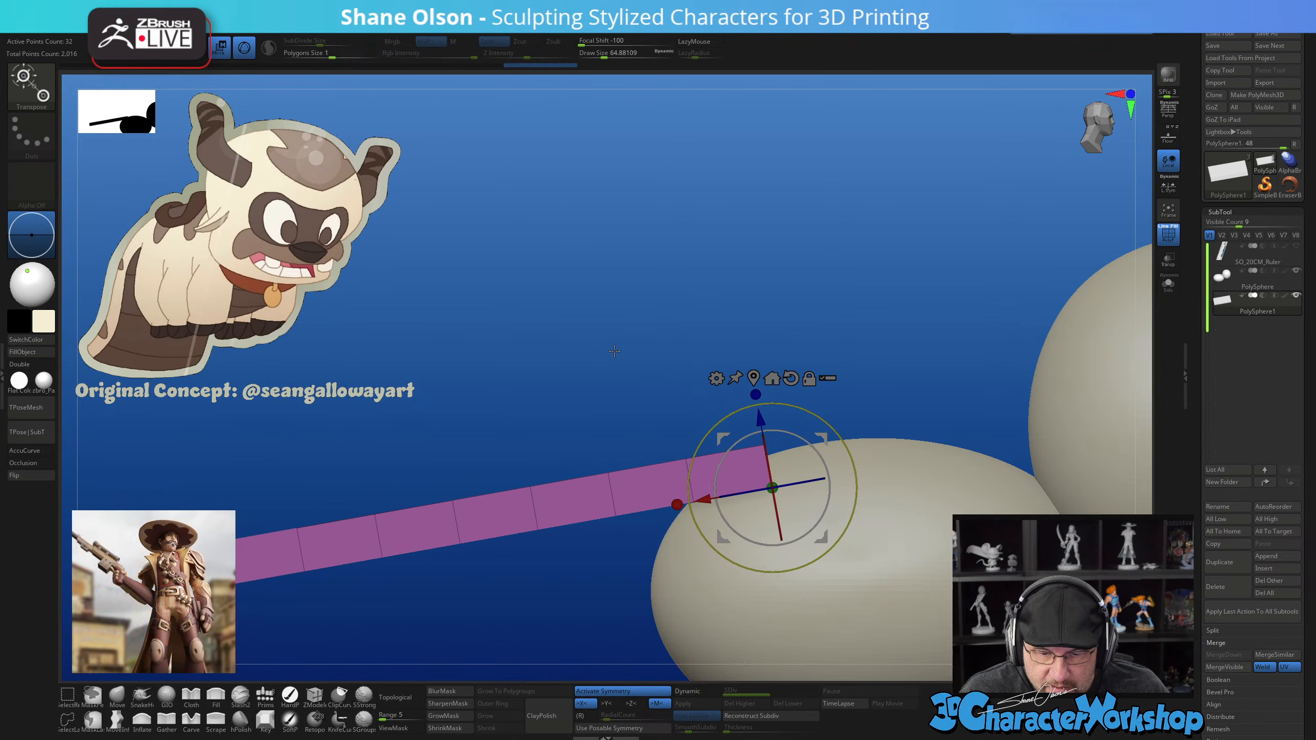
left_click_drag(615, 352, 655, 294, "alt")
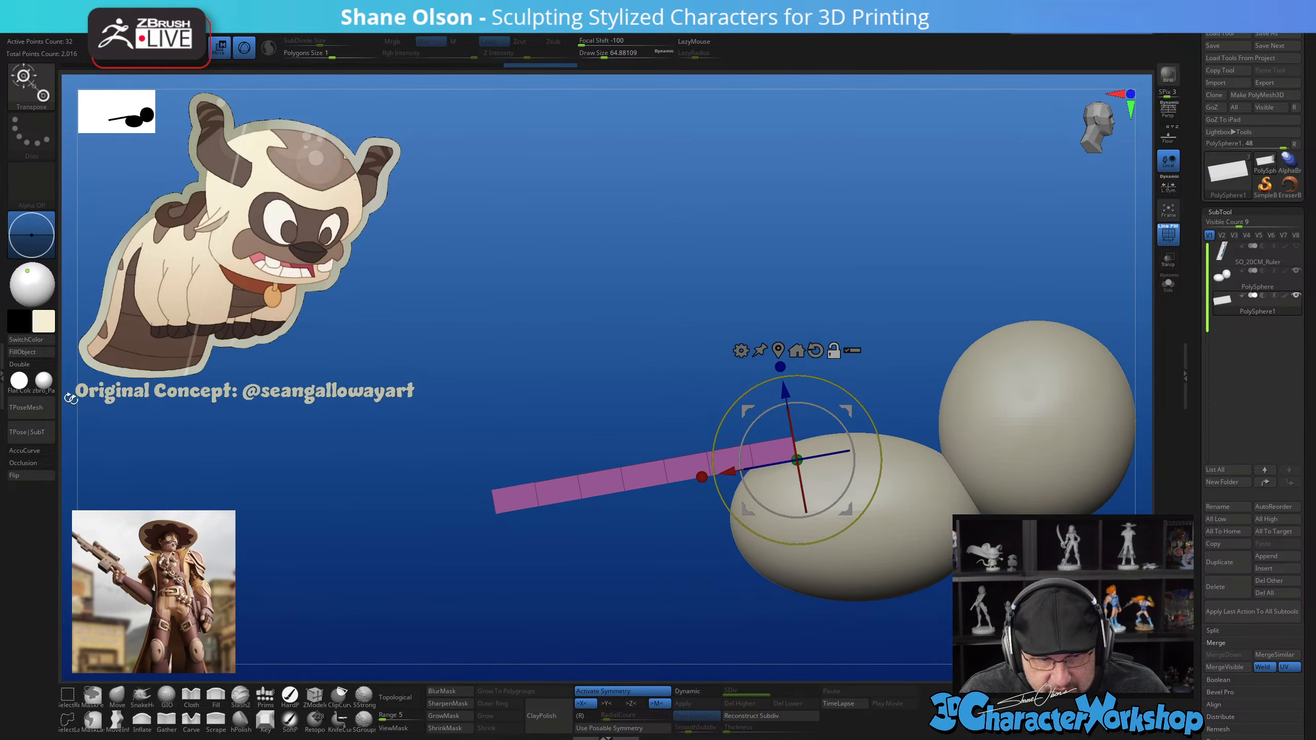
left_click_drag(596, 344, 619, 313)
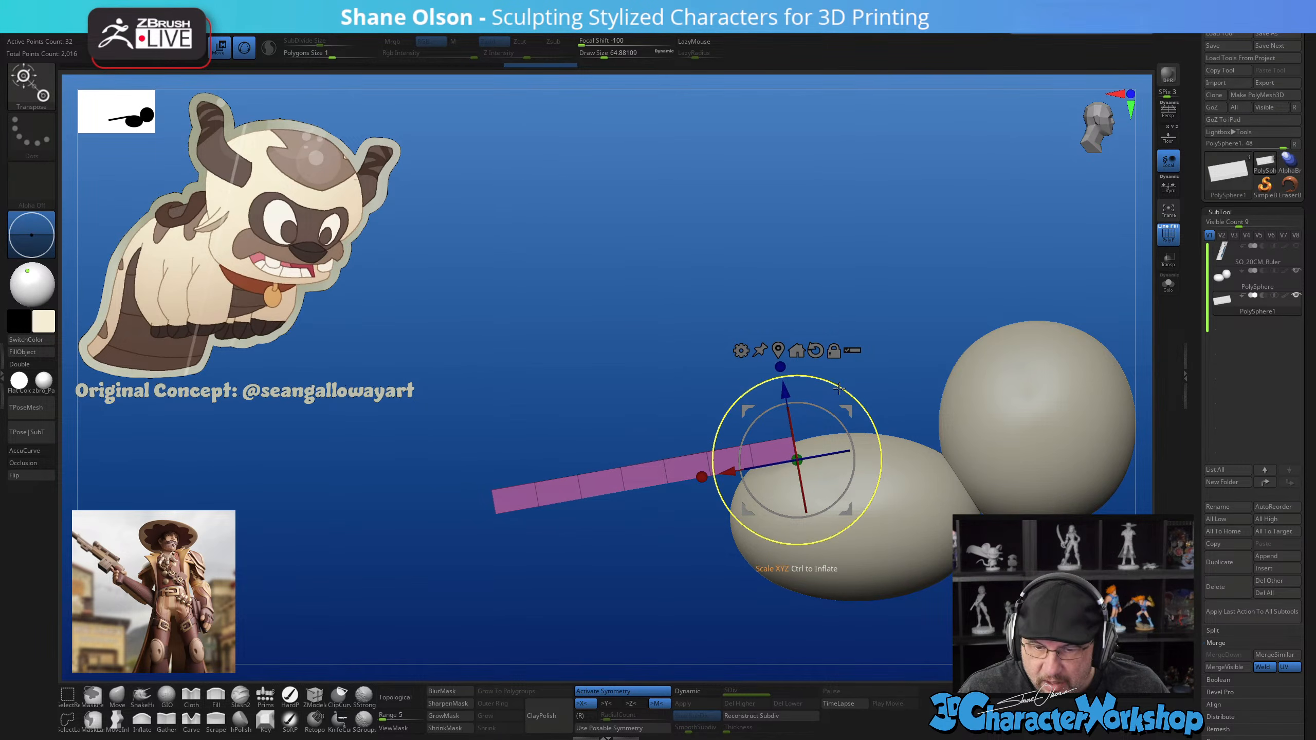
left_click_drag(785, 390, 781, 379)
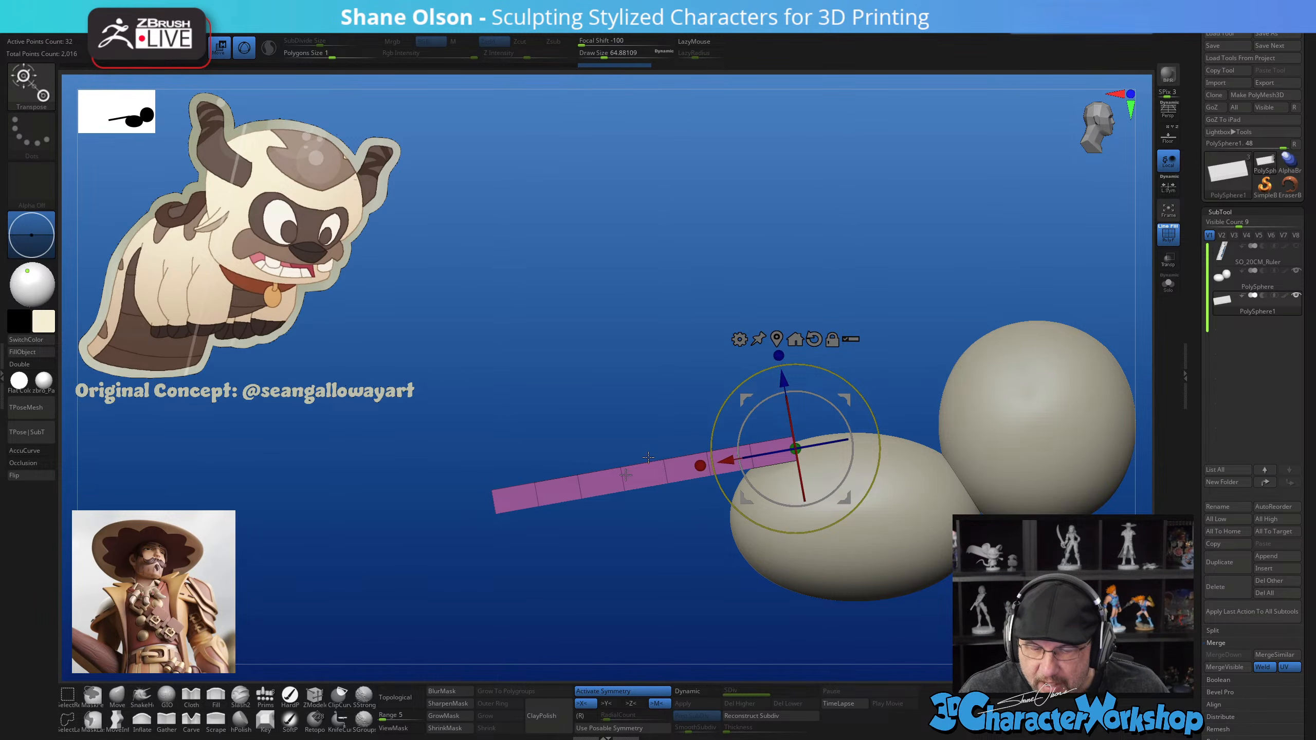
Apply the Bend Curve deformer to the tail and raise its curve resolution to five control points along the length
left_click(739, 340)
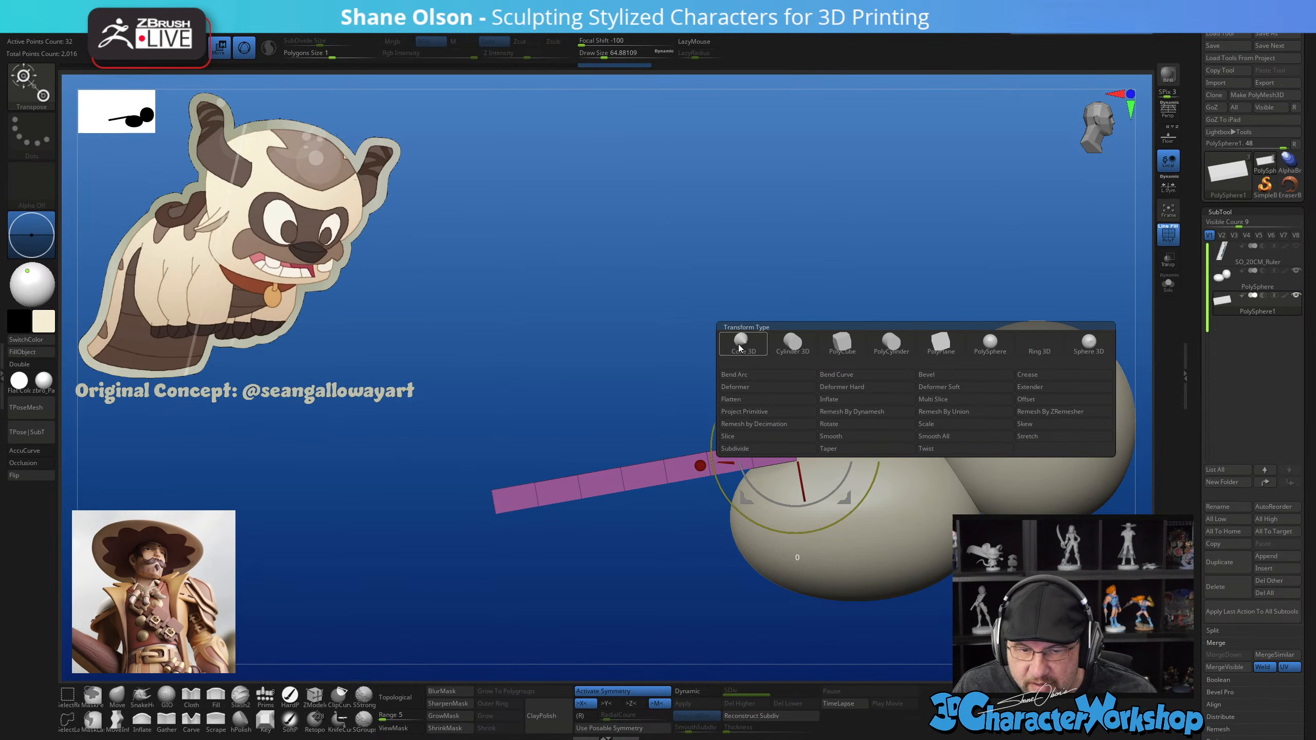
left_click(852, 377)
mouse_move(813, 307)
left_mouse_down()
mouse_move(796, 362)
mouse_move(844, 270)
mouse_move(816, 324)
left_mouse_up()
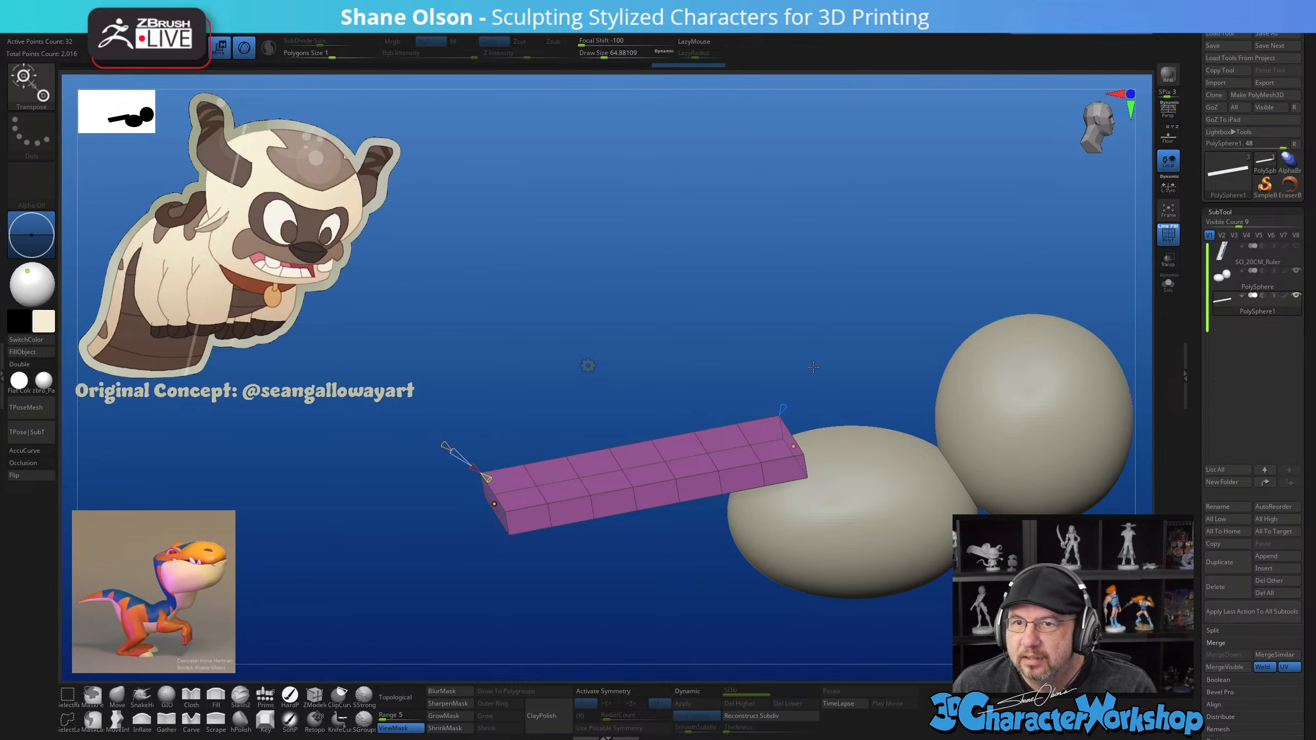
left_click_drag(798, 299, 799, 314)
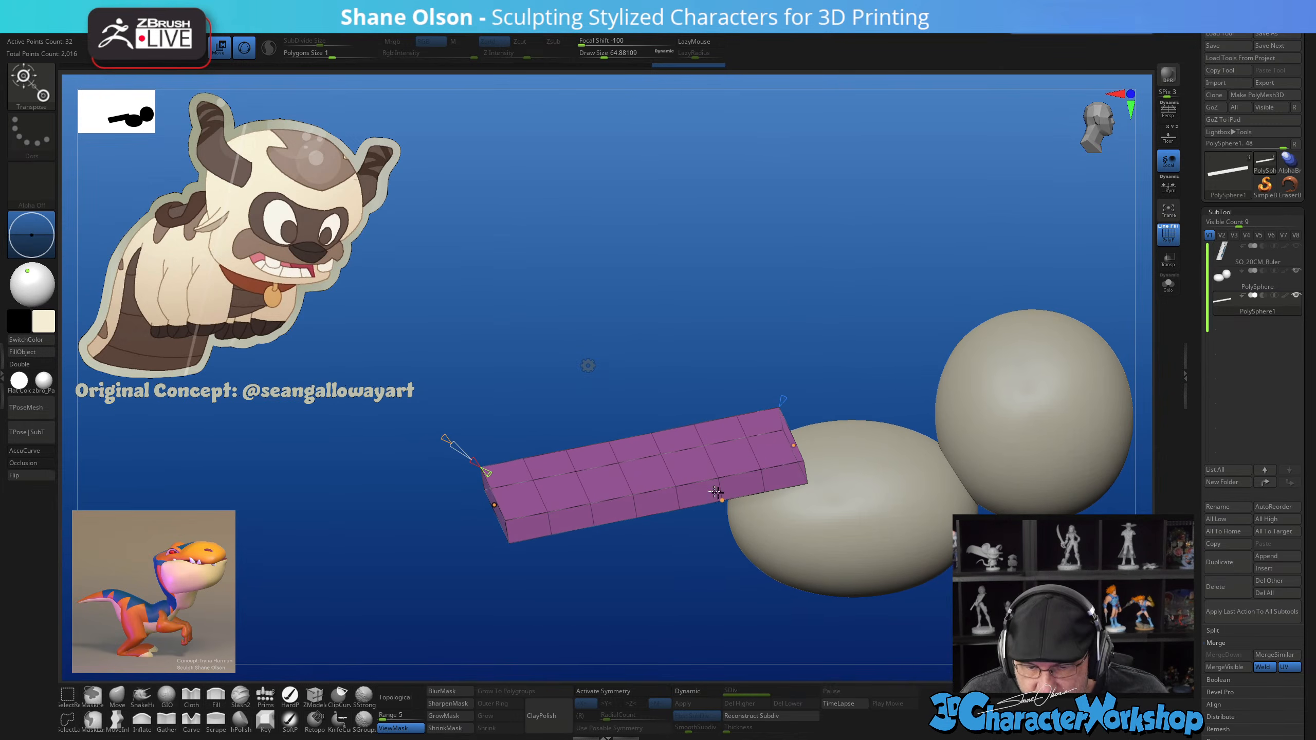
left_click_drag(690, 321, 687, 338)
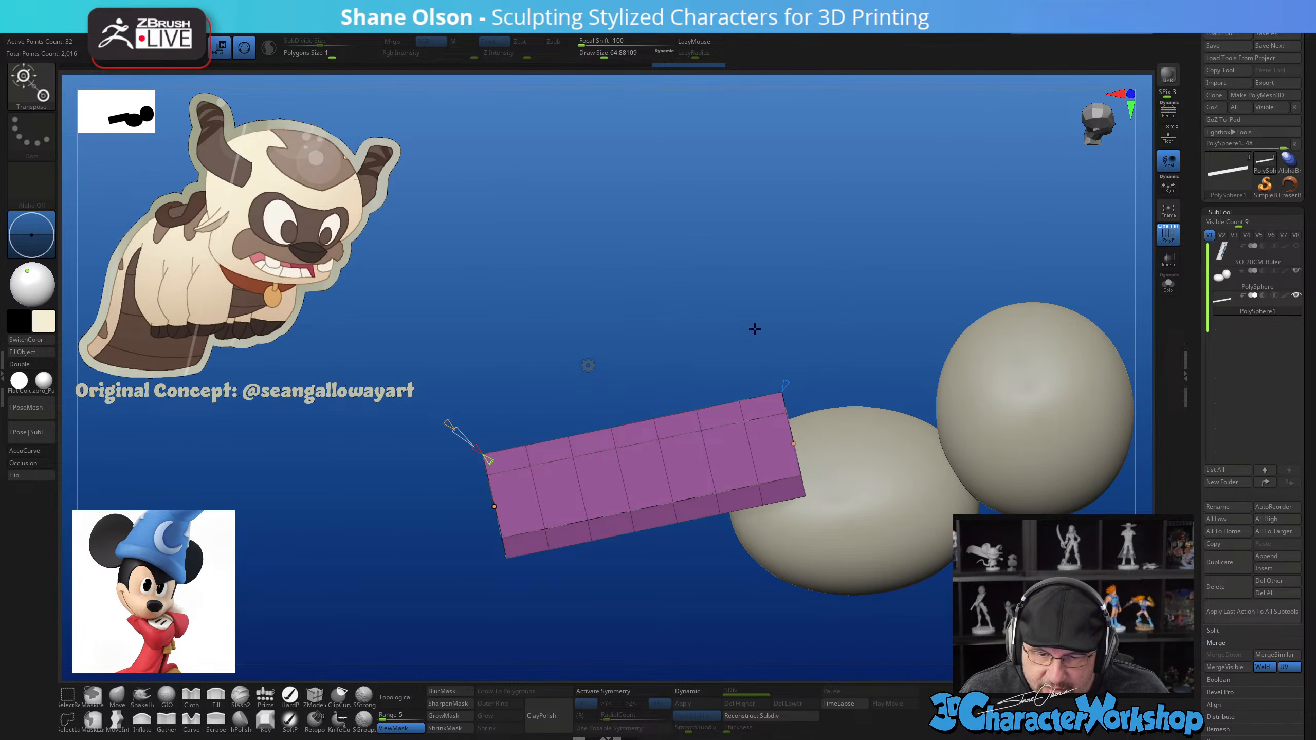
mouse_move(755, 329)
left_mouse_down()
mouse_move(755, 296)
mouse_move(755, 363)
mouse_move(757, 330)
left_mouse_up()
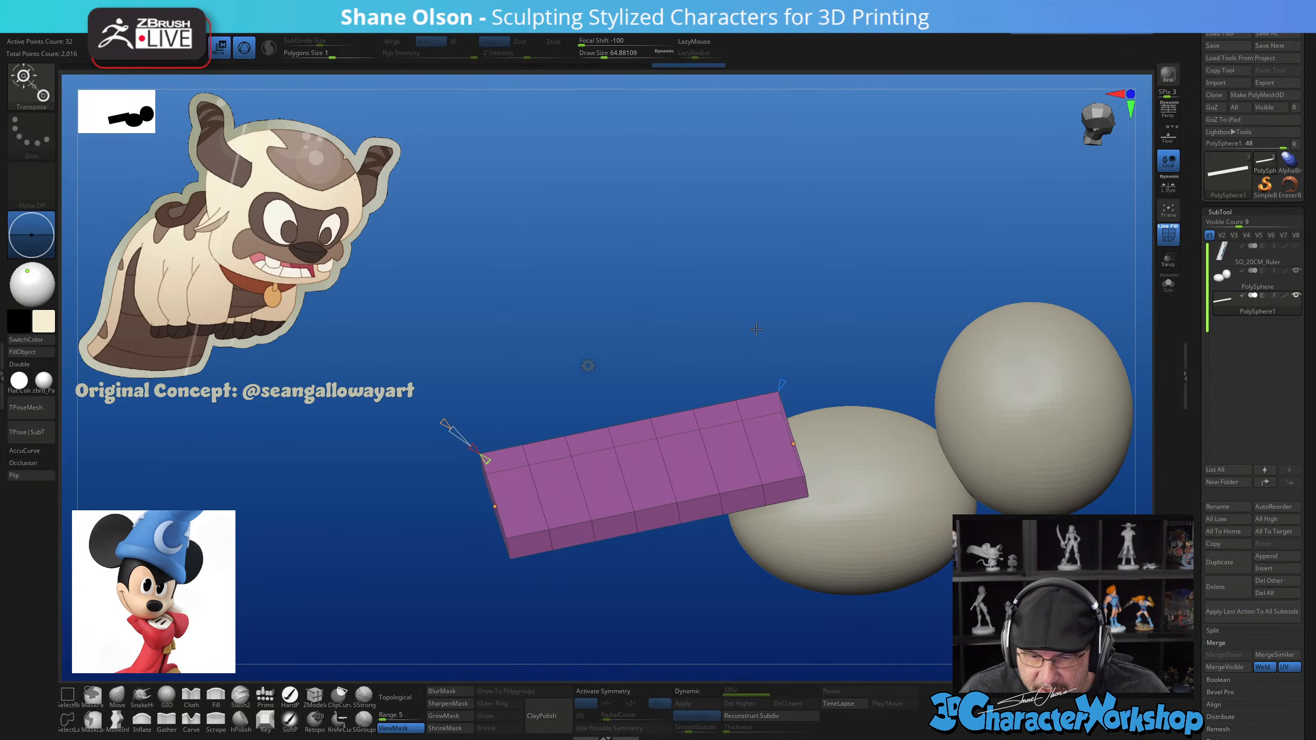
mouse_move(499, 501)
left_mouse_down()
mouse_move(669, 480)
mouse_move(614, 506)
mouse_move(399, 467)
mouse_move(427, 463)
left_mouse_up()
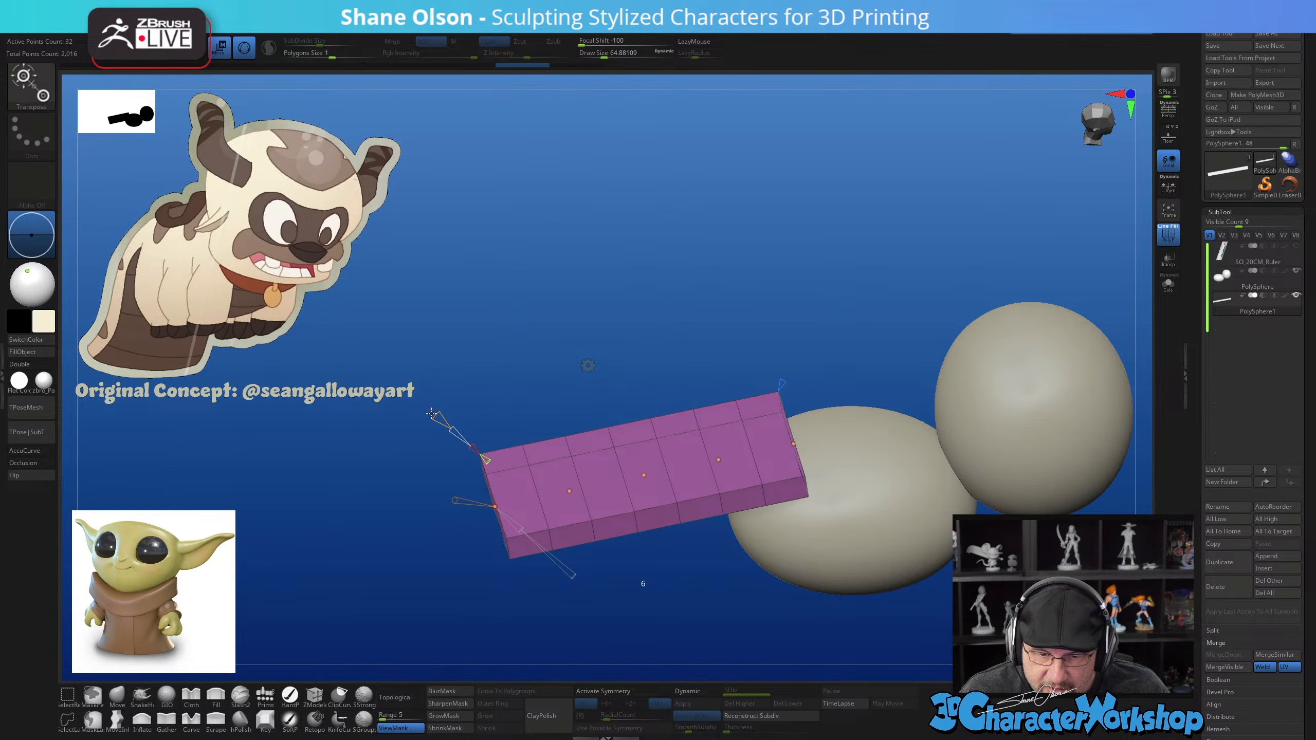
mouse_move(705, 357)
left_mouse_down()
mouse_move(704, 332)
mouse_move(700, 368)
left_mouse_up()
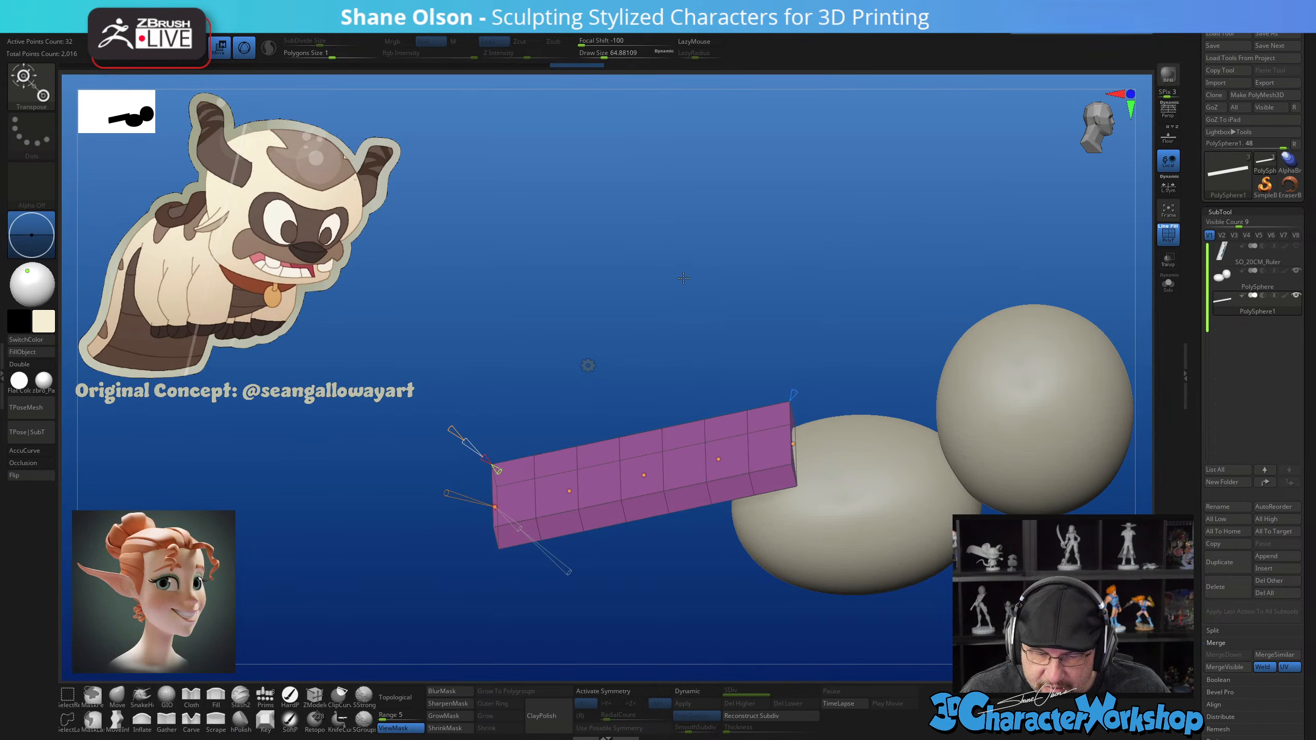
Bend the tail into an S-curve in side view, raising the control point near the body and lowering the middle and tip points
left_click_drag(683, 279, 658, 509)
left_click_drag(707, 310, 676, 475)
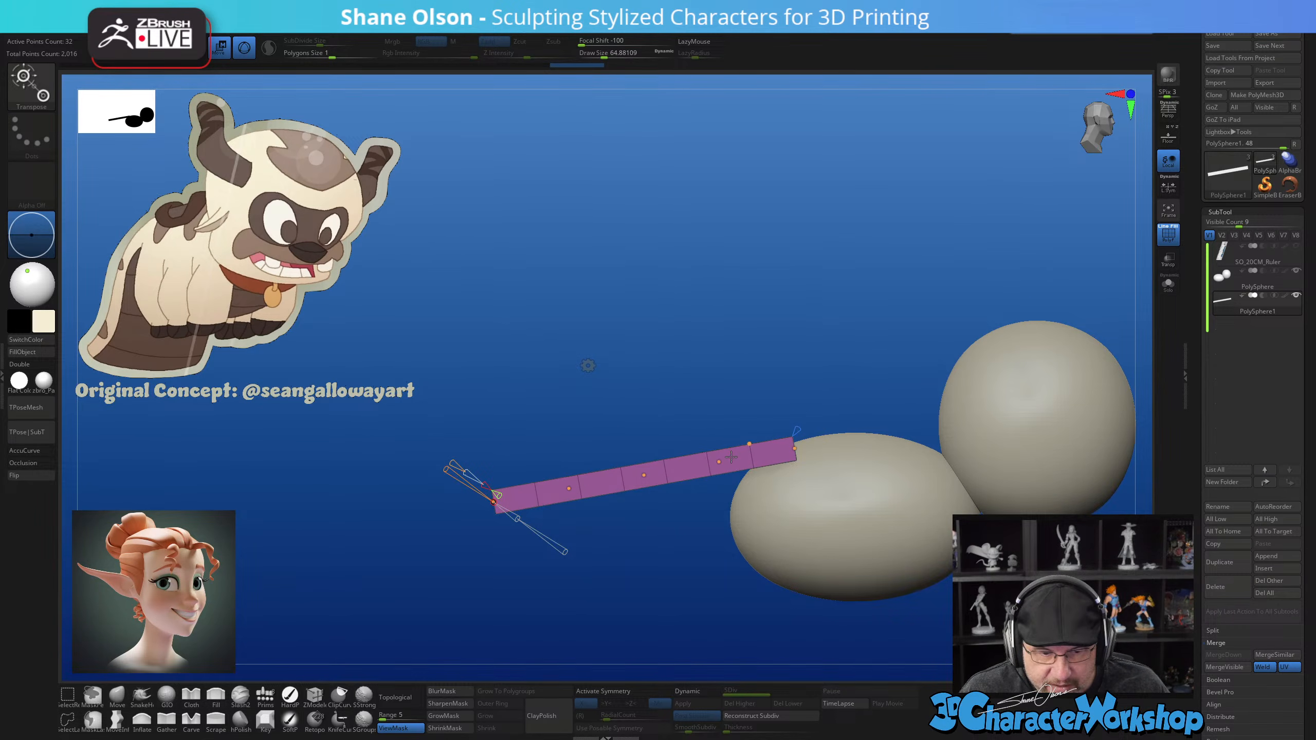
left_click_drag(719, 461, 718, 443)
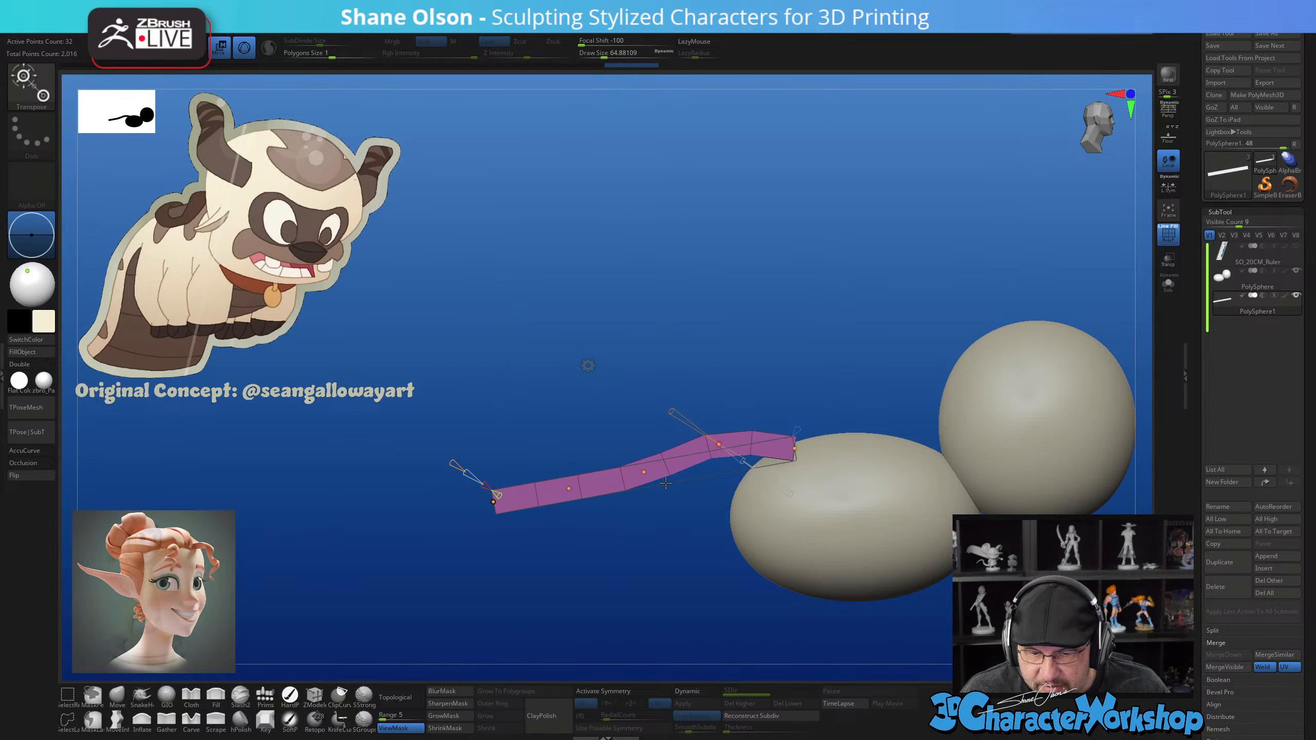
left_click_drag(644, 473, 654, 547)
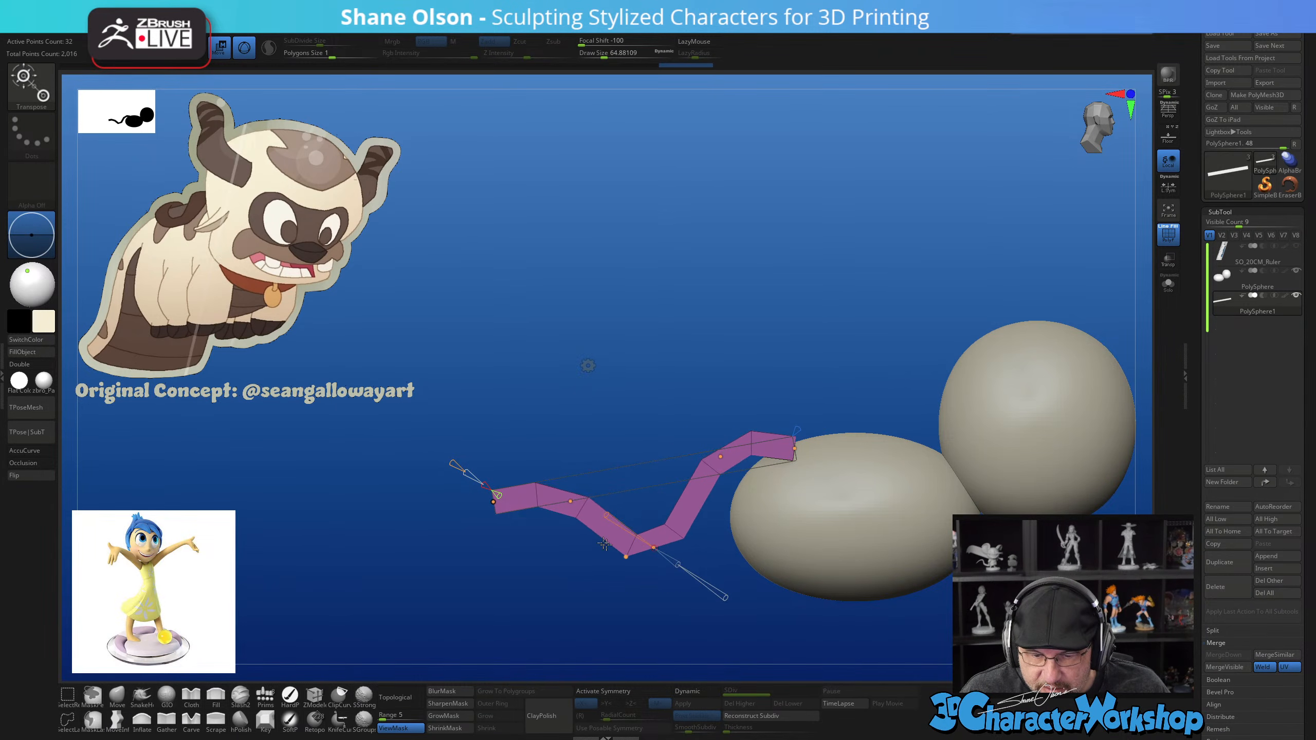
left_click_drag(570, 501, 575, 523)
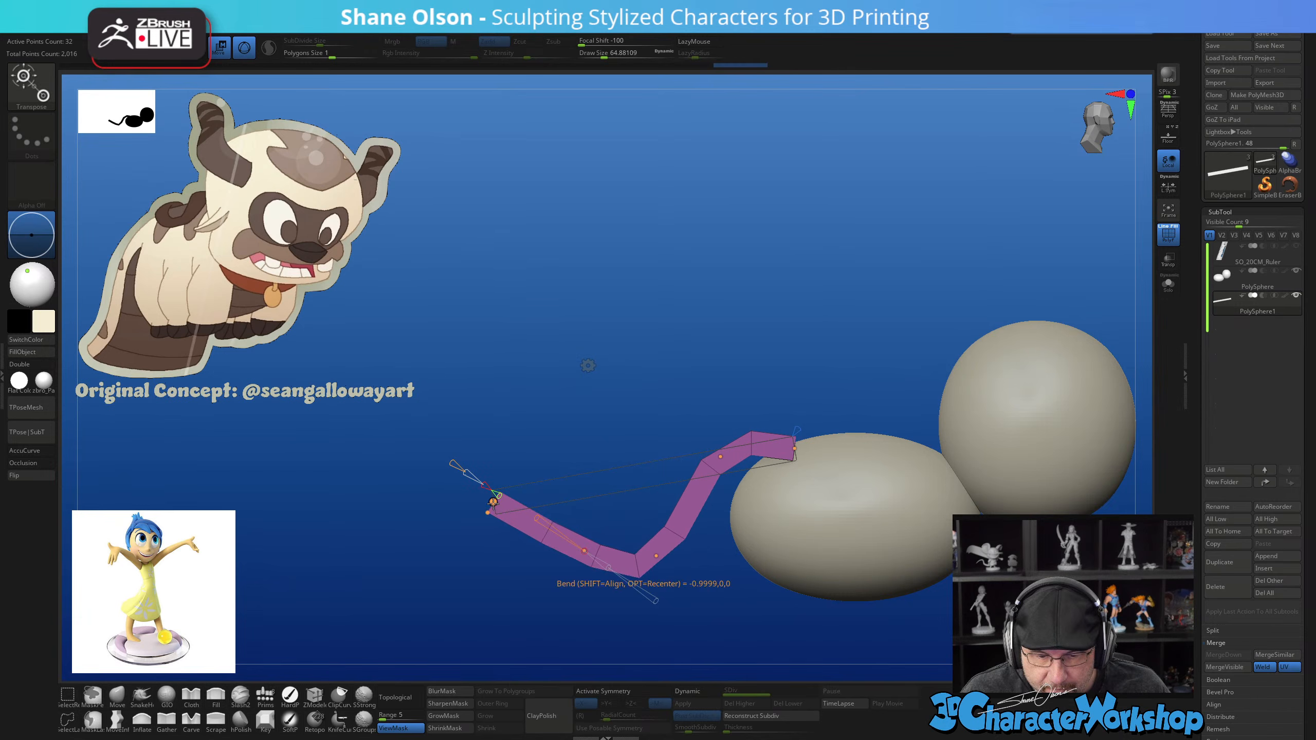
left_click_drag(493, 502, 525, 563)
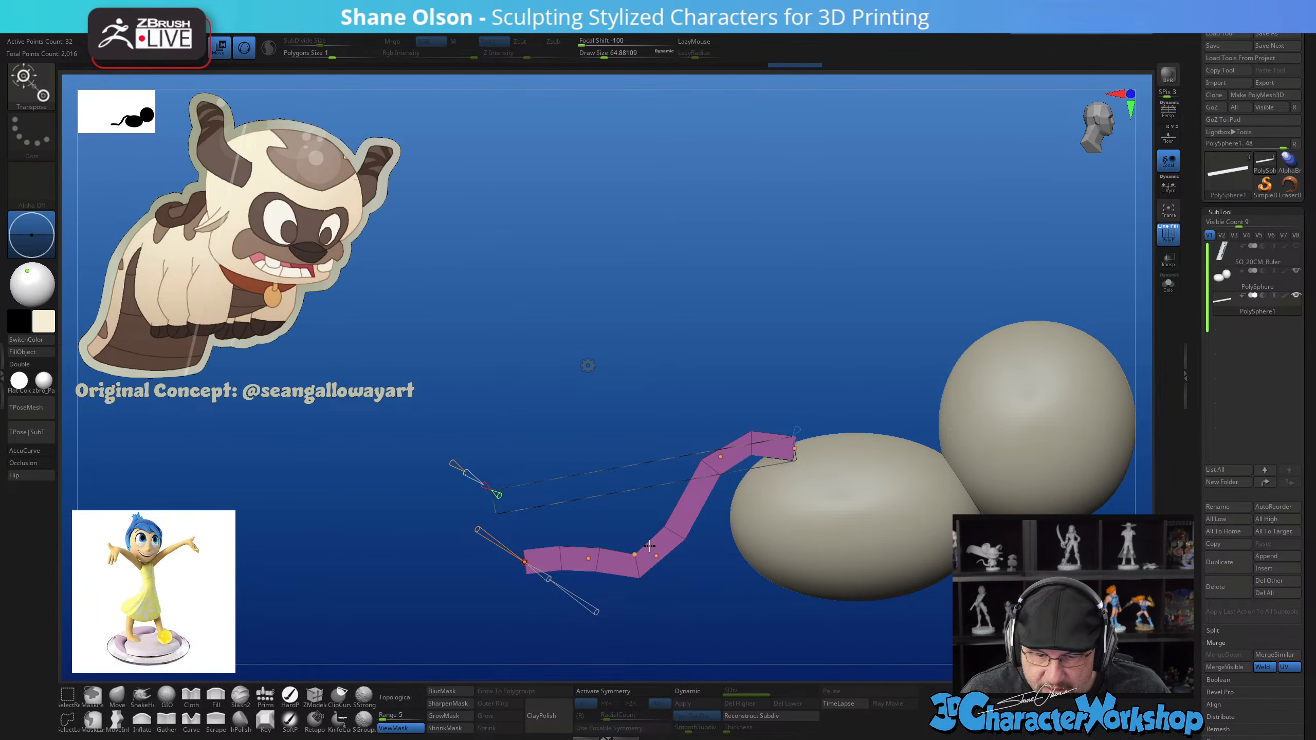
left_click_drag(657, 556, 674, 510)
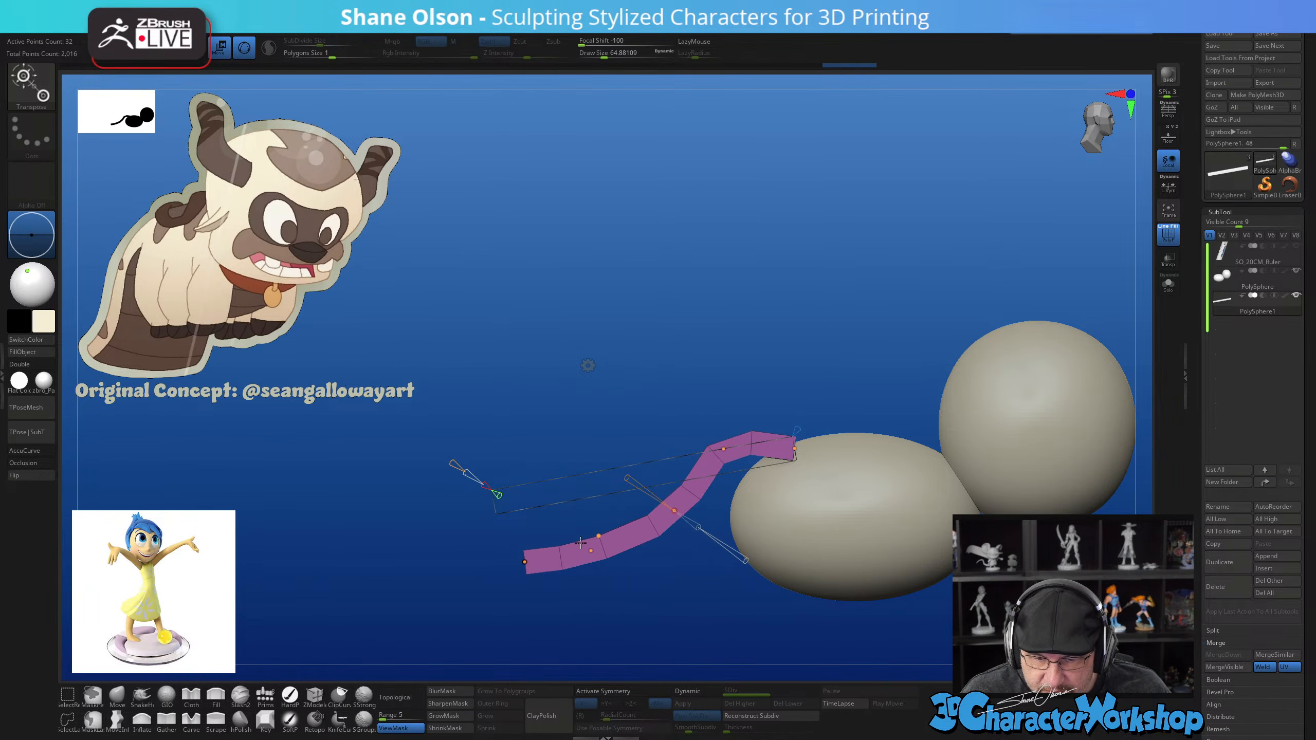
left_click_drag(589, 549, 557, 561)
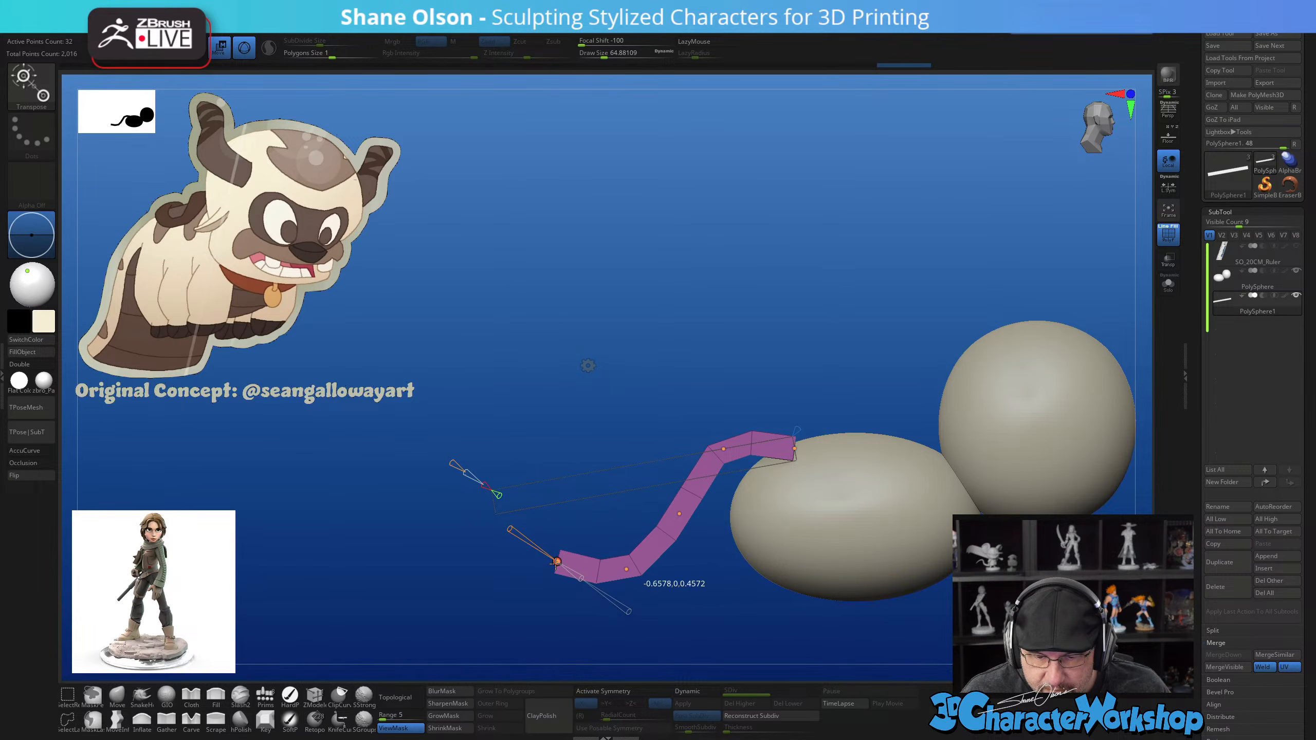
Accept the Bend Curve deformation on the tail and return to Draw mode with ZModeler
left_click(588, 365)
mouse_move(690, 280)
left_mouse_down()
mouse_move(628, 311)
mouse_move(668, 311)
mouse_move(698, 292)
left_mouse_up()
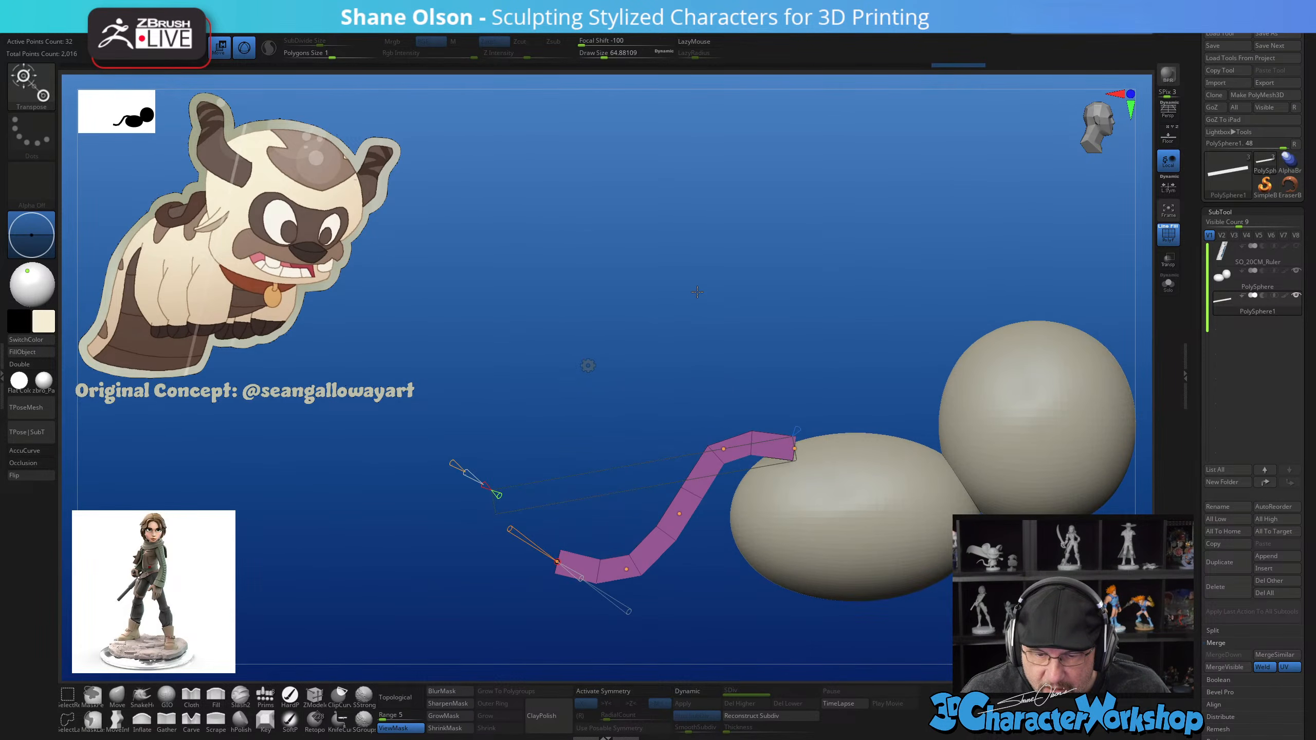
left_click_drag(779, 356, 700, 445)
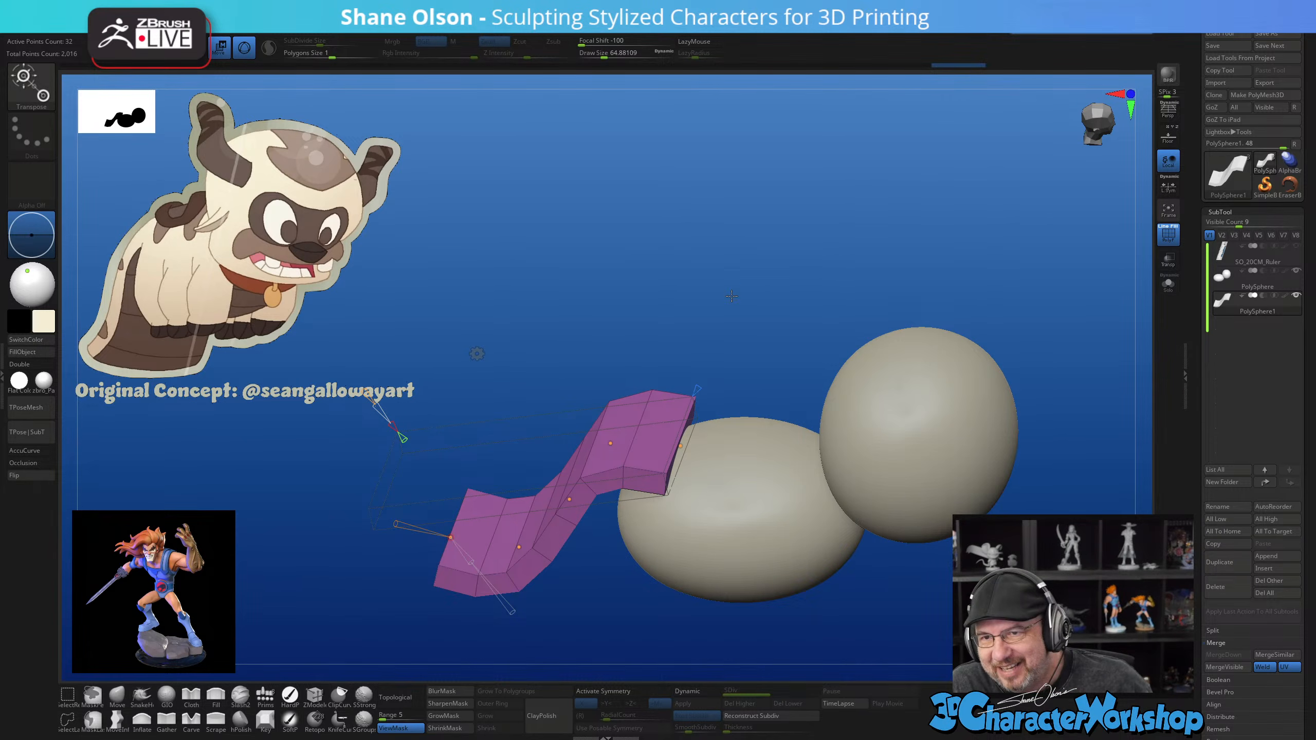
left_click_drag(714, 344, 568, 359)
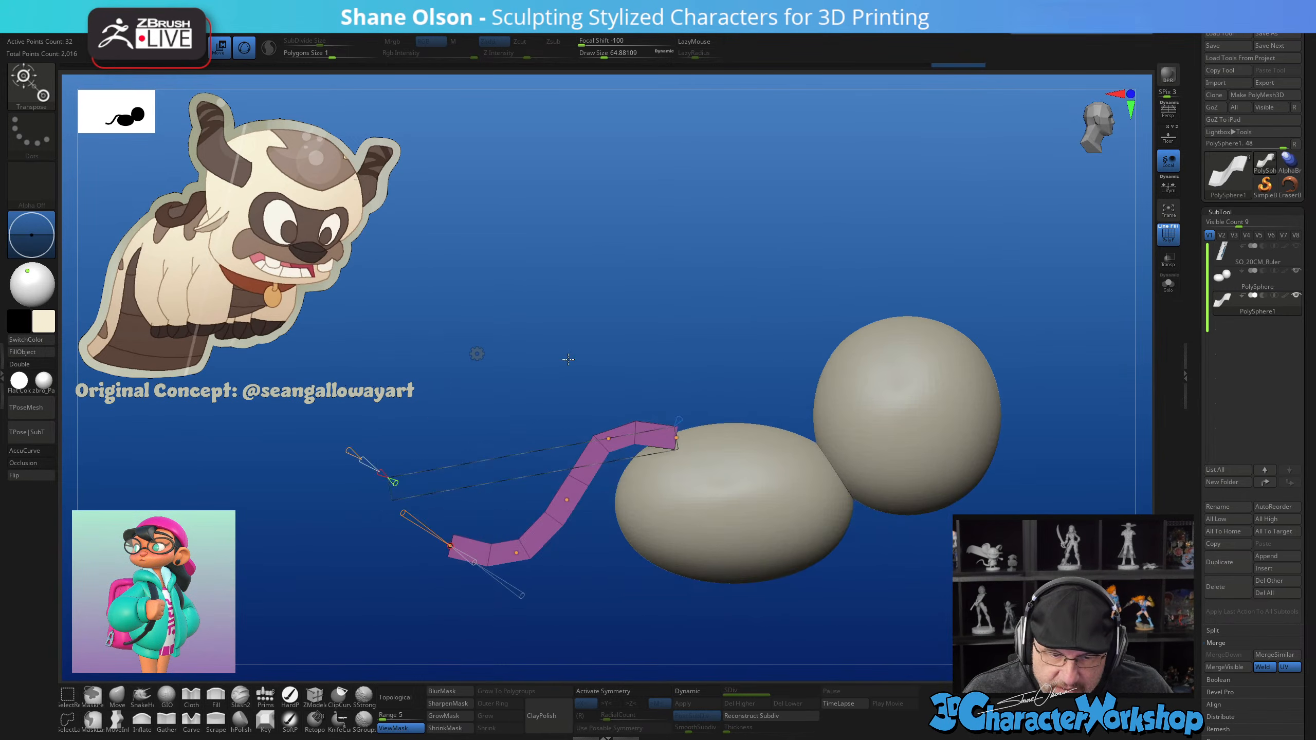
left_click(476, 354)
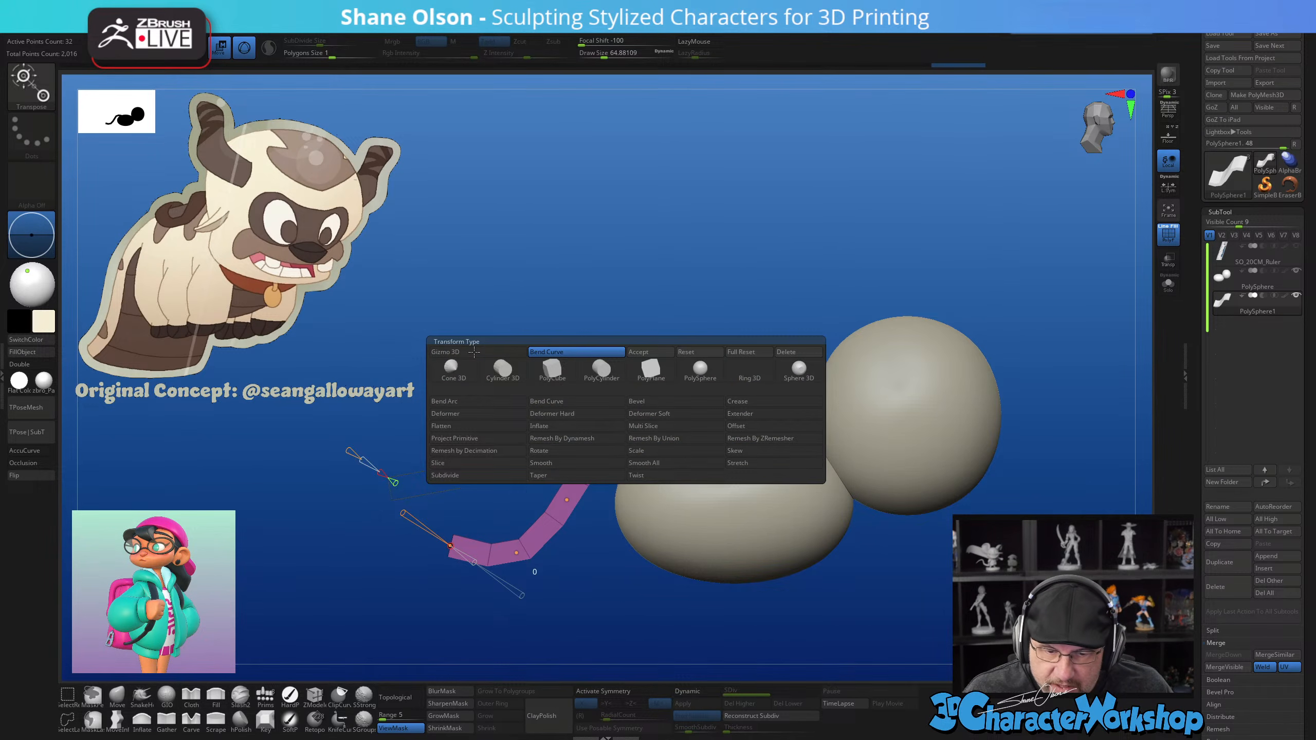
left_click(650, 352)
key("q")
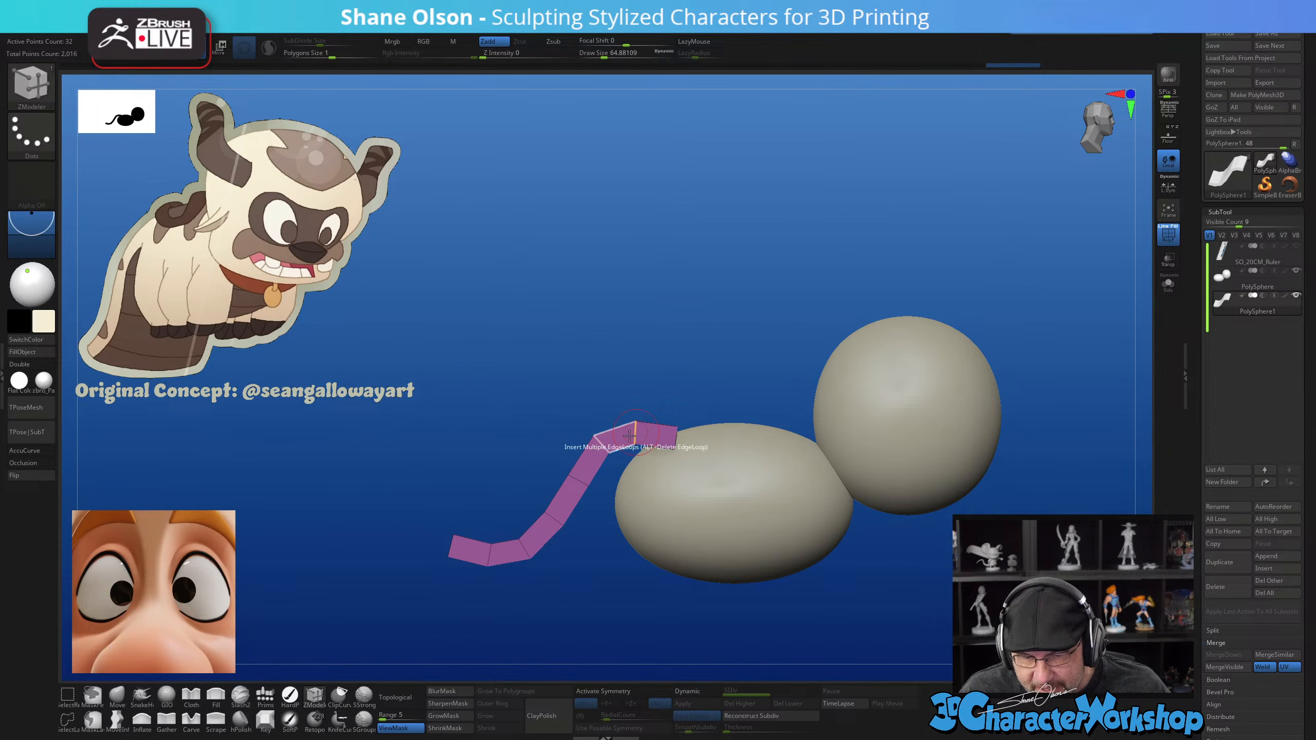
Scale the bent tail slightly narrower across its width with the transform gizmo
left_click_drag(739, 281, 741, 252)
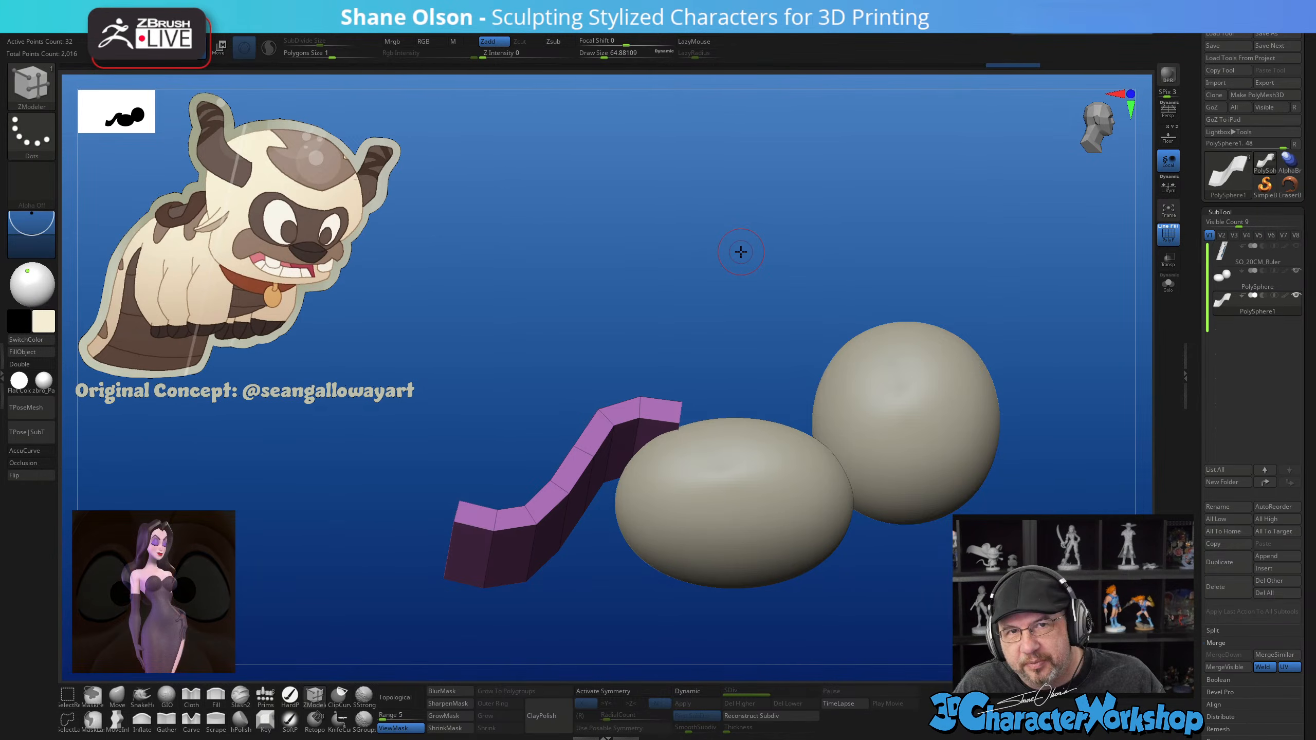
left_click_drag(742, 233, 737, 349)
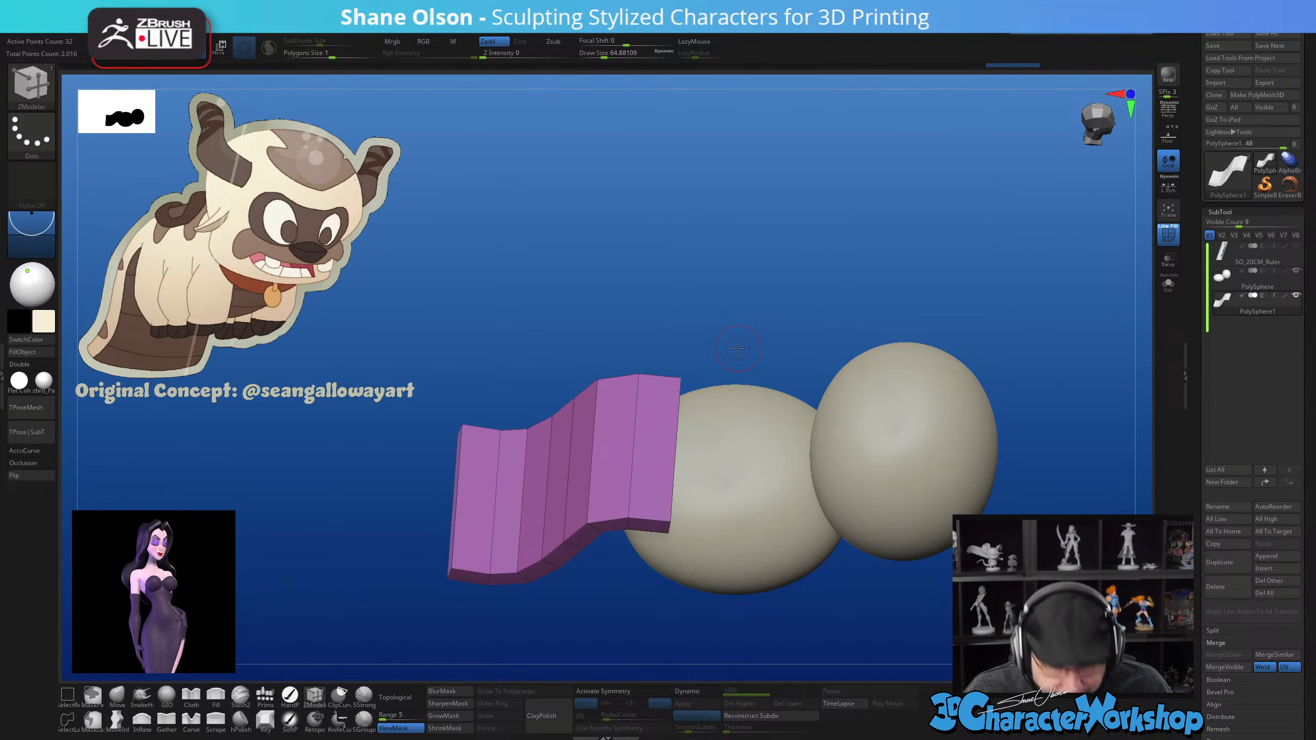
key("w")
left_click_drag(692, 271, 689, 355)
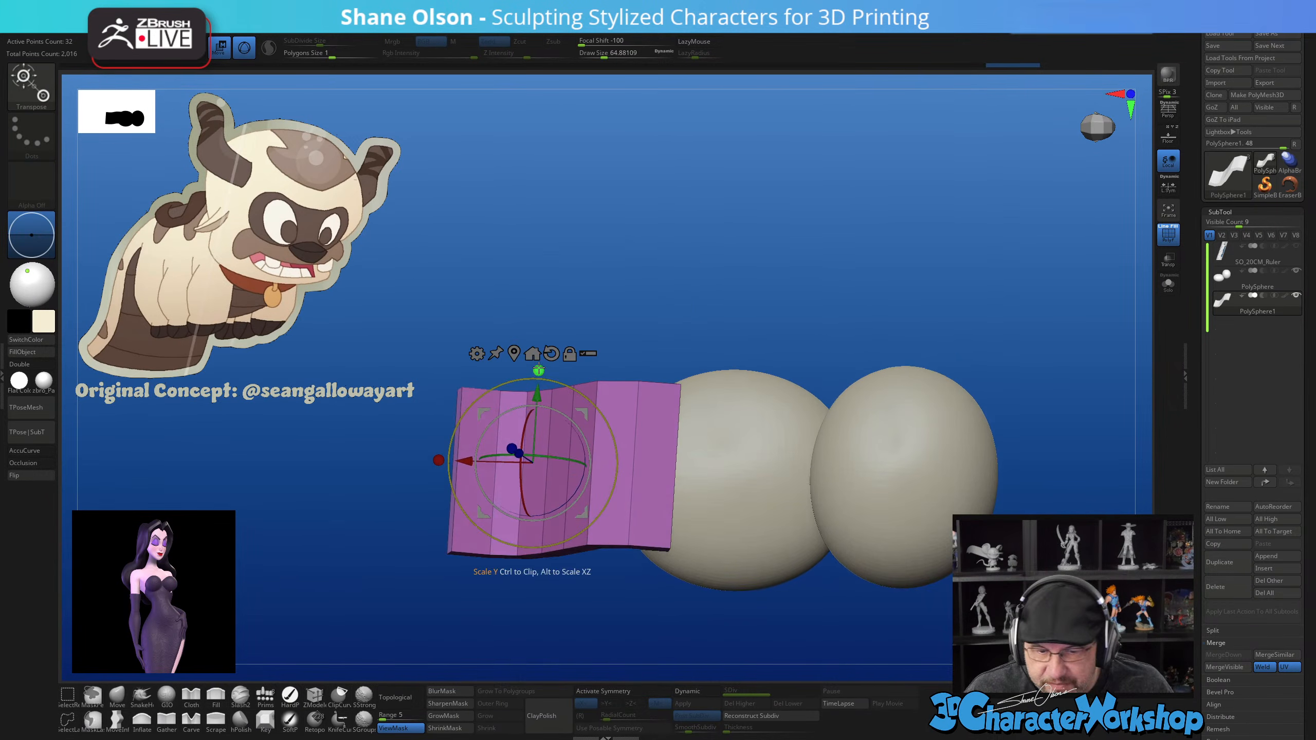
left_click_drag(538, 369, 538, 384)
left_click_drag(841, 329, 843, 224)
Activate Dynamic Subdiv on the tail, choosing Always YES for auto-activation, and inspect the smoothed shape from several angles
key("d")
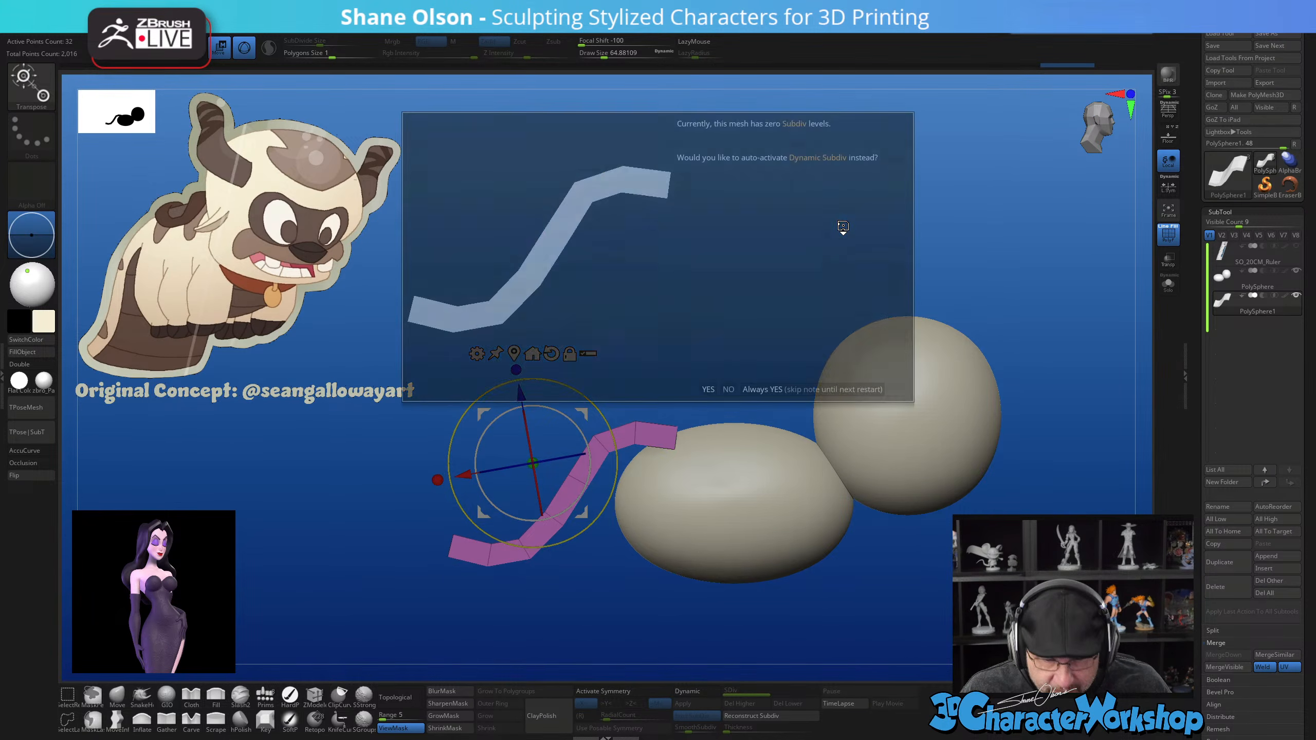
left_click(766, 389)
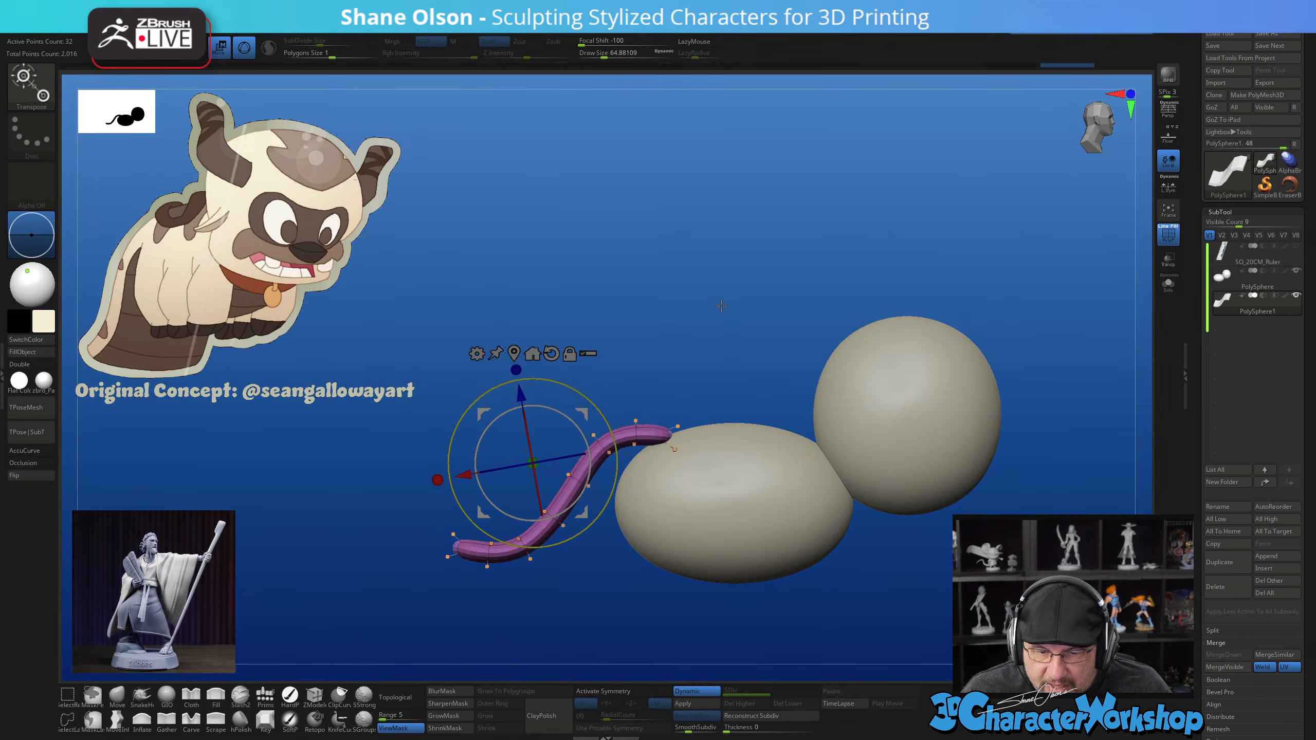
left_click_drag(722, 306, 721, 377)
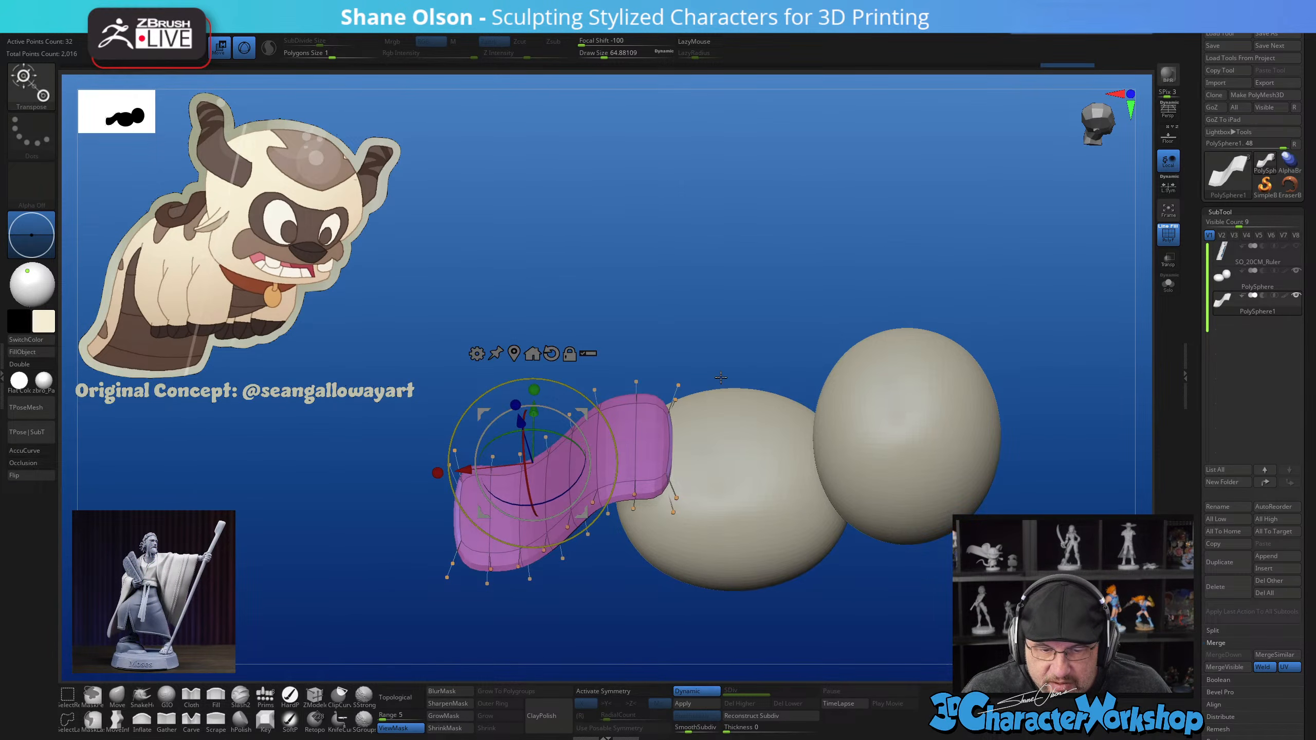
key("q")
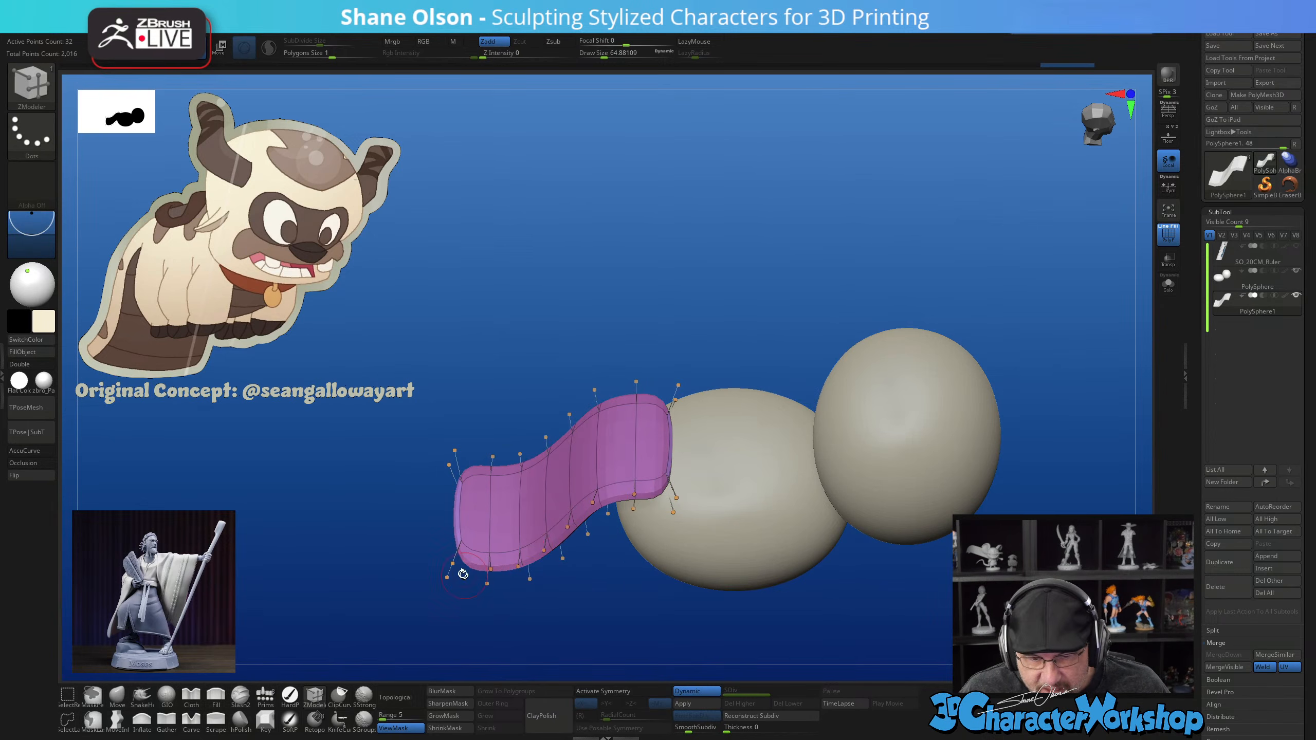
left_click_drag(565, 393, 608, 363)
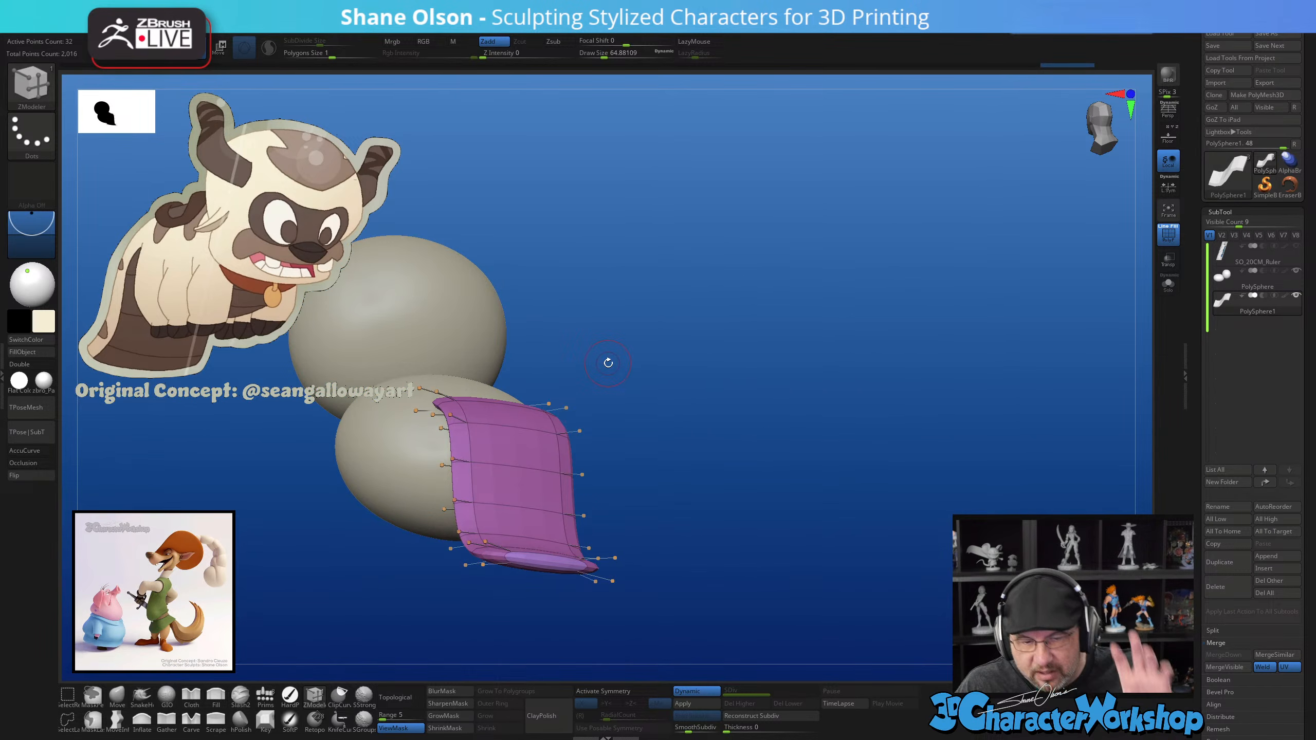
left_click_drag(717, 510, 760, 476)
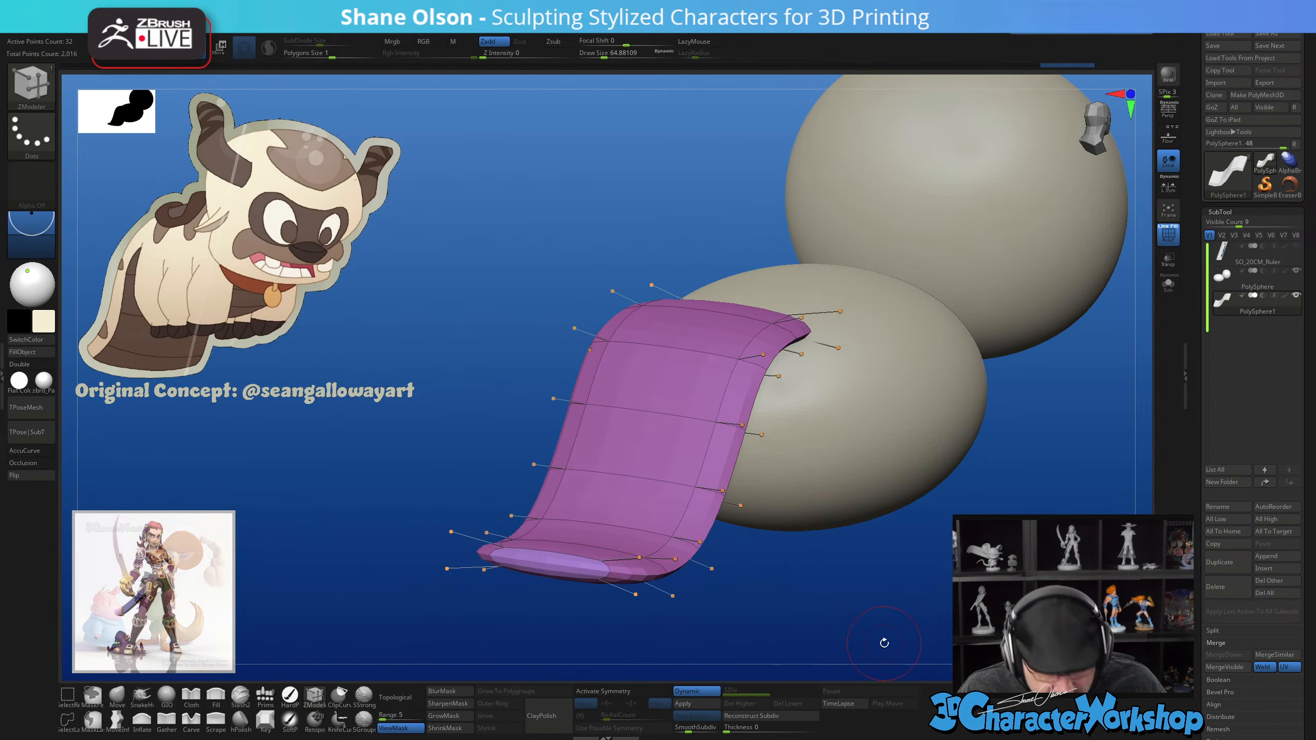
Turn off the smoothed preview and insert a centre edge loop plus one in each half, running lengthwise along the tail
key("shift+d")
mouse_move(885, 627)
left_mouse_down()
mouse_move(878, 573)
mouse_move(798, 575)
left_mouse_up()
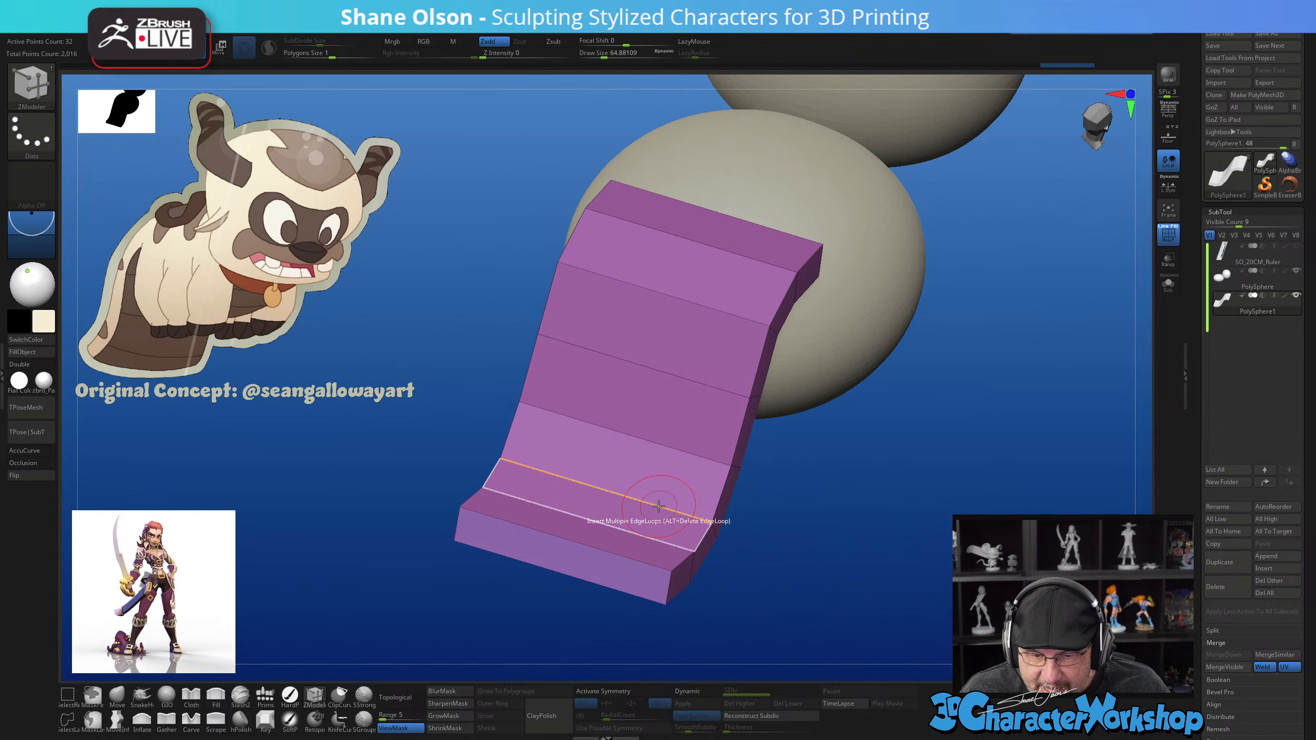
left_click(485, 497)
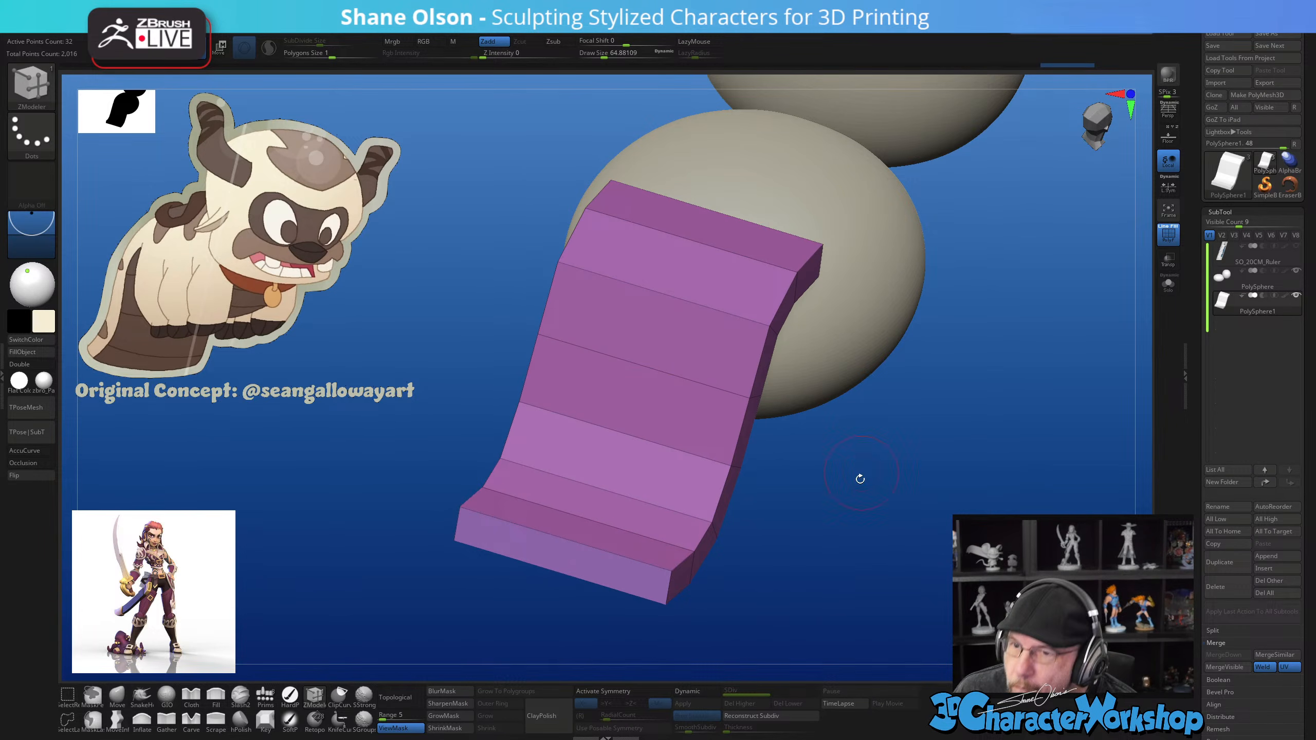
left_click_drag(832, 500, 826, 499)
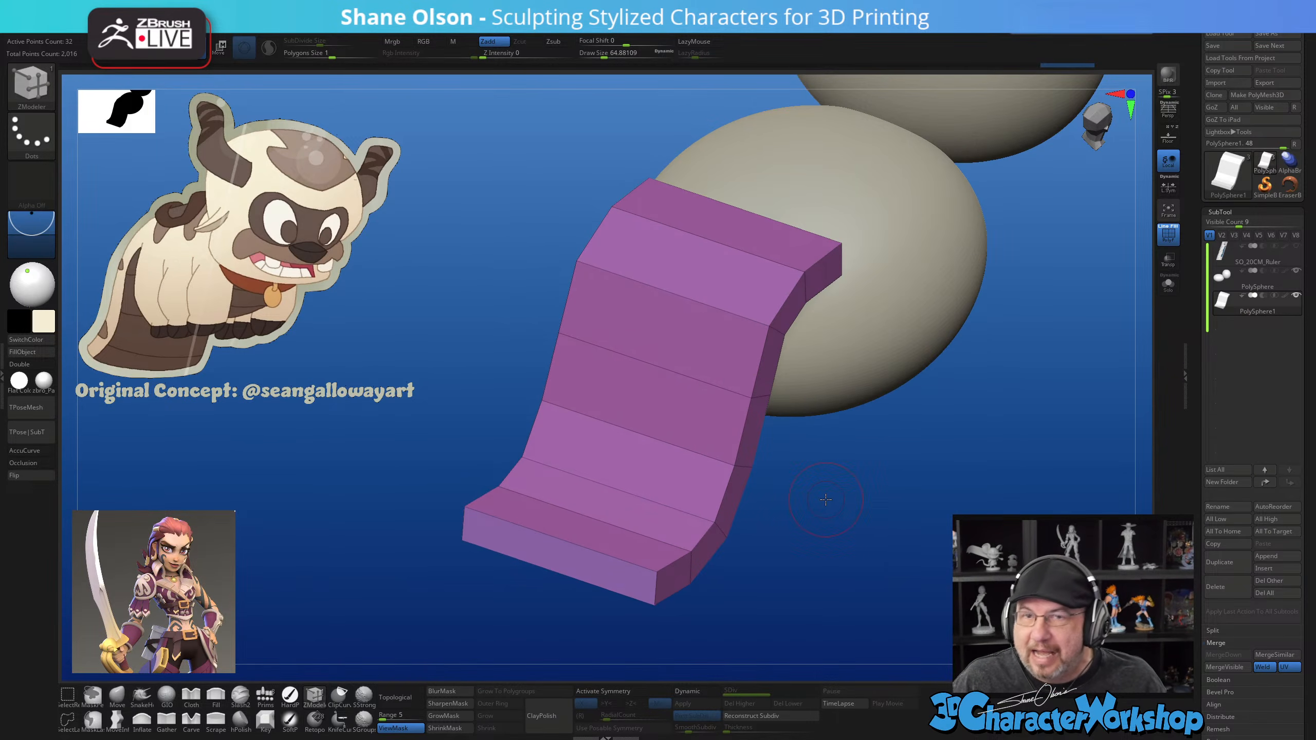
right_click_drag(668, 542, 668, 527, "alt")
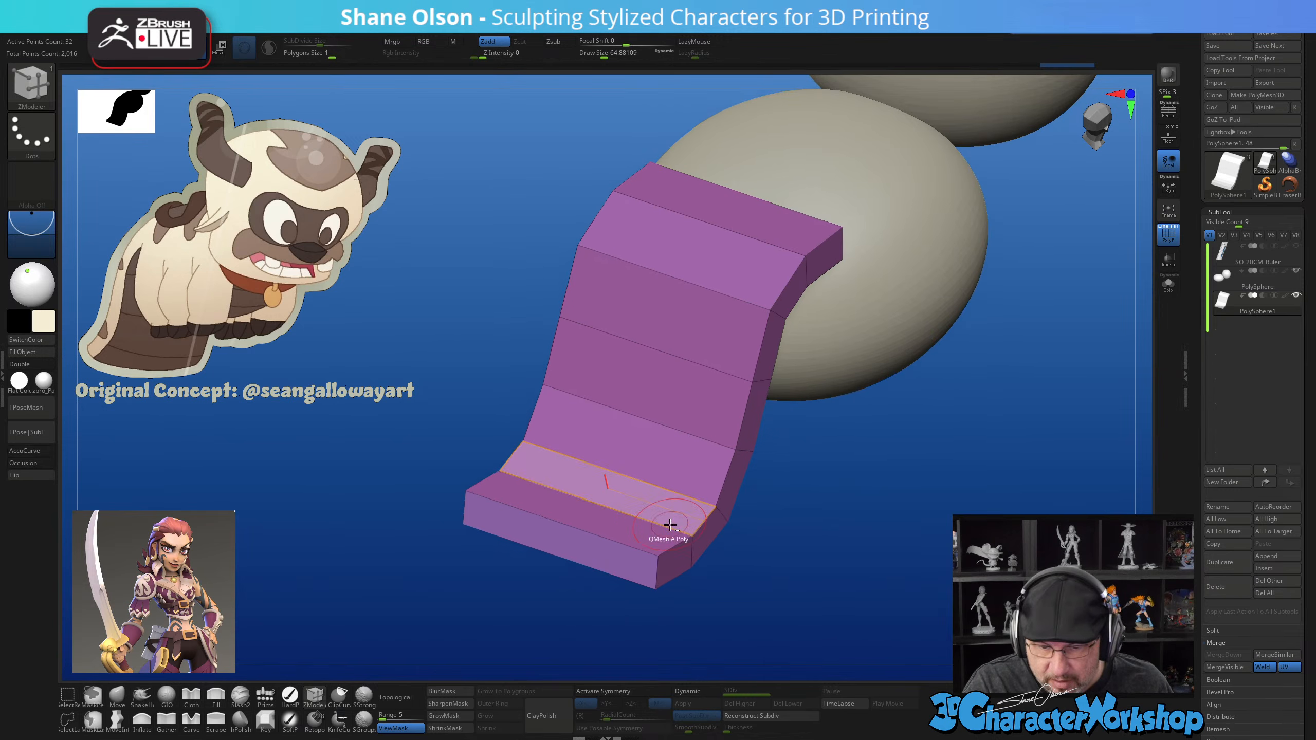
right_click_drag(678, 446, 681, 426)
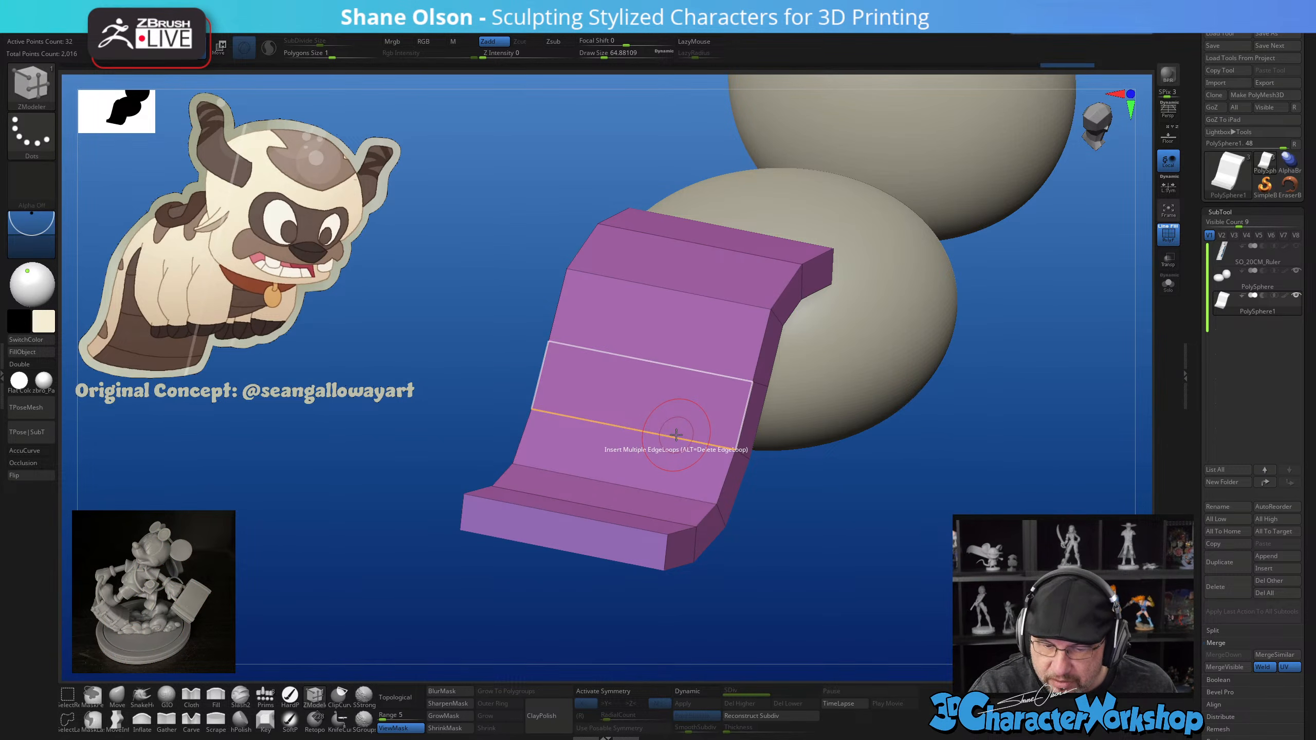
left_click(677, 435)
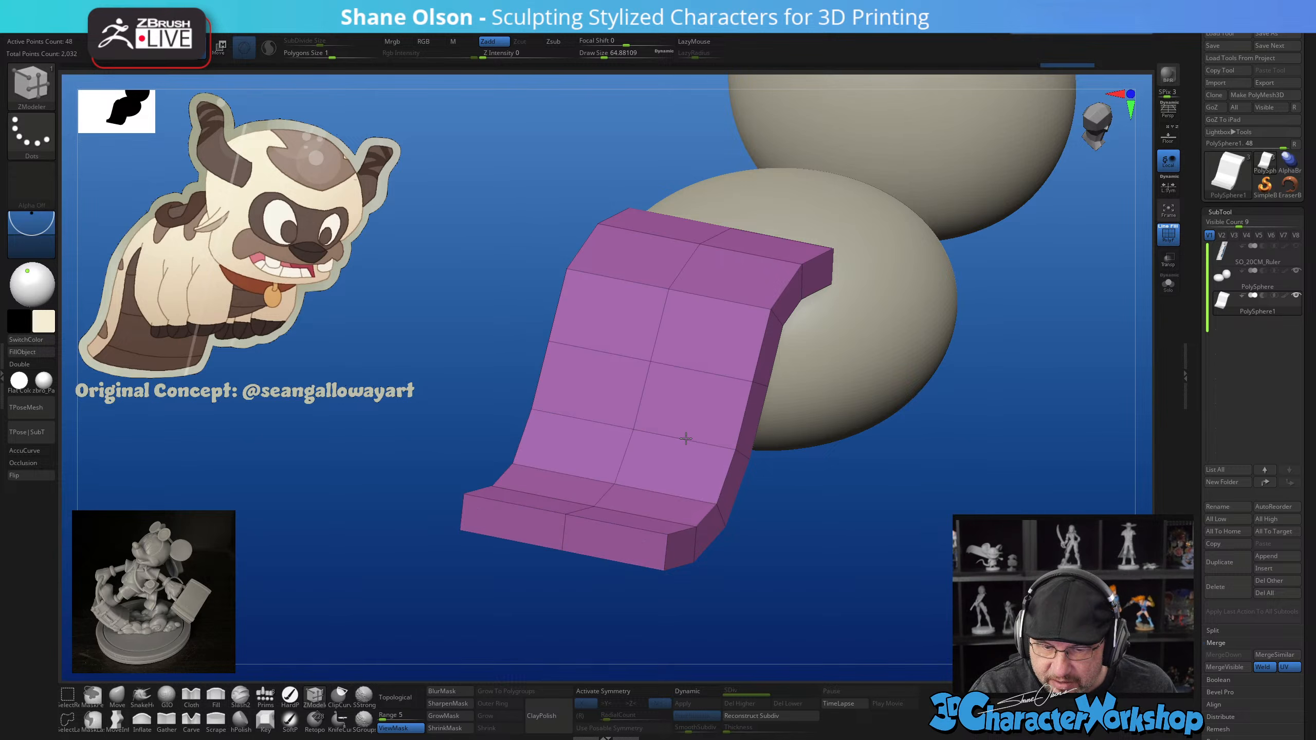
left_click_drag(718, 447, 744, 420)
left_click(744, 420)
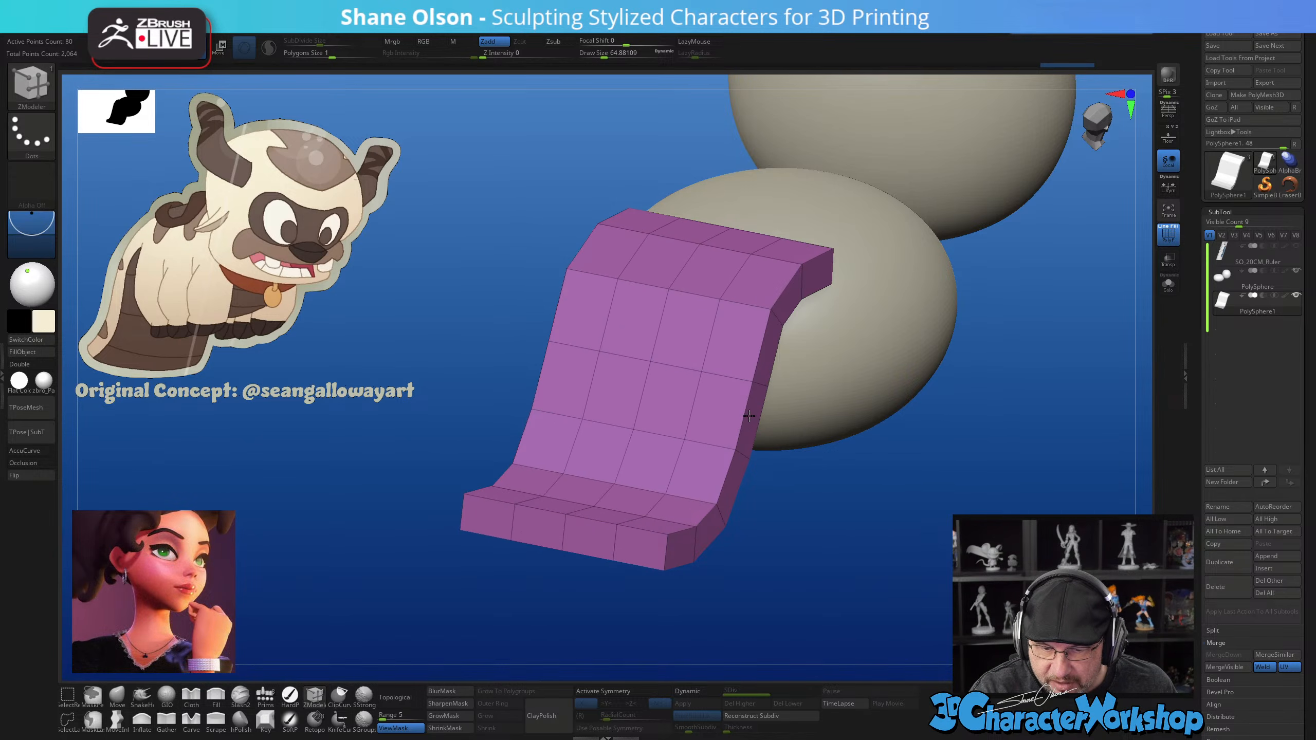
Set the ZModeler edge action to Slide with EdgeLoop Complete, enable X symmetry, and slide the outer lengthwise loops towards the tail's side edges
mouse_move(832, 520)
left_mouse_down()
mouse_move(826, 592)
mouse_move(870, 527)
mouse_move(851, 507)
mouse_move(815, 514)
left_mouse_up()
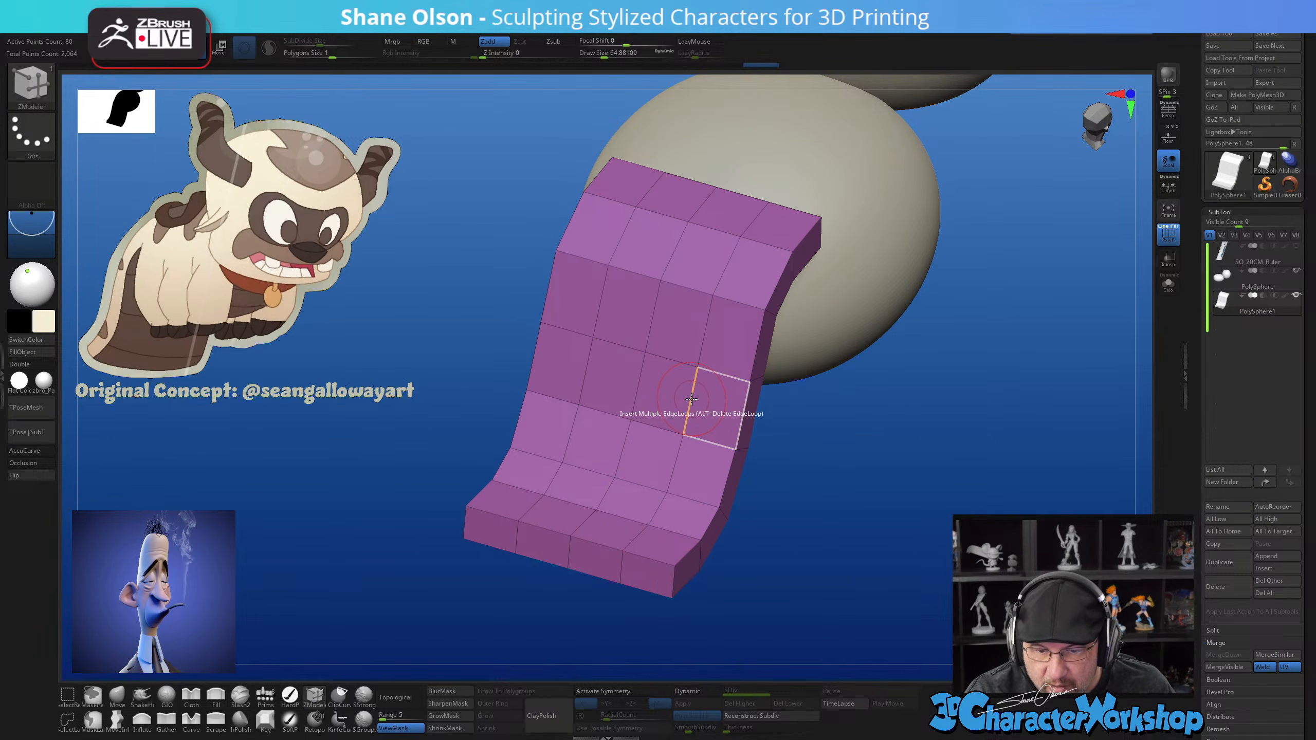
key("space")
left_click(765, 437)
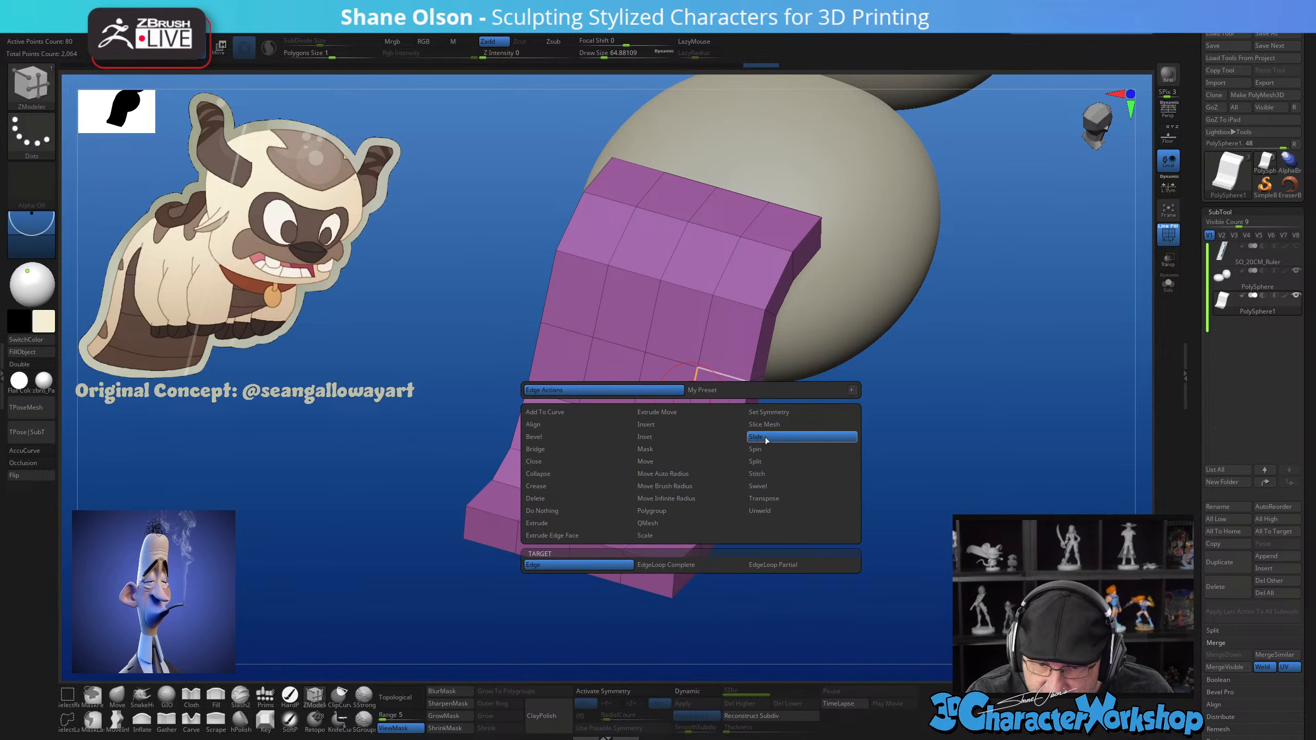
left_click(697, 565)
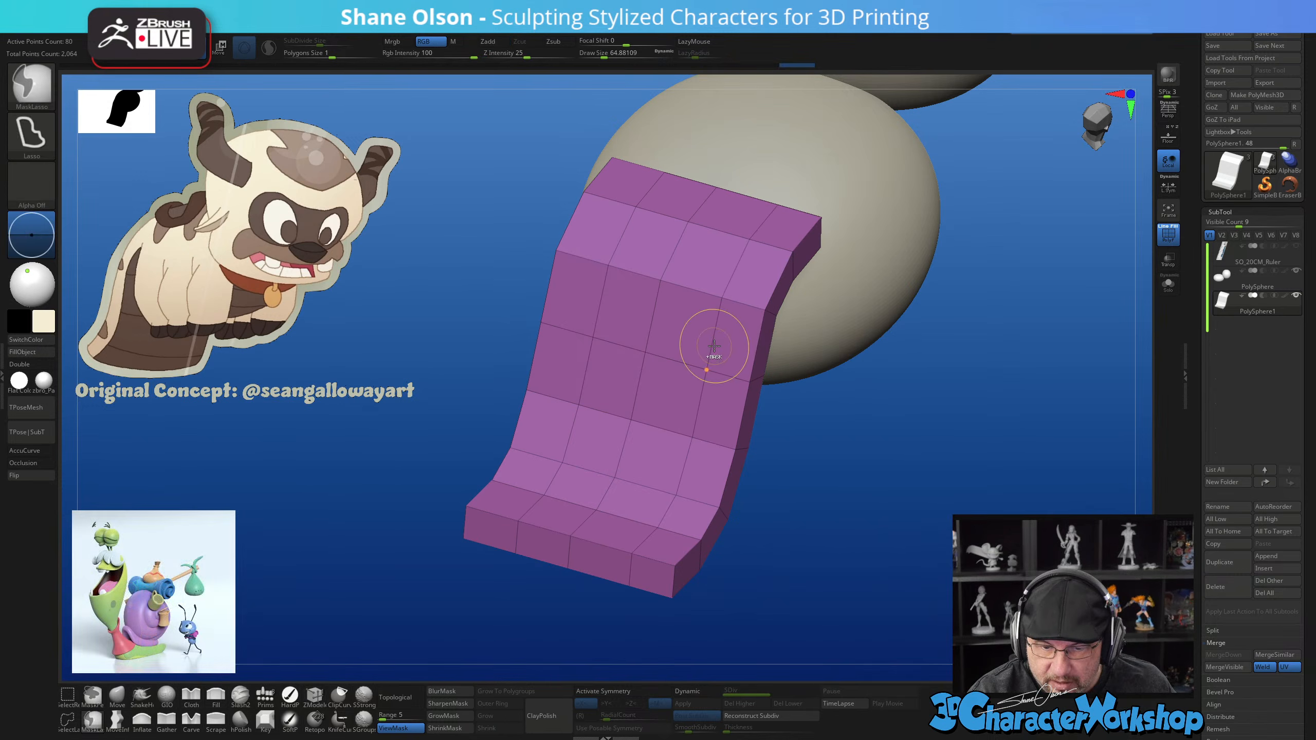
key("x")
left_click_drag(706, 328, 732, 341)
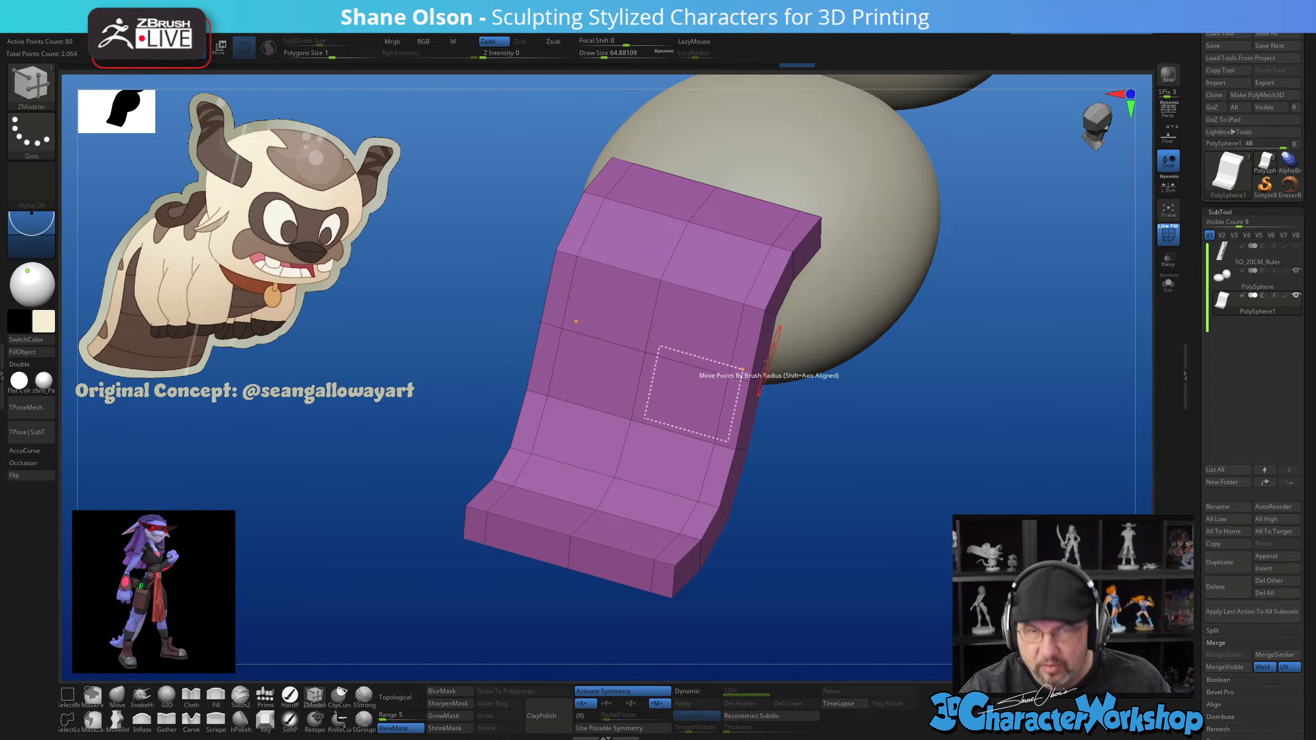
Turn the tail's Dynamic Subdiv smoothing back on and check its rounded edges and side profile
key("d")
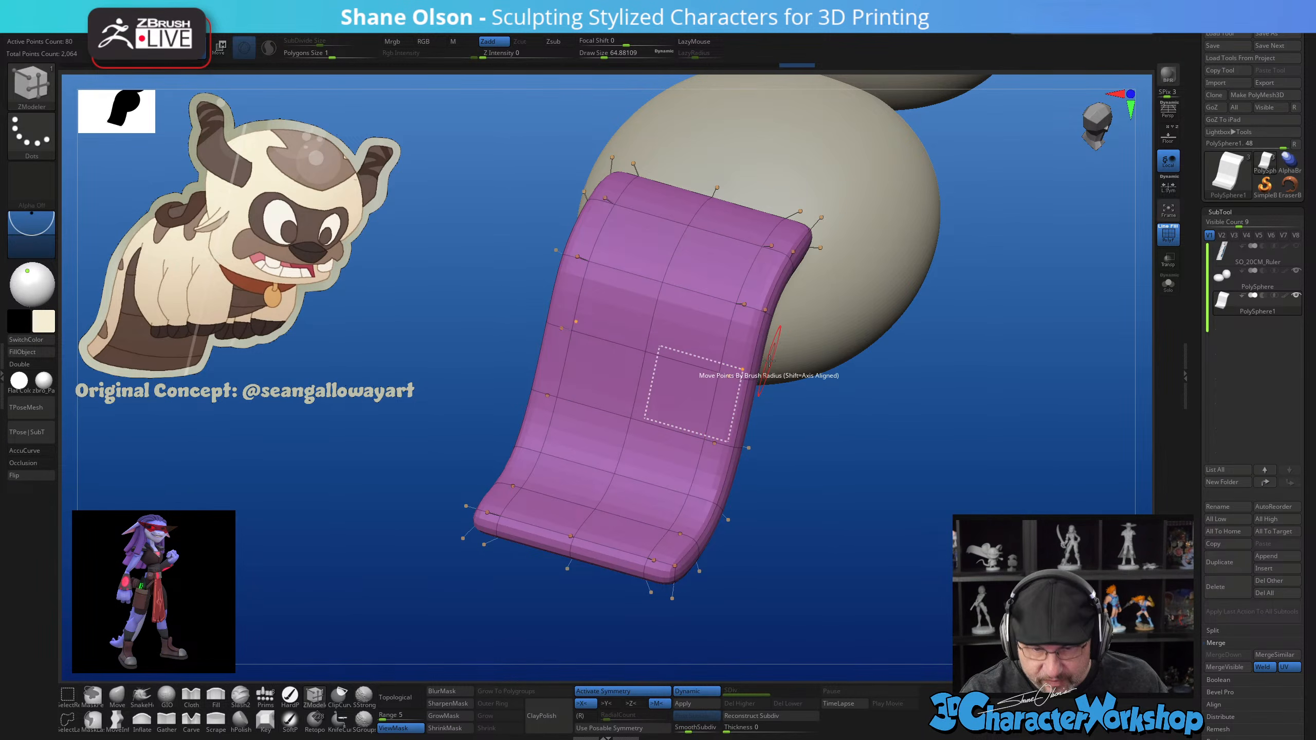
left_click_drag(769, 361, 749, 337)
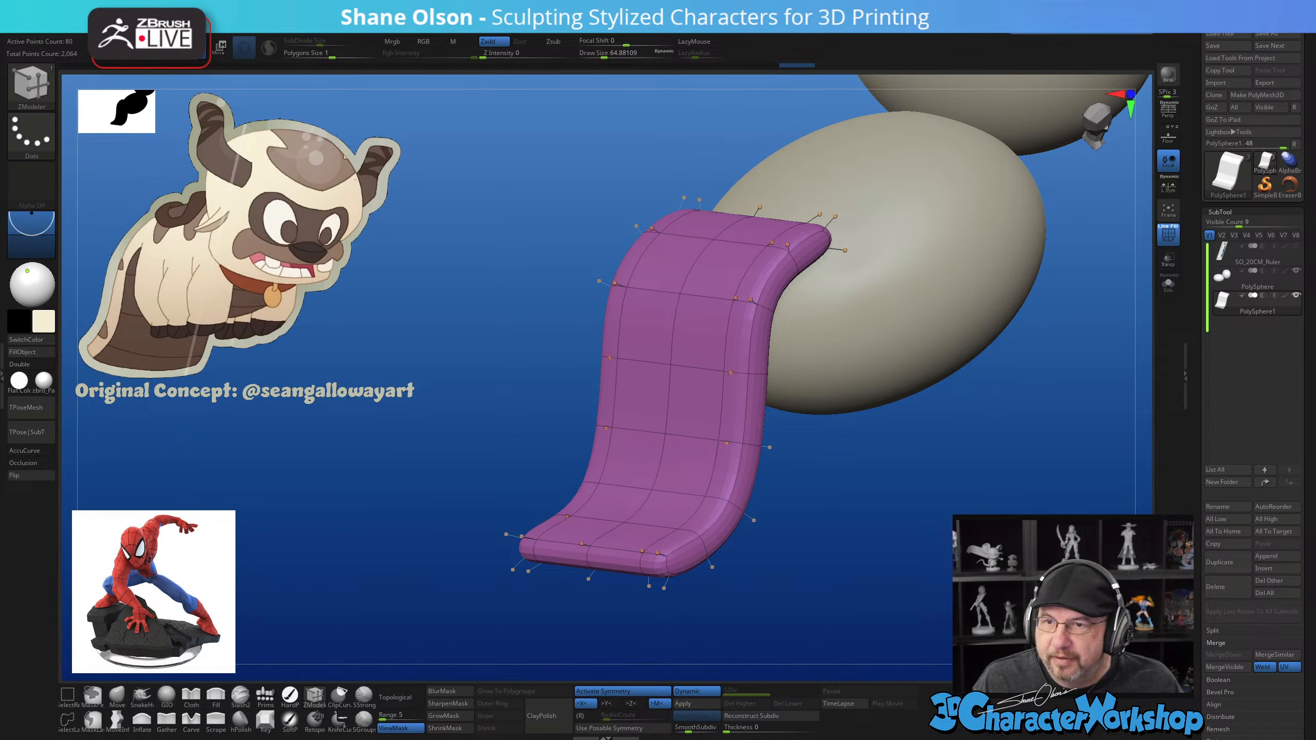
left_click_drag(849, 522, 927, 559)
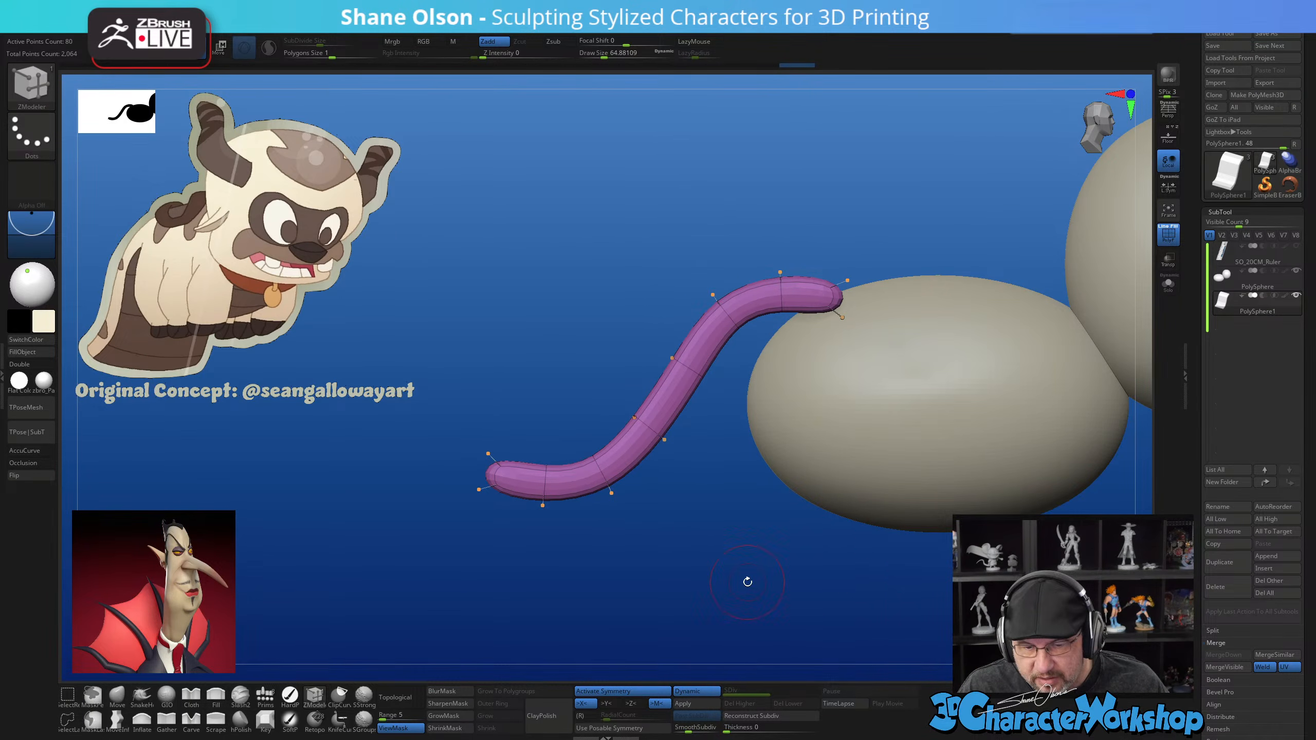
Mask the tail's upper end with a soft gradient and rotate its lower part slightly steeper
left_click_drag(747, 582, 679, 545)
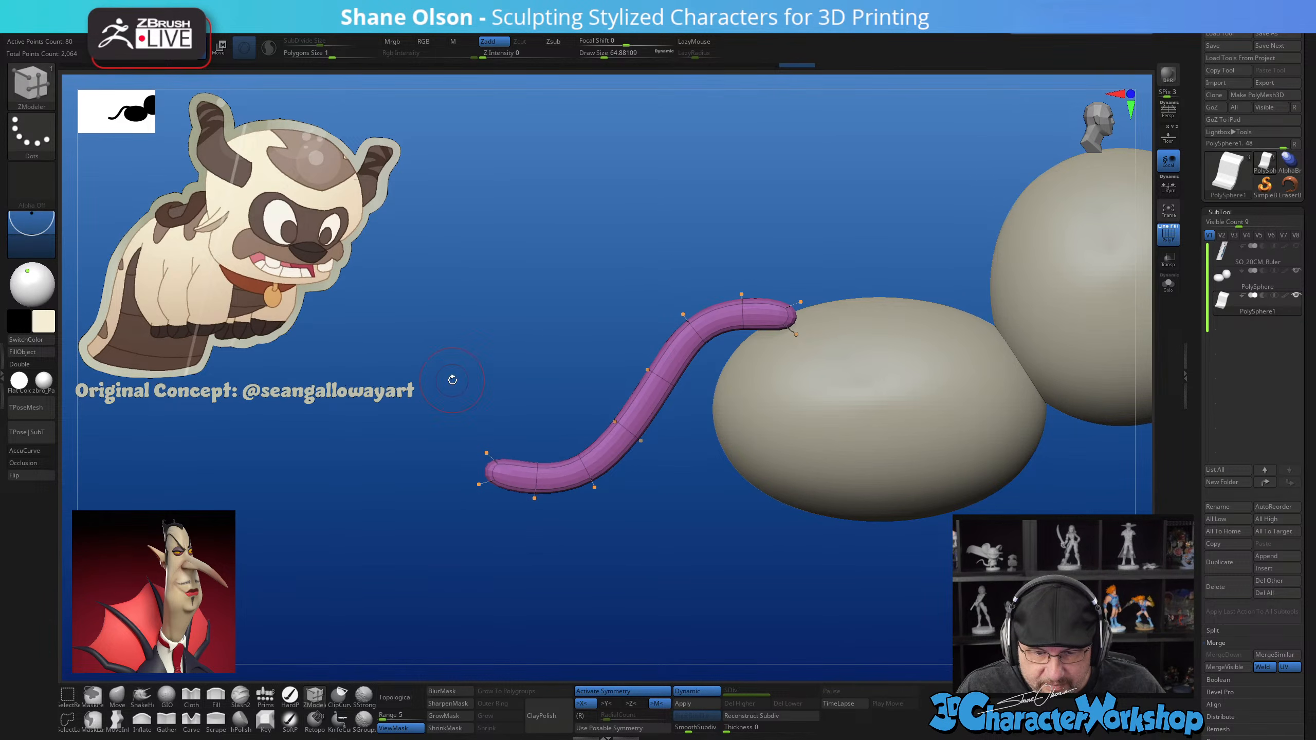
mouse_move(450, 382)
left_mouse_down("ctrl")
mouse_move(622, 544)
mouse_move(668, 456)
mouse_move(608, 388)
left_mouse_up("ctrl")
key("w")
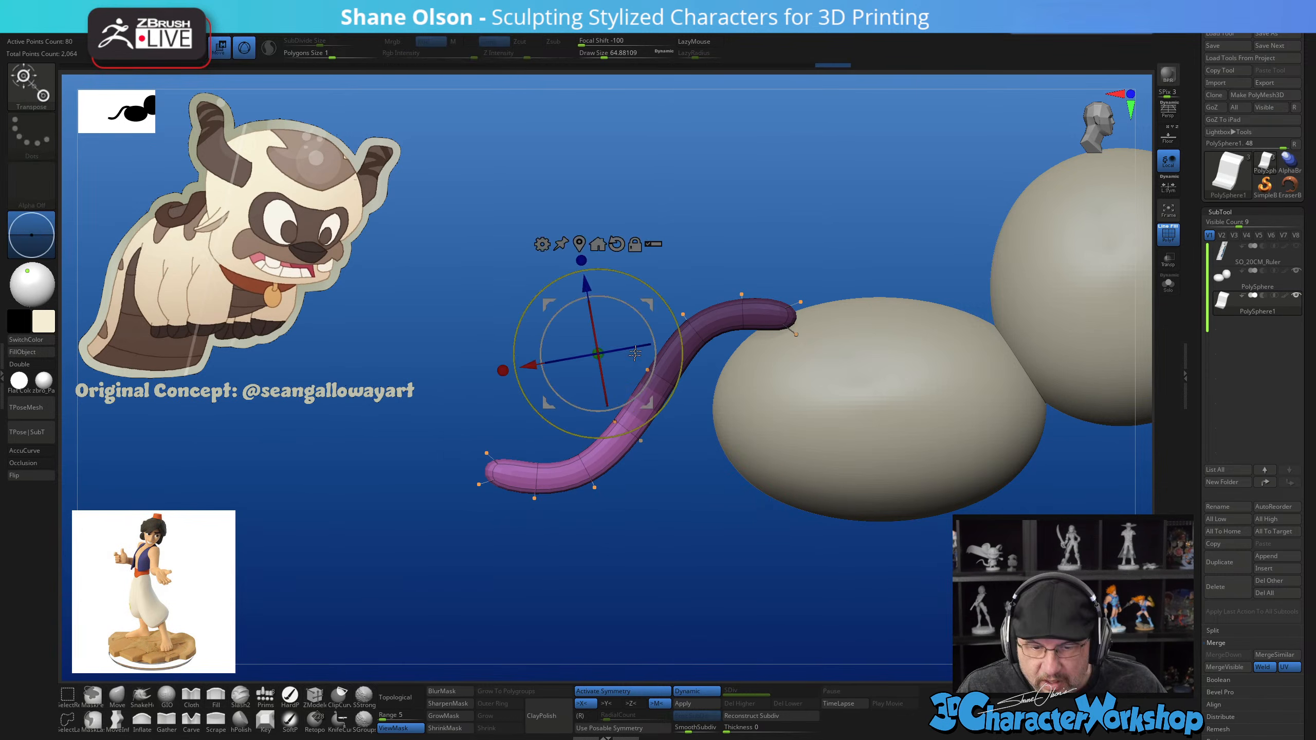
left_click_drag(648, 305, 660, 313)
Reset the gizmo's orientation, move the whole tail slightly down against the body, and return to drawing mode
left_click_drag(977, 583, 946, 556, "alt")
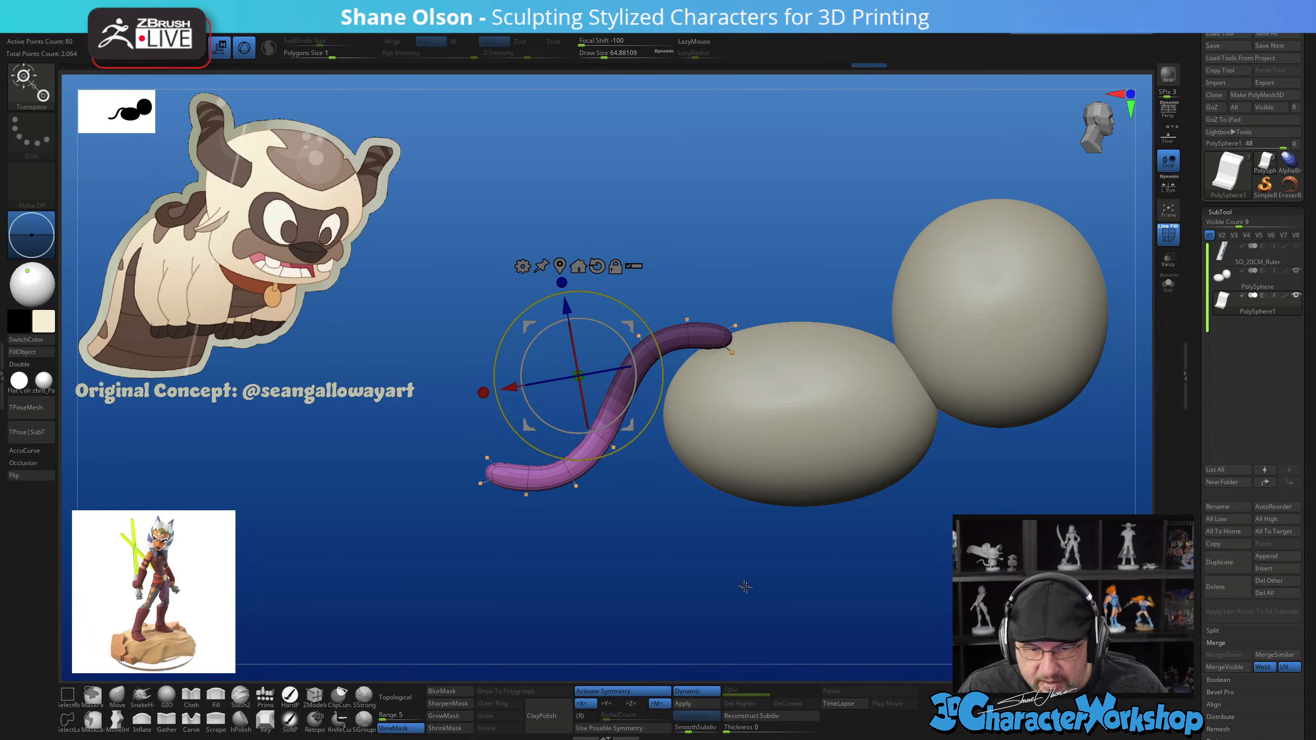
left_click(597, 265)
left_click_drag(579, 306, 579, 315)
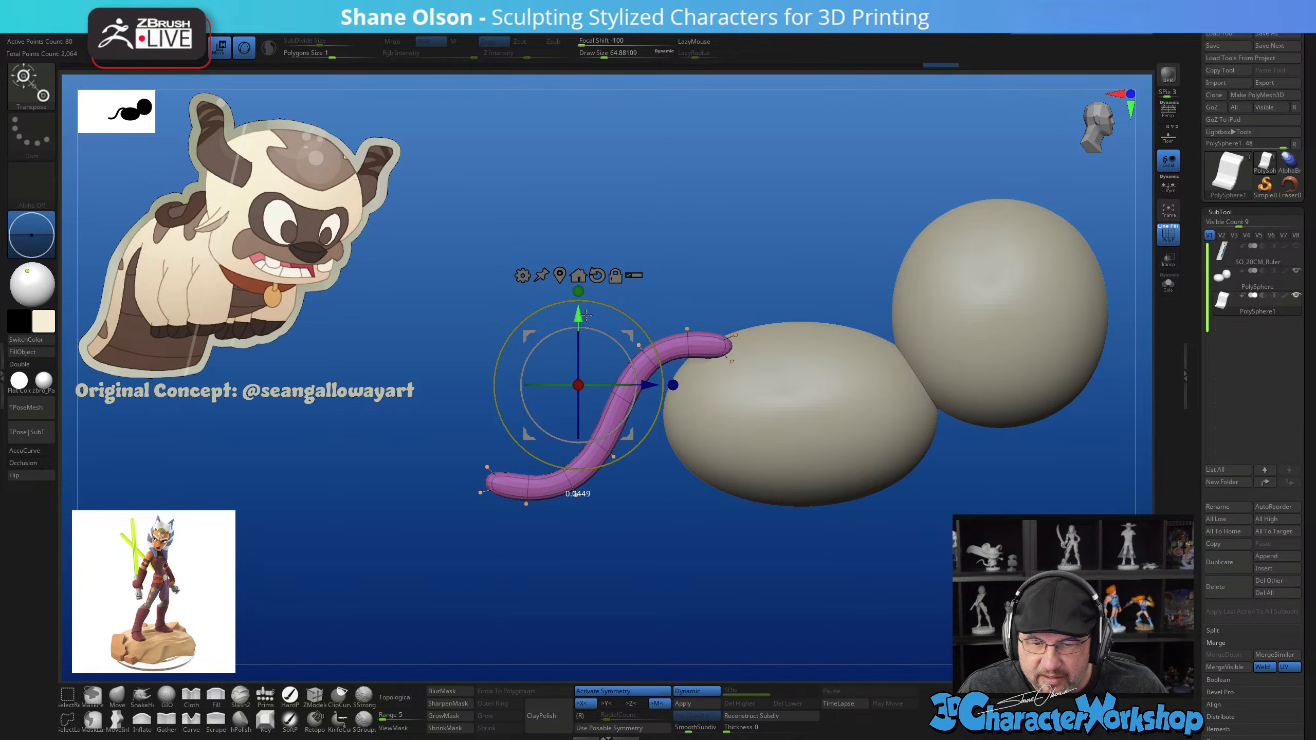
left_click_drag(800, 191, 810, 255)
key("q")
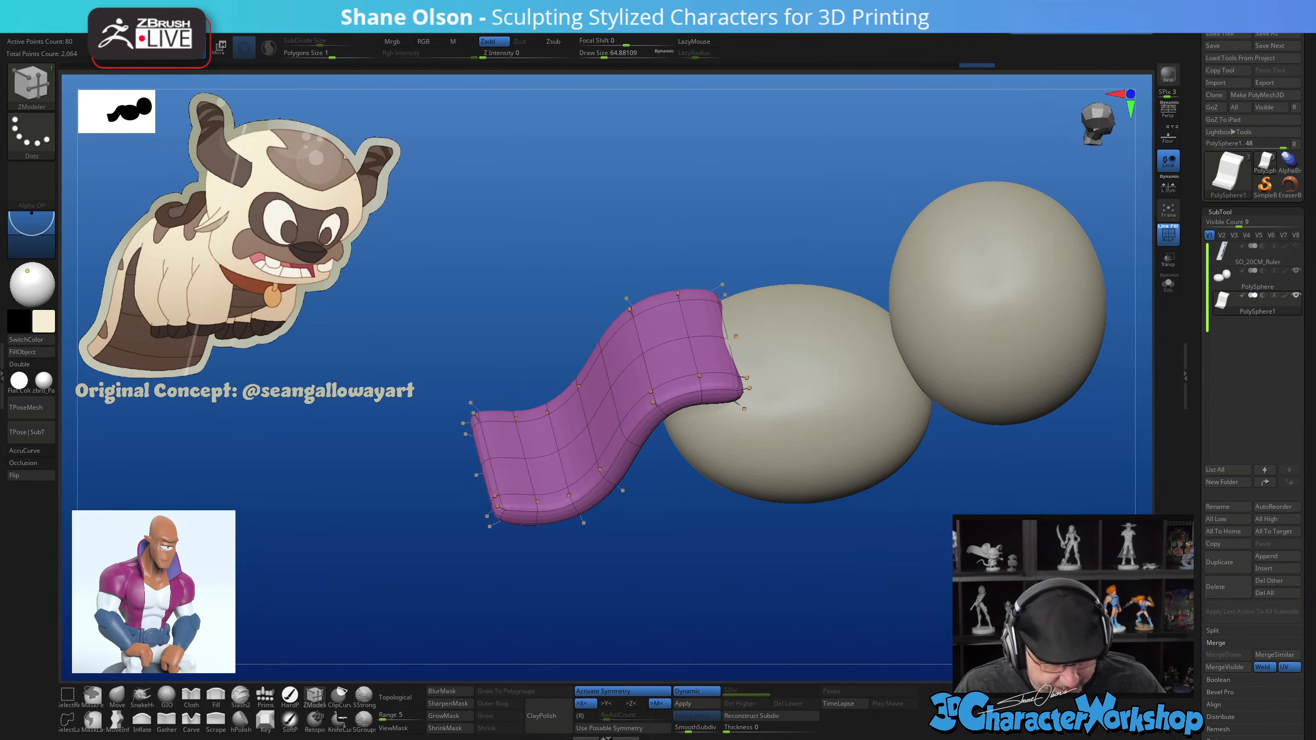
Select the body and head subtool and auto-group it so each sphere has its own polygroup
mouse_move(977, 611)
left_mouse_down()
mouse_move(886, 566)
mouse_move(886, 522)
left_mouse_up()
left_click(752, 424, "alt")
key("space")
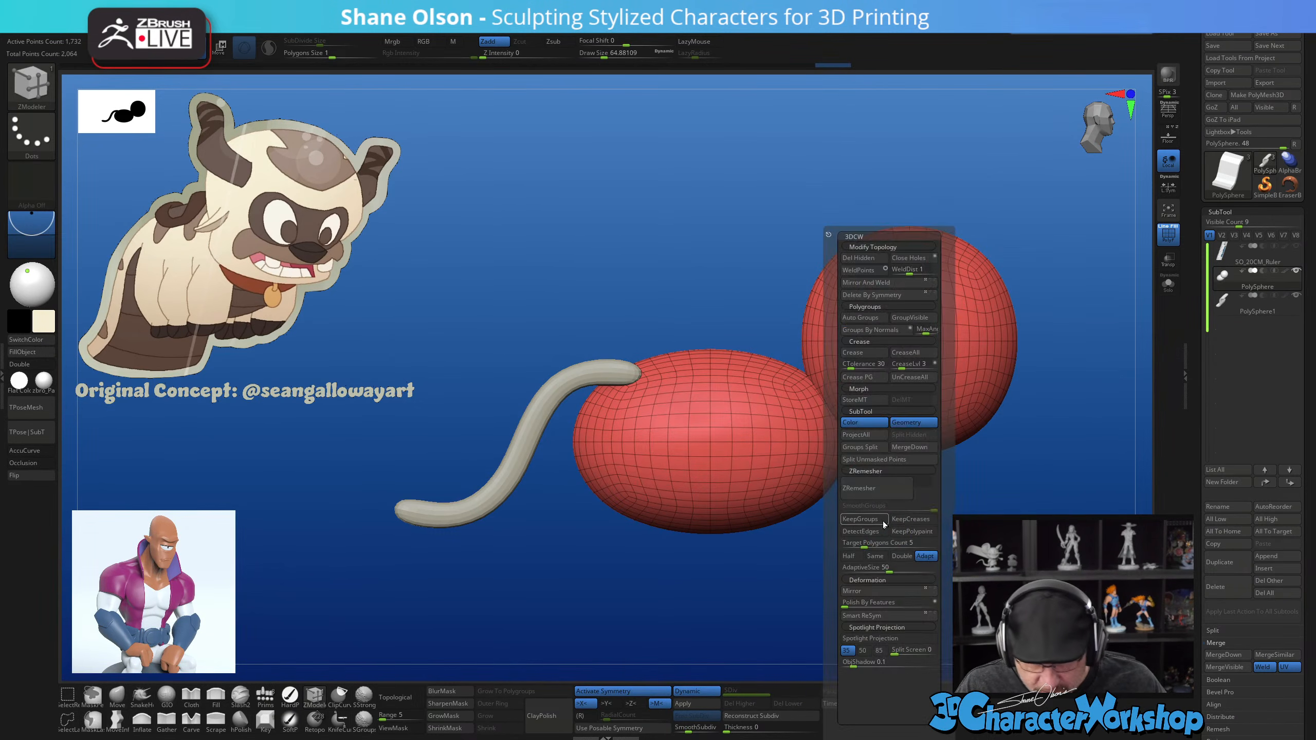
left_click(851, 424)
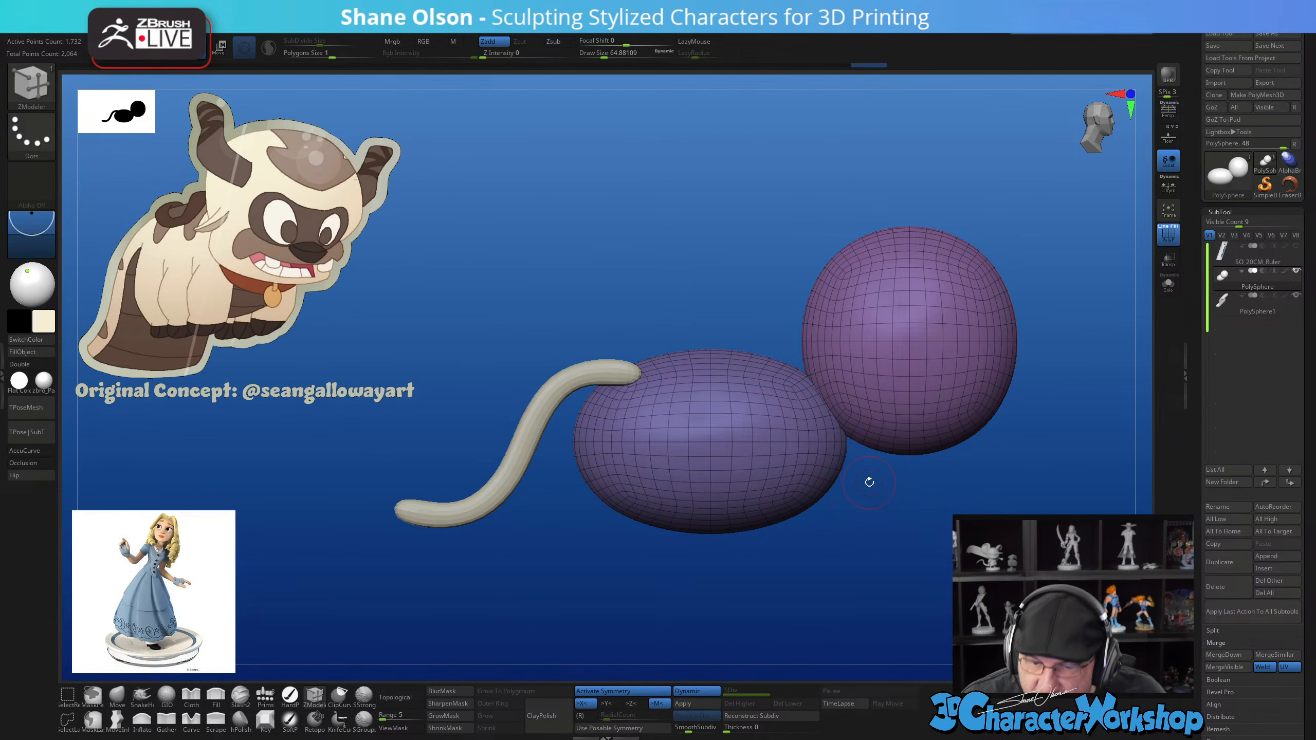
Enlarge the Move brush to about 234 and pull the body's upper rear out towards the tail's base
left_click_drag(886, 527, 784, 489)
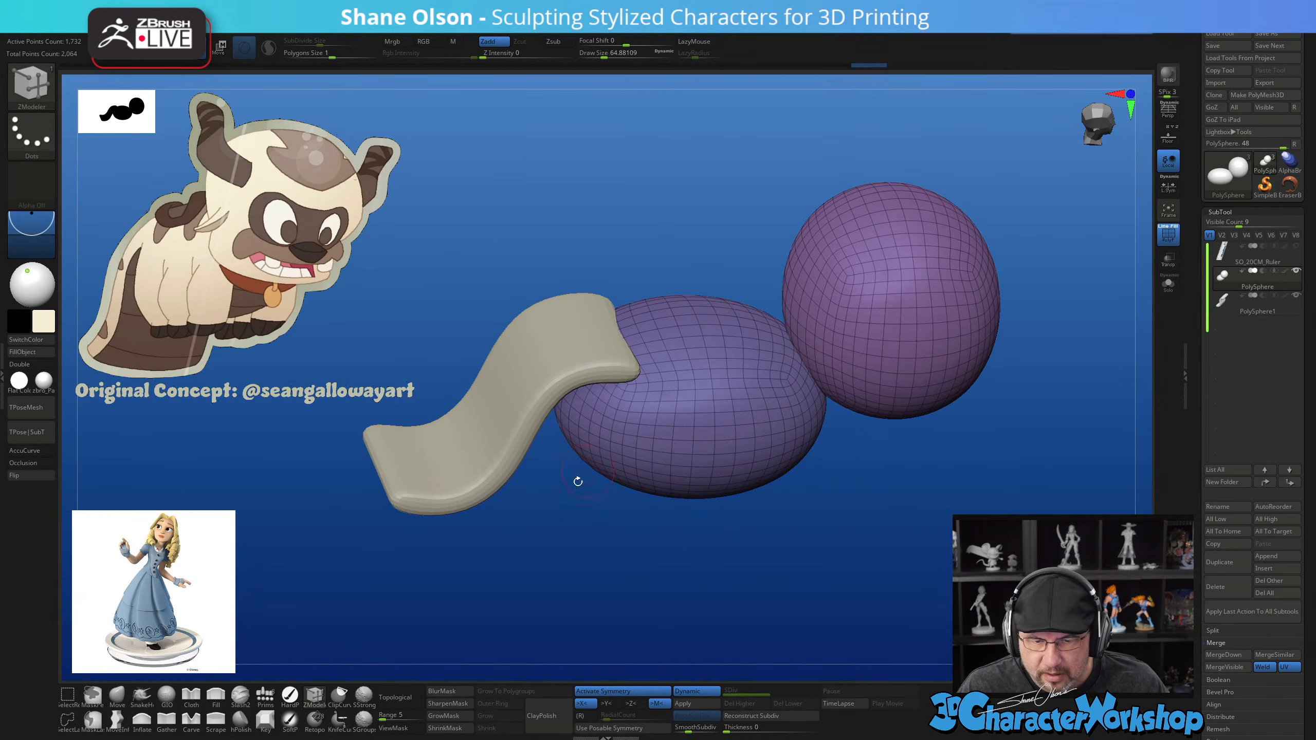
left_click(119, 695)
key("s")
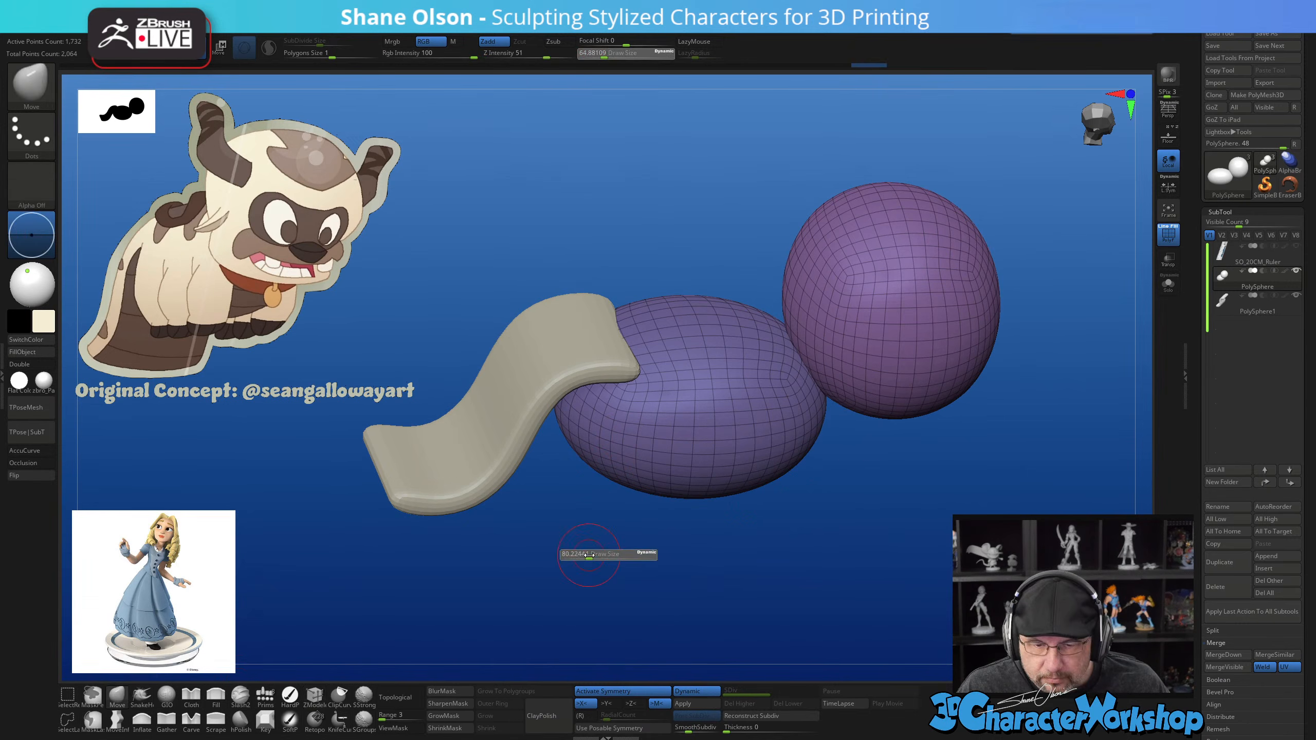
left_click_drag(602, 555, 648, 467)
key("s")
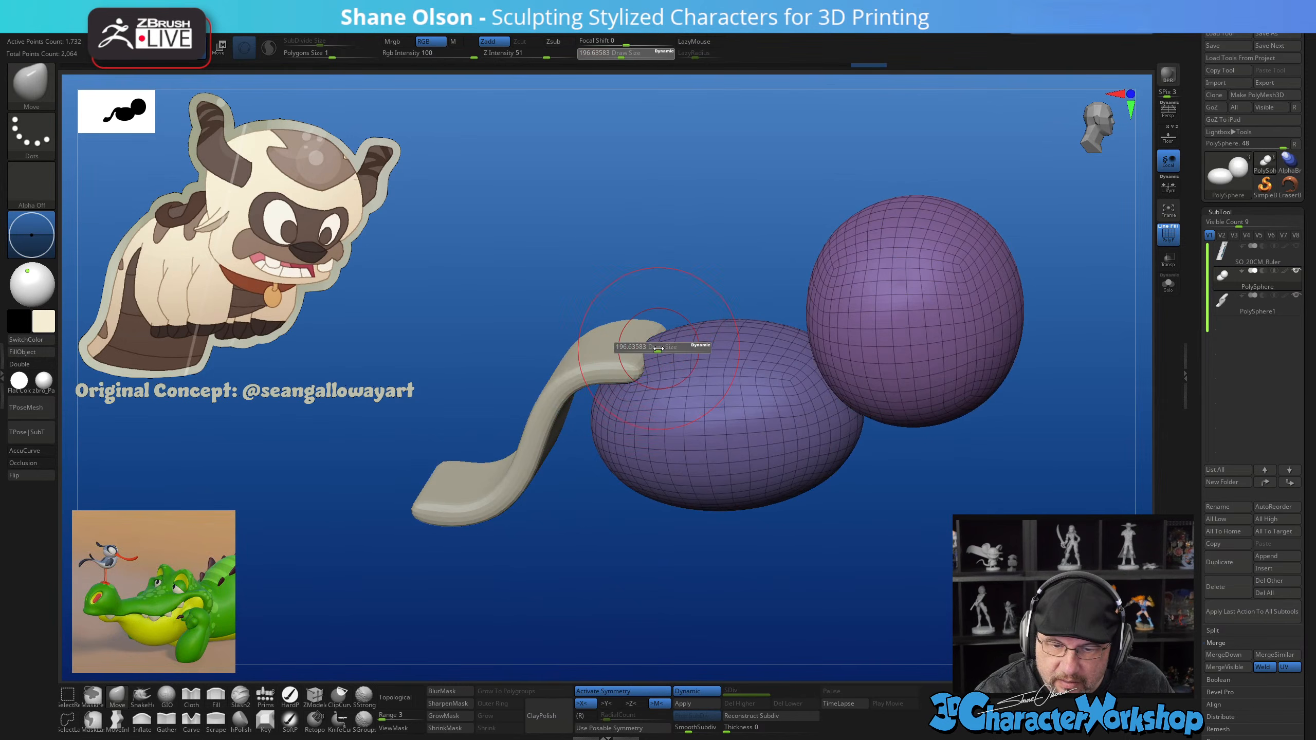
left_click_drag(657, 343, 665, 334)
left_click_drag(622, 291, 633, 369)
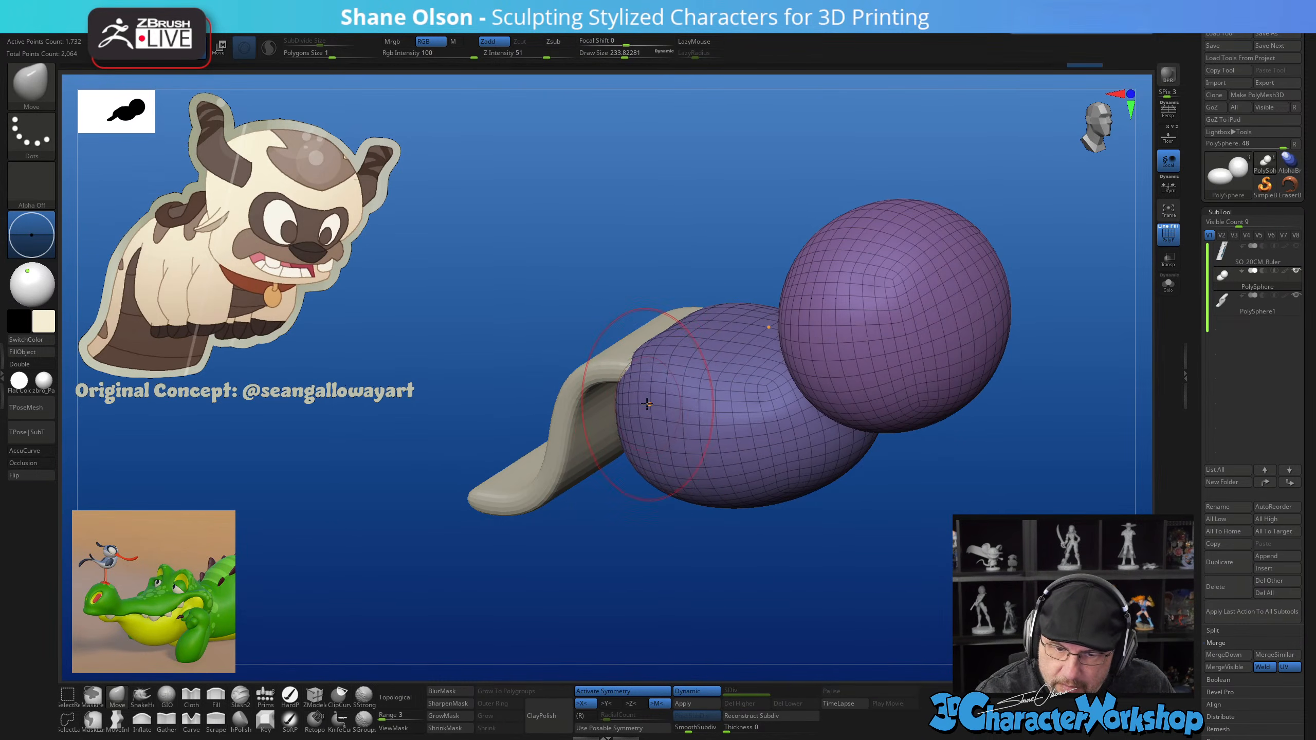
left_click_drag(704, 332, 724, 342)
Increase the Move brush size to about 318 and shape the body's rear end into a blunter, fuller form
key("s")
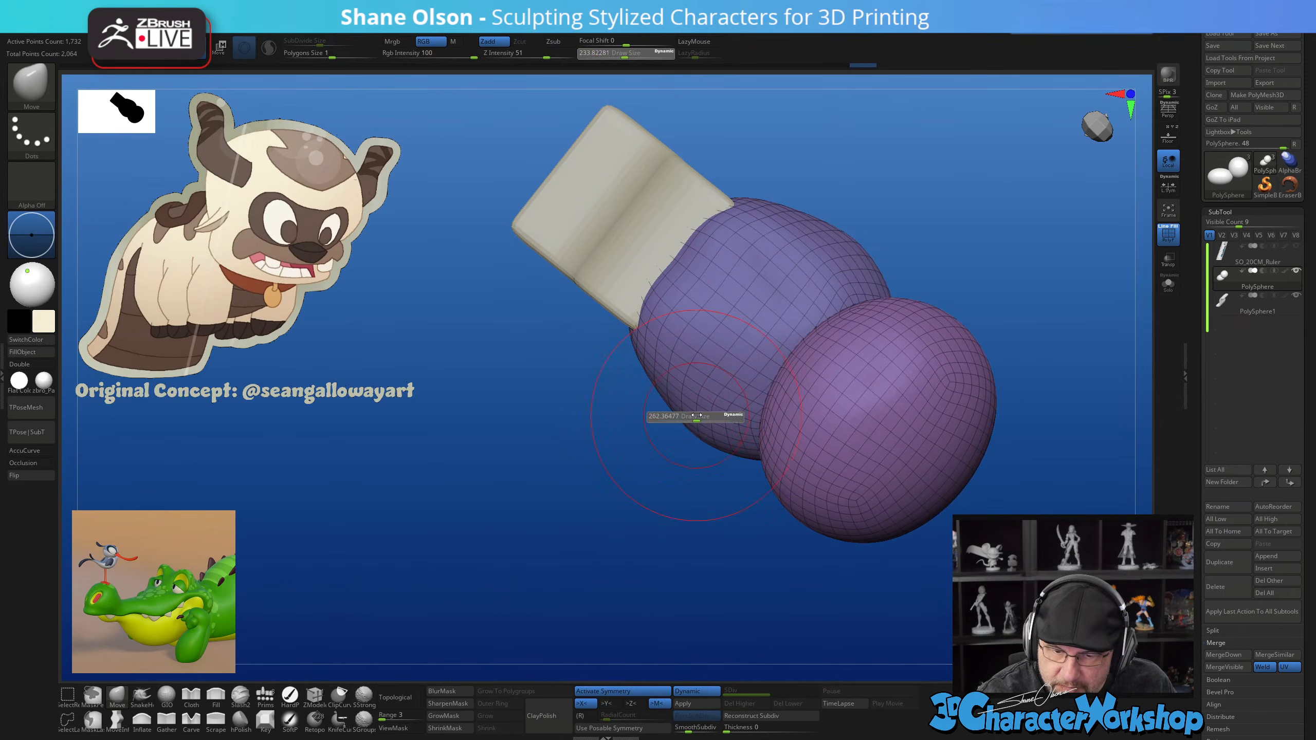
left_click_drag(695, 423, 693, 446)
mouse_move(695, 493)
left_mouse_down()
mouse_move(696, 518)
mouse_move(705, 441)
mouse_move(763, 415)
mouse_move(698, 423)
mouse_move(731, 513)
mouse_move(711, 535)
mouse_move(738, 486)
left_mouse_up()
key("s")
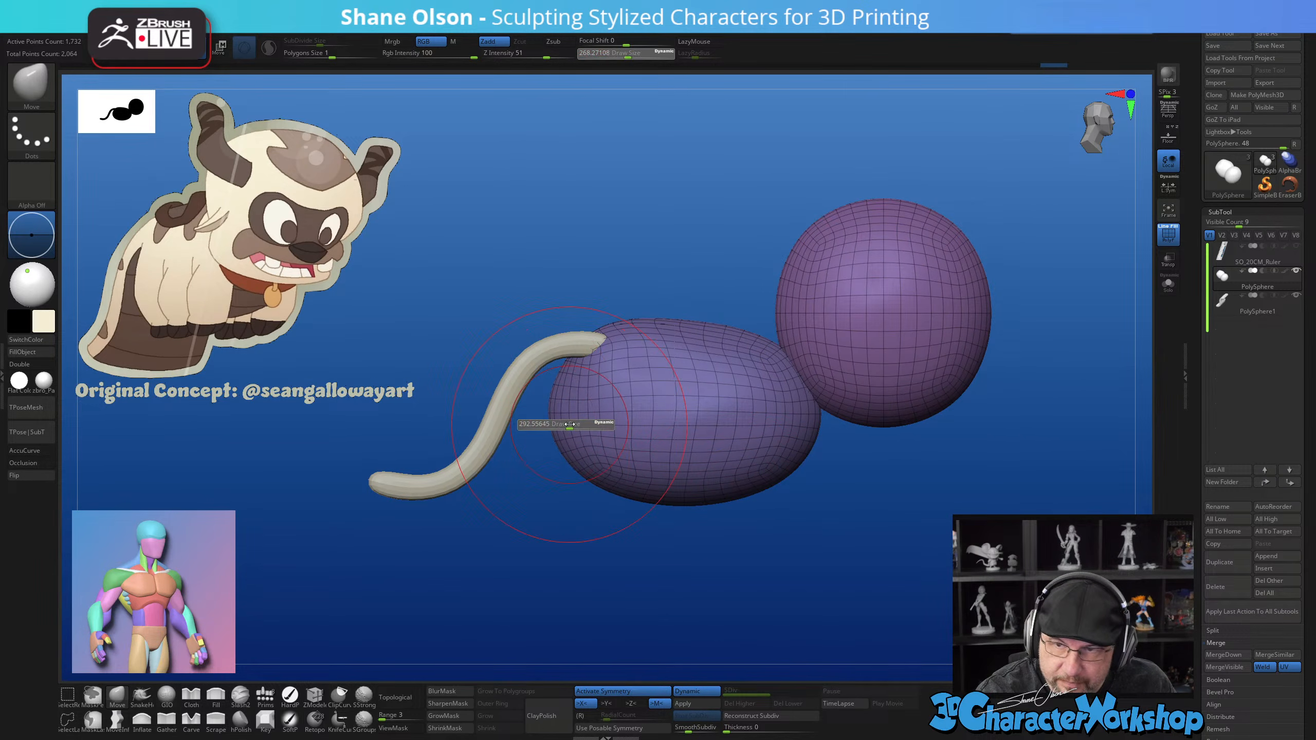
left_click_drag(561, 426, 565, 427)
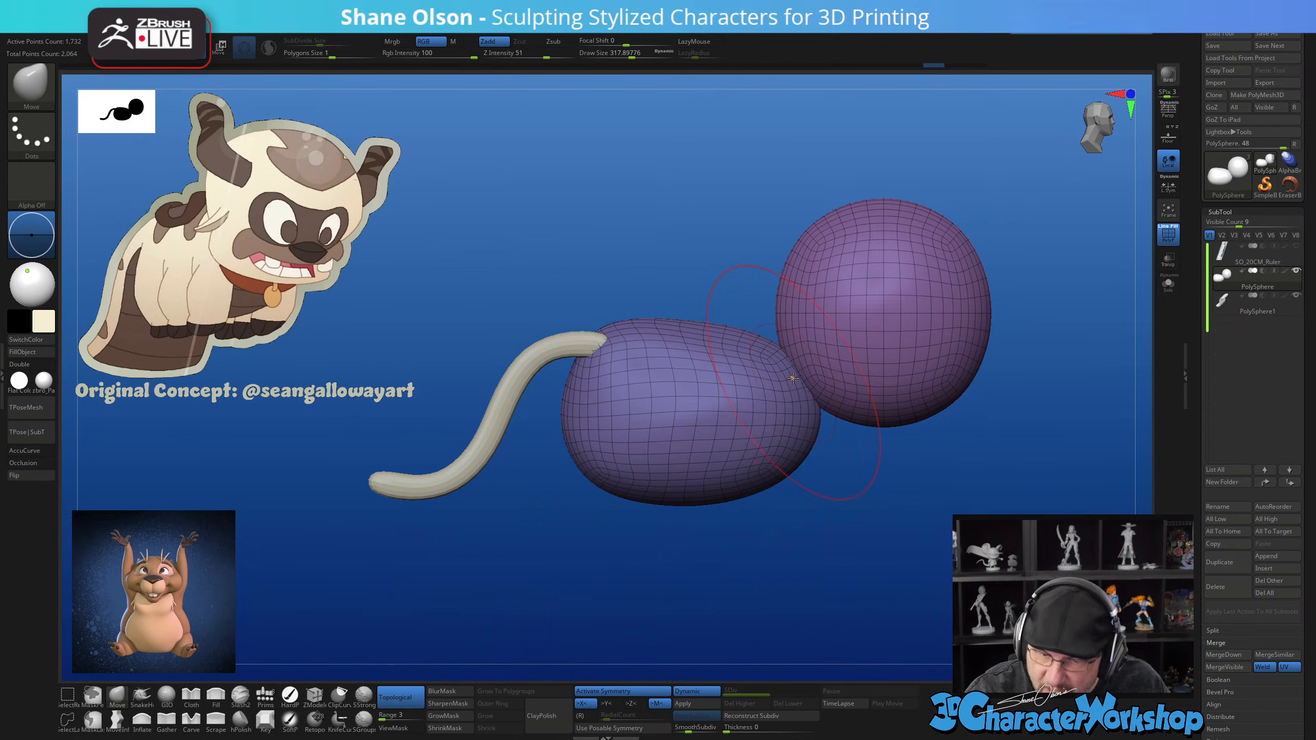
With the topological Move brush at about 351, fill out the body's upper and lower front into a blockier shape
key("s")
mouse_move(778, 359)
left_mouse_down()
mouse_move(793, 359)
mouse_move(802, 432)
left_mouse_up()
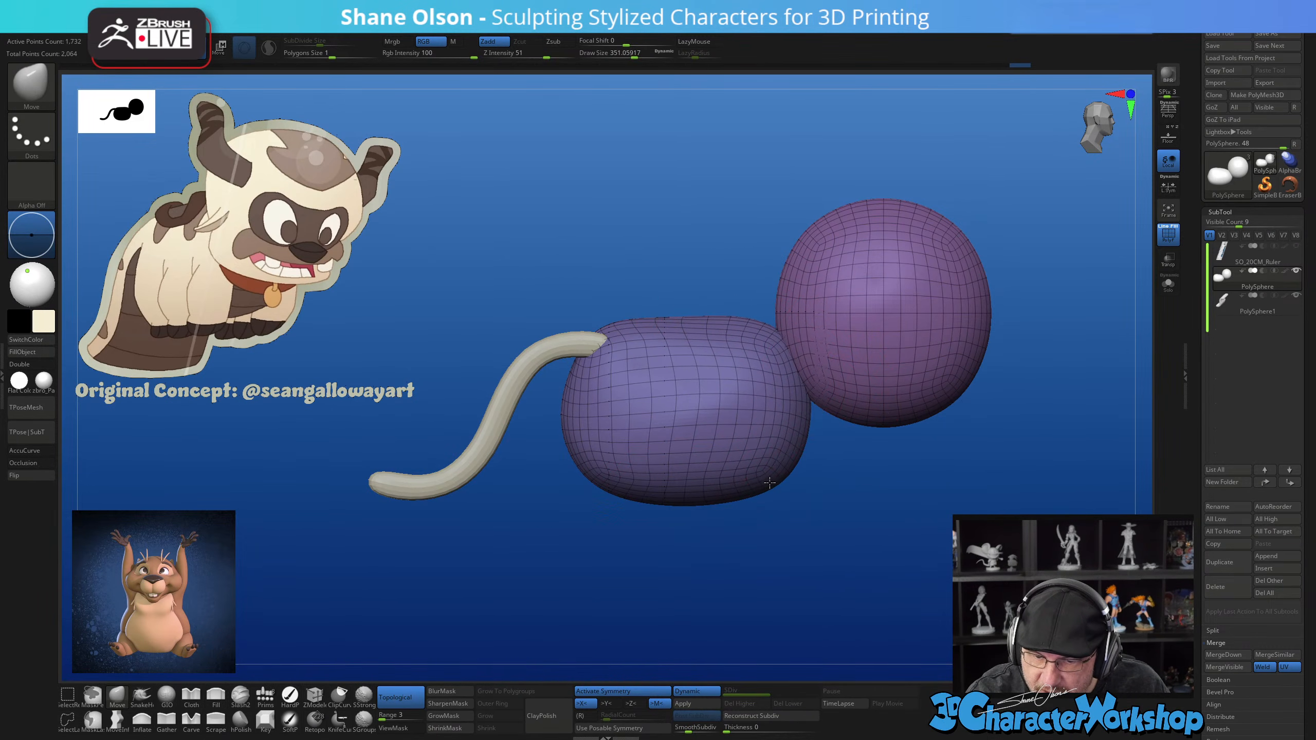
left_click_drag(826, 508, 824, 541)
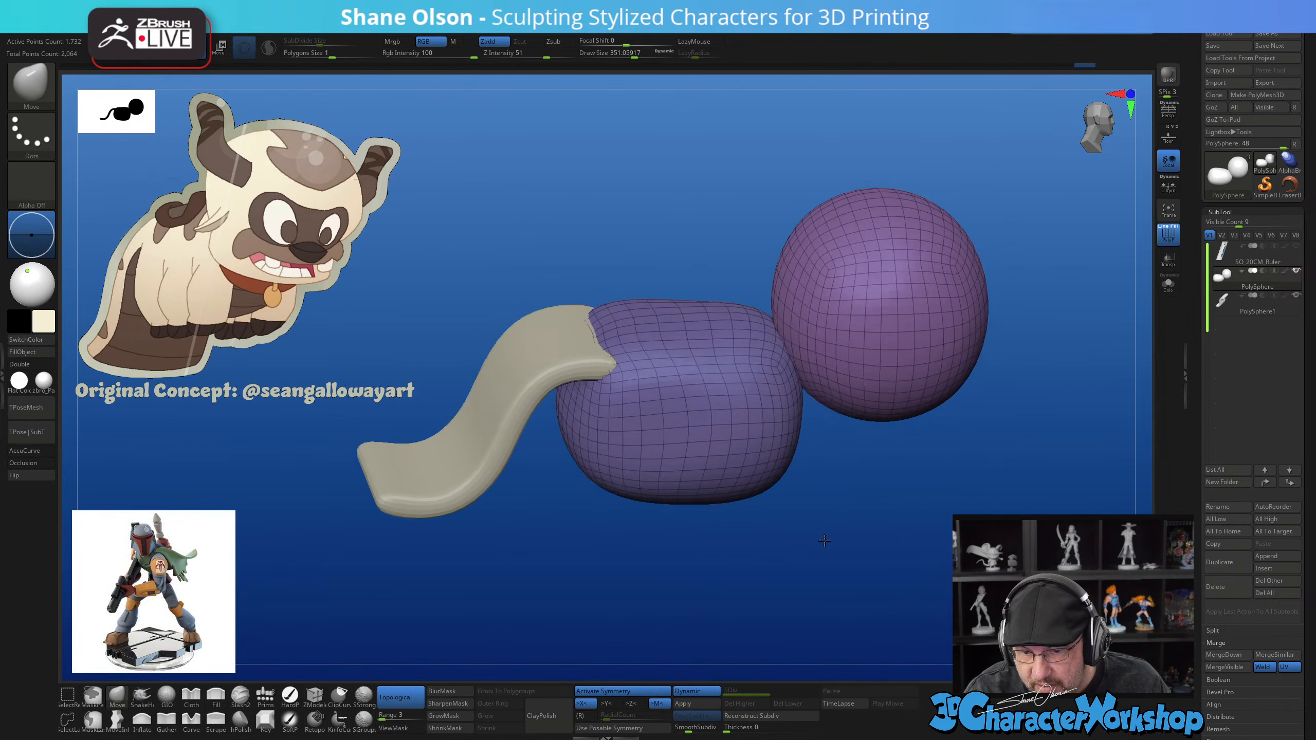
mouse_move(823, 465)
left_mouse_down()
mouse_move(788, 506)
mouse_move(751, 490)
left_mouse_up()
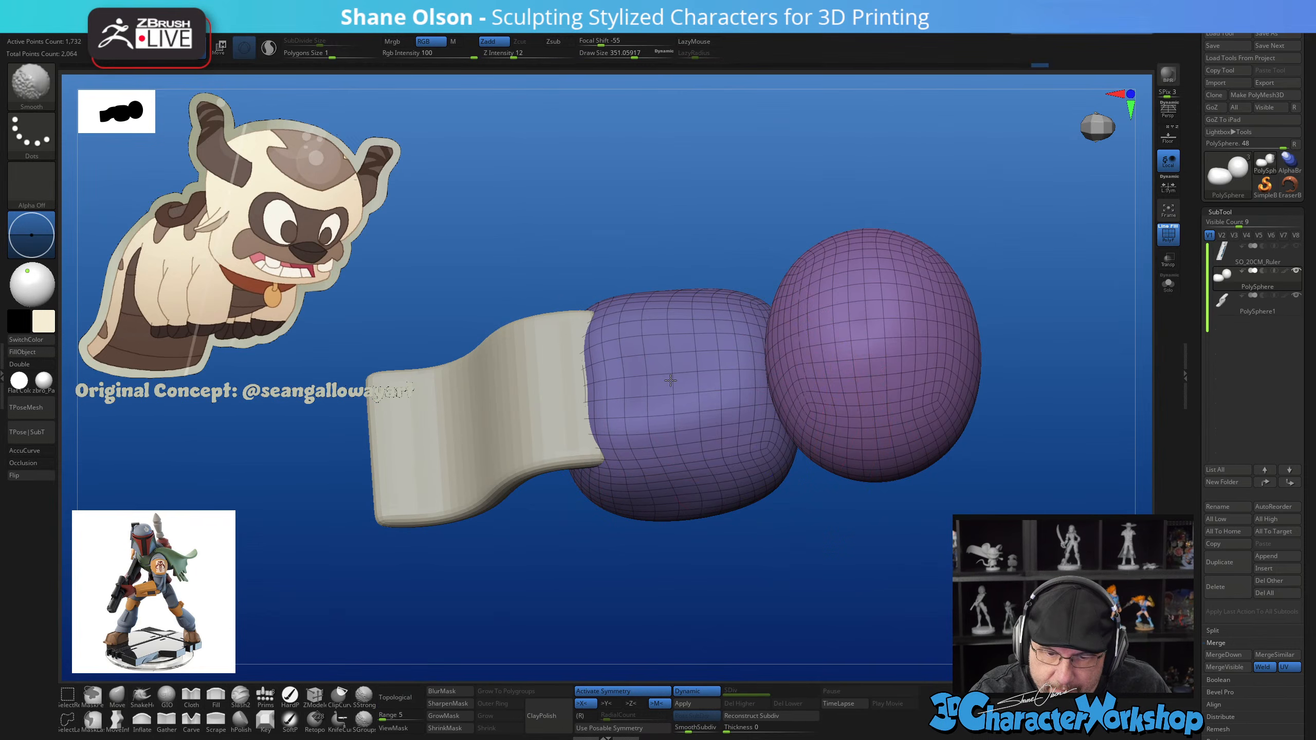
mouse_move(672, 410)
right_mouse_down()
mouse_move(763, 446)
mouse_move(766, 422)
right_mouse_up()
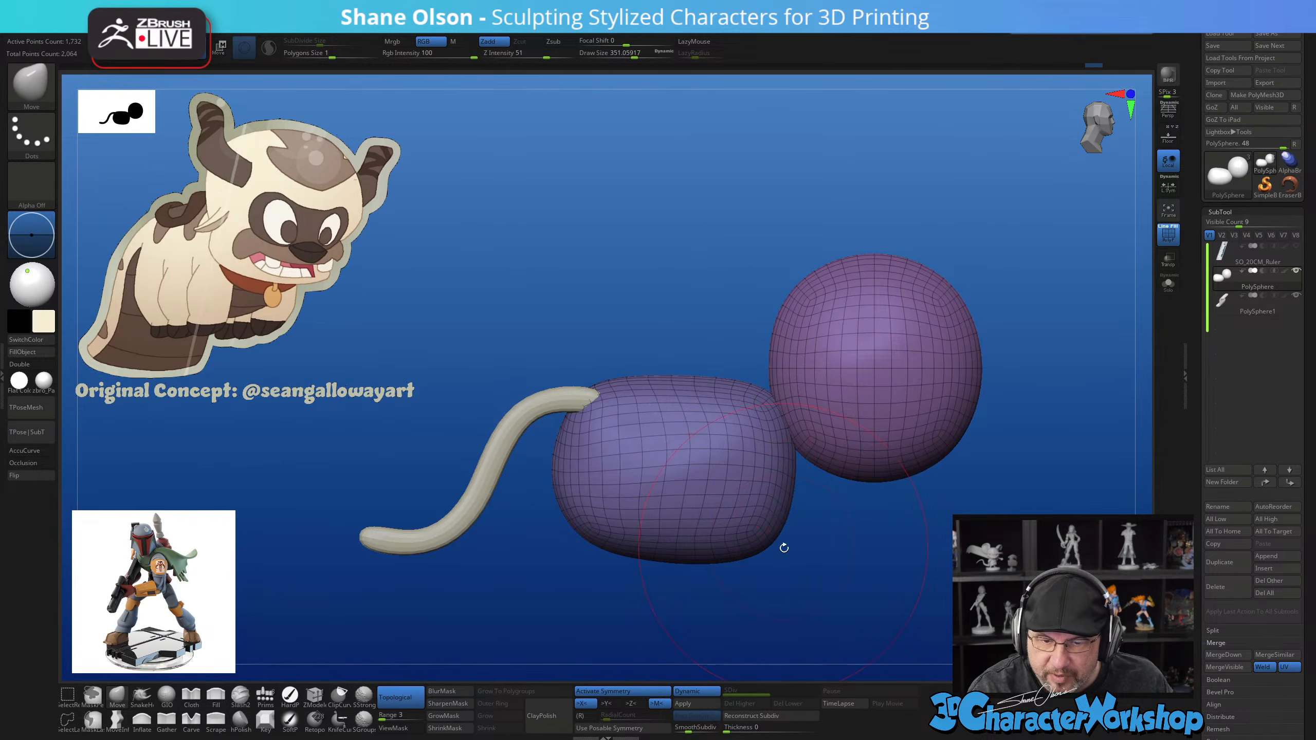
right_click_drag(785, 549, 776, 438, "alt")
mouse_move(679, 427)
left_mouse_down("shift")
mouse_move(770, 501)
mouse_move(768, 519)
left_mouse_up("shift")
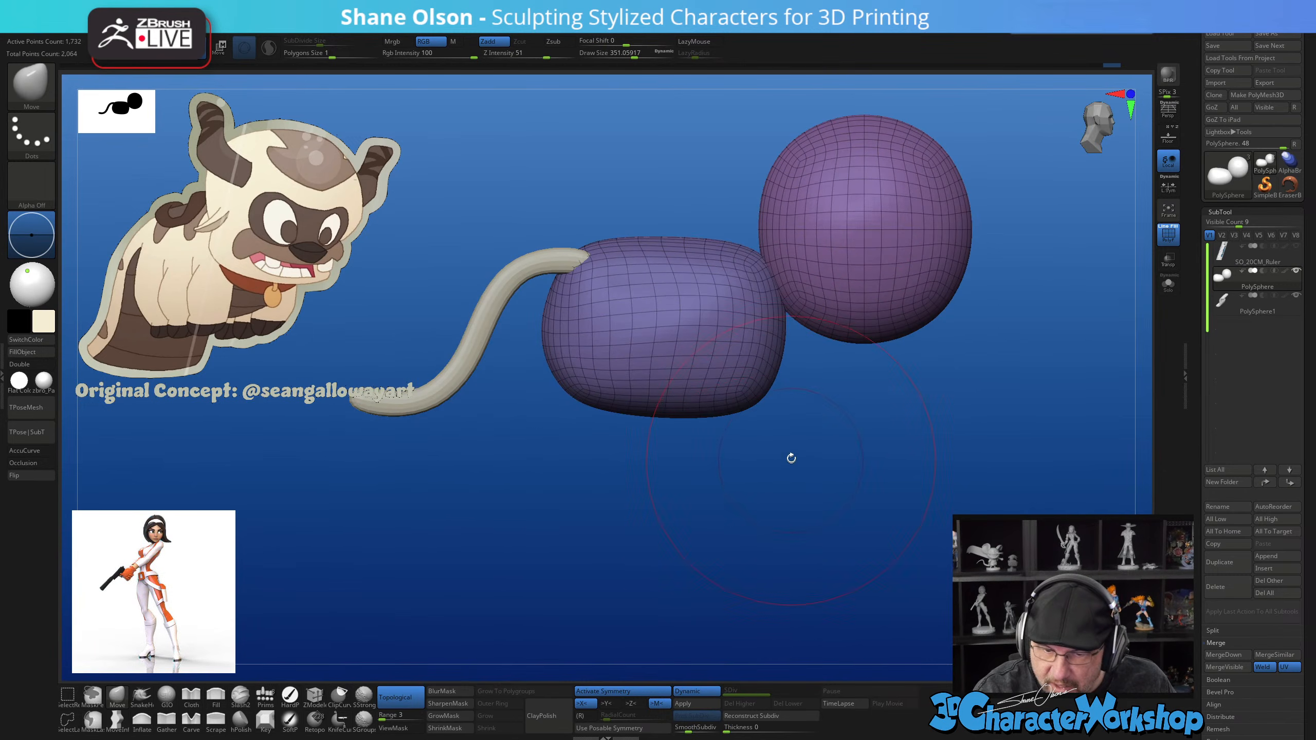
Enlarge the Move brush to about 386 and review the body's shape from angled and side views
key("s")
left_click_drag(776, 450, 778, 449)
right_click_drag(787, 437, 773, 503, "alt")
right_click_drag(773, 503, 747, 467)
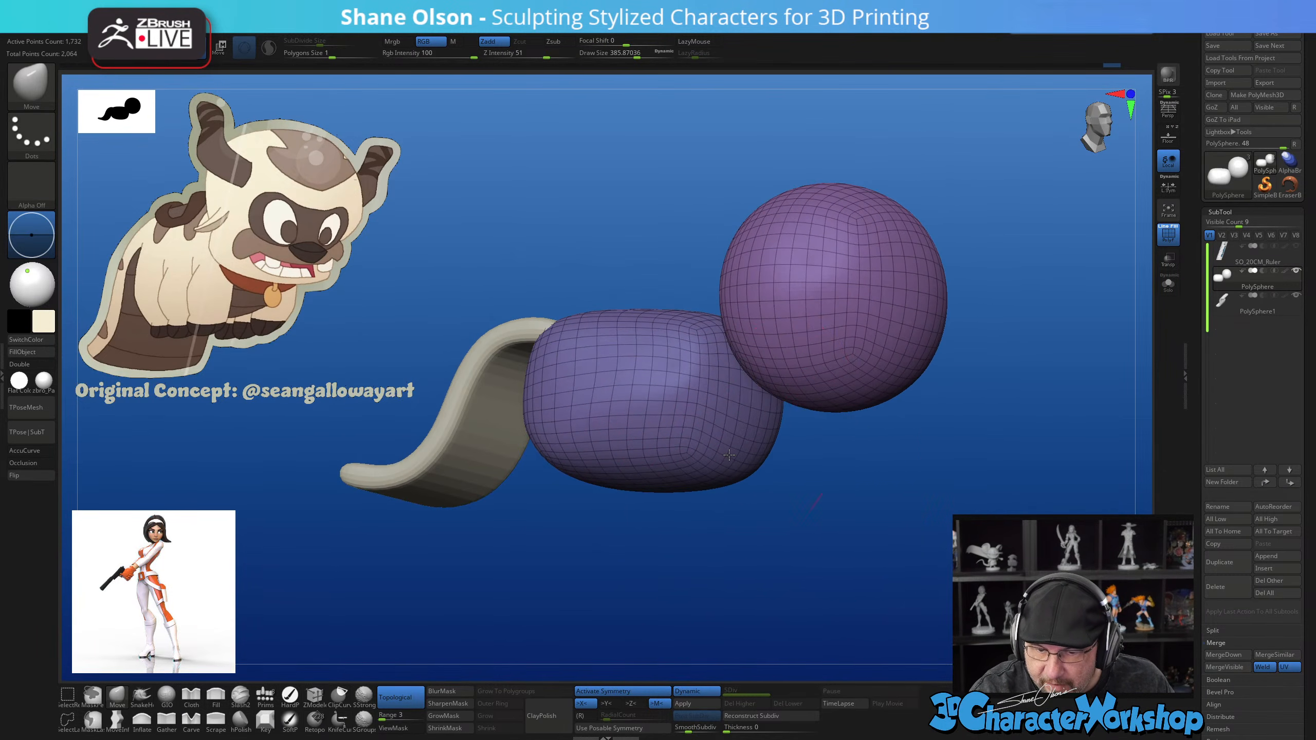
right_click_drag(693, 523, 731, 569)
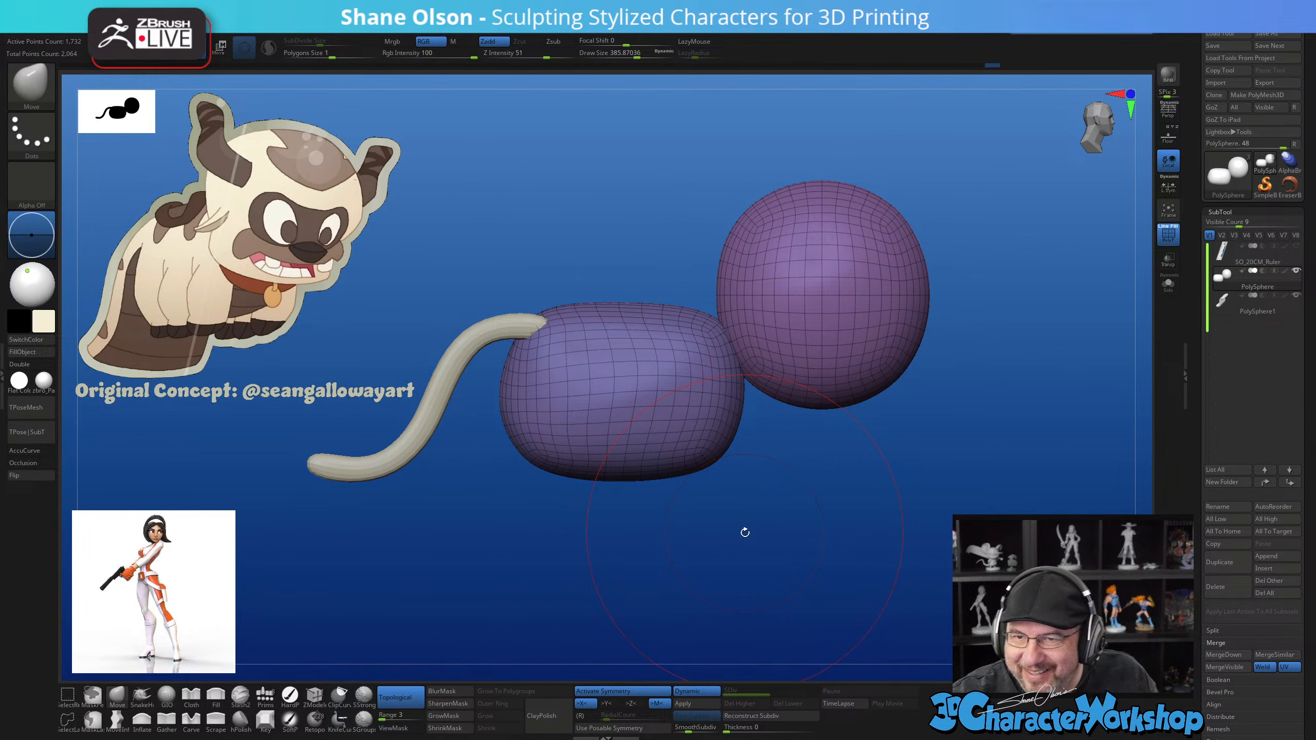
Mask the body so only the head stays editable, then centre the gizmo on the head and reset its orientation
right_click_drag(908, 506, 926, 502, "ctrl")
right_click_drag(926, 502, 956, 501, "alt")
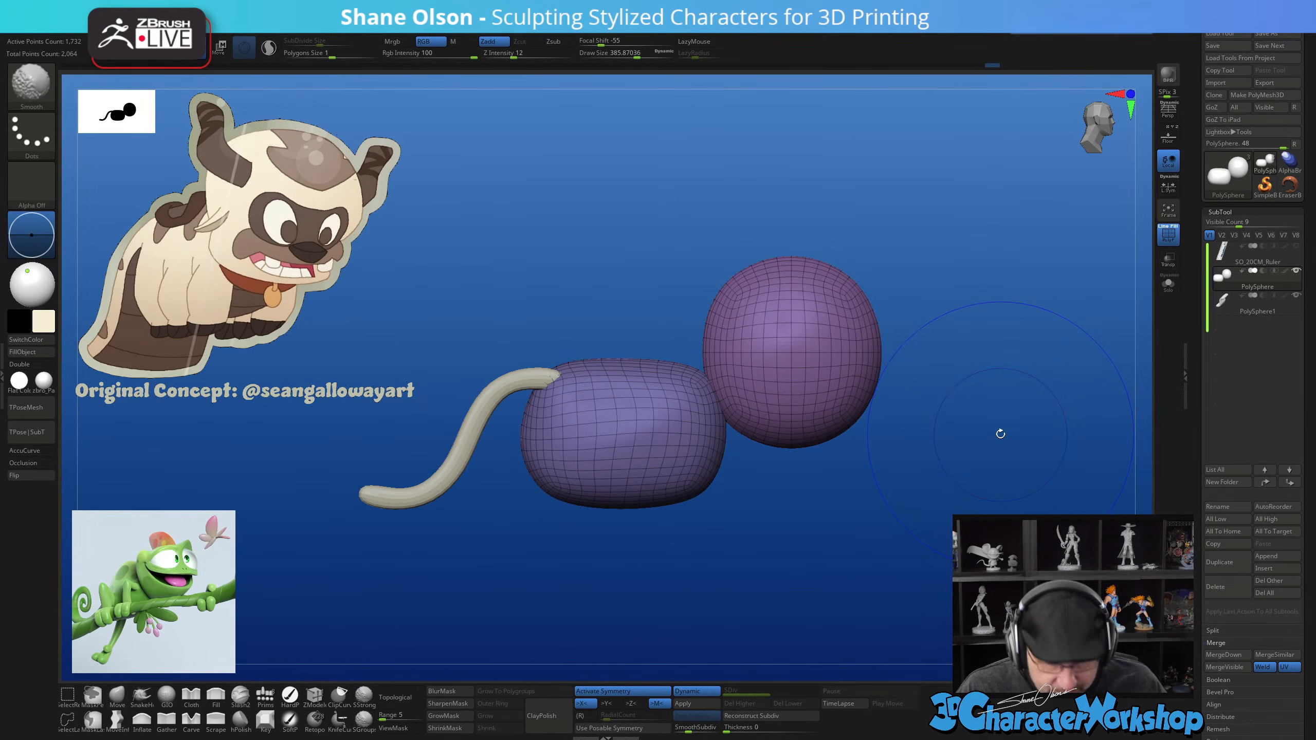
right_click_drag(887, 498, 878, 491)
key("w")
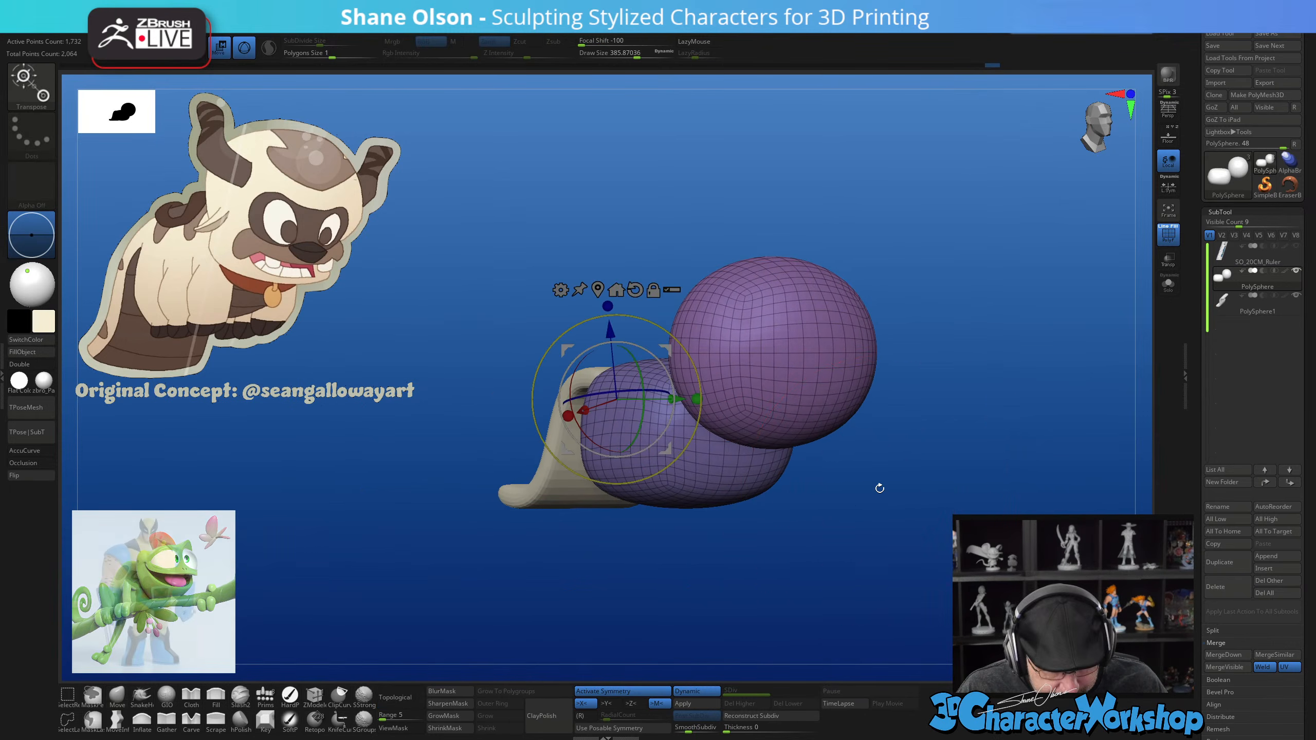
left_click(817, 356, "ctrl")
right_click_drag(817, 356, 880, 342, "shift")
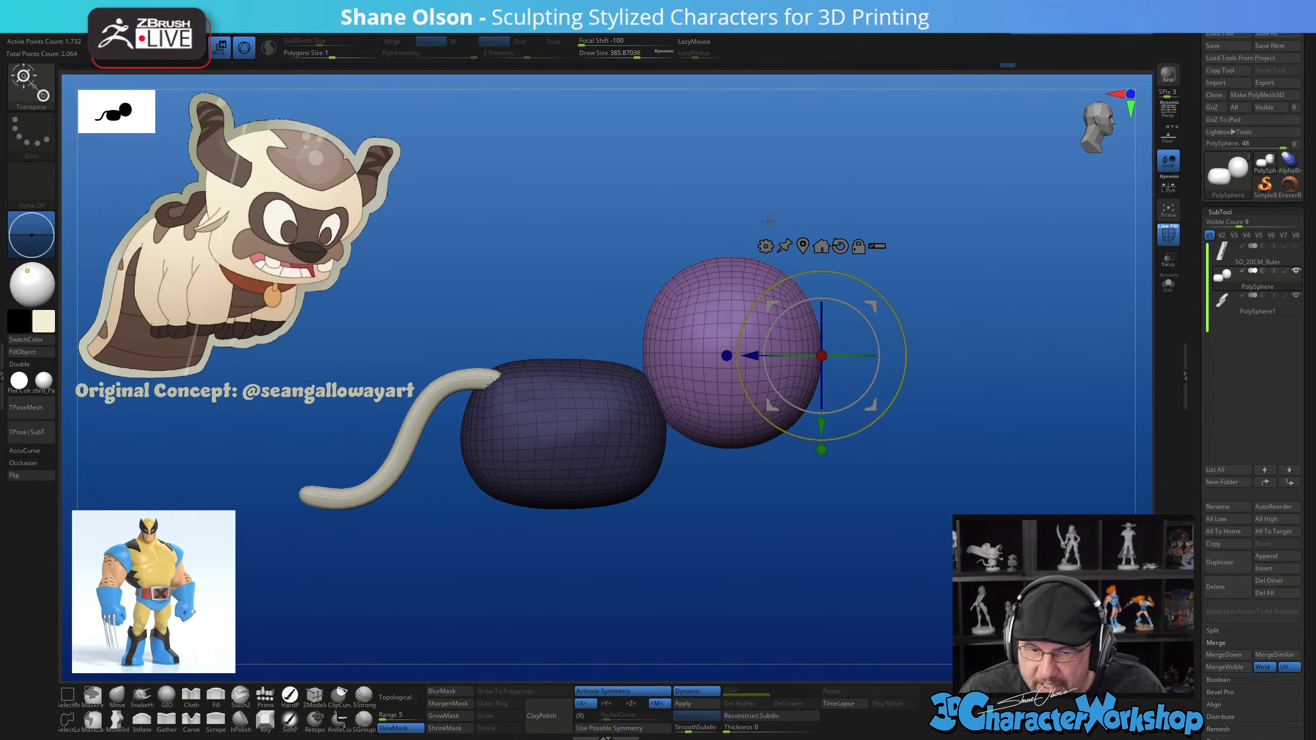
left_click(802, 244)
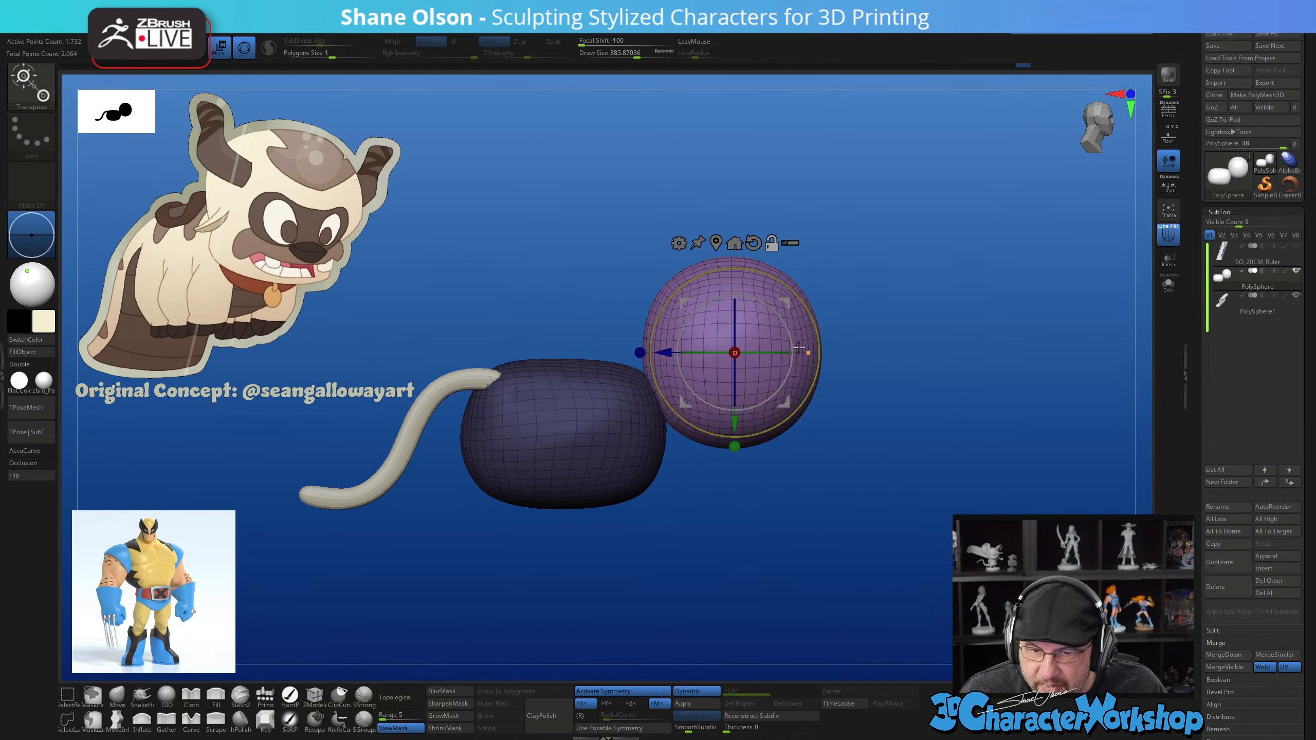
left_click(753, 244, "alt")
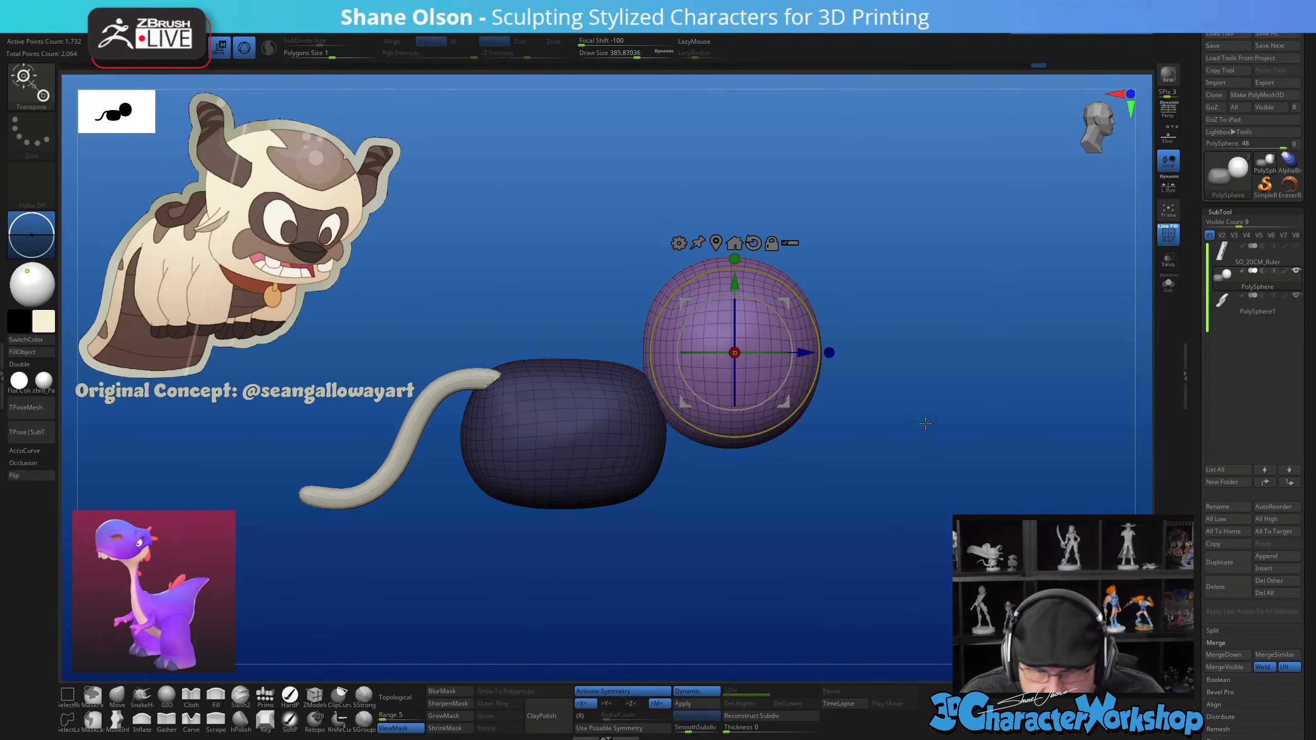
Scale the head sphere down slightly and compare its proportions with the body from the front and side
left_click_drag(926, 424, 907, 423)
left_click_drag(786, 302, 795, 308)
left_click_drag(934, 315, 965, 425)
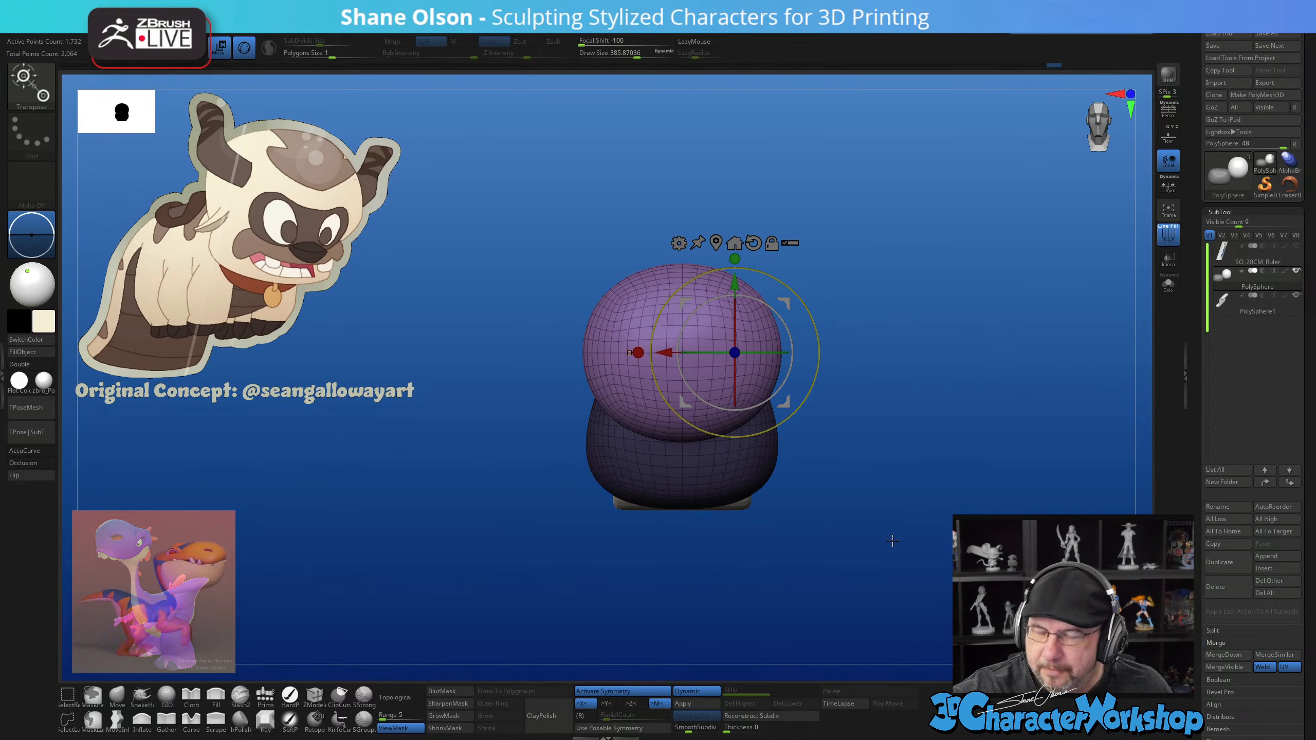
mouse_move(759, 550)
left_mouse_down()
mouse_move(809, 544)
mouse_move(830, 510)
mouse_move(808, 536)
mouse_move(815, 528)
left_mouse_up()
key("q")
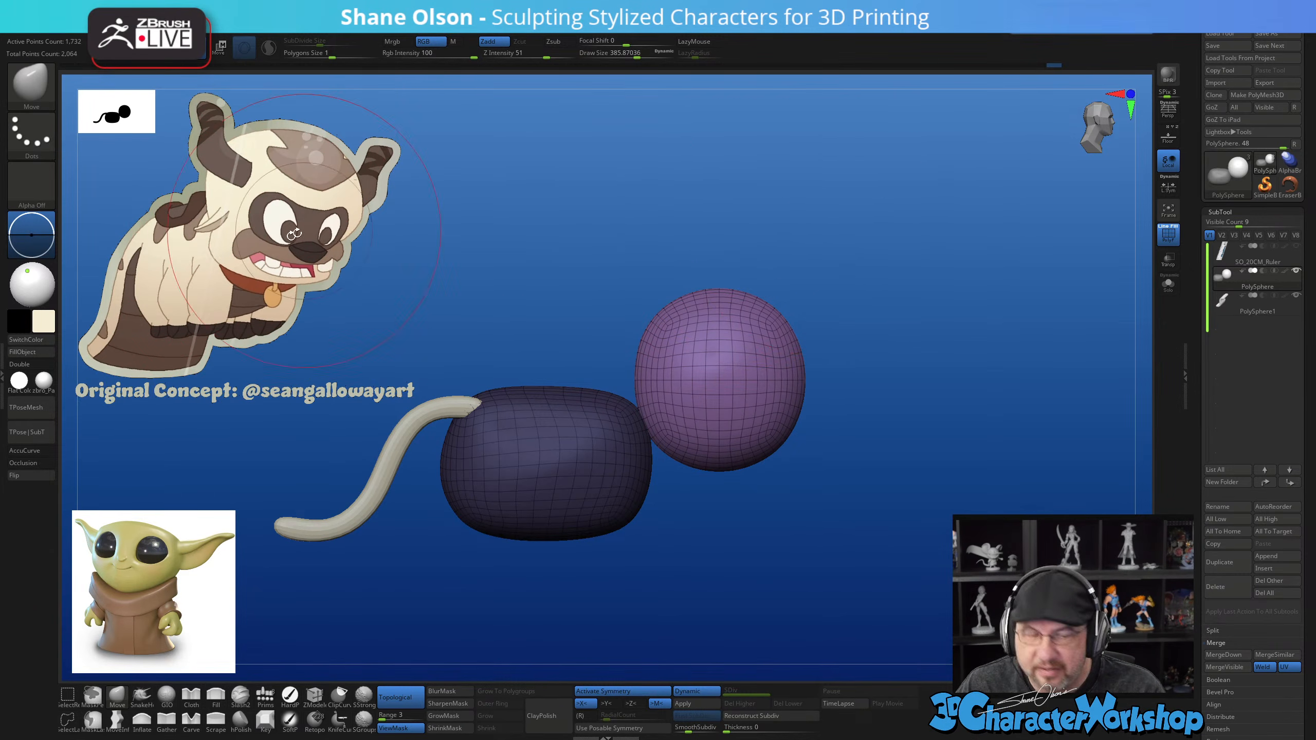
left_click_drag(681, 270, 846, 275)
key("s")
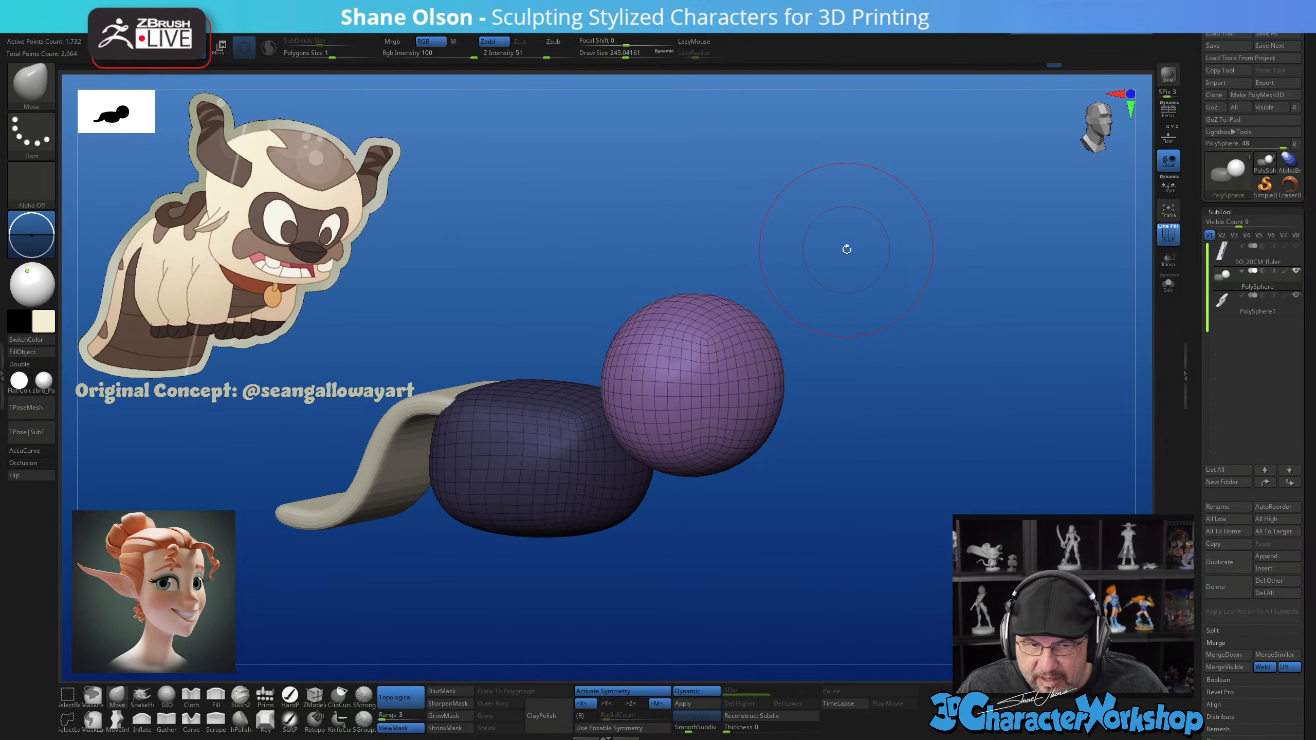
left_click_drag(931, 303, 948, 353)
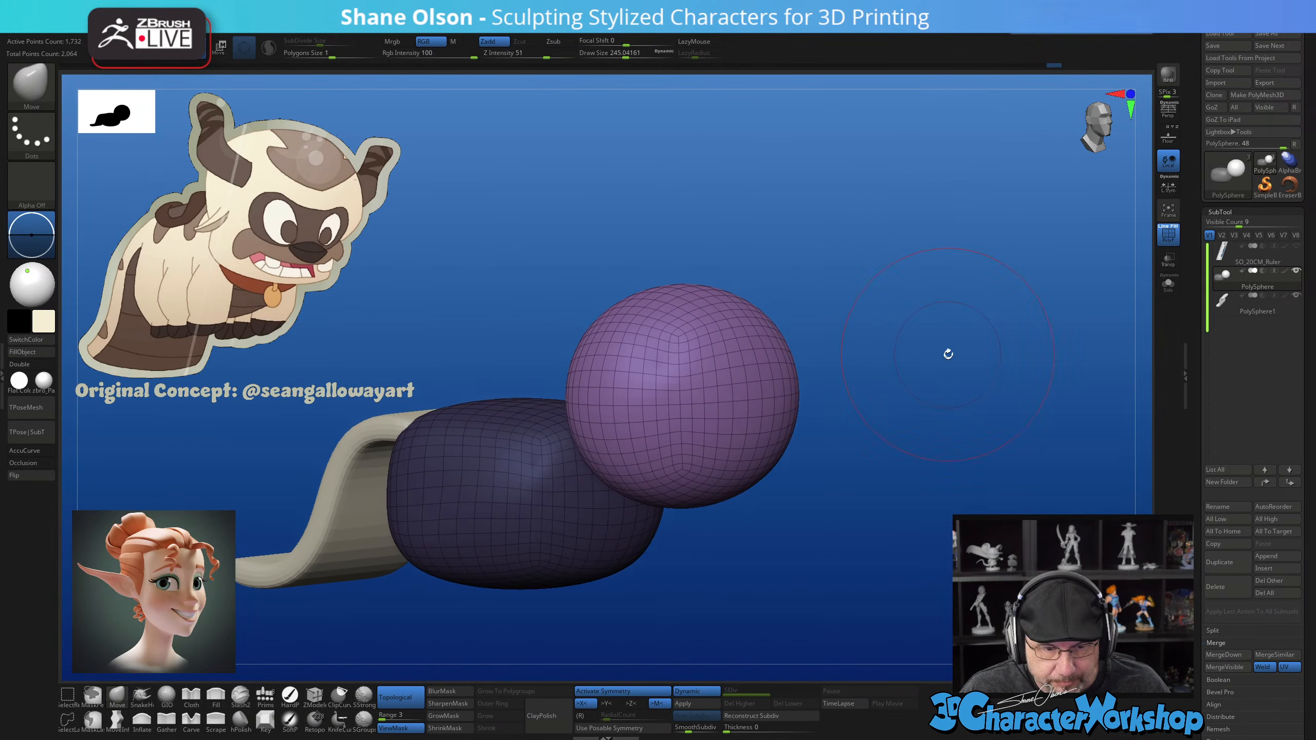
Duplicate the head sphere straight down in side view to start the jaw mass
key("w")
left_click_drag(876, 309, 905, 311)
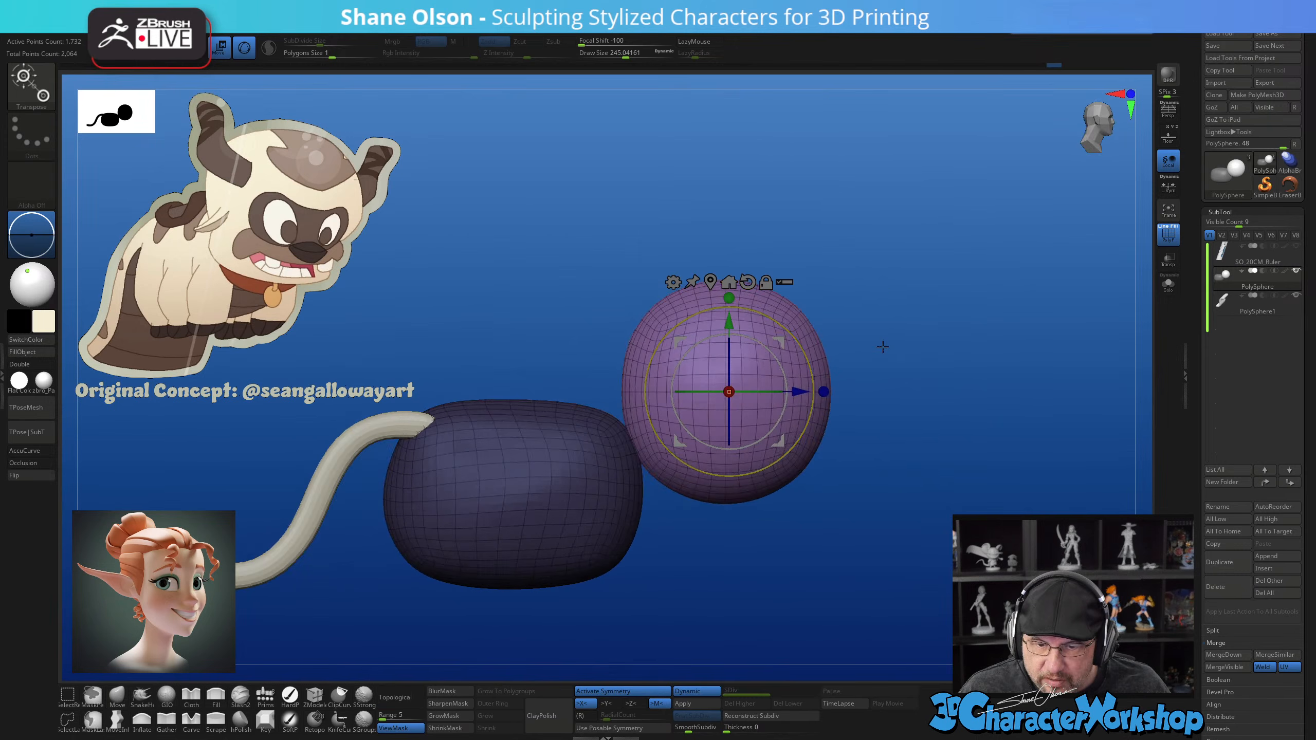
left_click_drag(730, 321, 729, 350, "ctrl")
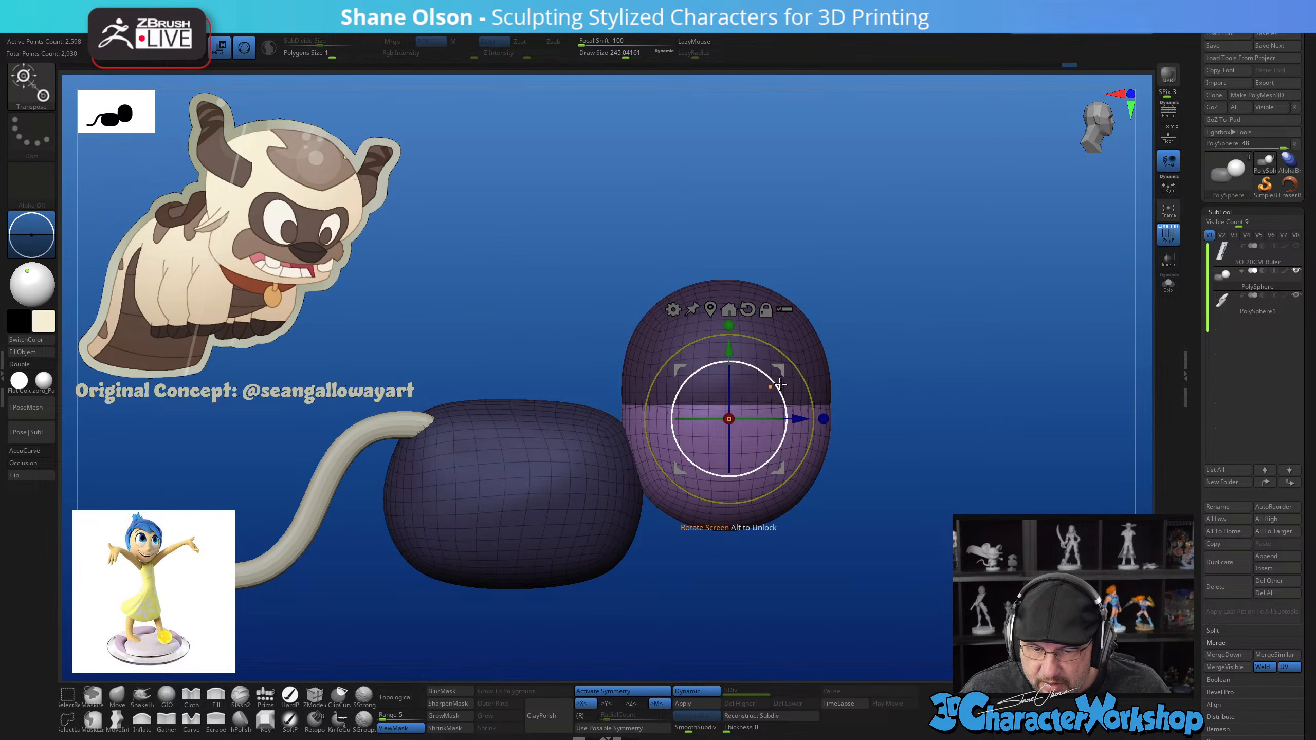
Tilt and lower the jaw copy slightly, then widen it along X to about the head's width in front view
mouse_move(799, 383)
left_mouse_down()
mouse_move(803, 404)
mouse_move(790, 404)
left_mouse_up()
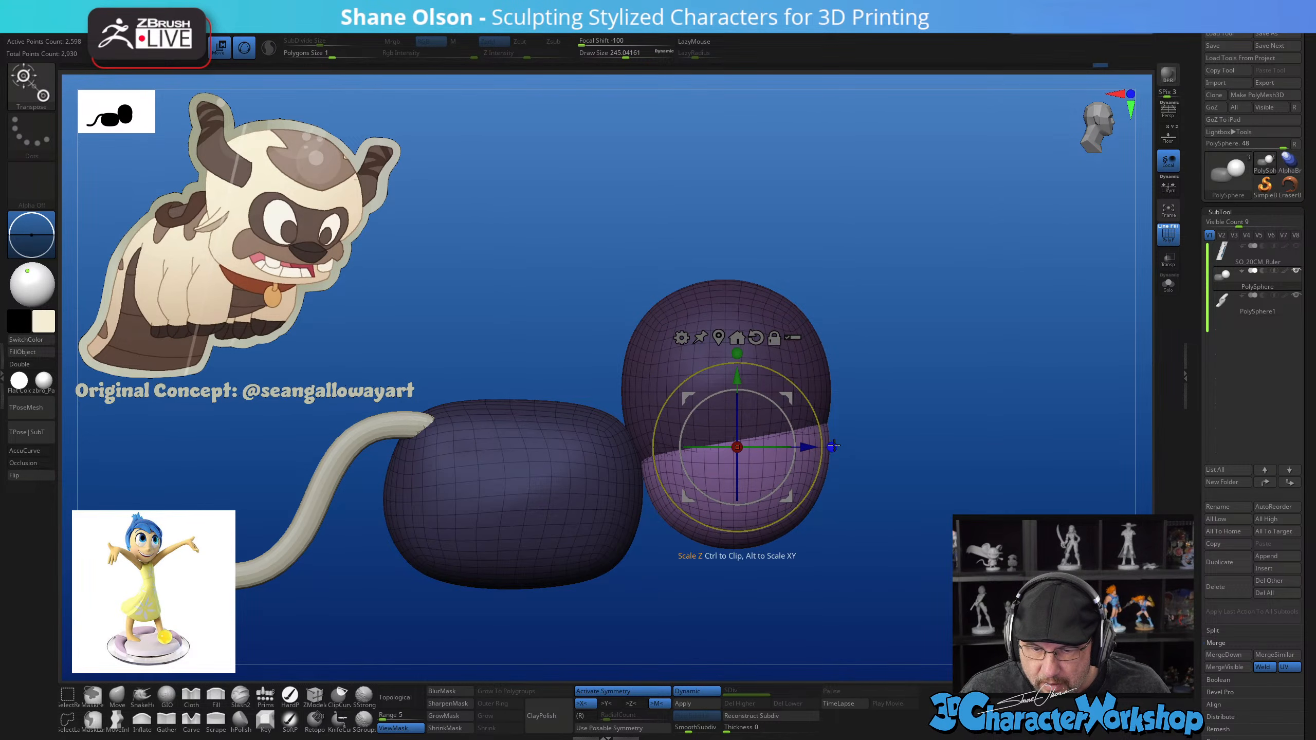
left_click_drag(882, 457, 838, 461)
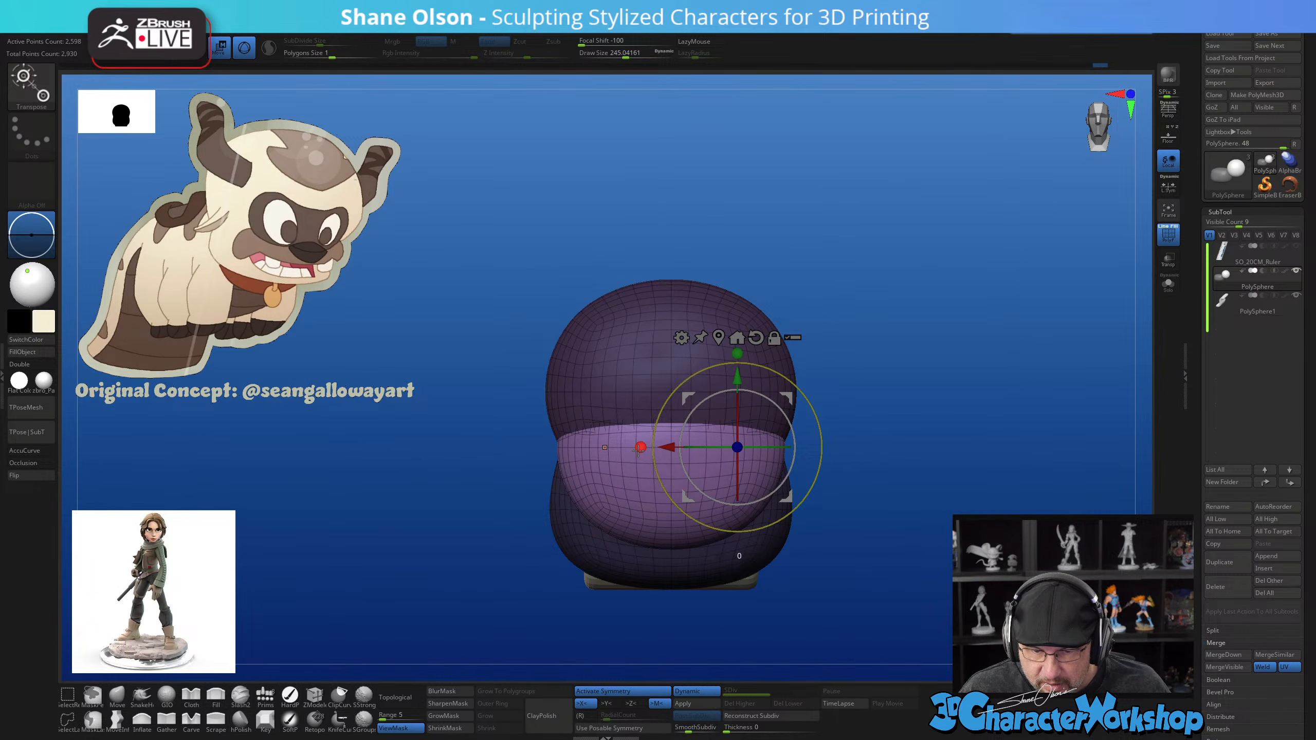
left_click_drag(641, 446, 623, 450)
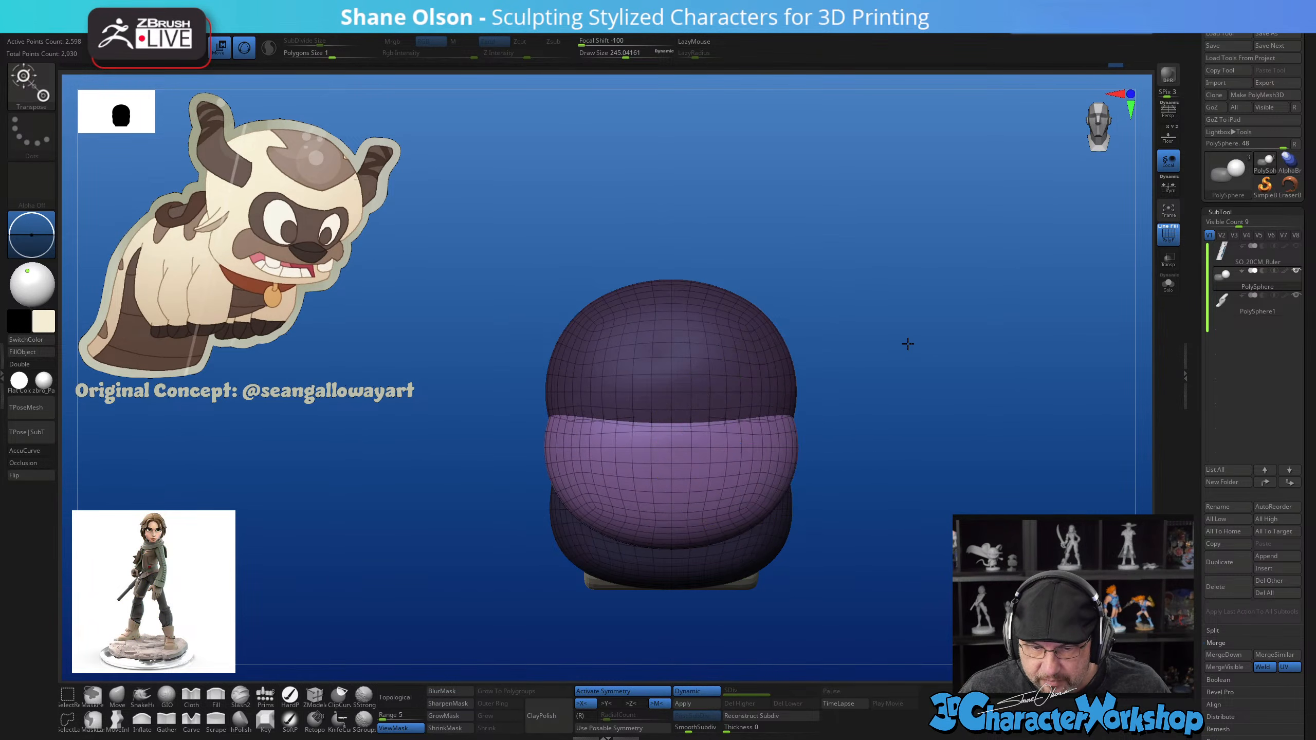
Scale the jaw copy down into a slimmer band, then lower it and move it forward beneath the head's front
left_click_drag(887, 348, 930, 345)
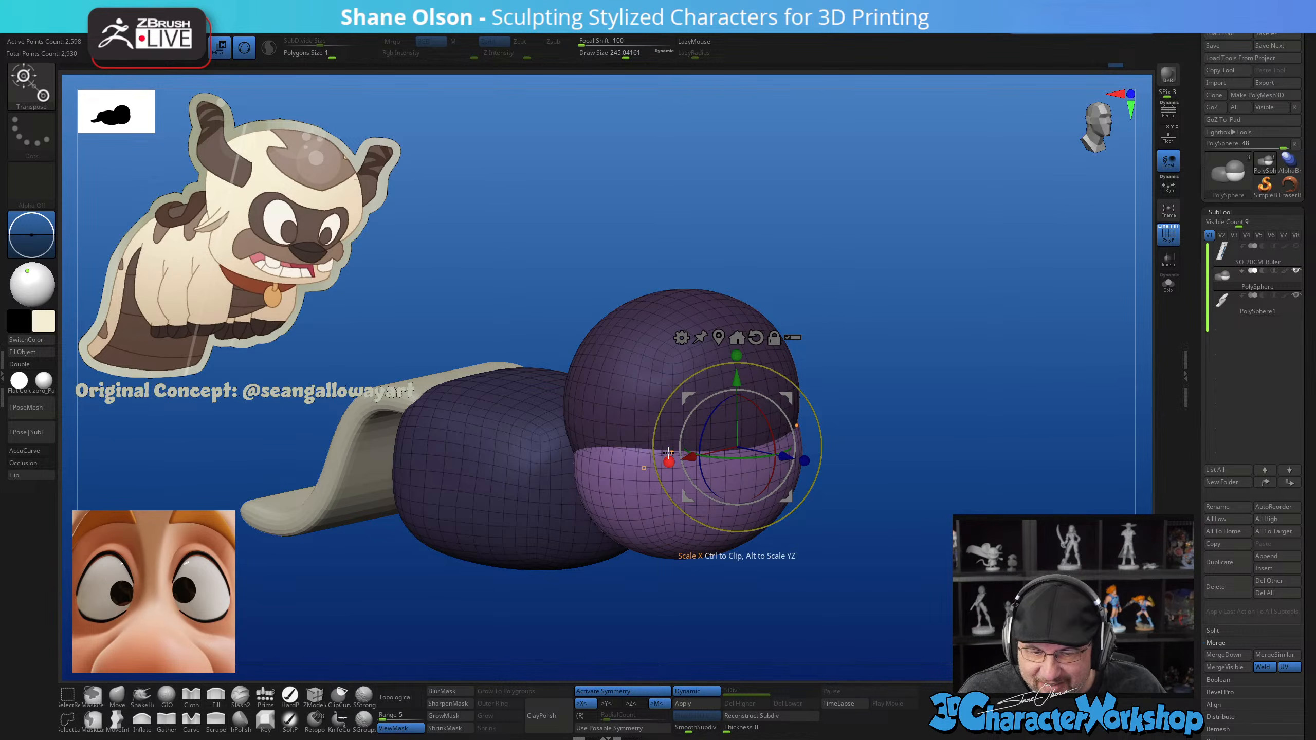
left_click_drag(668, 460, 704, 450)
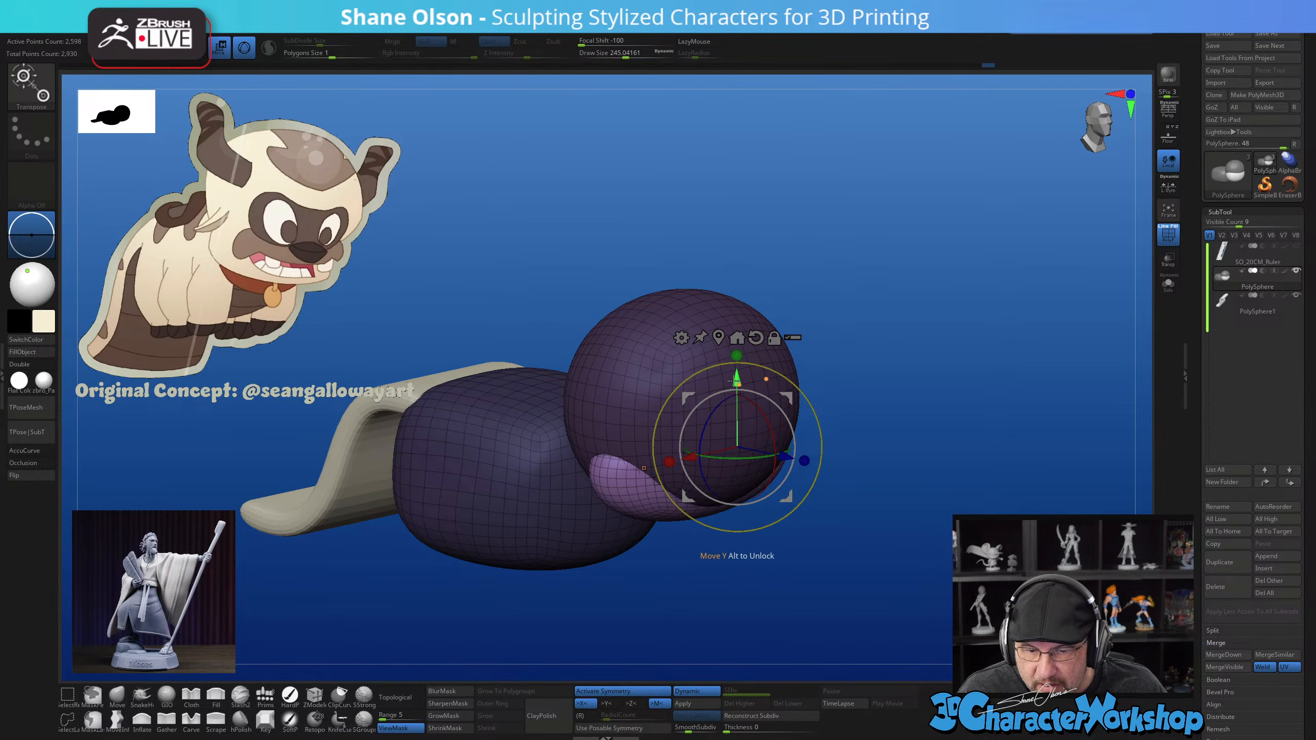
left_click_drag(733, 394, 733, 414)
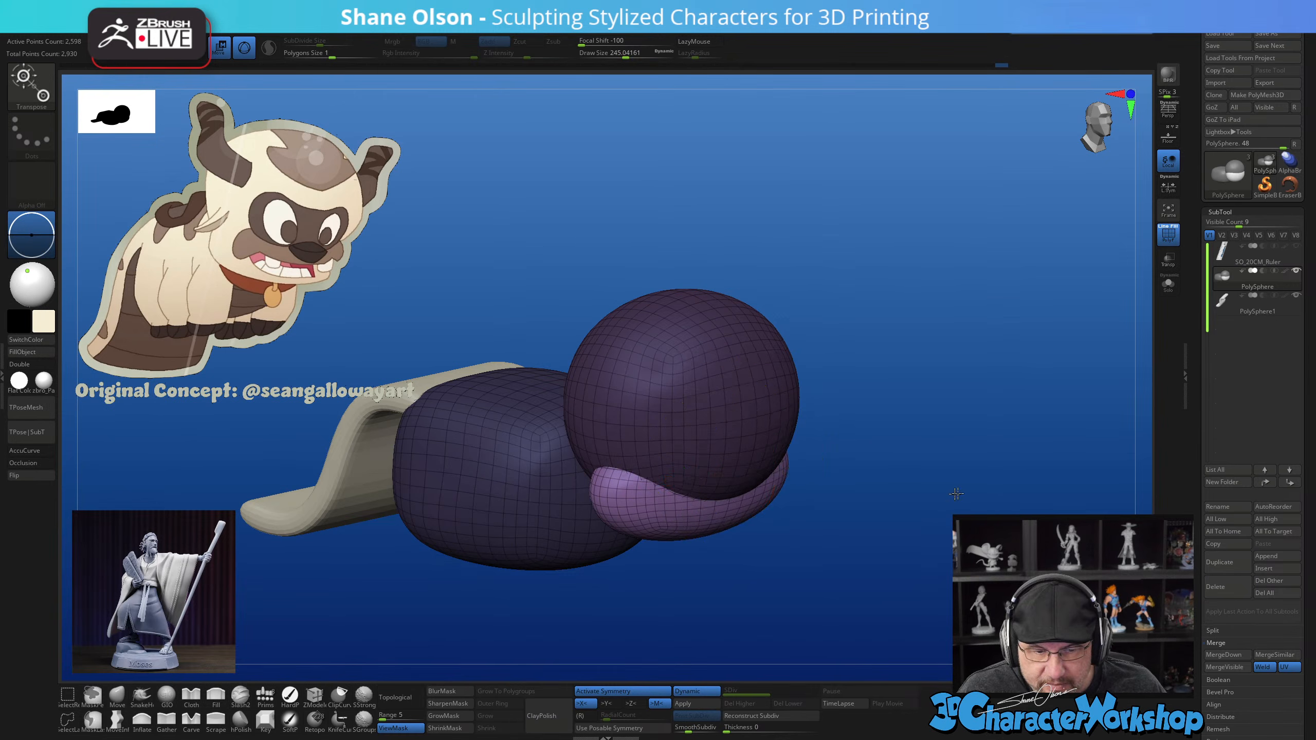
left_click_drag(881, 311, 839, 316, "shift")
left_click_drag(809, 467, 827, 468)
left_click_drag(871, 550, 832, 550)
left_click_drag(929, 538, 970, 540)
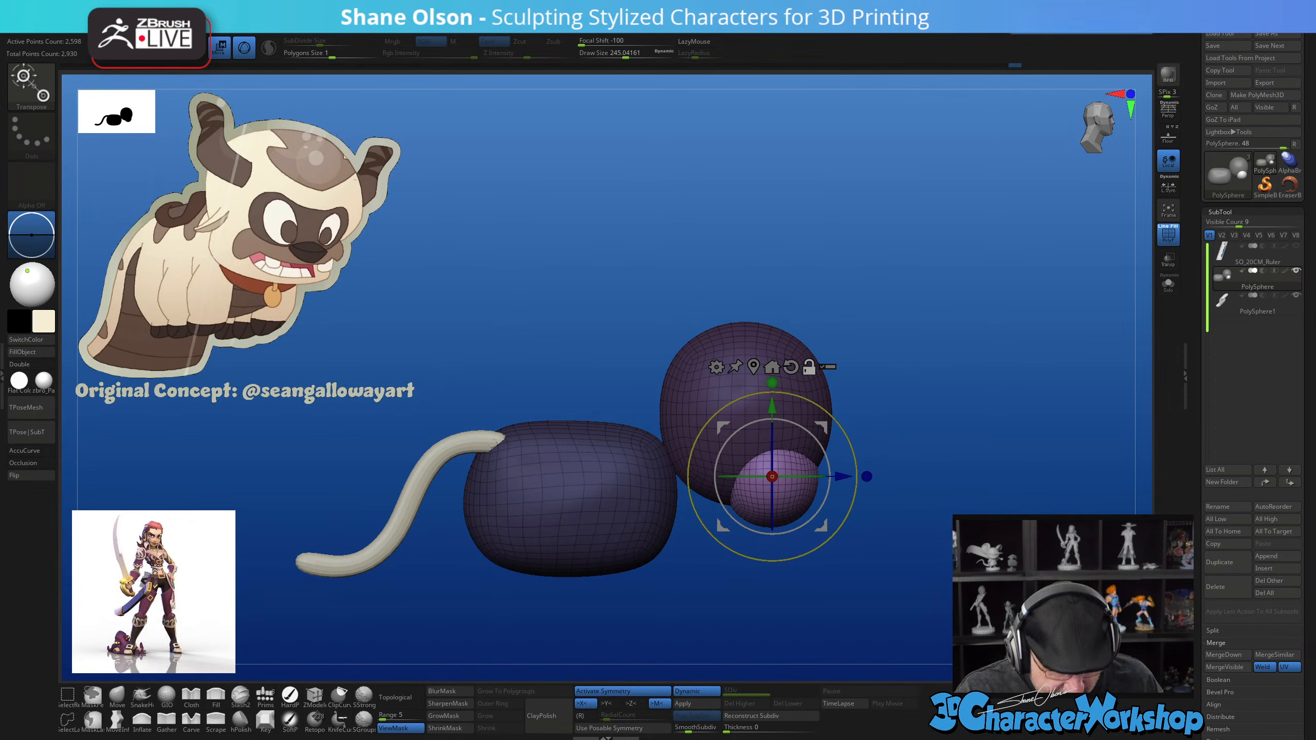
Bow the jaw forward at its middle with an enlarged Move brush, working from below and above and checking the side profile
key("q")
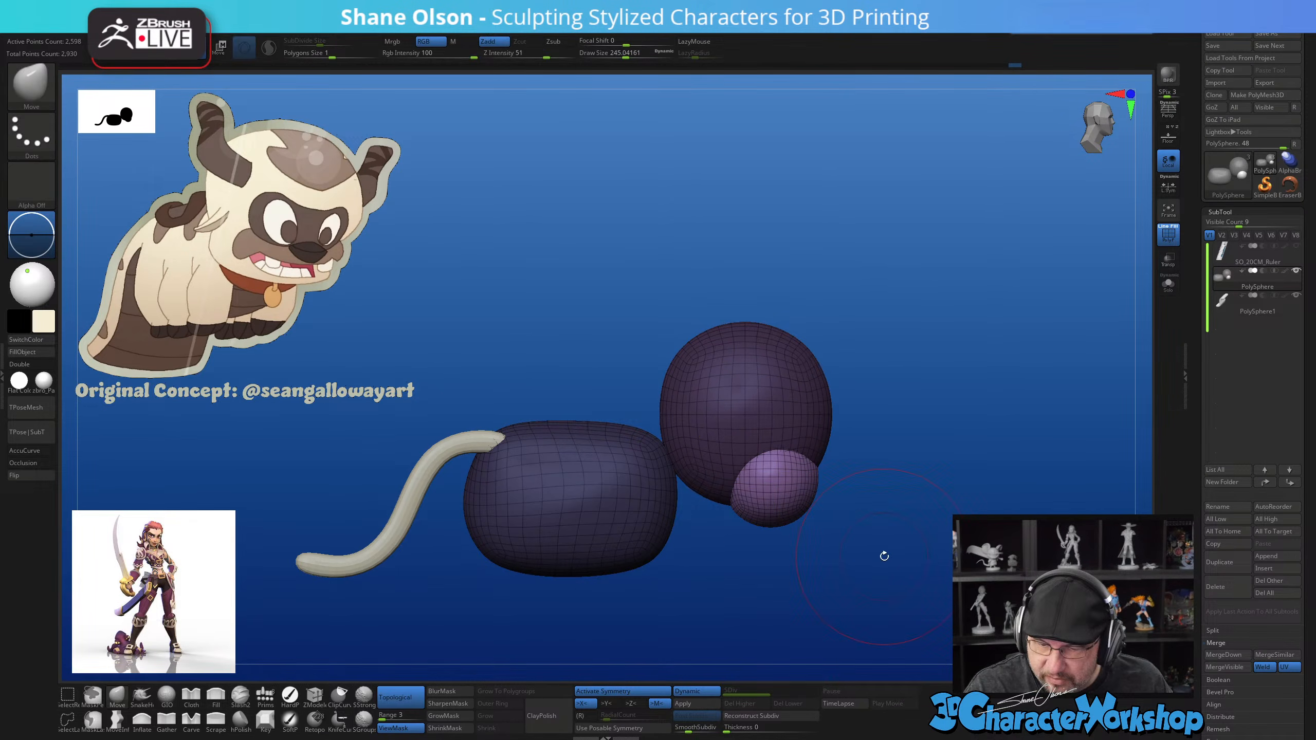
left_click_drag(880, 553, 644, 582)
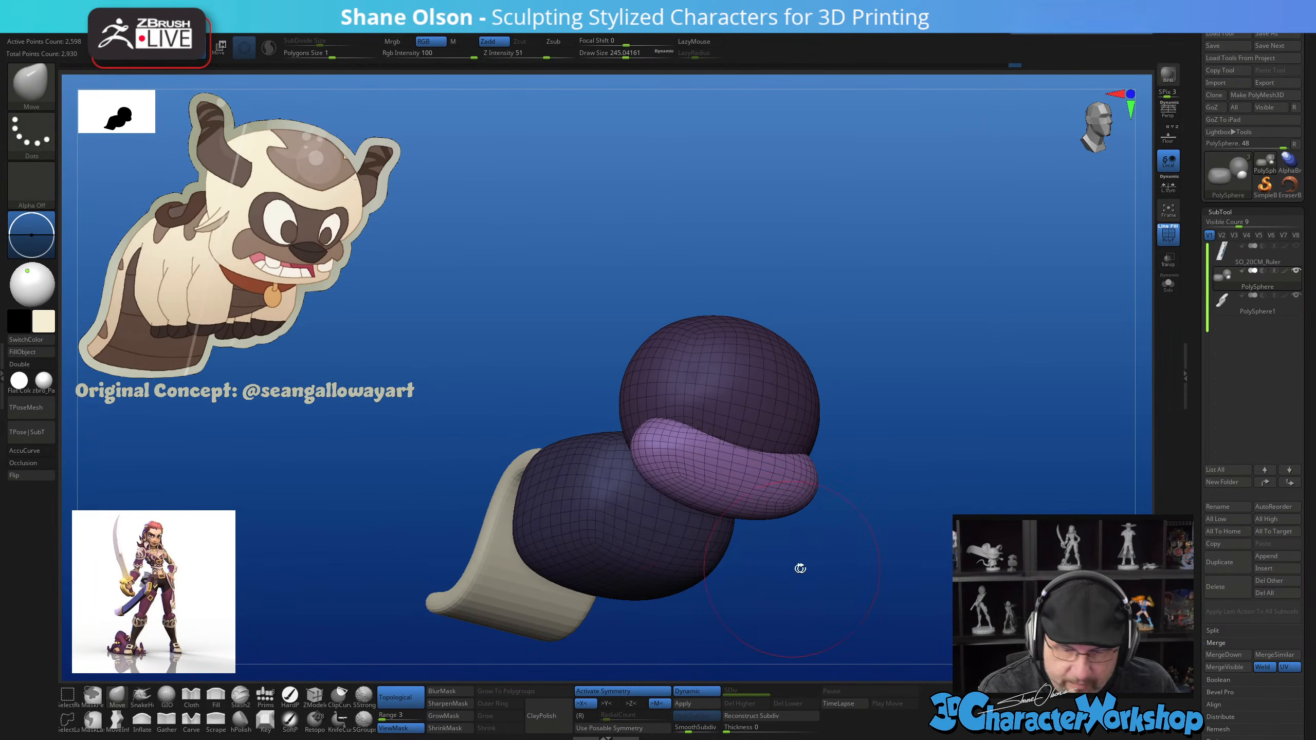
left_click_drag(800, 569, 755, 431)
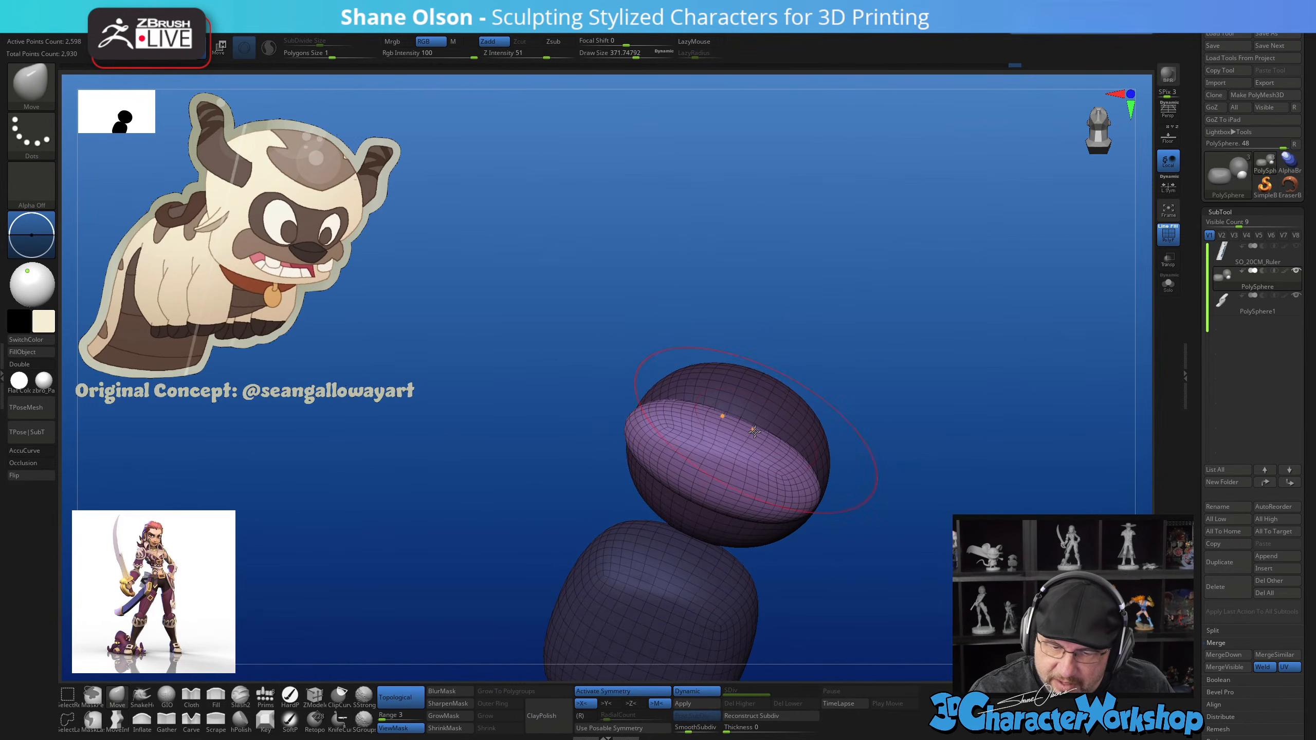
key("]")
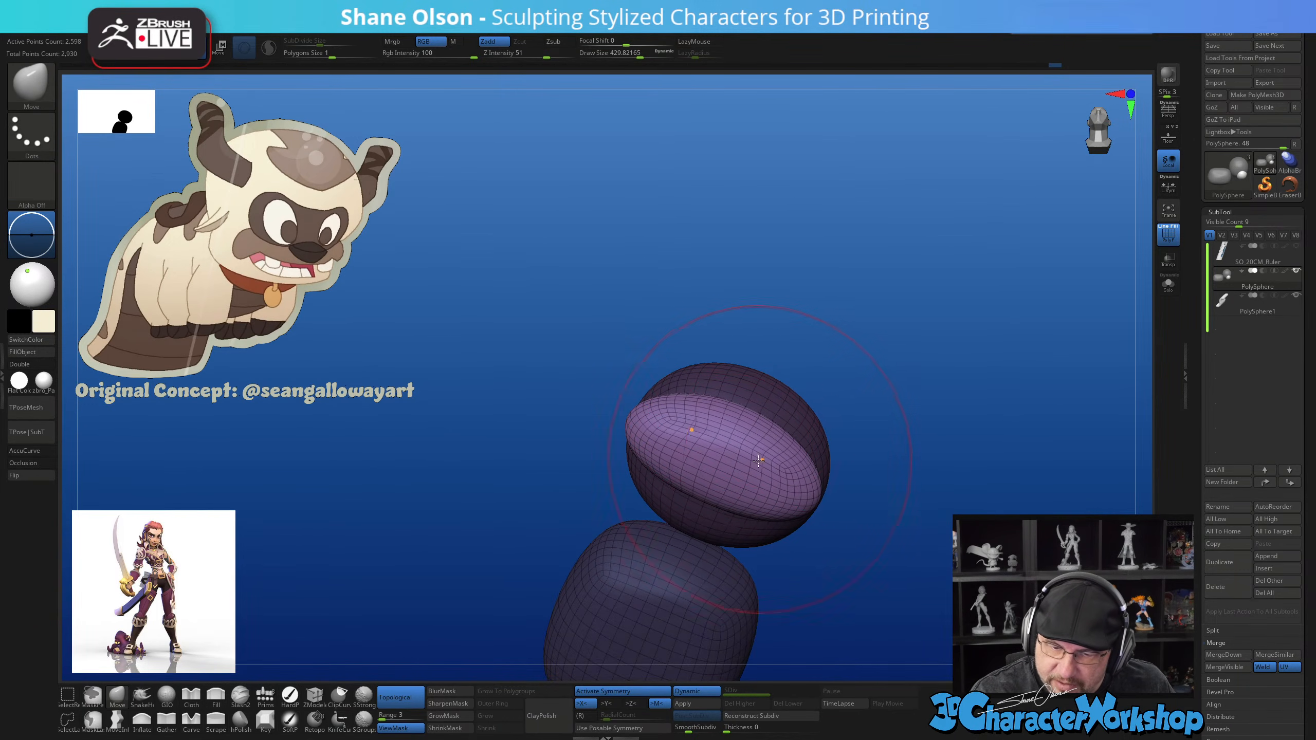
mouse_move(741, 499)
left_mouse_down()
mouse_move(757, 463)
mouse_move(751, 482)
mouse_move(826, 544)
mouse_move(787, 449)
left_mouse_up()
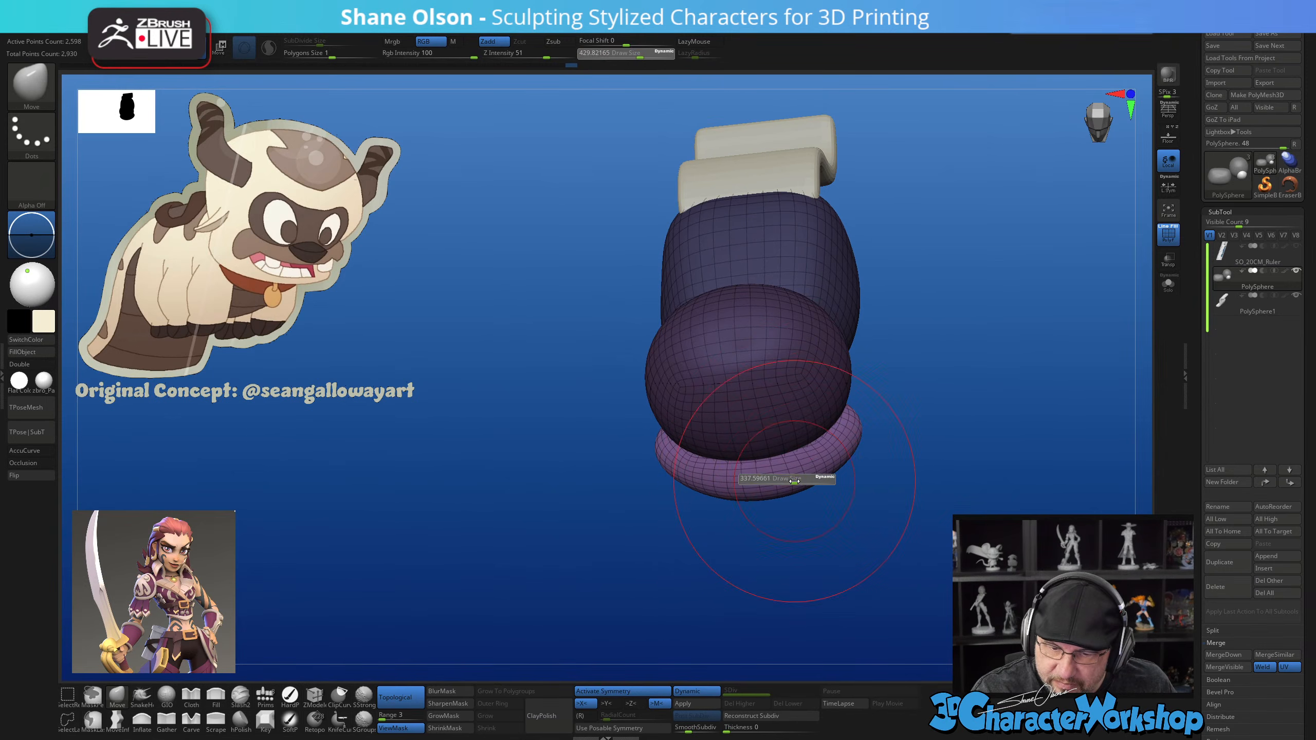
mouse_move(813, 538)
left_mouse_down("shift")
mouse_move(787, 506)
mouse_move(881, 546)
mouse_move(846, 535)
left_mouse_up("shift")
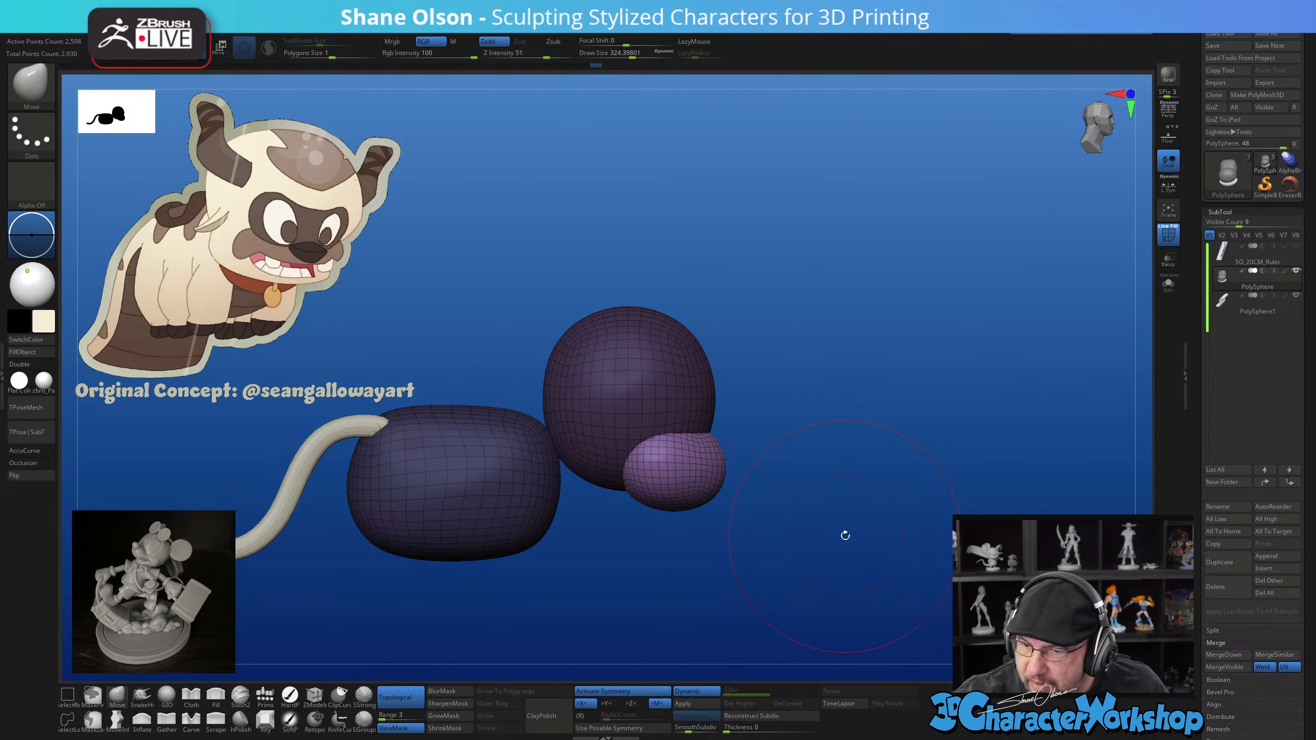
Save the tool as Appa01, then clear the mask from the body and head
left_click(1263, 36)
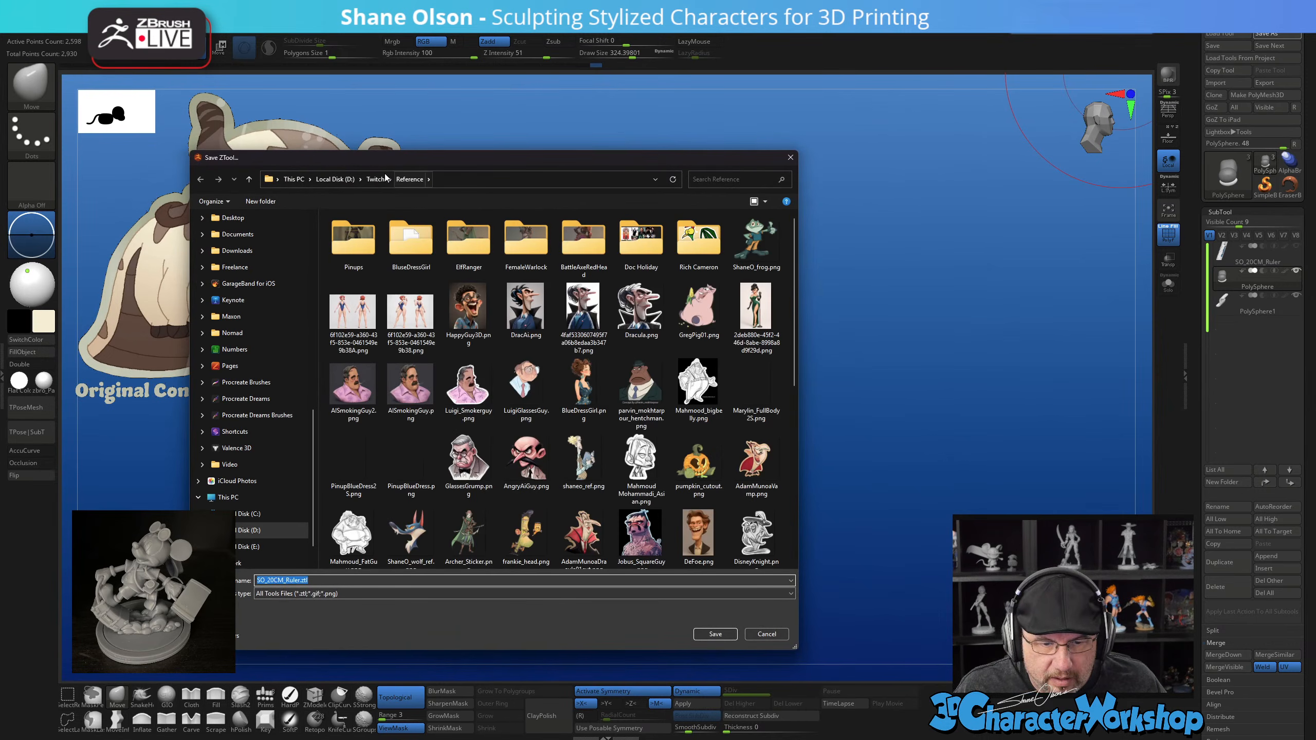
key("Return")
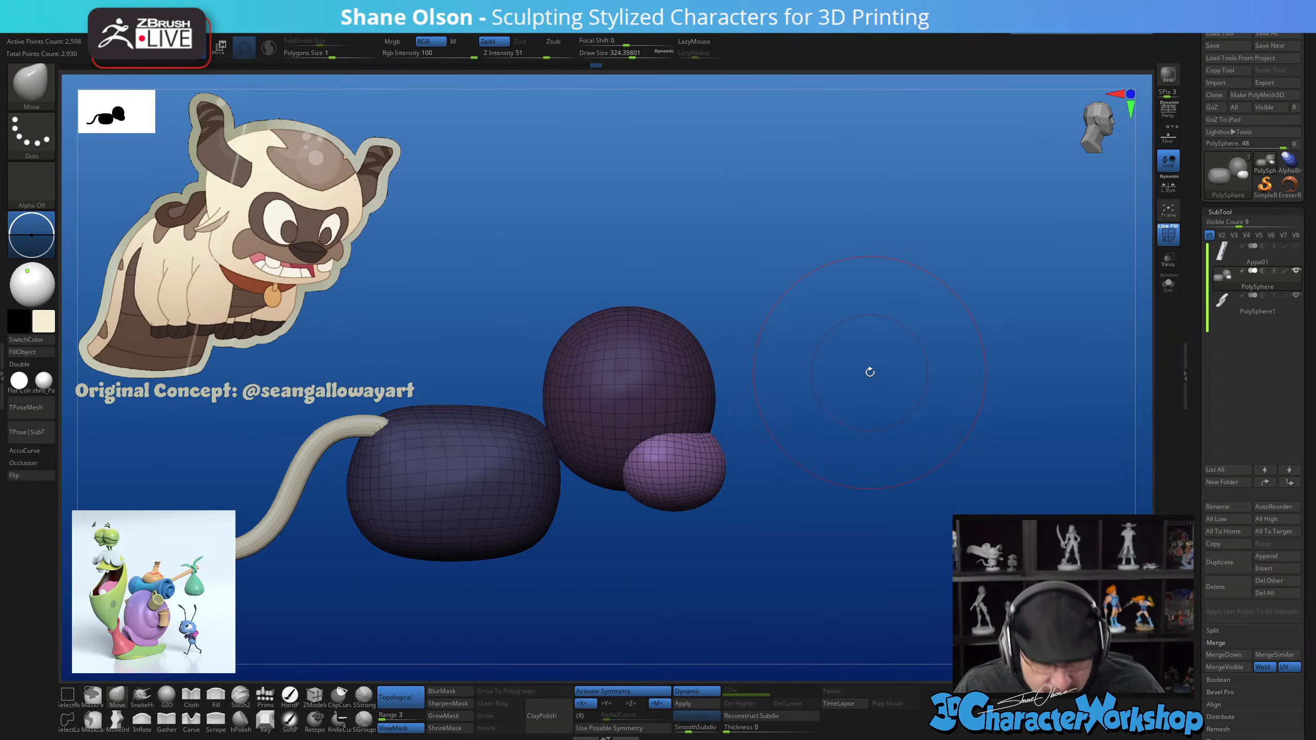
left_click(854, 342, "ctrl")
left_click_drag(854, 341, 856, 345, "ctrl")
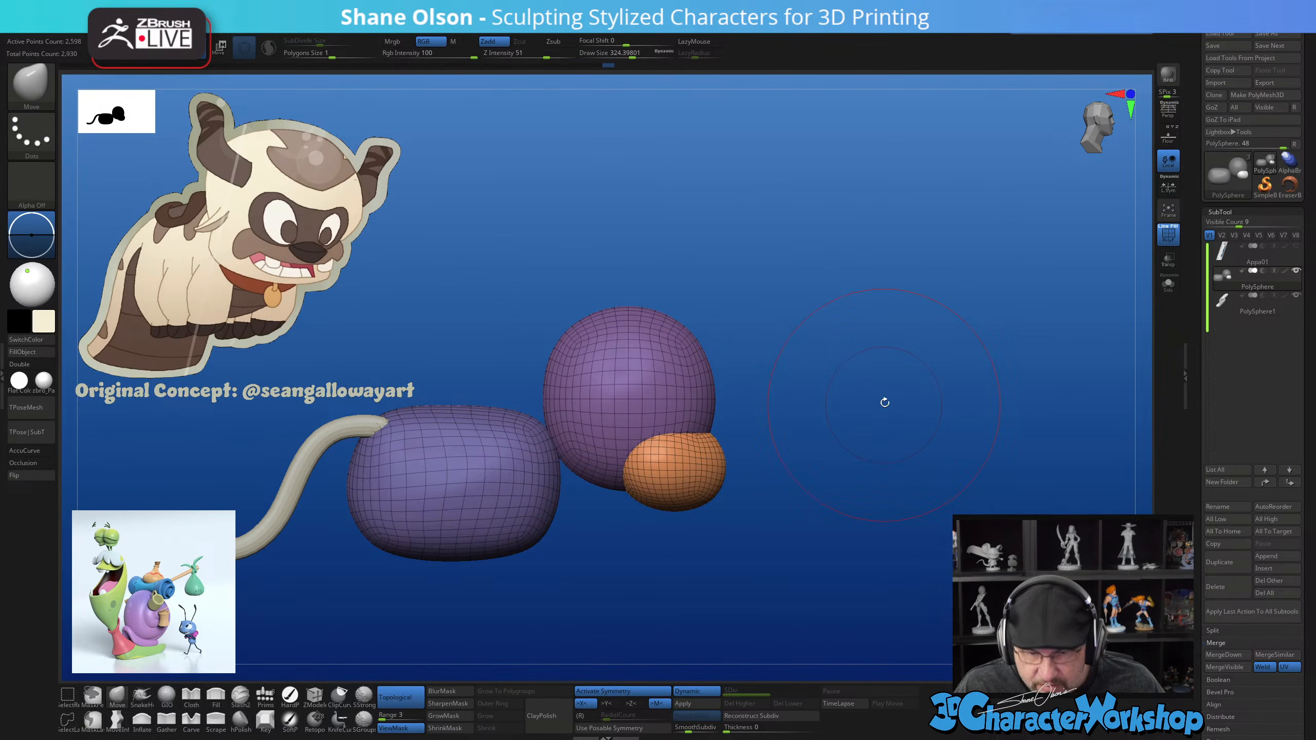
Round out the jaw's lower corners and ends symmetrically with the Move brush, reducing the draw size to about 262
left_click_drag(1000, 391, 933, 382)
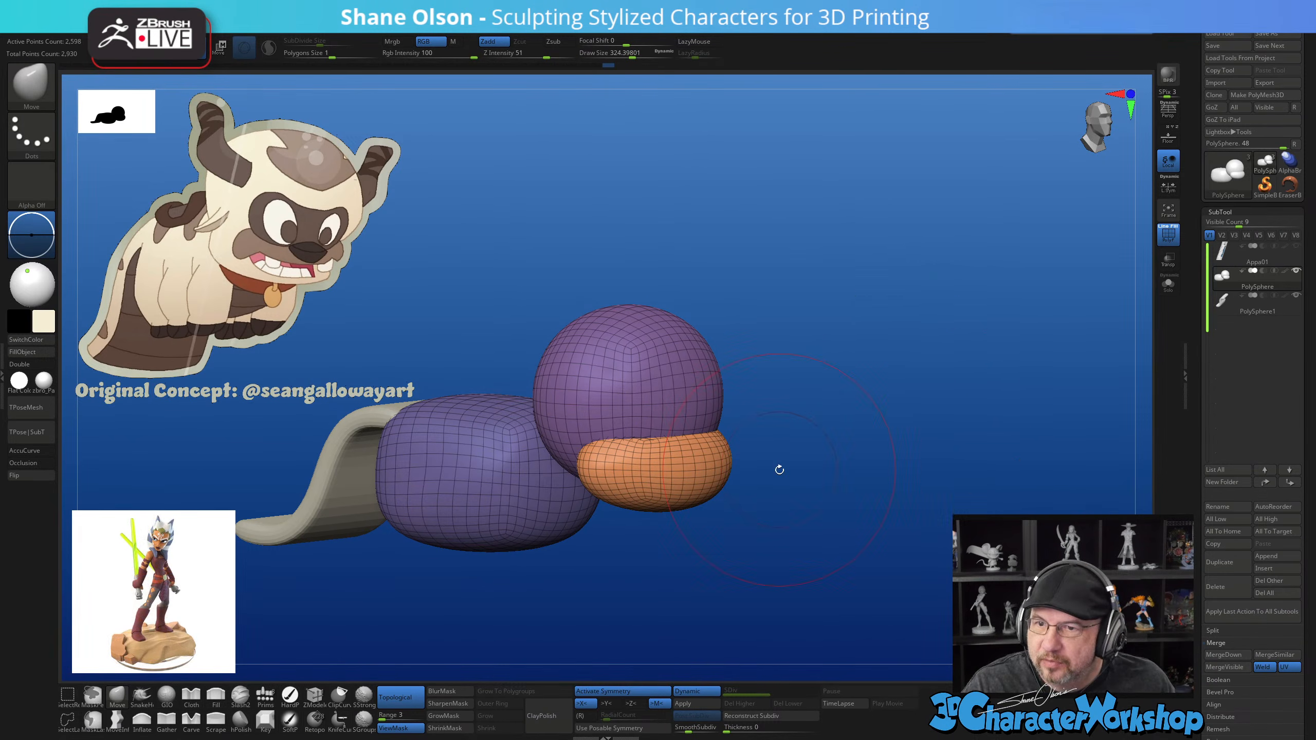
mouse_move(781, 503)
left_mouse_down()
mouse_move(773, 493)
mouse_move(811, 533)
mouse_move(812, 479)
mouse_move(793, 467)
left_mouse_up()
key("s")
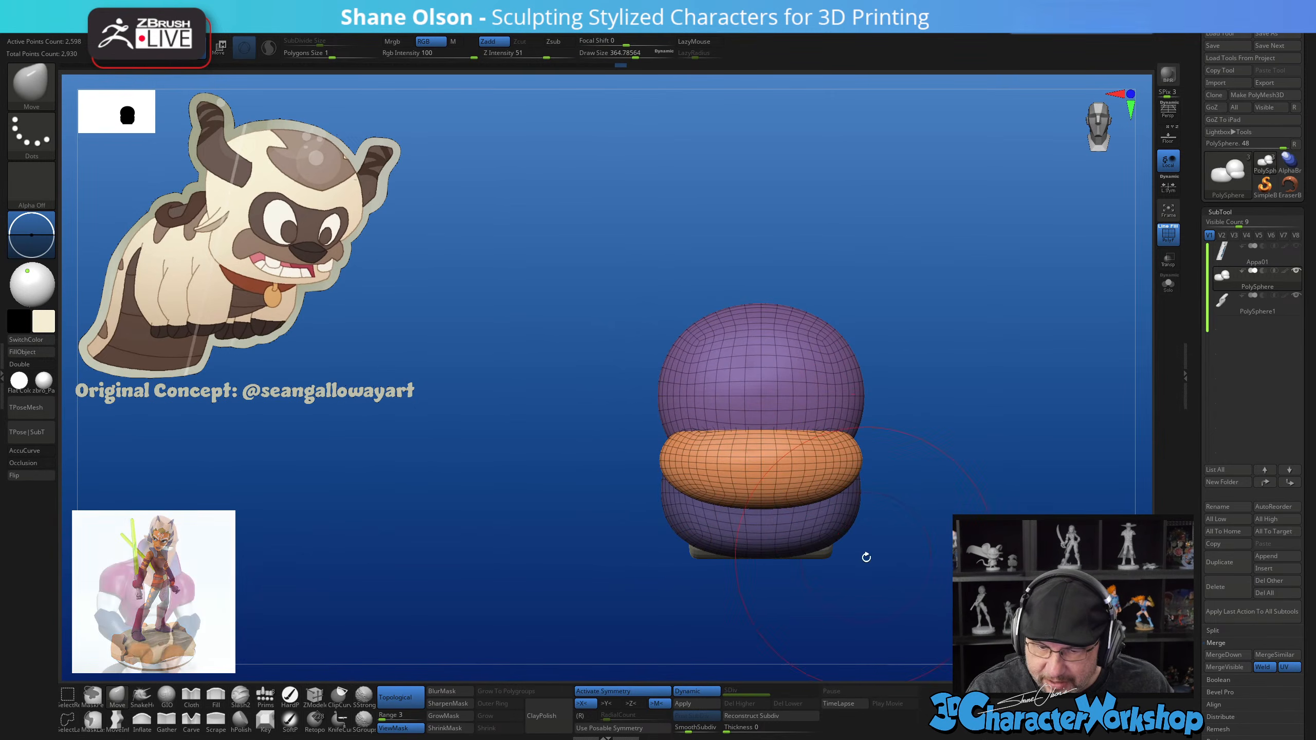
left_click_drag(864, 553, 758, 463)
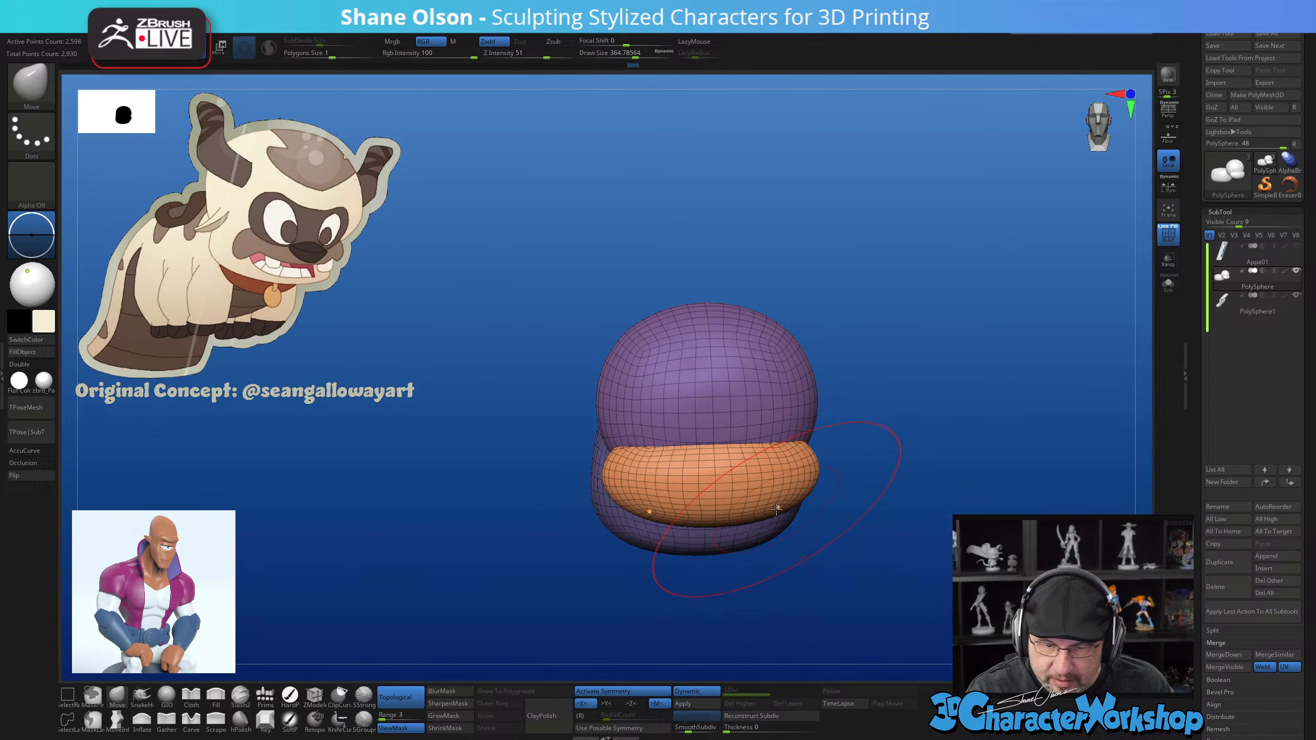
mouse_move(777, 510)
left_mouse_down()
mouse_move(839, 536)
mouse_move(834, 494)
left_mouse_up()
key("s")
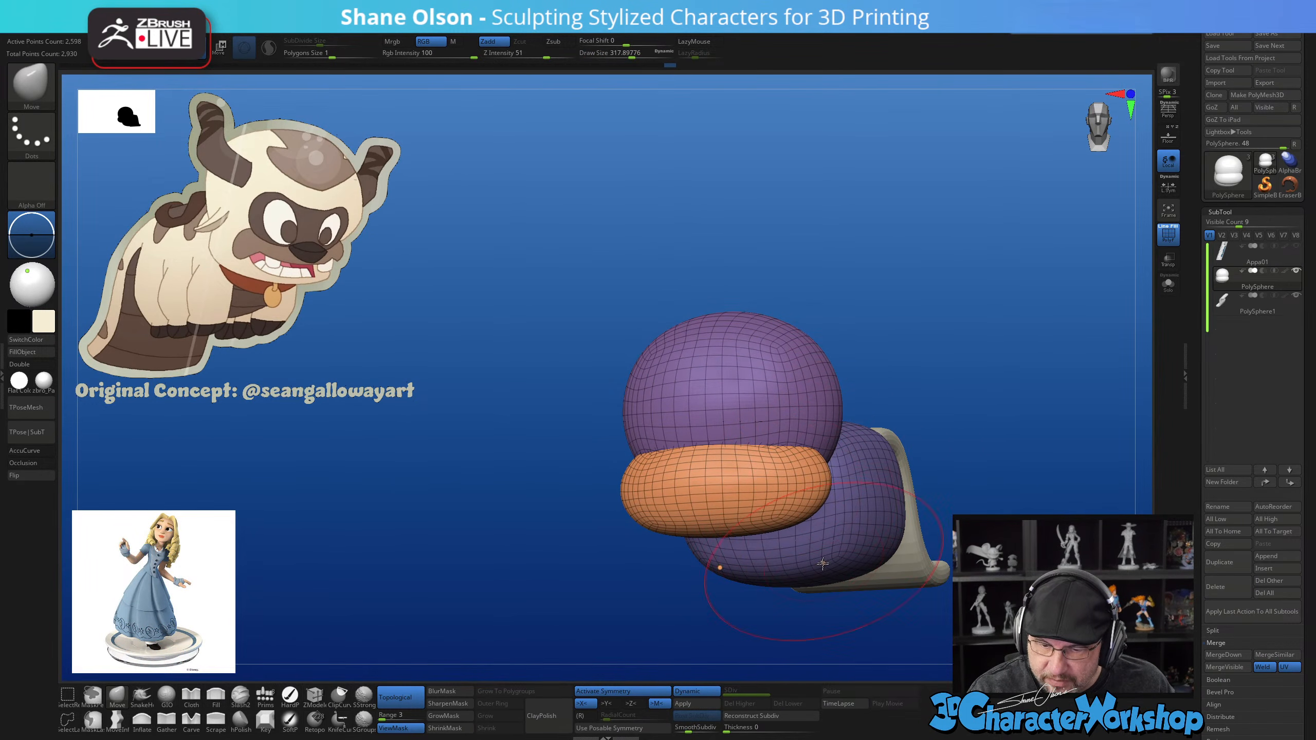
left_click_drag(823, 564, 752, 582)
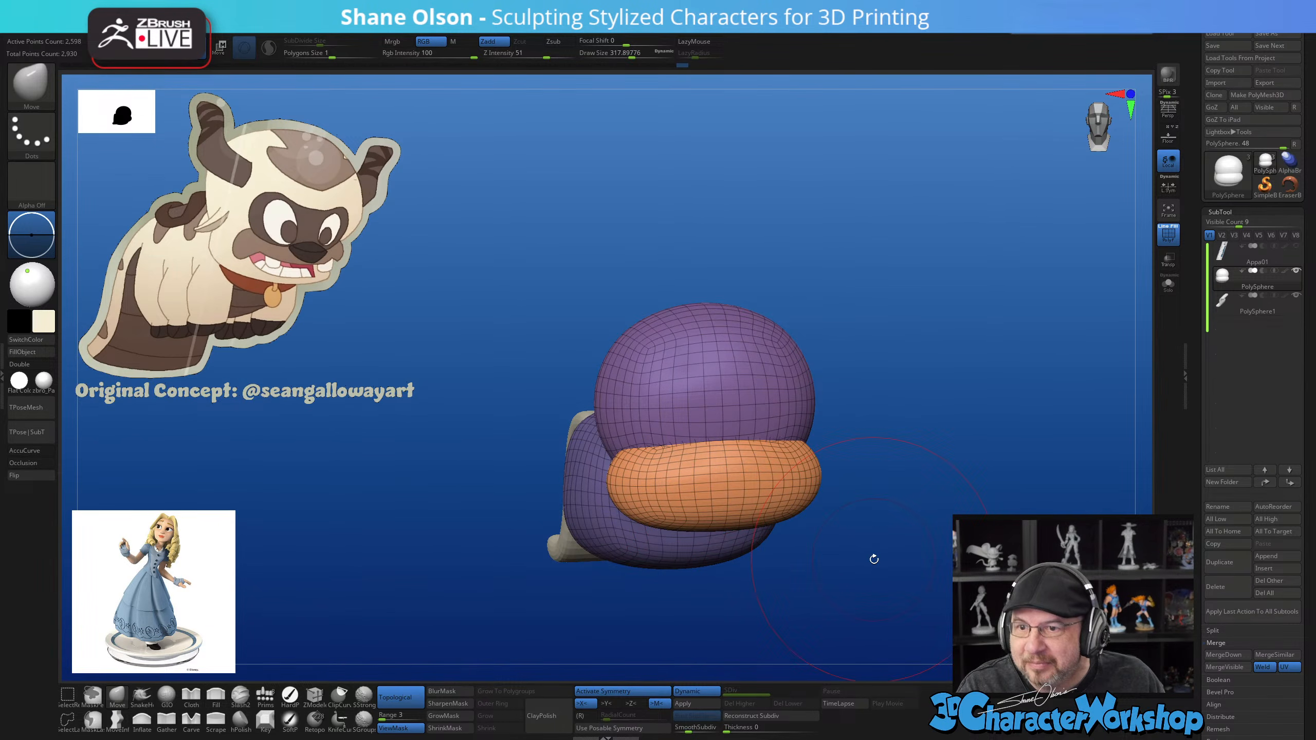
left_click_drag(873, 553, 876, 555, "shift")
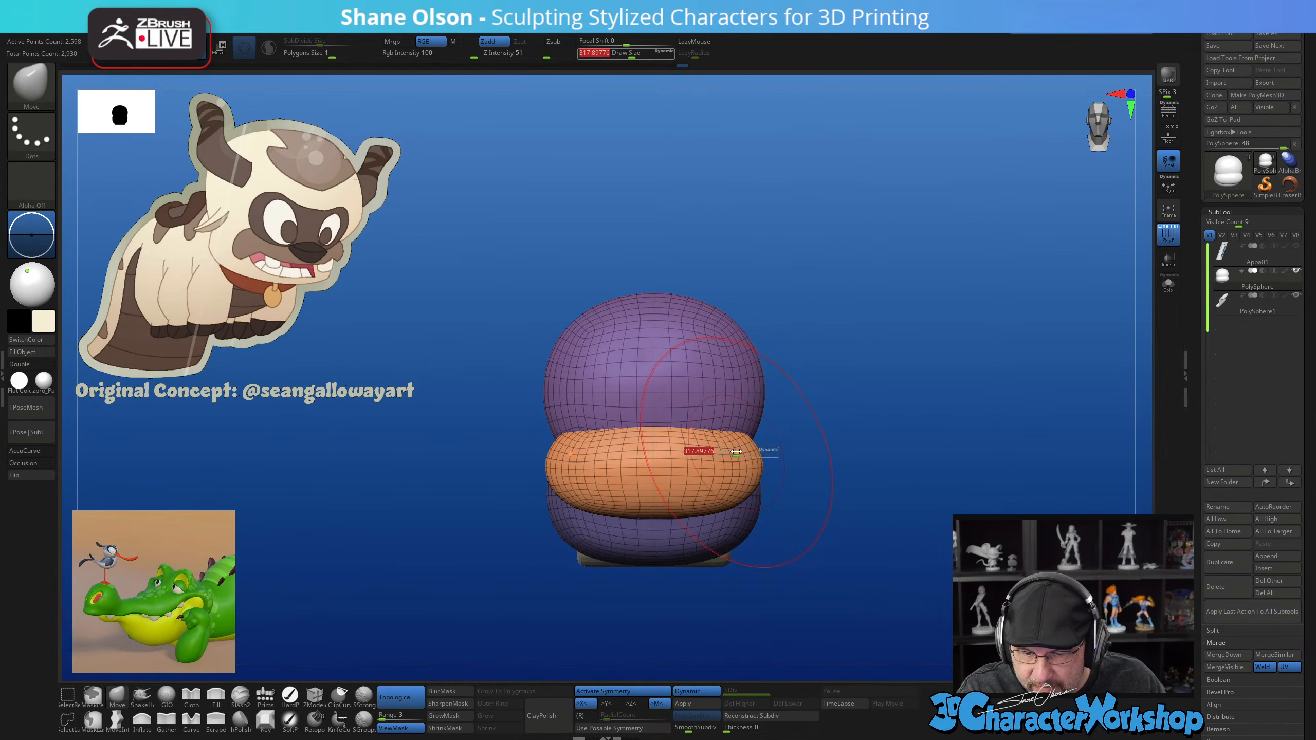
key("bracketleft")
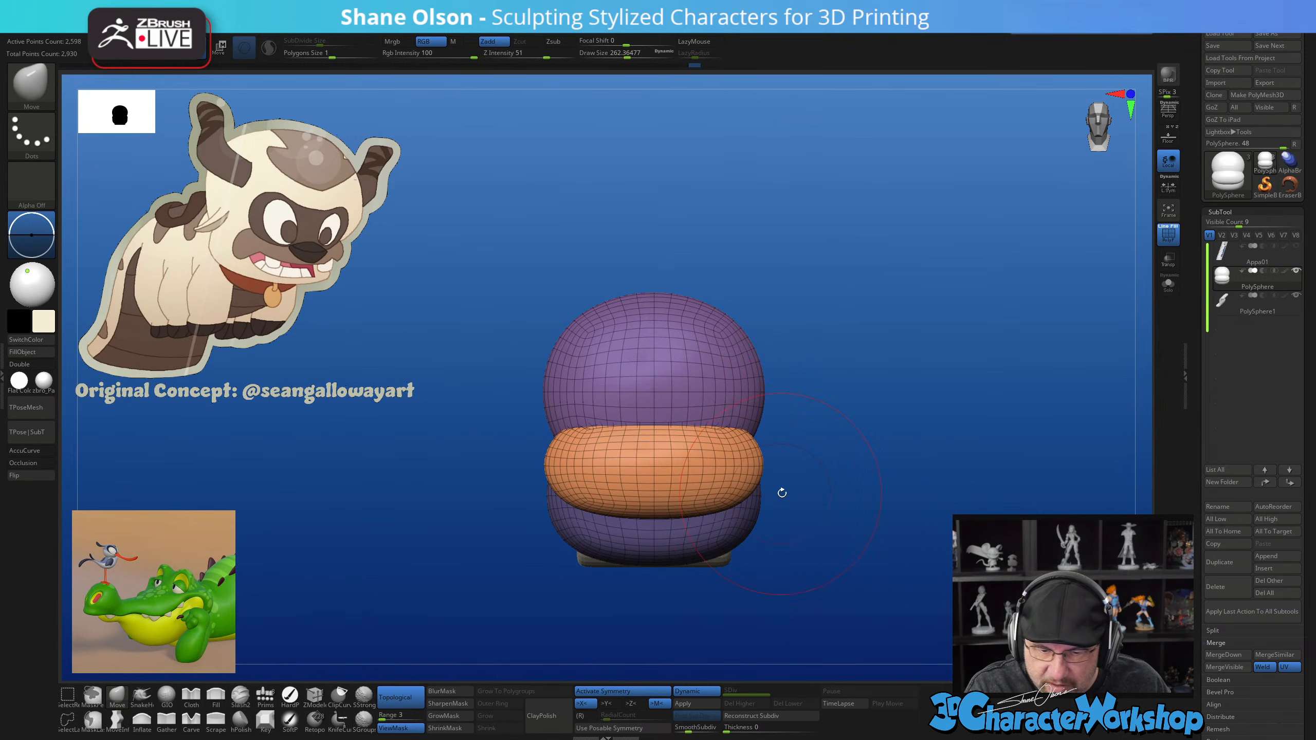
left_click_drag(804, 506, 817, 520)
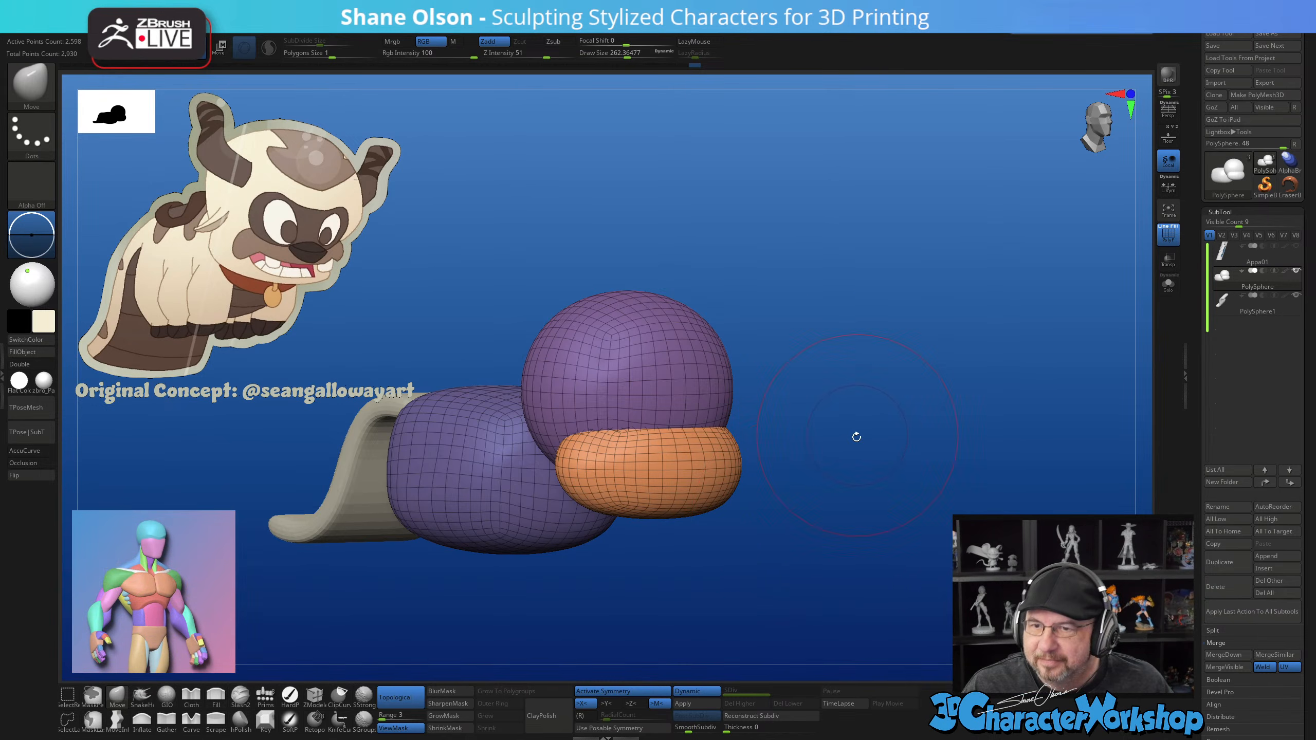
Compare the head, jaw and body masses with the concept art from the front, three-quarter and side views
left_click_drag(856, 437, 862, 449)
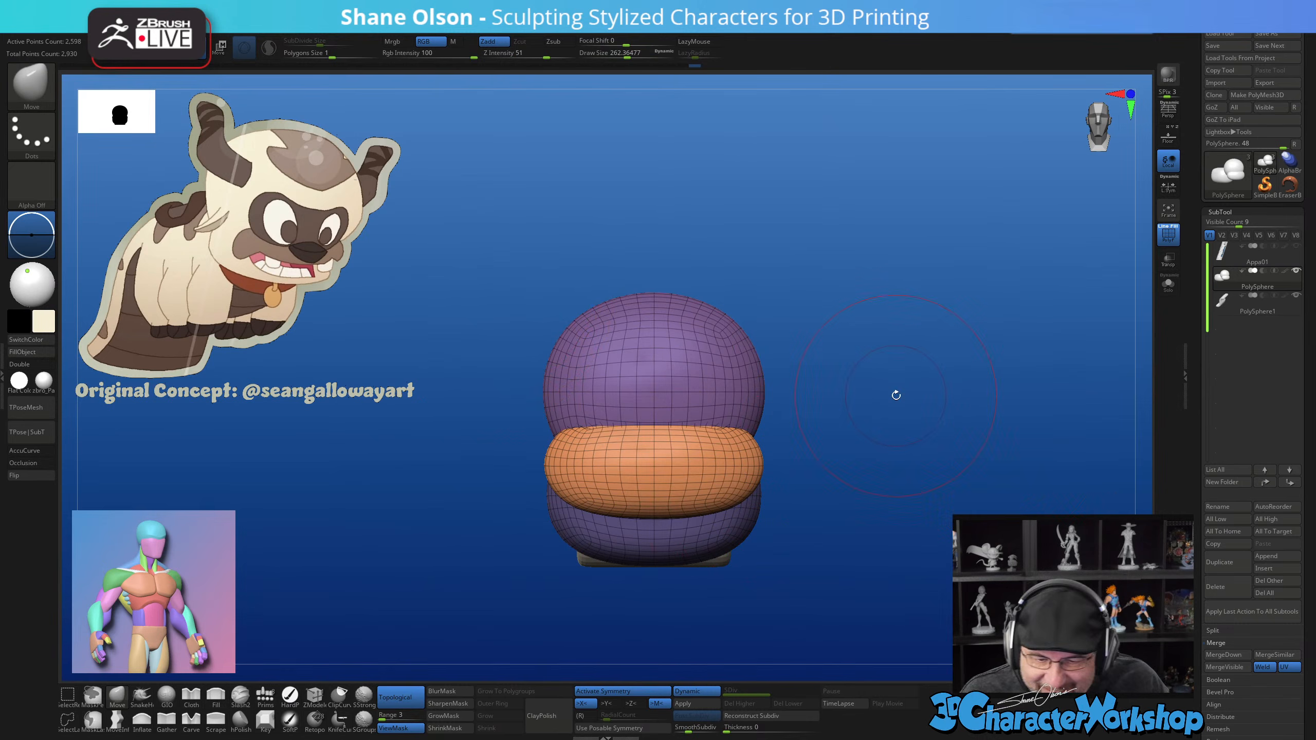
left_click_drag(896, 395, 673, 409)
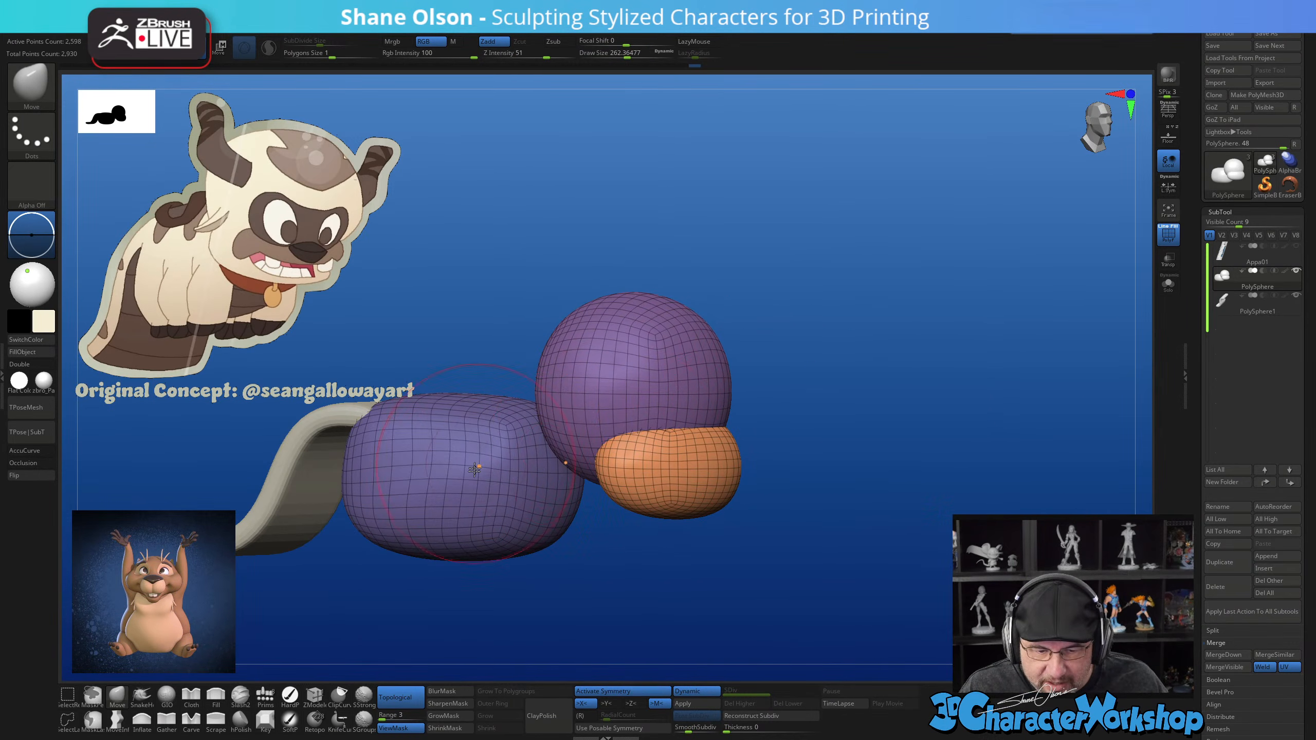
mouse_move(924, 305)
left_mouse_down()
mouse_move(933, 321)
mouse_move(912, 324)
left_mouse_up()
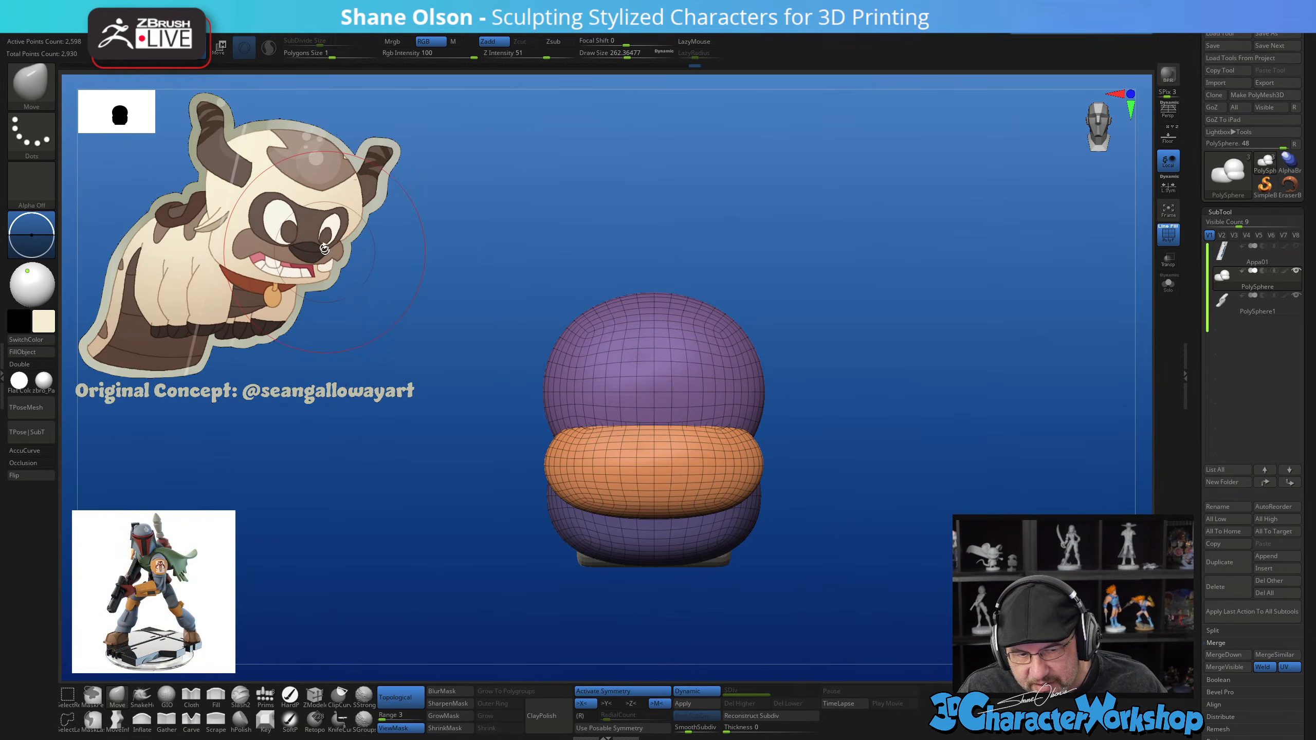
left_click_drag(711, 232, 616, 449)
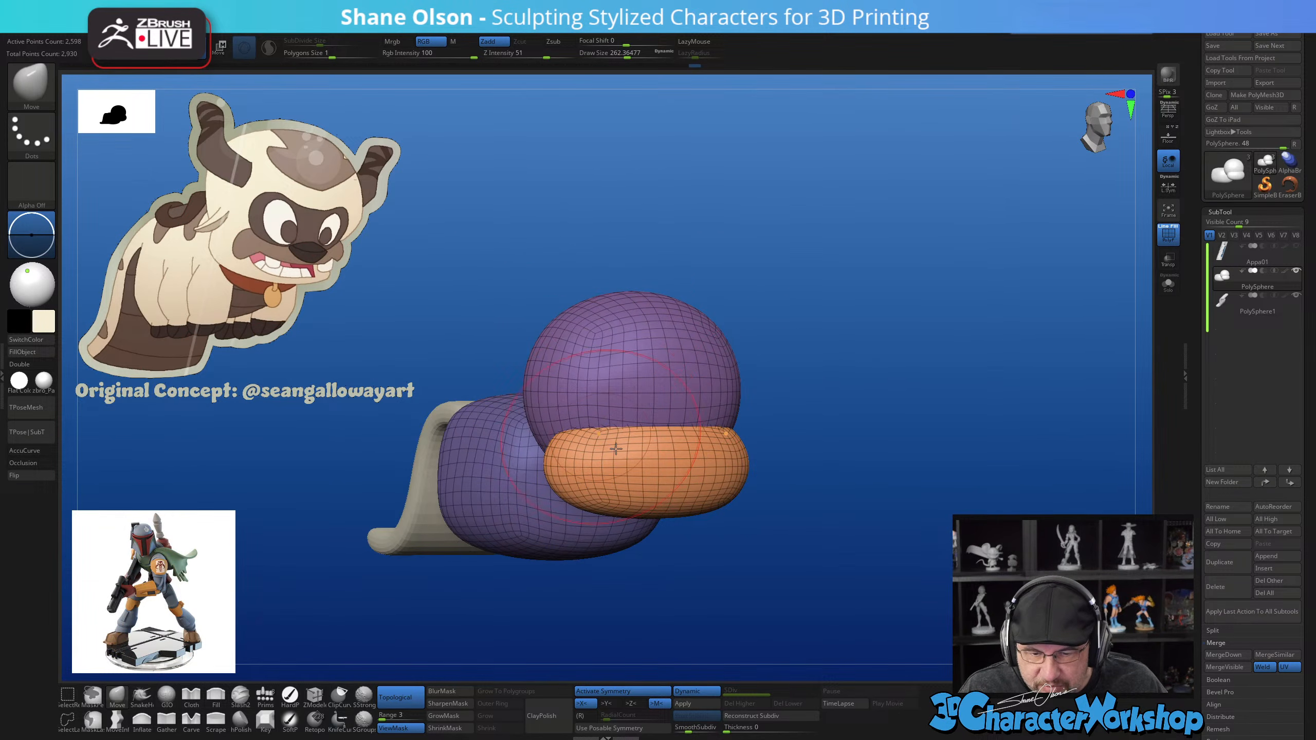
left_click_drag(827, 414, 799, 418)
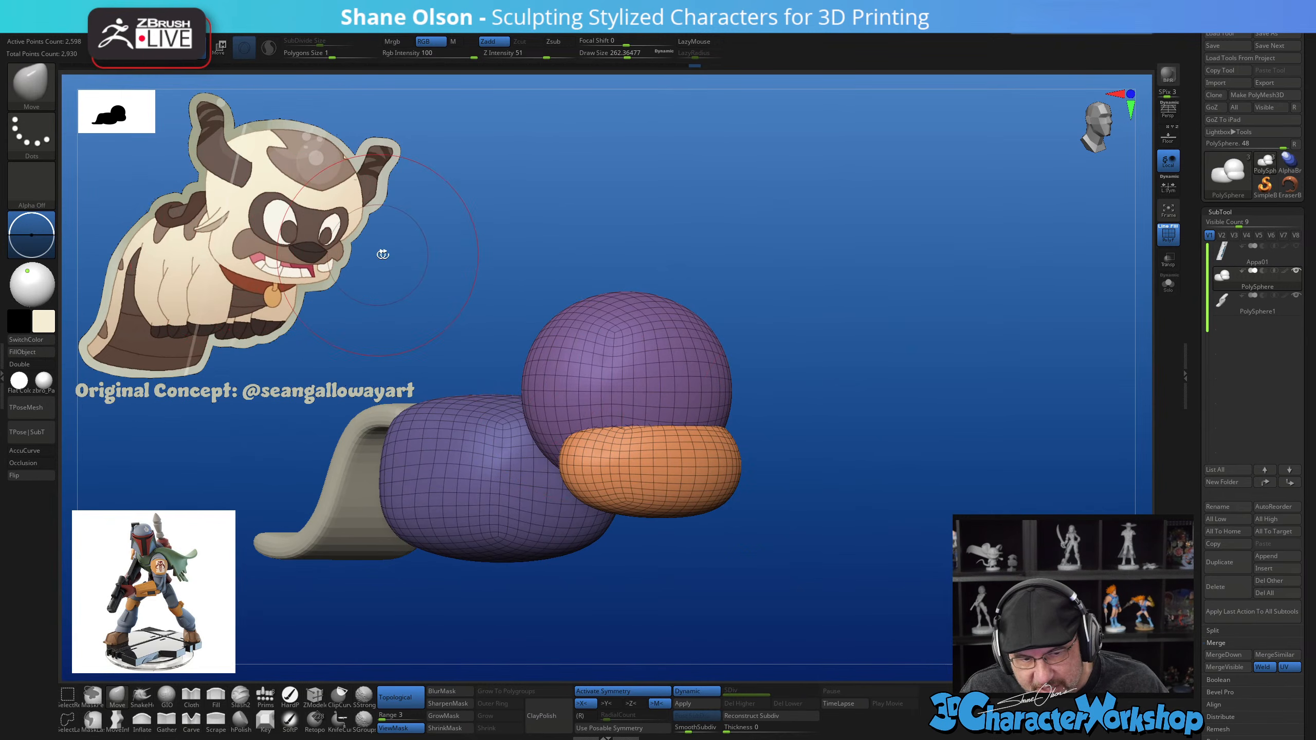
left_click_drag(854, 362, 843, 366)
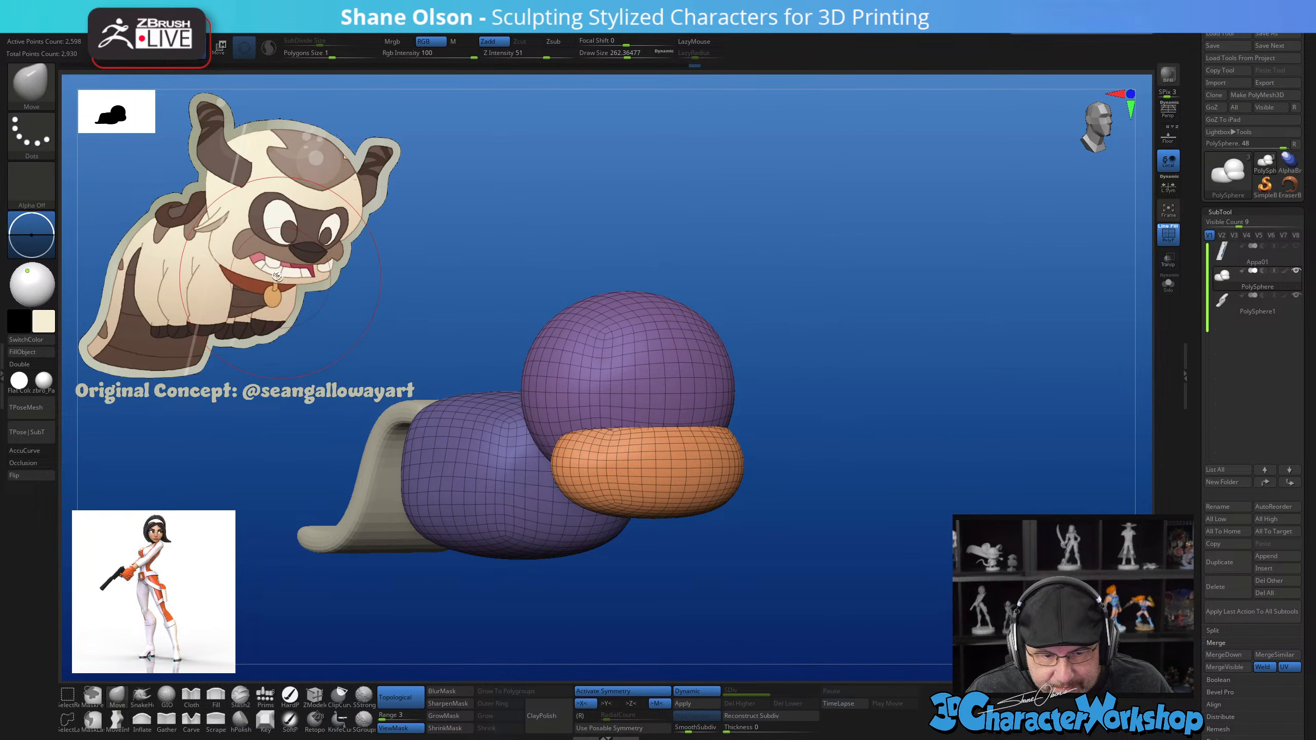
left_click_drag(876, 304, 904, 306)
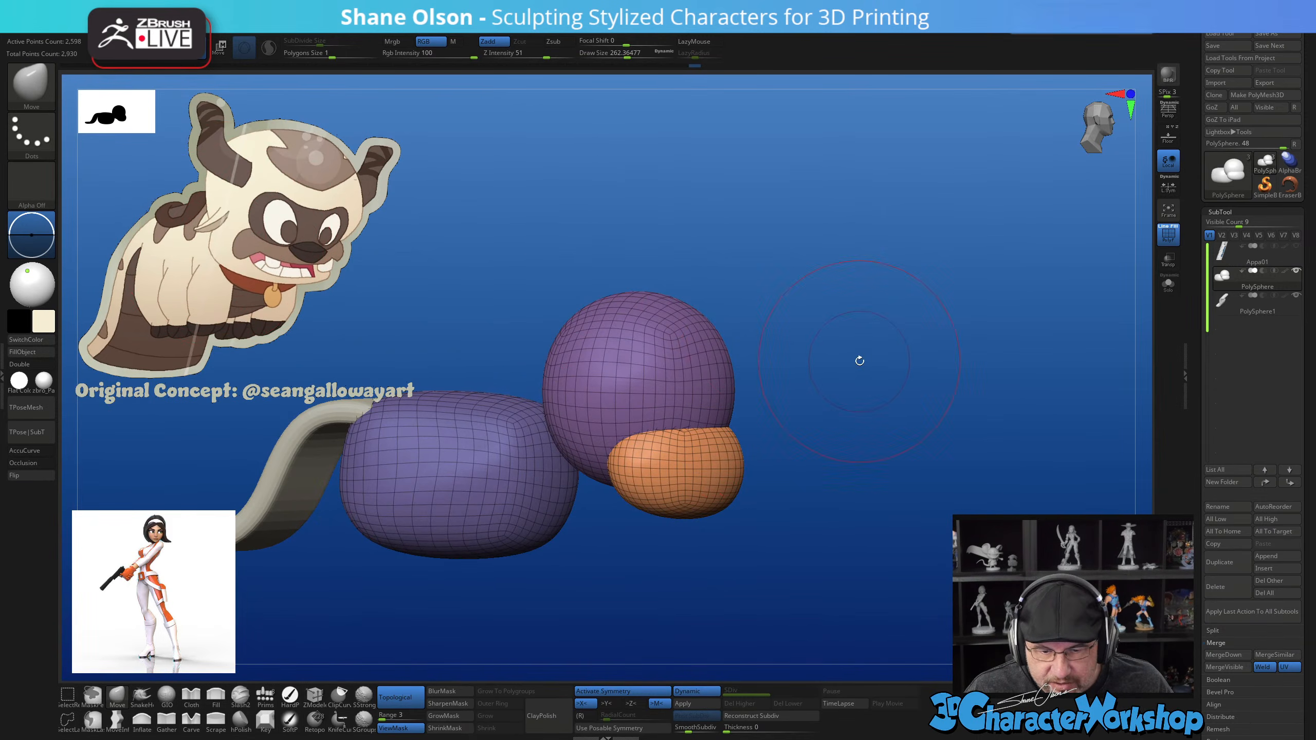
left_click_drag(859, 360, 829, 365)
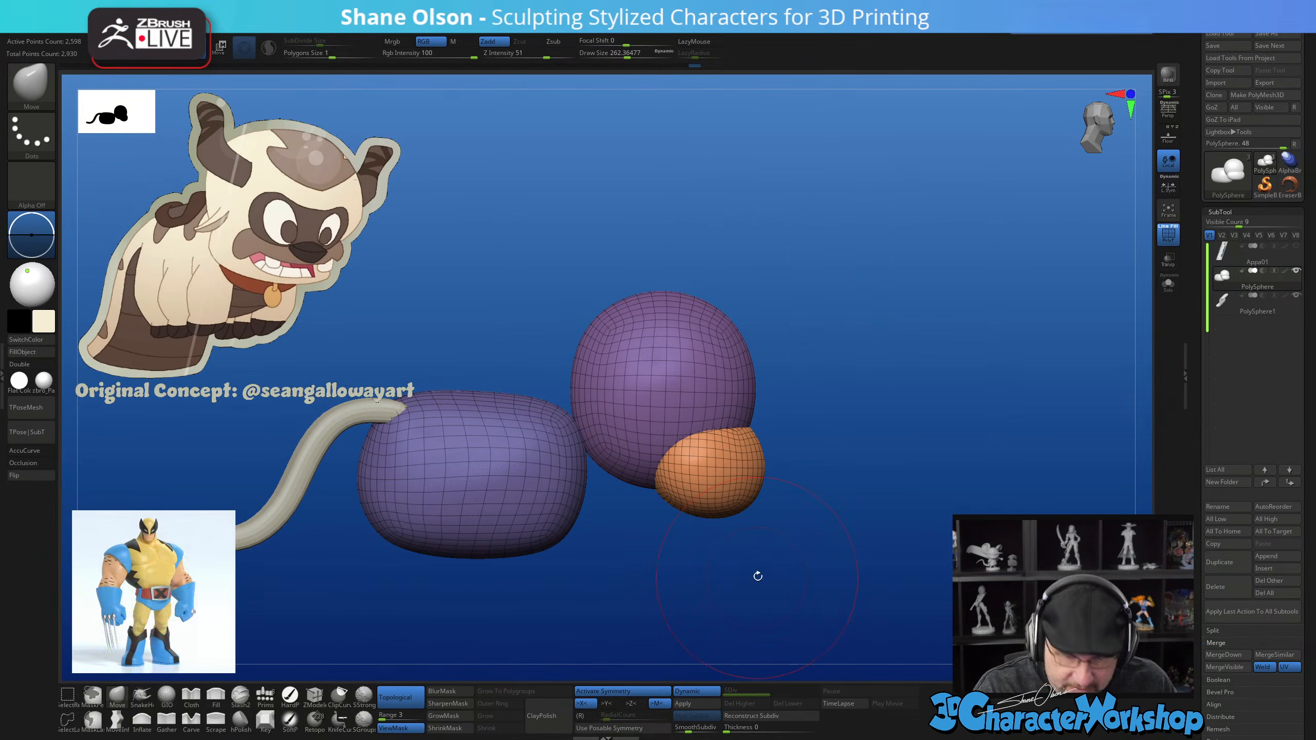
left_click_drag(754, 573, 754, 577)
Isolate the body and split the hidden head and jaw into their own subtool, then make that subtool active
left_click(523, 505, "ctrl+shift")
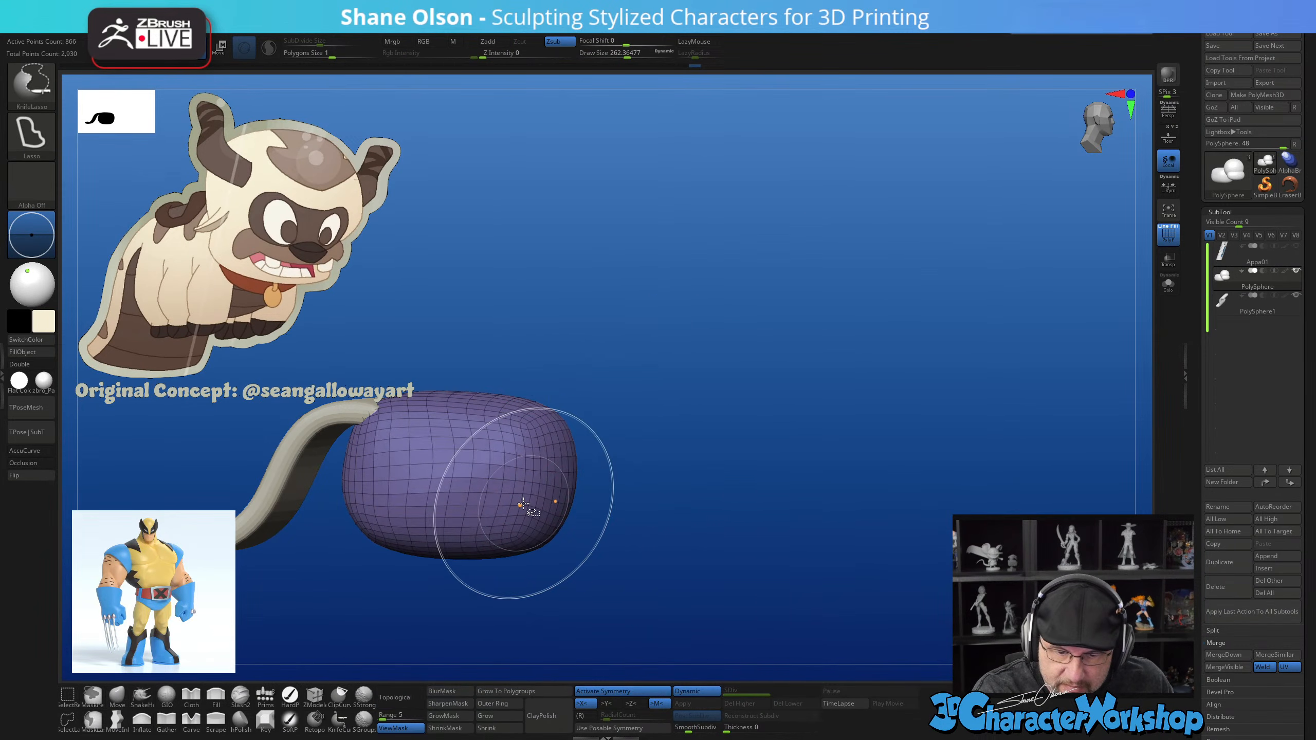
key("space")
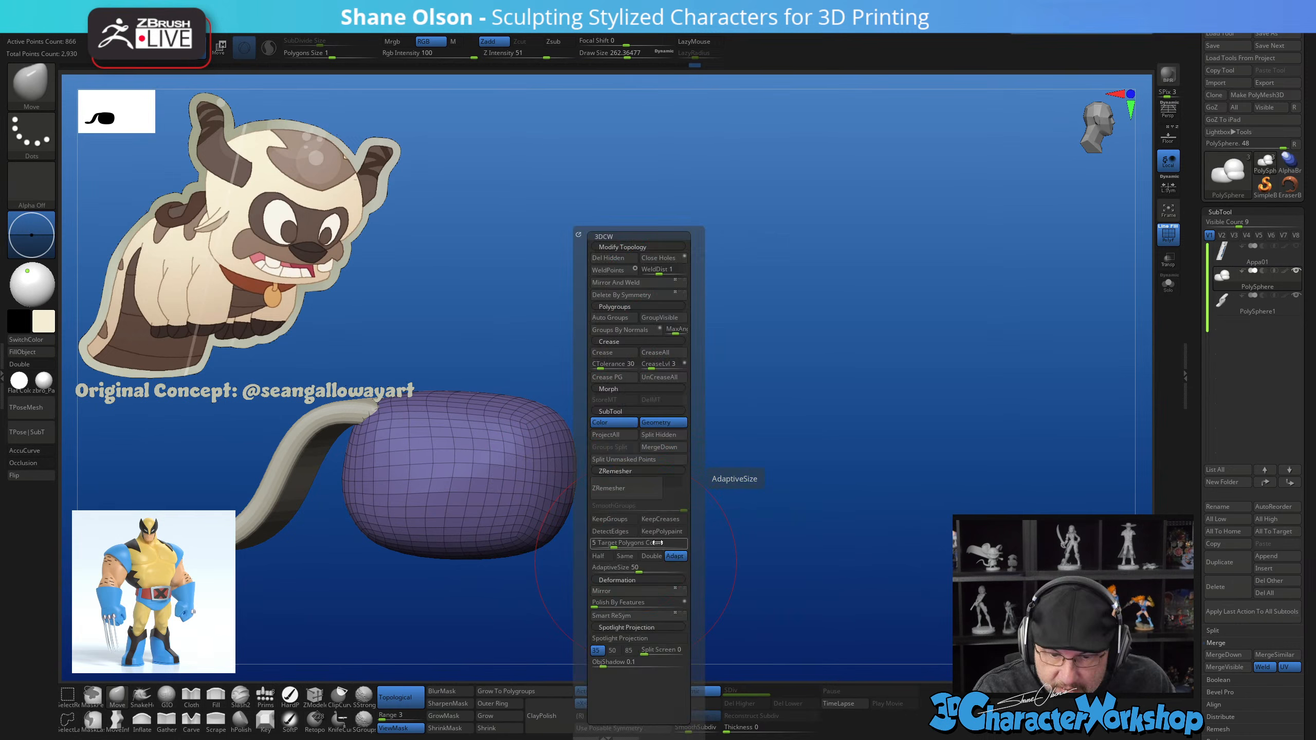
left_click(664, 434)
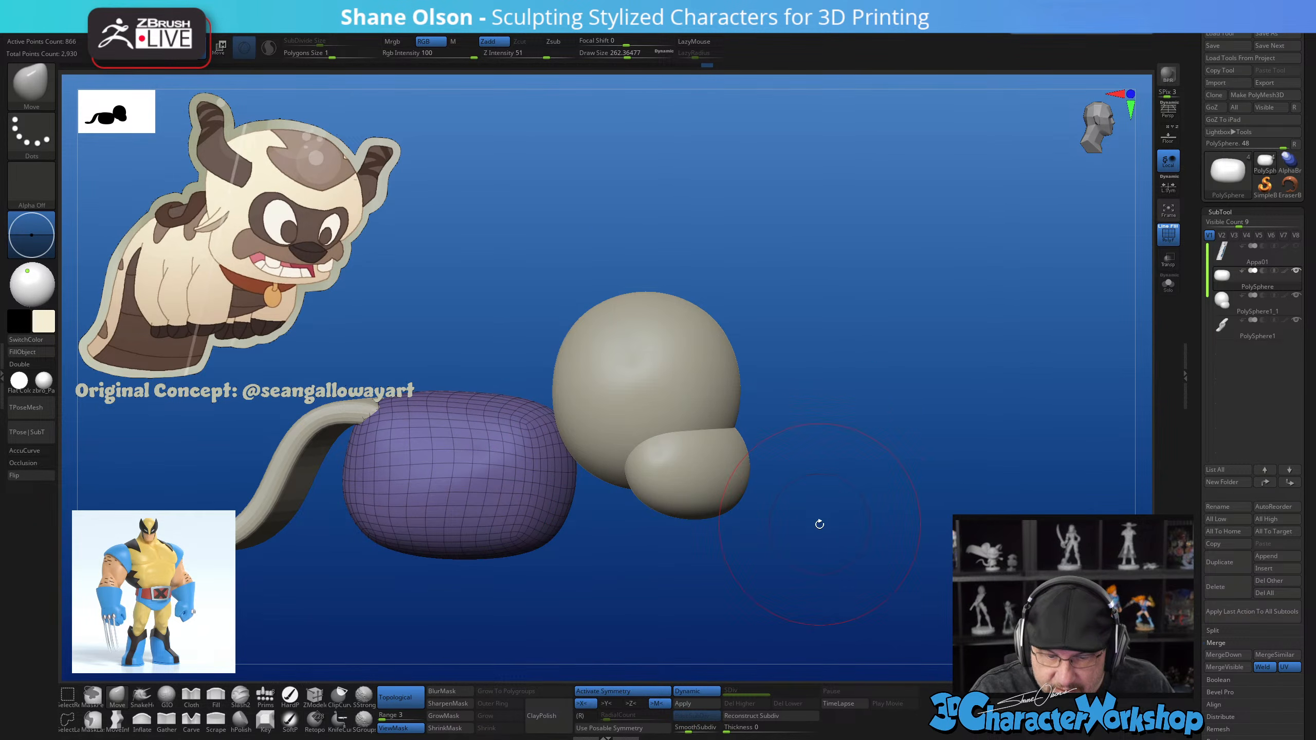
key("Down")
left_click_drag(791, 565, 779, 569)
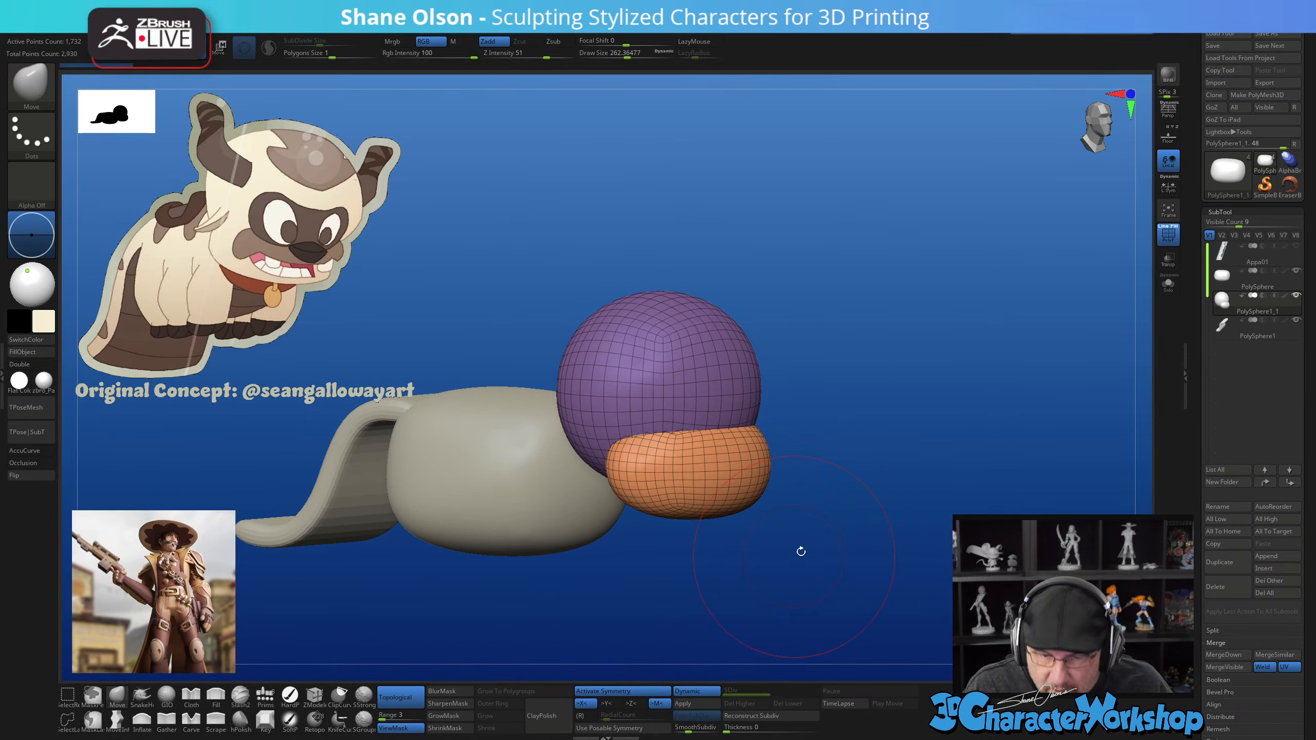
Try fusing the head and jaw with Remesh By Union while symmetry is active, and undo the result
left_click_drag(1054, 506, 964, 512)
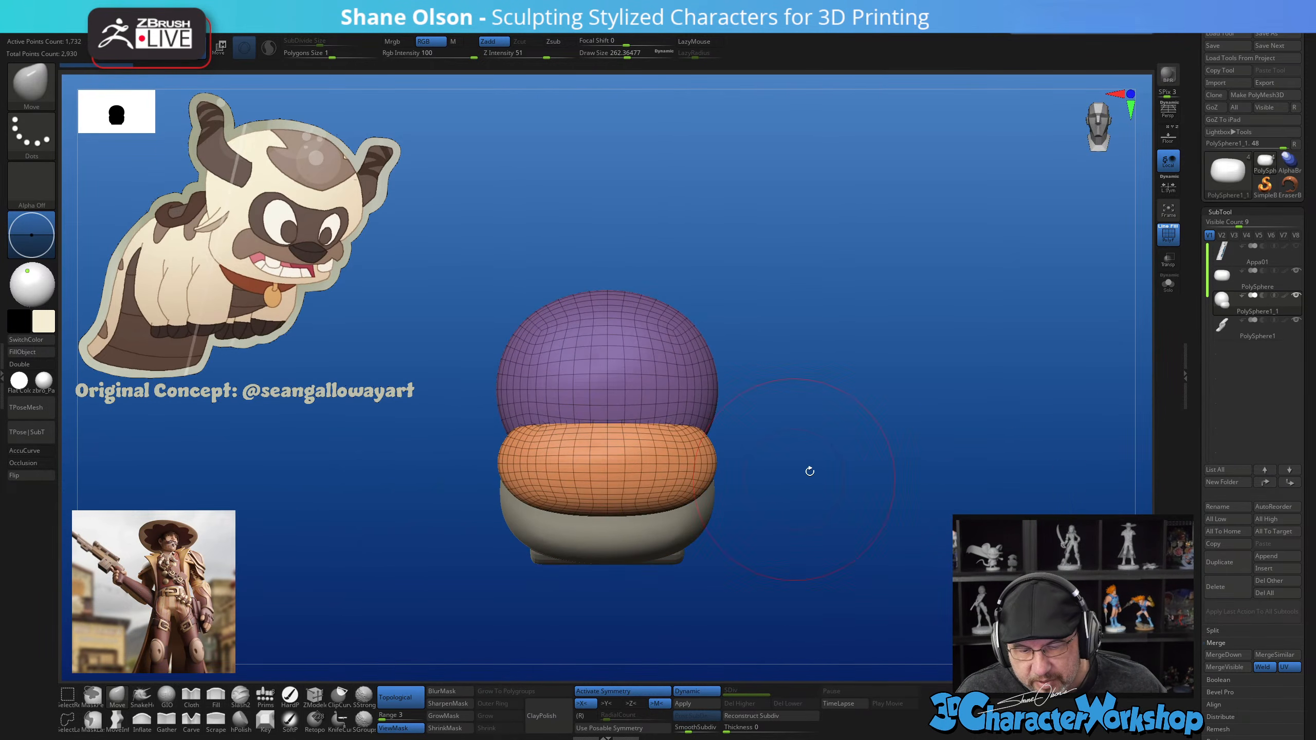
key("w")
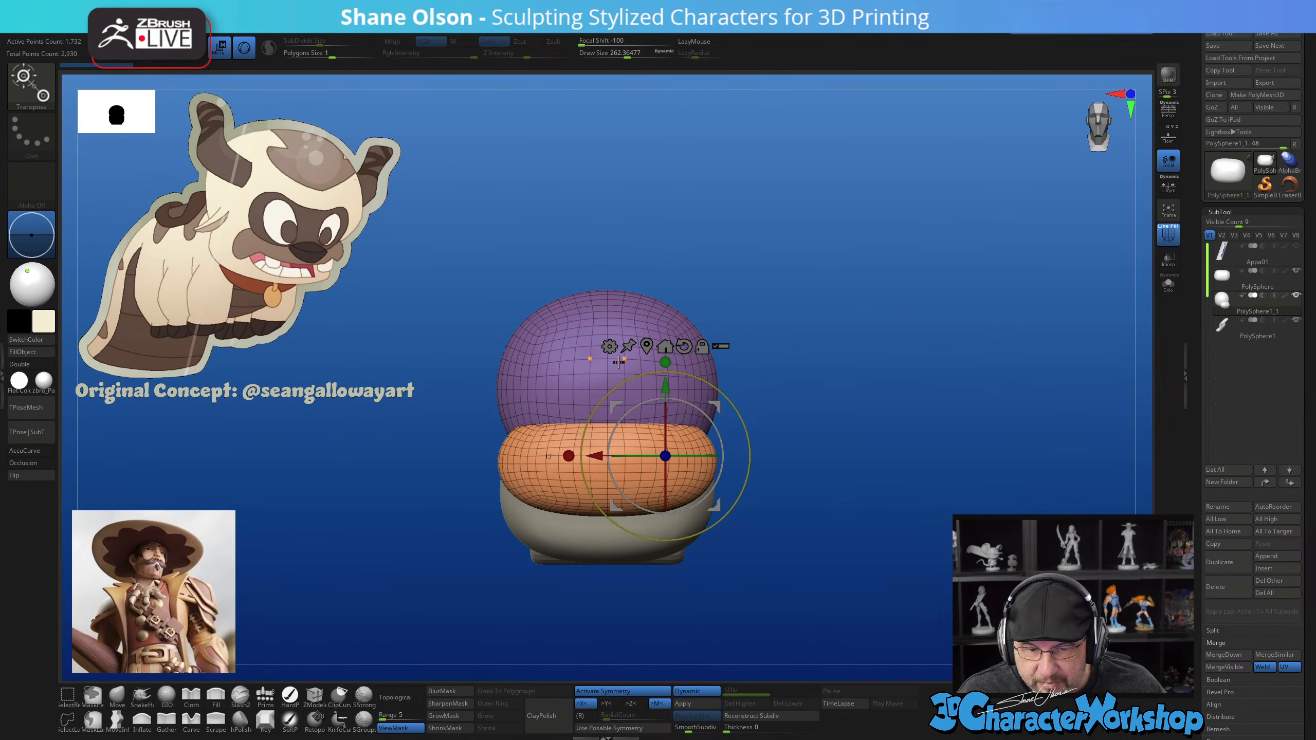
left_click(609, 346)
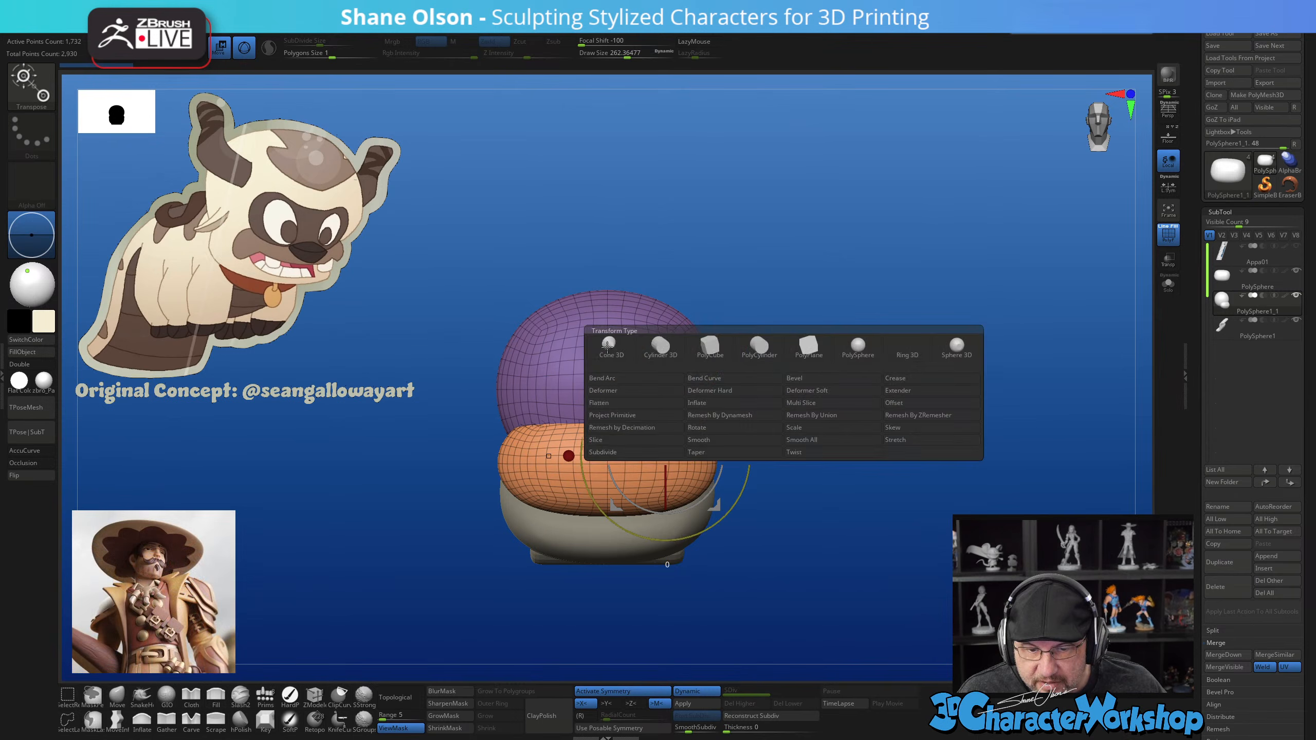
left_click(833, 418)
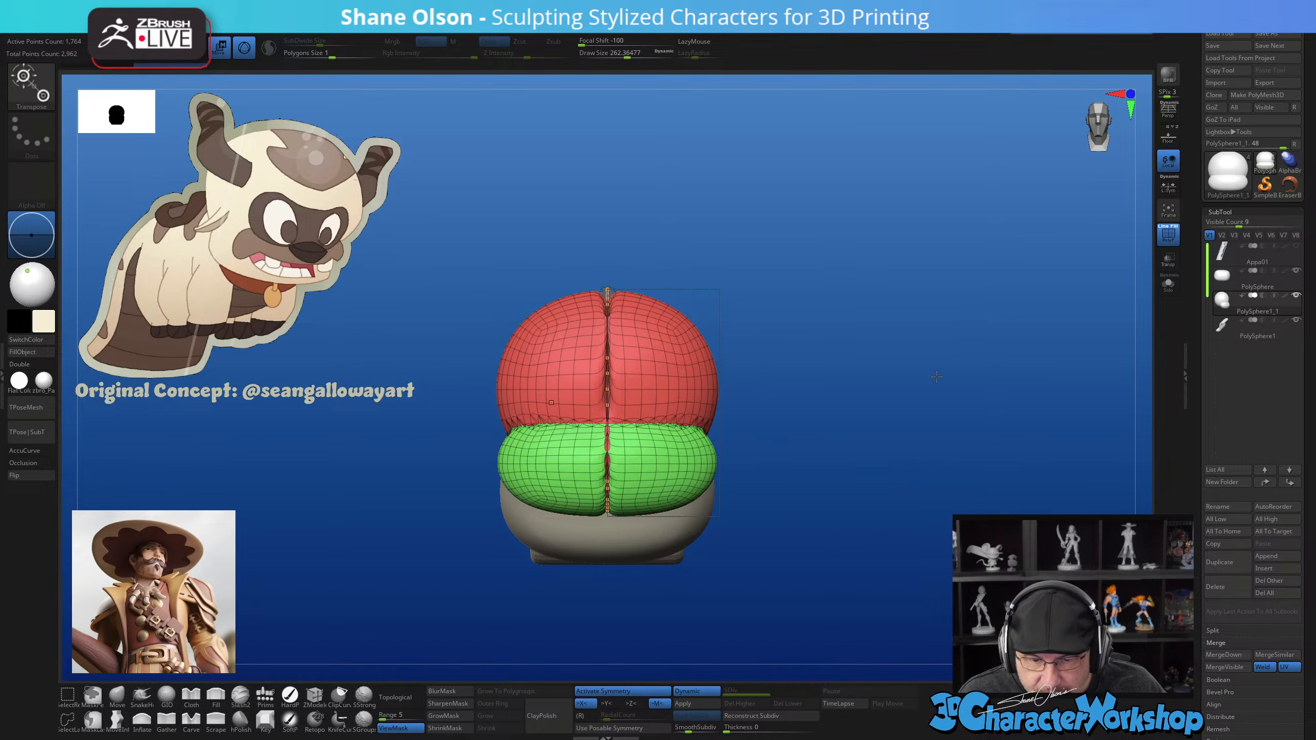
key("ctrl")
key("ctrl+z")
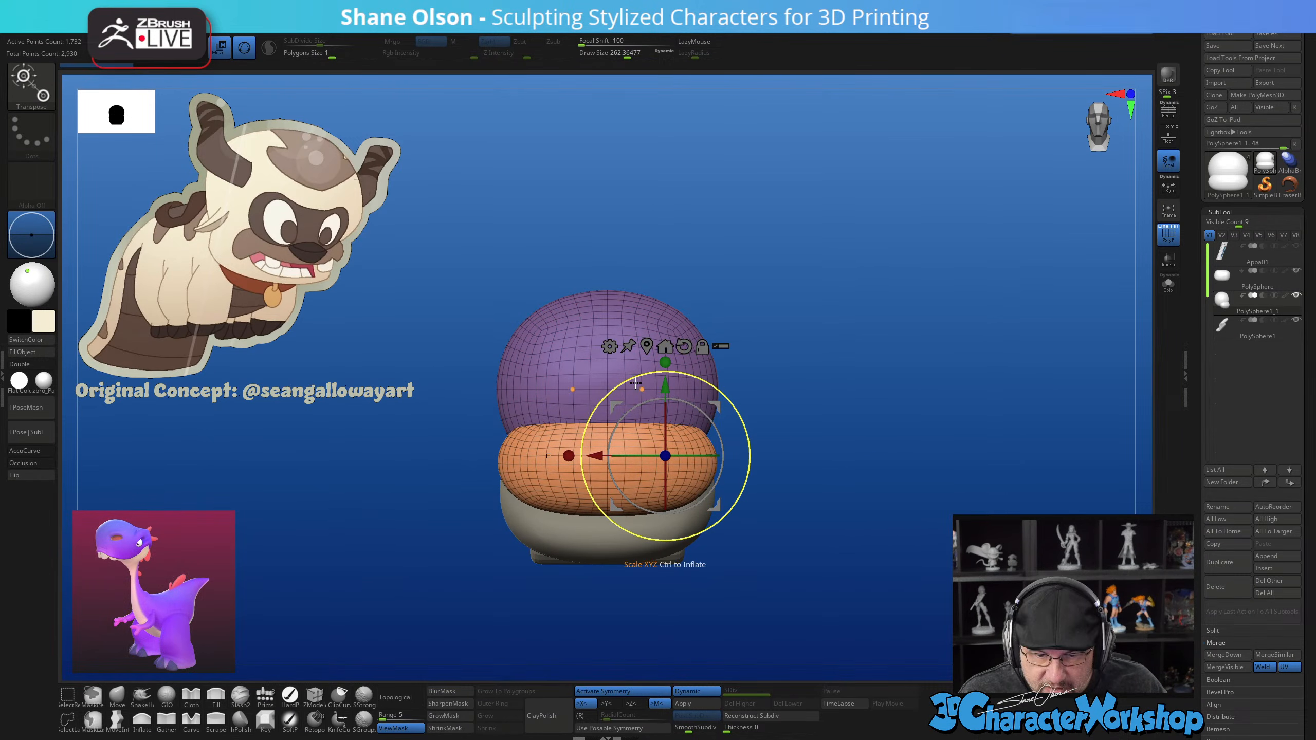
Turn off symmetry and centre the transform gizmo on the combined head and jaw mesh
key("x")
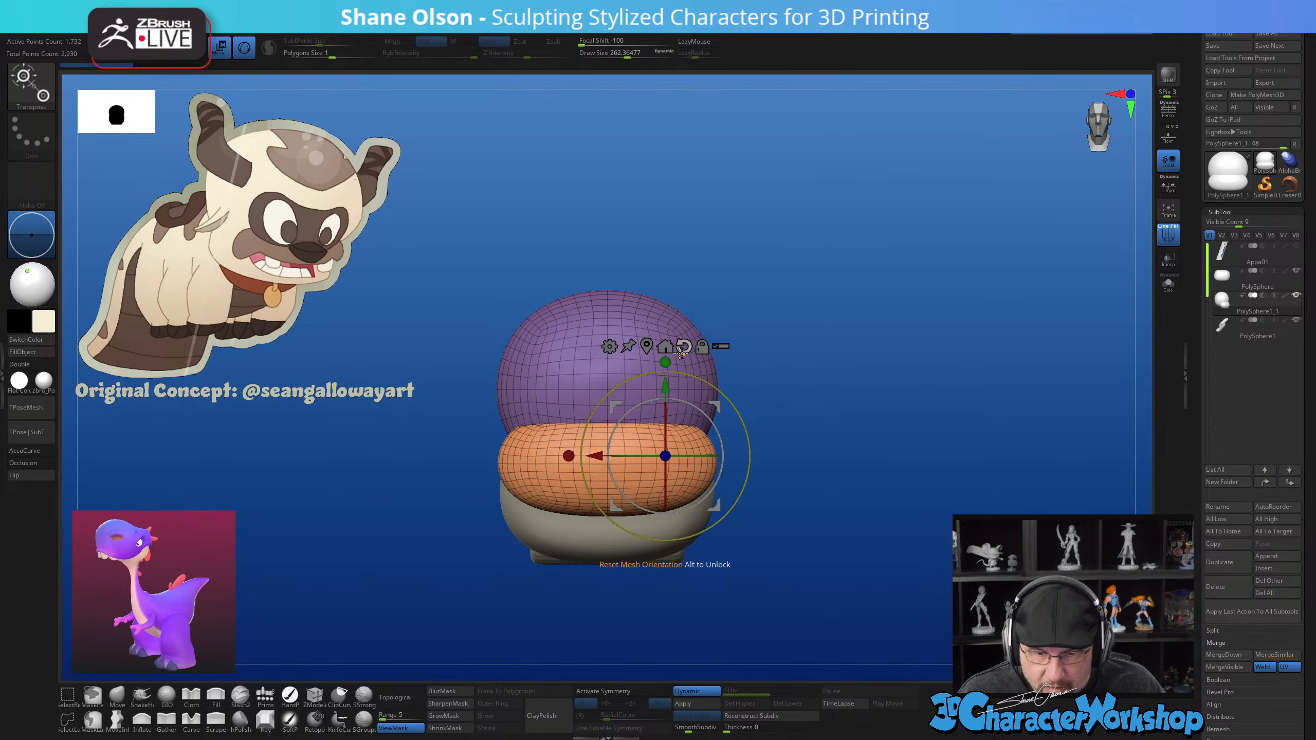
left_click(663, 346)
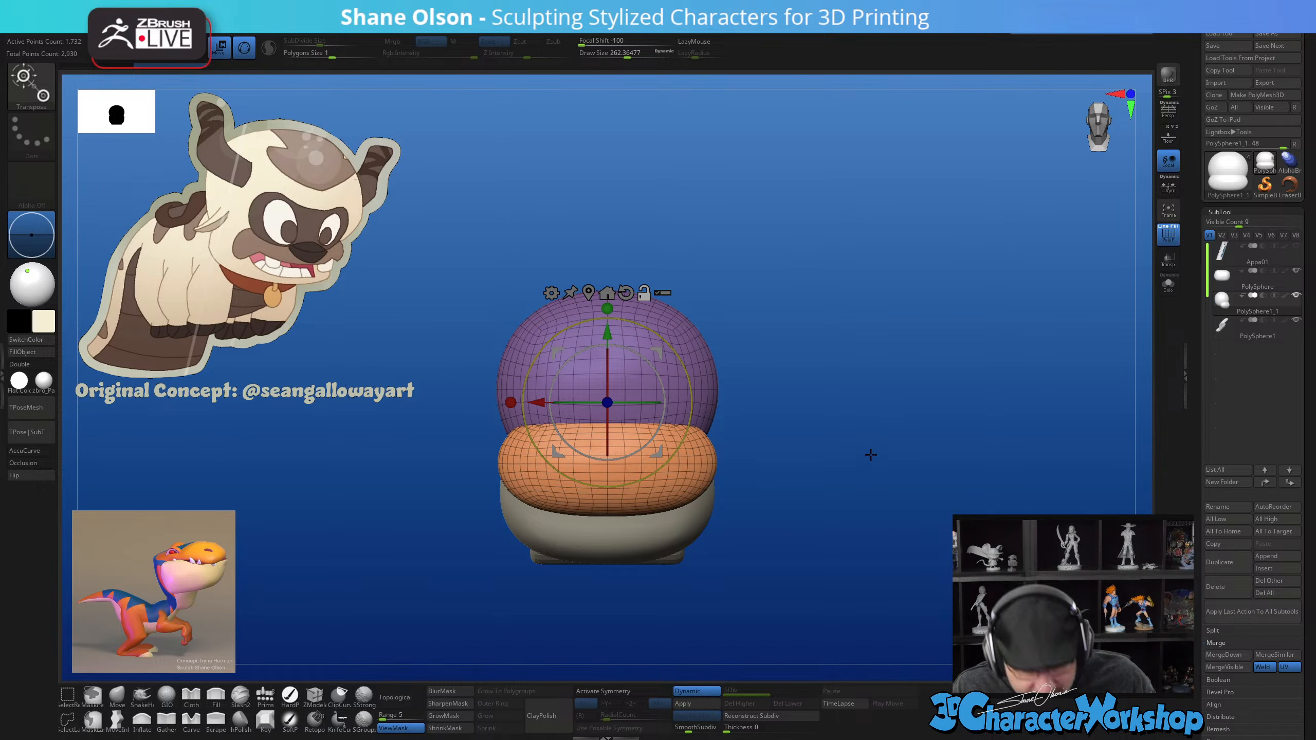
left_click_drag(768, 308, 798, 338)
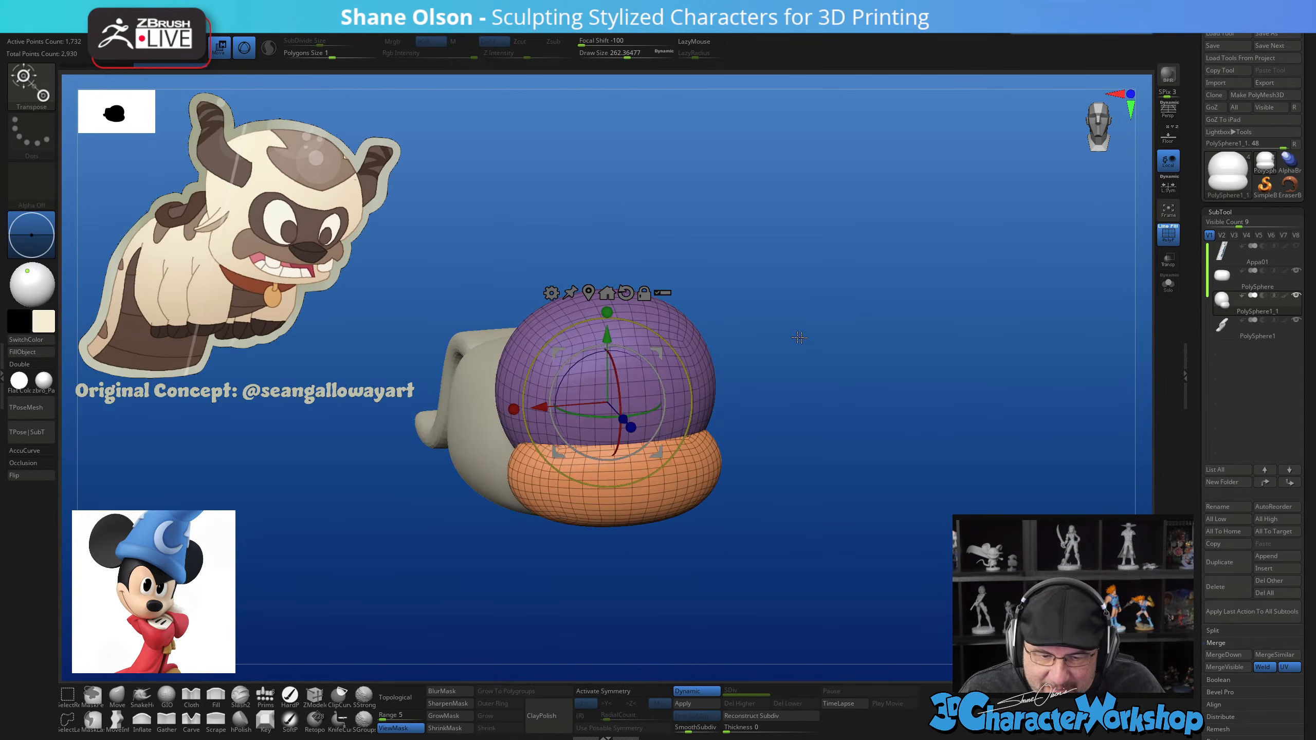
Fuse the head and jaw into one mesh with Remesh By Union, accept it, and turn symmetry back on
left_click(551, 293)
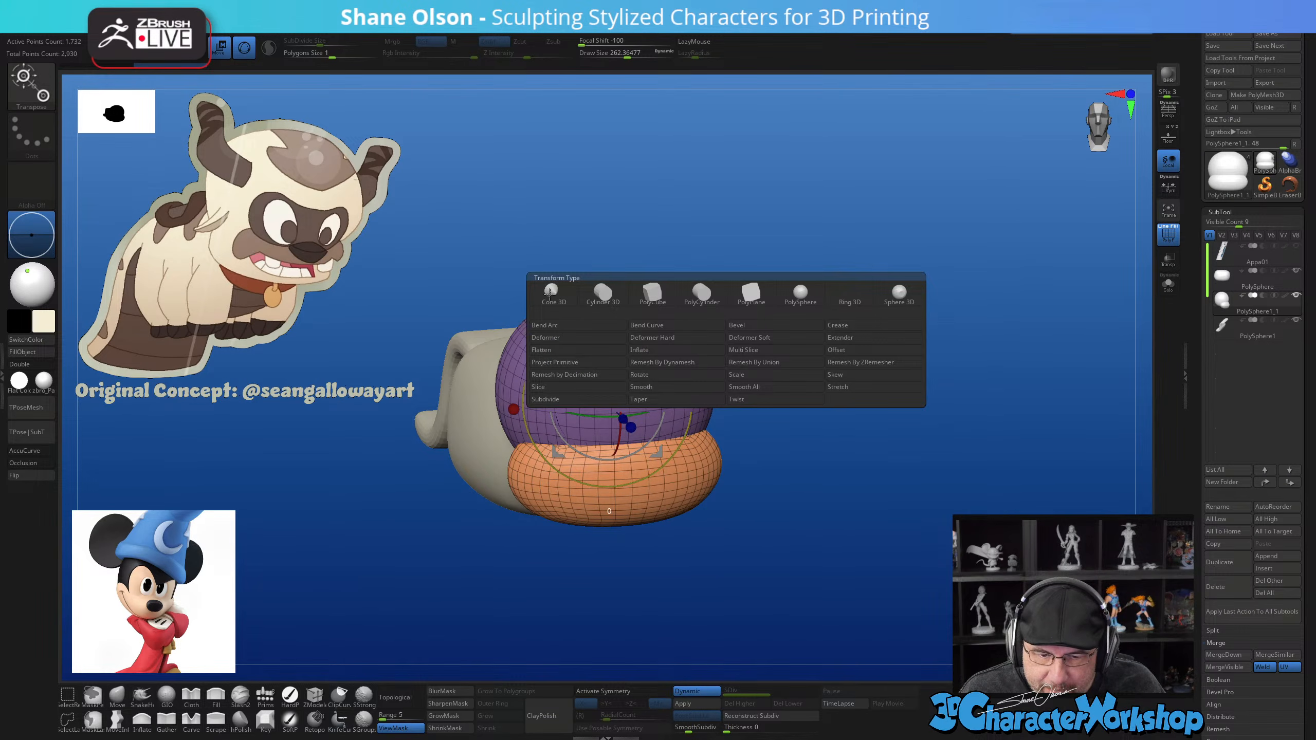
left_click(771, 364)
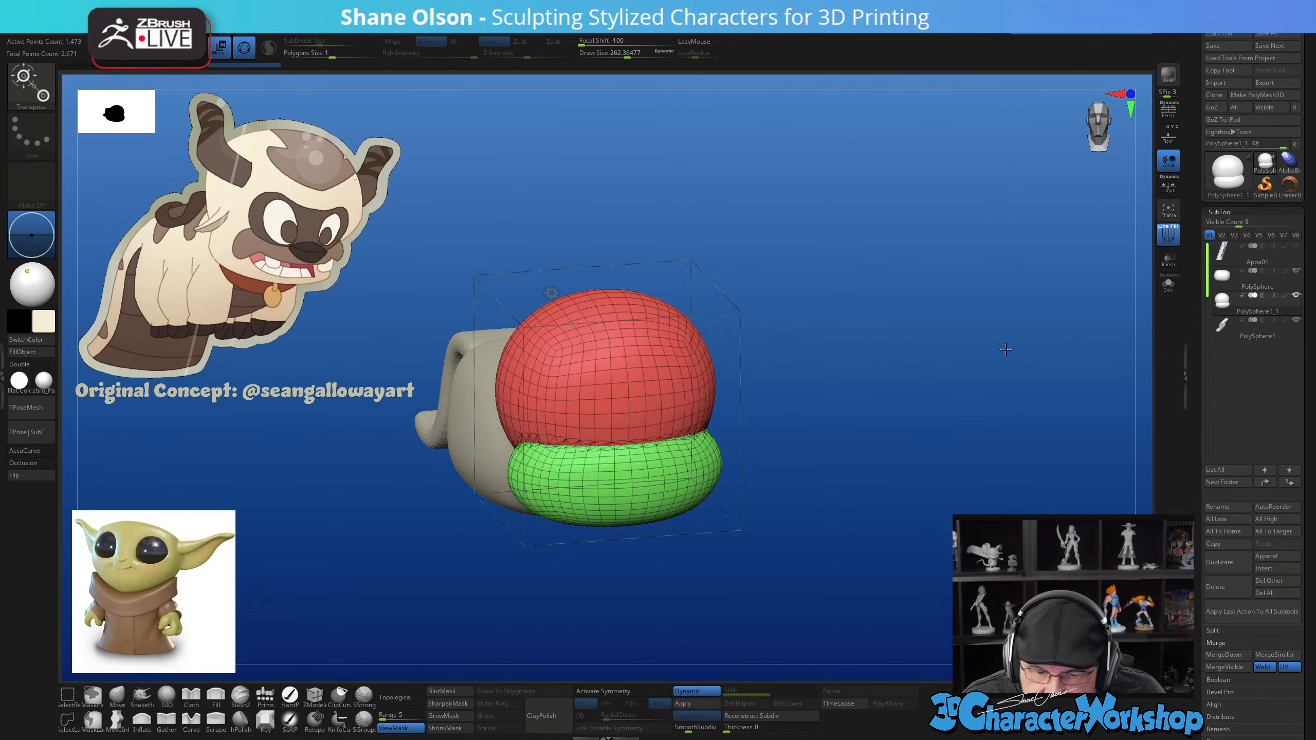
left_click_drag(829, 384, 943, 401)
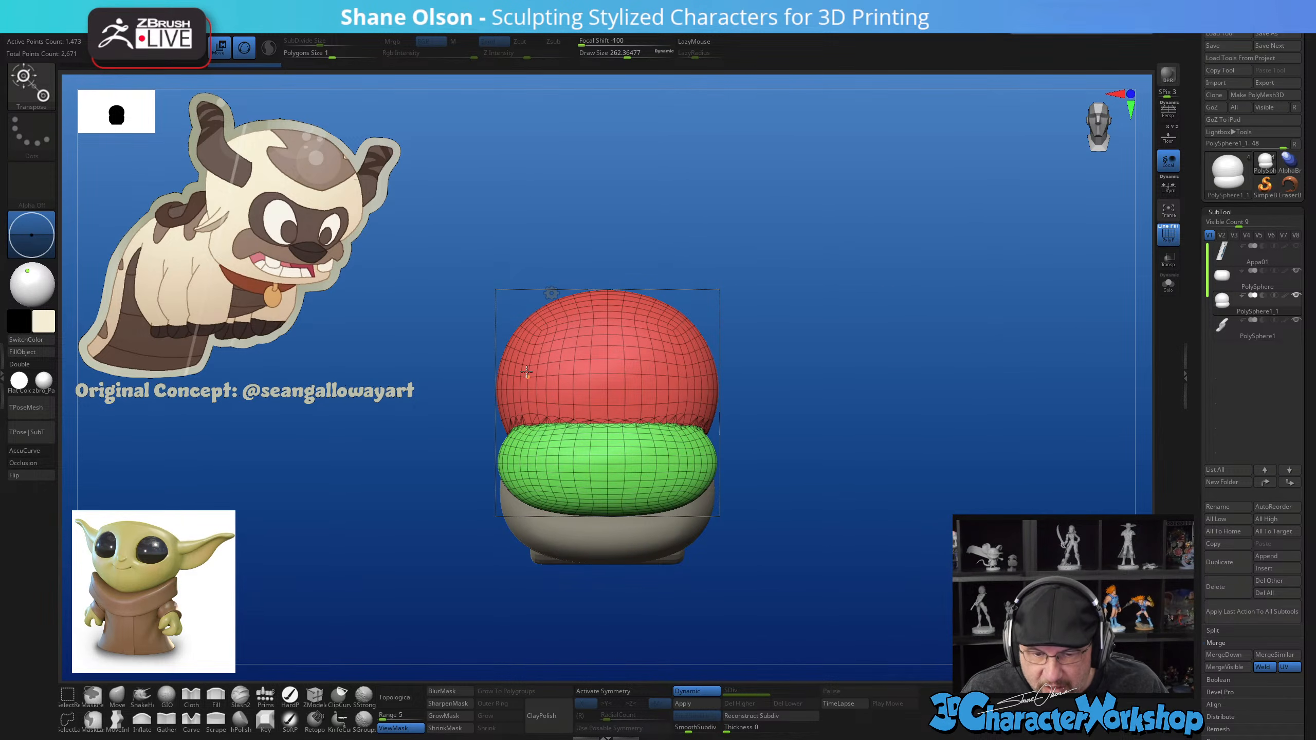
left_click(551, 293)
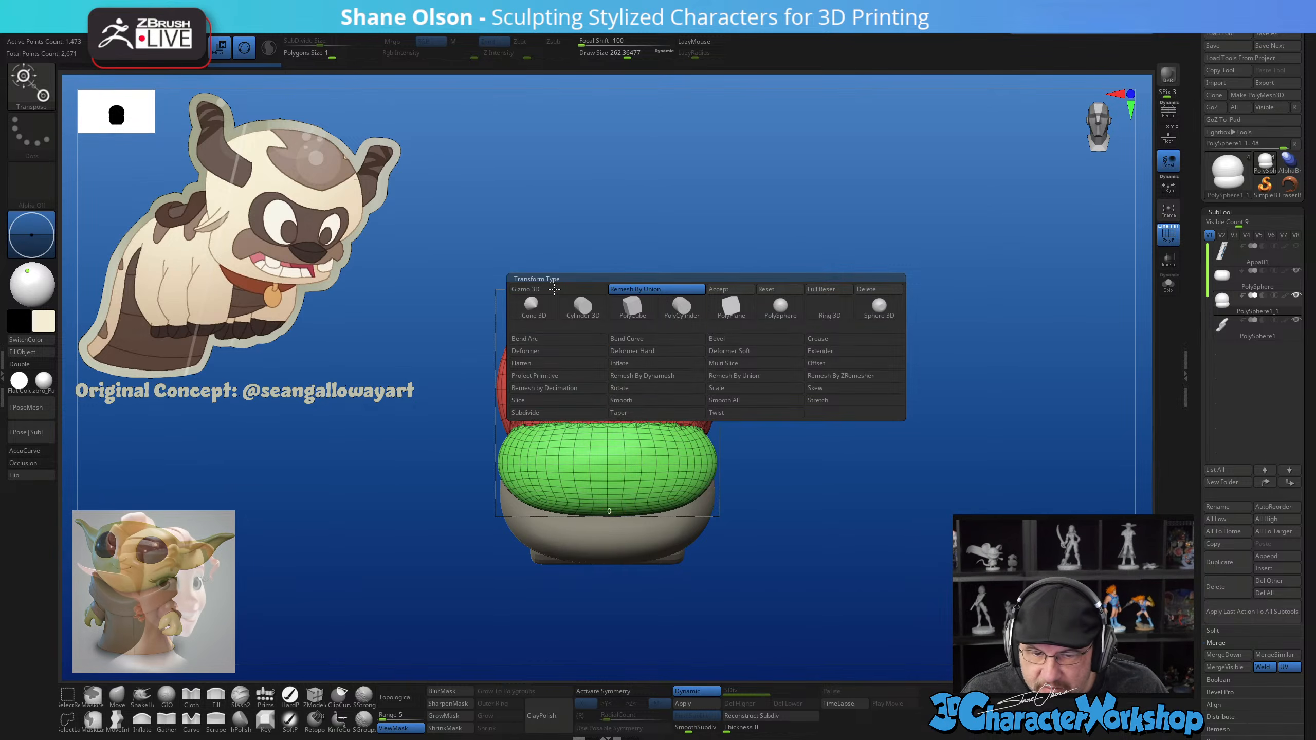
left_click(730, 289)
key("x")
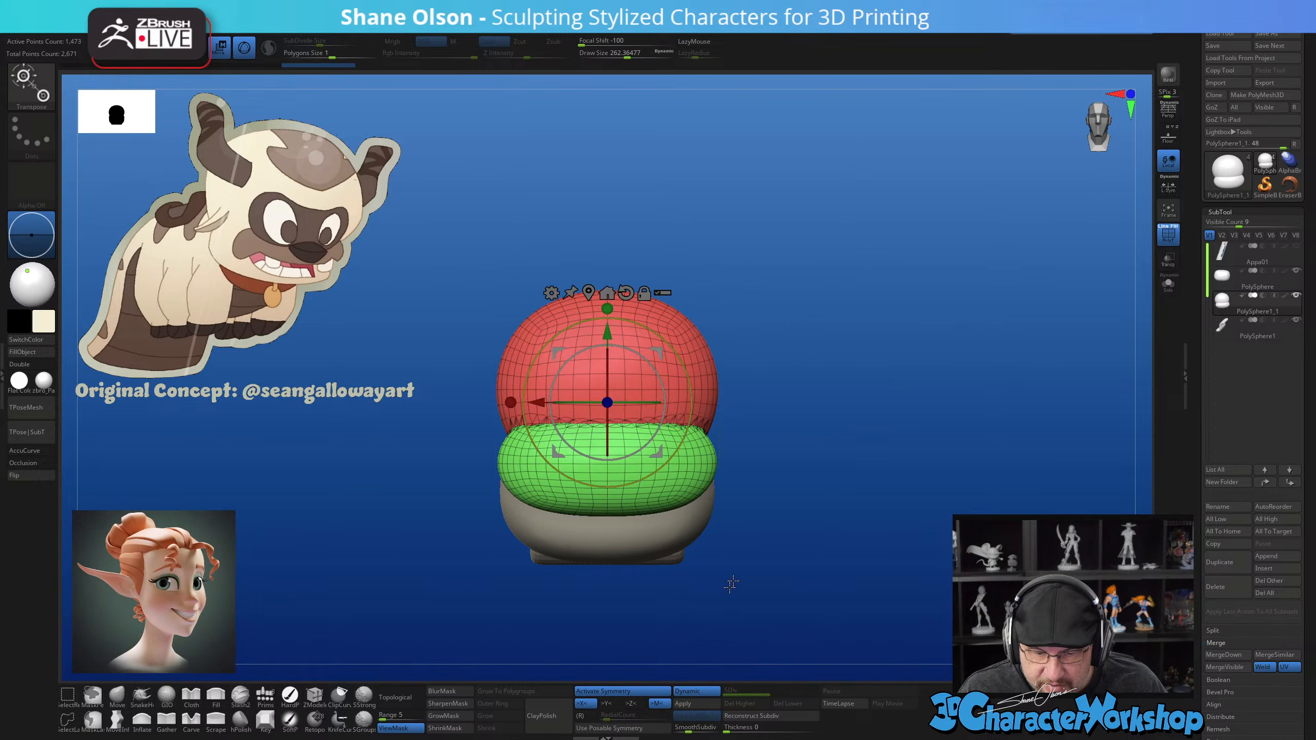
Convert the fused head's dynamic subdivision into real geometry and delete its lower subdivision levels
mouse_move(782, 525)
left_mouse_down("shift")
mouse_move(829, 467)
mouse_move(801, 391)
mouse_move(780, 398)
mouse_move(820, 412)
left_mouse_up("shift")
key("q")
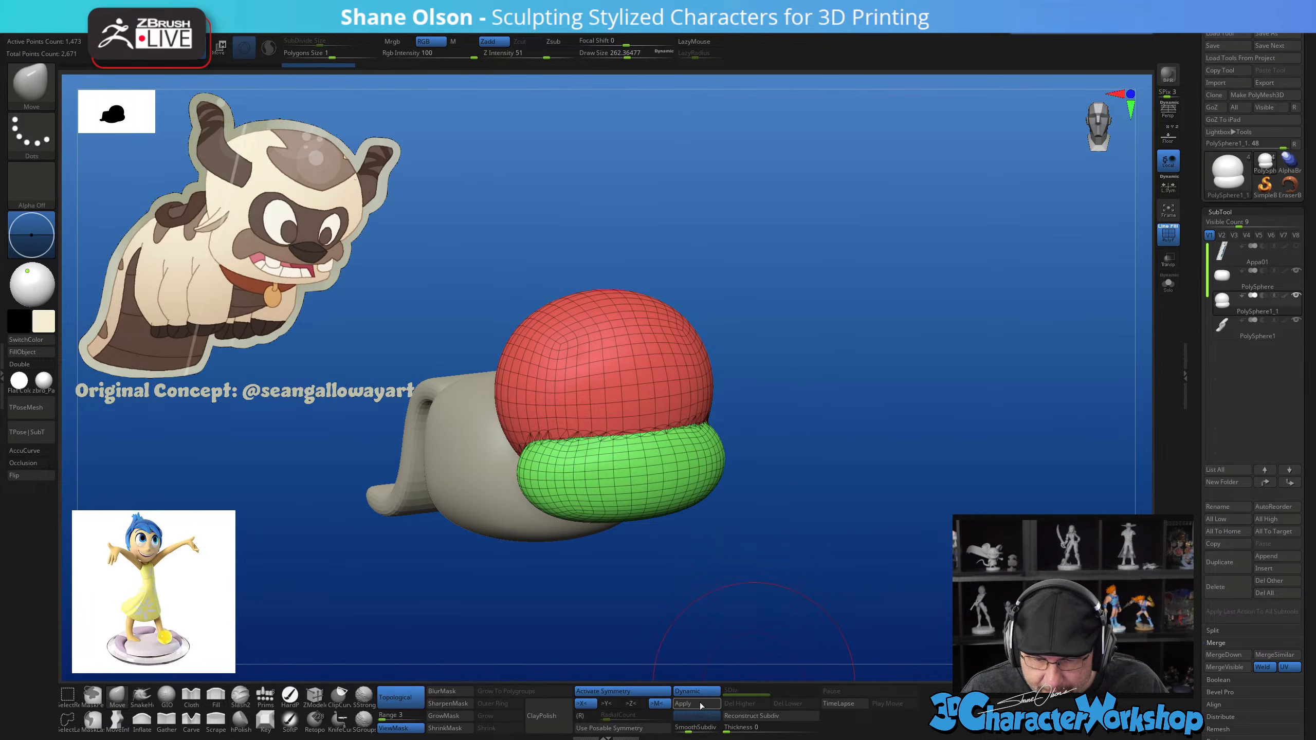
left_click(714, 720)
left_click(714, 720)
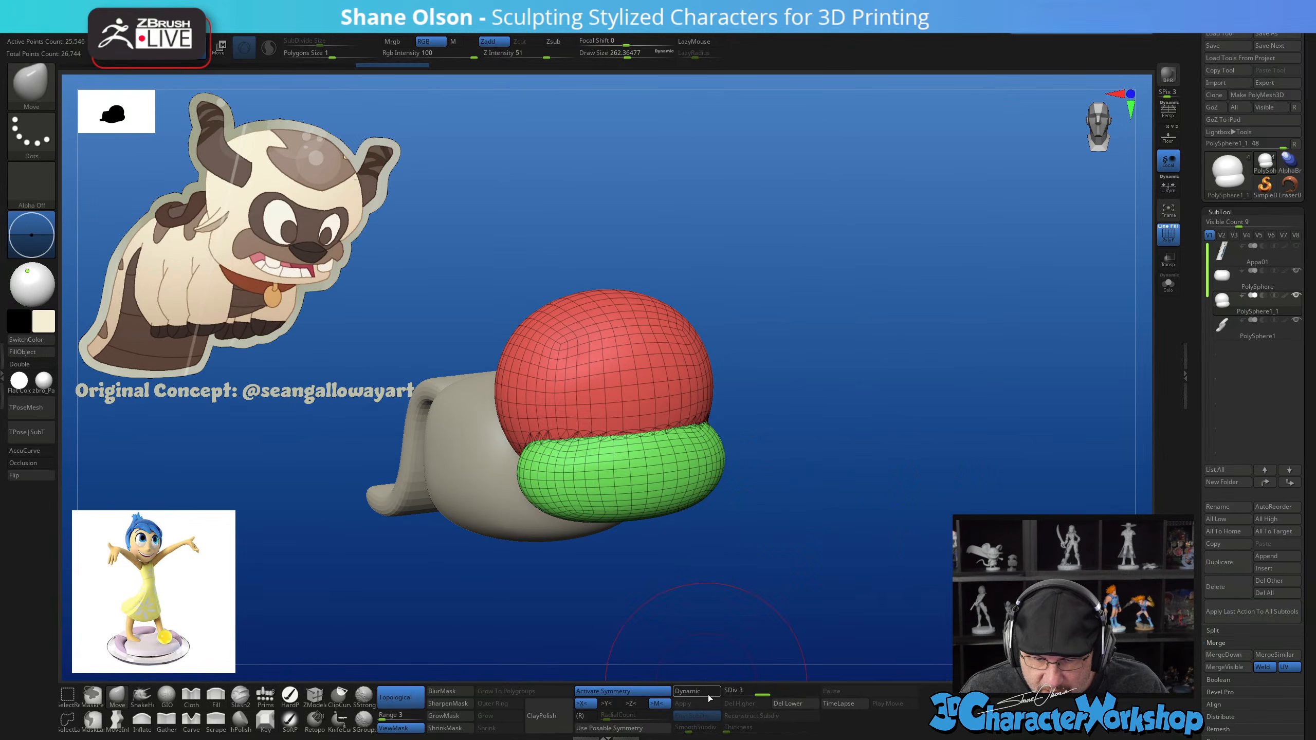
left_click_drag(781, 476, 824, 444)
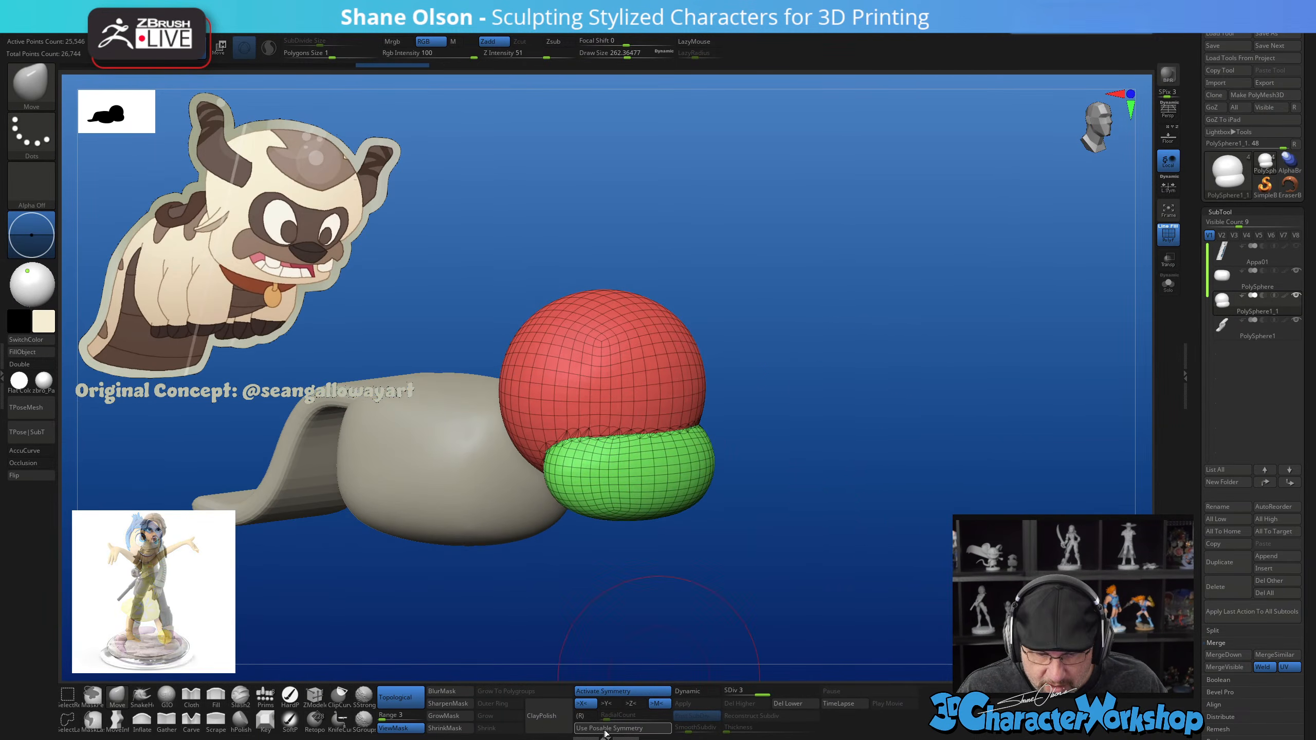
left_click(796, 704)
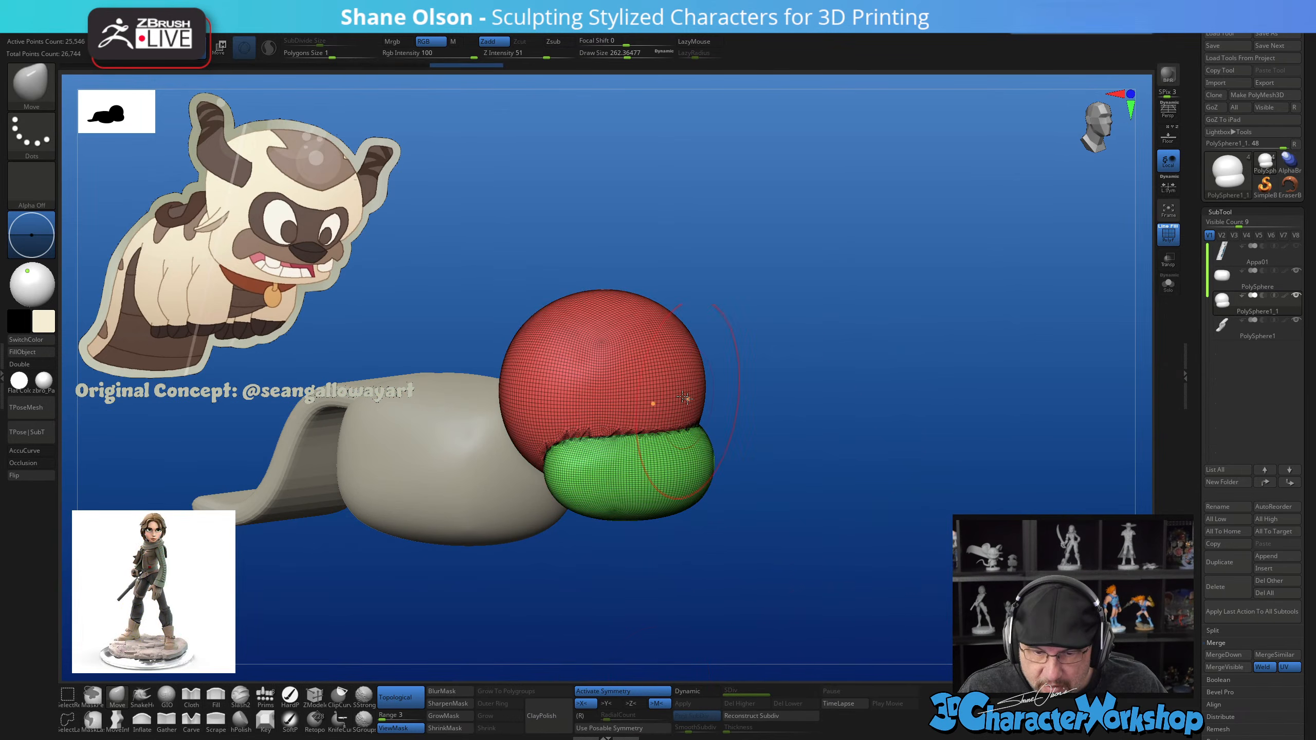
Check the Smooth brush's Sculptris Pro settings and reduce the draw size to about 74 for the head-jaw seam
mouse_move(777, 412)
left_mouse_down("alt")
mouse_move(875, 468)
mouse_move(863, 465)
left_mouse_up("alt")
key("s")
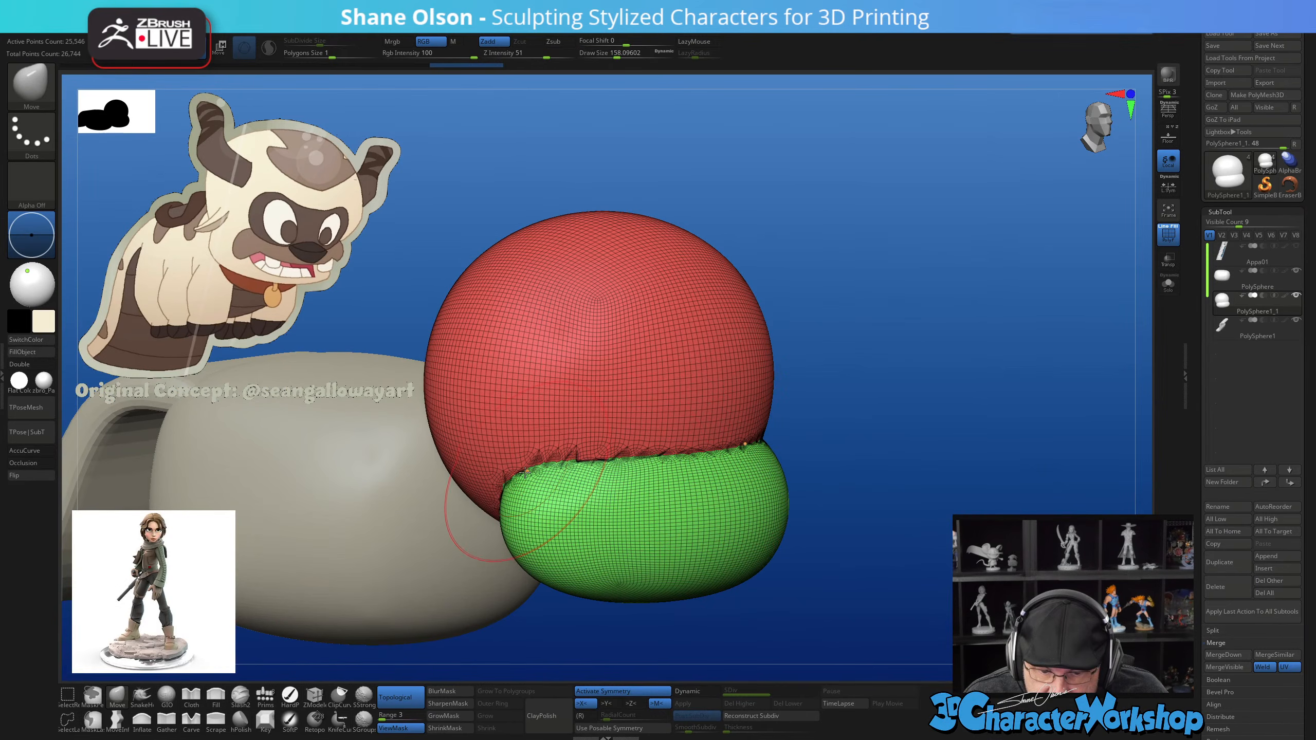
left_click_drag(867, 387, 861, 384)
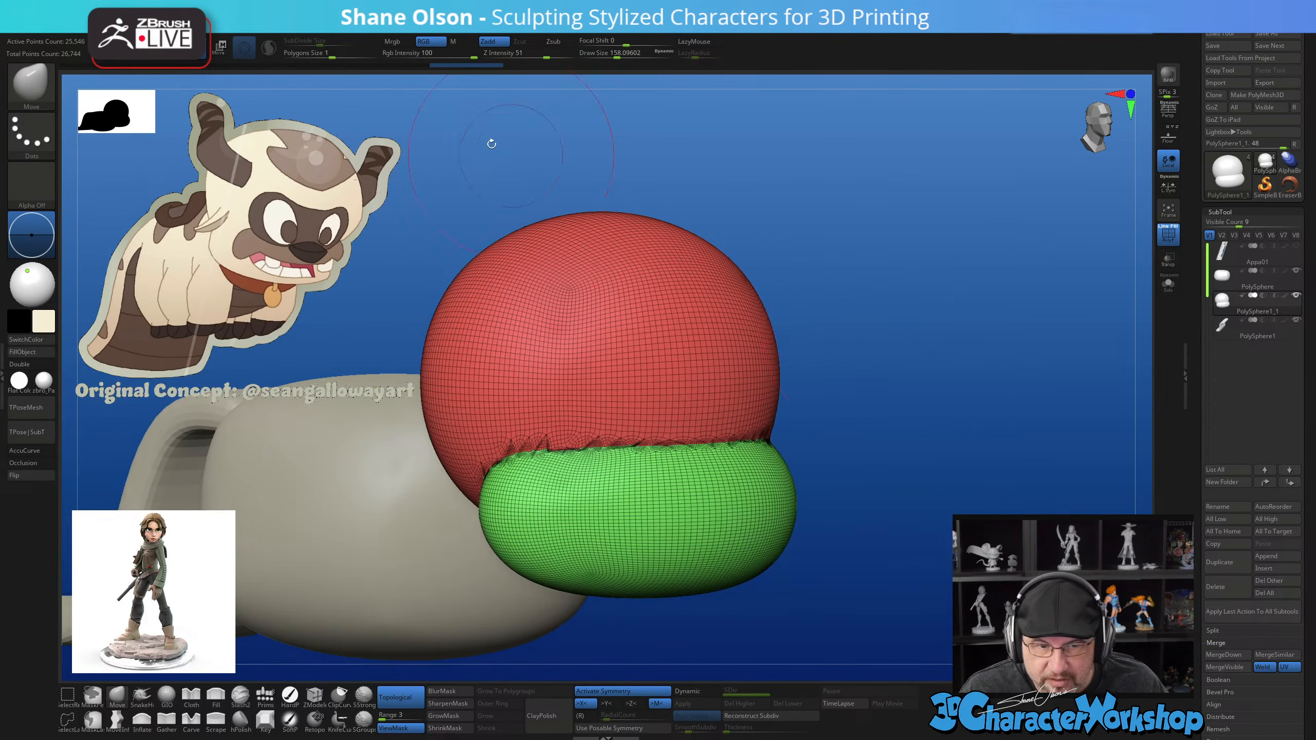
key("shift")
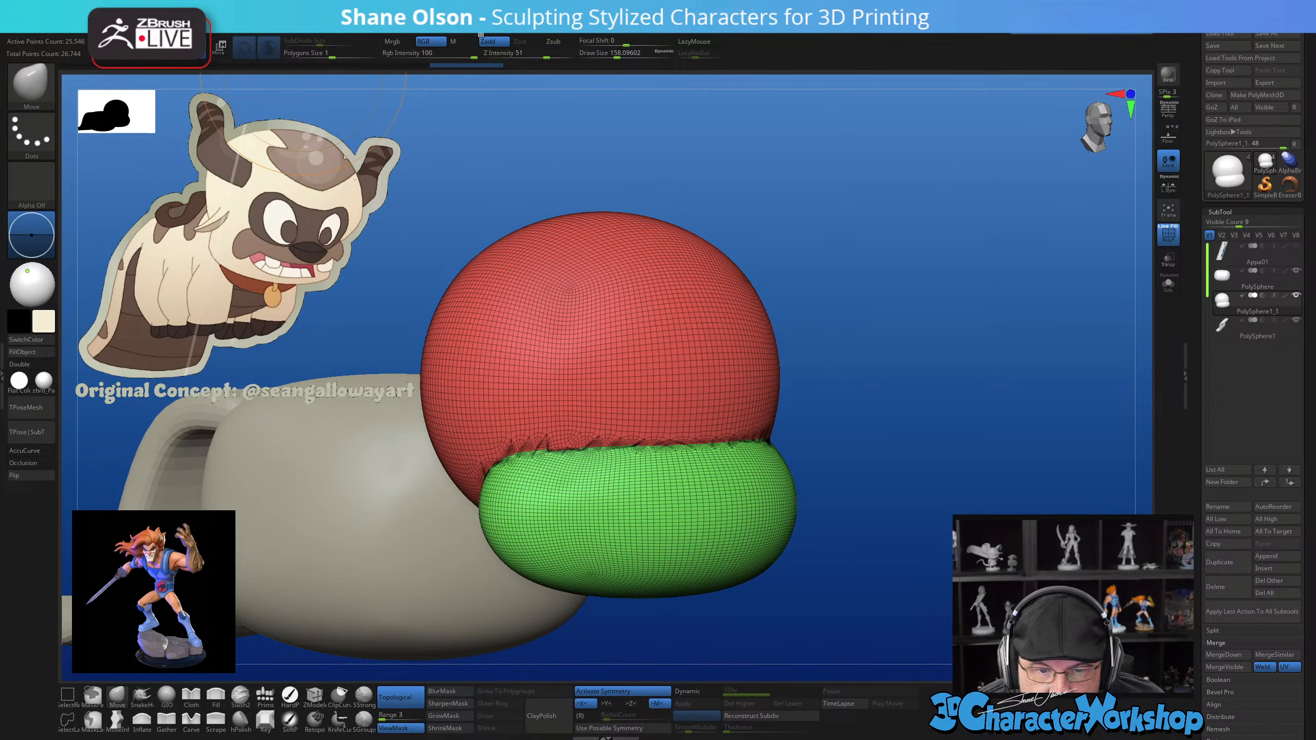
mouse_move(562, 28)
key("shift")
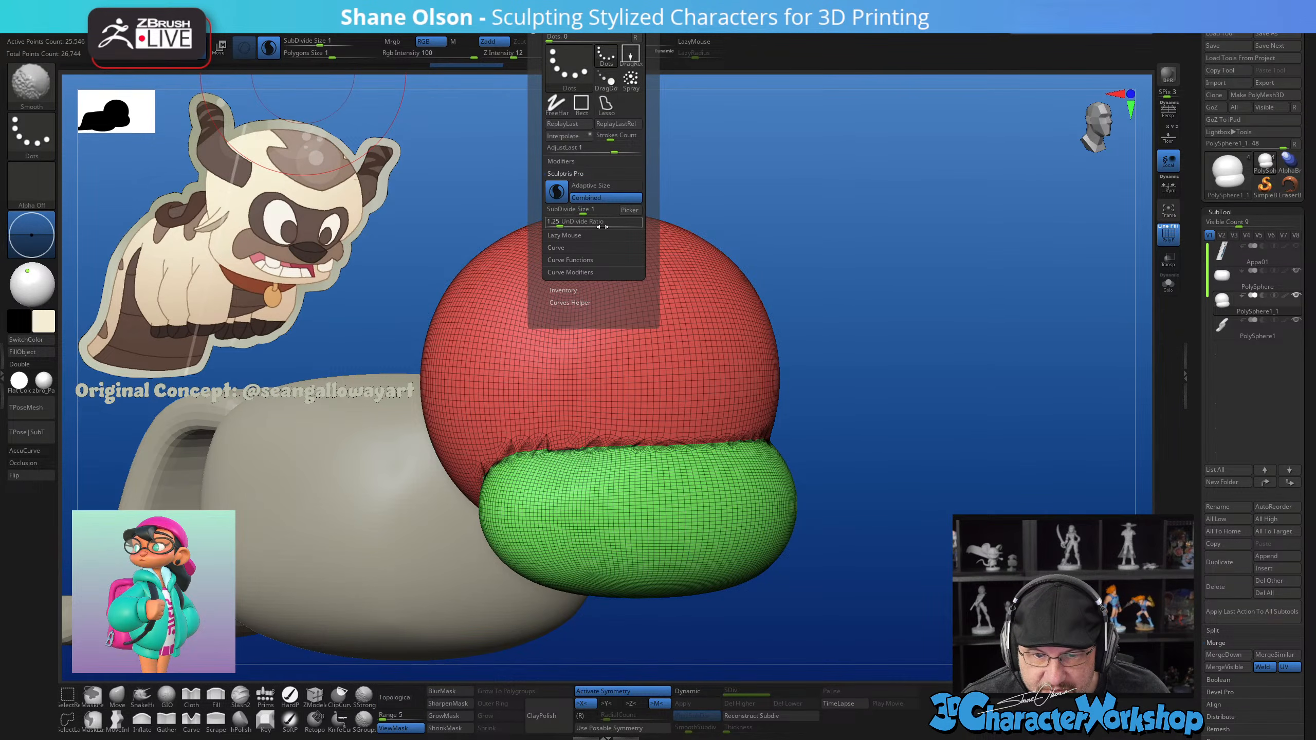
key("s")
left_click_drag(881, 391, 871, 391)
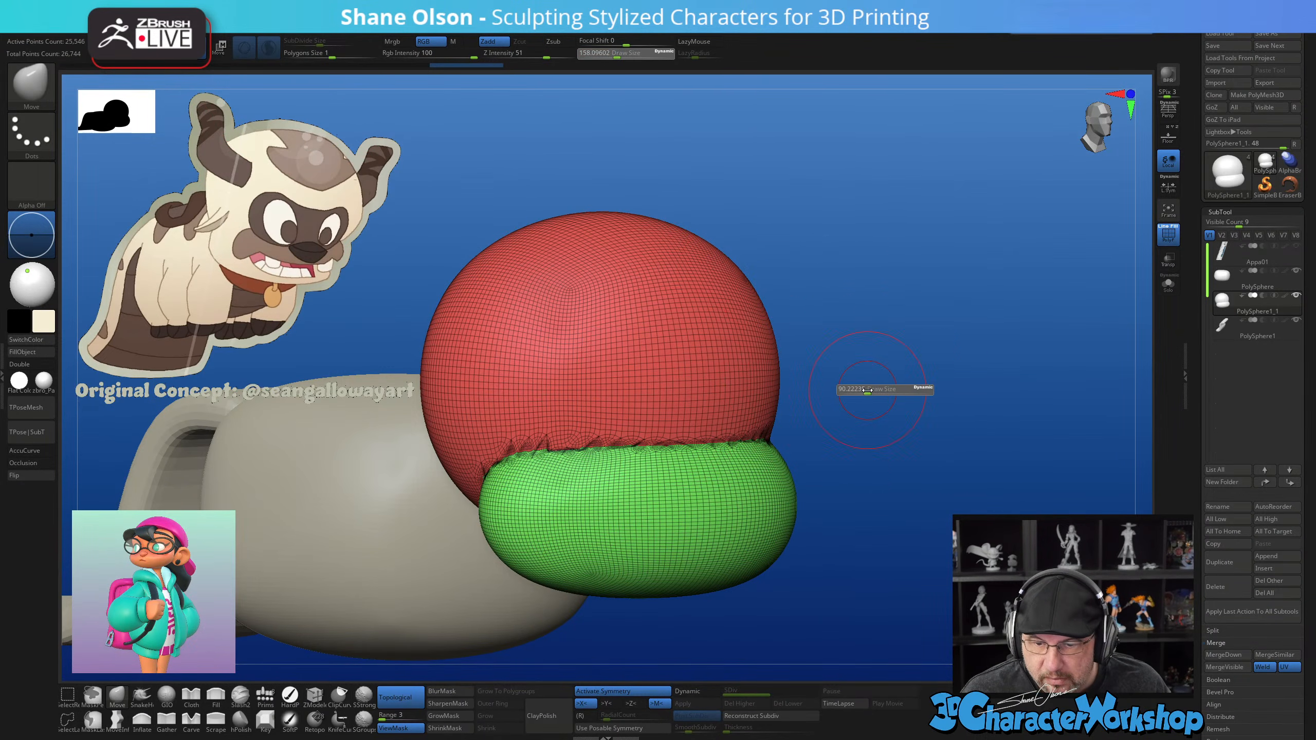
Set the Smooth brush's Sculptris Pro SubDivide Size to about 0.54
key("shift")
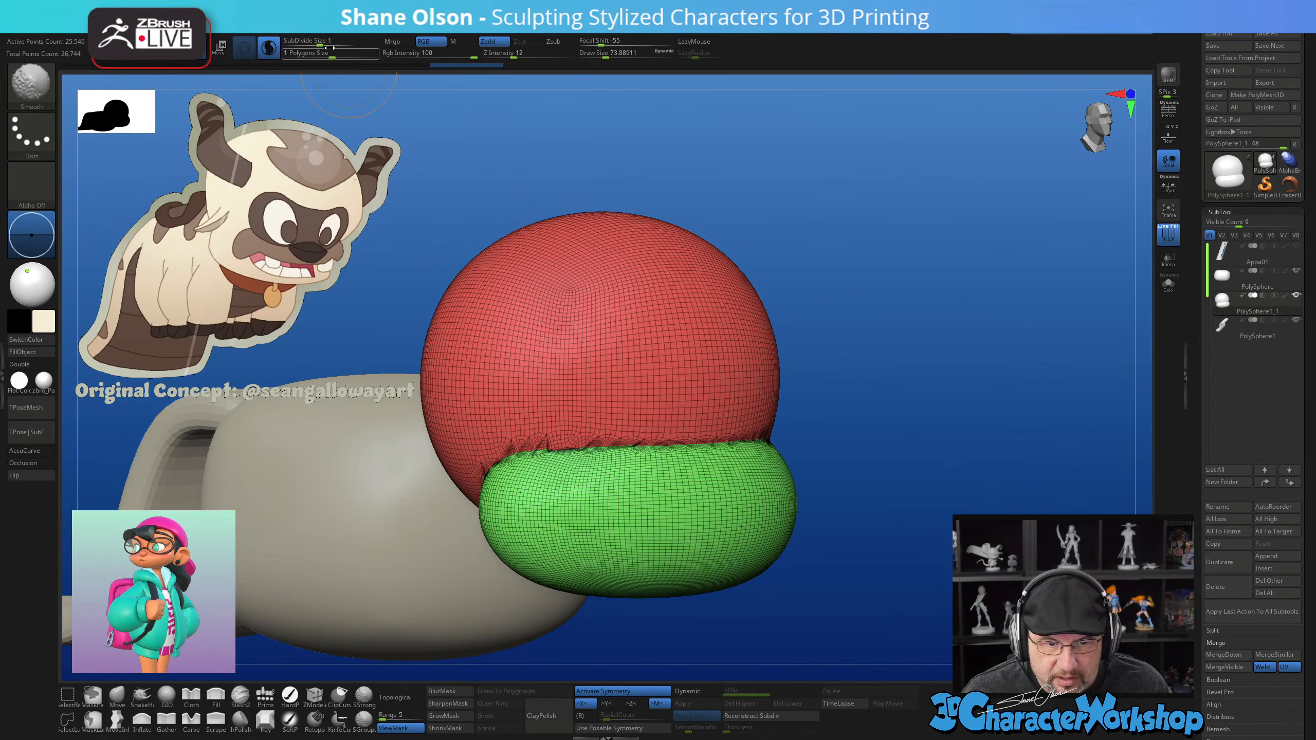
left_click(313, 42)
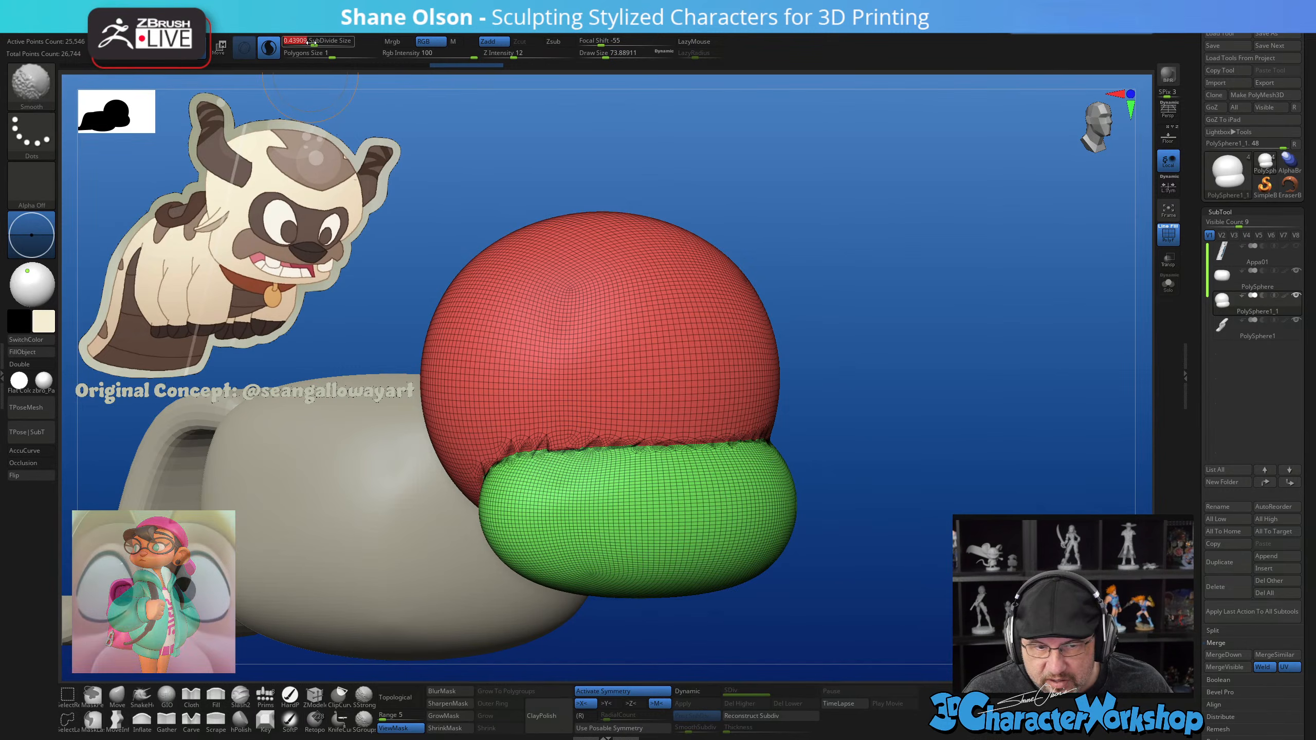
left_click(291, 41)
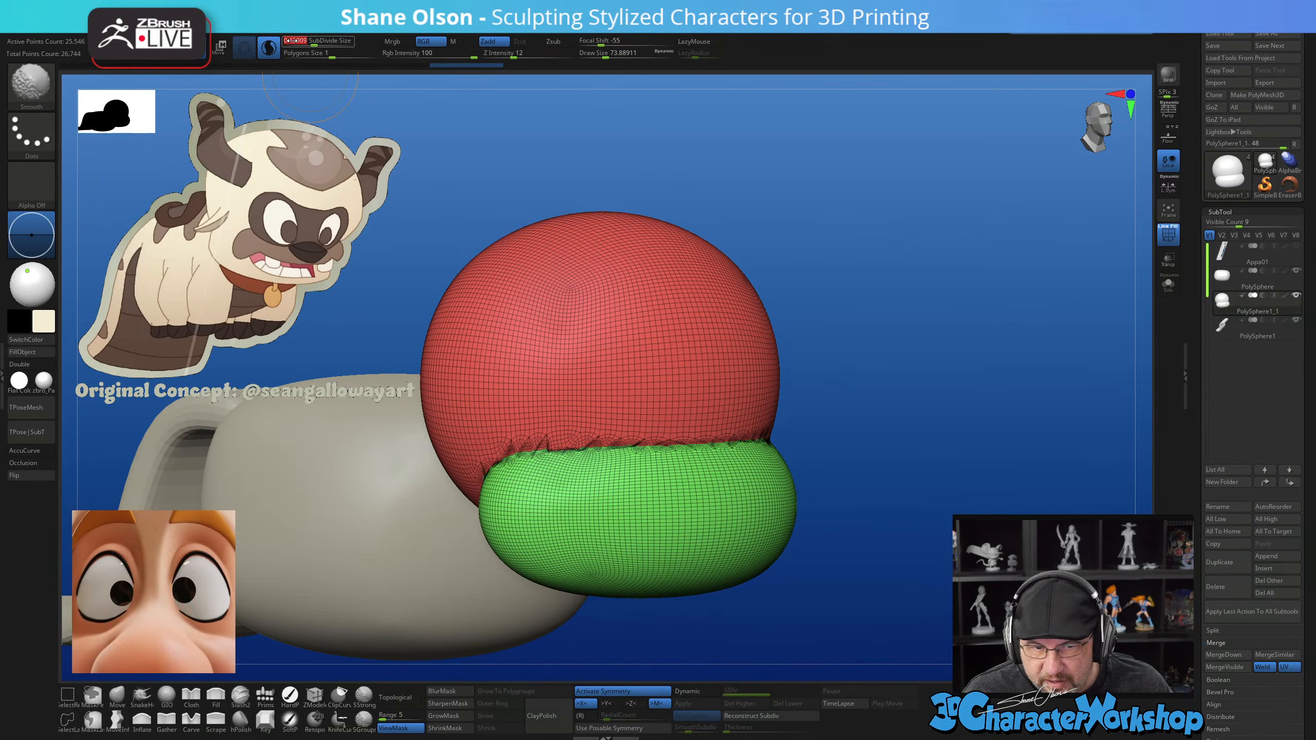
left_click(321, 41)
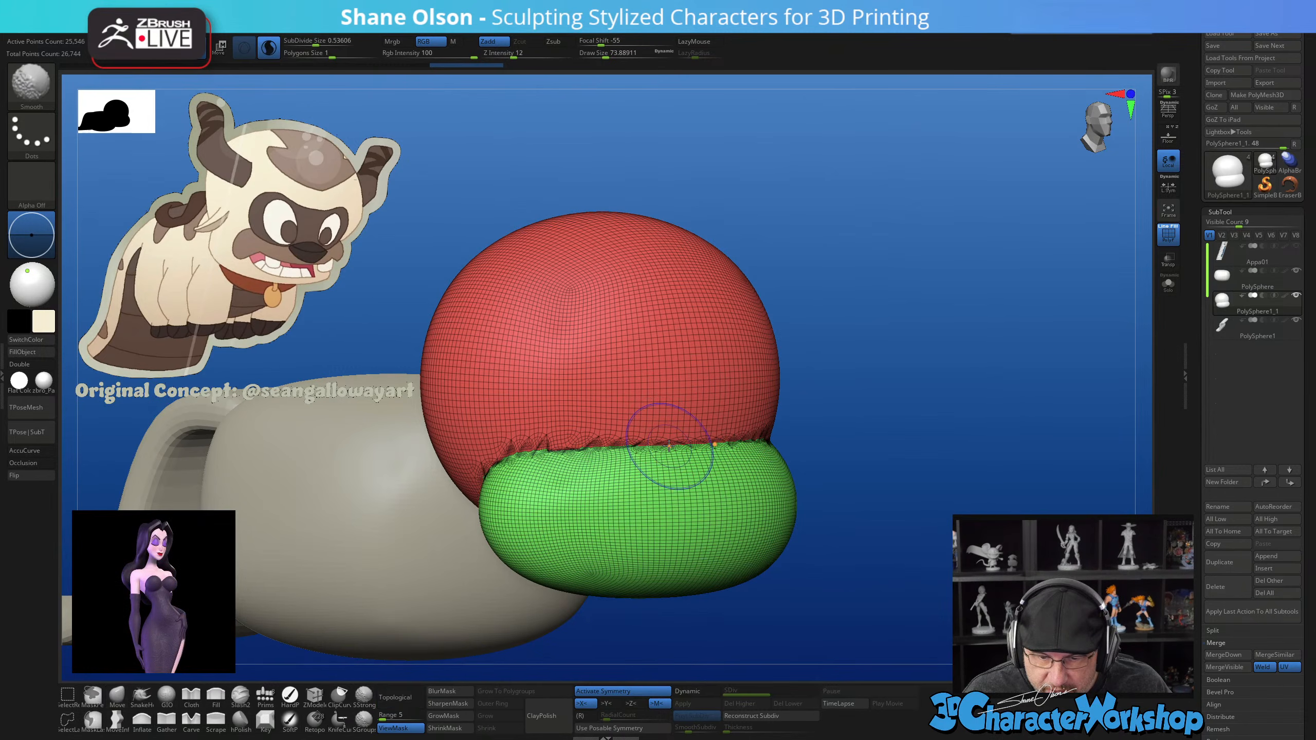
Smooth the jagged seam between head and jaw across the front with Sculptris Pro retopologizing the surface
left_click_drag(671, 446, 542, 456, "shift")
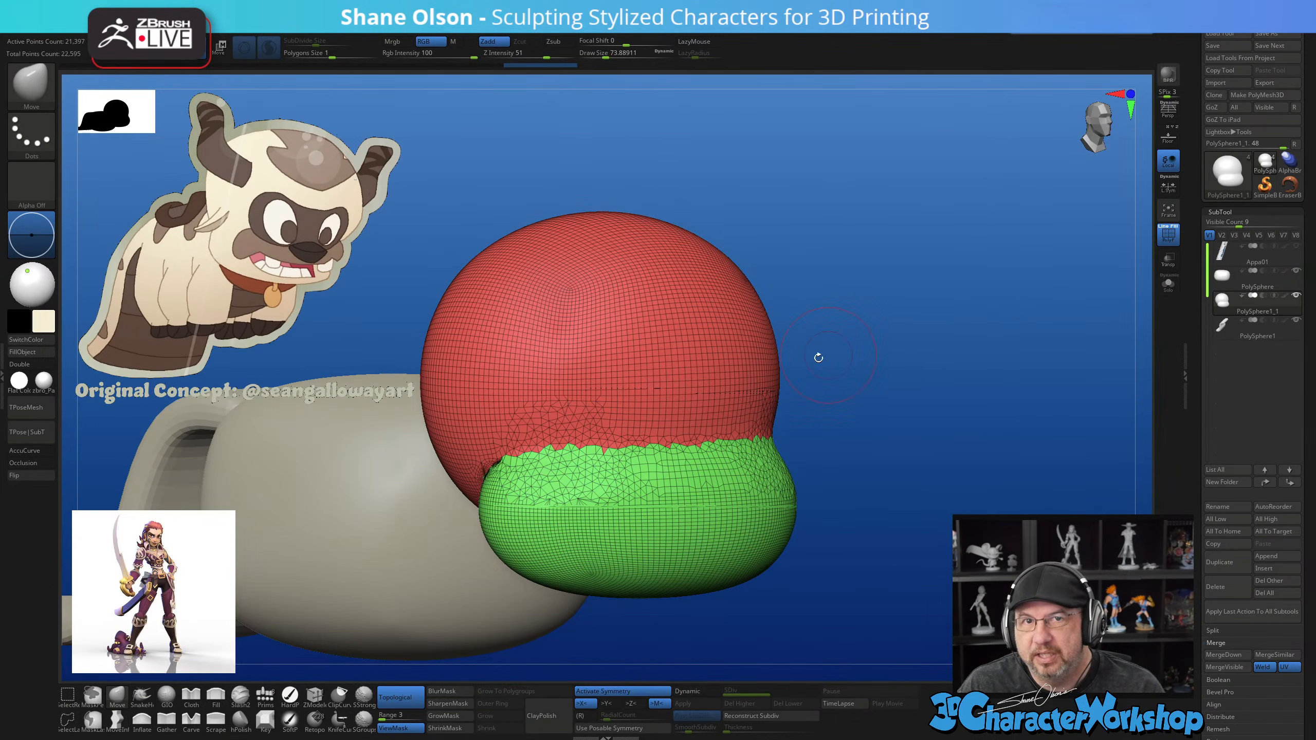
left_click_drag(852, 324, 852, 344)
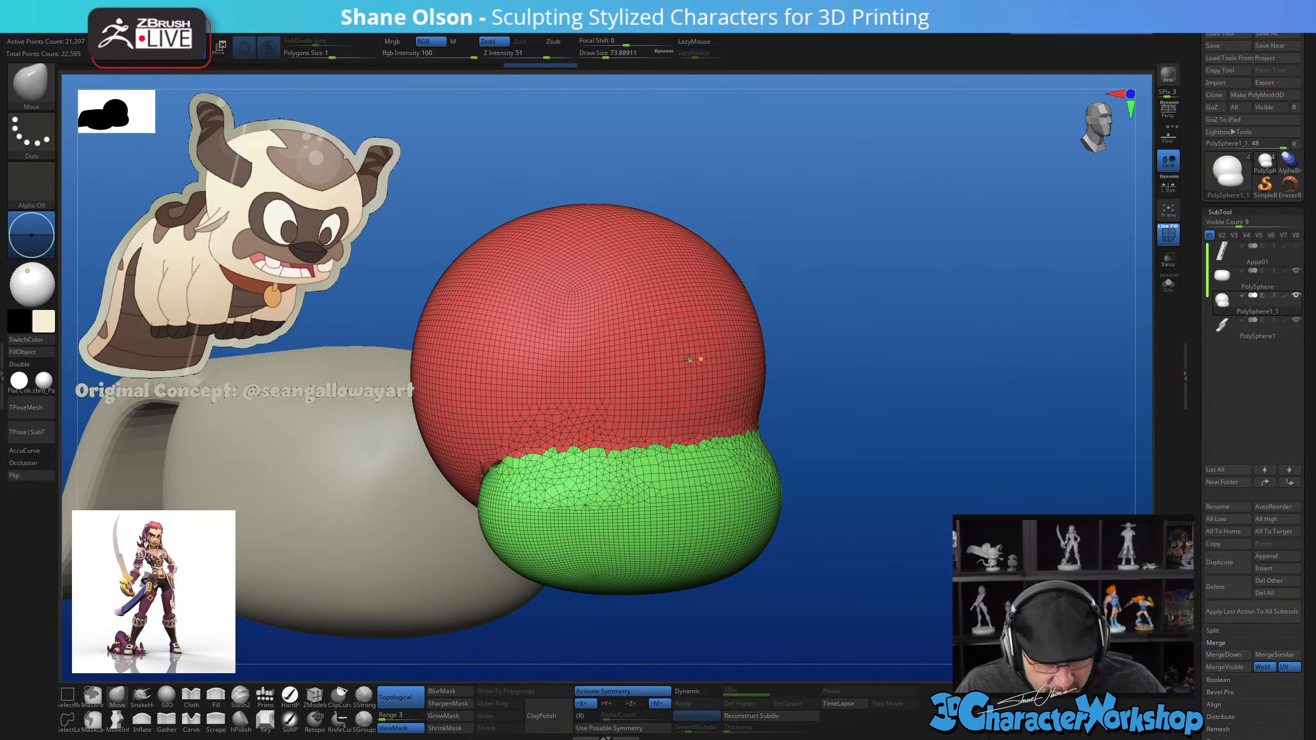
key("w")
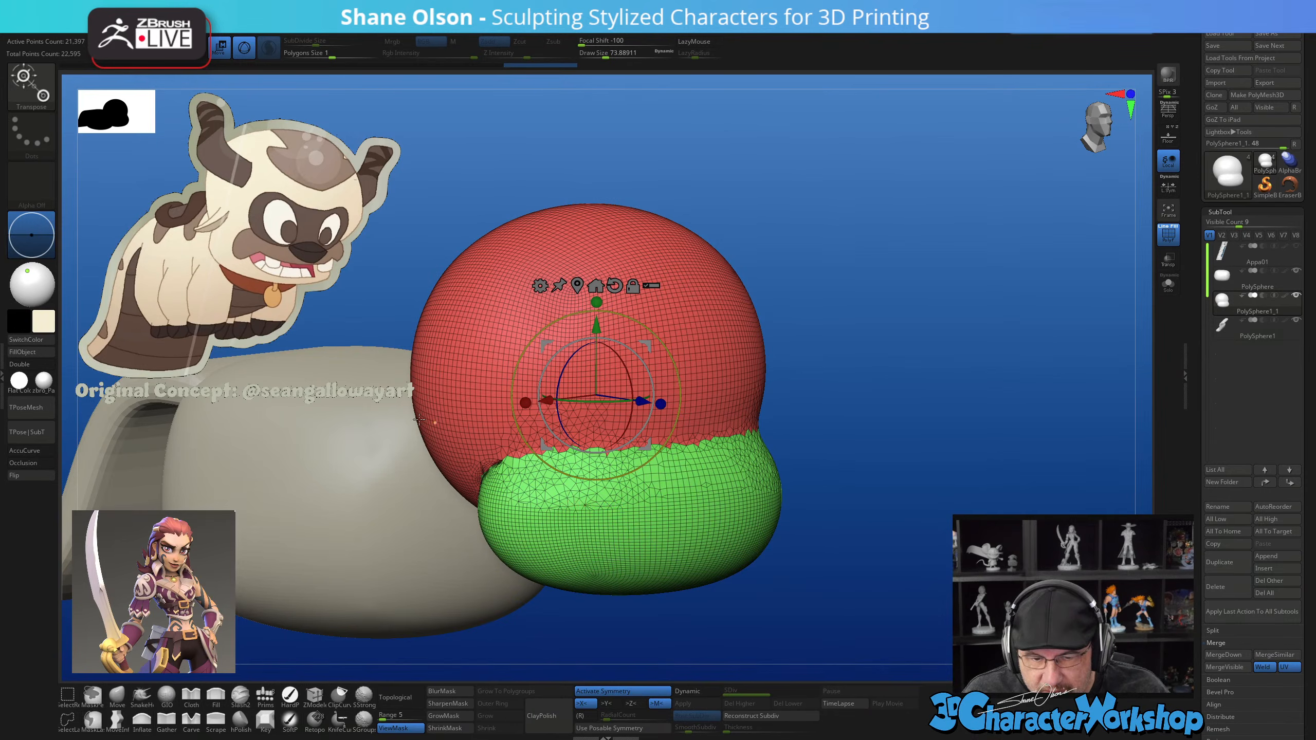
key("q")
left_click_drag(830, 388, 806, 353)
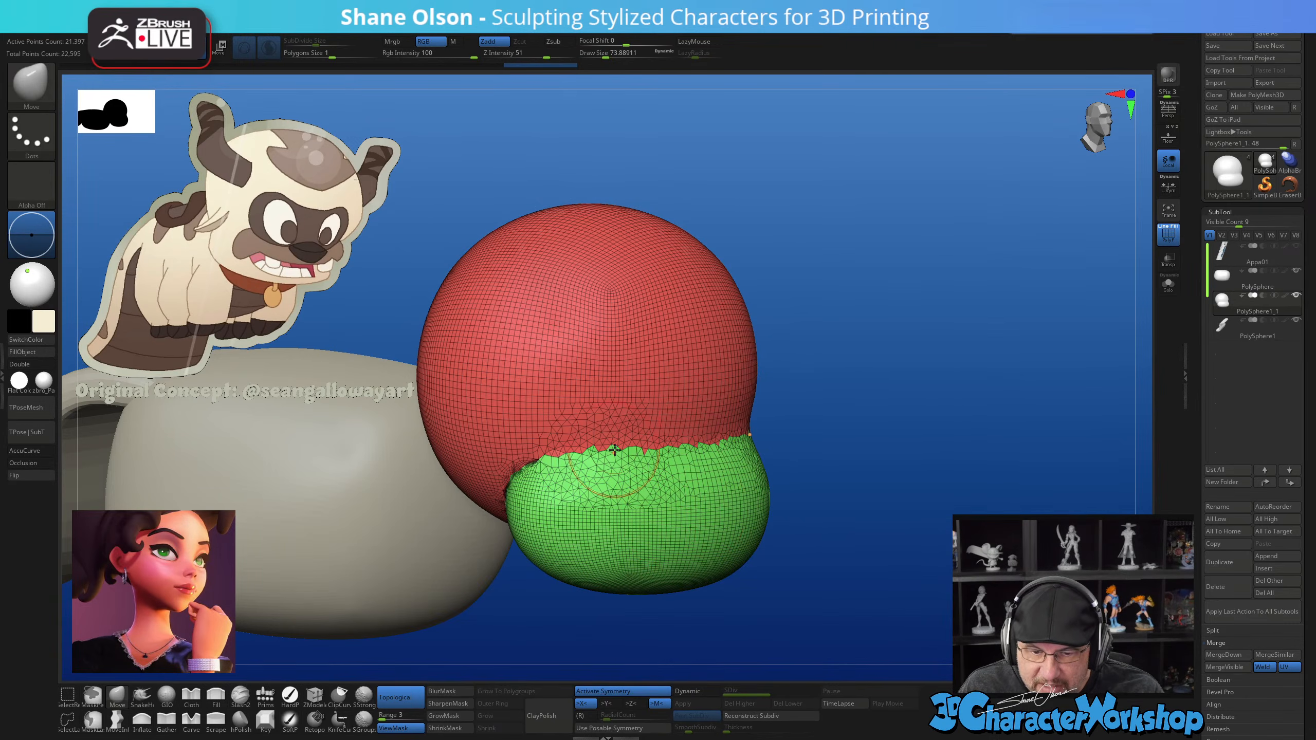
Smooth the remaining jagged seam around the side and back of the jaw where it meets the head
right_click_drag(614, 448, 760, 486)
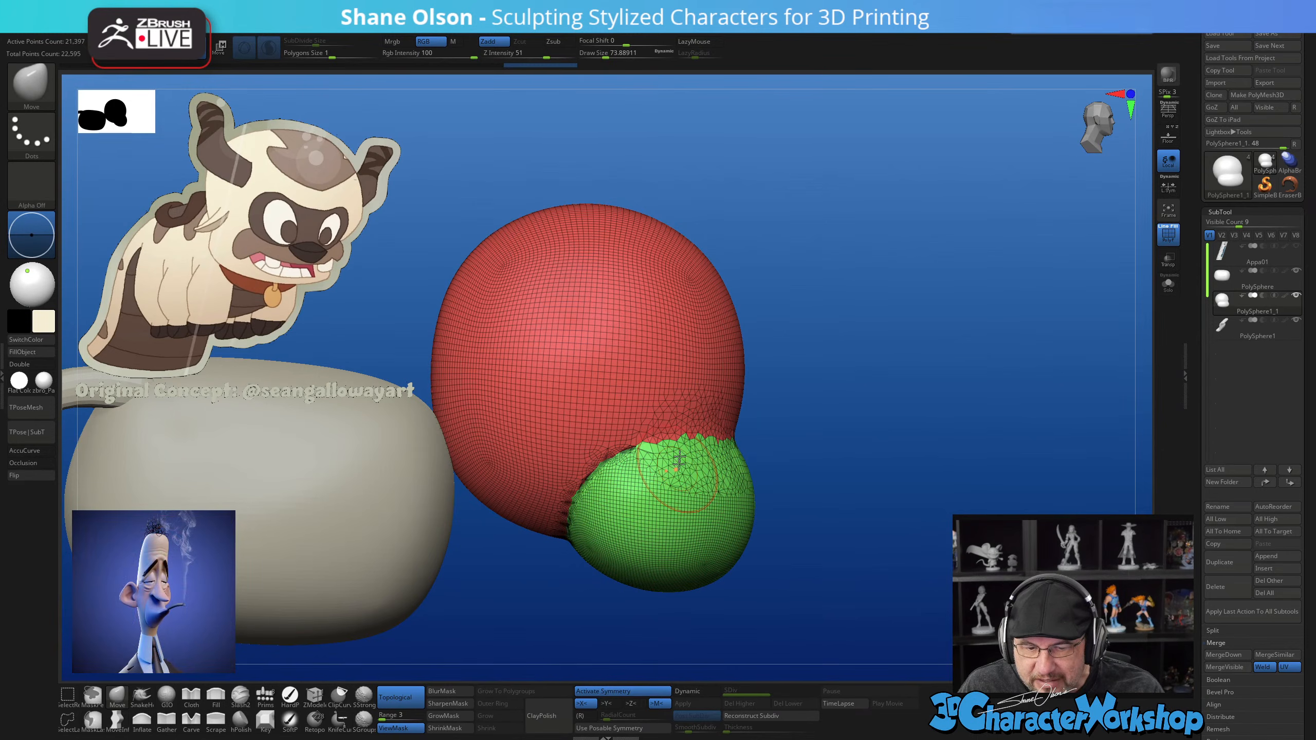
right_click_drag(863, 467, 839, 424)
right_click_drag(808, 475, 912, 469)
mouse_move(557, 542)
left_mouse_down("shift")
mouse_move(608, 521)
mouse_move(718, 422)
left_mouse_up("shift")
right_click_drag(884, 442, 863, 457)
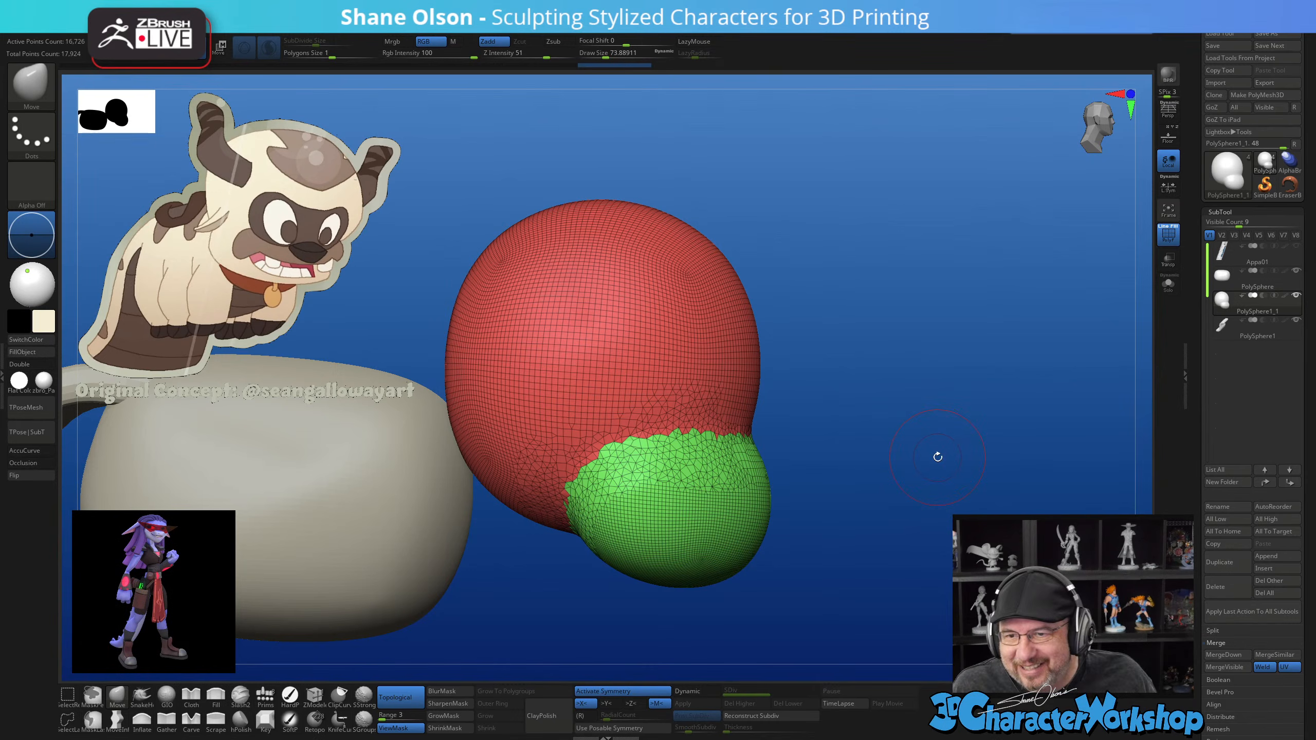
Examine the blended head and jaw from several angles with the polyframe hidden
left_click_drag(937, 476, 928, 496)
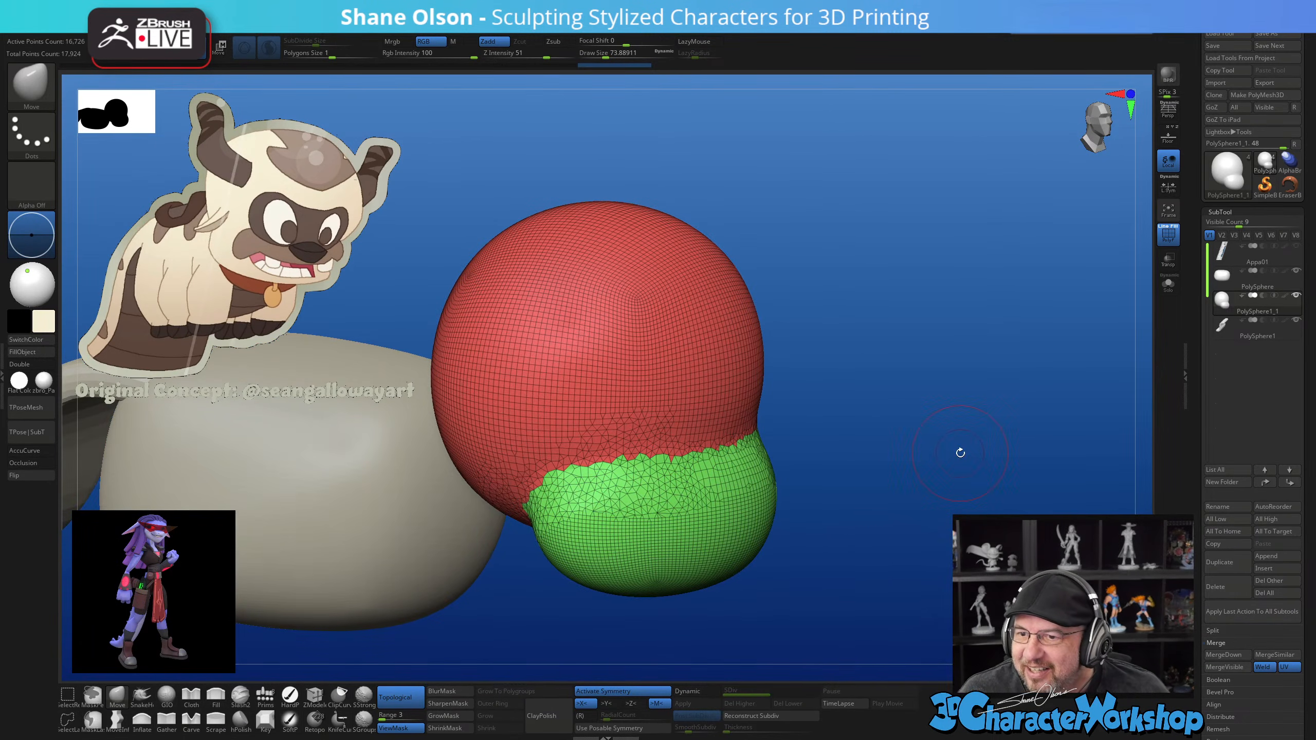
left_click_drag(979, 448, 975, 453)
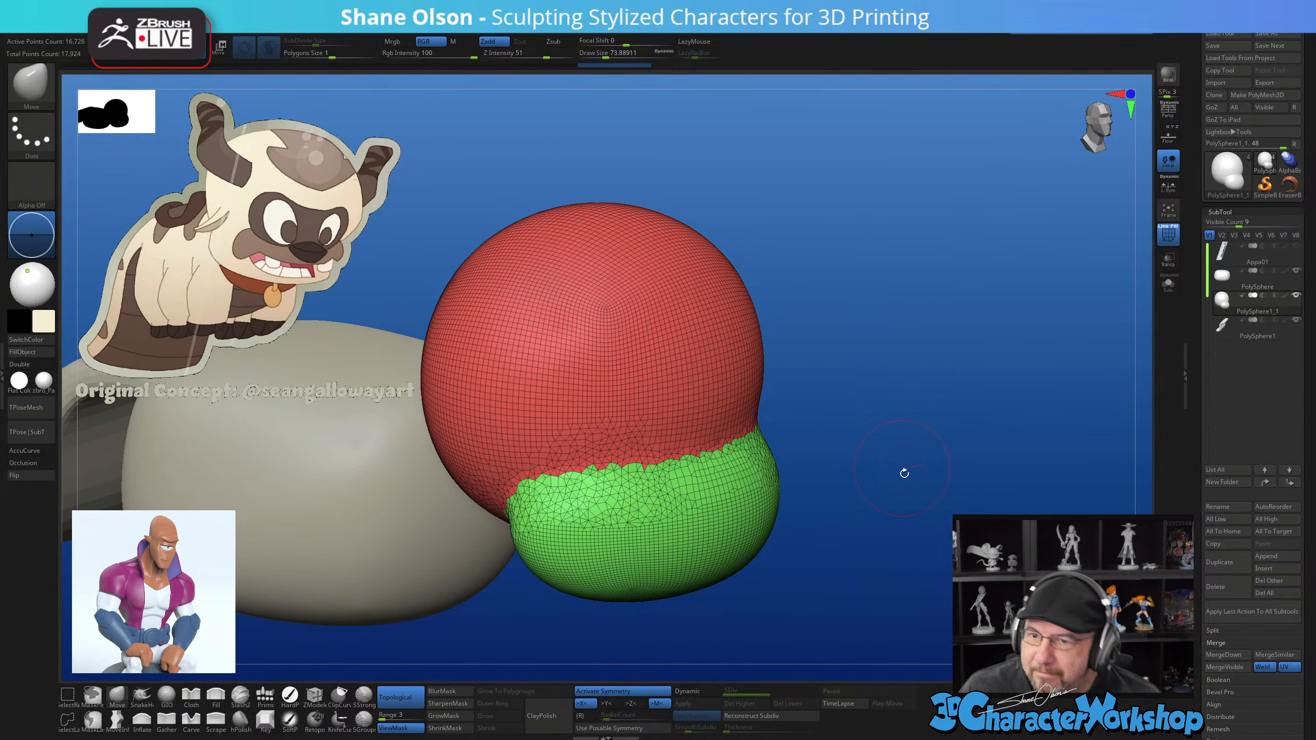
mouse_move(890, 476)
left_mouse_down()
mouse_move(896, 453)
mouse_move(942, 464)
mouse_move(908, 462)
left_mouse_up()
mouse_move(914, 516)
left_mouse_down("alt")
mouse_move(813, 455)
mouse_move(682, 467)
left_mouse_up("alt")
key("shift+f")
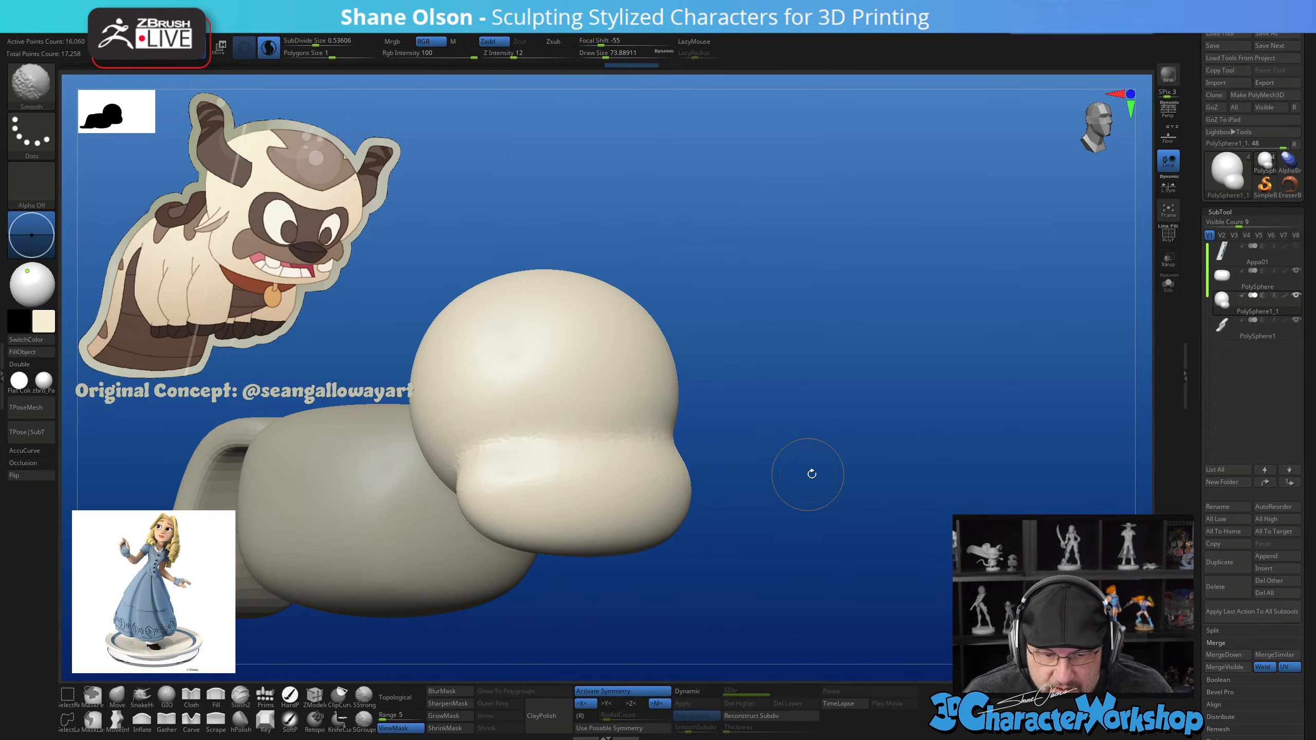
Set the Smooth brush's Z Intensity to about 54 and smooth the crease between head and jaw across the front
mouse_move(811, 472)
left_mouse_down()
mouse_move(867, 478)
mouse_move(799, 439)
left_mouse_up()
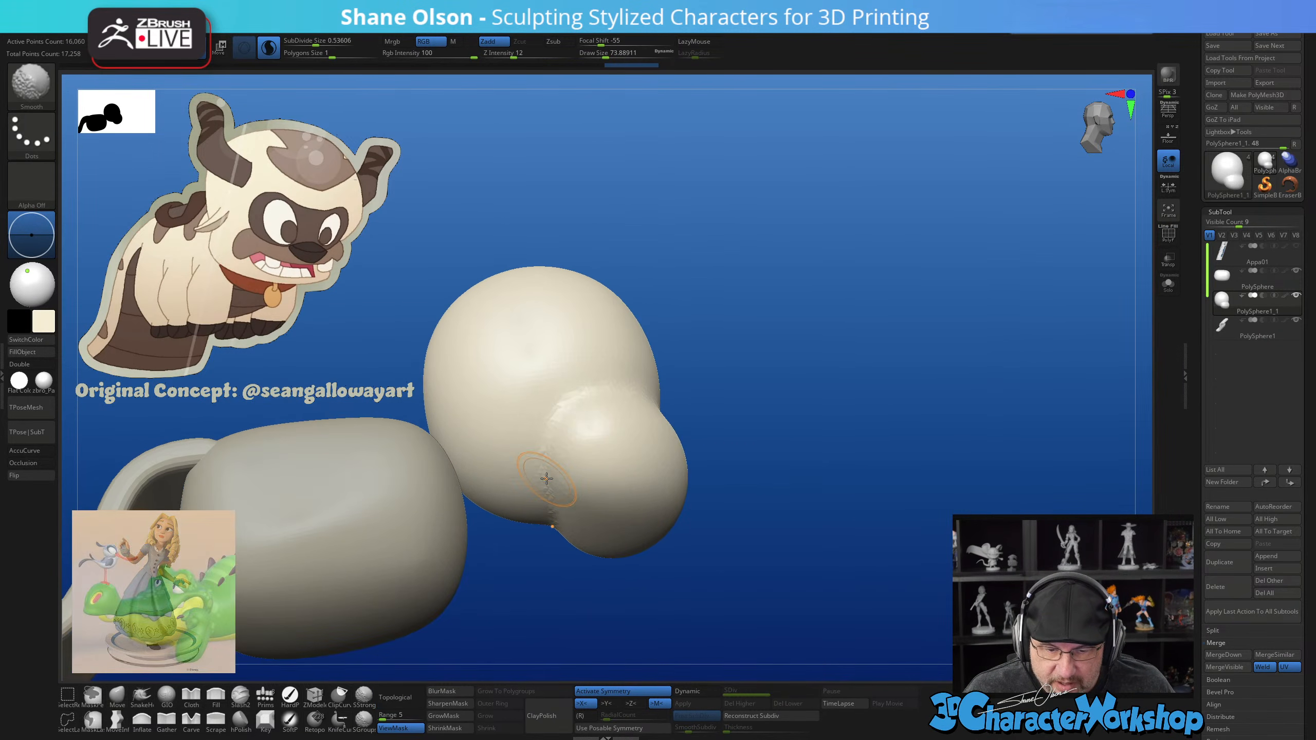
left_click_drag(695, 396, 767, 404)
key("shift")
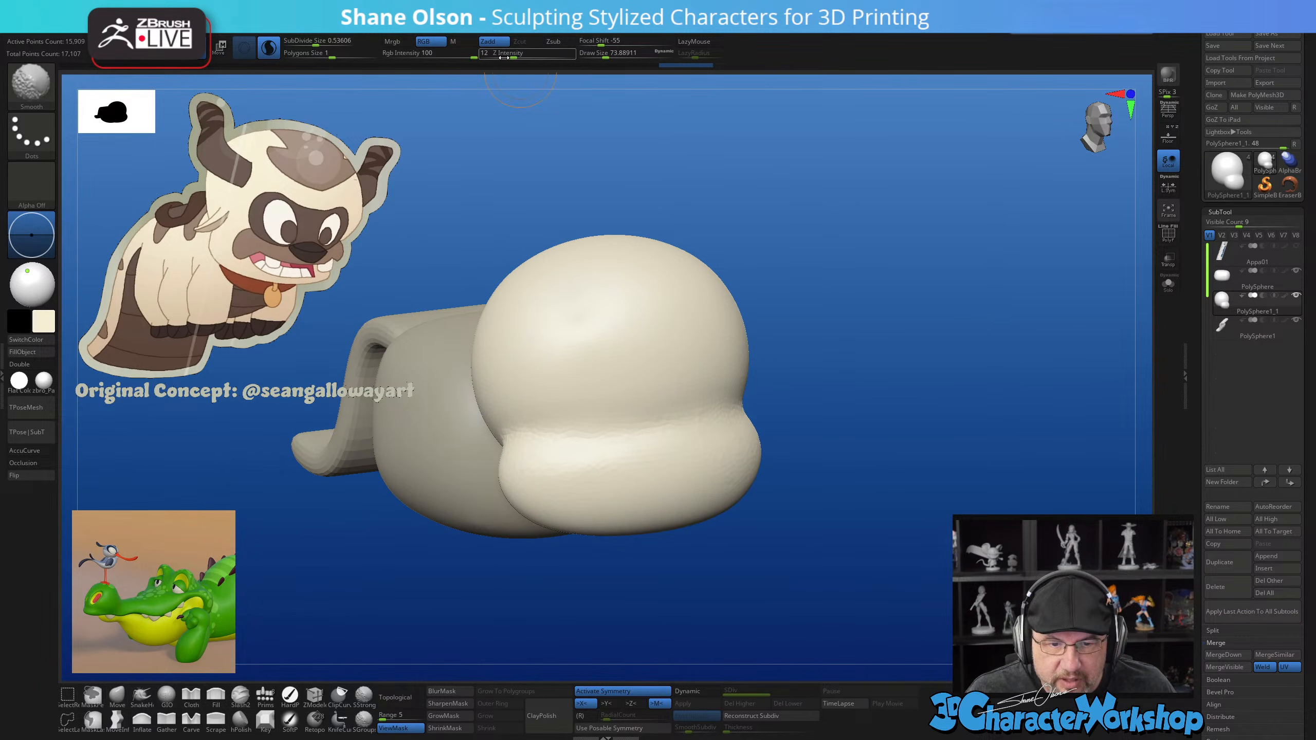
left_click(524, 56)
key("Return")
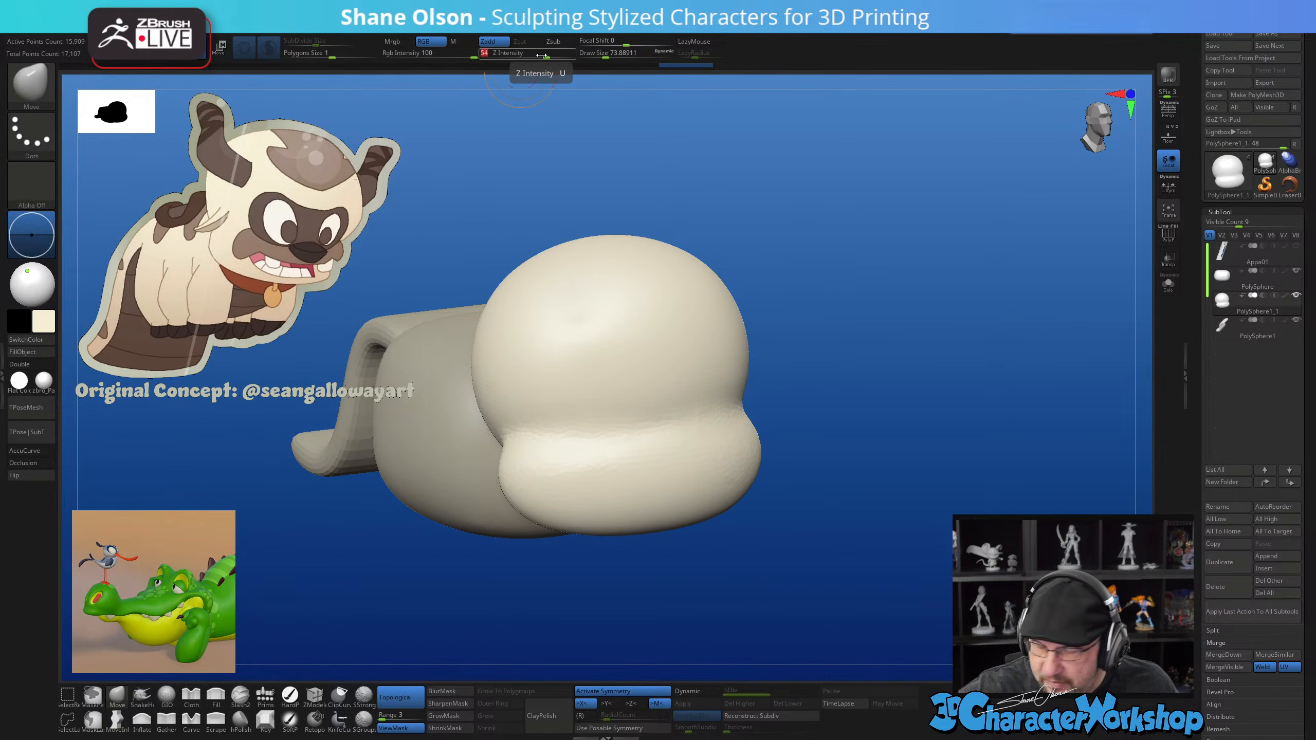
left_click_drag(648, 454, 568, 439, "shift")
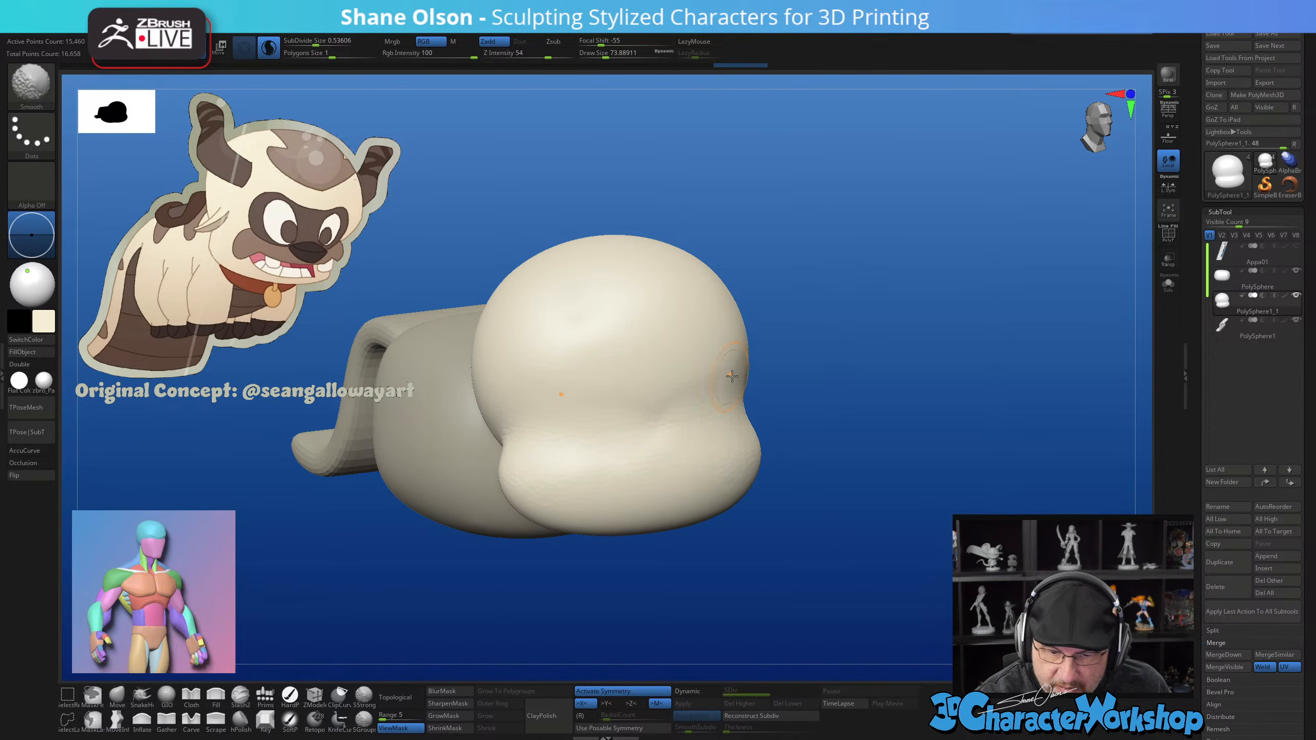
mouse_move(751, 377)
left_mouse_down()
mouse_move(729, 435)
mouse_move(782, 477)
mouse_move(736, 475)
left_mouse_up()
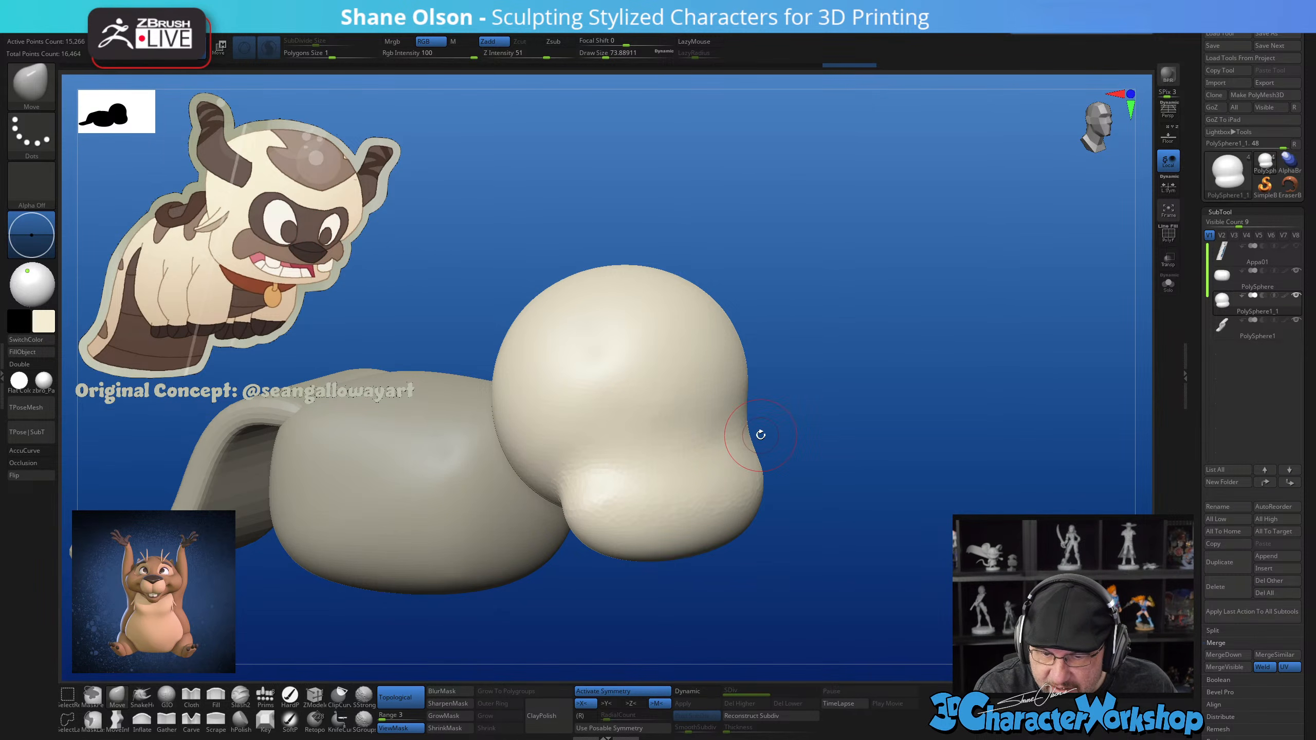
Smooth the crease around the side and back of the jaw so it blends softly into the head
left_click_drag(294, 248, 306, 259)
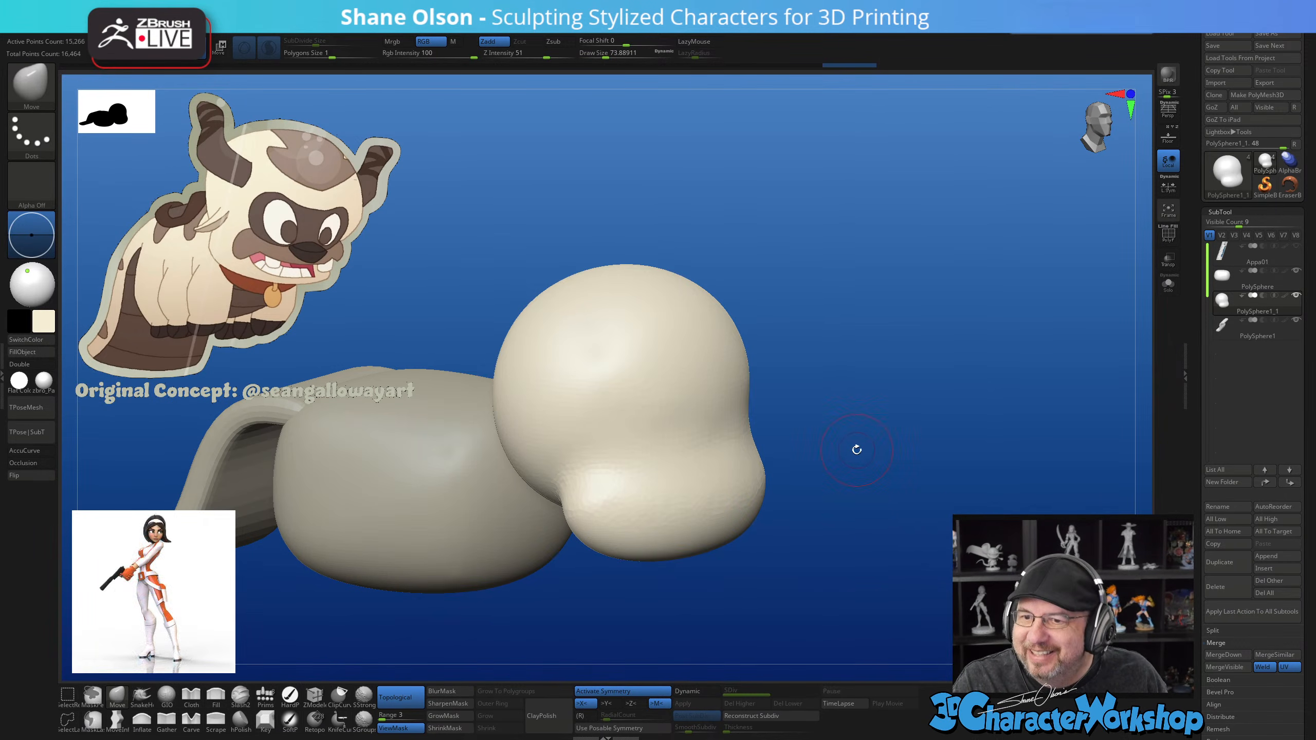
left_click_drag(861, 449, 694, 498)
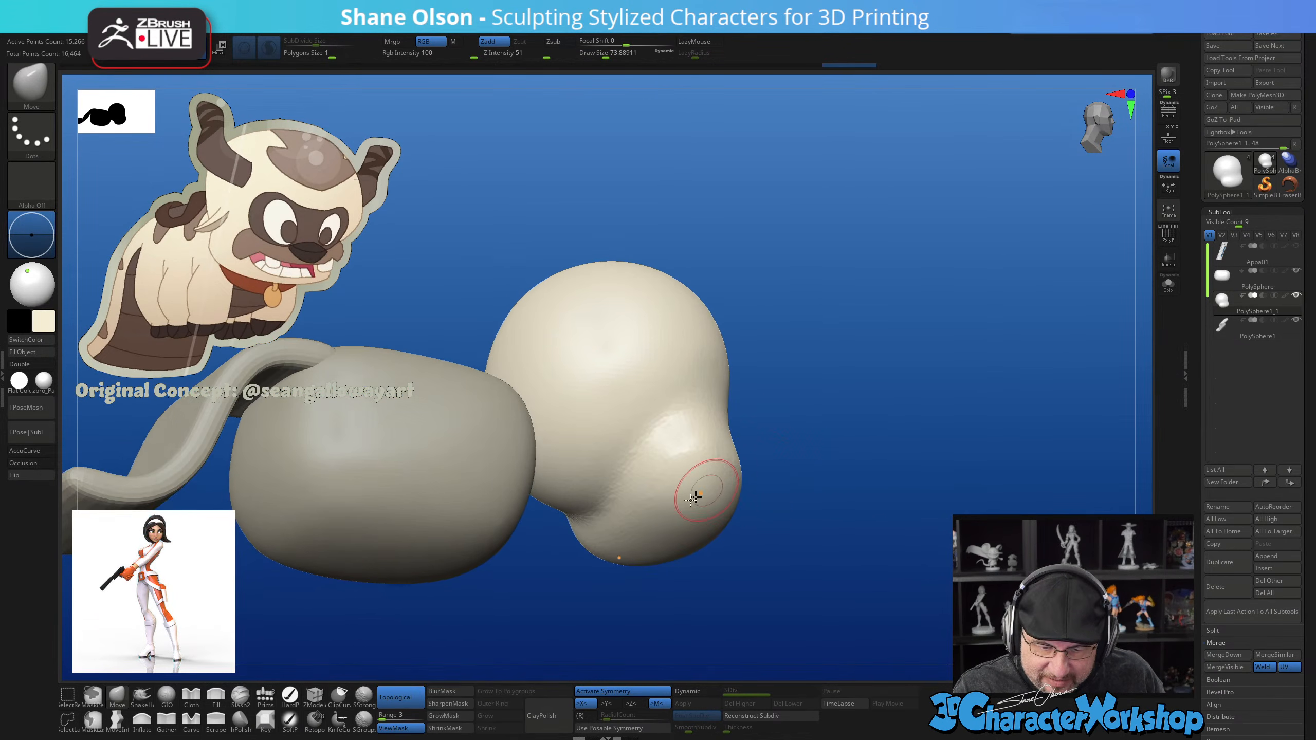
key("shift")
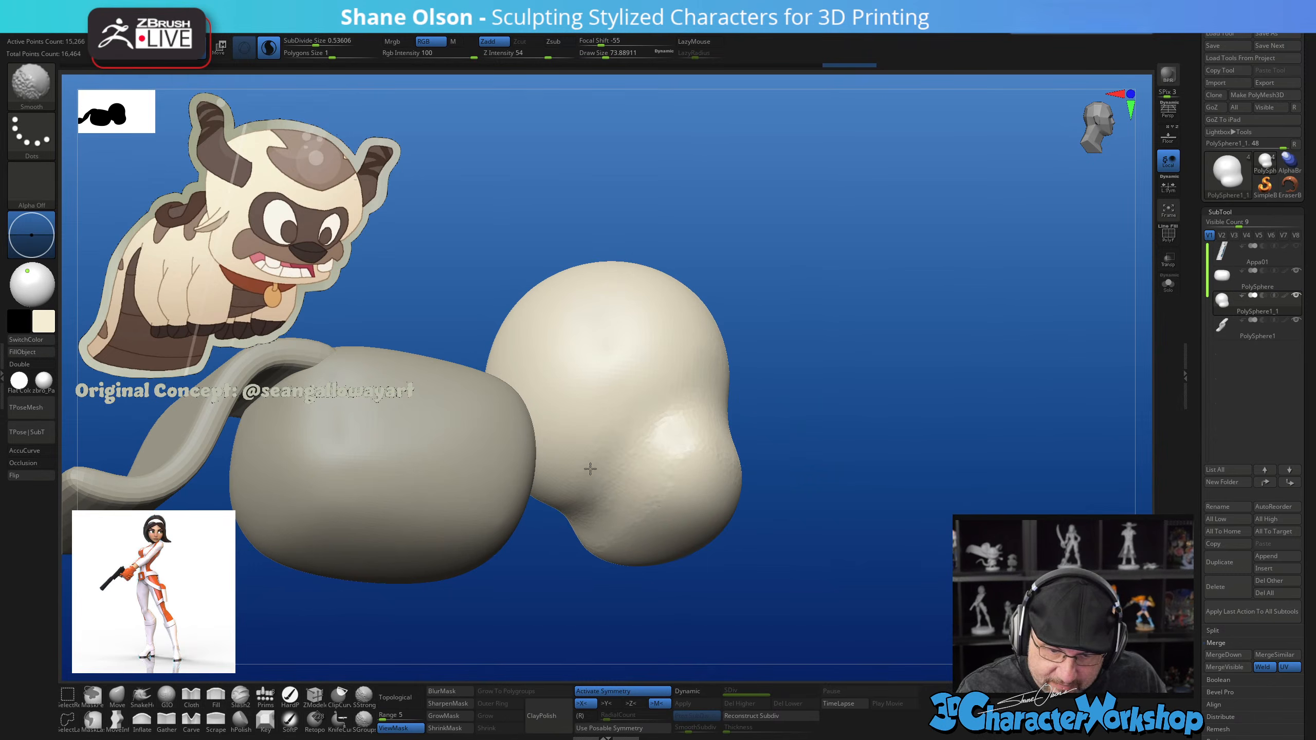
mouse_move(762, 513)
left_mouse_down()
mouse_move(794, 501)
mouse_move(729, 470)
left_mouse_up()
mouse_move(826, 493)
left_mouse_down()
mouse_move(811, 530)
mouse_move(825, 560)
mouse_move(861, 533)
mouse_move(716, 557)
mouse_move(779, 576)
mouse_move(674, 482)
left_mouse_up()
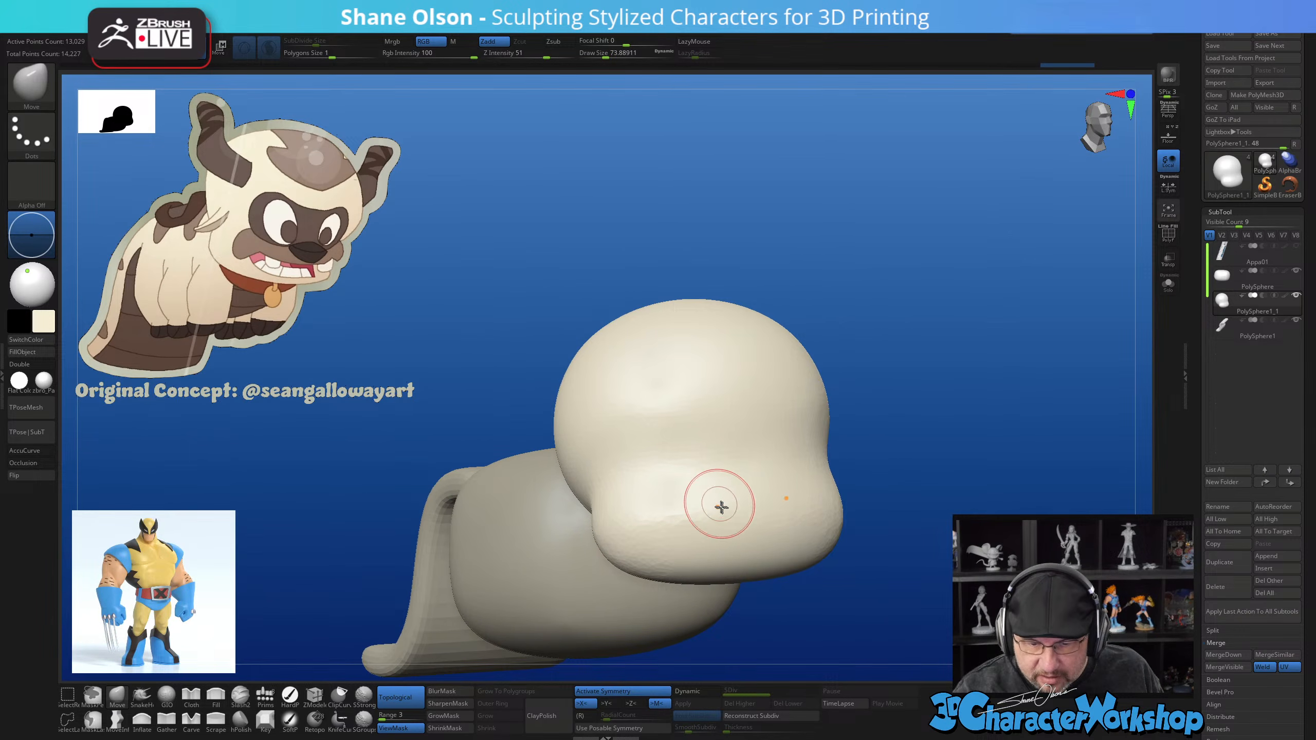
Set the Move brush's Draw Size to about 87 for shaping the jaw
key("s")
mouse_move(895, 469)
left_mouse_down()
mouse_move(884, 490)
mouse_move(787, 447)
mouse_move(762, 450)
left_mouse_up()
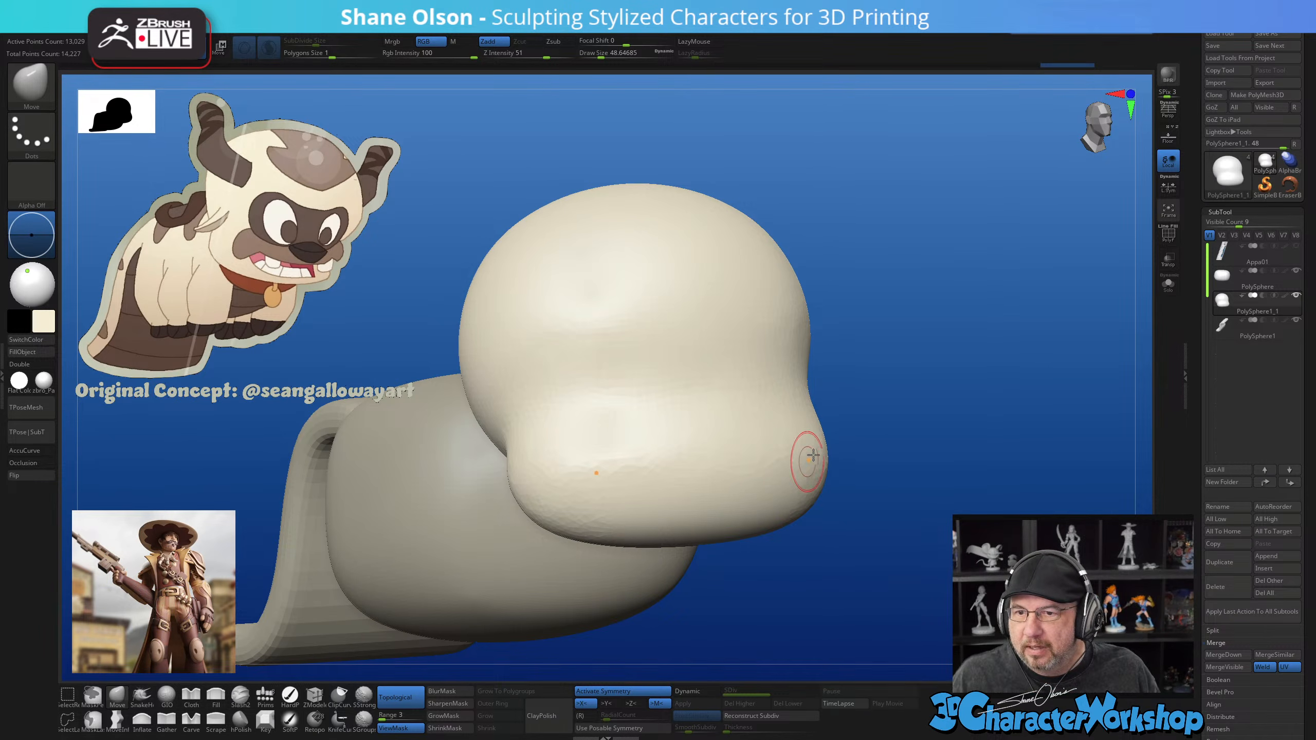
key("s")
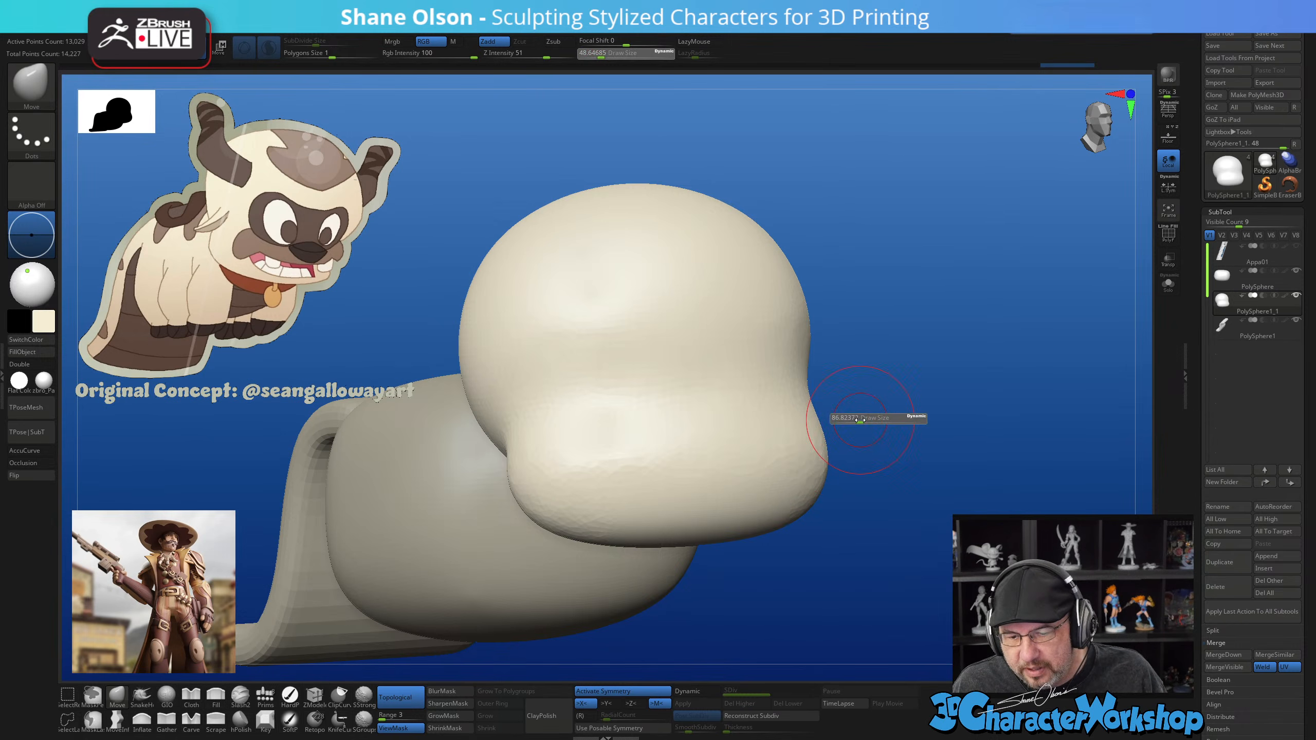
left_click(856, 420)
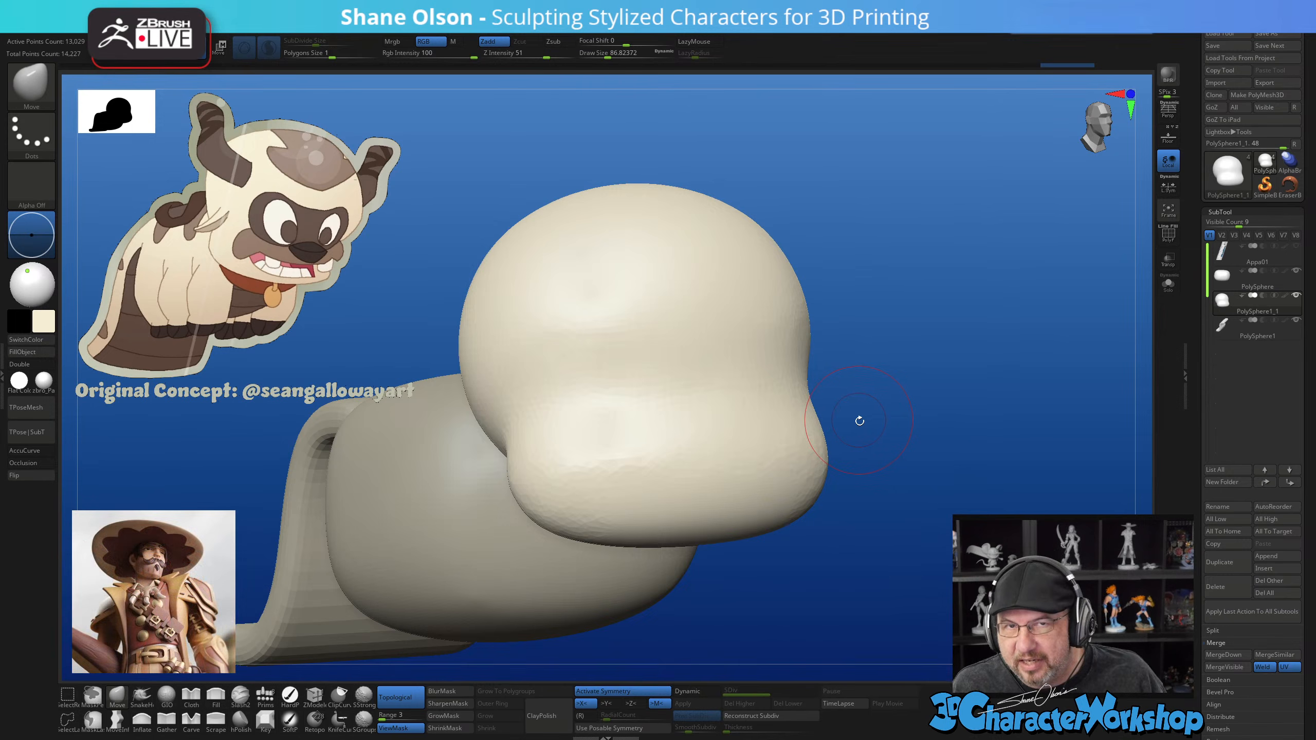
Show the polyframe and combine the head and jaw polygroups into a single polygroup
key("shift+f")
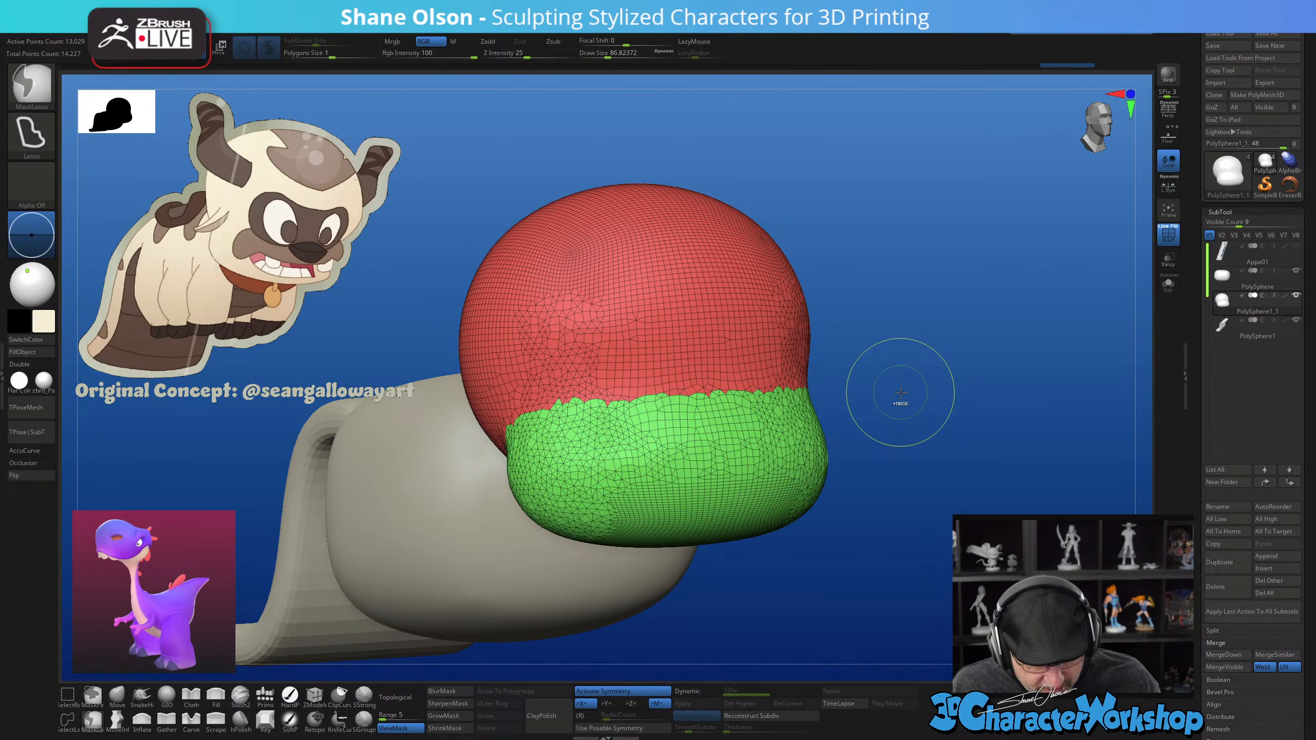
key("ctrl+w")
left_click_drag(928, 415, 973, 449)
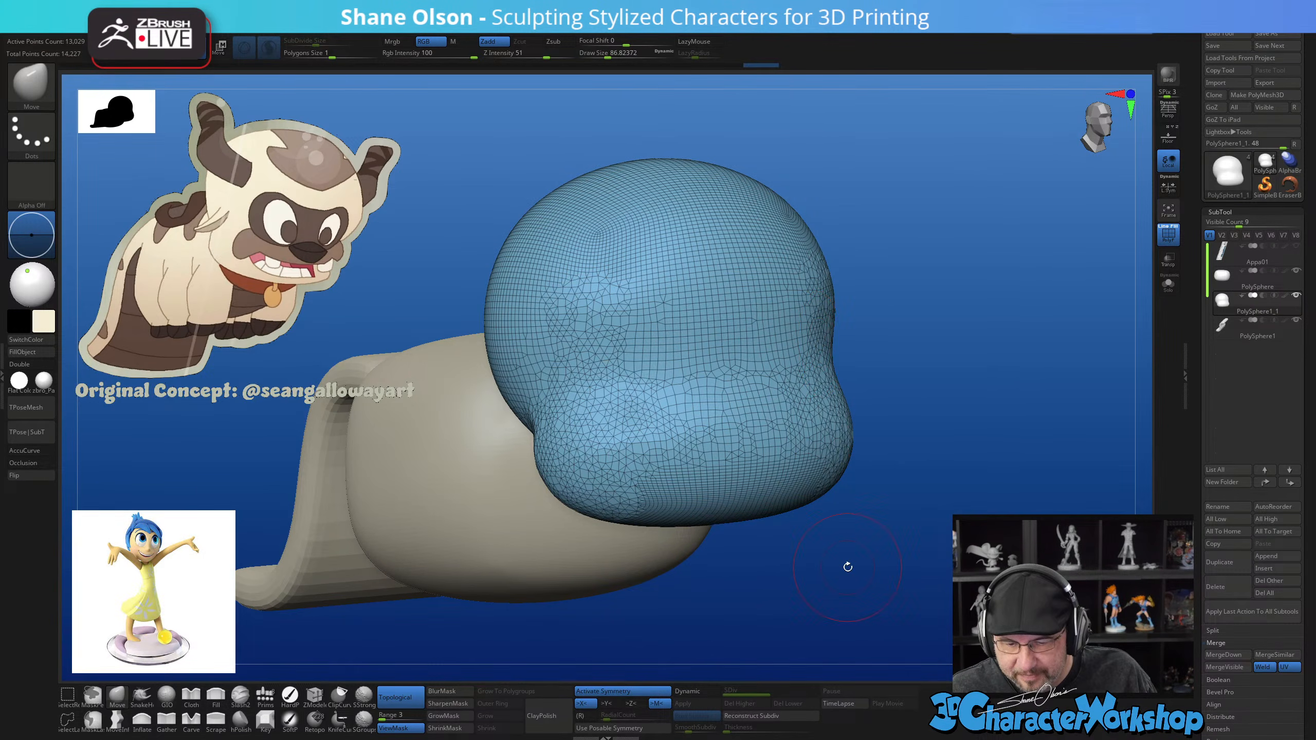
Smooth the surface on the upper front of the head with the polyframe shown
mouse_move(848, 567)
left_mouse_down()
mouse_move(697, 563)
mouse_move(889, 560)
left_mouse_up()
left_click_drag(699, 297, 754, 294, "shift")
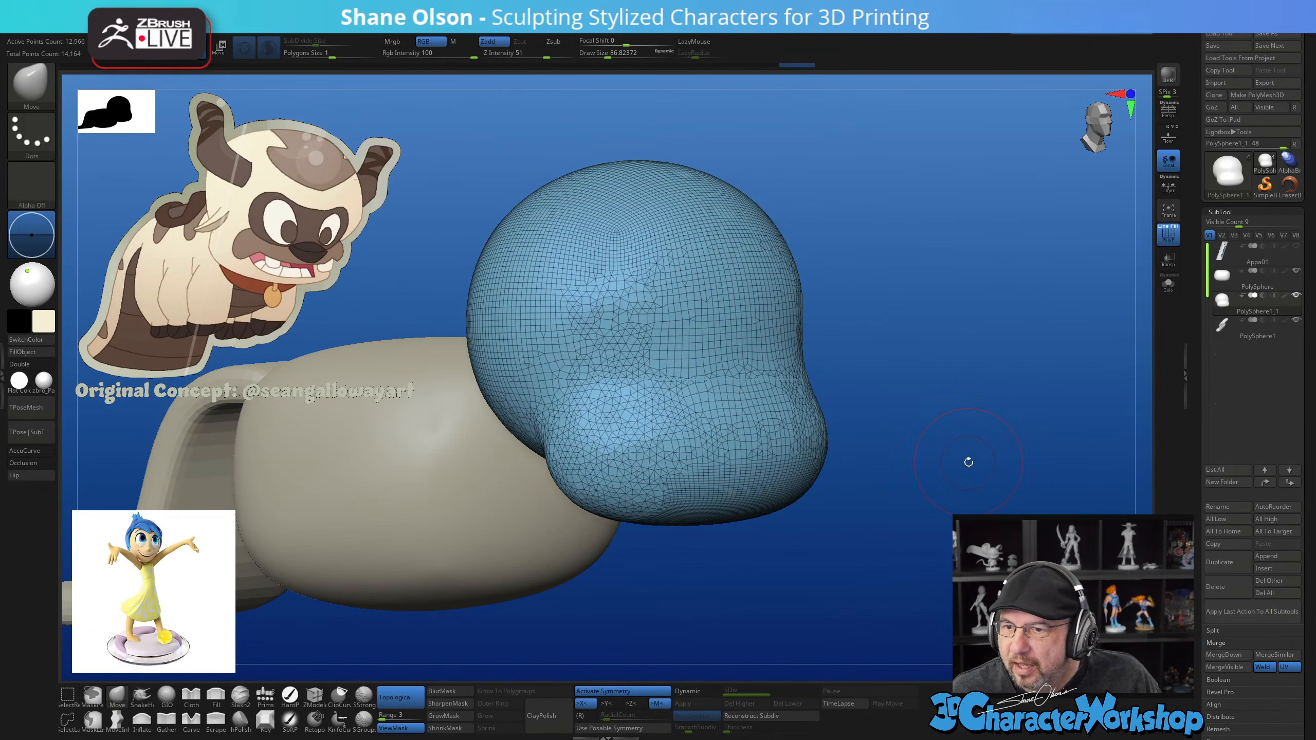
left_click_drag(969, 462, 967, 464)
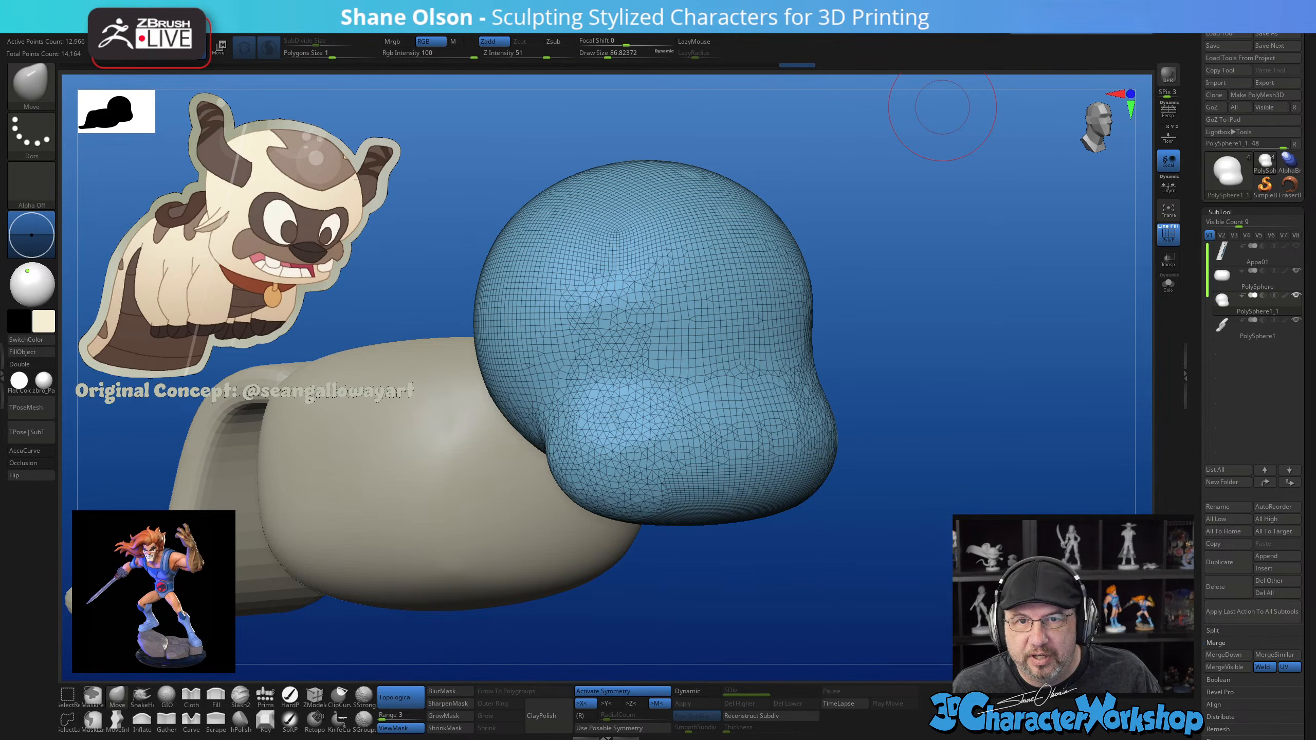
Switch to the browser, open the 3D Character Workshop Store page and look through its training bundles
left_click_drag(850, 10, 736, 236)
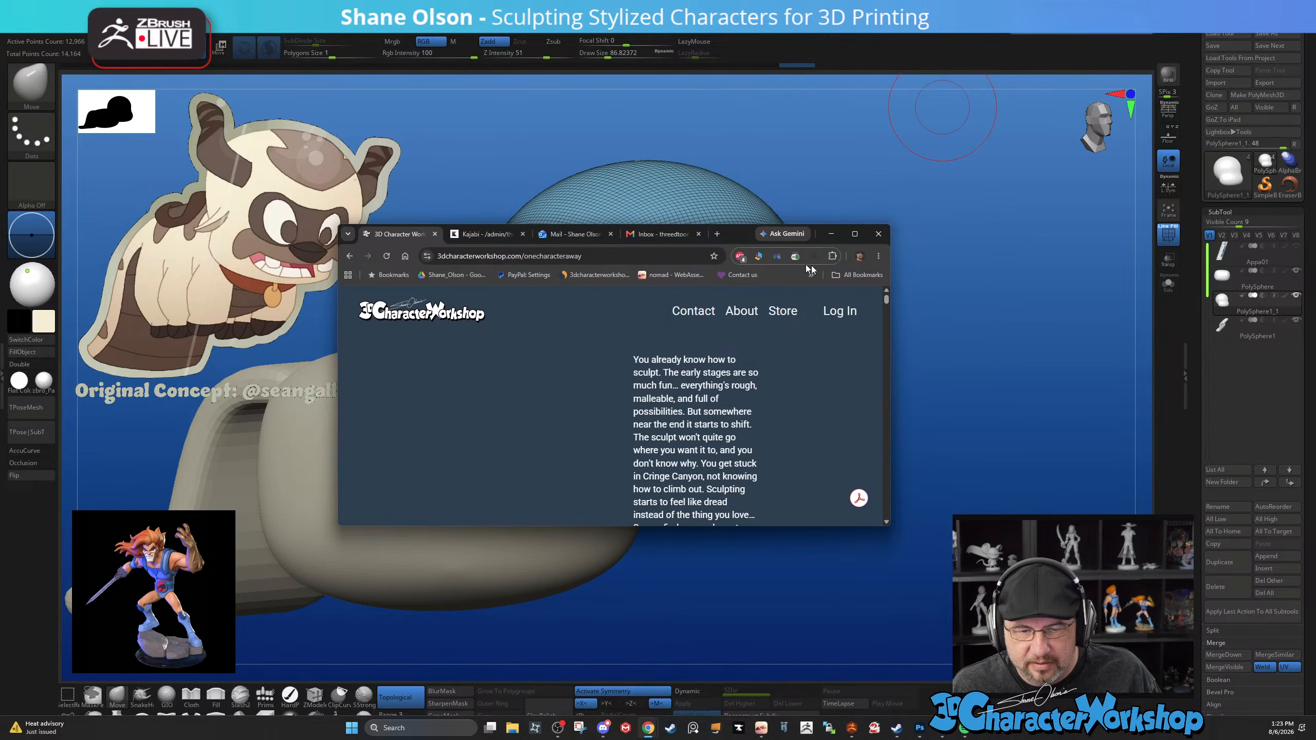
left_click(847, 236)
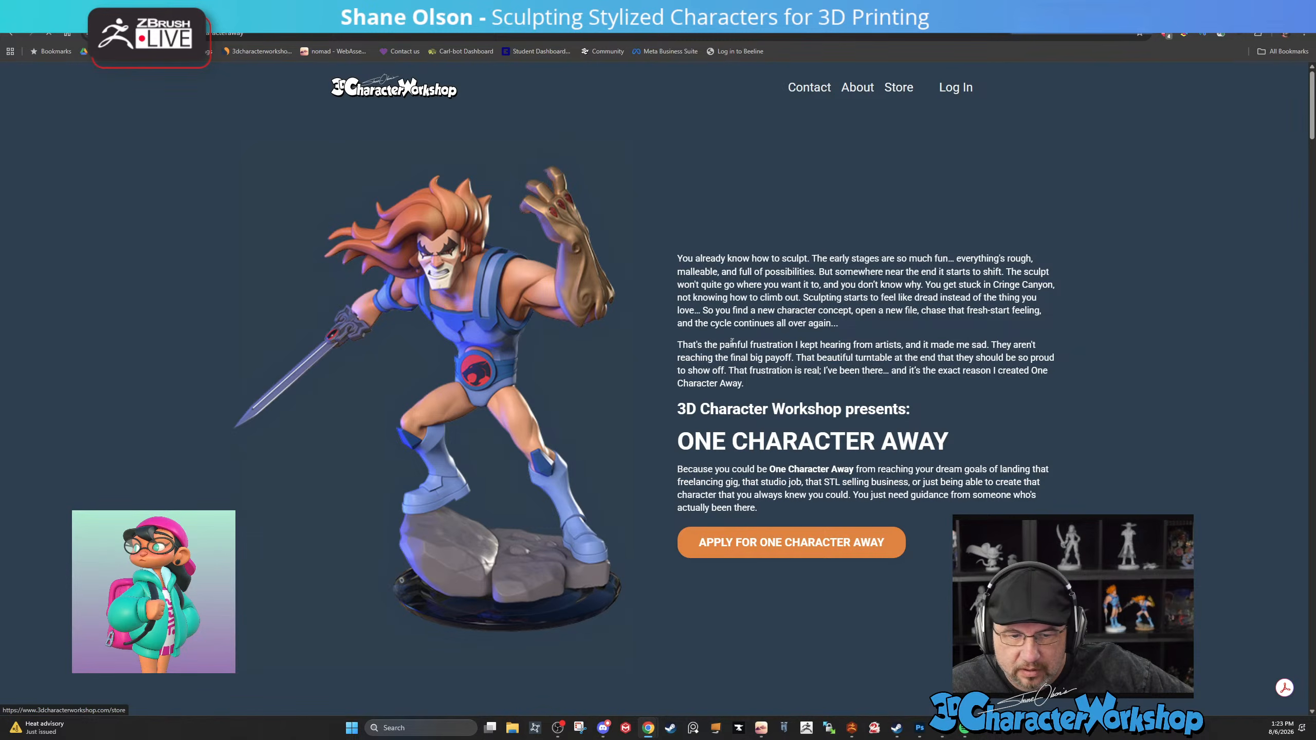
scroll(731, 380, "down", 5)
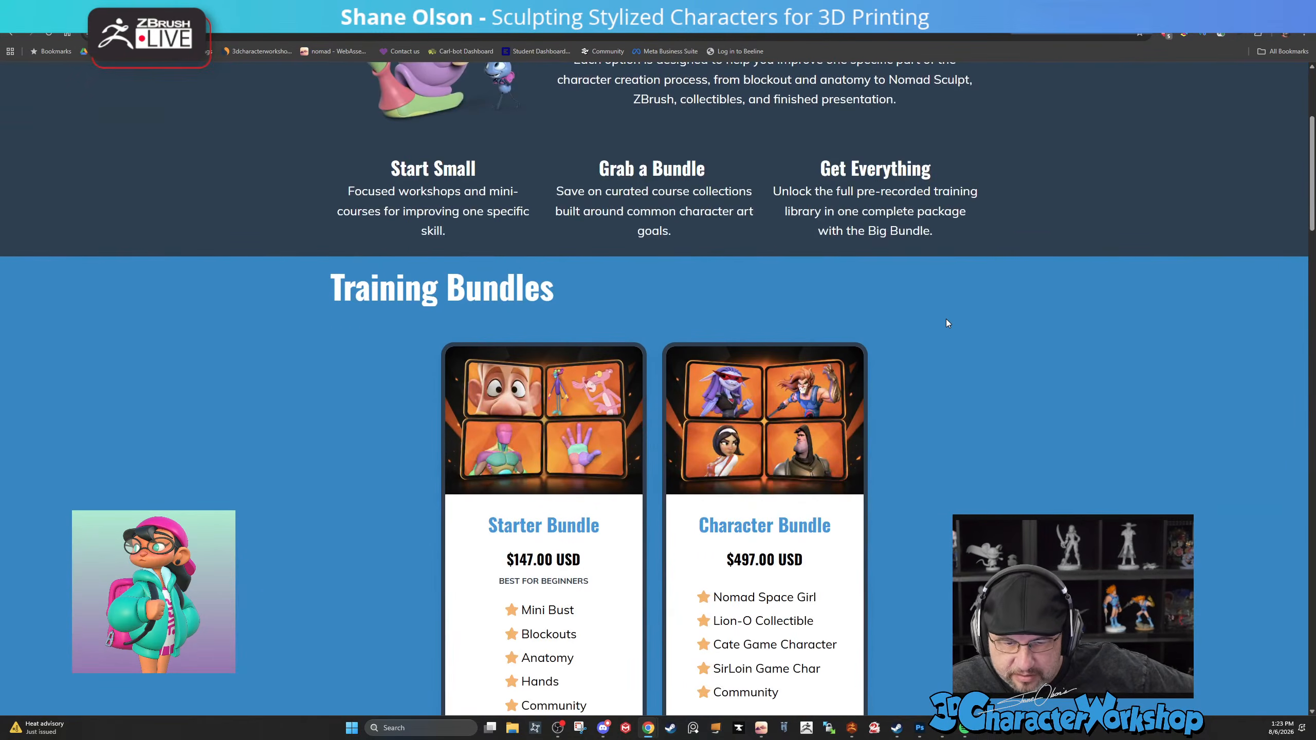
scroll(947, 323, "down", 12)
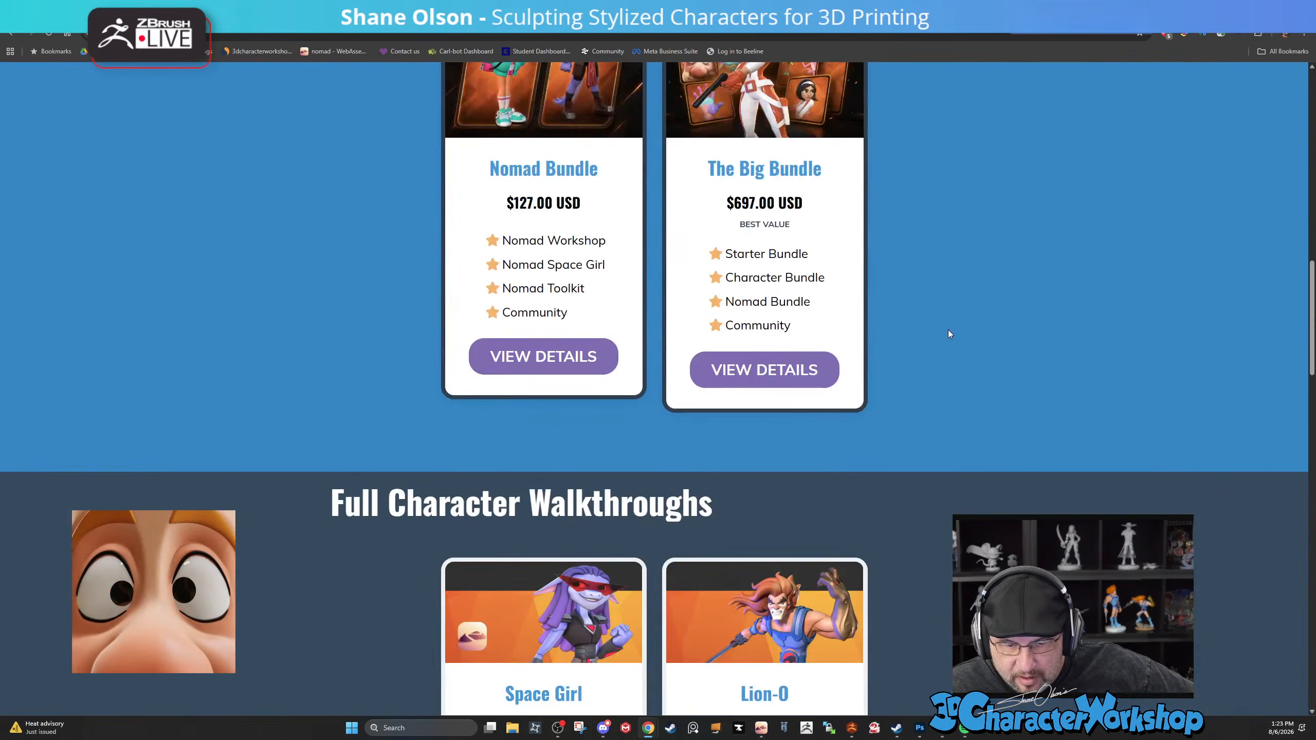
scroll(948, 334, "down", 8)
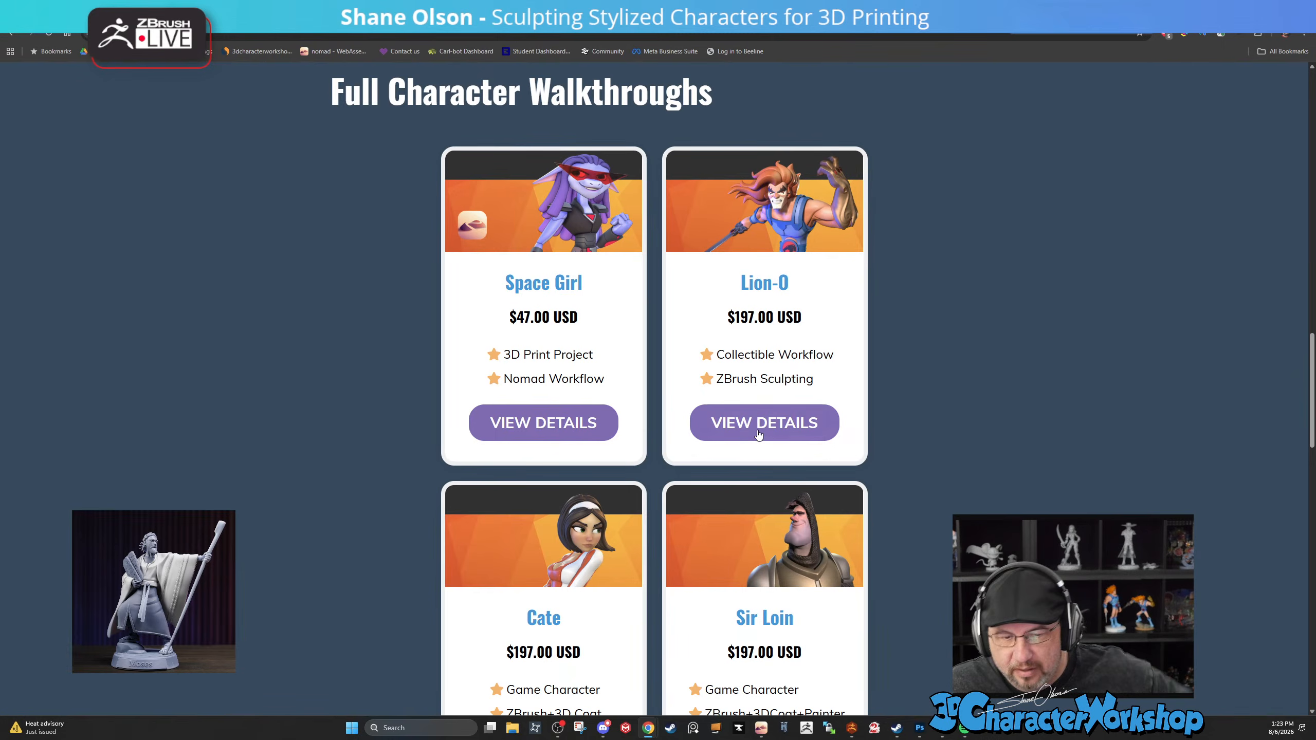
Look through the store's character walkthroughs, focused workshops and add-ons, and return to ZBrush
scroll(740, 469, "down", 8)
scroll(740, 469, "up", 1)
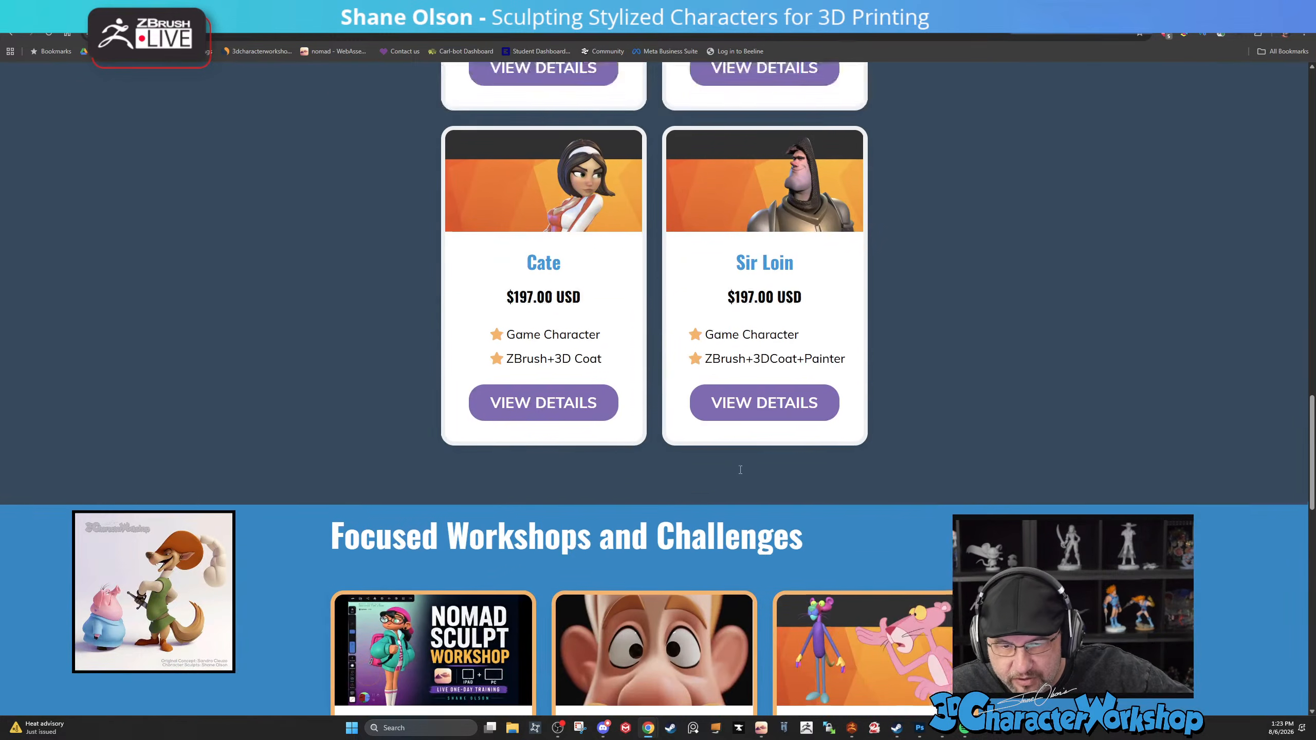
scroll(740, 469, "up", 5)
scroll(936, 470, "down", 8)
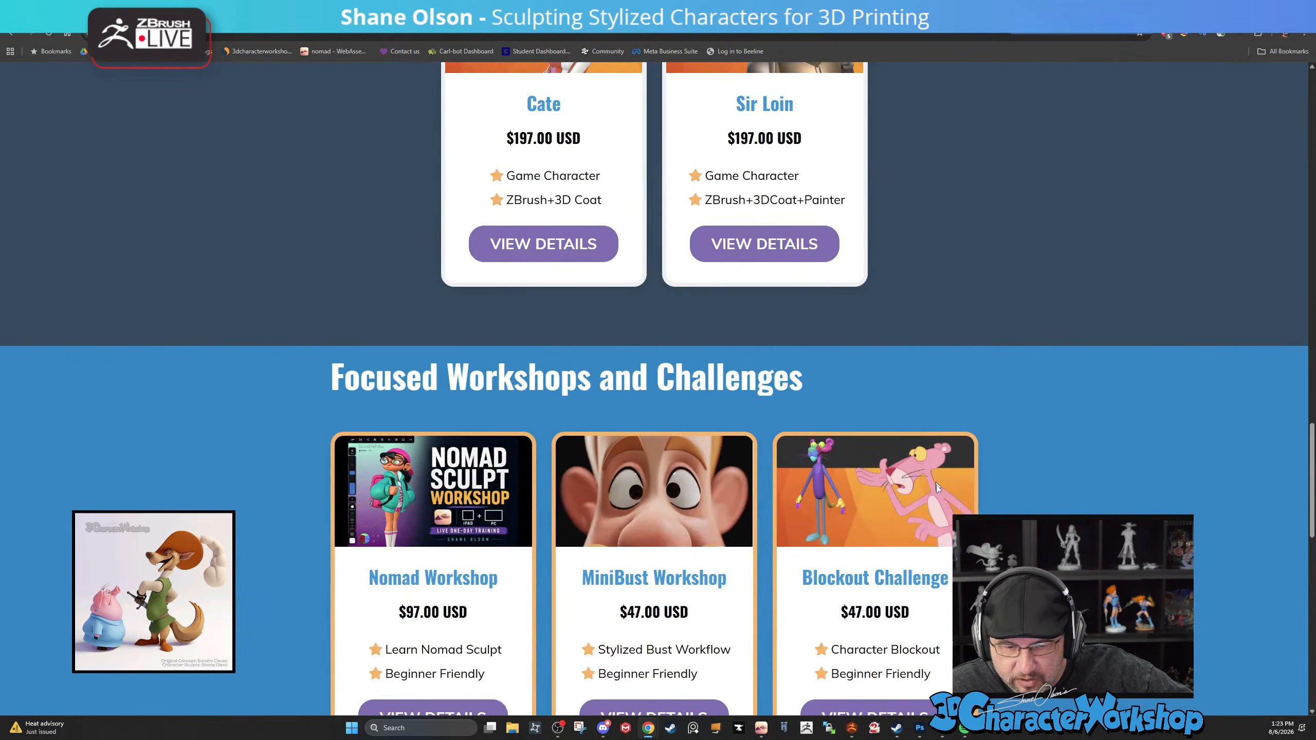
scroll(937, 487, "down", 5)
scroll(503, 423, "down", 3)
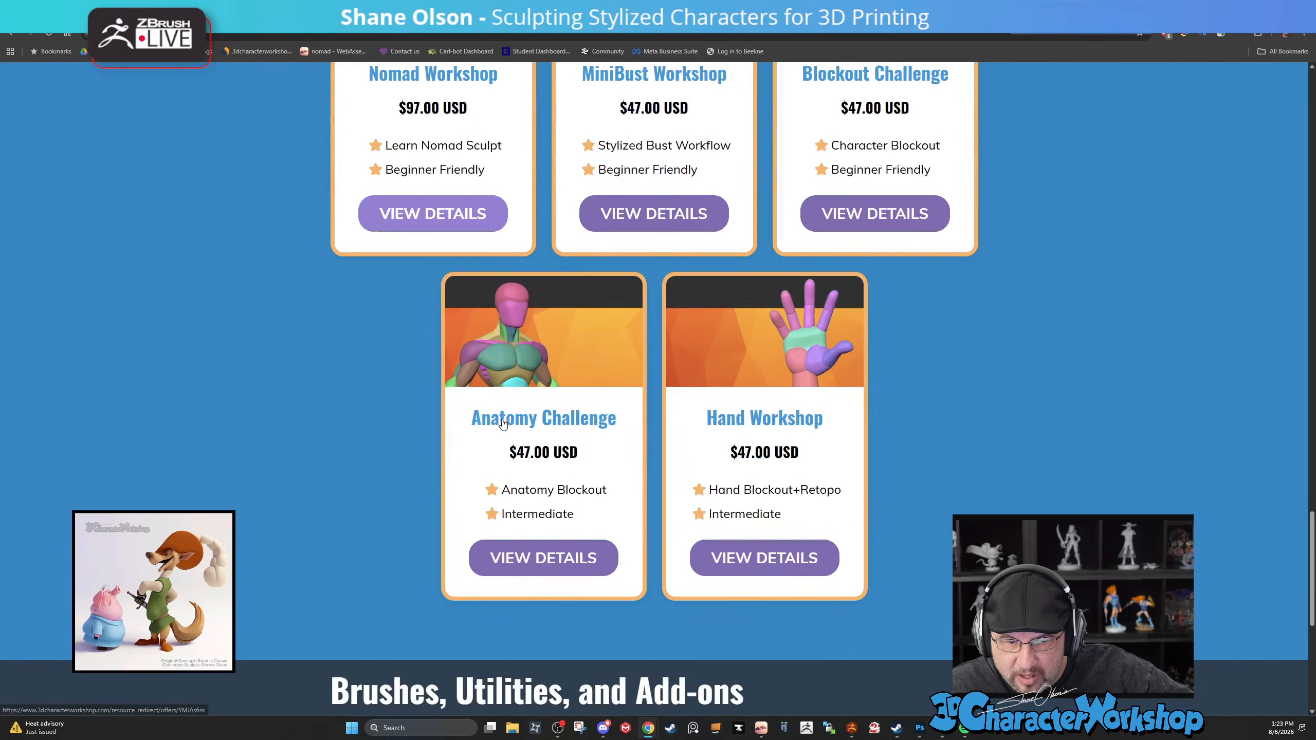
scroll(503, 423, "down", 7)
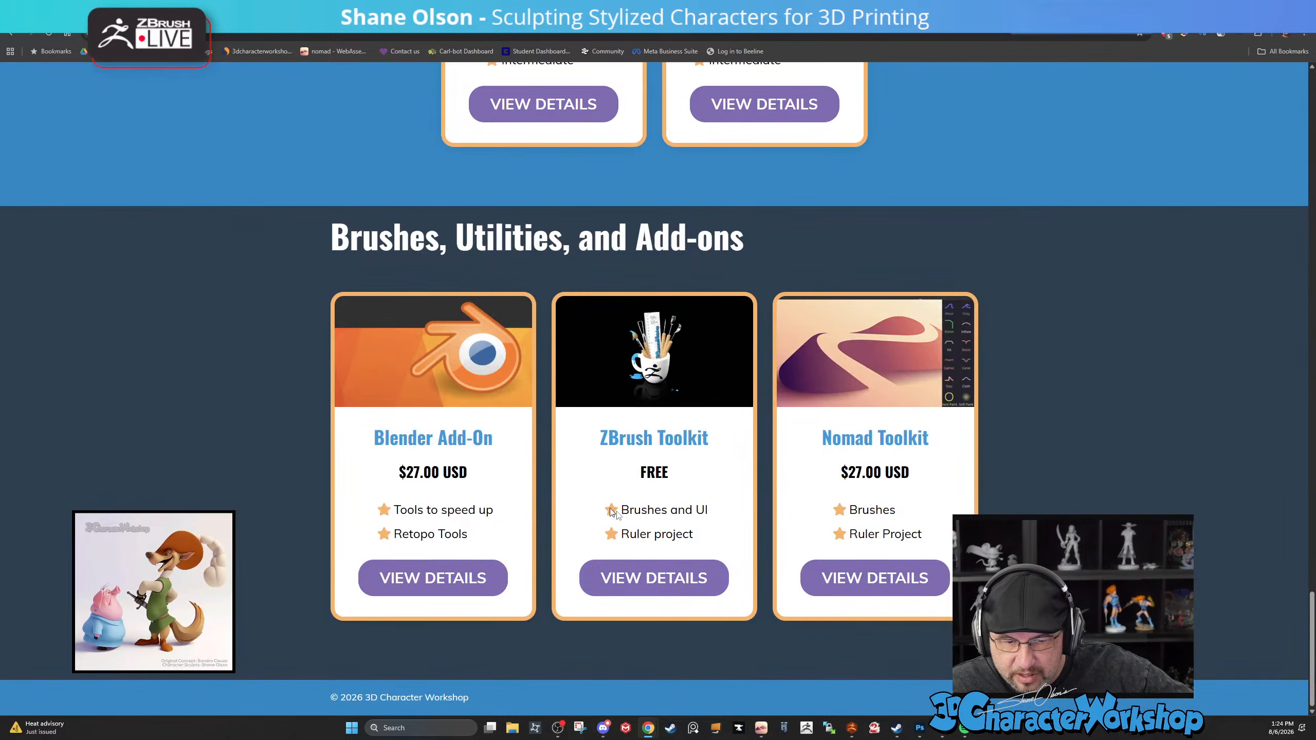
scroll(611, 499, "up", 5)
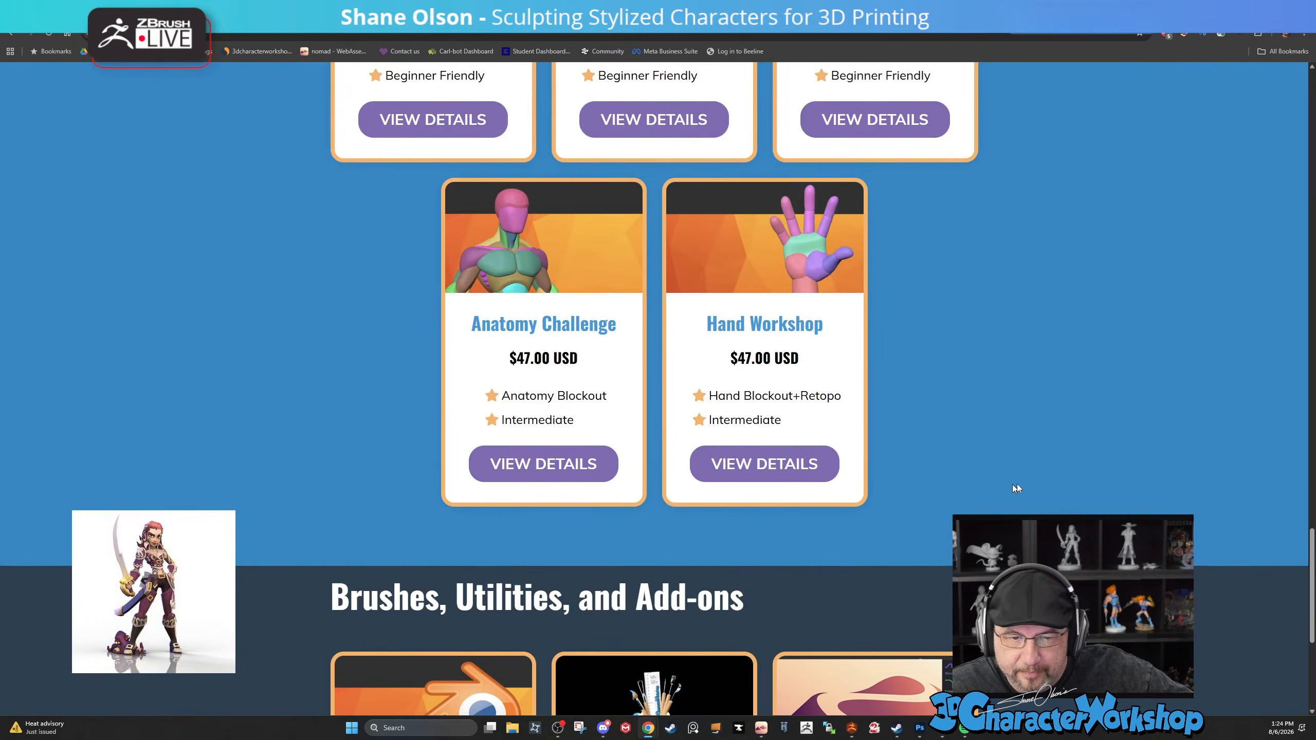
scroll(1018, 485, "up", 9)
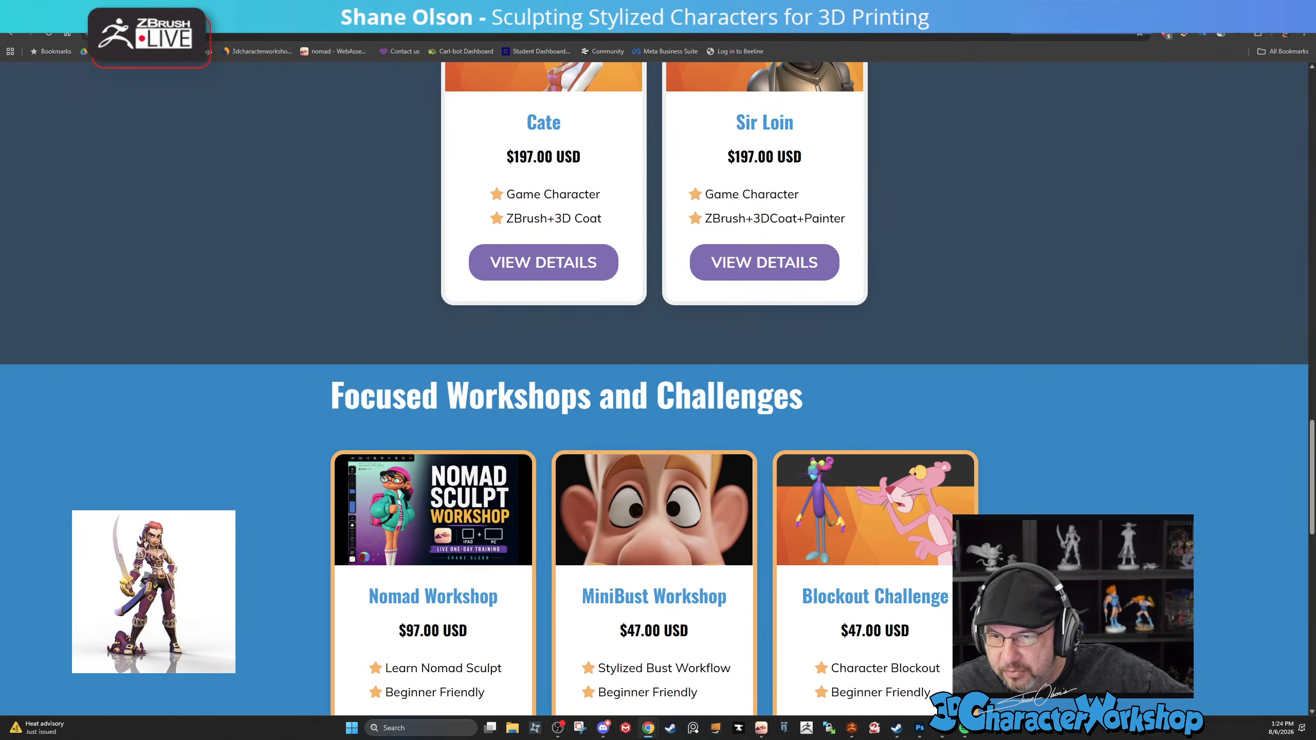
key("alt+Tab")
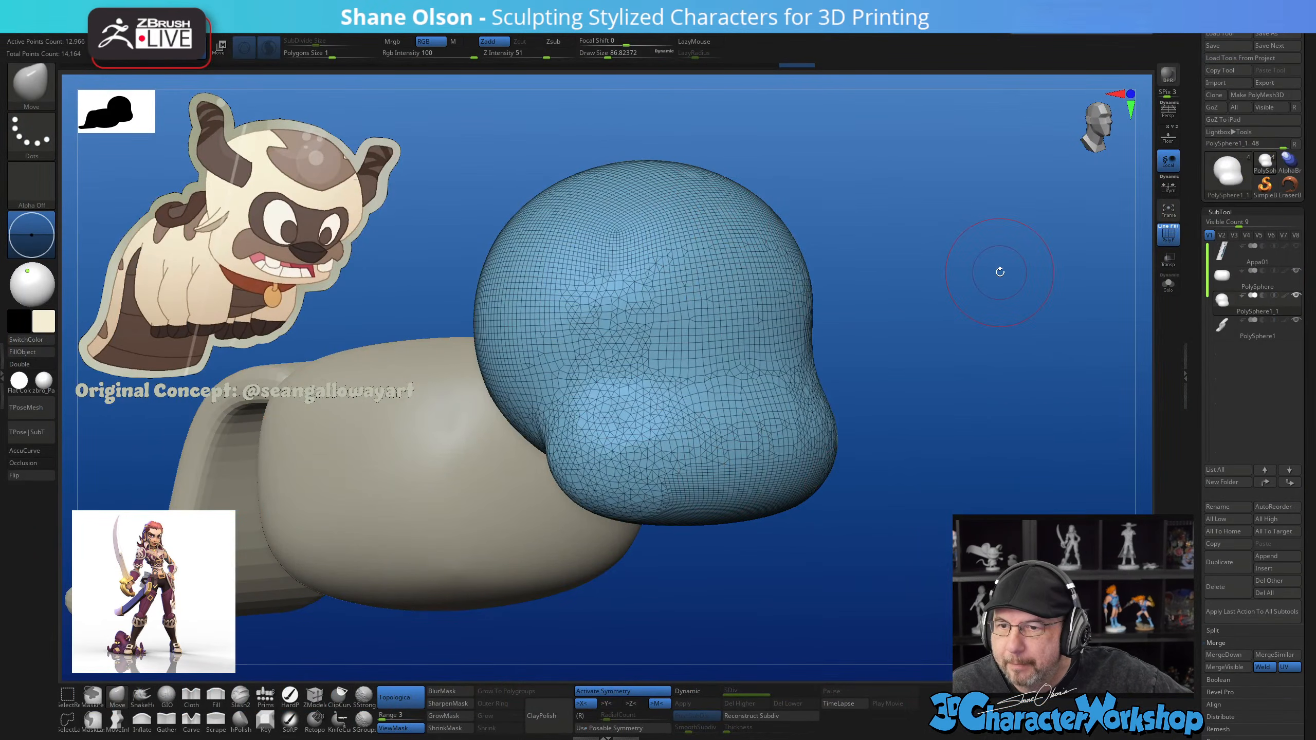
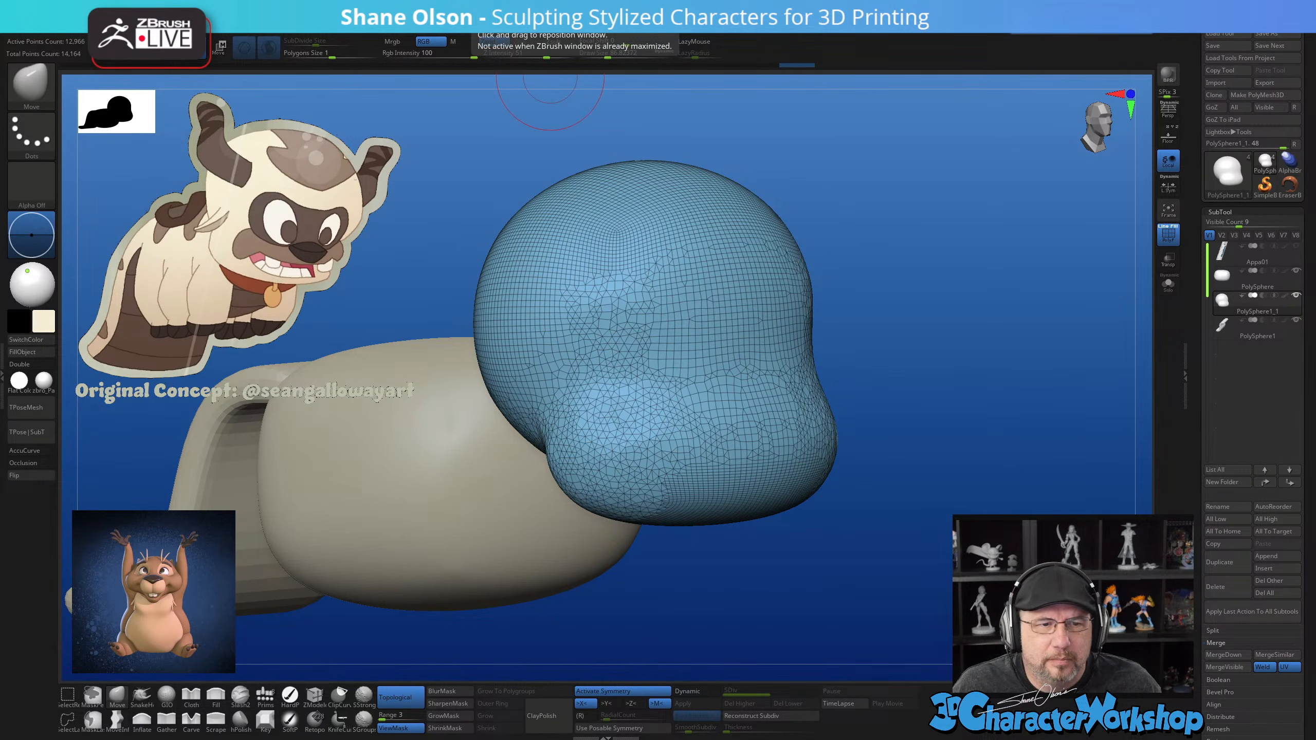
Switch back to the browser store page and review the full character walkthroughs, their game character entries and the training bundles
key("alt+Tab")
scroll(696, 346, "up", 12)
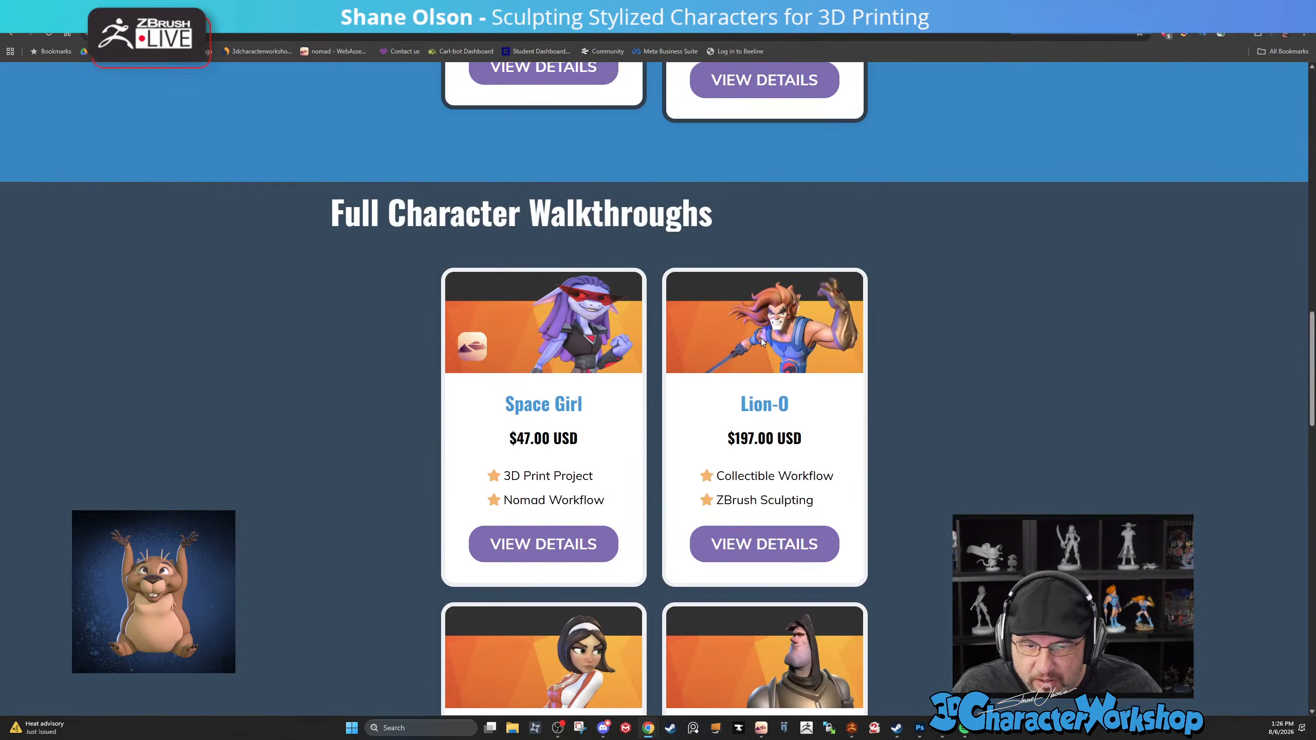
scroll(761, 337, "down", 4)
scroll(595, 496, "down", 1)
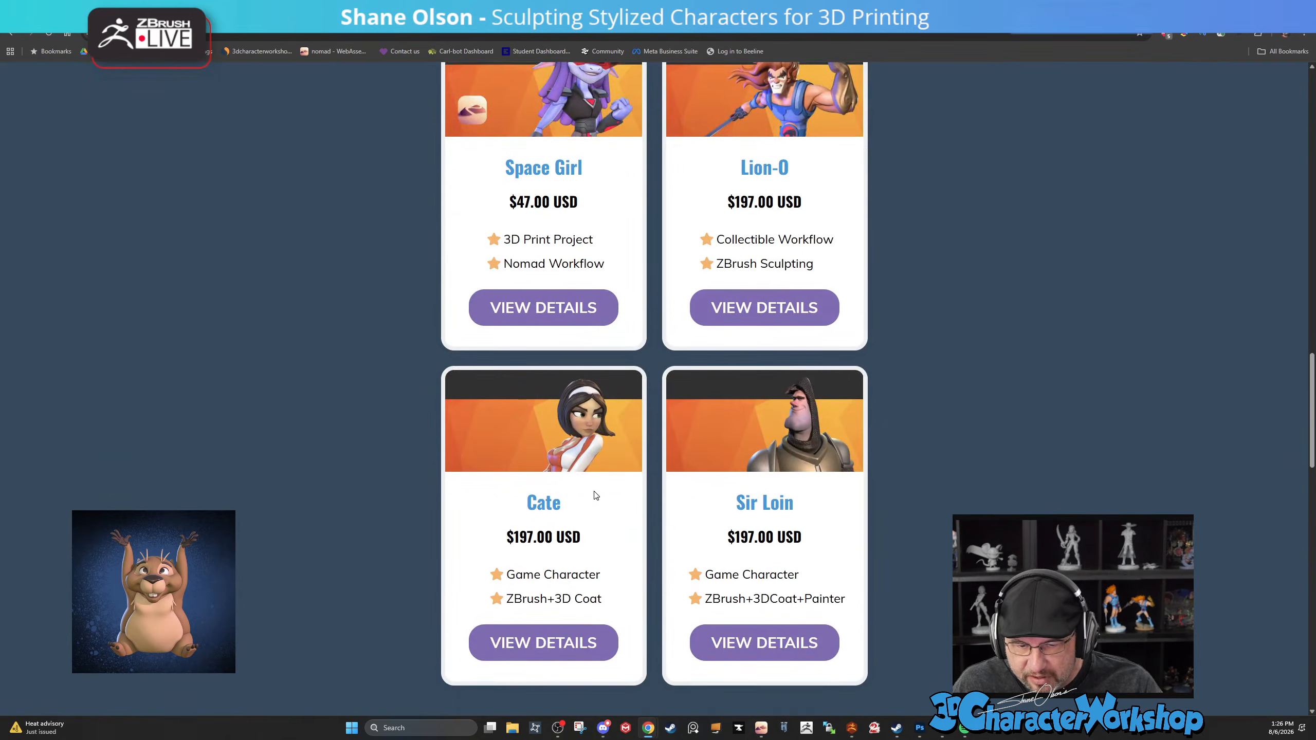
scroll(595, 496, "down", 1)
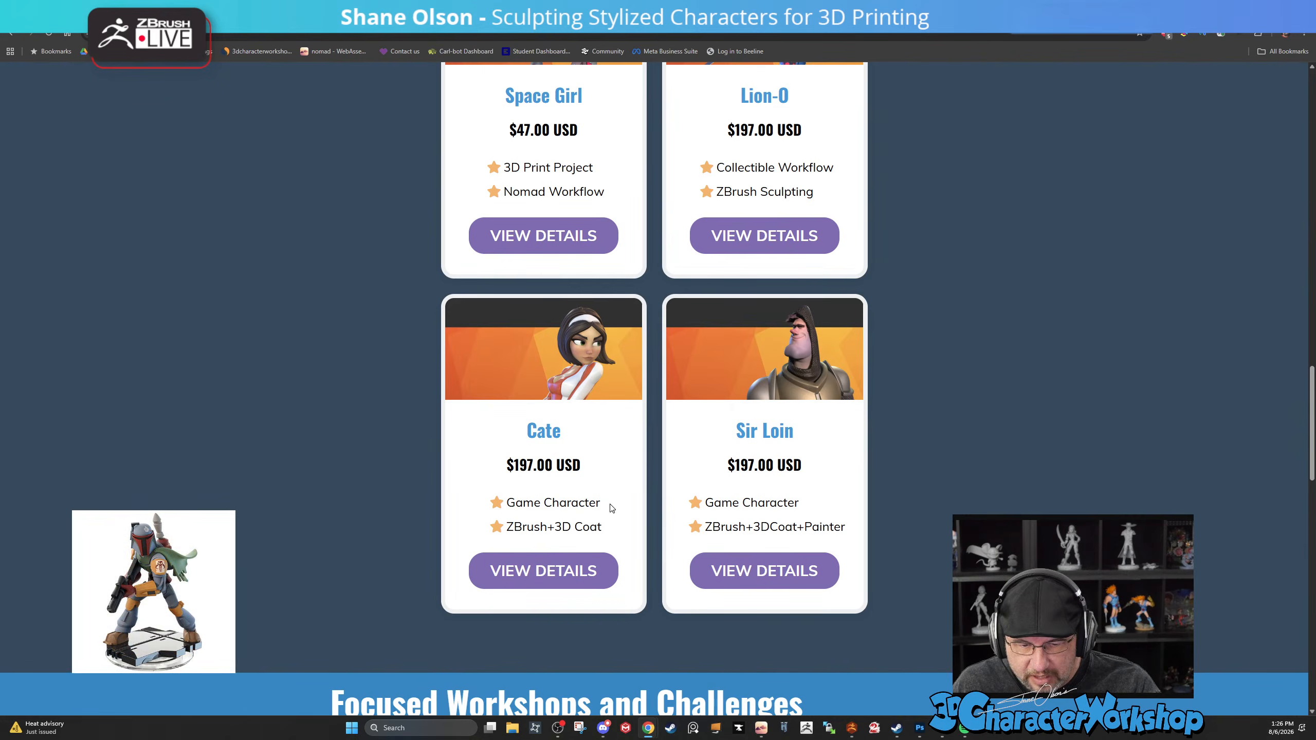
left_click_drag(610, 507, 505, 508)
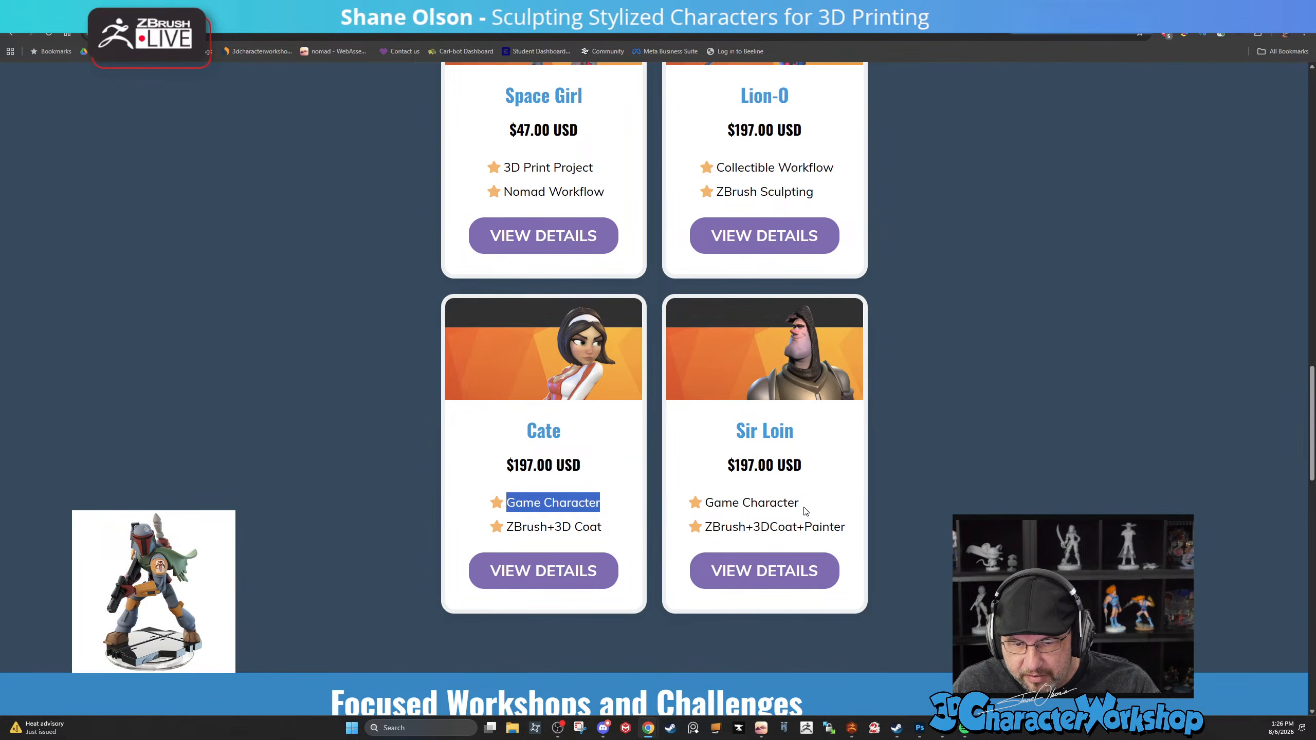
left_click_drag(804, 505, 707, 504)
scroll(718, 419, "up", 4)
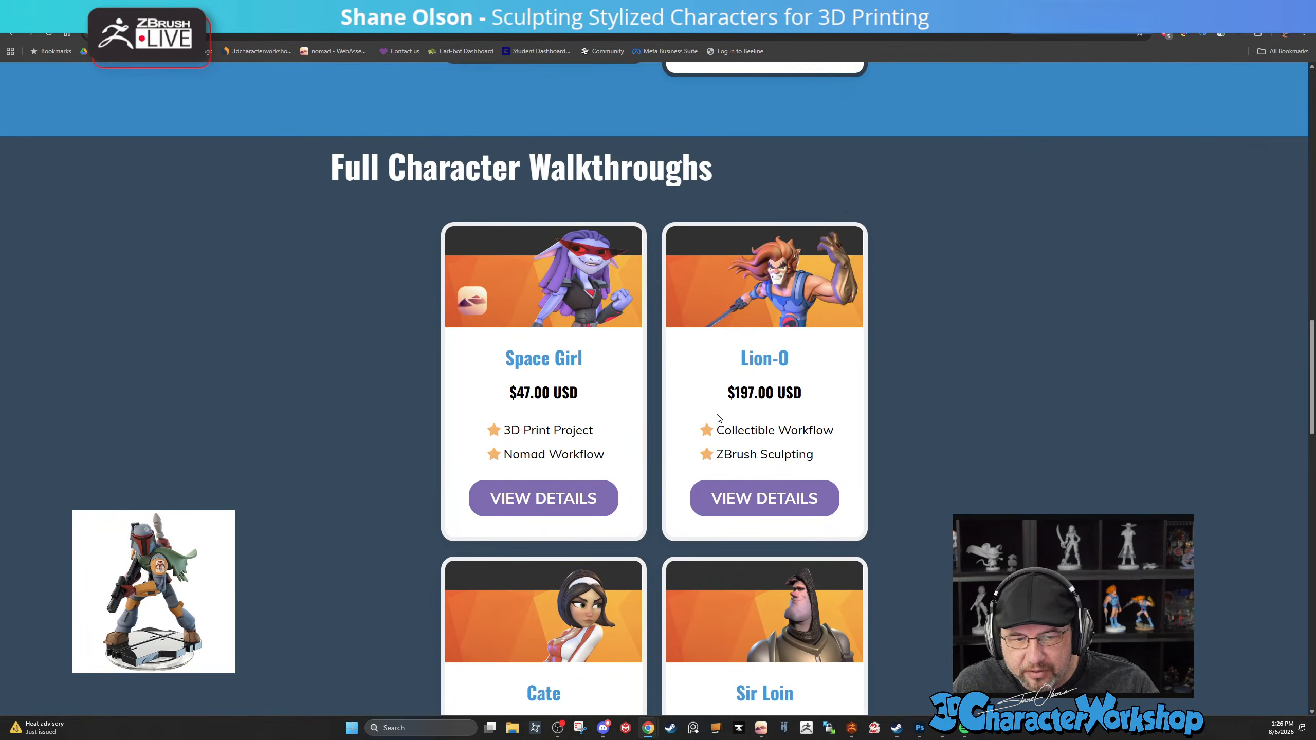
scroll(718, 419, "up", 8)
scroll(639, 452, "up", 5)
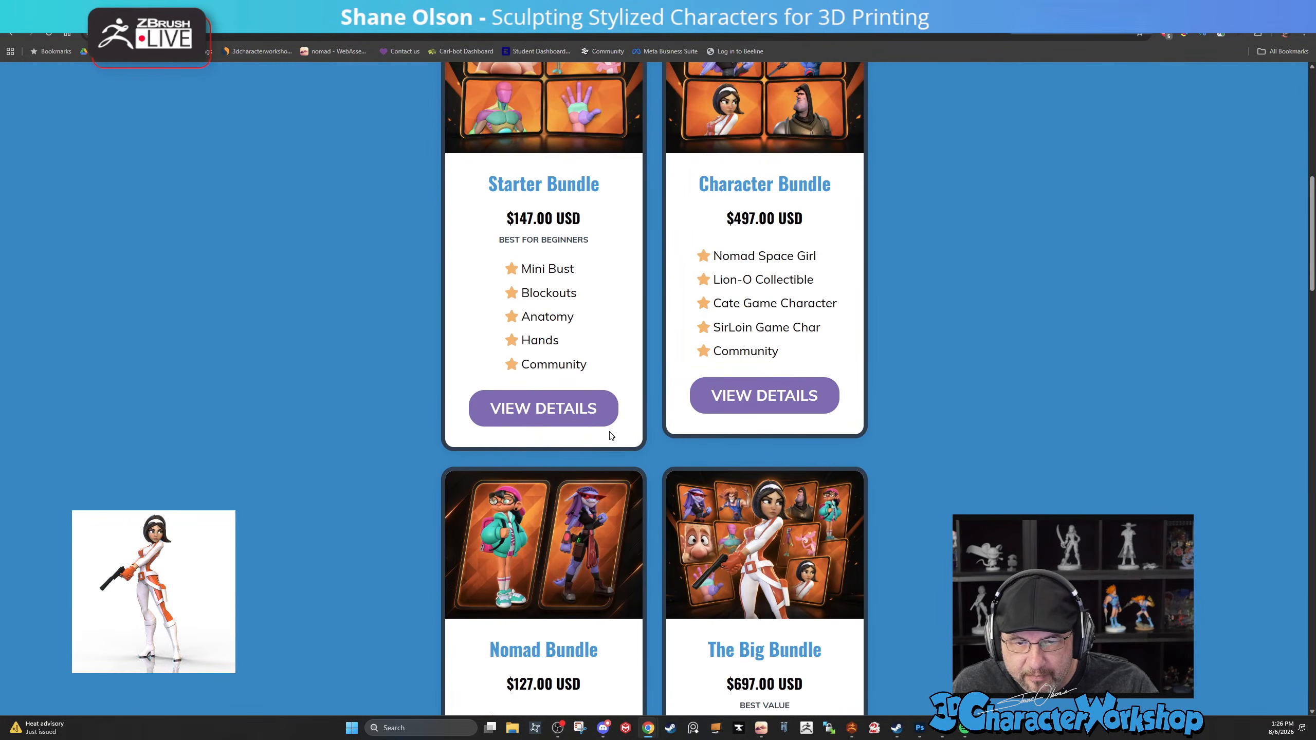
Review the contents of the Character Bundle and Starter Bundle on the store page, including the Hands entry
scroll(611, 433, "up", 2)
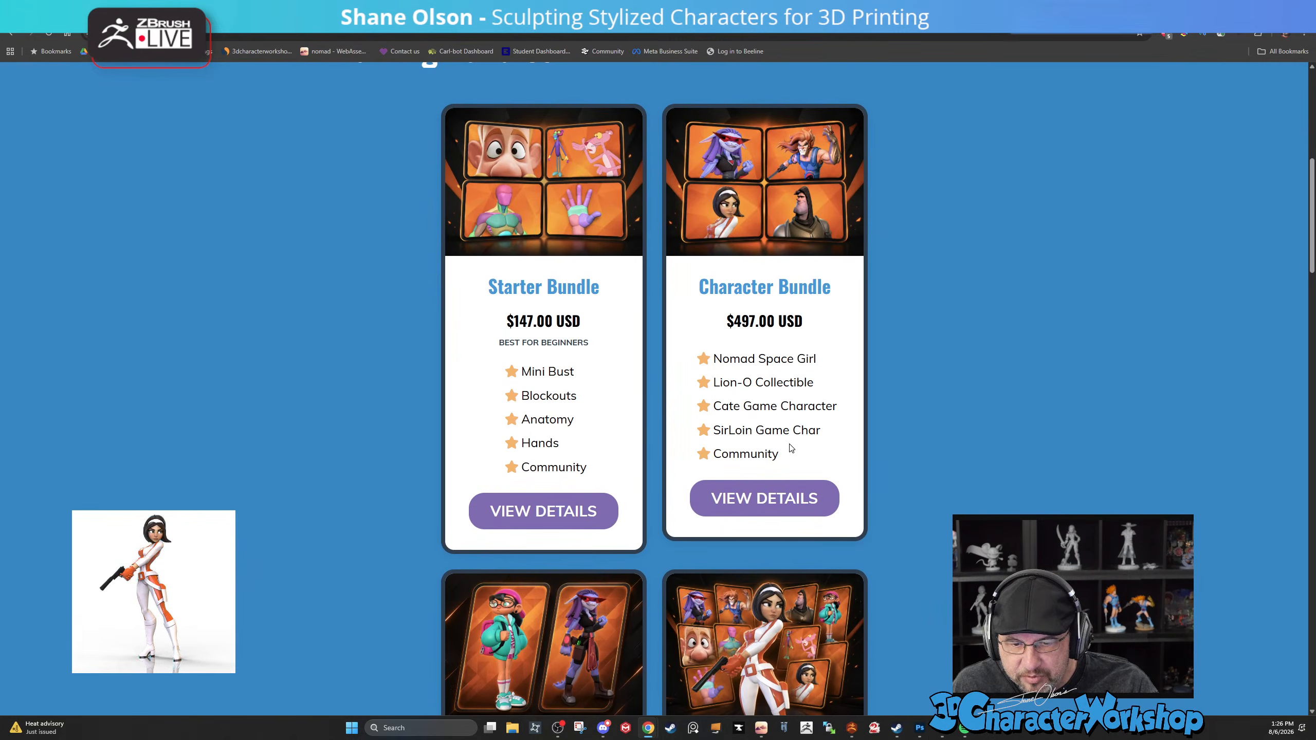
left_click_drag(793, 449, 713, 358)
left_click(771, 446)
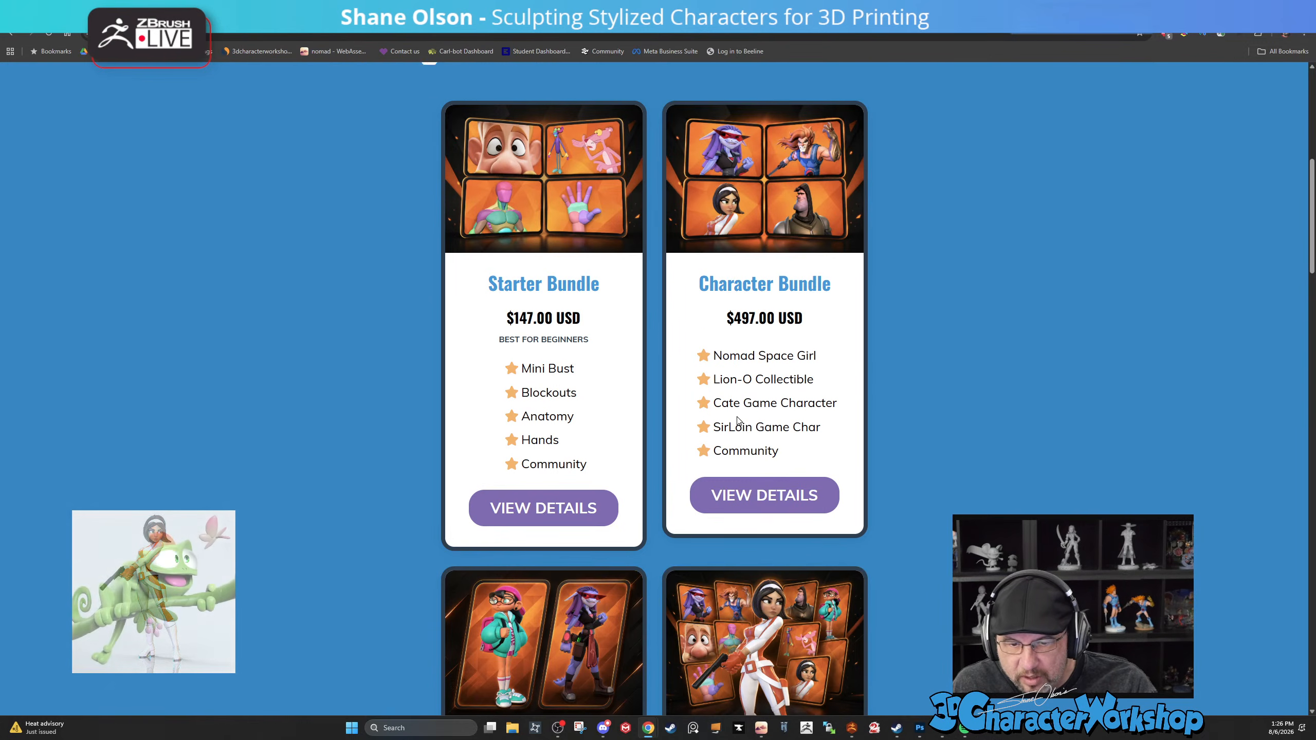
scroll(736, 414, "down", 3)
scroll(736, 414, "up", 3)
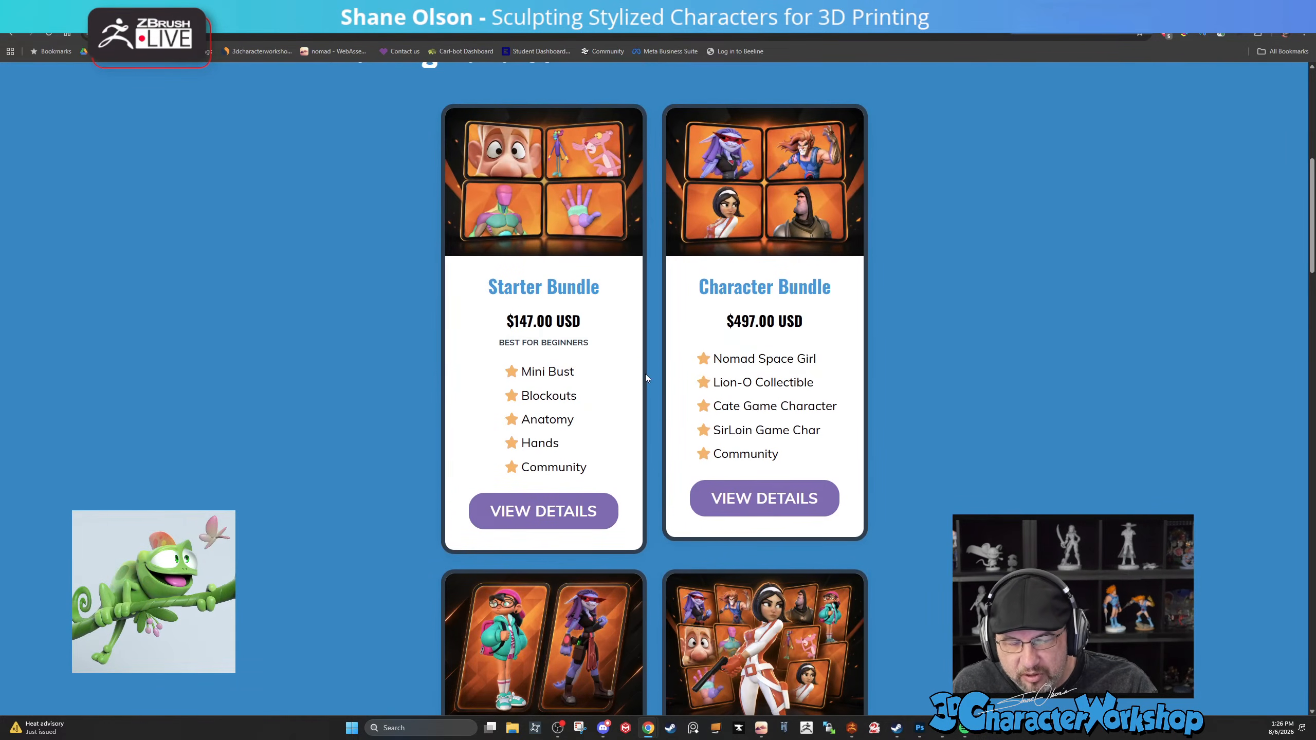
left_click_drag(589, 468, 518, 373)
left_click(584, 460)
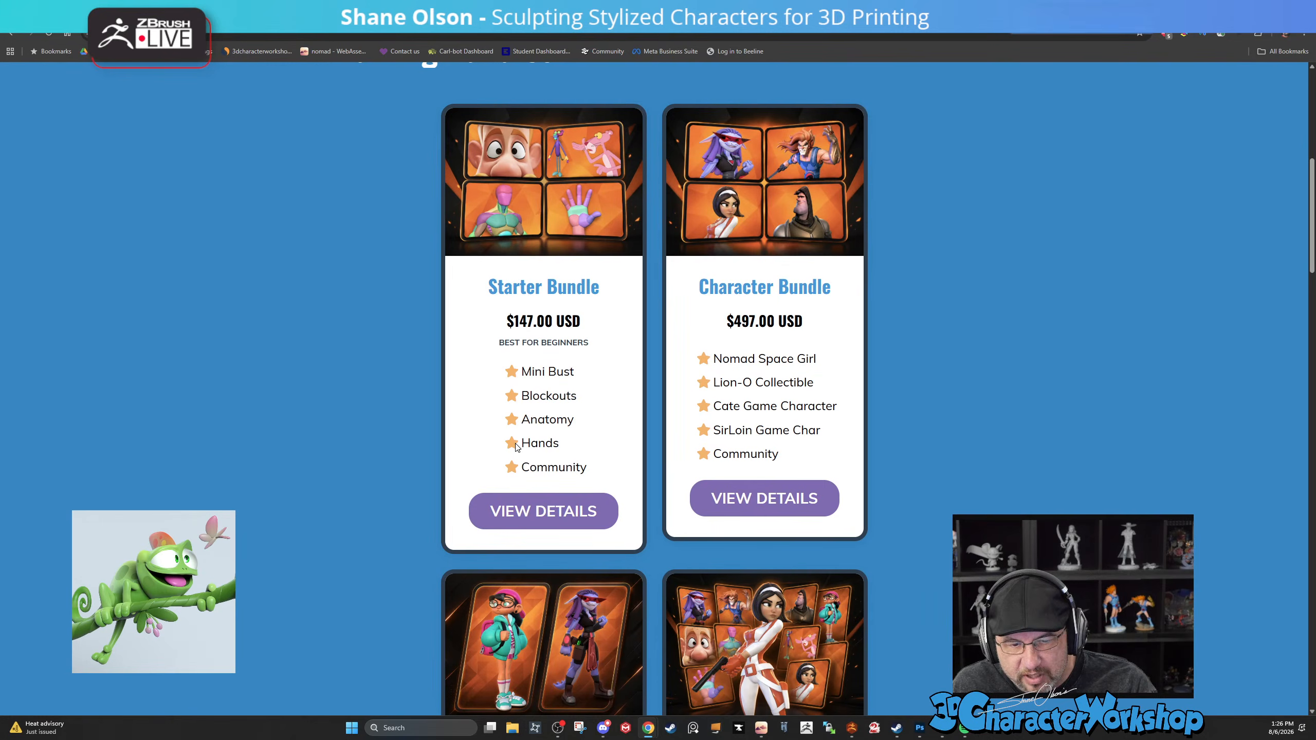
left_click_drag(570, 446, 518, 446)
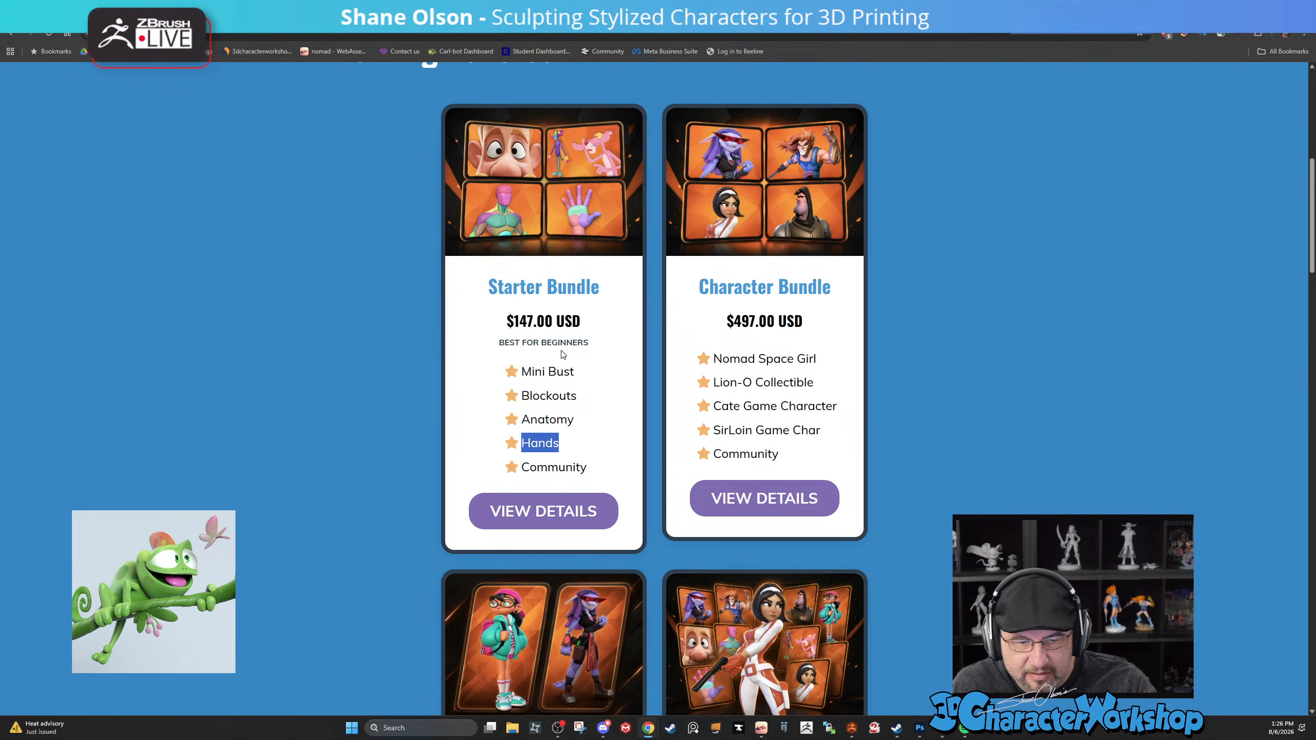
left_click(586, 387)
Look through the Nomad Bundle, The Big Bundle and the full character walkthroughs, and return to ZBrush
scroll(607, 396, "down", 8)
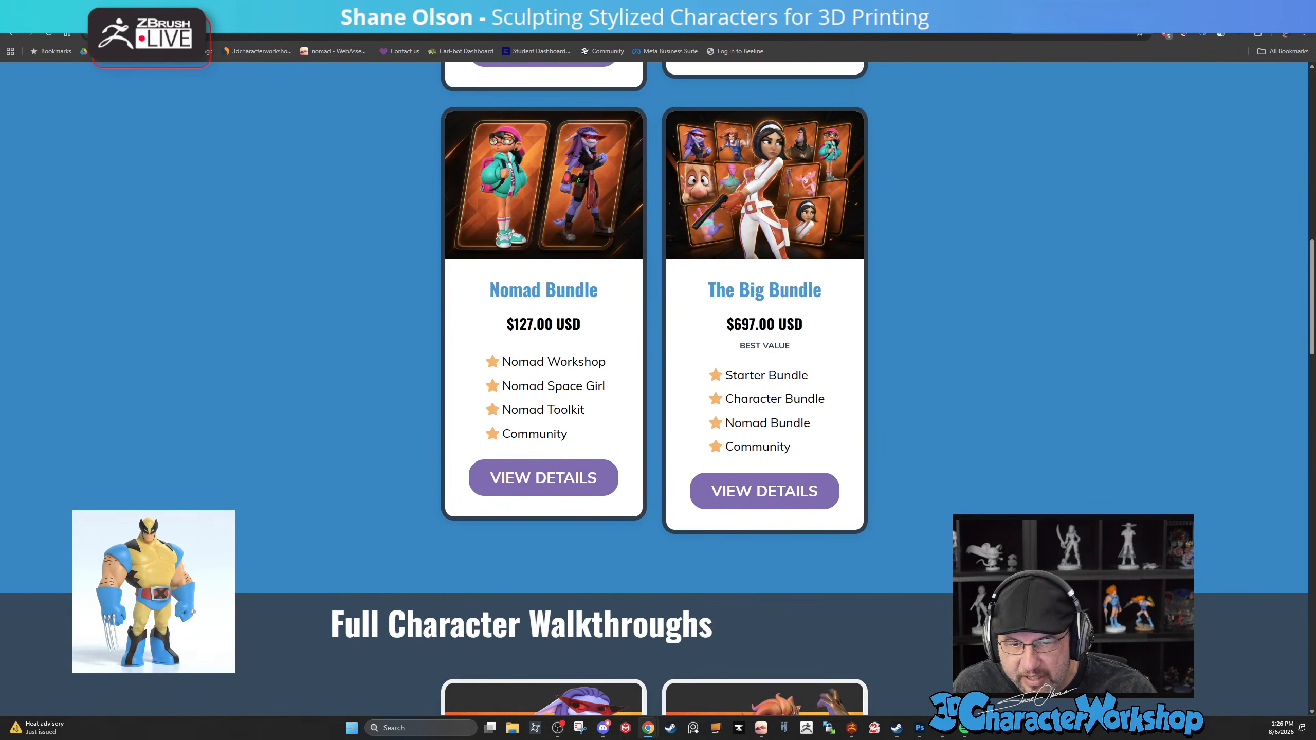
scroll(752, 399, "down", 10)
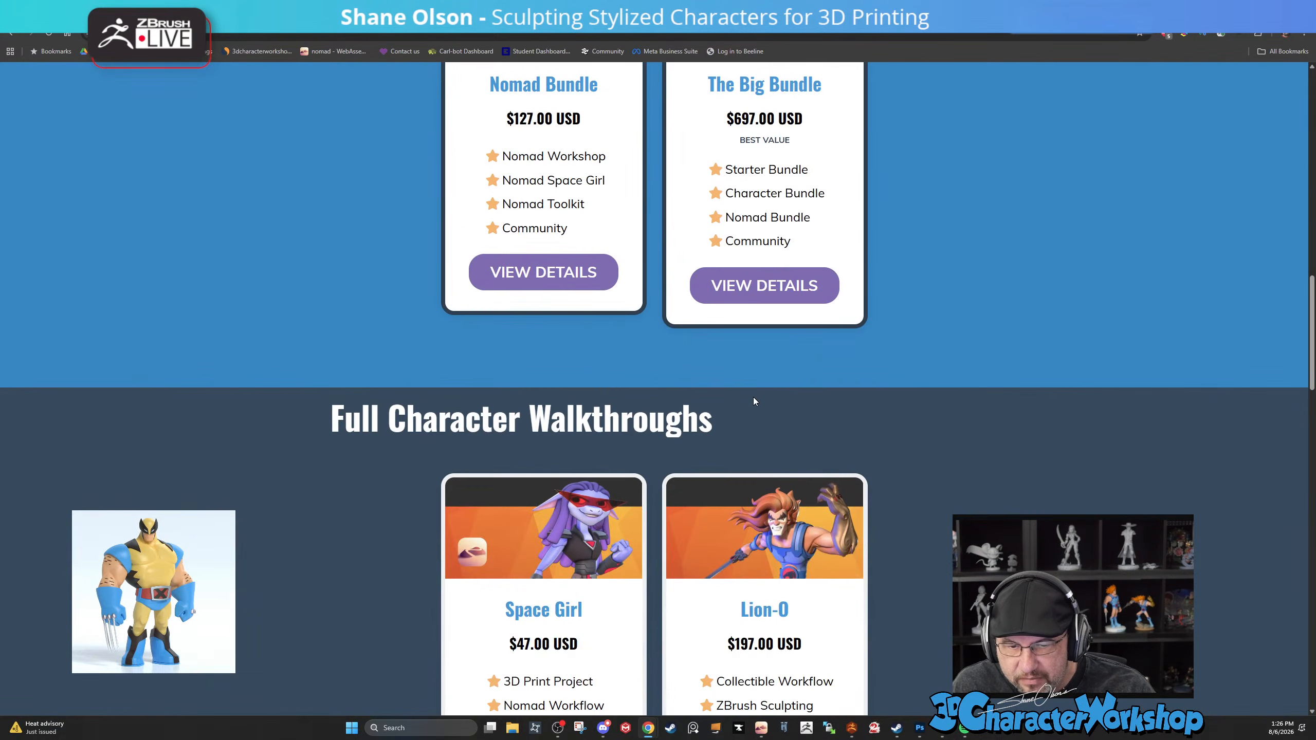
scroll(363, 366, "down", 1)
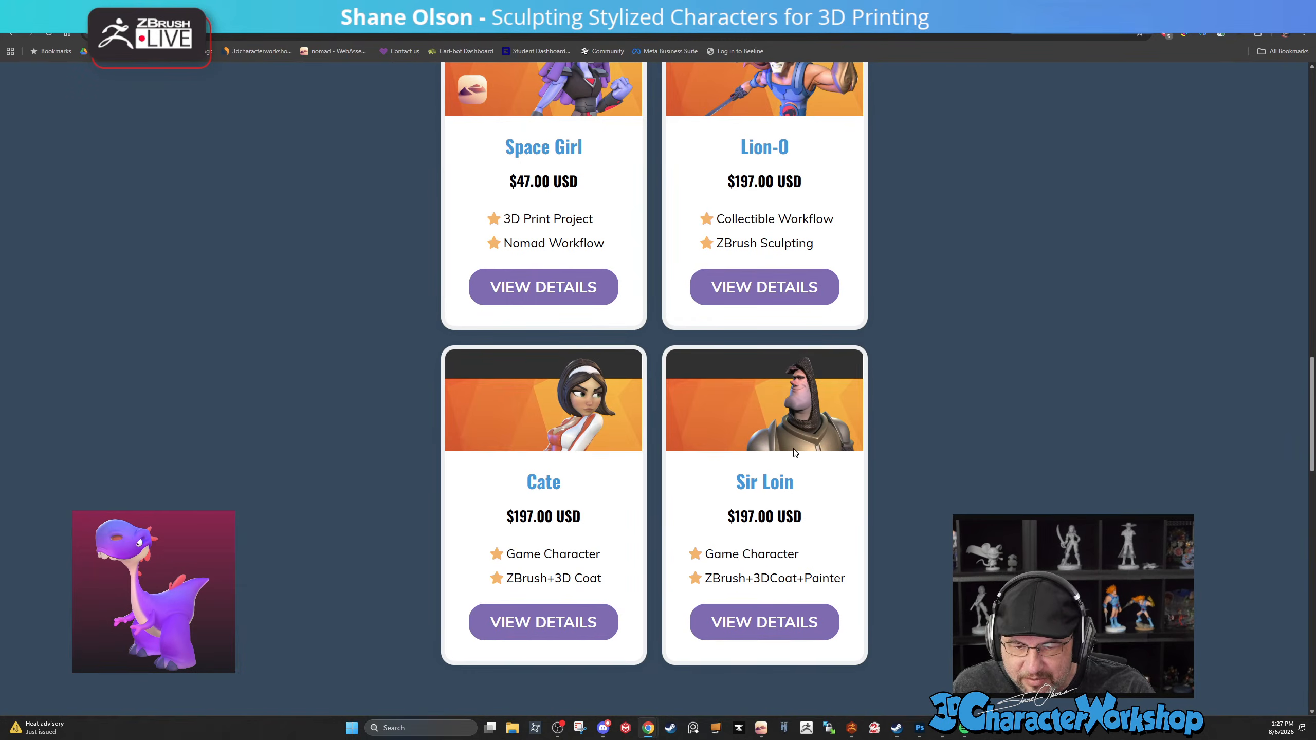
scroll(163, 476, "up", 1)
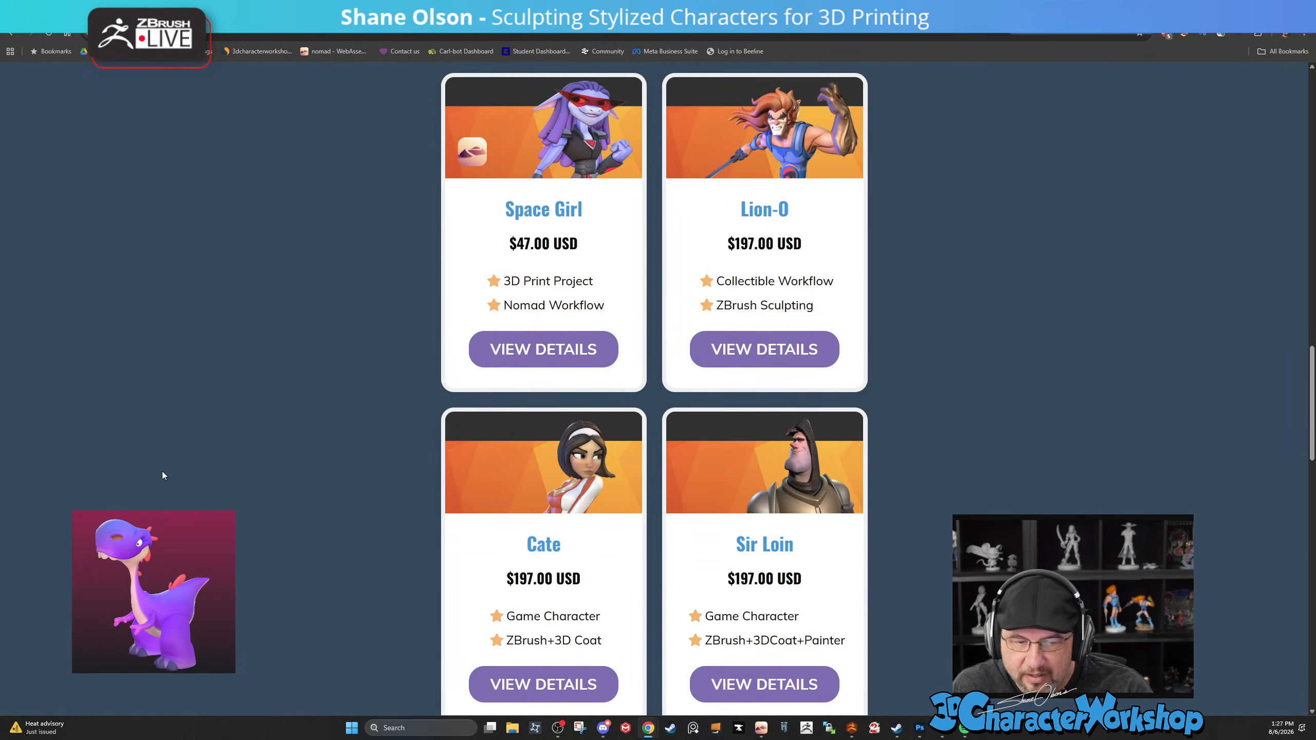
scroll(163, 475, "up", 2)
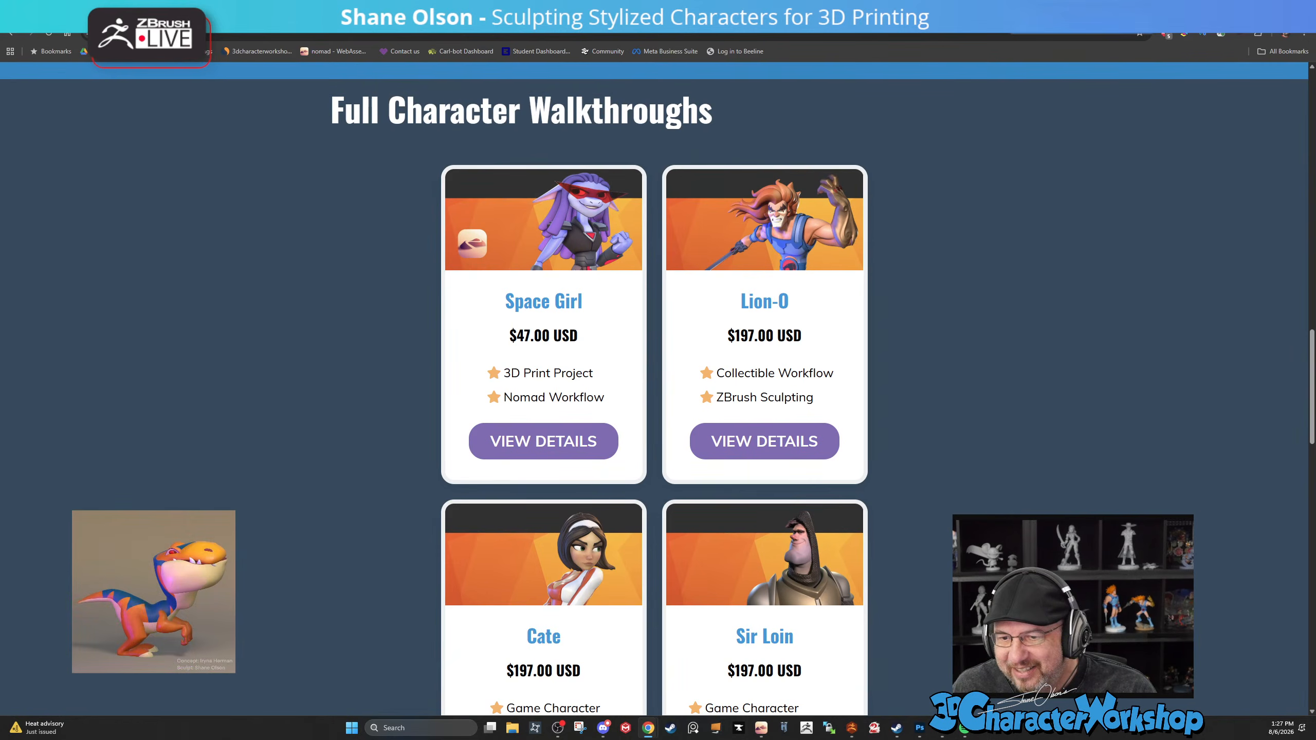
key("alt+Tab")
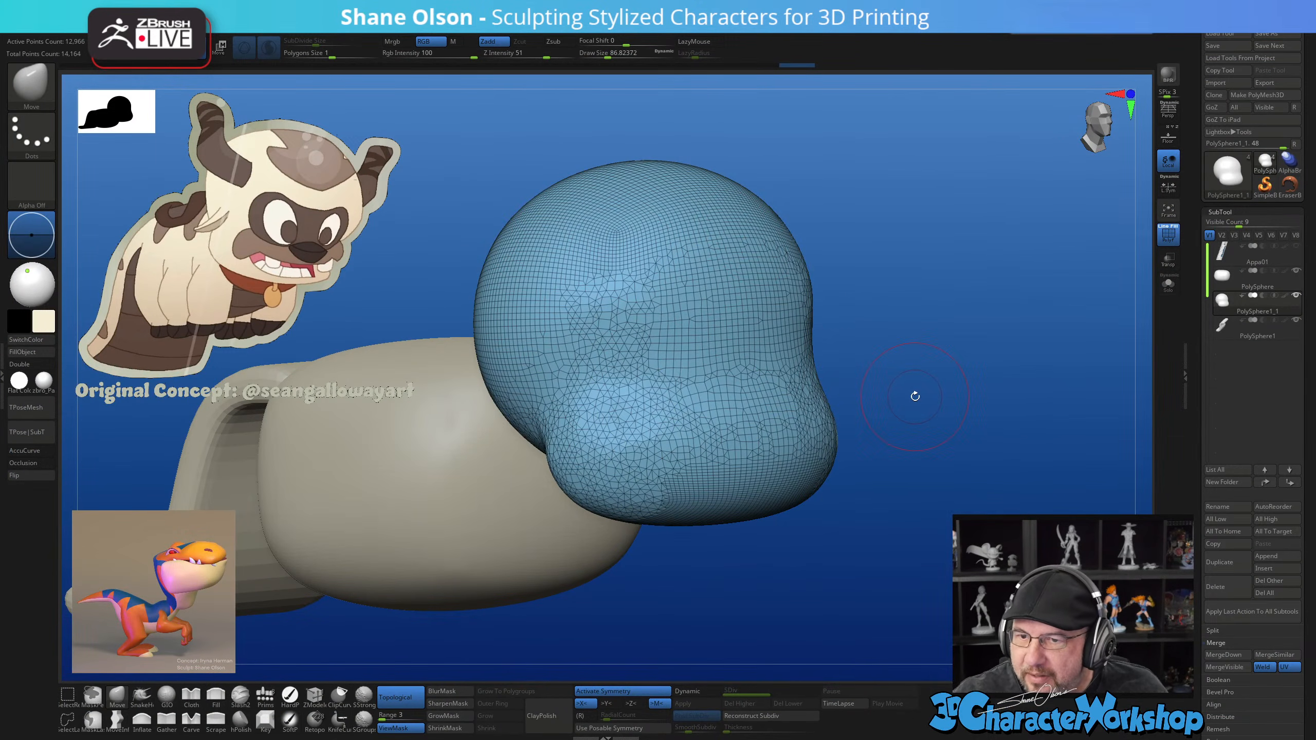
Move the head back closer to the body, narrow its width to about 0.93, and return to the Move brush
mouse_move(838, 493)
left_mouse_down()
mouse_move(744, 484)
mouse_move(845, 582)
mouse_move(732, 560)
mouse_move(830, 558)
mouse_move(855, 533)
mouse_move(838, 551)
mouse_move(821, 434)
left_mouse_up()
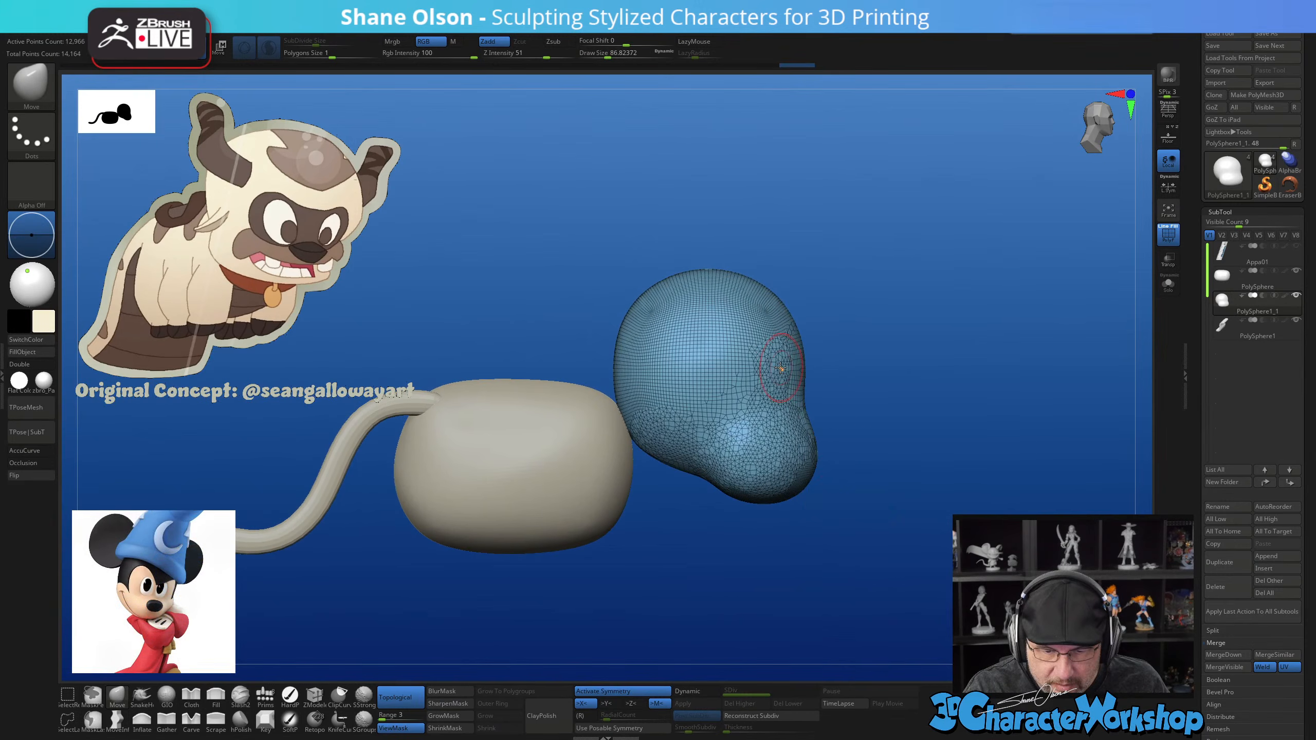
key("w")
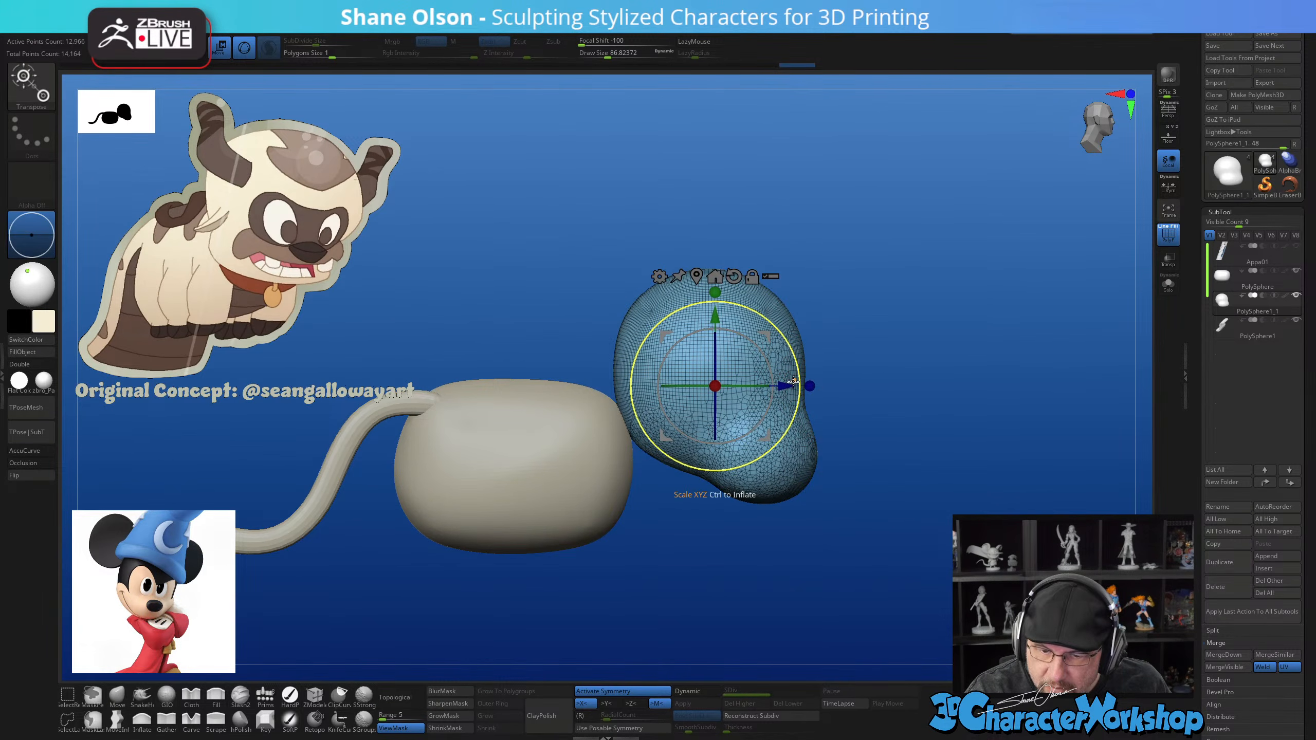
left_click_drag(791, 386, 772, 388)
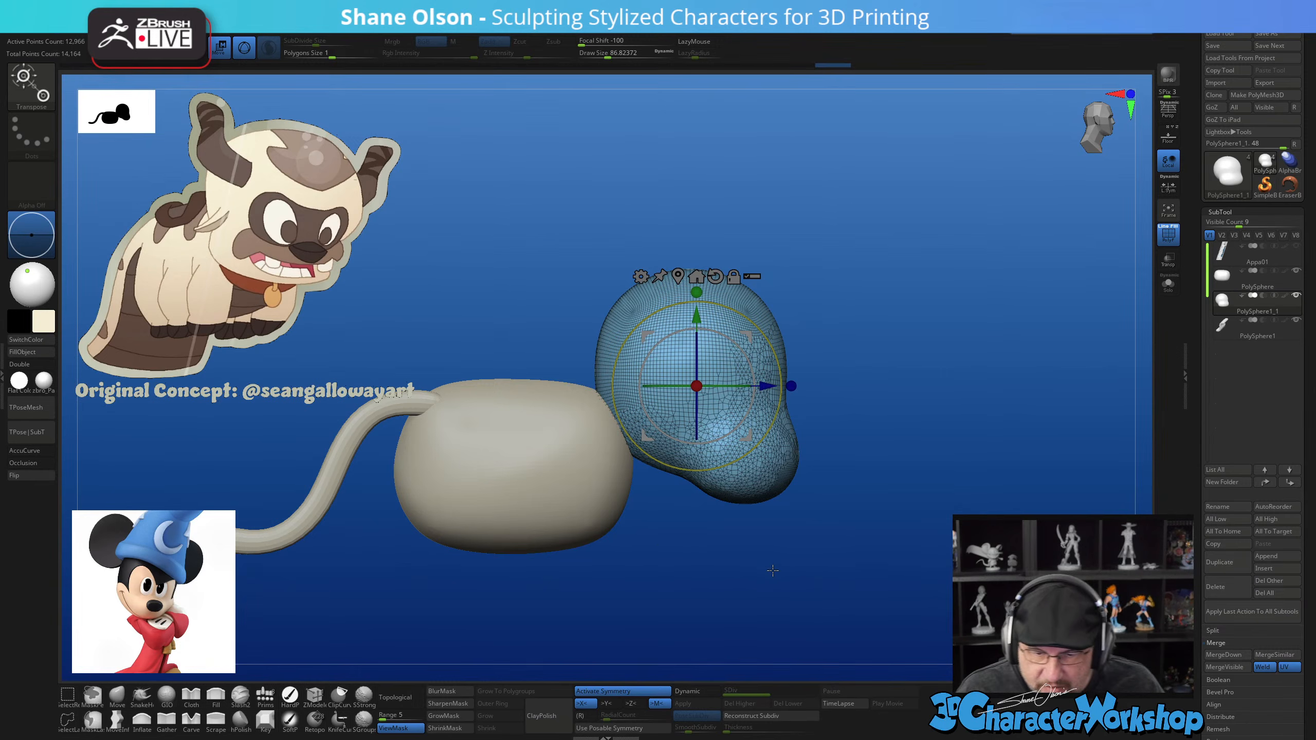
left_click_drag(773, 572, 872, 513)
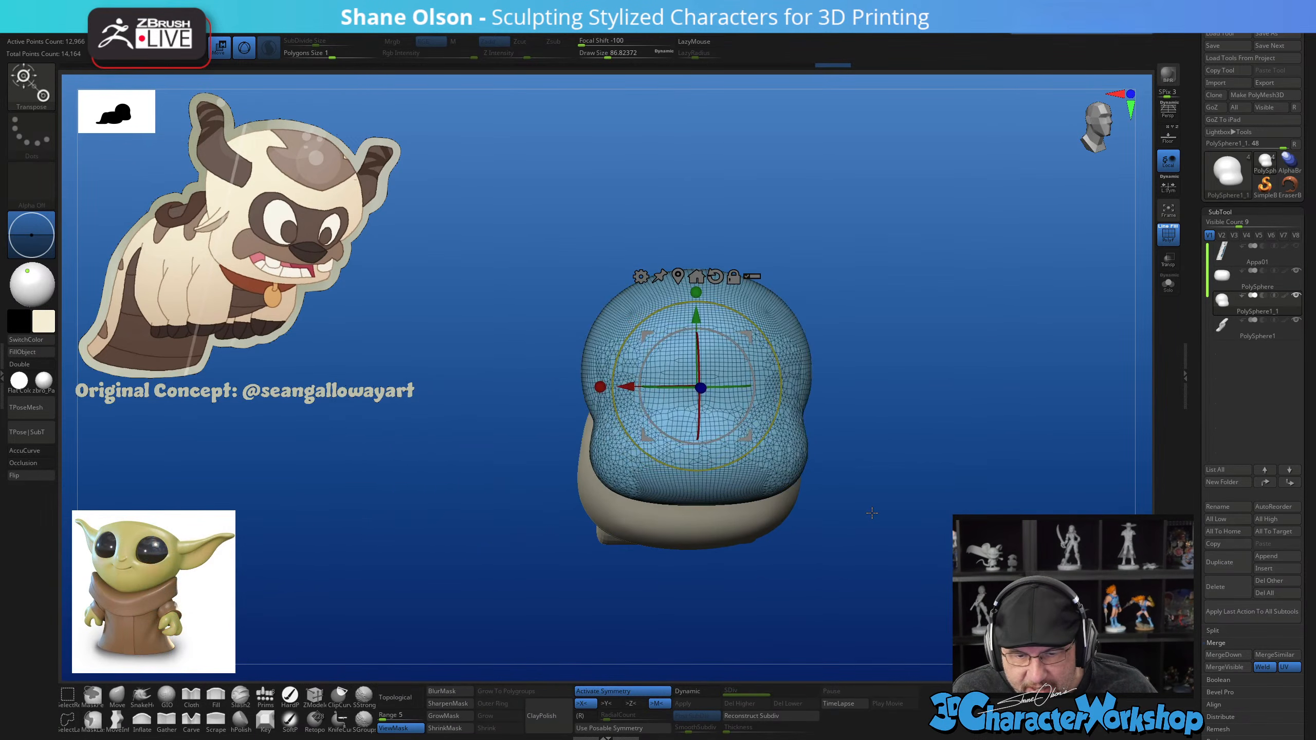
left_click_drag(600, 387, 602, 387)
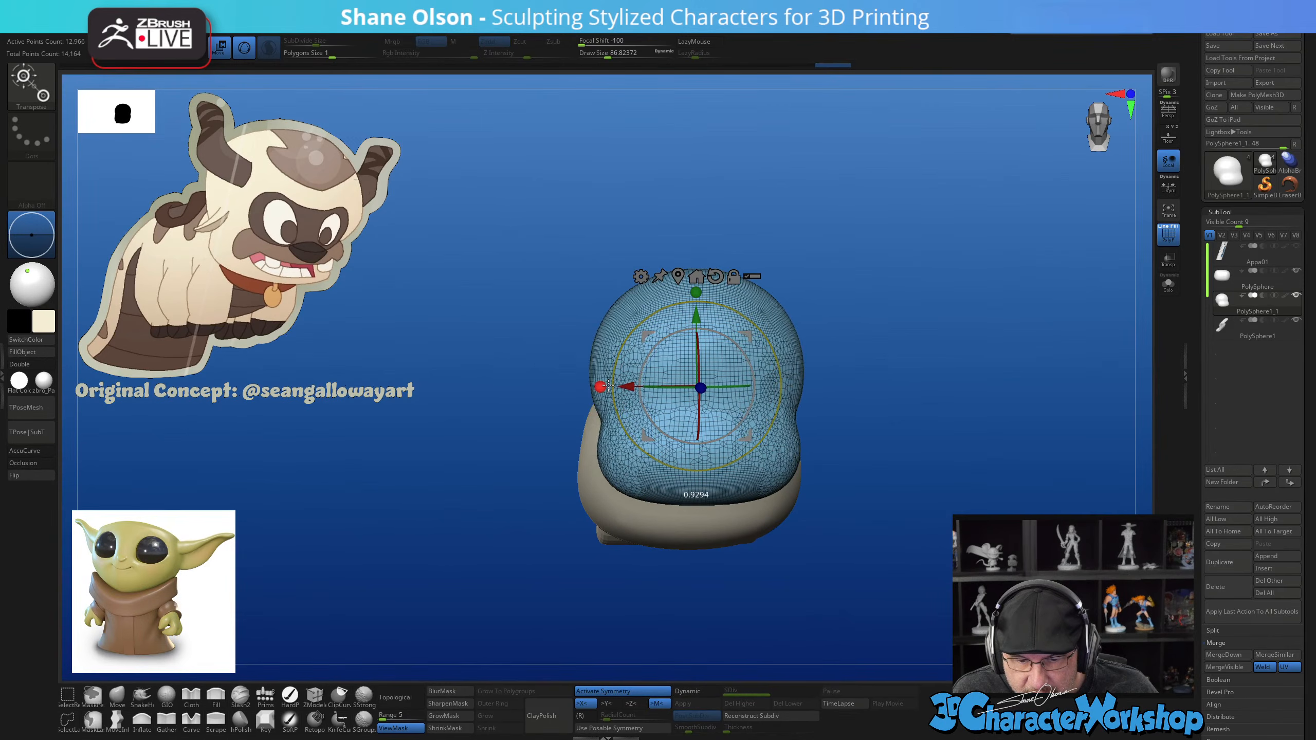
left_click_drag(860, 511, 957, 465)
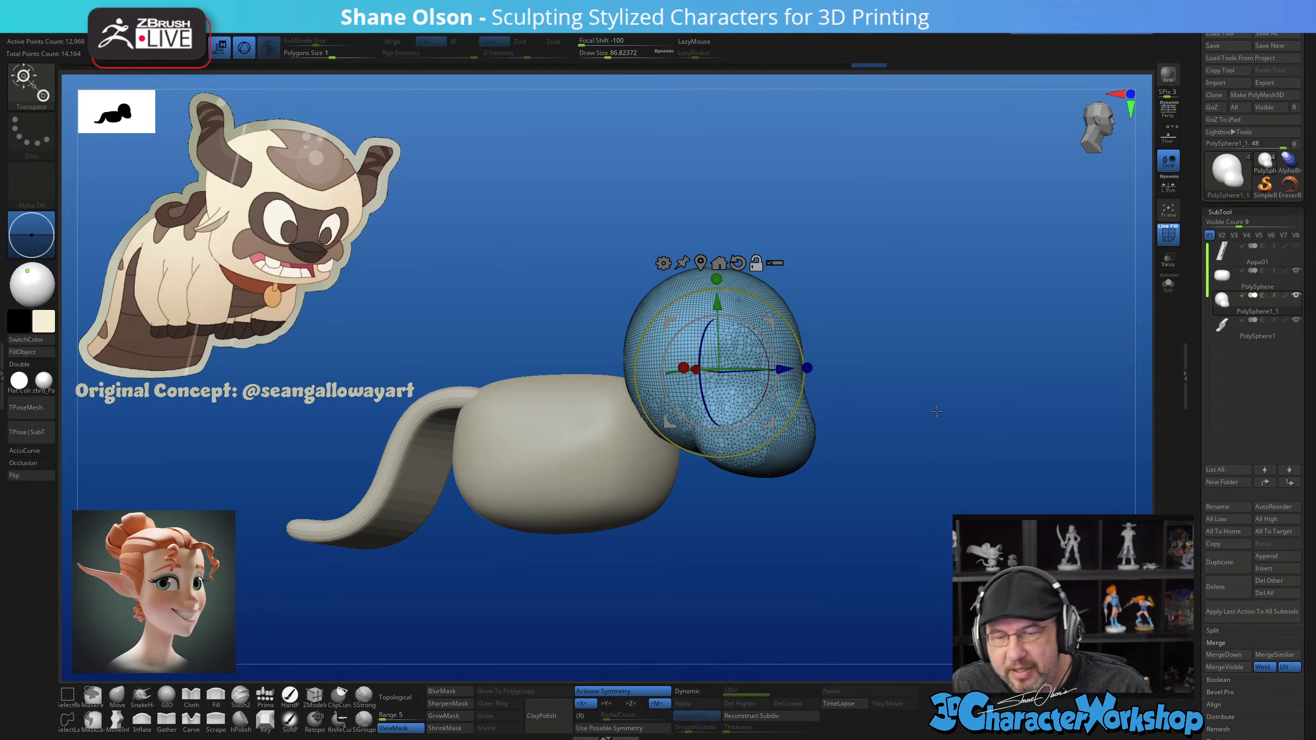
left_click_drag(958, 364, 950, 379)
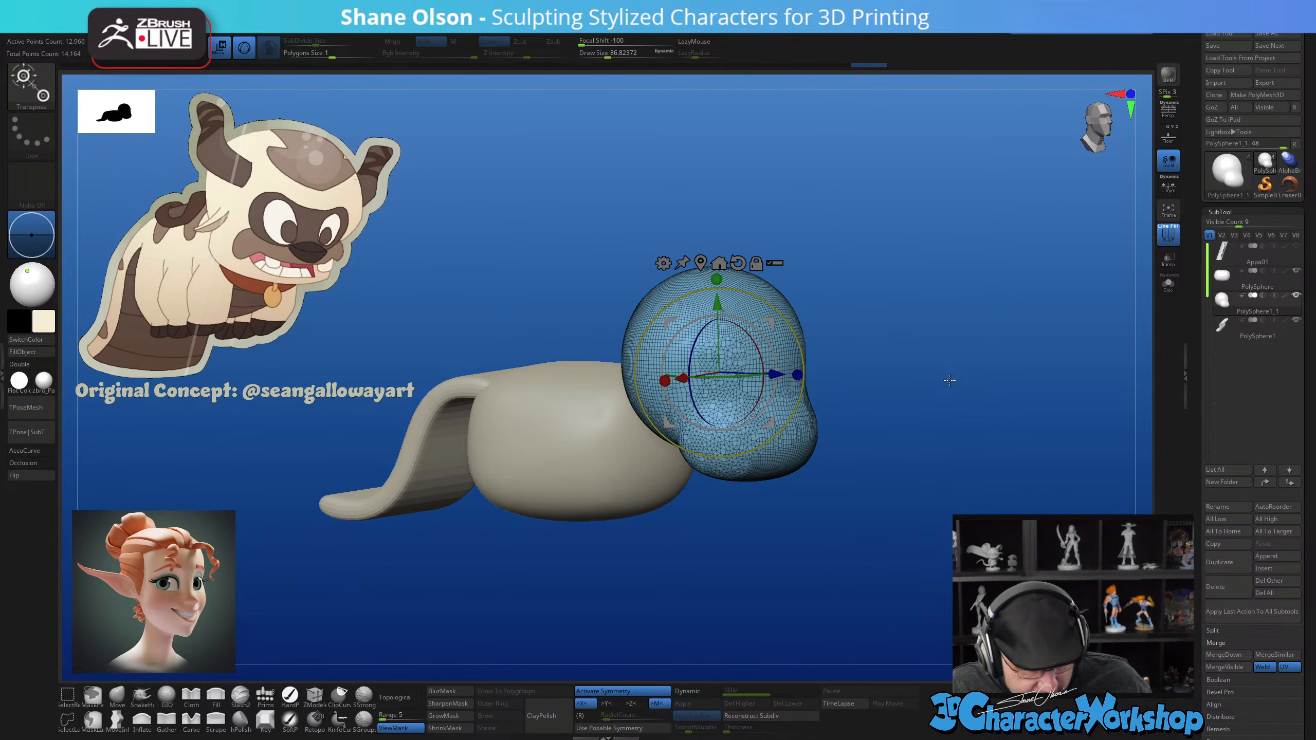
key("q")
left_click_drag(918, 441, 964, 335)
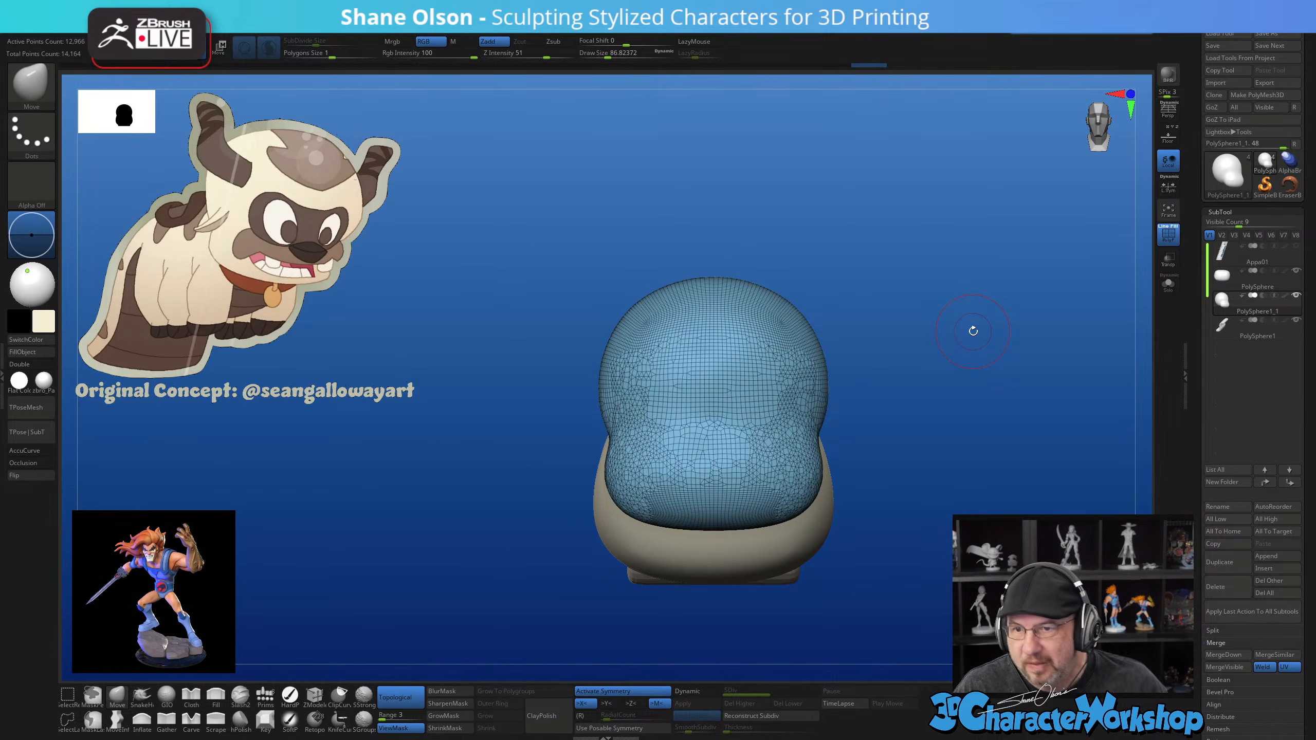
left_click_drag(862, 533, 884, 551)
key("s")
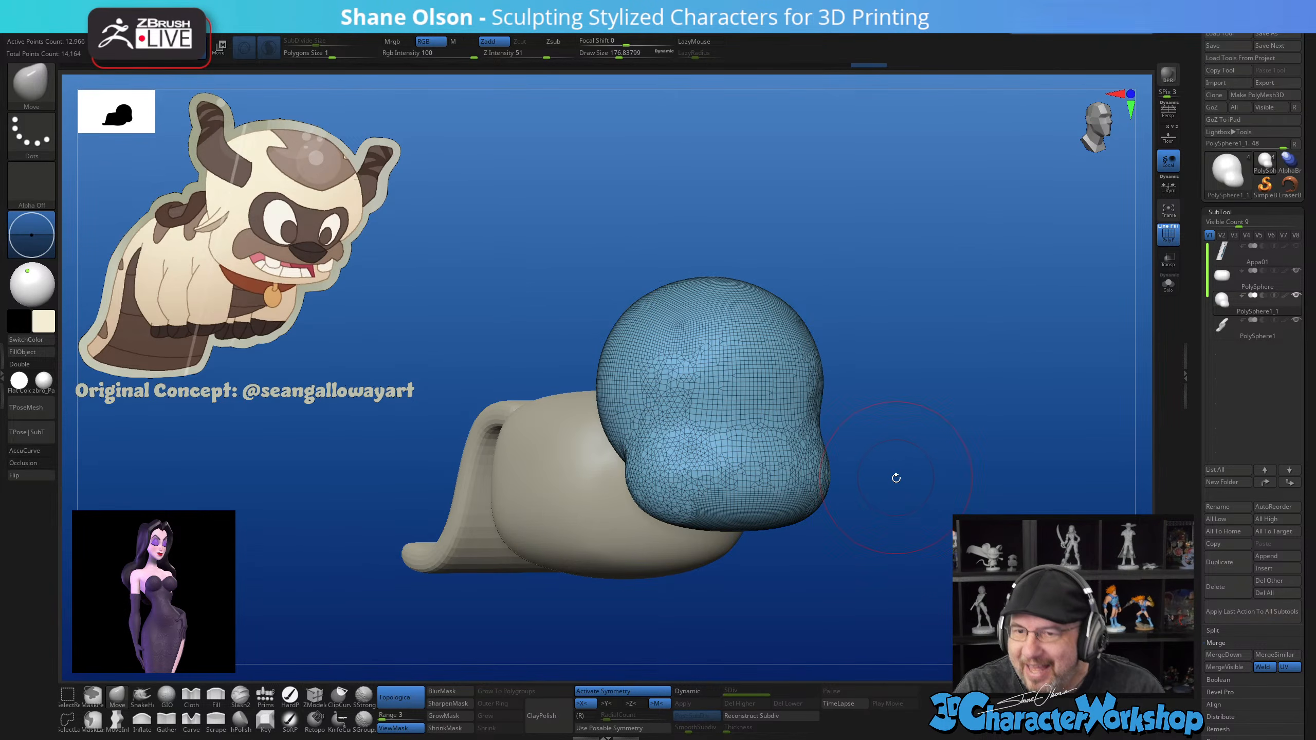
left_click_drag(890, 488, 909, 476)
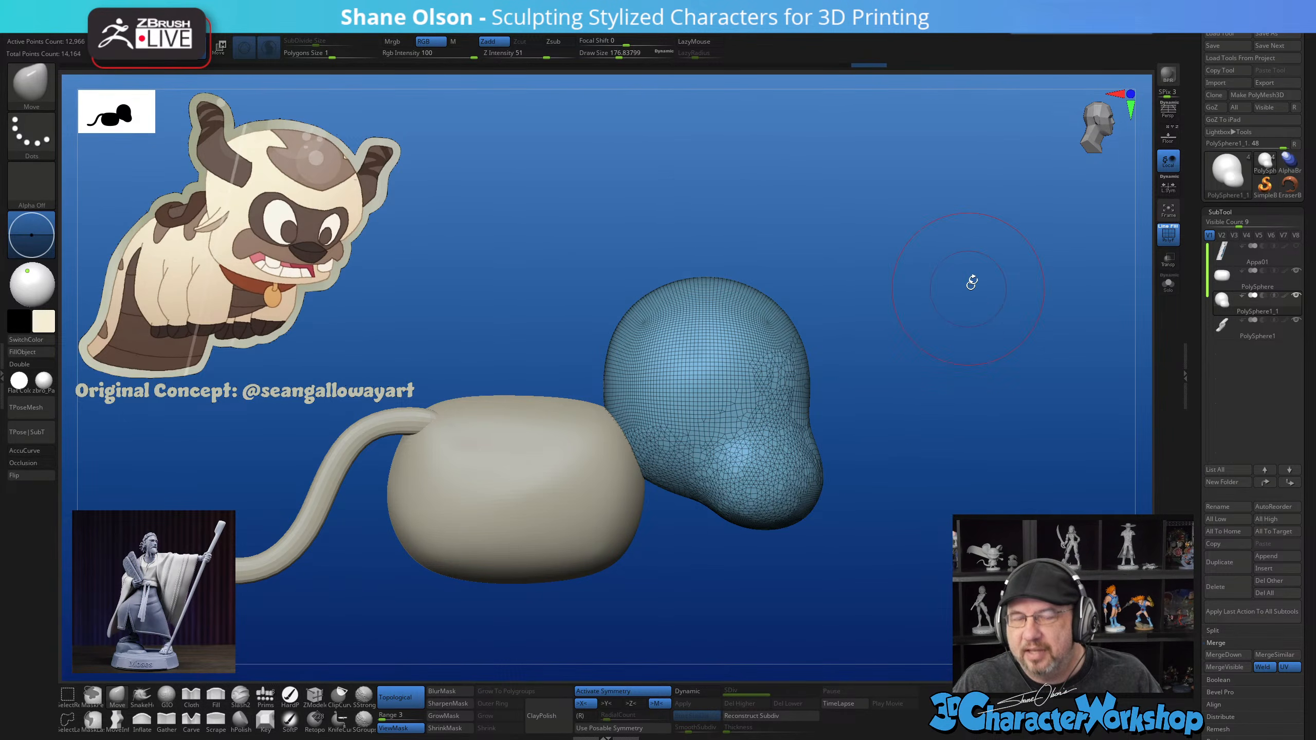
left_click_drag(905, 382, 913, 390)
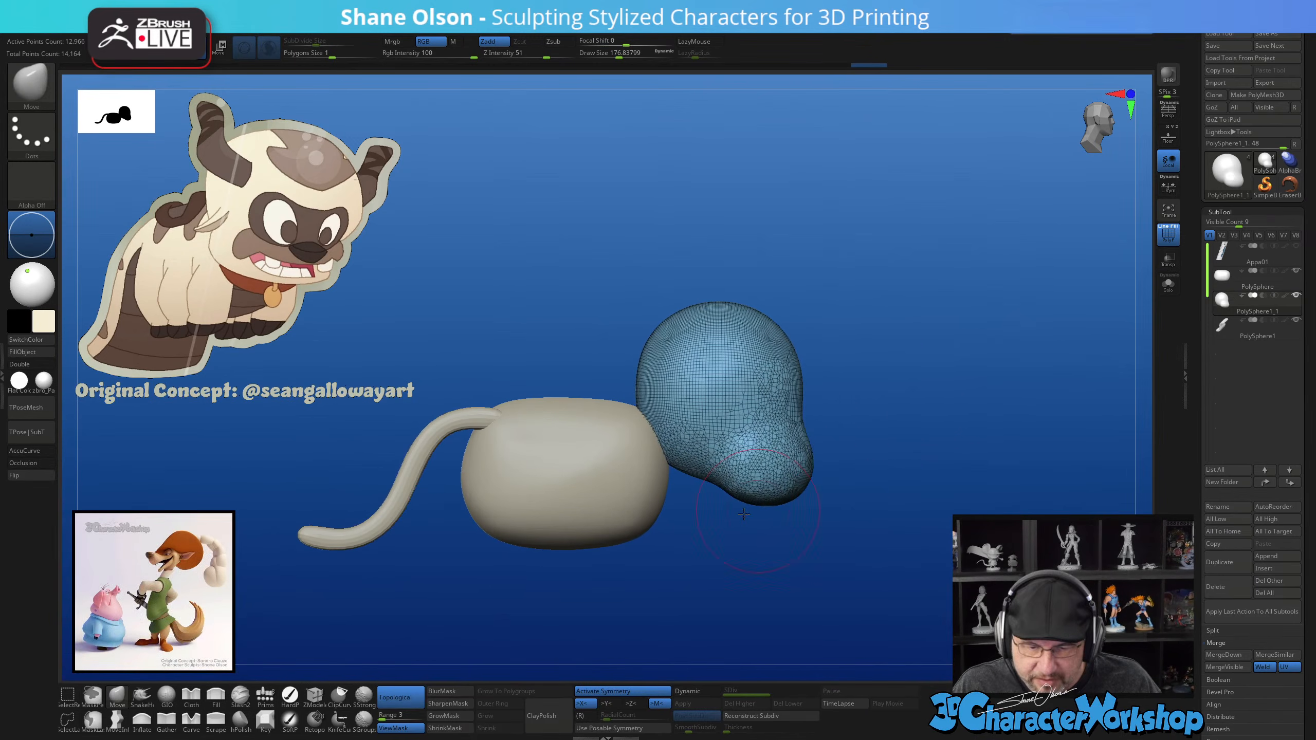
Select the body and reshape its front and underside using the Move brush at draw sizes of about 280 and 415
left_click(620, 534, "alt")
key("s")
left_click_drag(687, 549, 651, 538)
key("s")
left_click_drag(804, 574, 786, 572)
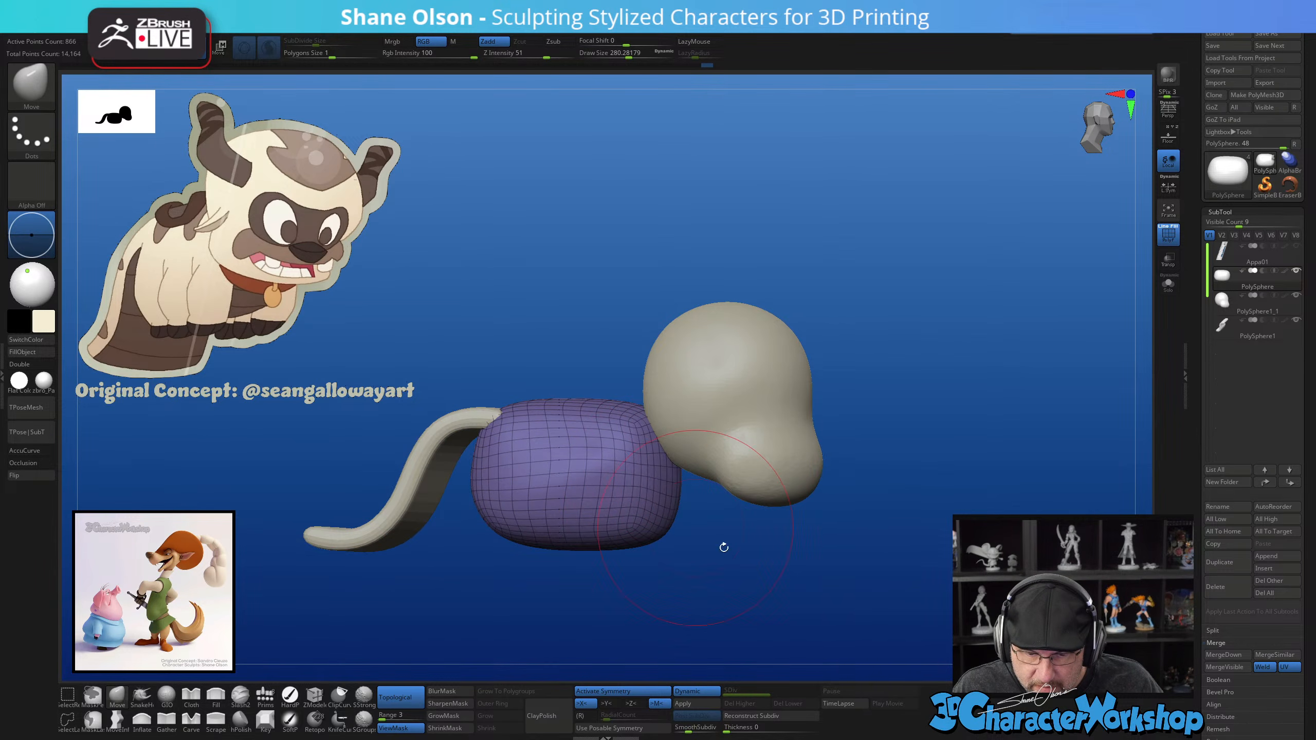
mouse_move(723, 544)
left_mouse_down()
mouse_move(808, 550)
mouse_move(786, 567)
mouse_move(829, 518)
mouse_move(964, 471)
mouse_move(907, 529)
mouse_move(878, 507)
mouse_move(943, 506)
left_mouse_up()
key("s")
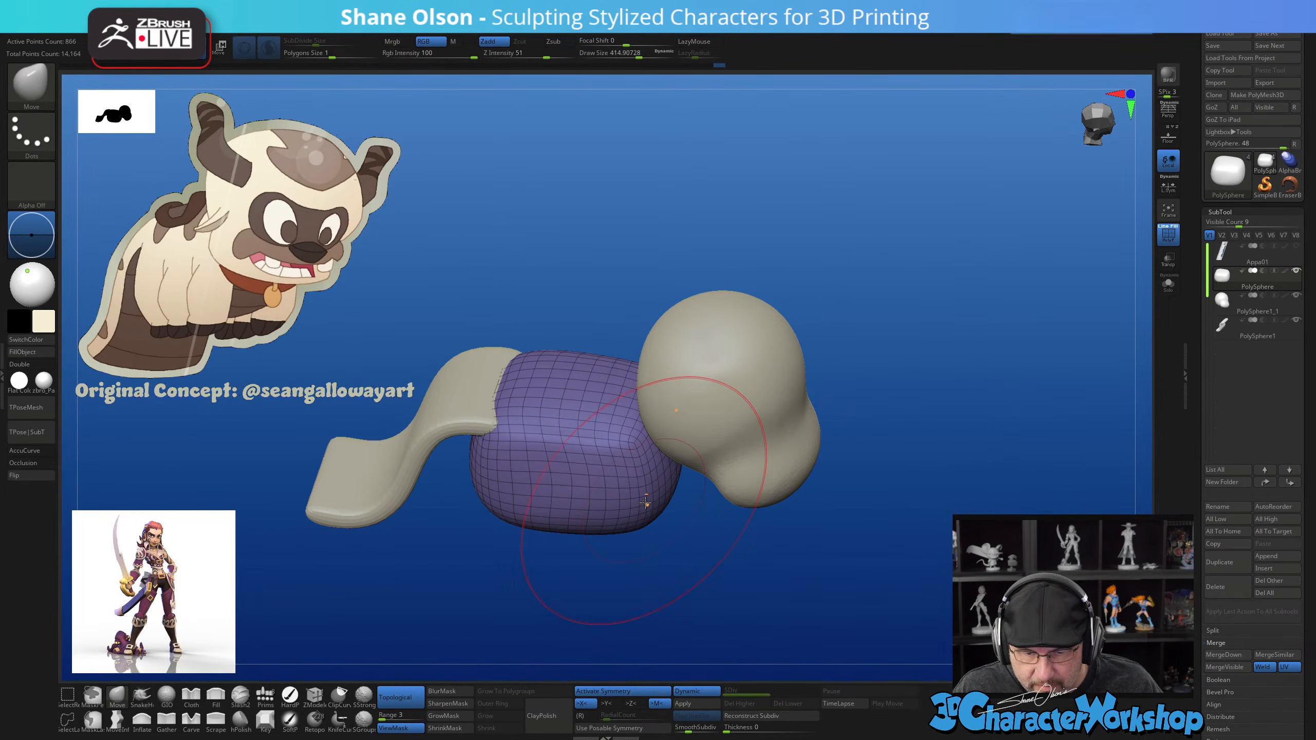
left_click_drag(650, 537, 891, 404)
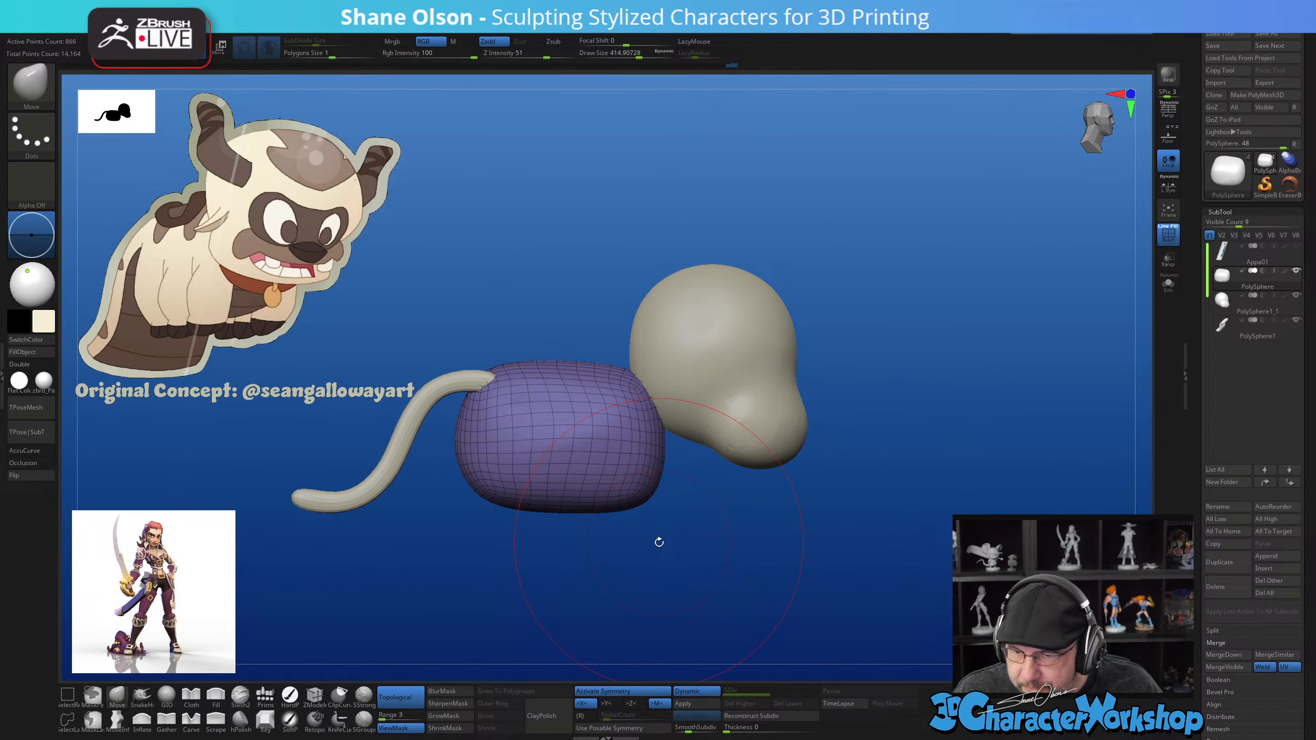
Select the head, reduce the draw size to about 128, and adjust the Smooth brush's SubDivide Size
left_click(764, 377, "alt")
mouse_move(920, 459)
left_mouse_down("alt")
mouse_move(972, 502)
mouse_move(818, 557)
left_mouse_up("alt")
key("s")
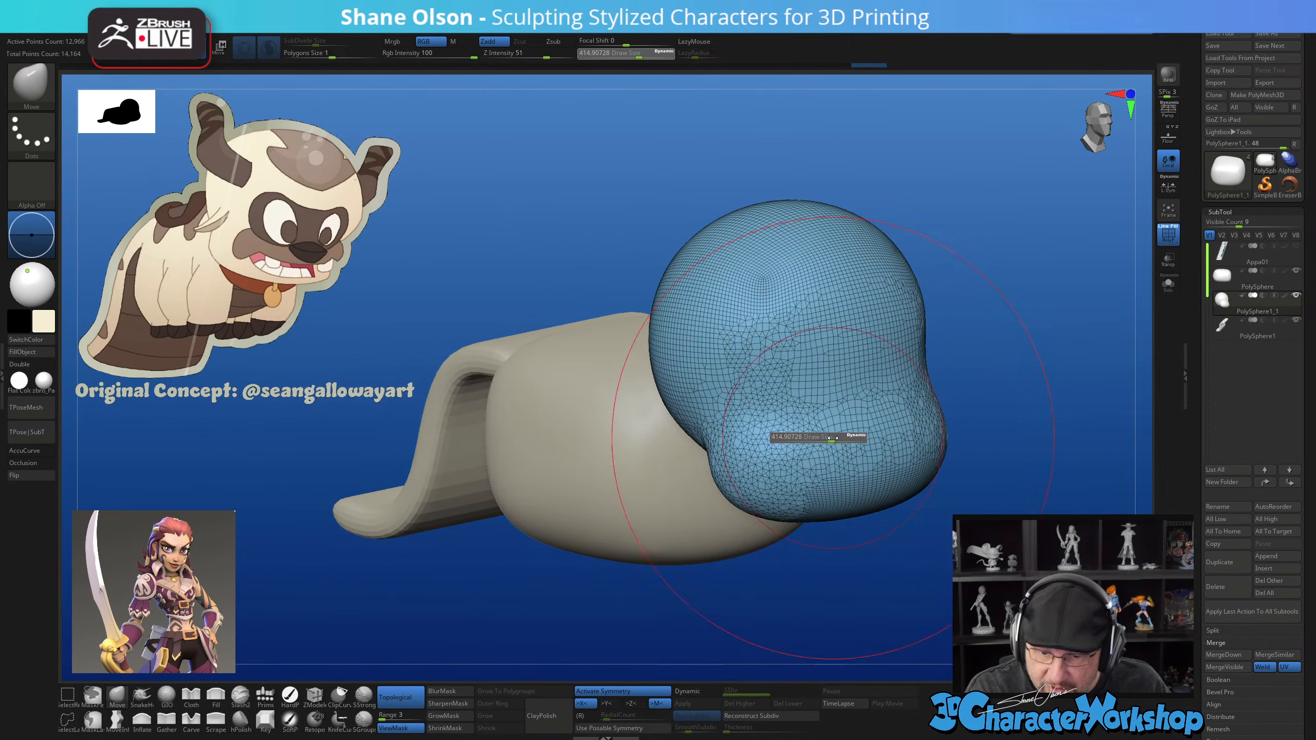
left_click_drag(832, 439, 806, 440)
right_click_drag(834, 421, 767, 477, "alt")
key("shift")
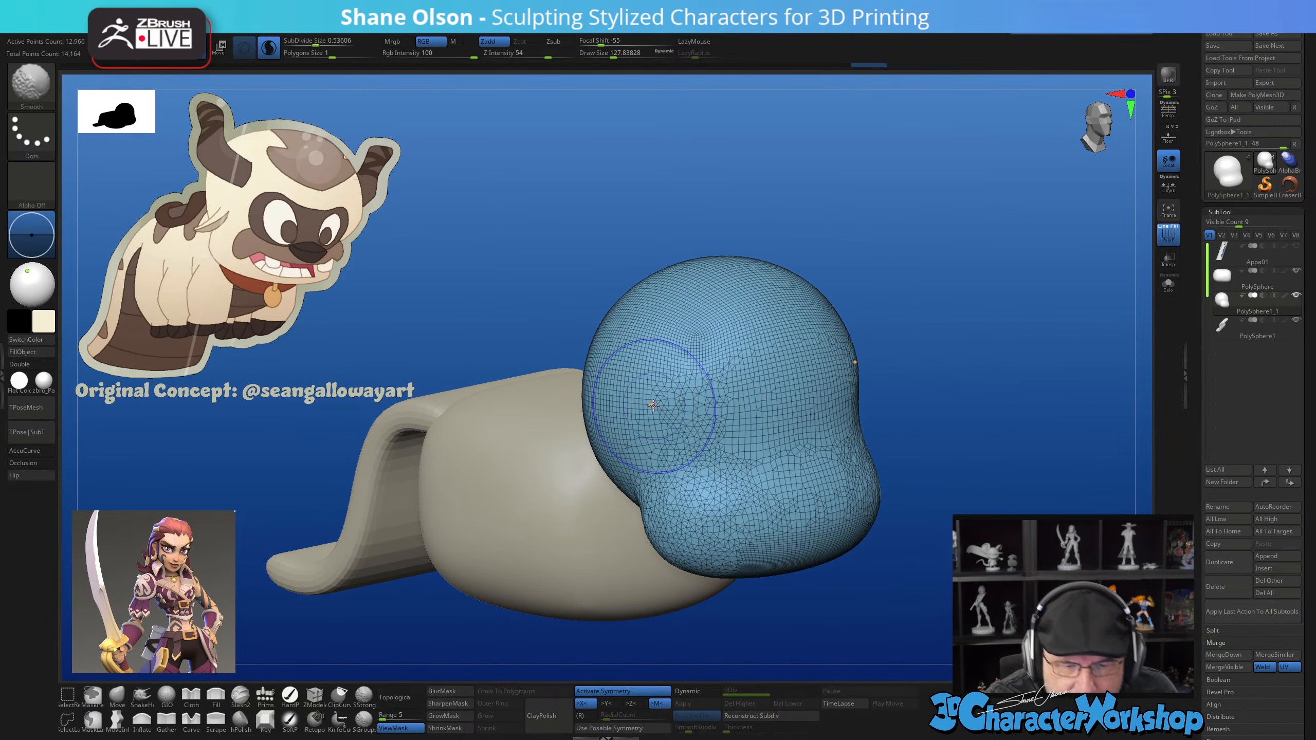
left_click_drag(312, 42, 310, 42)
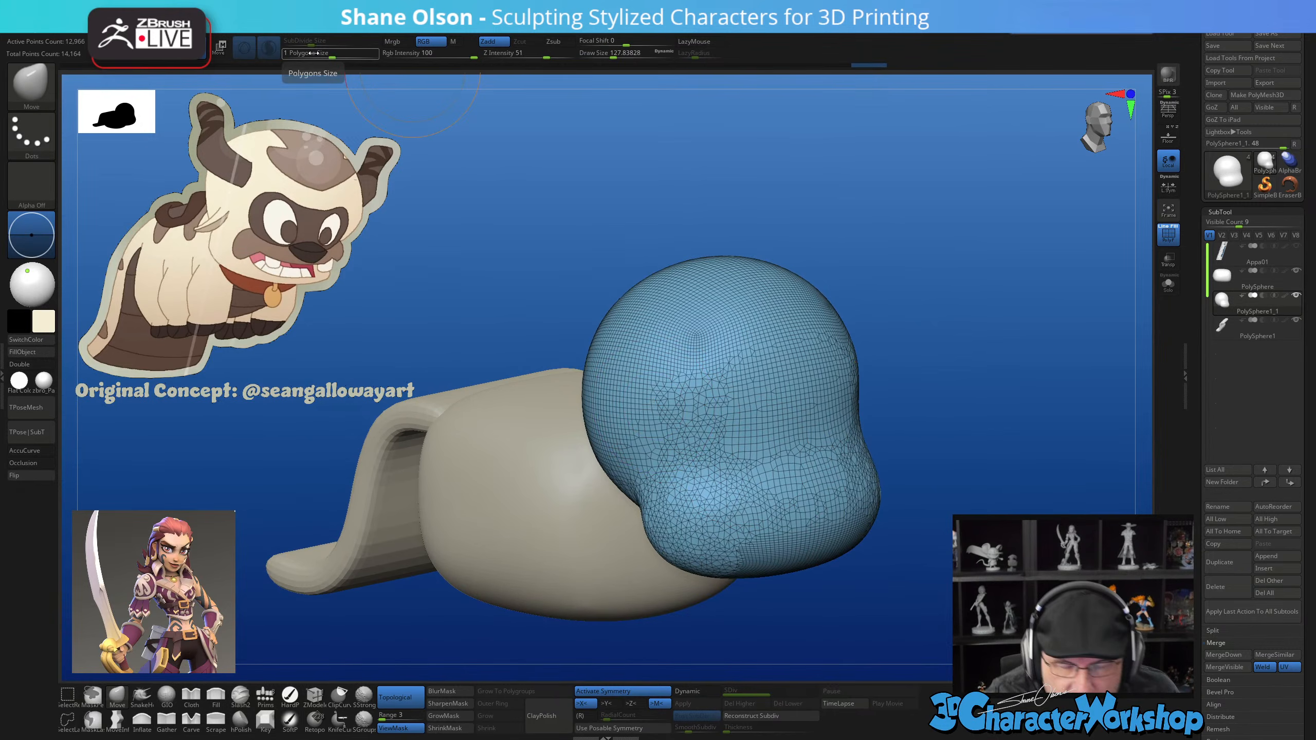
Smooth over the muzzle, cheeks and lower face of the head to build a denser mesh there
mouse_move(818, 467)
left_mouse_down("shift")
mouse_move(775, 489)
mouse_move(798, 510)
mouse_move(746, 518)
mouse_move(699, 451)
mouse_move(813, 399)
left_mouse_up("shift")
right_click_drag(836, 512, 803, 363)
mouse_move(710, 562)
left_mouse_down("shift")
mouse_move(735, 550)
mouse_move(798, 612)
mouse_move(736, 597)
left_mouse_up("shift")
right_click_drag(746, 497, 743, 550)
left_click_drag(643, 405, 672, 540, "shift")
right_click_drag(684, 518, 640, 566)
right_click_drag(795, 464, 786, 463)
Reduce the draw size to about 49 and mask a rounded horizontal band across the front of the muzzle
key("s")
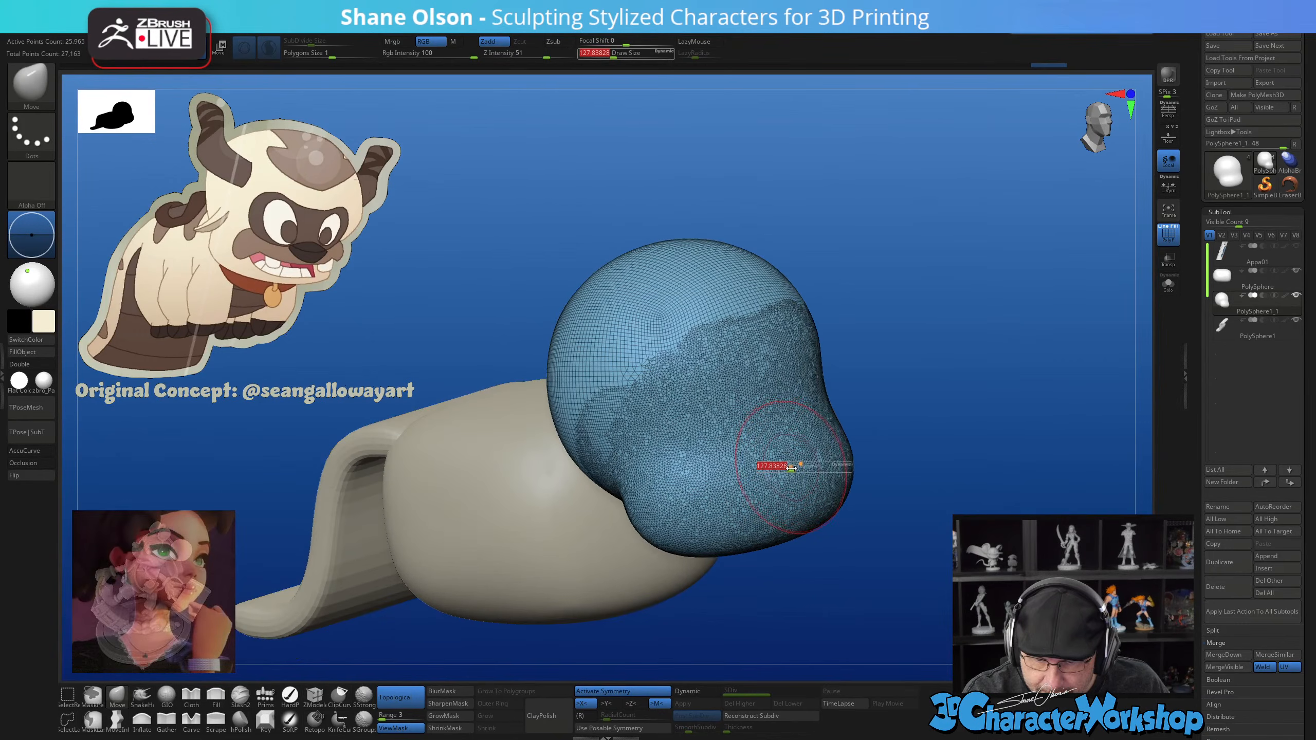
left_click_drag(787, 466, 772, 467)
mouse_move(796, 425)
right_mouse_down()
mouse_move(780, 493)
mouse_move(792, 458)
right_mouse_up()
key("ctrl")
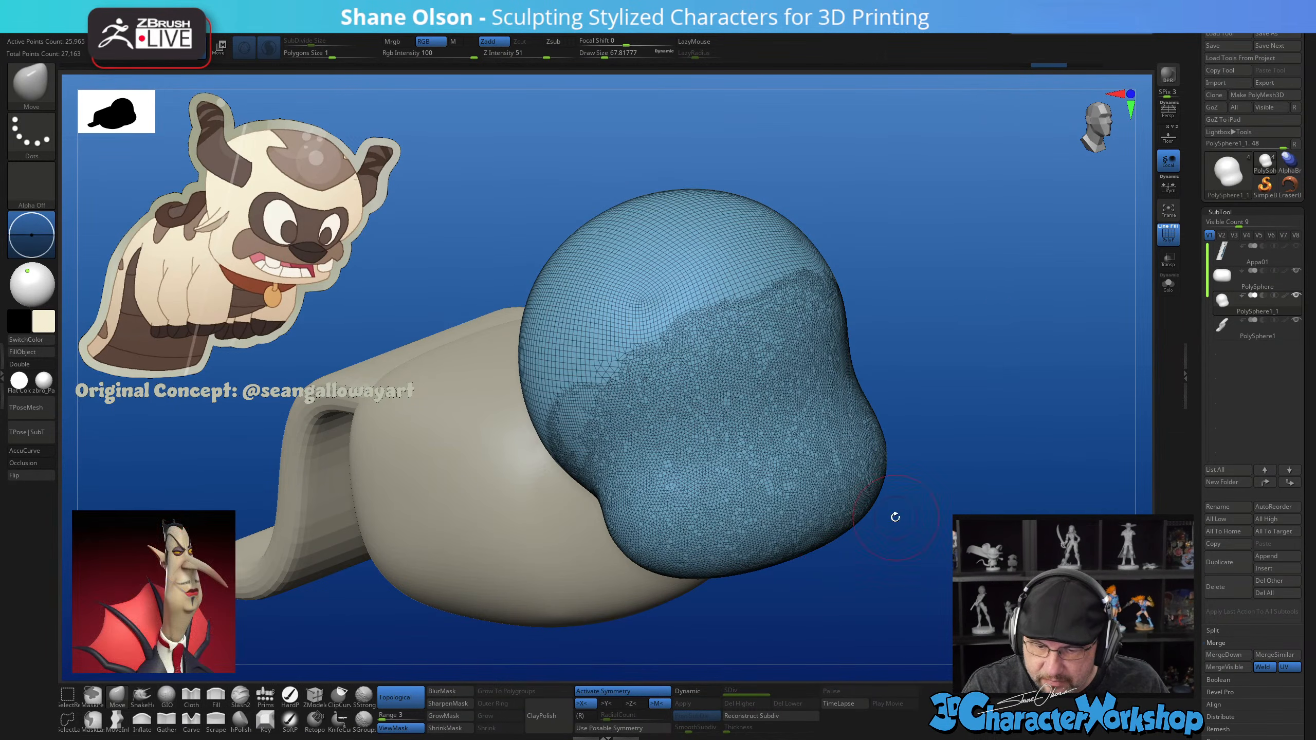
left_click_drag(861, 549, 894, 530)
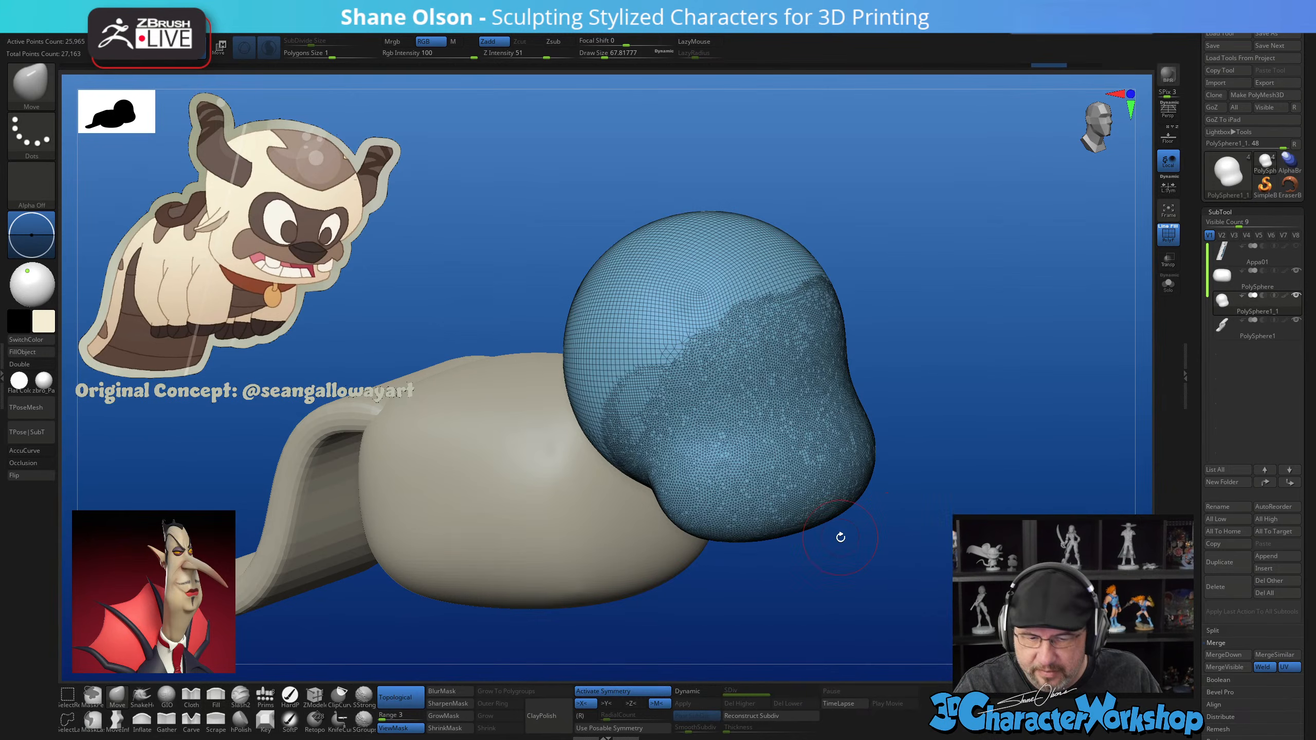
left_click_drag(841, 538, 808, 449)
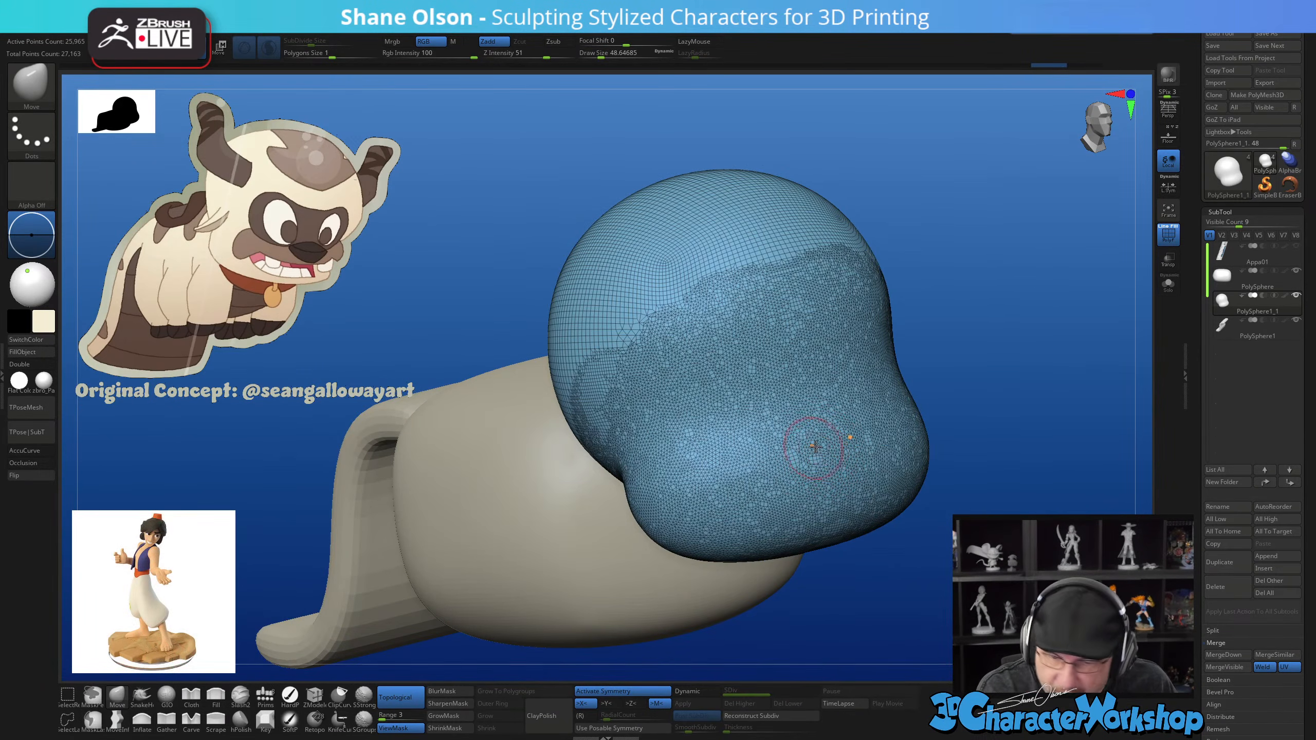
mouse_move(835, 450)
left_mouse_down("ctrl")
mouse_move(790, 479)
mouse_move(726, 456)
left_mouse_up("ctrl")
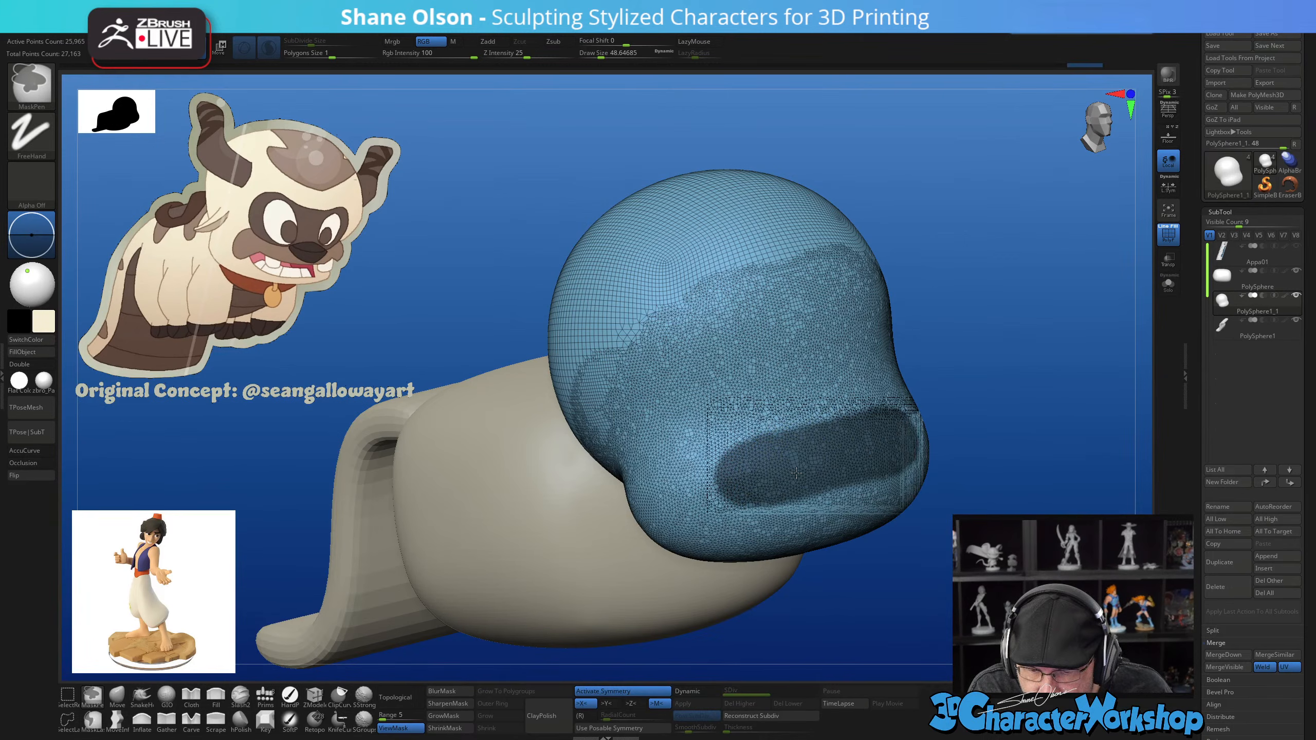
Invert the mask and push the unmasked band of the muzzle inward with the gizmo to form a mouth recess
mouse_move(837, 456)
right_mouse_down()
mouse_move(884, 557)
mouse_move(917, 564)
mouse_move(905, 594)
mouse_move(929, 560)
mouse_move(897, 473)
right_mouse_up()
key("w")
left_click(847, 426)
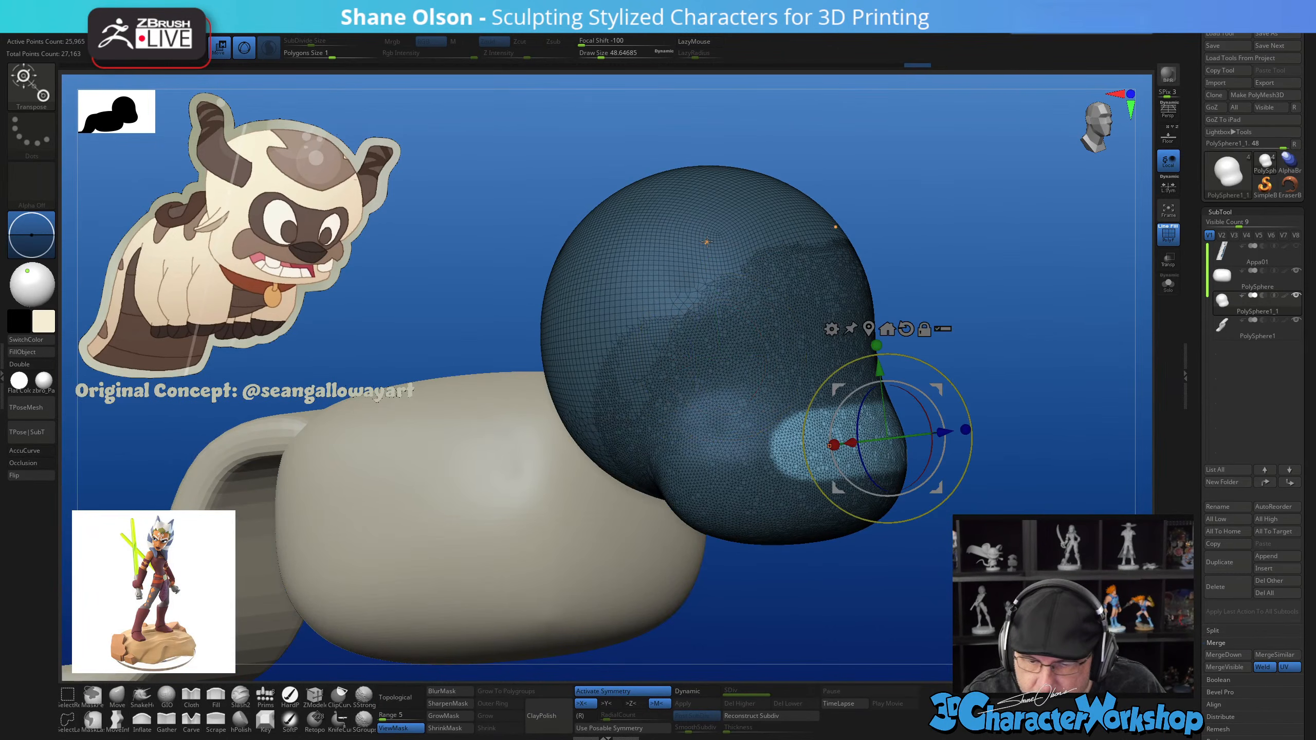
right_click_drag(847, 426, 942, 532)
key("x")
key("x")
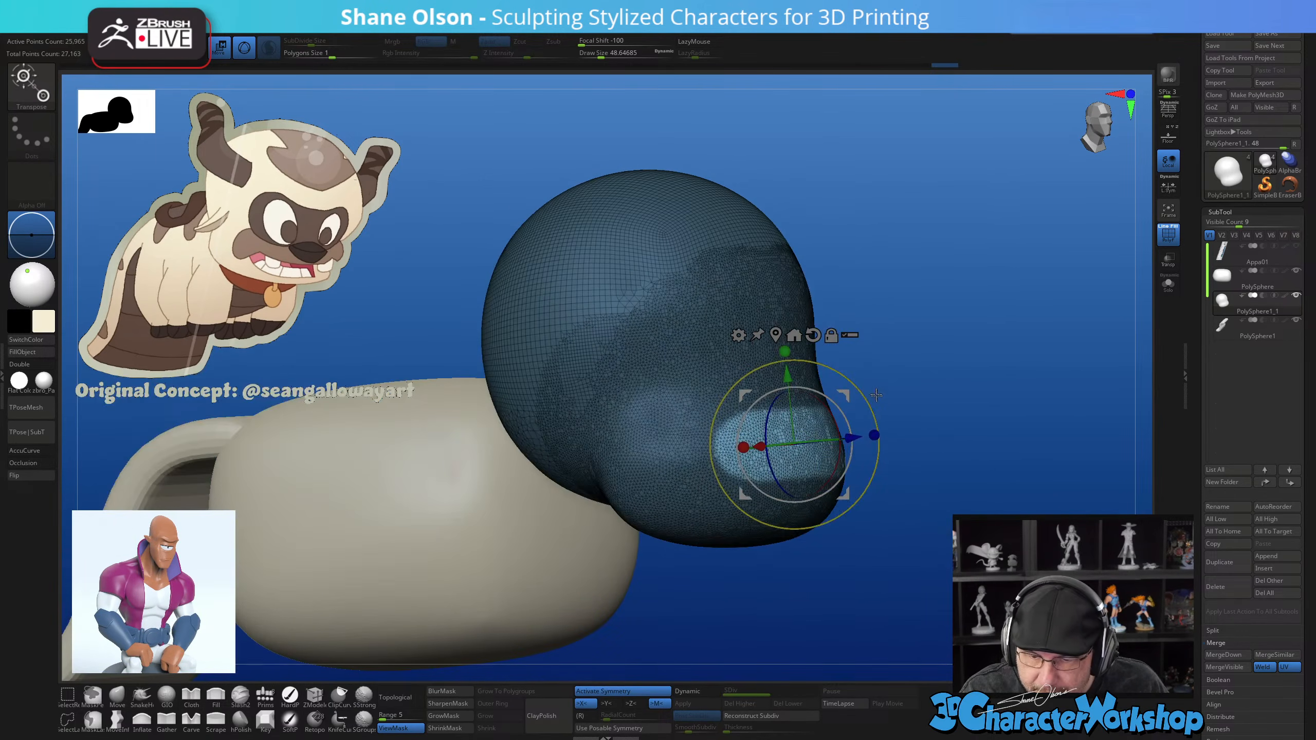
mouse_move(891, 354)
right_mouse_down()
mouse_move(903, 352)
mouse_move(846, 394)
right_mouse_up()
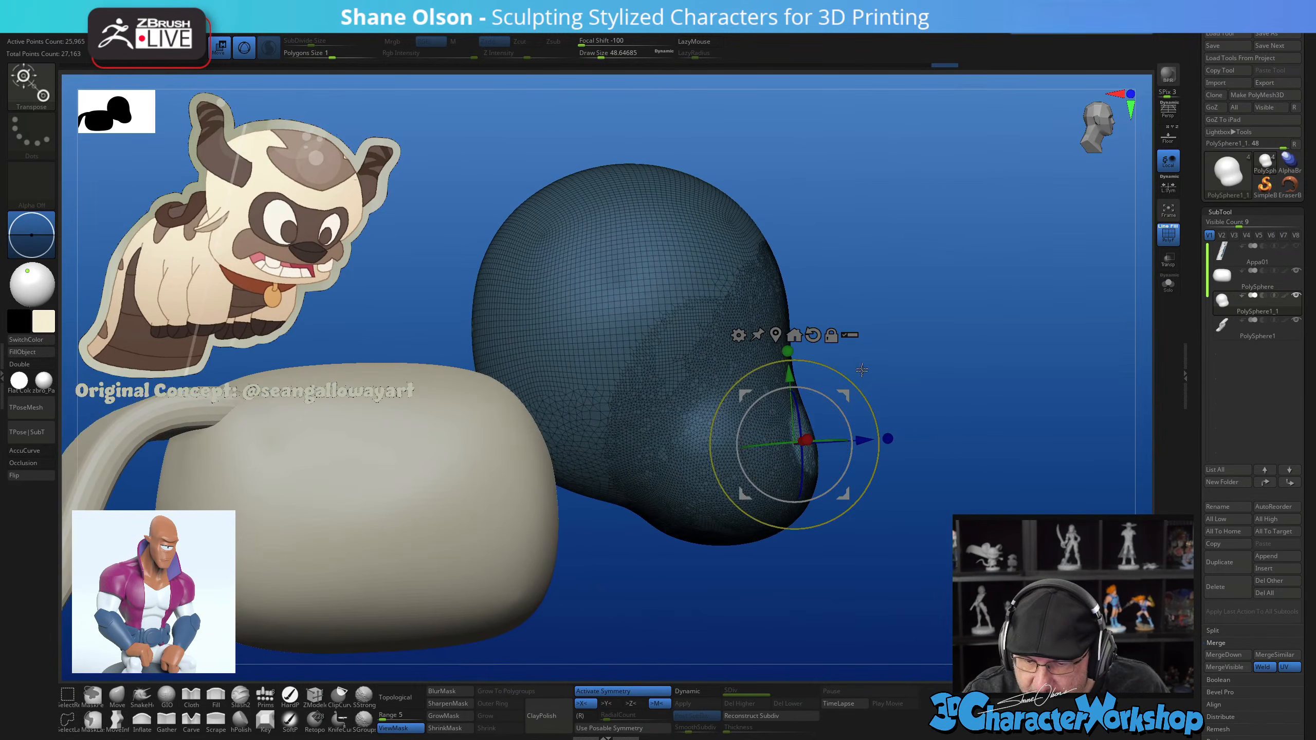
left_click_drag(833, 446, 803, 436)
right_click_drag(916, 412, 892, 461)
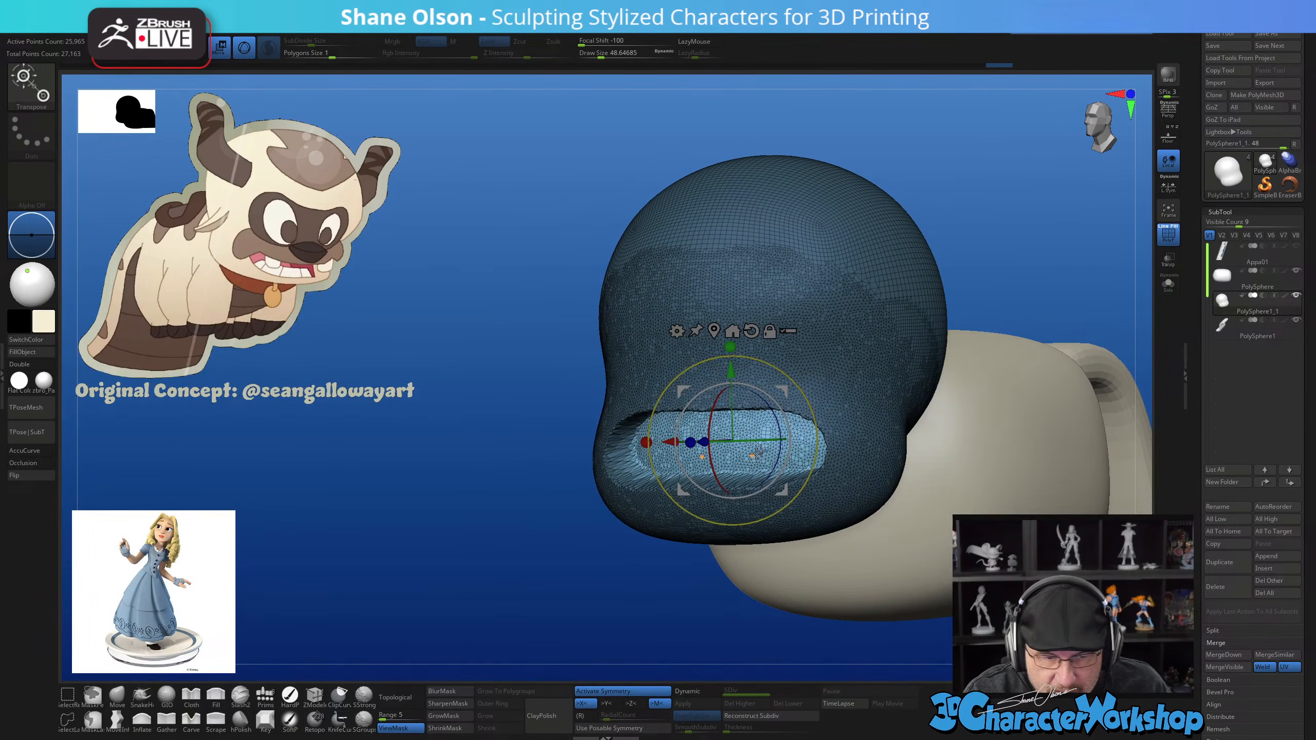
mouse_move(759, 453)
right_mouse_down()
mouse_move(845, 427)
mouse_move(755, 469)
mouse_move(722, 534)
mouse_move(741, 495)
mouse_move(803, 457)
right_mouse_up()
Smooth the stretched walls and floor of the mouth recess at a draw size of about 83 to even out the mesh
key("q")
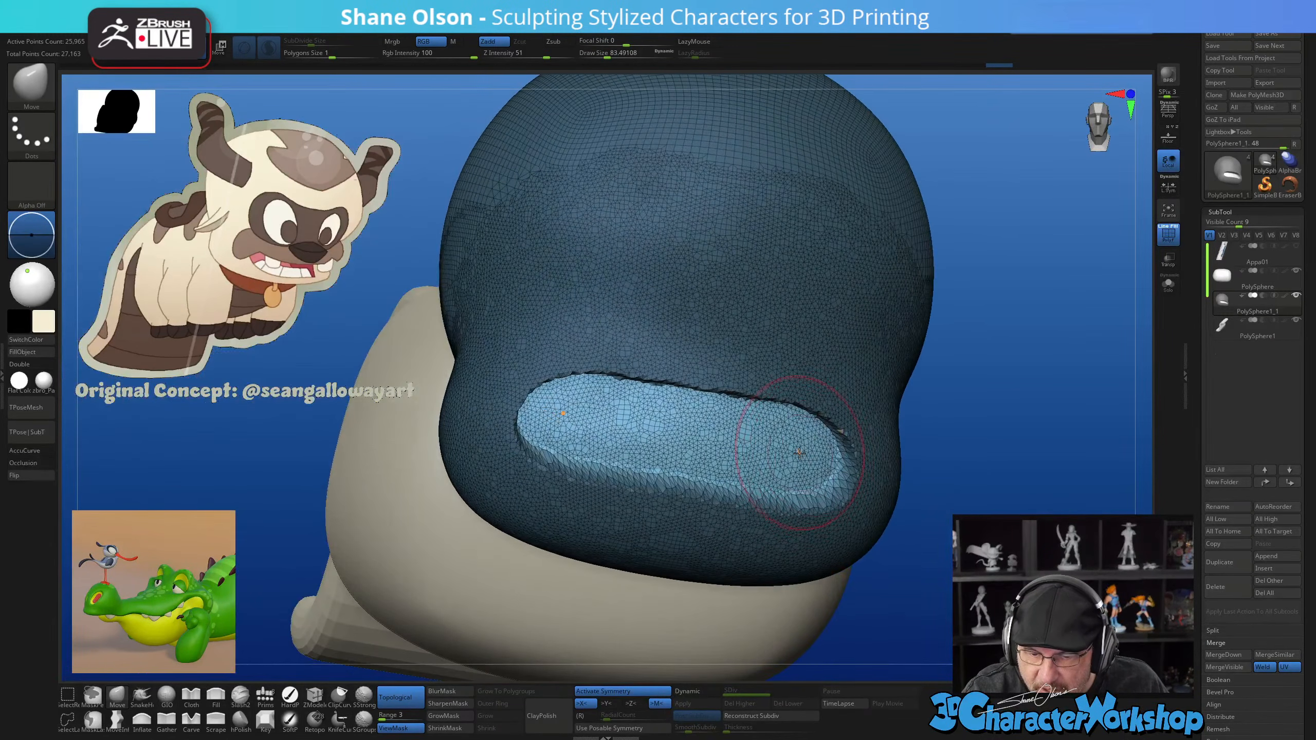
key("shift")
left_click_drag(804, 446, 754, 459, "shift")
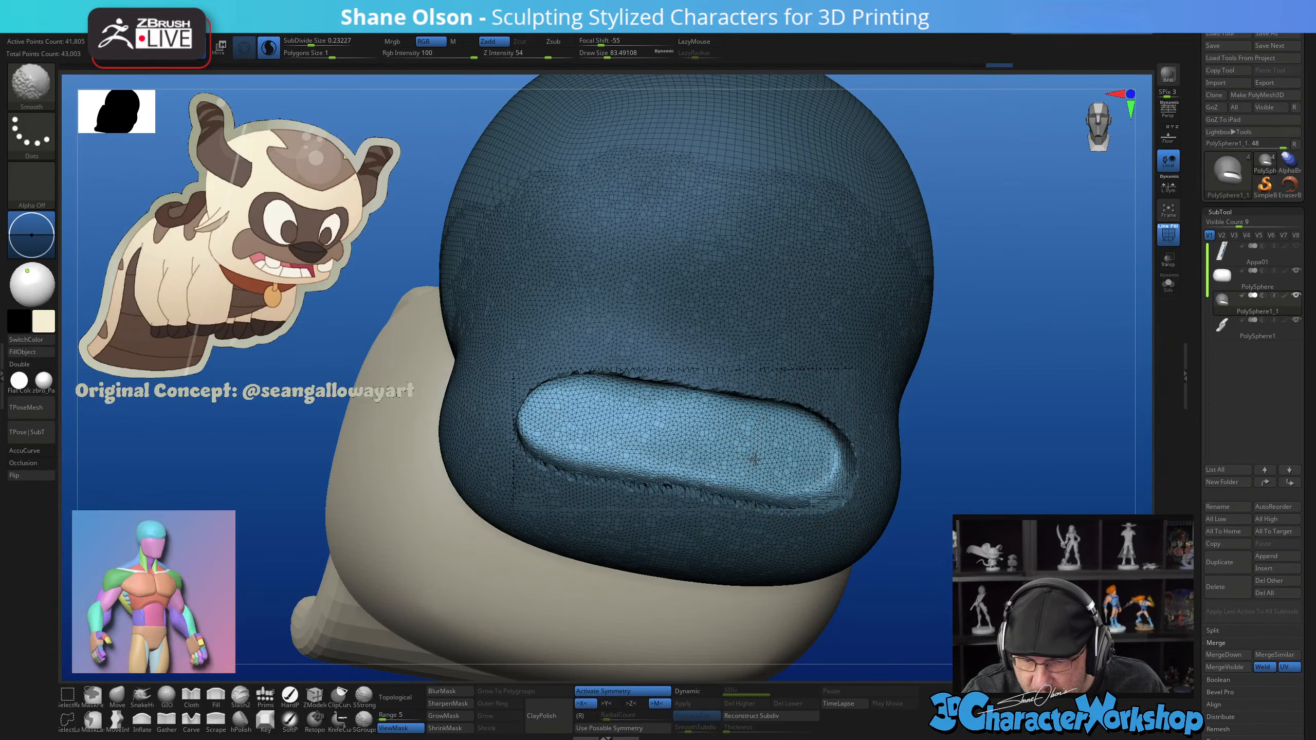
right_click_drag(700, 451, 809, 502)
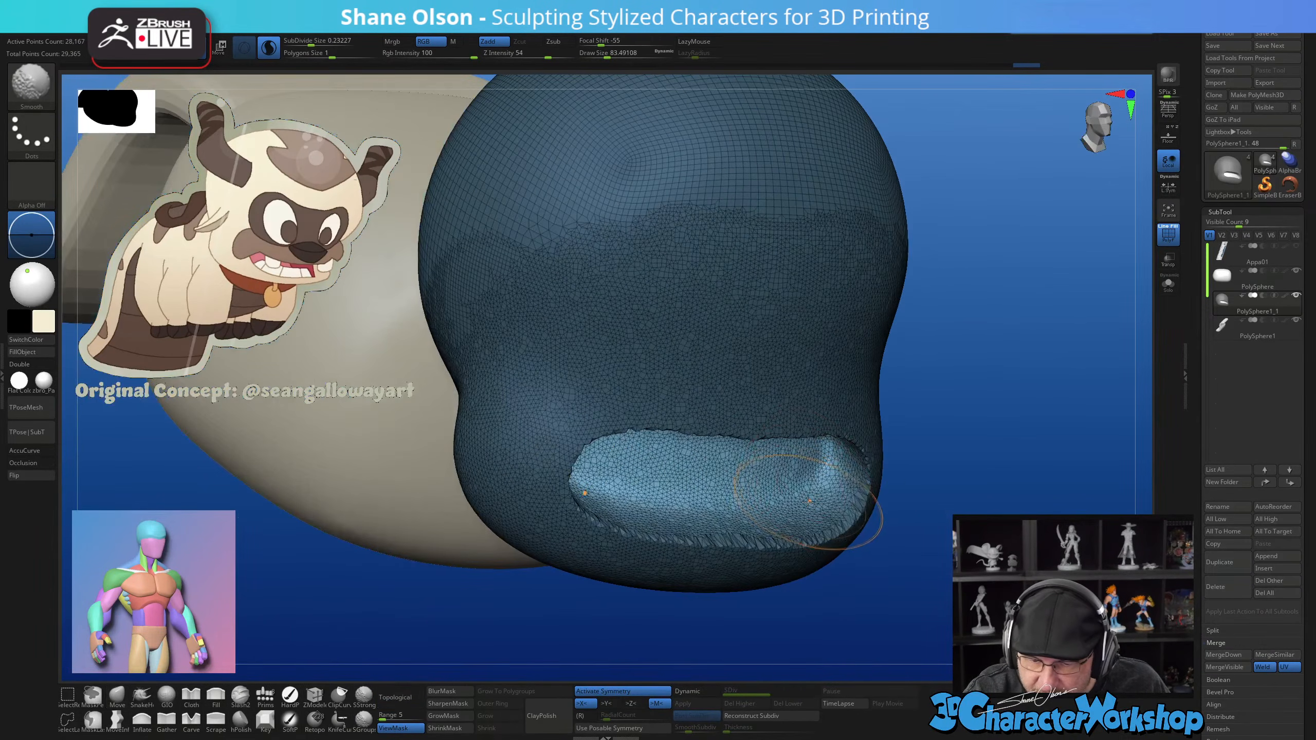
right_click_drag(837, 432, 824, 367)
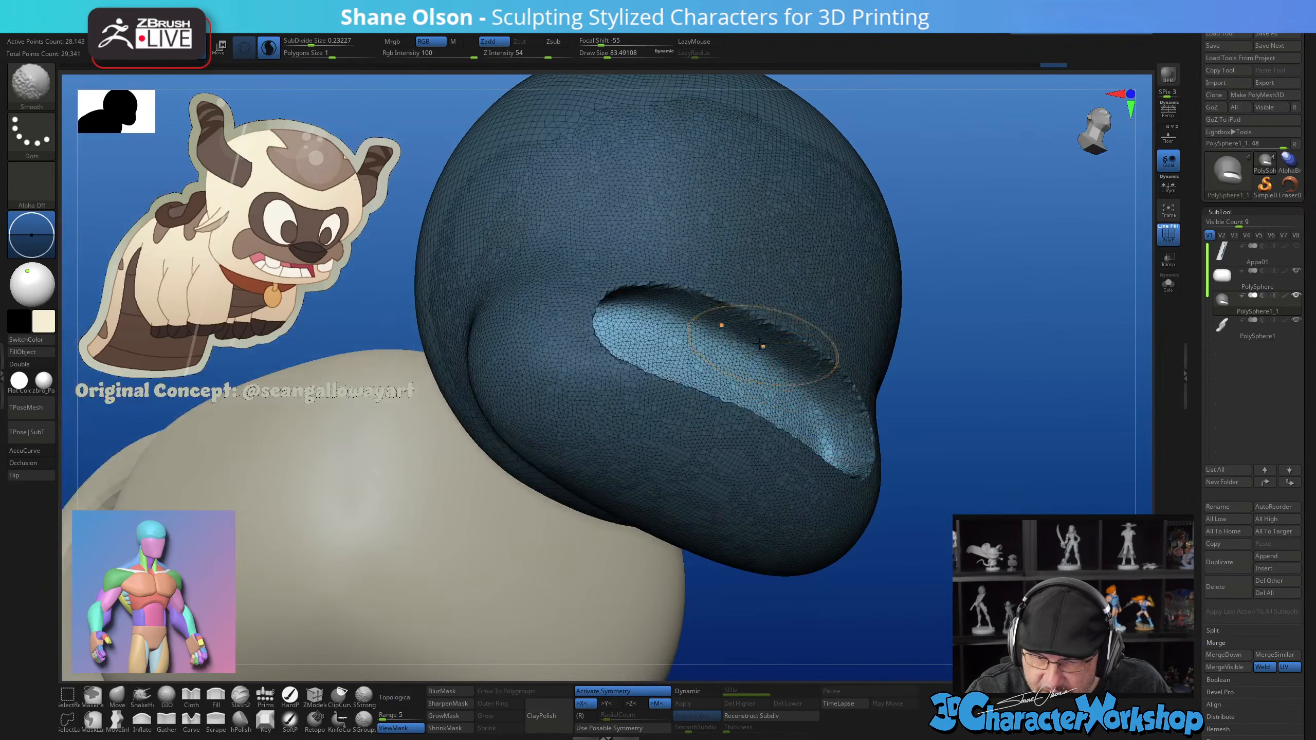
left_click_drag(849, 406, 851, 435, "shift")
mouse_move(850, 414)
right_mouse_down()
mouse_move(848, 441)
mouse_move(777, 467)
right_mouse_up()
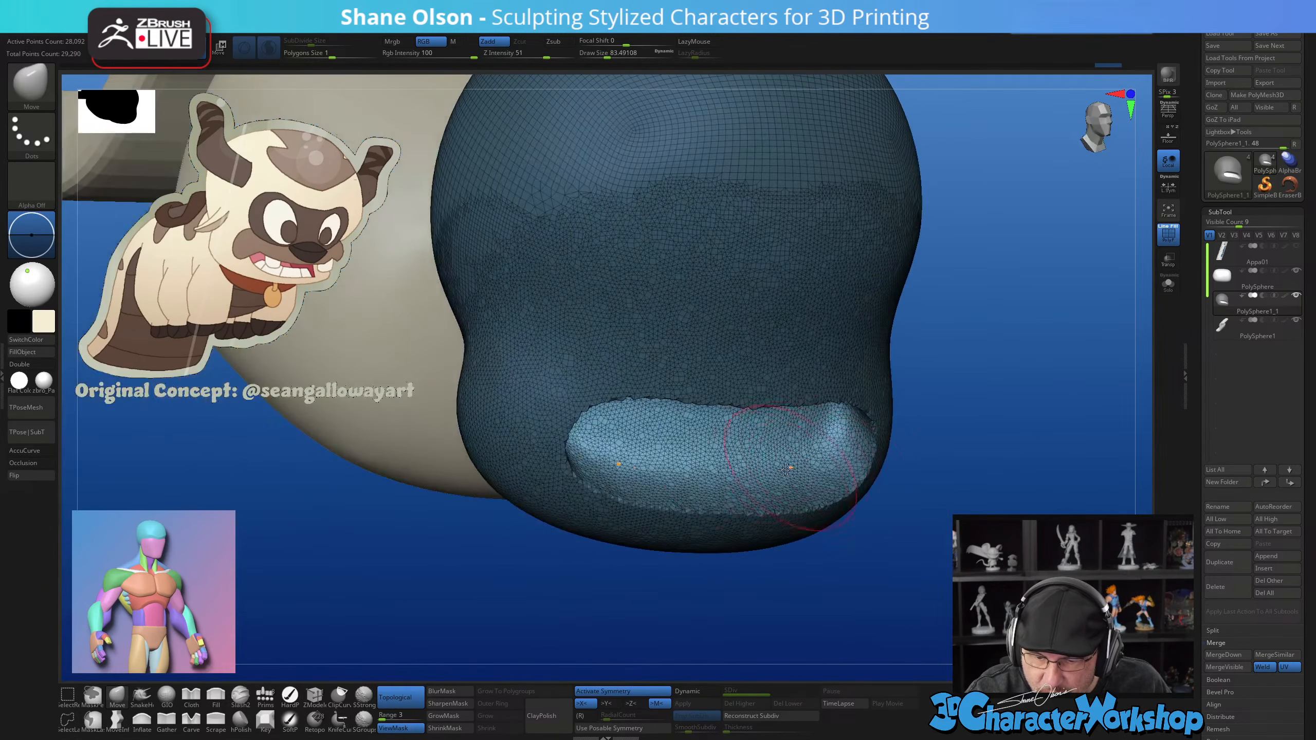
left_click_drag(633, 485, 756, 518, "shift")
mouse_move(767, 497)
right_mouse_down()
mouse_move(791, 494)
mouse_move(813, 585)
mouse_move(842, 564)
mouse_move(796, 612)
right_mouse_up()
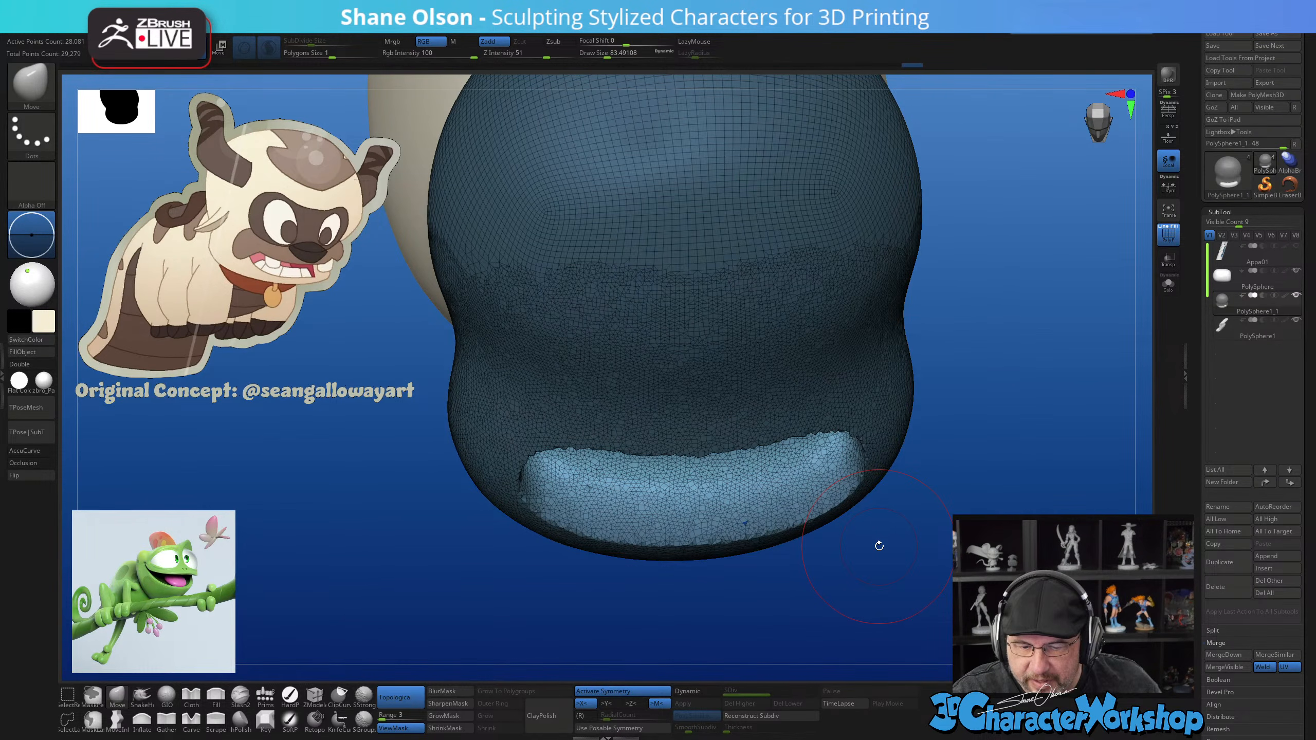
Smooth the mouth recess again and push its inner surface deeper using the Move brush at a draw size of about 104
mouse_move(836, 573)
left_mouse_down()
mouse_move(849, 563)
mouse_move(816, 565)
left_mouse_up()
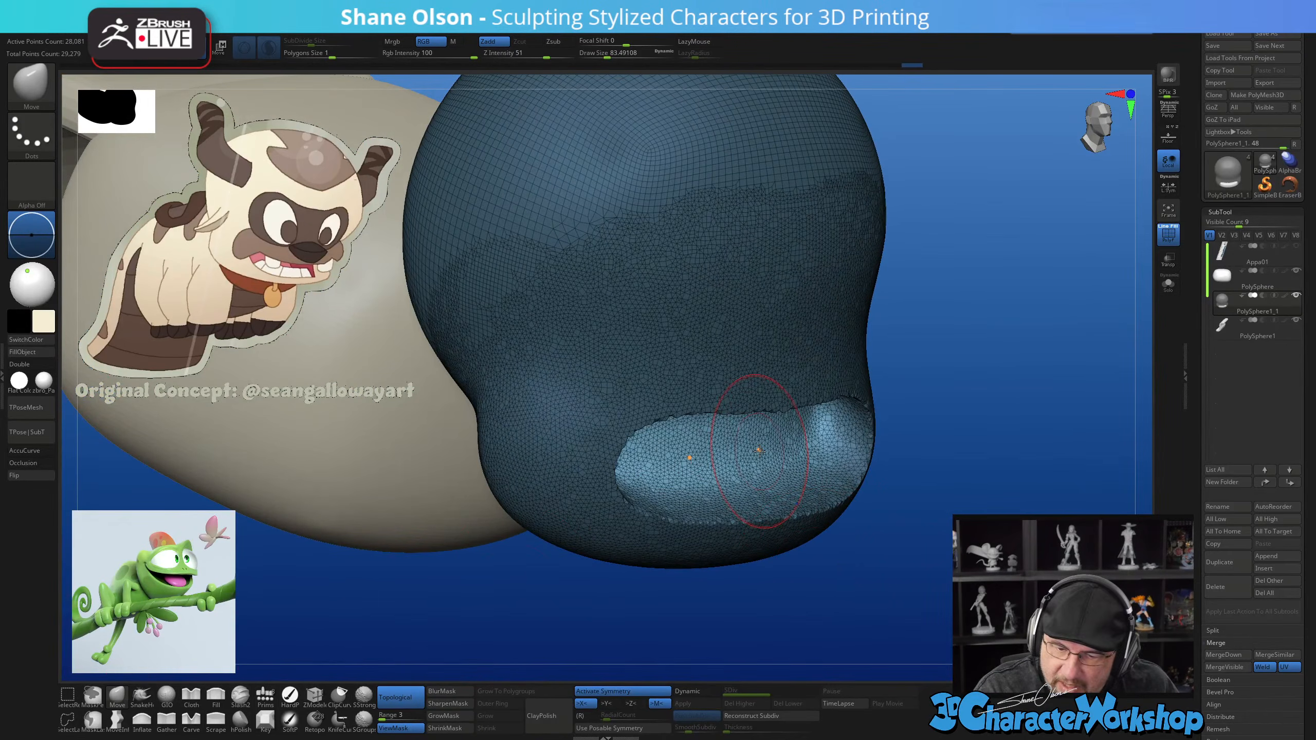
mouse_move(760, 450)
right_mouse_down()
mouse_move(745, 436)
mouse_move(591, 428)
mouse_move(634, 424)
right_mouse_up()
left_click_drag(684, 419, 725, 422, "shift")
right_click_drag(725, 421, 727, 444)
left_click_drag(751, 433, 797, 409, "shift")
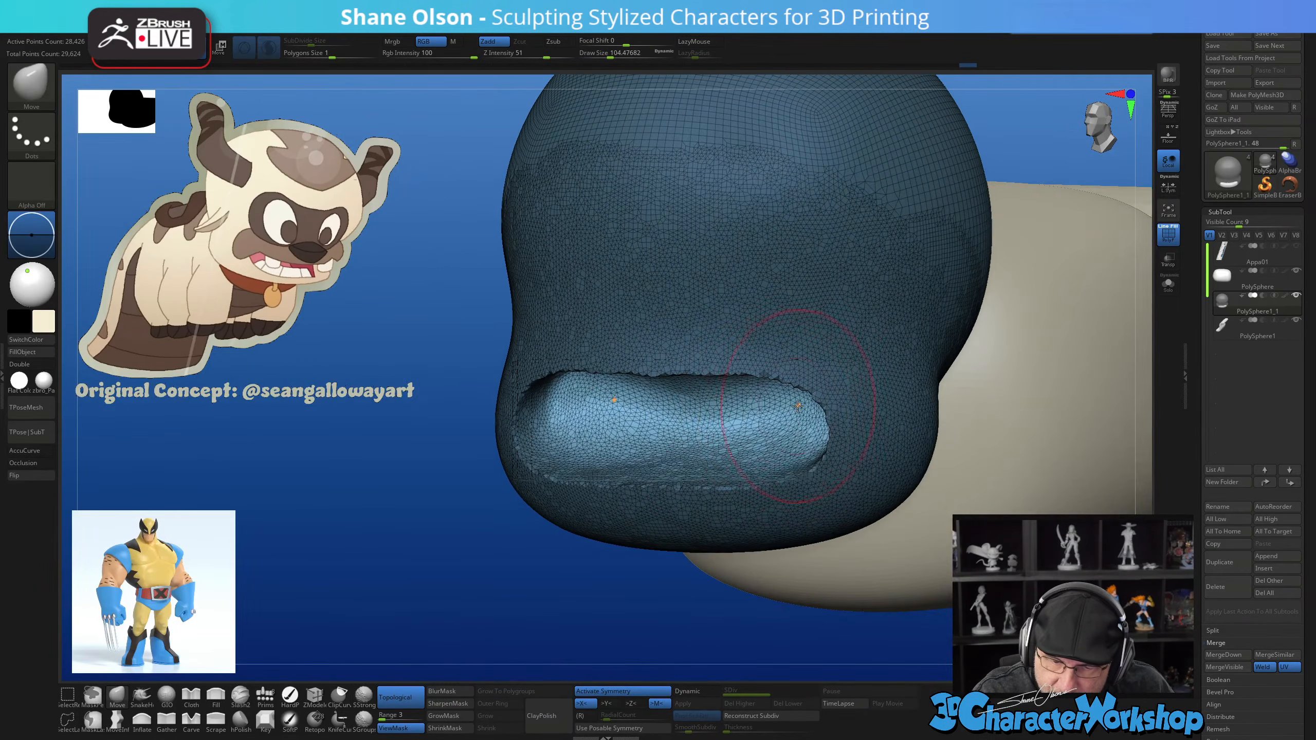
mouse_move(798, 406)
right_mouse_down()
mouse_move(733, 410)
mouse_move(754, 428)
mouse_move(778, 393)
right_mouse_up()
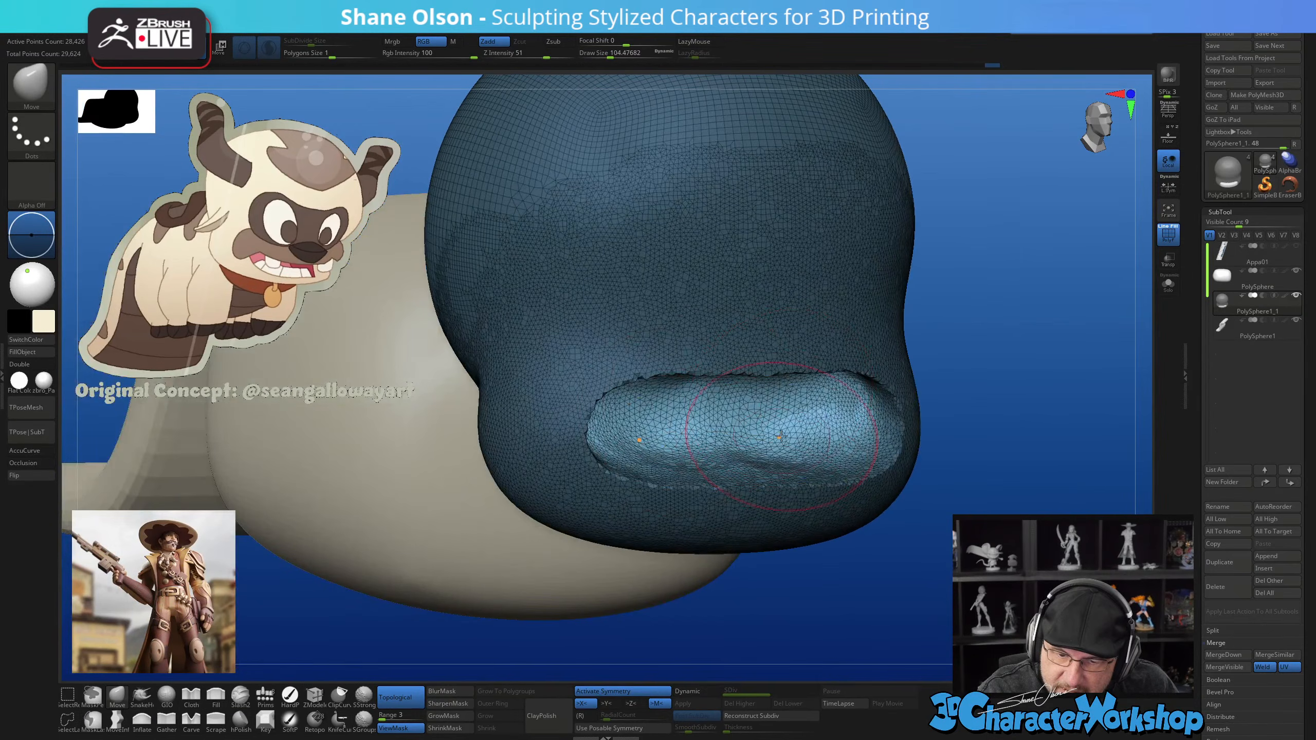
right_click_drag(704, 419, 701, 415)
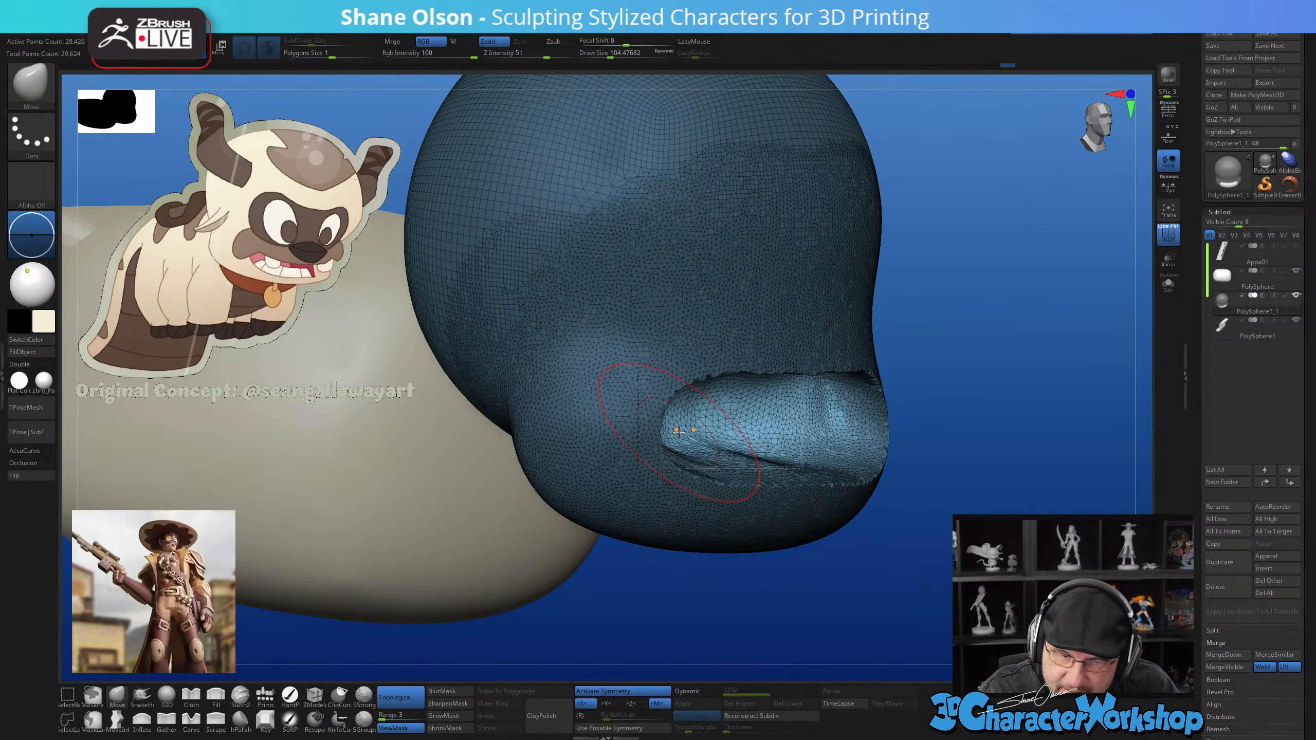
mouse_move(784, 442)
right_mouse_down()
mouse_move(799, 446)
mouse_move(779, 427)
mouse_move(787, 459)
right_mouse_up()
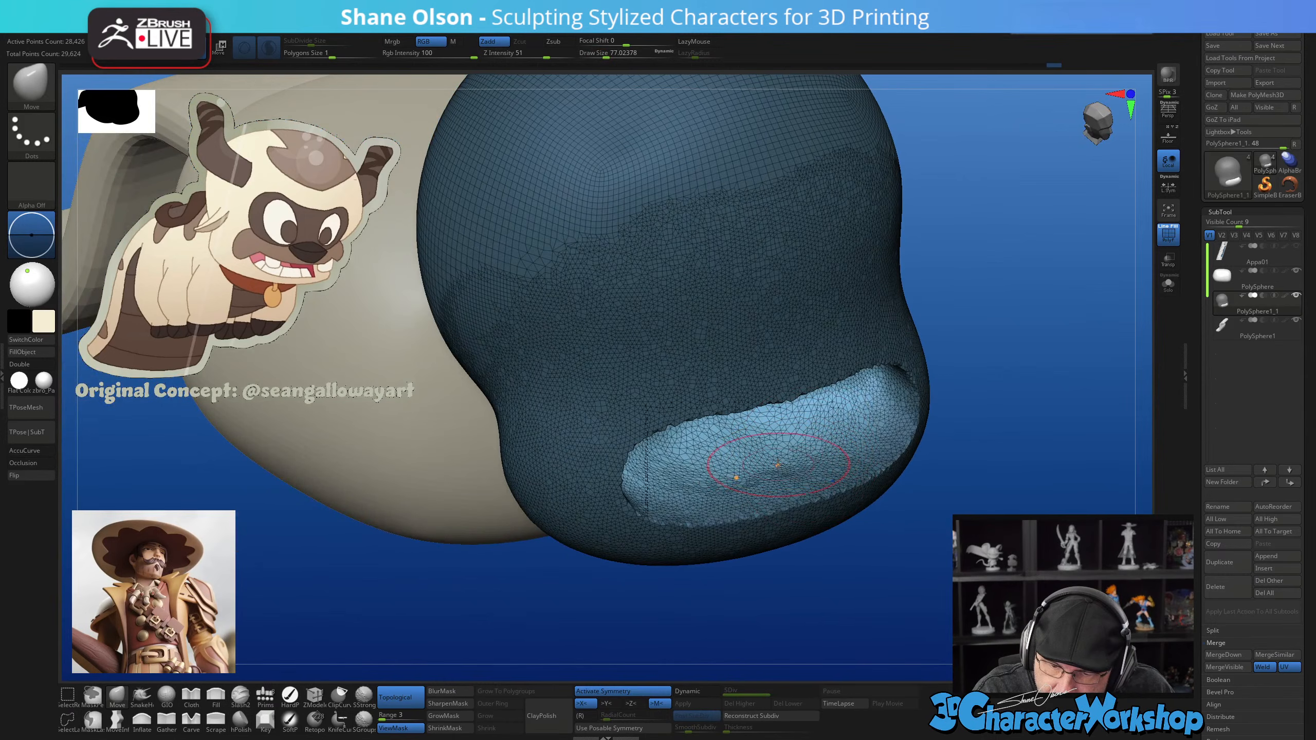
Hollow out the area behind the lower lip inside the mouth using the Move brush at a draw size of about 77
left_click_drag(778, 465, 770, 476)
mouse_move(807, 465)
right_mouse_down()
mouse_move(792, 483)
mouse_move(770, 471)
right_mouse_up()
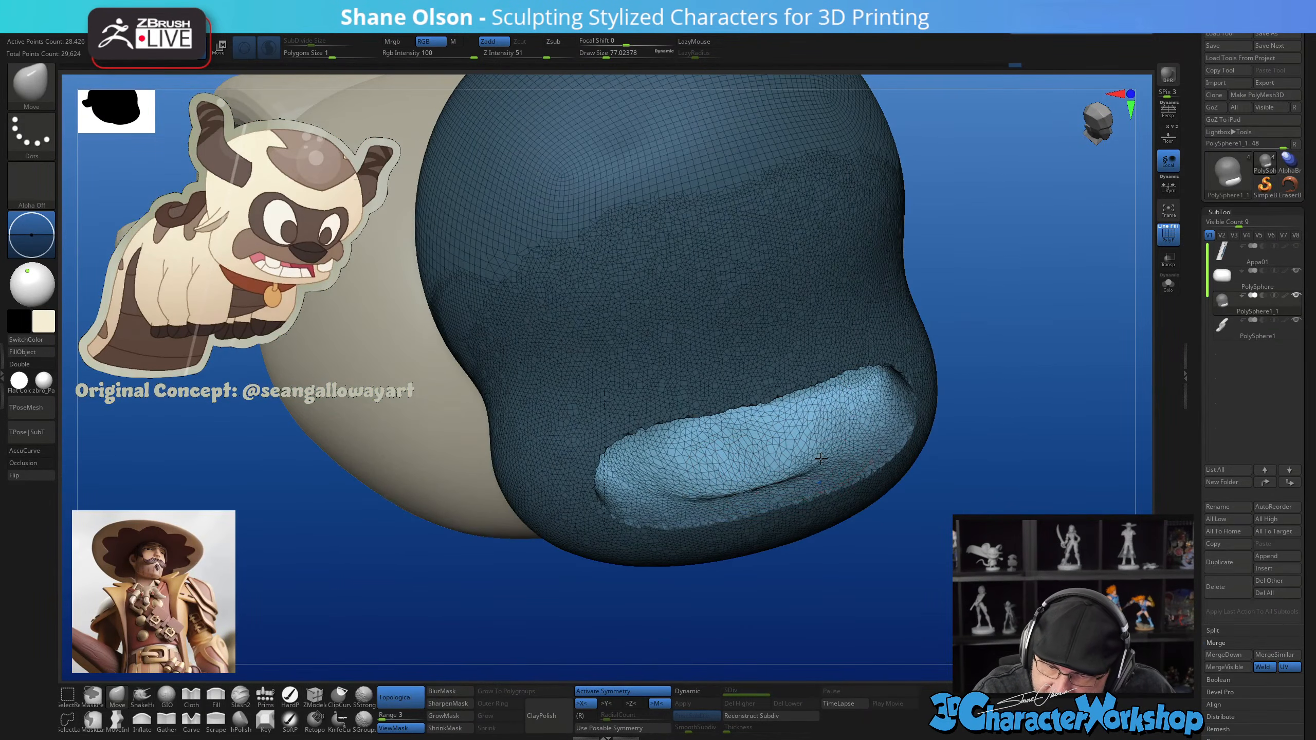
left_click_drag(831, 455, 790, 487)
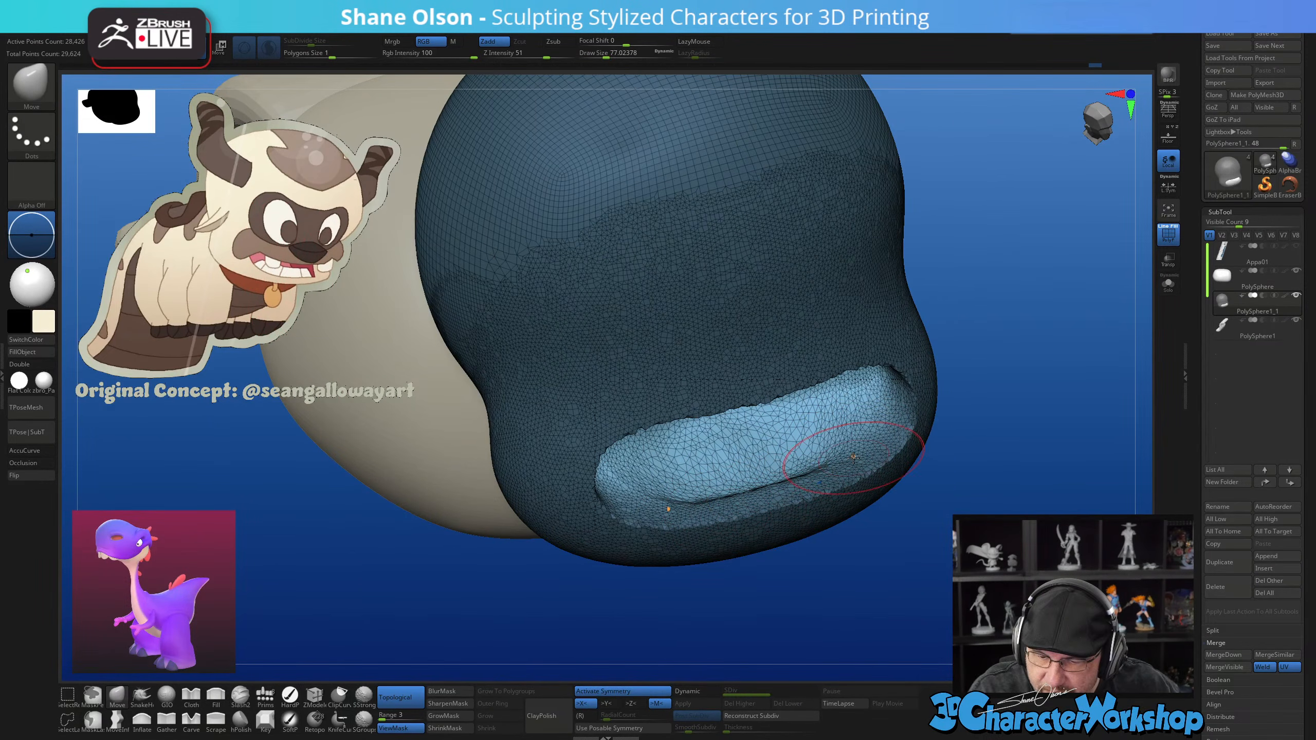
mouse_move(831, 463)
right_mouse_down()
mouse_move(862, 489)
mouse_move(847, 445)
right_mouse_up()
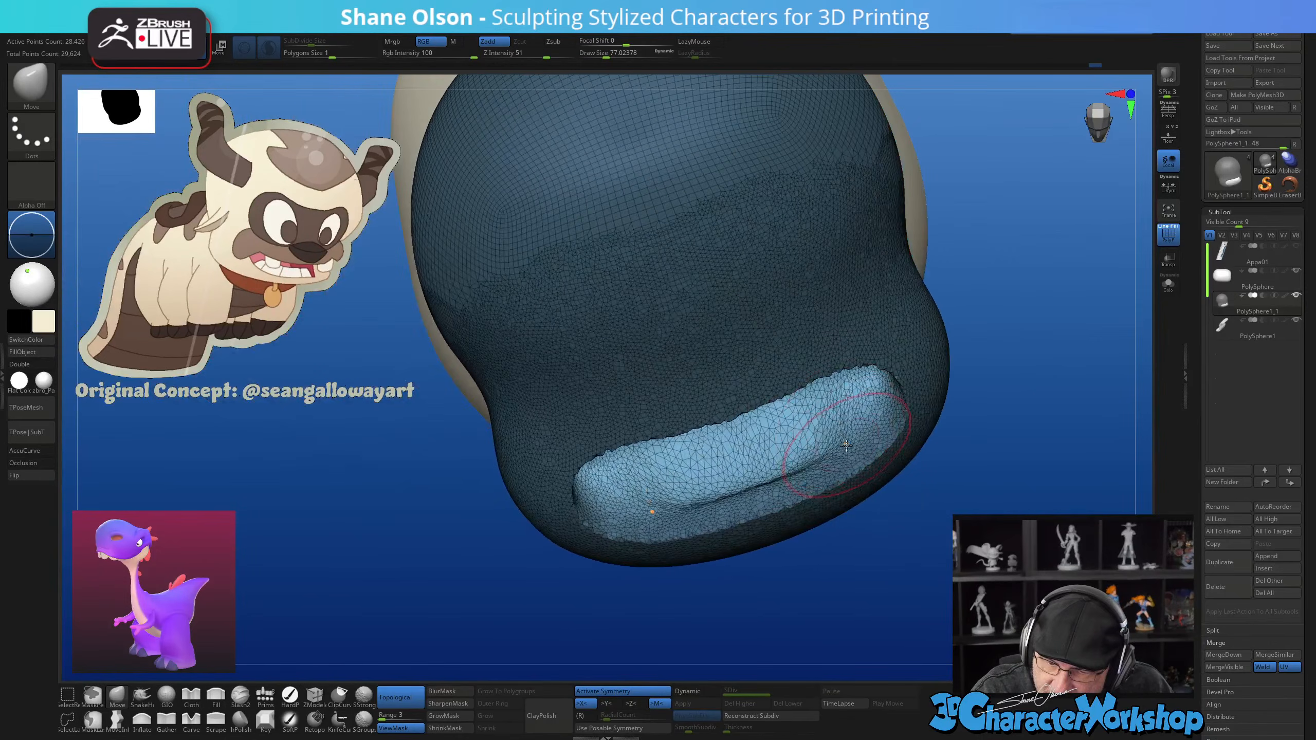
left_click_drag(864, 450, 858, 423)
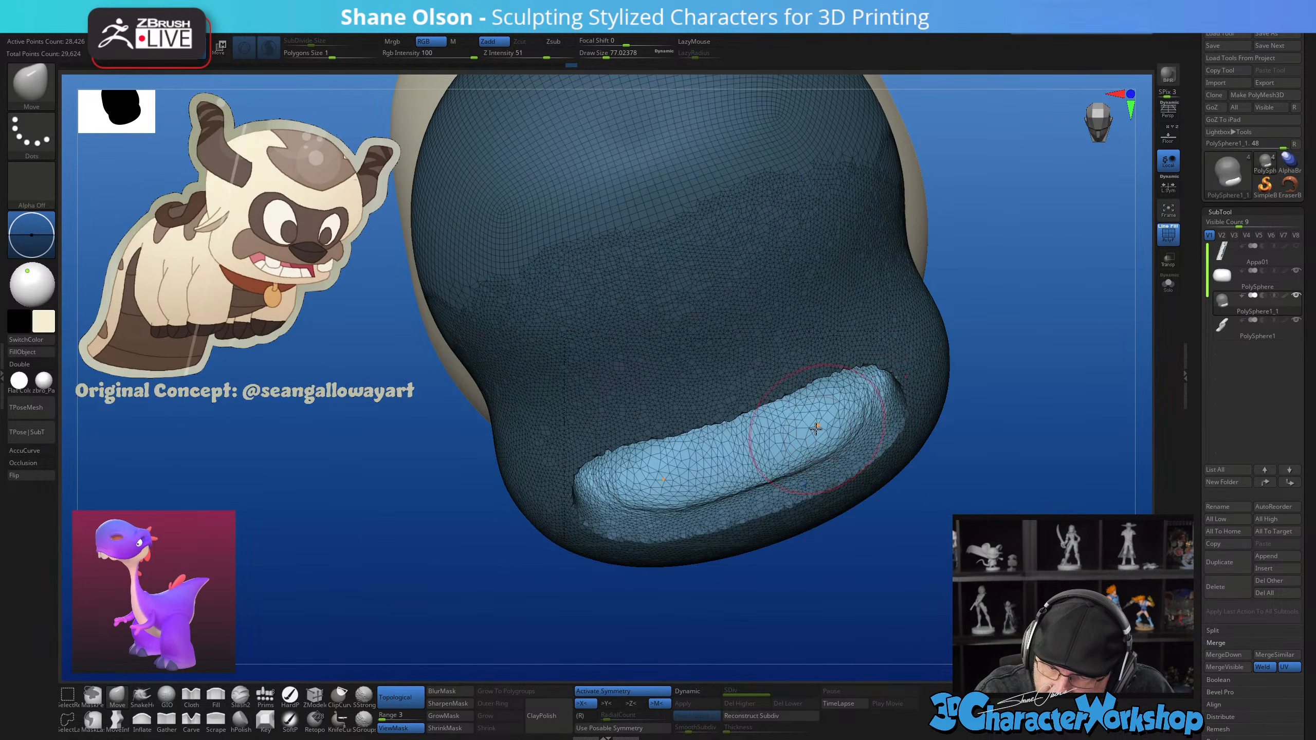
mouse_move(835, 440)
right_mouse_down()
mouse_move(793, 311)
mouse_move(725, 359)
right_mouse_up()
left_click_drag(713, 357, 738, 333)
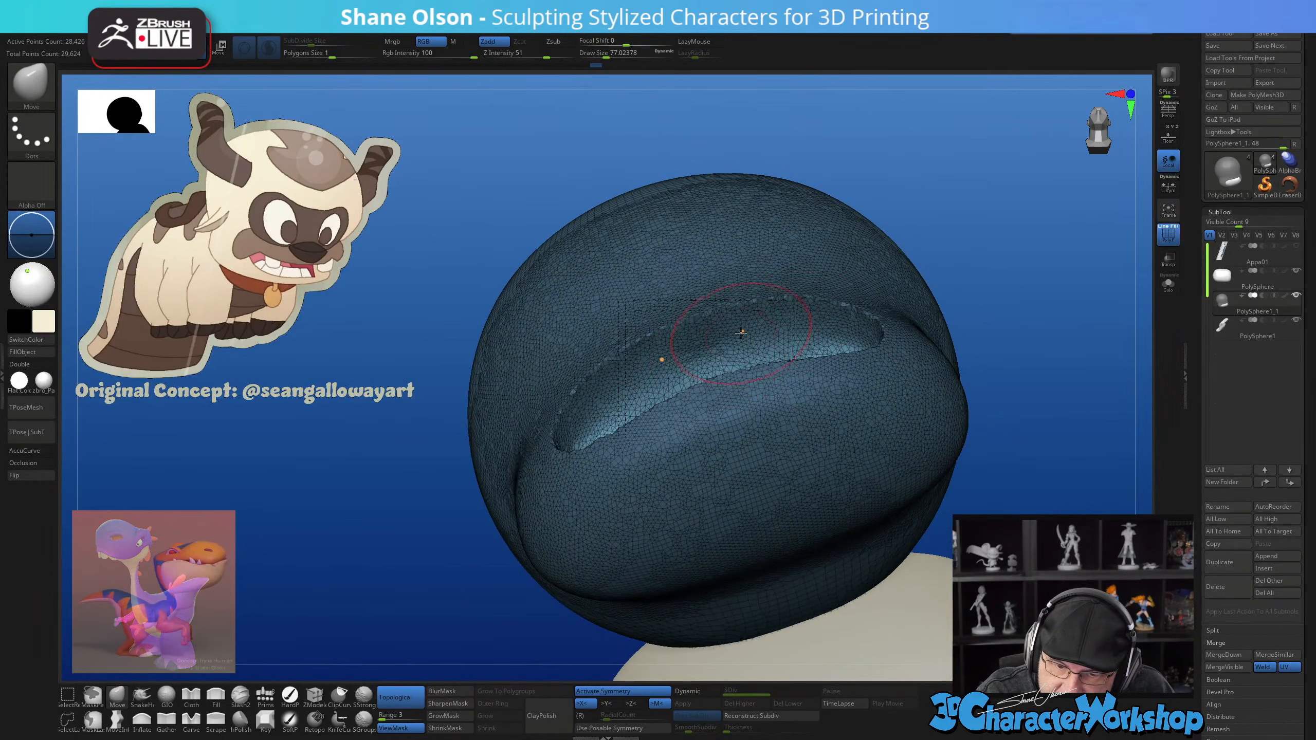
Reshape the upper inside and corners of the mouth recess using the Move brush at a draw size of about 59
right_click_drag(741, 332, 738, 376)
key("[")
left_click_drag(749, 346, 830, 343)
left_click_drag(825, 335, 833, 340)
right_click_drag(658, 358, 716, 360)
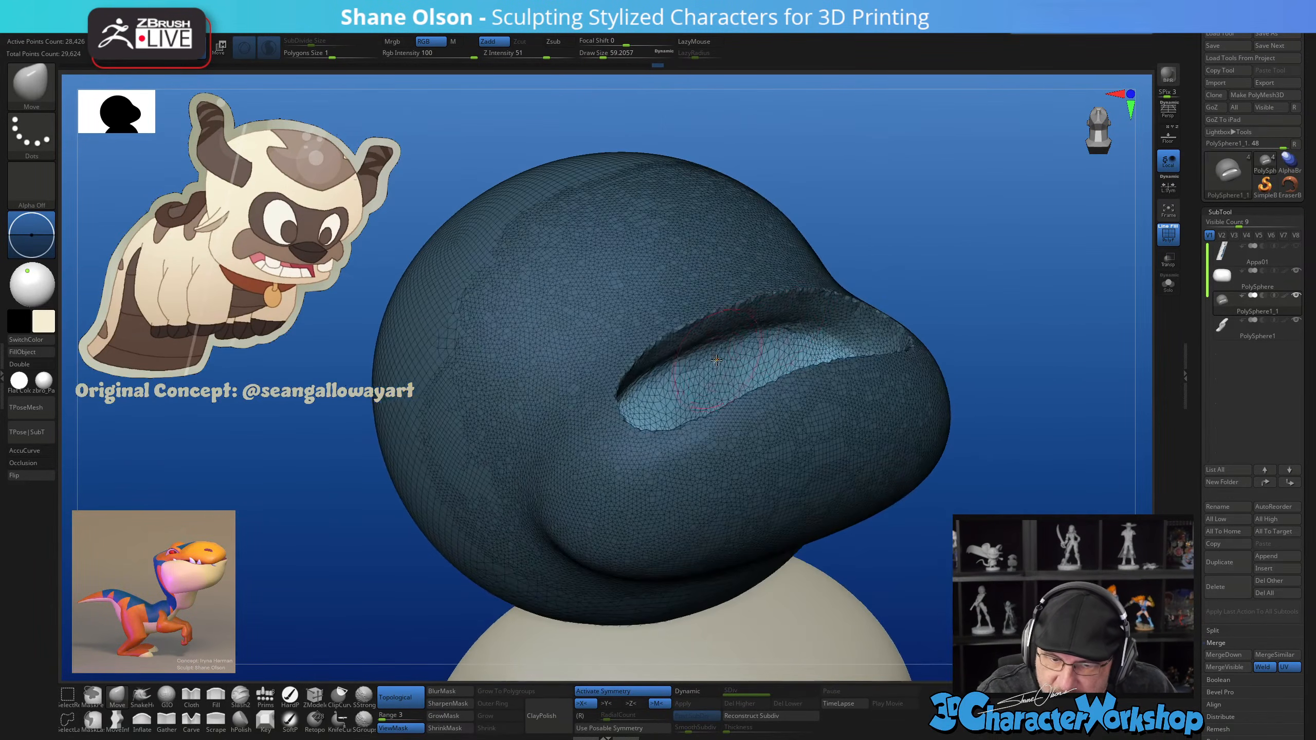
left_click_drag(726, 352, 700, 367)
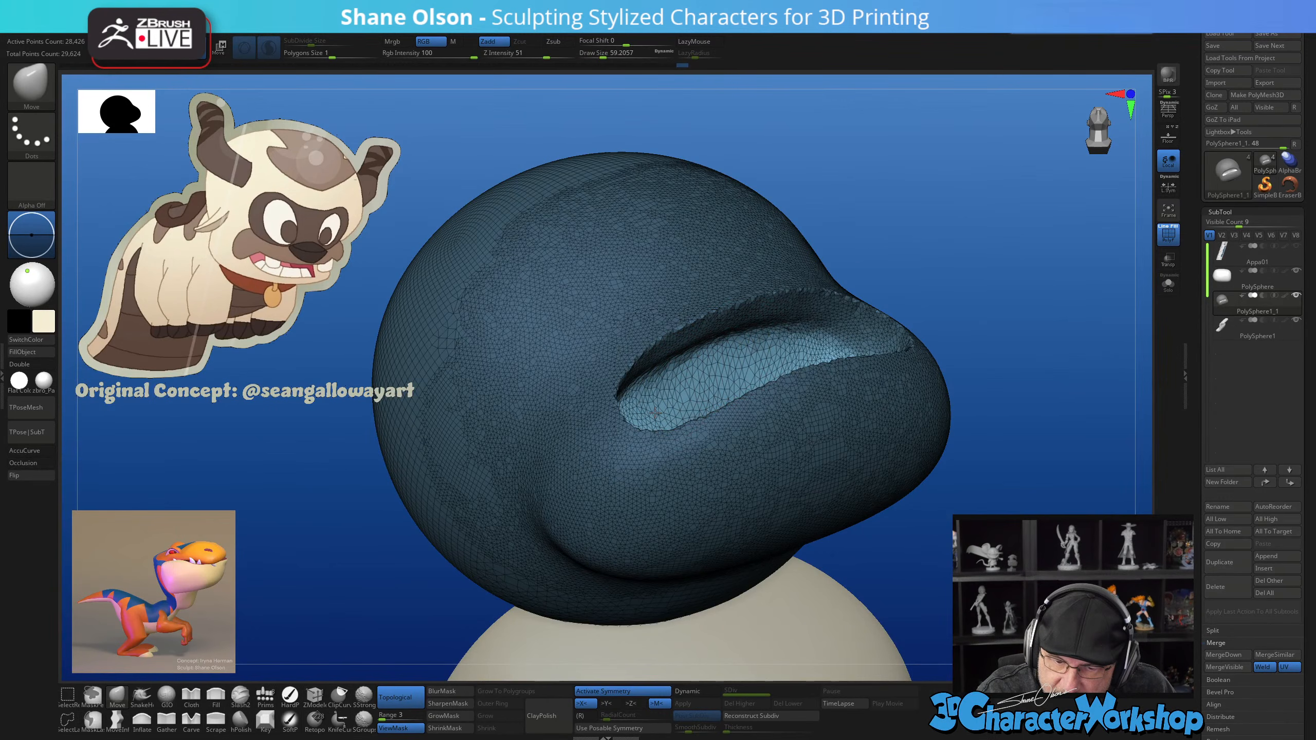
mouse_move(700, 380)
right_mouse_down()
mouse_move(668, 386)
mouse_move(709, 393)
right_mouse_up()
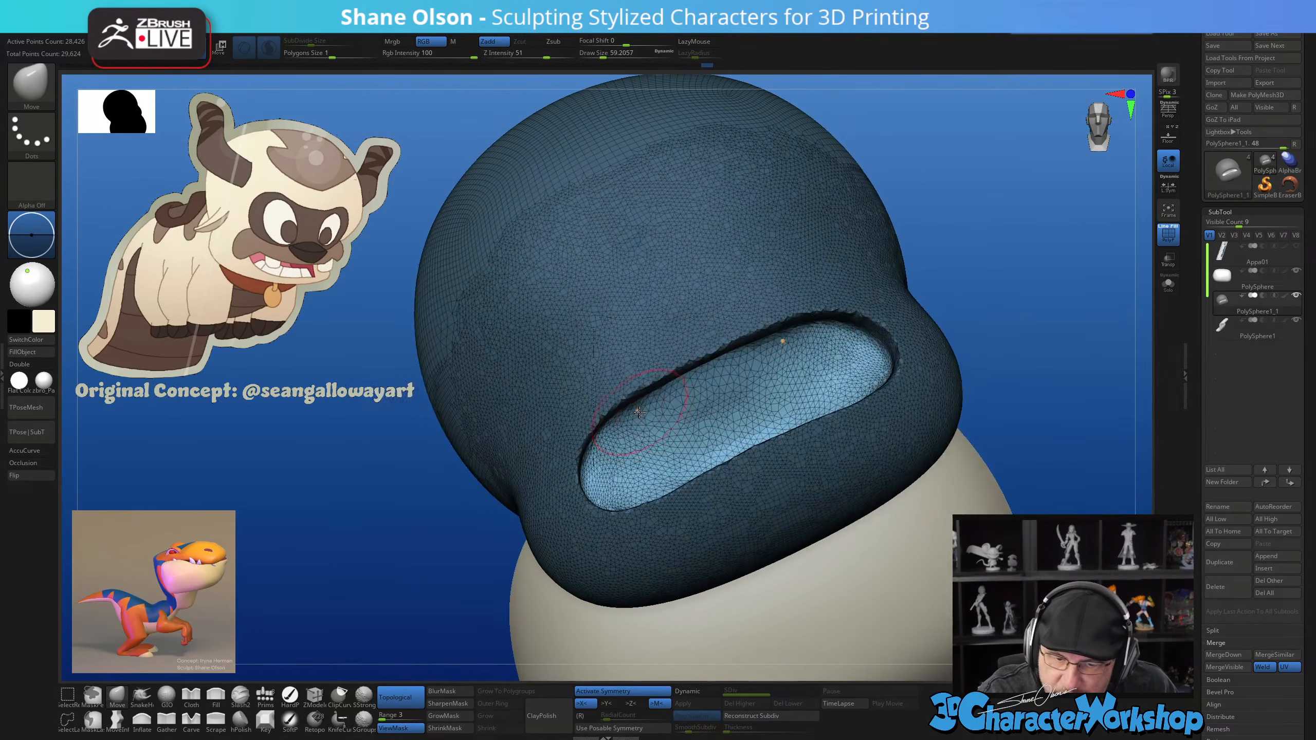
left_click_drag(639, 412, 627, 405)
left_click_drag(616, 455, 604, 469)
Smooth the mouth interior from several angles and adjust its outer corner with the Move brush
mouse_move(728, 395)
right_mouse_down()
mouse_move(765, 398)
mouse_move(720, 393)
right_mouse_up()
mouse_move(748, 388)
left_mouse_down("shift")
mouse_move(855, 381)
mouse_move(830, 363)
left_mouse_up("shift")
right_click_drag(762, 363, 746, 381)
left_click_drag(826, 348, 856, 351)
right_click_drag(829, 376, 836, 432)
mouse_move(836, 432)
left_mouse_down("shift")
mouse_move(808, 461)
mouse_move(860, 433)
left_mouse_up("shift")
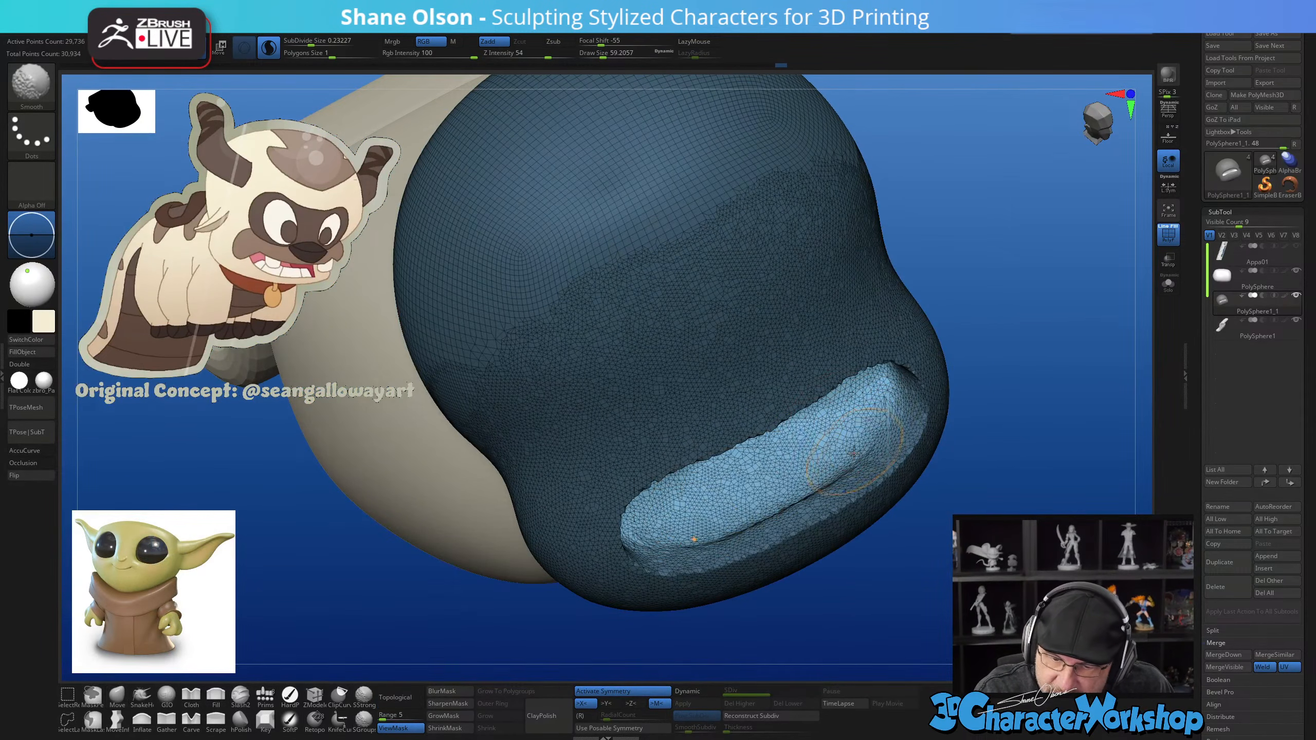
Clear the mask and smooth the lower lip and outer rim of the mouth
mouse_move(870, 451)
right_mouse_down()
mouse_move(845, 448)
mouse_move(836, 429)
mouse_move(978, 512)
mouse_move(987, 455)
mouse_move(970, 479)
mouse_move(1044, 297)
mouse_move(927, 366)
mouse_move(886, 490)
mouse_move(946, 420)
right_mouse_up()
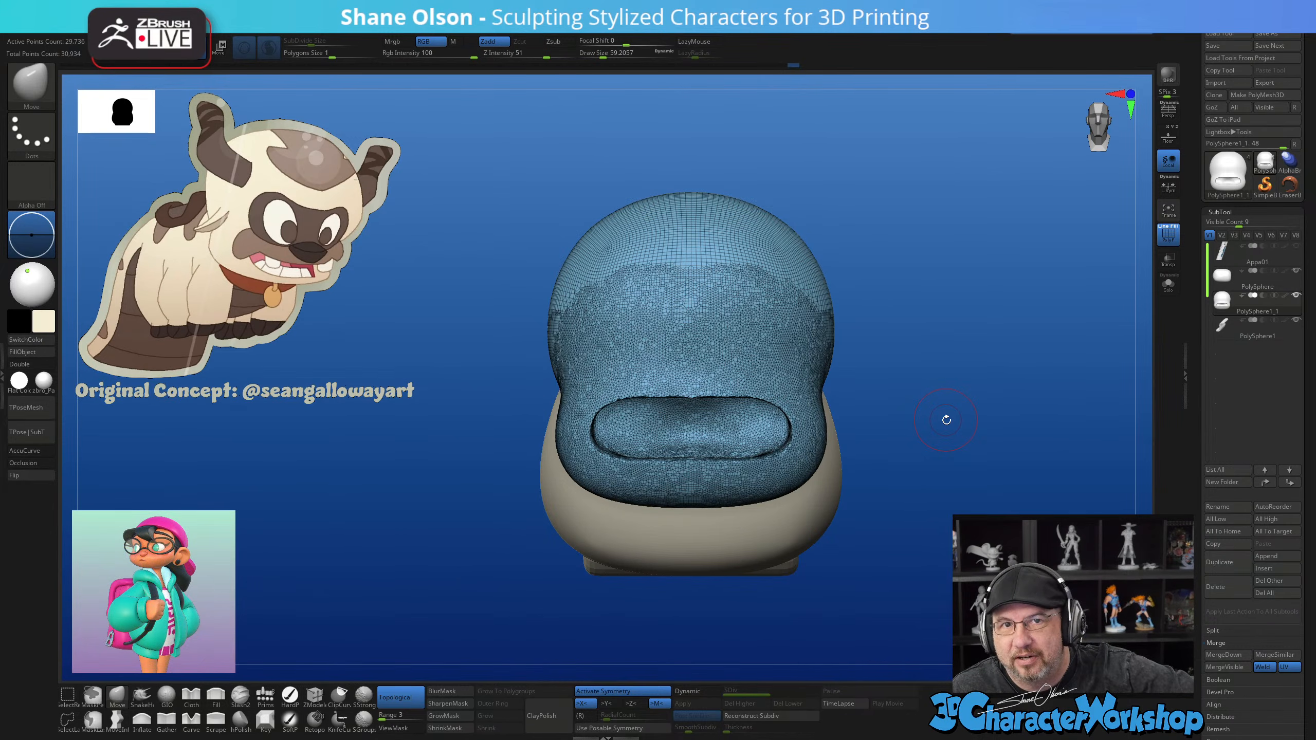
mouse_move(750, 384)
right_mouse_down("ctrl")
mouse_move(740, 403)
mouse_move(751, 366)
mouse_move(765, 387)
mouse_move(735, 583)
right_mouse_up("ctrl")
key("shift")
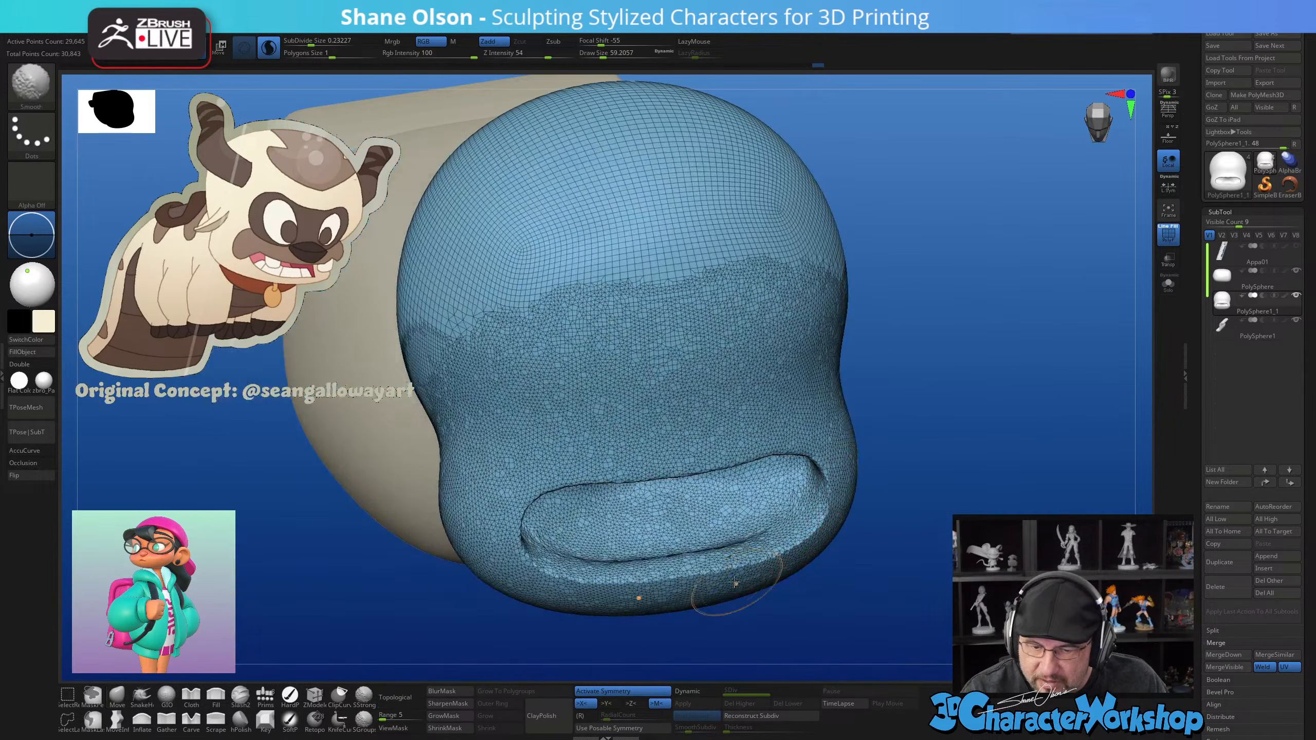
mouse_move(734, 583)
left_mouse_down("shift")
mouse_move(840, 535)
mouse_move(861, 502)
mouse_move(798, 550)
mouse_move(820, 443)
left_mouse_up("shift")
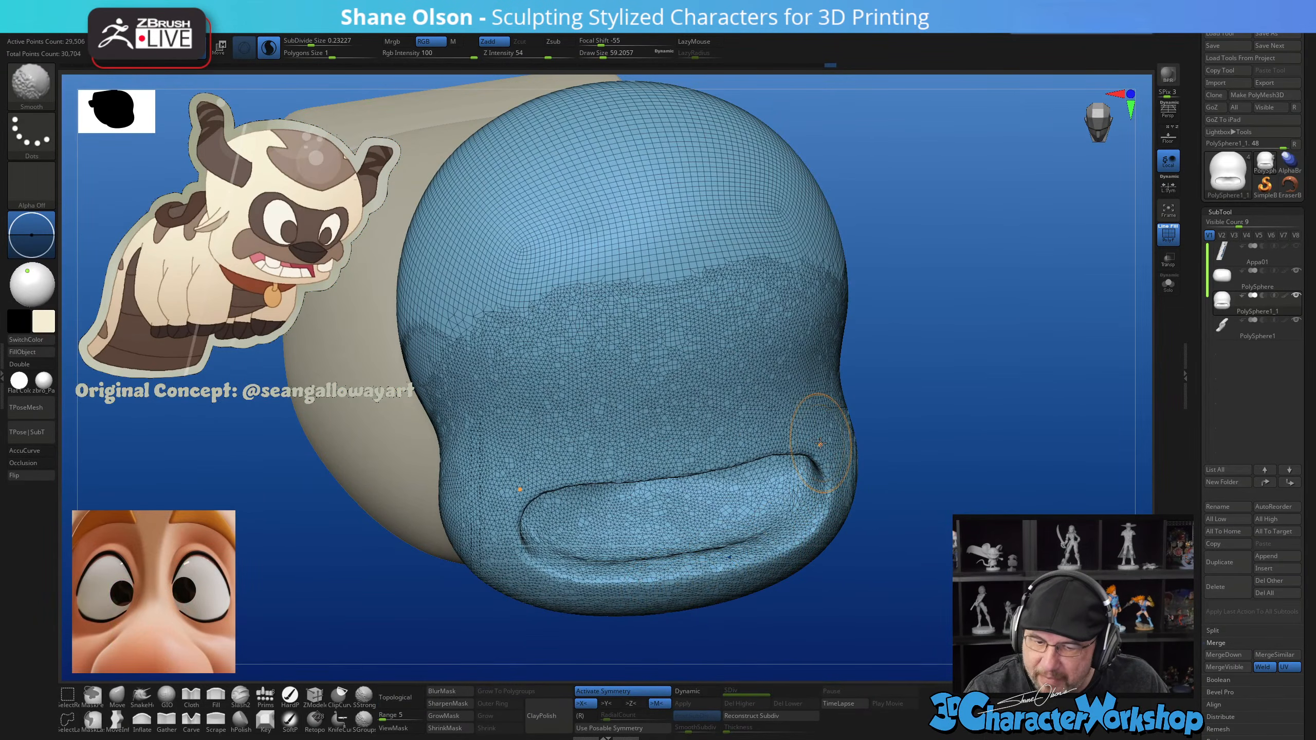
mouse_move(820, 443)
right_mouse_down()
mouse_move(736, 415)
mouse_move(635, 426)
mouse_move(811, 437)
mouse_move(725, 550)
mouse_move(772, 544)
mouse_move(786, 506)
mouse_move(824, 522)
mouse_move(804, 501)
mouse_move(835, 494)
mouse_move(803, 563)
mouse_move(814, 482)
mouse_move(850, 495)
right_mouse_up()
Switch to the Move brush and turn off the wireframe display
key("b")
key("m")
key("v")
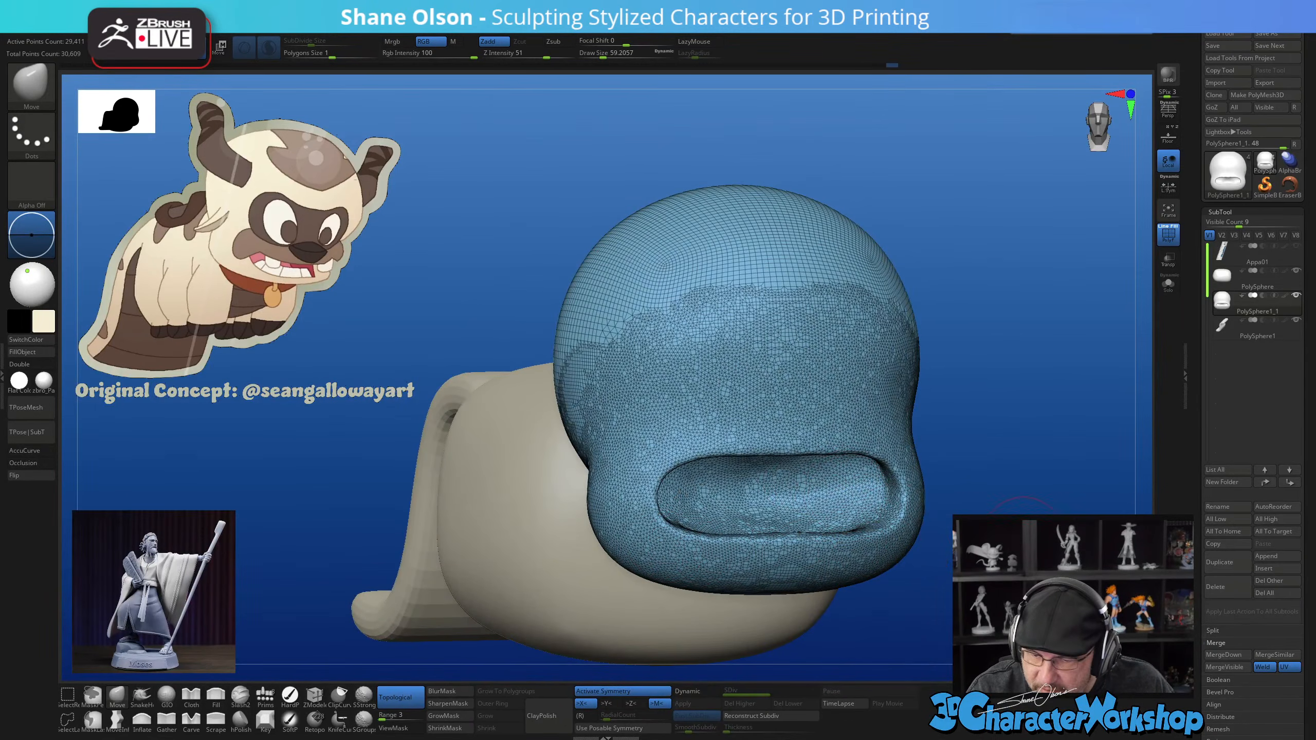
right_click_drag(960, 498, 952, 544)
key("shift+f")
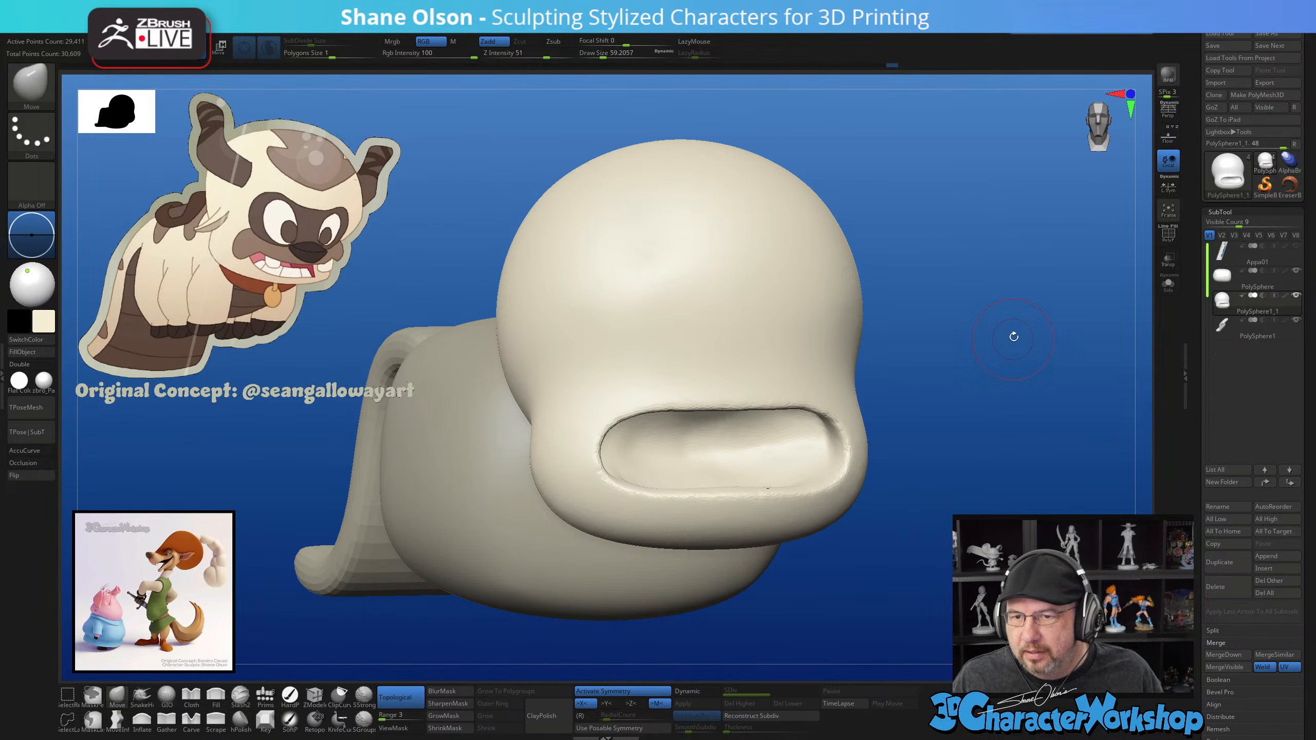
right_click_drag(1014, 337, 1004, 326)
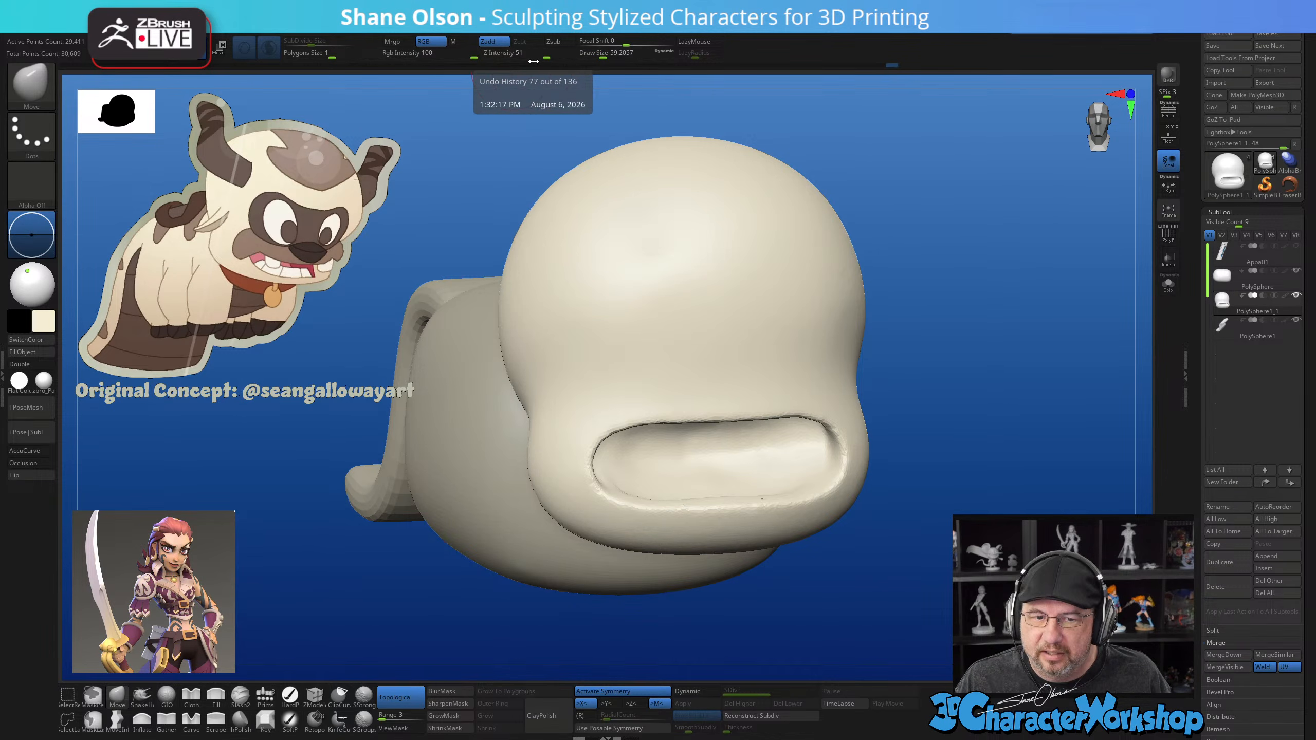
Smooth the upper interior of the mouth and the inner edge of the lower lip
key("space")
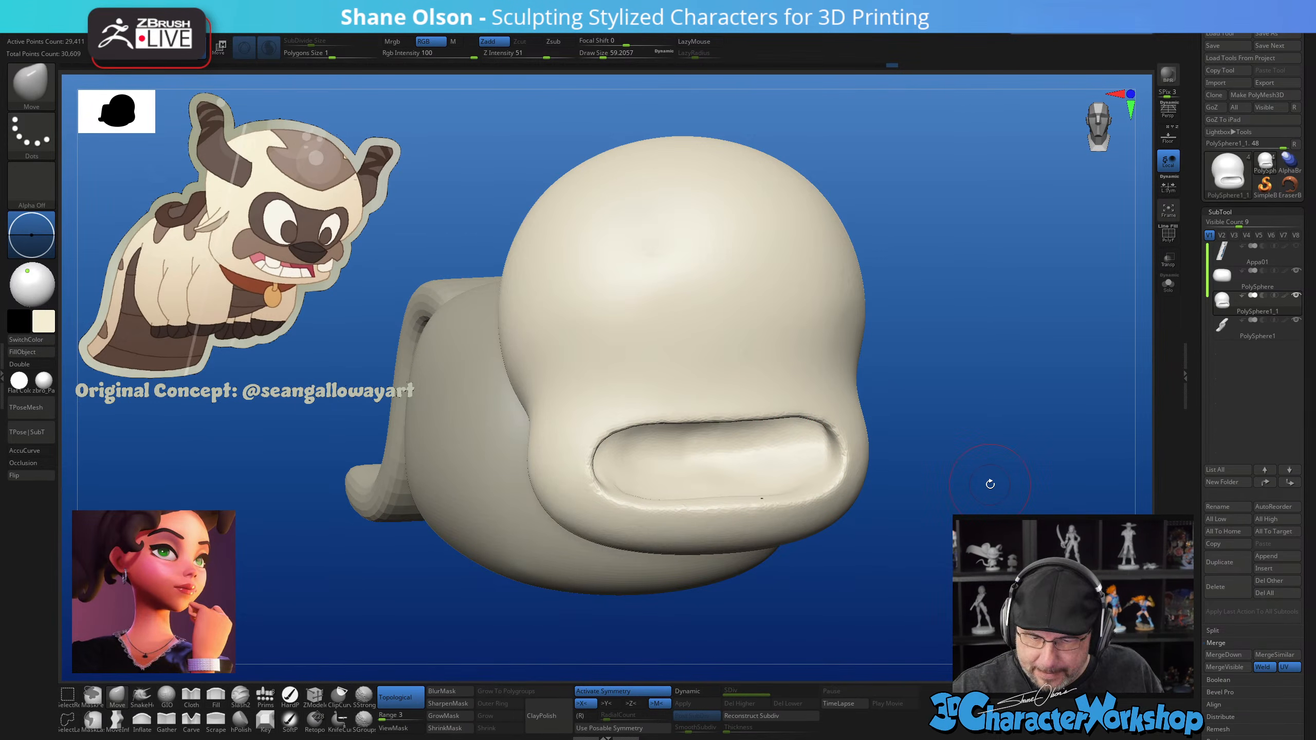
right_click_drag(795, 495, 768, 449)
right_click_drag(831, 590, 757, 447)
mouse_move(743, 447)
left_mouse_down("shift")
mouse_move(776, 455)
mouse_move(759, 445)
left_mouse_up("shift")
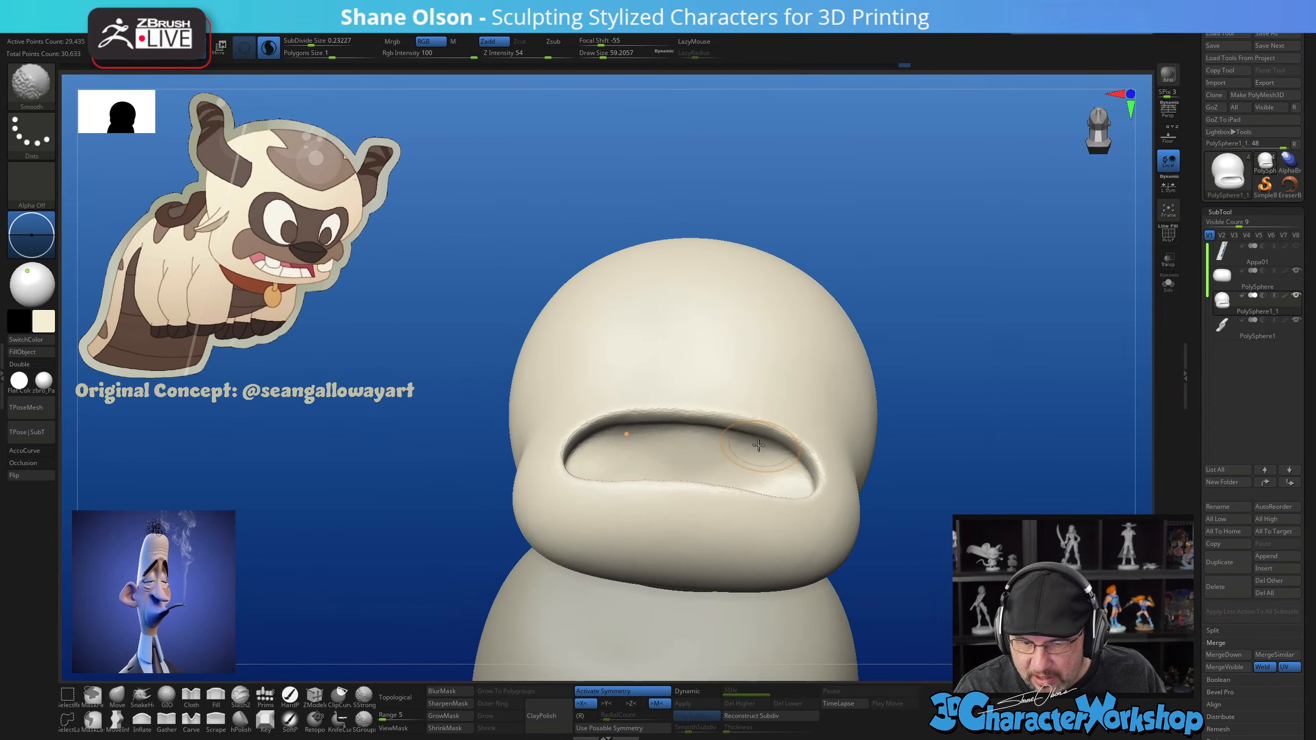
mouse_move(784, 447)
right_mouse_down()
mouse_move(793, 500)
mouse_move(770, 519)
right_mouse_up()
mouse_move(717, 535)
left_mouse_down("shift")
mouse_move(740, 544)
mouse_move(723, 539)
left_mouse_up("shift")
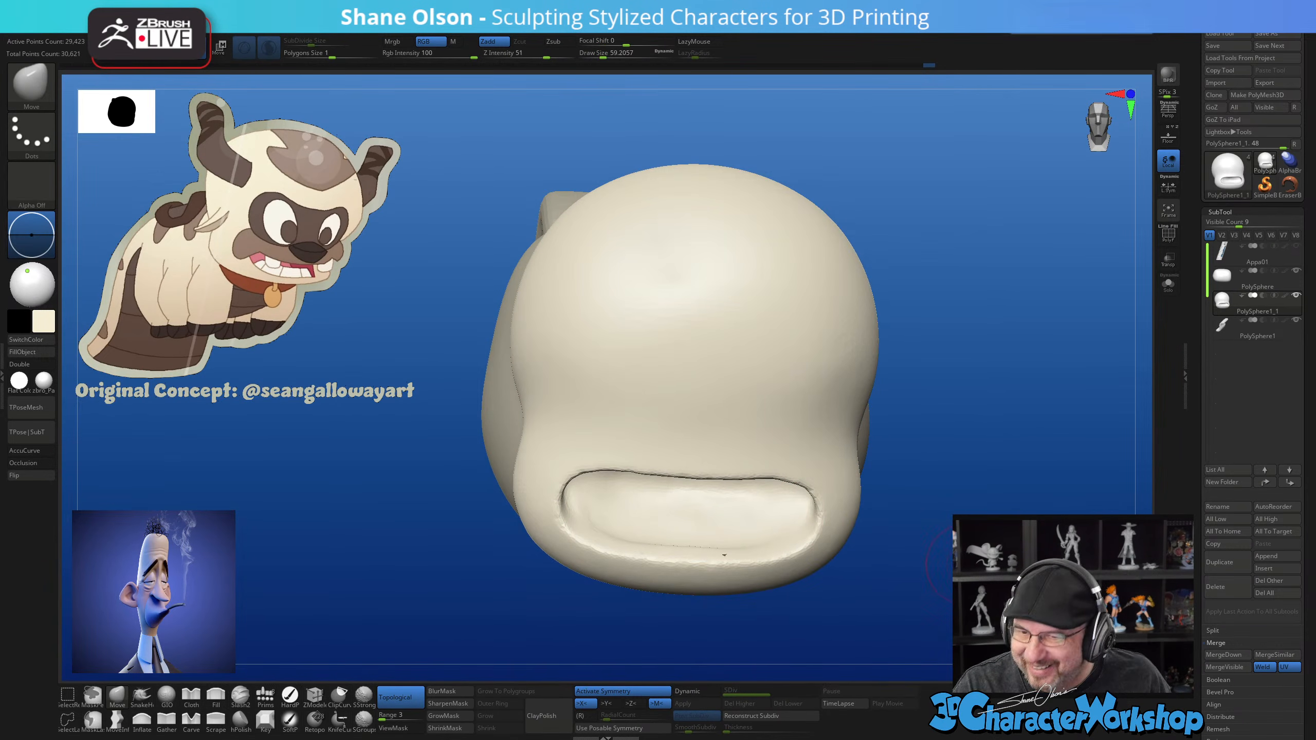
right_click_drag(974, 594, 972, 562, "ctrl")
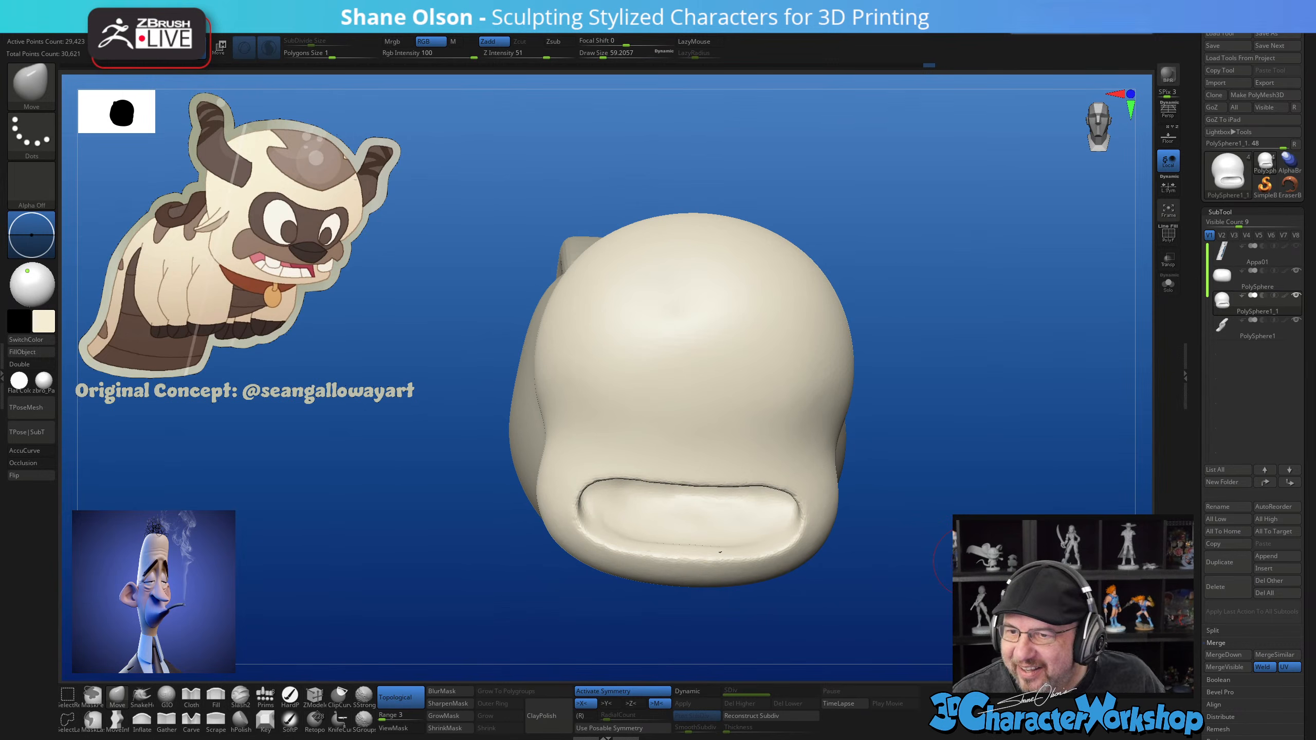
mouse_move(1009, 338)
right_mouse_down()
mouse_move(984, 332)
mouse_move(1037, 311)
mouse_move(1055, 347)
mouse_move(1033, 358)
mouse_move(1018, 334)
mouse_move(1011, 343)
right_mouse_up()
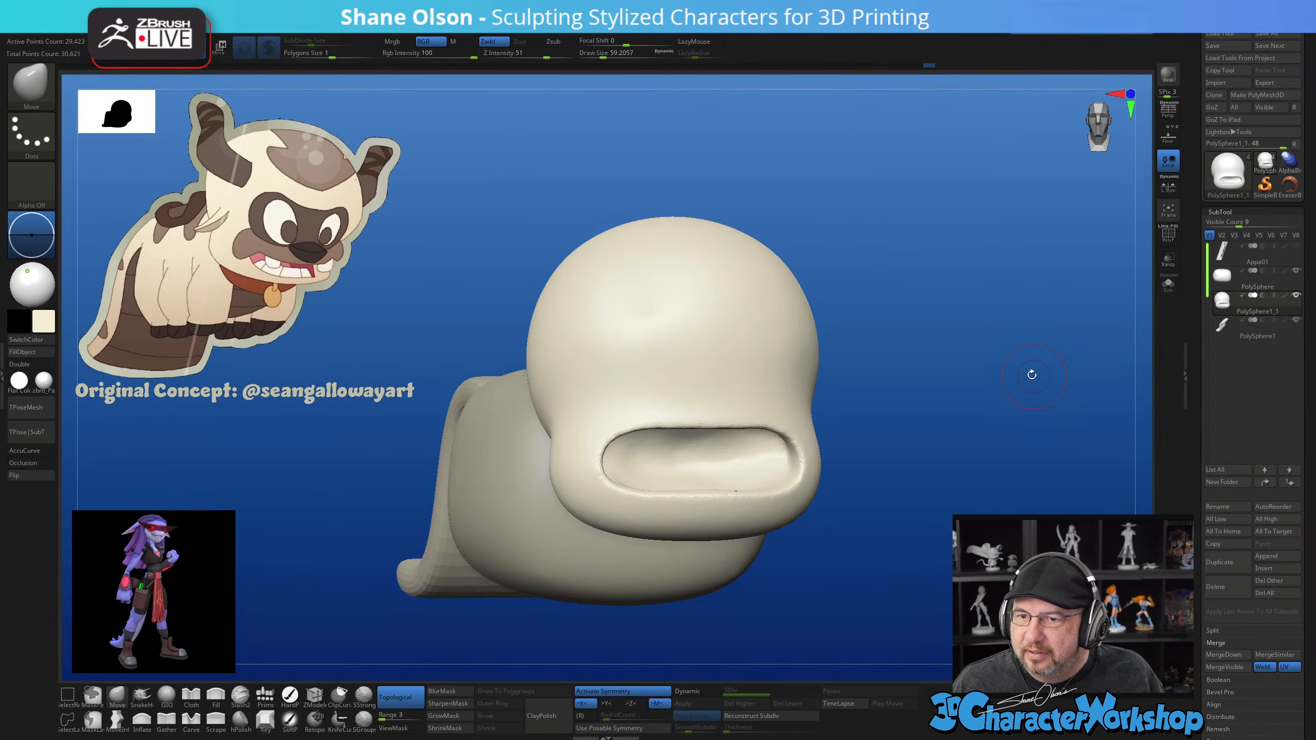
Smooth the upper rim of the mouth opening and check the muzzle from the front and side
right_click_drag(1022, 384, 1035, 377)
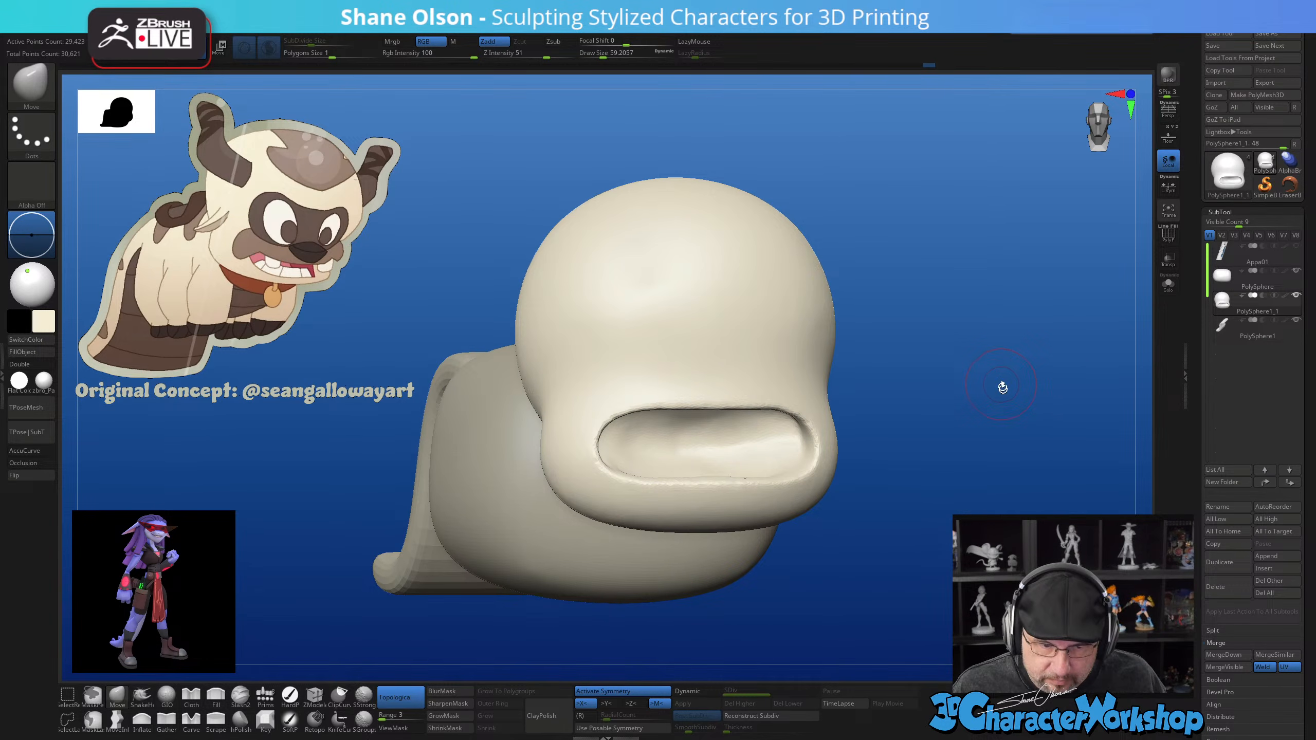
right_click_drag(1003, 386, 752, 418)
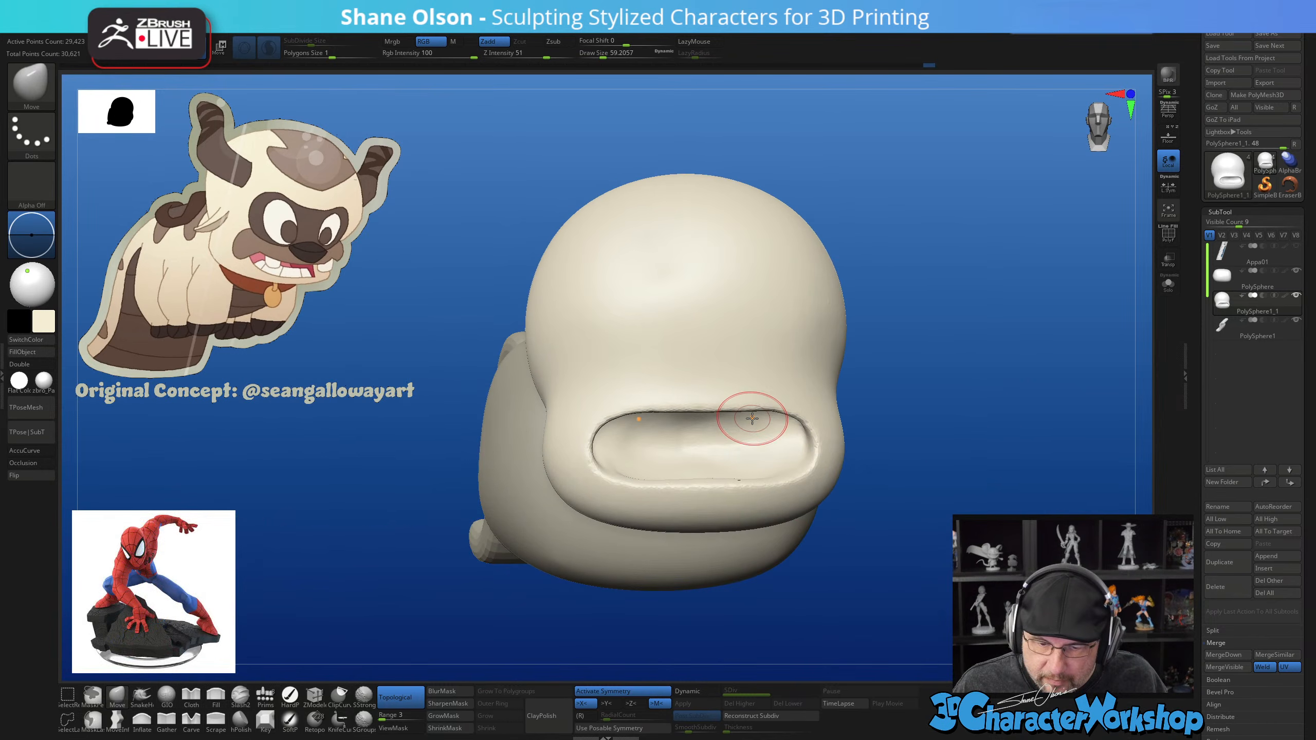
left_click_drag(690, 400, 779, 408, "shift")
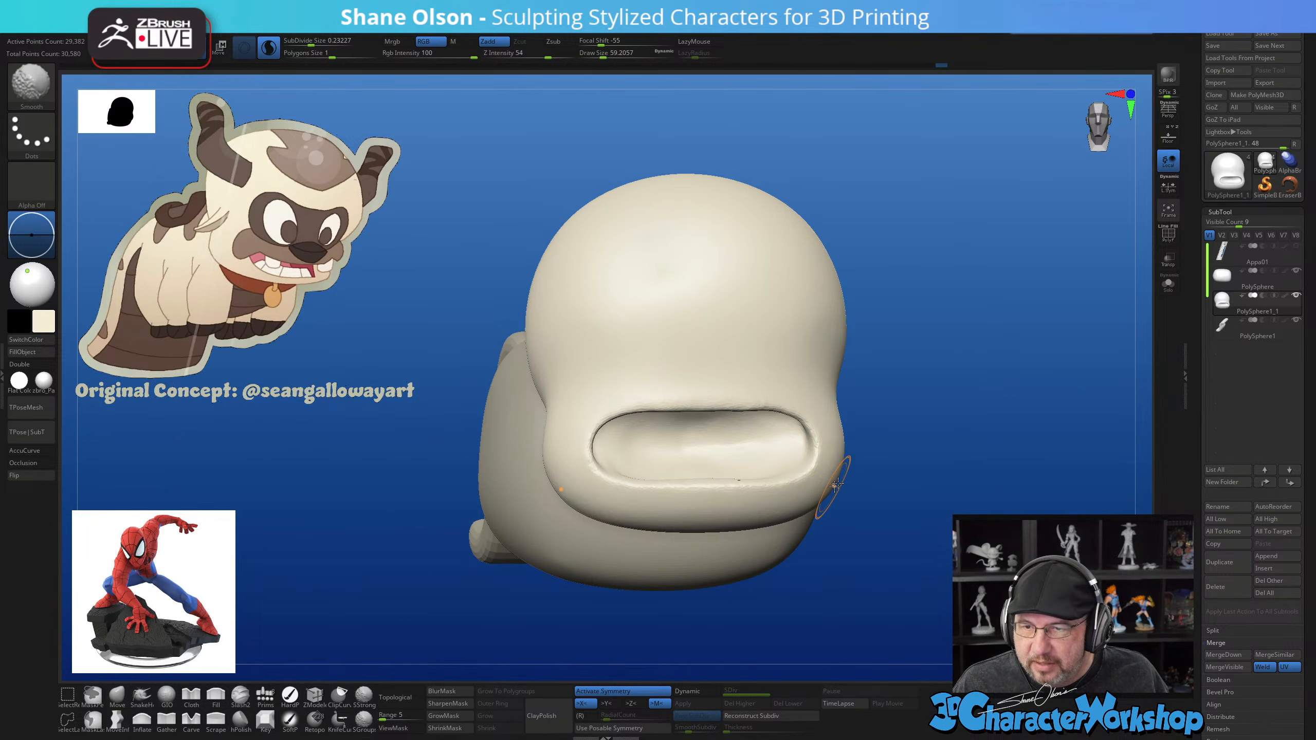
mouse_move(958, 472)
right_mouse_down()
mouse_move(907, 470)
mouse_move(948, 467)
mouse_move(930, 464)
right_mouse_up()
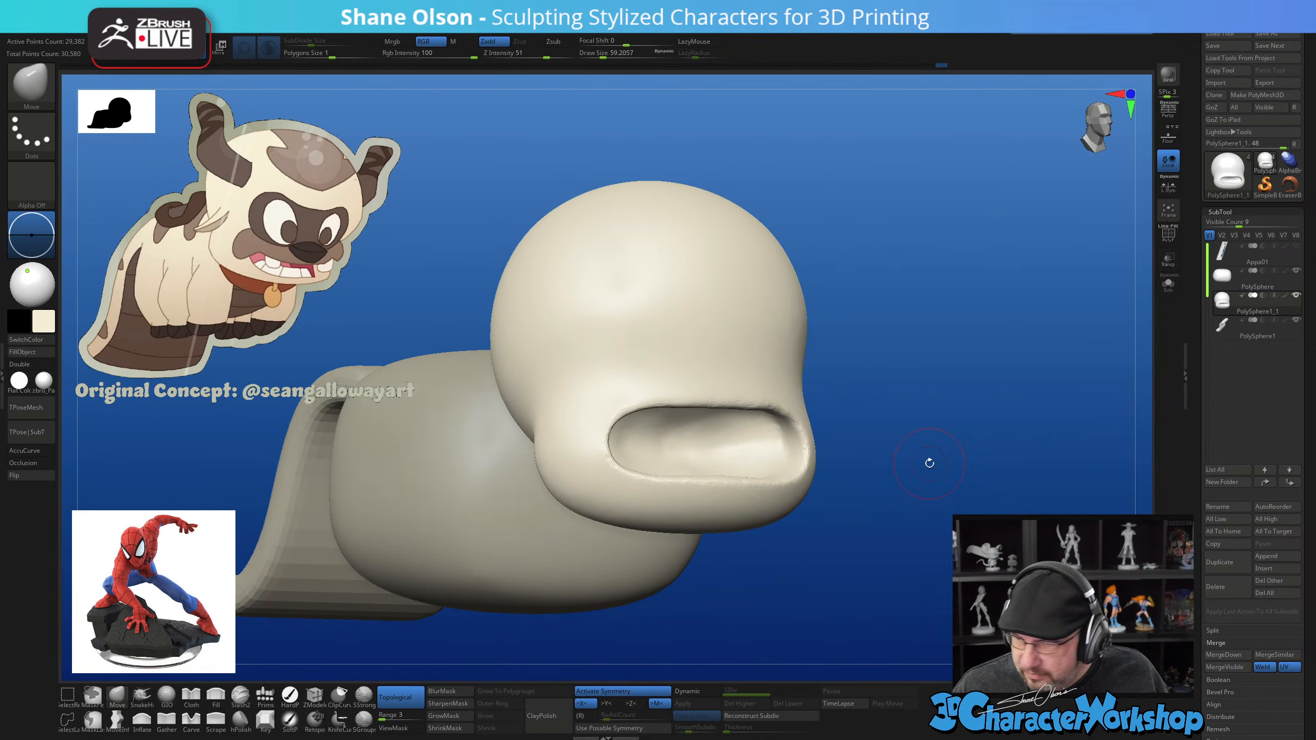
right_click_drag(767, 433, 745, 476, "alt")
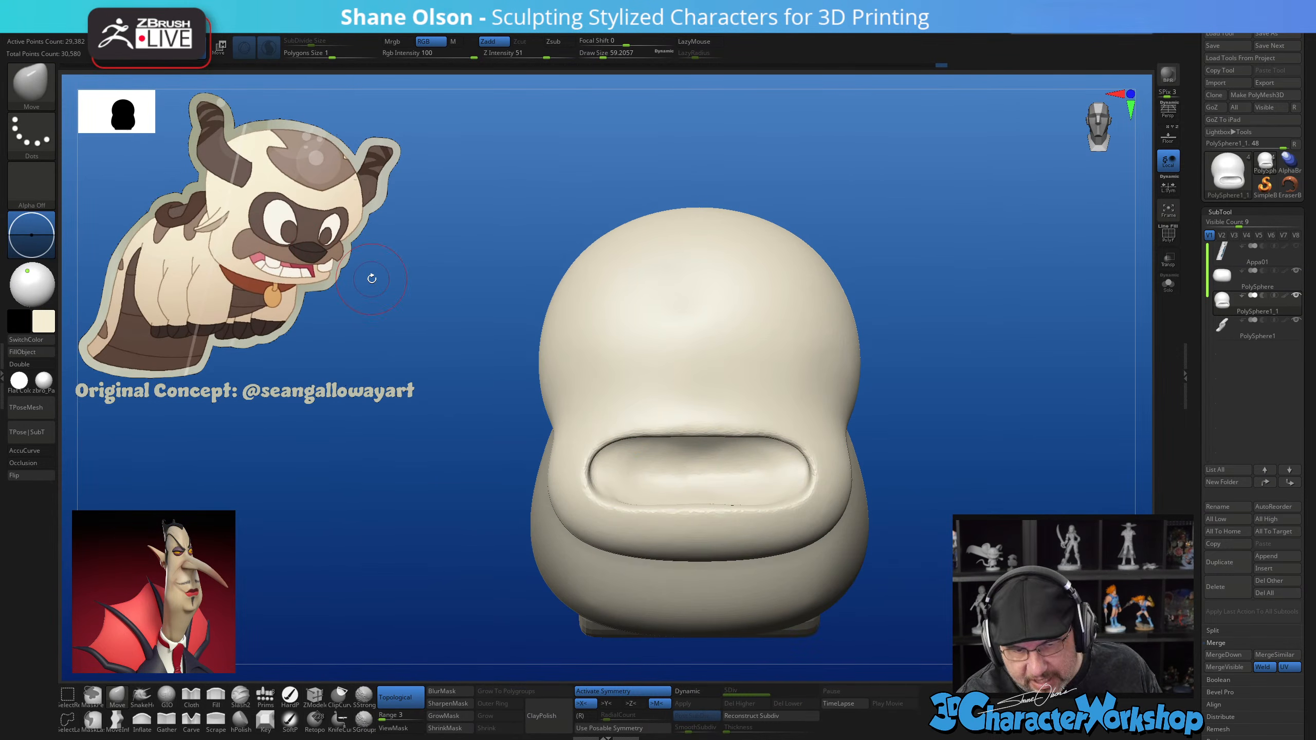
mouse_move(770, 420)
right_mouse_down("ctrl")
mouse_move(764, 435)
mouse_move(776, 382)
right_mouse_up("ctrl")
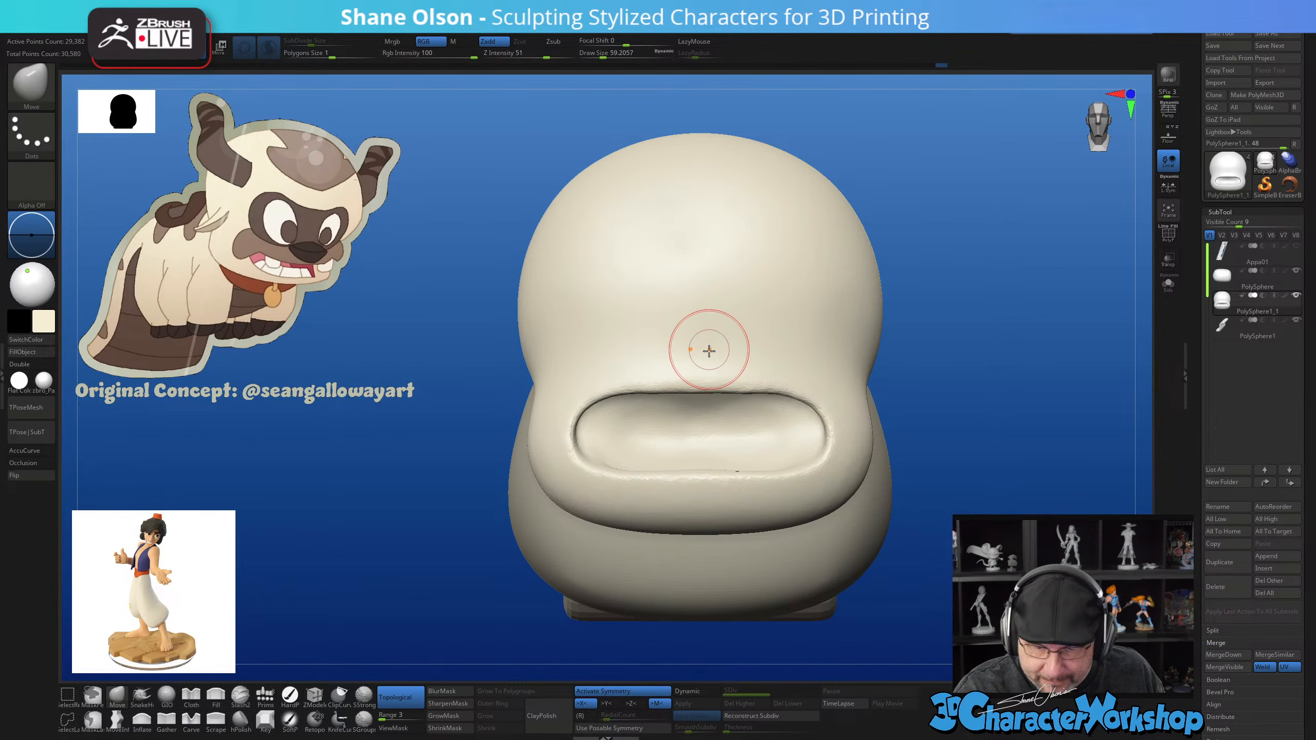
Insert a QuadSphere primitive centred just above the mouth as a nose and stretch it sideways into an oval
left_click(269, 699)
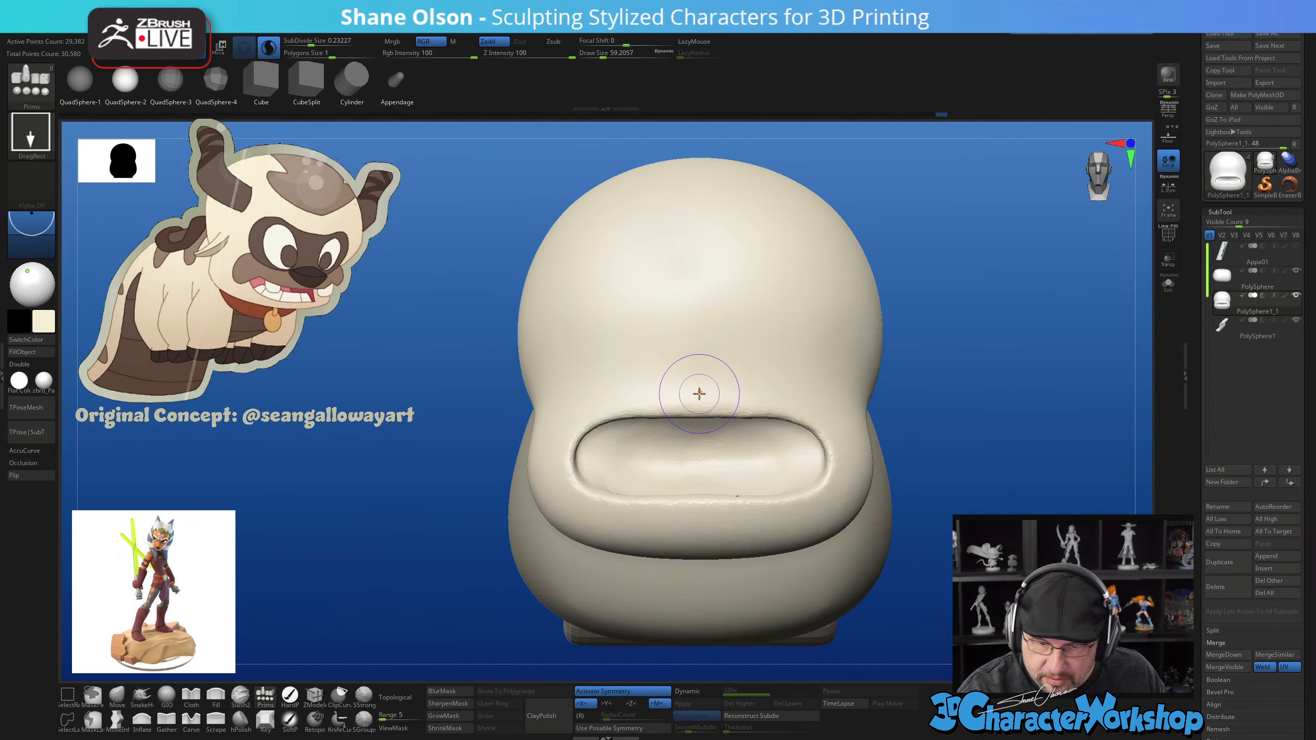
left_click_drag(700, 391, 707, 433)
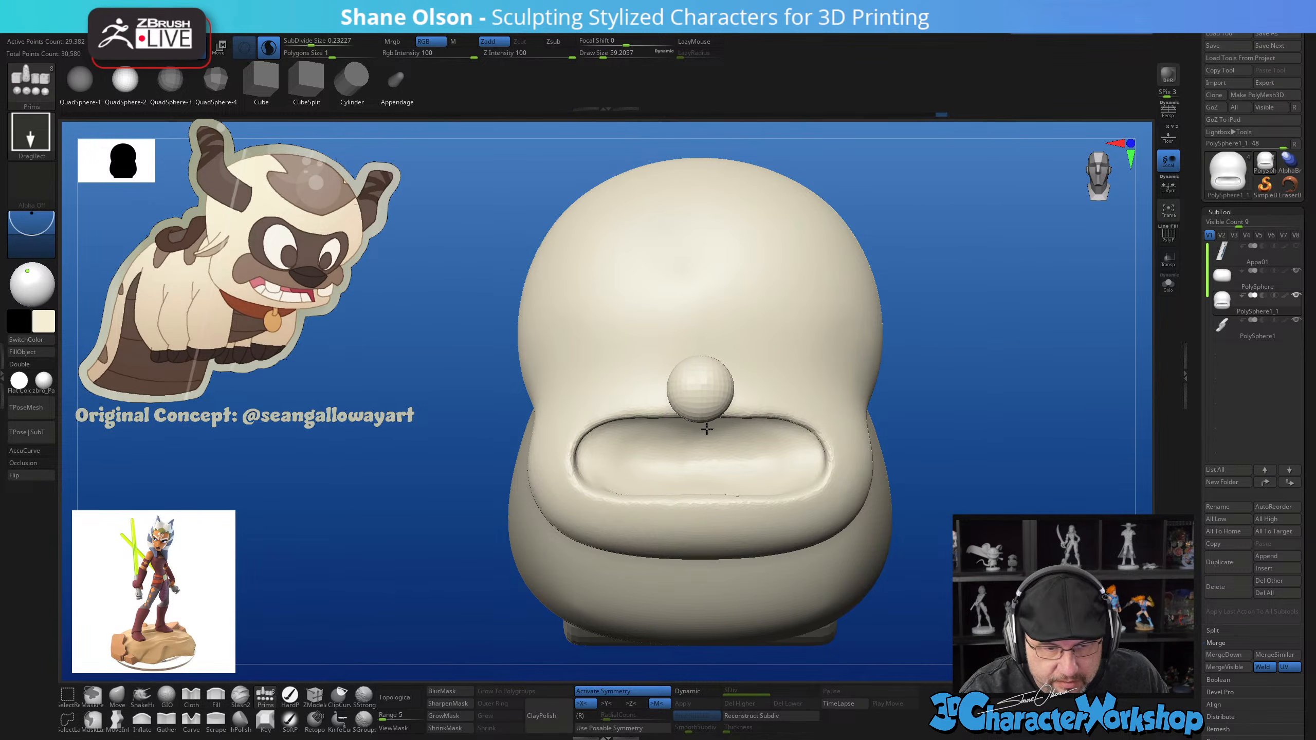
key("w")
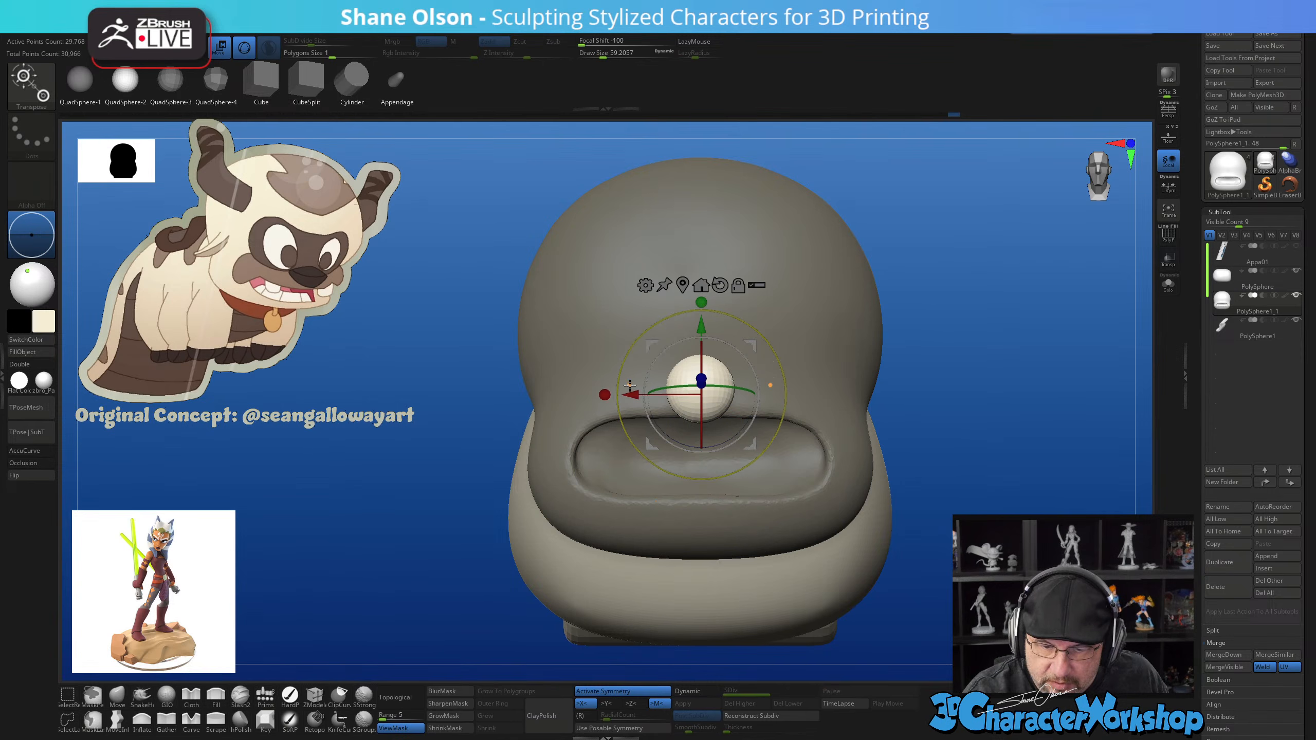
left_click_drag(605, 394, 592, 386)
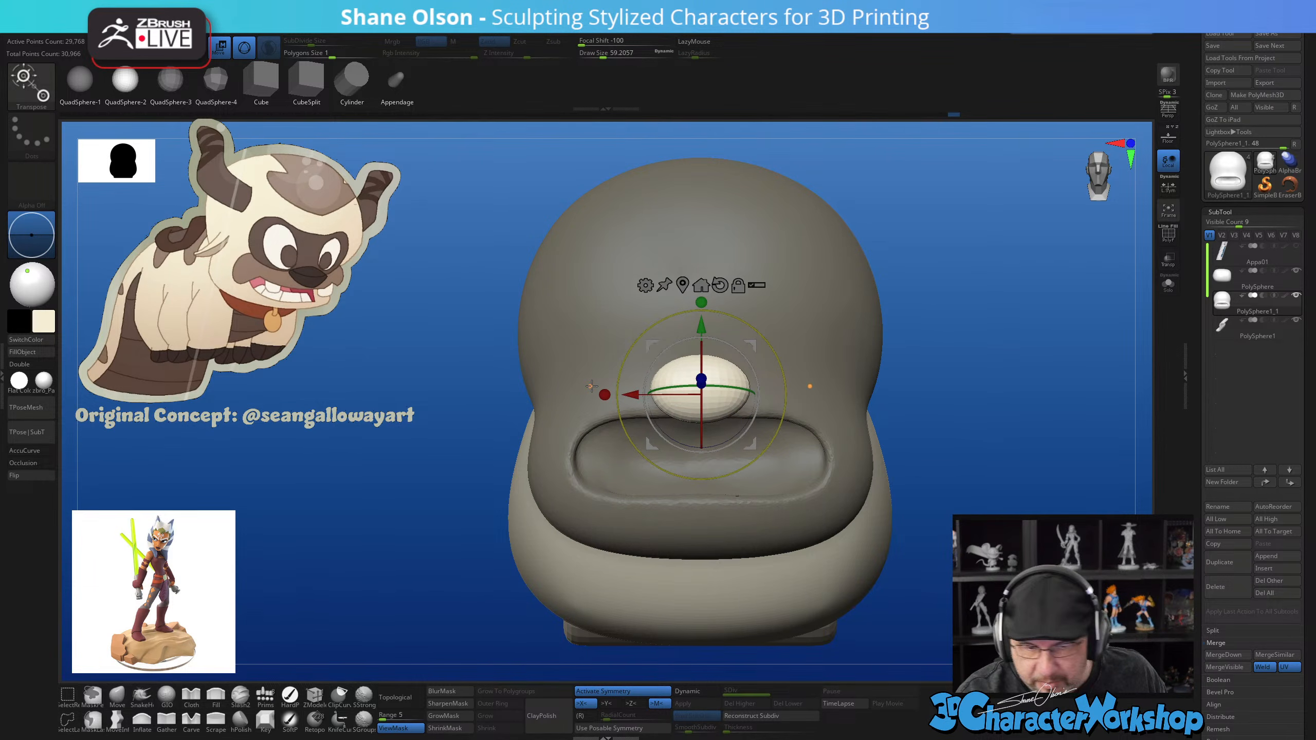
Push the nose sphere back into the muzzle, adjust its height and flatten its depth
right_click_drag(775, 483, 928, 475)
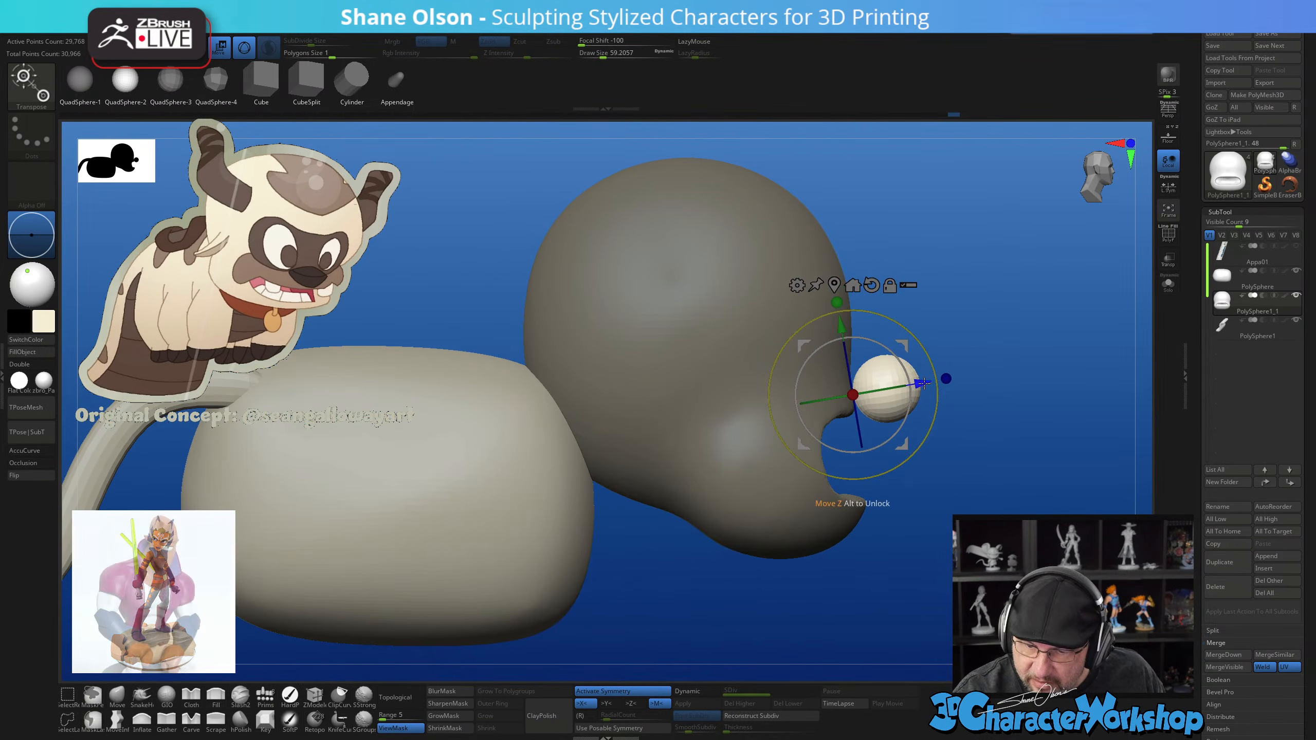
left_click_drag(925, 383, 903, 387)
left_click_drag(815, 304, 816, 310)
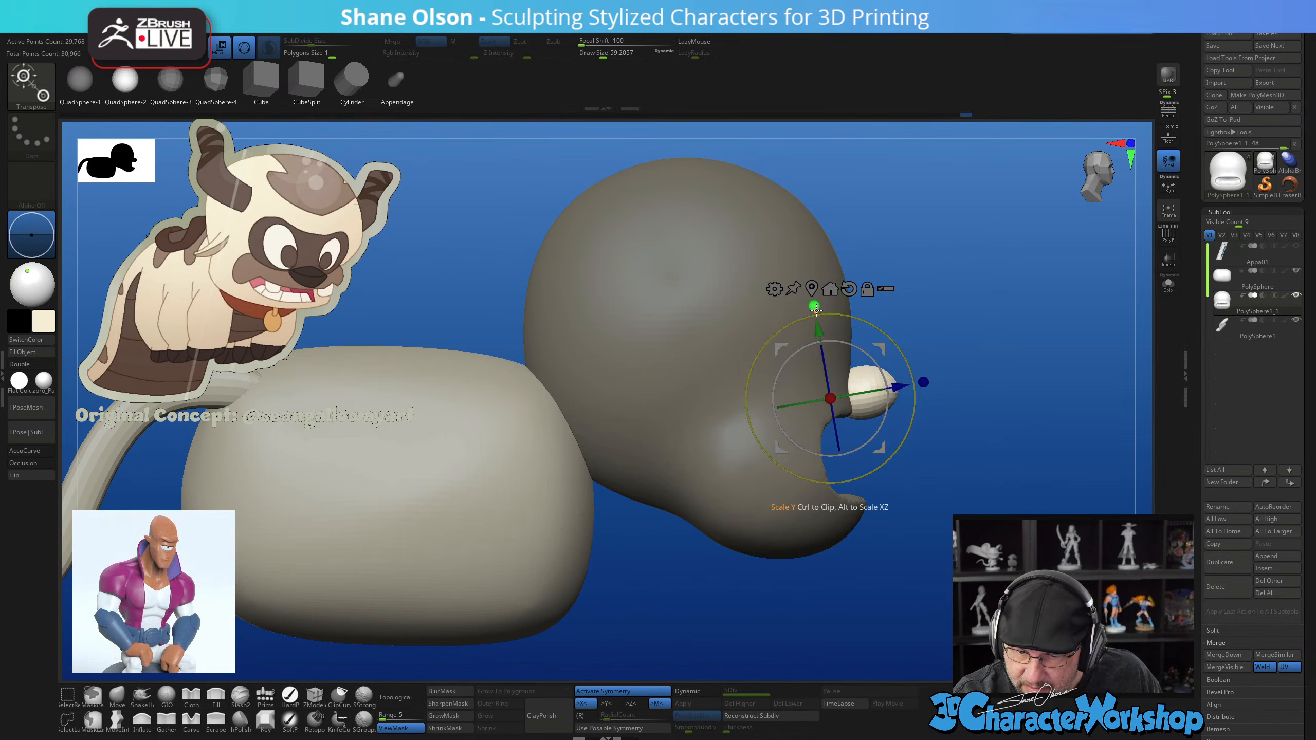
left_click_drag(923, 382, 920, 383)
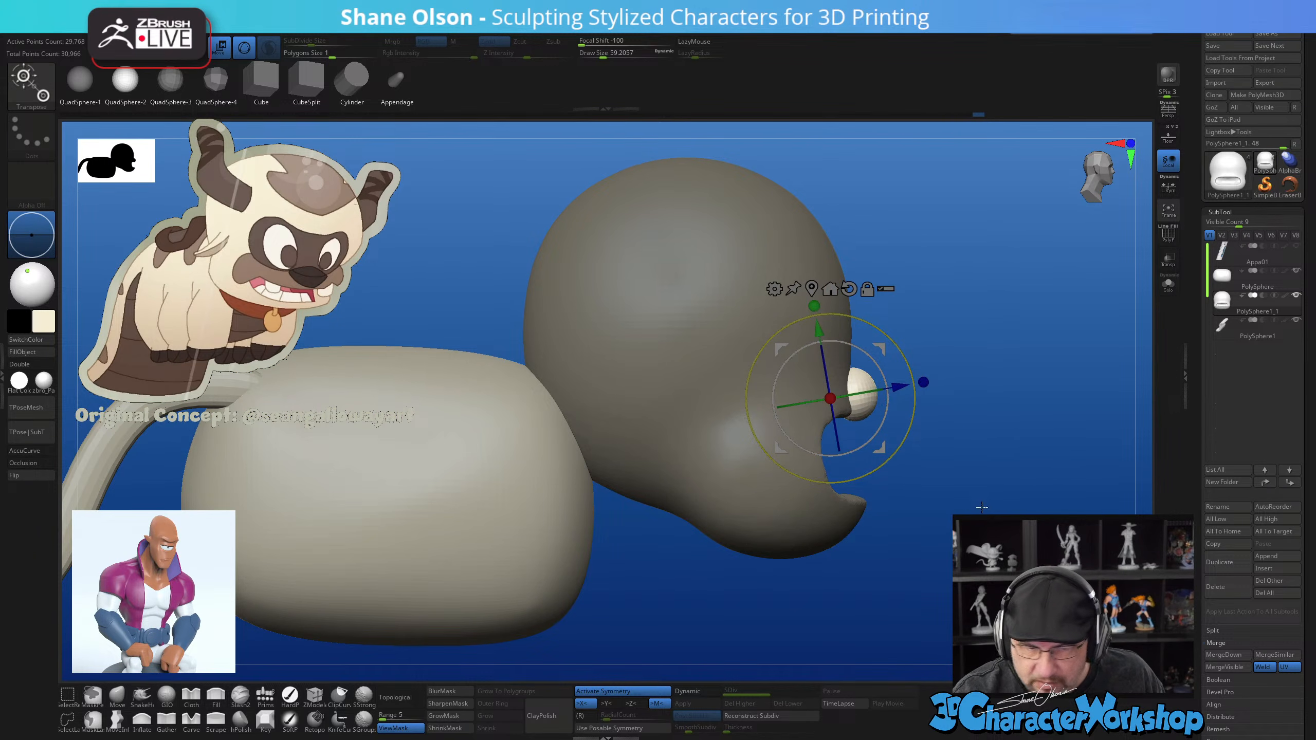
right_click_drag(982, 507, 890, 476)
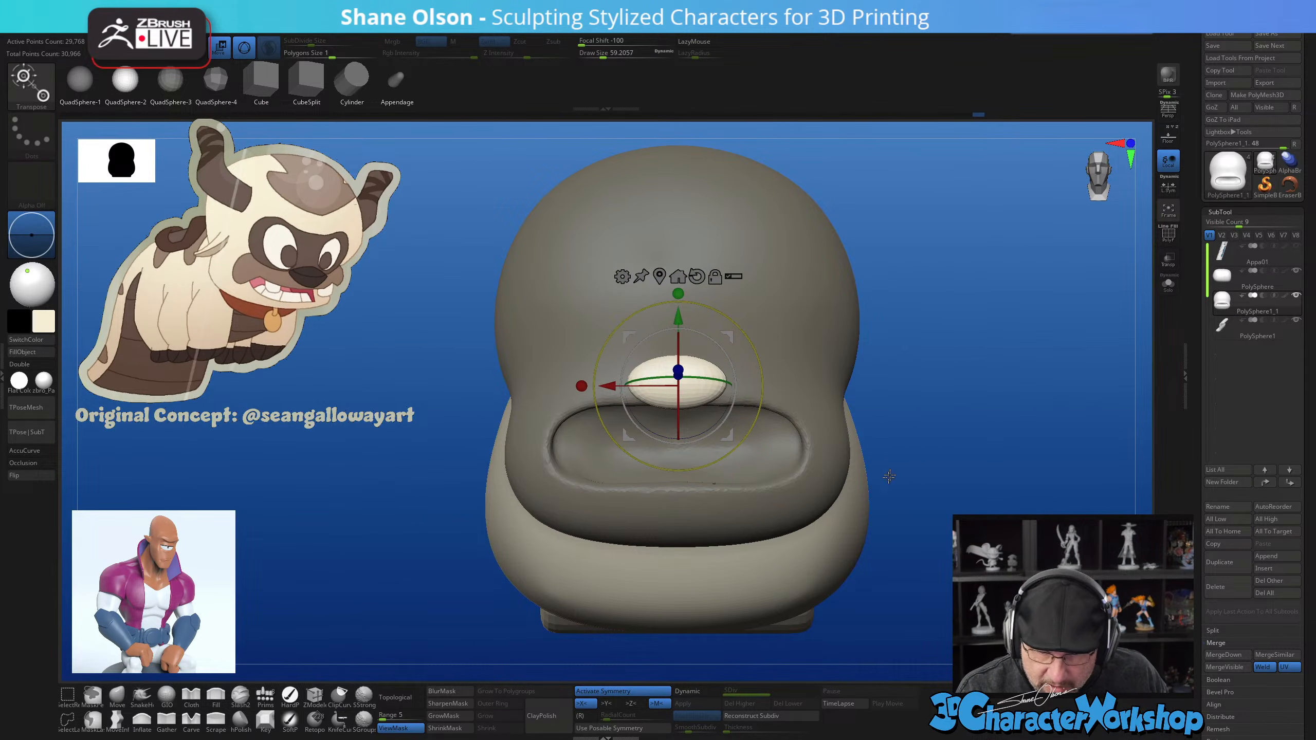
Reshape the nose with the Move brush into a flat-topped form that tapers towards the mouth, varying the brush size
key("q")
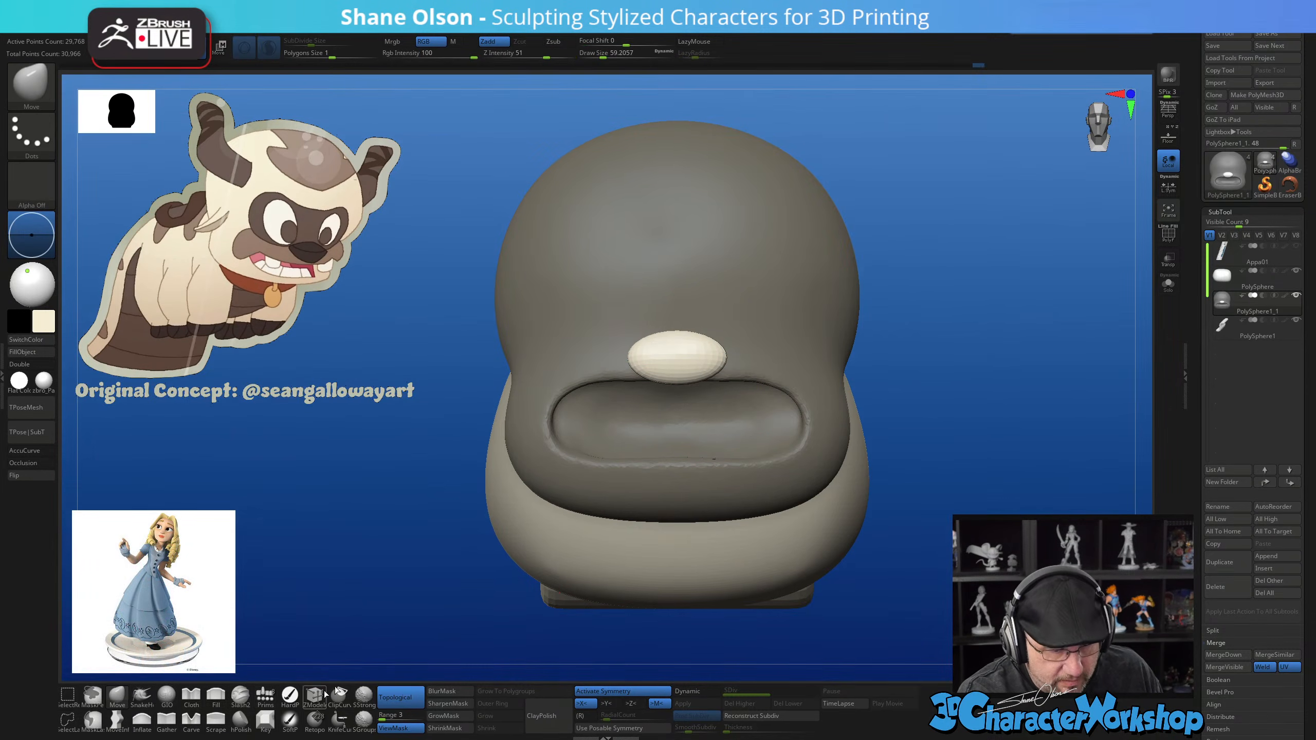
mouse_move(720, 356)
right_mouse_down("ctrl")
mouse_move(730, 338)
mouse_move(737, 386)
right_mouse_up("ctrl")
key("s")
mouse_move(734, 389)
left_mouse_down()
mouse_move(711, 424)
mouse_move(729, 389)
left_mouse_up()
key("s")
mouse_move(734, 396)
right_mouse_down()
mouse_move(679, 239)
mouse_move(748, 363)
mouse_move(742, 376)
right_mouse_up()
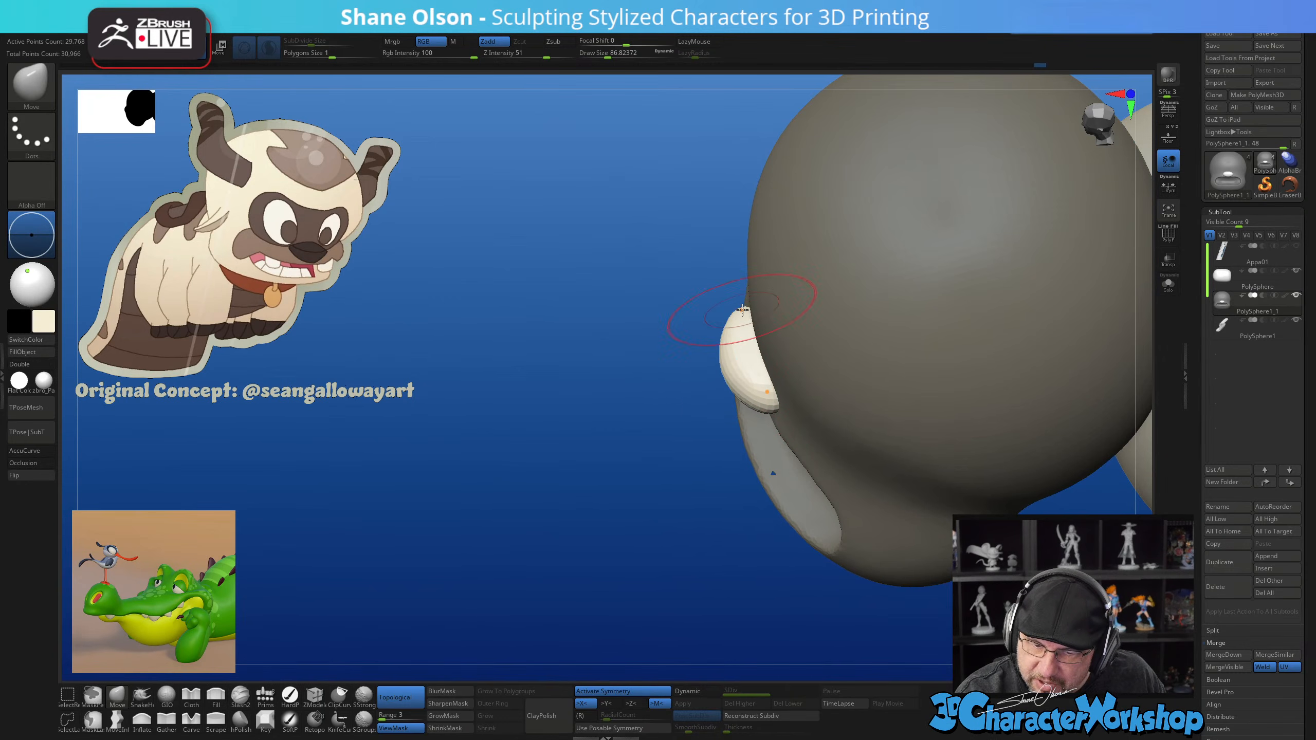
right_click_drag(773, 400, 809, 433)
key("s")
left_click_drag(764, 444, 771, 444)
right_click_drag(776, 439, 808, 428, "alt")
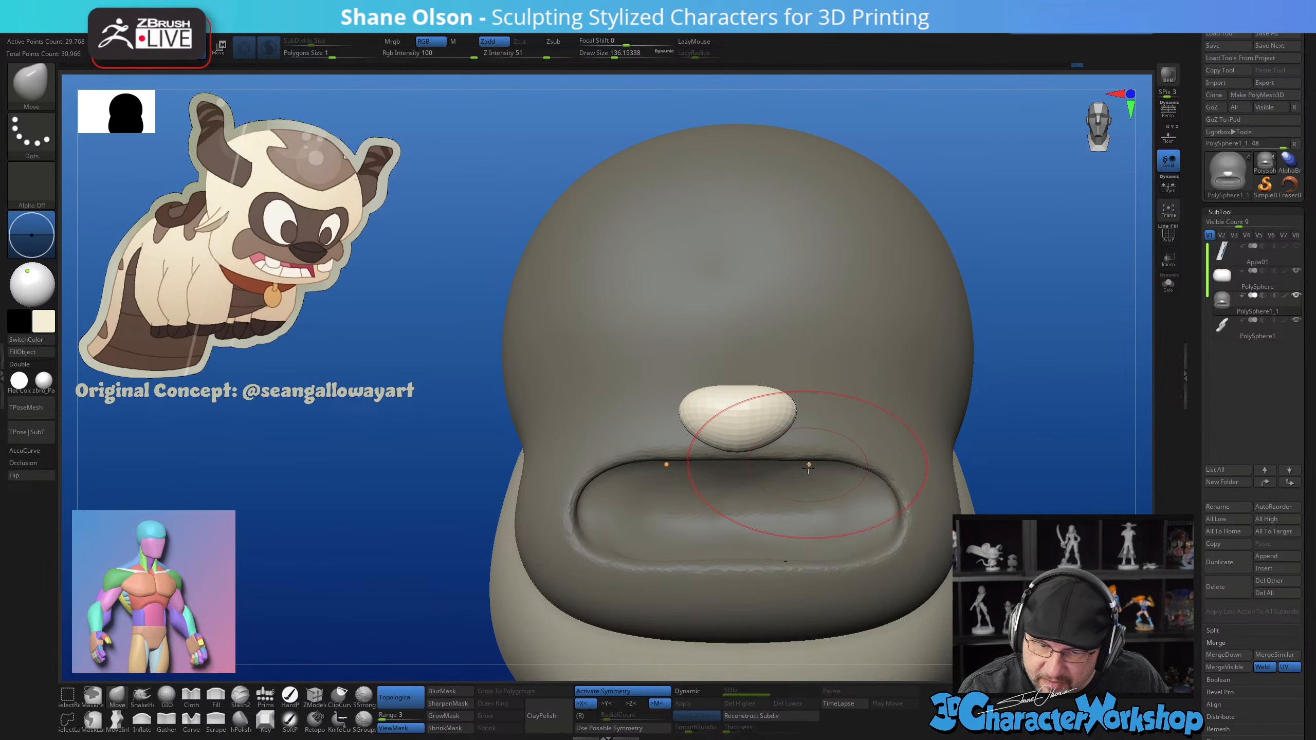
Round the nose's top edge into a gentle arch using the Move brush at a Draw Size of about 74
key("s")
left_click_drag(754, 377, 749, 377)
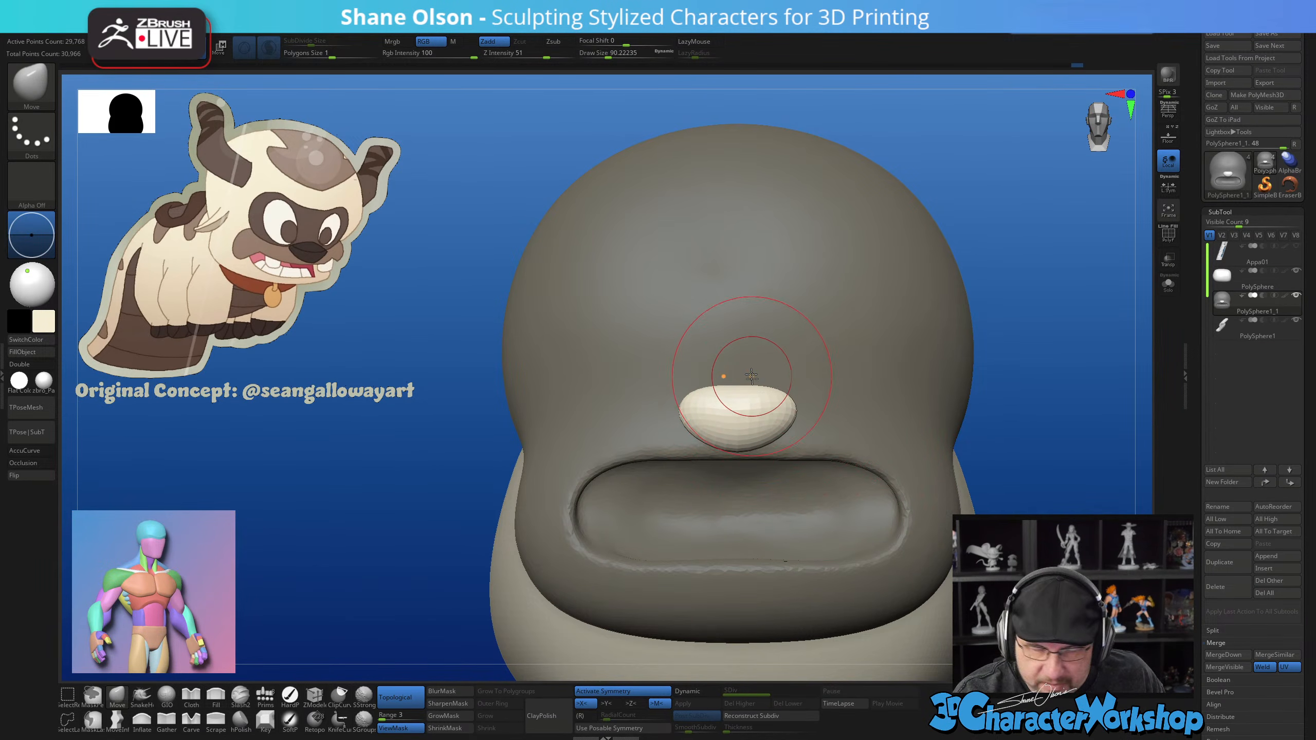
right_click_drag(757, 387, 760, 373)
key("s")
left_click_drag(743, 382, 736, 379)
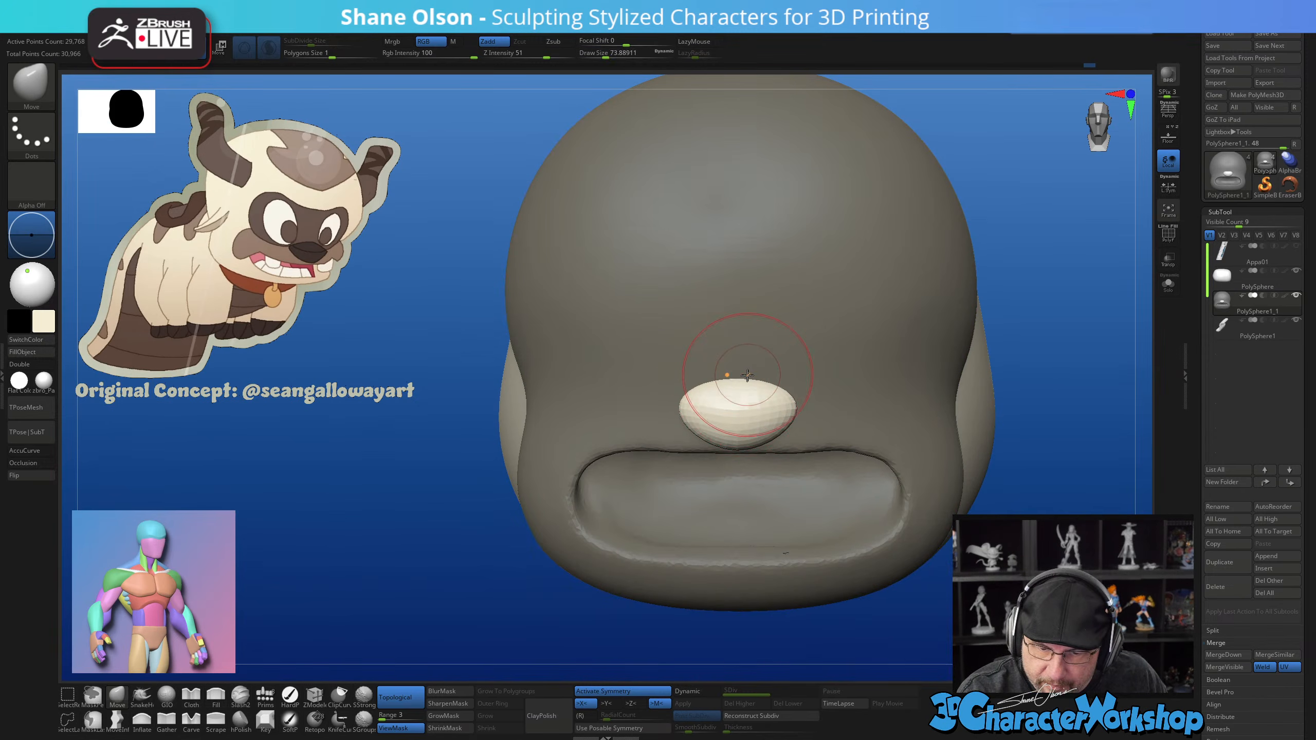
right_click_drag(818, 398, 743, 414)
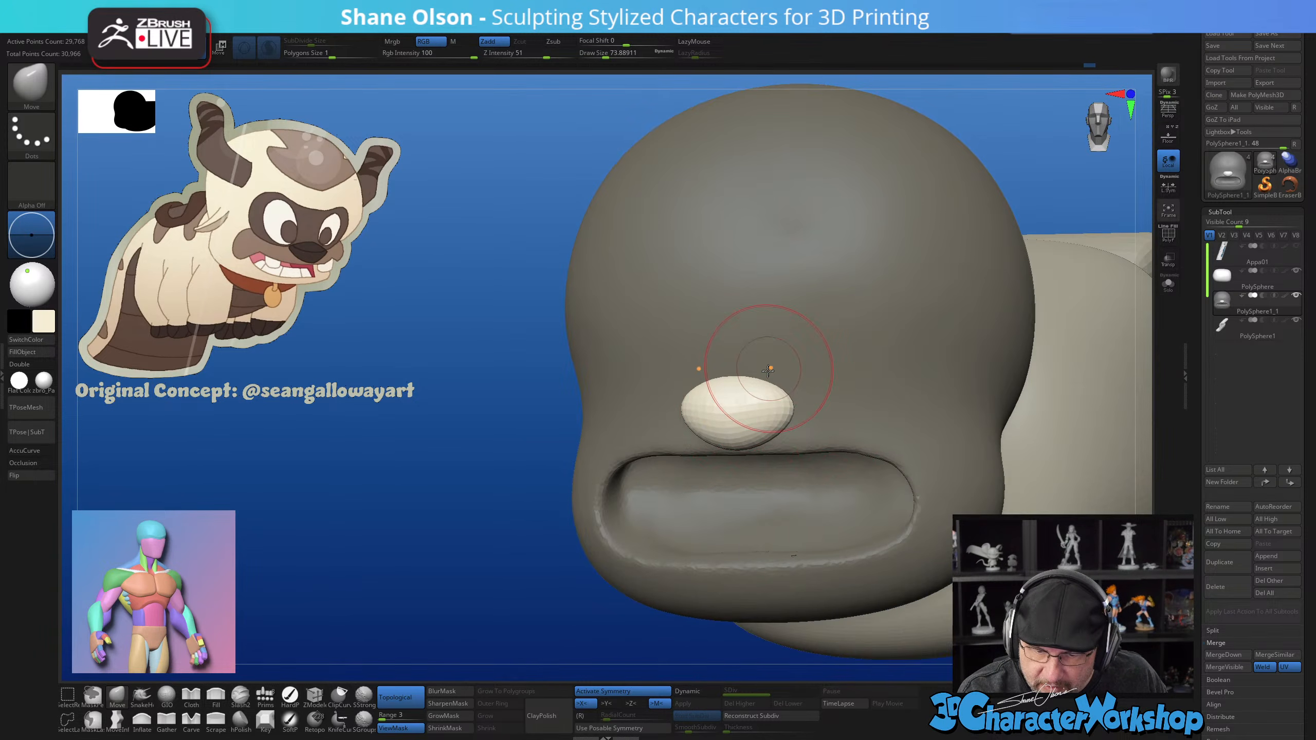
right_click_drag(768, 370, 746, 404)
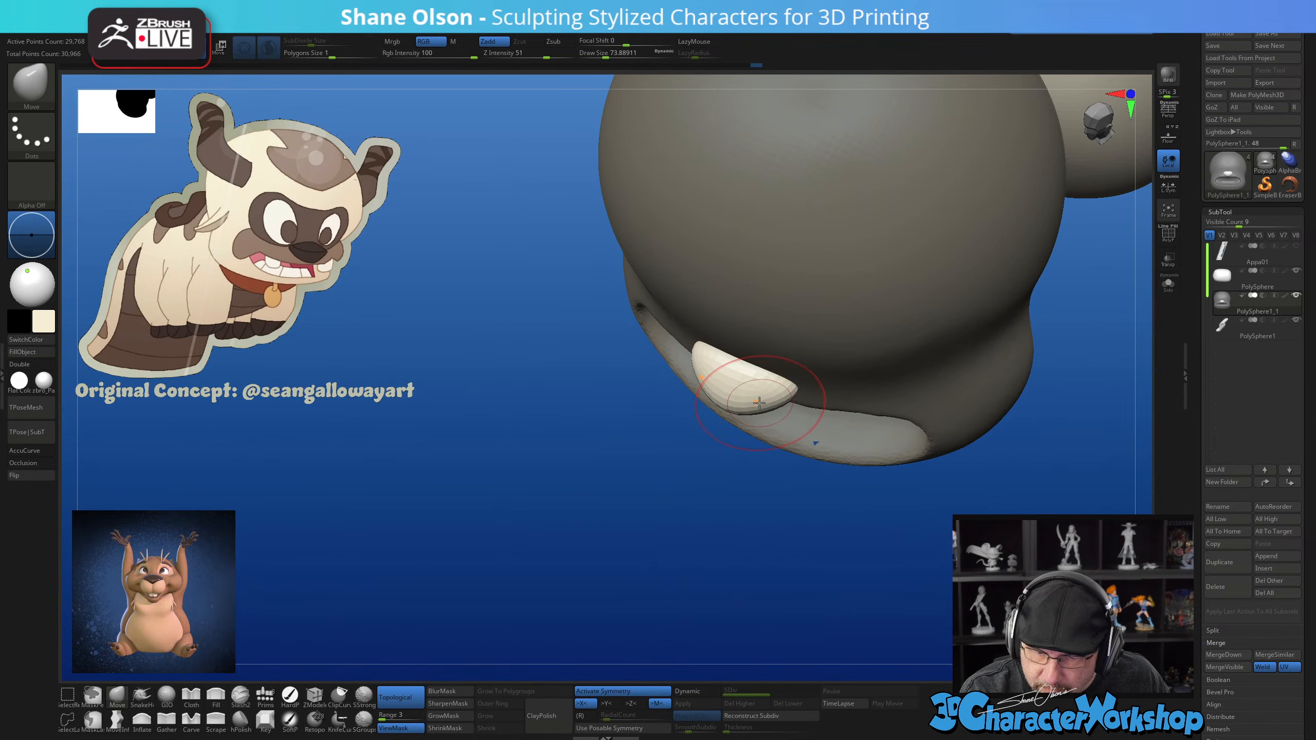
right_click_drag(840, 409, 858, 411, "shift")
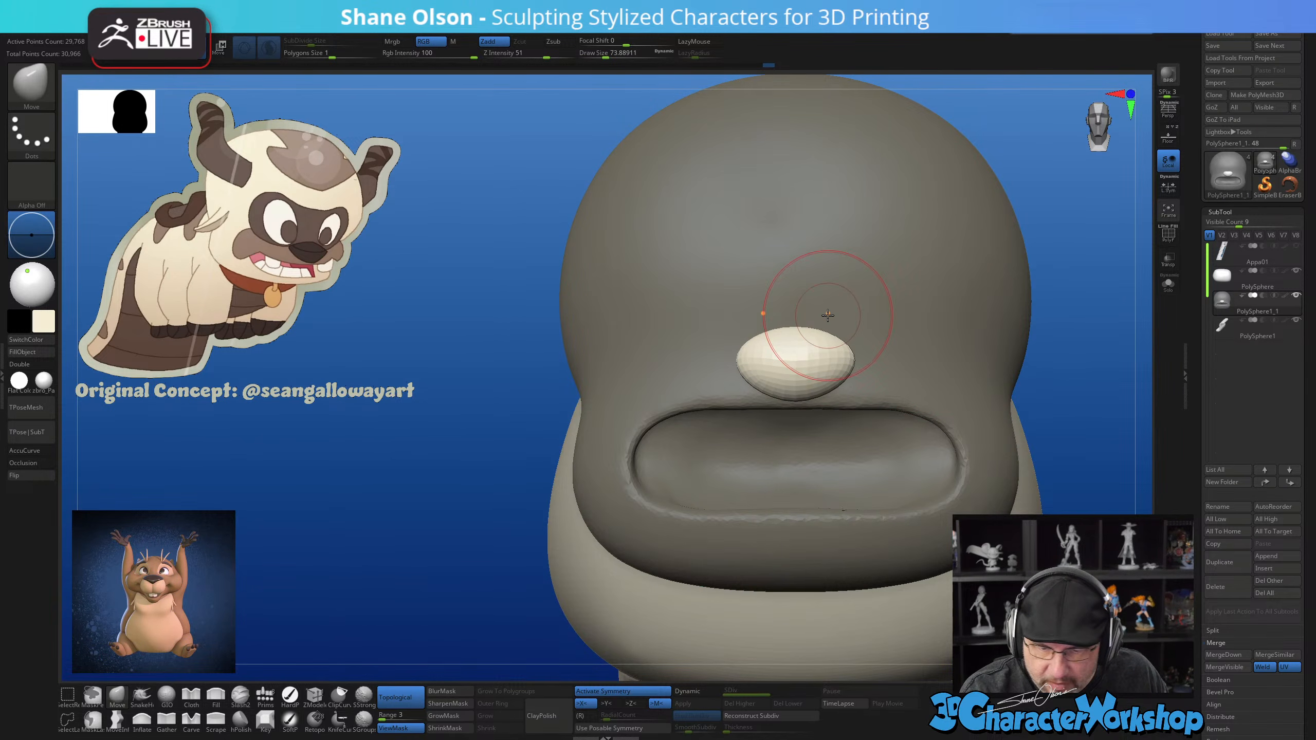
Draw the nose's side corners out into points with the Move brush at a Draw Size of about 51
mouse_move(828, 314)
right_mouse_down("alt")
mouse_move(816, 341)
mouse_move(831, 353)
mouse_move(809, 333)
right_mouse_up("alt")
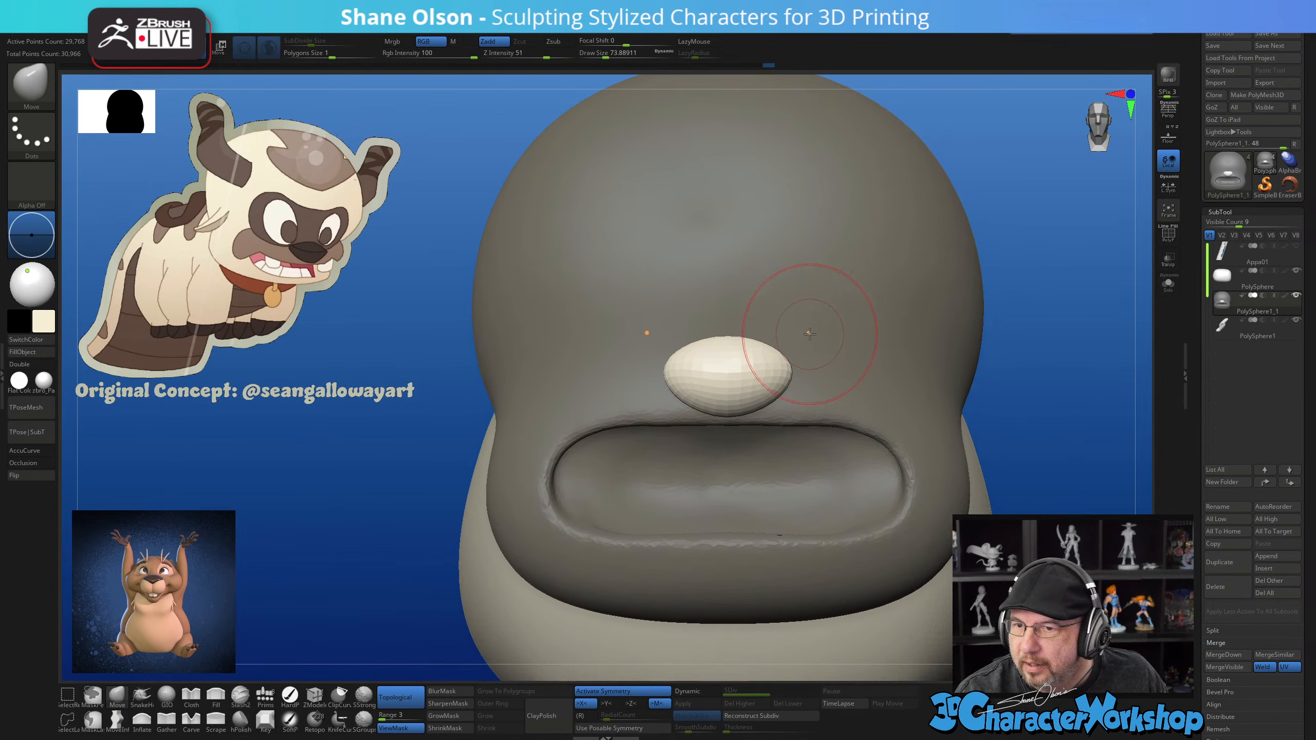
key("s")
left_click_drag(761, 329, 765, 329)
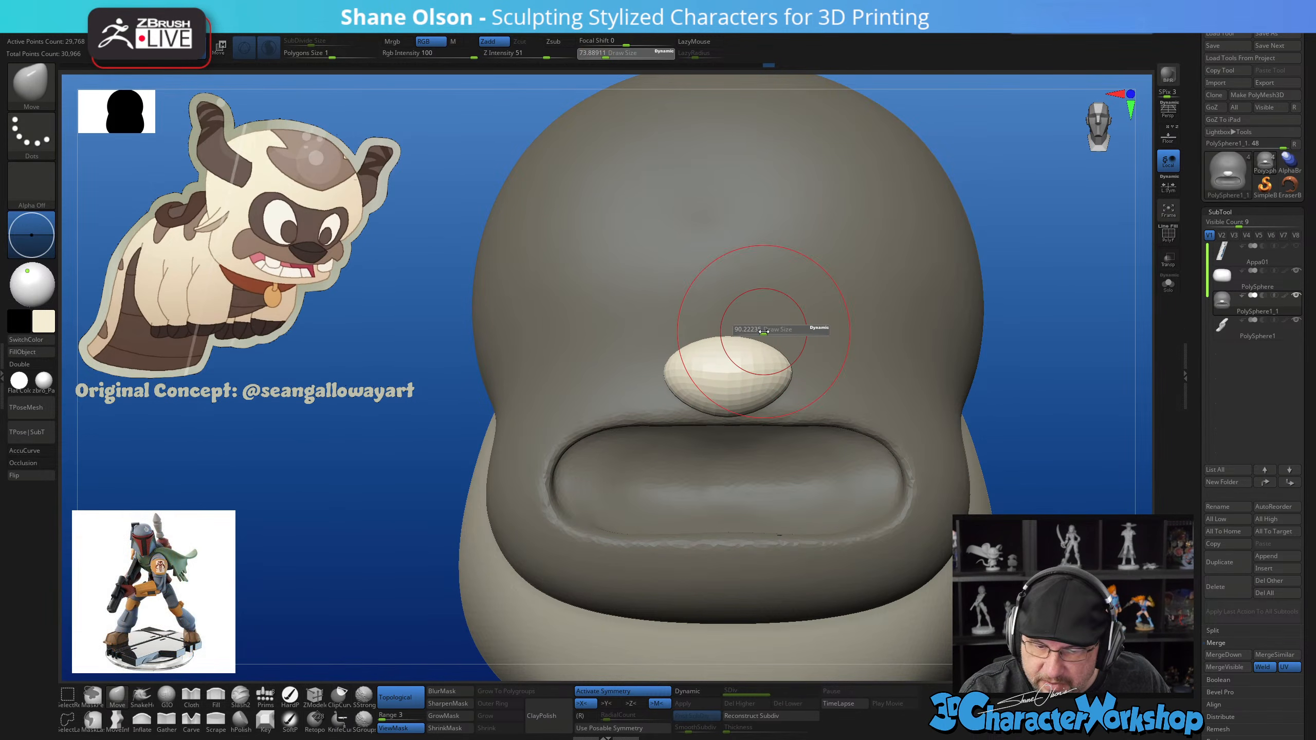
right_click_drag(767, 319, 759, 353)
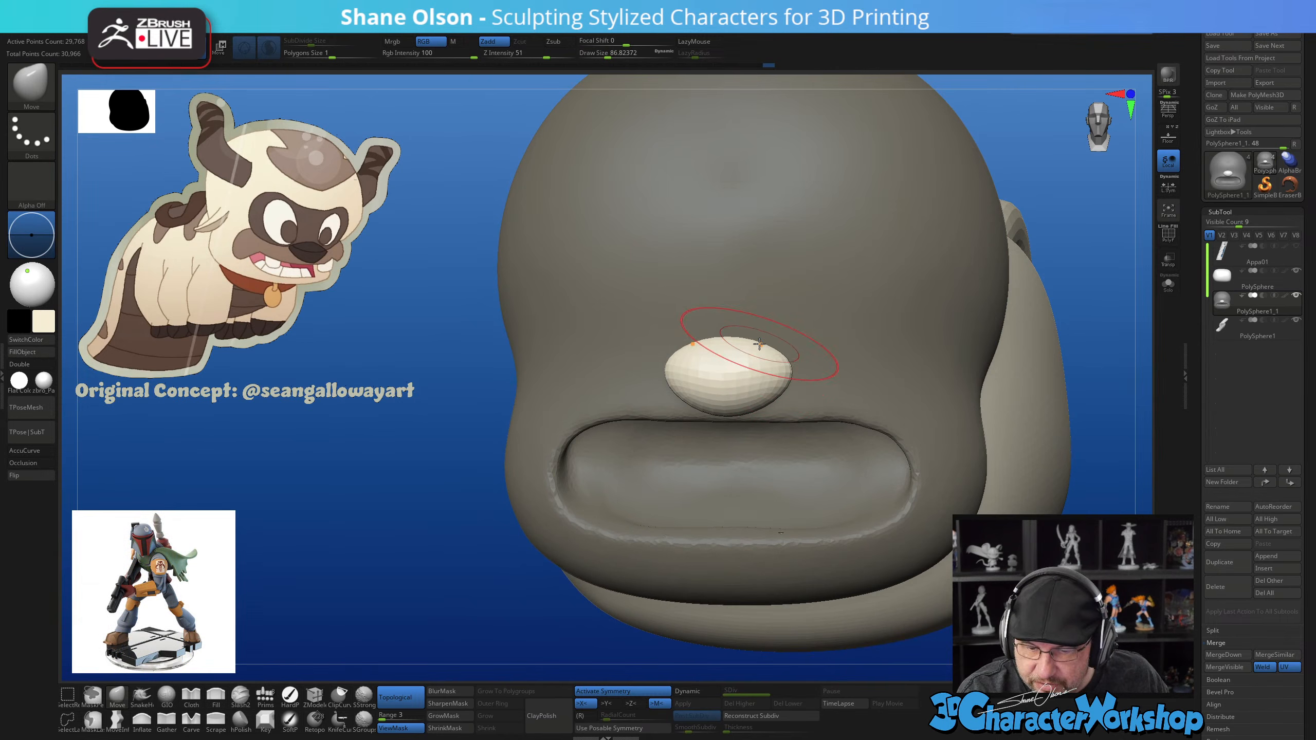
key("s")
left_click_drag(766, 345, 756, 342)
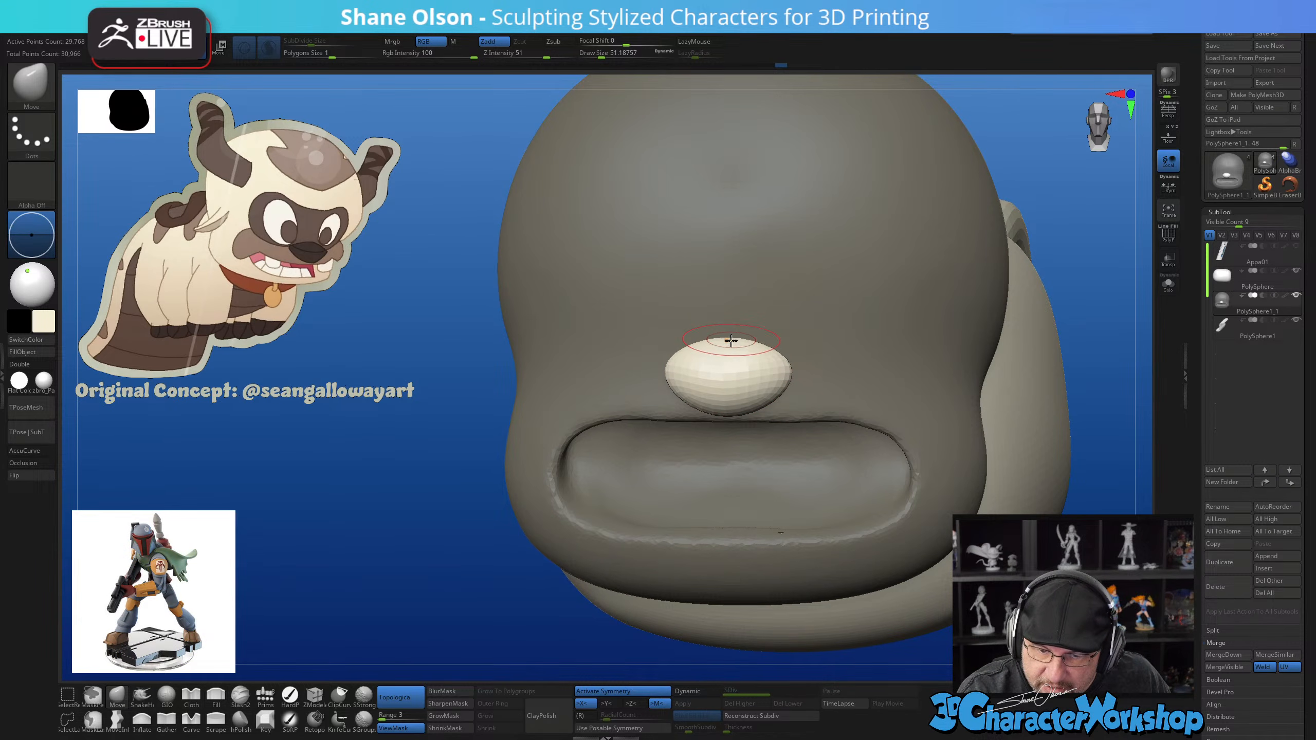
mouse_move(761, 349)
right_mouse_down()
mouse_move(739, 398)
mouse_move(762, 378)
mouse_move(740, 364)
mouse_move(698, 393)
mouse_move(793, 379)
right_mouse_up()
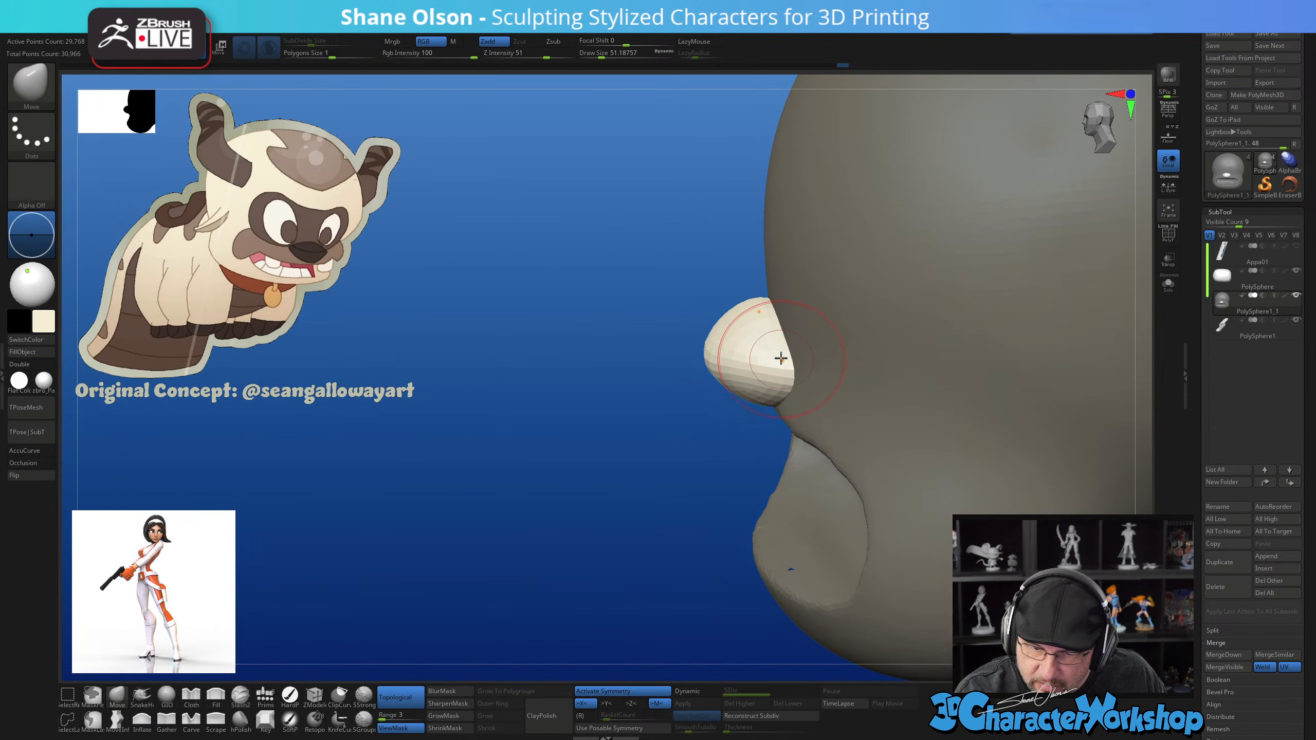
right_click_drag(738, 483, 786, 365)
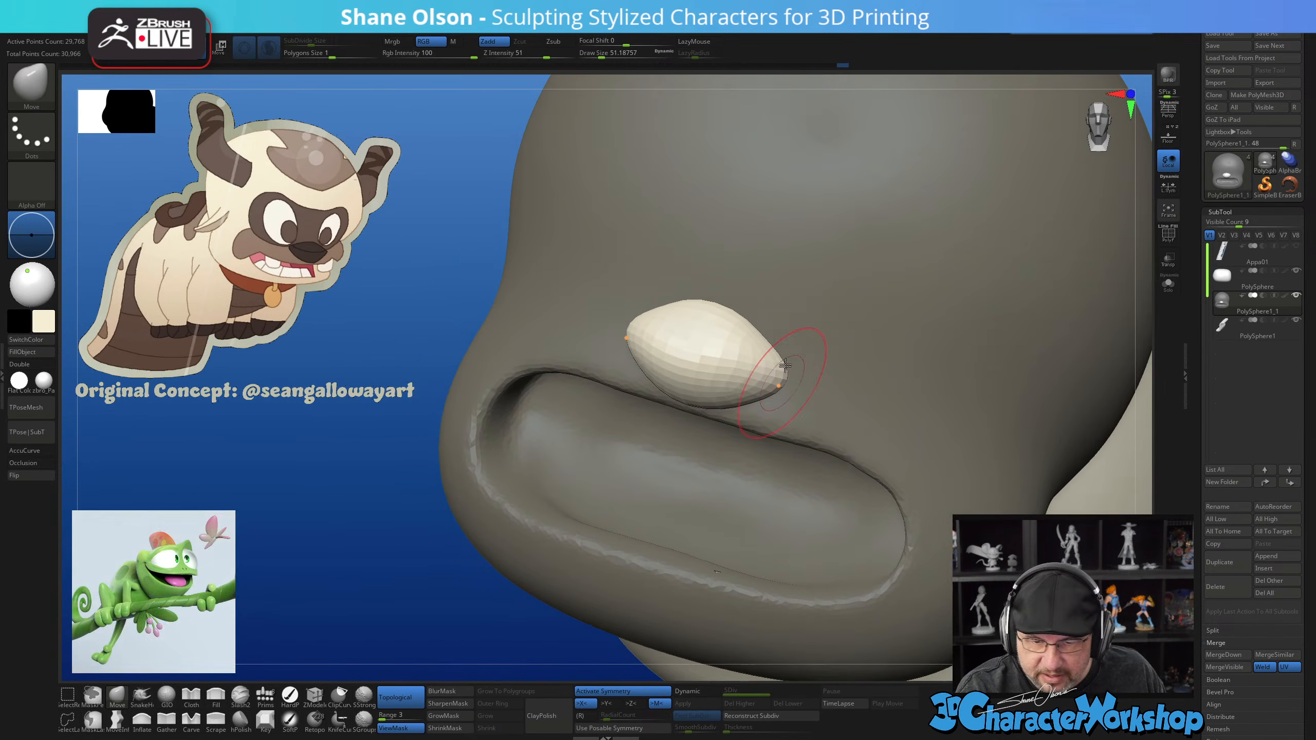
Refine the nose's upper contour and side tips with the Move brush, reducing the Draw Size to about 35
key("]")
left_click_drag(740, 318, 739, 313)
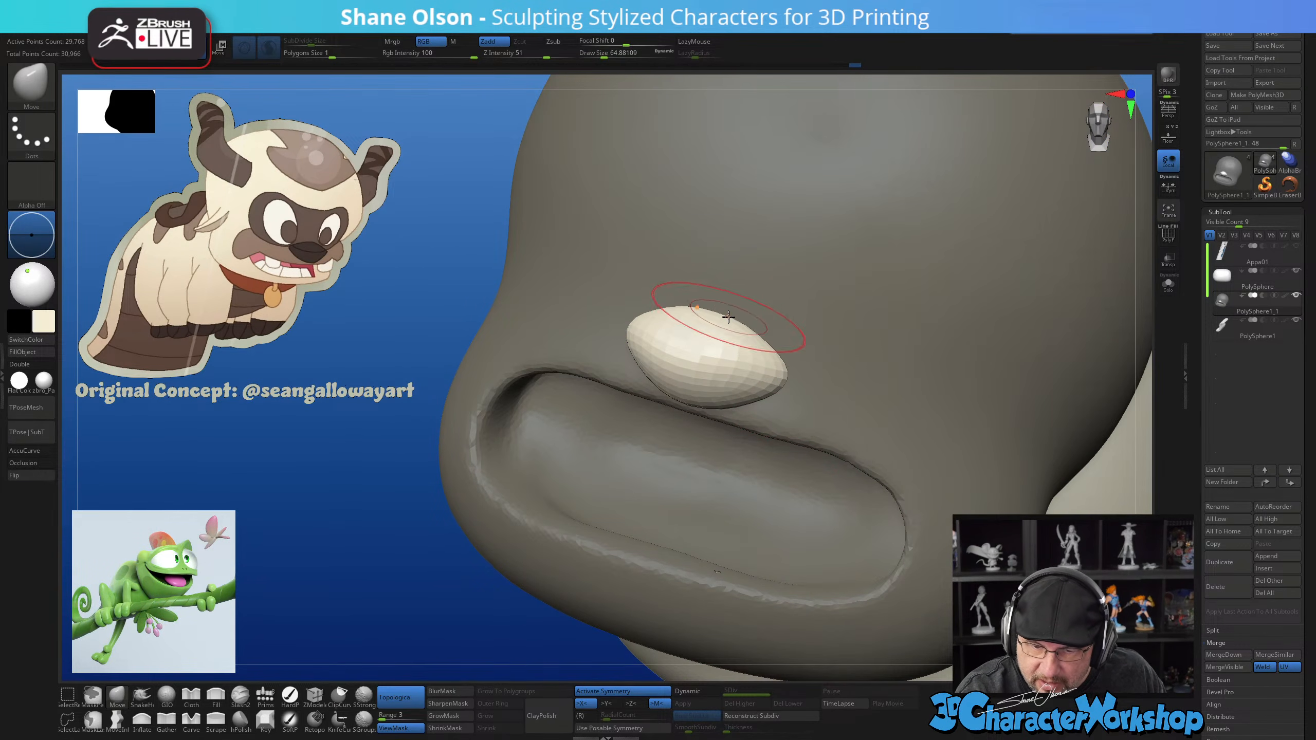
mouse_move(795, 397)
right_mouse_down()
mouse_move(807, 428)
mouse_move(778, 440)
right_mouse_up()
key("s")
left_click_drag(771, 379, 766, 374)
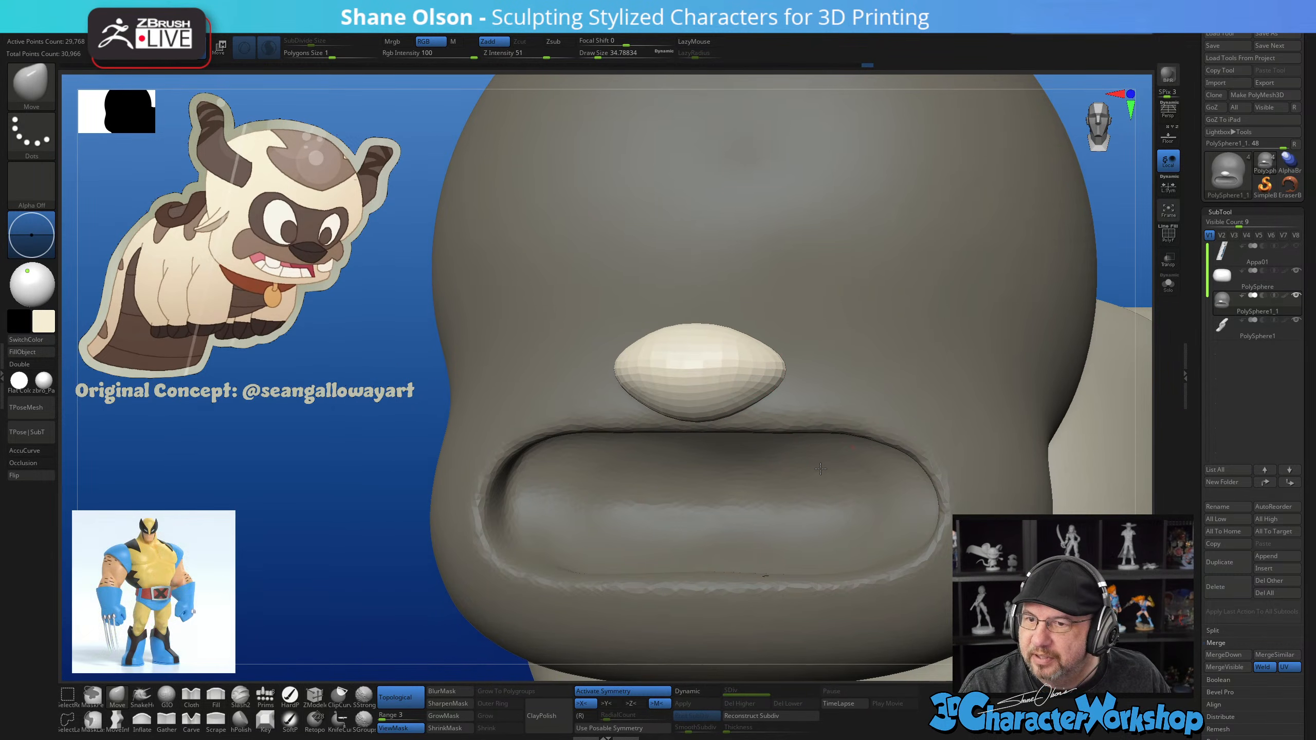
right_click_drag(778, 456, 807, 476)
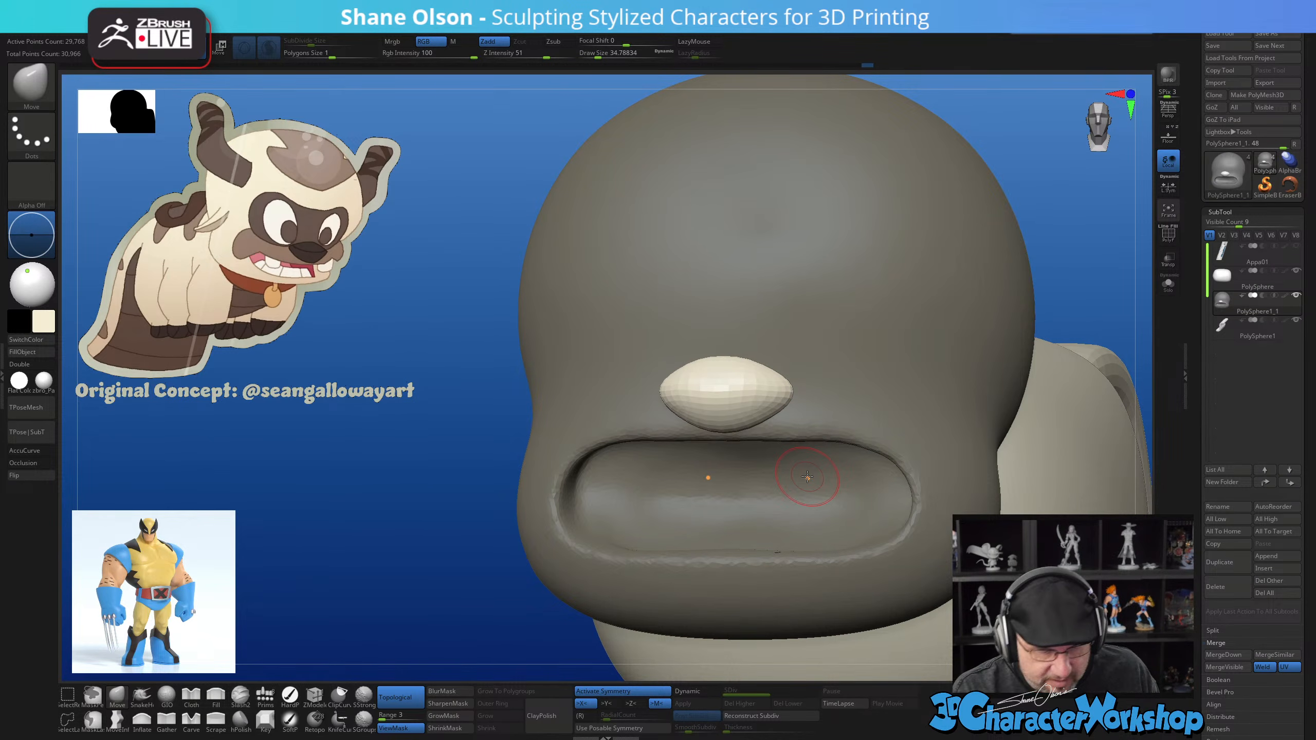
Pinch the nose's side corners with the Gather brush and return to the Move brush
left_click(168, 721)
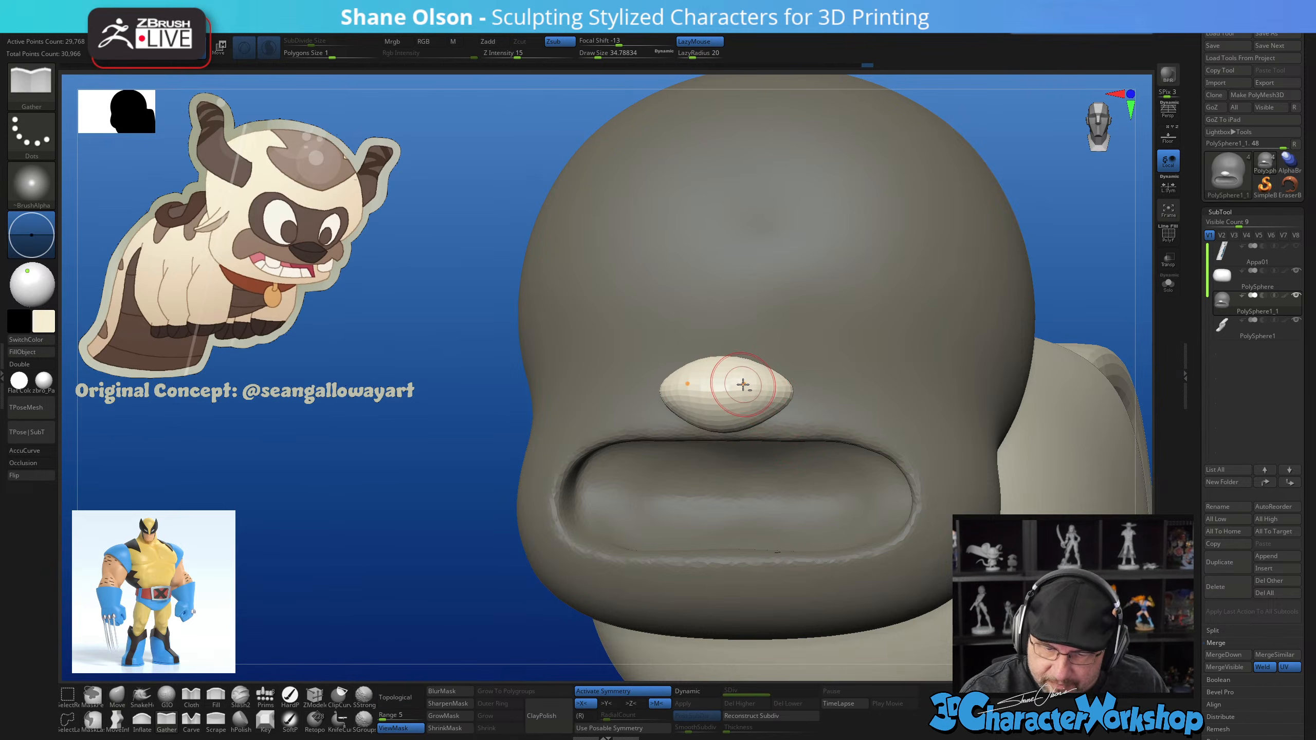
right_click_drag(801, 365, 801, 390)
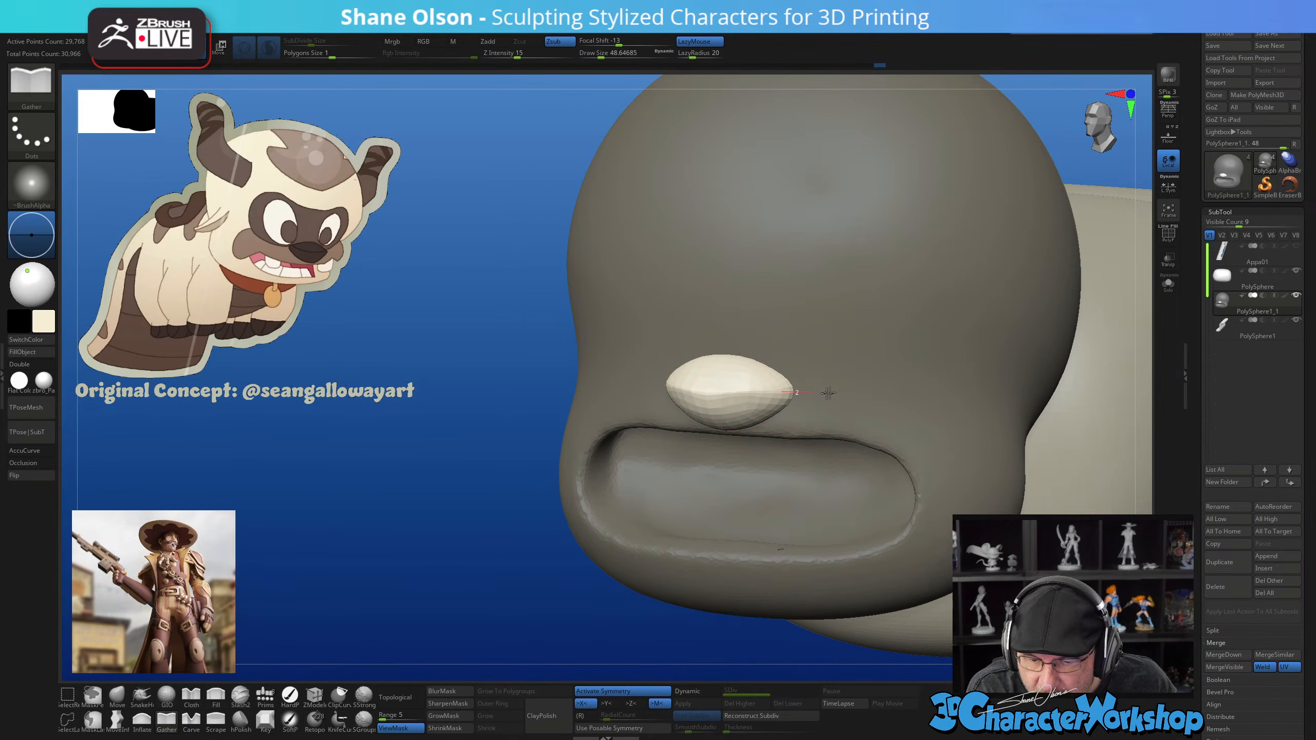
right_click_drag(853, 370, 827, 358)
left_click(117, 696)
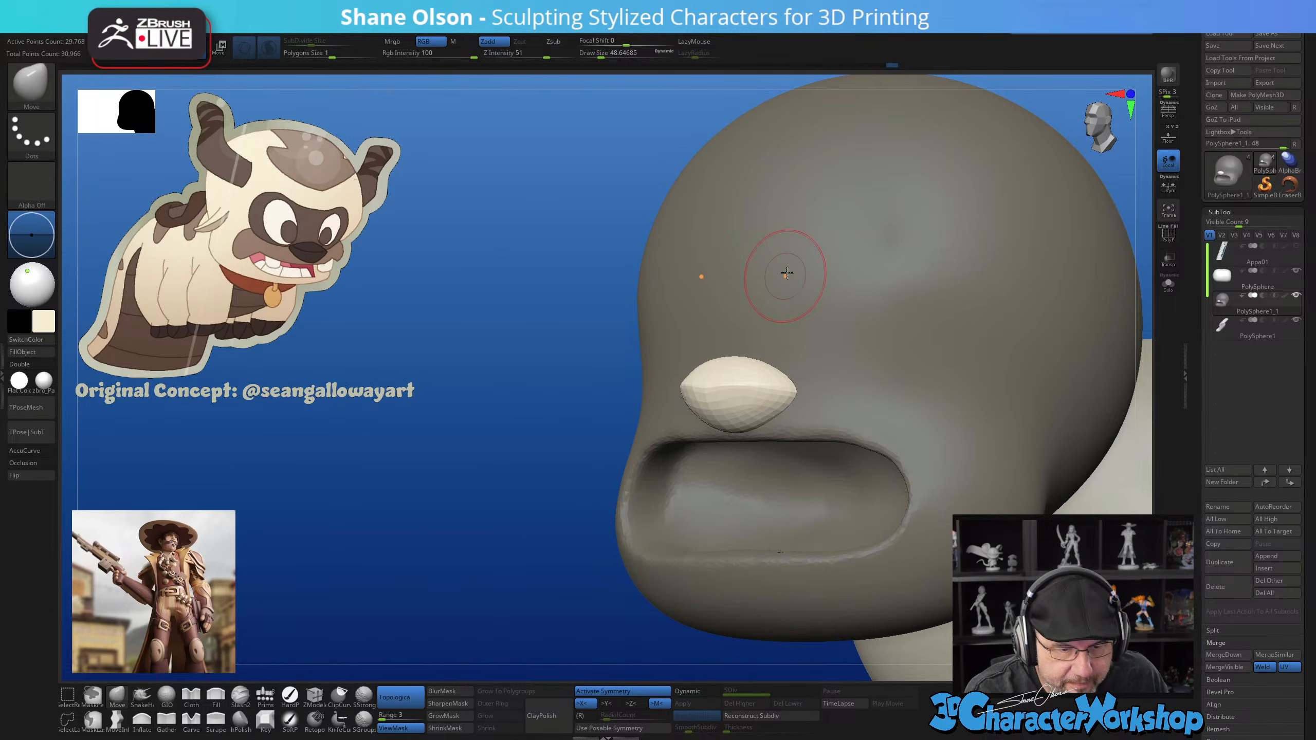
Move the nose slightly upward on the face and pull its lower edge down with the Move brush
right_click_drag(790, 268, 761, 393)
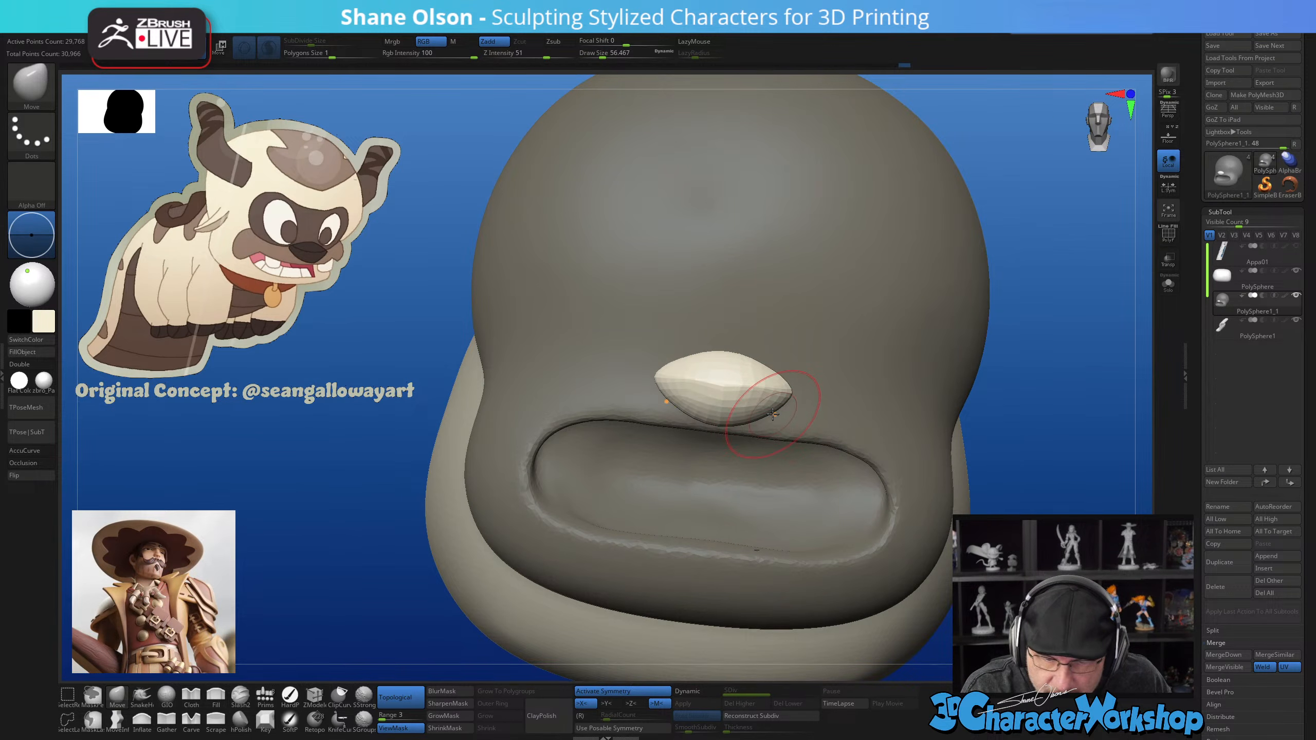
key("w")
left_click_drag(728, 318, 728, 307)
key("q")
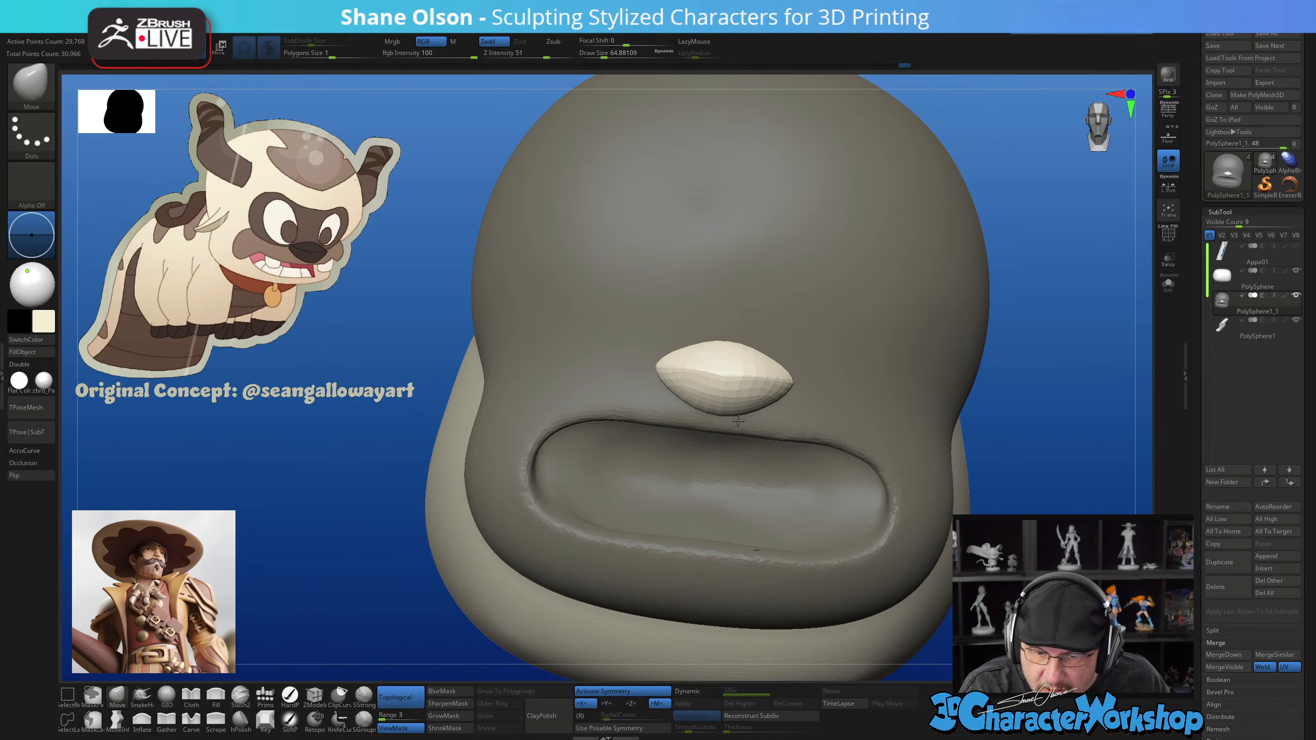
left_click_drag(742, 411, 765, 409)
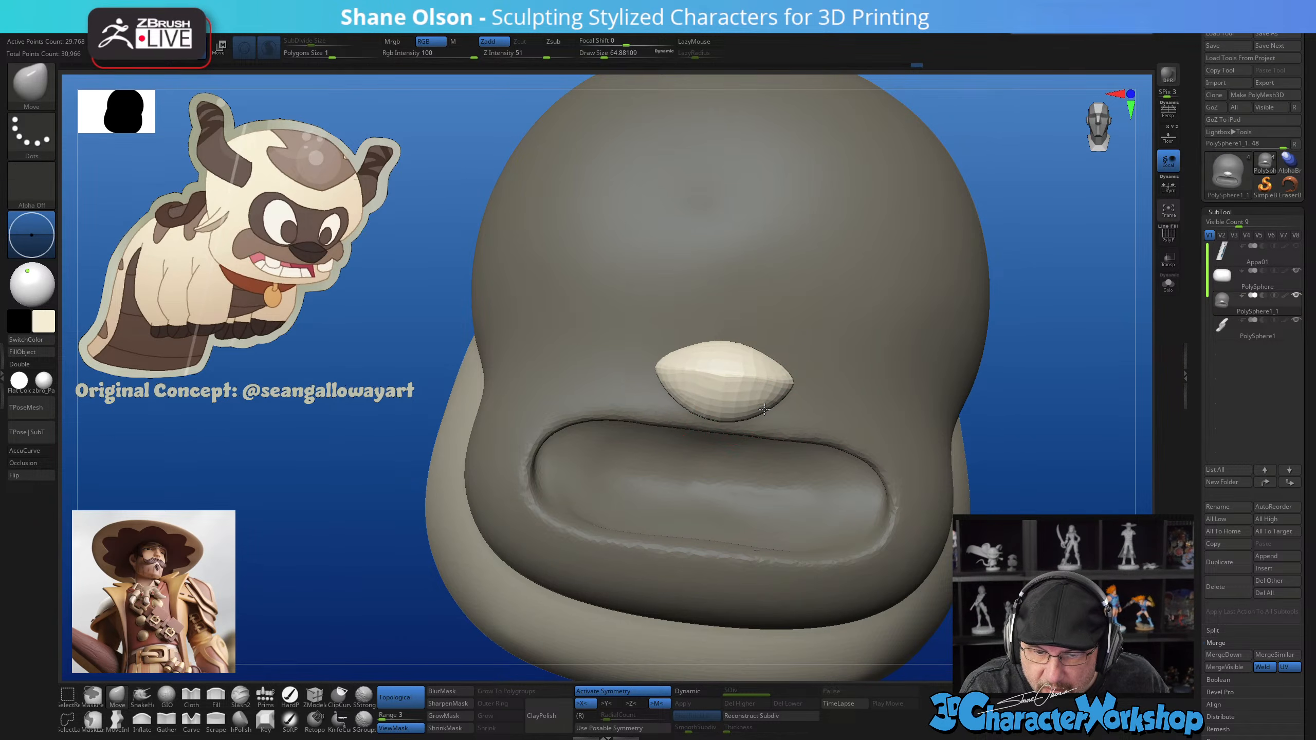
mouse_move(824, 495)
right_mouse_down()
mouse_move(855, 497)
mouse_move(835, 511)
right_mouse_up()
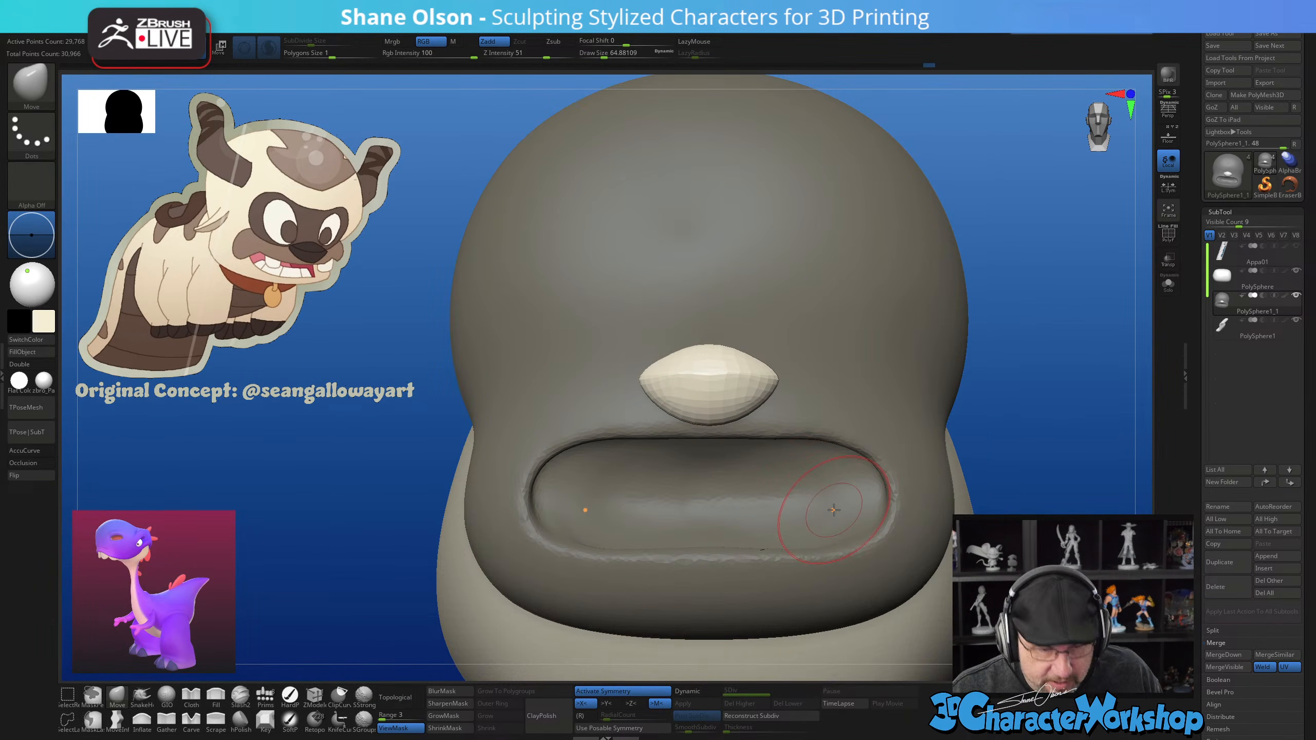
Fill the nose with dark brown and the head with cream, using colours sampled from the reference artwork
left_click(638, 382)
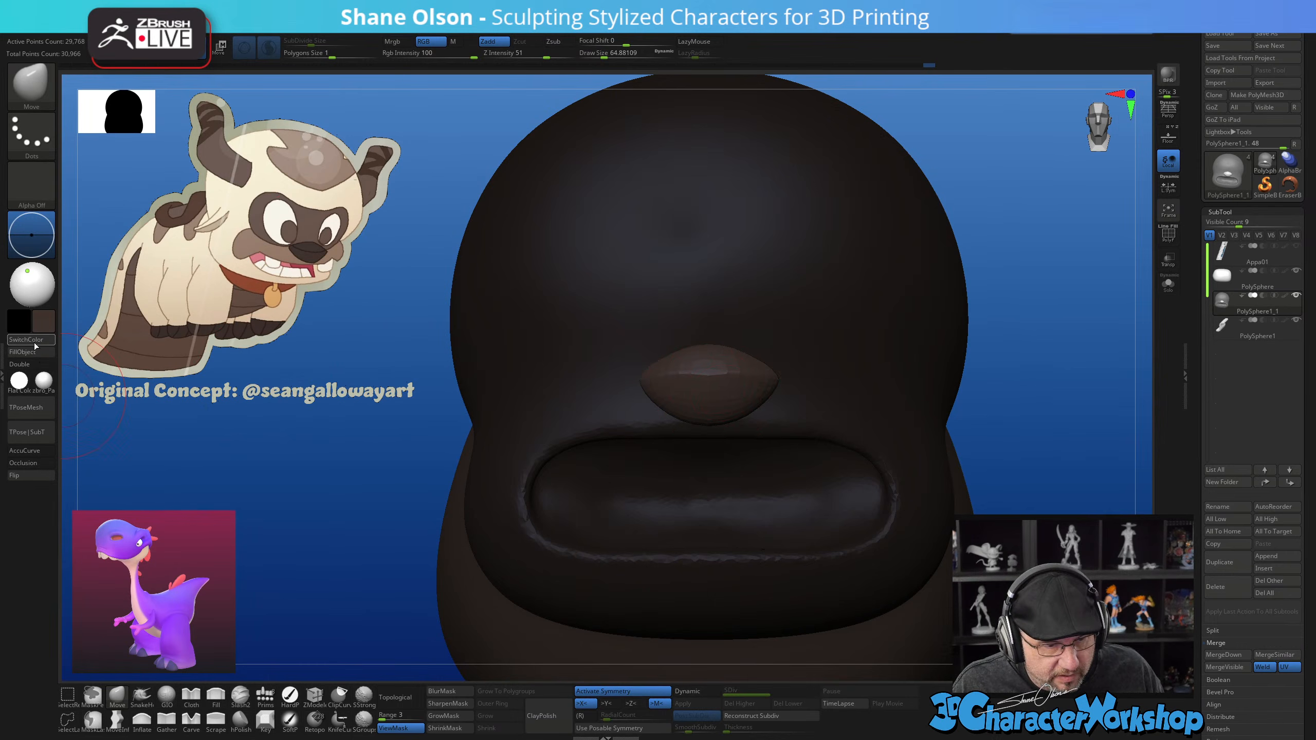
key("ctrl+z")
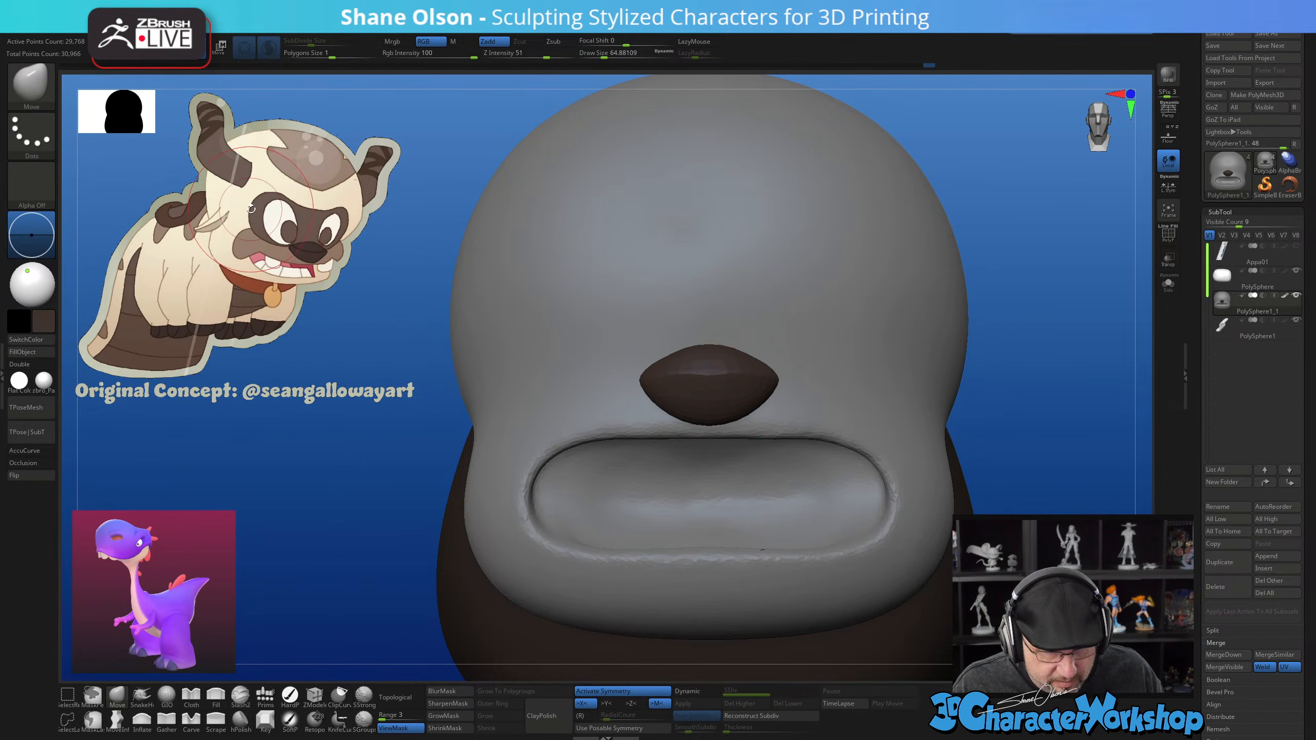
key("shift+z")
key("z")
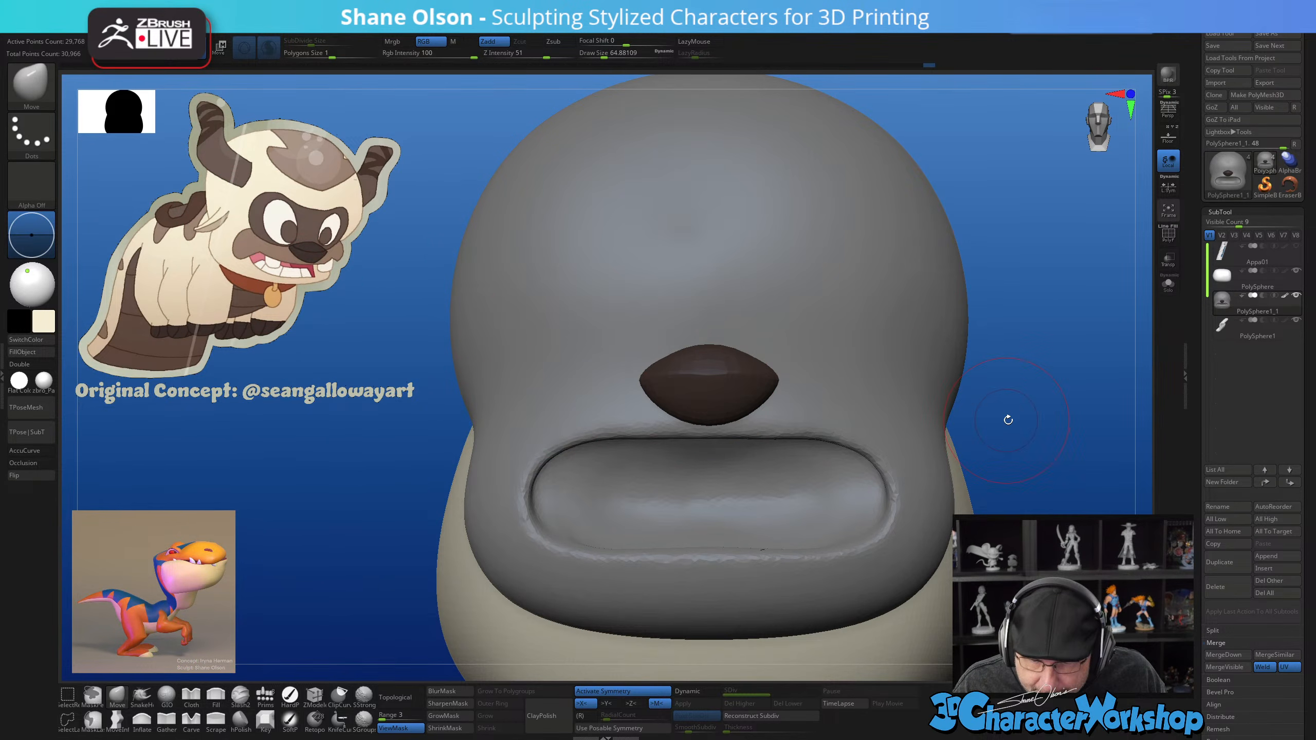
left_click_drag(1008, 420, 994, 391)
key("ctrl+z")
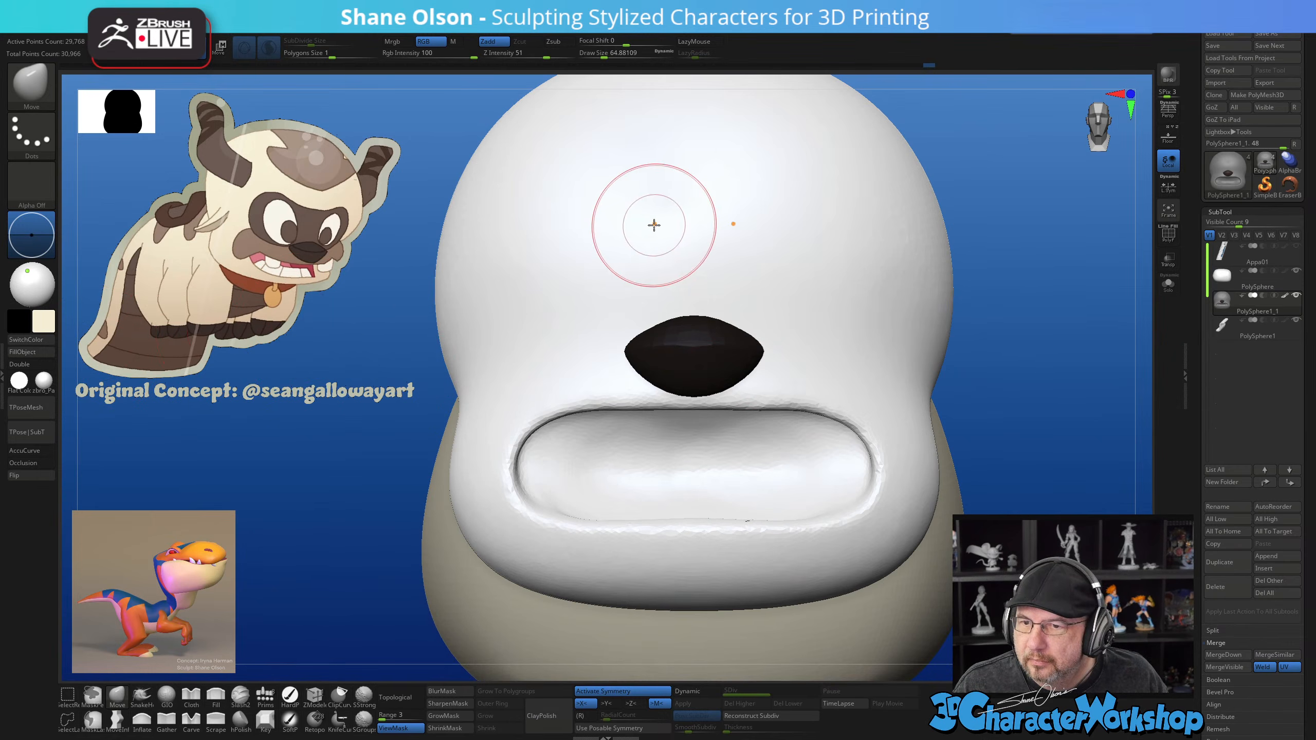
left_click(32, 353)
Select the body subtool and fill it with the cream colour
left_click(942, 620, "alt")
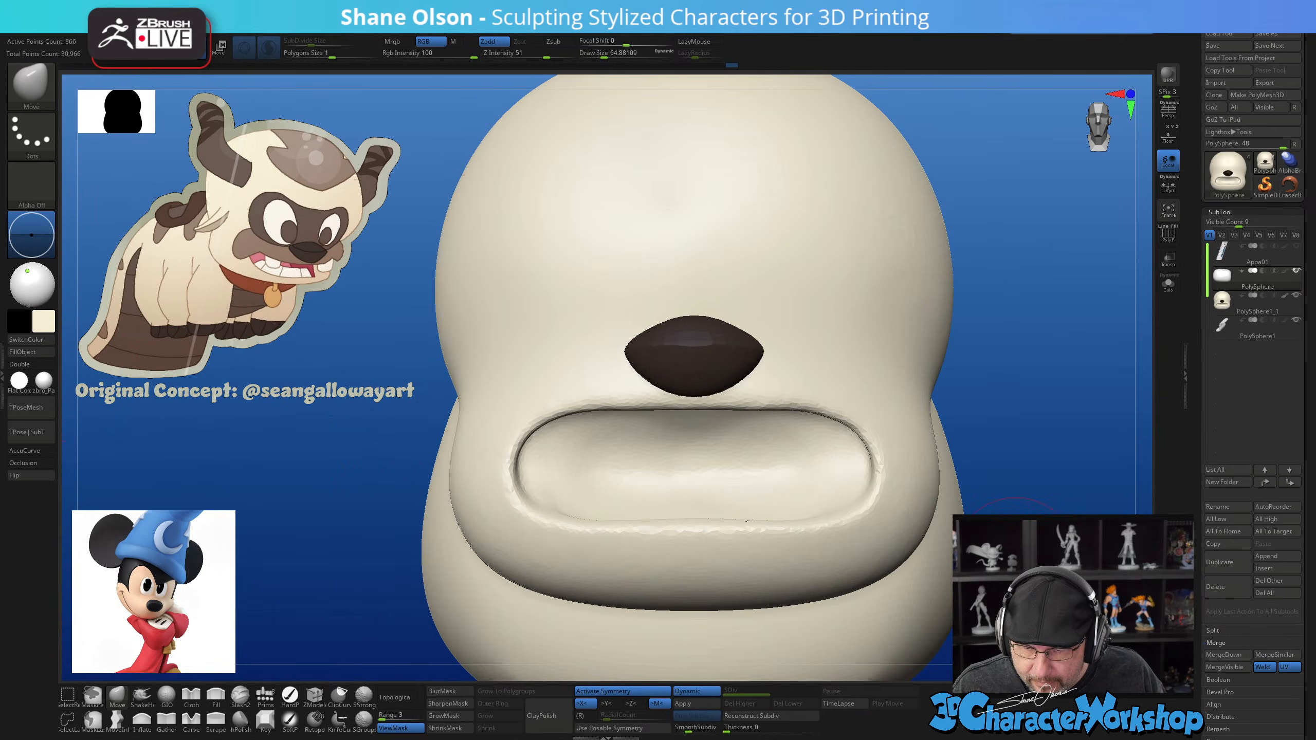
mouse_move(1077, 441)
left_mouse_down()
mouse_move(1063, 425)
mouse_move(1065, 303)
left_mouse_up()
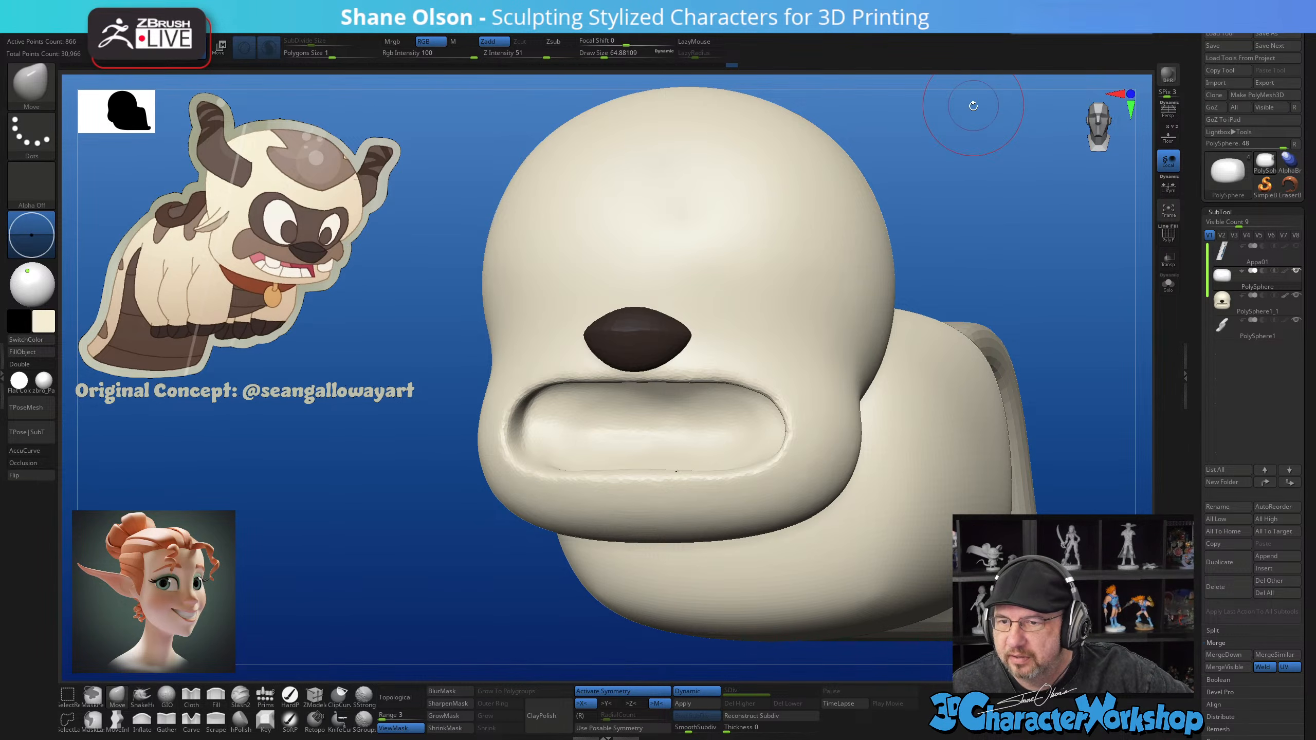
left_click_drag(976, 147, 994, 167)
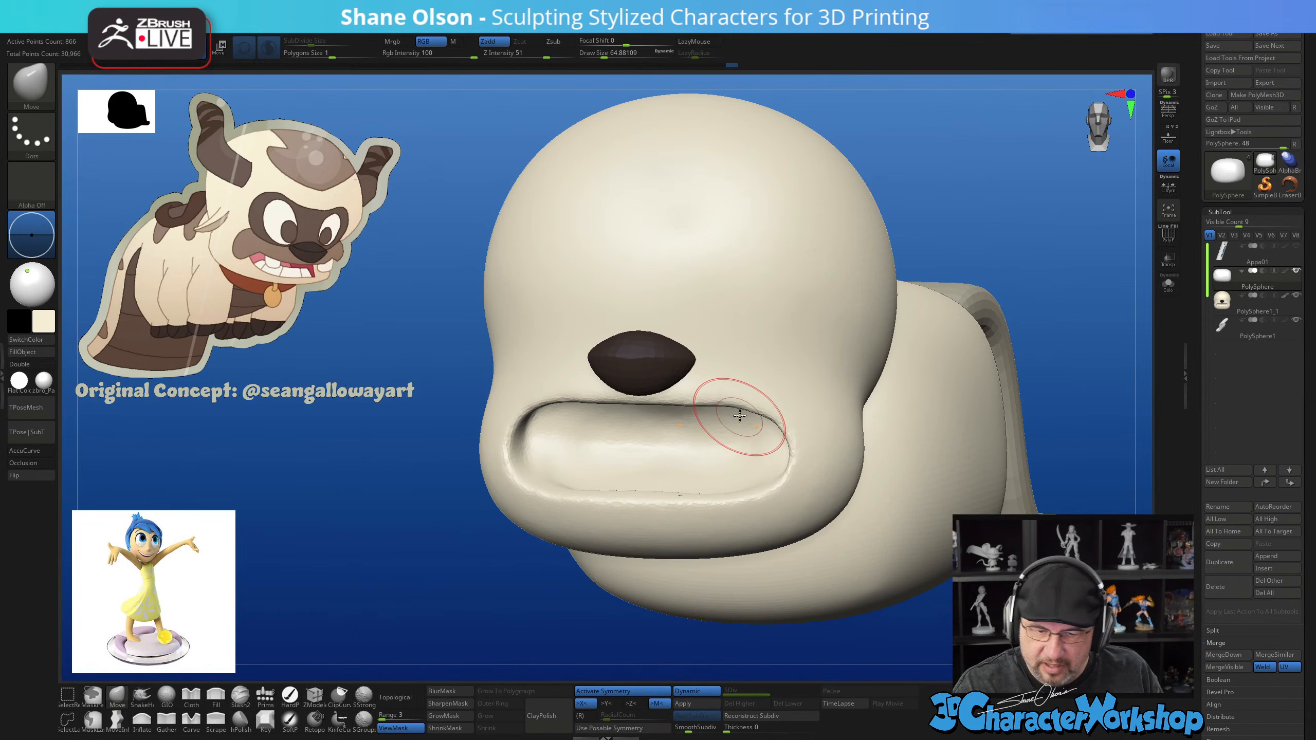
mouse_move(759, 384)
right_mouse_down("alt")
mouse_move(755, 374)
mouse_move(763, 410)
right_mouse_up("alt")
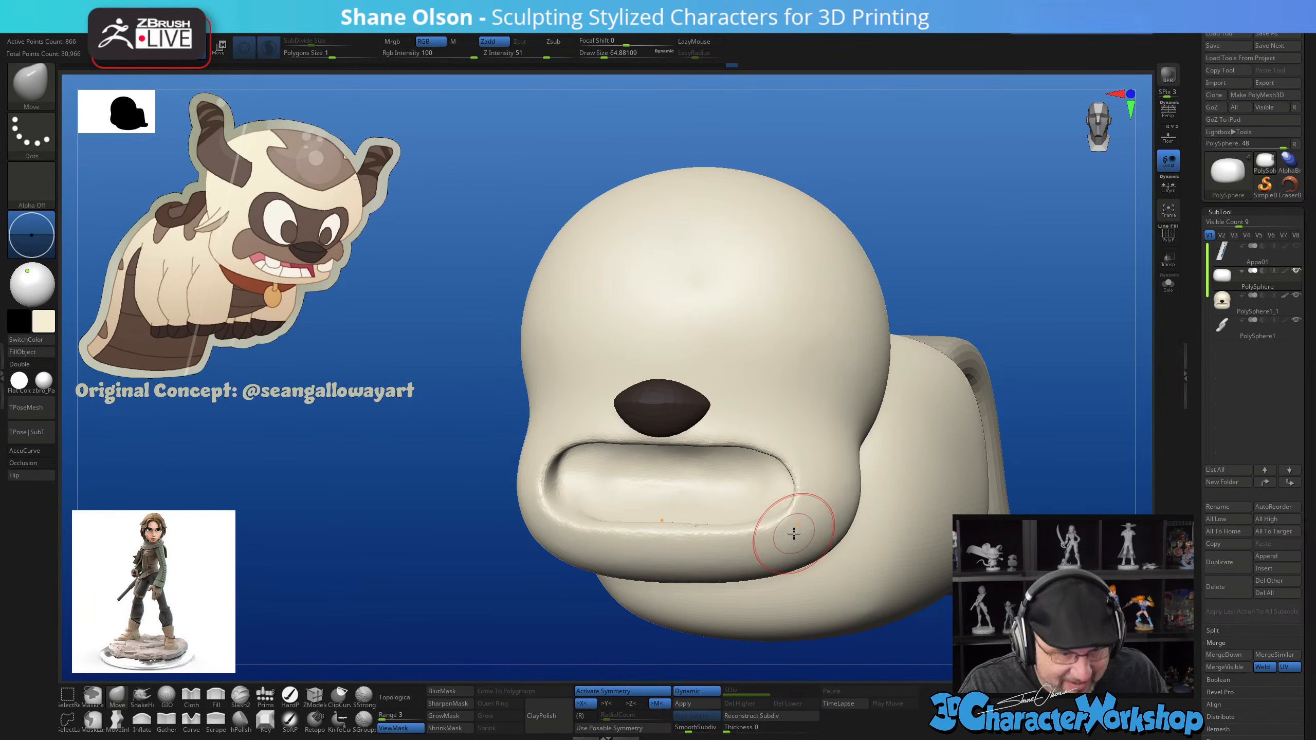
key("shift+f")
key("shift+f")
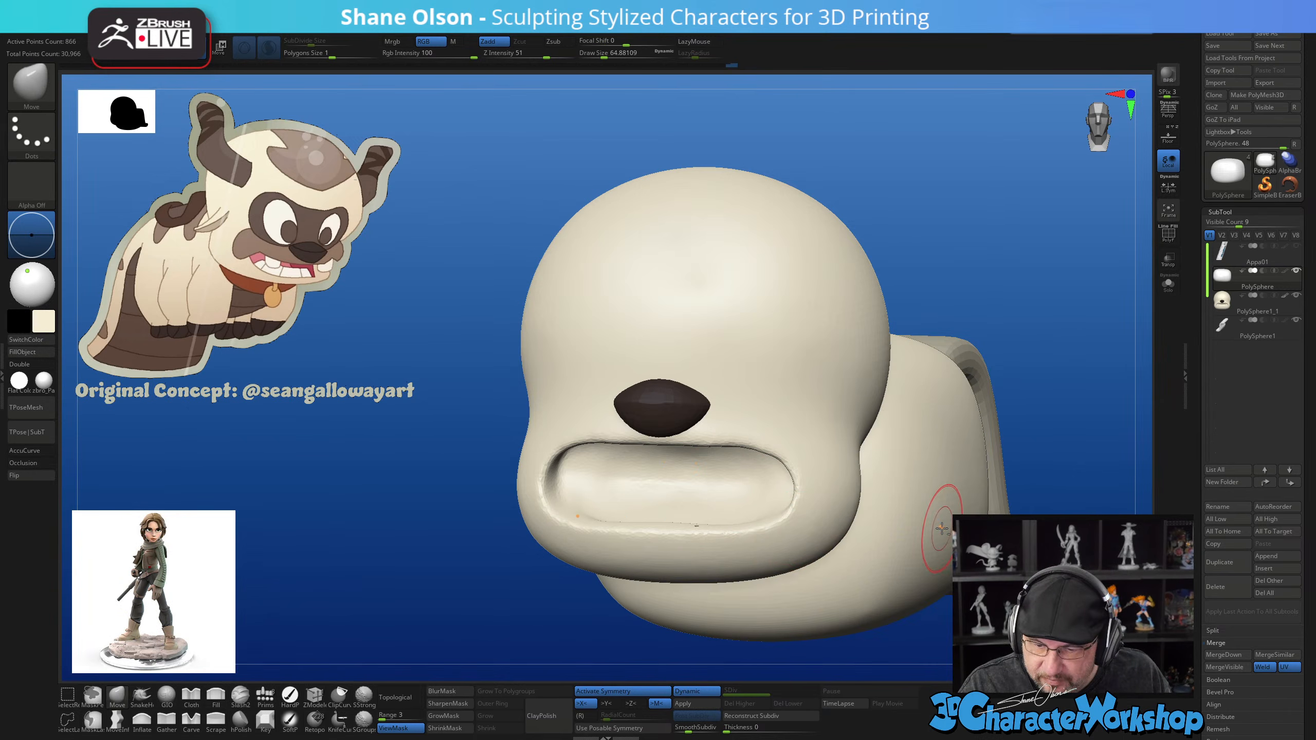
right_click_drag(939, 527, 923, 511, "alt")
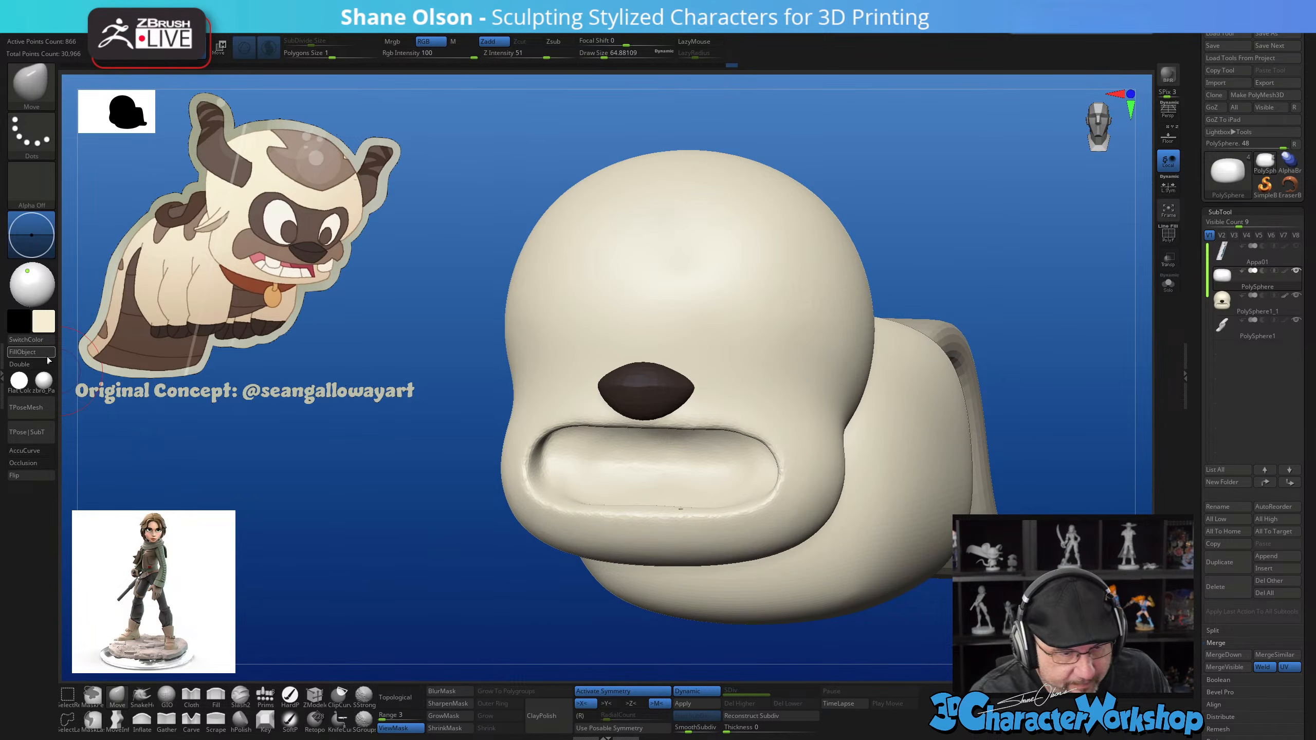
Select the tail subtool behind the body and fill it with the same cream colour
right_click_drag(959, 498, 717, 476)
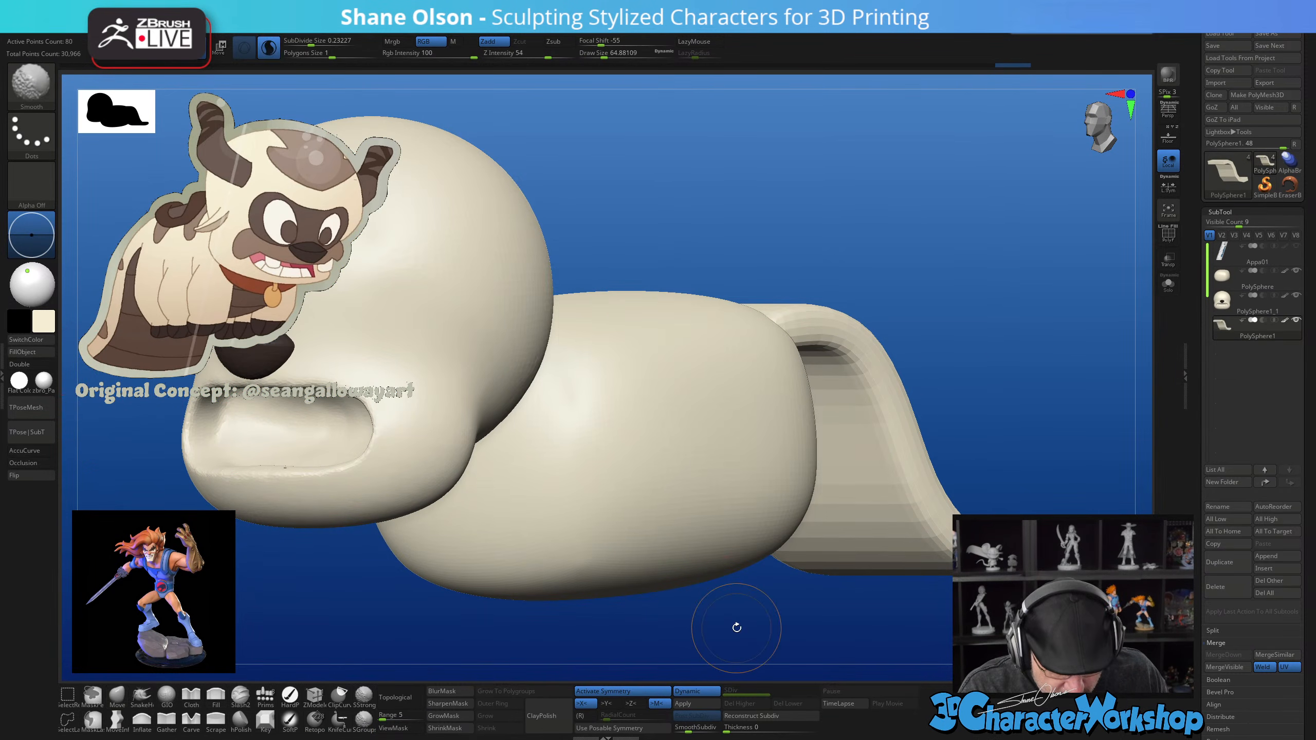
key("shift+f")
key("shift+f")
right_click_drag(723, 605, 840, 606, "alt")
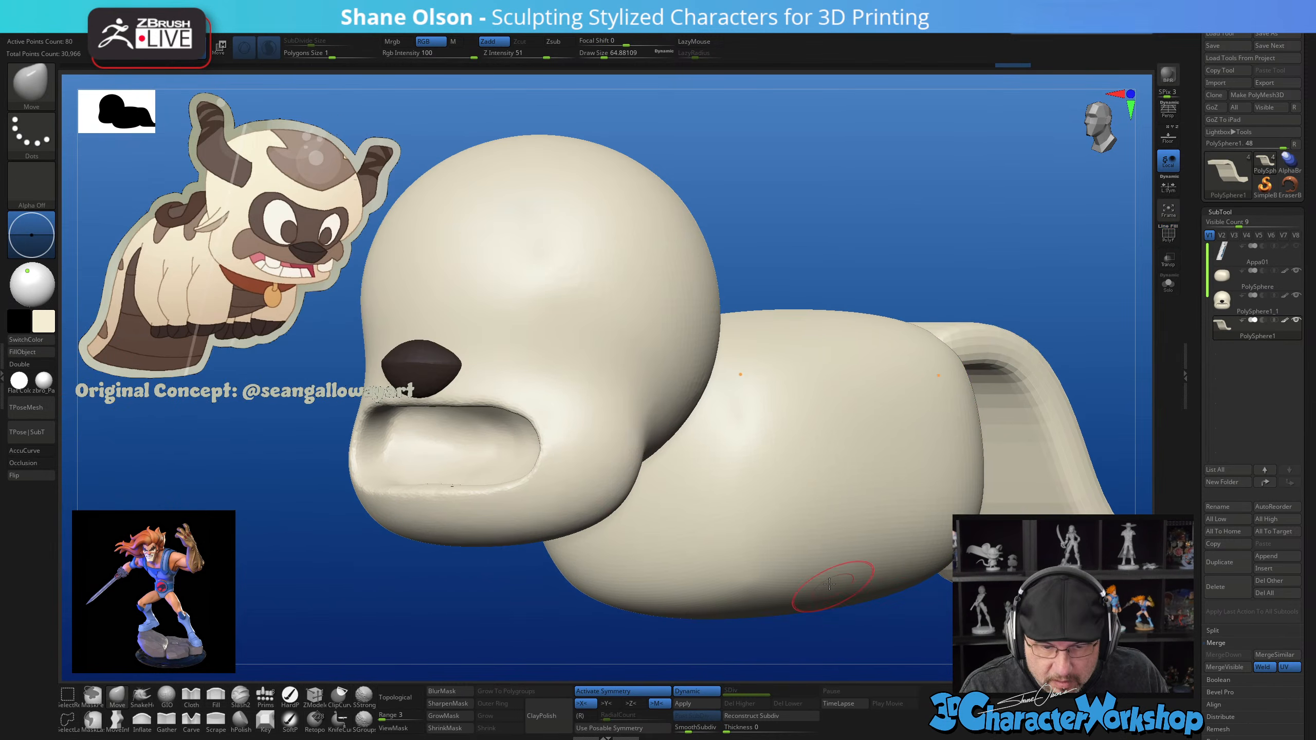
right_click_drag(586, 365, 653, 424)
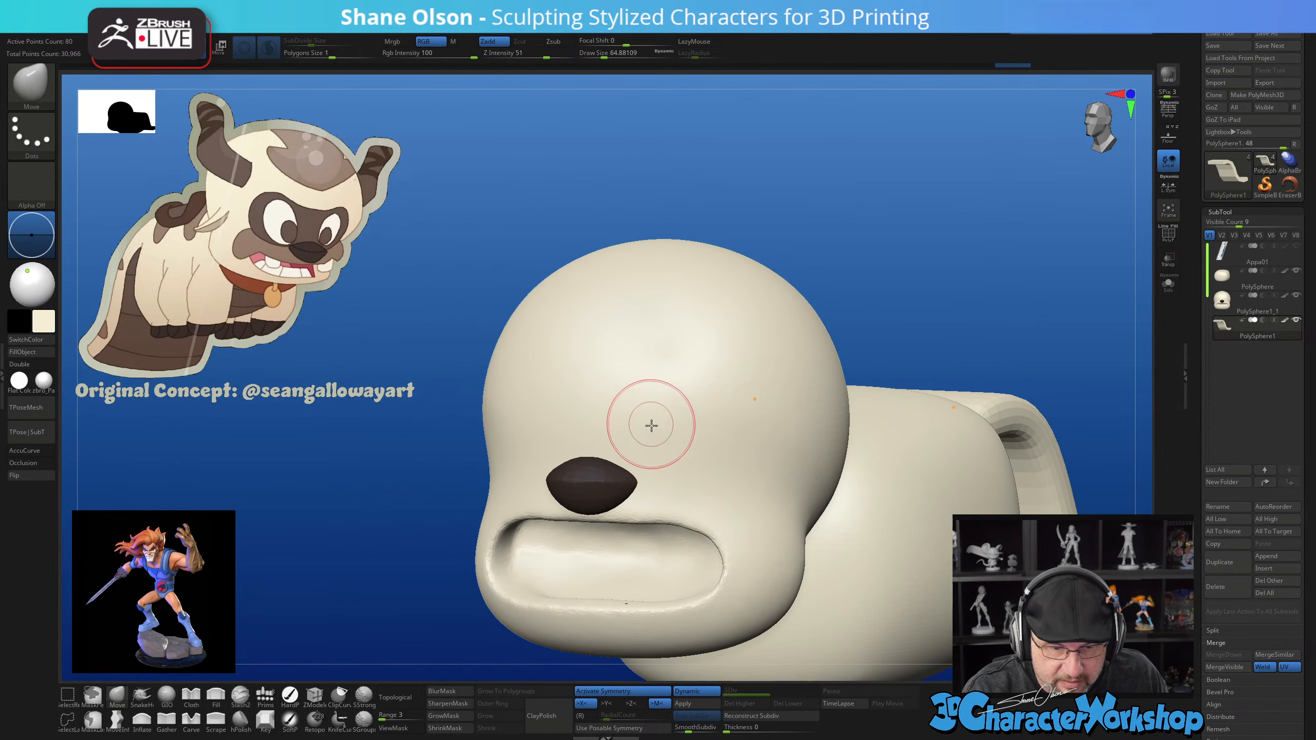
right_click_drag(682, 506, 681, 461, "alt")
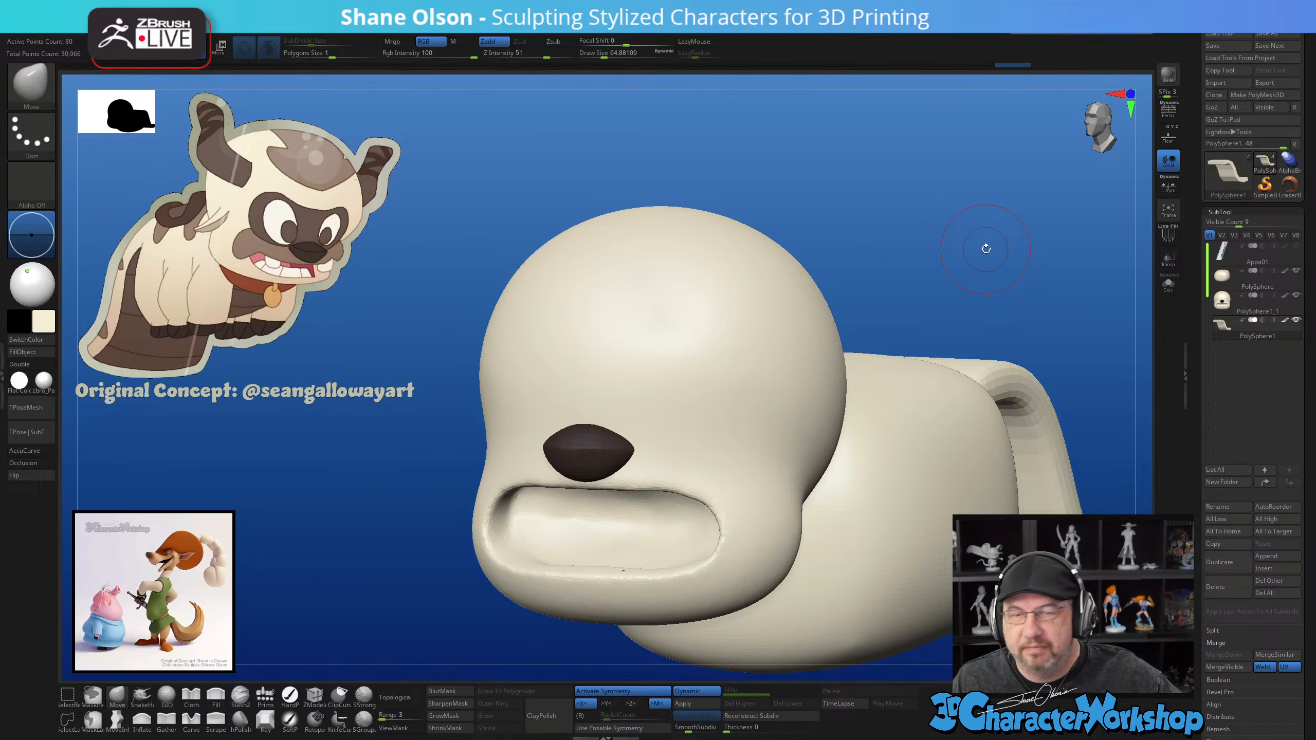
left_click_drag(979, 265, 927, 222)
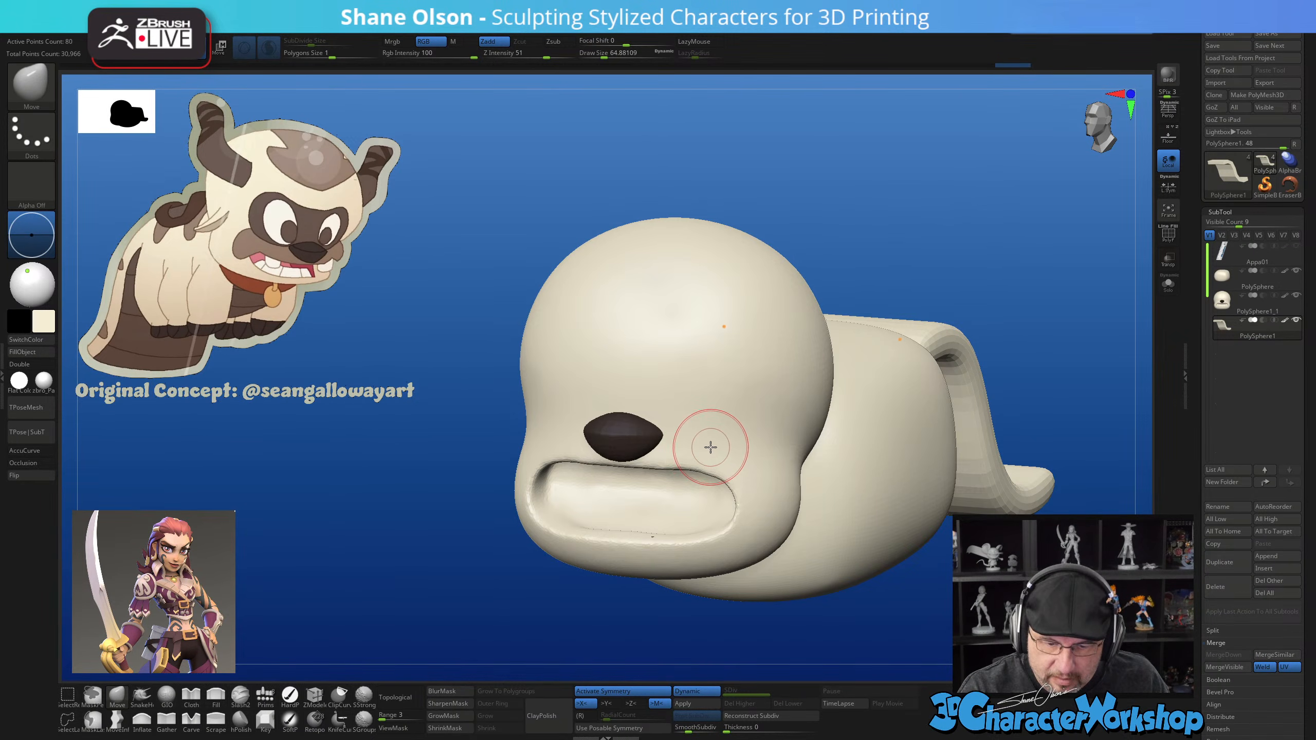
Sample a pinkish-brown from the reference artwork as the active colour
key("shift+z")
key("c")
key("z")
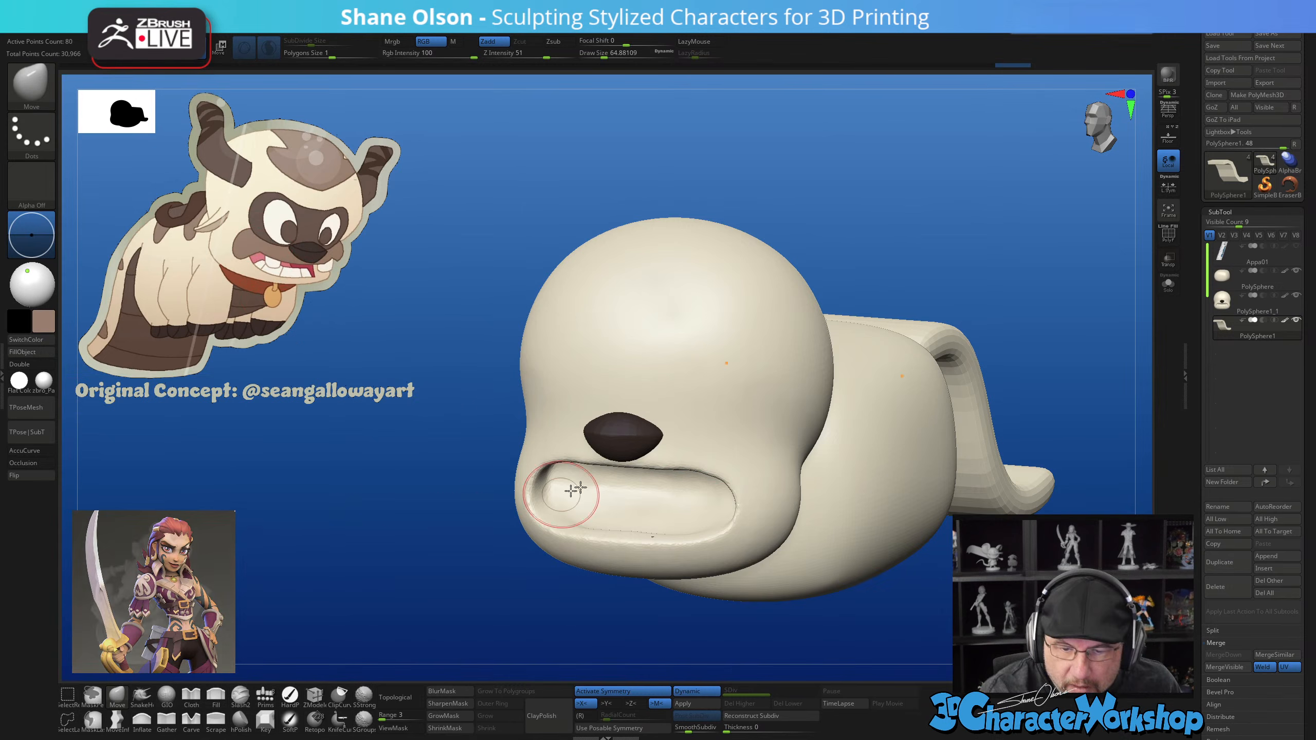
Insert a symmetrical primitive sphere into the head subtool just below the nose, with the polygon wireframe shown
mouse_move(576, 491)
right_mouse_down()
mouse_move(774, 424)
mouse_move(758, 385)
mouse_move(658, 424)
right_mouse_up()
left_click(264, 697)
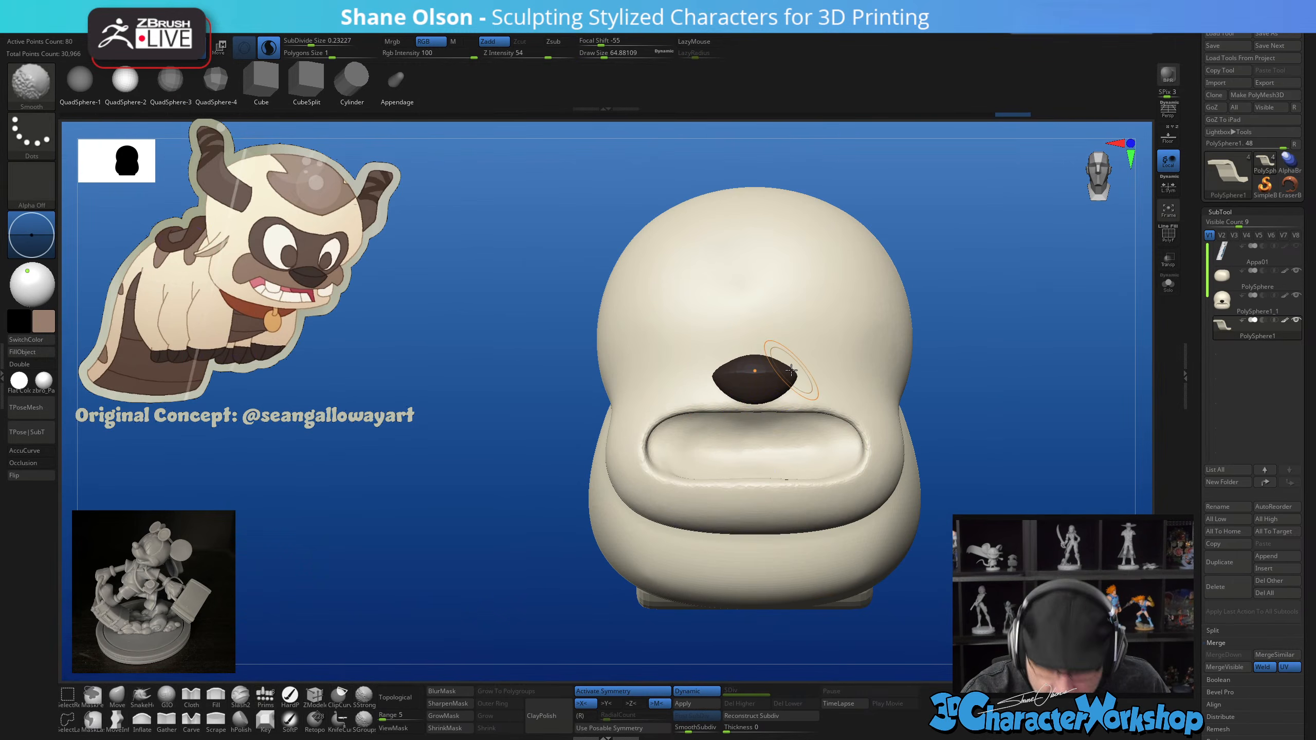
key("shift+f")
left_click(765, 384, "alt")
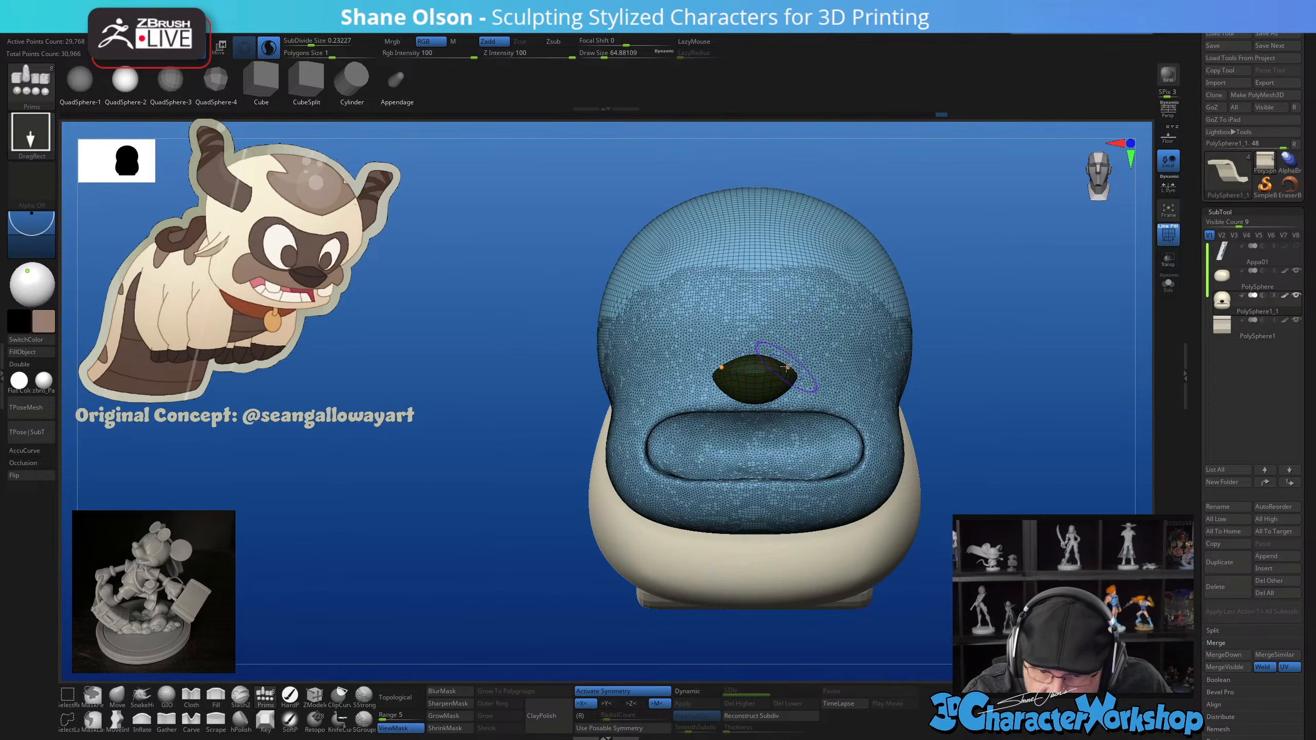
right_click_drag(822, 363, 810, 417, "ctrl")
left_click_drag(1016, 432, 1008, 374)
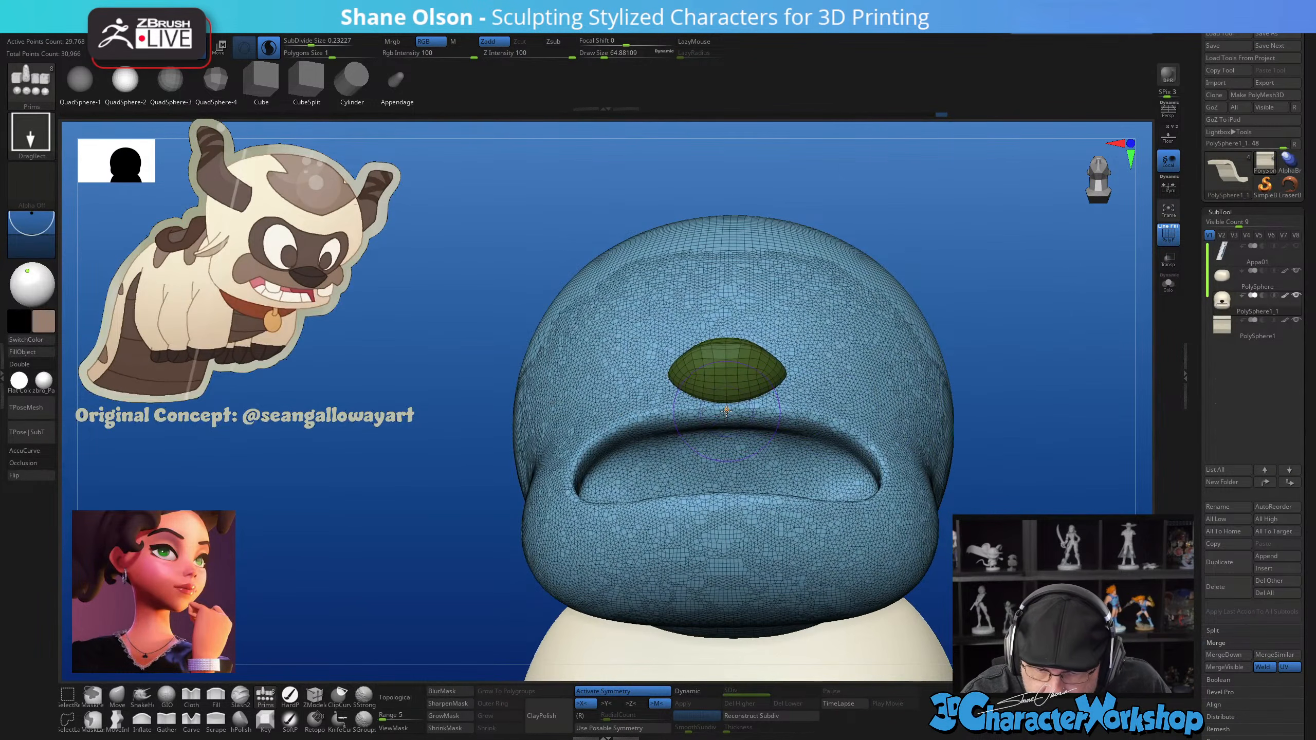
left_click_drag(731, 444, 731, 444)
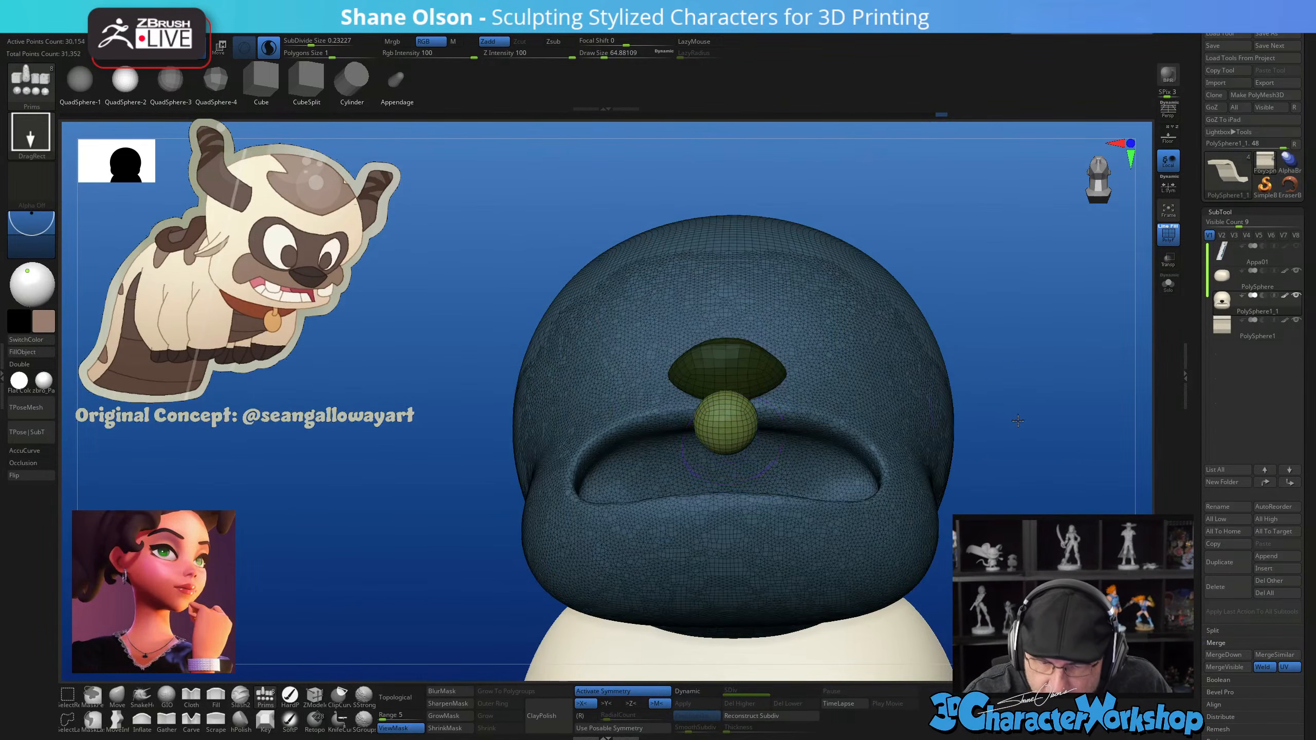
Flatten the inserted sphere front to back, set it against the face and widen it sideways beneath the nose
left_click_drag(1018, 404, 974, 499, "shift")
key("w")
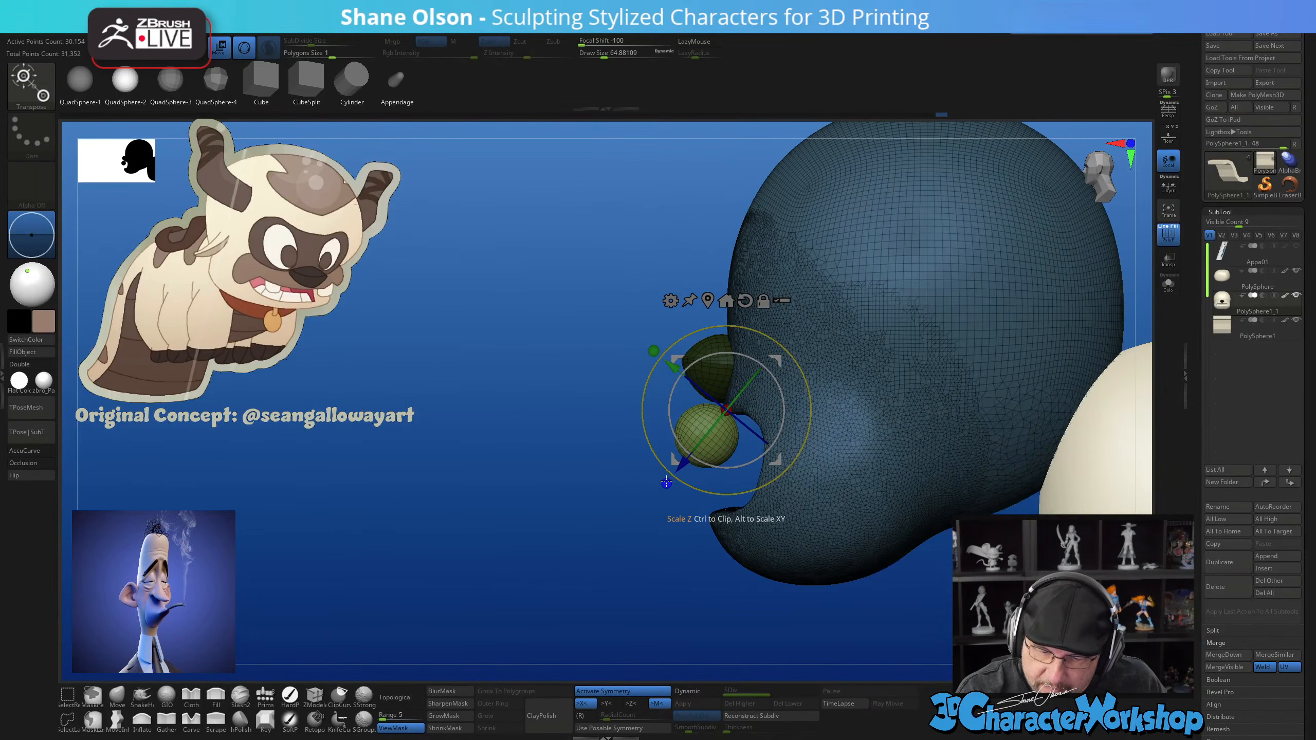
left_click_drag(666, 484, 702, 440)
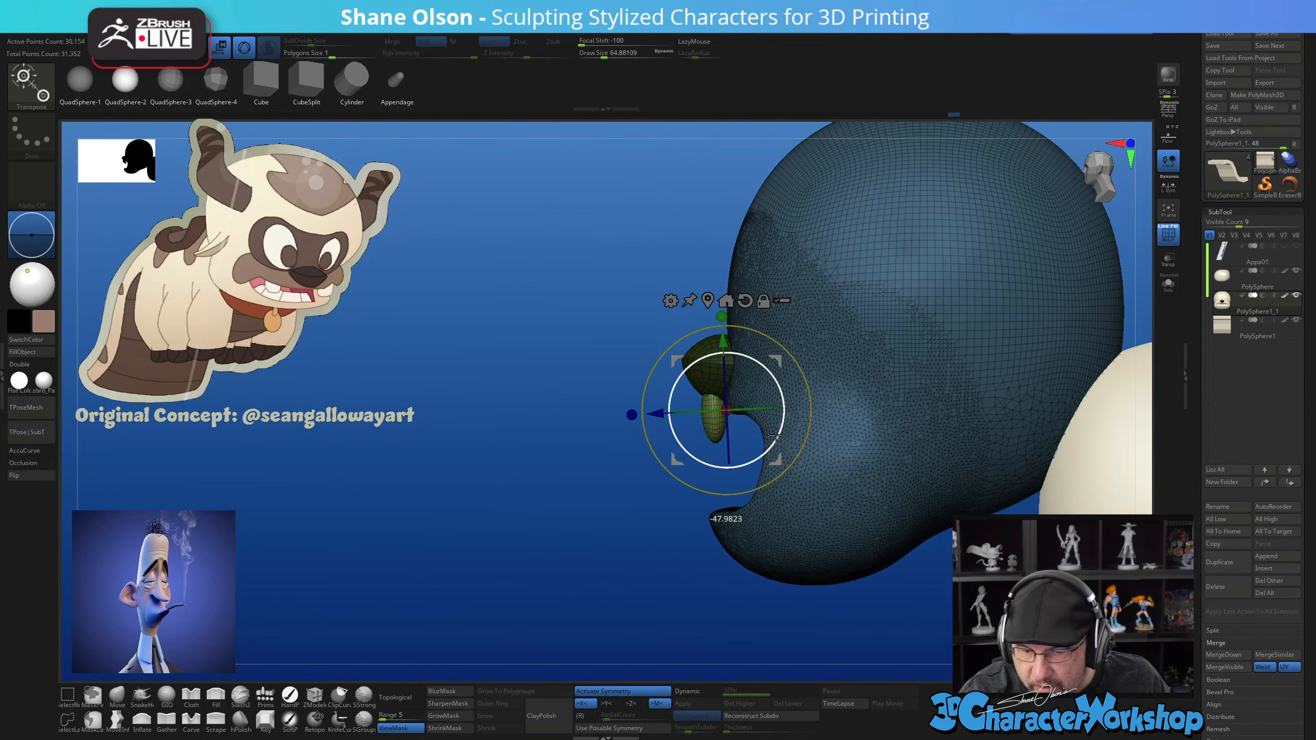
left_click_drag(779, 388, 795, 404)
left_click_drag(746, 480, 861, 495)
left_click_drag(773, 456, 795, 495, "alt")
left_click_drag(532, 434, 497, 429)
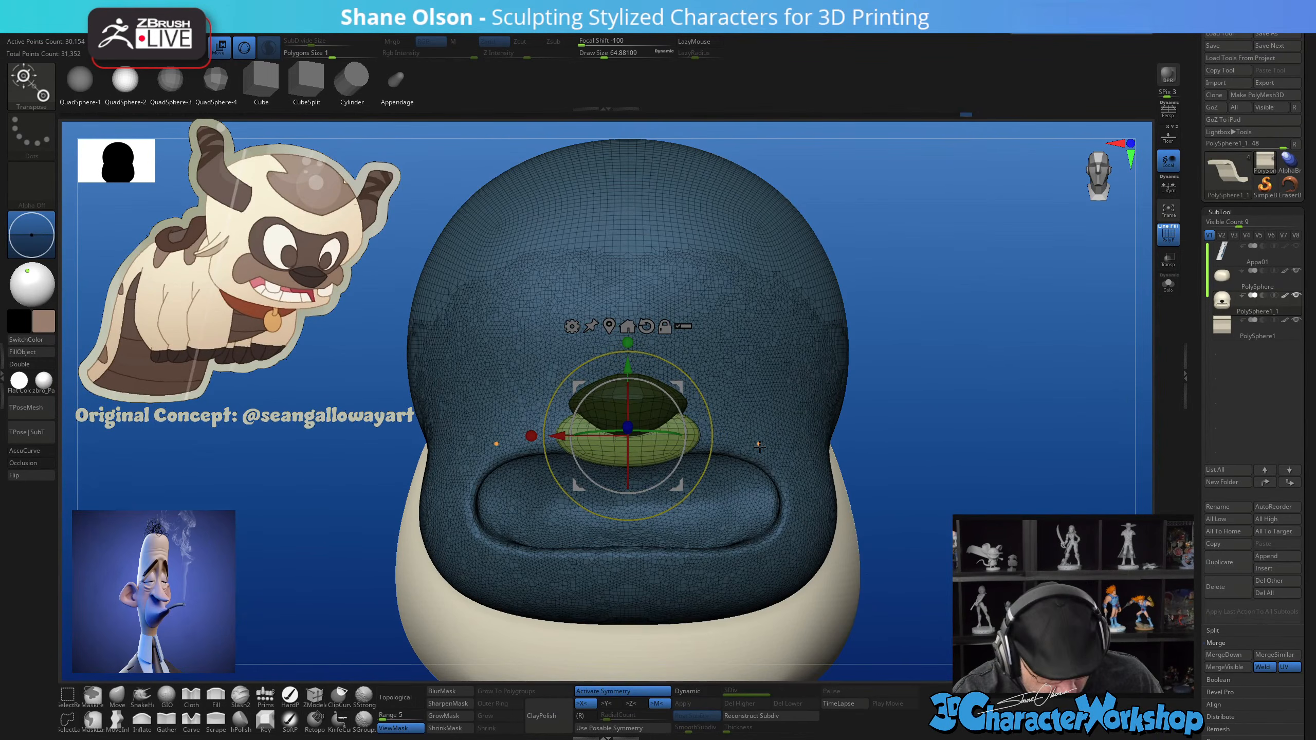
Hide the wireframe and bend the pink patch's ends back around the muzzle with an enlarged Move brush
right_click_drag(766, 441, 752, 378)
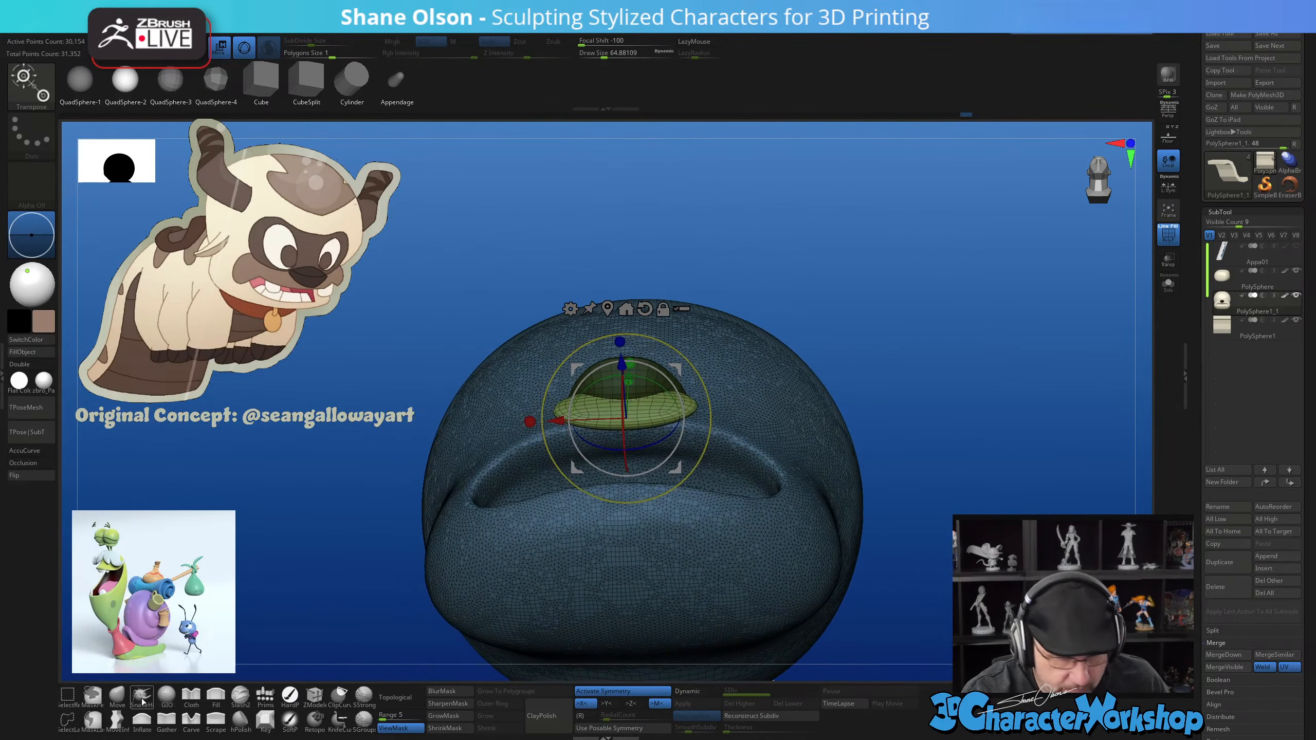
left_click(117, 697)
key("q")
key("shift+f")
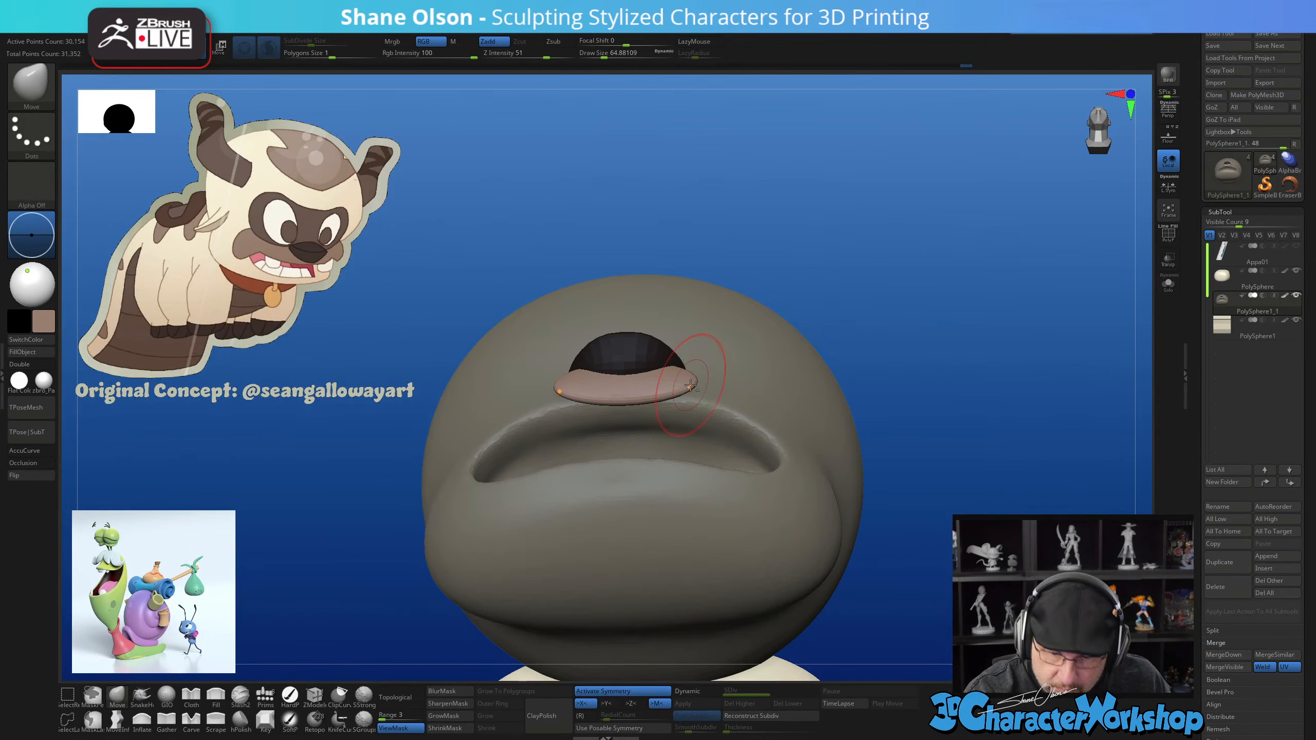
right_click_drag(691, 386, 707, 414)
key("s")
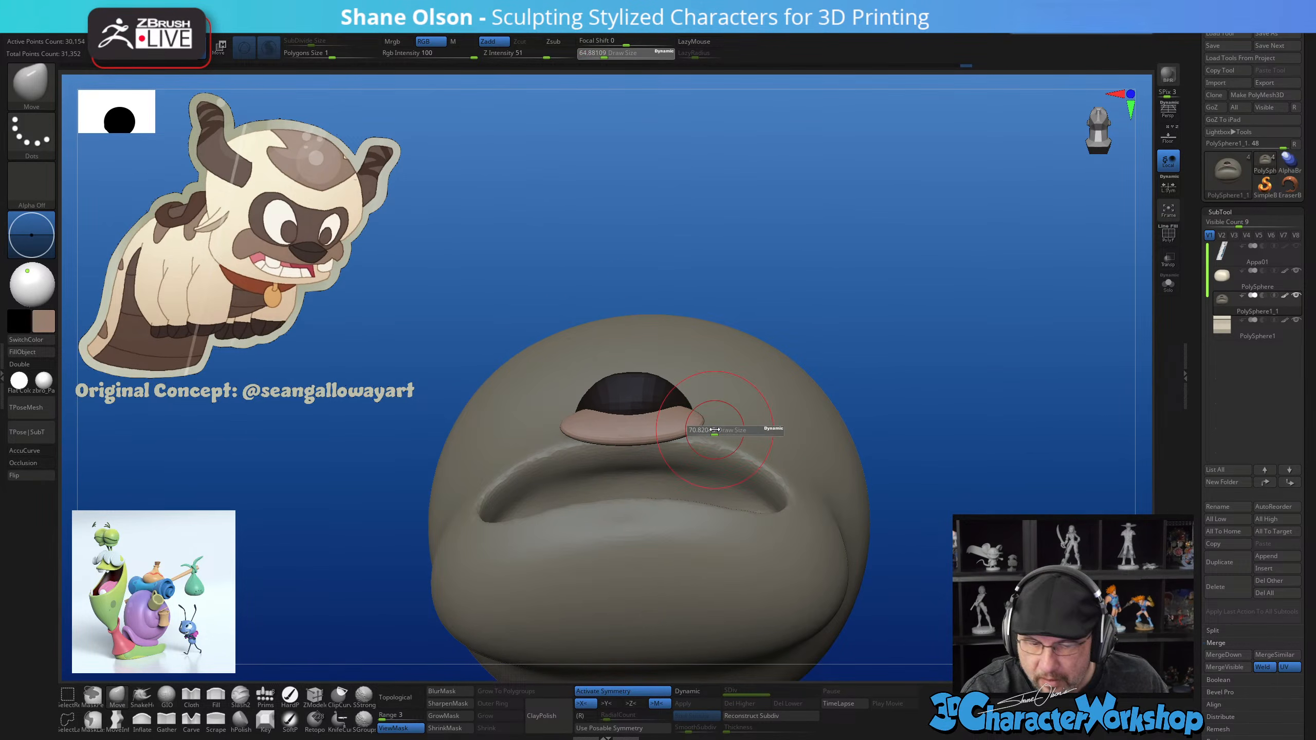
left_click_drag(722, 429, 722, 429)
mouse_move(723, 429)
right_mouse_down()
mouse_move(675, 412)
mouse_move(699, 425)
mouse_move(692, 413)
right_mouse_up()
left_click_drag(693, 414, 685, 434)
mouse_move(711, 395)
right_mouse_down()
mouse_move(728, 392)
mouse_move(725, 406)
right_mouse_up()
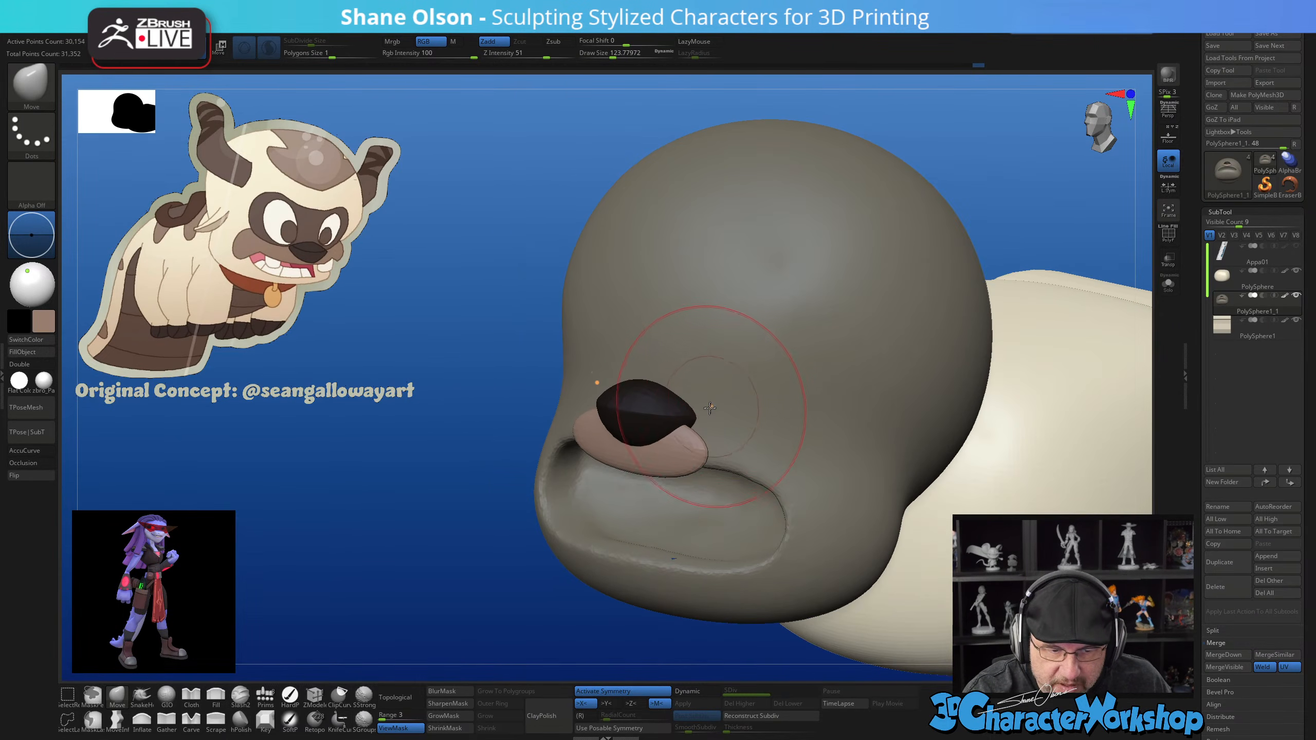
Enlarge the Move brush to a draw size of about 163 and stretch the pink patch's ends outward above the mouth
key("s")
mouse_move(705, 410)
left_mouse_down()
mouse_move(705, 423)
mouse_move(721, 401)
left_mouse_up()
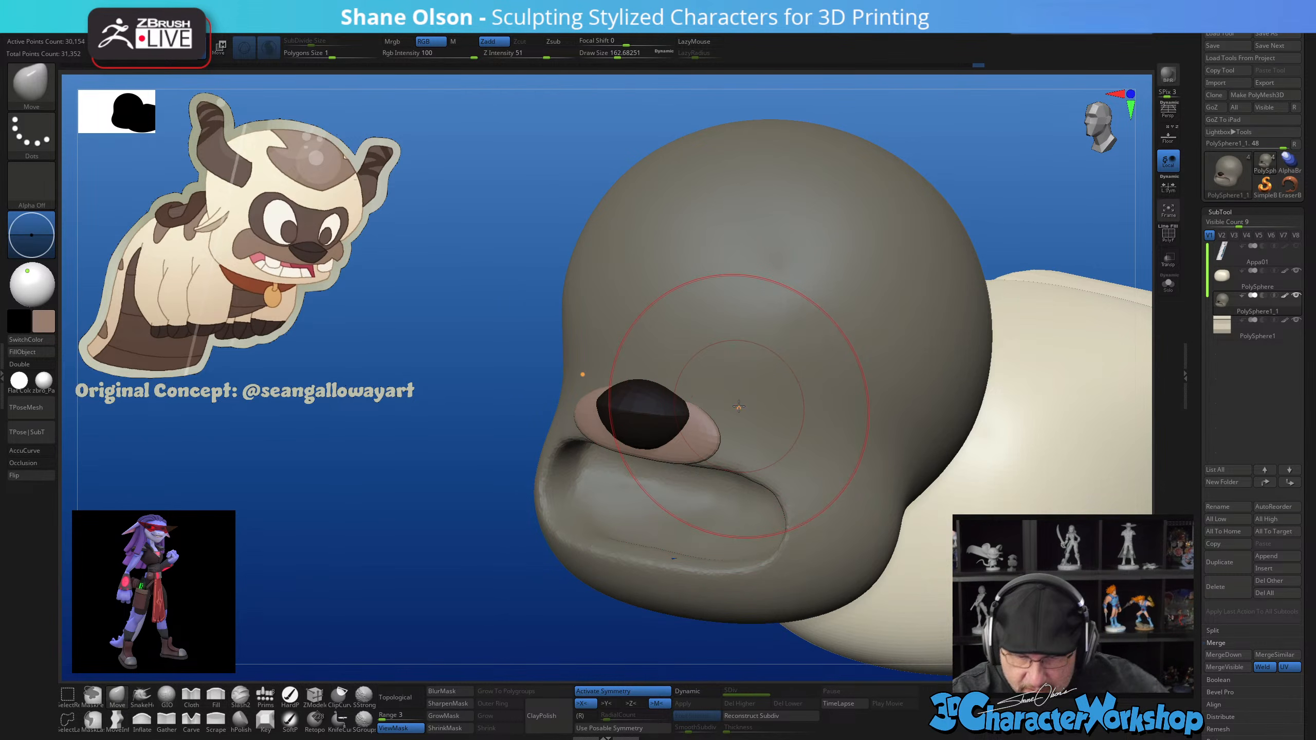
right_click_drag(736, 422, 711, 432)
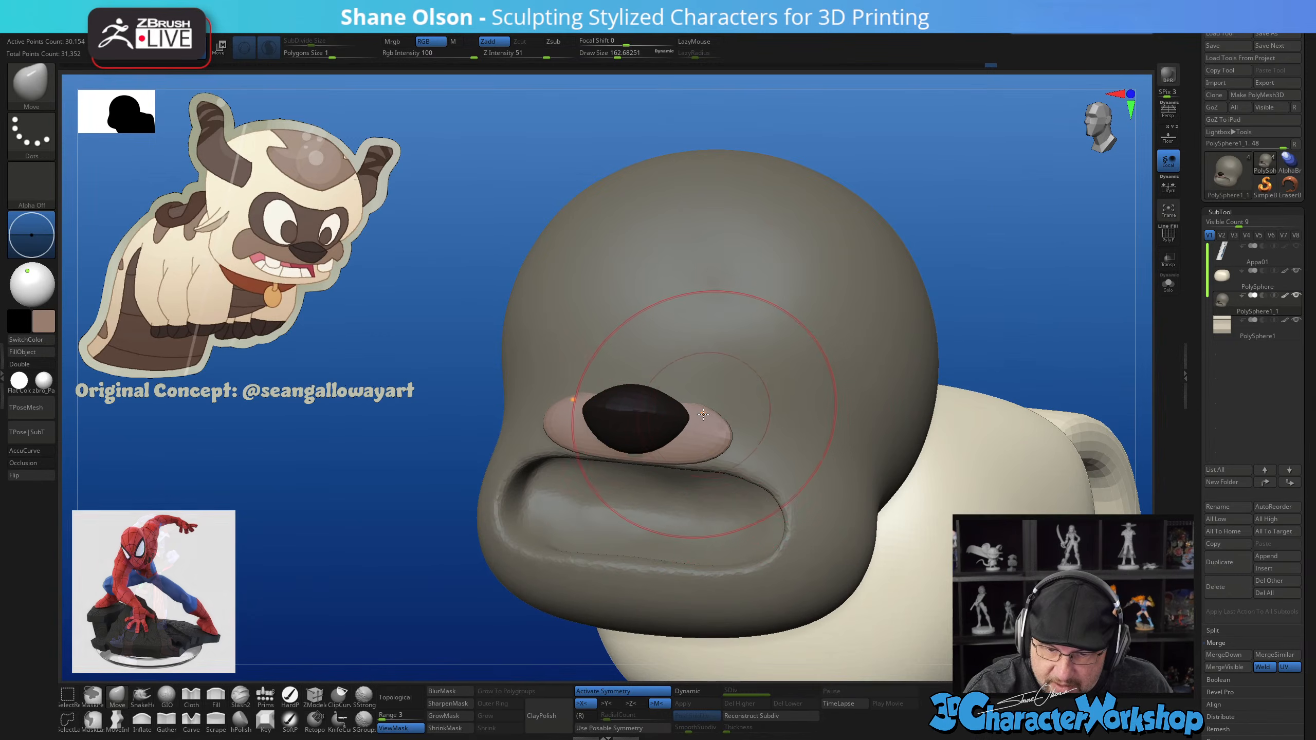
right_click_drag(711, 394, 675, 388)
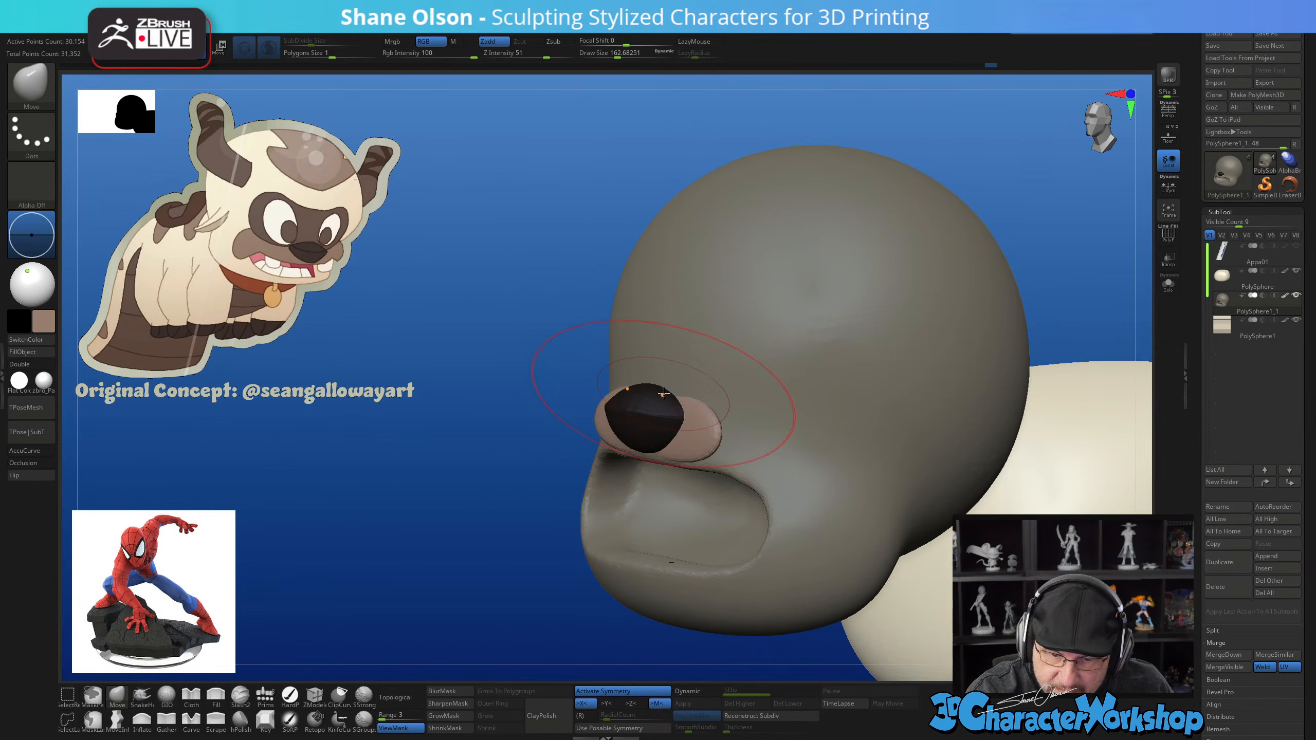
mouse_move(661, 447)
right_mouse_down()
mouse_move(738, 418)
mouse_move(752, 434)
right_mouse_up()
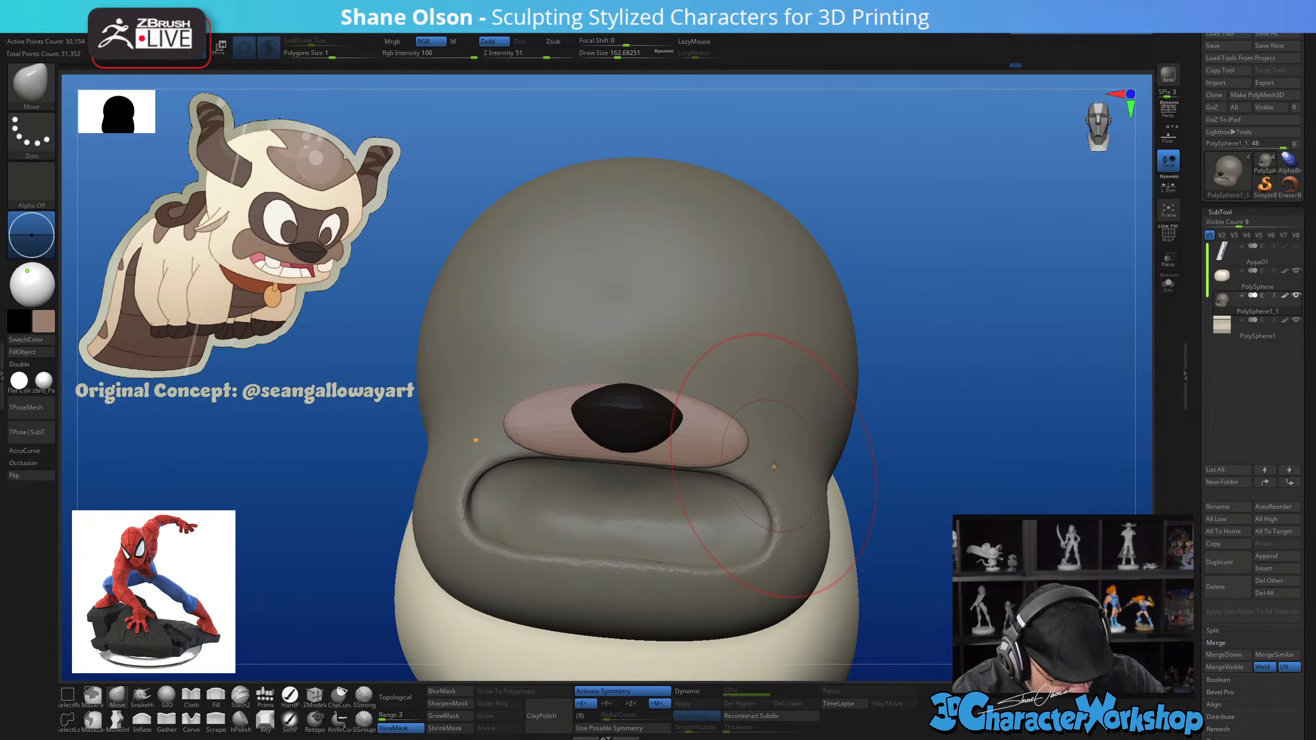
Stretch the pink patch's ends further outward and back around the muzzle with the Move brush
mouse_move(756, 440)
right_mouse_down()
mouse_move(781, 460)
mouse_move(728, 421)
right_mouse_up()
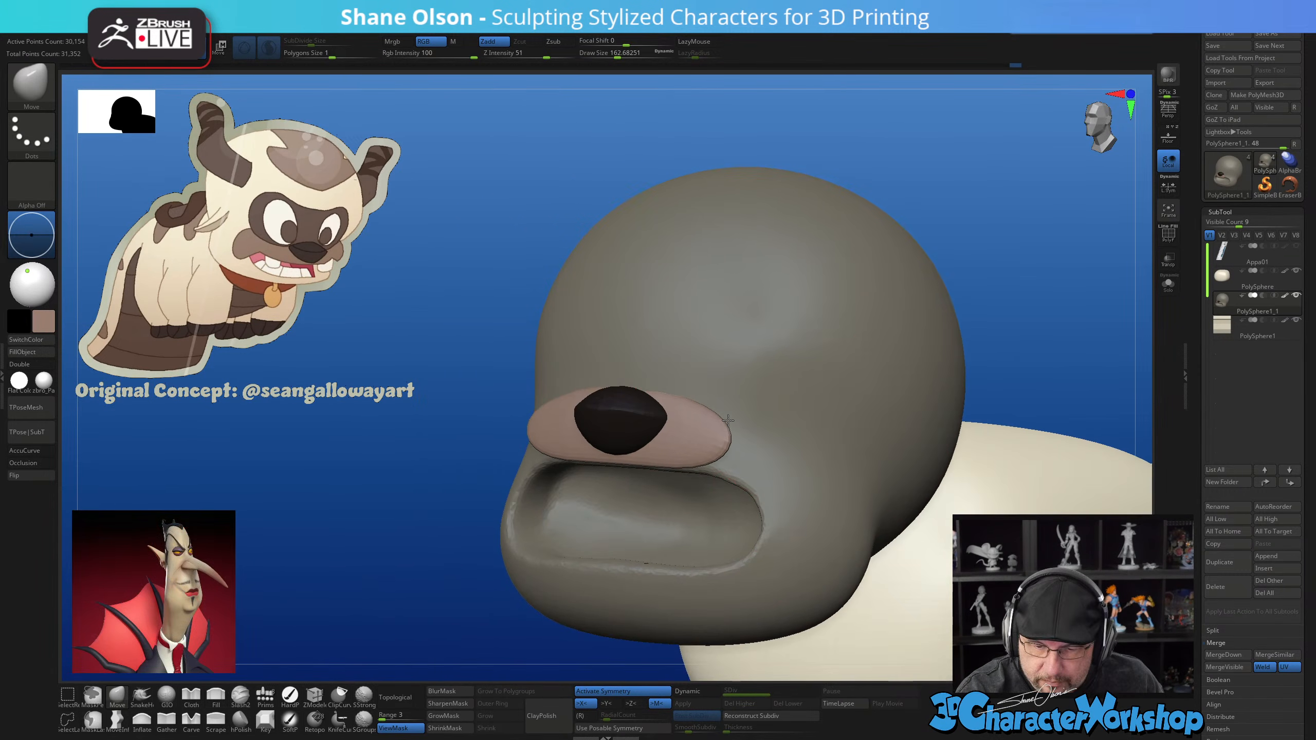
right_click_drag(722, 499, 764, 428)
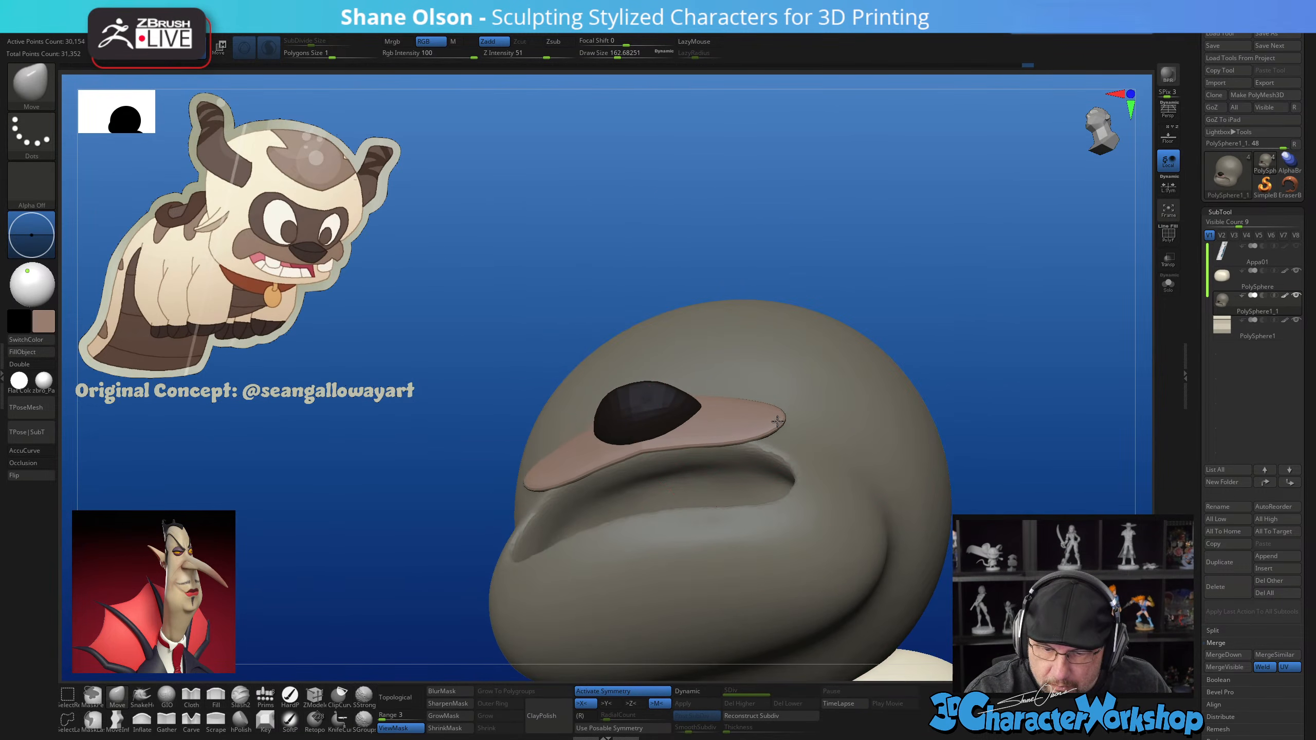
mouse_move(779, 423)
left_mouse_down()
mouse_move(724, 429)
mouse_move(794, 426)
left_mouse_up()
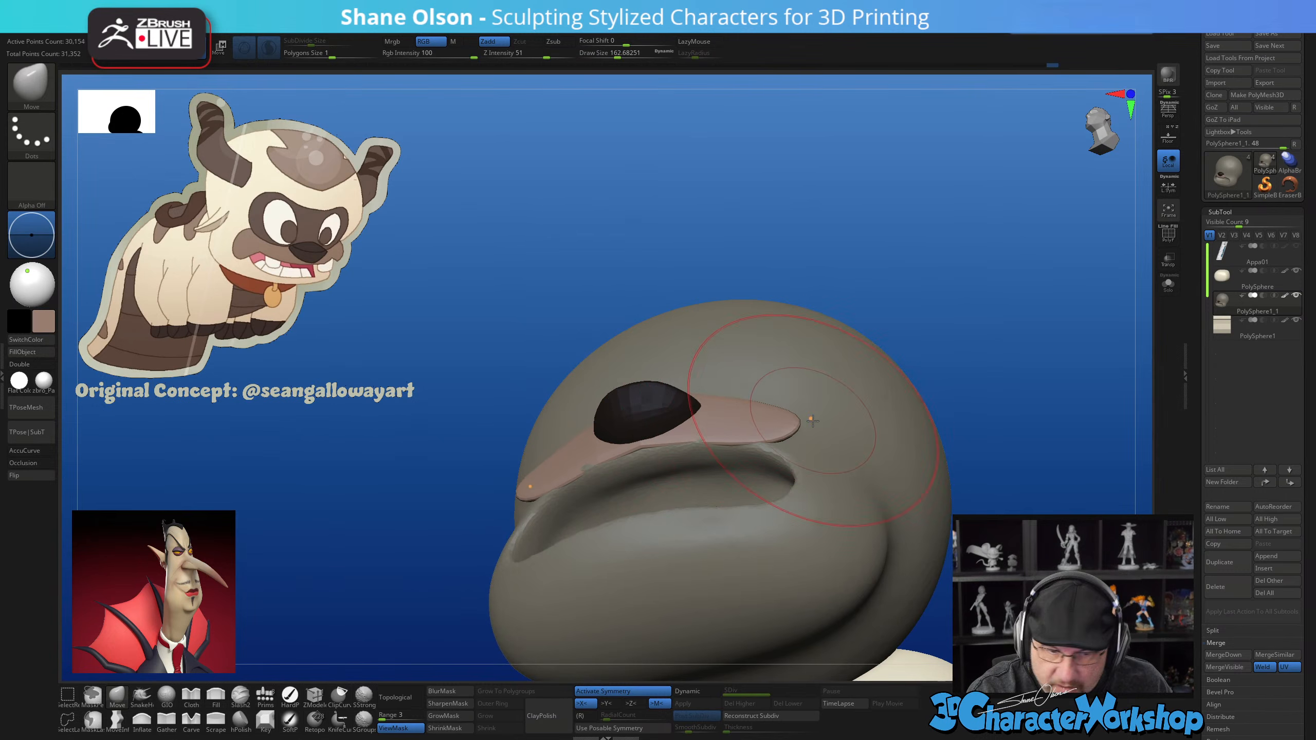
mouse_move(813, 421)
right_mouse_down("shift")
mouse_move(731, 473)
mouse_move(733, 438)
right_mouse_up("shift")
Set the Move brush's draw size to about 136 and pull the patch's lower edge down into a rounded curve over the mouth
key("s")
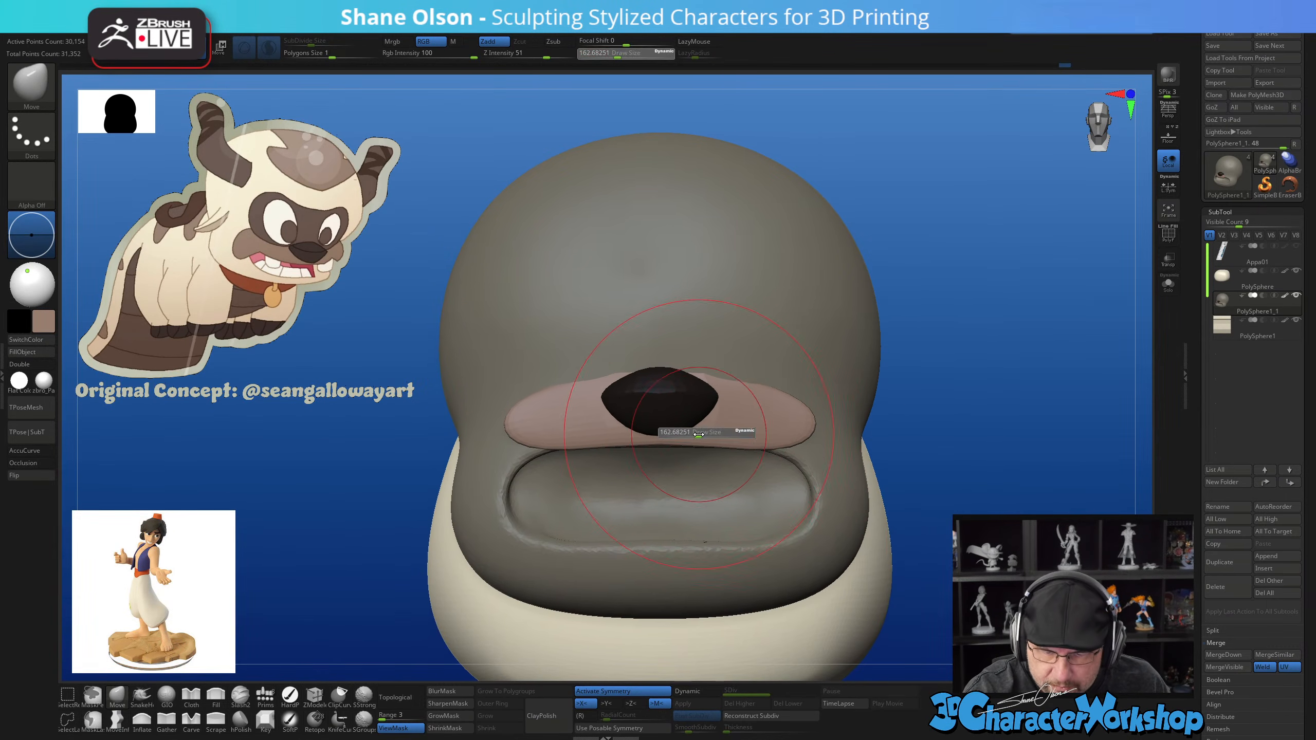
left_click(694, 434)
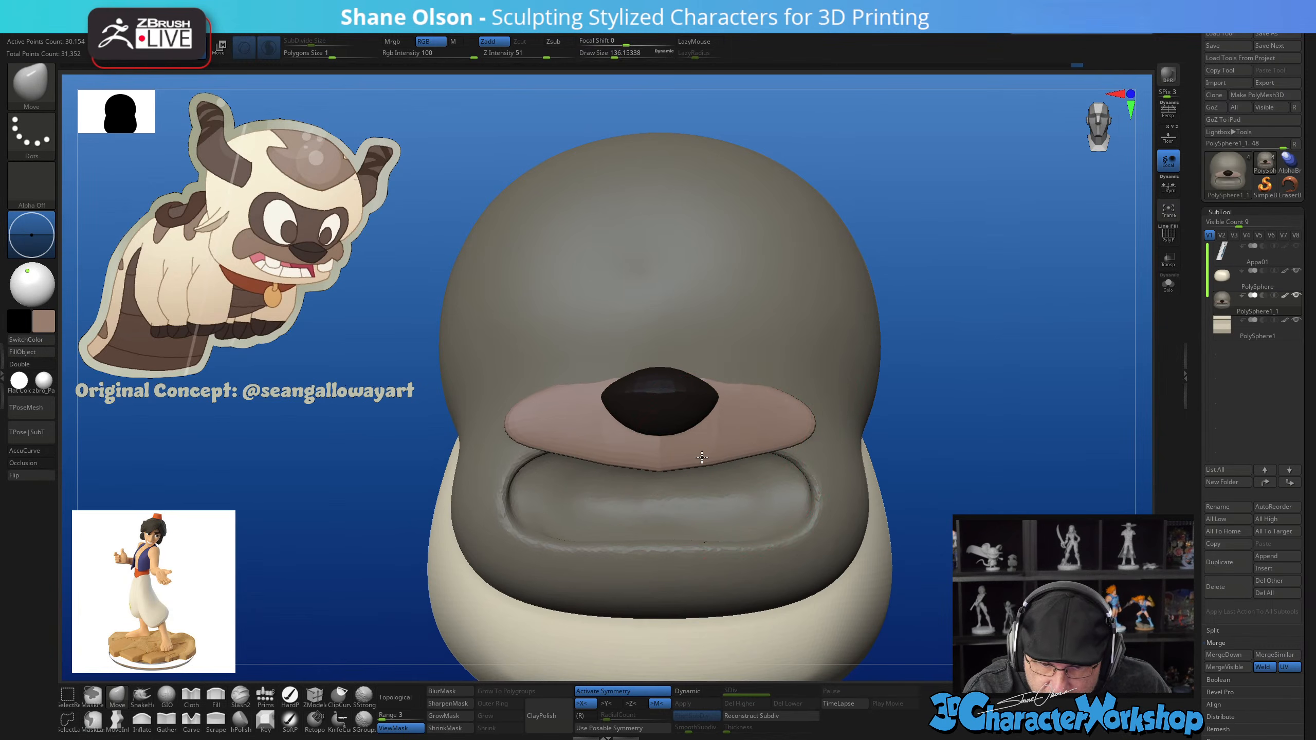
left_click_drag(702, 457, 742, 455)
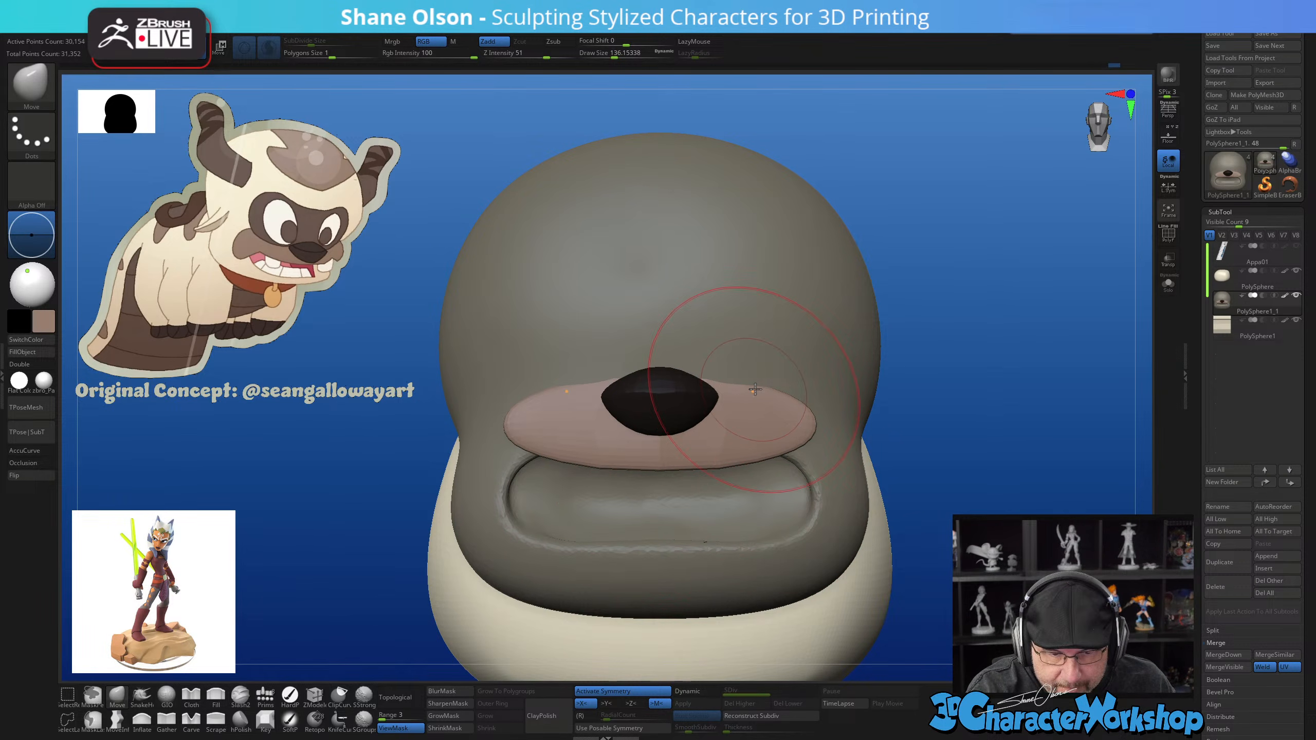
Move the pink patch down beneath the nose with the gizmo and return to brush mode
key("w")
left_click_drag(659, 358, 657, 384)
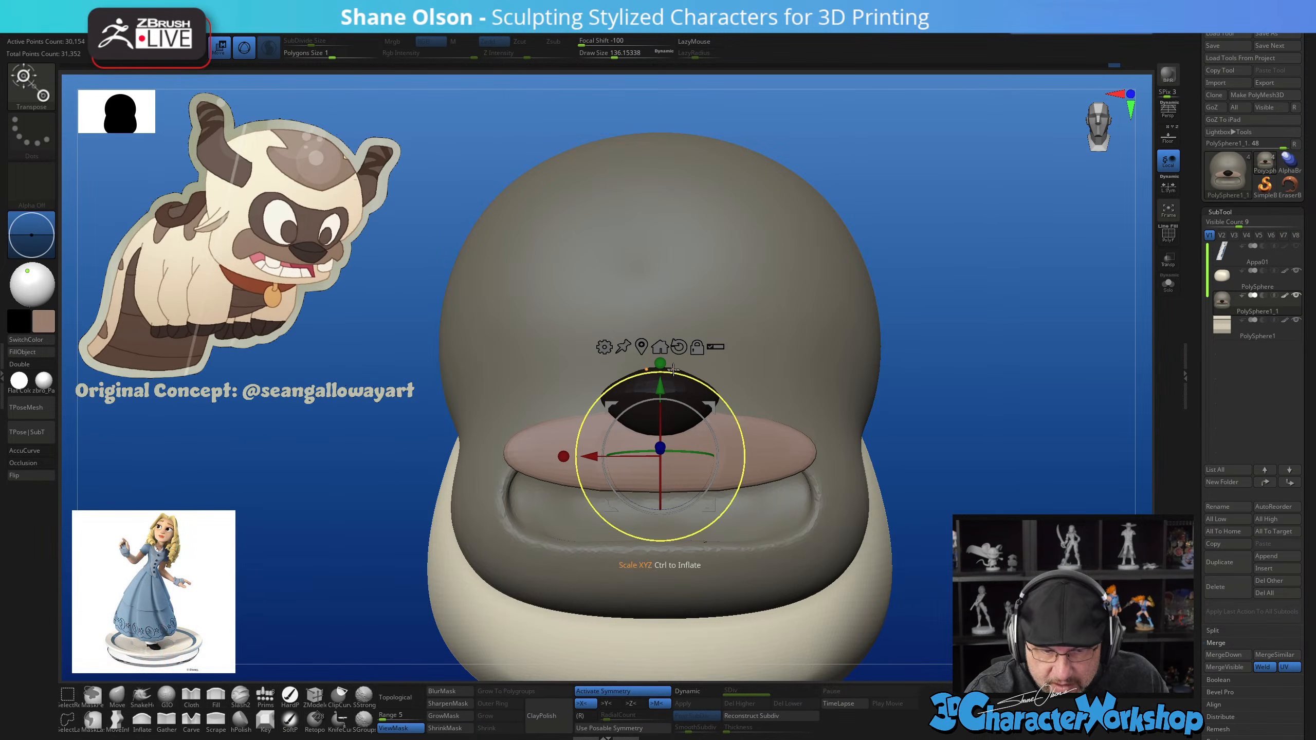
left_click_drag(816, 466, 818, 524)
key("q")
Reduce the Move brush to a draw size of 112 and bend the patch's ends back against the muzzle
right_click_drag(818, 524, 773, 430)
key("s")
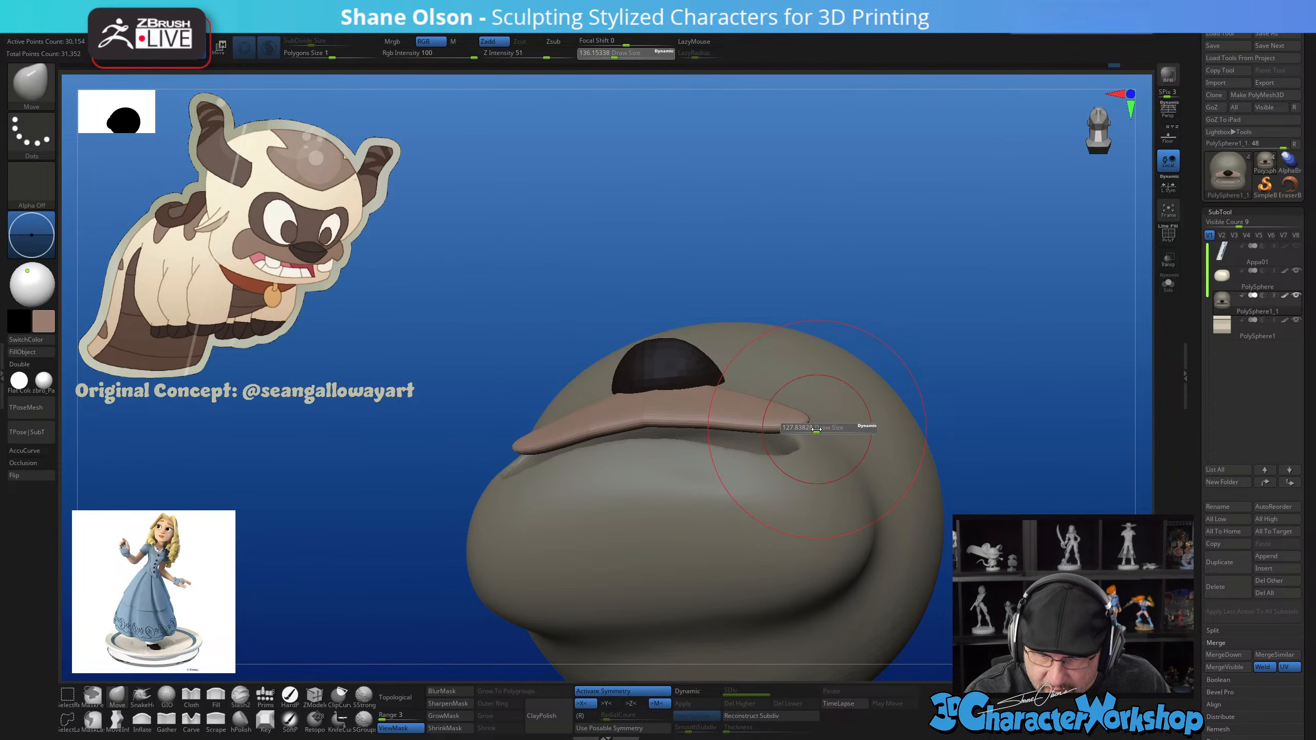
left_click_drag(802, 434, 809, 436)
mouse_move(803, 420)
right_mouse_down()
mouse_move(788, 456)
mouse_move(788, 415)
mouse_move(802, 467)
right_mouse_up()
Show the polygon wireframe and smooth the pink patch's stretched surface with Sculptris Pro tessellation
key("shift+f")
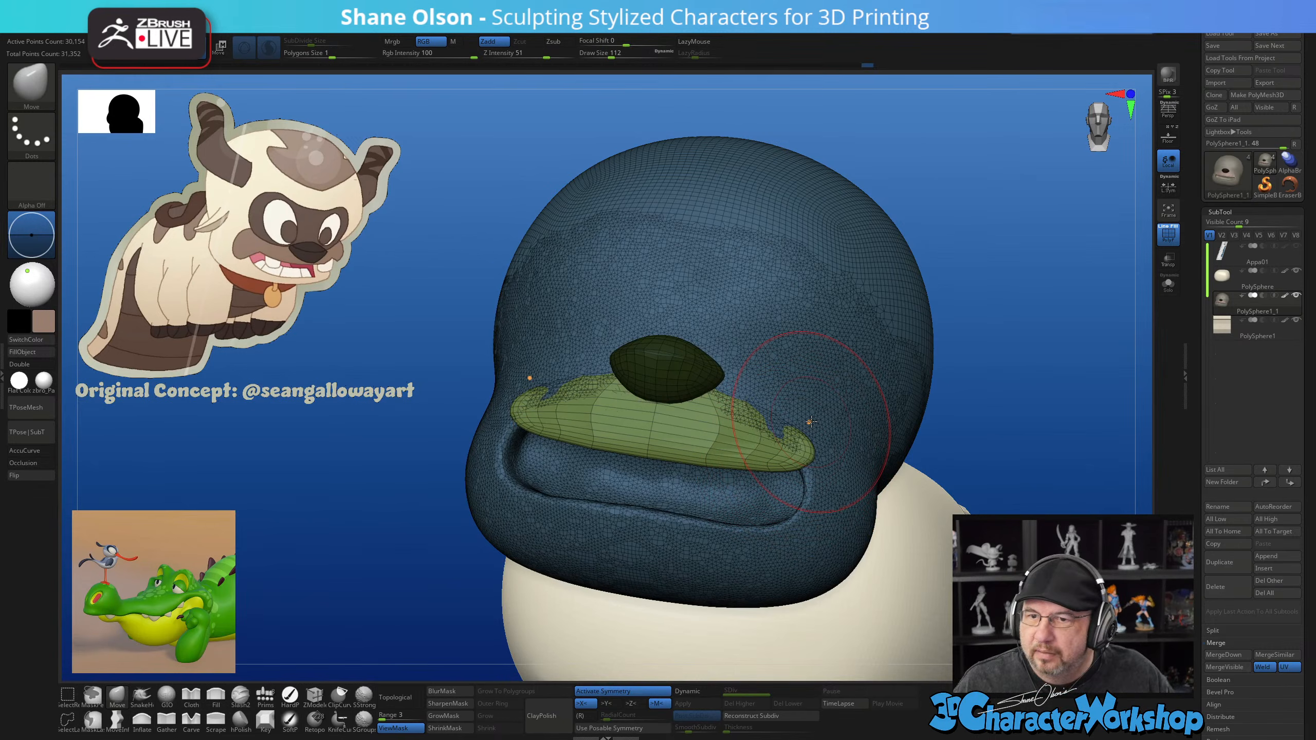
left_click_drag(1046, 284, 1047, 288)
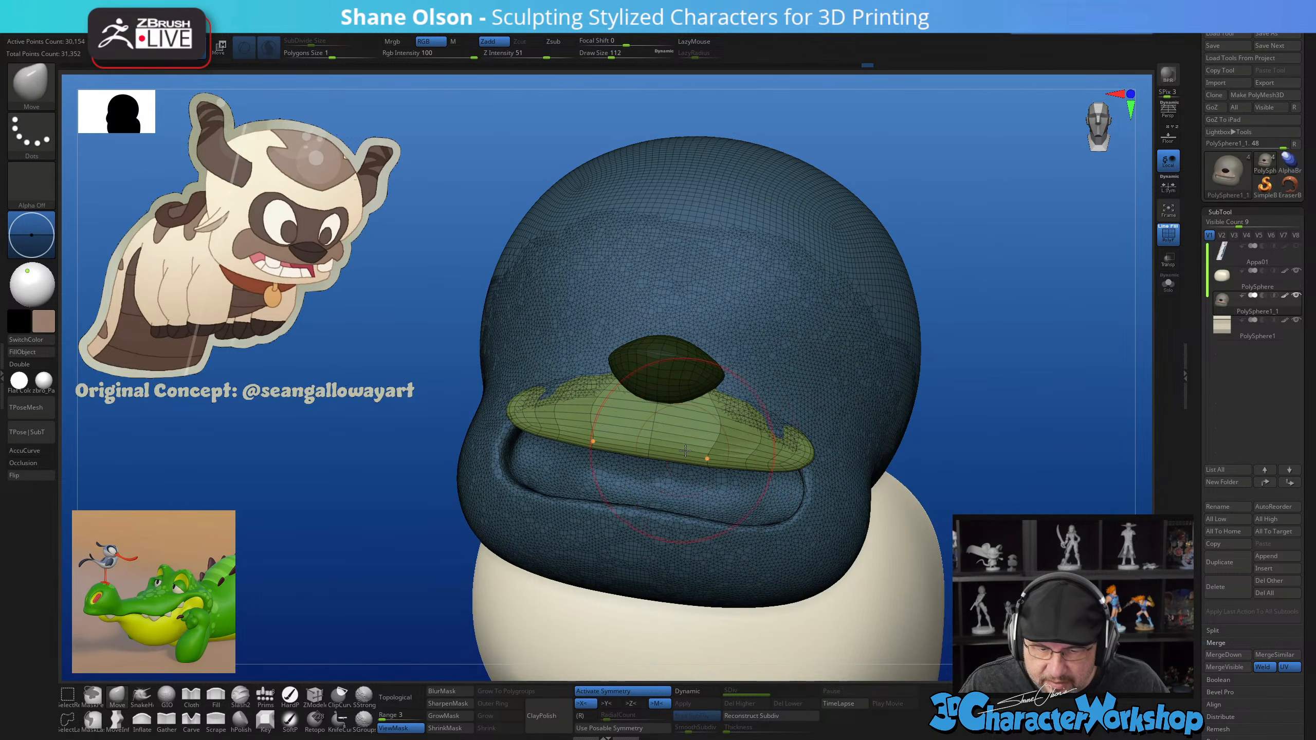
mouse_move(706, 432)
left_mouse_down()
mouse_move(783, 456)
mouse_move(729, 444)
left_mouse_up()
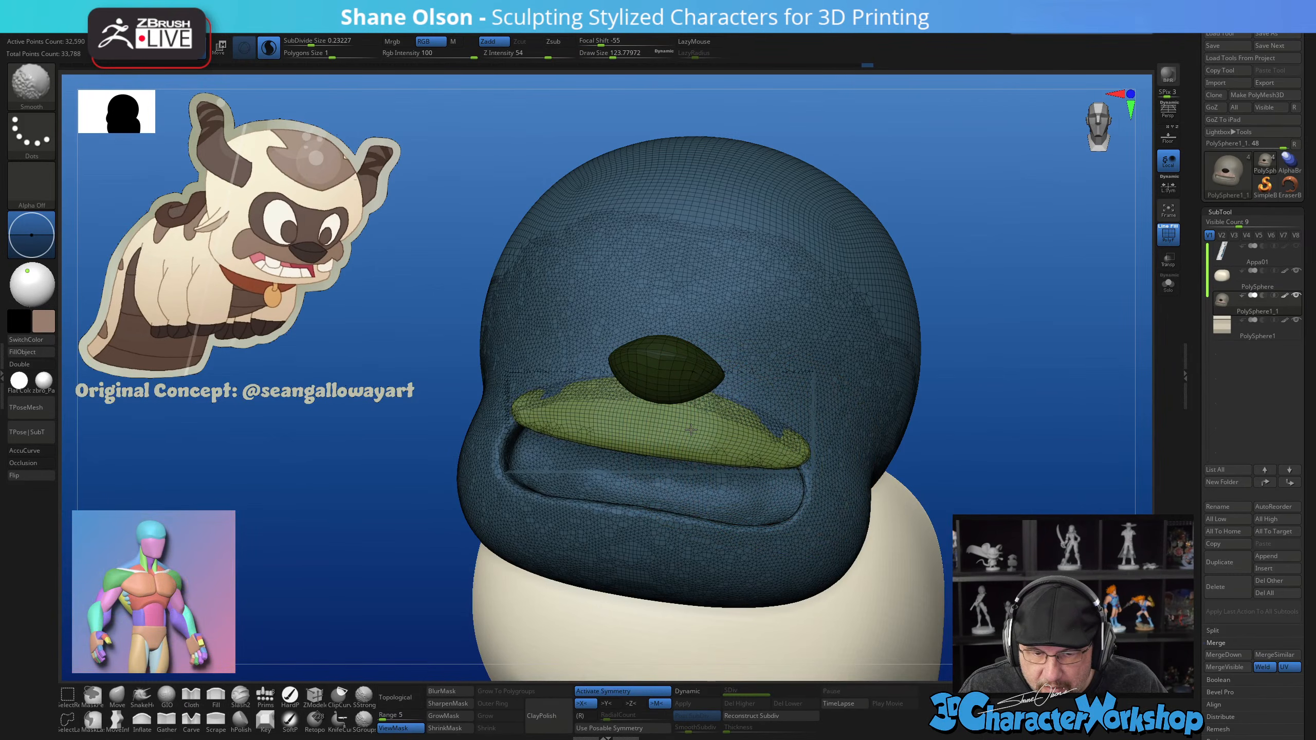
mouse_move(983, 454)
left_mouse_down()
mouse_move(988, 440)
mouse_move(993, 480)
mouse_move(982, 442)
left_mouse_up()
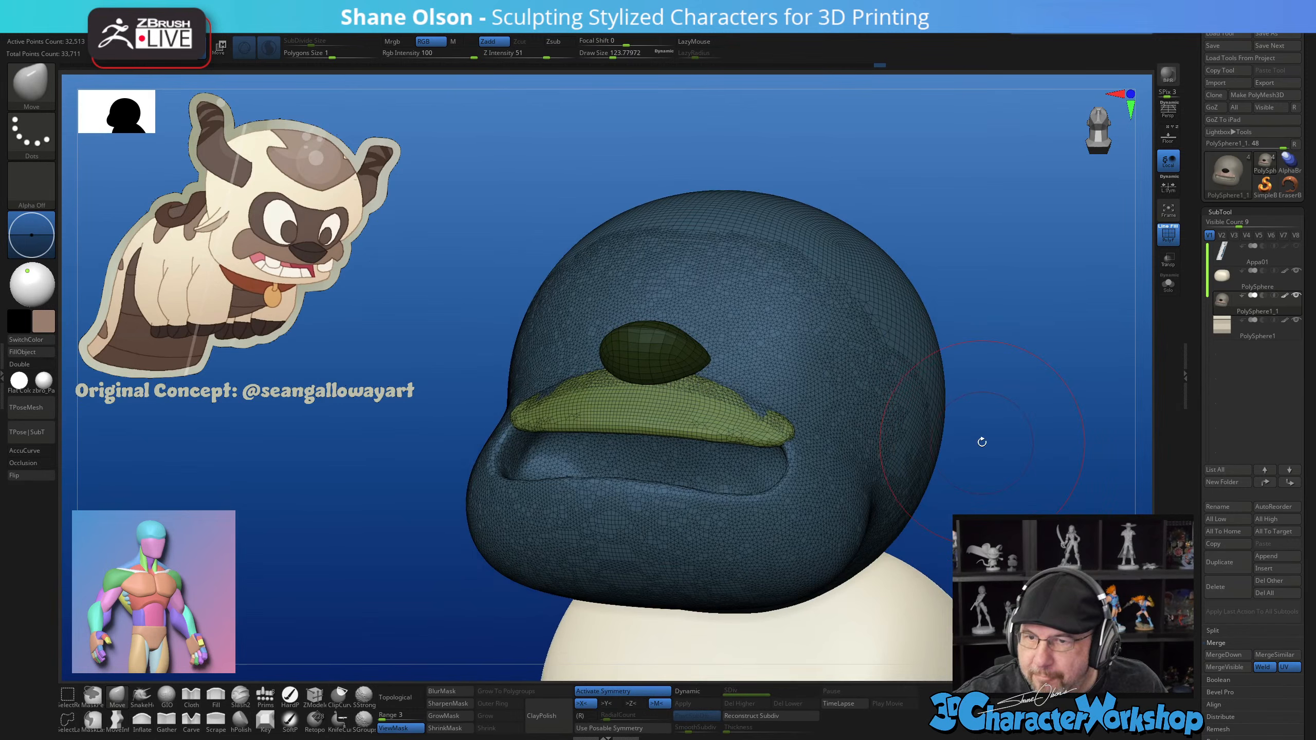
Thicken the patch along its width and at both ends with the Inflate brush
right_click_drag(672, 454, 666, 486)
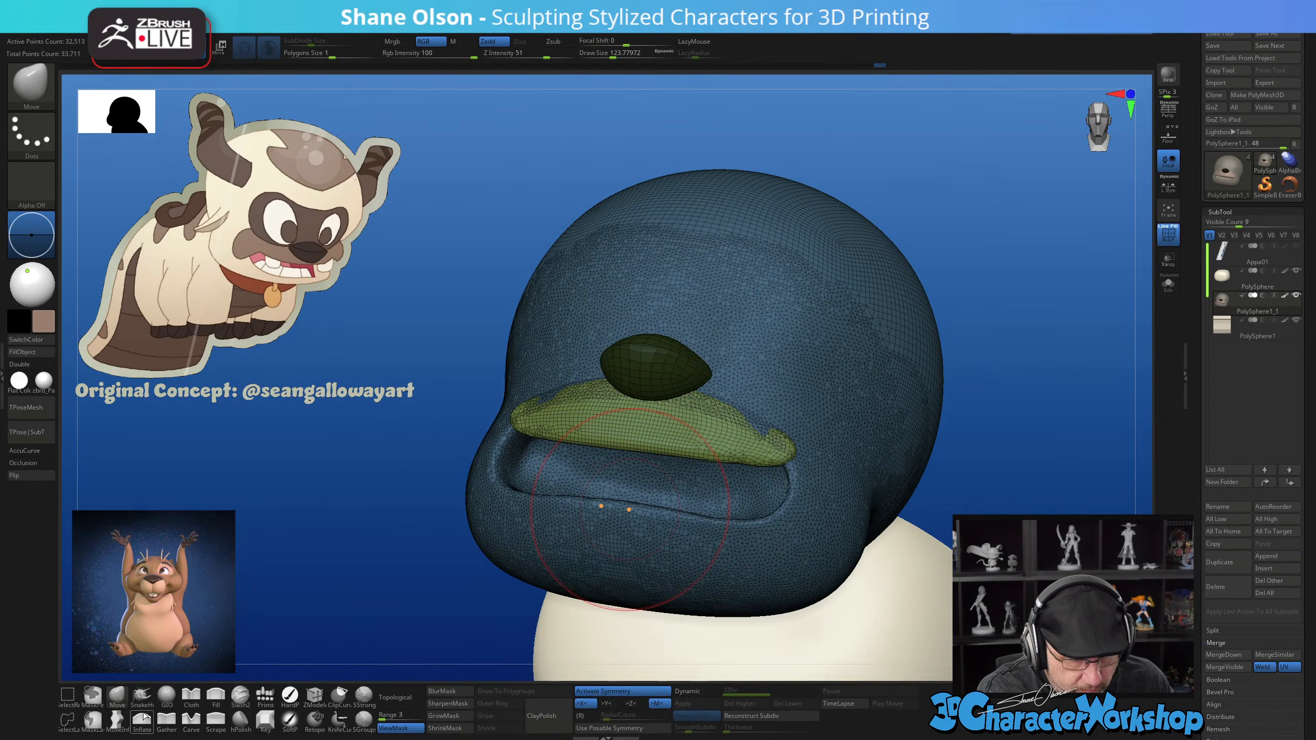
left_click(142, 719)
mouse_move(662, 421)
left_mouse_down()
mouse_move(544, 420)
mouse_move(746, 431)
mouse_move(662, 422)
mouse_move(703, 423)
left_mouse_up()
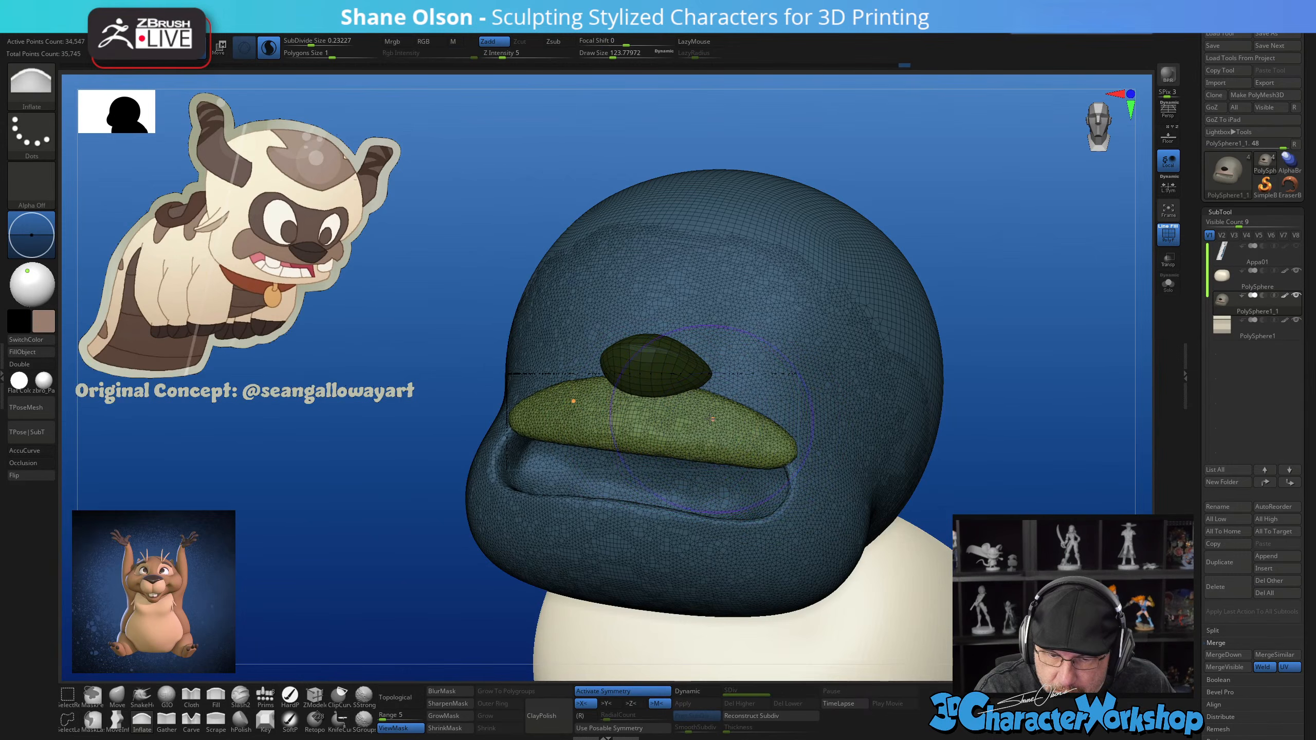
left_click_drag(786, 445, 767, 441)
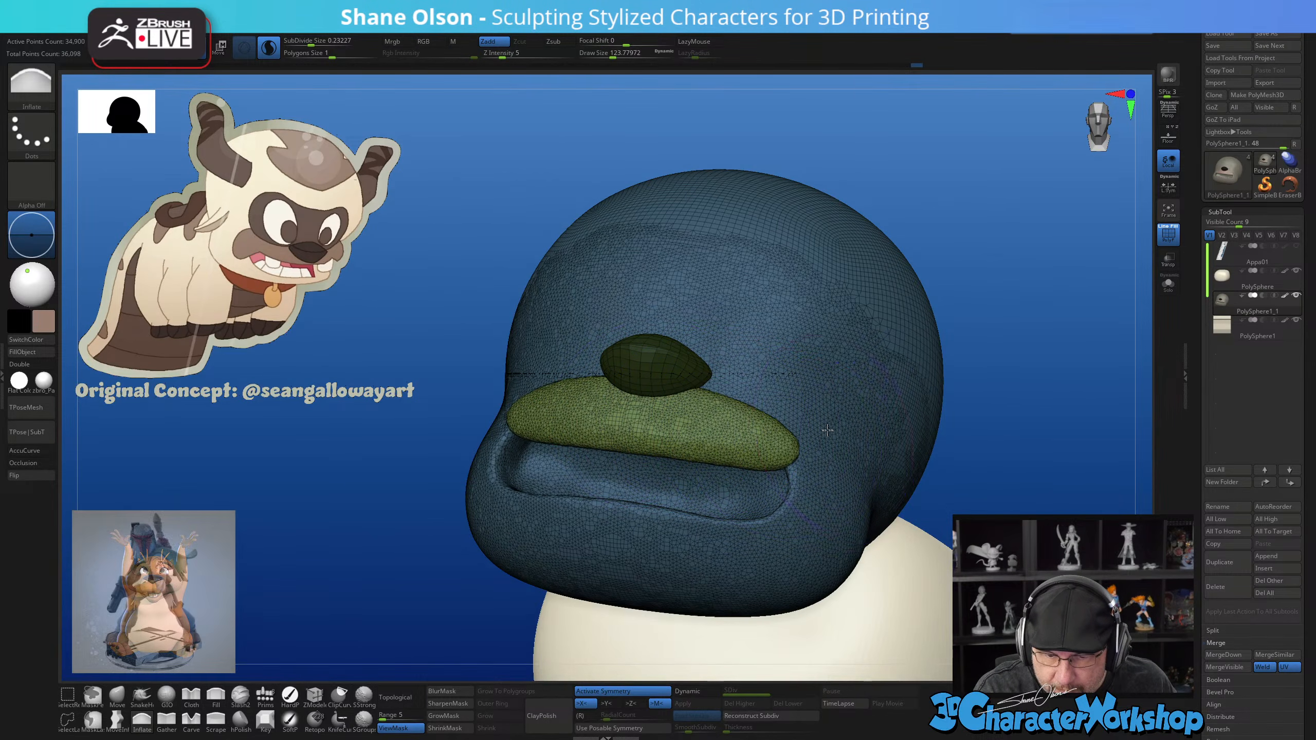
mouse_move(863, 463)
right_mouse_down()
mouse_move(793, 478)
mouse_move(738, 572)
right_mouse_up()
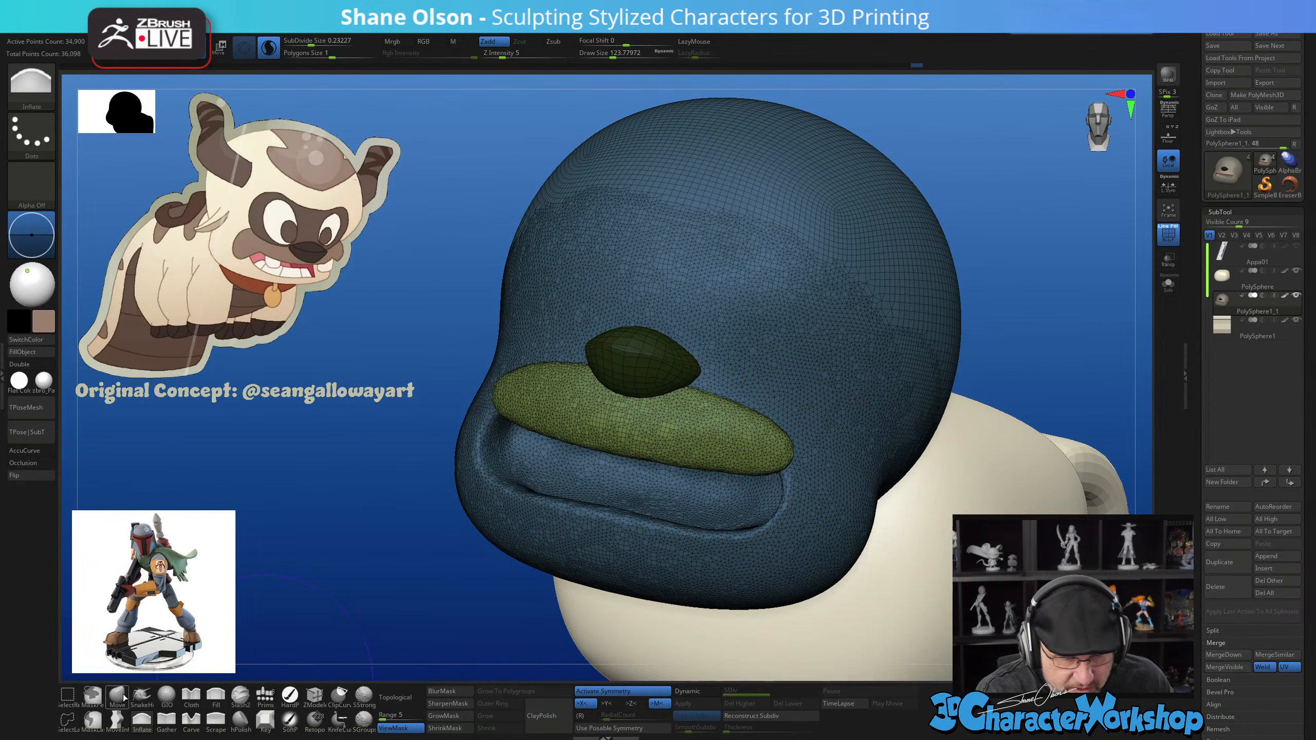
Raise the patch's ends with a Move brush of about 97, and pull their tips down toward the mouth corners at about 80
left_click(123, 697)
right_click_drag(766, 449, 781, 413)
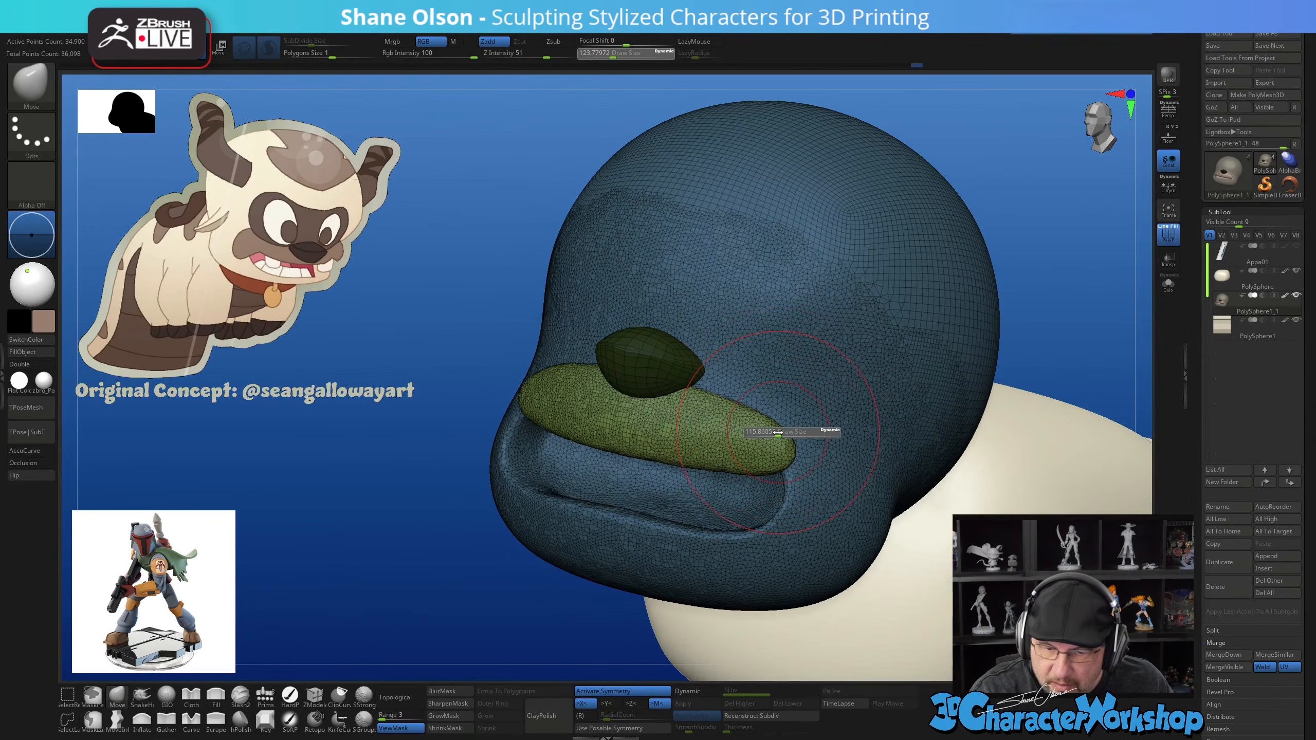
left_click_drag(778, 432, 773, 432)
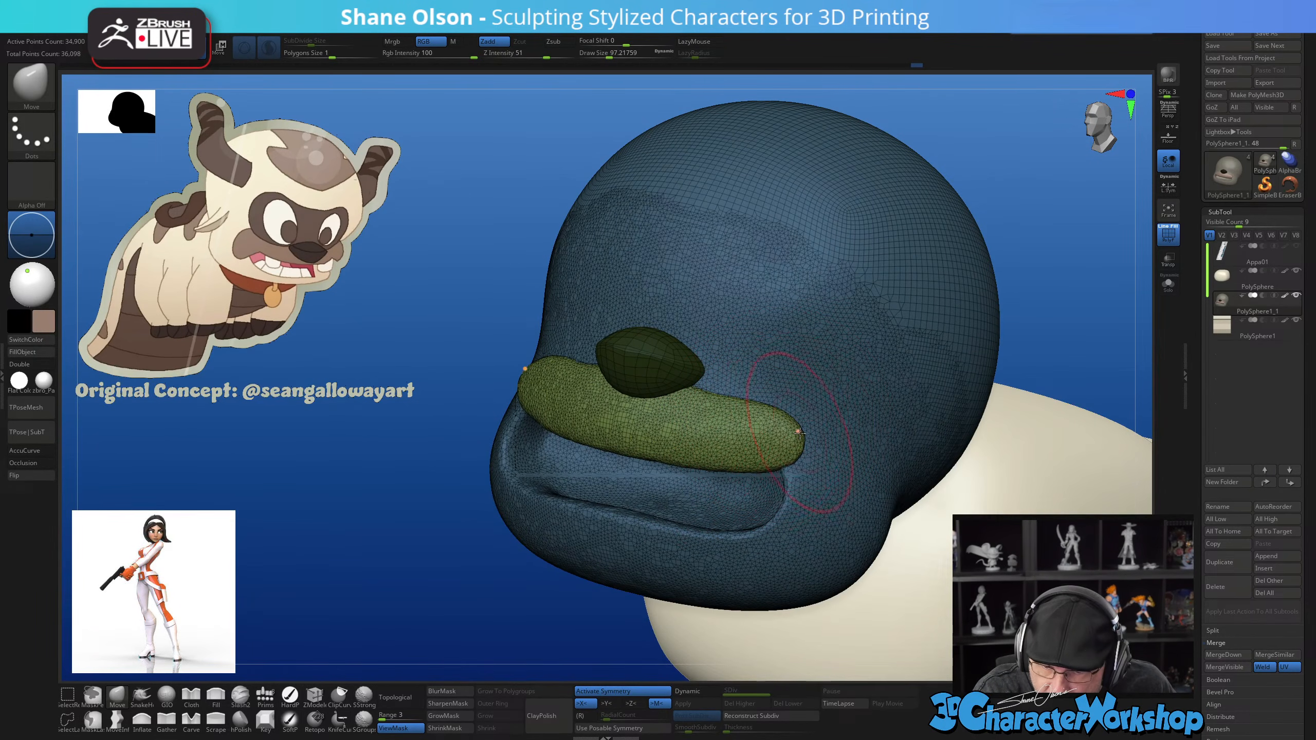
right_click_drag(802, 447, 803, 461)
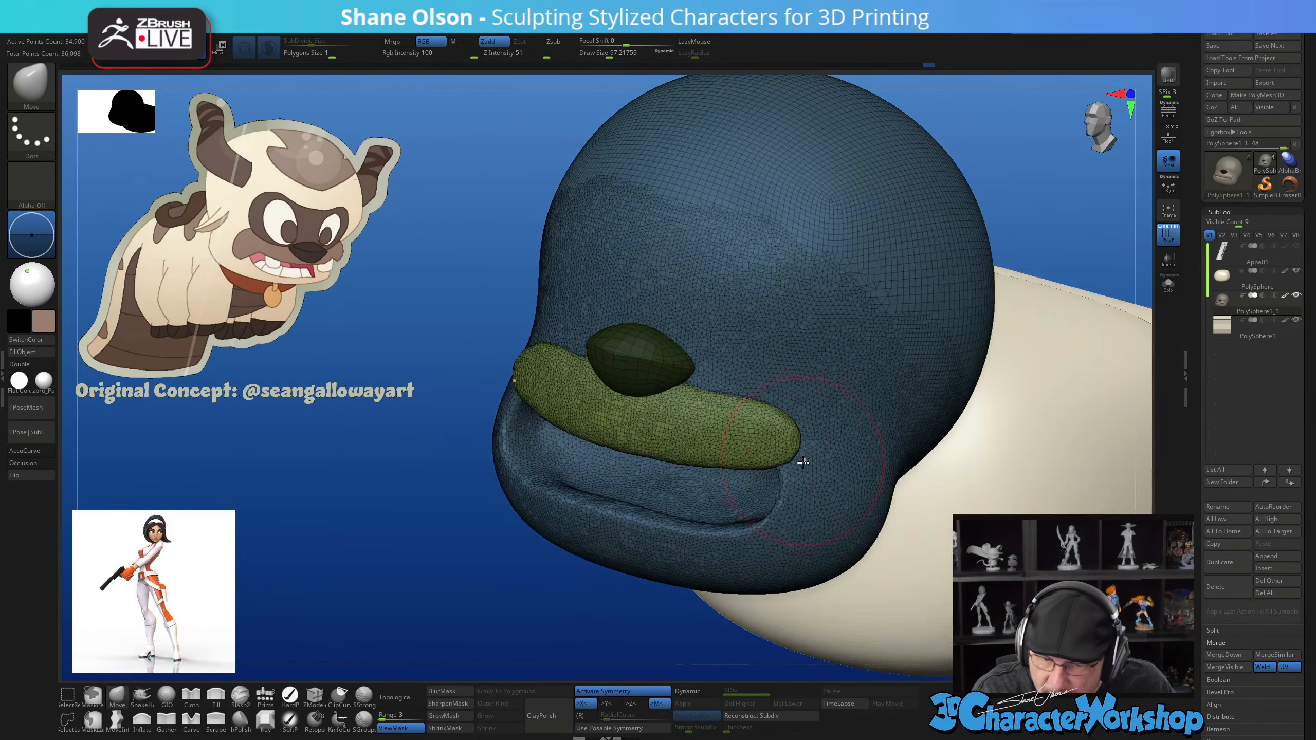
left_click_drag(796, 473, 794, 470)
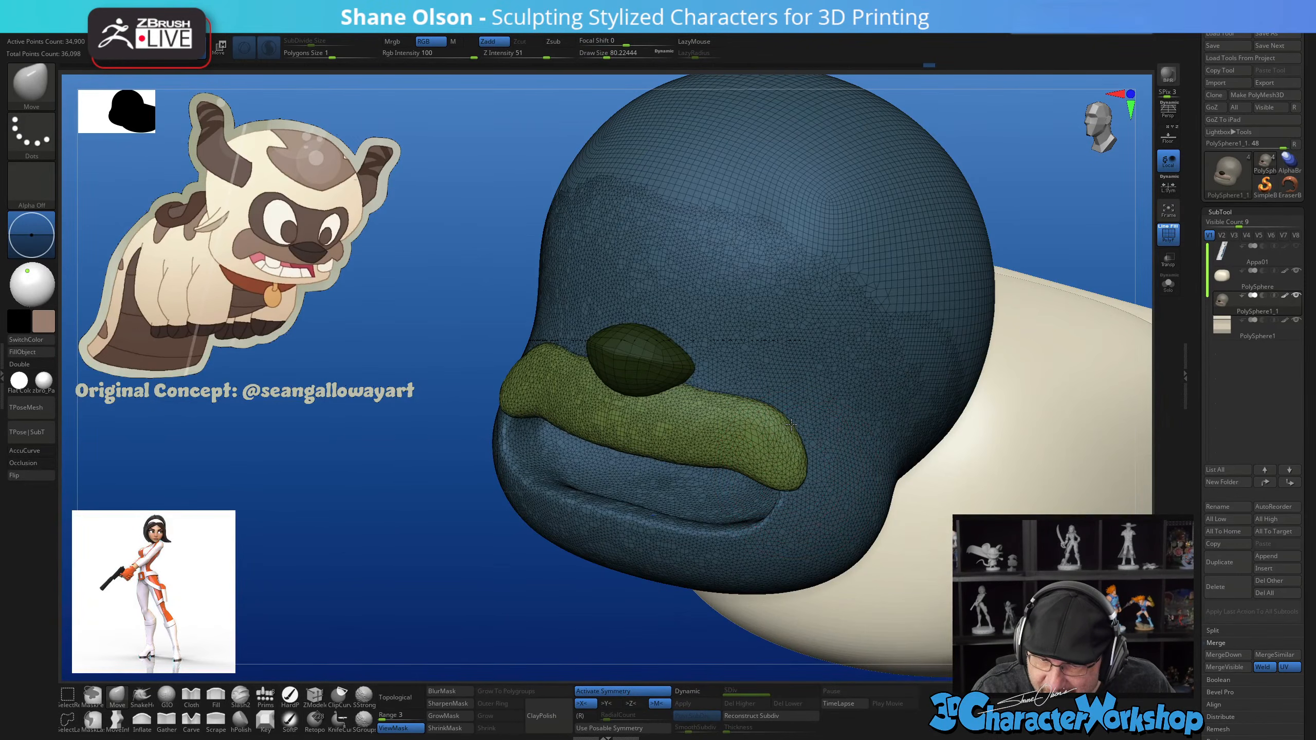
Curl the patch's ends down around the mouth corners with a Move brush of about 59, and refine their outline at 112
mouse_move(750, 451)
right_mouse_down()
mouse_move(780, 420)
mouse_move(767, 487)
right_mouse_up()
key("[")
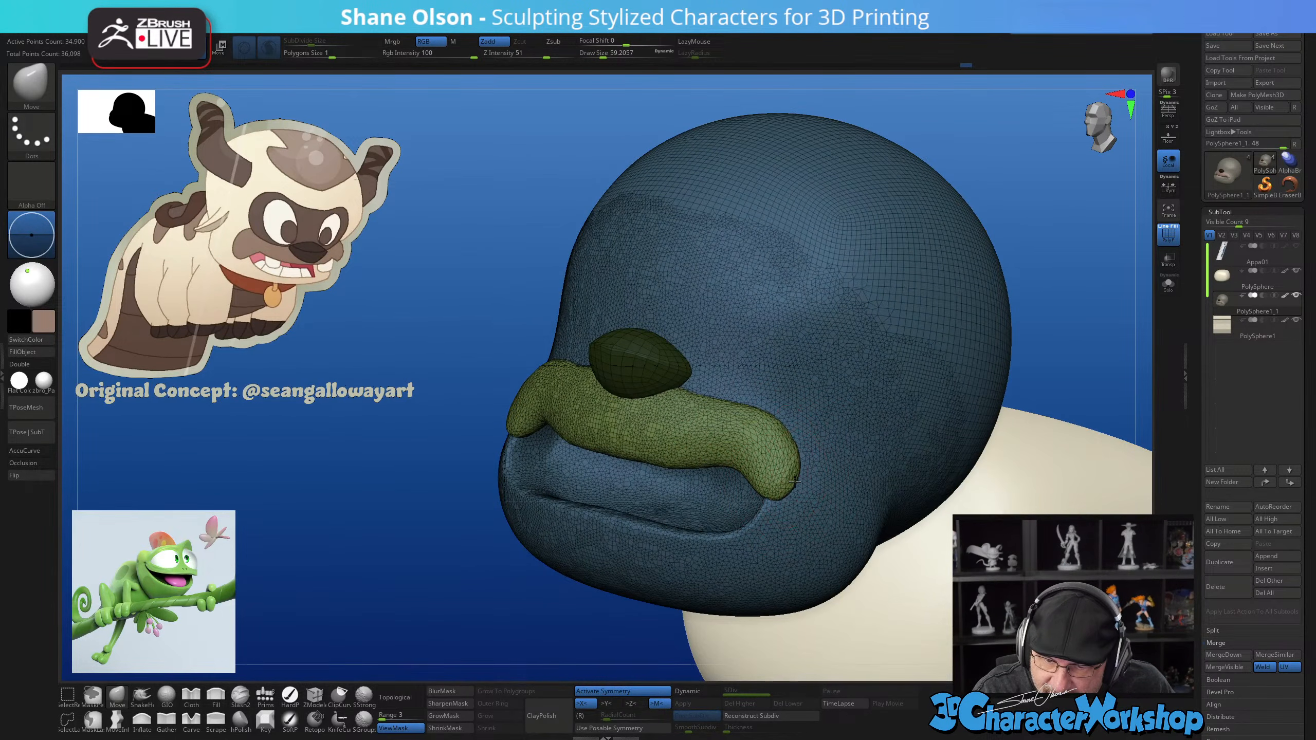
right_click_drag(757, 442, 793, 451)
left_click_drag(798, 452, 802, 451)
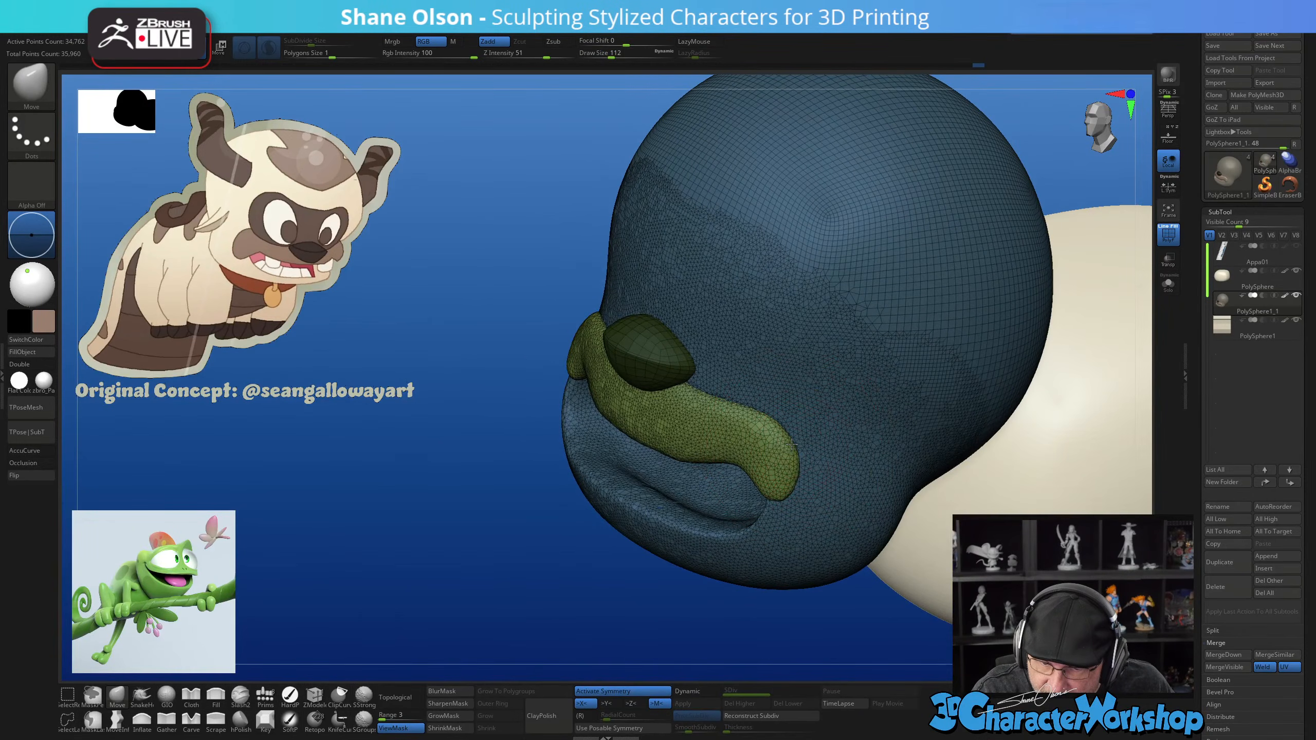
Hide the mask shading and the polygon wireframe on the head
mouse_move(825, 422)
right_mouse_down()
mouse_move(803, 440)
mouse_move(827, 505)
mouse_move(798, 534)
right_mouse_up()
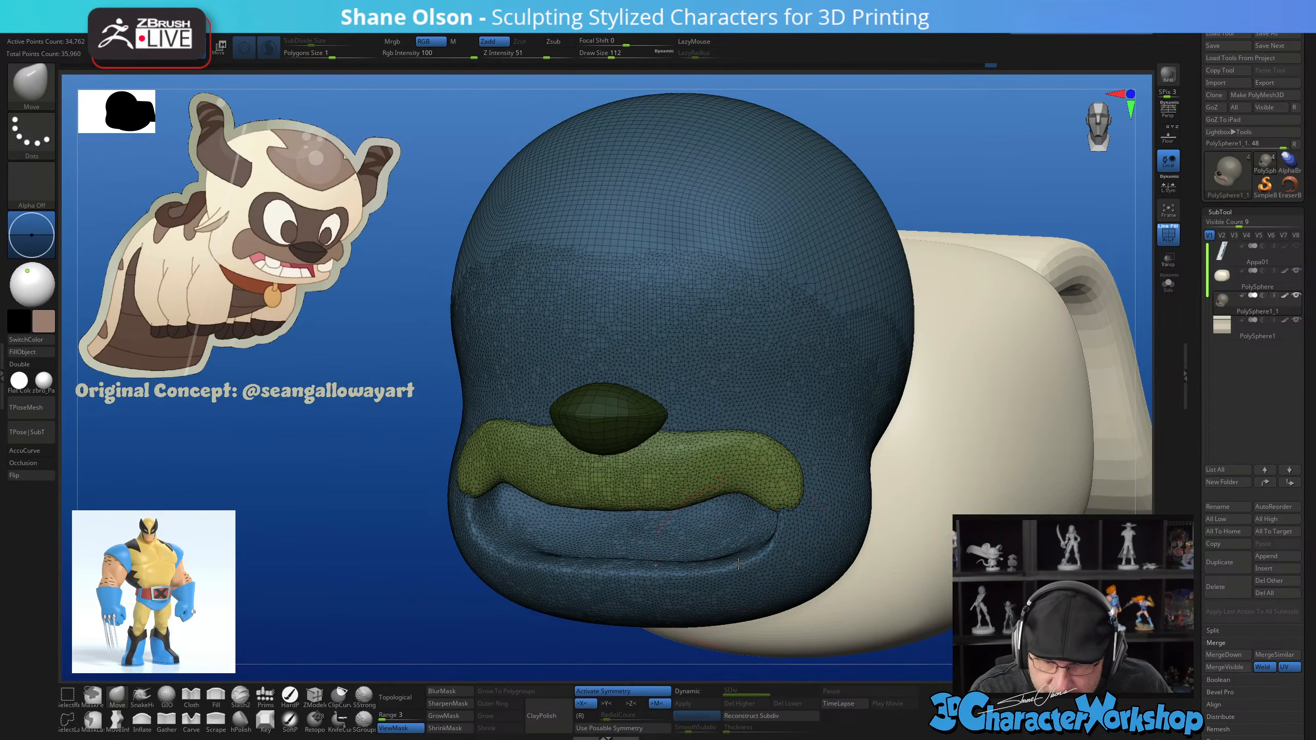
right_click_drag(739, 564, 780, 478)
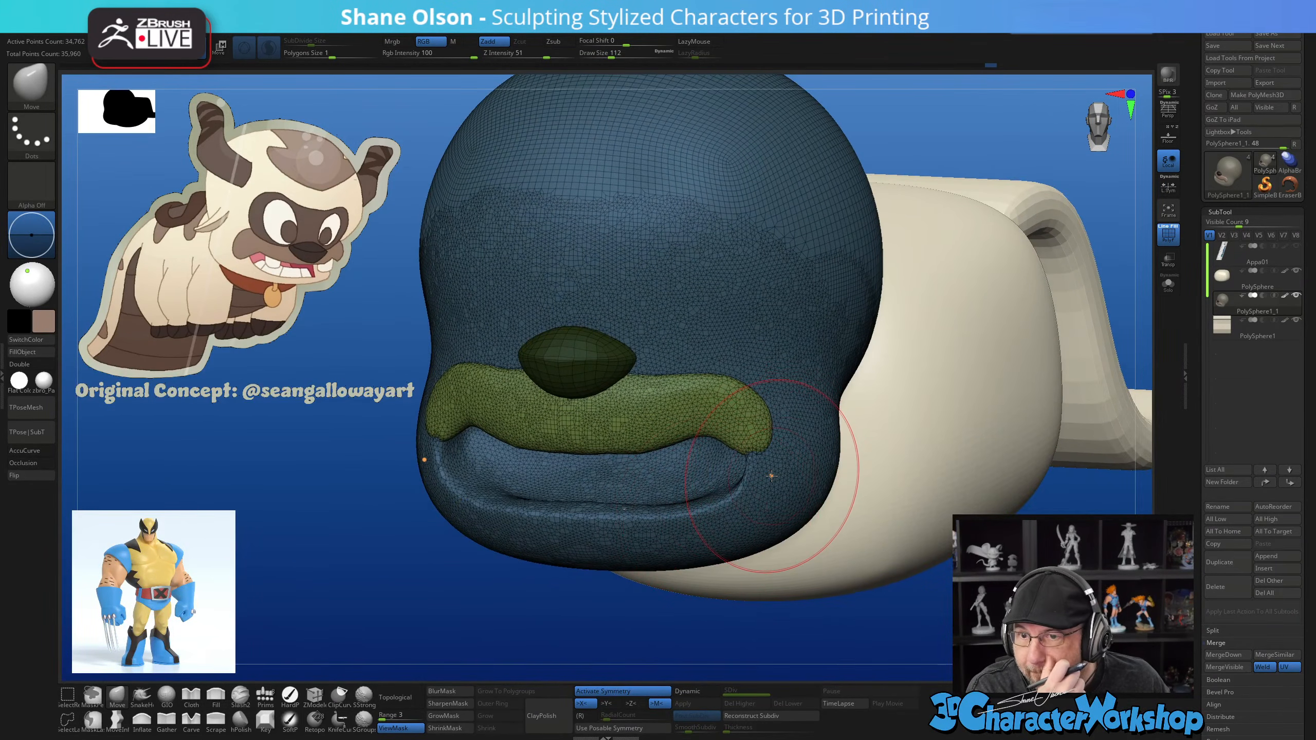
right_click_drag(773, 478, 764, 491)
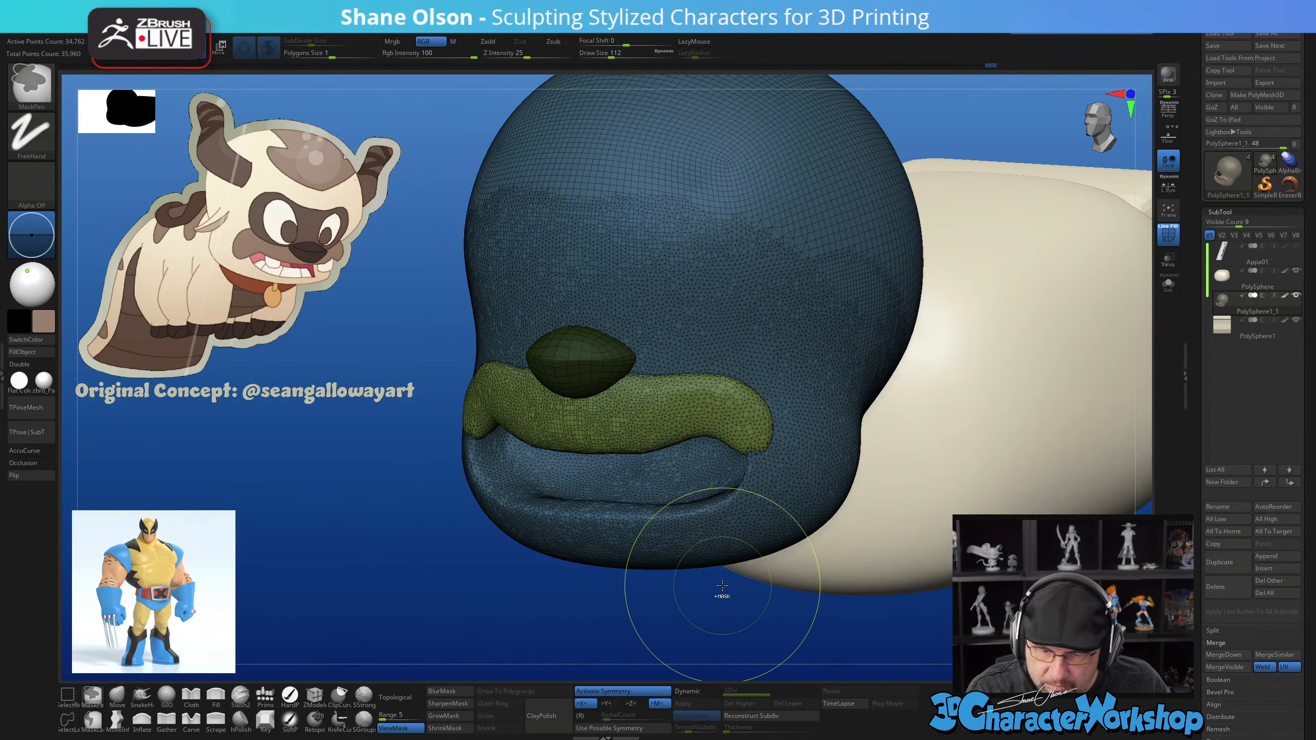
key("ctrl+h")
right_click_drag(737, 572, 640, 556)
key("shift+f")
key("s")
left_click_drag(515, 502, 514, 500)
key("ctrl+z")
With topological masking on, enlarge the Move brush to about 187 and pull the mouth corners inward and up into a smile
key("s")
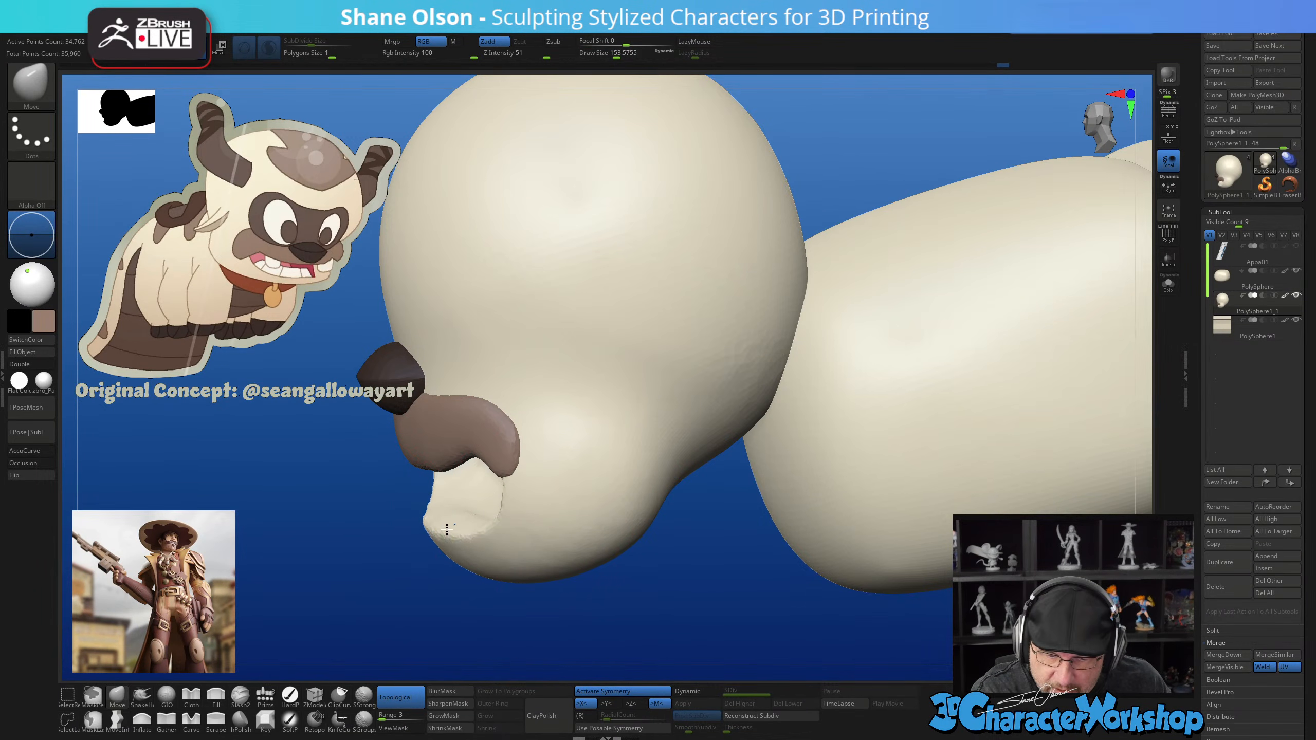
right_click_drag(446, 529, 769, 520)
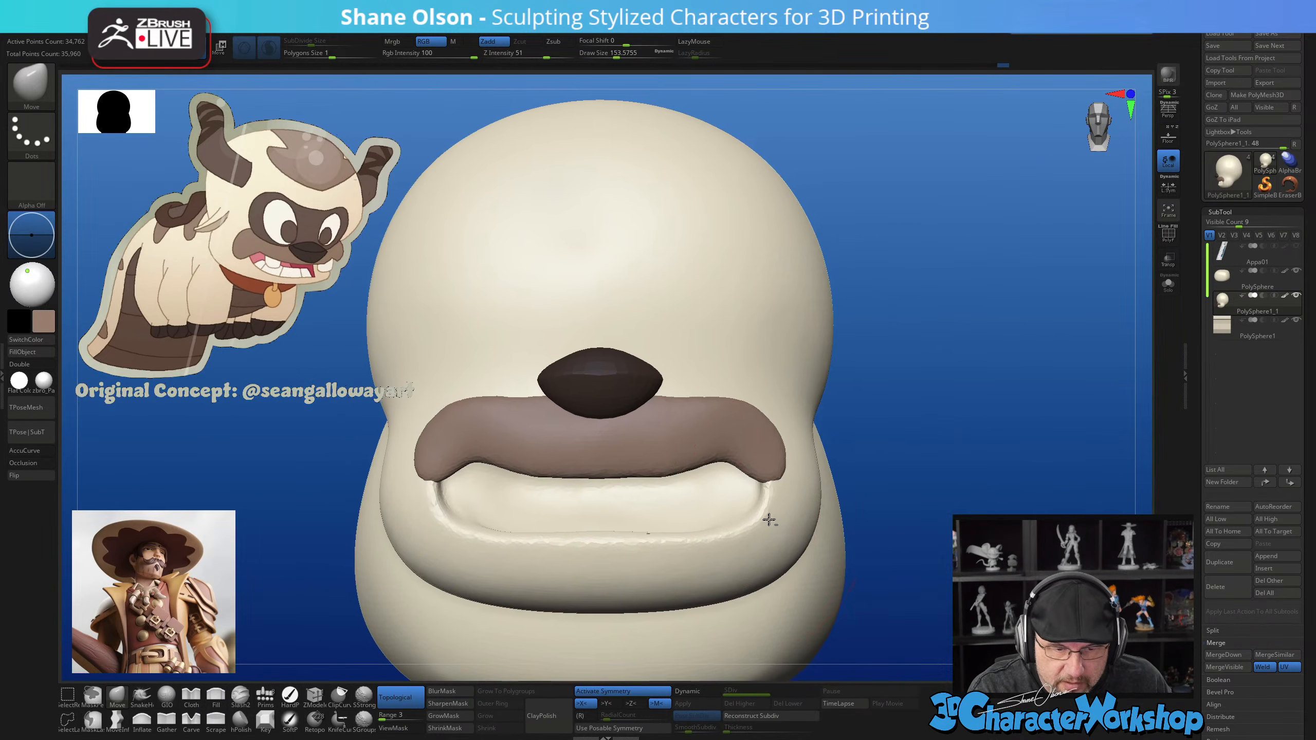
key("s")
mouse_move(770, 523)
left_mouse_down()
mouse_move(785, 524)
mouse_move(730, 529)
mouse_move(736, 517)
mouse_move(637, 560)
left_mouse_up()
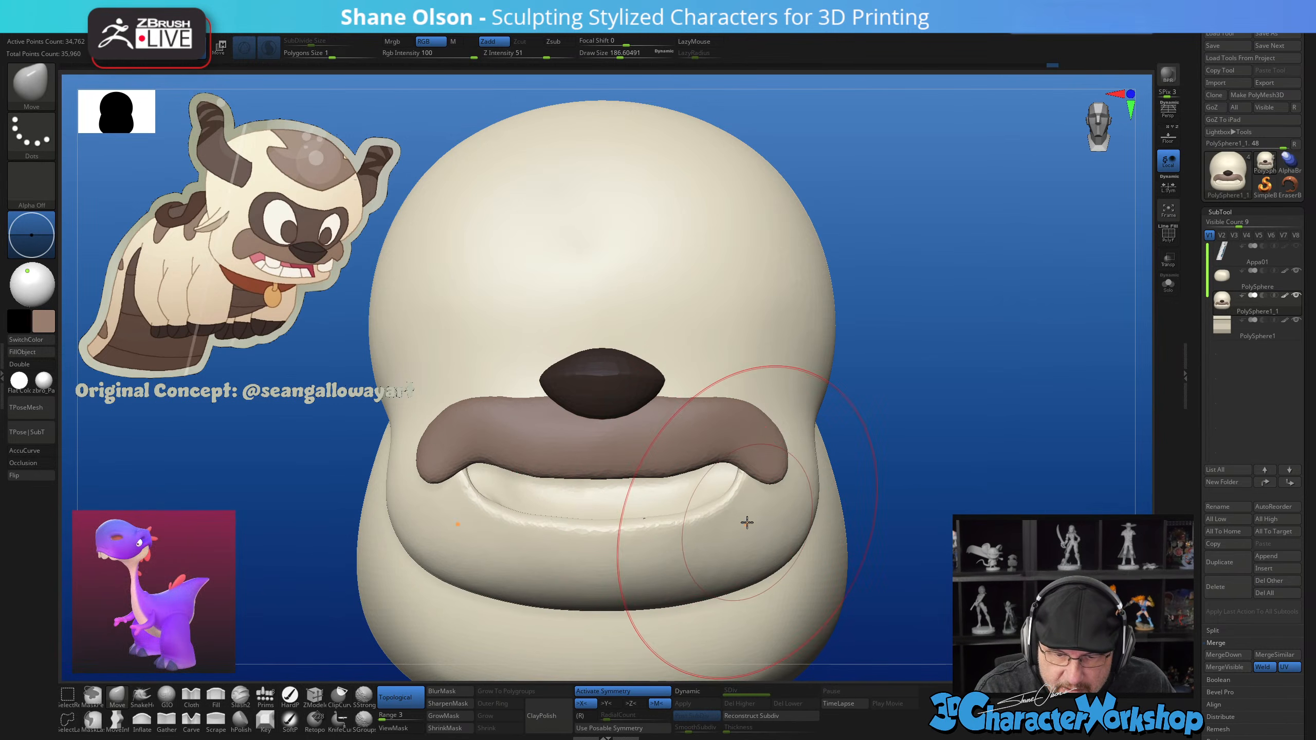
Slim the lower jaw by nudging the lower lip and the chin's underside with the Move brush
mouse_move(746, 523)
right_mouse_down()
mouse_move(728, 529)
mouse_move(758, 517)
mouse_move(723, 520)
right_mouse_up()
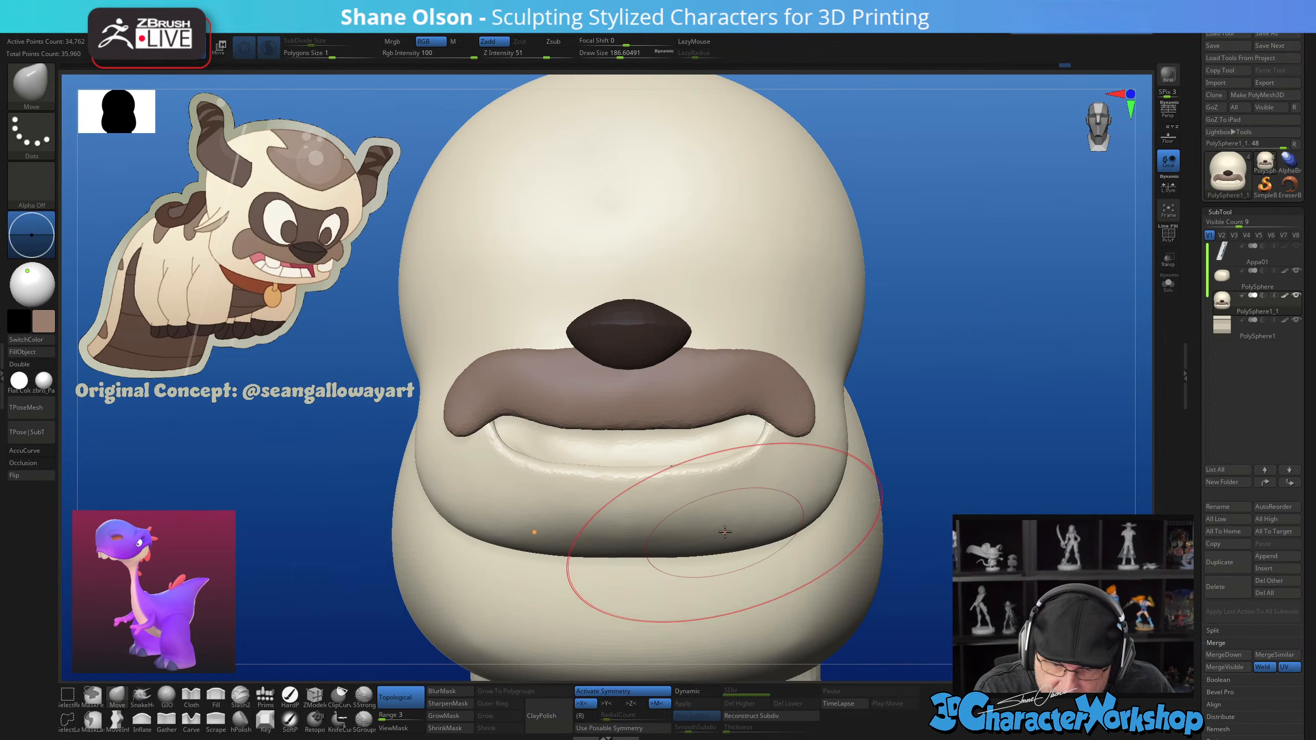
left_click_drag(701, 501, 703, 491)
mouse_move(716, 531)
right_mouse_down()
mouse_move(721, 573)
mouse_move(725, 532)
right_mouse_up()
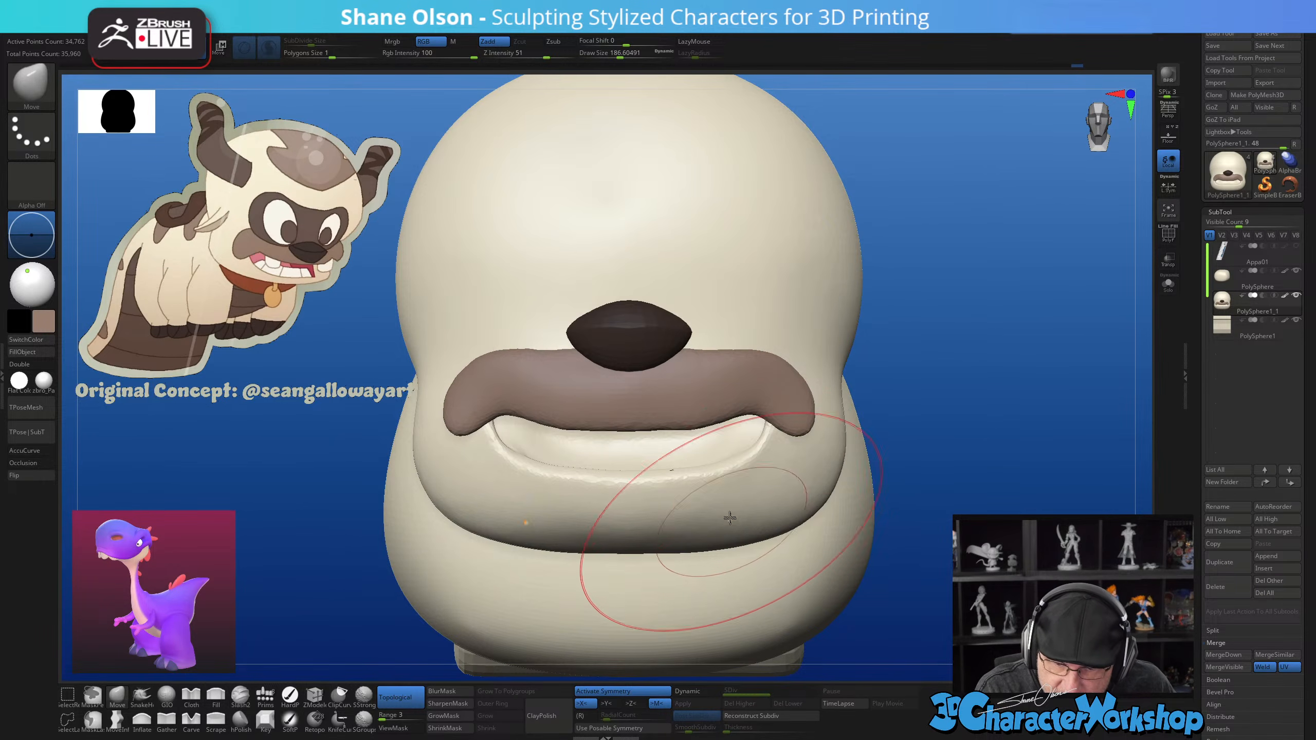
right_click_drag(807, 492, 831, 469, "alt")
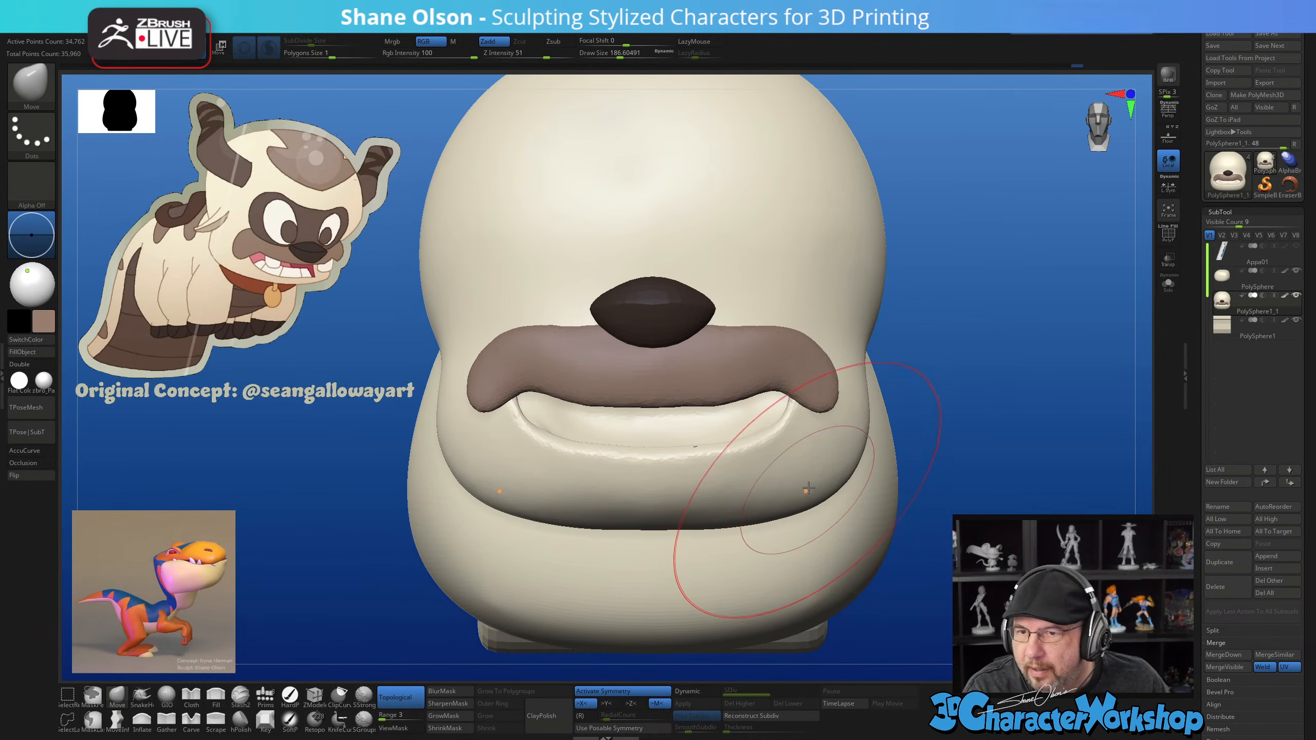
Enlarge the Move brush to a draw size of about 207 and lift the jaw's lower outer edges
key("s")
left_click_drag(799, 500, 823, 484)
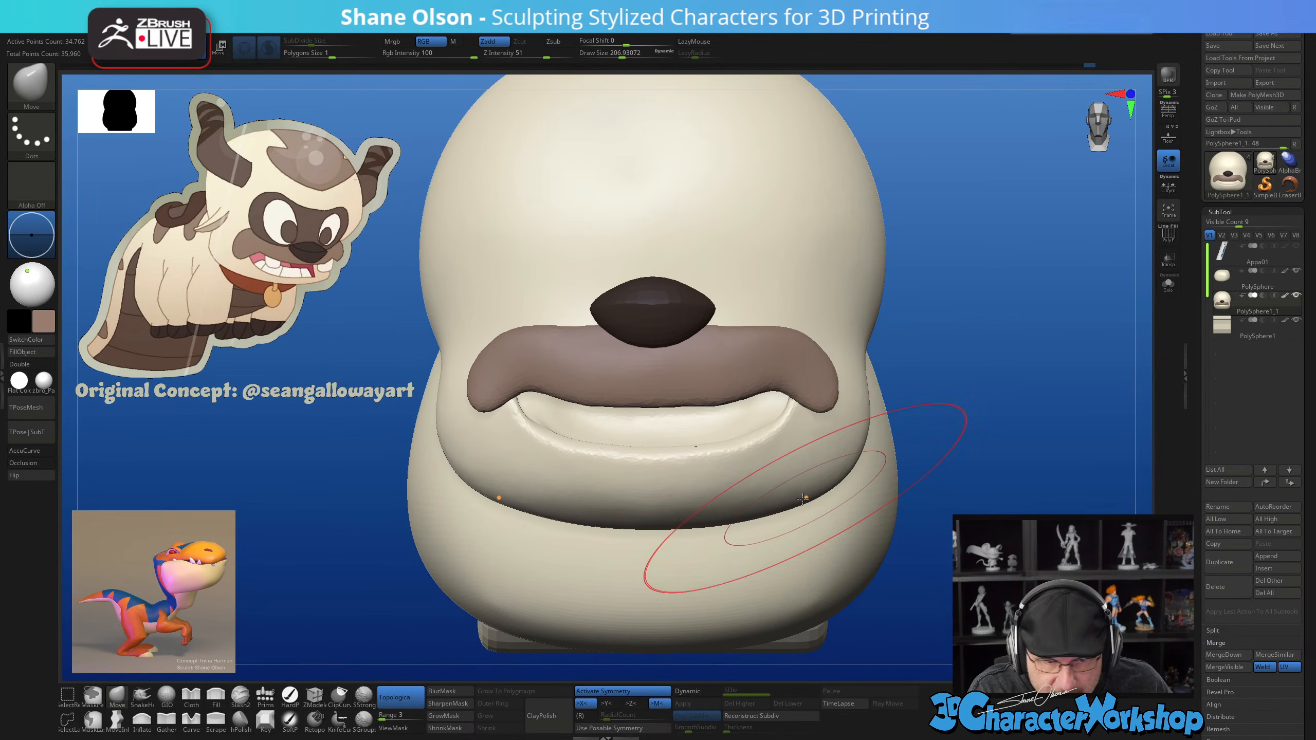
right_click_drag(742, 513, 797, 492)
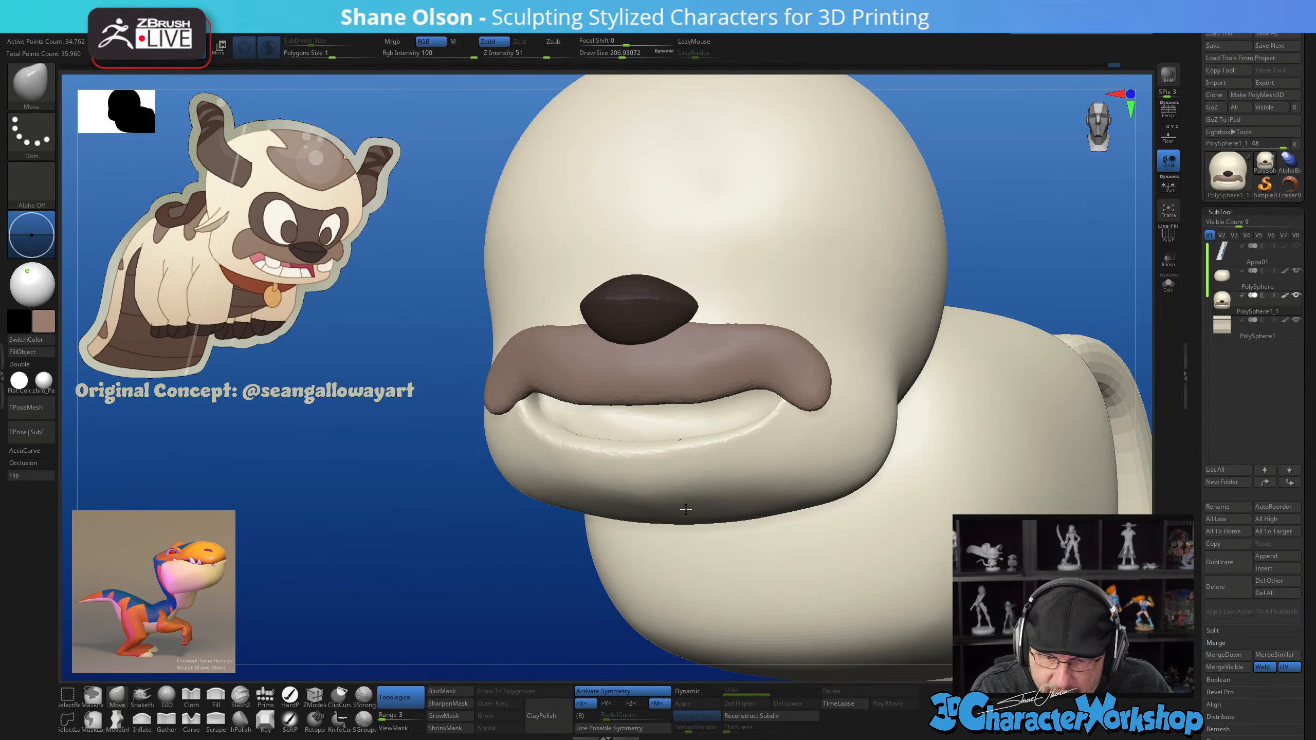
Reduce the Move brush to a draw size of about 158 and pull the cheeks outward beside the mouth
right_click_drag(741, 469, 702, 450)
key("[")
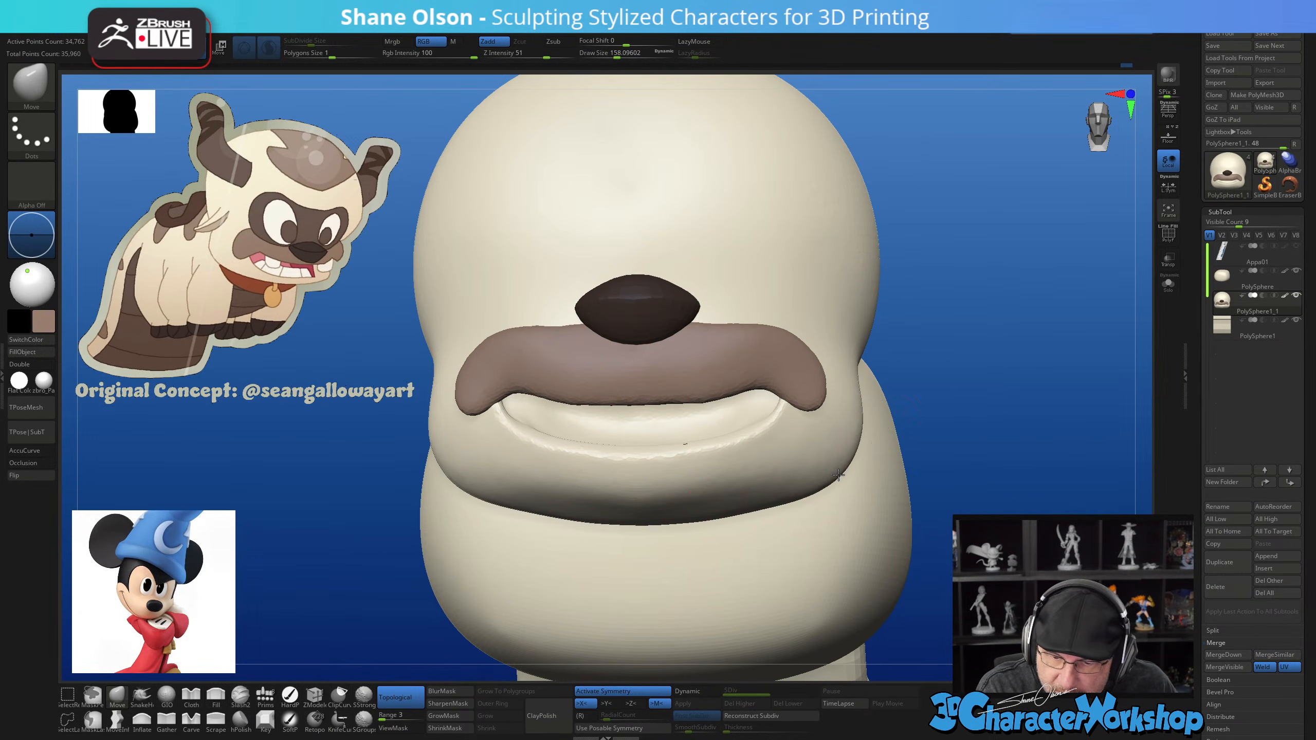
left_click_drag(850, 413, 859, 409)
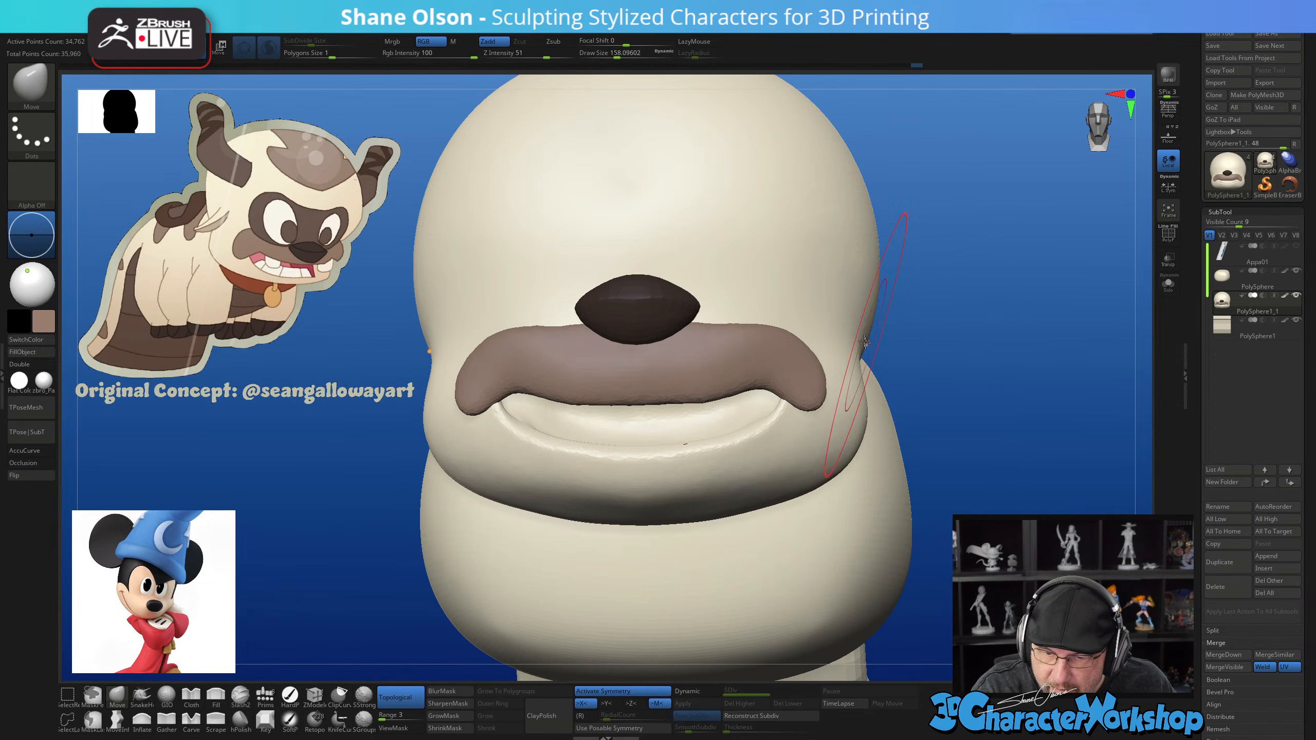
mouse_move(725, 383)
right_mouse_down("alt")
mouse_move(726, 430)
mouse_move(716, 425)
right_mouse_up("alt")
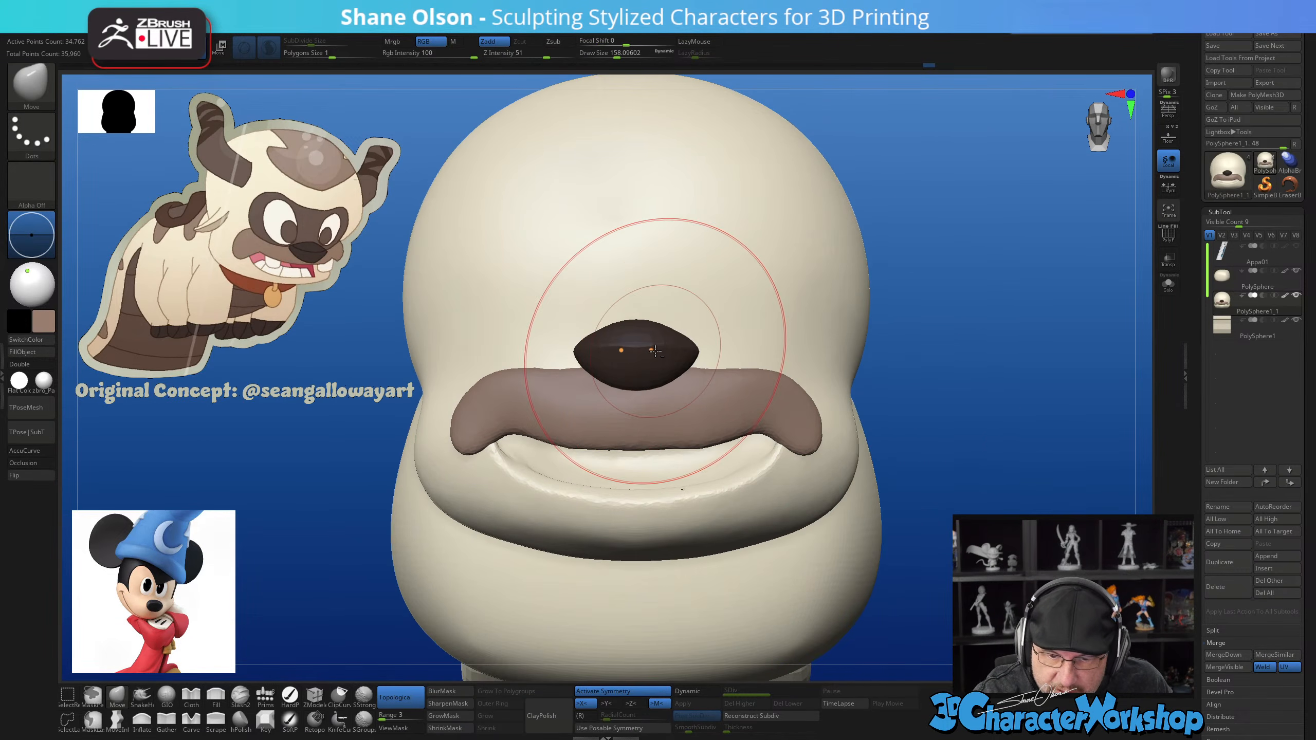
key("shift+f")
key("w")
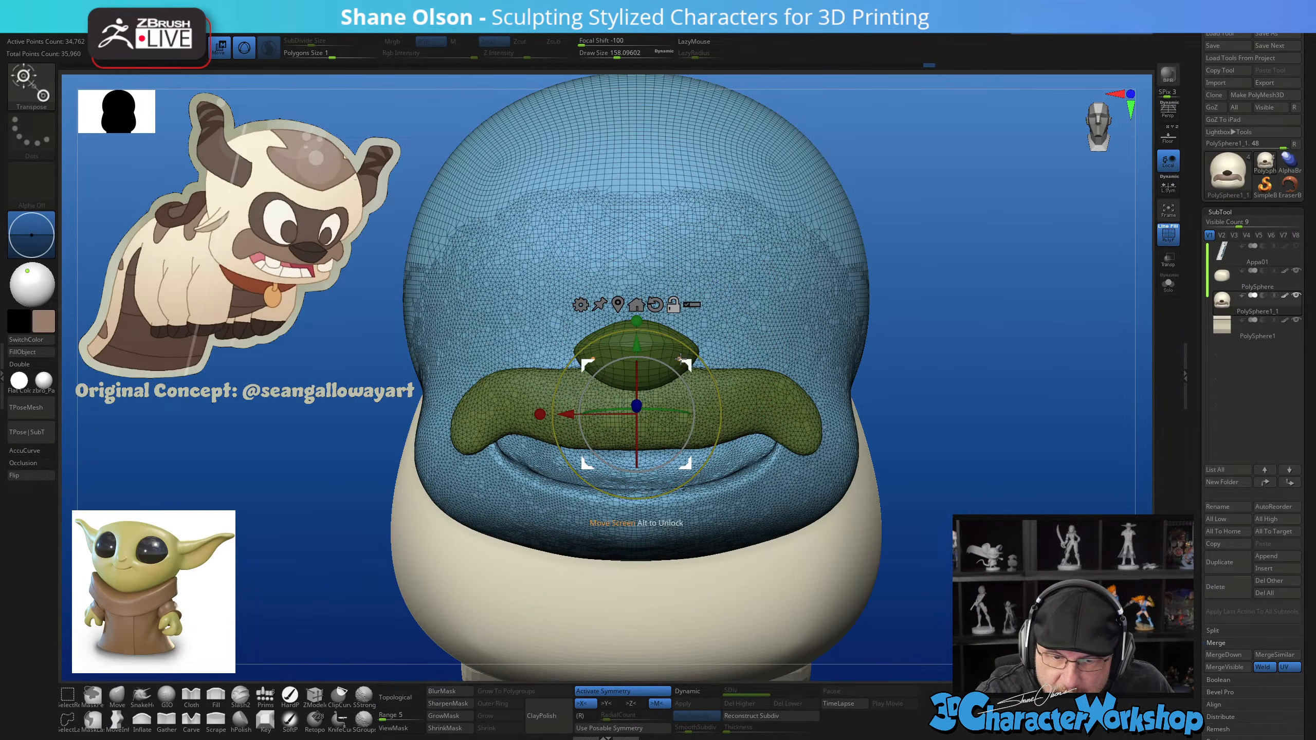
left_click(637, 305)
left_click(637, 347, "ctrl")
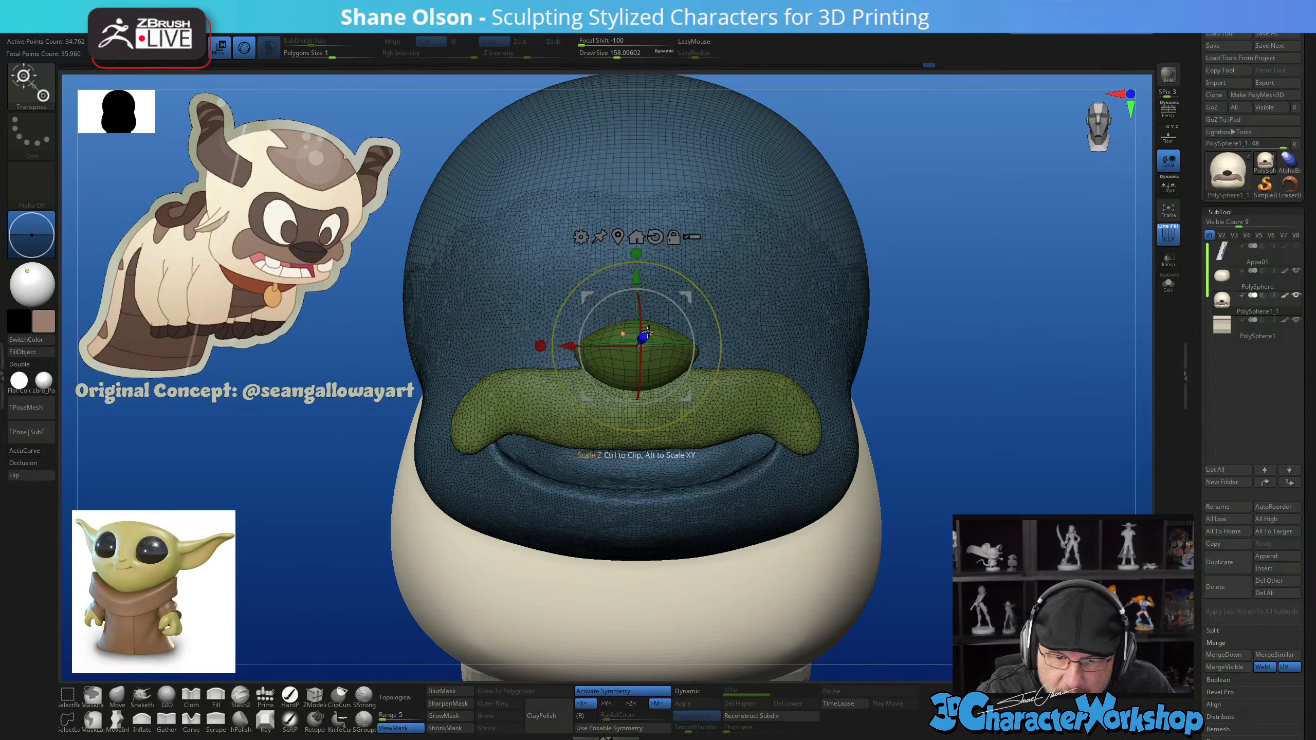
left_click(655, 235)
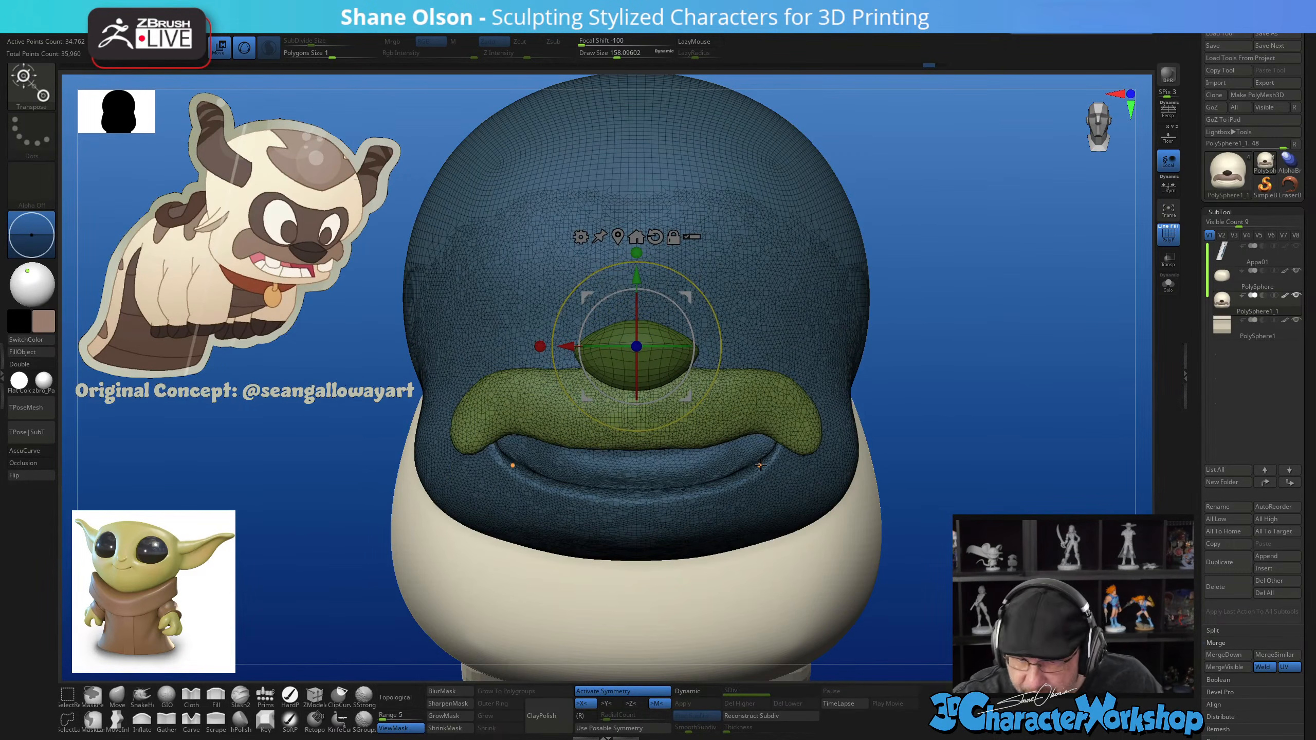
key("q")
left_click(958, 392, "ctrl")
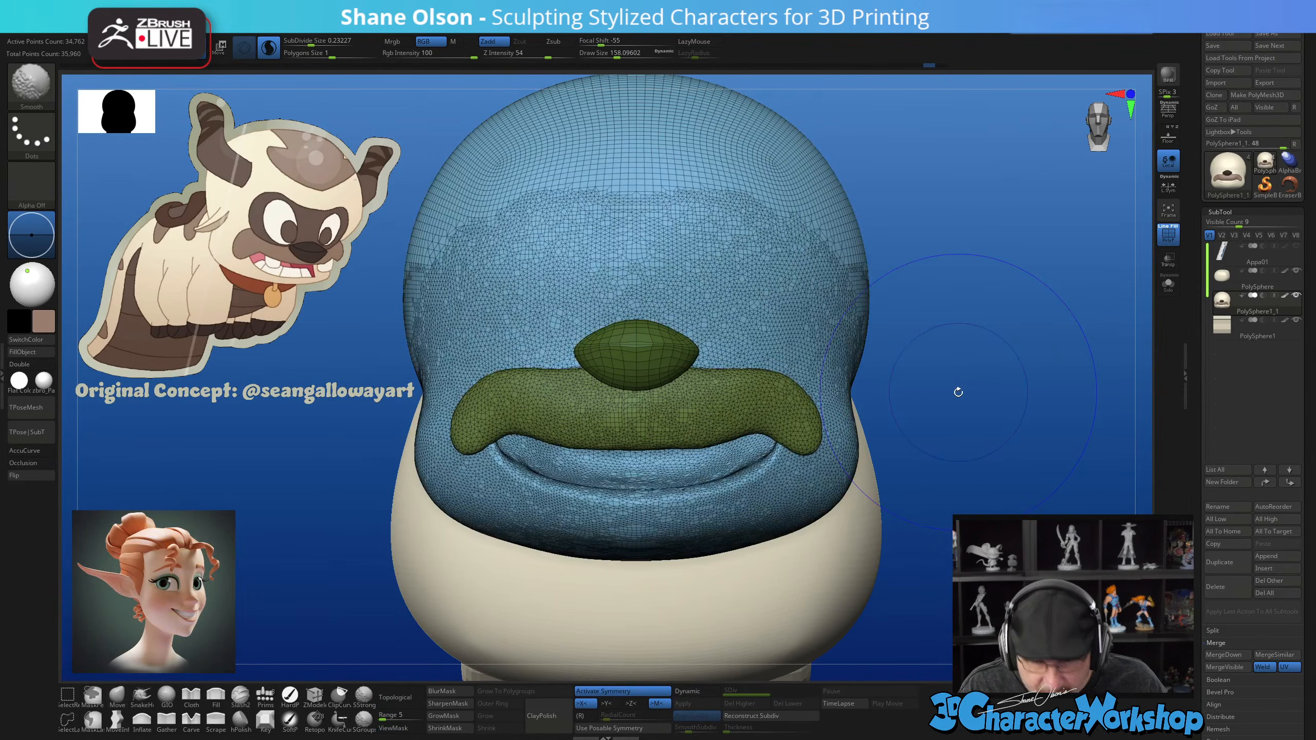
Regroup the head mesh with Auto Groups so the nose and muzzle patch get separate polygroups
key("shift+f")
key("space")
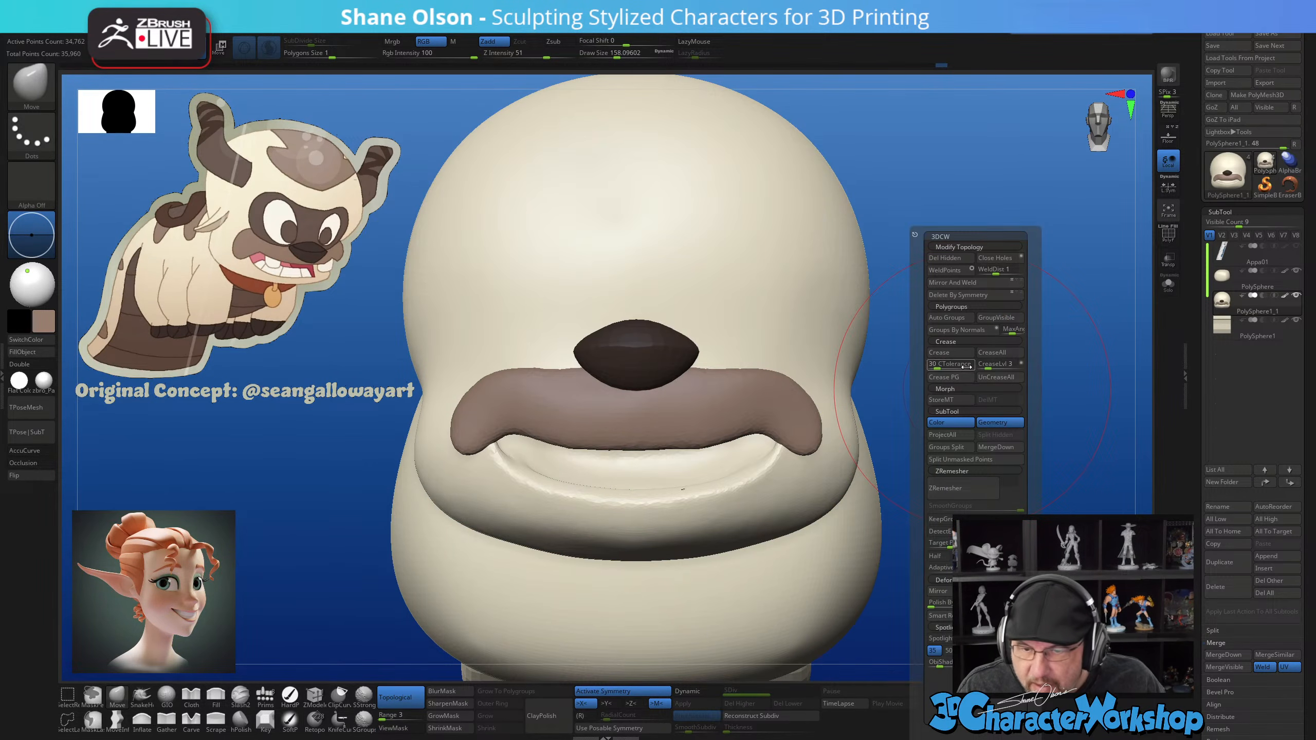
left_click(953, 318)
key("shift+f")
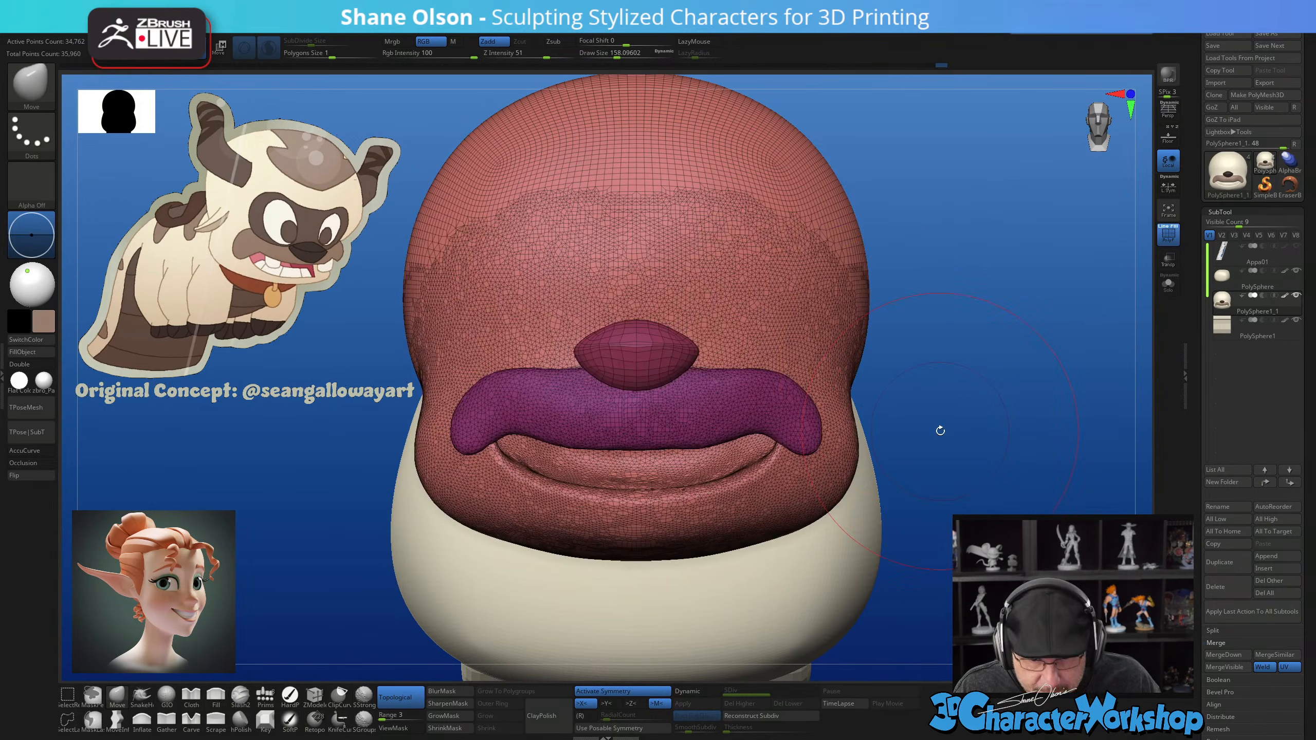
Isolate the nose by masking the other polygroups, and move it straight down onto the muzzle patch, just above the mouth
key("w")
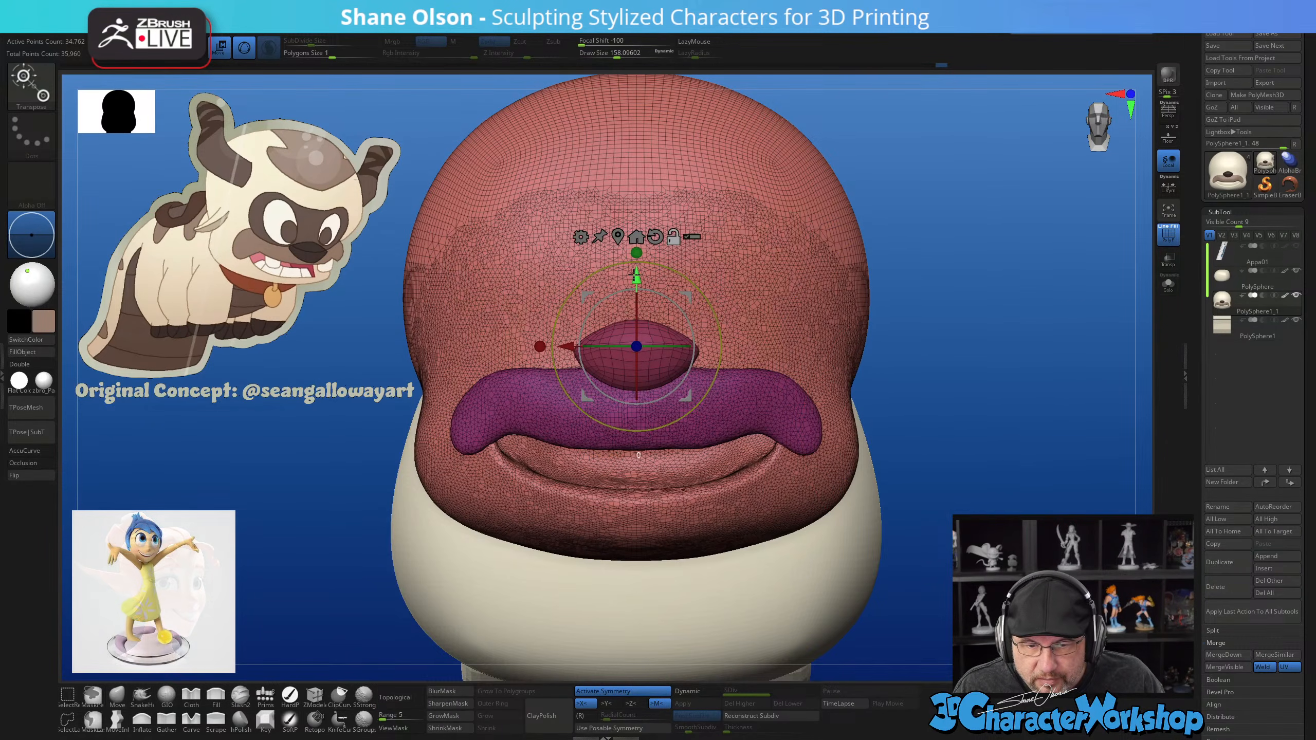
left_click_drag(637, 276, 636, 182, "alt")
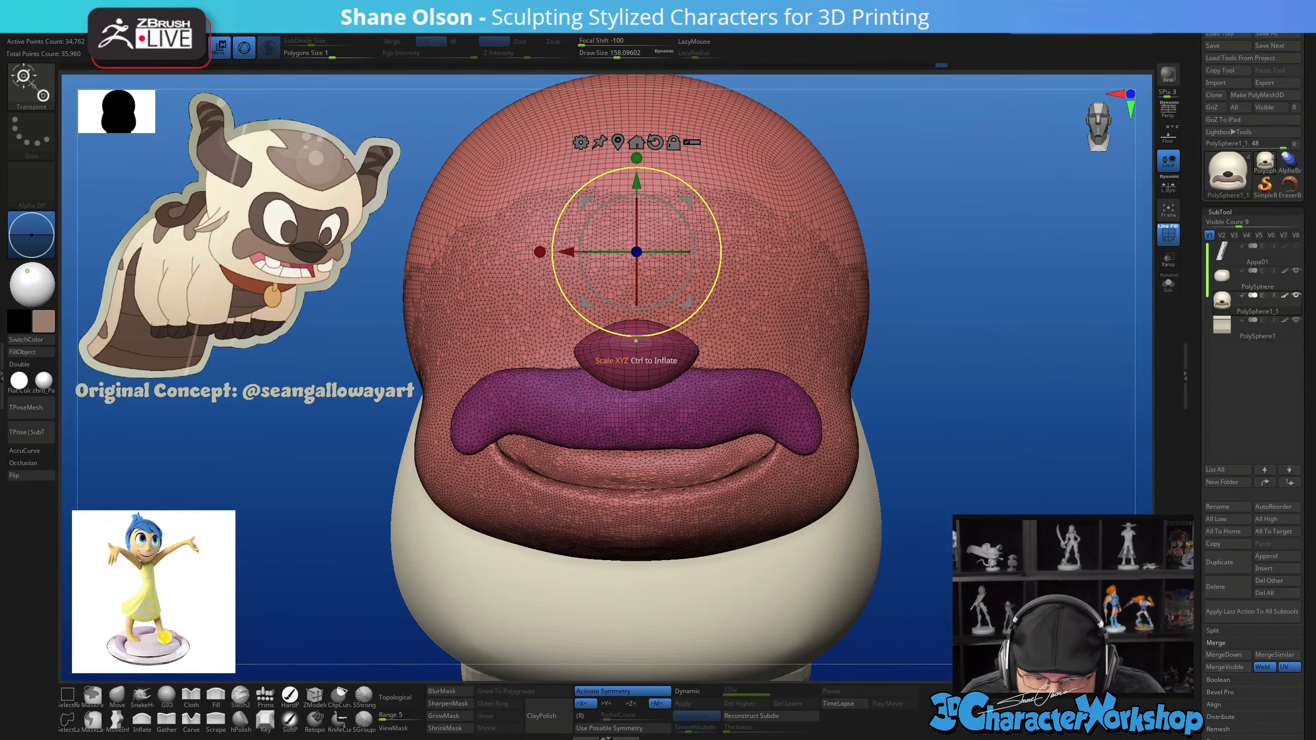
left_click(633, 358, "ctrl")
left_click(657, 236)
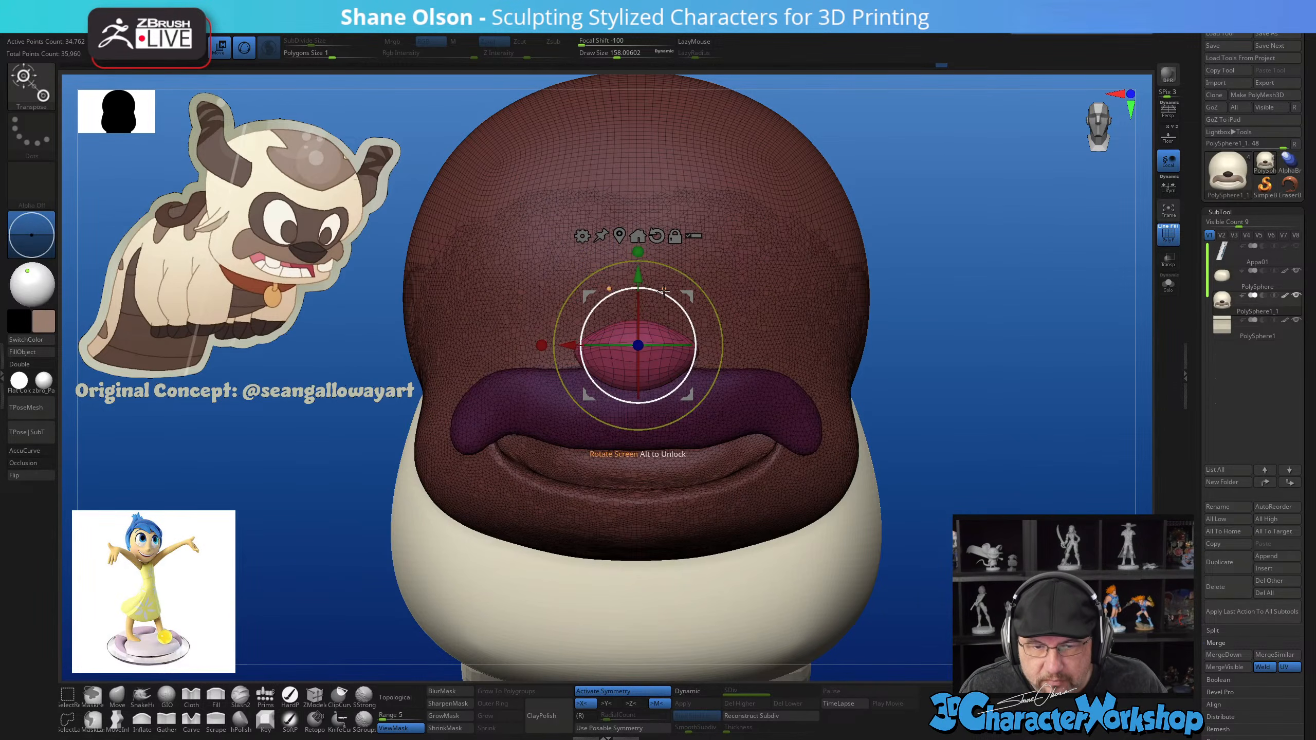
left_click_drag(638, 275, 641, 332)
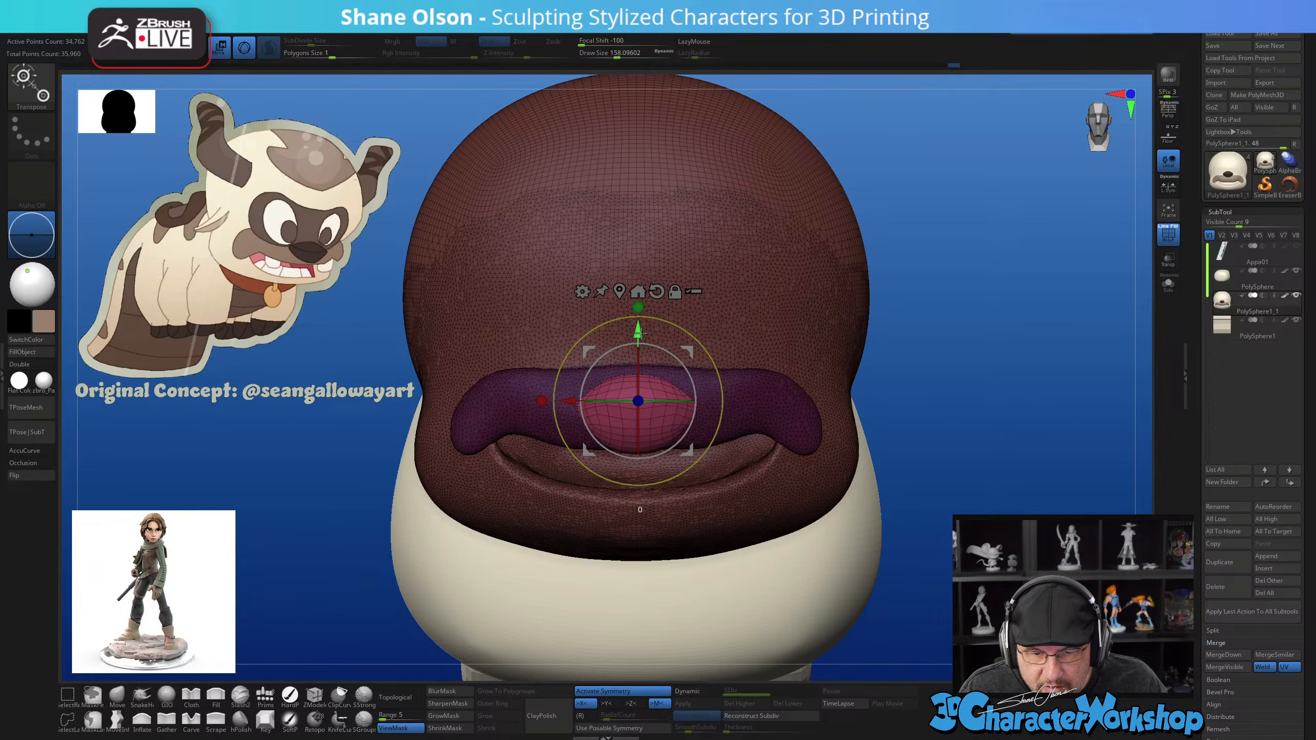
left_click_drag(641, 333, 641, 331)
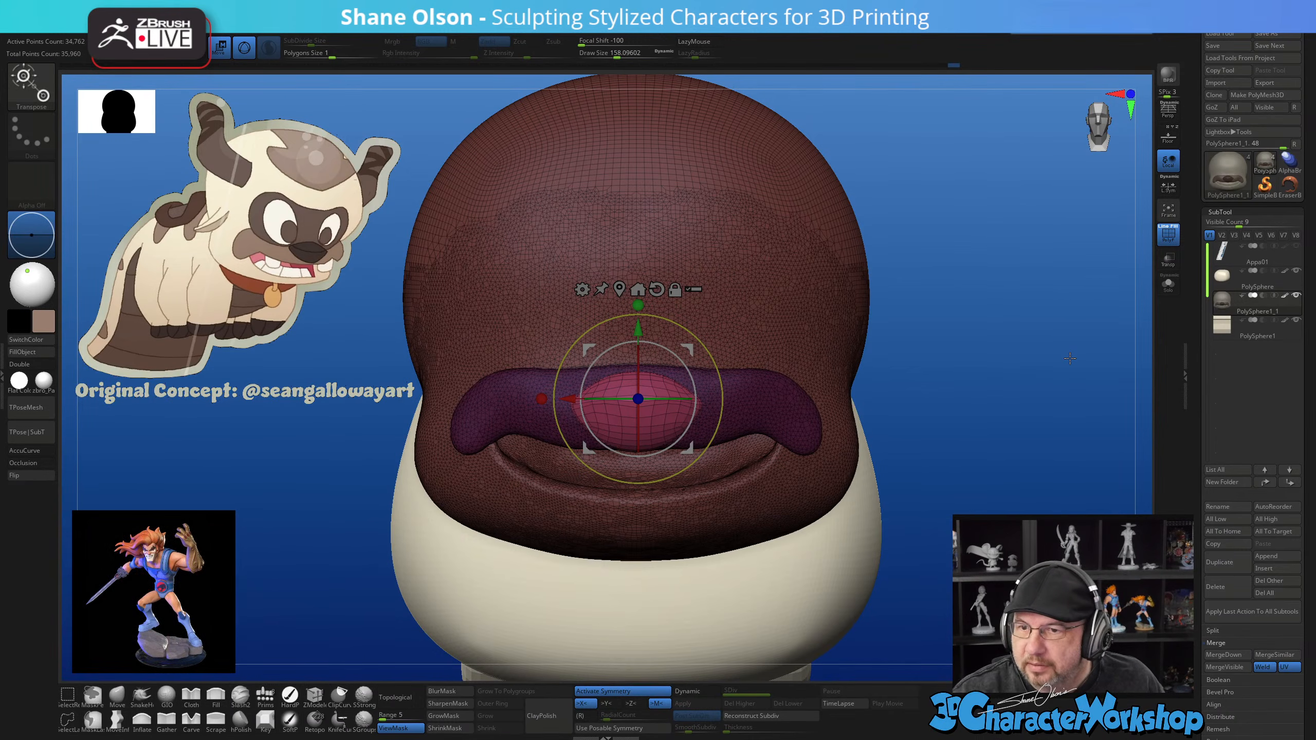
key("q")
Set the Move brush to a draw size of about 116 and nudge the muzzle patch's upper edge beside the nose
key("b")
key("m")
key("v")
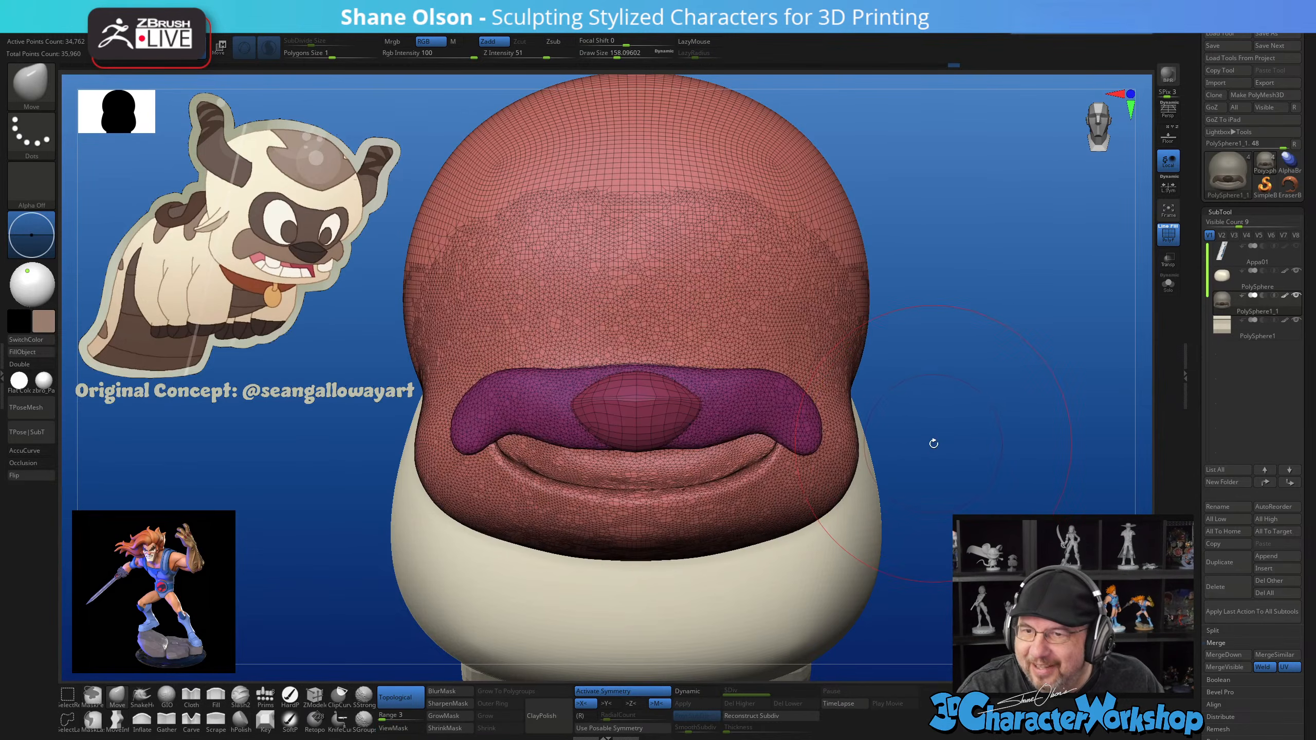
mouse_move(934, 443)
left_mouse_down()
mouse_move(873, 491)
mouse_move(927, 531)
mouse_move(729, 444)
mouse_move(777, 449)
left_mouse_up()
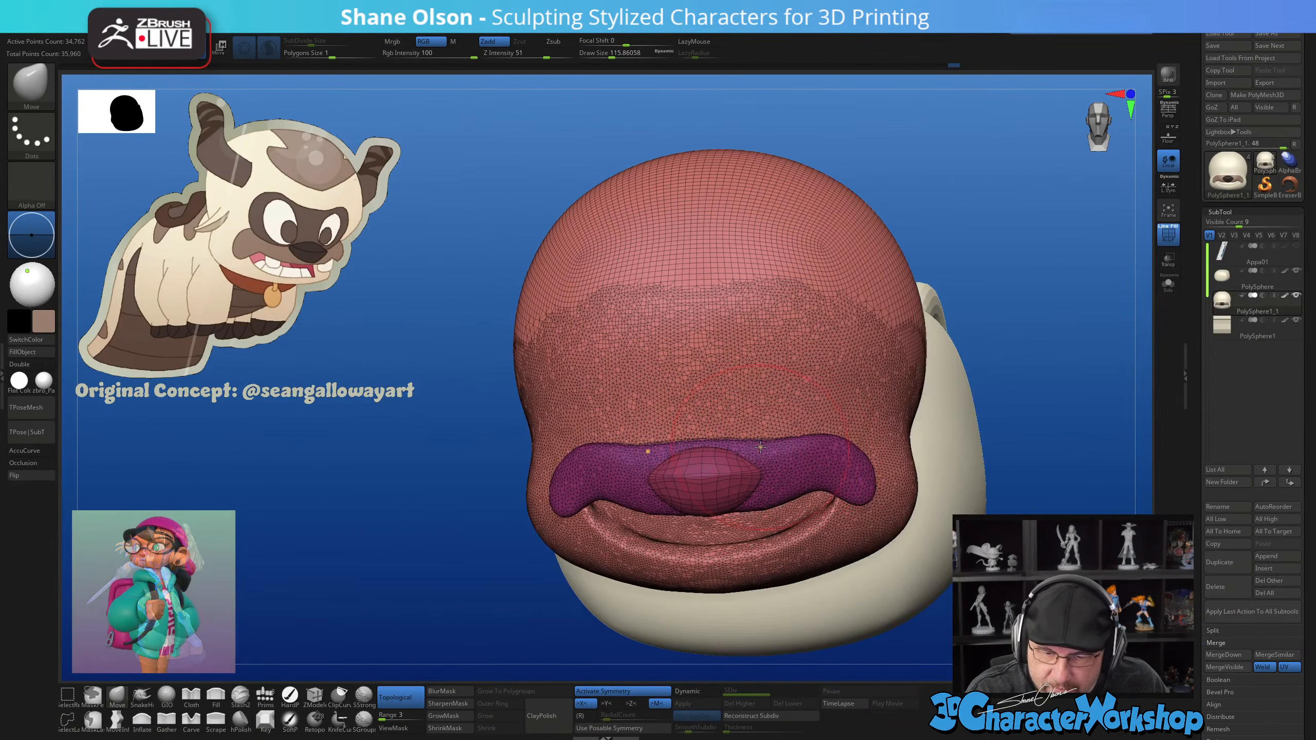
key("shift+f")
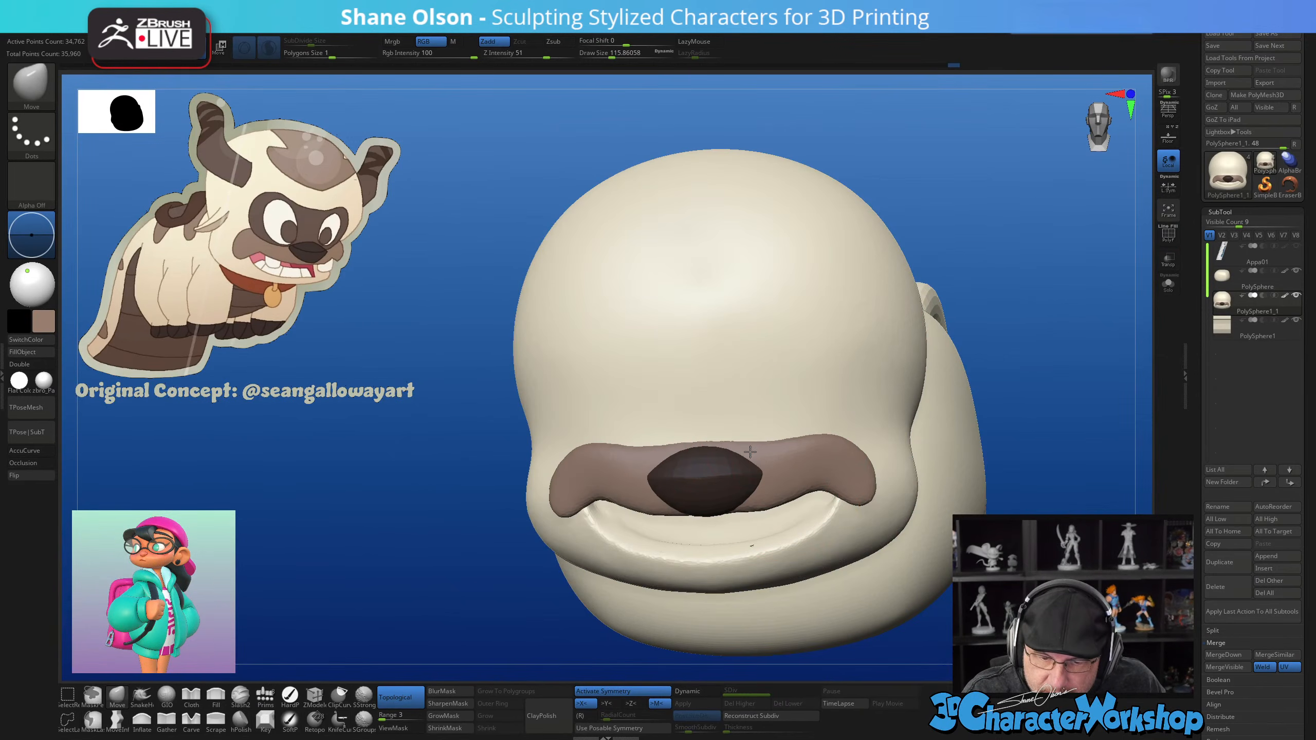
mouse_move(788, 435)
left_mouse_down()
mouse_move(784, 462)
mouse_move(772, 440)
left_mouse_up()
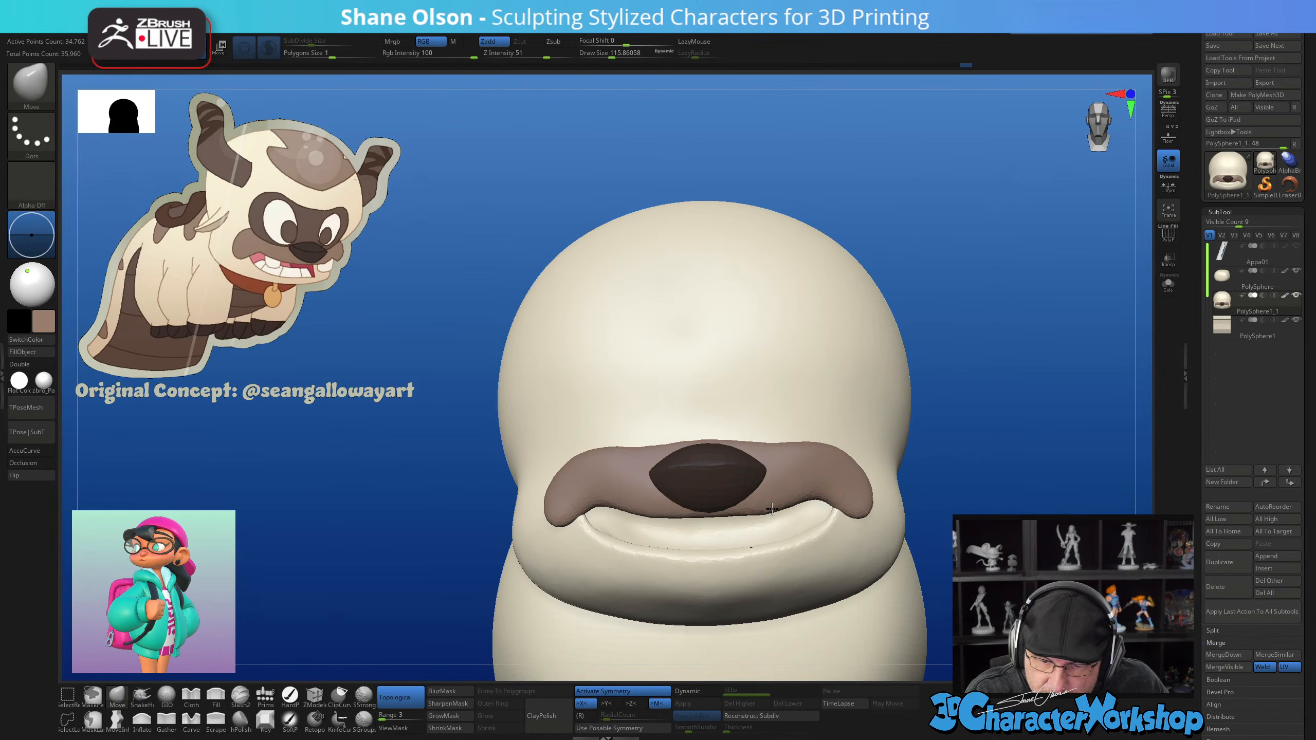
Reduce the Move brush to a draw size of about 97, then 71, and refine the muzzle patch's outer ends from several angles
key("bracketleft")
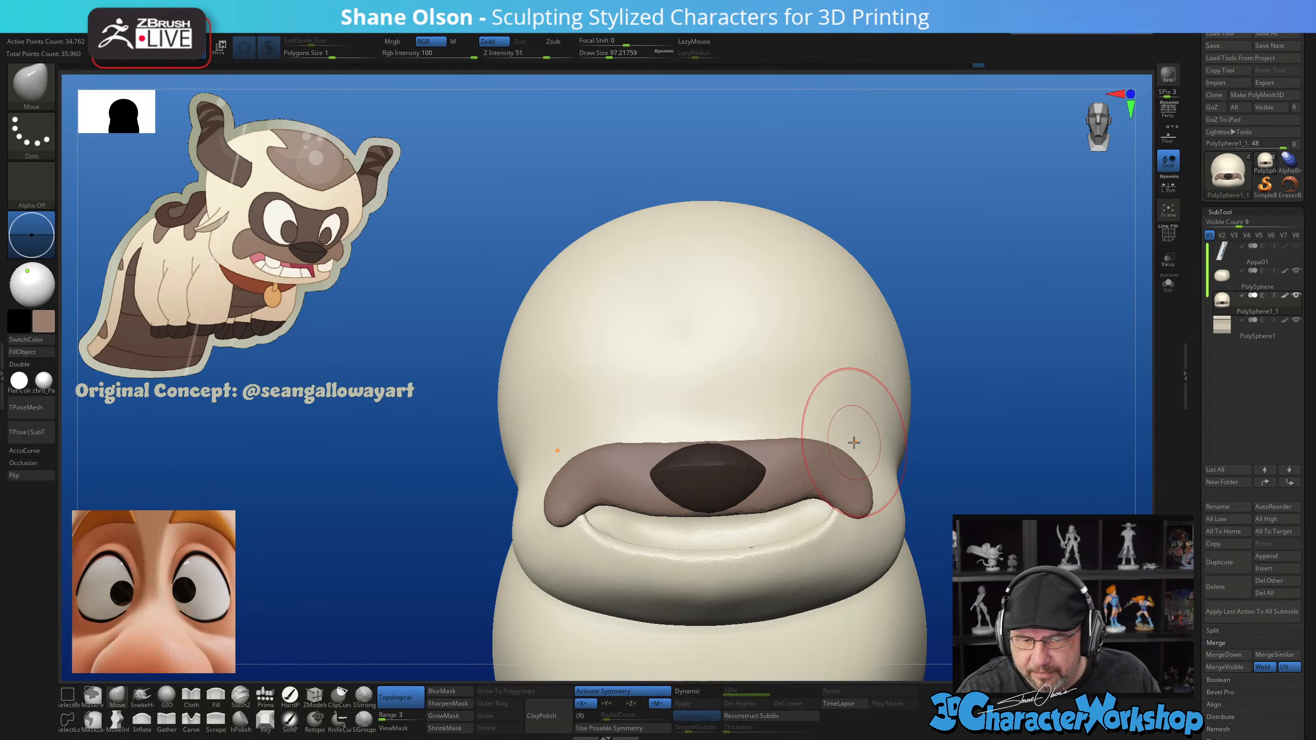
right_click_drag(854, 442, 746, 564)
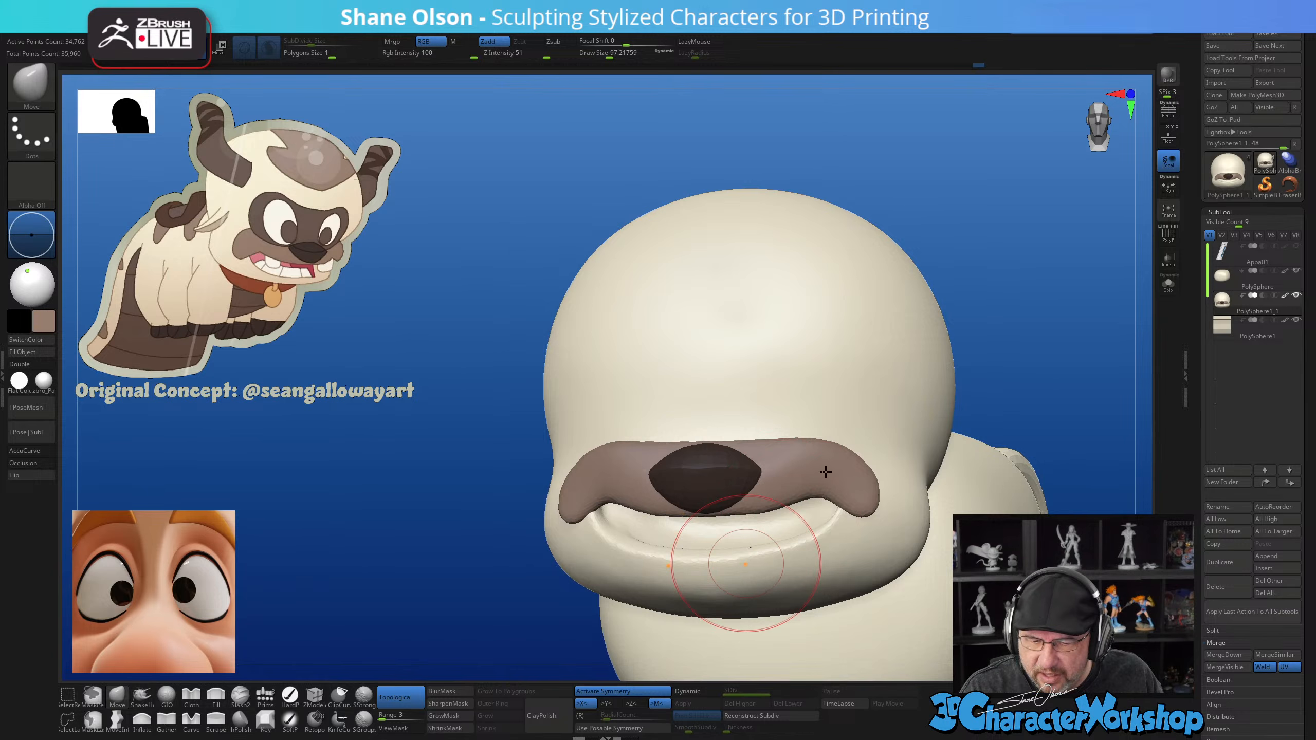
right_click_drag(825, 472, 856, 448)
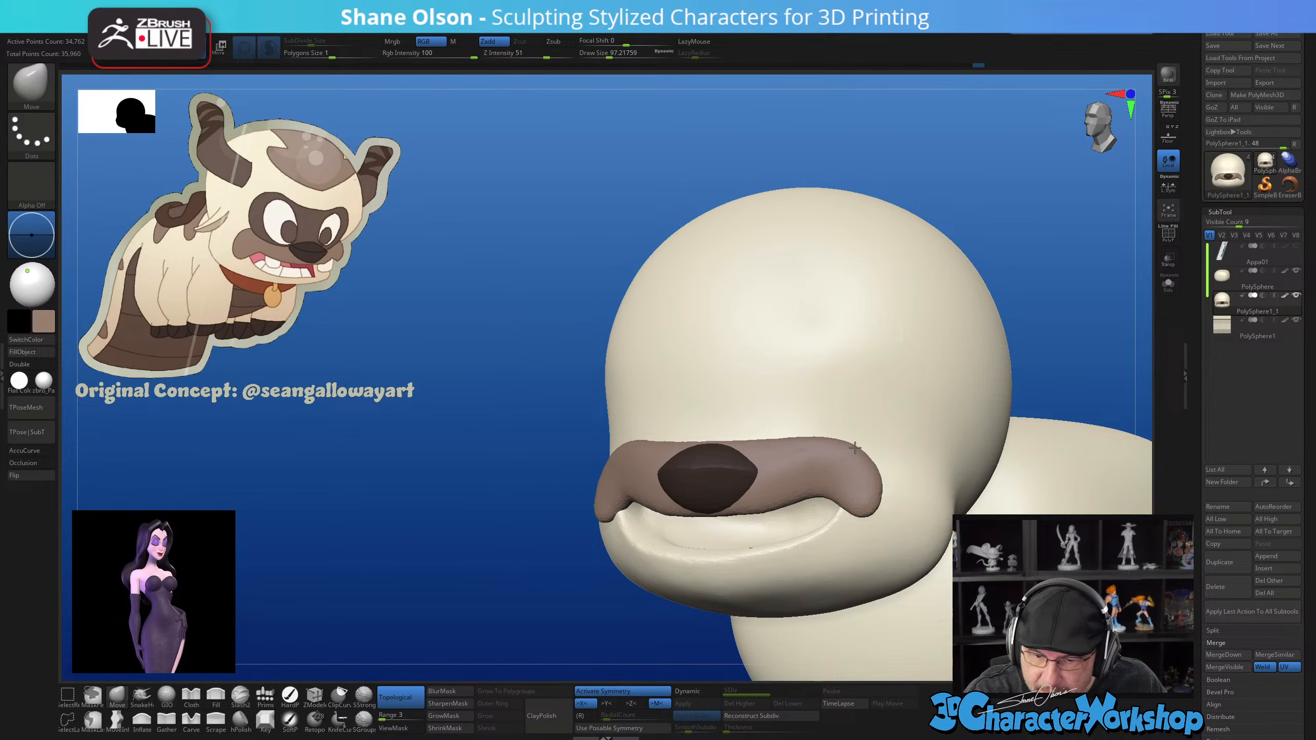
mouse_move(873, 489)
right_mouse_down()
mouse_move(876, 513)
mouse_move(862, 505)
mouse_move(914, 447)
mouse_move(883, 491)
right_mouse_up()
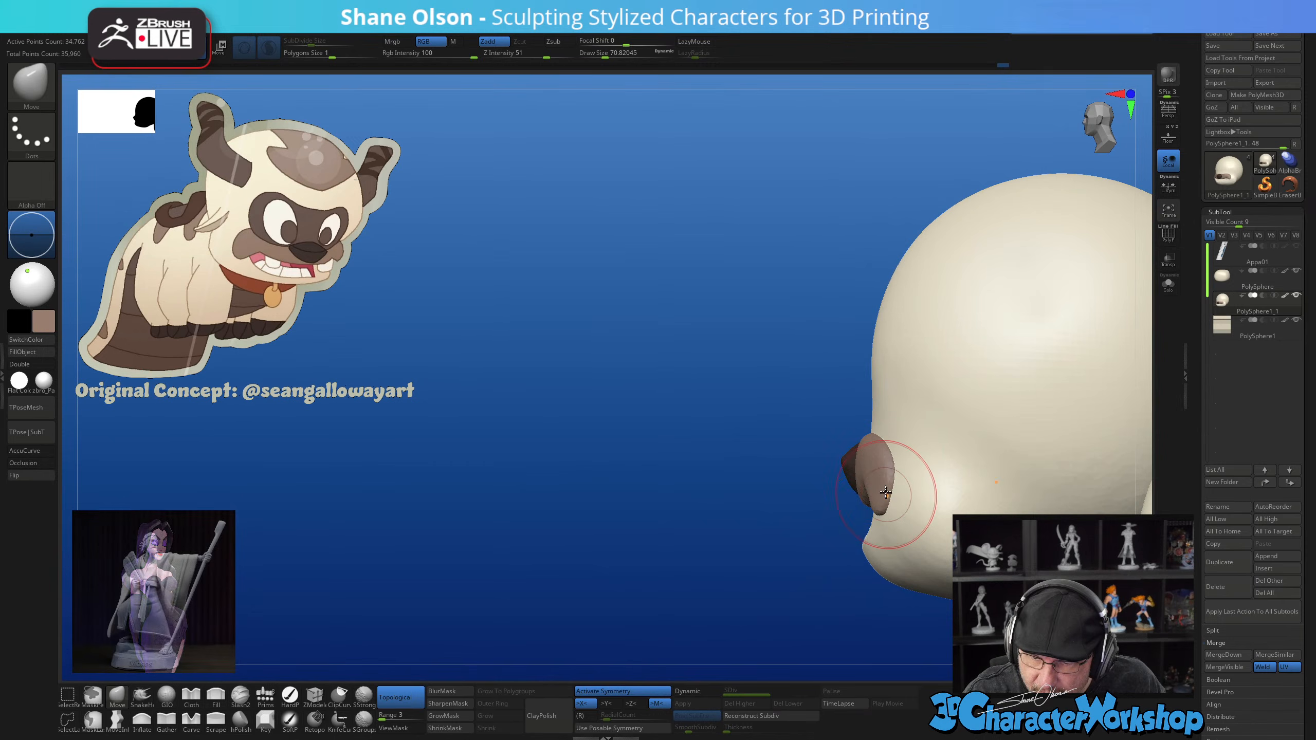
right_click_drag(879, 511, 898, 457)
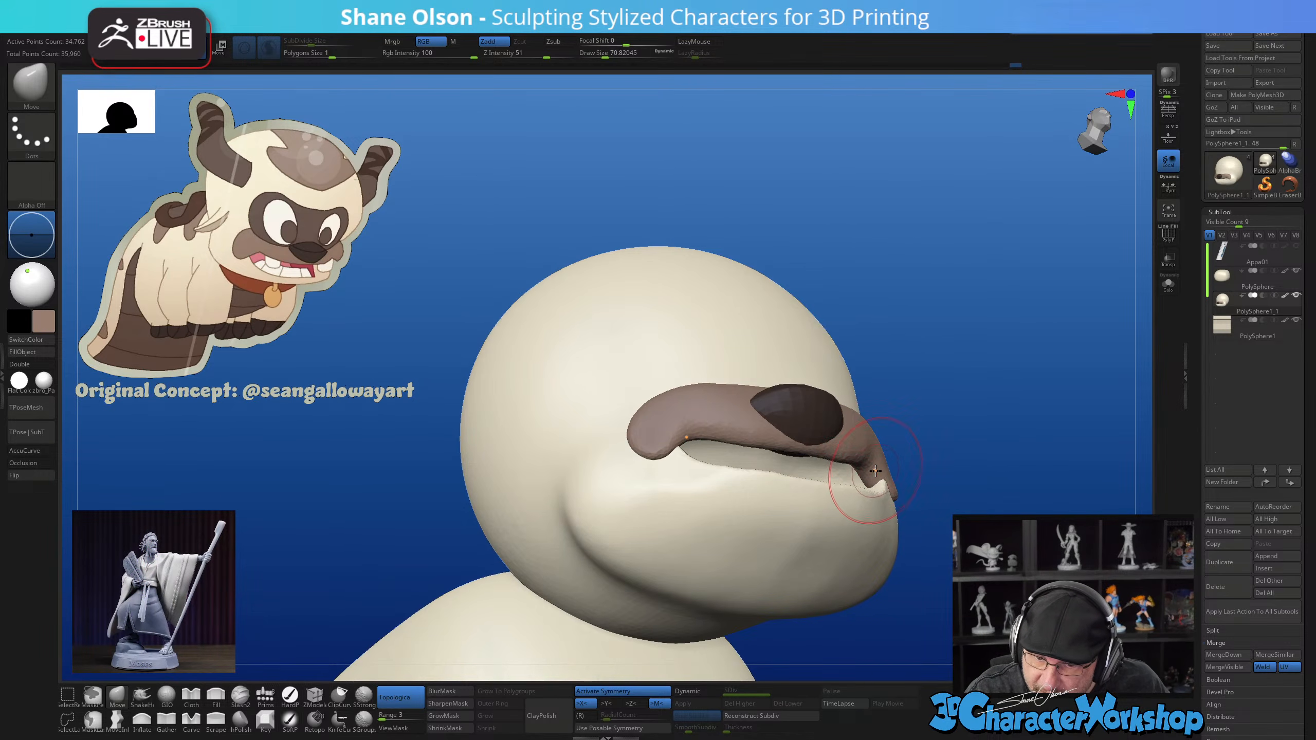
Enlarge the Move brush to a draw size of about 149 and adjust the lower outer edges of the jaw
key("bracketright")
mouse_move(906, 435)
right_mouse_down()
mouse_move(901, 456)
mouse_move(940, 465)
mouse_move(848, 536)
mouse_move(849, 503)
mouse_move(897, 537)
right_mouse_up()
key("bracketright")
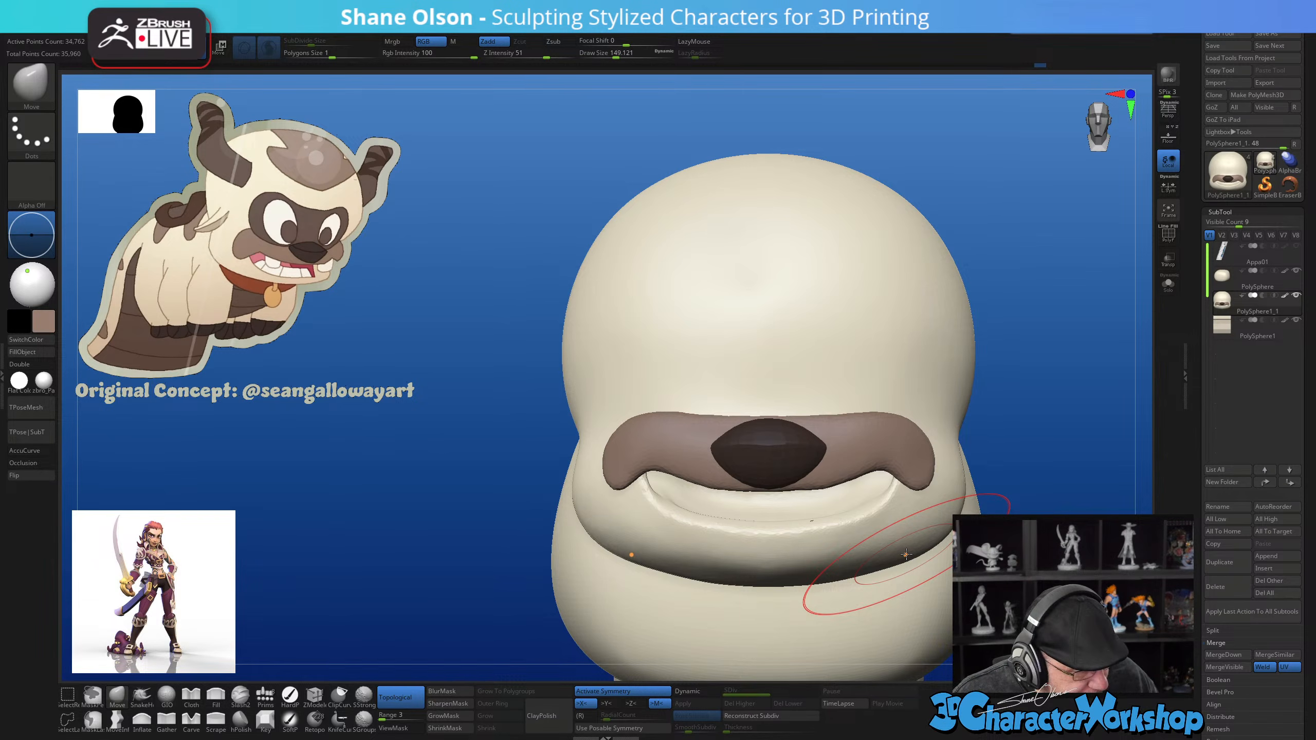
right_click_drag(907, 553, 927, 542)
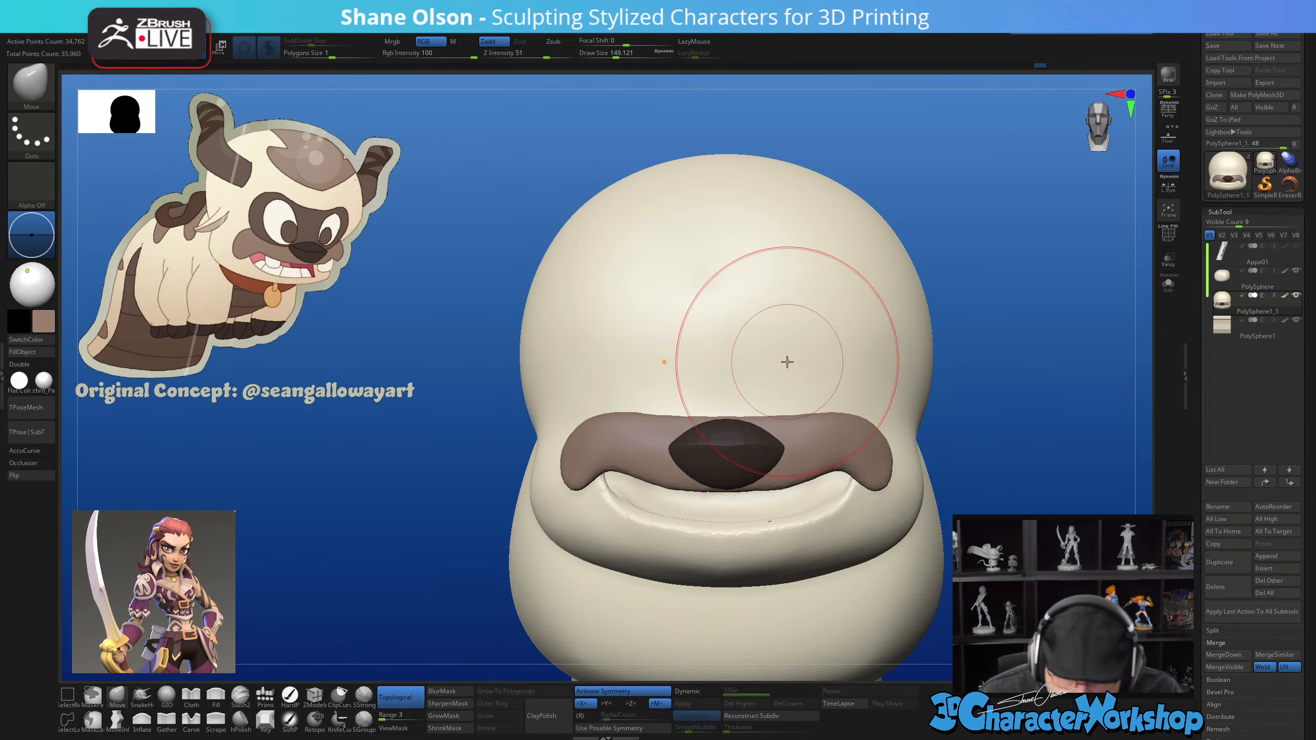
left_click_drag(1089, 452, 945, 447)
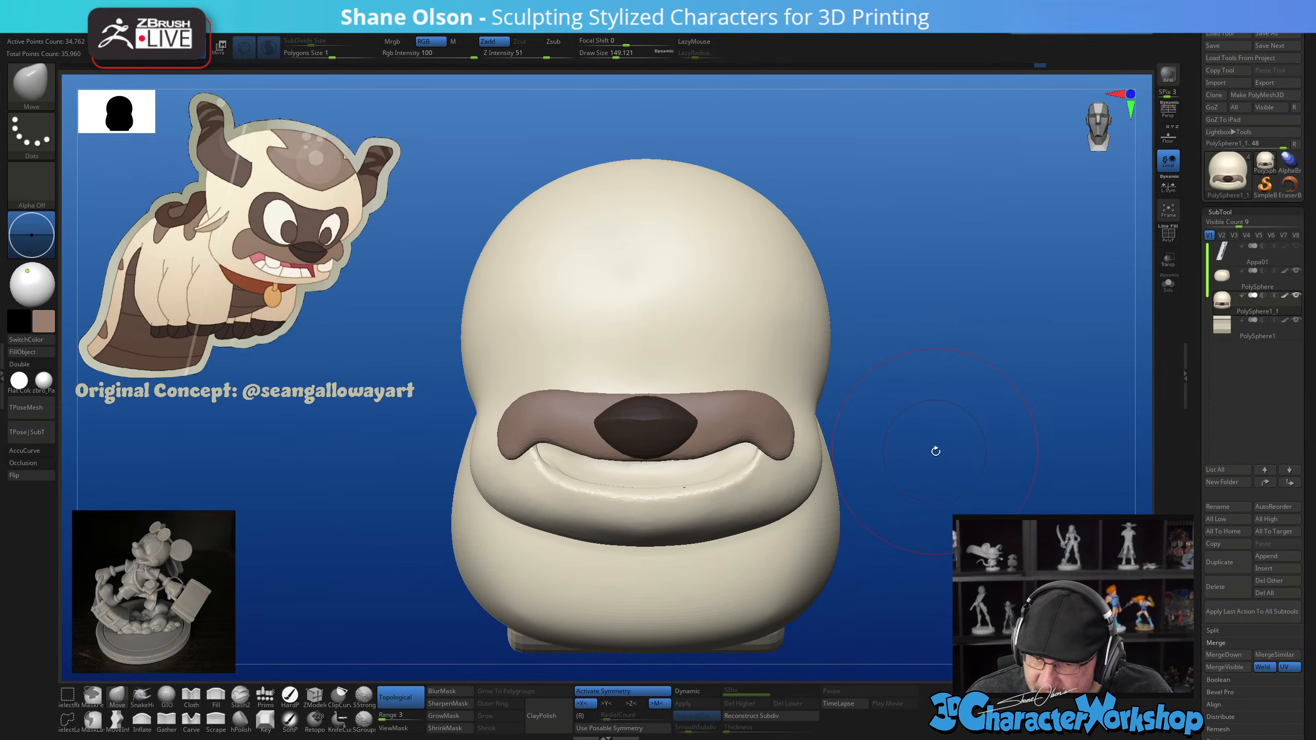
Reshape the jaw's underside with the Move brush at a draw size of about 202 and smooth the side of the jaw
key("s")
left_click_drag(936, 451, 930, 454)
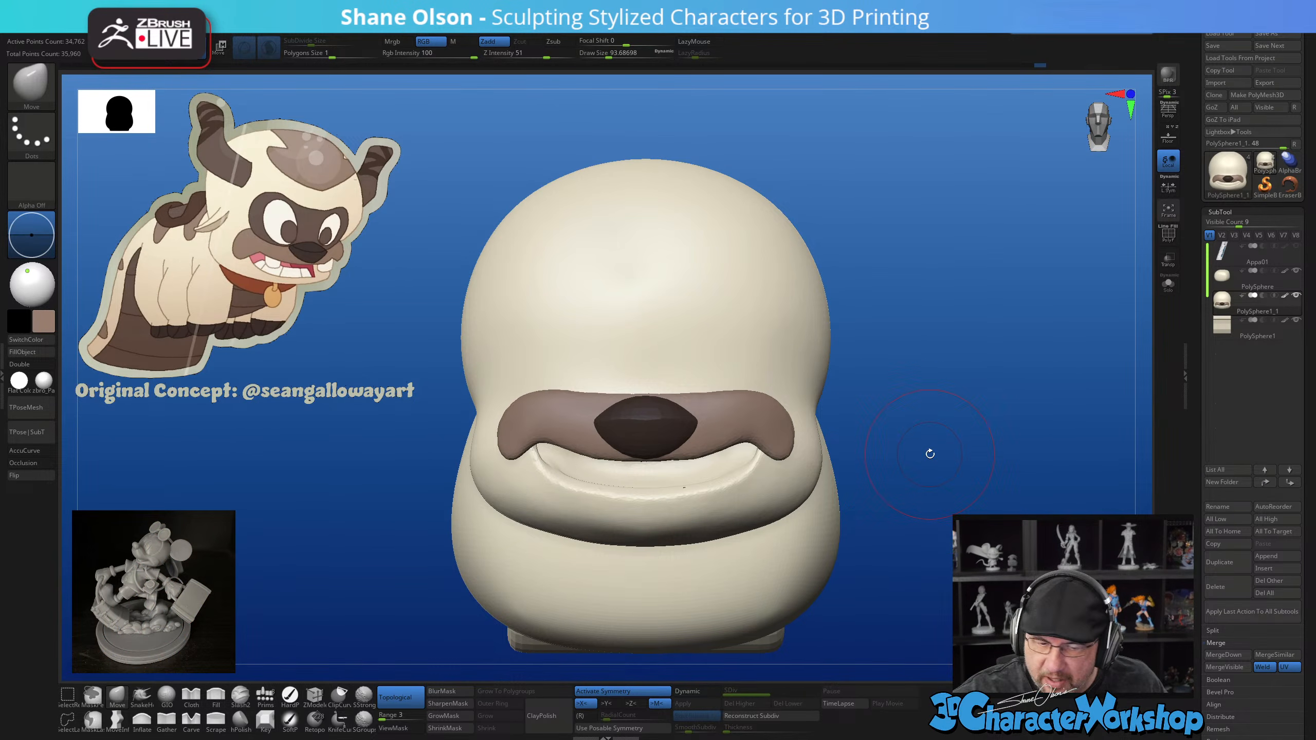
mouse_move(860, 469)
left_mouse_down()
mouse_move(829, 467)
mouse_move(907, 478)
mouse_move(876, 493)
mouse_move(887, 511)
mouse_move(837, 545)
mouse_move(850, 590)
mouse_move(788, 563)
left_mouse_up()
key("s")
key("s")
left_click_drag(833, 441, 855, 442)
left_click_drag(794, 535, 791, 523)
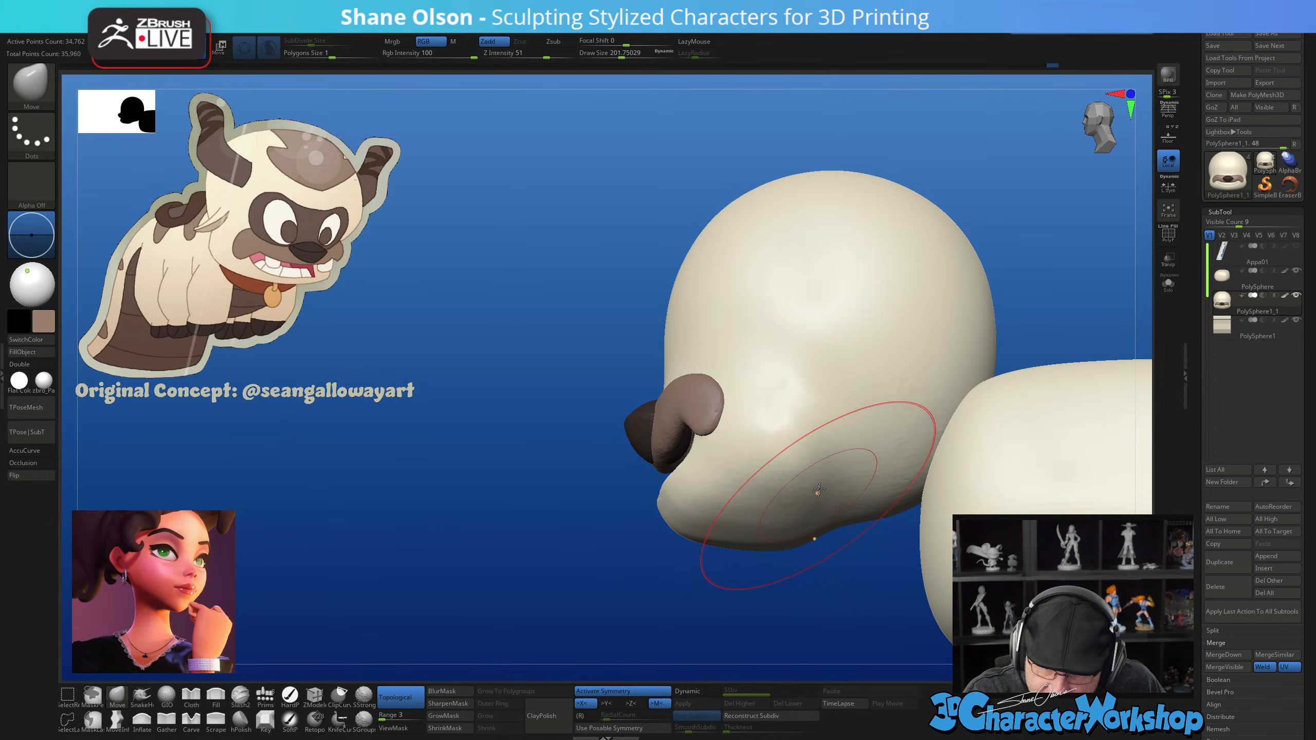
right_click_drag(842, 410, 831, 450)
left_click_drag(805, 502, 780, 556, "shift")
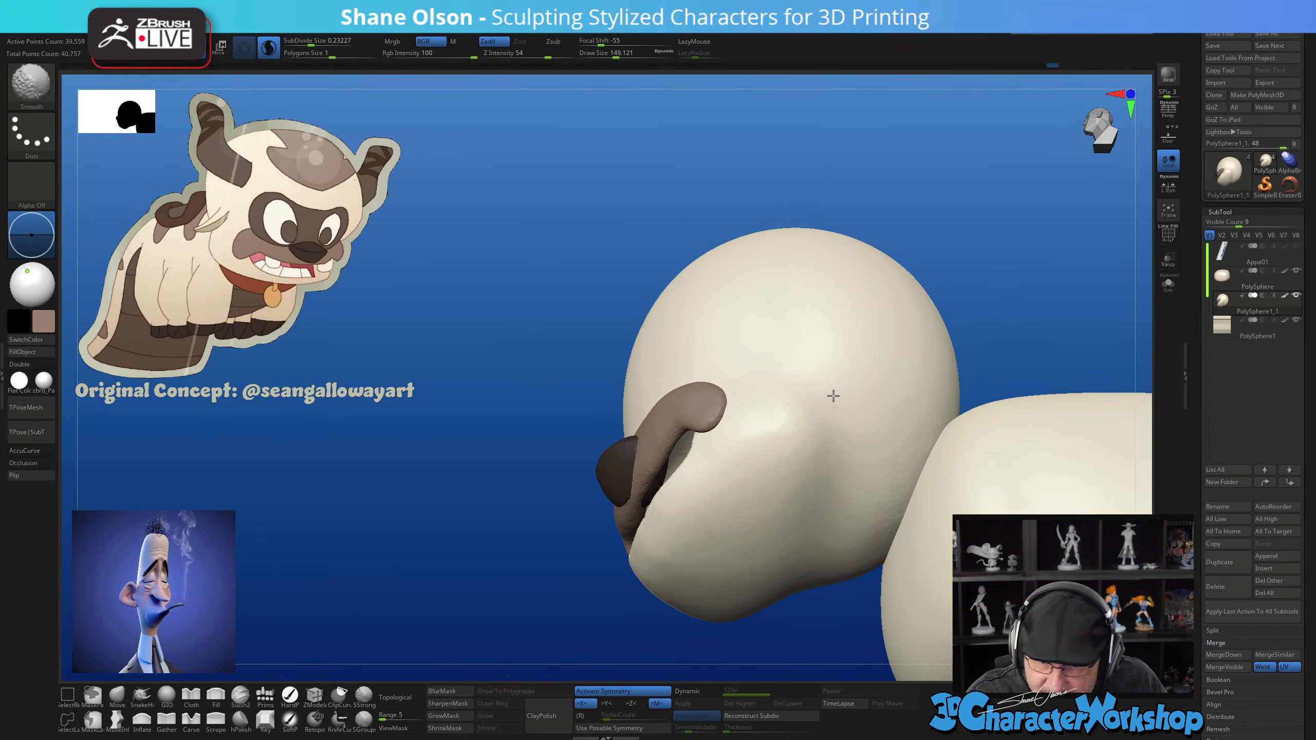
mouse_move(836, 630)
right_mouse_down()
mouse_move(843, 592)
mouse_move(824, 597)
mouse_move(905, 542)
mouse_move(930, 485)
right_mouse_up()
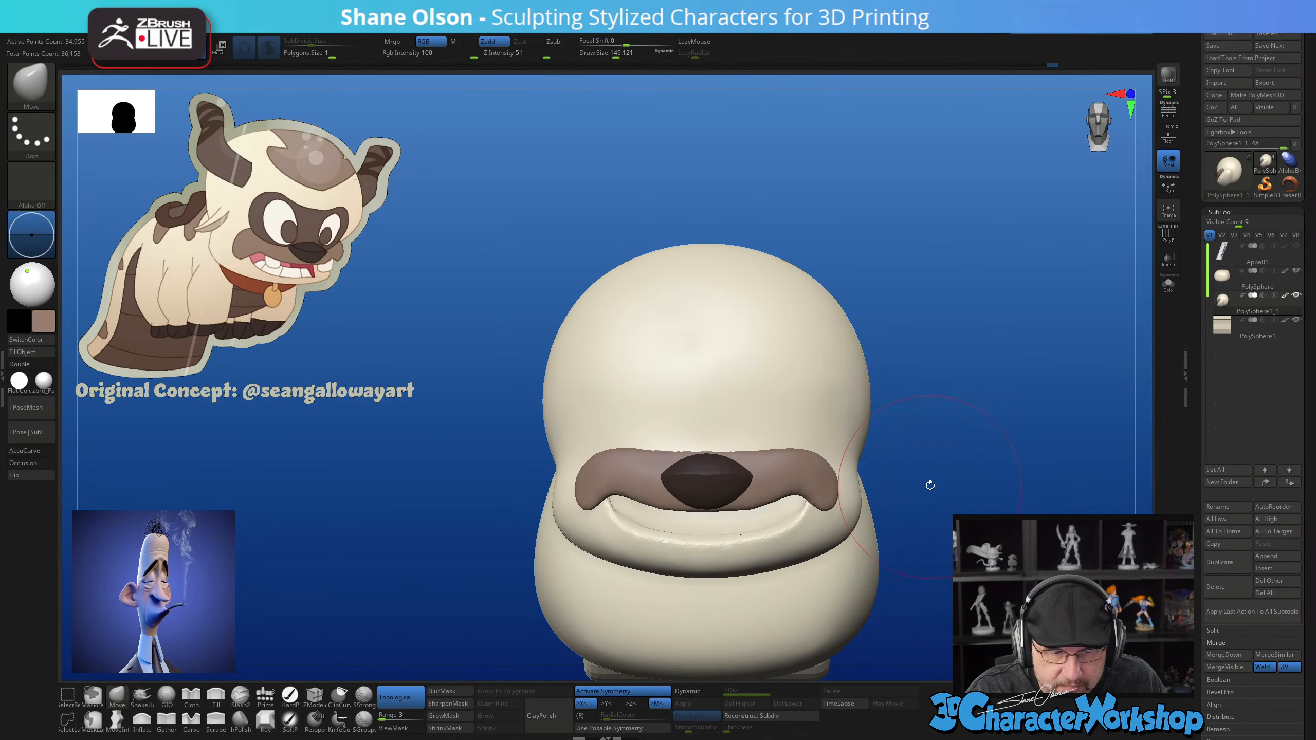
Reduce the draw size to about 27 and paint a symmetrical V-shaped mask across the bridge between the eyes
key("s")
left_click_drag(754, 413, 746, 413)
right_click_drag(739, 393, 743, 416, "alt")
key("s")
left_click_drag(747, 437, 742, 437)
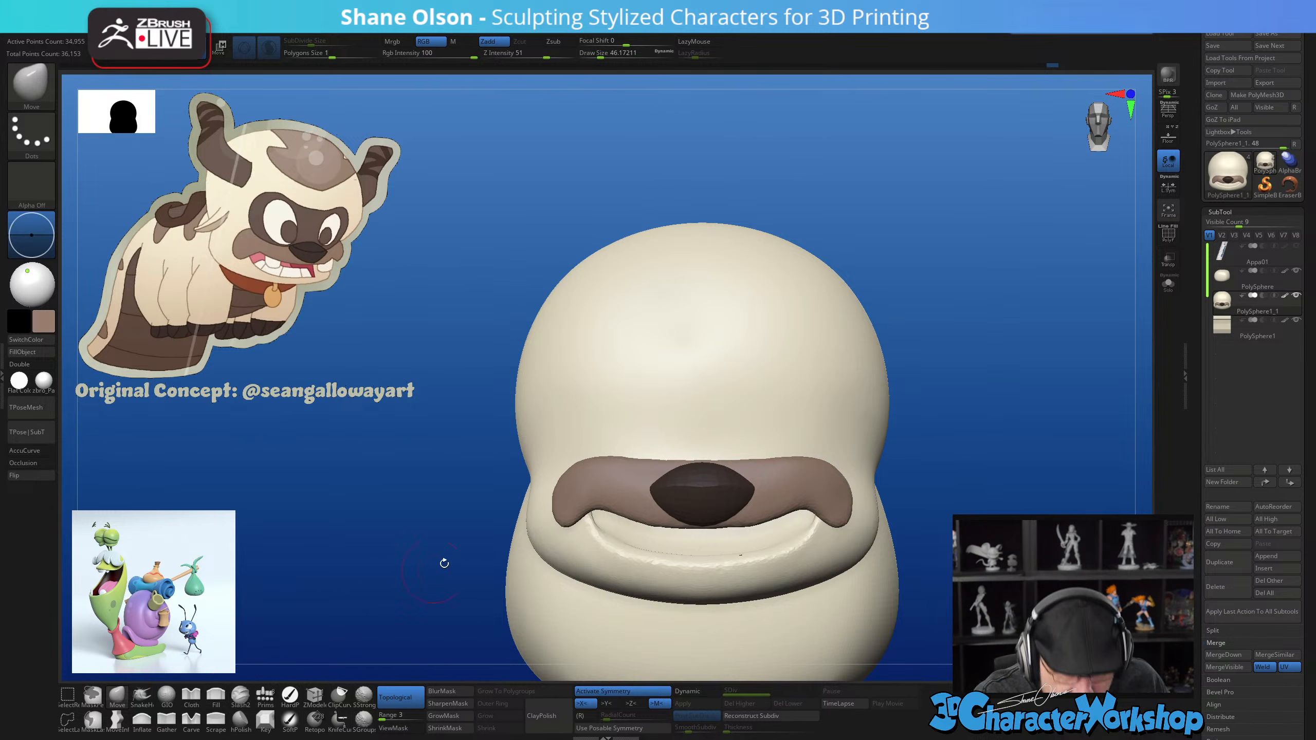
key("shift+f")
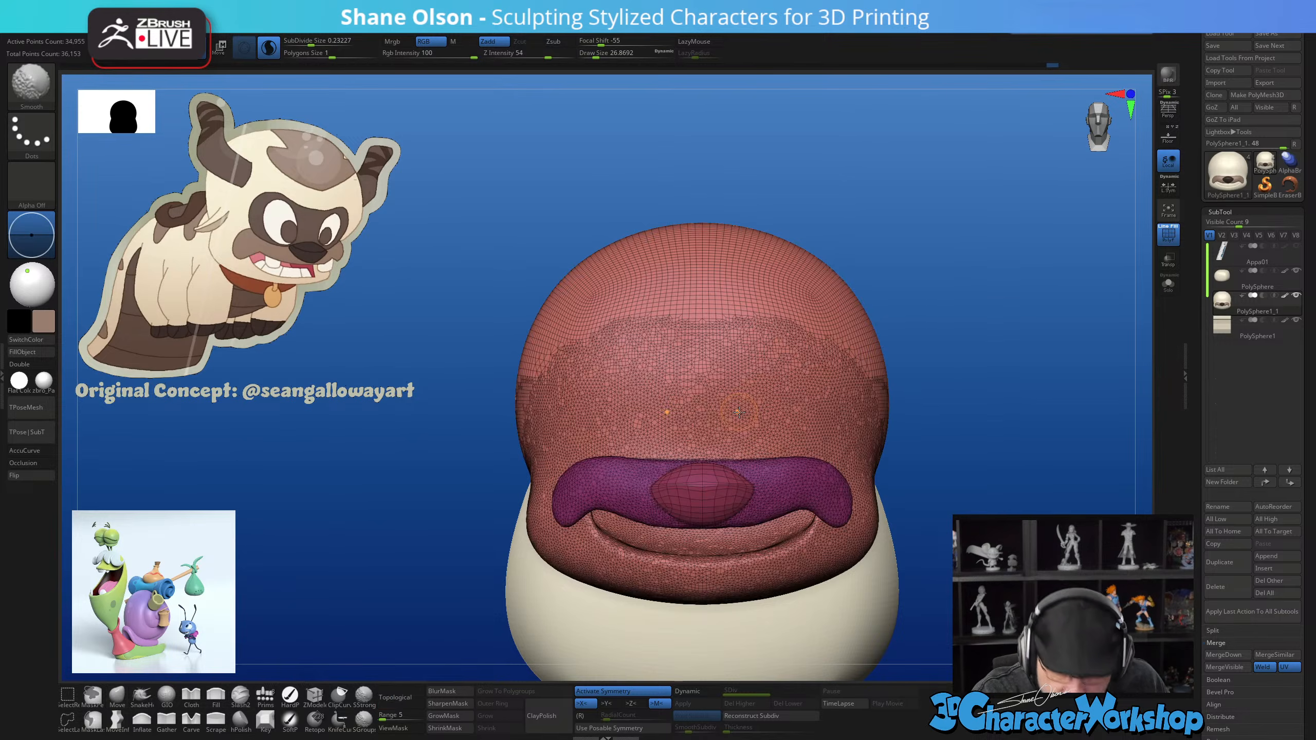
key("shift+f")
left_click_drag(701, 408, 764, 370, "ctrl")
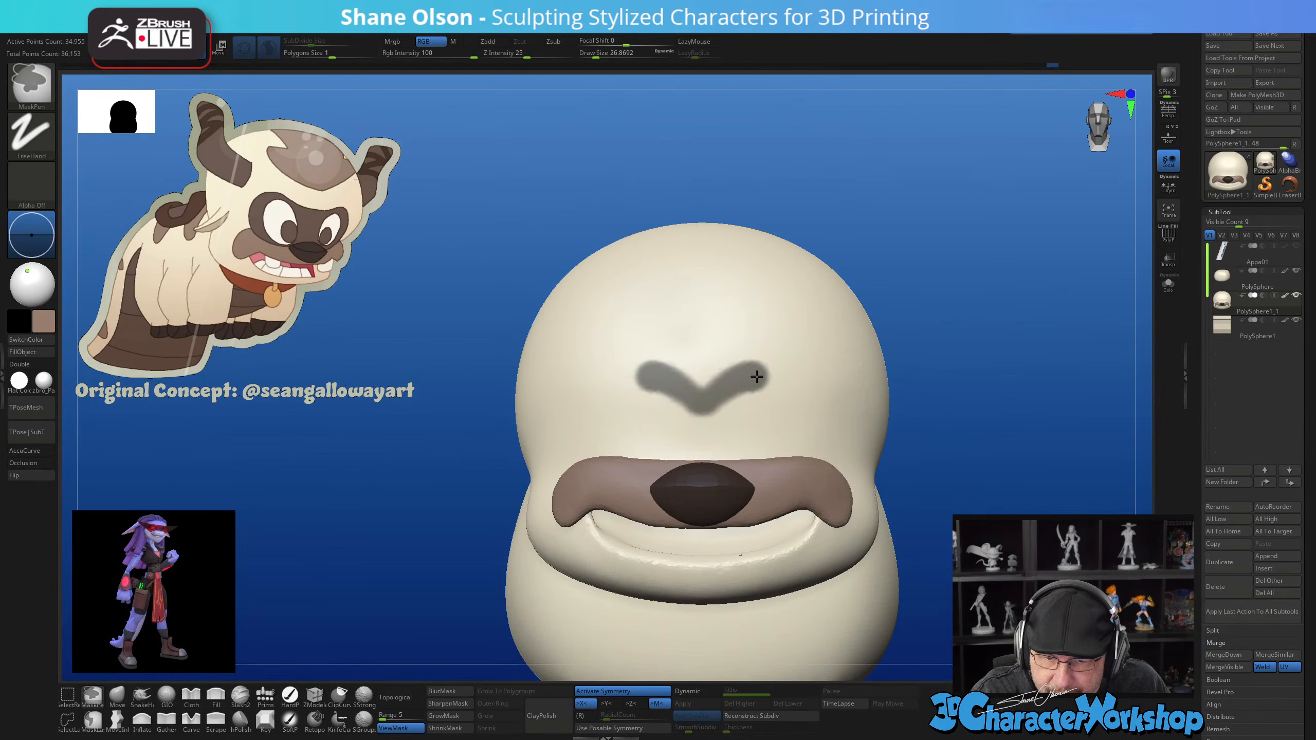
mouse_move(687, 392)
left_mouse_down("ctrl")
mouse_move(668, 386)
mouse_move(737, 373)
left_mouse_up("ctrl")
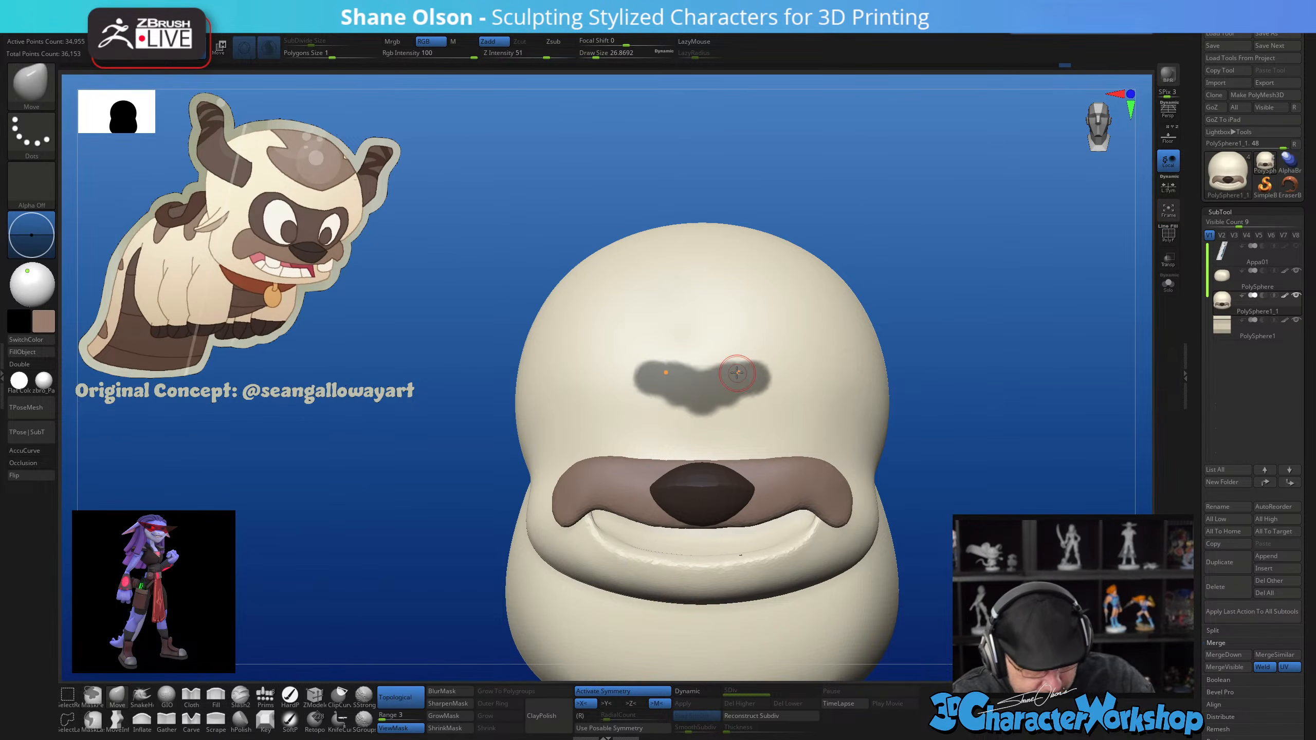
Extend the mask outward and down to the muzzle patch to form the full eye patch shape
right_click_drag(778, 409, 780, 399, "alt")
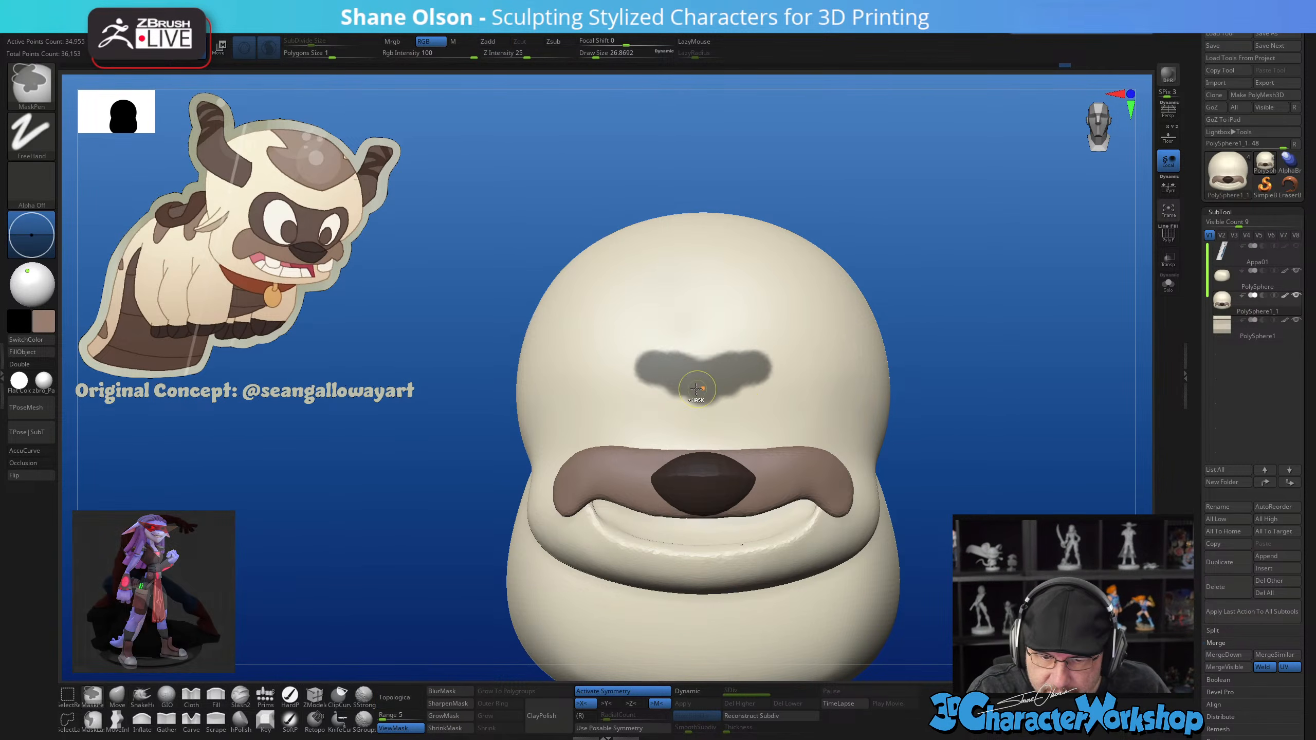
mouse_move(728, 369)
left_mouse_down("ctrl")
mouse_move(803, 367)
mouse_move(824, 420)
mouse_move(808, 446)
mouse_move(705, 445)
mouse_move(793, 402)
mouse_move(747, 397)
mouse_move(774, 390)
mouse_move(781, 414)
left_mouse_up("ctrl")
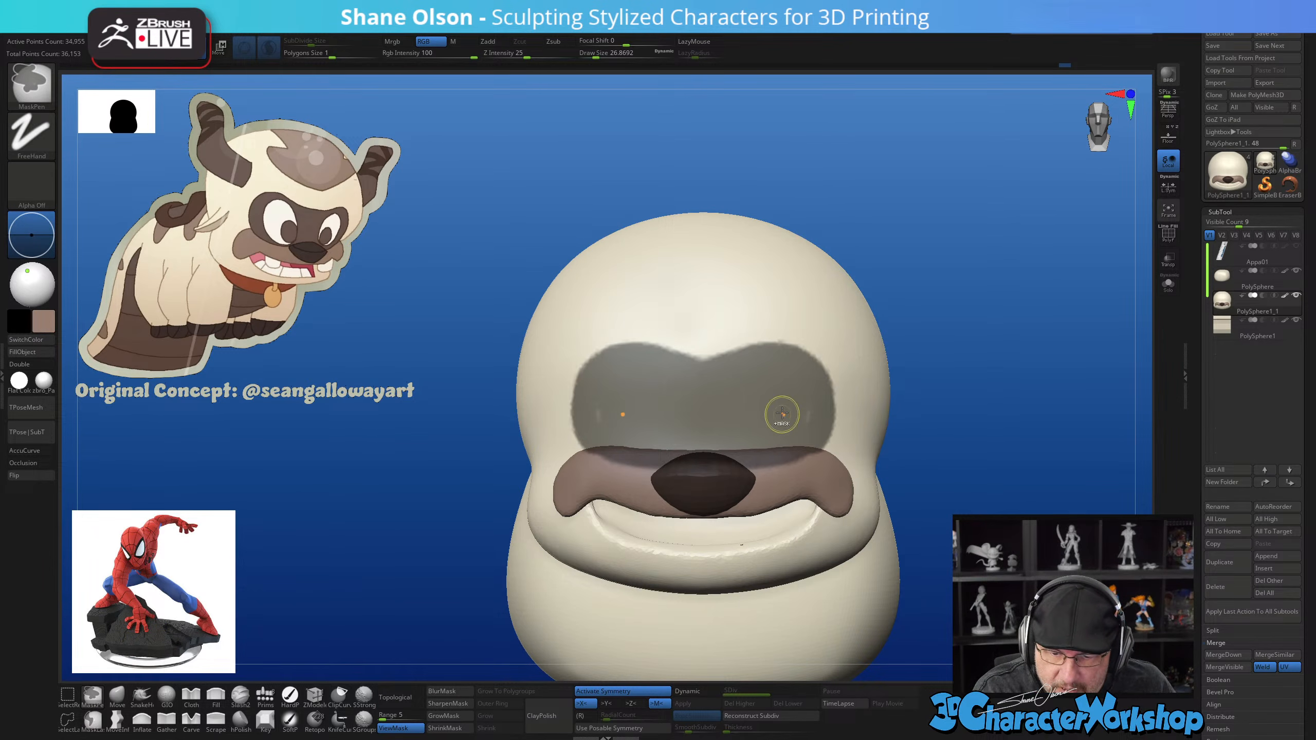
left_click_drag(953, 463, 851, 460)
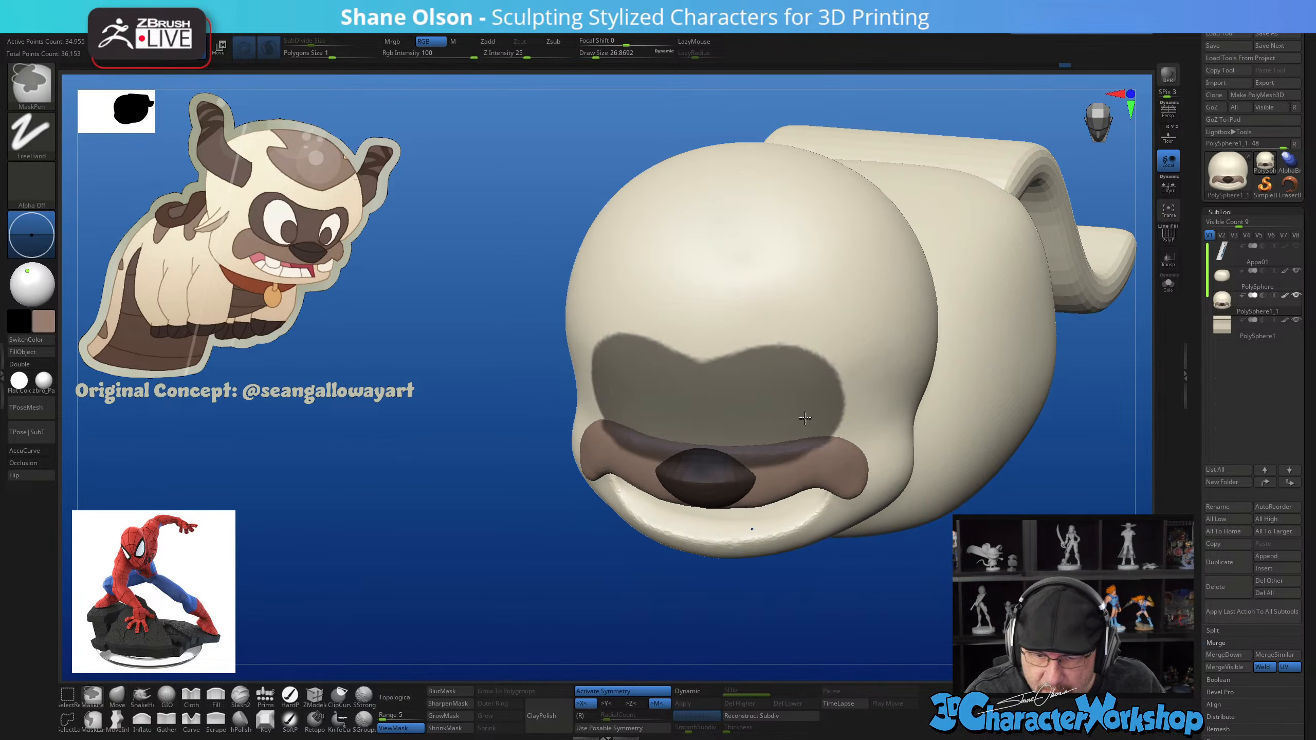
Review the eye patch mask from the front and clear it from the head
left_click_drag(966, 474, 860, 453)
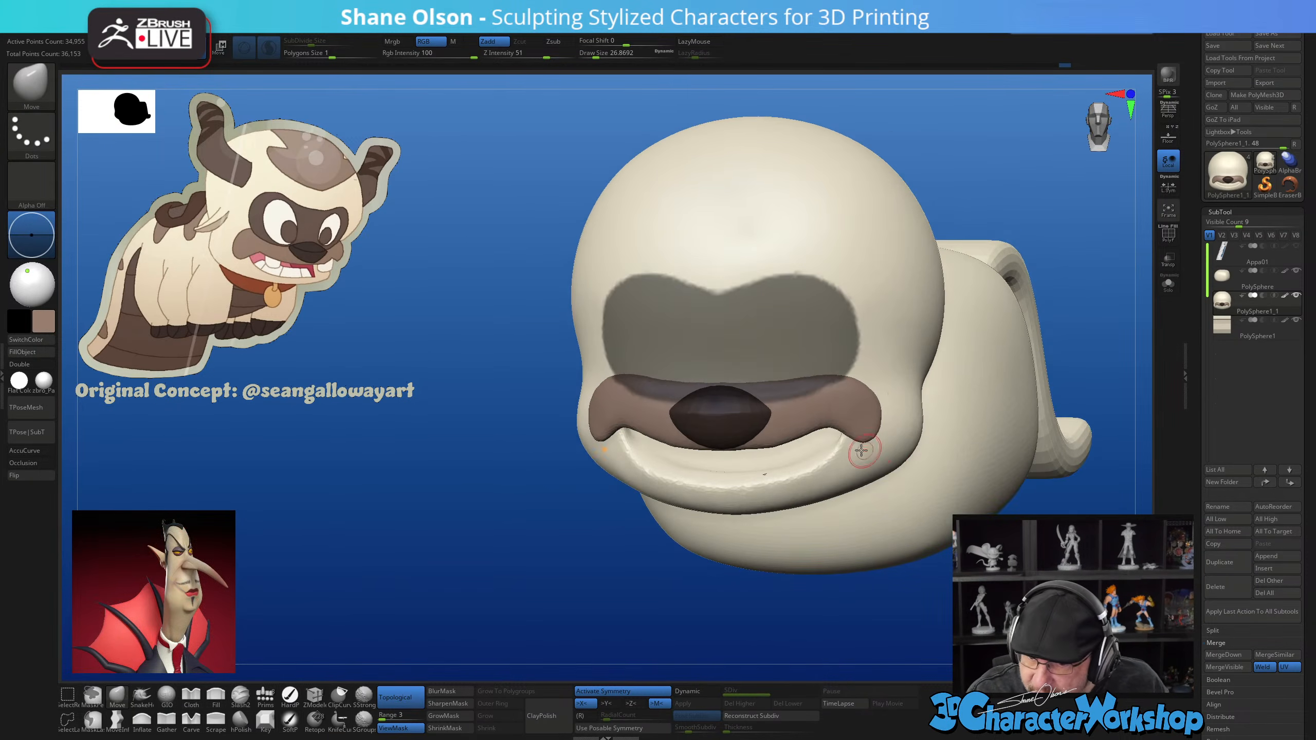
key("ctrl")
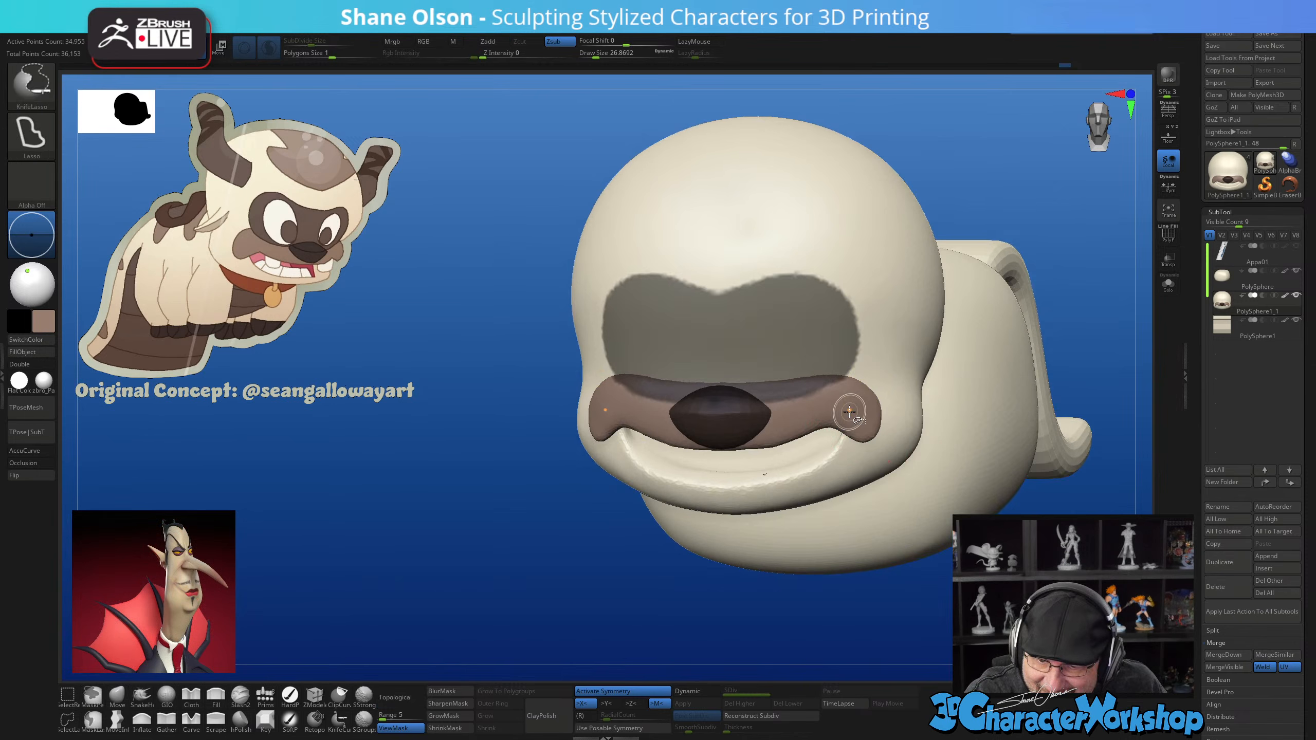
right_click_drag(872, 412, 843, 439)
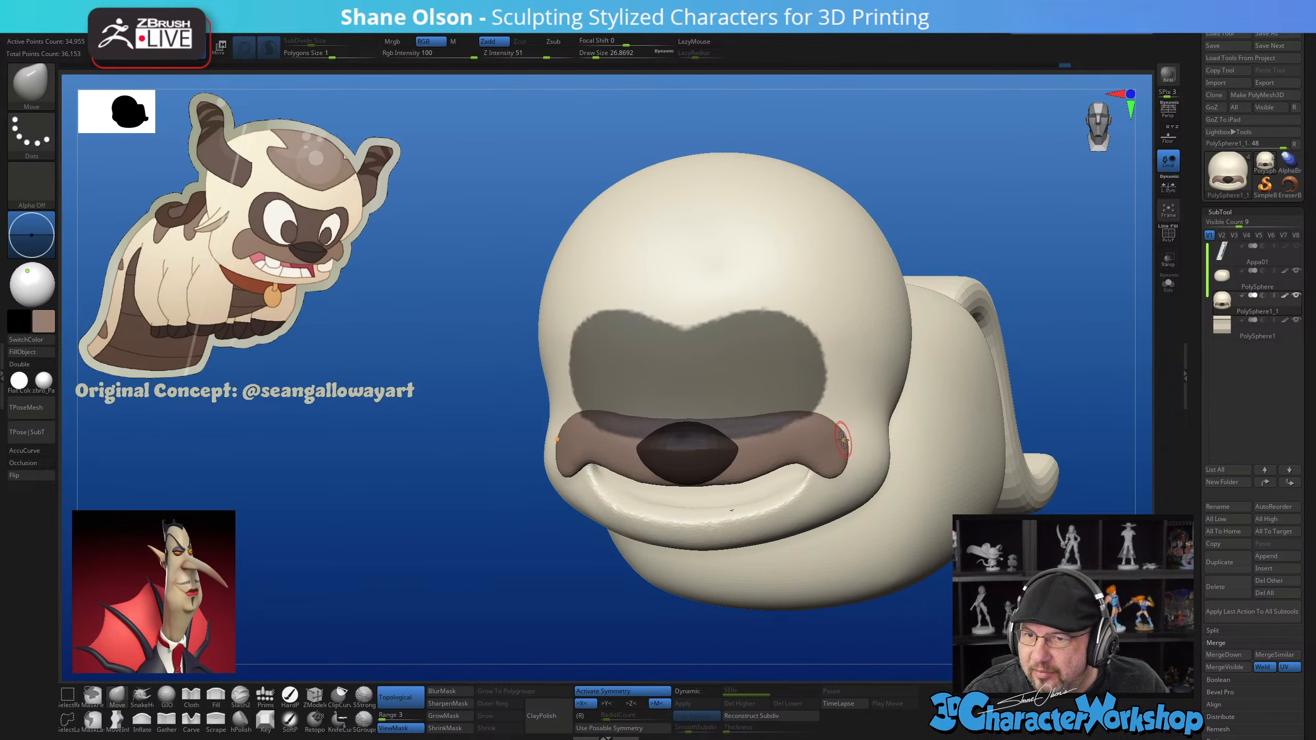
left_click(1019, 206, "ctrl")
left_click_drag(993, 188, 957, 220)
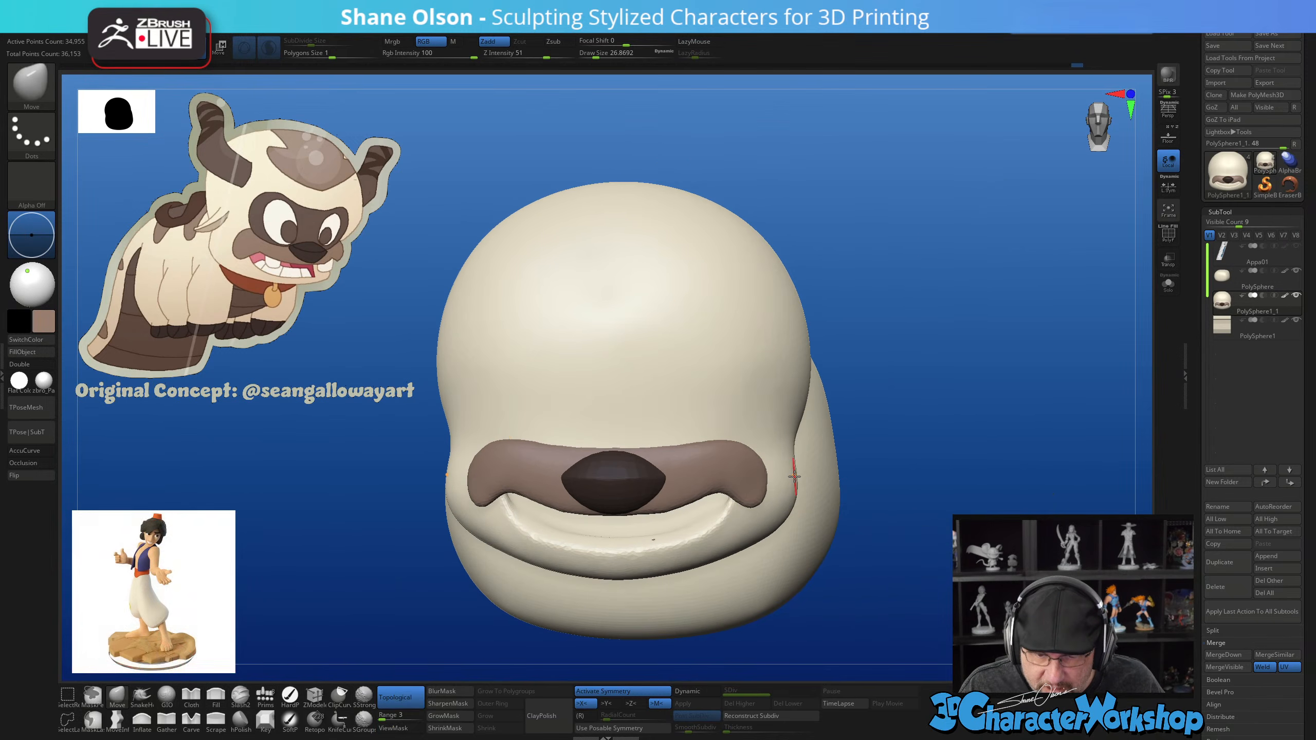
Show the polygroup wireframe, split the nose and muzzle patch off the head into their own subtool, and hide that subtool
key("shift+f")
left_click_drag(903, 518, 848, 501)
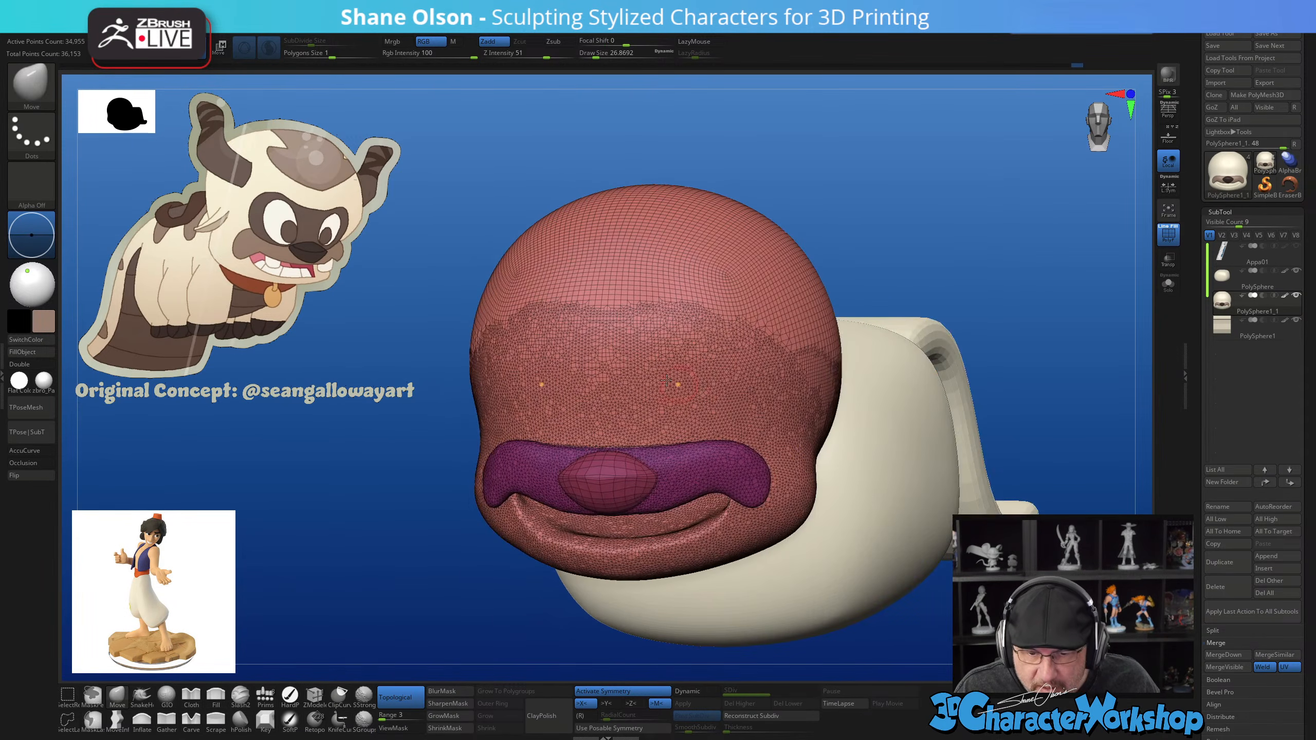
left_click(640, 372, "ctrl+shift")
key("g")
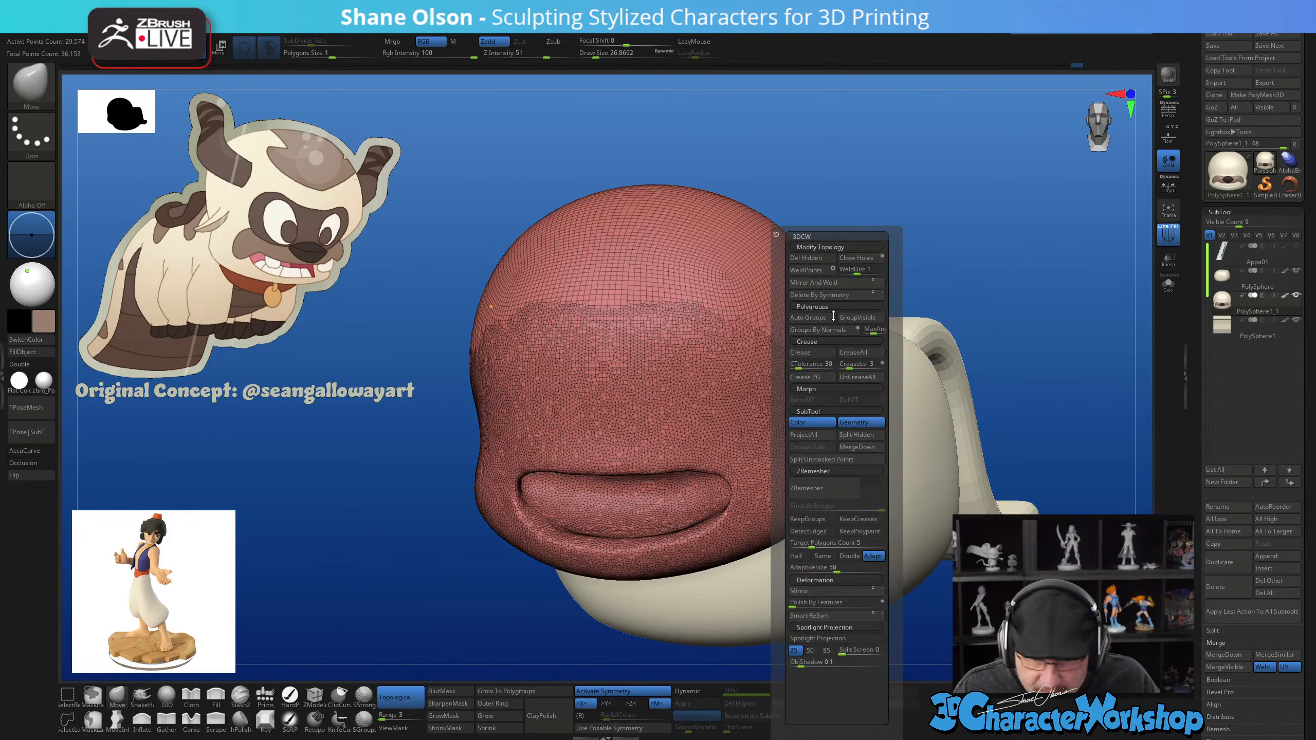
left_click(850, 436)
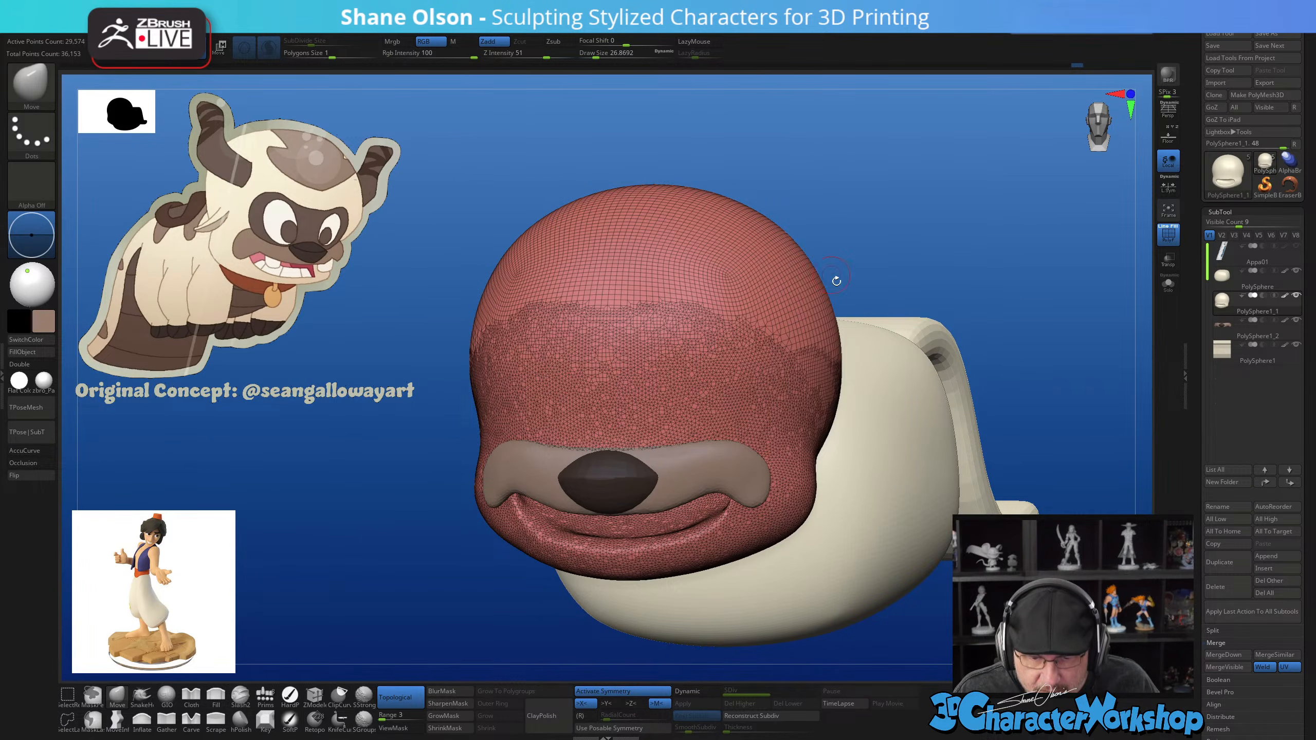
mouse_move(1234, 338)
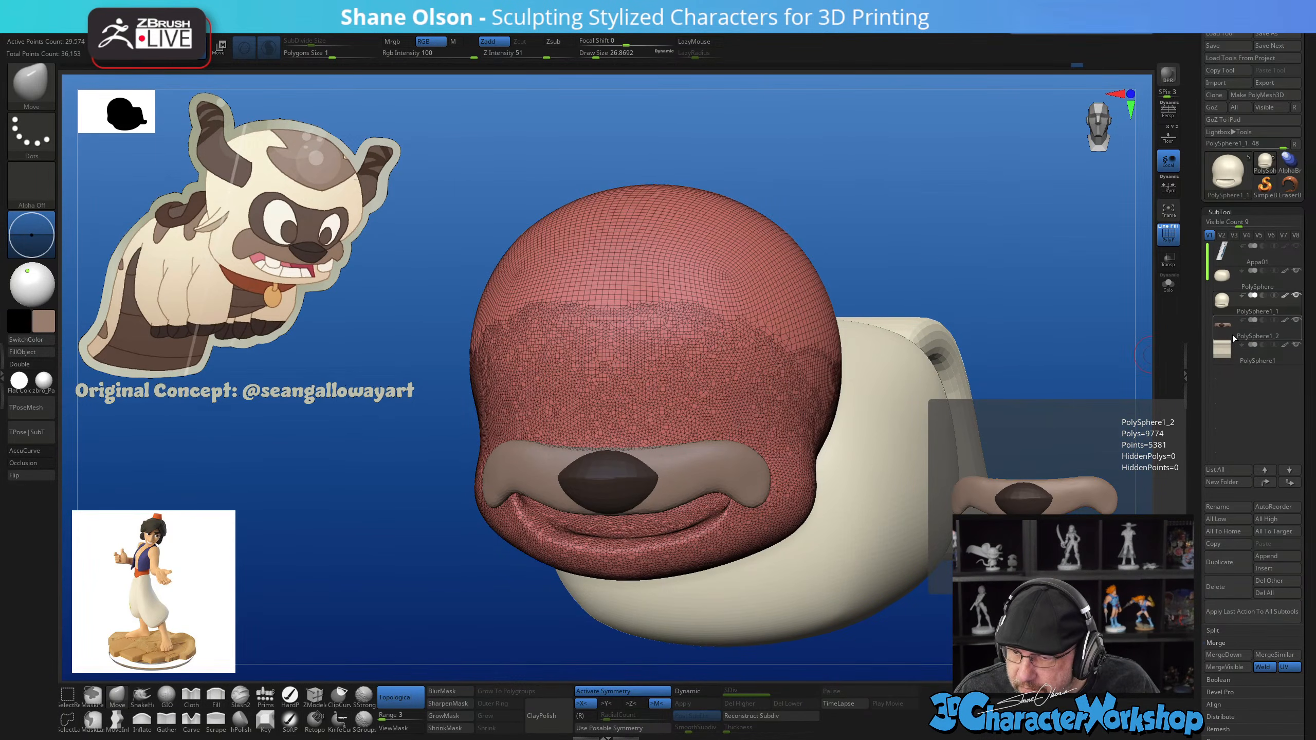
left_click(1296, 320)
Paint a symmetrical eye patch mask across the bare head above the muzzle recess, extending it across the bridge between the eyes
left_click_drag(950, 262, 953, 299)
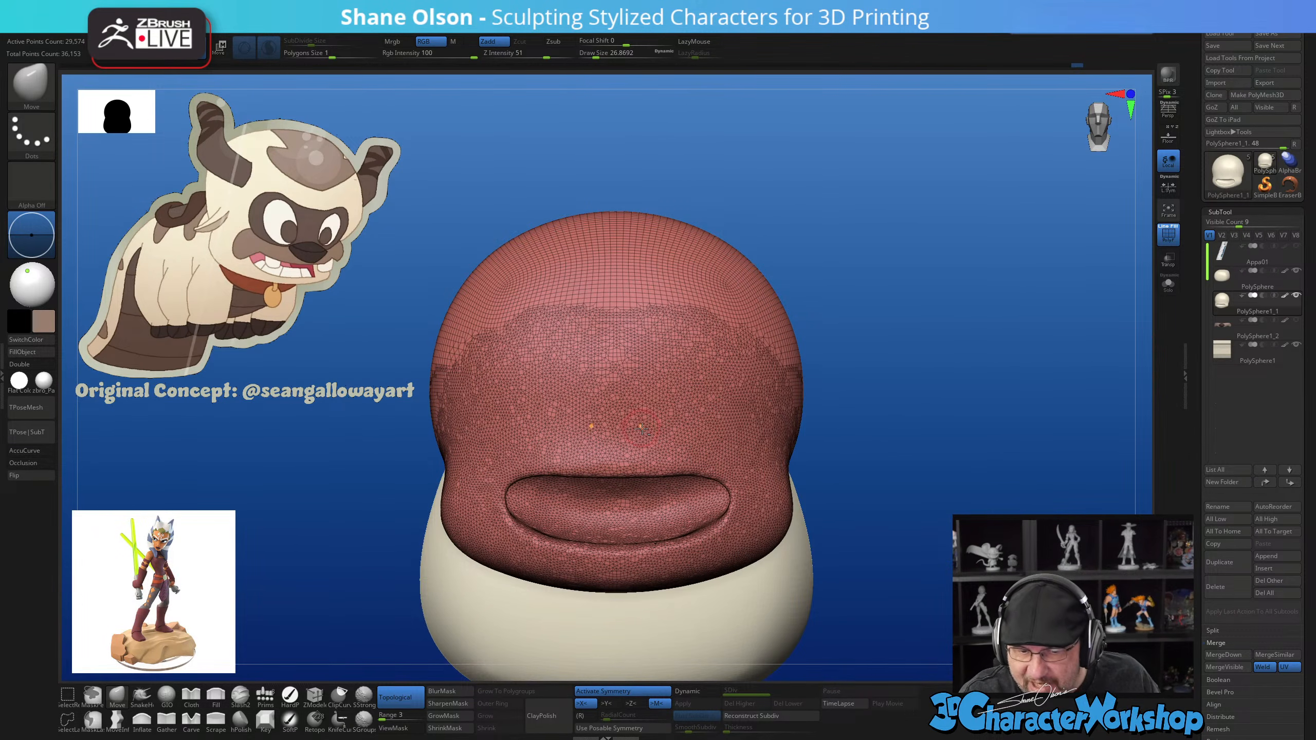
right_click_drag(642, 429, 697, 440, "alt")
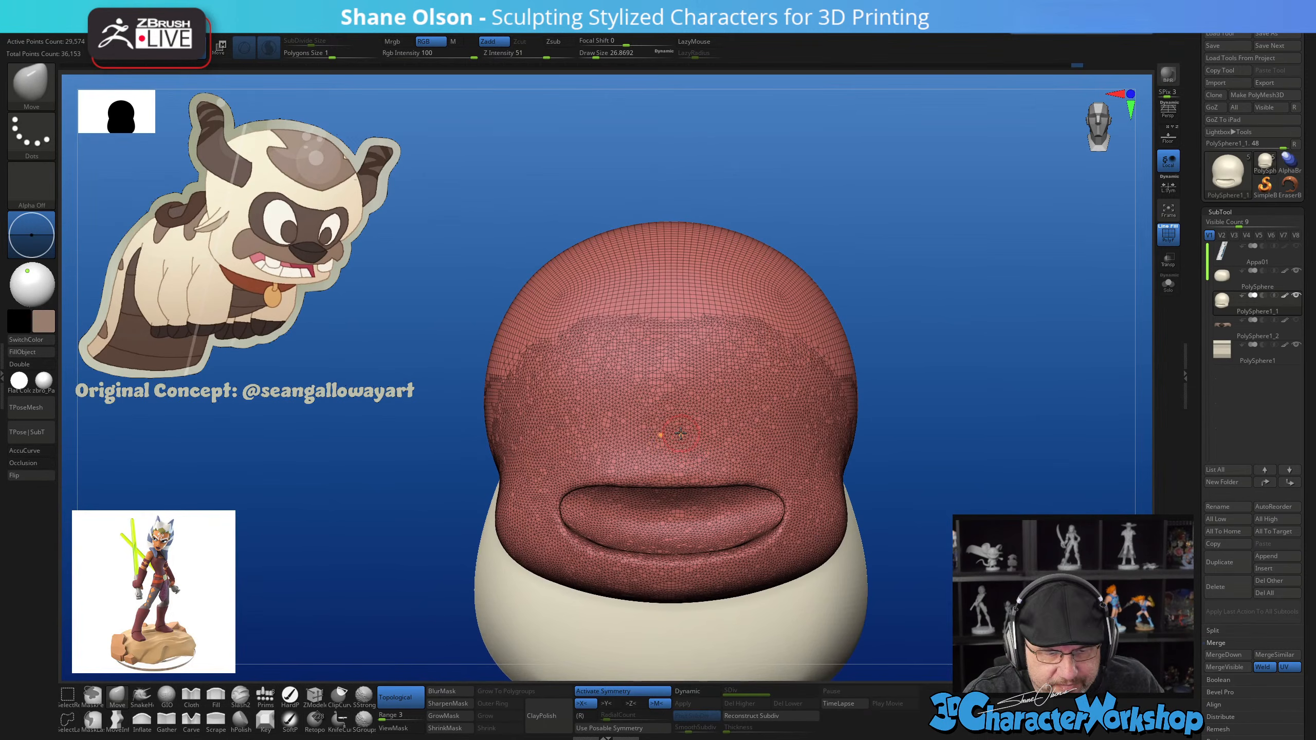
mouse_move(684, 440)
left_mouse_down("ctrl")
mouse_move(767, 440)
mouse_move(803, 410)
mouse_move(777, 358)
mouse_move(731, 337)
mouse_move(673, 357)
mouse_move(781, 410)
left_mouse_up("ctrl")
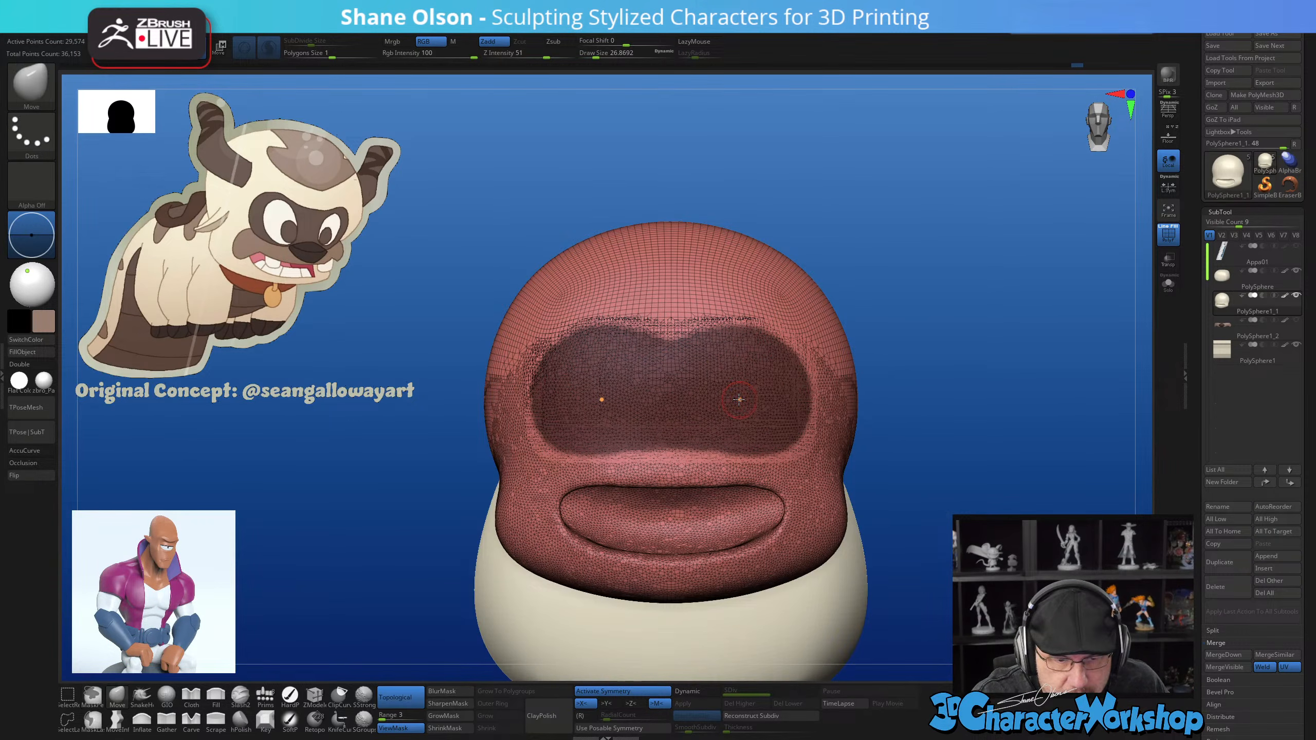
key("ctrl")
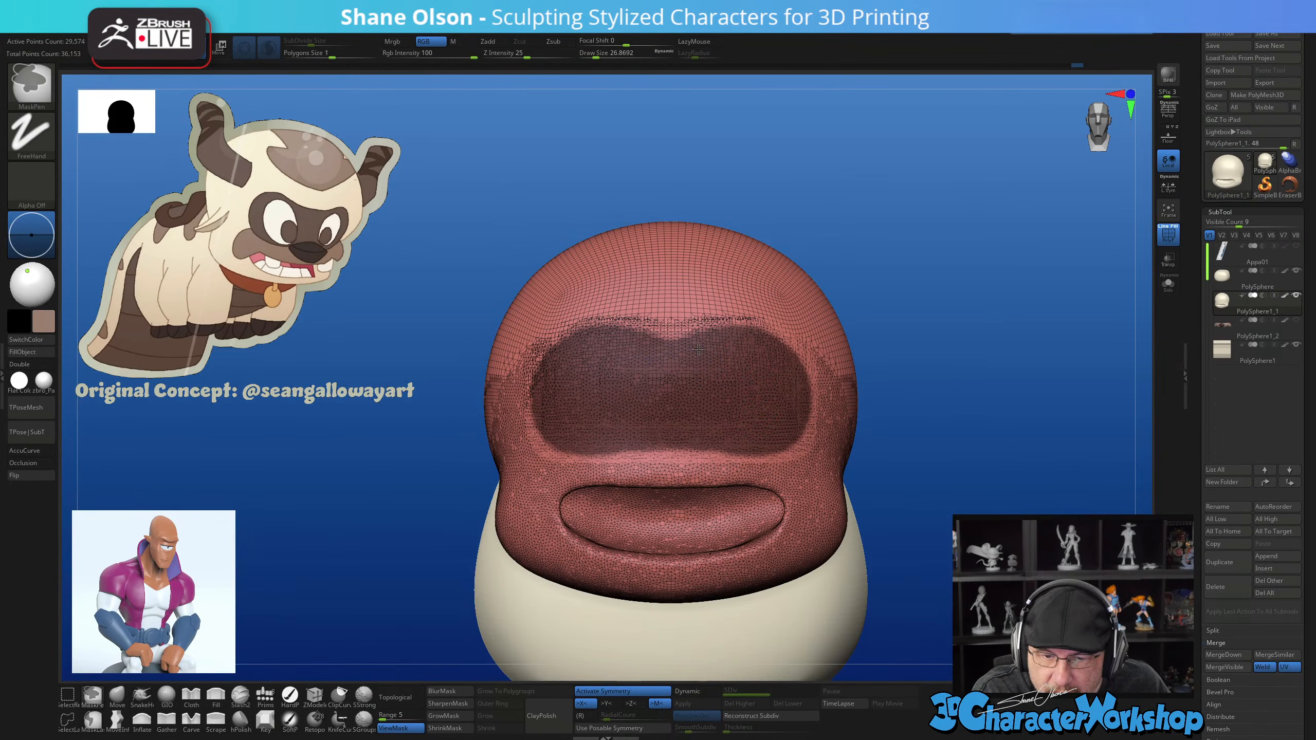
left_click_drag(657, 345, 717, 347, "ctrl")
mouse_move(829, 394)
right_mouse_down()
mouse_move(596, 408)
mouse_move(821, 421)
mouse_move(946, 461)
mouse_move(939, 427)
right_mouse_up()
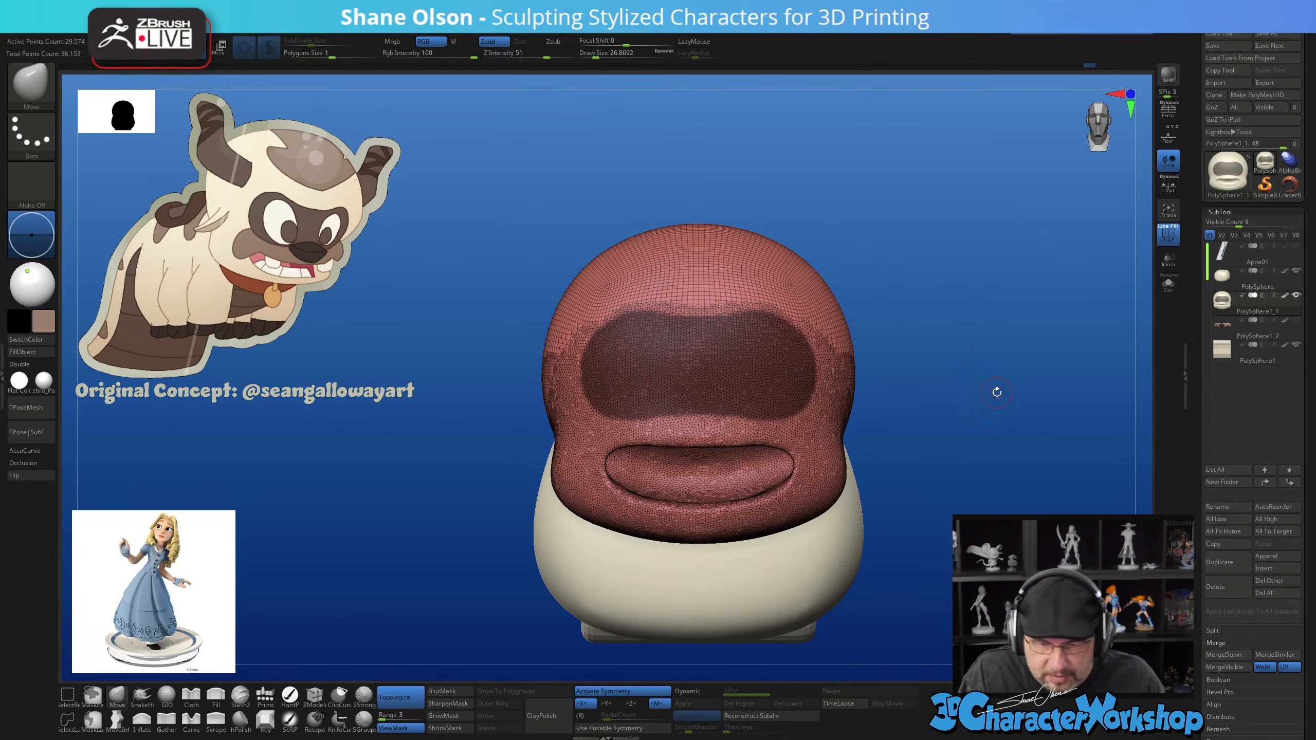
right_click_drag(999, 403, 1011, 383)
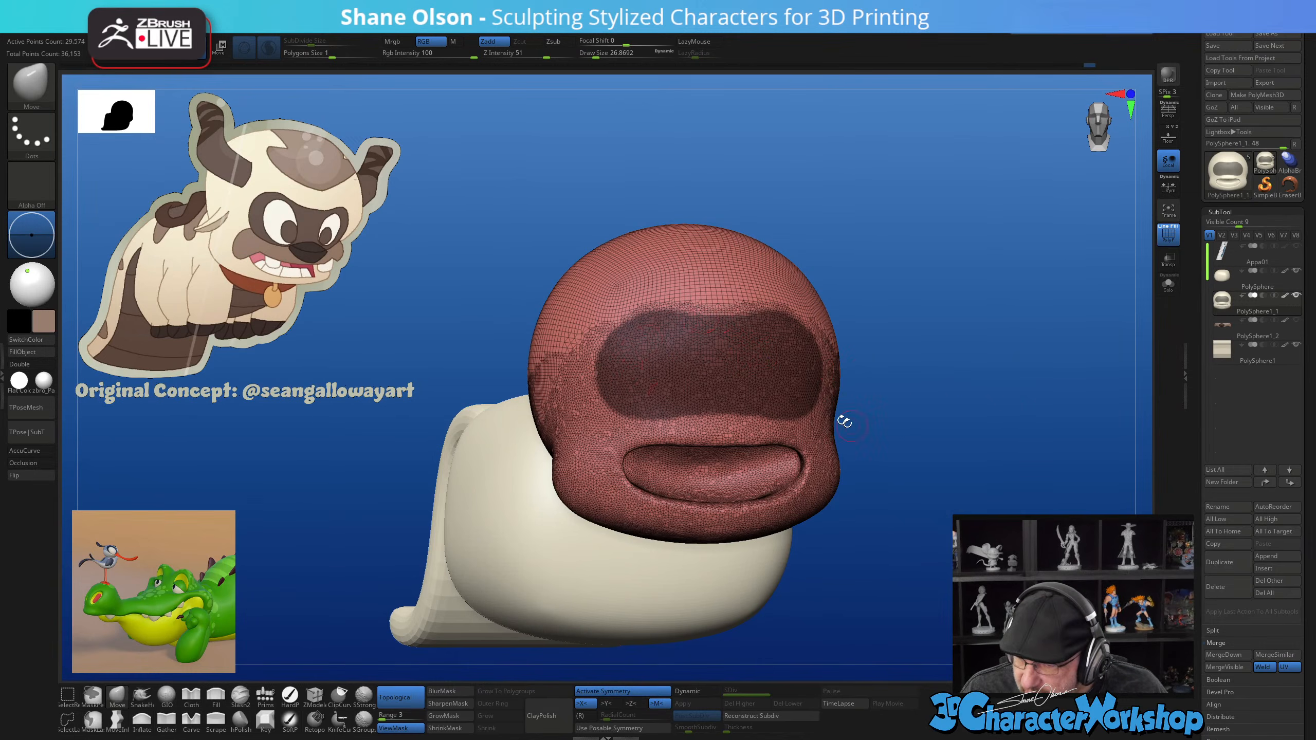
Preview an extraction of the masked eye patch with a thickness of 0.02 and inspect its edges from the side
left_click_drag(1196, 491, 1192, 438)
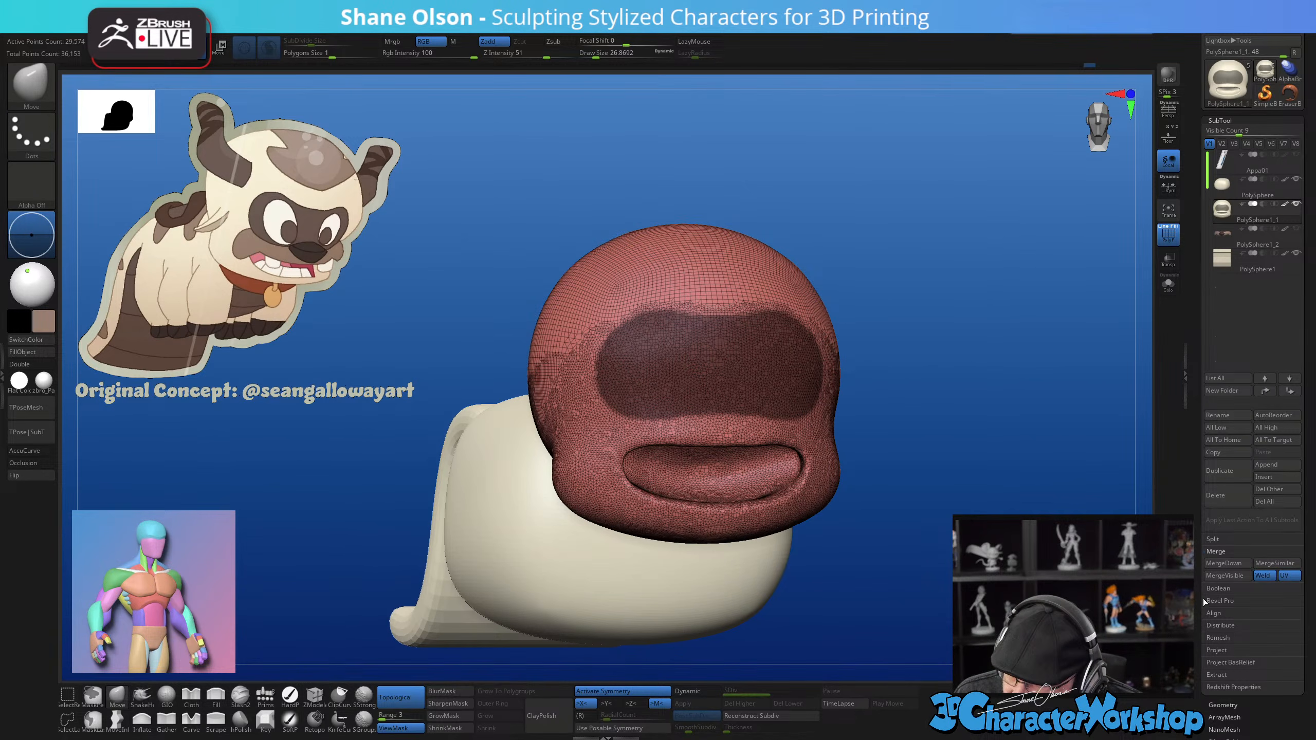
mouse_move(1198, 595)
left_mouse_down()
mouse_move(1195, 681)
mouse_move(1195, 570)
left_mouse_up()
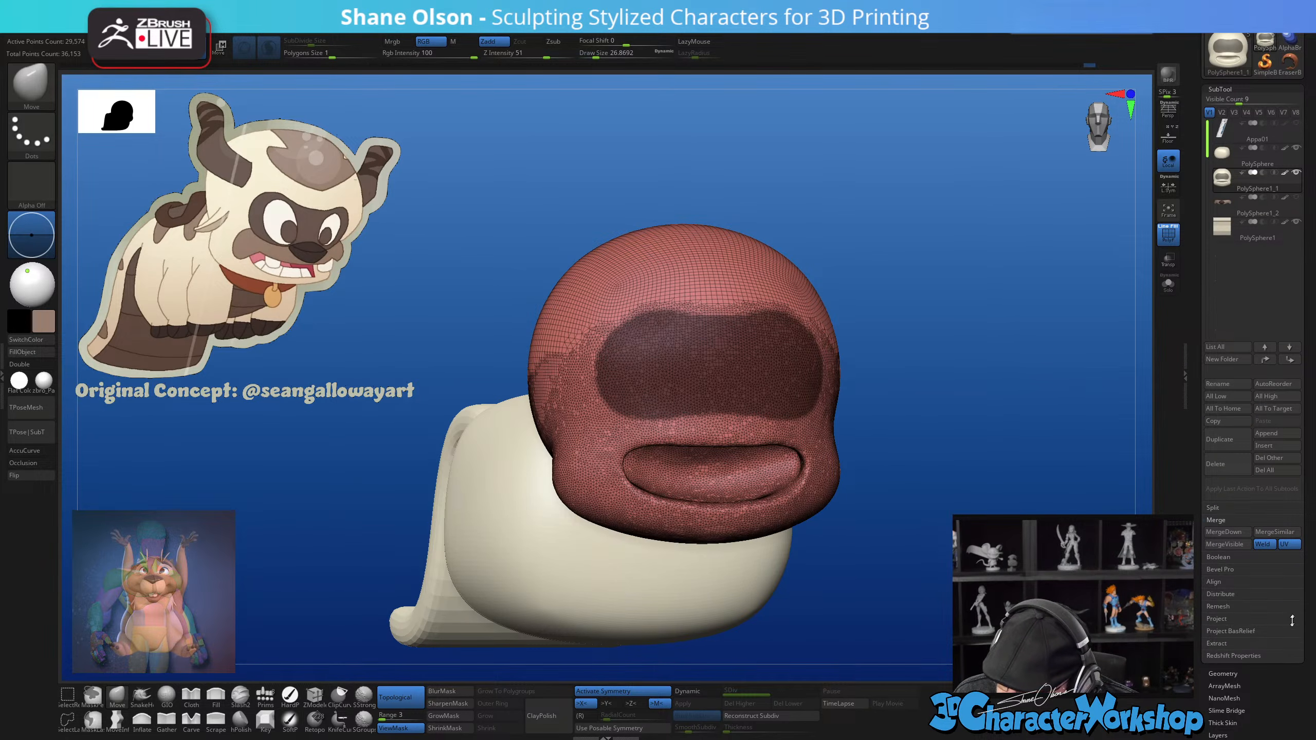
left_click(1267, 644)
left_click_drag(1200, 621, 1199, 528)
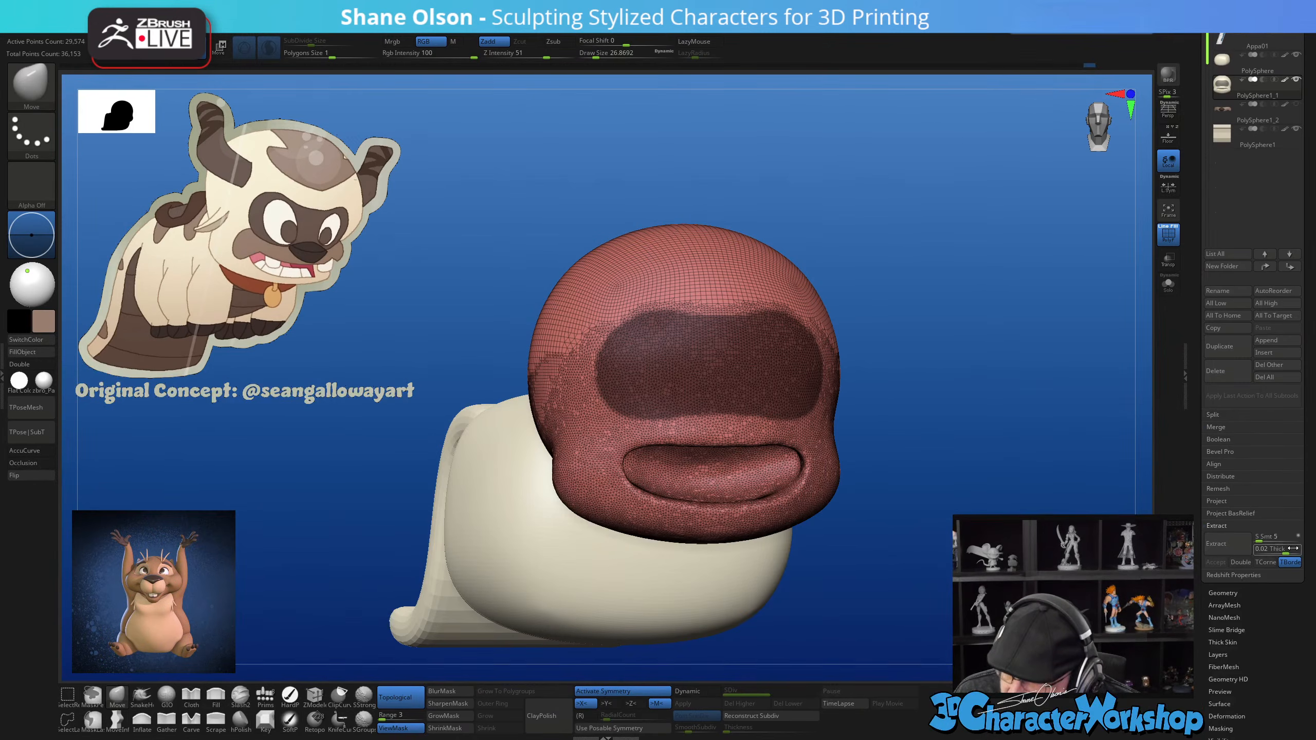
left_click(1231, 552)
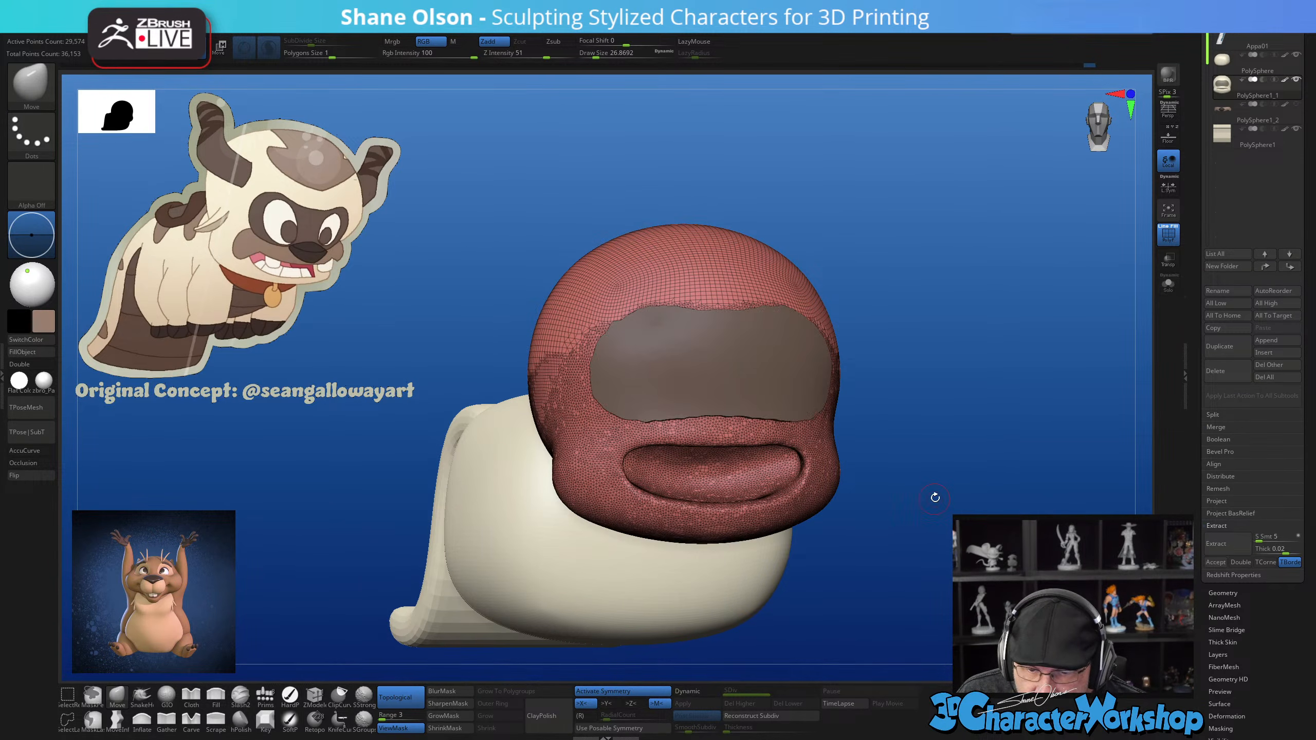
left_click_drag(935, 498, 959, 416)
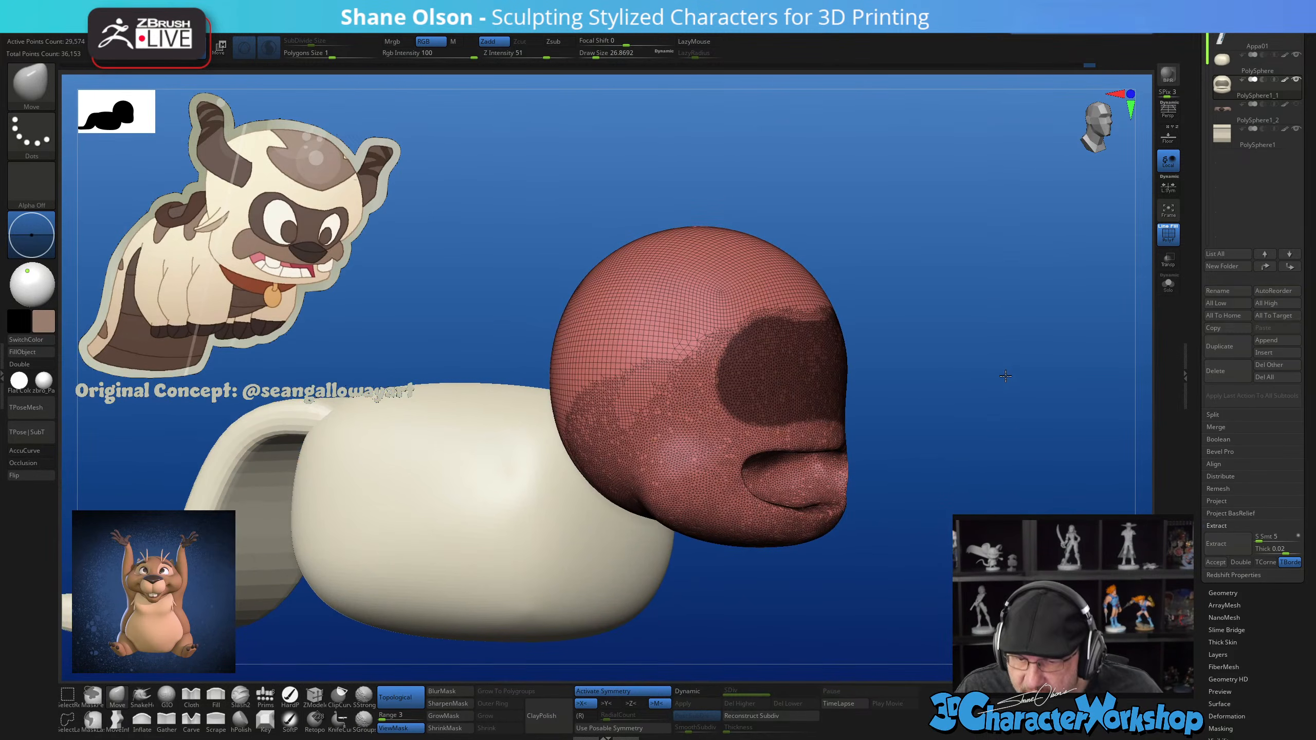
left_click_drag(1006, 373, 1005, 471, "alt")
left_click(1227, 548)
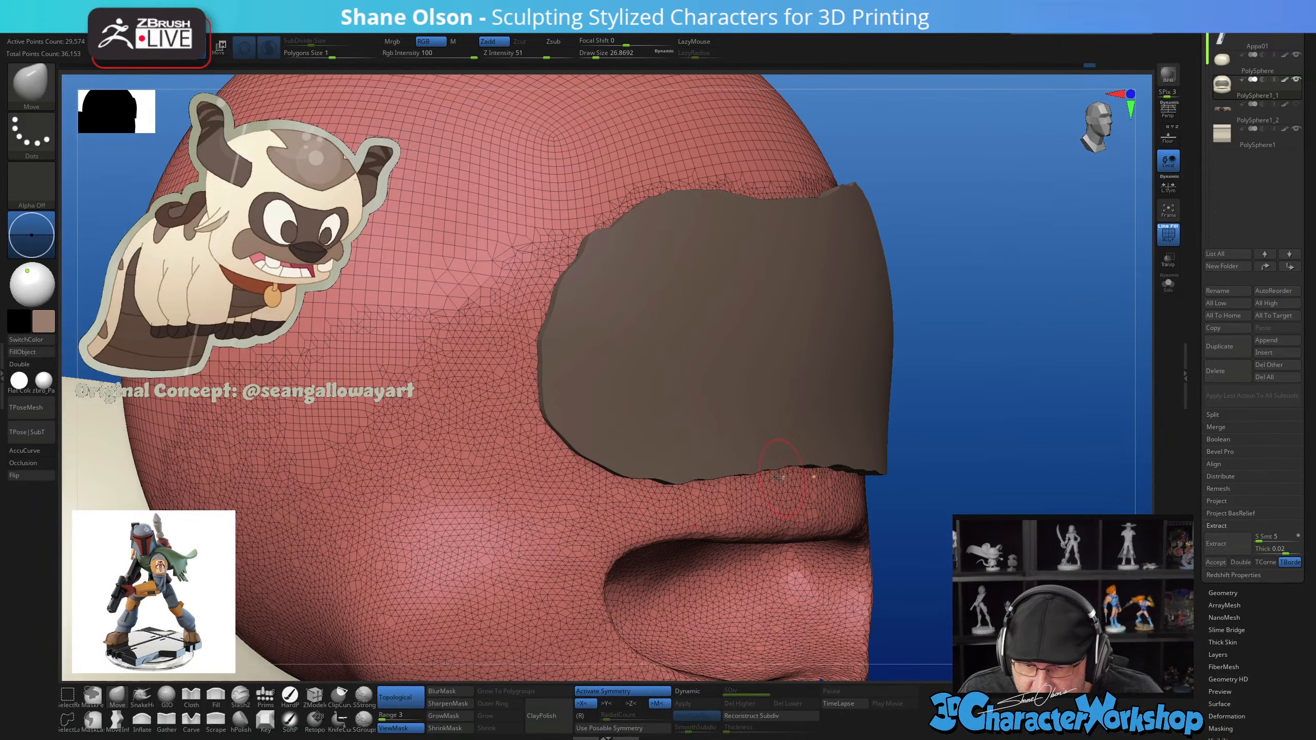
left_click_drag(1010, 467, 967, 470)
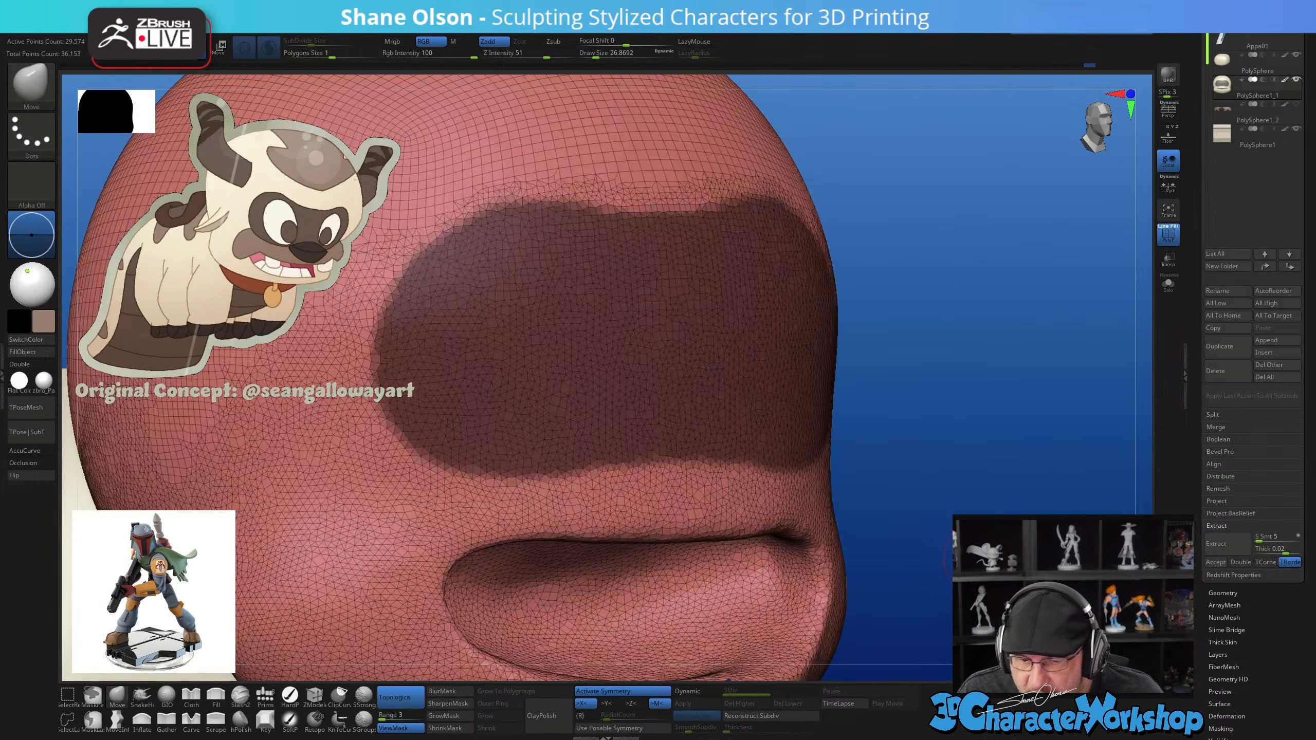
Convert the eye patch mask to its own polygroup, isolate and regroup it for a contrasting colour, and show the whole head
left_click_drag(967, 549, 964, 445, "alt")
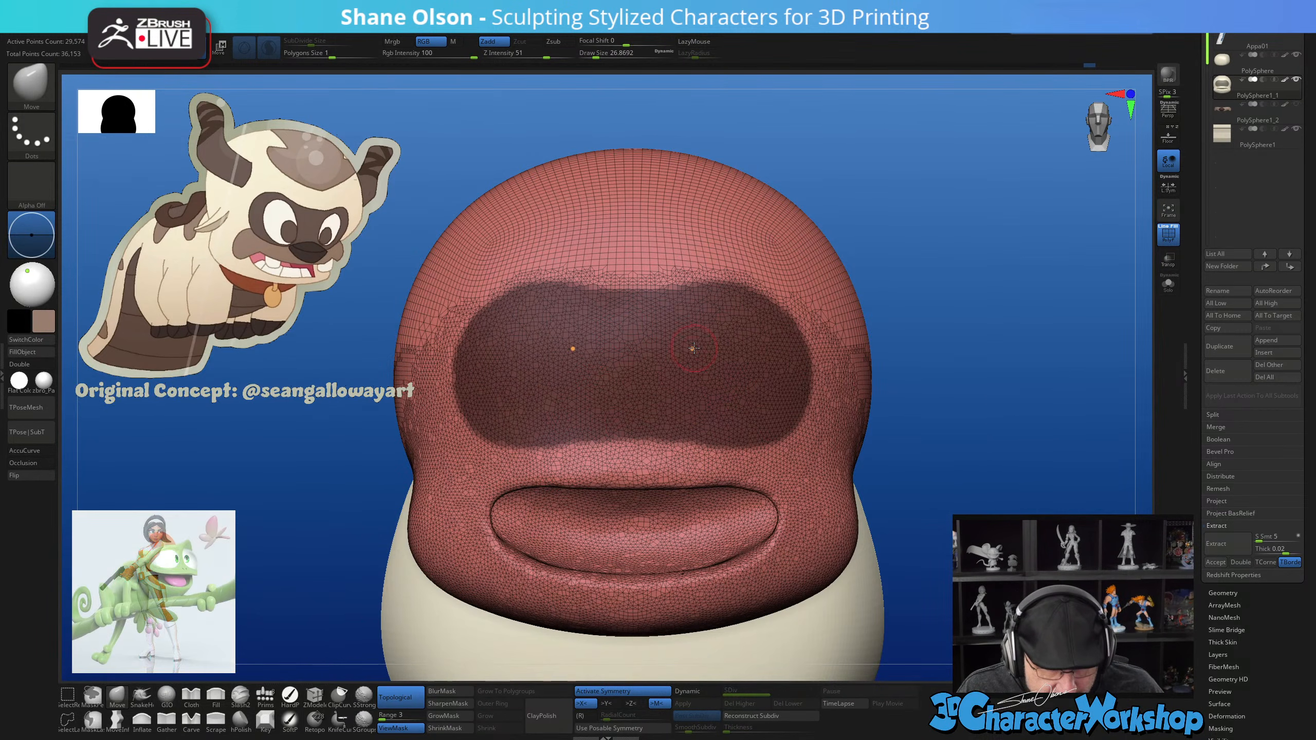
key("ctrl")
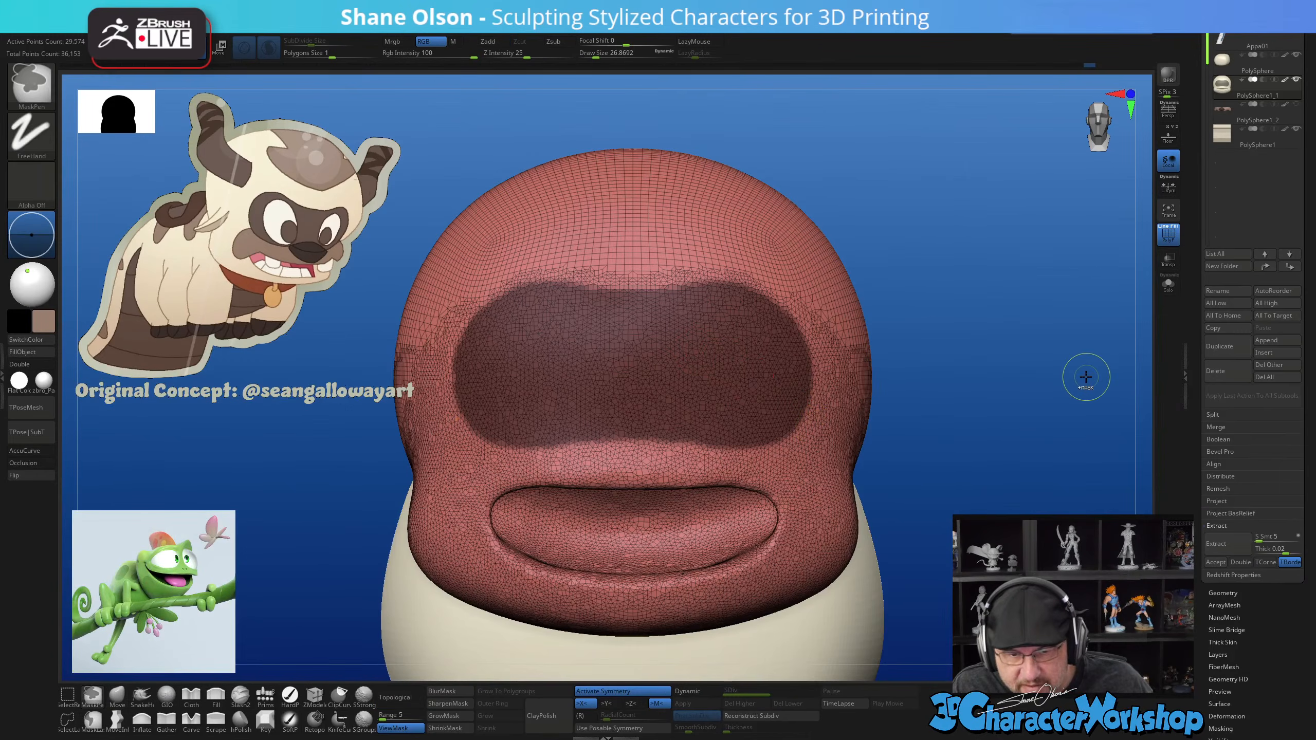
key("ctrl+w")
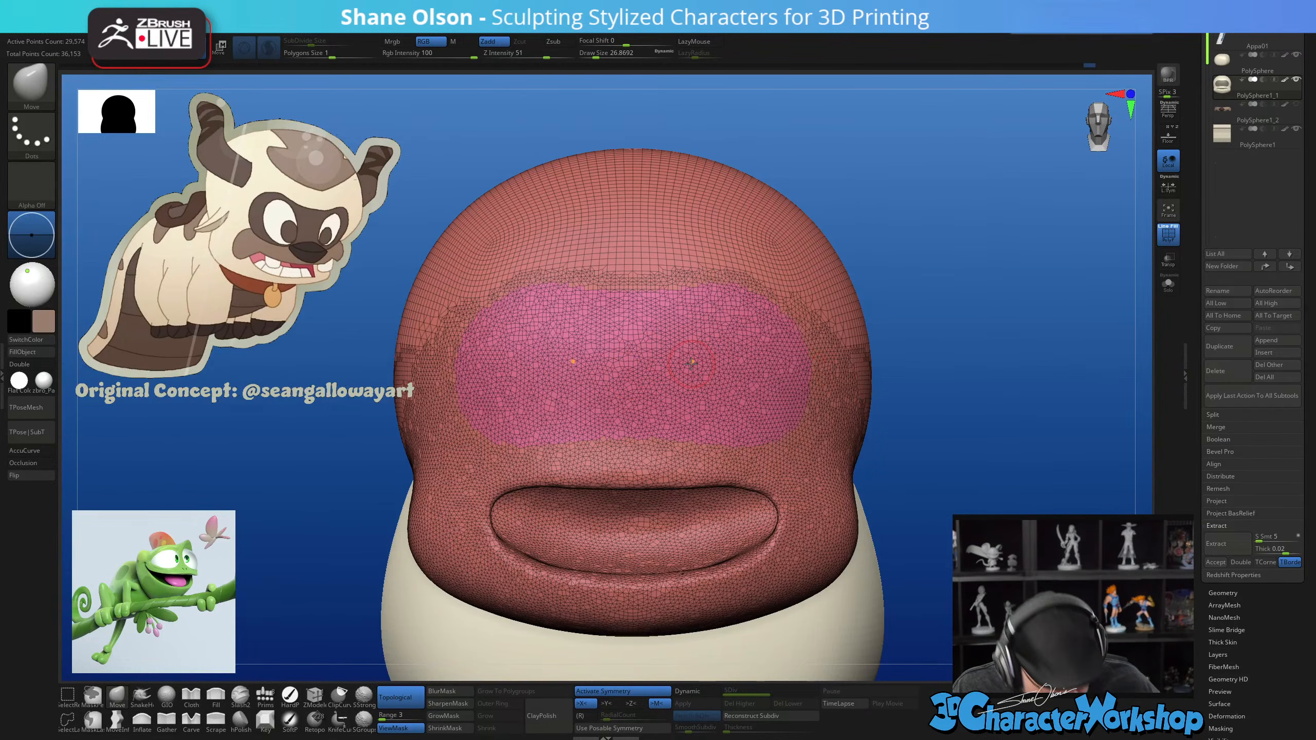
left_click(674, 357, "ctrl+shift")
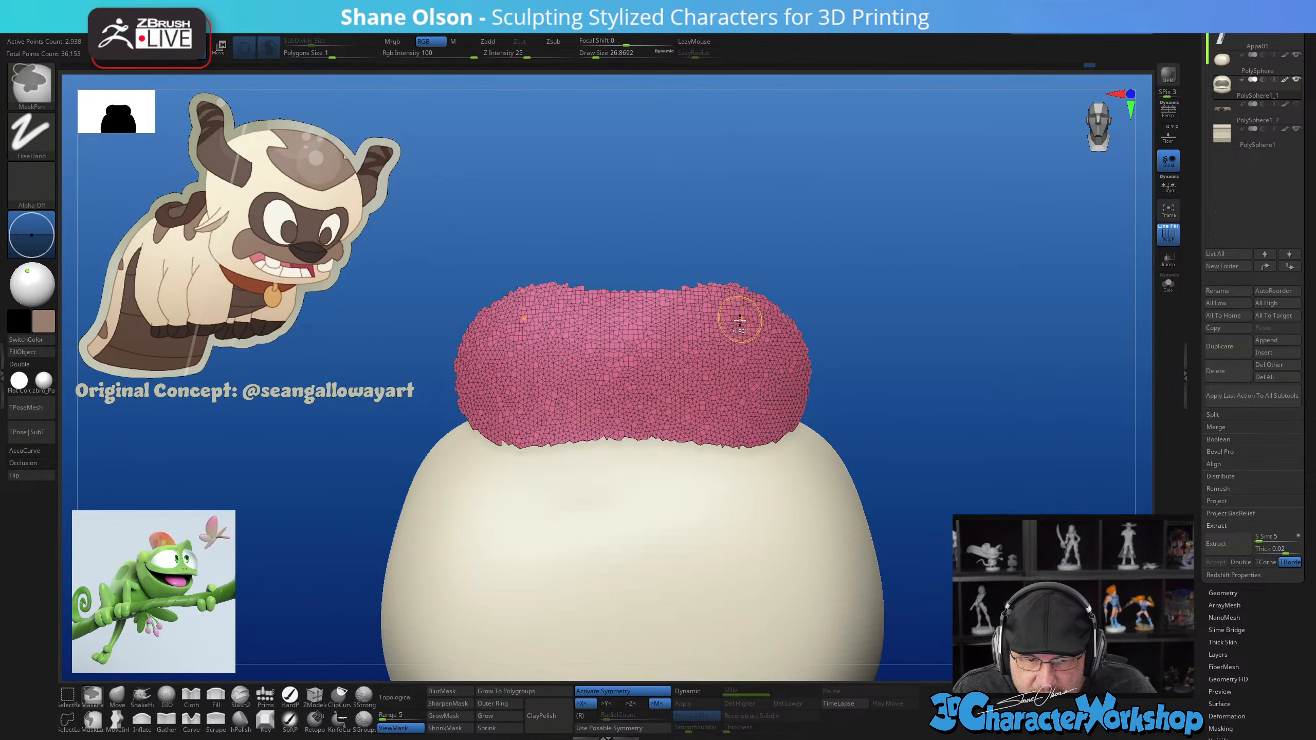
key("ctrl+w")
left_click(916, 349, "ctrl+shift")
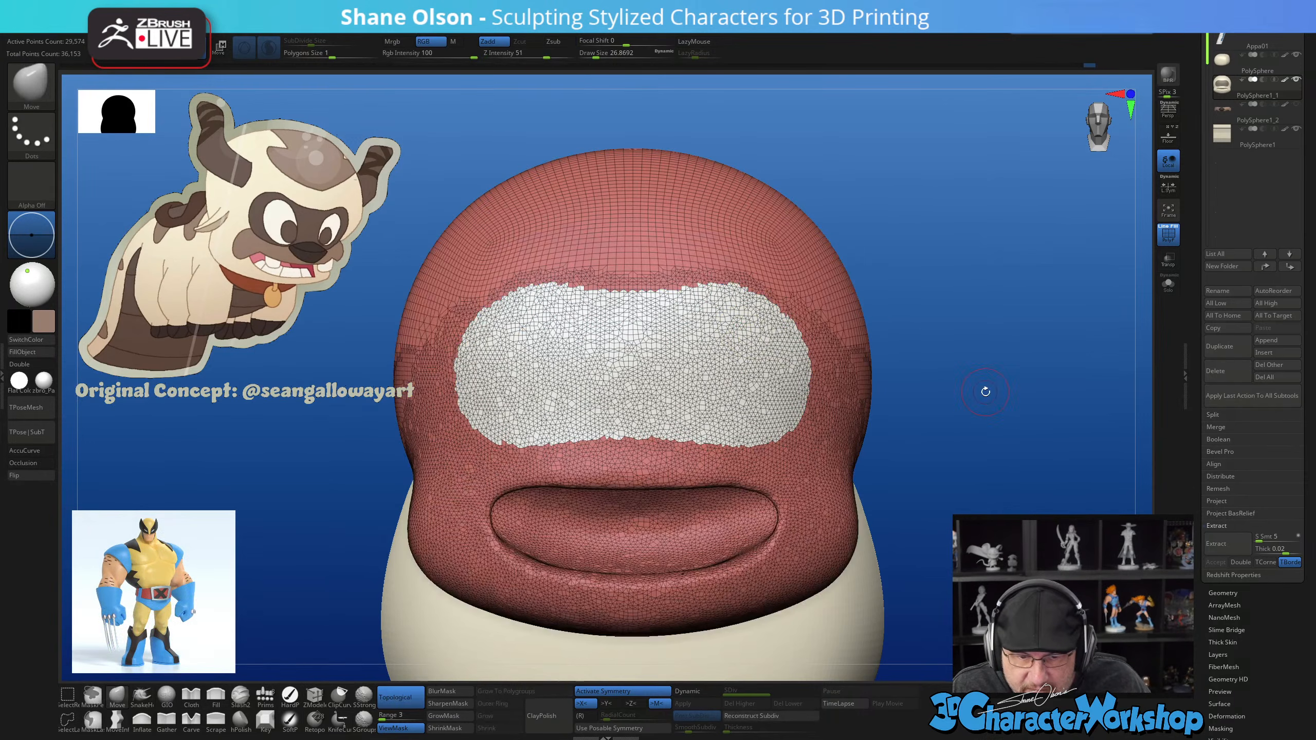
Smooth the jagged border of the eye patch polygroup with the SGroups brush and switch back to the Move brush
left_click_drag(985, 391, 310, 528)
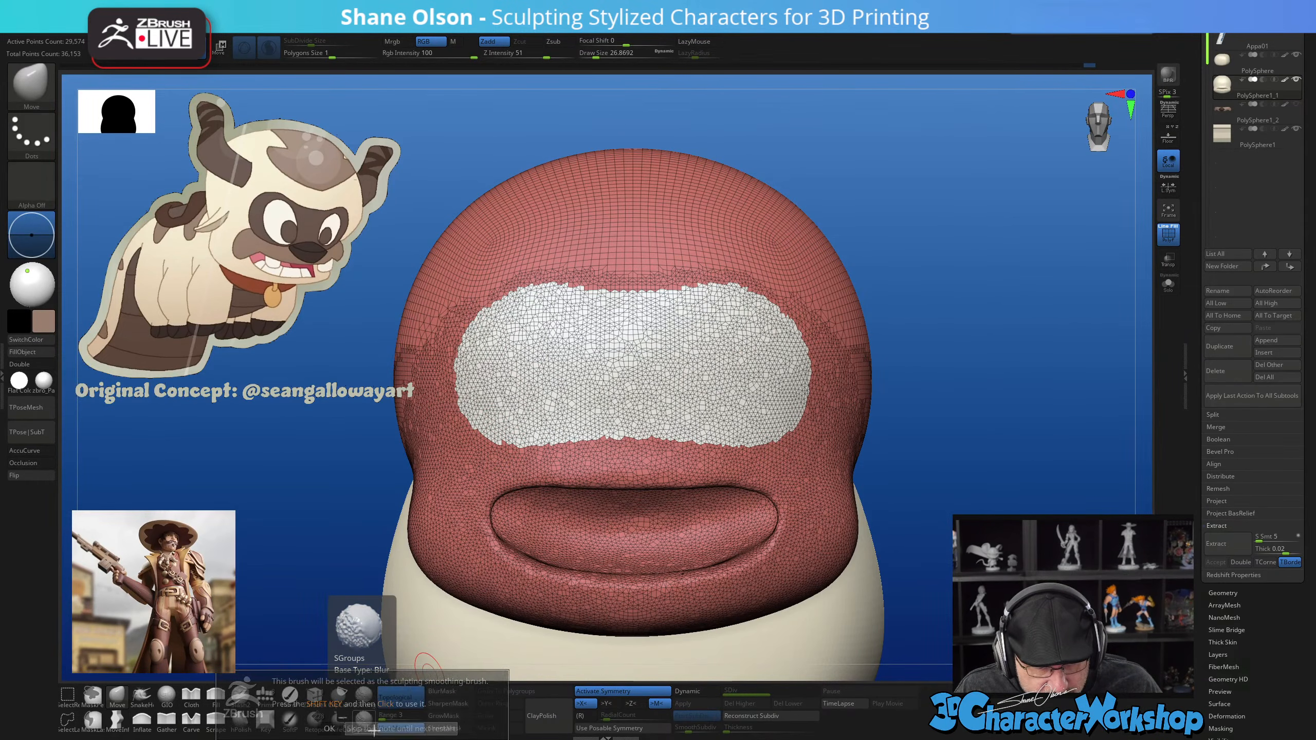
left_click(364, 720)
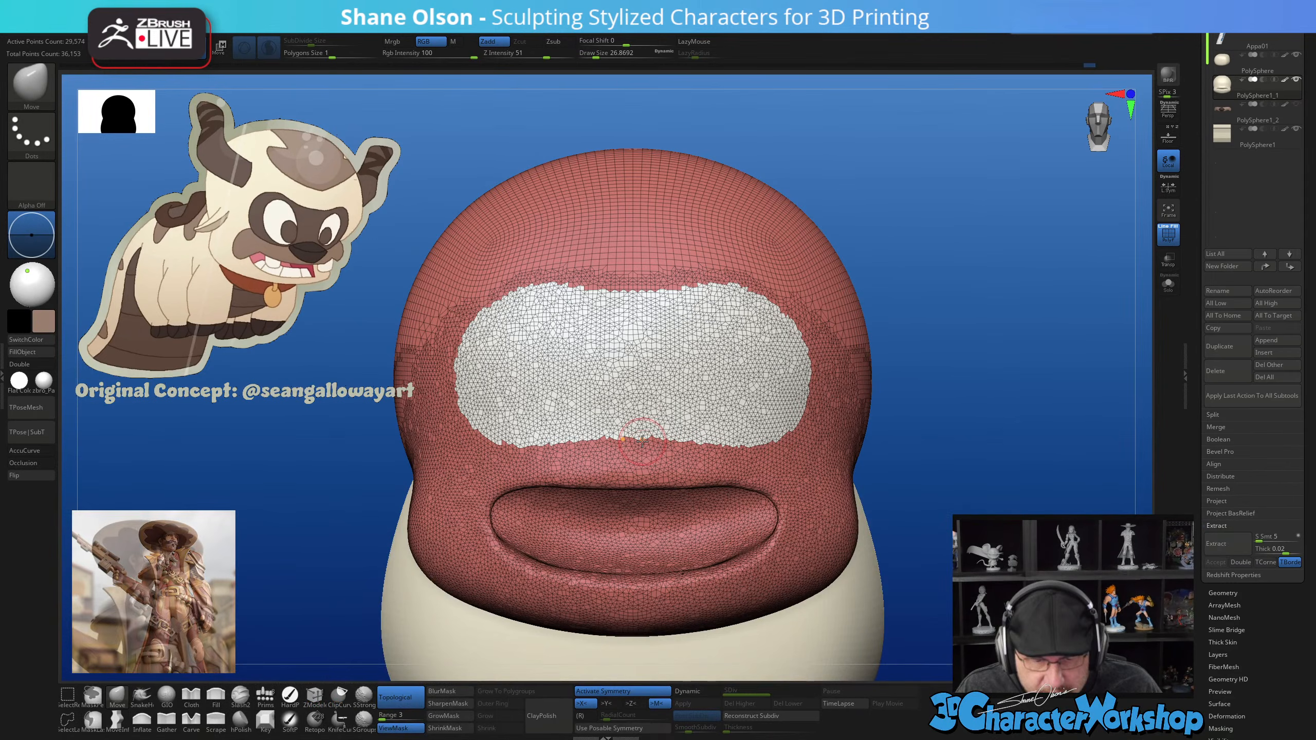
mouse_move(659, 446)
left_mouse_down()
mouse_move(757, 445)
mouse_move(788, 431)
mouse_move(730, 451)
mouse_move(777, 430)
mouse_move(793, 348)
mouse_move(758, 298)
mouse_move(633, 291)
mouse_move(731, 291)
mouse_move(814, 340)
left_mouse_up()
key("ctrl+z")
key("b")
key("m")
key("v")
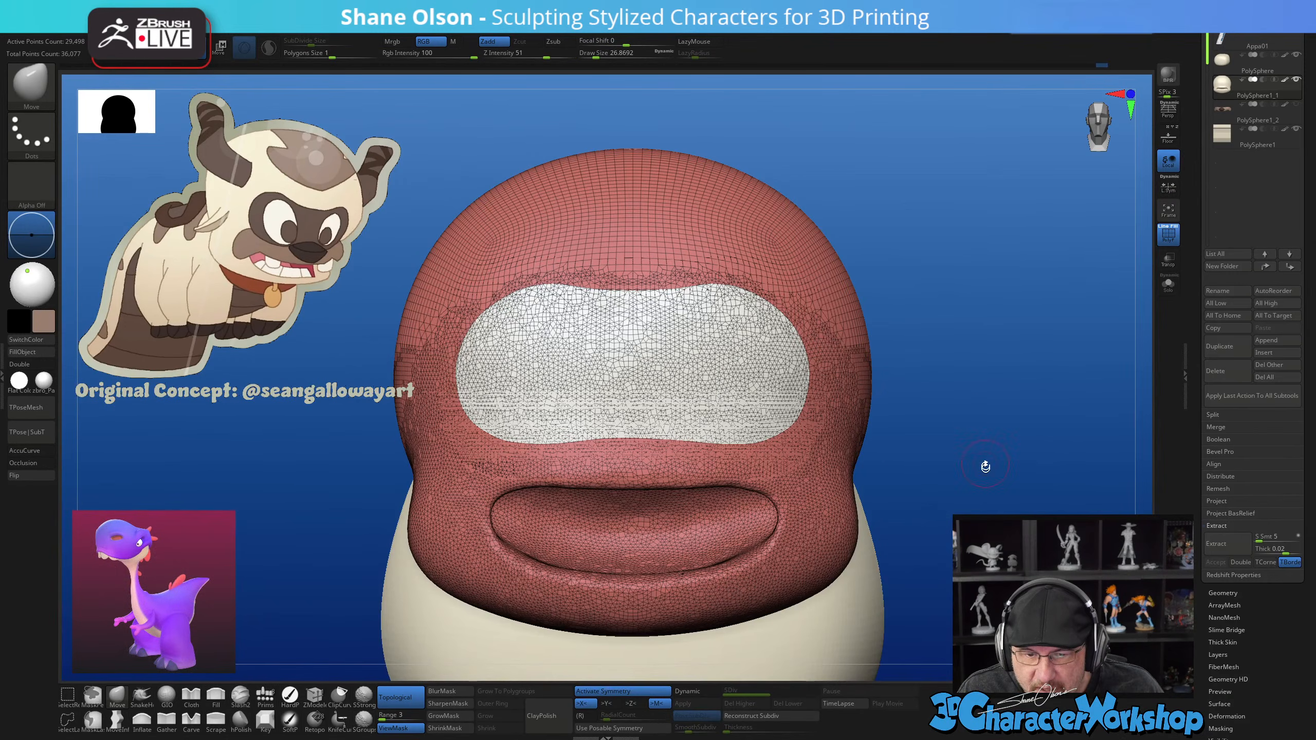
mouse_move(984, 461)
left_mouse_down()
mouse_move(969, 466)
mouse_move(991, 476)
left_mouse_up()
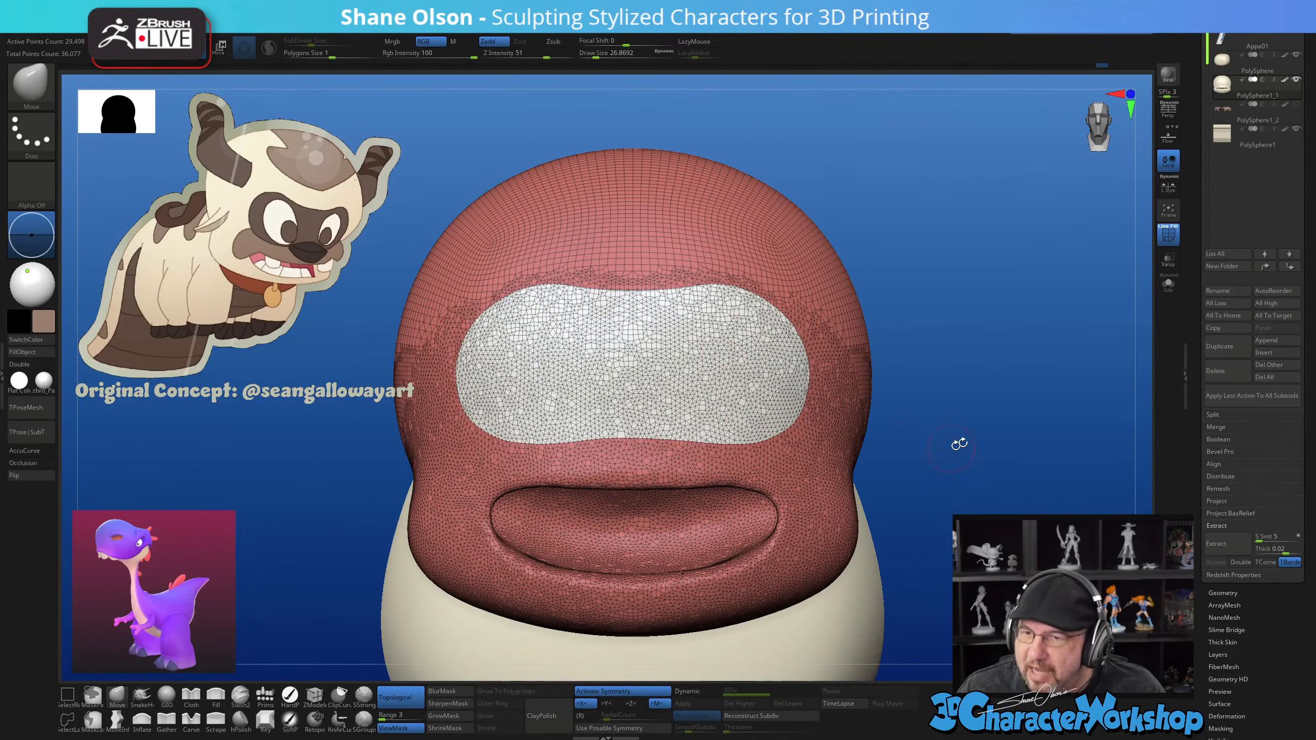
left_click_drag(994, 404, 986, 339)
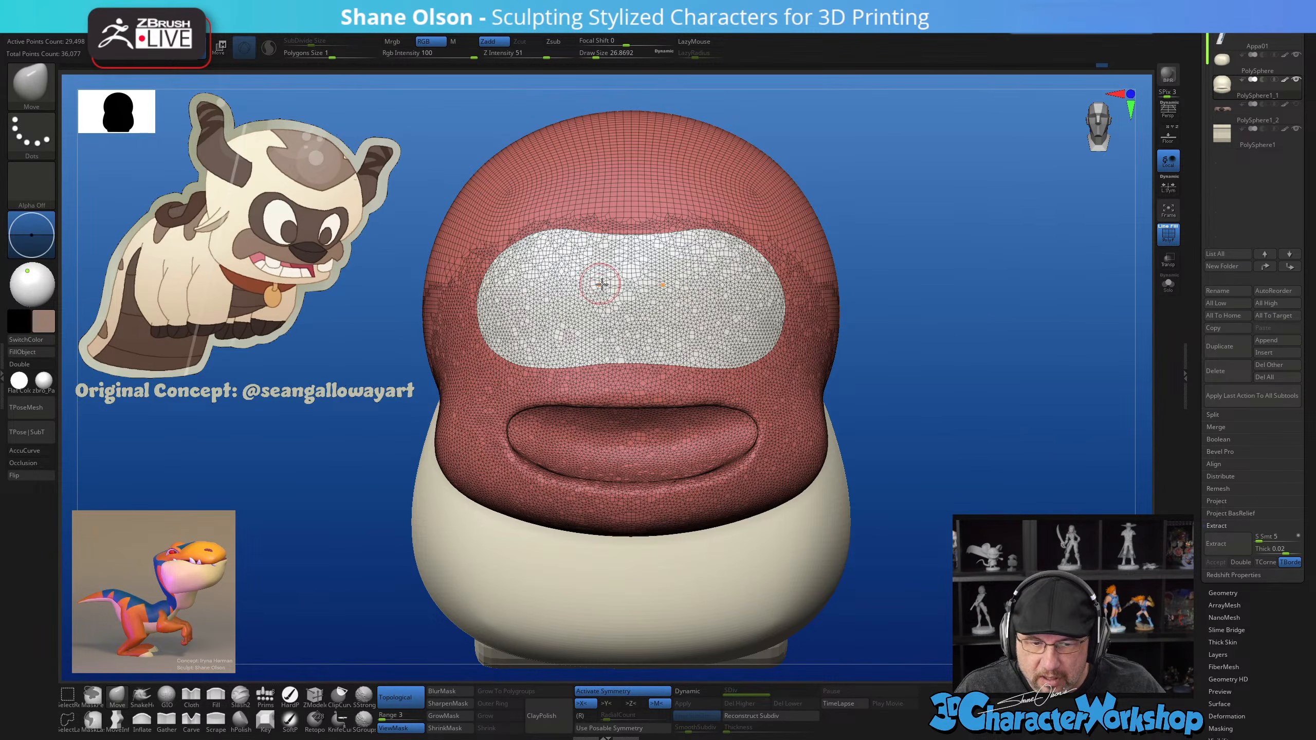
left_click_drag(929, 247, 950, 228)
key("3")
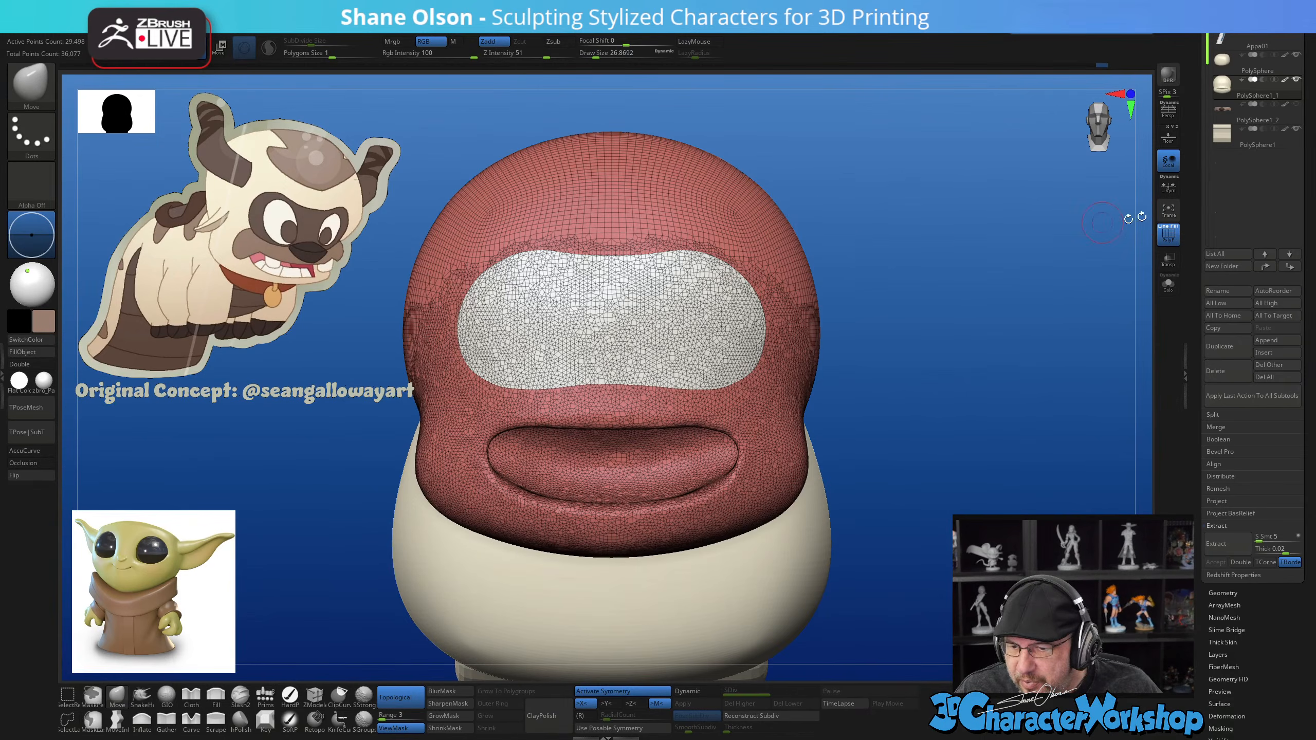
key("space")
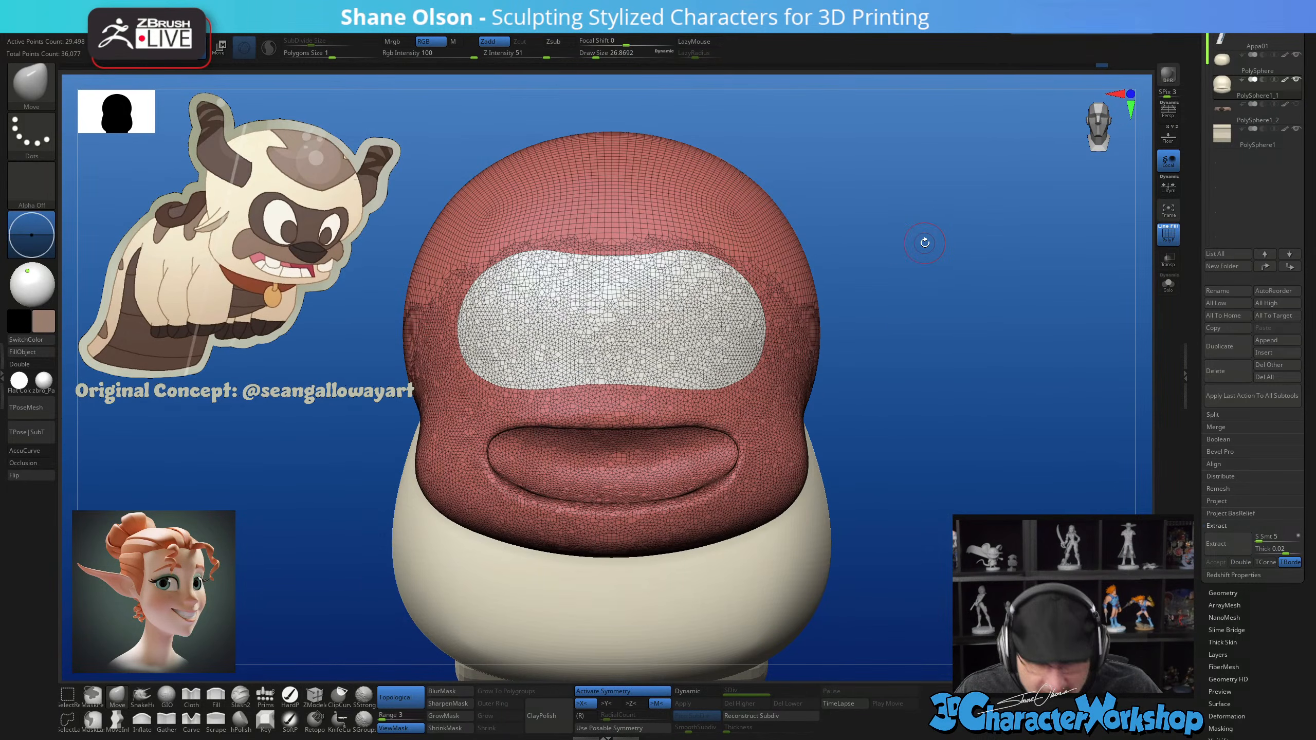
key("space")
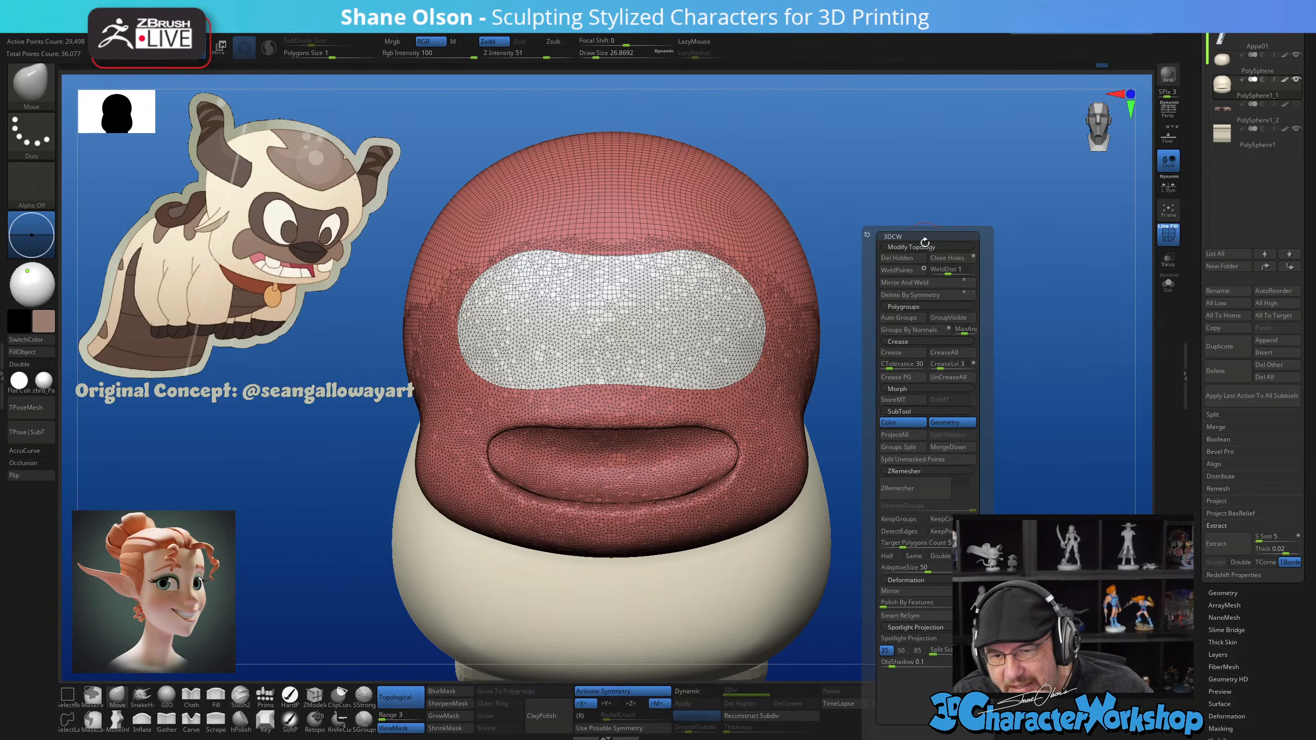
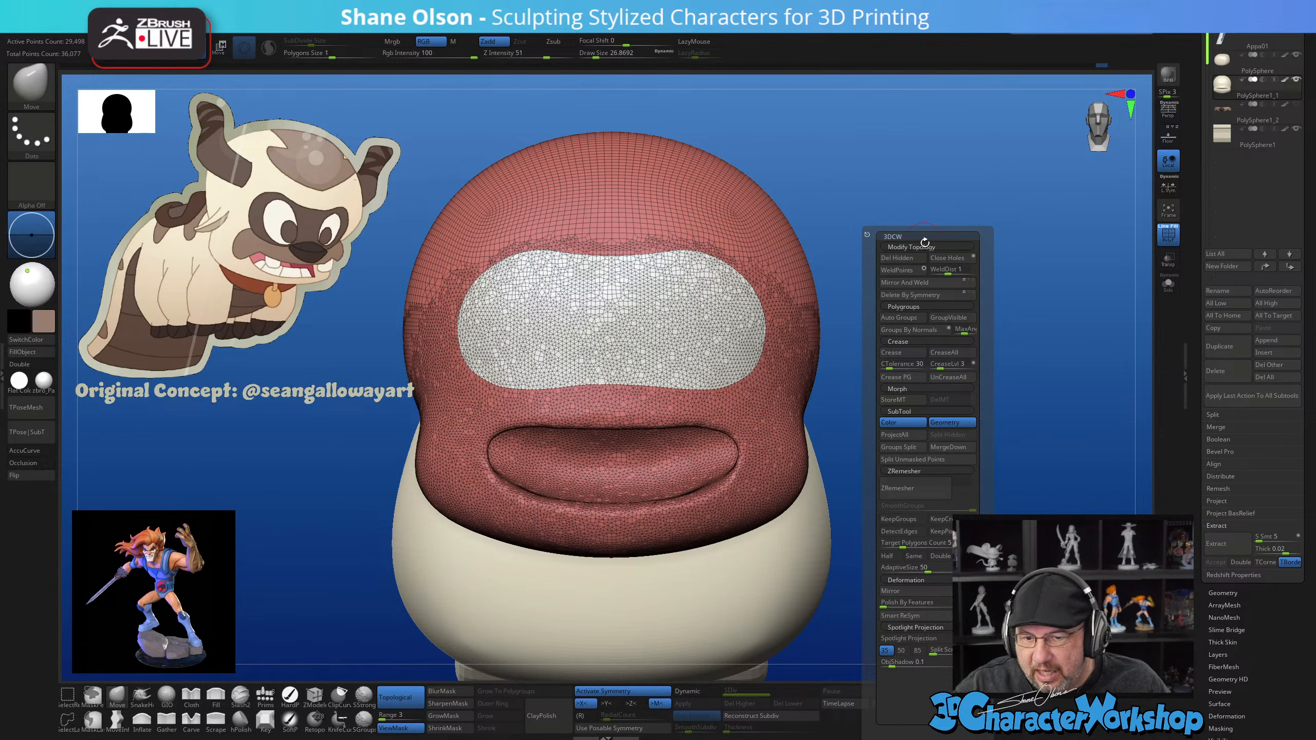
left_click_drag(925, 243, 453, 249)
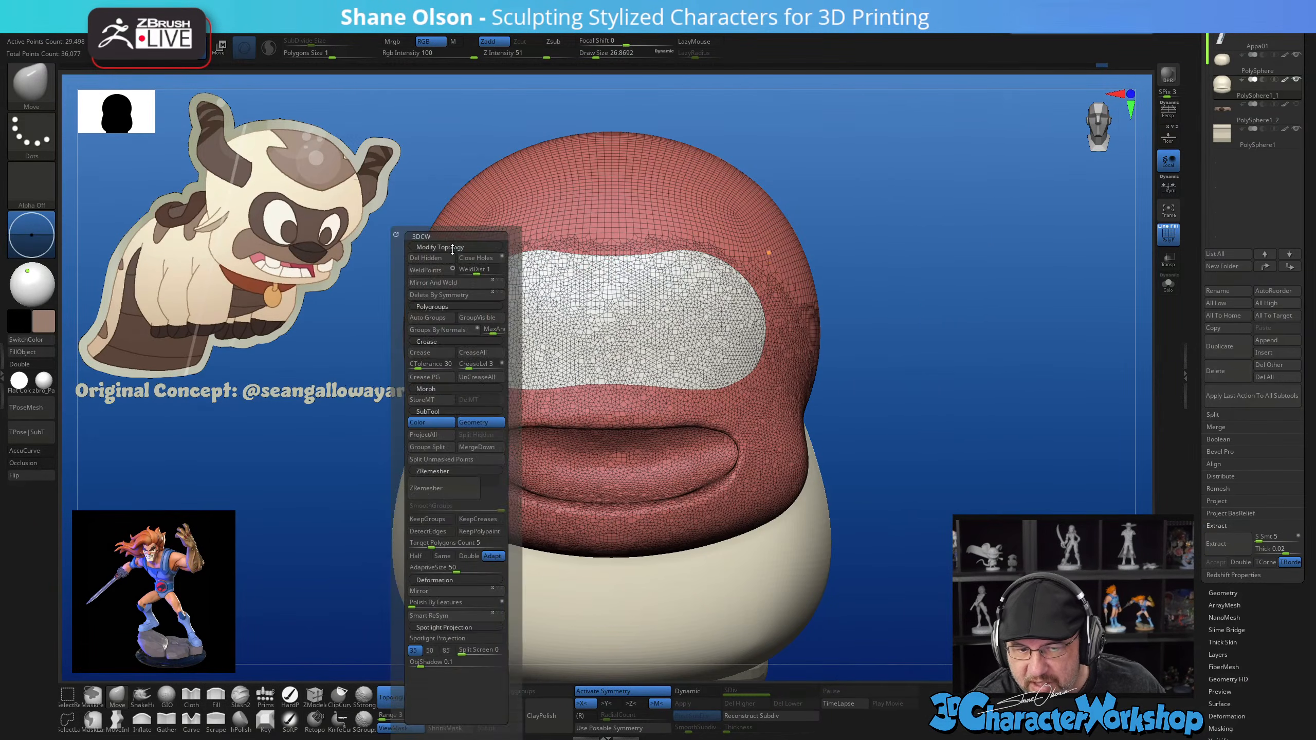
key("space")
key("space")
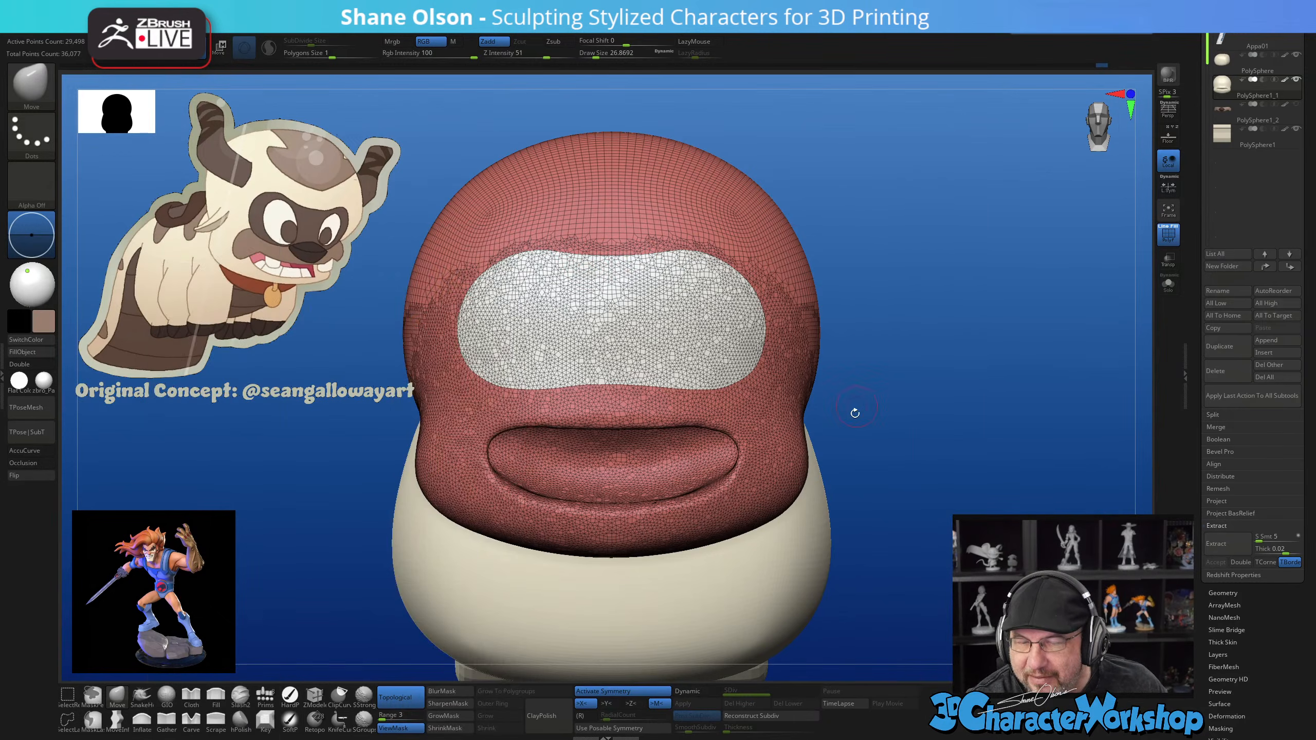
key("space")
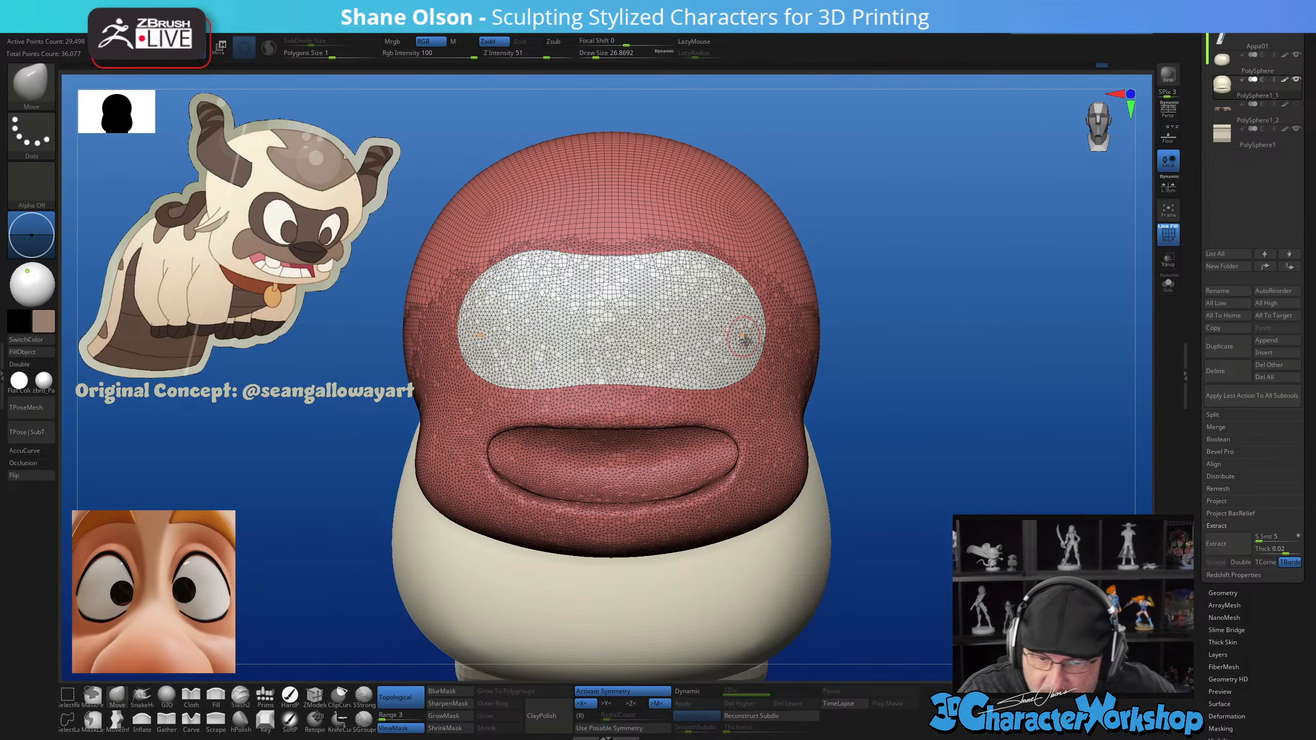
Mask only the eye patch polygroup on the head and extract it as a separate subtool with a thickness of 0.02
mouse_move(897, 420)
left_mouse_down()
mouse_move(896, 448)
mouse_move(915, 436)
mouse_move(928, 451)
left_mouse_up()
key("w")
left_click(718, 303, "ctrl")
left_click(900, 473, "ctrl")
key("q")
left_click_drag(894, 534, 885, 569, "shift")
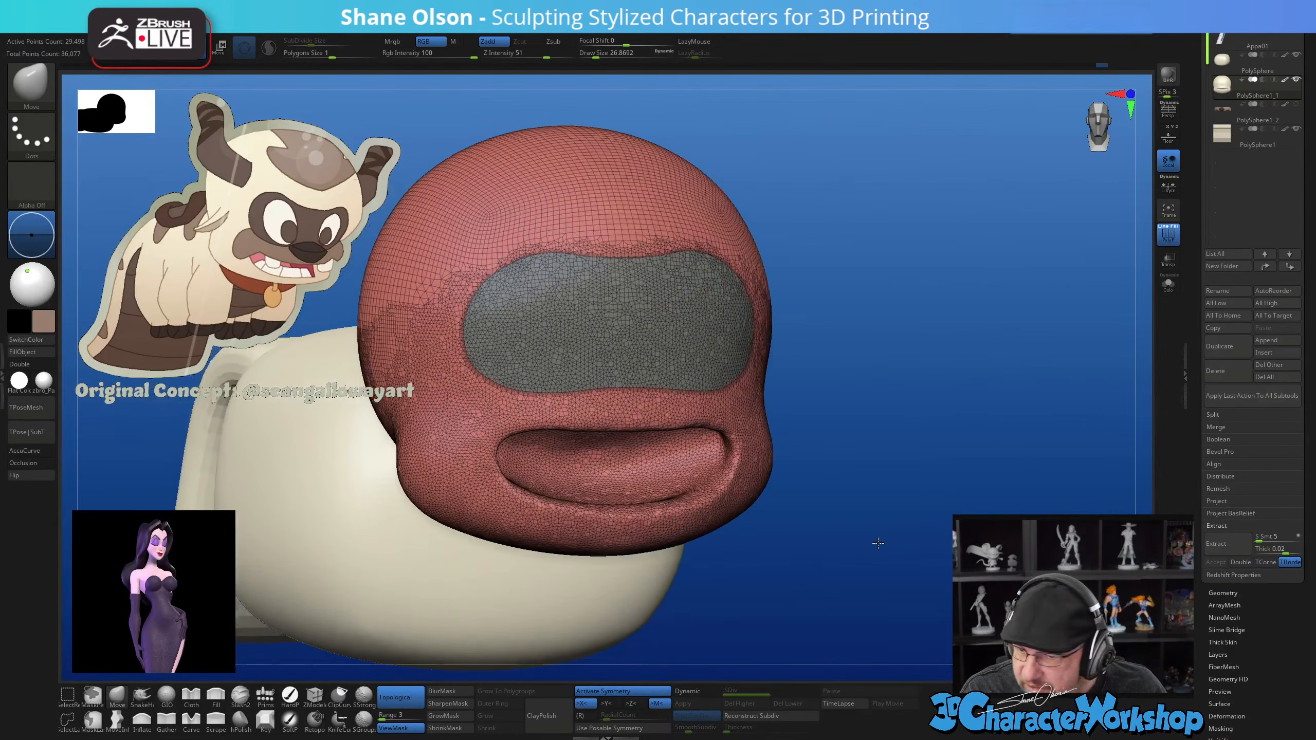
left_click(1223, 549)
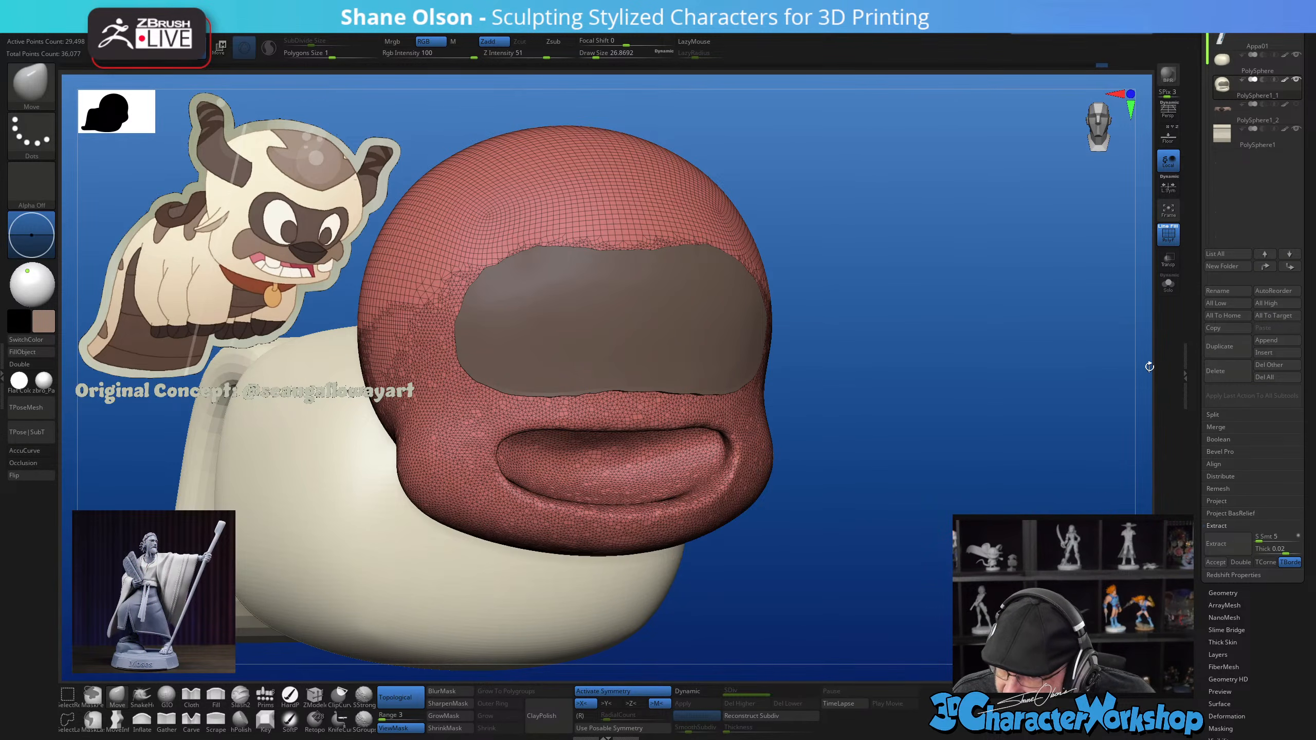
left_click(1221, 564)
Inspect the rim of the extracted eye patch from the front and side, both isolated and against the head
left_click_drag(996, 405, 896, 410)
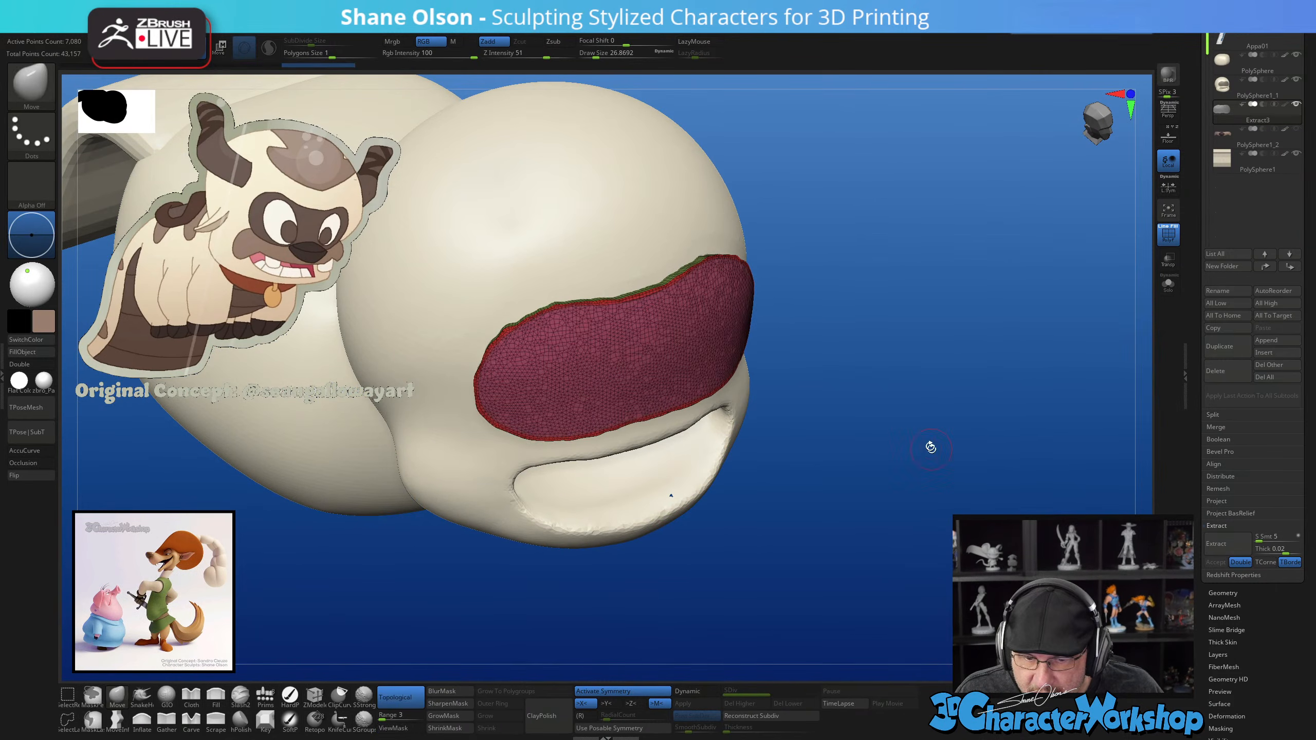
left_click_drag(886, 402, 948, 435, "shift")
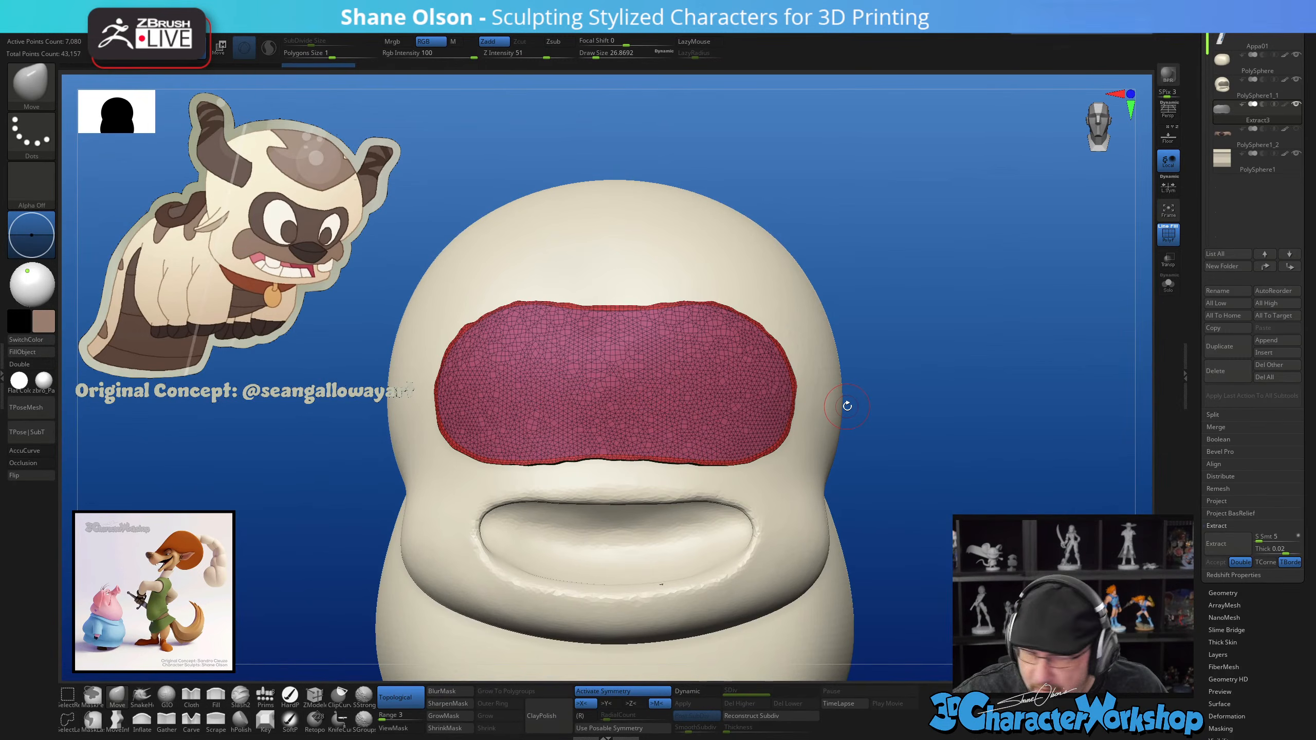
right_click_drag(671, 371, 770, 490)
key("s")
left_click_drag(760, 469, 767, 468)
left_click(1169, 284)
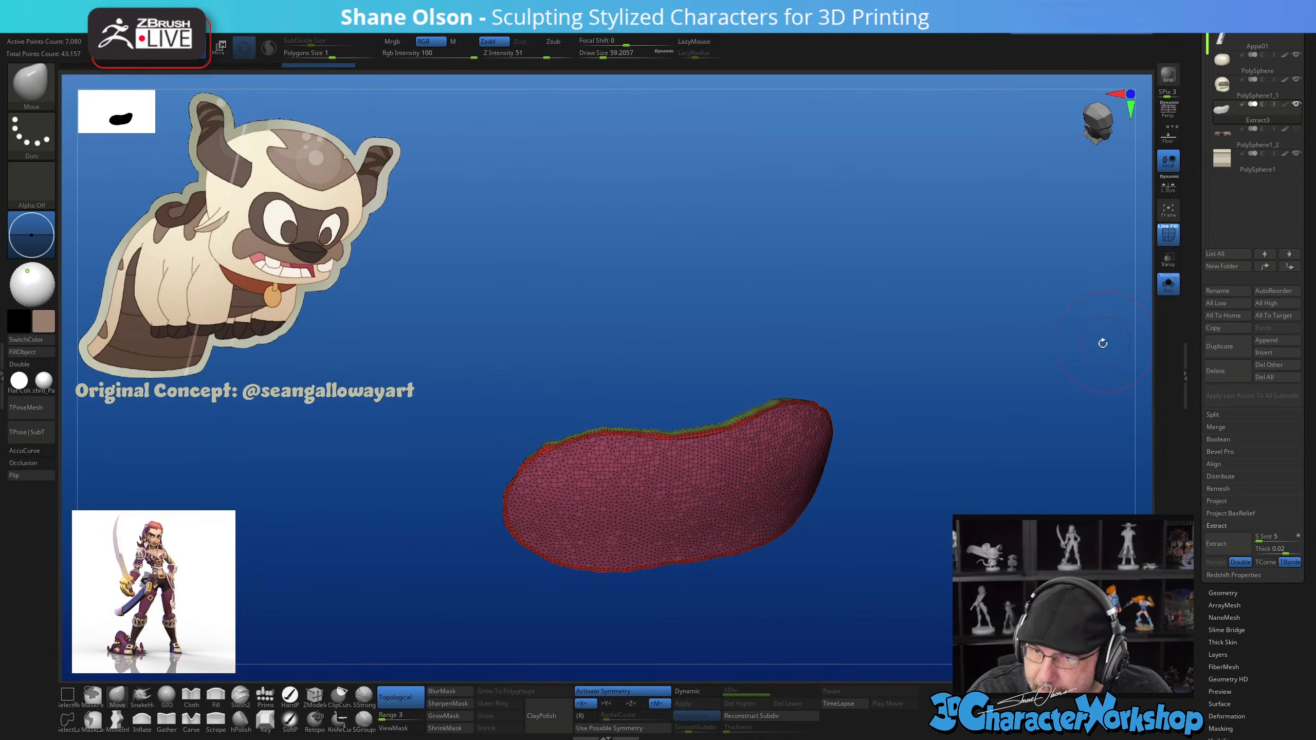
left_click(1173, 290)
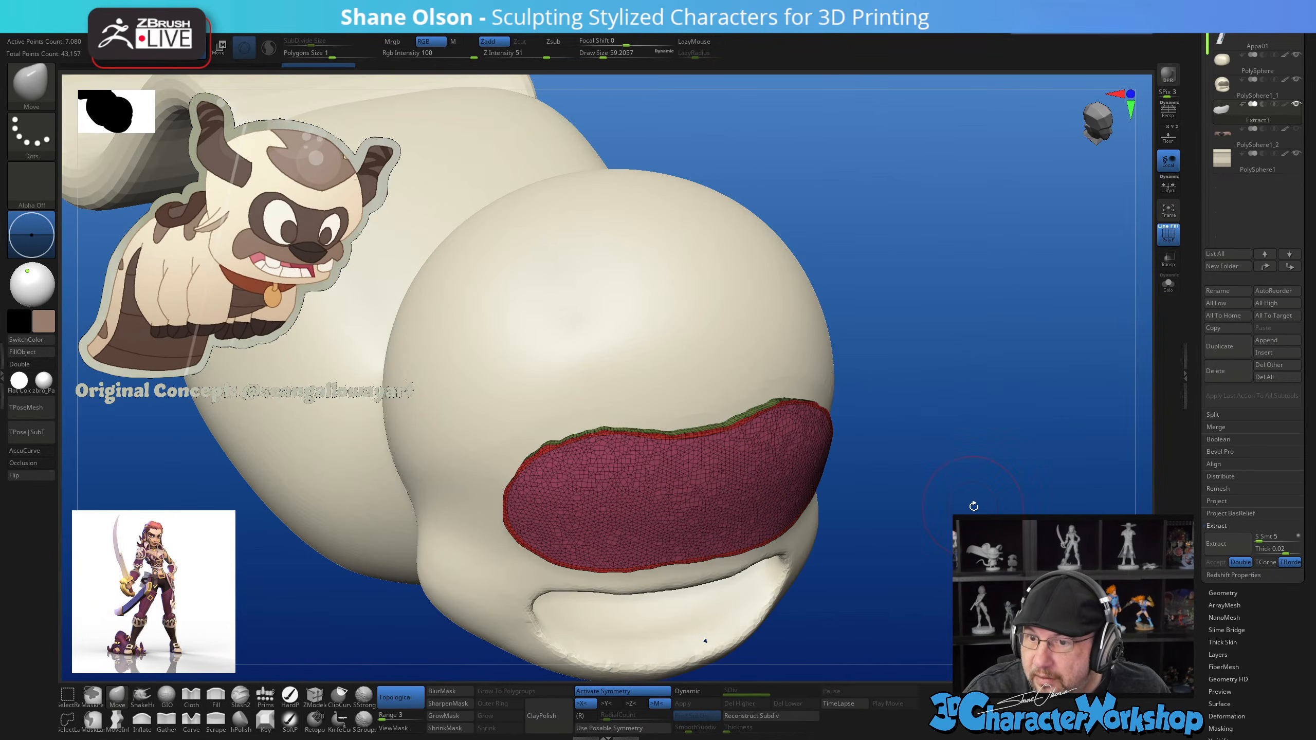
Smooth the jagged rim of the extracted eye patch with the SGroups brush at a draw size of about 108
right_click_drag(973, 505, 963, 490, "ctrl")
right_click_drag(904, 452, 894, 470)
key("s")
mouse_move(744, 467)
left_mouse_down()
mouse_move(701, 460)
mouse_move(738, 455)
left_mouse_up()
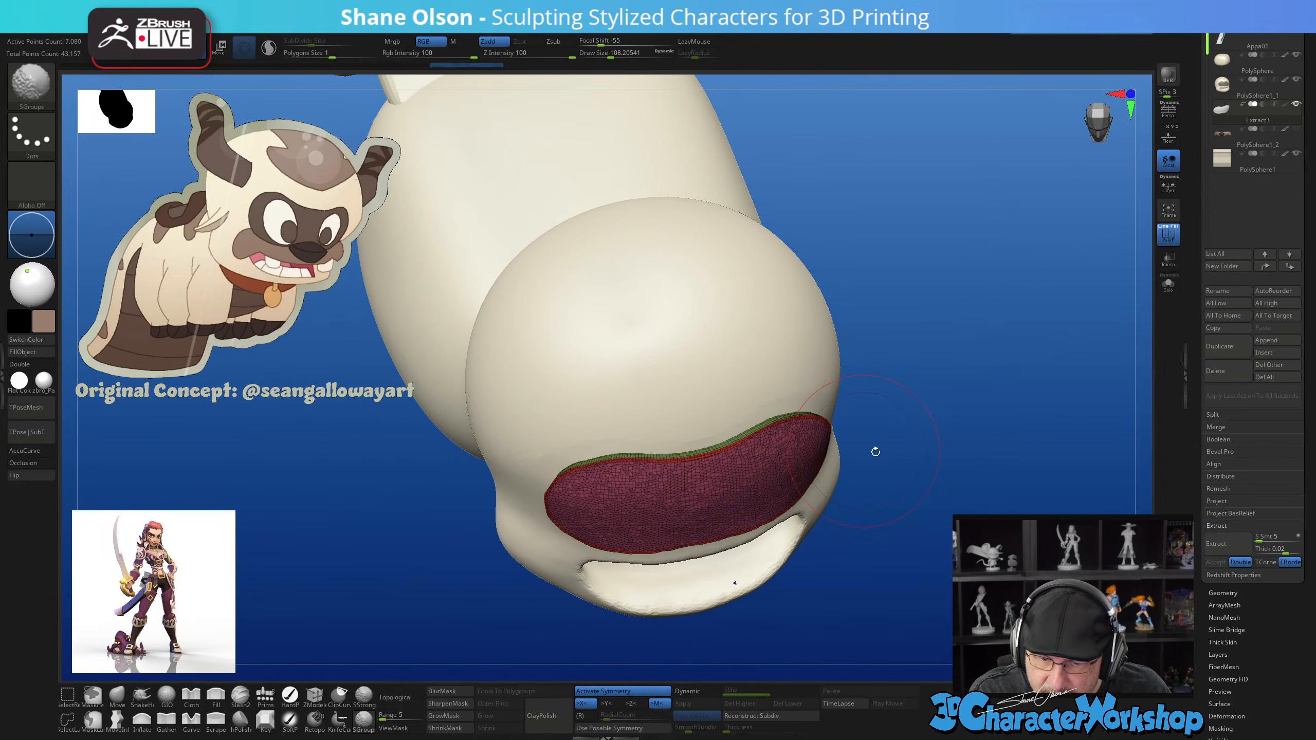
right_click_drag(875, 450, 920, 403)
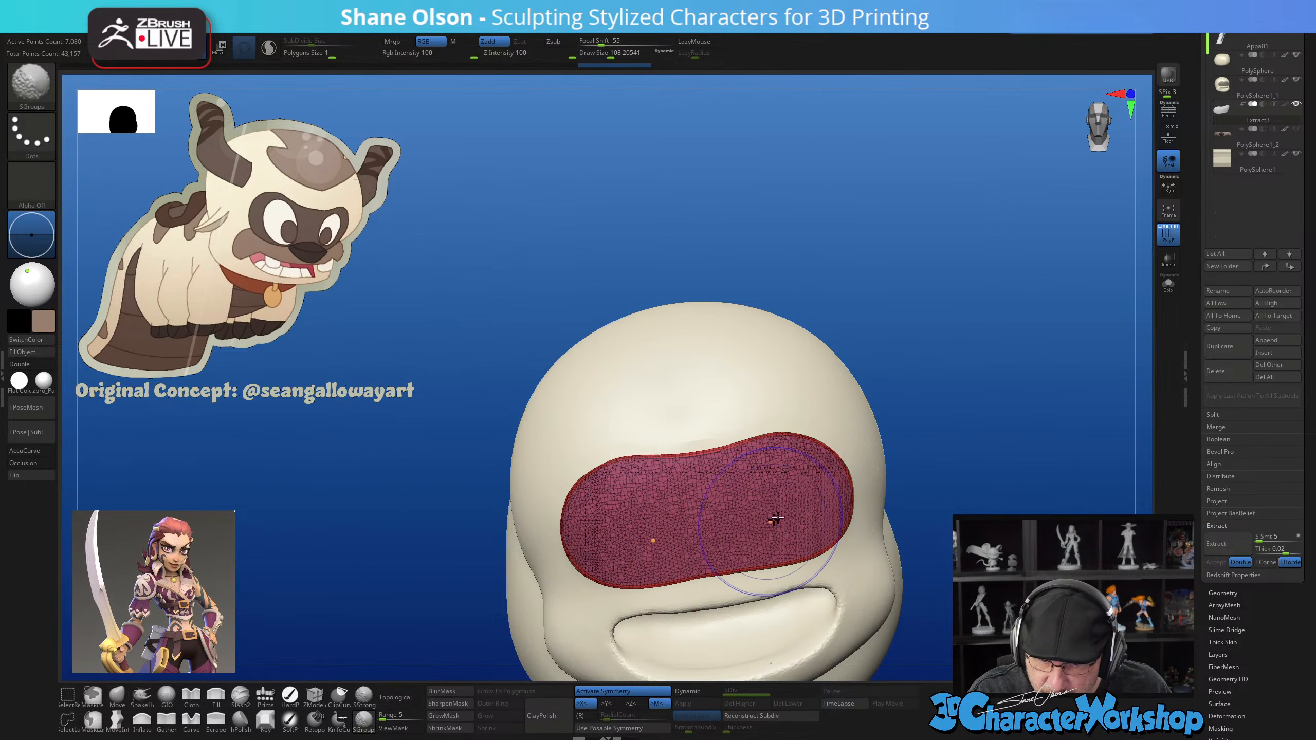
right_click_drag(788, 528, 838, 463)
left_click_drag(838, 463, 828, 513, "shift")
right_click_drag(833, 477, 902, 420)
Examine the eye patch's smoothed edges in isolation and on the head, and reduce the Move brush's draw size to about 54
left_click(1168, 283)
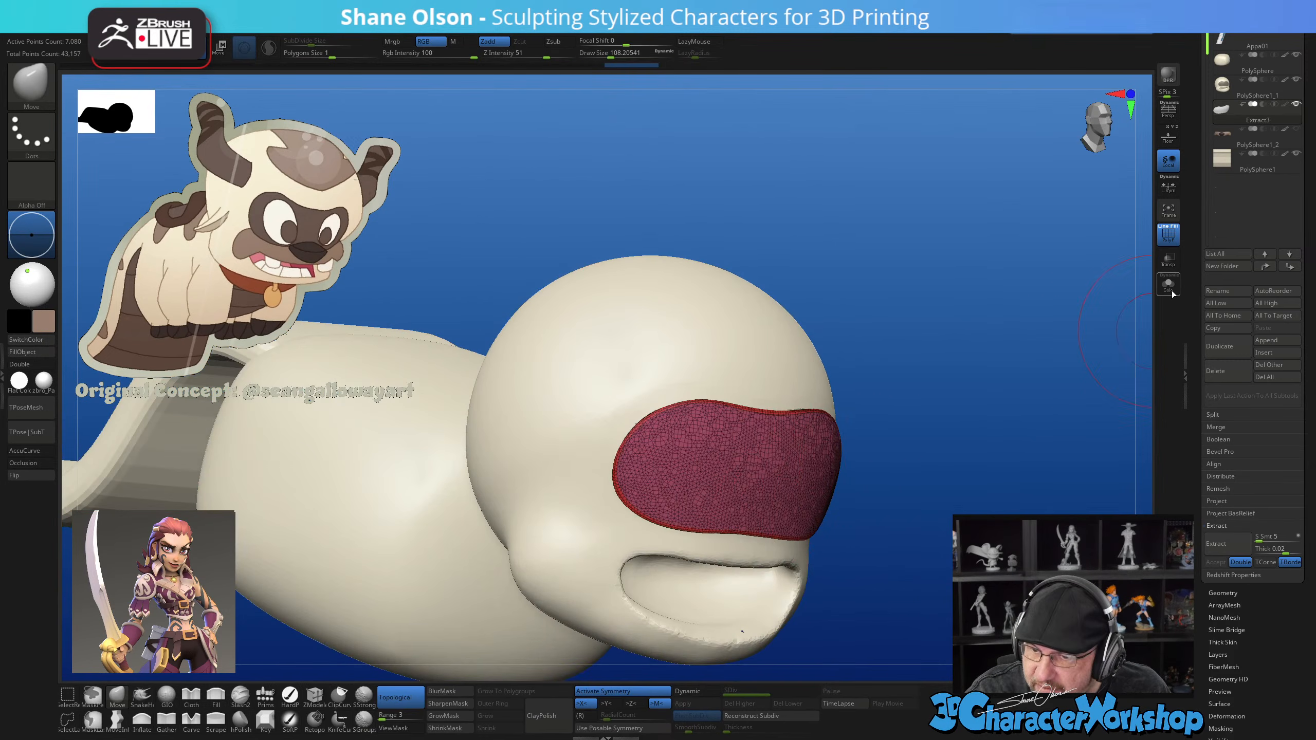
right_click_drag(946, 485, 1045, 513)
right_click_drag(1045, 513, 932, 486, "alt")
mouse_move(939, 441)
right_mouse_down()
mouse_move(980, 440)
mouse_move(1041, 475)
mouse_move(1046, 459)
mouse_move(961, 491)
mouse_move(1018, 483)
right_mouse_up()
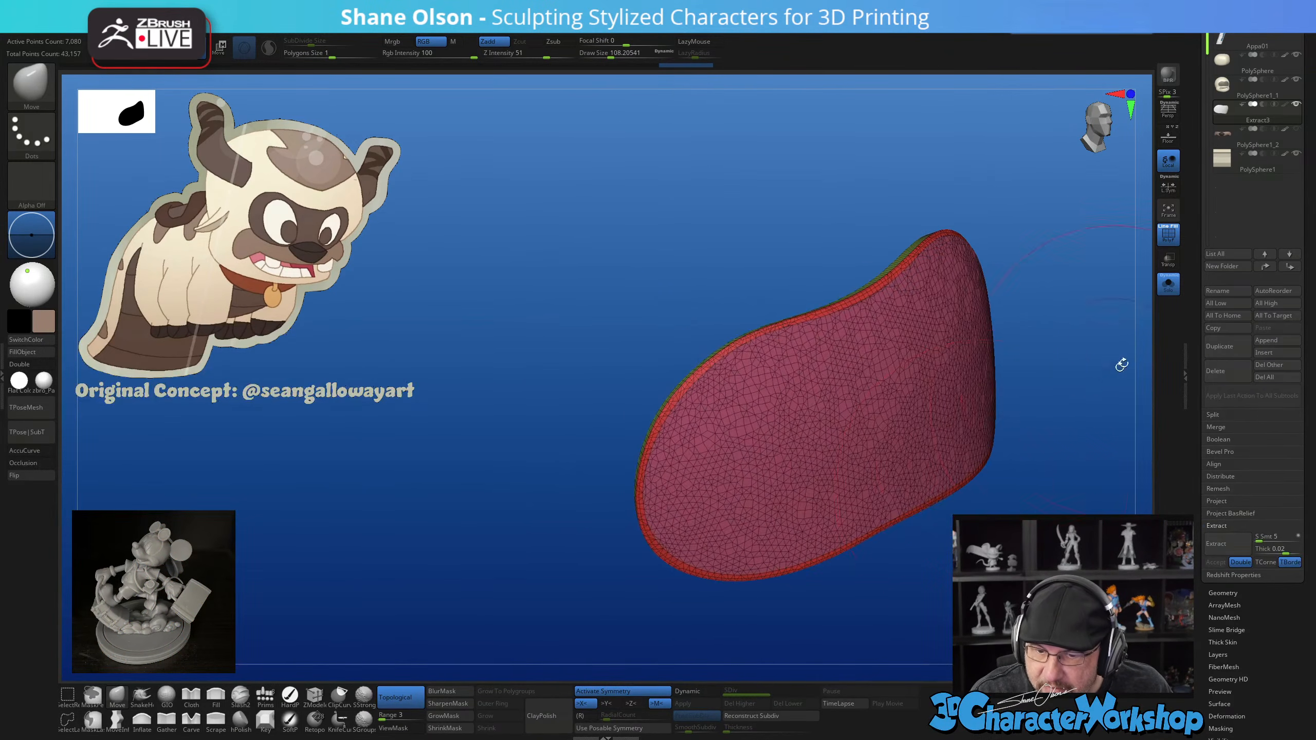
left_click(1168, 285)
right_click_drag(1111, 496, 984, 455, "alt")
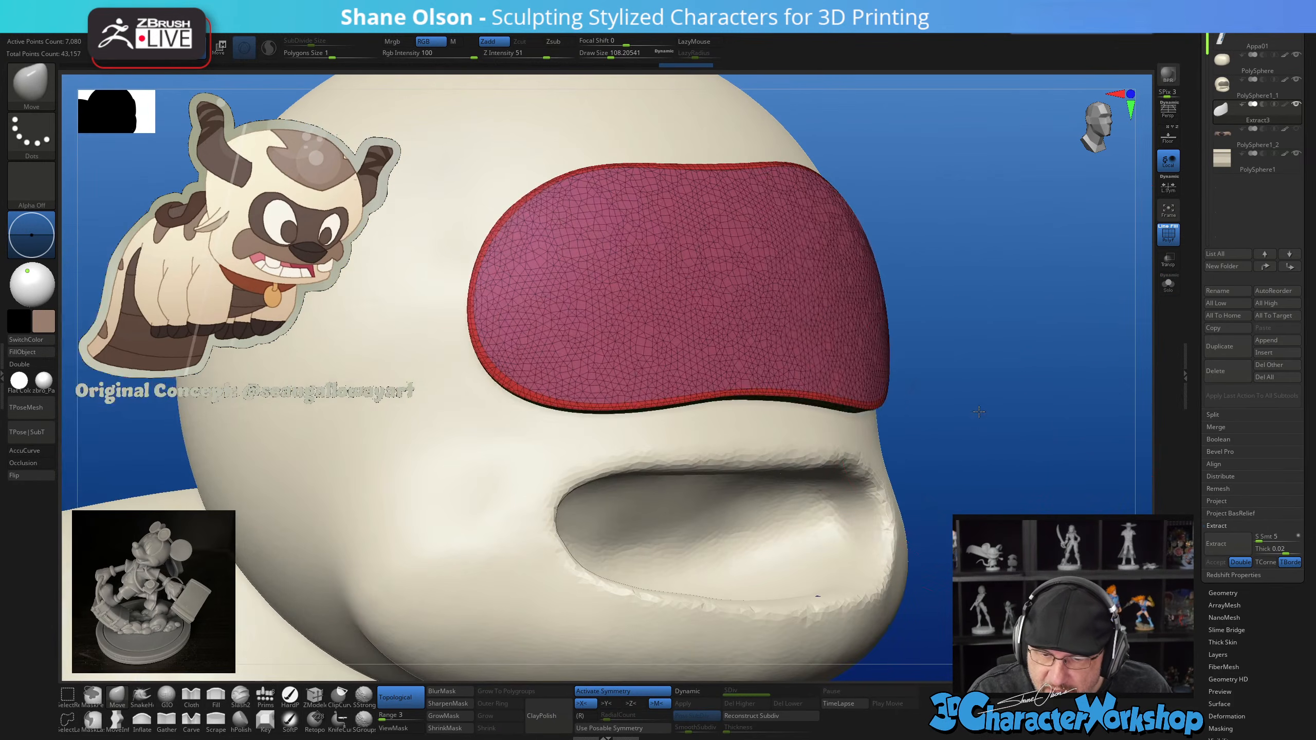
key("space")
left_click_drag(983, 457, 975, 457)
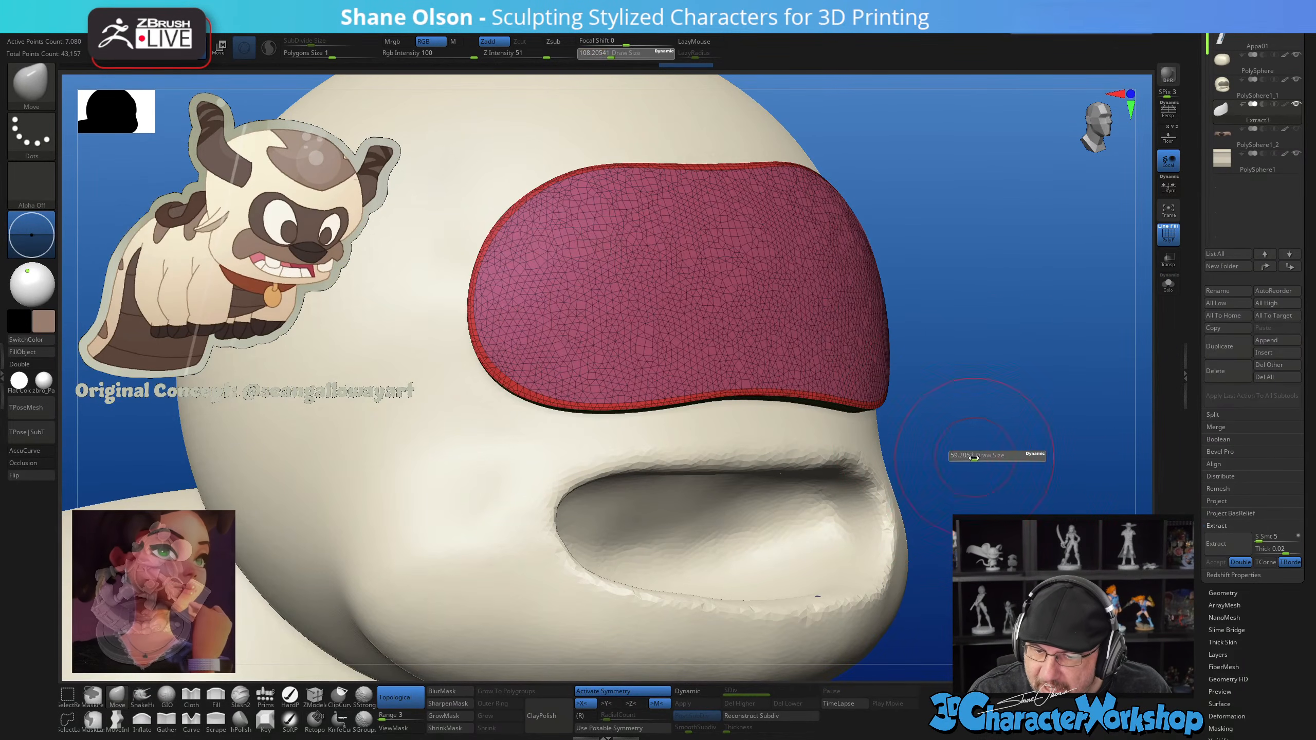
right_click_drag(975, 461, 972, 513)
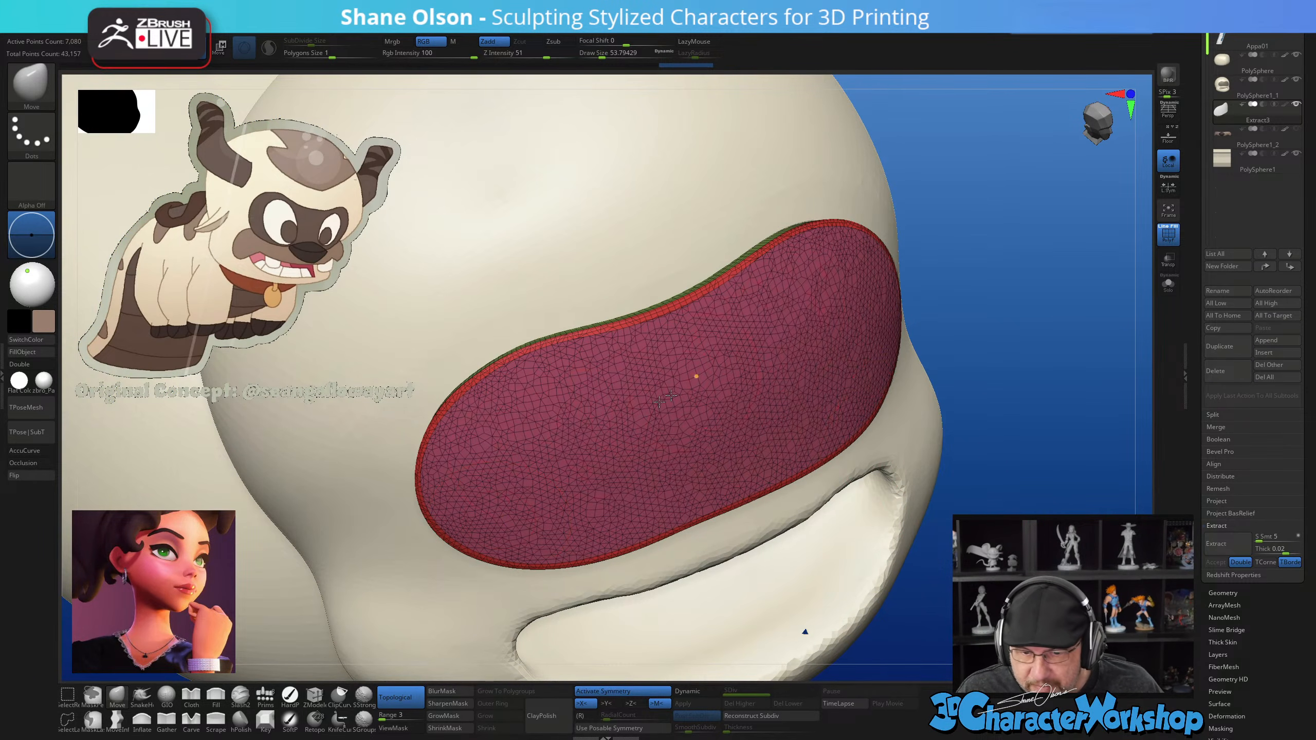
right_click_drag(1024, 333, 1044, 349)
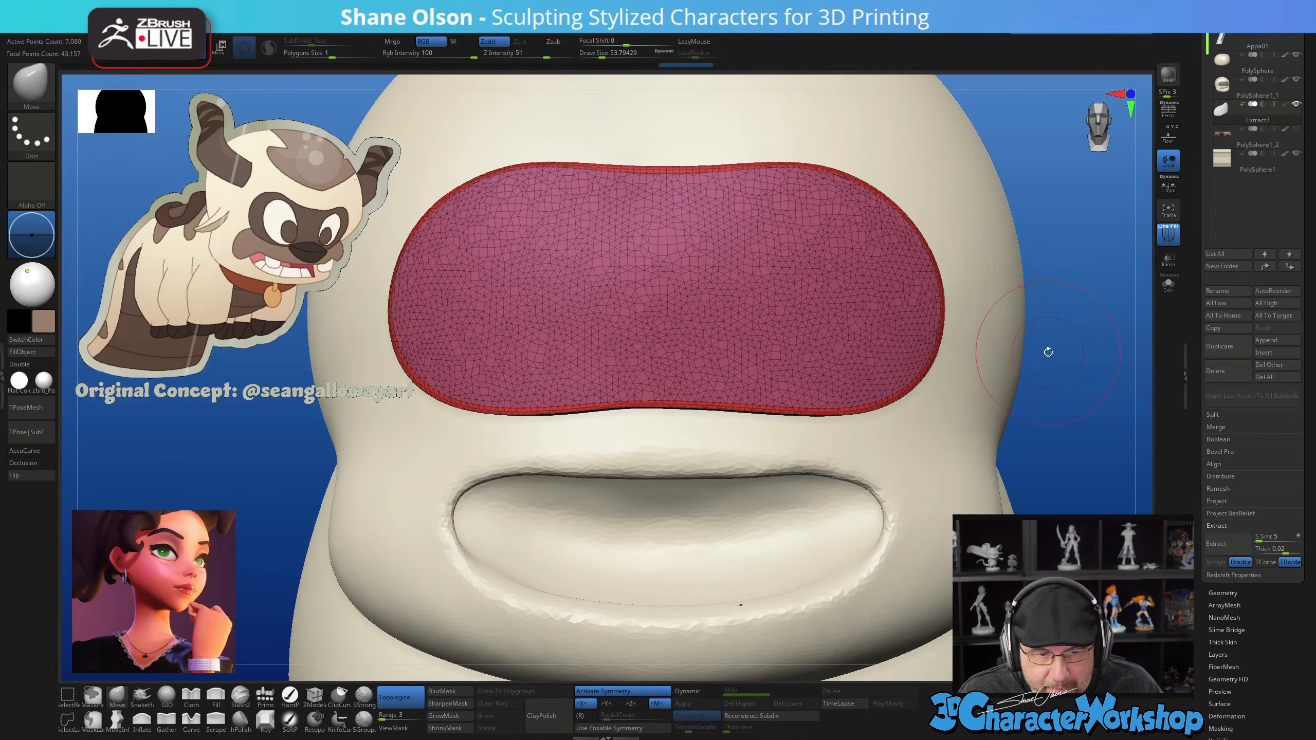
right_click_drag(1082, 419, 981, 411, "ctrl")
Show the muzzle and nose without the wireframe overlay and lower the eye patch until its lower edge tucks behind the muzzle
key("shift+f")
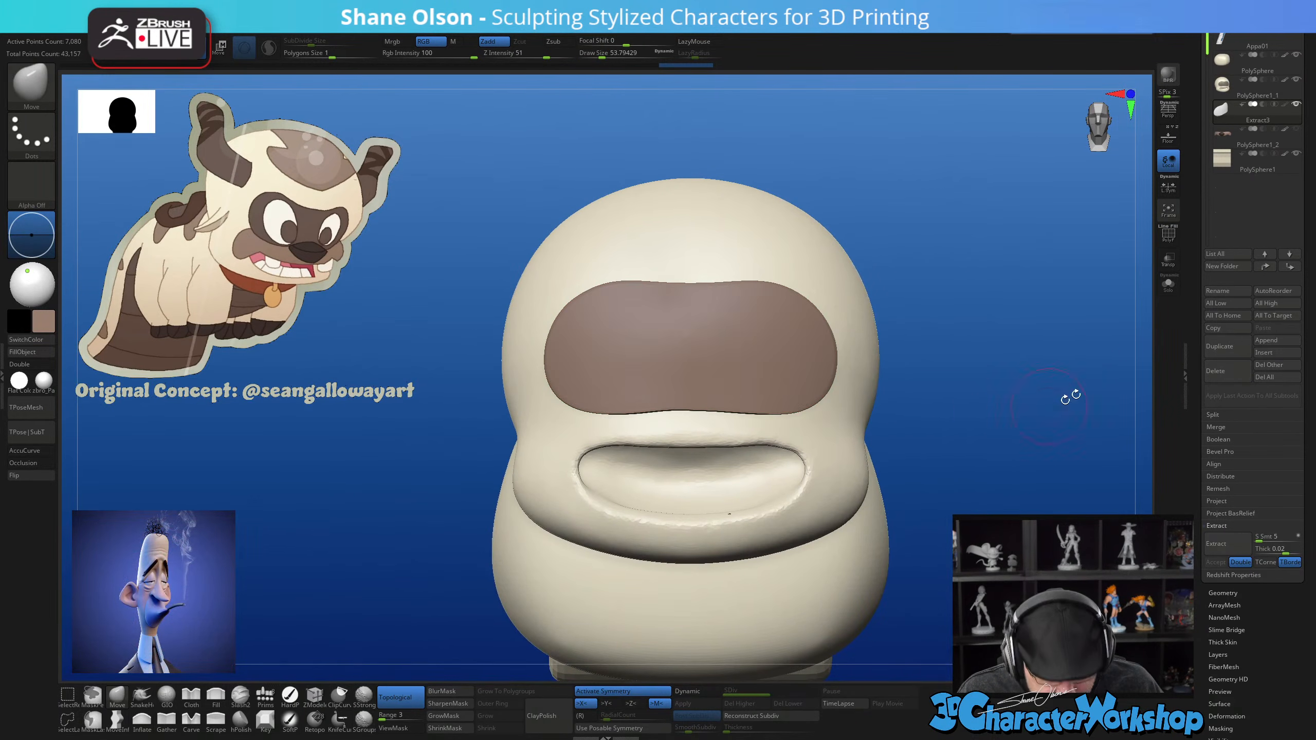
left_click(1295, 129)
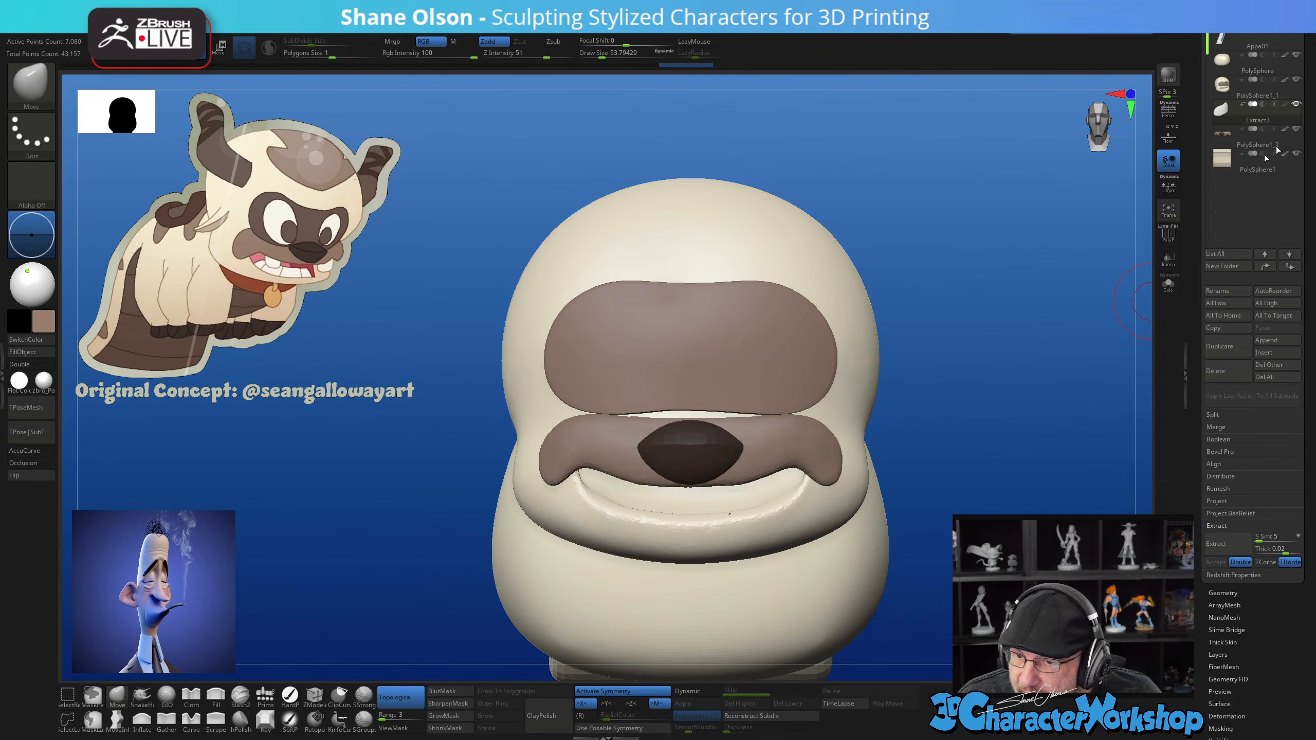
left_click_drag(981, 399, 999, 401)
key("w")
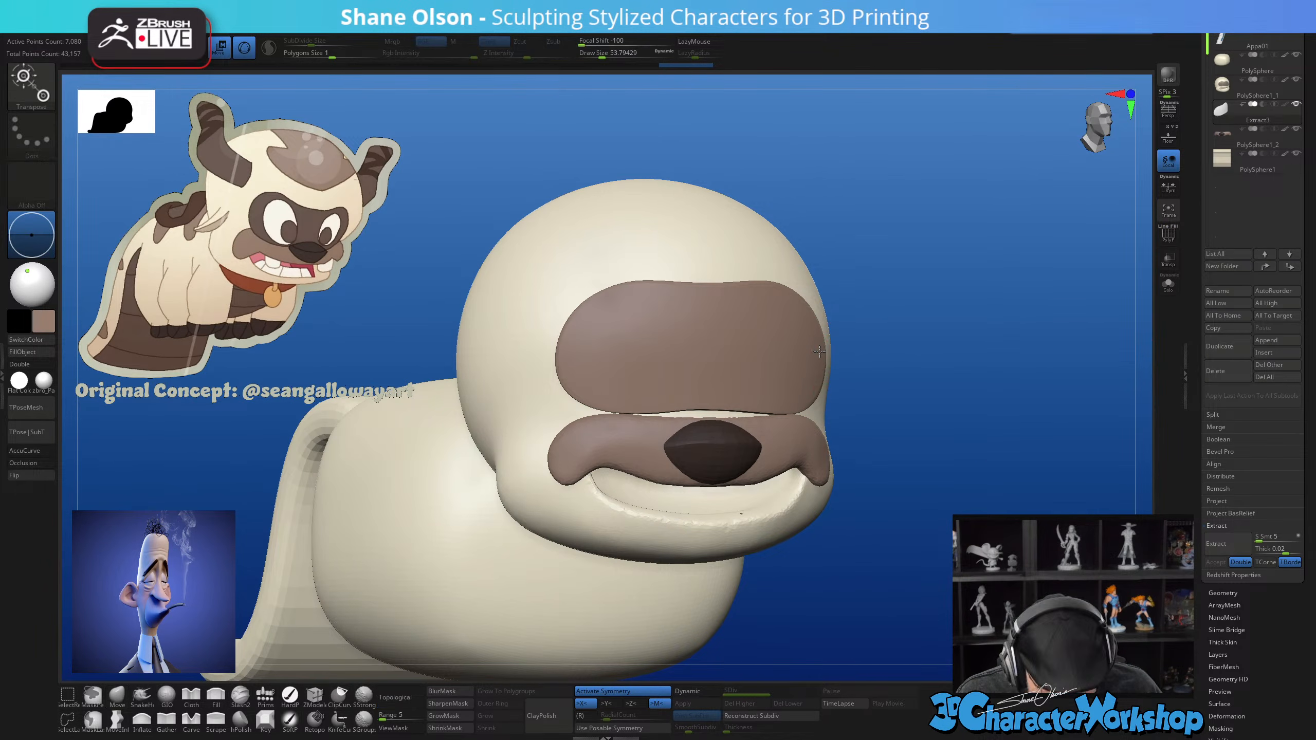
left_click(712, 344)
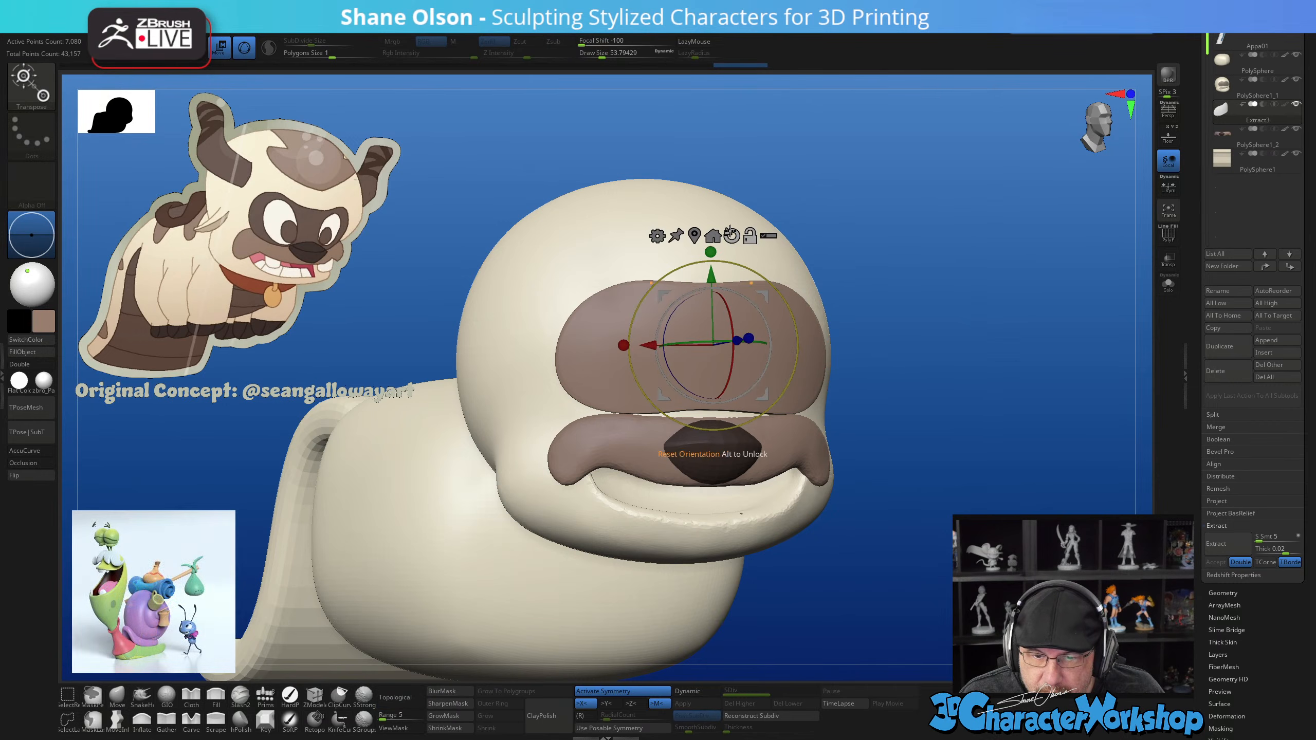
left_click_drag(713, 275, 712, 315)
Sample a darker brown from the Appa concept art and fill the eye patch with it
key("shift+z")
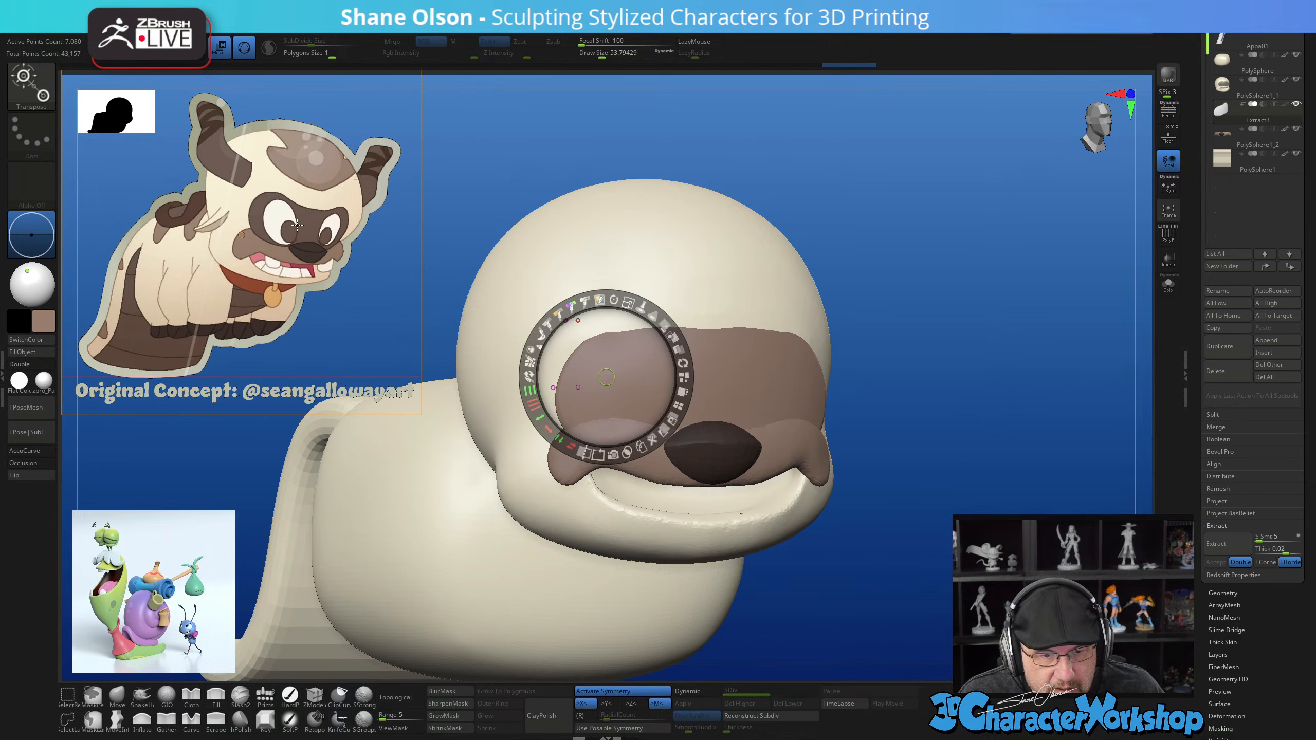
key("shift+z")
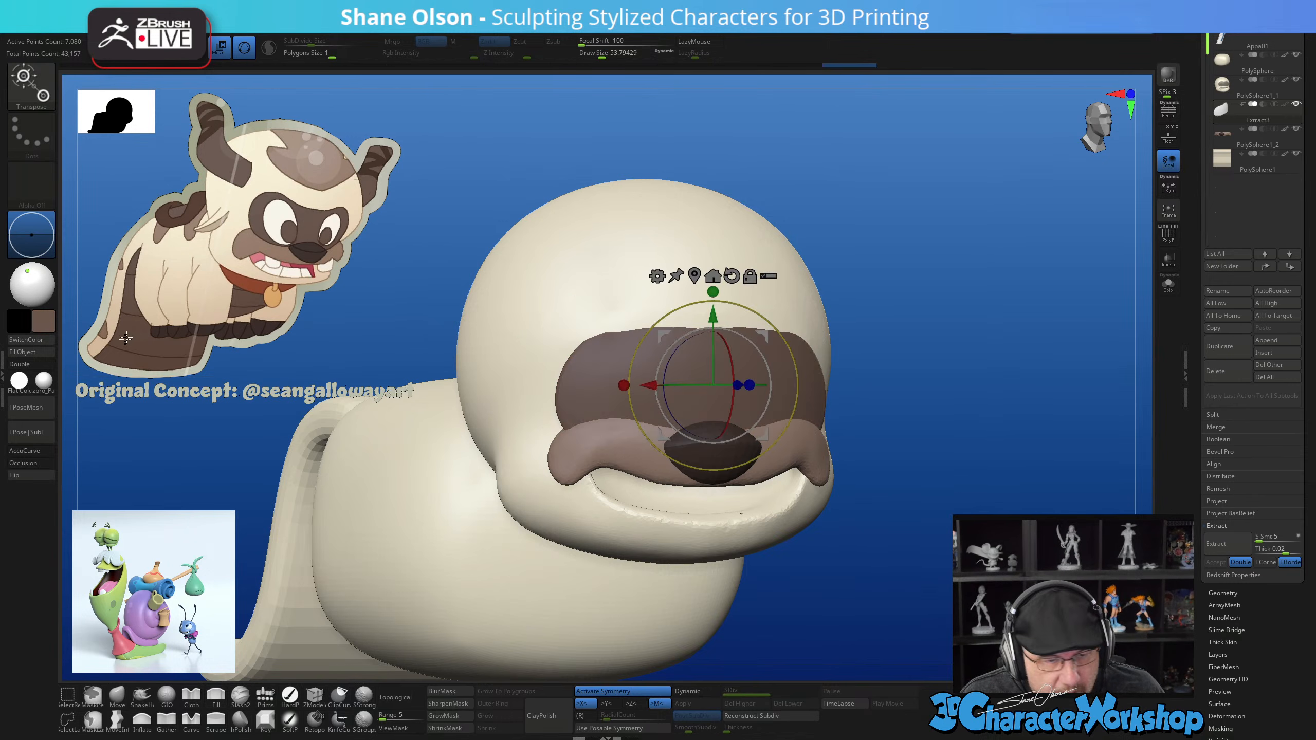
left_click(28, 352)
left_click_drag(1007, 388, 994, 386)
key("q")
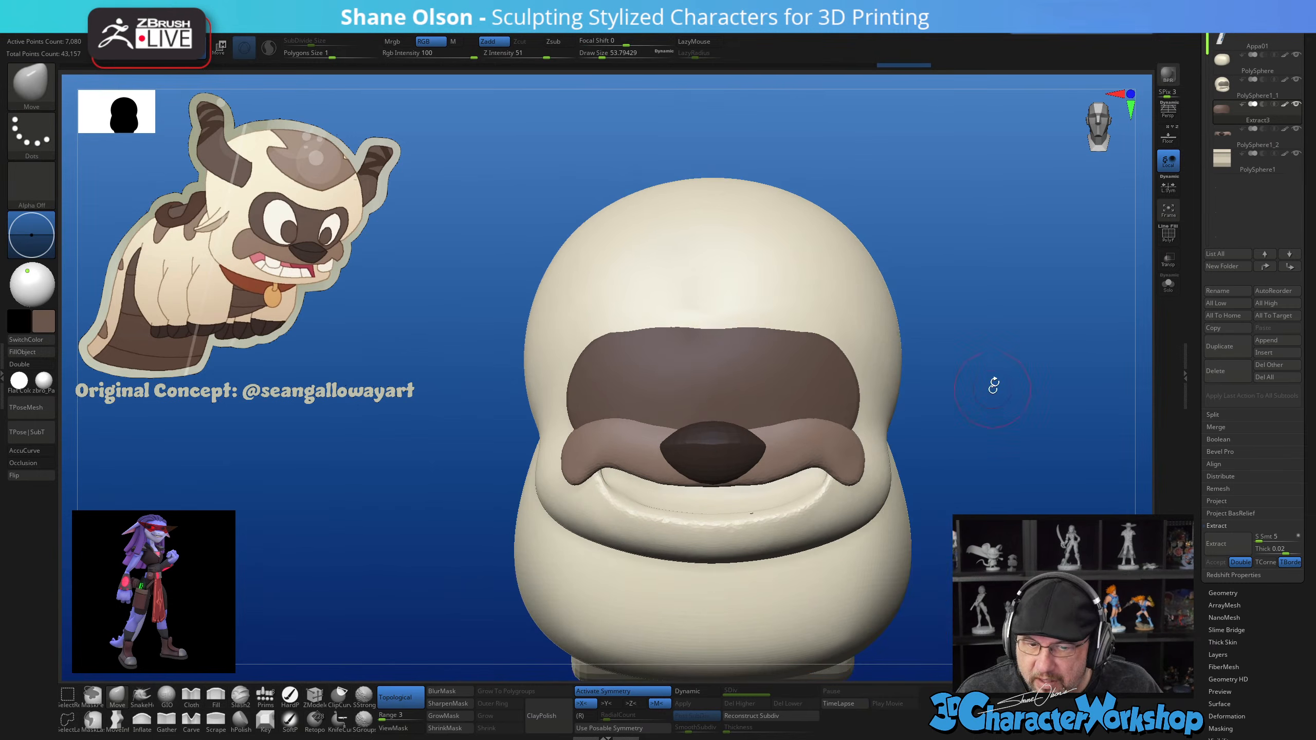
Reshape the eye patch's upper outline into rounder corners with a shallow centre dip, using the Move brush at a draw size of about 108
key("s")
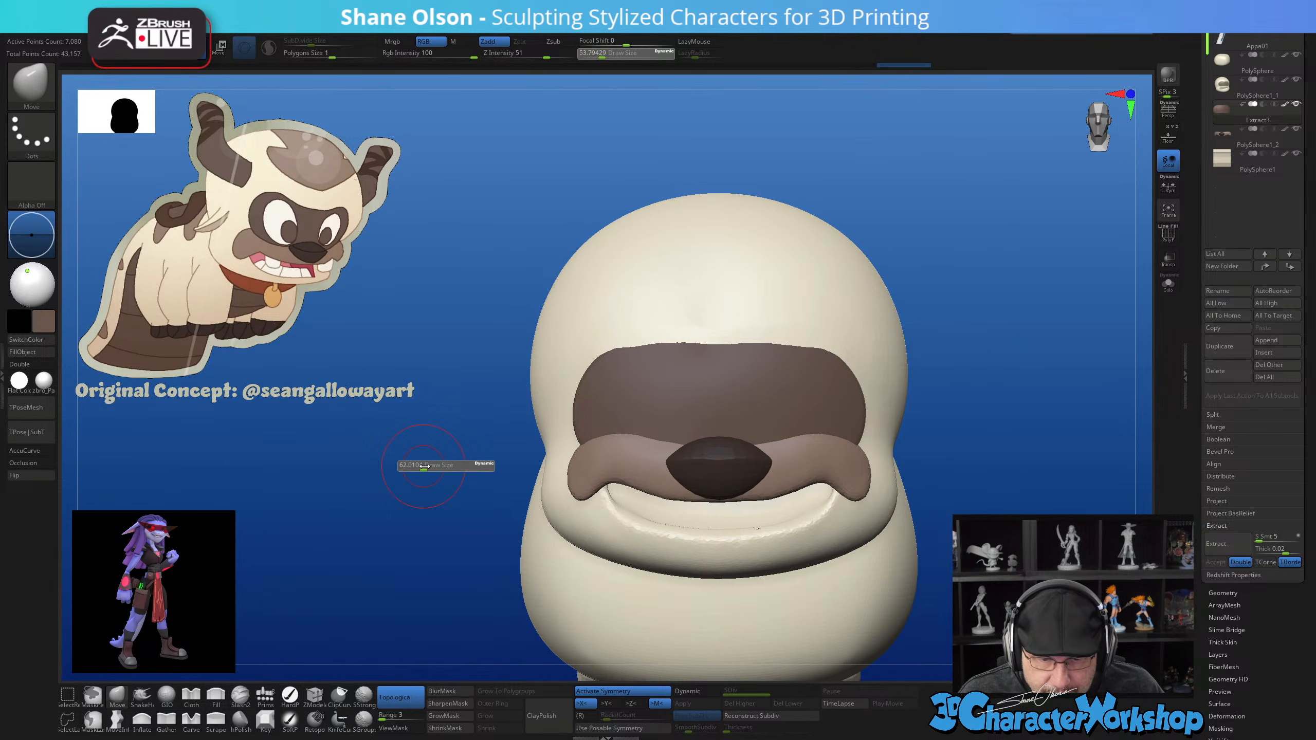
left_click_drag(415, 466, 431, 466)
left_click_drag(992, 277, 980, 328, "alt")
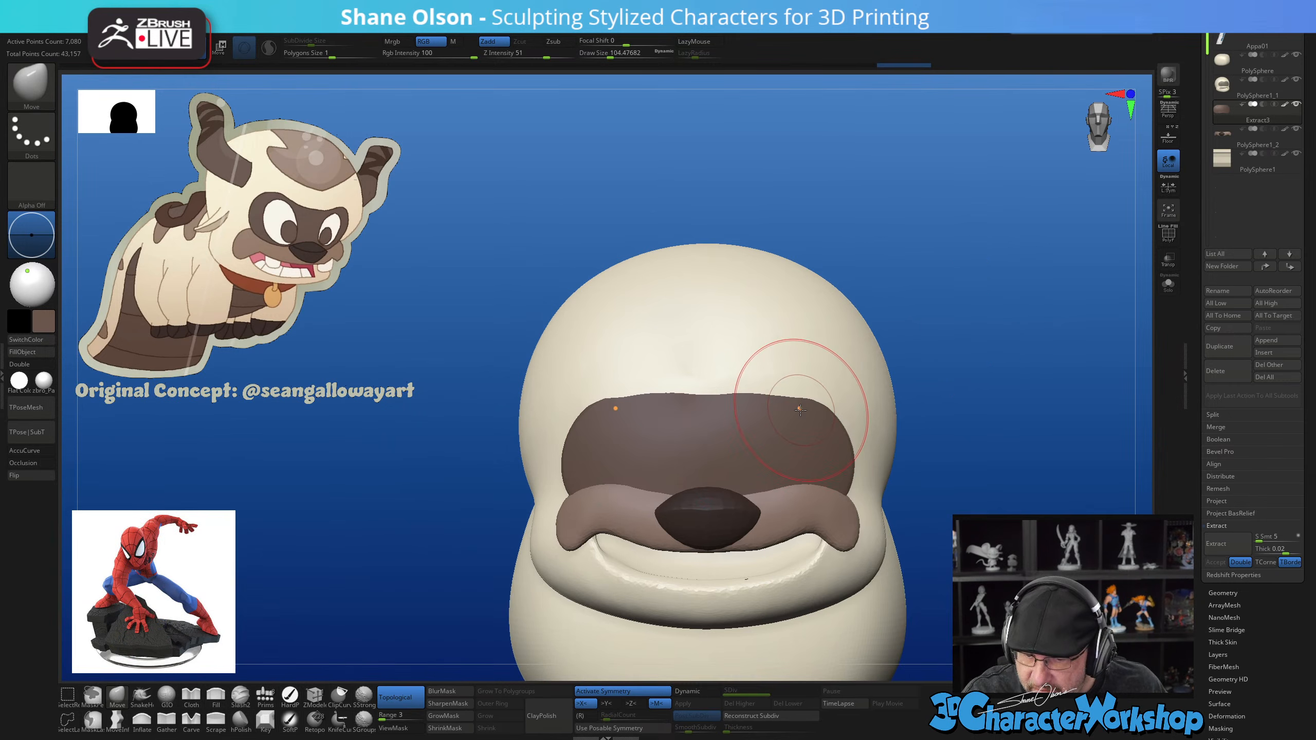
right_click_drag(790, 294, 780, 298)
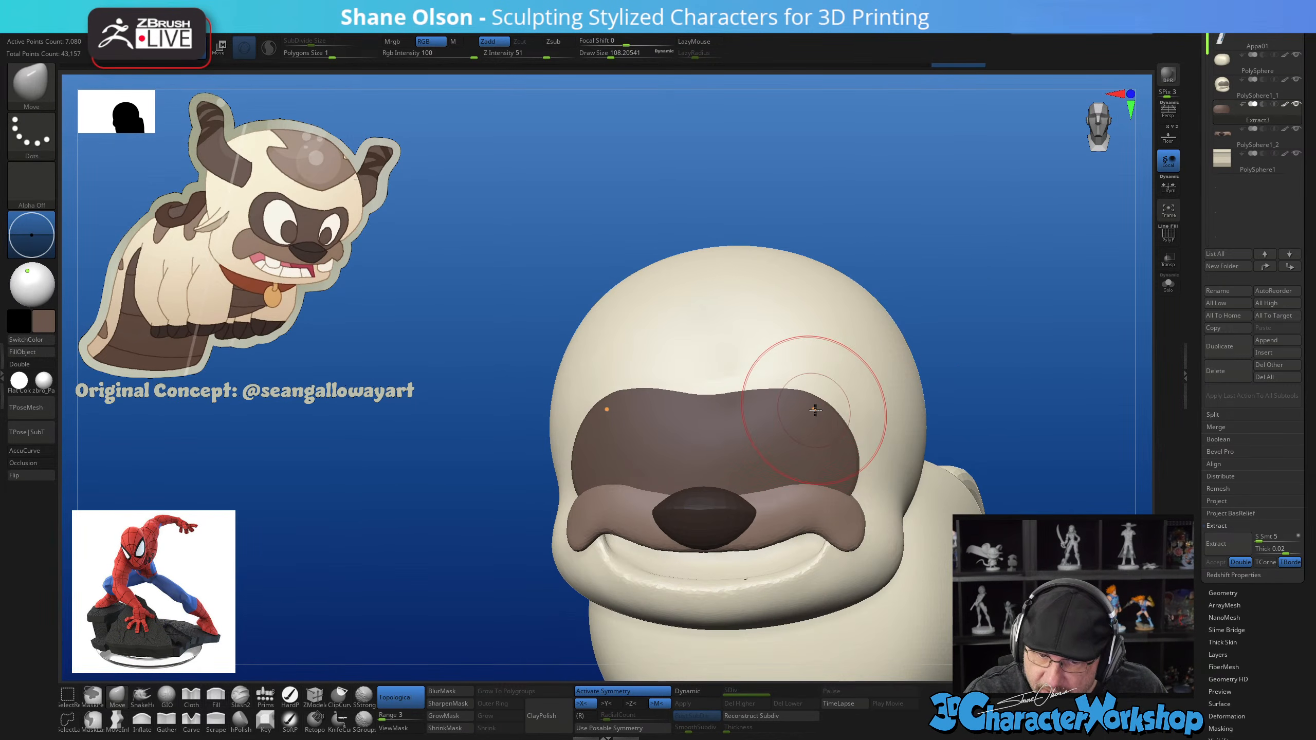
mouse_move(845, 410)
right_mouse_down()
mouse_move(897, 413)
mouse_move(870, 383)
right_mouse_up()
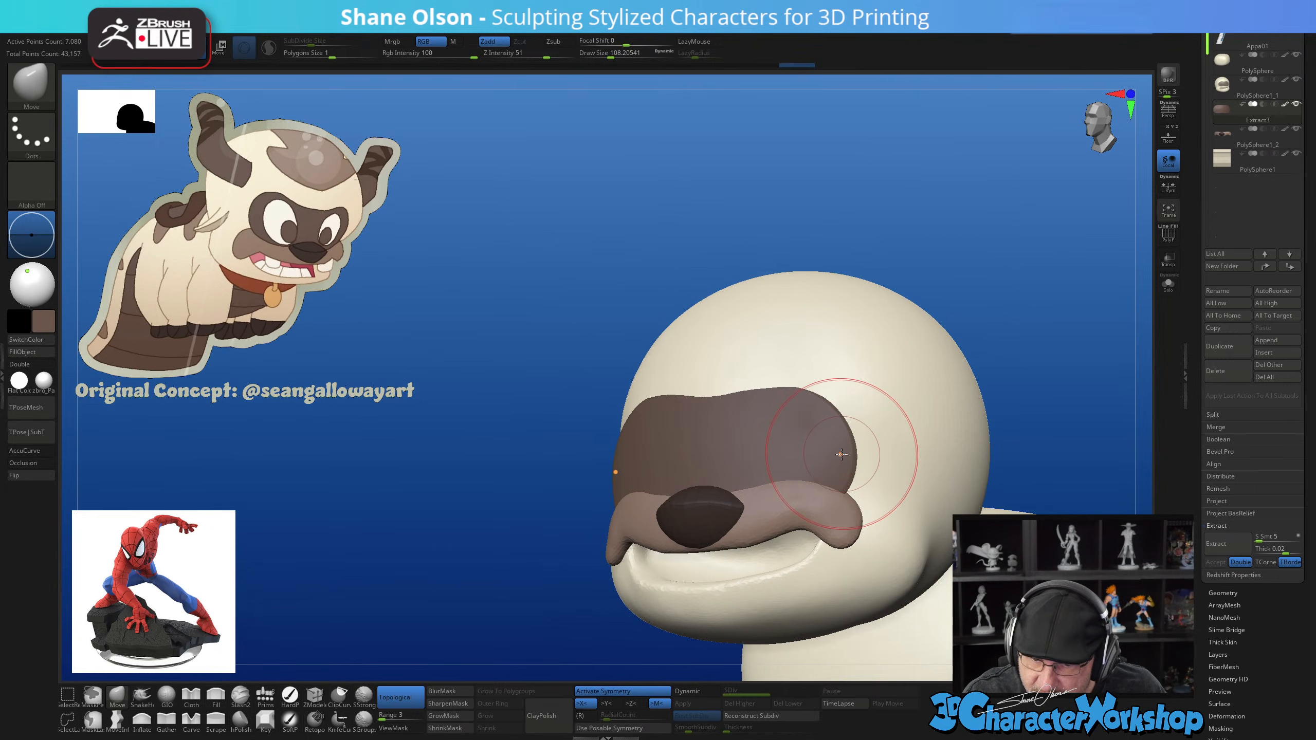
mouse_move(850, 438)
right_mouse_down()
mouse_move(791, 430)
mouse_move(836, 421)
mouse_move(855, 493)
mouse_move(890, 504)
mouse_move(949, 477)
mouse_move(745, 358)
right_mouse_up()
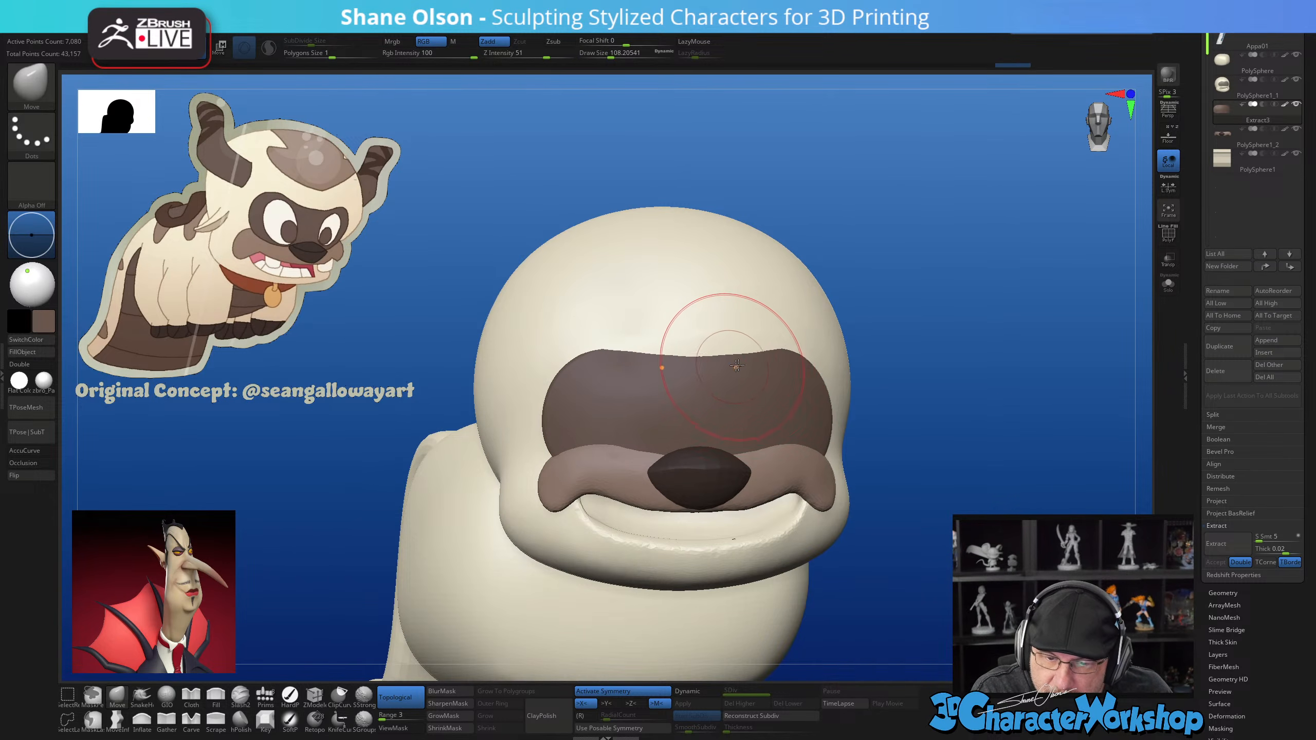
right_click_drag(772, 322, 802, 375)
key("bracketleft")
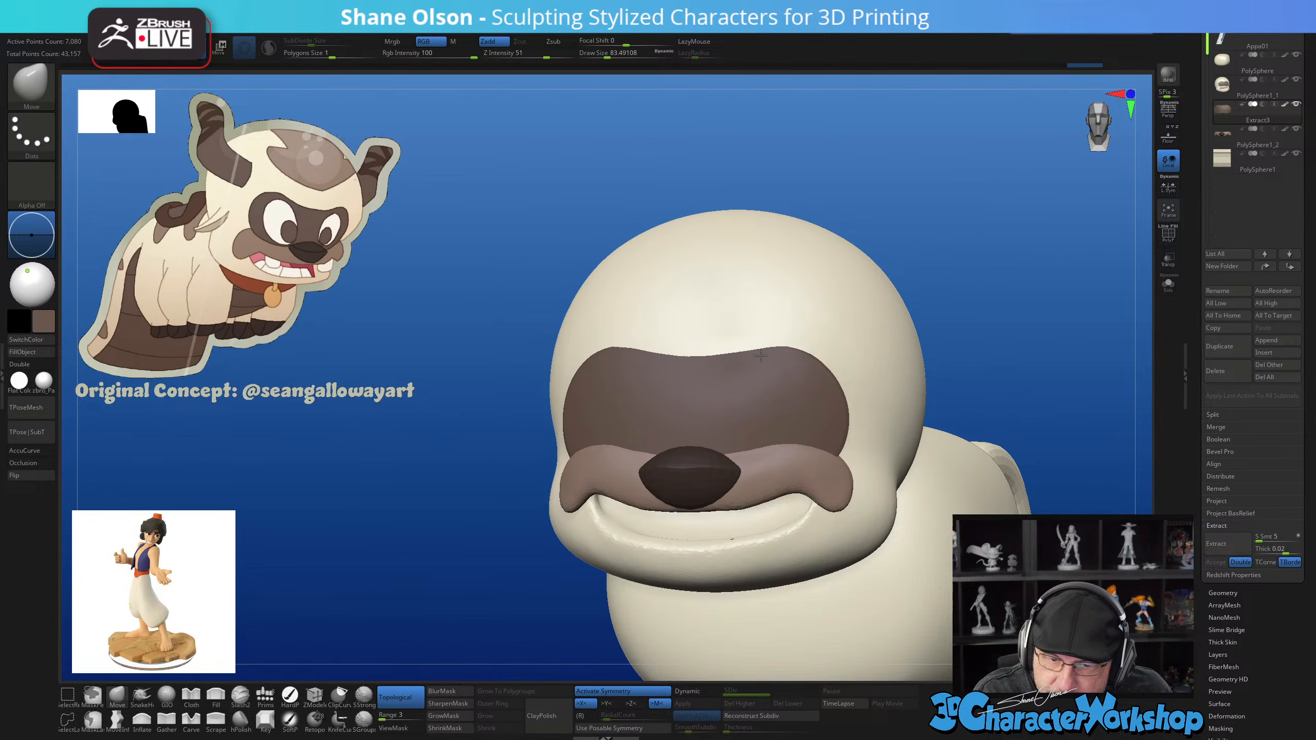
Turn off Topological mode and fit the eye patch to the head's curvature from above with the Move brush at a draw size of about 158
mouse_move(852, 337)
right_mouse_down()
mouse_move(858, 382)
mouse_move(825, 485)
mouse_move(876, 484)
mouse_move(876, 466)
mouse_move(871, 482)
right_mouse_up()
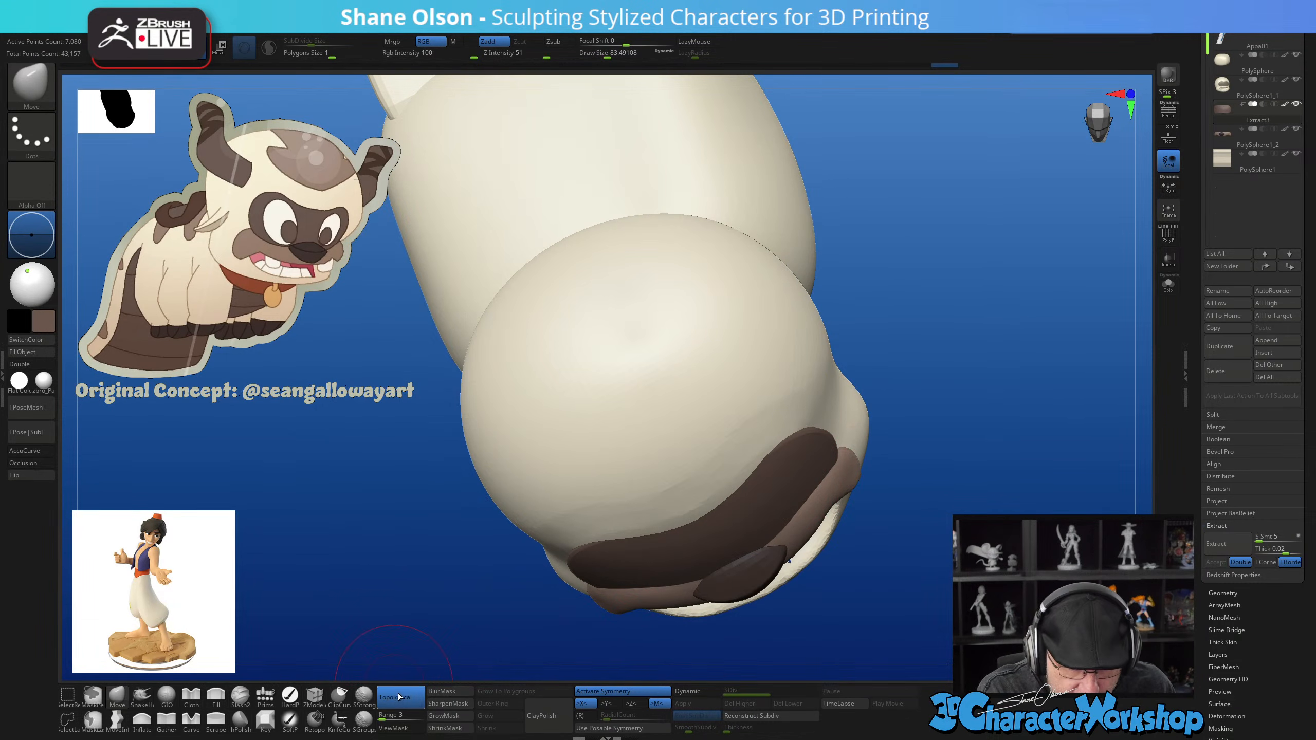
key("s")
left_click_drag(384, 579, 414, 579)
mouse_move(682, 441)
right_mouse_down()
mouse_move(814, 437)
mouse_move(755, 486)
right_mouse_up()
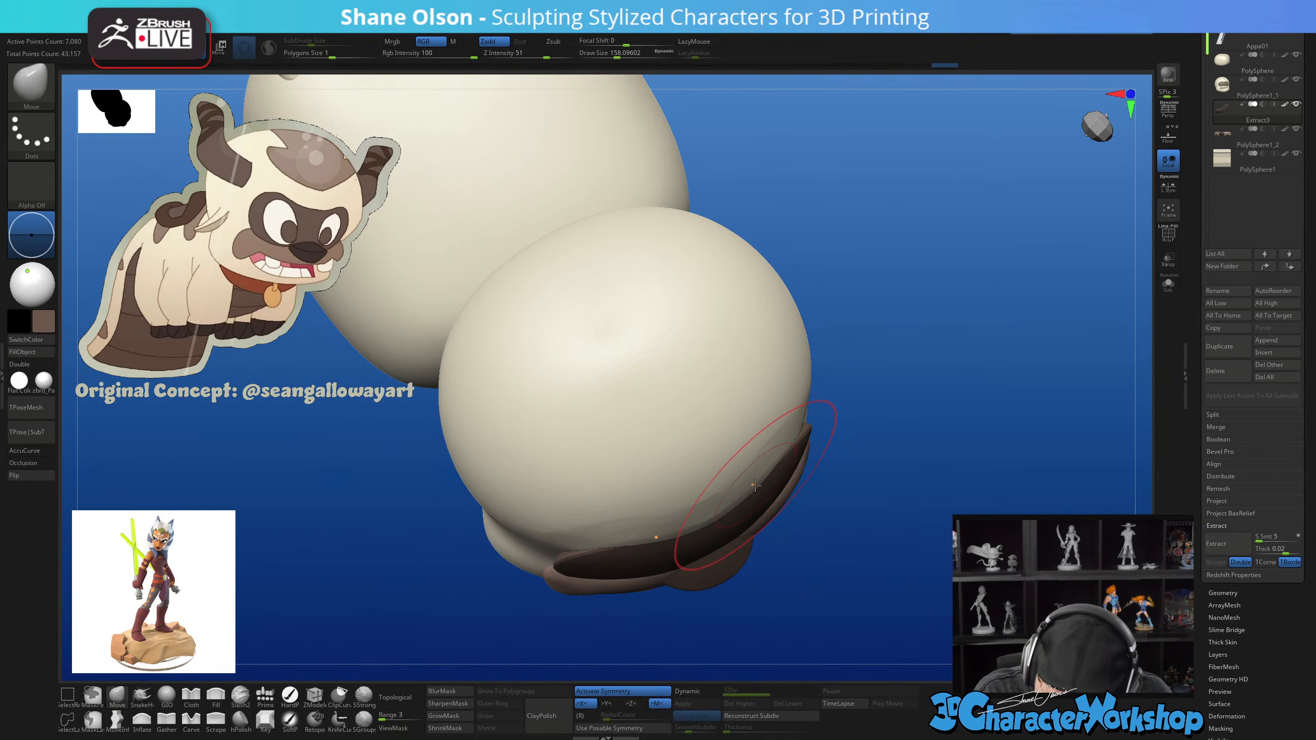
mouse_move(736, 502)
left_mouse_down()
mouse_move(734, 485)
mouse_move(799, 438)
left_mouse_up()
right_click_drag(798, 438, 787, 474)
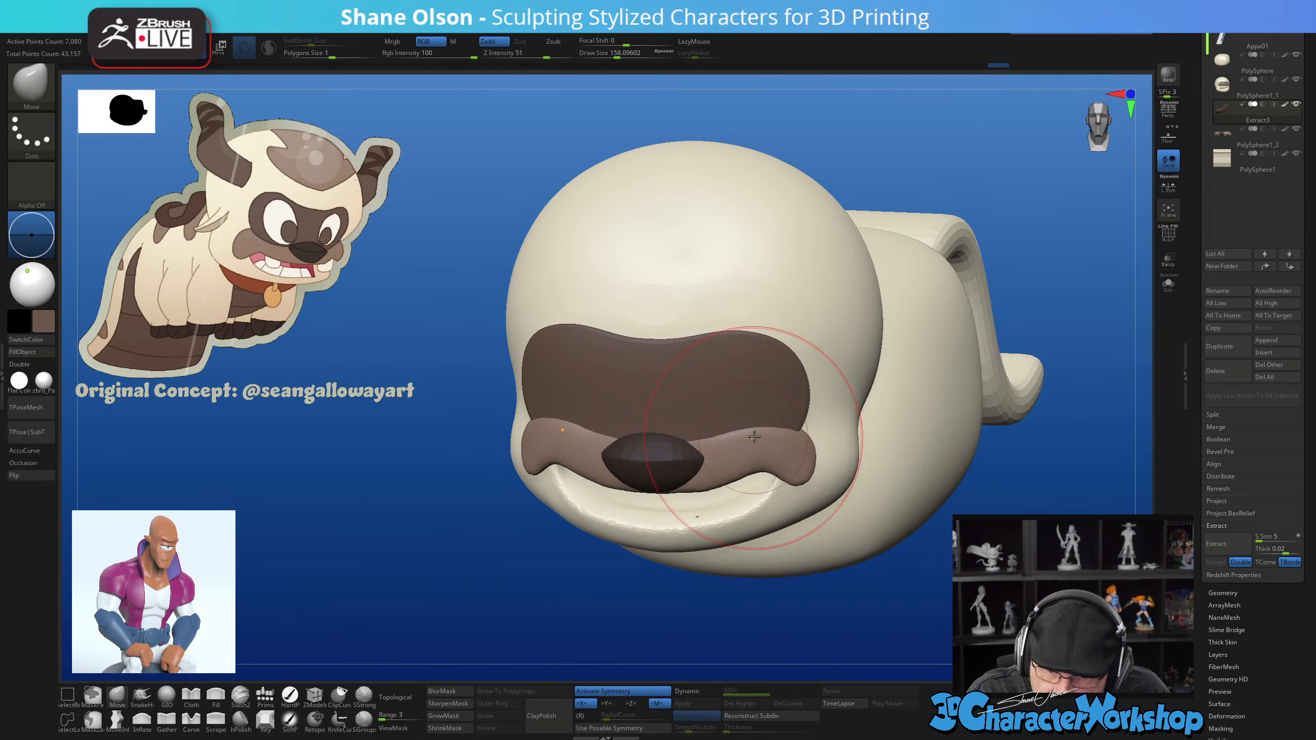
Select the muzzle and adjust its curve against the face with the Move brush at a draw size of about 158
left_click(785, 465, "alt")
mouse_move(784, 464)
right_mouse_down()
mouse_move(797, 471)
mouse_move(735, 448)
right_mouse_up()
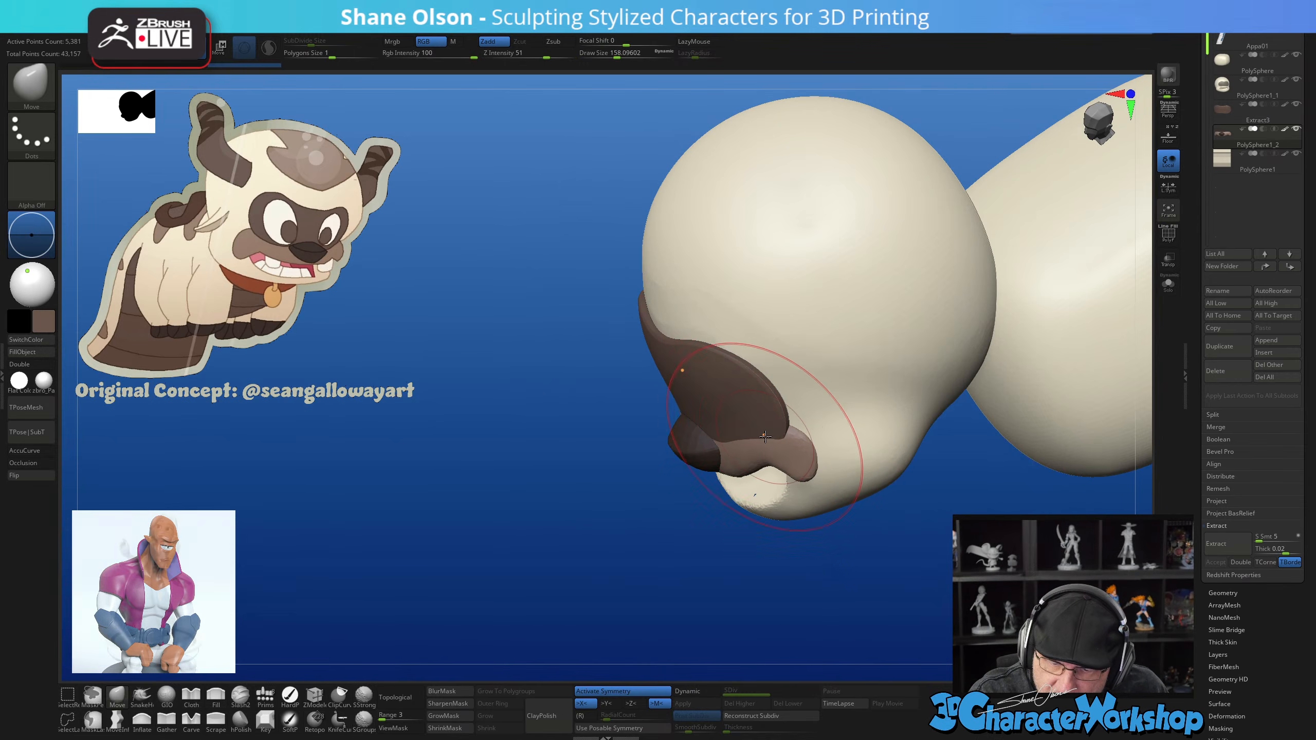
right_click_drag(752, 399, 731, 488)
right_click_drag(718, 432, 718, 460)
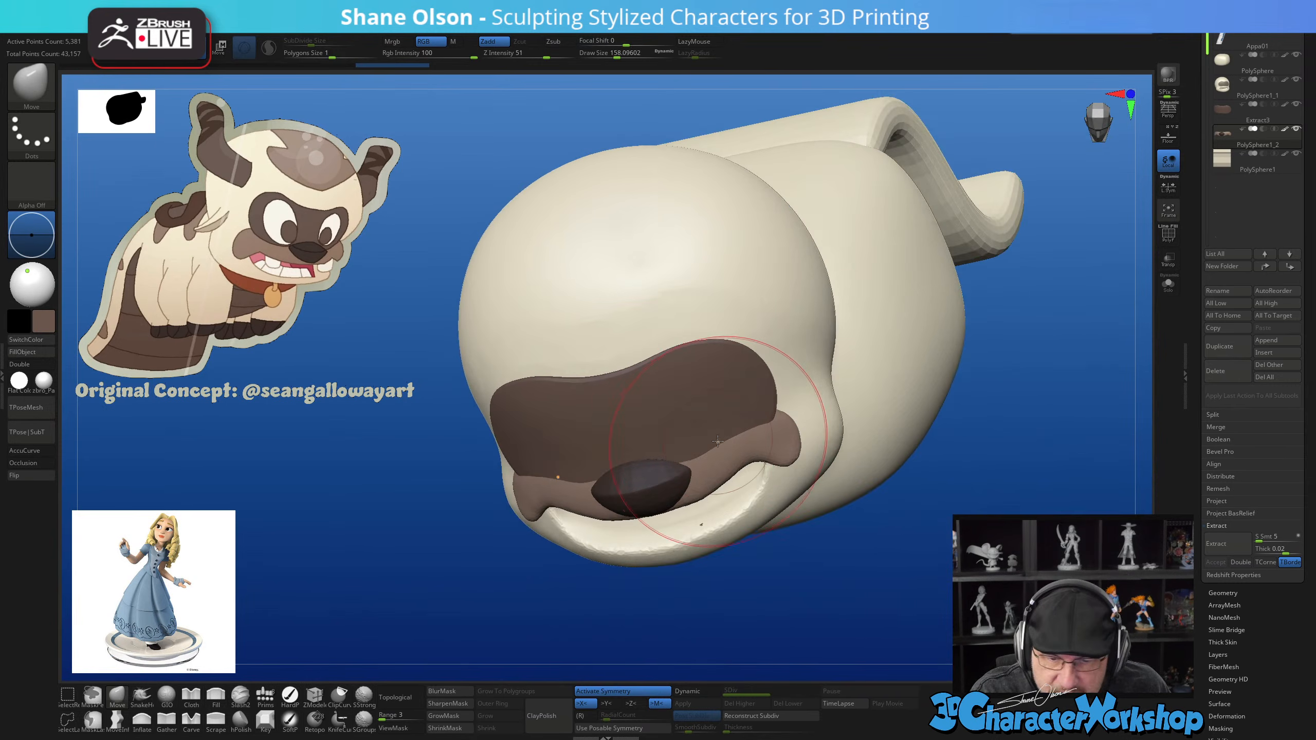
Bring the eye patch's lower edge in front of the muzzle and round its lower corners with the Move brush, using draw sizes of about 77 and 120
left_click(723, 423, "alt")
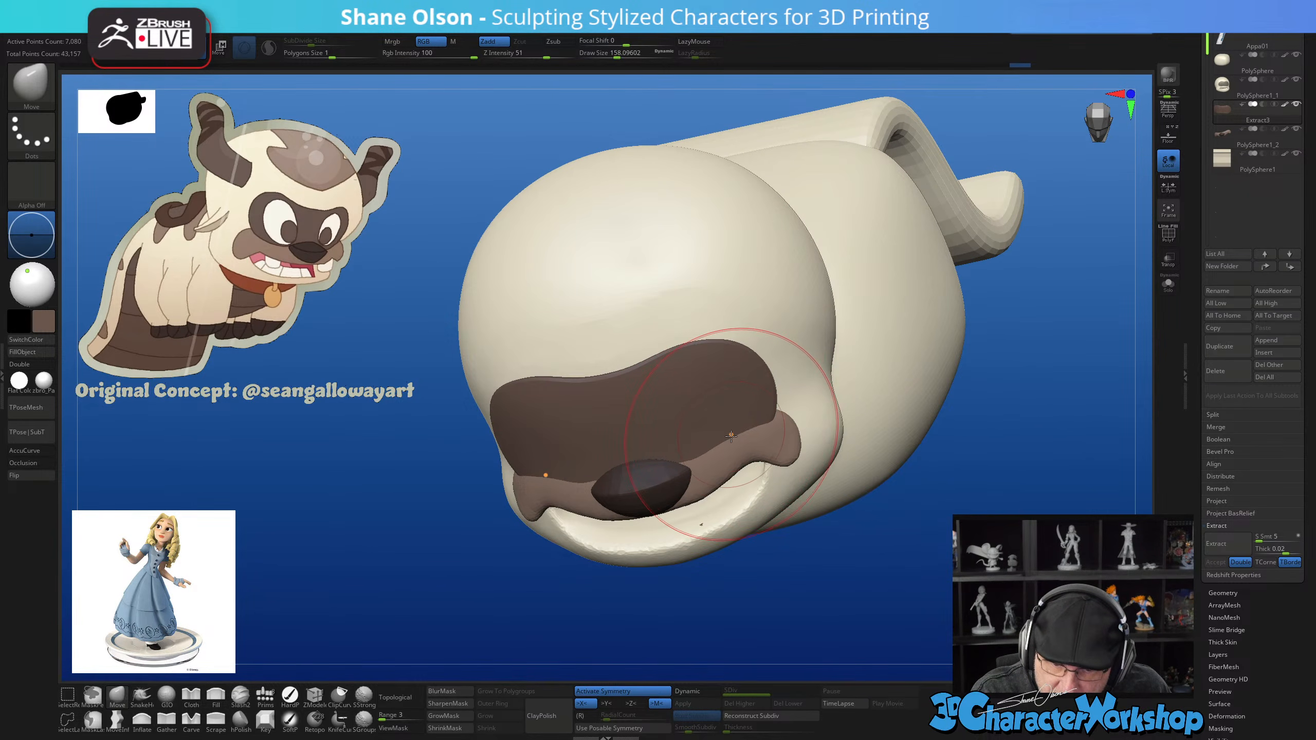
mouse_move(723, 423)
right_mouse_down()
mouse_move(717, 455)
mouse_move(779, 409)
mouse_move(761, 441)
right_mouse_up()
key("s")
left_click_drag(760, 442, 758, 441)
left_click_drag(757, 444, 767, 445)
right_click_drag(772, 440, 783, 415)
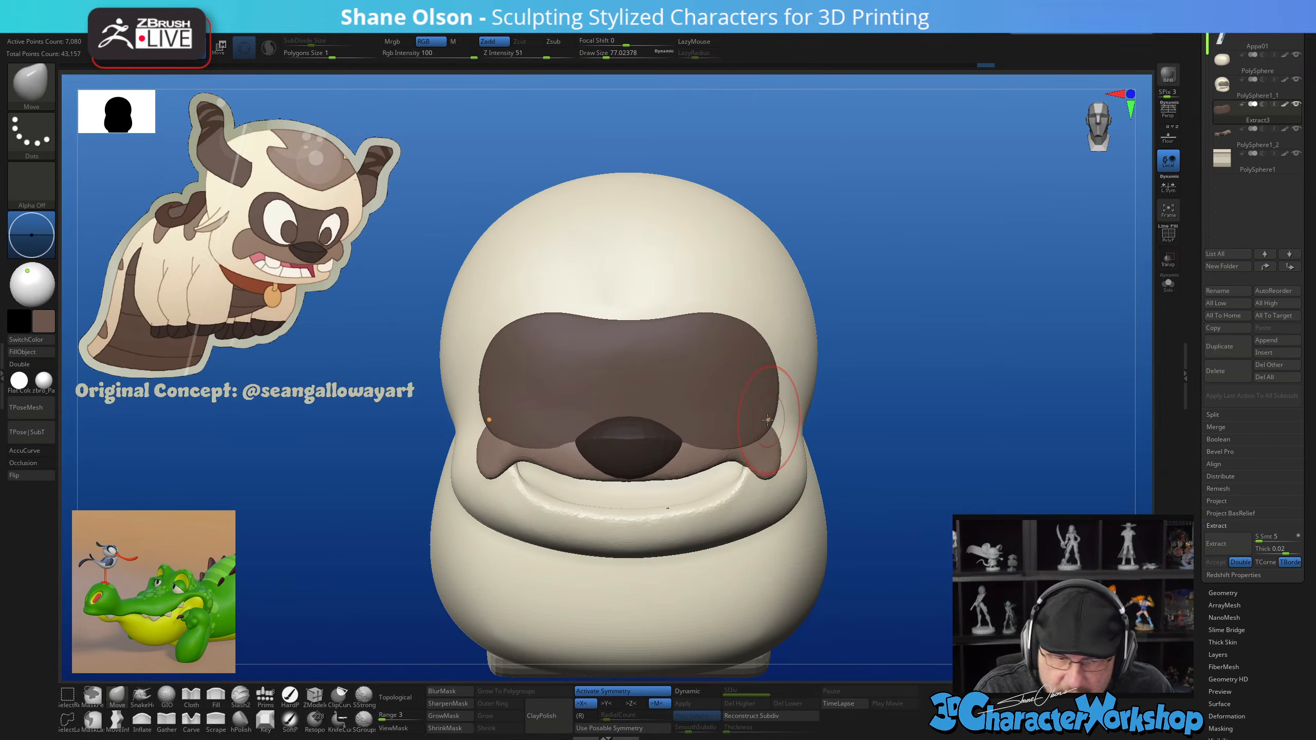
key("s")
left_click_drag(753, 436, 761, 436)
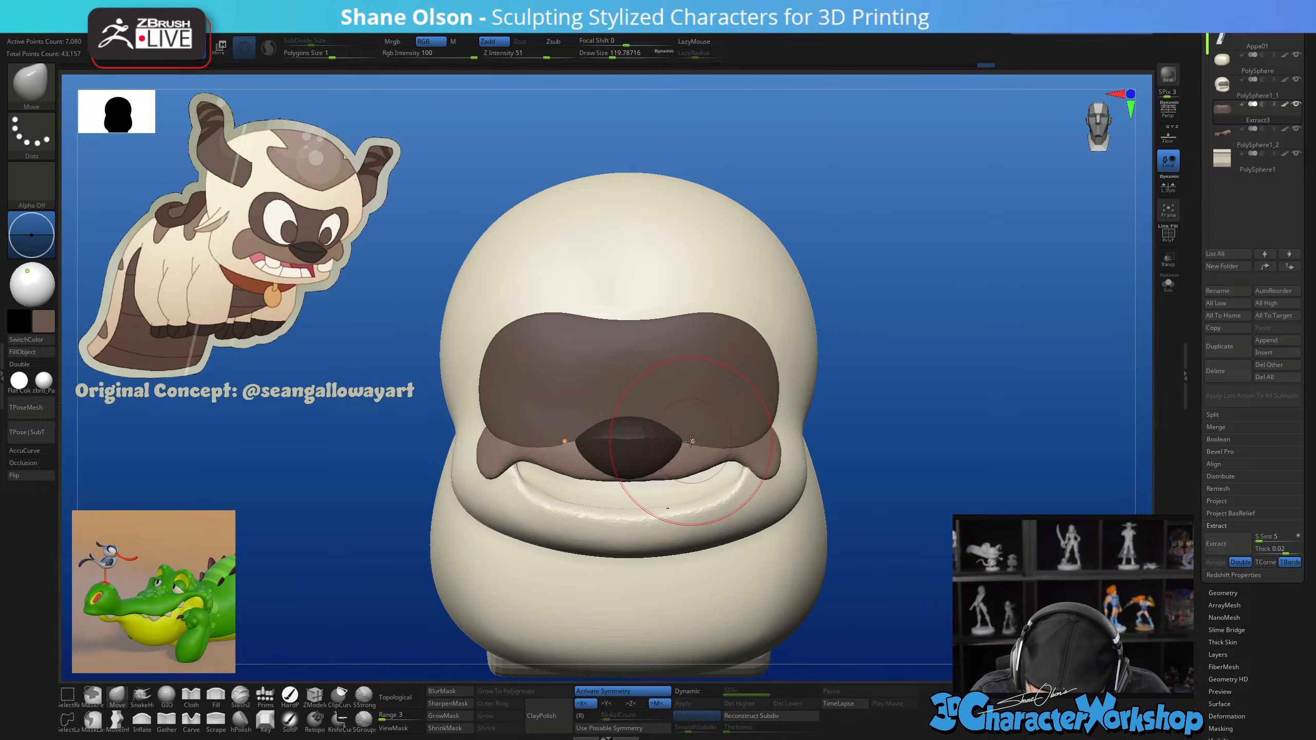
left_click_drag(769, 418, 766, 416)
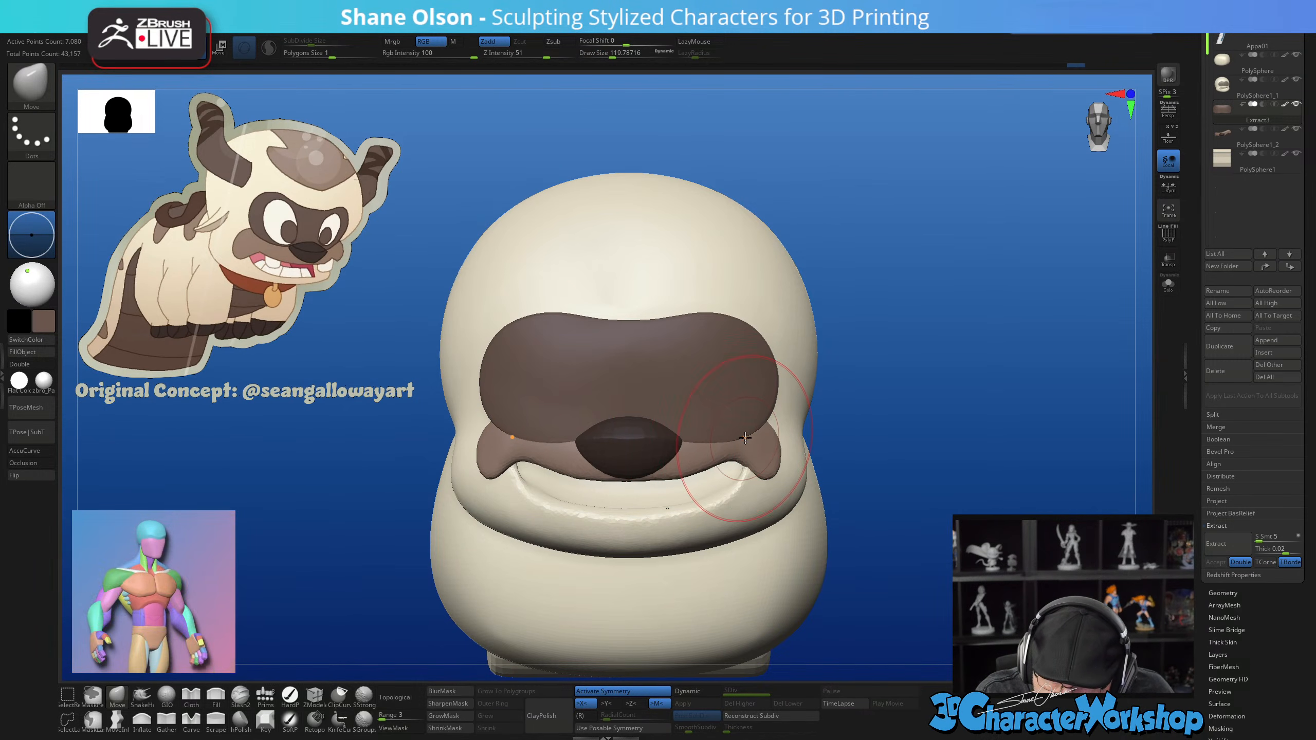
left_click_drag(900, 446, 909, 402, "alt")
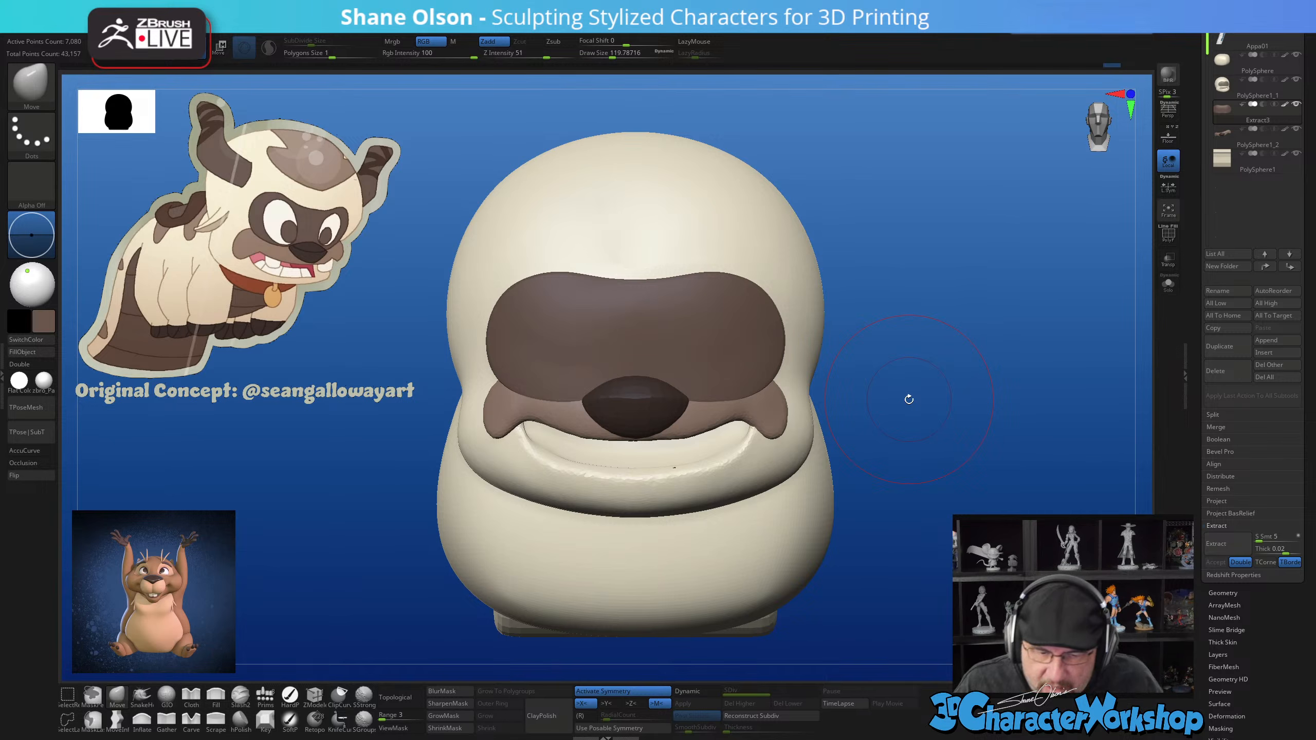
left_click_drag(952, 390, 939, 367, "alt")
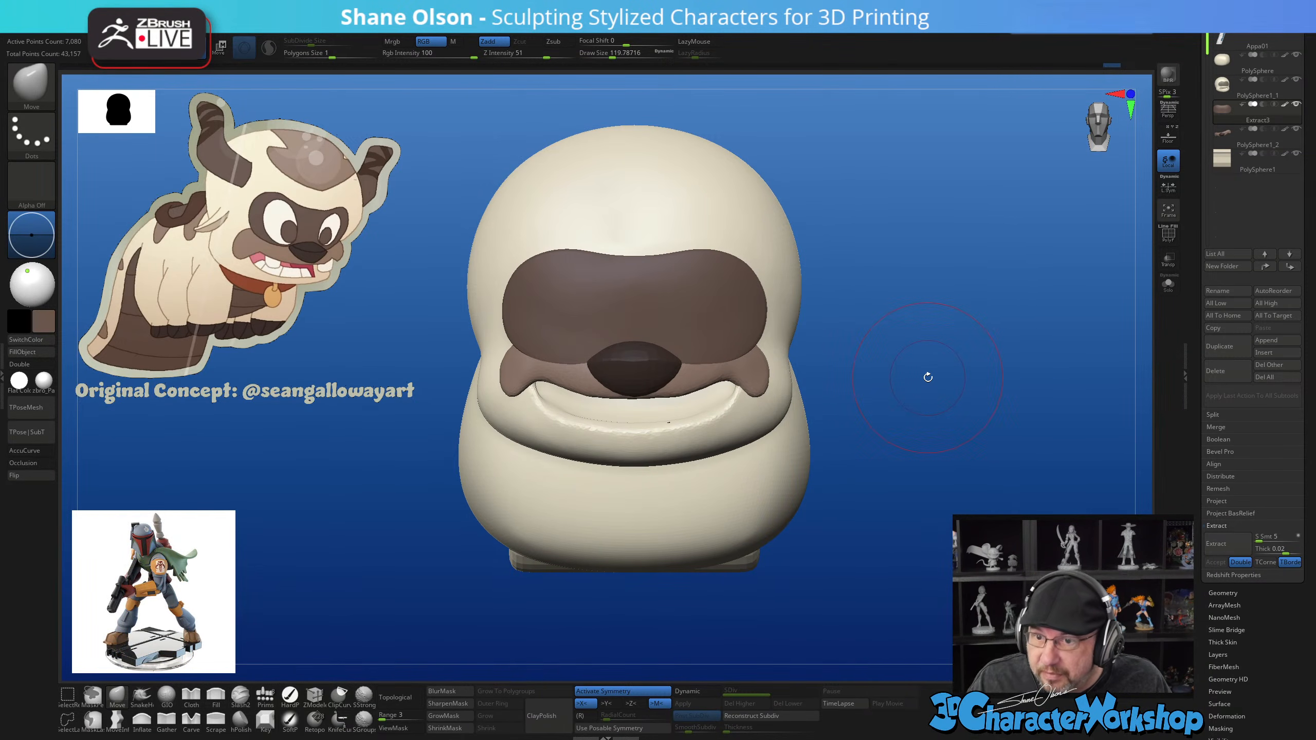
Select the muzzle and refine its lower edge beside the nose with the Move brush, using draw sizes of about 94 and 77
mouse_move(924, 409)
left_mouse_down()
mouse_move(970, 294)
mouse_move(926, 281)
mouse_move(887, 326)
left_mouse_up()
left_click(639, 474, "alt")
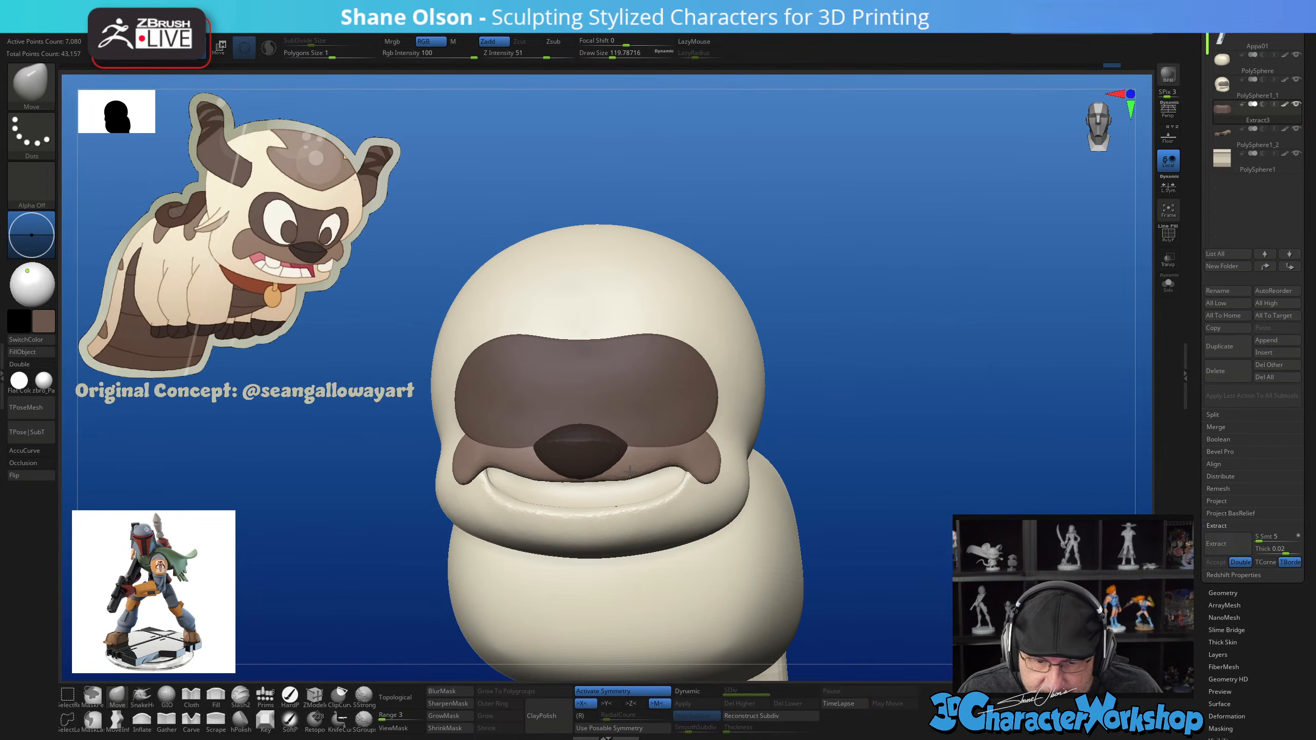
key("s")
left_click_drag(635, 474, 623, 472)
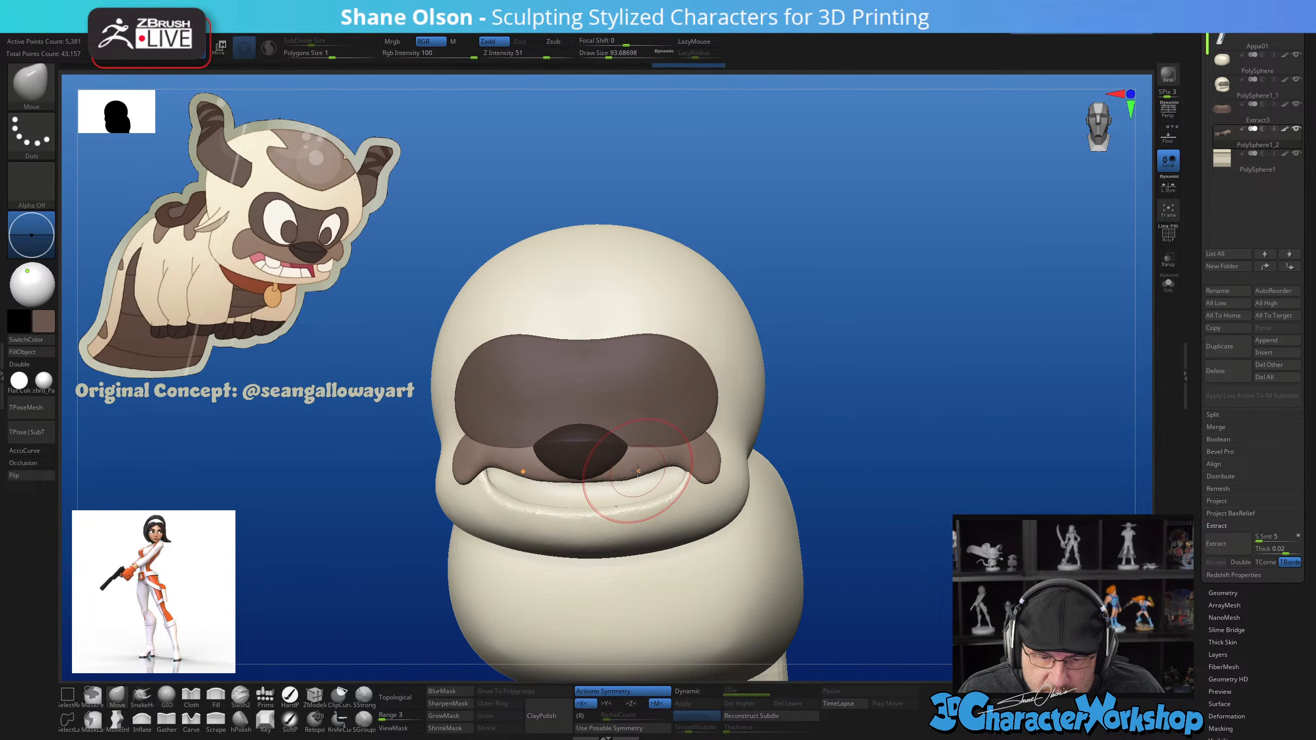
key("s")
left_click_drag(637, 469, 624, 484)
key("s")
left_click_drag(630, 480, 631, 474)
Show the ruler subtool Appa01 together with the character and view both from the front
mouse_move(953, 444)
left_mouse_down("shift")
mouse_move(930, 458)
mouse_move(929, 507)
mouse_move(913, 494)
mouse_move(948, 455)
left_mouse_up("shift")
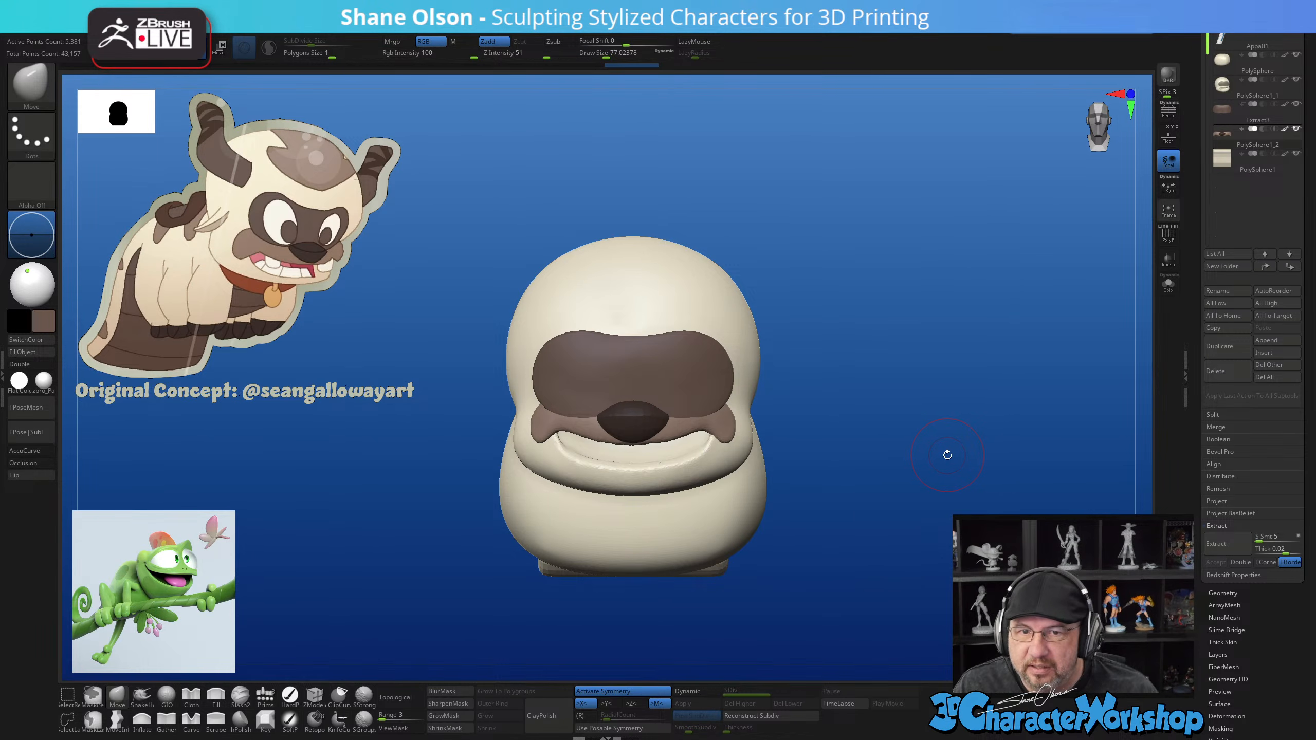
mouse_move(947, 454)
left_mouse_down()
mouse_move(970, 458)
mouse_move(924, 465)
left_mouse_up()
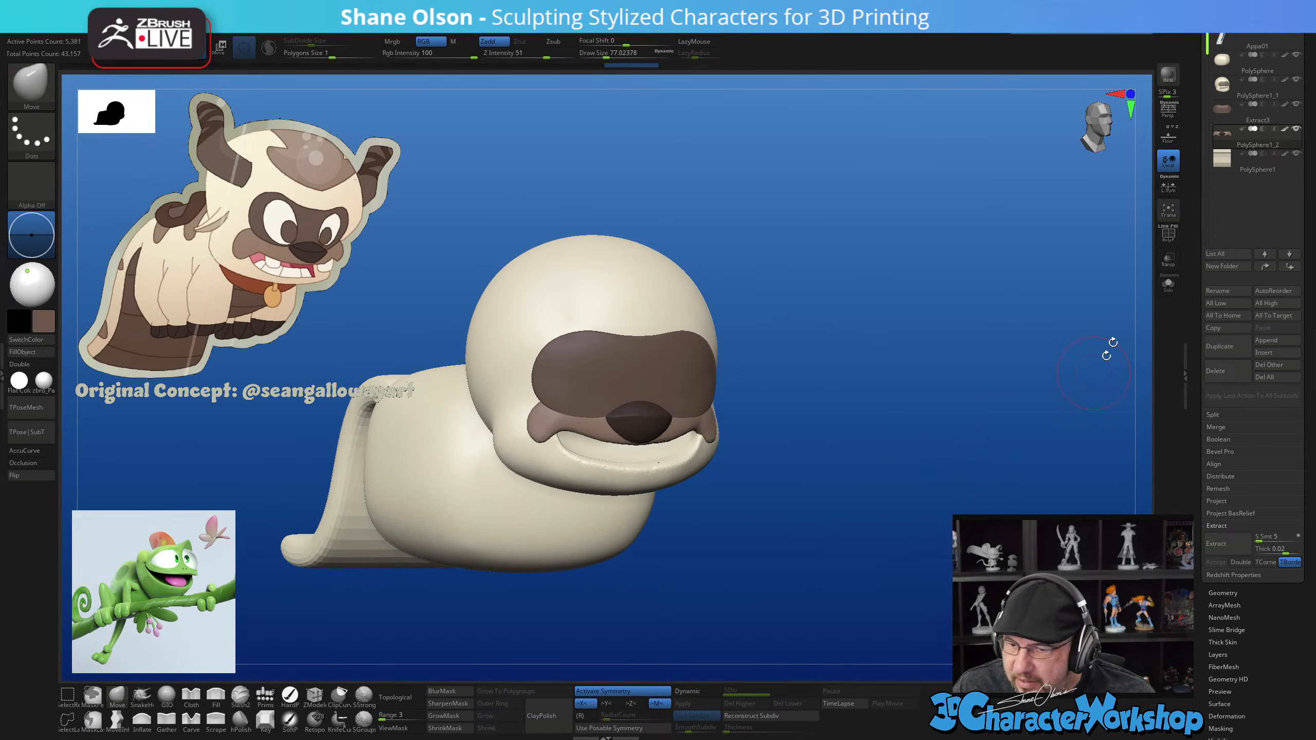
left_click_drag(1195, 42, 1195, 185)
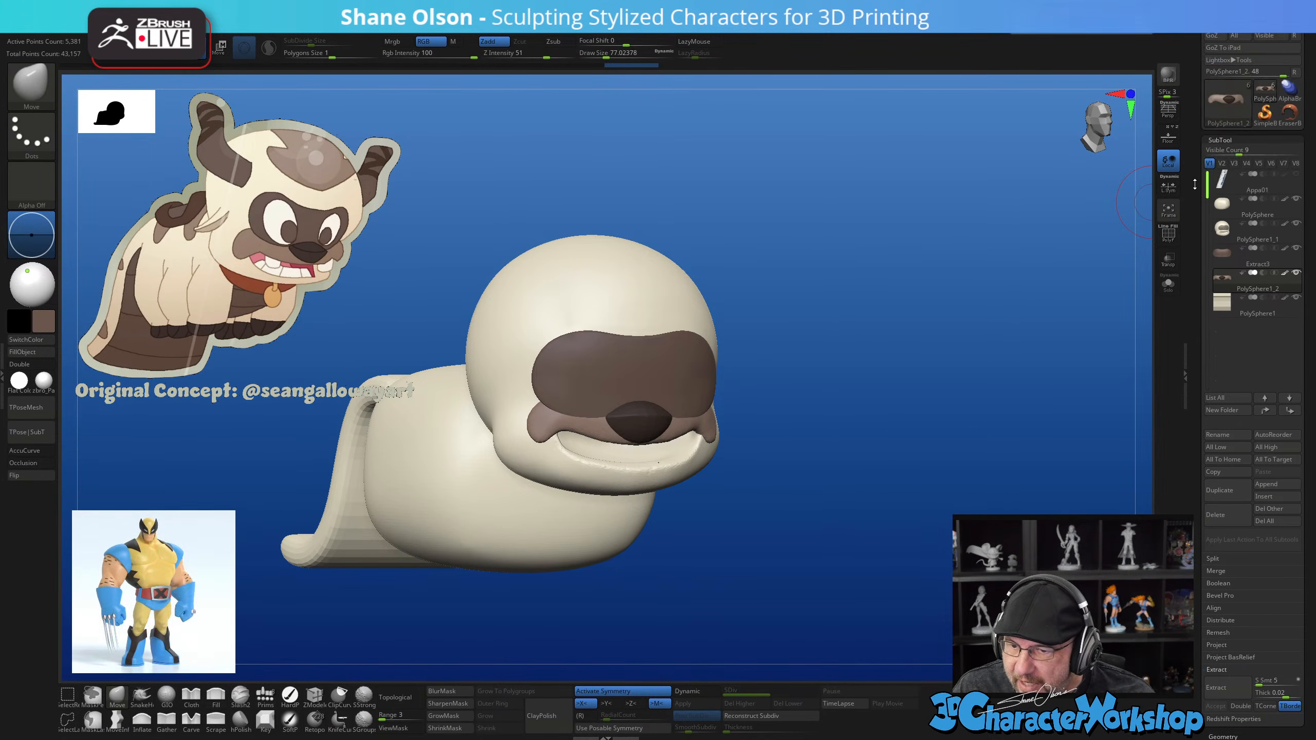
mouse_move(1222, 186)
left_click(1297, 175)
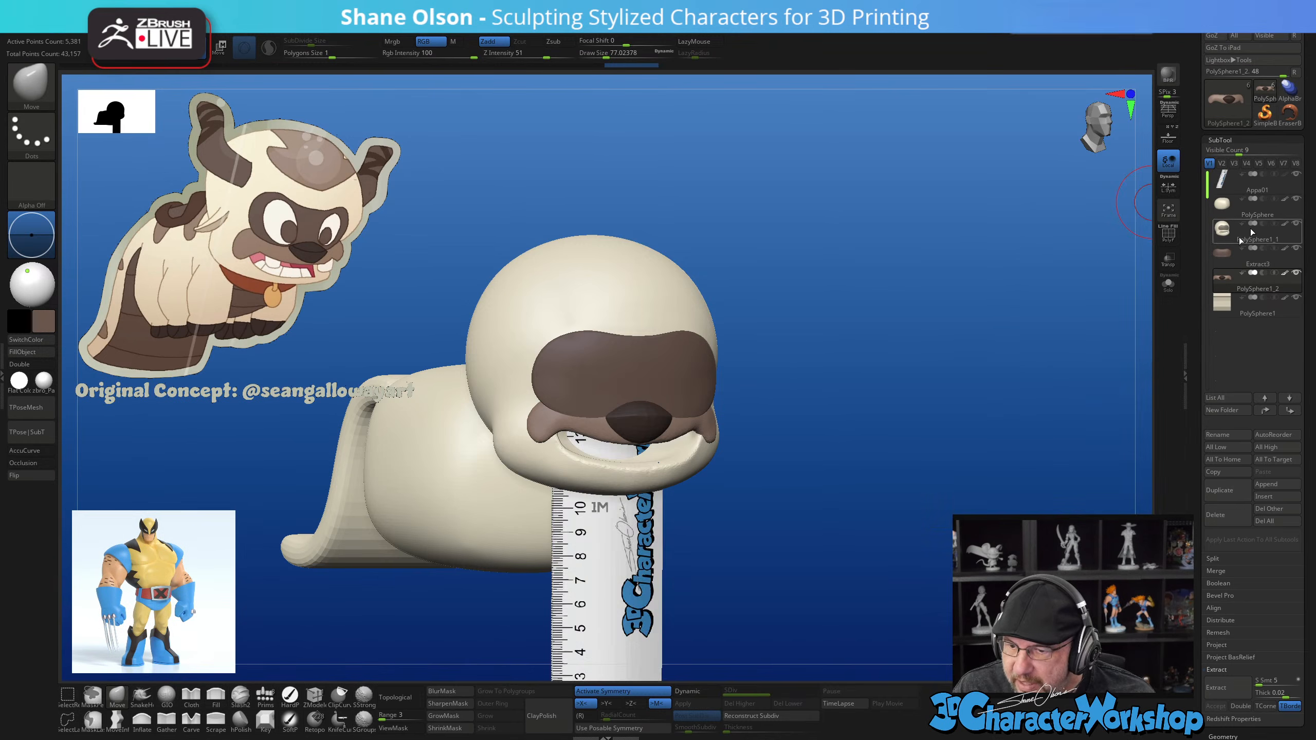
left_click_drag(901, 501, 850, 444, "alt")
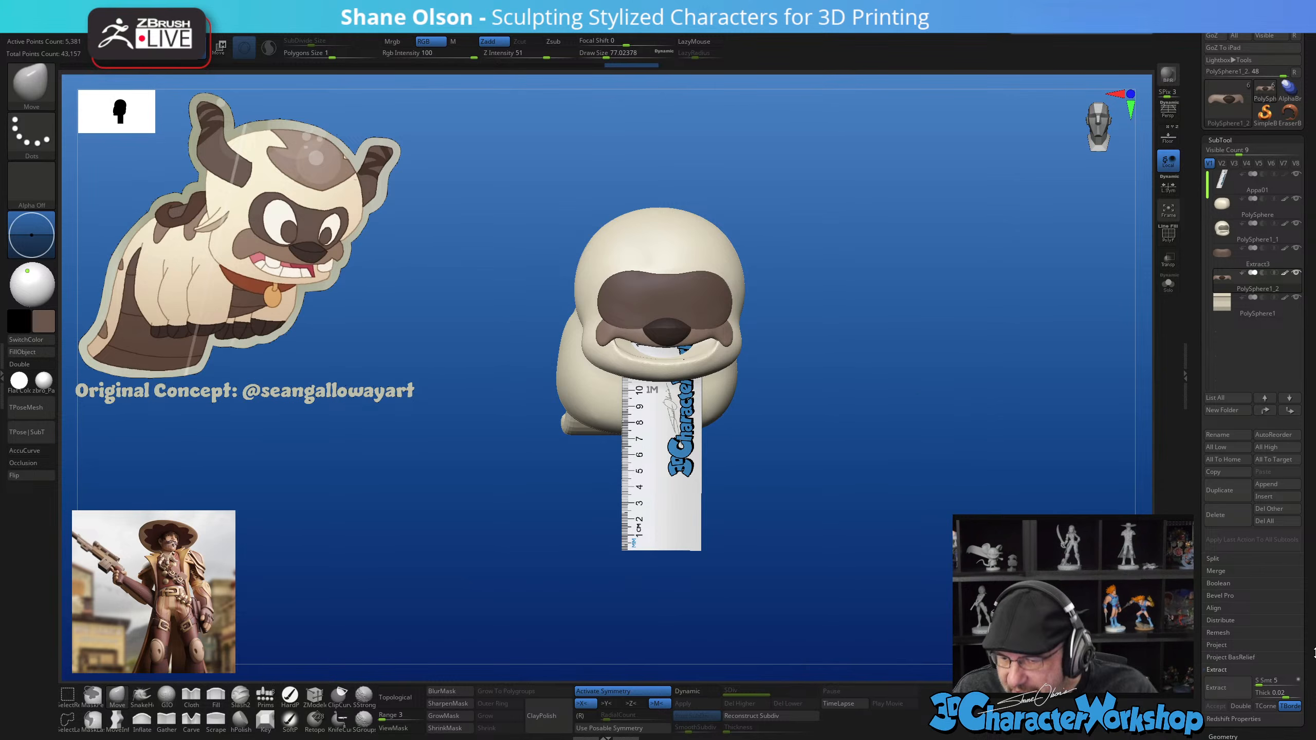
Select the Appa01 ruler and open its geometry Size settings to check its dimensions
scroll(1252, 384, "down", 3)
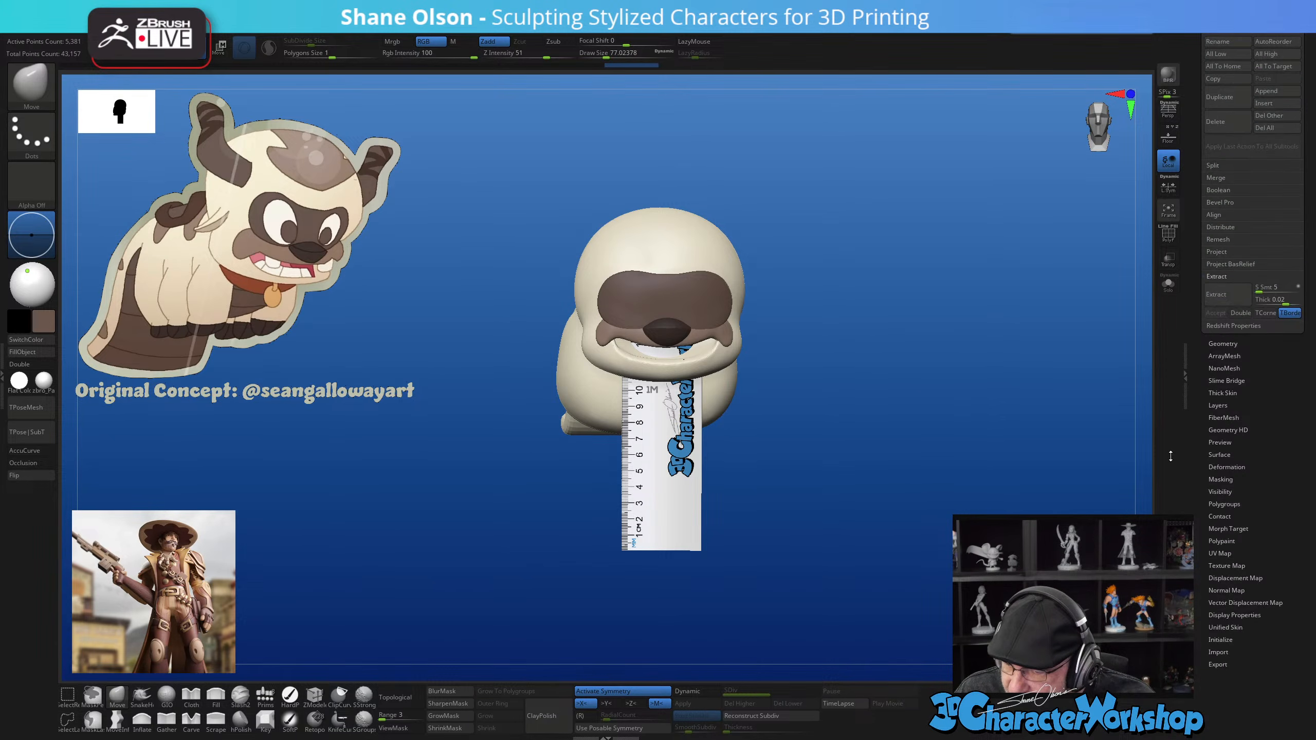
left_click(1244, 144)
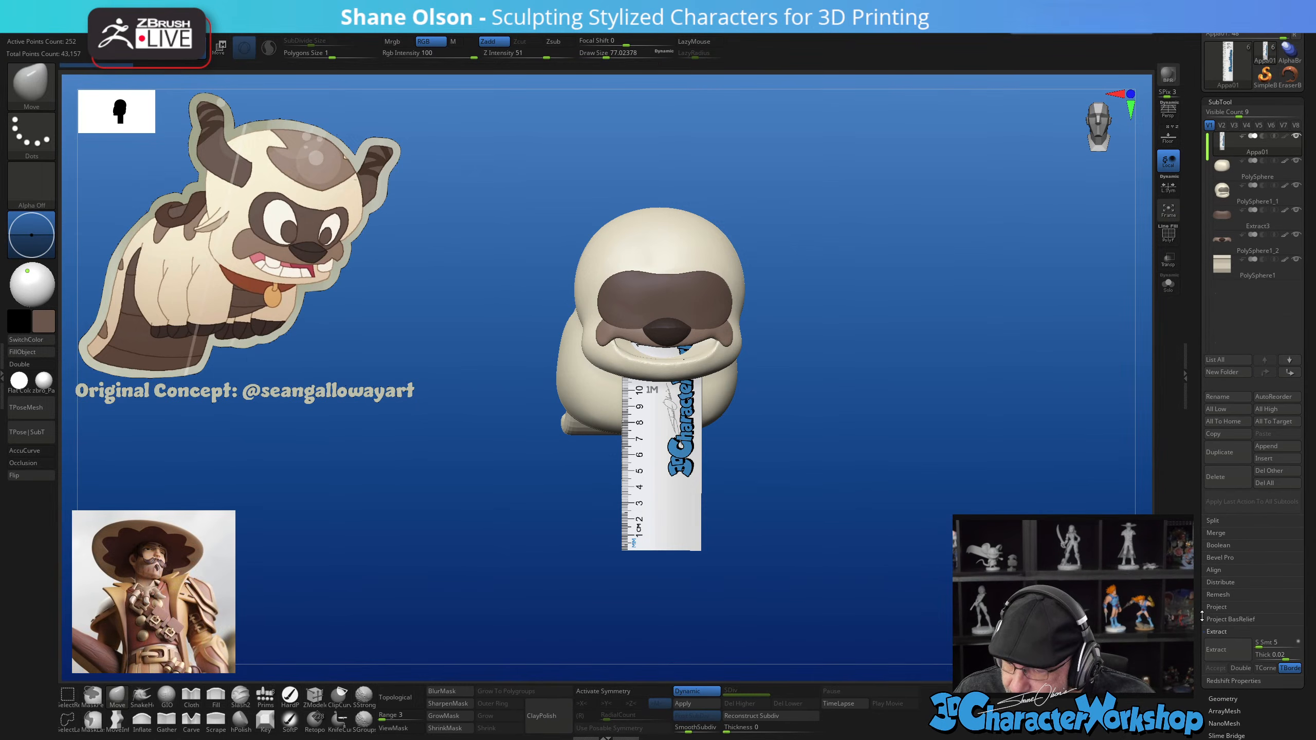
left_click_drag(1210, 607, 1198, 505)
left_click(1218, 553)
left_click(1213, 443)
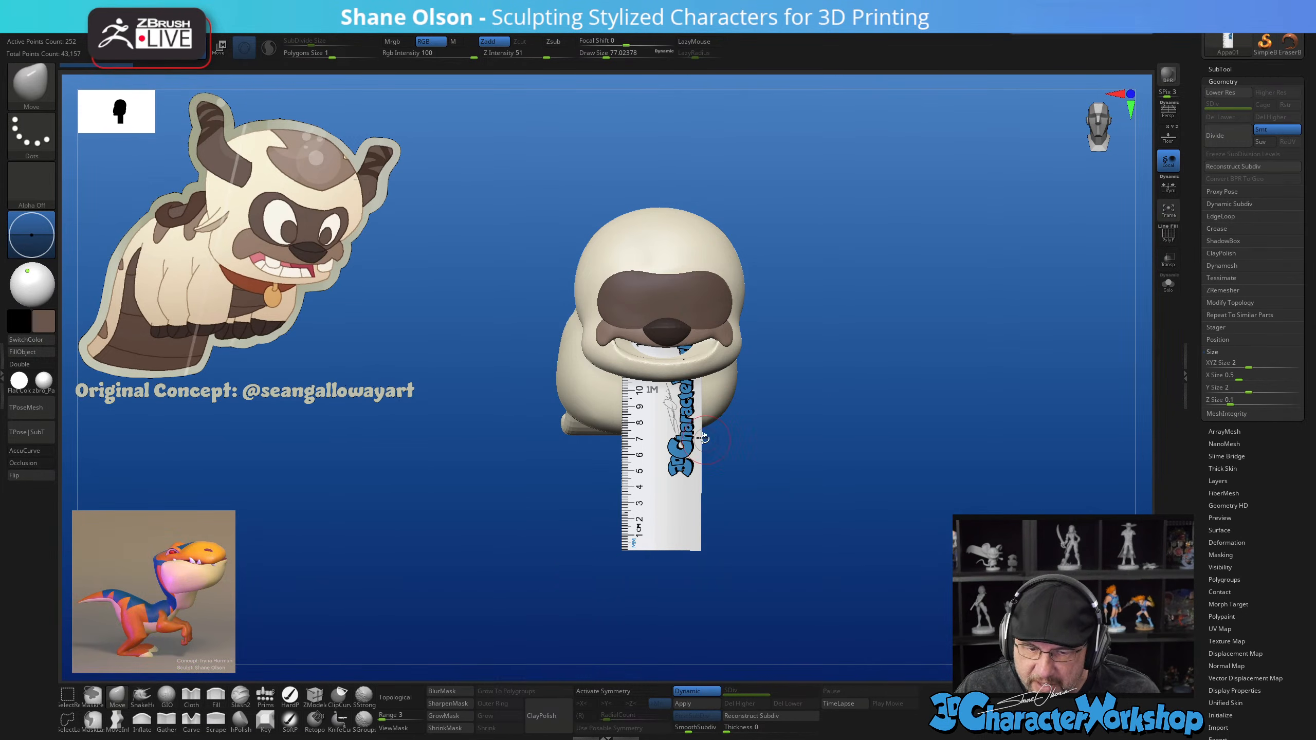
left_click_drag(935, 456, 860, 465)
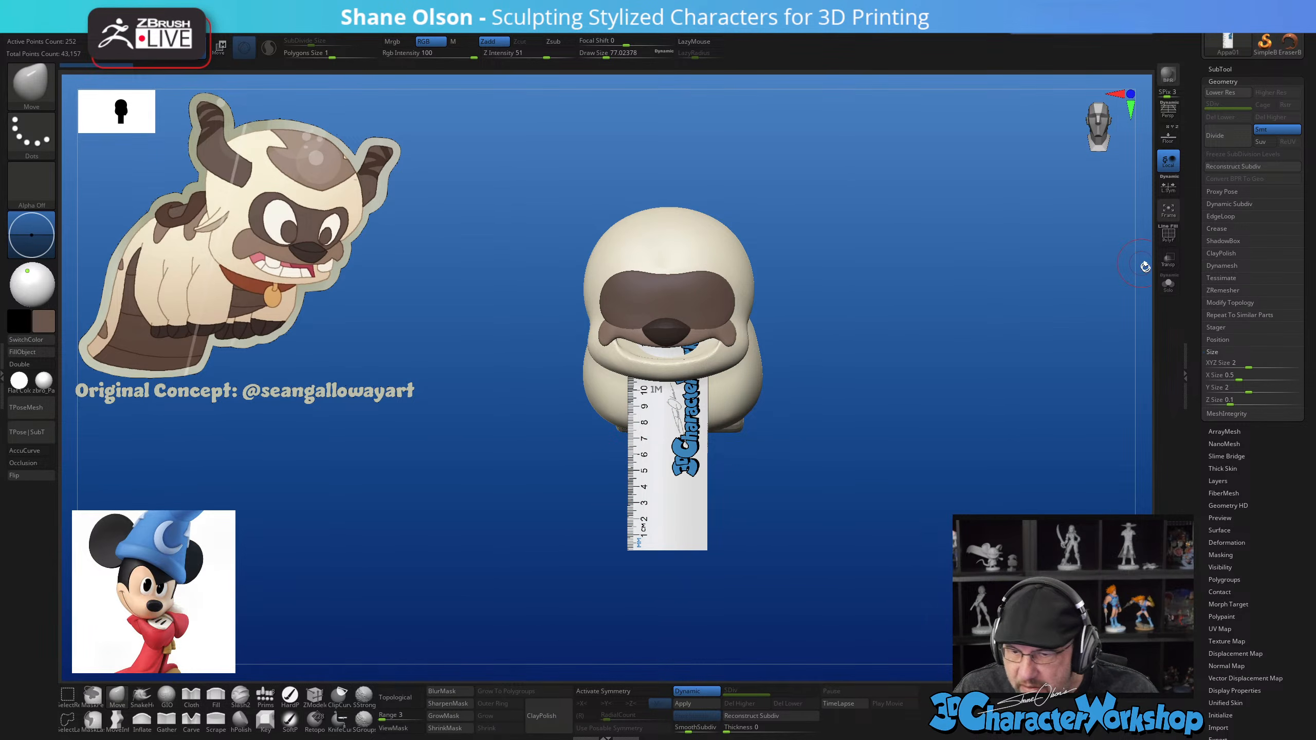
Isolate the ruler, turn on the floor grid and examine the ruler's height and position relative to the grid planes
left_click(1169, 284)
mouse_move(792, 292)
left_mouse_down()
mouse_move(780, 290)
mouse_move(787, 332)
left_mouse_up()
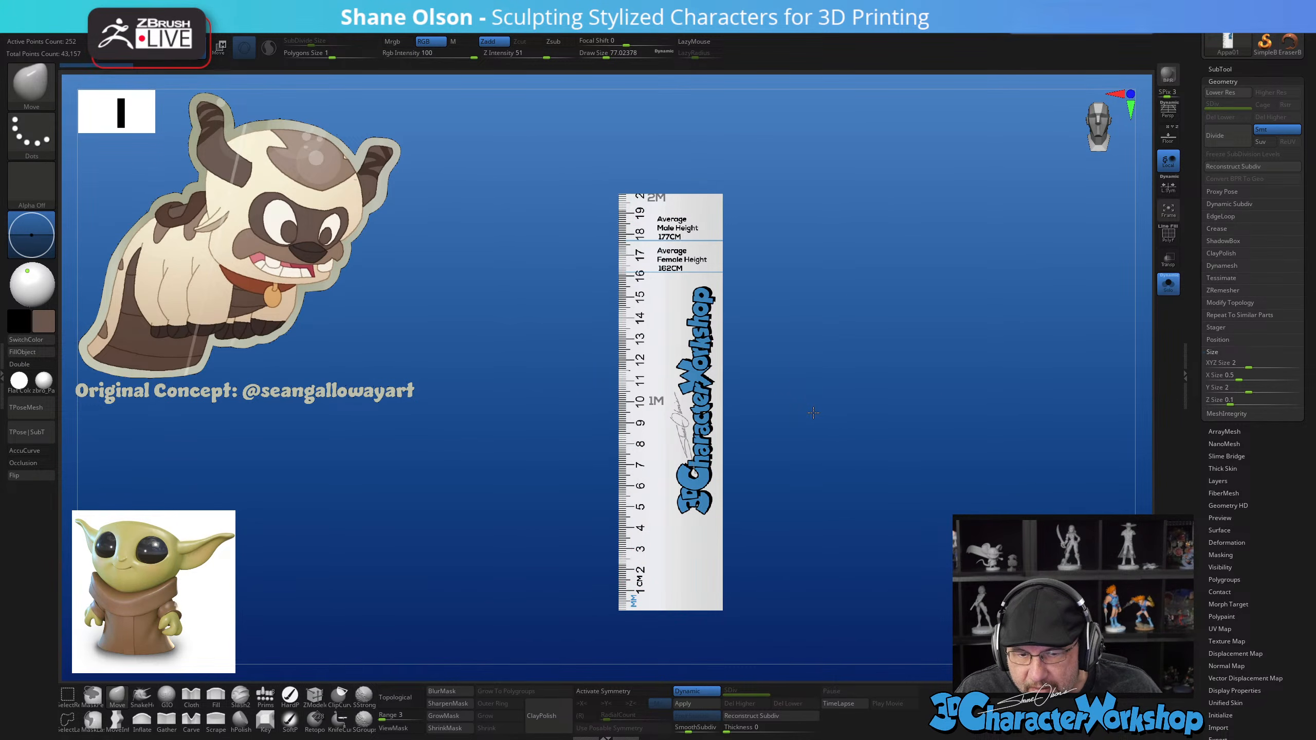
left_click_drag(814, 413, 810, 392, "alt")
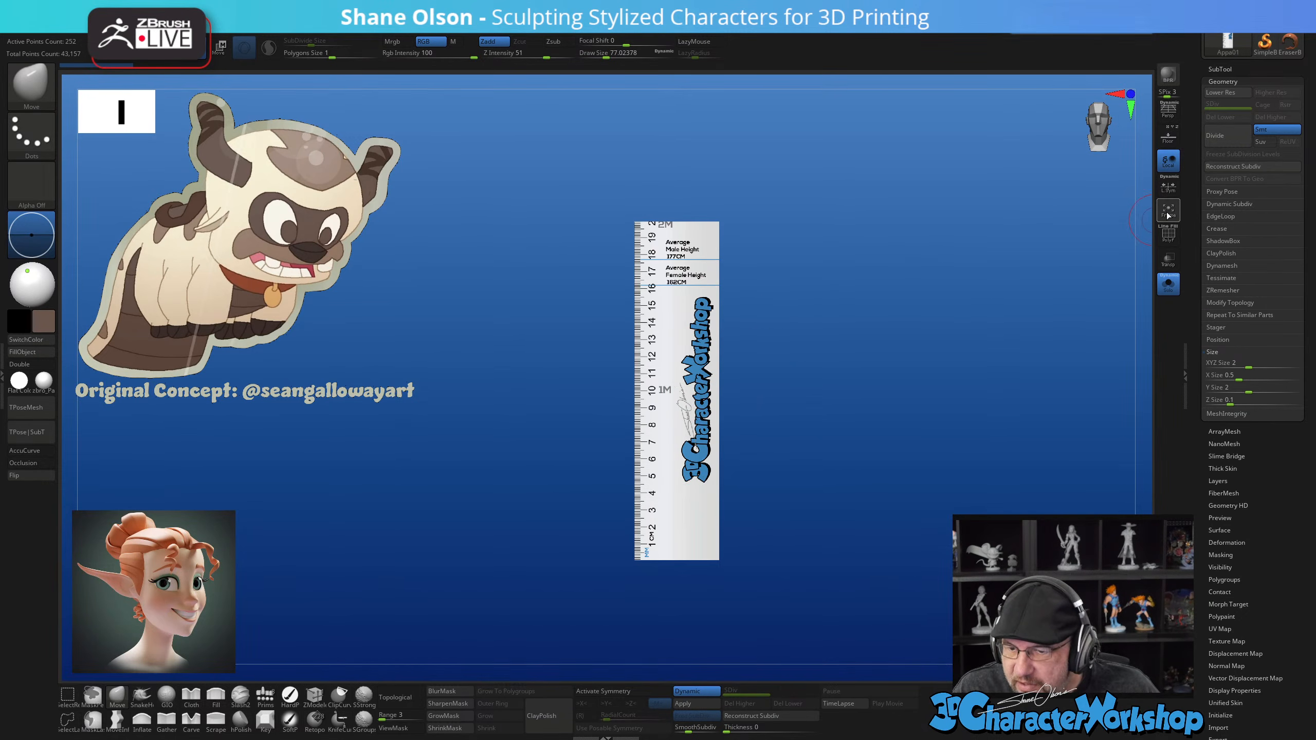
left_click(1169, 136)
left_click_drag(921, 465, 903, 403)
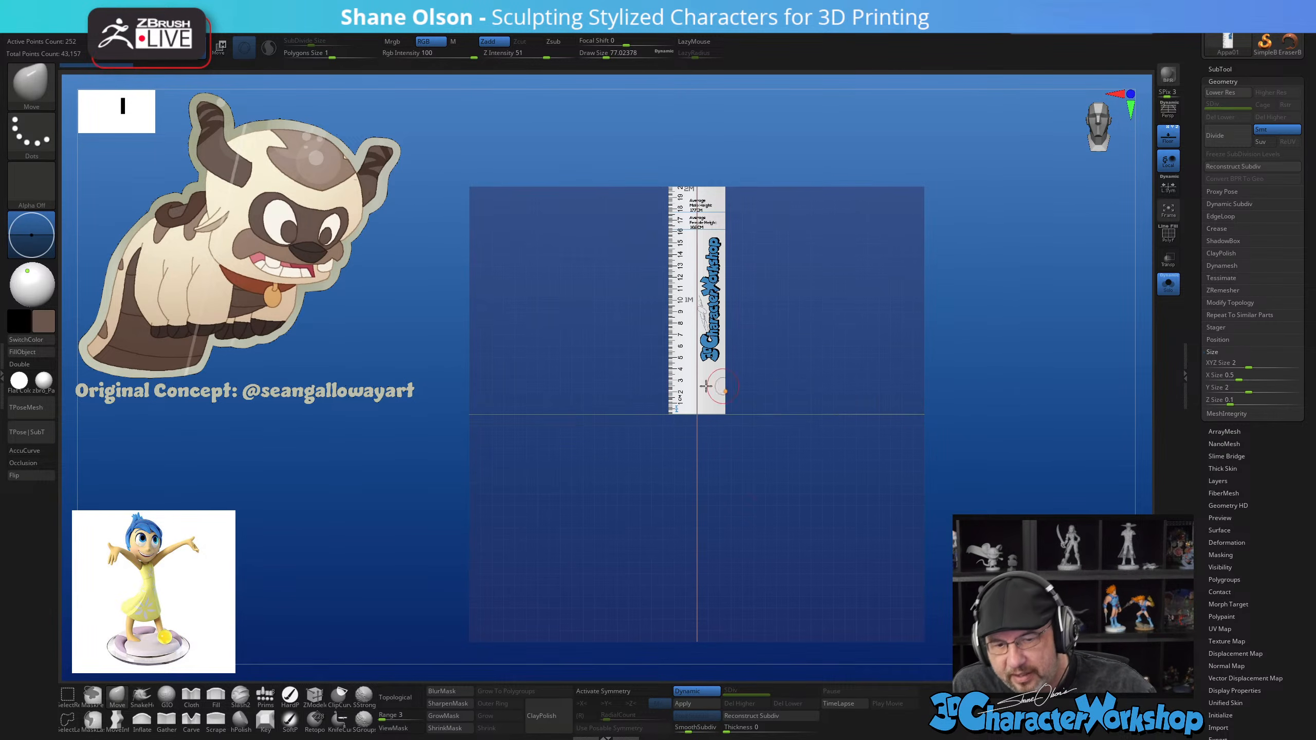
left_click_drag(777, 492, 771, 350)
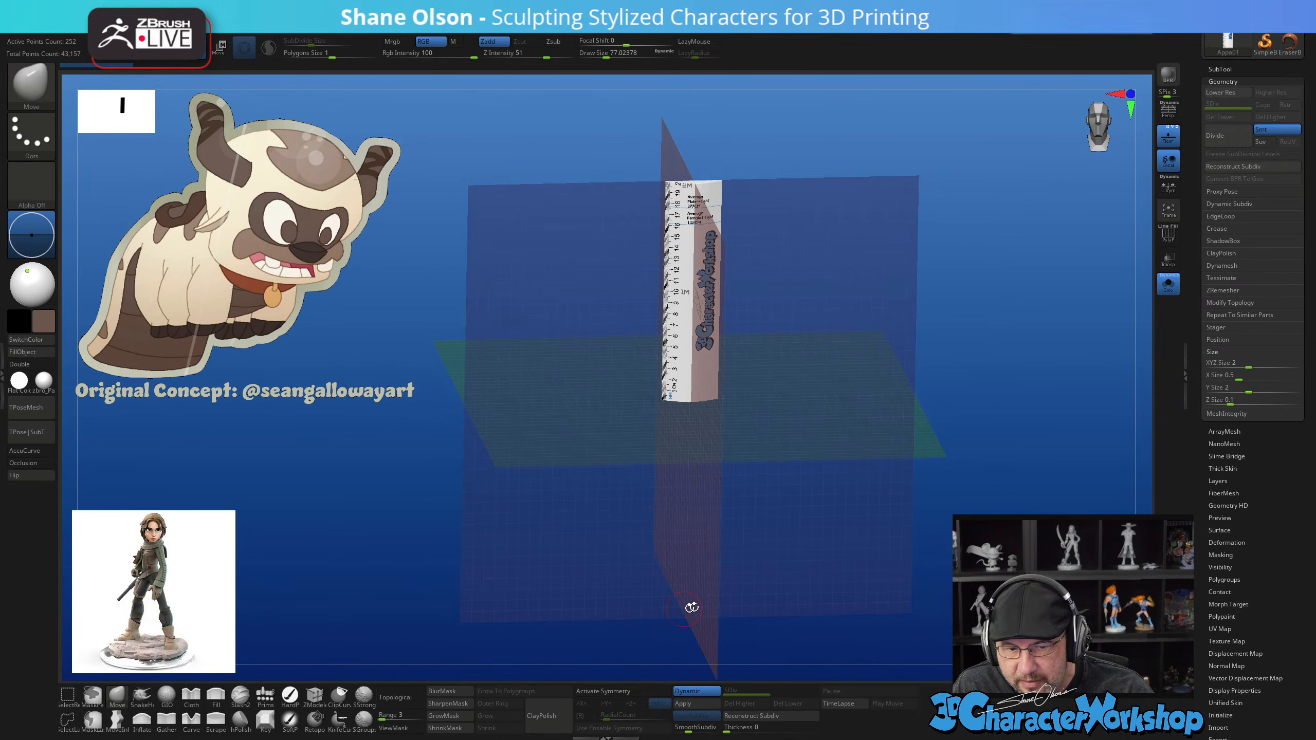
left_click_drag(835, 394, 824, 390, "shift")
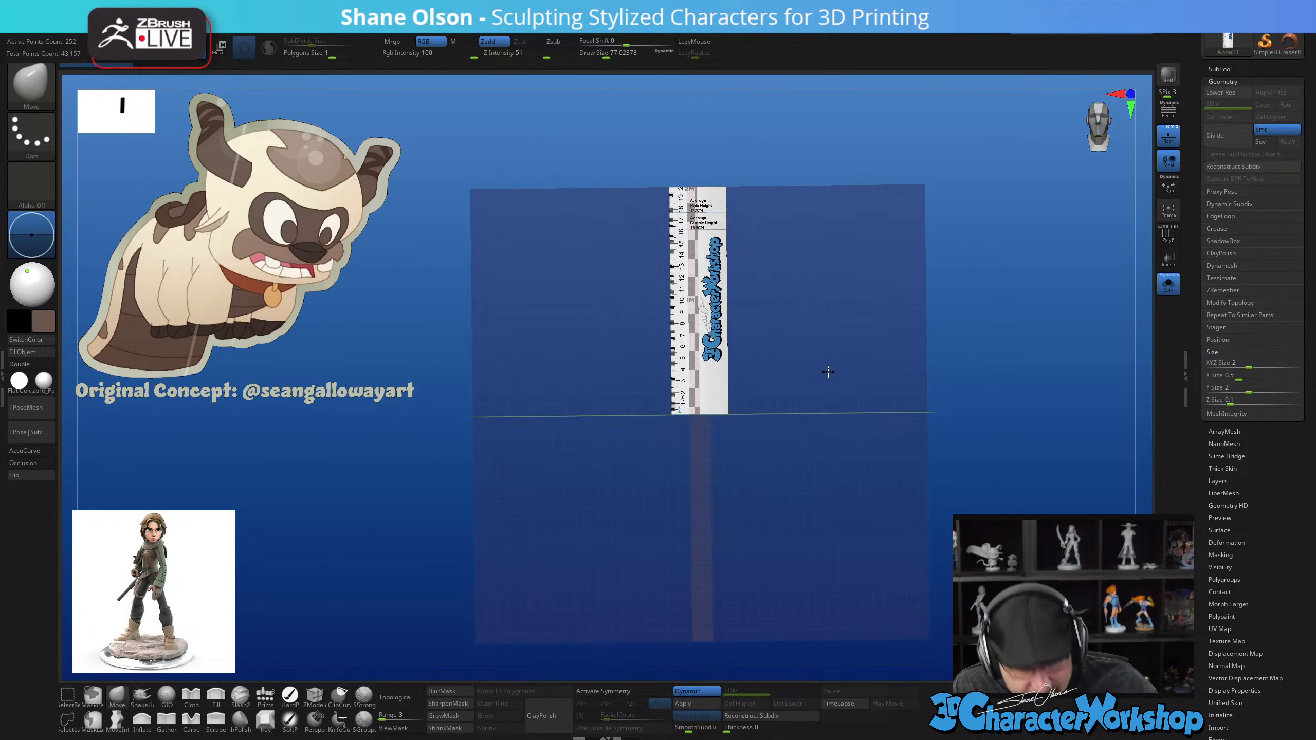
left_click_drag(622, 416, 646, 520)
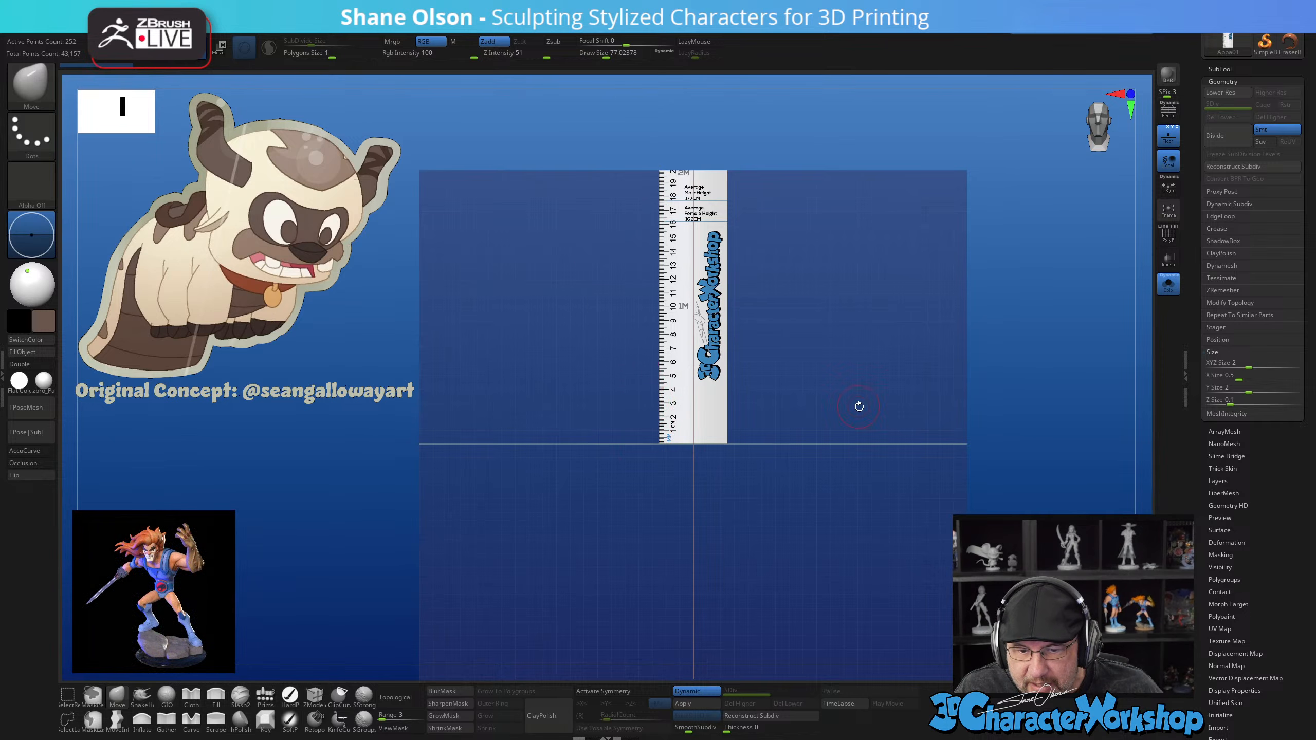
scroll(859, 407, "down", 2)
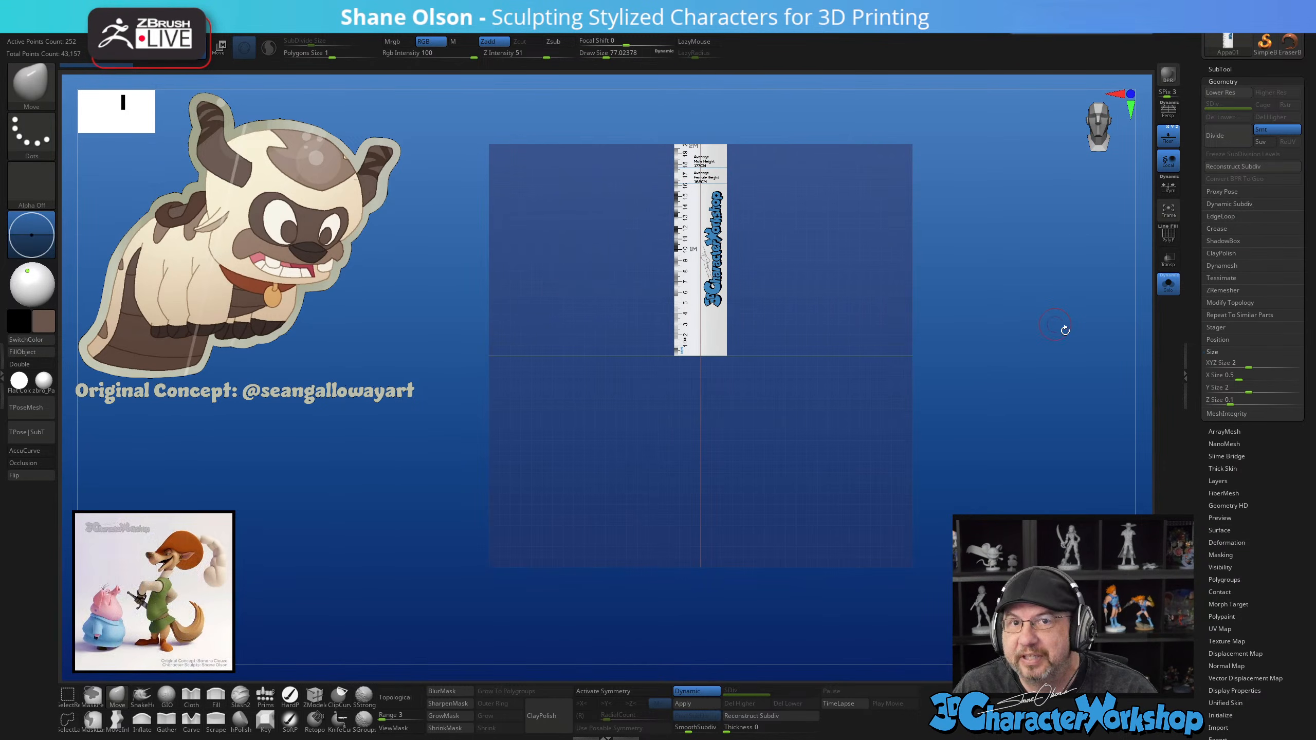
Show the whole character again, hide the ruler, and select the body PolySphere in a front view
left_click(1169, 284)
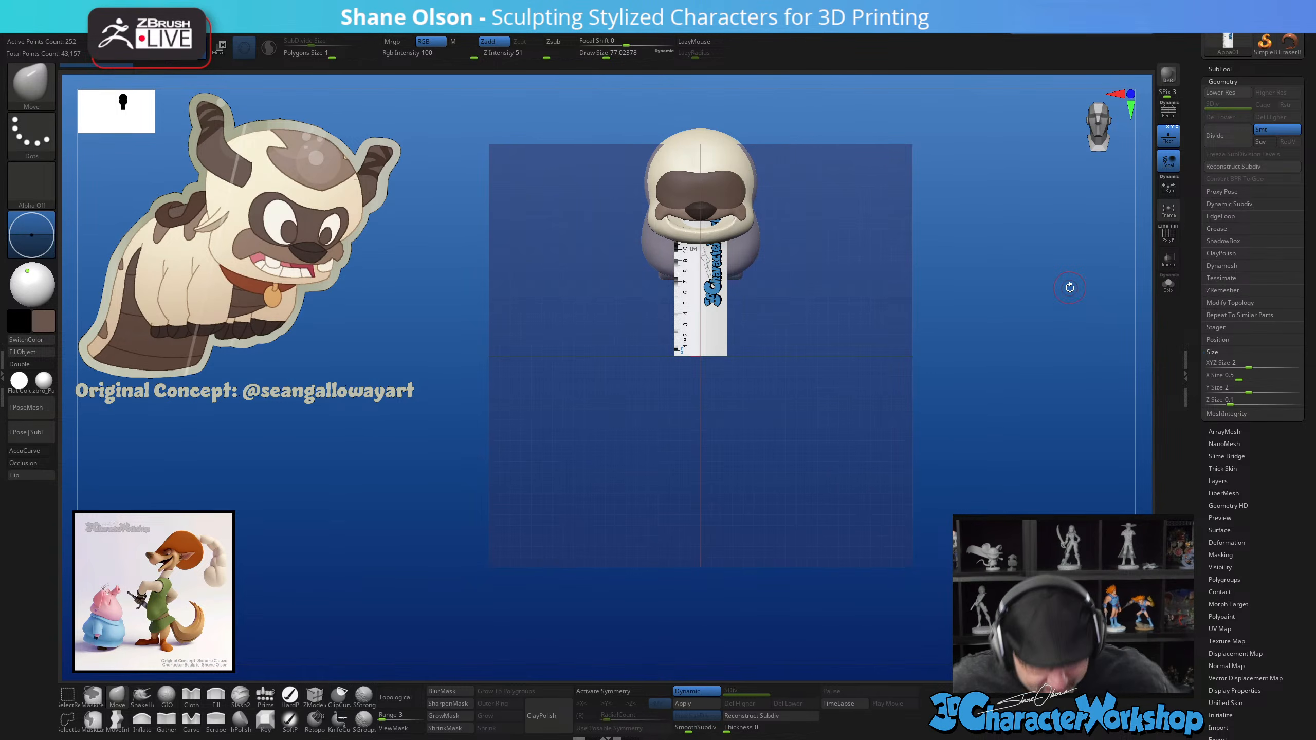
left_click(1220, 69)
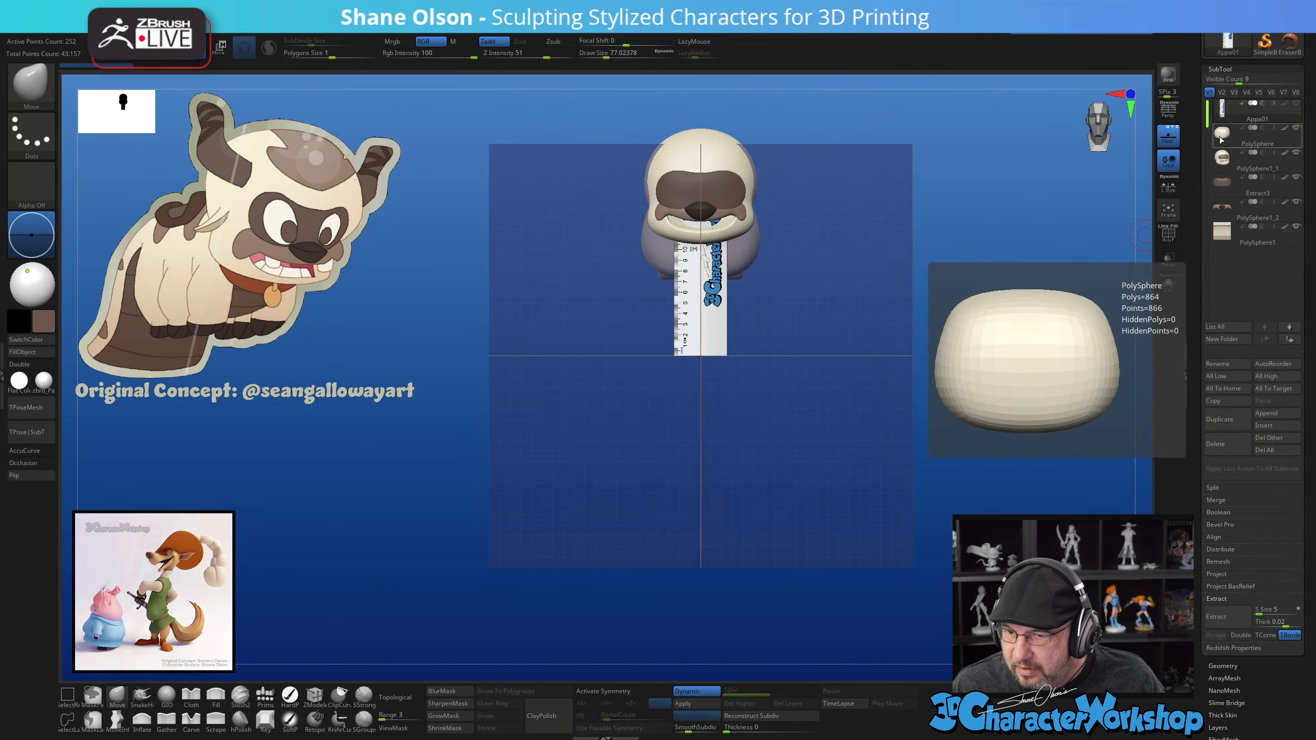
left_click(1249, 136)
left_click_drag(887, 253, 874, 358, "alt")
left_click_drag(891, 468, 875, 392, "alt")
mouse_move(903, 392)
left_mouse_down()
mouse_move(855, 394)
mouse_move(891, 393)
left_mouse_up()
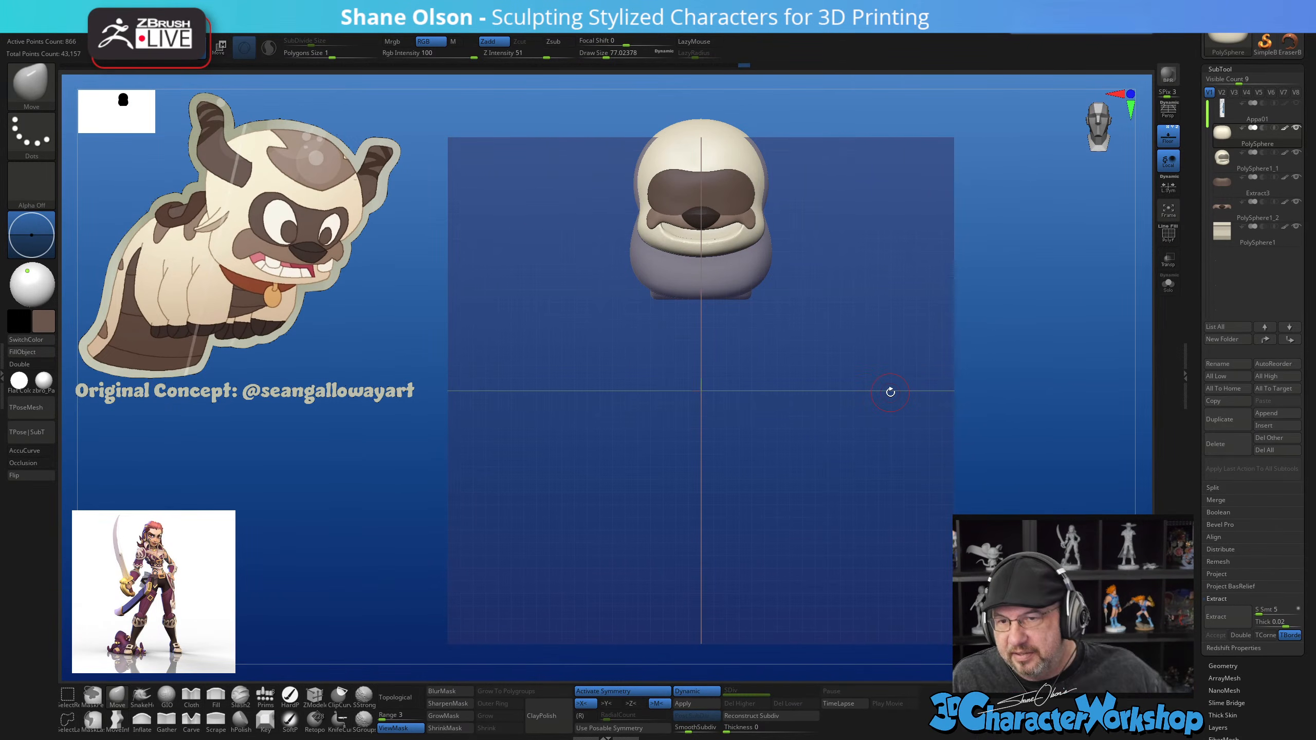
left_click_drag(908, 418, 868, 245, "alt")
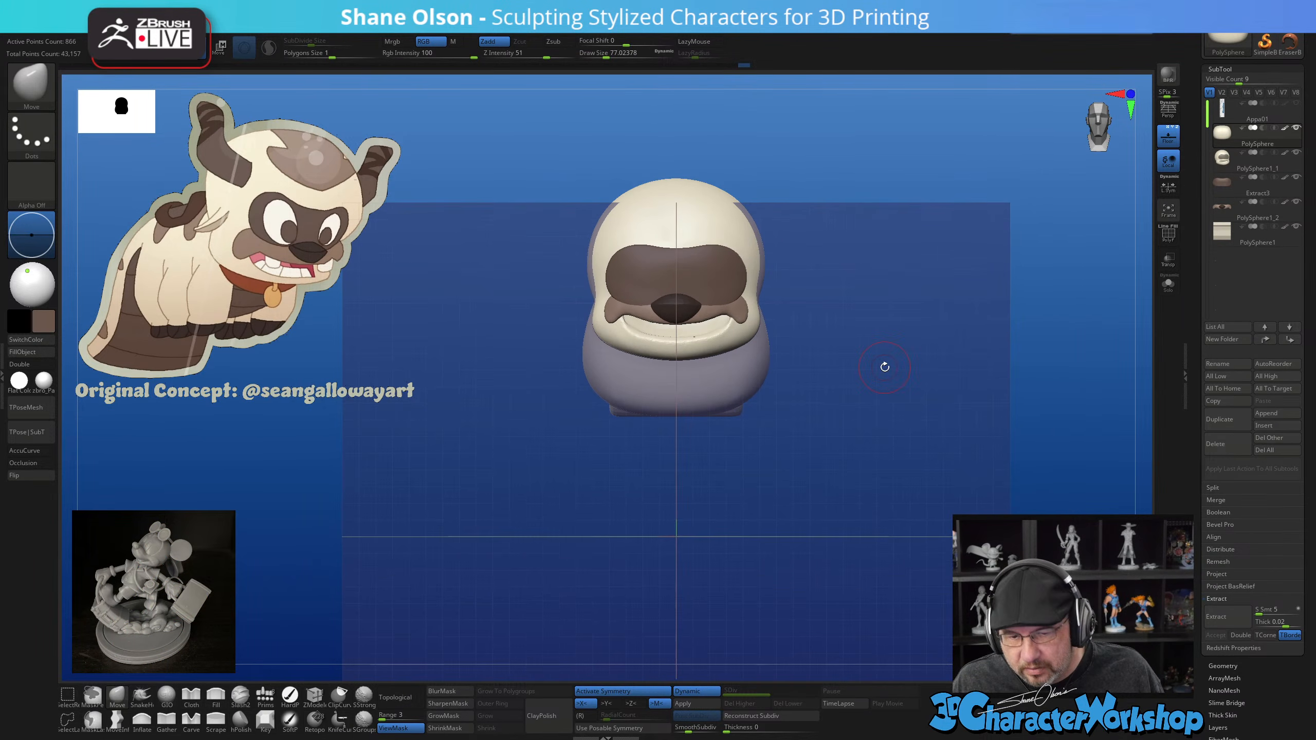
left_click_drag(881, 367, 787, 427, "alt")
View the character in perspective, compare focal distances of 50 and 85 mm, and keep 50 mm
key("space")
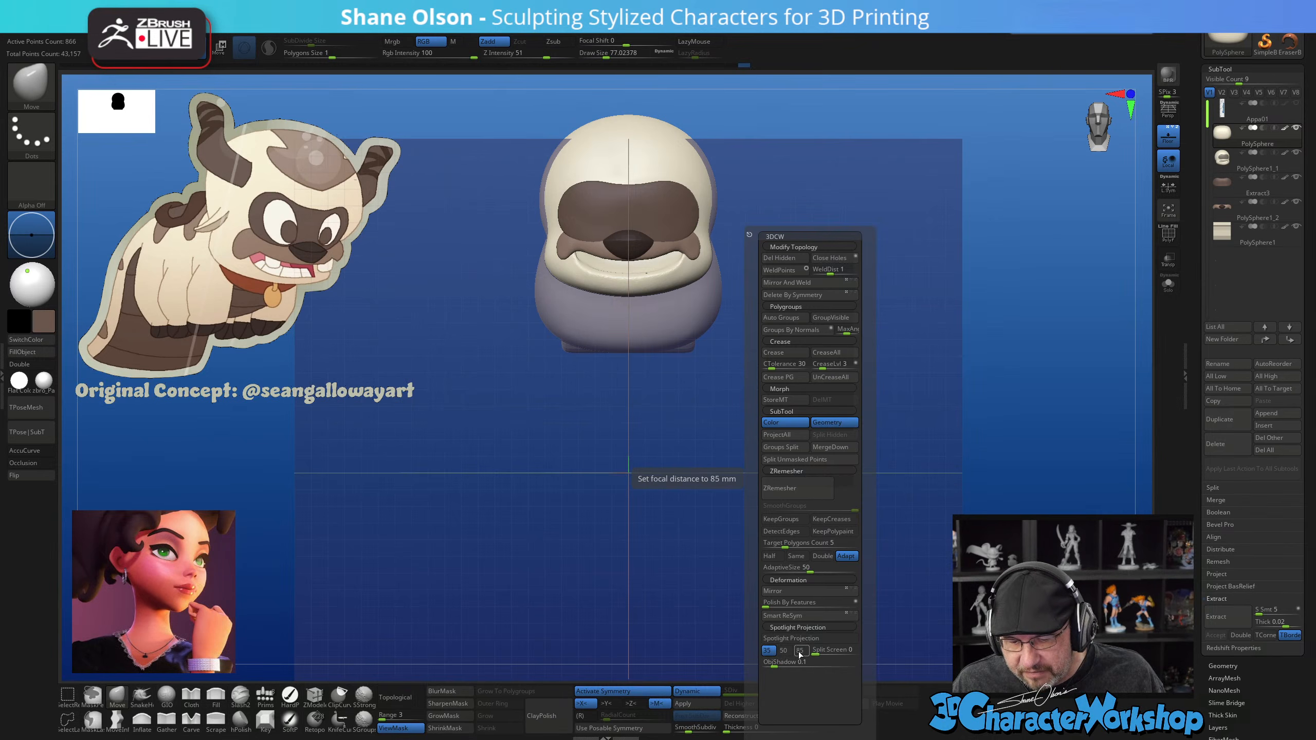
left_click(800, 652)
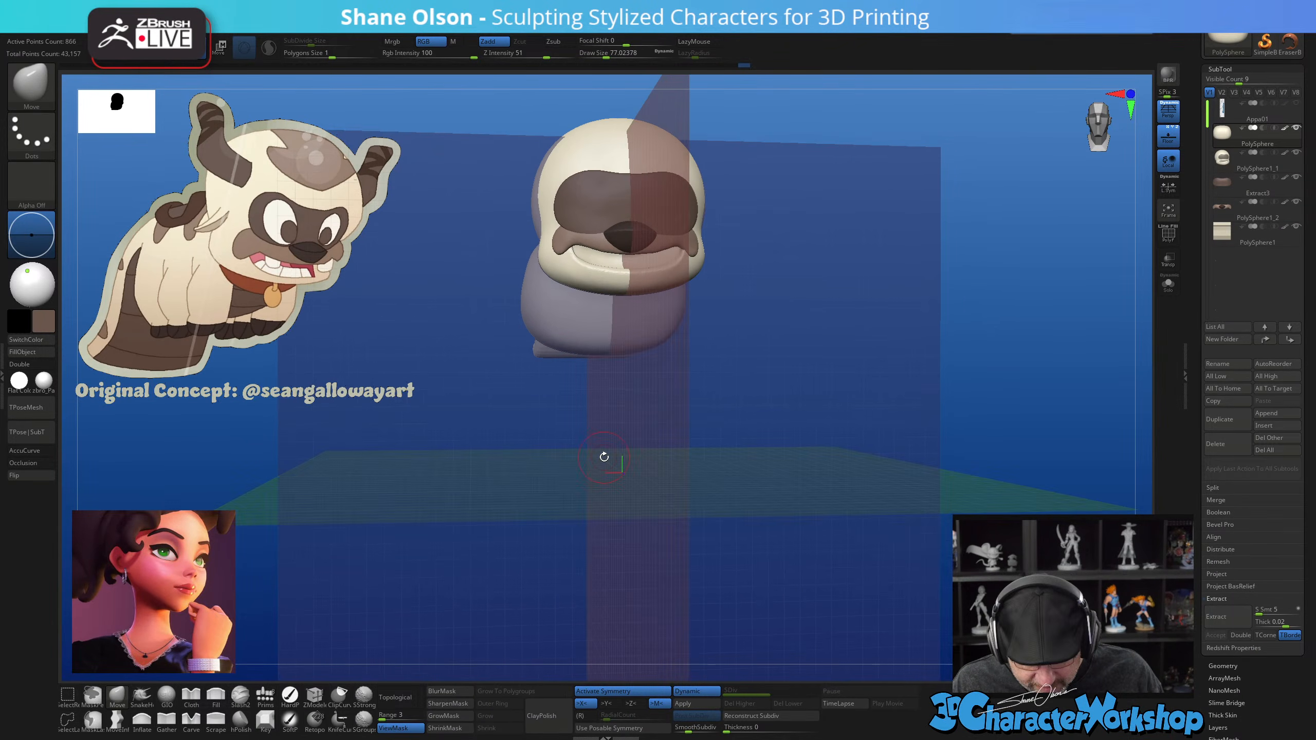
left_click_drag(773, 428, 787, 342)
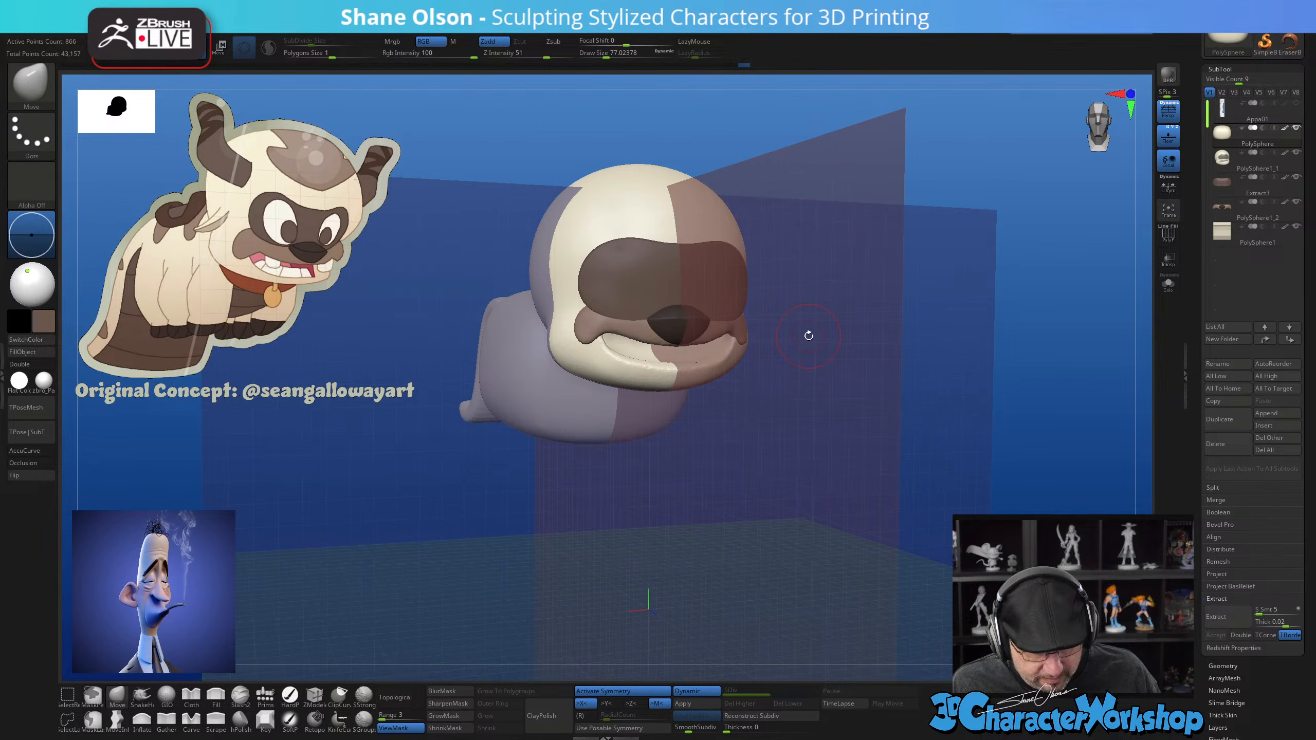
key("3")
left_click(785, 653)
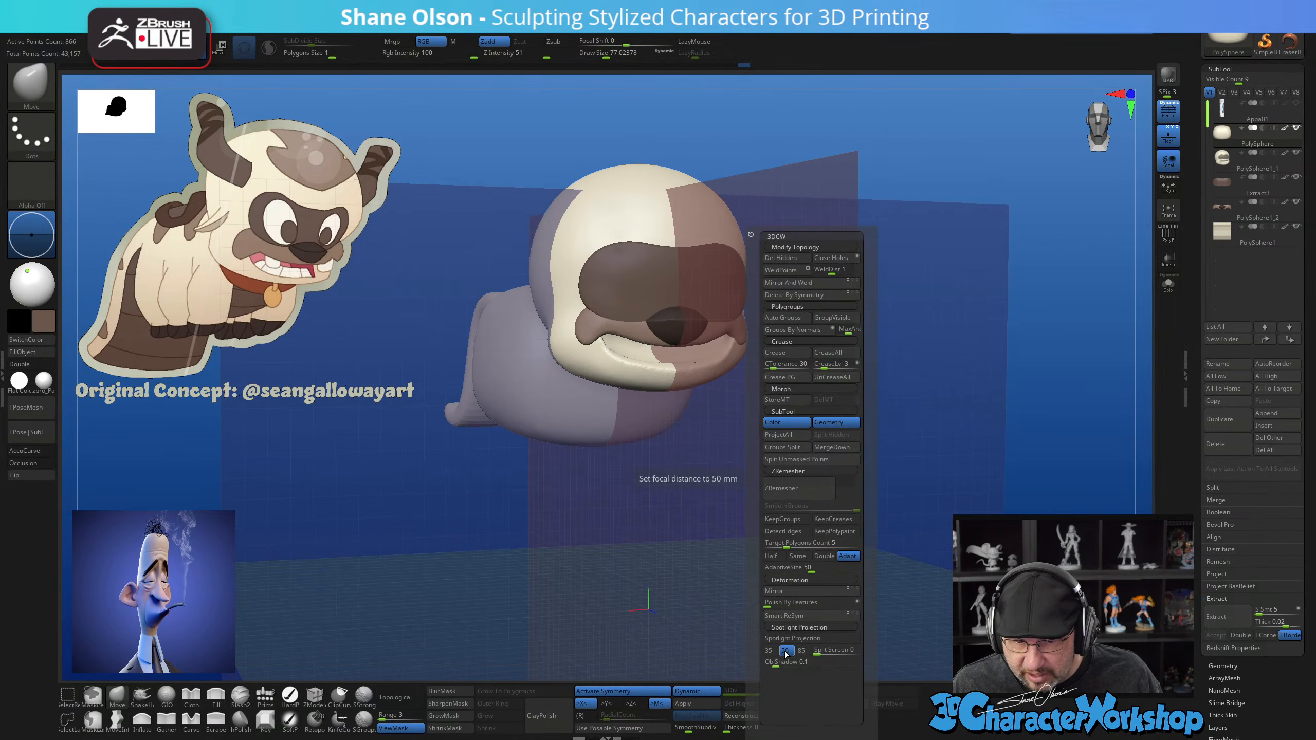
left_click(799, 655)
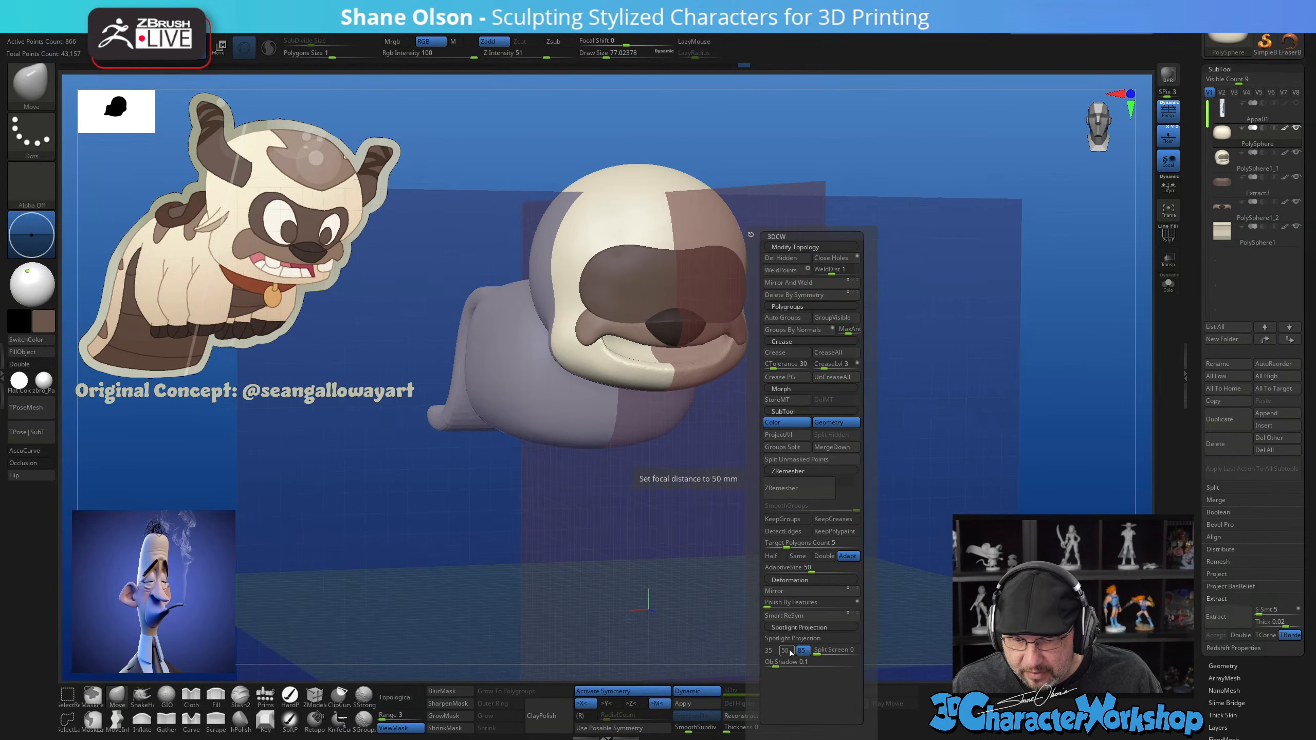
left_click(788, 653)
left_click(801, 655)
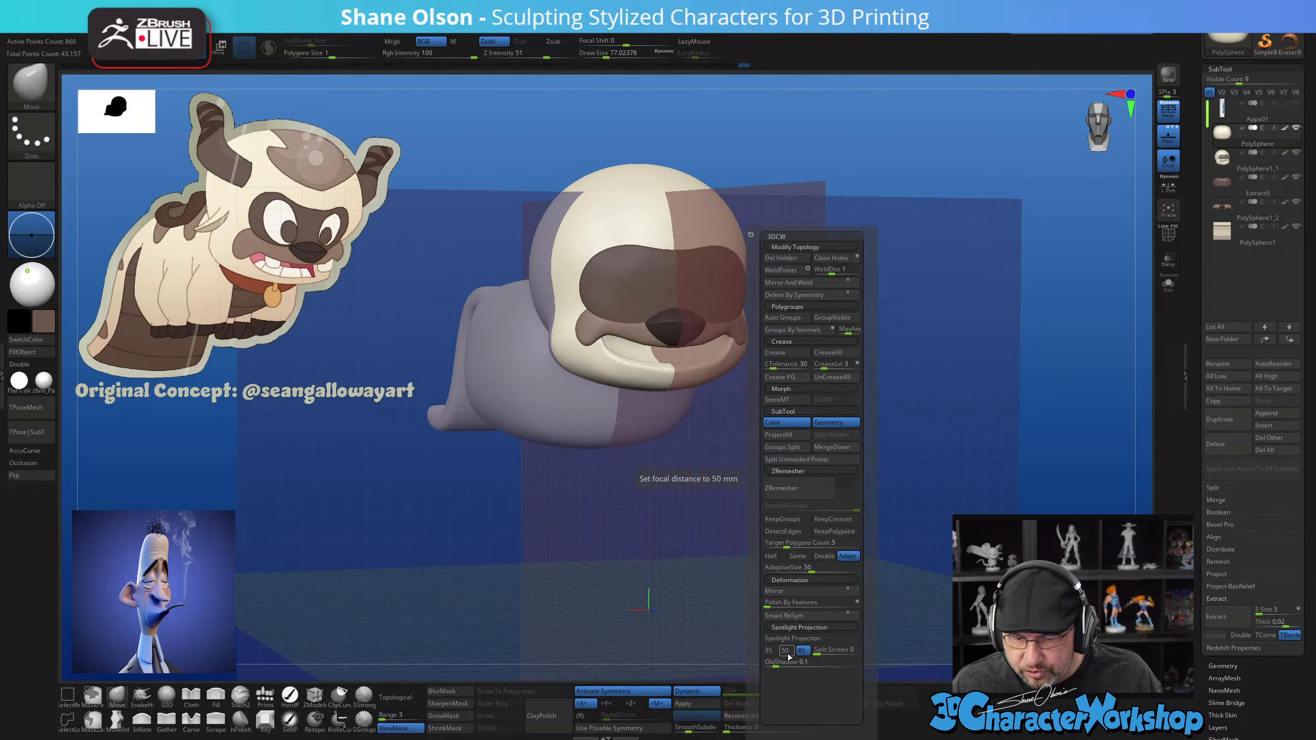
left_click(786, 653)
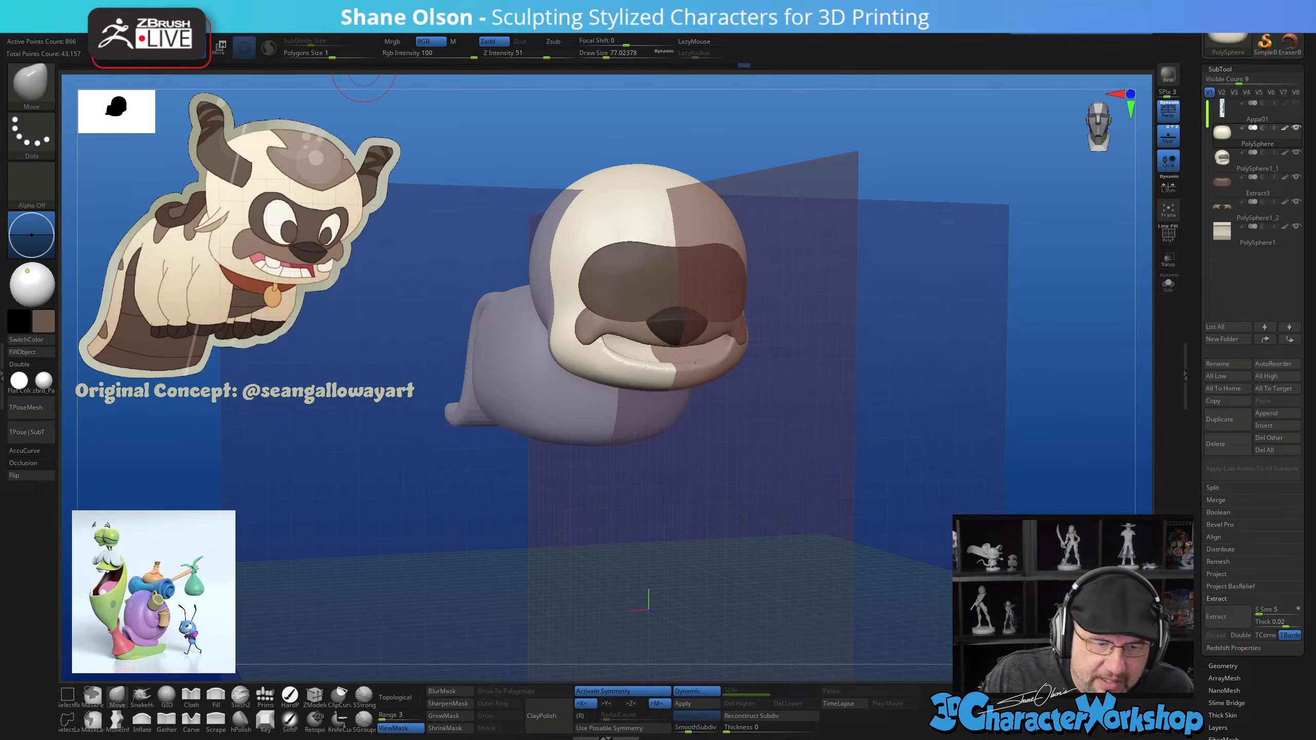
Examine the perspective focal length presets in the draw settings
mouse_move(137, 22)
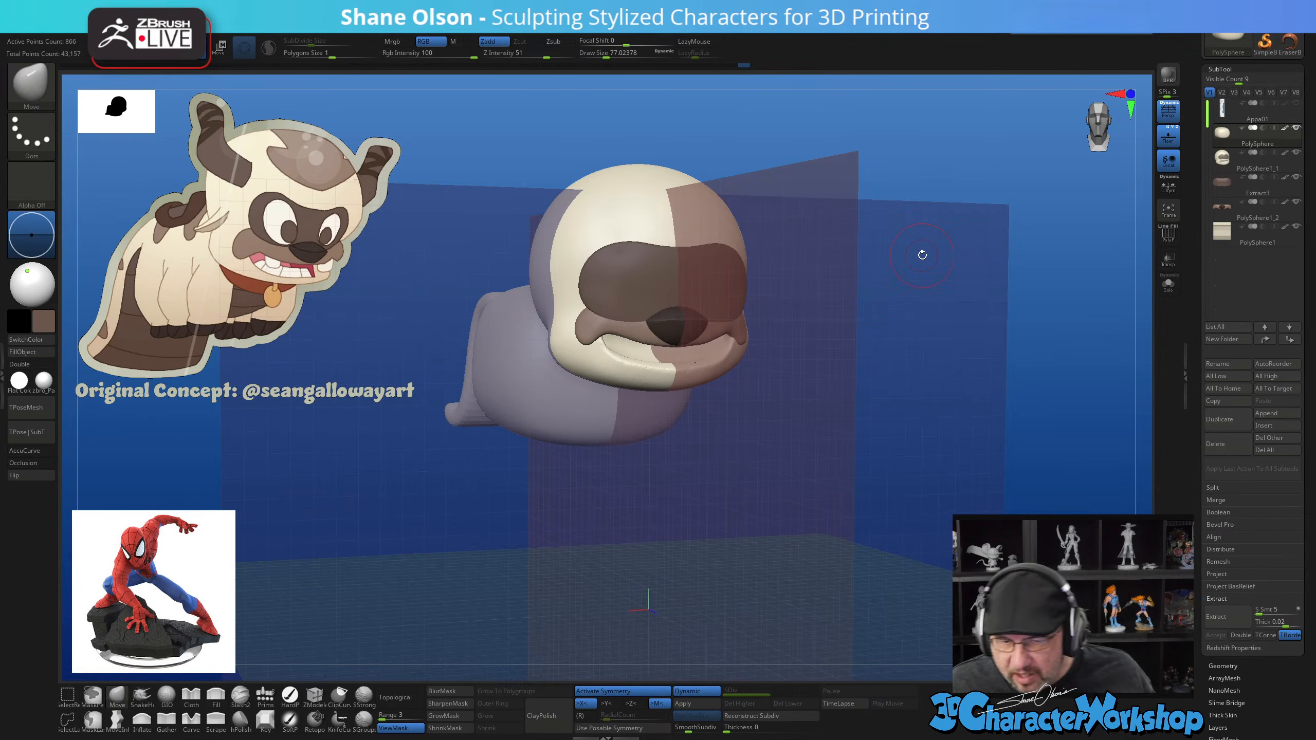
key("grave")
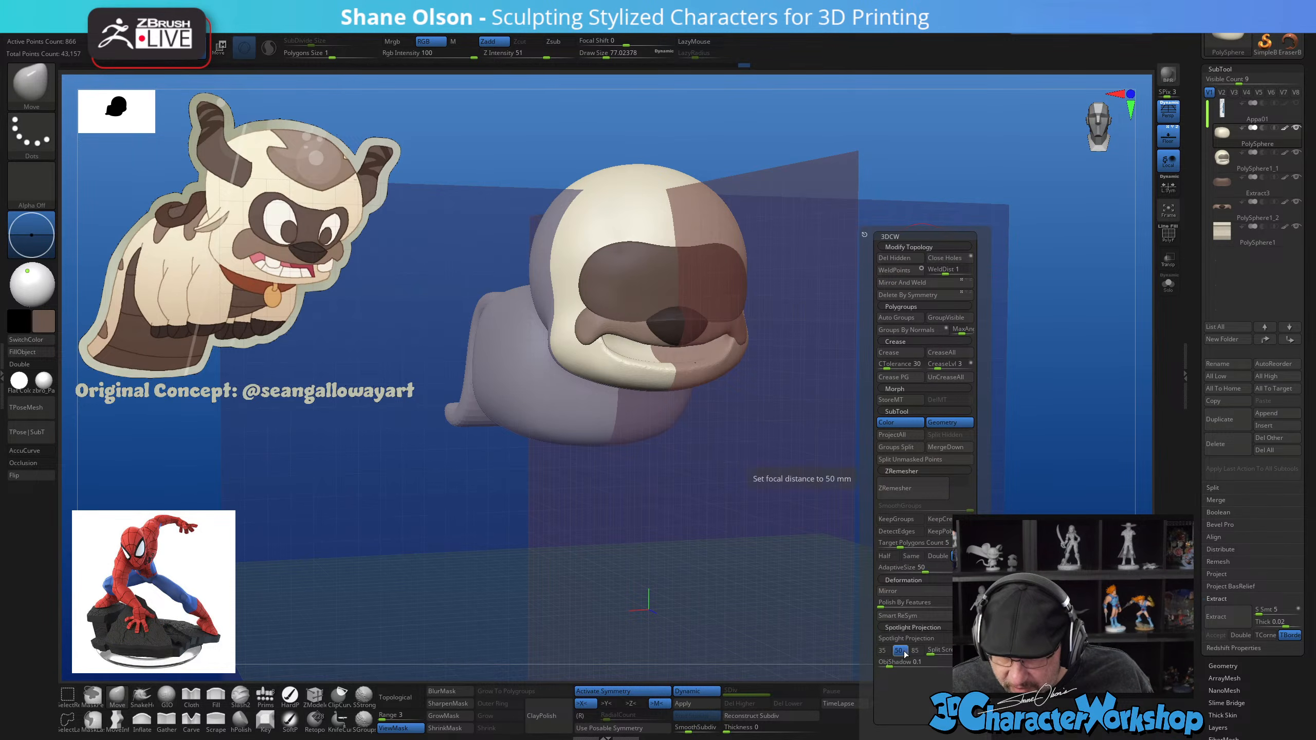
key("ctrl")
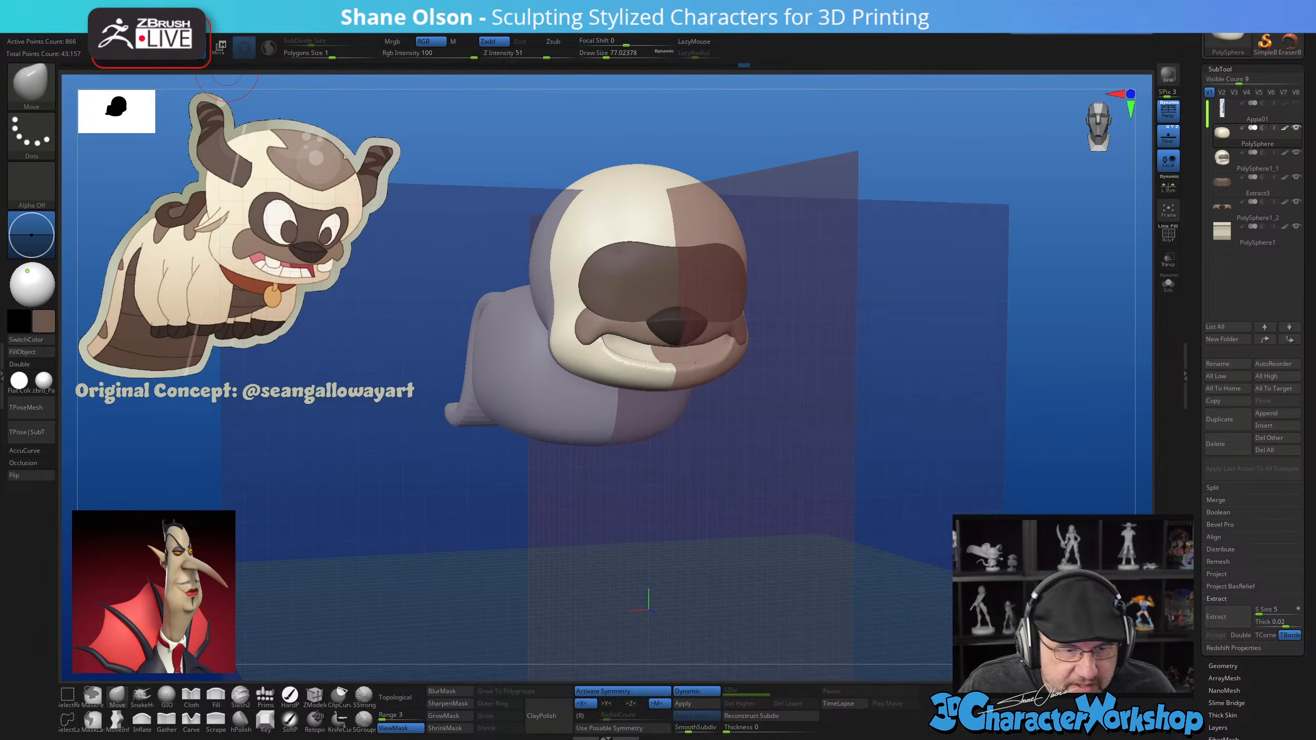
left_click(156, 26)
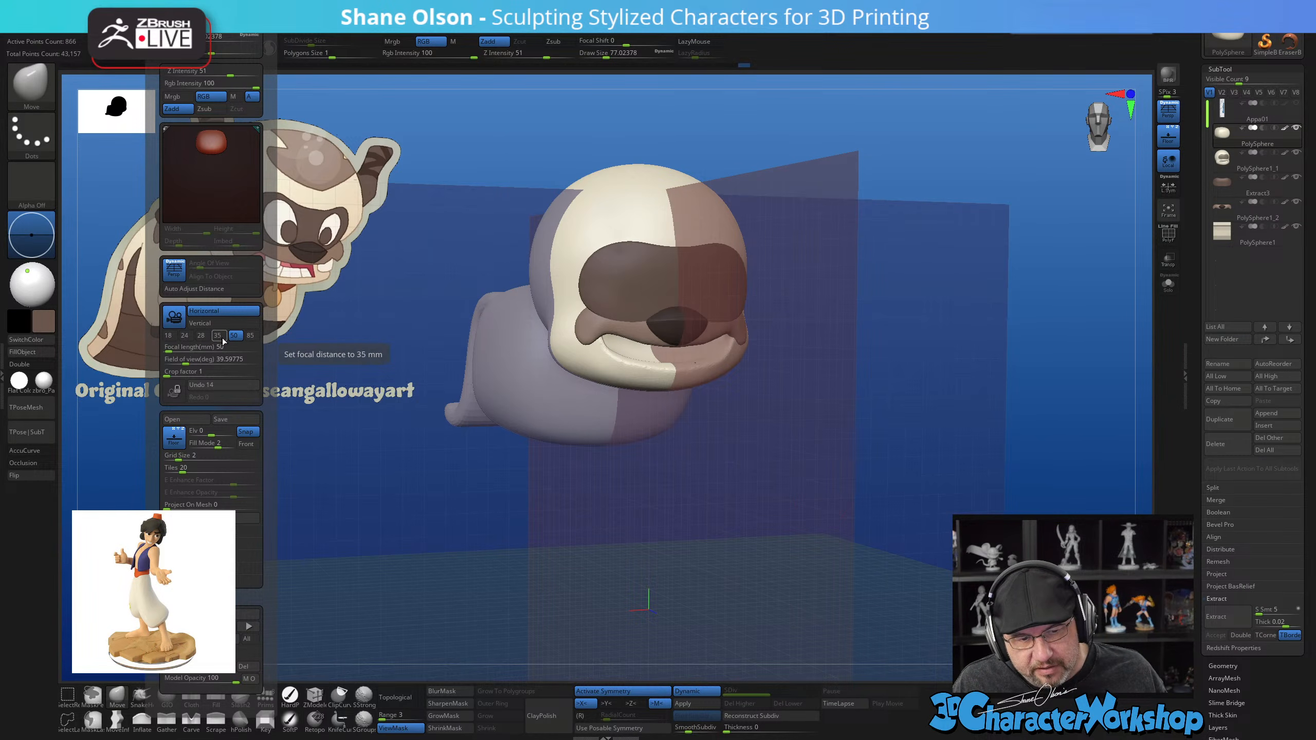
left_click(156, 26)
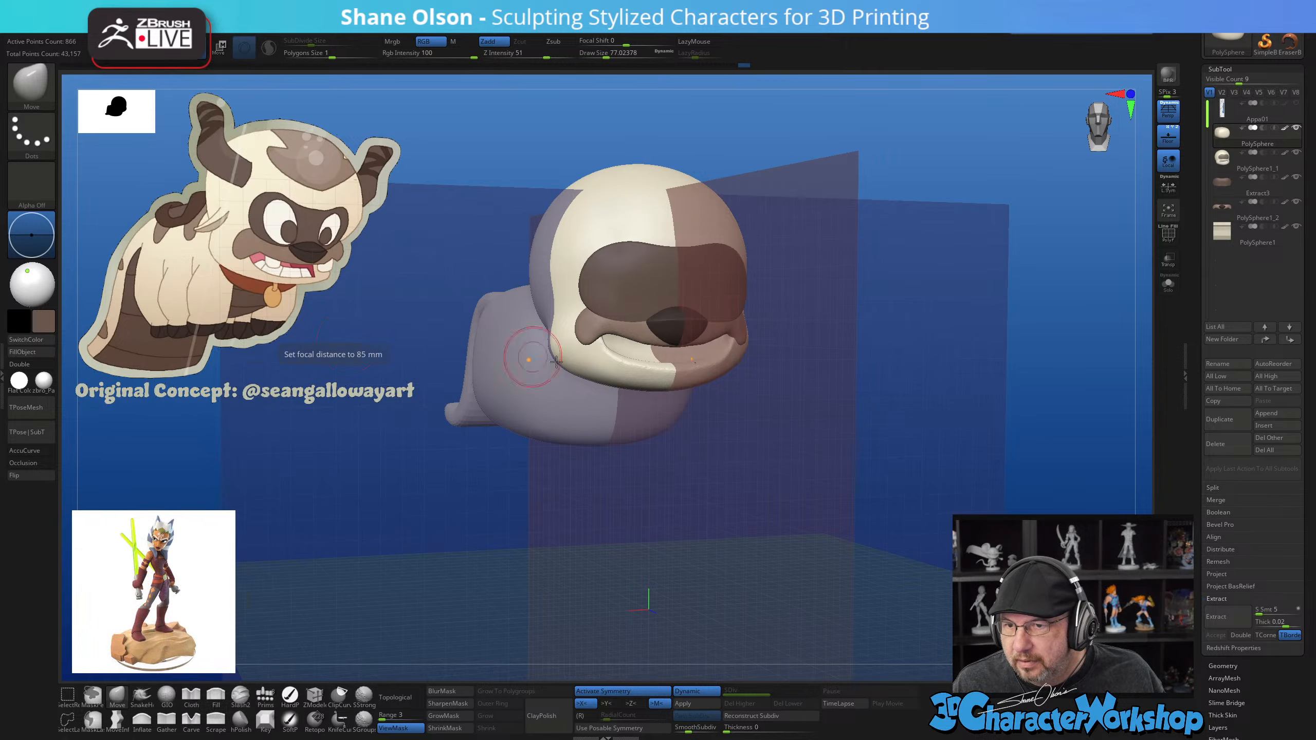
Turn off perspective and the floor grid, select the head, and set the Move brush's draw size to about 262
left_click_drag(943, 390, 925, 440)
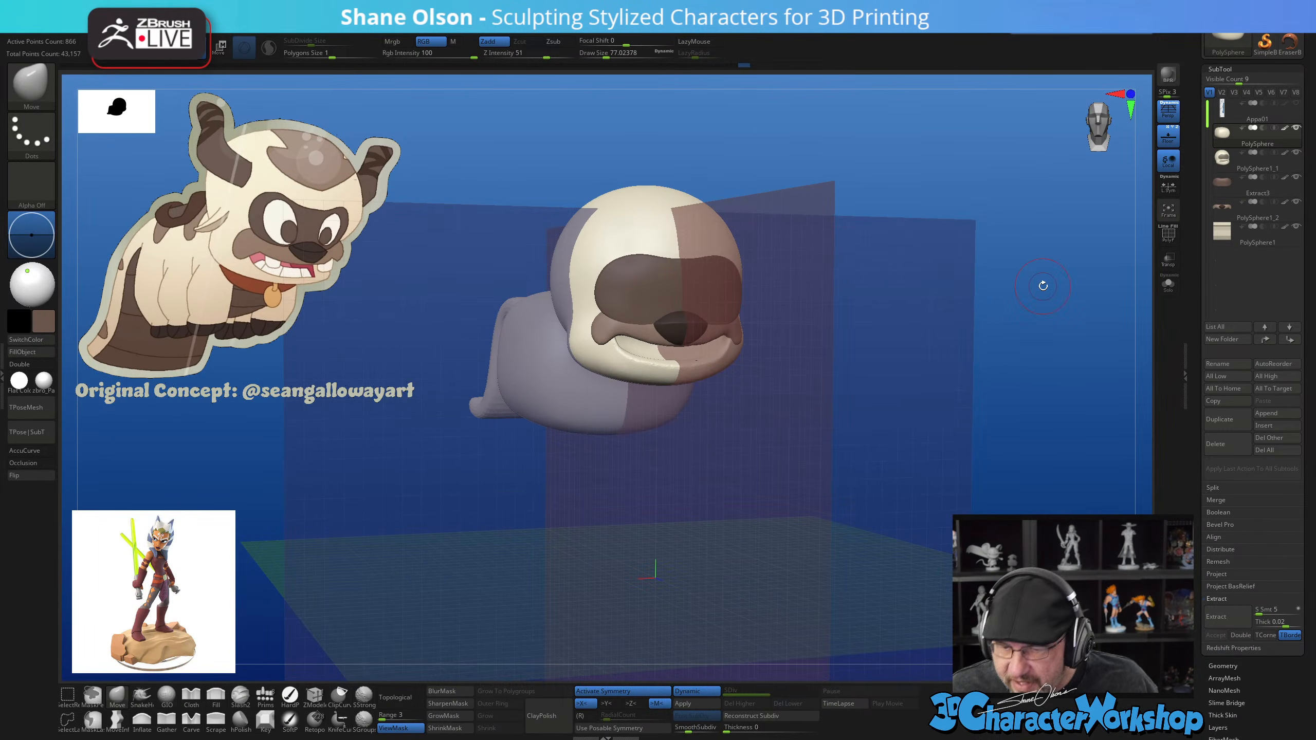
left_click_drag(1043, 286, 975, 344)
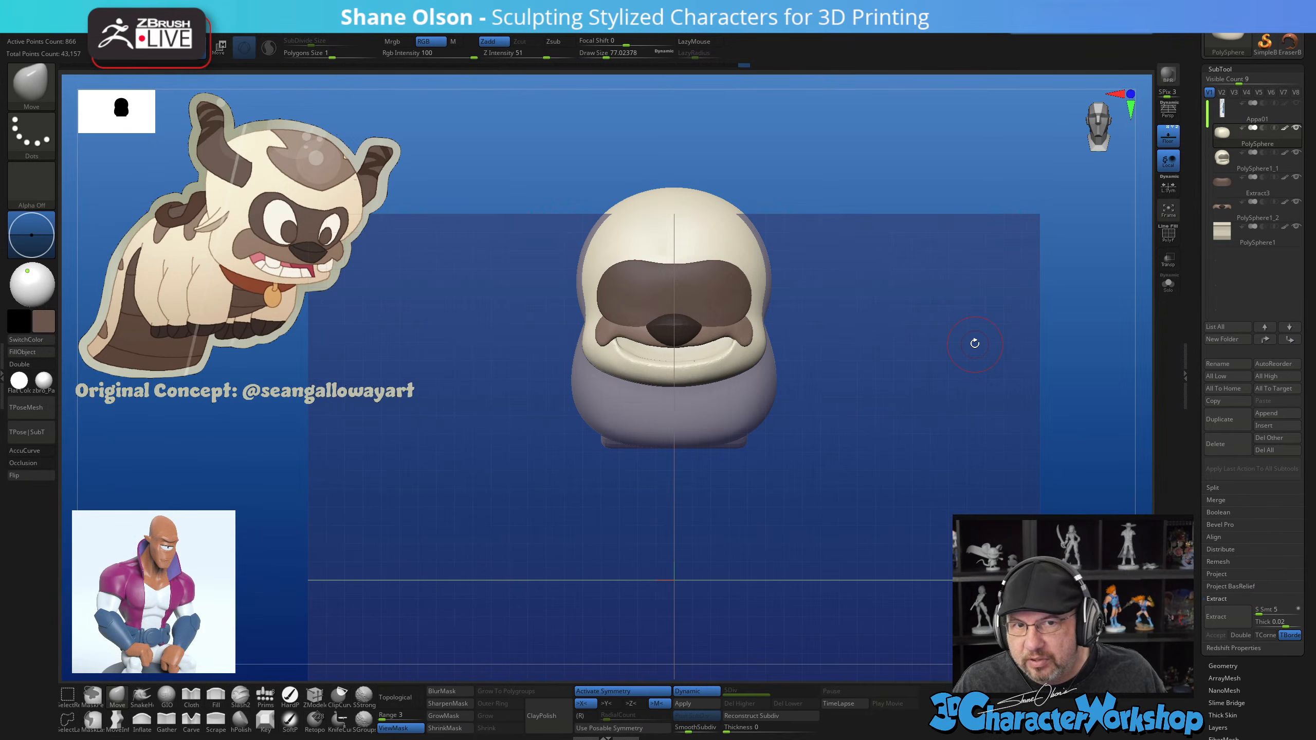
left_click_drag(916, 297, 933, 330, "alt")
left_click(708, 291, "alt")
left_click_drag(934, 330, 894, 333)
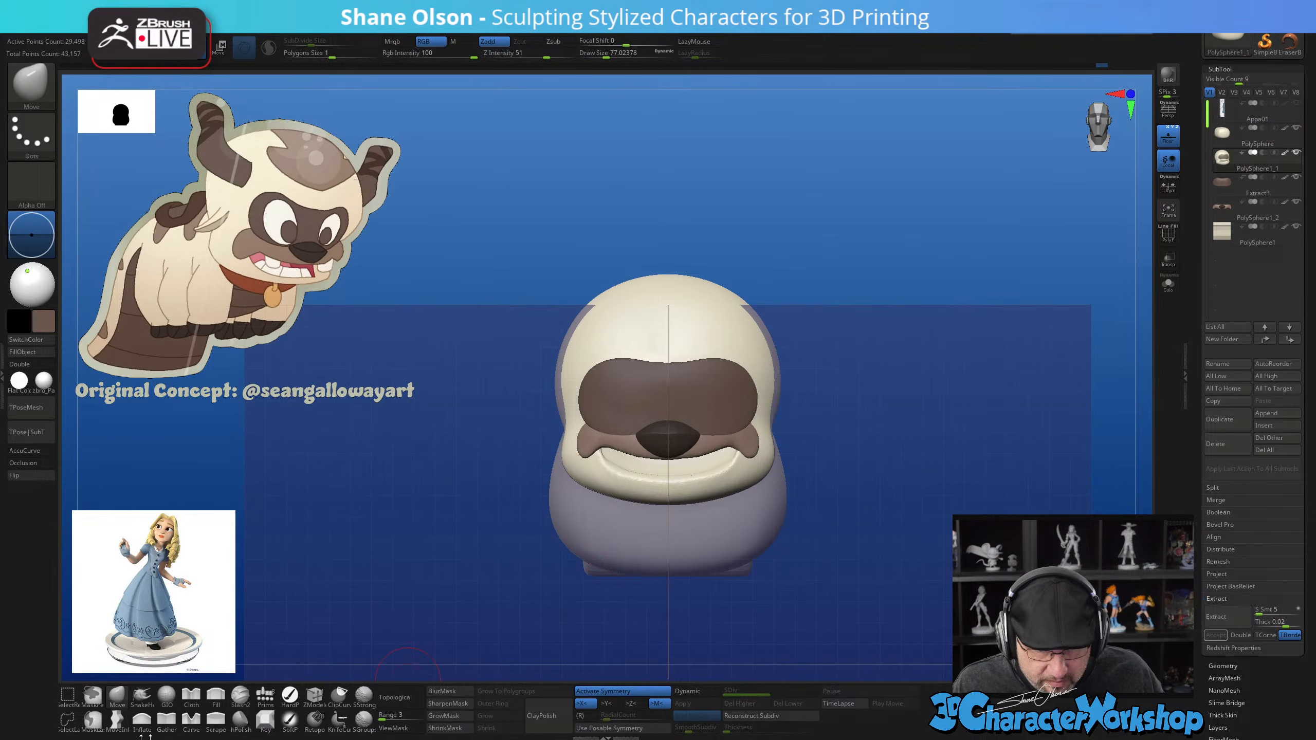
key("s")
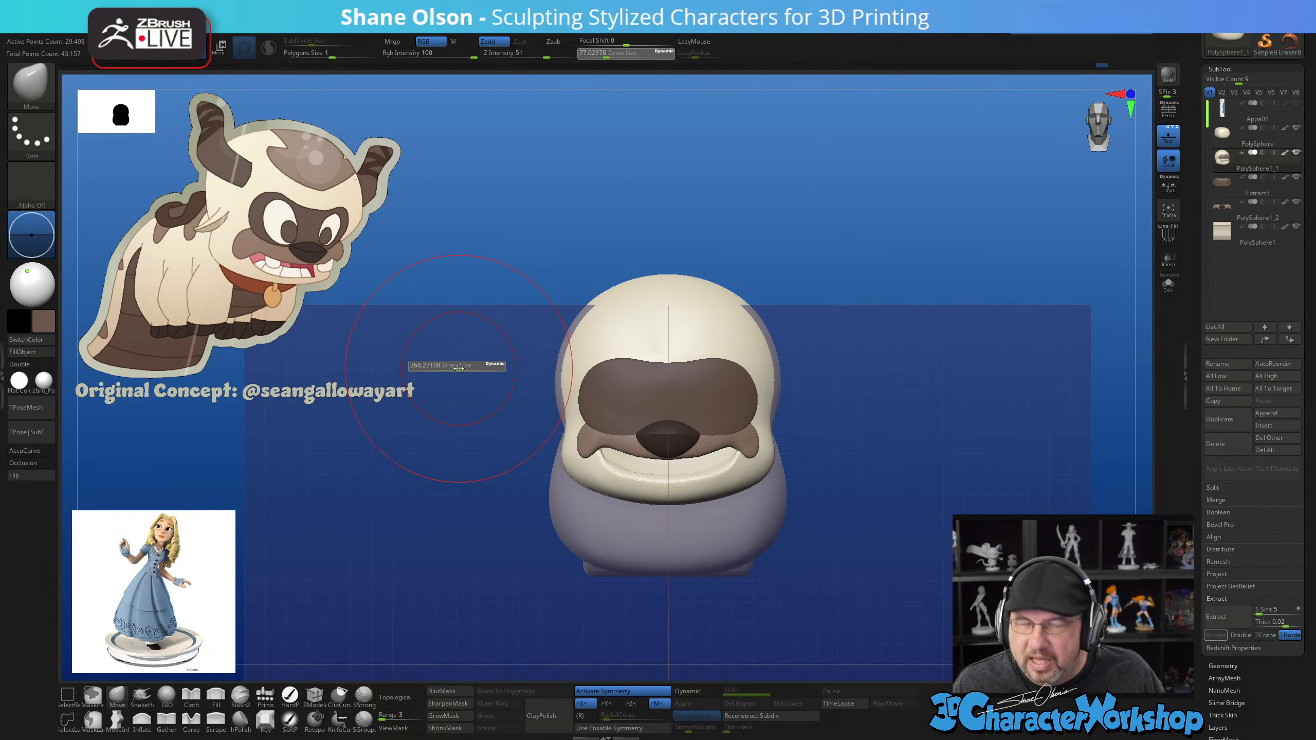
left_click_drag(459, 369, 456, 368)
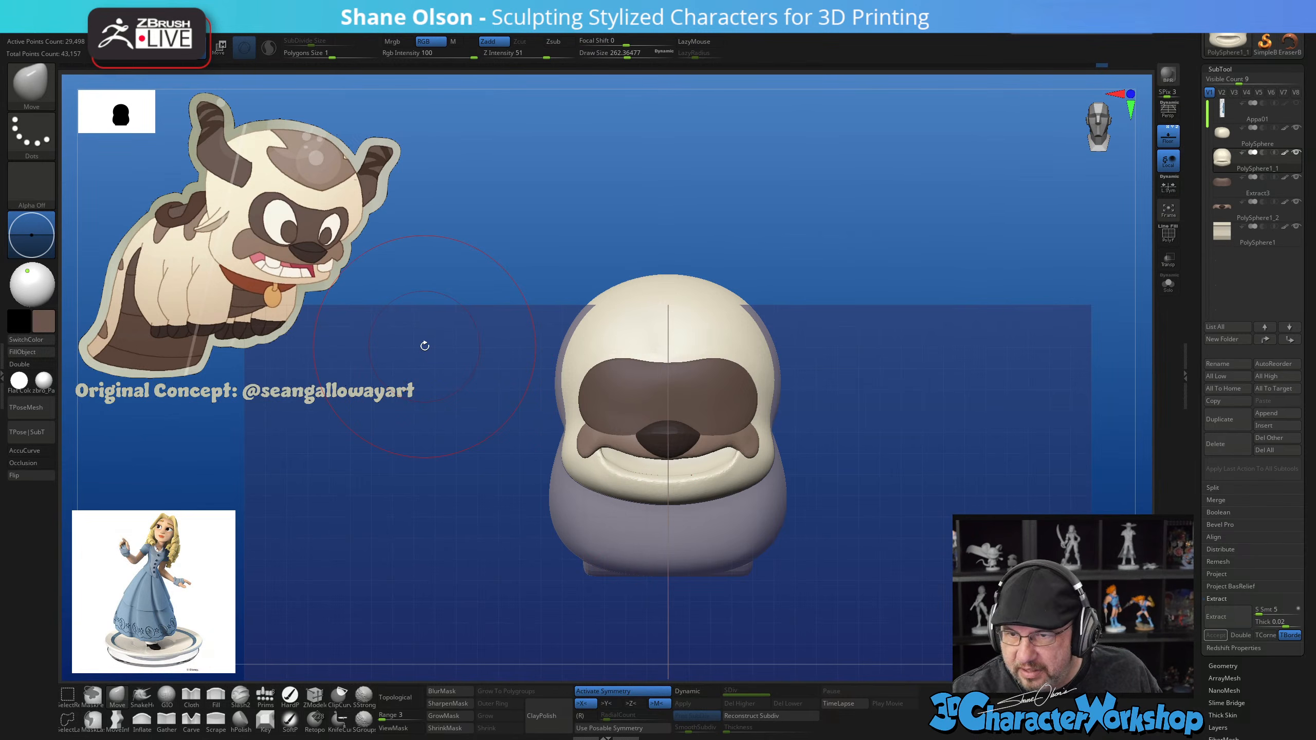
left_click(1169, 136)
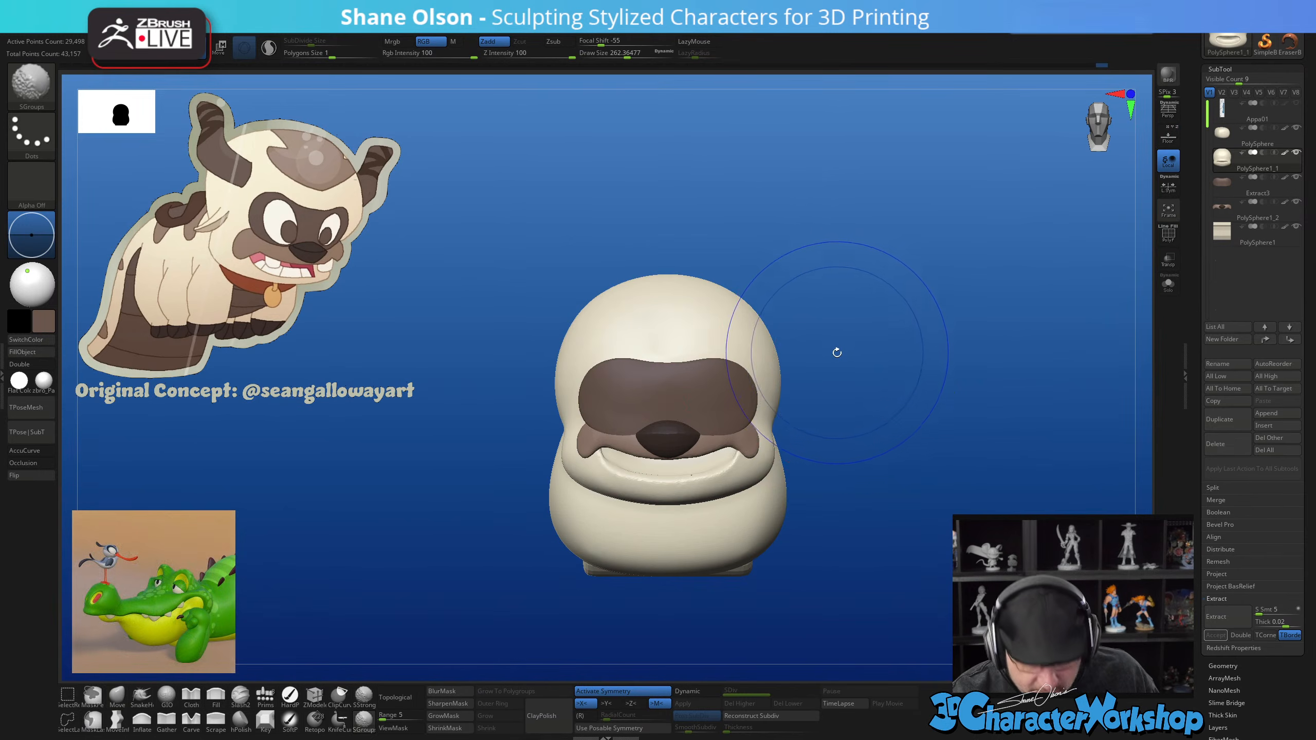
Reshape the head's back and underside in side view with the Move brush, using draw sizes of about 318 and 223
left_click_drag(820, 397, 817, 473, "alt")
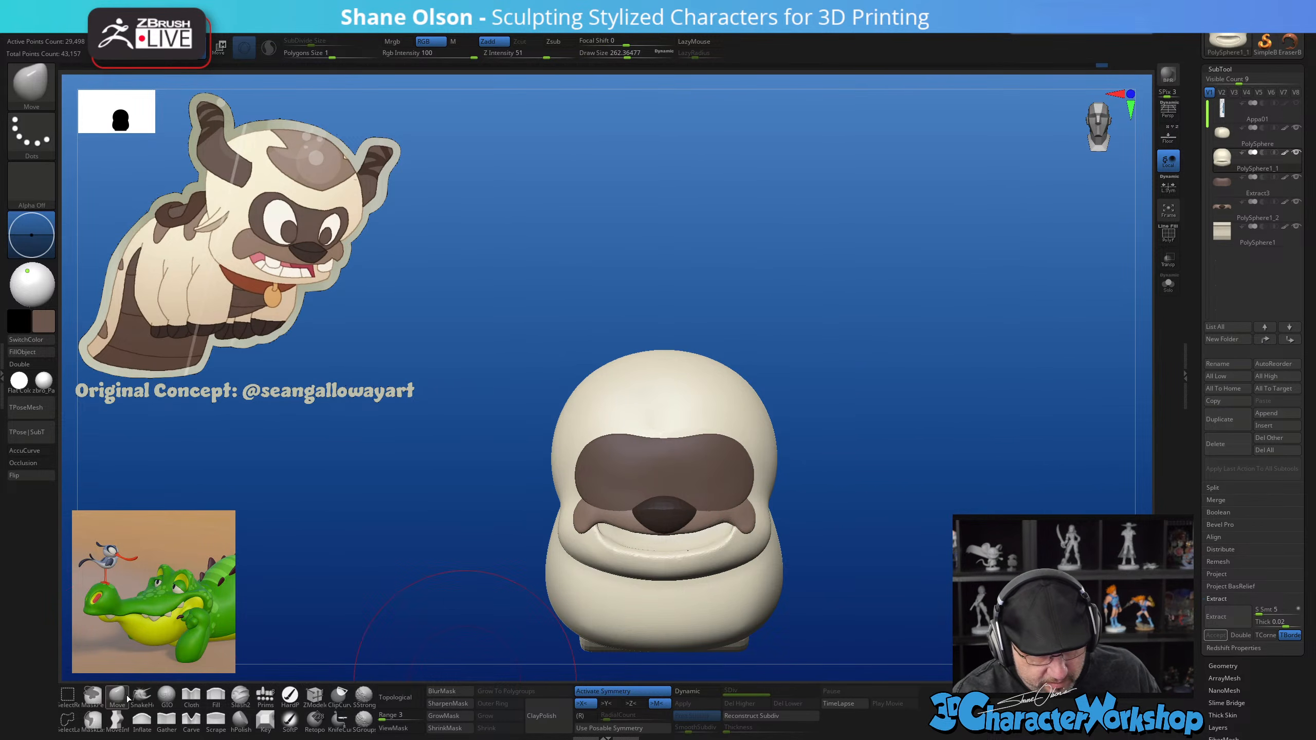
key("s")
mouse_move(829, 317)
left_mouse_down()
mouse_move(787, 339)
mouse_move(861, 355)
mouse_move(866, 436)
mouse_move(705, 475)
left_mouse_up()
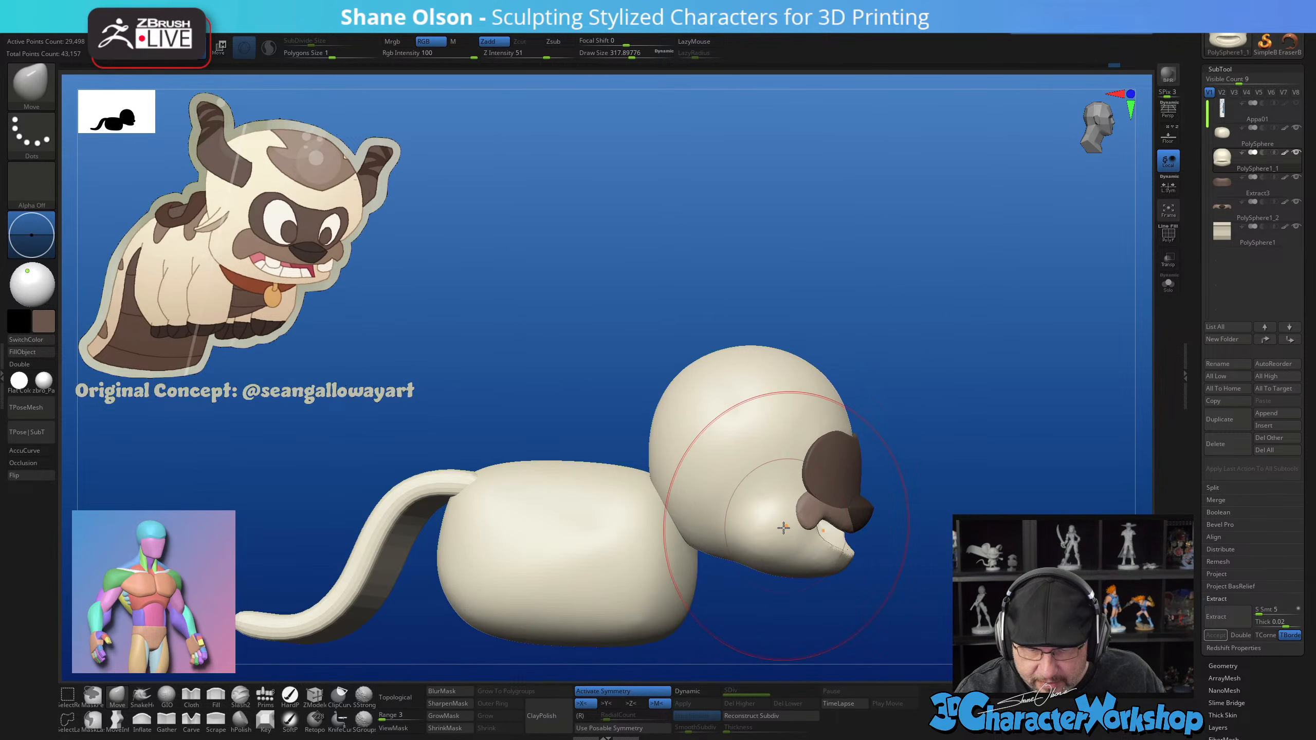
right_click_drag(692, 480, 708, 458)
left_click_drag(660, 533, 658, 508)
left_click_drag(867, 515, 868, 533, "shift")
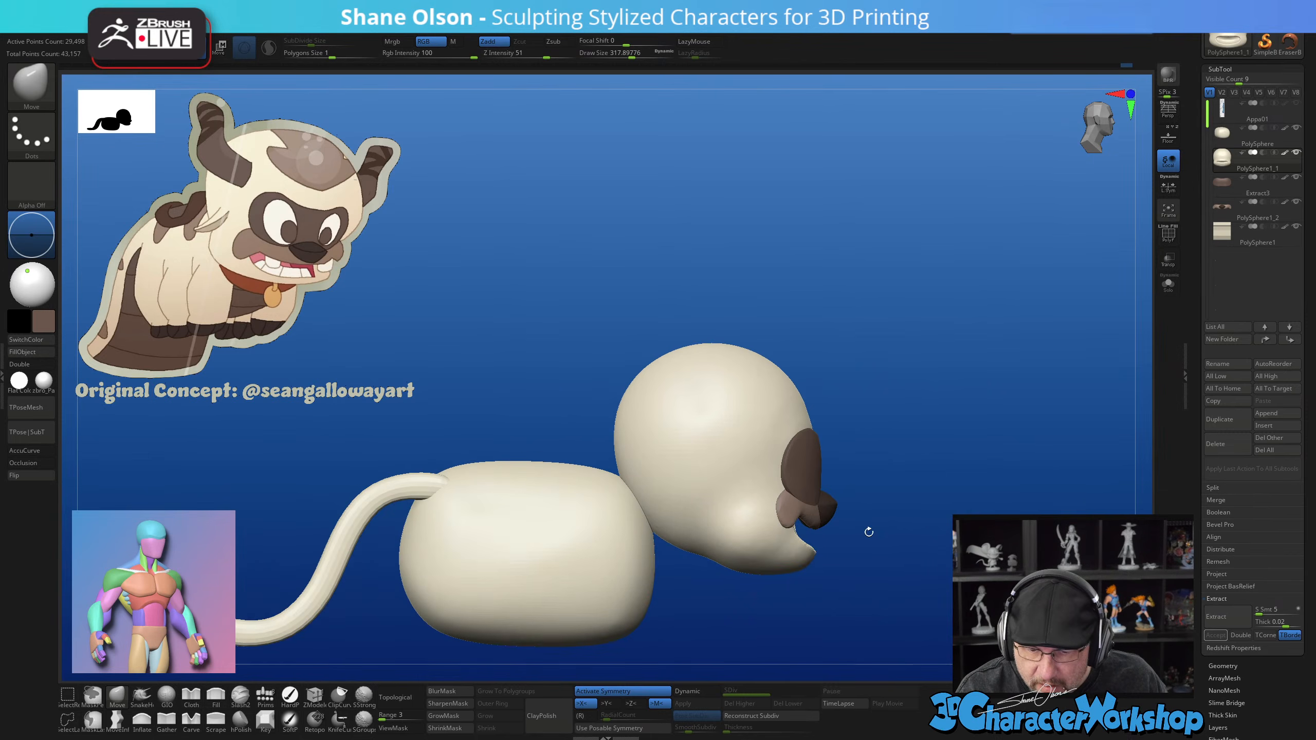
key("s")
left_click_drag(715, 553, 702, 561)
left_click_drag(929, 570, 857, 503)
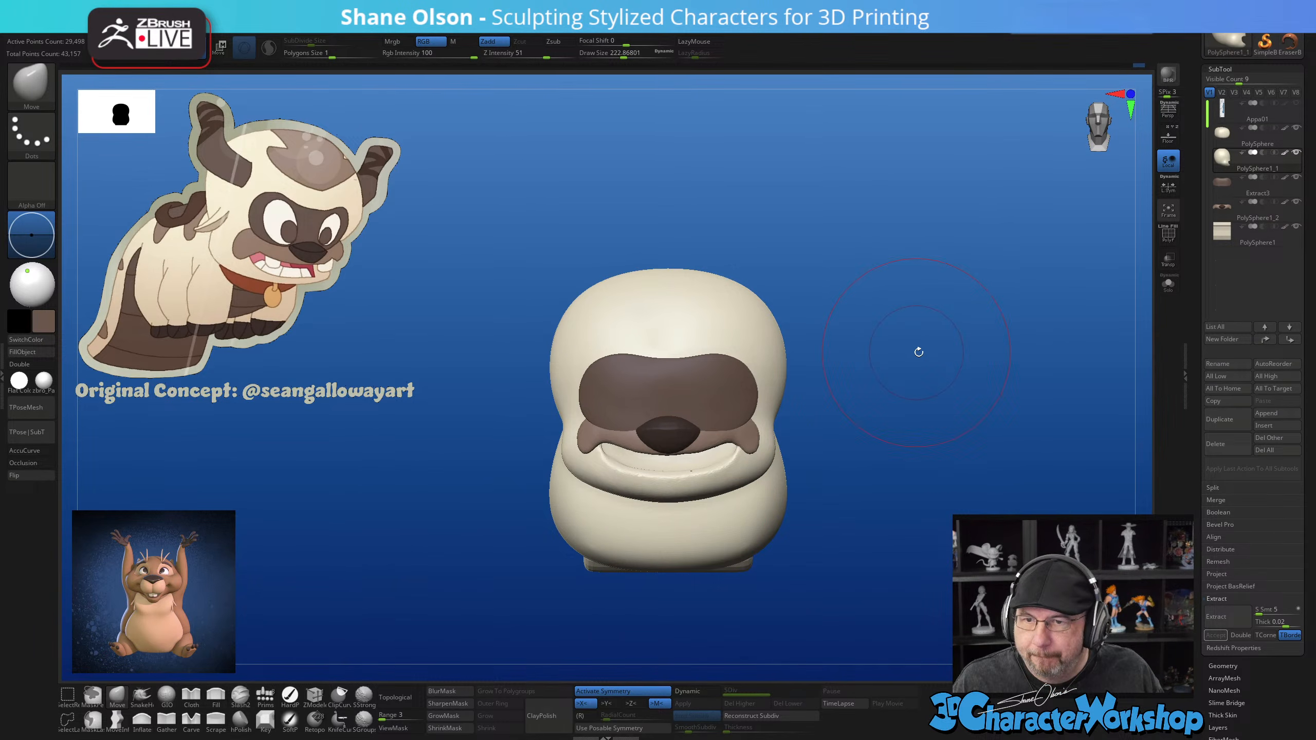
Round out the top of the head with the Move brush at a draw size of about 280, then reduce it to about 172
left_click_drag(955, 370, 961, 382, "alt")
left_click_drag(935, 291, 923, 341, "alt")
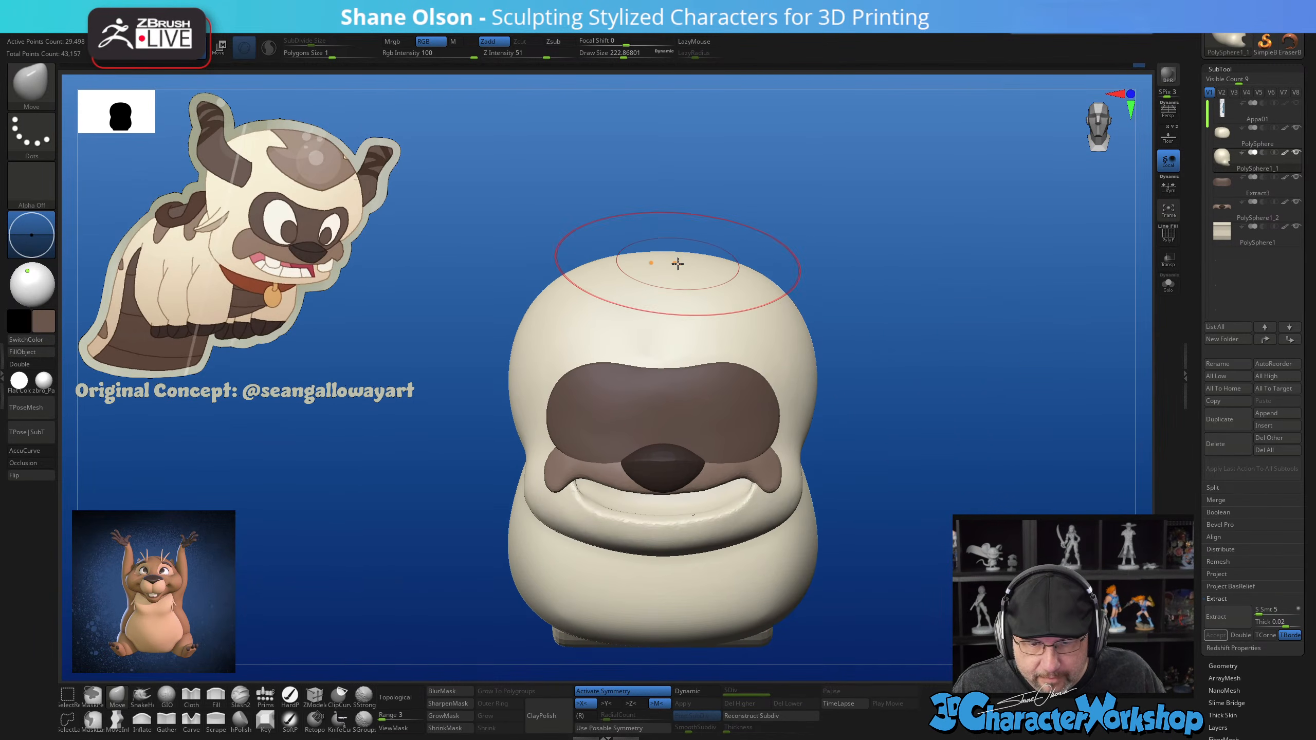
key("s")
left_click_drag(667, 266, 670, 267)
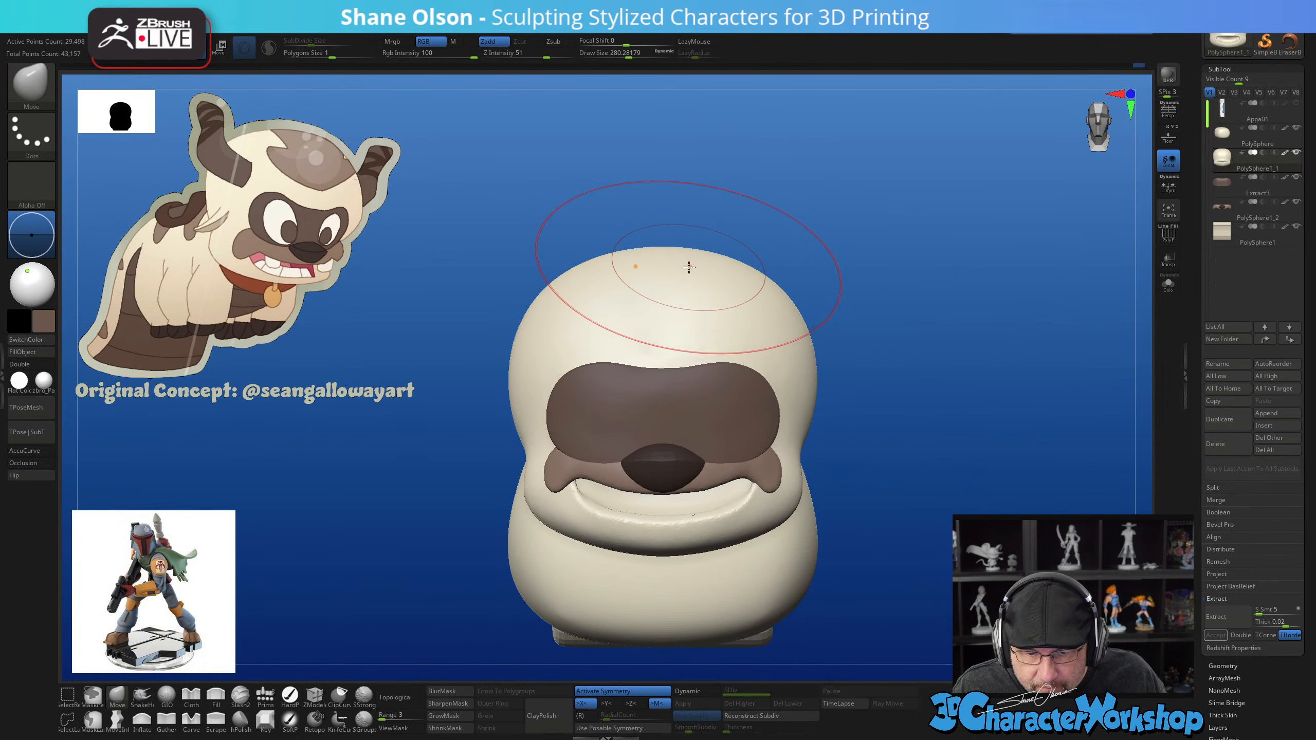
mouse_move(933, 363)
left_mouse_down()
mouse_move(1029, 376)
mouse_move(927, 379)
mouse_move(988, 377)
left_mouse_up()
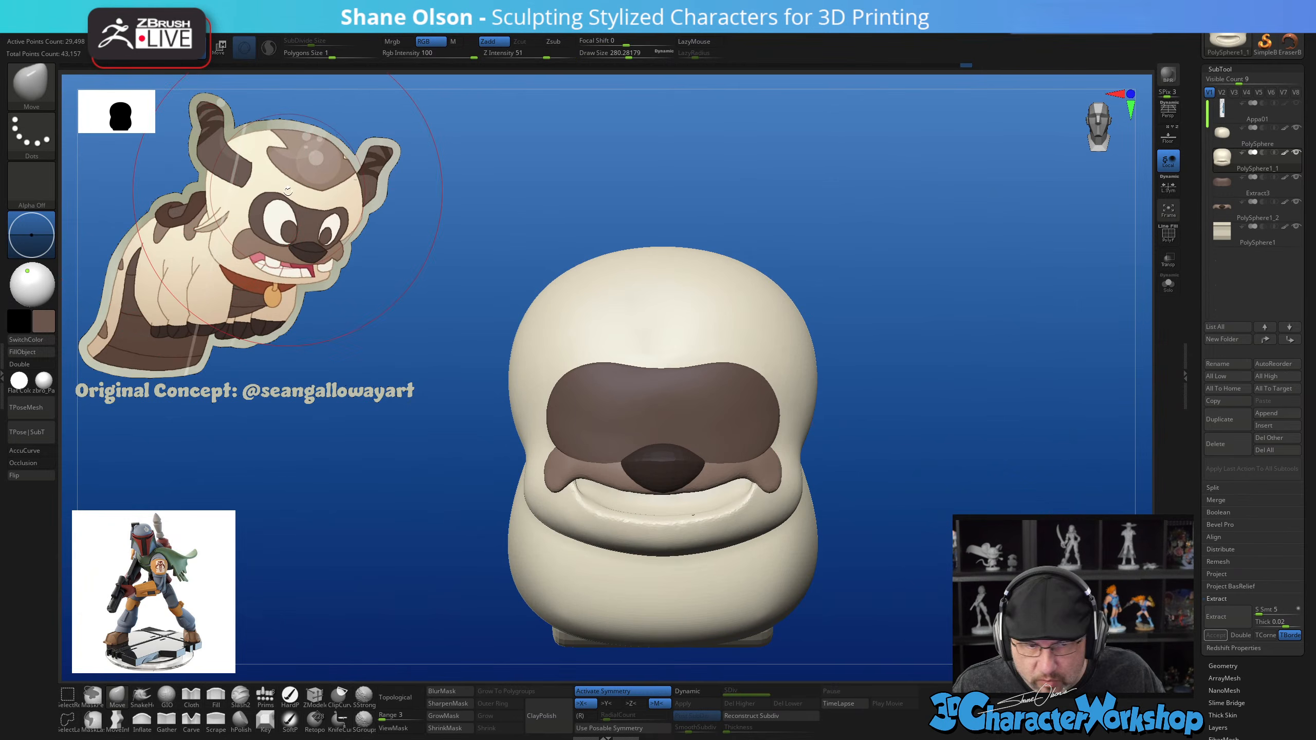
mouse_move(845, 306)
left_mouse_down()
mouse_move(892, 336)
mouse_move(867, 374)
left_mouse_up()
key("s")
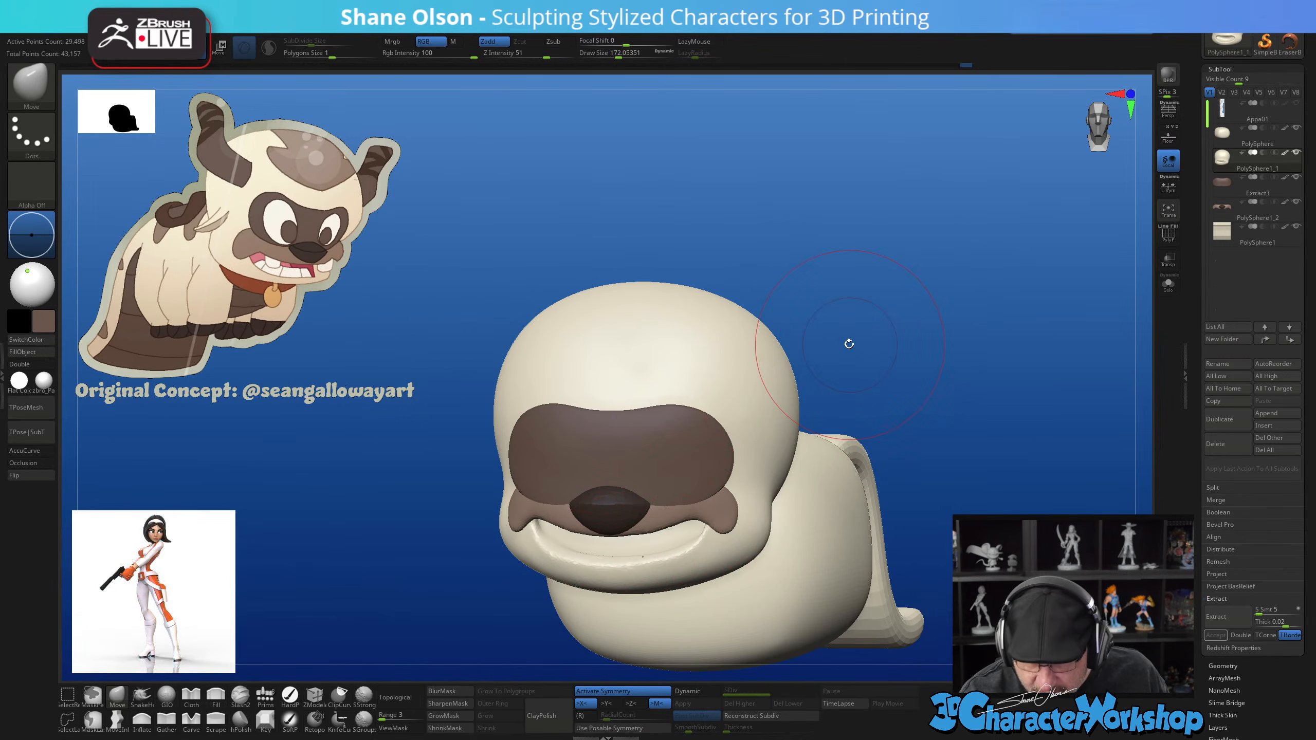
mouse_move(849, 344)
left_mouse_down()
mouse_move(808, 374)
mouse_move(781, 323)
mouse_move(754, 450)
left_mouse_up()
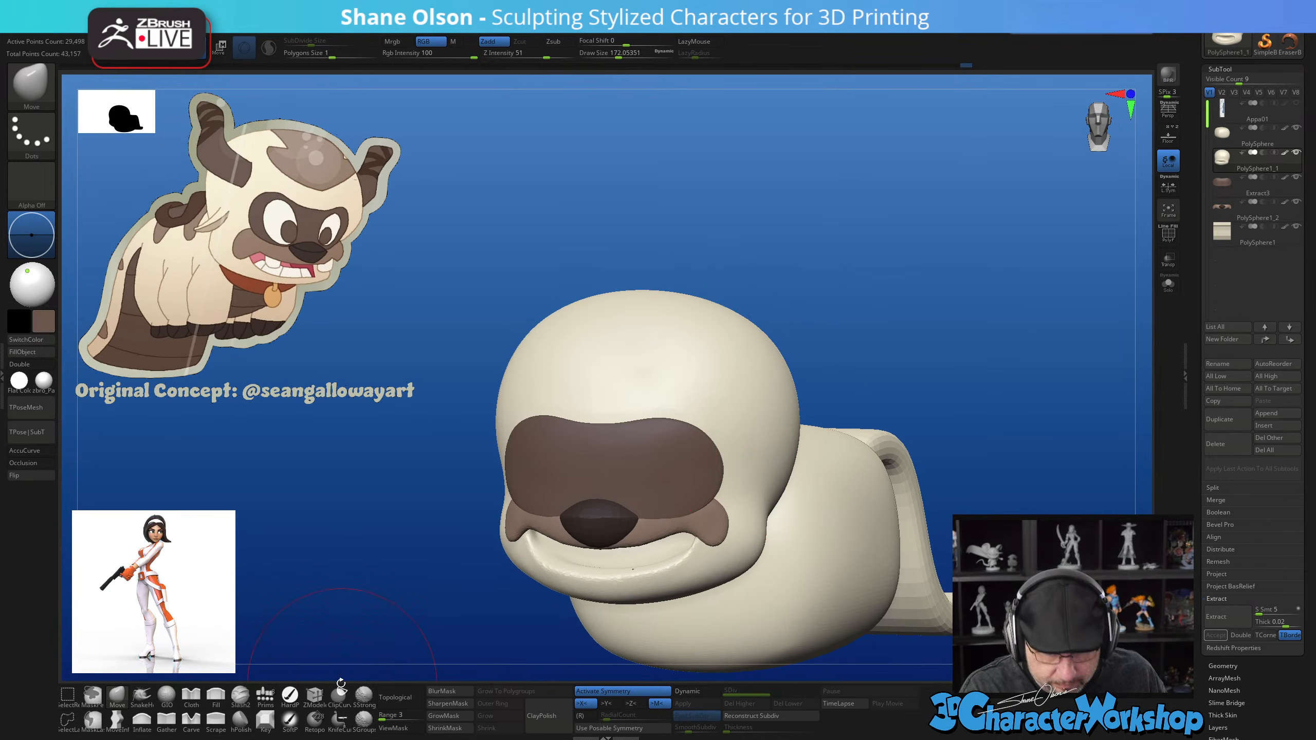
Insert a mirrored pair of Appendage primitives as horns angling outward from the upper sides of the head
left_click(273, 699)
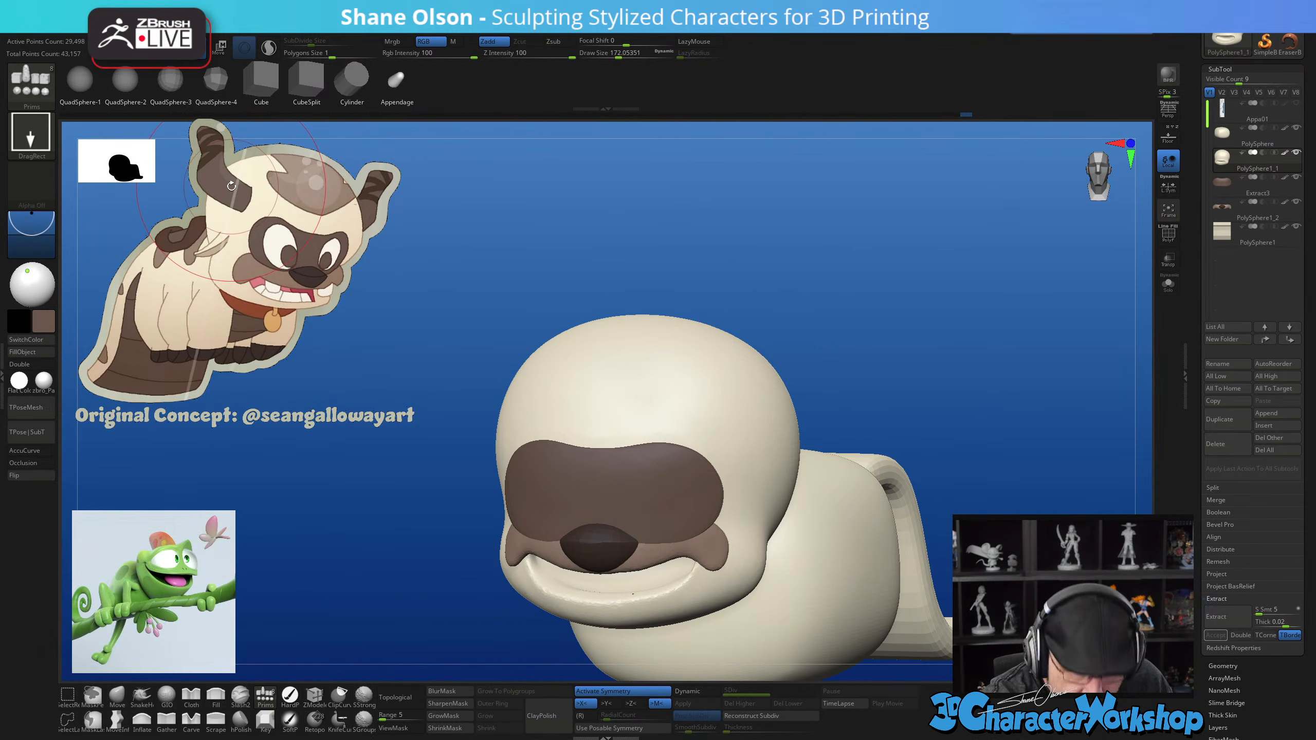
key("shift+z")
key("z")
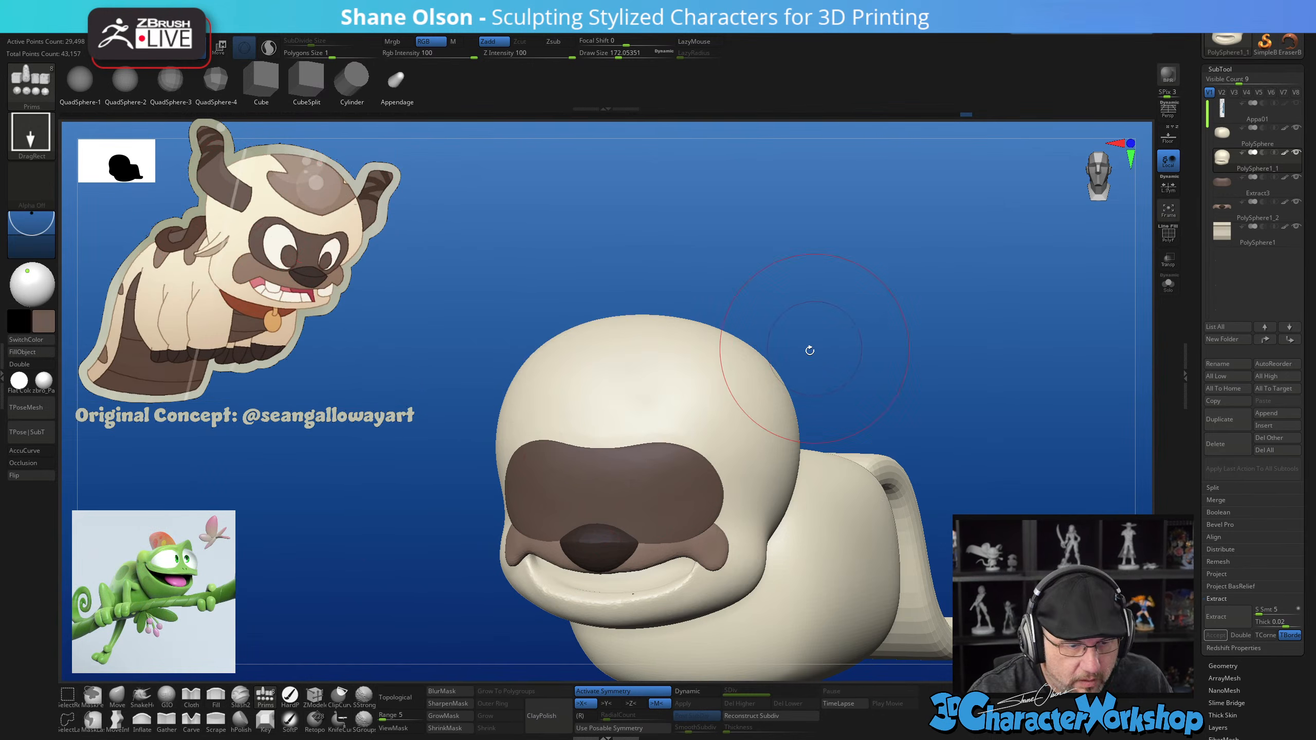
left_click_drag(758, 386, 780, 473)
left_click_drag(934, 377, 941, 382)
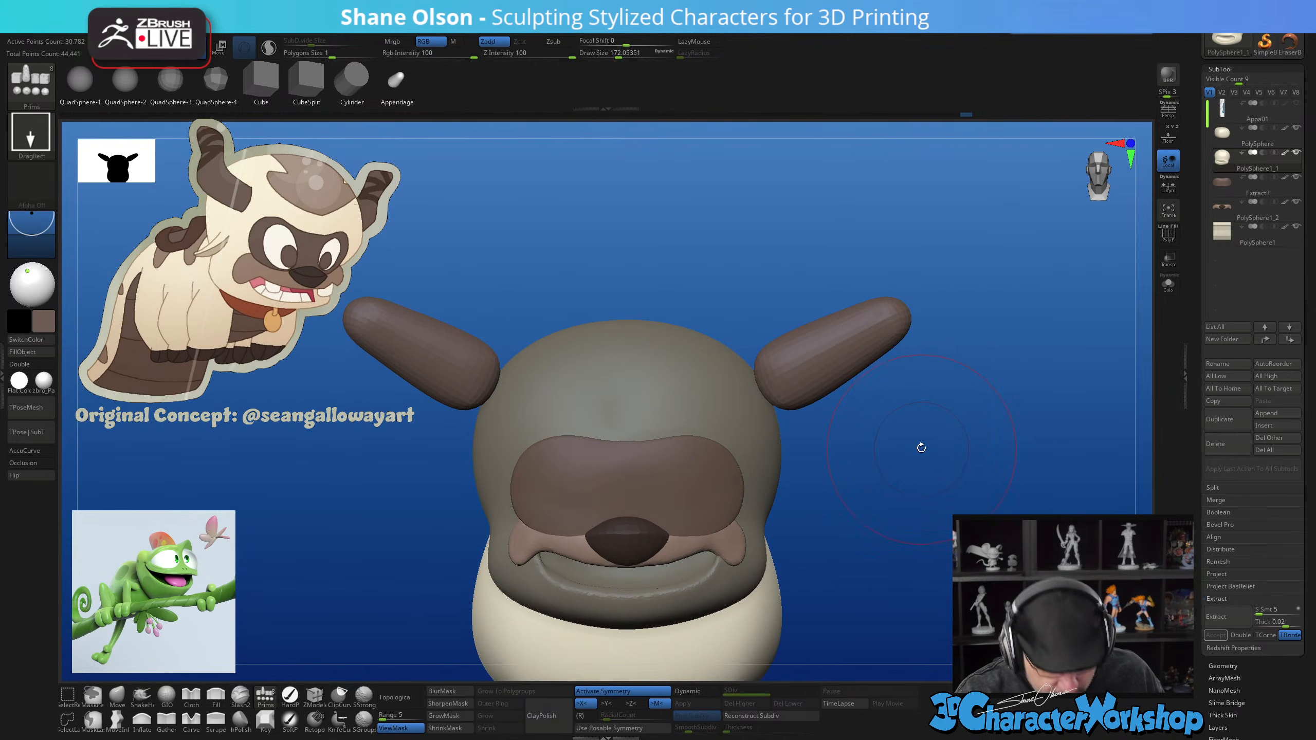
Split the horns from the head into their own subtool, turn on the polyframe and select the horns
key("space")
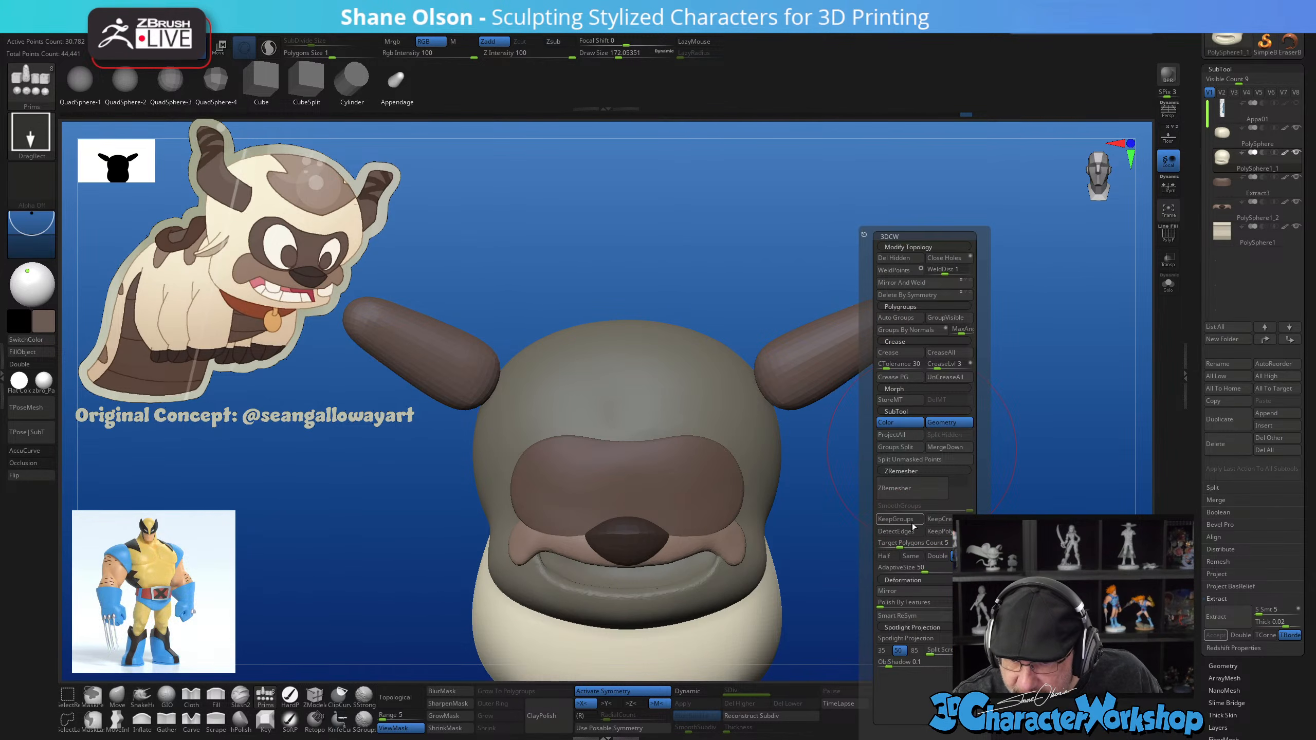
left_click(922, 460)
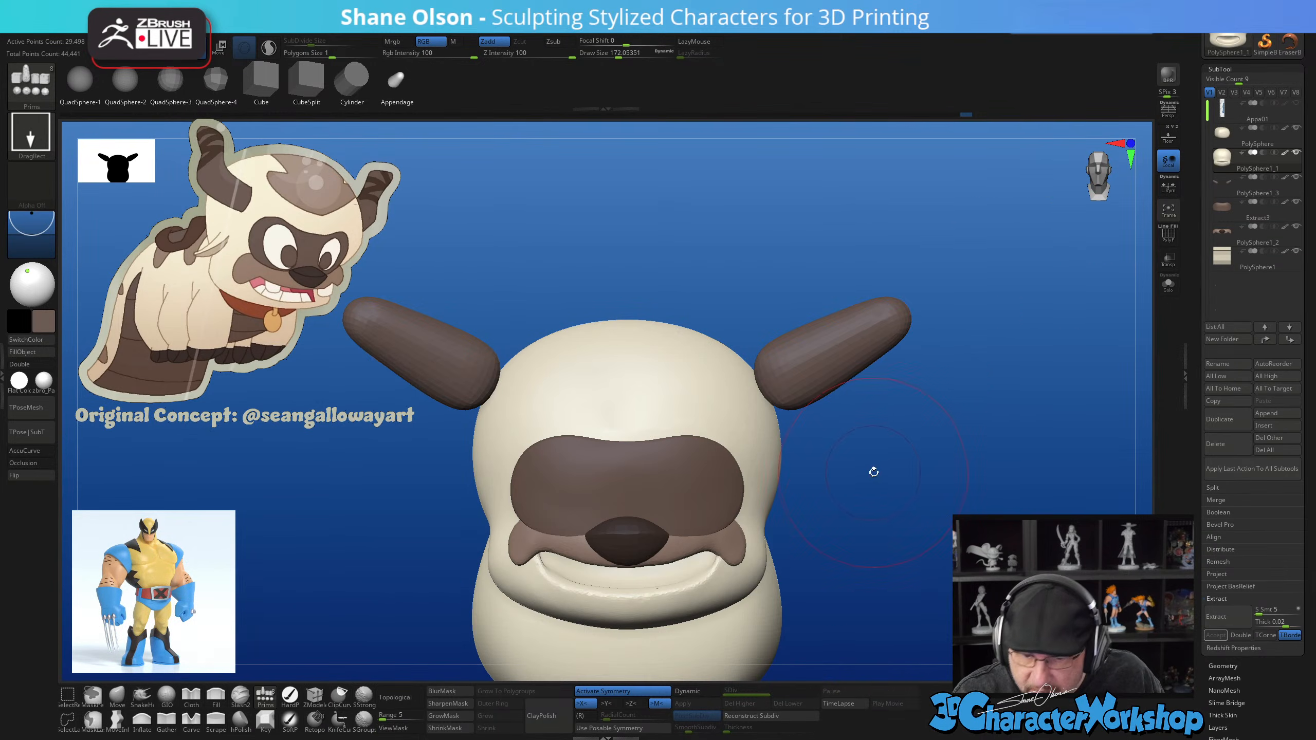
key("shift+f")
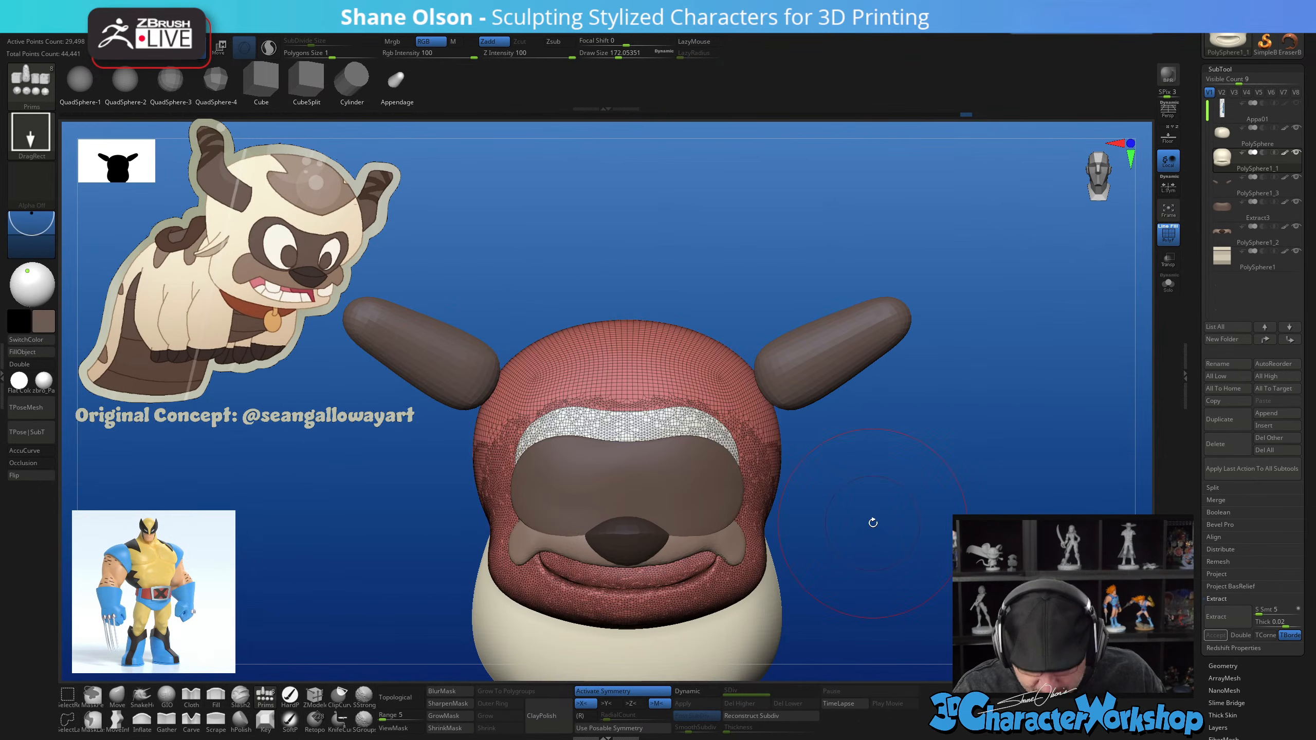
key("alt+Down")
Enable local symmetry and use the gizmo to adjust the horns' placement and size at the head's sides
mouse_move(852, 412)
left_mouse_down()
mouse_move(866, 473)
mouse_move(878, 438)
mouse_move(830, 384)
mouse_move(831, 343)
left_mouse_up()
key("b")
key("s")
key("g")
key("w")
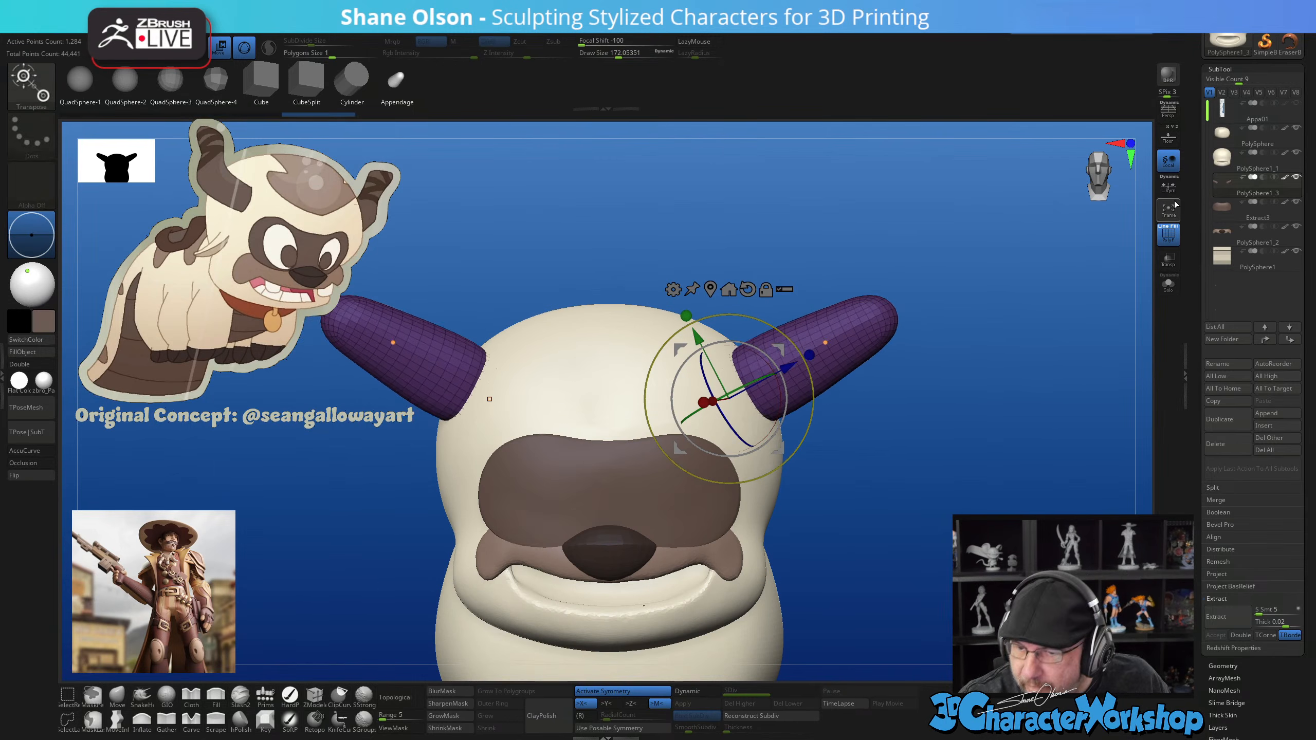
left_click(1170, 187)
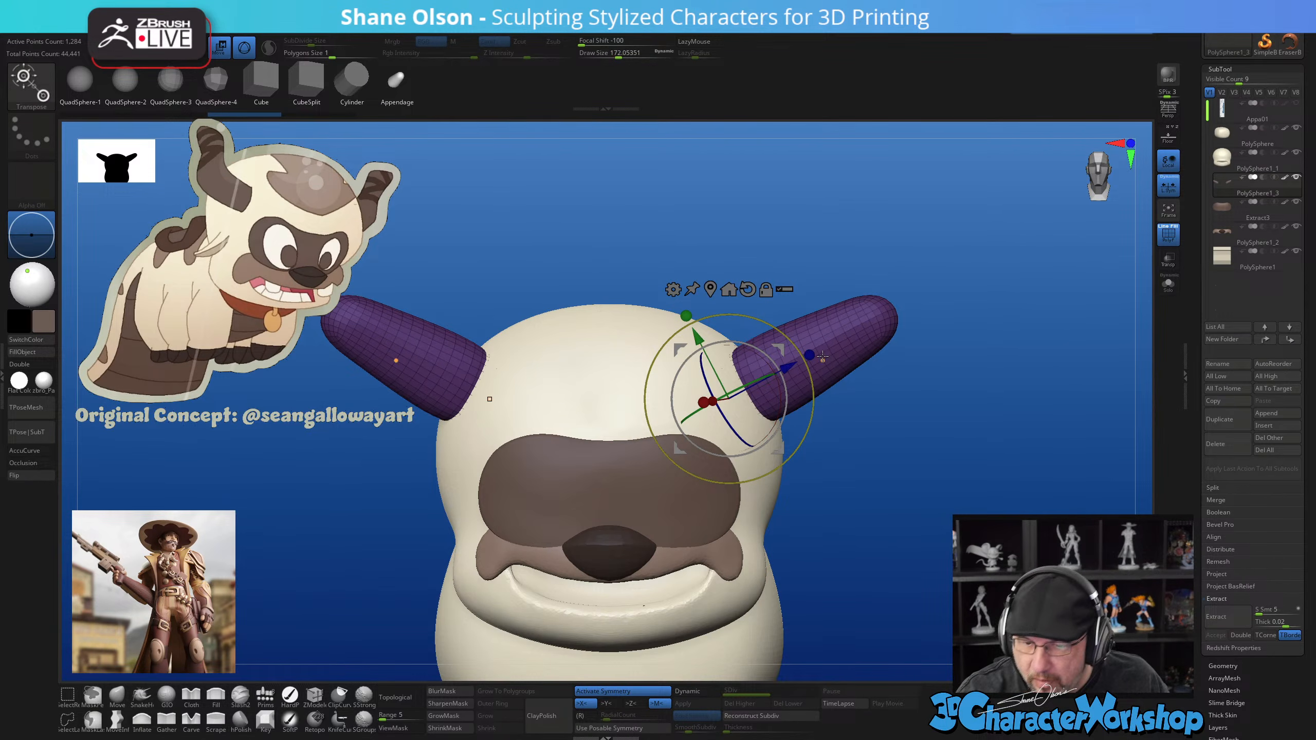
left_click_drag(824, 356, 920, 413)
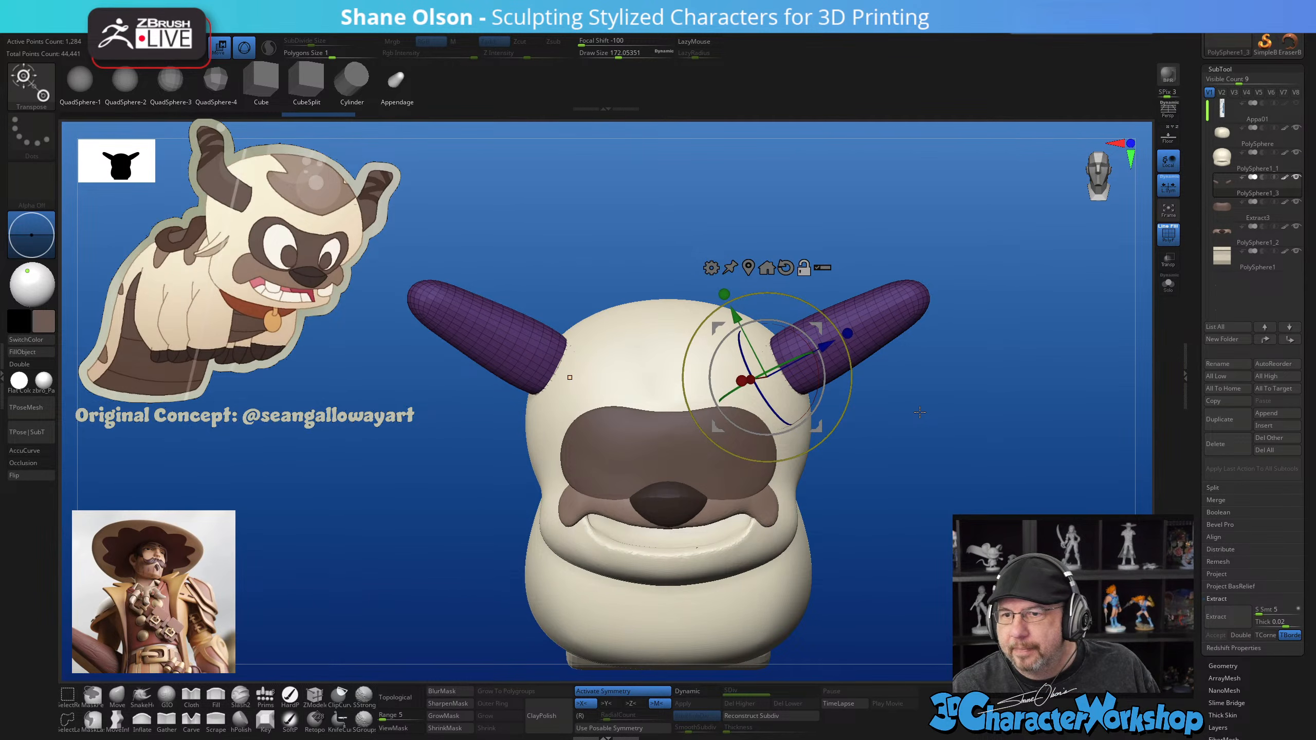
Bend both horns symmetrically with the Move brush at a draw size of about 245
left_click(126, 691)
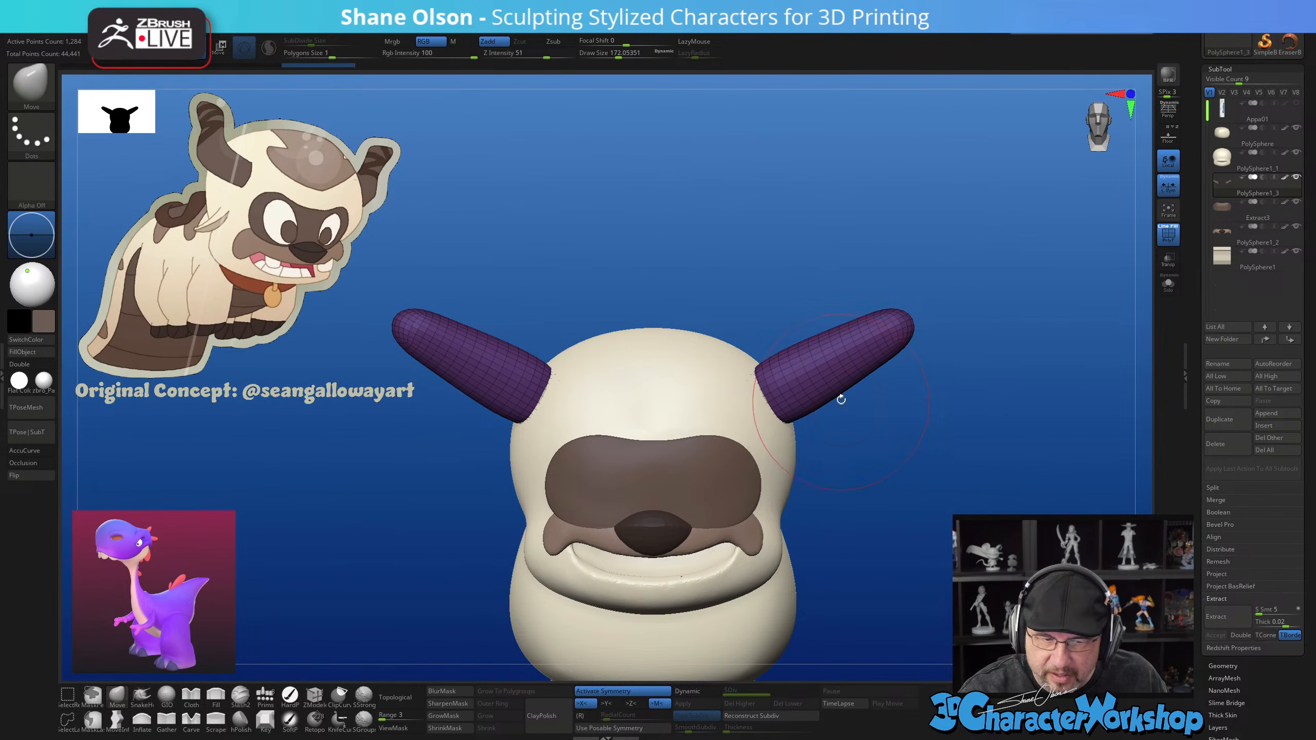
key("s")
left_click(842, 407)
key("s")
left_click(801, 389)
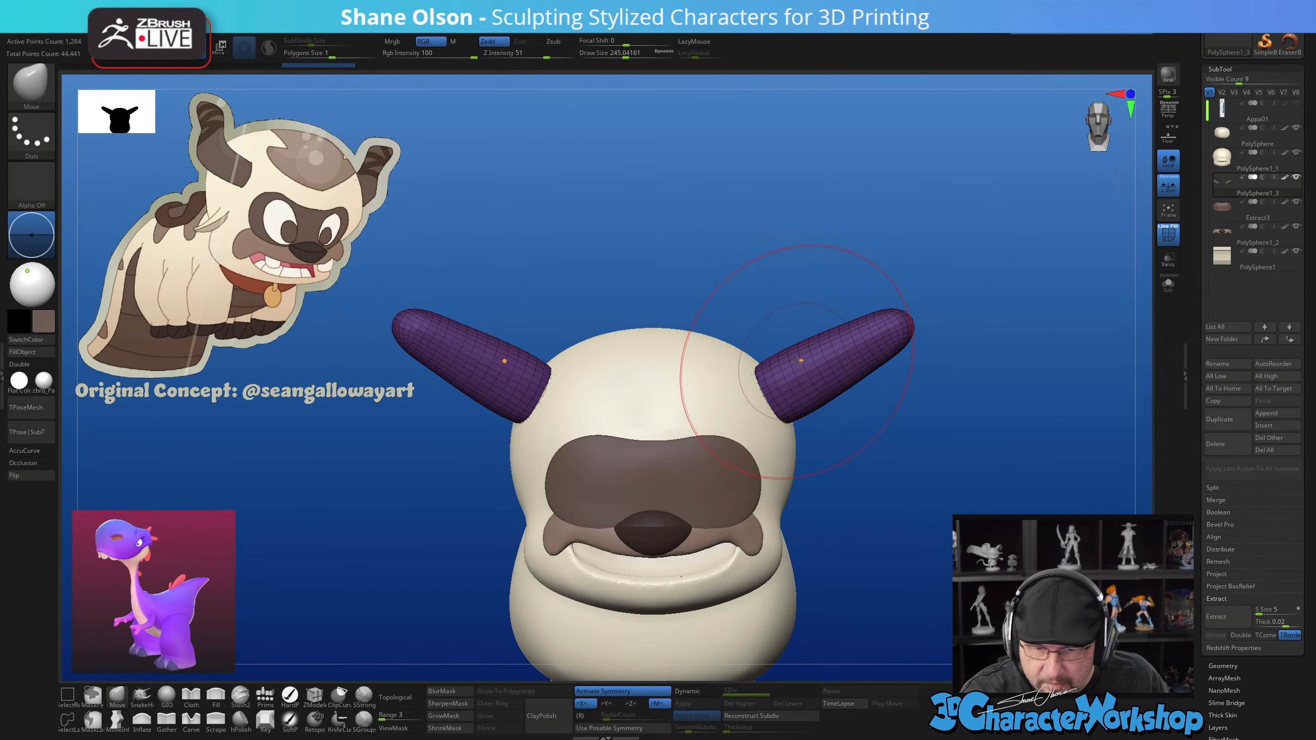
mouse_move(797, 362)
left_mouse_down()
mouse_move(850, 322)
mouse_move(902, 332)
mouse_move(921, 303)
mouse_move(908, 317)
mouse_move(930, 314)
left_mouse_up()
Shape the horns into a curve with outward-flaring tips using the Move brush at a draw size of about 239
key("s")
mouse_move(884, 335)
left_mouse_down()
mouse_move(906, 388)
mouse_move(889, 320)
mouse_move(875, 317)
left_mouse_up()
key("s")
left_click_drag(926, 450, 839, 441)
left_click_drag(940, 340, 936, 332)
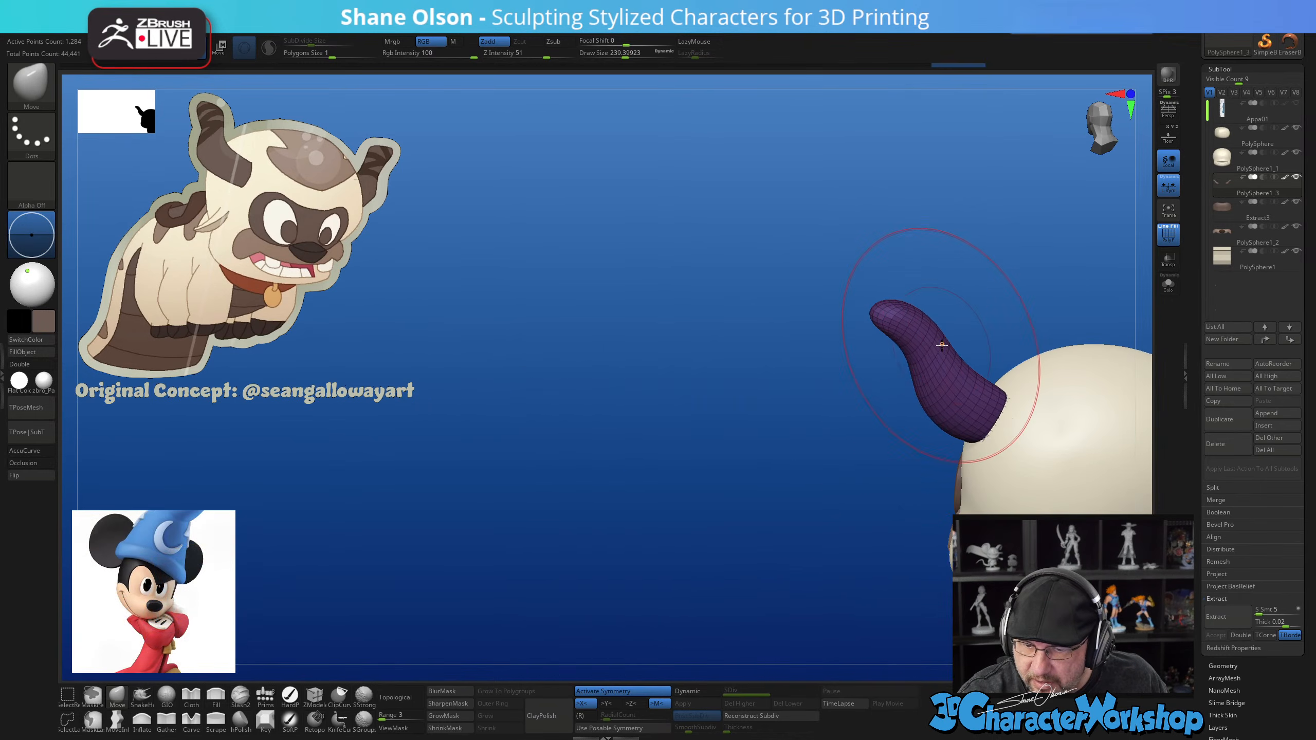
left_click_drag(875, 426, 939, 437)
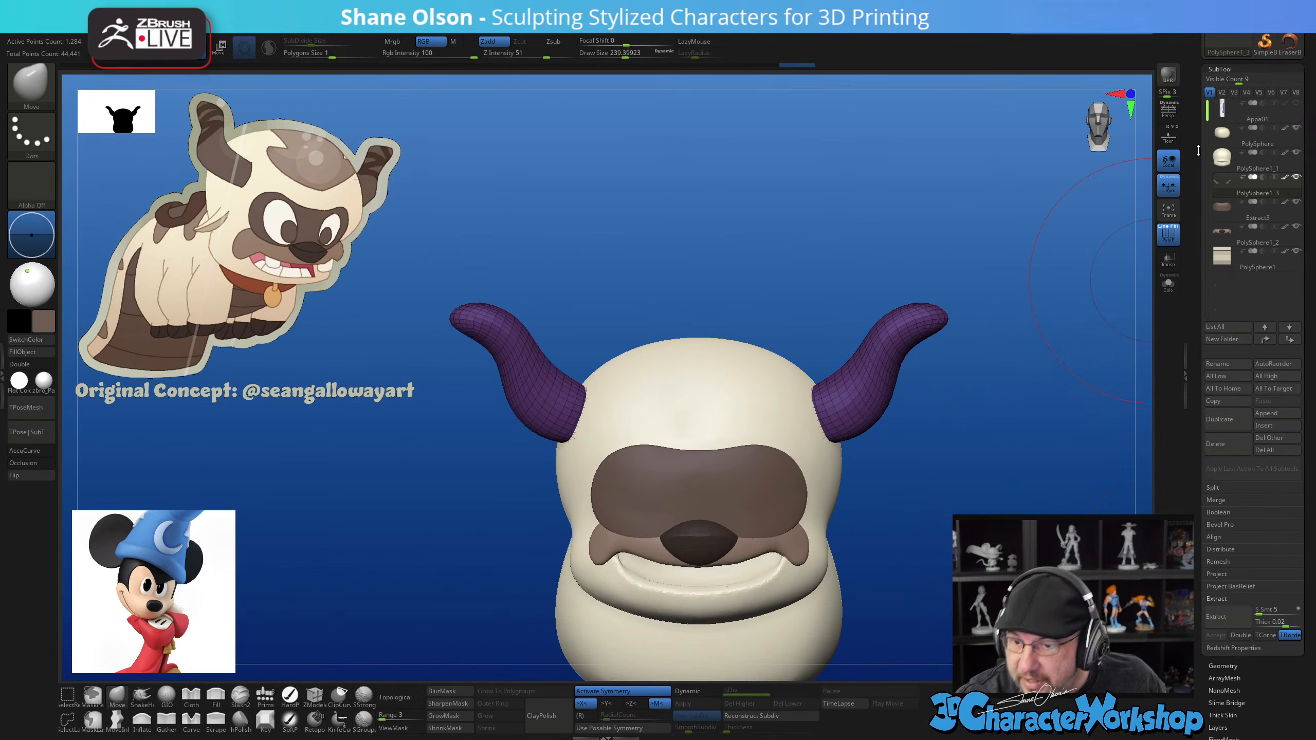
Refine the horns' curve from the front and side with the Move brush, reducing the draw size to about 202
left_click_drag(1198, 150, 1193, 241)
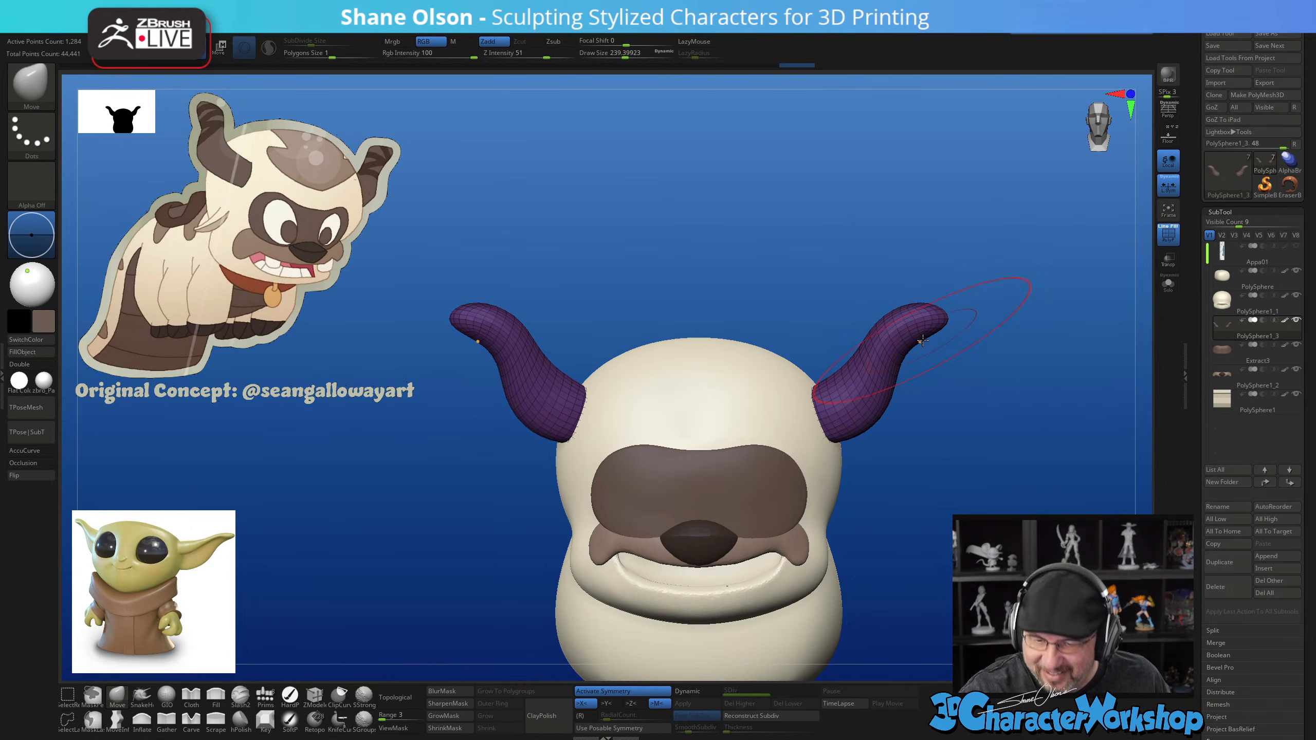
mouse_move(947, 349)
left_mouse_down("alt")
mouse_move(928, 374)
mouse_move(924, 343)
mouse_move(875, 347)
mouse_move(872, 388)
mouse_move(816, 407)
mouse_move(825, 414)
left_mouse_up("alt")
key("bracketright")
key("bracketleft")
key("bracketleft")
left_click_drag(946, 486, 862, 483)
left_click_drag(824, 436, 831, 449)
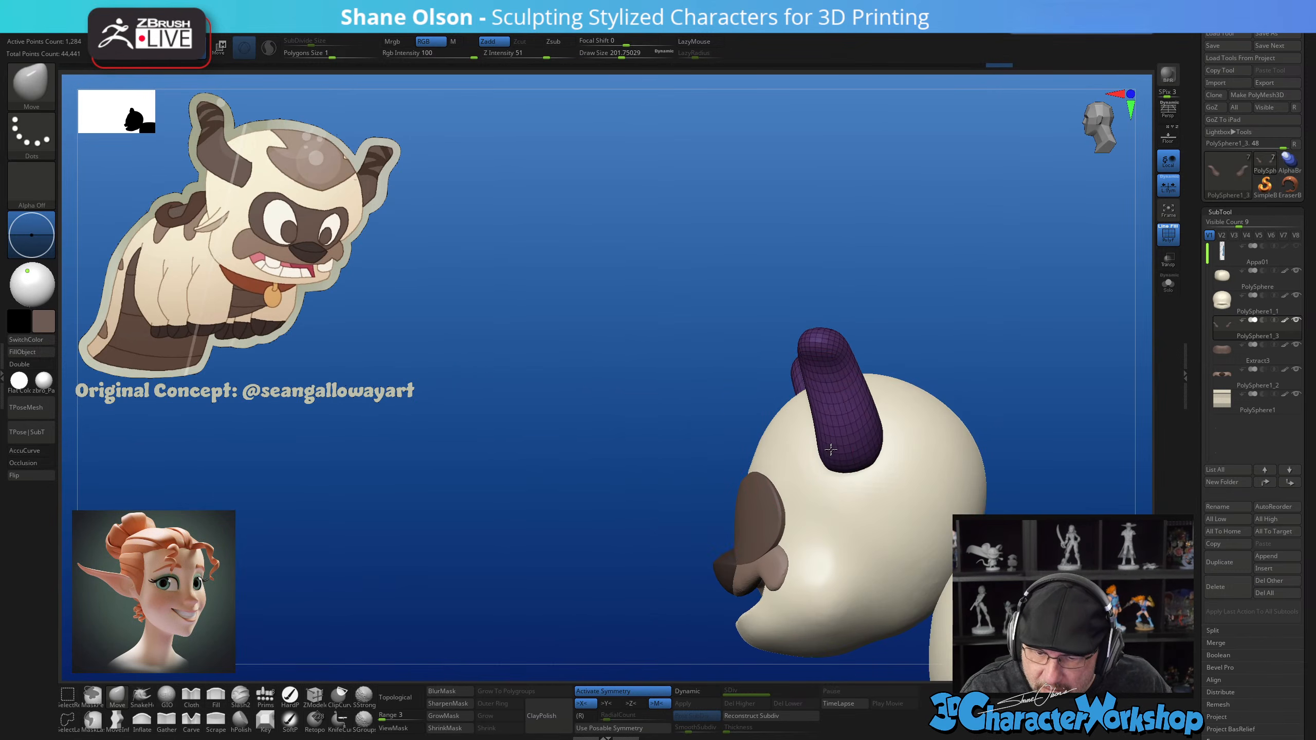
Reposition the horns on the head with the gizmo from the side and front, and turn off the polyframe
left_click_drag(923, 312, 1002, 297)
left_click_drag(953, 497, 857, 501, "alt")
key("w")
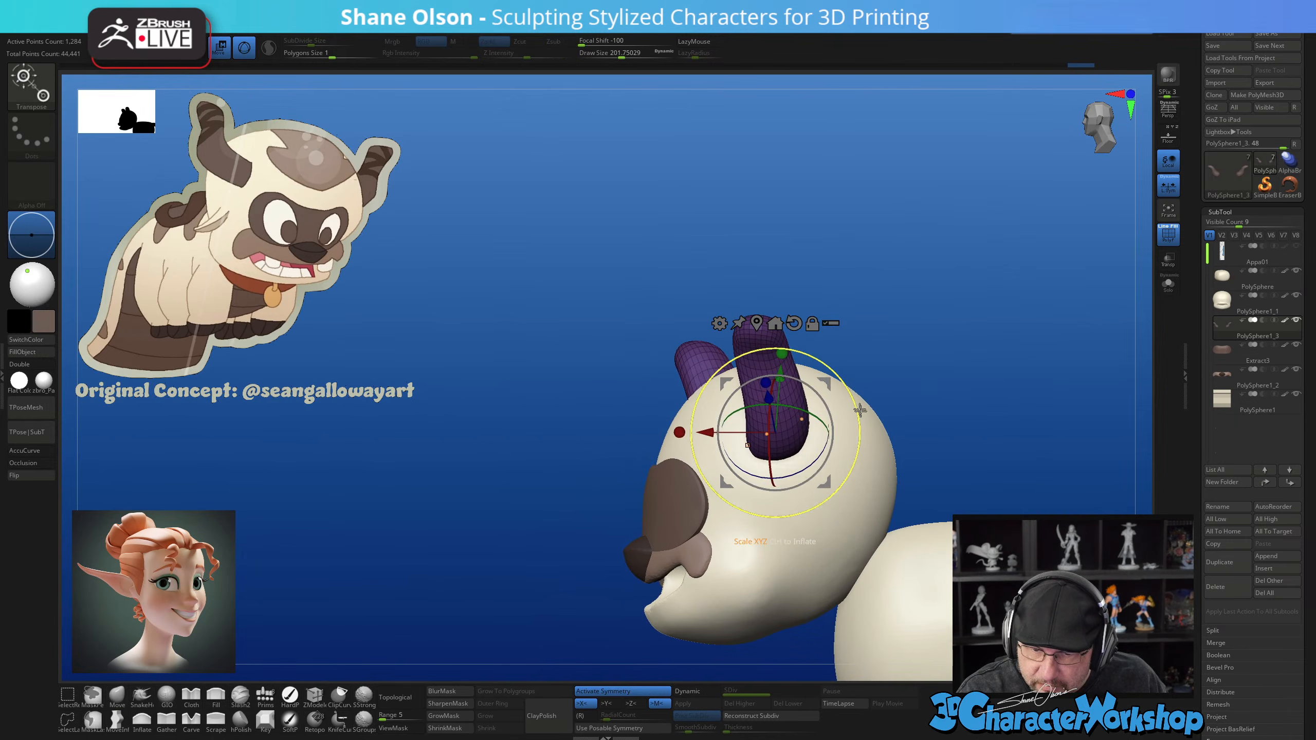
left_click_drag(831, 382, 844, 374)
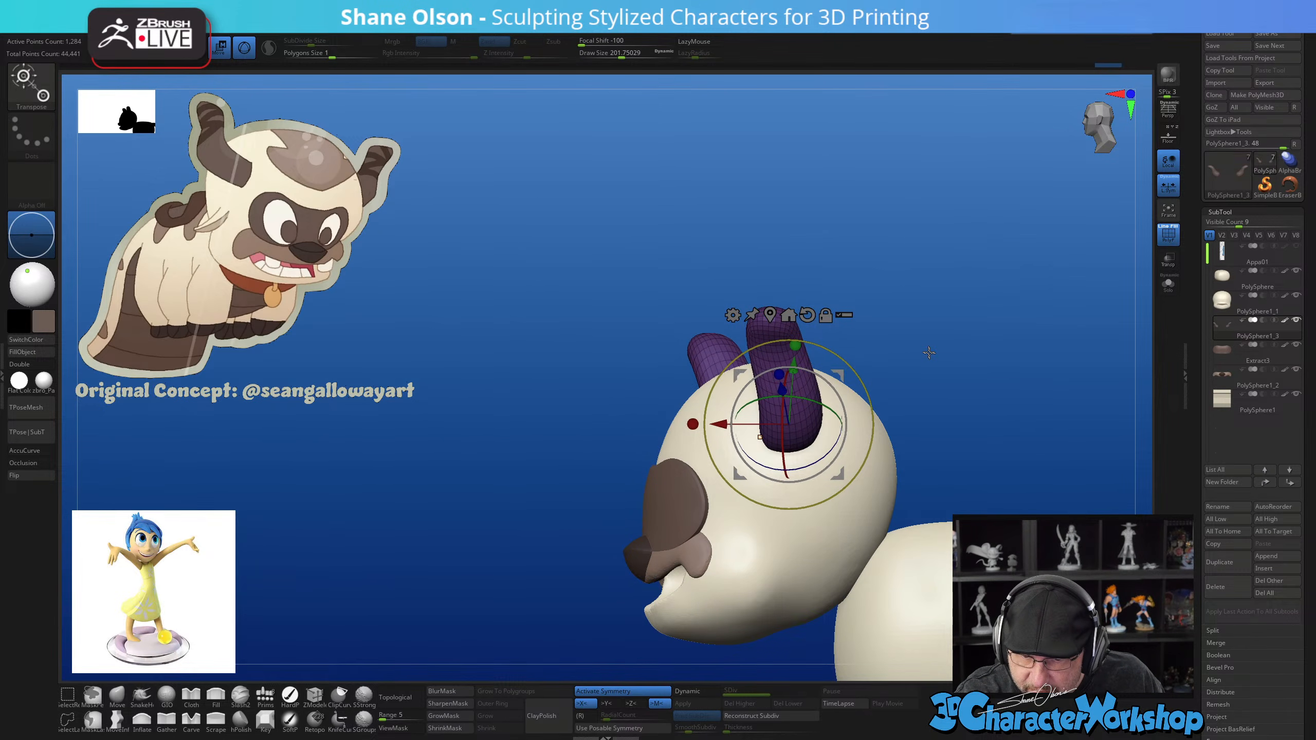
left_click_drag(929, 353, 998, 358)
left_click_drag(919, 466, 944, 446, "alt")
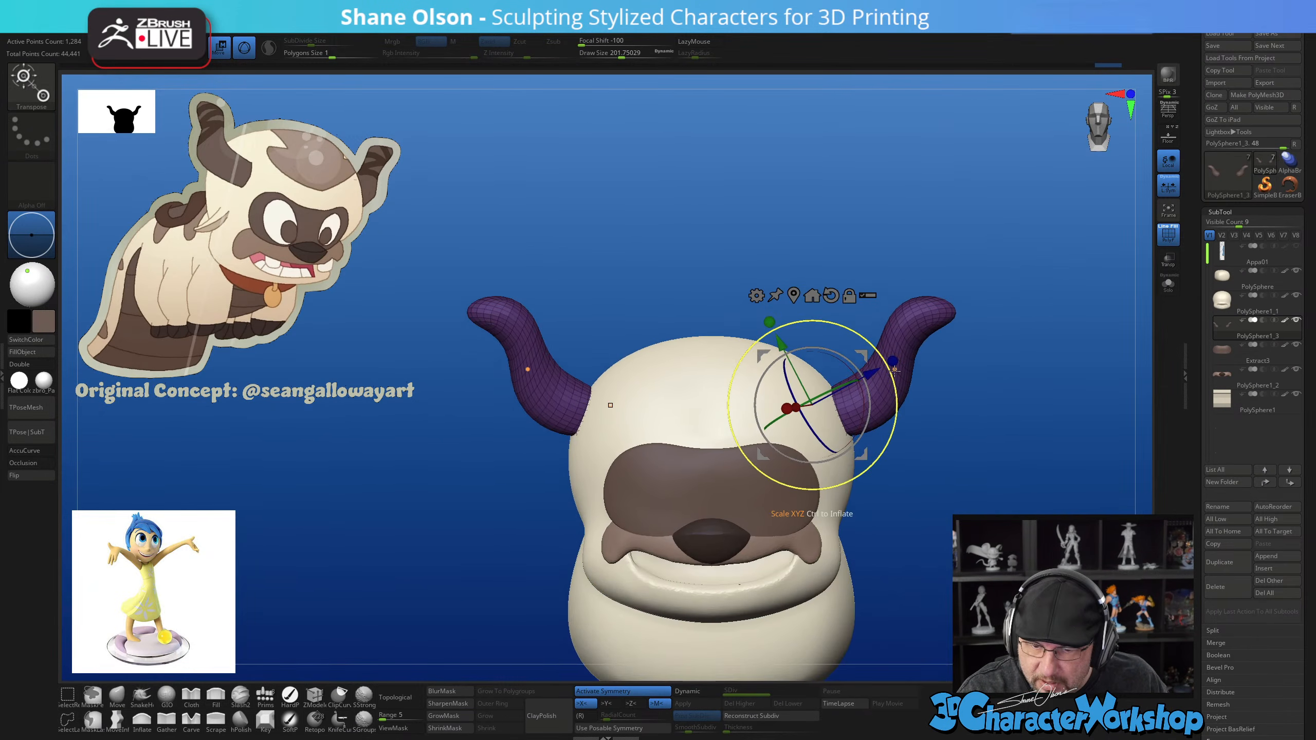
mouse_move(894, 370)
left_mouse_down()
mouse_move(871, 380)
mouse_move(910, 370)
left_mouse_up()
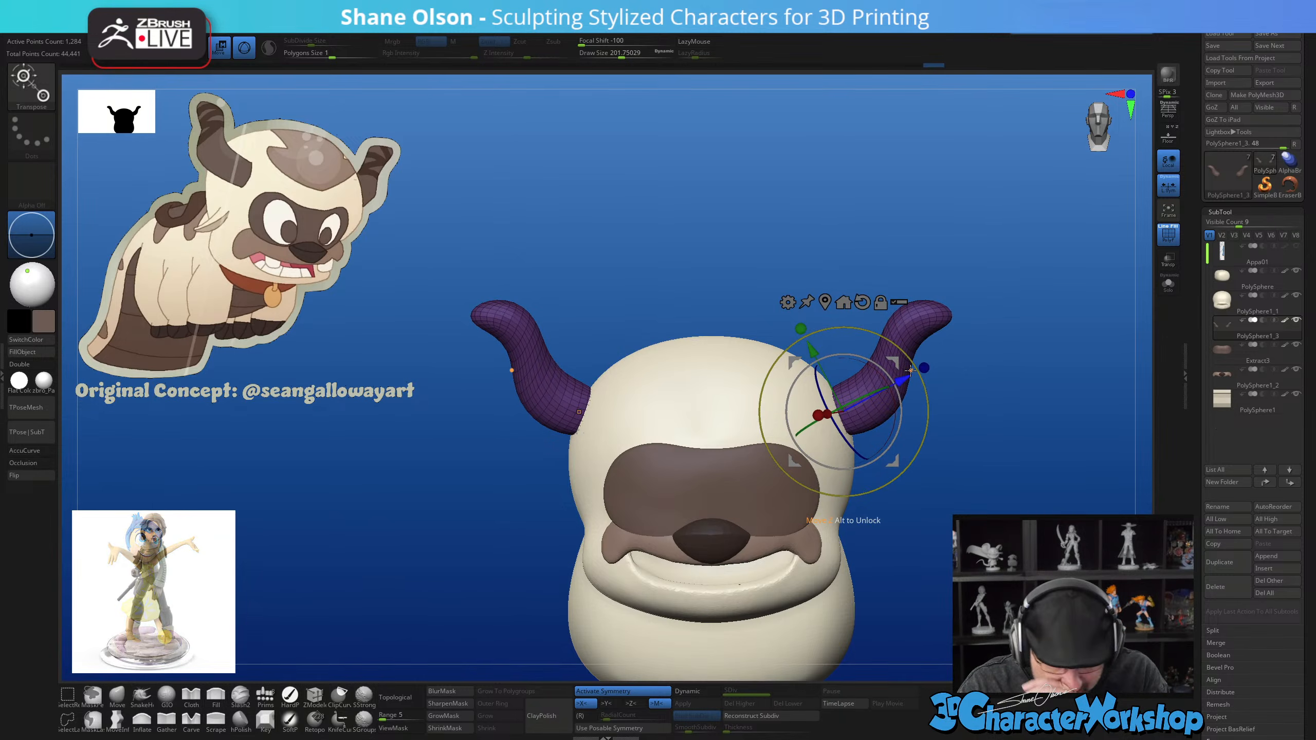
key("shift+f")
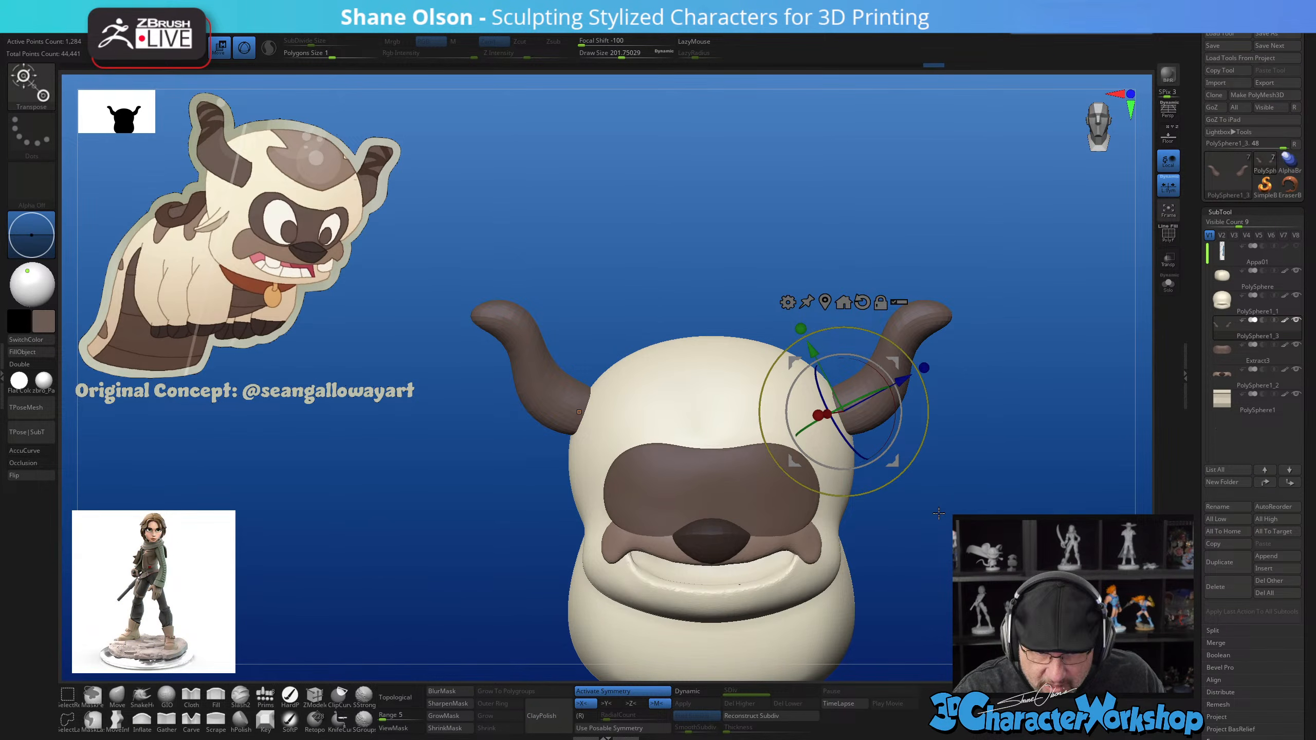
Return to the Move brush, select the brown eye patch and set the draw size to about 153
key("q")
left_click_drag(935, 534, 918, 537, "alt")
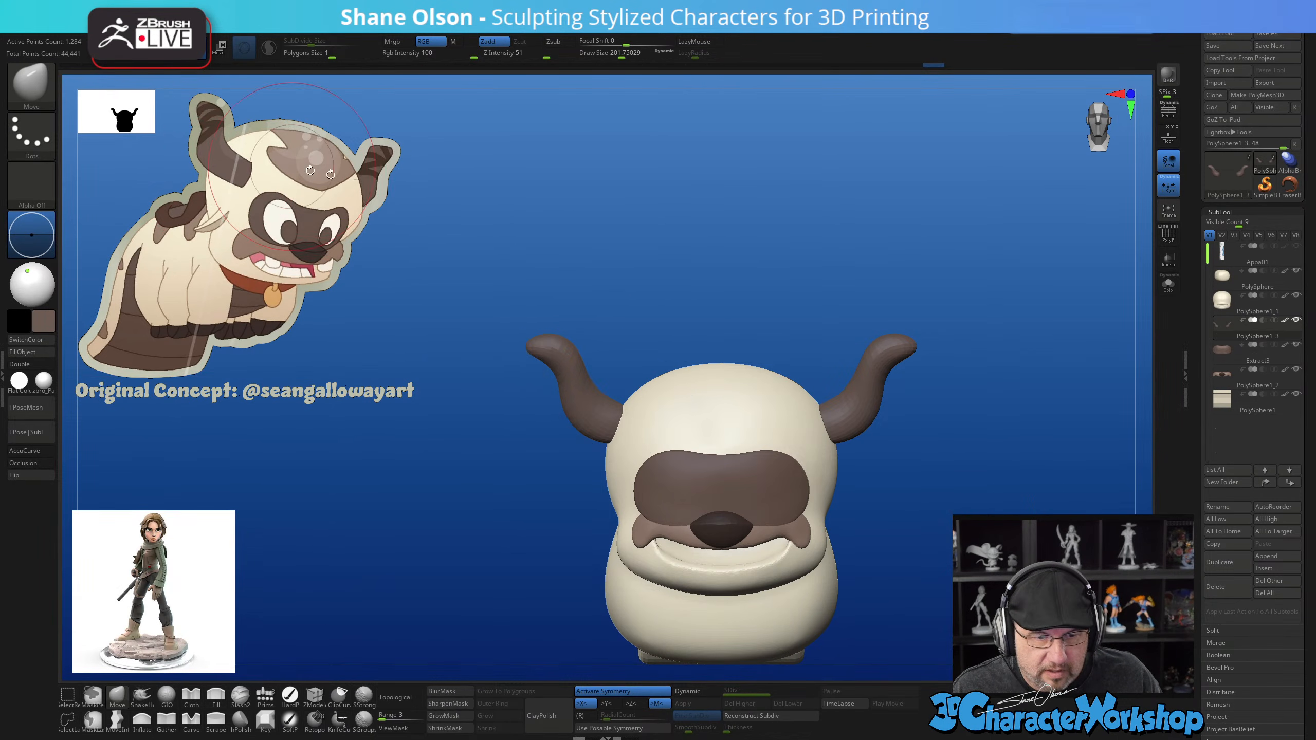
left_click_drag(711, 206, 697, 176, "alt")
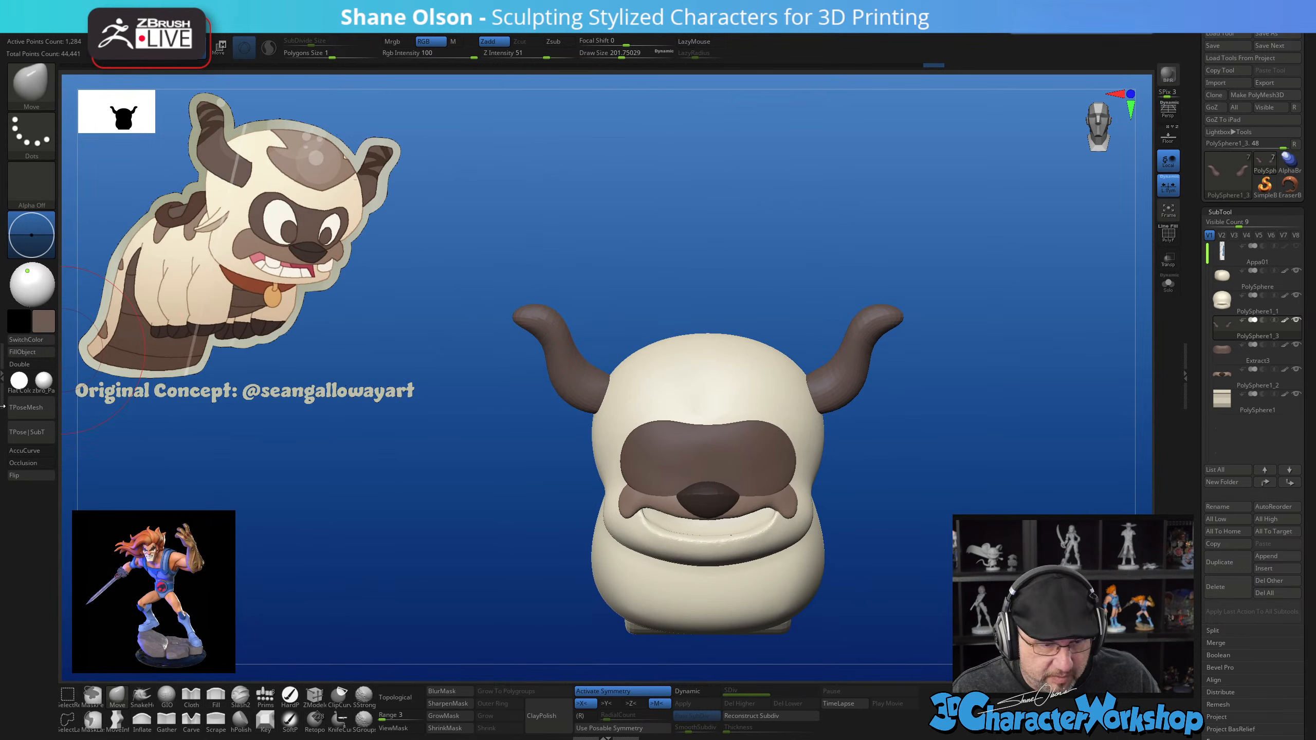
left_click(31, 358)
left_click_drag(999, 372, 968, 425)
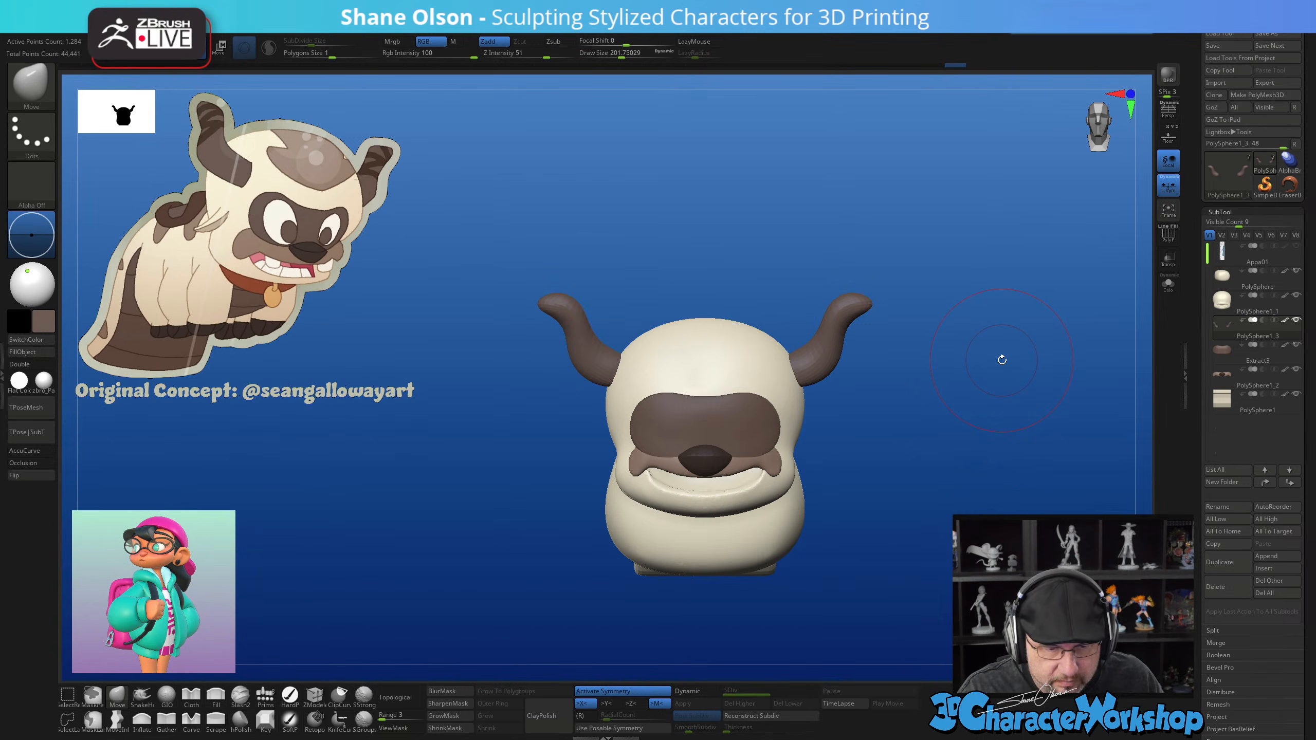
mouse_move(853, 477)
left_mouse_down("alt")
mouse_move(843, 521)
mouse_move(796, 502)
left_mouse_up("alt")
left_click(717, 453, "alt")
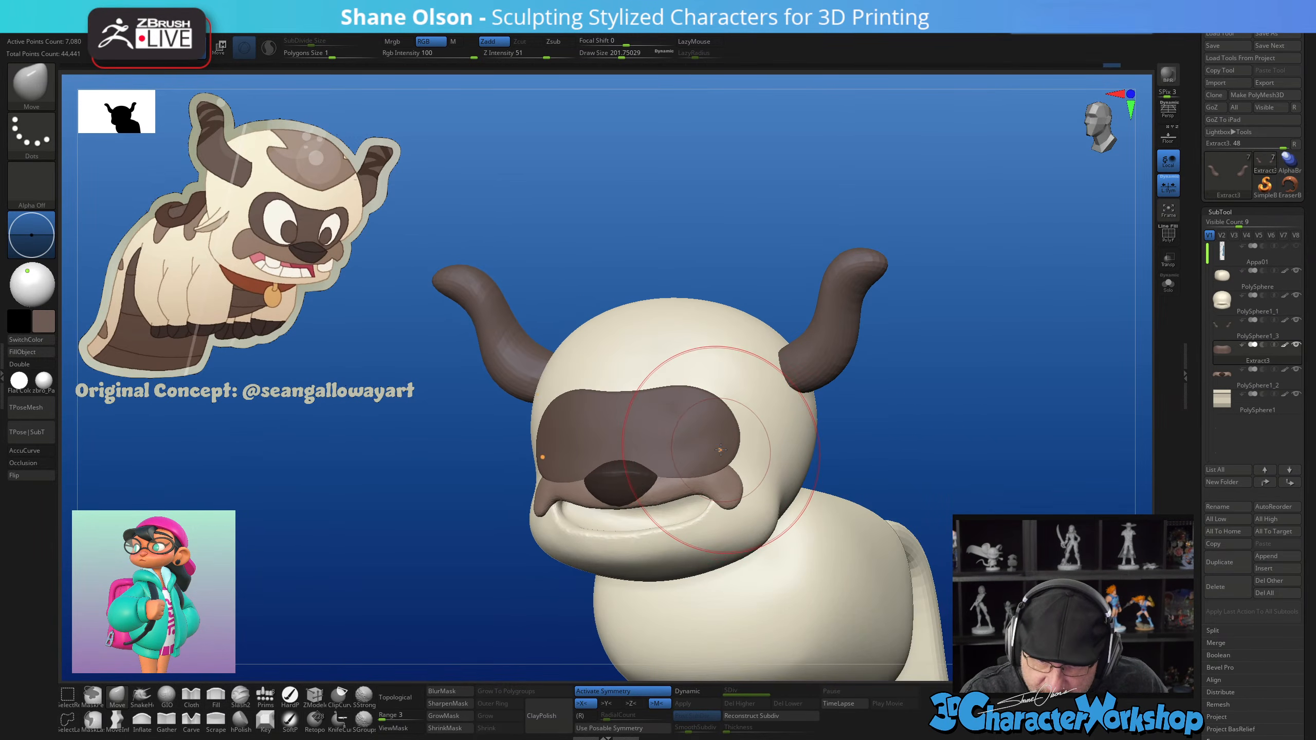
right_click_drag(721, 450, 741, 498, "ctrl")
right_click_drag(741, 498, 719, 449)
key("s")
left_click_drag(717, 478, 712, 478)
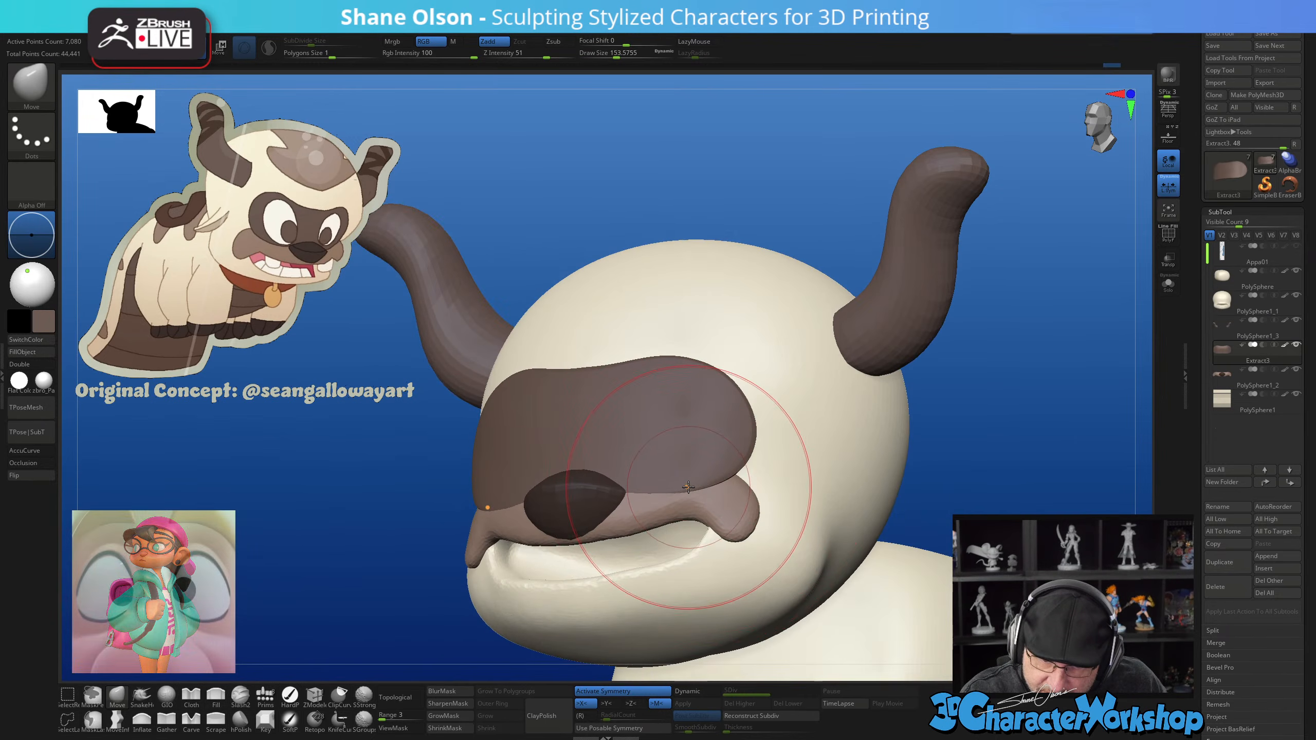
right_click_drag(688, 487, 792, 498)
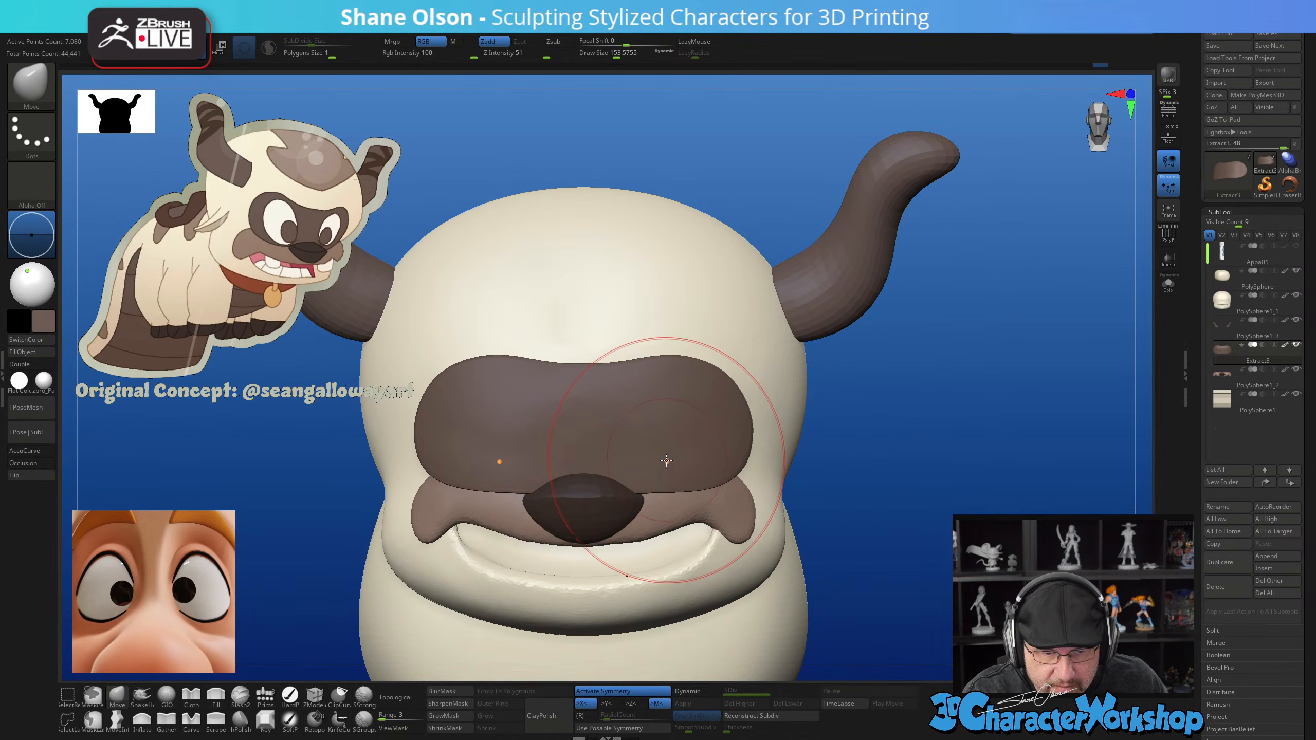
Select the muzzle piece, mask the muzzle around the nose and split the nose into its own subtool with the polyframe on
left_click(633, 504, "alt")
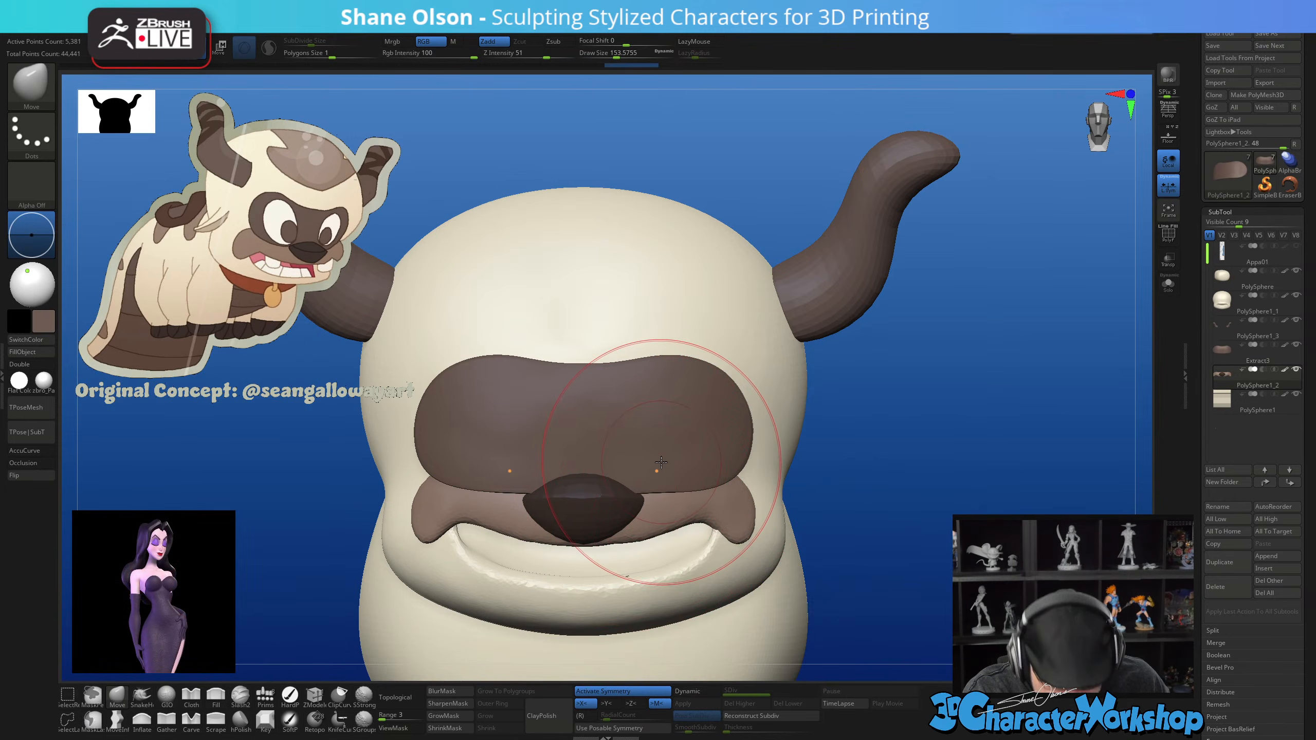
key("shift+f")
key("shift+f")
key("w")
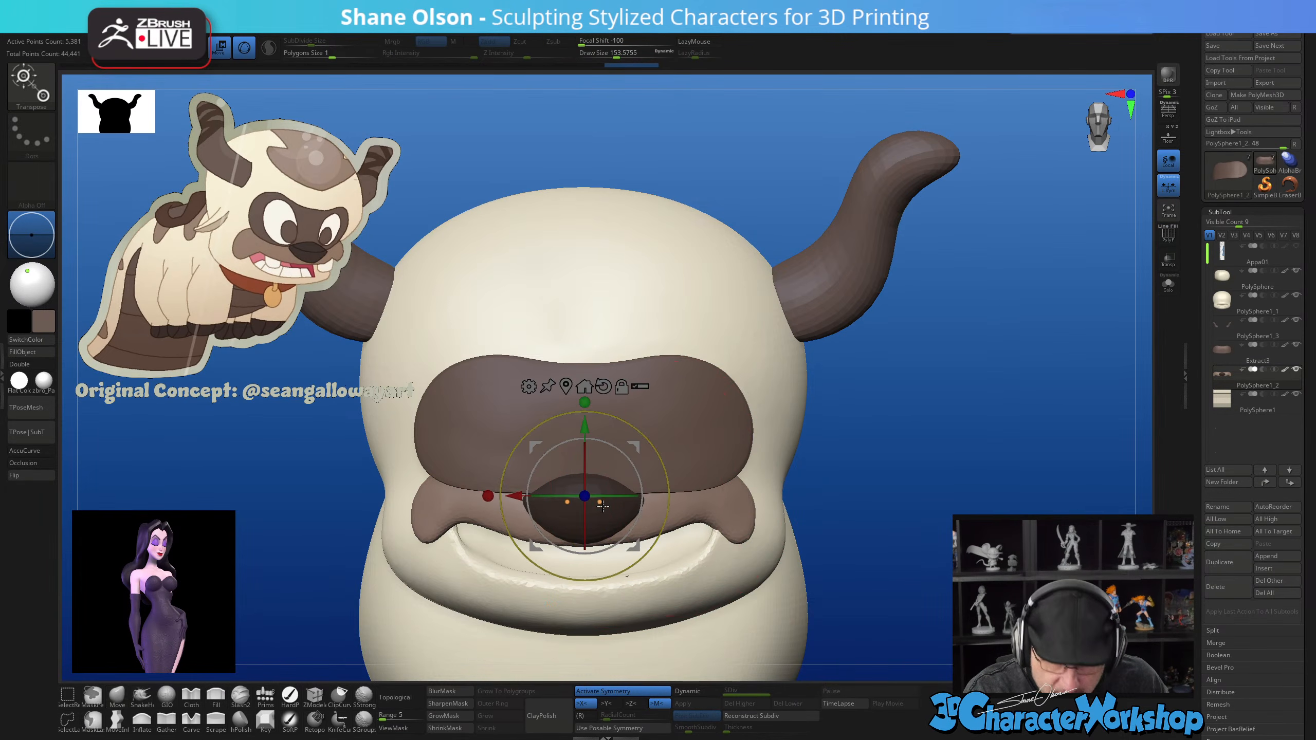
left_click(610, 514)
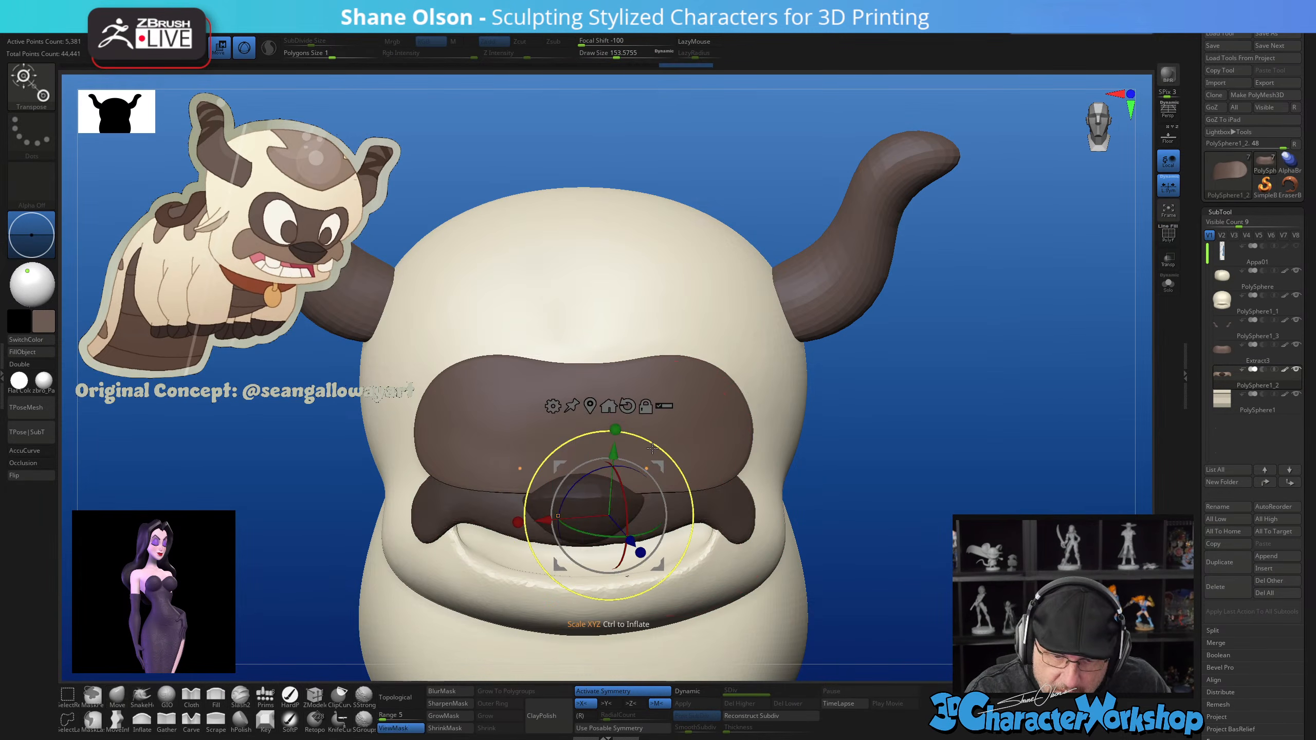
key("grave")
left_click(717, 460)
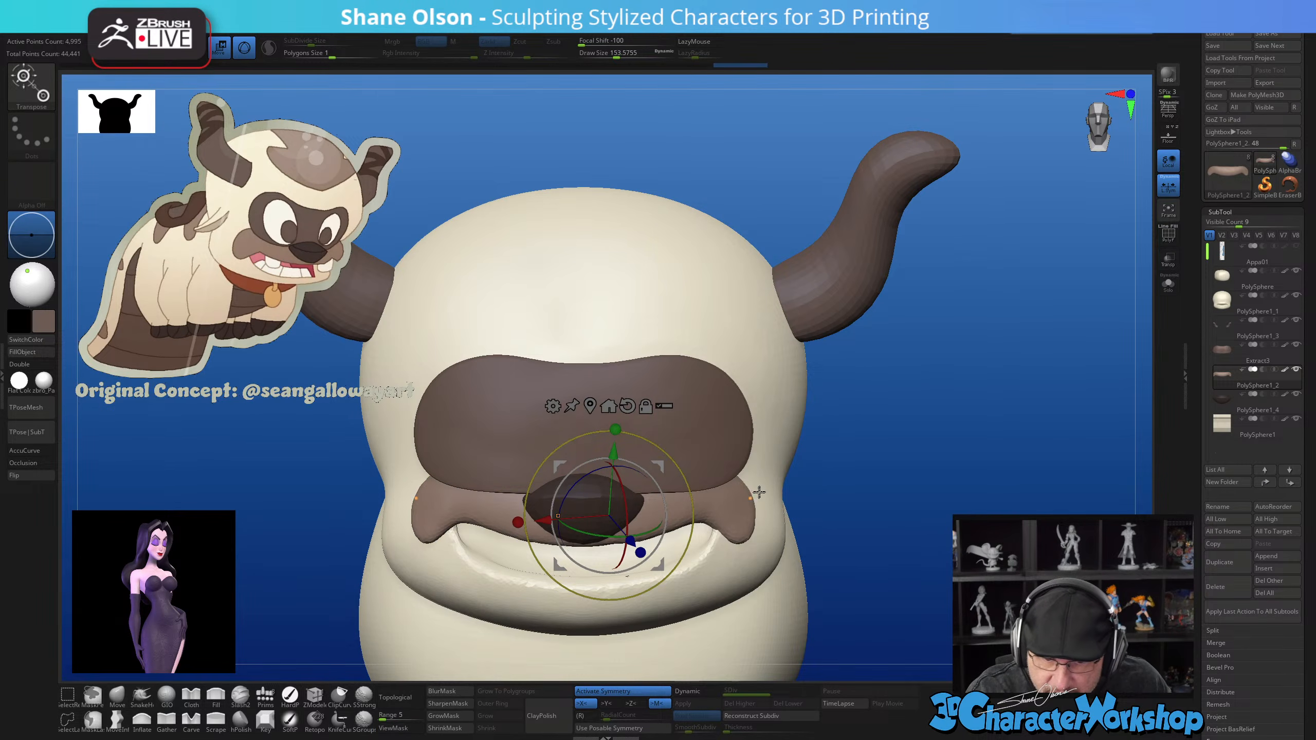
key("q")
key("shift+f")
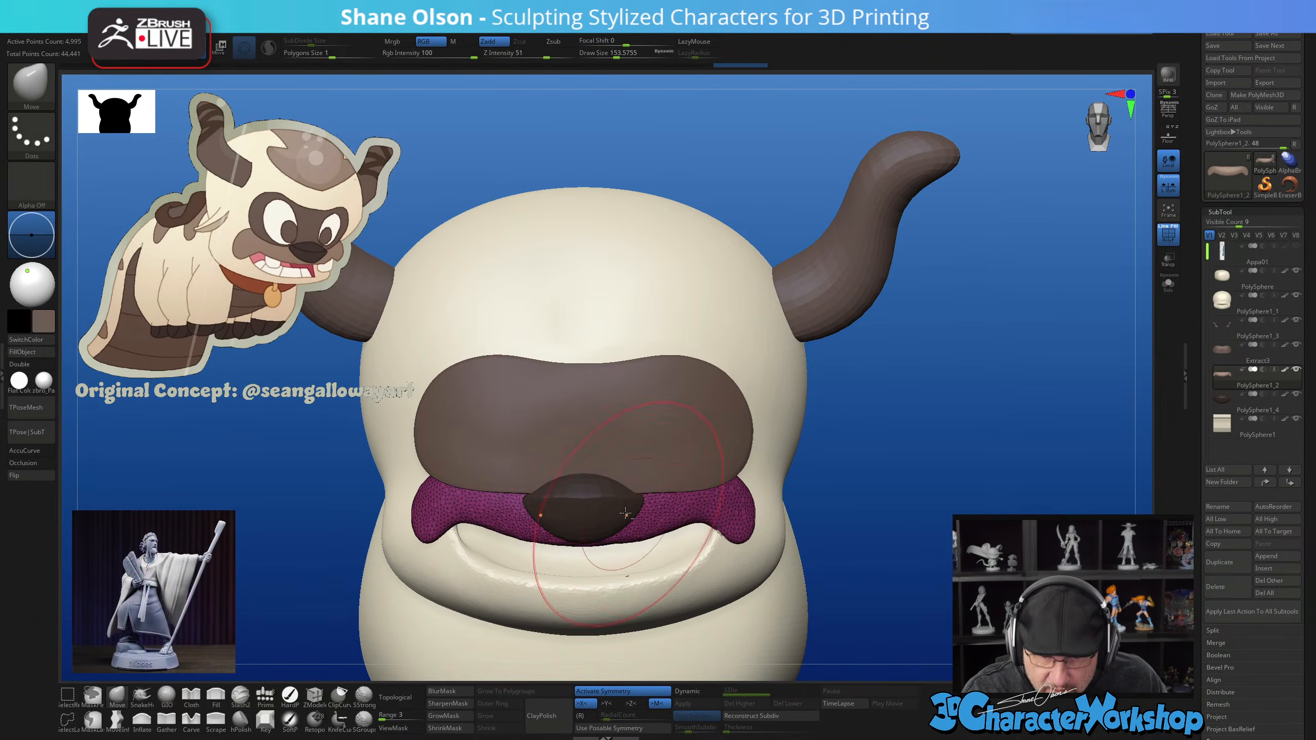
Select the nose, turn off symmetry, and center the gizmo on it with its orientation reset
left_click(603, 496, "alt")
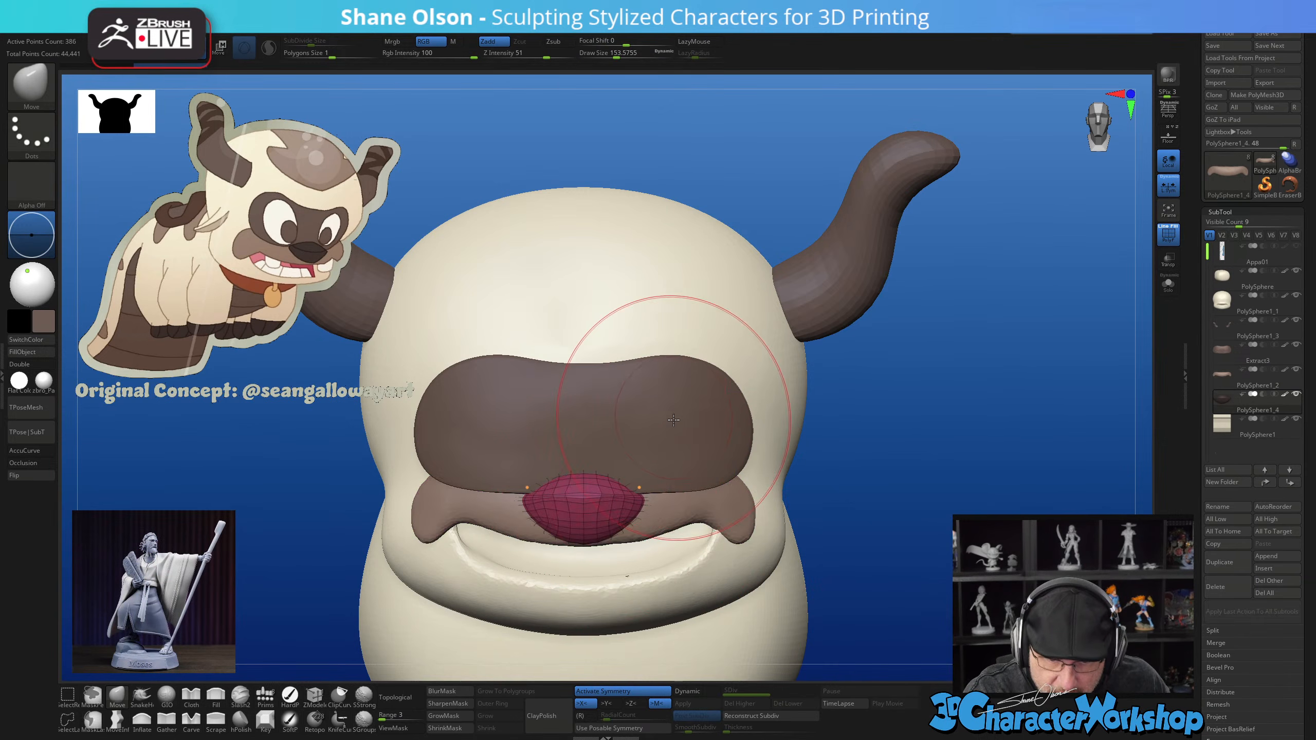
key("w")
key("x")
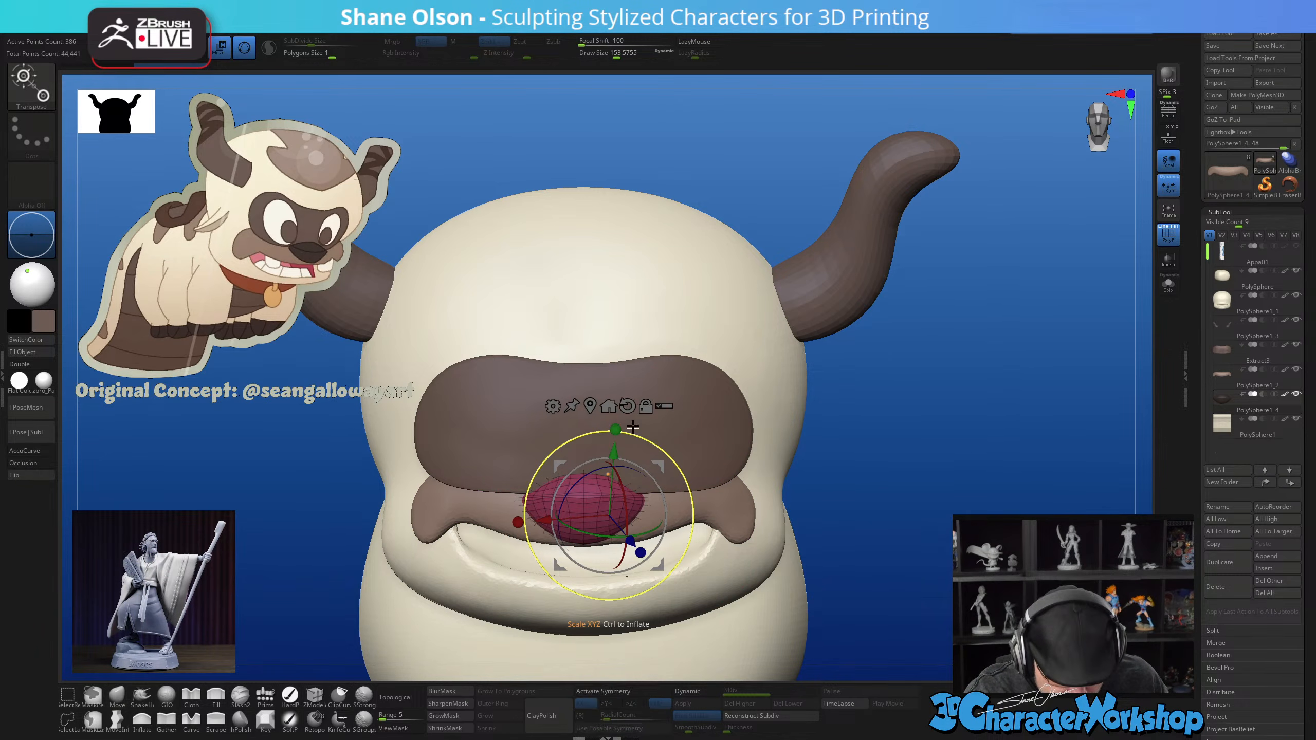
left_click(591, 405)
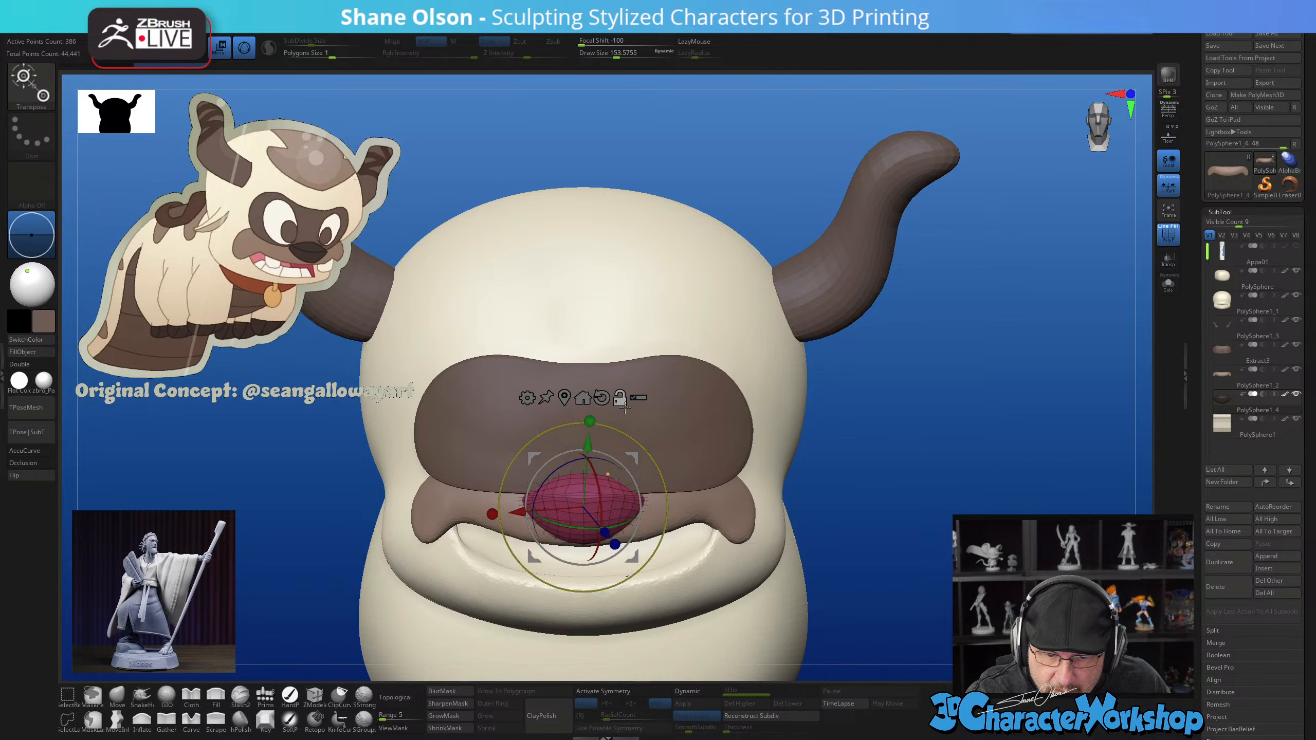
left_click(602, 396)
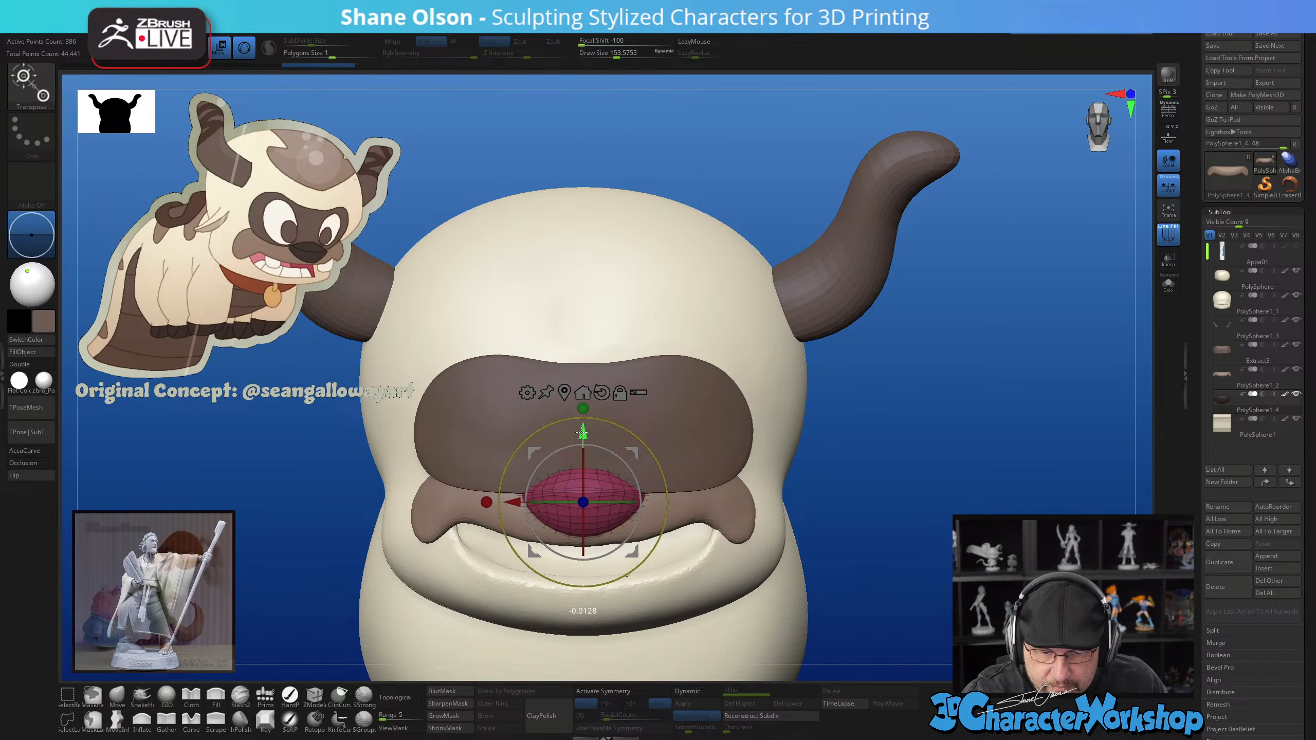
Return to the Move brush with the polyframe off, set the draw size to about 94, and turn on dynamic subdivision for the nose
key("q")
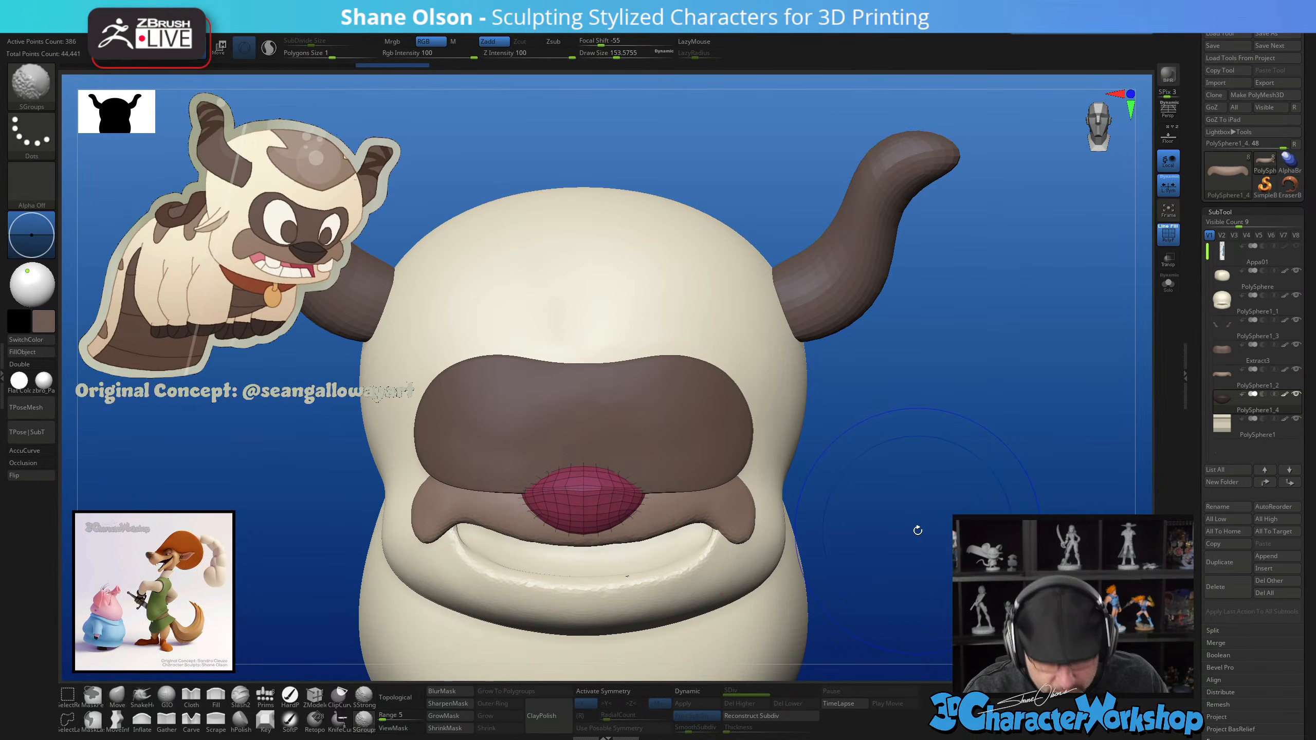
key("shift+f")
mouse_move(896, 534)
left_mouse_down()
mouse_move(878, 559)
mouse_move(813, 475)
mouse_move(837, 451)
left_mouse_up()
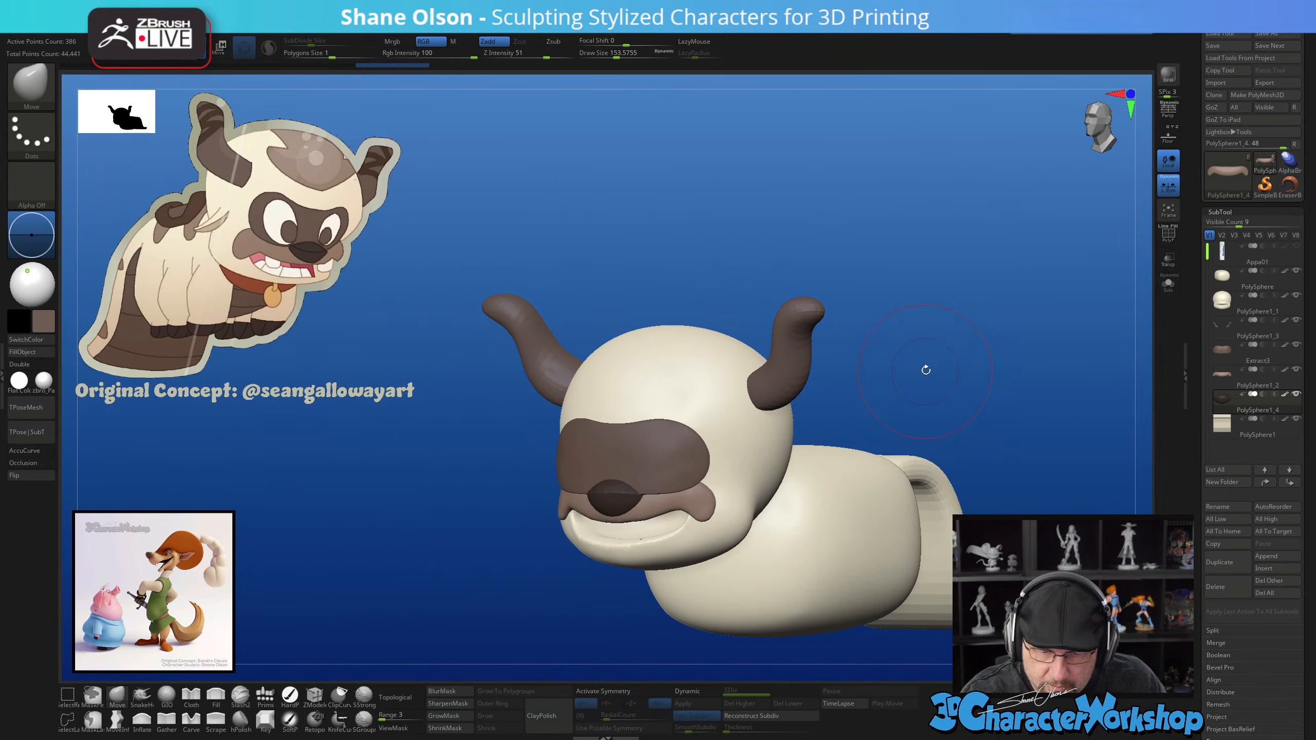
key("s")
mouse_move(924, 385)
left_mouse_down()
mouse_move(899, 491)
mouse_move(930, 447)
left_mouse_up()
key("d")
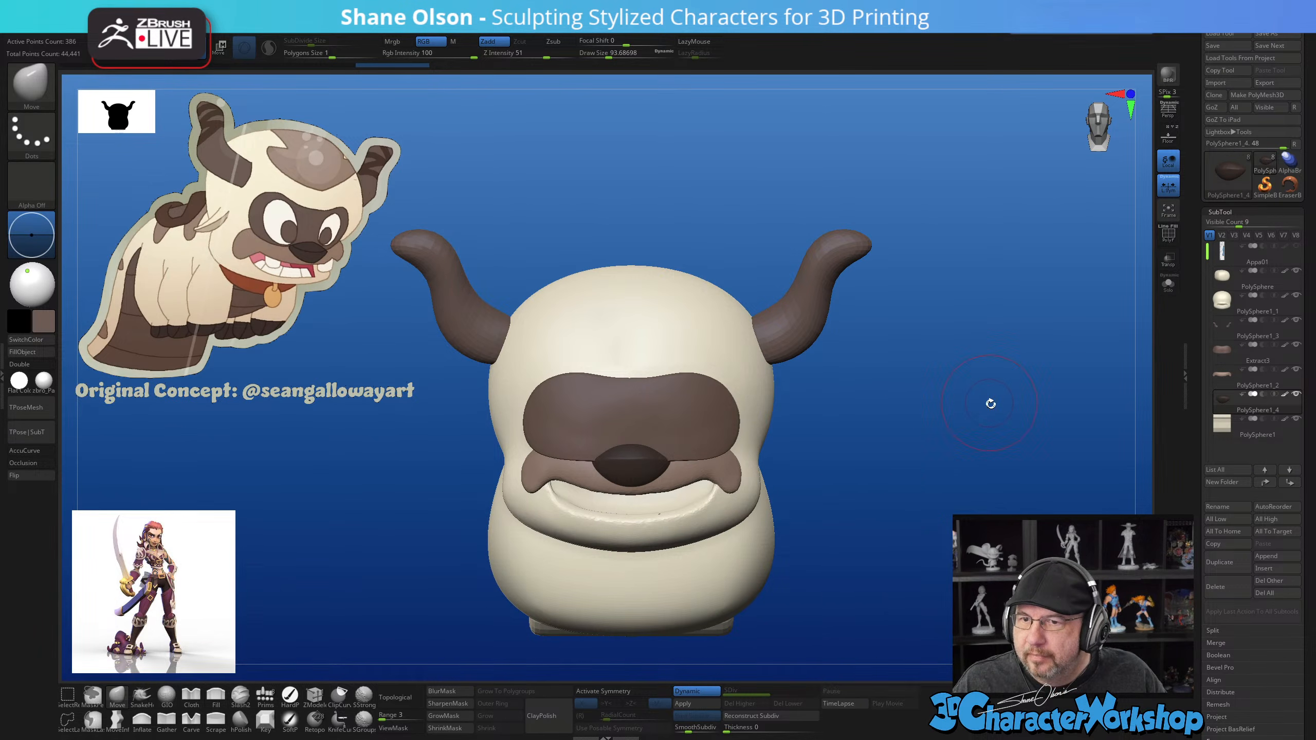
left_click_drag(991, 404, 1019, 350, "alt")
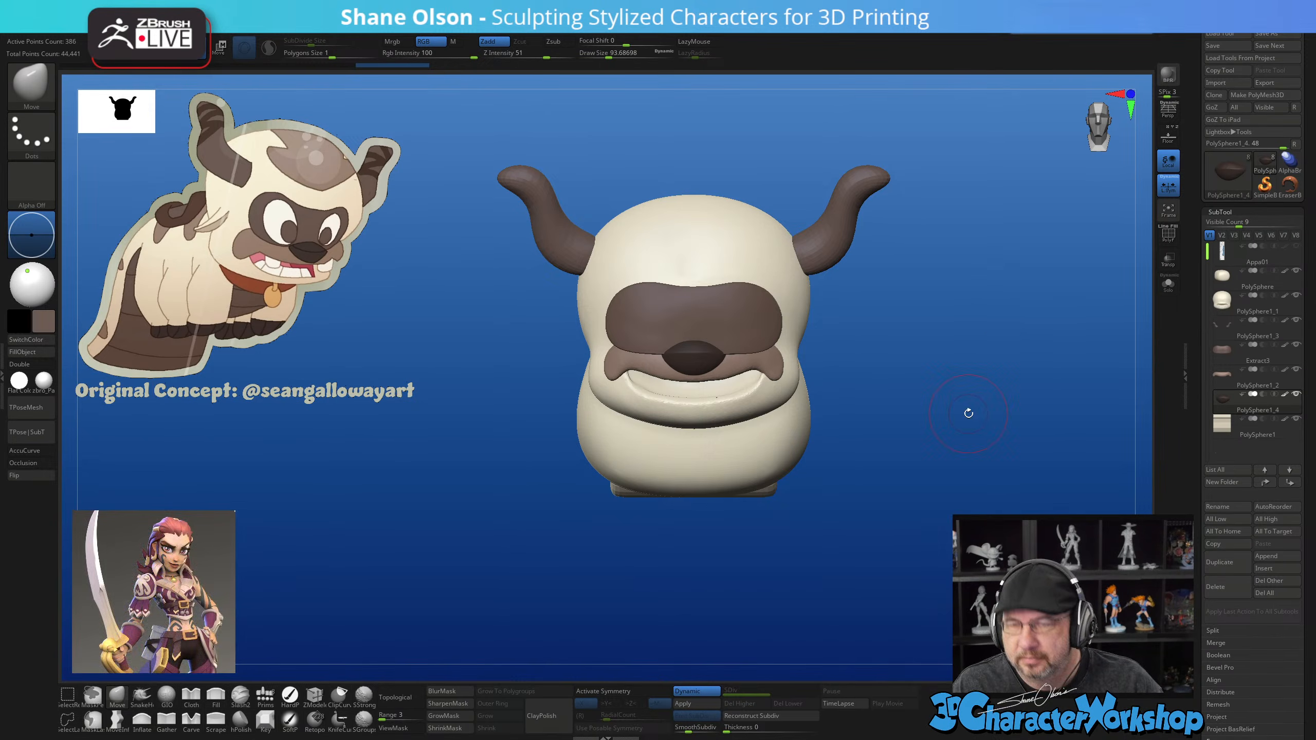
mouse_move(1044, 407)
left_mouse_down("alt")
mouse_move(1034, 371)
mouse_move(1094, 352)
mouse_move(1009, 348)
mouse_move(981, 391)
left_mouse_up("alt")
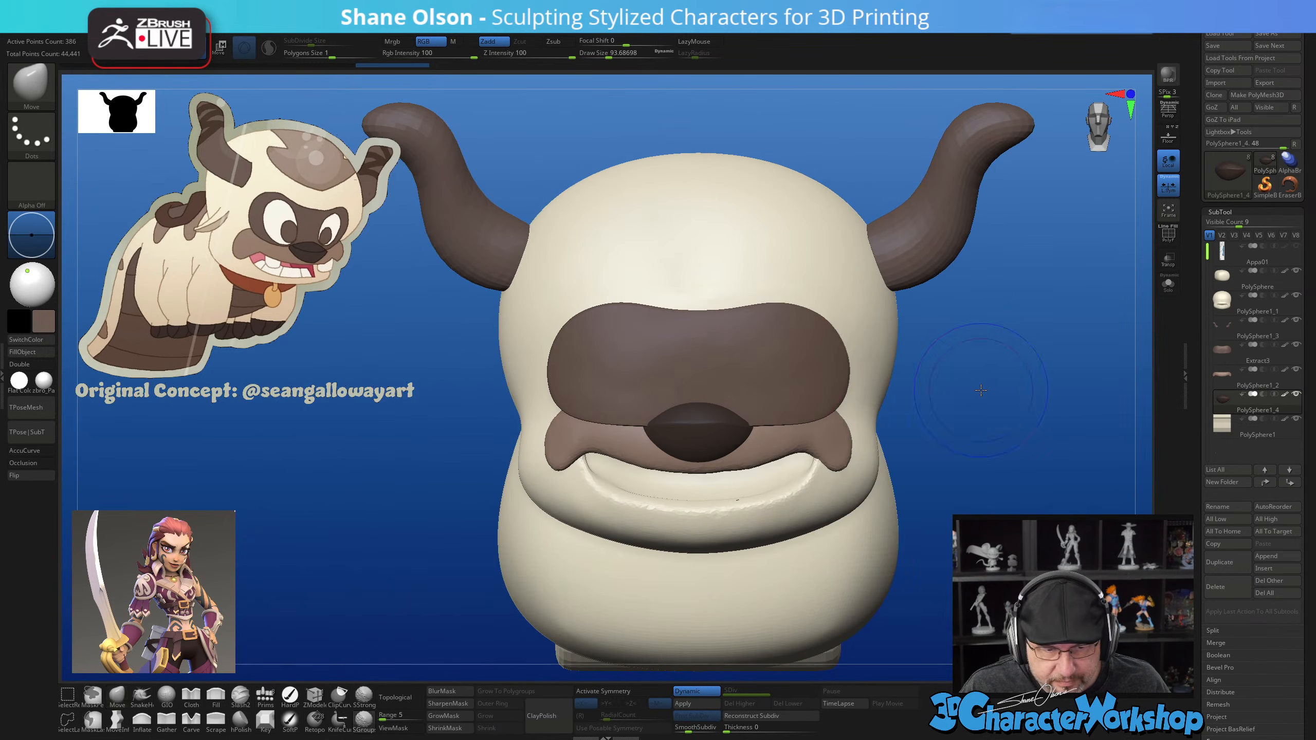
Select the brown eye patch, sample the eye white from the concept art, and insert a symmetrical pair of quad-sphere eyeballs on it
left_click(782, 372, "alt")
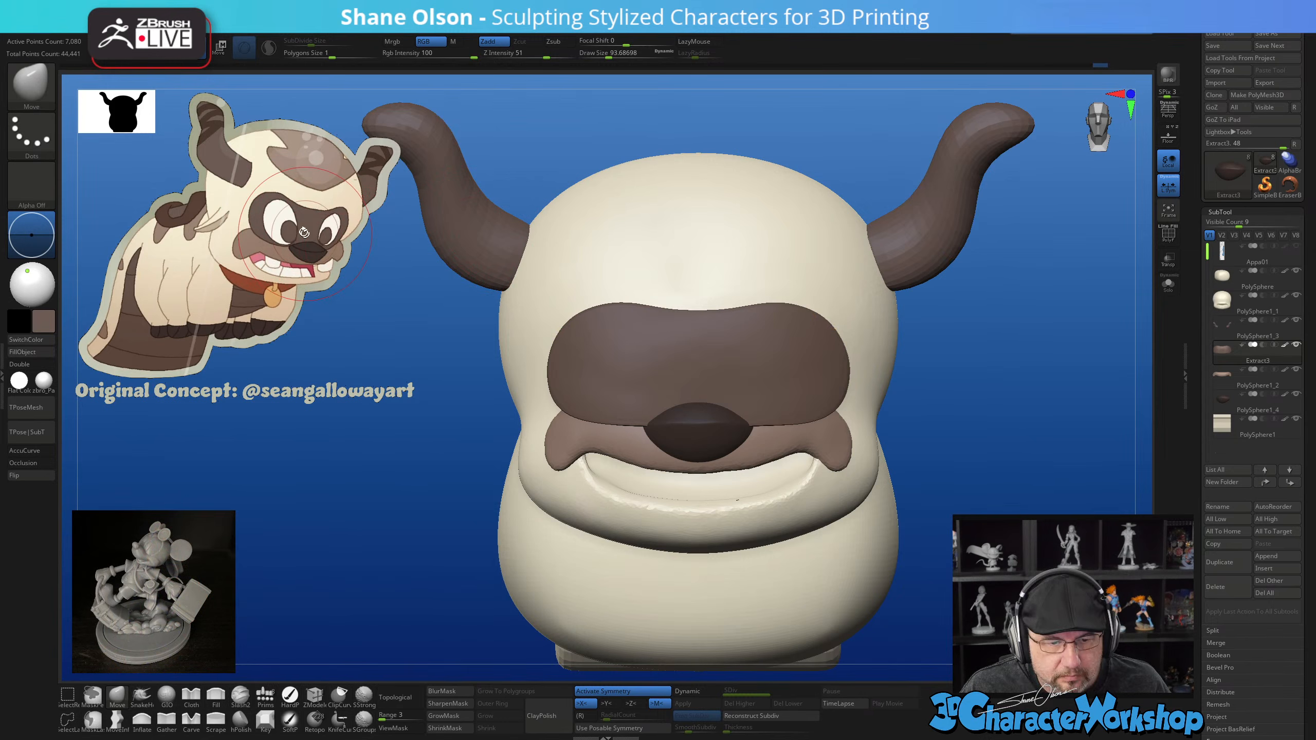
key("z")
key("c")
key("z")
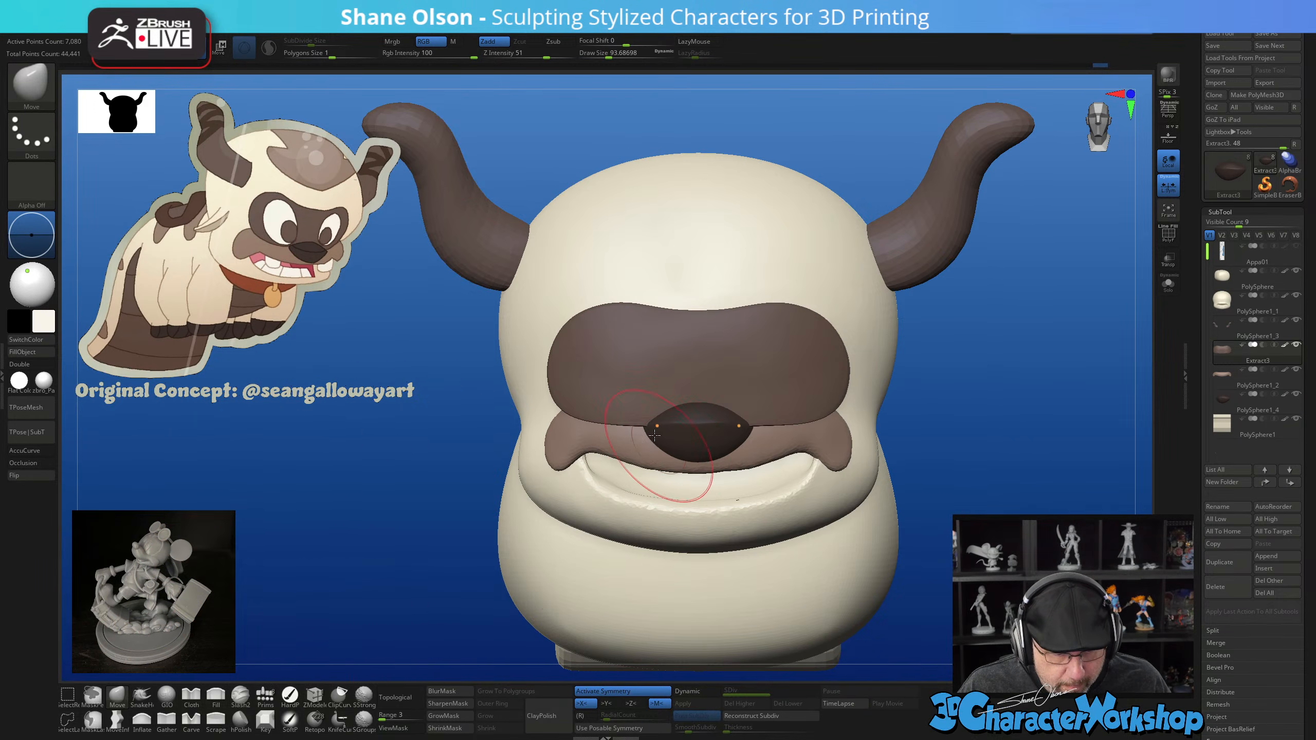
left_click(259, 698)
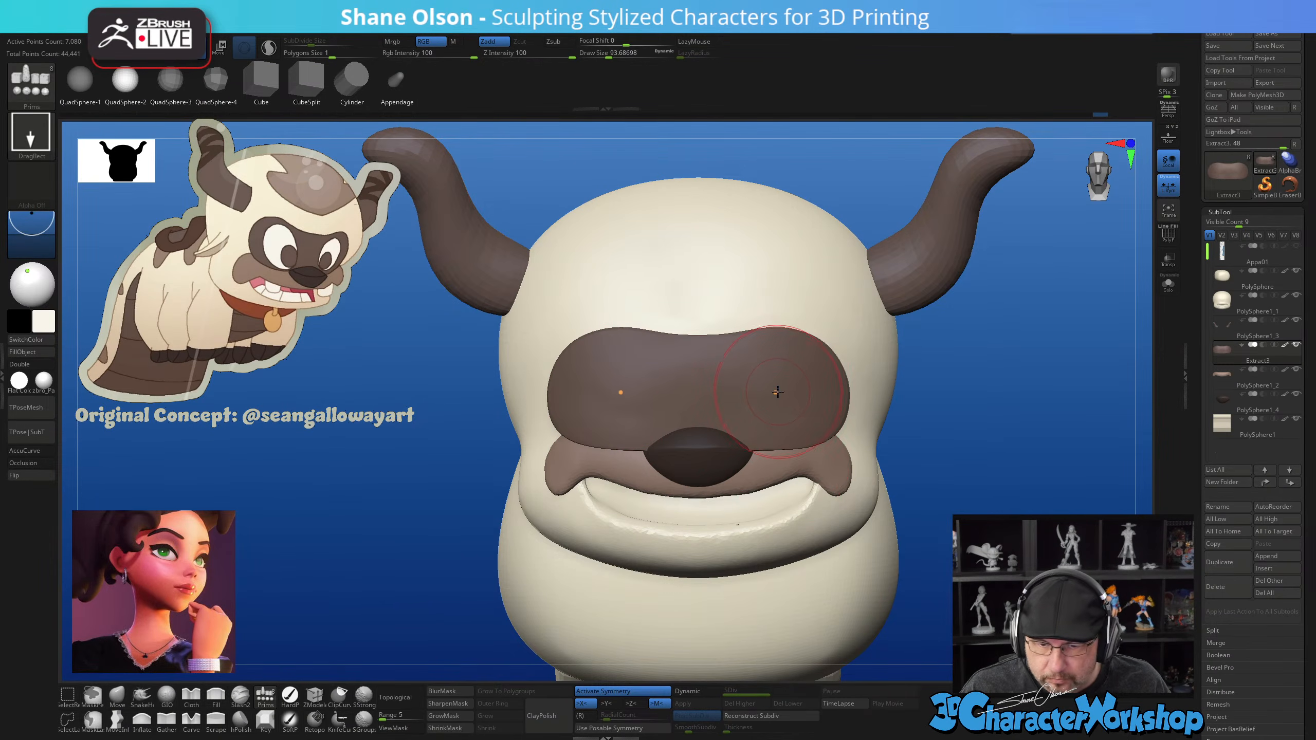
left_click_drag(780, 395, 784, 445)
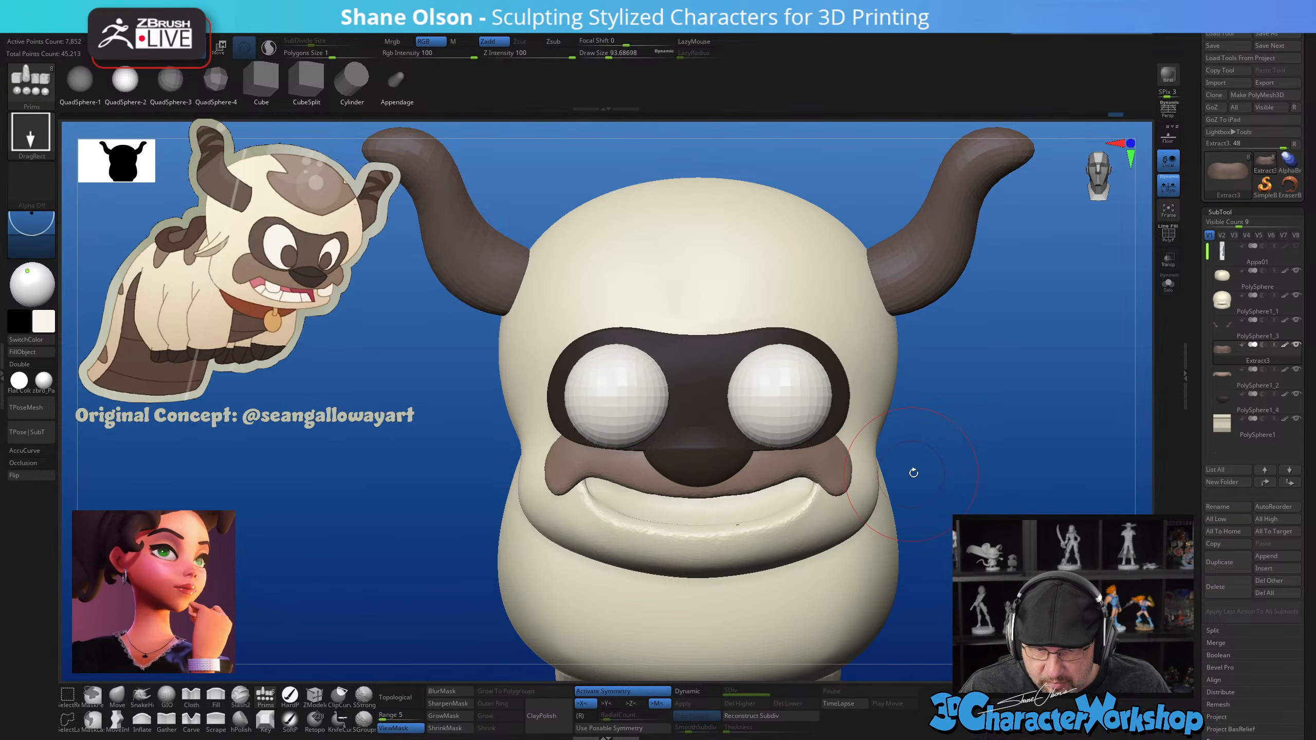
From the side, flatten the inserted eyeballs front to back into thin discs with the gizmo
left_click_drag(911, 470, 649, 512)
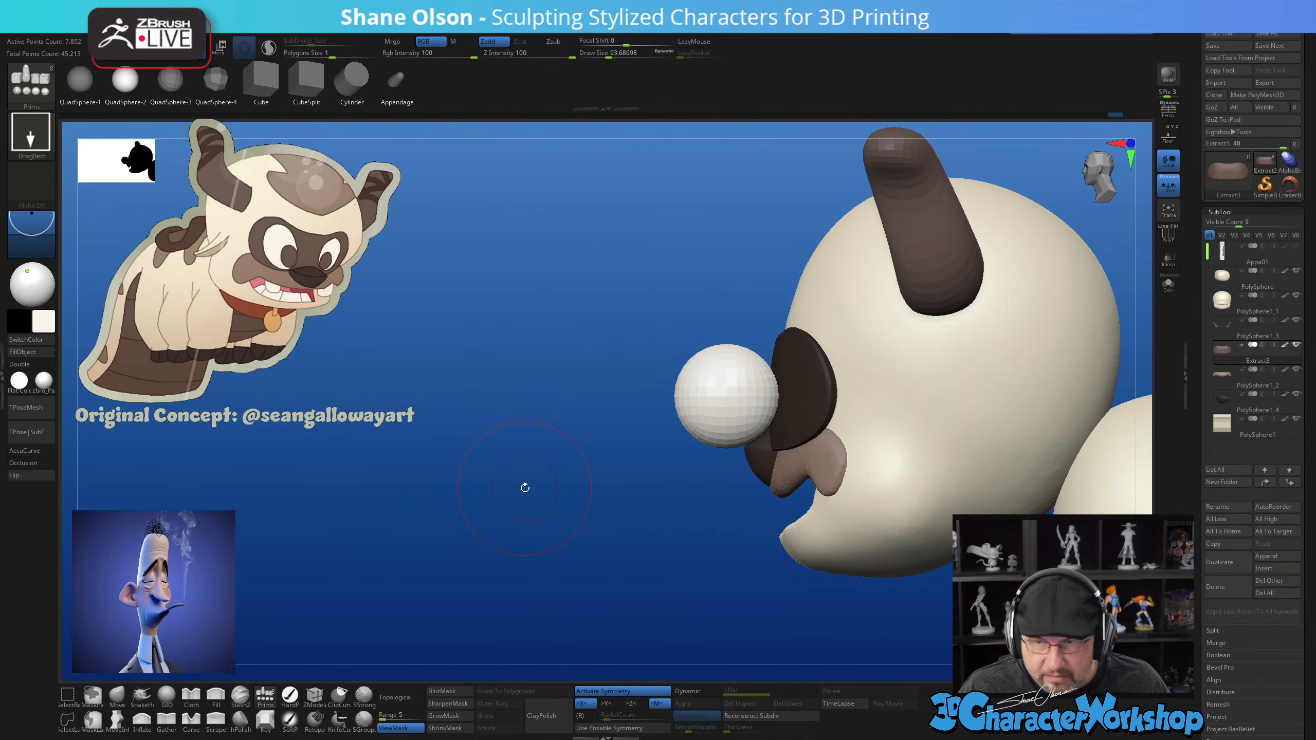
key("w")
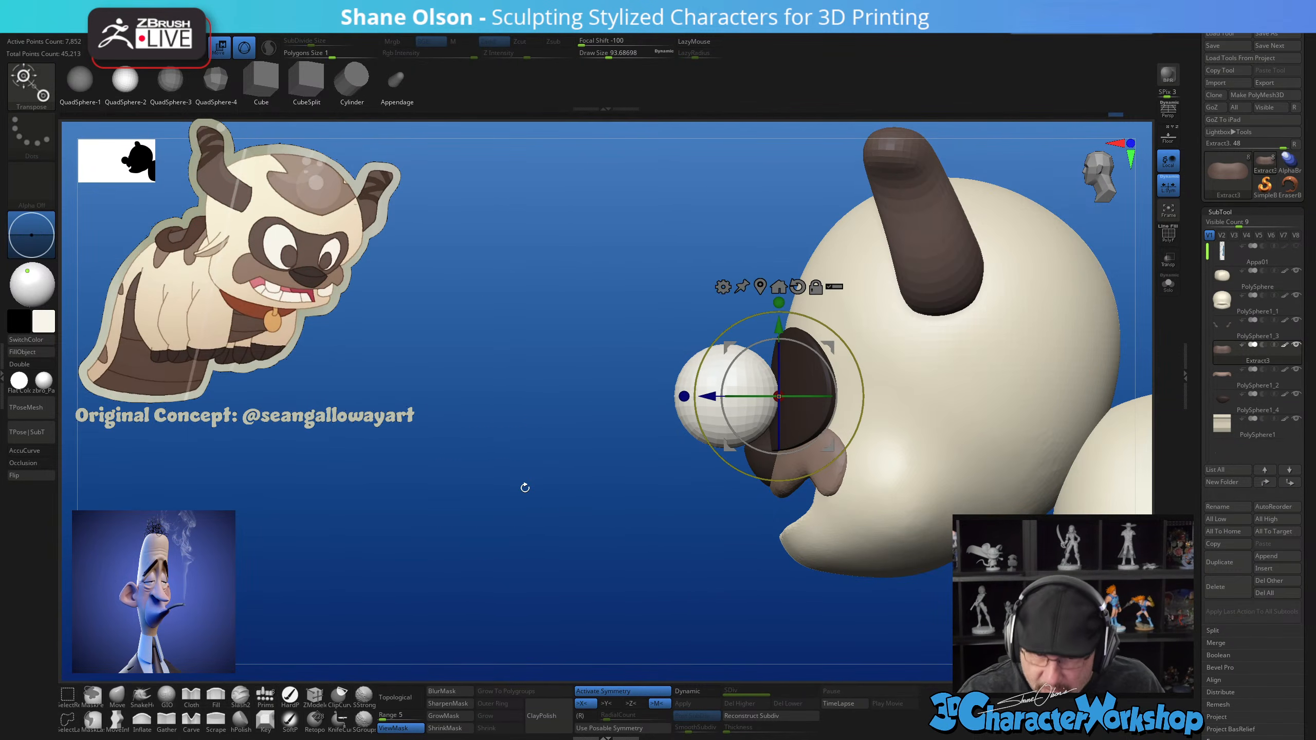
right_click_drag(803, 306, 810, 360)
left_click_drag(699, 362, 764, 375)
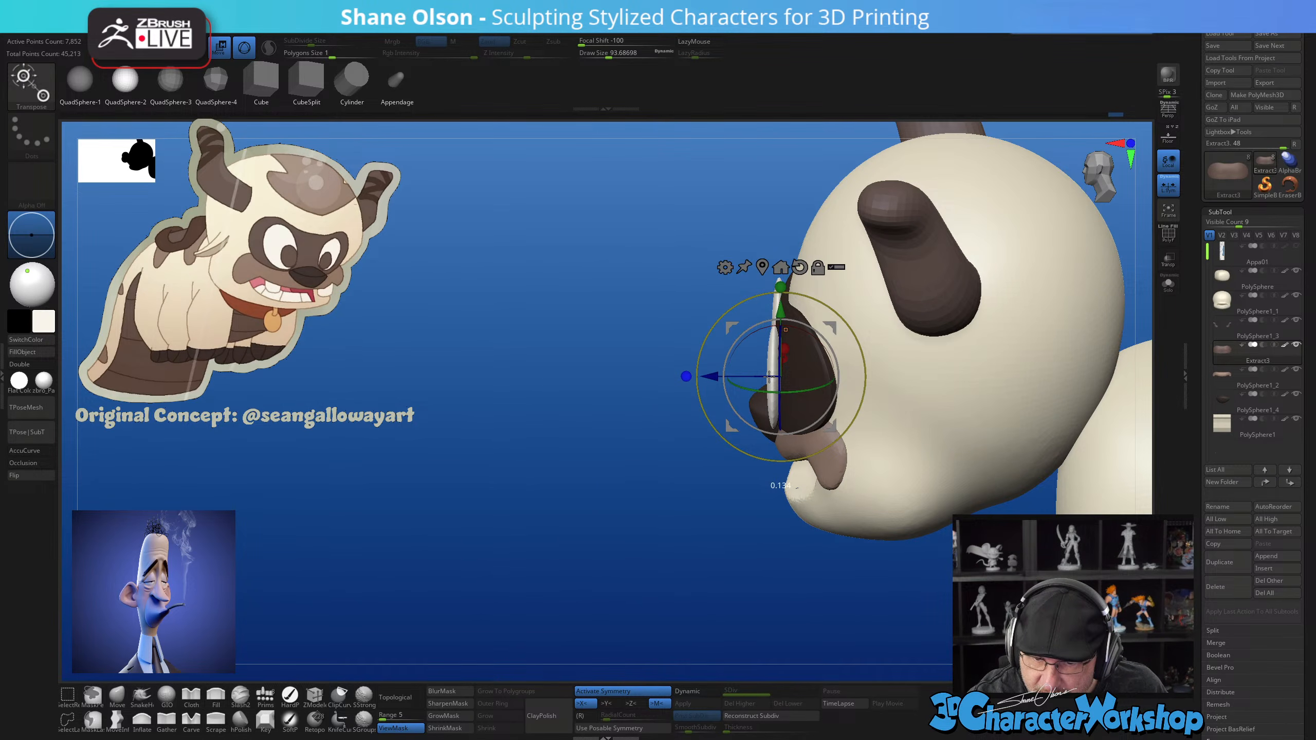
From the front, narrow the eye discs into upright ovals and tilt their tops outward with symmetry on
right_click_drag(814, 498, 869, 468, "shift")
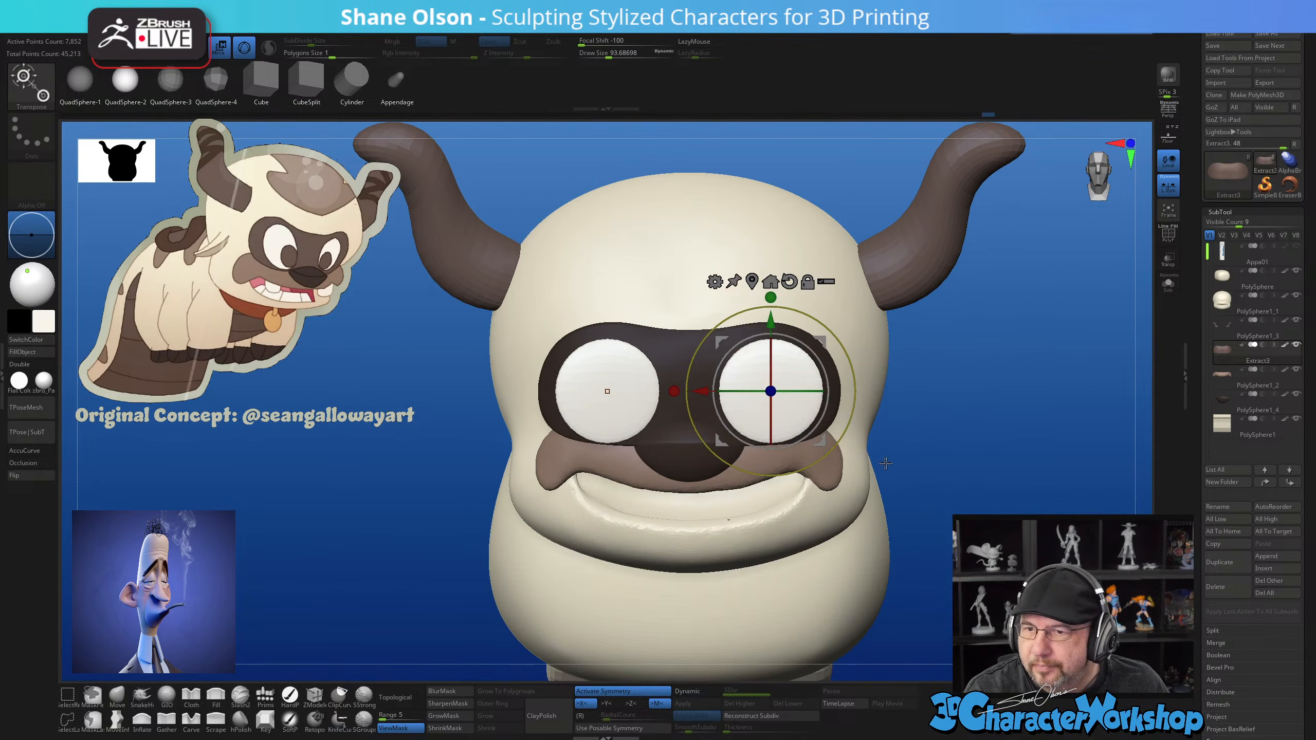
left_click_drag(665, 413, 684, 412)
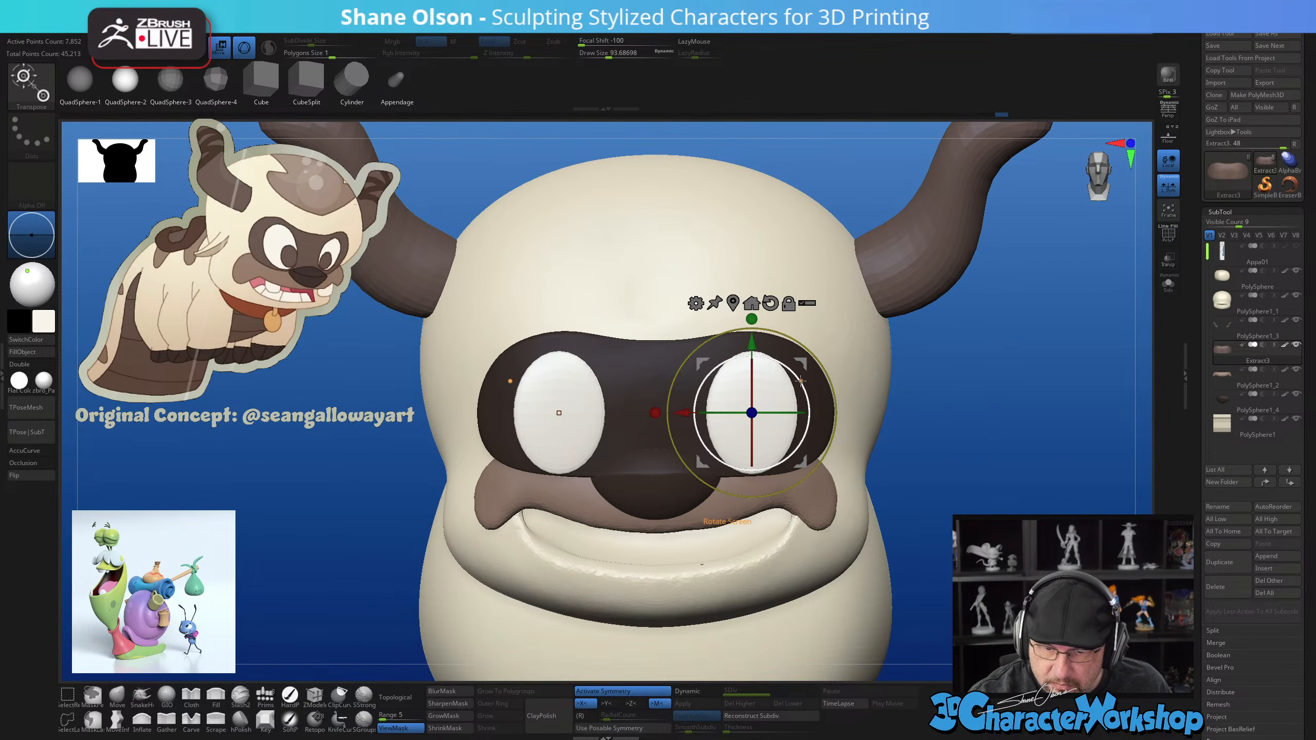
left_click_drag(801, 381, 808, 404)
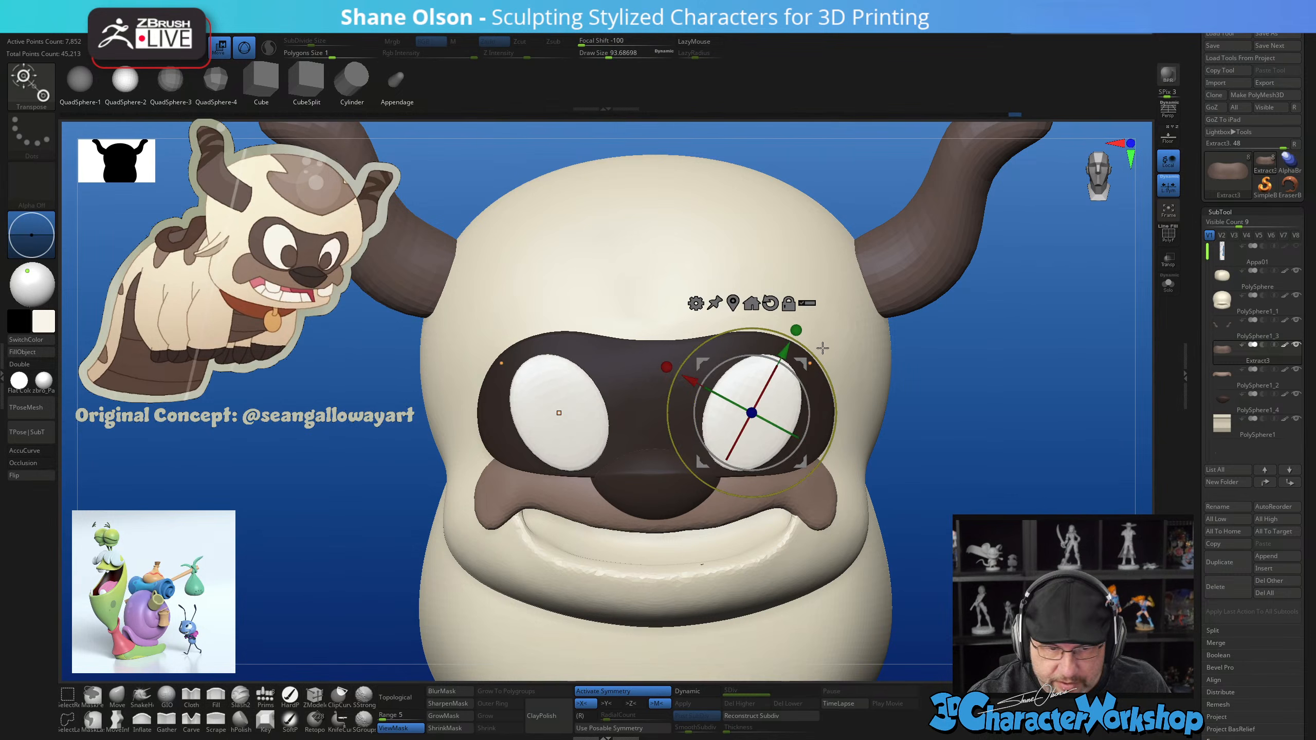
left_click_drag(814, 350, 792, 365)
Rotate the eyes to follow the patch's curvature from above, push them into its surface, and fine-tune their placement and size from the front
right_click_drag(821, 473, 764, 463)
left_click_drag(763, 463, 772, 456)
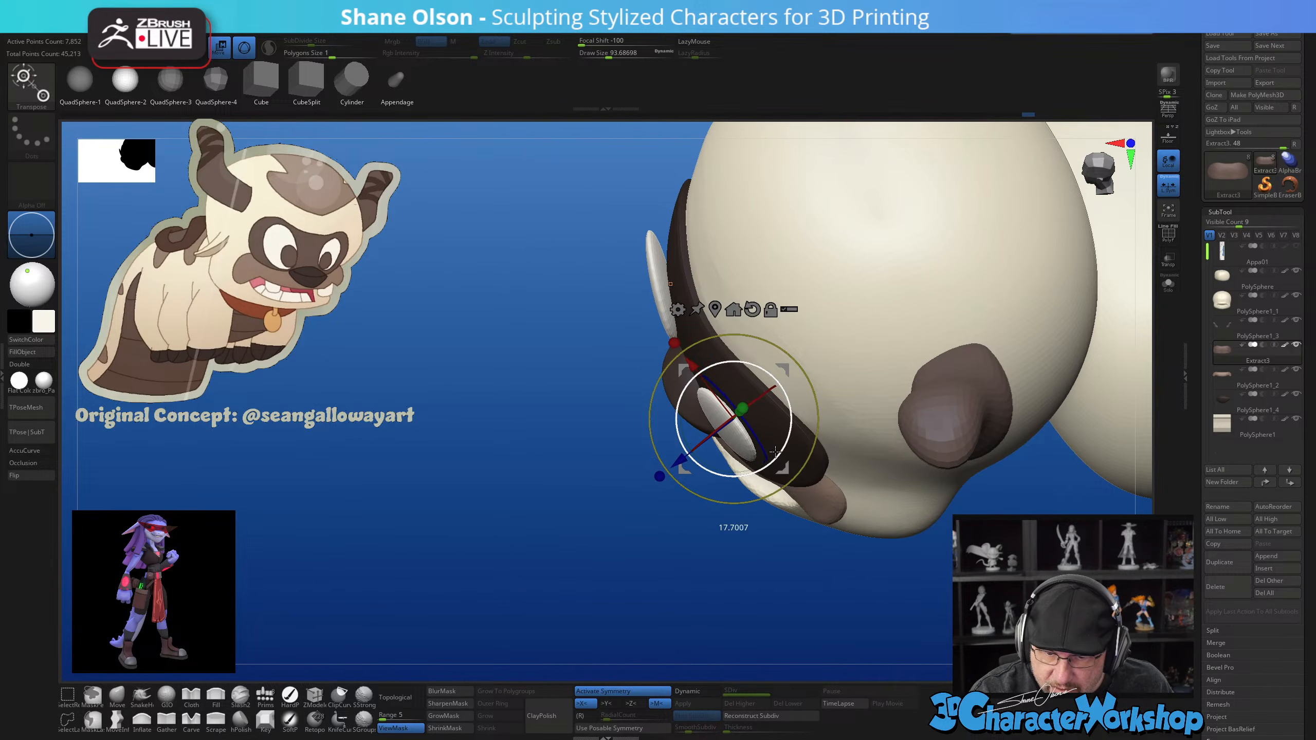
left_click_drag(682, 459, 689, 451)
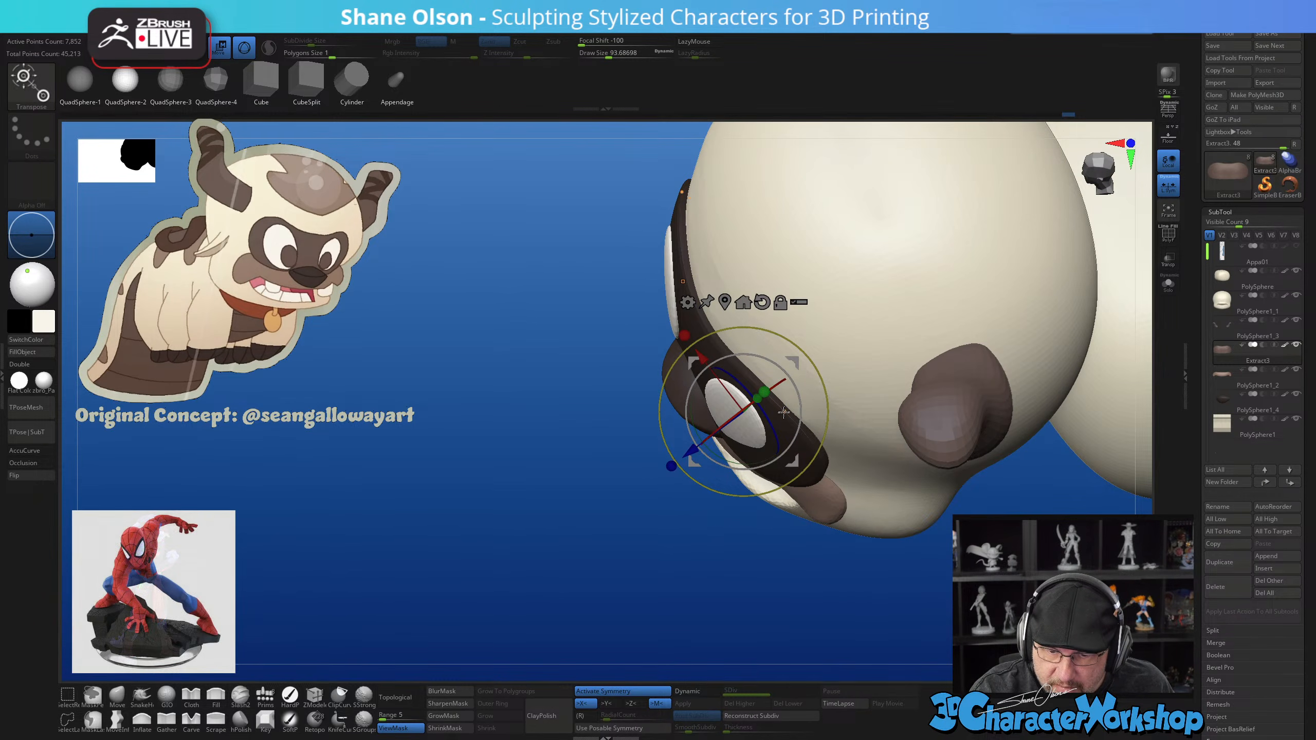
right_click_drag(773, 387, 834, 369)
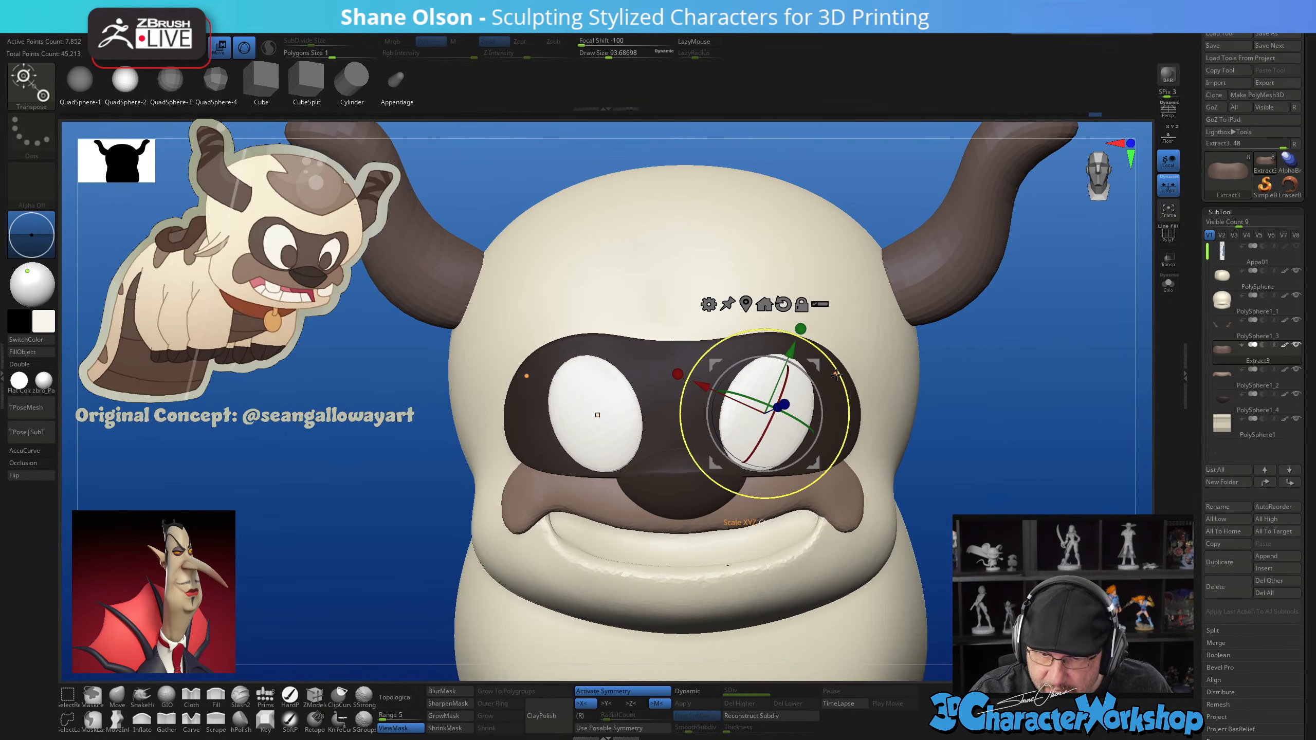
left_click_drag(836, 374, 821, 362)
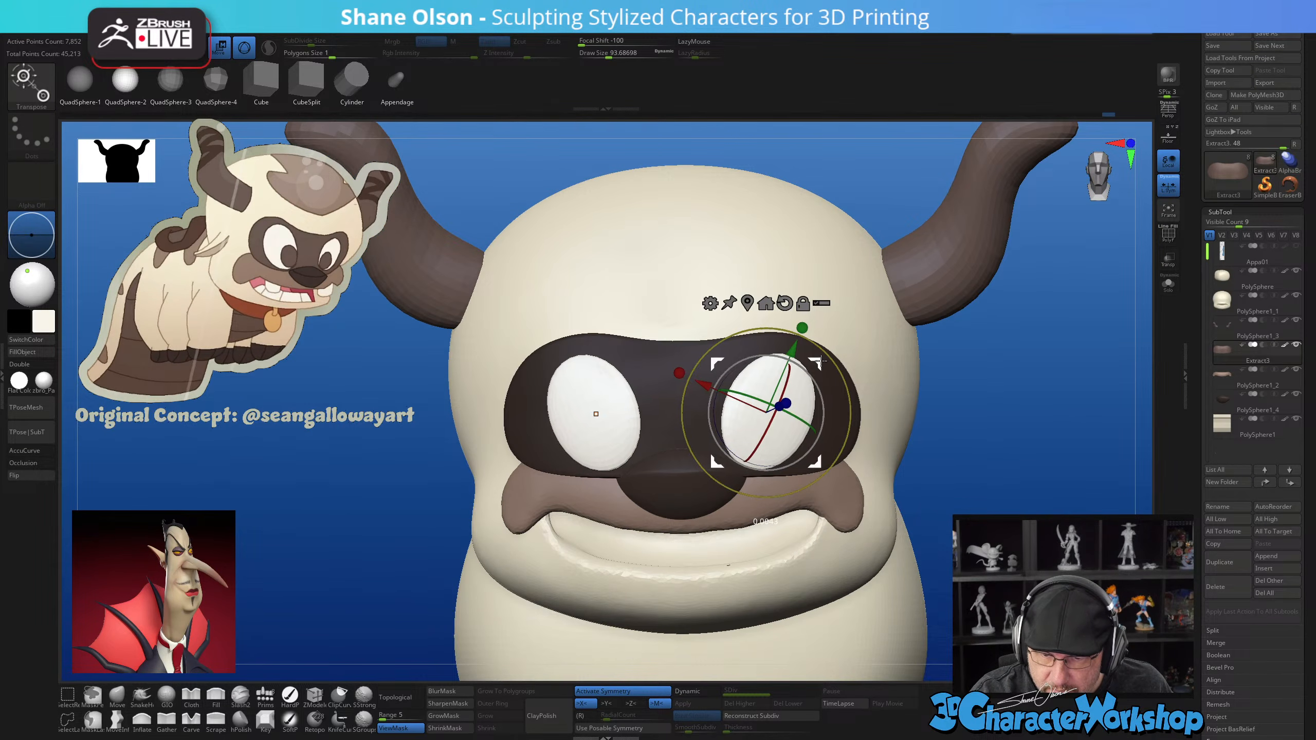
right_click_drag(882, 459, 950, 552)
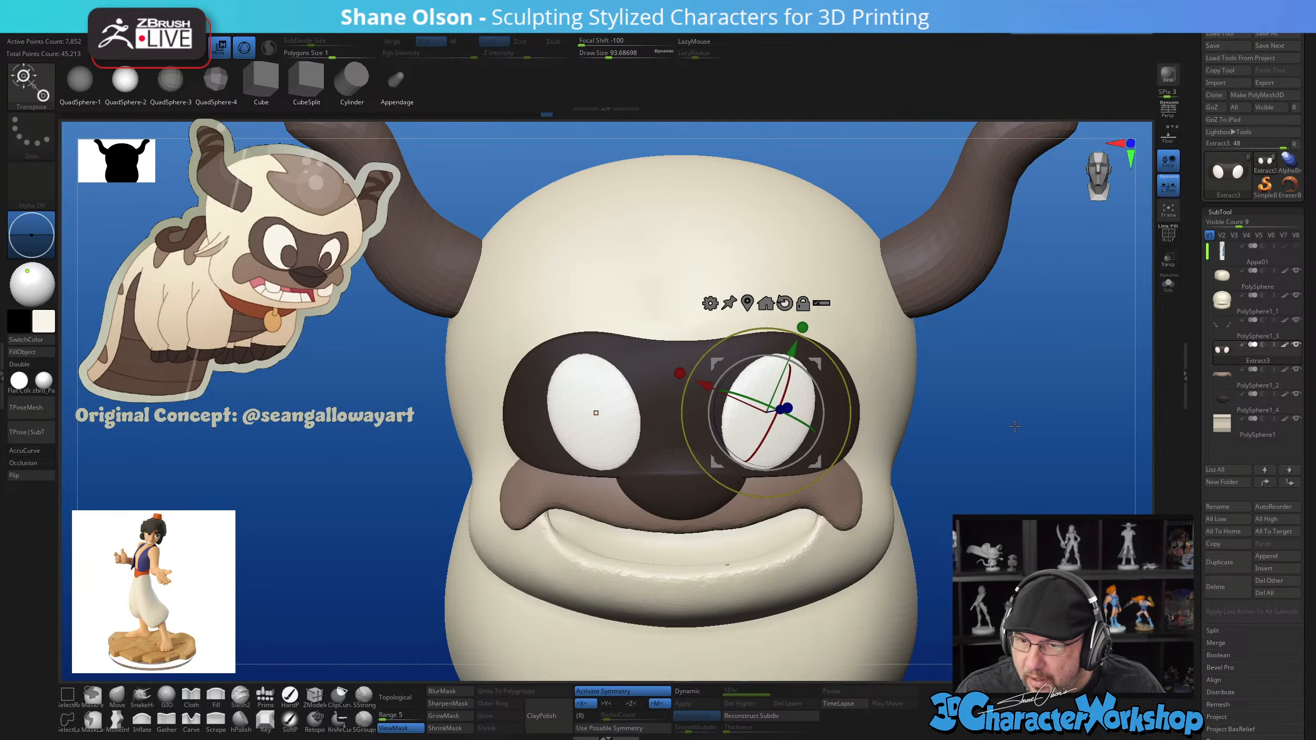
Split the unmasked eyes from the patch into their own subtool, select it with the polyframe on, and leave the gizmo
key("space")
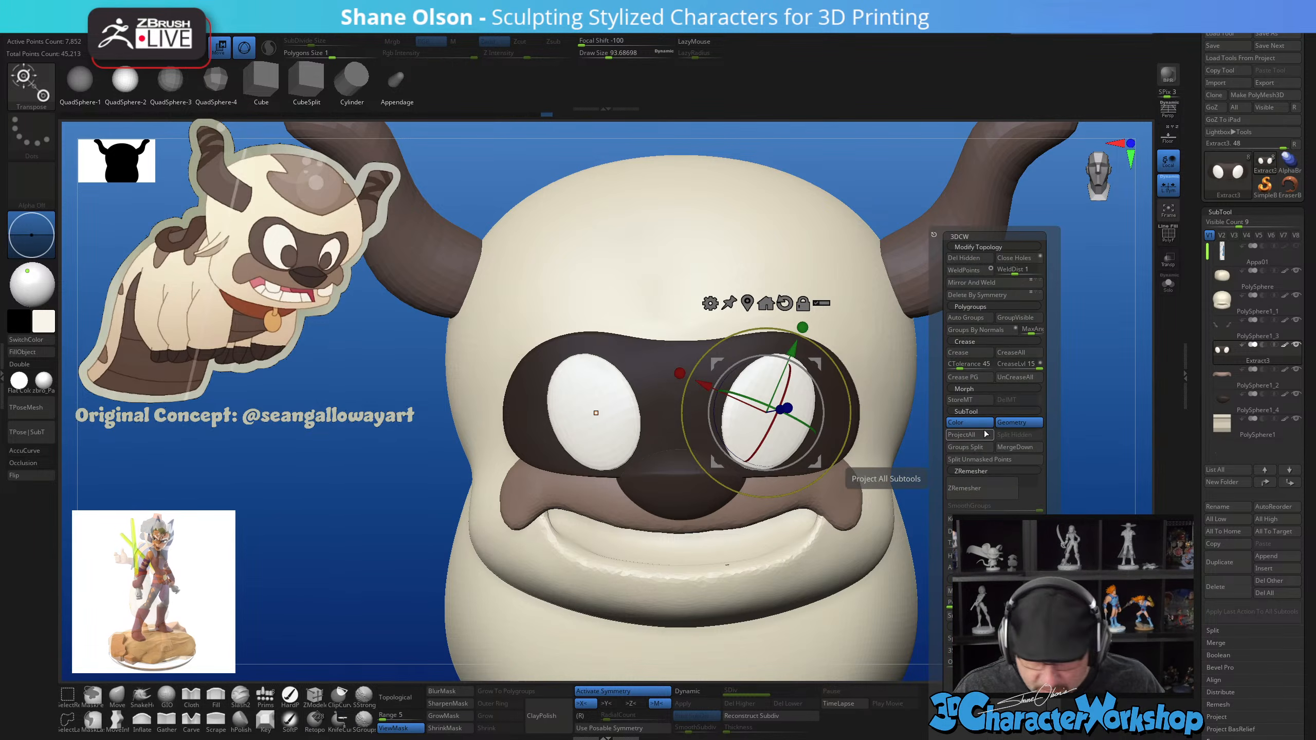
left_click(979, 460)
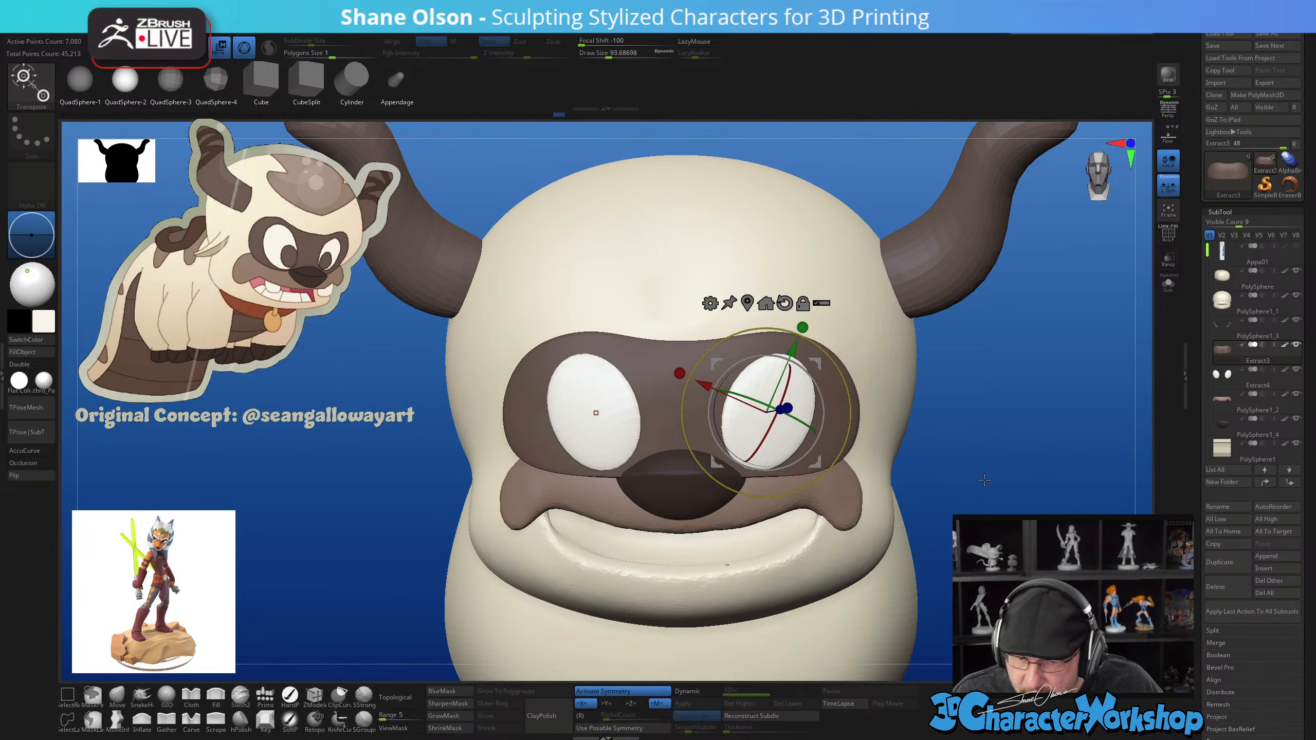
left_click_drag(1011, 469, 971, 470, "alt")
key("shift+f")
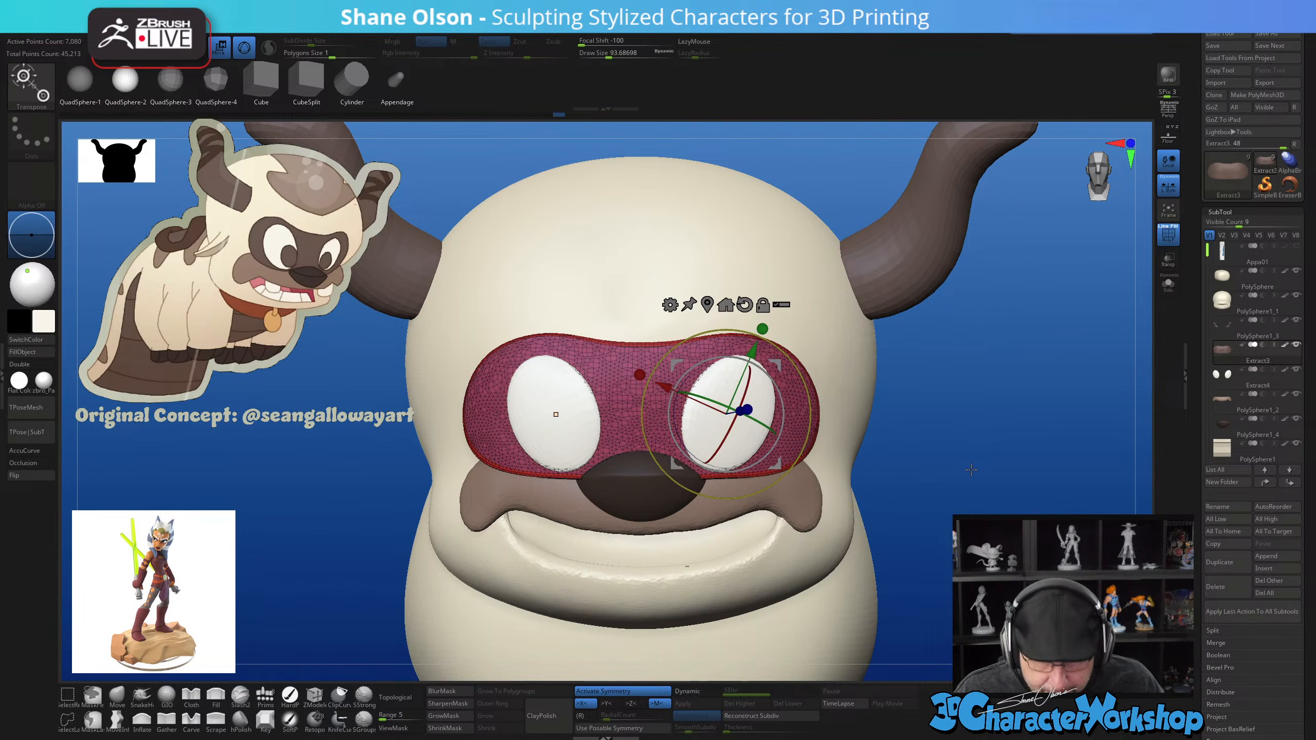
key("Down")
key("q")
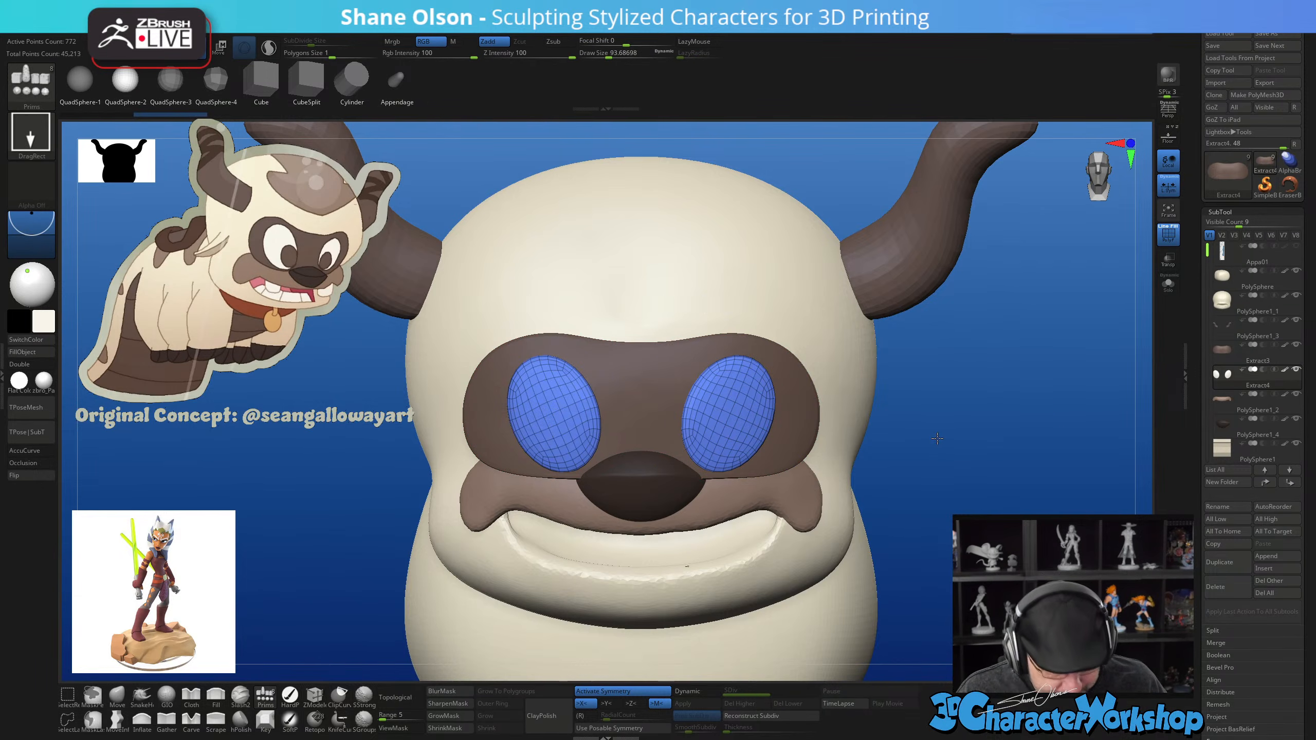
Choose the MatchMaker brush for conforming the eyes to the patch
left_click_drag(970, 438, 947, 431)
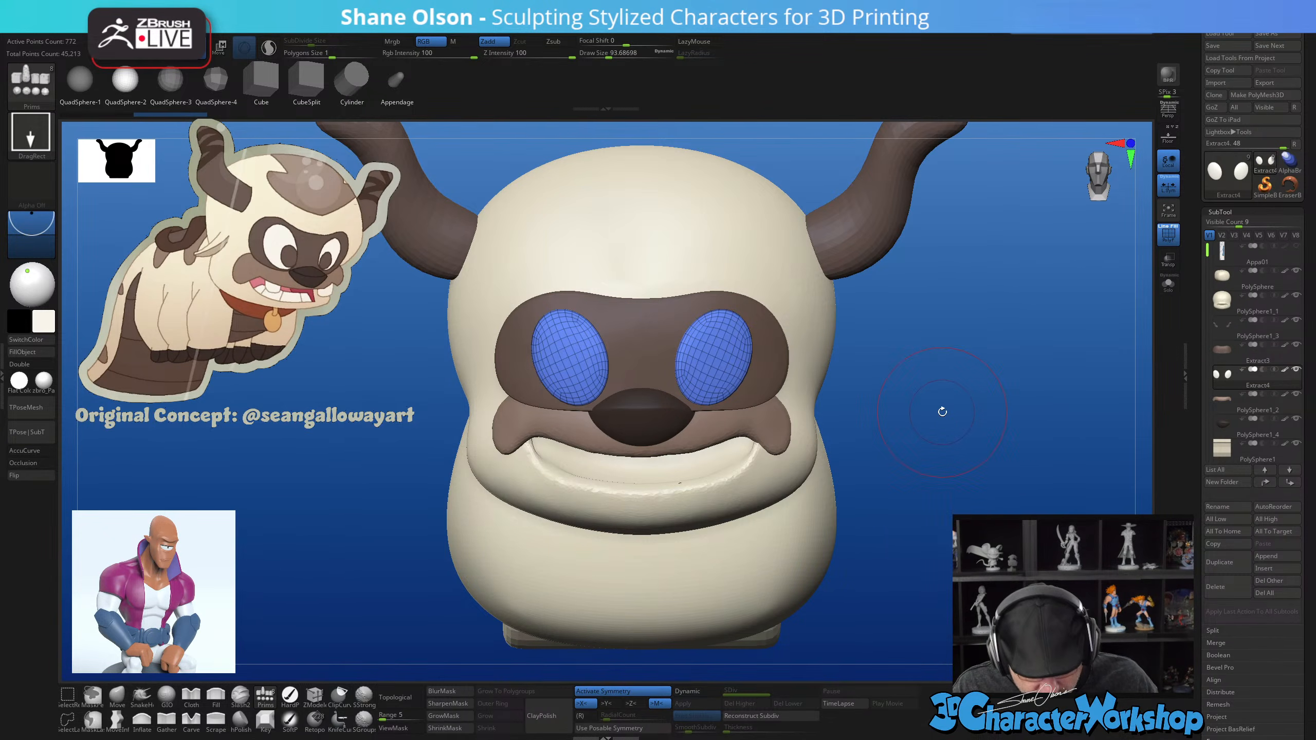
key("b")
key("m")
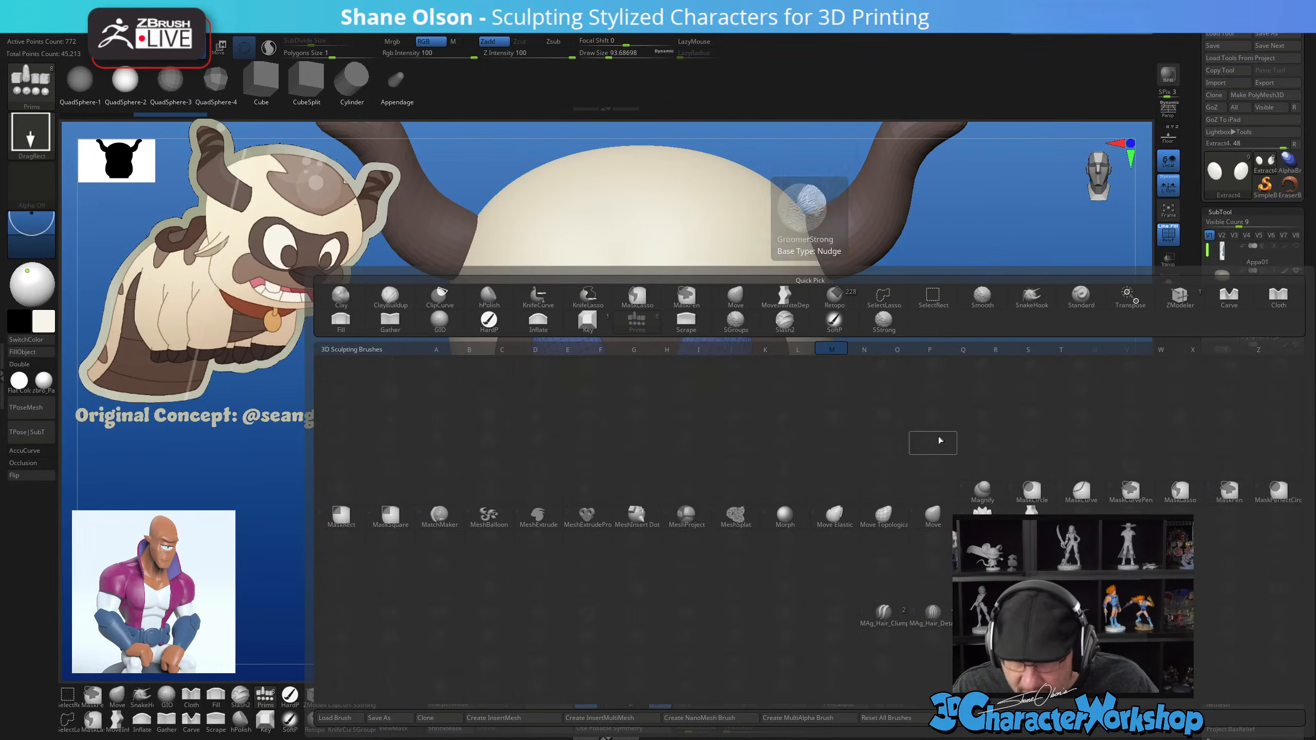
left_click(439, 516)
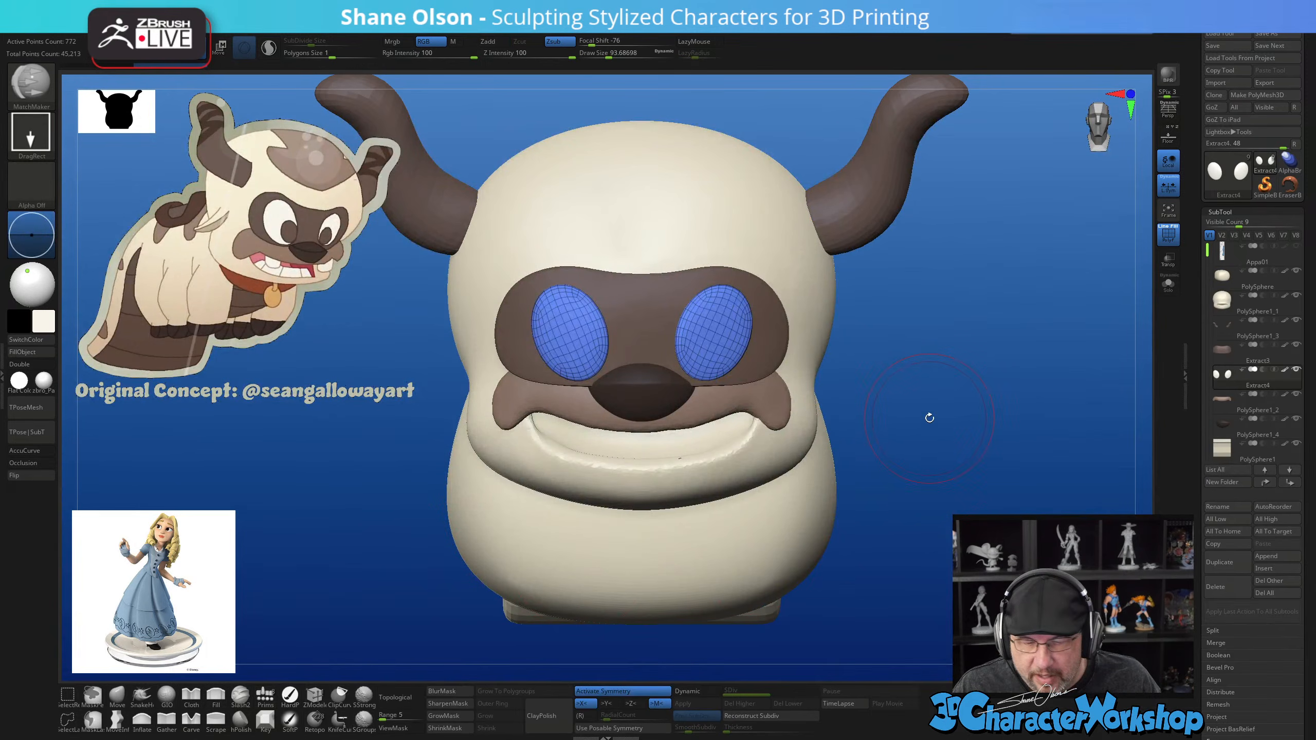
Try to conform both eyes to the brown patch with a symmetrical MatchMaker stroke from an angled view, and undo it
left_click_drag(930, 418, 998, 383)
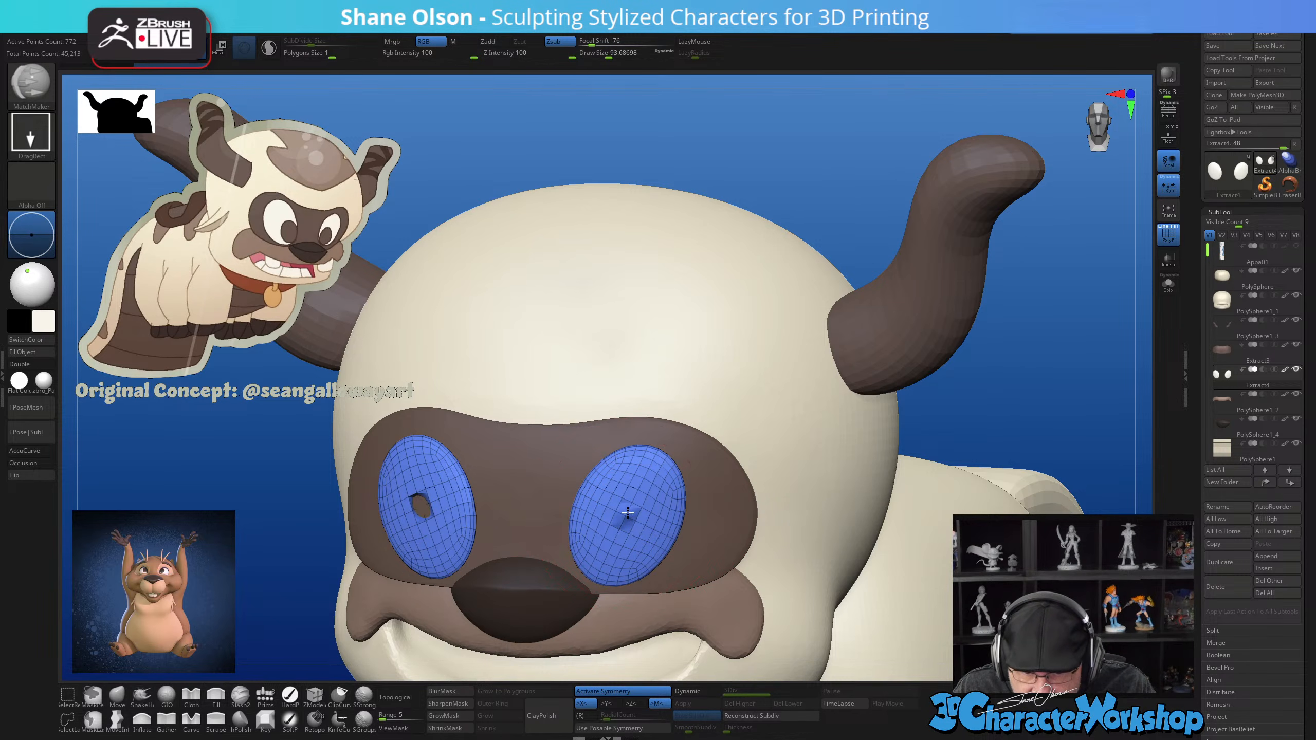
left_click_drag(634, 507, 690, 444)
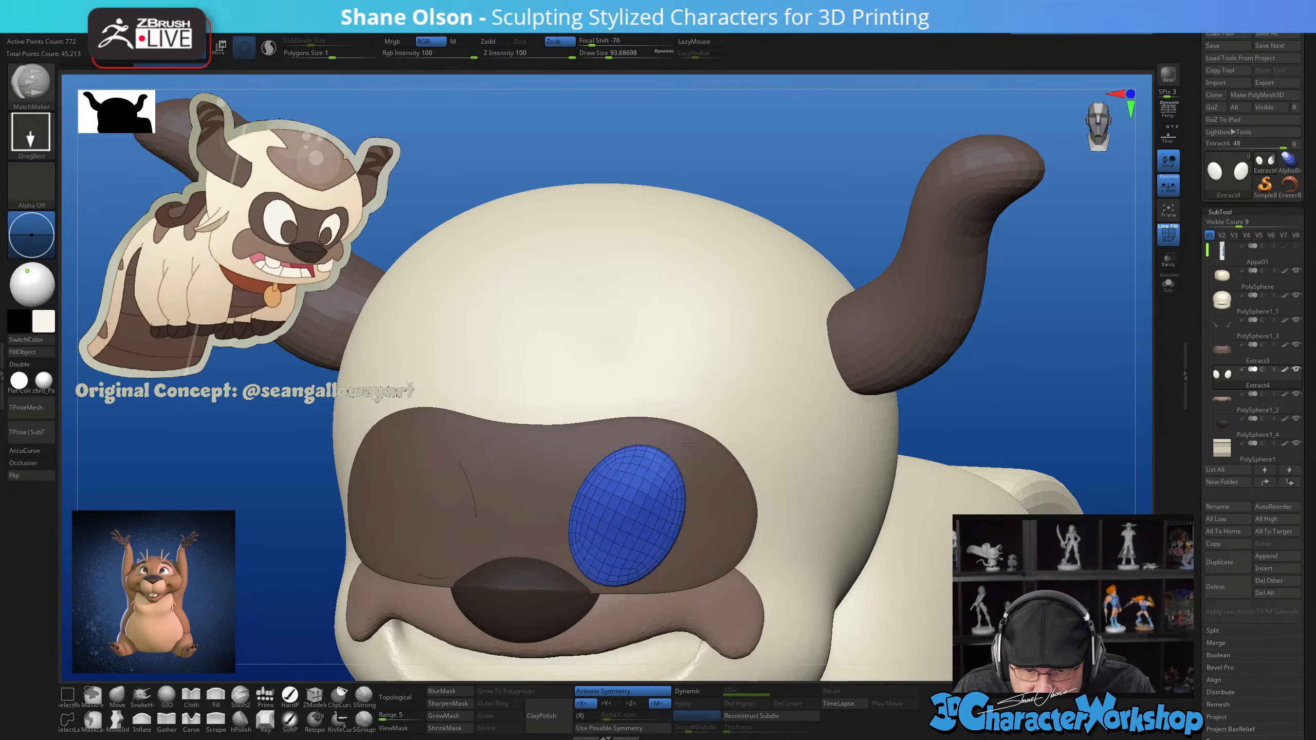
right_click_drag(770, 362, 1004, 459)
key("ctrl+z")
Inspect the eyes in isolation, show the whole model again, and turn off symmetry
left_click(1169, 283)
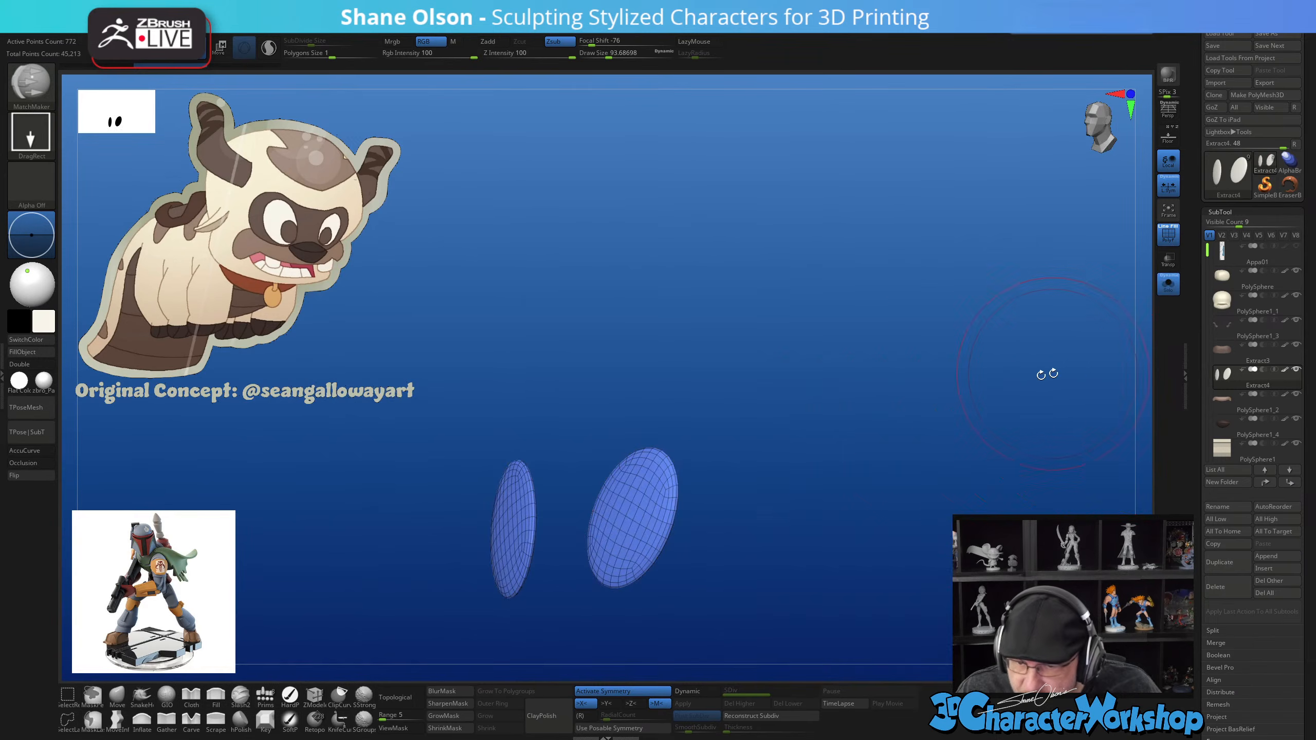
right_click_drag(1042, 374, 882, 403)
right_click_drag(861, 347, 945, 400)
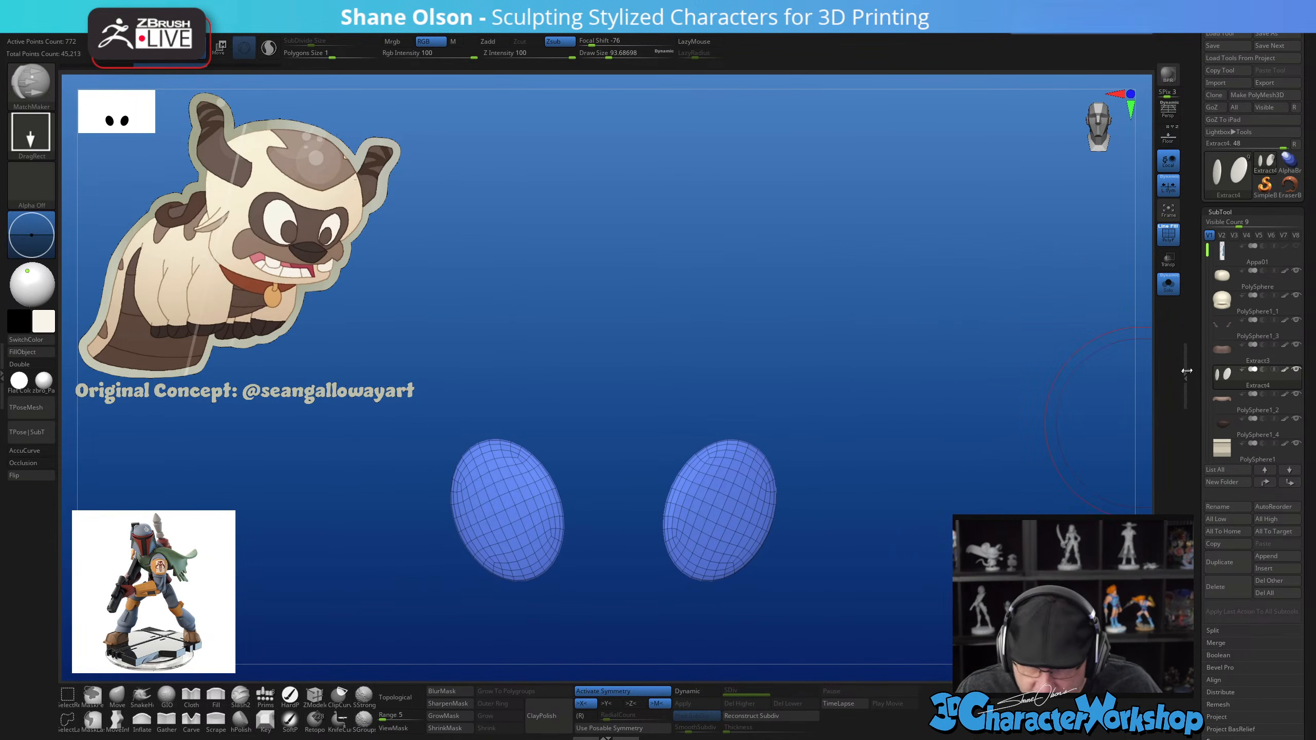
left_click(1169, 284)
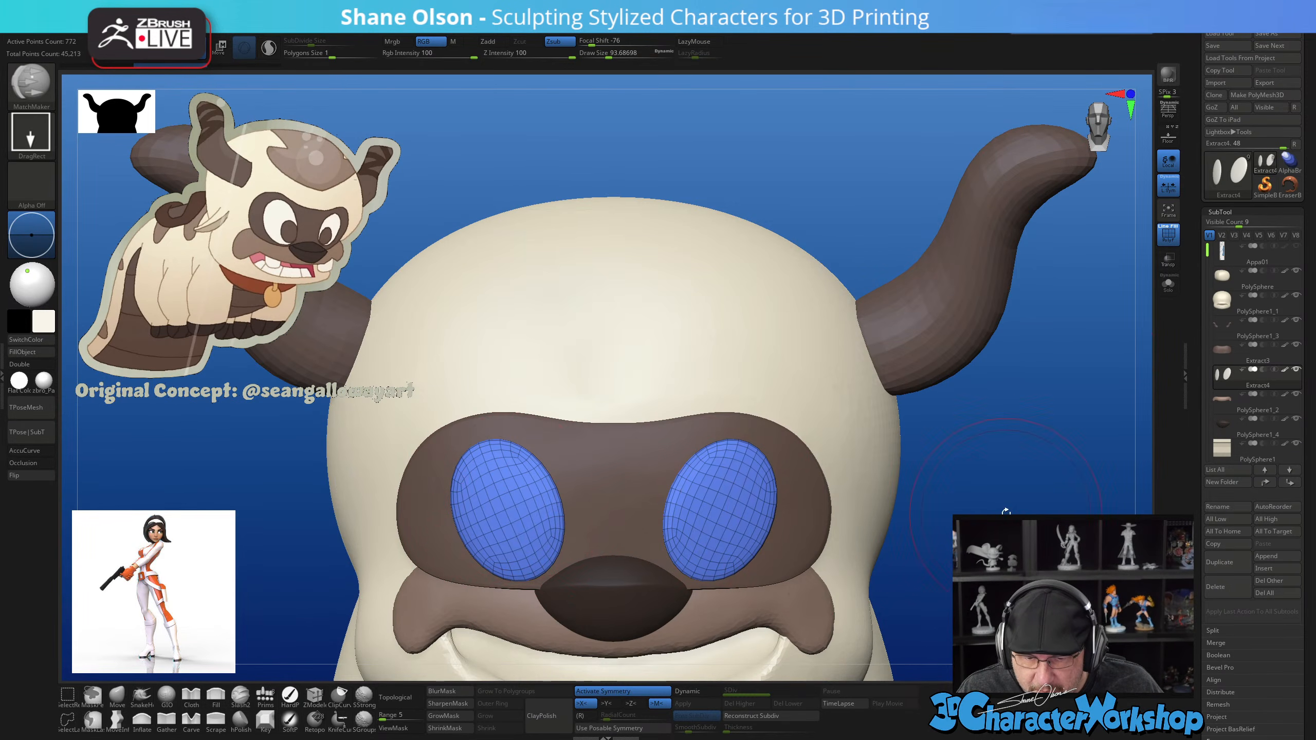
left_click_drag(1002, 511, 1068, 454, "alt")
key("x")
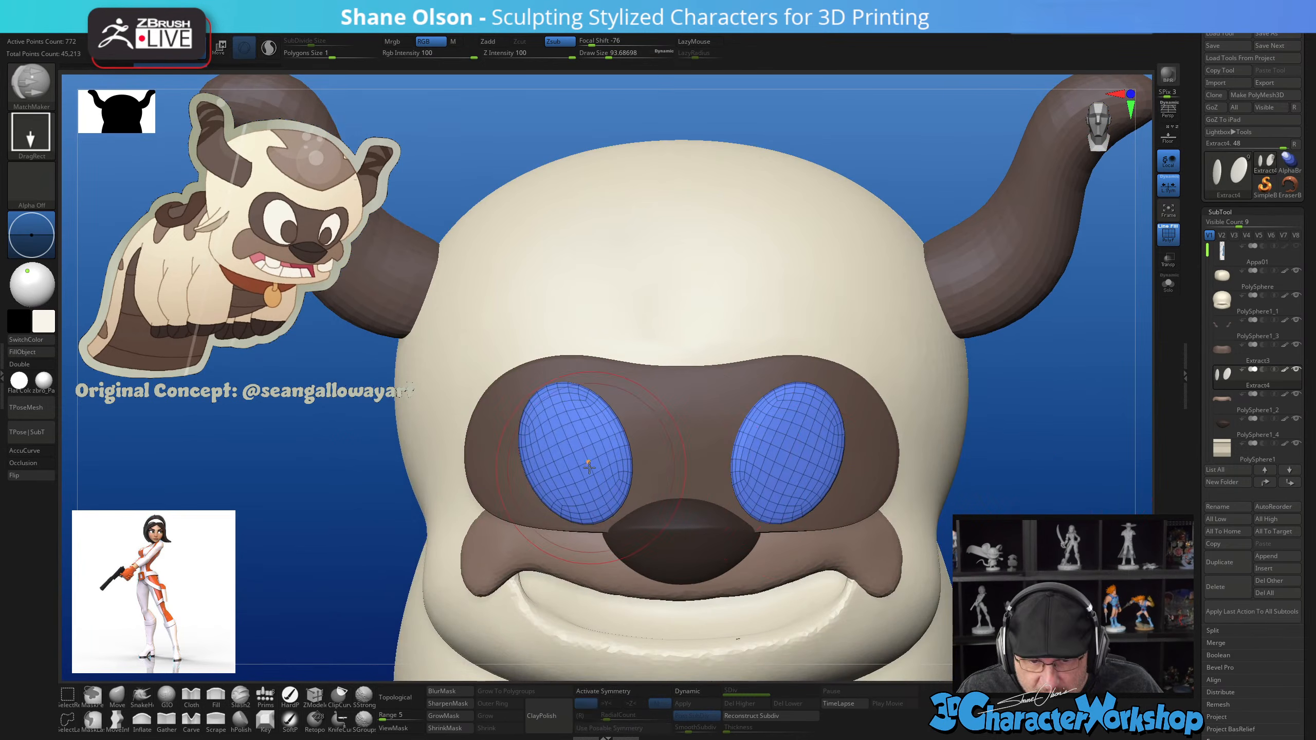
Try a MatchMaker stroke from the front on the eyes without symmetry, check it from the side, and undo it
left_click_drag(576, 456, 479, 306)
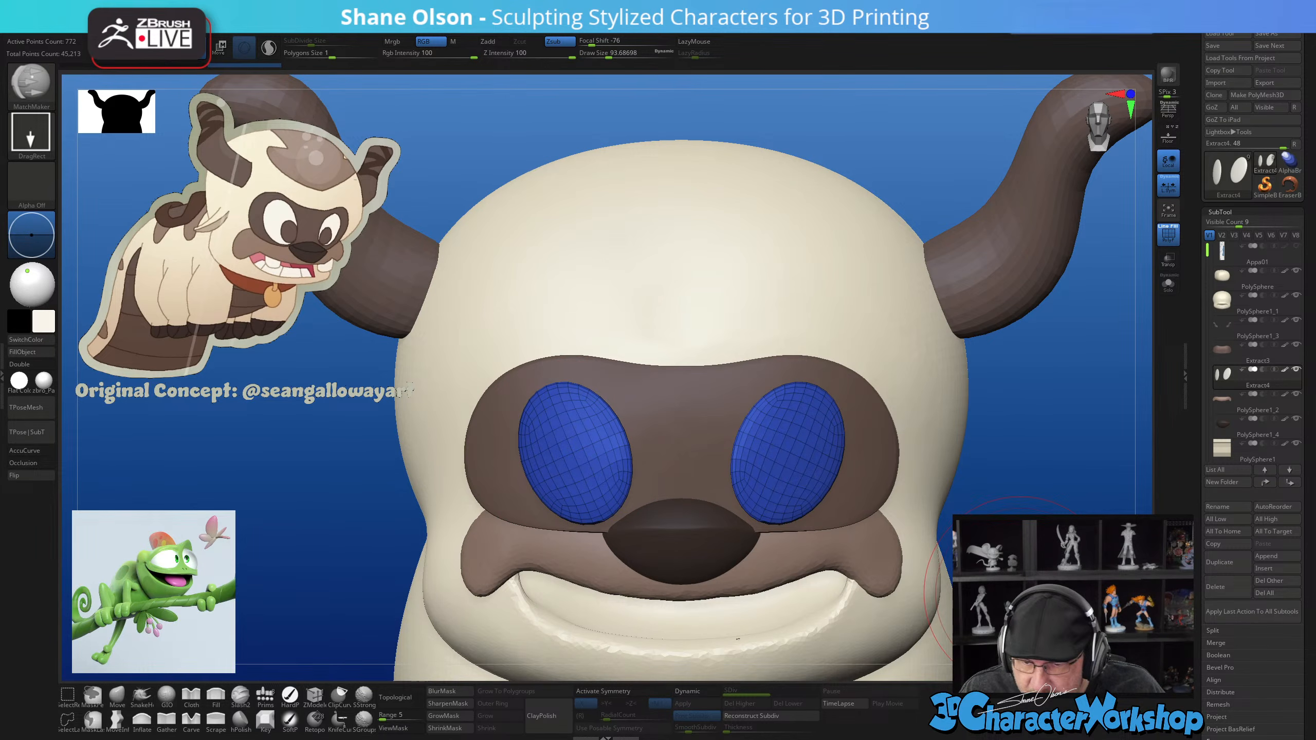
left_click_drag(1021, 594, 1130, 588)
key("ctrl+z")
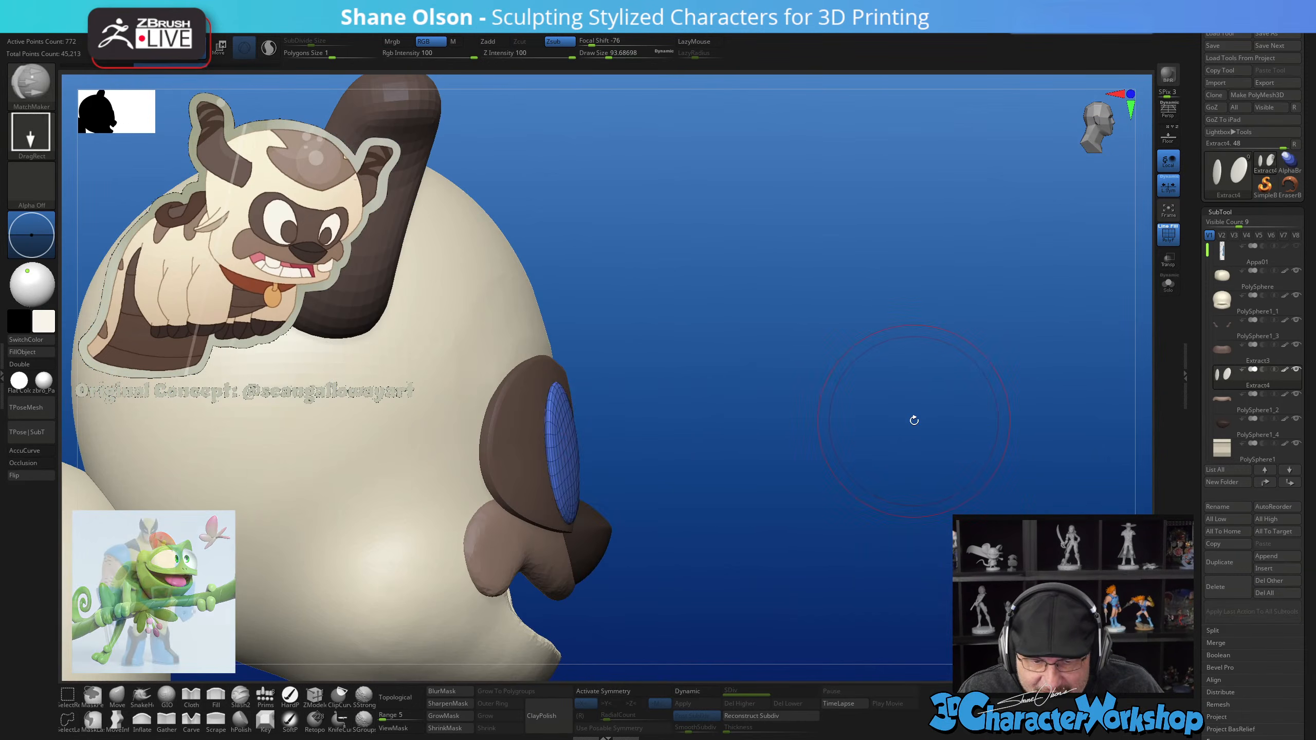
Try MatchMaker strokes on a single eye from two angled views, undoing each stroke
mouse_move(915, 421)
left_mouse_down()
mouse_move(647, 456)
mouse_move(560, 438)
mouse_move(504, 380)
left_mouse_up()
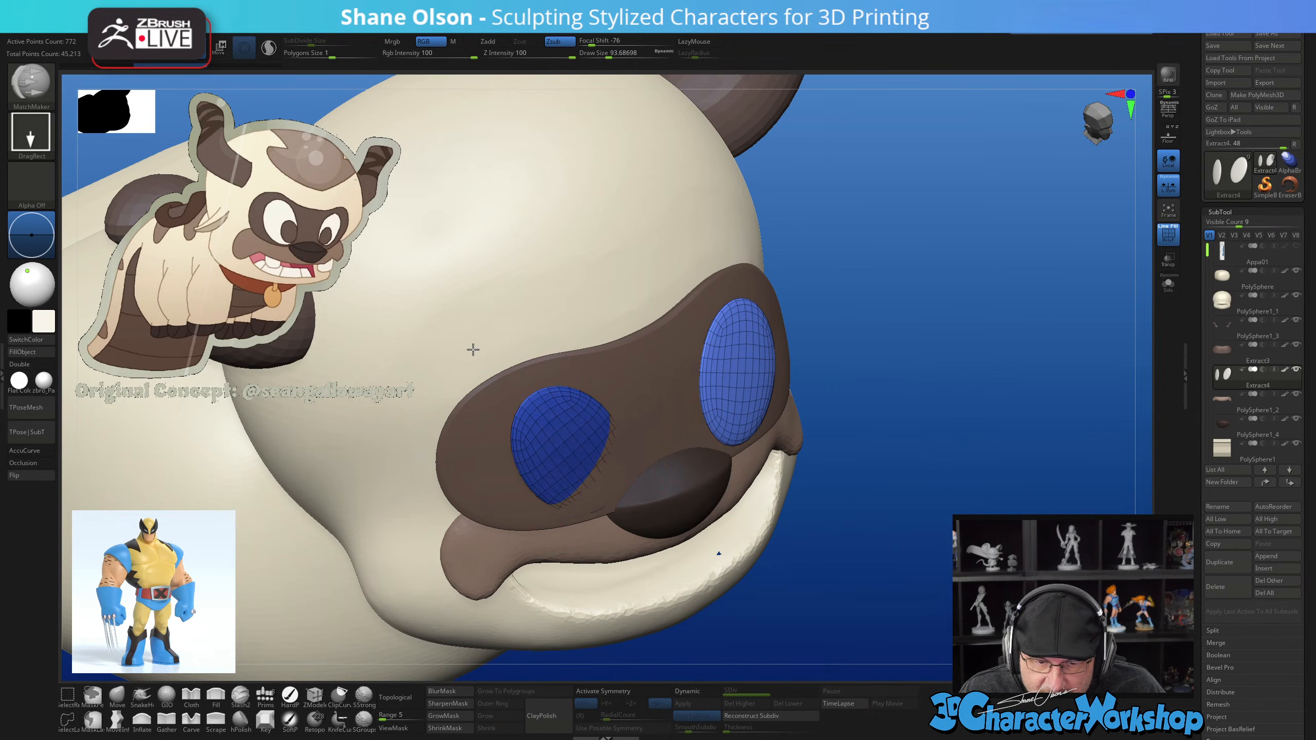
left_click_drag(921, 577, 911, 559)
key("ctrl+z")
mouse_move(958, 450)
left_mouse_down()
mouse_move(1000, 451)
mouse_move(954, 458)
left_mouse_up()
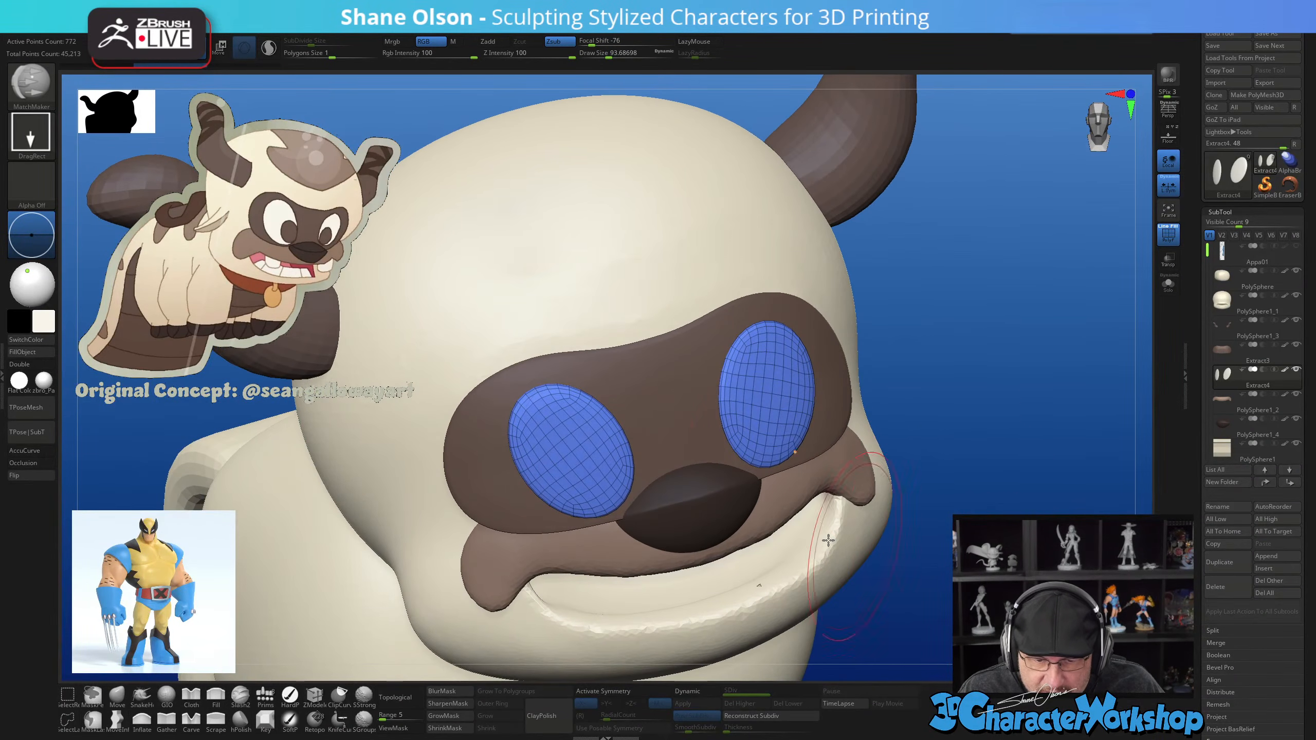
left_click_drag(568, 449, 517, 374)
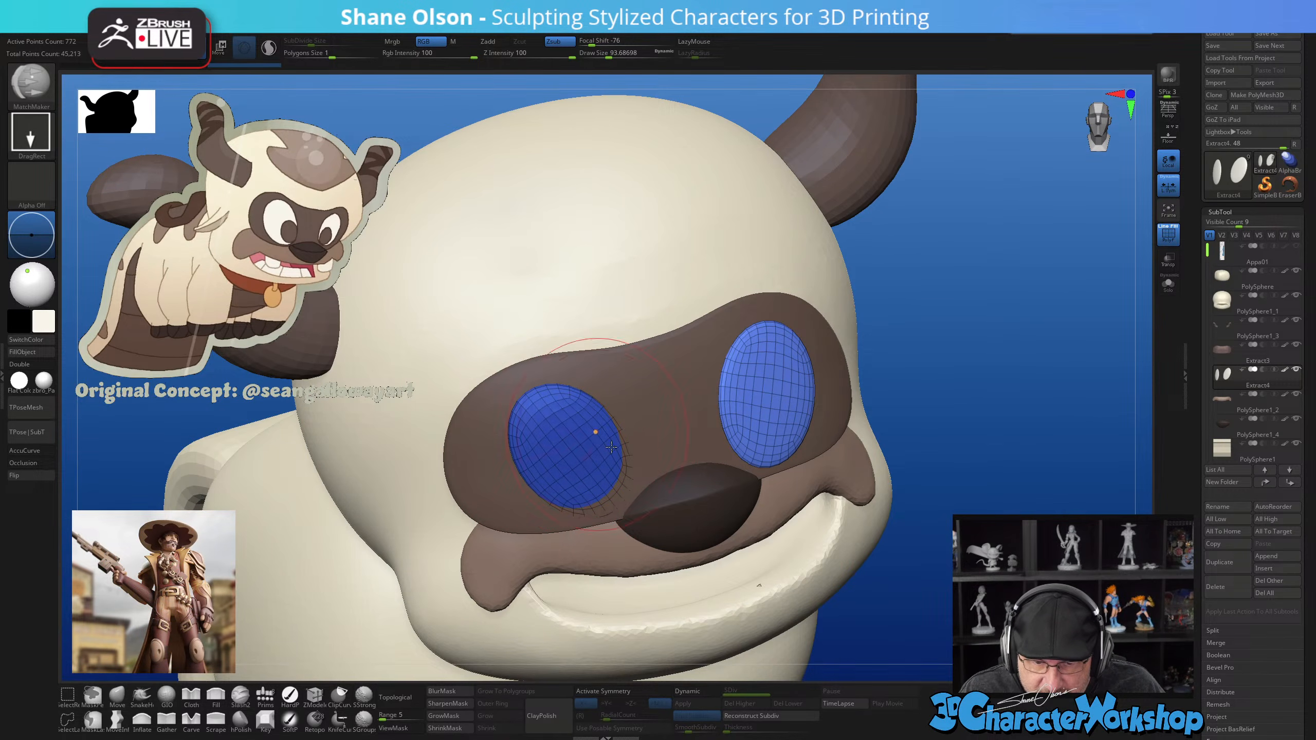
left_click_drag(760, 584, 1017, 458)
key("ctrl+z")
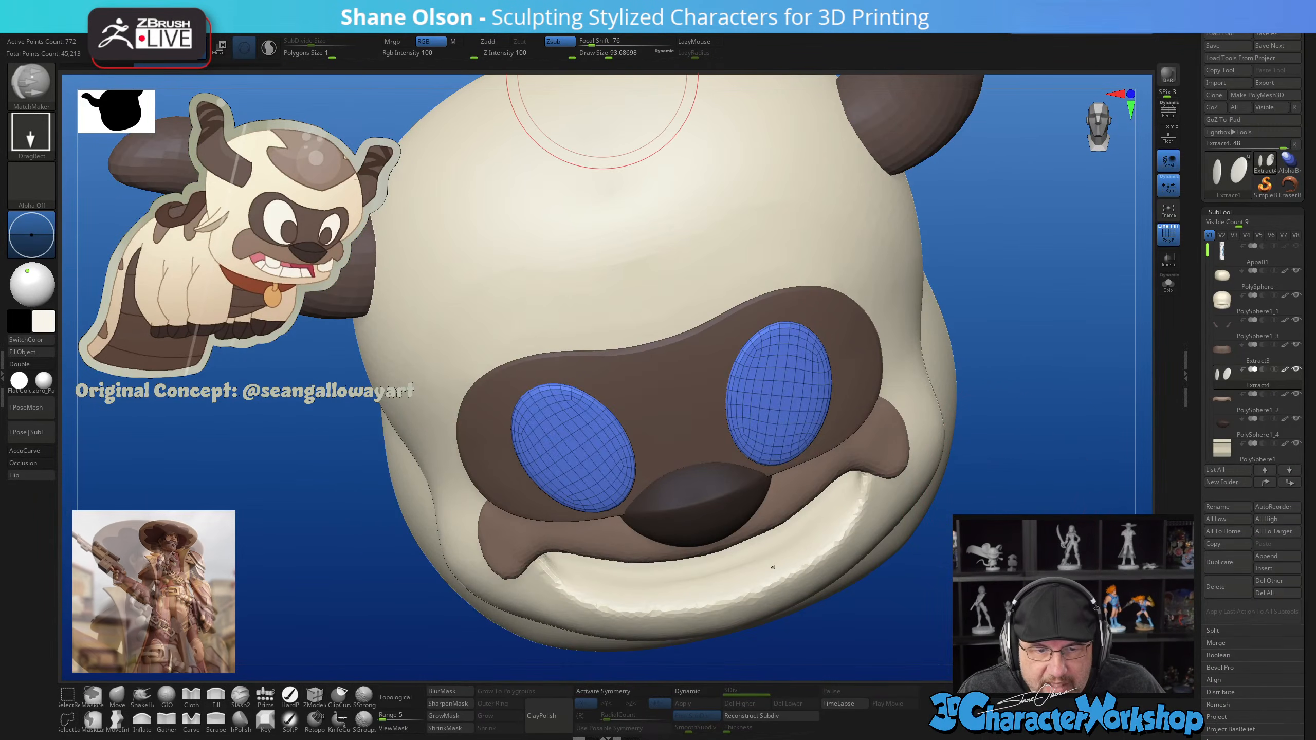
Turn off RGB for the MatchMaker brush, try another stroke on one eye from above, and undo it
left_click(433, 42)
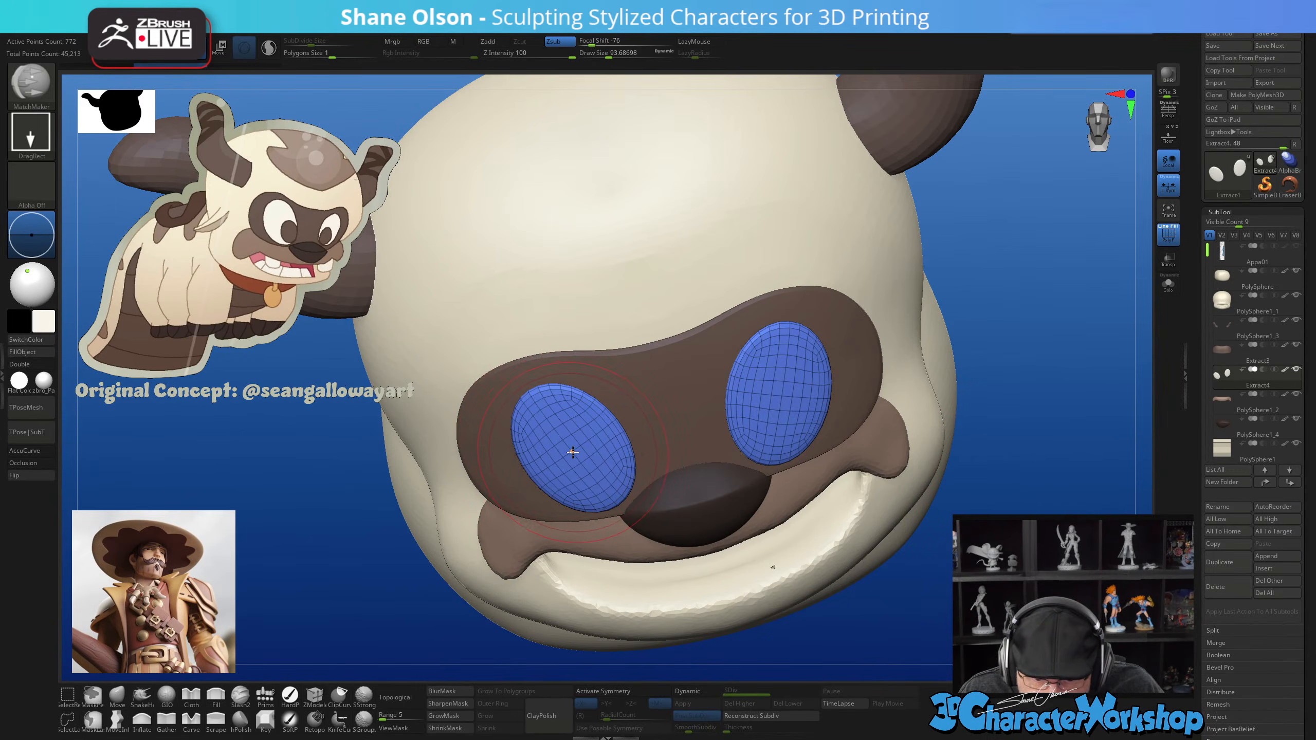
left_click_drag(574, 453, 537, 391)
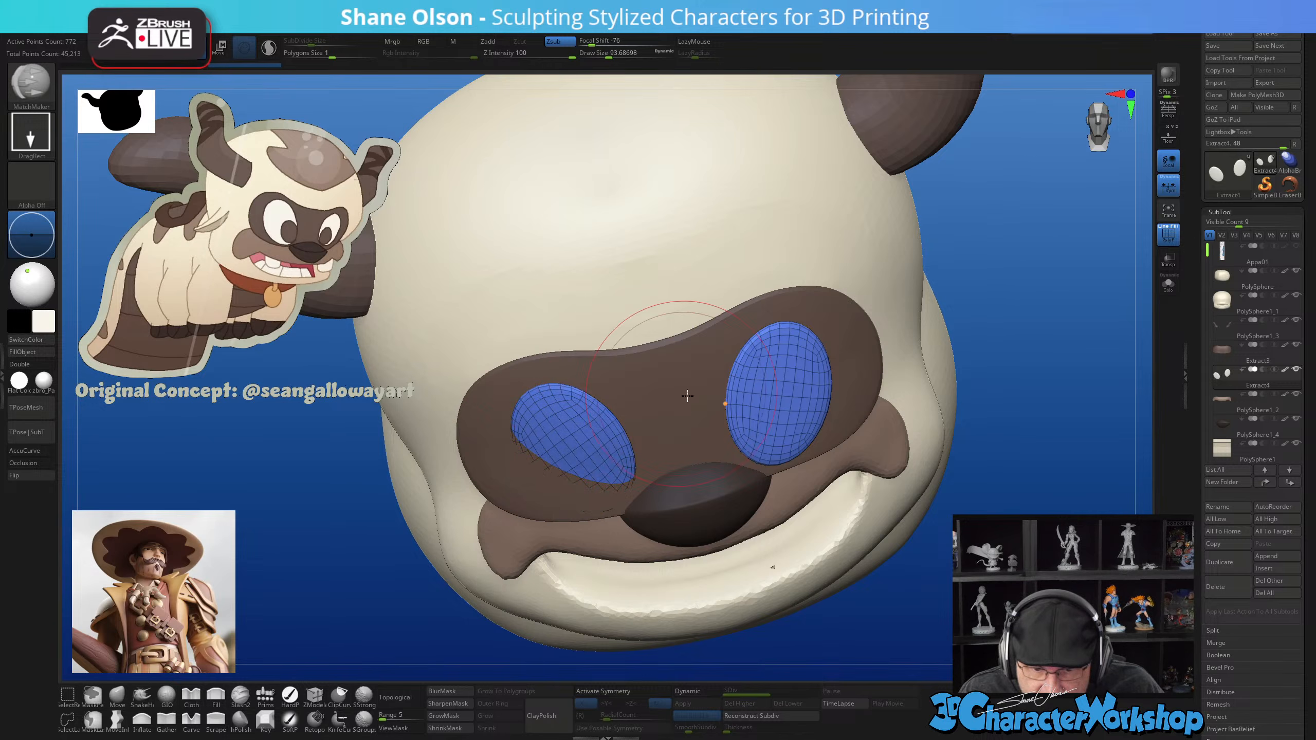
left_click_drag(1037, 461, 1059, 550)
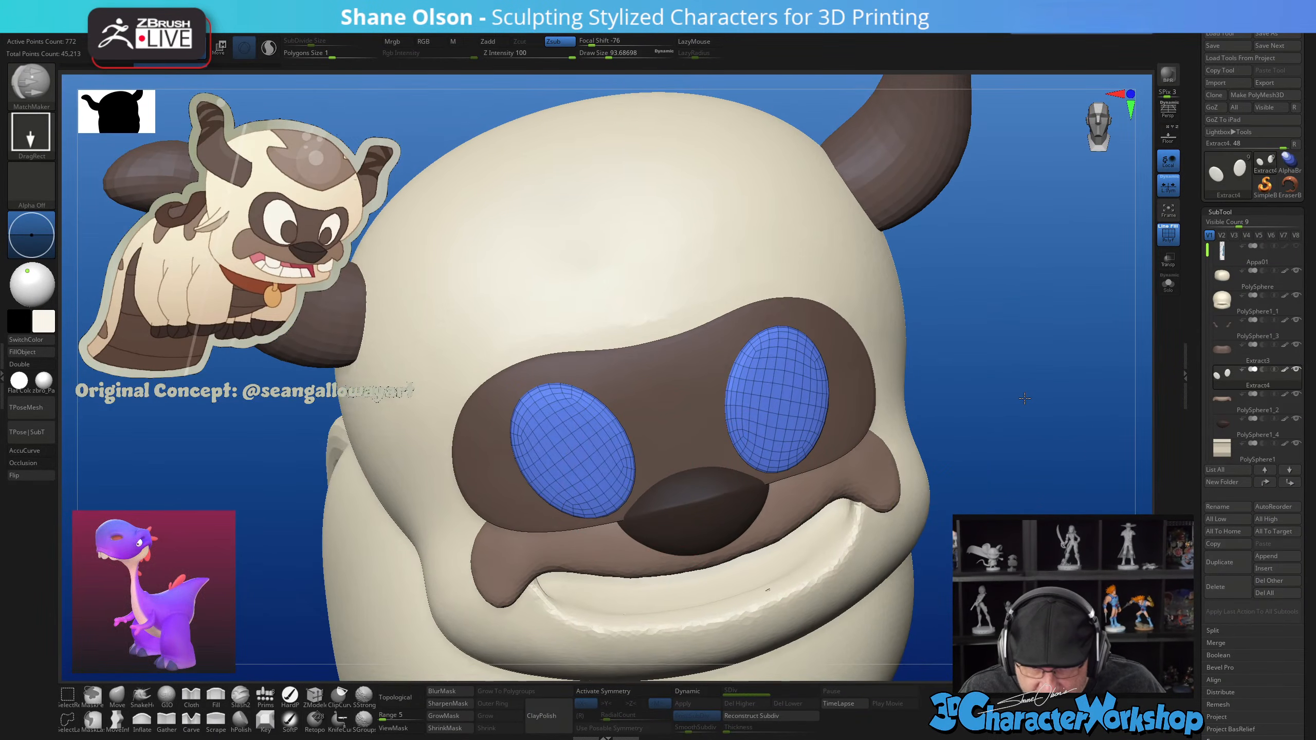
key("ctrl+z")
left_click_drag(1025, 397, 1014, 388)
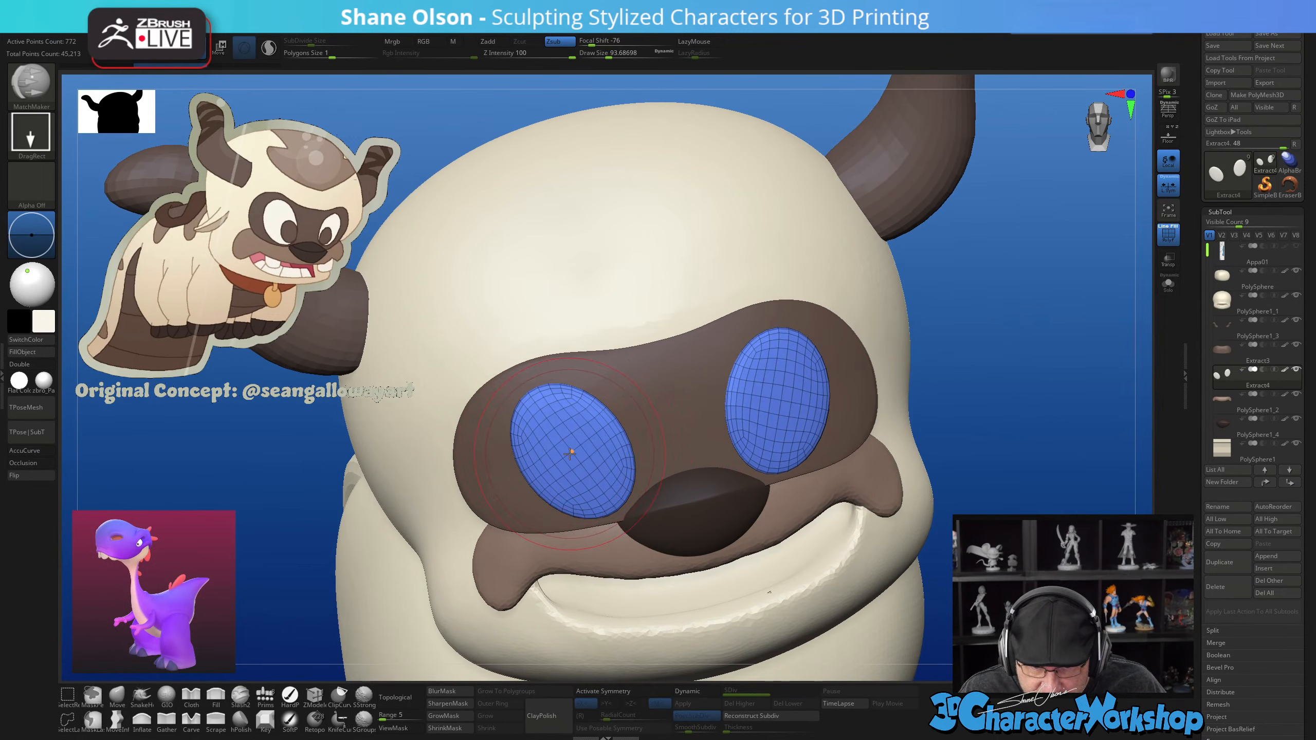
Conform one eye to the brown patch with MatchMaker and copy it to the other side with Mirror And Weld
left_click_drag(568, 442, 546, 376)
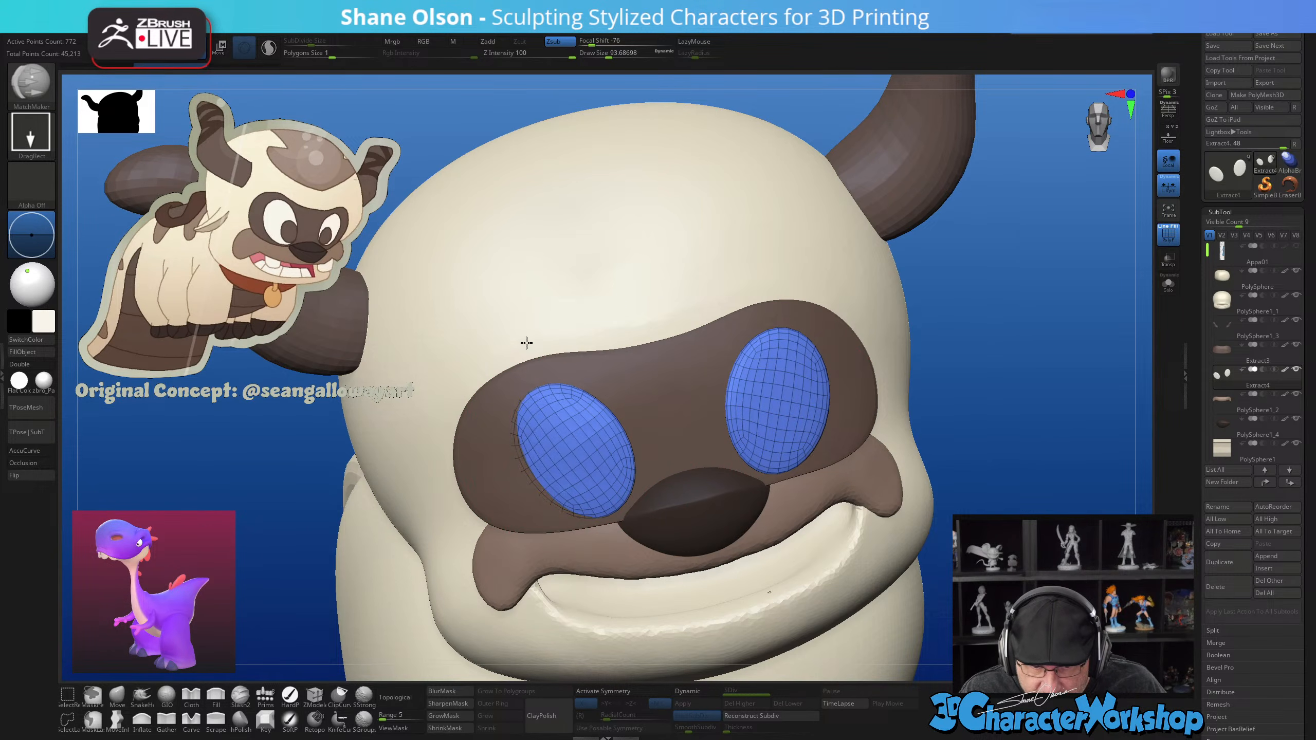
left_click_drag(505, 305, 486, 274)
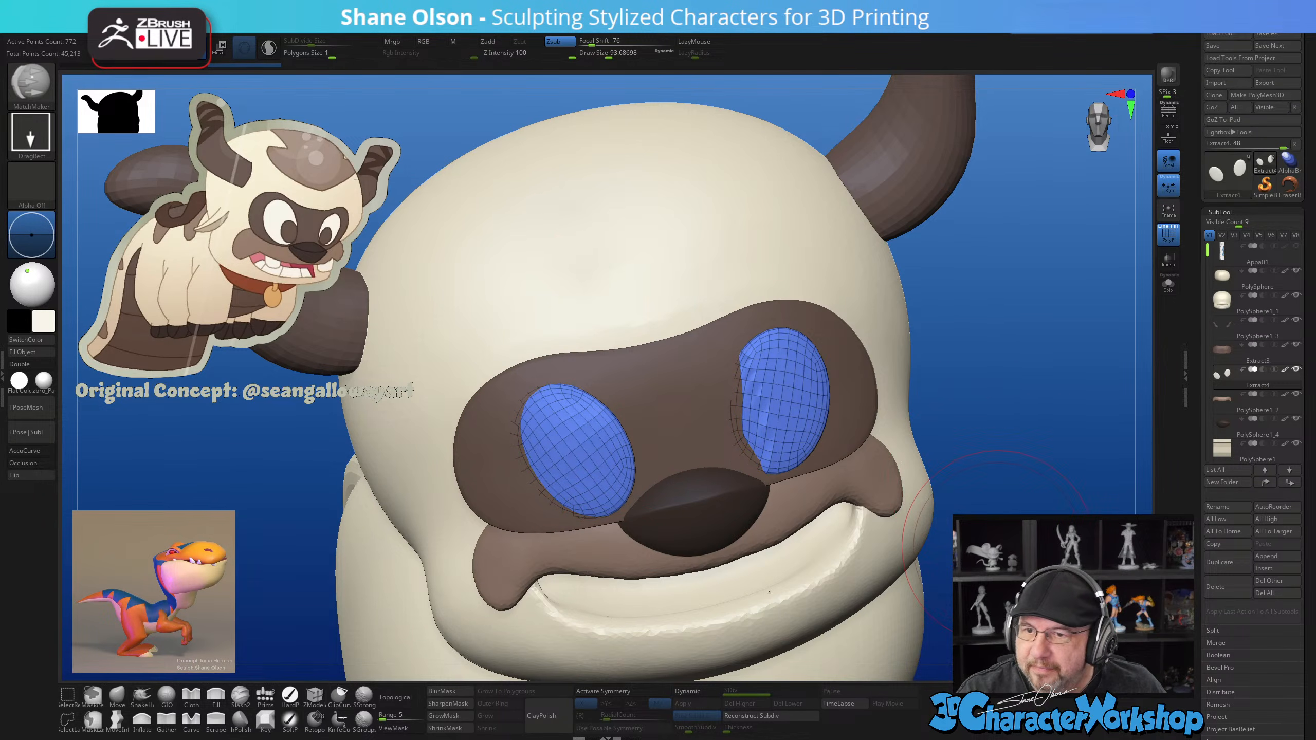
left_click_drag(997, 547, 948, 551, "alt")
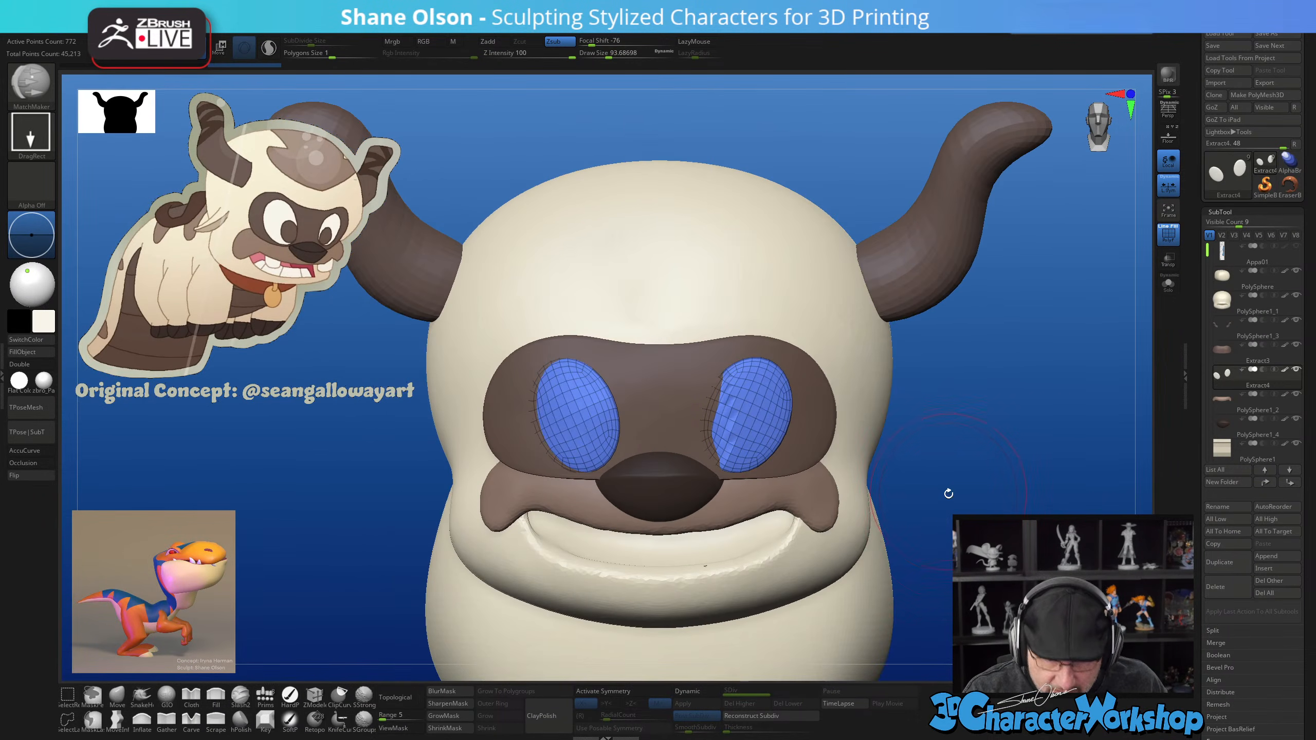
key("space")
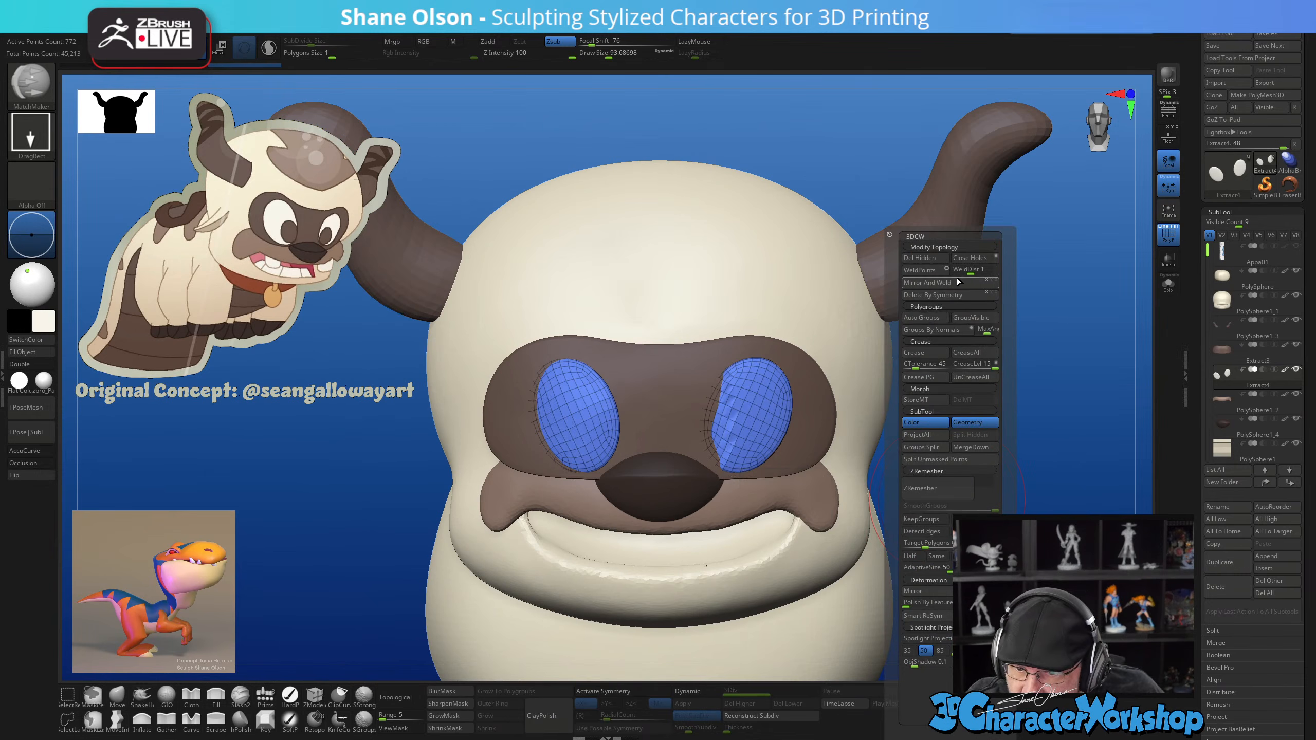
left_click(941, 282)
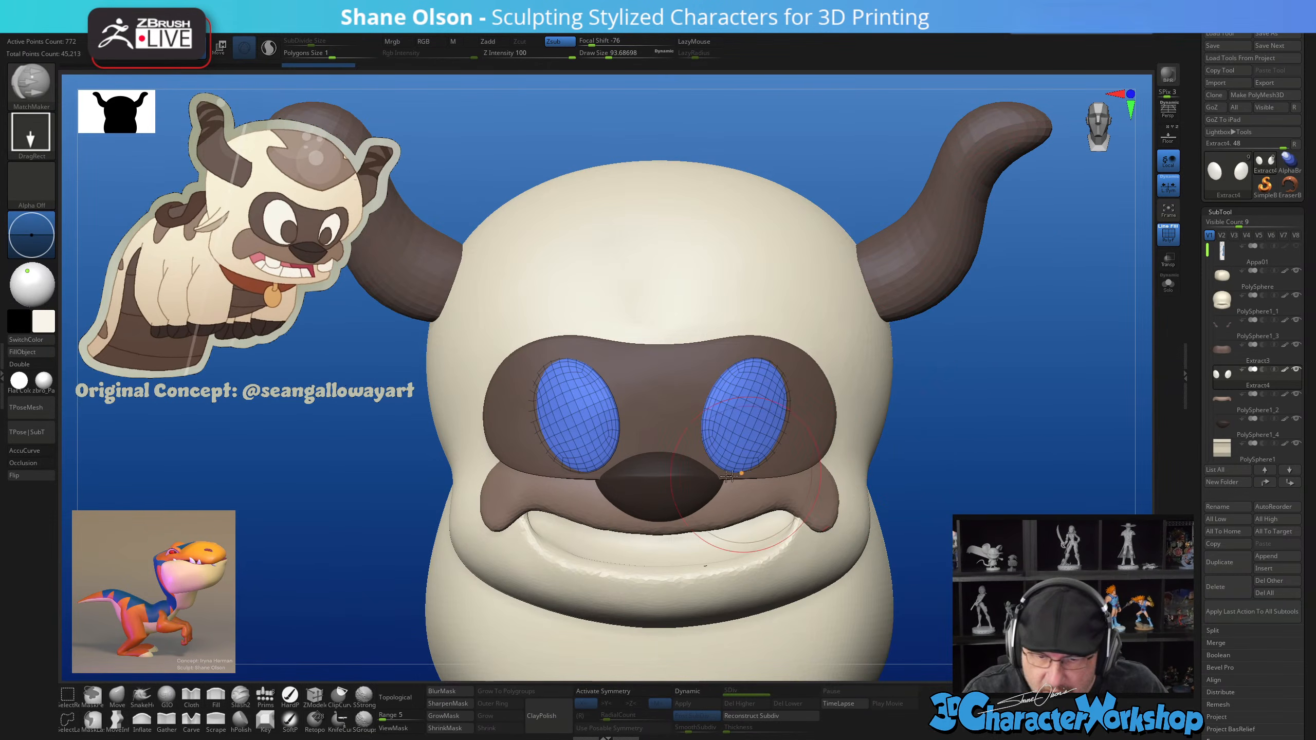
Centre the transform gizmo on one eye, turn on X symmetry, and move and rotate both eyes to seat them on the patch
key("w")
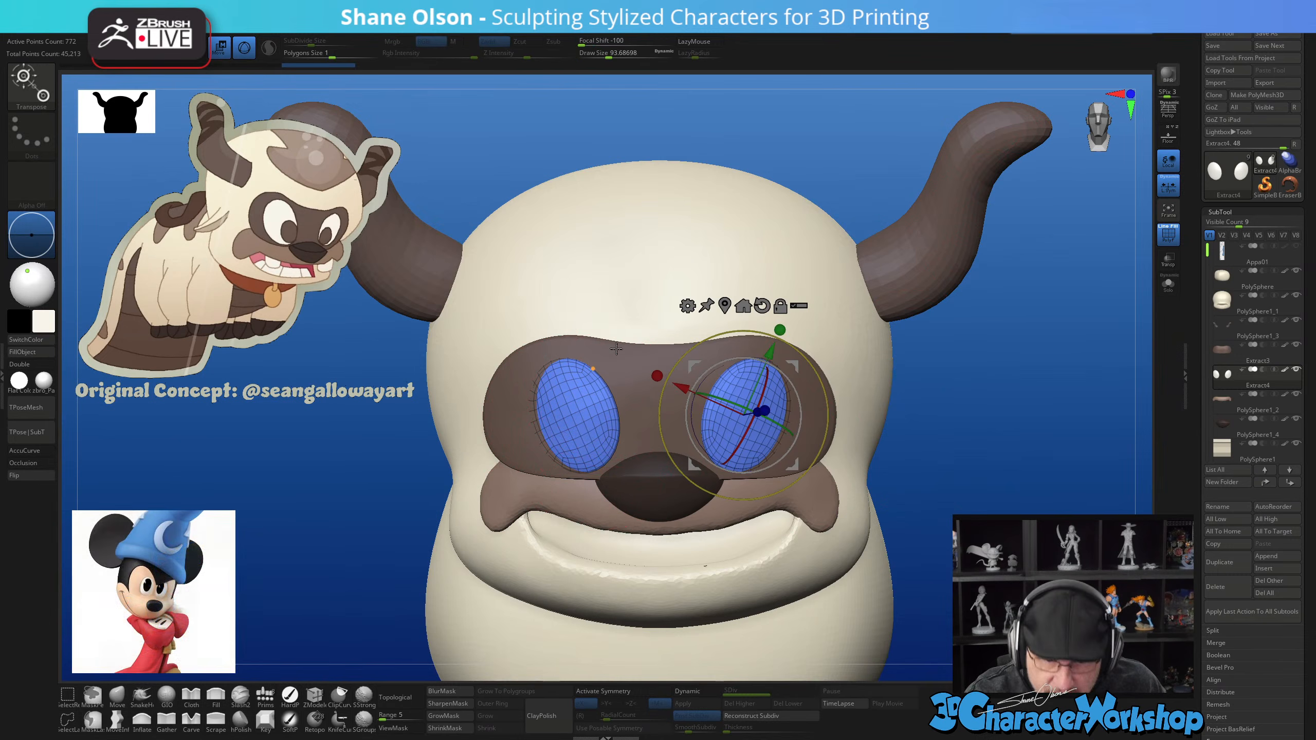
left_click(569, 413)
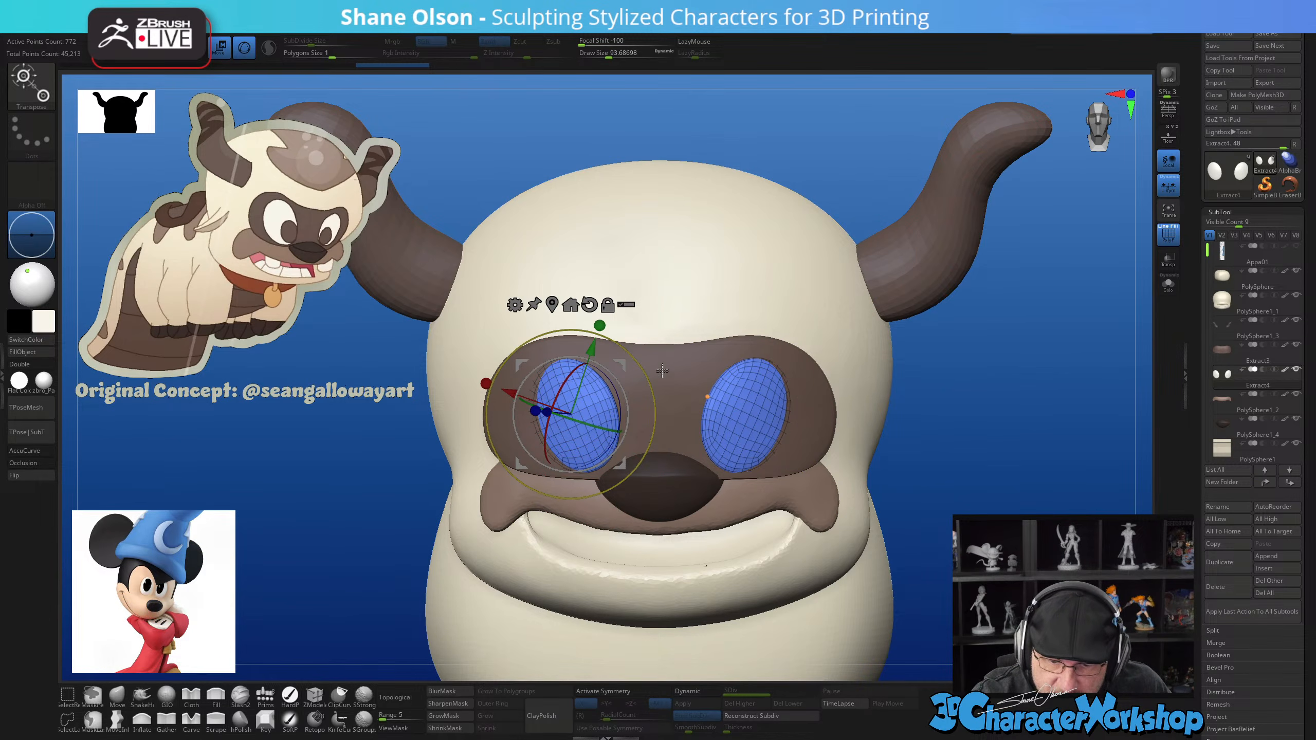
key("x")
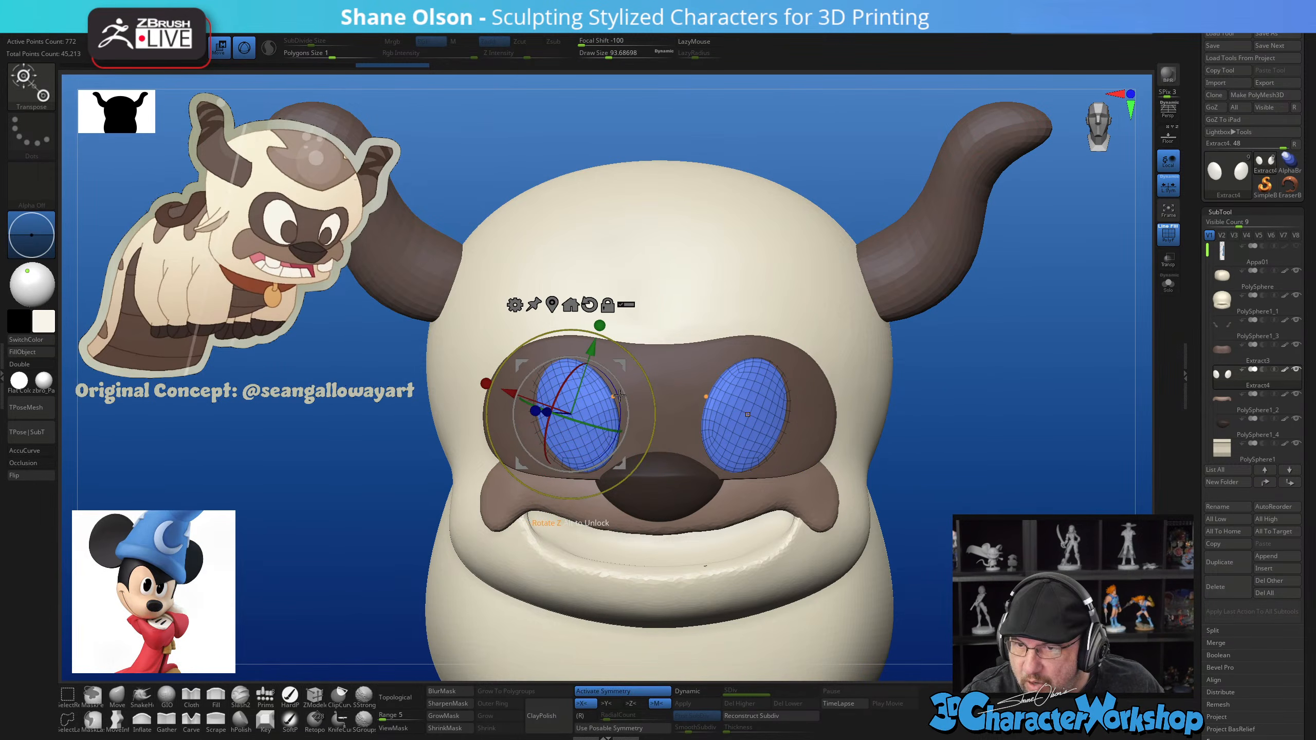
right_click_drag(623, 397, 624, 499)
left_click_drag(537, 467, 537, 475)
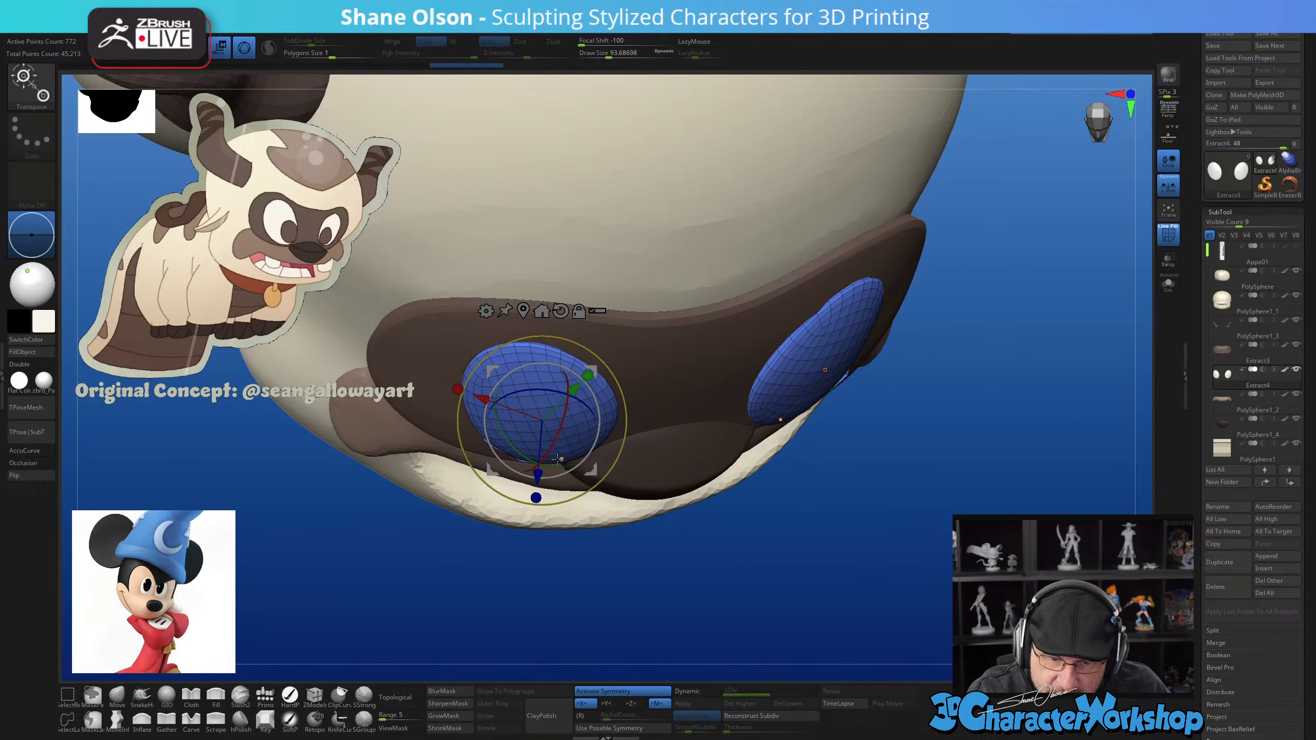
left_click_drag(561, 427, 564, 417)
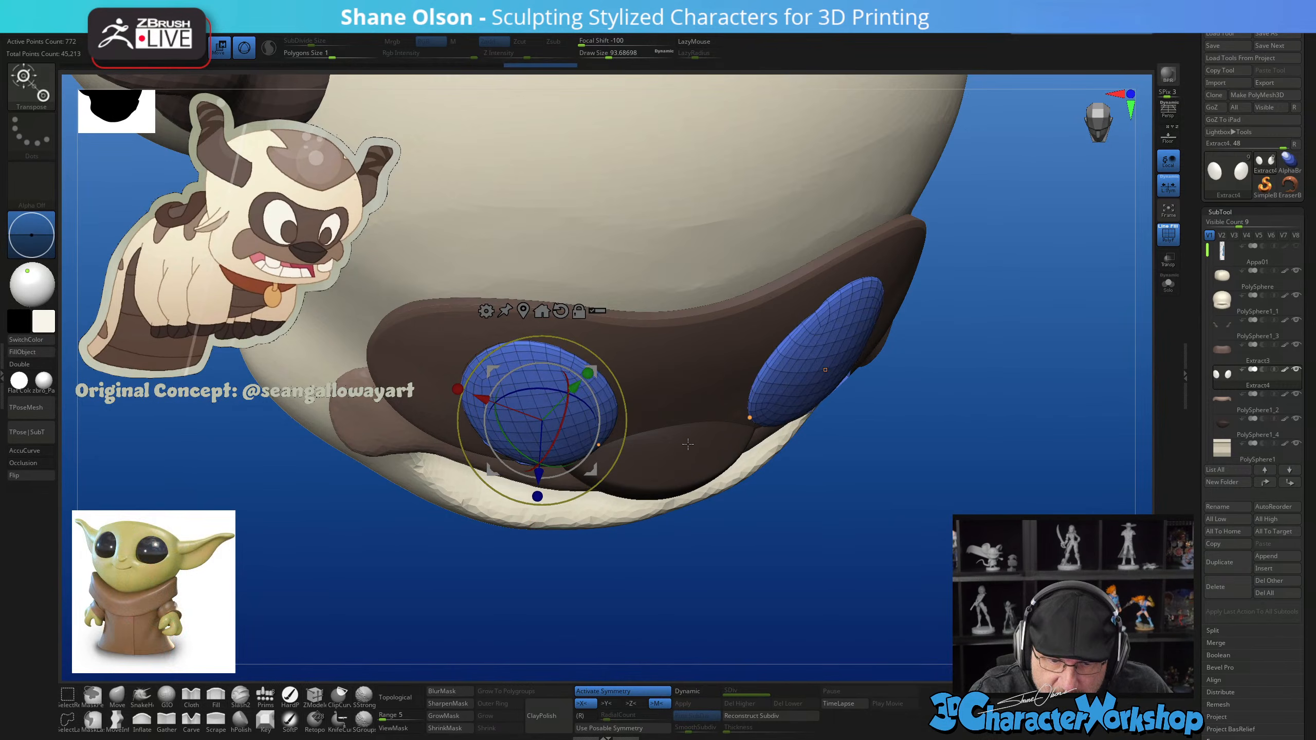
right_click_drag(664, 426, 650, 372)
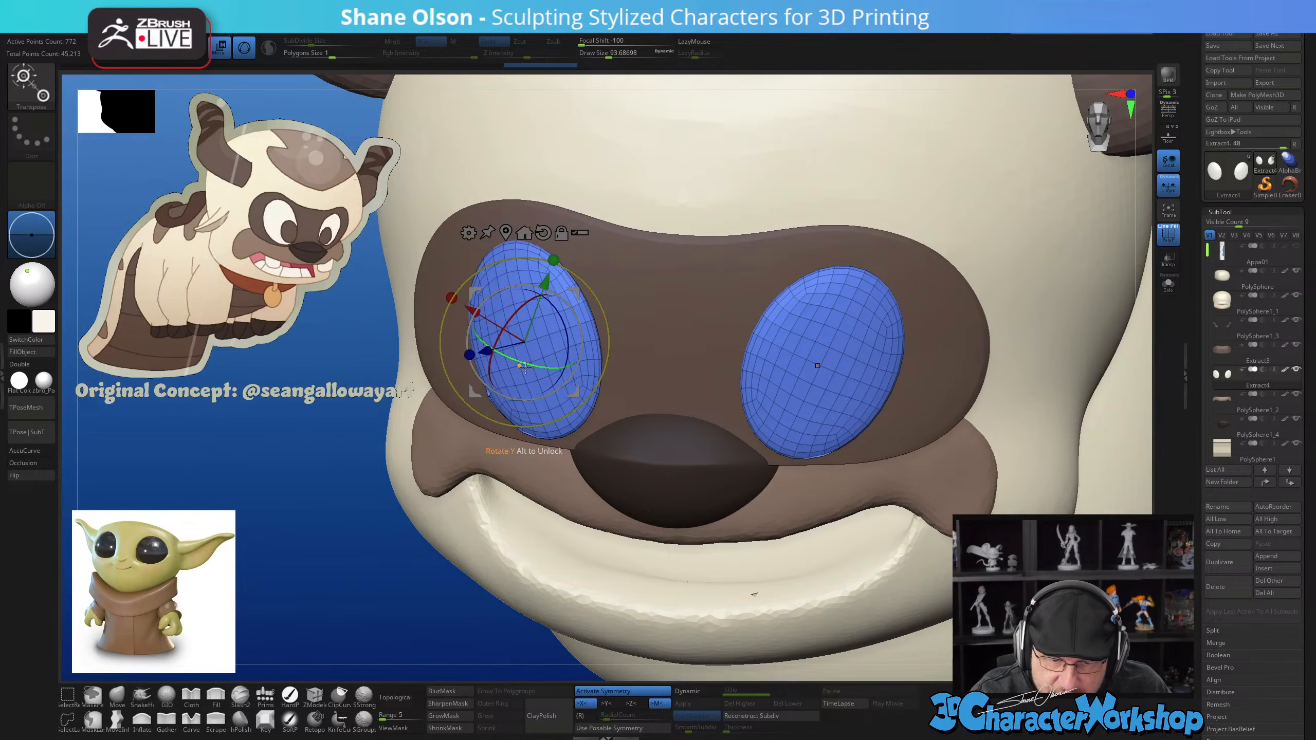
left_click_drag(523, 362, 525, 363)
right_click_drag(524, 363, 684, 380)
right_click_drag(899, 424, 917, 476, "alt")
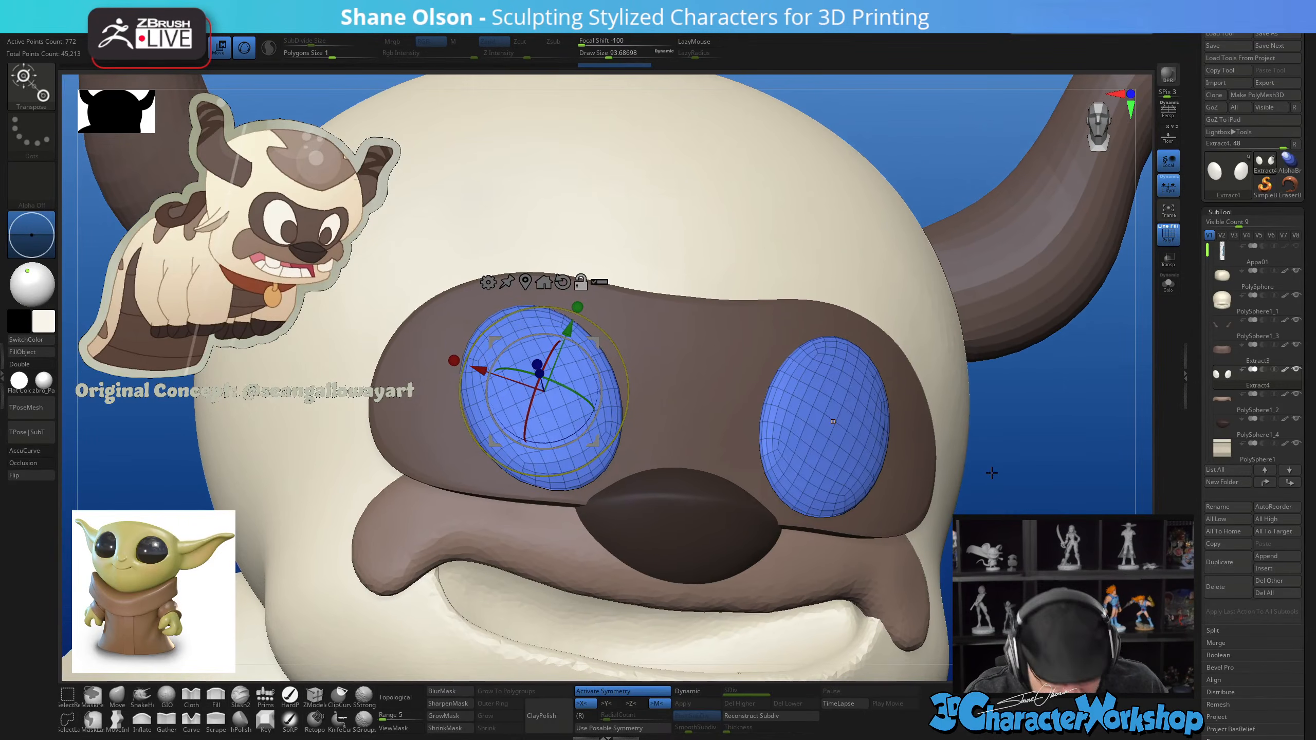
Isolate the eyes, reduce the draw size to about 62, and smooth the jagged rims on their back sides
key("q")
left_click(1170, 284)
right_click_drag(761, 535, 753, 490)
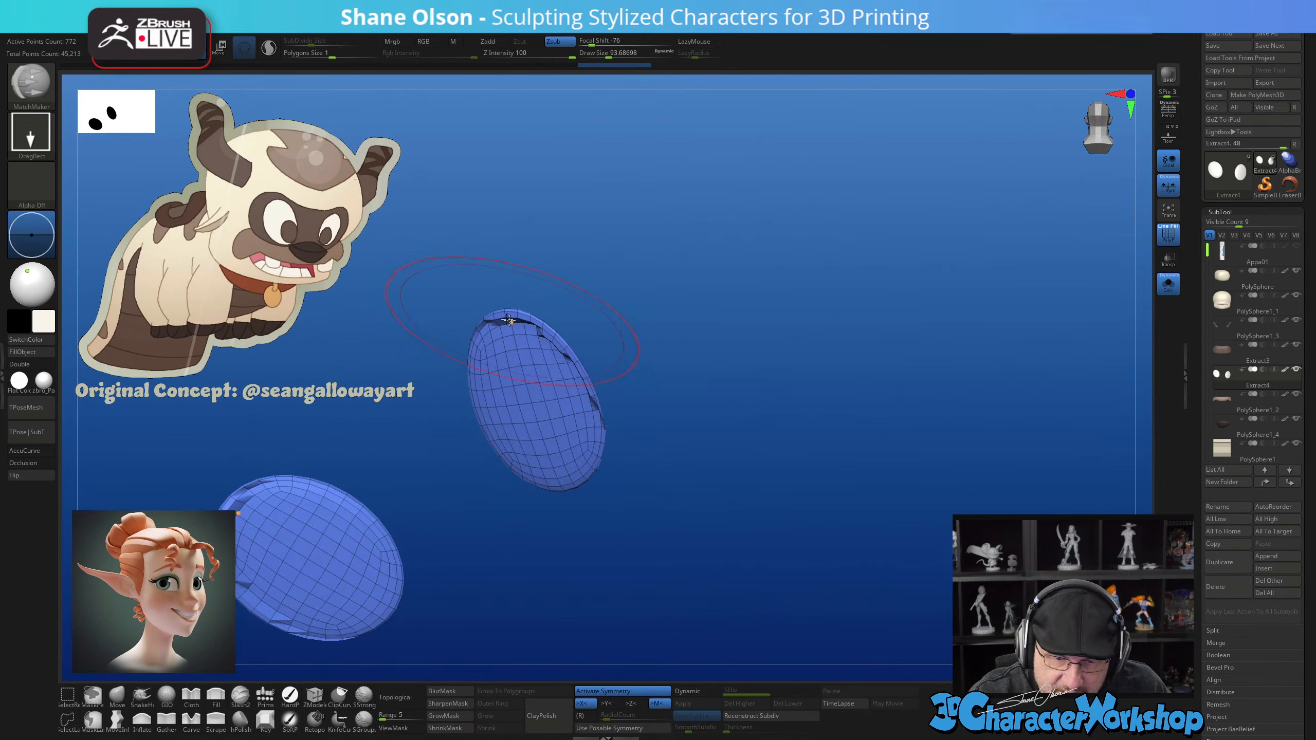
mouse_move(648, 363)
right_mouse_down("alt")
mouse_move(798, 410)
mouse_move(782, 480)
mouse_move(772, 453)
right_mouse_up("alt")
key("s")
left_click_drag(771, 453, 765, 453)
right_click_drag(850, 536, 690, 509)
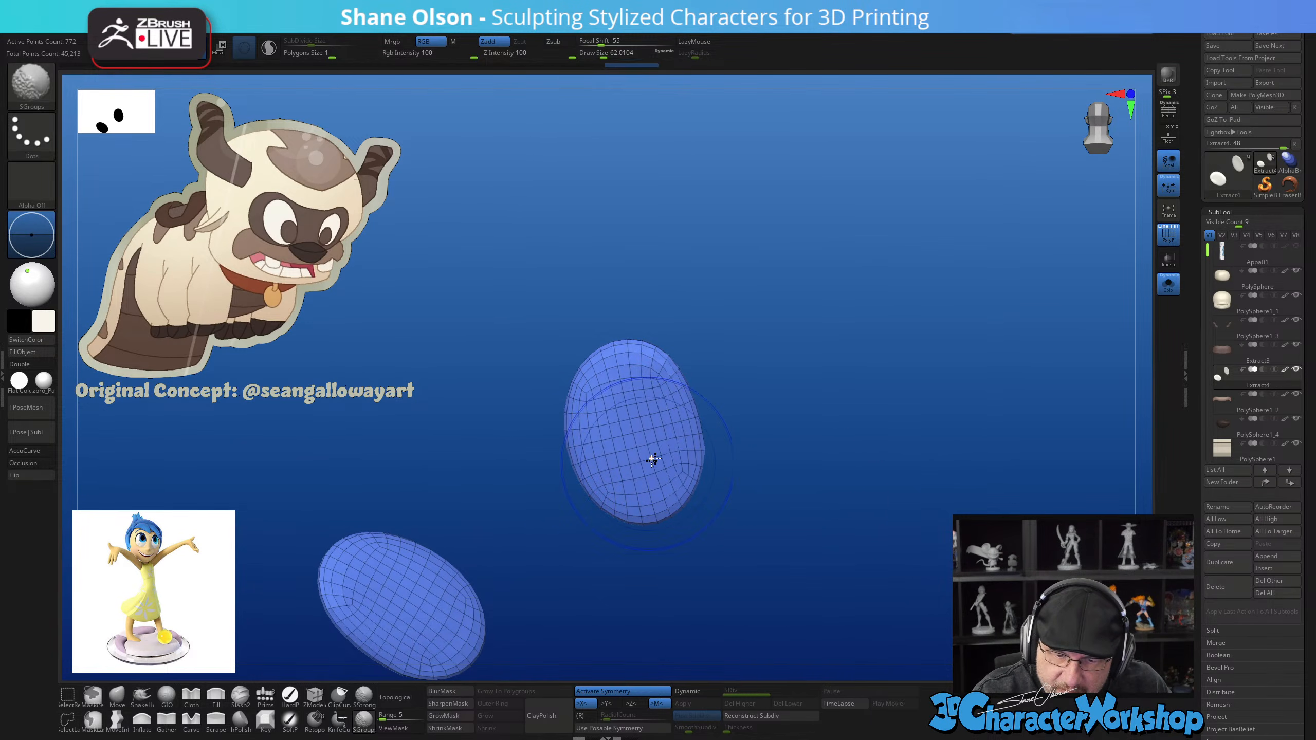
right_click_drag(802, 465, 771, 436)
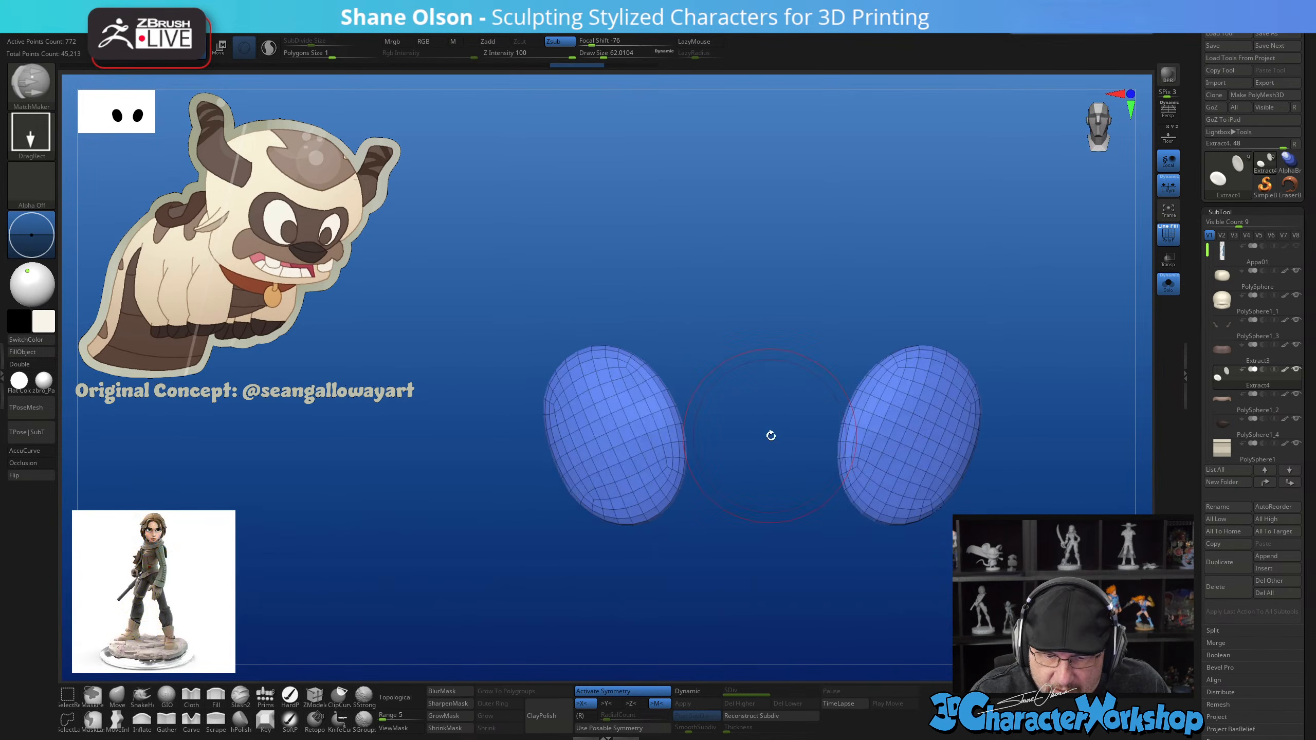
Show the whole model, lightly smooth the eyes using the SGroups brush at Z Intensity 7, and switch back to MatchMaker
left_click(1175, 286)
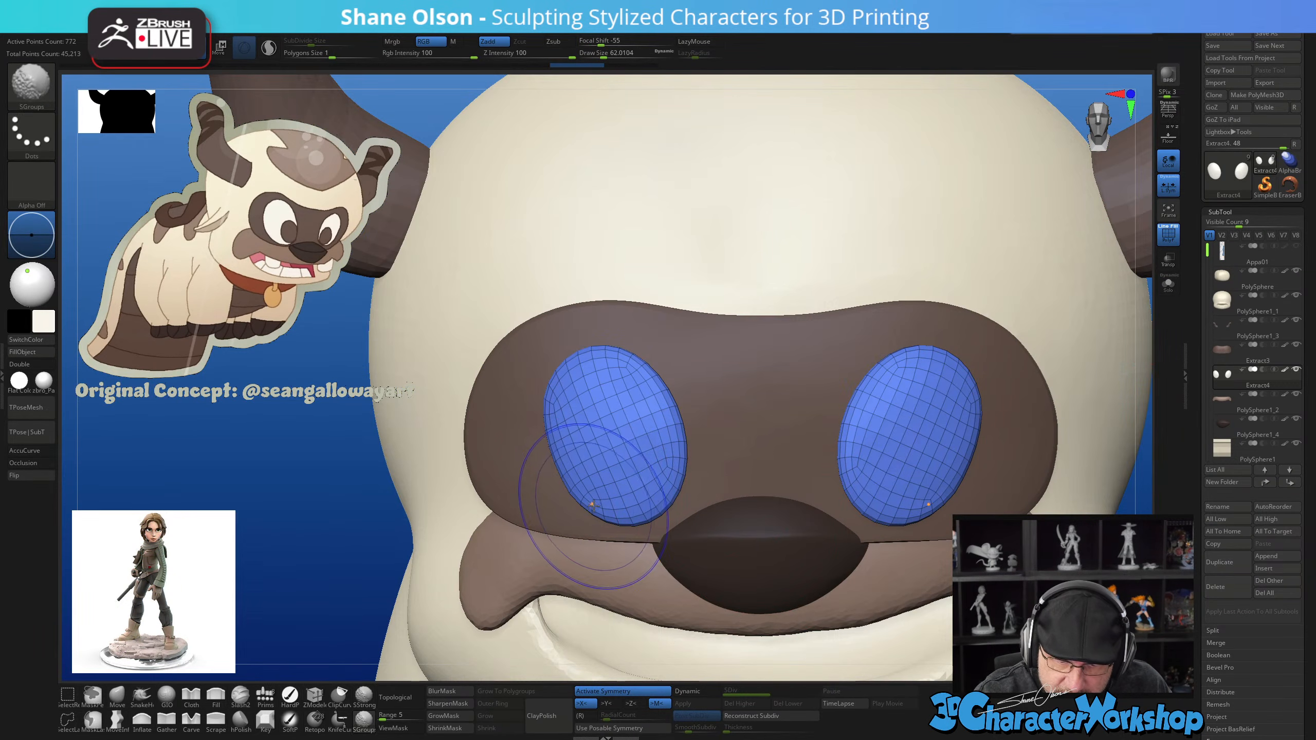
key("b")
key("s")
key("g")
left_click(527, 51)
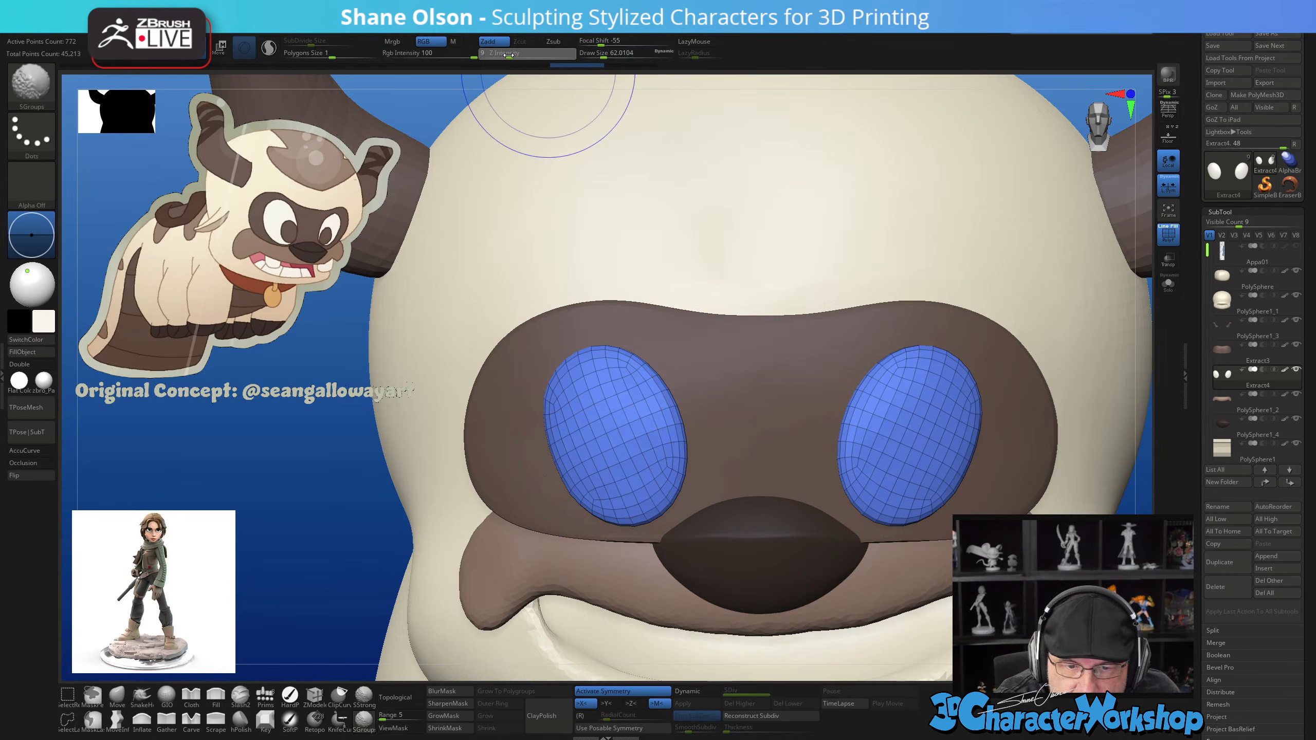
type("7")
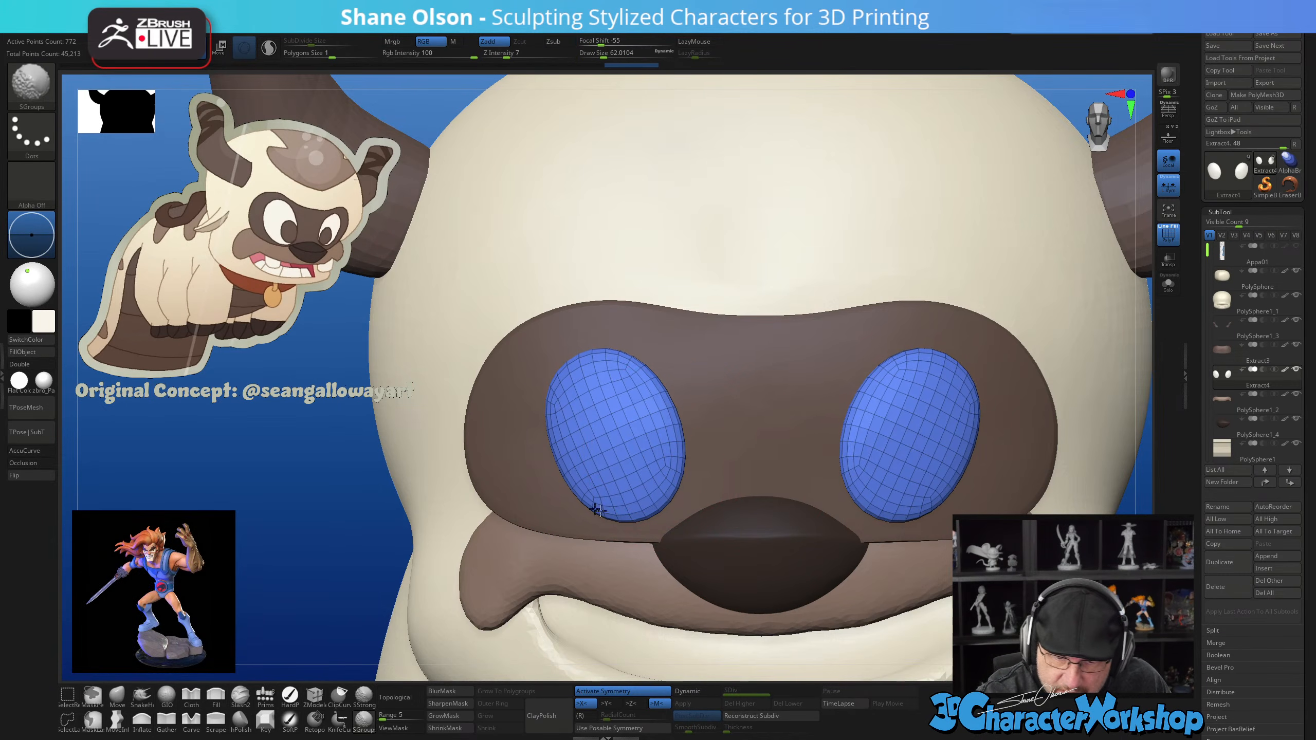
type("bma")
right_click_drag(598, 511, 828, 446, "ctrl")
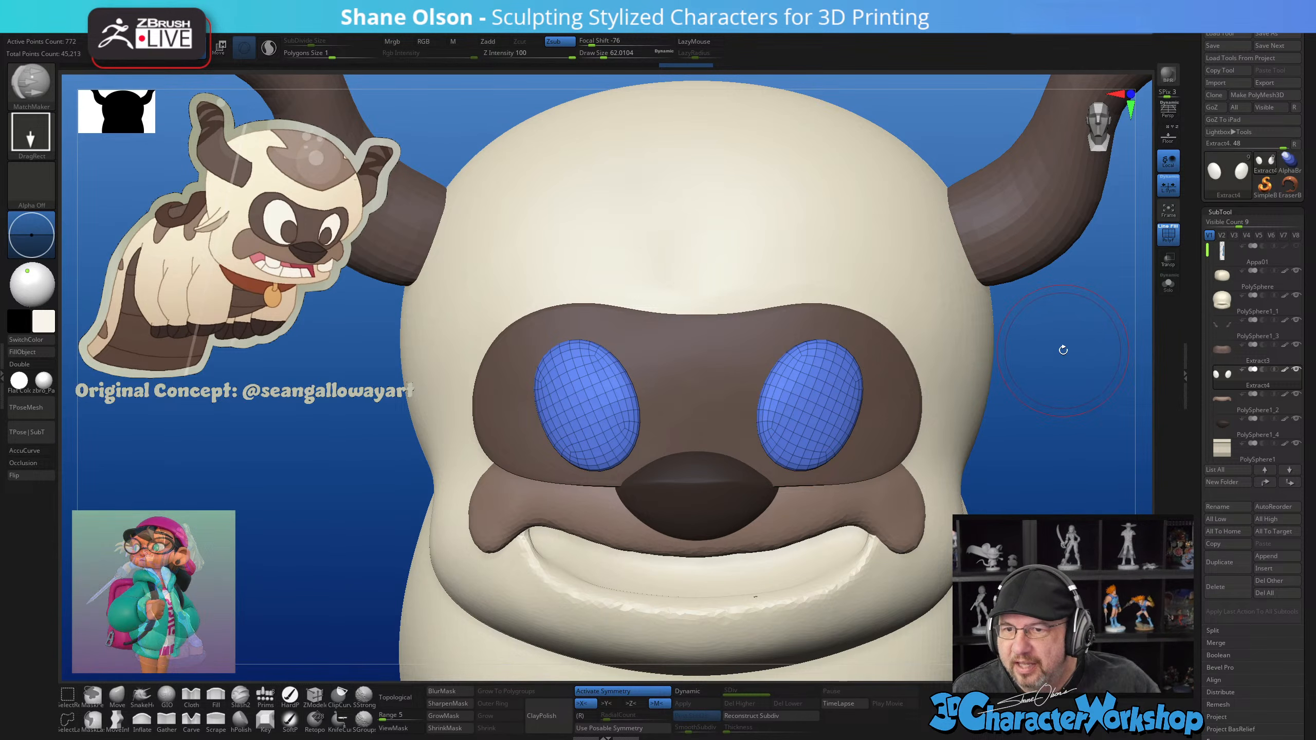
left_click_drag(1087, 387, 1027, 388, "alt")
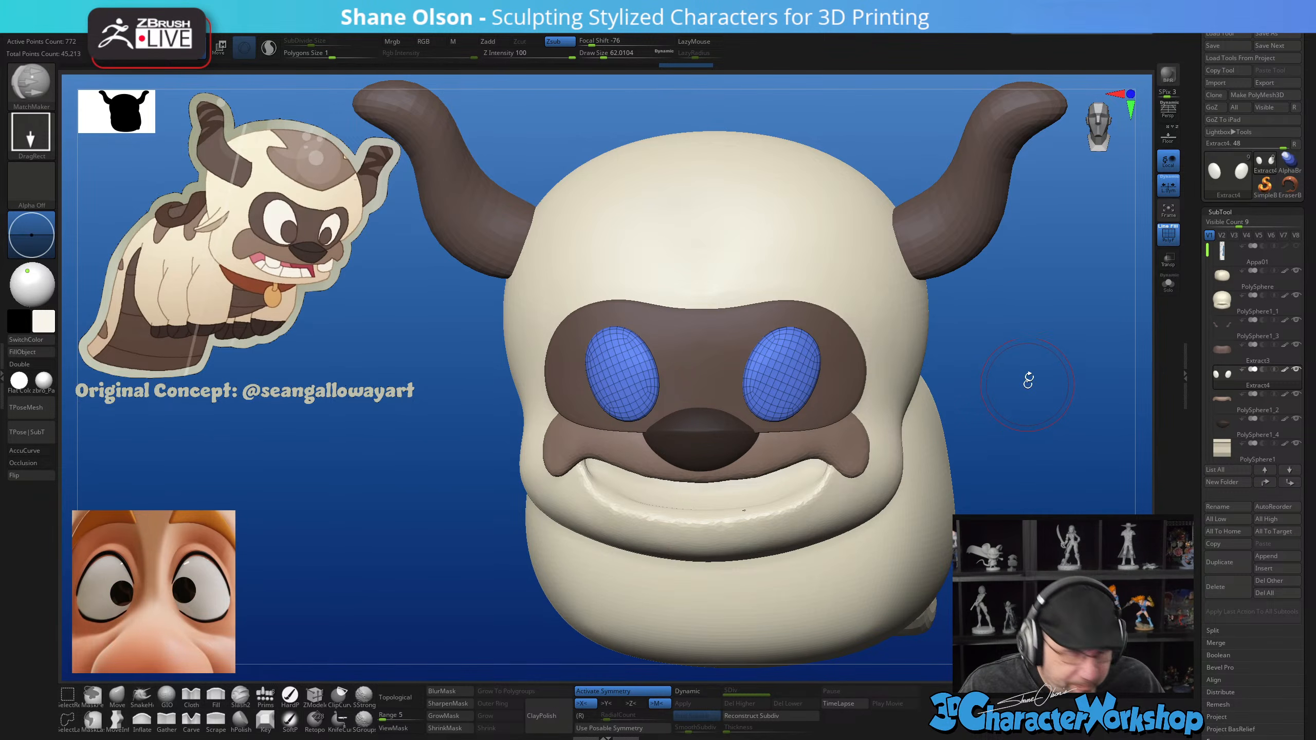
Select the horns, reset the gizmo's orientation, and slightly adjust the horns' placement on the head
left_click(945, 230, "alt")
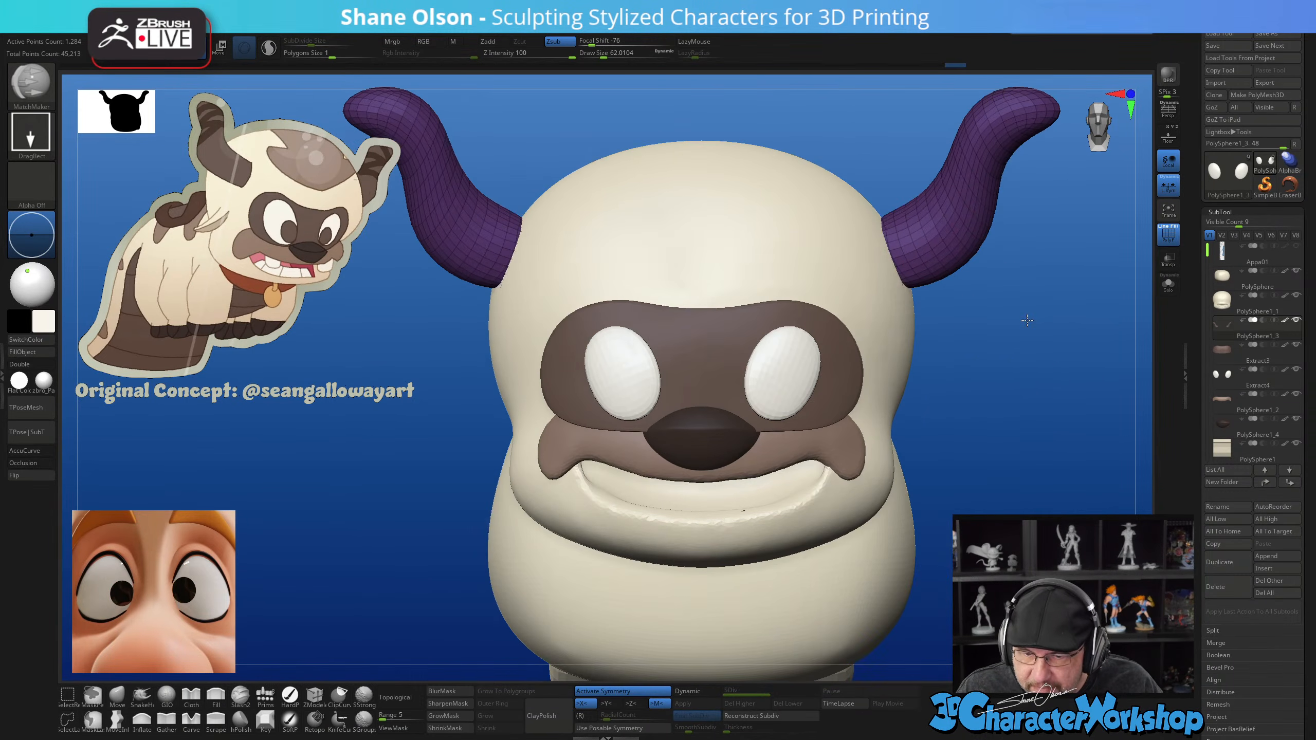
left_click_drag(1050, 372, 878, 261, "alt")
key("w")
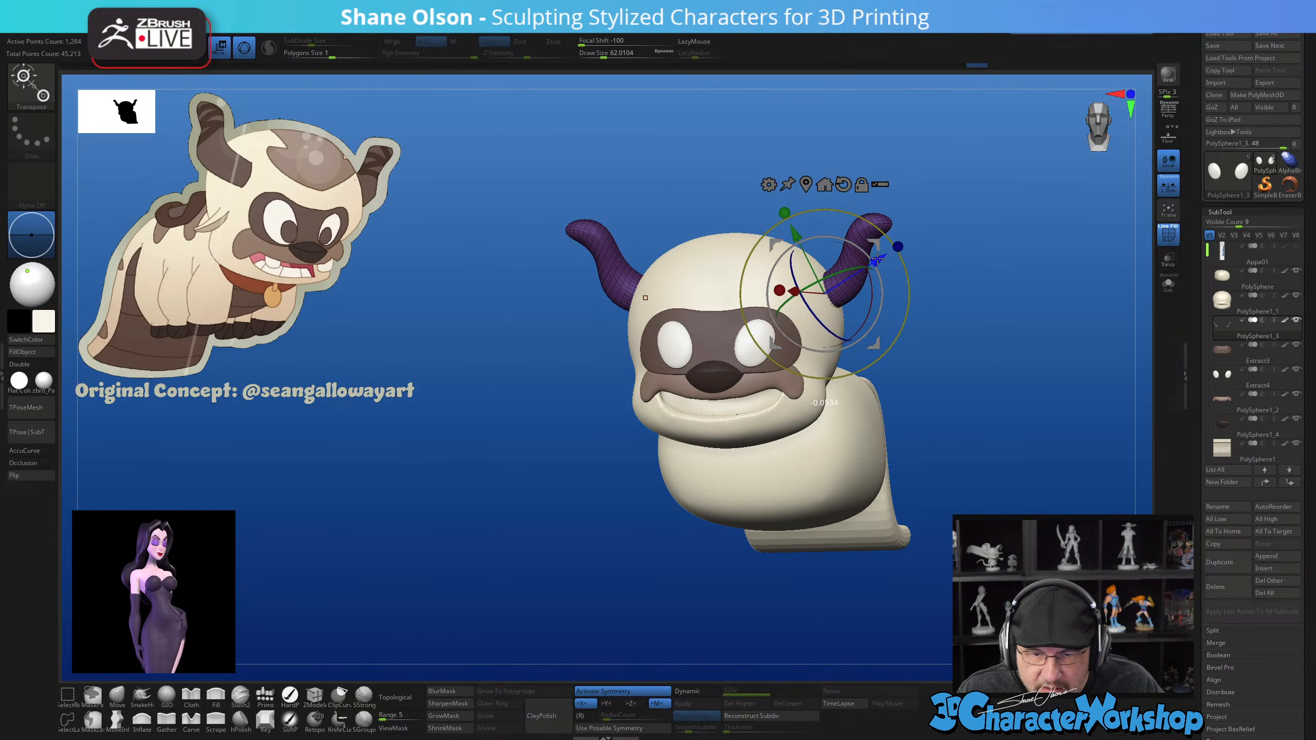
left_click_drag(912, 332, 863, 264)
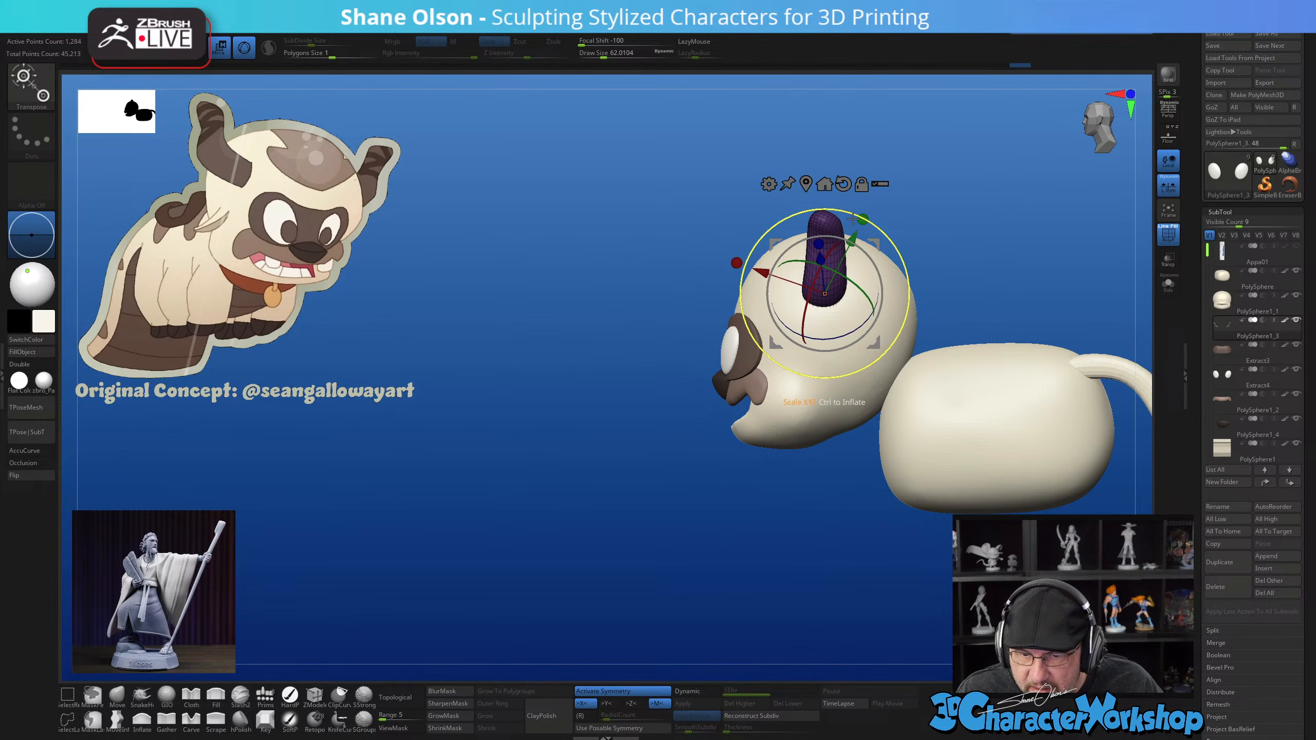
left_click(844, 183)
mouse_move(859, 289)
left_mouse_down()
mouse_move(868, 293)
mouse_move(818, 292)
mouse_move(857, 292)
left_mouse_up()
left_click_drag(963, 209, 993, 381)
left_click_drag(990, 372, 983, 403)
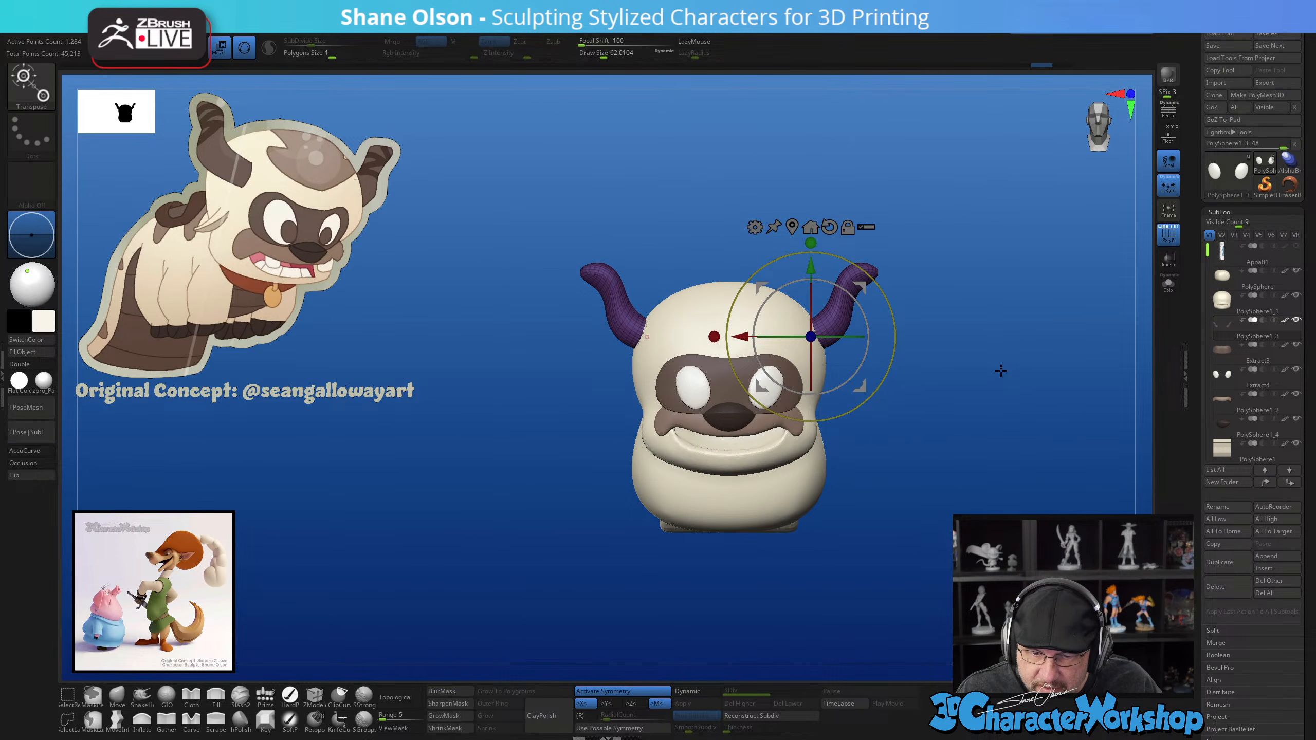
Hide the wireframe and move both horns forward on the head in the side view
key("q")
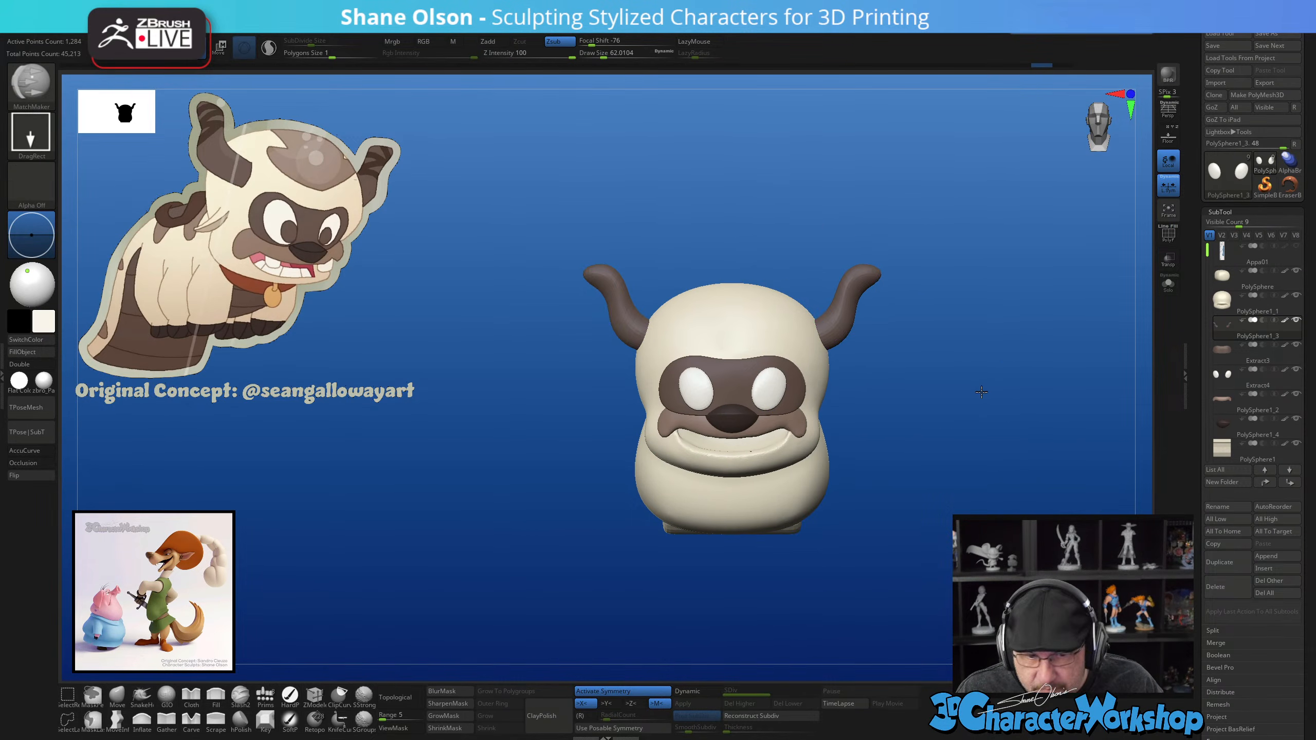
left_click_drag(967, 509, 999, 385)
key("w")
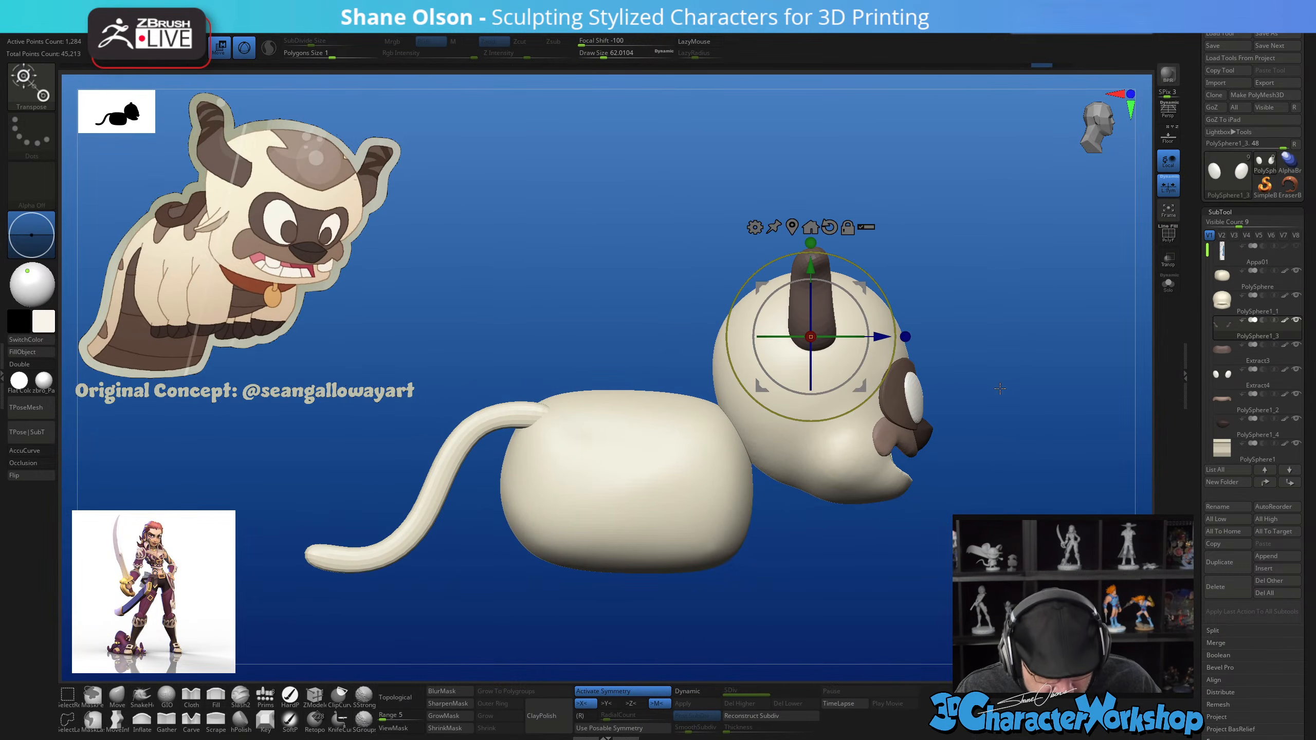
left_click_drag(881, 337, 895, 315)
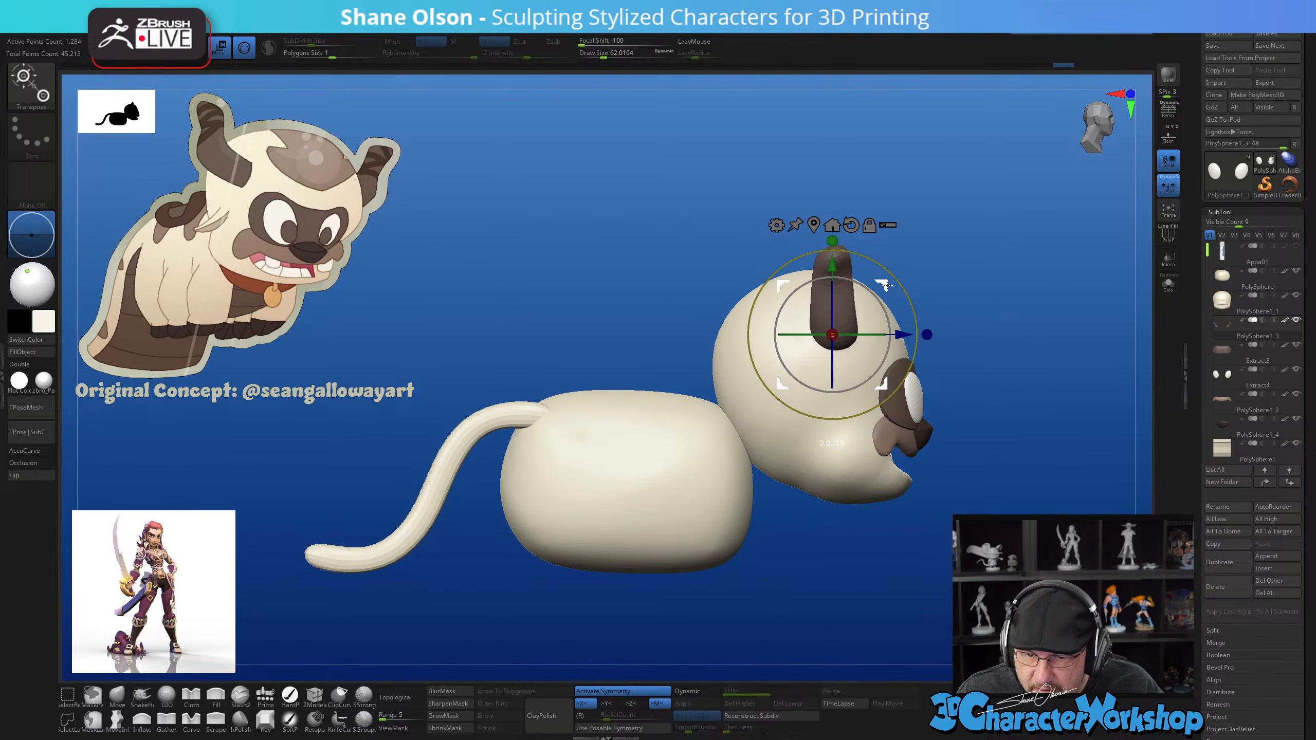
Return from the gizmo to sculpting, choose the Move brush, and enlarge its draw size to about 104
left_click_drag(1083, 274, 961, 267)
key("q")
mouse_move(1021, 468)
left_mouse_down()
mouse_move(985, 475)
mouse_move(1036, 494)
mouse_move(1034, 417)
left_mouse_up()
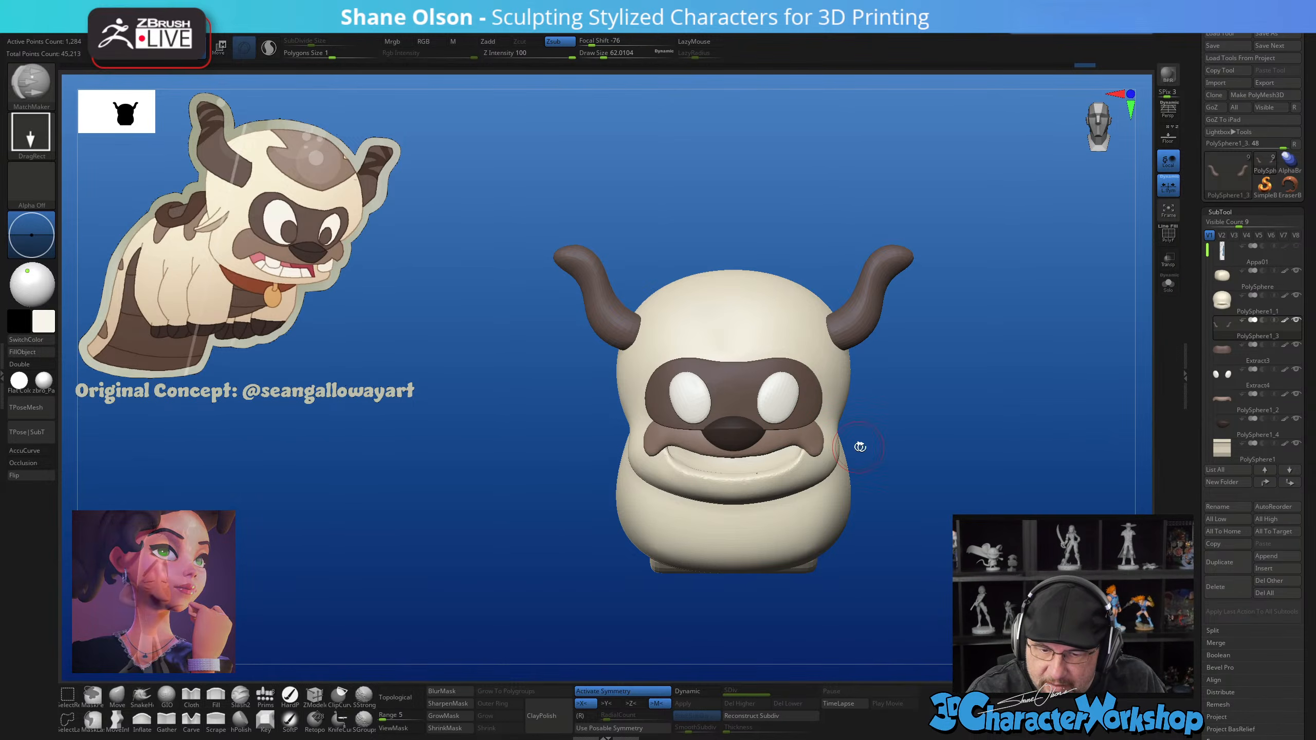
mouse_move(859, 447)
right_mouse_down("ctrl")
mouse_move(829, 465)
mouse_move(774, 426)
right_mouse_up("ctrl")
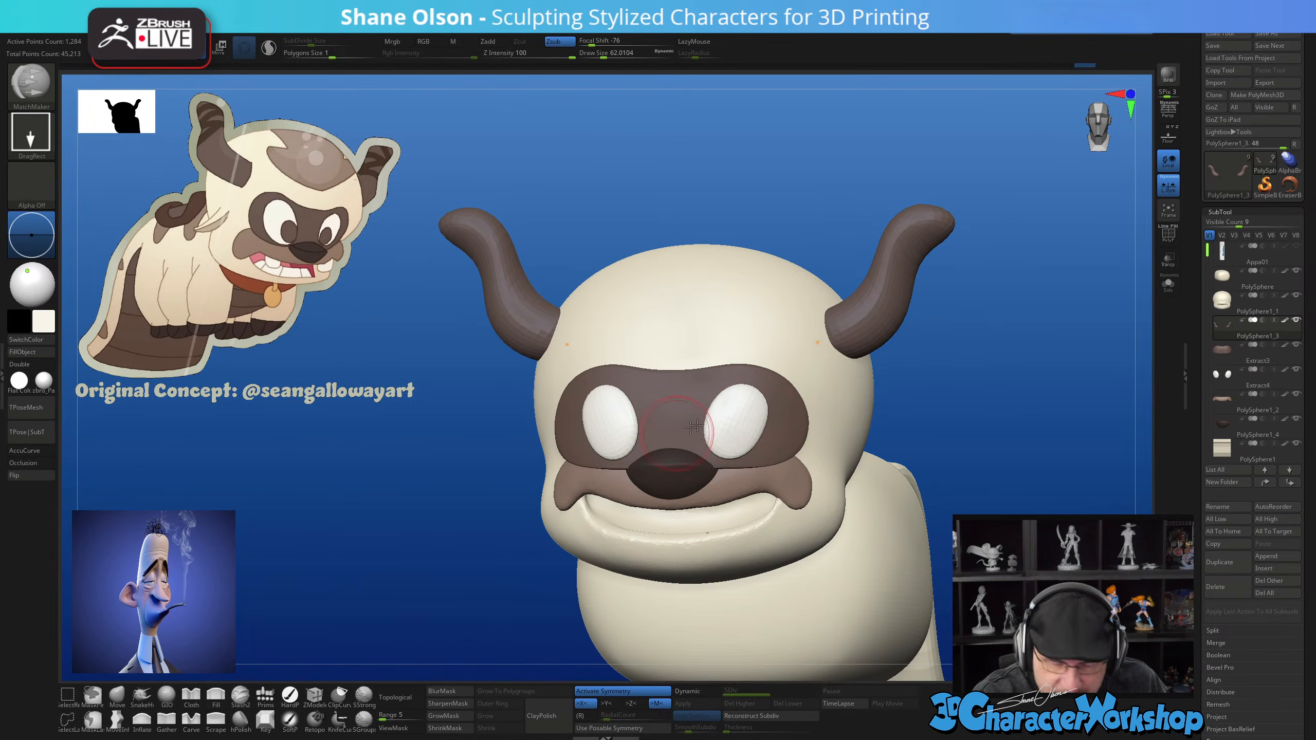
left_click(140, 694)
key("s")
left_click_drag(743, 414, 750, 414)
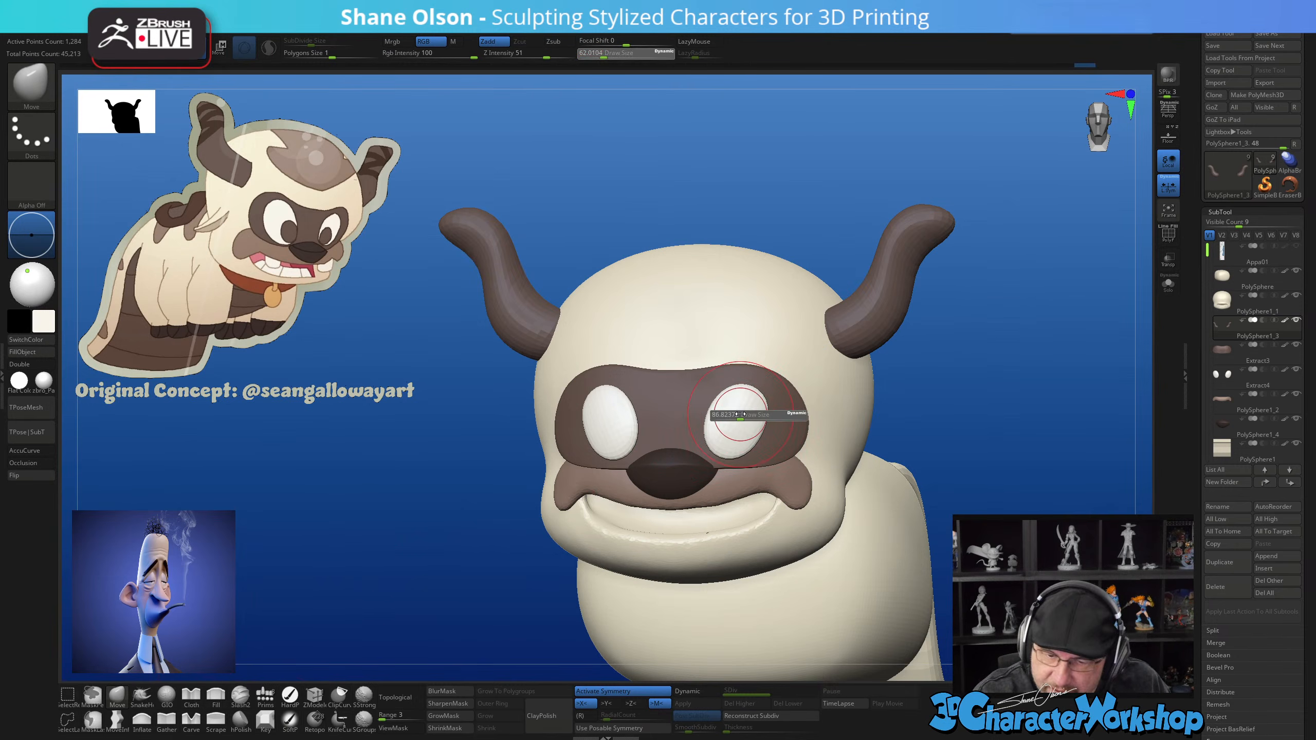
scroll(742, 456, "up", 5)
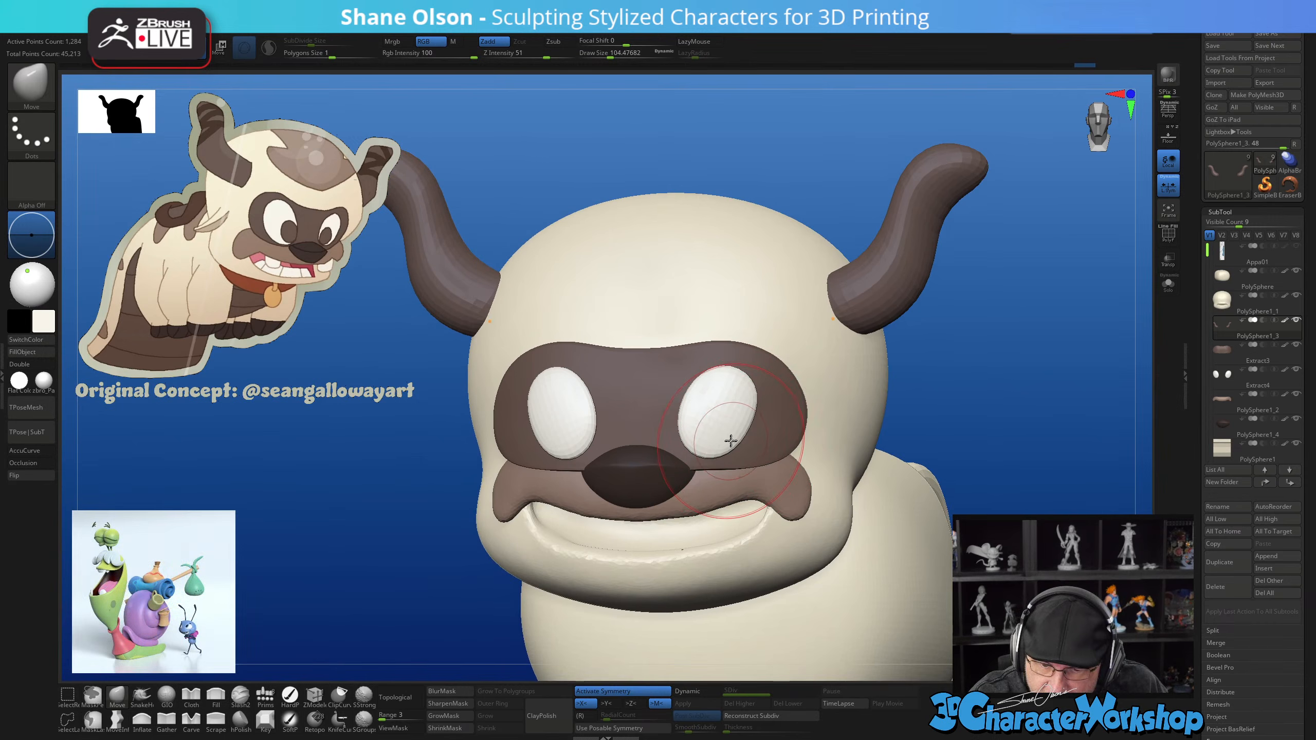
right_click_drag(726, 426, 705, 544)
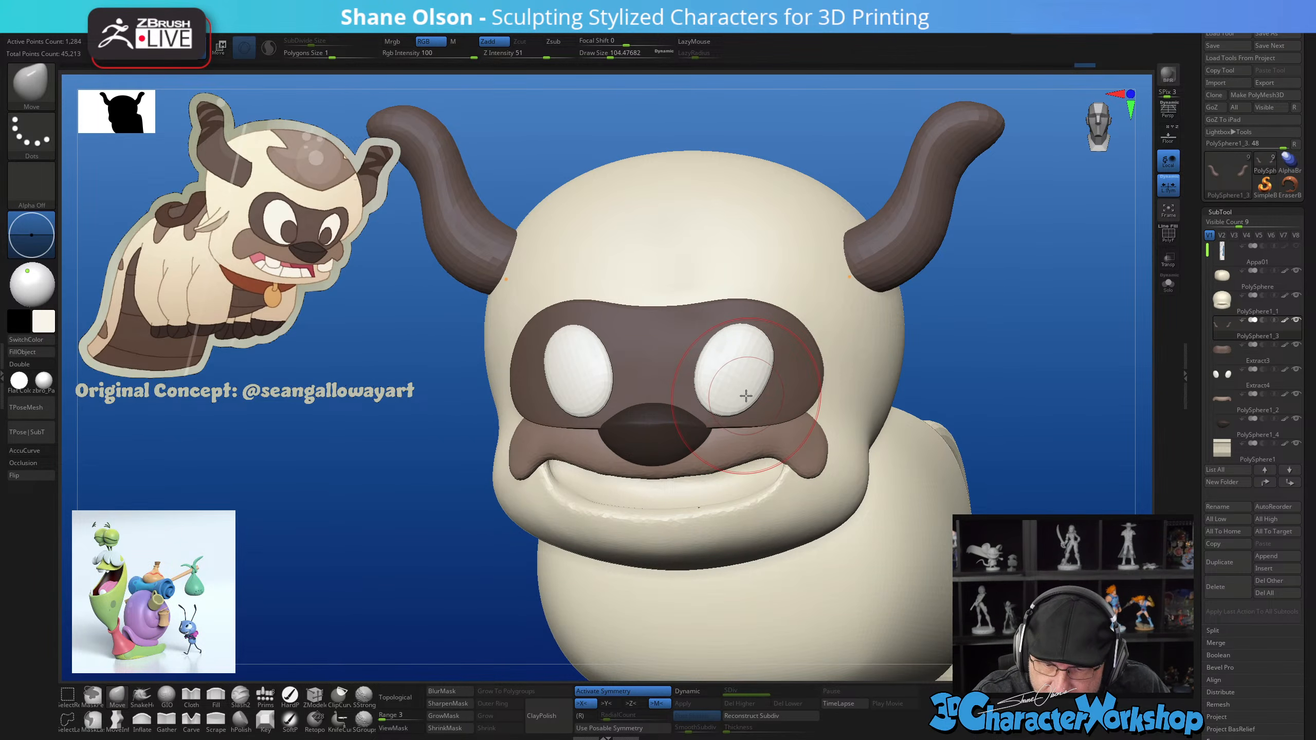
key("shift+f")
key("shift+f")
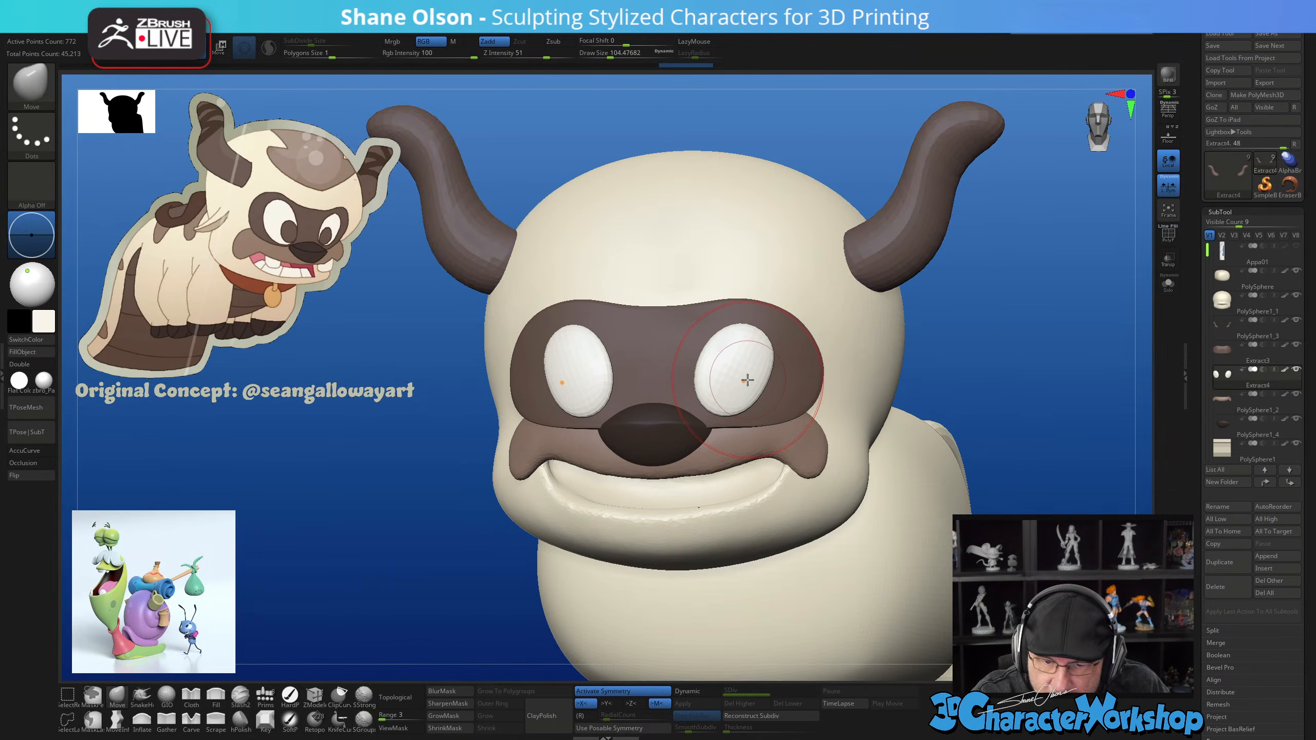
Select the eyes, slightly adjust their shape using the Move brush, and check the face from several angles with the wireframe hidden
left_click(743, 378, "alt")
left_click_drag(743, 409, 770, 379)
key("shift+f")
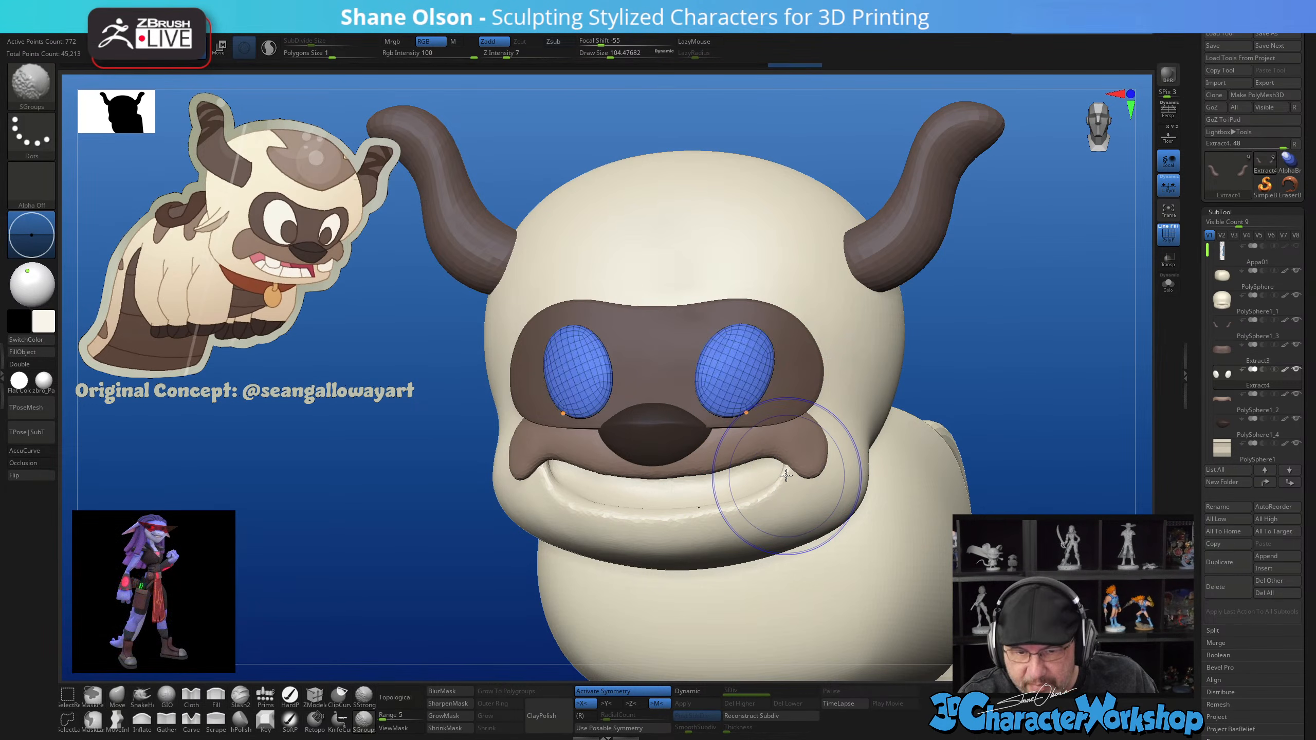
key("shift+f")
mouse_move(790, 482)
right_mouse_down("ctrl")
mouse_move(778, 486)
mouse_move(764, 438)
right_mouse_up("ctrl")
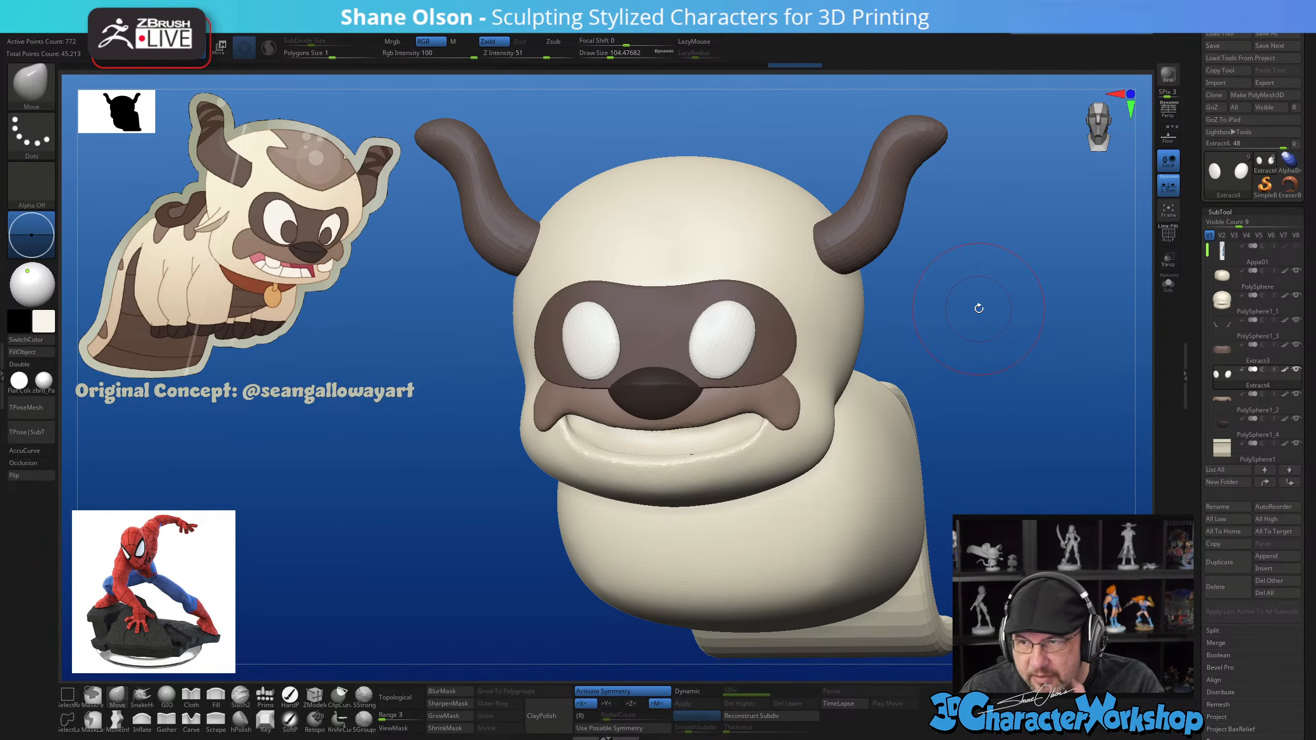
left_click_drag(1008, 381, 950, 465)
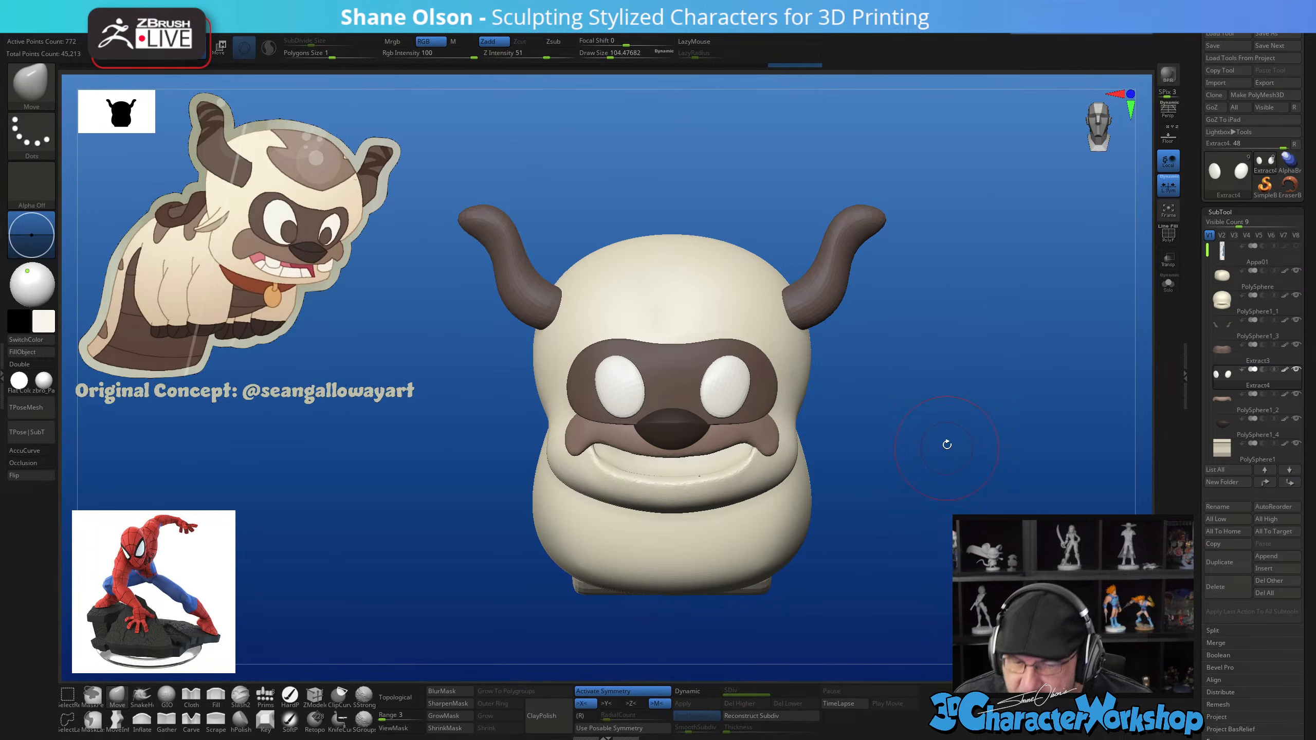
left_click_drag(933, 419, 929, 392)
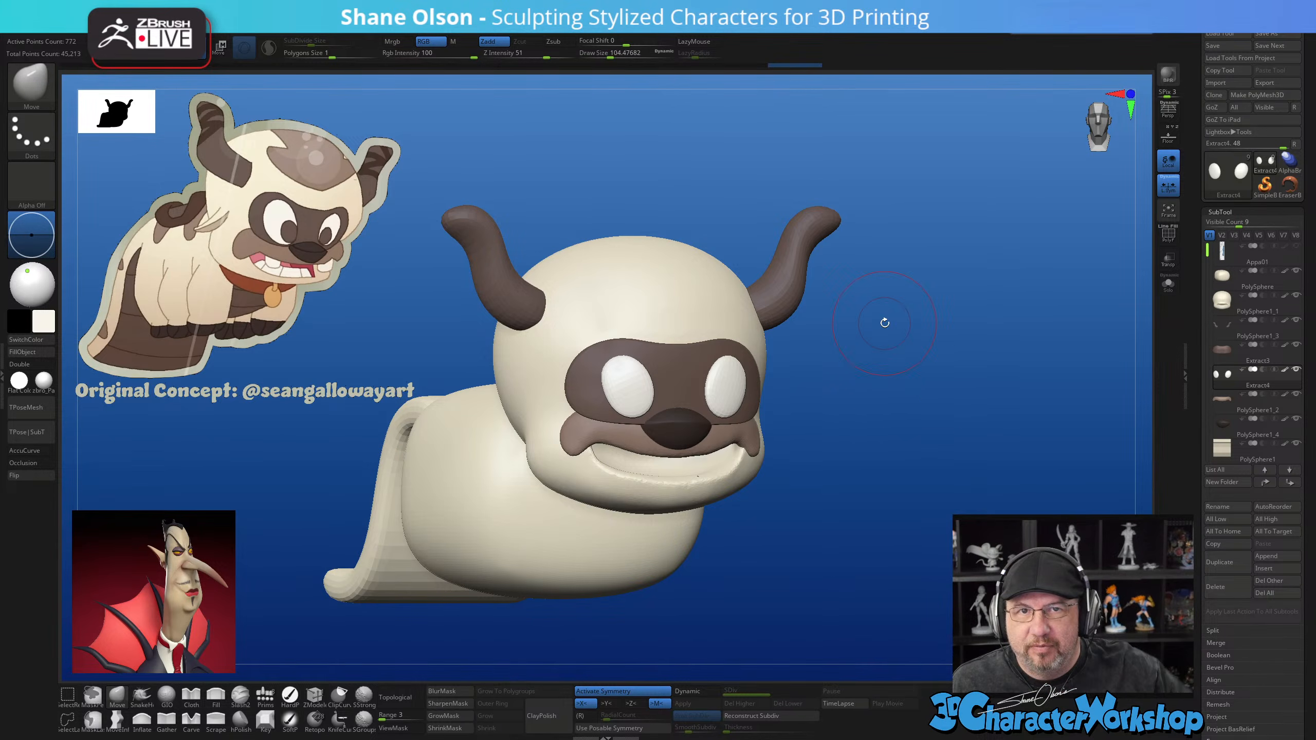
Select the tail subtool and raise its dynamic subdivision smooth level to remove the faceting
left_click_drag(909, 384, 1074, 432)
left_click_drag(760, 574, 821, 534)
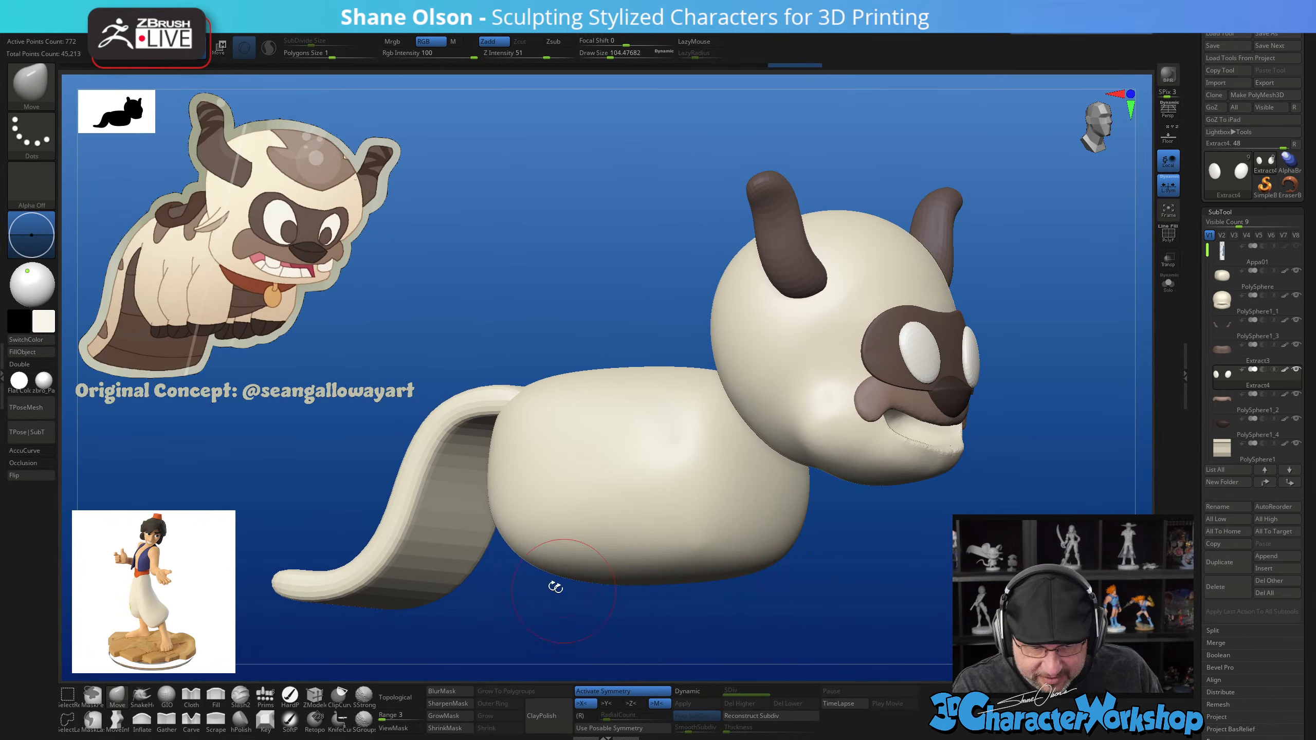
left_click(500, 505, "alt")
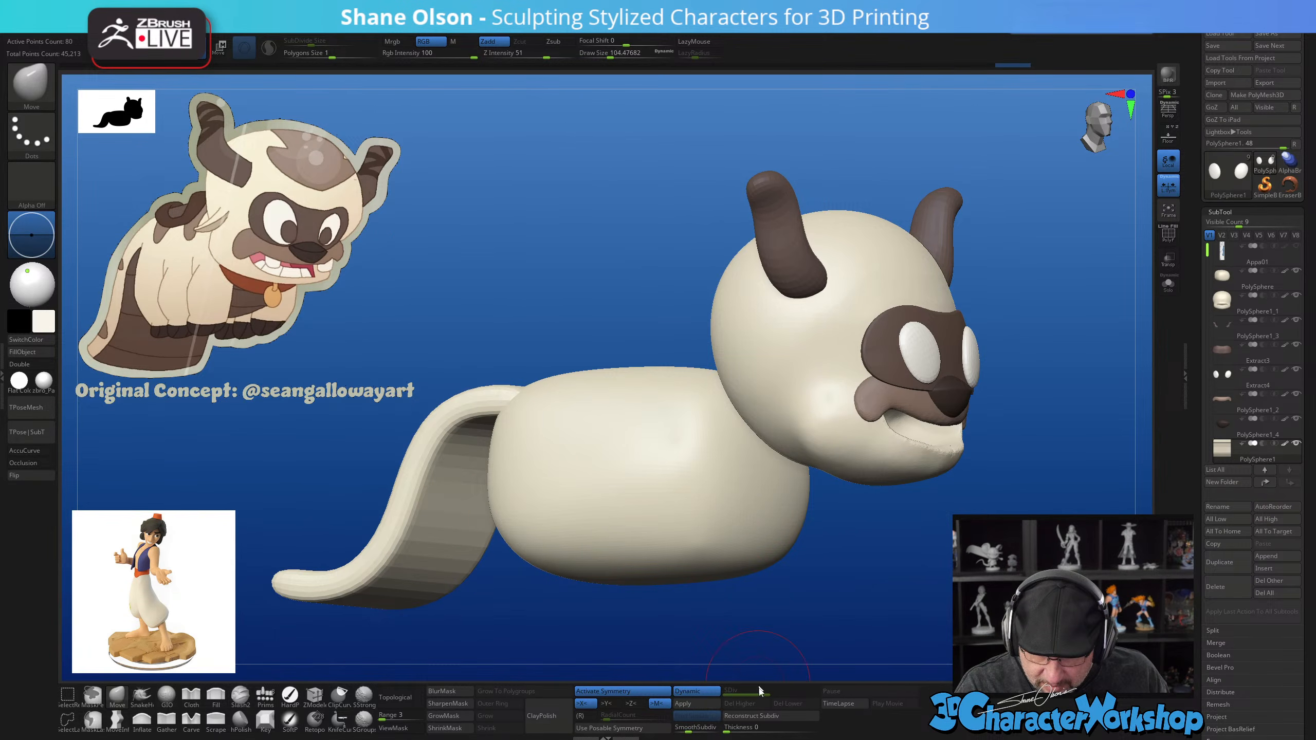
left_click_drag(683, 728, 692, 730)
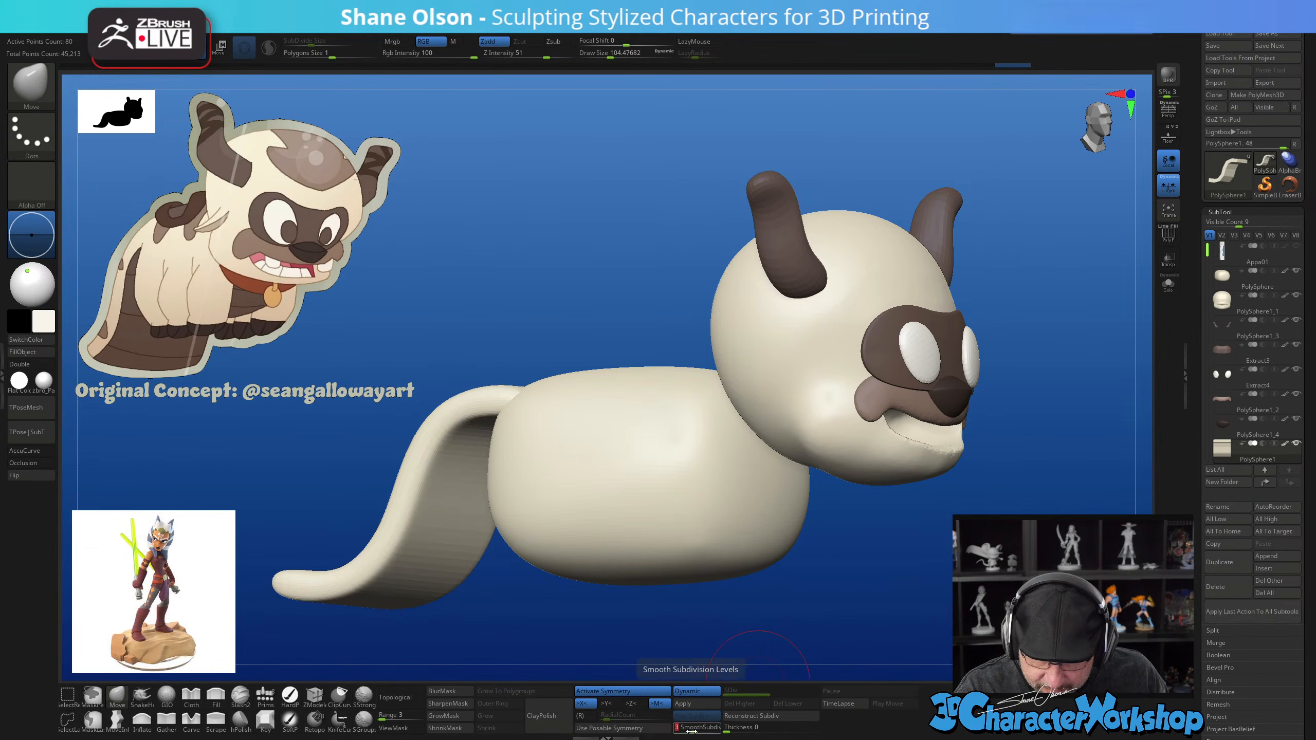
left_click_drag(844, 558, 809, 571)
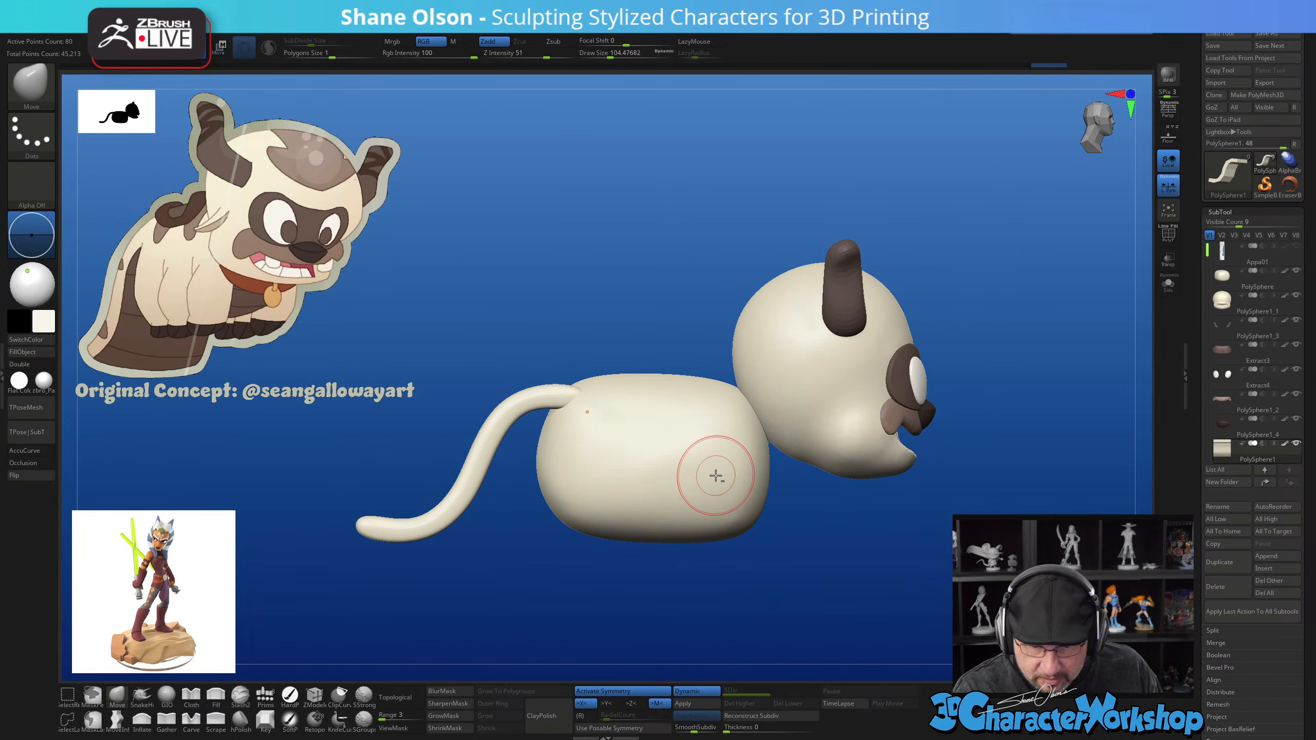
Insert an Appendage primitive low on the front side of the body as a symmetrical front leg, redoing the first placement
left_click(715, 474, "alt")
key("shift+f")
key("shift+f")
key("b")
key("m")
key("v")
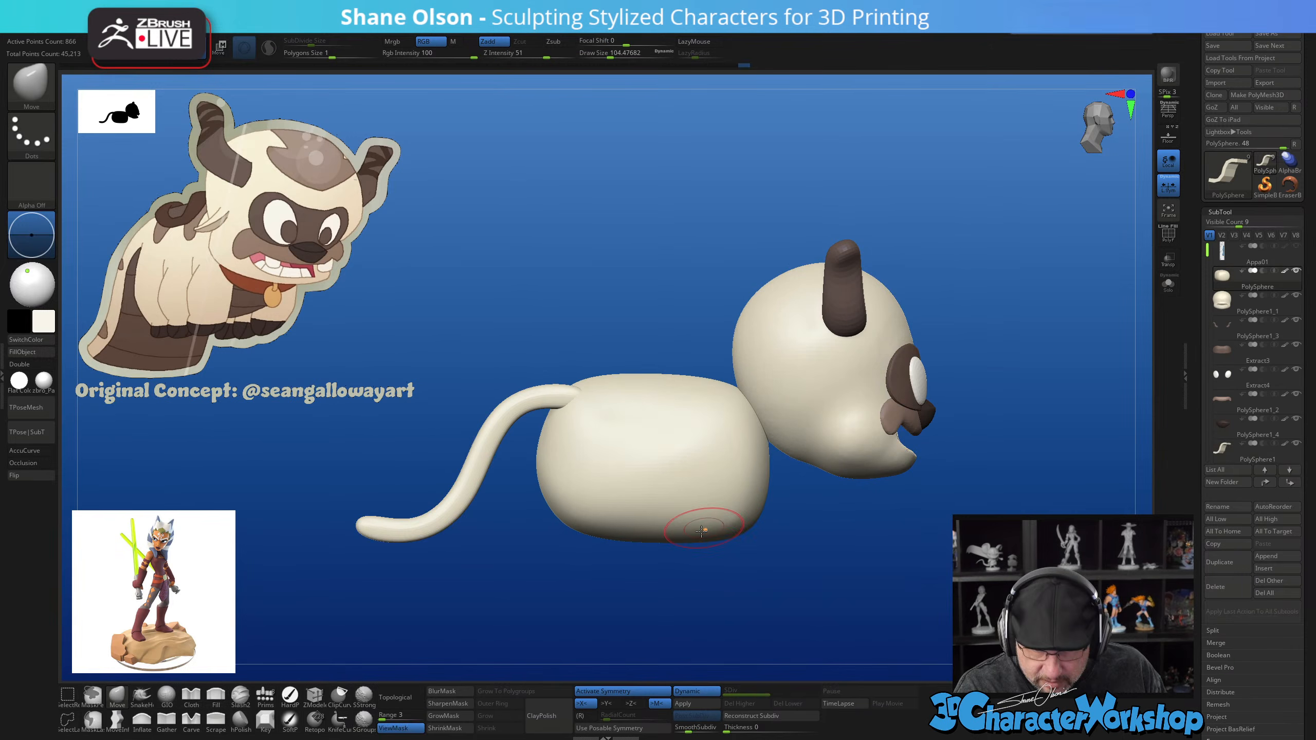
left_click(265, 696)
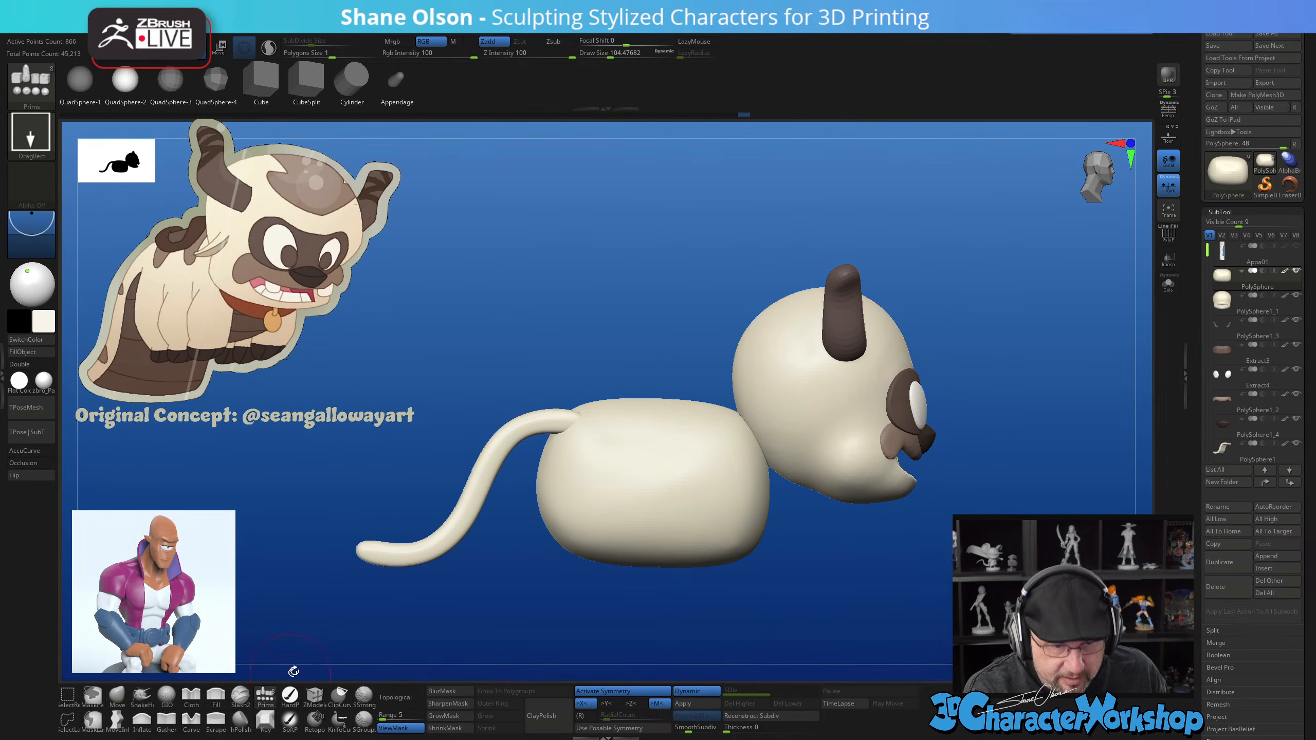
left_click(399, 85)
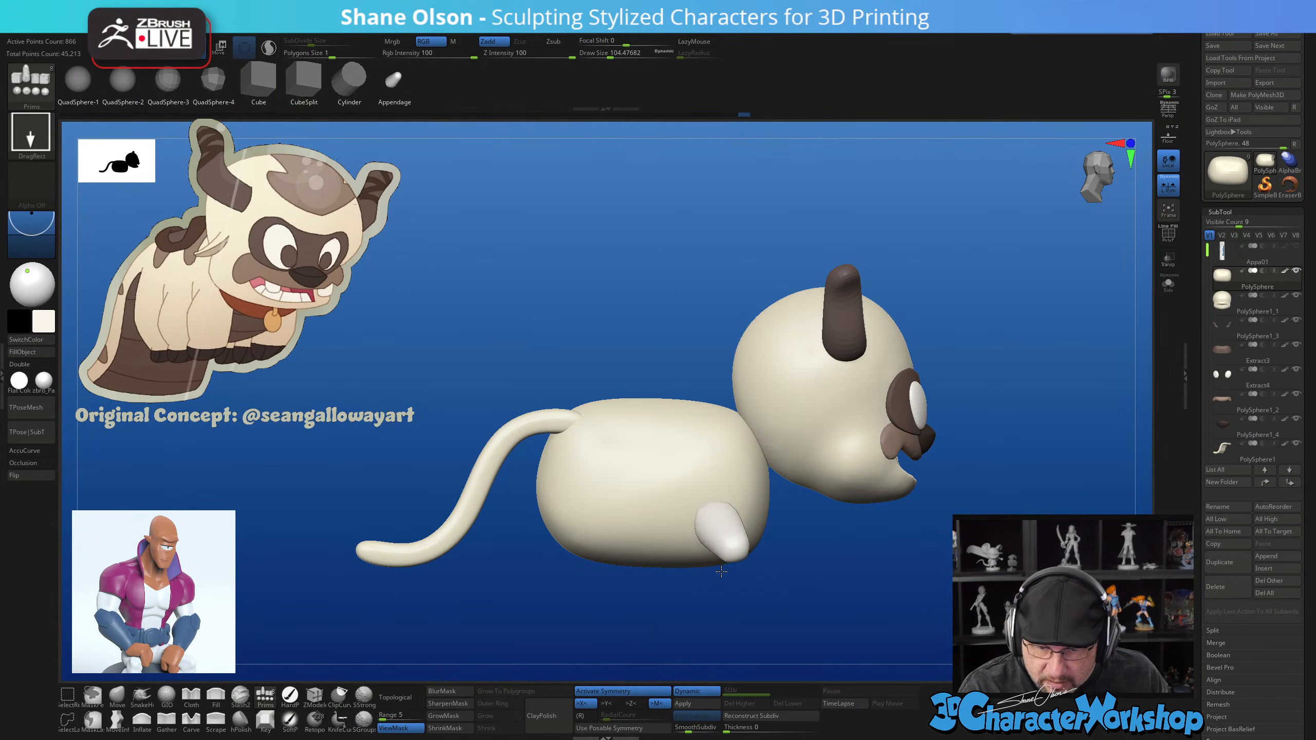
left_click_drag(723, 592, 724, 595)
key("ctrl+z")
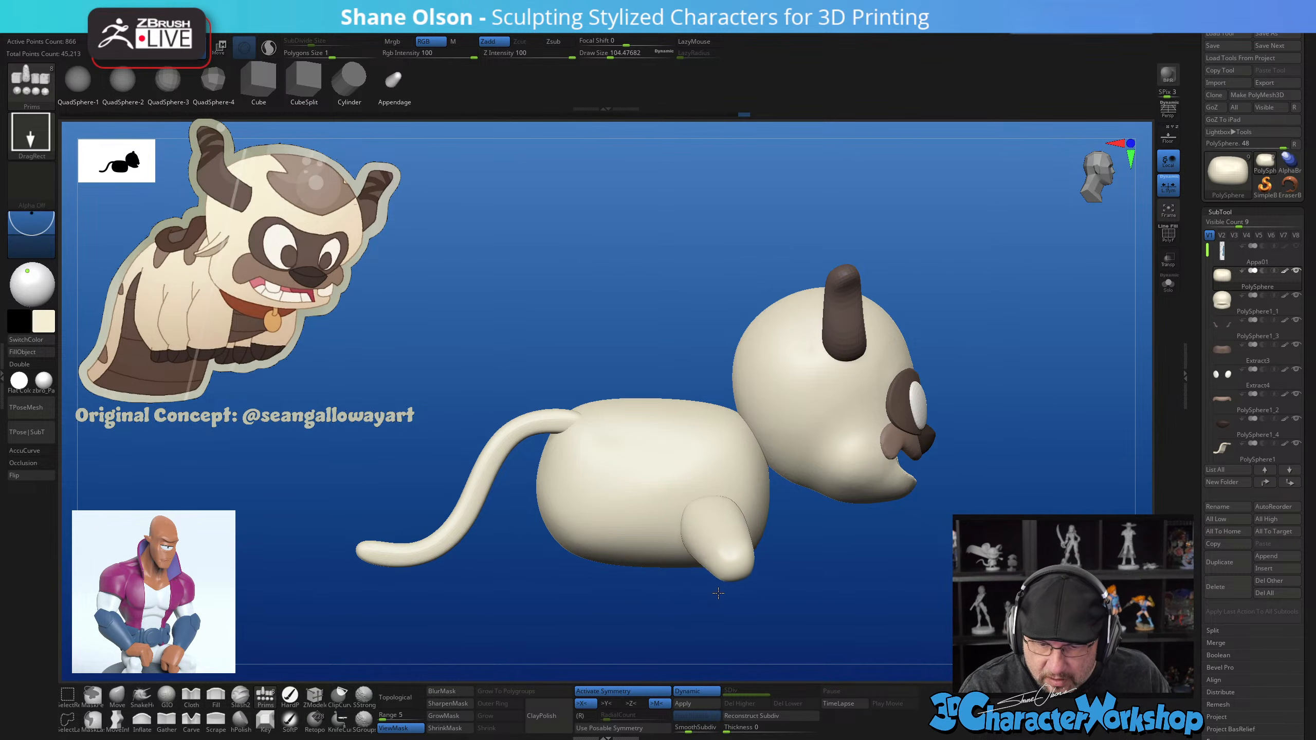
left_click_drag(719, 593, 718, 593)
Rotate and move the front legs with the gizmo so they point downward beneath the body in front and side views
left_click_drag(900, 573, 849, 577, "shift")
key("w")
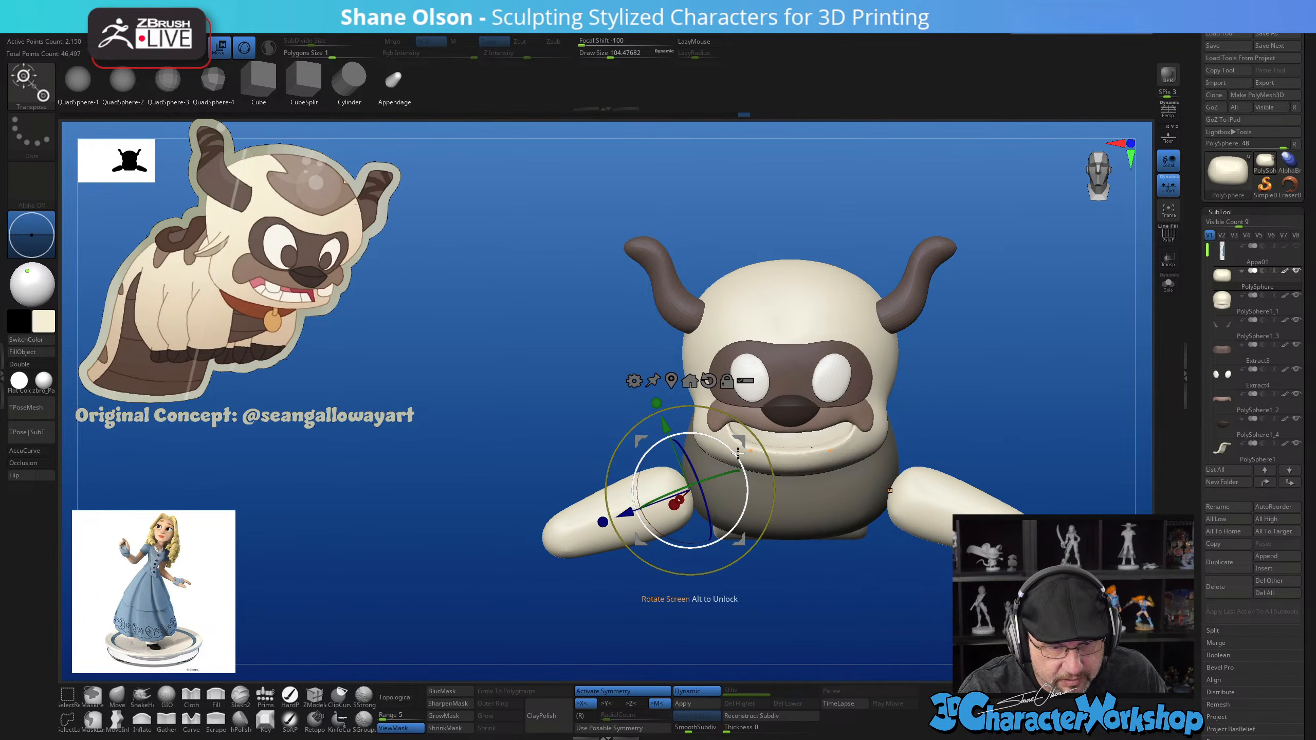
left_click_drag(738, 453, 726, 540)
left_click_drag(829, 584, 873, 510)
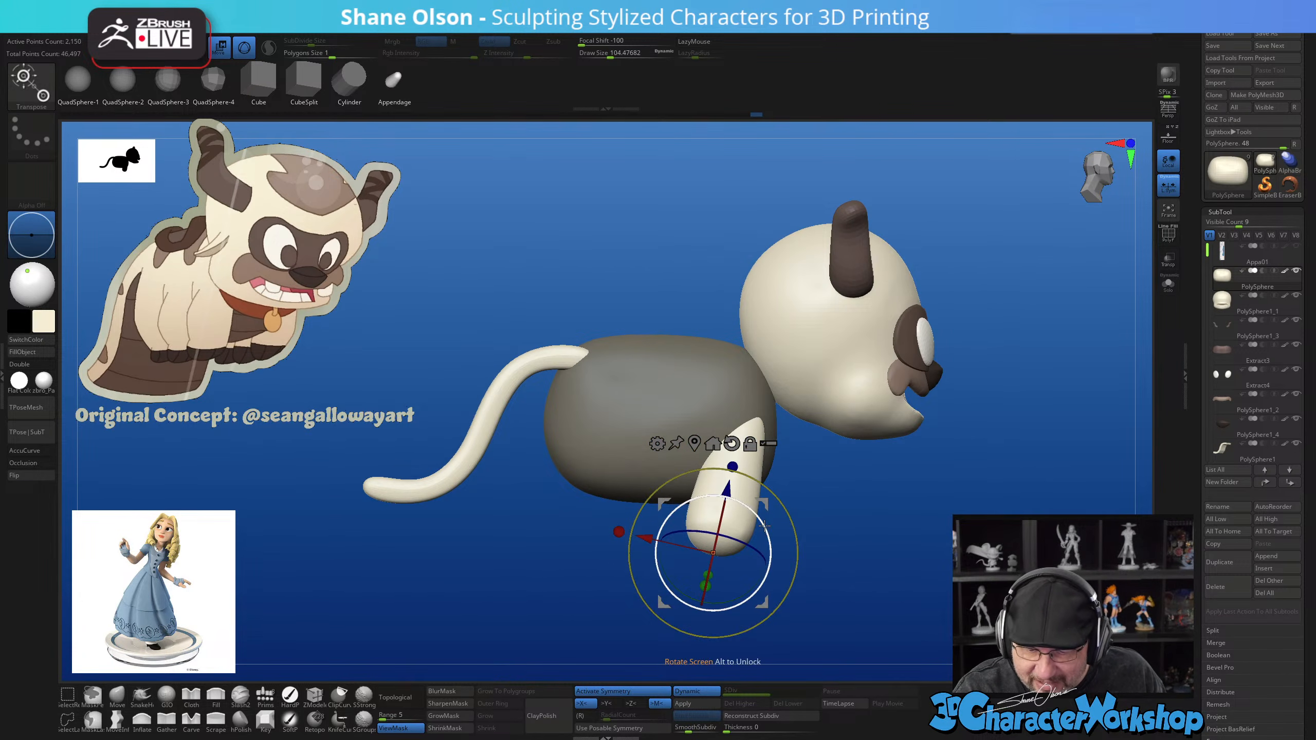
left_click_drag(765, 526, 770, 517)
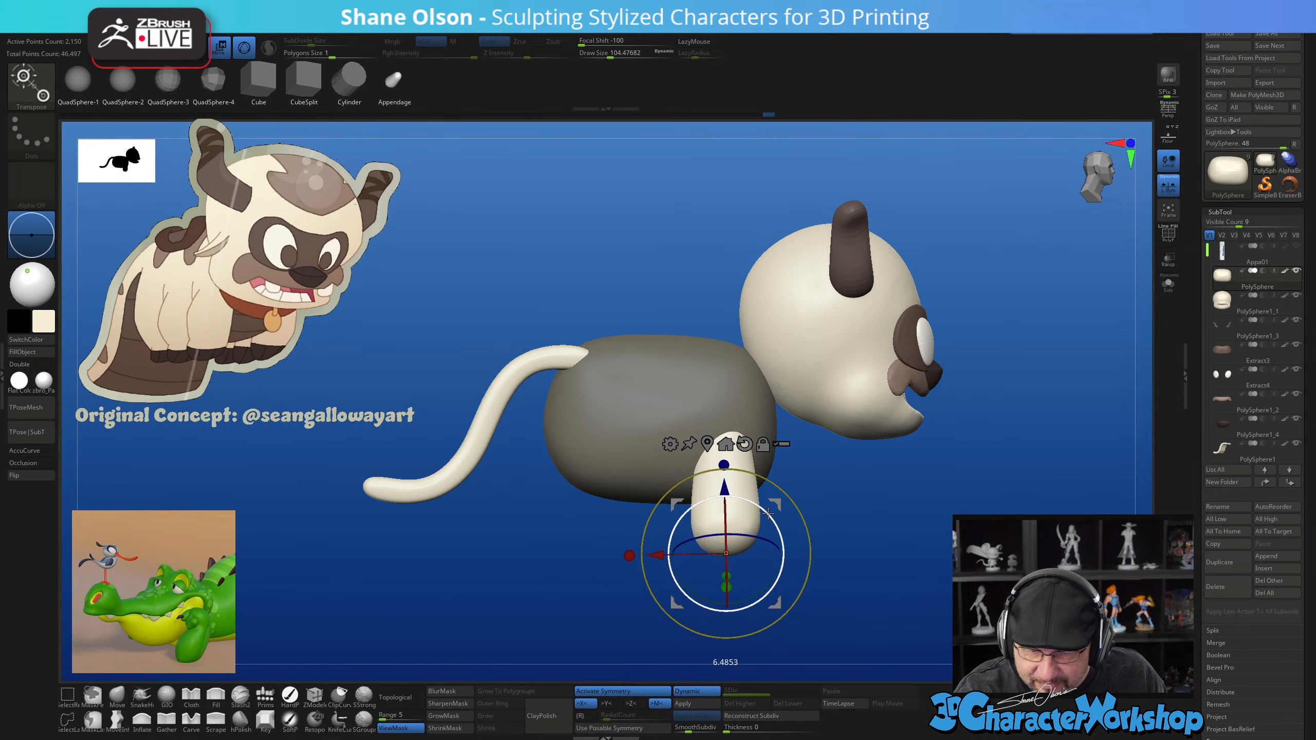
left_click_drag(858, 521, 791, 494)
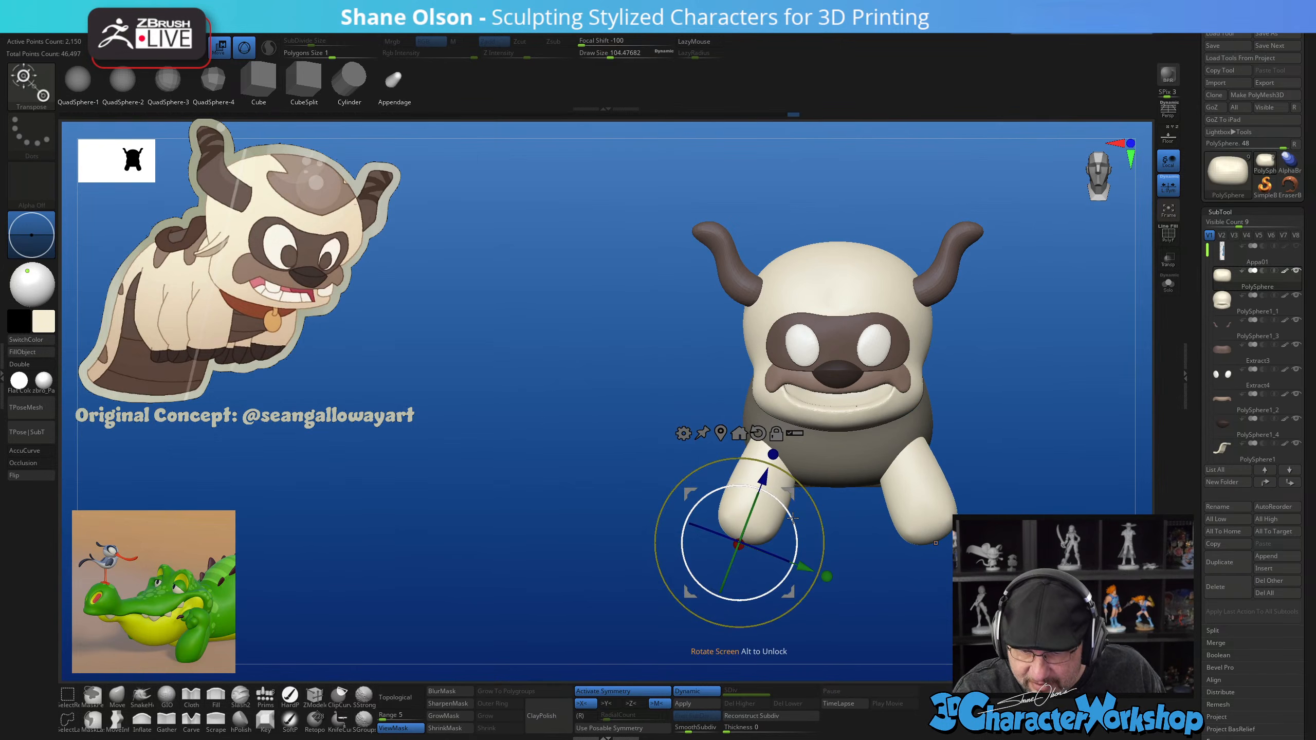
left_click_drag(859, 535, 918, 578)
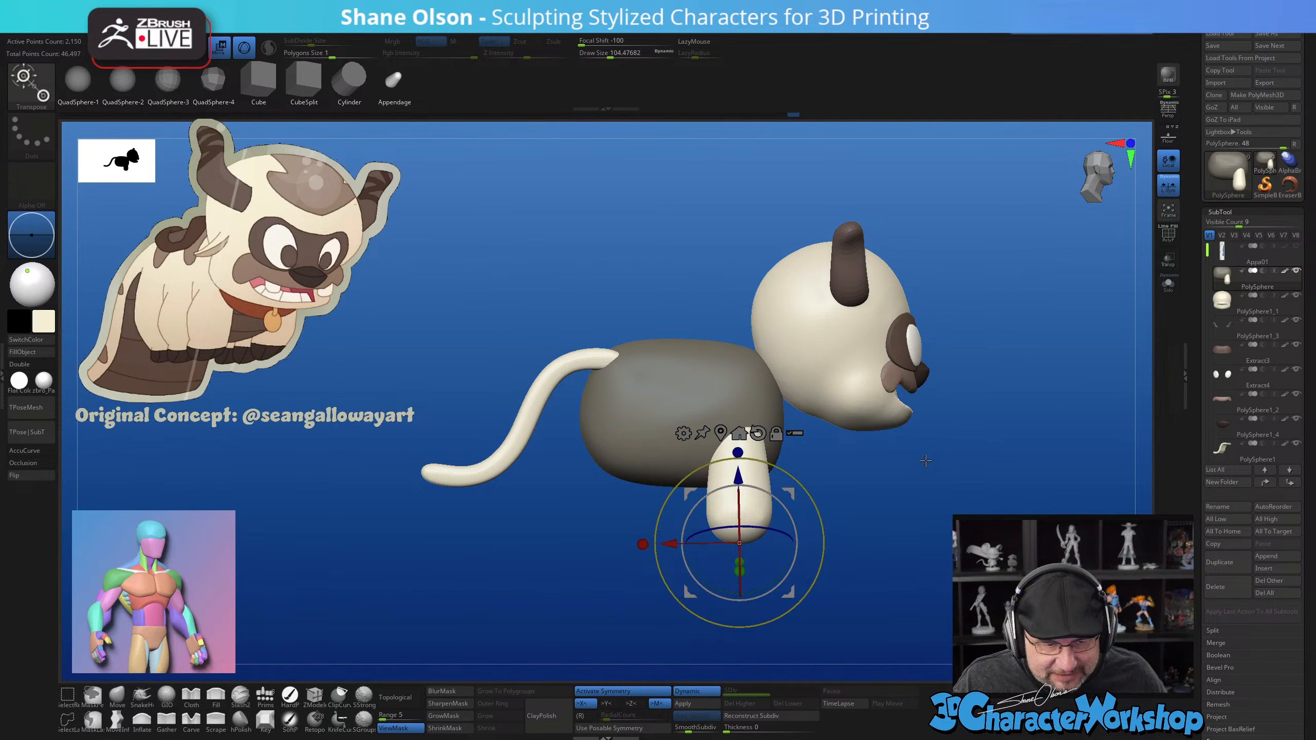
Refine the front legs' angle and placement, tapering their tops upward into the shoulders of the body
left_click_drag(927, 461, 893, 497)
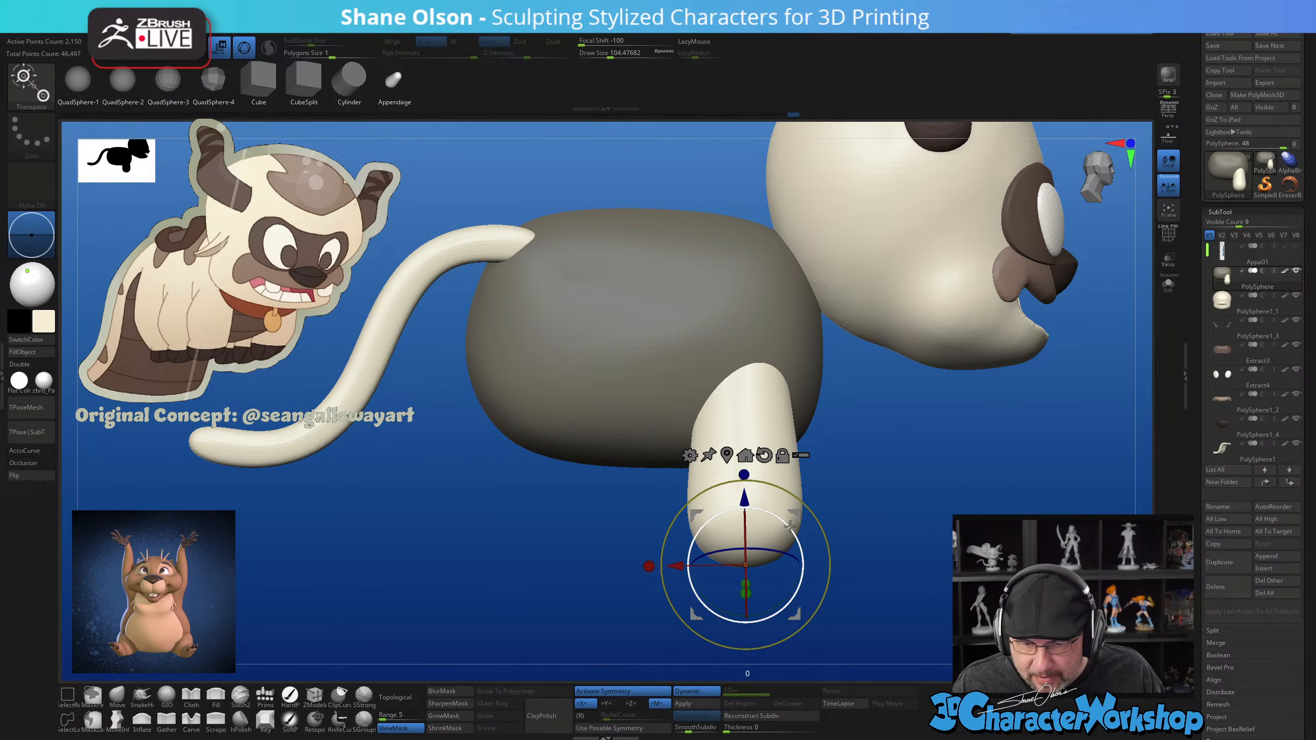
left_click_drag(789, 527, 850, 528)
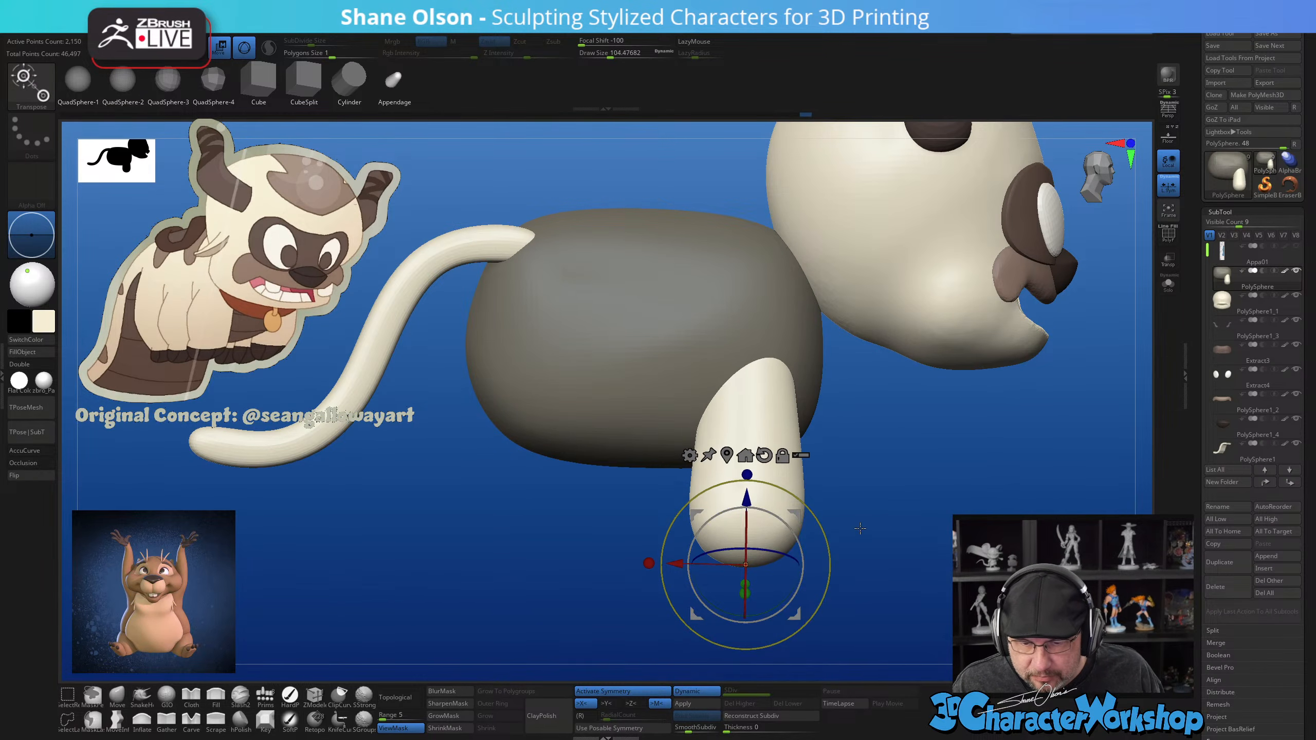
left_click_drag(921, 480, 894, 517)
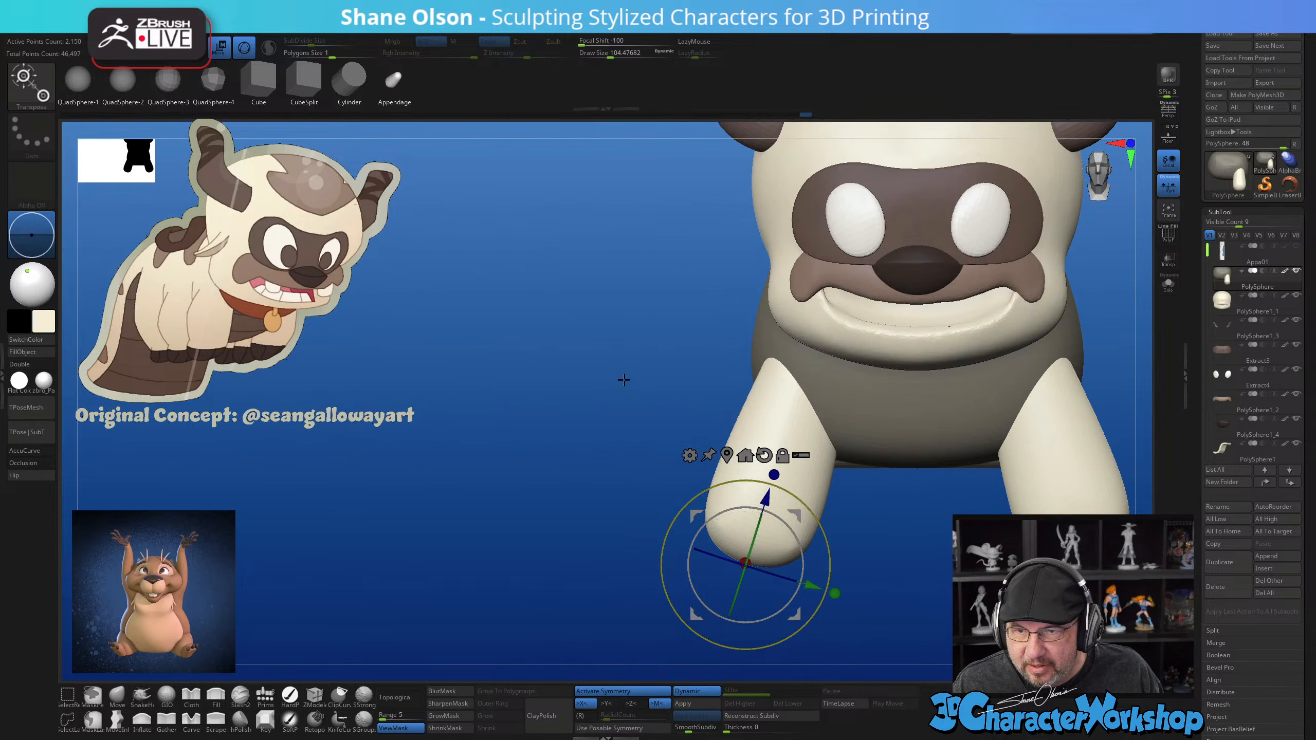
left_click_drag(623, 380, 860, 491)
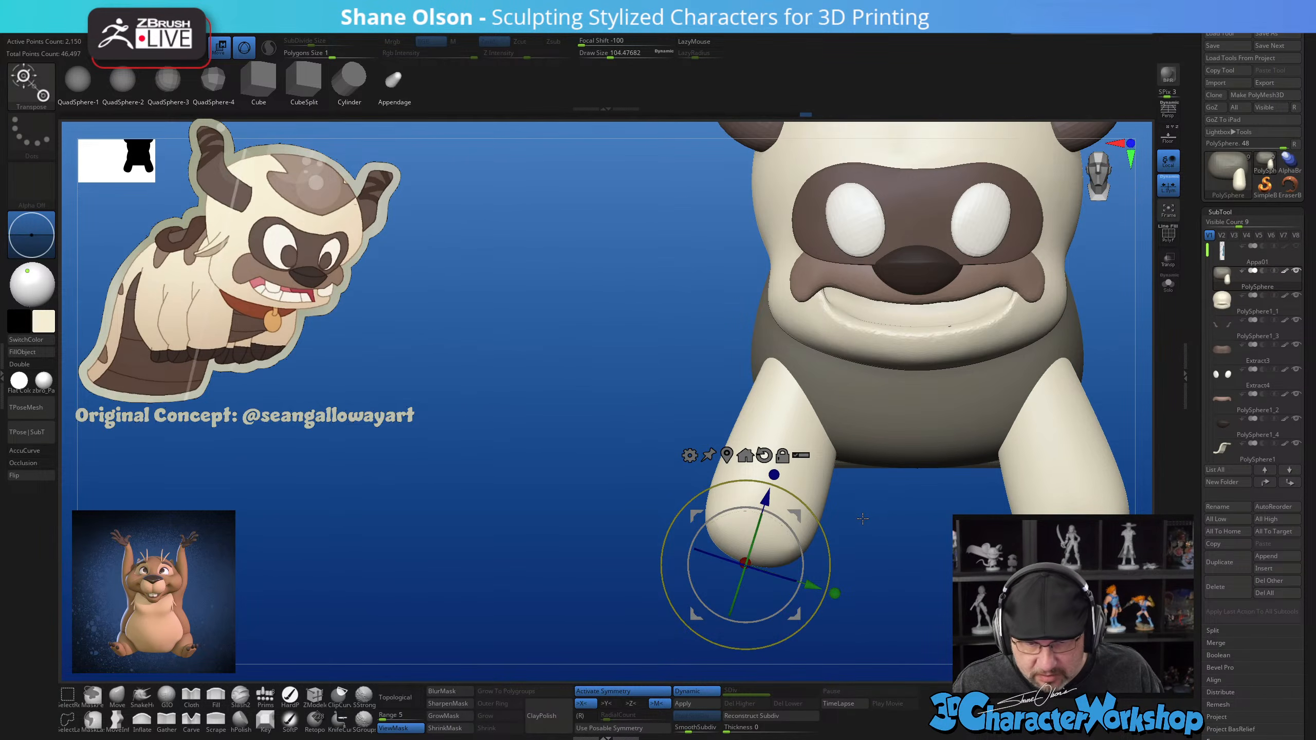
left_click_drag(804, 548, 1019, 454)
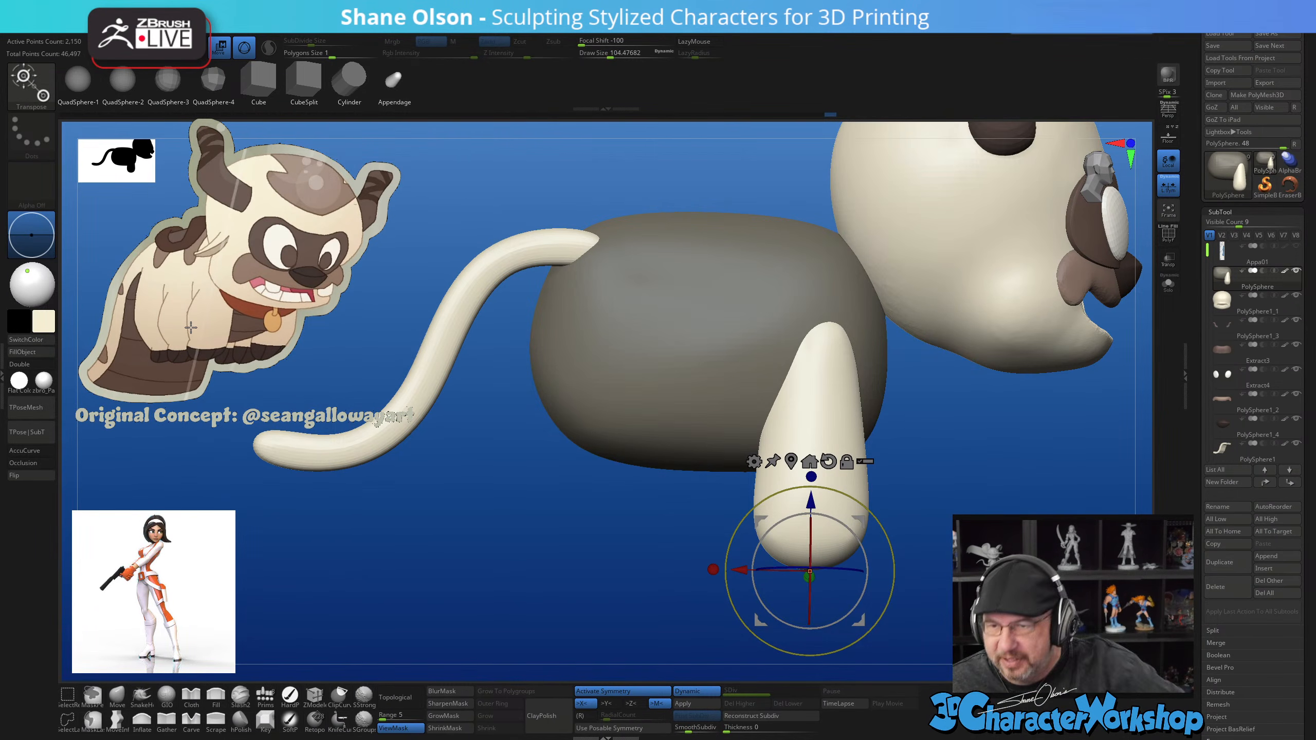
left_click_drag(853, 511, 903, 496)
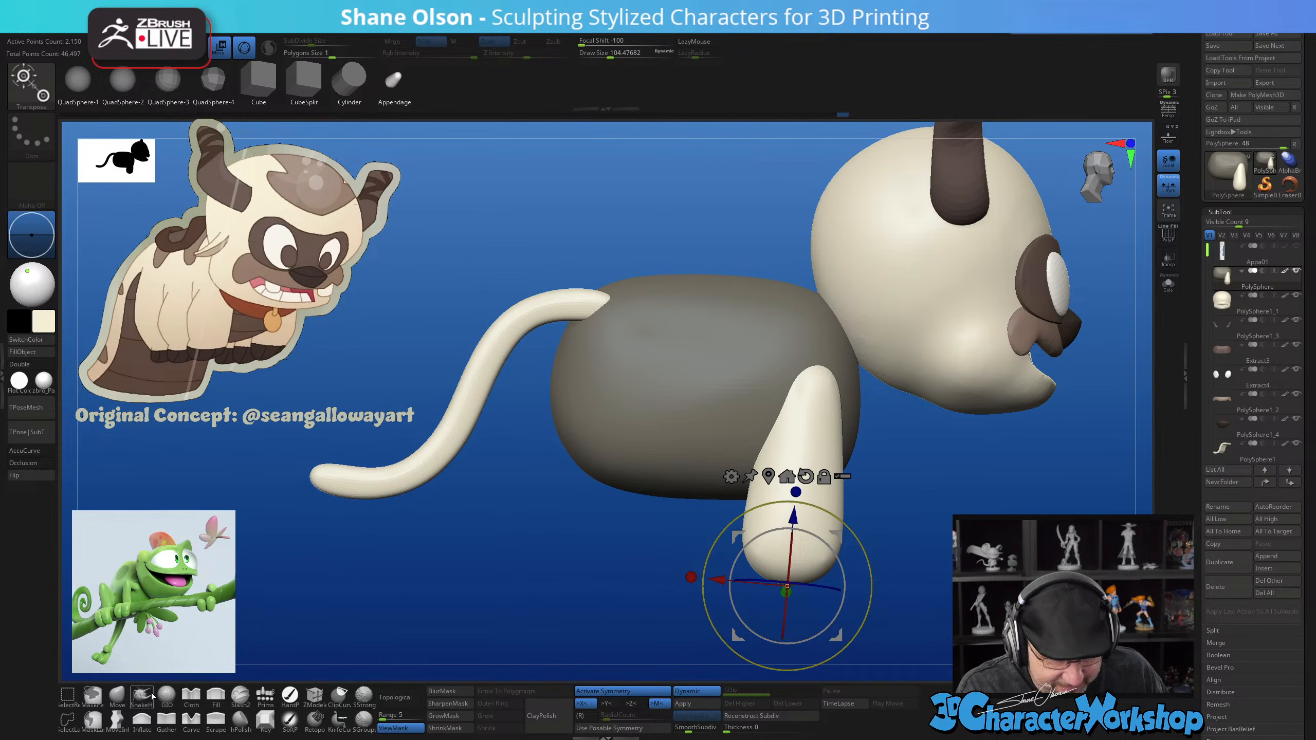
Add volume along the front legs using the Inflate brush at a draw size of about 207
left_click(142, 721)
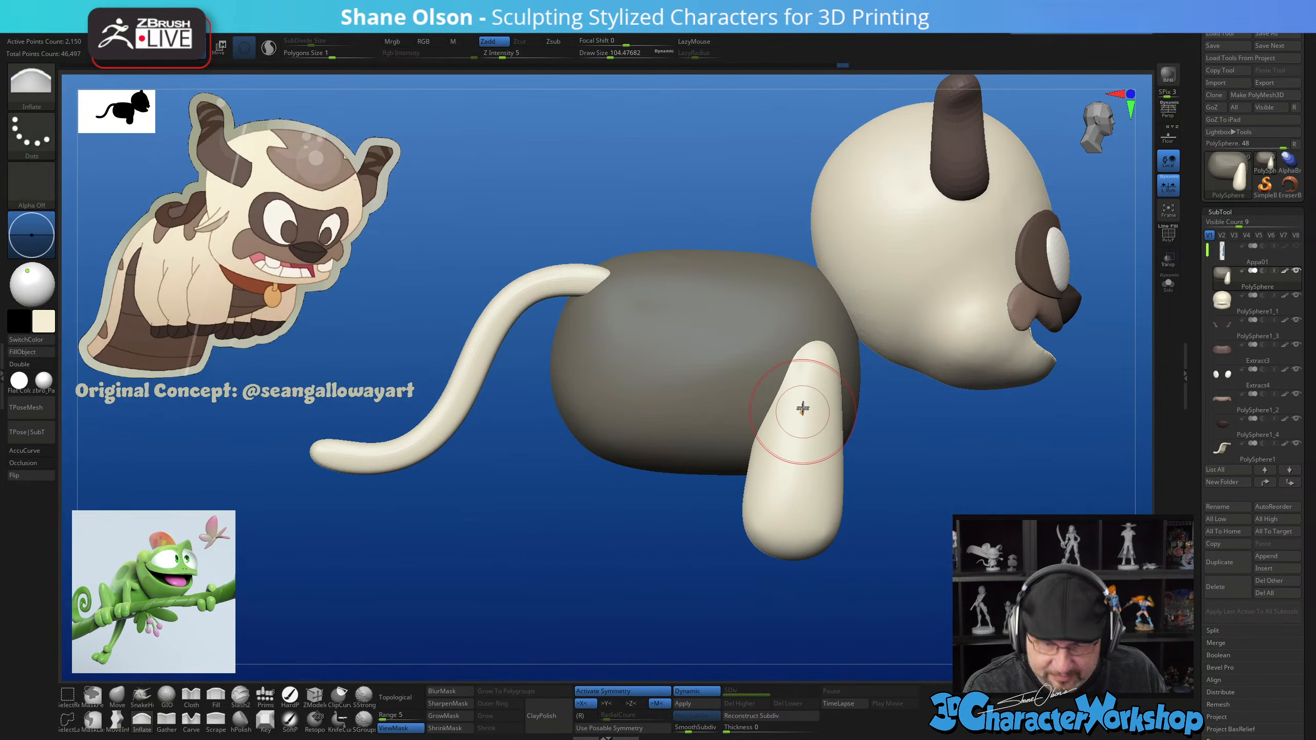
key("s")
left_click_drag(801, 386, 824, 386)
right_click_drag(824, 386, 800, 434)
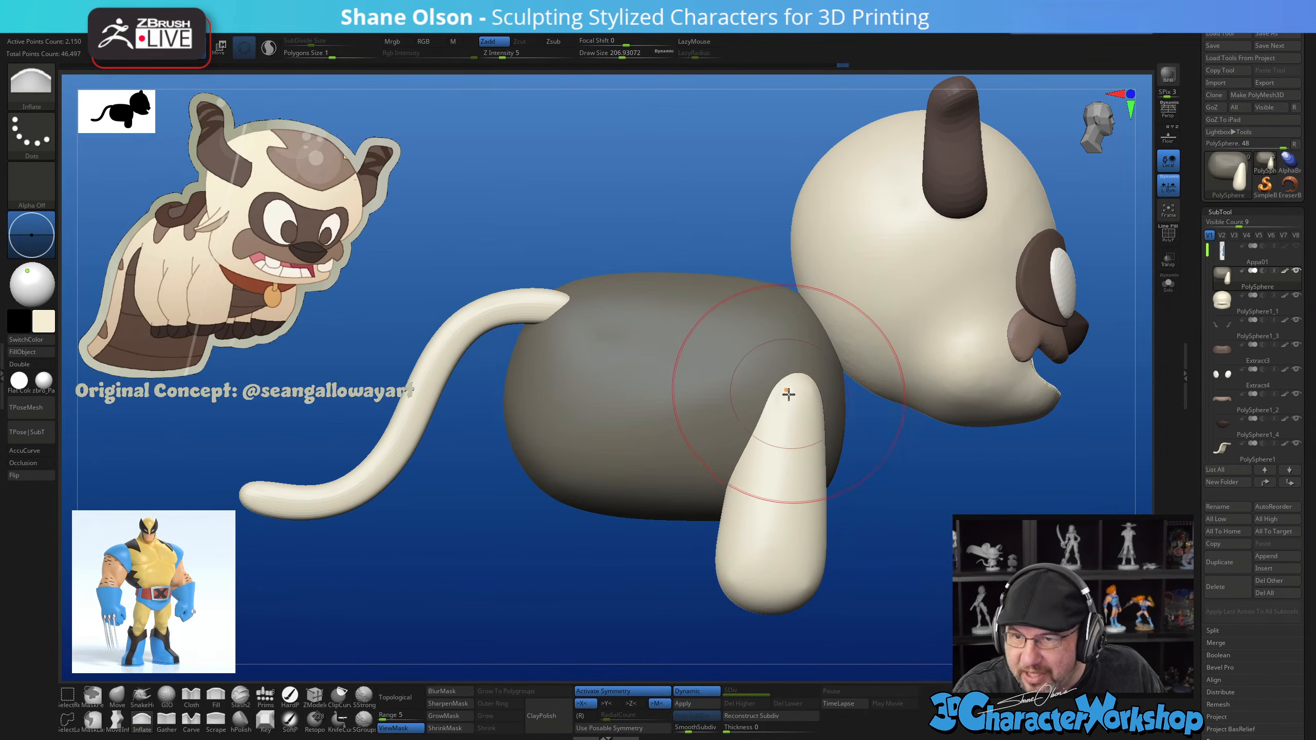
mouse_move(821, 429)
right_mouse_down()
mouse_move(805, 452)
mouse_move(811, 485)
right_mouse_up()
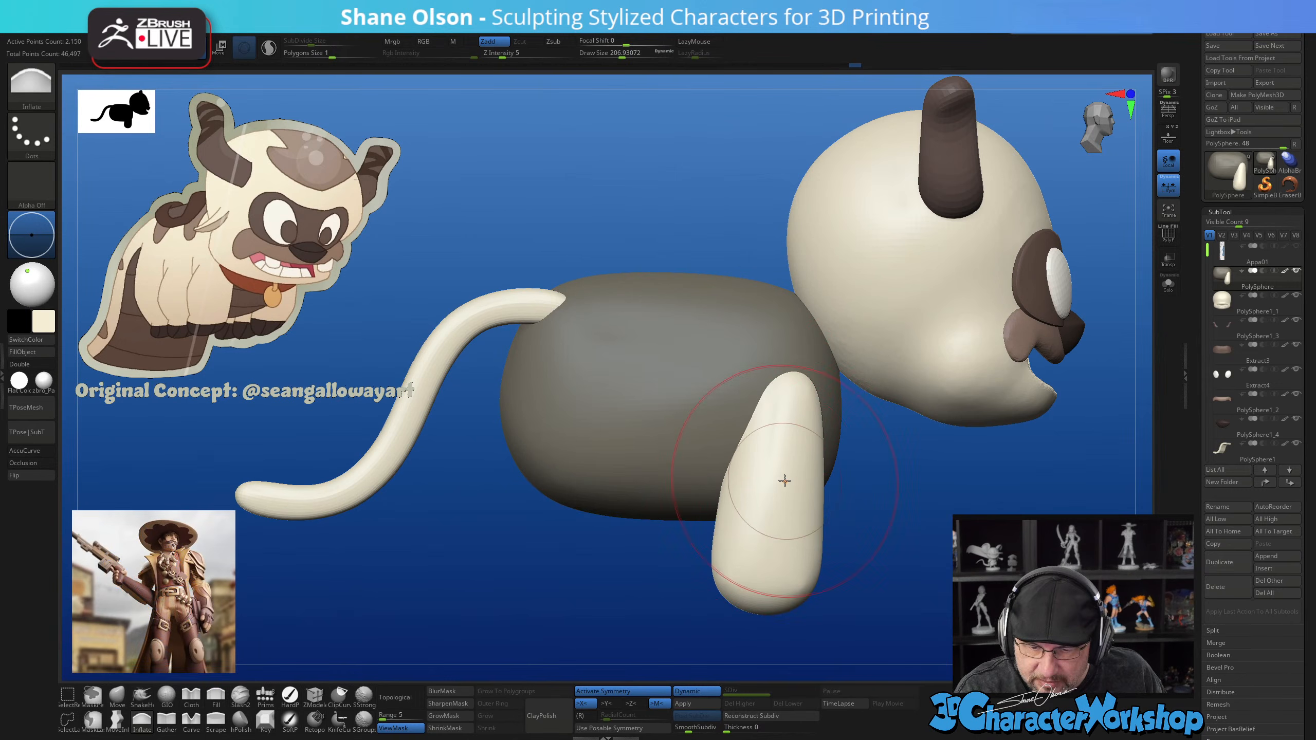
mouse_move(814, 486)
right_mouse_down()
mouse_move(804, 506)
mouse_move(781, 492)
mouse_move(826, 497)
mouse_move(736, 579)
right_mouse_up()
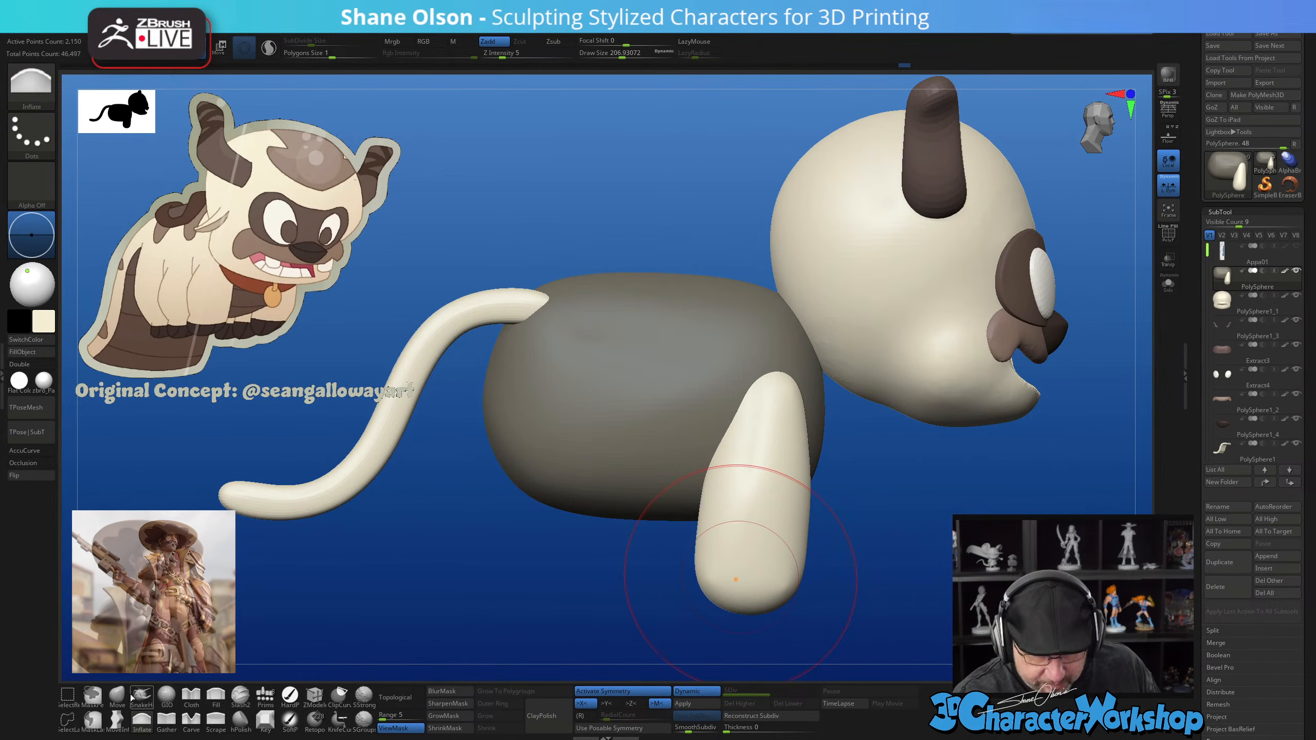
Reshape the front legs' silhouette with the Move brush, broadening the upper part and smoothing it with the SGroups brush
left_click(117, 697)
right_click_drag(726, 340, 791, 382)
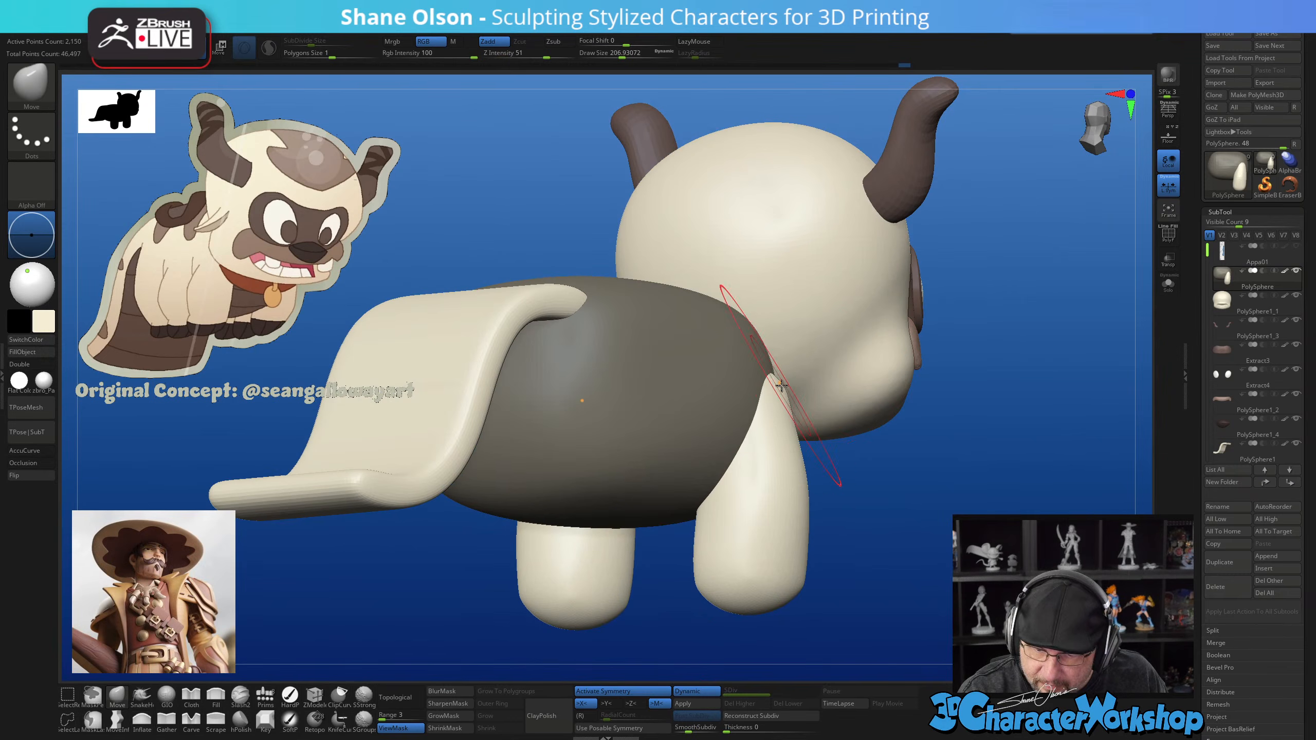
right_click_drag(849, 485, 828, 532)
key("b")
key("s")
key("g")
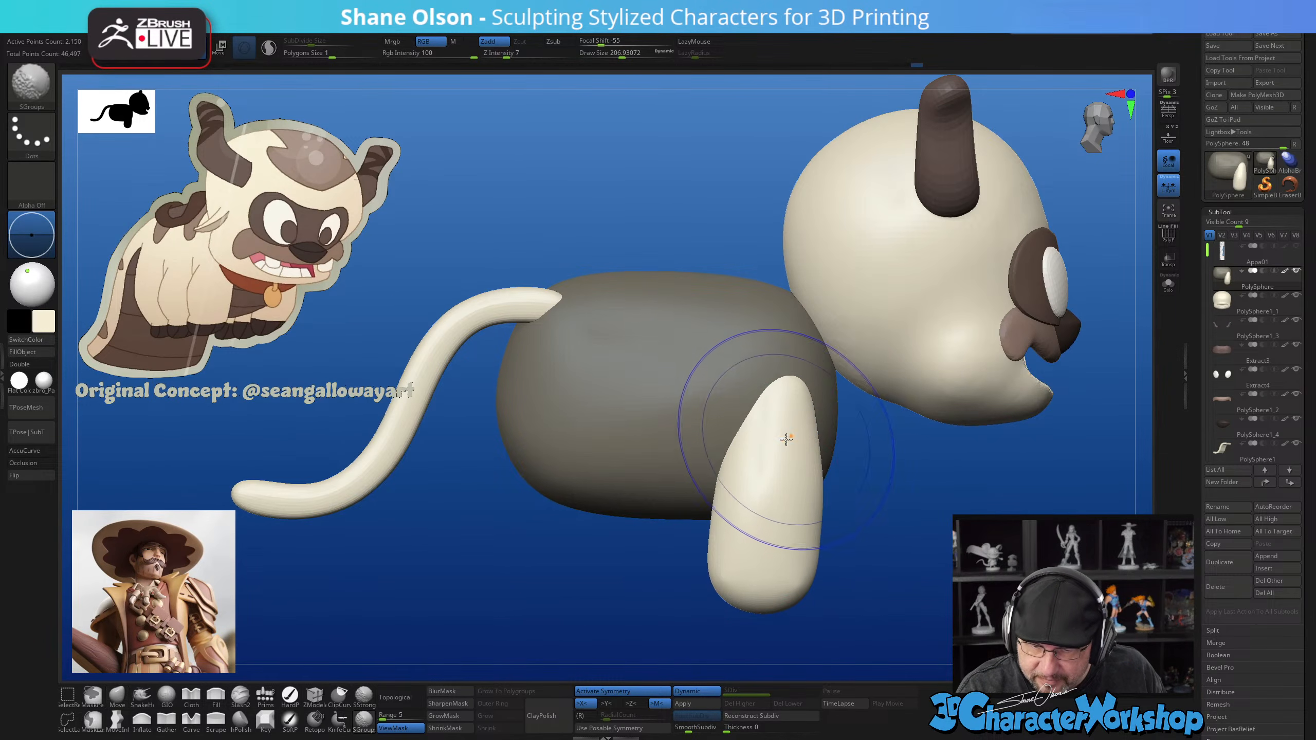
key("b")
key("m")
key("v")
mouse_move(777, 494)
right_mouse_down()
mouse_move(887, 550)
mouse_move(869, 597)
mouse_move(785, 597)
mouse_move(818, 600)
right_mouse_up()
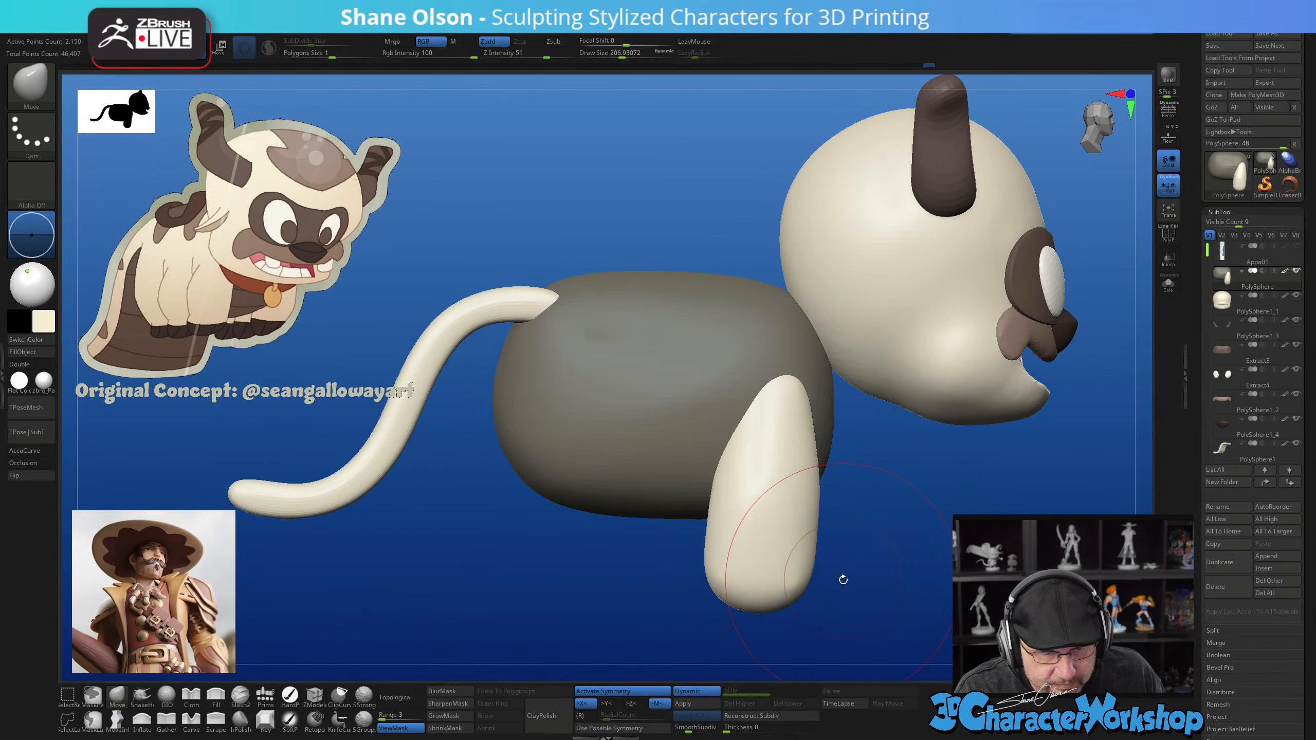
Place the gizmo pivot at the leg's shoulder and rotate the front legs slightly backward
key("w")
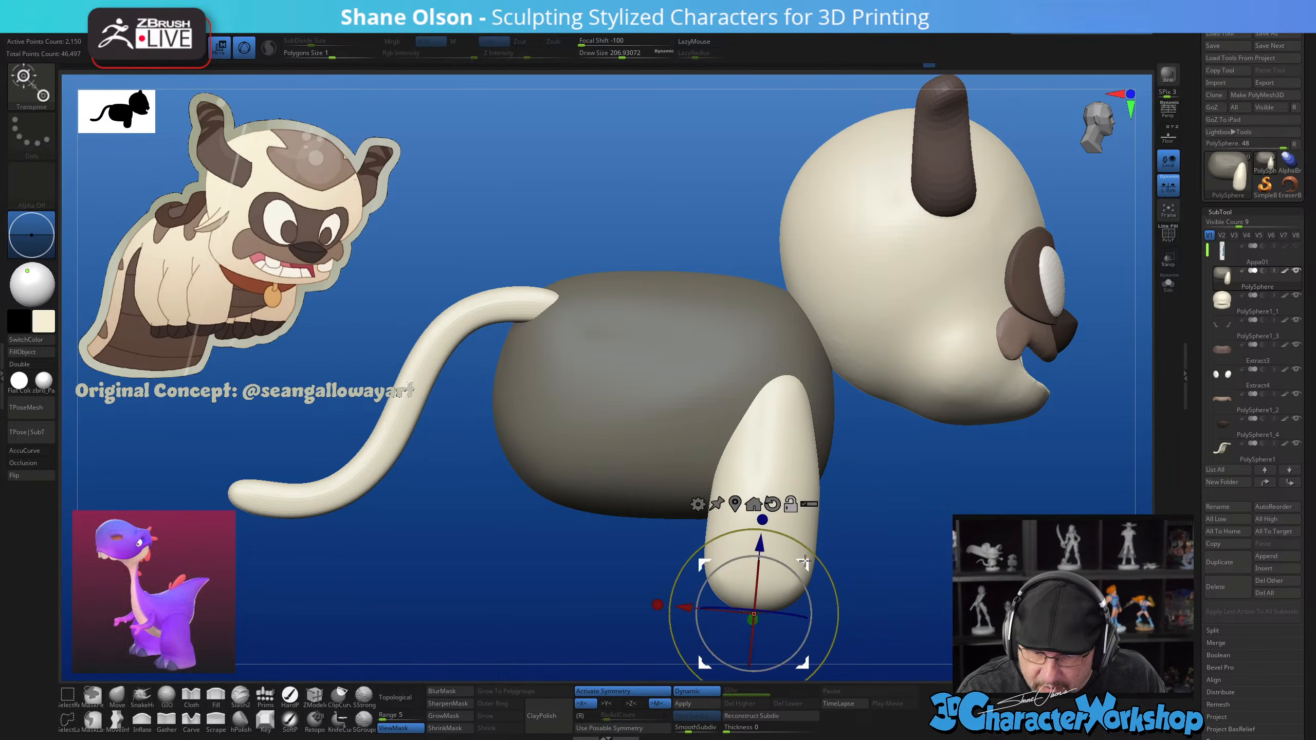
left_click_drag(804, 561, 828, 352, "alt")
left_click(803, 291, "alt")
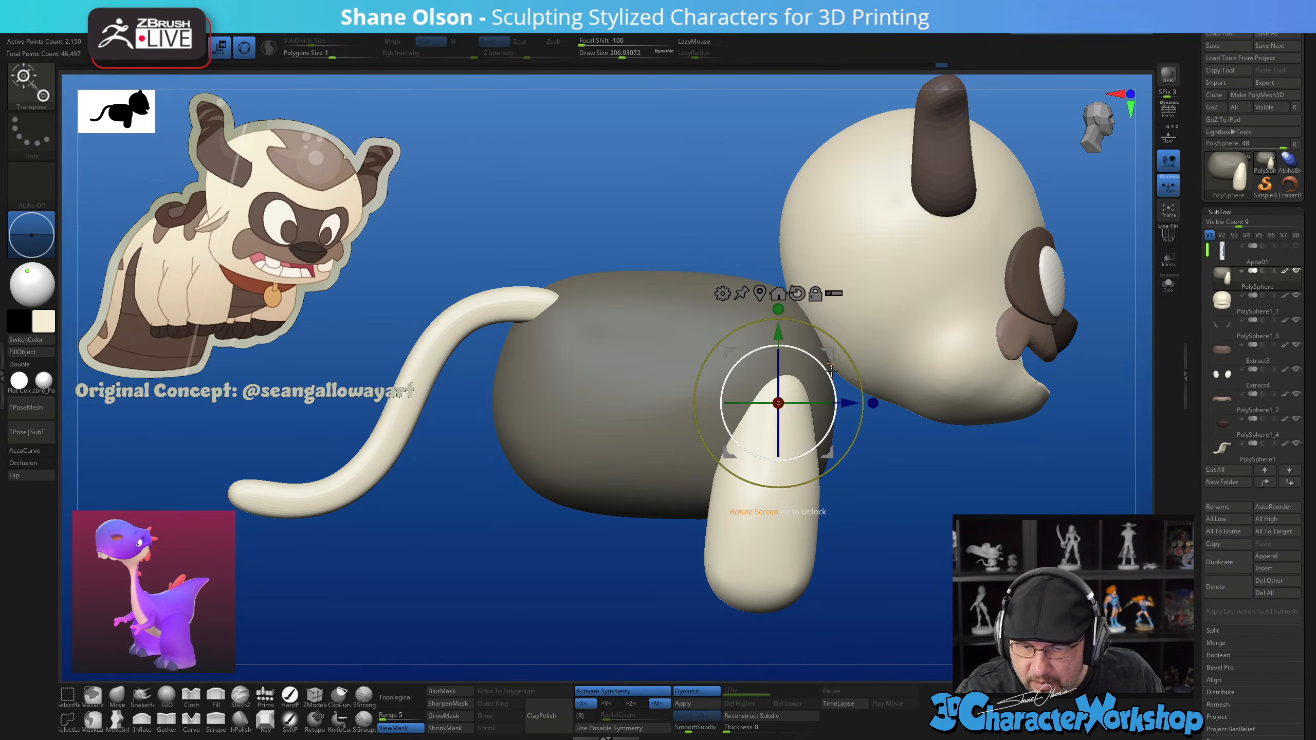
left_click_drag(828, 366, 831, 370)
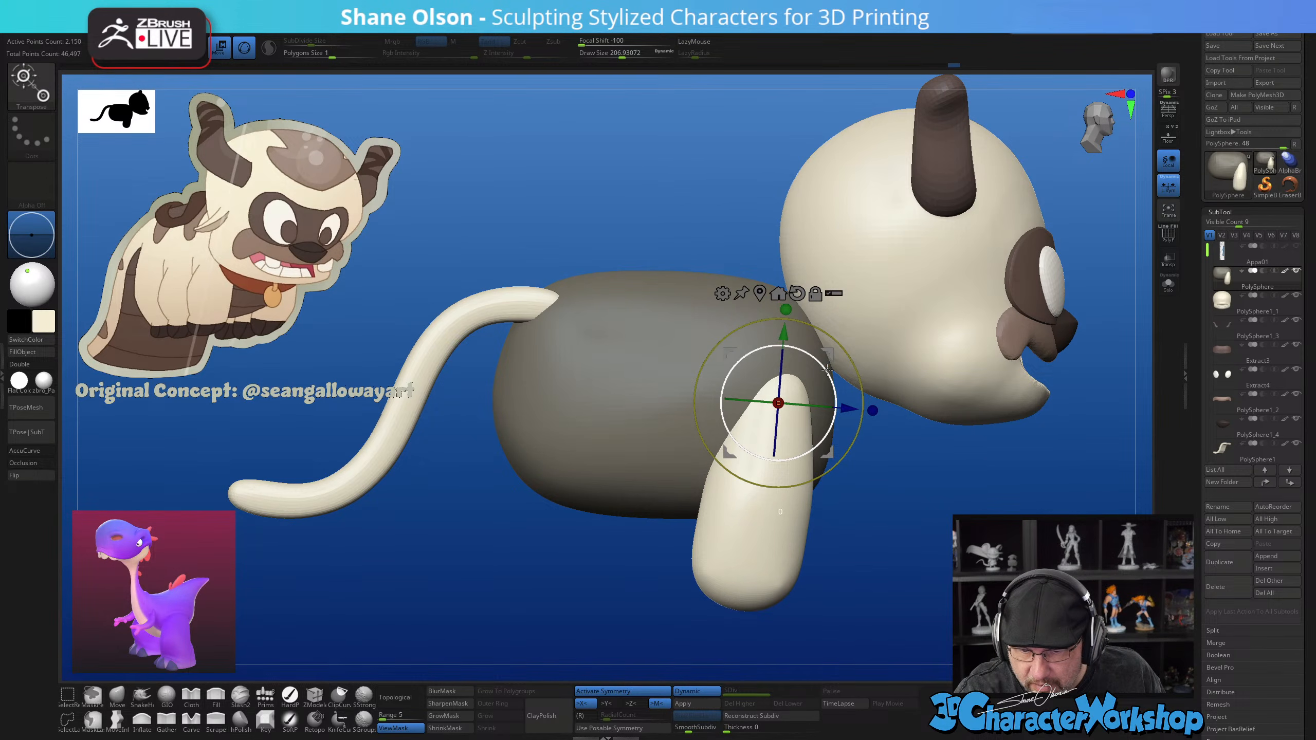
left_click_drag(870, 563, 914, 536)
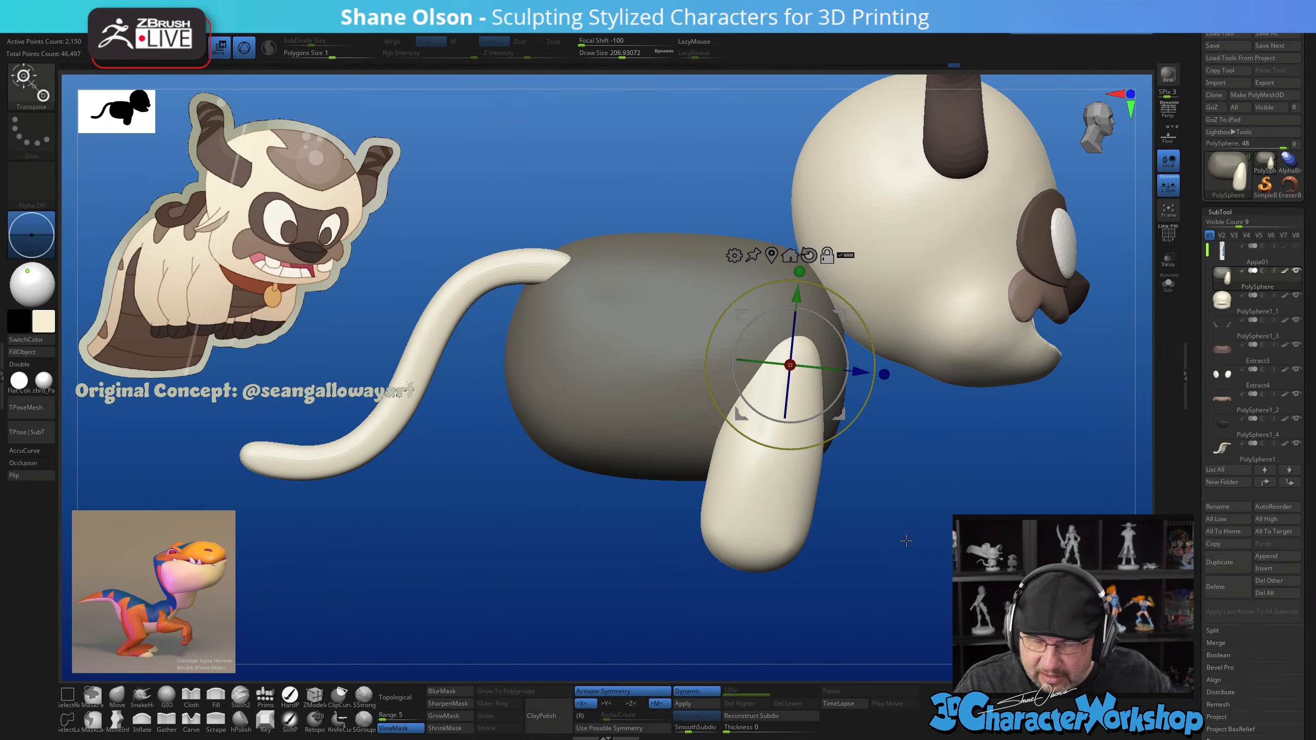
key("q")
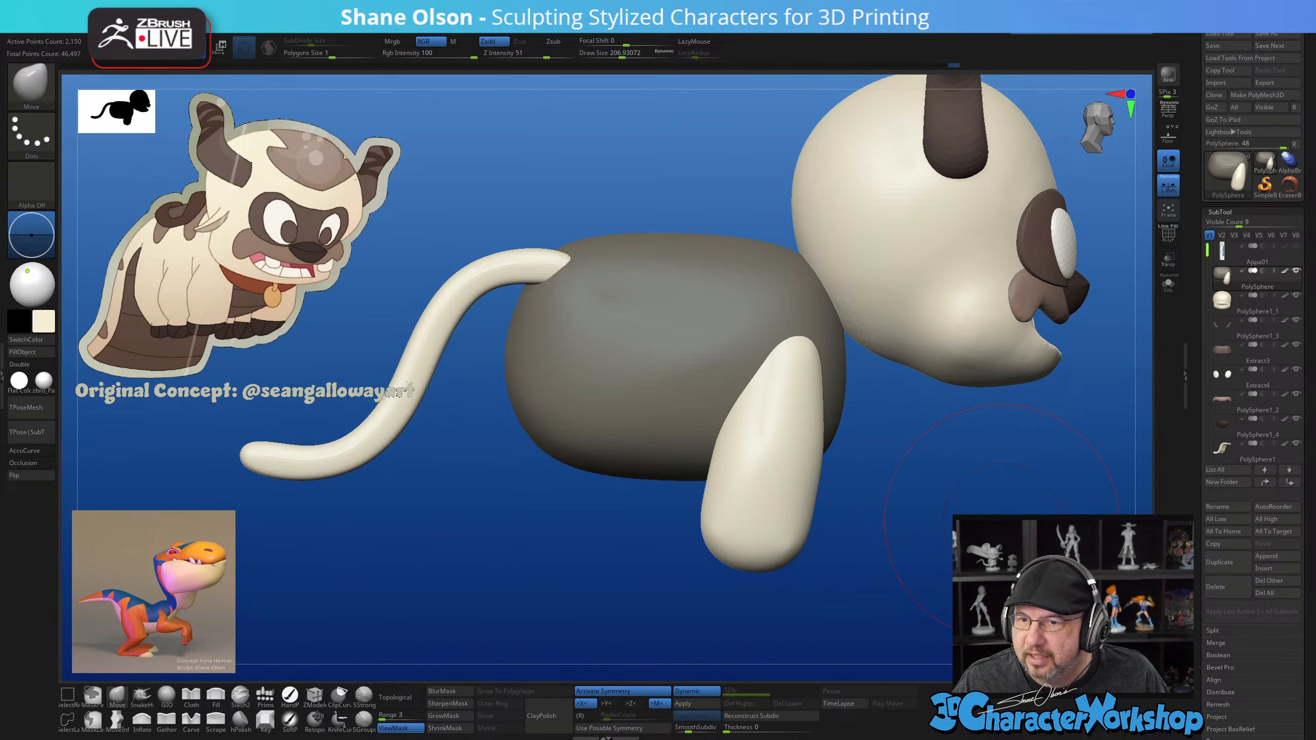
Display the polyframe to examine the topology and polygroups of the body and front legs
mouse_move(1002, 502)
left_mouse_down("alt")
mouse_move(1003, 515)
mouse_move(999, 498)
left_mouse_up("alt")
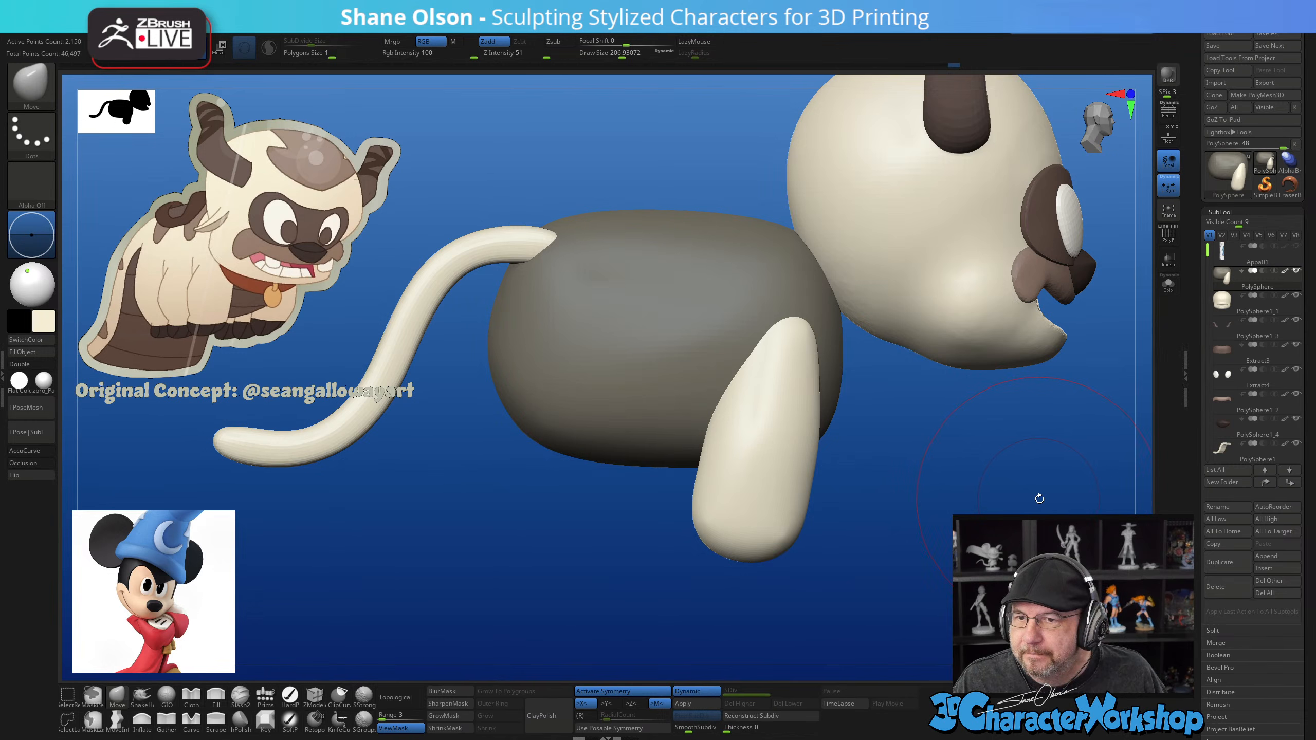
left_click_drag(1040, 499, 1038, 501)
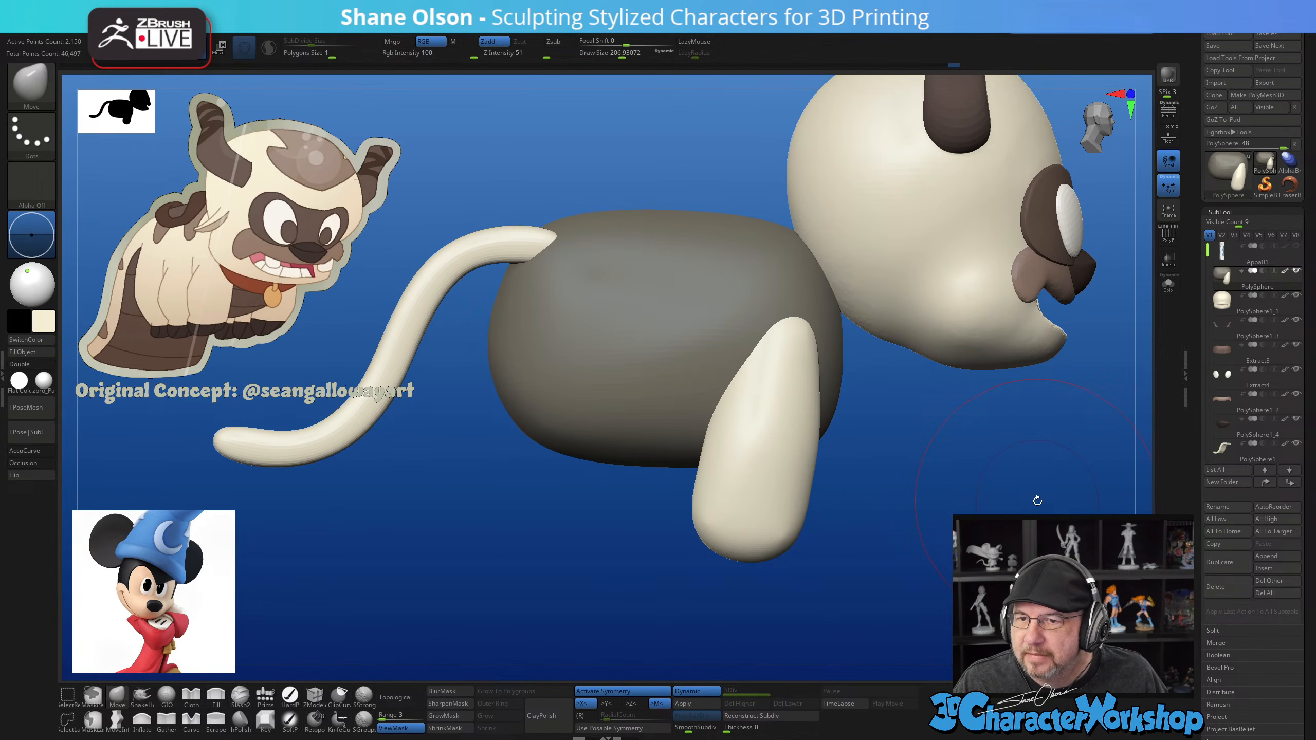
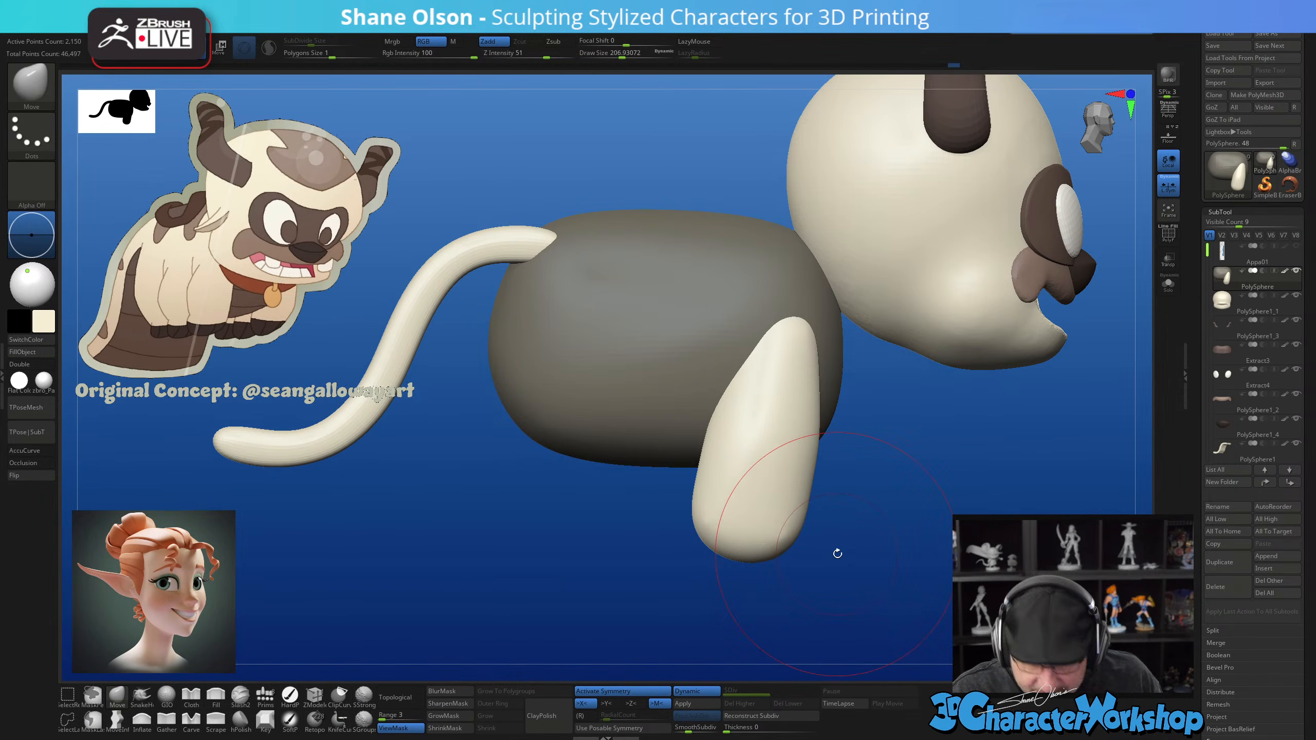
key("shift+f")
mouse_move(885, 536)
left_mouse_down()
mouse_move(789, 569)
mouse_move(837, 602)
mouse_move(855, 594)
mouse_move(858, 611)
mouse_move(914, 609)
mouse_move(1052, 445)
left_mouse_up()
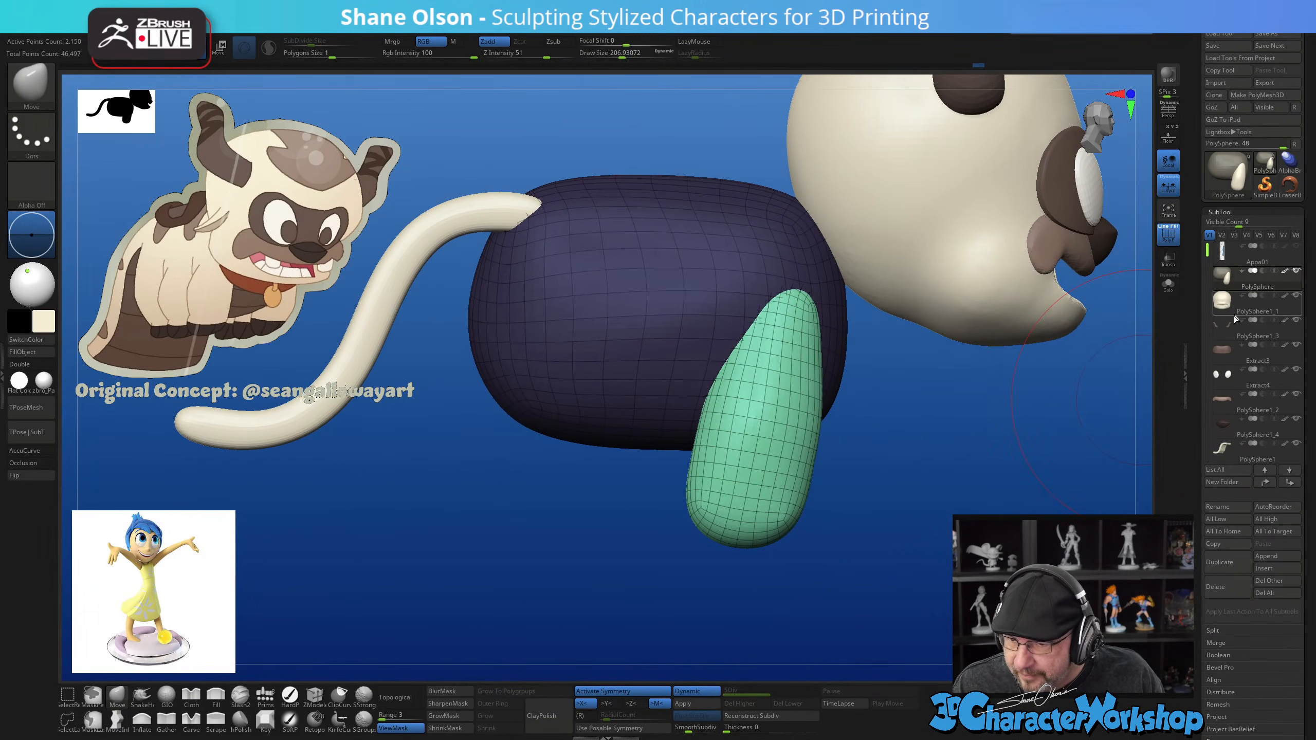
Separate the front legs from the body into their own subtool with Split Unmasked Points and hide the polyframe
key("space")
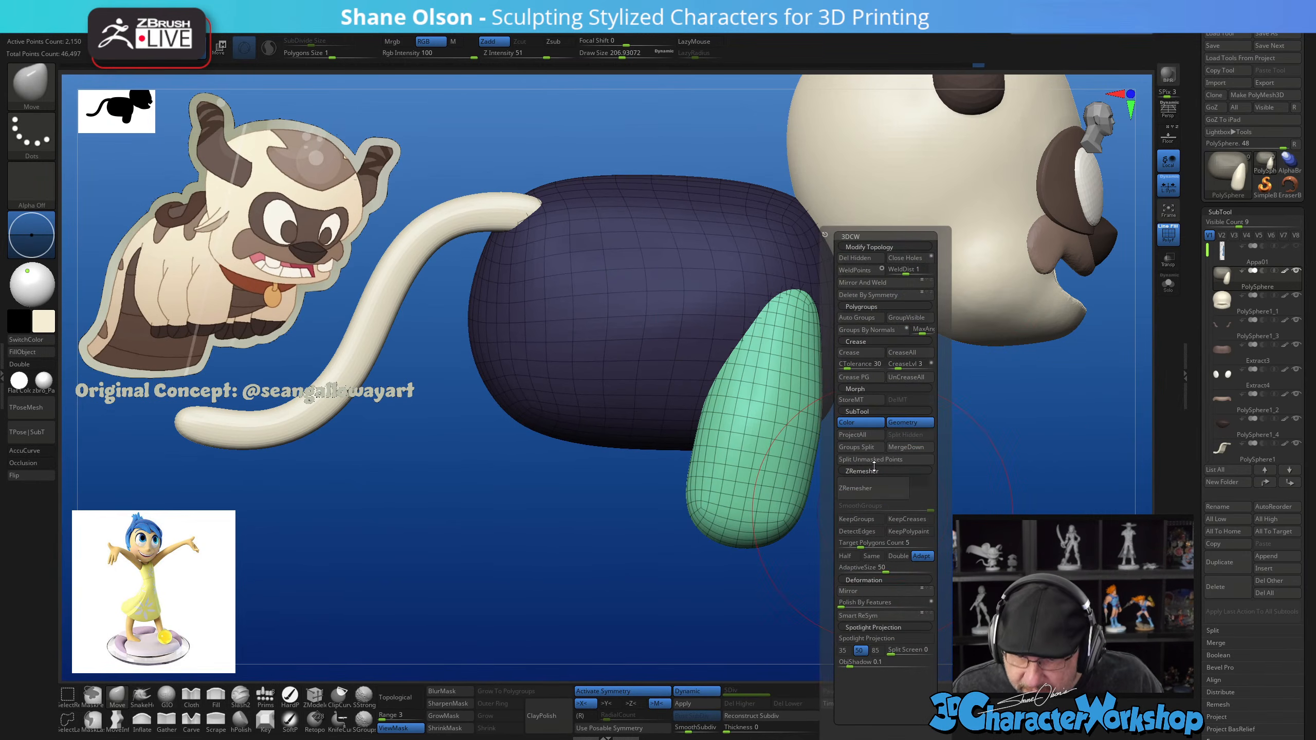
left_click(874, 461)
key("shift+f")
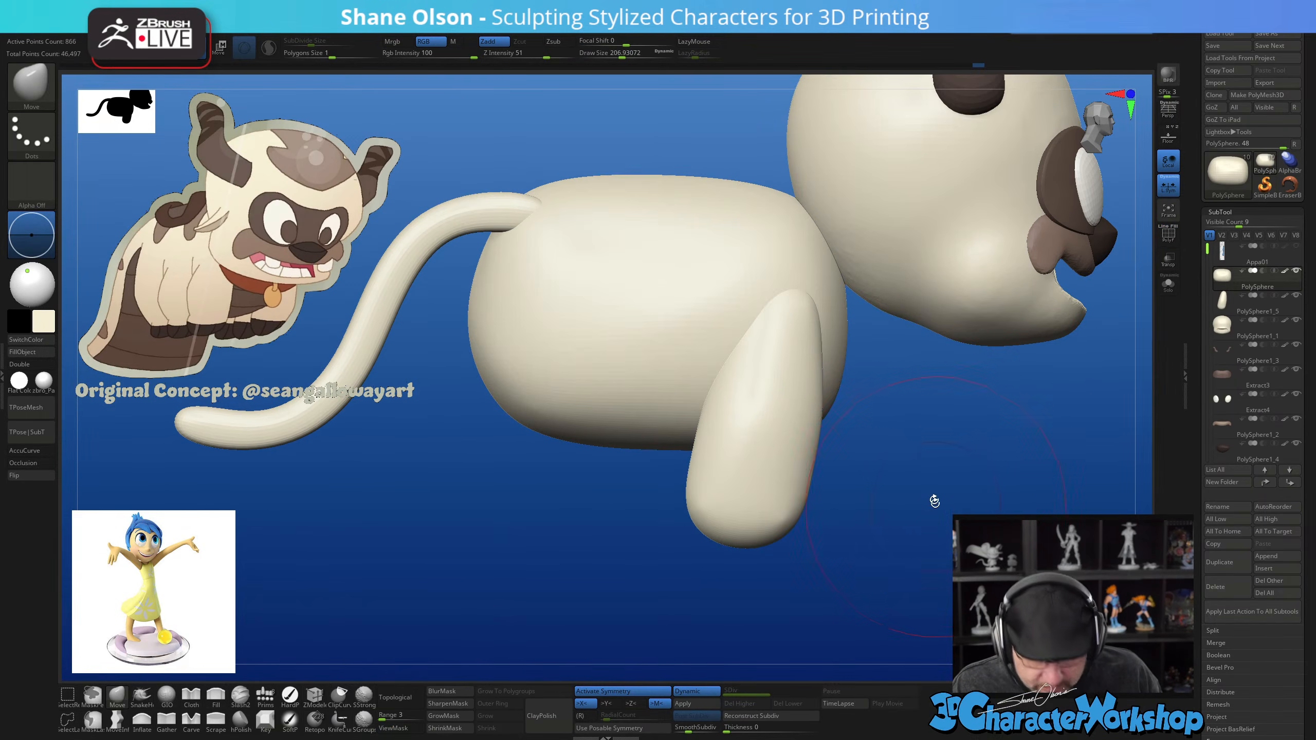
left_click_drag(938, 483, 941, 478)
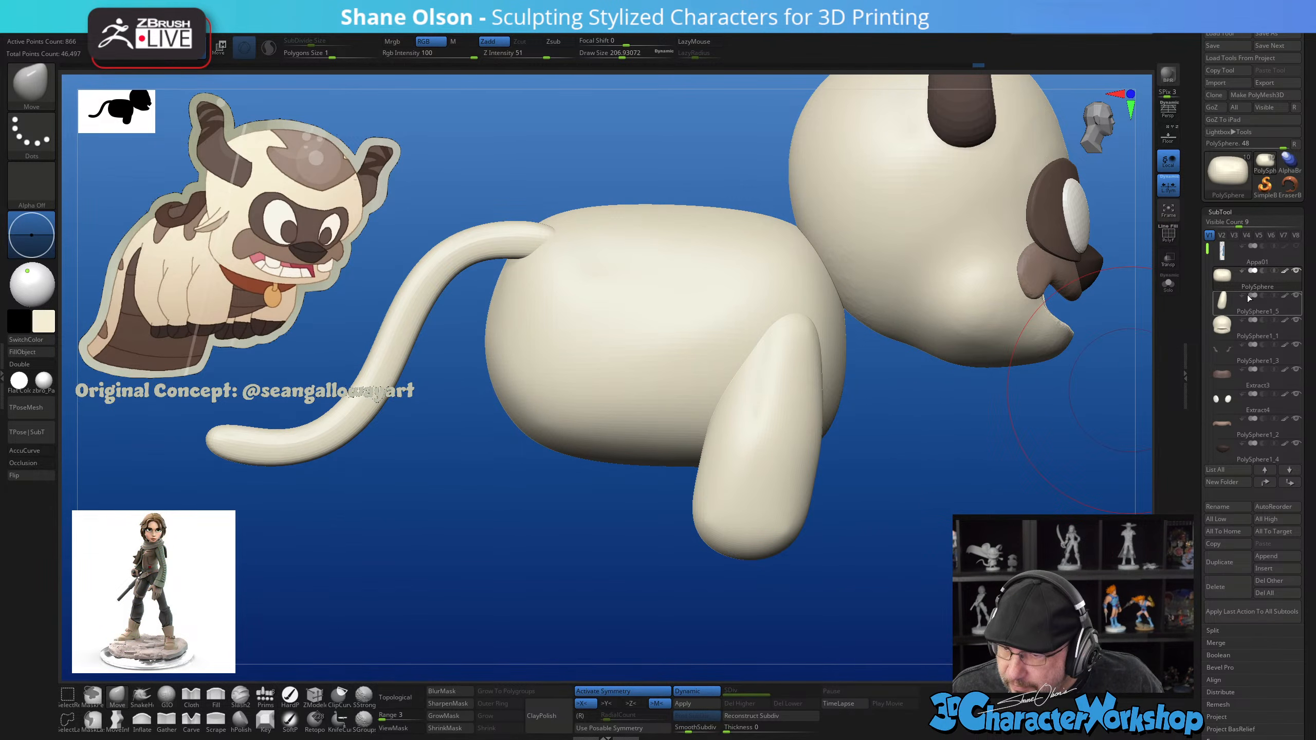
left_click(1226, 565)
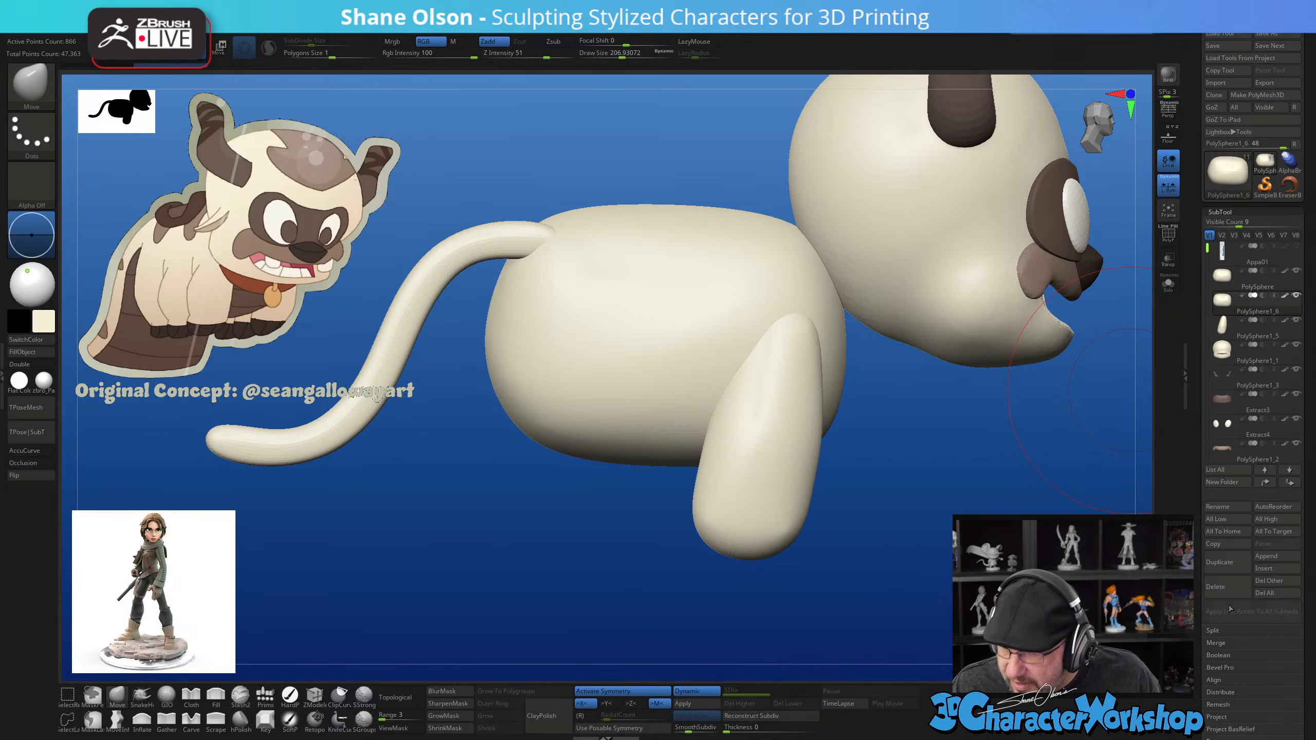
left_click(1221, 588)
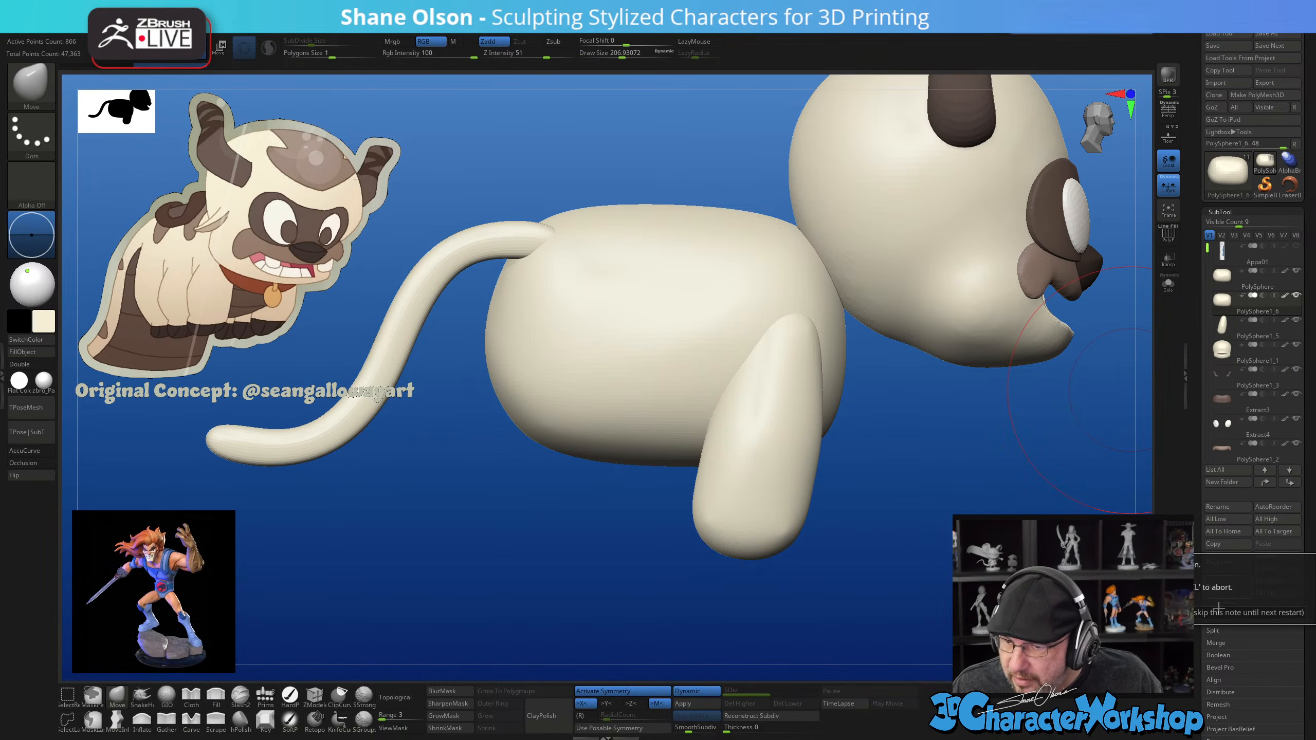
key("Return")
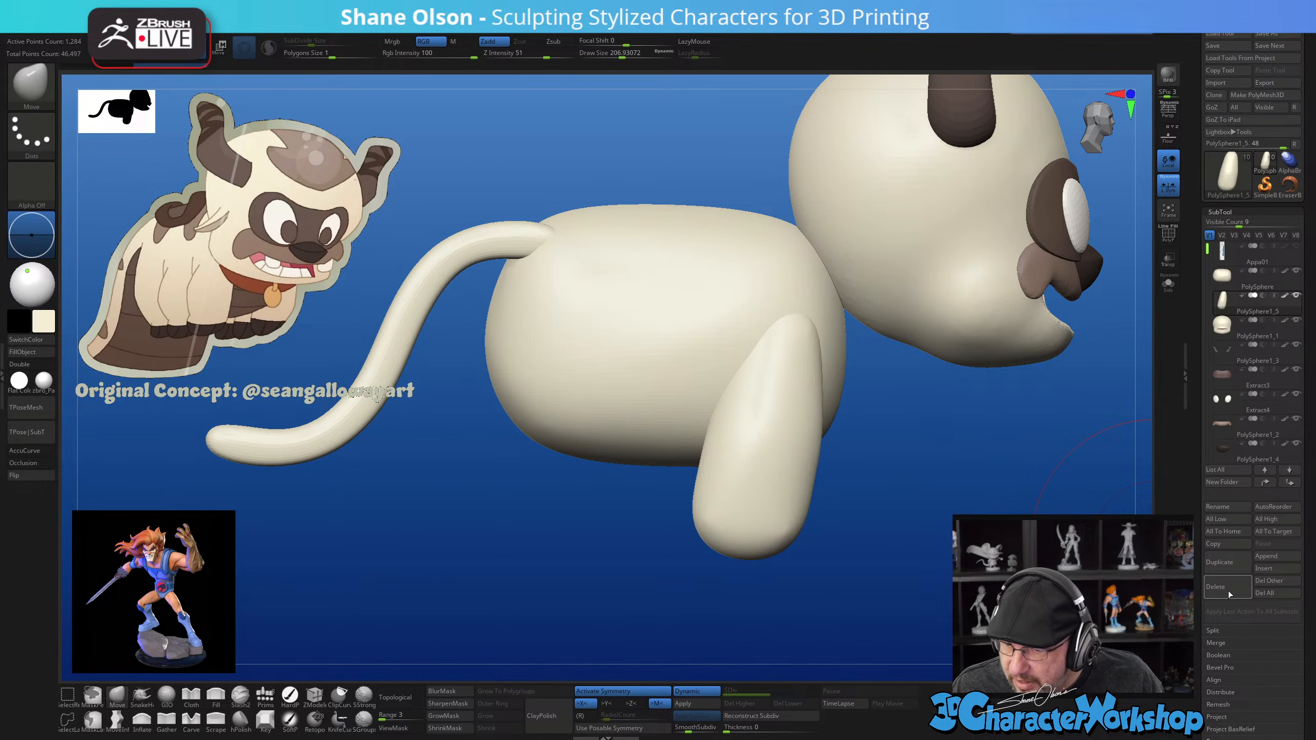
Duplicate the front legs subtool and isolate the copy with its polyframe displayed, using a draw size of about 140
left_click(1224, 566)
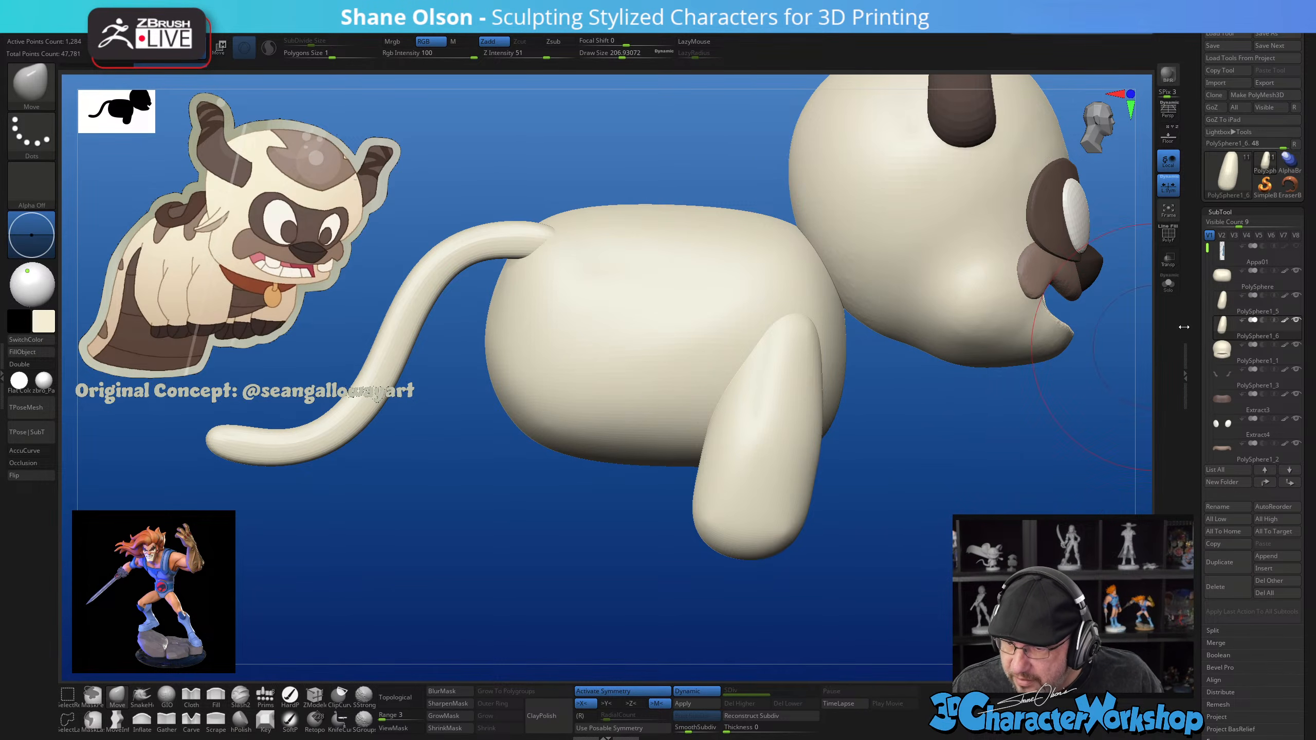
left_click(1170, 285)
key("shift+f")
left_click_drag(911, 438, 931, 489, "alt")
key("s")
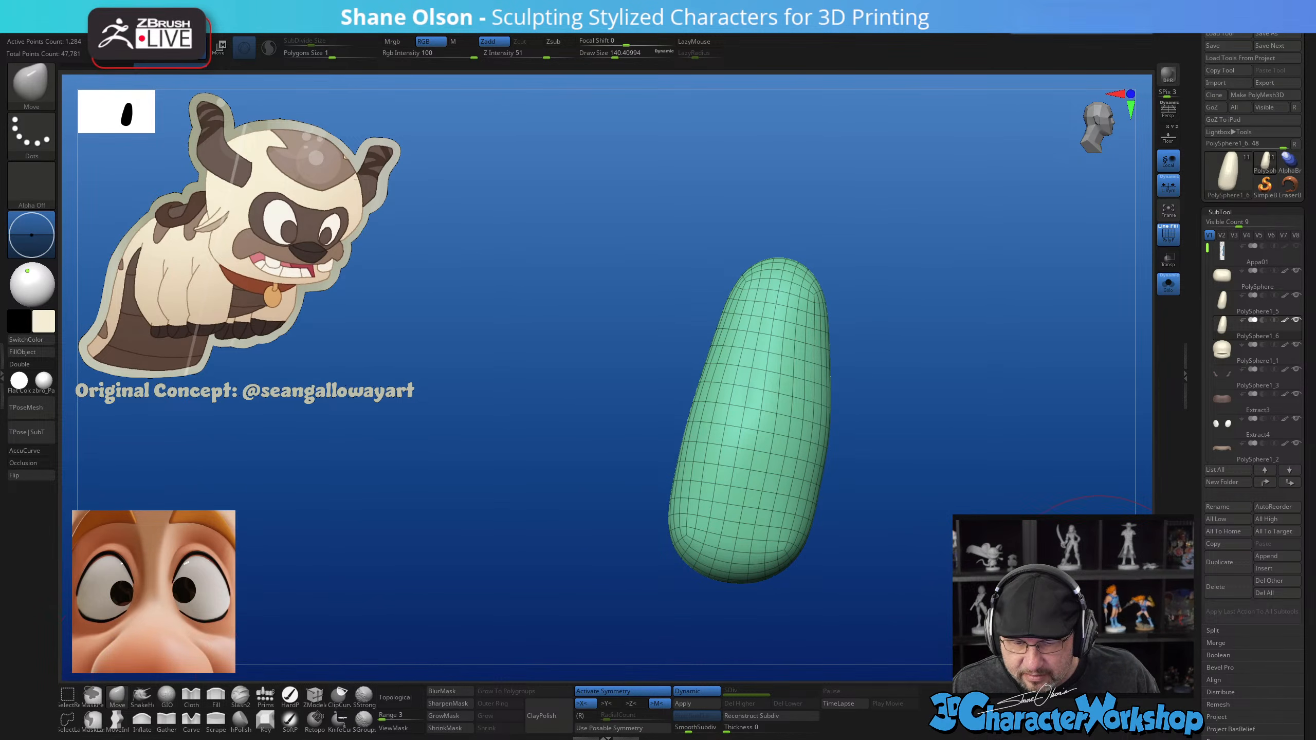
key("ctrl+shift")
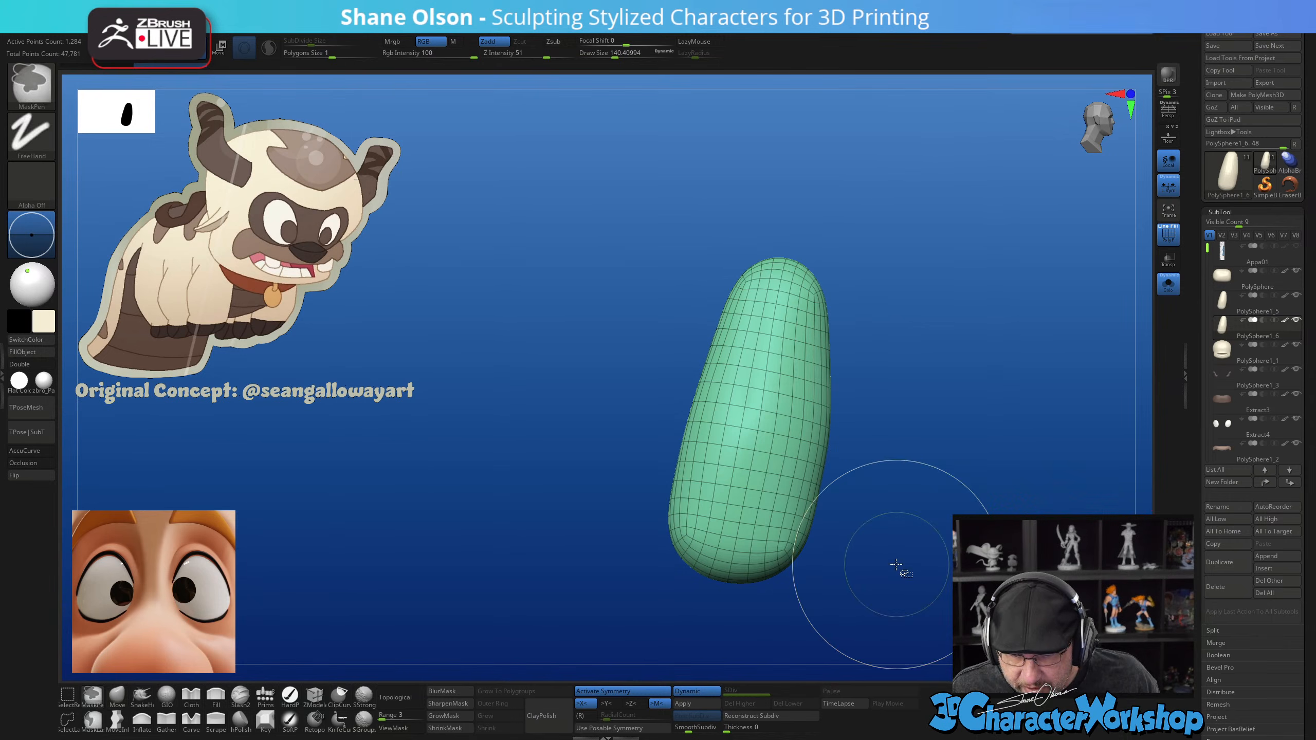
left_click(755, 532, "ctrl+shift")
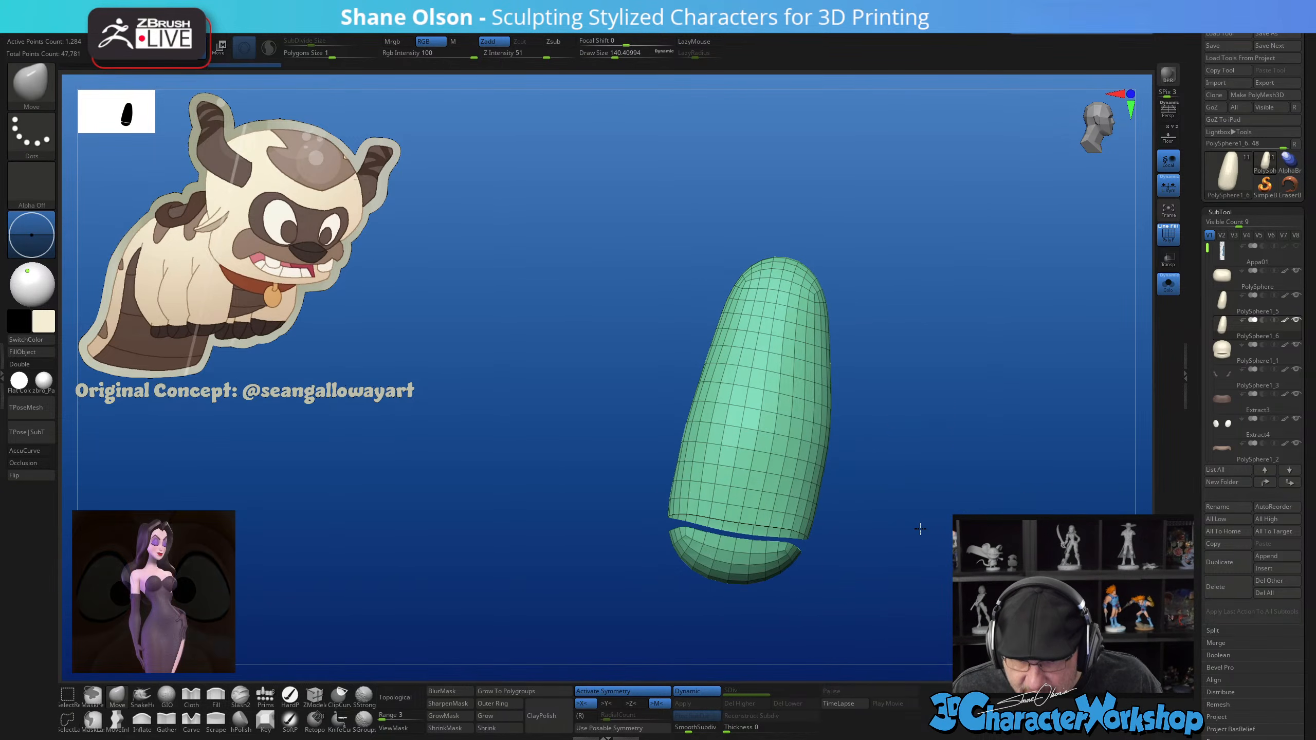
mouse_move(921, 527)
left_mouse_down()
mouse_move(934, 544)
mouse_move(923, 542)
mouse_move(948, 537)
left_mouse_up()
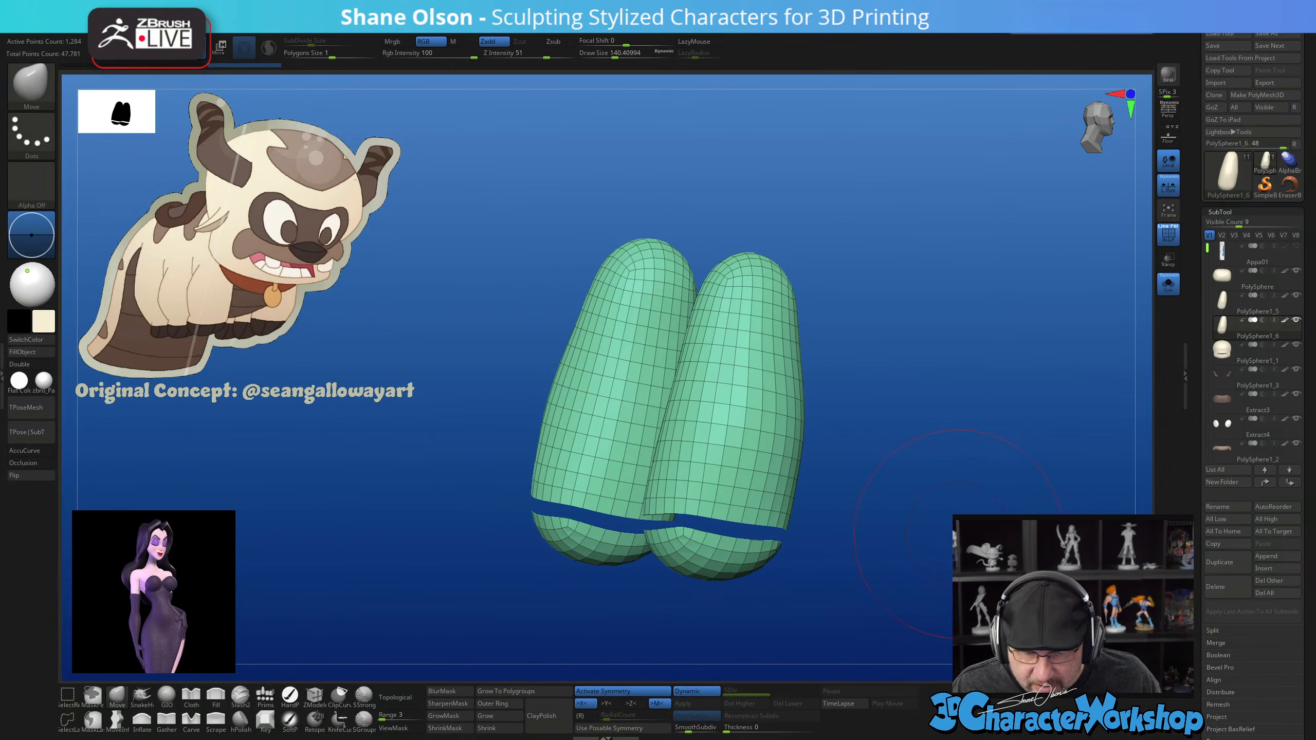
left_click(912, 535, "ctrl+shift")
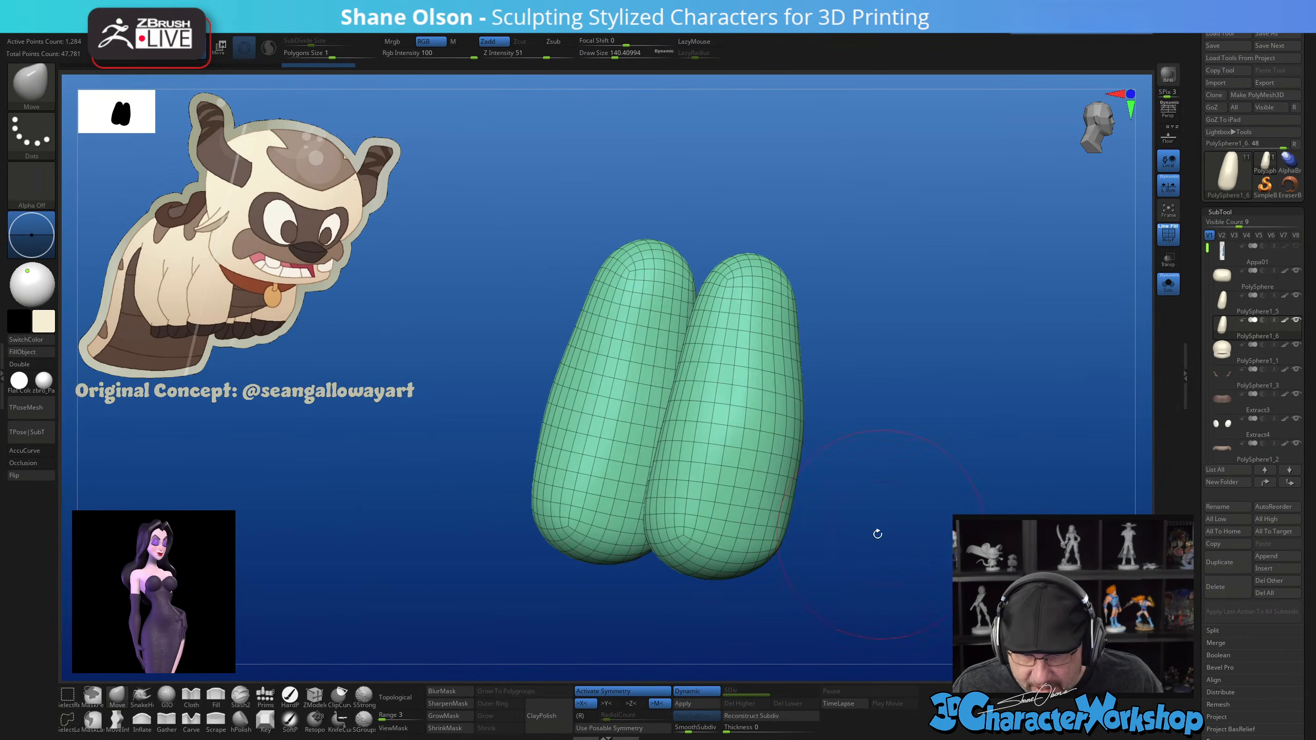
Divide the copied legs into polygroups with Auto Groups at a hidden polygon loop above the foot tips, and apply Mirror And Weld
left_click(745, 517, "ctrl+alt+shift")
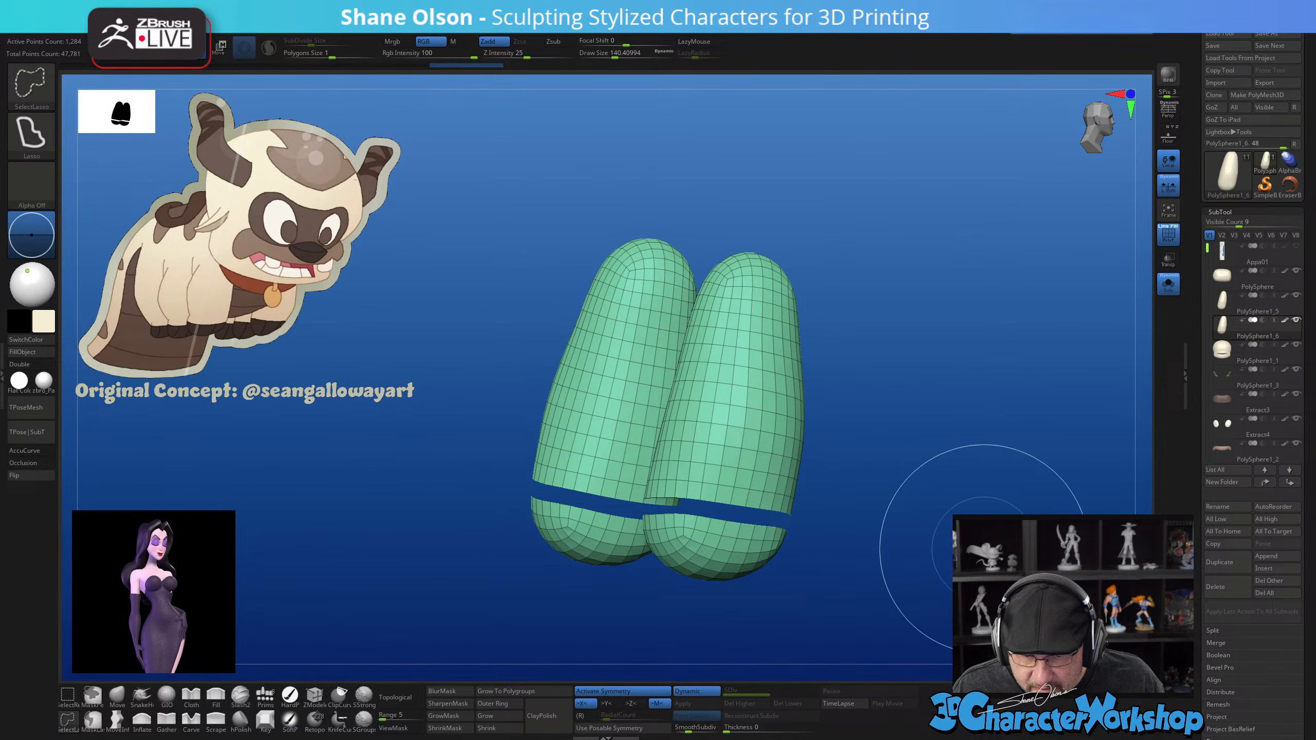
left_click_drag(927, 539, 939, 460)
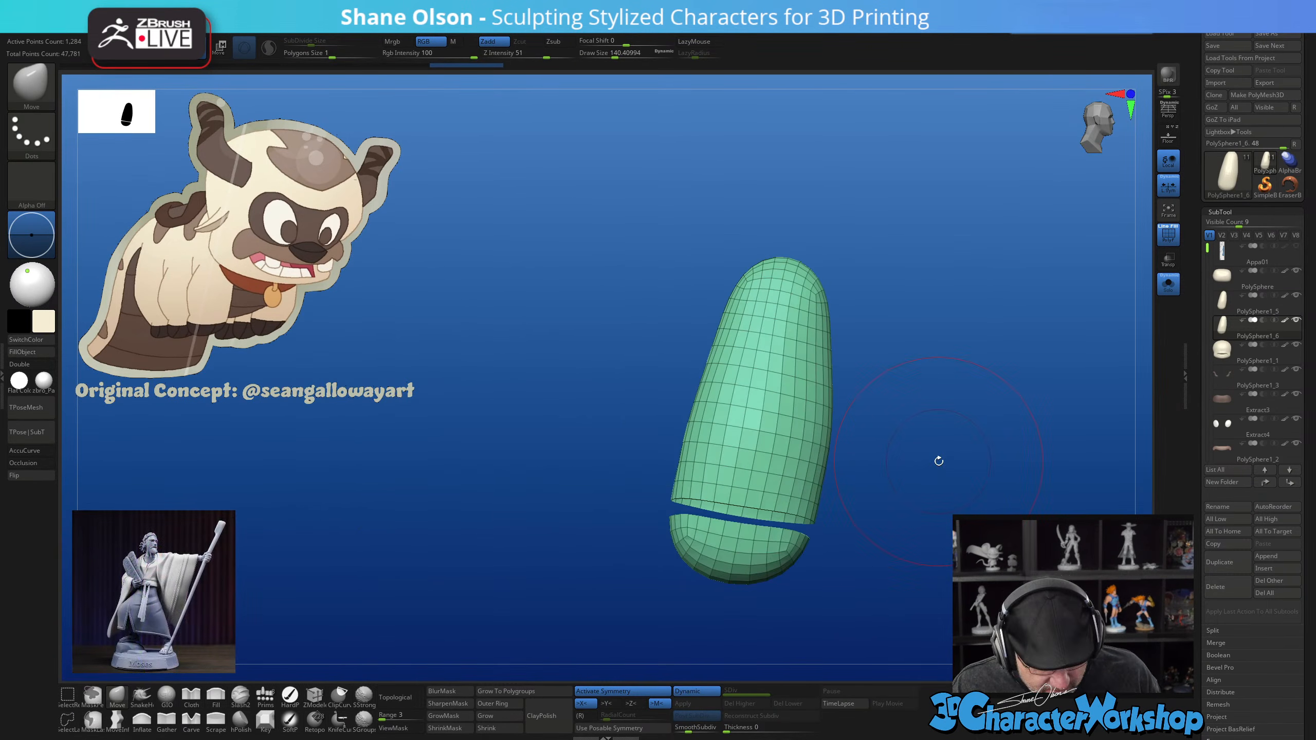
key("space")
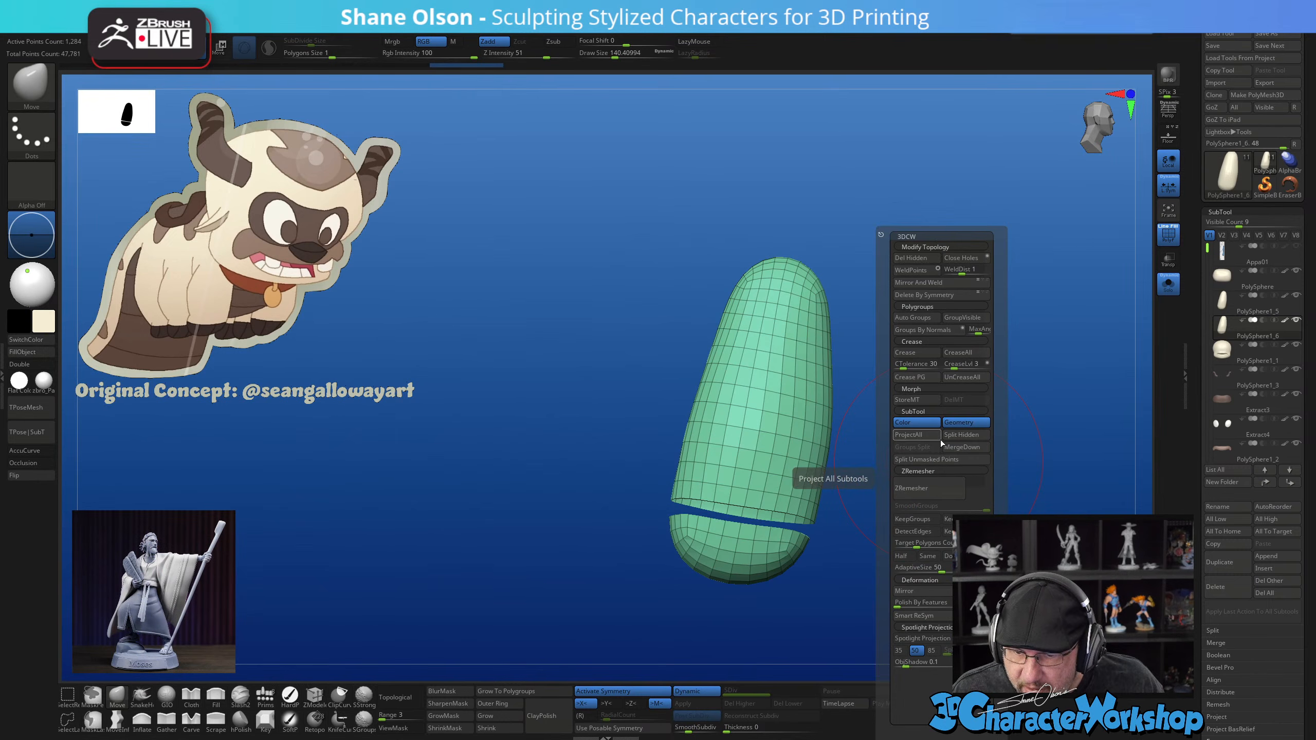
left_click(928, 318)
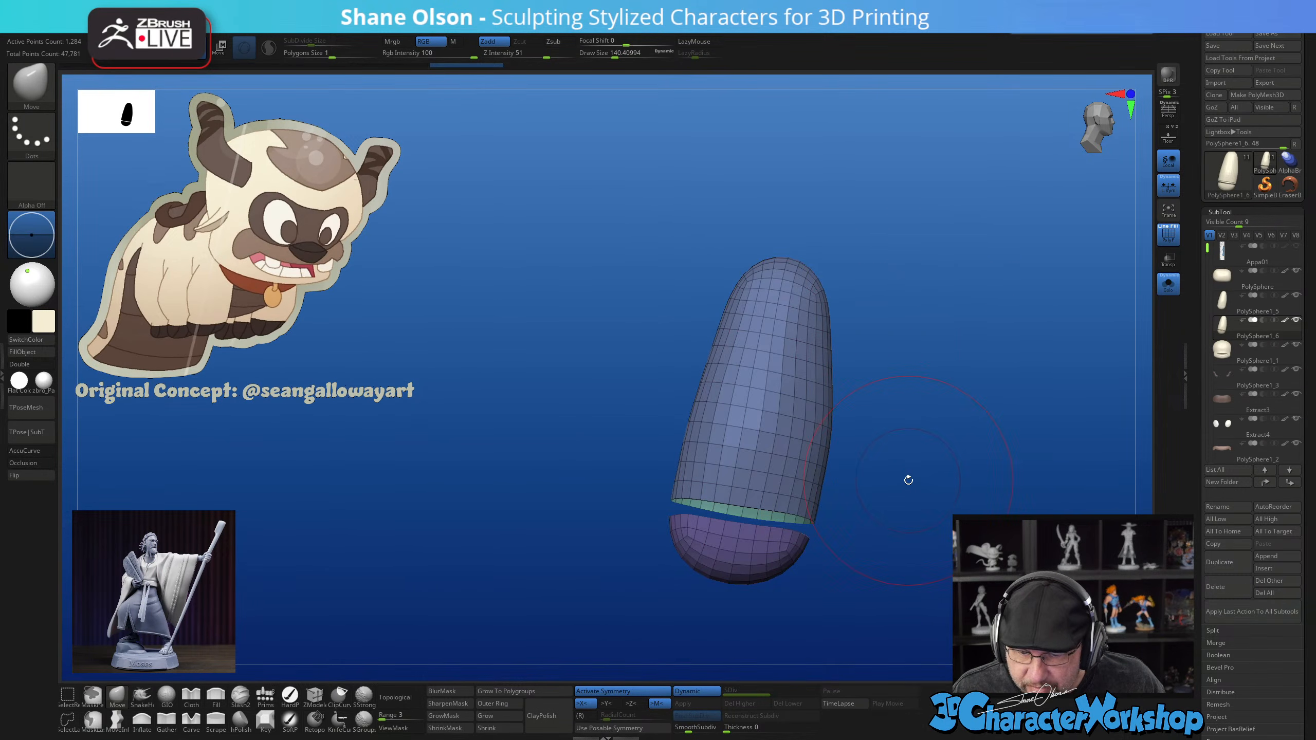
left_click_drag(908, 480, 915, 517)
key("3")
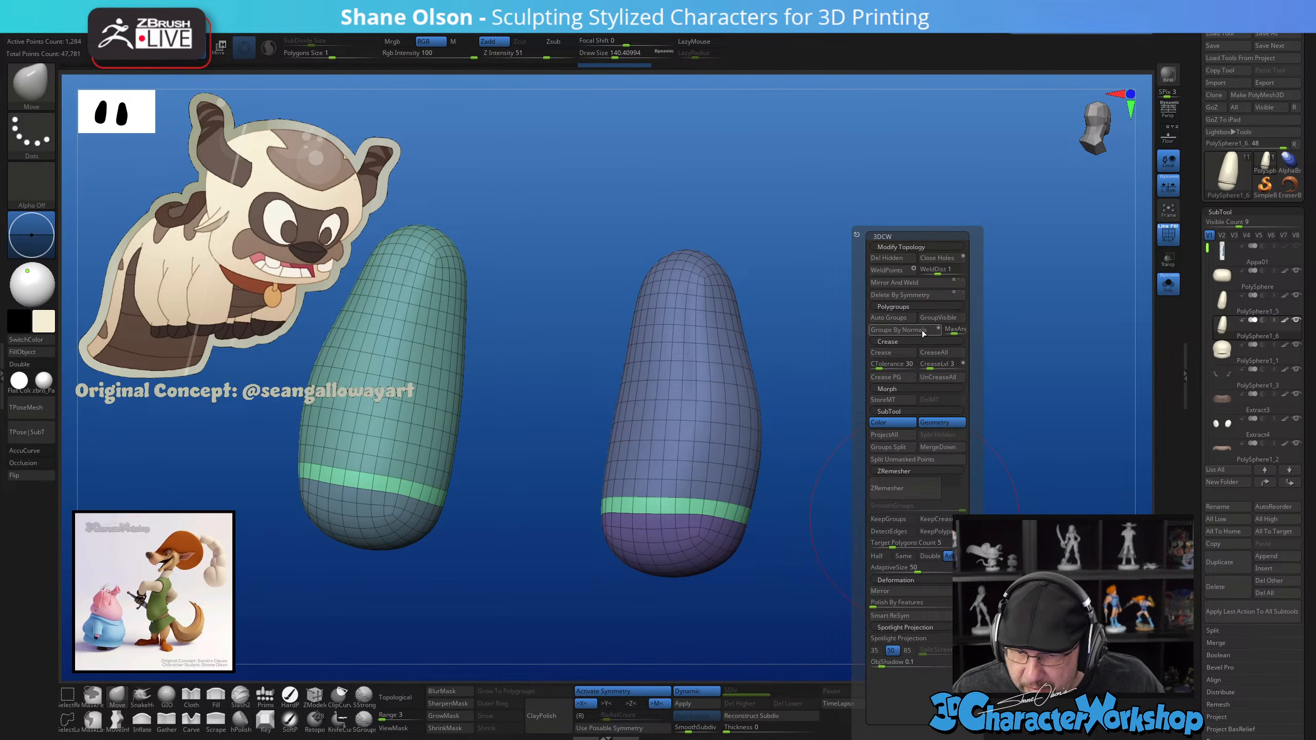
left_click(897, 283)
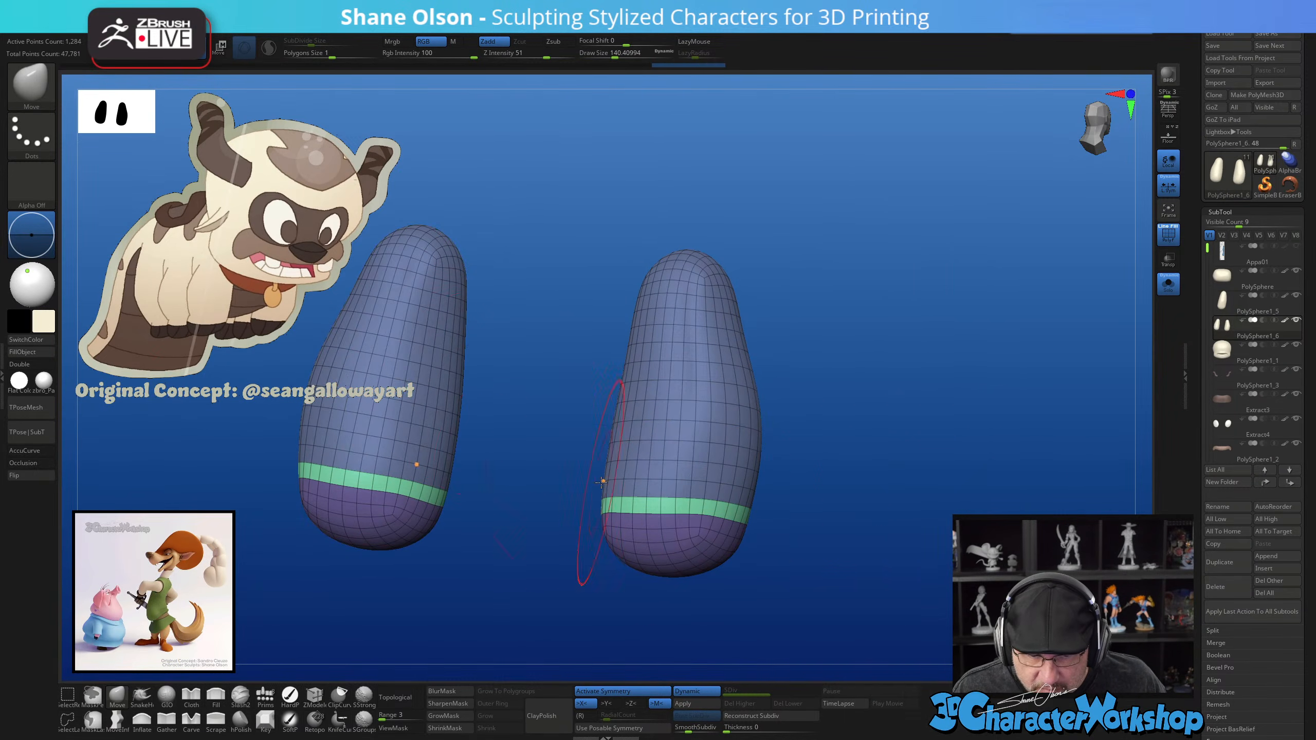
Isolate the foot tip polygroup on the copied legs and delete the hidden upper geometry
left_click_drag(808, 489, 865, 498)
left_click(715, 506, "ctrl+shift")
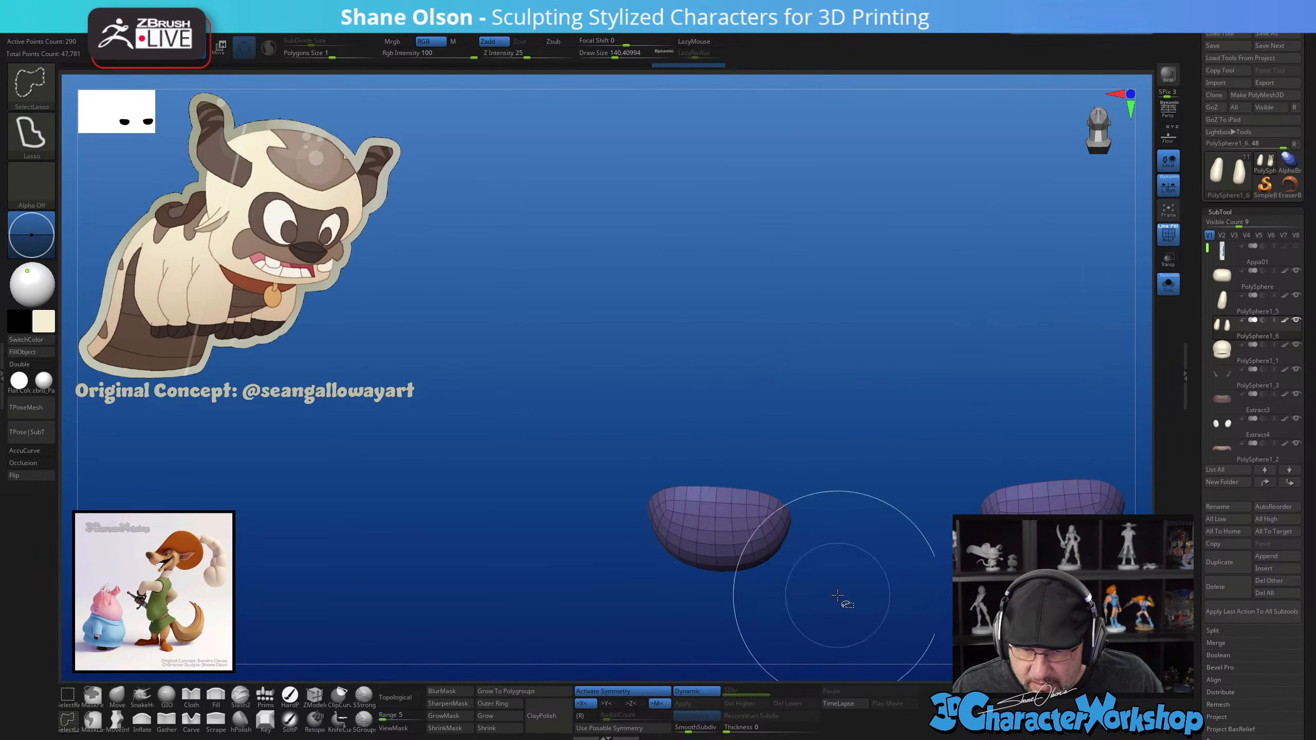
left_click_drag(870, 564, 874, 537)
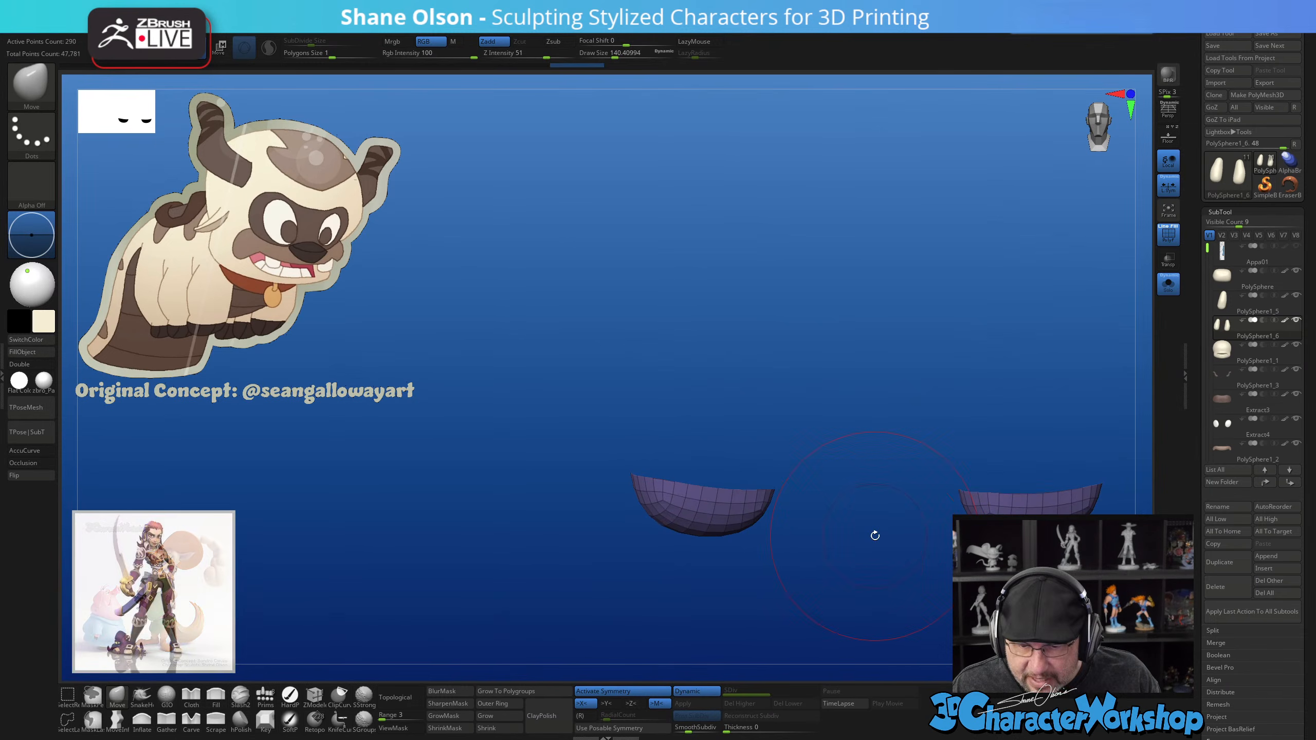
key("3")
left_click(844, 262)
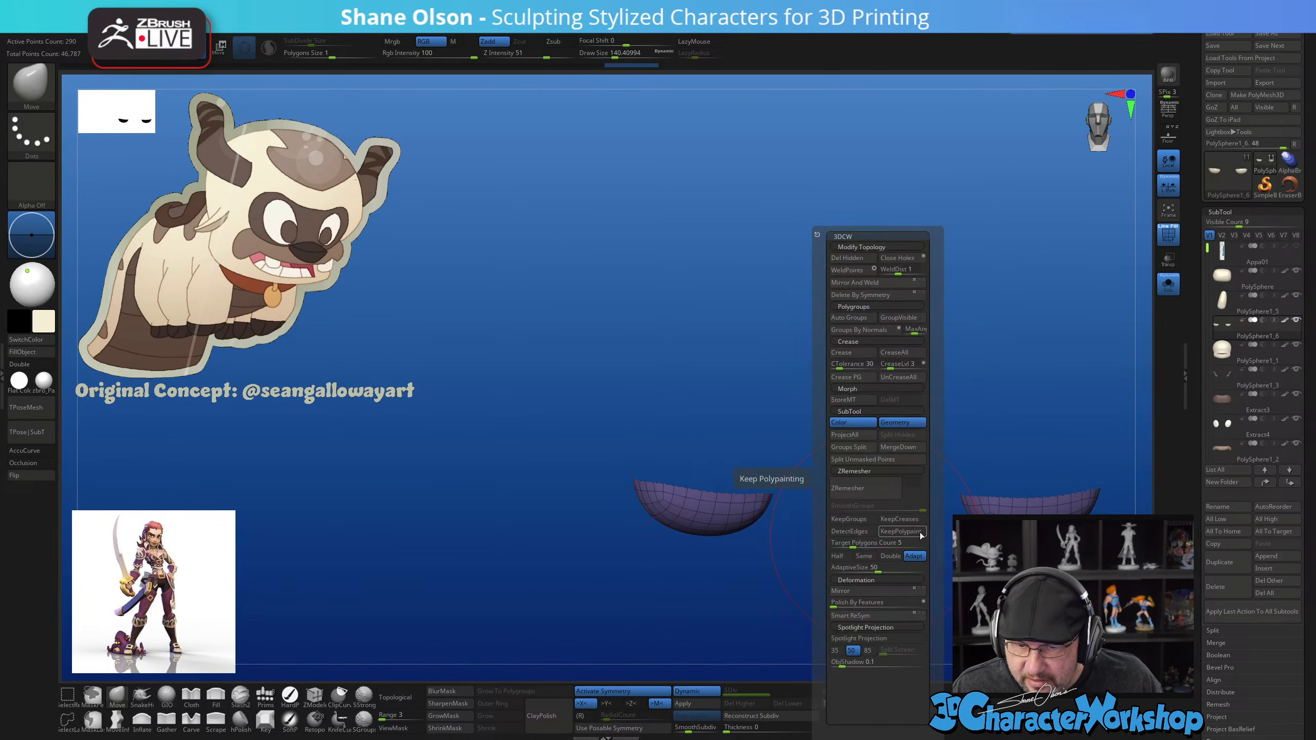
Cap the open upper side of both foot pieces with Close Holes
mouse_move(709, 606)
left_mouse_down()
mouse_move(711, 506)
mouse_move(706, 608)
left_mouse_up()
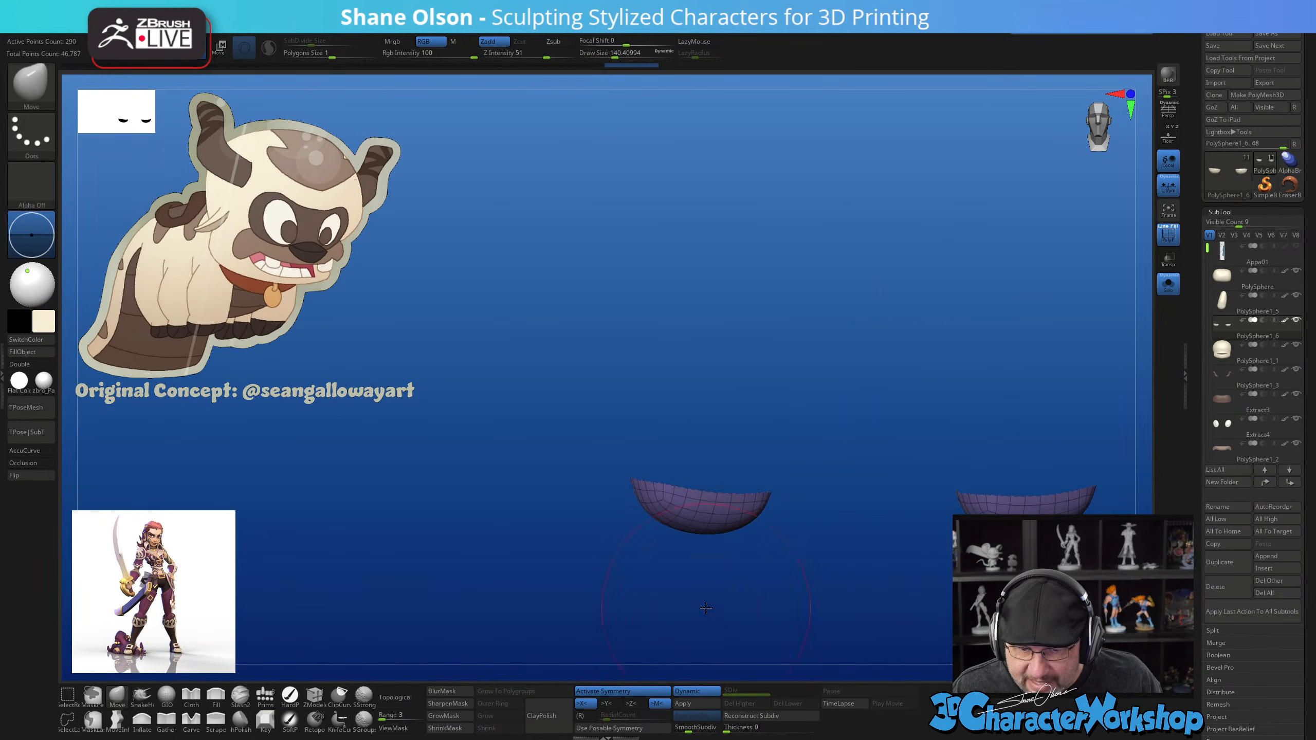
key("3")
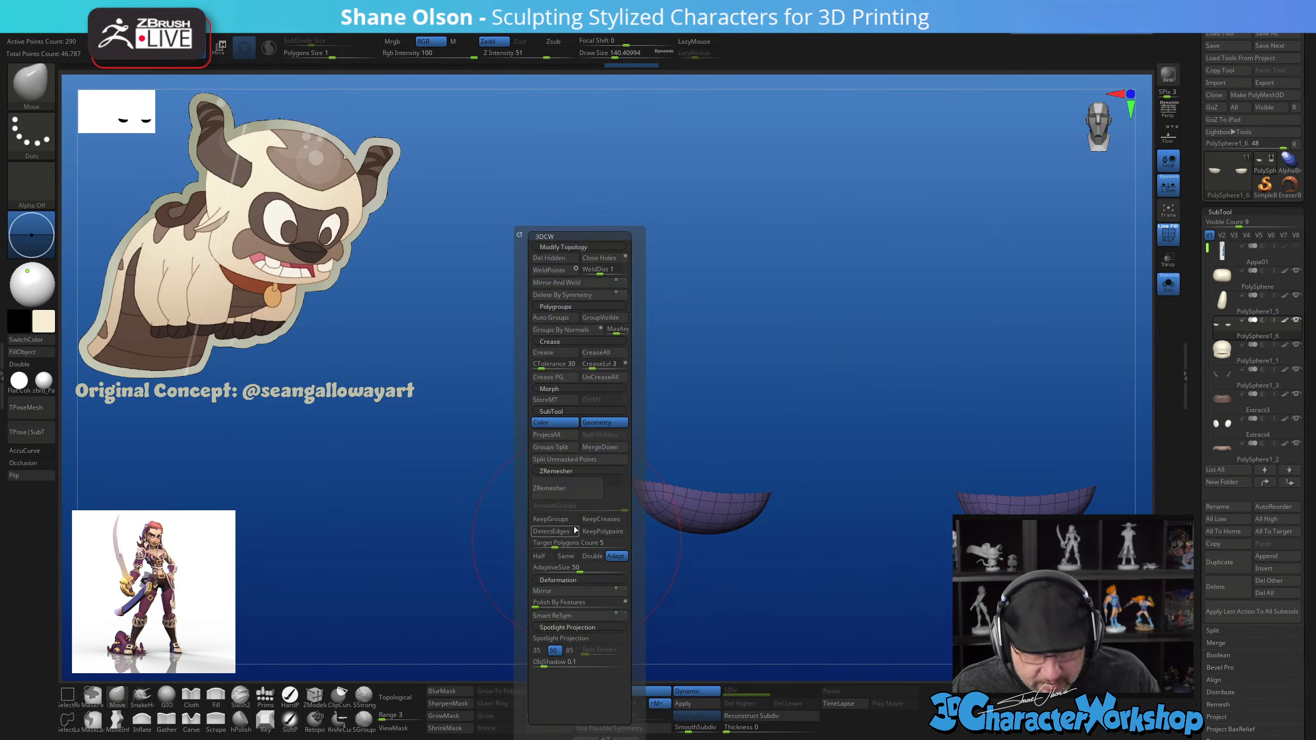
left_click(592, 259)
left_click_drag(871, 274, 815, 324)
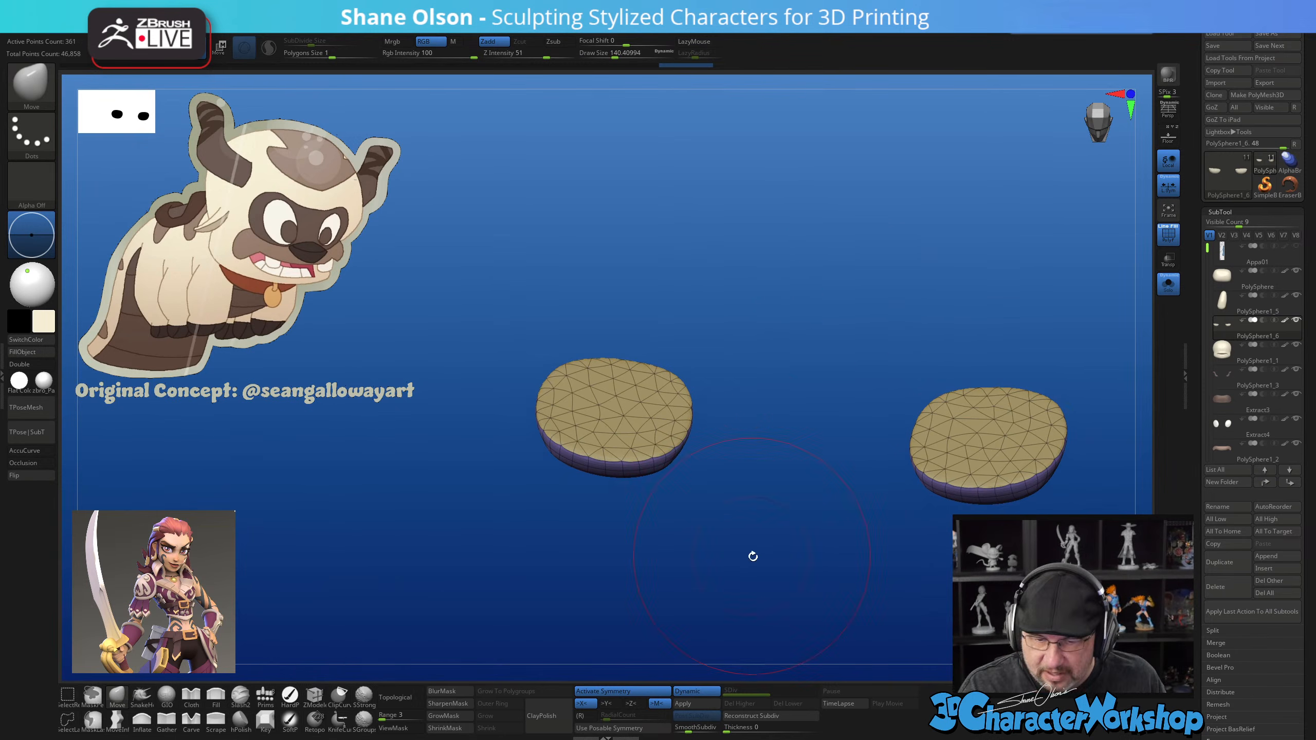
Reduce the draw size to about 46 and turn off dynamic subdivision on the foot pieces
key("s")
mouse_move(764, 562)
left_mouse_down()
mouse_move(750, 550)
mouse_move(642, 585)
left_mouse_up()
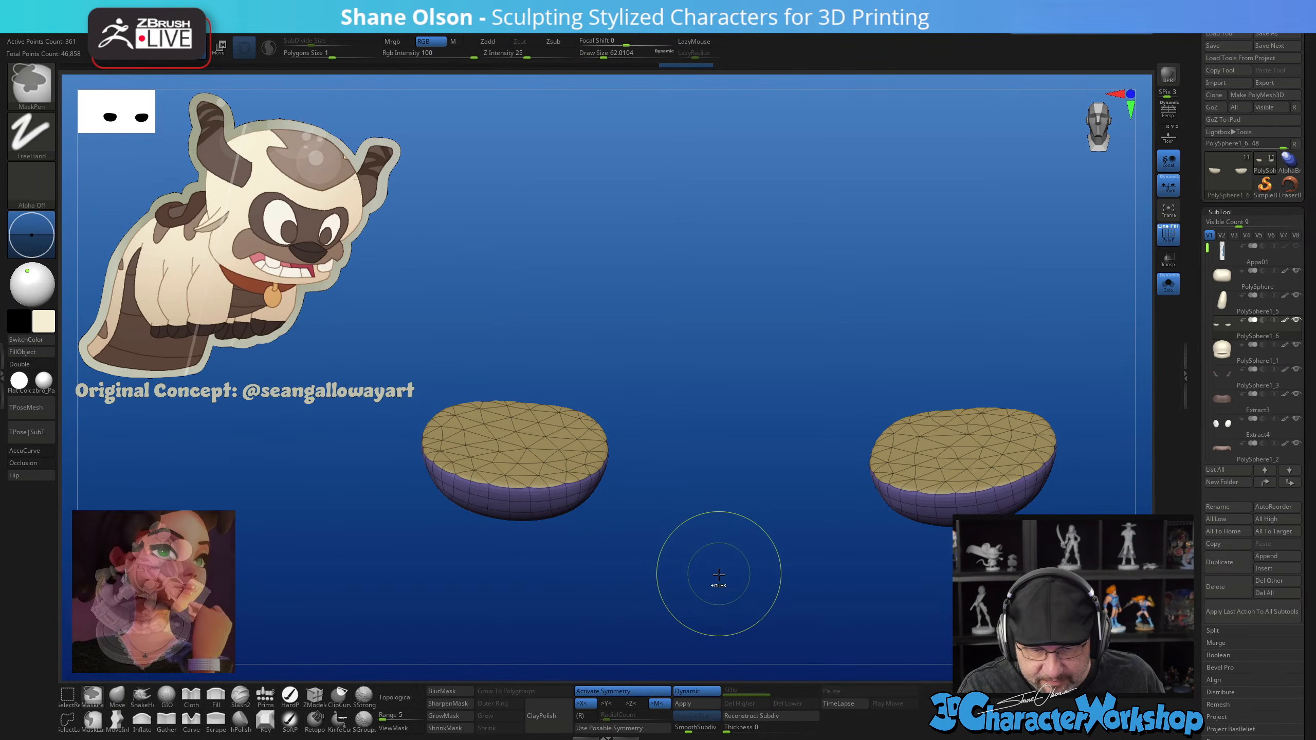
left_click_drag(714, 571, 689, 575)
key("s")
left_click(705, 577)
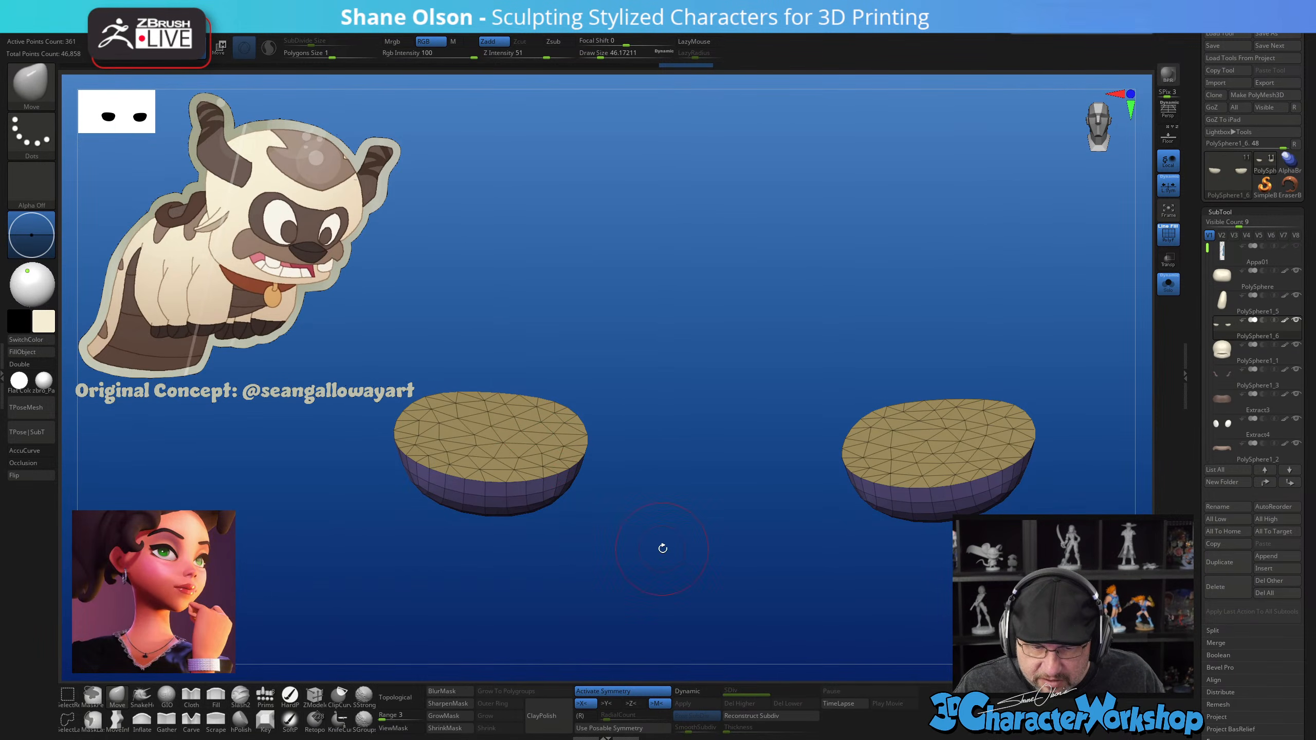
left_click_drag(663, 549, 662, 537)
ZRemesh the foot pieces with KeepGroups on, SmoothGroups at about 0.057 and the polygon count set to Same
key("3")
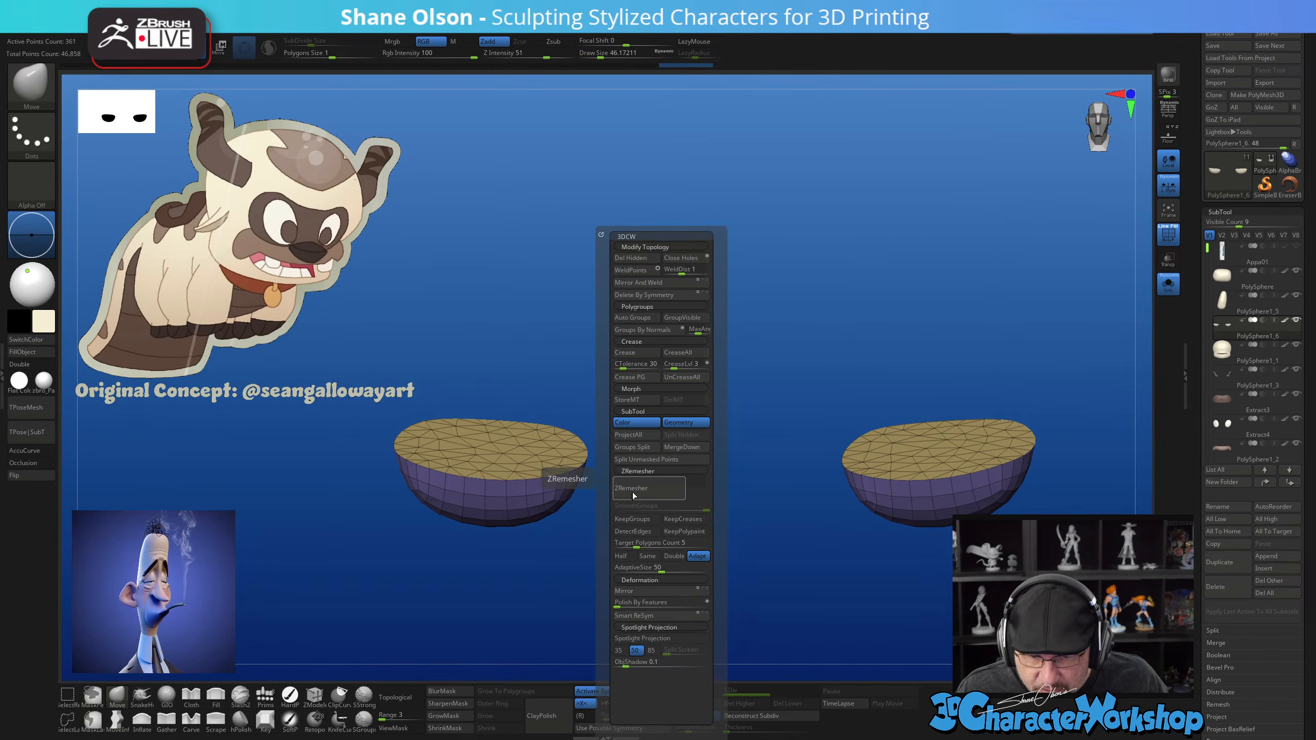
left_click(642, 521)
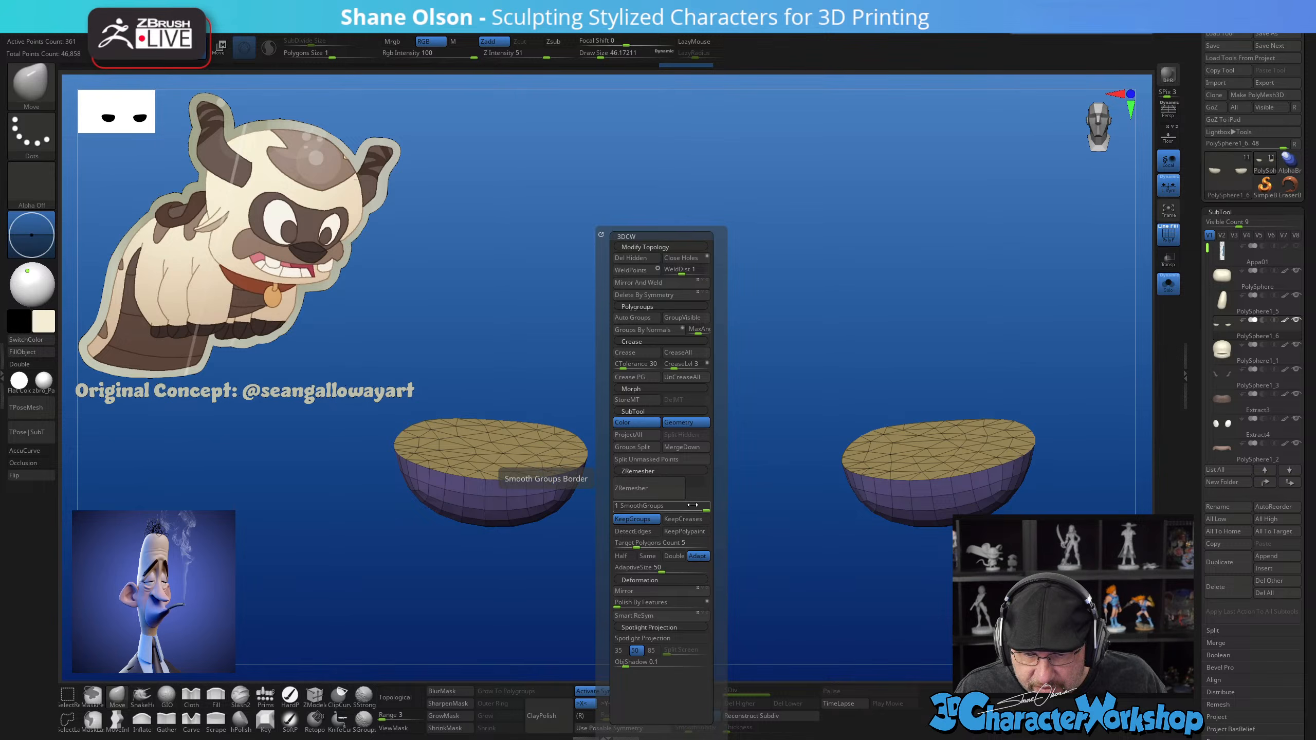
left_click_drag(708, 508, 685, 510)
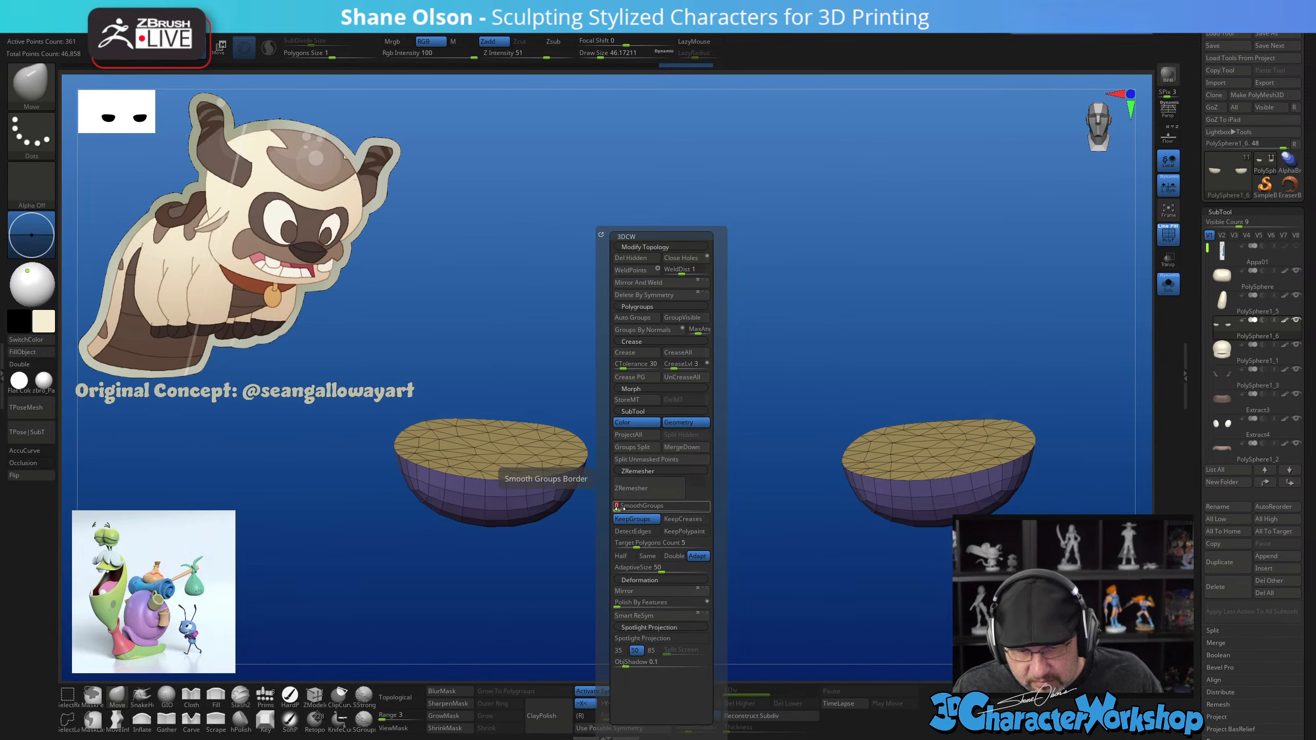
left_click_drag(617, 507, 625, 507)
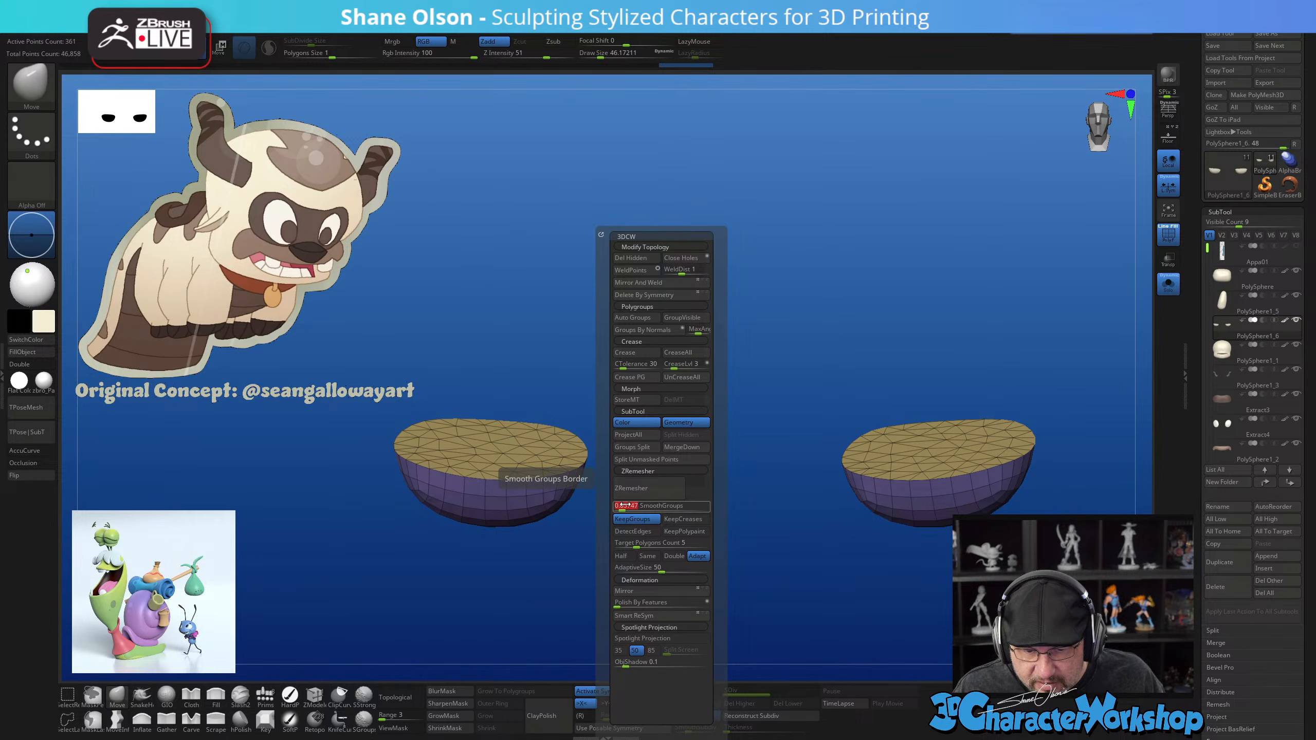
left_click(648, 556)
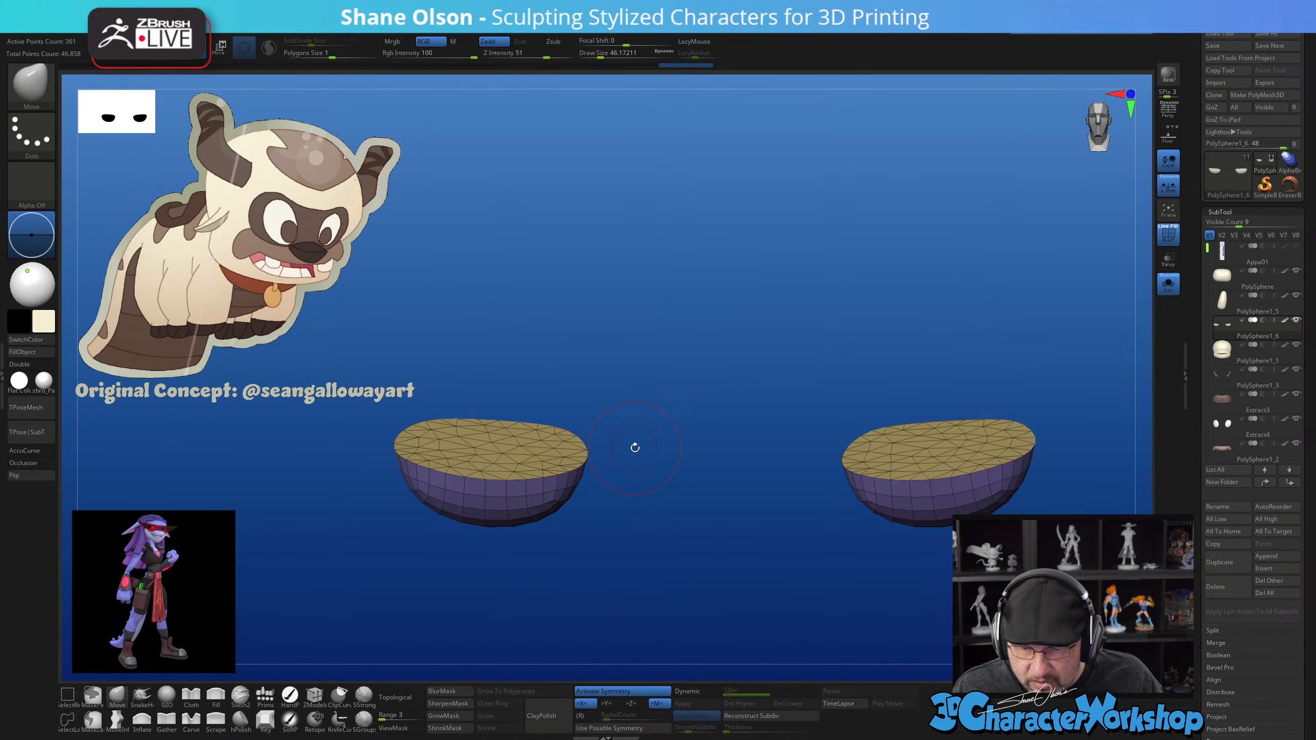
key("space")
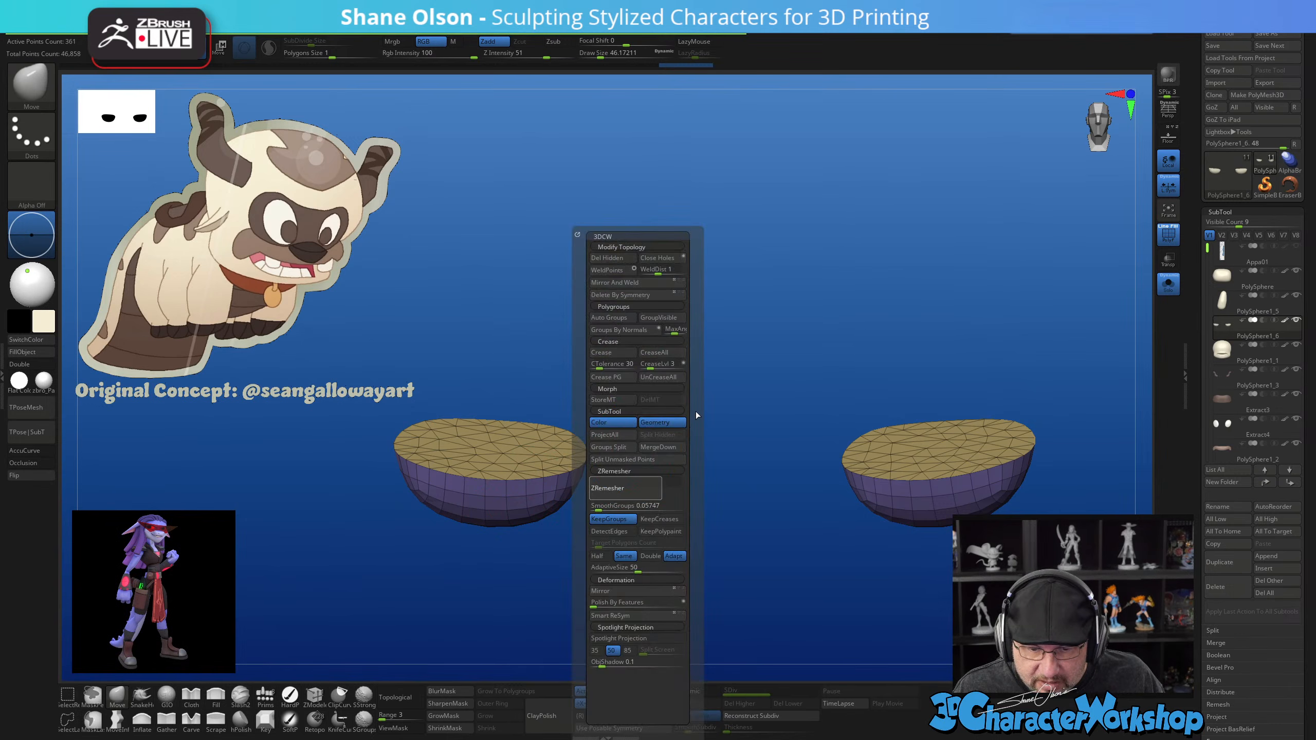
mouse_move(721, 534)
left_mouse_down()
mouse_move(721, 560)
mouse_move(720, 498)
mouse_move(714, 538)
mouse_move(714, 523)
left_mouse_up()
Bring back the other subtools, select the original front legs and hide the polygon loop just above the foot tips
left_click(1170, 285)
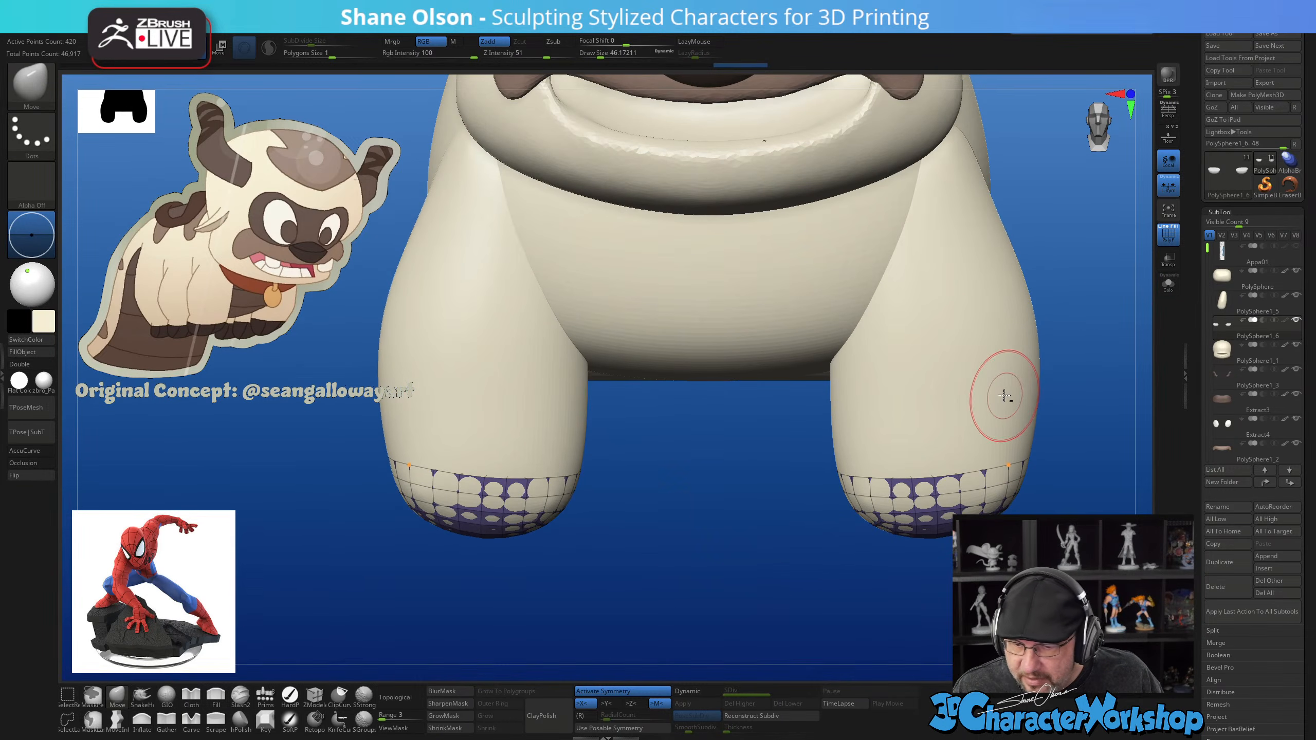
left_click(953, 459, "alt")
left_click_drag(617, 538, 616, 516)
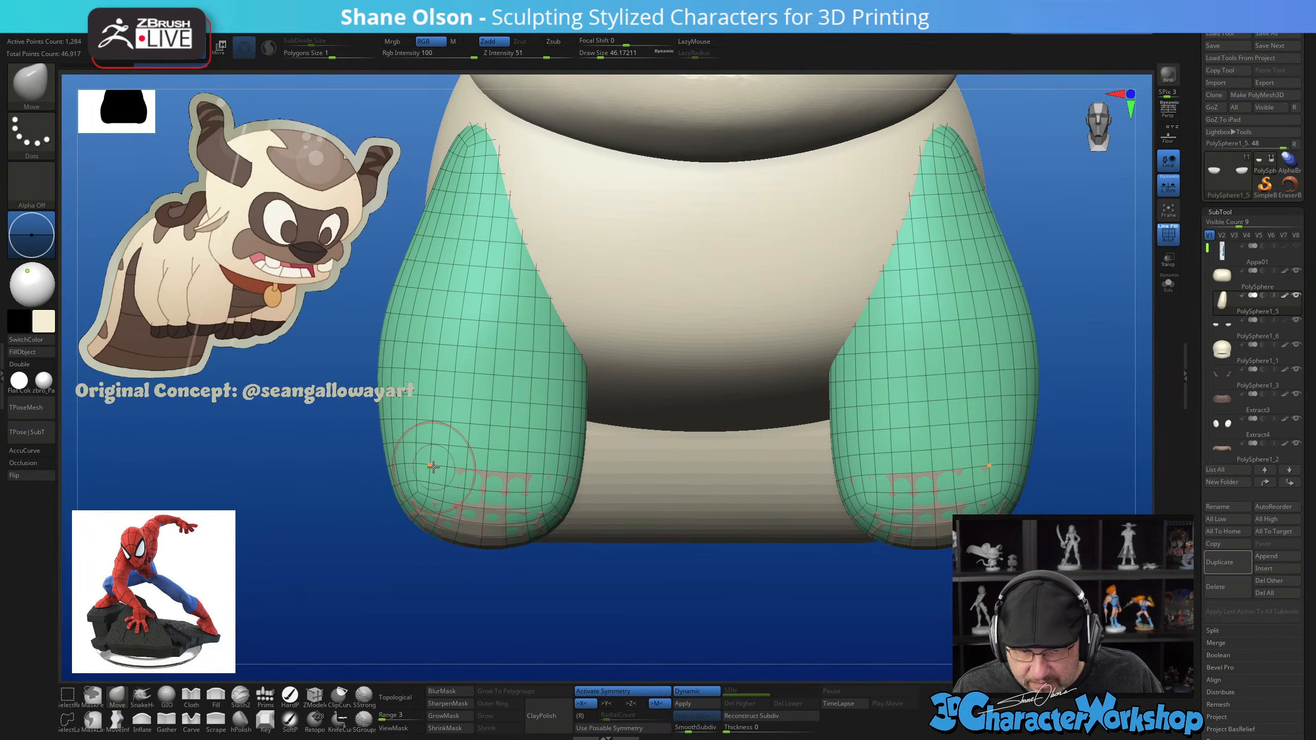
mouse_move(562, 588)
left_mouse_down()
mouse_move(589, 531)
mouse_move(611, 543)
mouse_move(529, 514)
mouse_move(549, 519)
left_mouse_up()
left_click(544, 470, "ctrl")
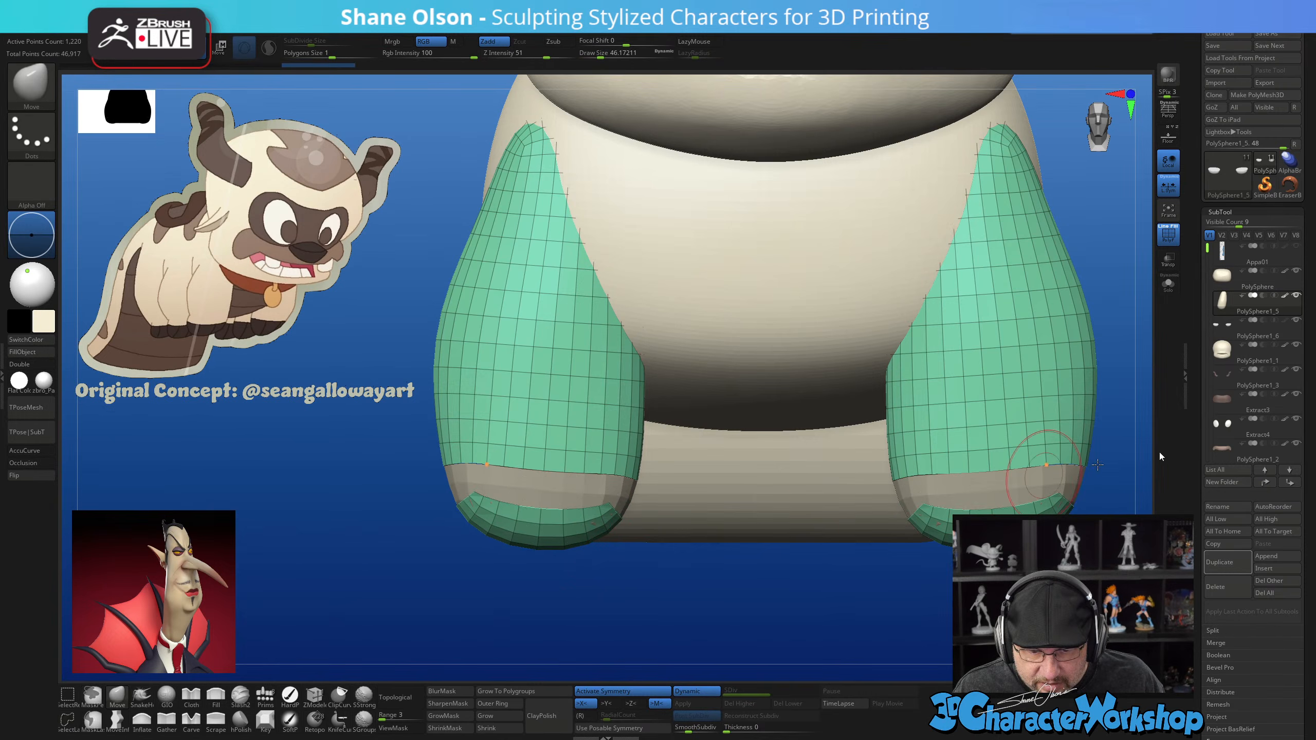
Isolate the front legs, hide the foot tips below the gap, and delete the hidden geometry
left_click(1172, 292)
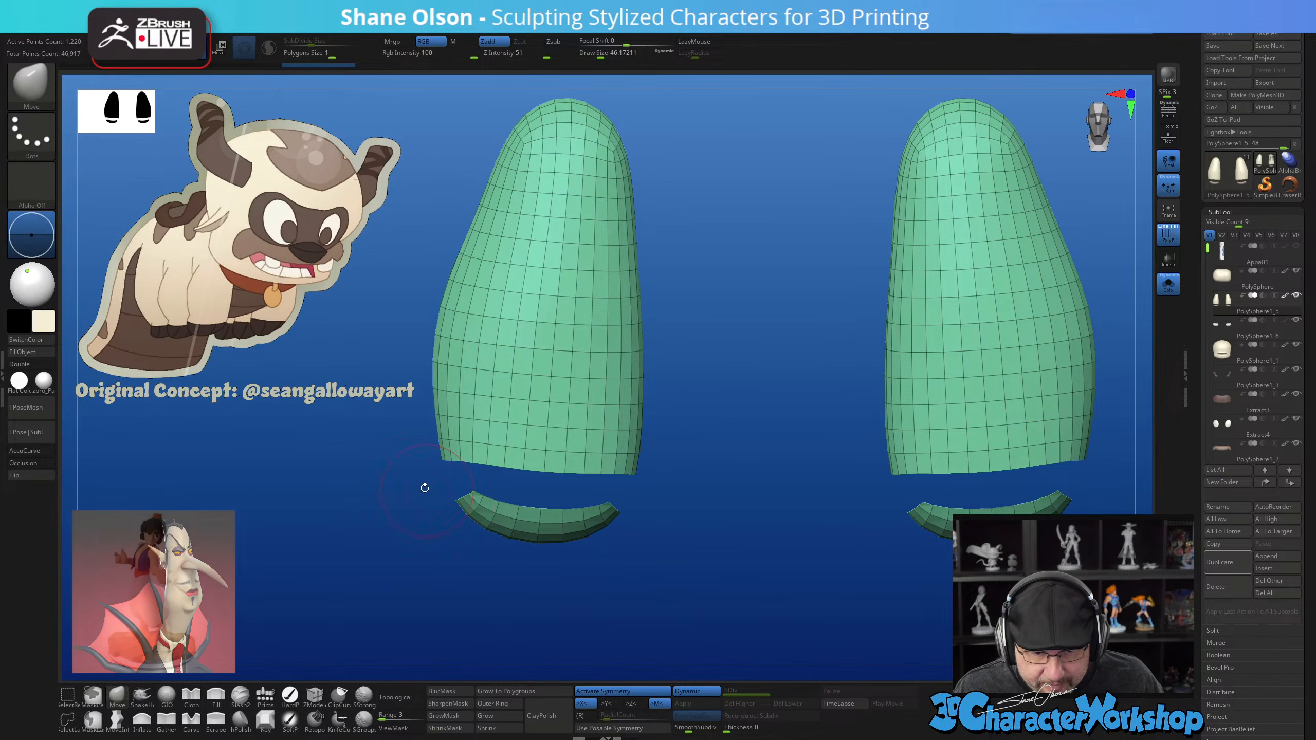
mouse_move(417, 478)
left_mouse_down("ctrl+shift")
mouse_move(710, 615)
mouse_move(790, 506)
mouse_move(787, 517)
left_mouse_up("ctrl+shift")
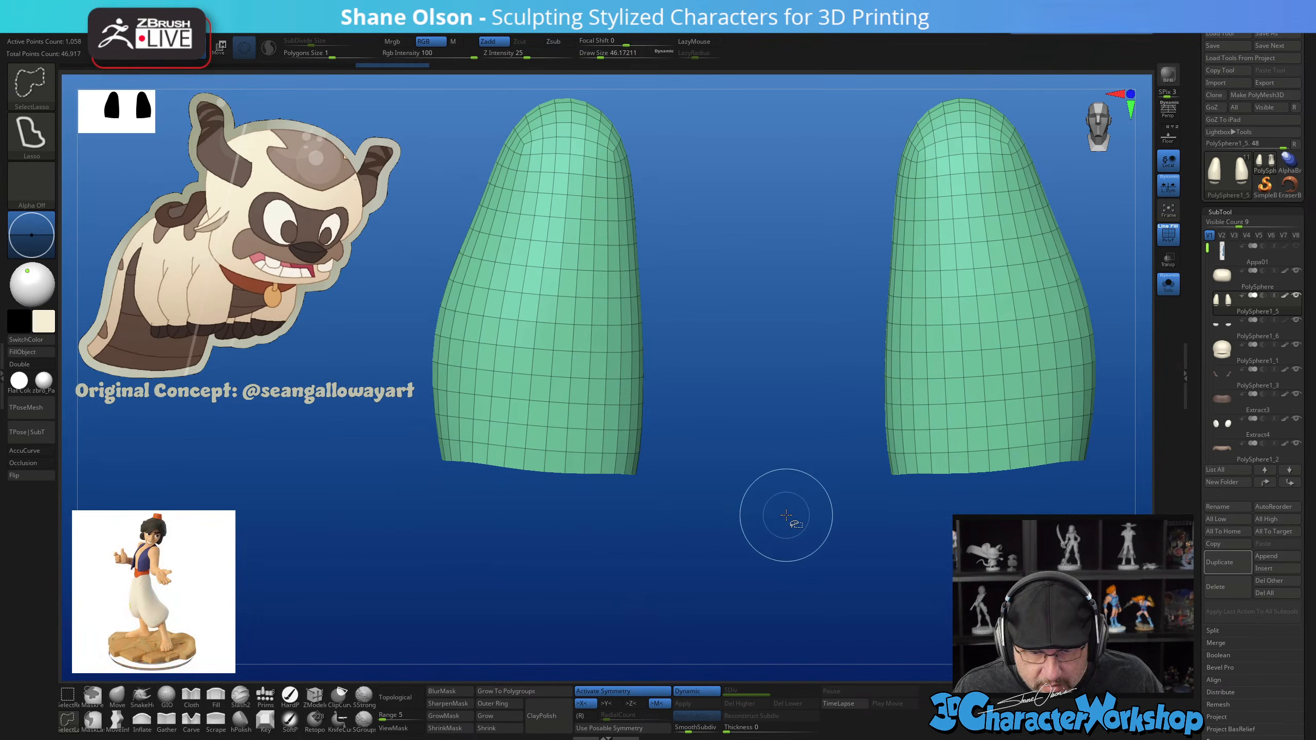
key("space")
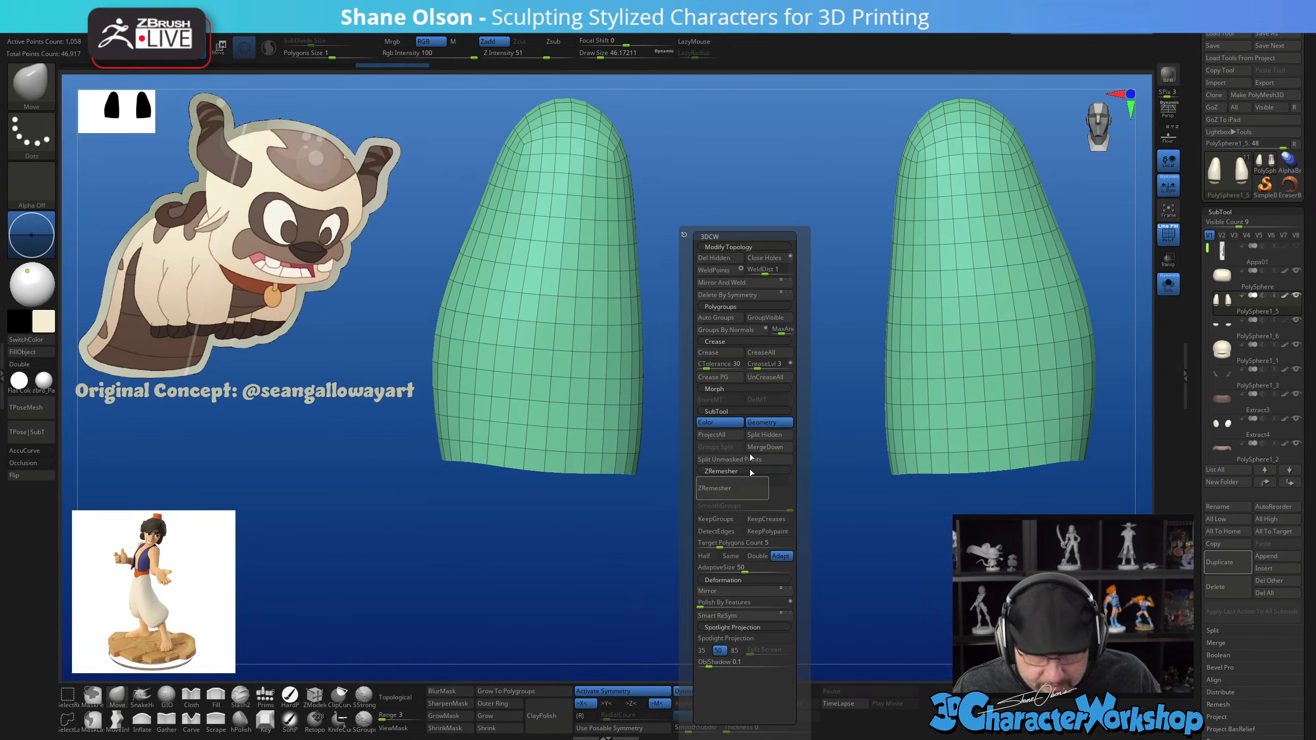
left_click(724, 259)
left_click_drag(547, 564, 539, 534)
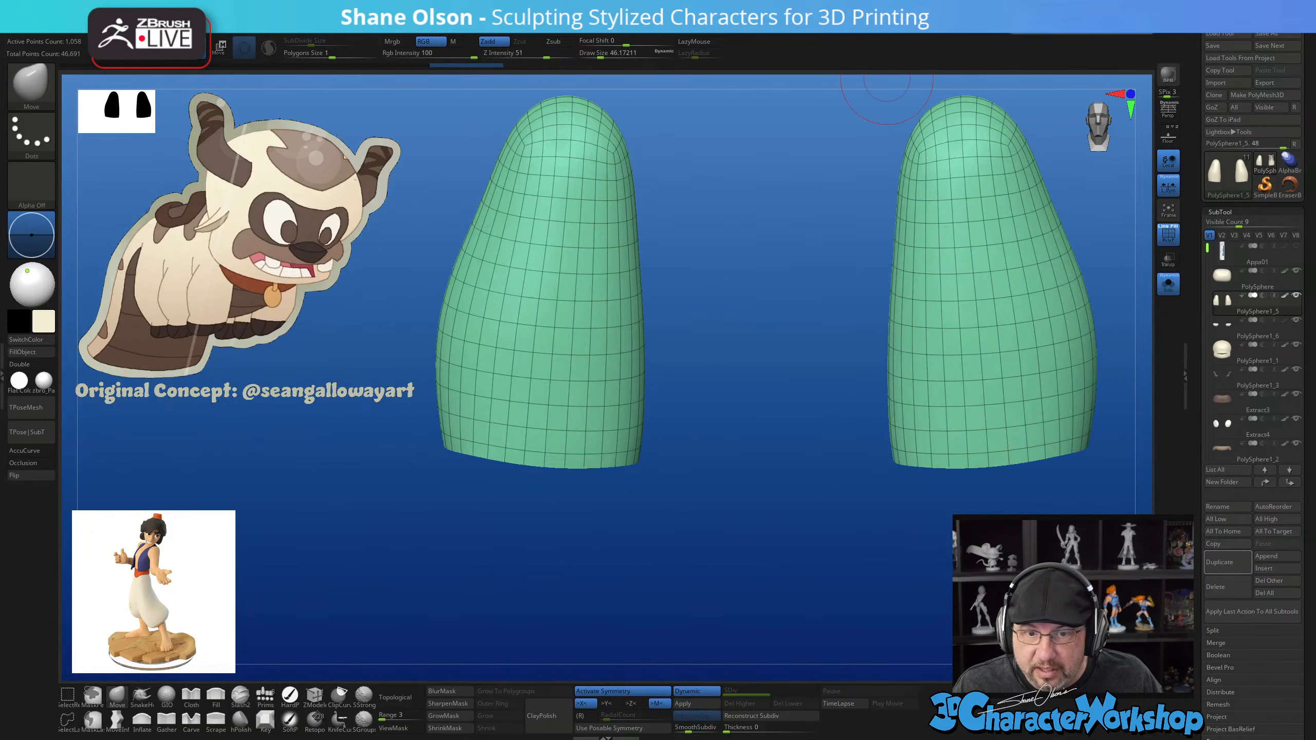
key("alt+Tab")
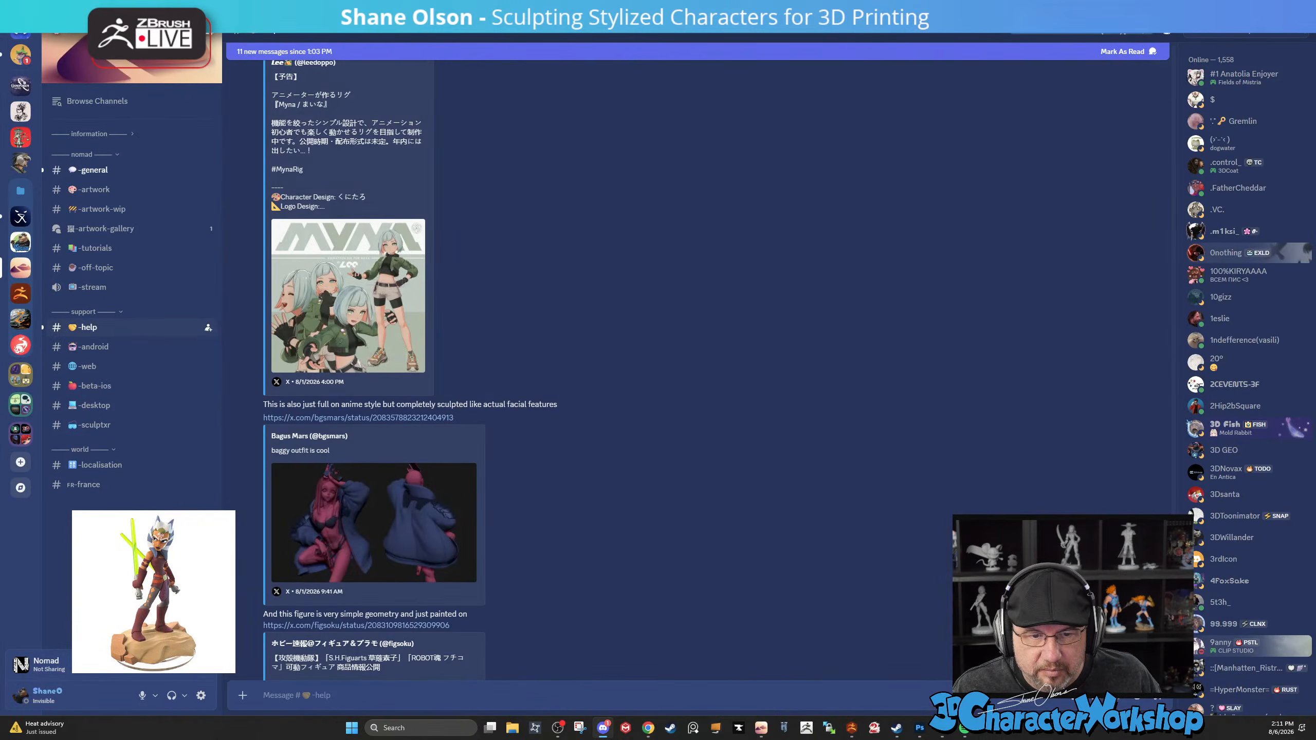
key("alt+Tab")
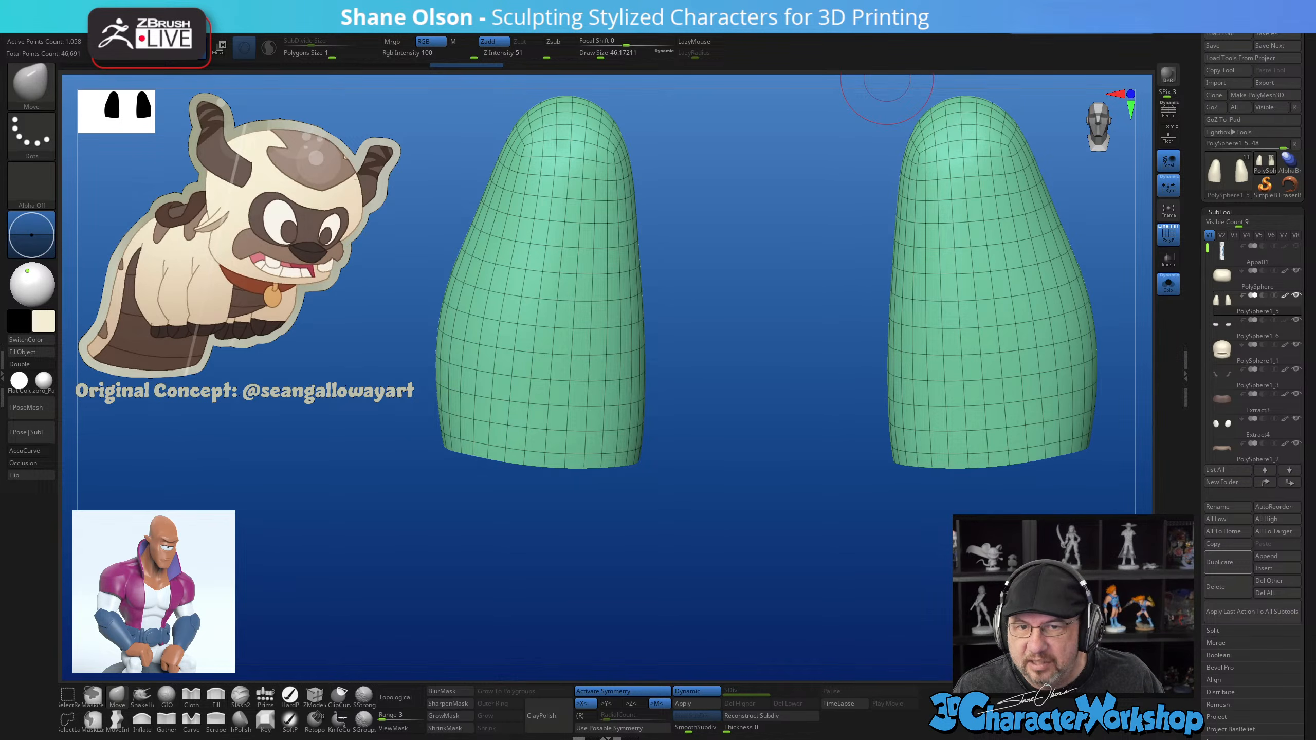
Cap the open lower ends of both front legs with Close Holes and turn off their dynamic subdivision
left_click_drag(751, 430, 730, 335)
key("space")
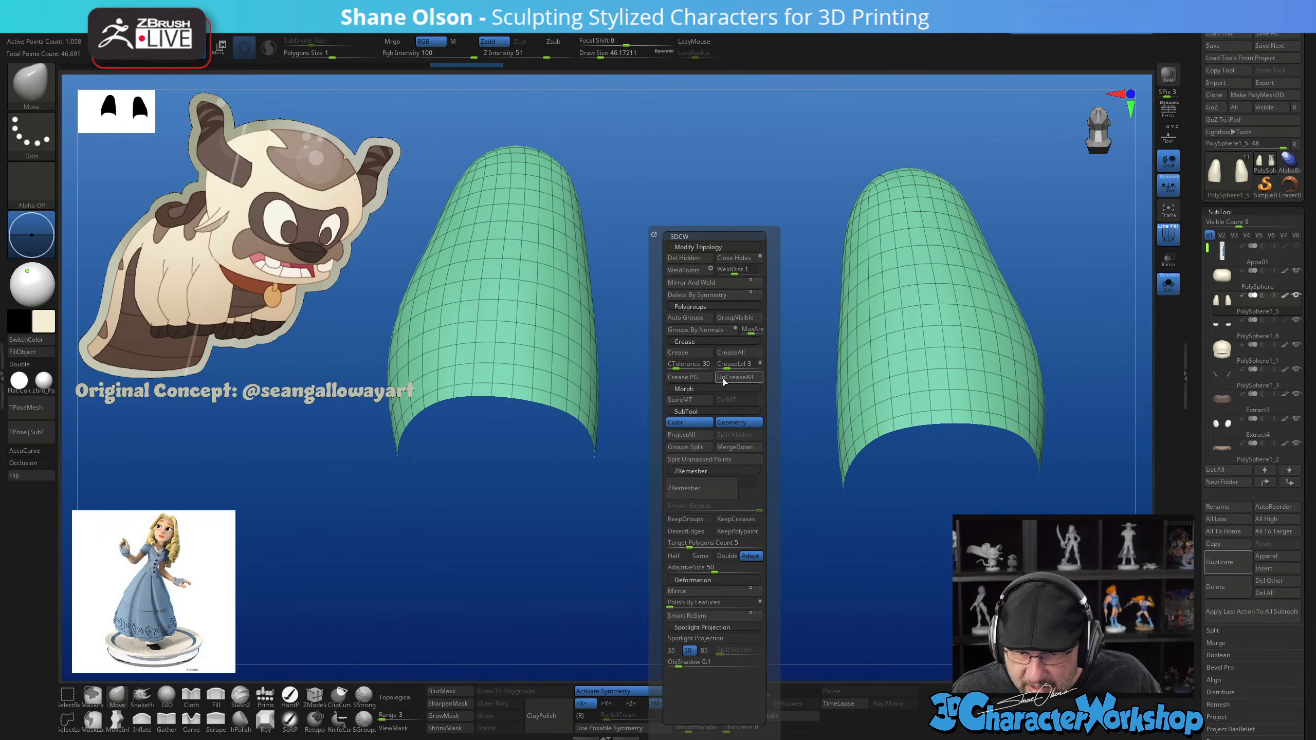
left_click(732, 258)
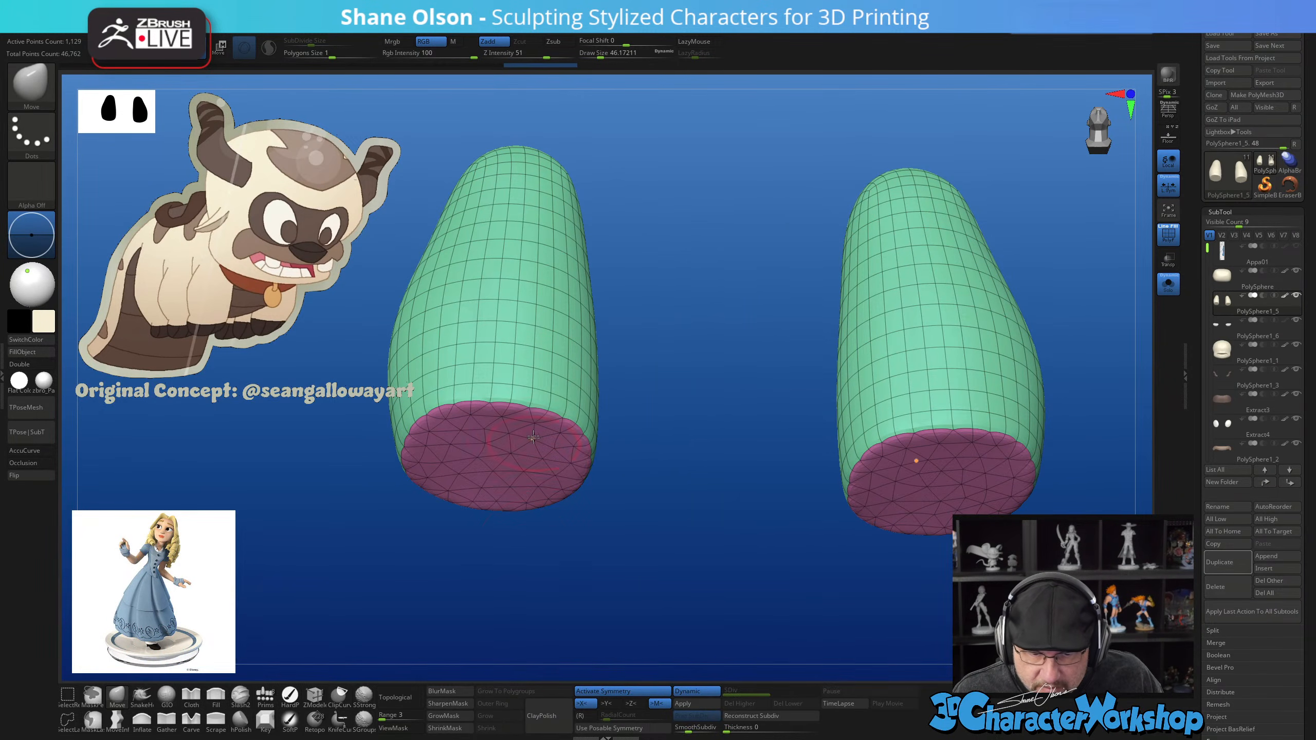
left_click_drag(693, 344, 692, 488)
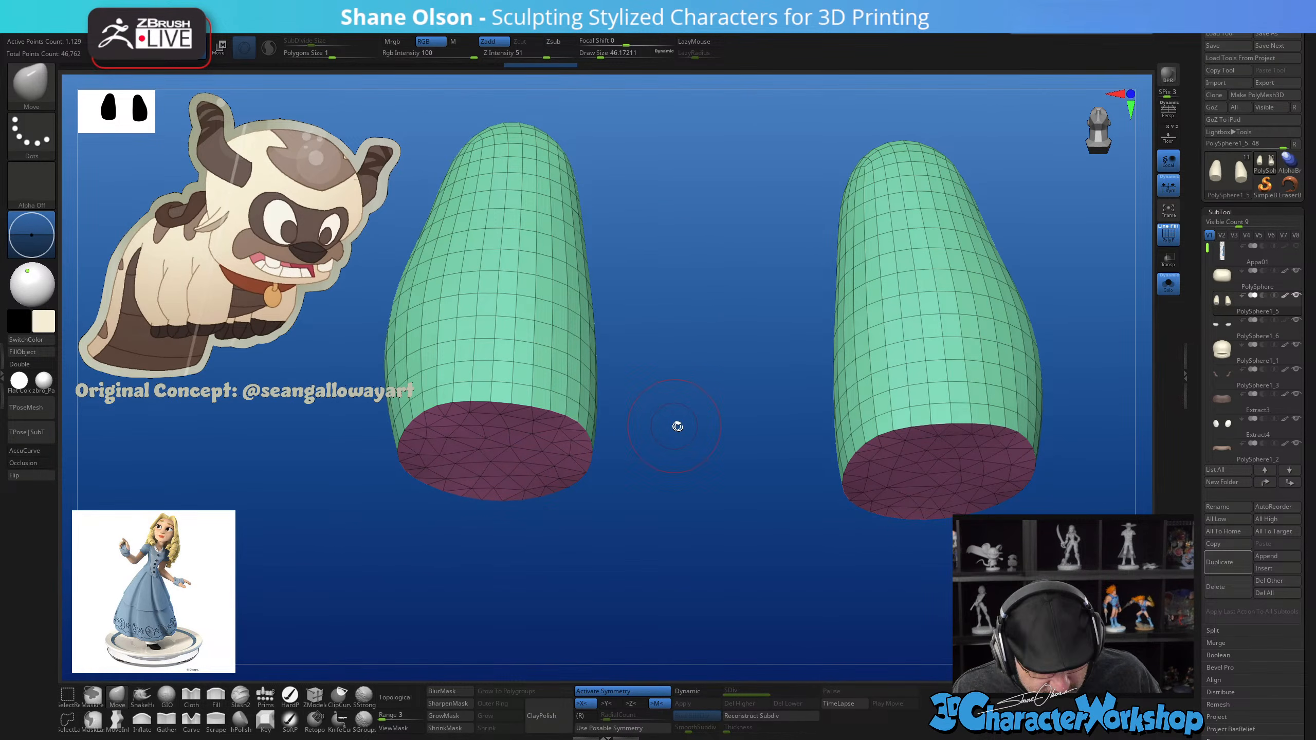
ZRemesh the front legs with KeepGroups on, SmoothGroups at about 0.04 and the polygon count set to Same
key("space")
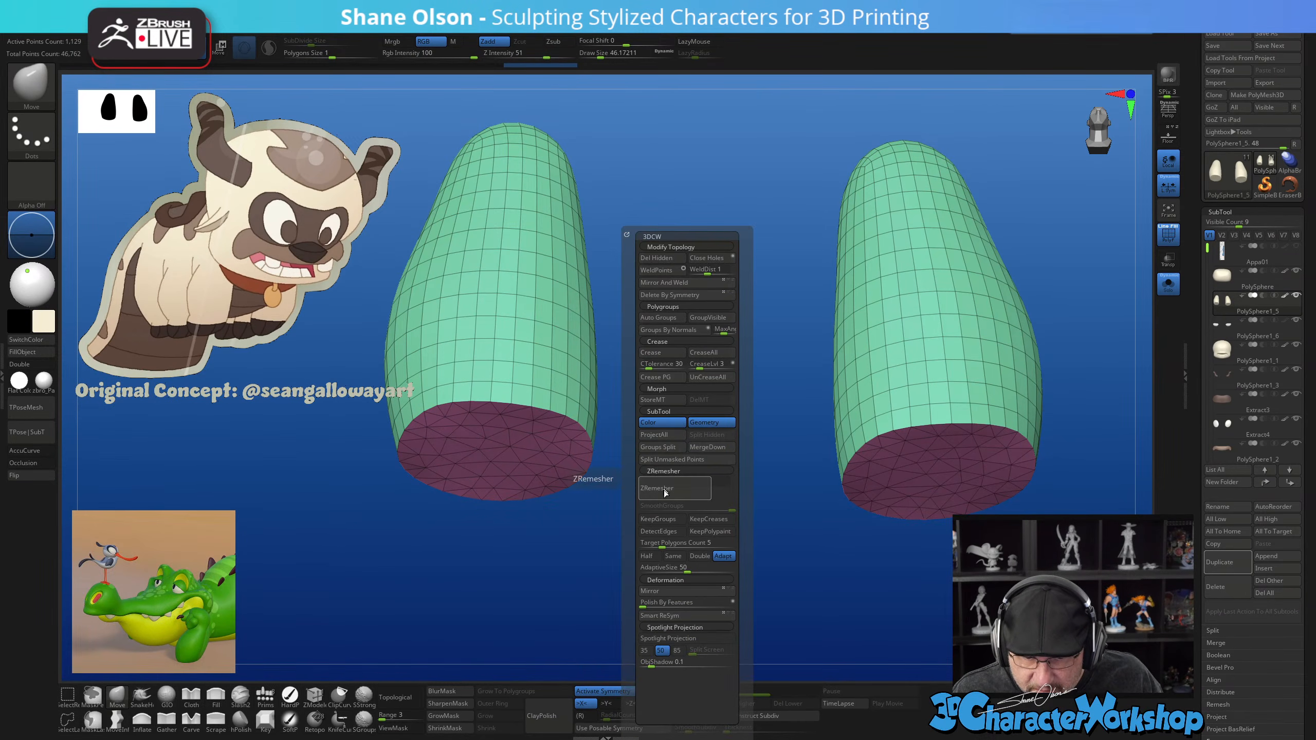
left_click(668, 520)
left_click_drag(700, 508, 650, 507)
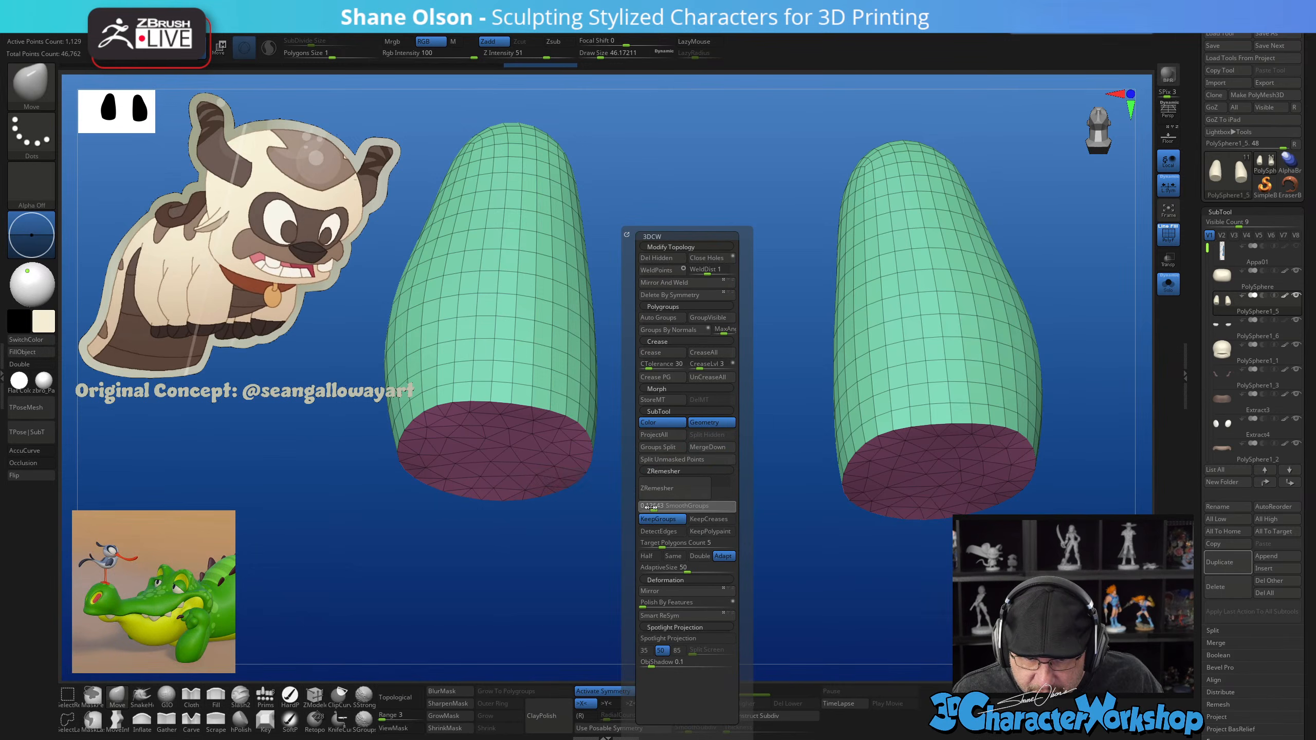
left_click(646, 508)
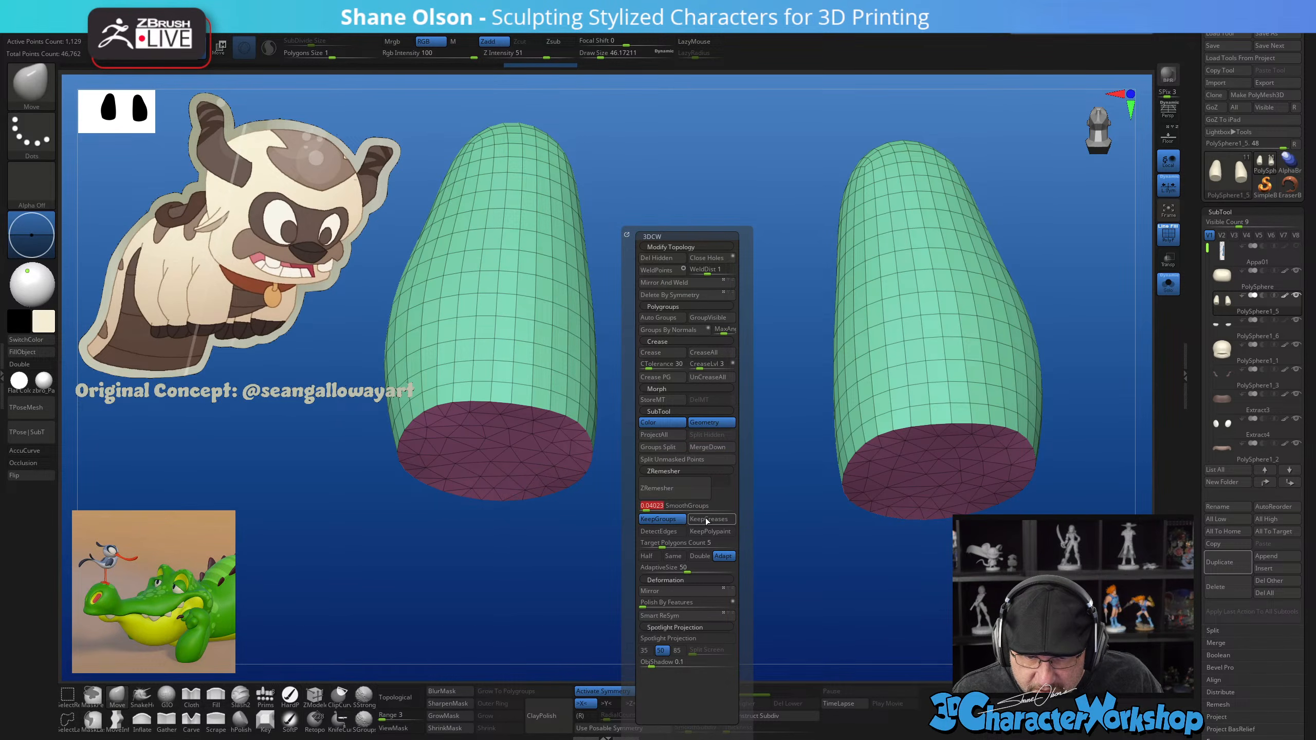
left_click(673, 556)
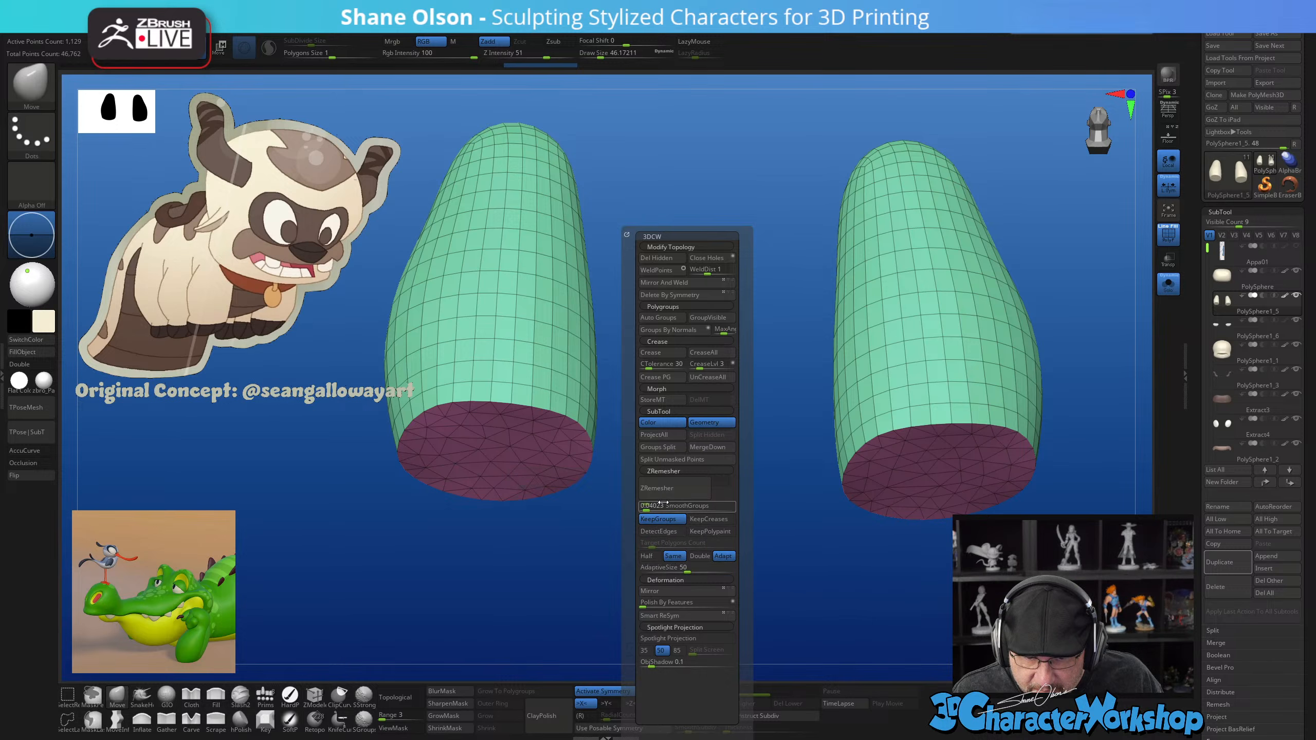
left_click(674, 488)
left_click_drag(716, 475, 713, 485)
left_click_drag(708, 431, 762, 497)
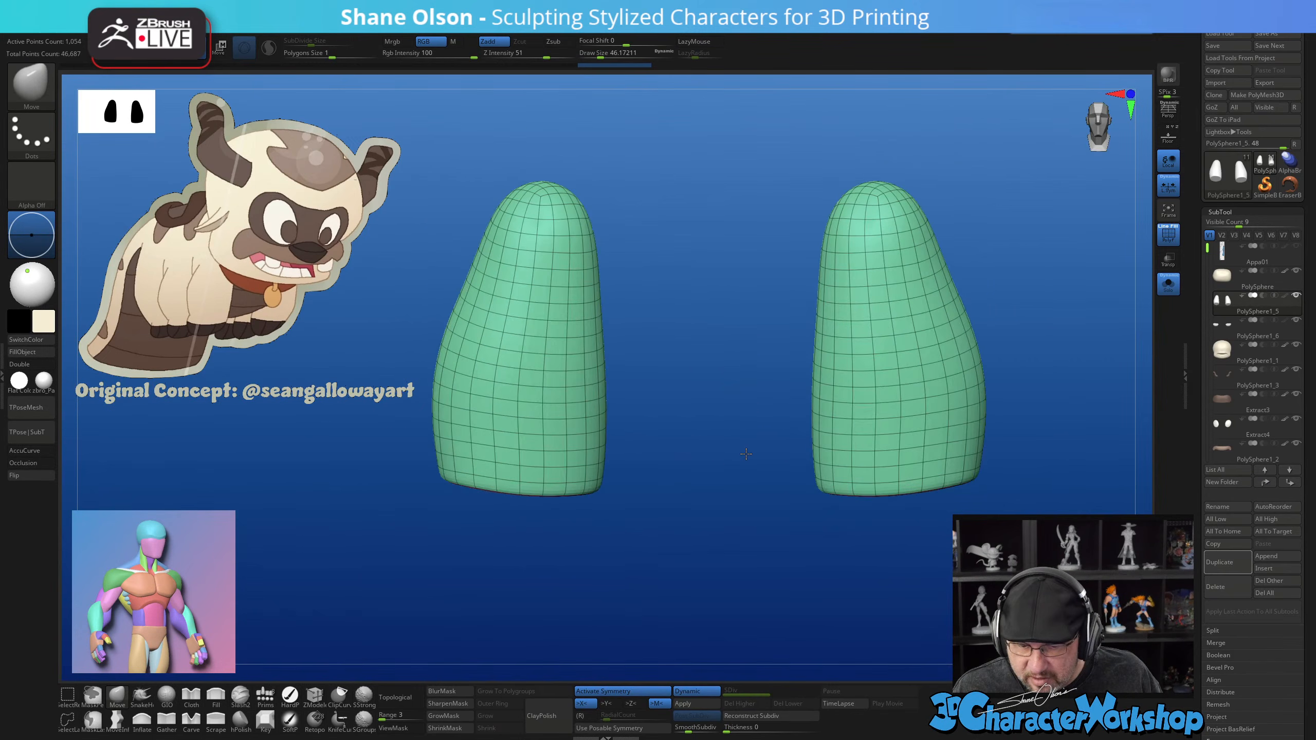
Bring back the other subtools, select the foot pieces and turn on their dynamic subdivision
left_click(1171, 291)
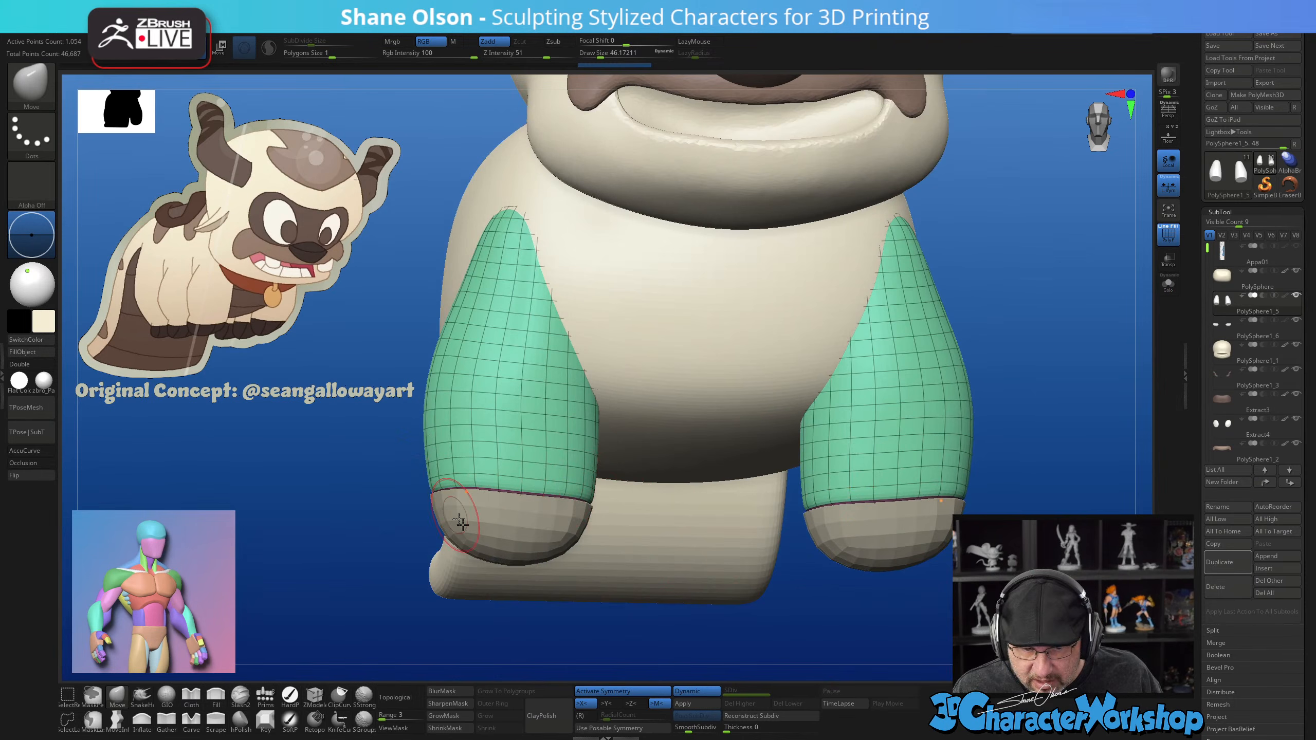
left_click(484, 528, "alt")
key("d")
left_click_drag(306, 502, 387, 508)
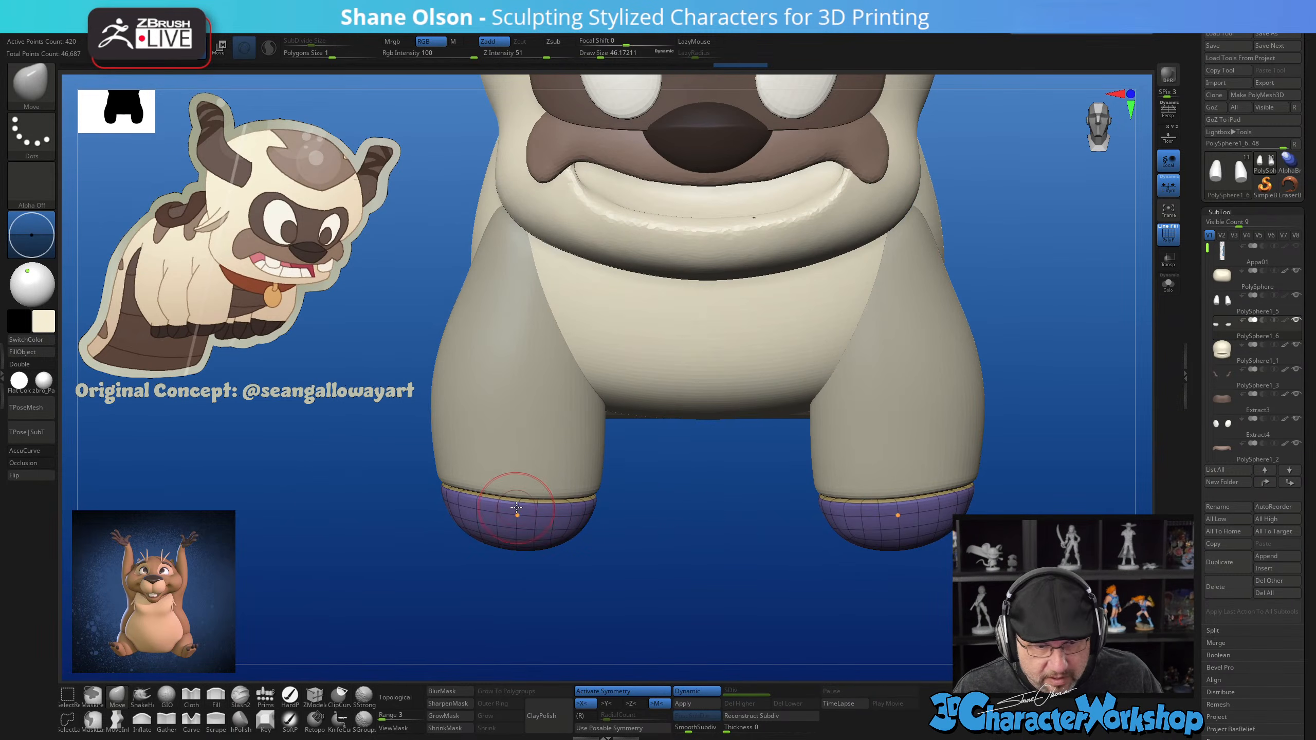
Select the front legs, enlarge the Move brush to about 158 and adjust the lower front edge just above the feet
left_click(513, 461, "alt")
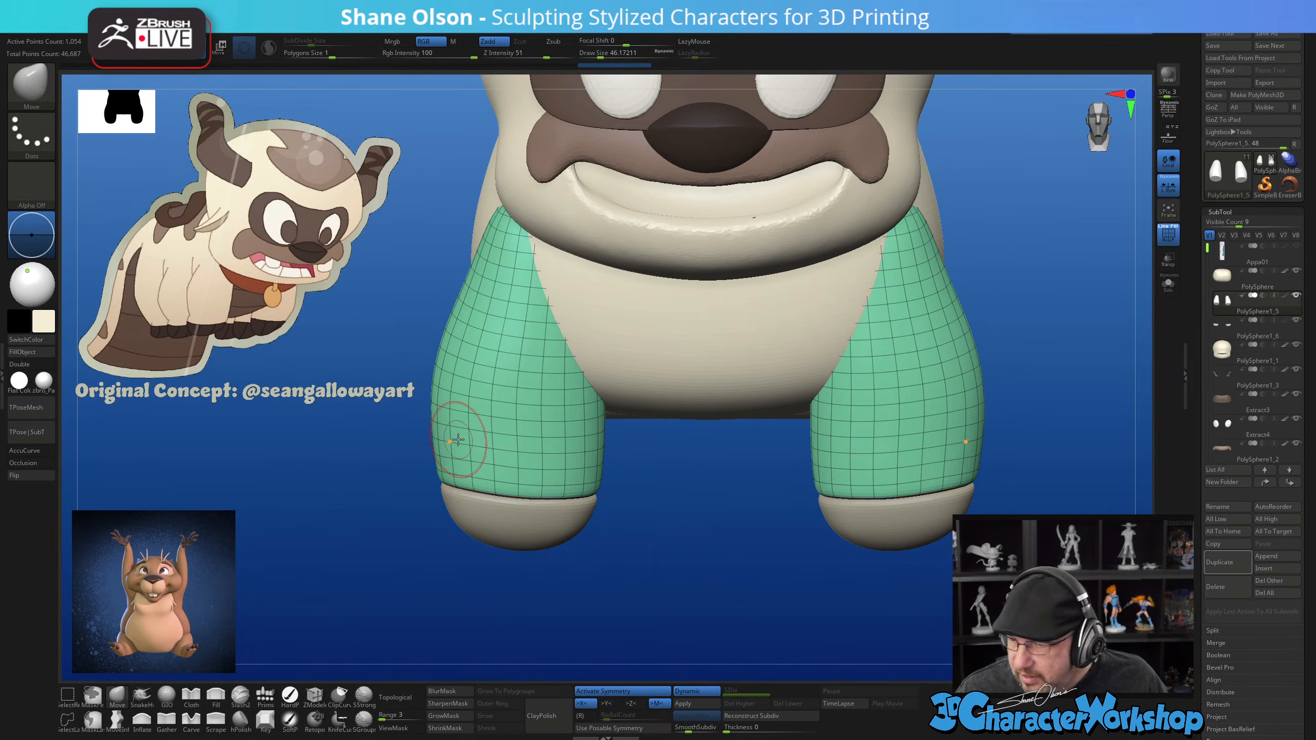
left_click_drag(453, 559, 493, 583, "alt")
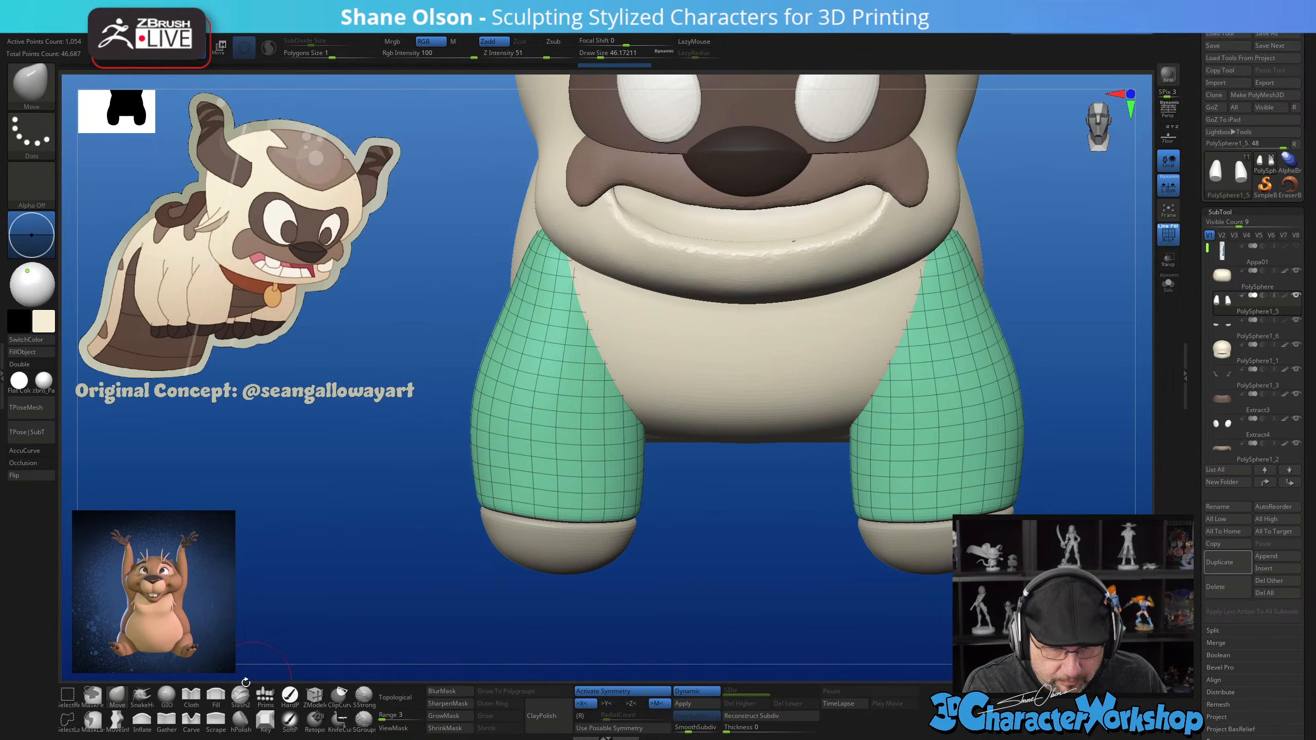
right_click_drag(363, 591, 524, 571)
right_click_drag(450, 487, 698, 456, "alt")
key("s")
left_click_drag(698, 457, 706, 457)
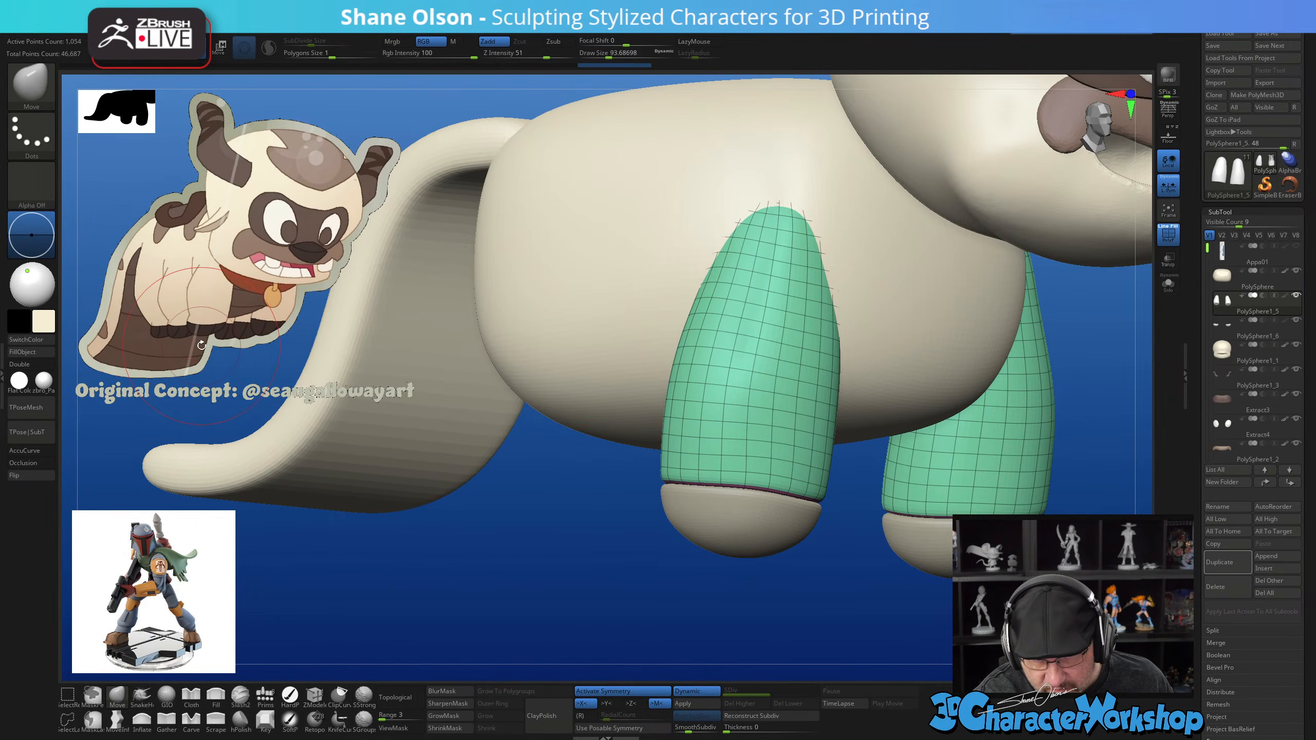
mouse_move(673, 495)
right_mouse_down()
mouse_move(622, 491)
mouse_move(638, 467)
mouse_move(622, 451)
mouse_move(715, 469)
mouse_move(702, 479)
mouse_move(720, 538)
mouse_move(688, 576)
mouse_move(752, 579)
mouse_move(799, 511)
mouse_move(739, 541)
right_mouse_up()
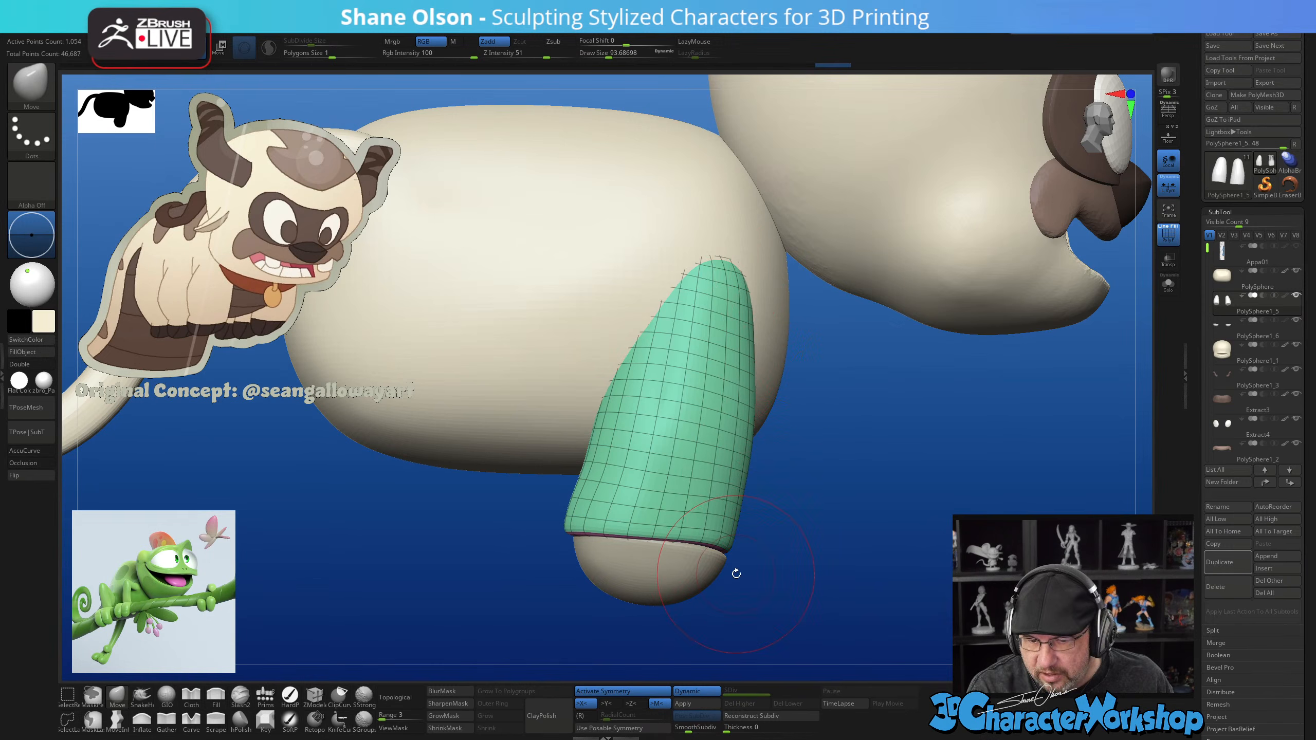
key("s")
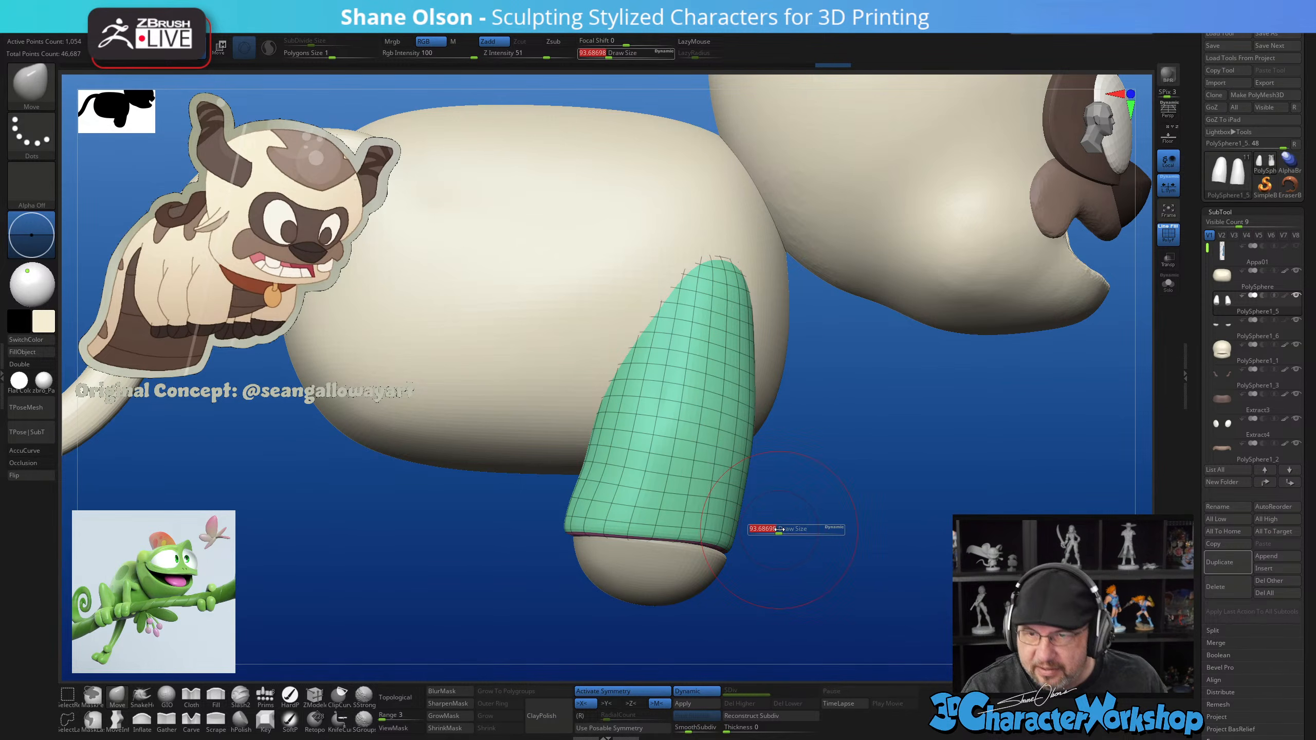
left_click_drag(778, 530, 789, 530)
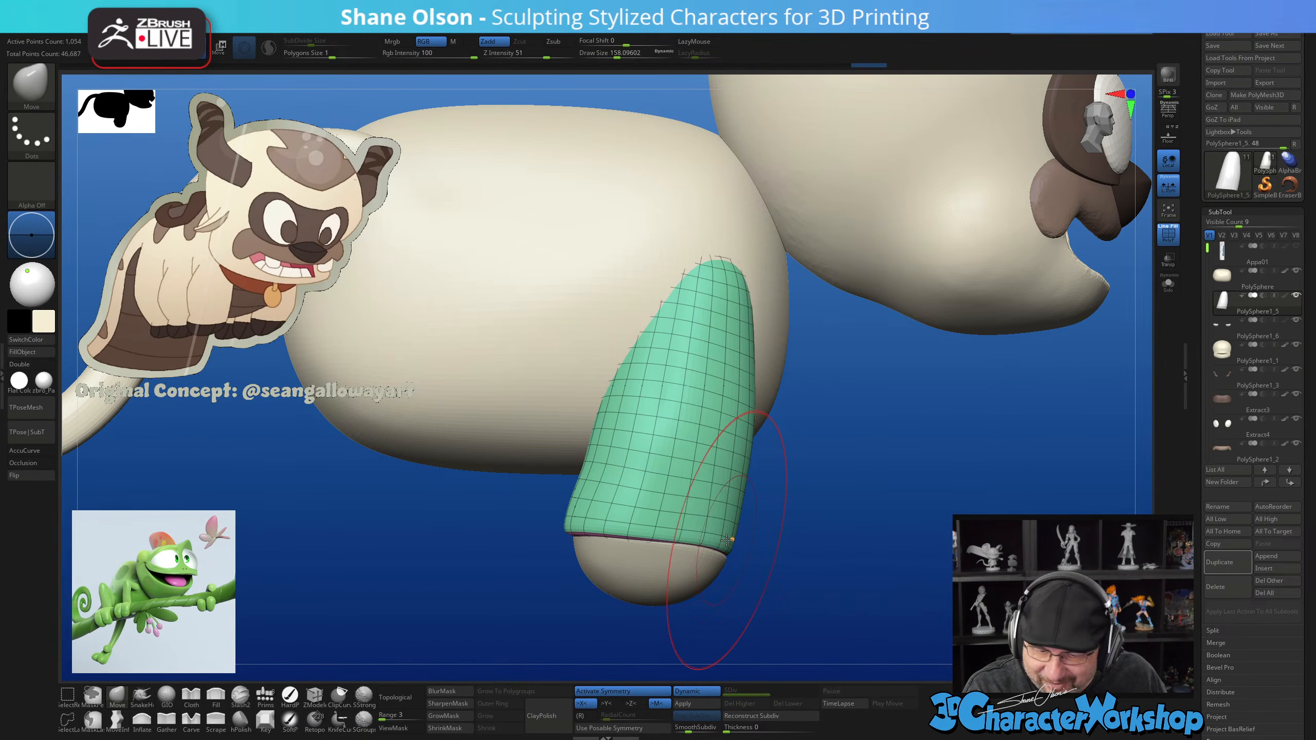
mouse_move(758, 547)
left_mouse_down()
mouse_move(811, 584)
mouse_move(704, 552)
left_mouse_up()
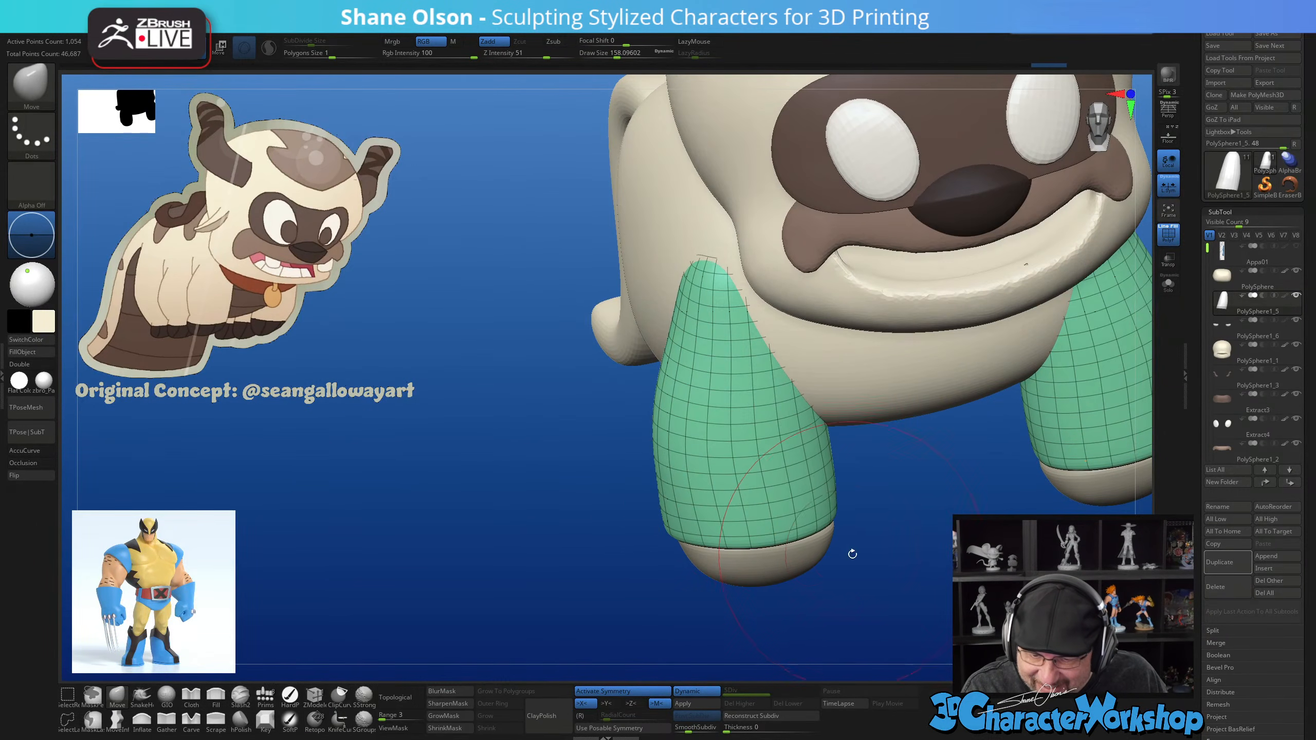
left_click_drag(852, 553, 904, 545)
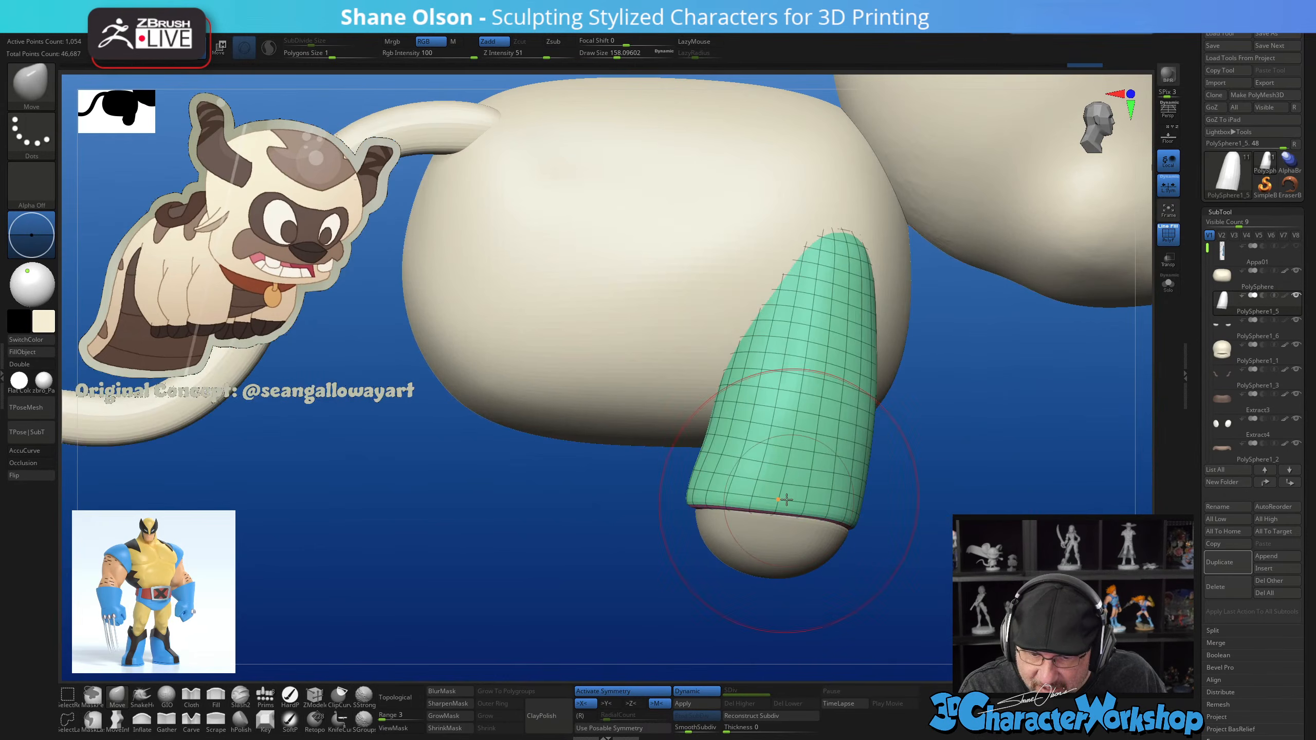
Reduce the draw size to about 124 and push in the back of the front legs just above the feet
mouse_move(733, 449)
right_mouse_down("alt")
mouse_move(761, 430)
mouse_move(650, 397)
right_mouse_up("alt")
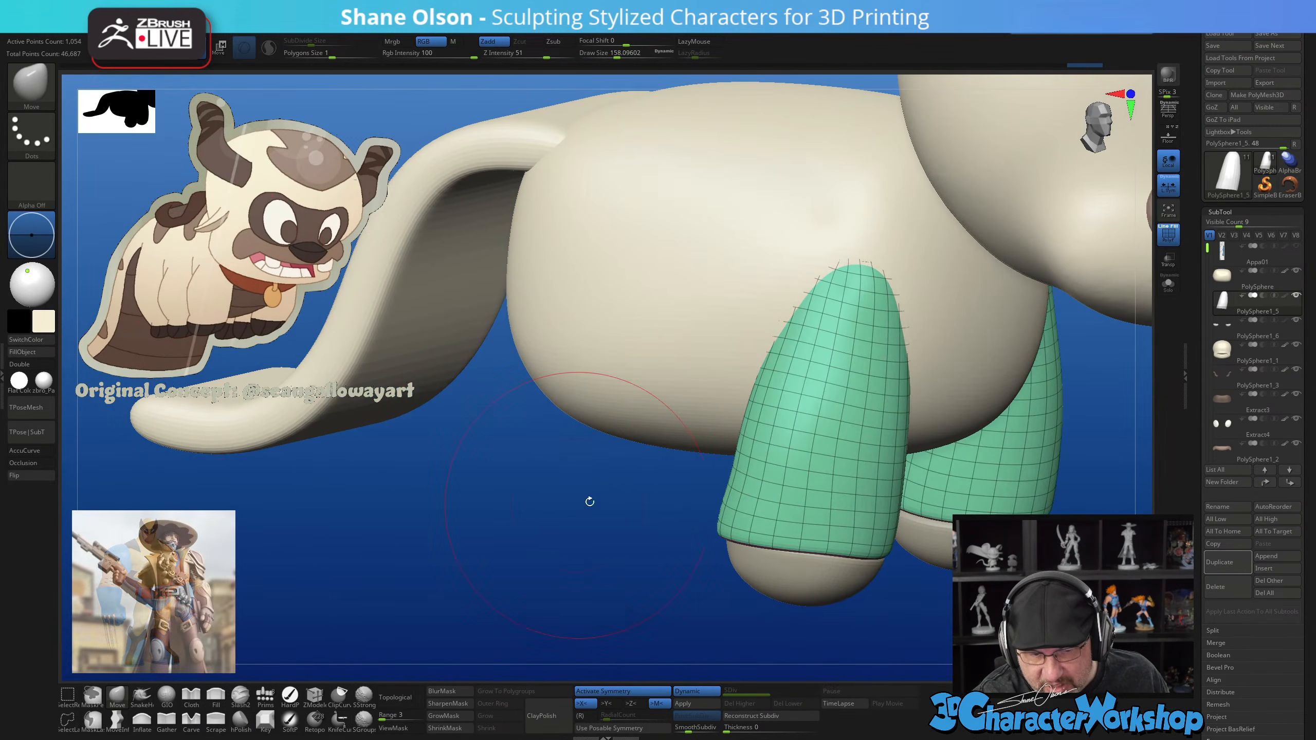
key("[")
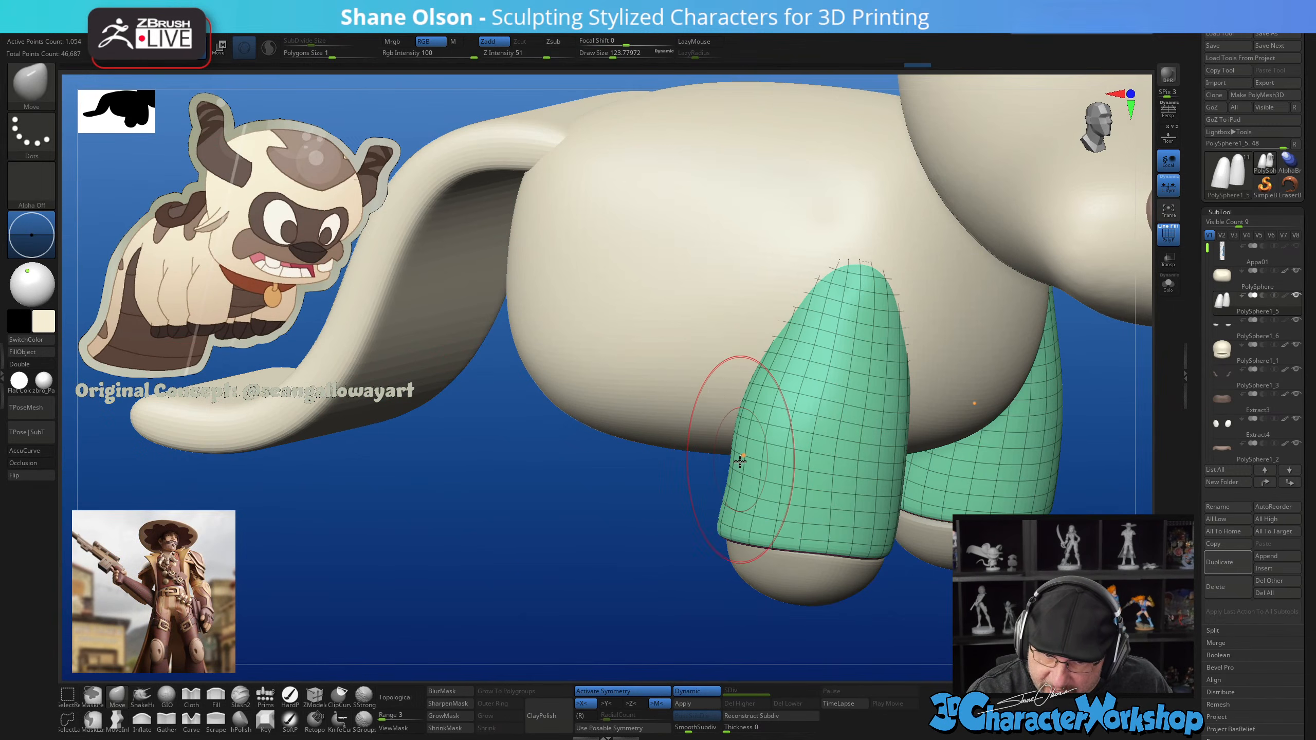
left_click_drag(741, 455, 745, 433)
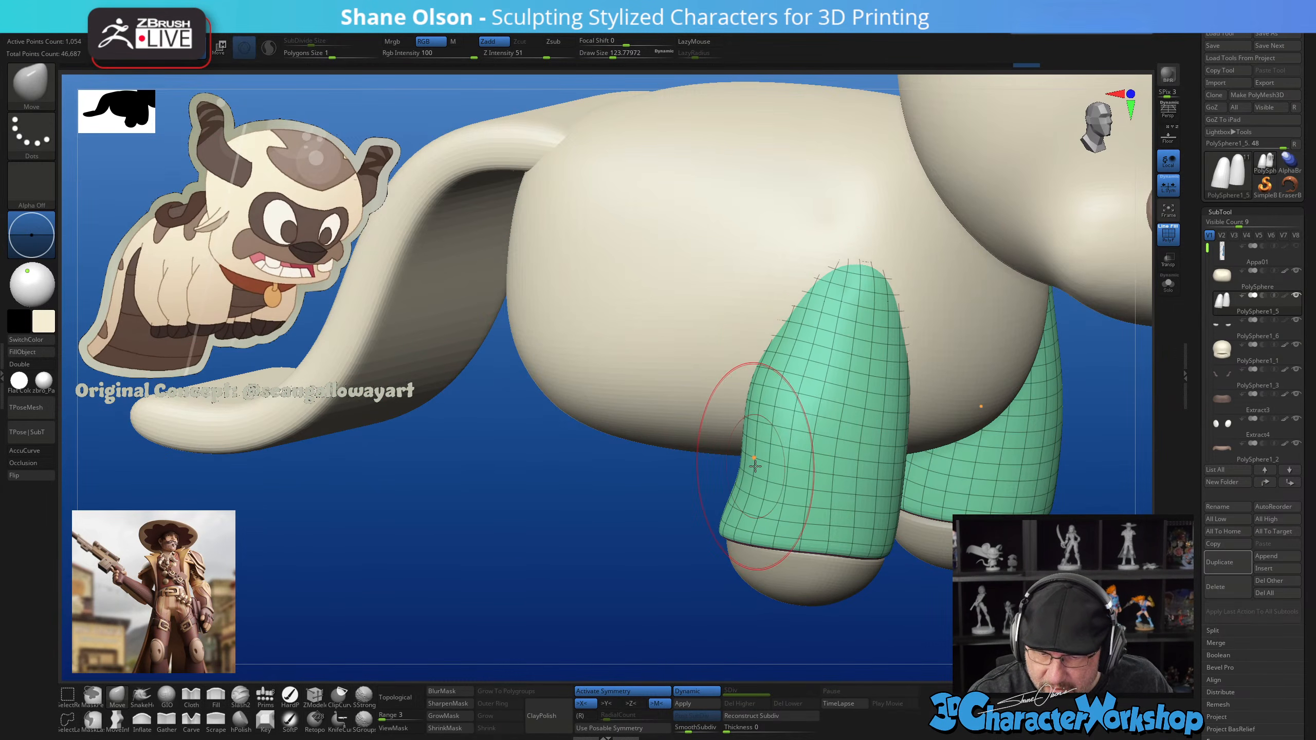
right_click_drag(801, 465, 816, 441)
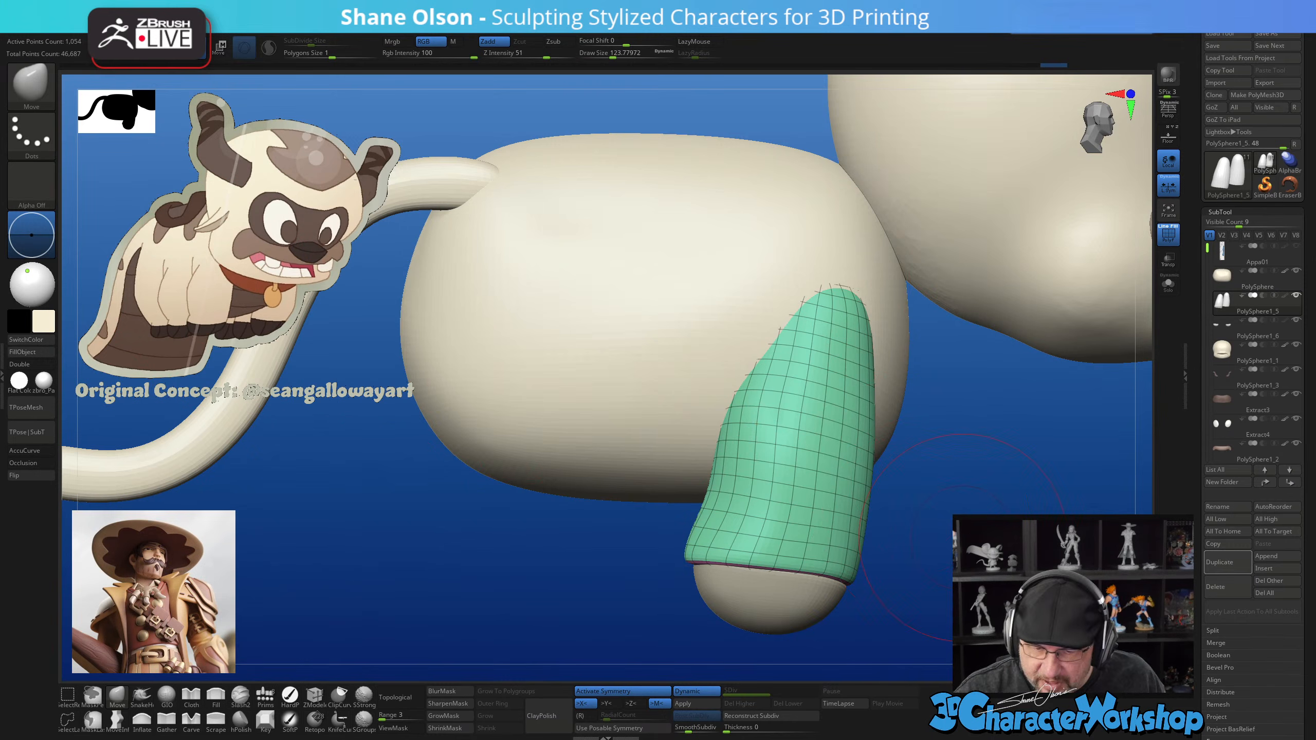
Turn off the polyframe display, check the whole character from the front and raise the draw size to about 192
key("shift+f")
right_click_drag(963, 538, 852, 581, "ctrl")
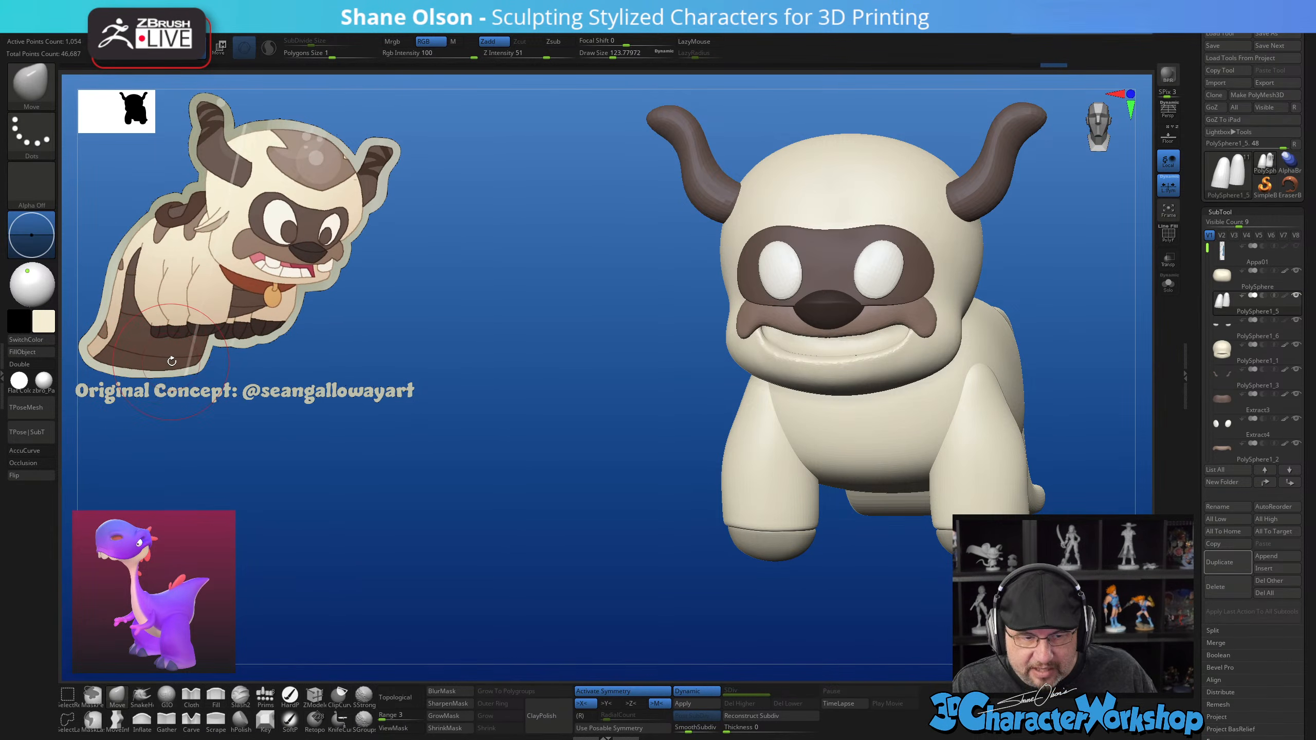
mouse_move(623, 434)
left_mouse_down()
mouse_move(622, 394)
mouse_move(624, 441)
left_mouse_up()
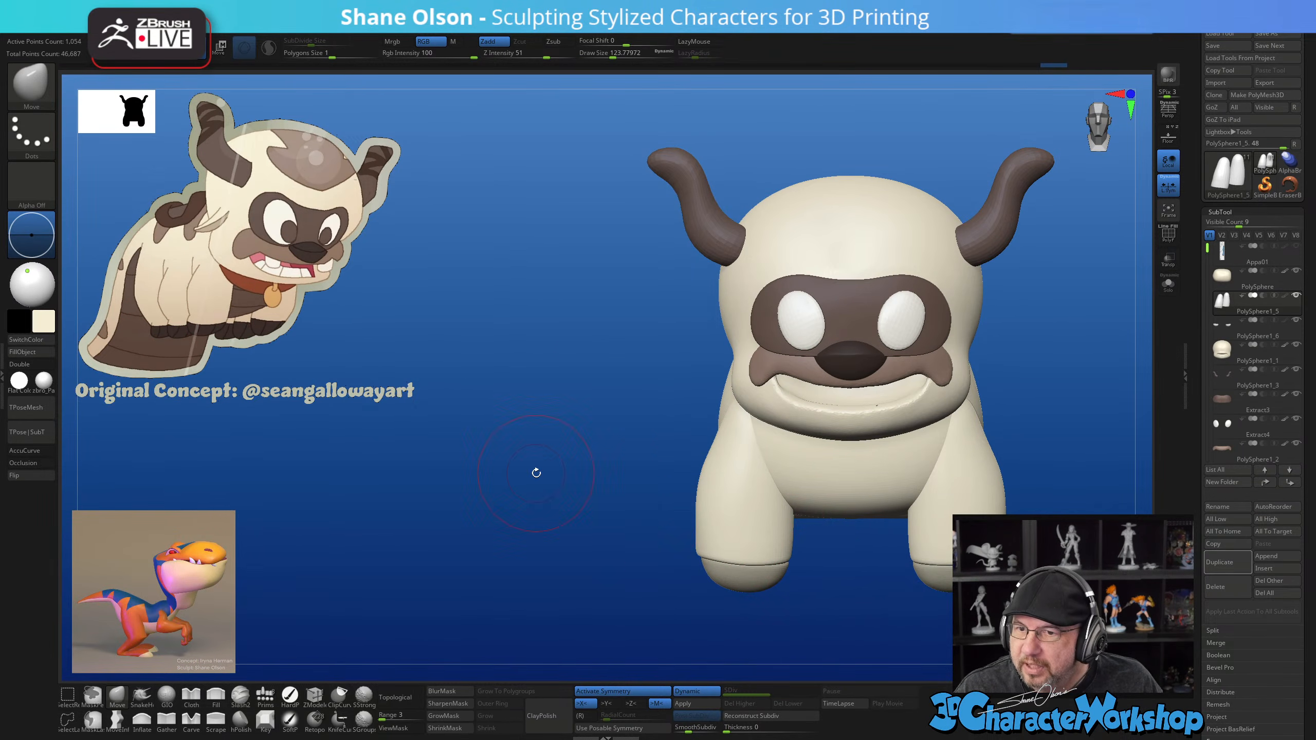
left_click_drag(549, 399, 503, 396, "alt")
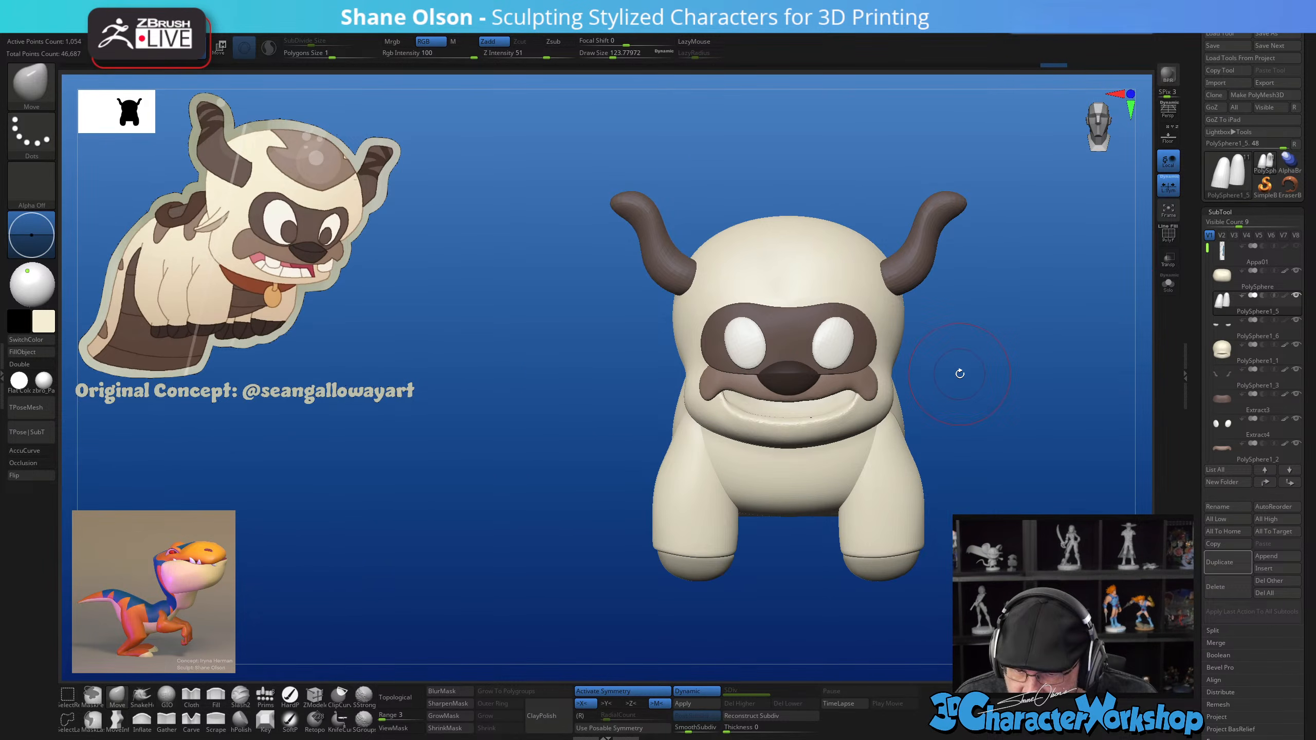
key("s")
left_click_drag(947, 467, 956, 467)
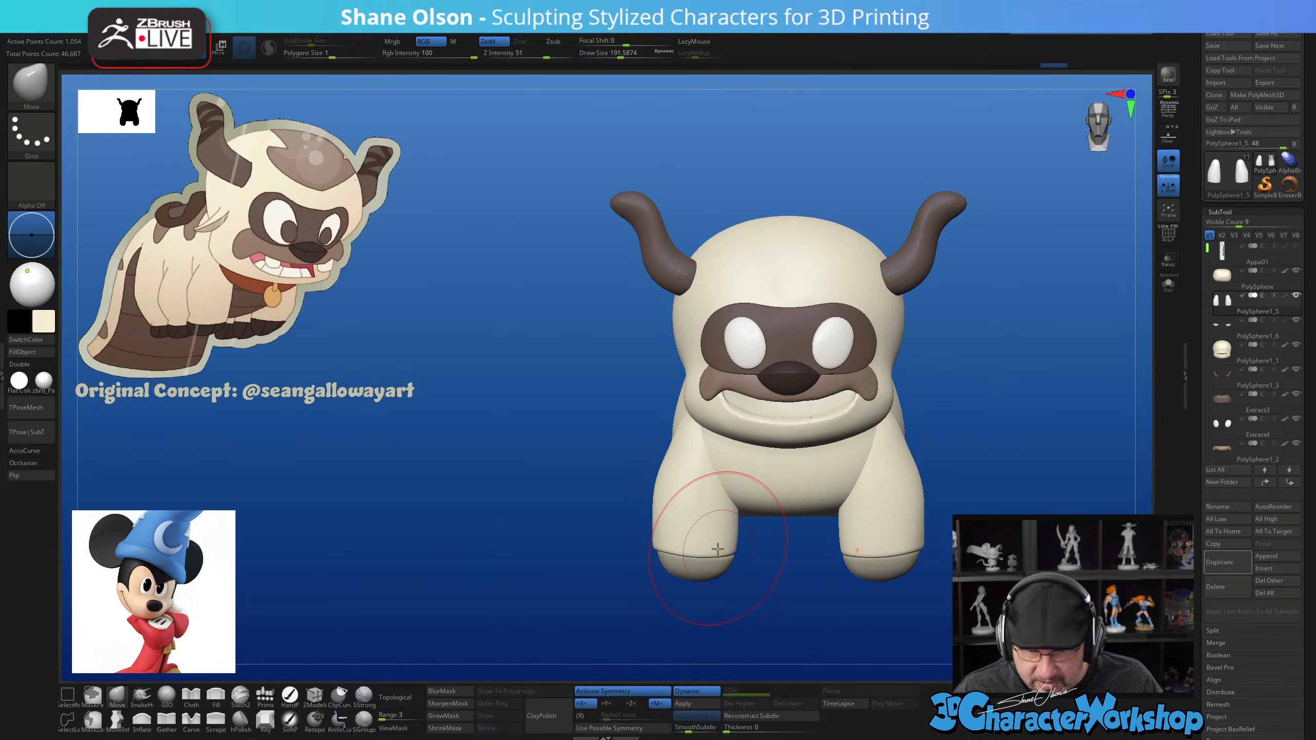
Reset the gizmo orientation on the front legs and rotate them slightly so their lower ends tilt inward
key("w")
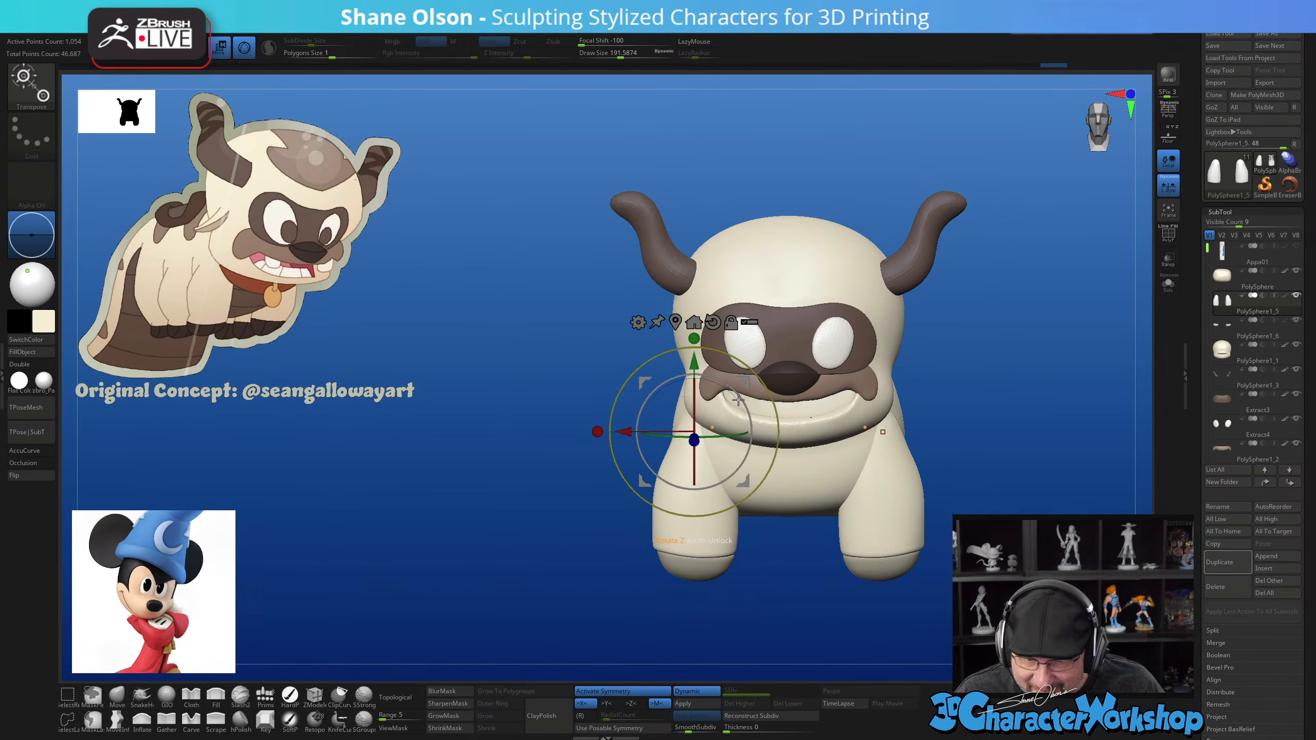
left_click(713, 323)
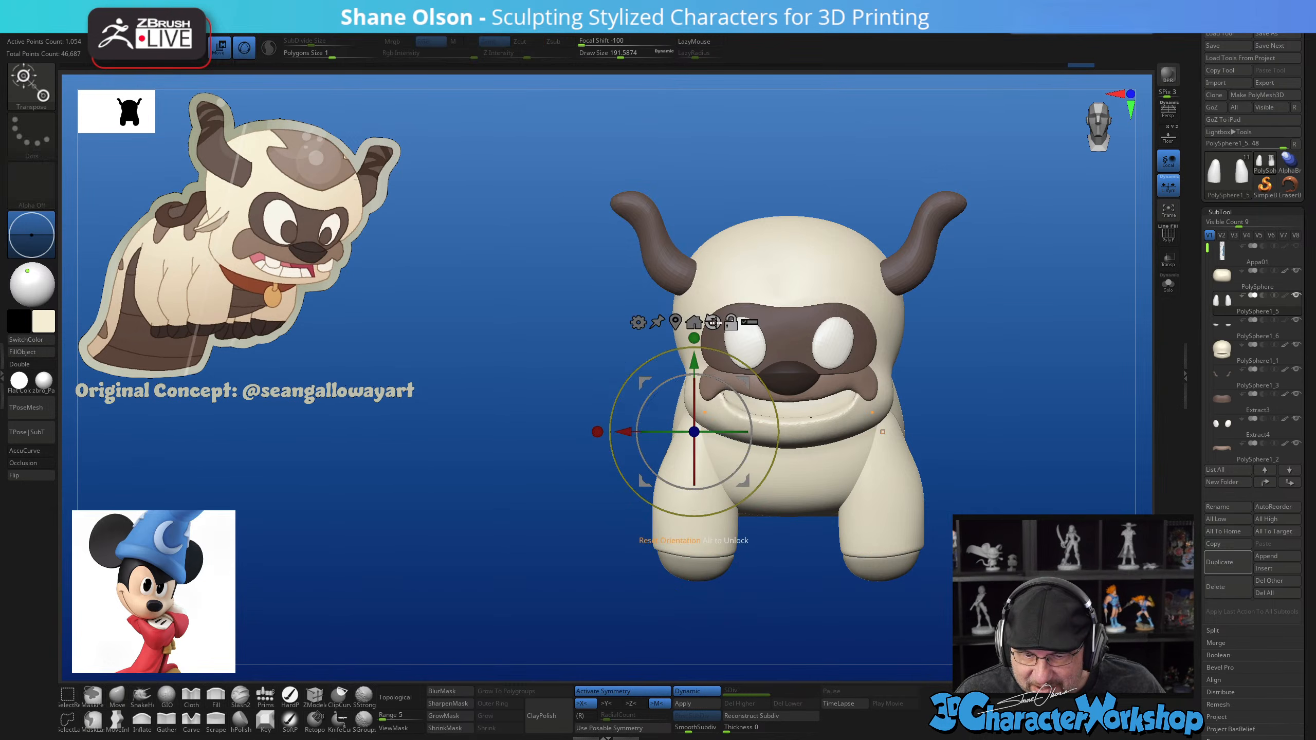
left_click_drag(740, 393, 738, 382)
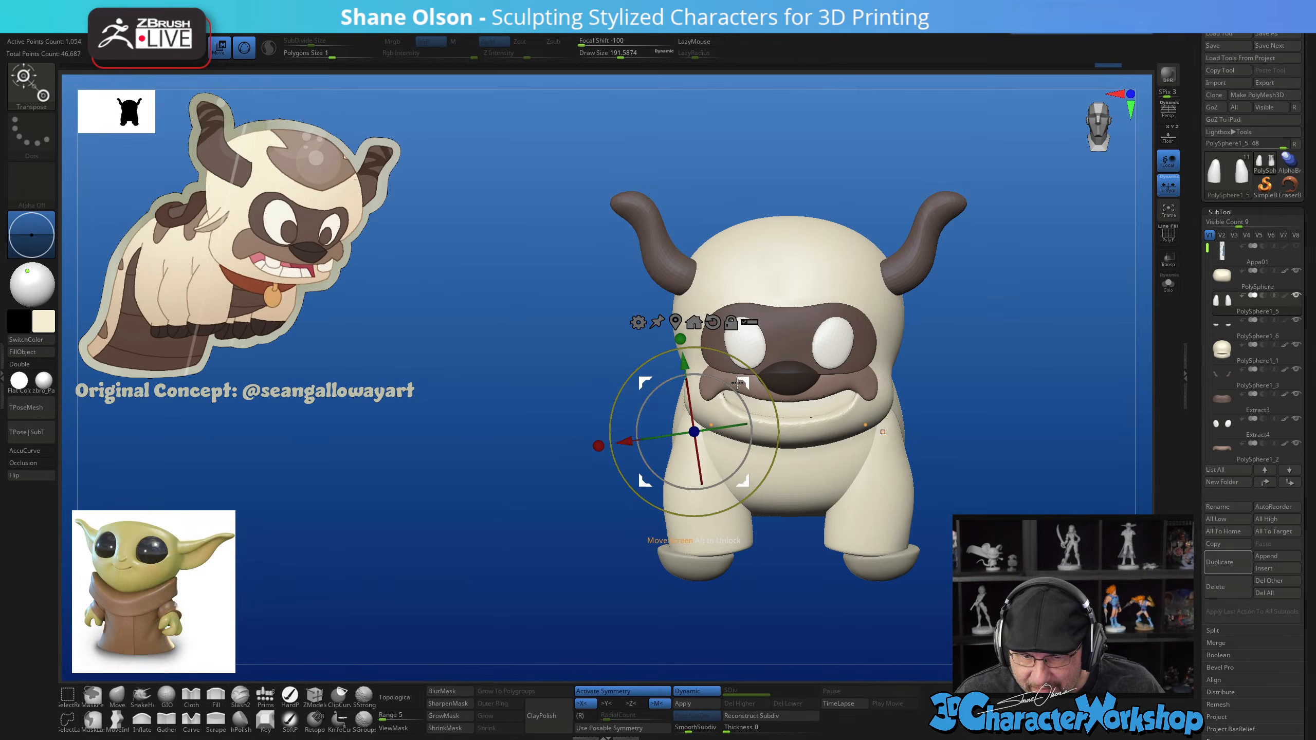
Select the feet, move them inward under the front legs and tilt them to match the angle of the leg ends
left_click(718, 568, "alt")
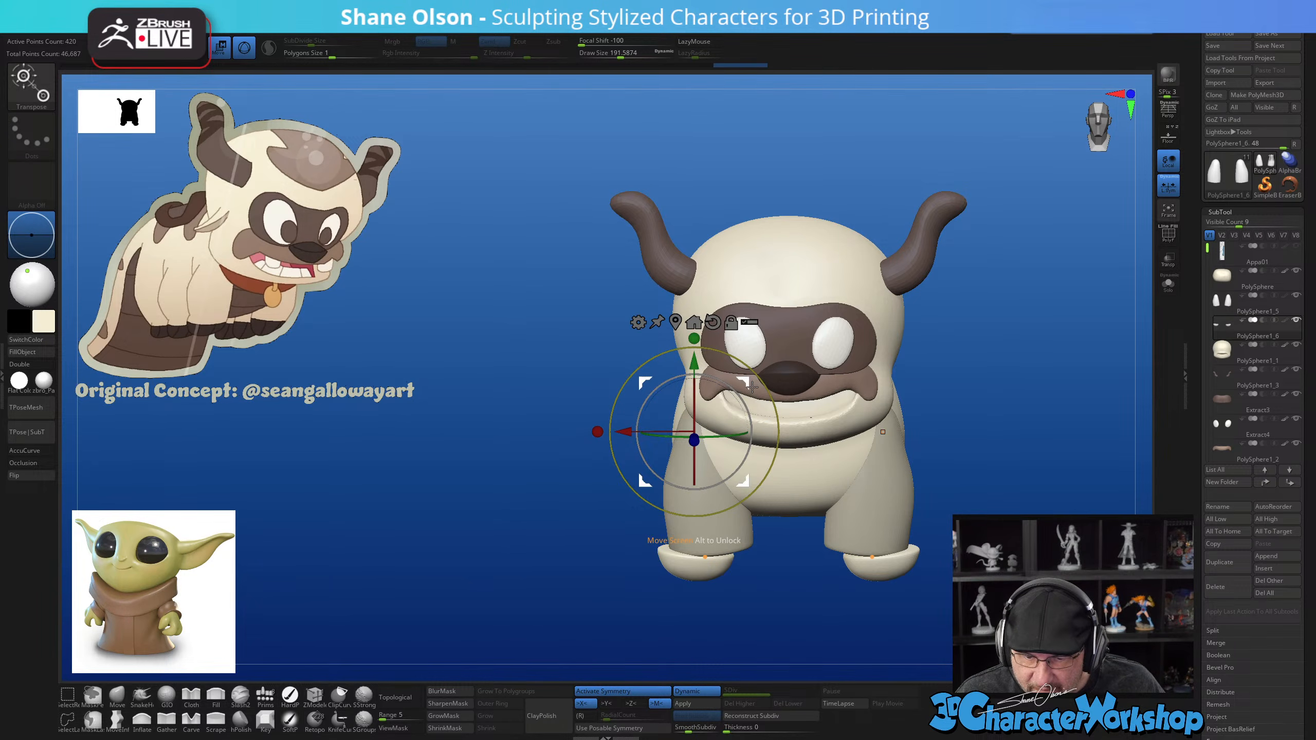
left_click_drag(747, 385, 764, 382)
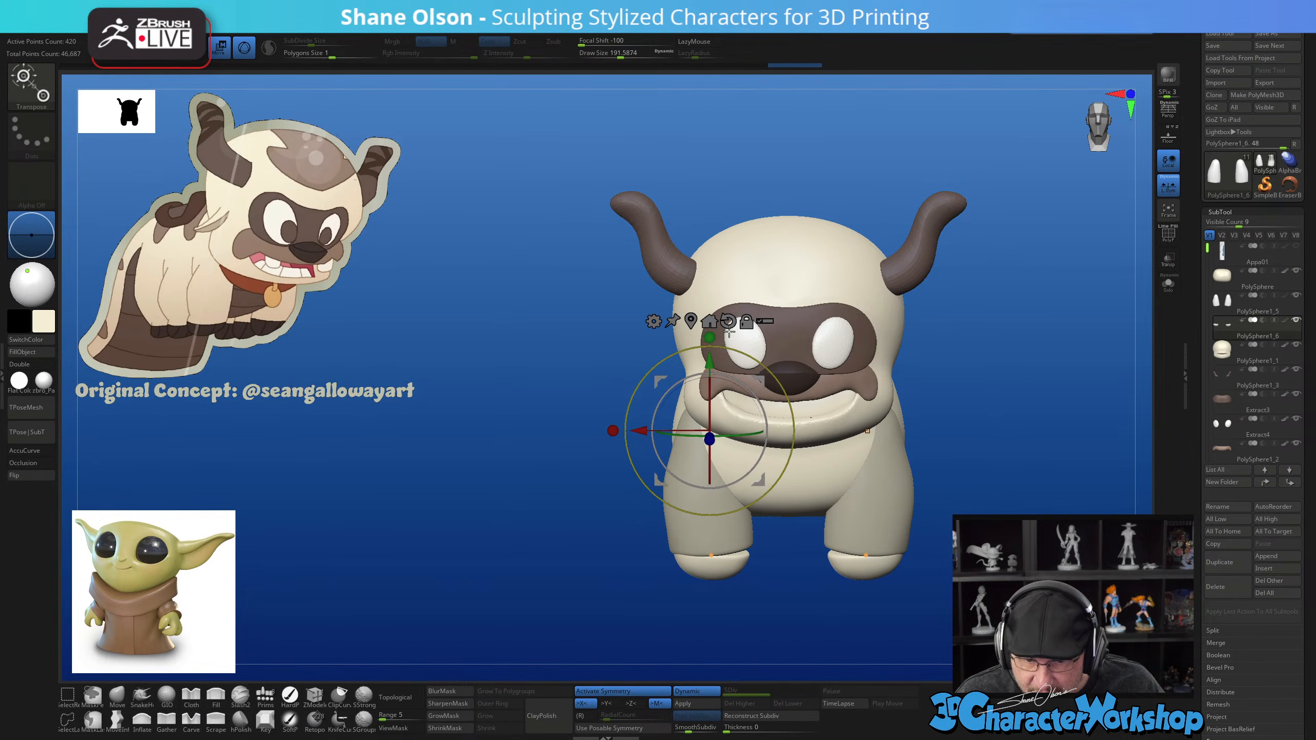
left_click(710, 321)
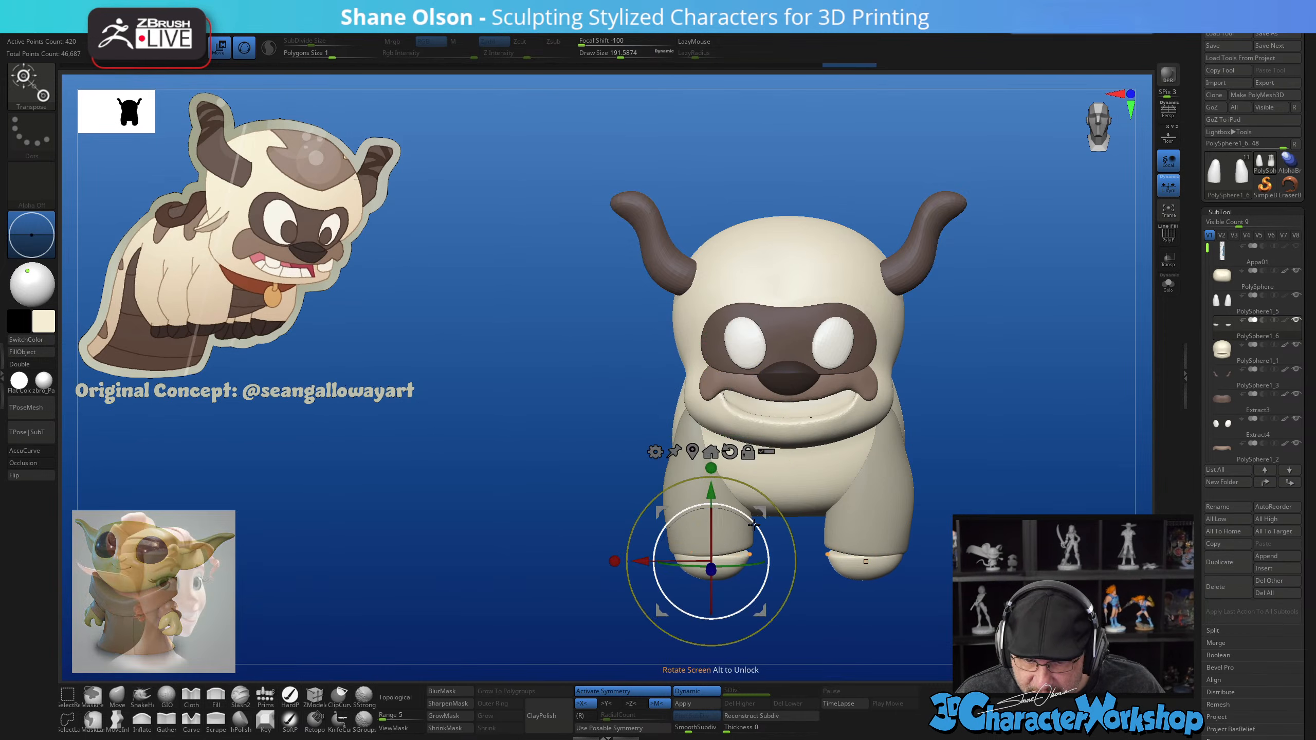
left_click_drag(759, 513, 762, 507)
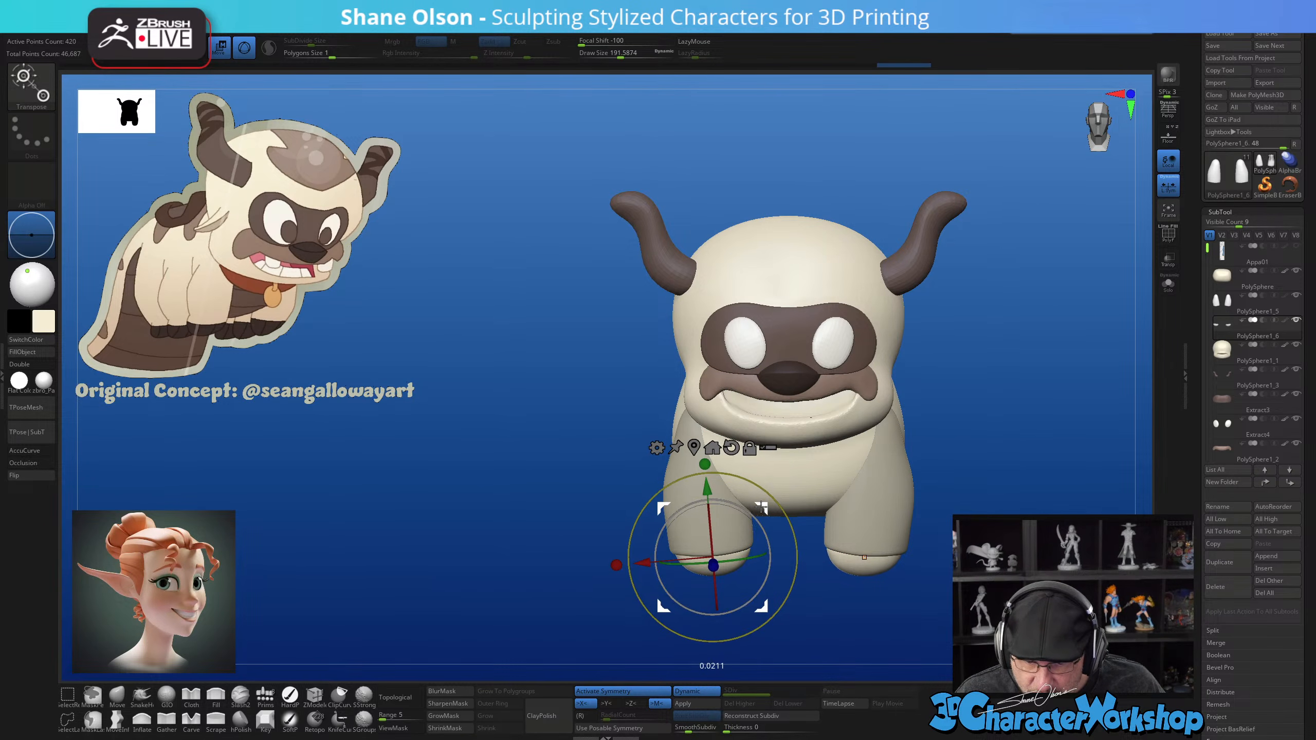
Refine the shape of the feet where they meet the front legs using the Move brush at draw sizes of about 74 and 97
mouse_move(816, 597)
left_mouse_down()
mouse_move(890, 599)
mouse_move(938, 529)
mouse_move(754, 565)
mouse_move(735, 547)
left_mouse_up()
key("q")
key("s")
key("s")
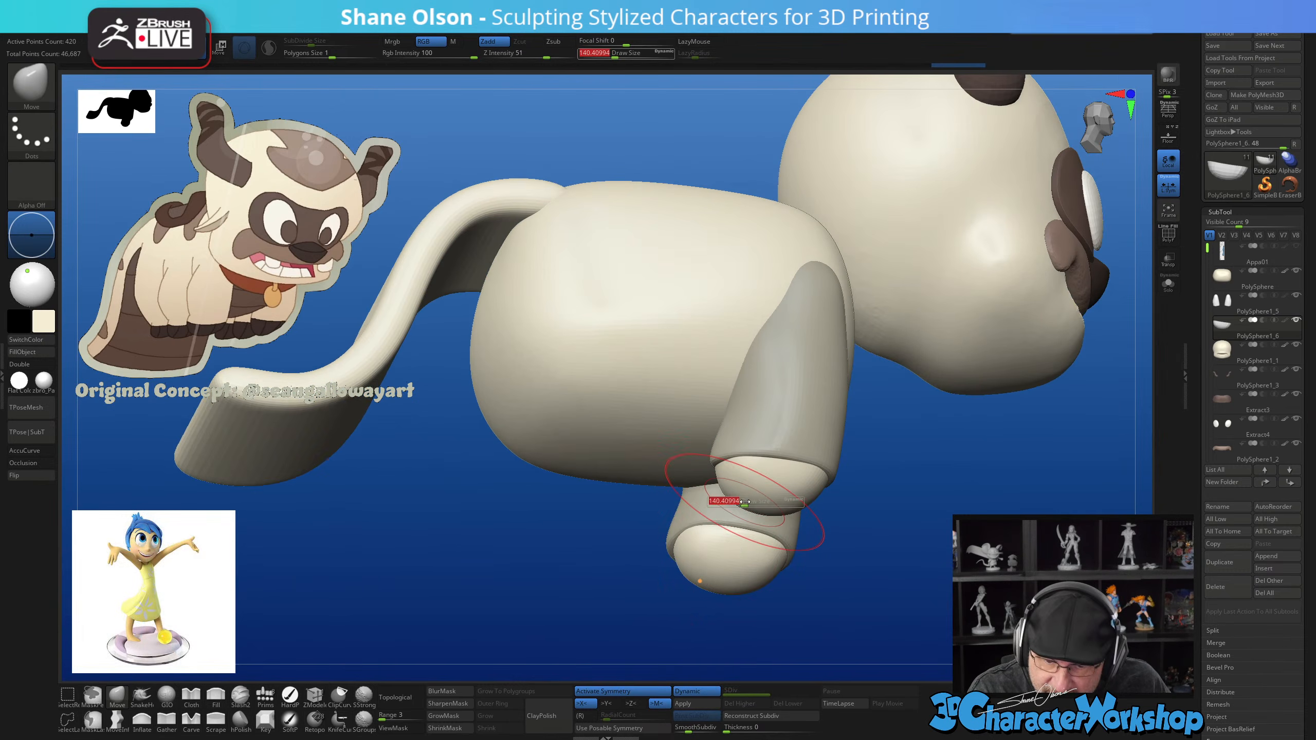
mouse_move(745, 502)
left_mouse_down()
mouse_move(794, 464)
mouse_move(757, 512)
mouse_move(768, 490)
left_mouse_up()
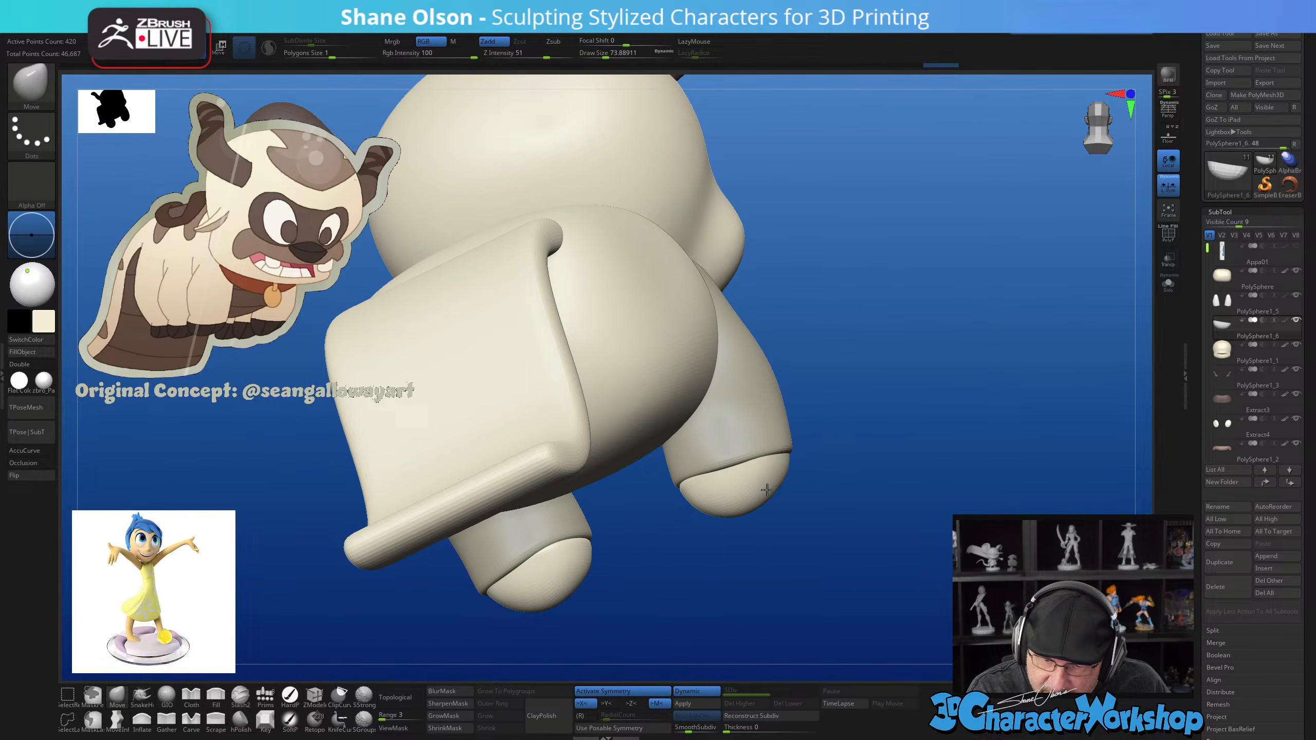
left_click_drag(800, 546, 733, 488)
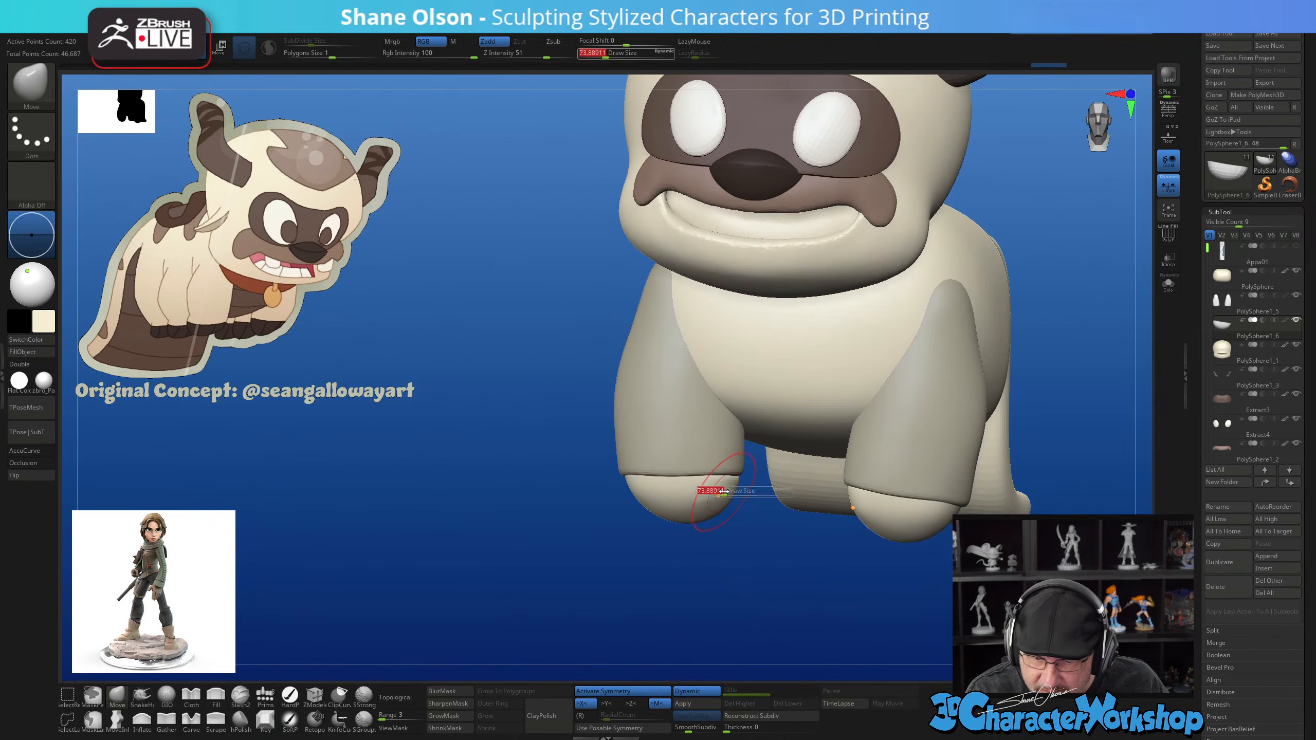
left_click_drag(731, 550, 913, 602)
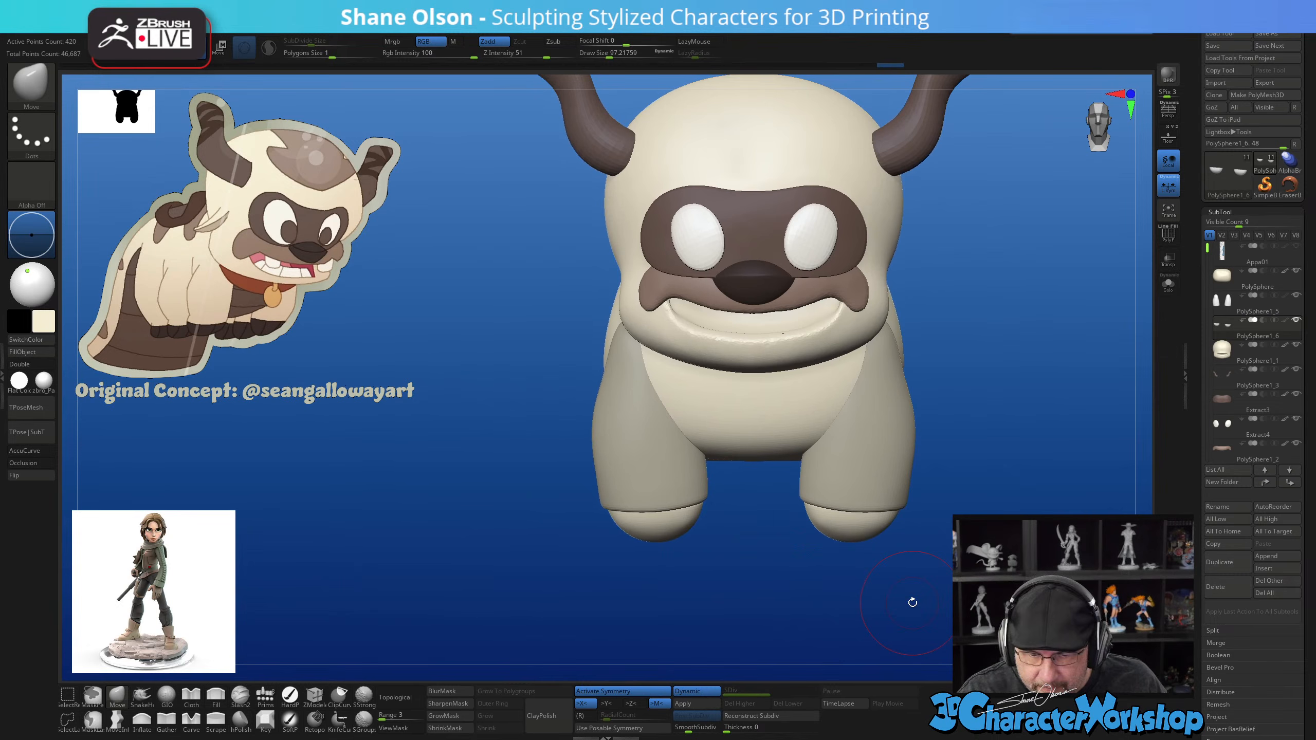
Fill the front legs with cream and the feet with a sampled dark brown
left_click(662, 473, "alt")
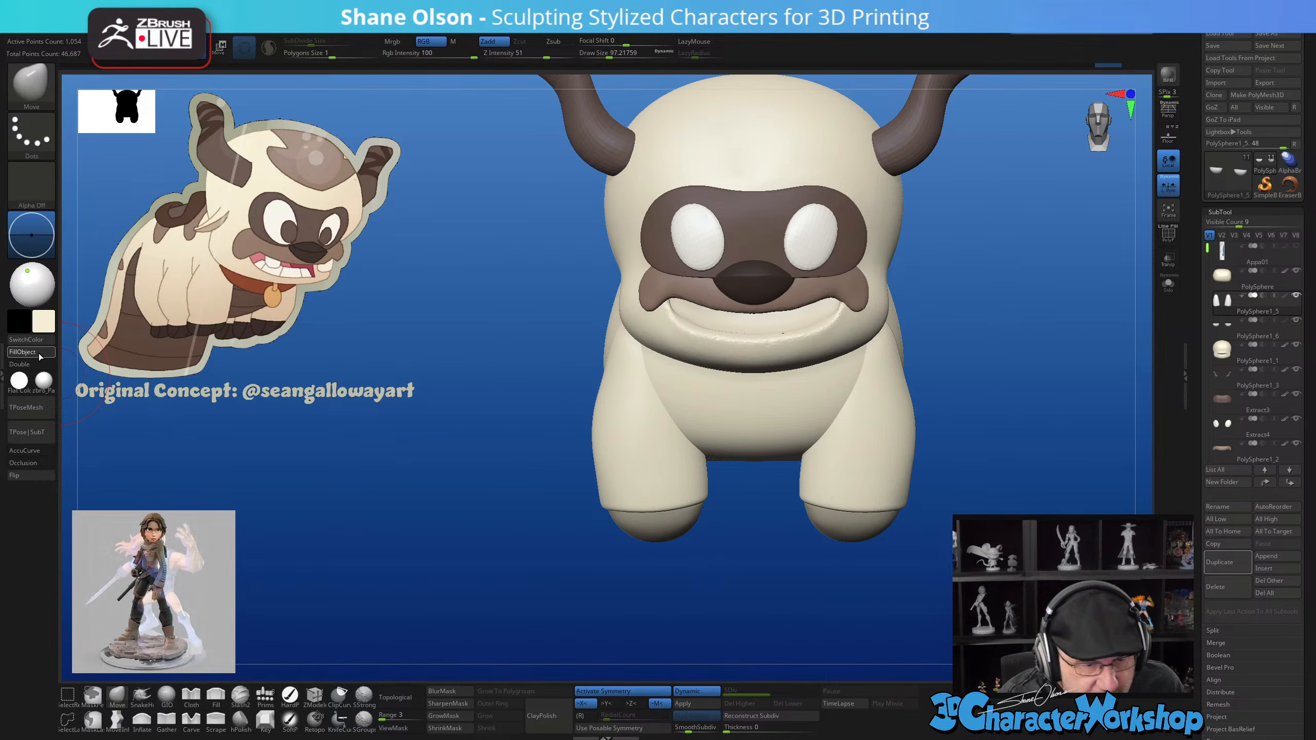
key("c")
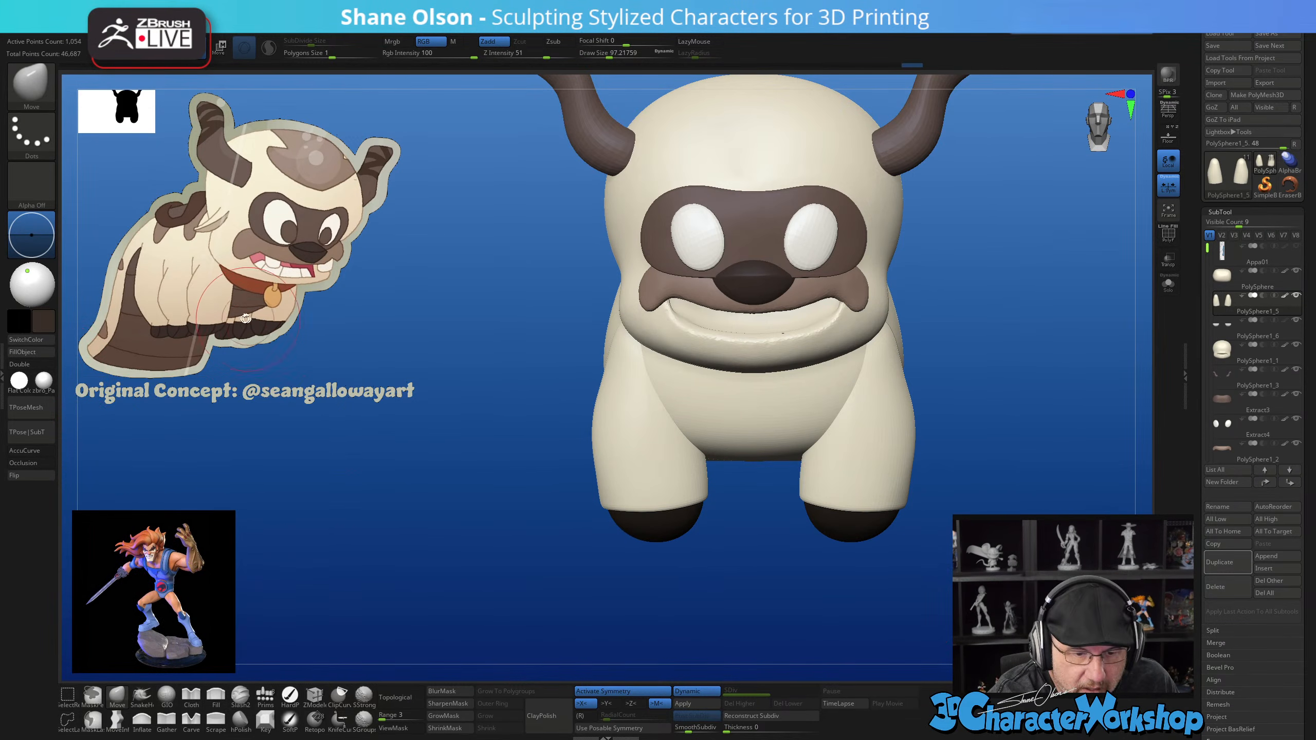
left_click(662, 522, "alt")
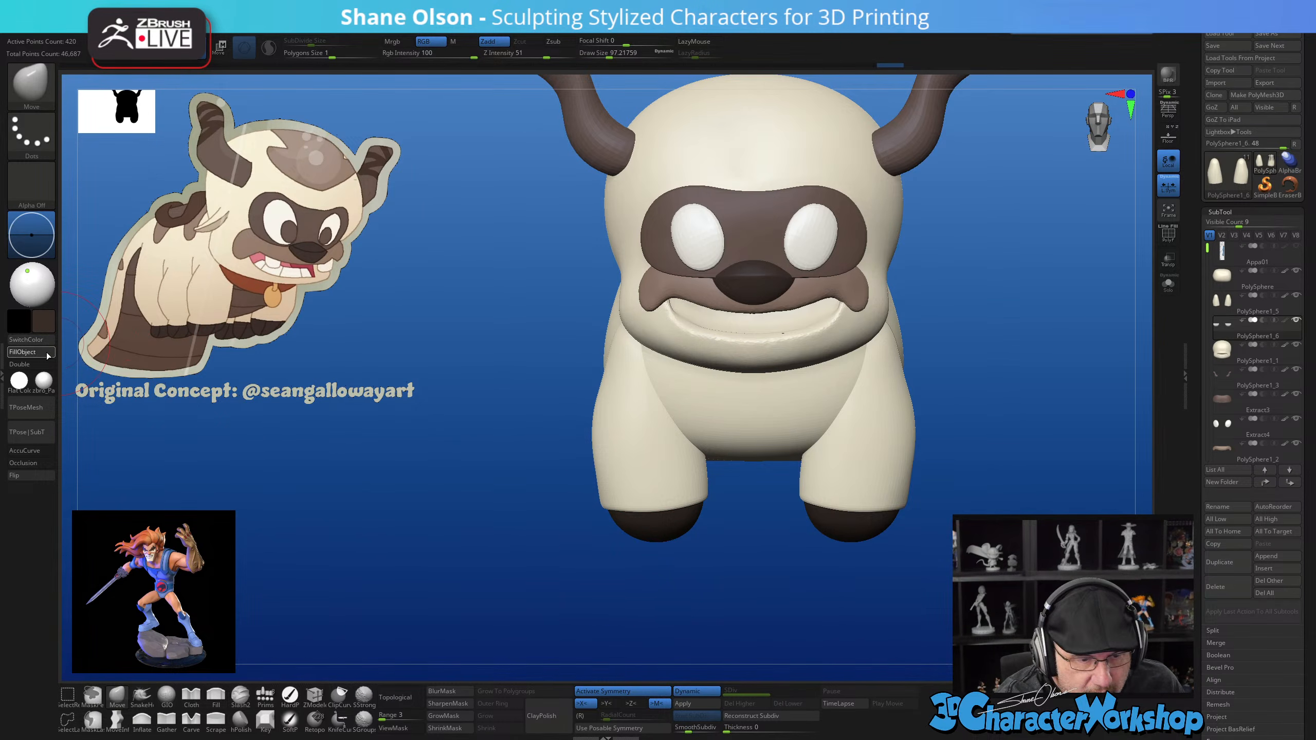
left_click_drag(717, 599, 703, 564)
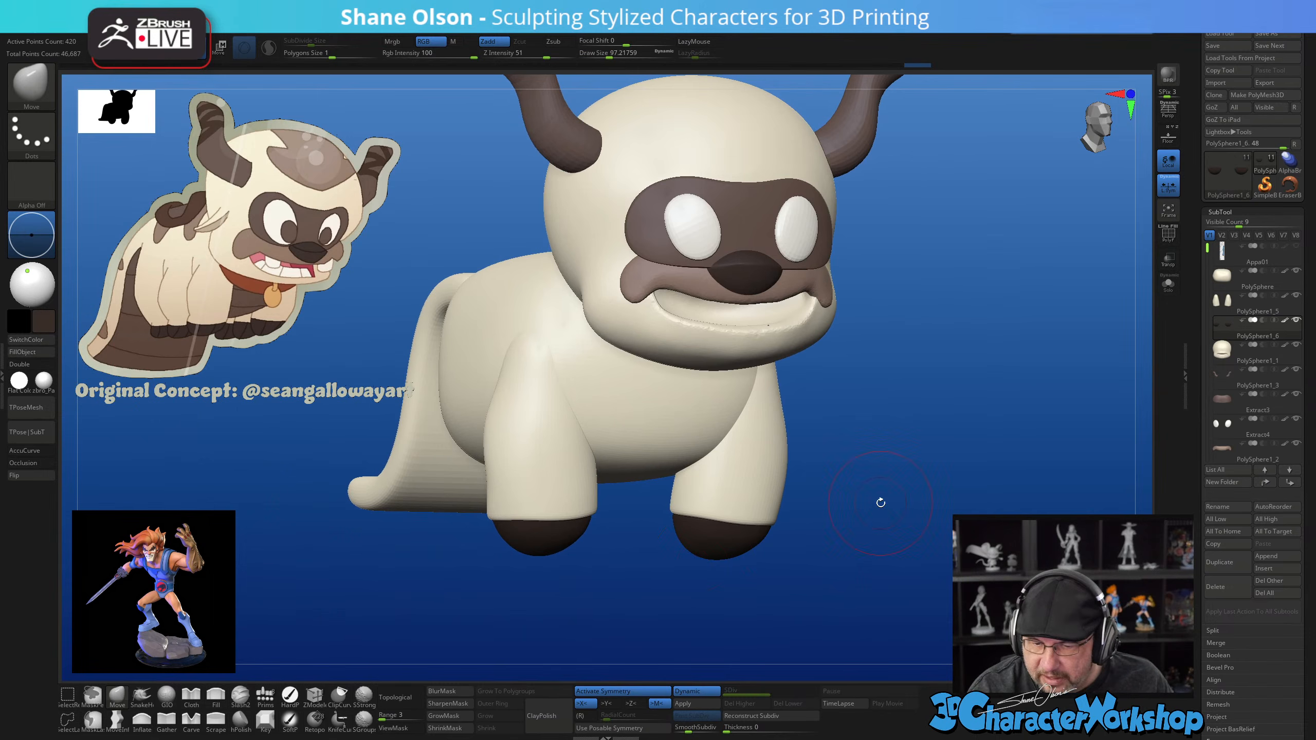
key("space")
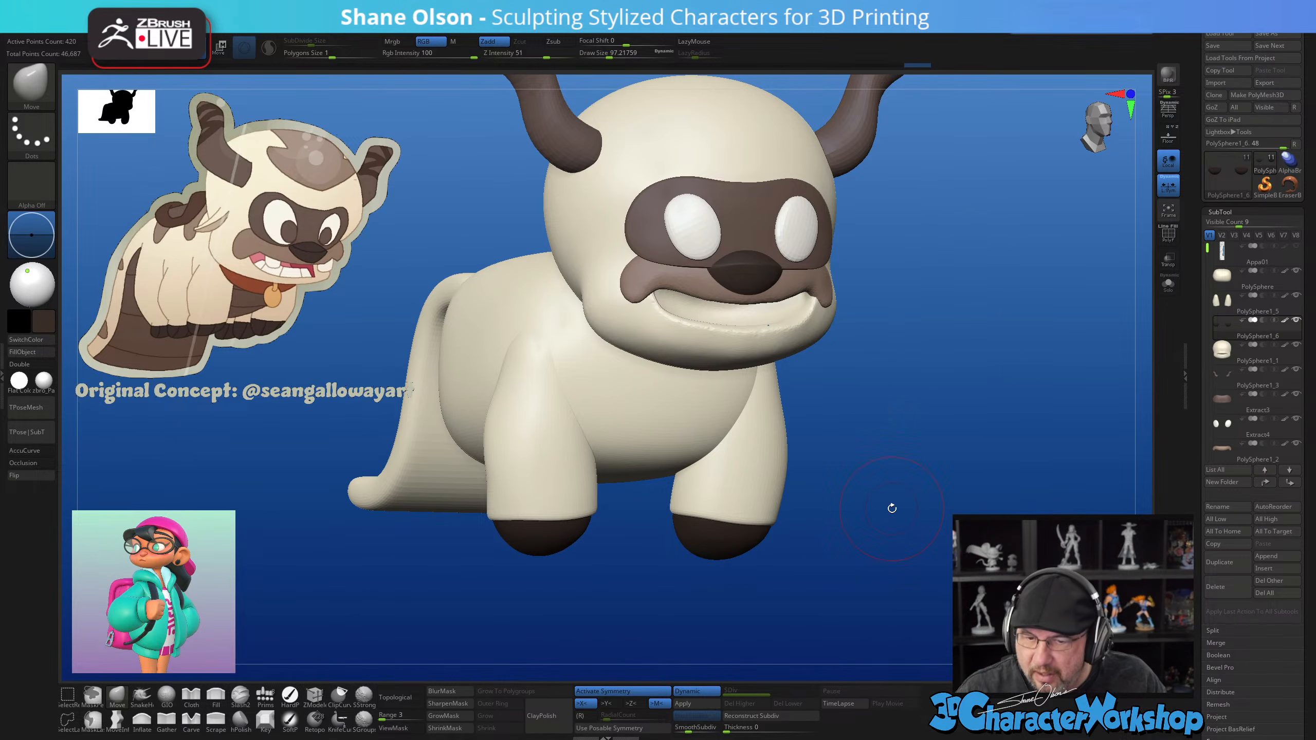
mouse_move(899, 431)
left_mouse_down()
mouse_move(910, 384)
mouse_move(918, 417)
left_mouse_up()
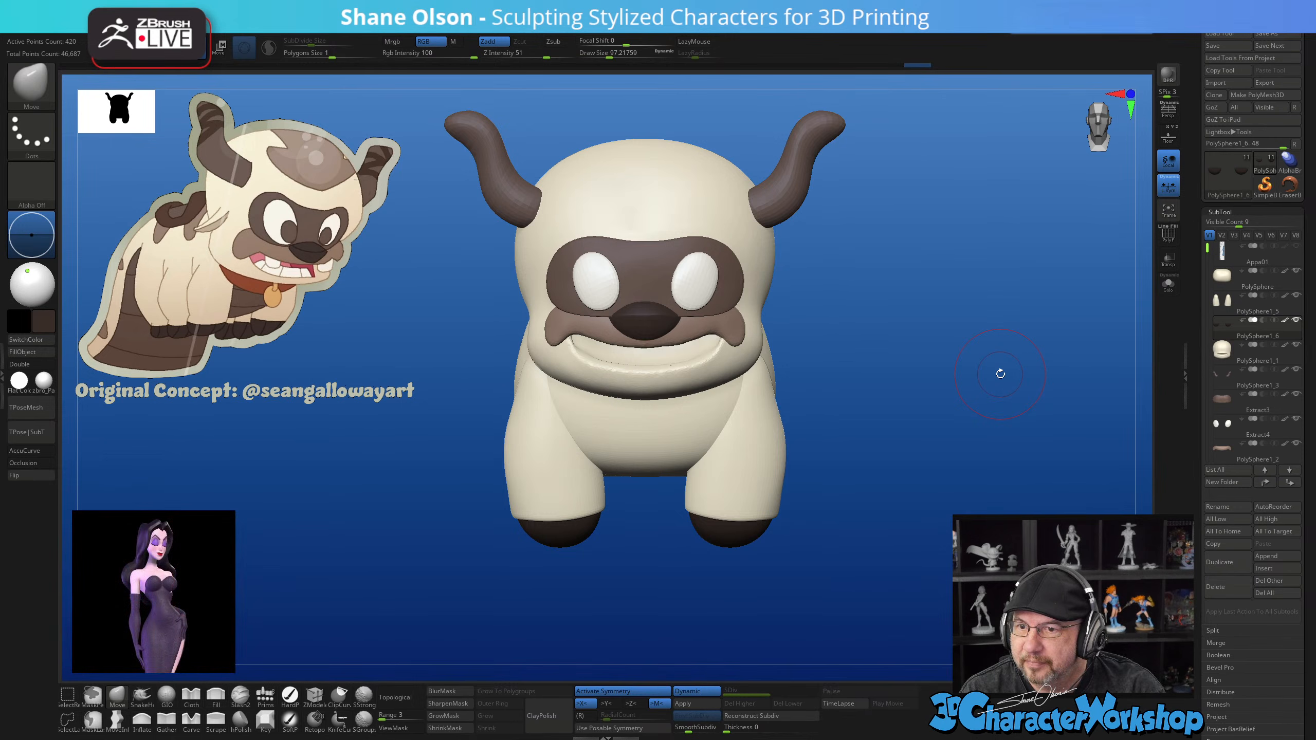
Select the eyes and duplicate them within the same subtool, offset slightly forward, as the base for the pupils
left_click_drag(904, 305, 833, 403)
left_click(724, 336, "alt")
left_click_drag(943, 343, 746, 314, "alt")
left_click_drag(985, 373, 1063, 387)
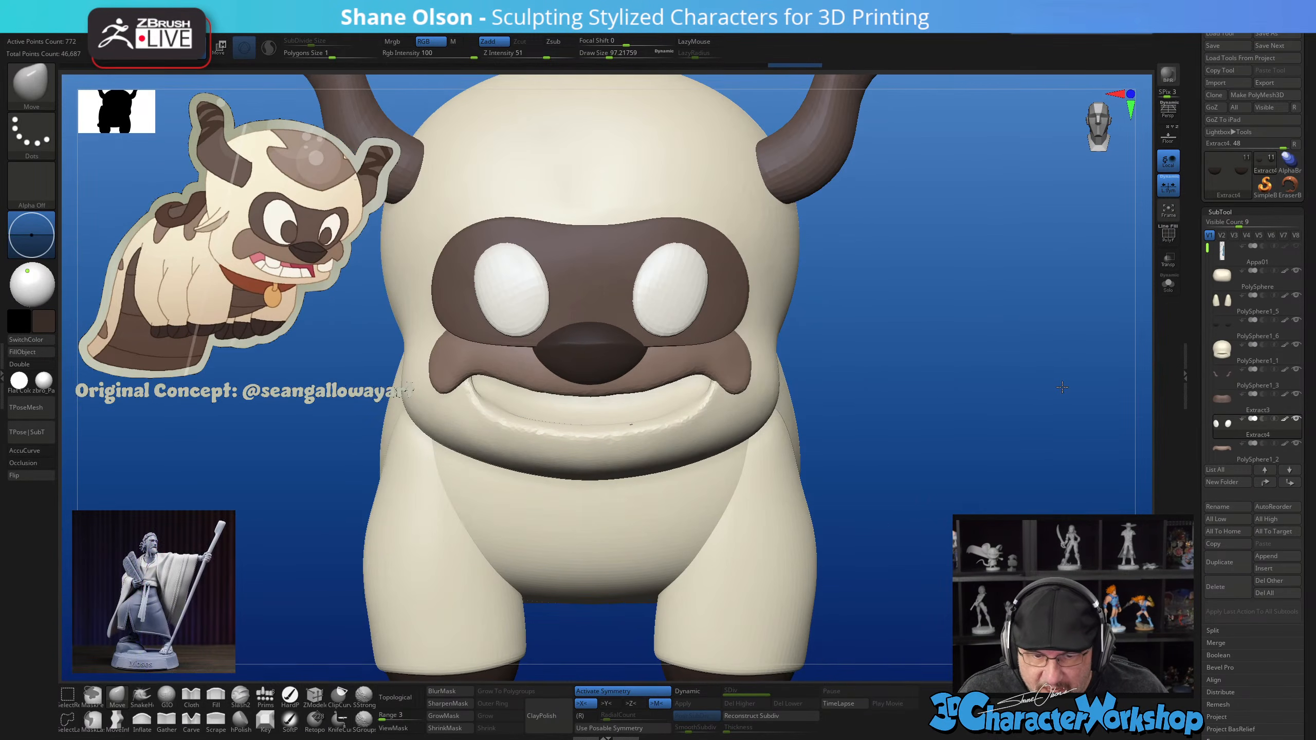
left_click_drag(984, 417, 1033, 377, "alt")
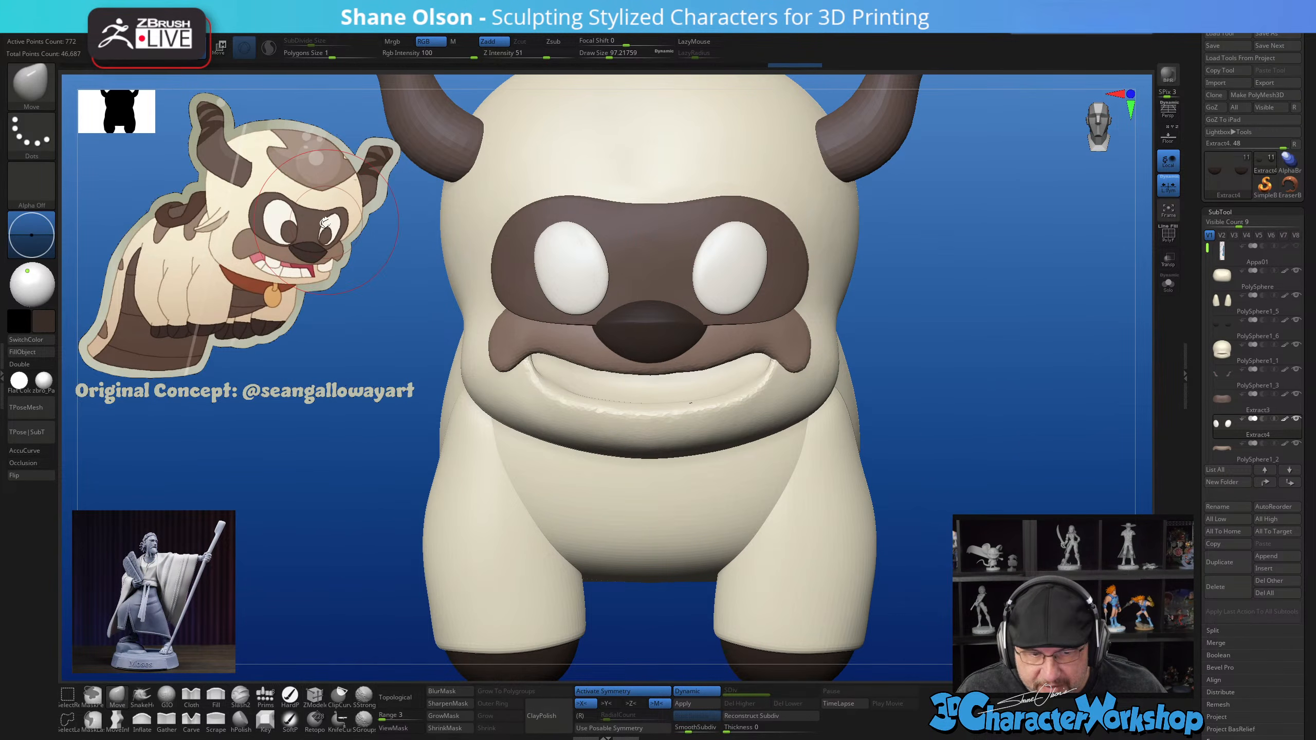
key("w")
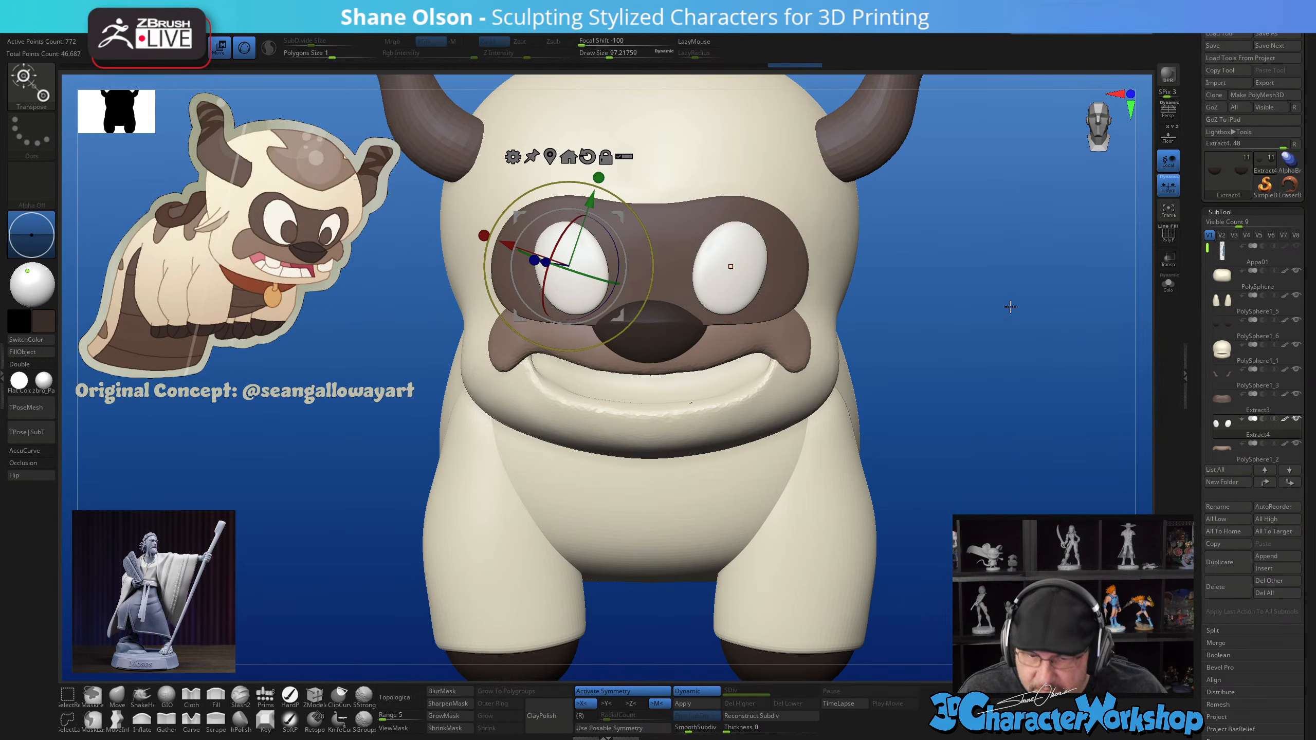
left_click_drag(1012, 330, 1093, 415)
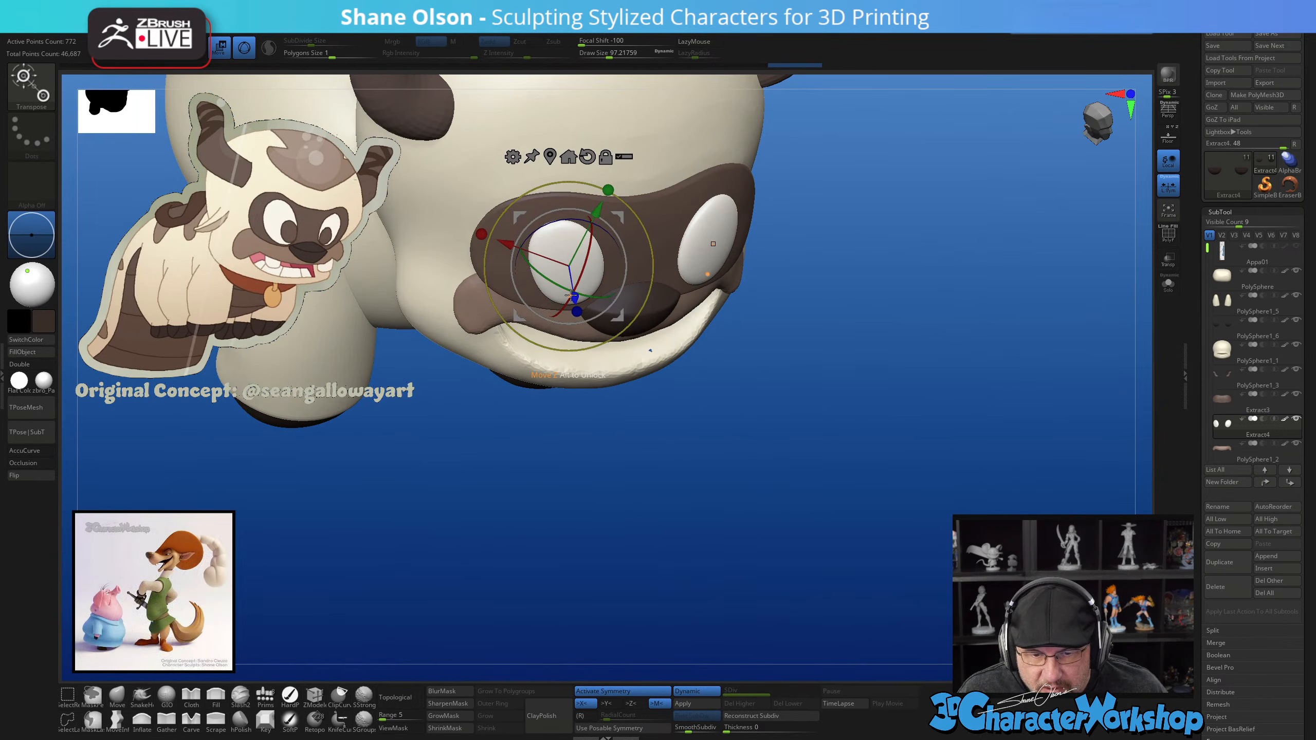
left_click_drag(574, 297, 575, 304, "ctrl")
left_click_drag(978, 395, 912, 340, "shift")
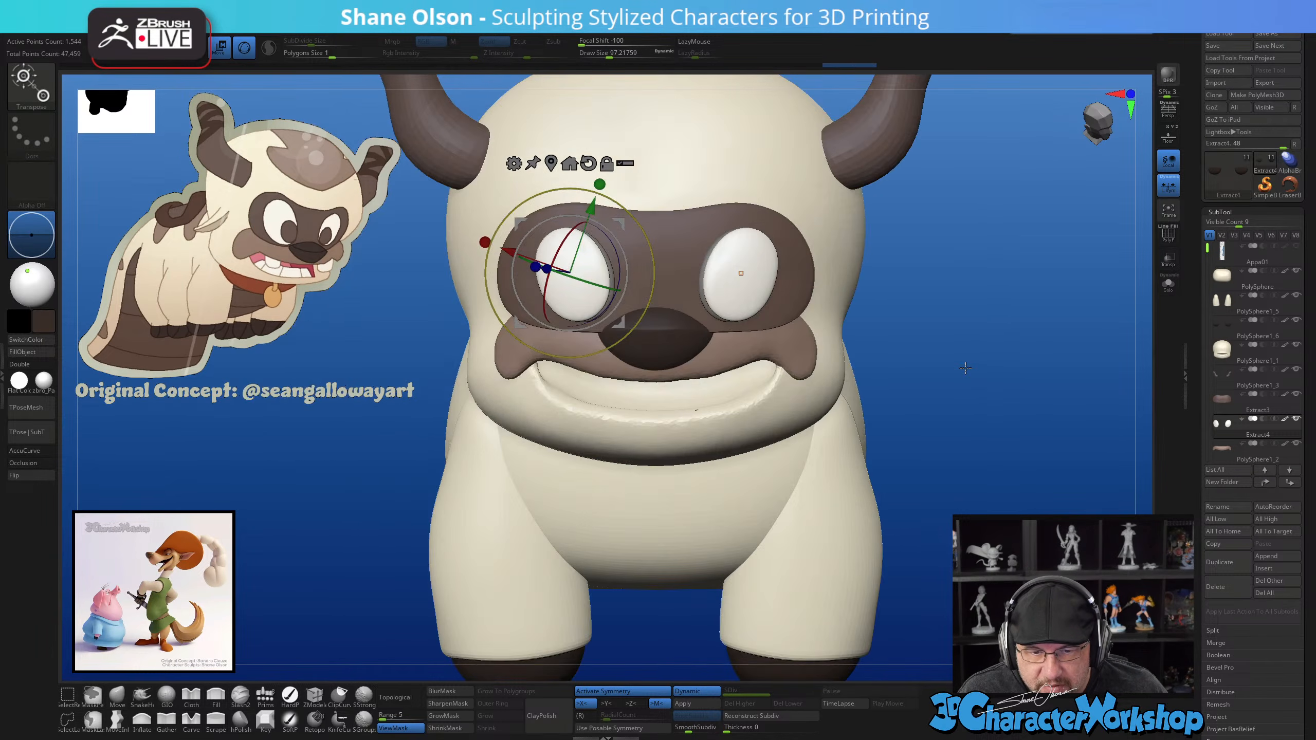
Place the smaller duplicated shapes over the lower inner part of each eye and rotate them to follow the eye surface
mouse_move(645, 241)
left_mouse_down()
mouse_move(607, 243)
mouse_move(638, 243)
left_mouse_up()
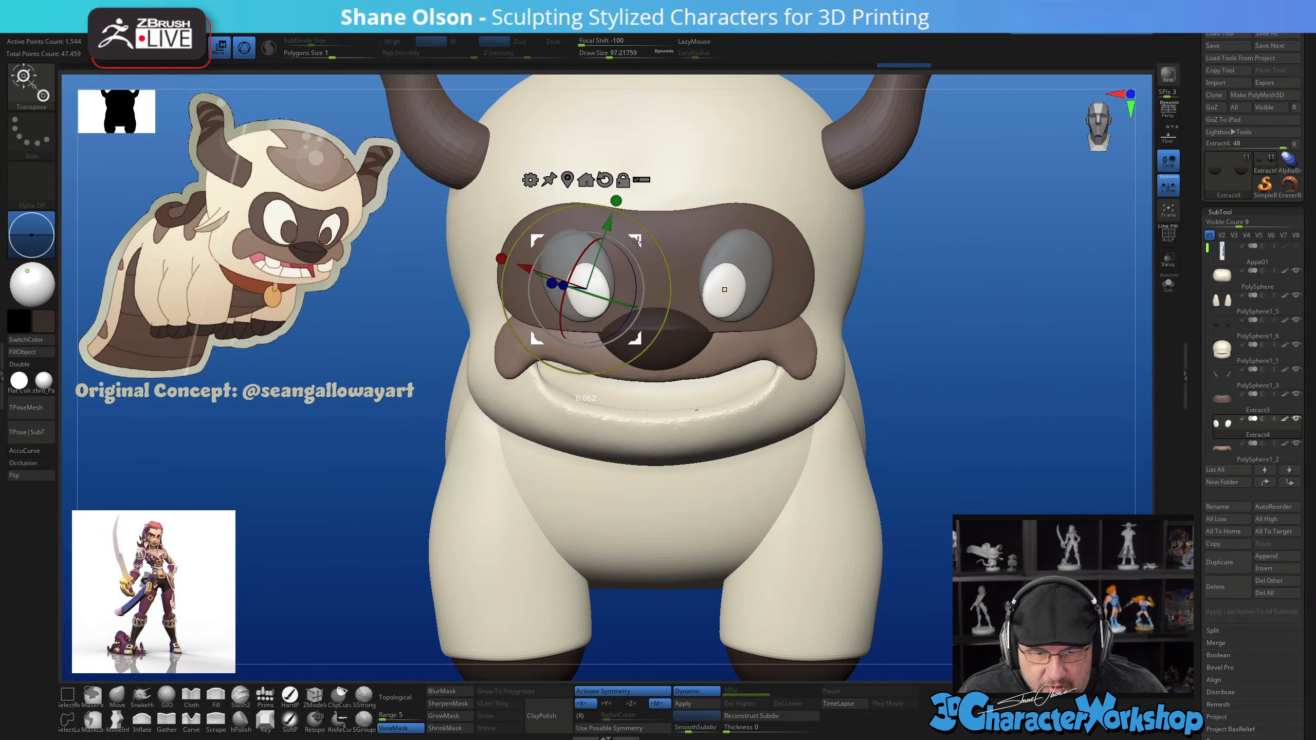
left_click_drag(1044, 394, 869, 350)
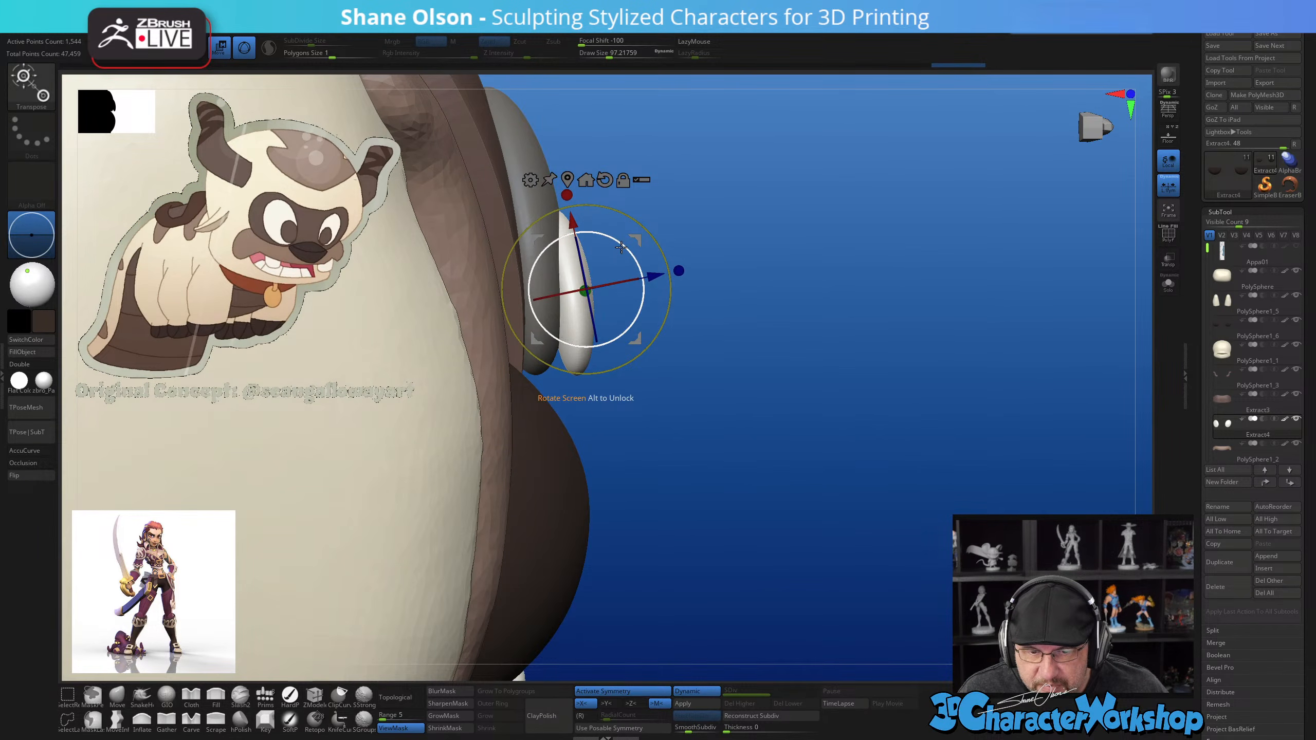
mouse_move(631, 253)
left_mouse_down()
mouse_move(617, 286)
mouse_move(642, 272)
left_mouse_up()
left_click_drag(964, 436, 932, 419)
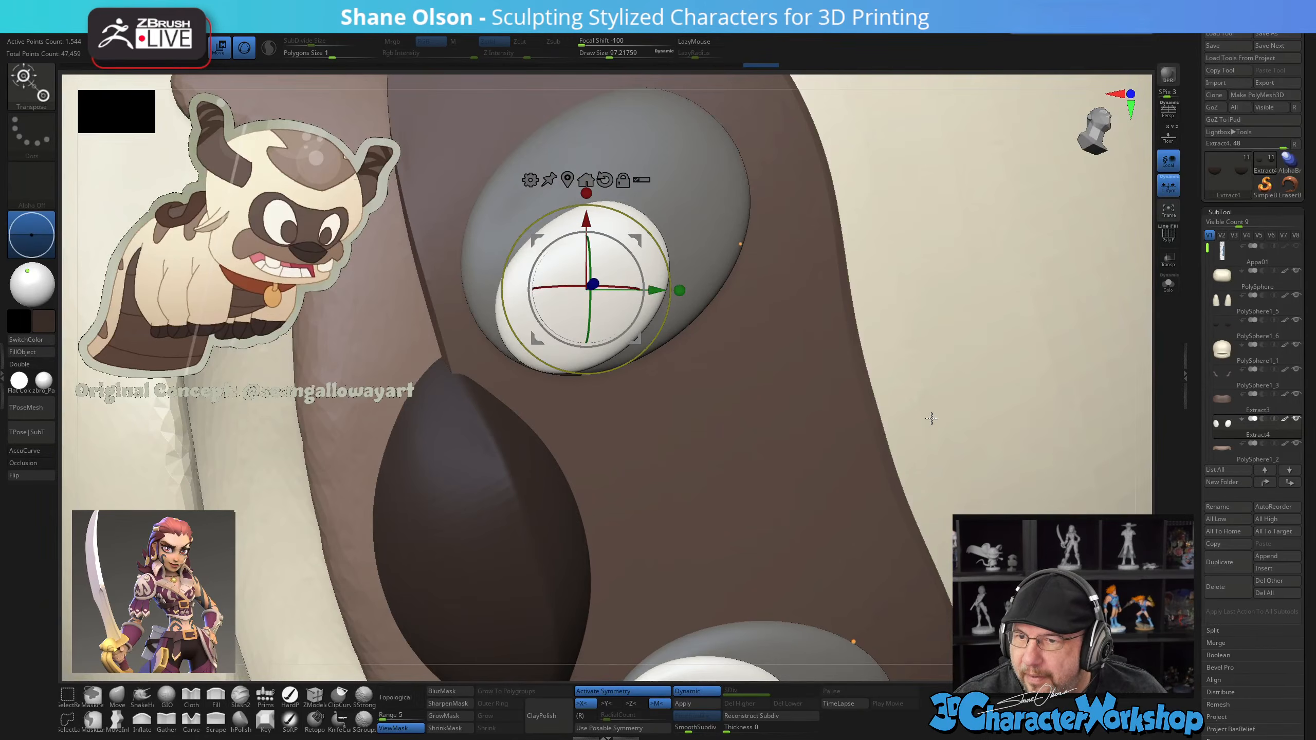
Fine-tune the pupils' tilt and push them back along their depth so they sit against the curved eye surface
right_click_drag(932, 418, 826, 529, "ctrl")
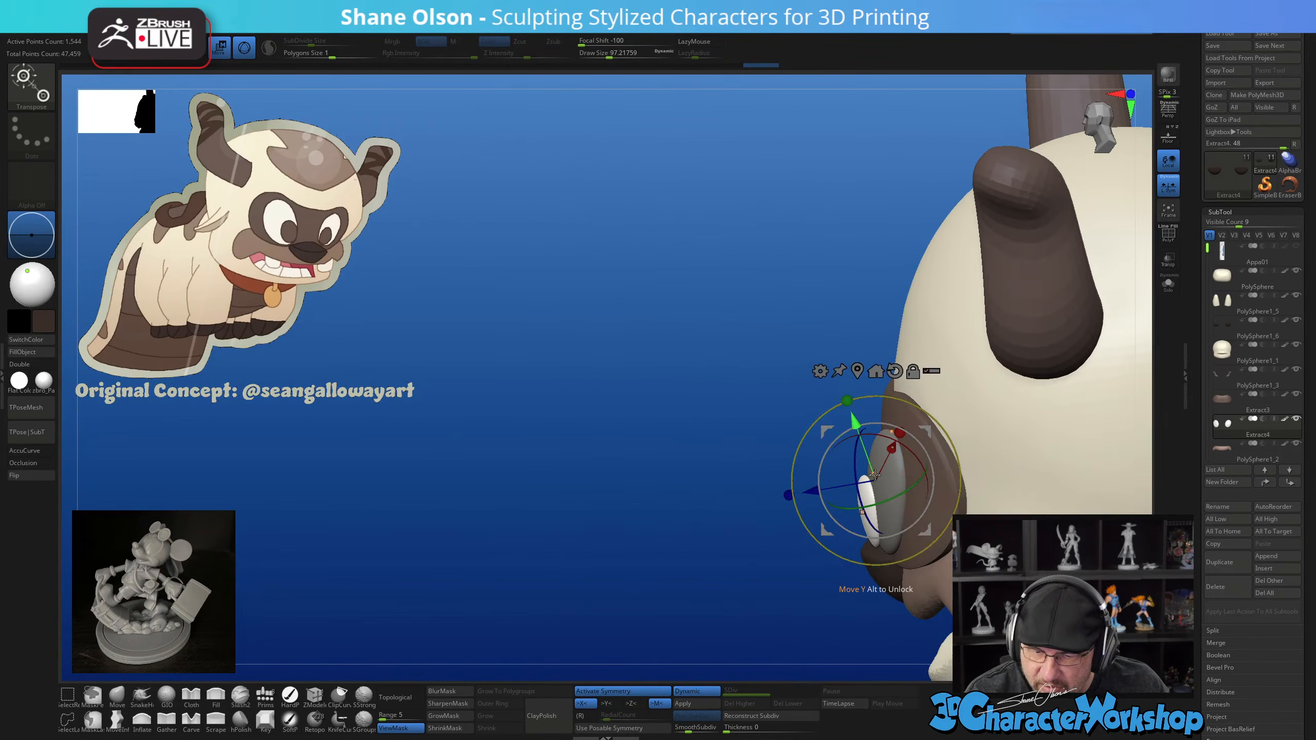
mouse_move(874, 475)
right_mouse_down()
mouse_move(887, 556)
mouse_move(788, 623)
right_mouse_up()
left_click(830, 473)
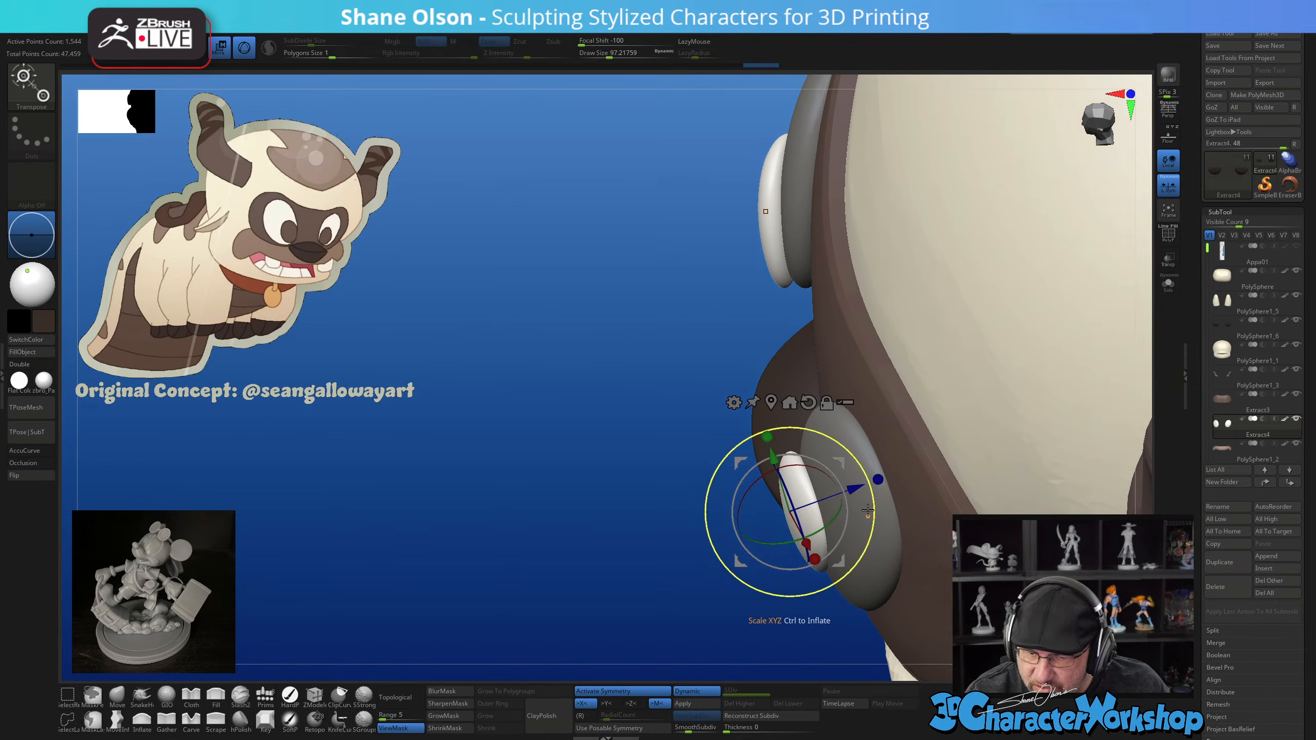
right_click_drag(868, 511, 876, 469)
left_click_drag(839, 486, 837, 488)
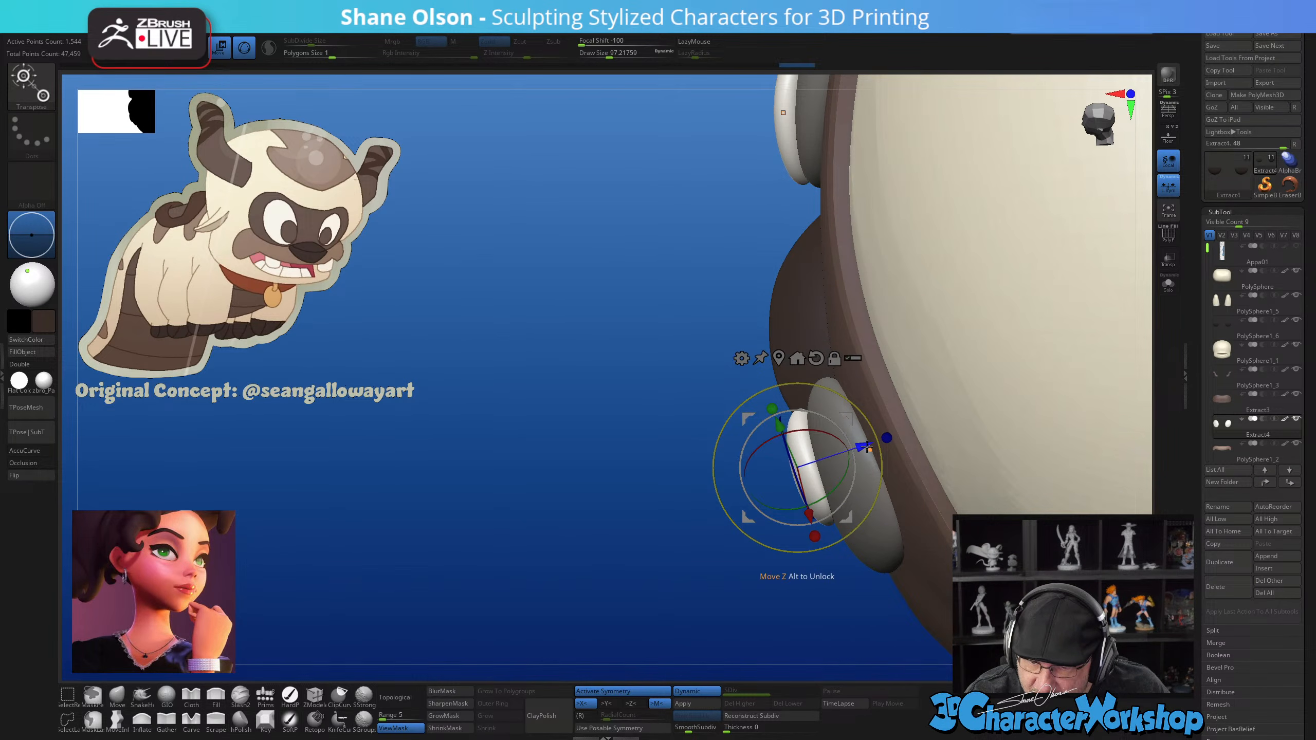
left_click_drag(868, 447, 873, 445)
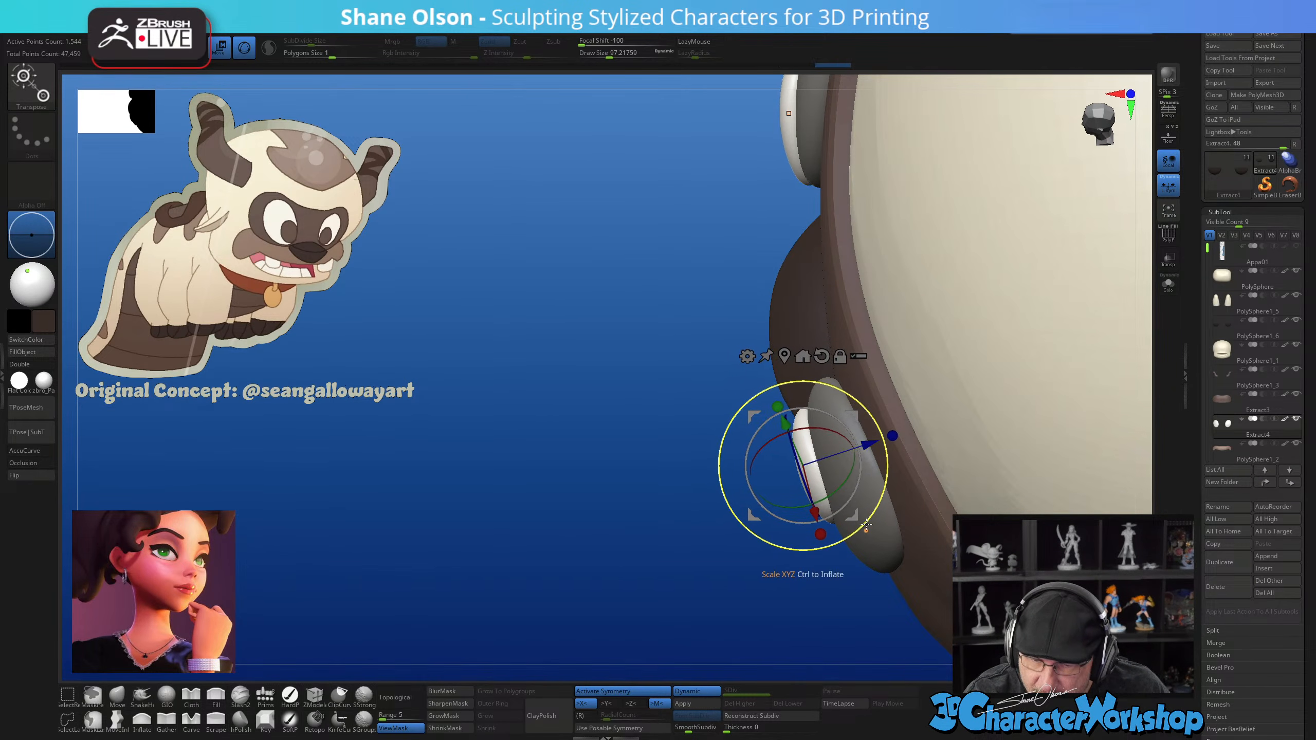
right_click_drag(870, 563, 905, 487)
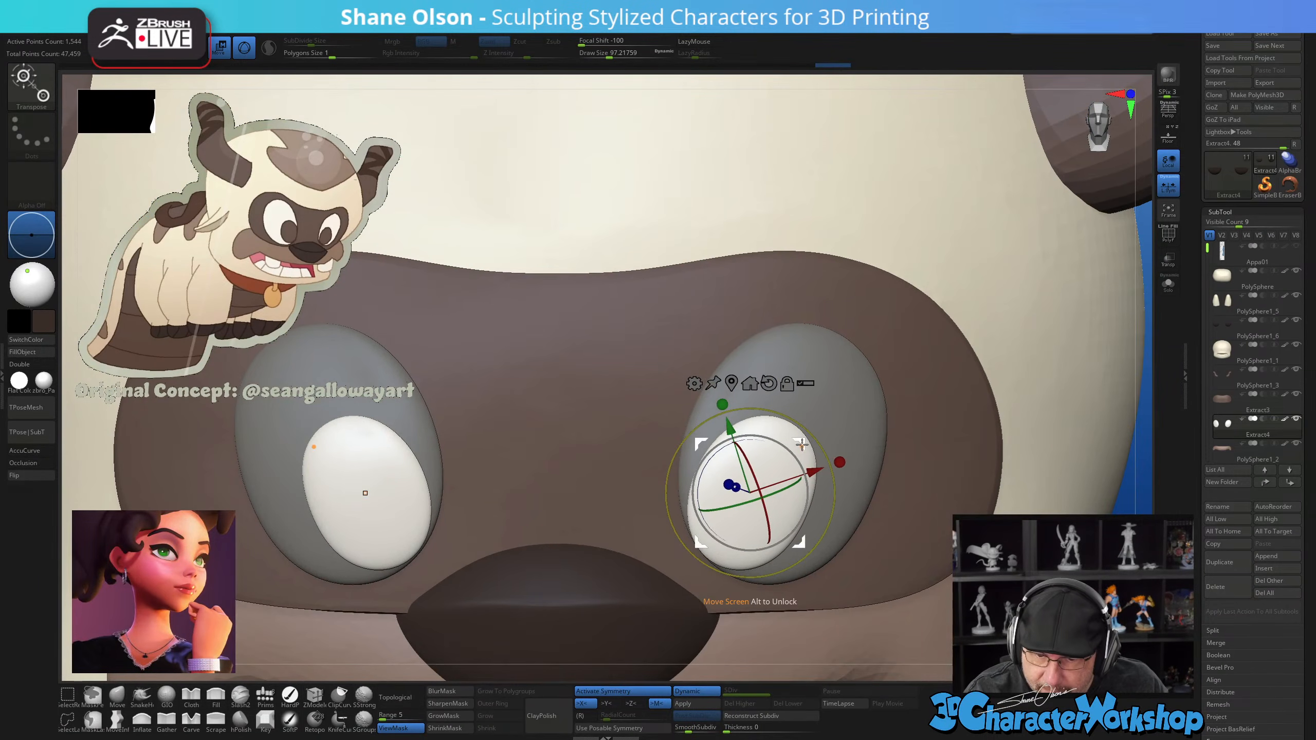
Sample a brown for the pupils and reduce the Move brush draw size to about 49
key("q")
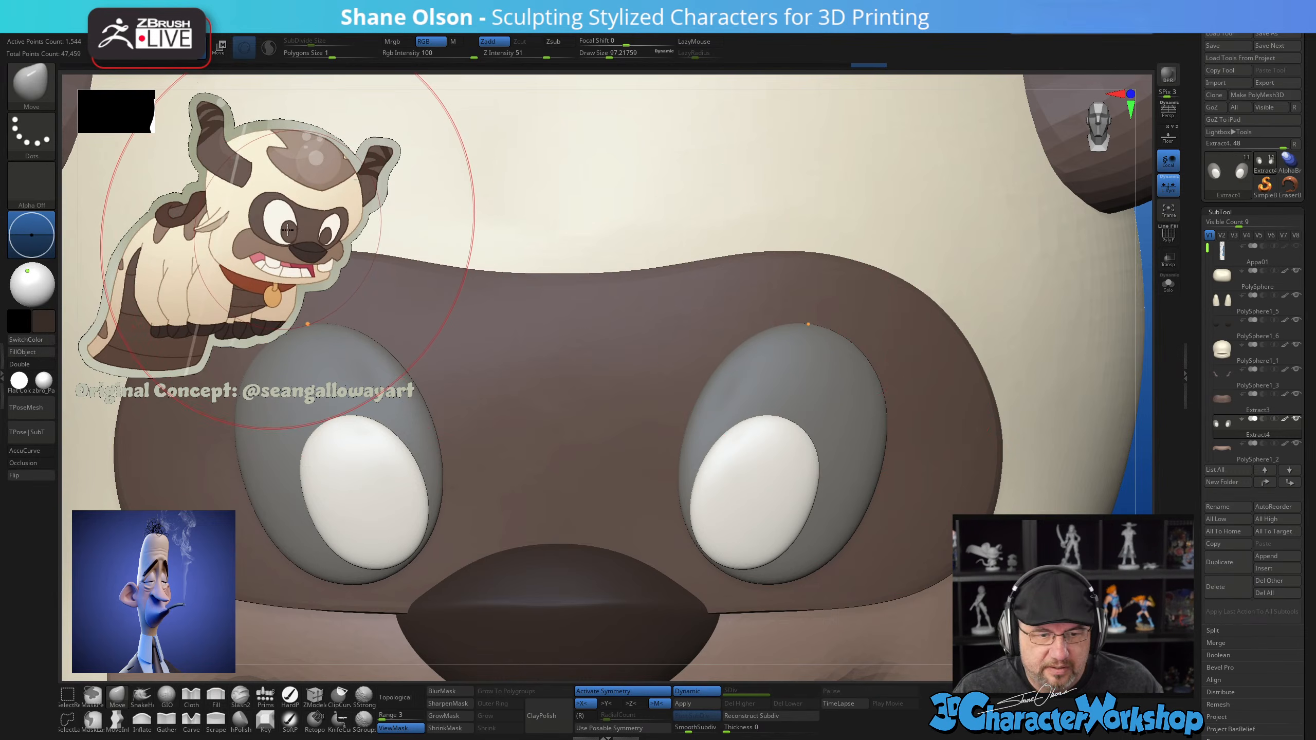
key("z")
key("c")
key("z")
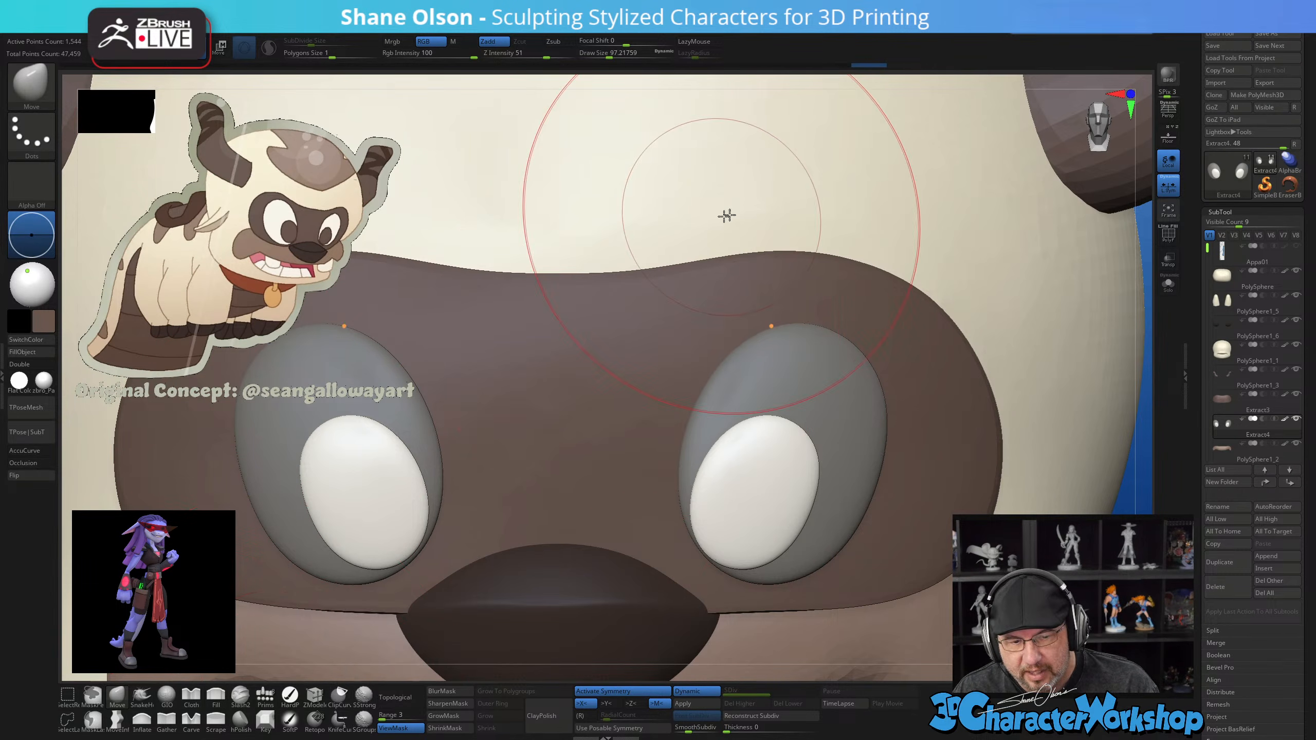
key("space")
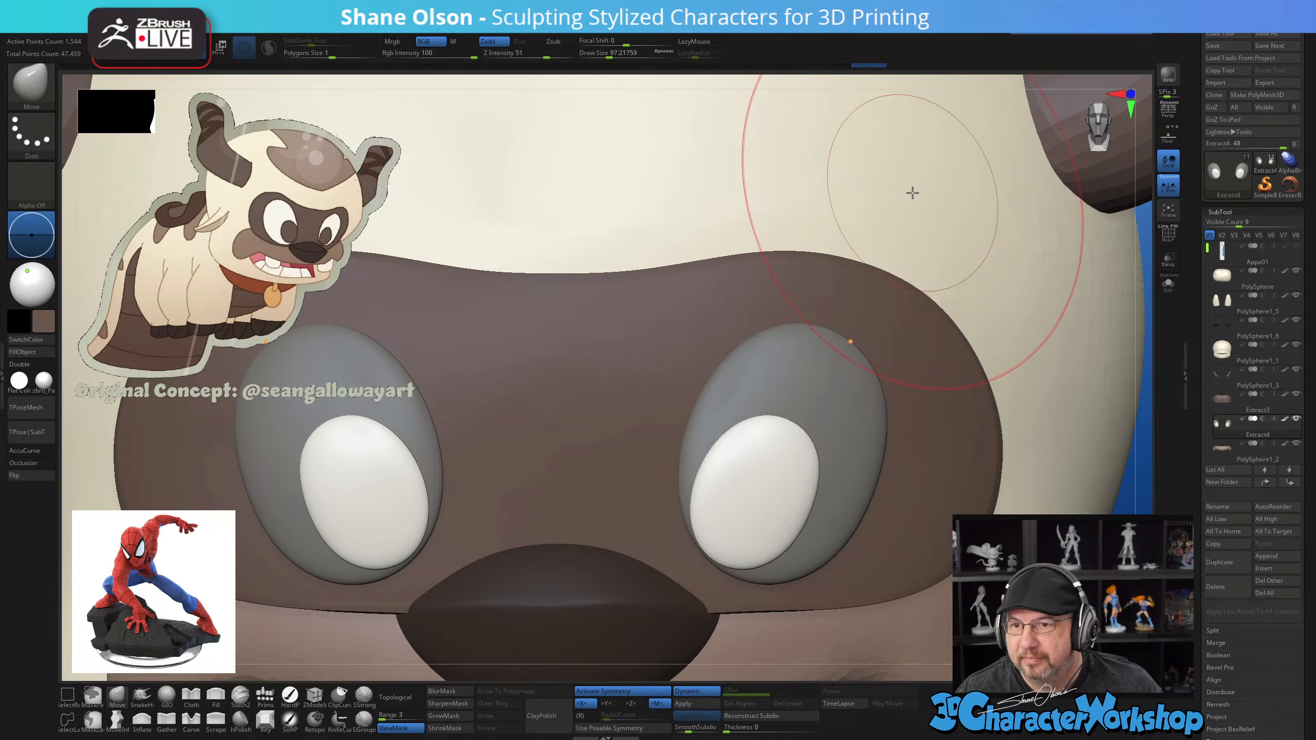
key("s")
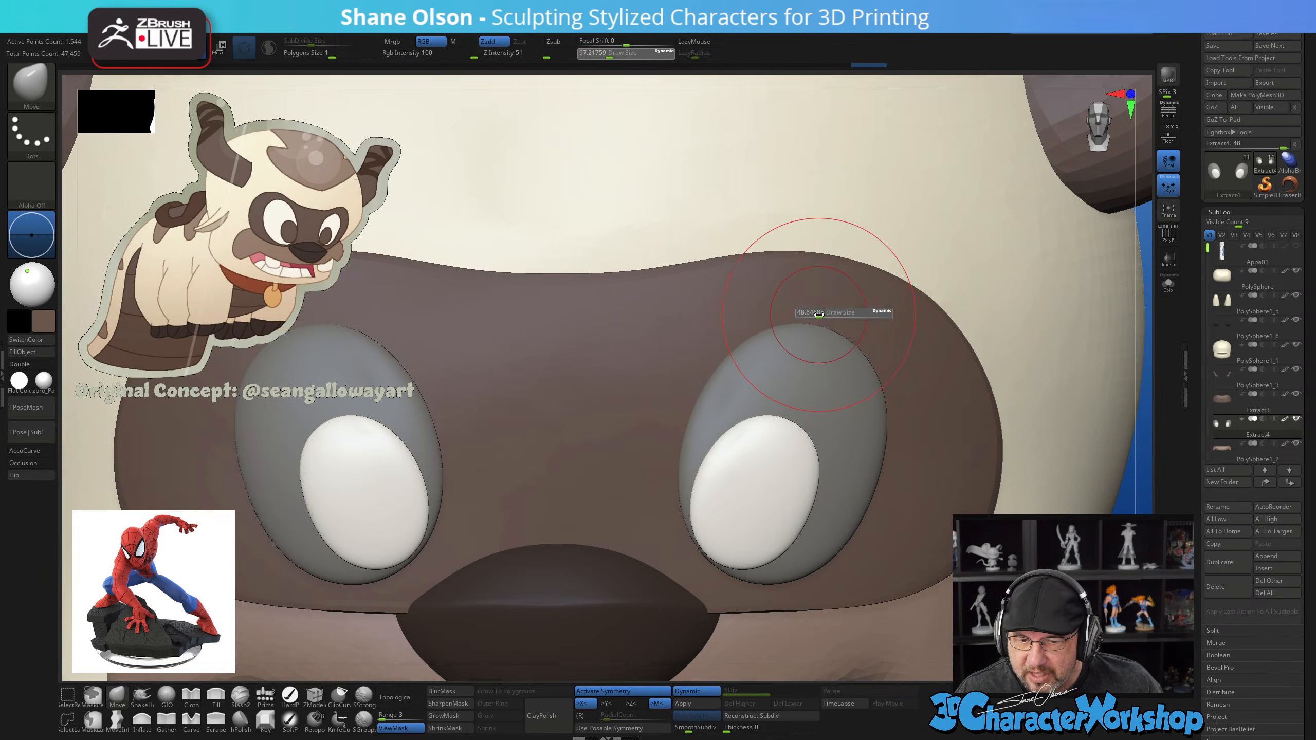
left_click_drag(819, 314, 819, 314)
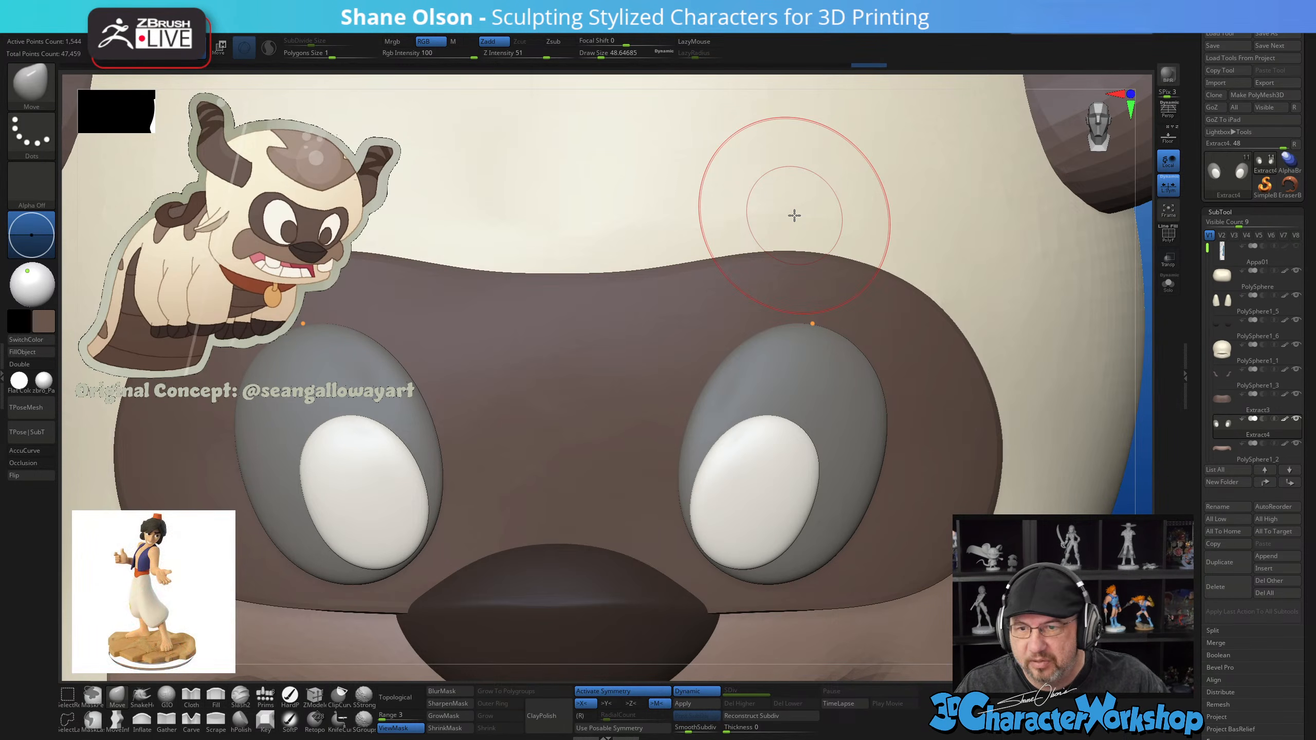
Fill the unmasked pupils with the sampled brown and clear the mask from the eyes
left_click(37, 357)
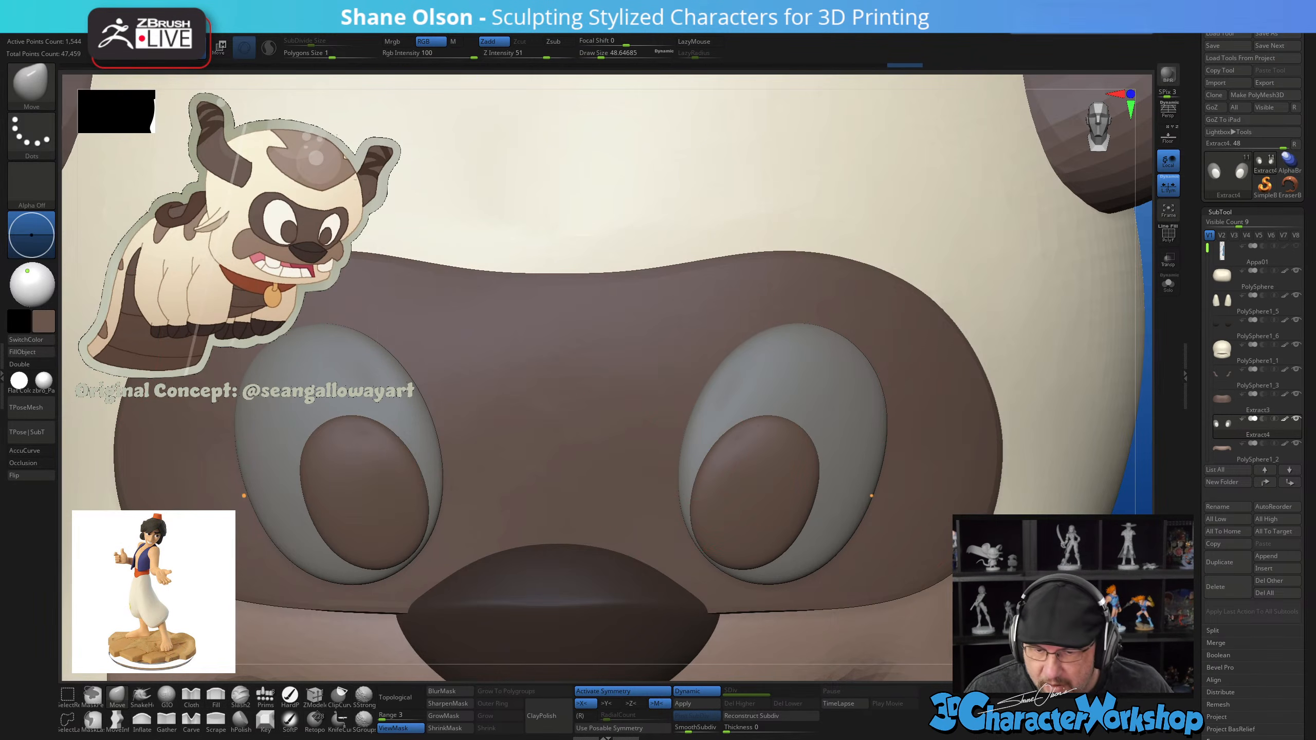
mouse_move(1115, 540)
left_mouse_down("ctrl")
mouse_move(1133, 563)
mouse_move(978, 391)
mouse_move(911, 380)
left_mouse_up("ctrl")
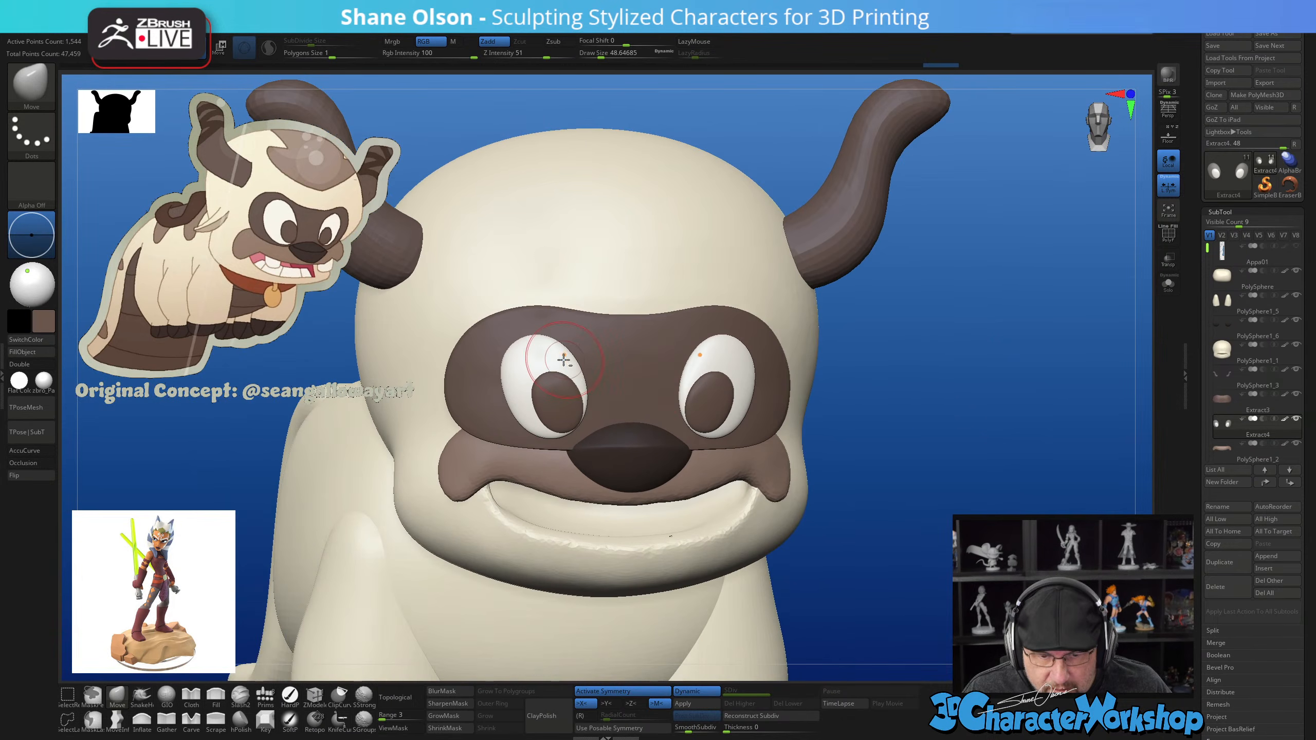
key("w")
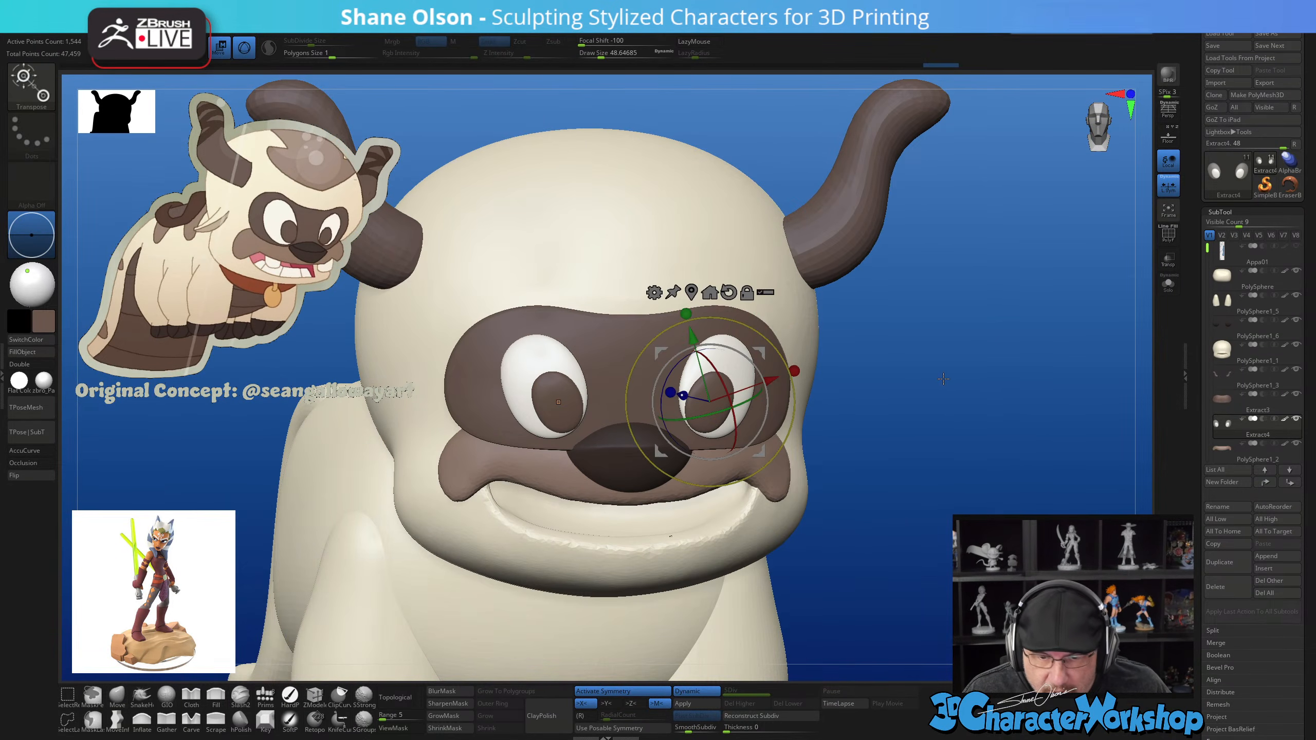
Make the dark eye-mask piece active with its polygon wireframe displayed and enlarge the Move brush draw size to about 120
left_click_drag(944, 379, 860, 375, "shift")
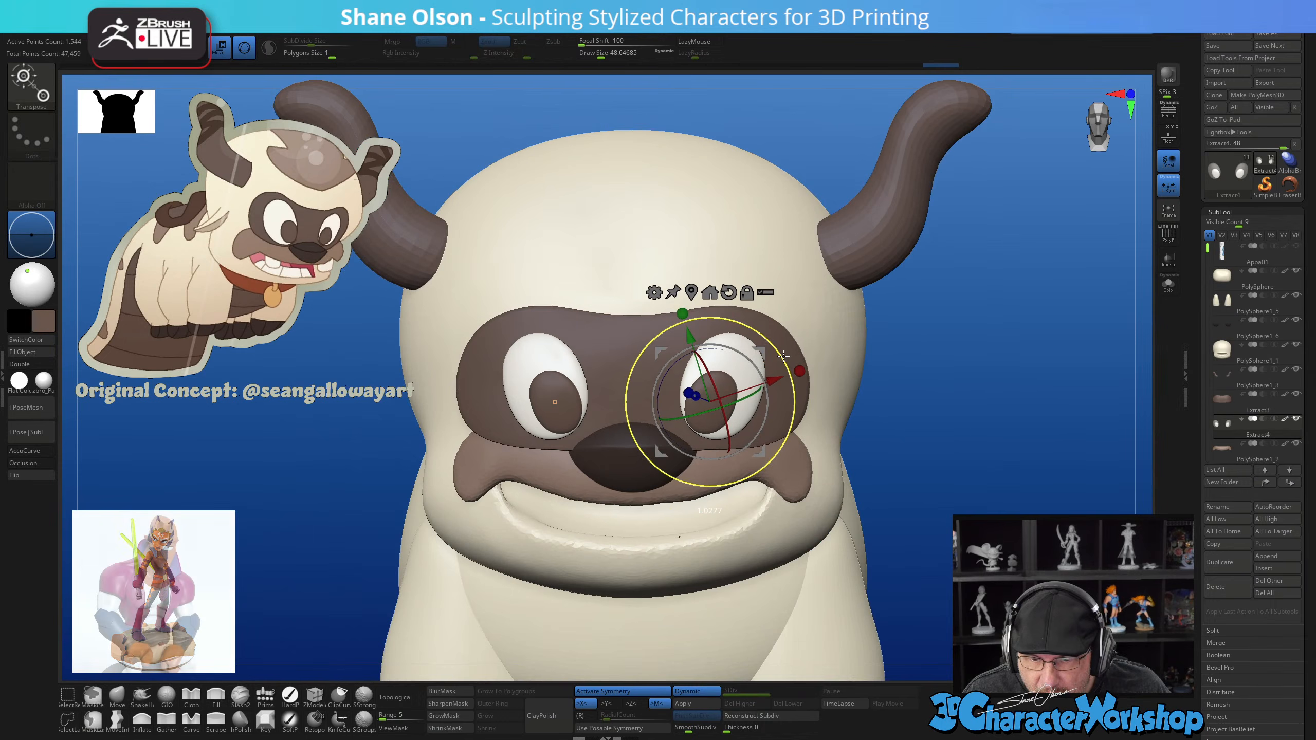
key("shift+f")
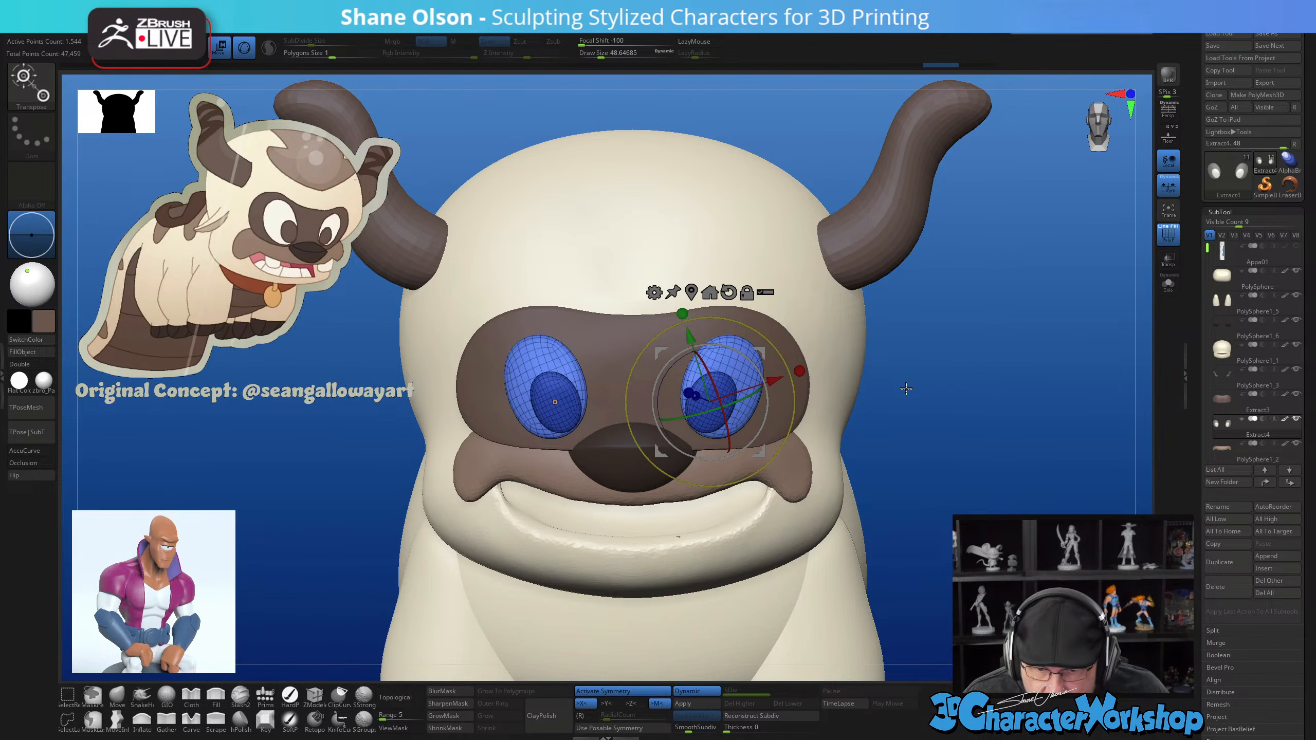
left_click_drag(907, 389, 947, 401, "alt")
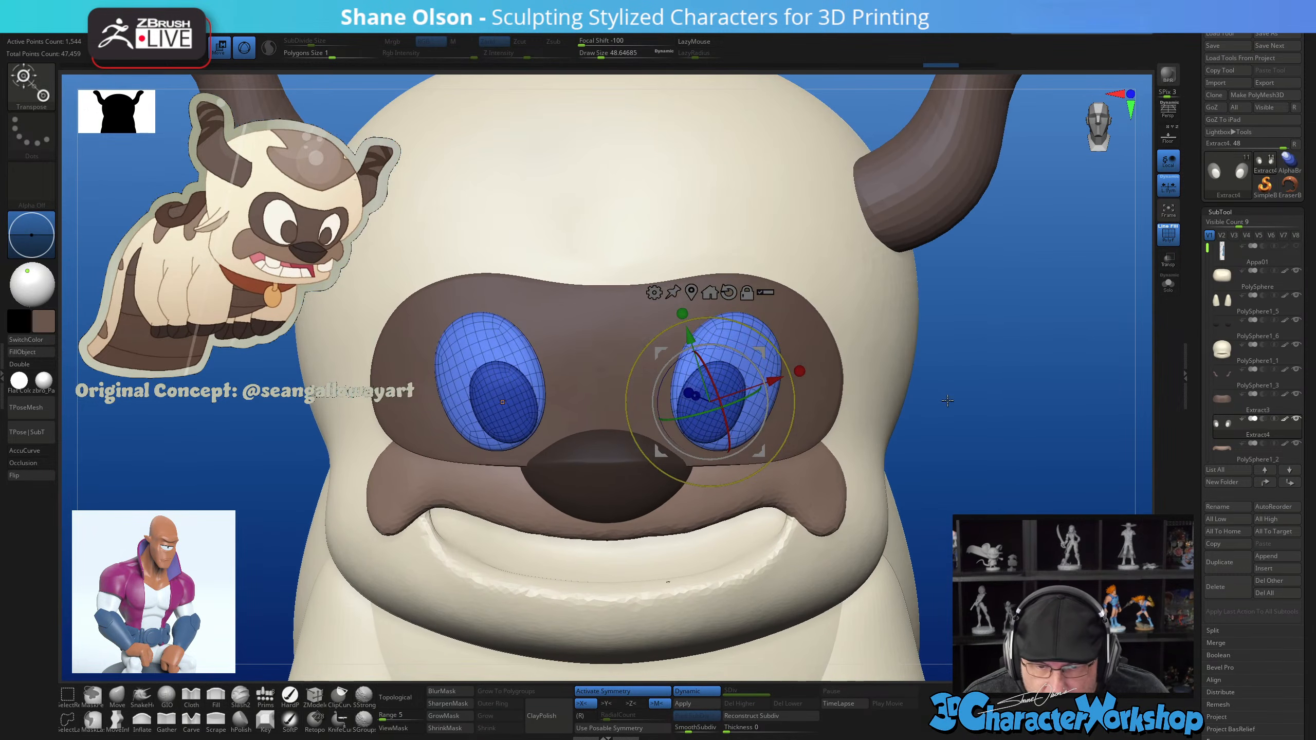
left_click(533, 300, "alt")
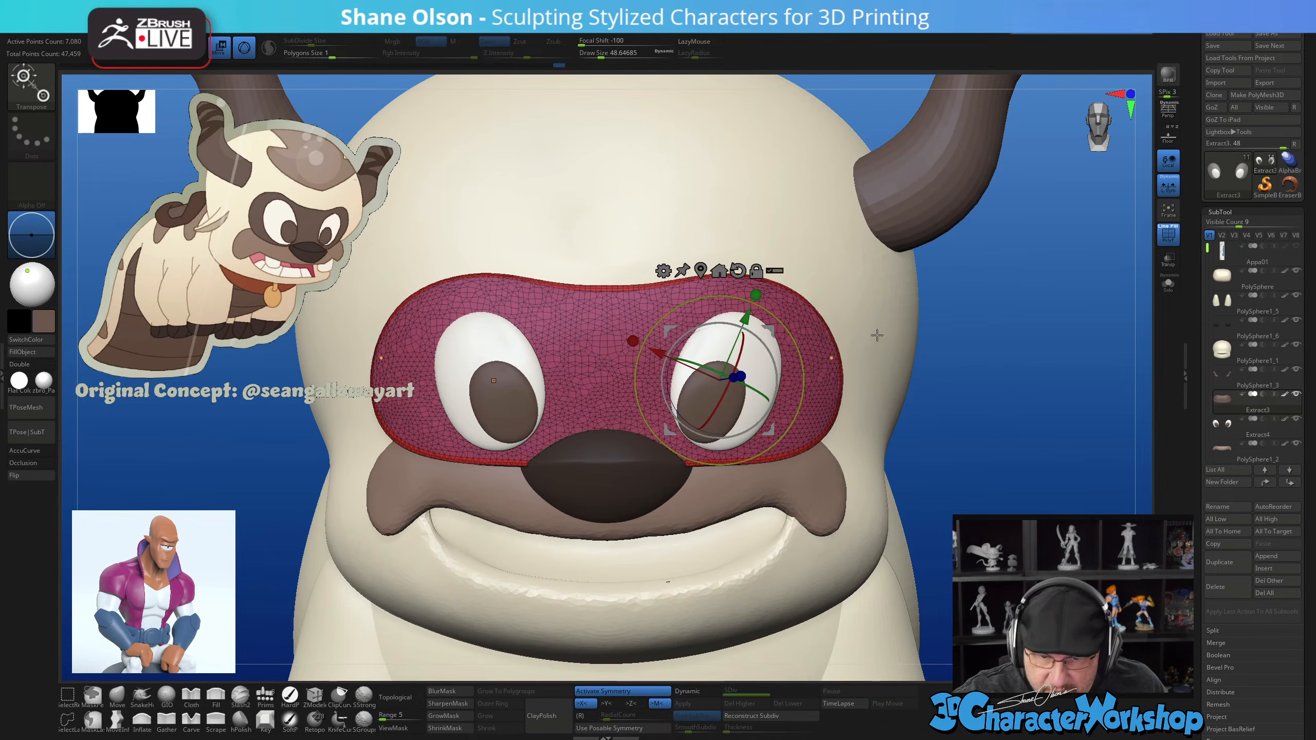
key("q")
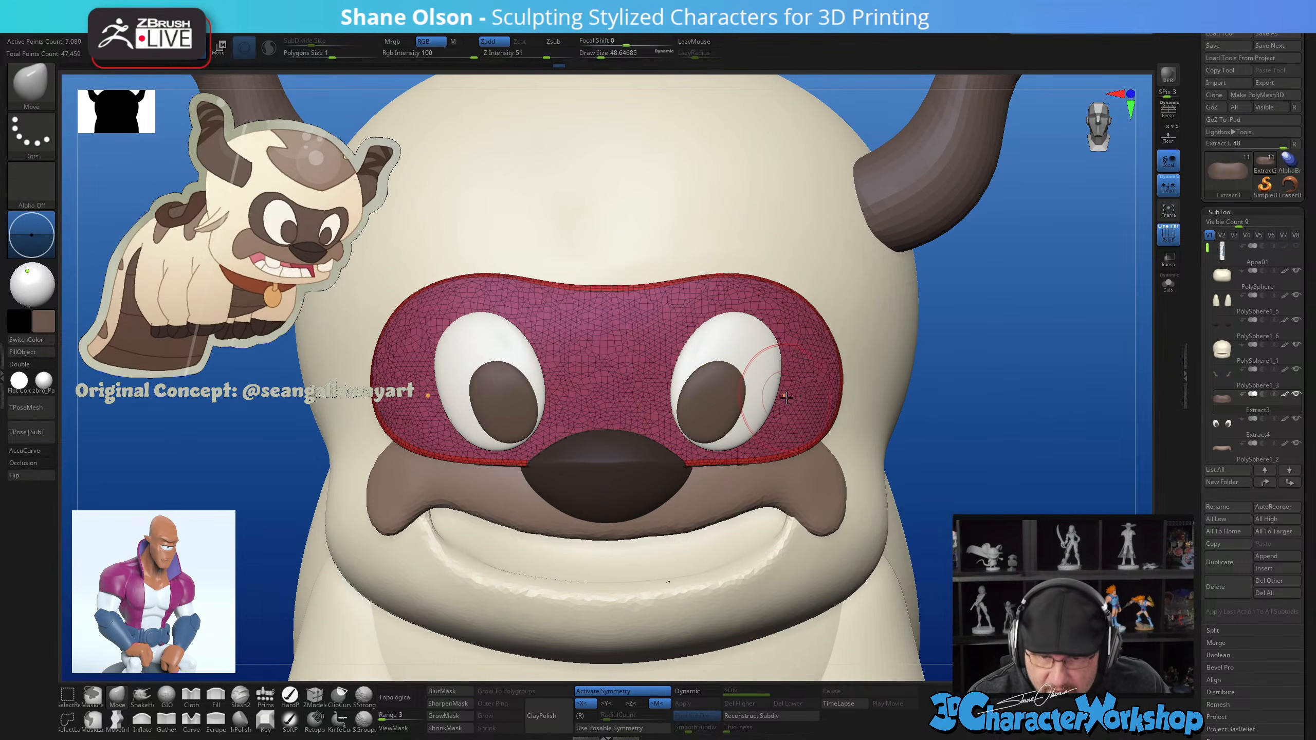
key("s")
left_click_drag(786, 397, 800, 396)
mouse_move(881, 394)
right_mouse_down()
mouse_move(833, 393)
mouse_move(652, 460)
right_mouse_up()
key("s")
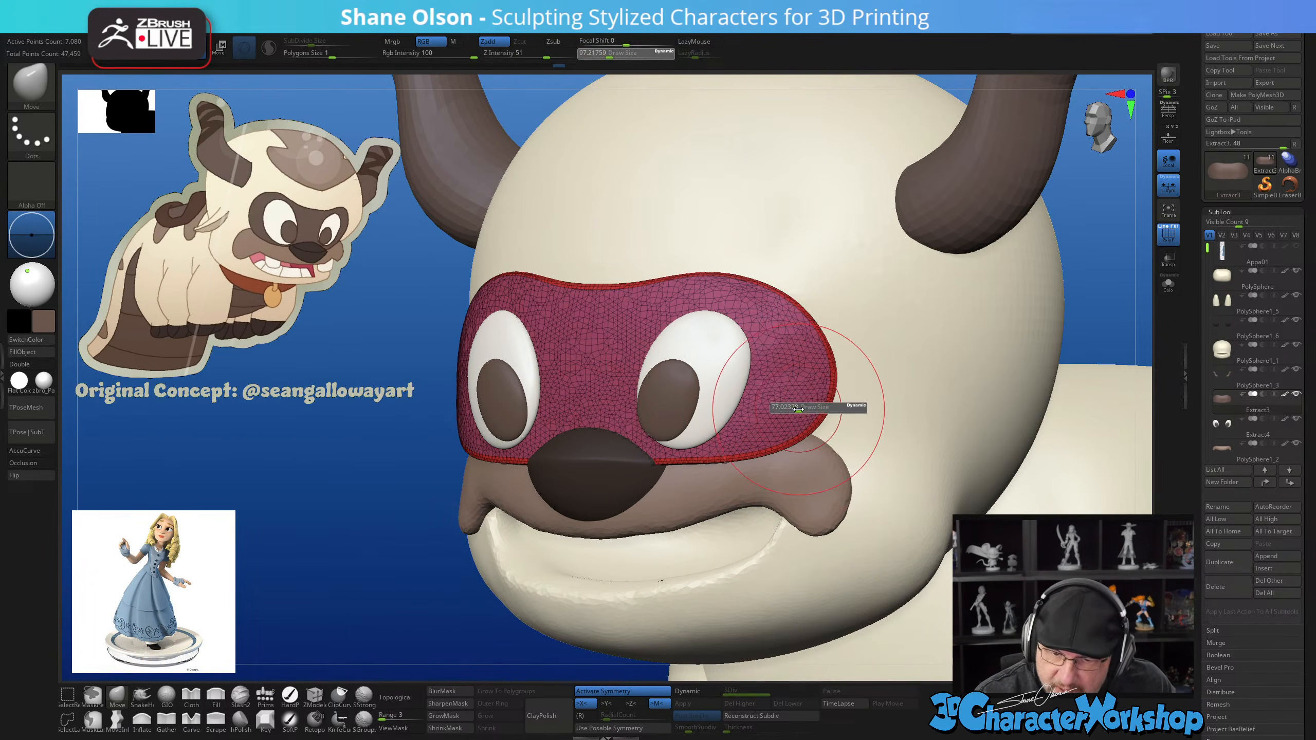
mouse_move(803, 408)
left_mouse_down()
mouse_move(794, 420)
mouse_move(819, 381)
mouse_move(802, 340)
mouse_move(790, 372)
left_mouse_up()
key("s")
Reshape the mask's upper edge, pulling it down between the eyes to deepen the central dip
left_click_drag(796, 313, 792, 317)
left_click_drag(675, 290, 598, 309)
right_click_drag(614, 355, 710, 361)
left_click_drag(665, 292, 661, 302)
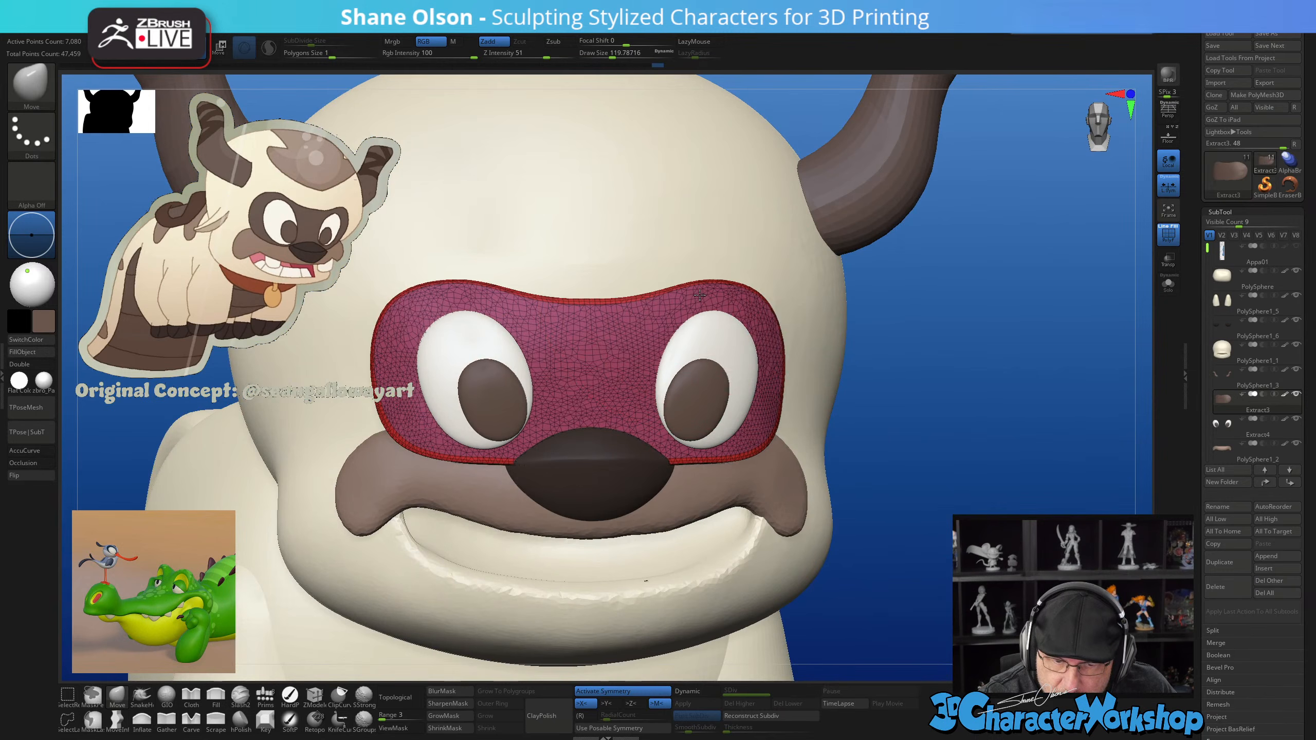
right_click_drag(656, 305, 699, 295)
left_click_drag(658, 295, 648, 310)
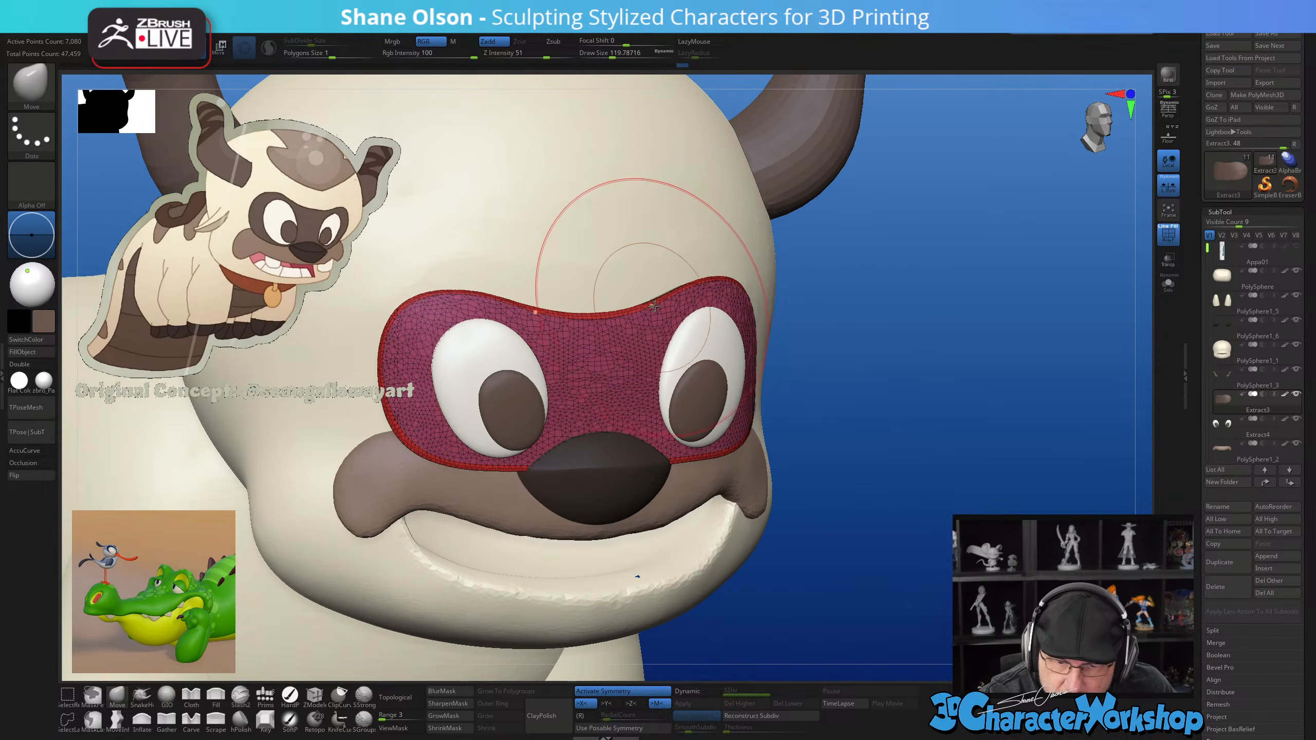
Pull the mask's upper corners and outer sides in closer around the eyes and reduce the Move draw size to about 97
right_click_drag(811, 290, 674, 294)
left_click_drag(723, 299, 716, 307)
left_click_drag(743, 356, 739, 362)
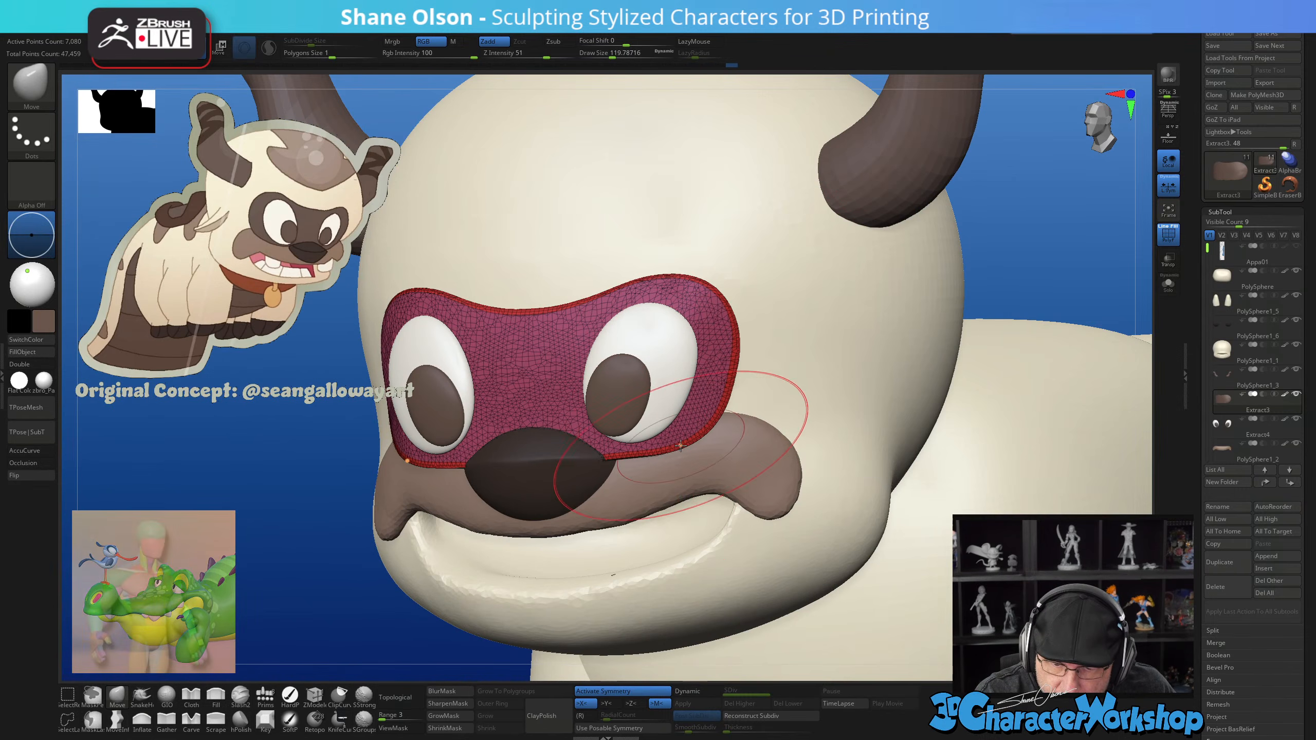
right_click_drag(706, 411, 662, 490)
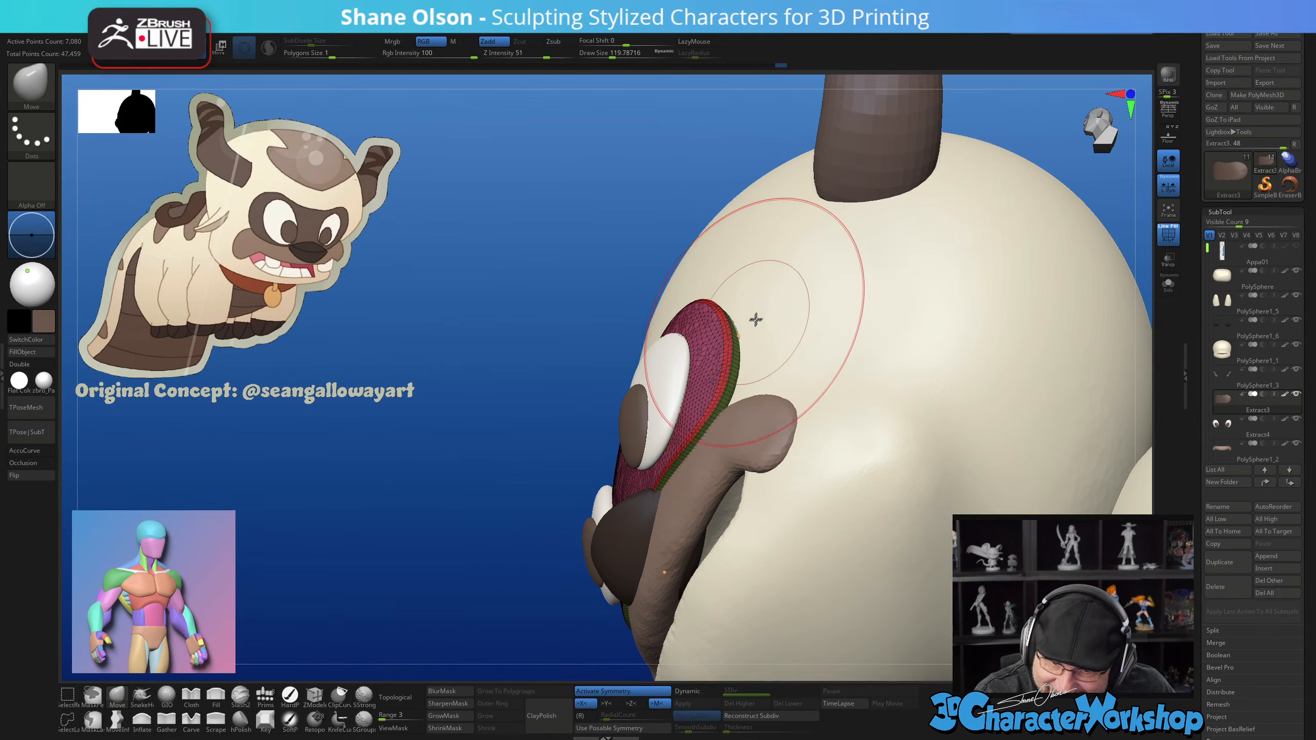
right_click_drag(755, 319, 730, 305)
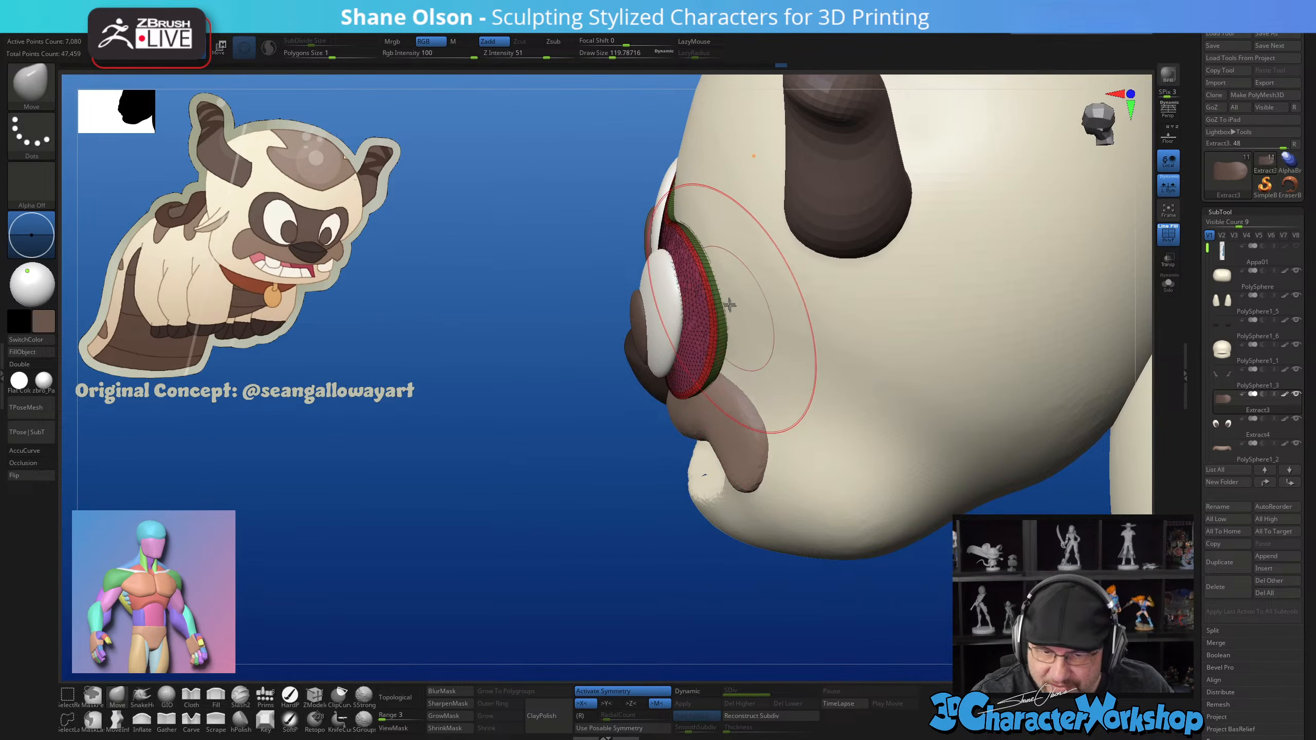
mouse_move(722, 258)
right_mouse_down()
mouse_move(734, 328)
mouse_move(764, 303)
mouse_move(770, 347)
mouse_move(785, 353)
mouse_move(758, 373)
mouse_move(757, 345)
right_mouse_up()
key("s")
left_click_drag(756, 342, 739, 339)
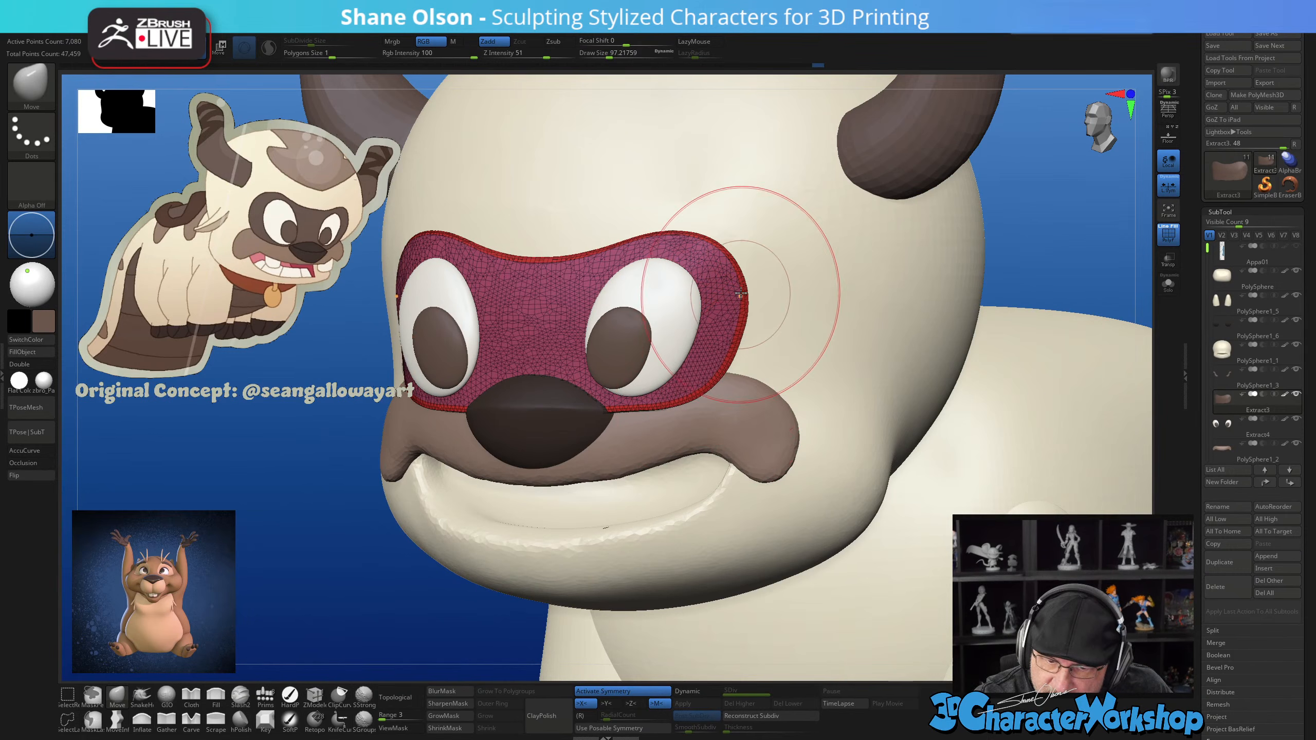
Refine the curve of the mask's brow line and round its outer corners around the eyes
mouse_move(751, 283)
right_mouse_down()
mouse_move(758, 347)
mouse_move(775, 353)
mouse_move(764, 353)
right_mouse_up()
key("shift+z")
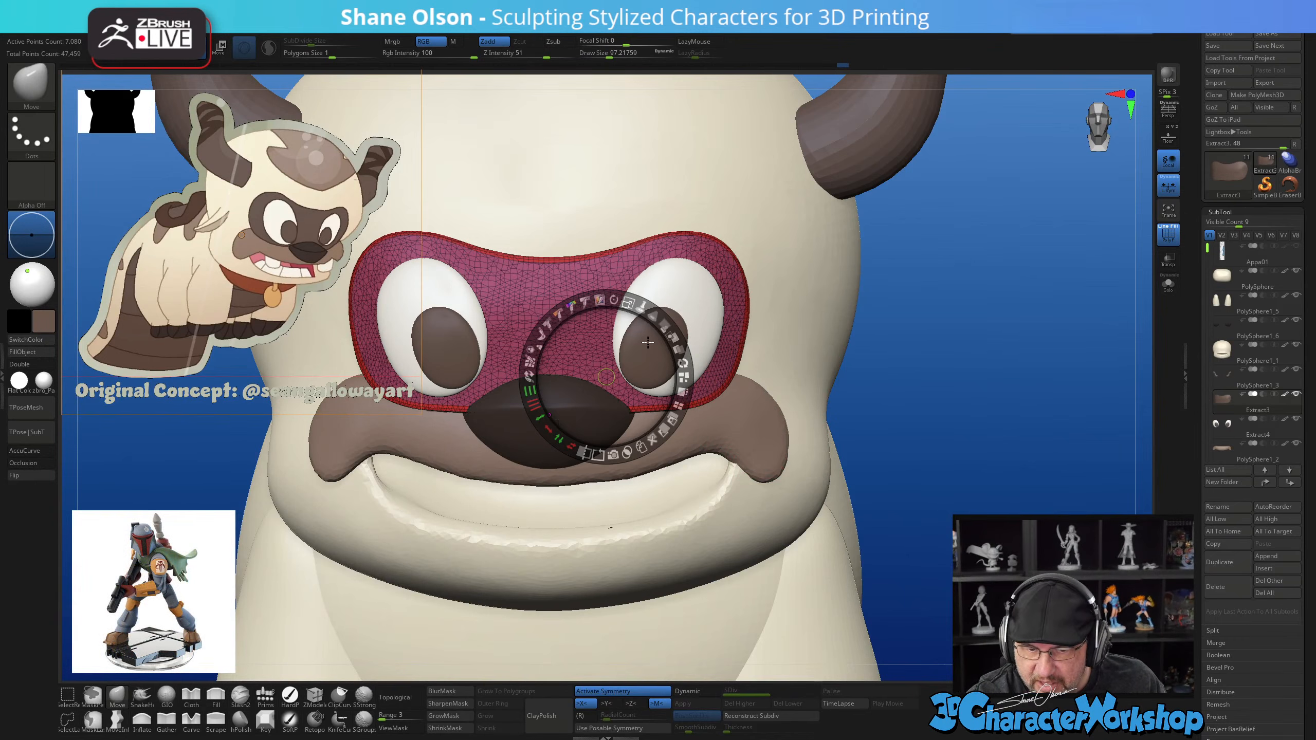
key("shift+z")
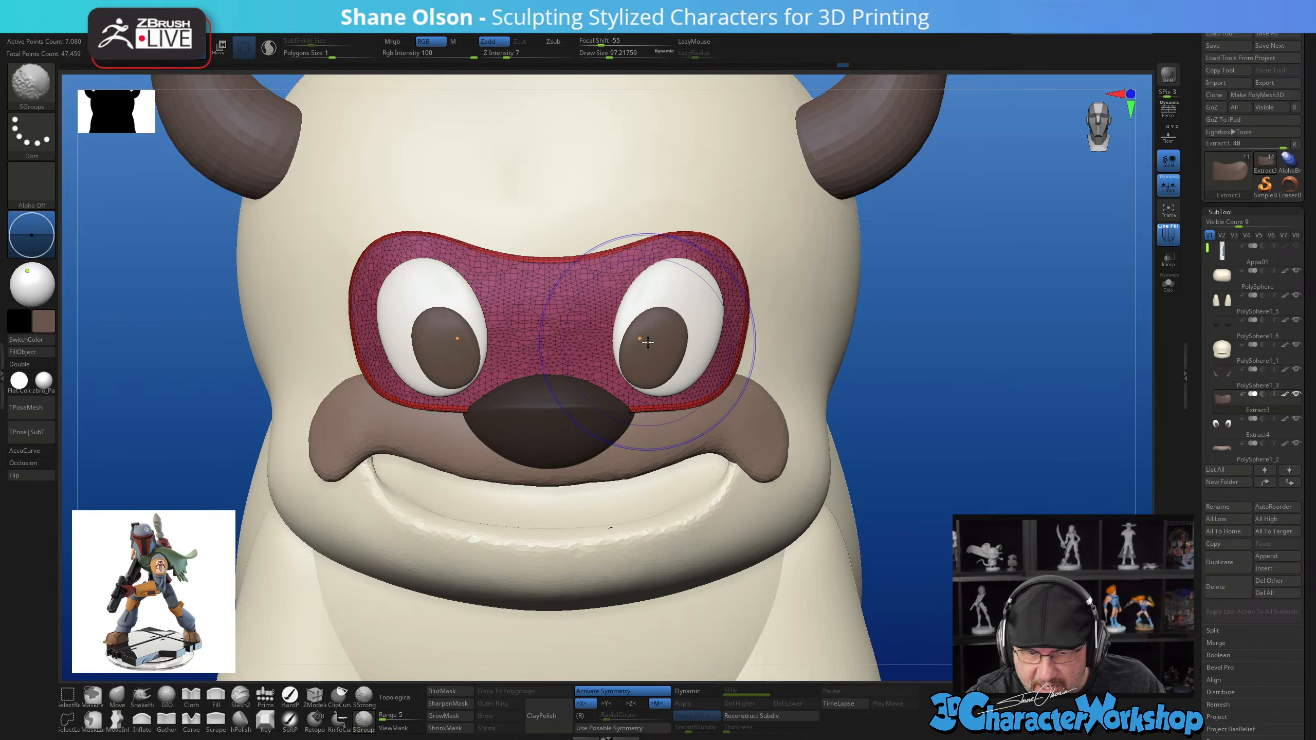
key("shift+z")
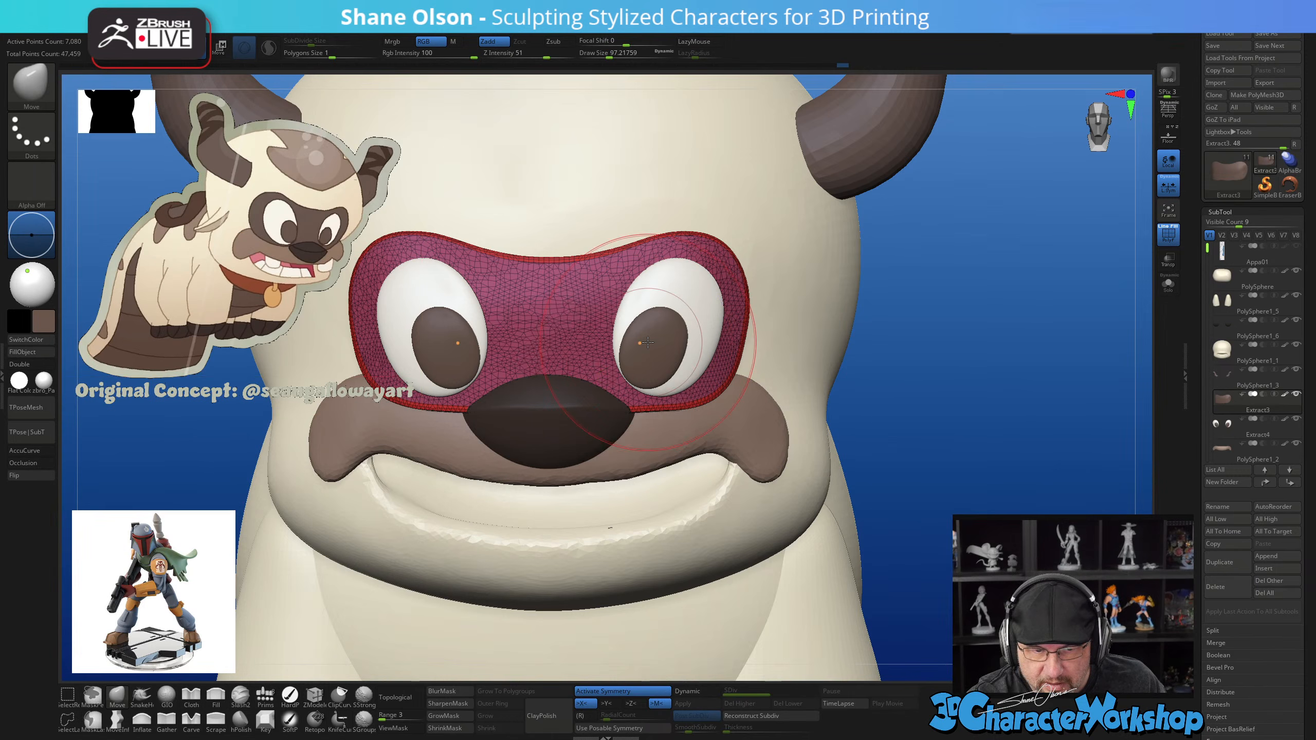
right_click_drag(720, 337, 779, 364)
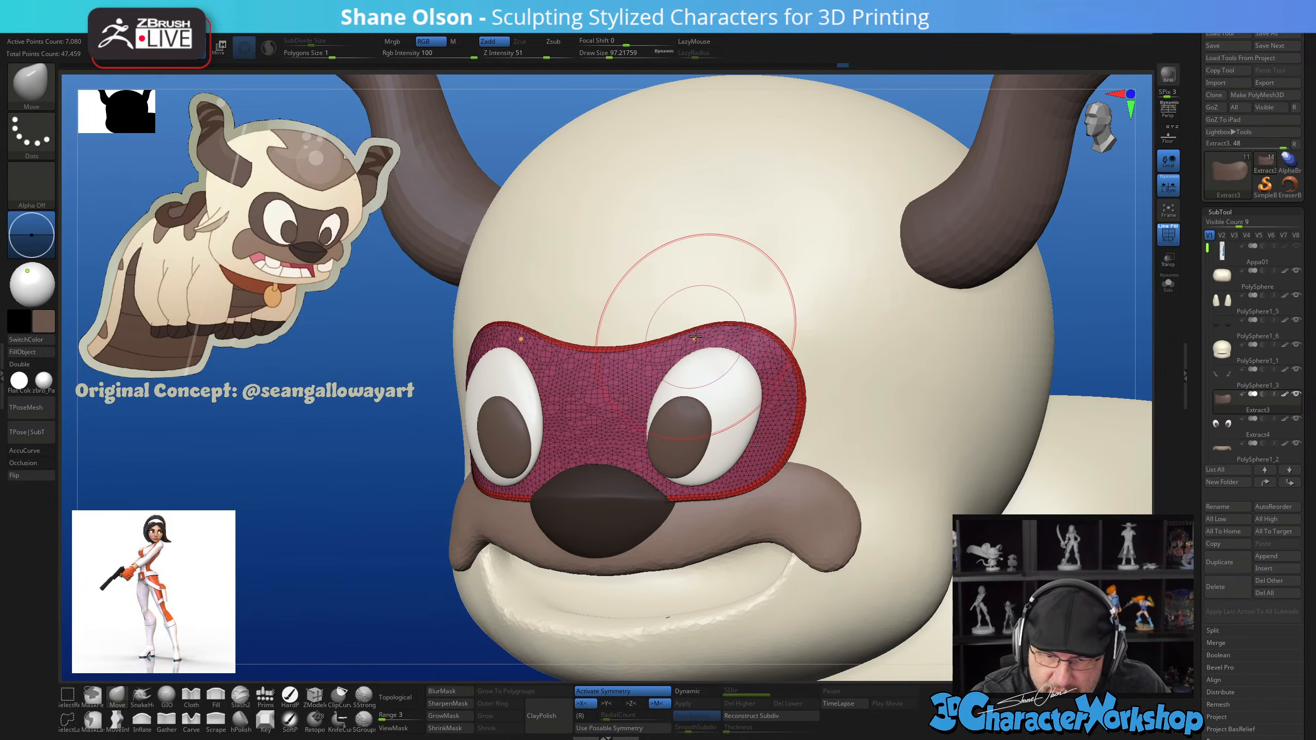
right_click(714, 453)
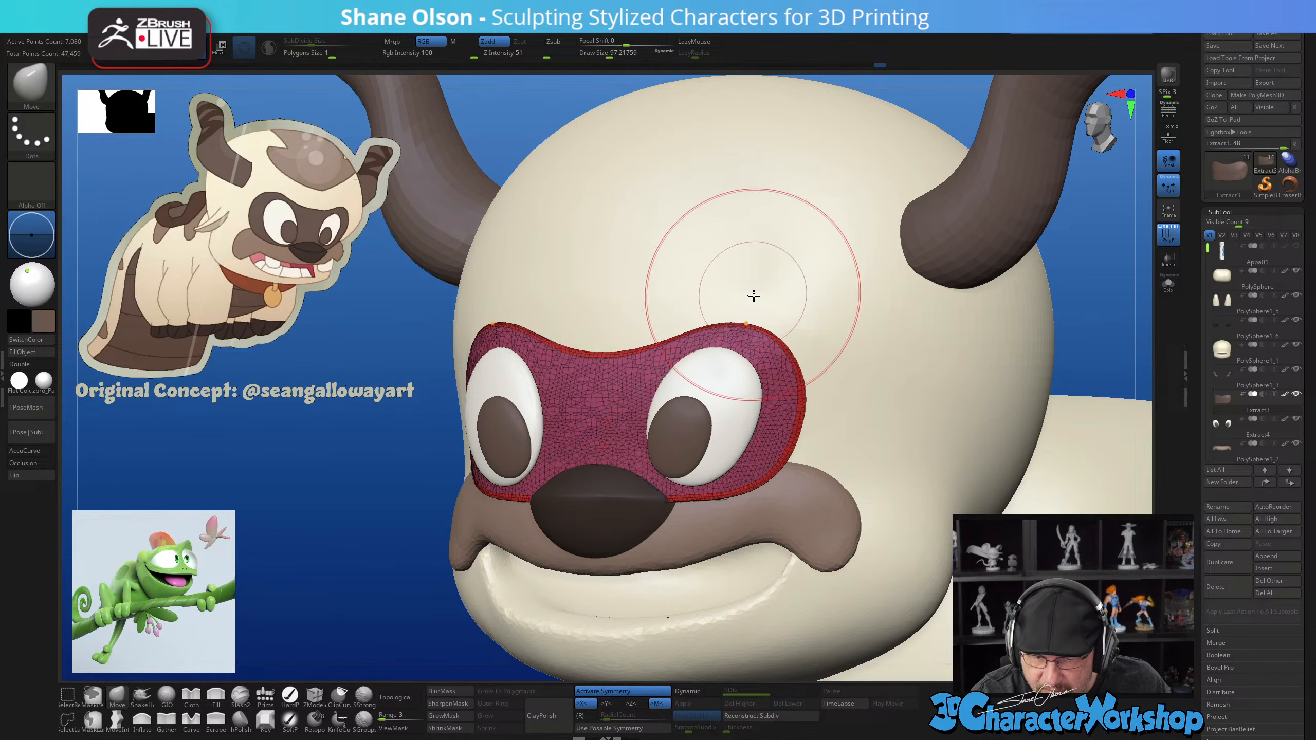
right_click(693, 423)
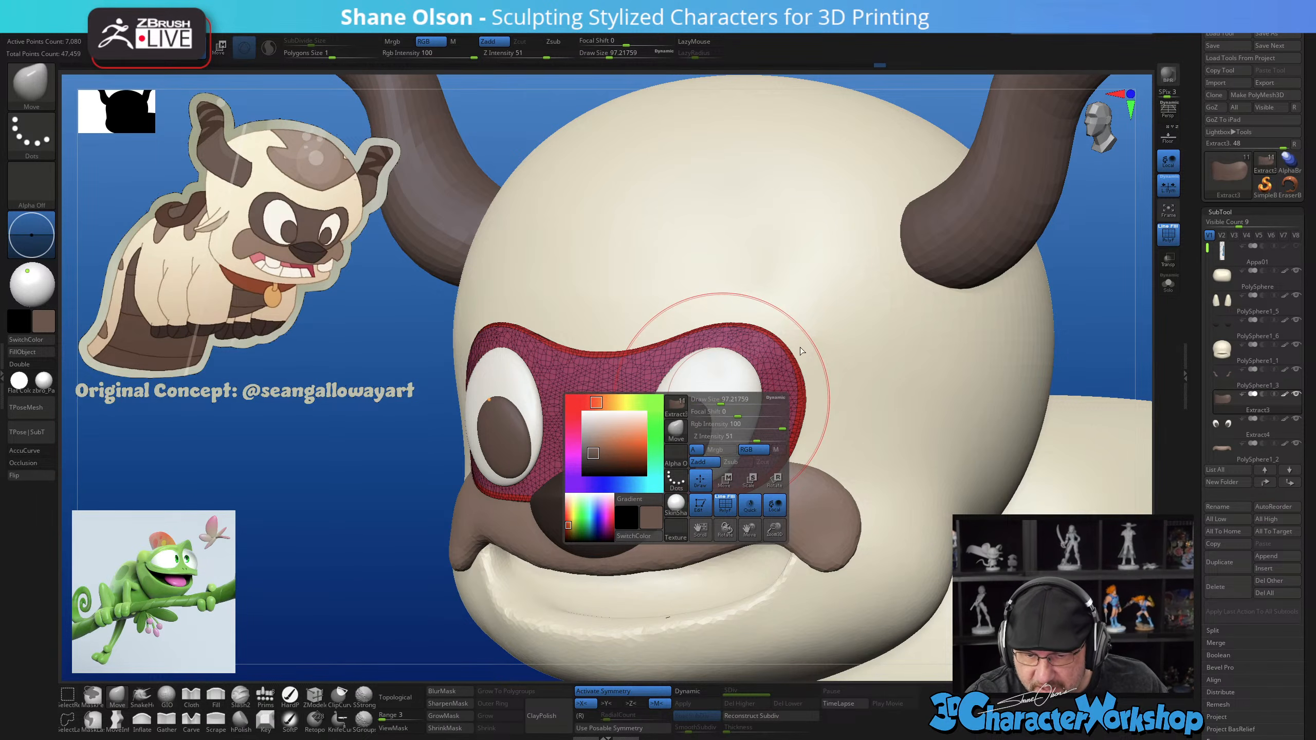
left_click_drag(828, 316, 771, 483)
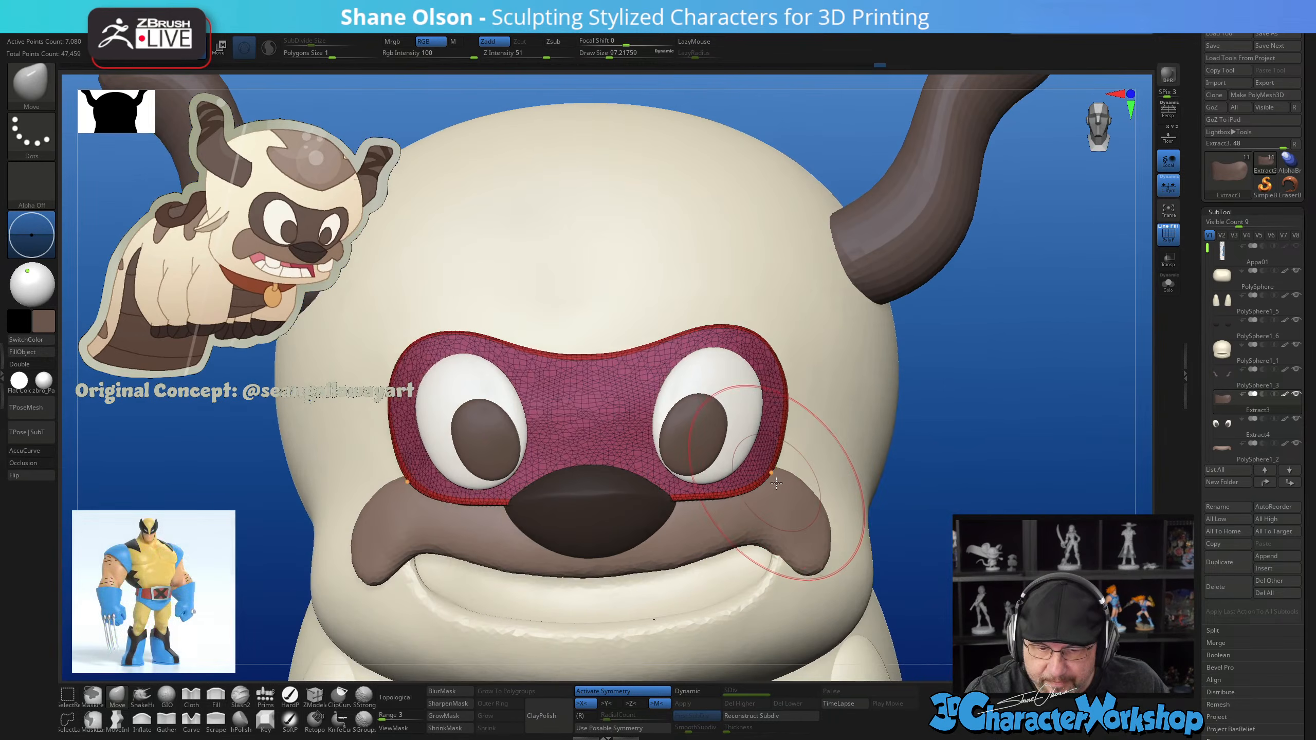
Hide the polygon wireframe and adjust the mask's lower outer corners with the Move brush
key("b")
key("s")
key("g")
key("shift+f")
key("b")
key("m")
key("v")
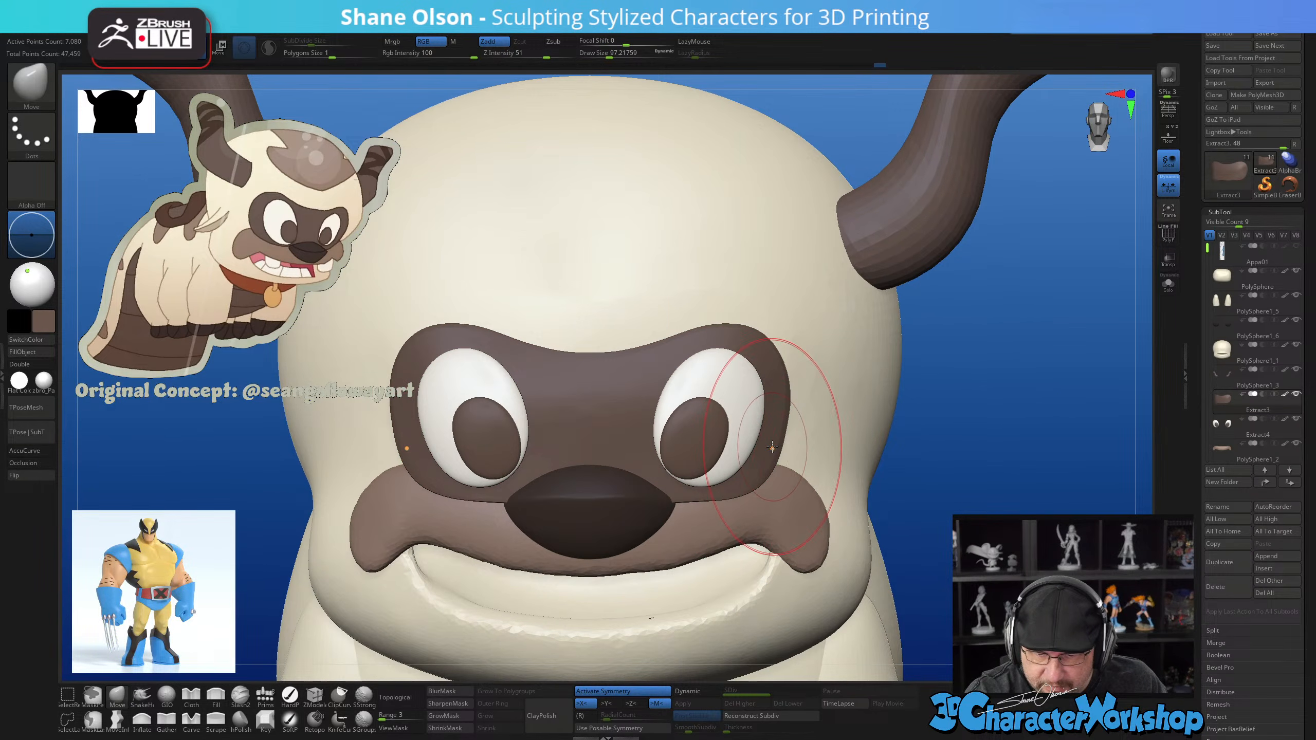
left_click_drag(850, 467, 763, 449)
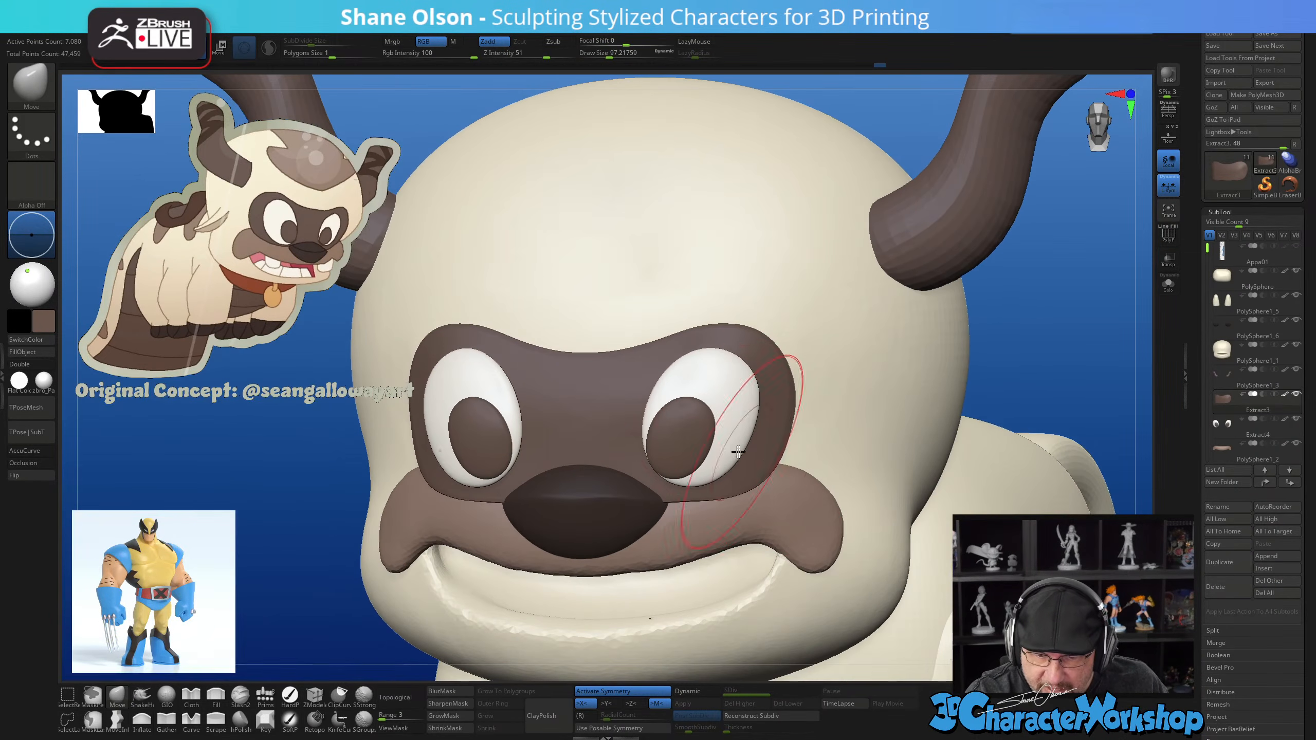
Make the eyes piece active, try nudging the lower inner edge of the eyes, and undo that stroke
left_click(679, 446, "alt")
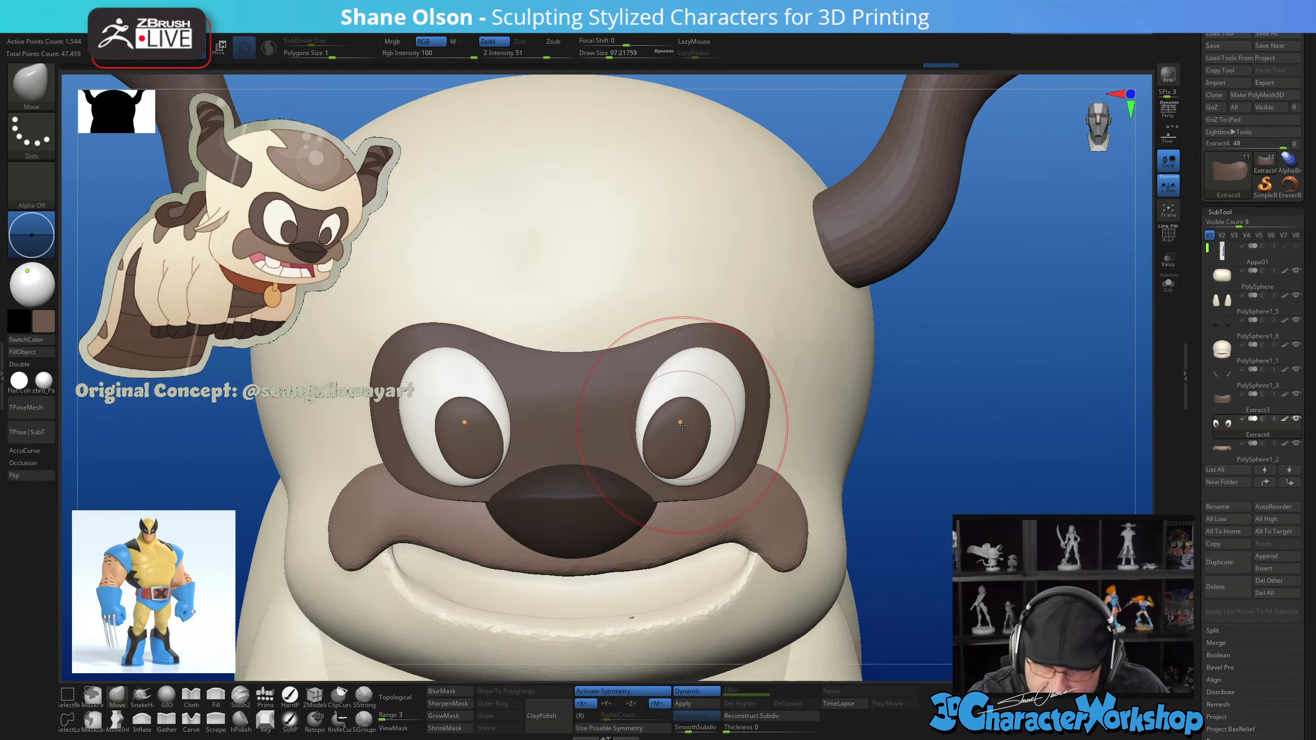
right_click_drag(679, 443, 686, 448)
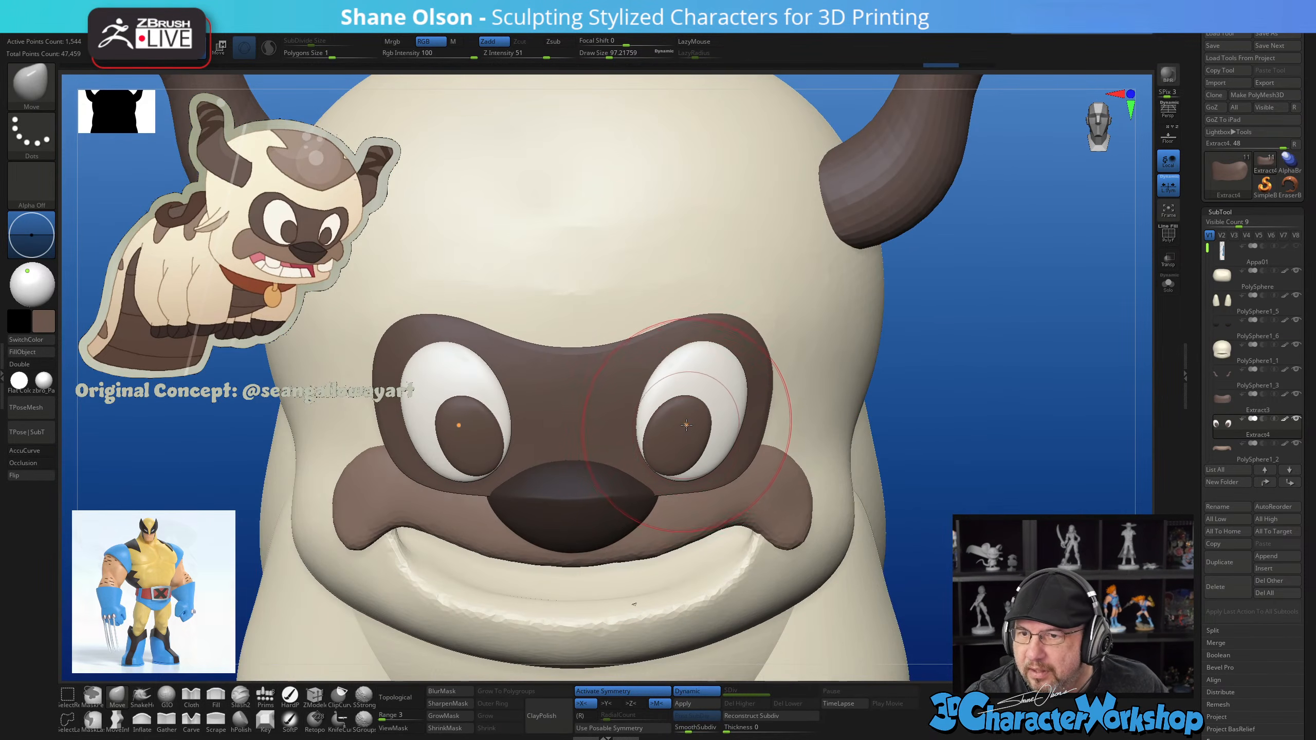
left_click_drag(658, 463, 658, 455)
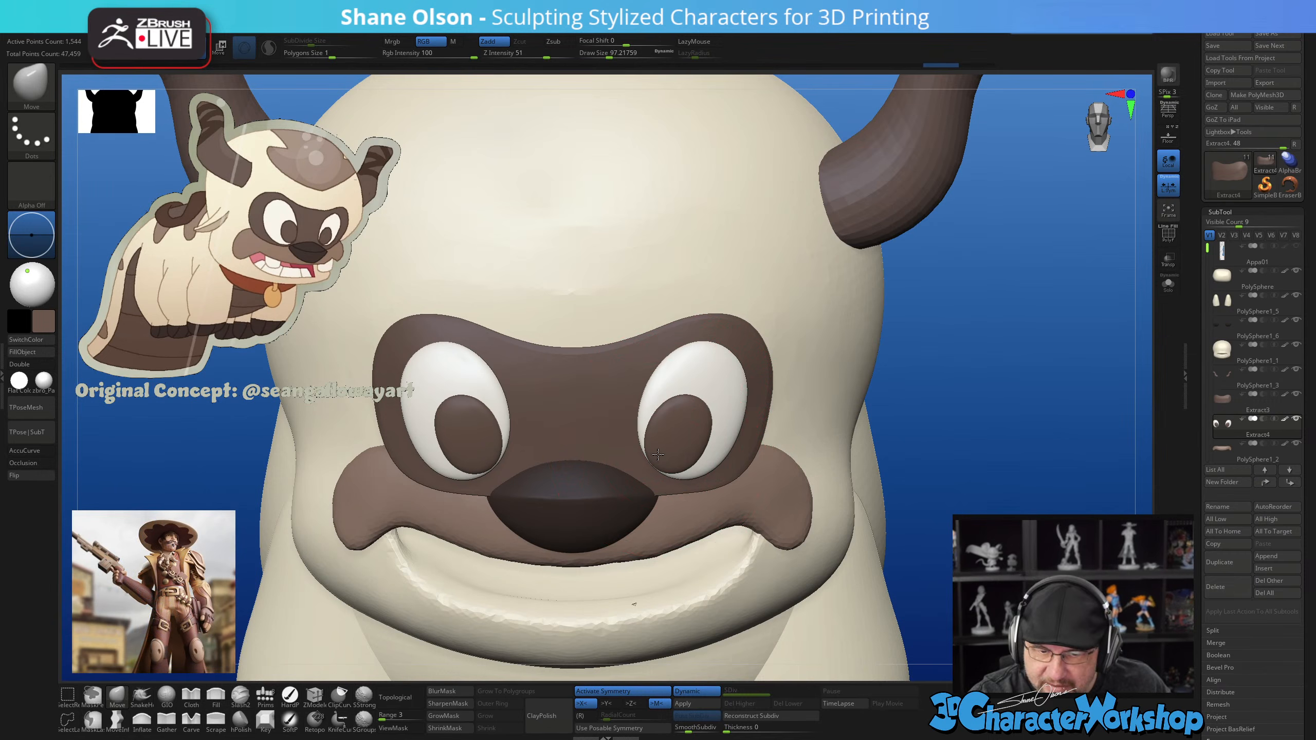
key("ctrl+z")
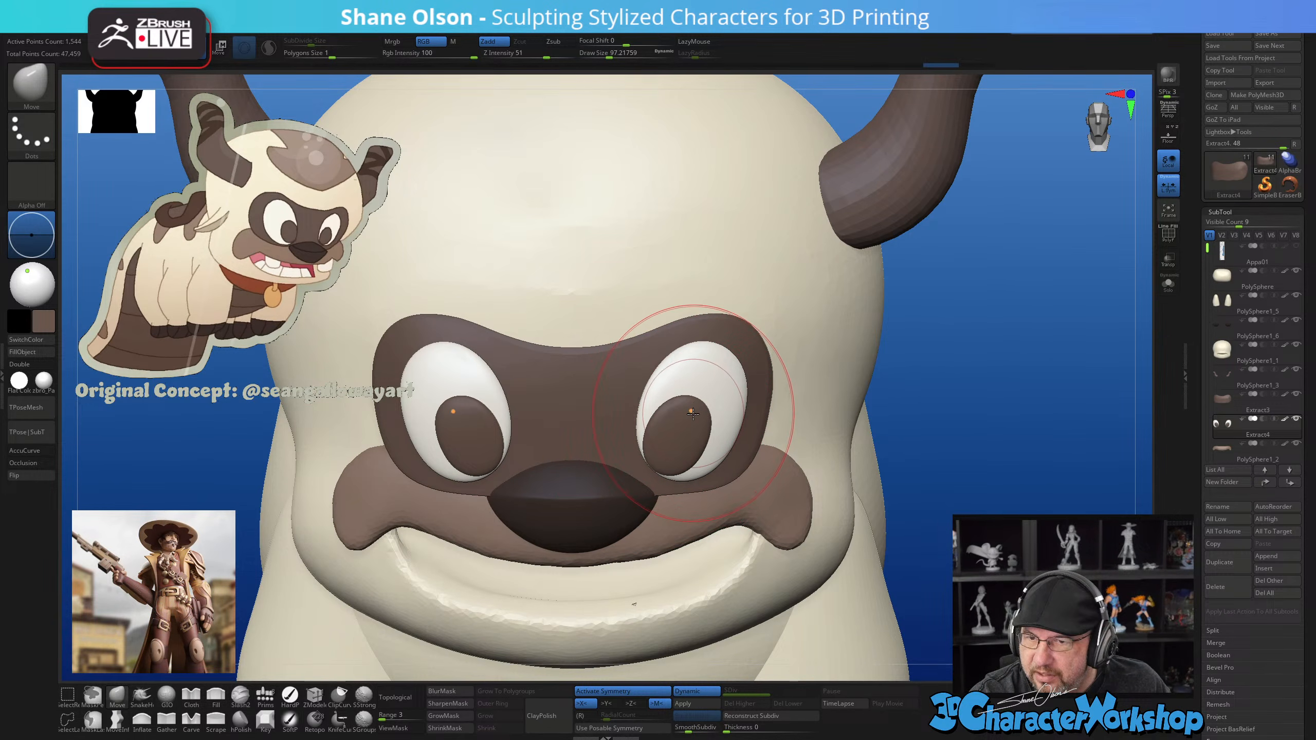
Enable Topological masking for the Move brush and shift the lower inner part of the eyes from a low viewing angle
mouse_move(683, 446)
right_mouse_down()
mouse_move(656, 445)
mouse_move(704, 462)
right_mouse_up()
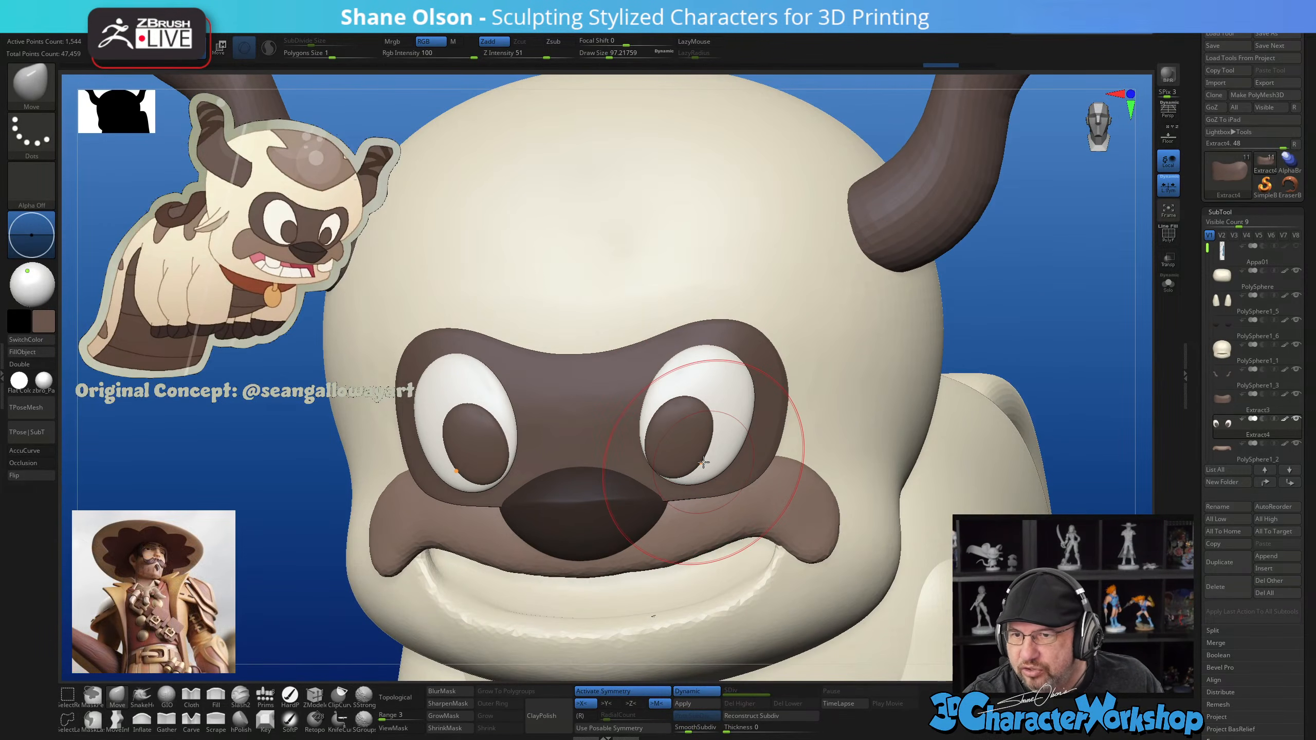
key("ctrl+shift")
left_click_drag(1012, 338, 1070, 296, "ctrl+shift")
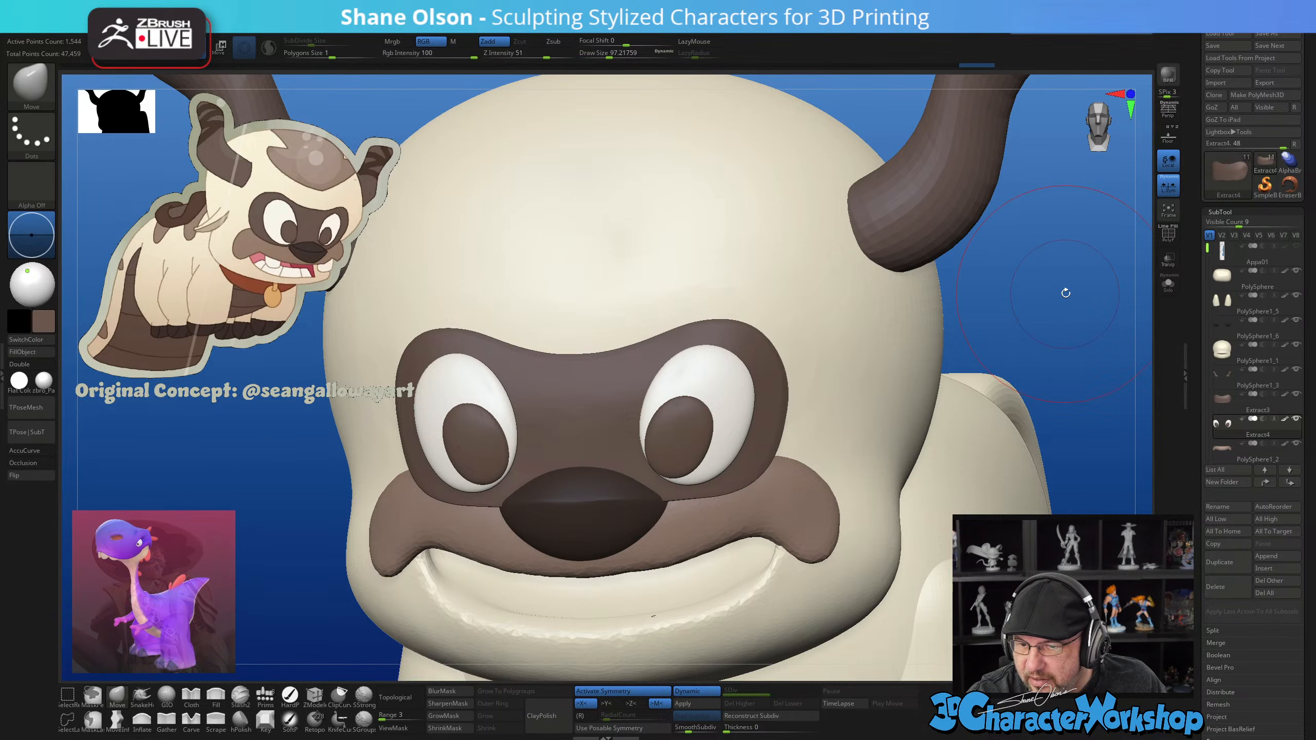
right_click_drag(730, 453, 738, 470)
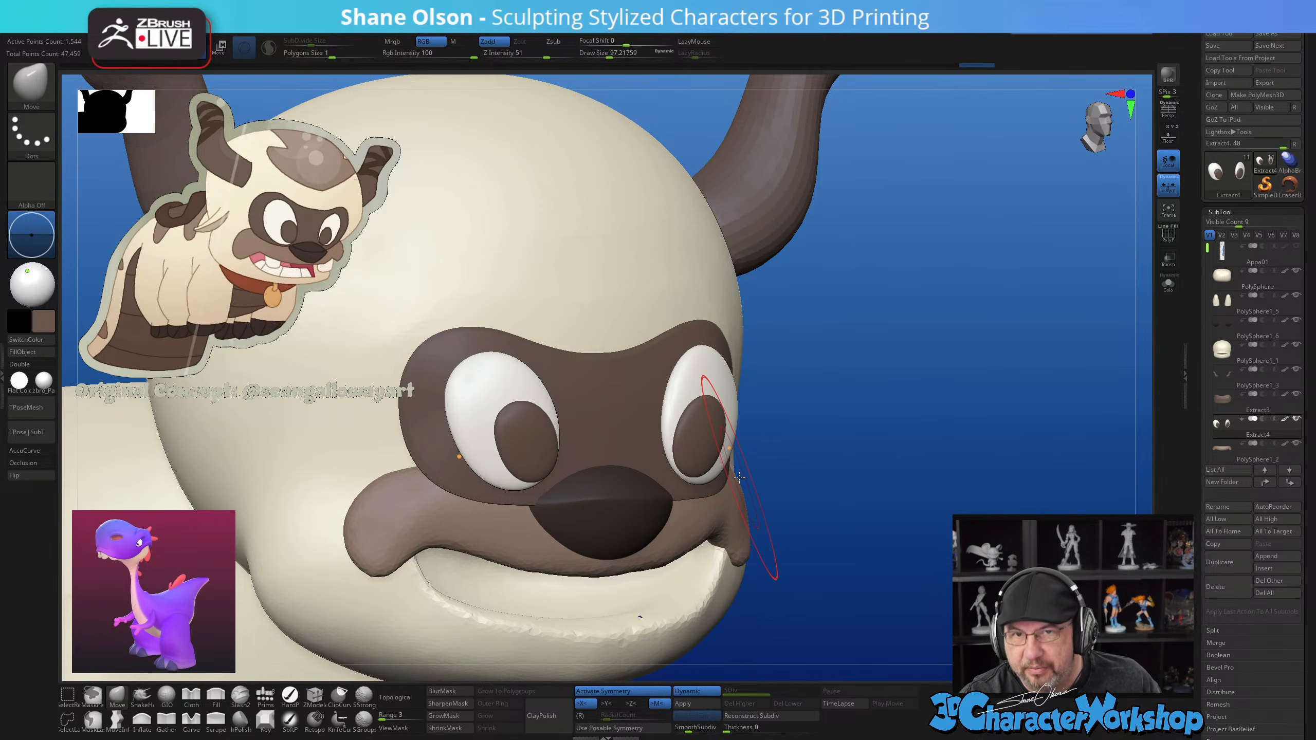
right_click_drag(740, 476, 682, 463)
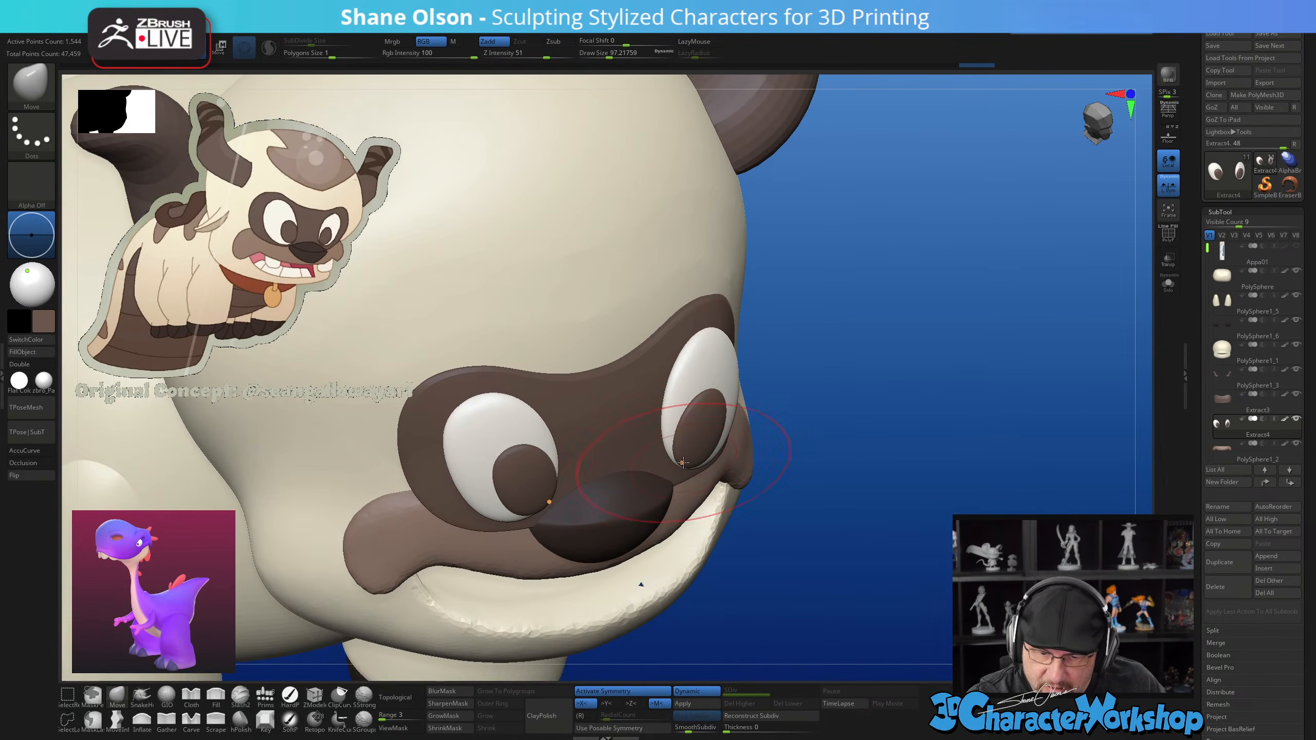
left_click(402, 705)
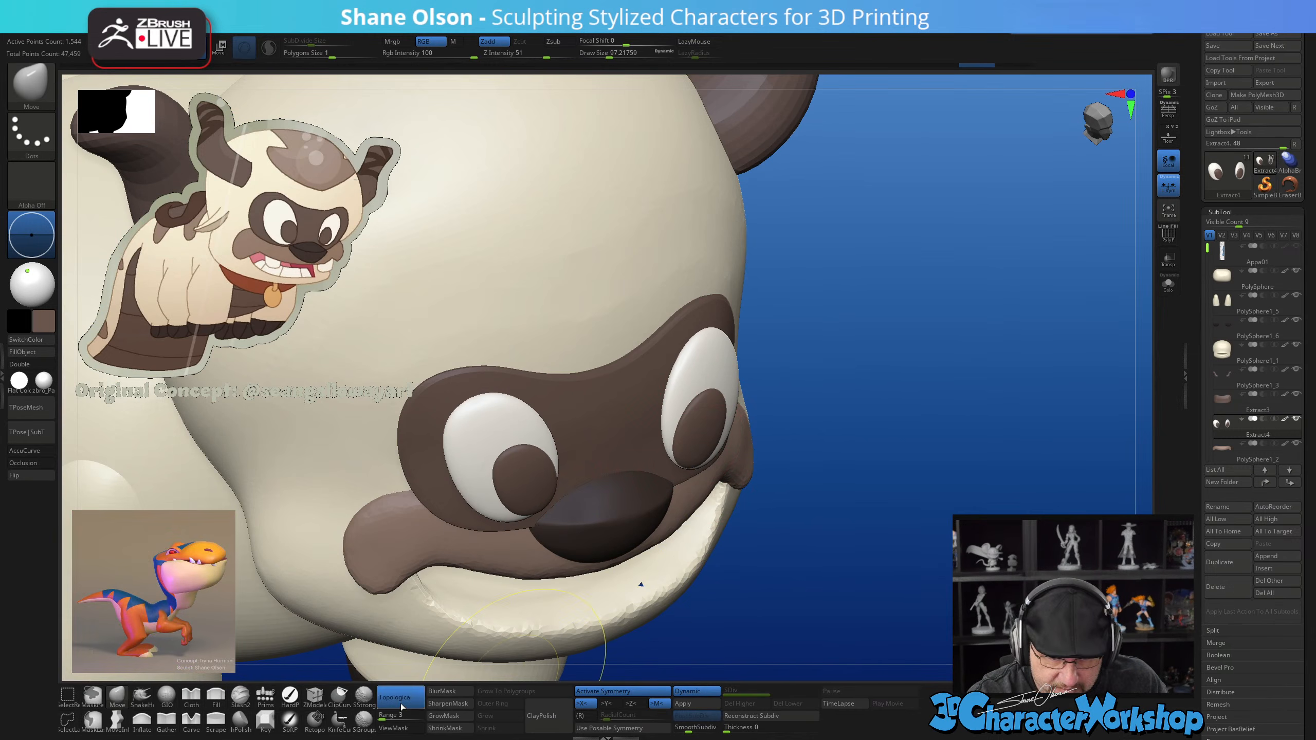
left_click_drag(672, 463, 678, 469)
Adjust how the pupils sit over the lower part of the eye whites with small Move strokes
right_click_drag(739, 462, 687, 455)
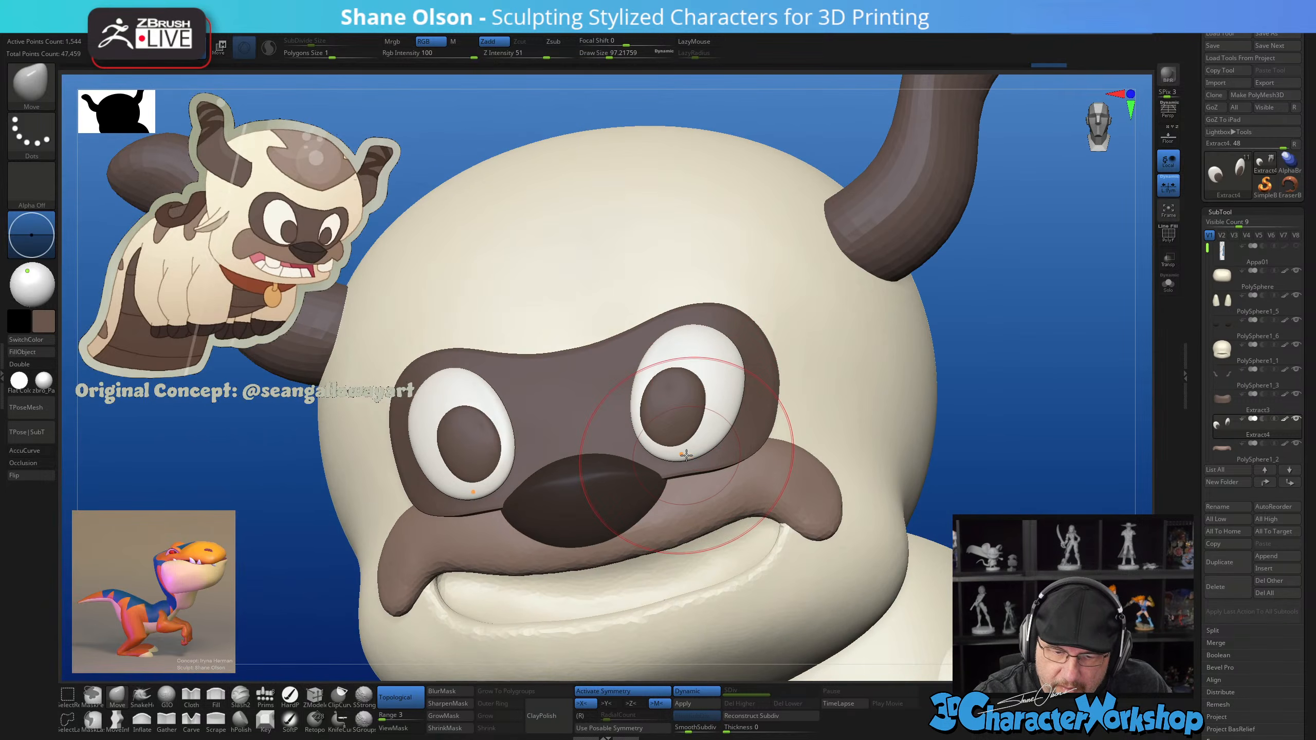
mouse_move(681, 432)
left_mouse_down()
mouse_move(669, 445)
mouse_move(677, 423)
left_mouse_up()
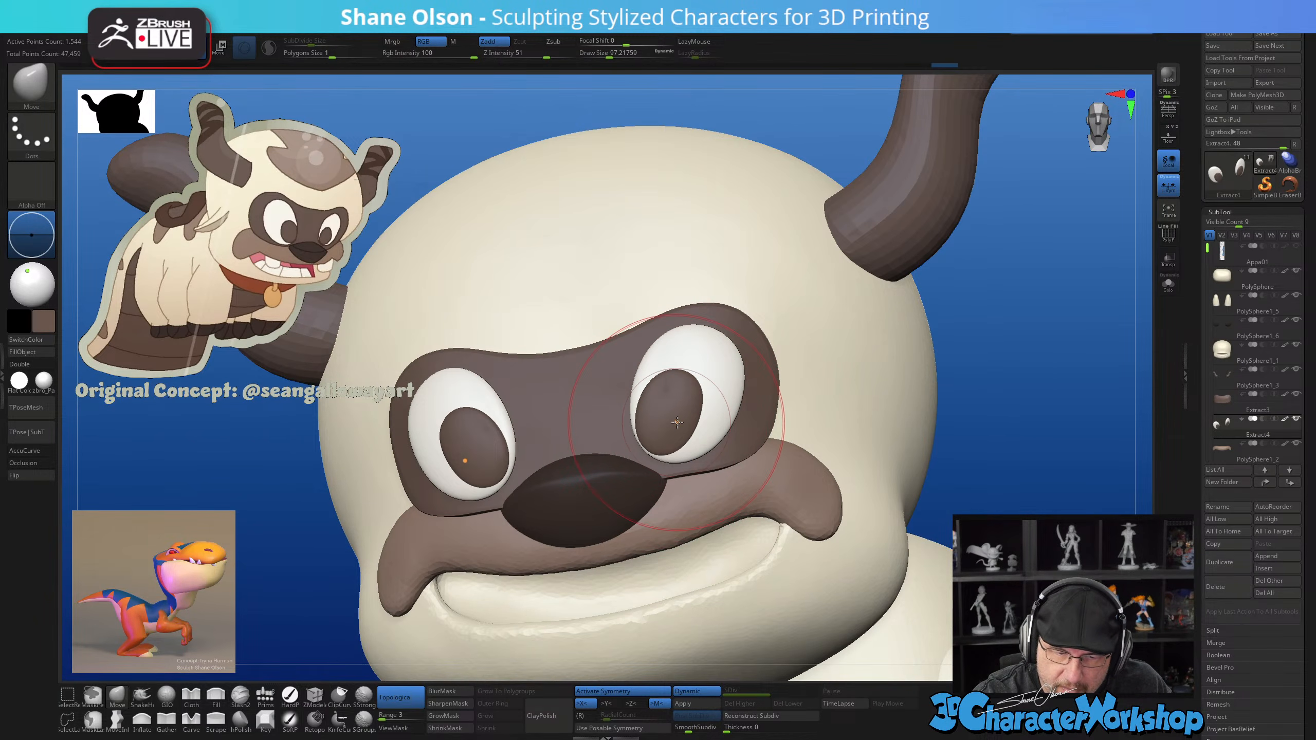
right_click_drag(677, 423, 652, 430)
left_click_drag(652, 429, 647, 432)
Shape the lower inner edges of the eye whites from the side so they follow the mask surface beside the nose
mouse_move(643, 434)
right_mouse_down()
mouse_move(684, 438)
mouse_move(648, 440)
right_mouse_up()
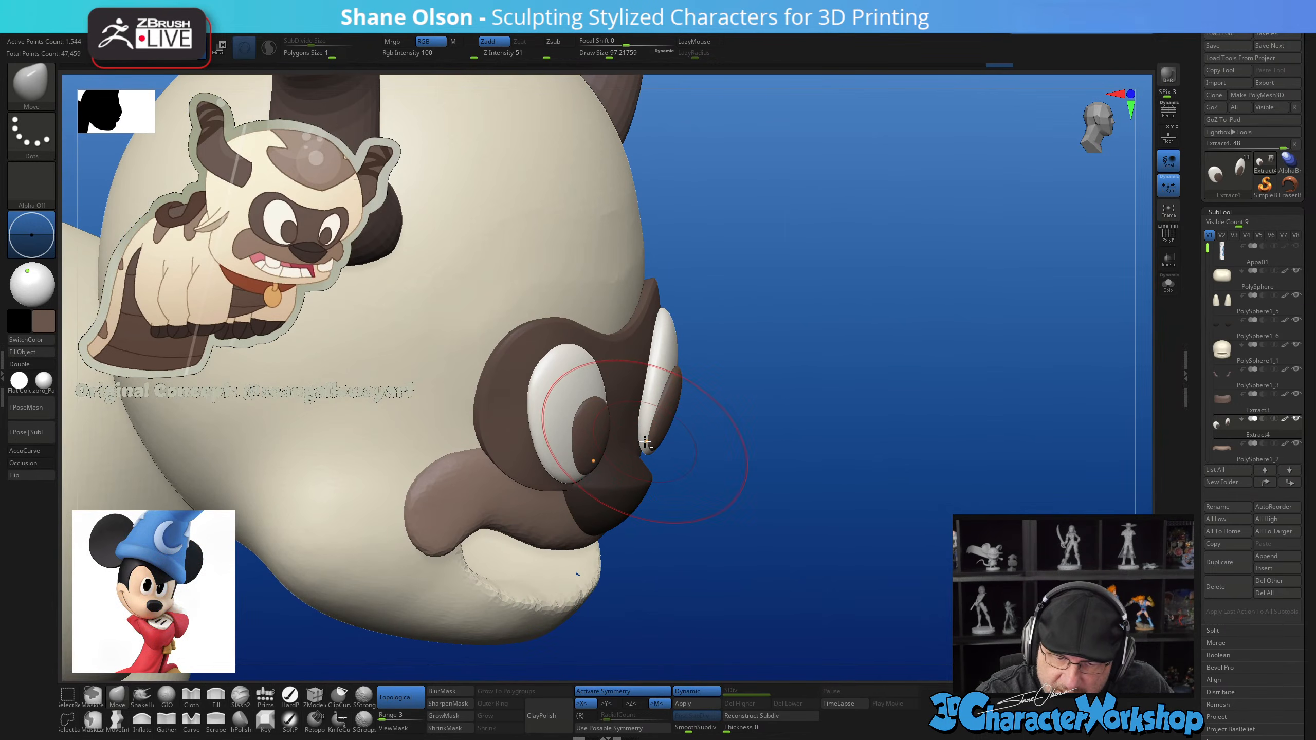
left_click_drag(646, 442, 654, 444)
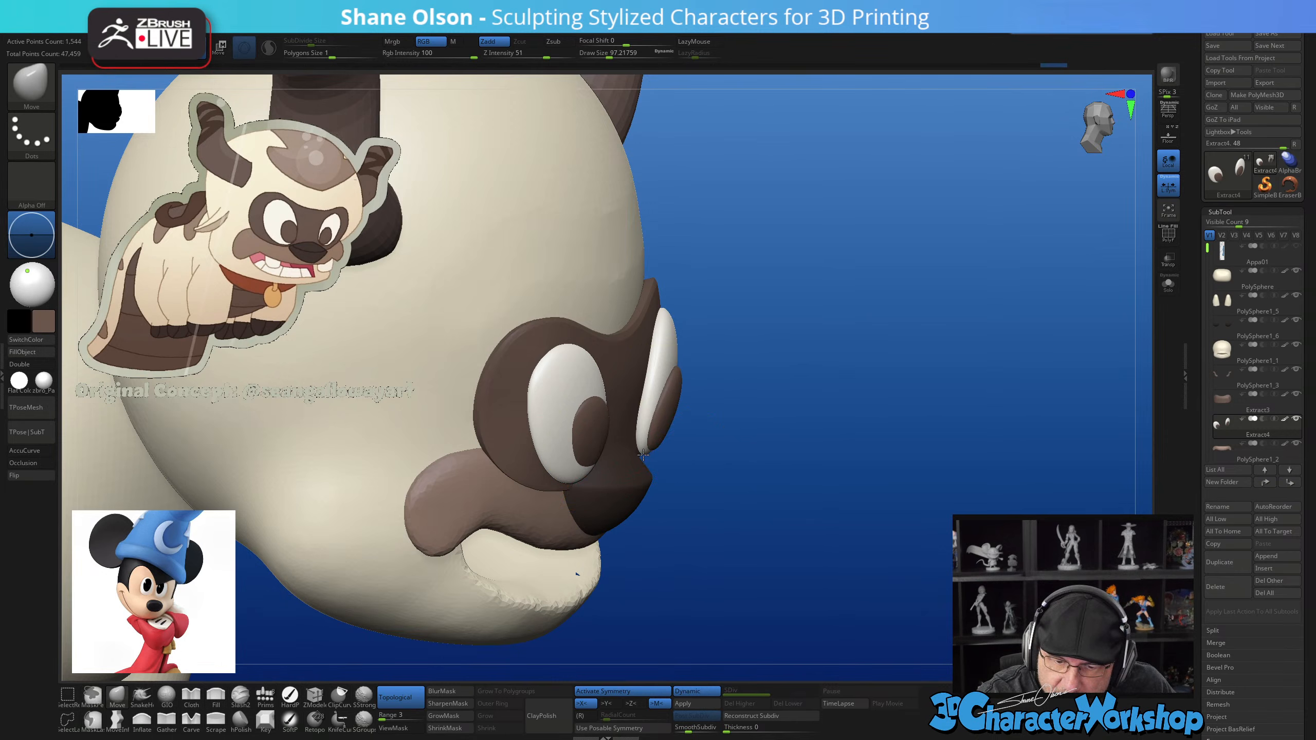
left_click_drag(657, 448, 654, 443)
right_click_drag(840, 480, 769, 489)
left_click_drag(658, 437, 668, 438)
right_click_drag(962, 452, 993, 408, "alt")
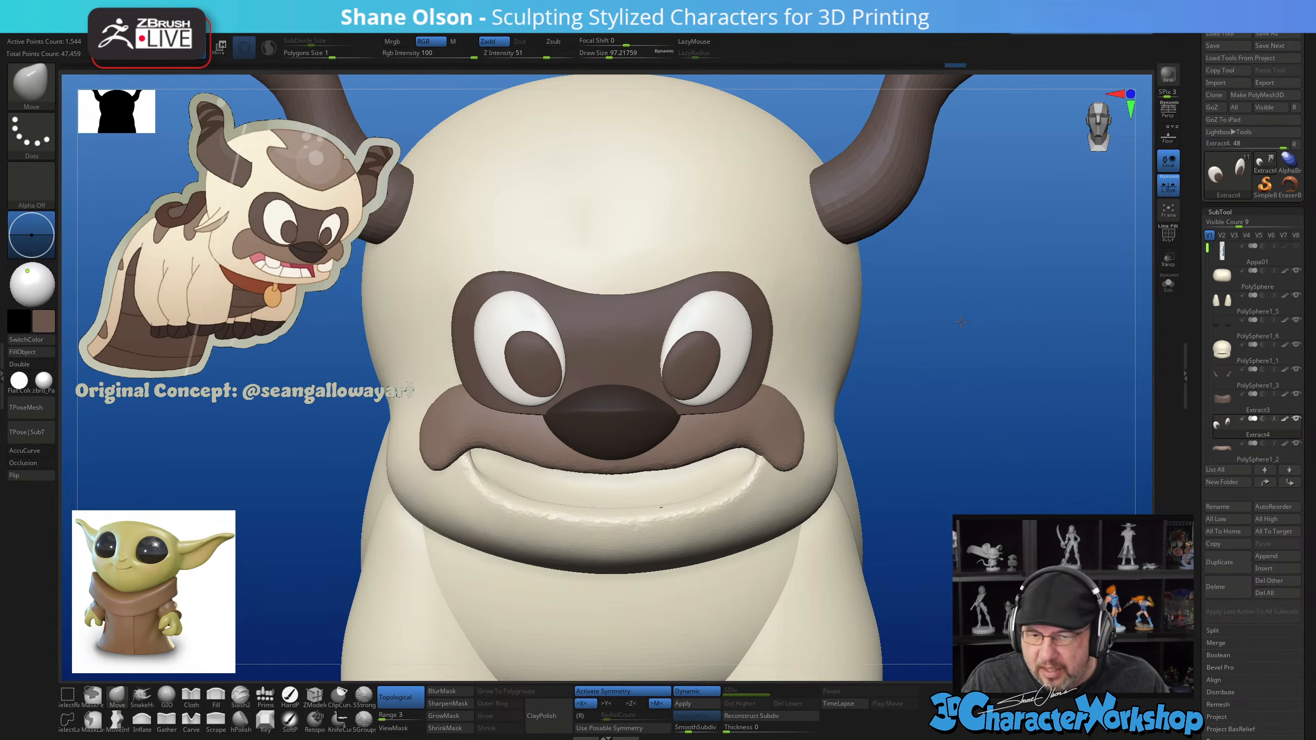
right_click_drag(961, 322, 945, 308, "alt")
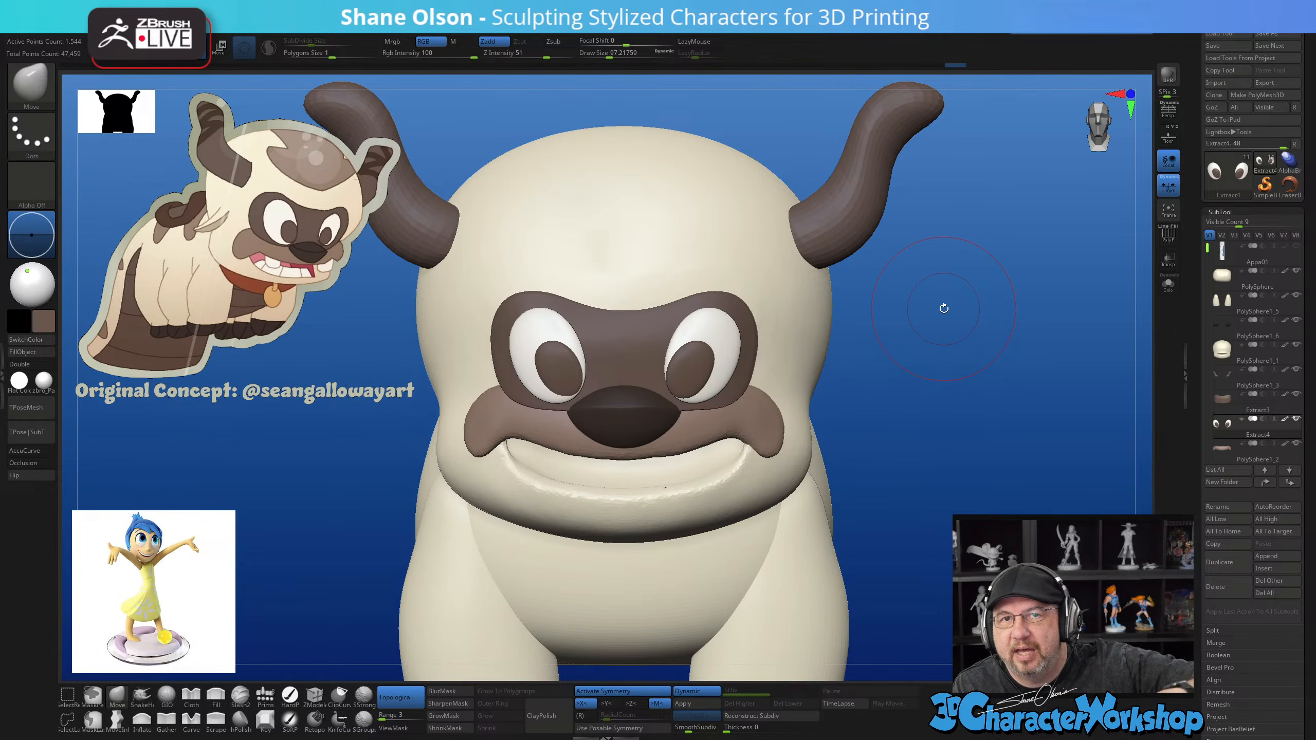
key("space")
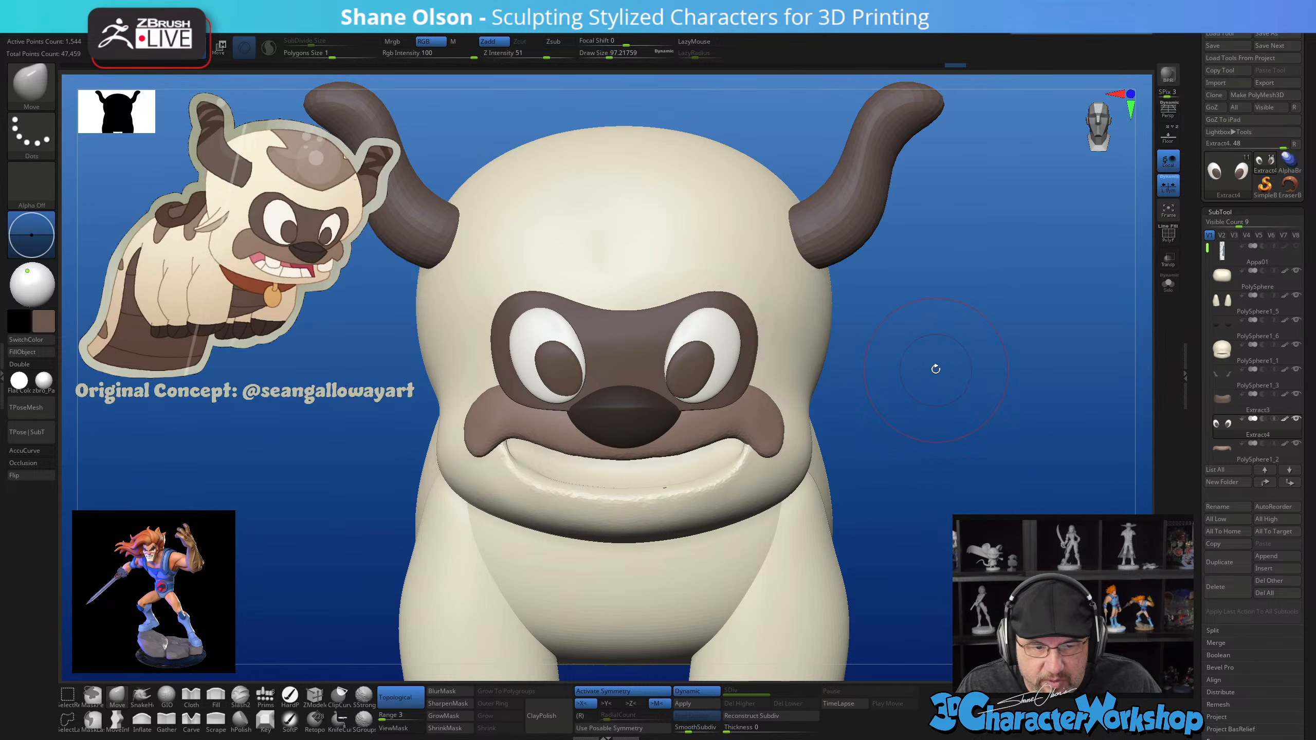
left_click_drag(936, 369, 933, 441)
left_click_drag(798, 410, 946, 383)
Sample the mouth's red from the concept art and ready the HardP brush with a draw size of about 31
key("z")
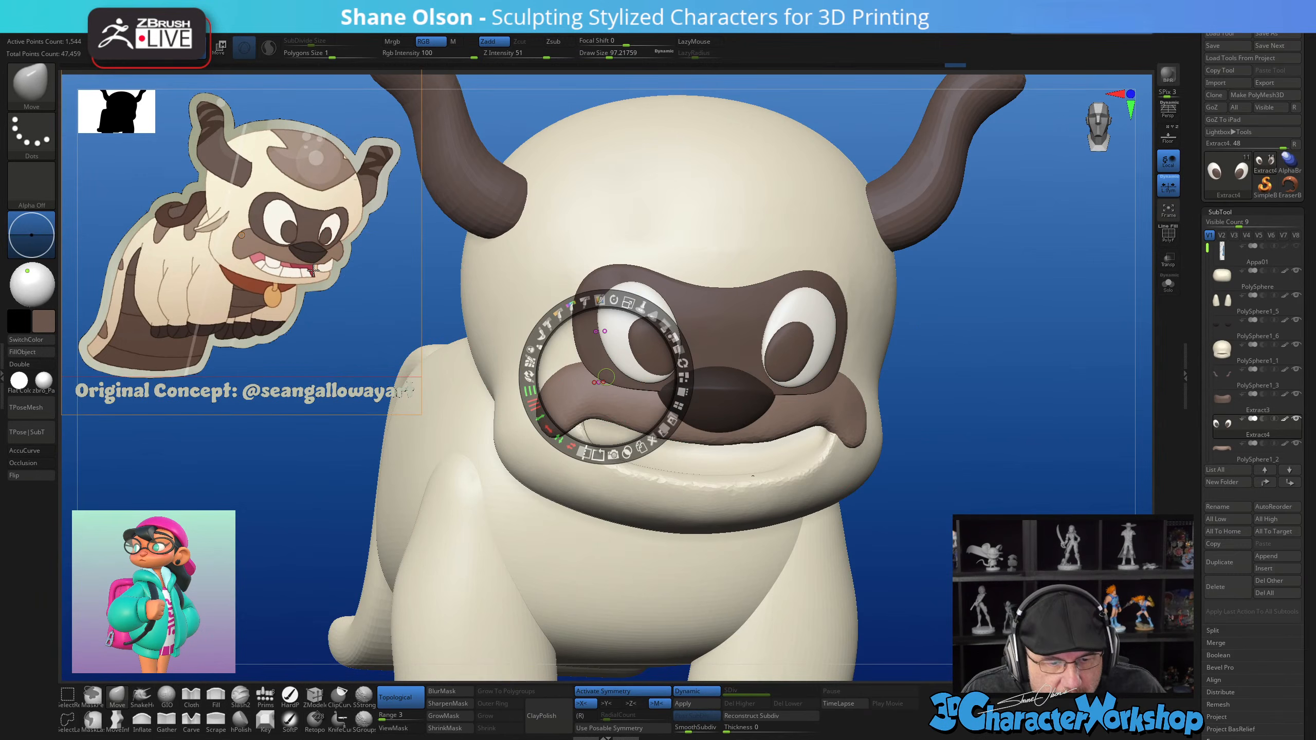
key("c")
key("z")
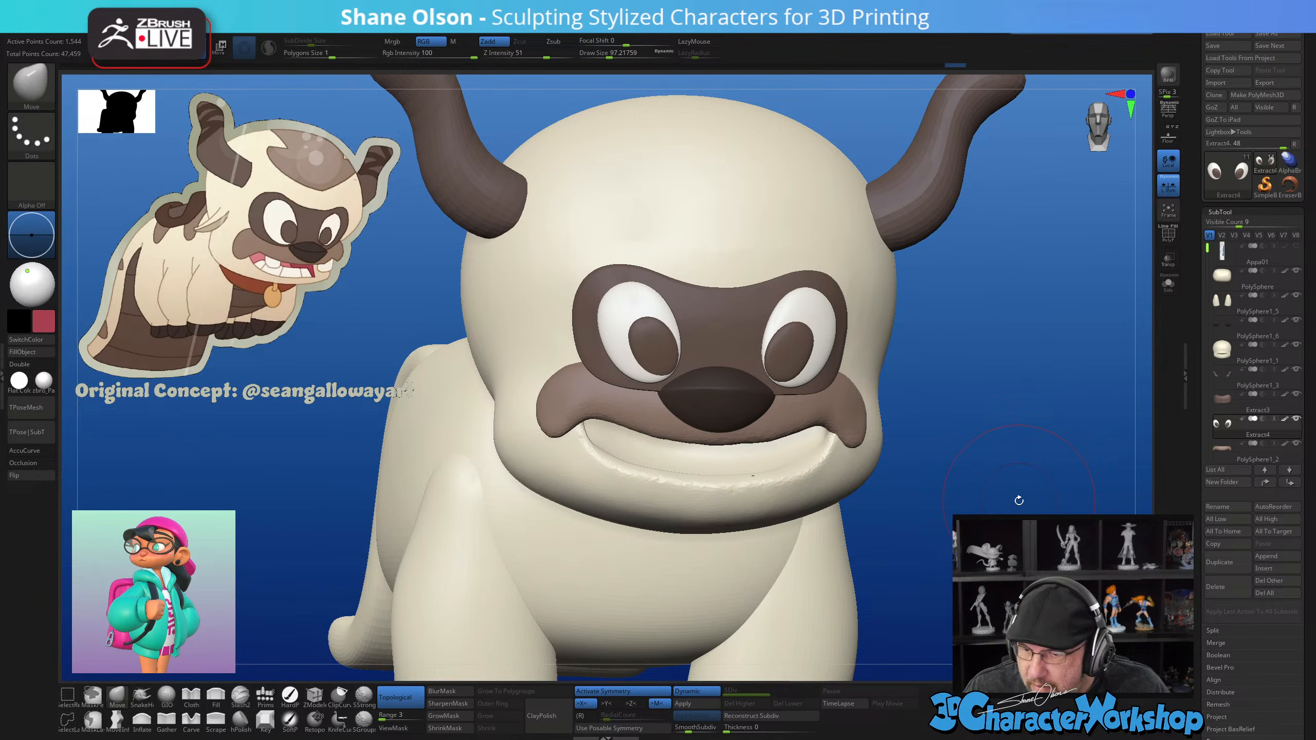
left_click(290, 695)
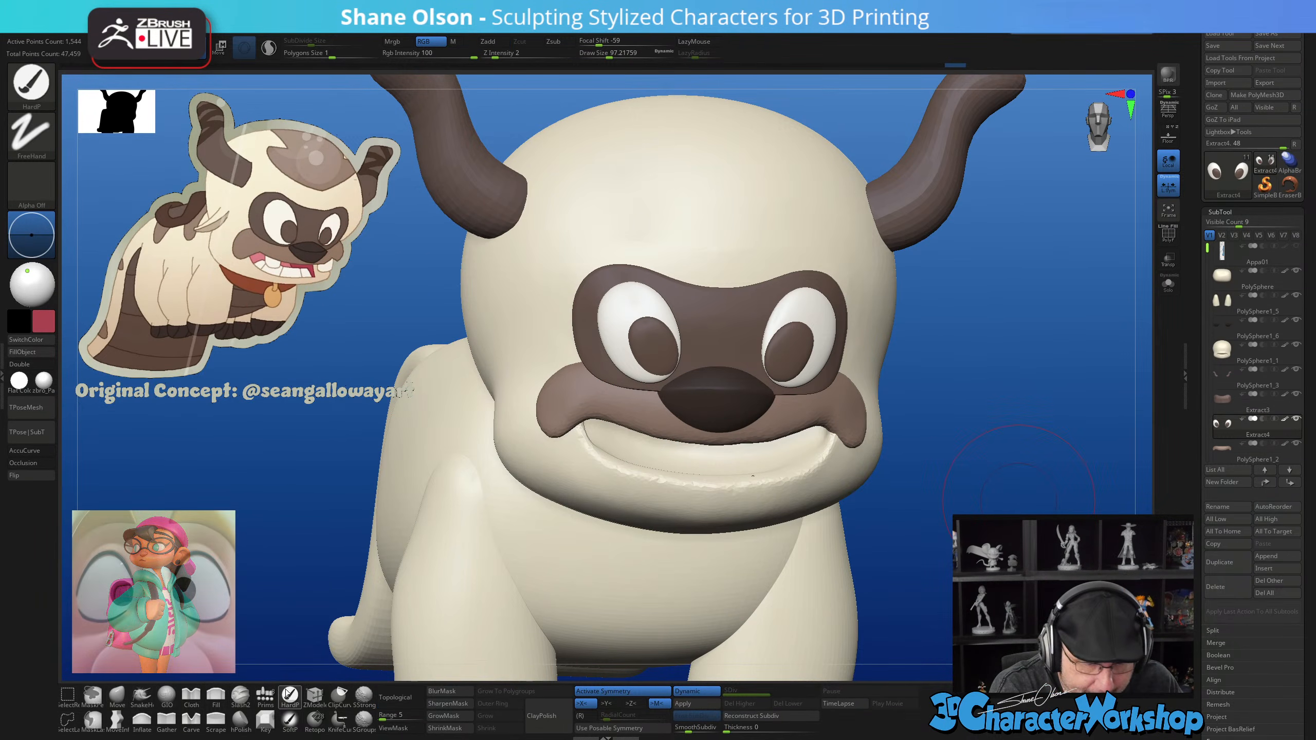
key("s")
left_click_drag(720, 464, 685, 468)
Choose the SGroups brush and make the head the active piece, checking its polygroups in wireframe display
key("b")
key("s")
key("g")
key("shift+f")
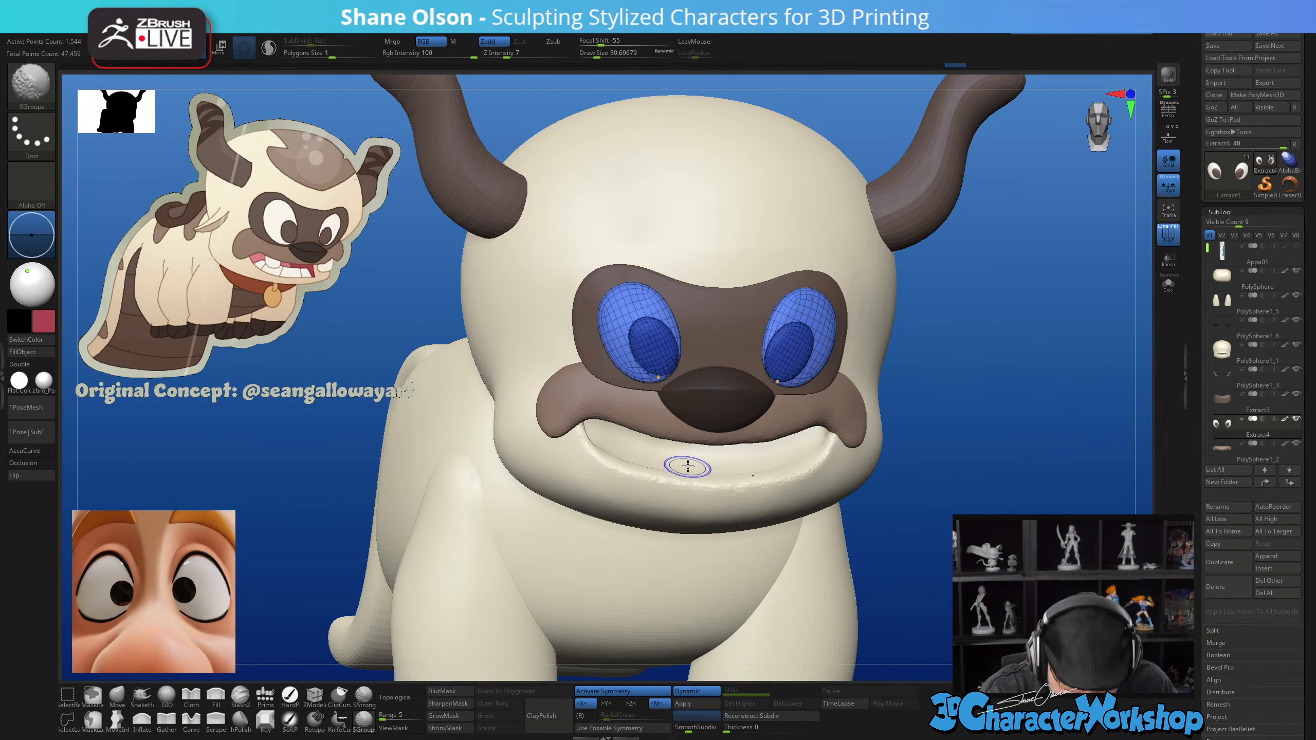
left_click(741, 470, "alt")
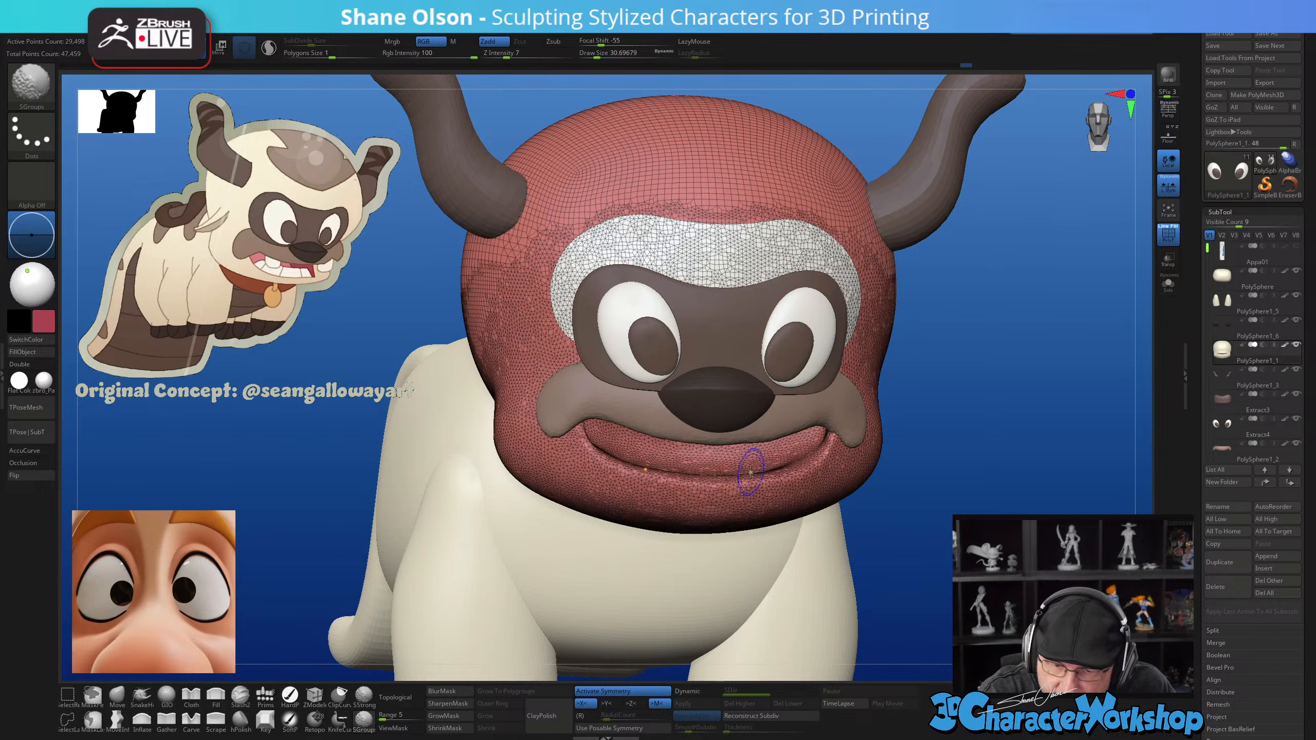
key("shift+f")
Paint the recessed inside of the mouth red with broad HardP strokes, covering the stray cream streak
right_click_drag(745, 467, 750, 455)
mouse_move(749, 454)
left_mouse_down()
mouse_move(715, 434)
mouse_move(758, 430)
left_mouse_up()
right_click_drag(758, 429, 700, 431)
left_click_drag(630, 431, 587, 417)
right_click_drag(715, 417, 716, 461)
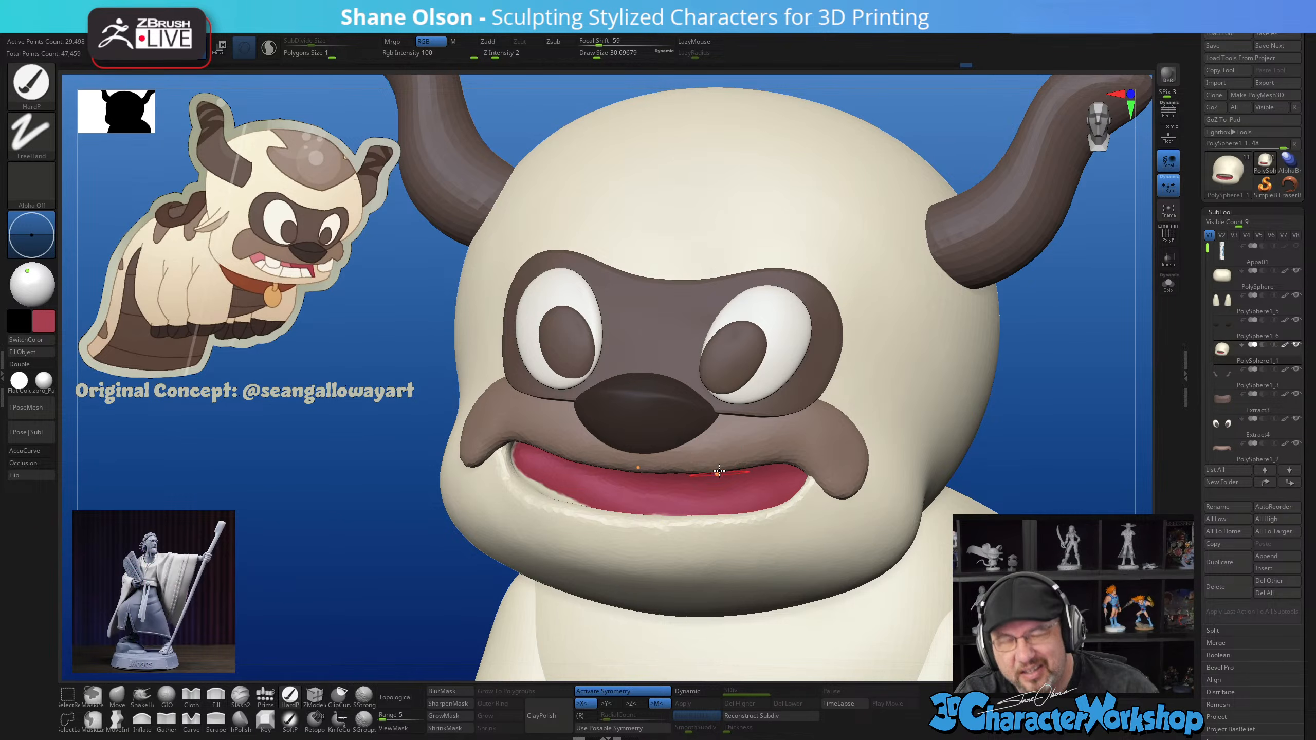
mouse_move(715, 461)
right_mouse_down()
mouse_move(729, 417)
mouse_move(666, 471)
right_mouse_up()
left_click_drag(654, 474, 526, 473)
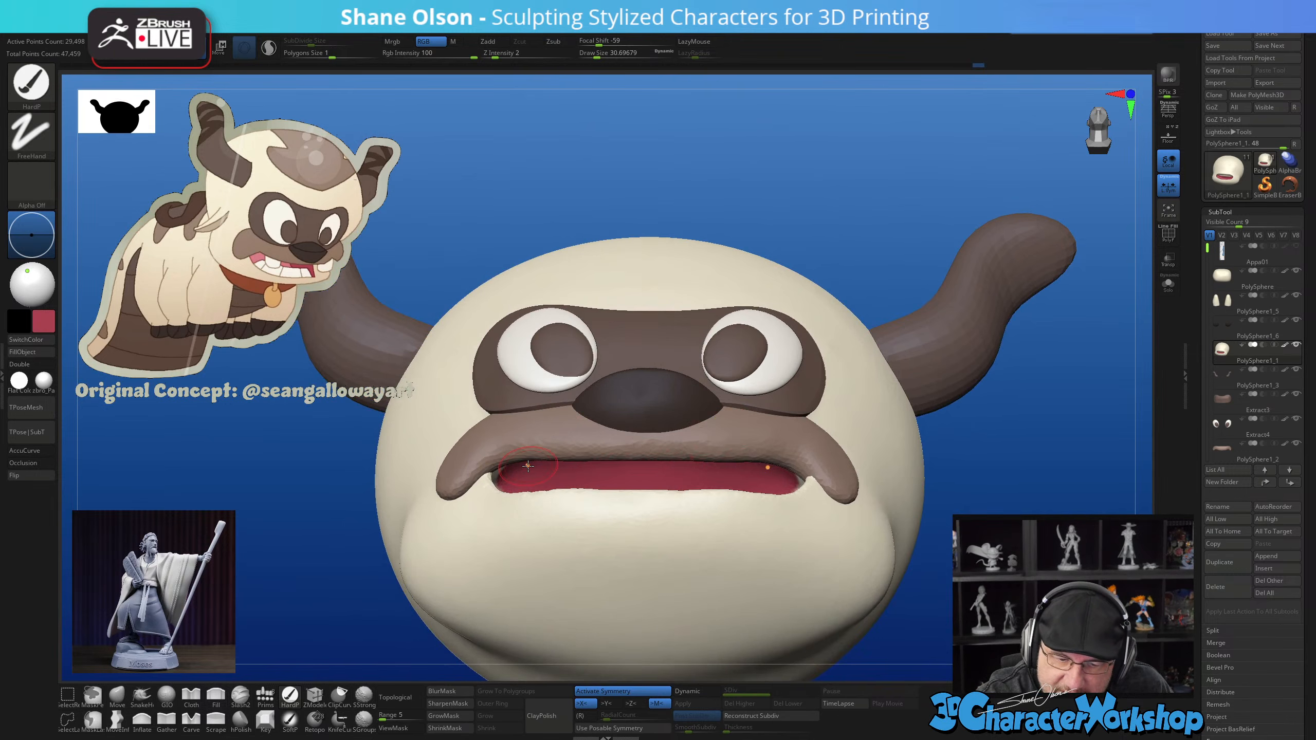
right_click_drag(528, 466, 658, 460)
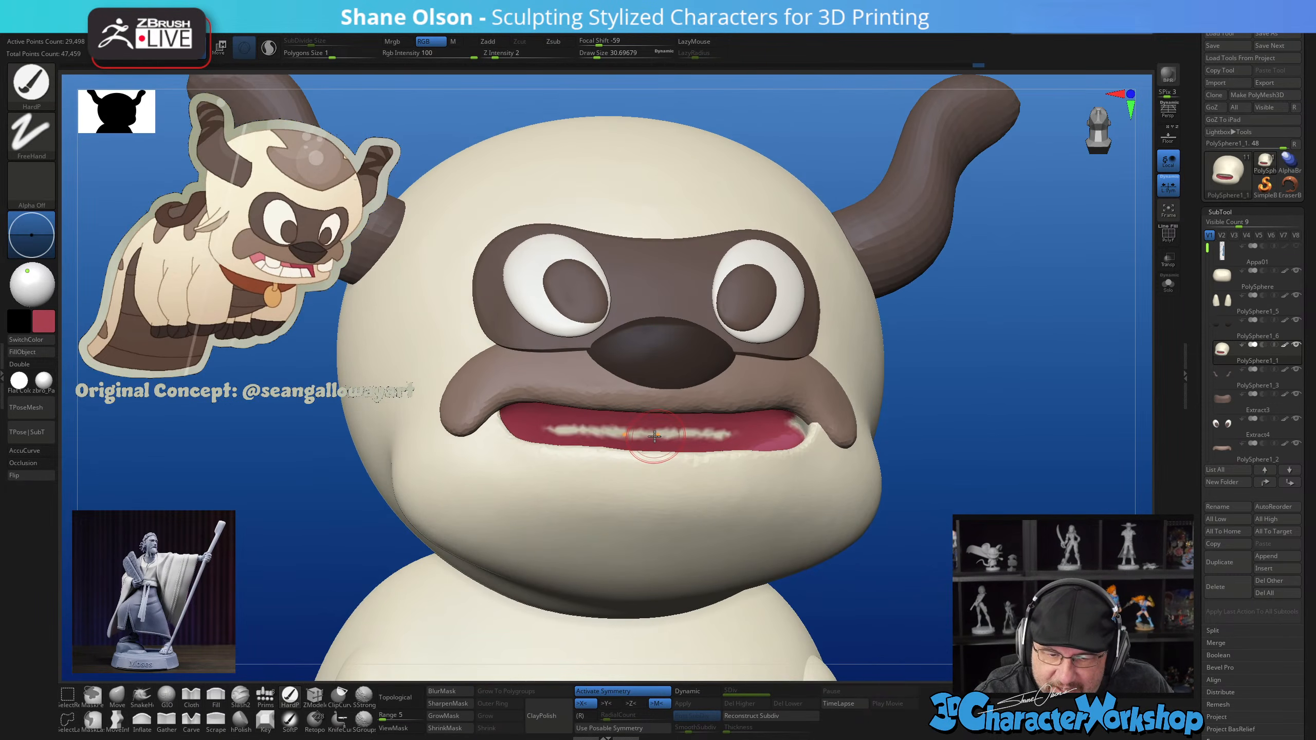
left_click_drag(655, 437, 564, 431)
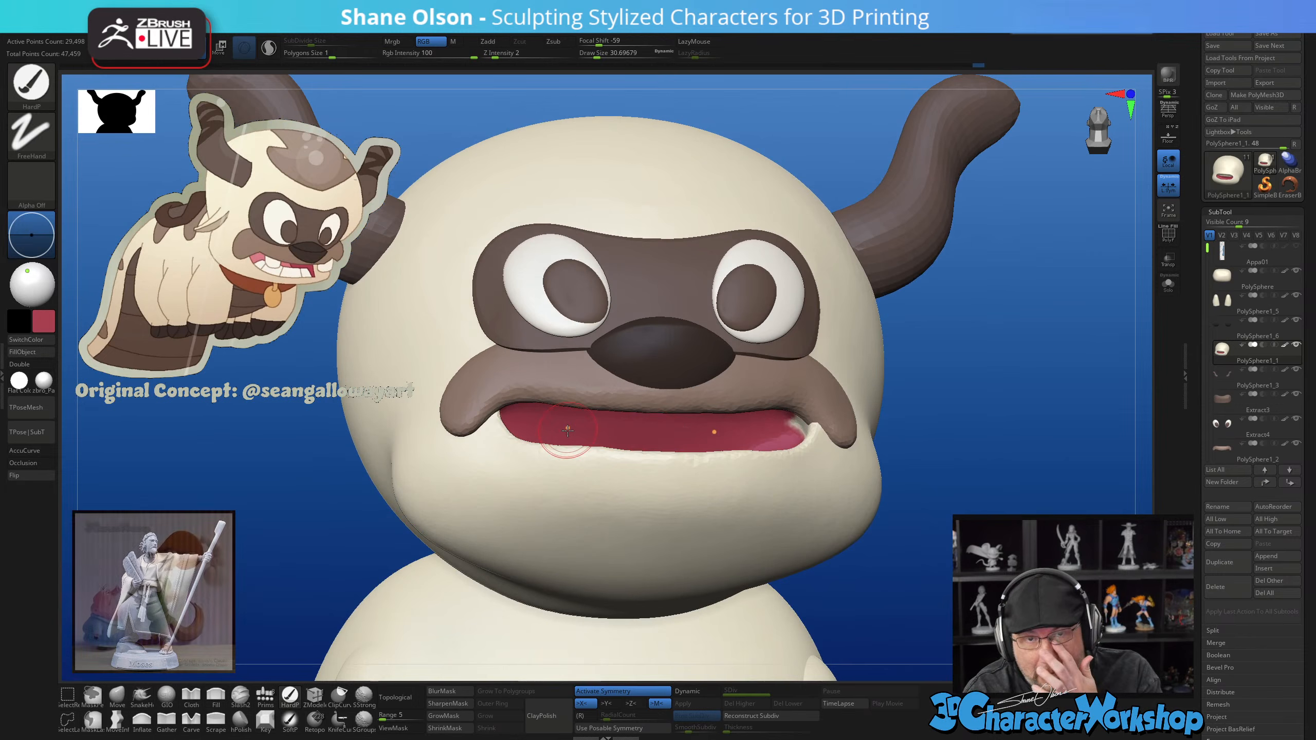
Reduce the draw size to about 18 and paint the red into the corners of the mouth
mouse_move(586, 445)
right_mouse_down()
mouse_move(748, 502)
mouse_move(731, 501)
right_mouse_up()
key("s")
left_click_drag(656, 503, 651, 504)
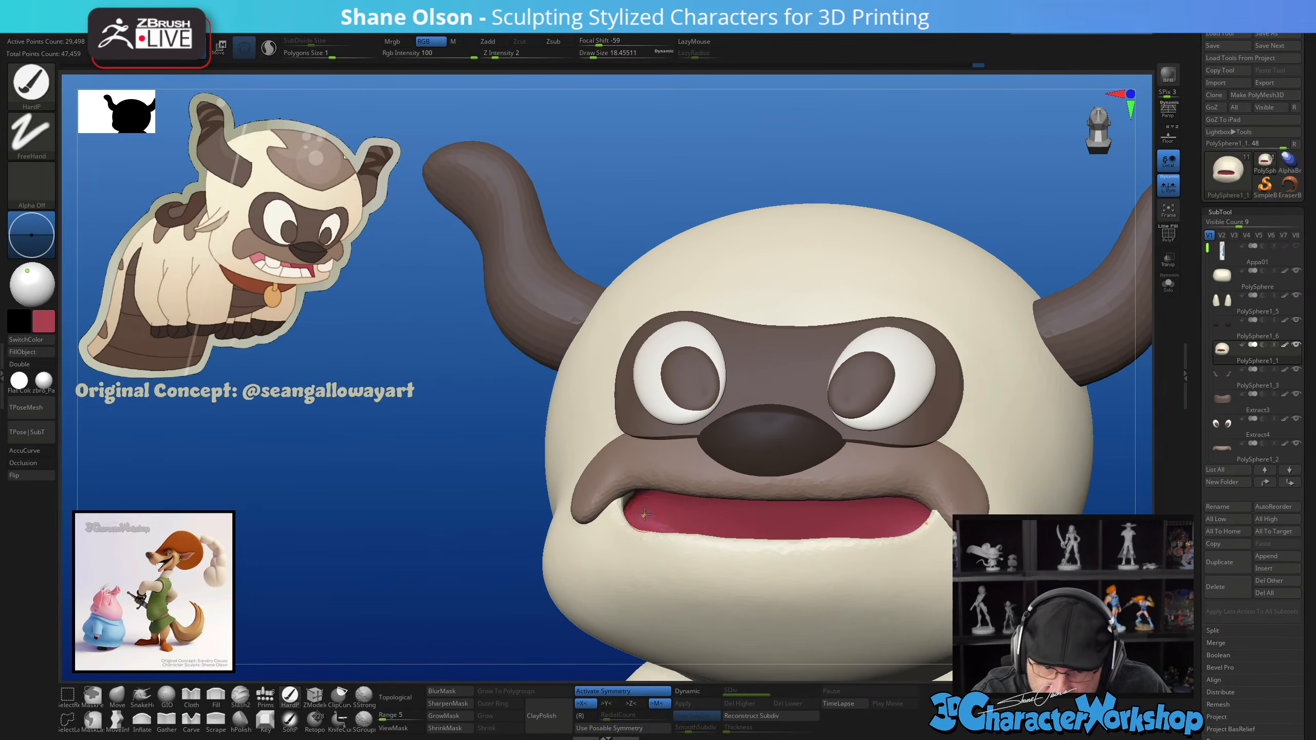
right_click_drag(644, 514, 635, 549)
mouse_move(631, 549)
left_mouse_down()
mouse_move(691, 596)
mouse_move(752, 612)
mouse_move(697, 586)
left_mouse_up()
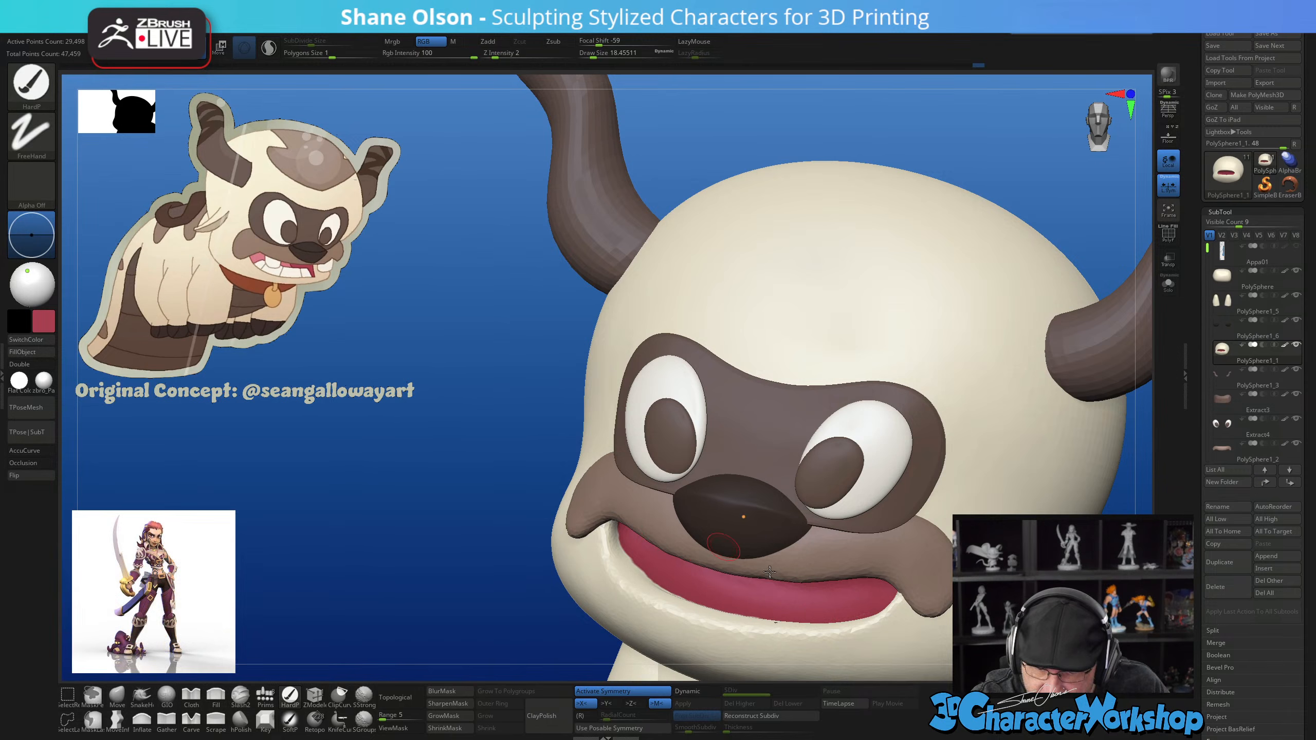
Extend the red paint down along the inner edge of the lower lip
mouse_move(770, 572)
right_mouse_down()
mouse_move(777, 605)
mouse_move(765, 565)
right_mouse_up()
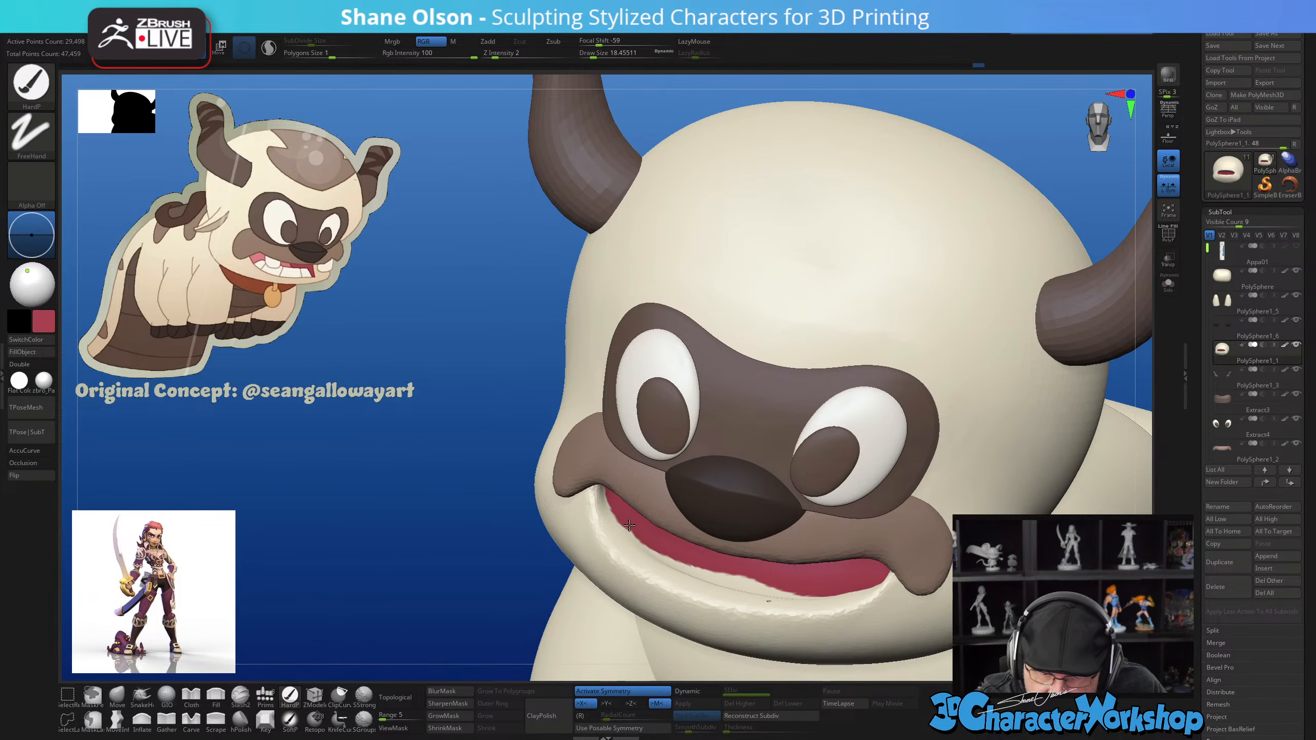
mouse_move(666, 551)
left_mouse_down()
mouse_move(777, 594)
mouse_move(759, 590)
left_mouse_up()
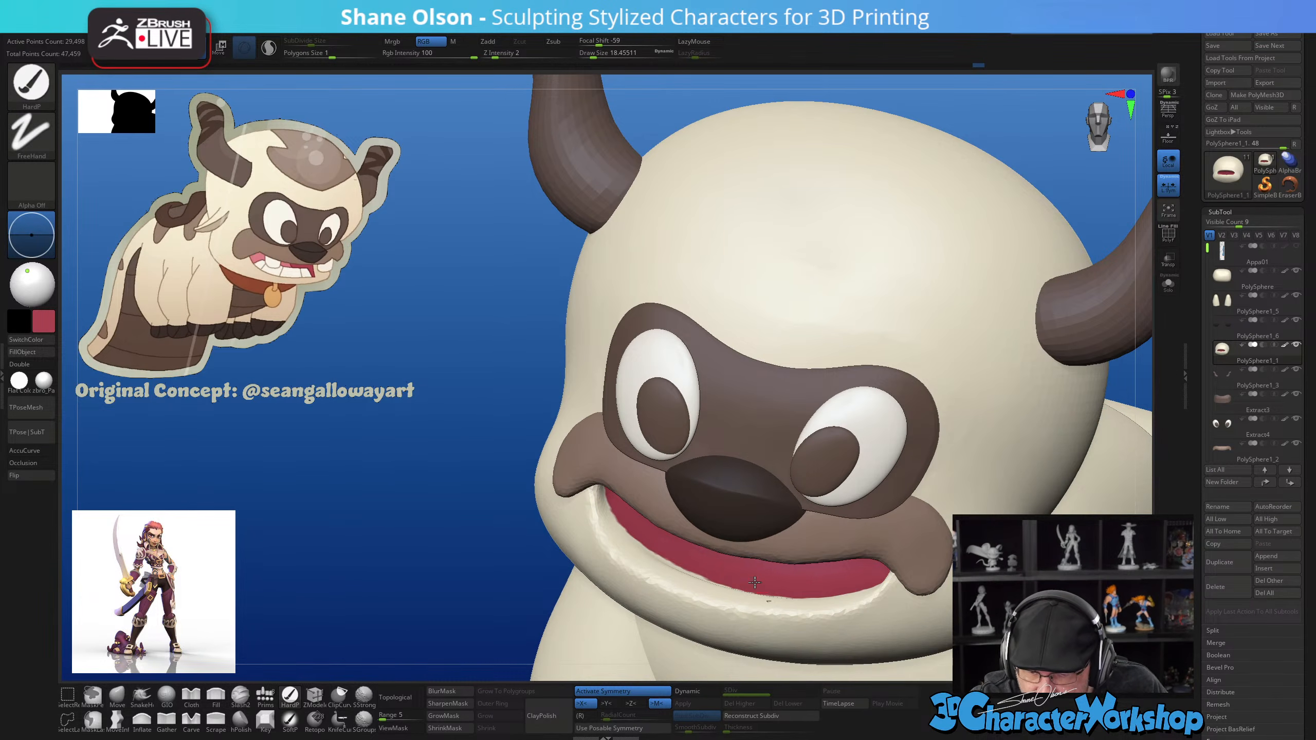
right_click_drag(690, 550, 686, 558)
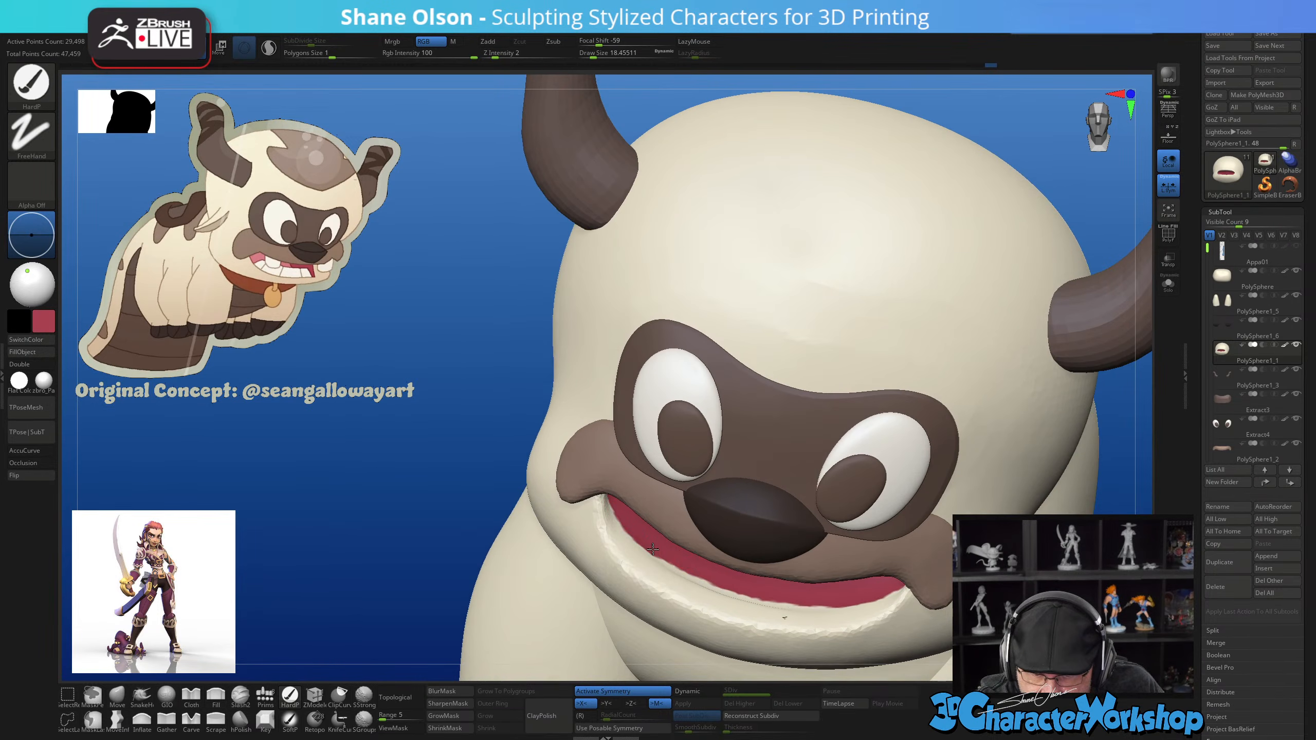
left_click_drag(652, 549, 746, 596)
right_click_drag(654, 525, 649, 545)
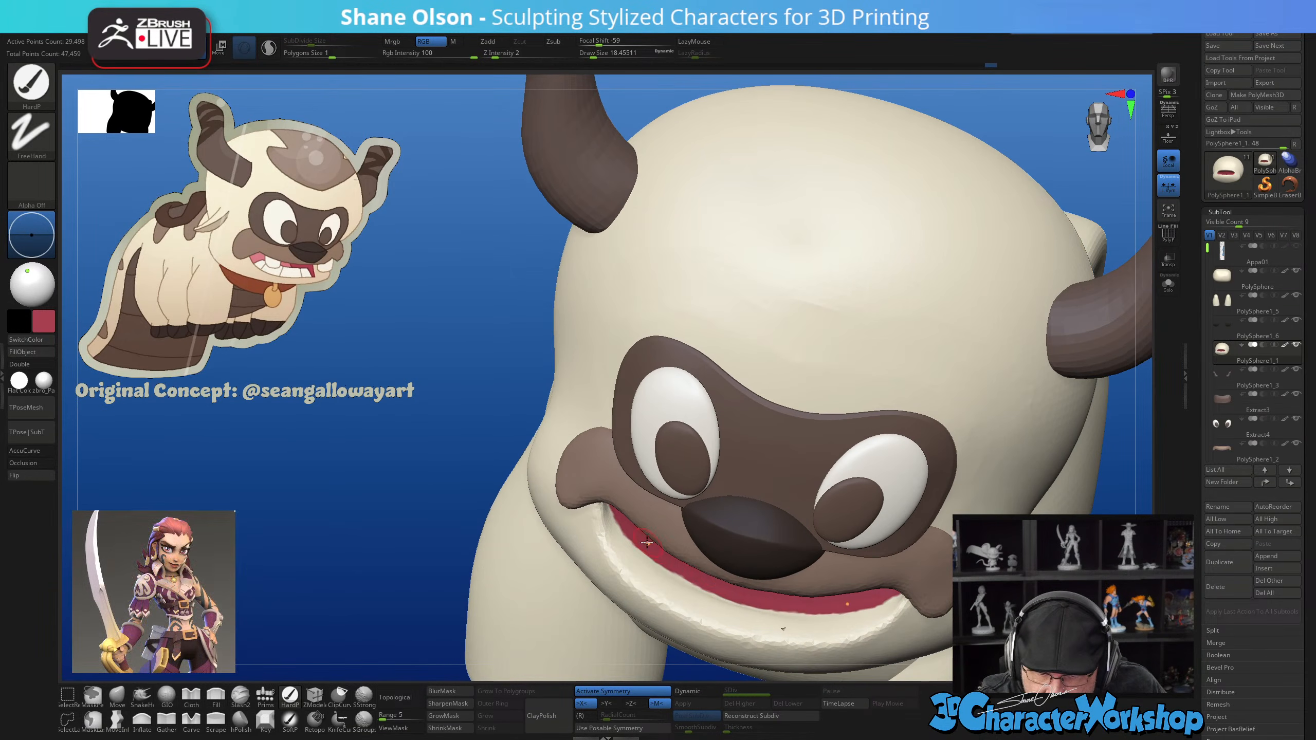
left_click_drag(627, 528, 674, 573)
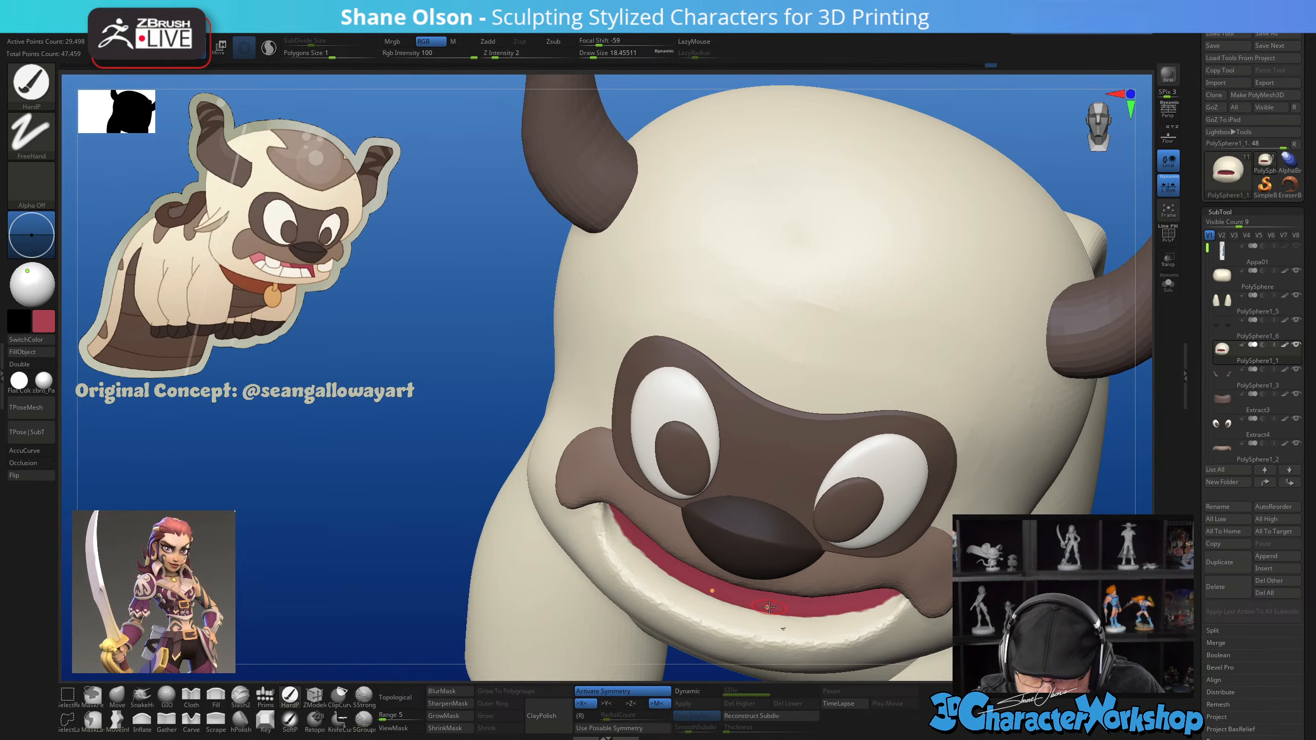
Isolate the head, paint the unpainted areas deep inside the mouth red, and show all pieces again
right_click_drag(769, 607, 799, 490)
left_click(1161, 292)
mouse_move(1114, 322)
right_mouse_down()
mouse_move(975, 385)
mouse_move(669, 474)
right_mouse_up()
mouse_move(652, 468)
left_mouse_down()
mouse_move(793, 516)
mouse_move(819, 541)
left_mouse_up()
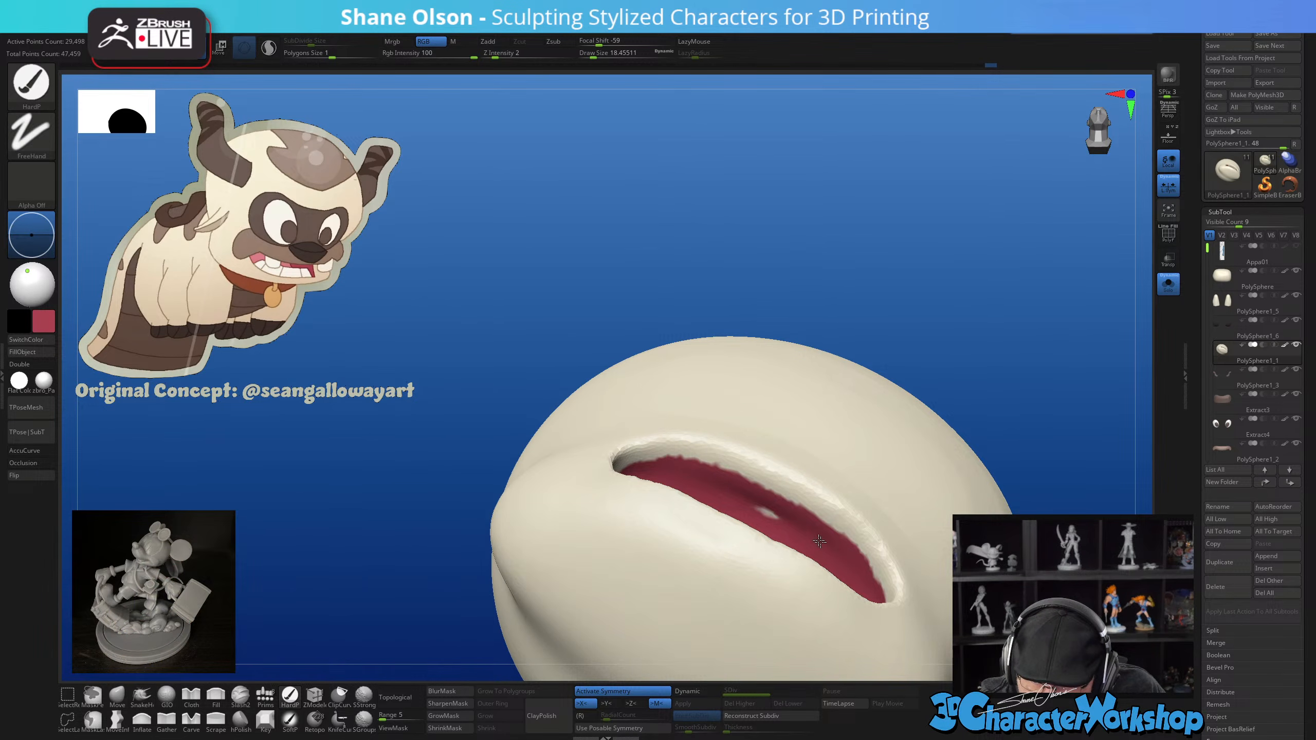
left_click(1172, 284)
right_click_drag(972, 310, 976, 373)
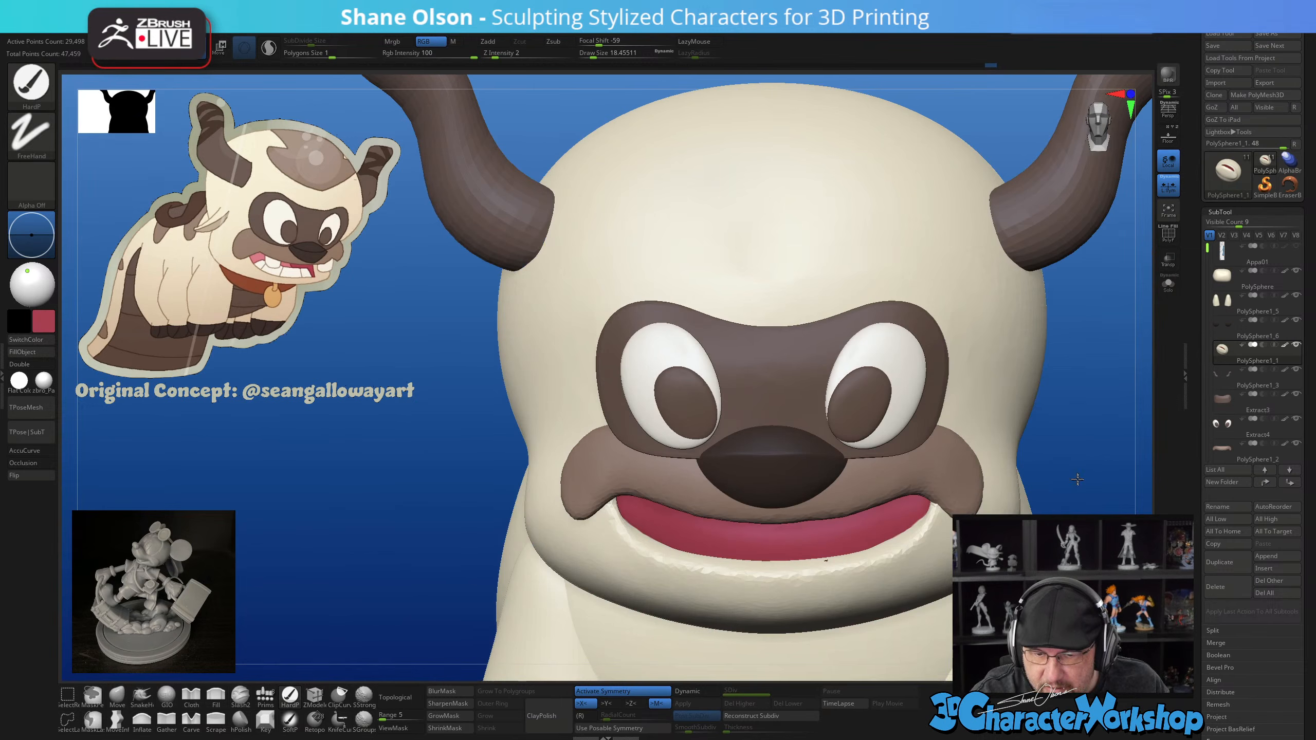
Examine the painted mouth and face from several angles against the concept art, including the head's polygroup wireframe
key("f")
right_click_drag(951, 444, 790, 378, "alt")
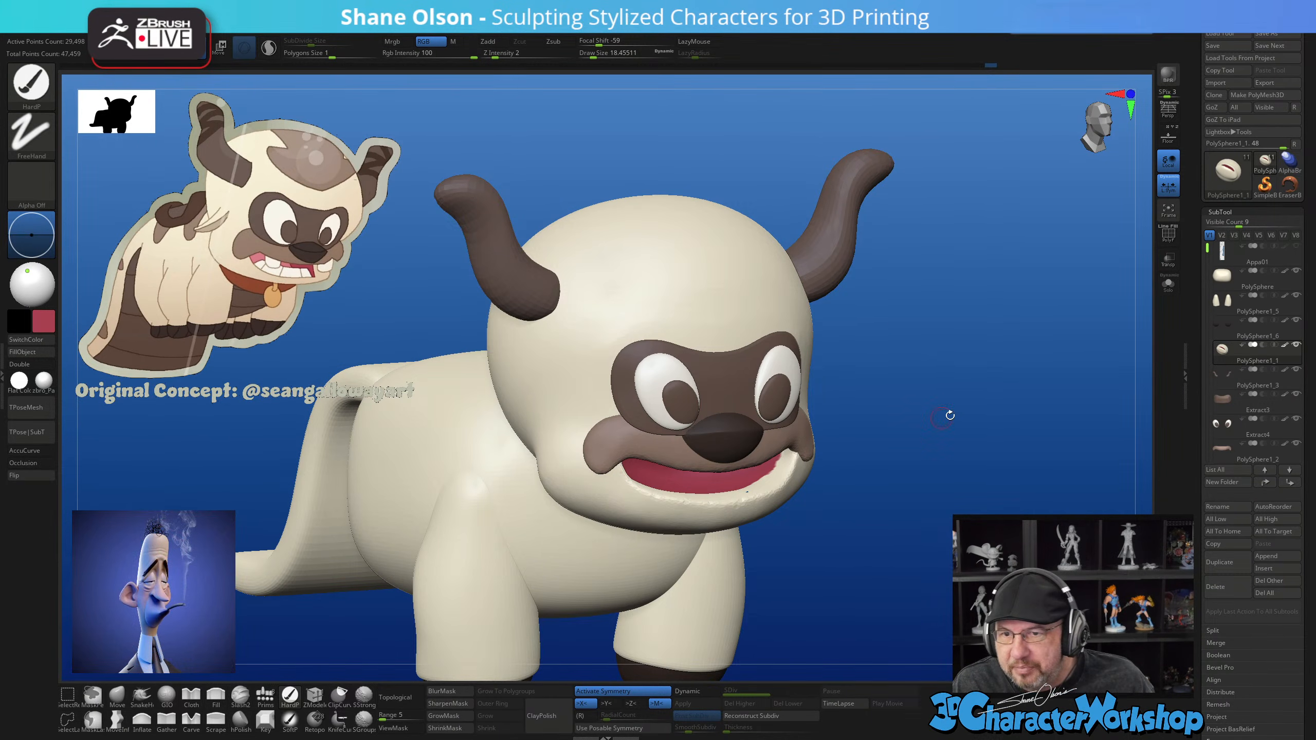
mouse_move(946, 414)
right_mouse_down()
mouse_move(962, 412)
mouse_move(932, 397)
right_mouse_up()
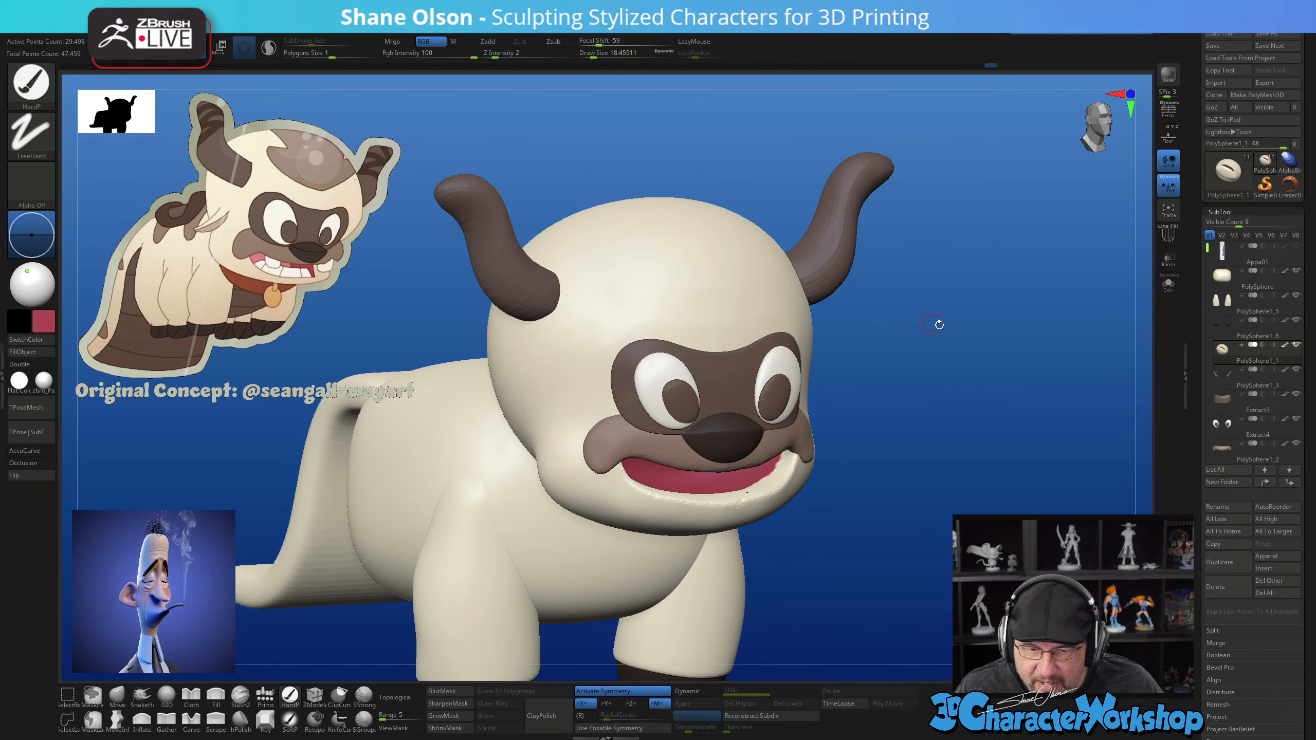
key("shift+f")
right_click_drag(947, 353, 964, 346)
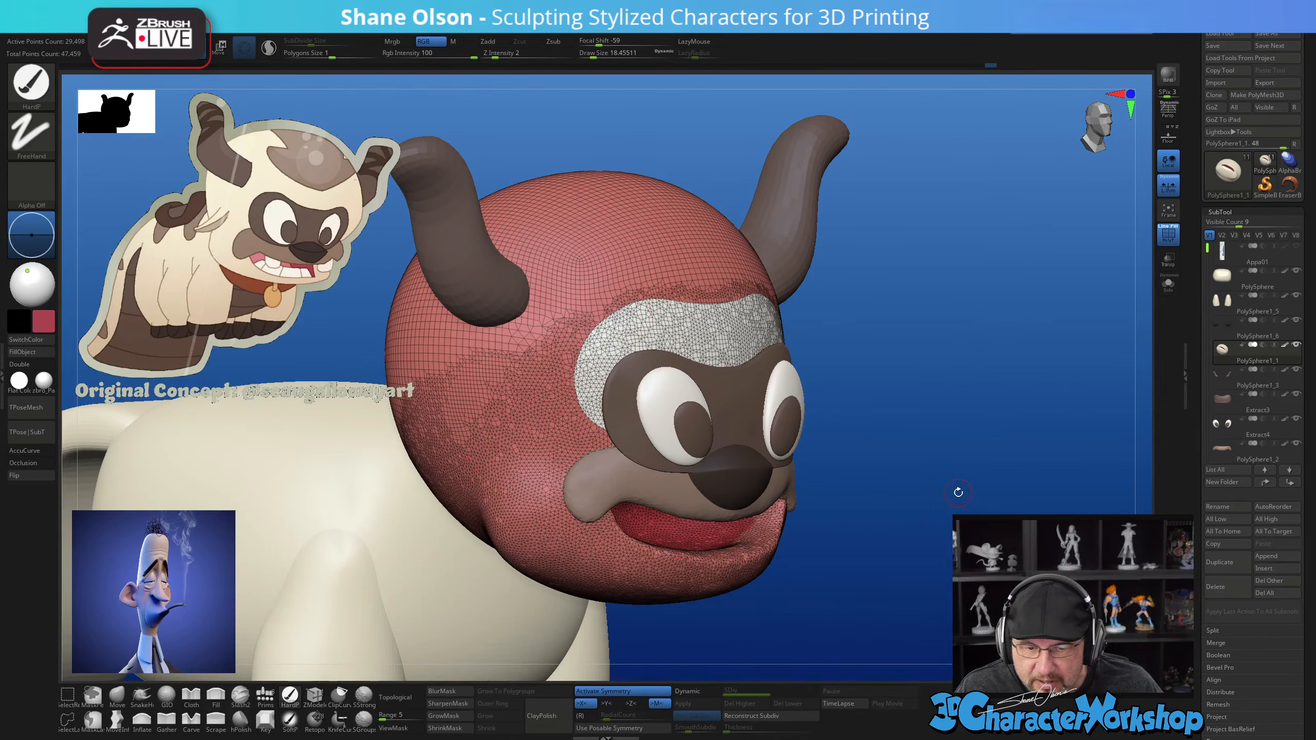
right_click_drag(958, 492, 958, 456)
key("shift+f")
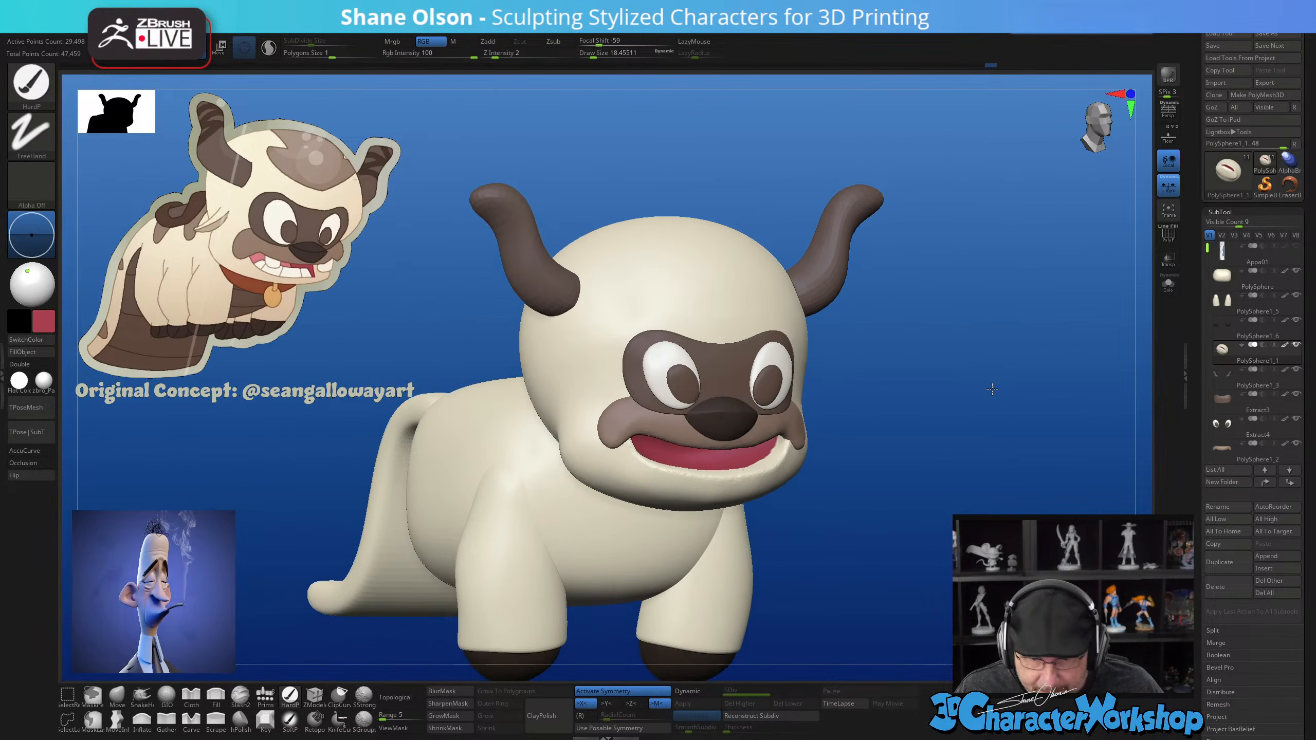
right_click_drag(992, 389, 970, 399)
right_click_drag(910, 459, 1039, 405)
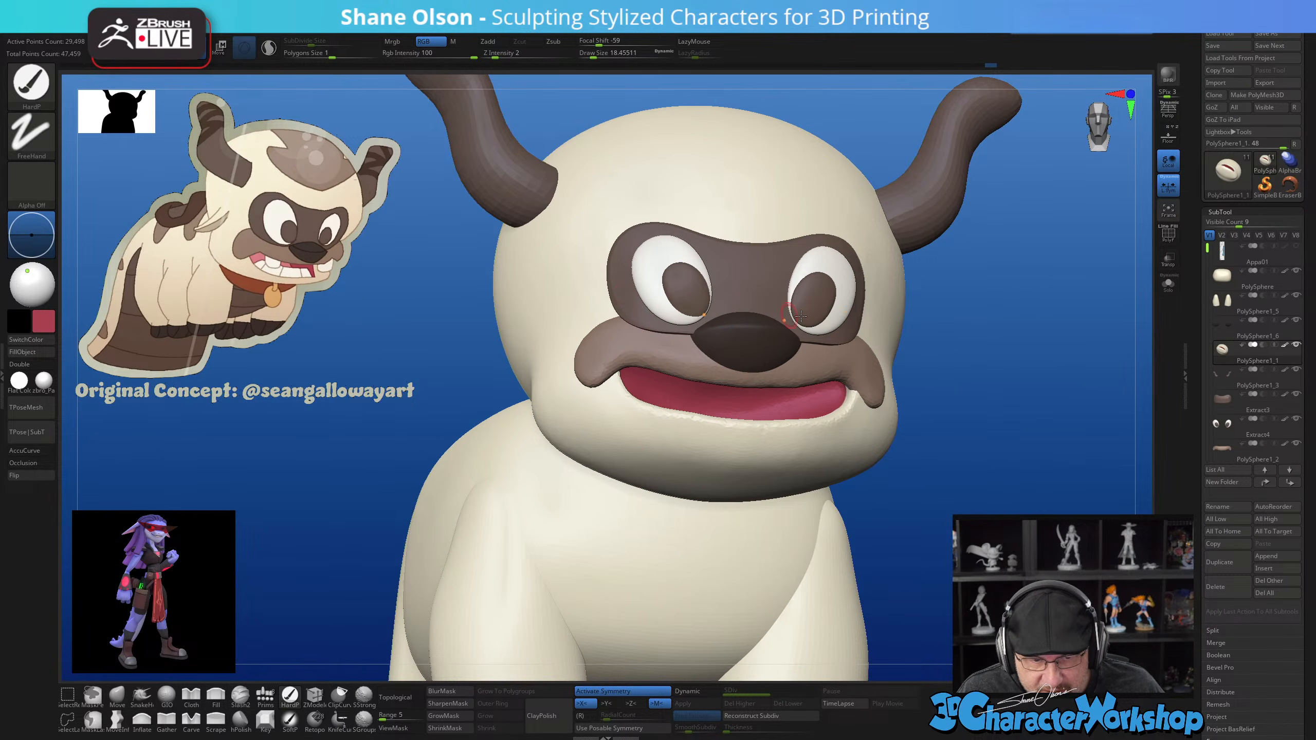
right_click_drag(1054, 301, 1049, 298)
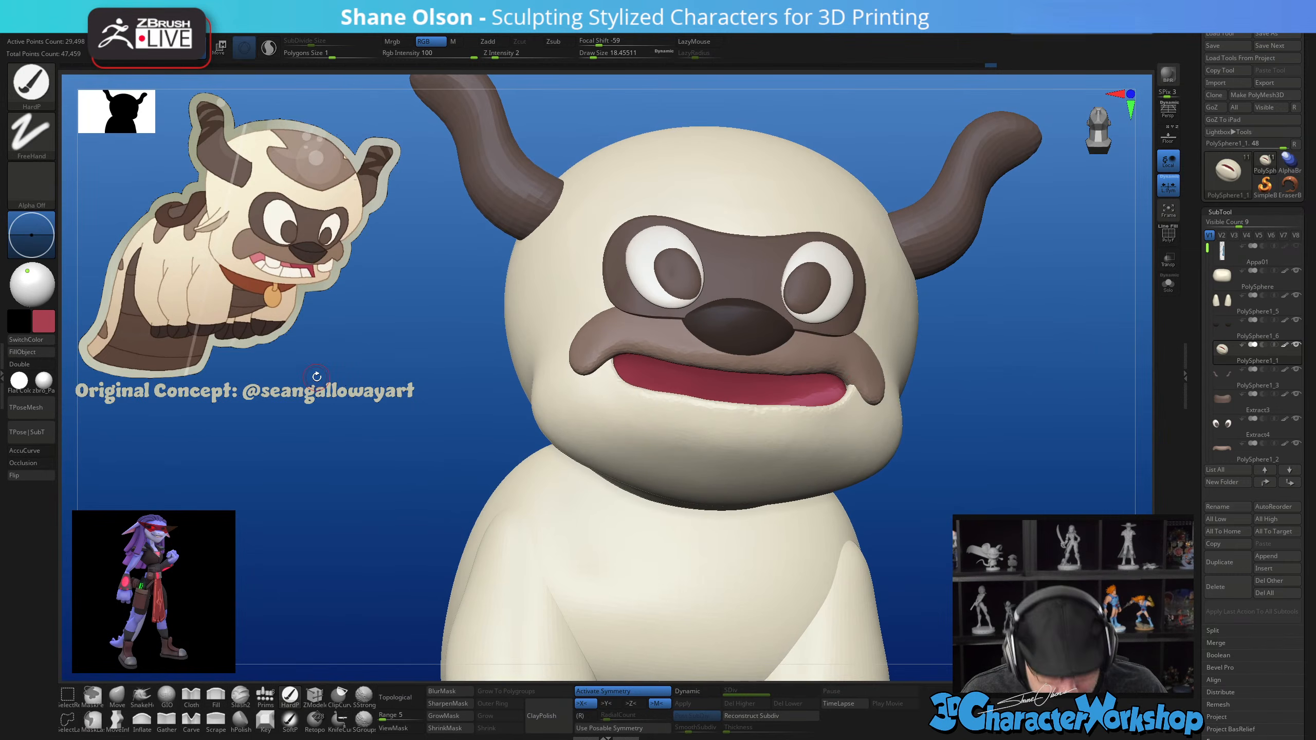
Insert a symmetrical pair of QuadSphere-2 teeth under the muzzle patch, using the off-white sampled from the concept art
key("c")
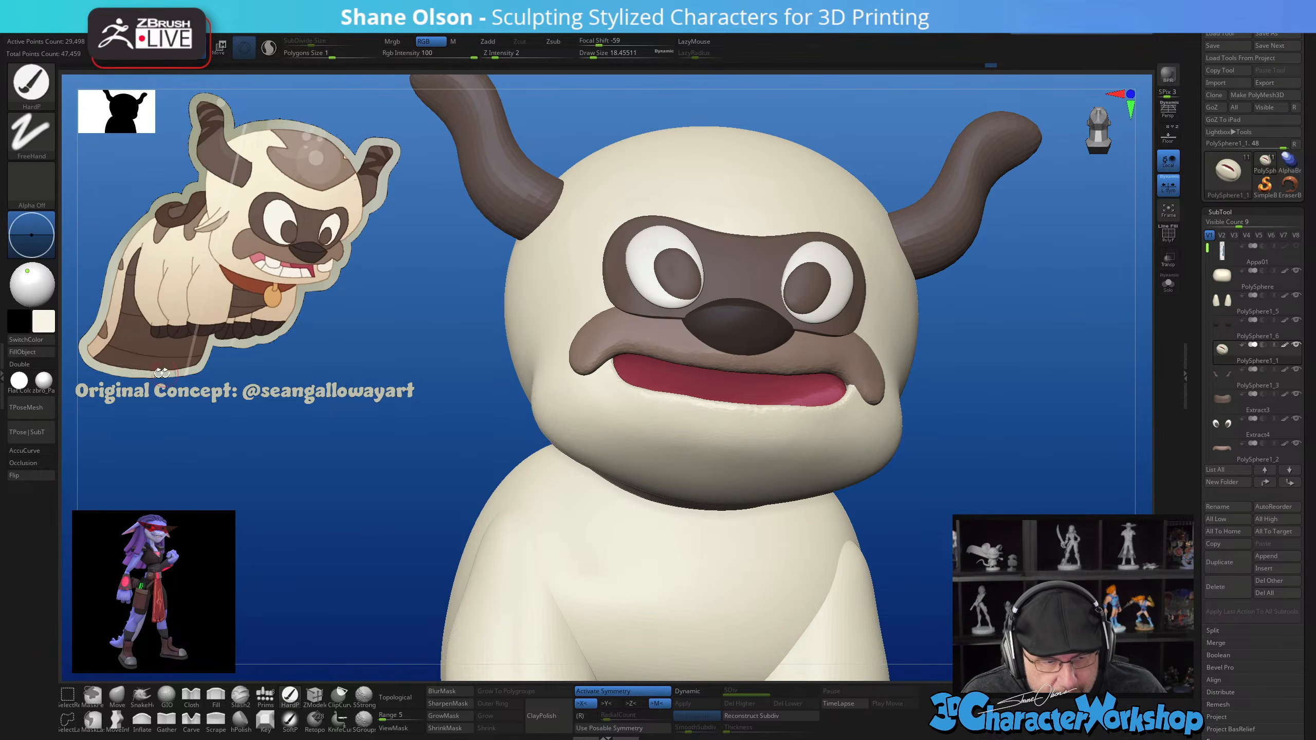
left_click(274, 691)
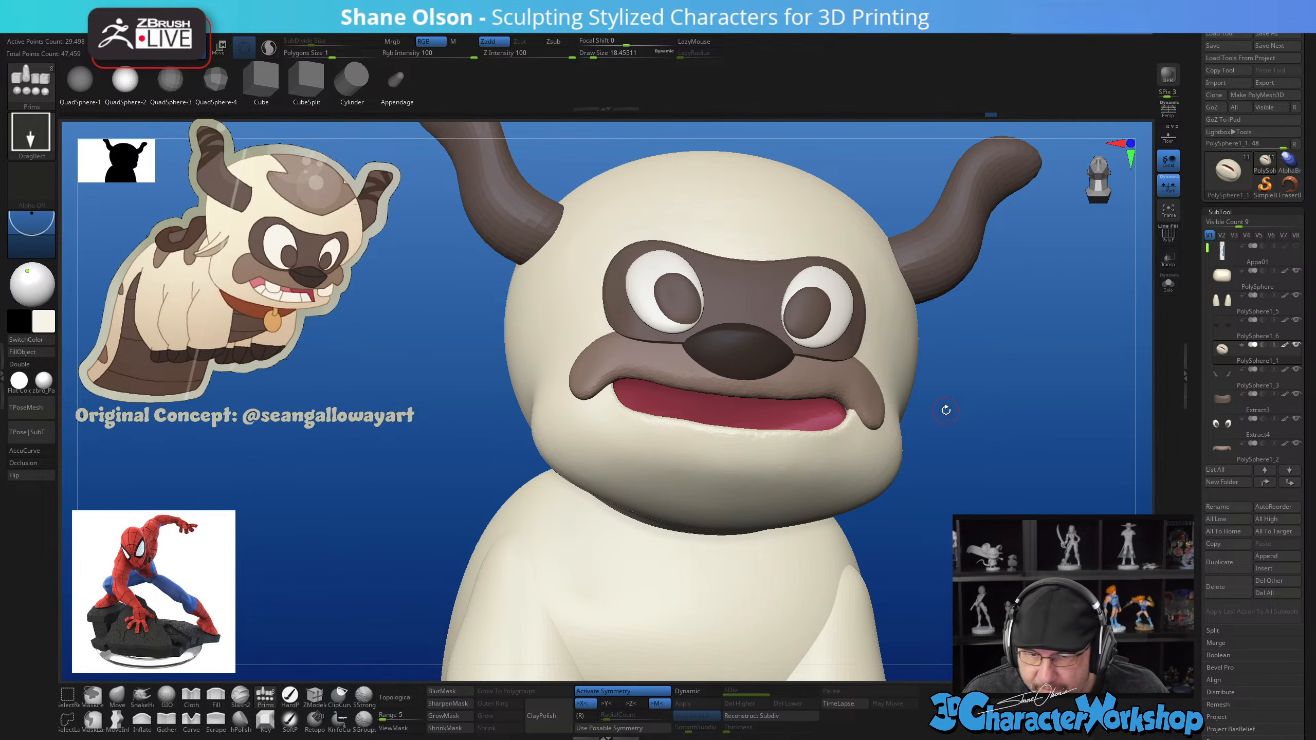
right_click_drag(819, 381, 817, 393)
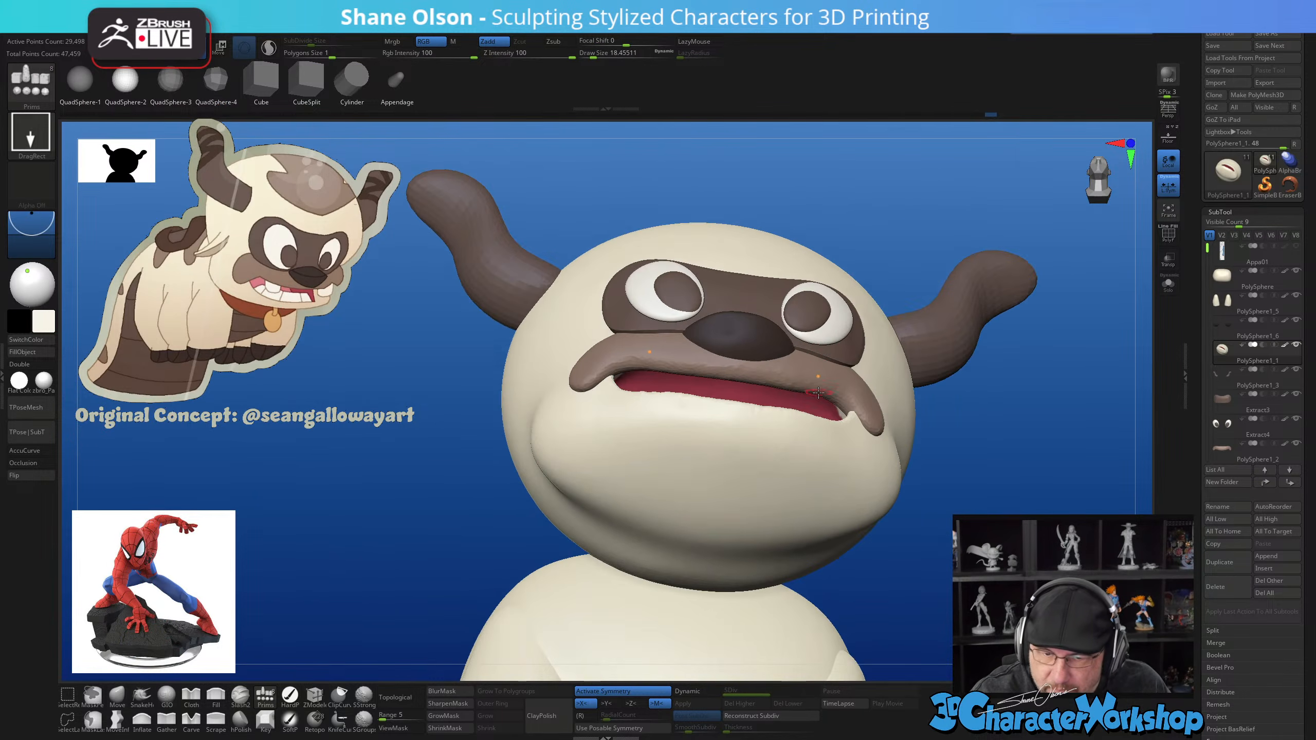
left_click(816, 385, "alt")
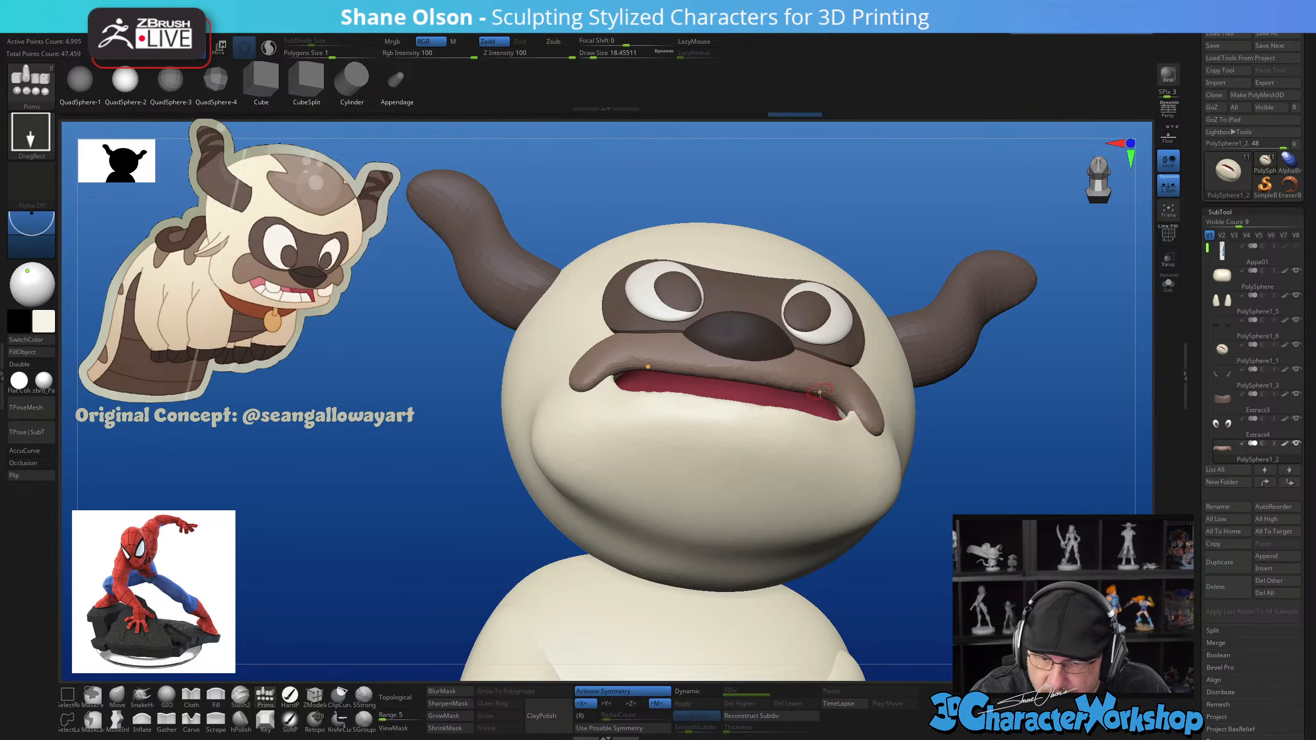
left_click_drag(817, 387, 827, 412)
right_click_drag(827, 413, 989, 417)
Position the sphere teeth with the transform gizmo so they tuck into the mouth beneath the muzzle patch
key("w")
left_click_drag(875, 466, 909, 407)
right_click_drag(909, 415, 965, 452)
left_click_drag(968, 495, 959, 491)
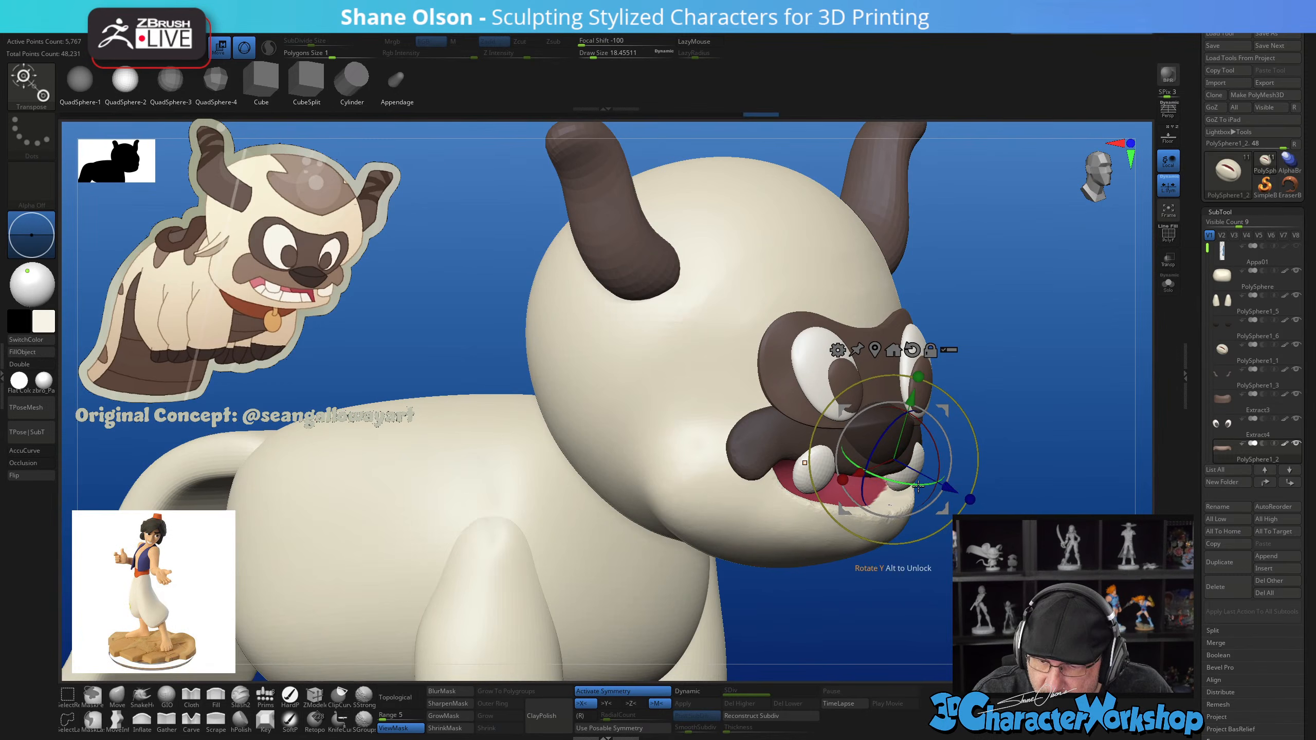
left_click_drag(943, 478, 952, 481)
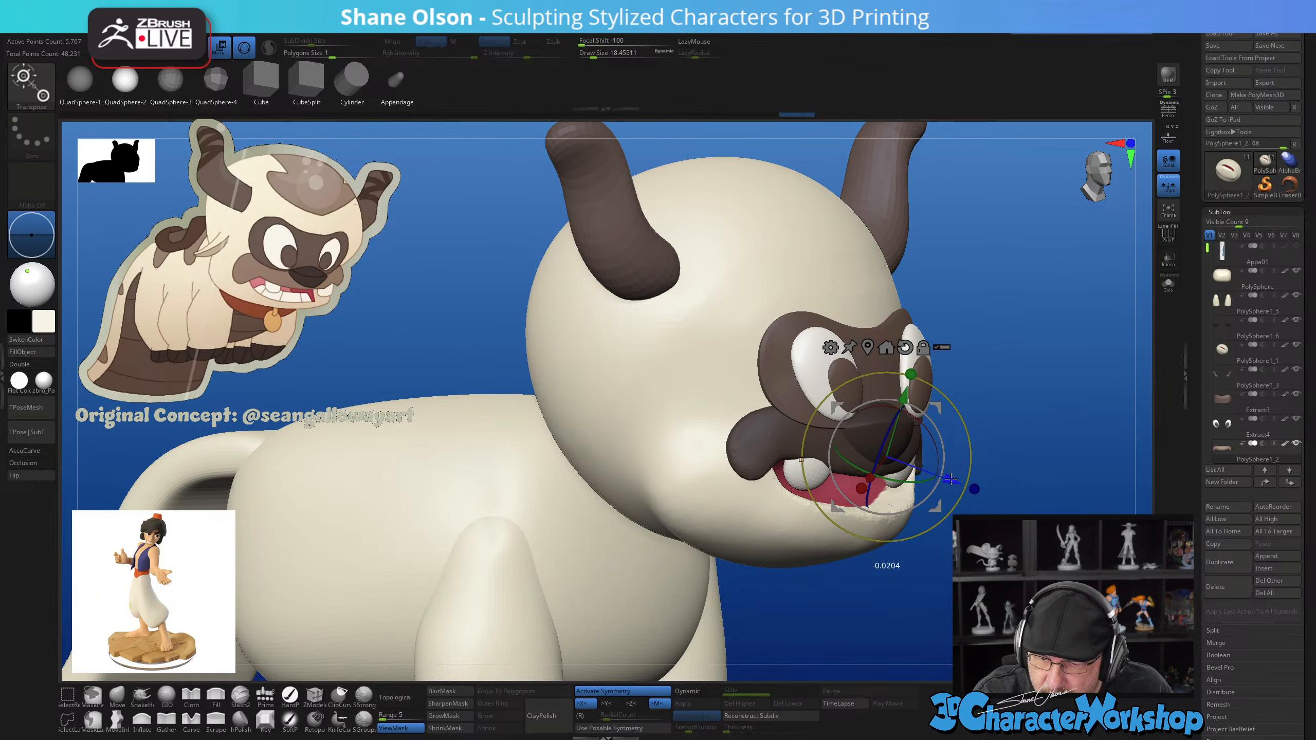
left_click_drag(1083, 485, 1000, 523)
left_click_drag(1042, 456, 824, 503)
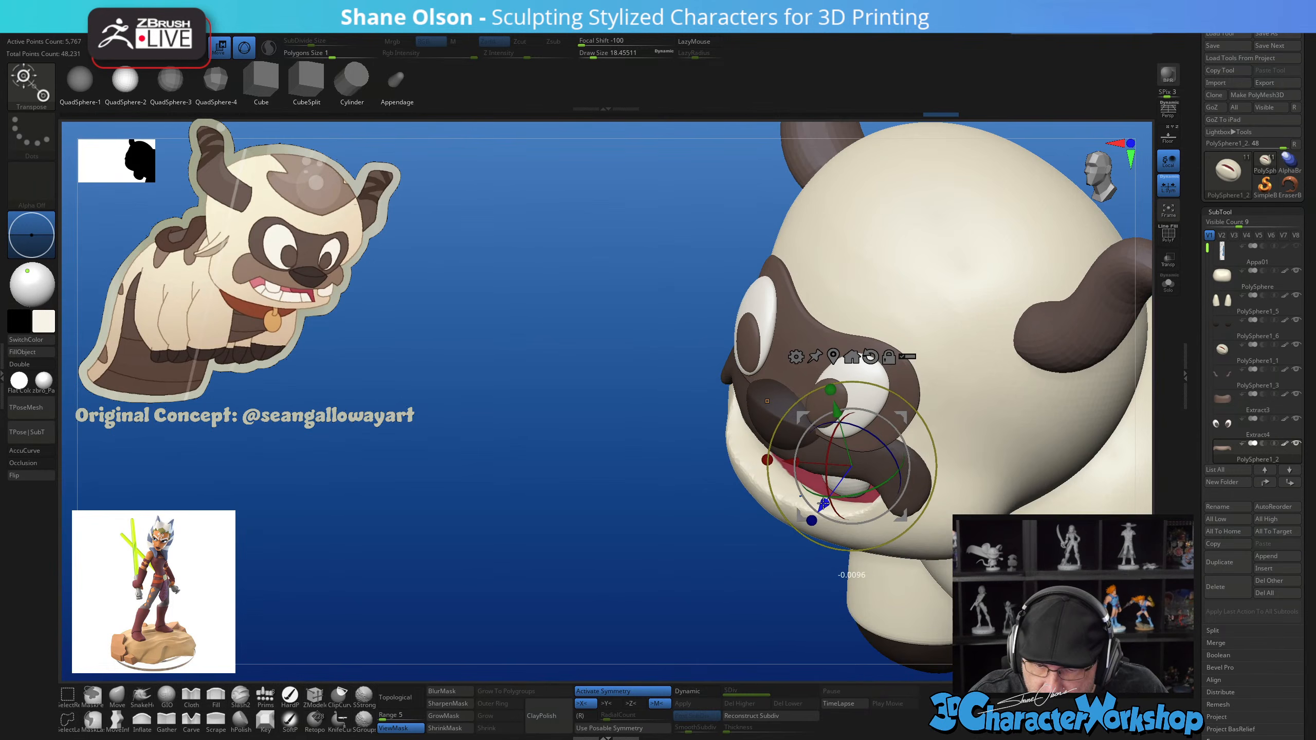
Isolate the muzzle-and-teeth piece and pull the spherical teeth into blockier shapes using the Move brush with topological masking
left_click(1170, 285)
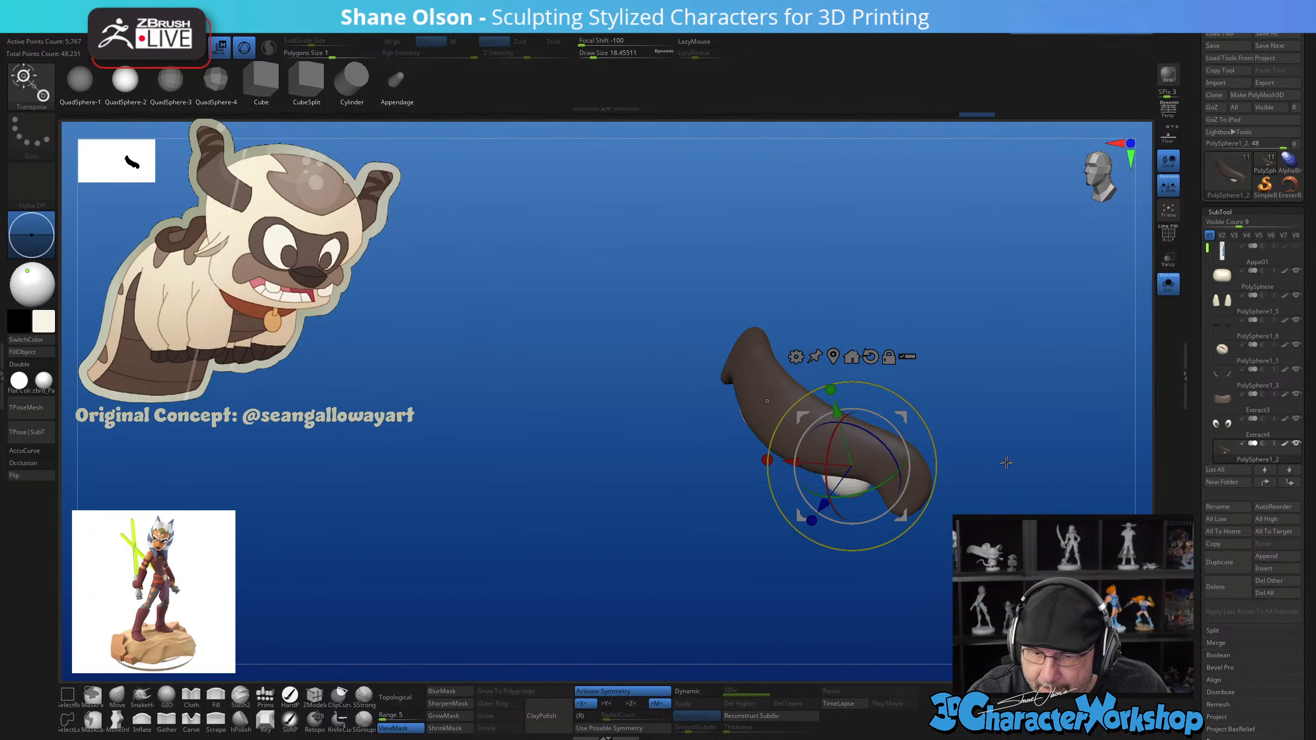
left_click_drag(1006, 463, 410, 632)
key("q")
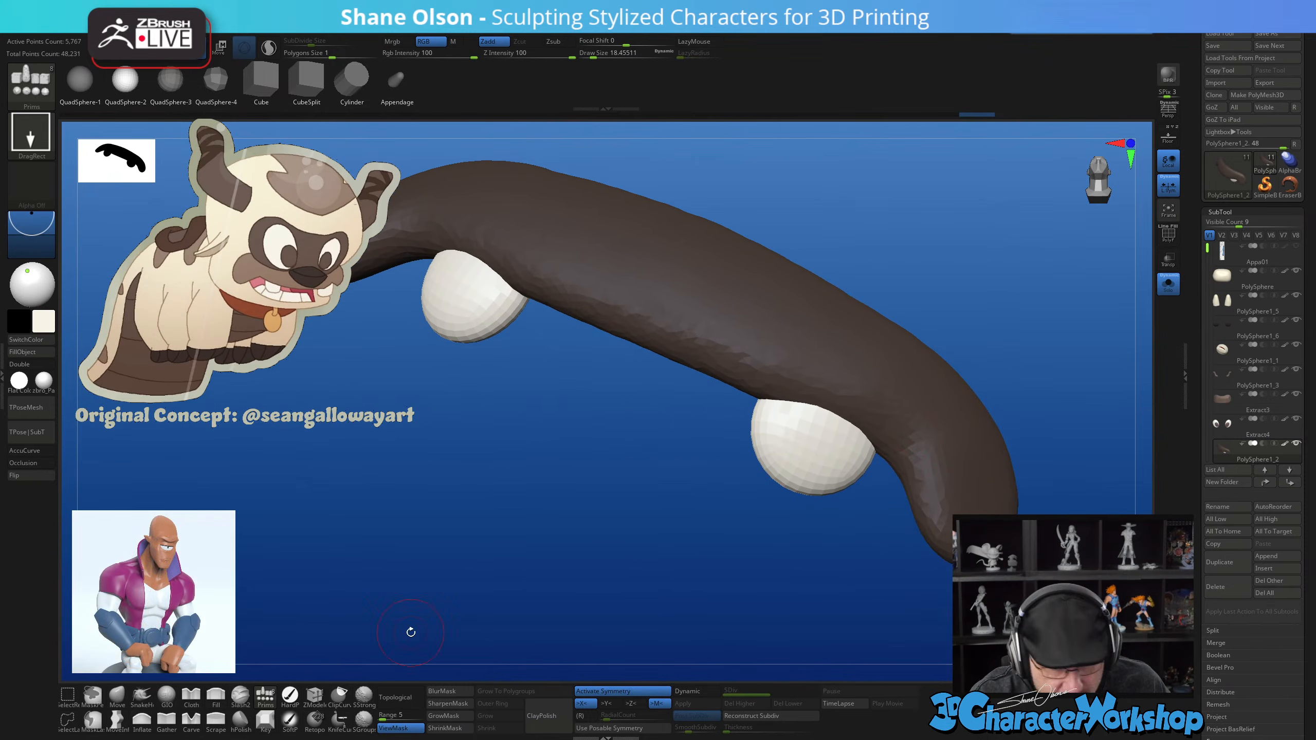
left_click(124, 701)
left_click_drag(855, 486, 858, 524)
key("s")
left_click_drag(815, 482, 811, 492)
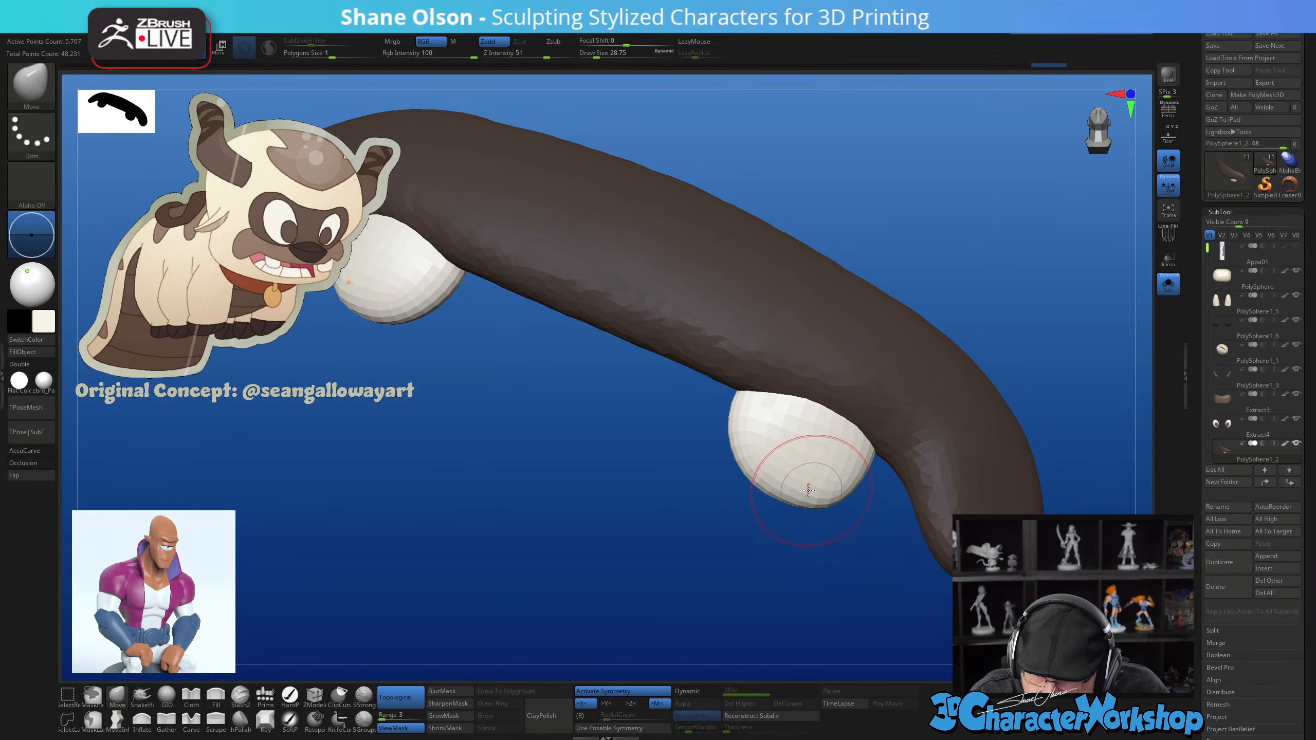
left_click_drag(750, 463, 740, 475)
key("s")
left_click_drag(835, 521, 837, 500)
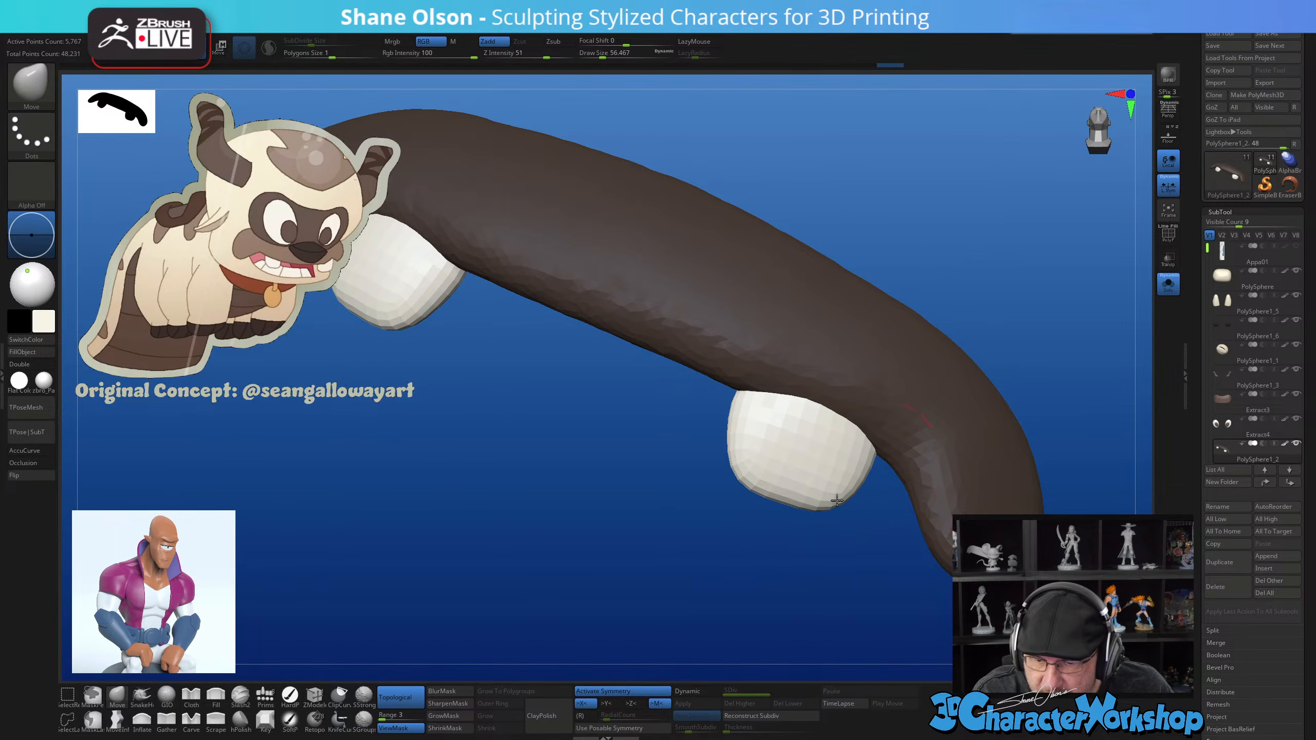
Reshape the teeth from underneath with the Move brush, making them wider and flatter along the muzzle's curve
left_click_drag(764, 483, 760, 473)
right_click_drag(803, 484, 818, 396)
right_click_drag(819, 454, 790, 422)
key("s")
left_click_drag(795, 418, 790, 436)
left_click(410, 700)
left_click_drag(761, 406, 755, 422)
left_click_drag(826, 461, 821, 467)
right_click_drag(829, 466, 879, 463)
left_click_drag(783, 432, 776, 452)
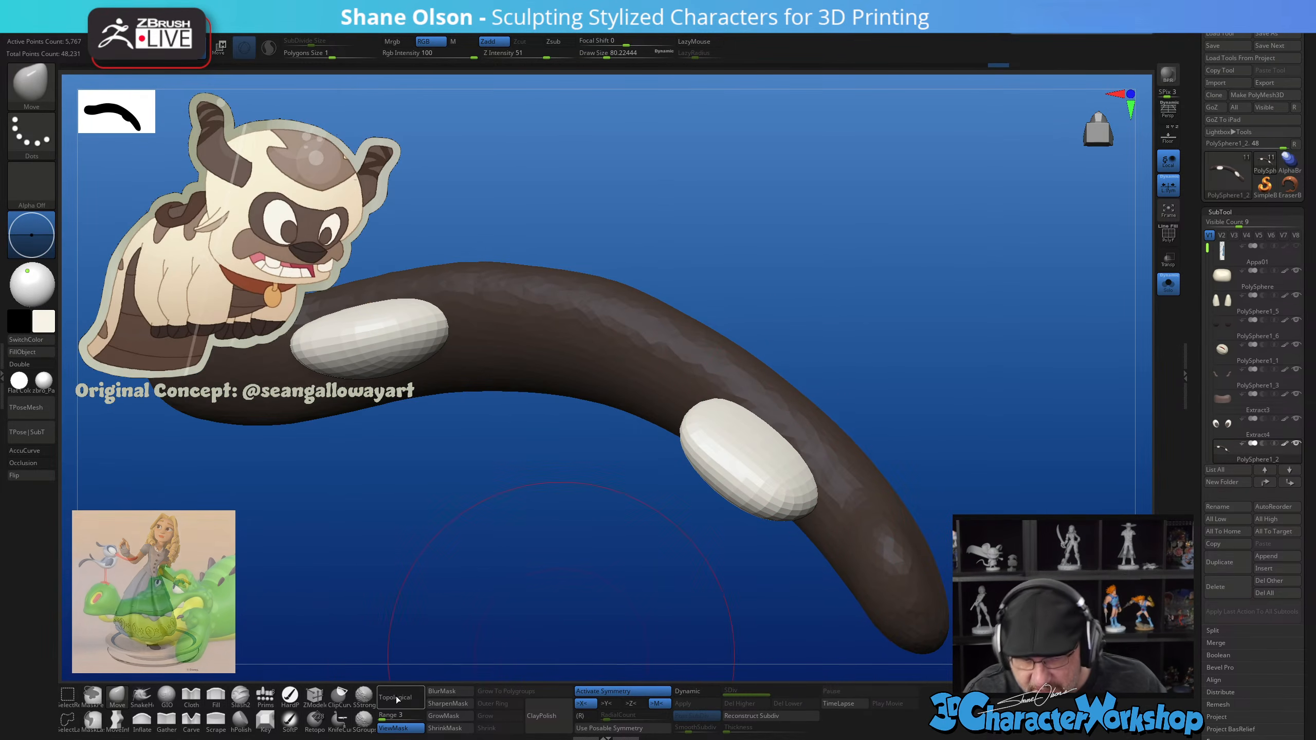
right_click_drag(666, 482, 808, 500)
left_click_drag(726, 463, 737, 456)
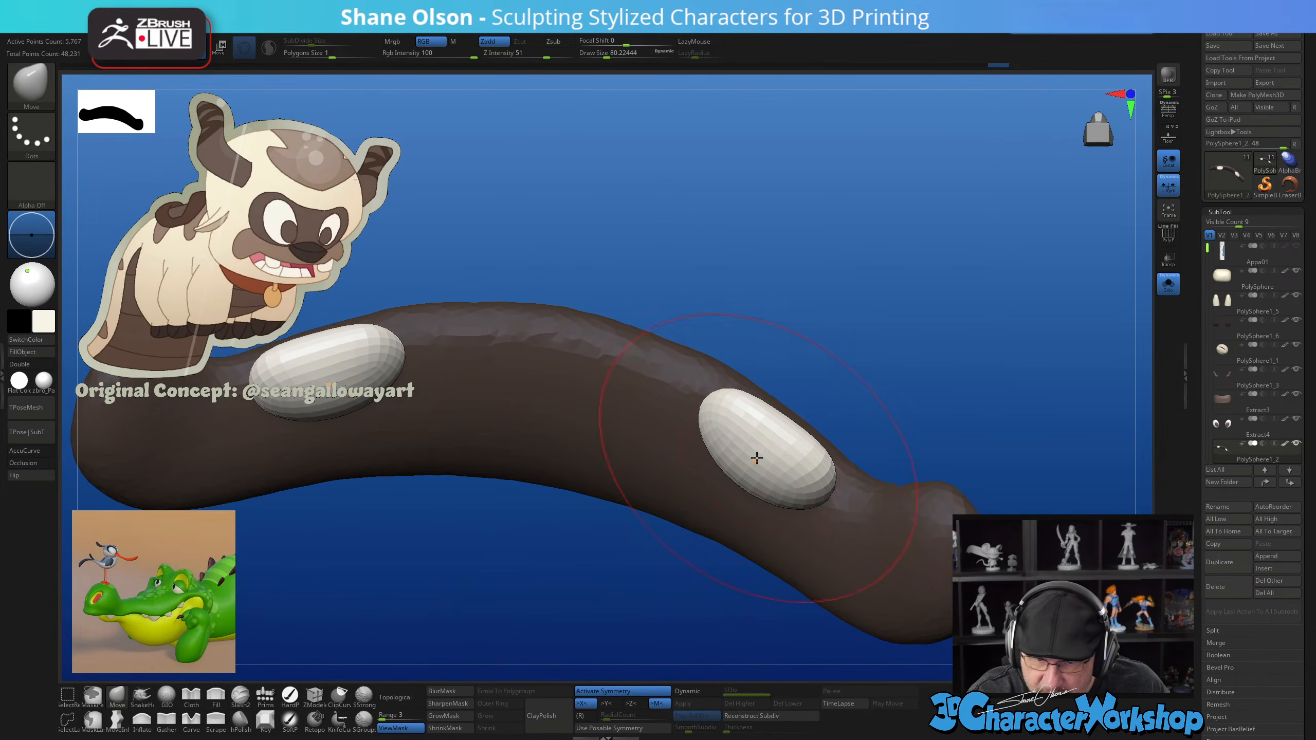
Square off the teeth's lower edges and corners with the Move brush, using a smaller brush for the finer corrections
right_click_drag(755, 456, 742, 499)
key("s")
mouse_move(742, 500)
left_mouse_down()
mouse_move(728, 502)
mouse_move(796, 523)
left_mouse_up()
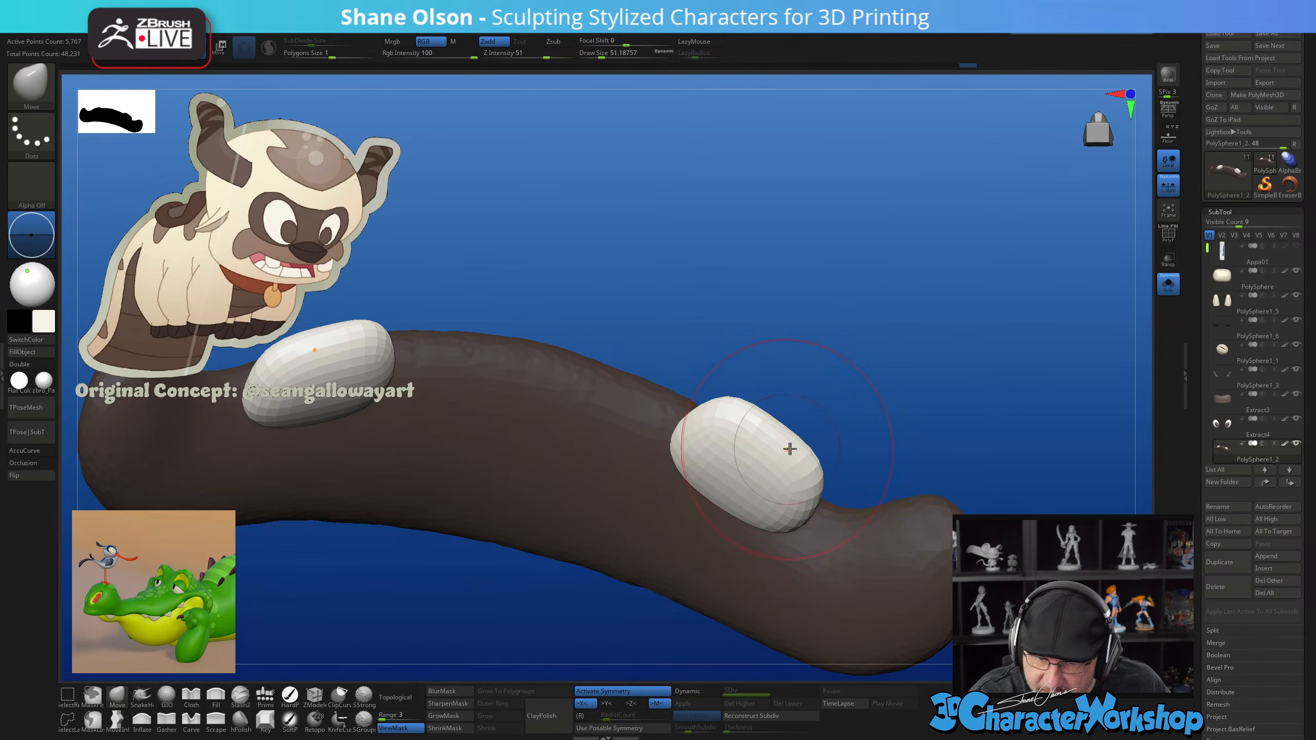
right_click_drag(787, 446, 867, 456)
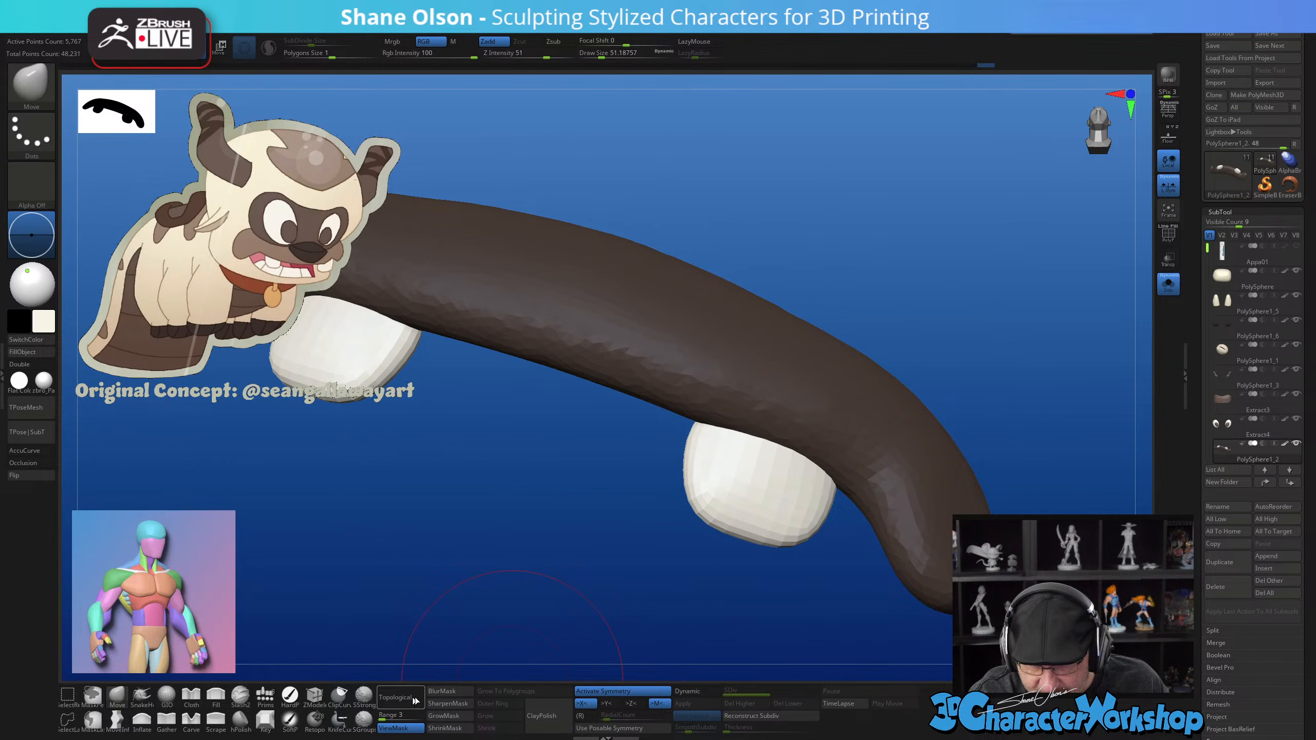
right_click_drag(847, 518, 876, 583)
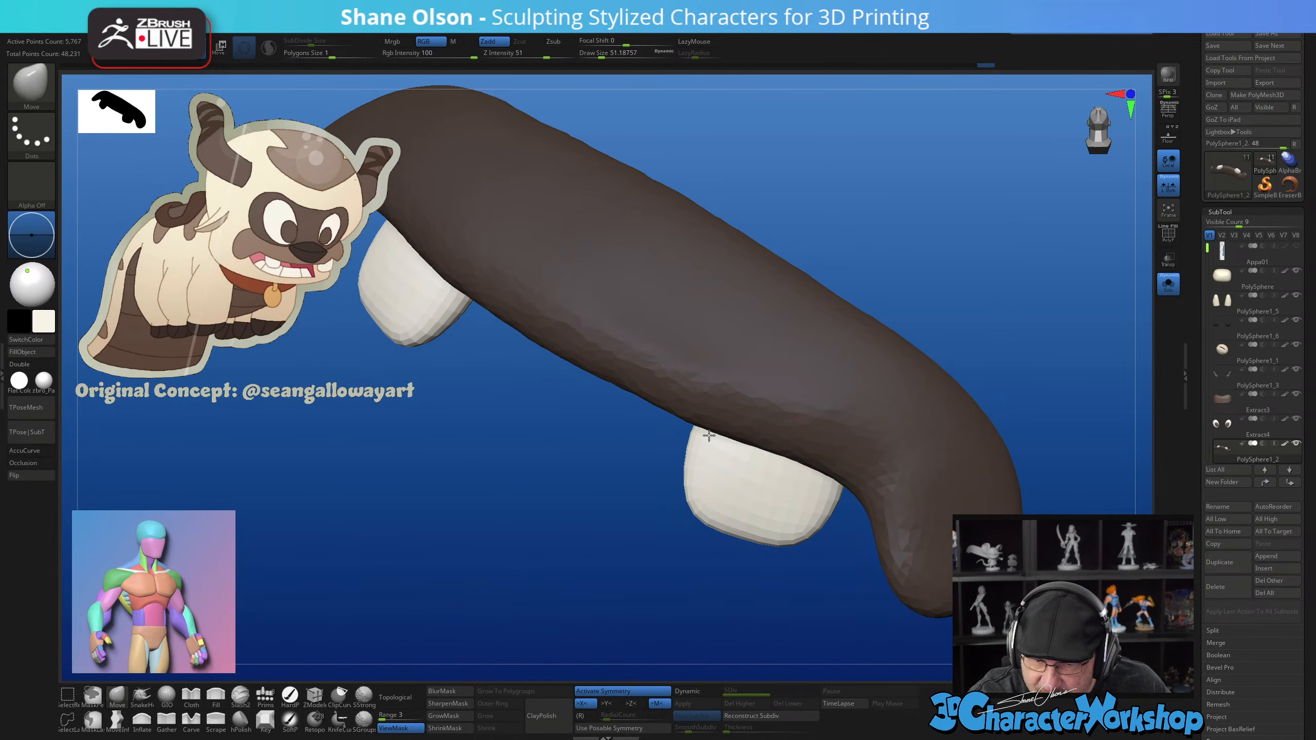
left_click_drag(703, 504, 699, 510)
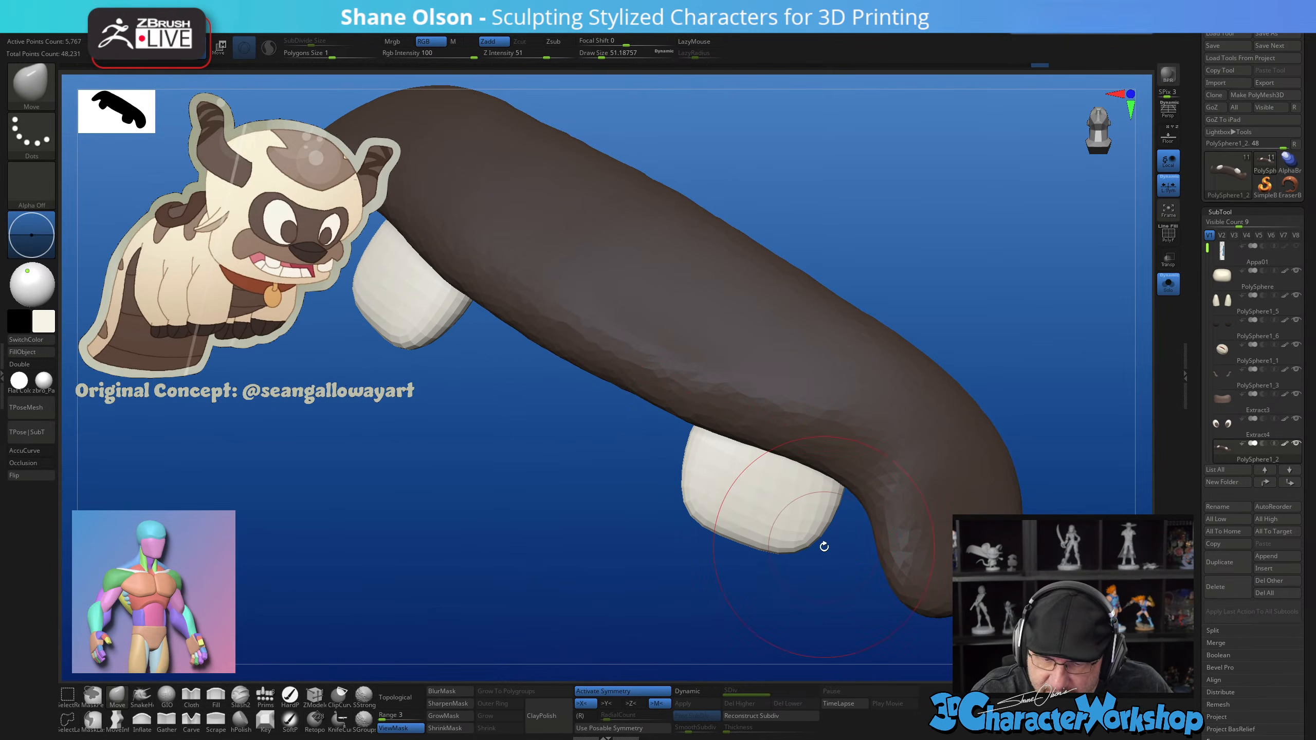
key("s")
left_click_drag(822, 552, 811, 552)
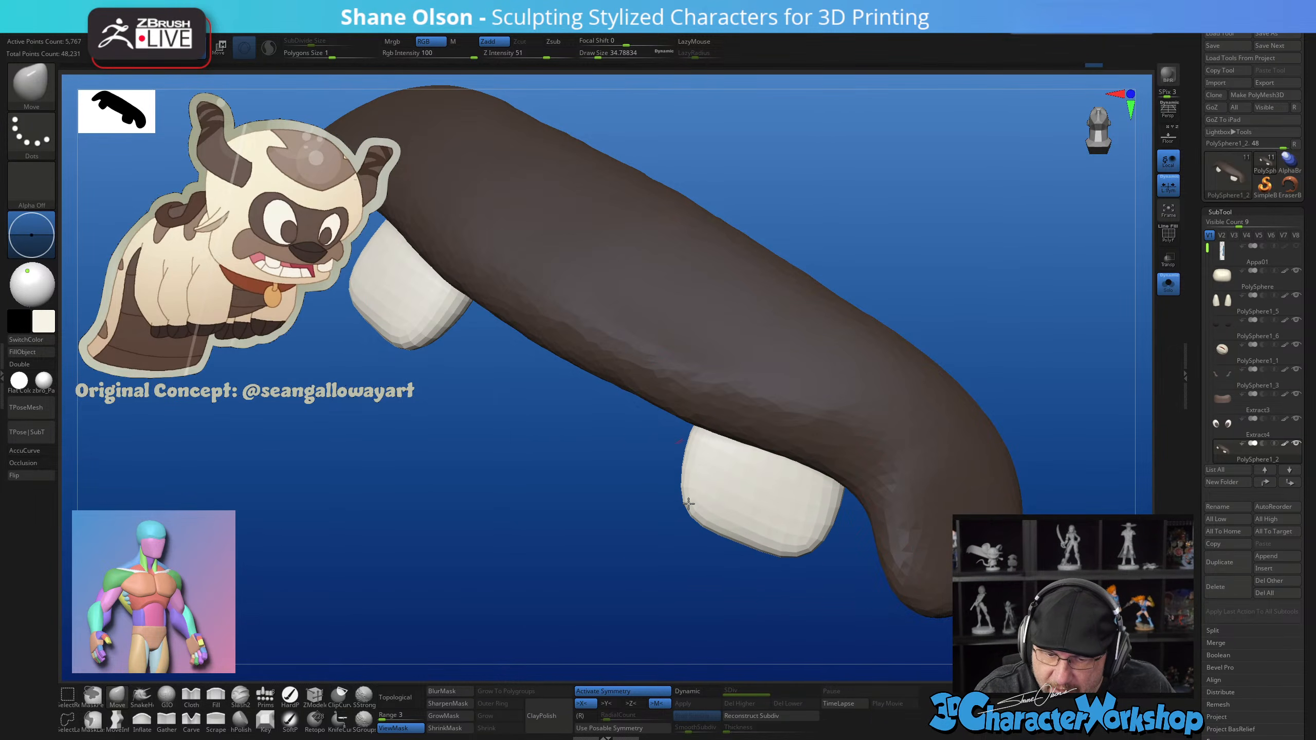
left_click_drag(689, 503, 690, 507)
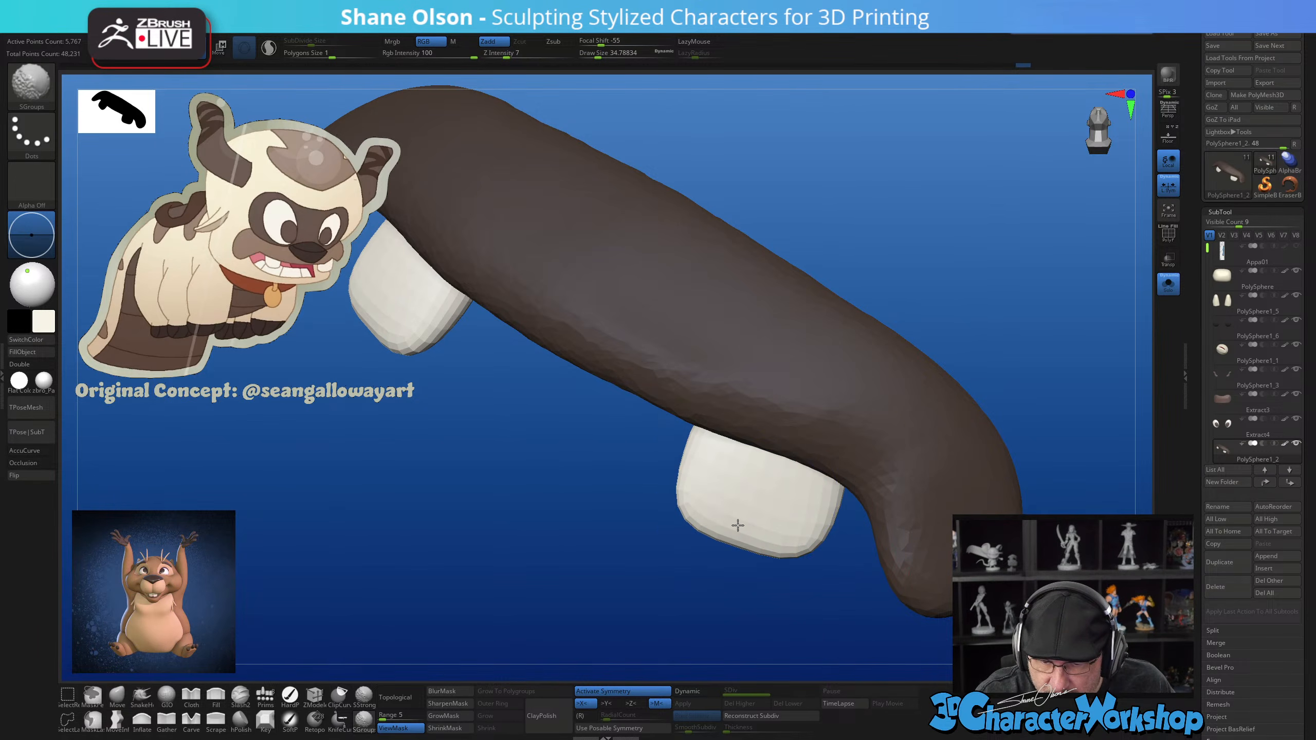
Clear the mask, isolate the teeth polygroup and use Split Hidden to separate the teeth from the muzzle
key("f")
right_click_drag(847, 548, 909, 534, "shift")
key("shift+f")
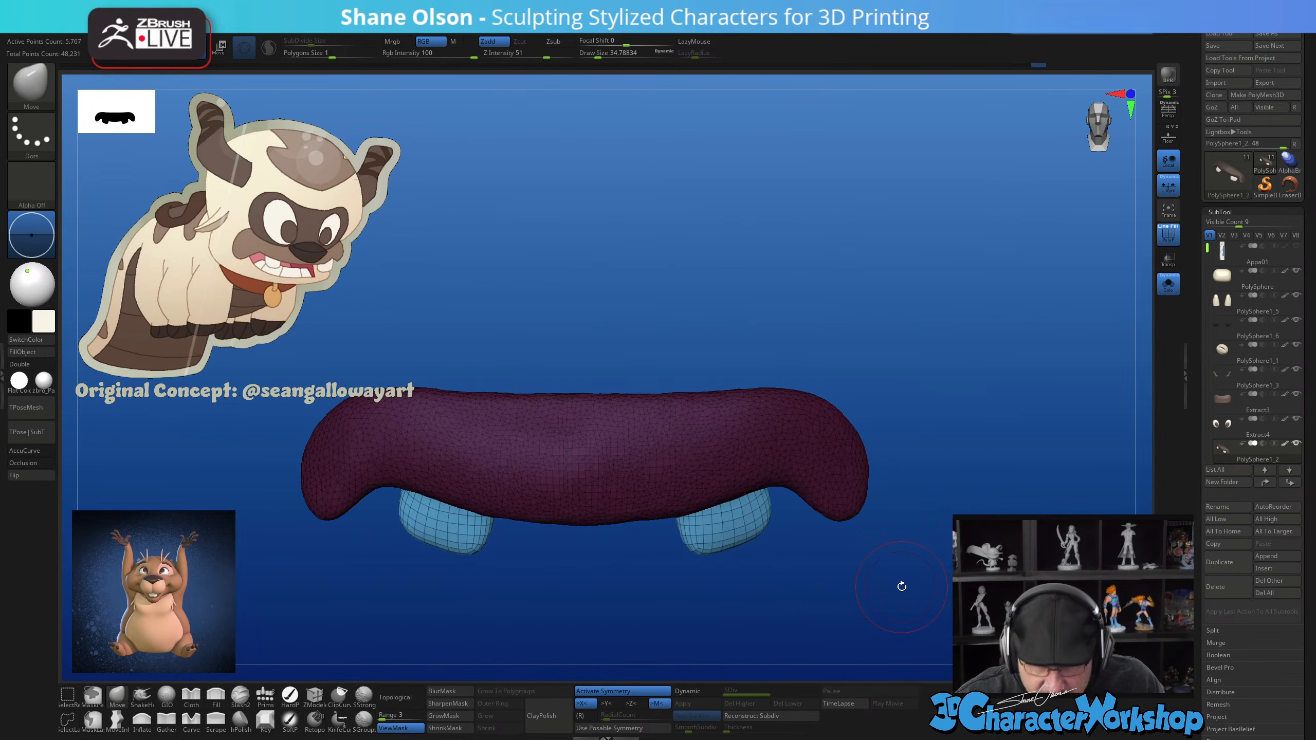
left_click_drag(747, 297, 777, 317, "ctrl")
right_click_drag(915, 353, 971, 257)
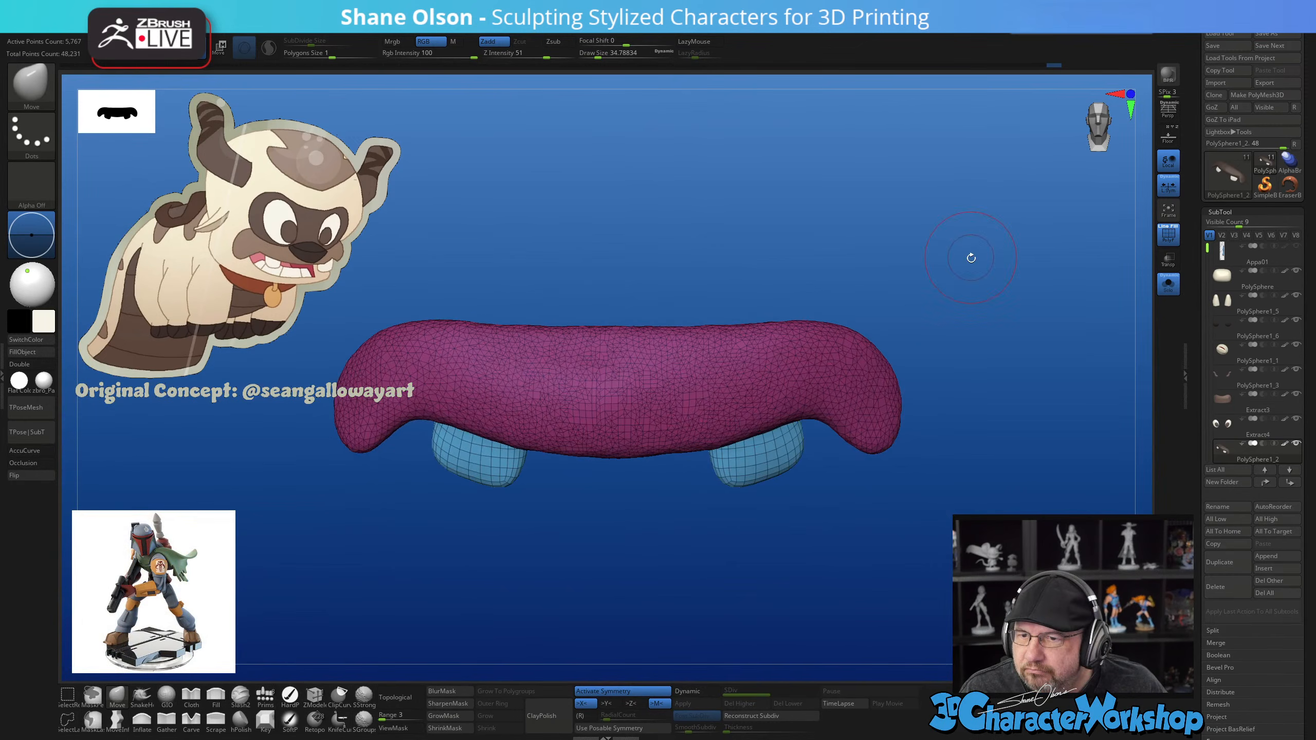
left_click(758, 459, "ctrl+shift")
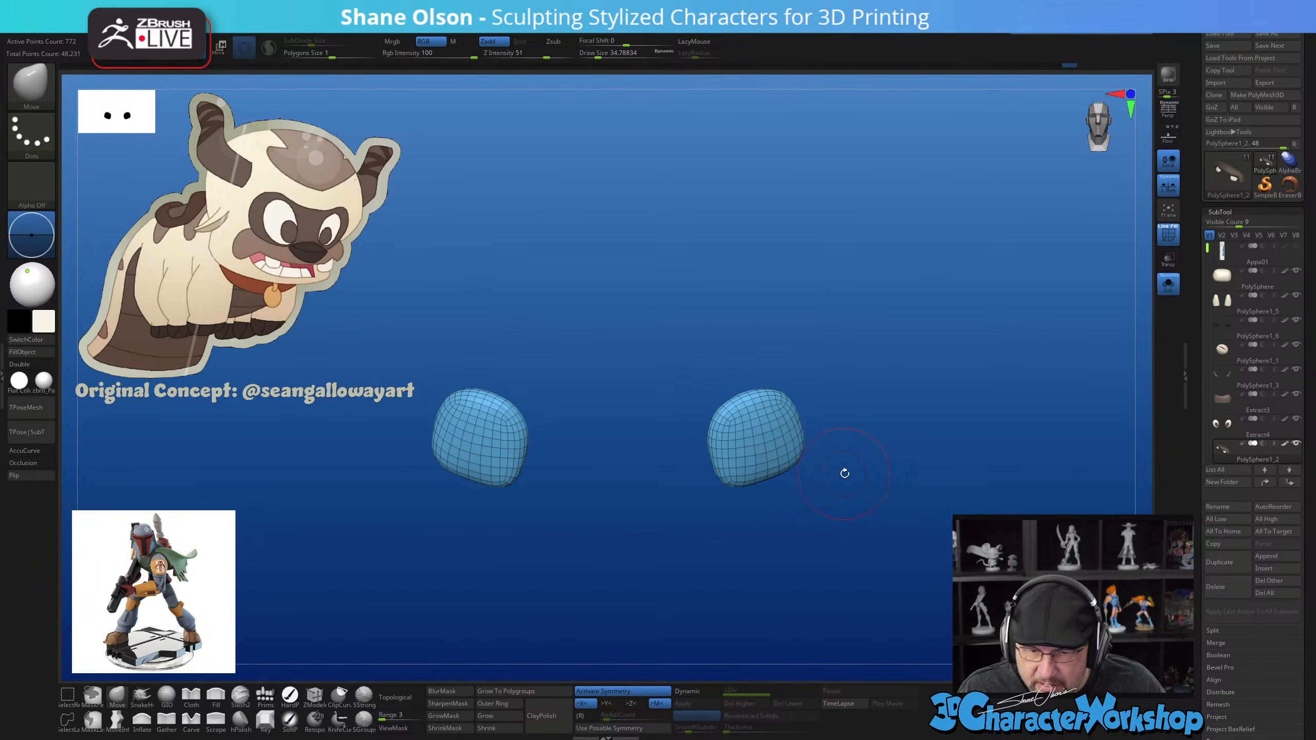
key("space")
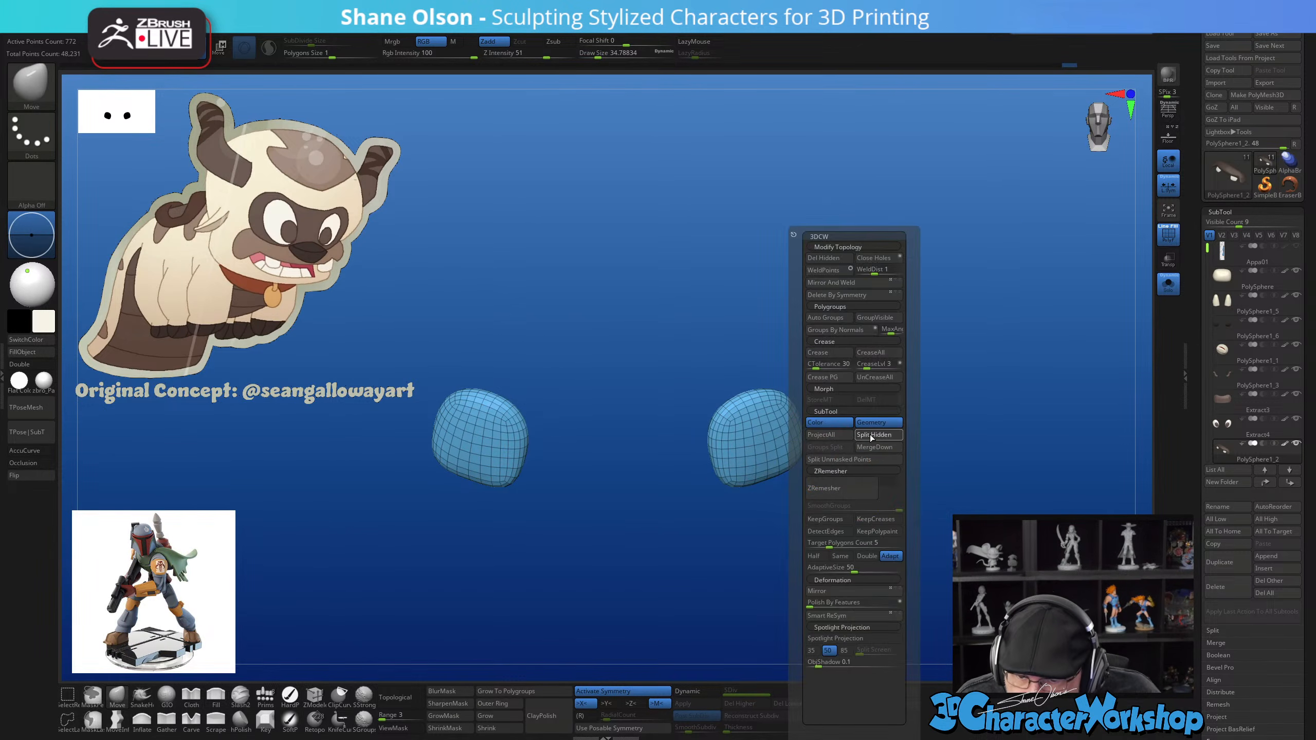
left_click(872, 435)
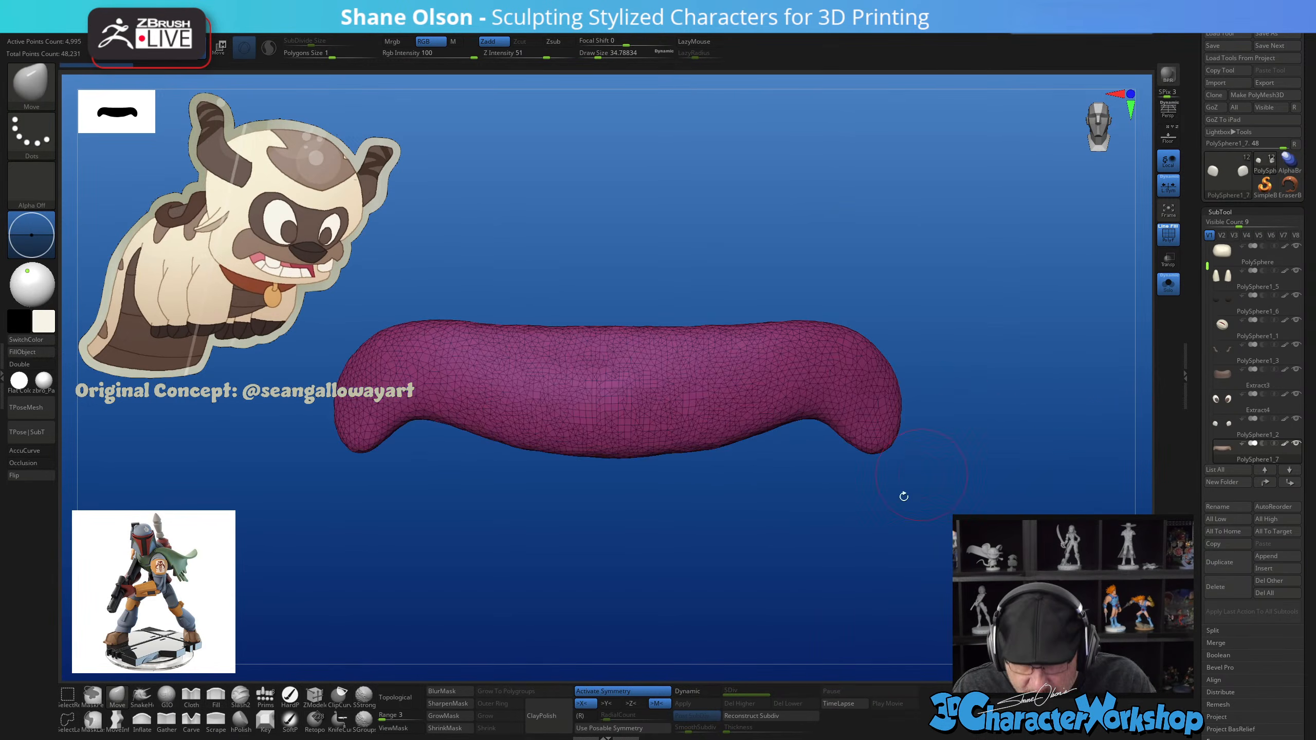
Reduce the muzzle patch to a clean, low-density quad mesh with repeated ZRemesher passes set to Half
left_click_drag(632, 512, 741, 531, "alt")
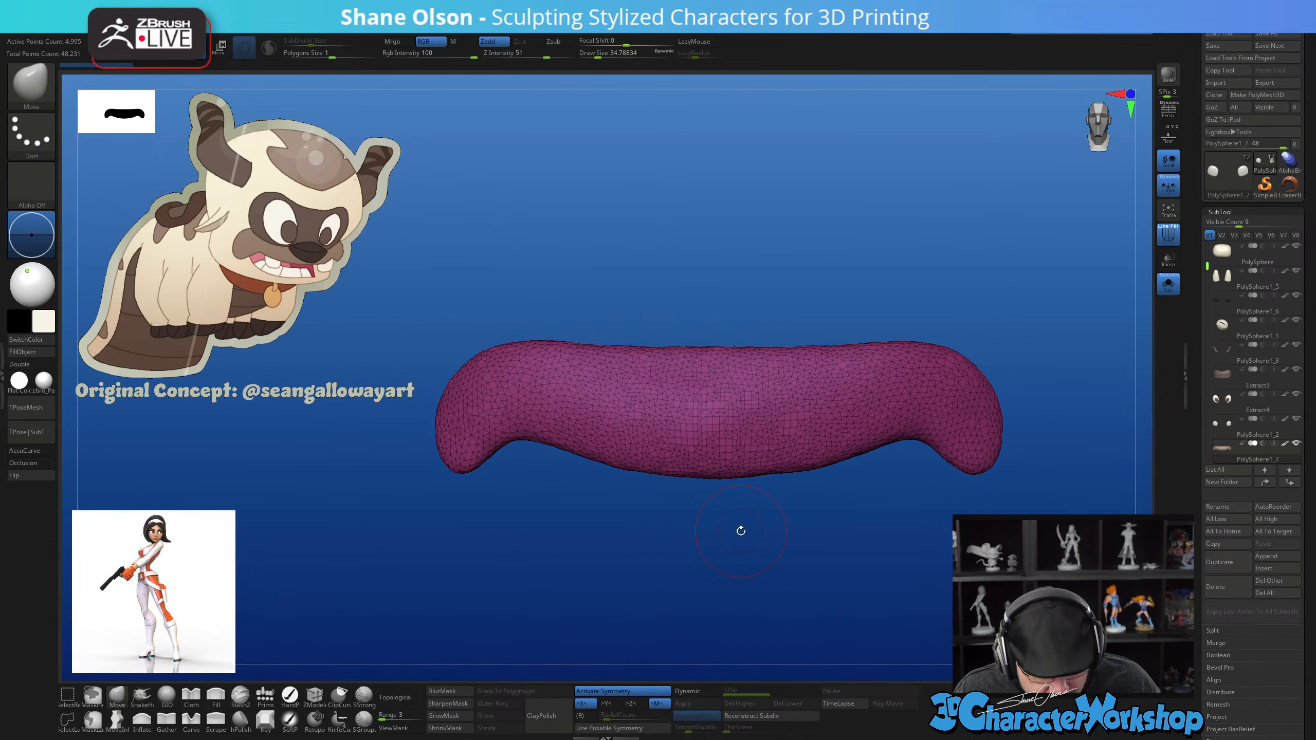
key("space")
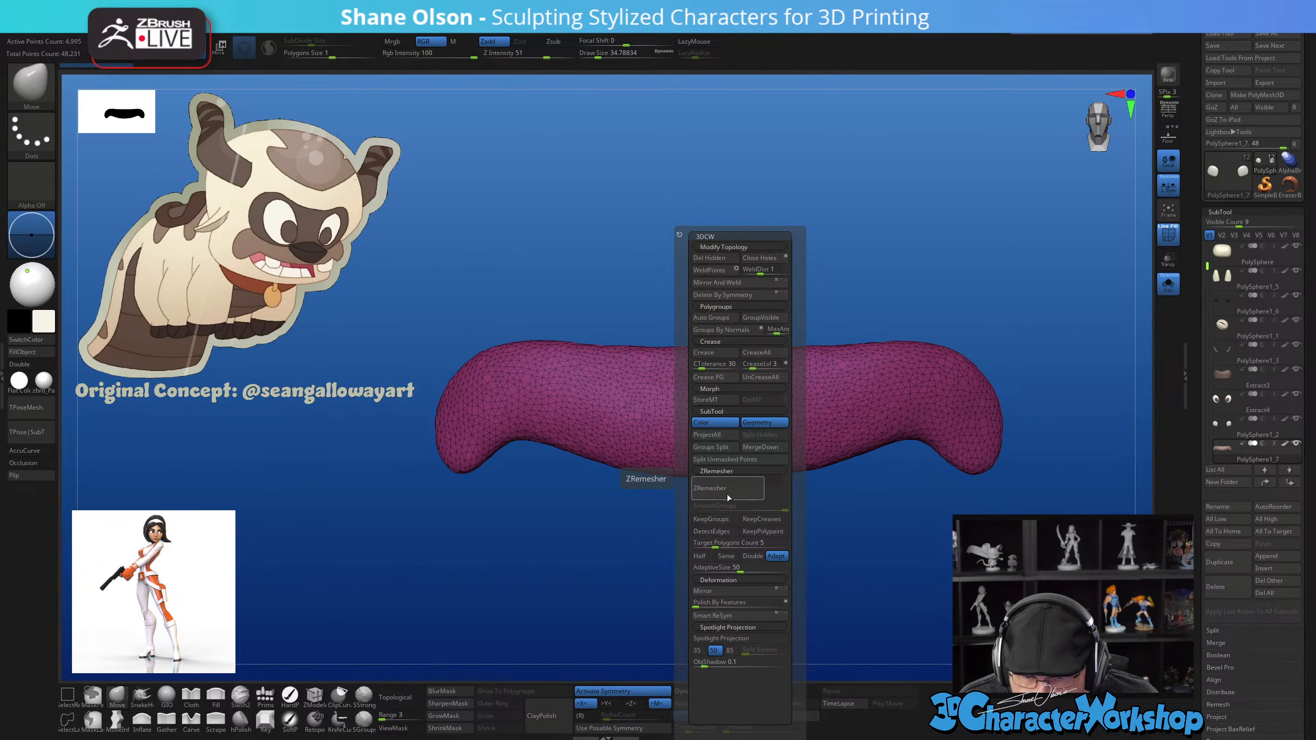
left_click(703, 556)
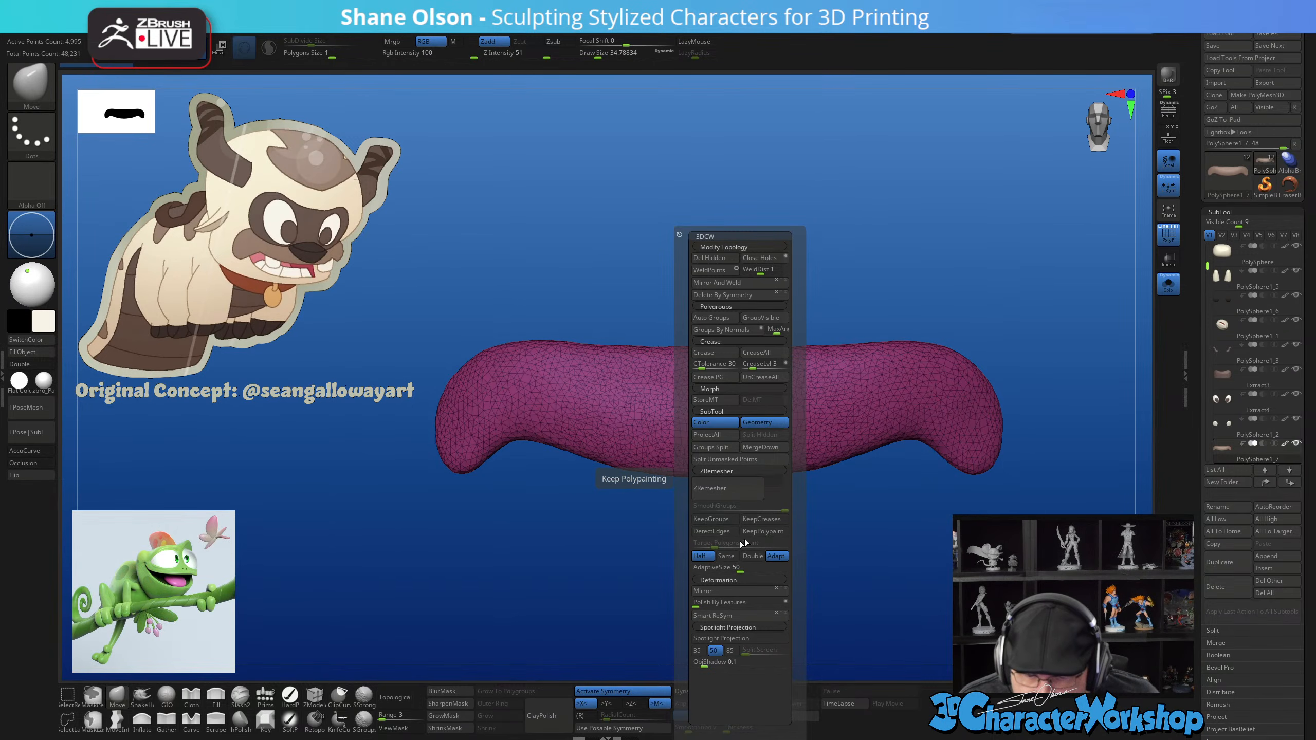
left_click(734, 486)
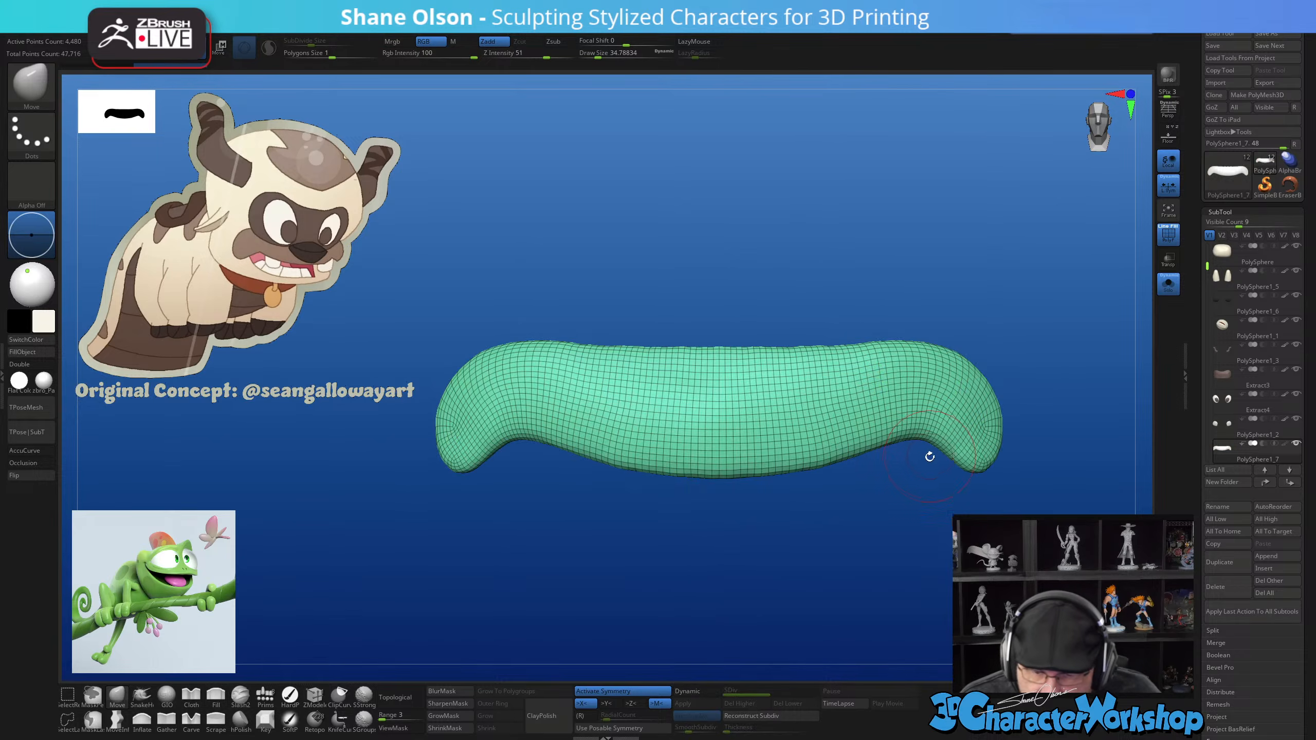
left_click_drag(729, 539, 747, 551)
key("space")
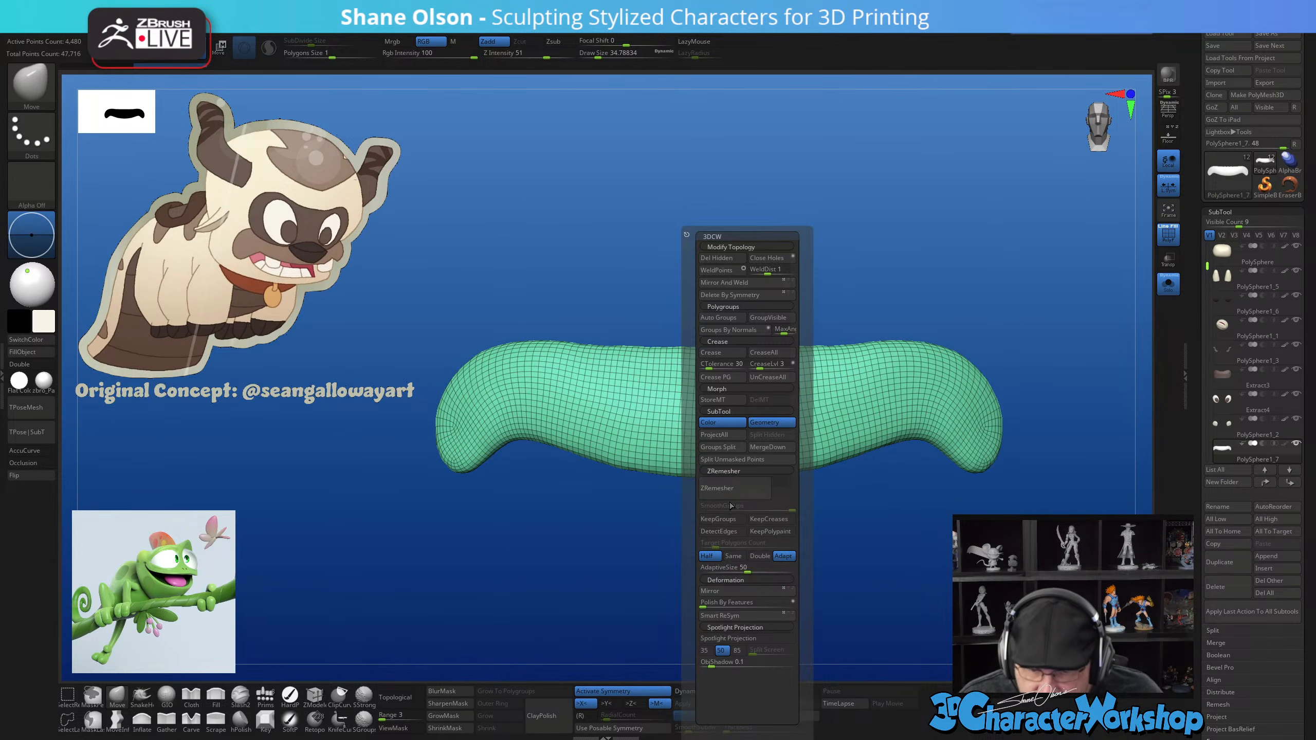
left_click(726, 490)
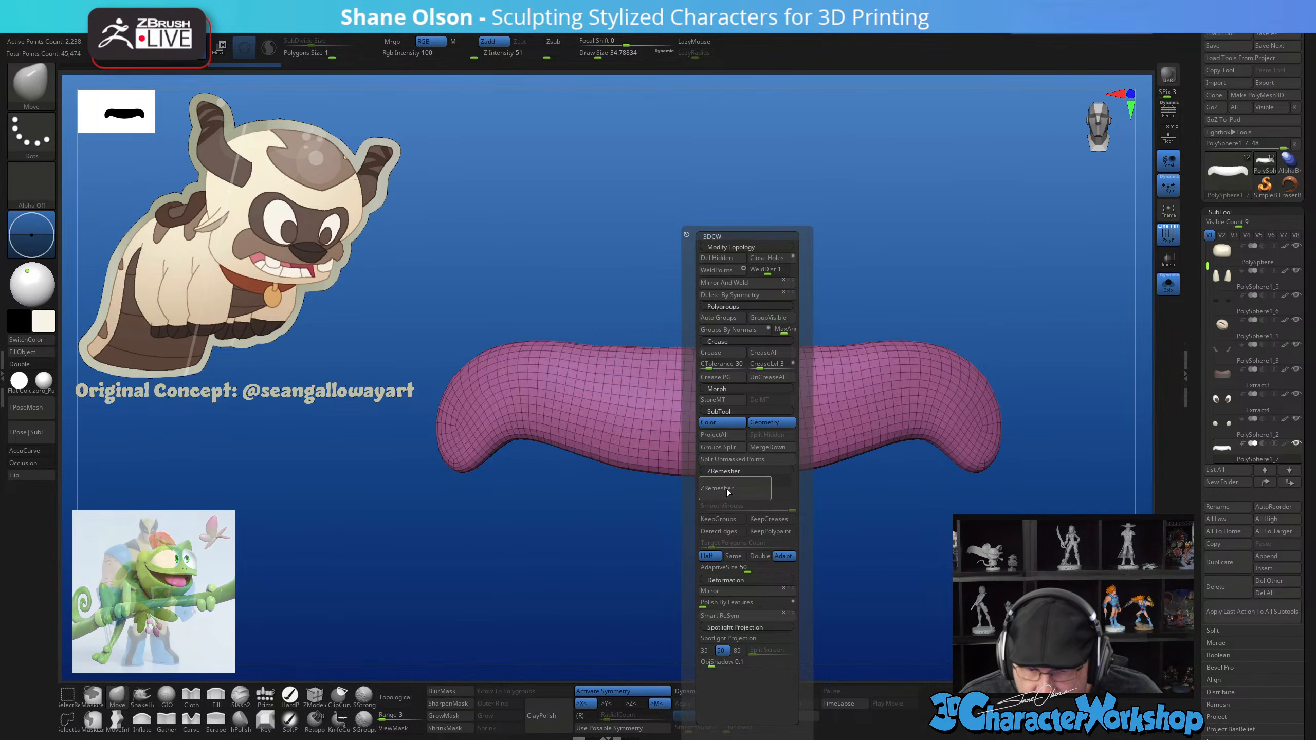
left_click(726, 490)
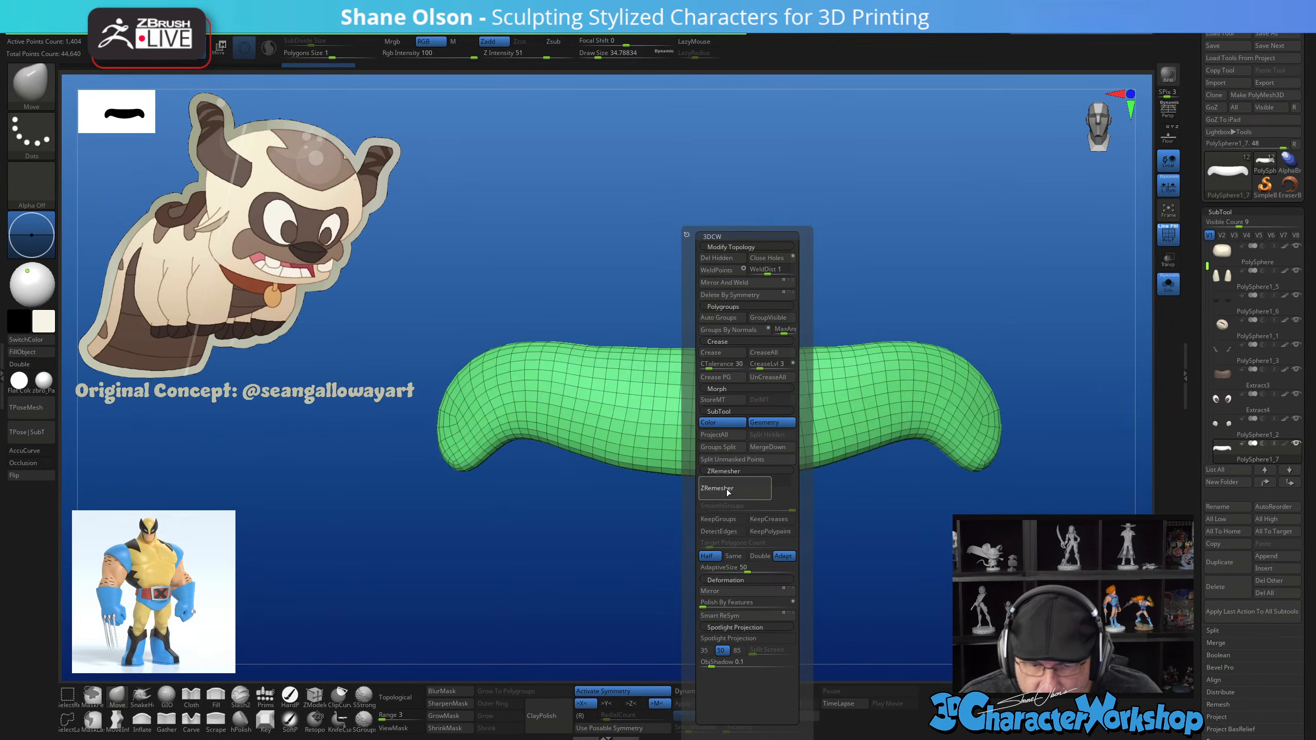
mouse_move(928, 547)
left_mouse_down()
mouse_move(917, 432)
mouse_move(899, 510)
mouse_move(873, 499)
left_mouse_up()
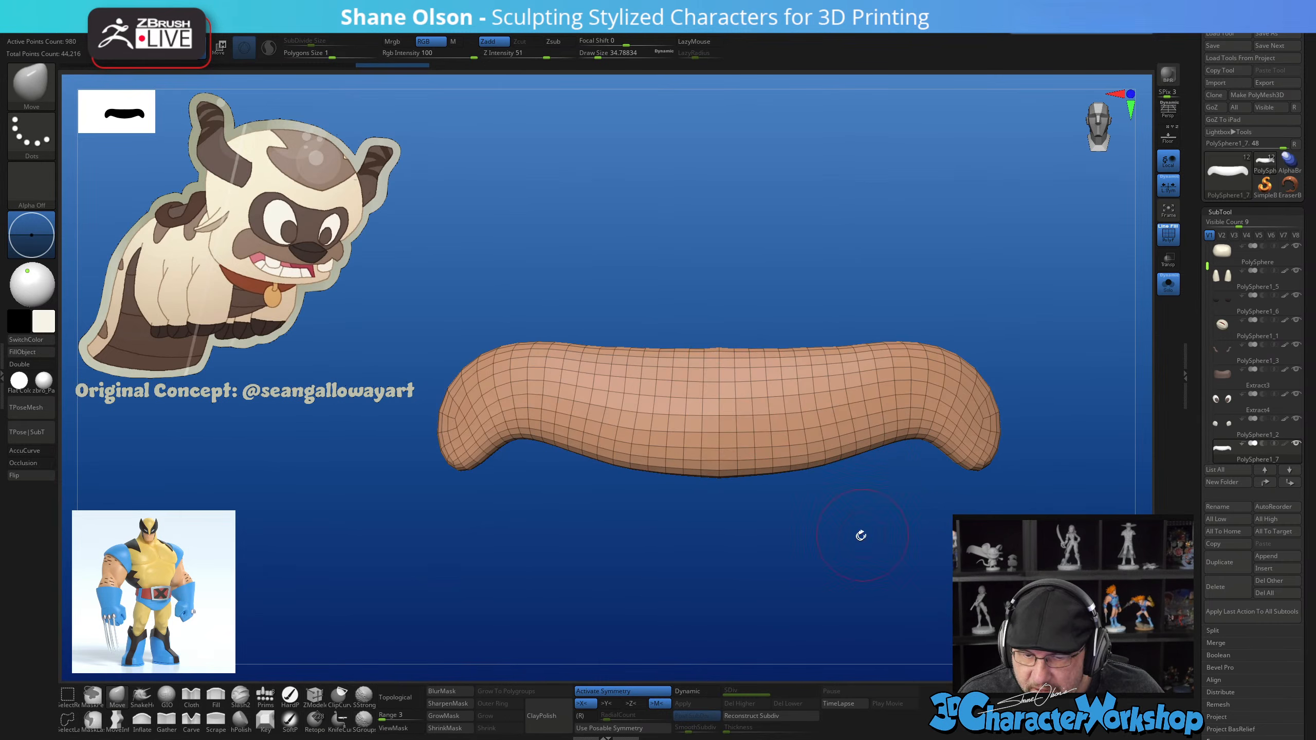
Turn on dynamic subdivision for the muzzle patch, hide its wireframe and show all pieces again
key("d")
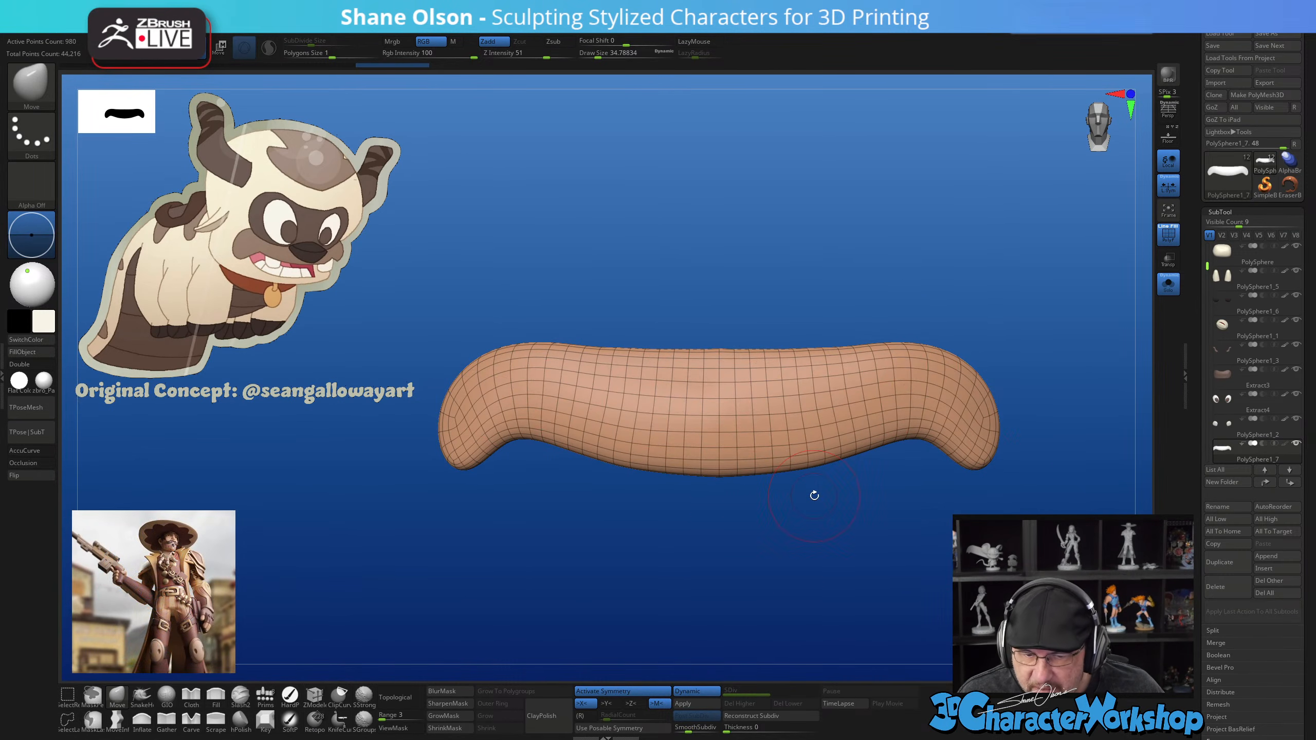
key("shift+f")
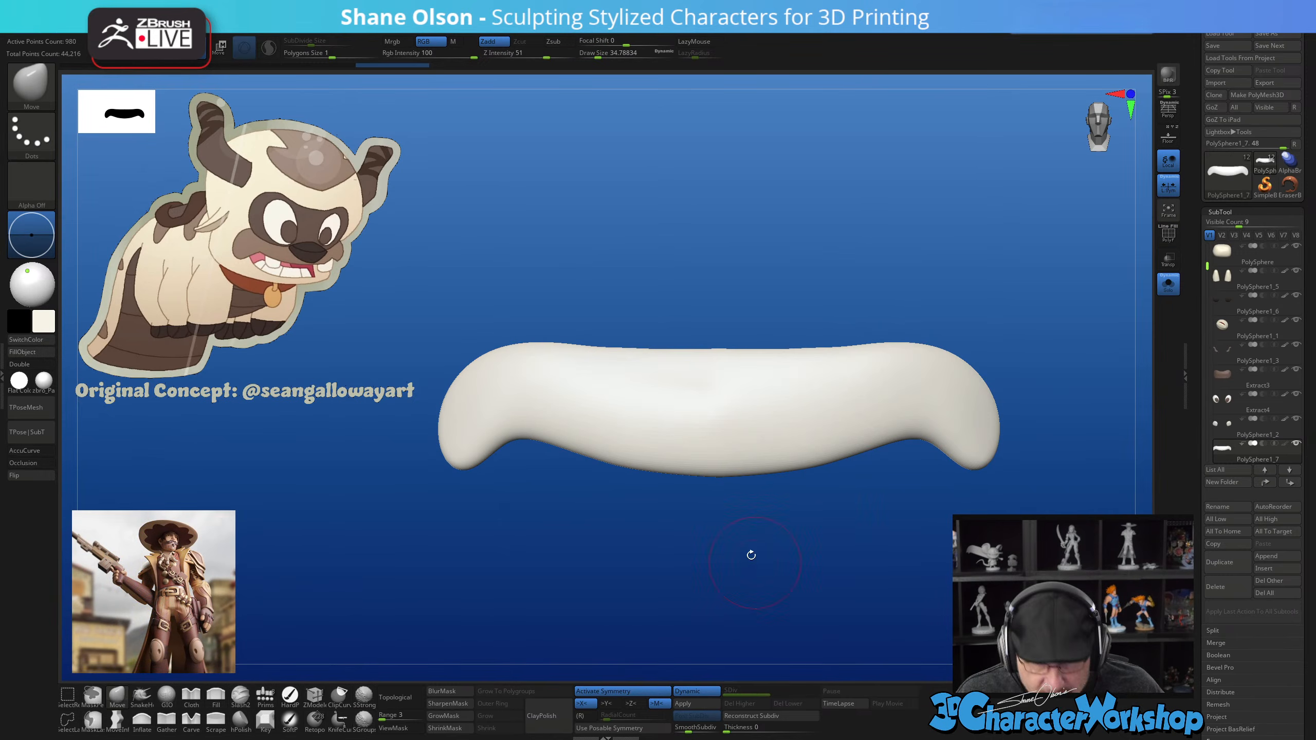
left_click(1169, 285)
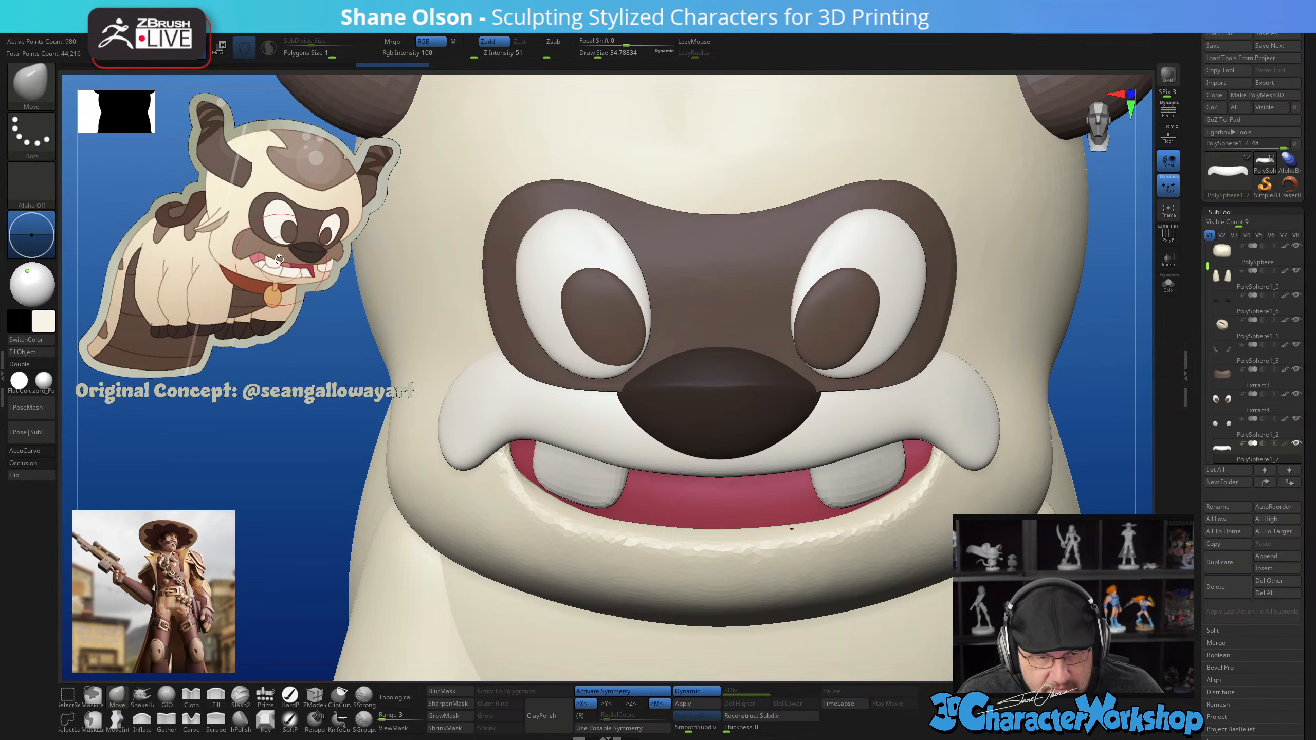
Fill the muzzle patch with the lighter brown sampled from the concept art's muzzle
key("z")
key("c")
key("z")
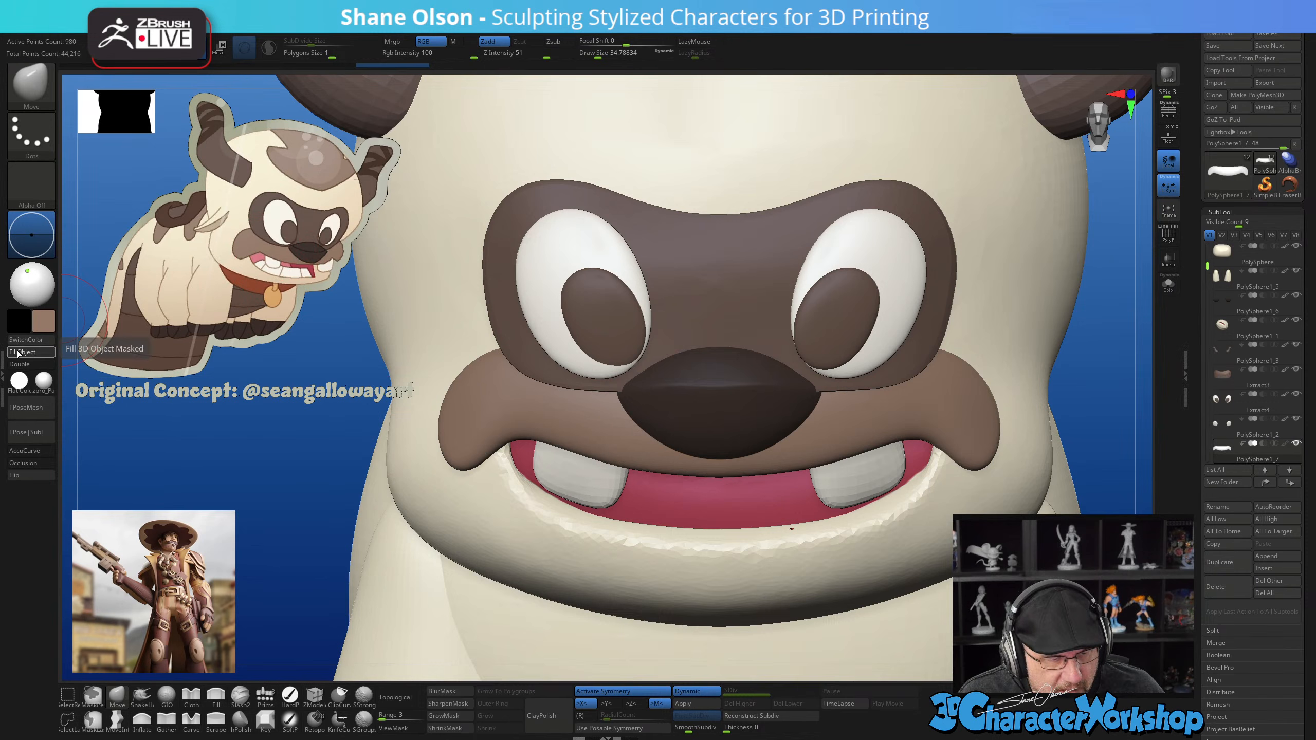
Examine the recoloured muzzle, teeth and overall face from the front and at an angle against the concept art
left_click_drag(1114, 401, 959, 438, "alt")
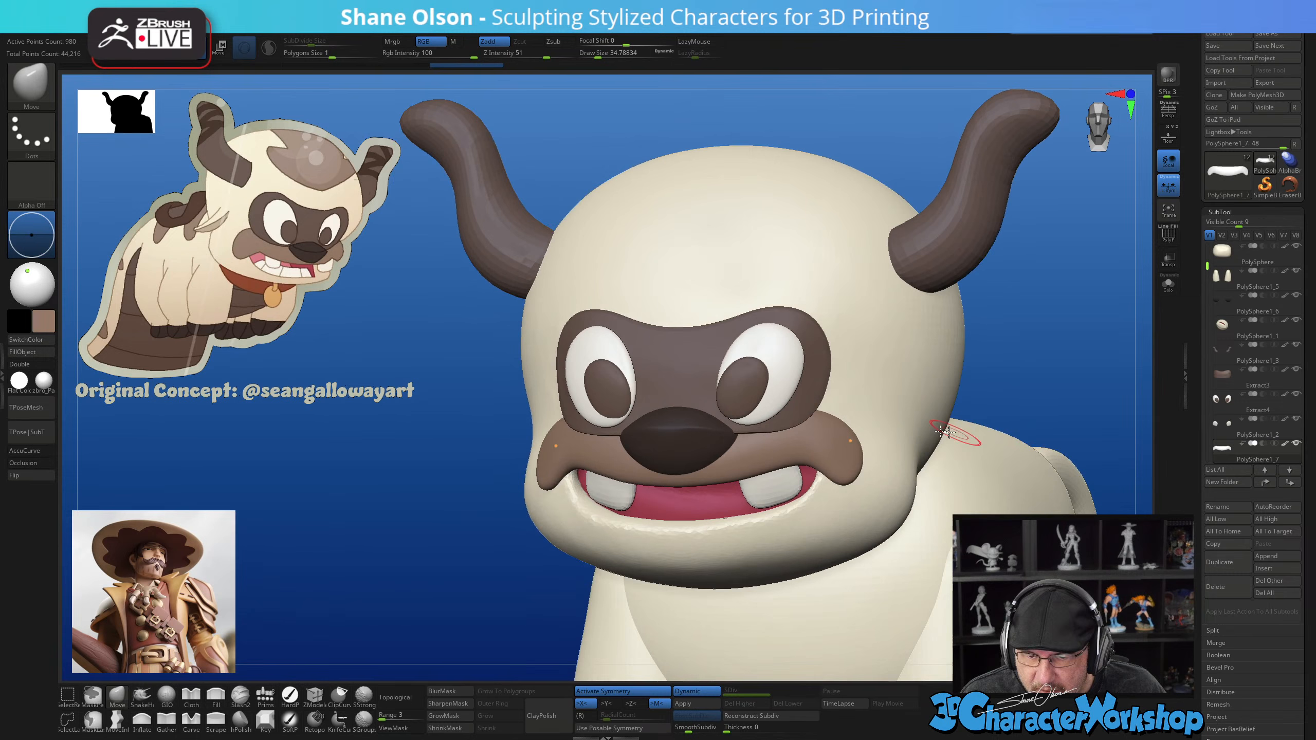
left_click(808, 402, "alt")
key("bracketright")
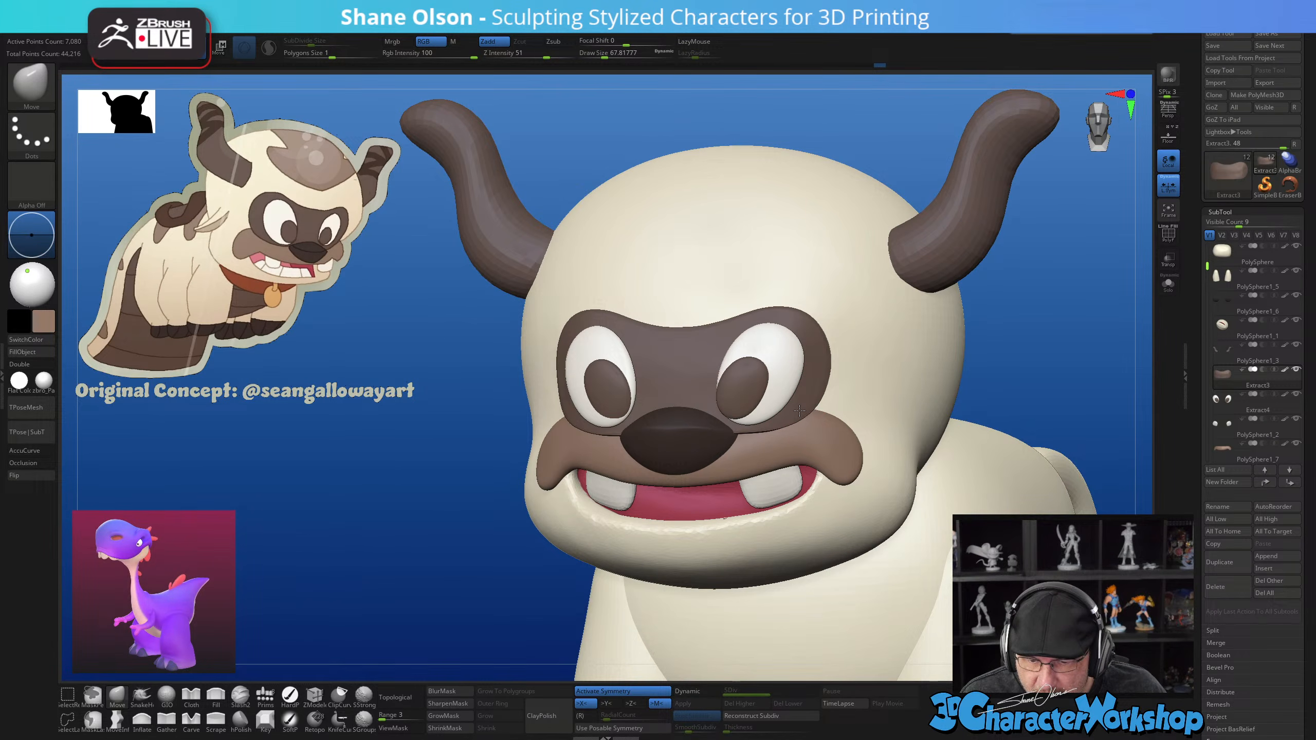
left_click_drag(401, 491, 414, 486, "shift")
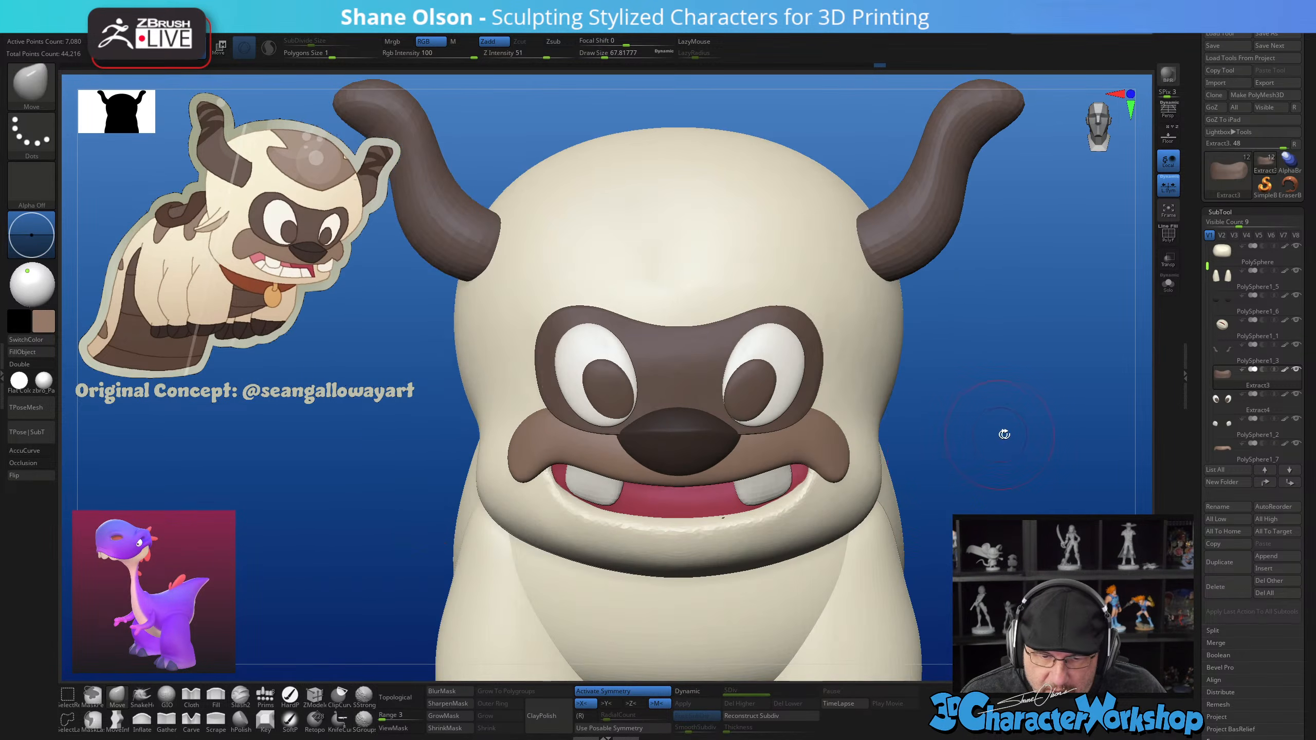
left_click_drag(1008, 434, 978, 402, "alt")
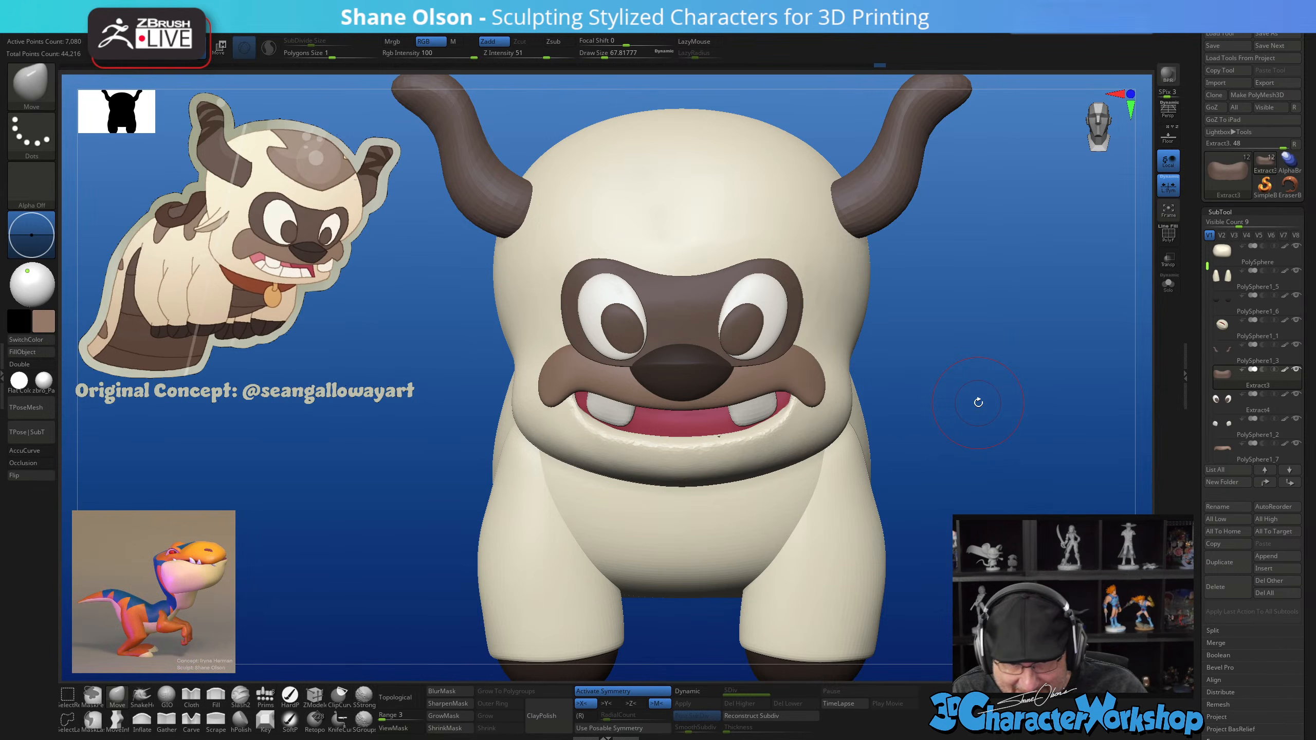
right_click_drag(768, 393, 761, 423, "alt")
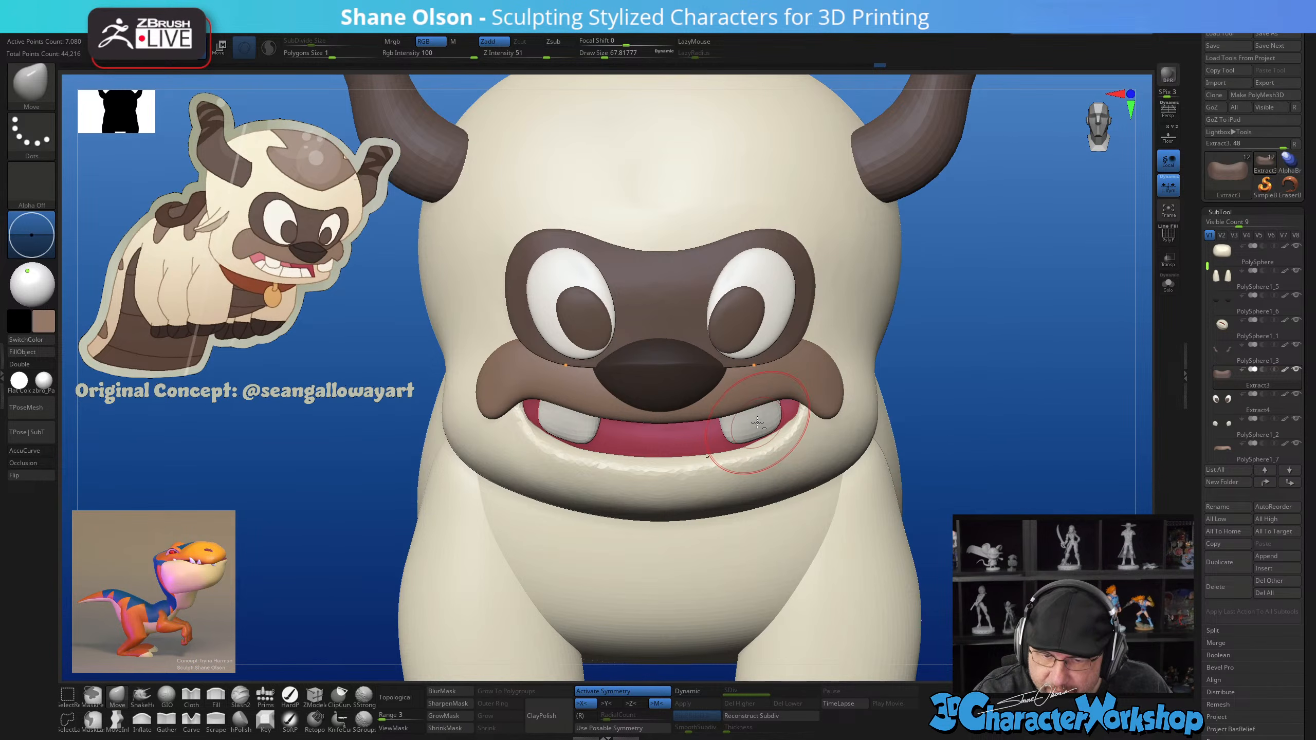
Scale the teeth down to about 0.83, then move them up under the muzzle and slightly forward
left_click(758, 420, "alt")
key("w")
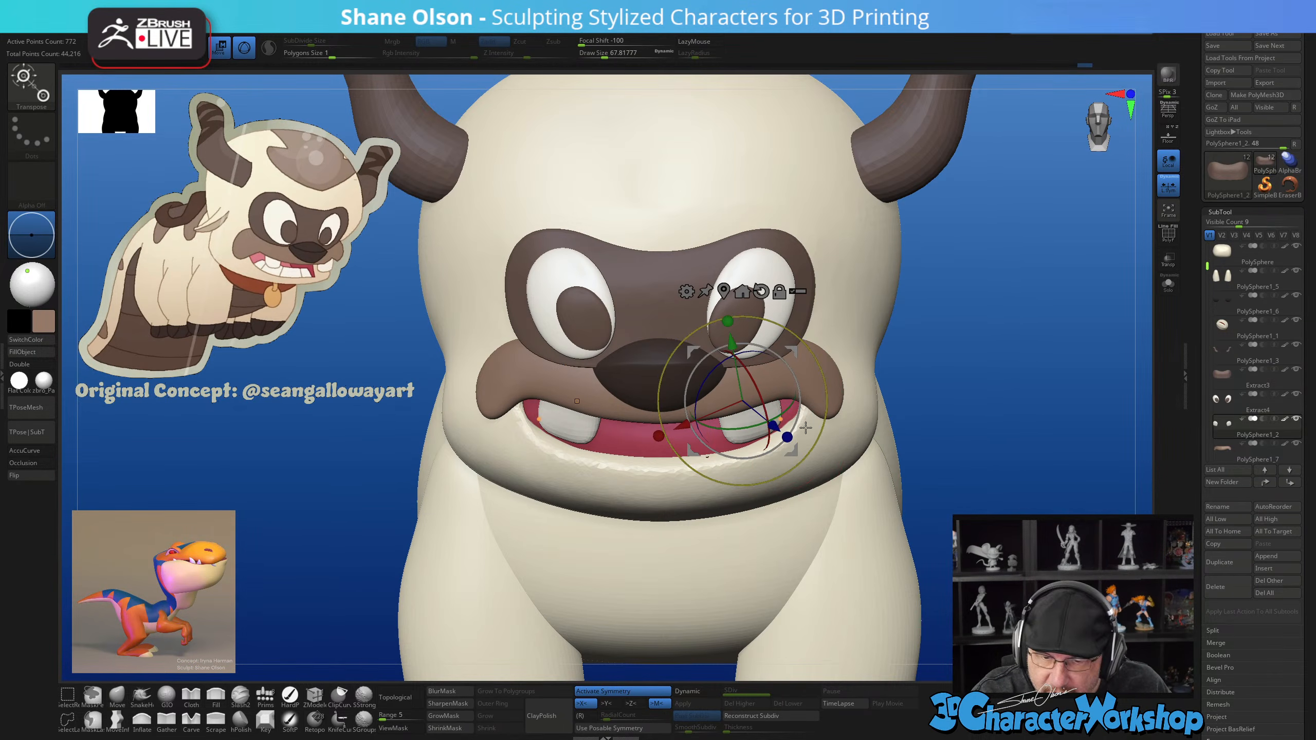
right_click_drag(850, 385, 801, 365)
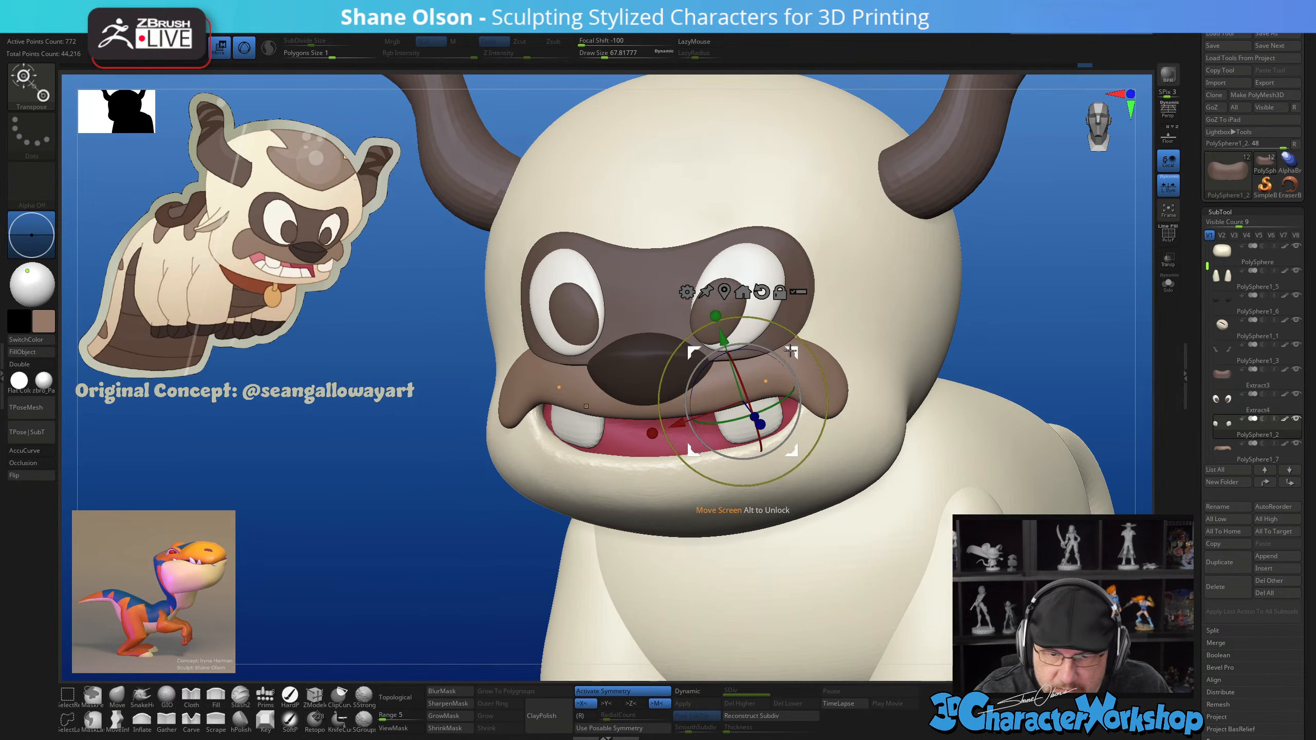
left_click_drag(809, 350, 794, 358)
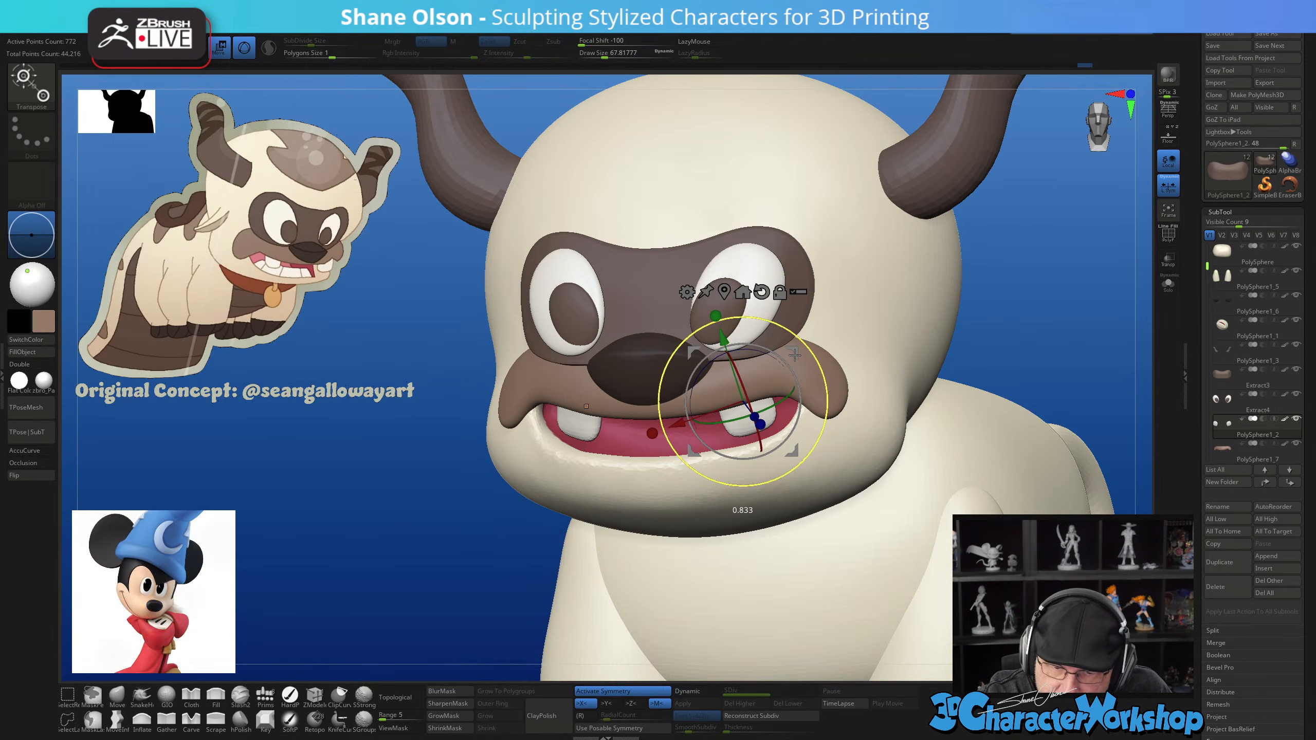
left_click_drag(723, 336, 723, 333)
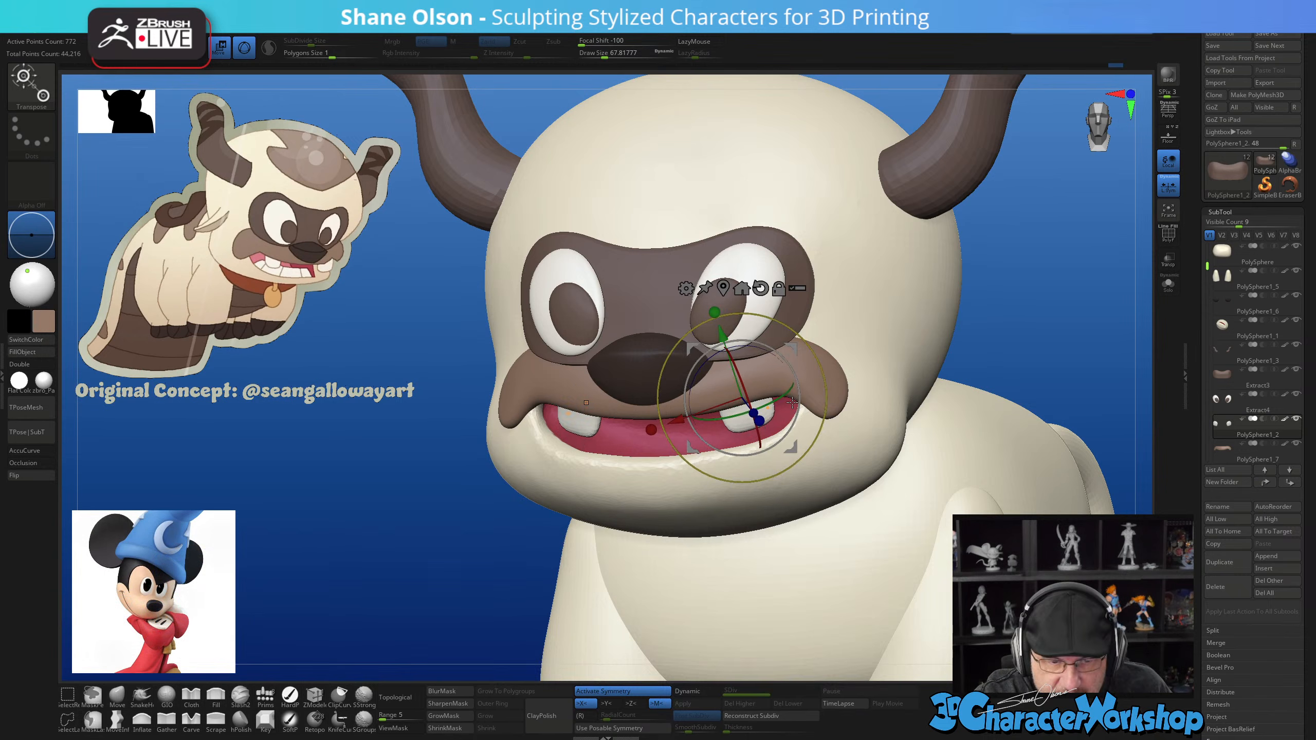
right_click_drag(792, 404, 836, 406)
left_click_drag(817, 406, 827, 406)
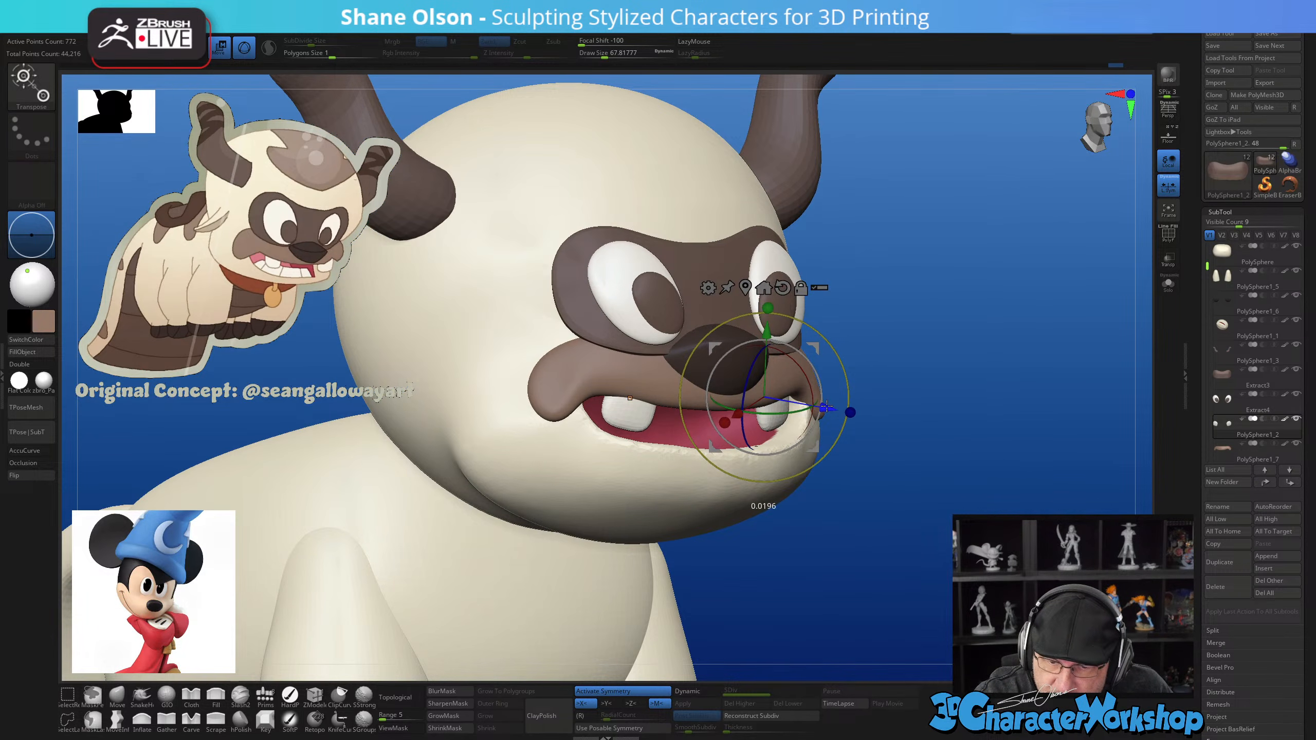
right_click_drag(828, 406, 724, 554)
right_click_drag(658, 481, 723, 446)
right_click_drag(803, 493, 720, 507)
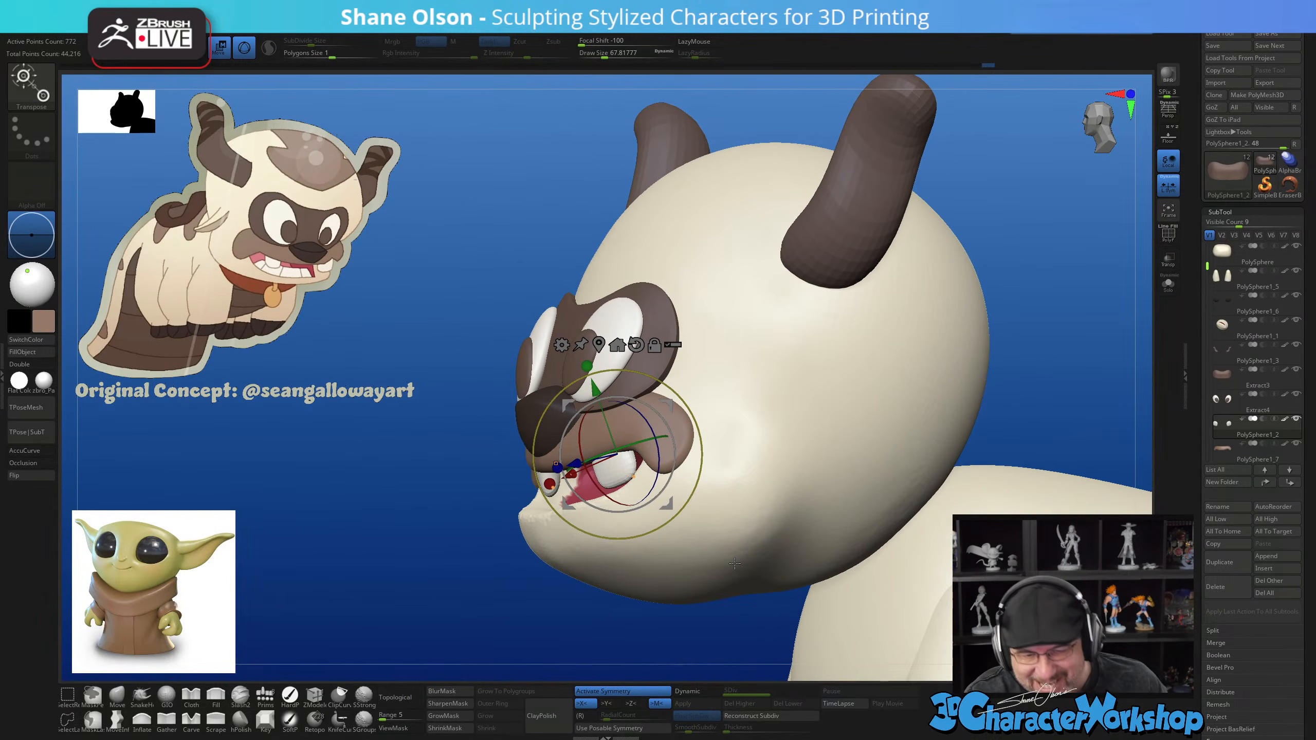
Reshape the head's cheeks and lower jaw around the mouth corners with a large Move brush, checking from below and the side
mouse_move(735, 564)
right_mouse_down()
mouse_move(676, 549)
mouse_move(665, 570)
right_mouse_up()
left_click(674, 548, "alt")
key("q")
key("s")
left_click_drag(629, 552, 641, 550)
right_click_drag(652, 549, 707, 460)
key("s")
left_click_drag(673, 535, 659, 550)
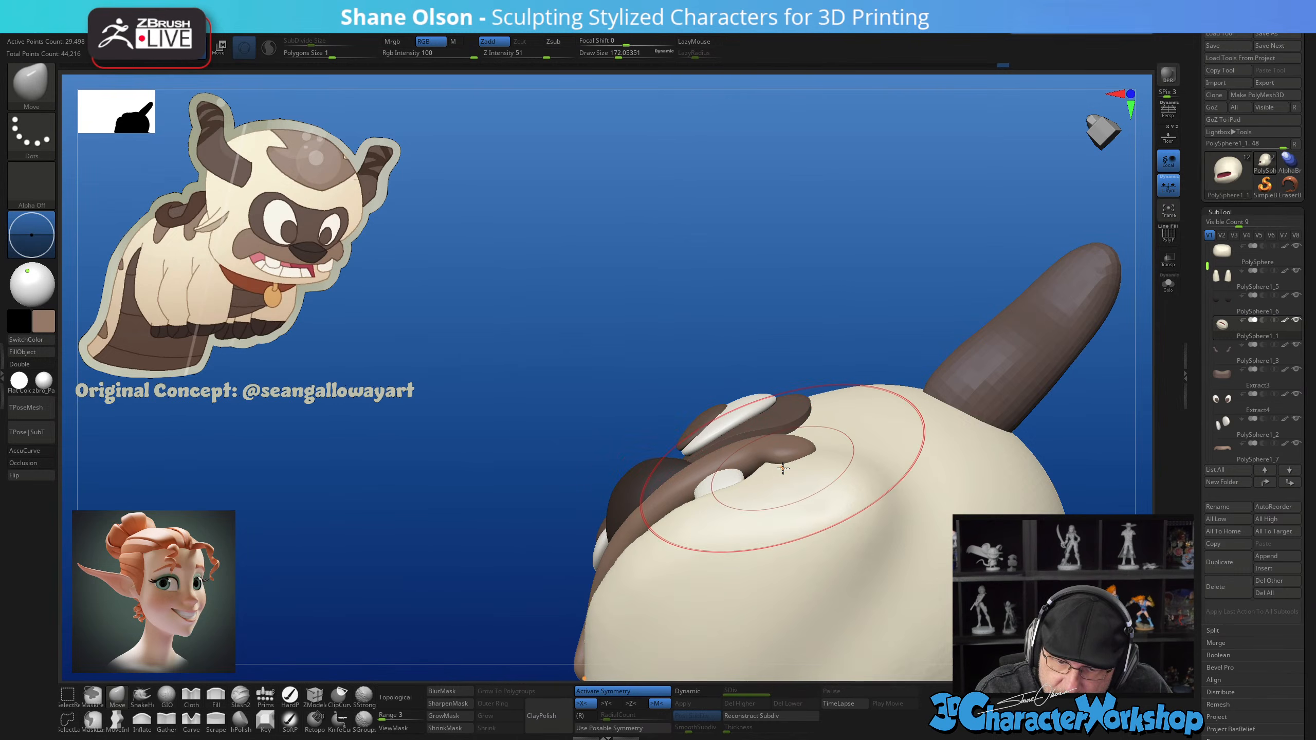
left_click_drag(768, 484, 802, 471)
key("s")
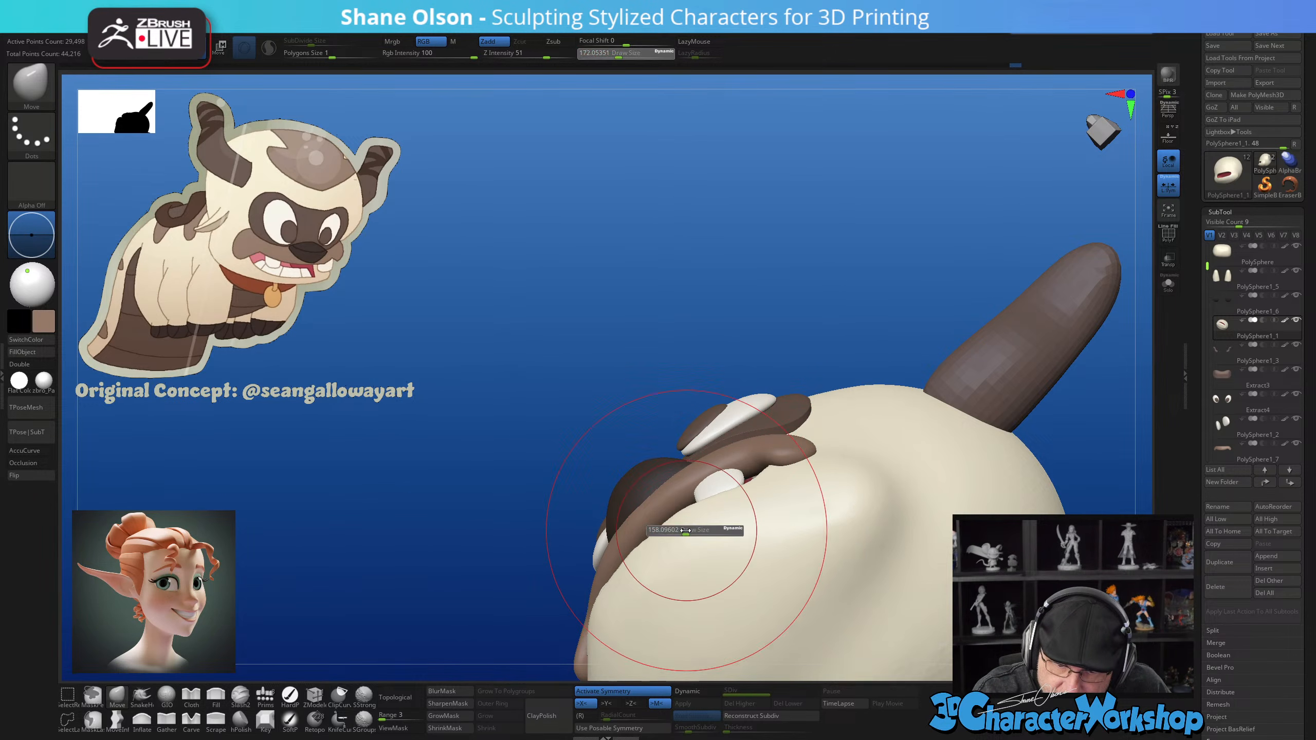
mouse_move(715, 532)
left_mouse_down()
mouse_move(692, 524)
mouse_move(714, 480)
mouse_move(666, 439)
mouse_move(730, 534)
mouse_move(696, 488)
left_mouse_up()
key("s")
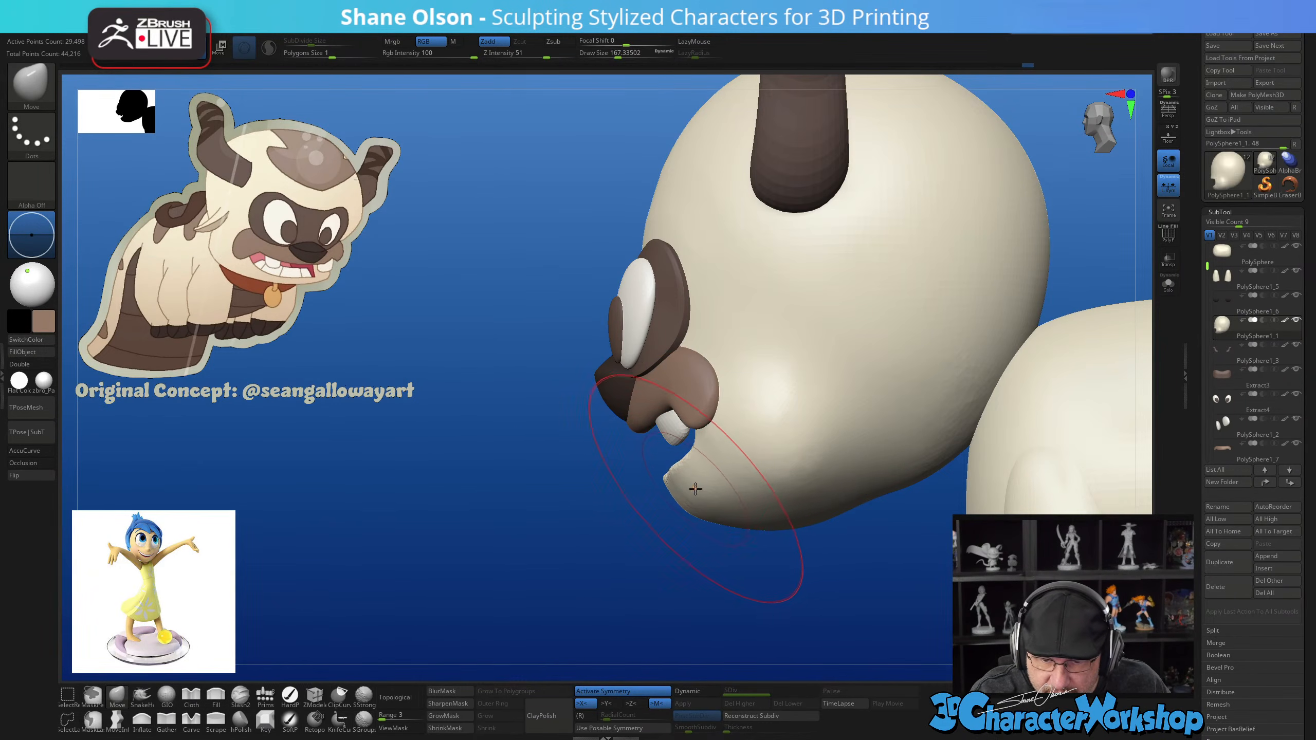
mouse_move(778, 479)
left_mouse_down()
mouse_move(682, 465)
mouse_move(696, 496)
mouse_move(963, 471)
left_mouse_up()
Display the head's wireframe and merge all its polygroups into a single group
key("shift+f")
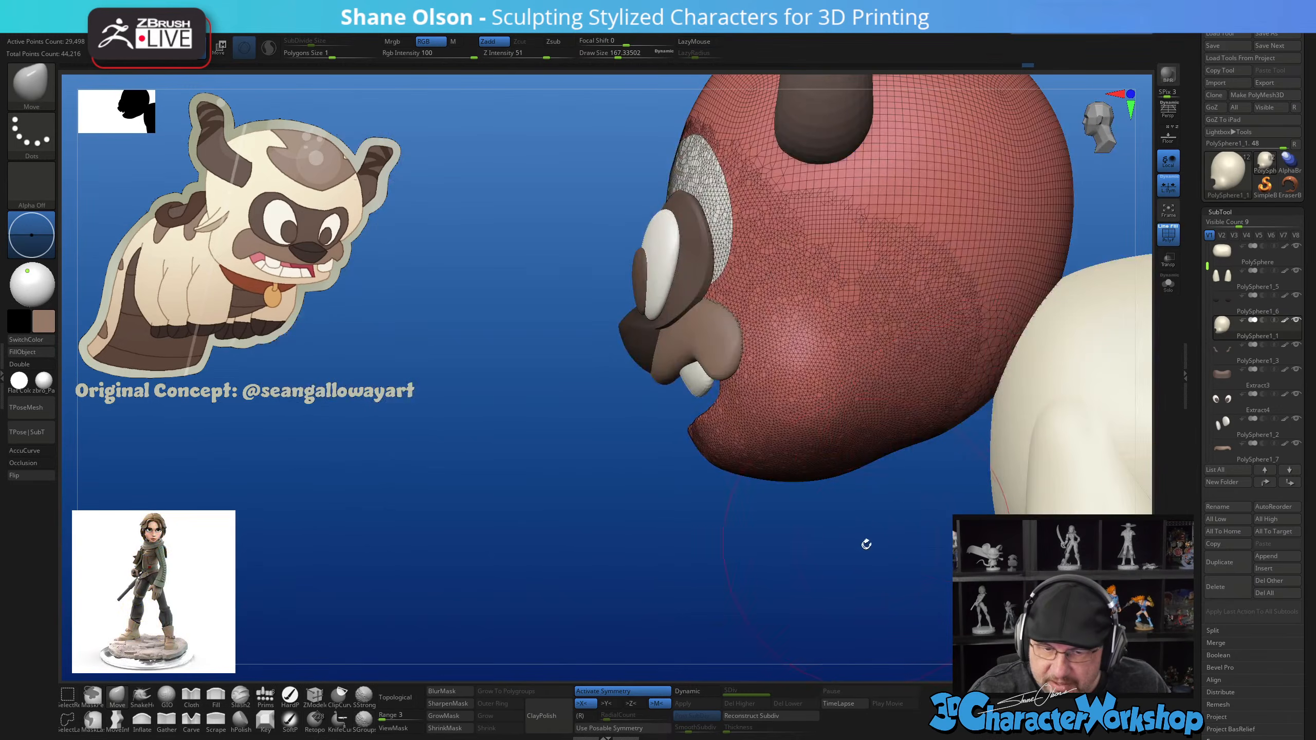
mouse_move(866, 544)
left_mouse_down("shift")
mouse_move(984, 550)
mouse_move(965, 510)
mouse_move(930, 513)
left_mouse_up("shift")
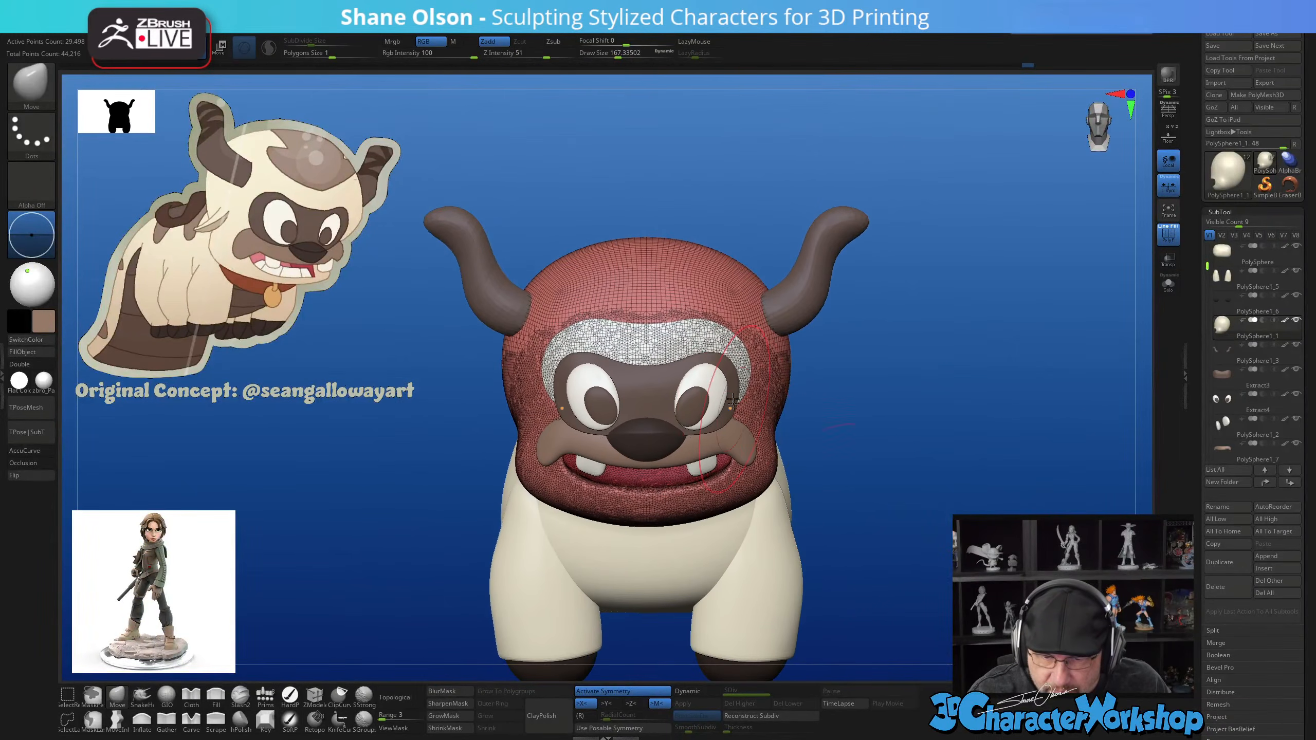
key("ctrl+w")
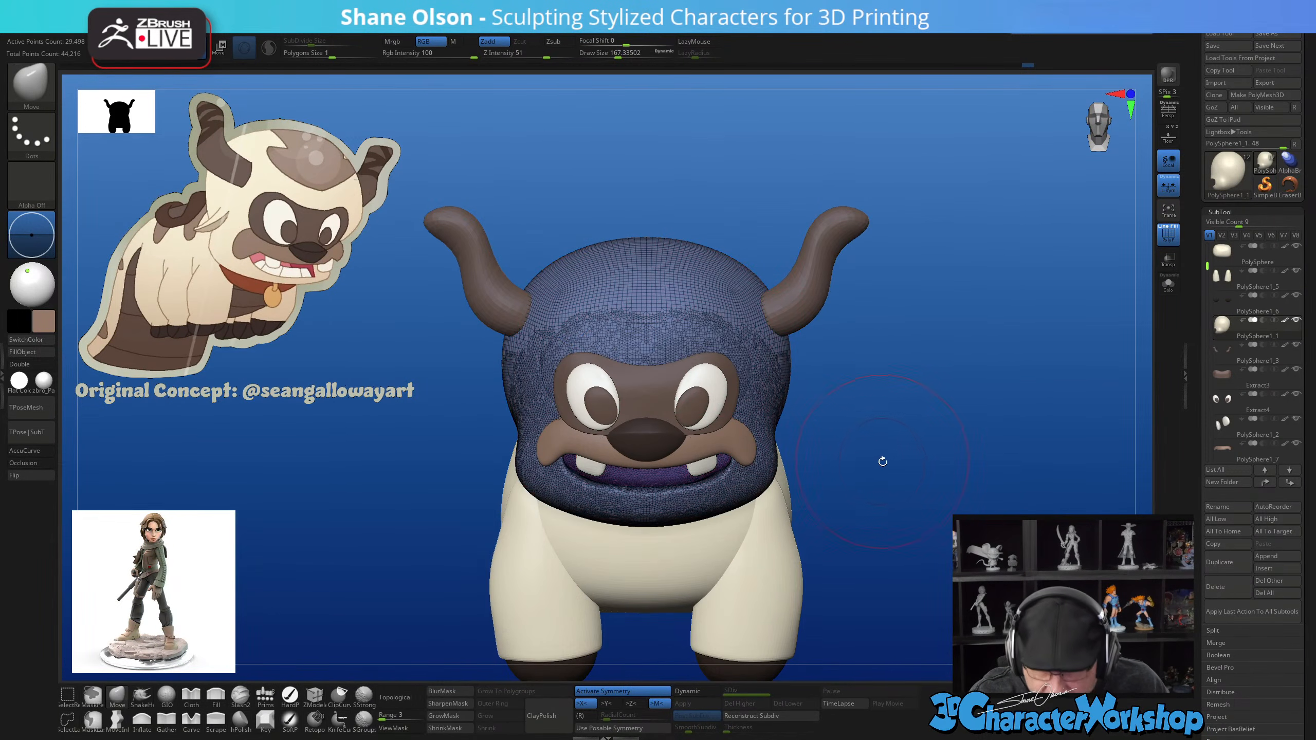
left_click_drag(880, 458, 890, 486, "alt")
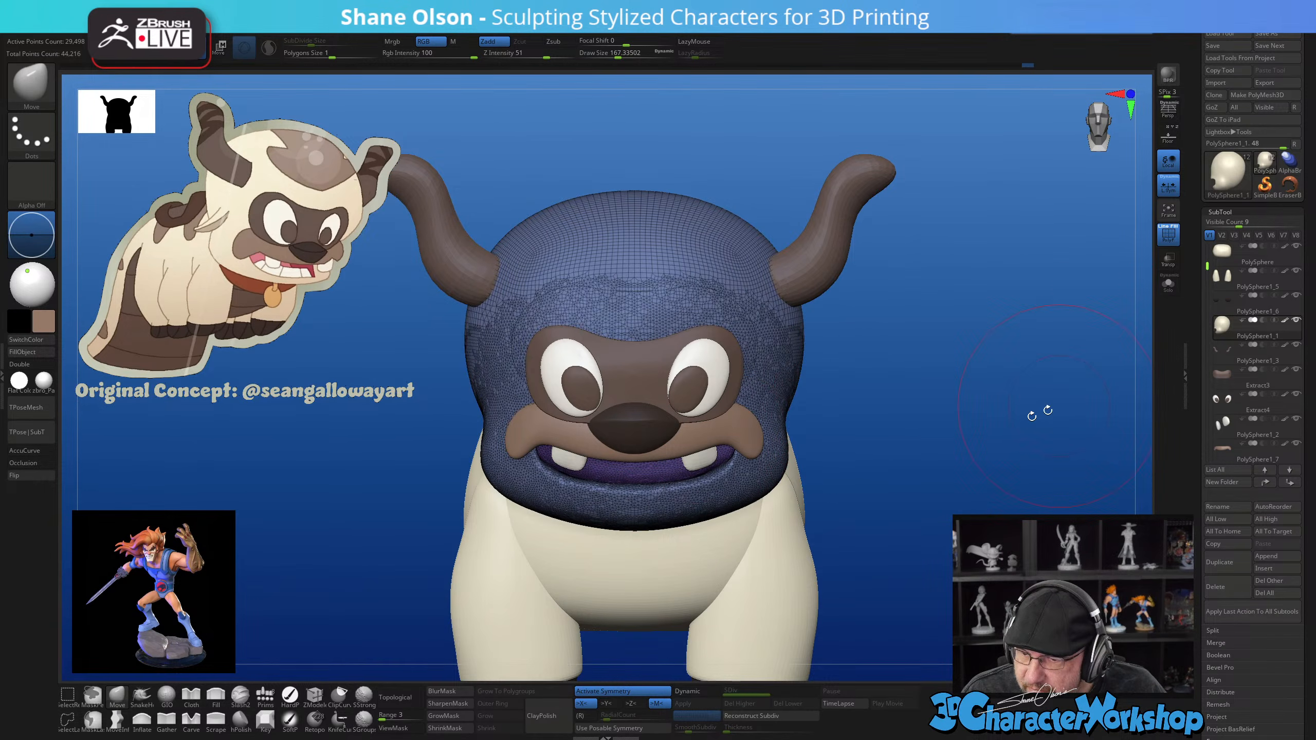
Isolate the head with its wireframe displayed and inspect its mesh density from the front
key("shift+f")
mouse_move(948, 446)
left_mouse_down()
mouse_move(949, 433)
mouse_move(987, 436)
mouse_move(923, 430)
mouse_move(948, 430)
left_mouse_up()
key("b")
key("s")
key("g")
key("b")
key("m")
key("v")
left_click(1168, 286)
key("b")
key("s")
key("g")
key("shift+f")
key("b")
key("m")
key("v")
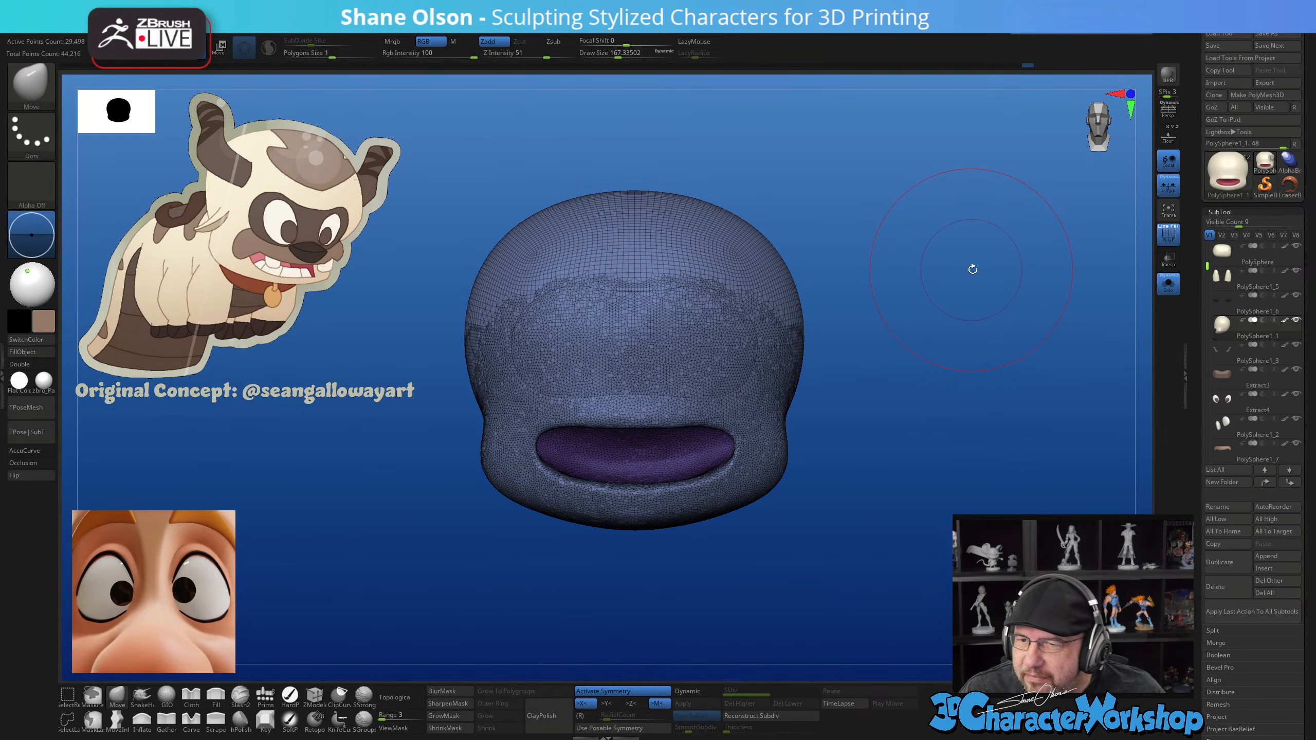
left_click_drag(980, 290, 931, 256)
key("space")
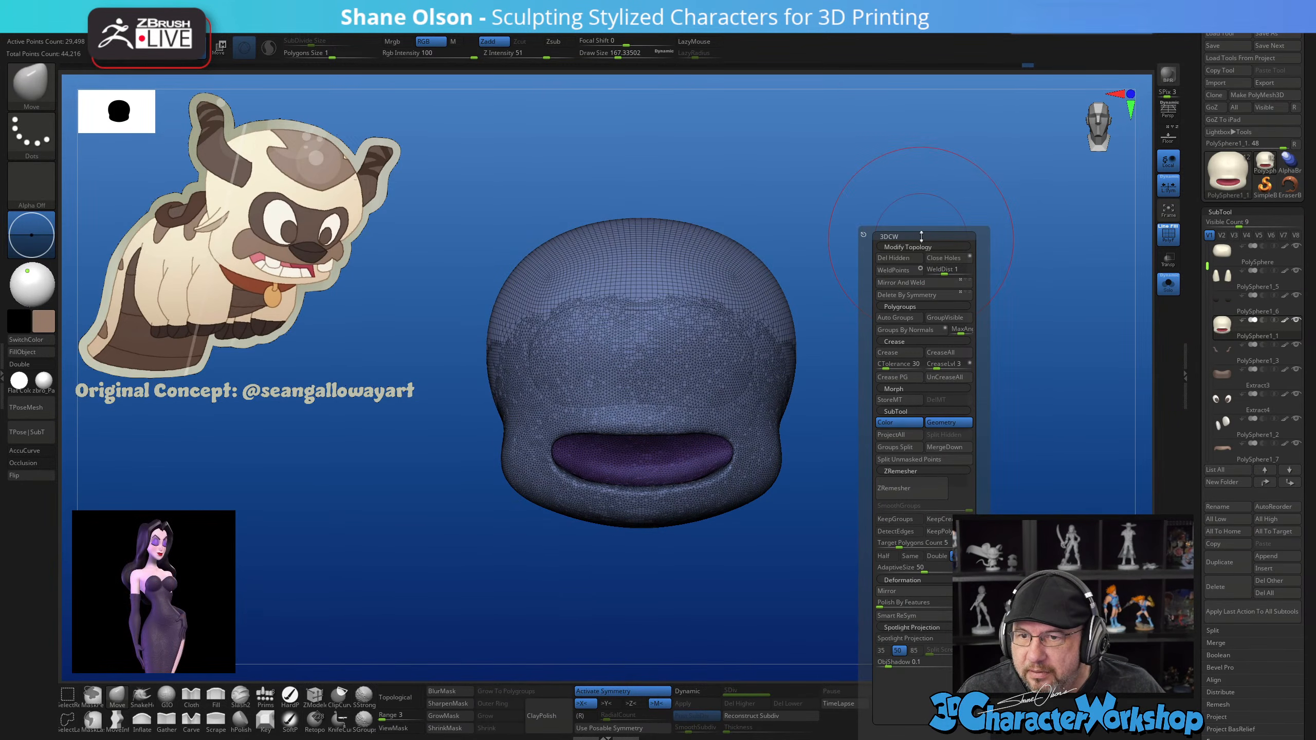
key("space")
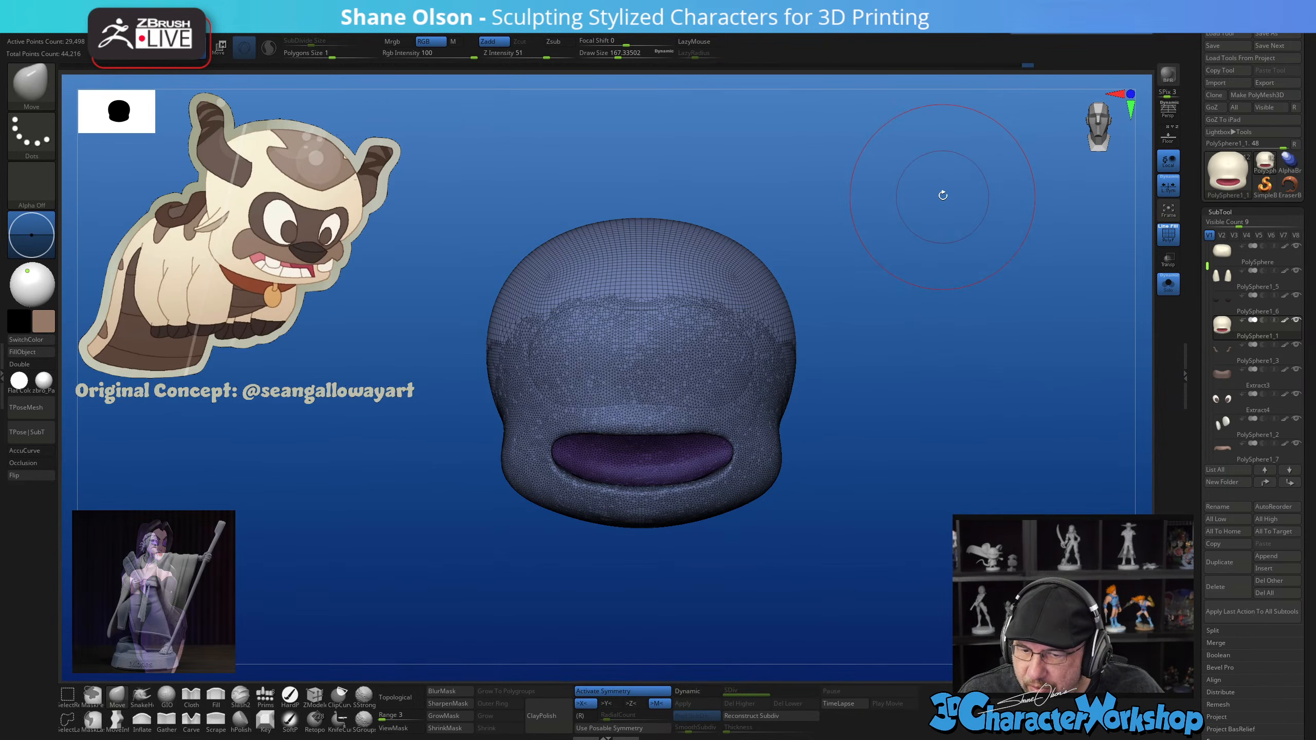
key("space")
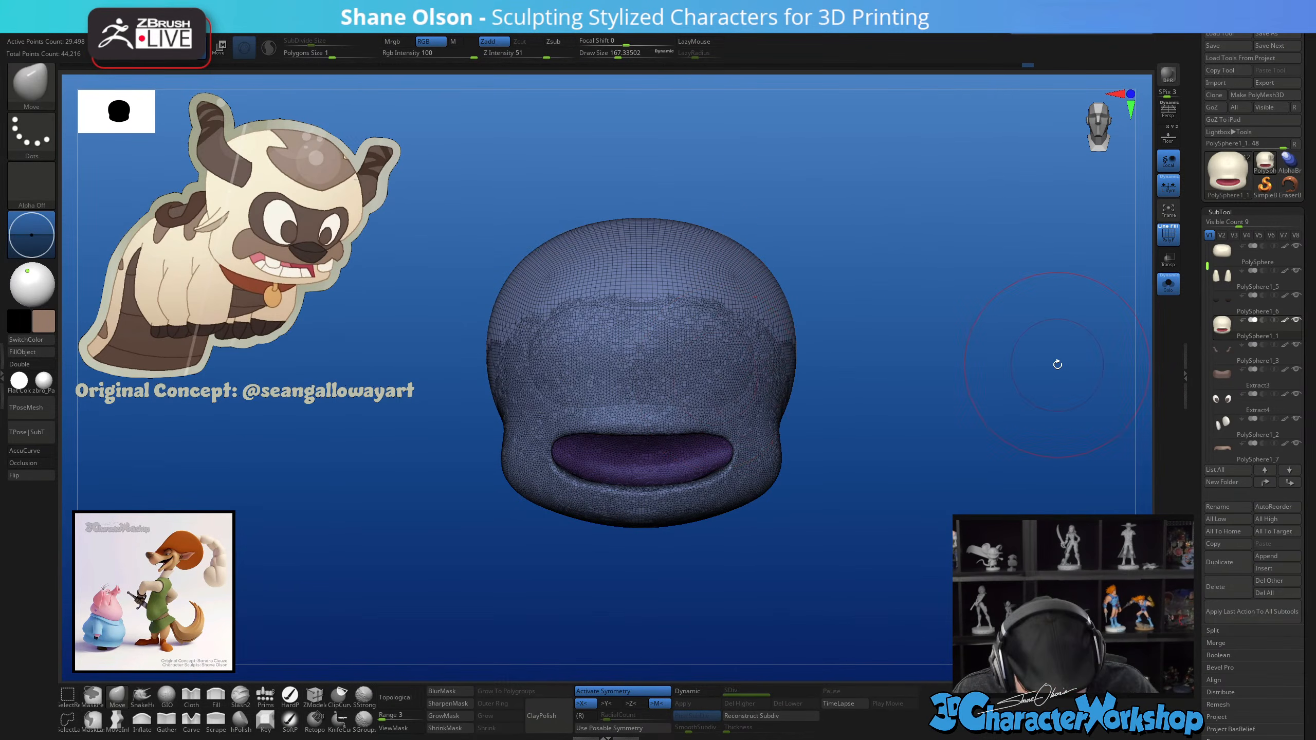
Duplicate the head and ZRemesh the isolated copy into a clean, lower-density quad mesh
key("s")
left_click(839, 366)
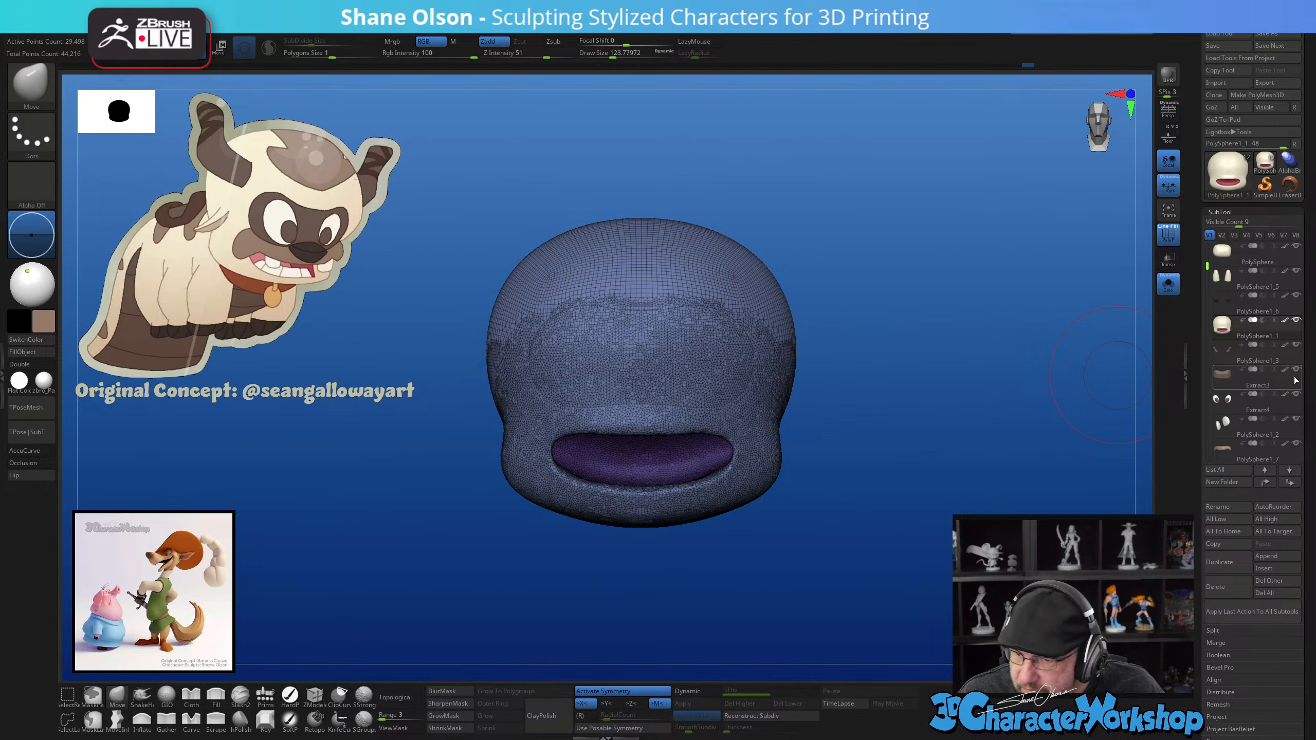
left_click(1228, 562)
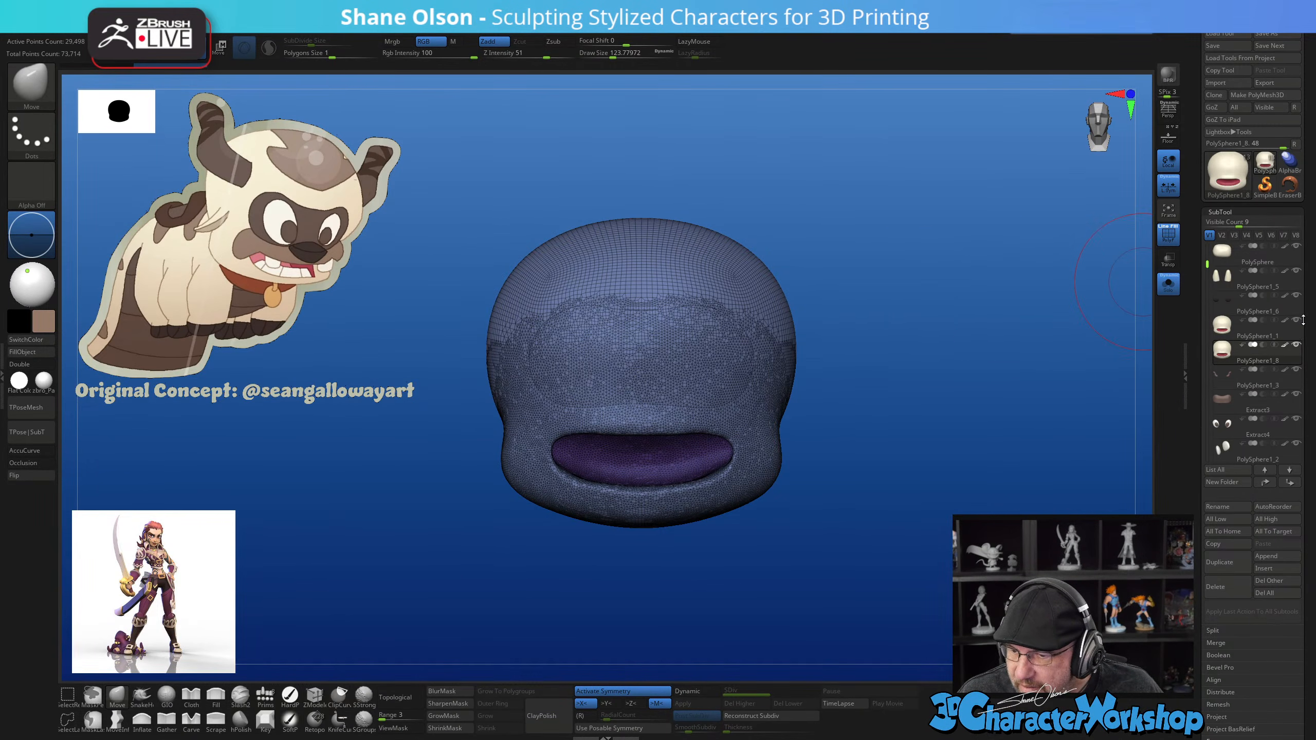
left_click(1168, 292)
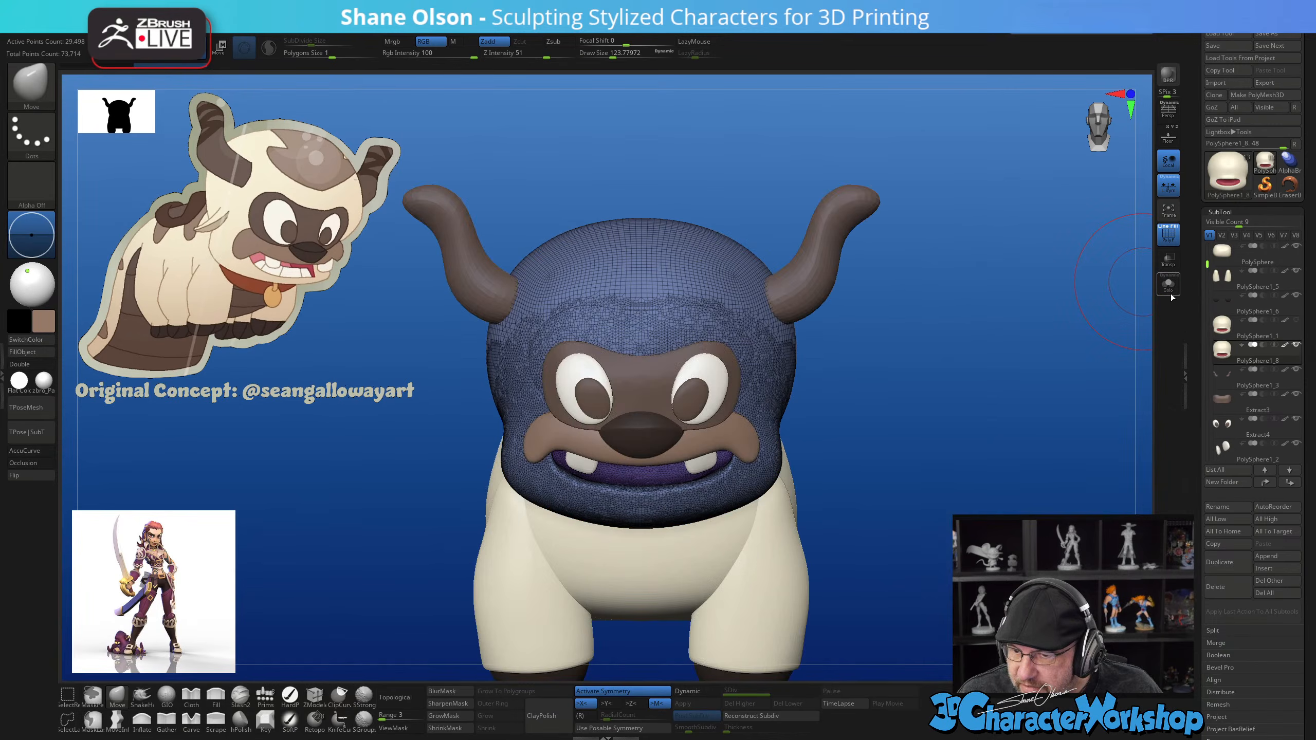
left_click(1167, 292)
left_click_drag(926, 434, 935, 396)
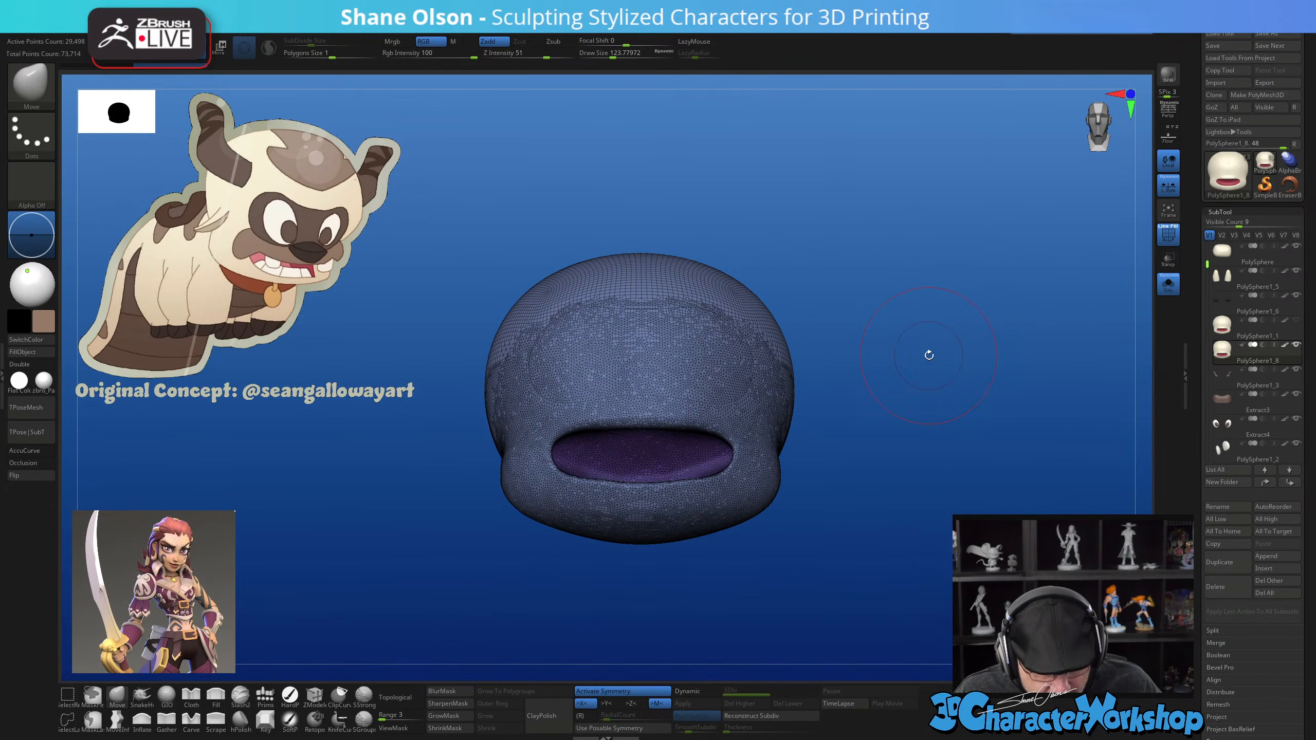
key("space")
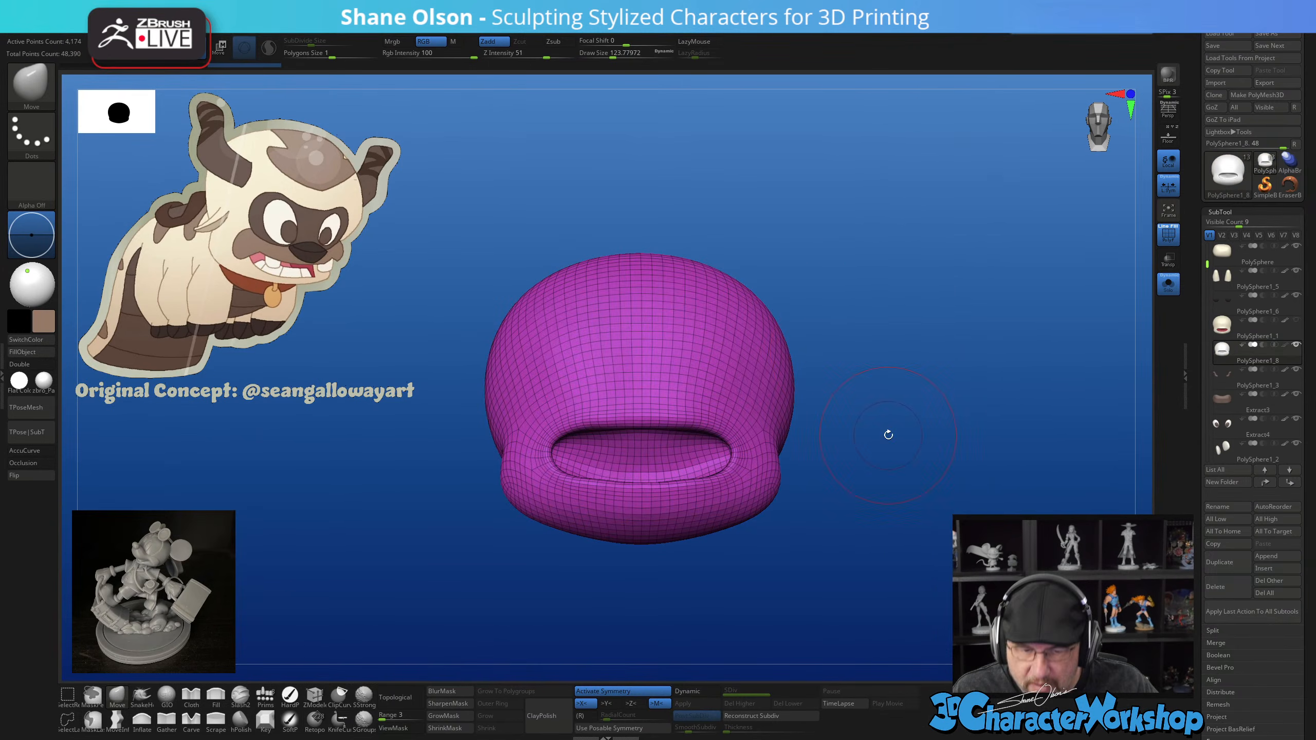
Examine the remeshed head with and without its wireframe, both alone and together with the other pieces
left_click_drag(881, 415, 932, 393)
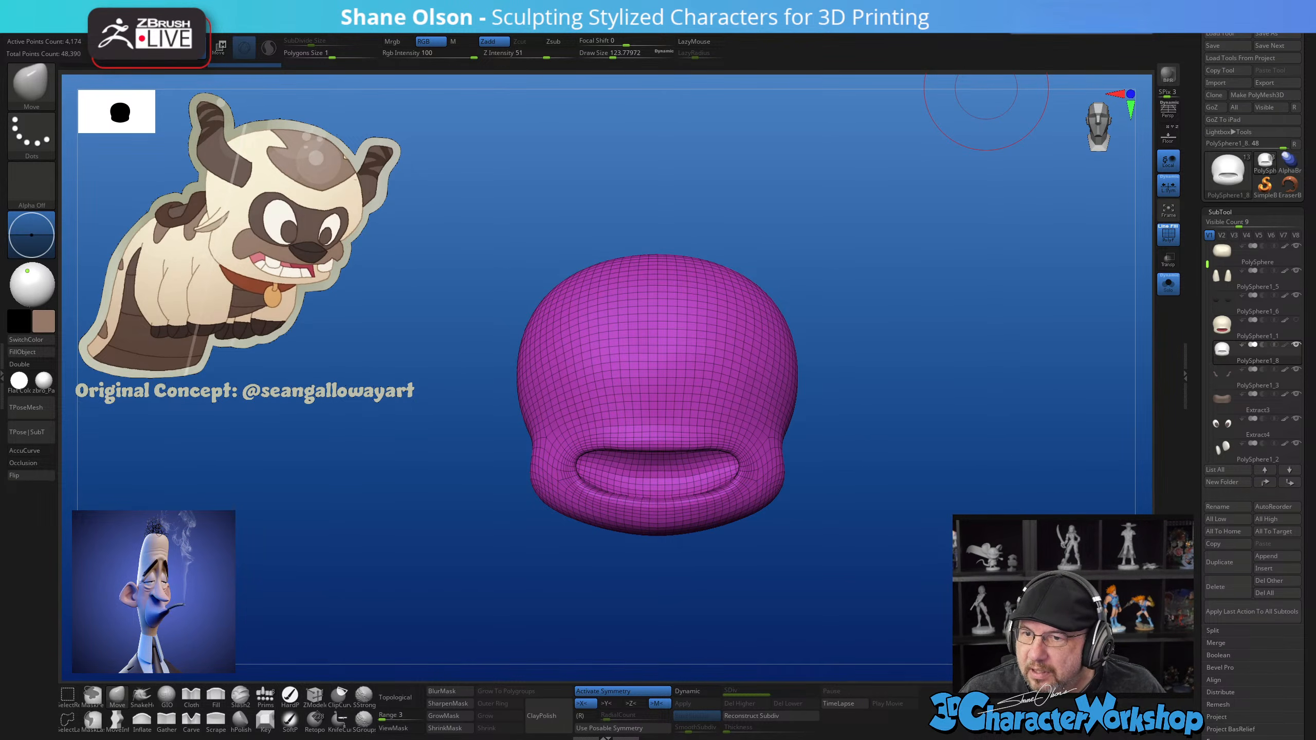
left_click_drag(863, 392, 880, 464)
key("shift+f")
left_click_drag(881, 463, 850, 465)
mouse_move(684, 381)
left_mouse_down("shift")
mouse_move(724, 398)
mouse_move(796, 497)
mouse_move(736, 494)
left_mouse_up("shift")
mouse_move(876, 456)
left_mouse_down()
mouse_move(904, 452)
mouse_move(889, 440)
mouse_move(928, 415)
mouse_move(937, 422)
left_mouse_up()
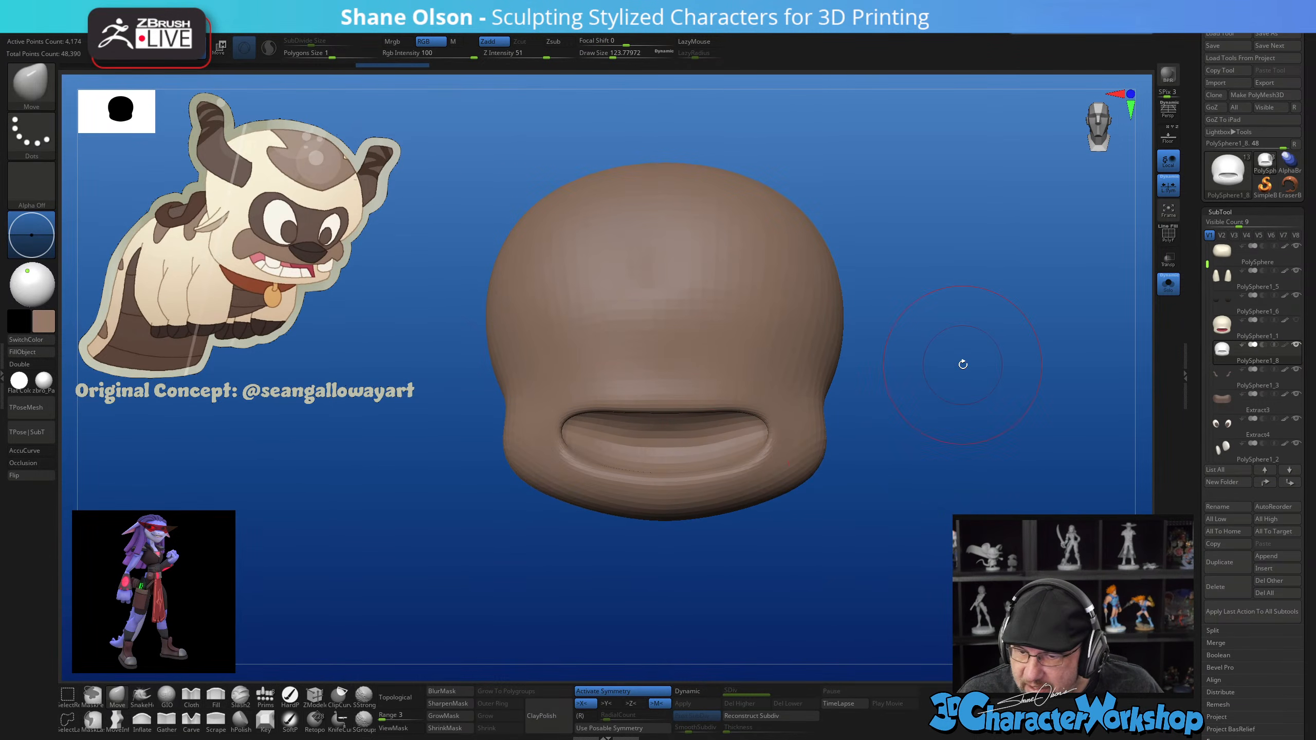
left_click(1161, 292)
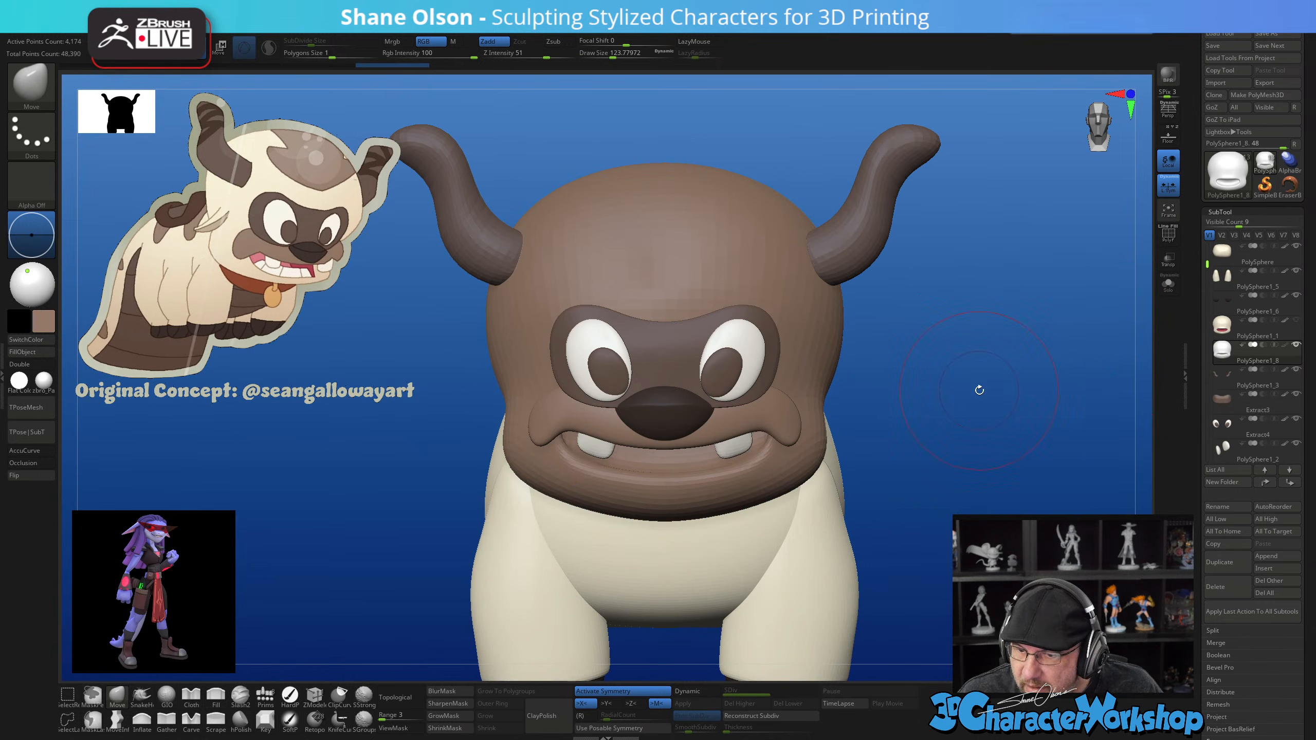
left_click_drag(979, 390, 994, 364, "alt")
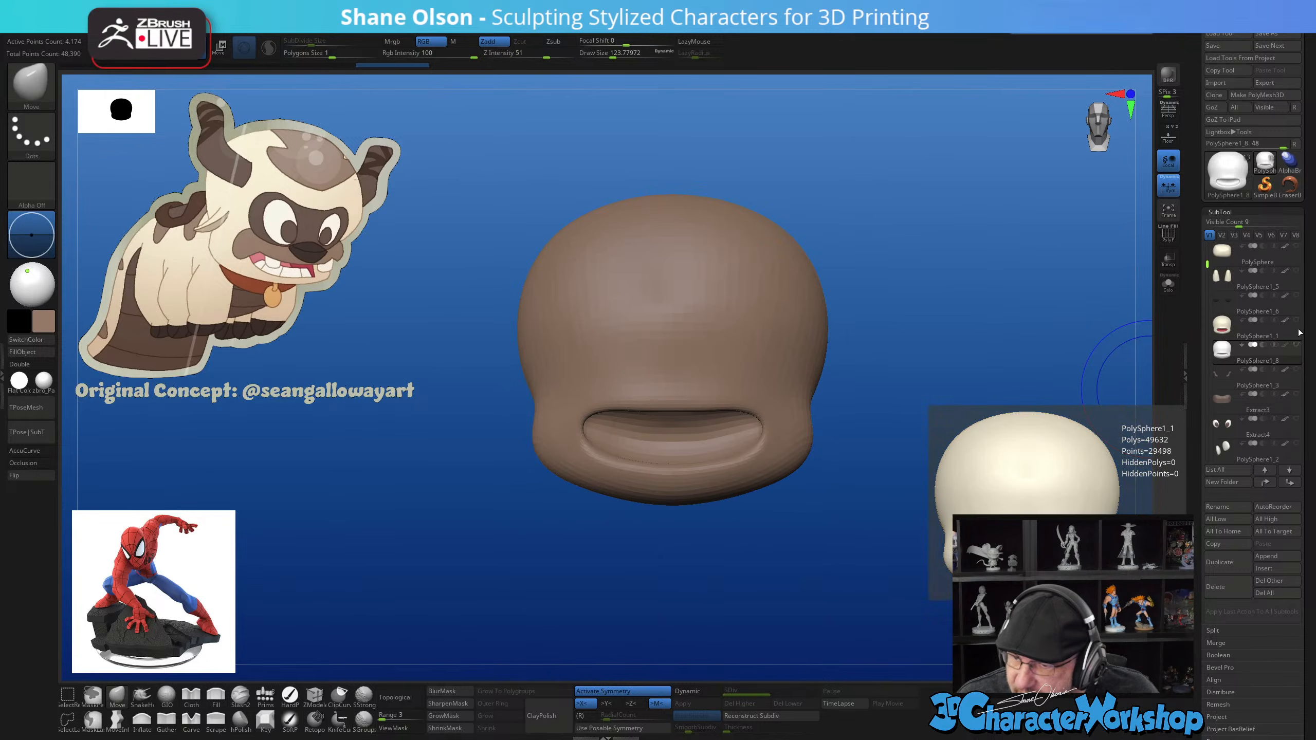
Show the original head and project only its polypaint onto the remeshed copy, with geometry projection turned off
left_click(1298, 322)
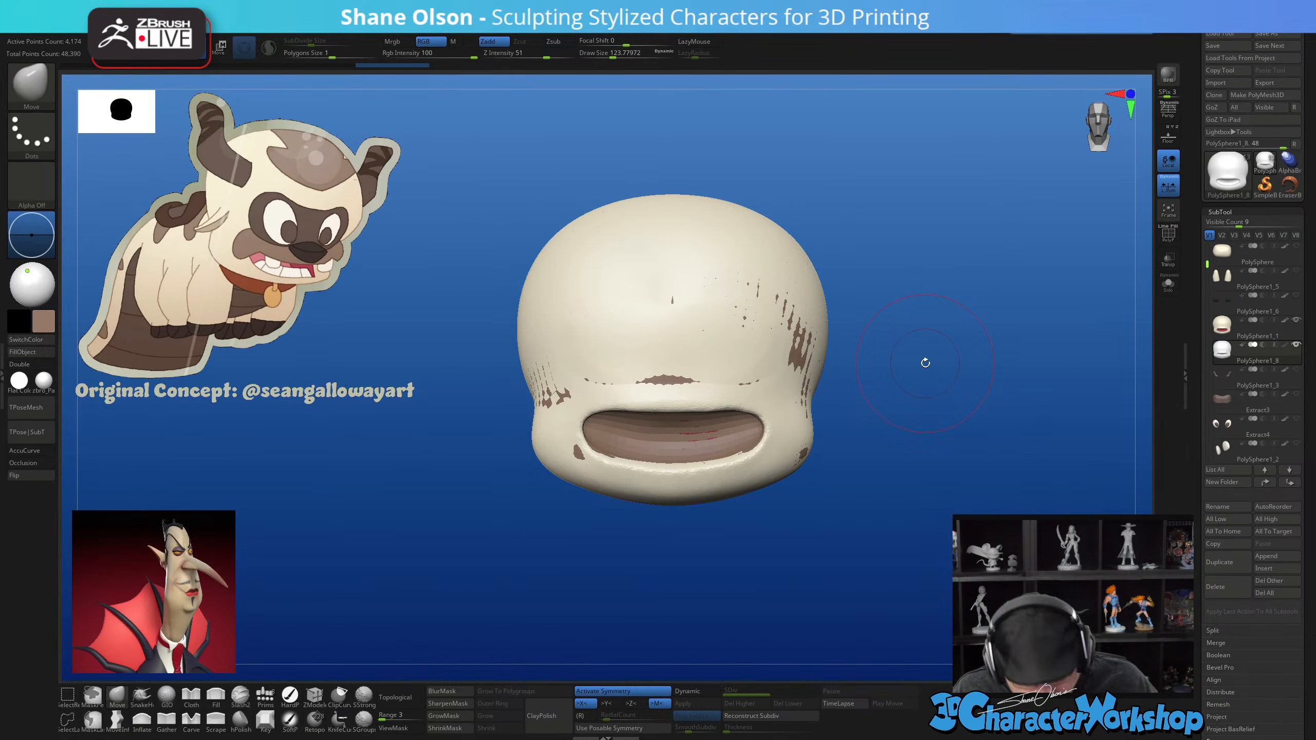
key("3")
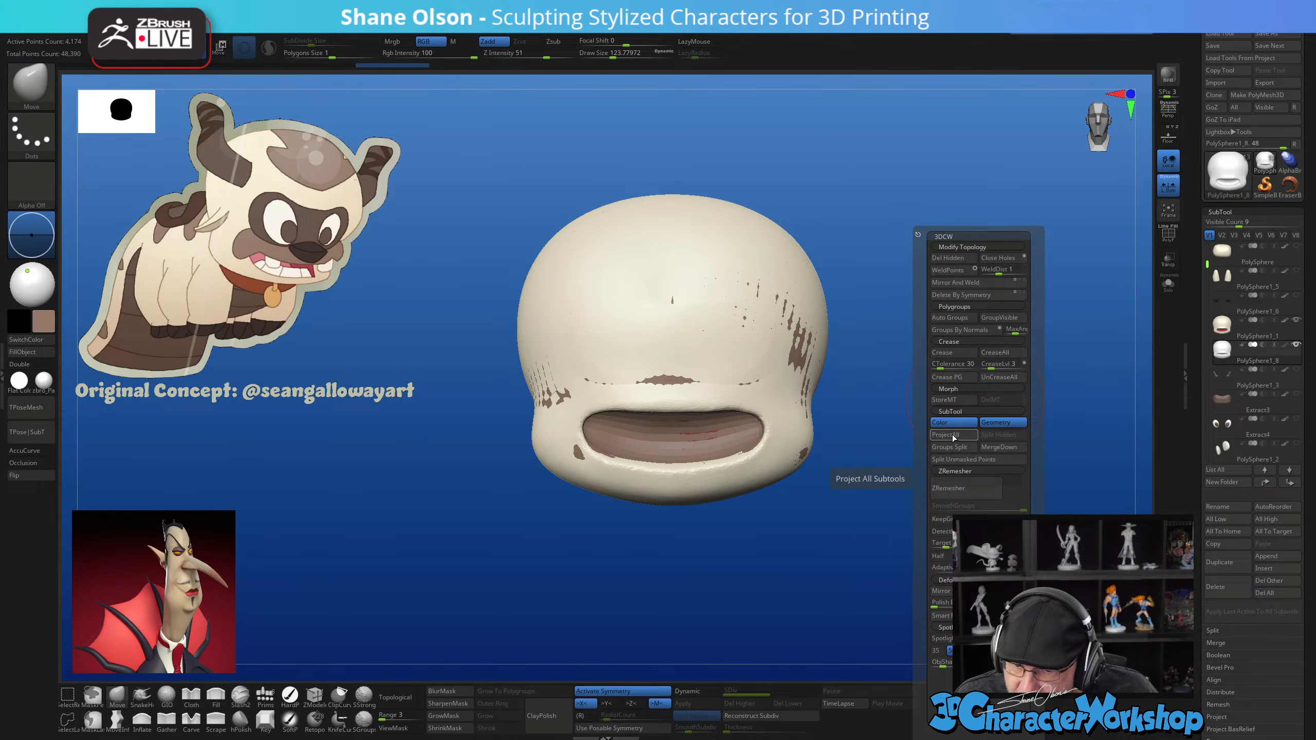
left_click(1011, 427)
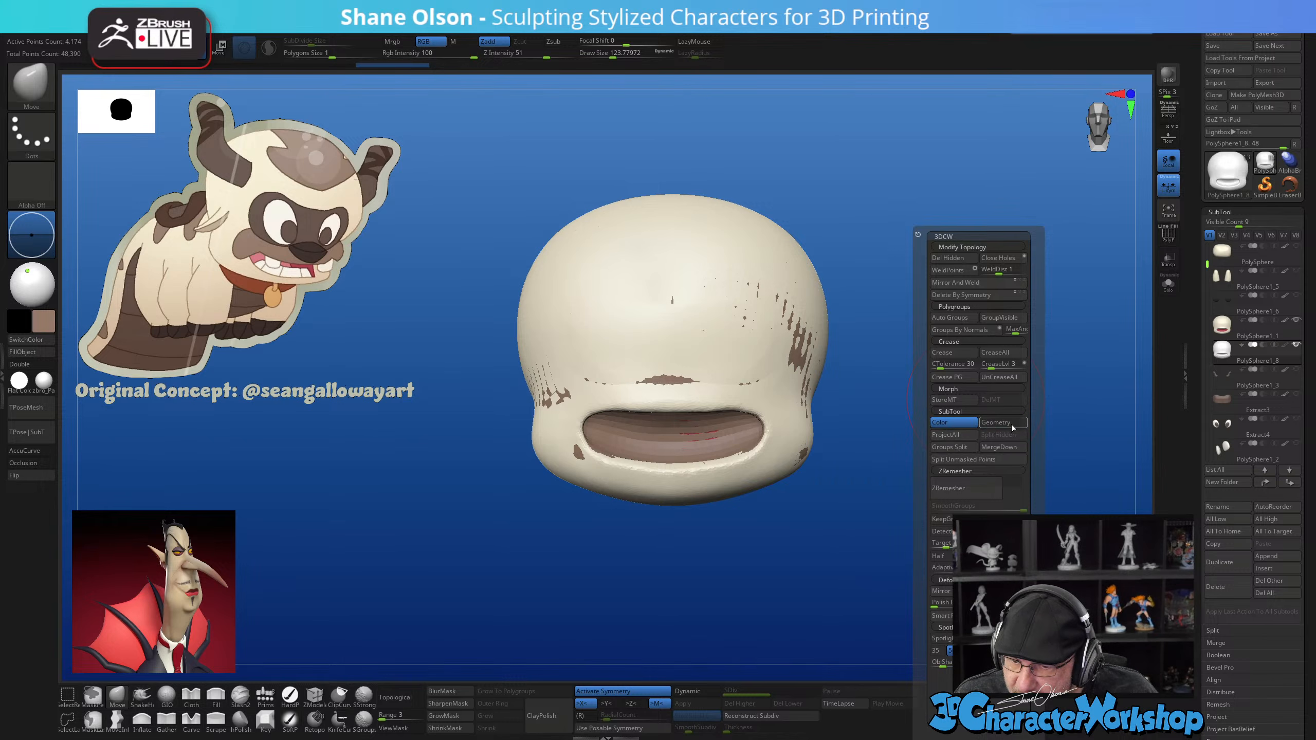
left_click(942, 436)
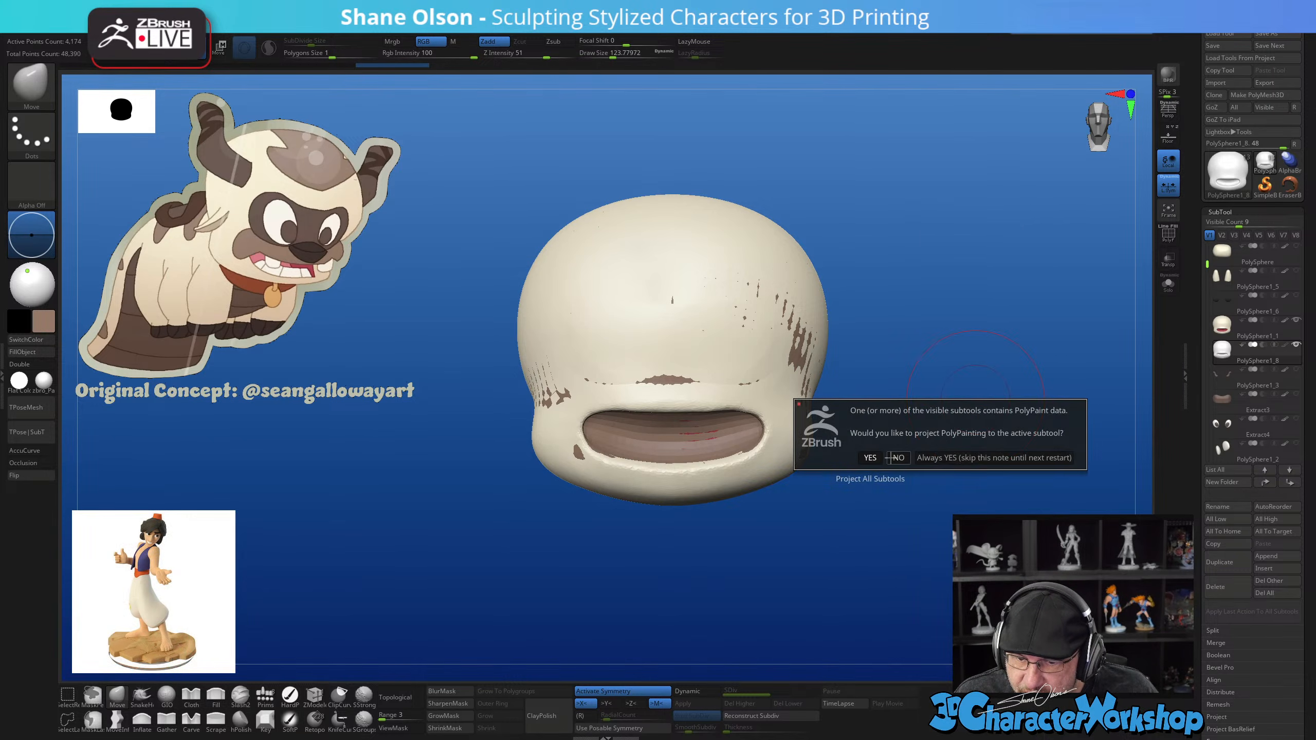
left_click(873, 456)
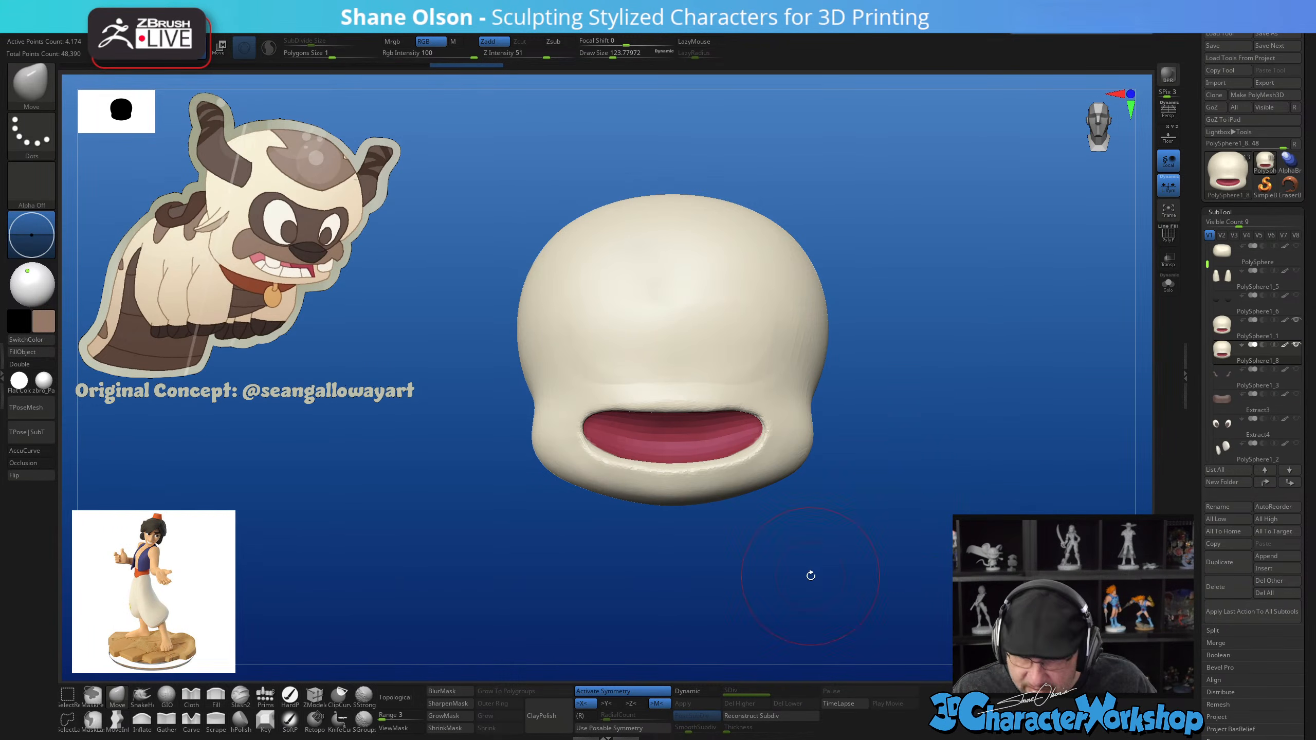
Turn on dynamic subdivision for the remeshed head and delete the original dense head
left_click(696, 691)
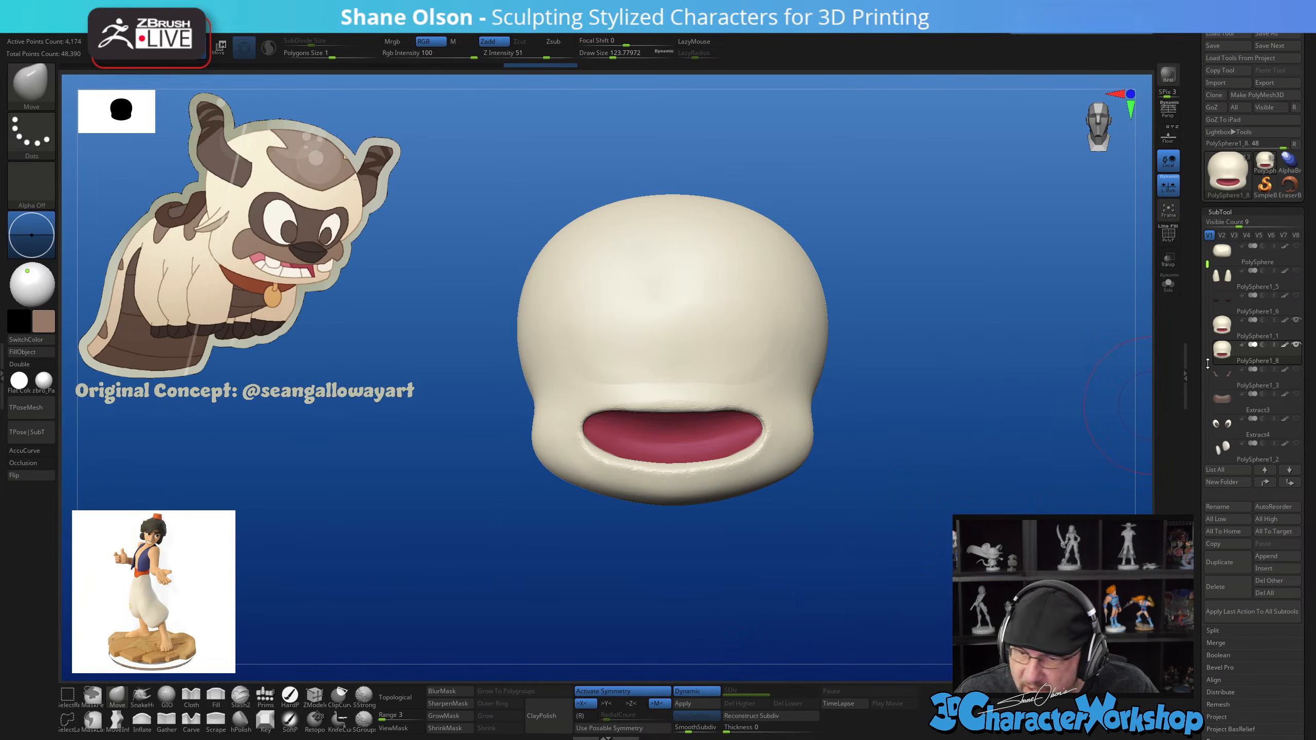
left_click(1229, 326)
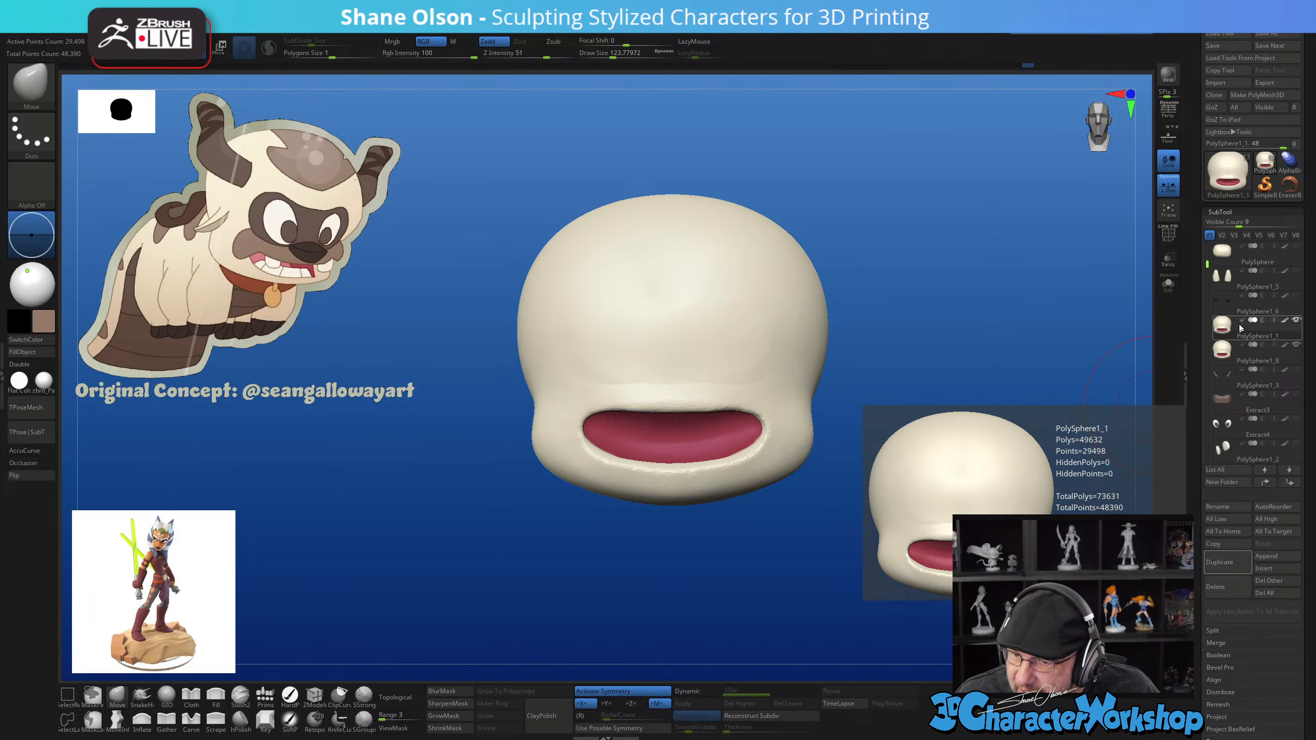
left_click(1220, 587)
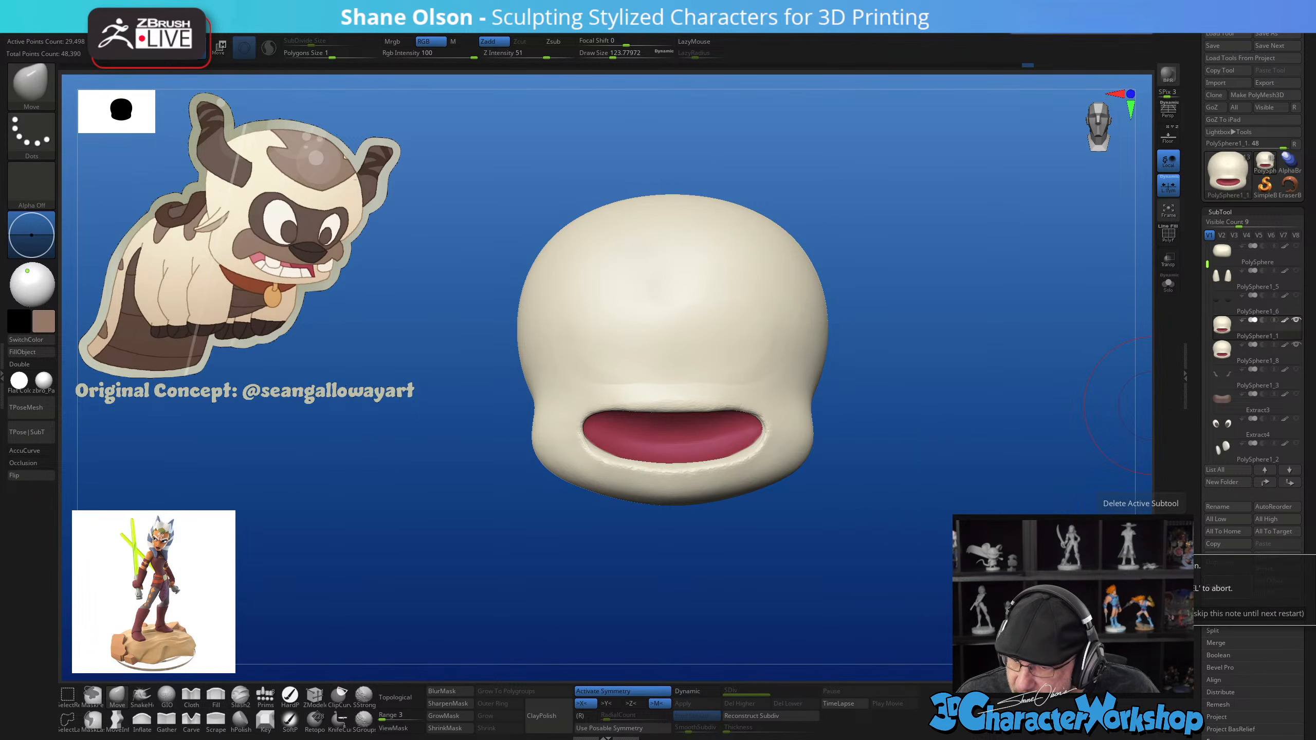
left_click(1008, 614)
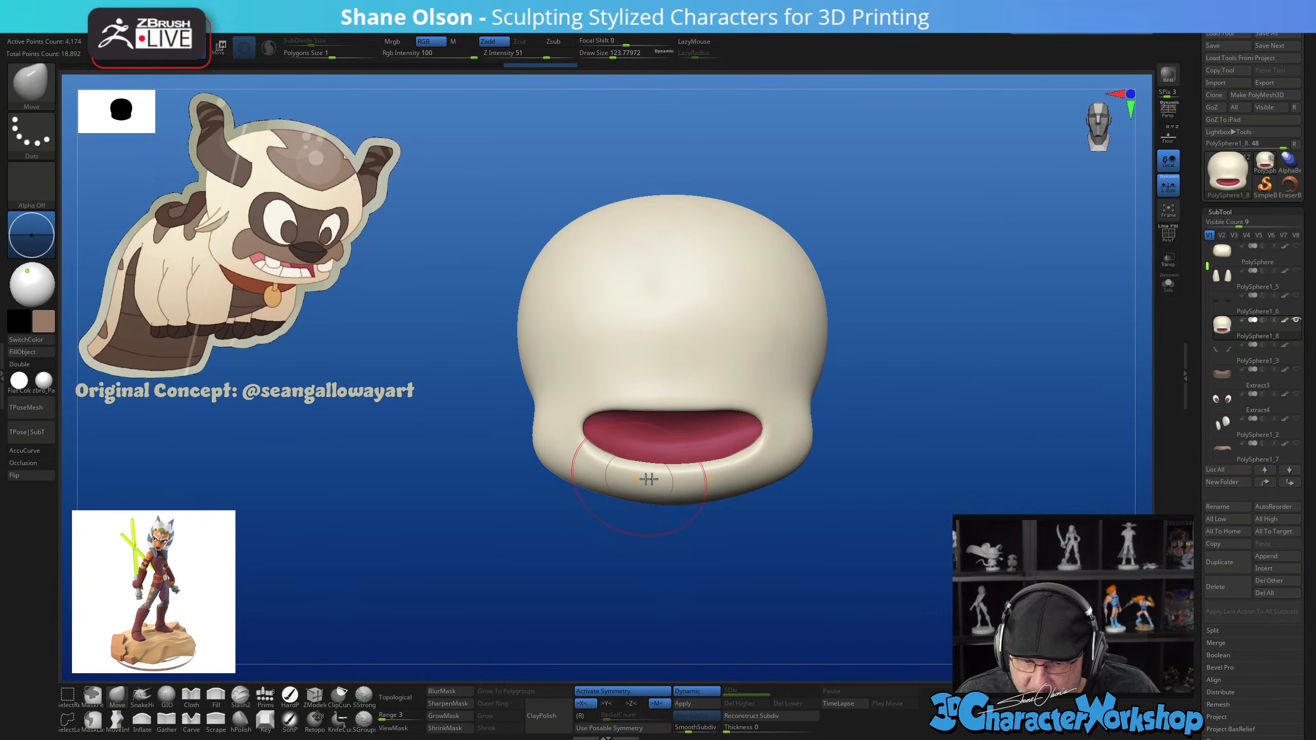
Show all the pieces together with the remeshed head and hide the ruler reference behind the mouth
mouse_move(902, 456)
left_mouse_down()
mouse_move(963, 461)
mouse_move(850, 460)
mouse_move(974, 458)
left_mouse_up()
key("shift+f")
key("shift+f")
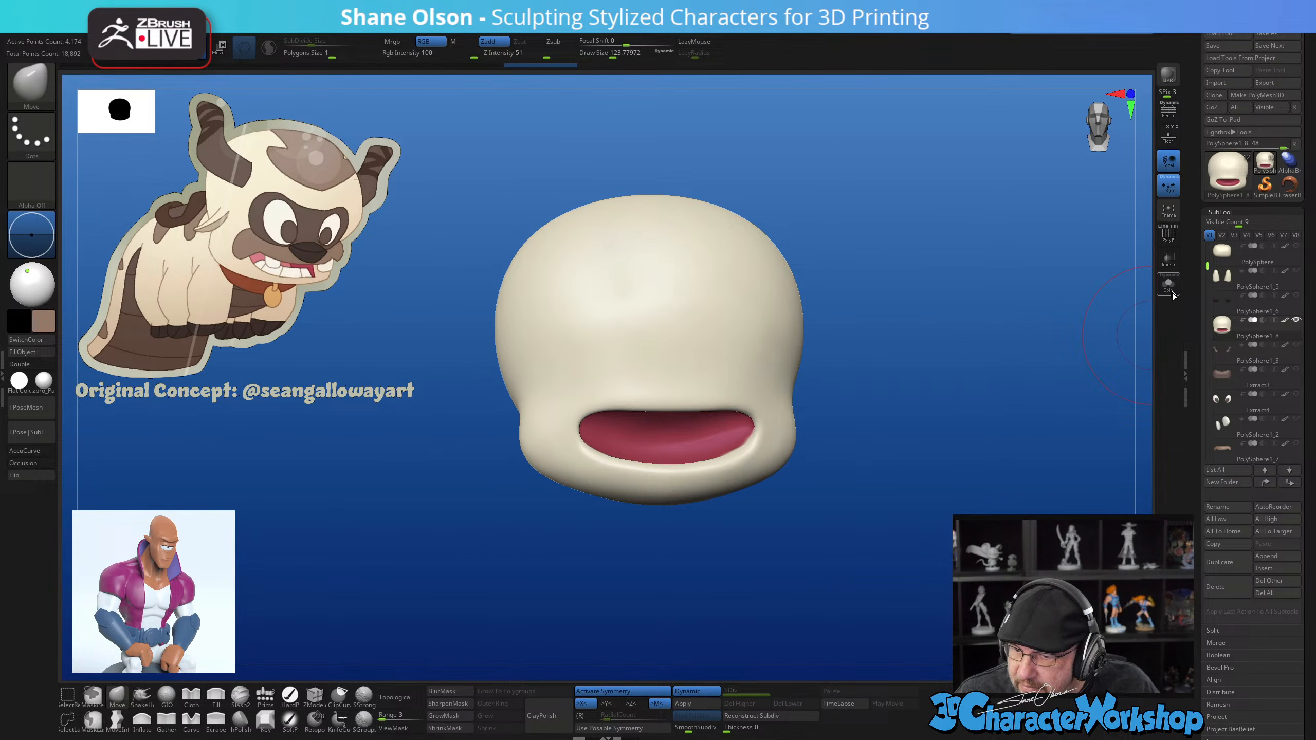
left_click(1297, 320)
mouse_move(967, 411)
left_mouse_down()
mouse_move(985, 402)
mouse_move(928, 498)
left_mouse_up()
left_click_drag(1024, 381, 970, 378)
left_click(742, 428, "alt")
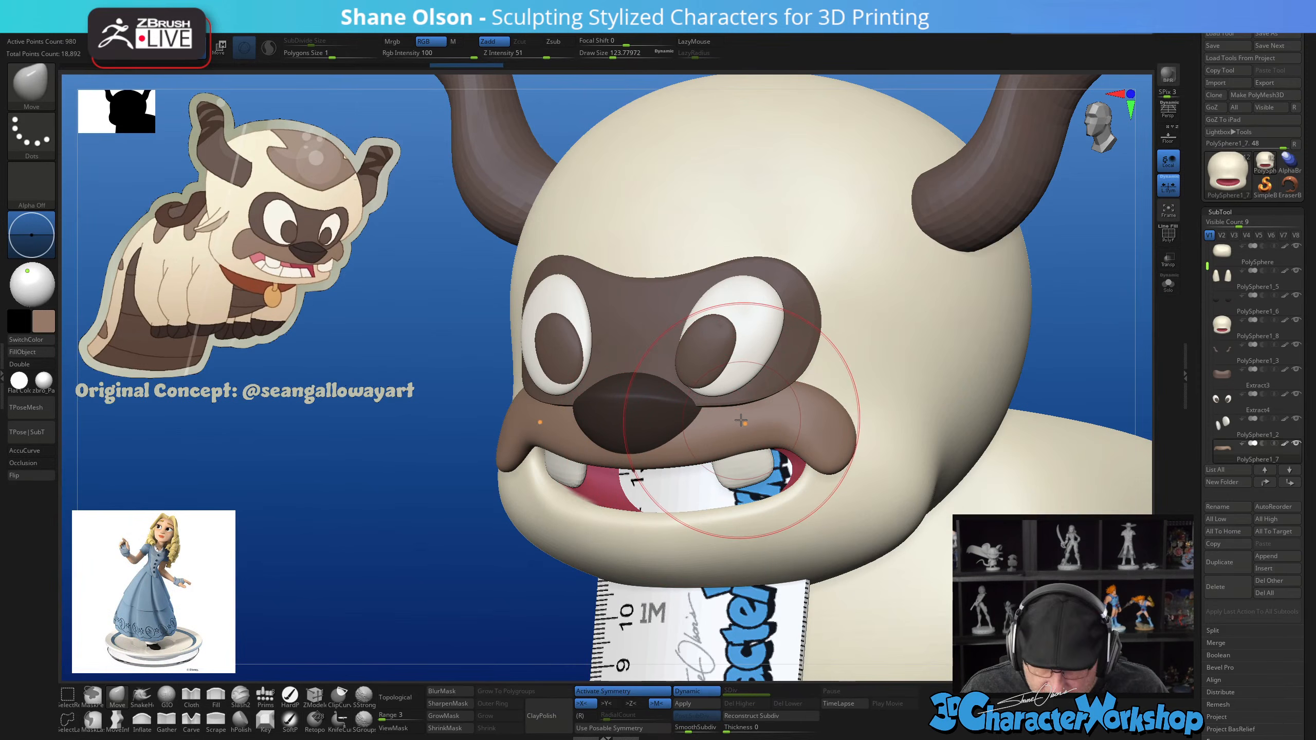
left_click_drag(1207, 266, 1207, 248)
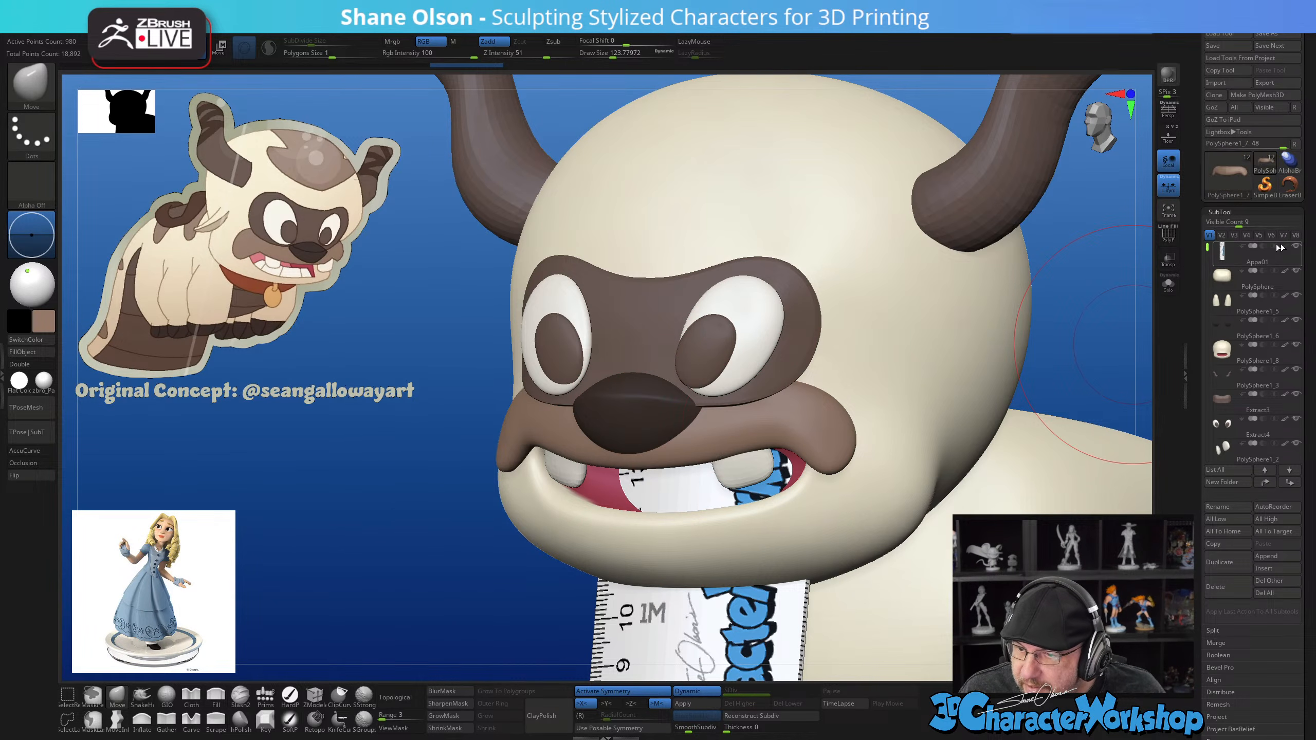
left_click_drag(1075, 344, 1056, 345, "shift")
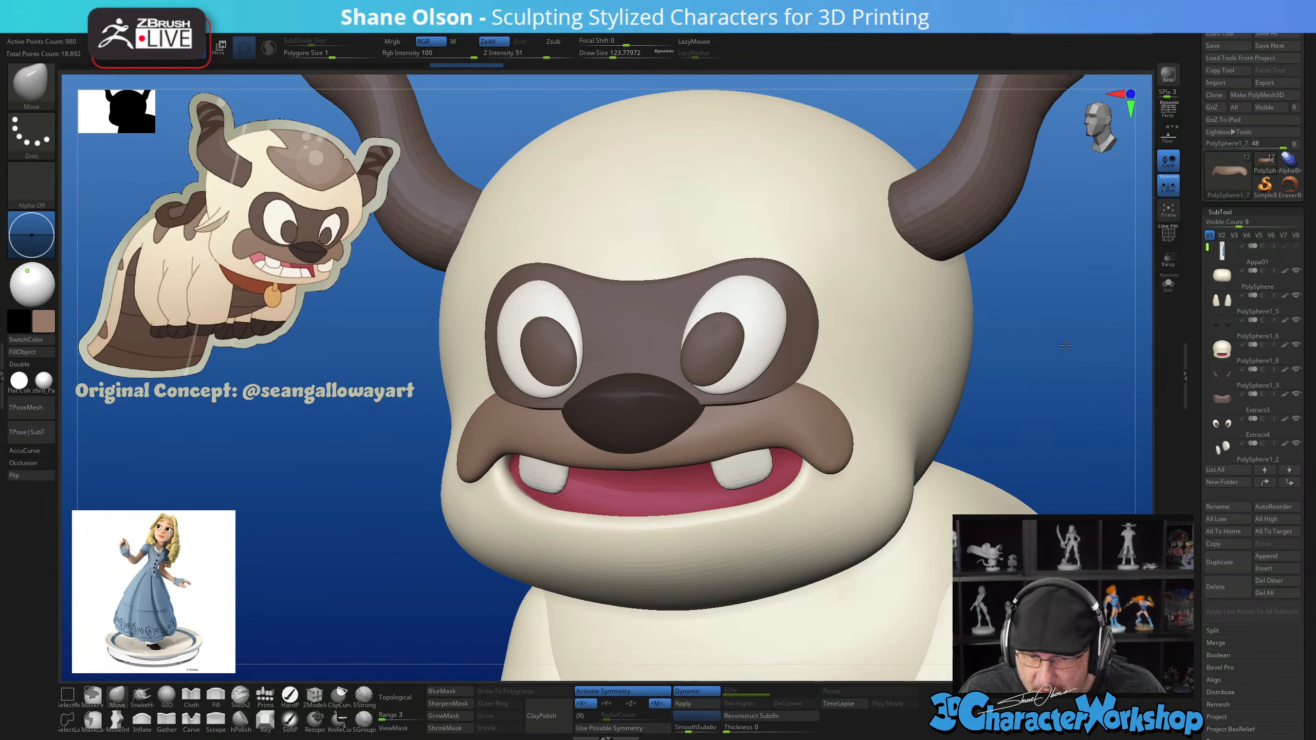
Examine the wireframe topology of the moustache, head, teeth, nose, eyes and eye mask one after another
key("shift+f")
key("b")
key("m")
key("v")
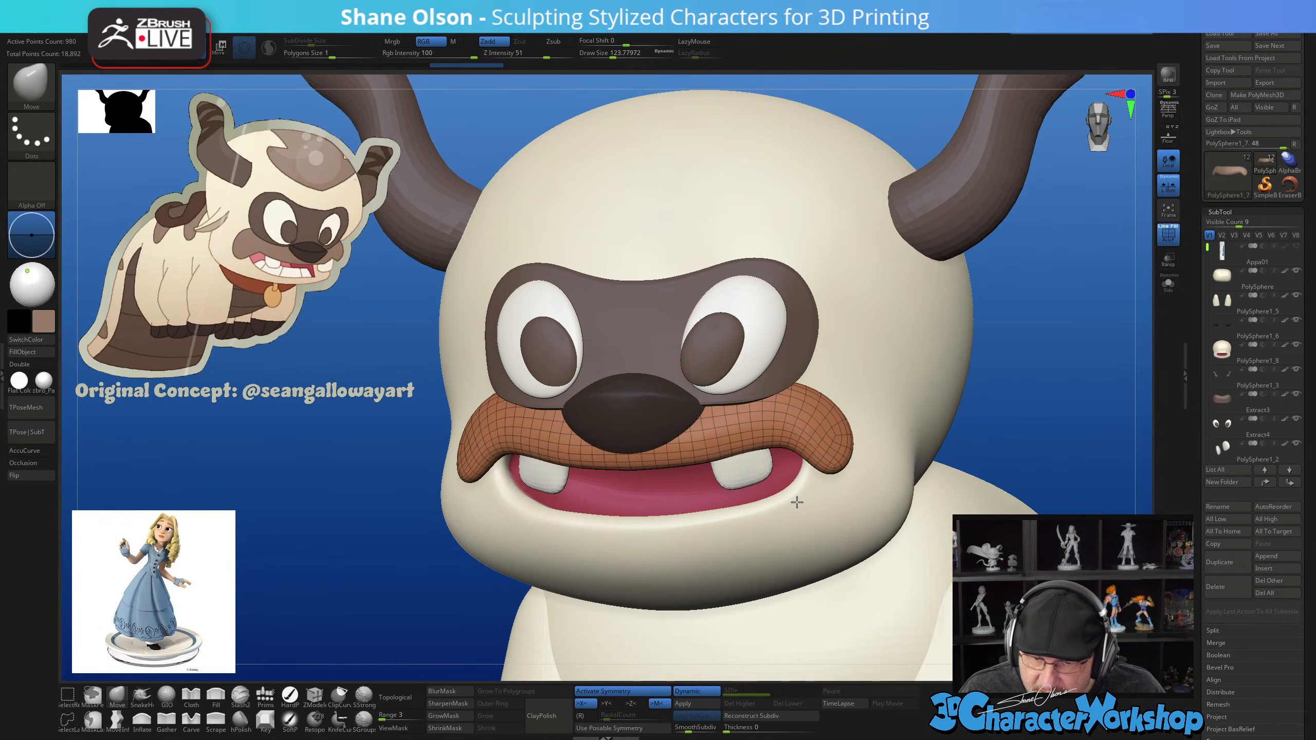
left_click(810, 514, "alt")
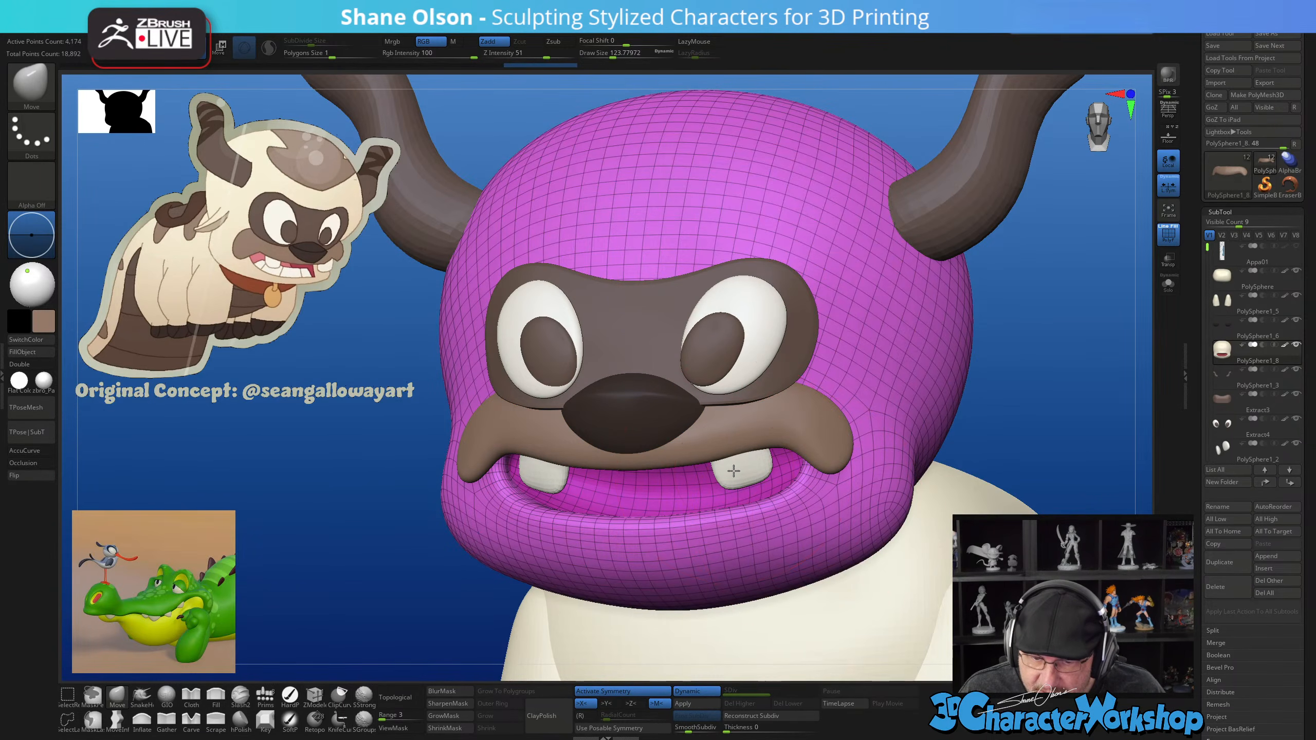
left_click(734, 471, "alt")
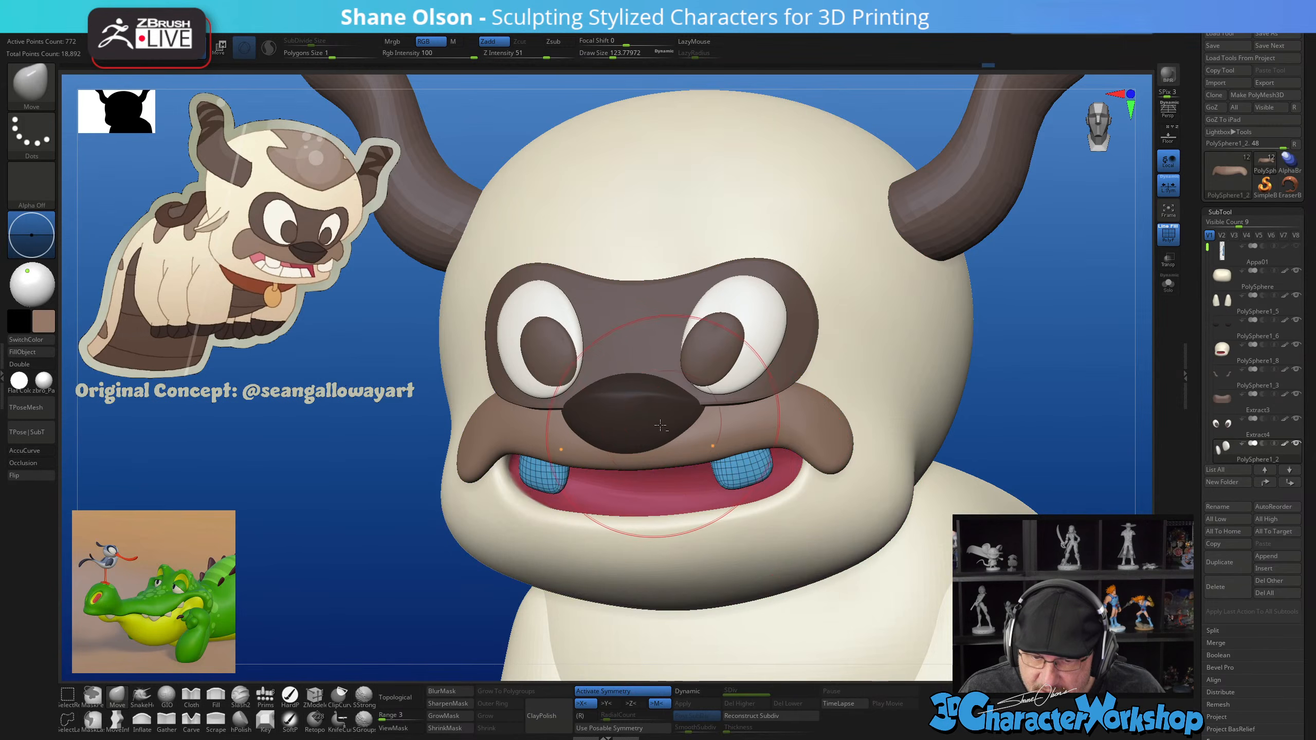
left_click(638, 410, "alt")
left_click(761, 343, "alt")
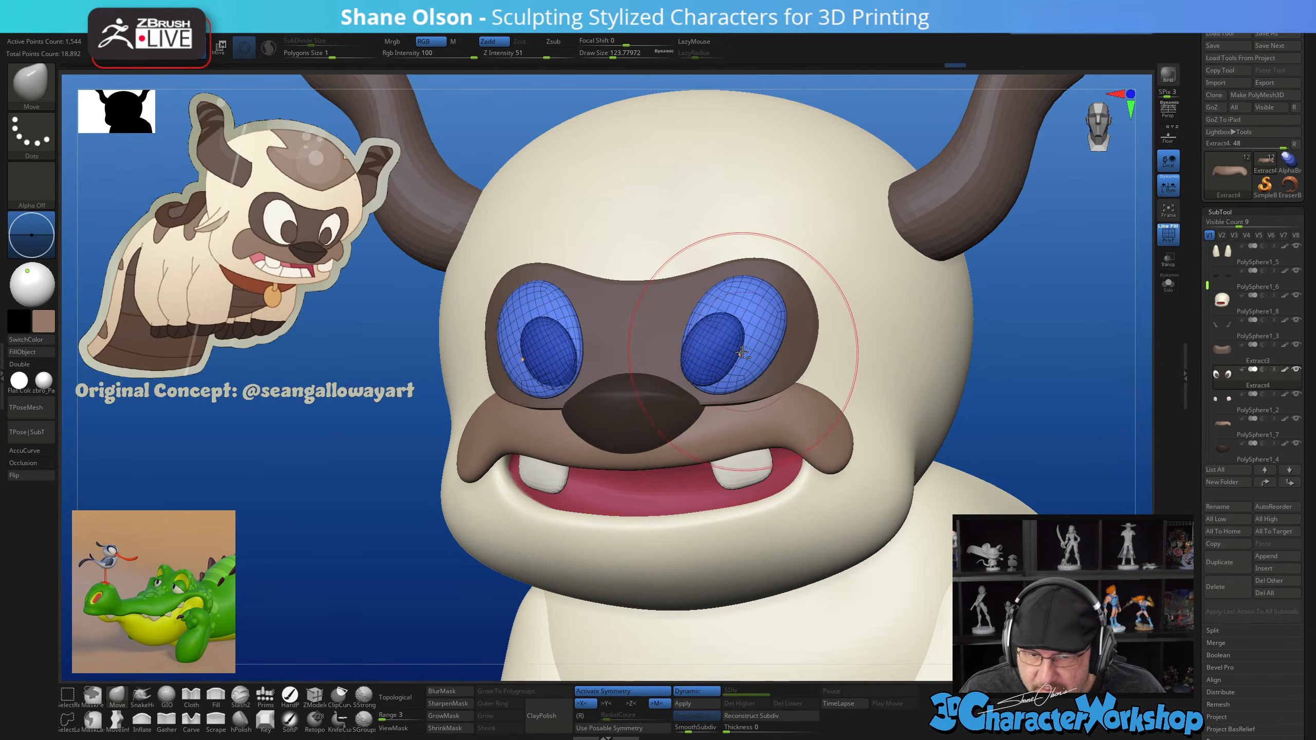
left_click(664, 339, "alt")
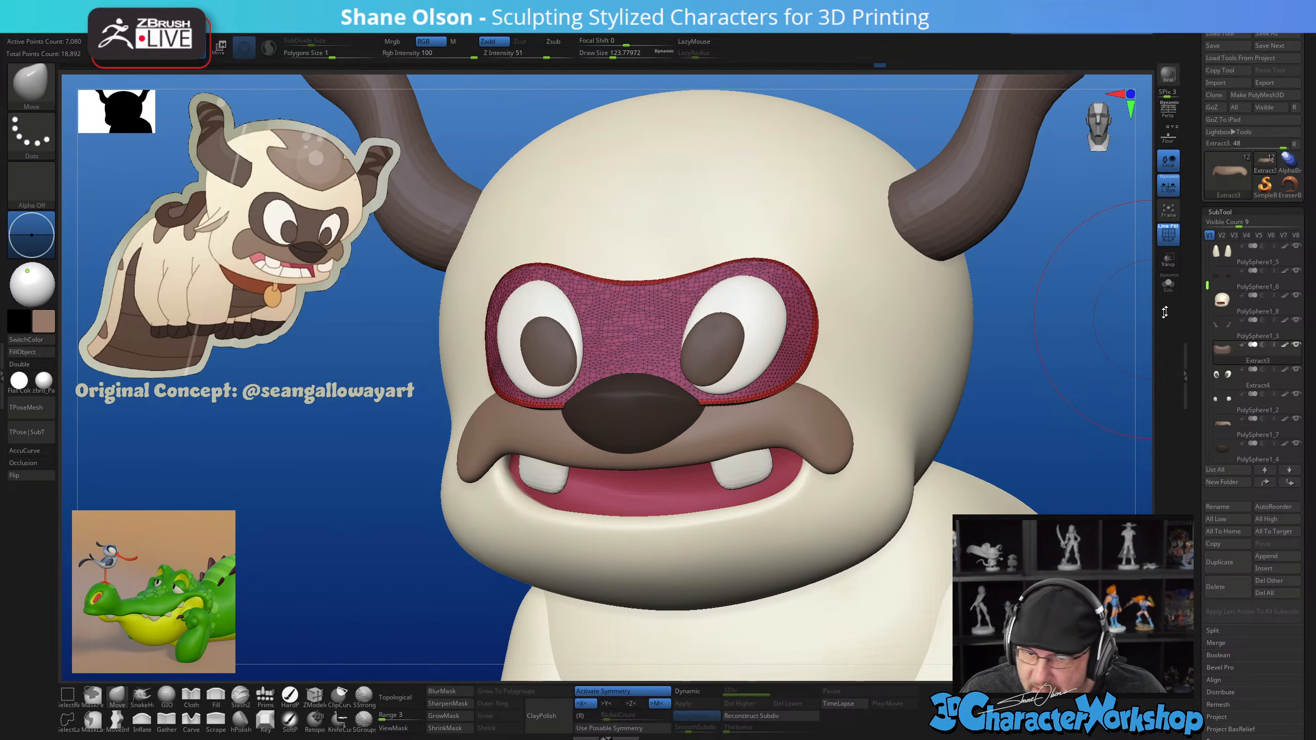
Isolate the eye mask and examine its back and bevelled edge up close
left_click(1169, 283)
mouse_move(1029, 362)
left_mouse_down()
mouse_move(933, 333)
mouse_move(850, 344)
mouse_move(840, 382)
mouse_move(852, 452)
mouse_move(762, 426)
mouse_move(830, 421)
mouse_move(815, 418)
left_mouse_up()
key("s")
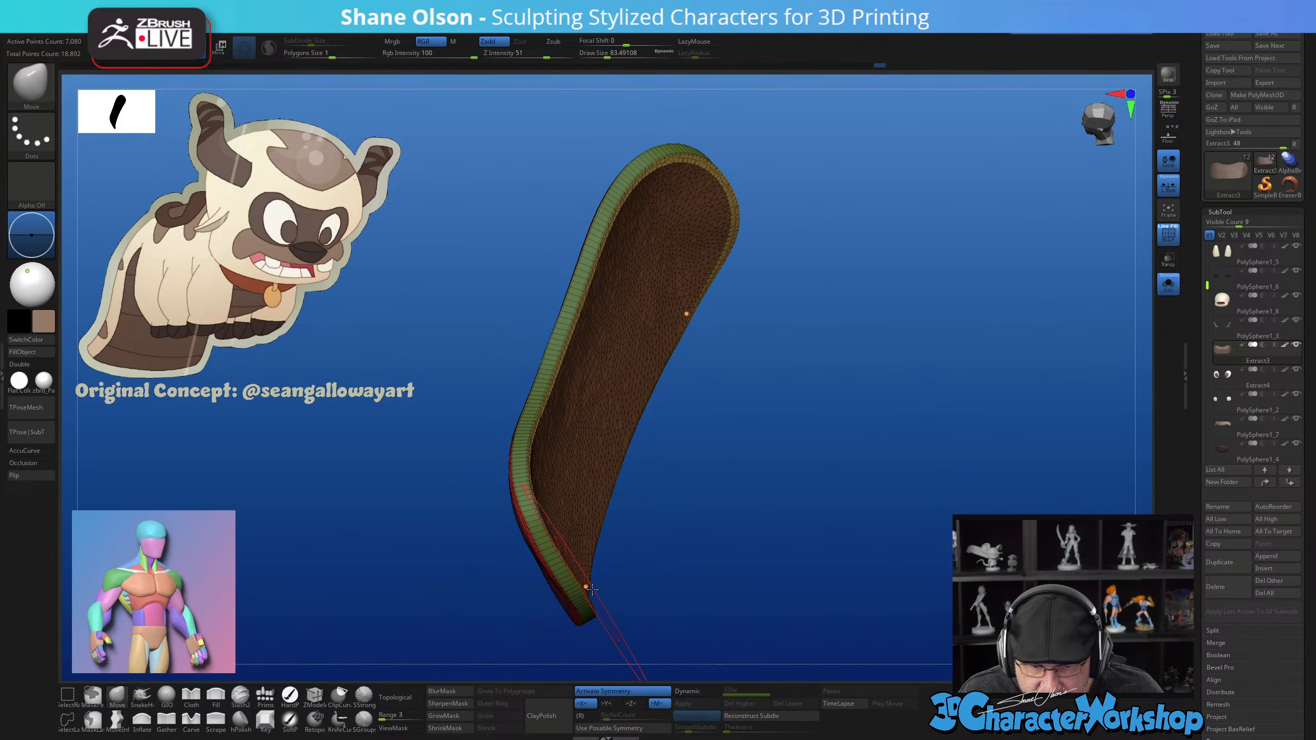
mouse_move(791, 469)
left_mouse_down("alt")
mouse_move(819, 505)
mouse_move(875, 476)
mouse_move(859, 471)
left_mouse_up("alt")
key("s")
key("s")
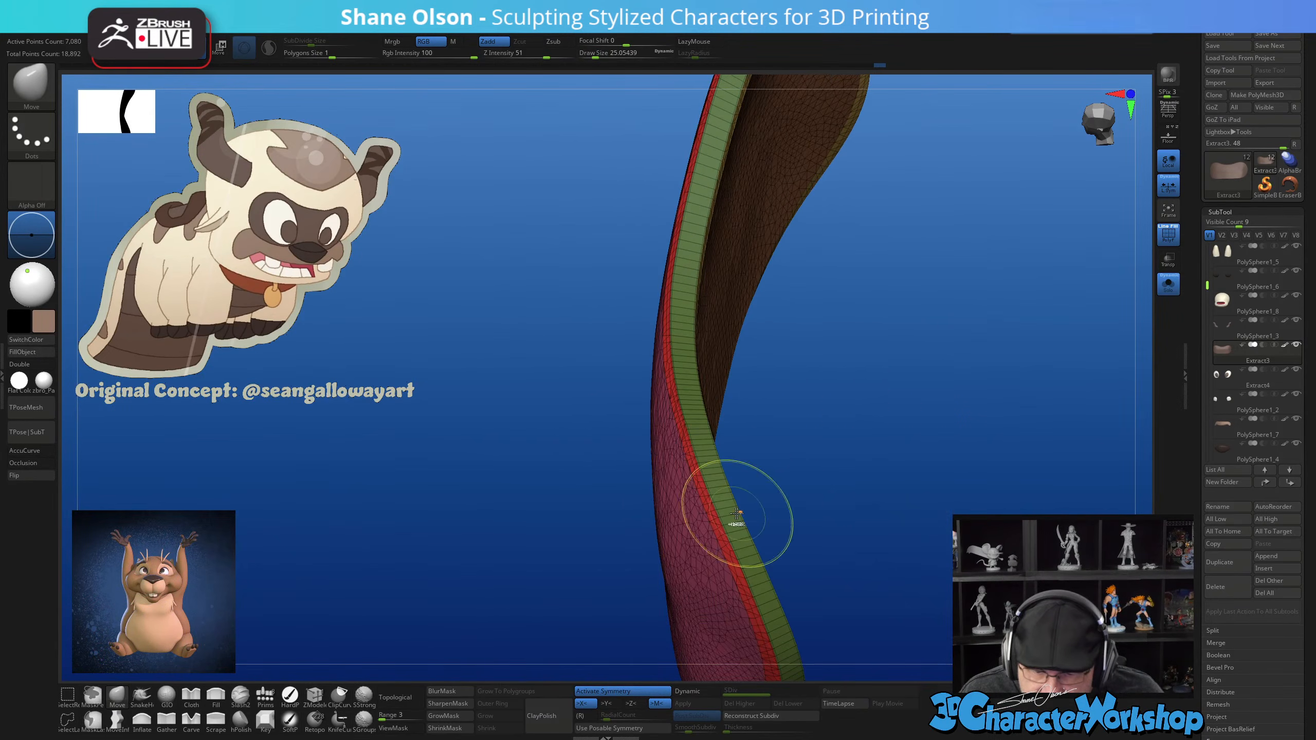
Hide the eye mask's front and back faces, group the remaining rim strips as one polygroup, and show the whole mask again
key("ctrl+shift")
left_click(719, 505, "ctrl+shift")
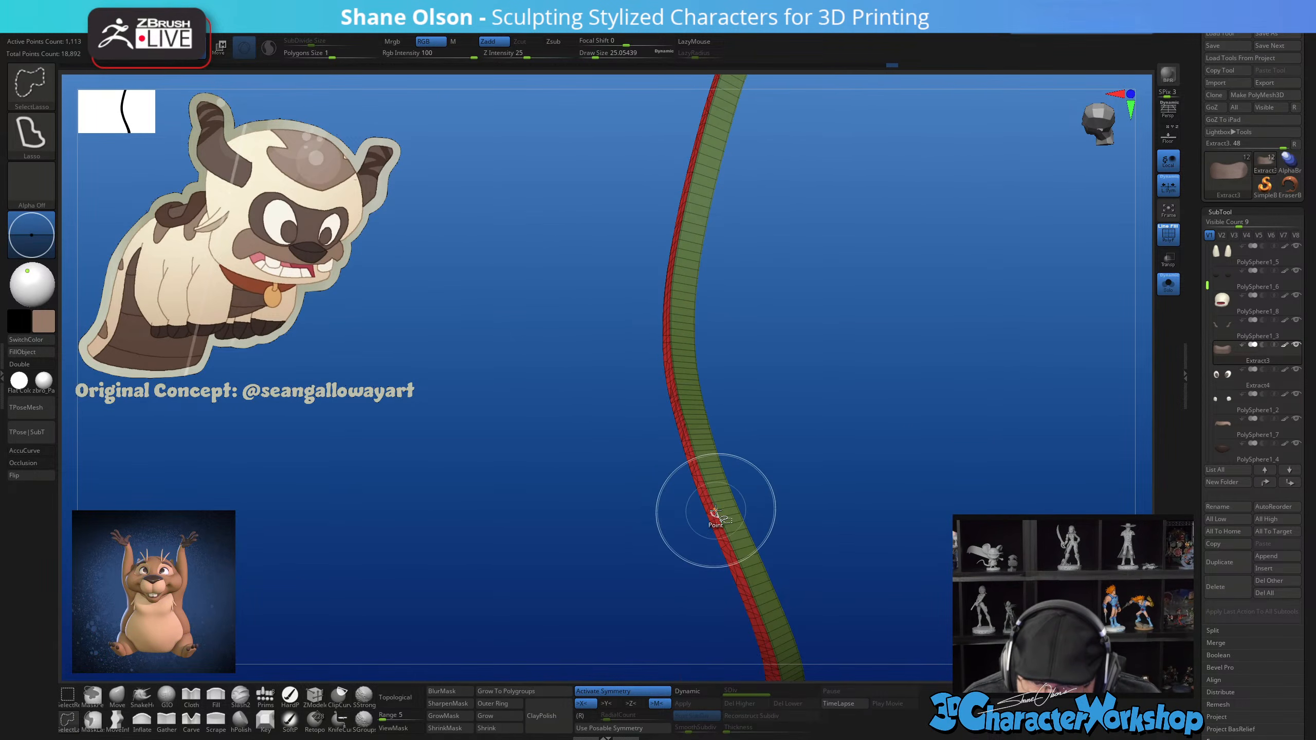
left_click(716, 508, "ctrl+shift")
left_click_drag(880, 530, 828, 517)
key("ctrl+shift")
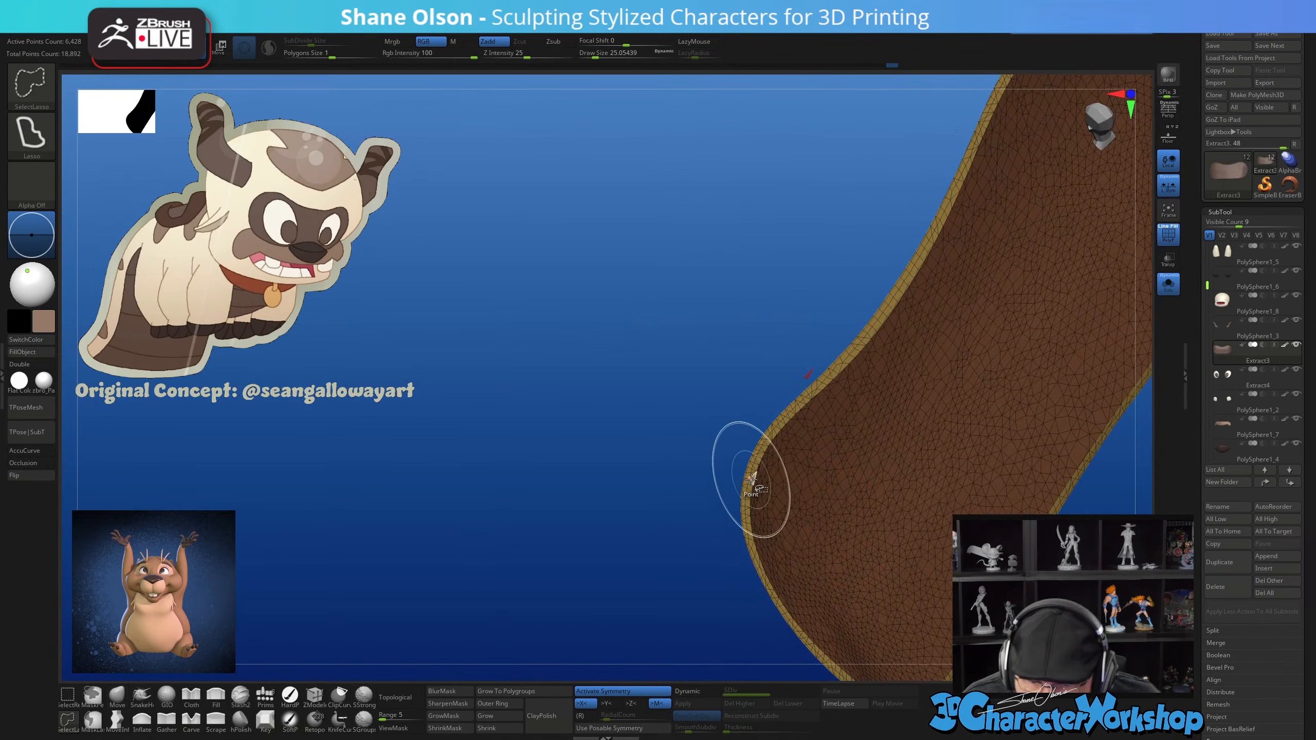
left_click(750, 481, "ctrl+alt+shift")
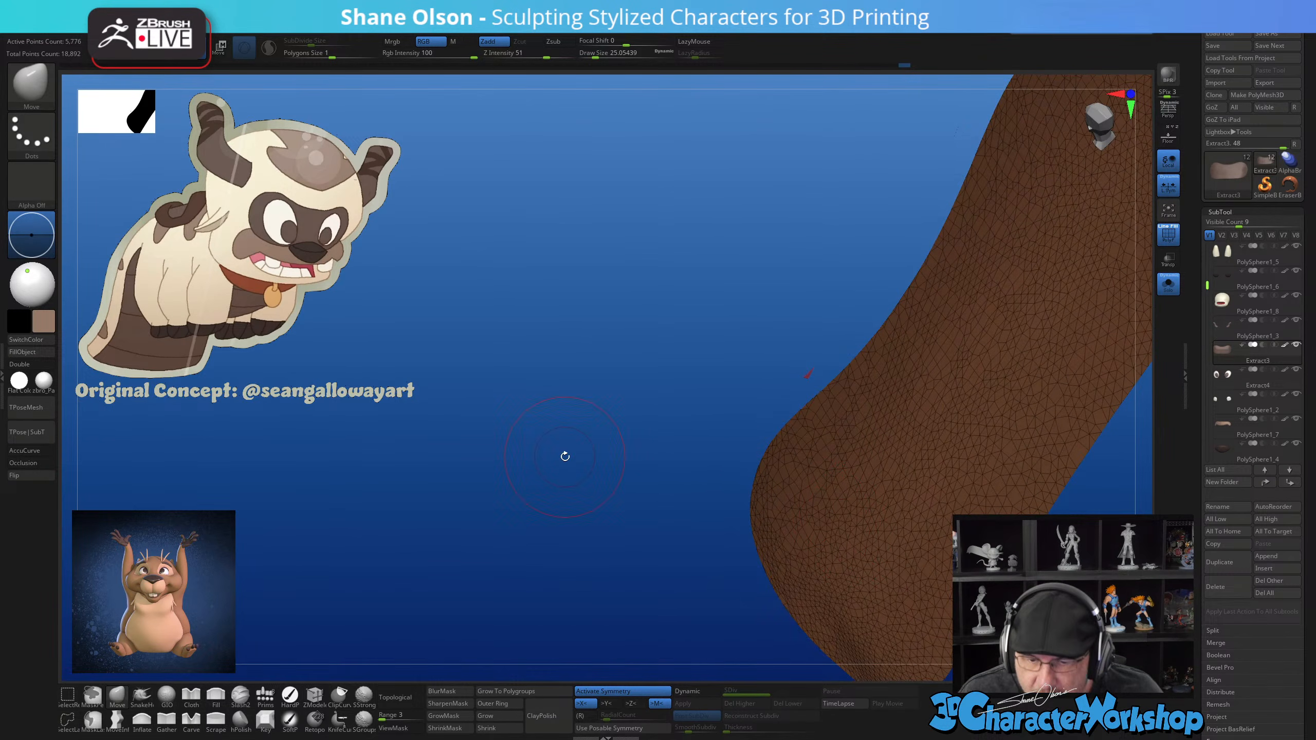
left_click_drag(565, 457, 872, 476)
left_click(872, 476, "ctrl+alt+shift")
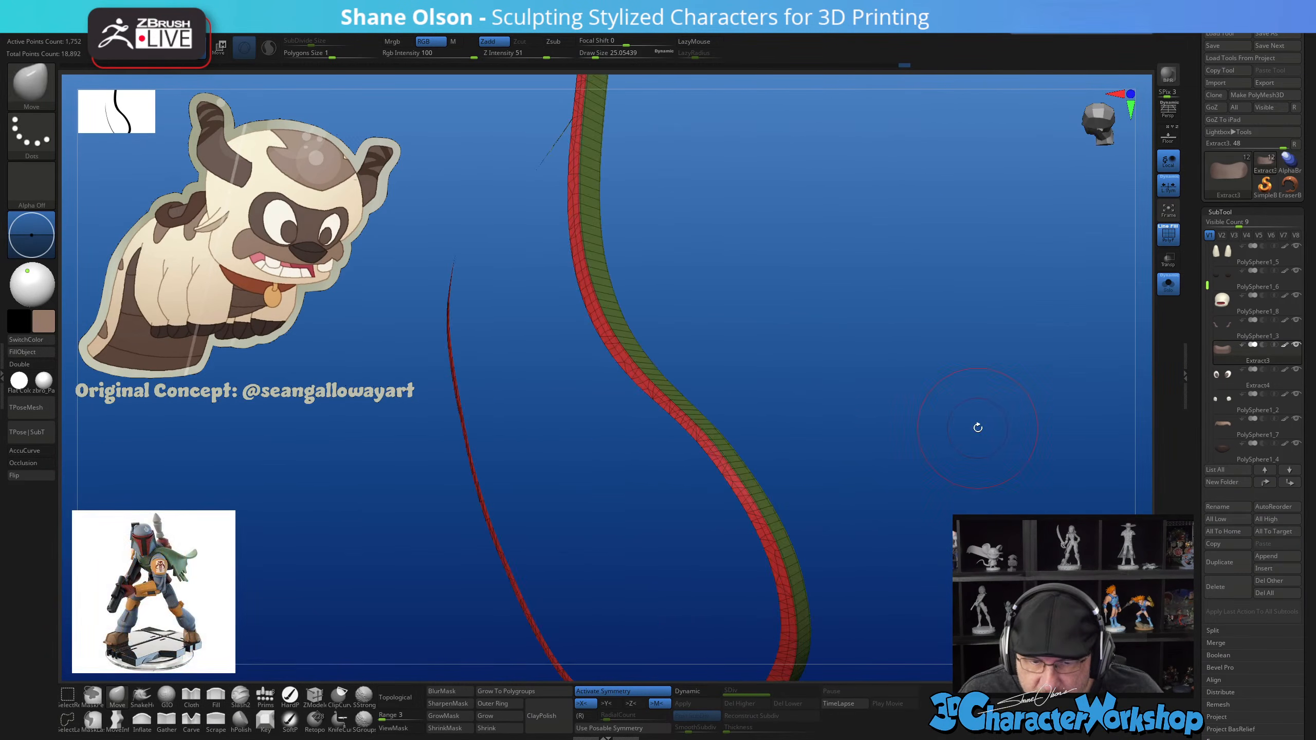
mouse_move(976, 436)
left_mouse_down("ctrl+shift")
mouse_move(905, 454)
mouse_move(957, 462)
mouse_move(980, 534)
mouse_move(993, 458)
mouse_move(991, 476)
mouse_move(1016, 442)
left_mouse_up("ctrl+shift")
left_click(936, 452, "ctrl+shift")
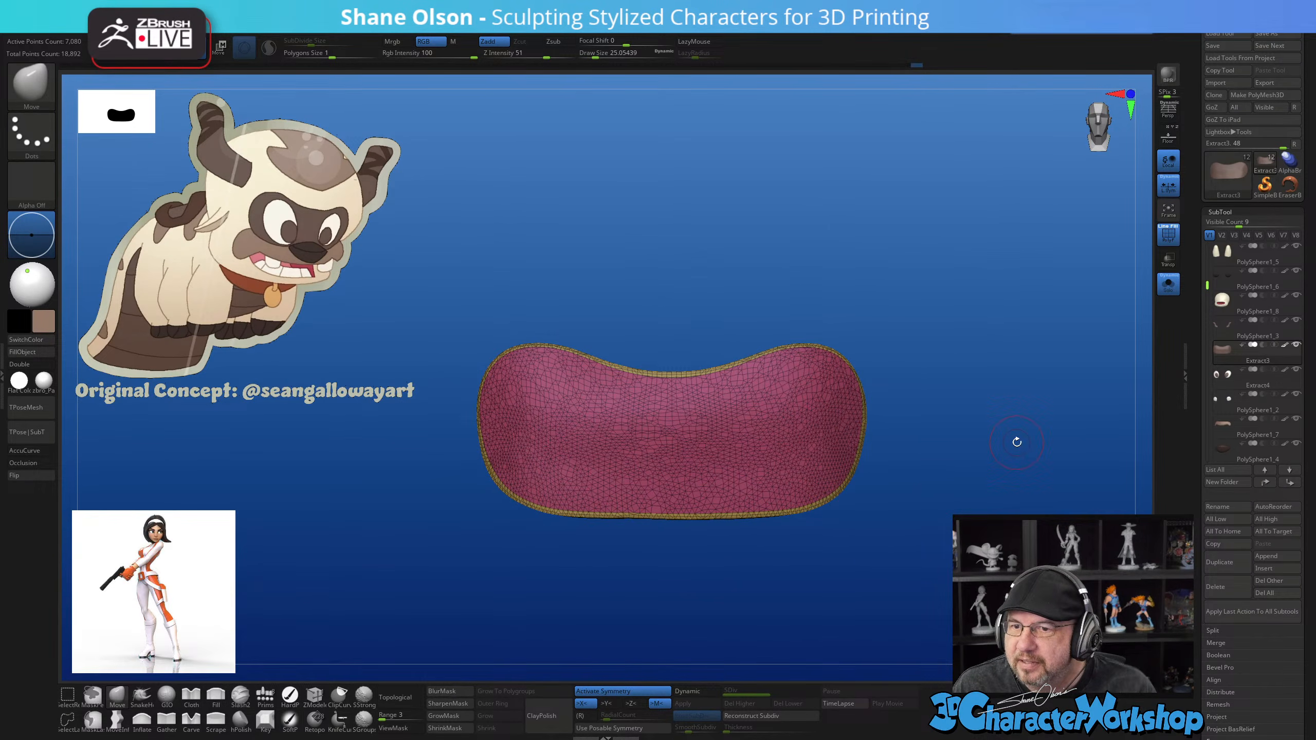
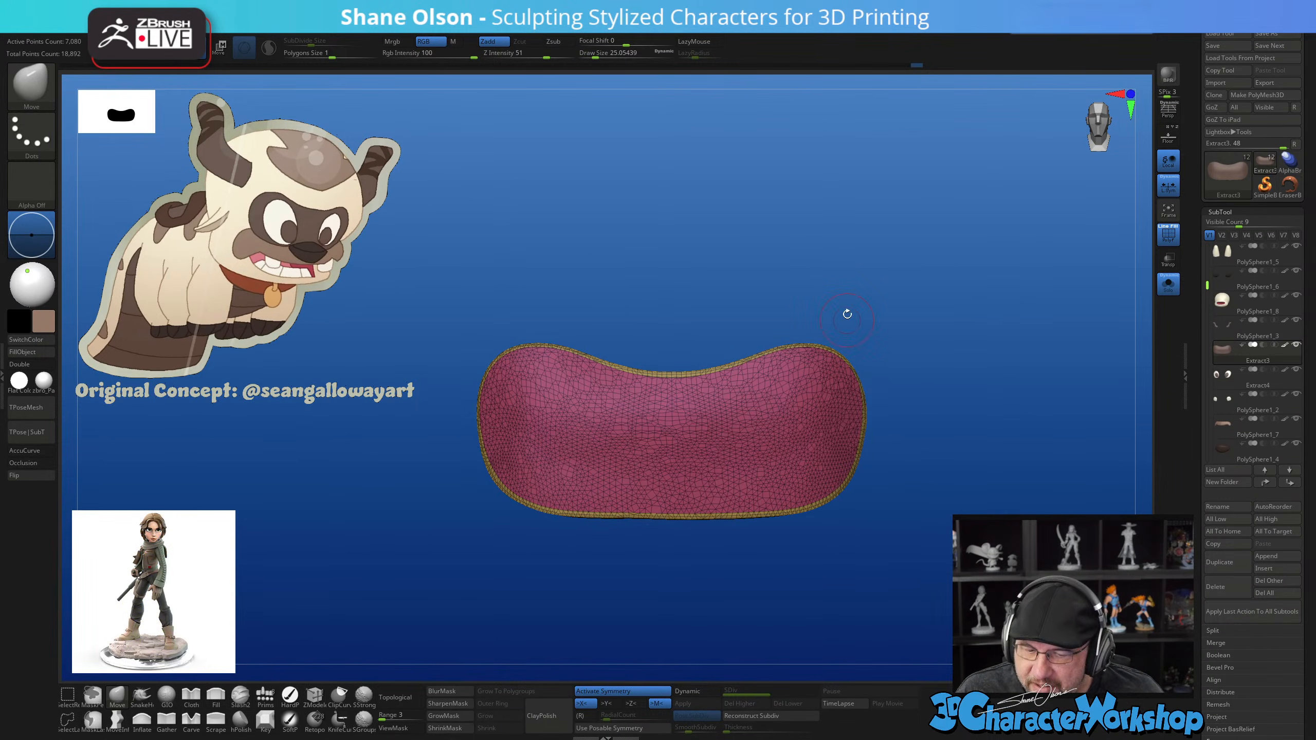
ZRemesh the eye mask with KeepGroups on, SmoothGroups at 0.07471 and a target polygon count of 5
mouse_move(863, 290)
left_mouse_down()
mouse_move(876, 296)
mouse_move(852, 285)
left_mouse_up()
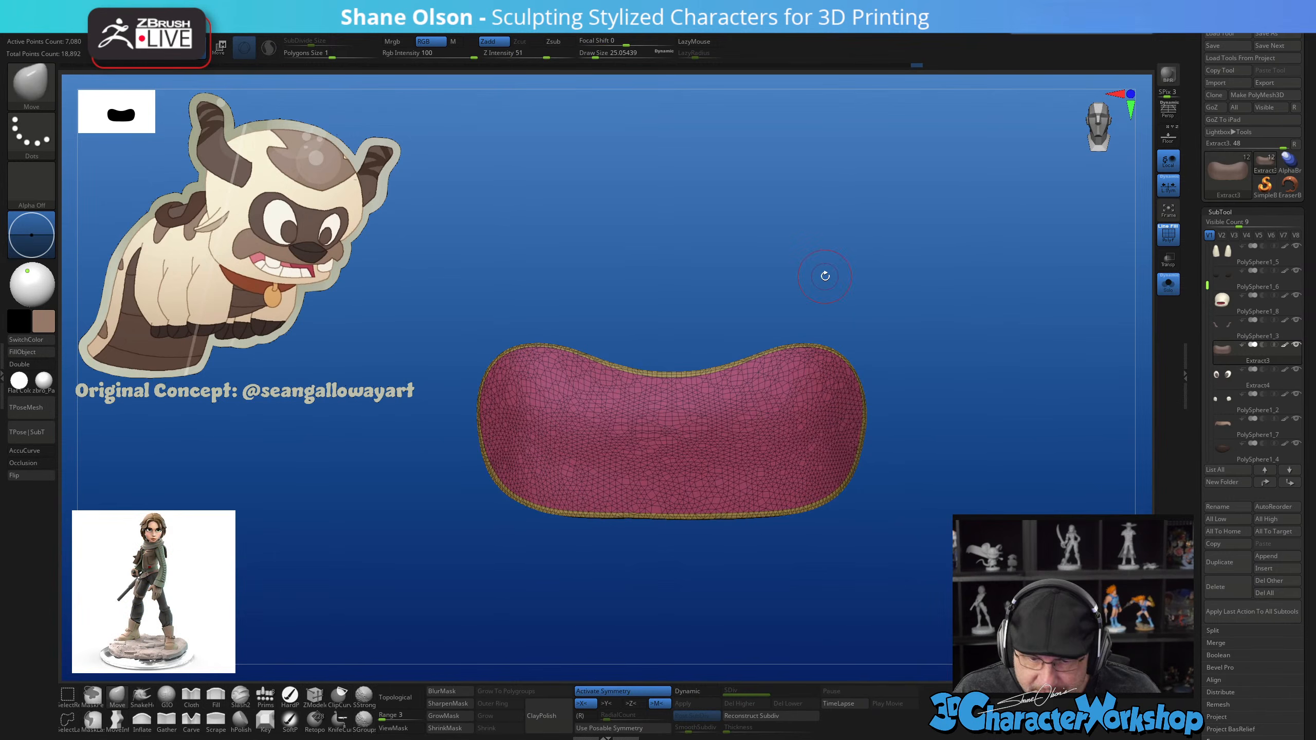
key("space")
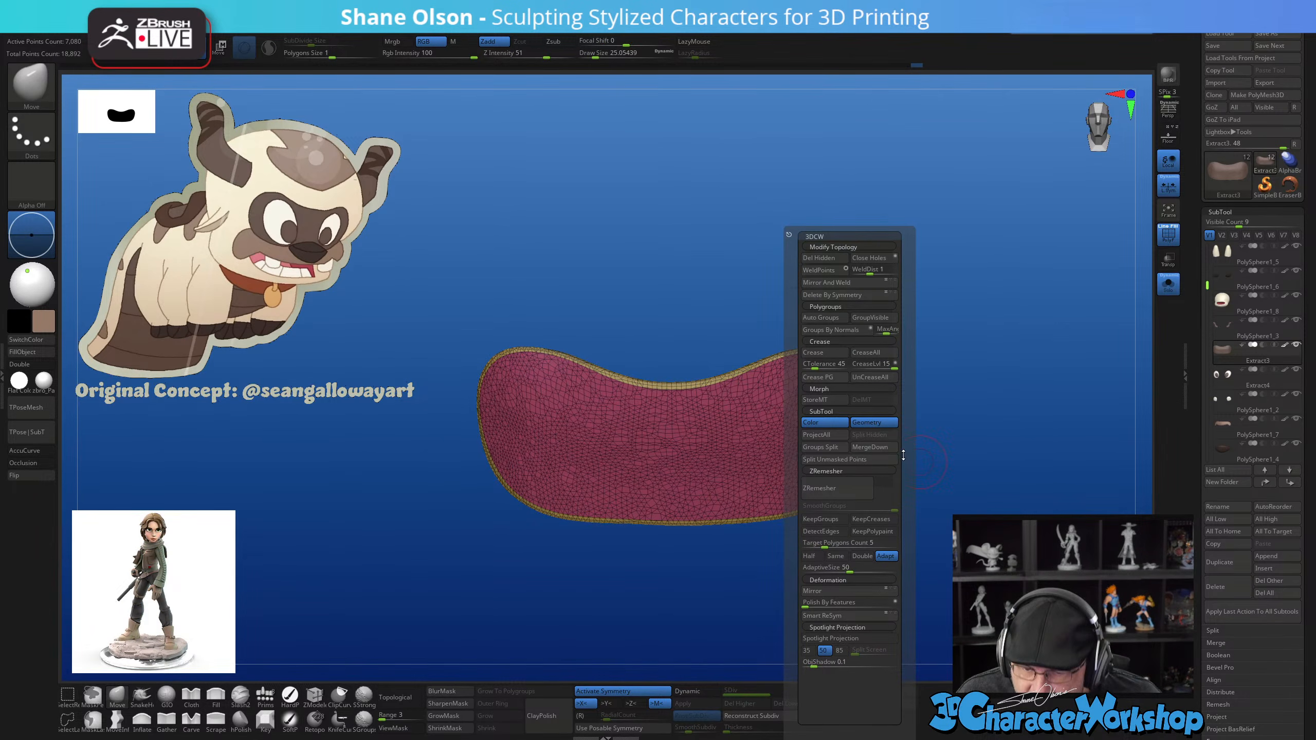
left_click(821, 519)
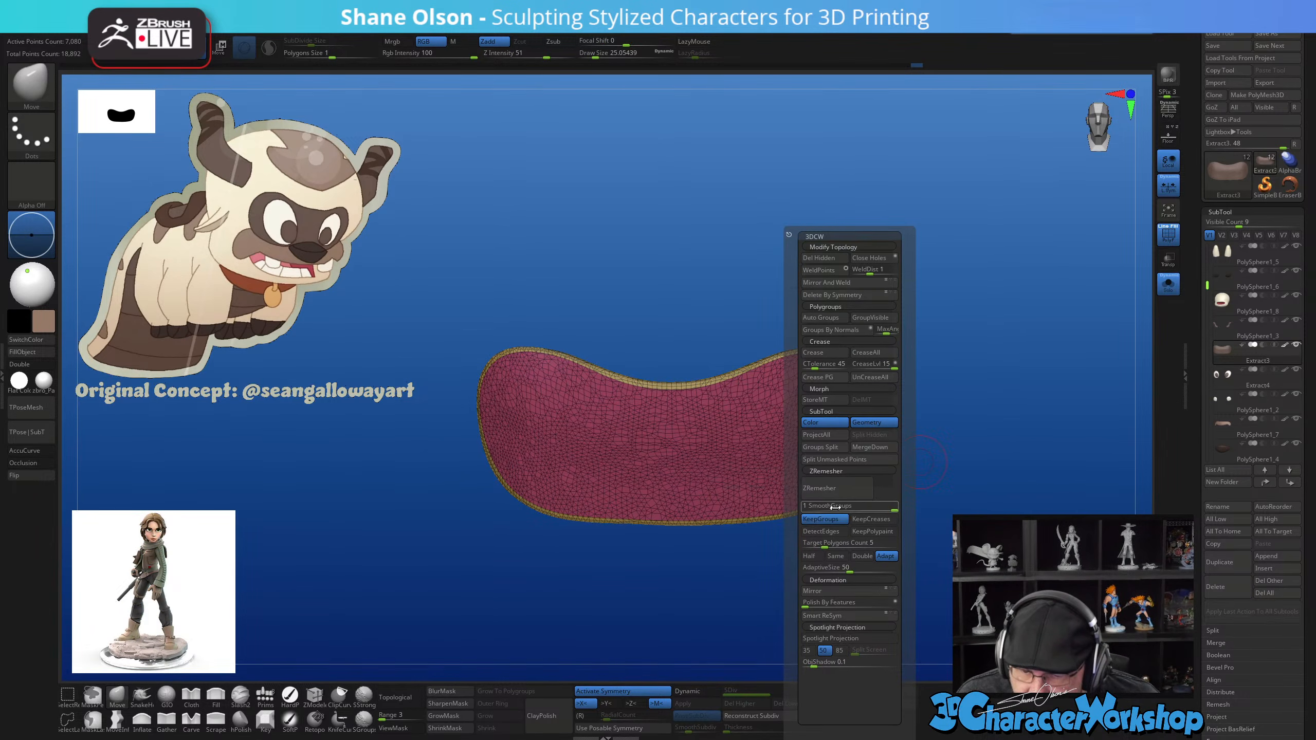
left_click(819, 506)
left_click_drag(814, 507, 812, 508)
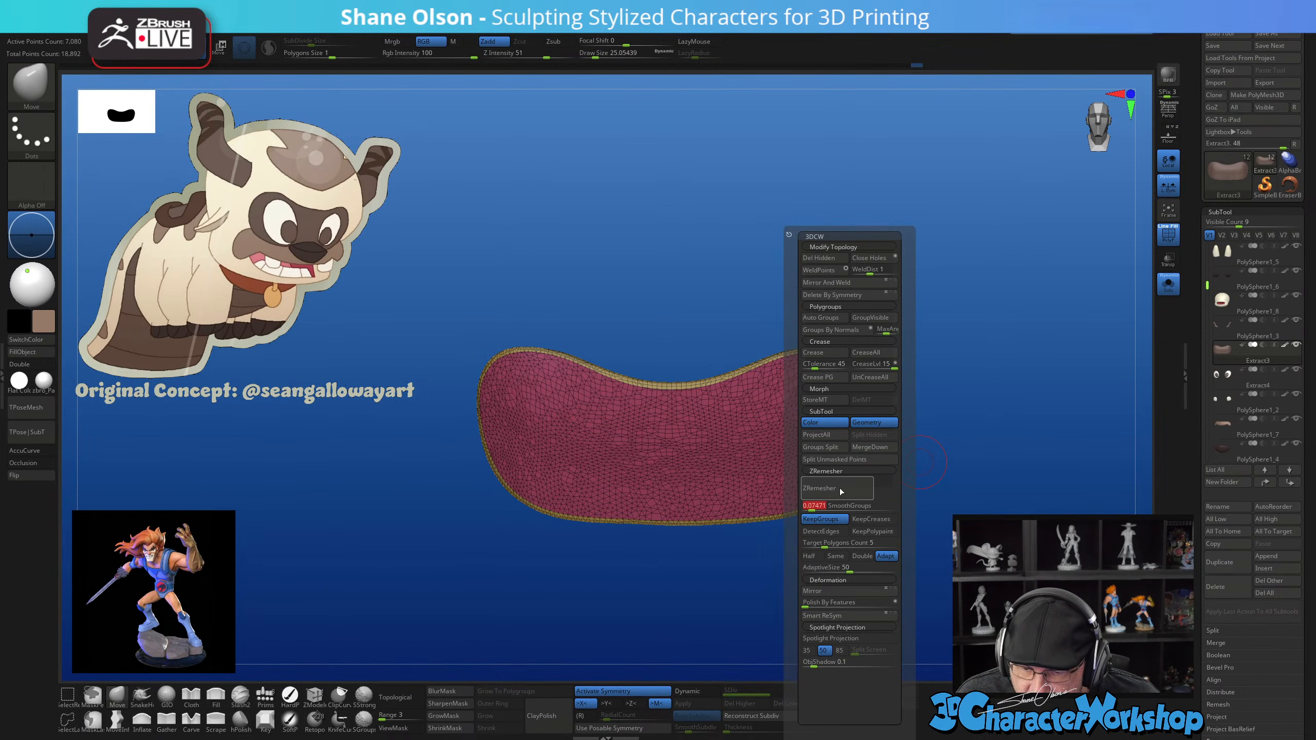
left_click(840, 544)
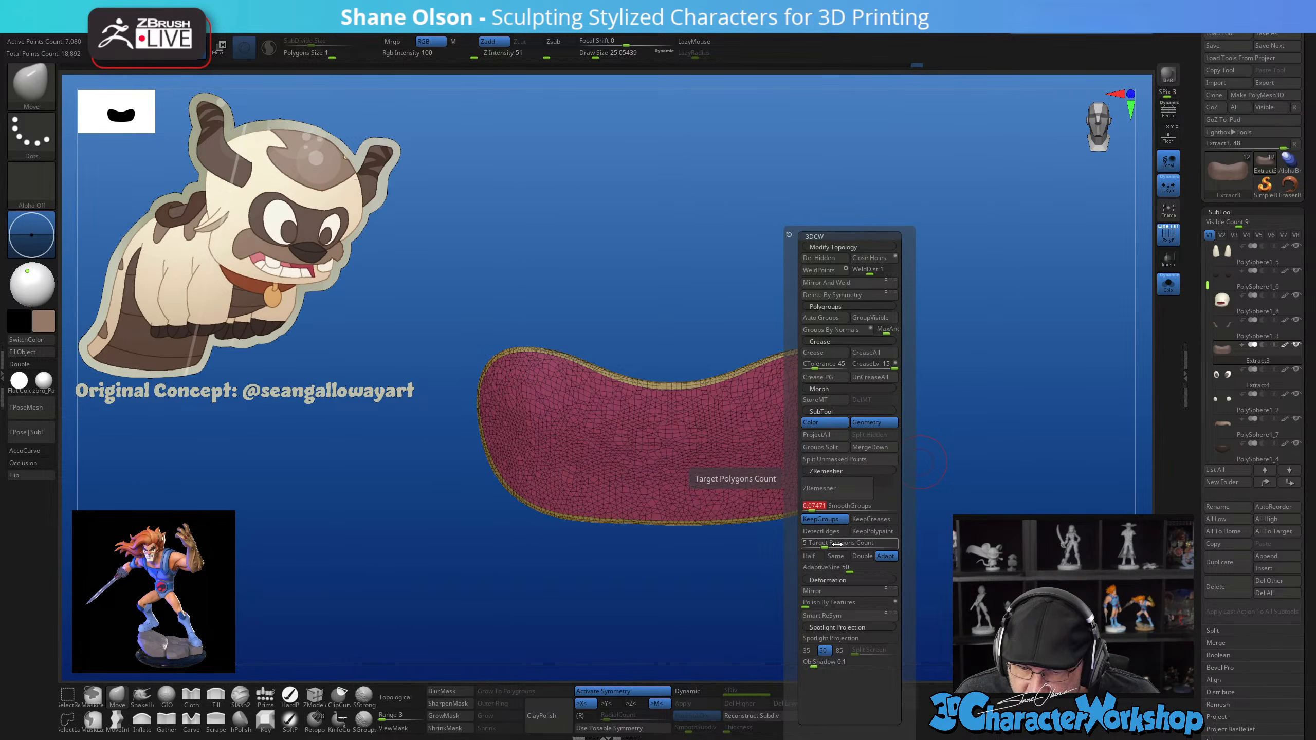
left_click(830, 495)
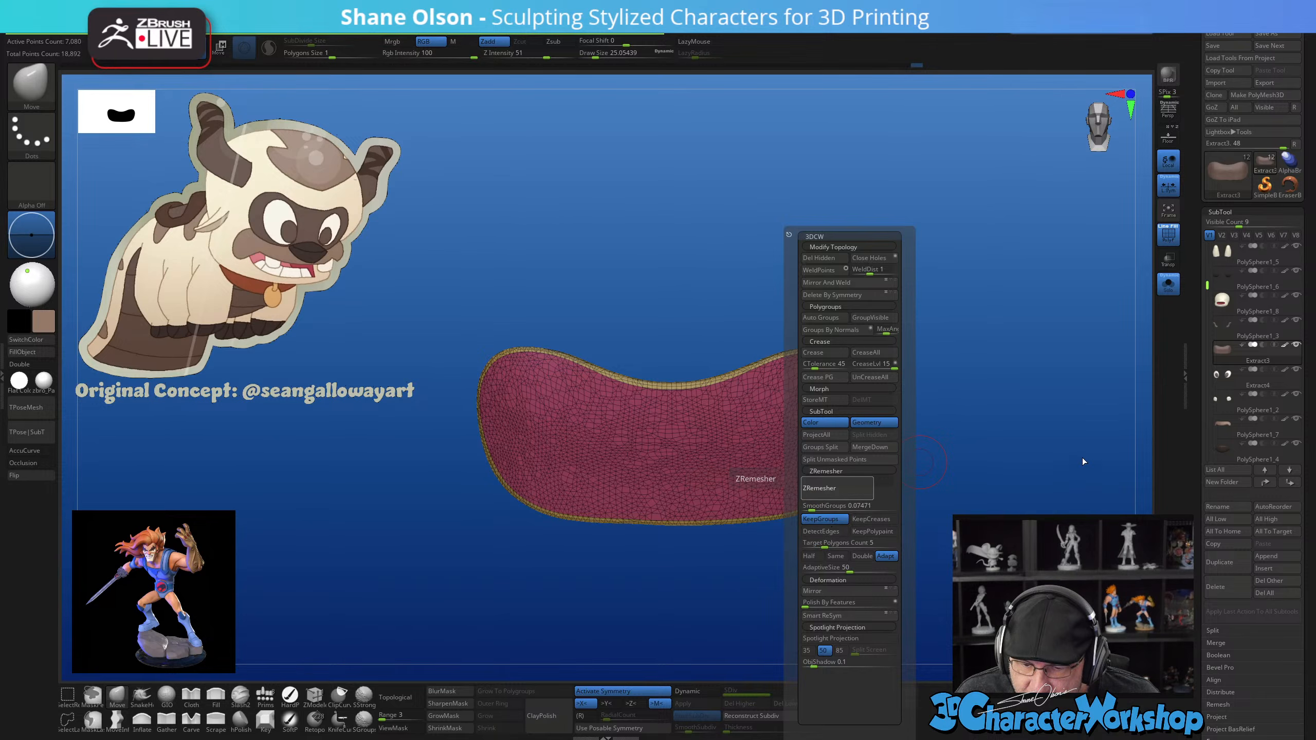
mouse_move(1050, 467)
left_mouse_down()
mouse_move(1062, 451)
mouse_move(1036, 467)
left_mouse_up()
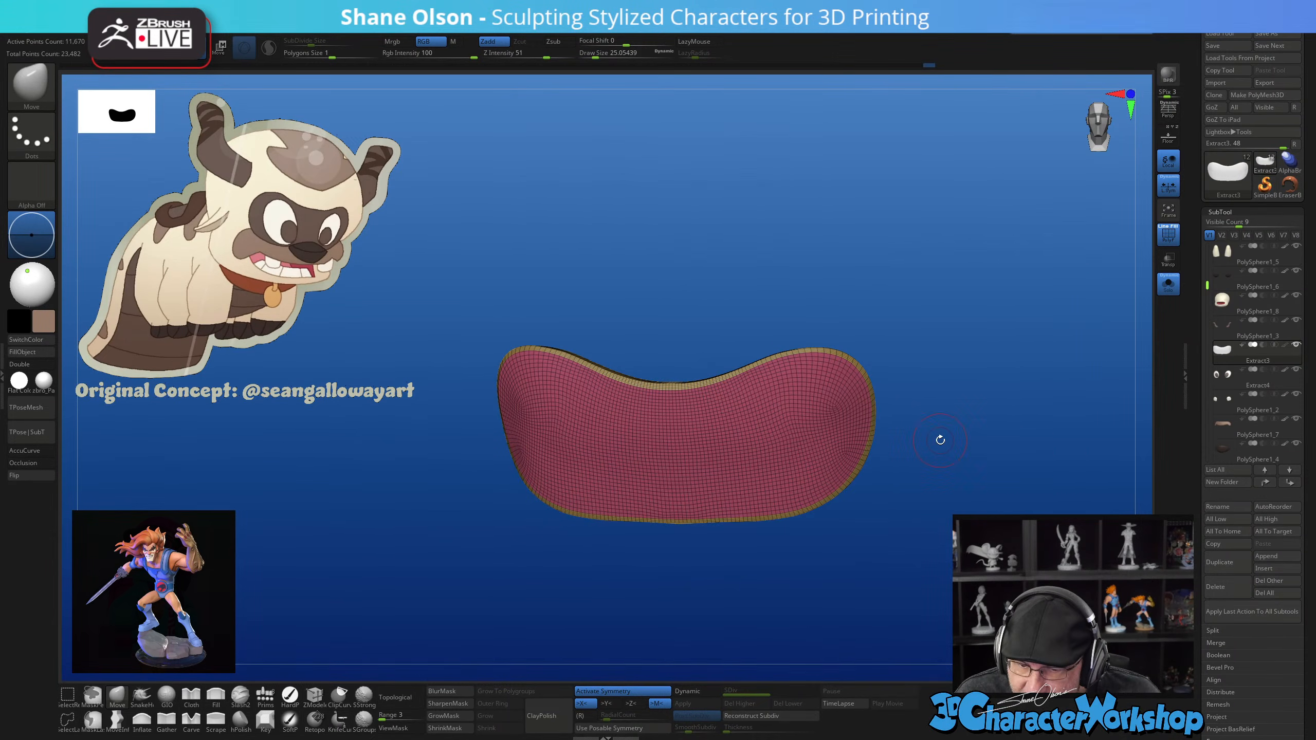
ZRemesh the eye mask three more times with the Half option to get a much lighter quad mesh
key("space")
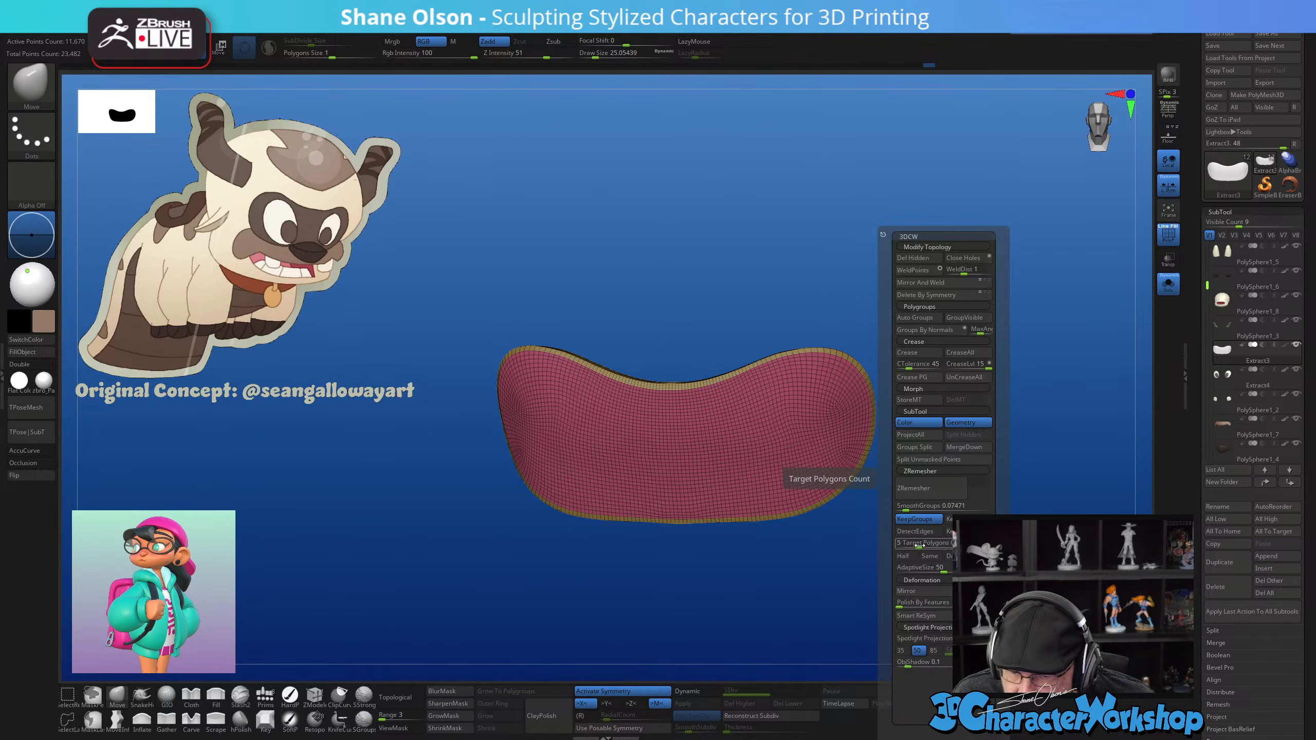
left_click(903, 556)
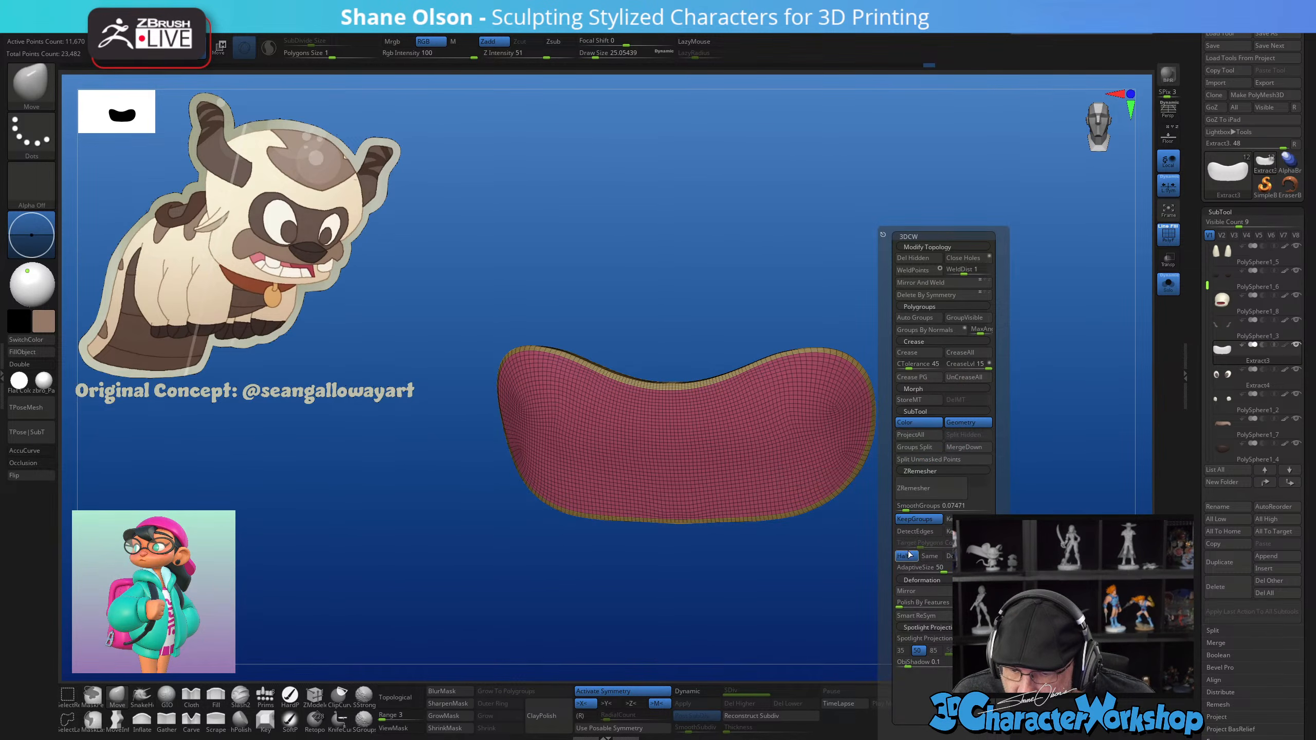
left_click(913, 493)
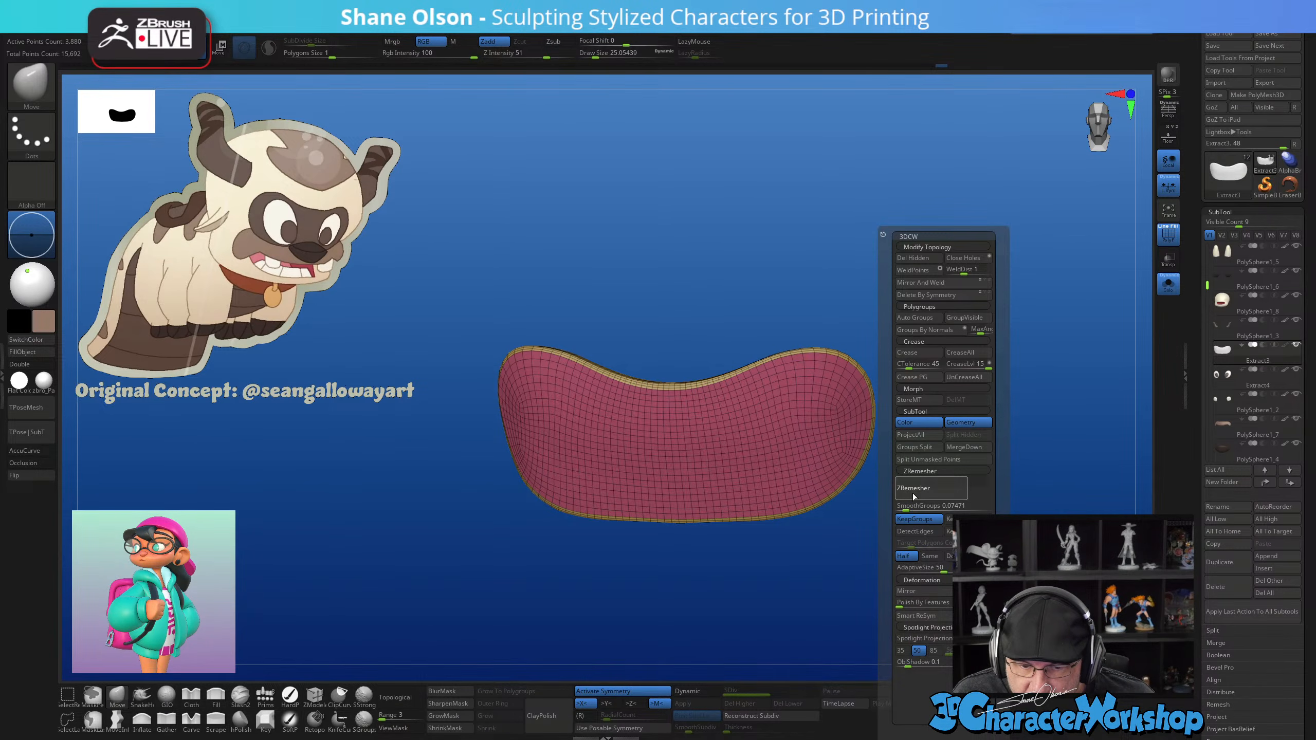
left_click(914, 490)
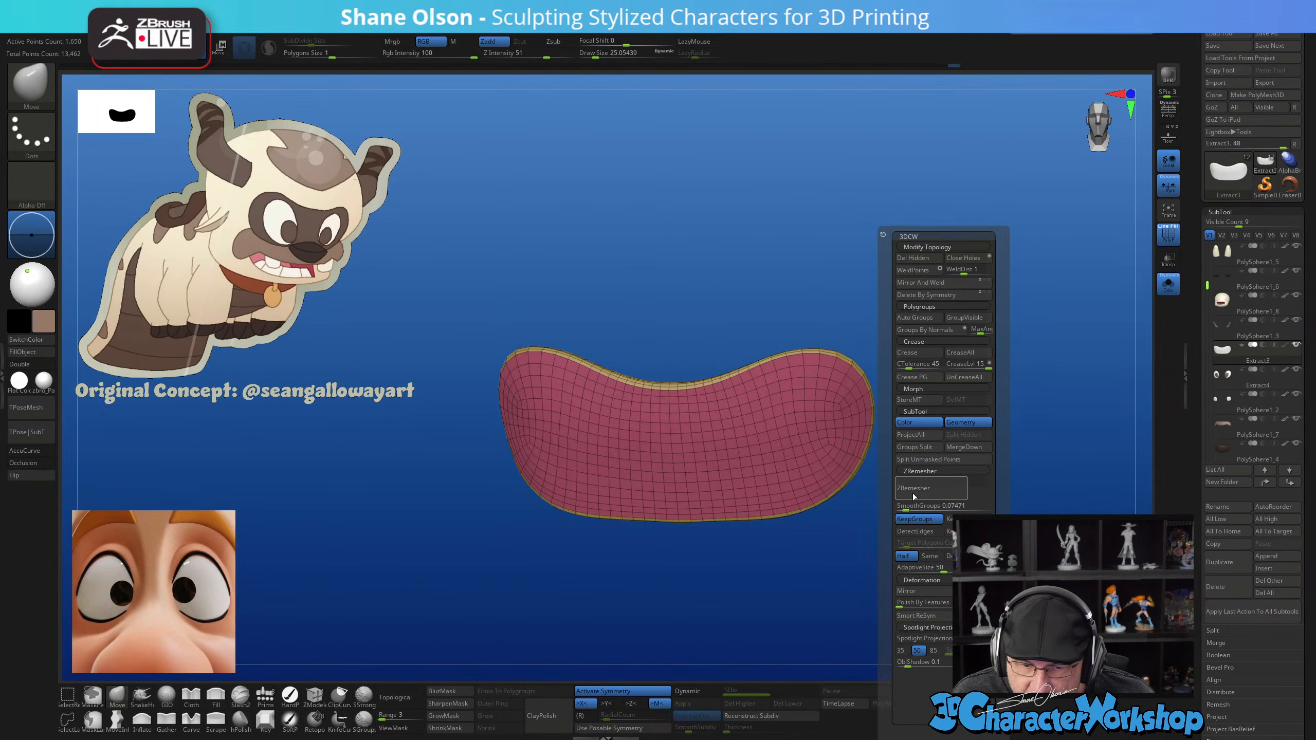
left_click(914, 496)
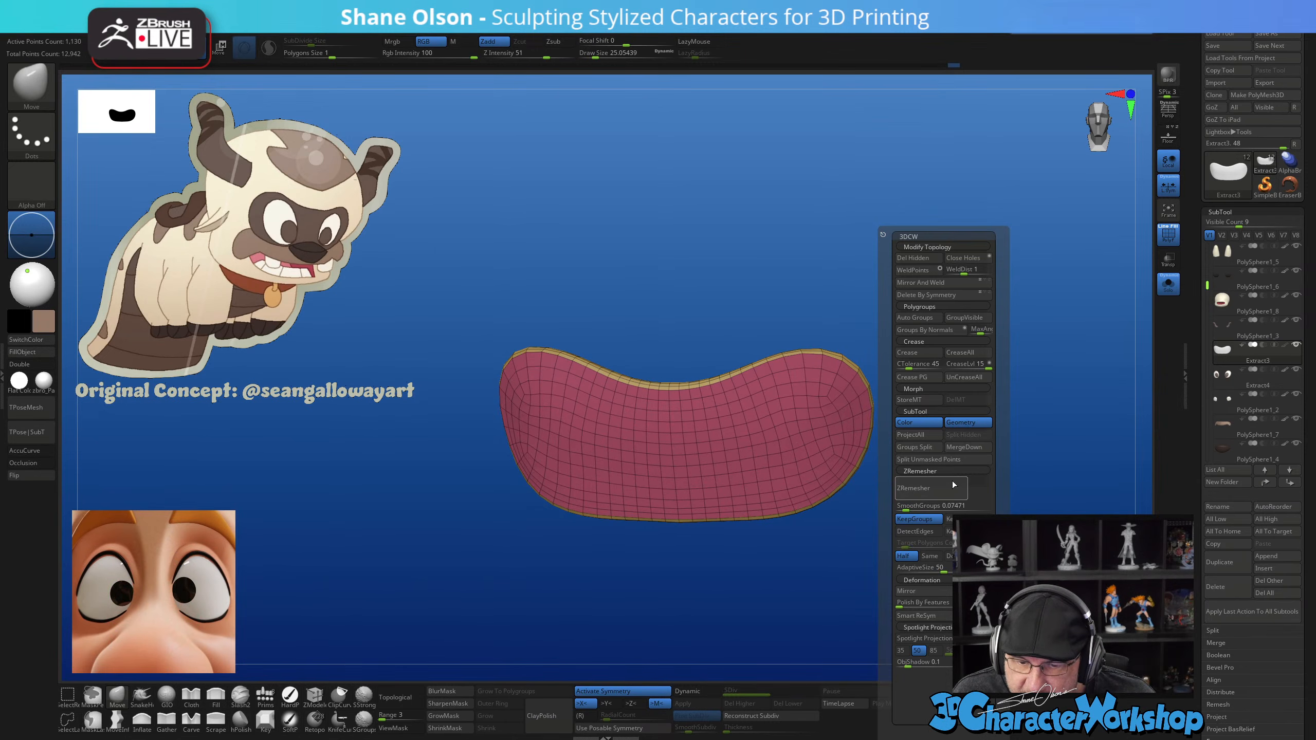
Turn on dynamic subdivision for the eye mask and show it with the other pieces without the wireframe
key("d")
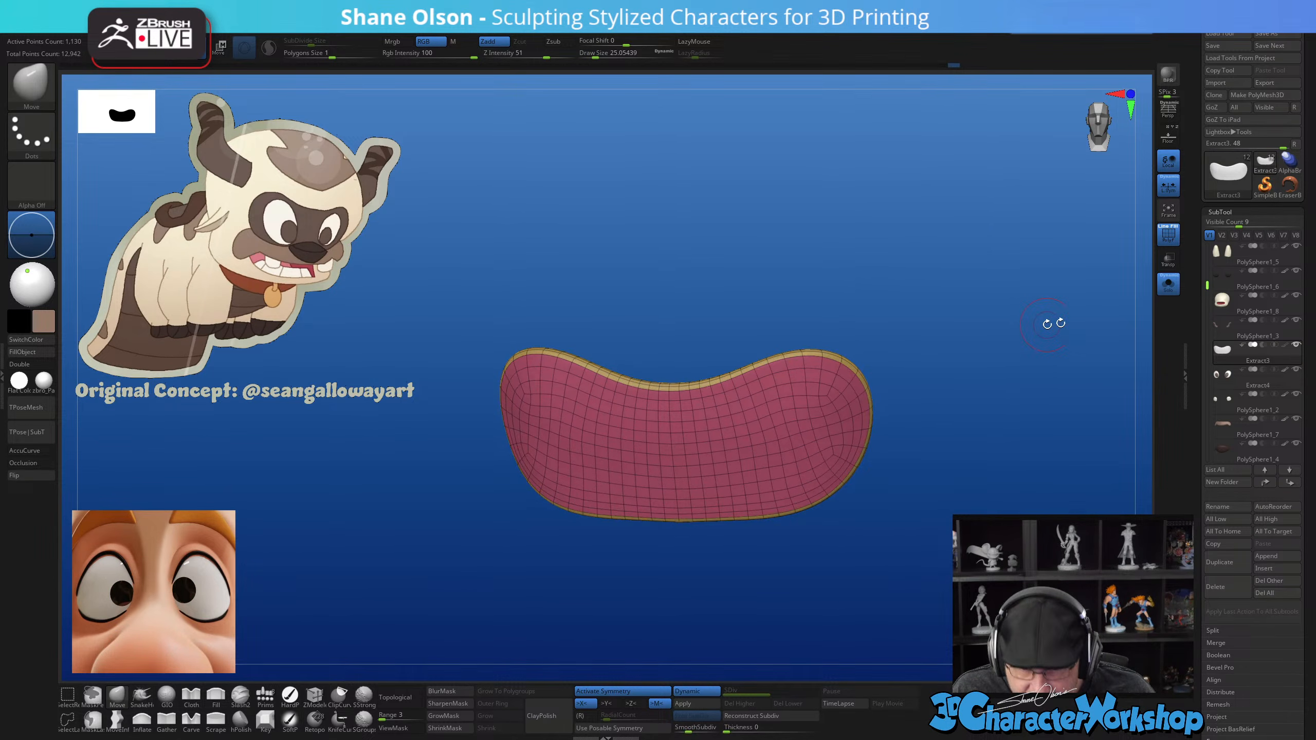
left_click(1169, 284)
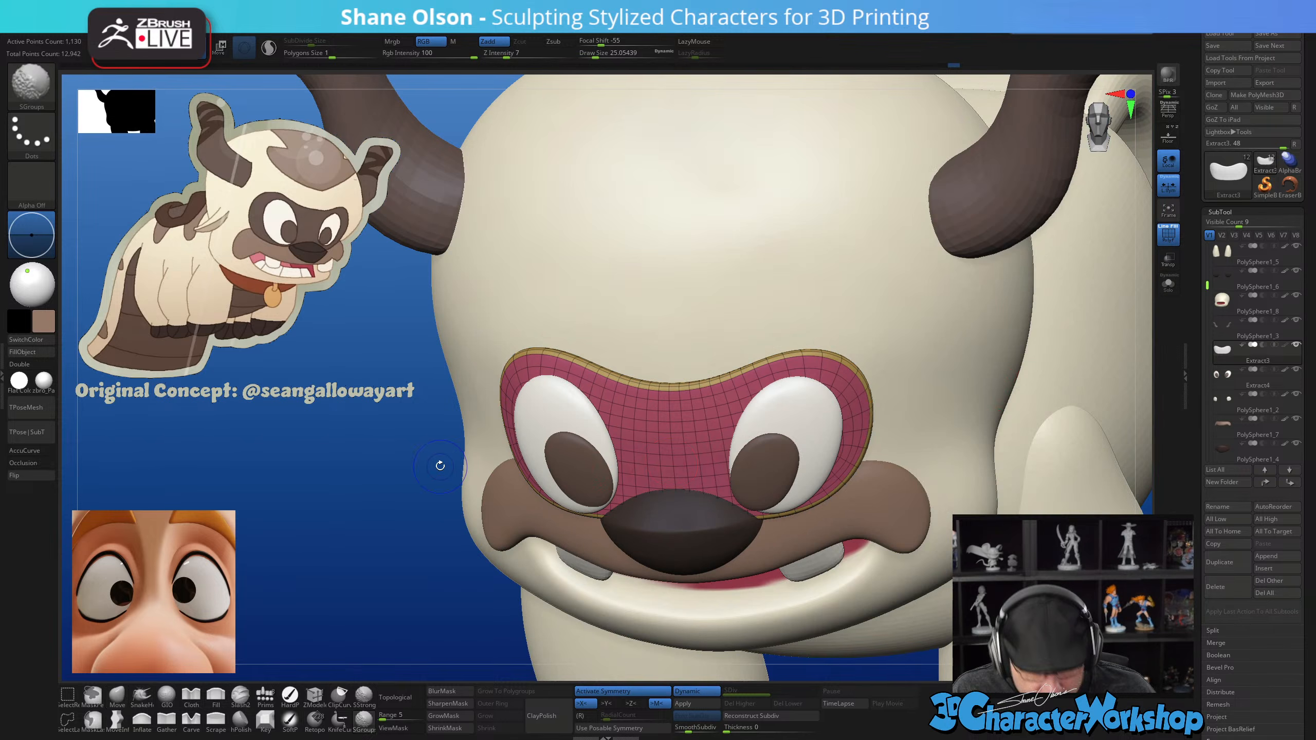
key("shift+f")
left_click_drag(287, 565, 305, 523)
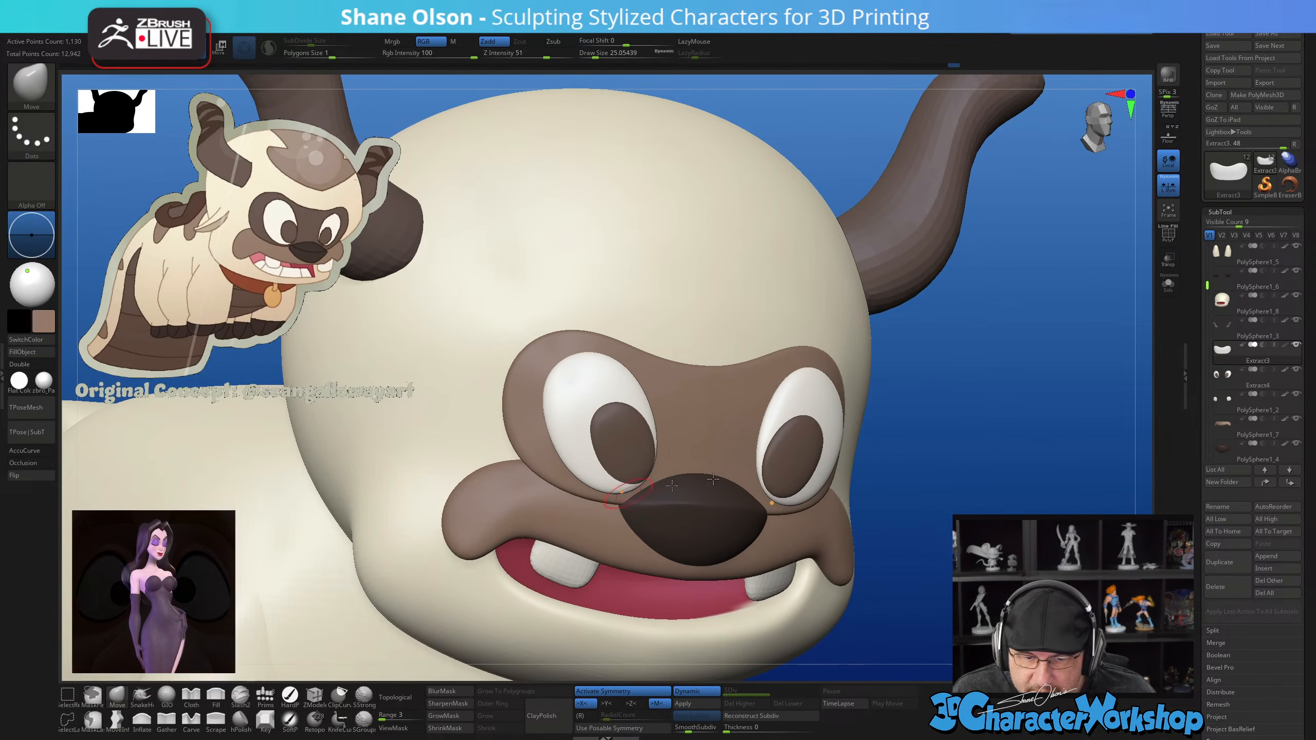
Pick a darker brown as the current colour for the eye mask and check it on the whole character
left_click_drag(1050, 440, 1032, 408, "alt")
left_click_drag(1069, 356, 1036, 338, "alt")
key("shift+z")
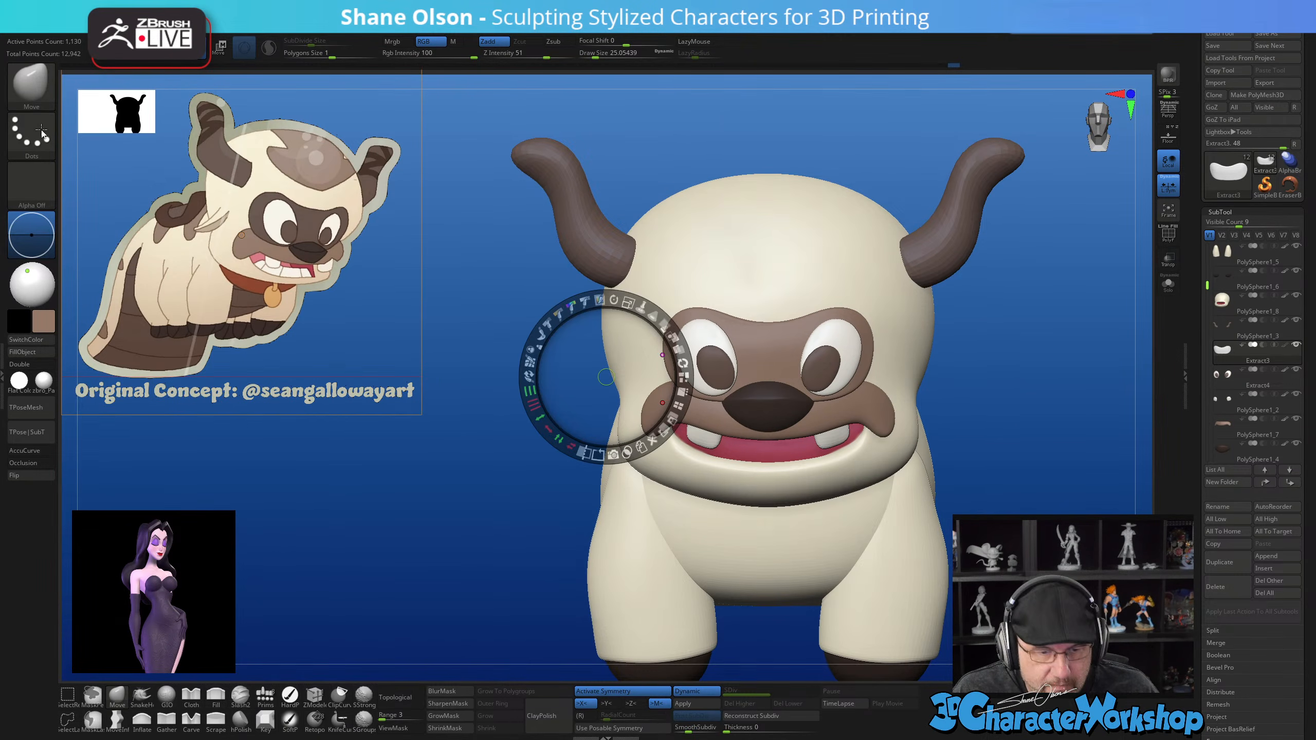
key("z")
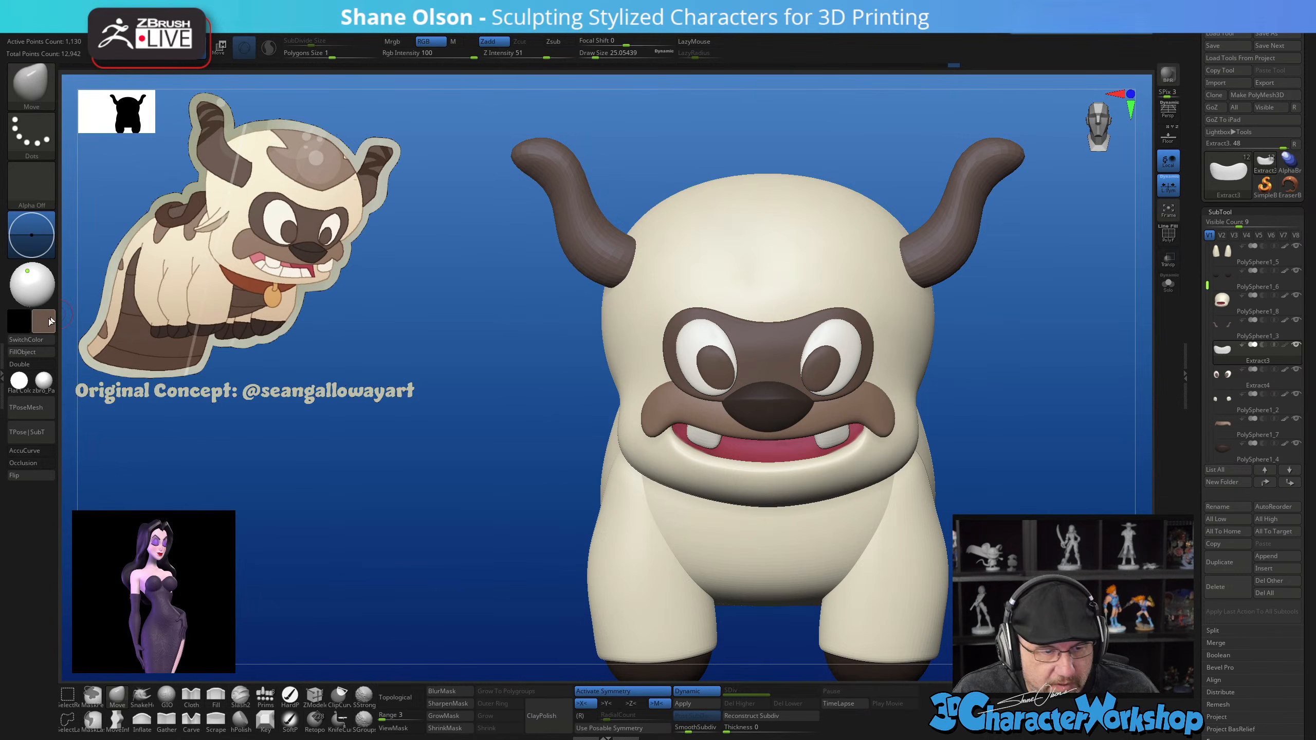
left_click_drag(1000, 393, 979, 408)
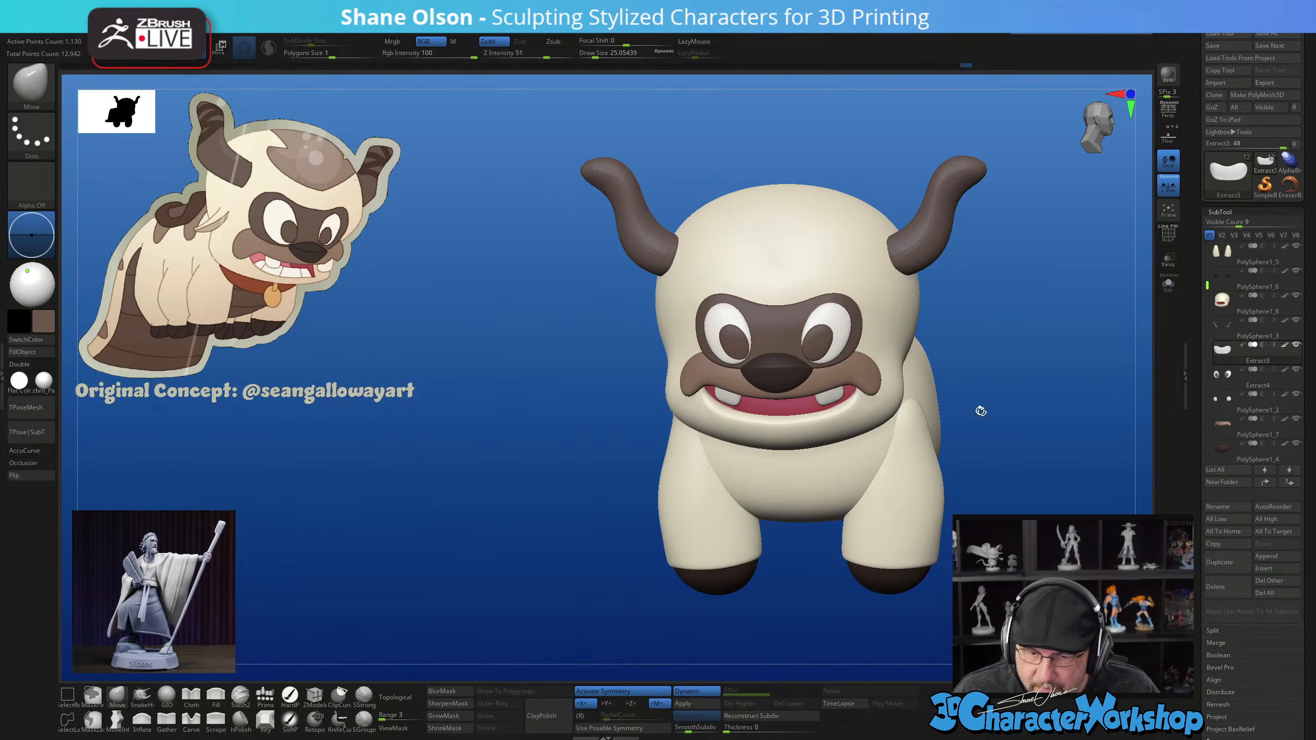
Make the eyes the active piece and show their wireframe in a close-up of the face
left_click_drag(1002, 356, 898, 318)
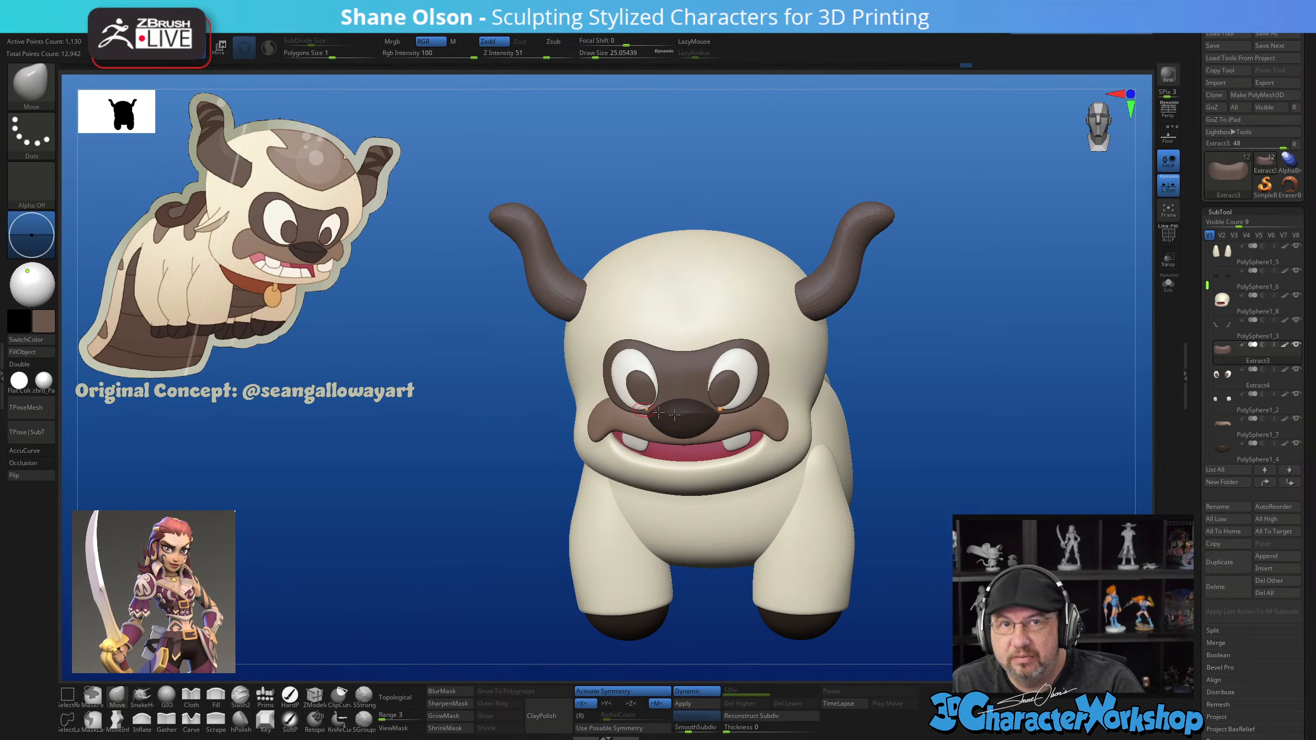
left_click_drag(939, 416, 926, 304)
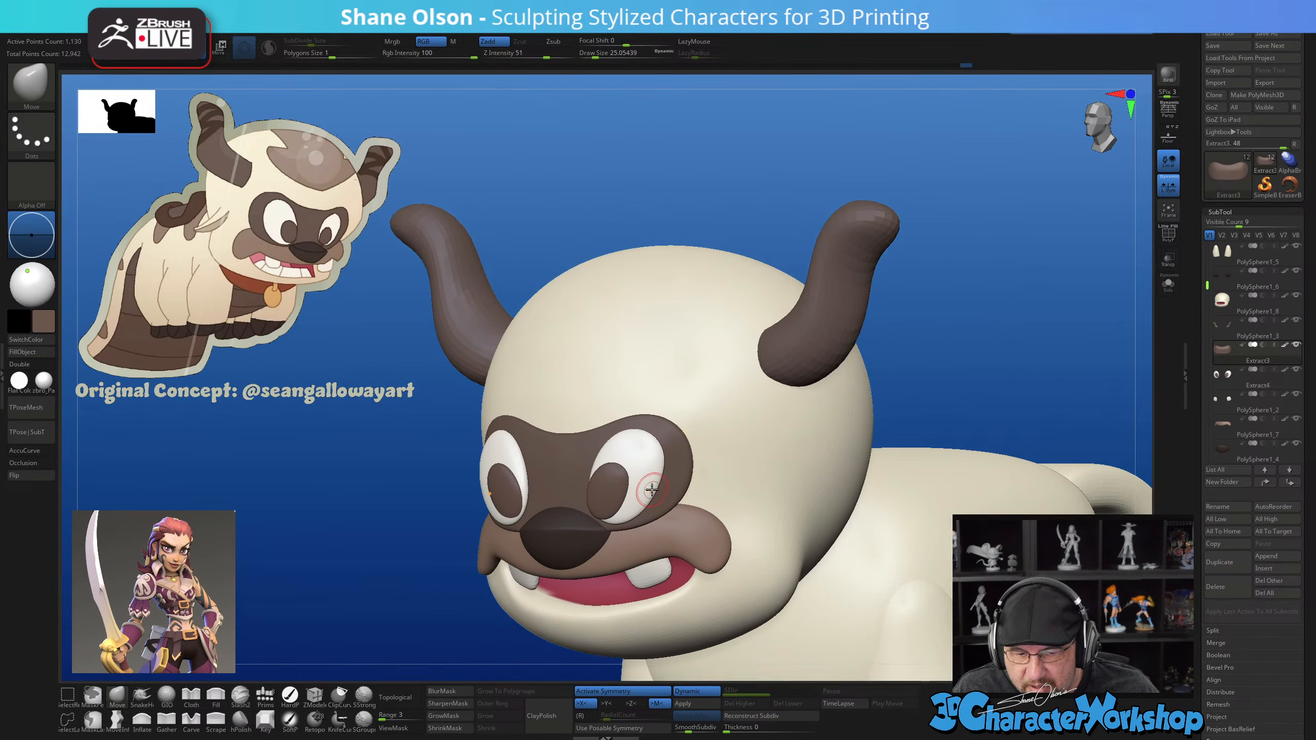
left_click(645, 462, "alt")
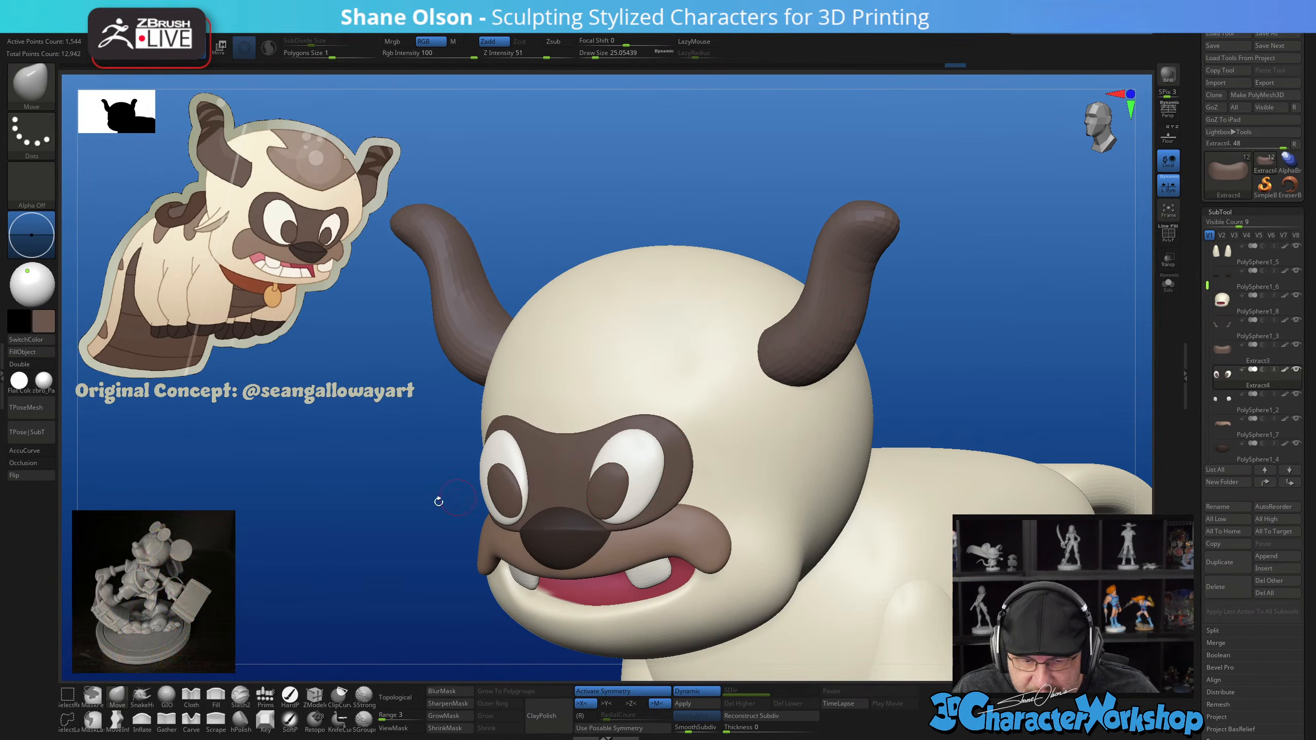
key("shift+f")
left_click_drag(329, 512, 335, 565, "alt")
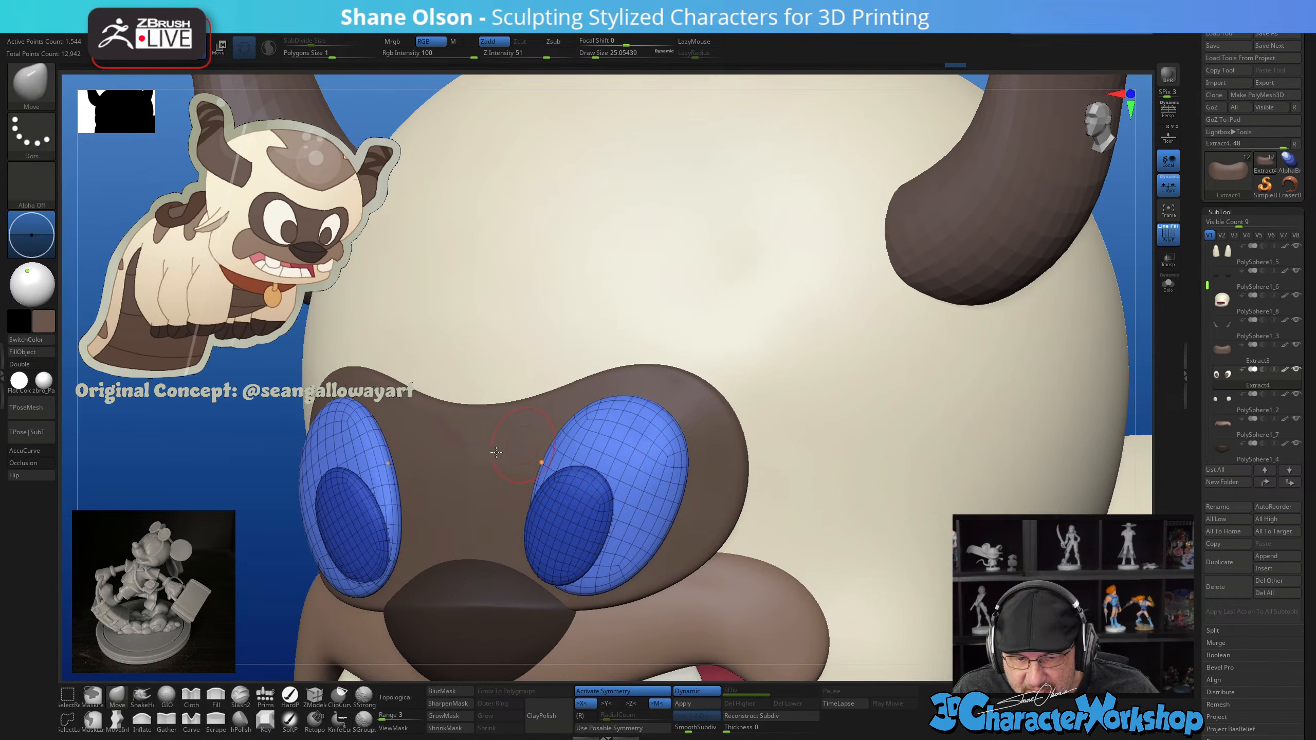
left_click_drag(268, 507, 324, 407, "alt")
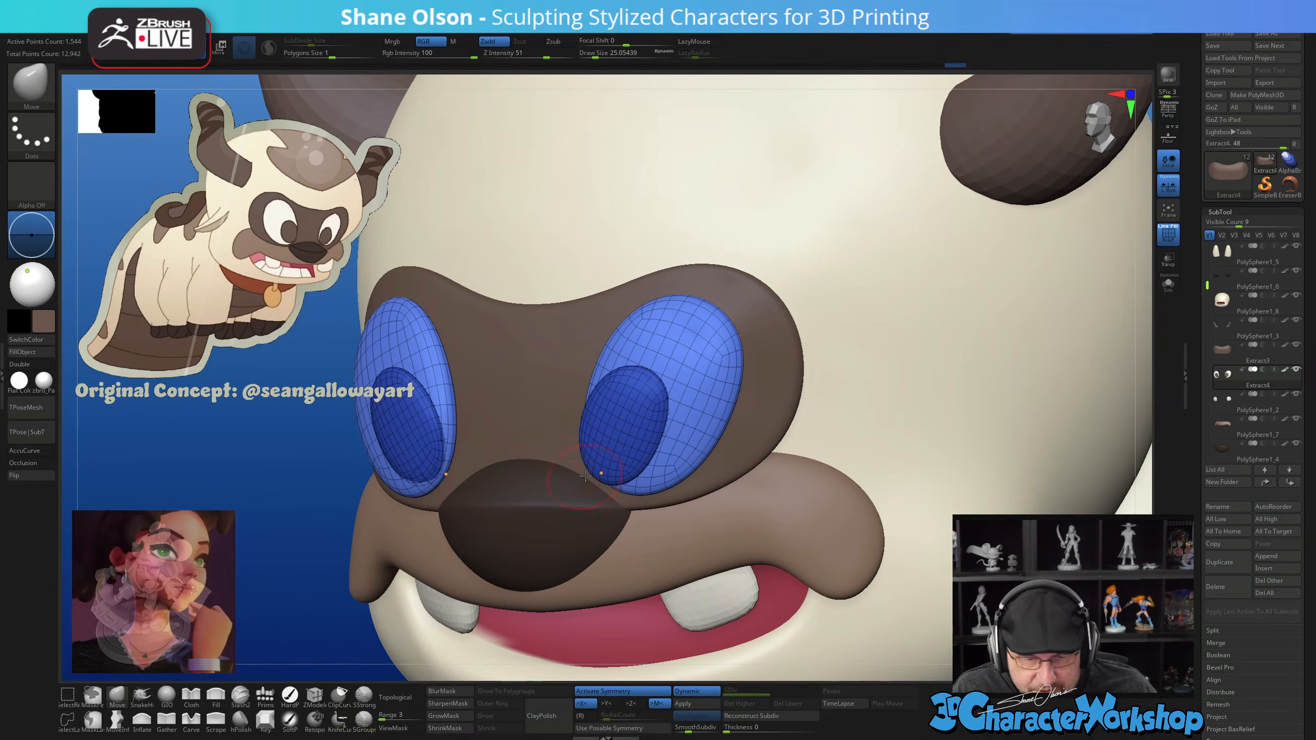
Try to reshape the eyes with the Move brush, with Topological masking off and on
left_click_drag(617, 436, 547, 351)
key("ctrl+z")
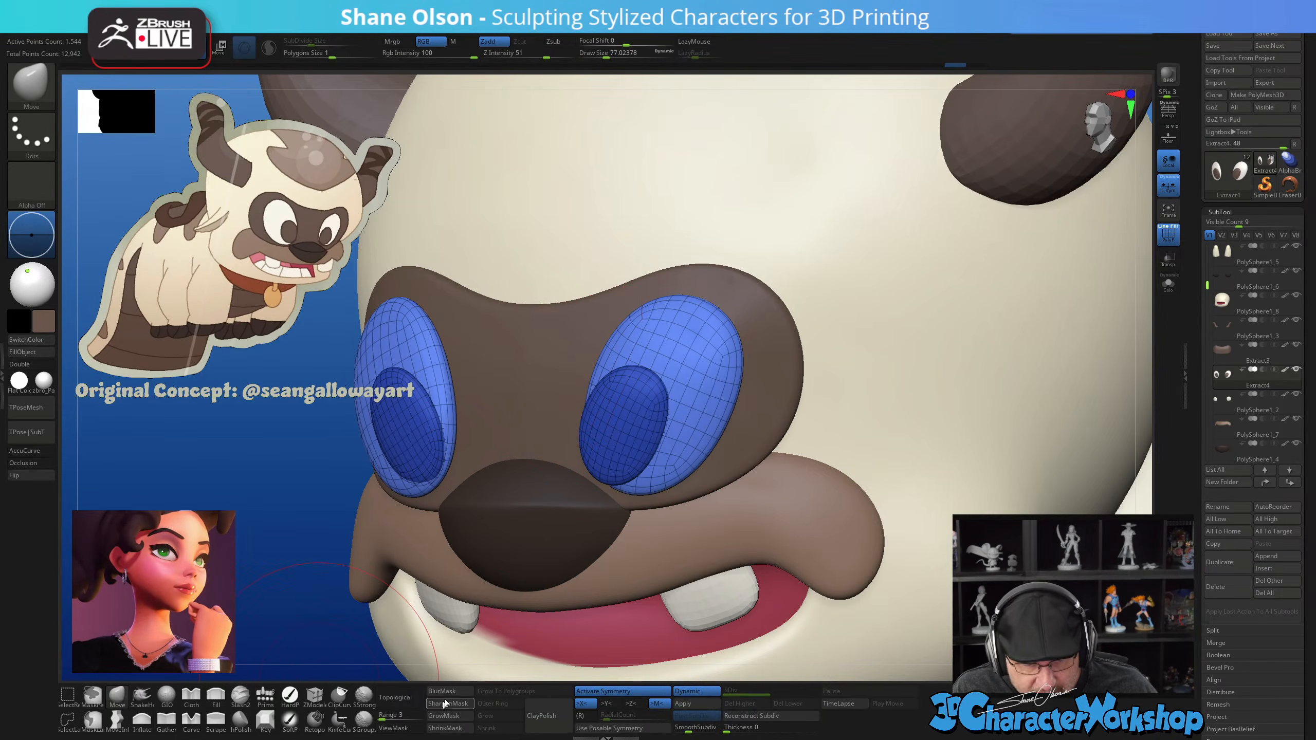
left_click(389, 696)
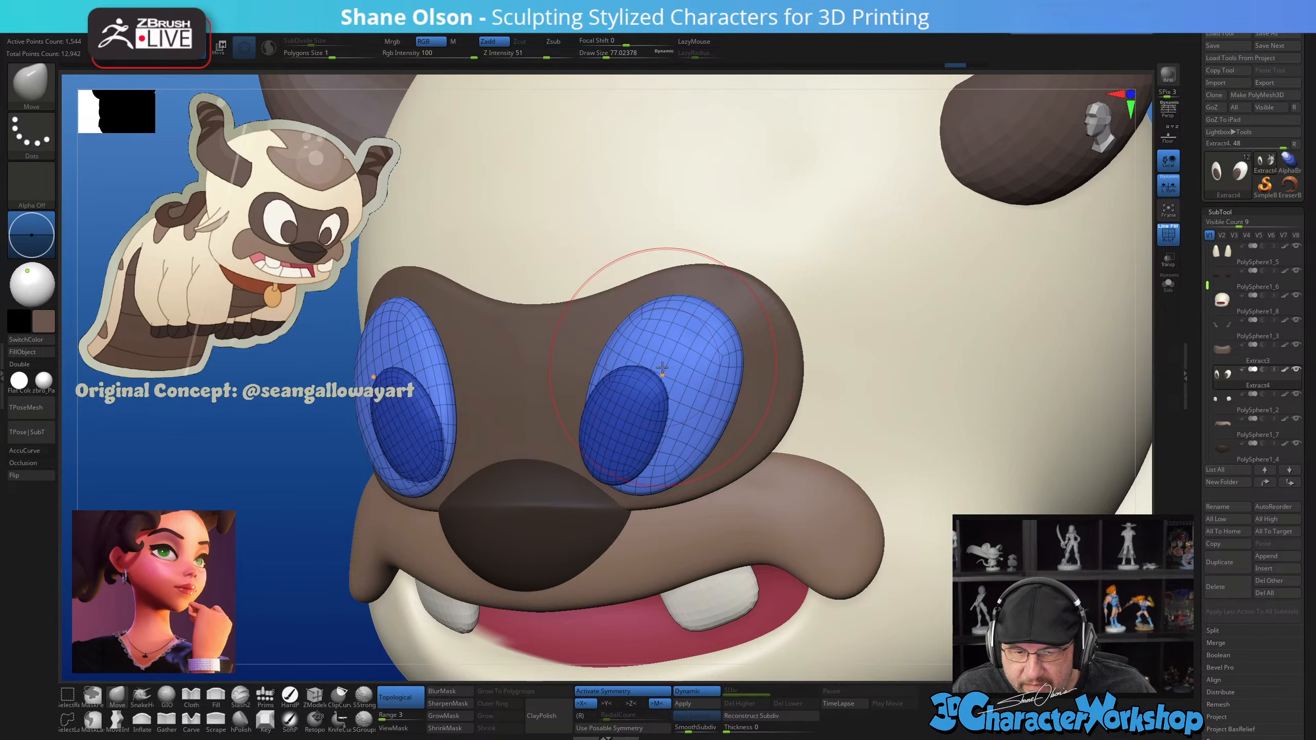
left_click_drag(668, 363, 670, 305)
key("ctrl+z")
key("ctrl+z")
key("ctrl+z")
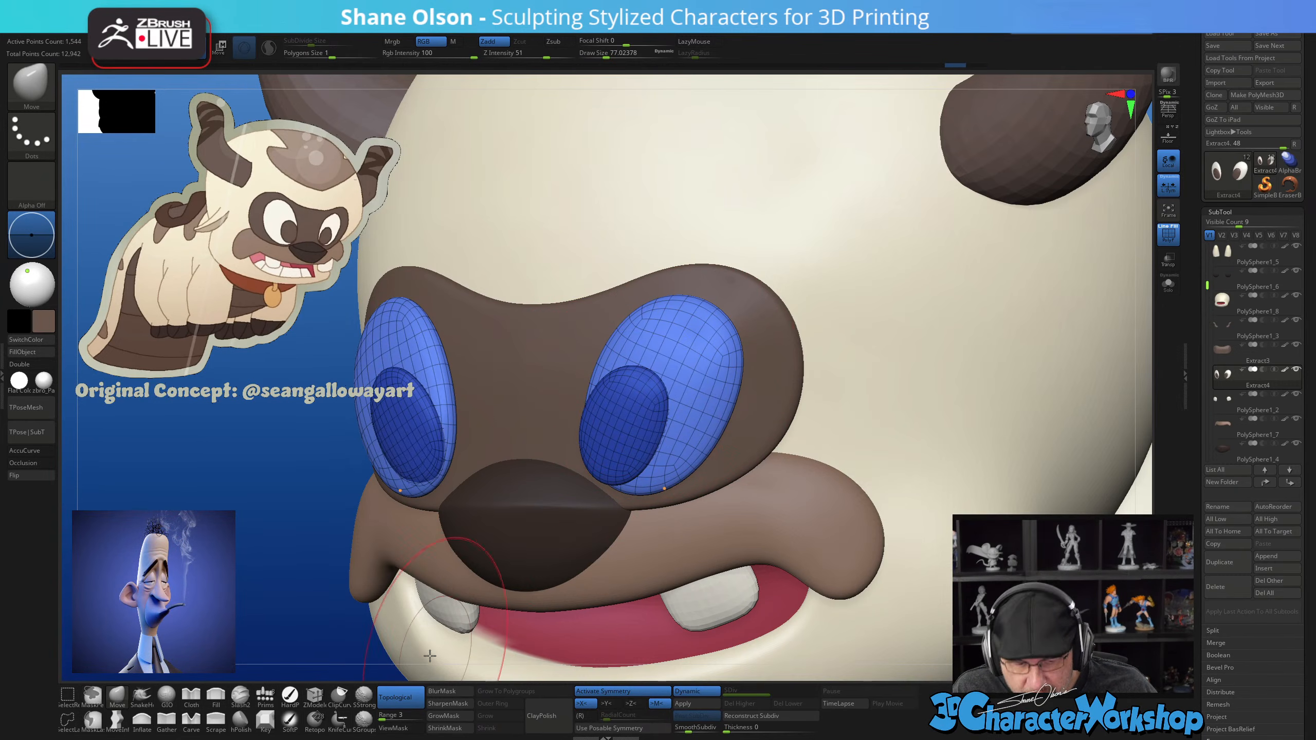
left_click(401, 697)
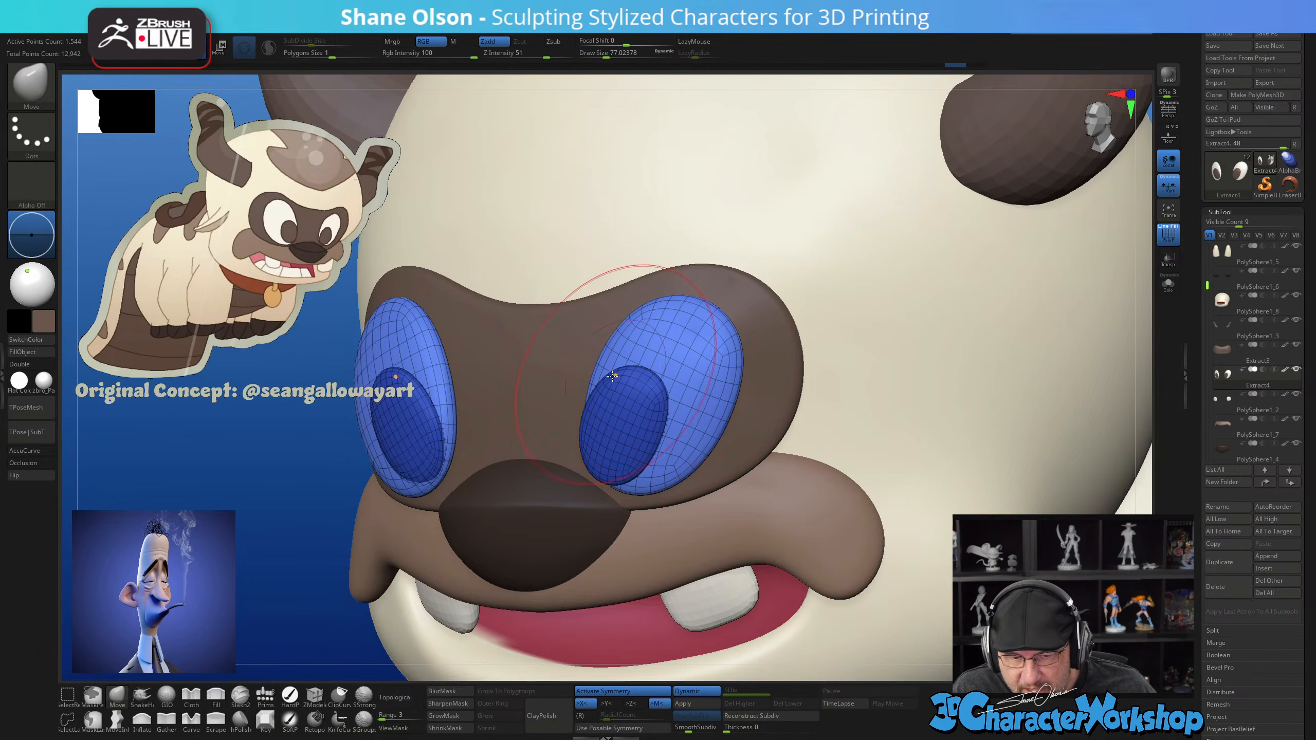
Smooth the eyes with Topological masking on and view the face from the front without the wireframe
key("shift")
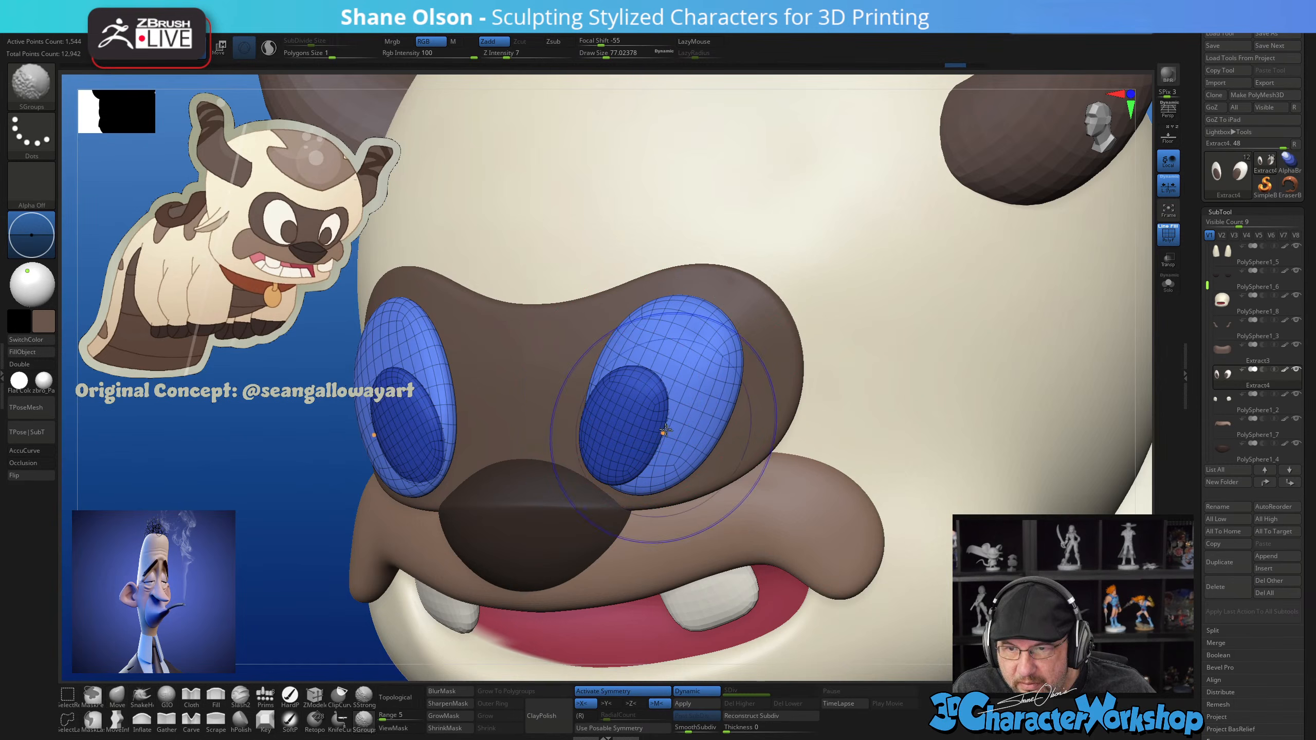
left_click(419, 698)
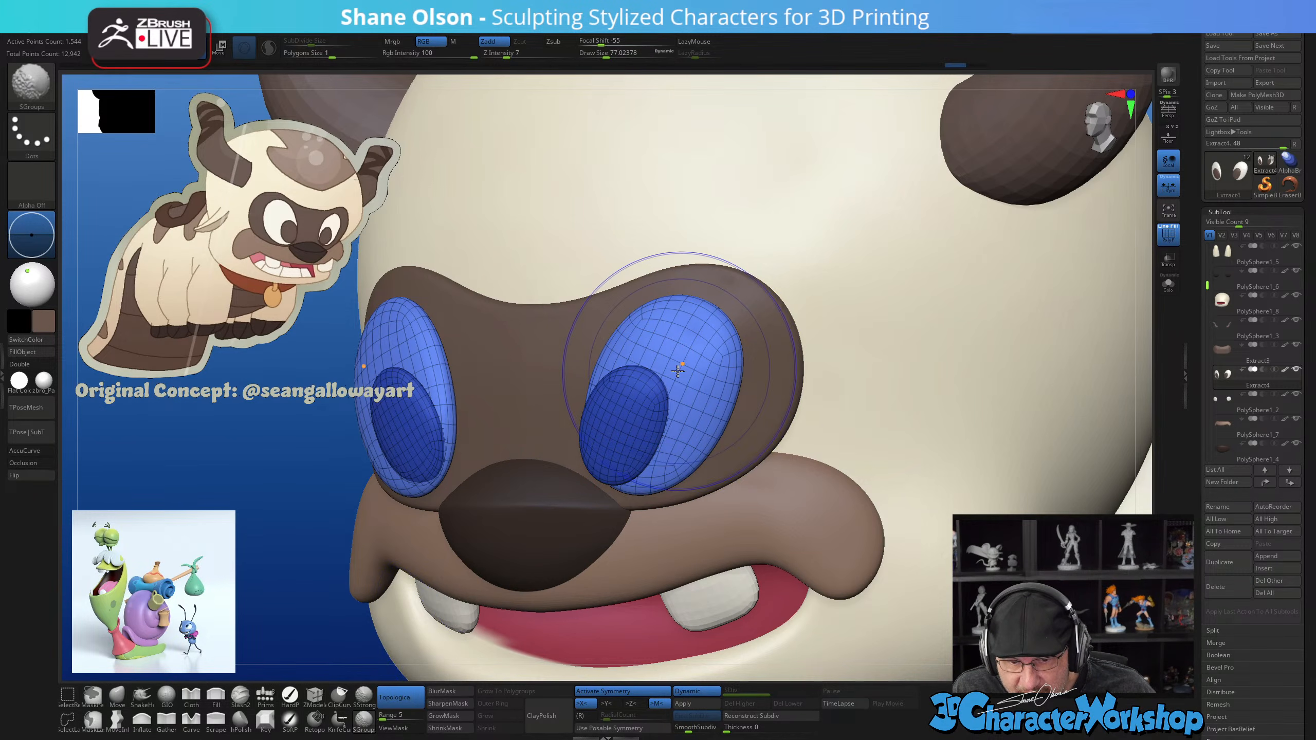
left_click_drag(630, 394, 603, 422)
key("ctrl")
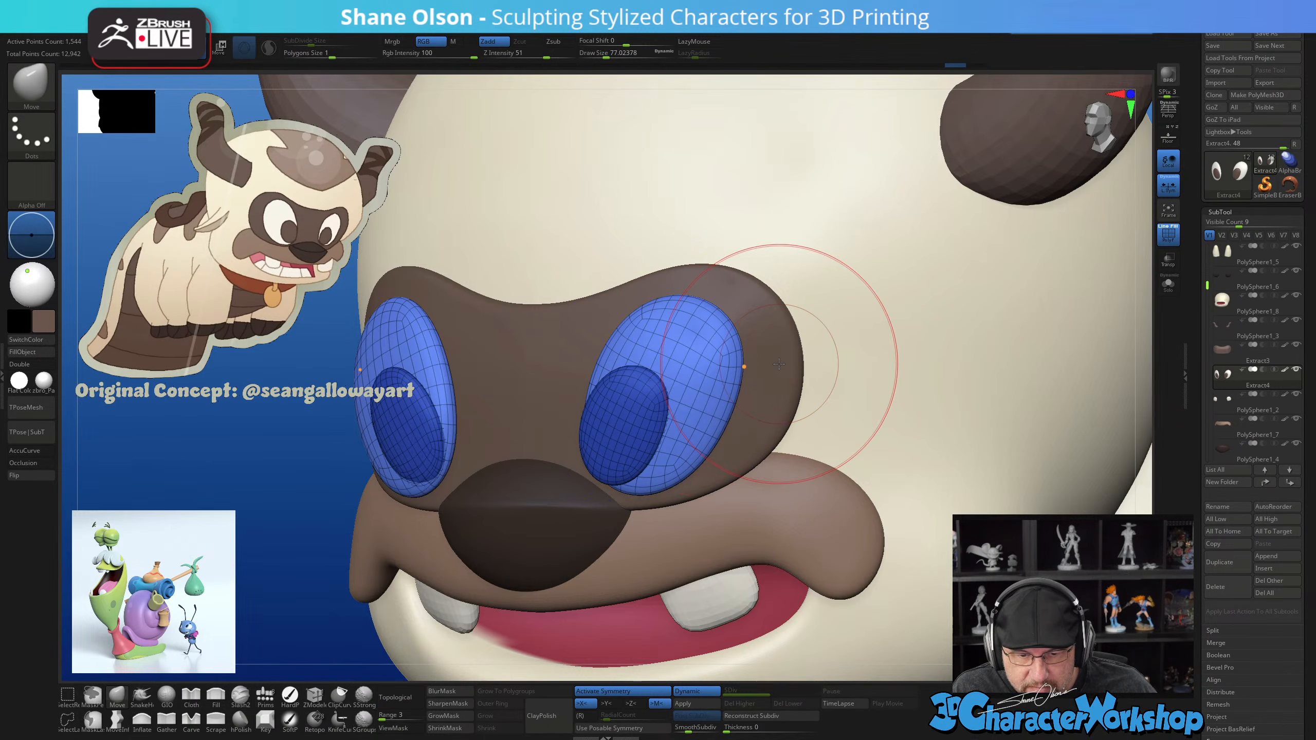
right_click_drag(466, 446, 431, 447)
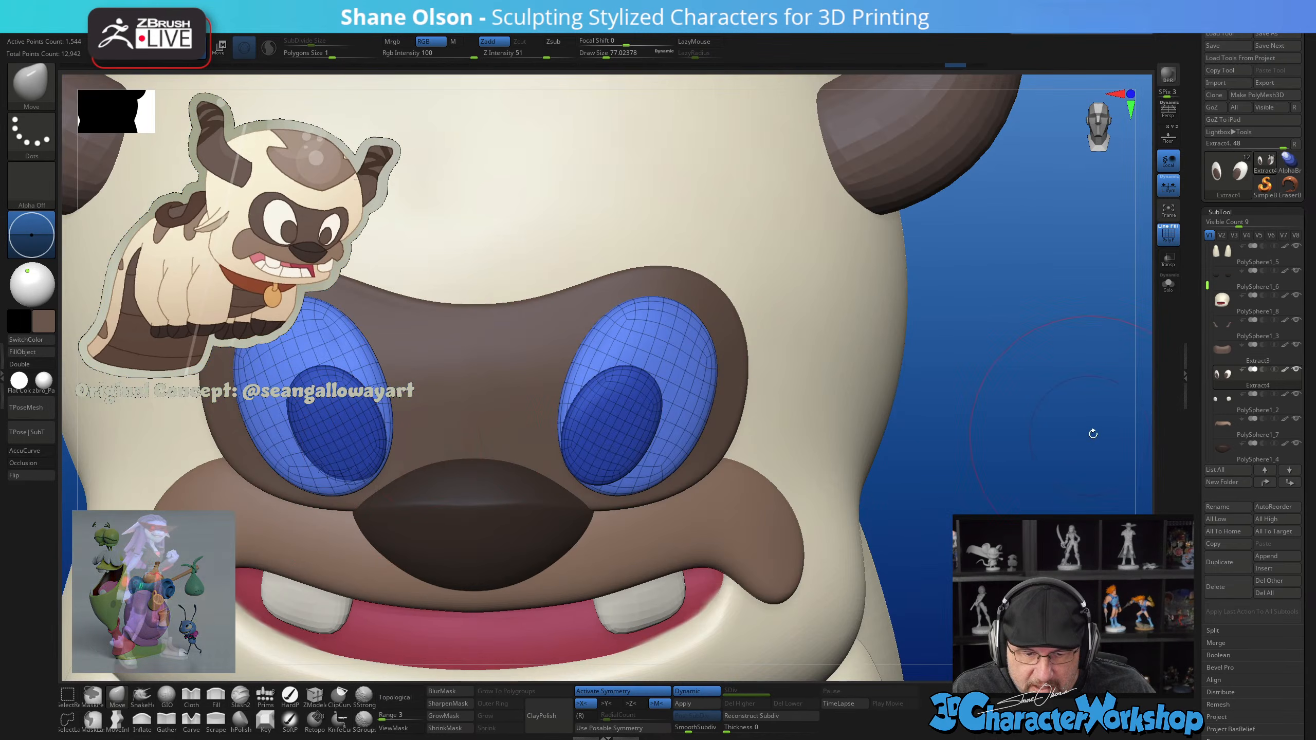
left_click_drag(990, 465, 989, 463)
key("f")
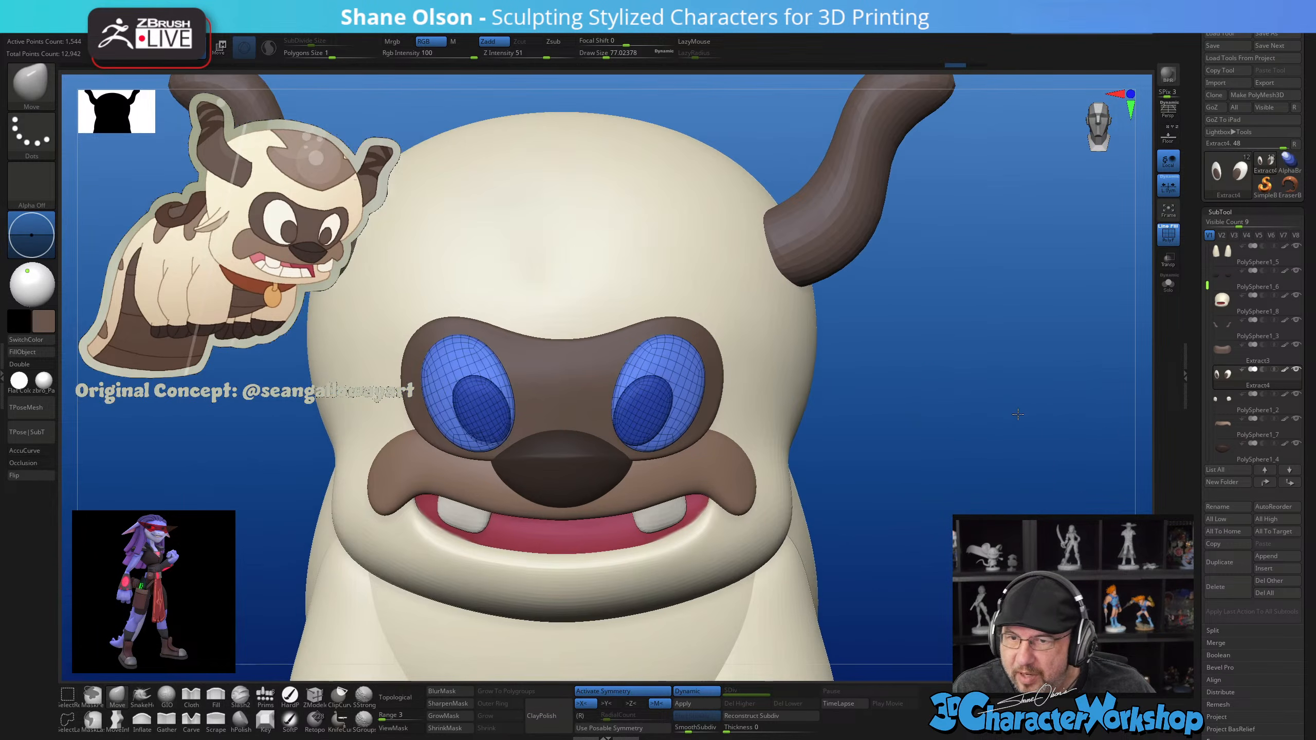
left_click(243, 516, "ctrl")
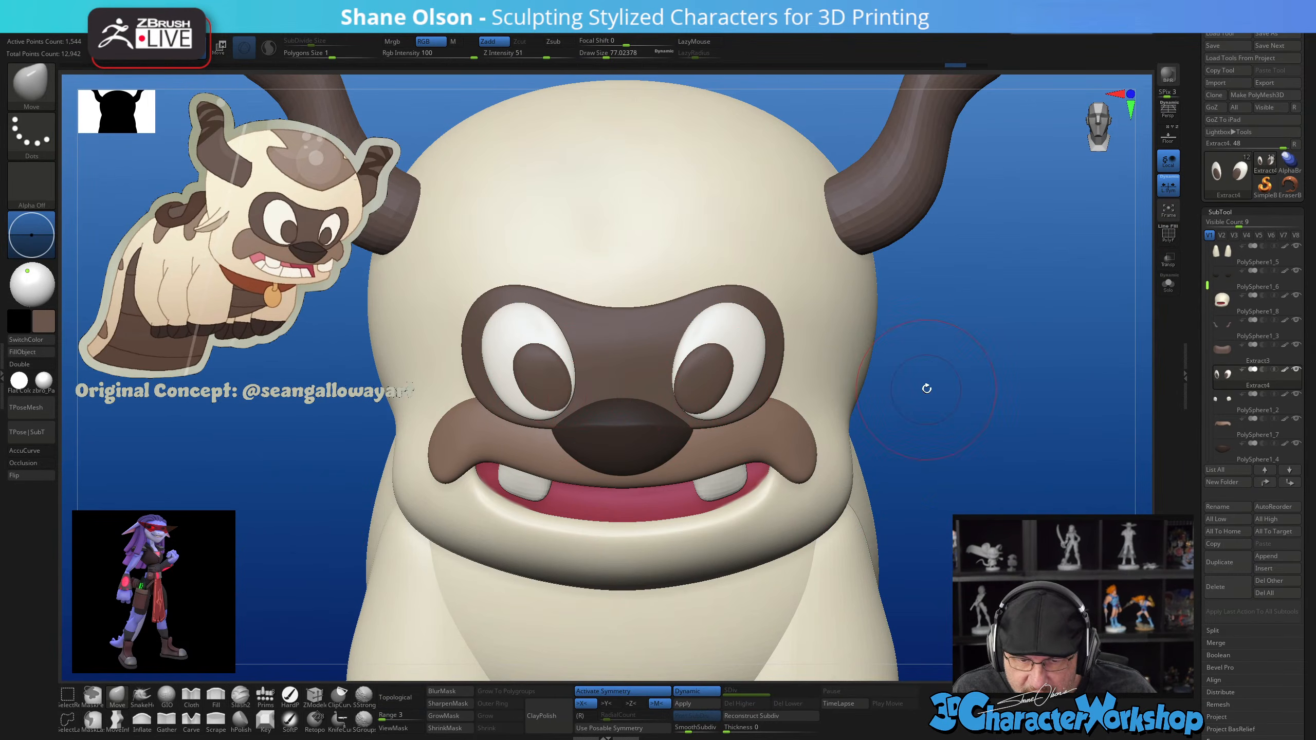
Turn off local symmetry, flip the eyes with Mirror and make them symmetrical with Mirror And Weld
key("space")
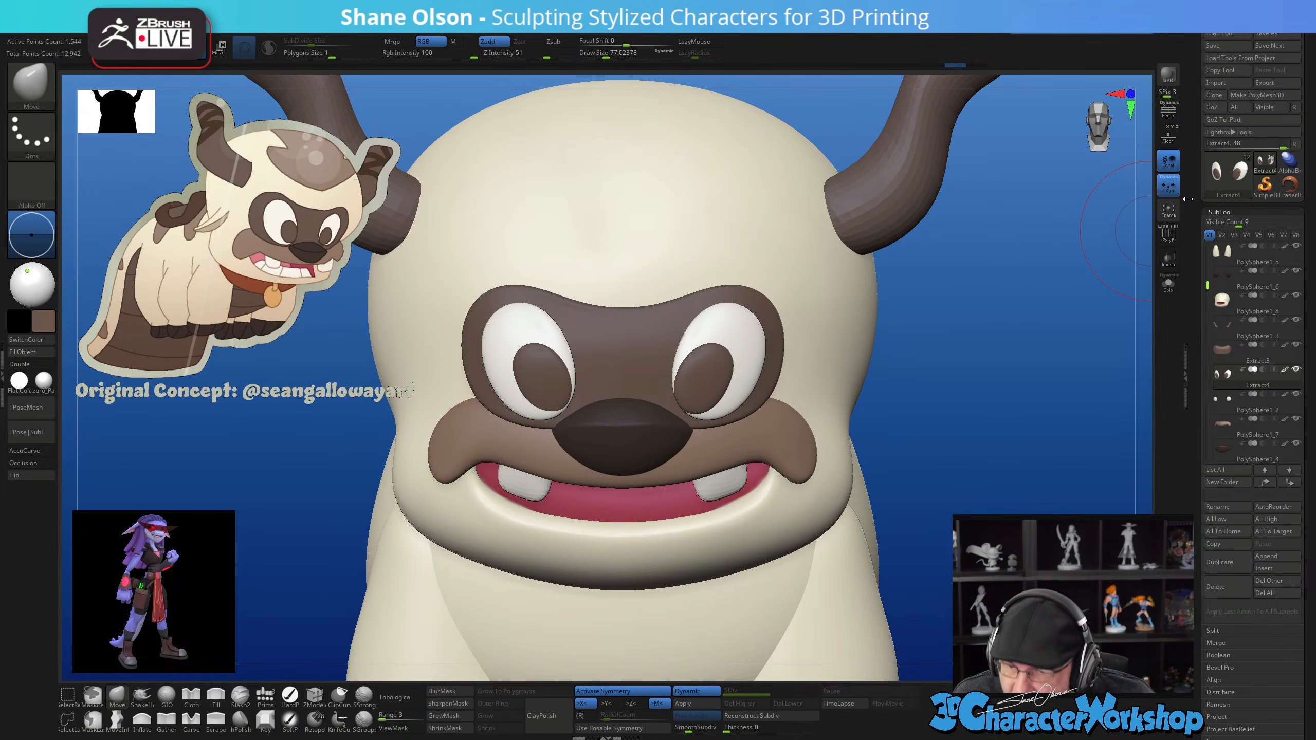
left_click(1174, 193)
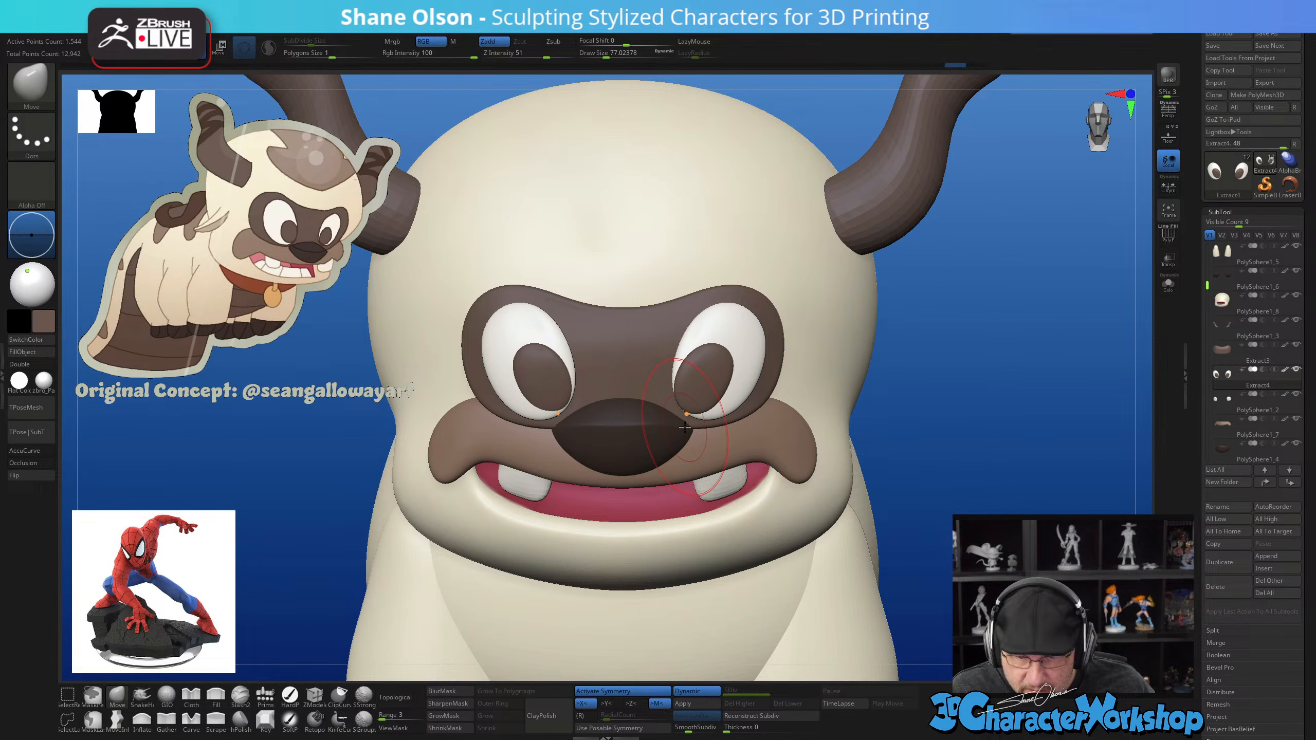
key("space")
left_click(666, 591)
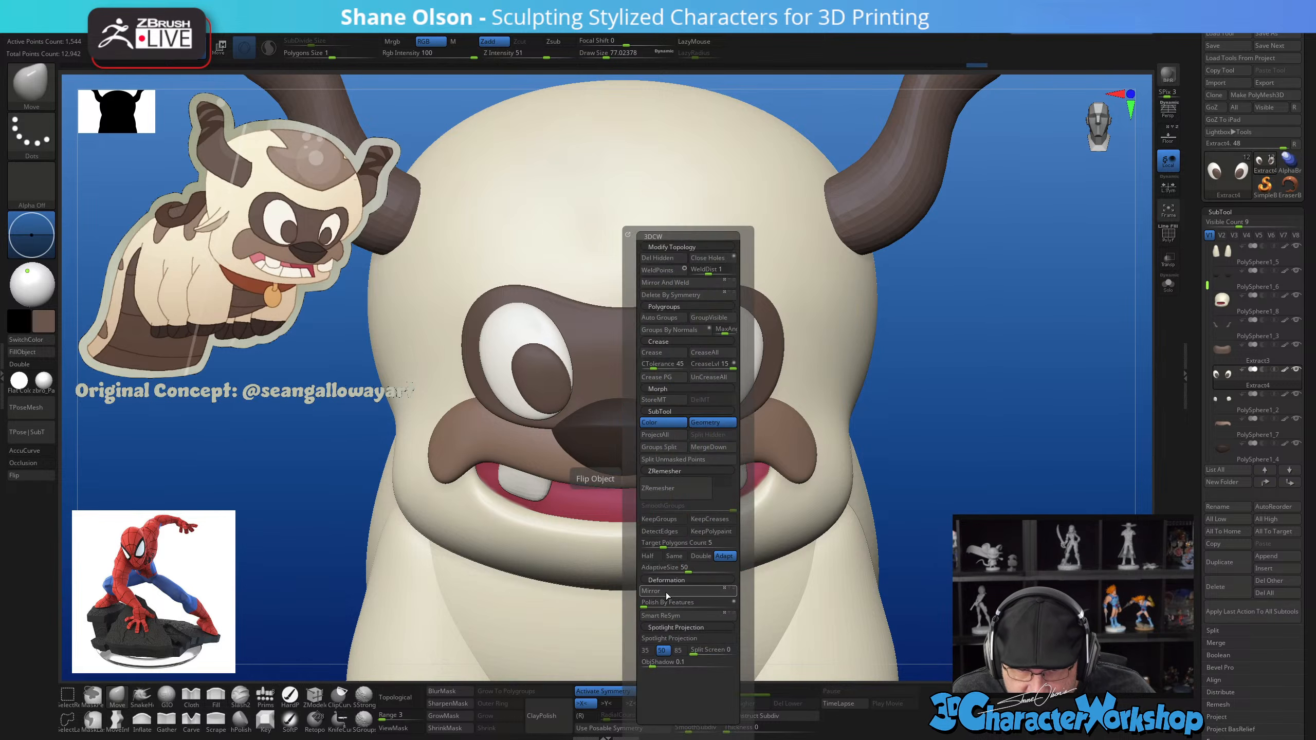
left_click(679, 285)
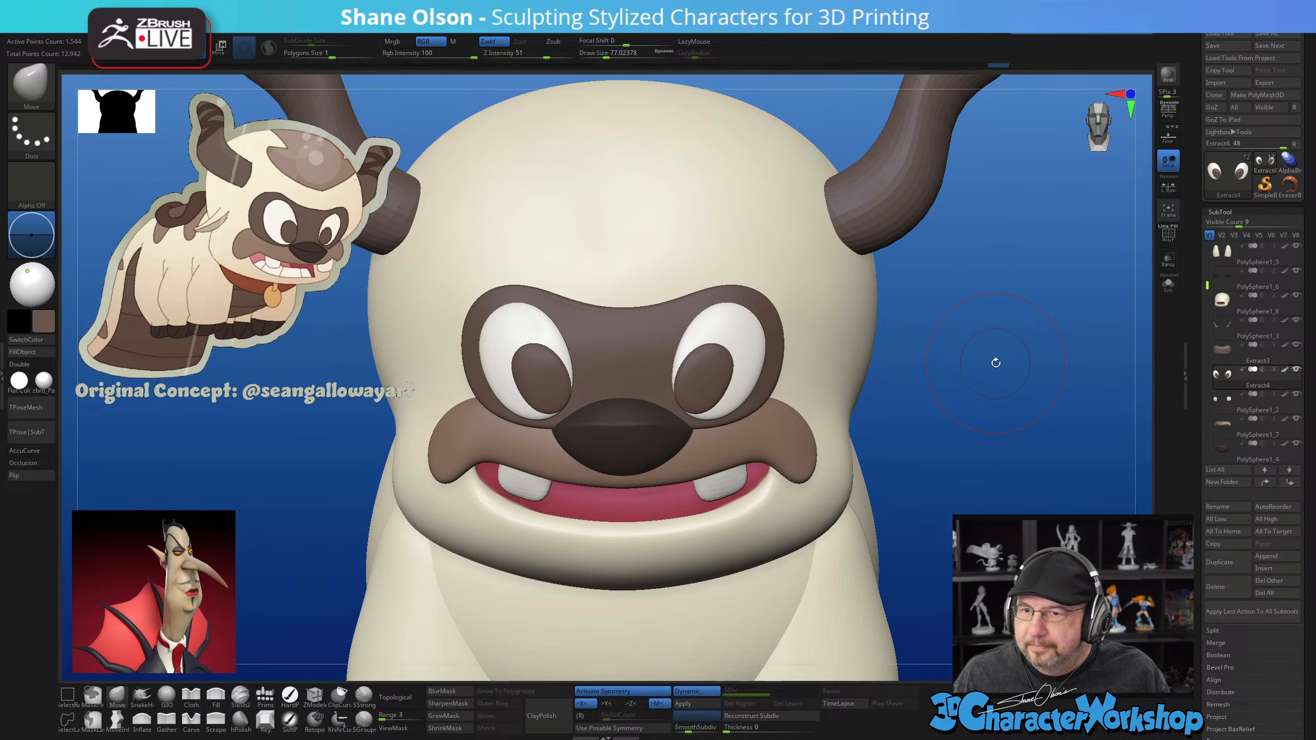
Examine the character's face and body proportions from front and three-quarter views against the concept art
left_click_drag(1019, 395, 958, 370)
left_click_drag(1027, 249, 928, 320, "alt")
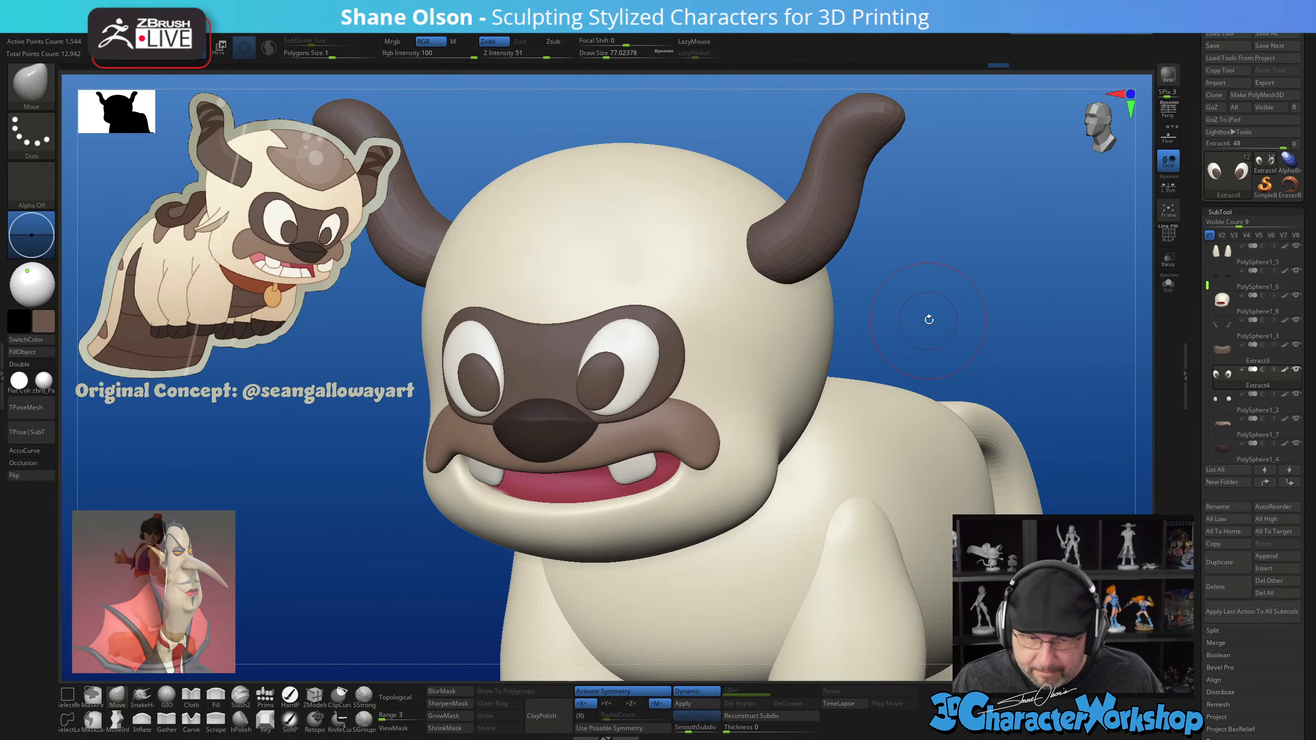
key("shift+f")
key("shift+f")
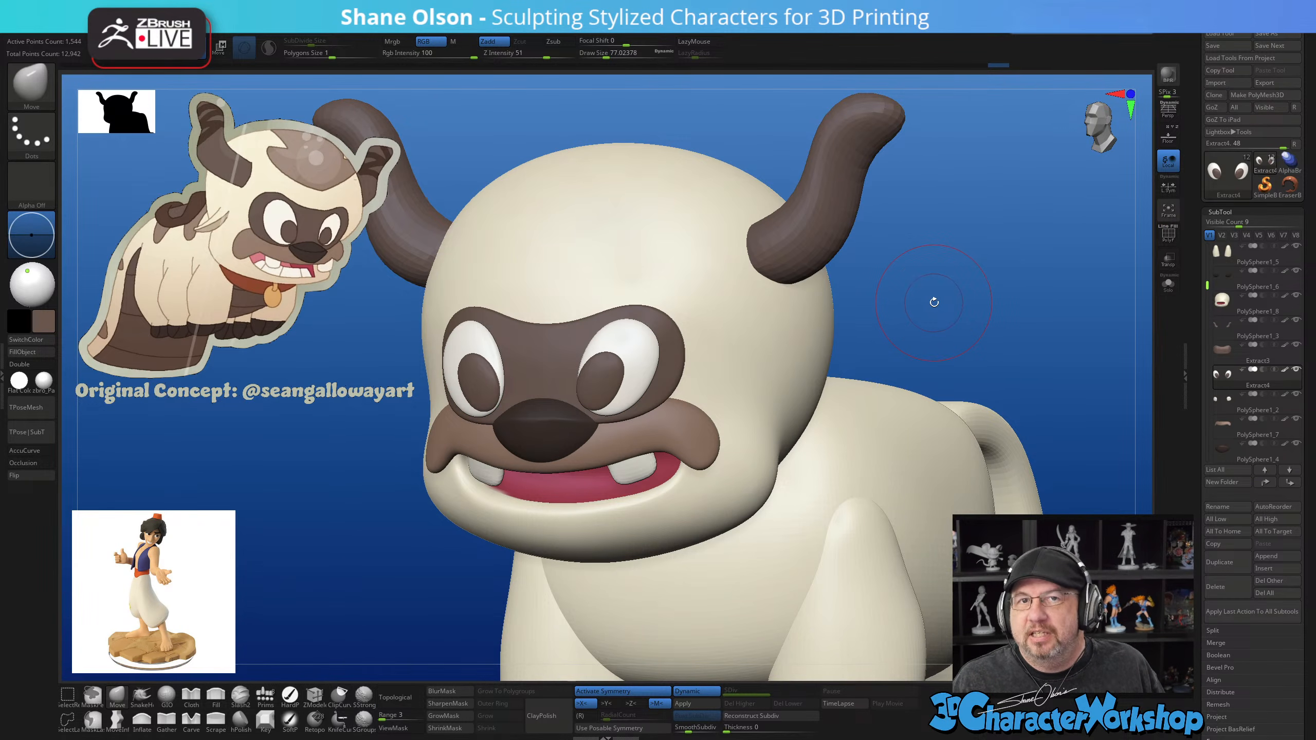
mouse_move(942, 302)
left_mouse_down("shift")
mouse_move(915, 327)
mouse_move(994, 309)
left_mouse_up("shift")
key("s")
left_click(948, 305)
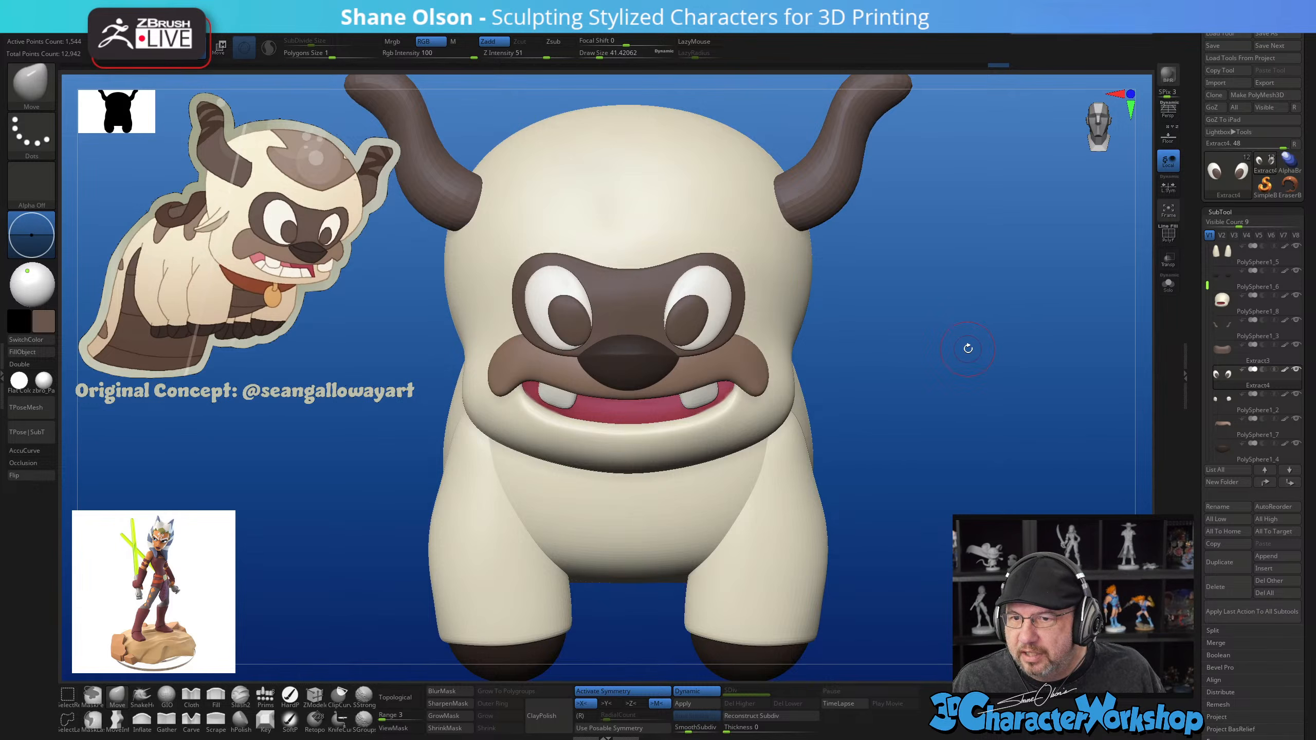
left_click_drag(950, 343, 941, 345)
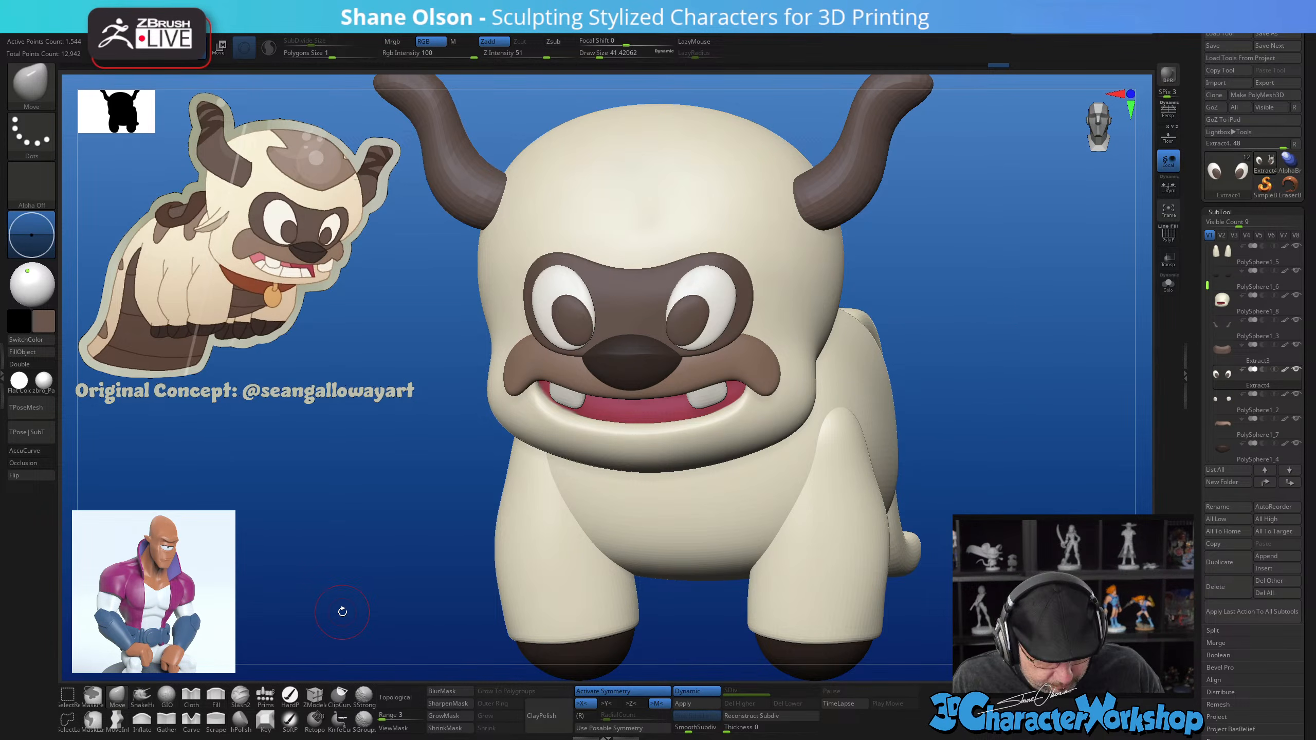
left_click_drag(1054, 400, 1001, 380, "alt")
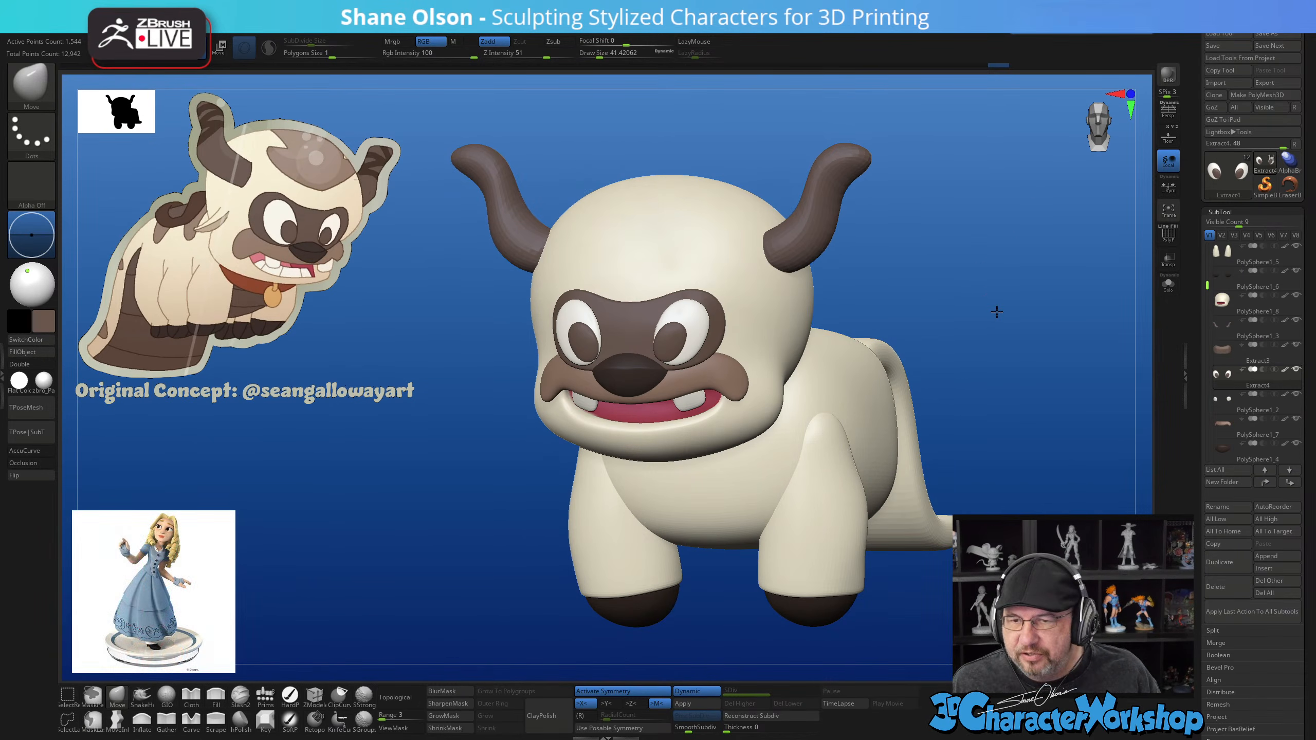
left_click_drag(997, 311, 1050, 188)
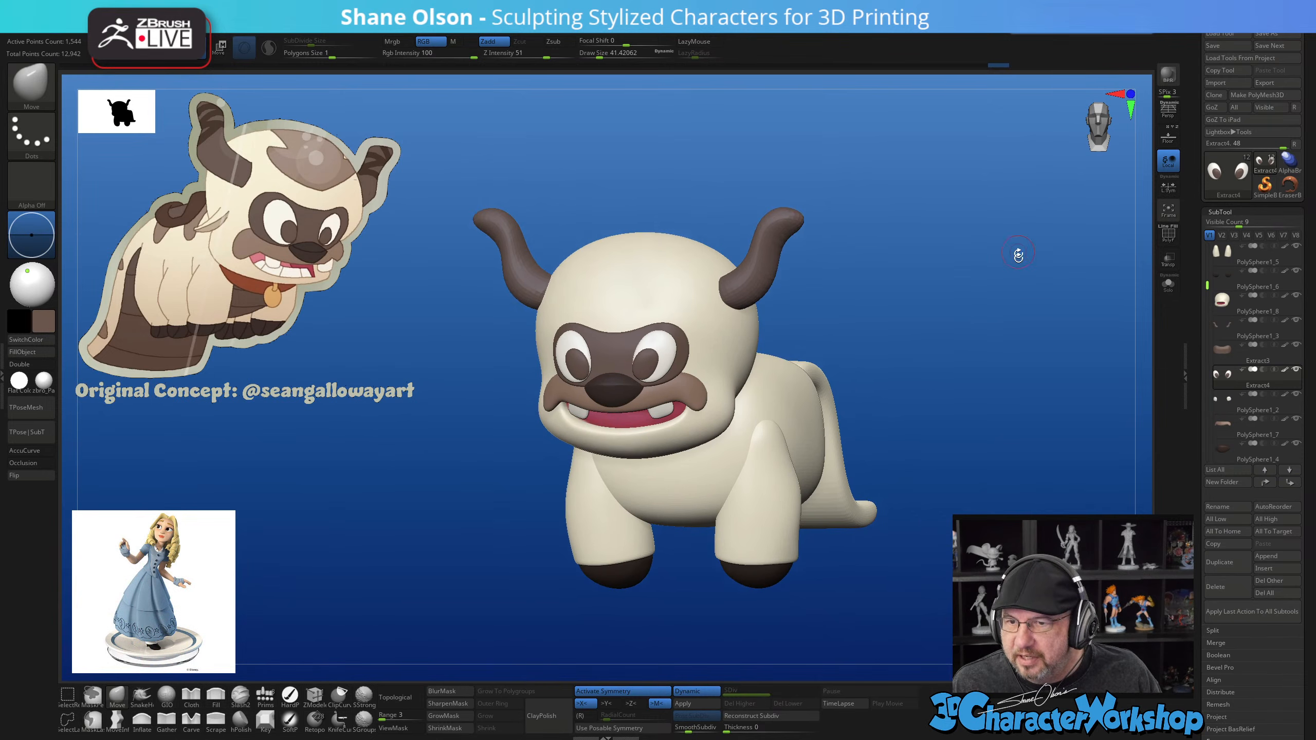
left_click_drag(1009, 344, 1011, 344)
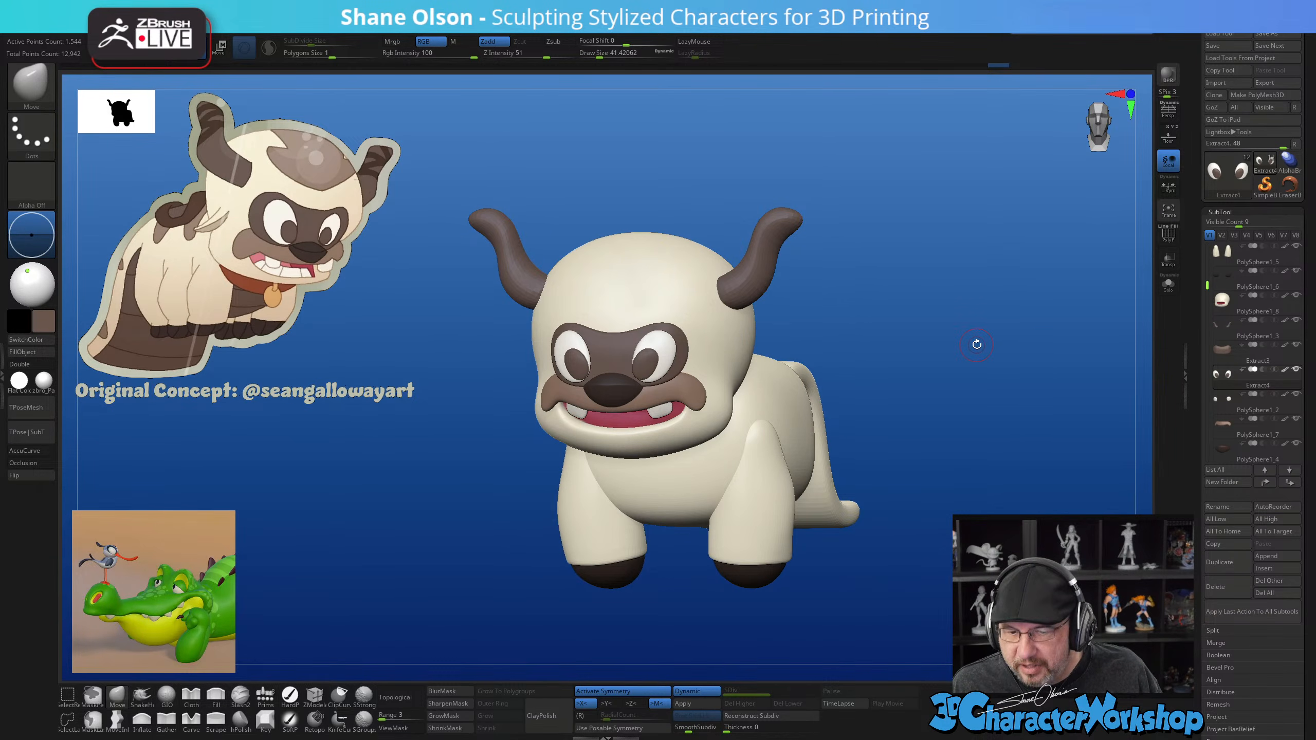
left_click_drag(977, 344, 969, 352)
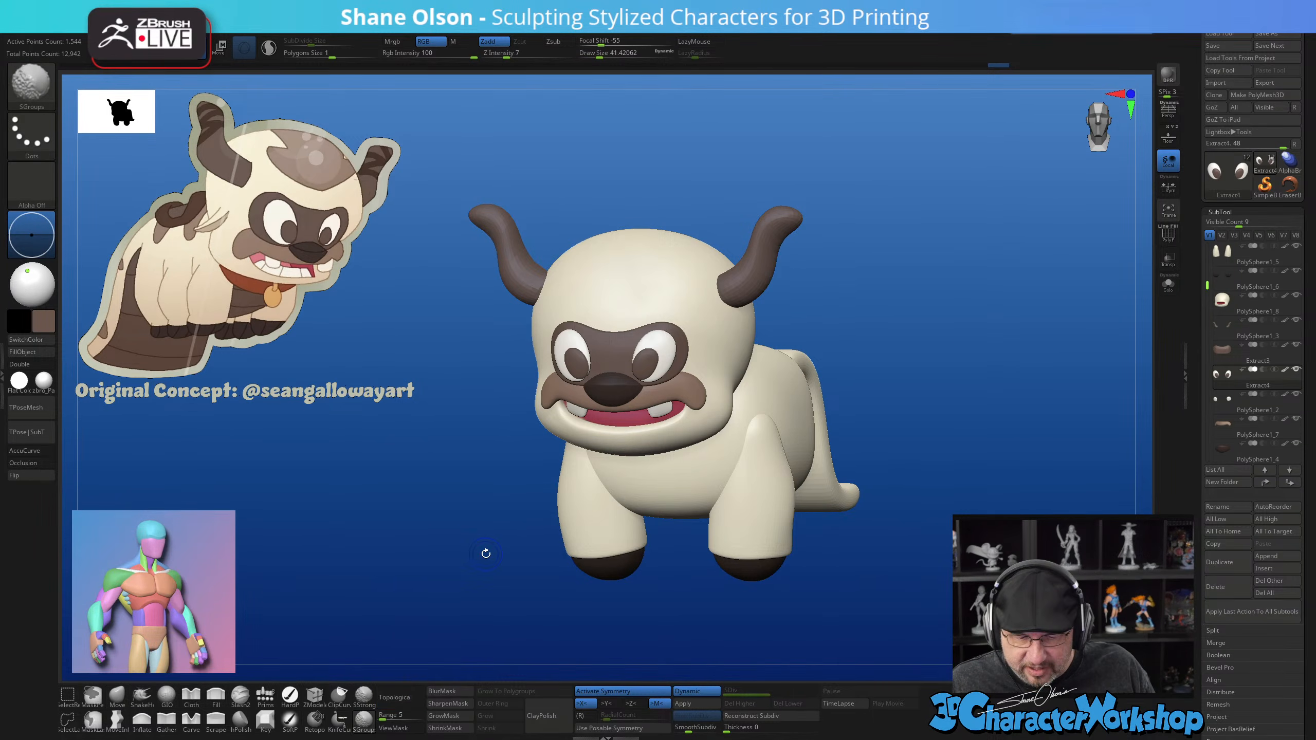
Set the draw size to about 183 and inspect the front leg and foot meshes in side view with the wireframe shown
key("s")
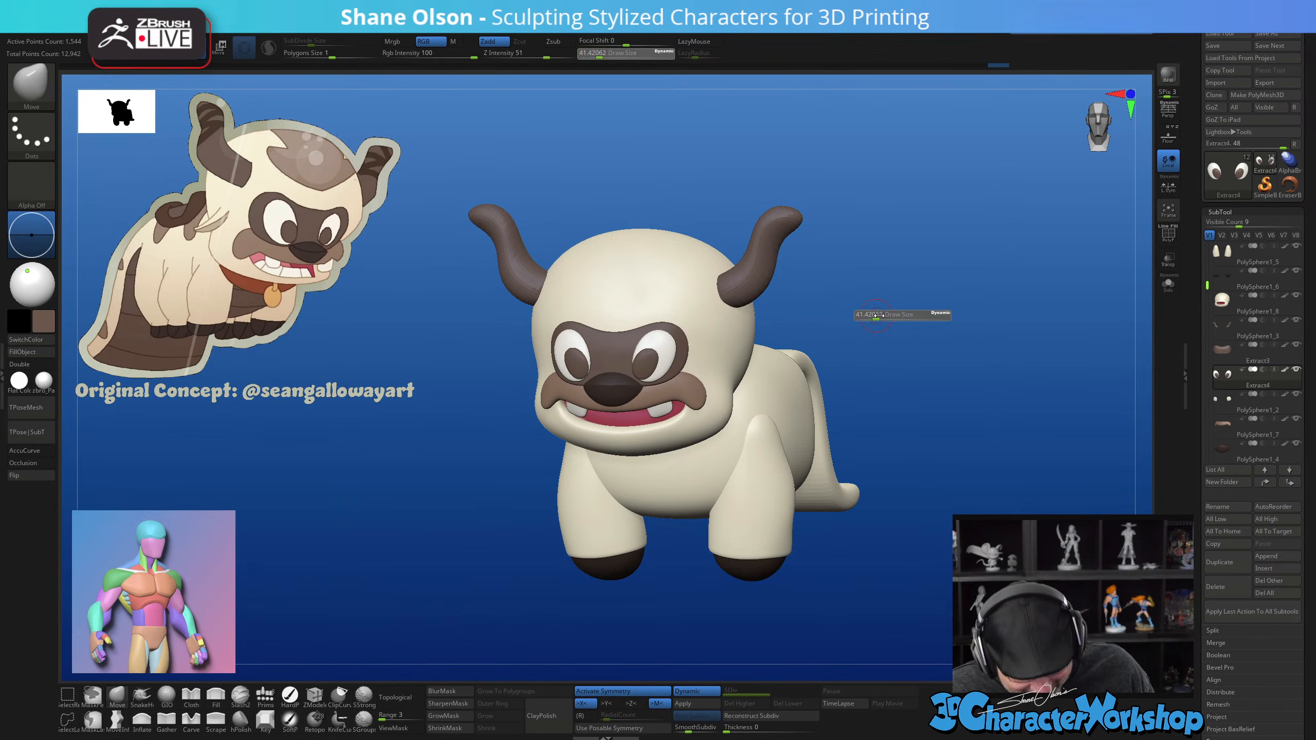
mouse_move(916, 352)
left_mouse_down()
mouse_move(813, 350)
mouse_move(1000, 366)
mouse_move(778, 519)
mouse_move(939, 465)
mouse_move(869, 483)
left_mouse_up()
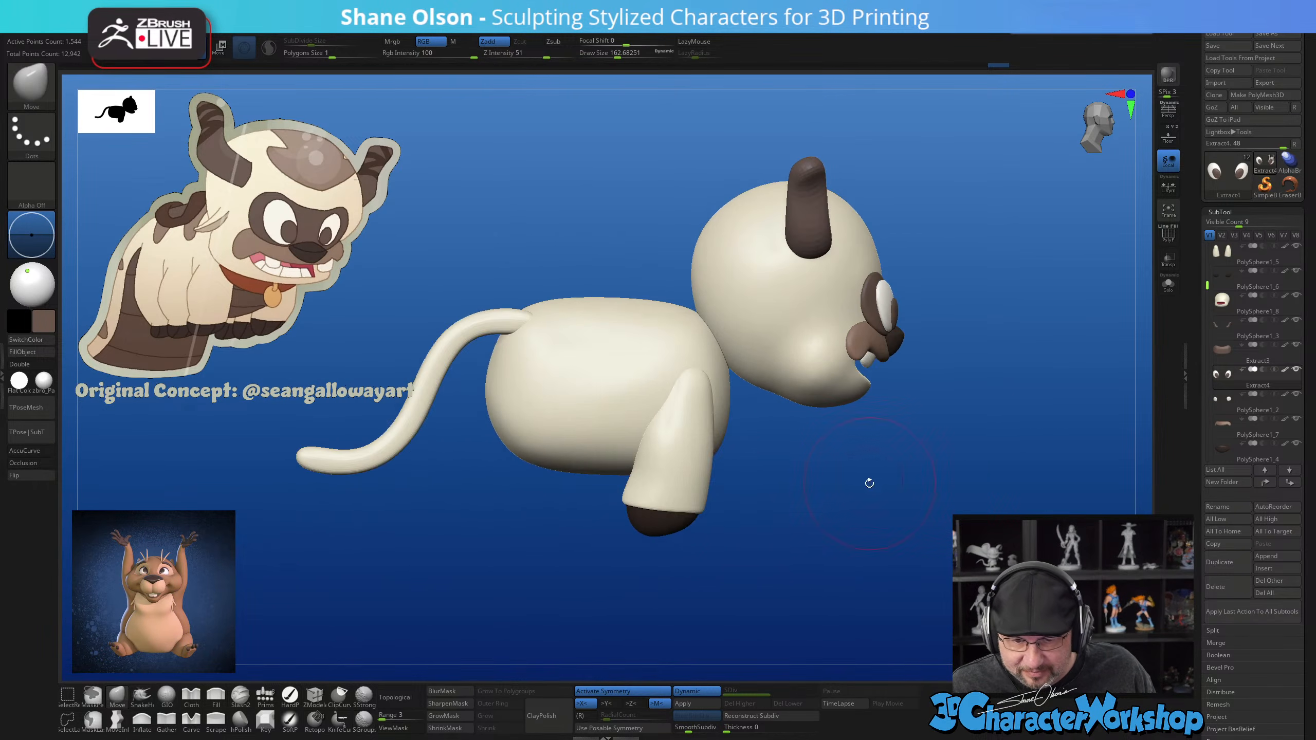
left_click(670, 459, "alt")
key("shift+f")
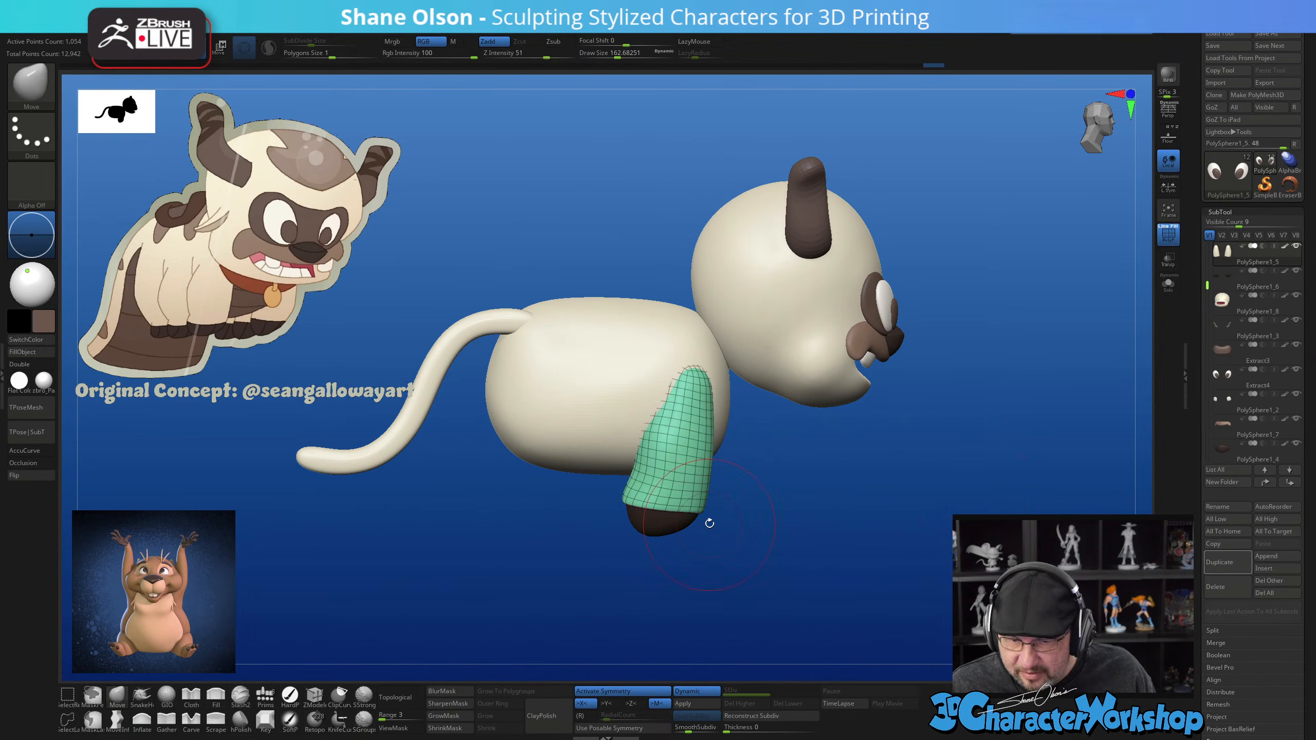
left_click(661, 526, "alt")
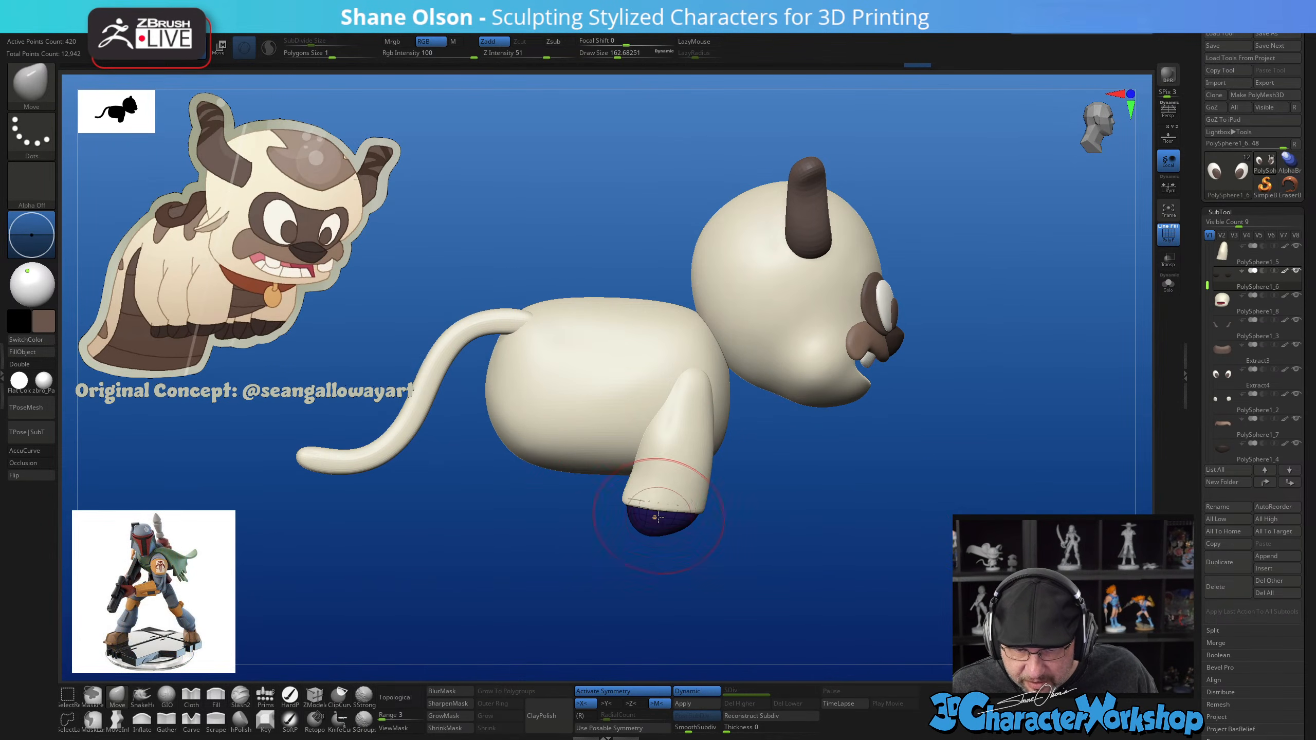
left_click_drag(827, 536, 782, 498)
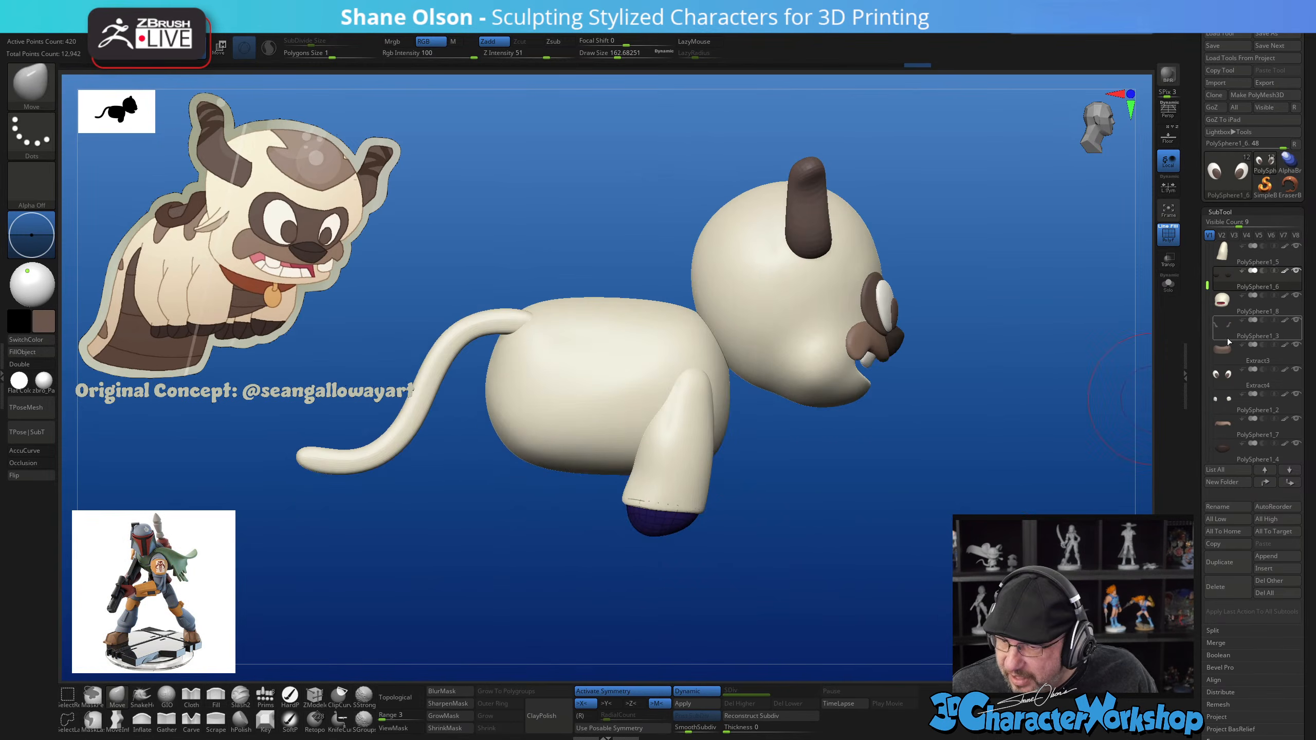
Select the front legs and merge them down with the feet into one subtool
left_click(1224, 253)
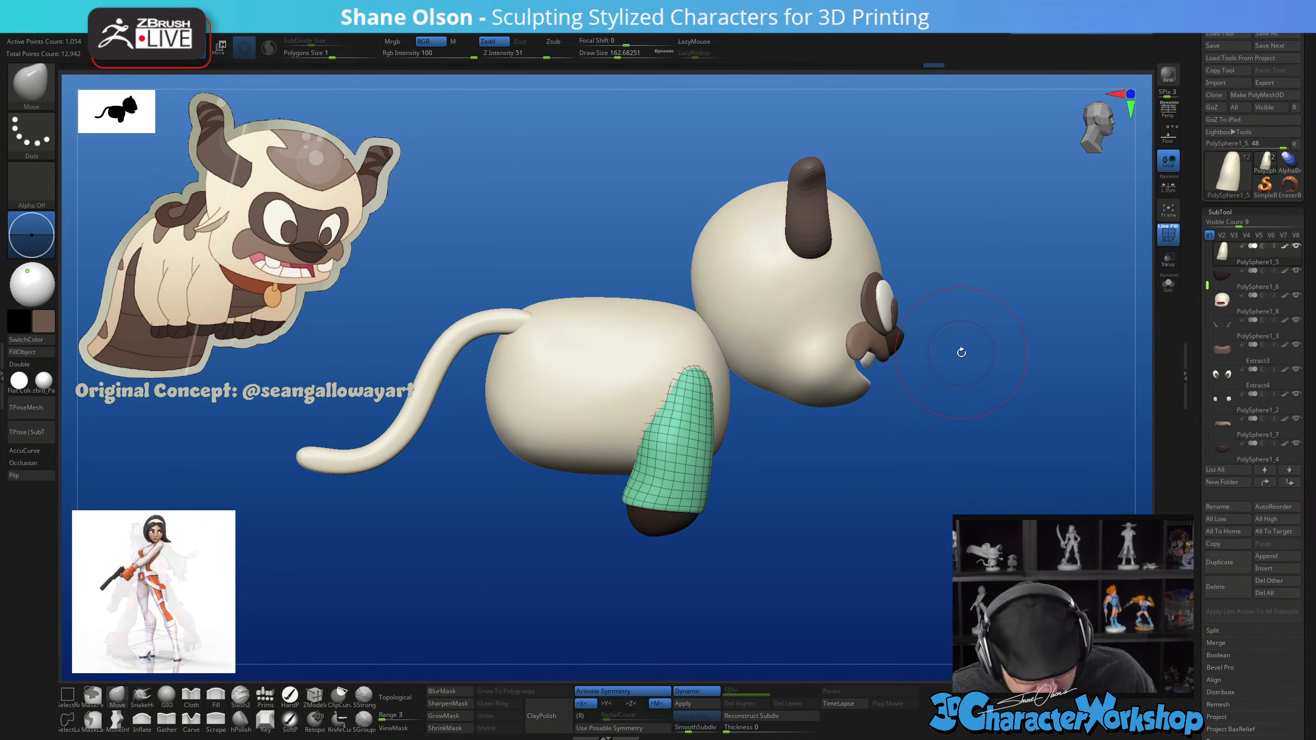
key("space")
left_click(989, 447)
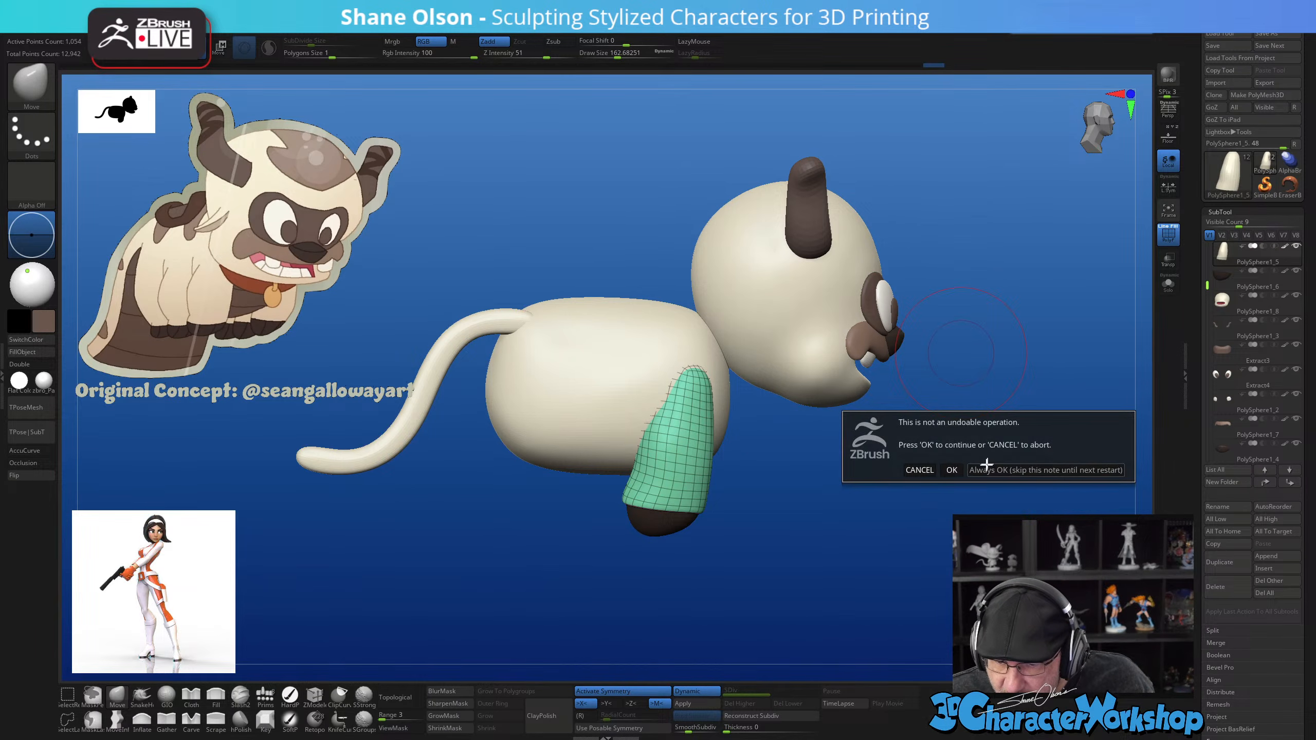
Merge the dark foot into the leg subtool and switch to the transform gizmo
left_click(952, 470)
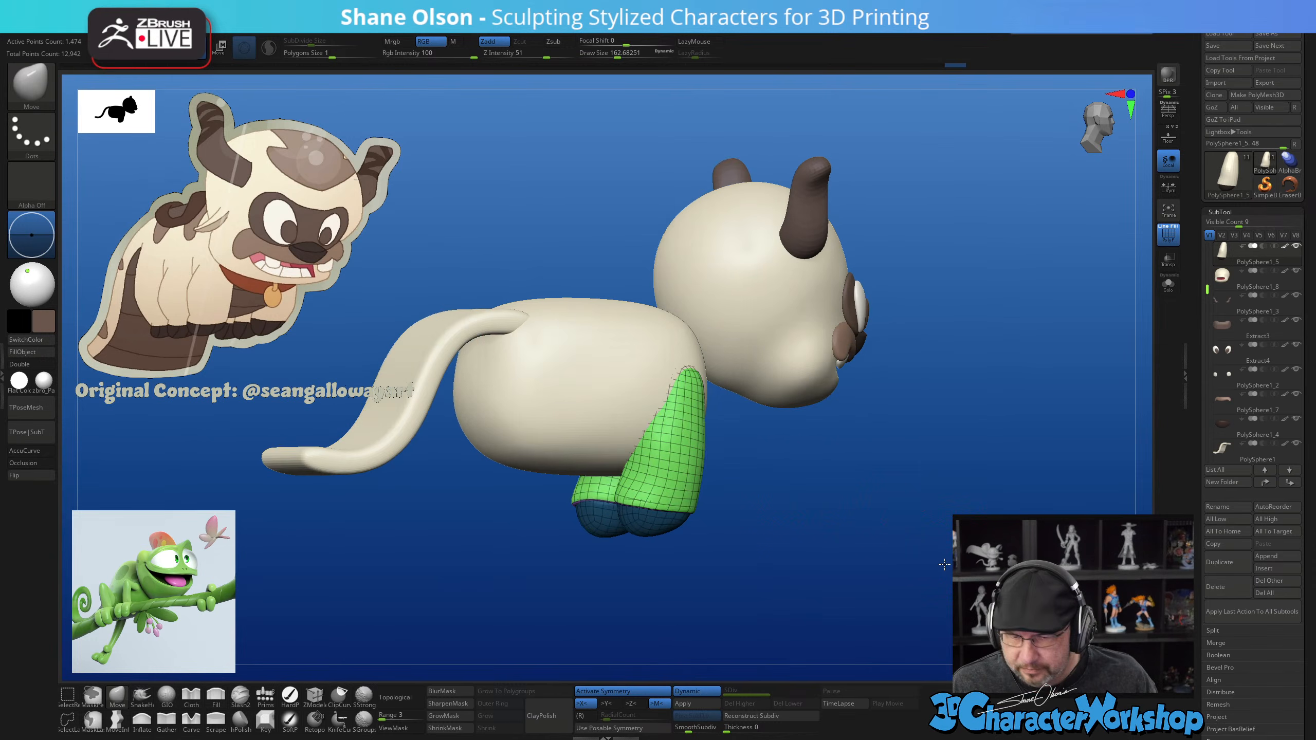
key("w")
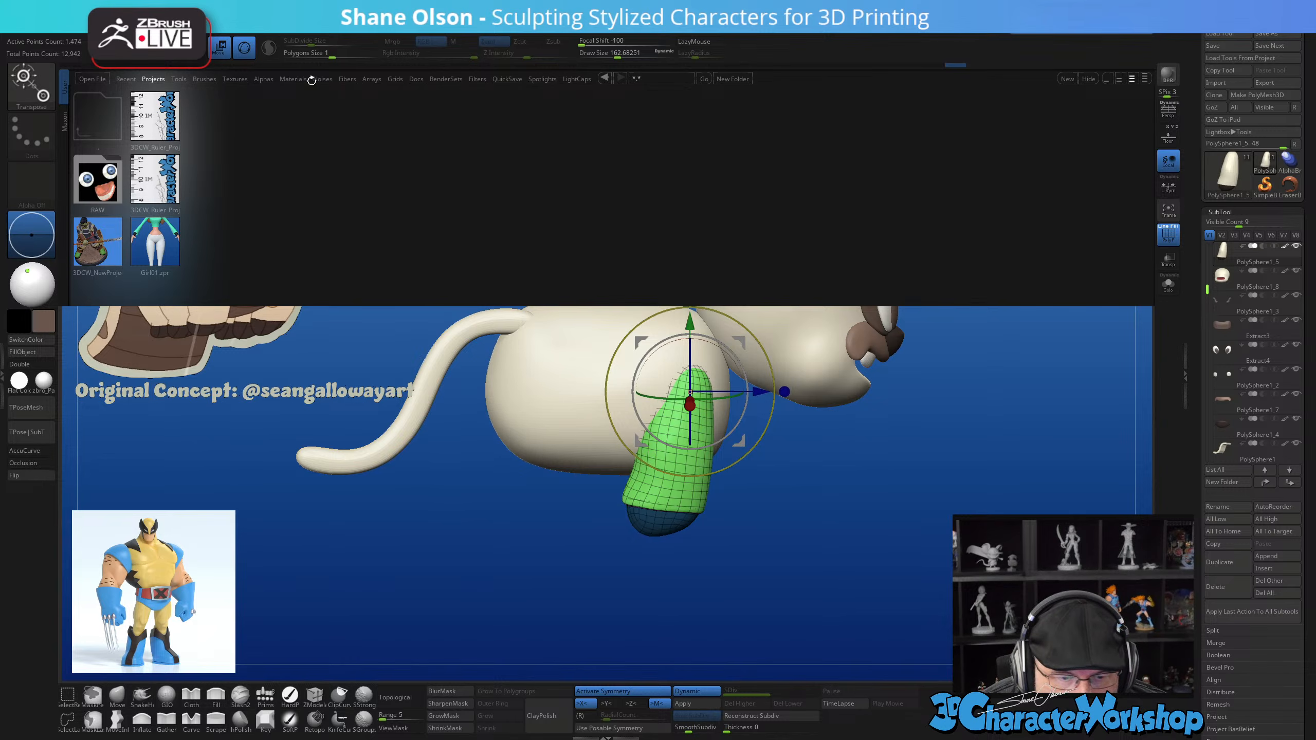
Browse the LightBox tools and projects, looking through the ZSpheres project folder
left_click(181, 78)
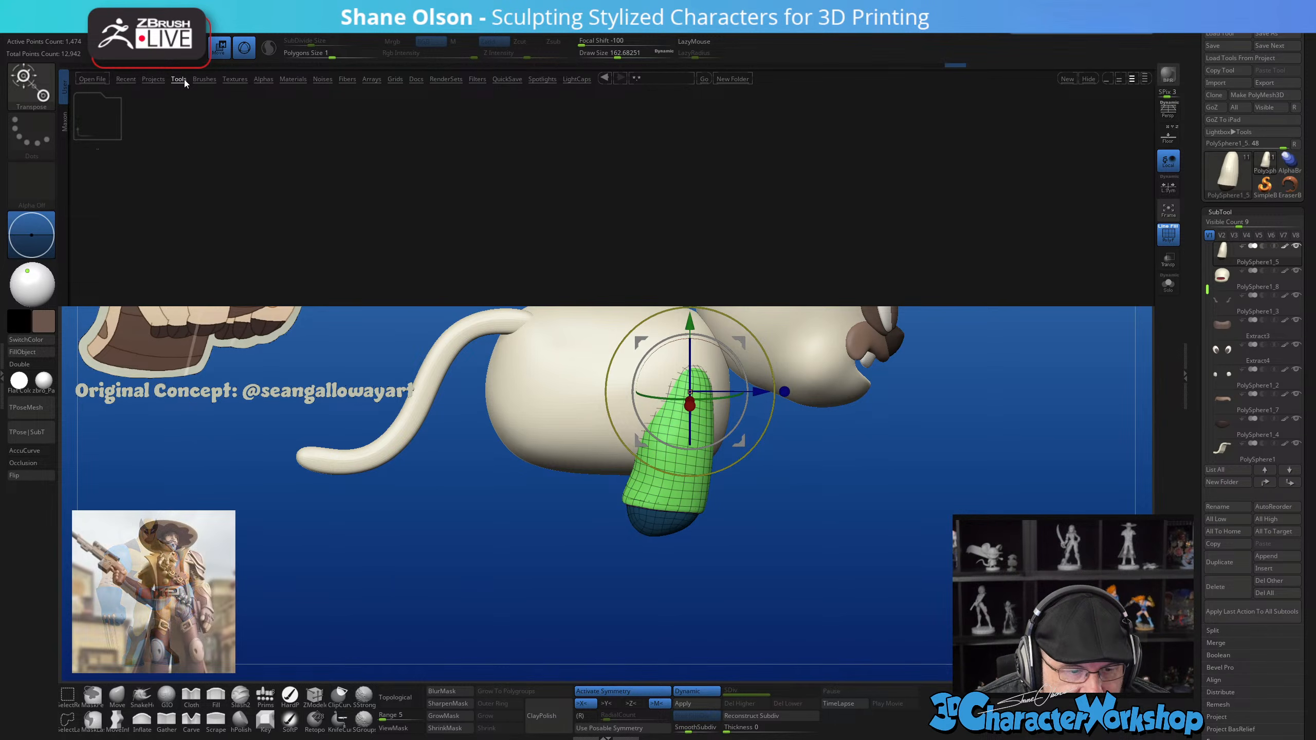
left_click(153, 80)
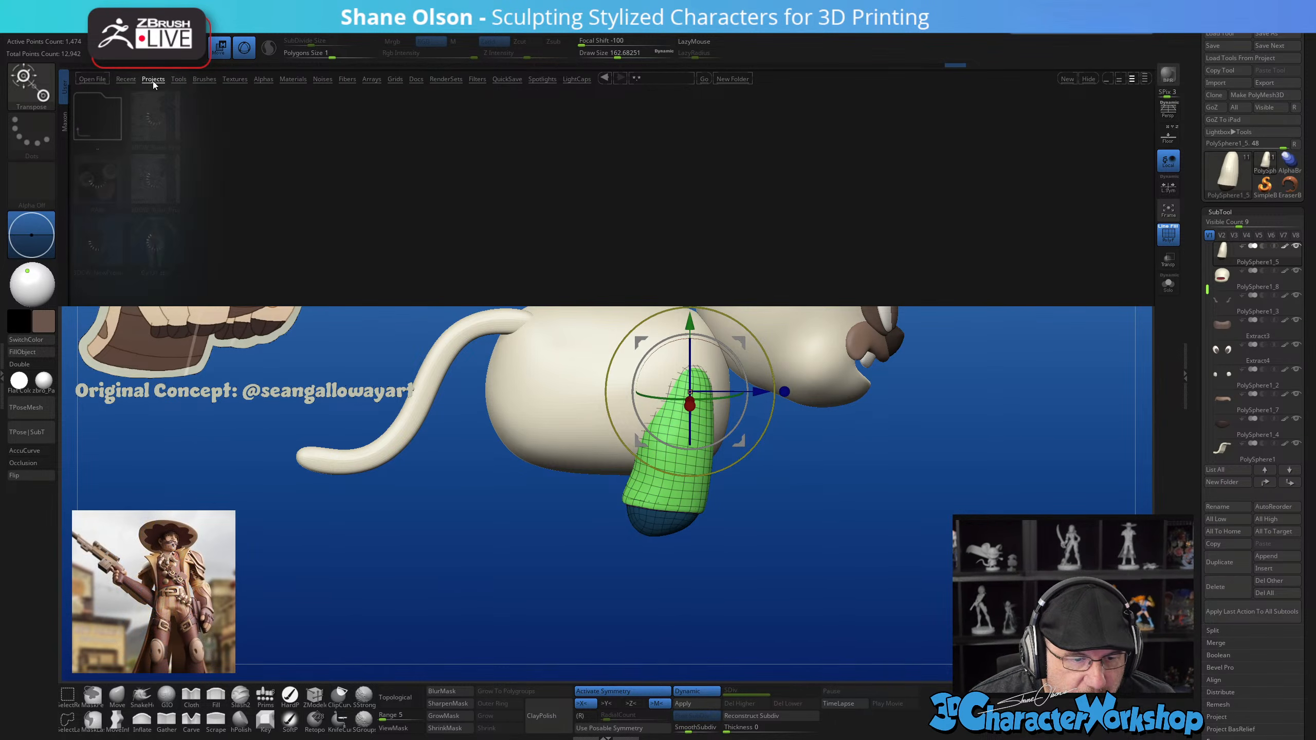
left_click(183, 78)
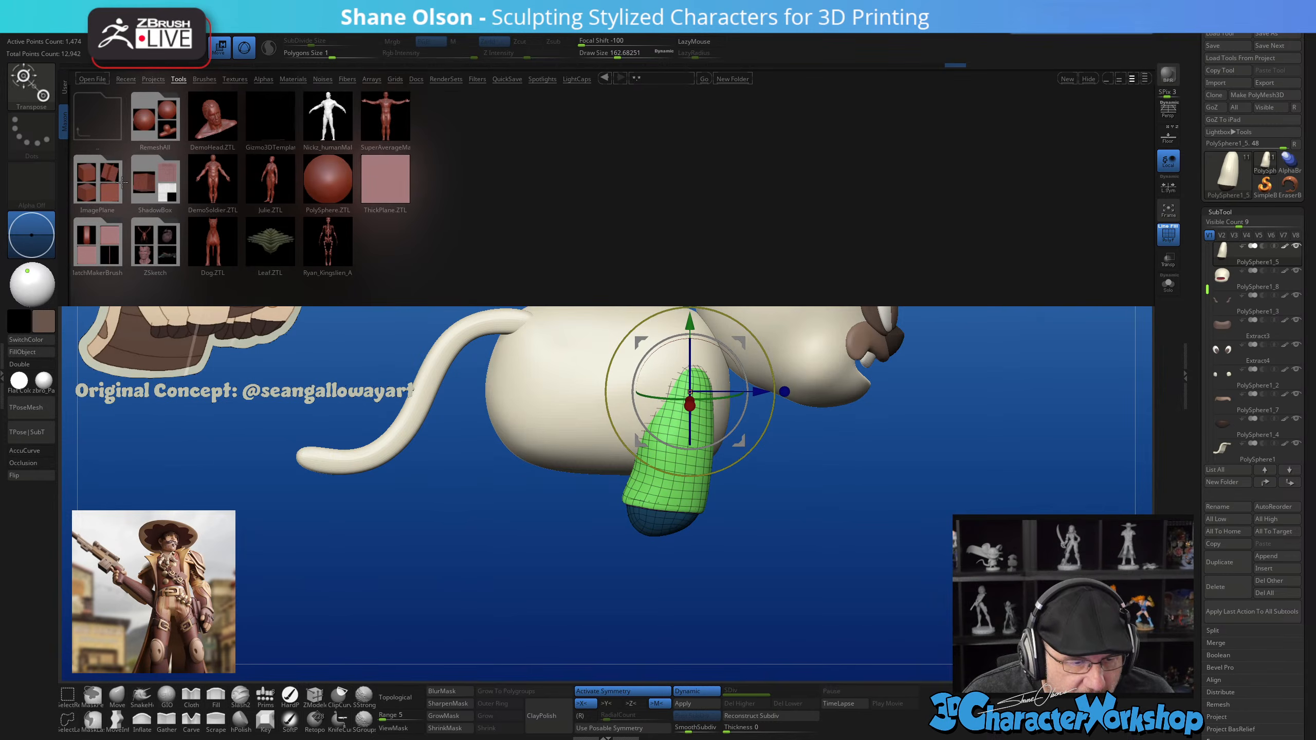
left_click(153, 79)
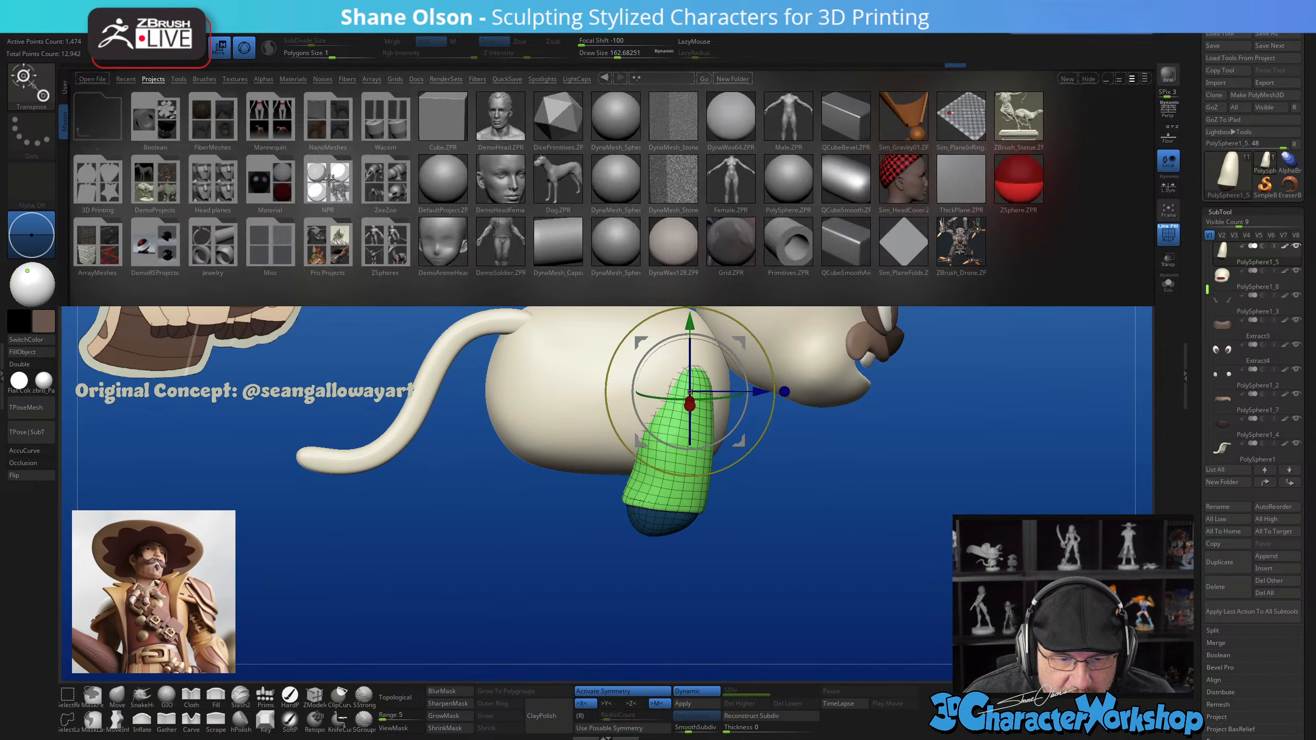
double_click(394, 178)
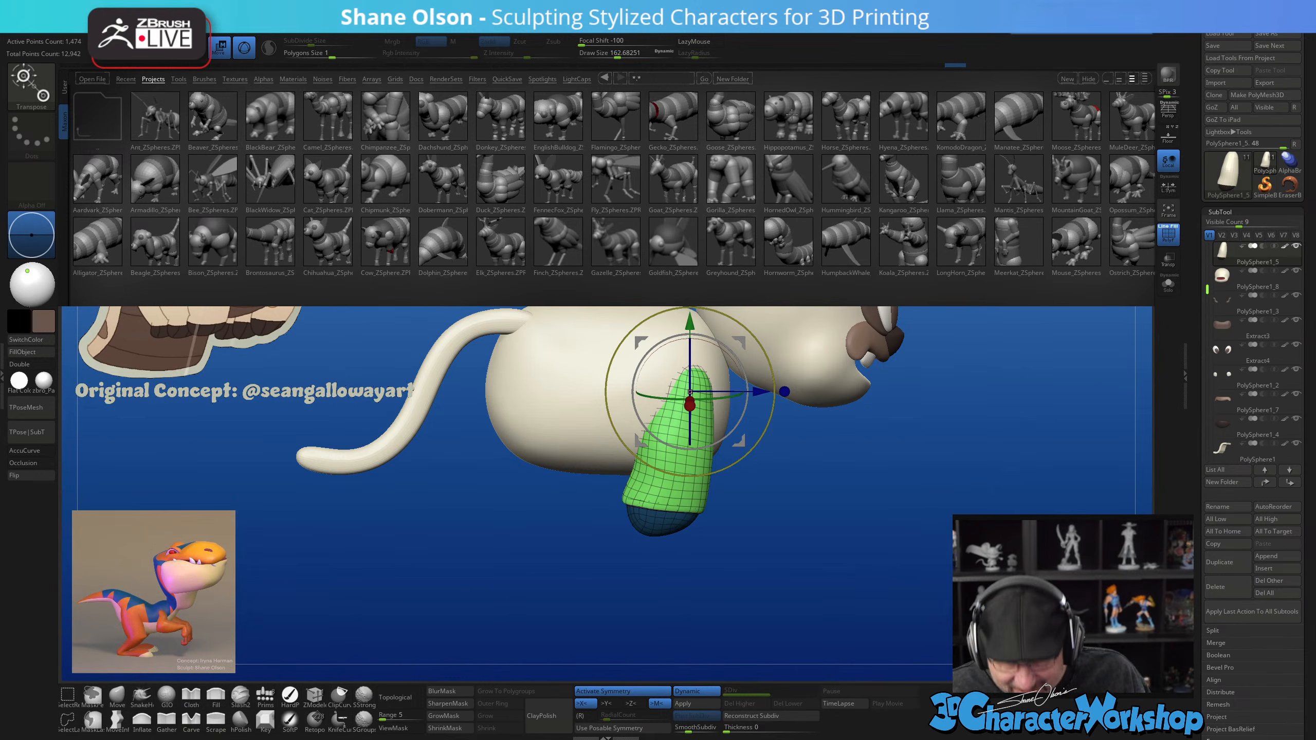
key("comma")
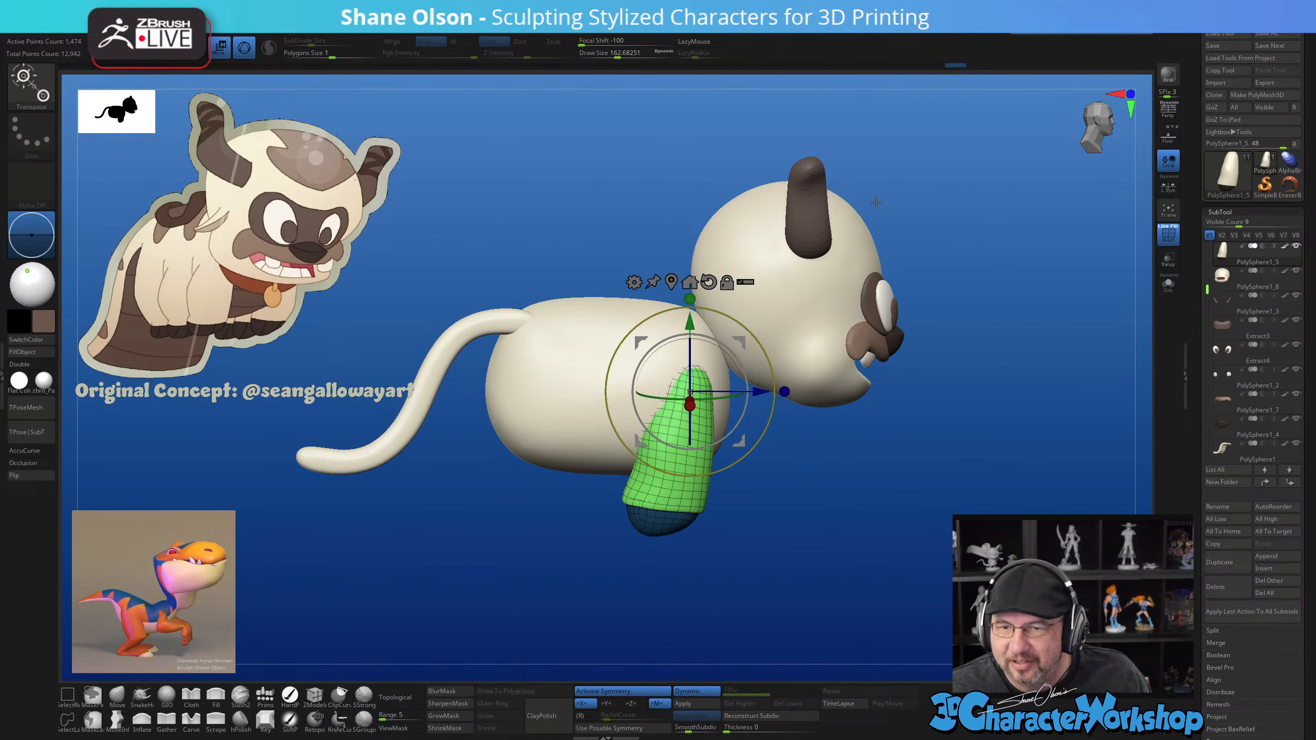
Duplicate the leg twice with the gizmo, spacing the copies backward along the body to make middle and rear legs
mouse_move(917, 411)
left_mouse_down()
mouse_move(906, 412)
mouse_move(920, 413)
left_mouse_up()
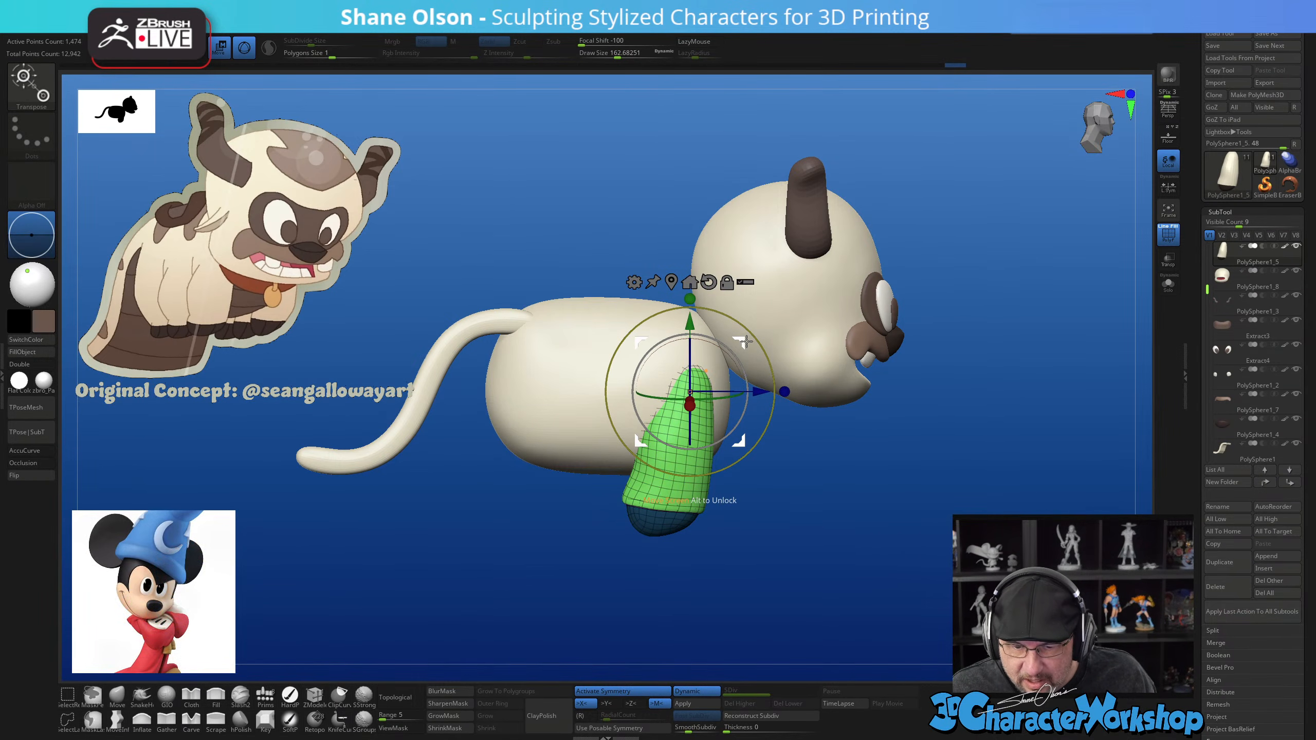
left_click_drag(745, 341, 668, 343, "ctrl")
left_click_drag(877, 507, 855, 401)
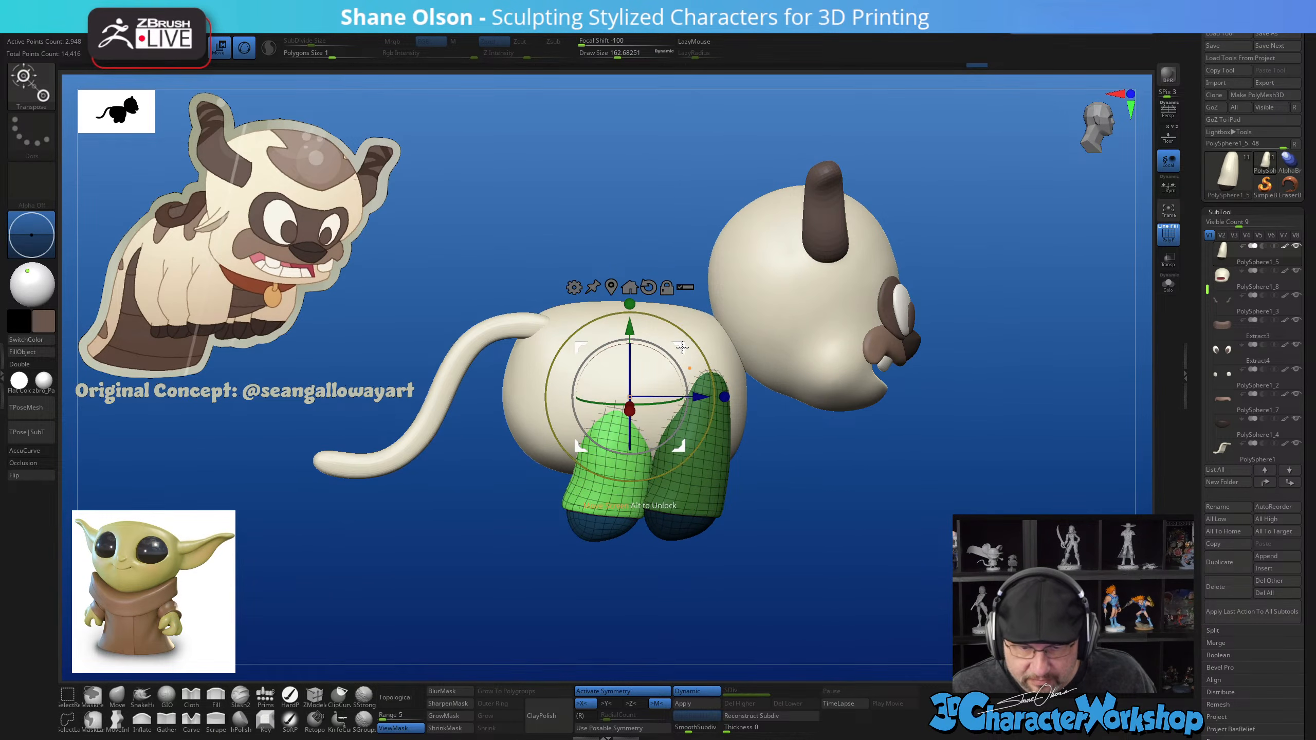
left_click_drag(681, 348, 604, 346, "ctrl")
left_click_drag(873, 456, 1006, 511)
scroll(1006, 511, "up", 2)
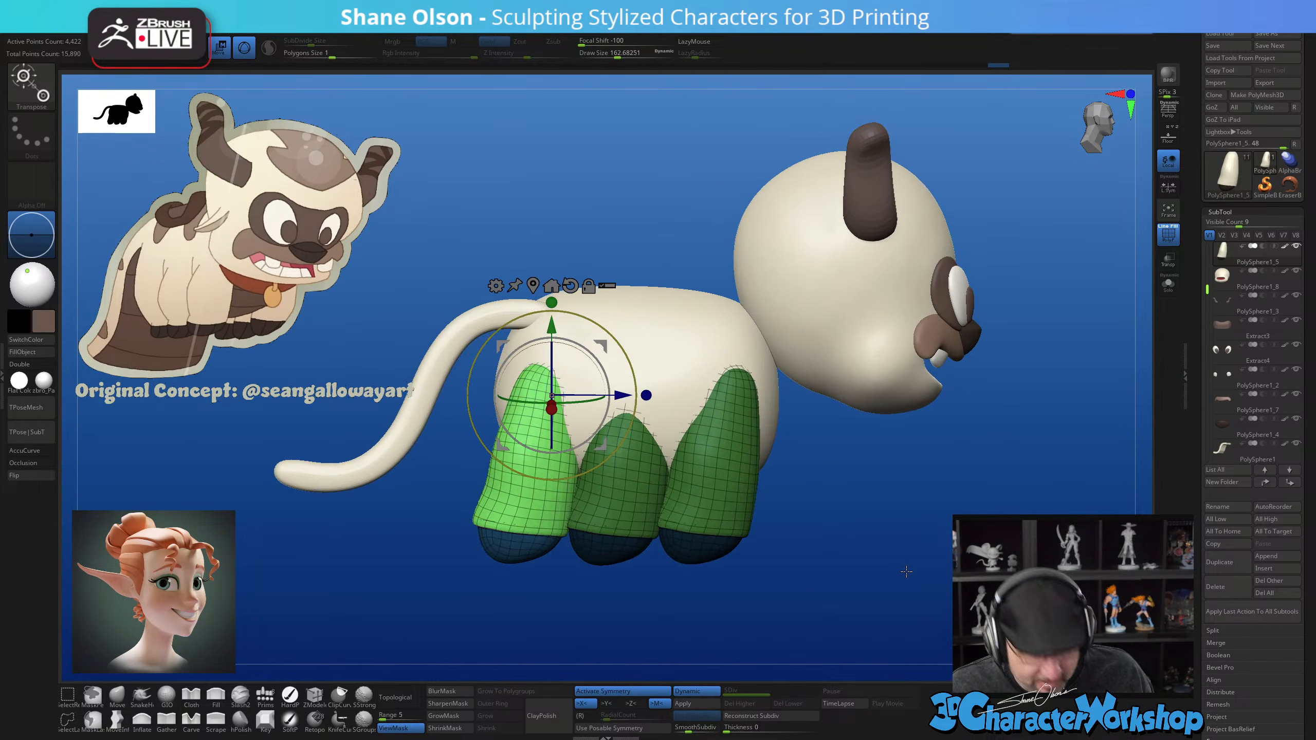
Return to sculpting with the Move brush and clear the mask from the legs
key("q")
left_click_drag(874, 507, 676, 382)
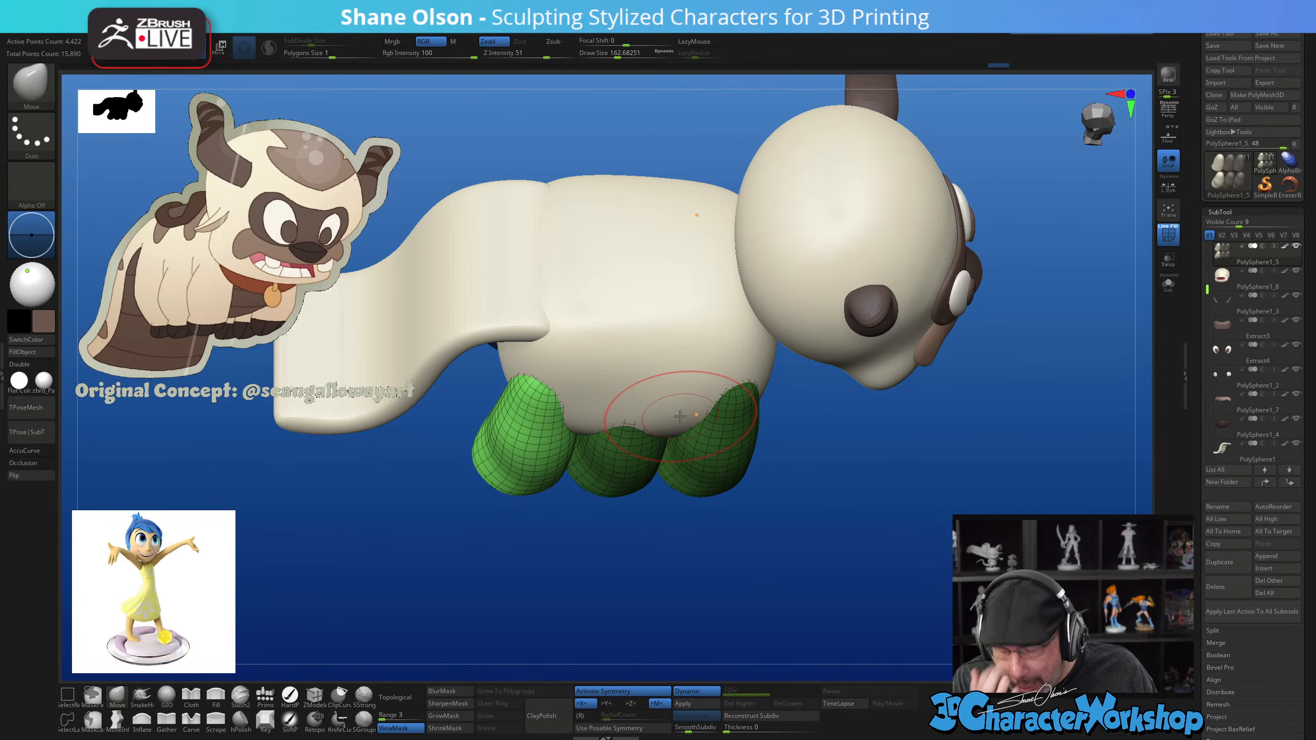
left_click_drag(881, 518, 819, 497)
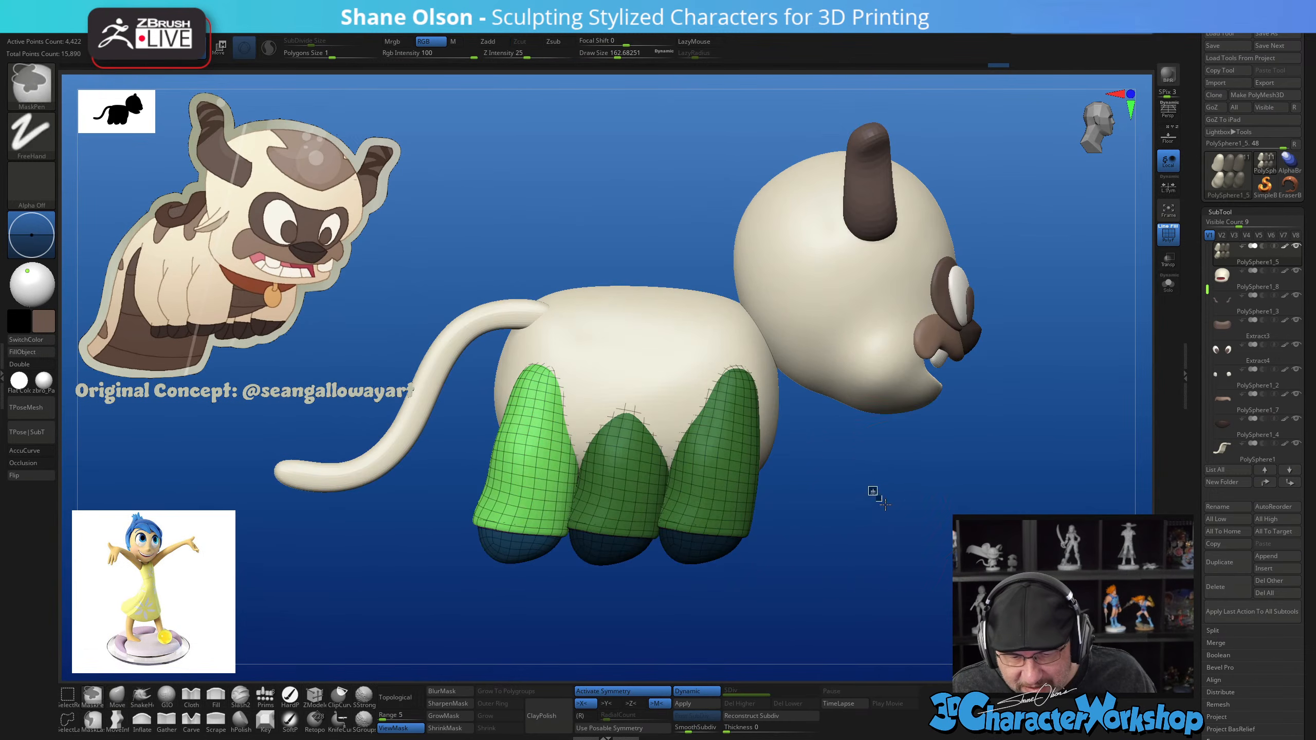
left_click_drag(897, 508, 657, 505)
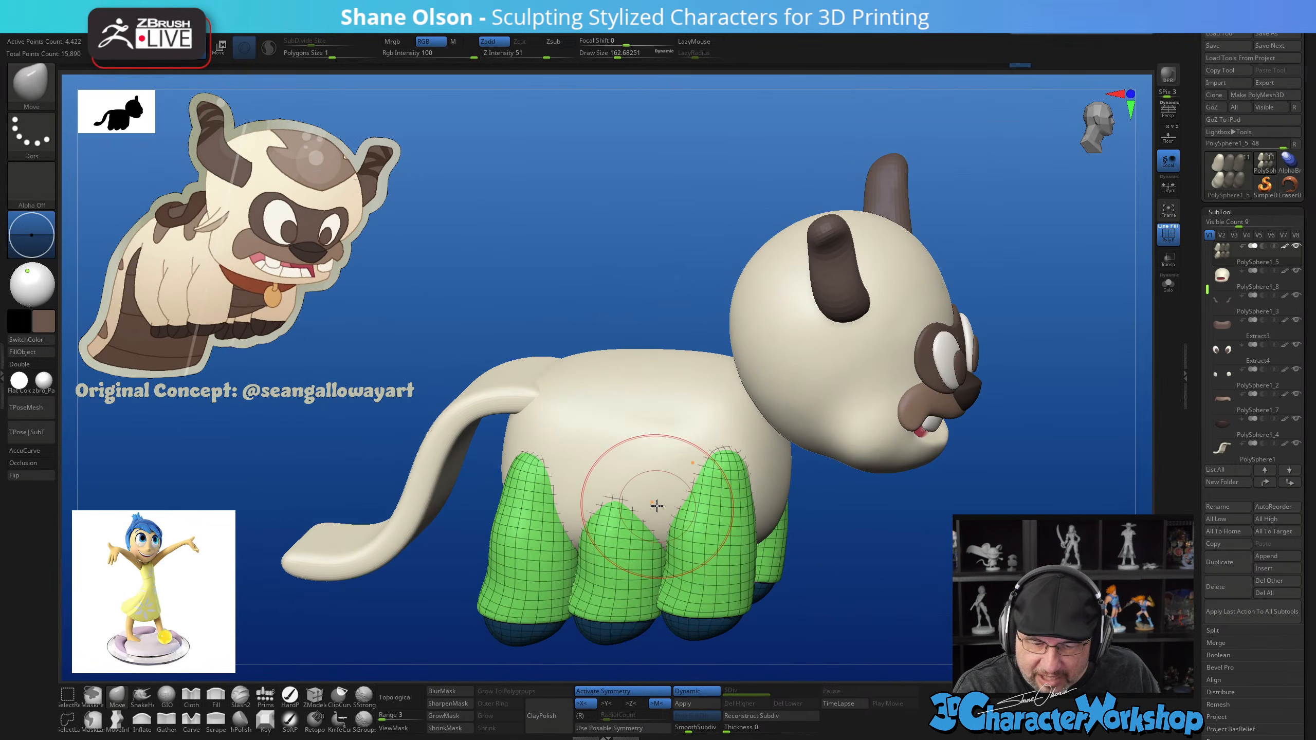
Select the body and adjust its side above the legs using the Move brush at a draw size of about 223
left_click(656, 487, "alt")
key("b")
key("s")
key("g")
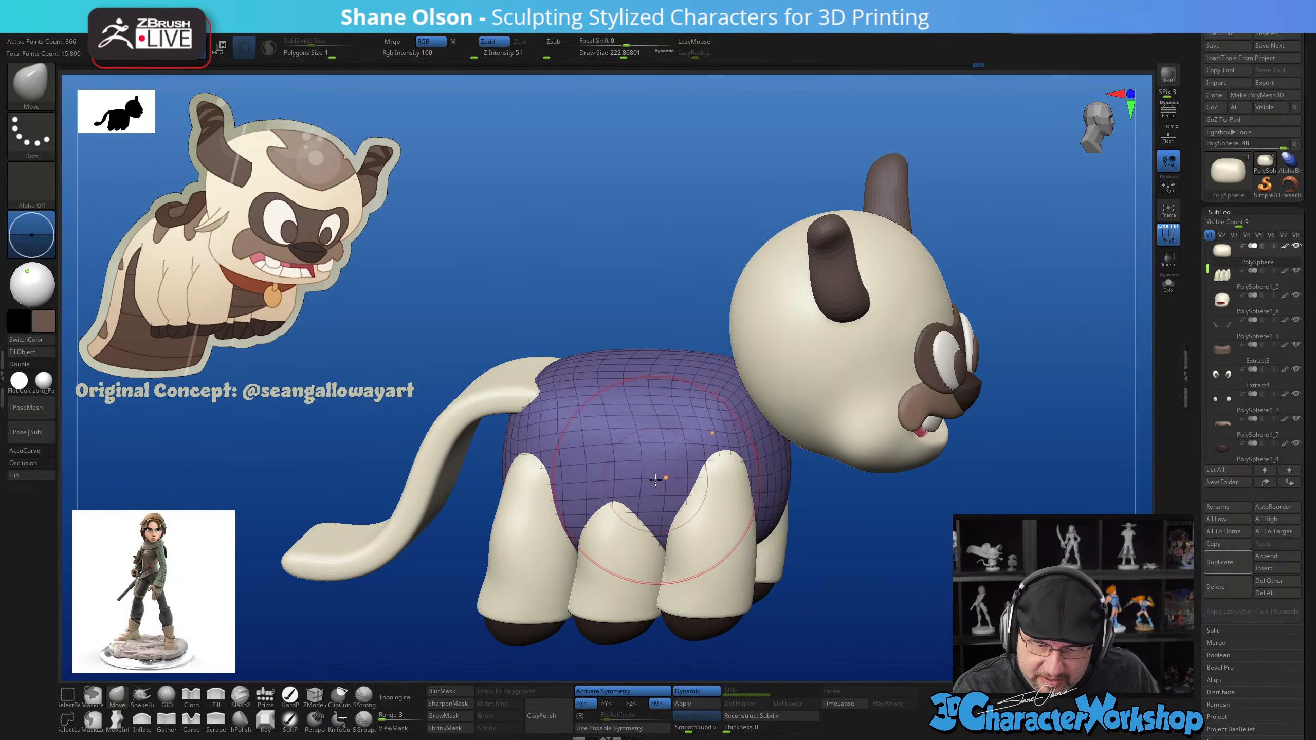
mouse_move(651, 485)
right_mouse_down()
mouse_move(672, 488)
mouse_move(638, 486)
right_mouse_up()
key("b")
key("m")
key("v")
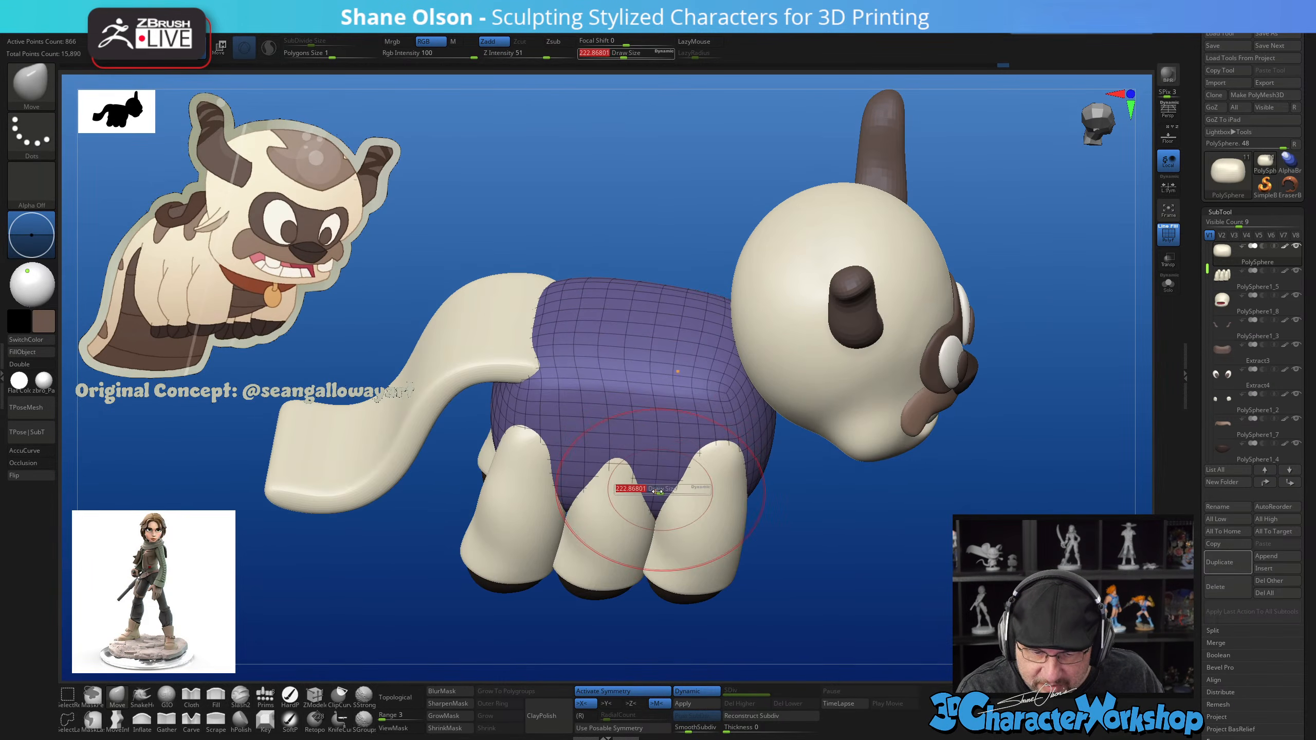
Smooth the body around the leg tops and refine it with the Move brush at a draw size of about 293
key("b")
key("s")
key("g")
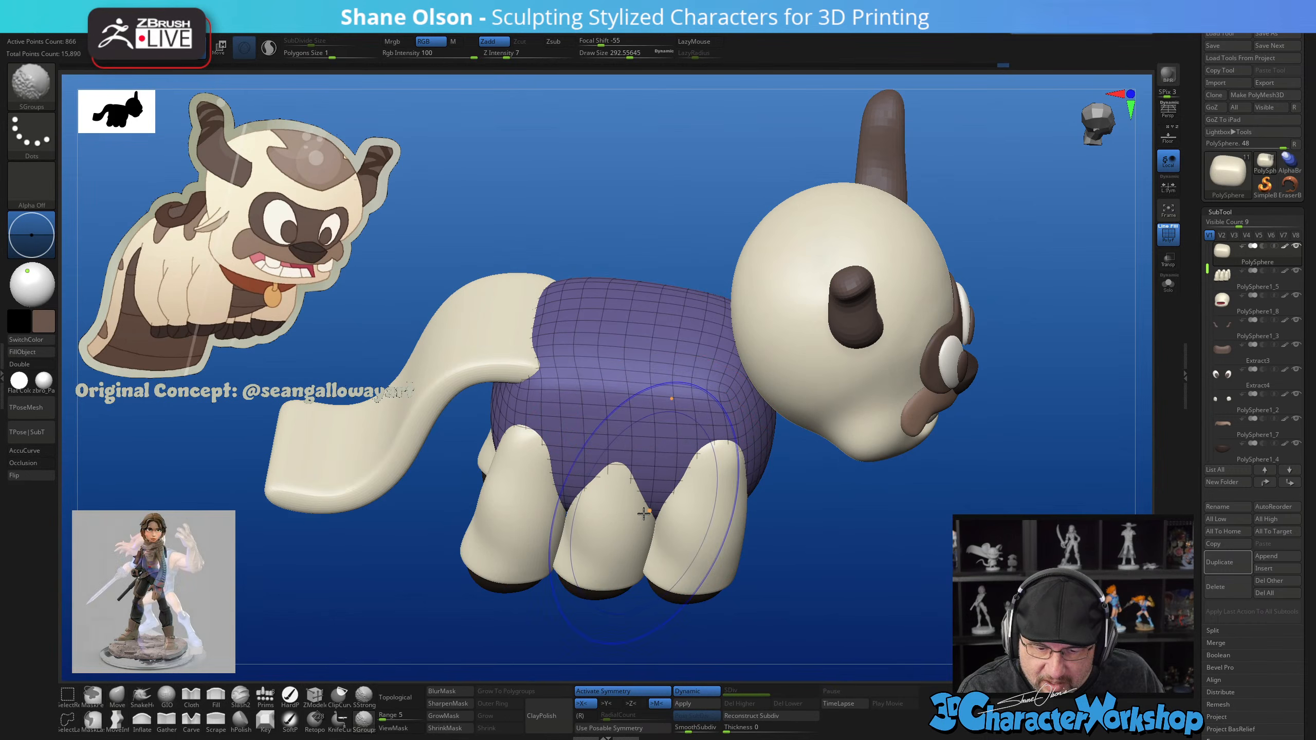
key("b")
key("m")
key("v")
mouse_move(643, 498)
right_mouse_down()
mouse_move(663, 446)
mouse_move(633, 489)
mouse_move(456, 572)
right_mouse_up()
Select the legs, reduce the Move brush draw size to about 172 and turn on its Topological option
left_click(629, 494, "alt")
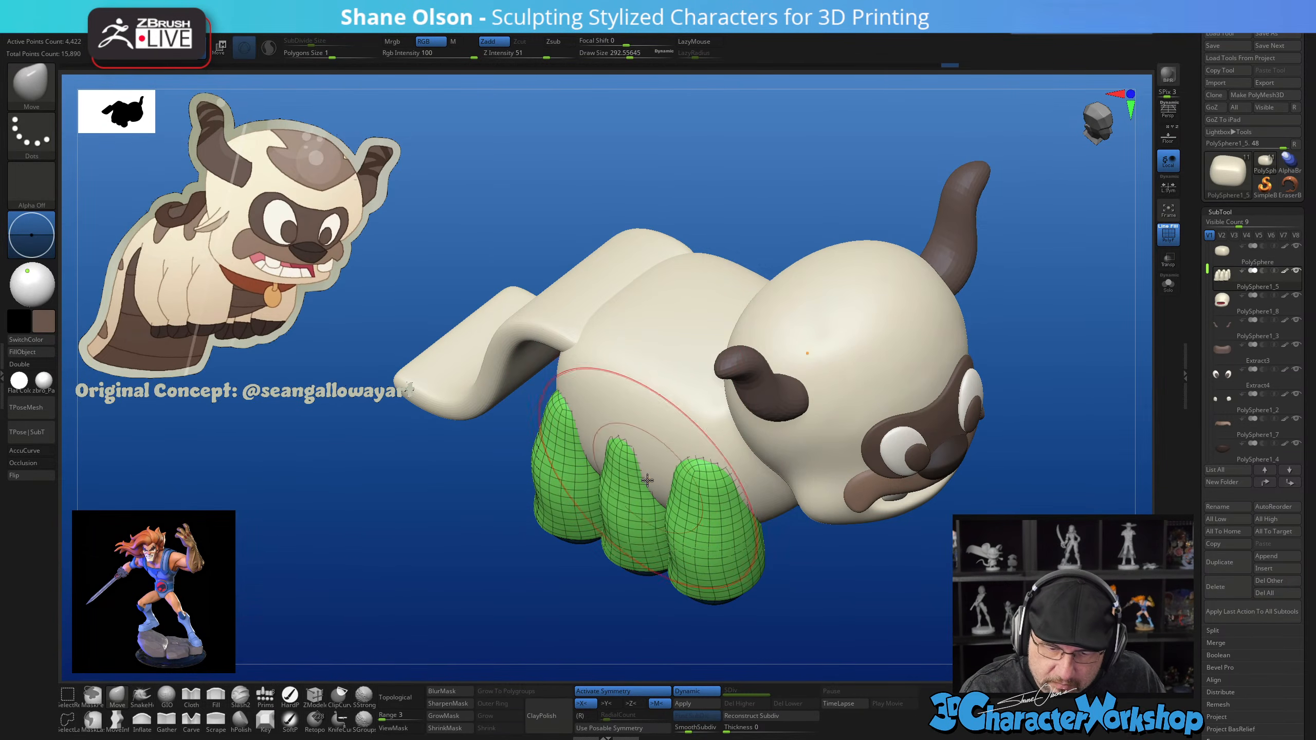
right_click_drag(648, 480, 636, 428)
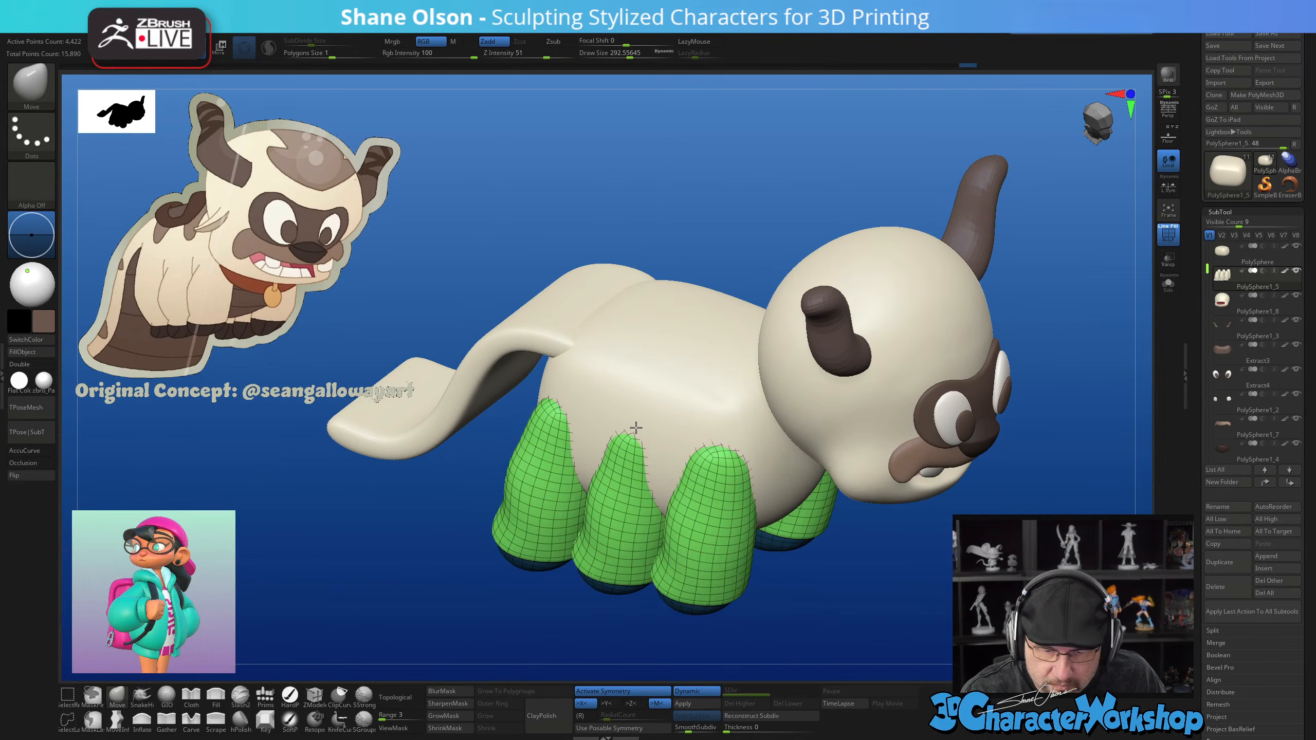
mouse_move(573, 394)
right_mouse_down()
mouse_move(747, 526)
mouse_move(721, 446)
right_mouse_up()
key("s")
left_click_drag(728, 462, 717, 463)
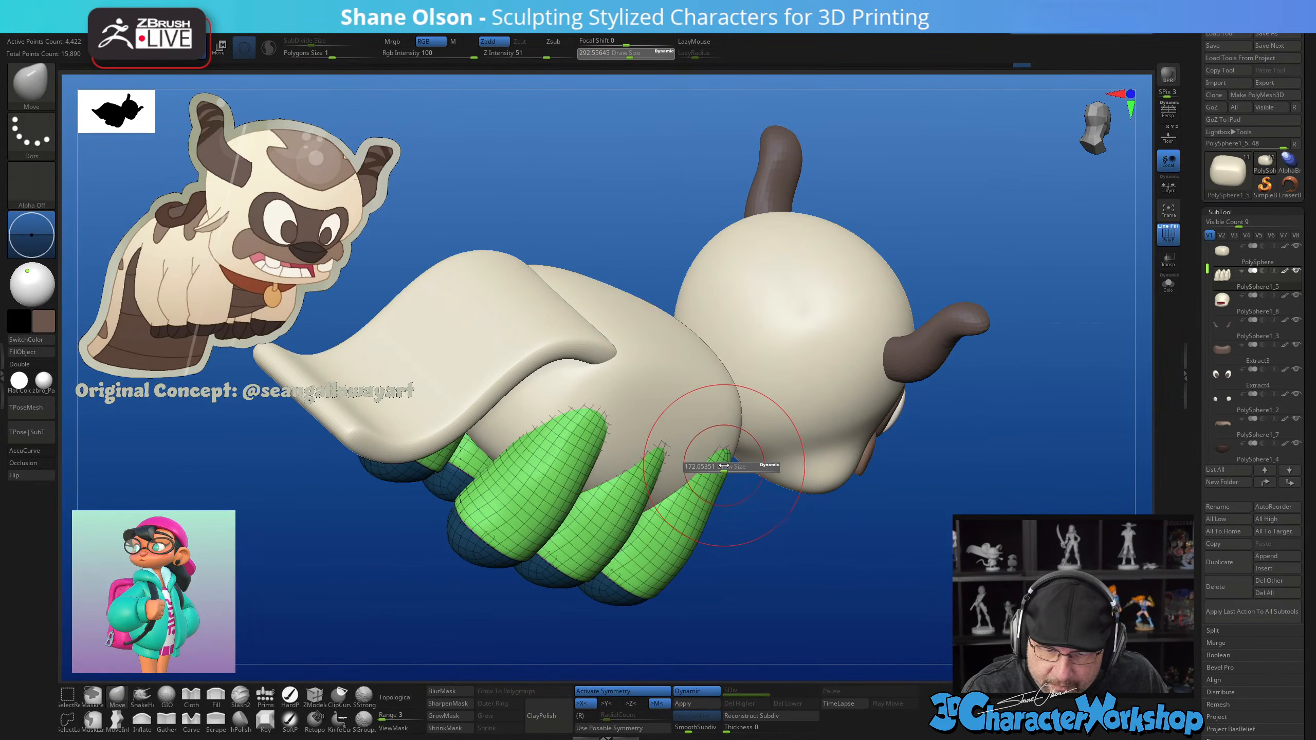
left_click(396, 698)
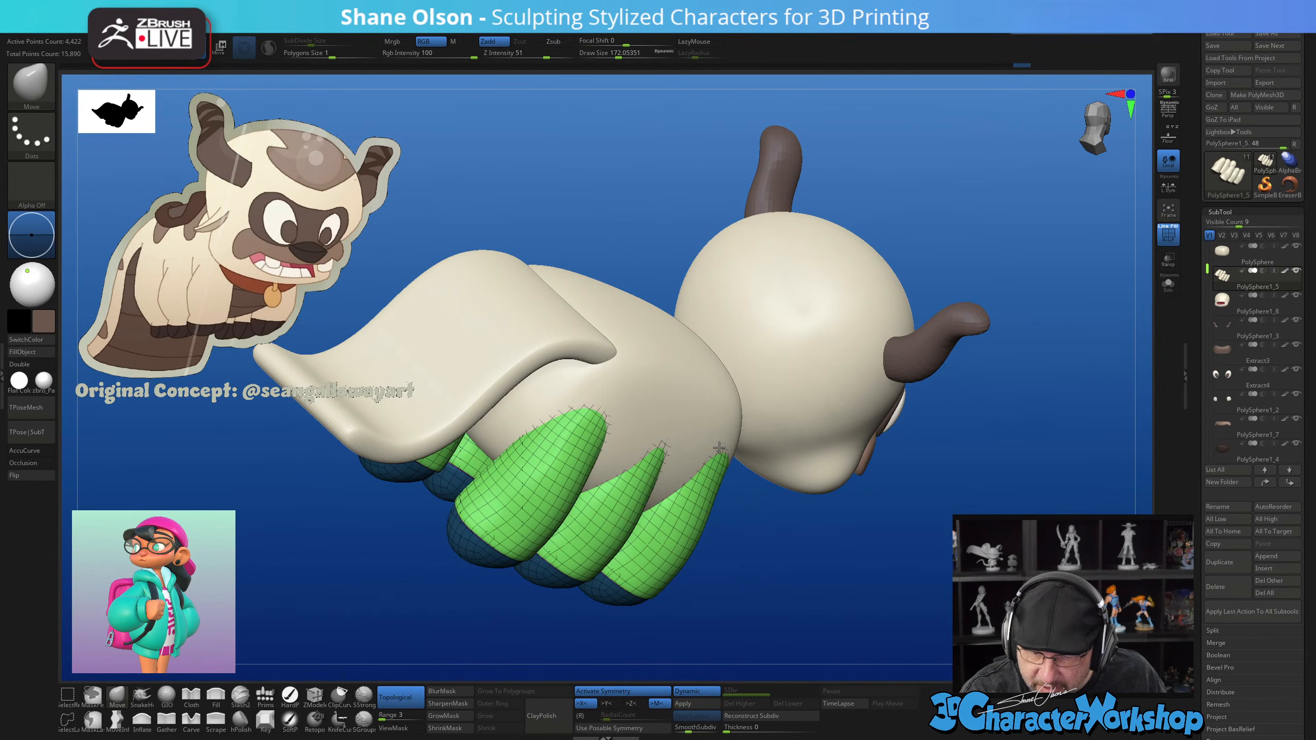
Shape and space the three legs per side with the Move brush, using draw sizes of about 182 to 234, so their tops fit the body
right_click_drag(668, 422, 632, 454)
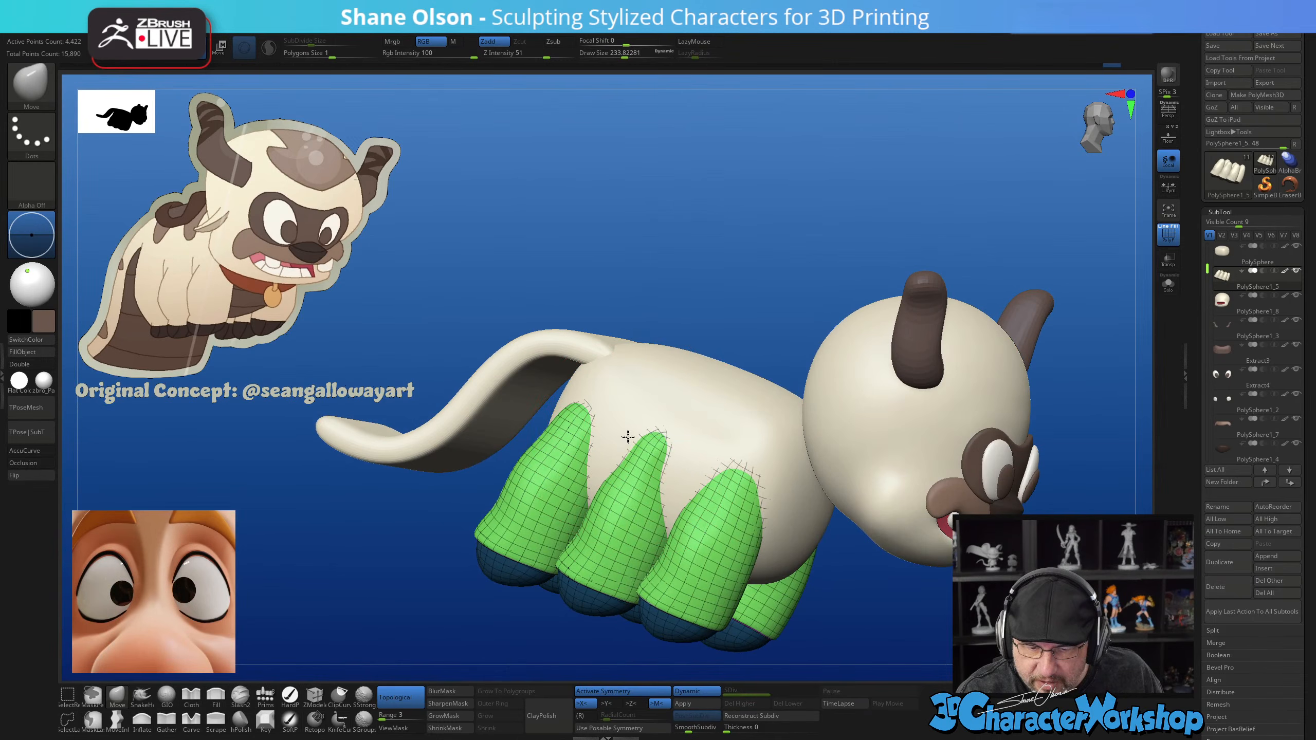
key("s")
left_click_drag(670, 470, 679, 477)
right_click_drag(679, 477, 738, 473)
key("s")
left_click_drag(689, 482, 683, 481)
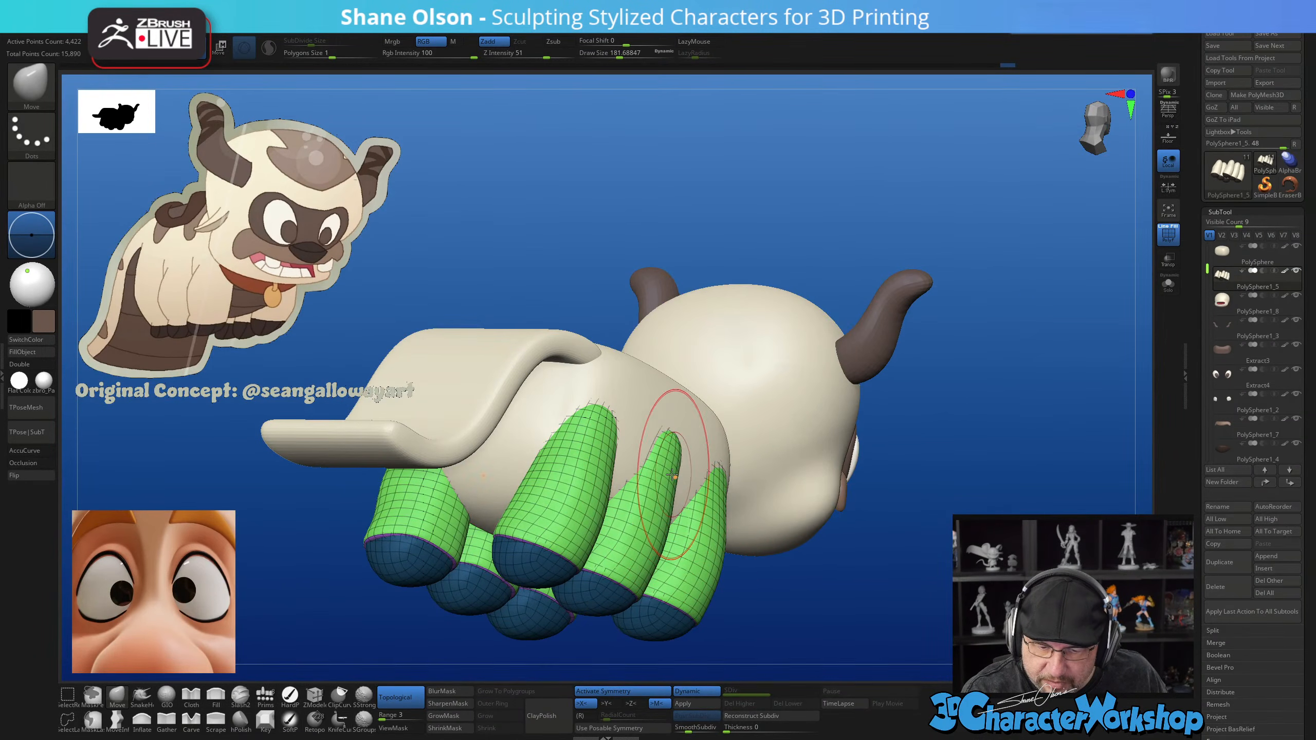
mouse_move(695, 423)
right_mouse_down()
mouse_move(703, 509)
mouse_move(808, 482)
mouse_move(793, 512)
right_mouse_up()
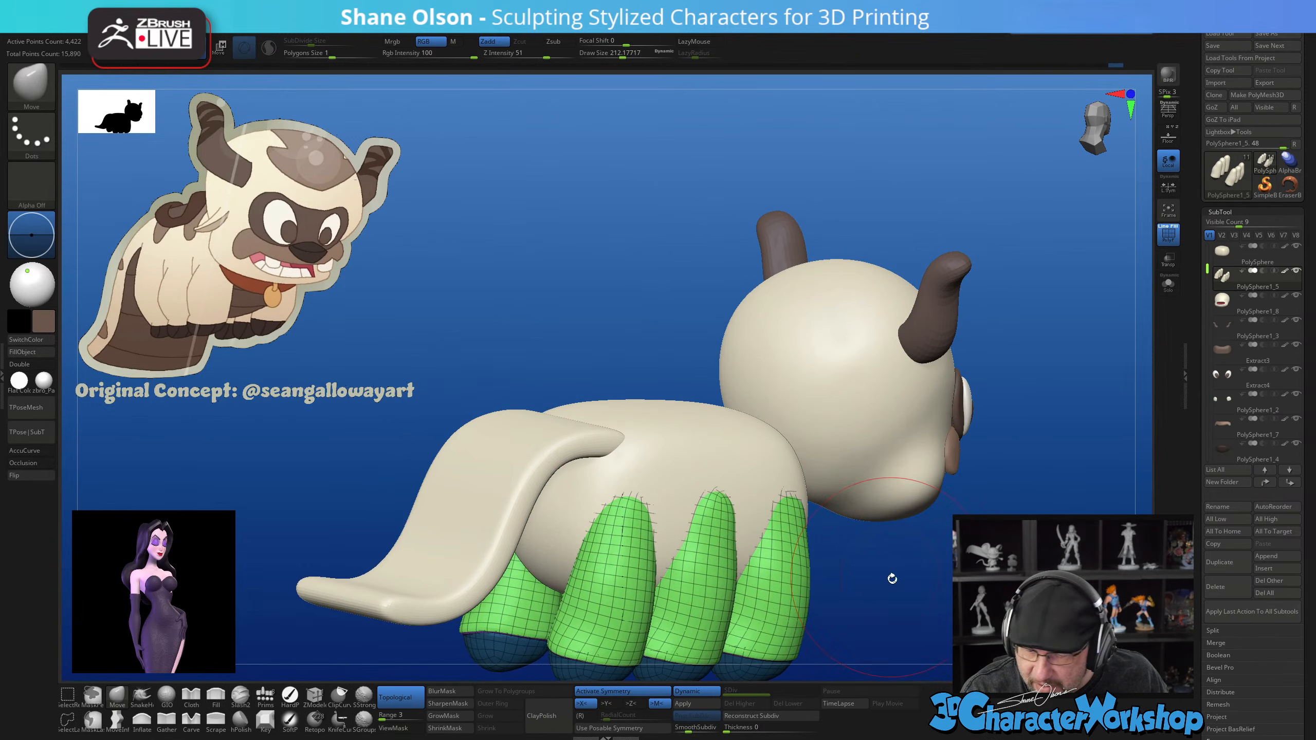
right_click_drag(891, 579, 852, 492)
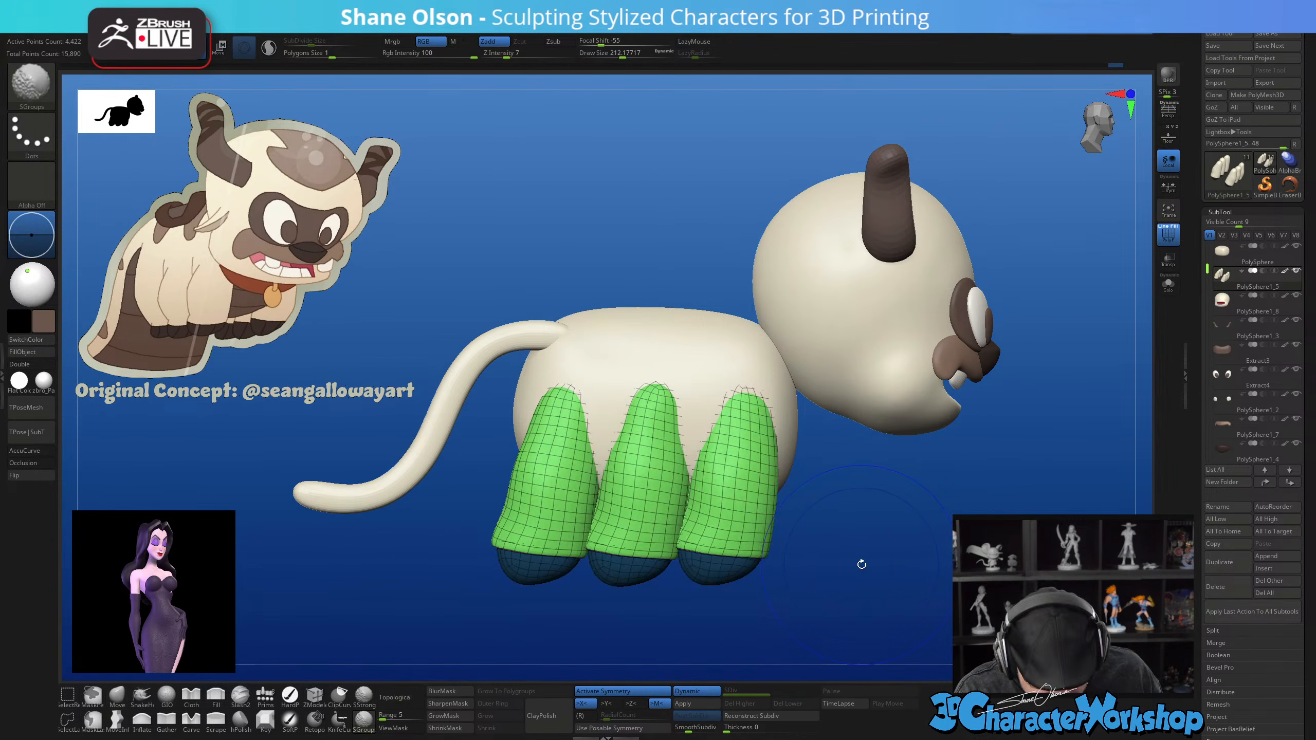
Hide the polyframe and check the whole character from the side and three-quarter angles, ending in a front view
key("shift+f")
right_click_drag(866, 546, 901, 585)
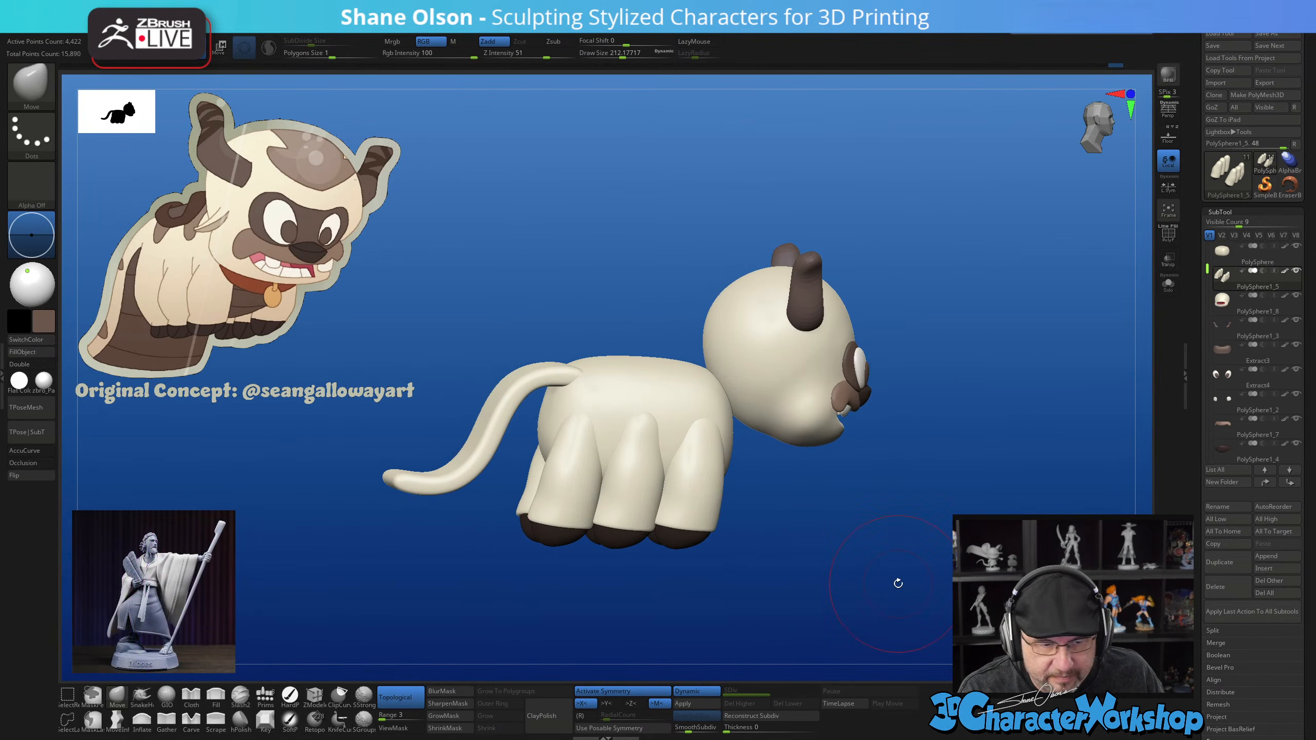
right_click_drag(753, 478, 802, 491)
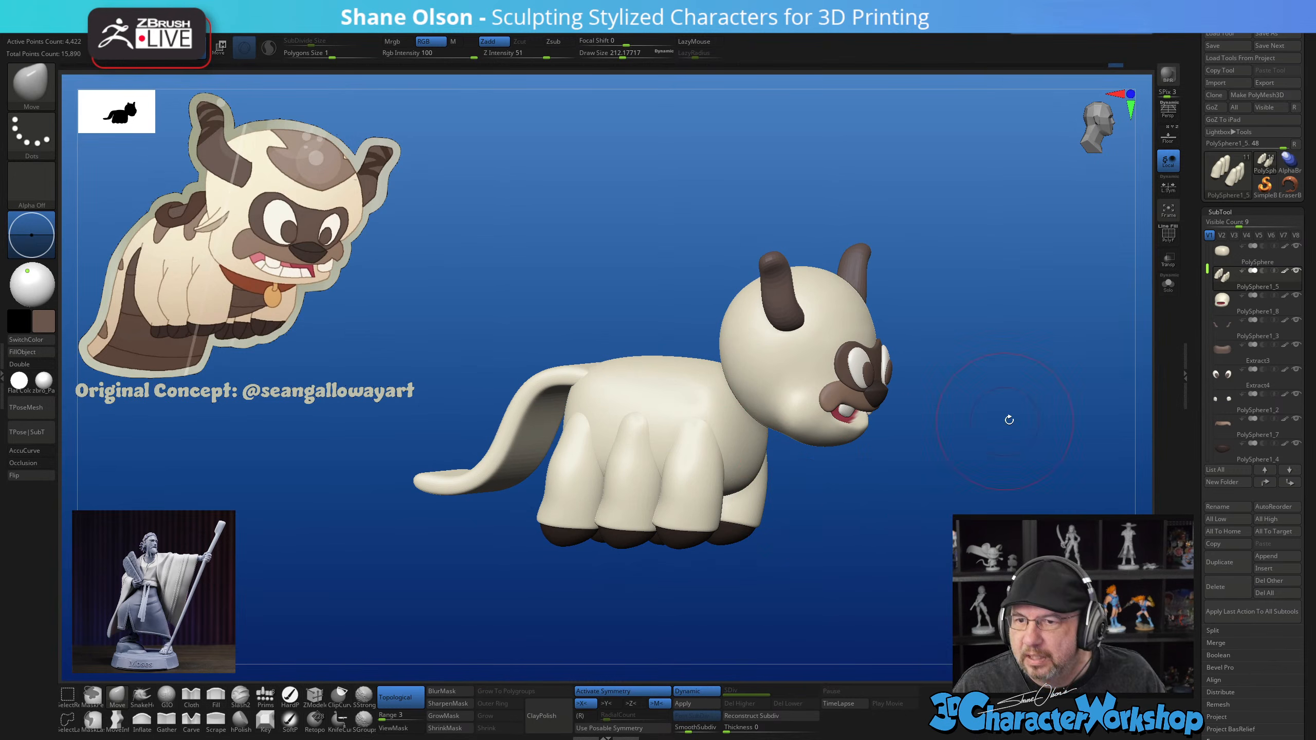
right_click_drag(1035, 481, 957, 506)
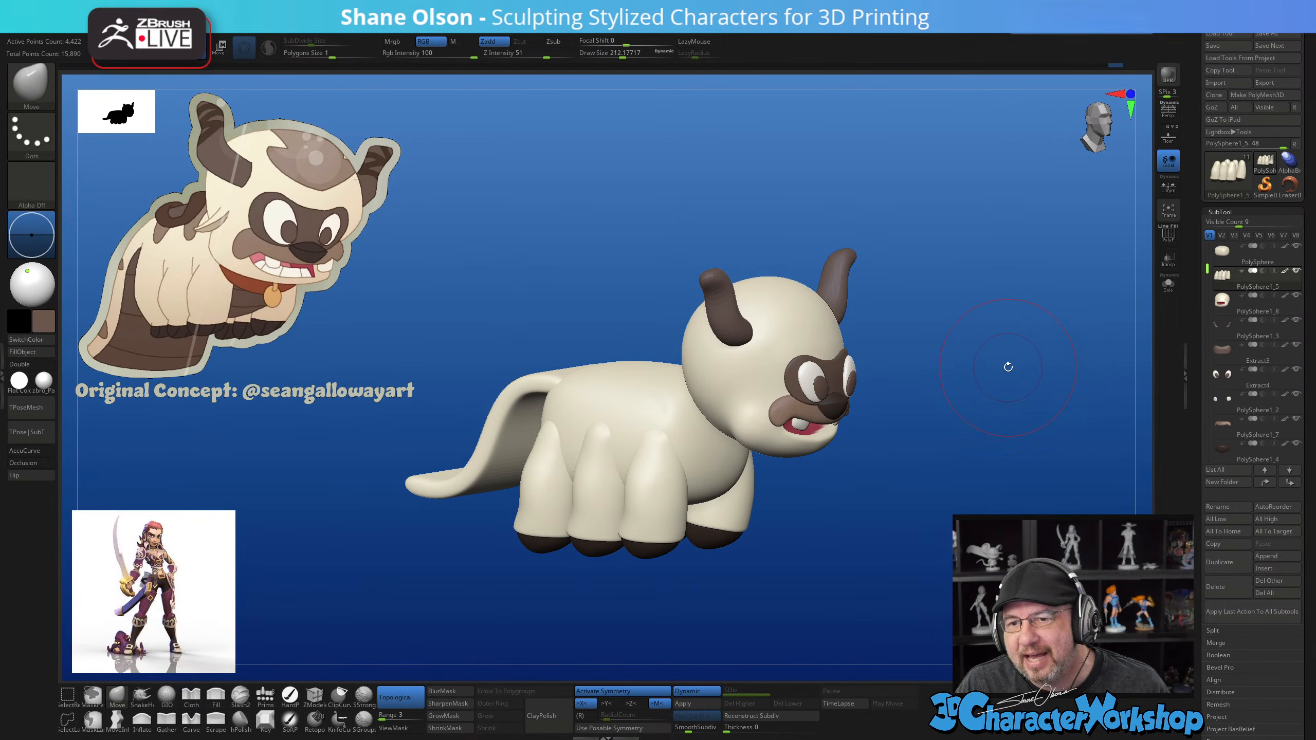
left_click_drag(974, 405, 935, 425)
left_click_drag(744, 586, 742, 558)
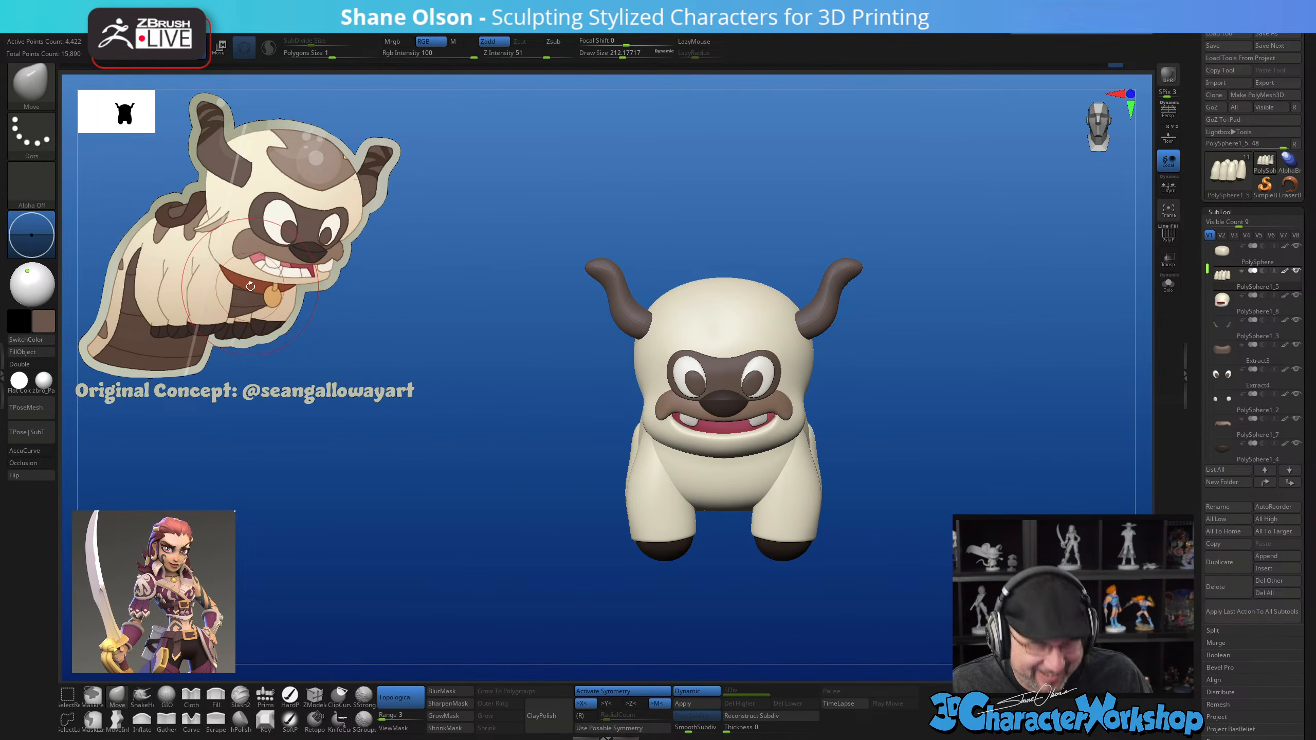
Sample the red-brown collar colour from the reference image as the active colour
key("z")
key("c")
key("z")
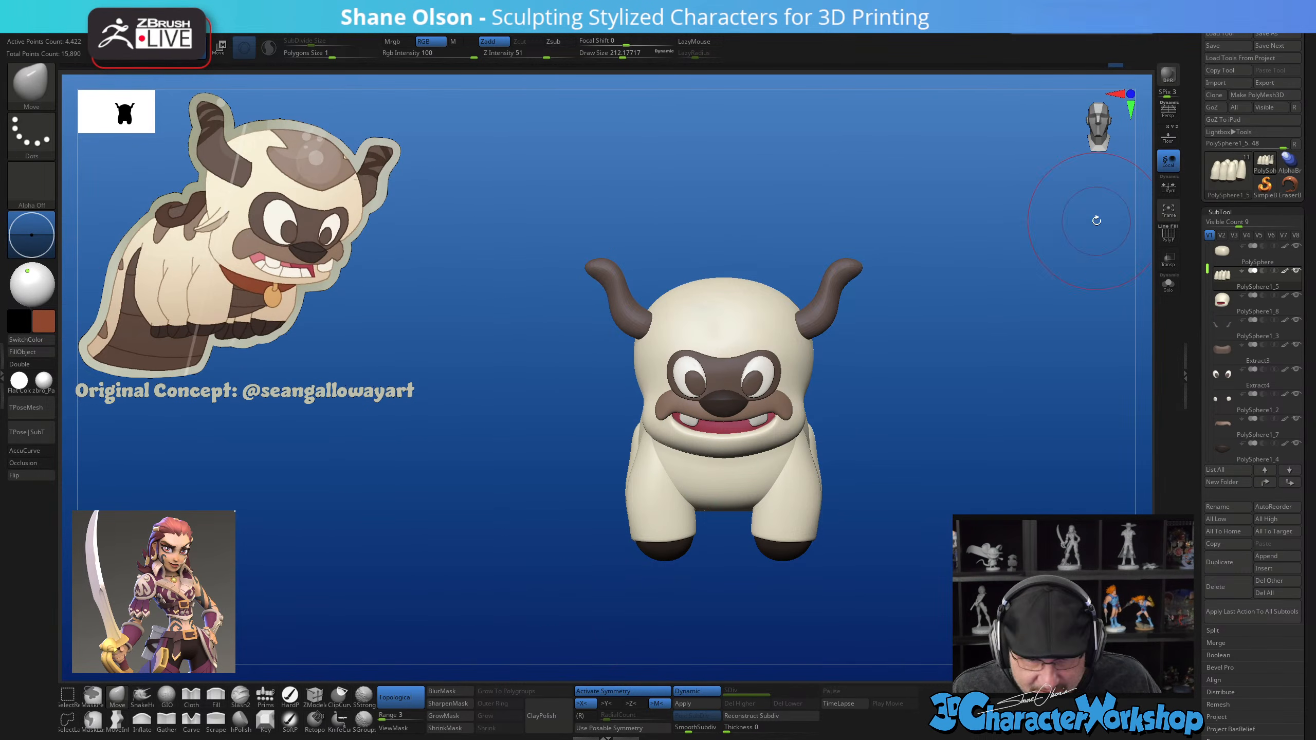
Select the head and insert a Cylinder primitive at the chin as the base for the collar
left_click(706, 305, "alt")
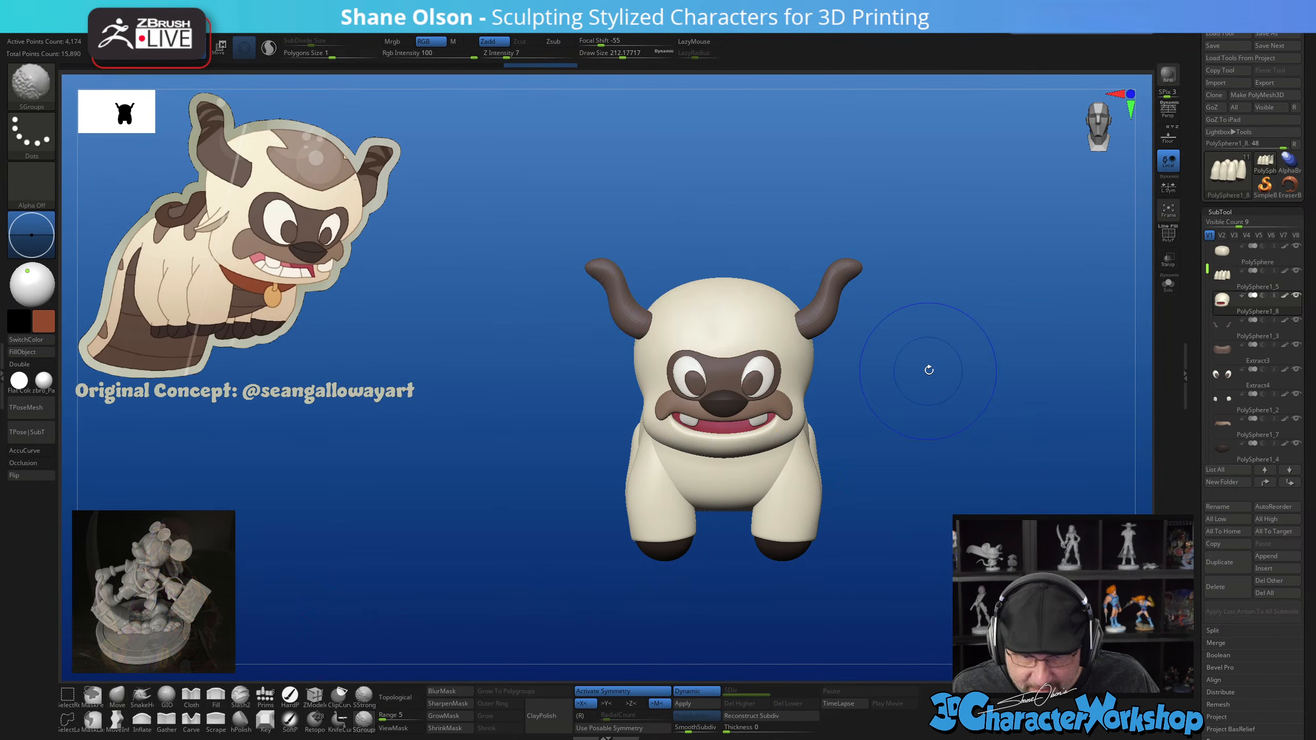
key("shift+f")
key("shift+f")
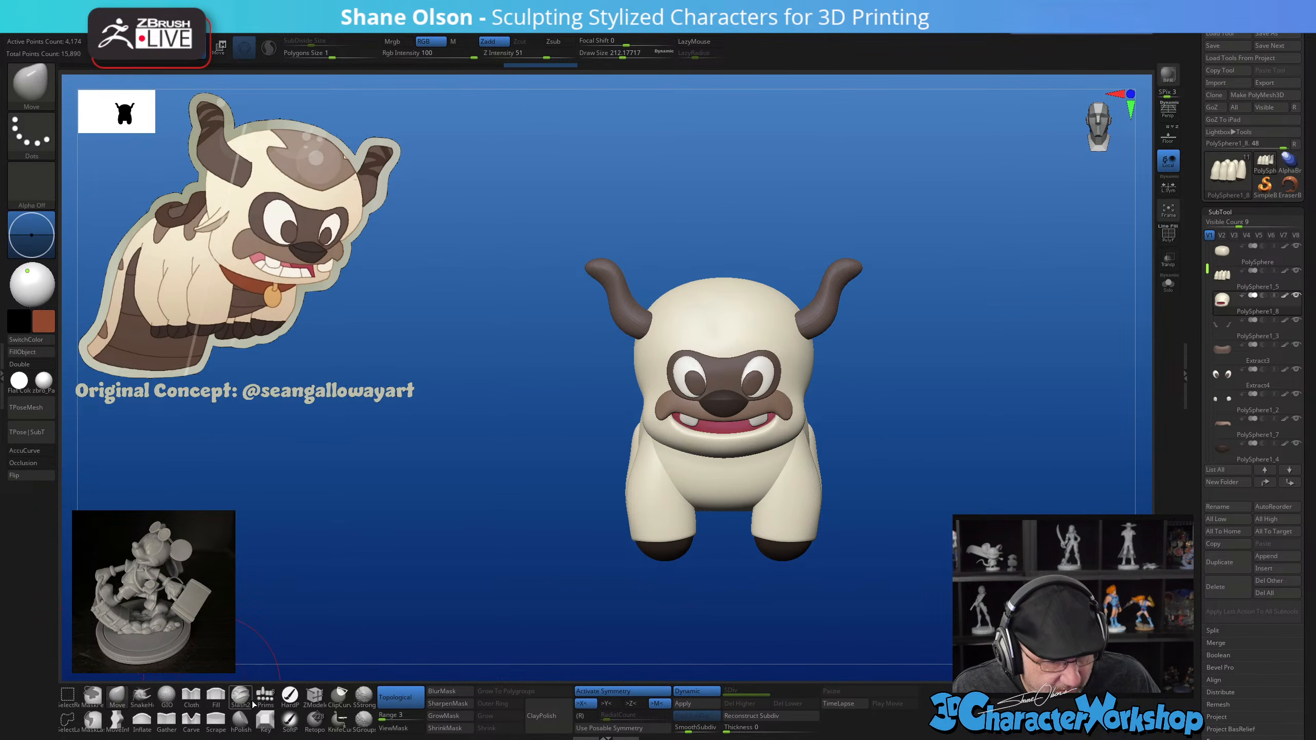
left_click(264, 699)
left_click(351, 79)
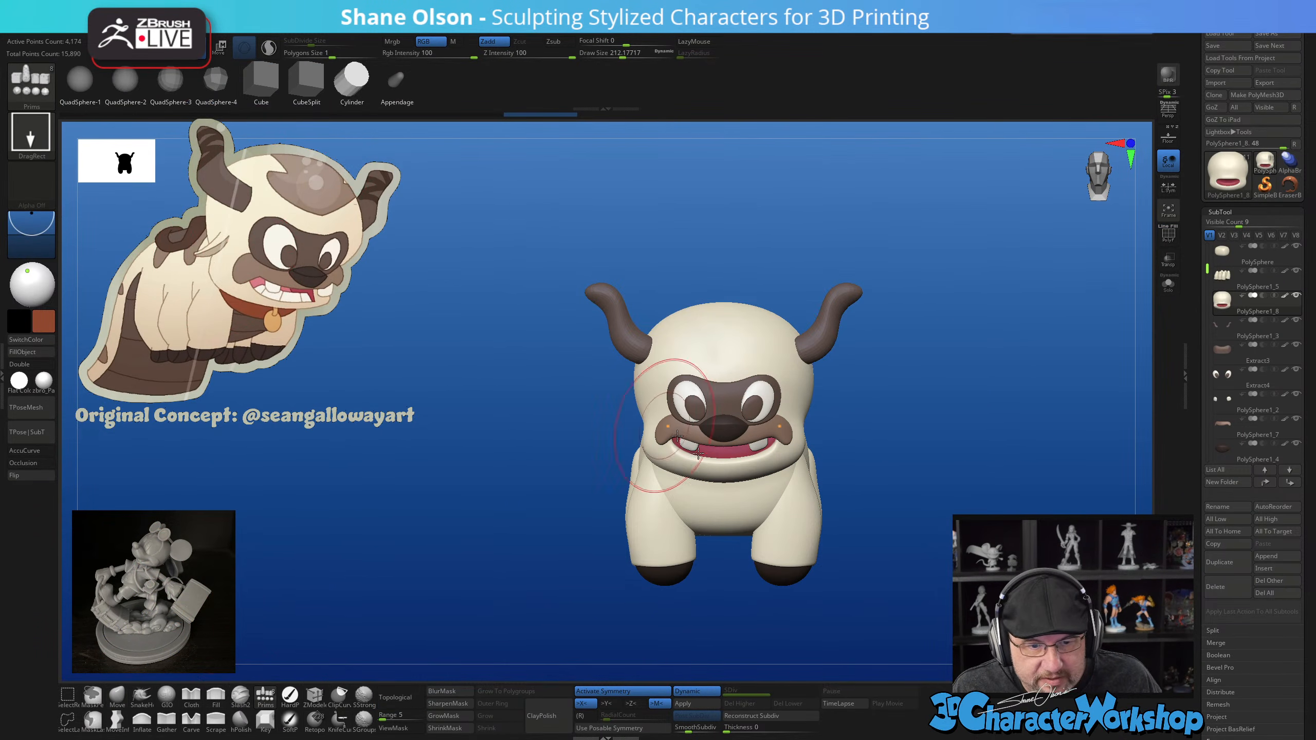
left_click_drag(724, 472, 750, 519)
Split the inserted cylinder from the head into its own subtool
mouse_move(980, 449)
left_mouse_down()
mouse_move(1021, 453)
mouse_move(1000, 450)
left_mouse_up()
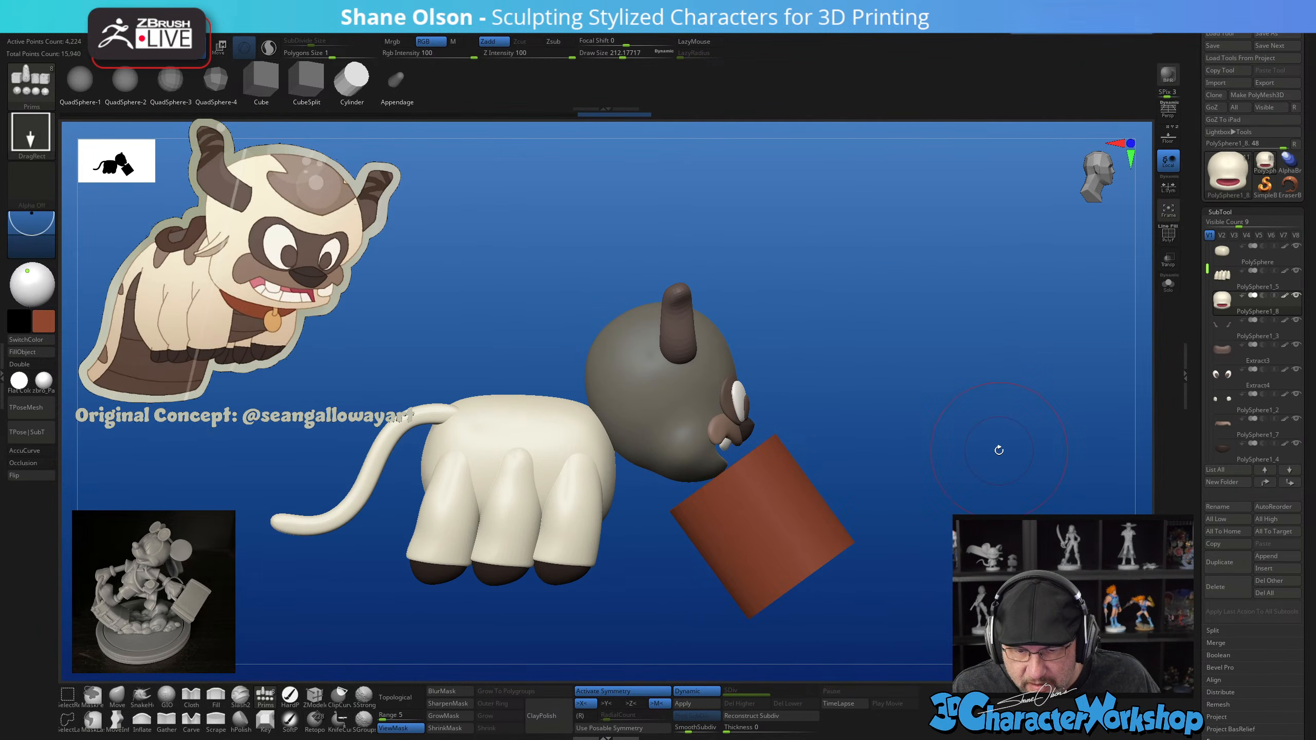
key("3")
left_click(987, 464)
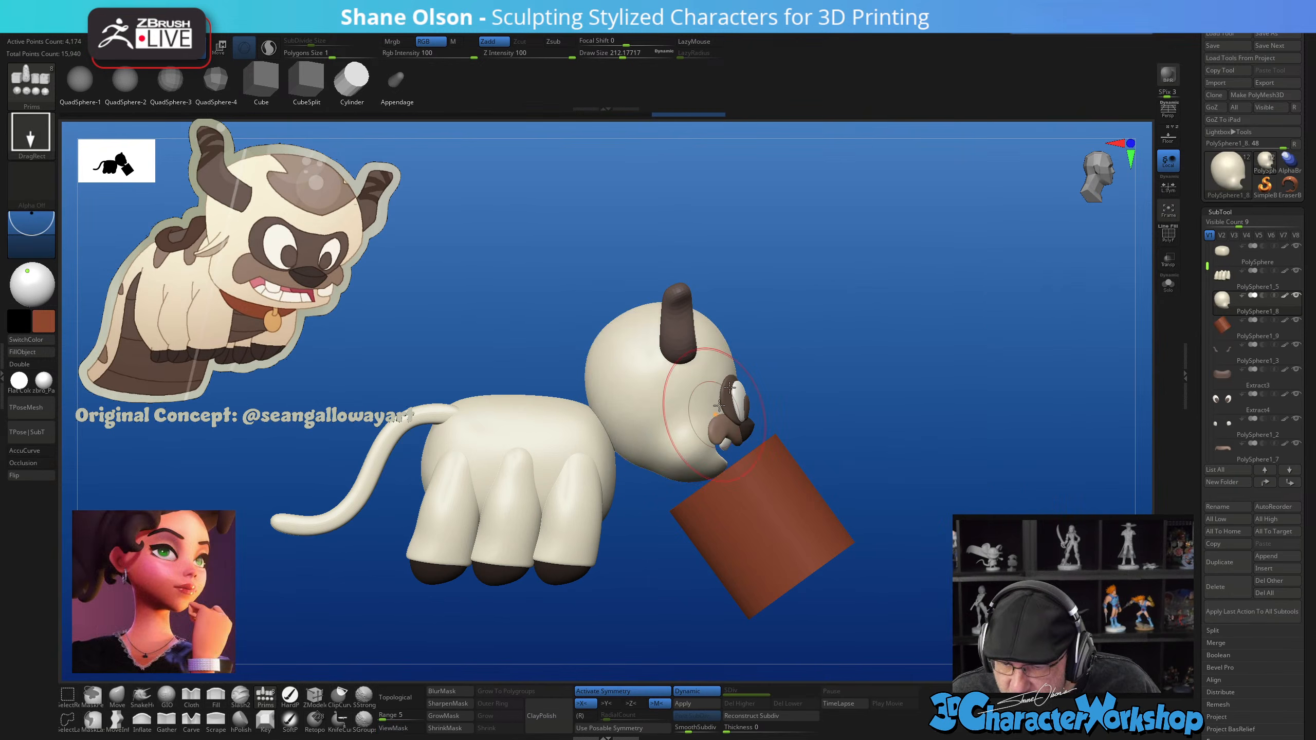
Flatten the inserted cylinder into a short band, rotate it, and place it around the neck between the head and body
key("w")
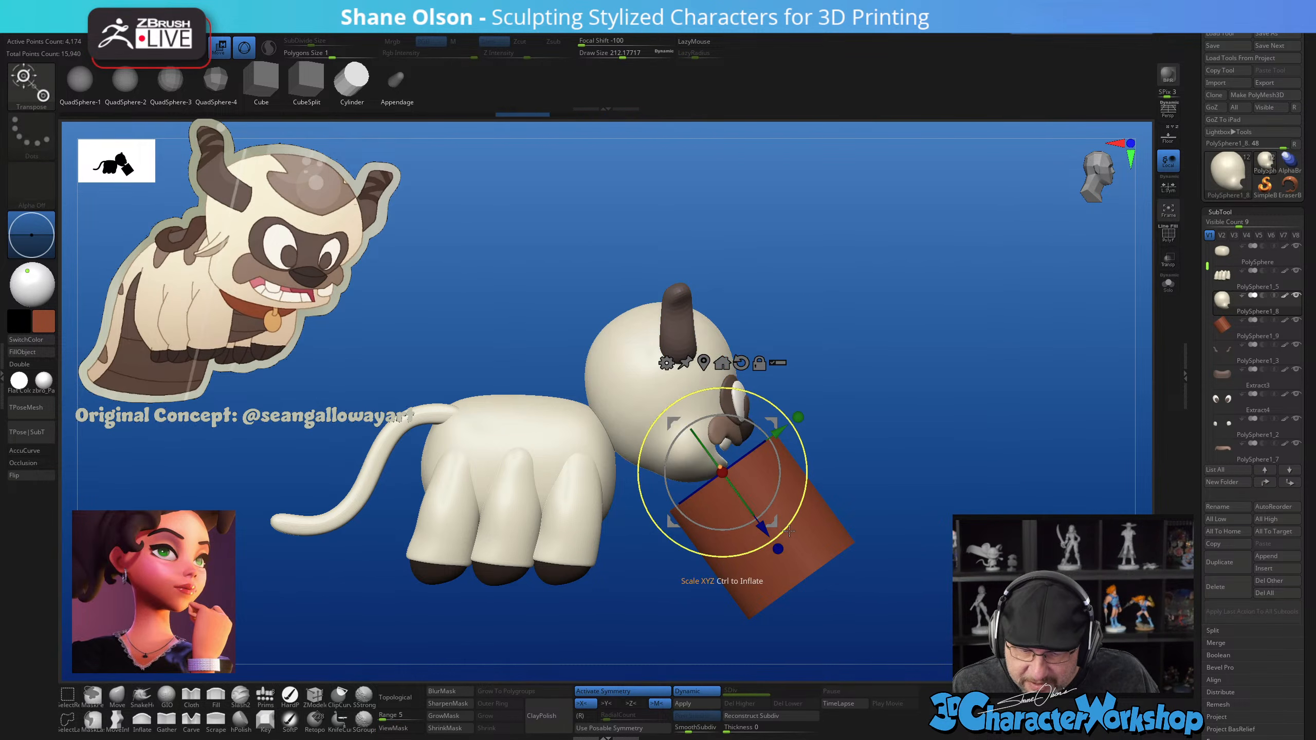
left_click(739, 544)
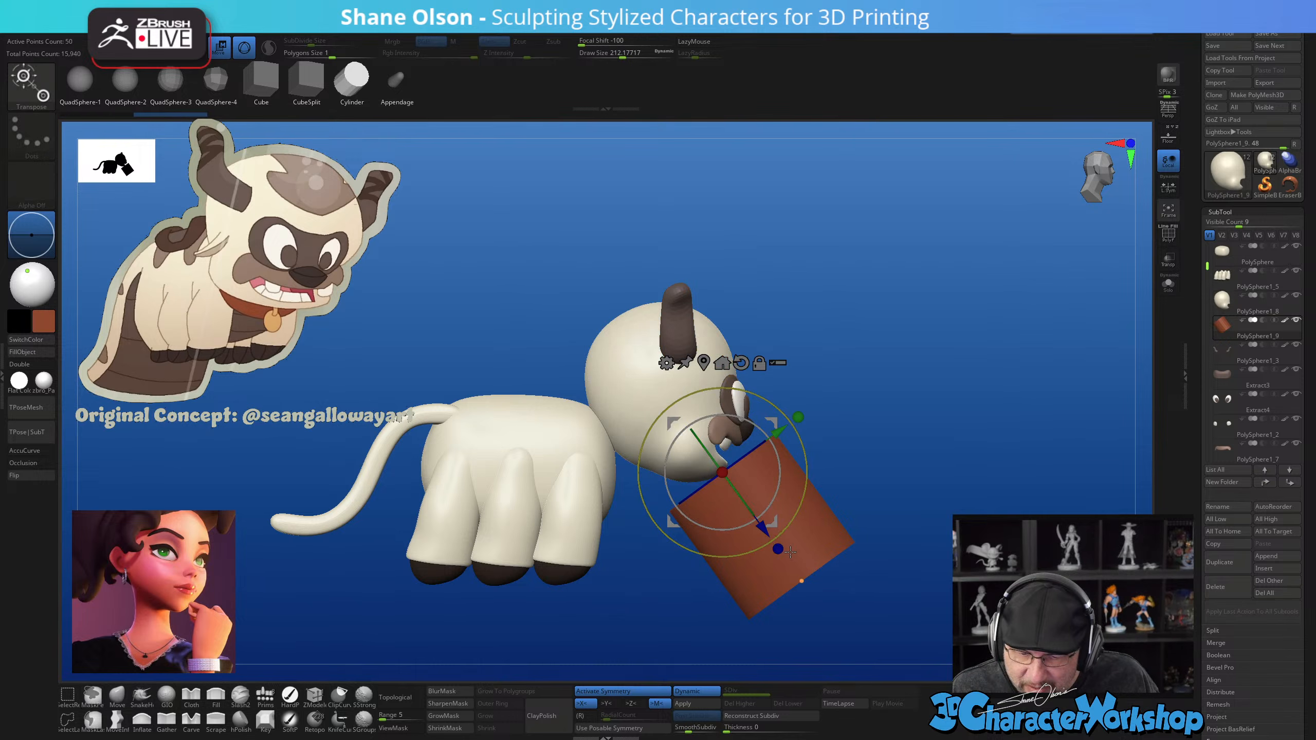
left_click_drag(781, 548, 744, 501)
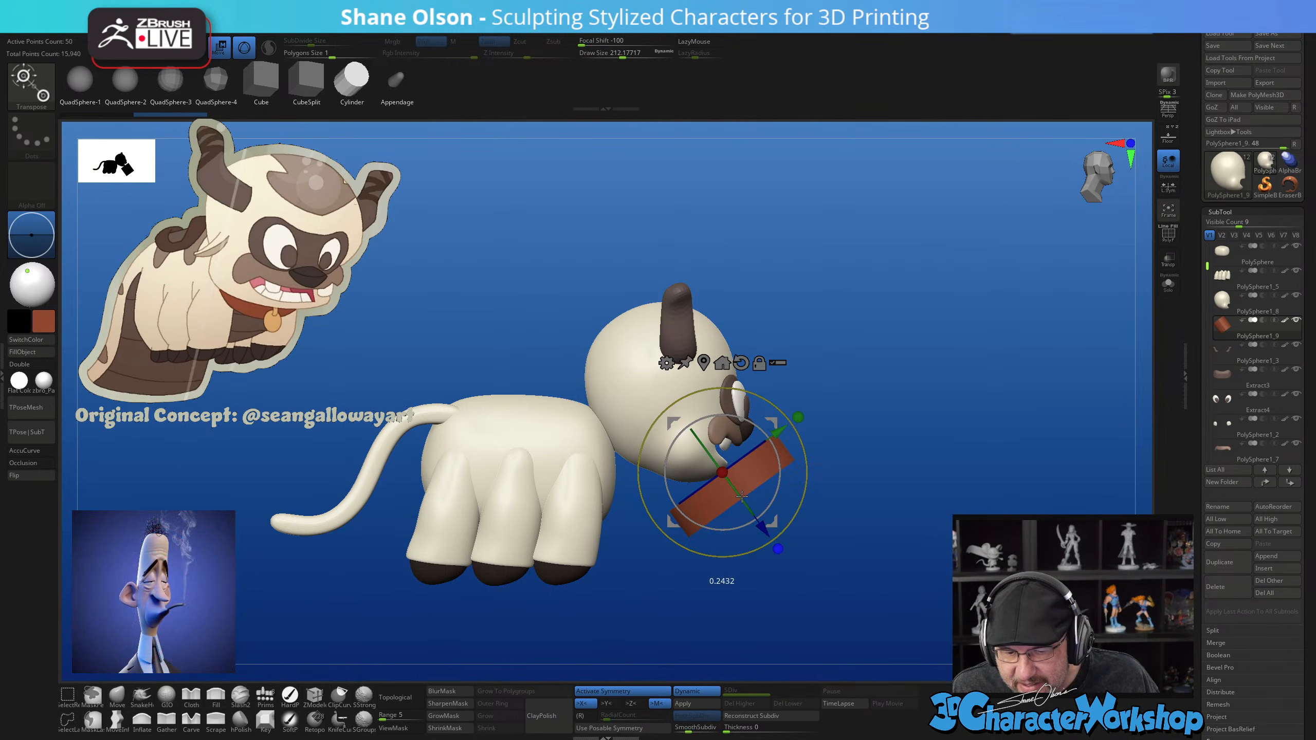
left_click_drag(761, 456, 754, 513)
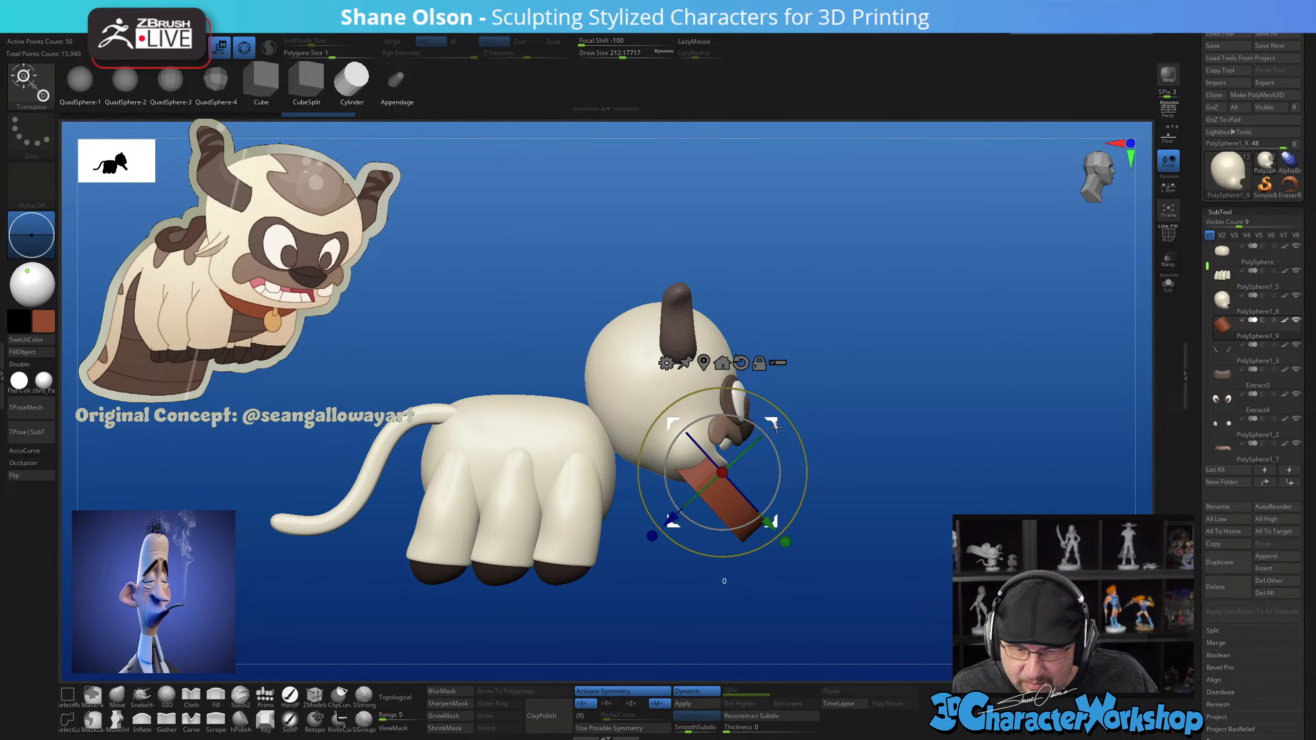
left_click_drag(773, 425, 684, 388)
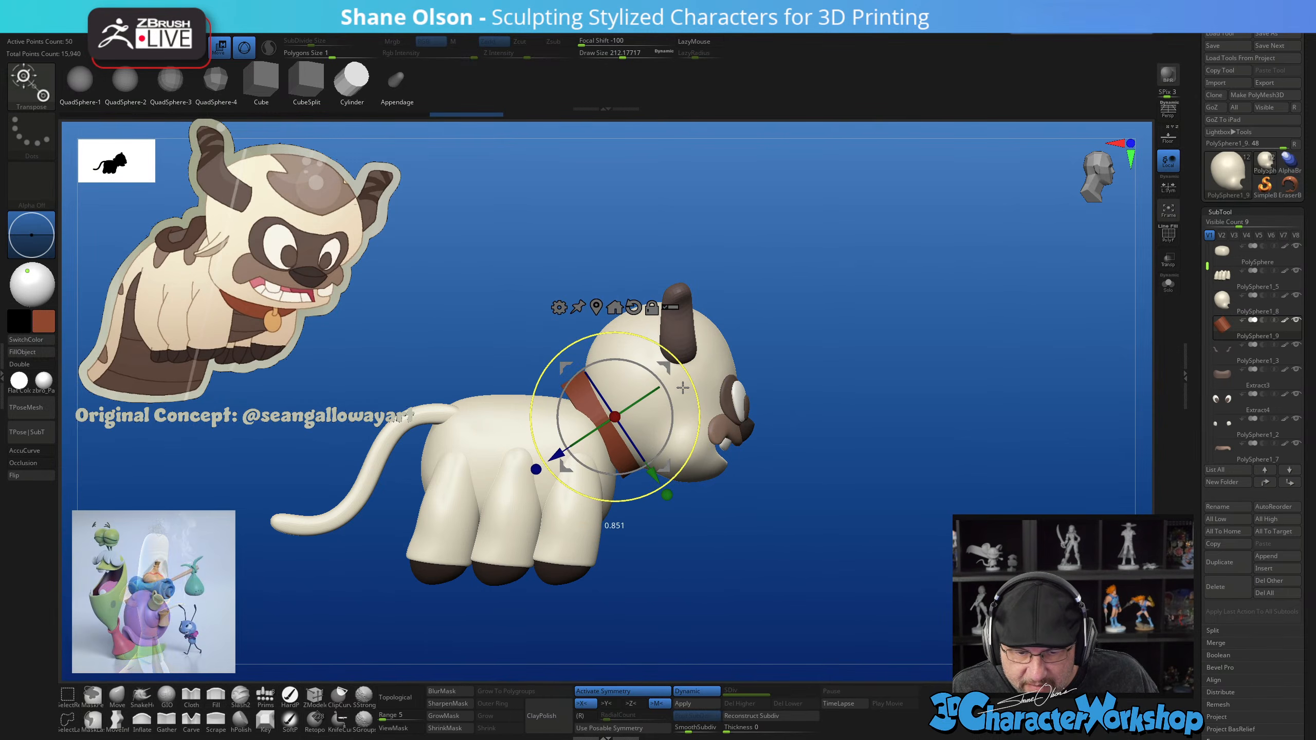
Fine-tune the collar's position and tilt around the neck, checking the fit from behind and from the side
mouse_move(866, 498)
left_mouse_down()
mouse_move(831, 504)
mouse_move(862, 502)
left_mouse_up()
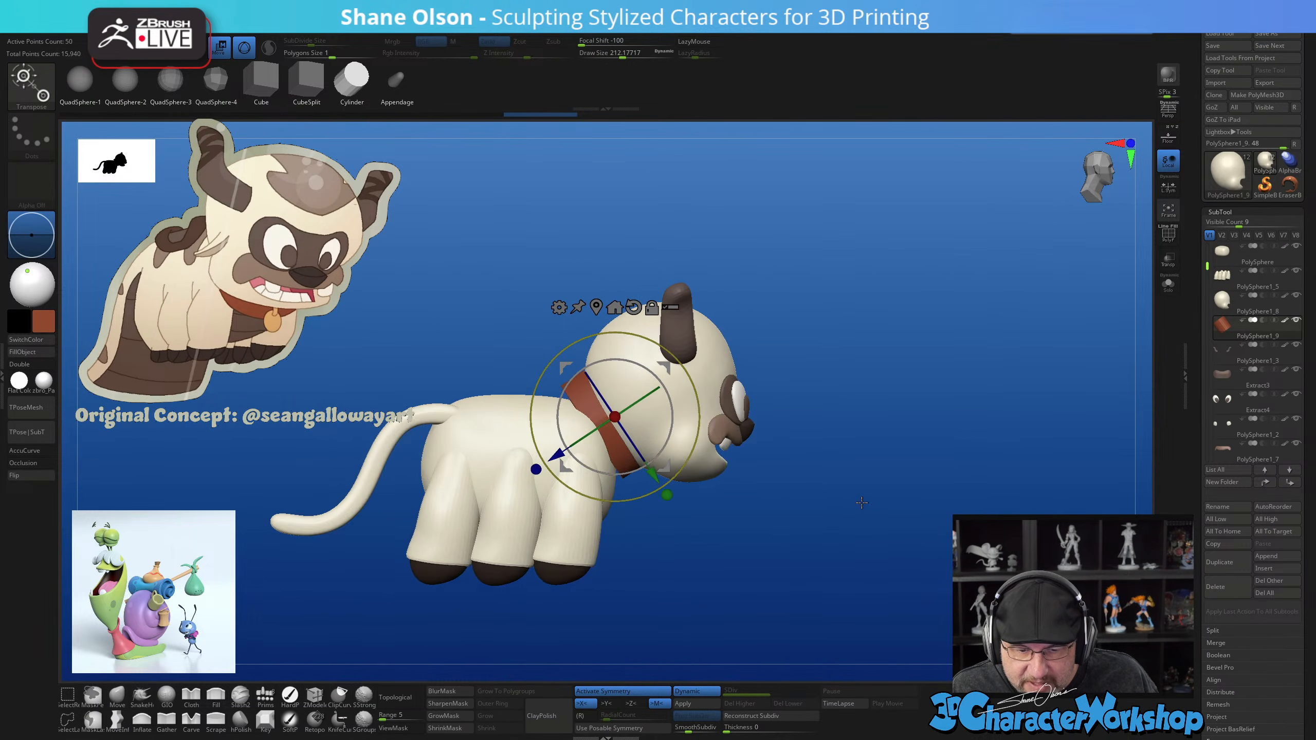
left_click_drag(655, 475, 658, 479)
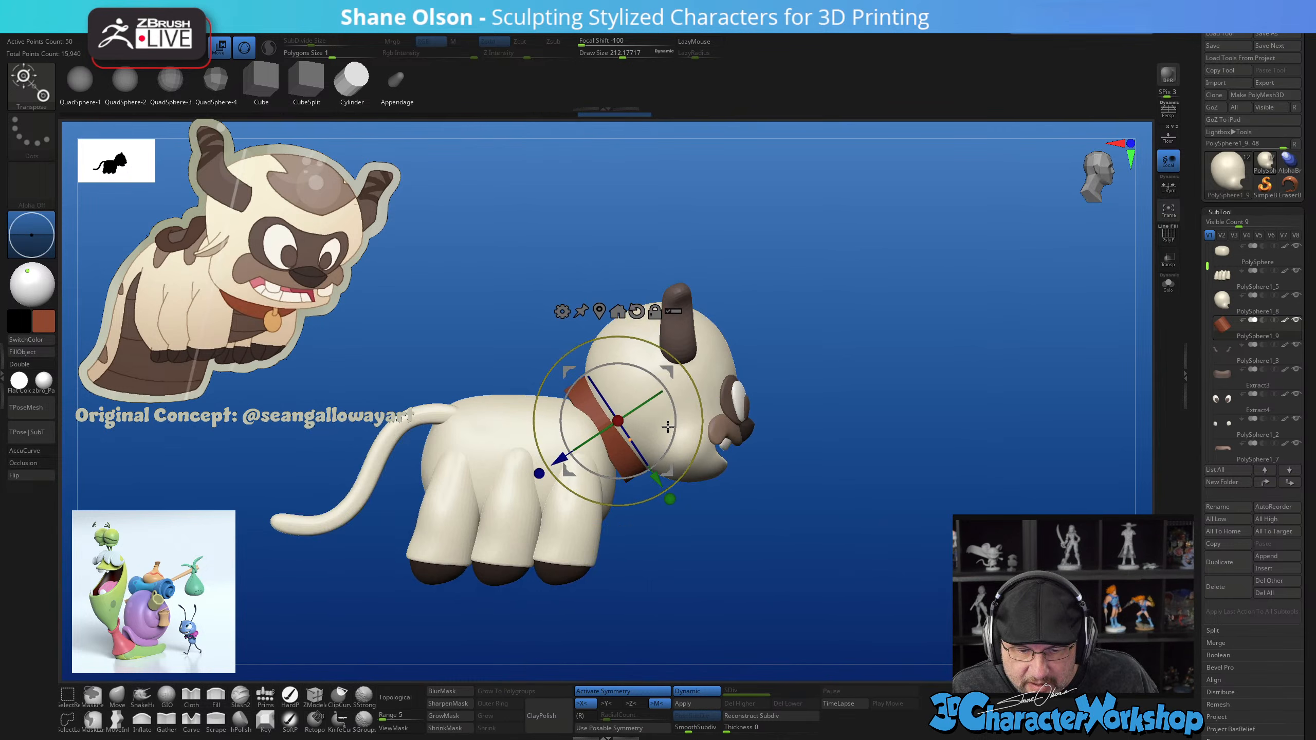
left_click_drag(675, 427, 676, 421)
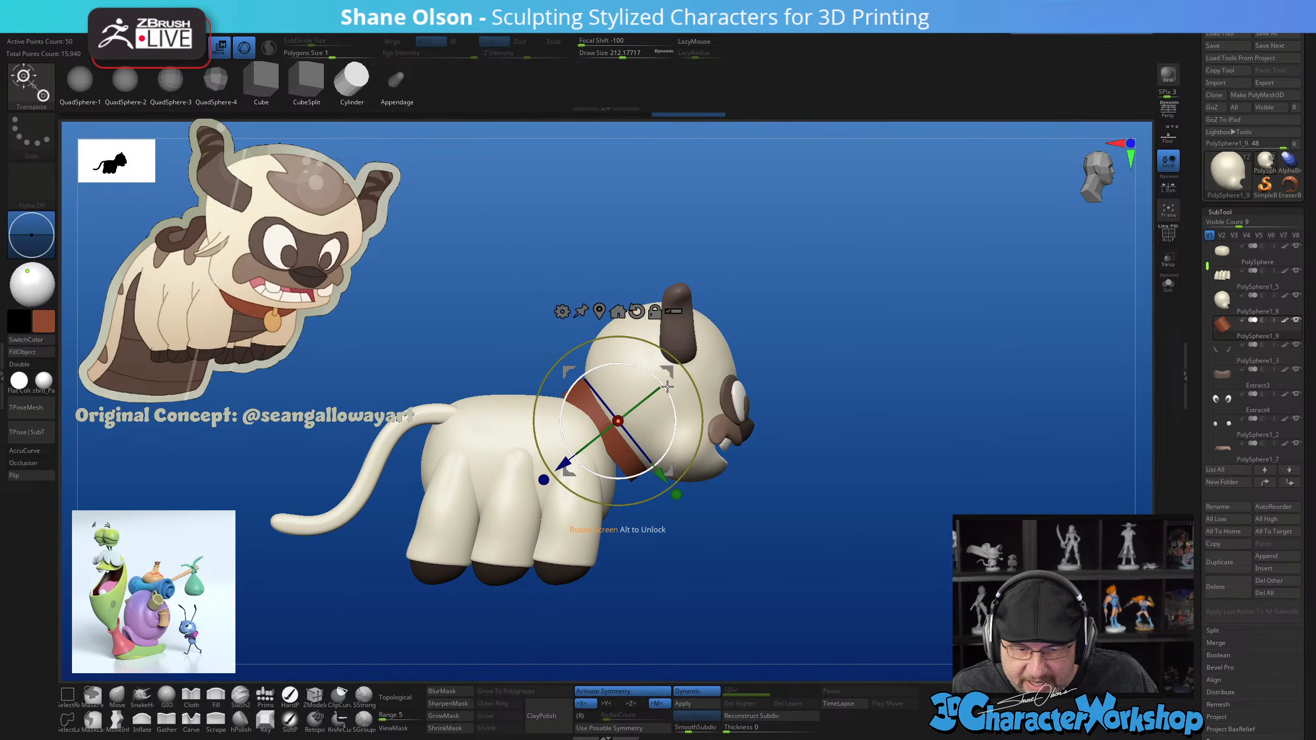
left_click_drag(669, 372, 667, 376)
left_click_drag(905, 545, 870, 550)
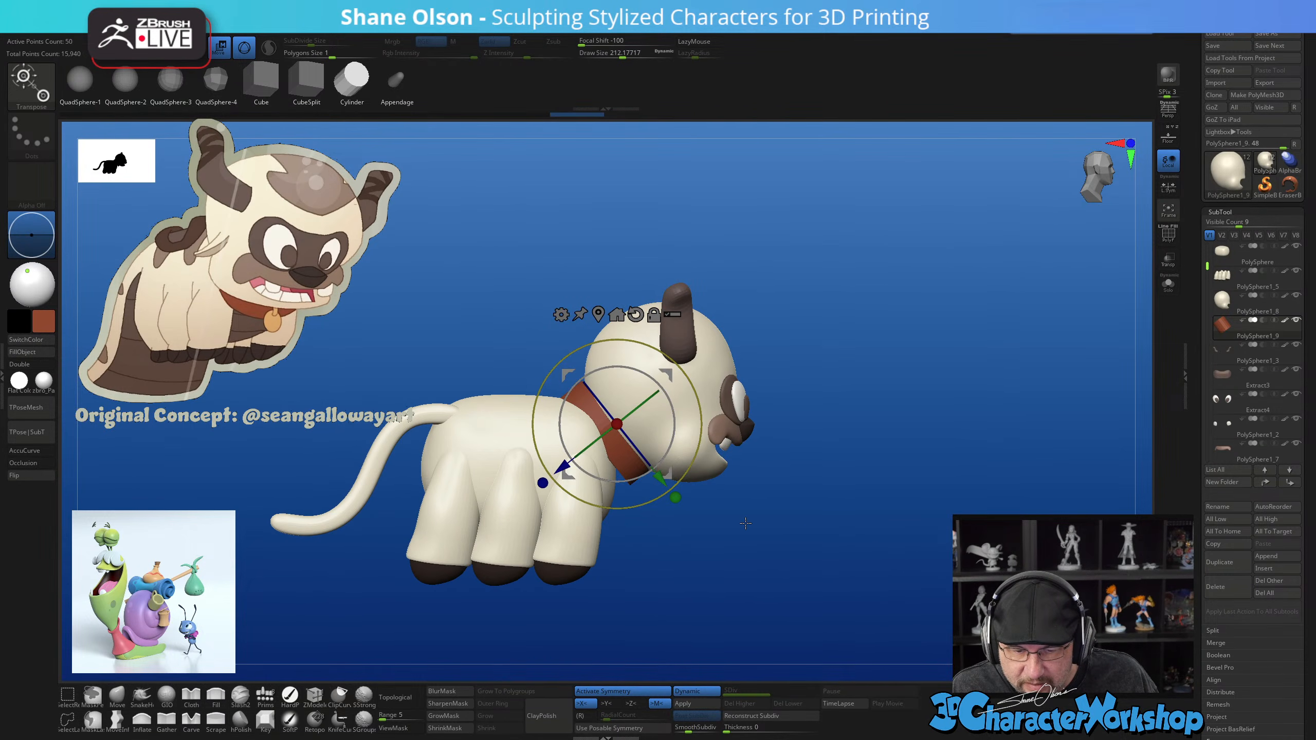
left_click_drag(675, 498, 673, 492)
left_click_drag(820, 555, 784, 459)
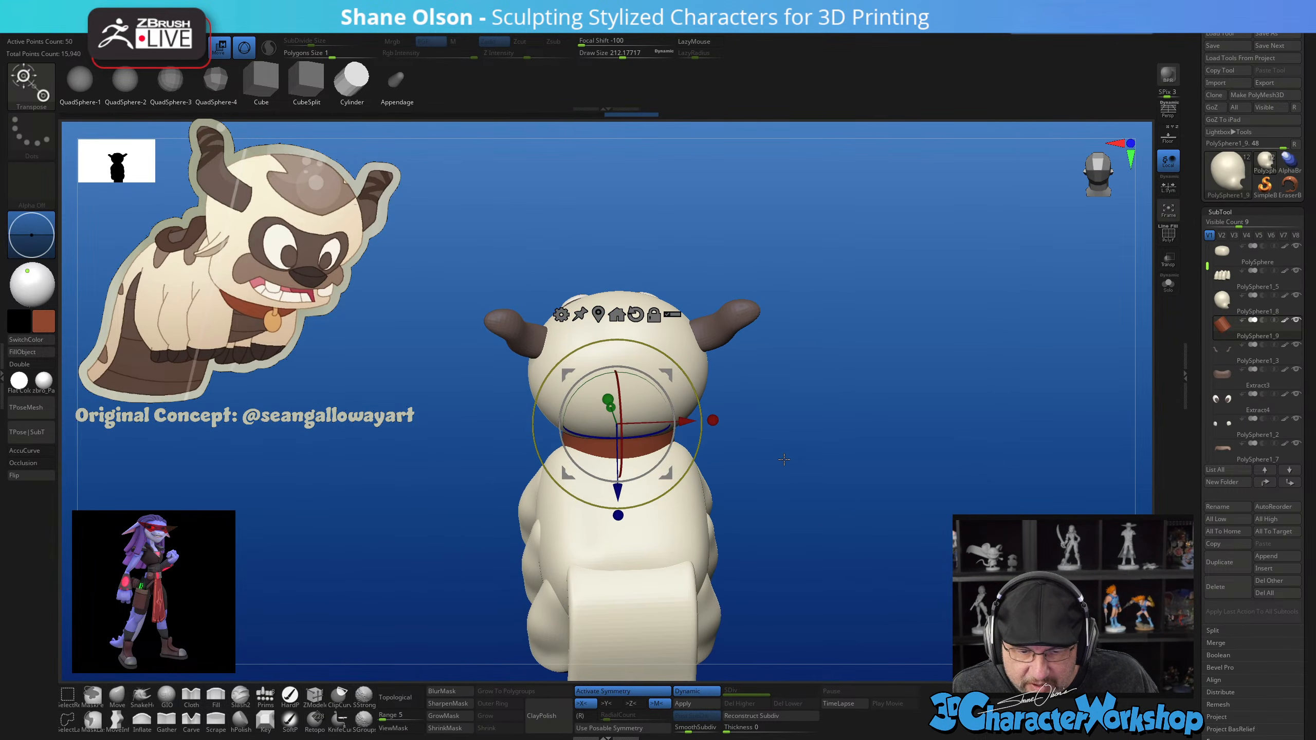
left_click_drag(721, 419, 841, 567)
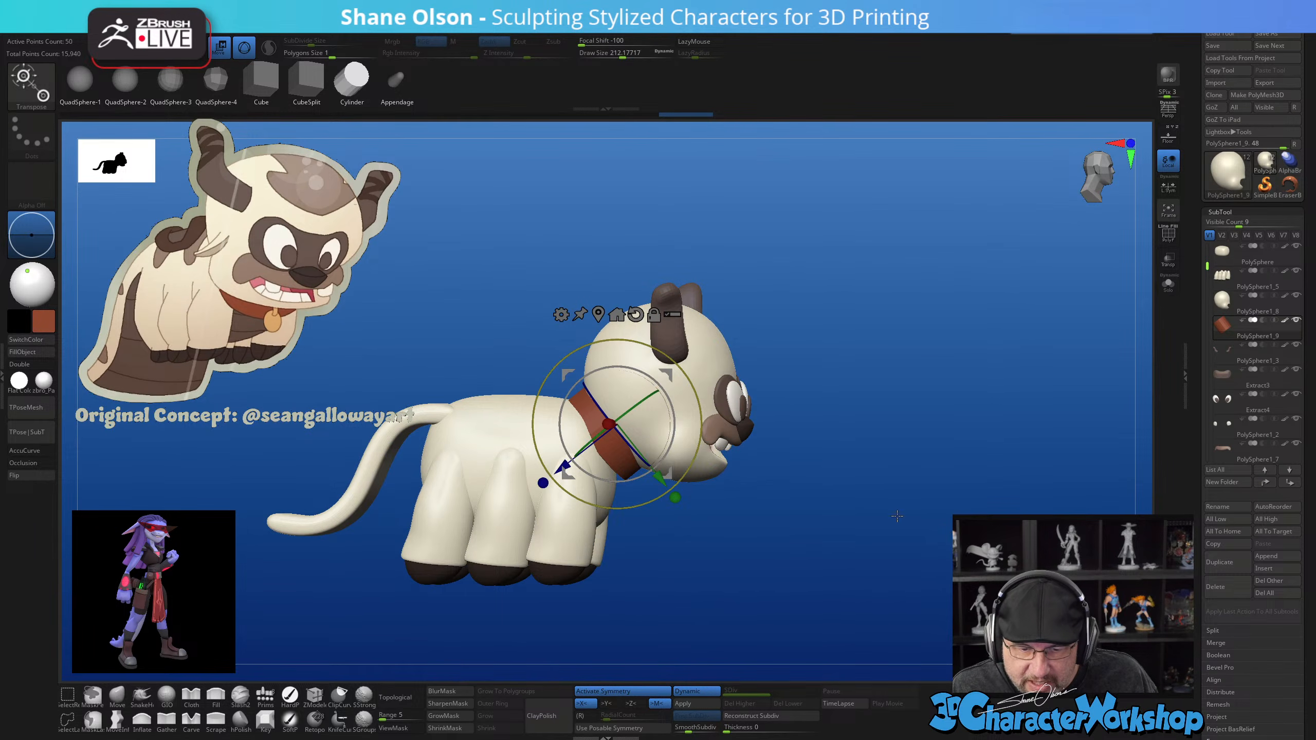
left_click_drag(897, 515, 897, 472, "shift")
left_click_drag(661, 374, 660, 370)
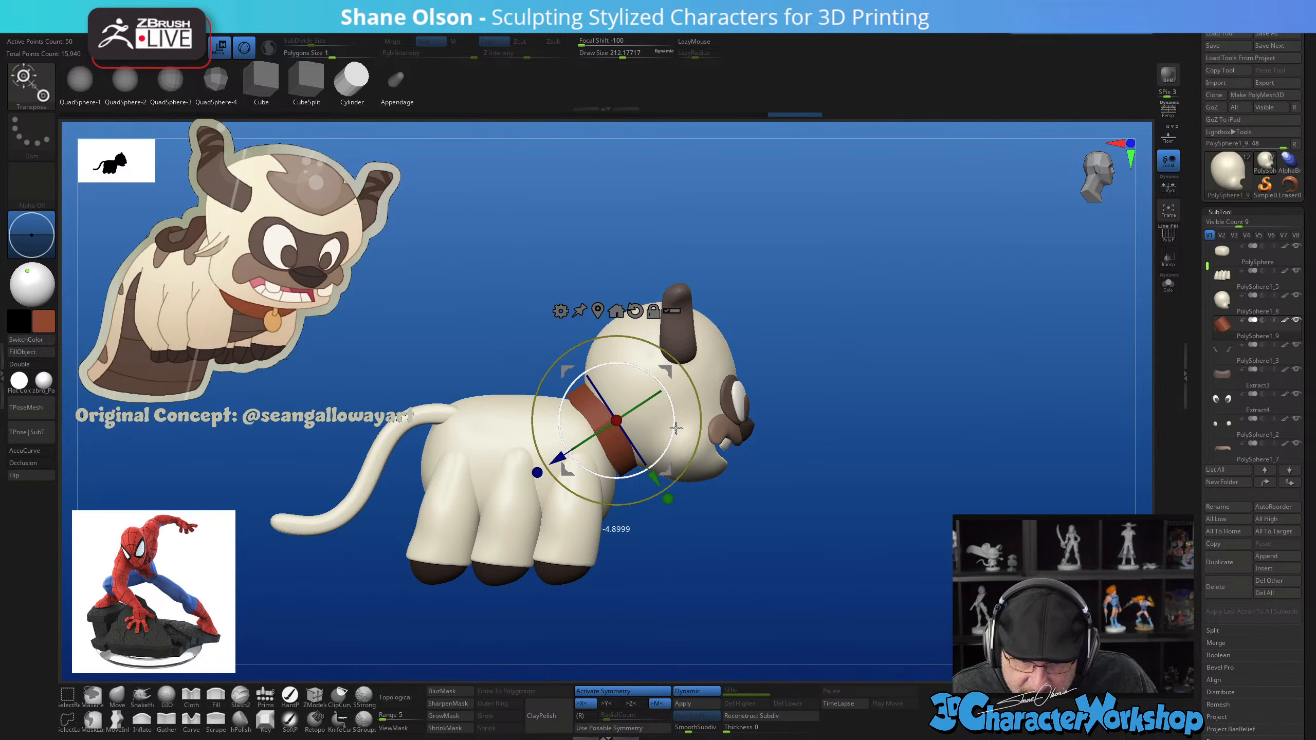
left_click_drag(668, 368, 667, 371)
Adjust the body's neck end to fit the collar using the Move brush at a slightly smaller size
key("q")
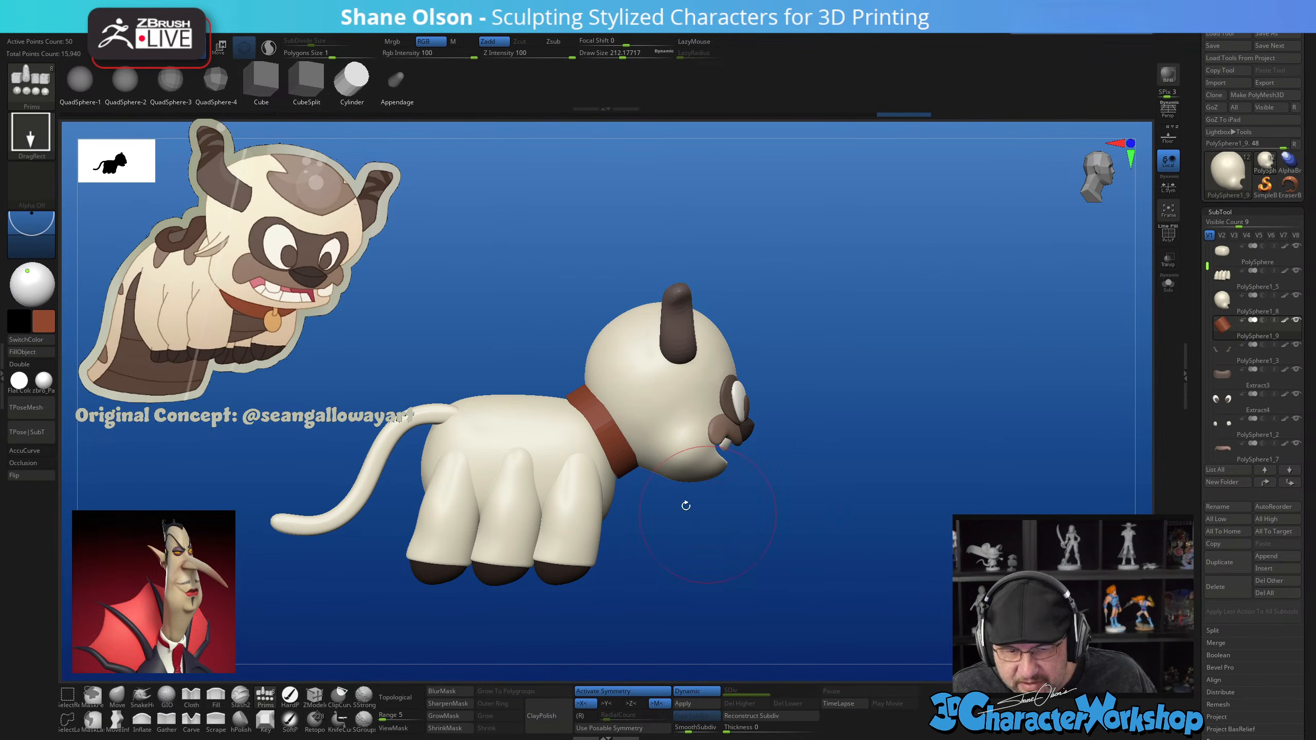
left_click(558, 435, "alt")
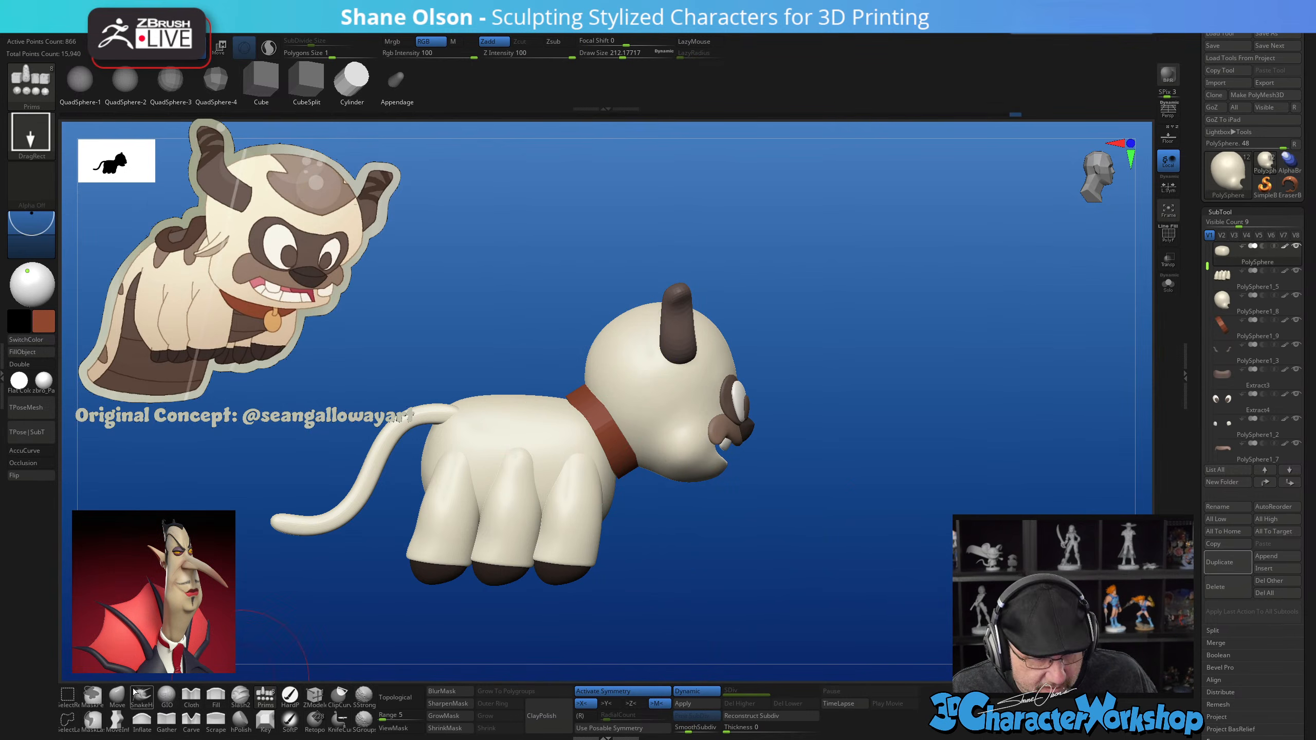
left_click(122, 695)
mouse_move(441, 321)
left_mouse_down("alt")
mouse_move(451, 352)
mouse_move(549, 399)
mouse_move(590, 386)
left_mouse_up("alt")
key("]")
key("[")
key("[")
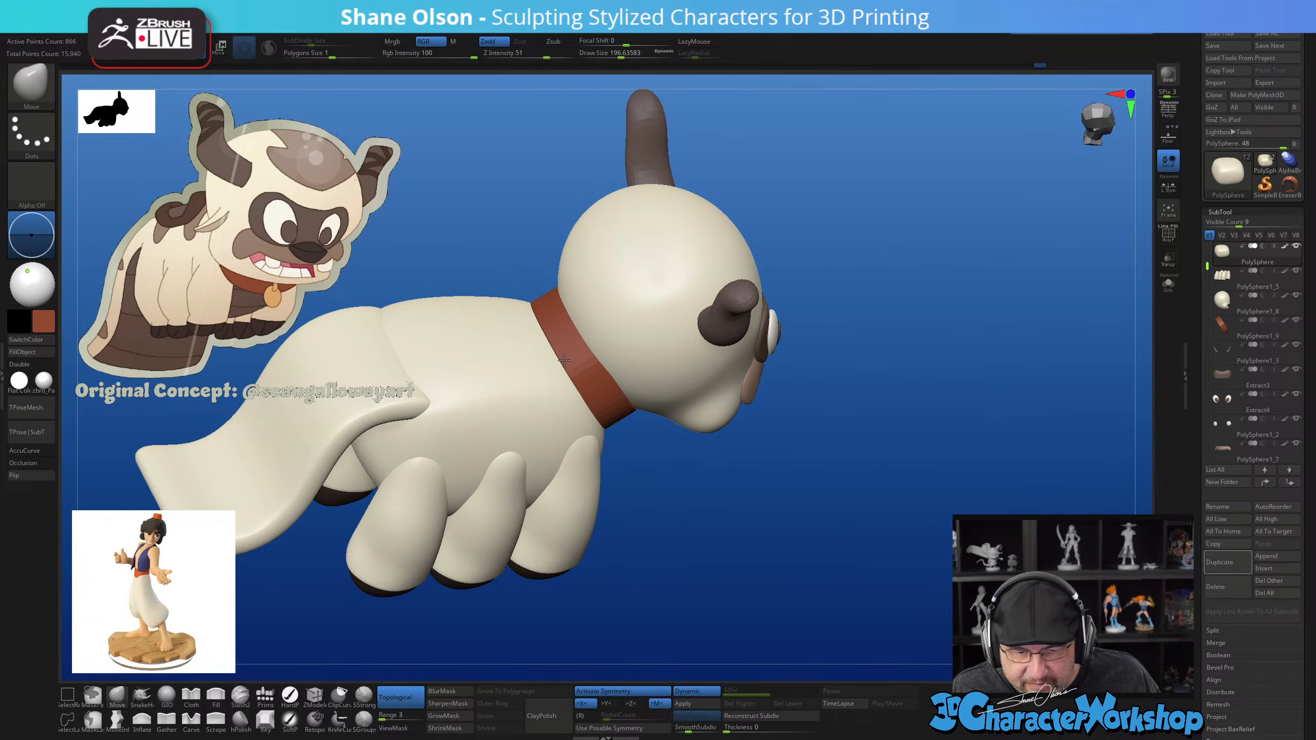
left_click_drag(835, 530, 776, 511)
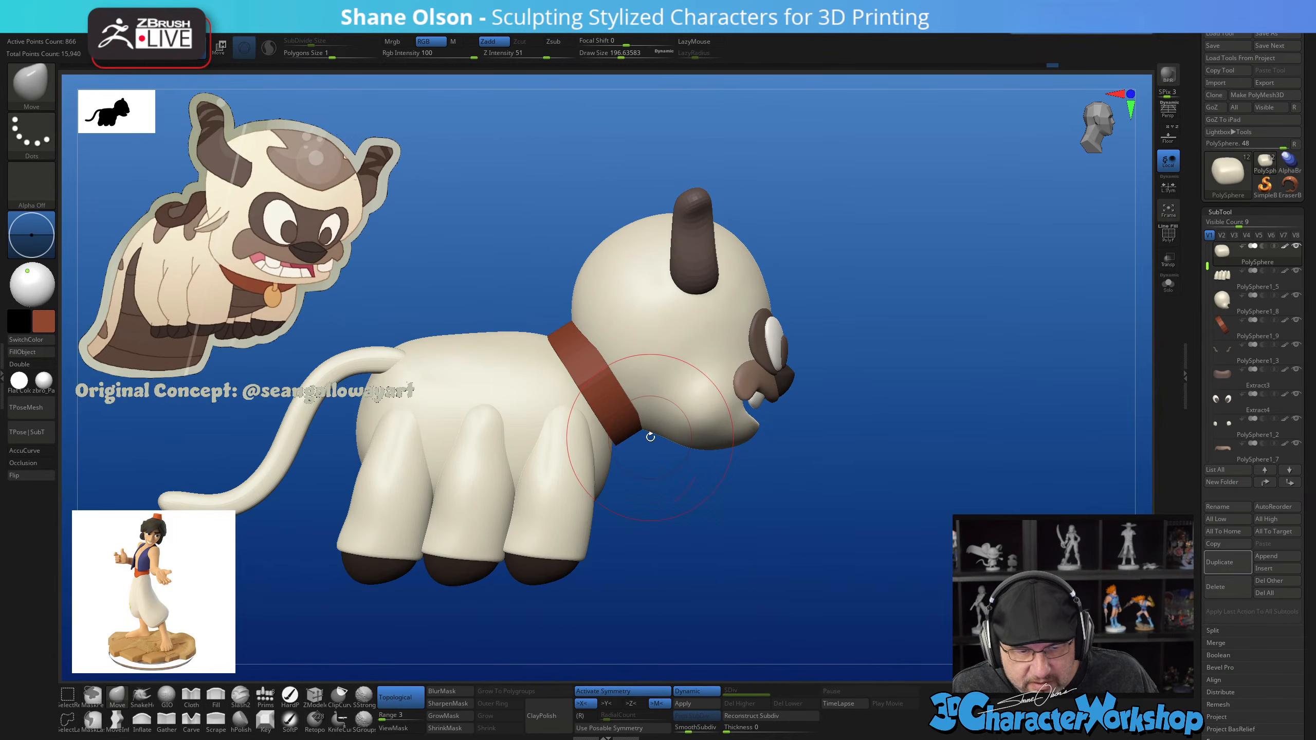
Make the collar the active subtool and centre the gizmo on it
key("w")
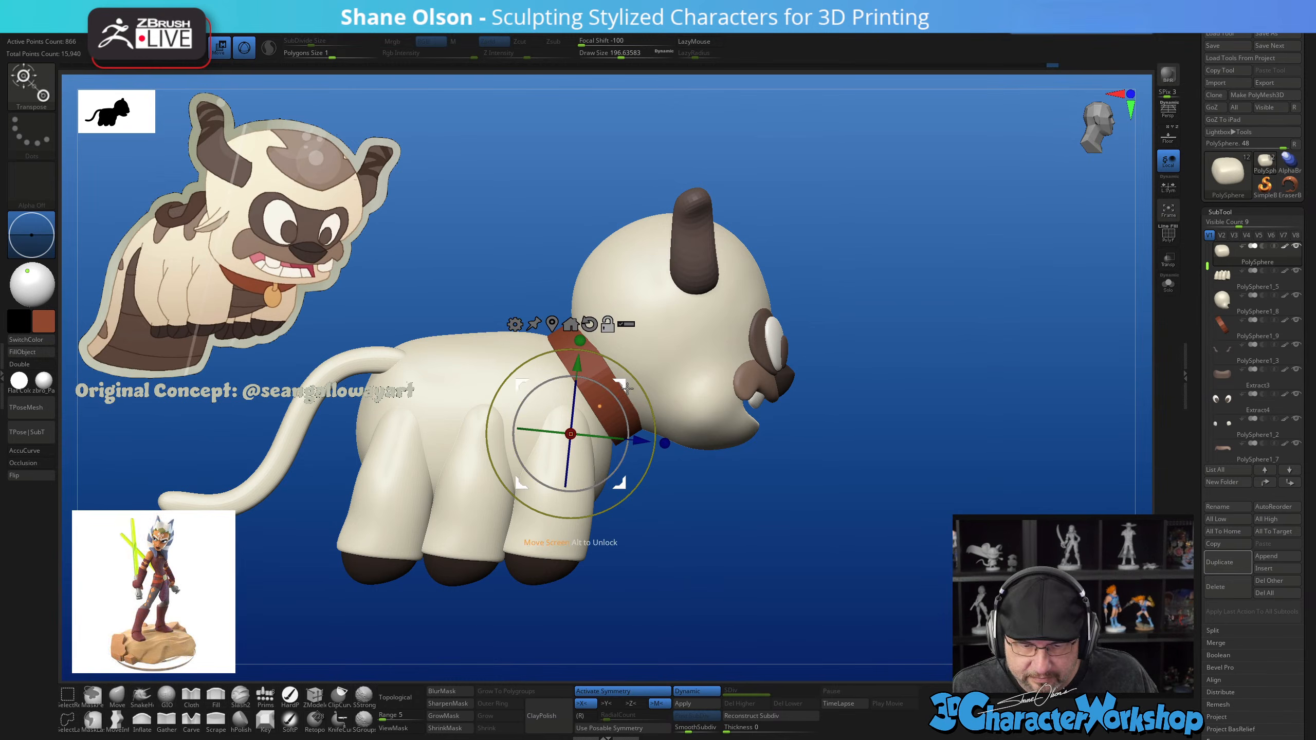
left_click_drag(619, 483, 631, 572, "alt")
left_click(597, 366, "alt")
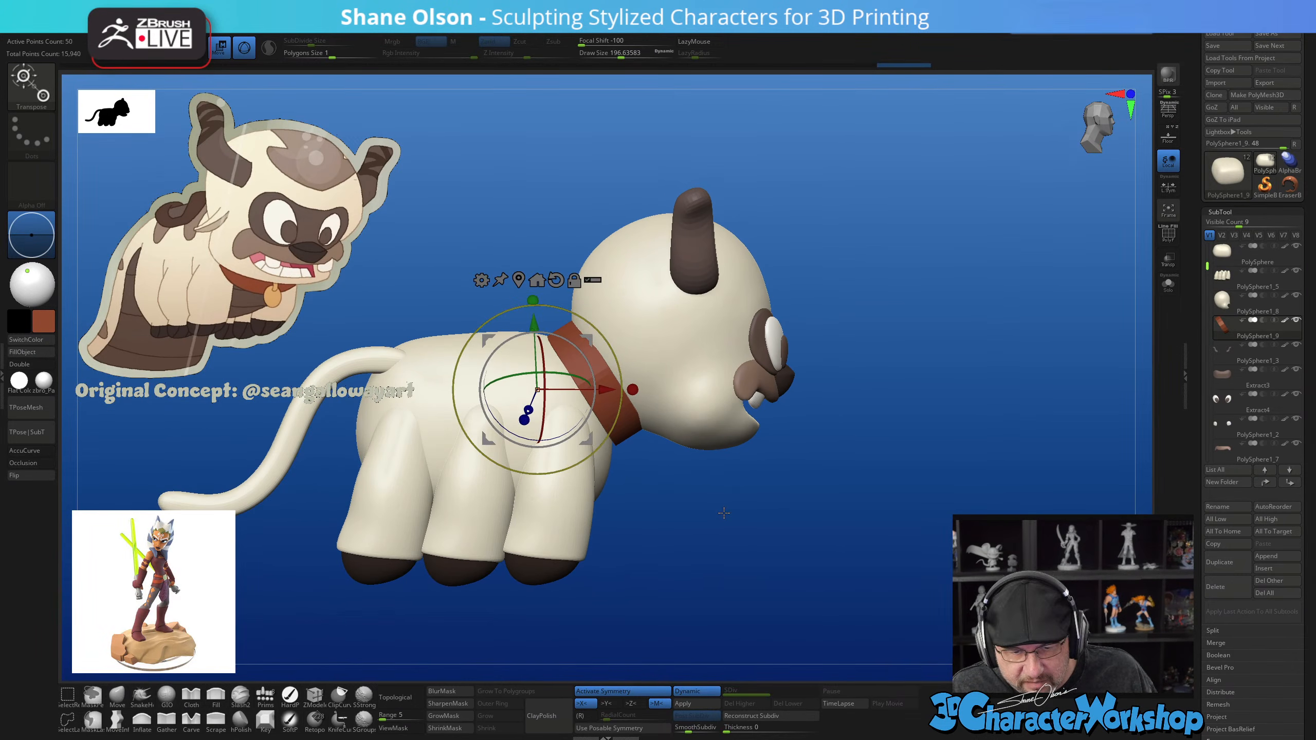
left_click_drag(724, 514, 842, 421)
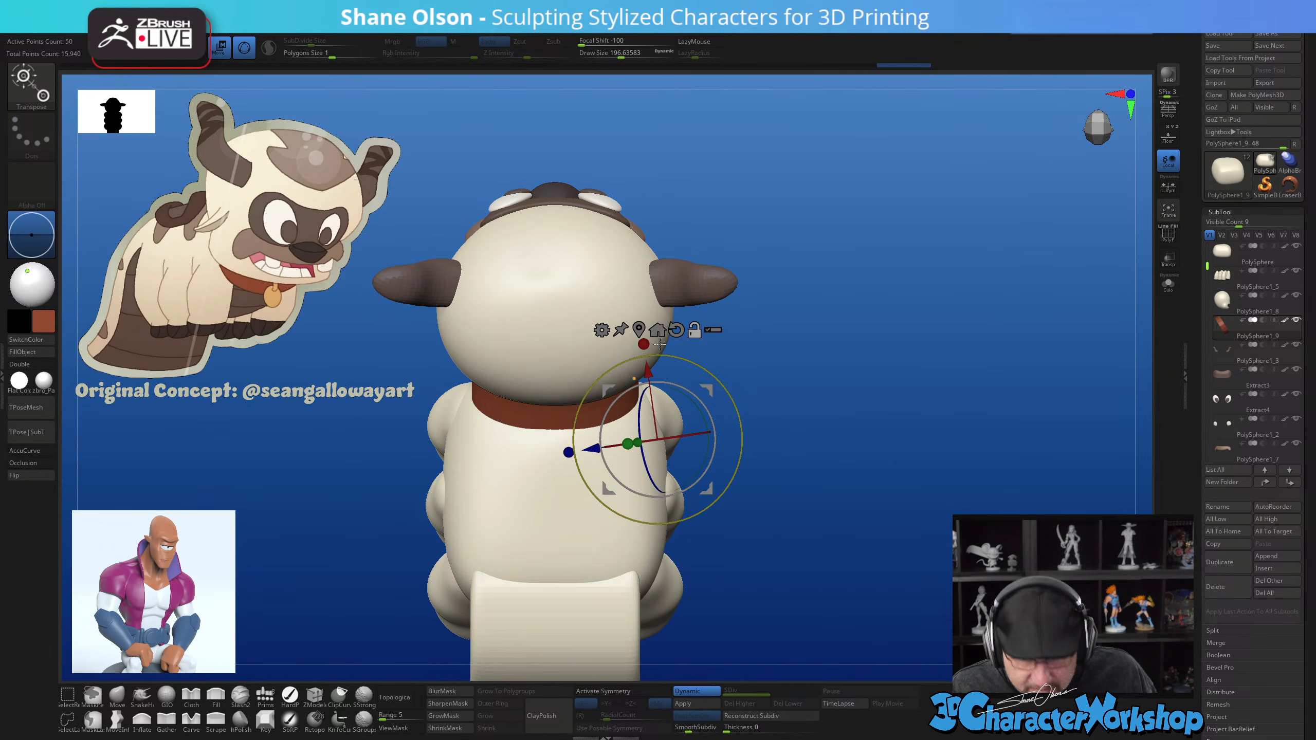
left_click(643, 330)
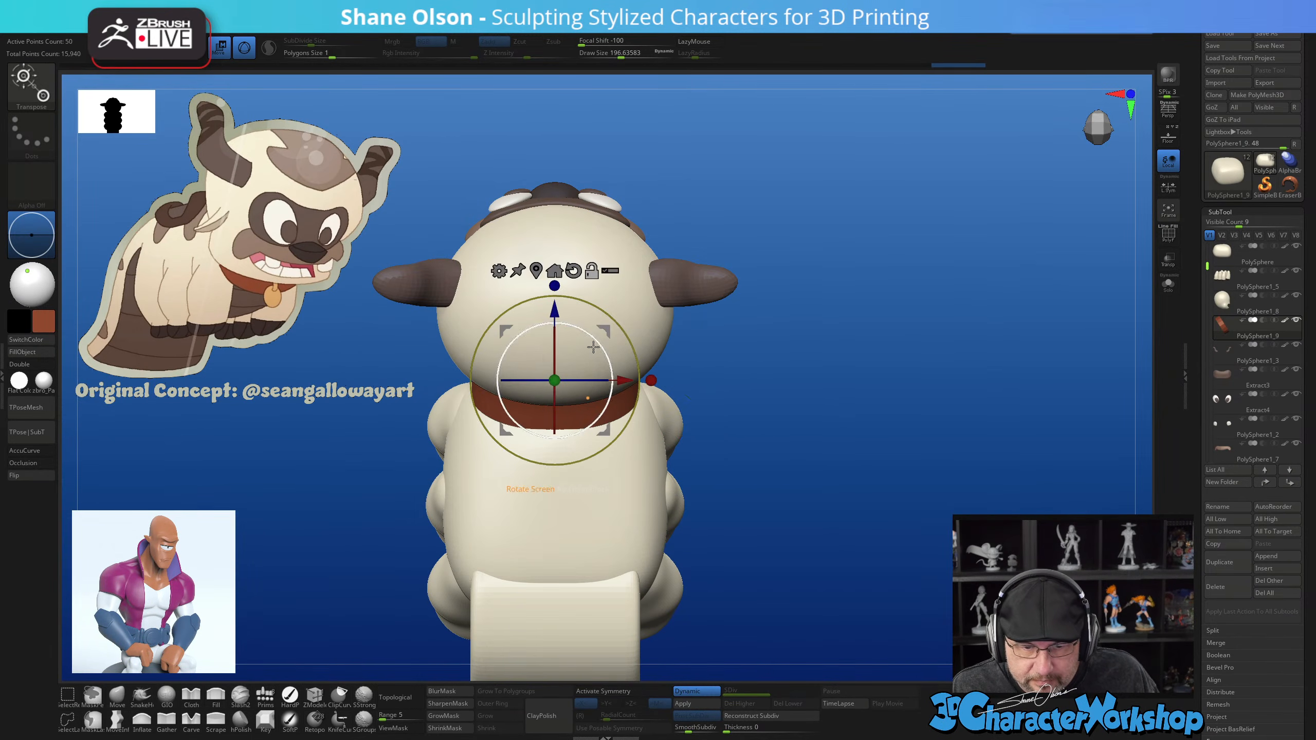
Refine the collar's tilt and position in side view so it wraps the neck at an angle
left_click_drag(794, 439, 775, 409)
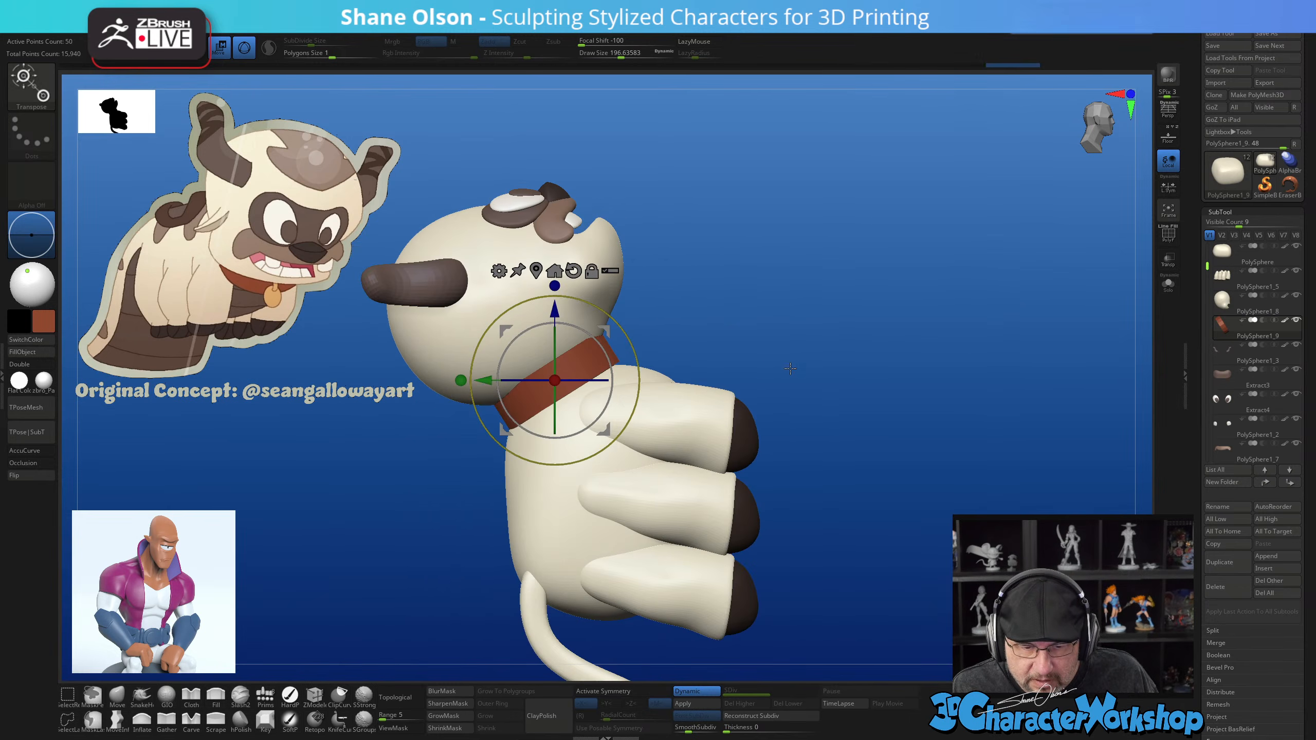
left_click_drag(601, 333, 587, 322)
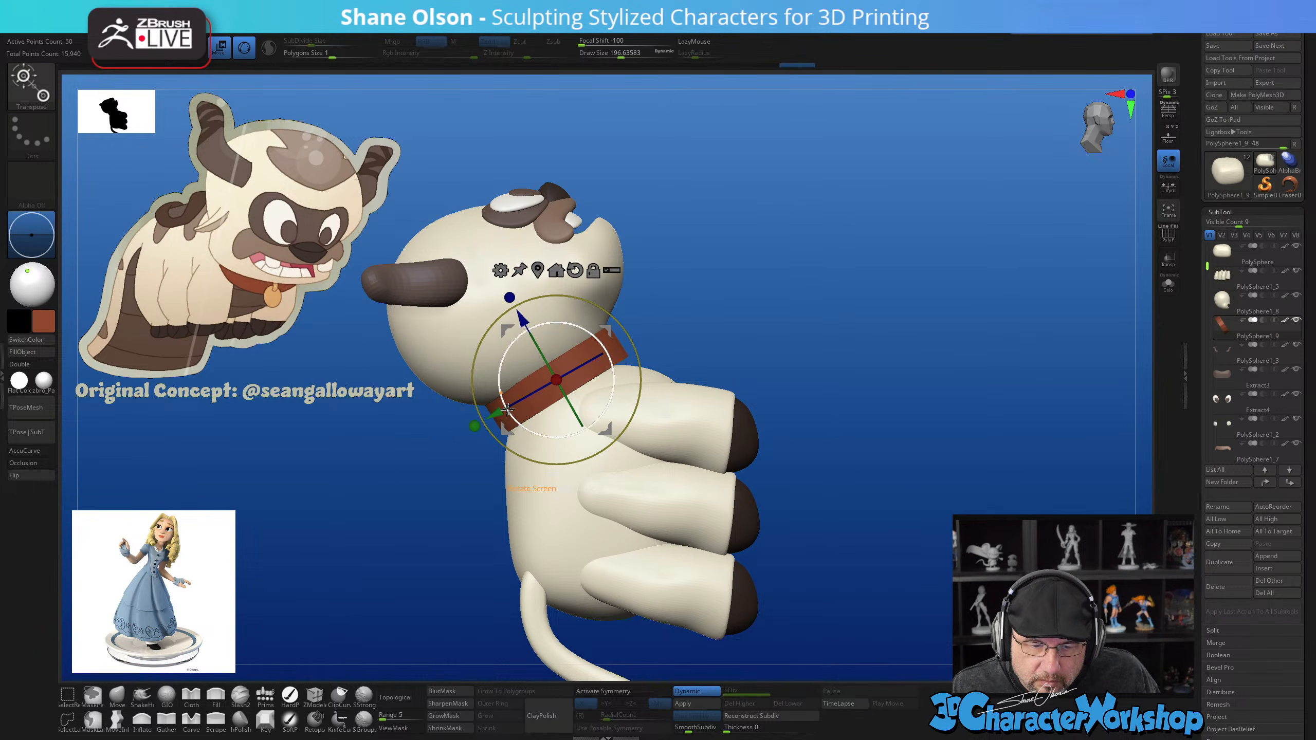
left_click_drag(853, 358, 895, 341)
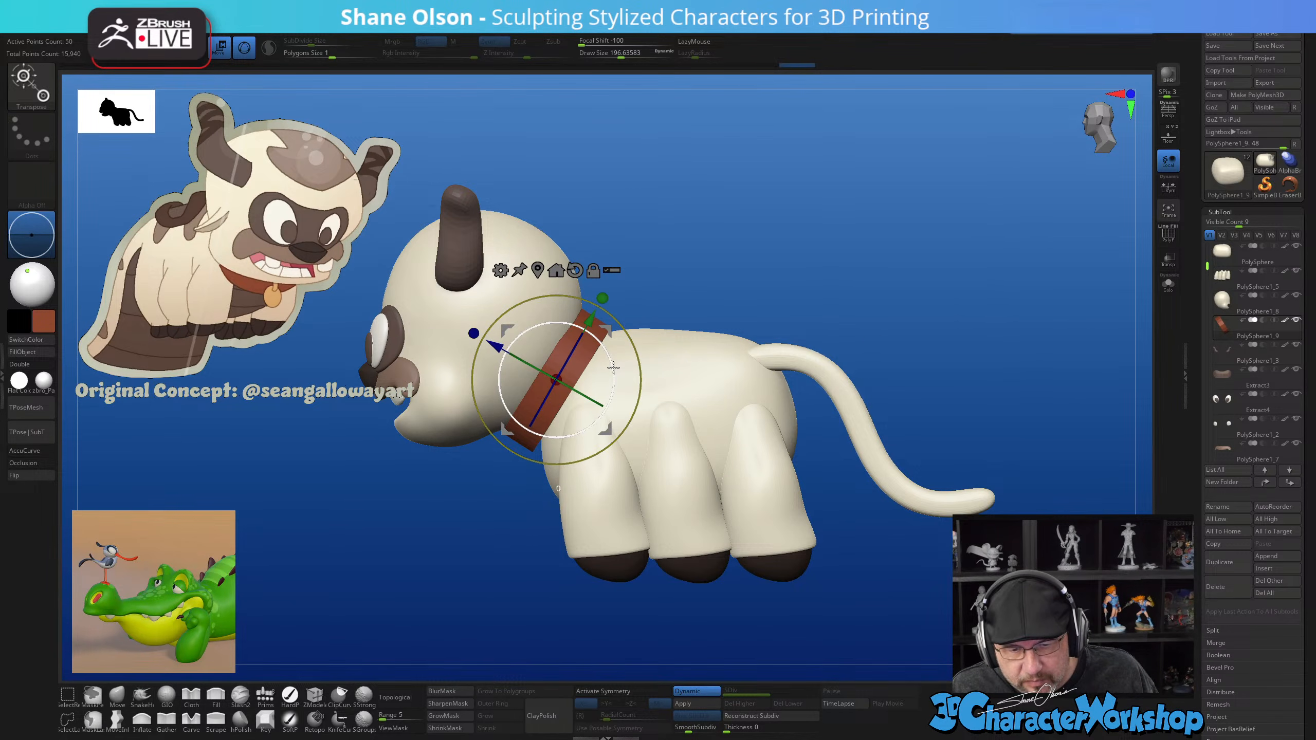
left_click_drag(614, 367, 612, 335)
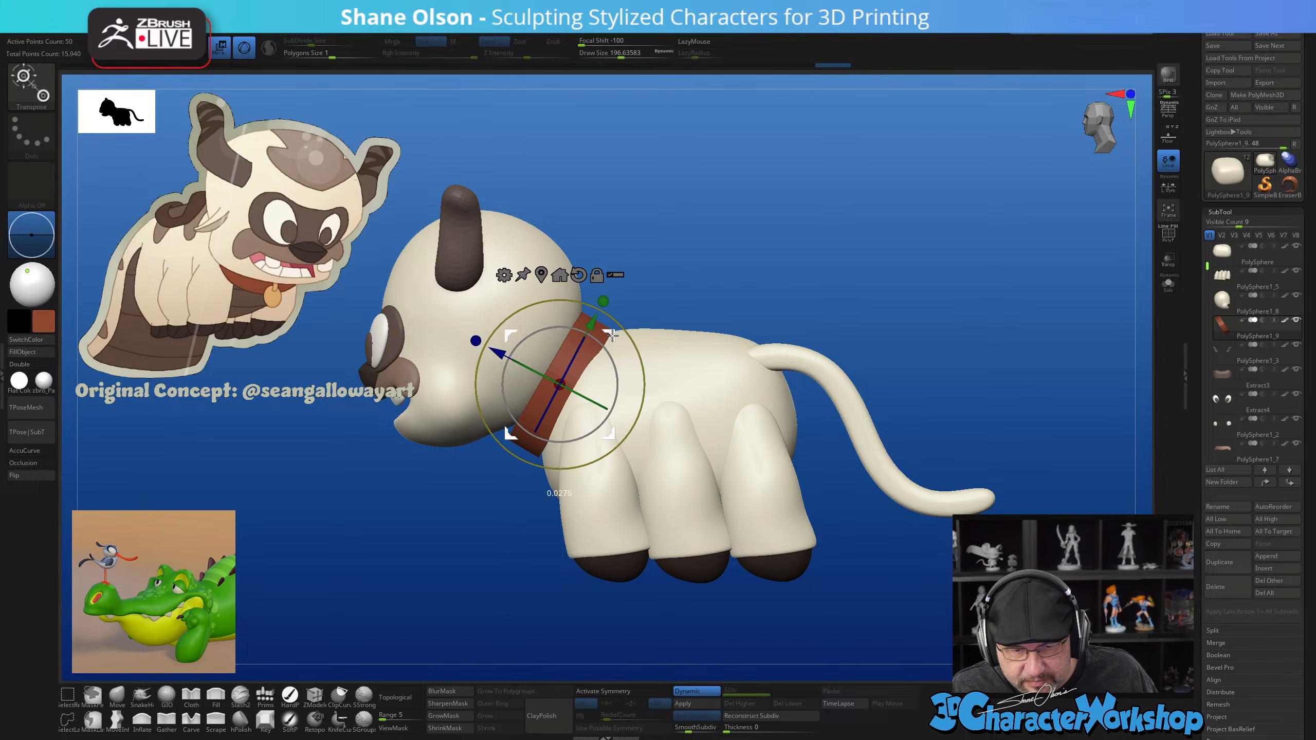
left_click_drag(759, 280, 768, 277)
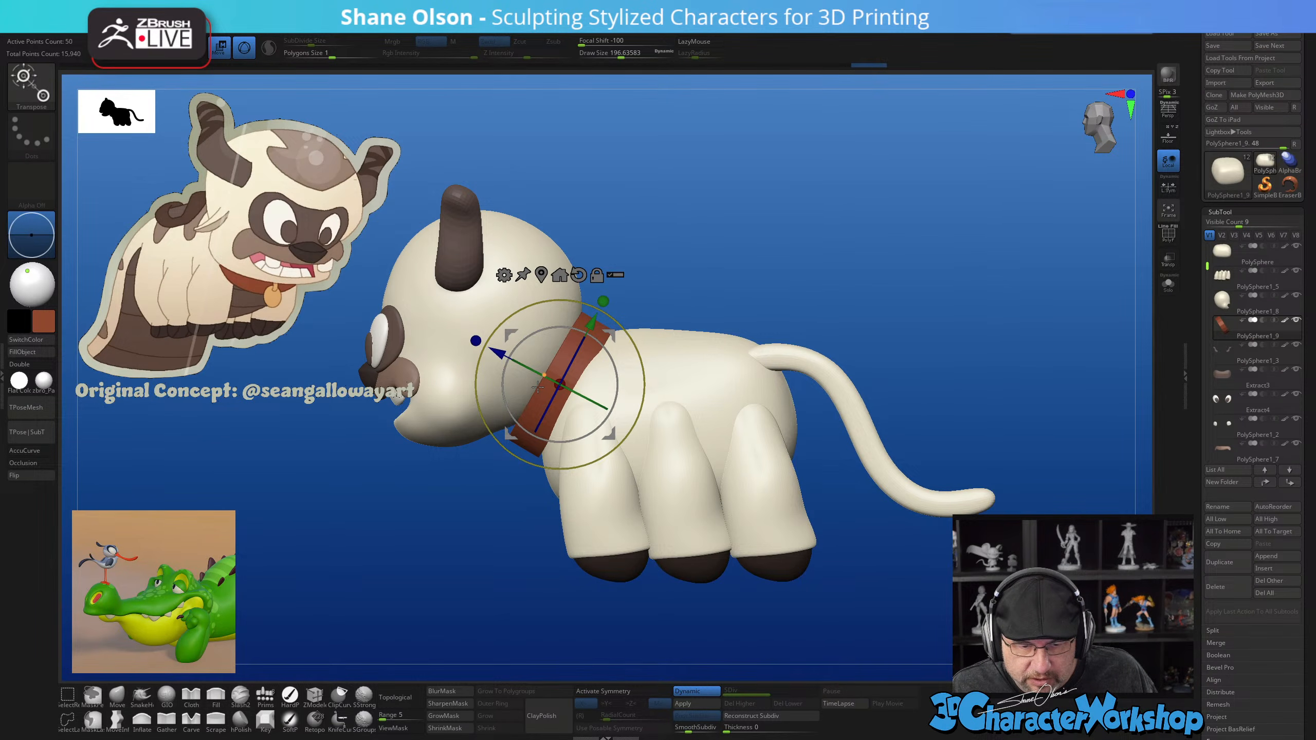
key("q")
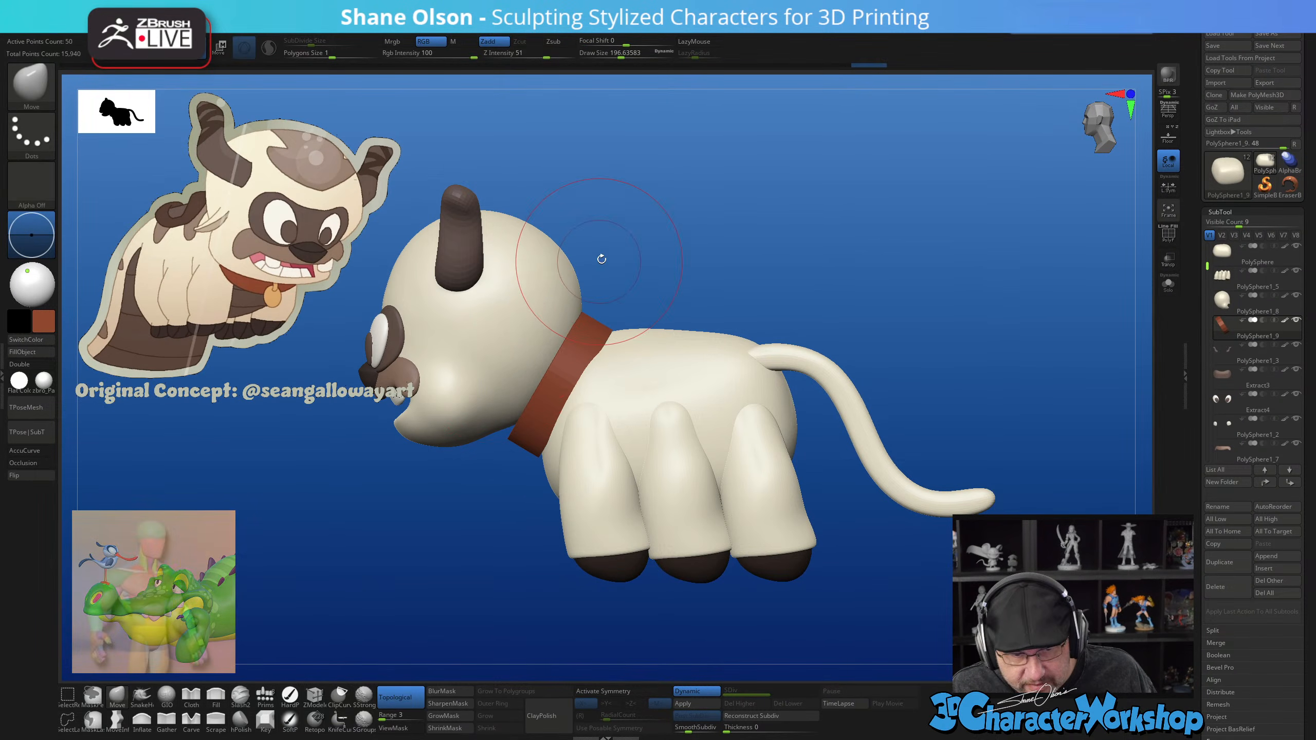
Select the head, enlarge the Move brush to about 337, and isolate the head in Solo mode
left_click_drag(658, 237, 733, 292, "alt")
left_click(616, 377, "alt")
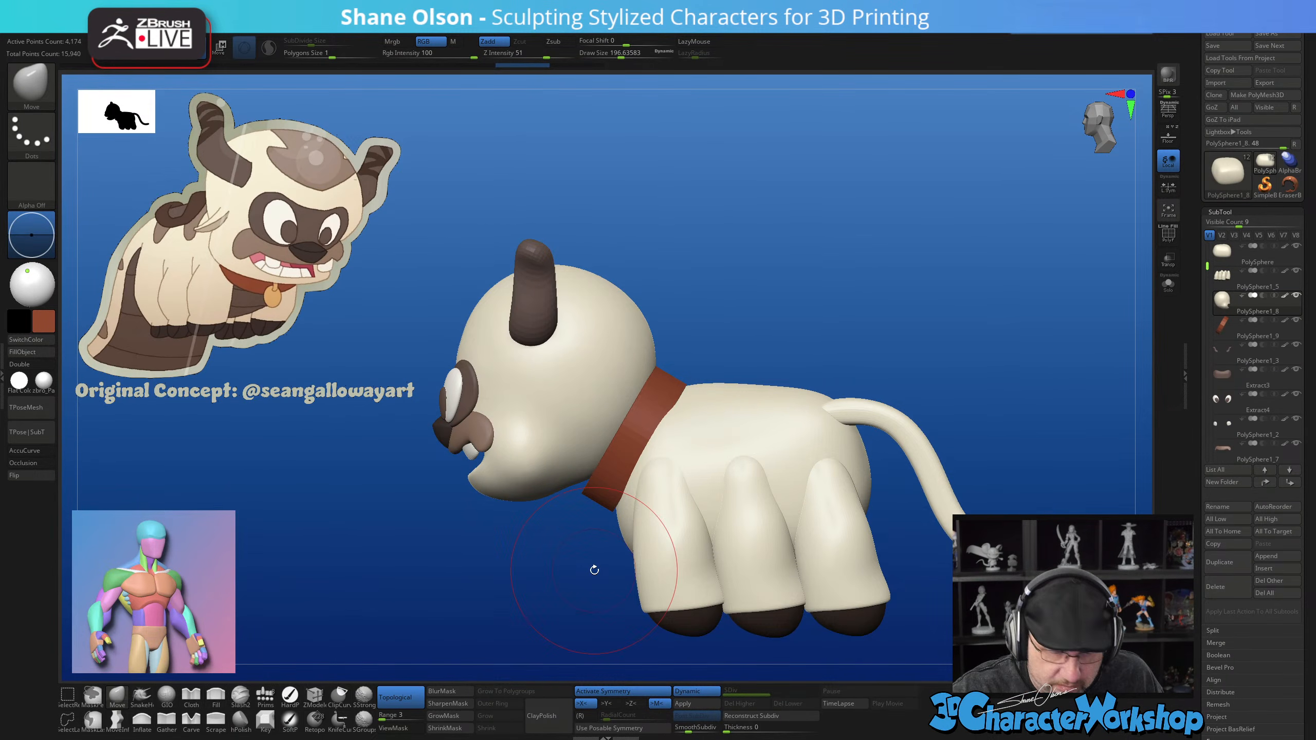
left_click_drag(764, 351, 808, 375, "alt")
key("s")
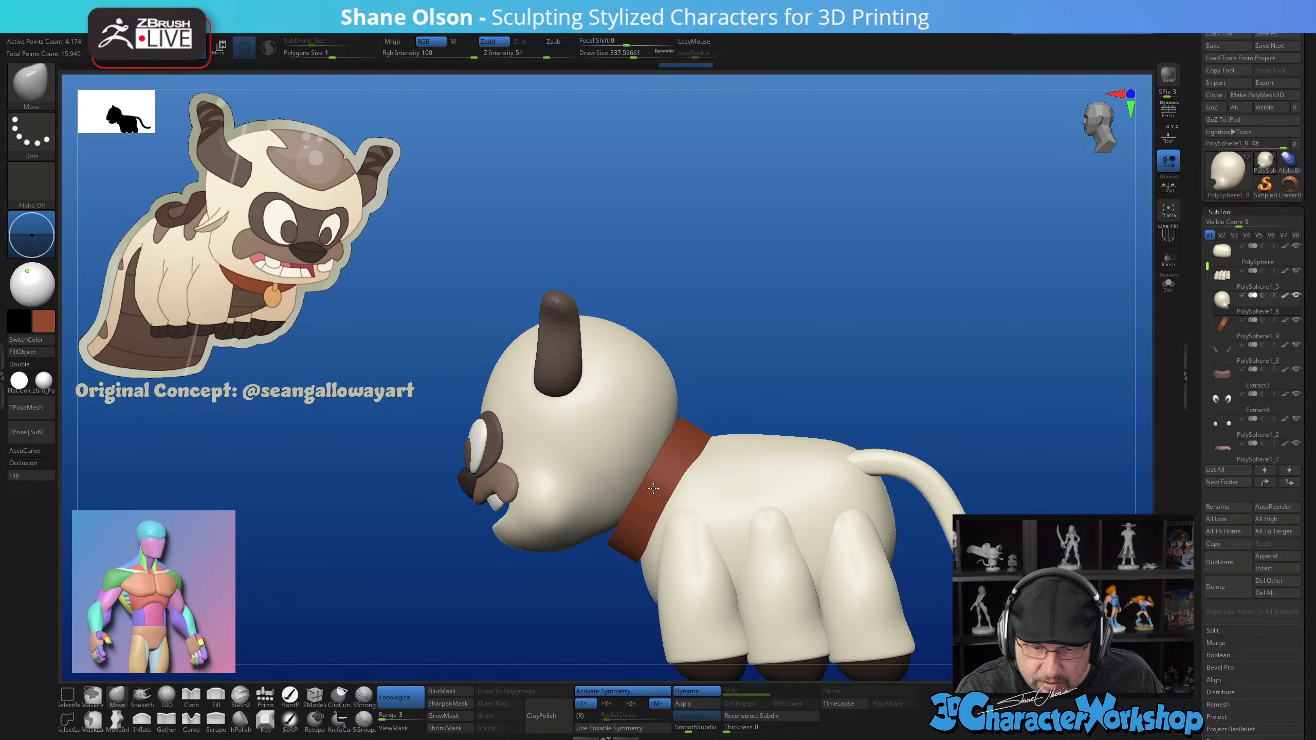
left_click_drag(735, 498, 829, 467)
key("shift+alt+s")
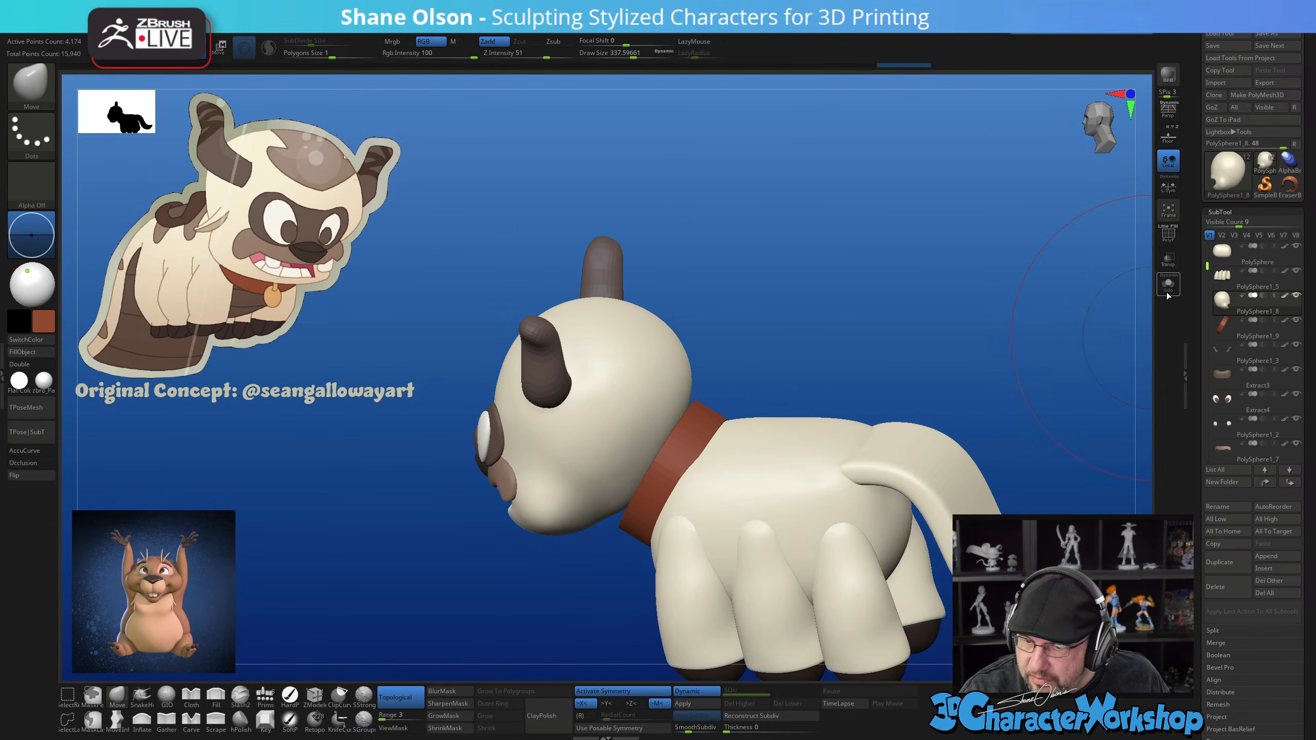
Reshape the back of the head into a smooth slope towards the chin with the Move brush, and show all parts again
left_click_drag(735, 451, 718, 394)
key("s")
left_click_drag(674, 470, 655, 470)
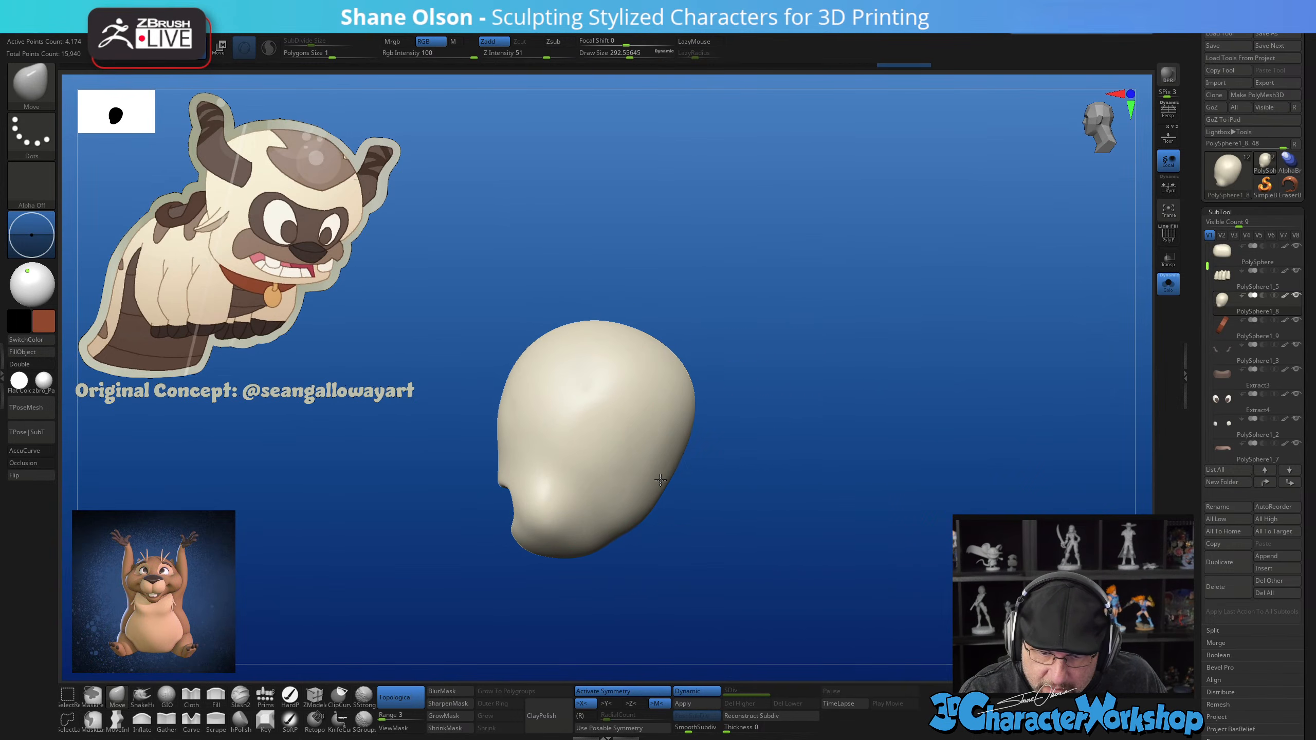
mouse_move(683, 426)
right_mouse_down()
mouse_move(697, 441)
mouse_move(681, 450)
mouse_move(691, 479)
mouse_move(674, 456)
right_mouse_up()
key("b")
key("s")
key("g")
key("b")
key("m")
key("v")
left_click(1169, 283)
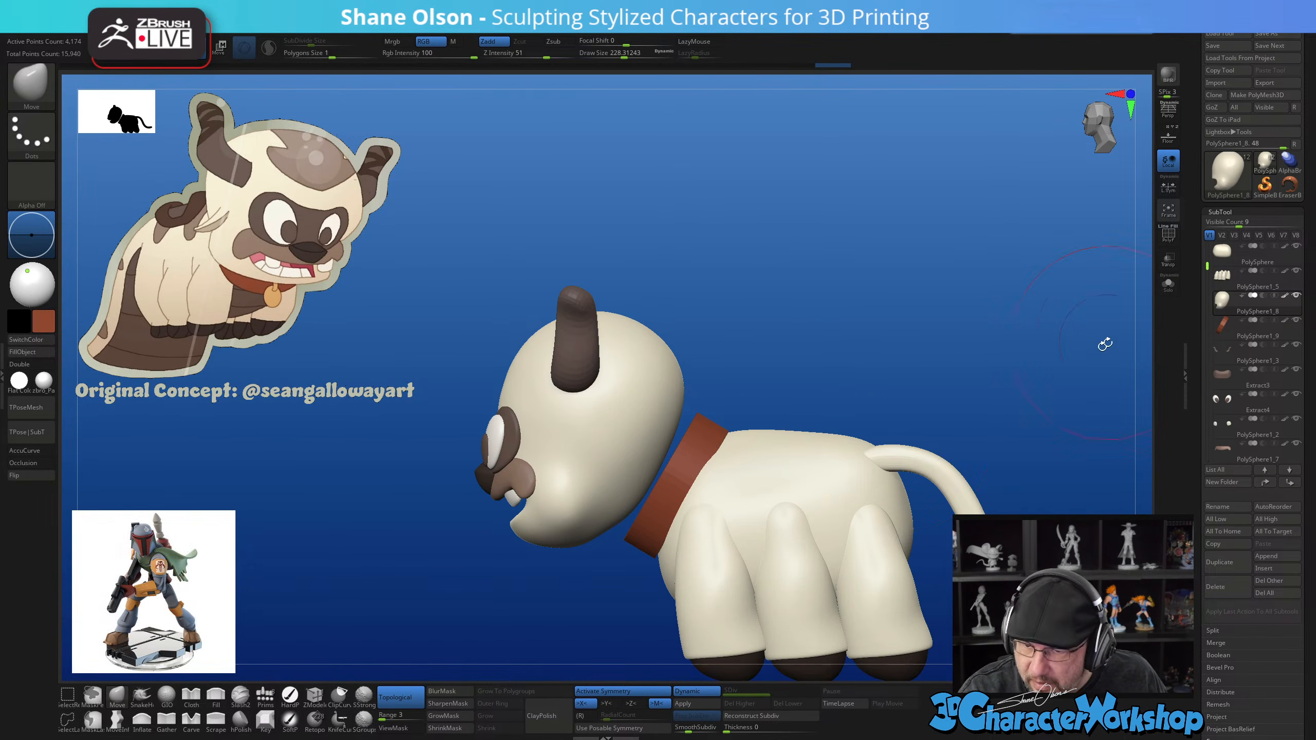
Reset the gizmo's orientation and lasso-select the head together with its horns and facial parts for a shared transform
key("w")
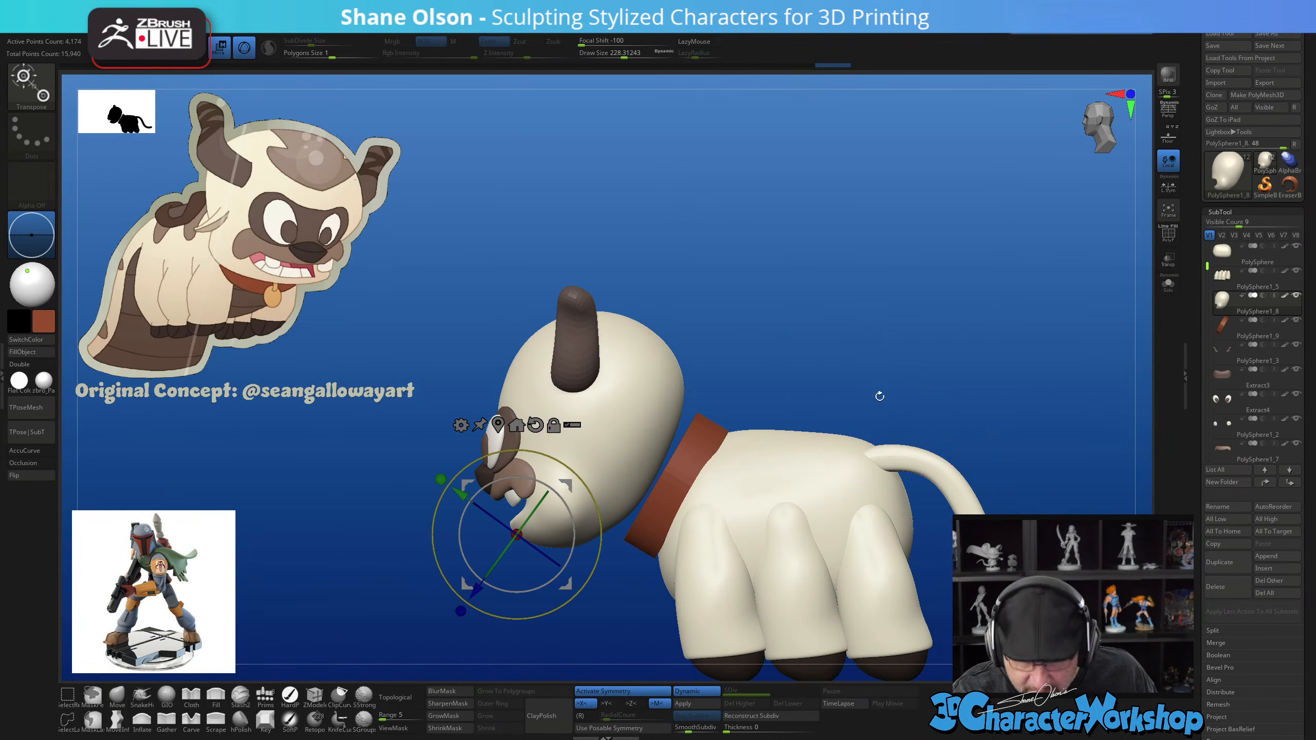
left_click(536, 424)
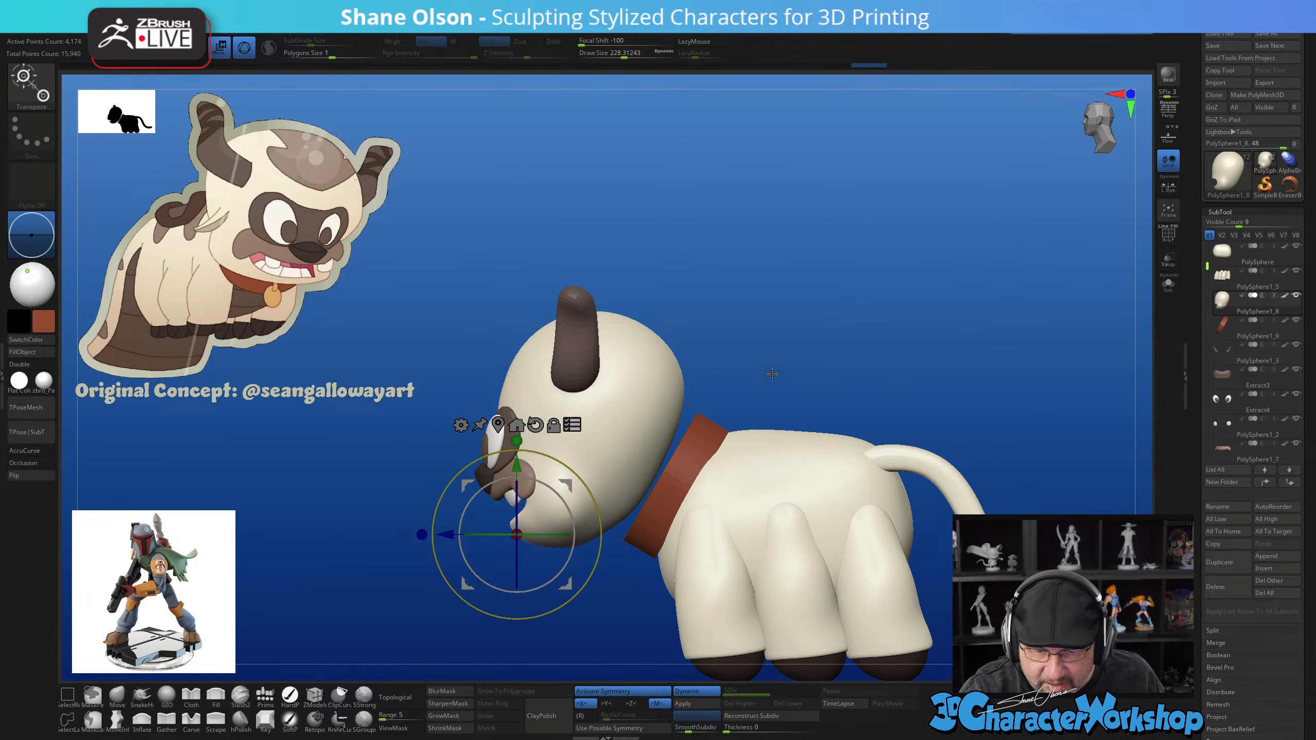
key("ctrl+shift")
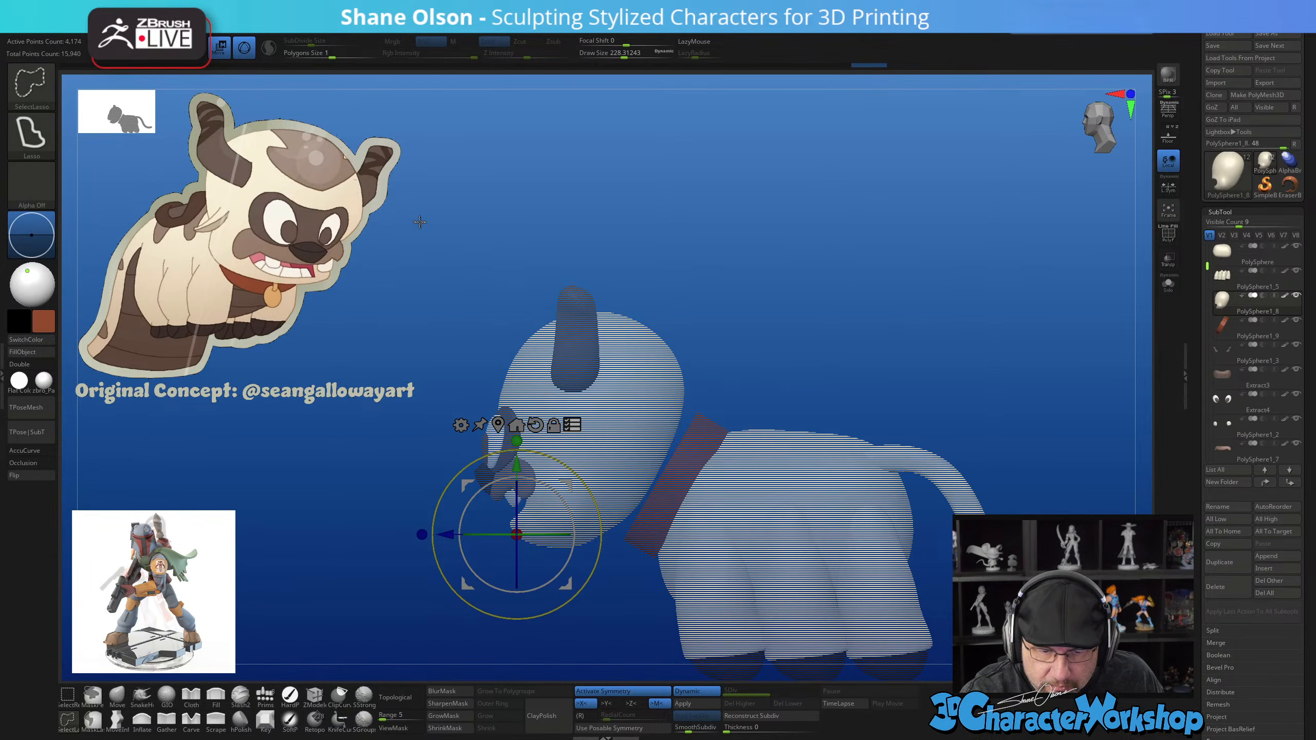
mouse_move(419, 217)
left_mouse_down("ctrl+shift")
mouse_move(459, 560)
mouse_move(596, 596)
mouse_move(671, 199)
left_mouse_up("ctrl+shift")
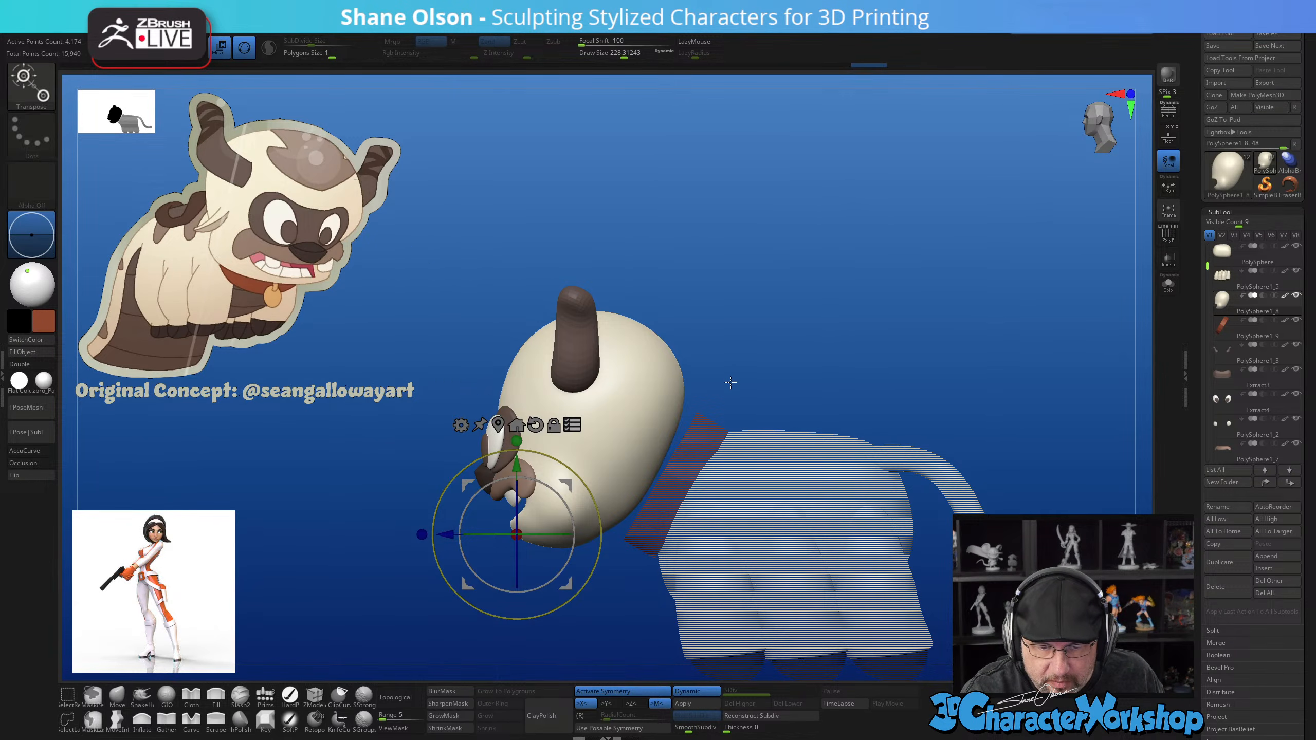
Shift the head with its horns and facial parts back and down against the collar, and end the multi-part transform
left_click_drag(571, 481, 579, 492)
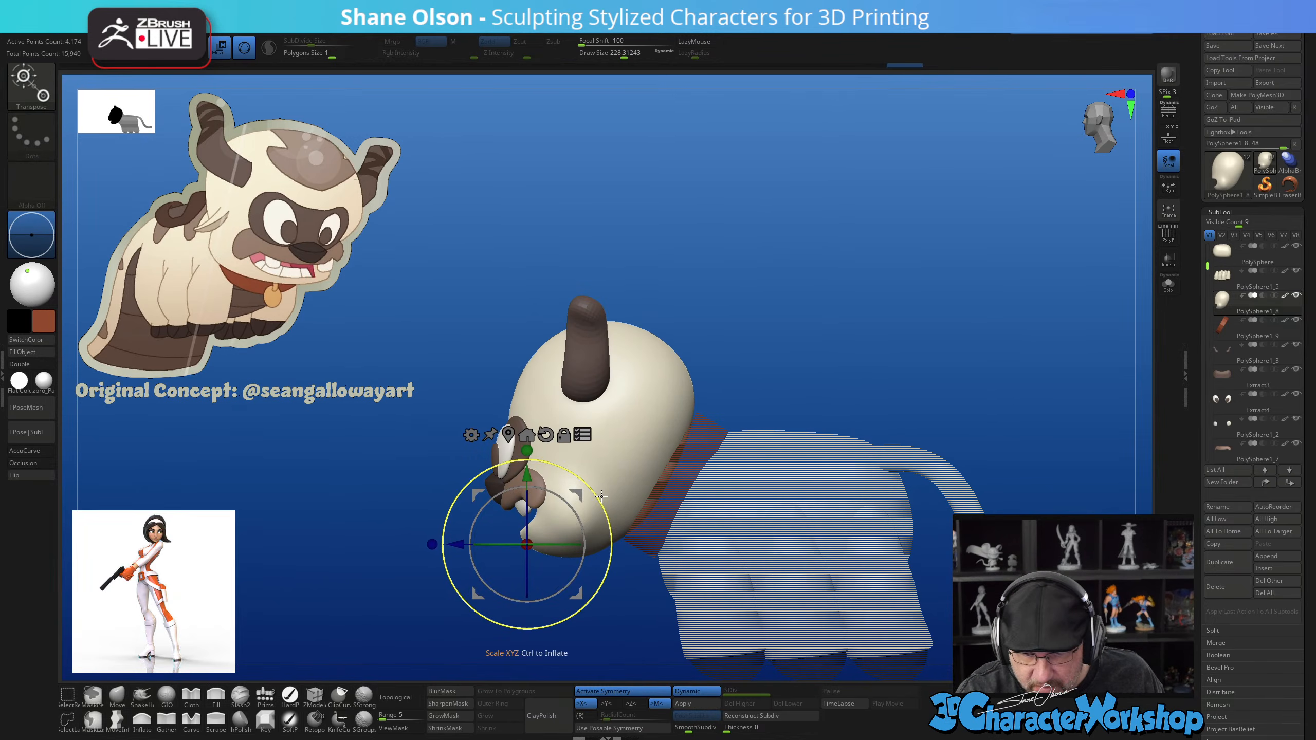
left_click_drag(585, 493, 585, 491)
left_click(583, 434)
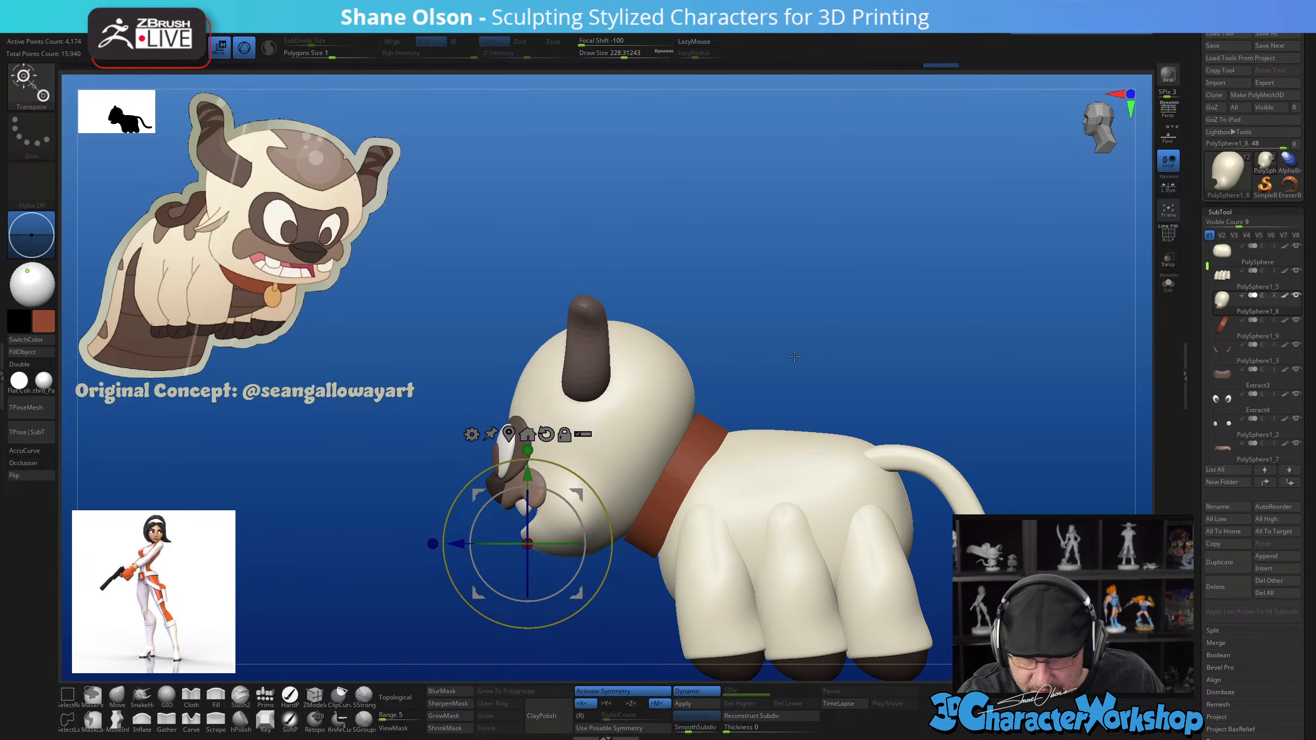
key("q")
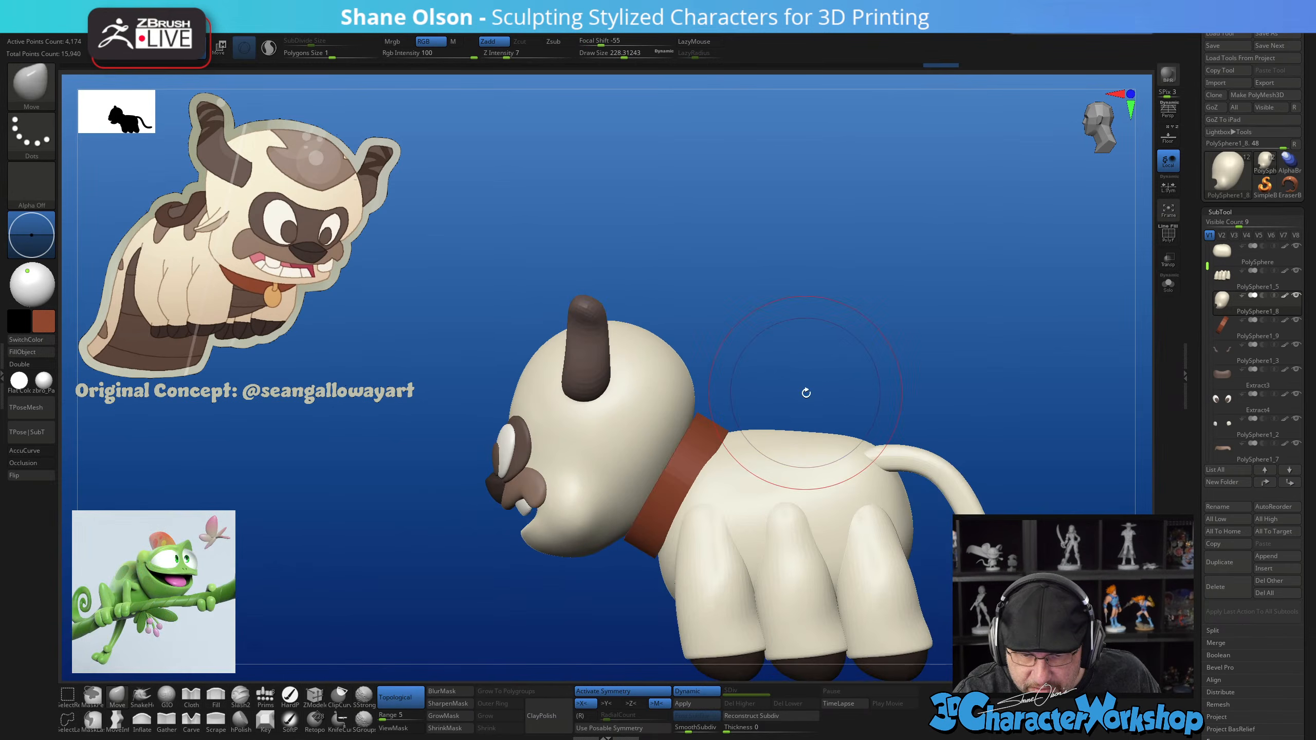
Select the collar, enlarge the Move brush to about 280, and fit the collar around the neck, turning on symmetry
left_click_drag(803, 397, 667, 472)
left_click(670, 459, "alt")
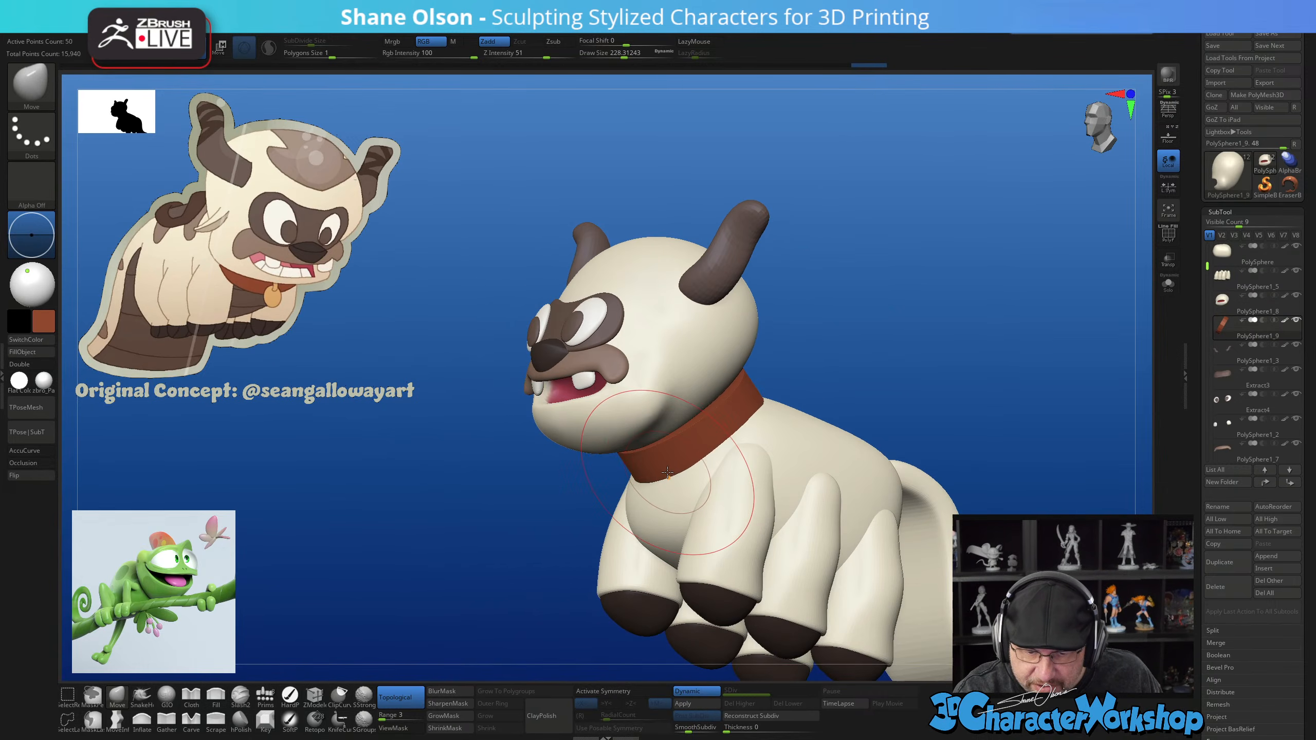
key("bracketright")
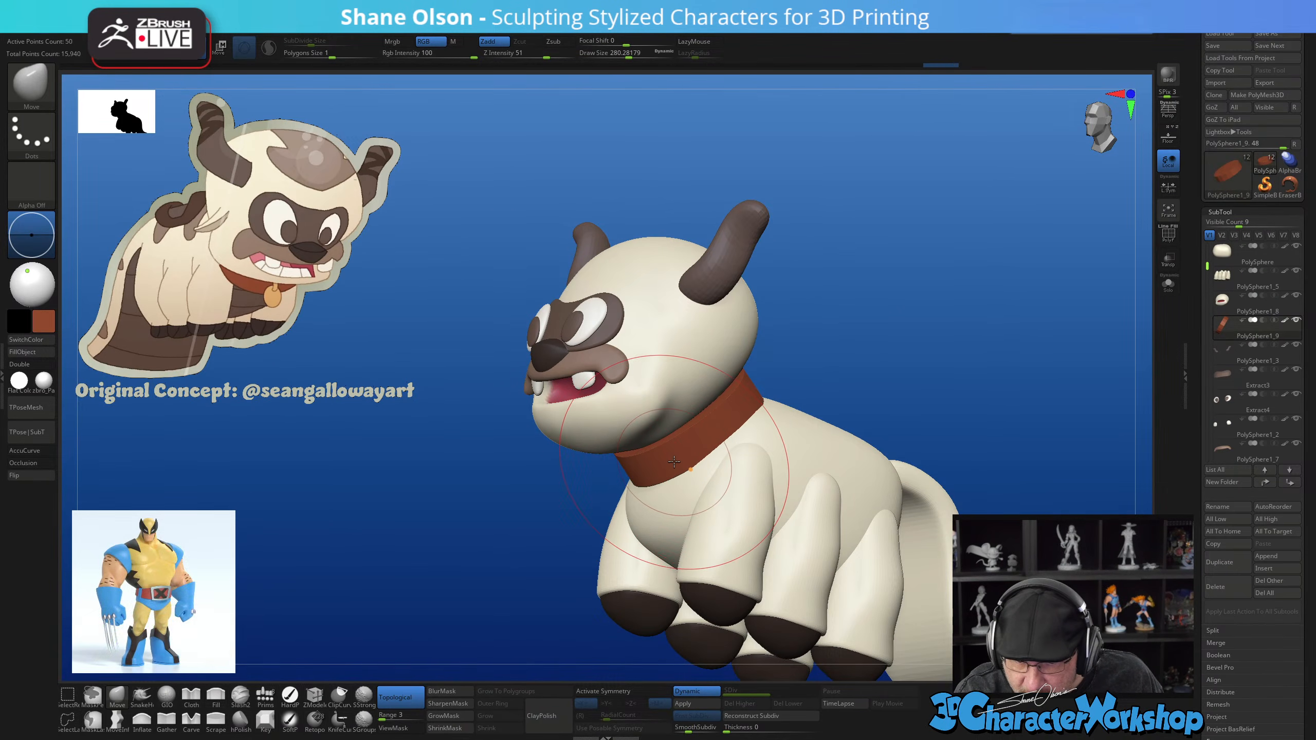
right_click_drag(720, 431, 727, 413)
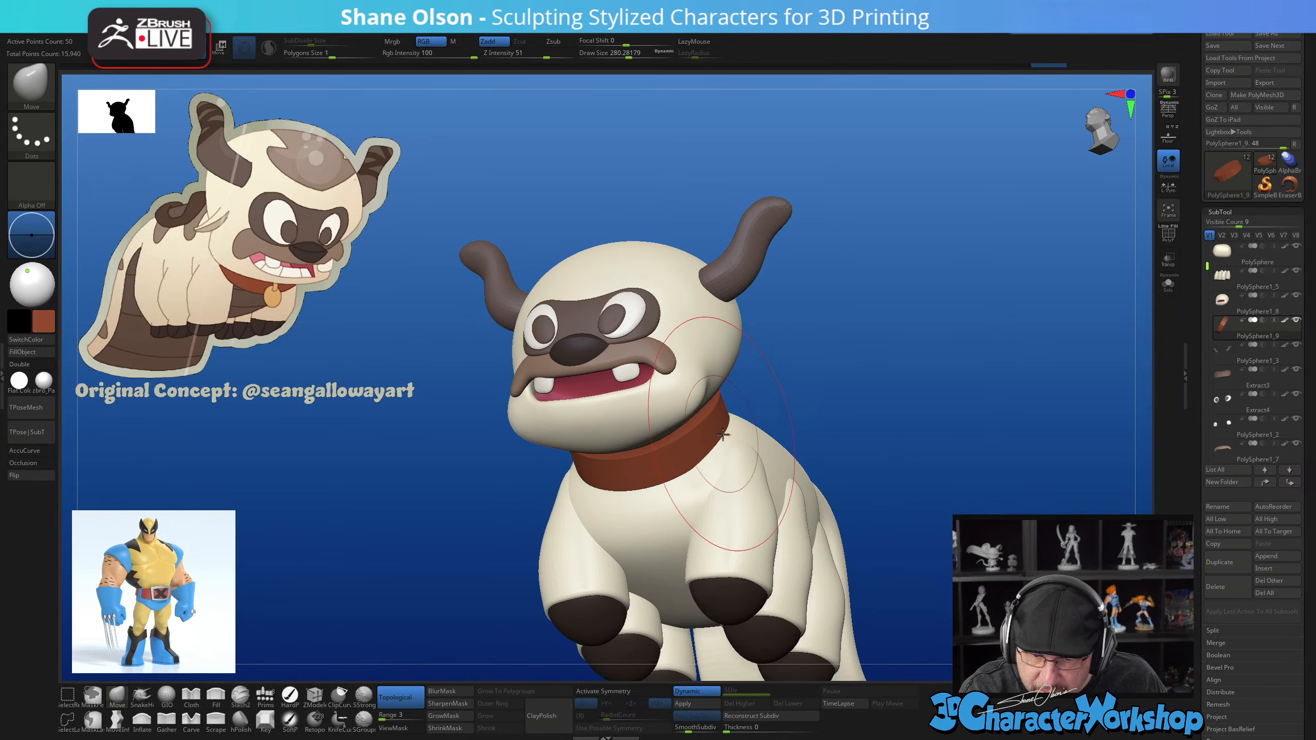
right_click_drag(723, 434, 798, 426)
mouse_move(695, 511)
right_mouse_down()
mouse_move(705, 469)
mouse_move(840, 432)
mouse_move(869, 391)
mouse_move(878, 474)
mouse_move(886, 407)
right_mouse_up()
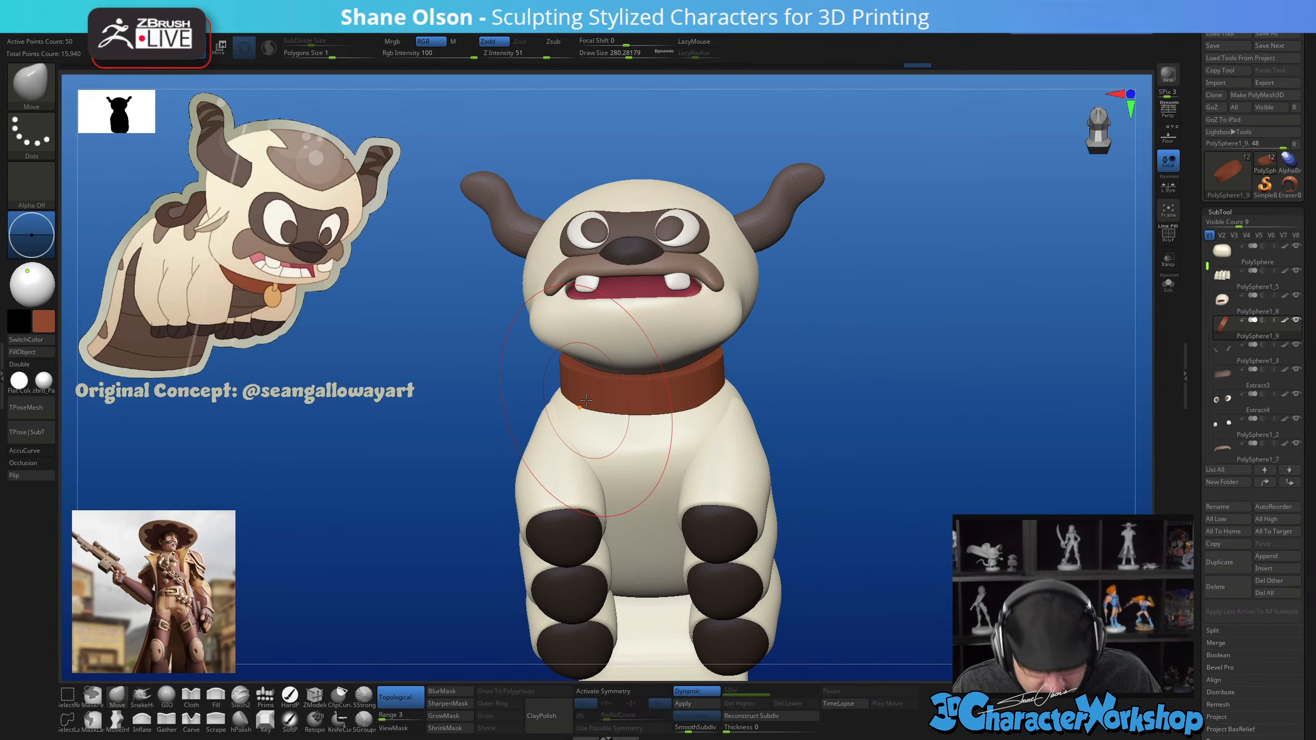
key("x")
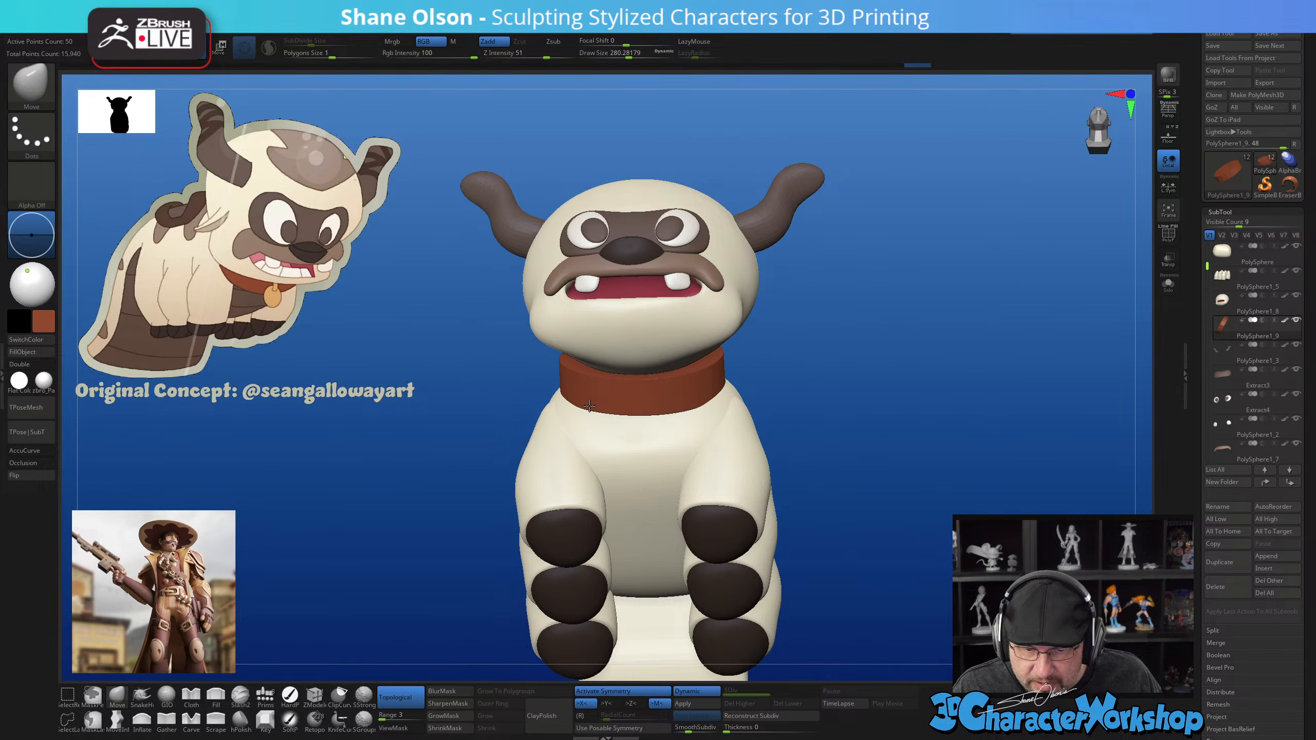
mouse_move(872, 428)
right_mouse_down()
mouse_move(871, 441)
mouse_move(938, 450)
mouse_move(928, 429)
mouse_move(890, 427)
mouse_move(889, 402)
mouse_move(817, 389)
mouse_move(827, 413)
mouse_move(846, 399)
right_mouse_up()
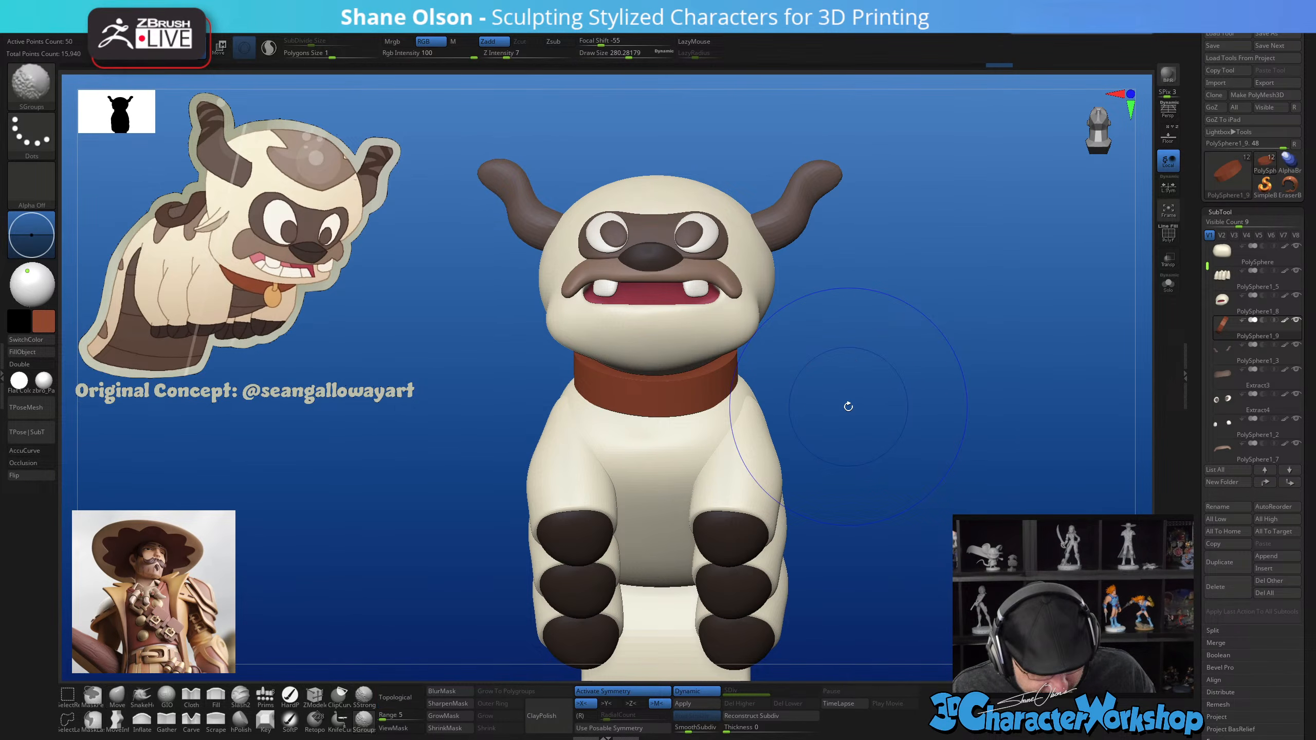
Isolate the collar in Solo mode with its wireframe shown, and reduce the brush size to about 192
key("shift+f")
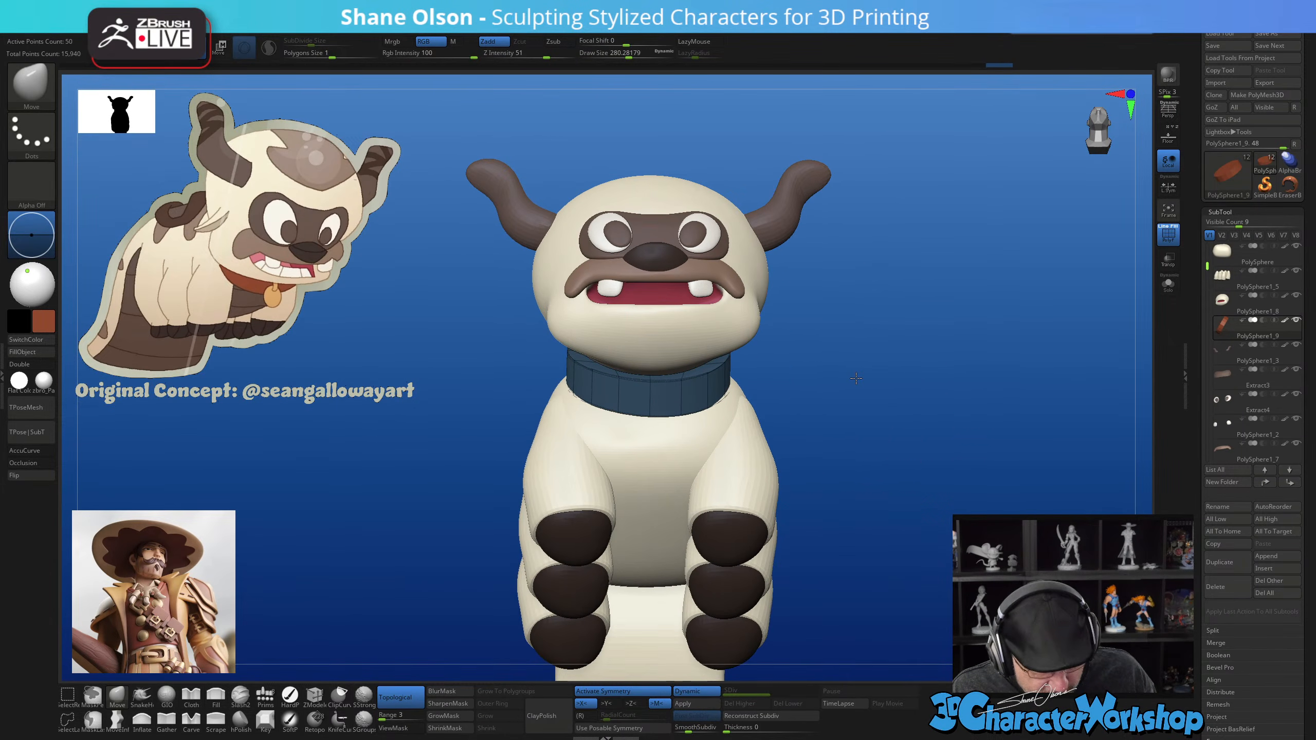
left_click(1169, 285)
mouse_move(929, 364)
right_mouse_down()
mouse_move(918, 402)
mouse_move(865, 444)
right_mouse_up()
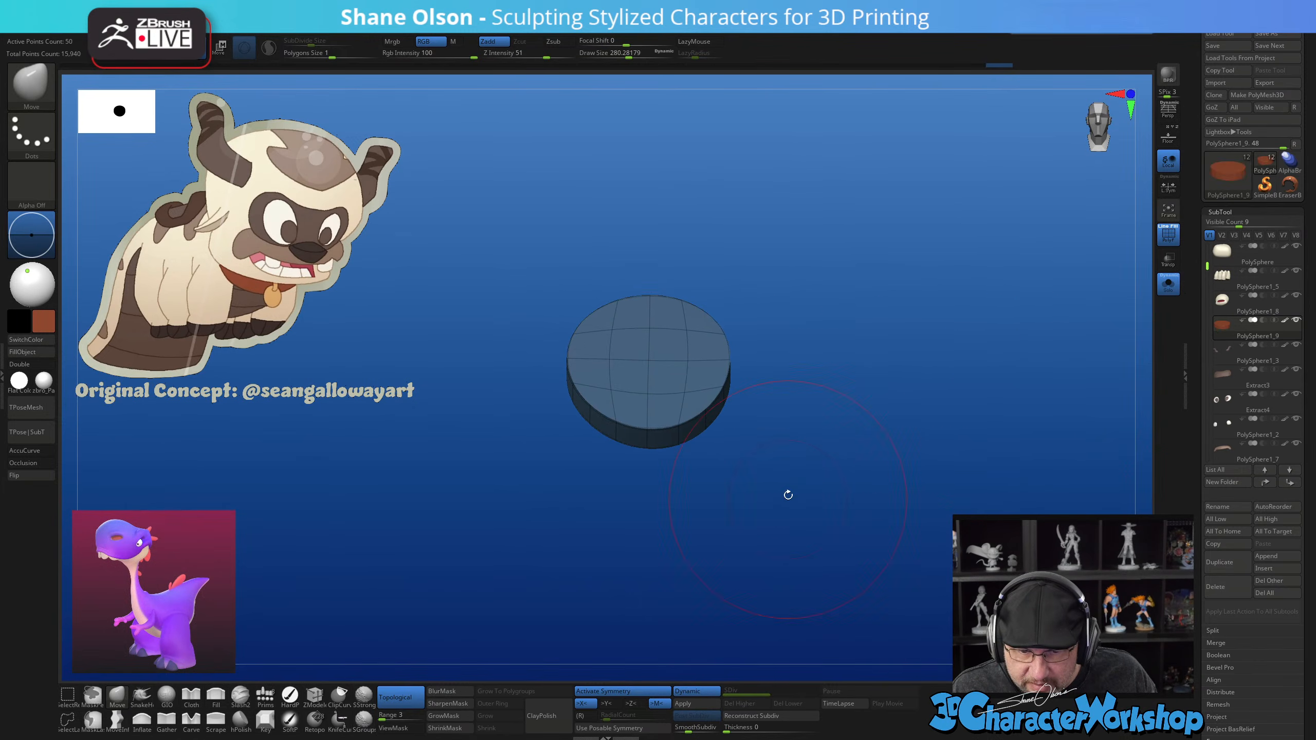
key("s")
left_click_drag(794, 456, 788, 456)
right_click_drag(794, 422, 793, 439, "alt")
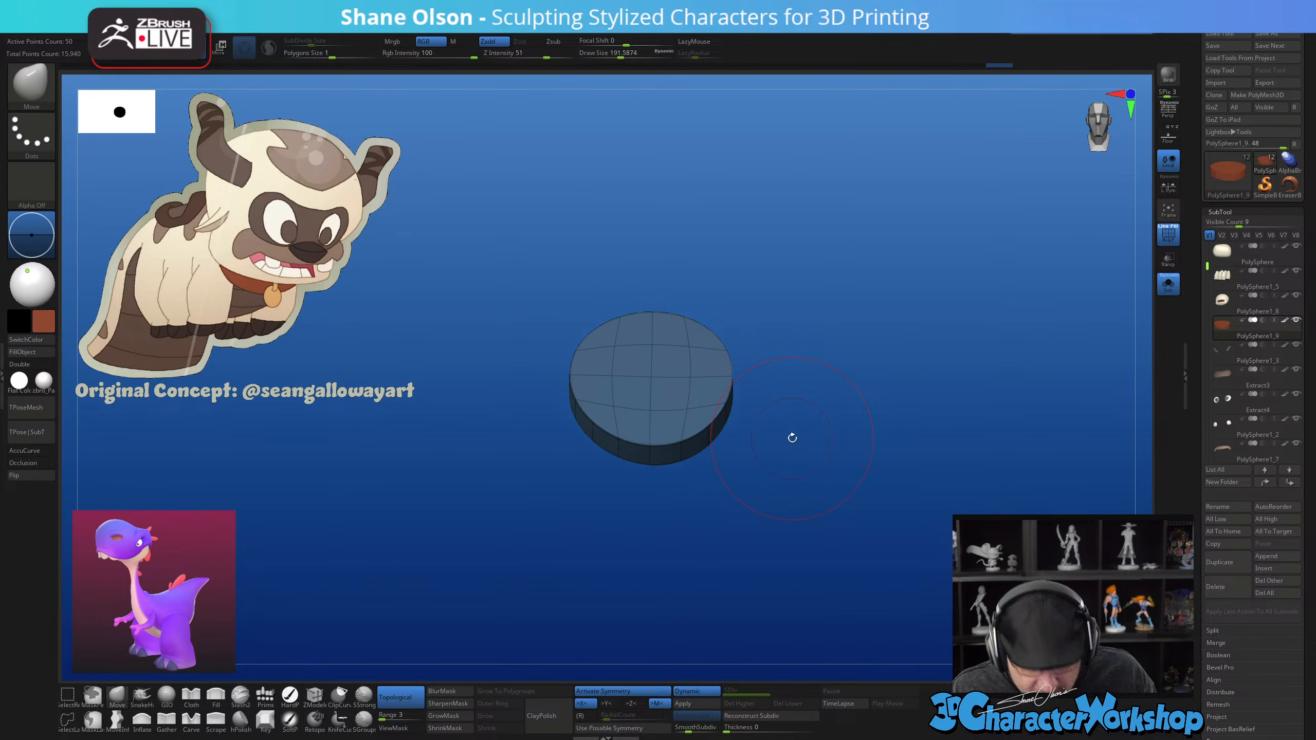
Try to Mirror And Weld the collar with its dynamic subdivision preview switched off
key("shift+d")
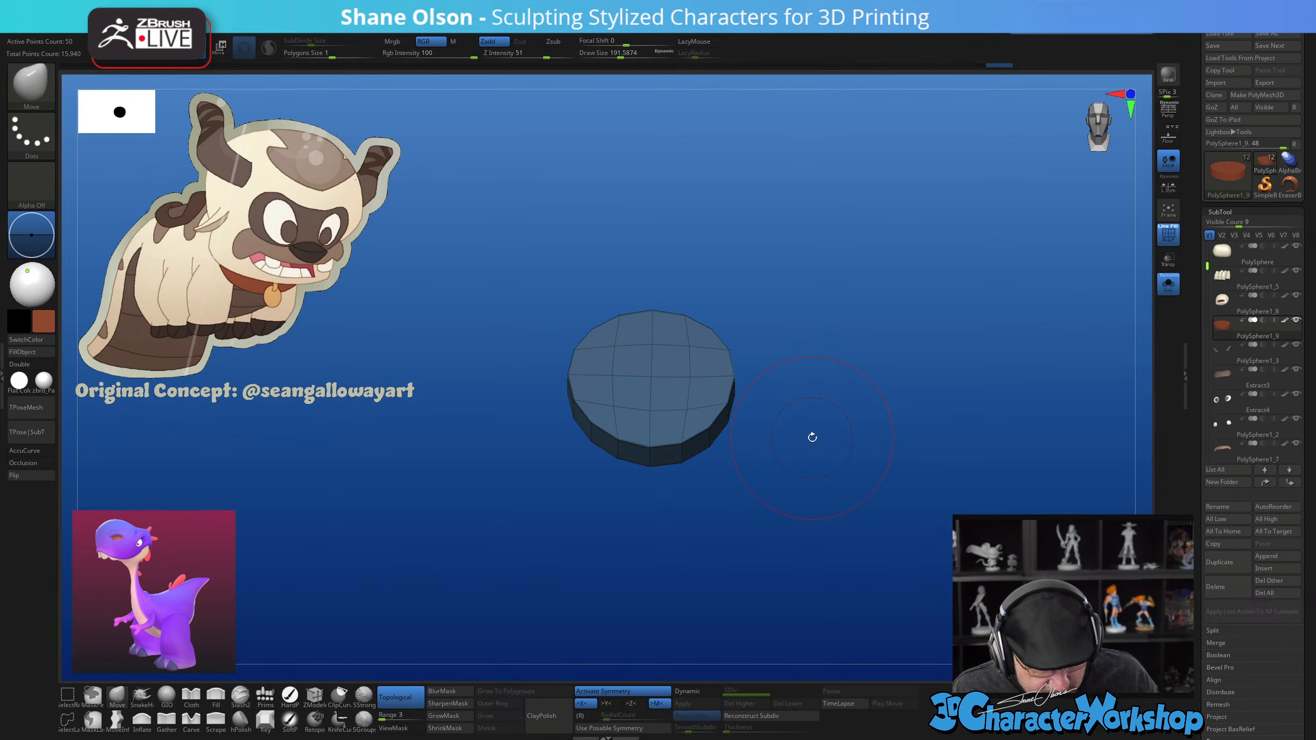
key("space")
left_click(791, 285)
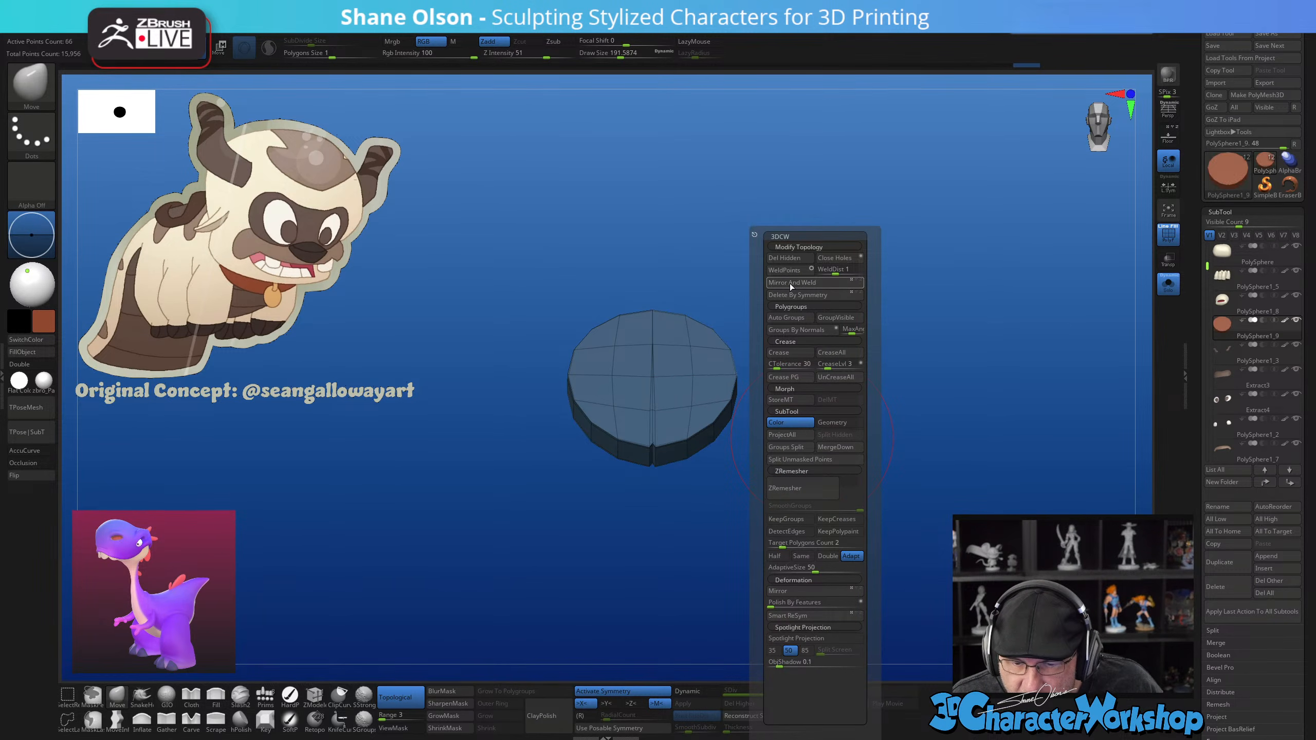
key("shift+d")
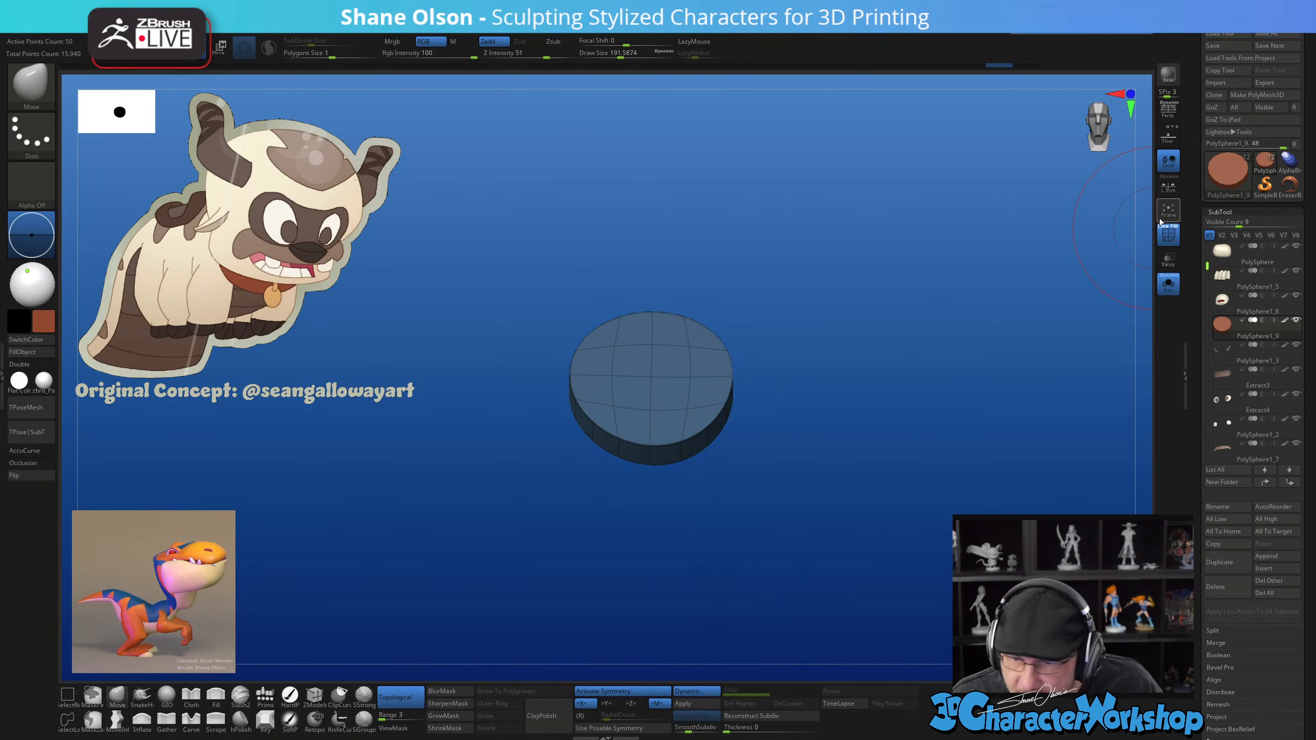
Nudge the collar sideways with the gizmo, mirror and weld it across the centre line, and show all parts again
key("w")
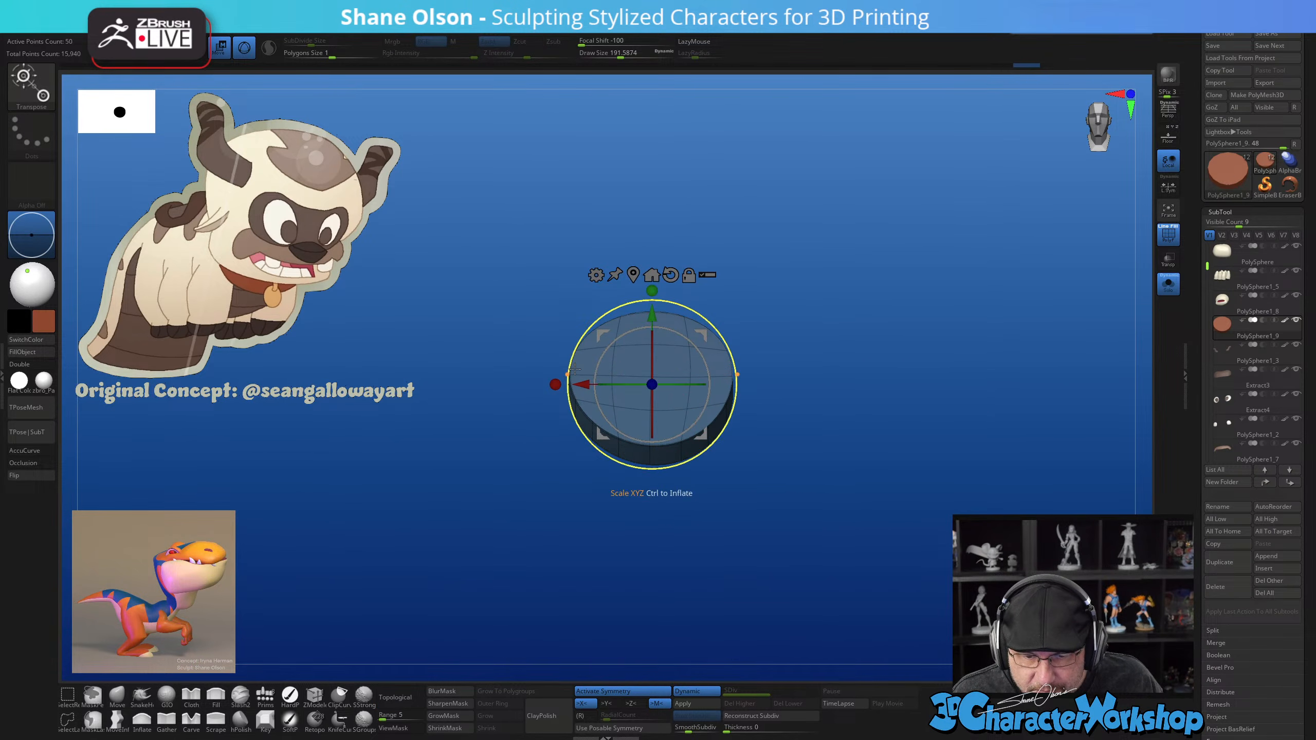
left_click_drag(585, 384, 580, 389)
key("space")
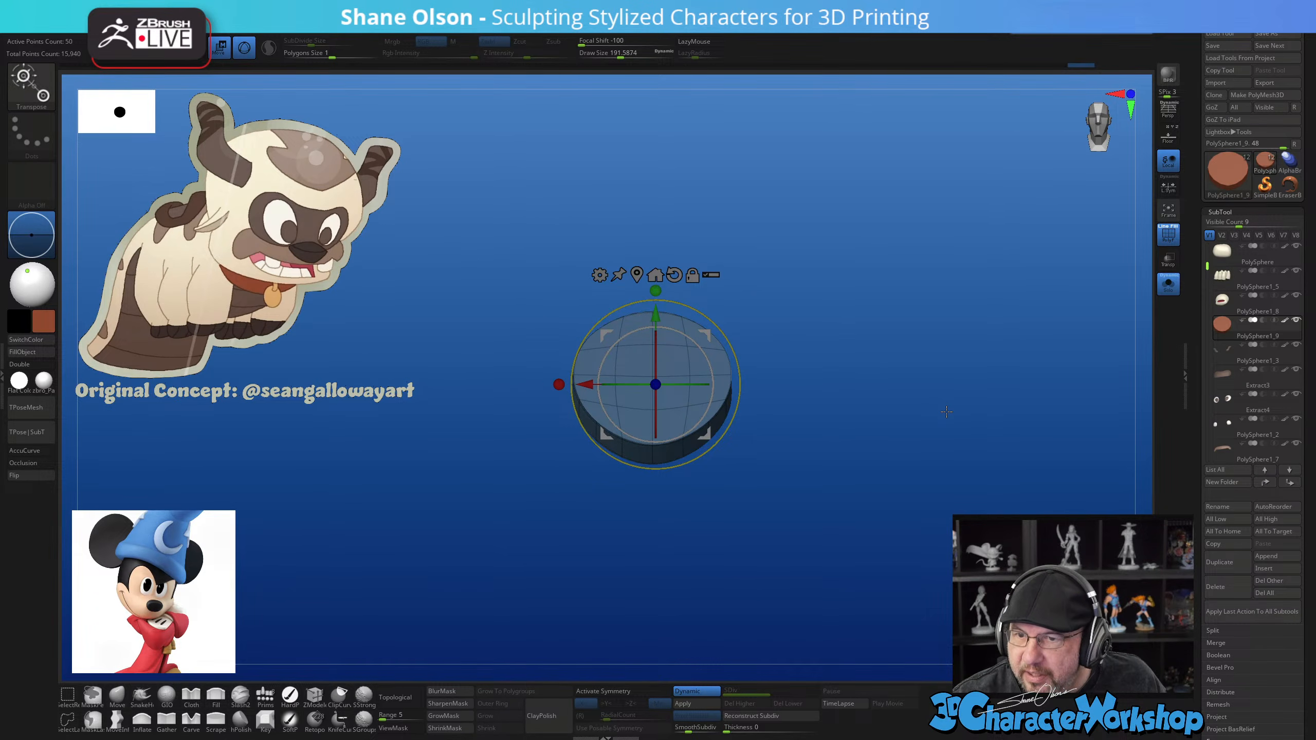
key("q")
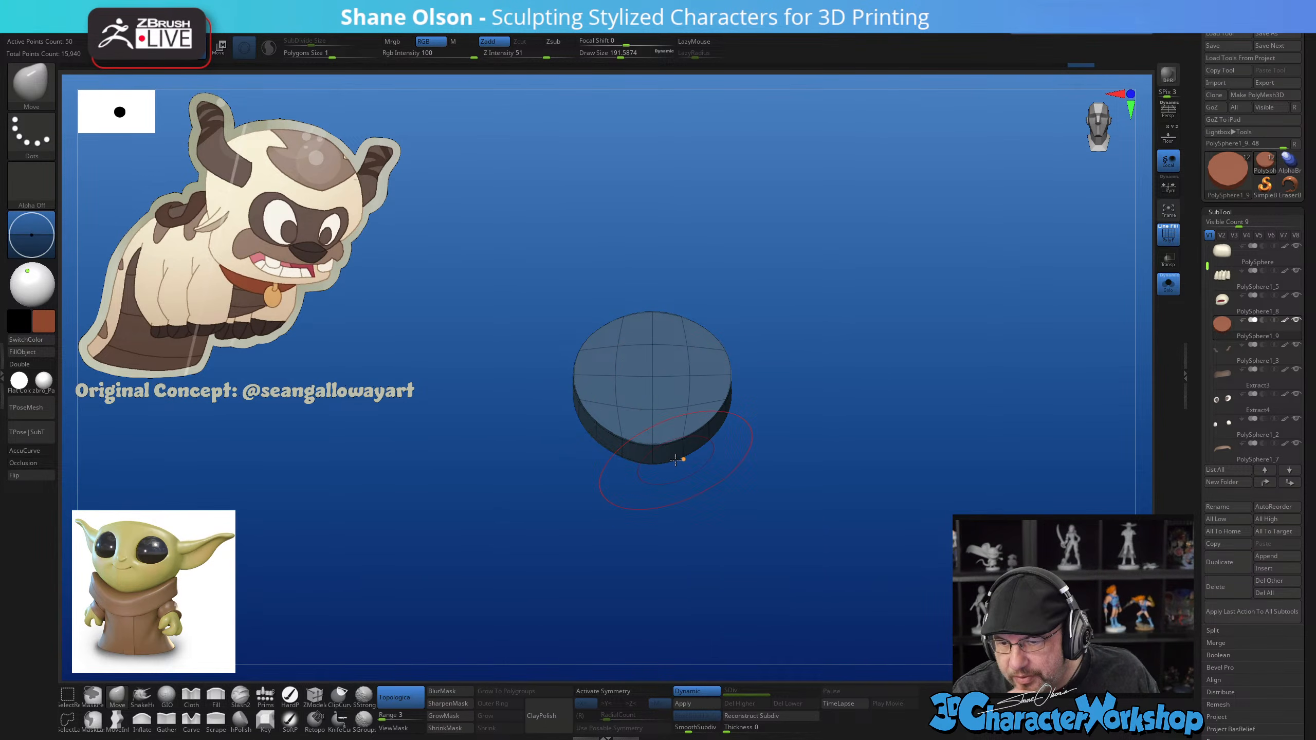
left_click(1168, 286)
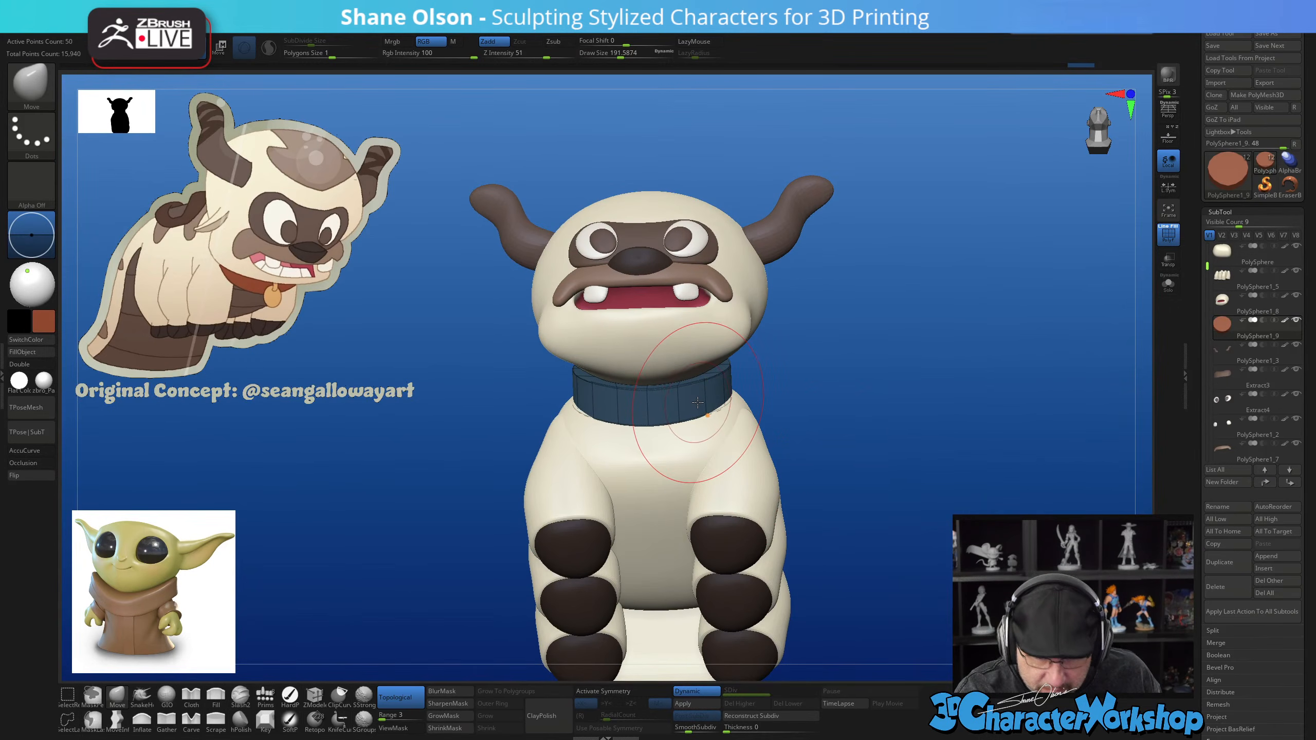
Turn on symmetry, enlarge the Move brush to about 318, and refit the collar around the neck from front, side and back
key("x")
key("bracketright")
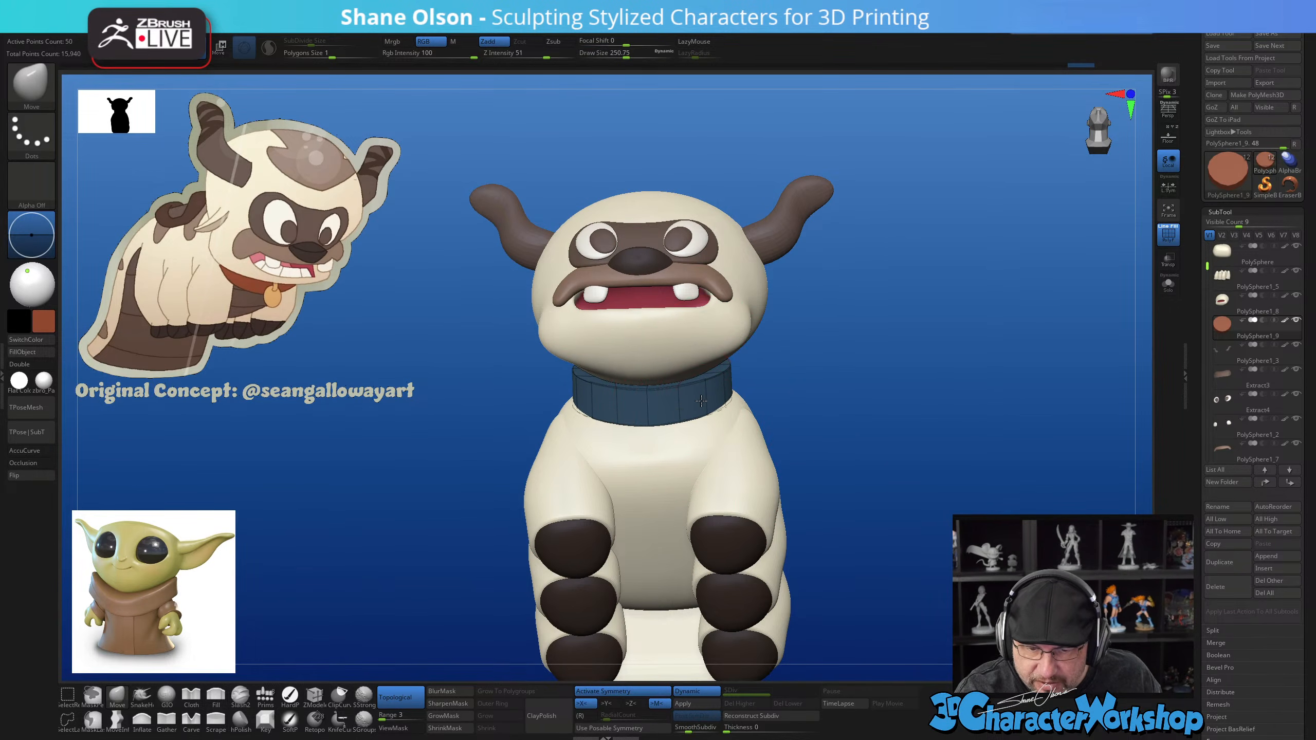
mouse_move(702, 401)
right_mouse_down()
mouse_move(732, 407)
mouse_move(700, 351)
right_mouse_up()
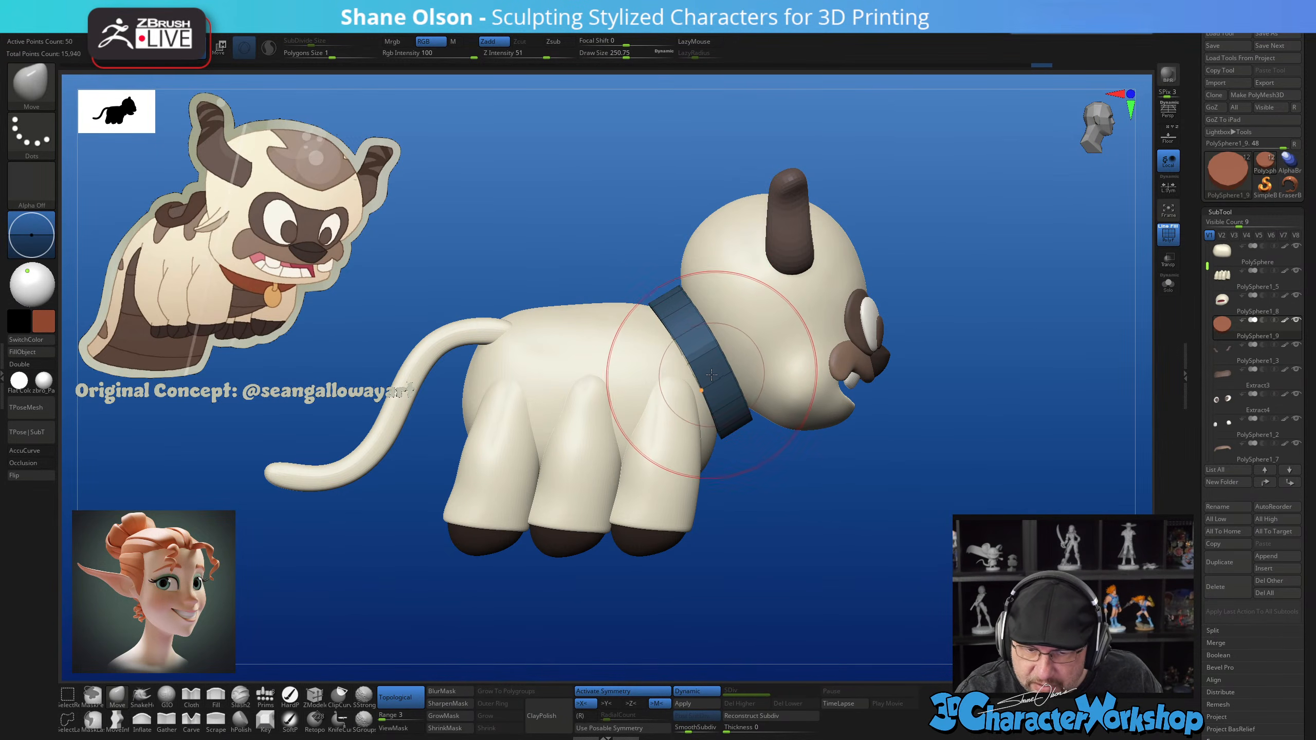
mouse_move(694, 364)
right_mouse_down()
mouse_move(915, 437)
mouse_move(798, 346)
mouse_move(870, 315)
mouse_move(843, 317)
mouse_move(820, 350)
mouse_move(870, 388)
right_mouse_up()
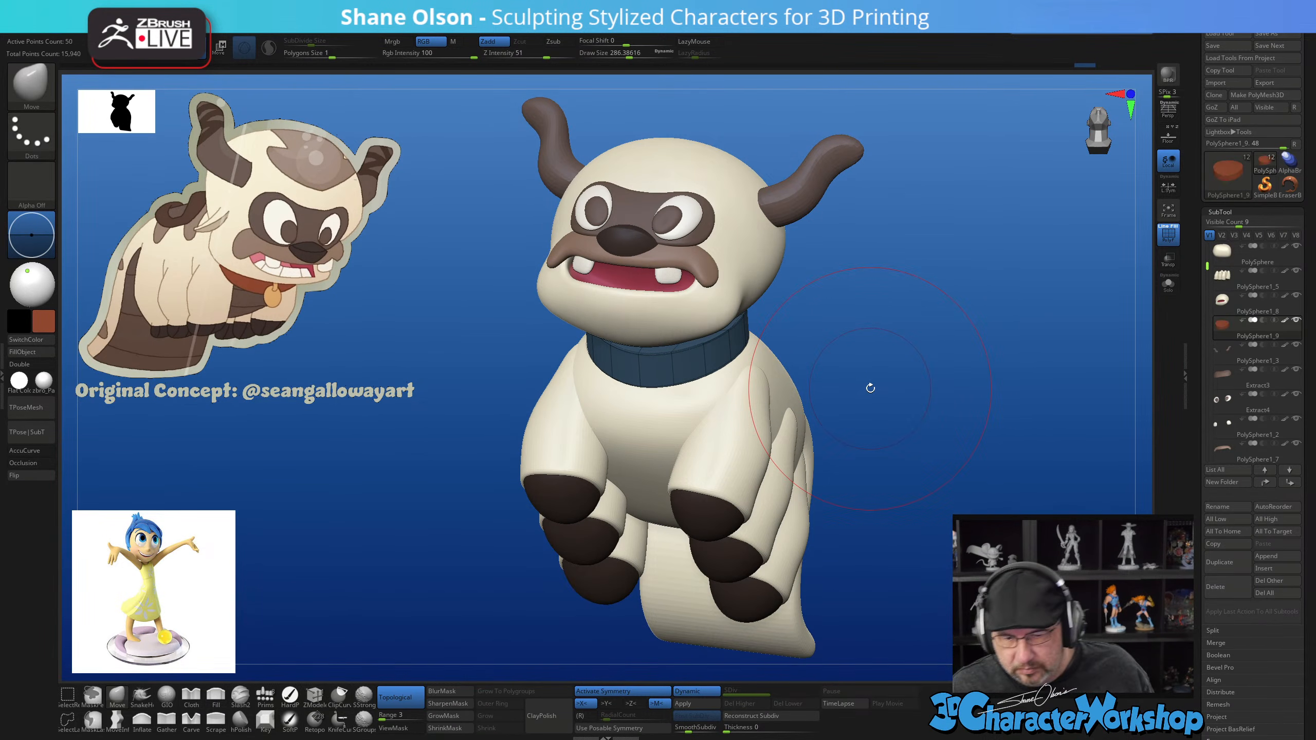
right_click_drag(820, 365, 830, 546)
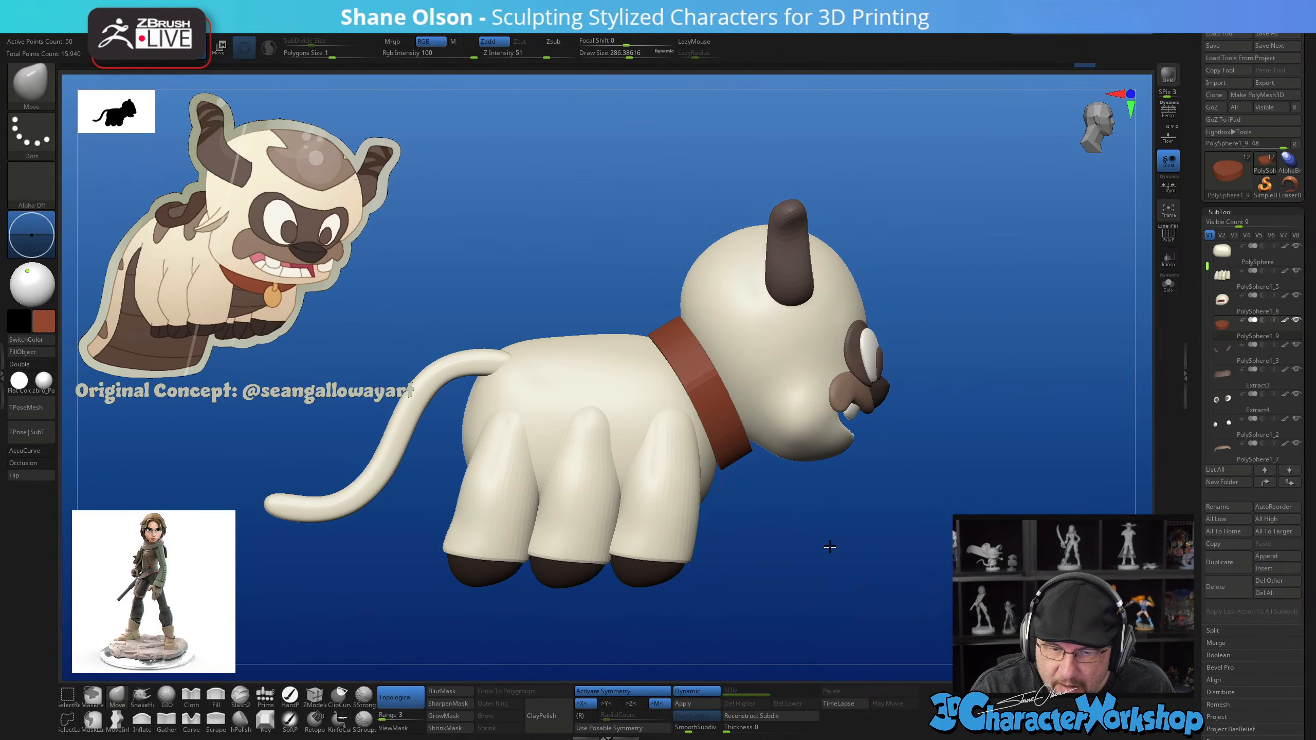
right_click_drag(678, 341, 747, 438)
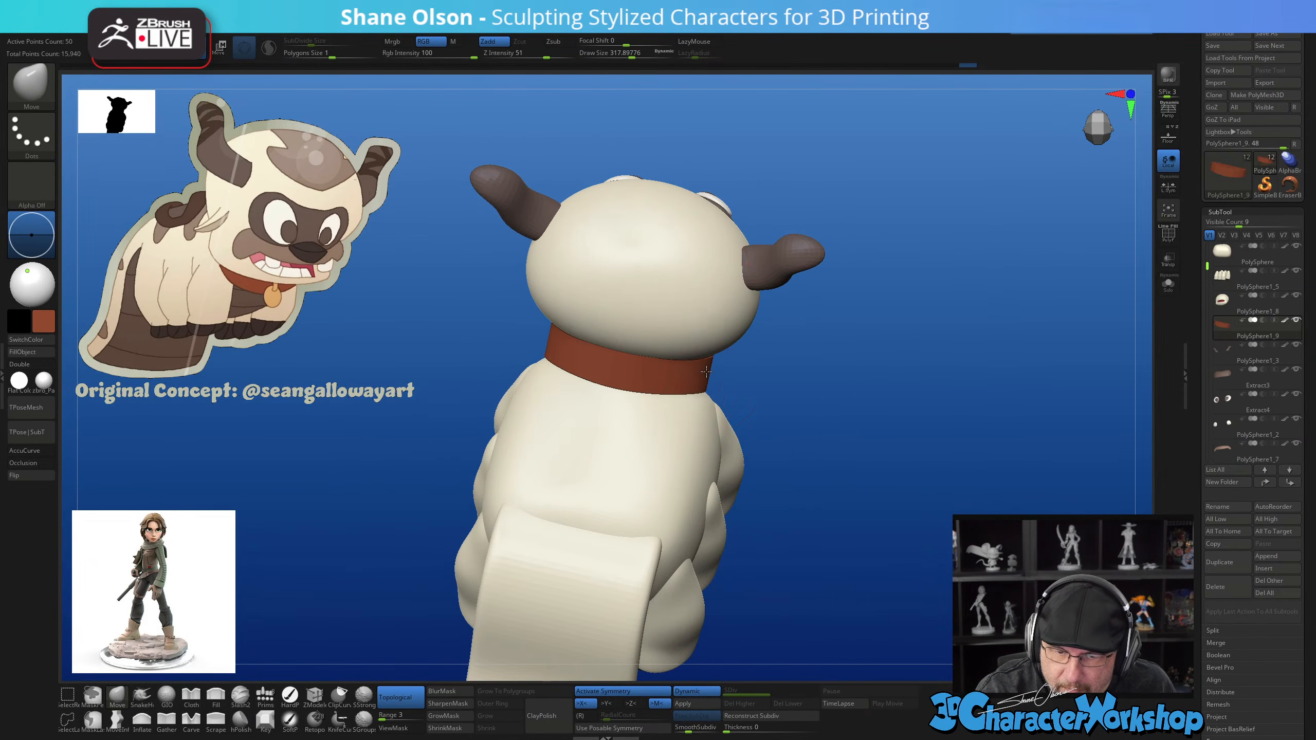
right_click_drag(734, 373, 835, 547)
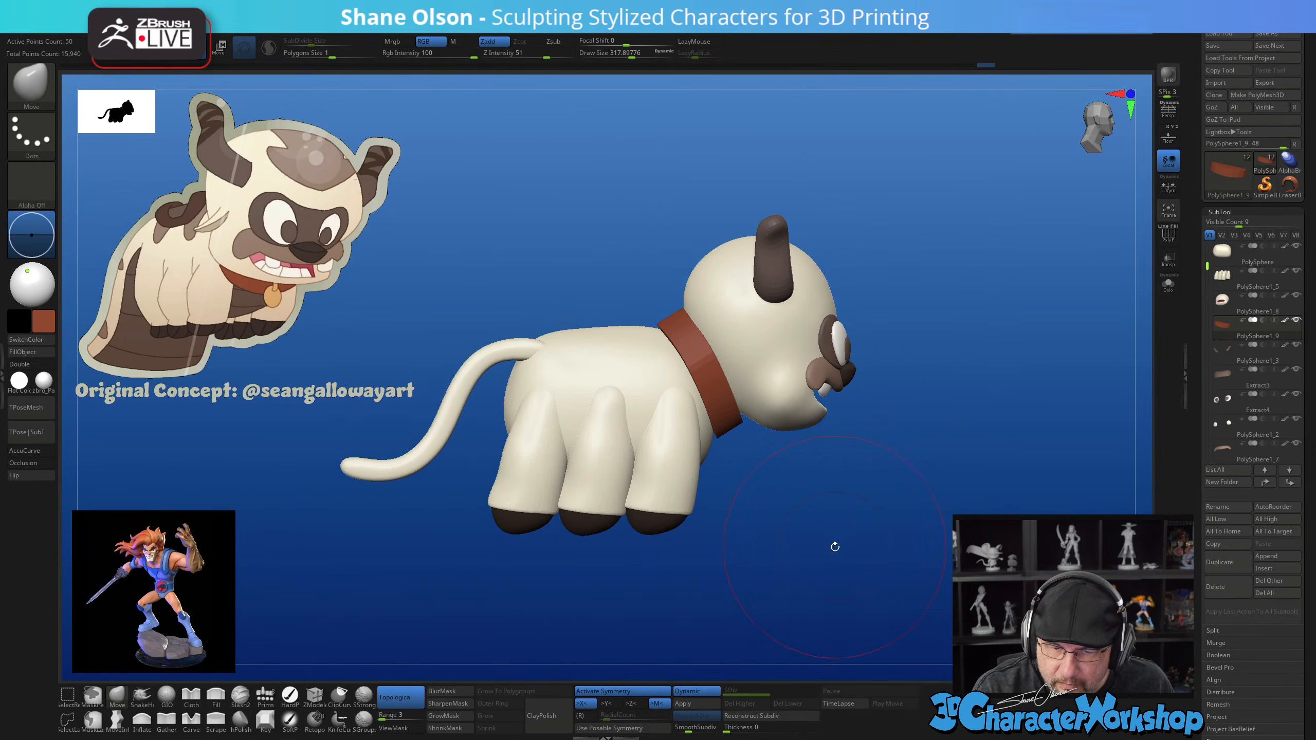
left_click(672, 365, "alt")
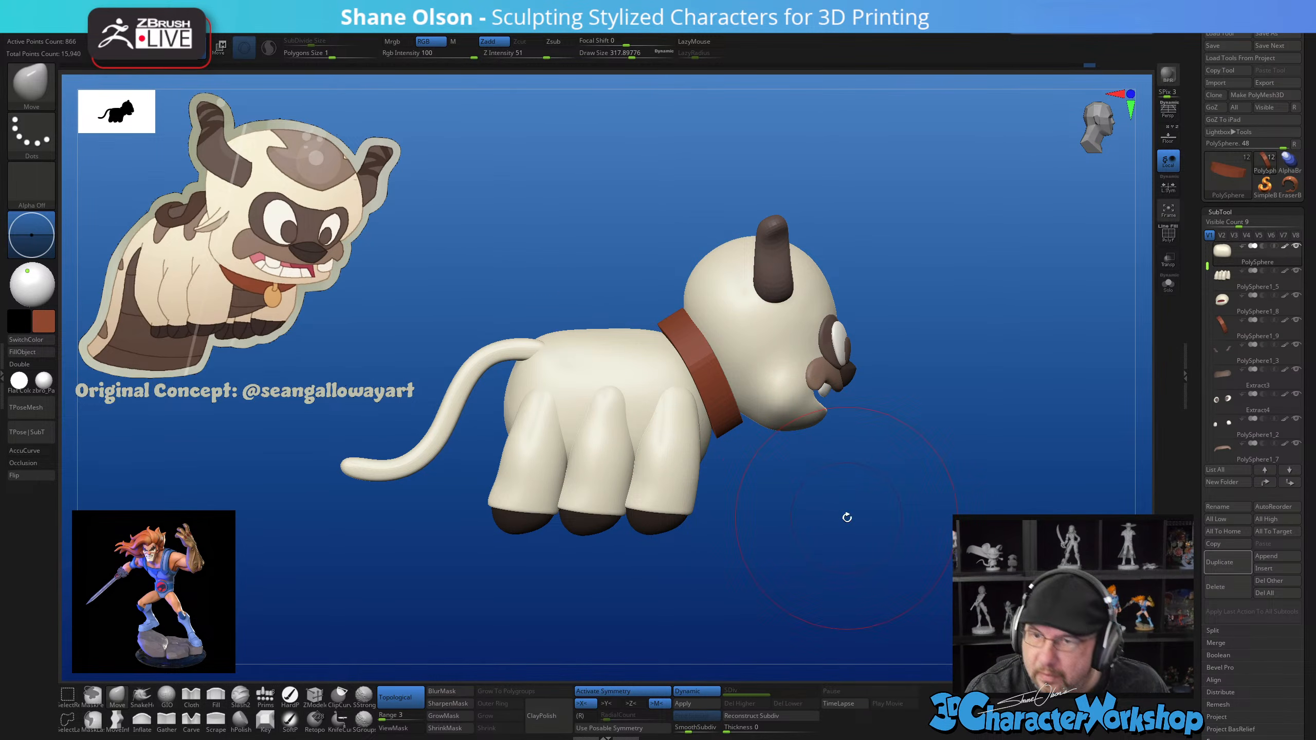
right_click_drag(847, 518, 819, 544)
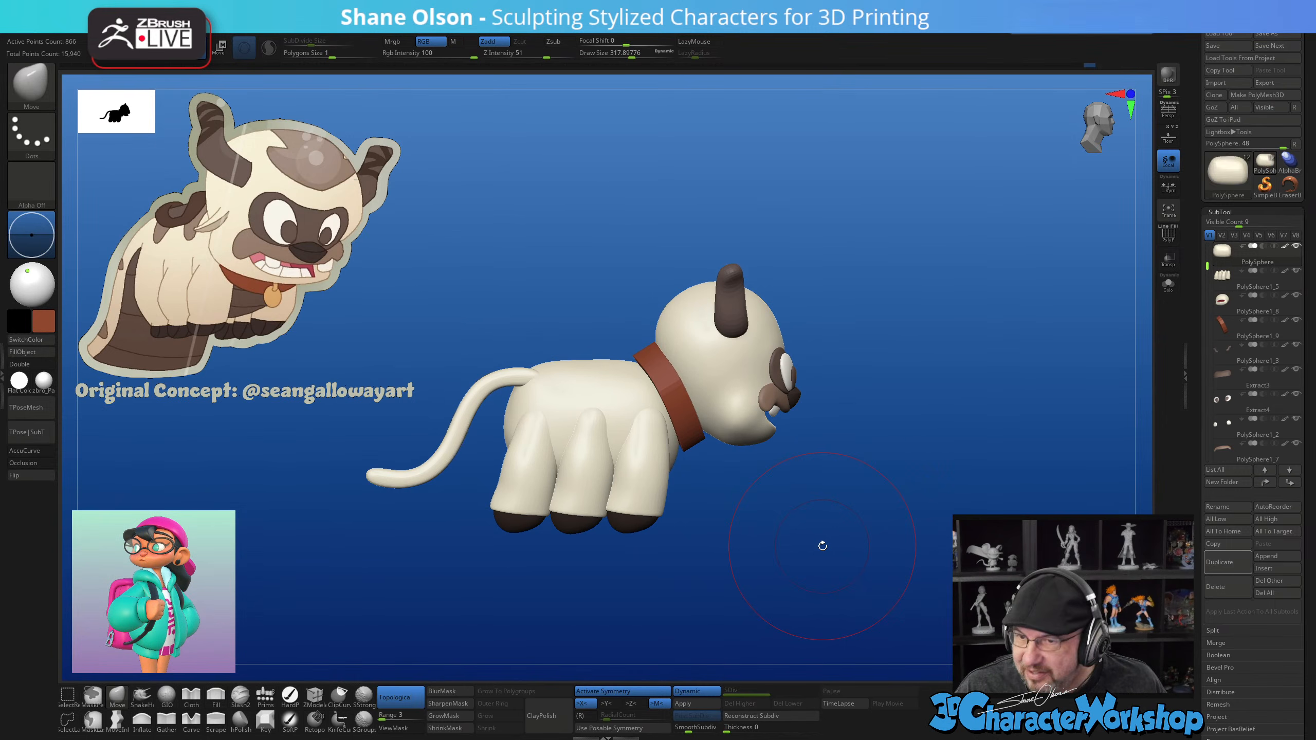
mouse_move(822, 546)
right_mouse_down()
mouse_move(913, 518)
mouse_move(844, 532)
mouse_move(855, 485)
mouse_move(881, 483)
mouse_move(923, 510)
right_mouse_up()
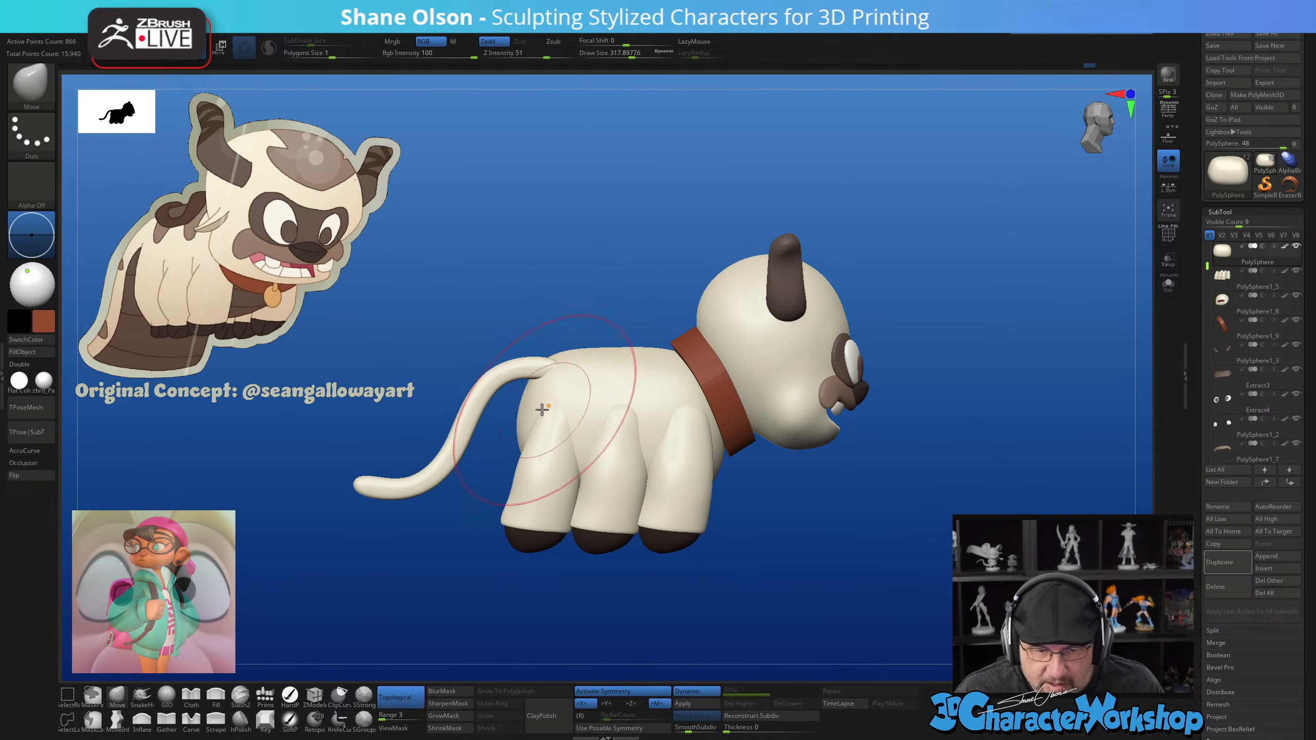
Select the tail, show its wireframe, and pull its base forward over the back with the Move brush
left_click(500, 374, "alt")
key("shift+f")
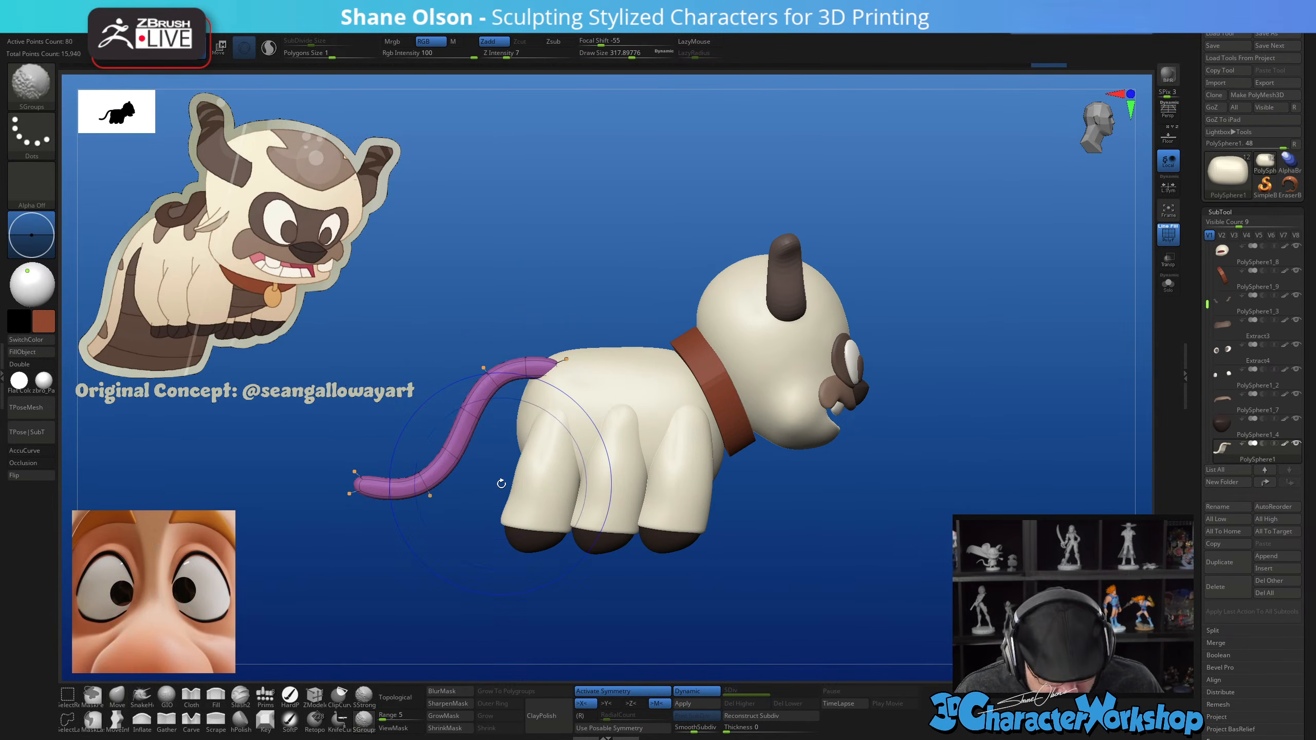
left_click_drag(569, 380, 585, 363)
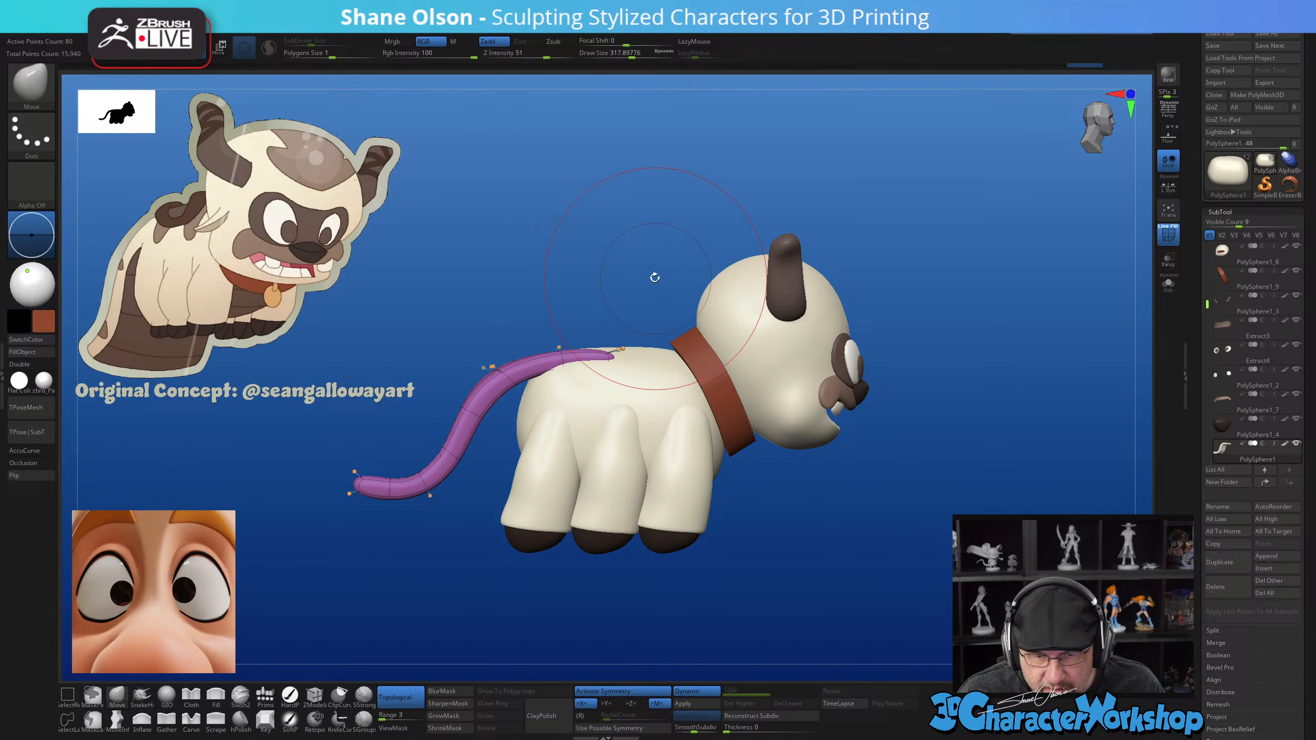
mouse_move(655, 278)
left_mouse_down()
mouse_move(655, 367)
mouse_move(581, 348)
left_mouse_up()
Reduce the brush size to about 172, shape the tail's front edge where it meets the back, and hide the wireframe
key("s")
left_click_drag(576, 299, 563, 299)
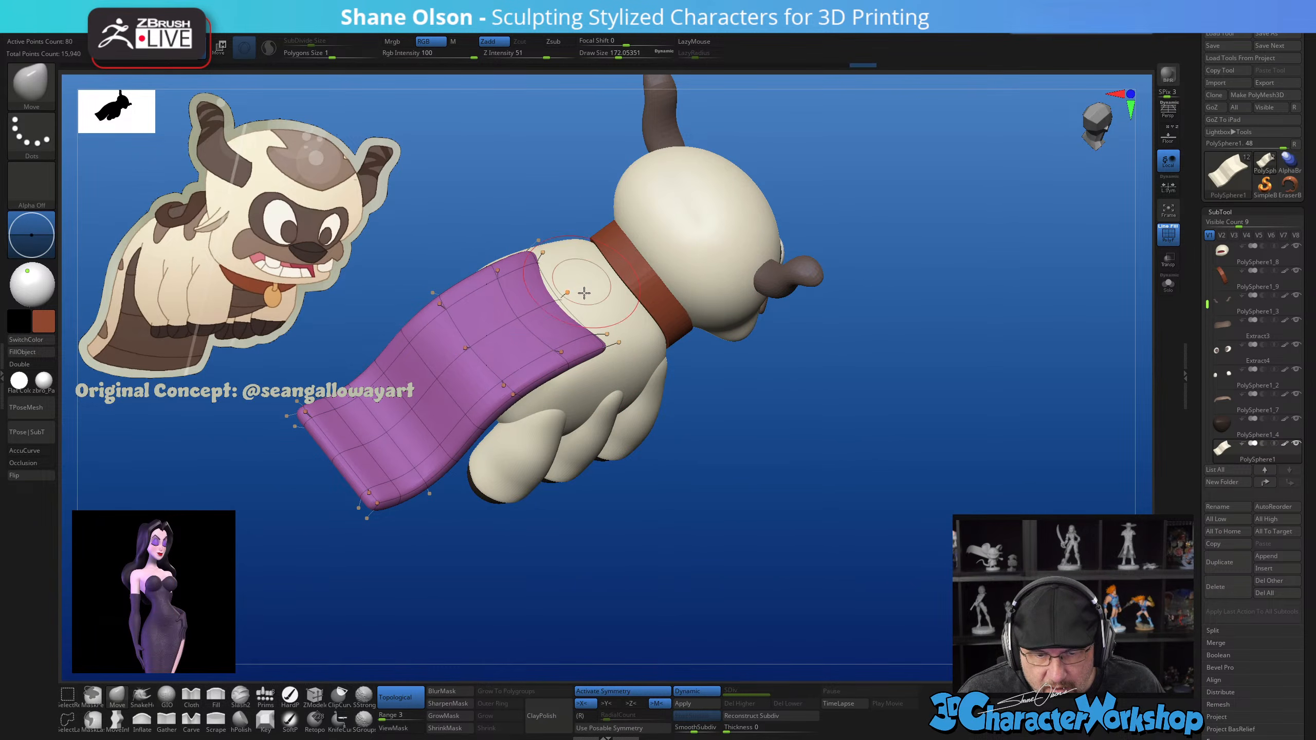
mouse_move(753, 451)
left_mouse_down("shift")
mouse_move(763, 476)
mouse_move(794, 470)
left_mouse_up("shift")
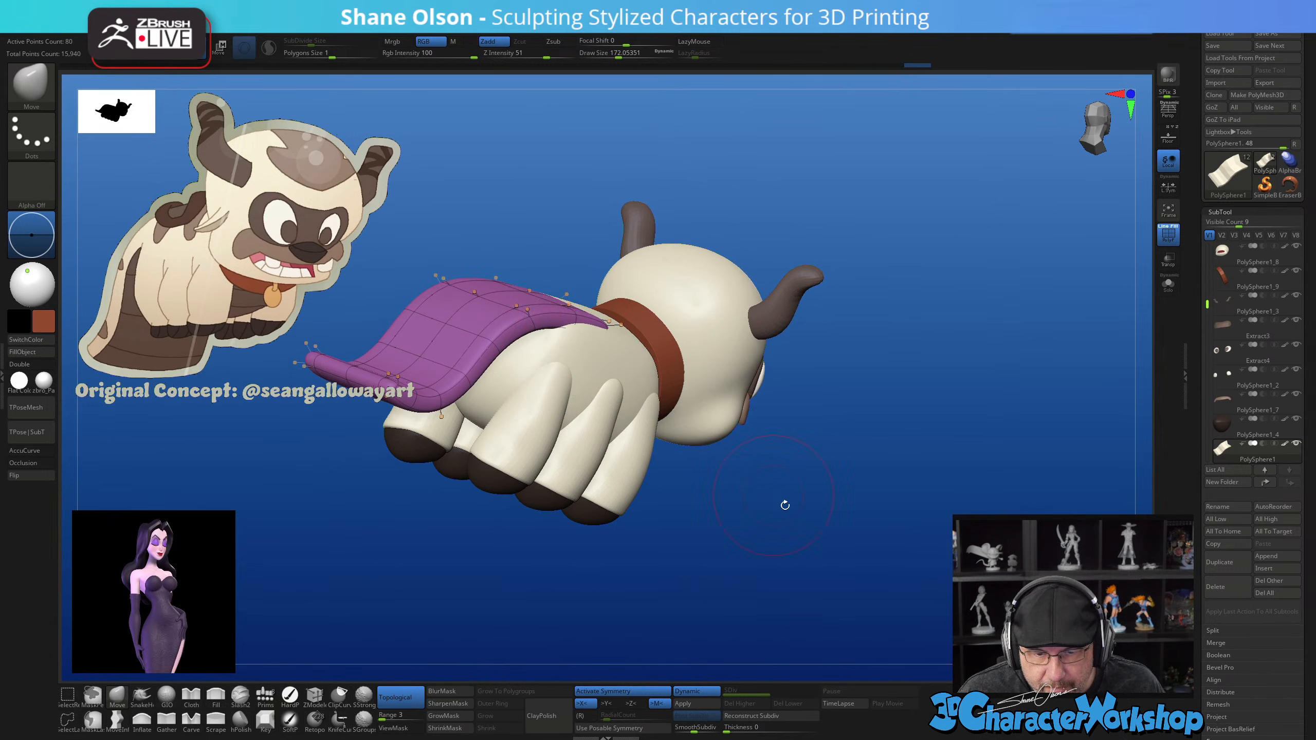
left_click_drag(785, 505, 758, 507)
left_click_drag(565, 282, 569, 266)
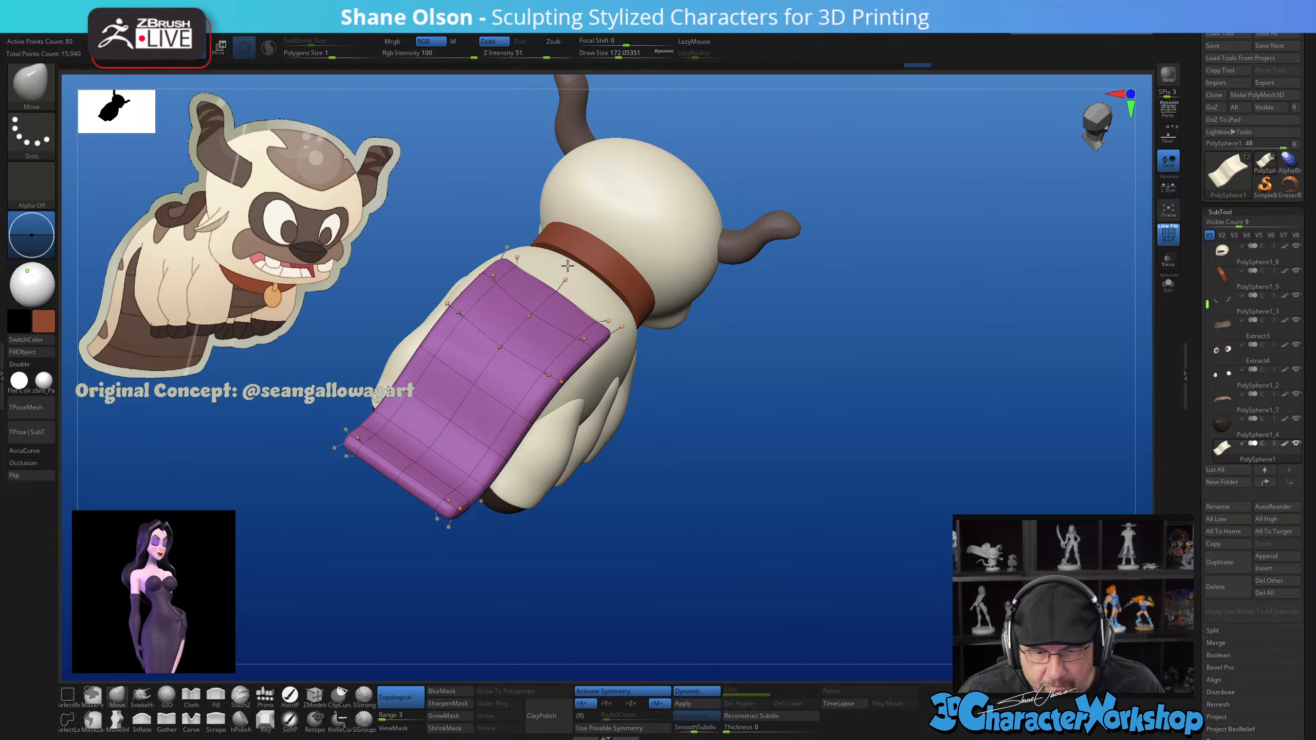
mouse_move(754, 487)
left_mouse_down()
mouse_move(804, 468)
mouse_move(865, 516)
left_mouse_up()
key("shift+f")
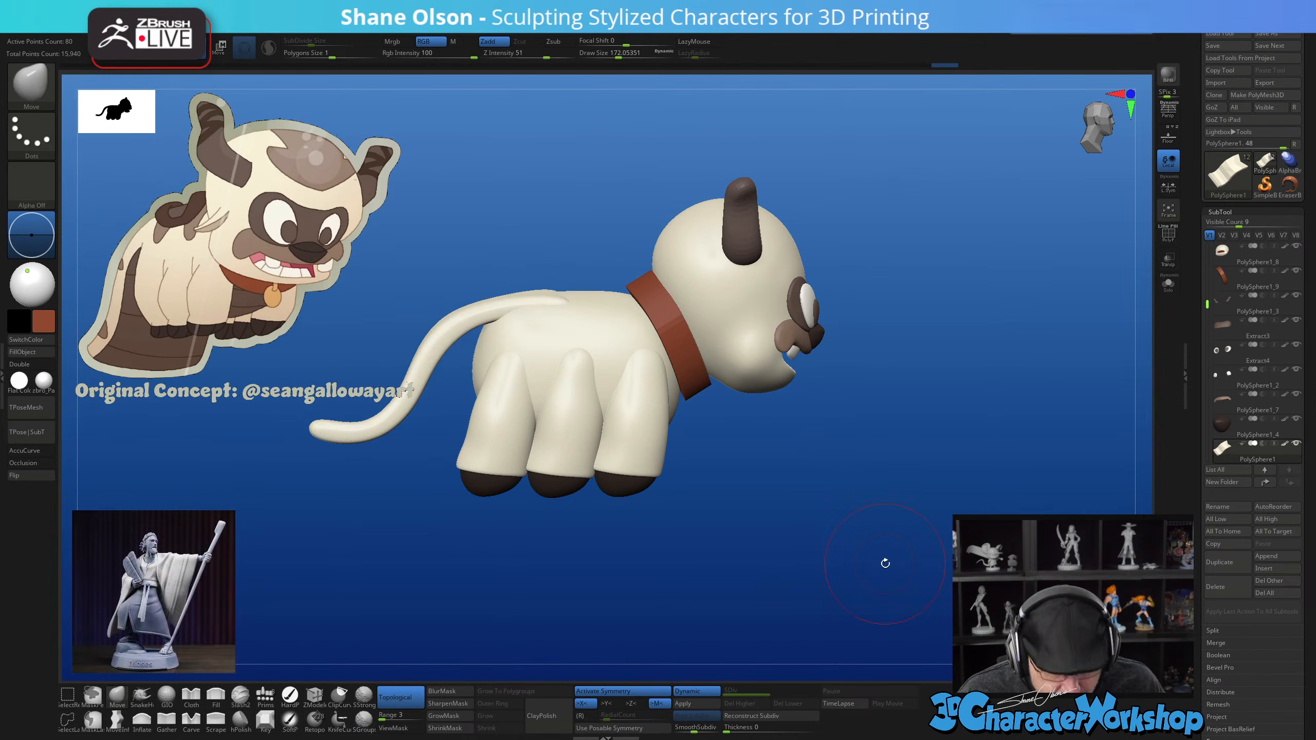
mouse_move(884, 561)
left_mouse_down()
mouse_move(858, 567)
mouse_move(987, 582)
left_mouse_up()
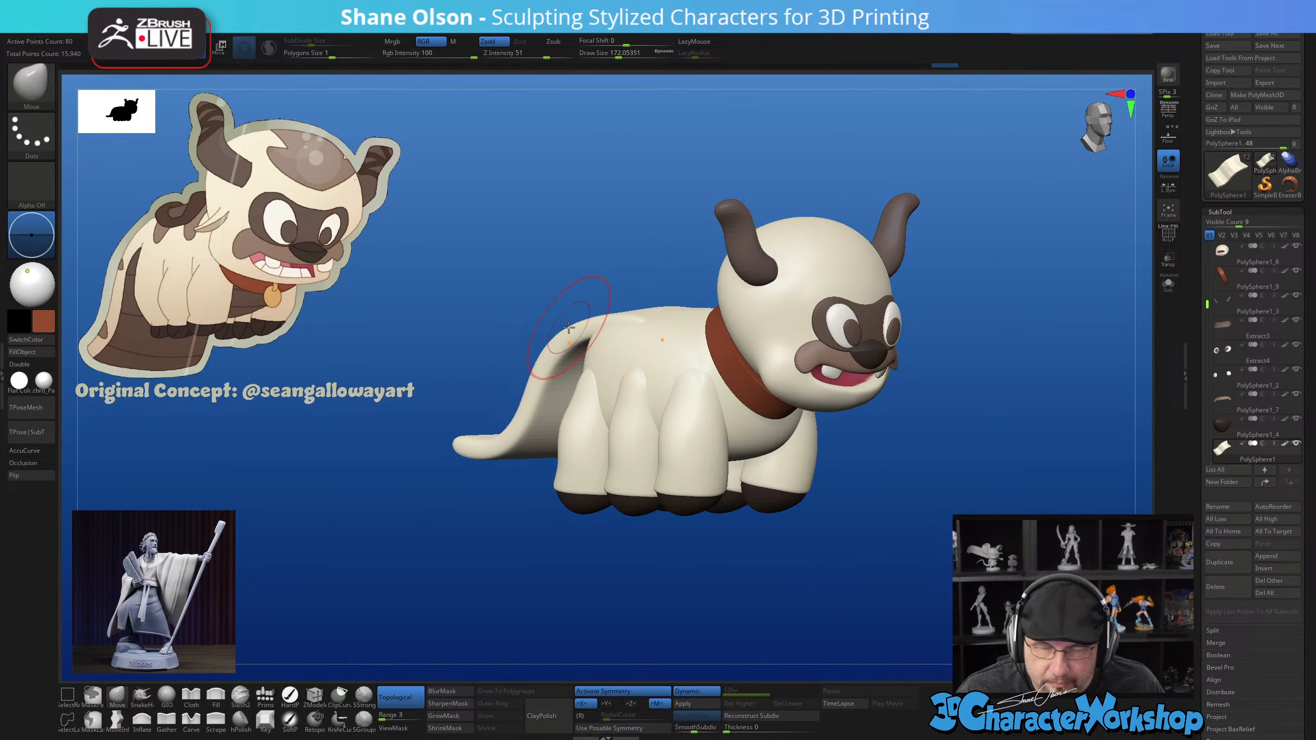
Enlarge the Move brush to about 280 and adjust the curve of the tail from the side
left_click_drag(583, 215, 423, 213)
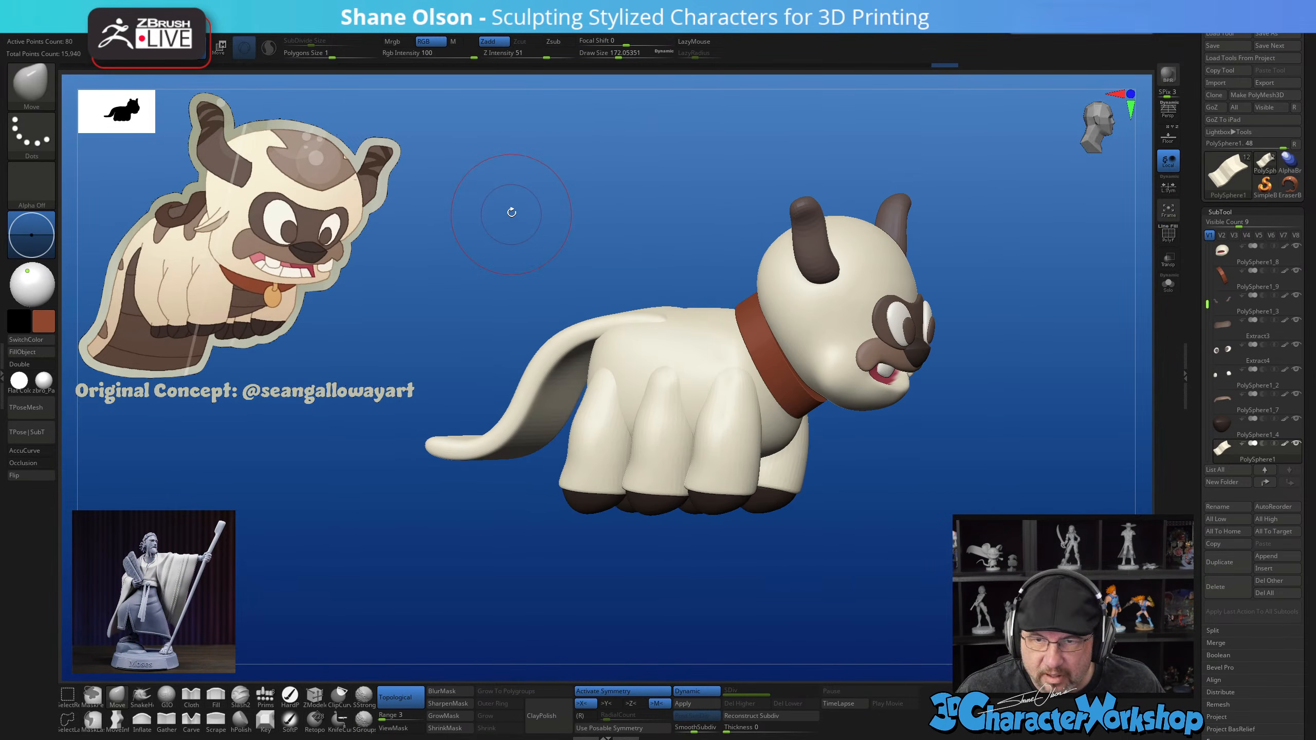
mouse_move(512, 212)
left_mouse_down("alt")
mouse_move(541, 230)
mouse_move(549, 274)
left_mouse_up("alt")
key("s")
key("s")
left_click_drag(547, 381, 565, 378)
left_click_drag(539, 278, 566, 279)
left_click_drag(493, 296, 524, 281)
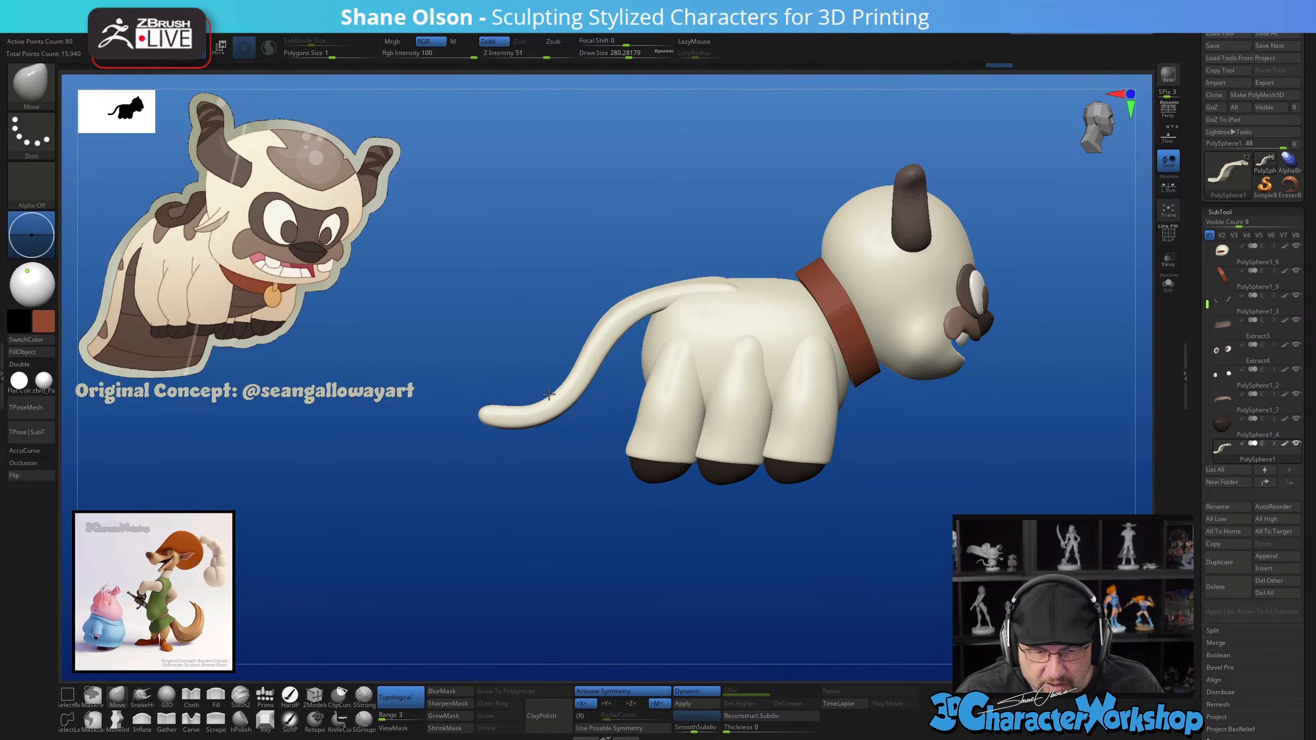
Enlarge the Move brush to about 324 and reshape the tail's tip and the bend leading up to the back
key("s")
left_click_drag(549, 394, 489, 412)
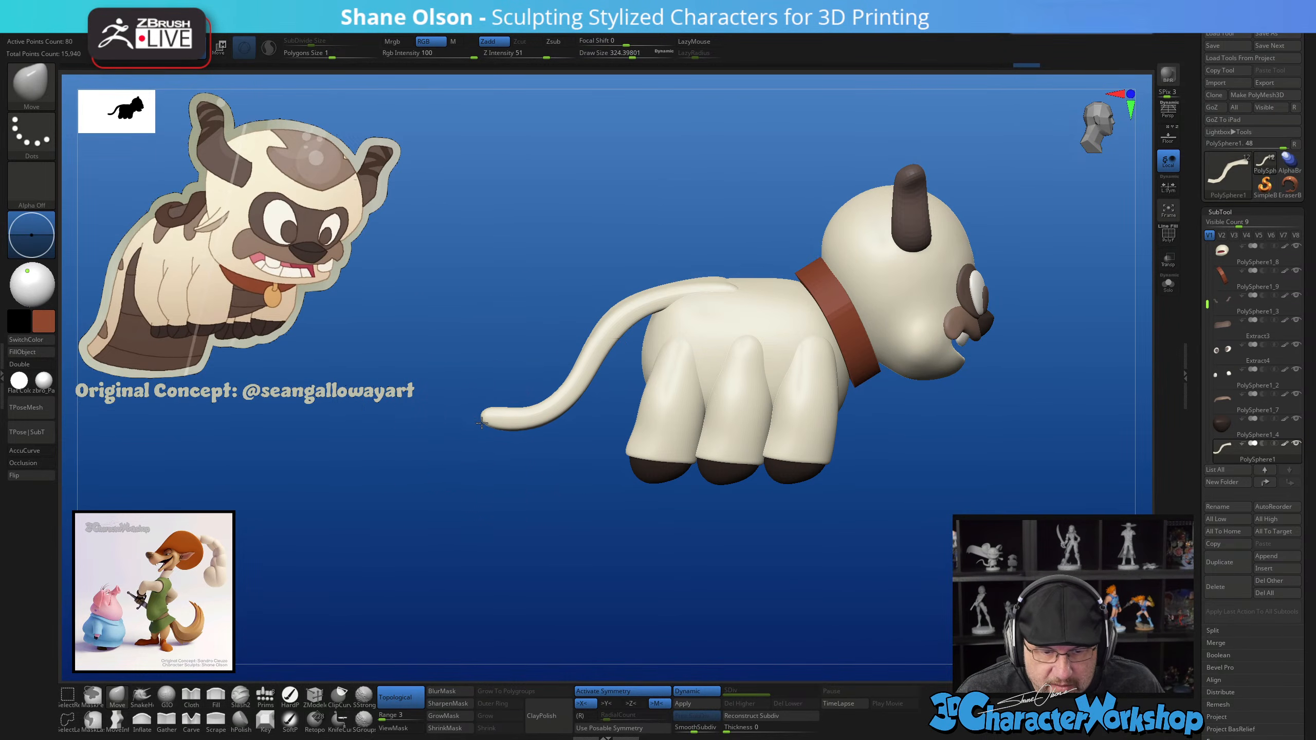
left_click_drag(520, 332, 524, 389)
left_click_drag(622, 355, 646, 295)
left_click_drag(1019, 412, 985, 407)
left_click_drag(1007, 484, 876, 412)
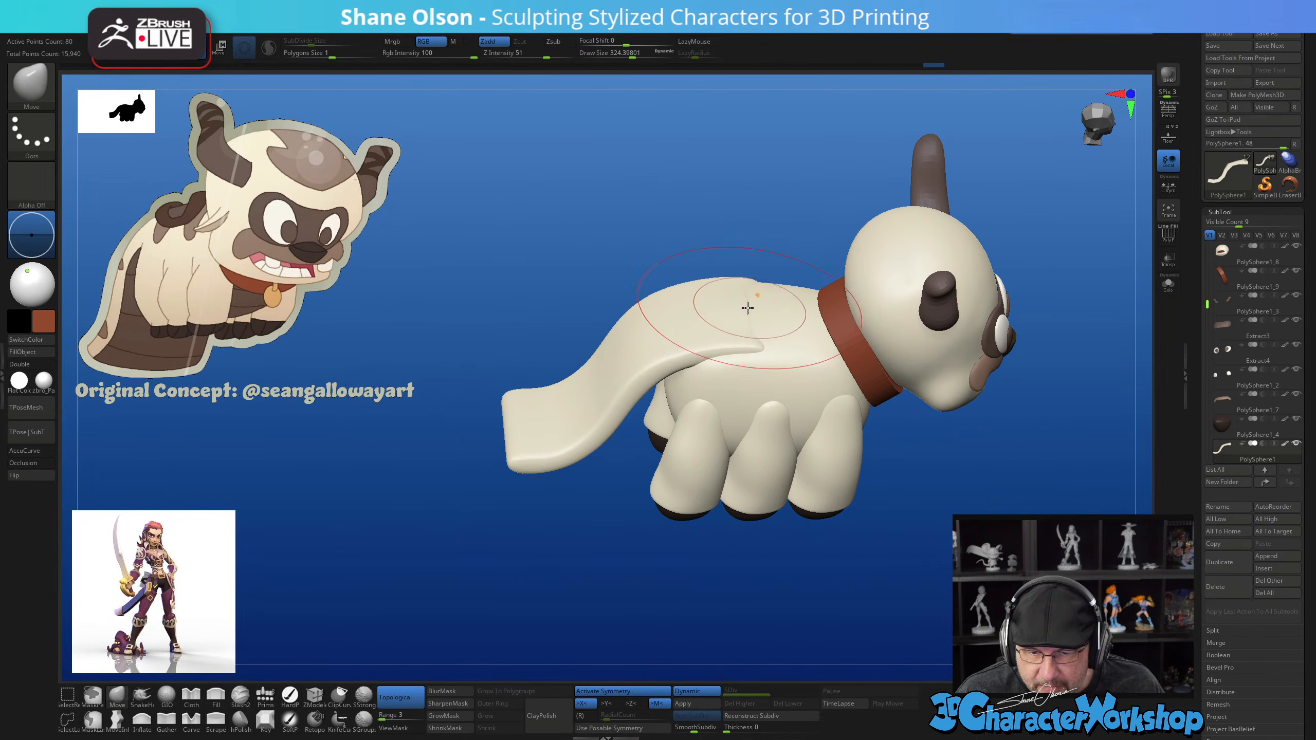
mouse_move(790, 203)
left_mouse_down()
mouse_move(770, 218)
mouse_move(772, 207)
mouse_move(911, 532)
mouse_move(860, 544)
mouse_move(879, 504)
mouse_move(778, 491)
mouse_move(638, 417)
left_mouse_up()
Select the legs and reduce the Move brush size to about 68 for work on the feet
left_click(580, 431, "alt")
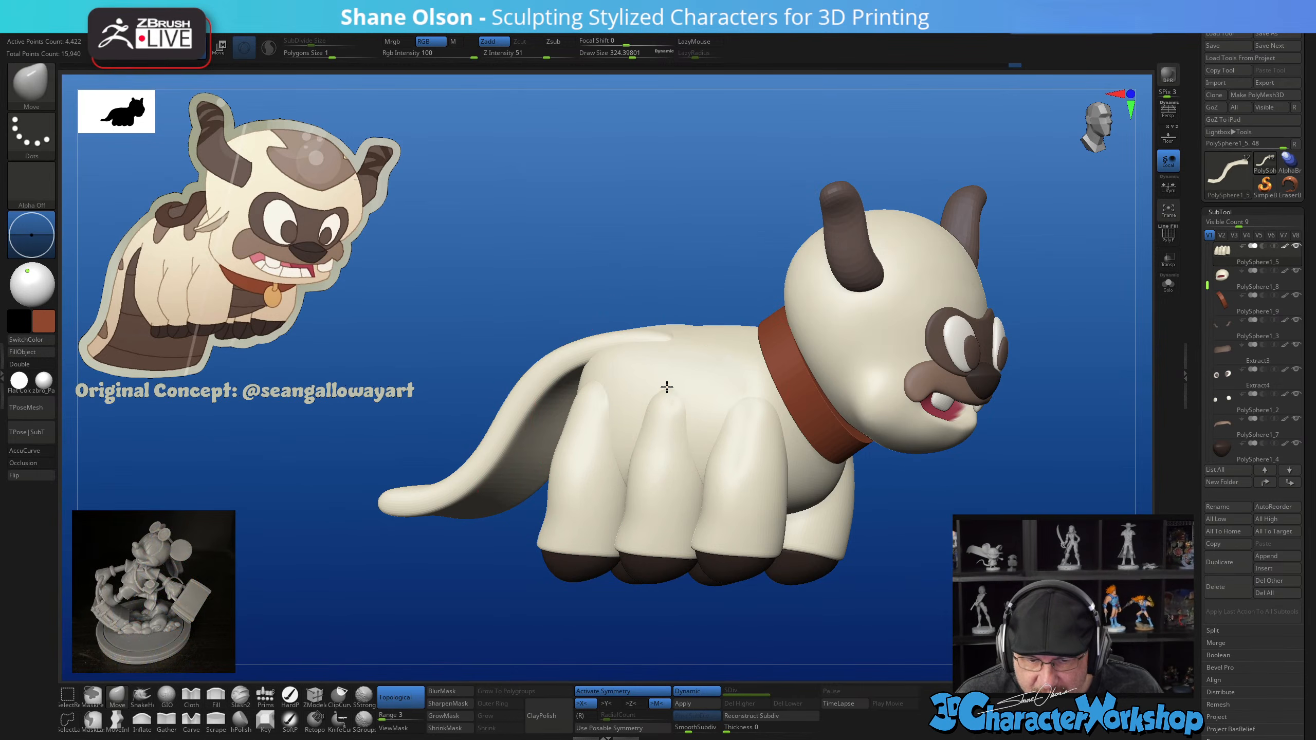
right_click_drag(648, 394, 718, 396)
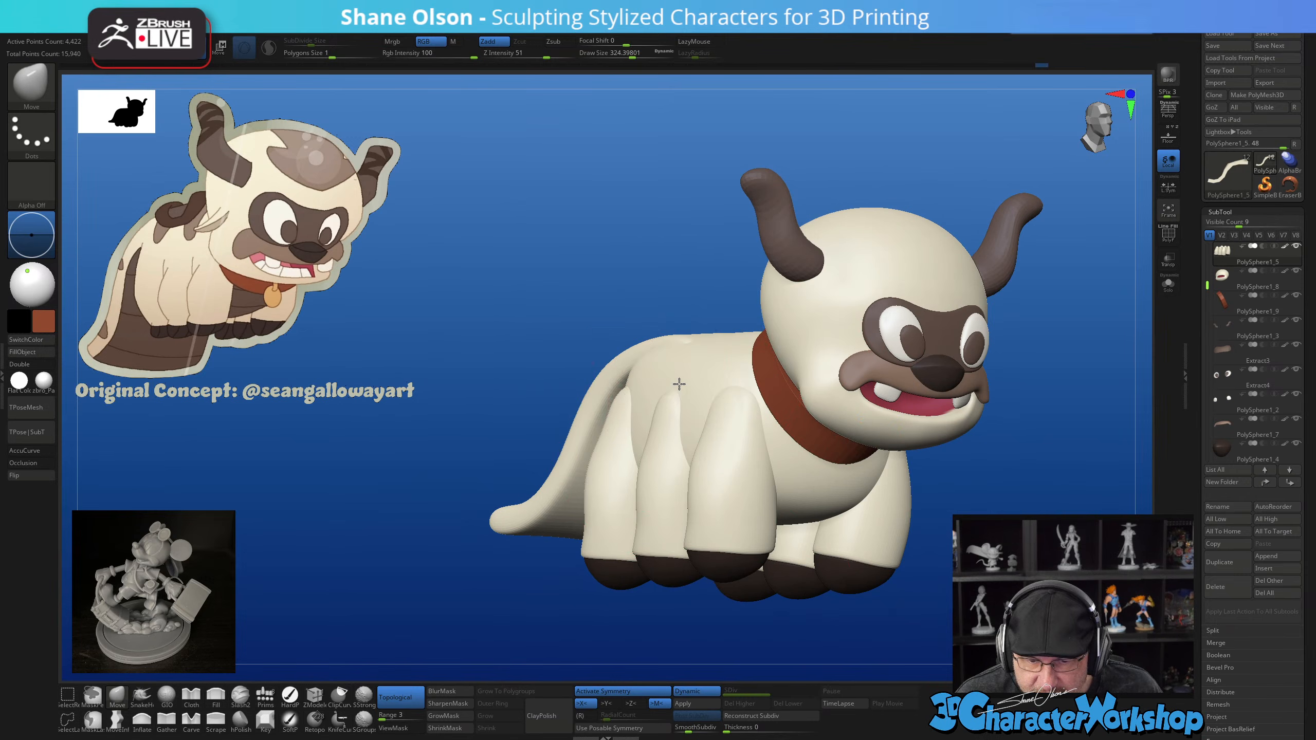
right_click_drag(674, 394, 933, 398)
right_click_drag(622, 477, 619, 620)
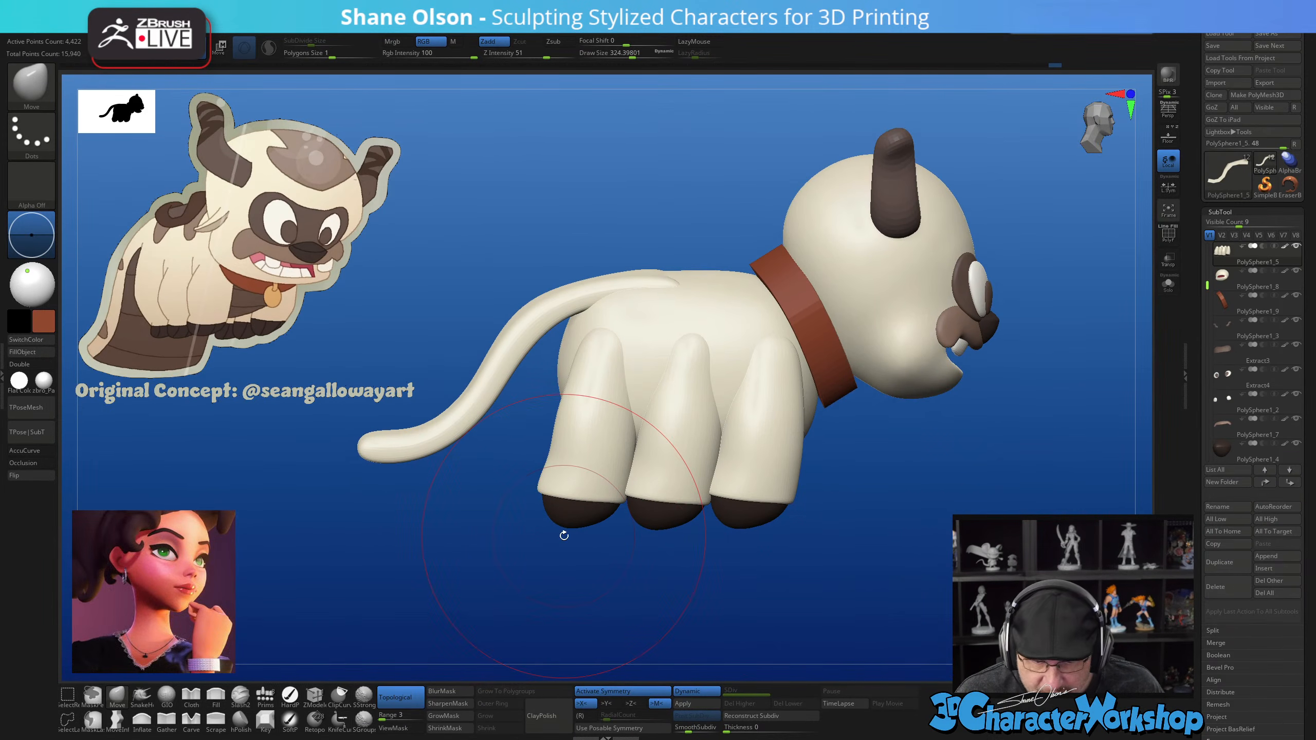
right_click_drag(562, 535, 554, 577)
key("s")
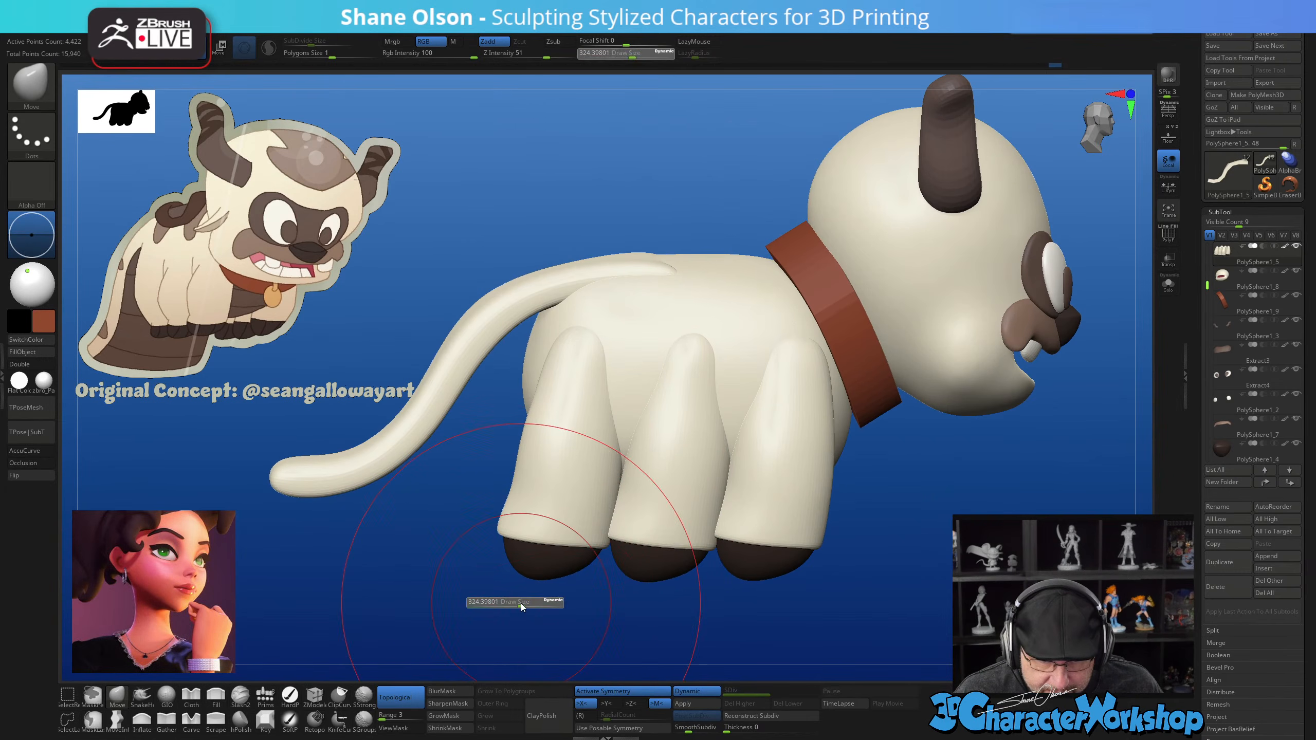
left_click_drag(518, 601, 502, 596)
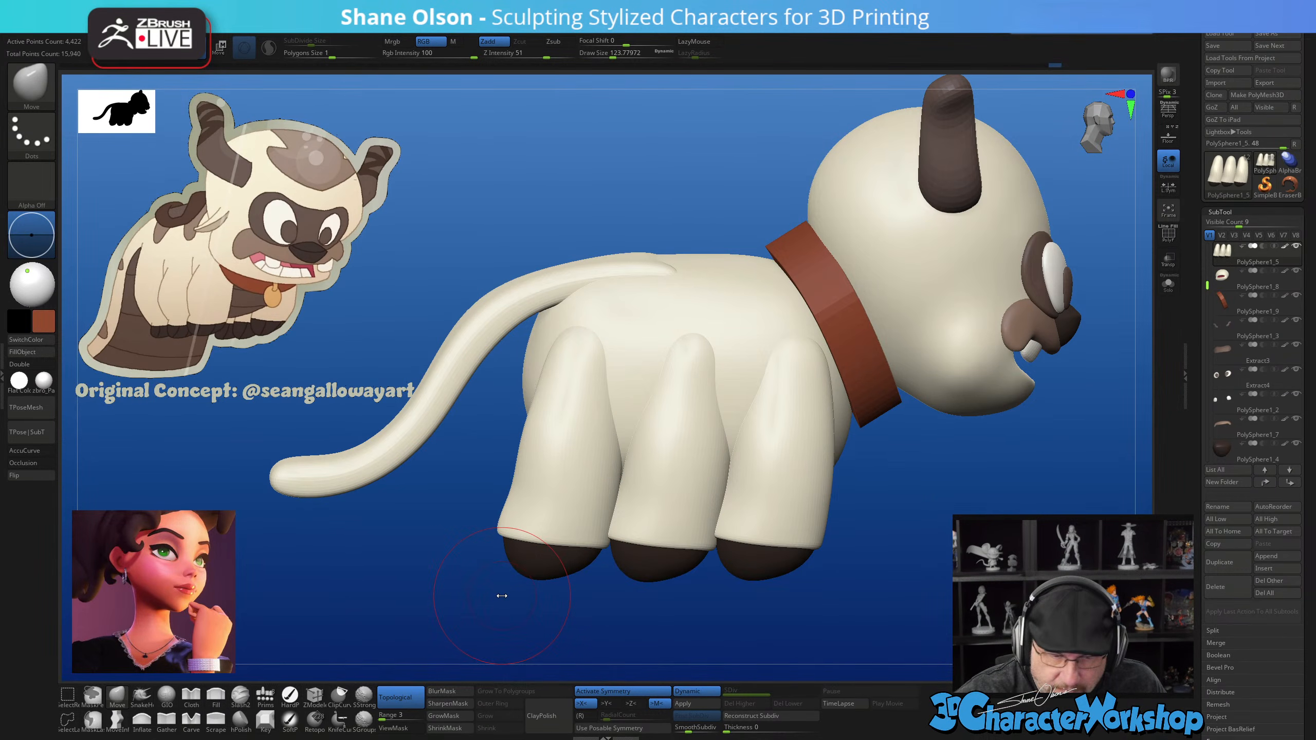
right_click_drag(536, 607, 537, 553)
key("s")
left_click_drag(537, 553, 531, 583)
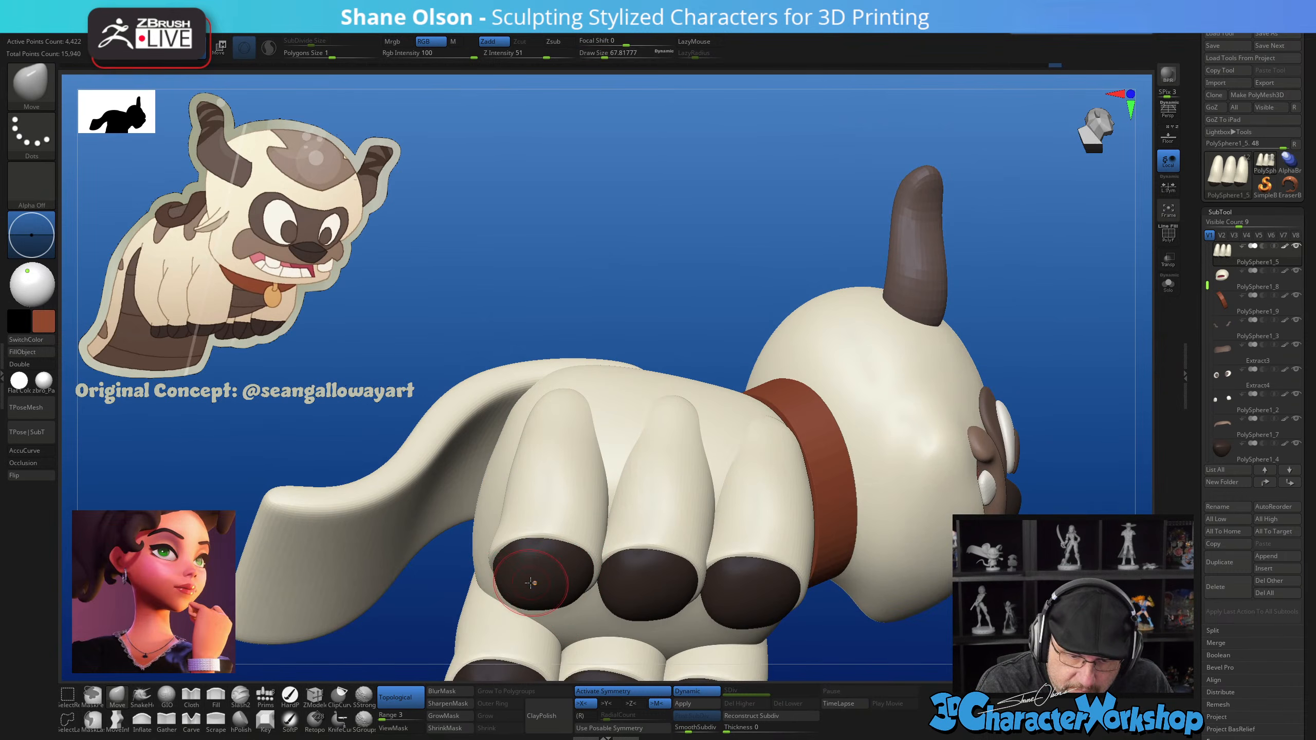
Show the legs' wireframe, enlarge the brush to about 120, and reshape the feet from below and from the side
right_click_drag(529, 579, 551, 483)
key("shift+f")
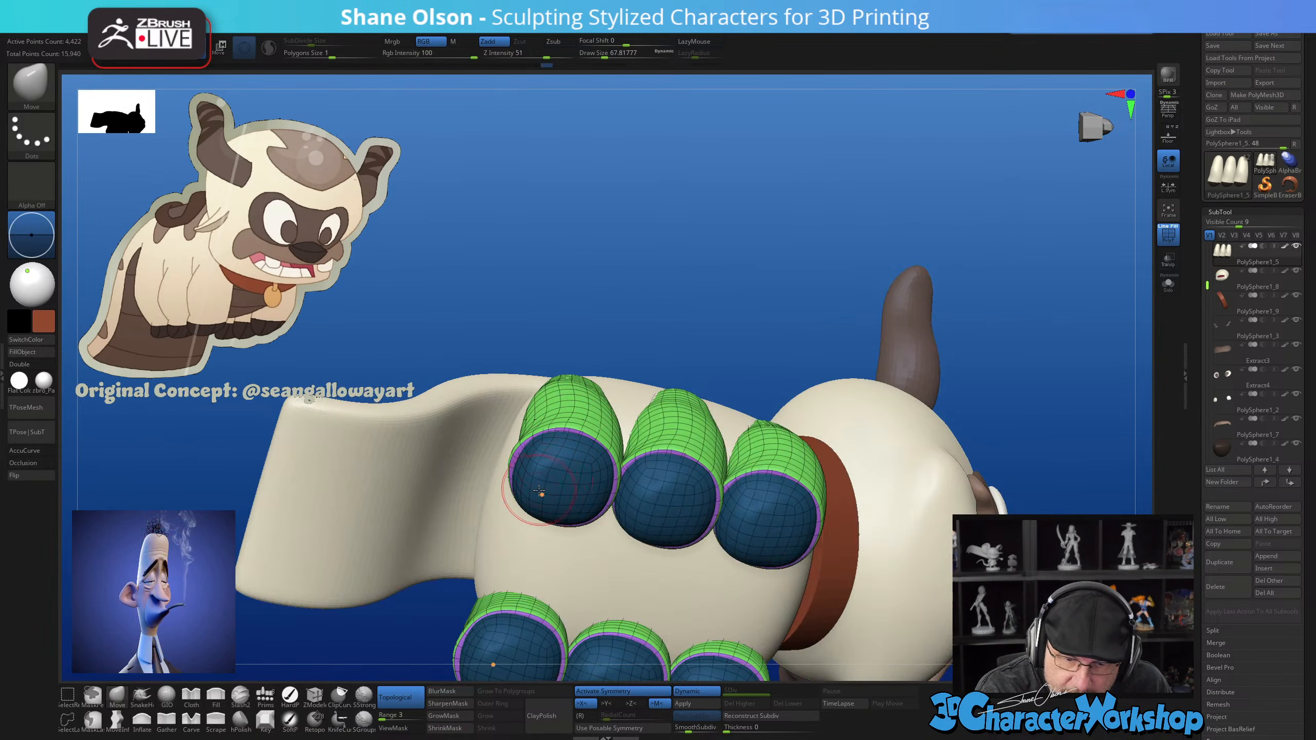
right_click_drag(645, 451, 666, 487)
key("bracketright")
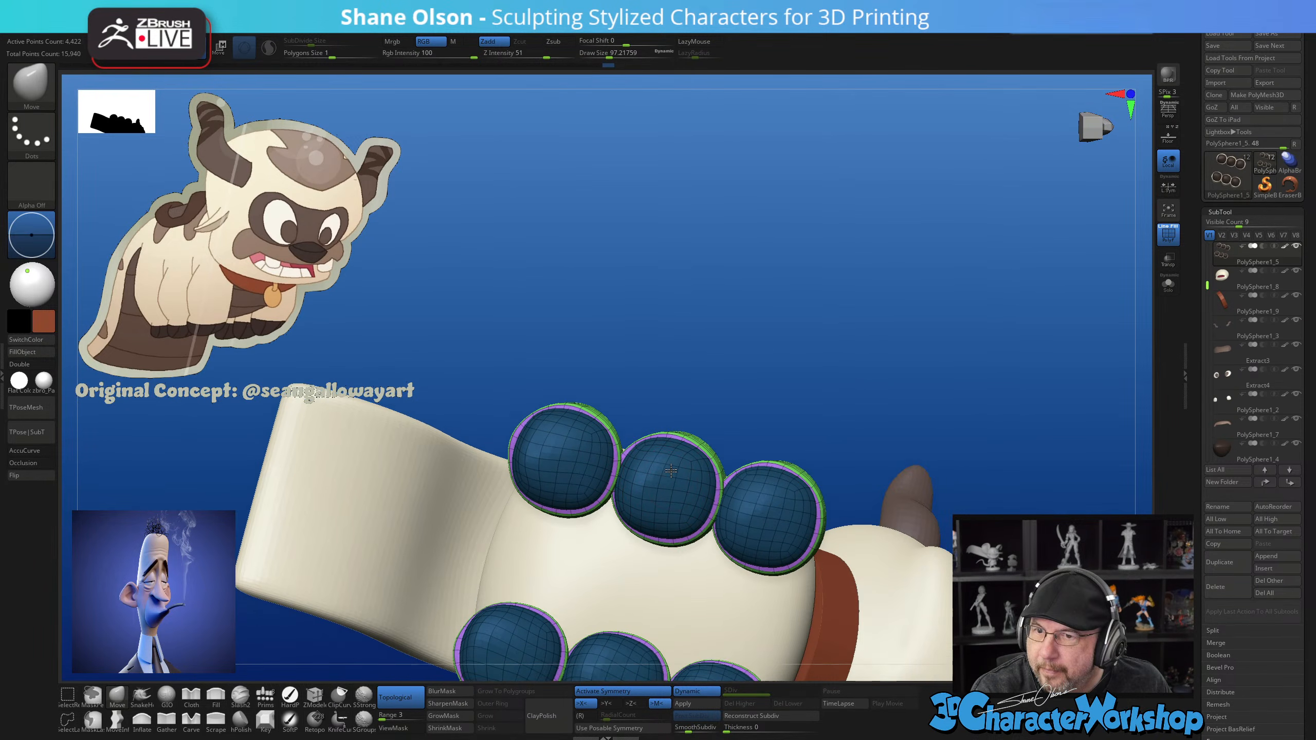
right_click_drag(669, 487, 754, 475)
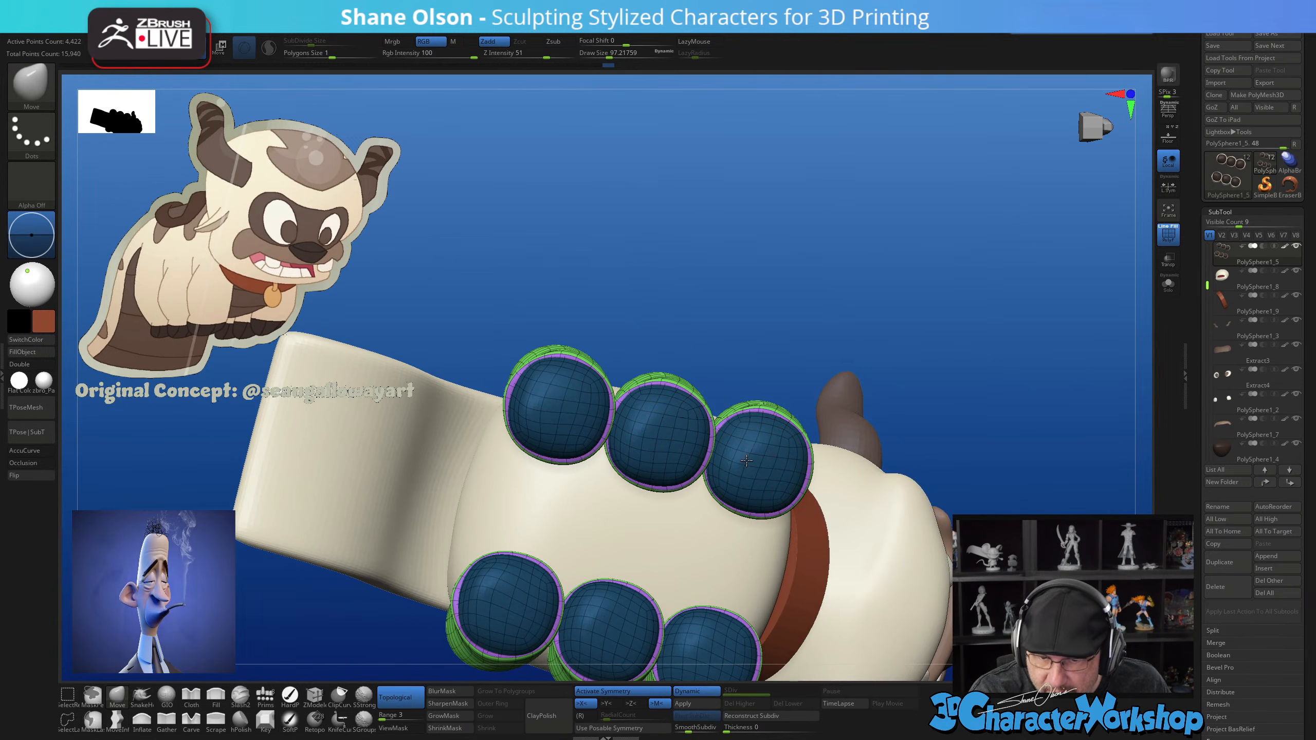
mouse_move(776, 417)
right_mouse_down()
mouse_move(811, 541)
mouse_move(803, 467)
mouse_move(788, 518)
right_mouse_up()
left_click_drag(778, 474, 776, 465)
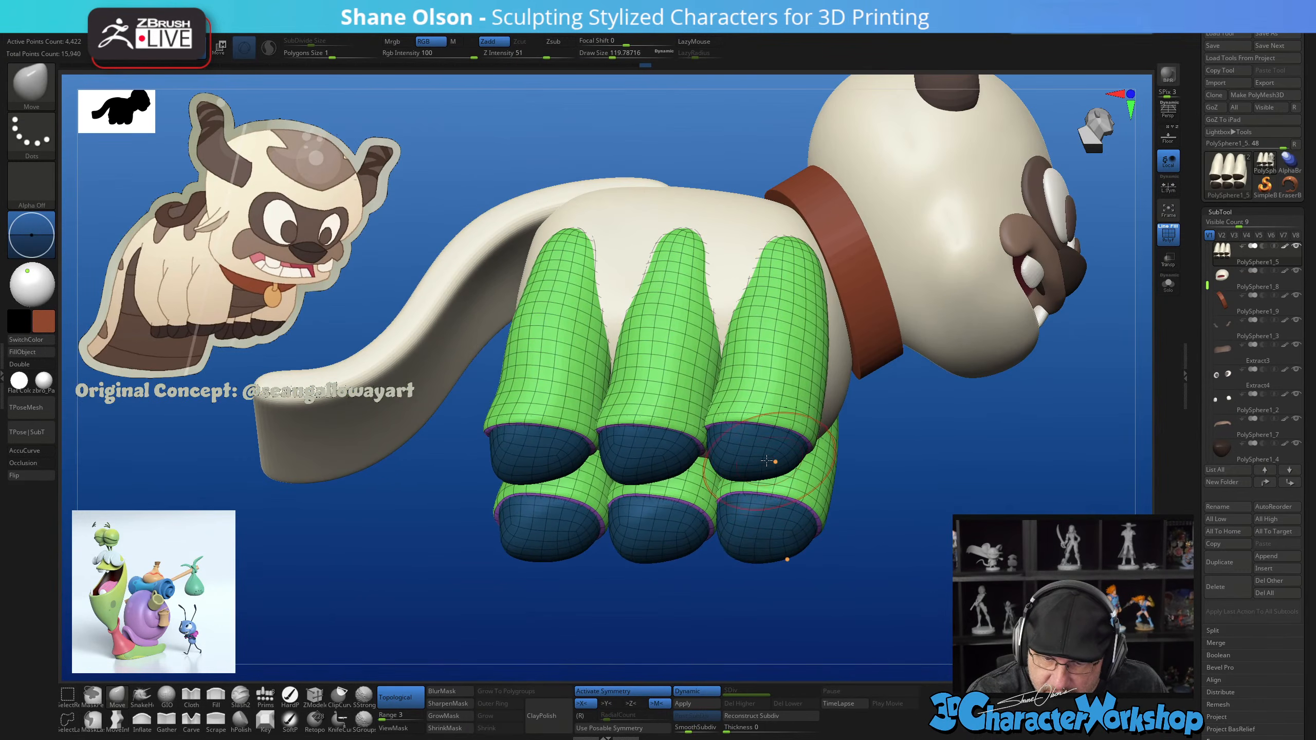
right_click_drag(696, 591, 717, 616)
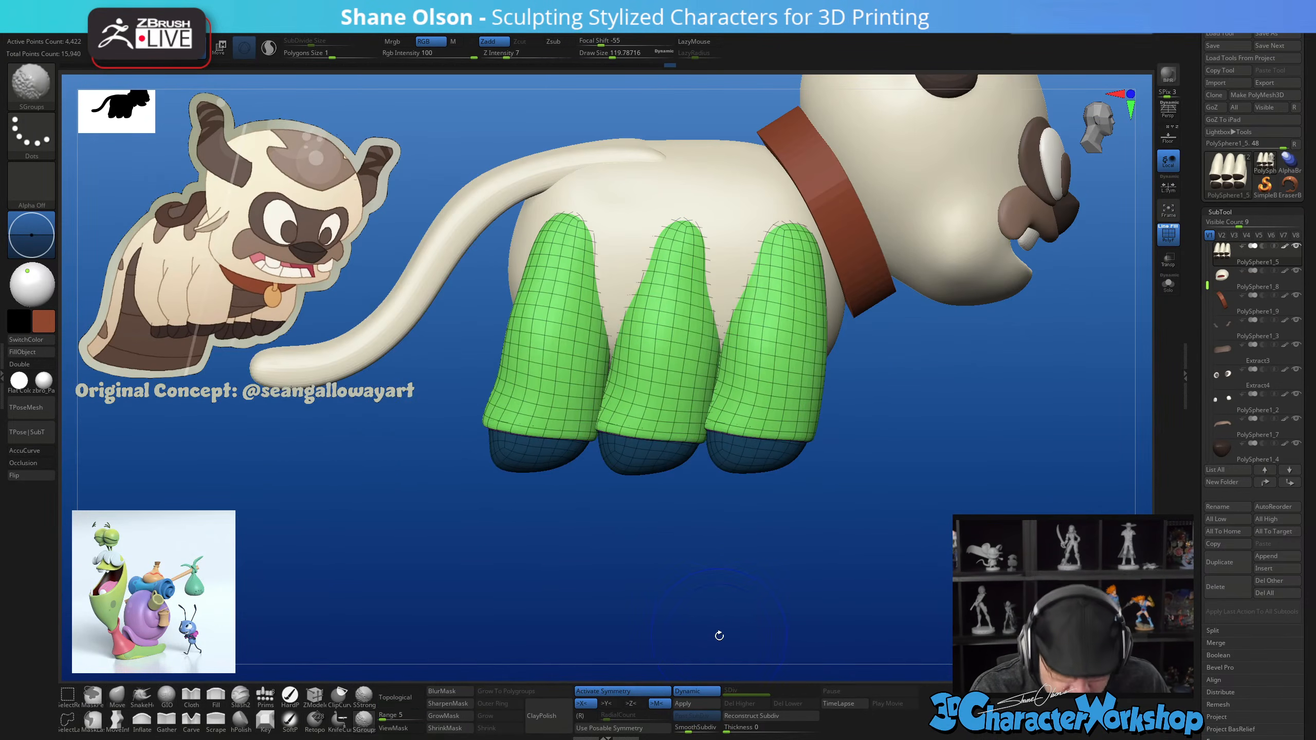
left_click_drag(717, 616, 723, 611, "ctrl")
right_click_drag(723, 611, 873, 549, "ctrl")
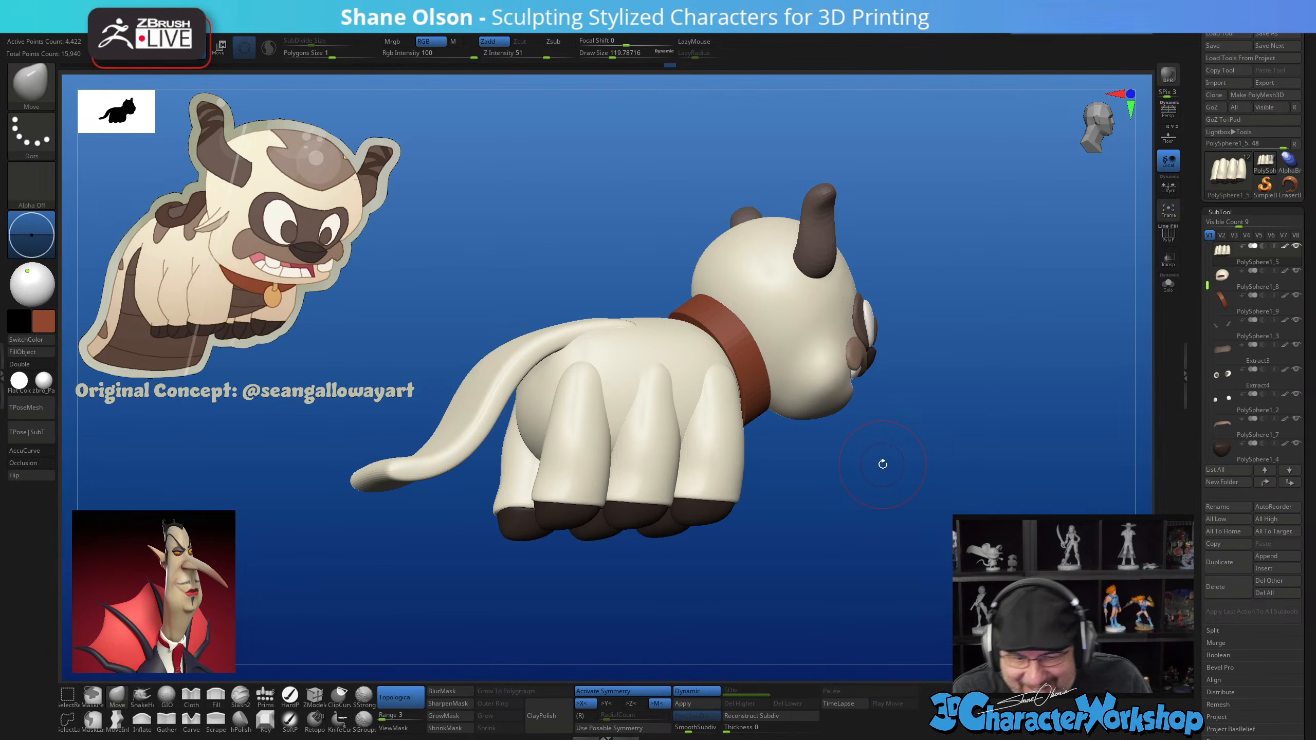
Select the collar, enlarge the Move brush to about 299, and adjust the collar's fit at the back of the neck
left_click_drag(887, 463, 905, 485)
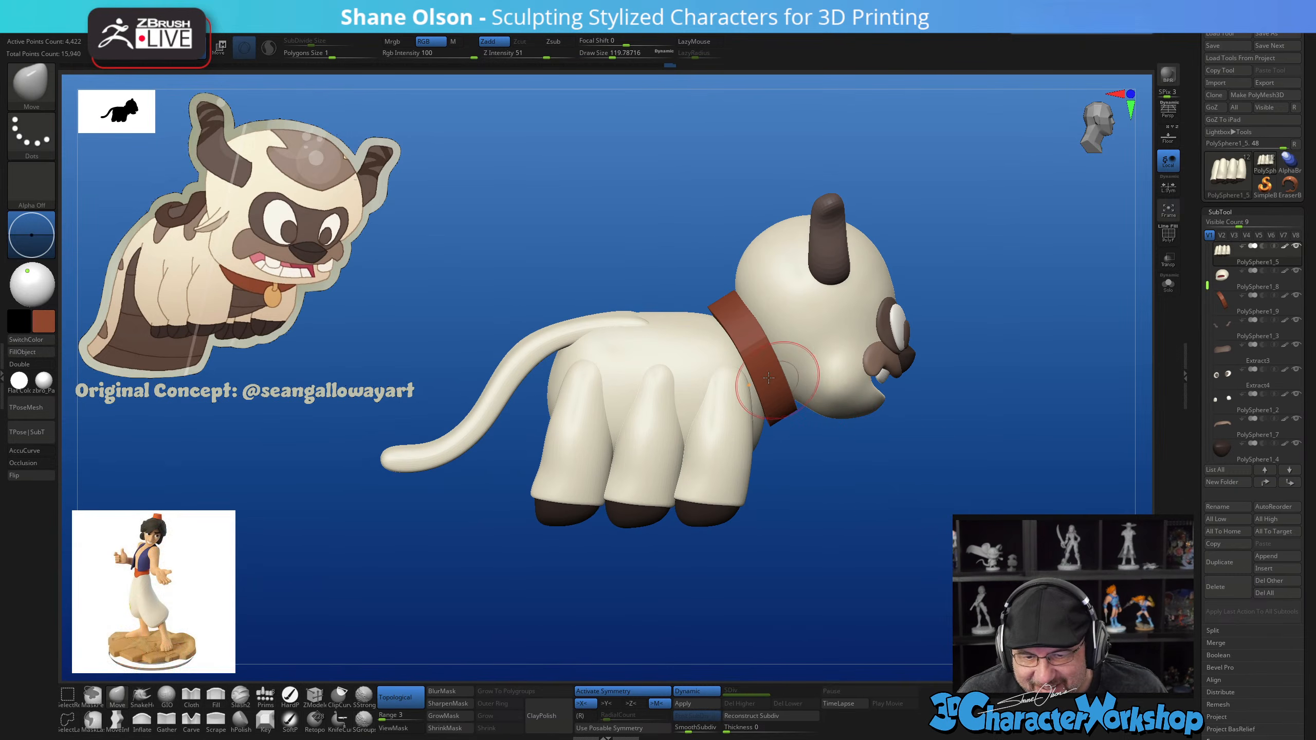
left_click_drag(653, 257, 777, 270)
mouse_move(977, 242)
left_mouse_down("alt")
mouse_move(966, 307)
mouse_move(981, 301)
left_mouse_up("alt")
key("s")
left_click(684, 371, "alt")
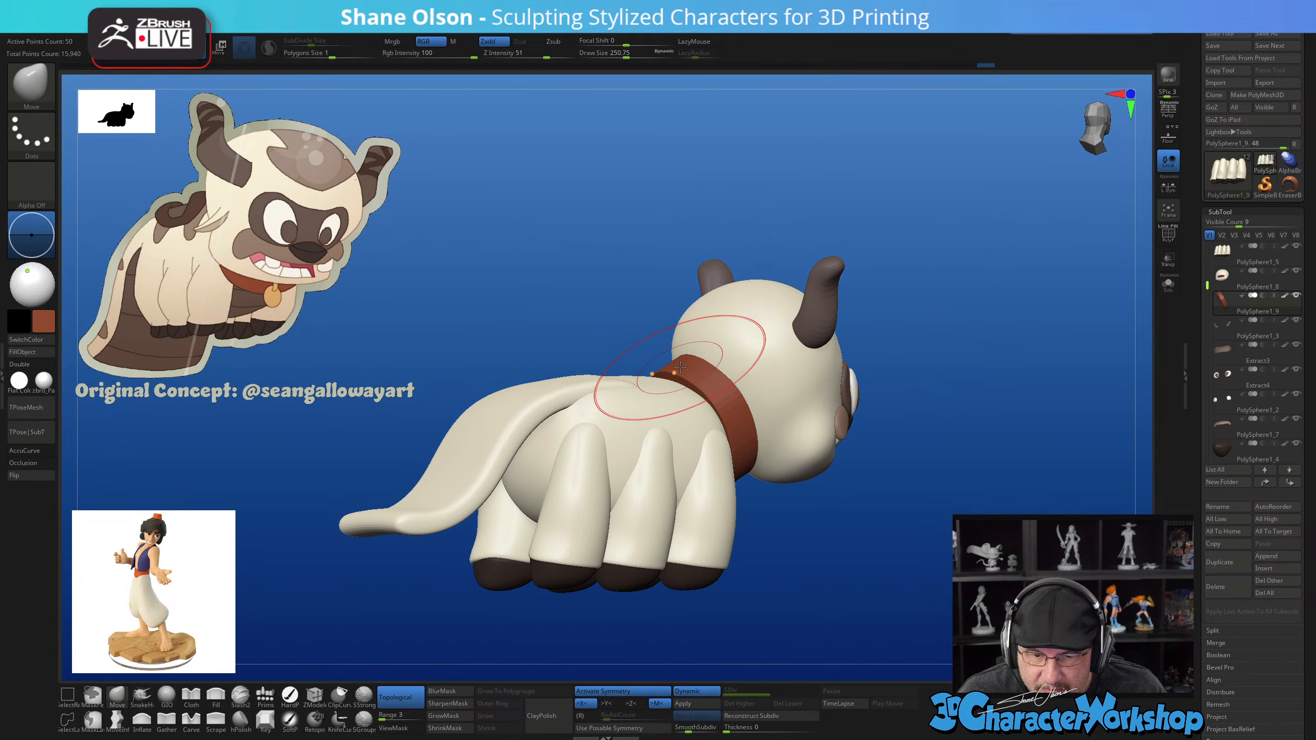
left_click_drag(886, 346, 877, 409)
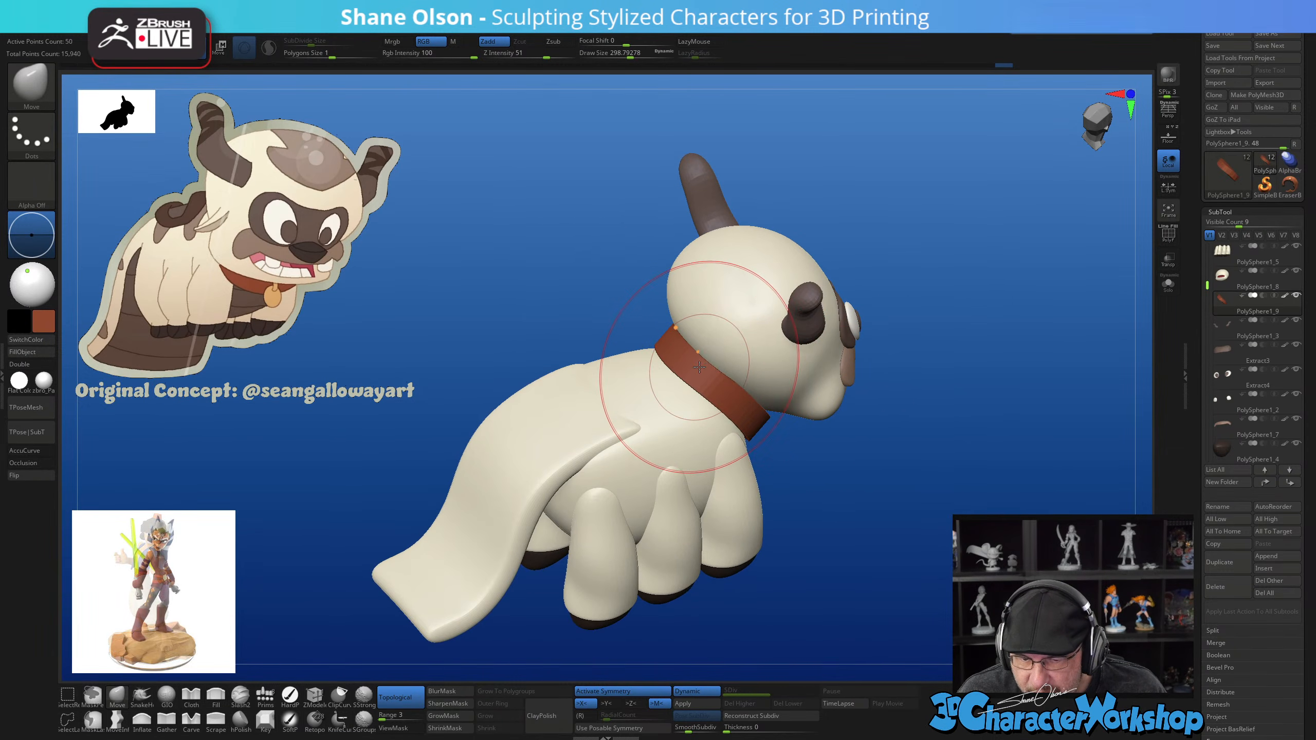
left_click_drag(708, 367, 708, 372)
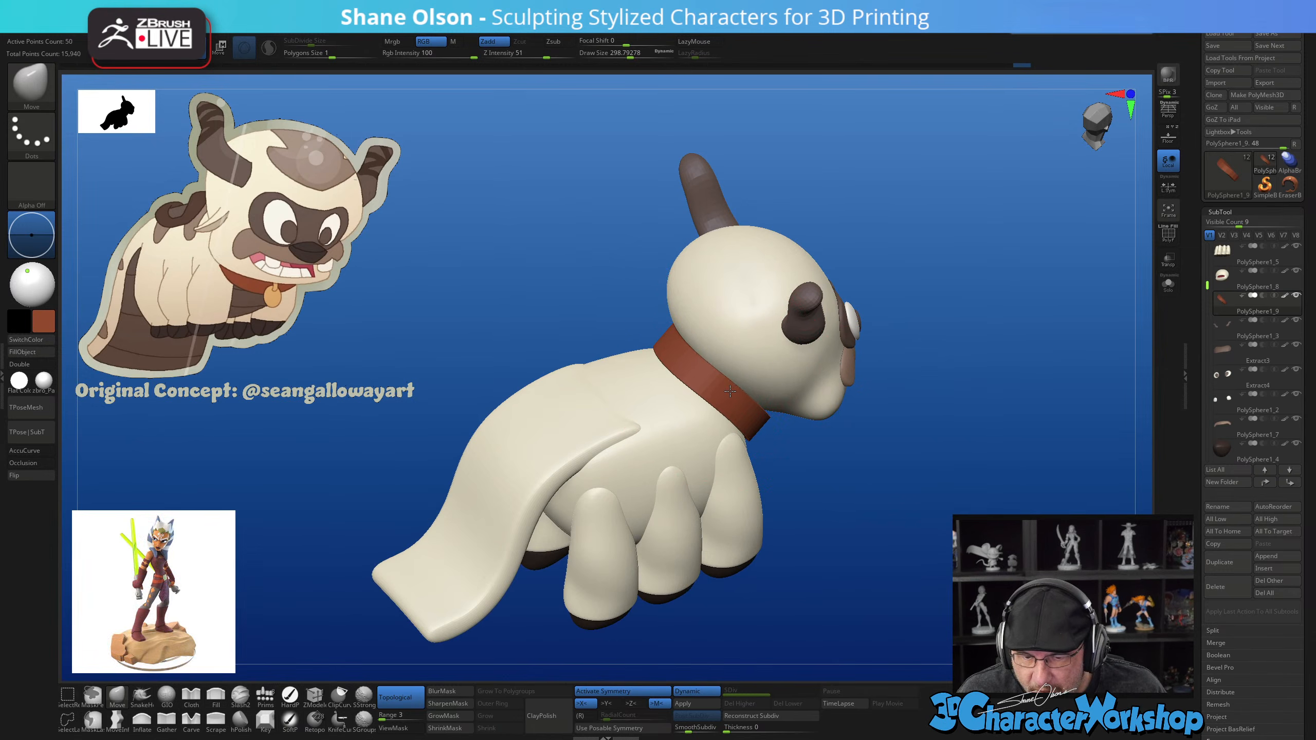
mouse_move(955, 547)
left_mouse_down()
mouse_move(973, 551)
mouse_move(877, 555)
mouse_move(951, 532)
left_mouse_up()
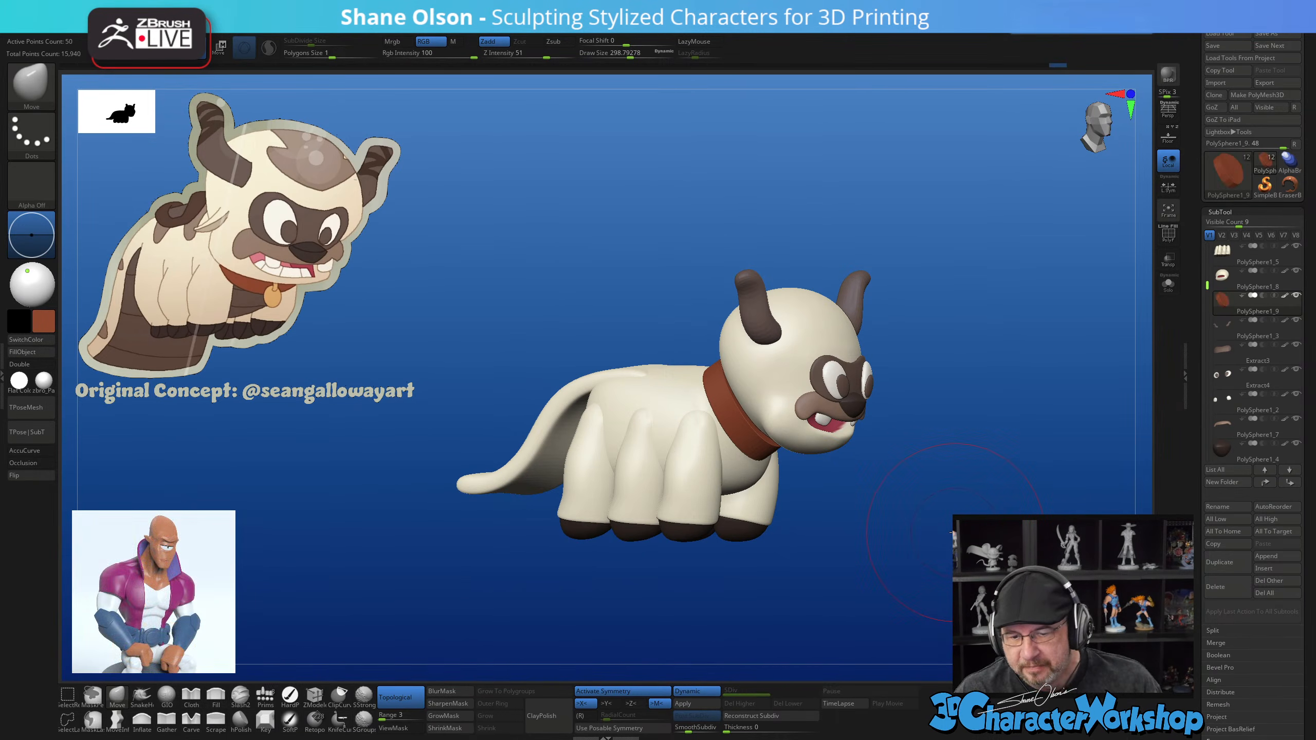
Reduce the brush size to about 182 and check the character's shape from the side and front
mouse_move(951, 531)
left_mouse_down()
mouse_move(956, 541)
mouse_move(901, 537)
mouse_move(872, 577)
left_mouse_up()
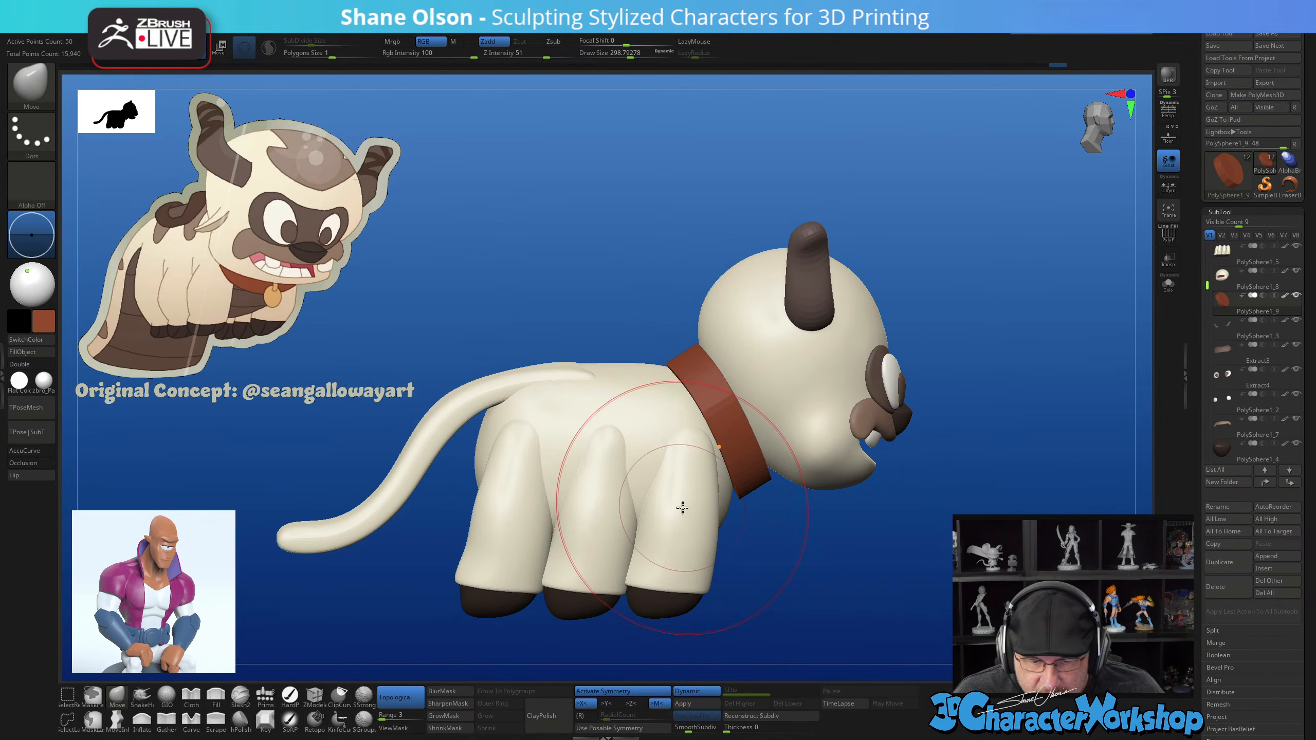
left_click_drag(784, 545, 828, 487, "alt")
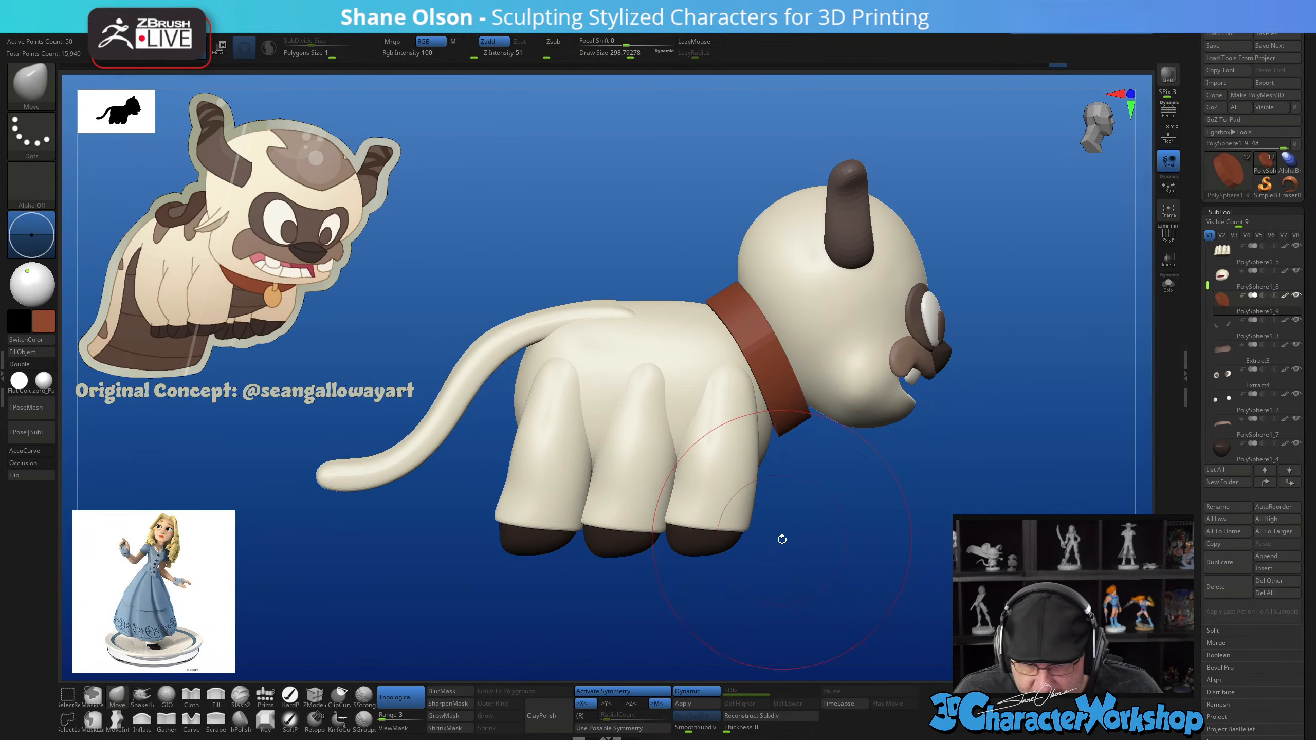
key("s")
left_click_drag(802, 550, 793, 550)
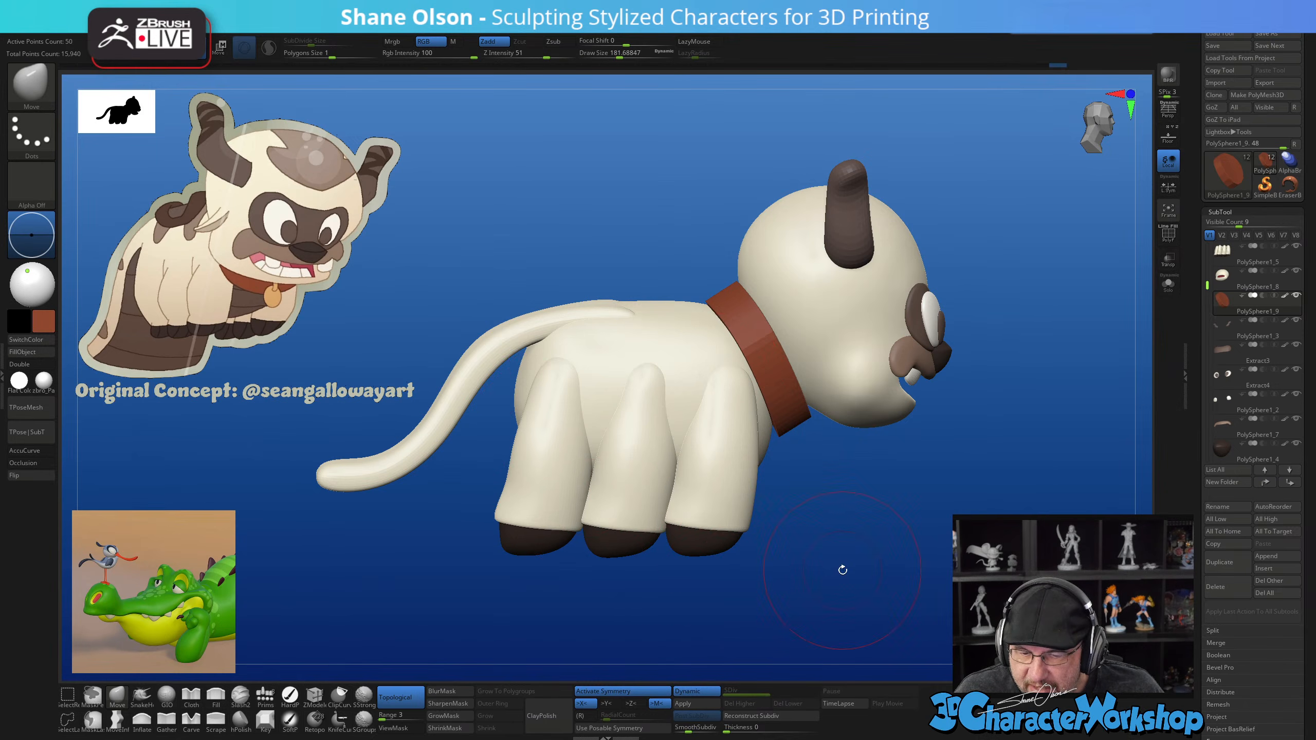
left_click_drag(852, 559, 746, 451)
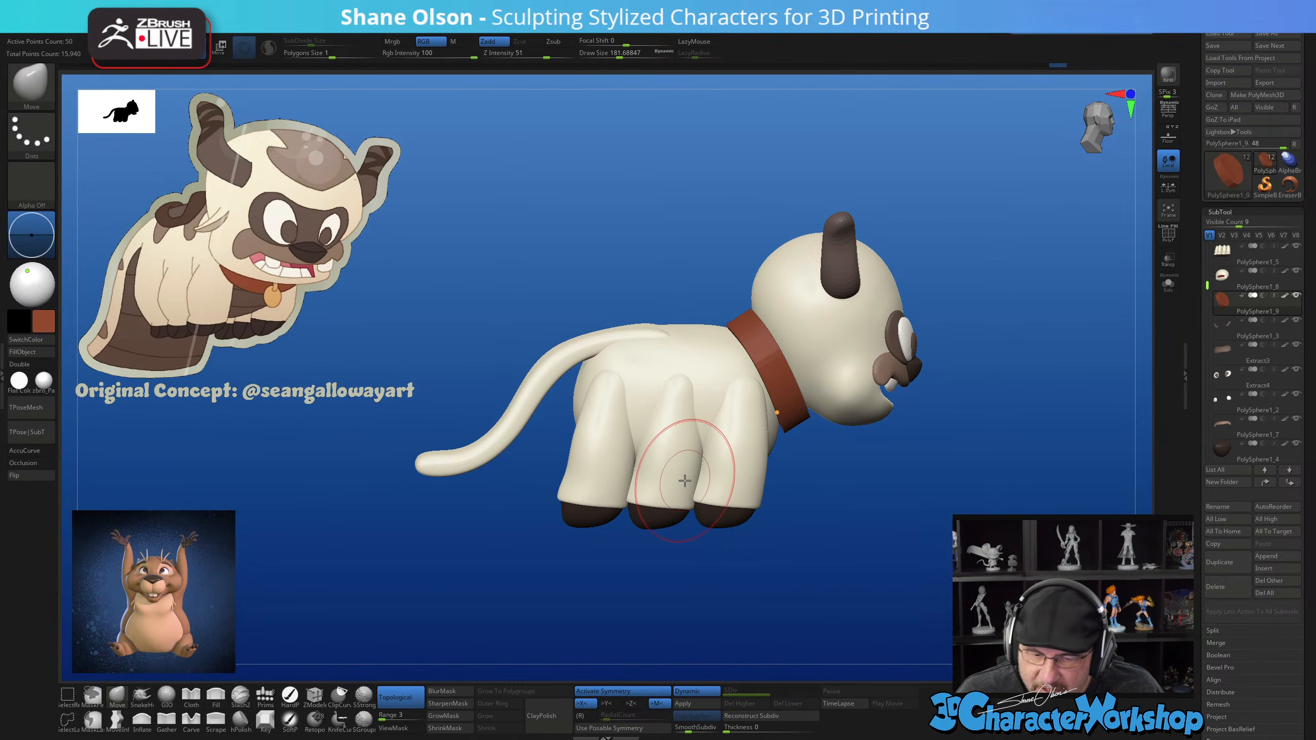
left_click_drag(886, 553, 808, 487)
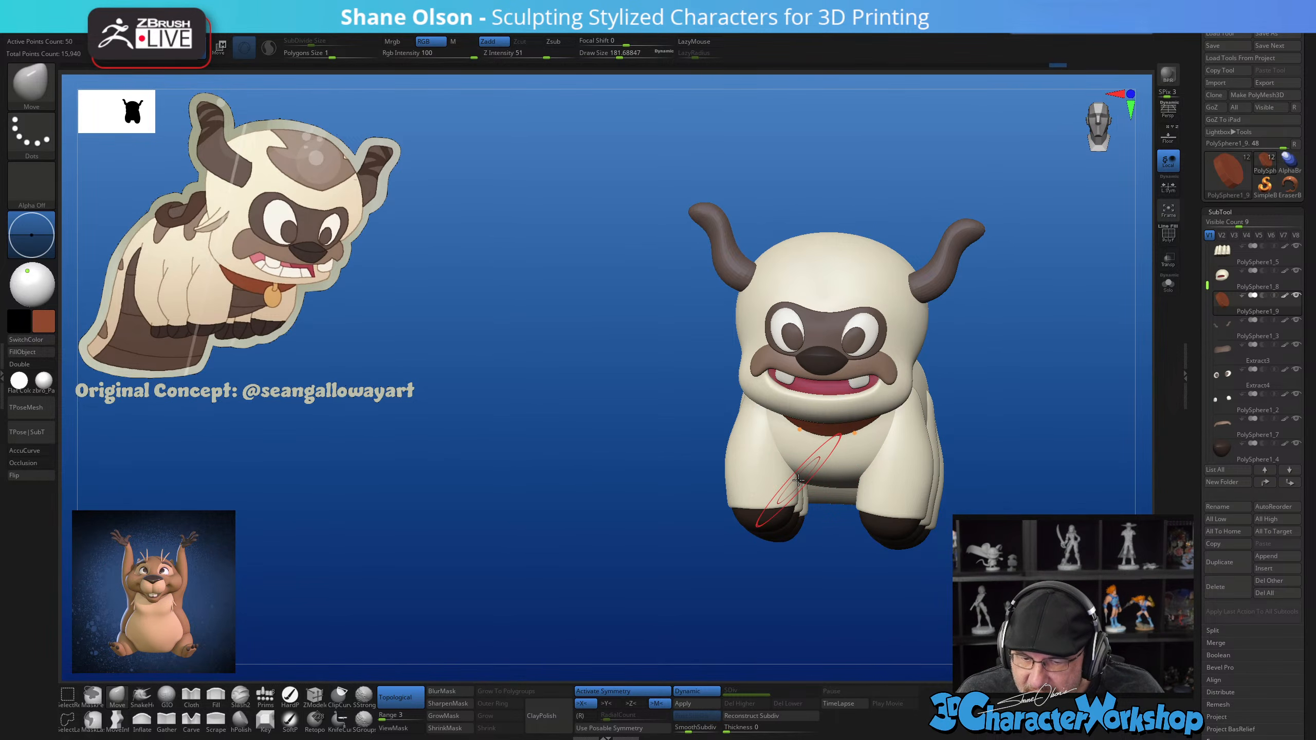
Select the legs with their wireframe shown and split them into separate polygroups with Auto Groups
mouse_move(601, 466)
left_mouse_down()
mouse_move(652, 465)
mouse_move(872, 526)
left_mouse_up()
key("shift+f")
left_click(751, 477, "alt")
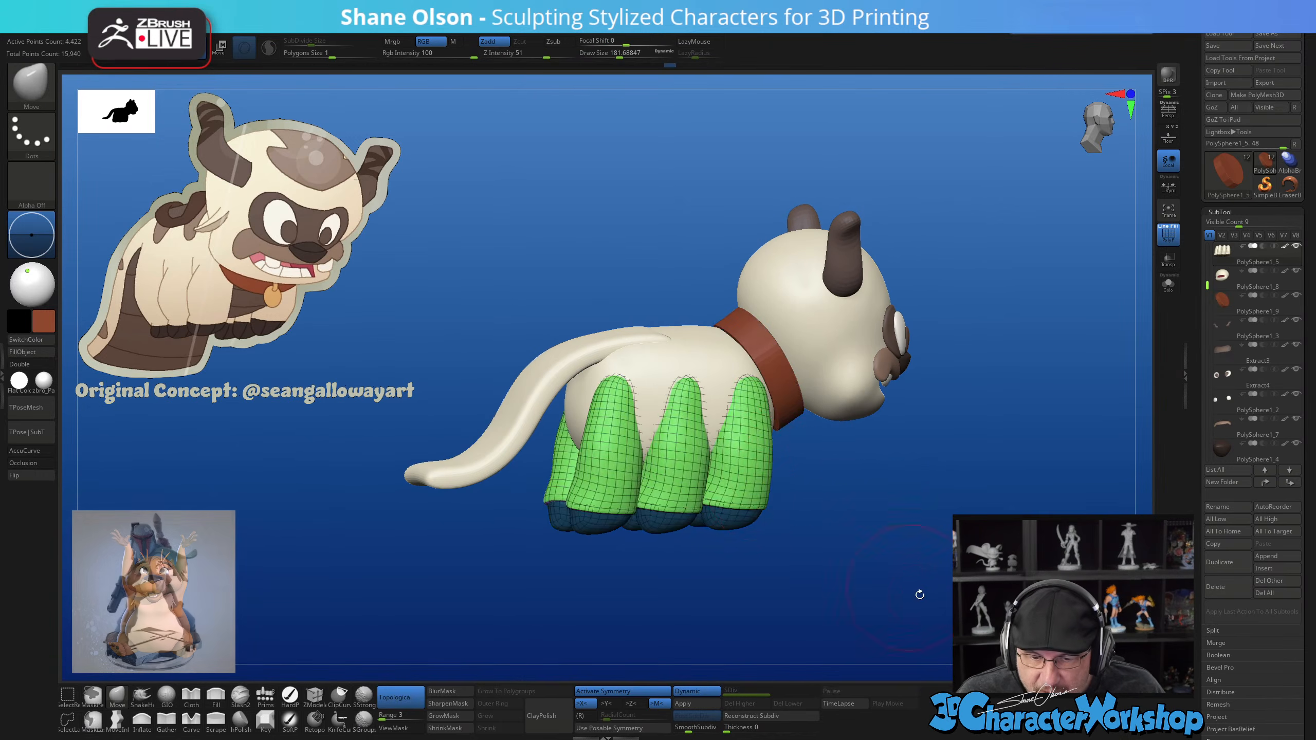
left_click_drag(917, 594, 857, 582)
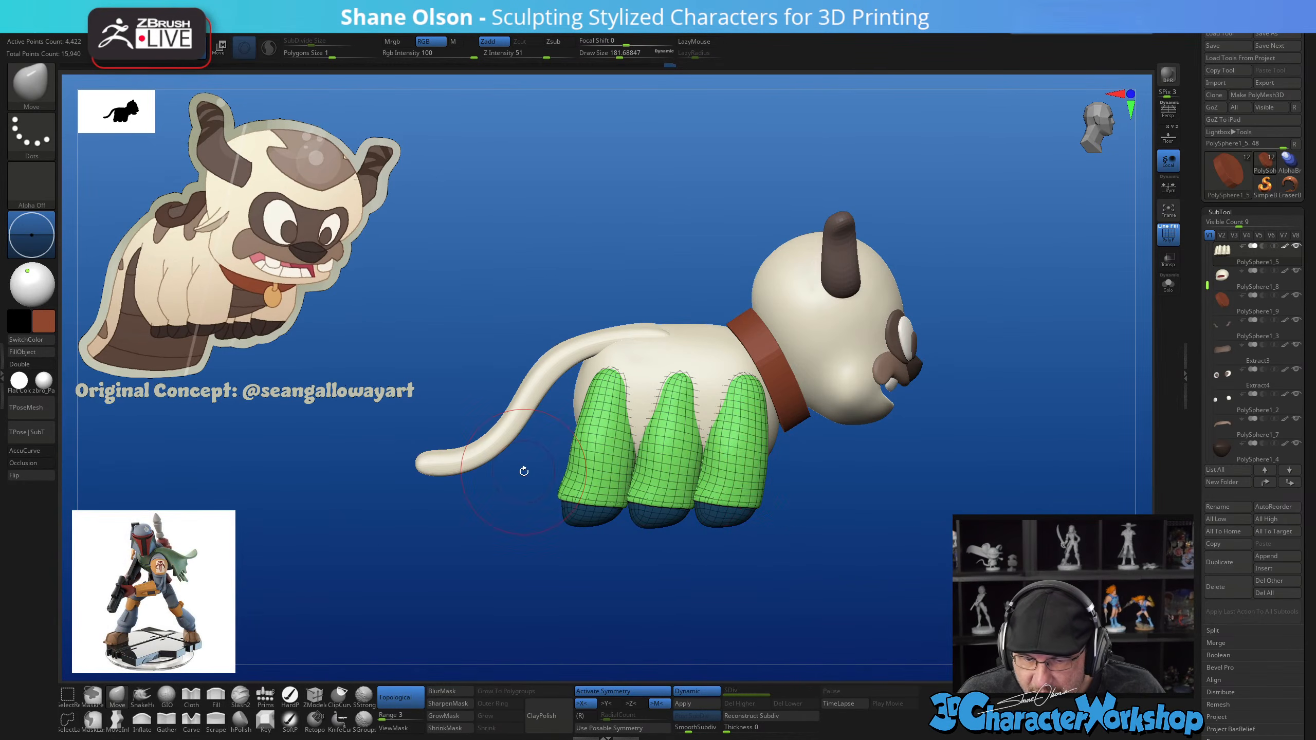
key("space")
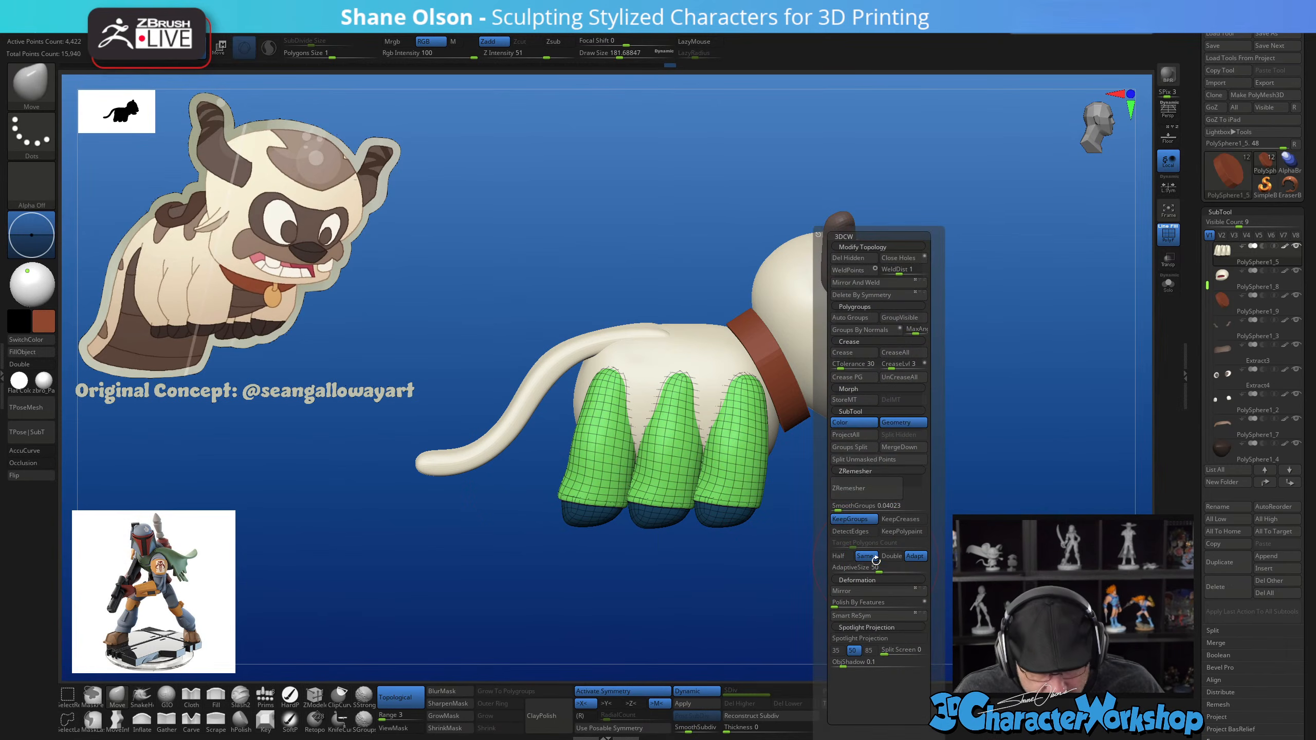
left_click(840, 318)
left_click_drag(918, 522, 883, 567)
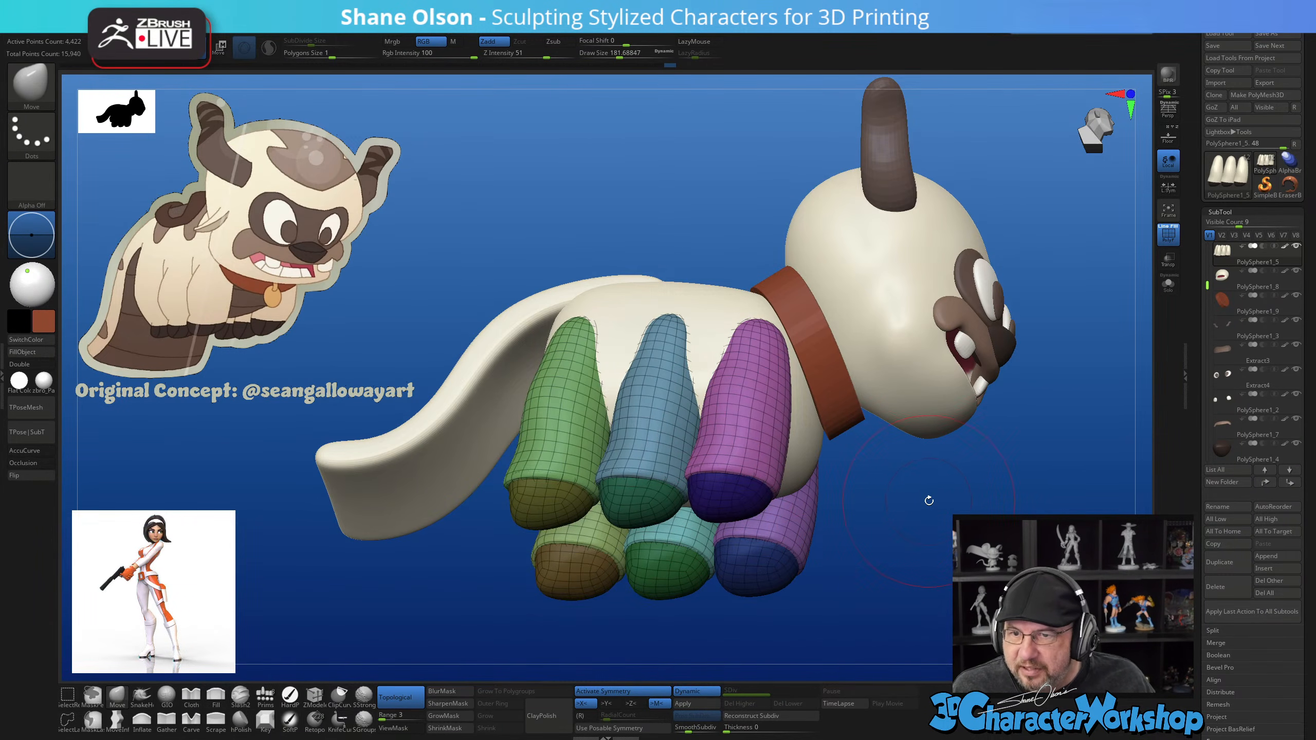
Isolate the front foot's polygroup to check its separation, and show all the leg parts again
left_click_drag(929, 500, 934, 538)
left_click(736, 472, "ctrl+shift")
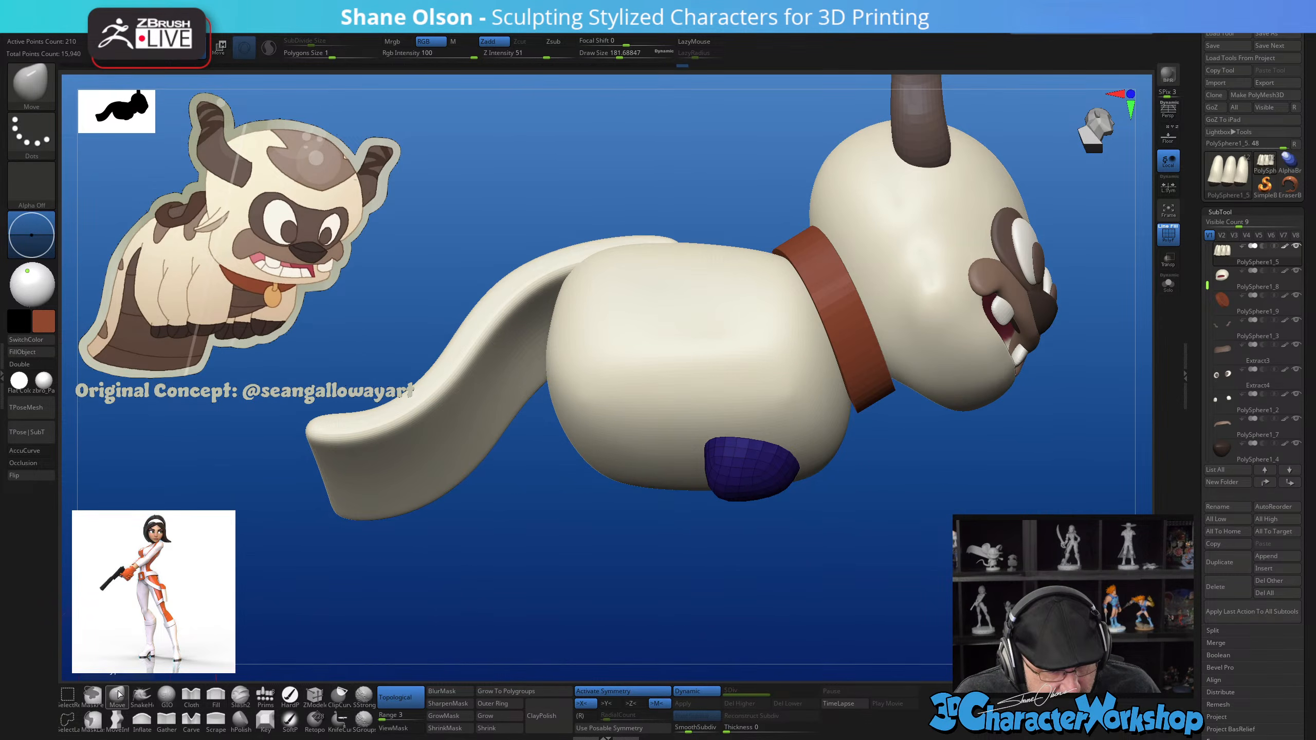
key("b")
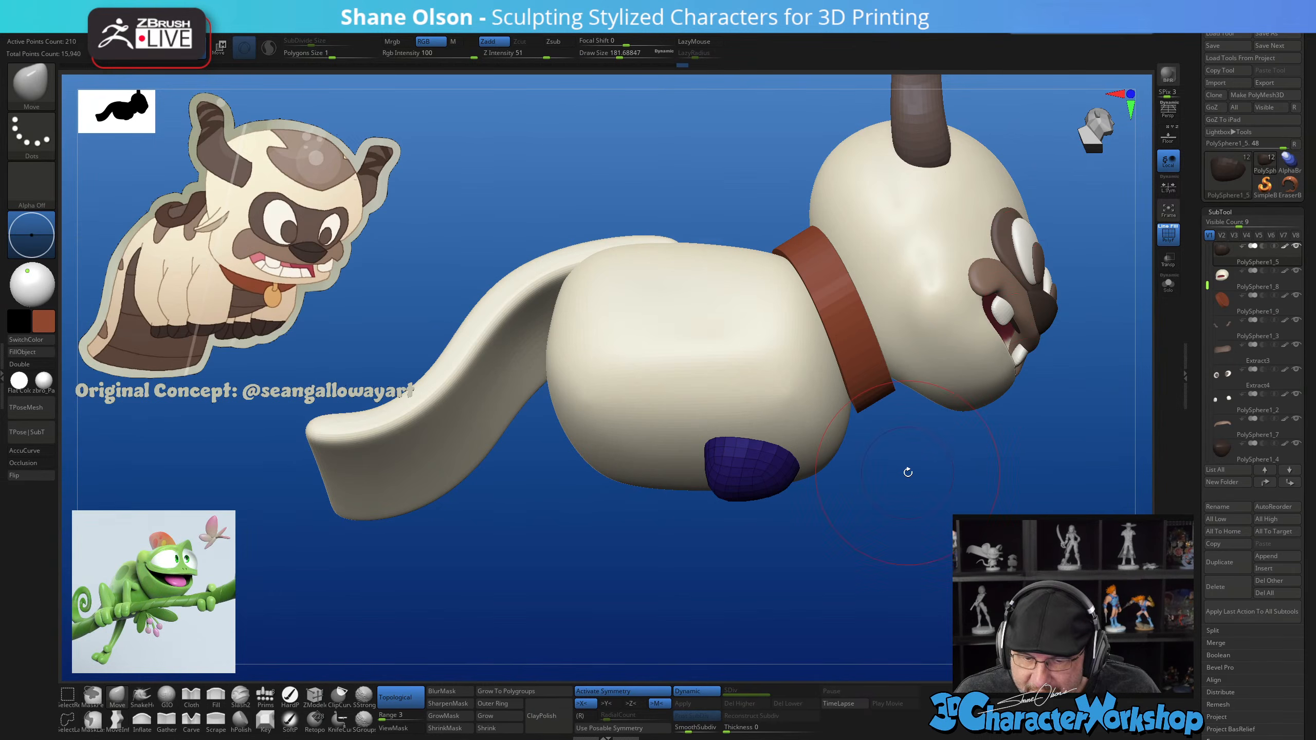
left_click_drag(908, 472, 902, 520)
left_click(896, 532, "ctrl+shift")
Hide the polygroups of the front foot, front leg and middle leg one by one, and restore all of them
left_click(751, 476, "ctrl+shift")
left_click(752, 476, "ctrl+shift")
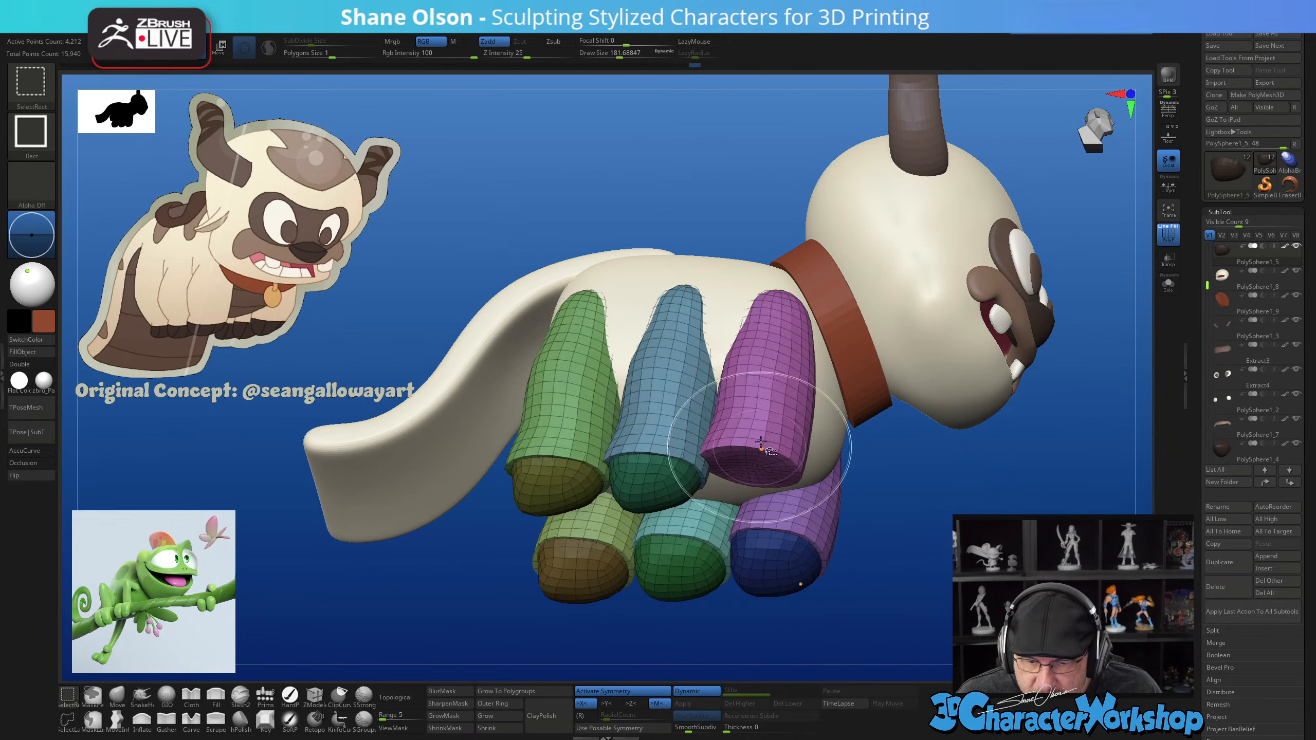
left_click(762, 443, "ctrl+shift")
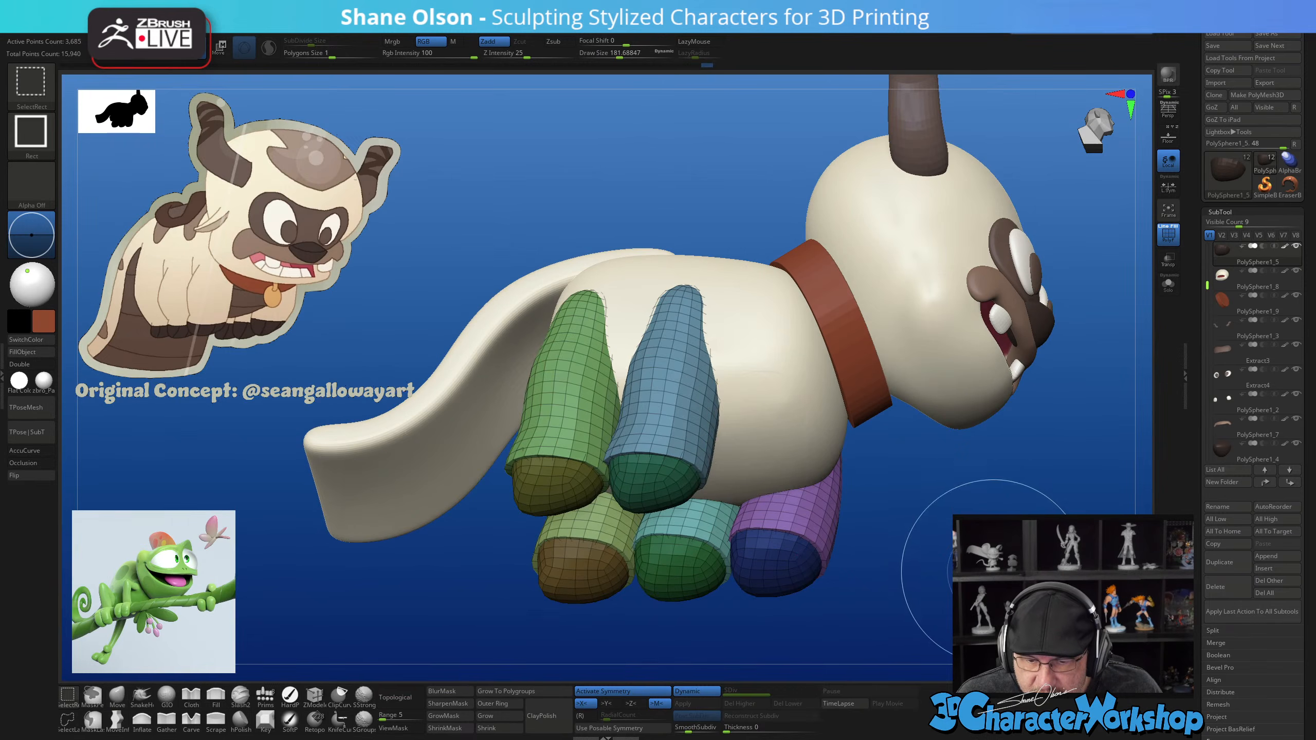
left_click(669, 440, "ctrl+shift")
left_click_drag(1011, 521, 989, 532)
left_click(988, 532, "ctrl+shift")
Mirror and weld the legs across the body so both sides share matching polygroups
key("space")
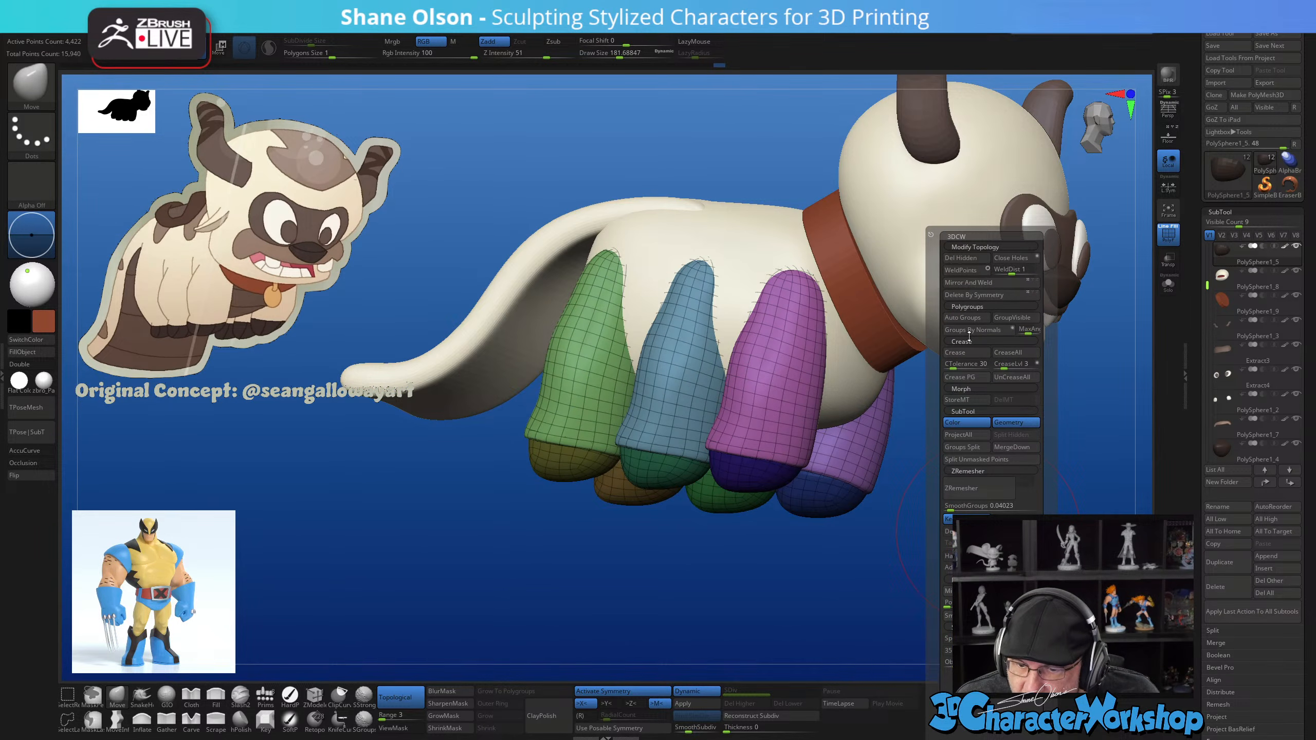
left_click(960, 271)
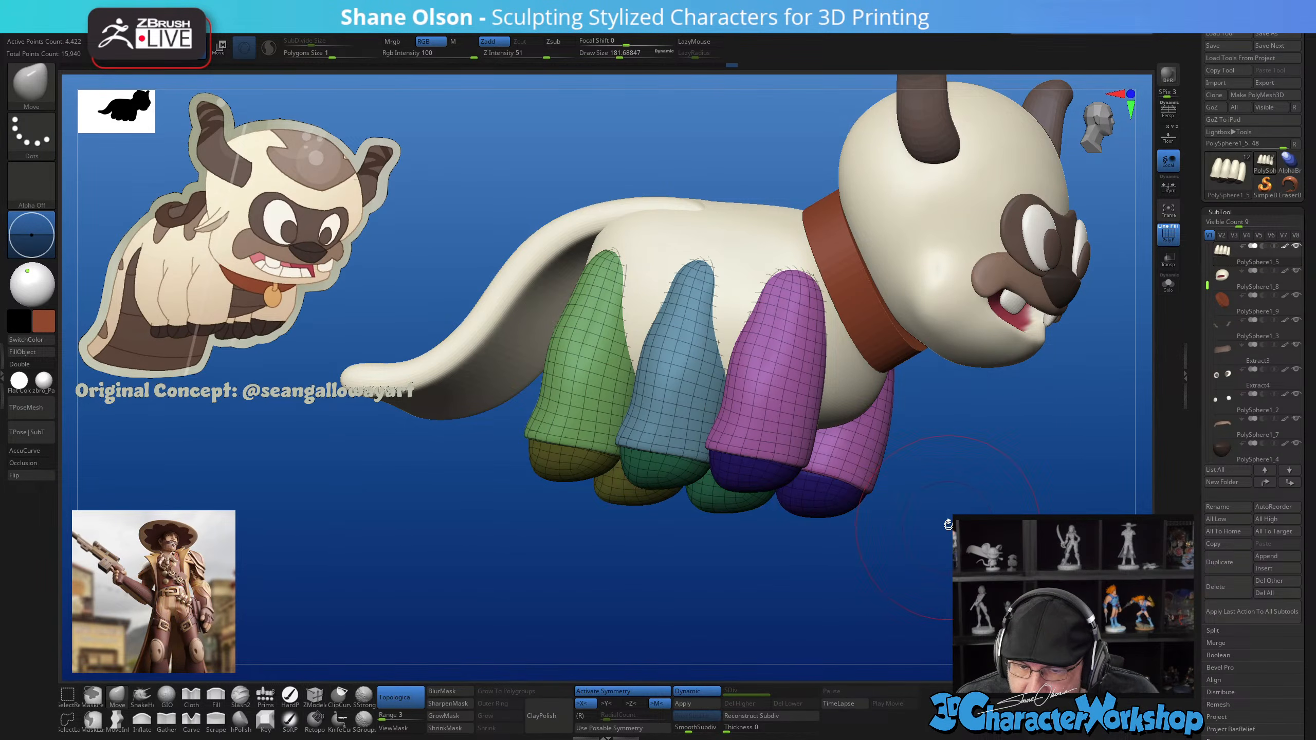
mouse_move(948, 524)
left_mouse_down()
mouse_move(930, 490)
mouse_move(964, 506)
mouse_move(928, 537)
left_mouse_up()
Isolate the rear pair of legs with their feet and assign each leg and foot to one shared polygroup
left_click(582, 404, "ctrl+shift")
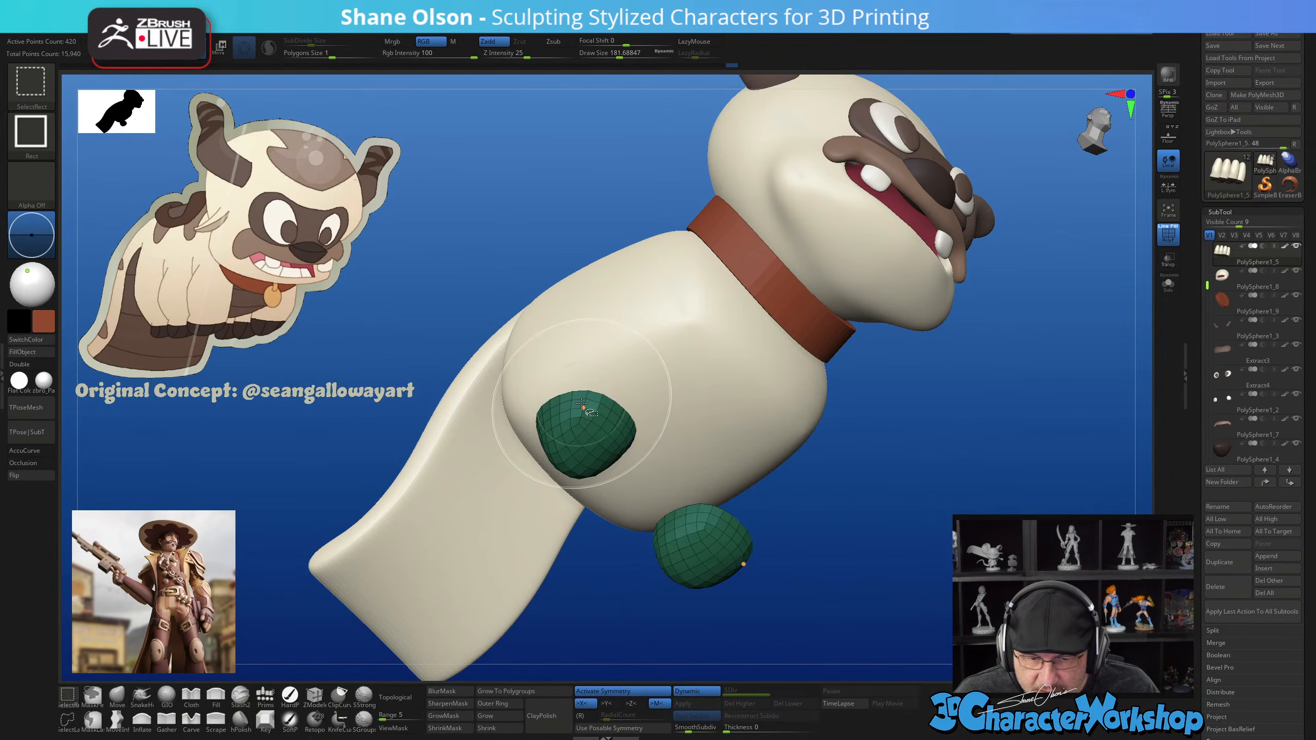
left_click(582, 404, "ctrl+shift")
left_click(583, 385, "ctrl+shift")
left_click(658, 400, "ctrl+shift")
left_click(666, 349, "ctrl+shift")
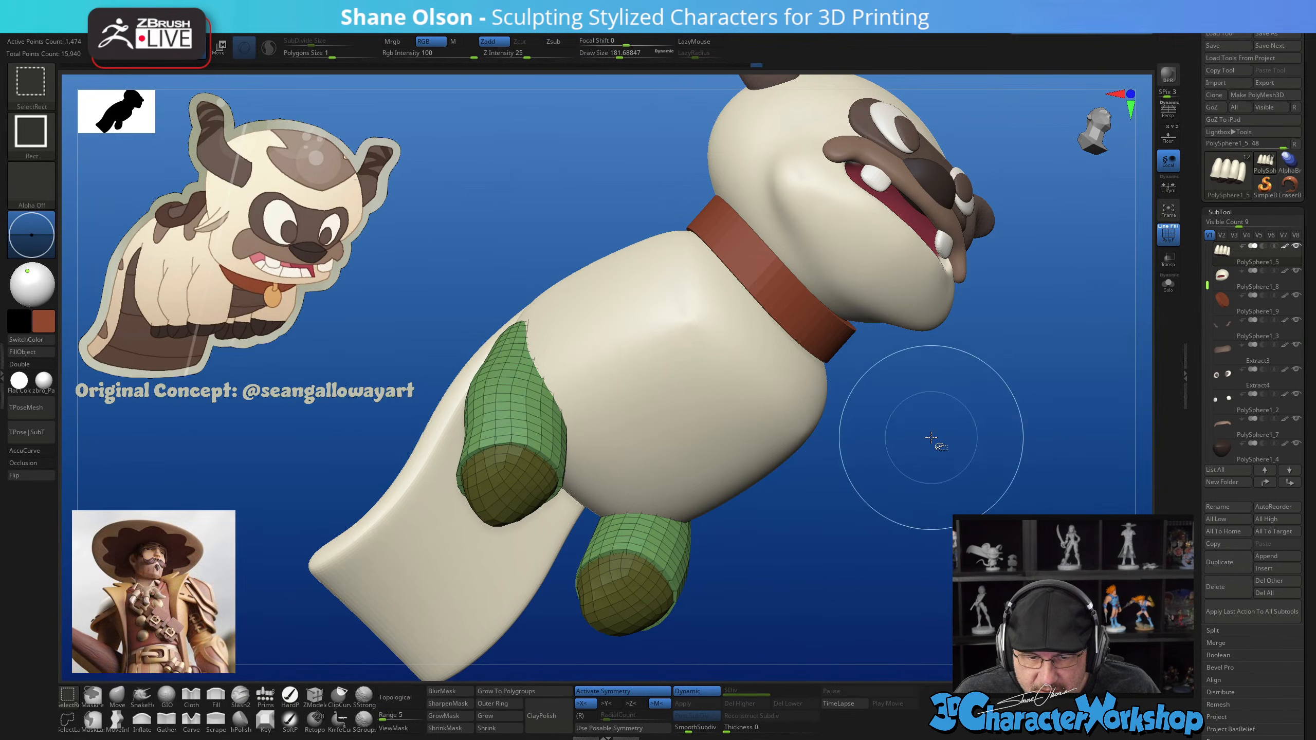
key("ctrl+w")
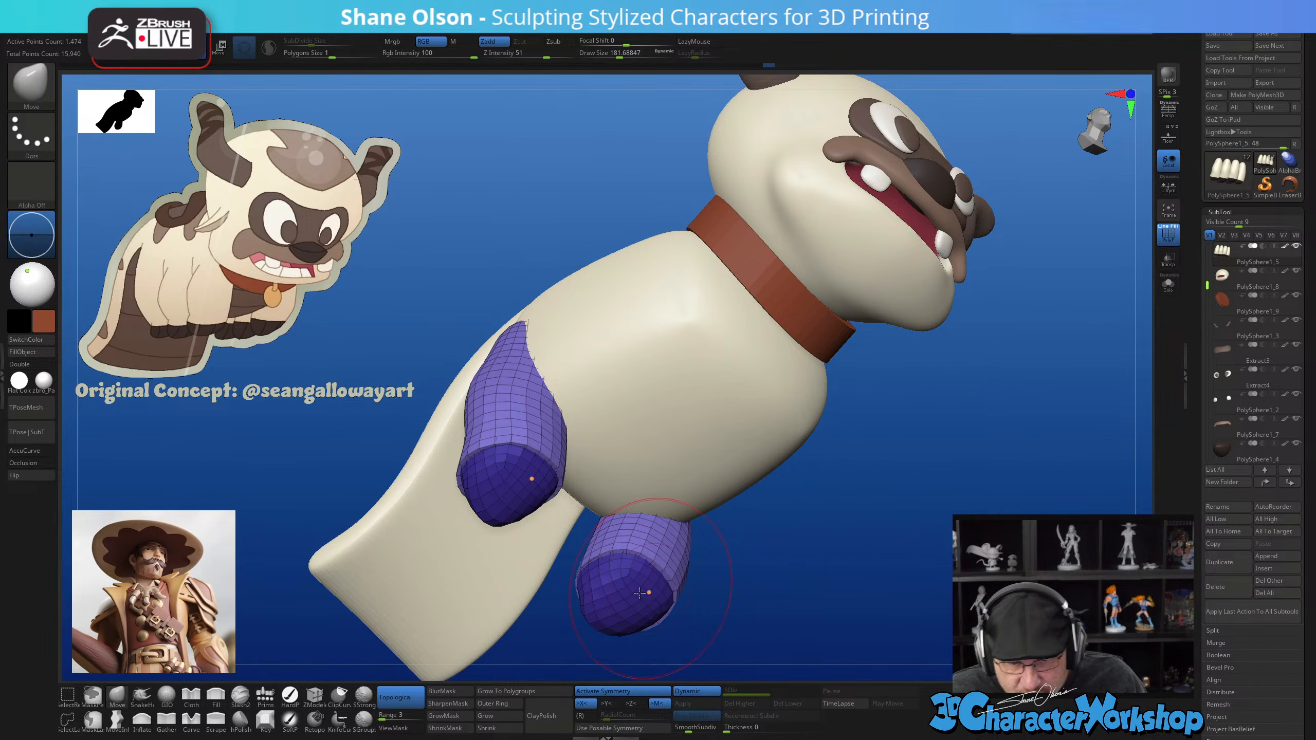
Isolate the middle pair of legs with their feet, merge them into one polygroup and show all the legs
left_click(933, 452, "ctrl+shift")
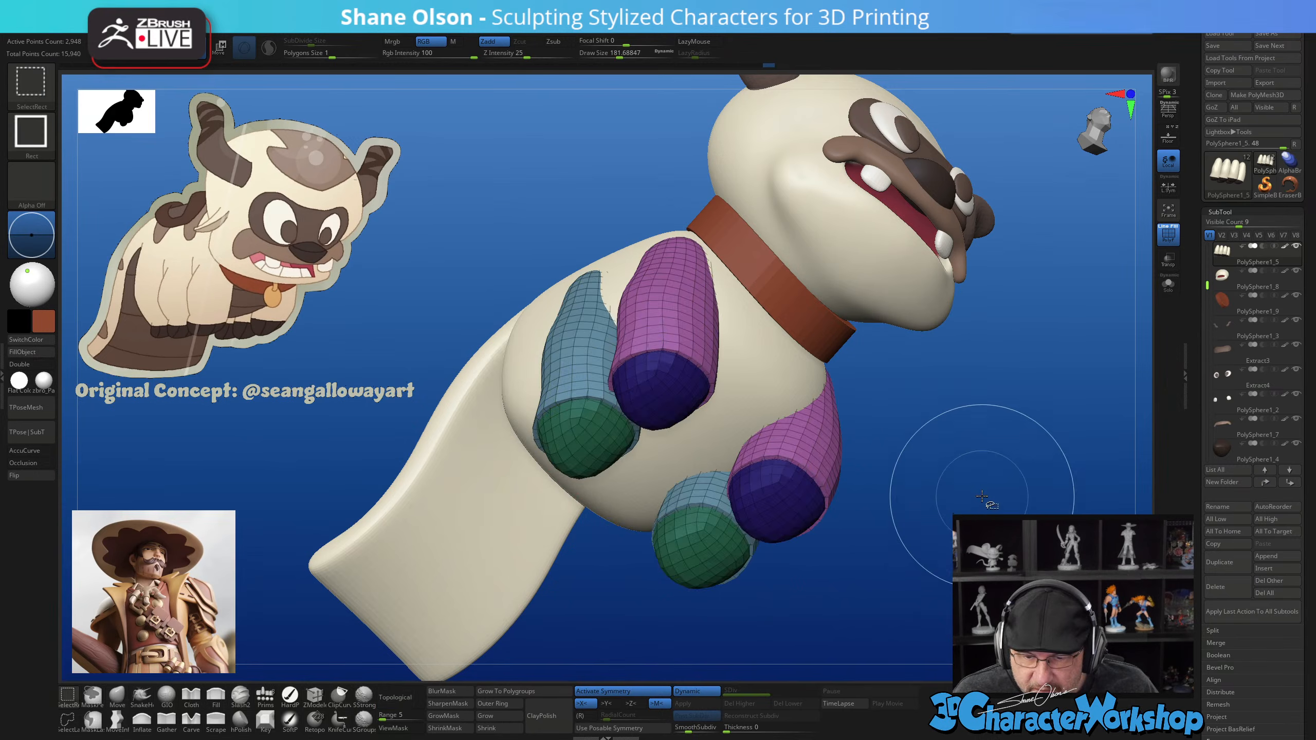
left_click(788, 451, "ctrl+alt+shift")
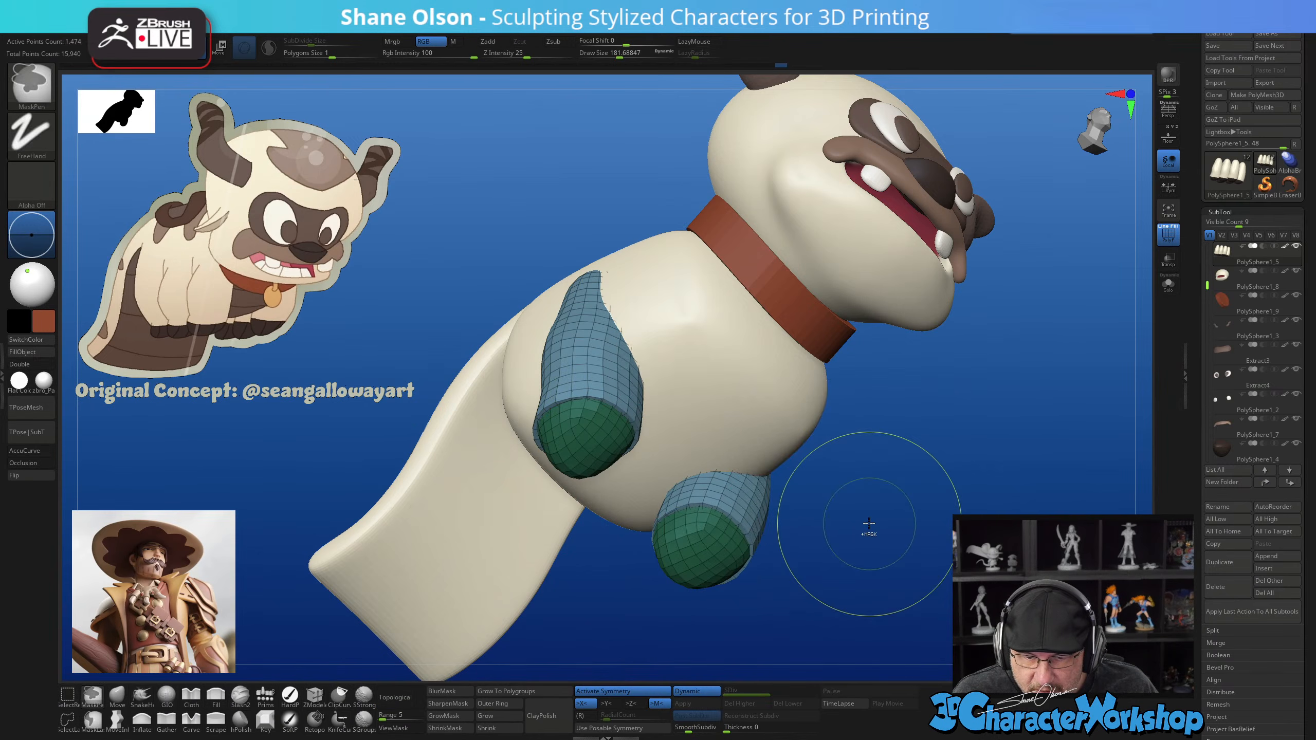
key("ctrl+w")
left_click(946, 465, "ctrl+shift")
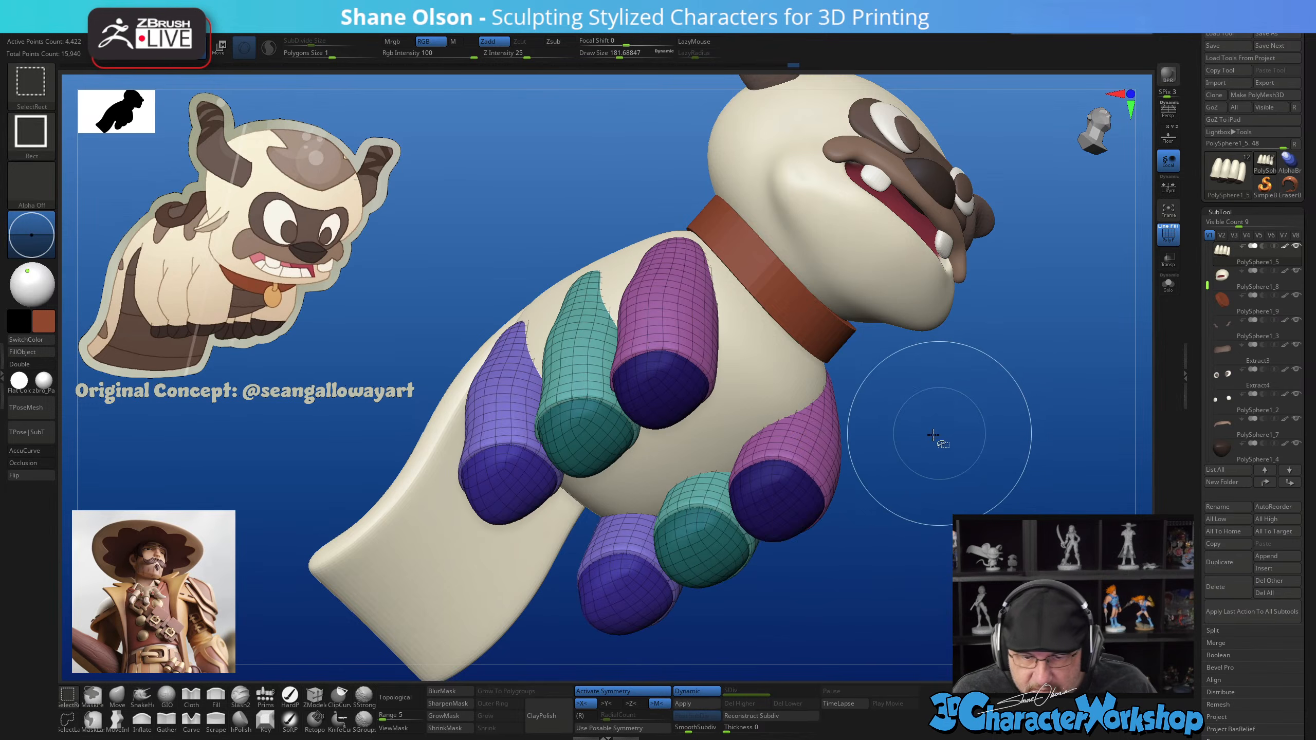
Isolate the front pair of legs with their feet, merge them into one polygroup and restore the full leg set
left_click(769, 485, "ctrl+shift")
left_click(769, 485, "ctrl+shift")
left_click(796, 459, "ctrl+shift")
left_click_drag(919, 421, 925, 473, "ctrl+shift")
key("ctrl+w")
left_click(987, 498, "ctrl+shift")
left_click_drag(1008, 453, 733, 438)
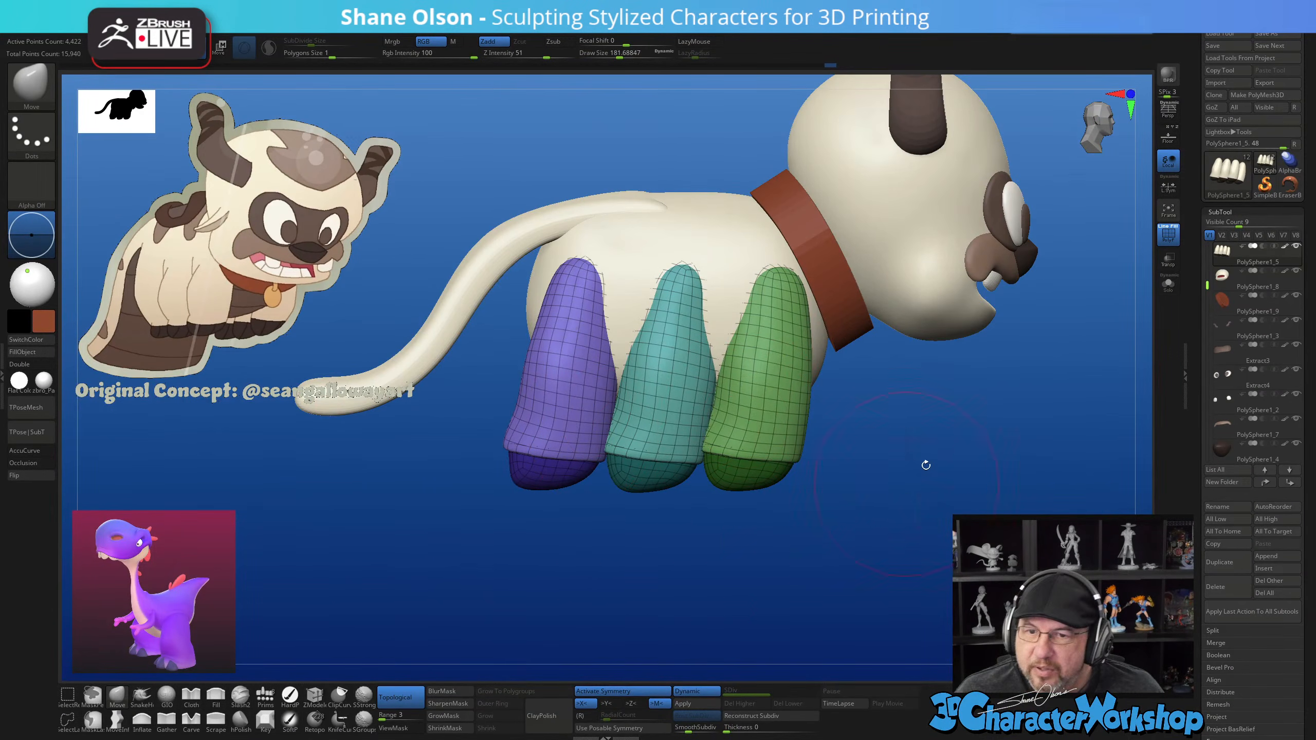
Mask everything except the front legs and rotate them forward about 7.8° in side view
left_click_drag(977, 417, 928, 501)
key("w")
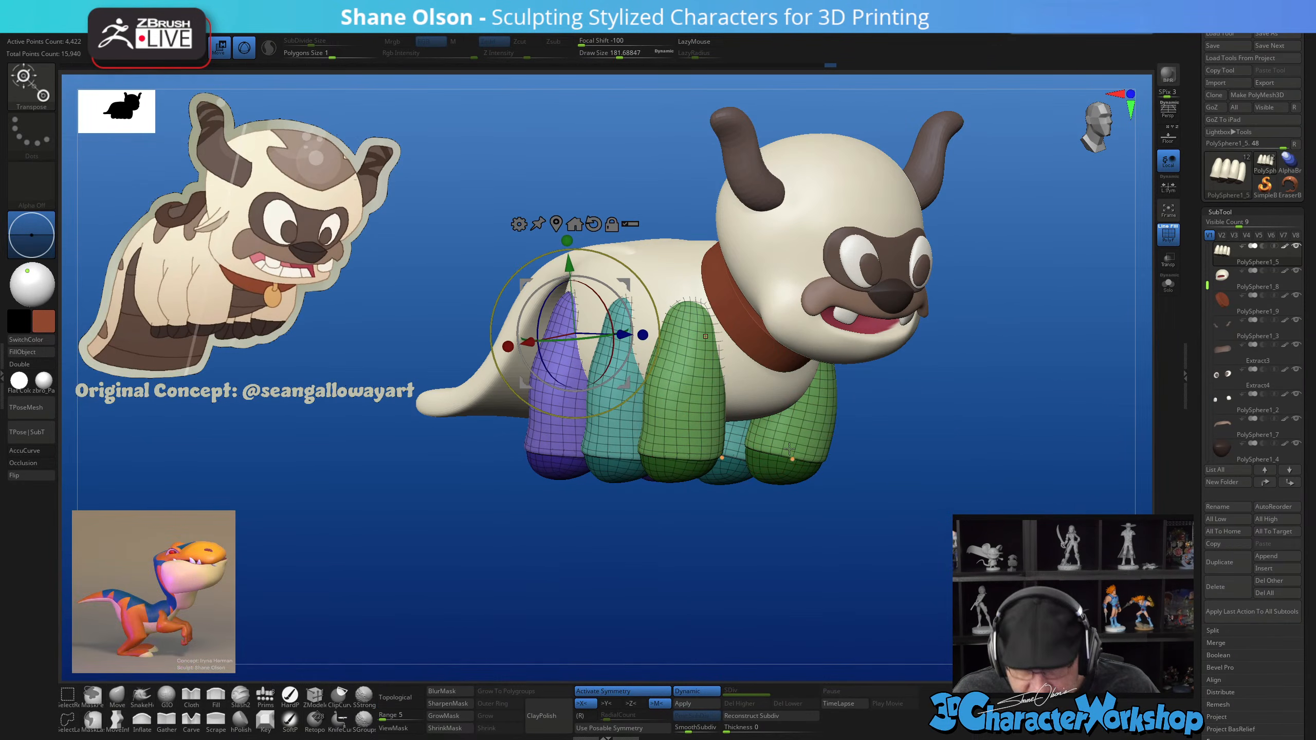
left_click(689, 319, "ctrl")
left_click_drag(905, 461, 1012, 466)
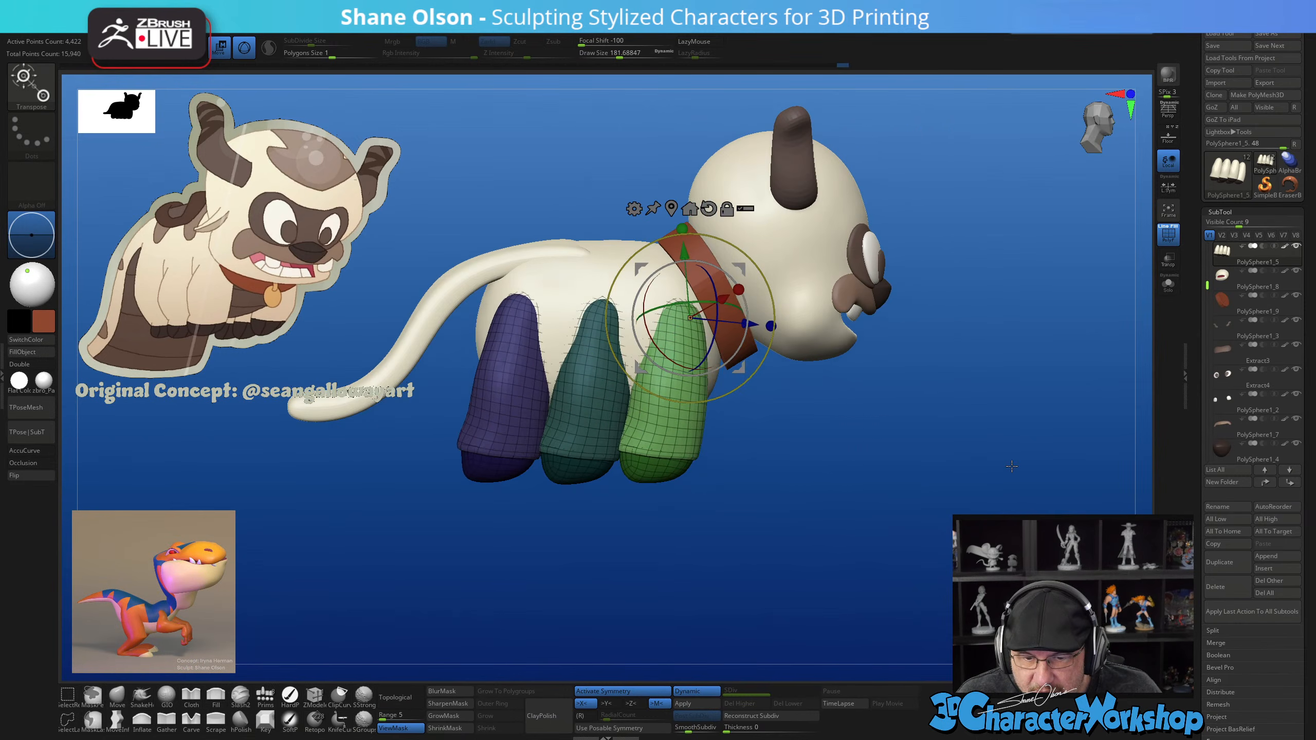
left_click_drag(880, 419, 884, 475, "alt")
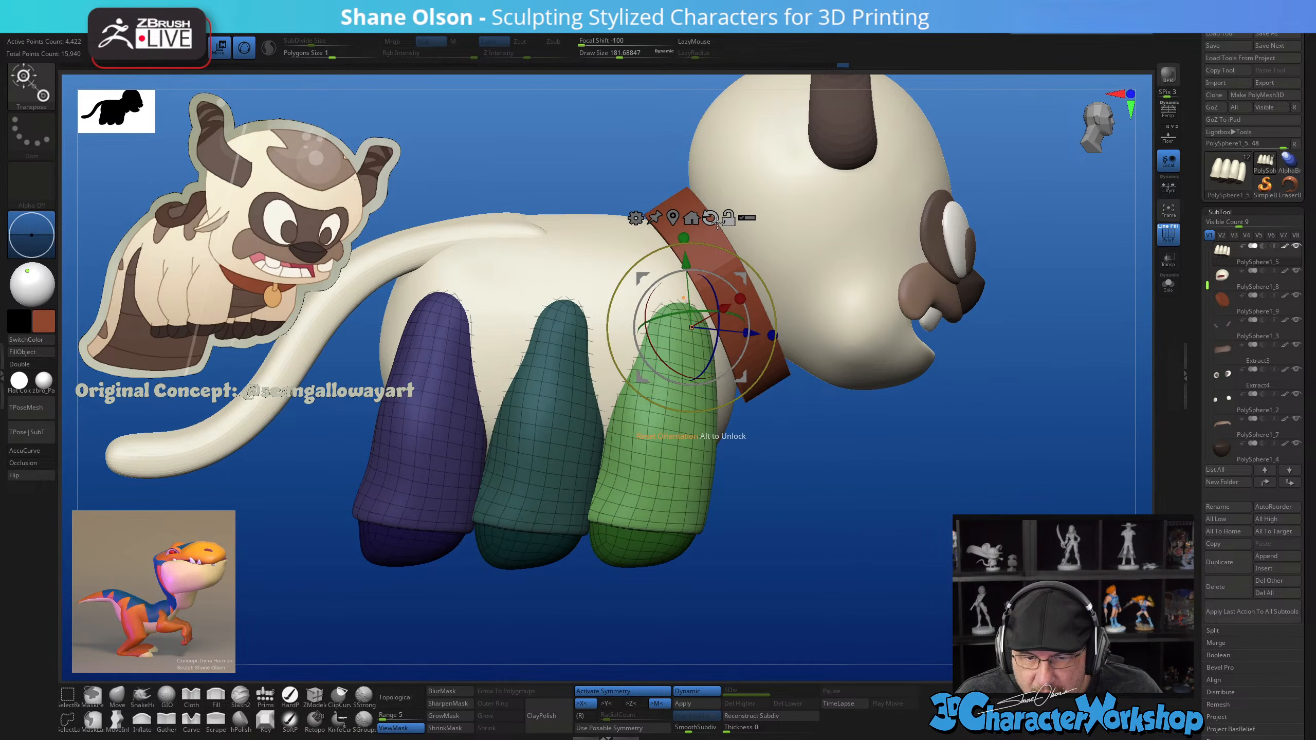
left_click_drag(743, 293, 742, 285)
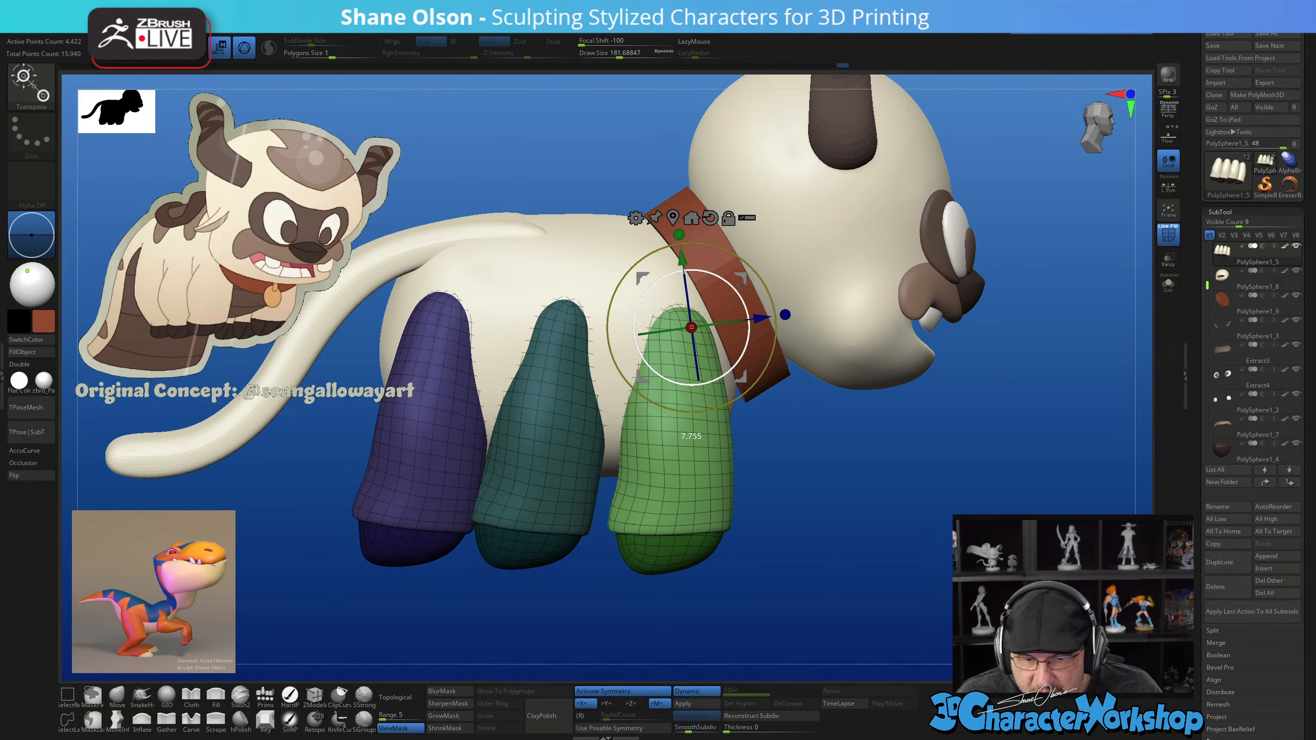
Splay the front legs outward in front view and clear the mask
left_click_drag(892, 507, 839, 475)
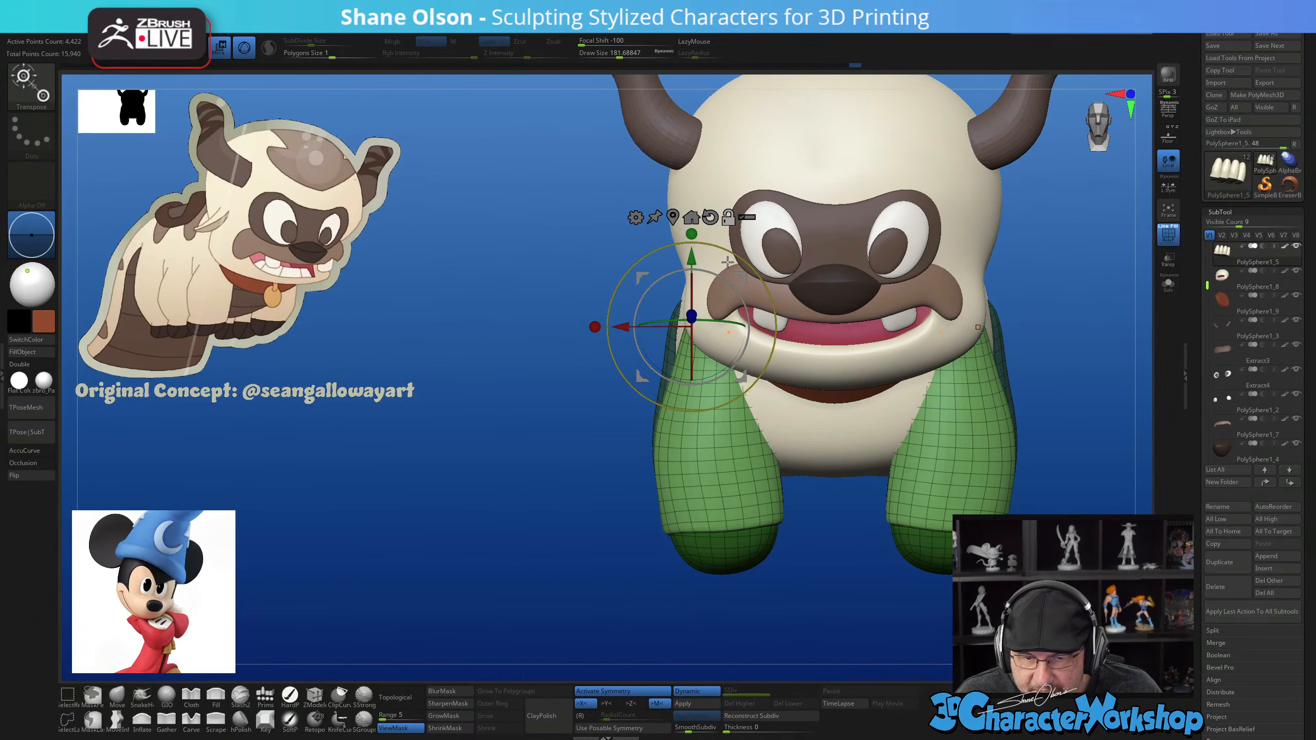
left_click_drag(728, 263, 774, 320)
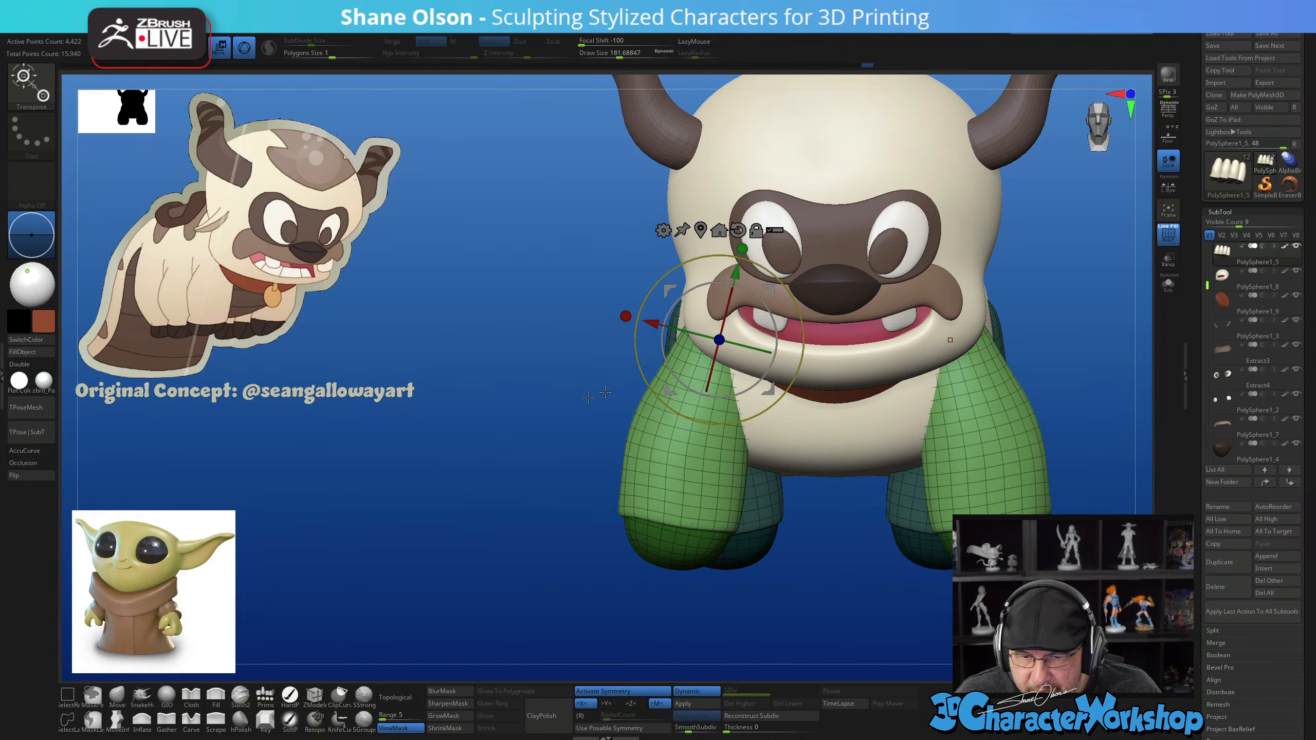
left_click_drag(625, 473, 936, 511)
key("ctrl+h")
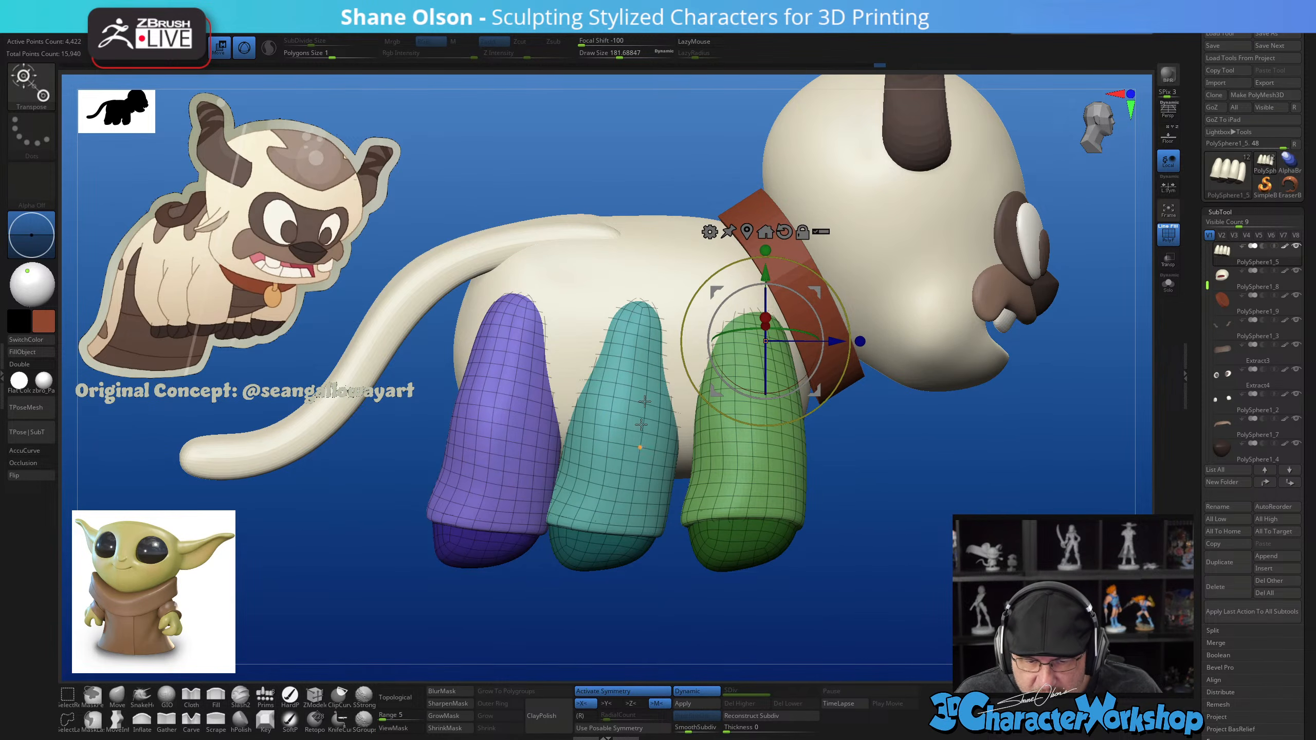
Mask all but the middle legs and rotate them slightly forward
left_click(628, 325, "ctrl")
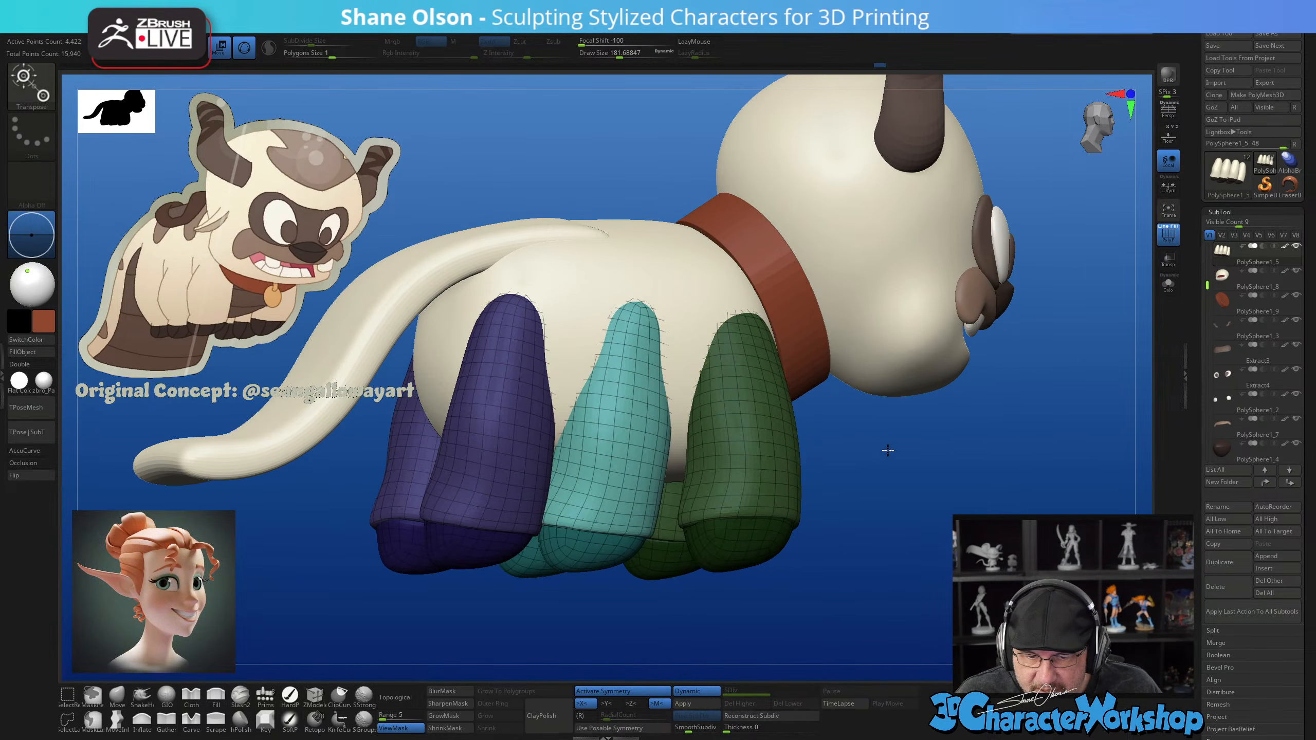
left_click_drag(690, 299, 722, 310)
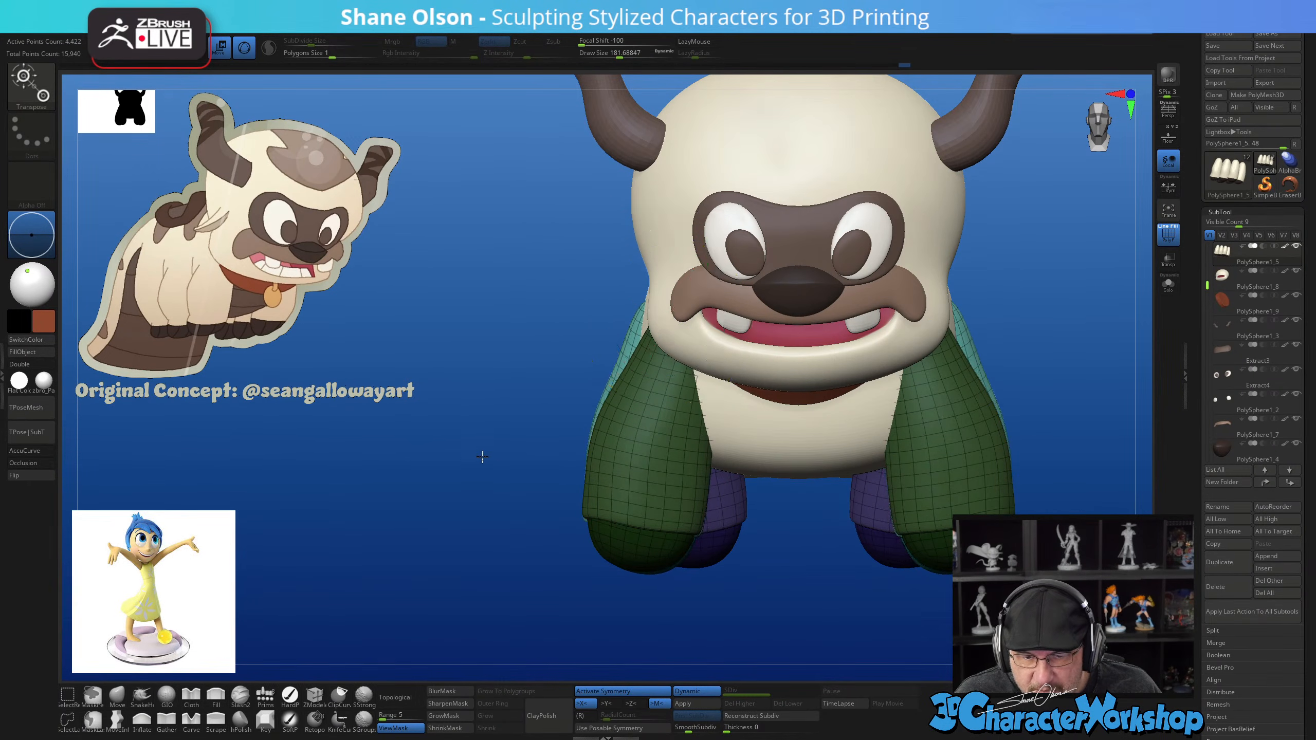
left_click_drag(566, 405, 528, 458, "shift")
Leave only the rear legs unmasked, rotate them backward about 1.6° and return to sculpting with the mask cleared
left_click(591, 382)
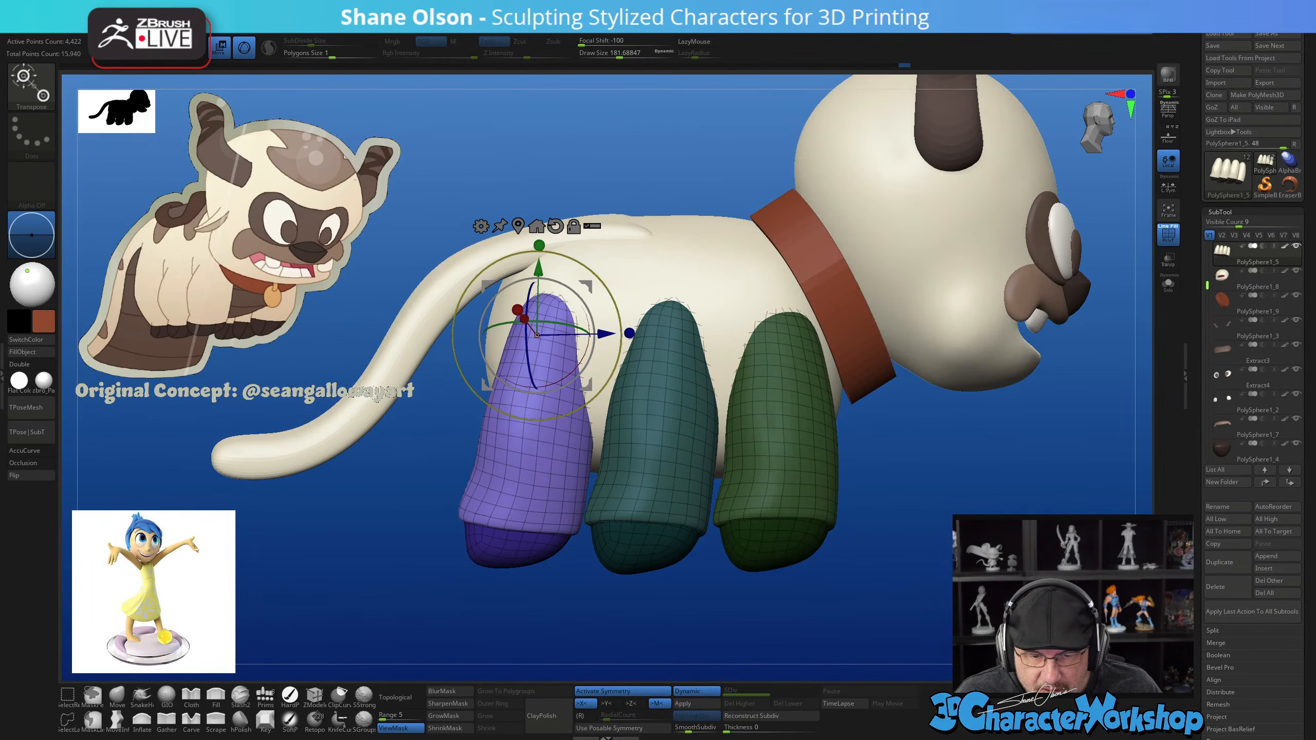
left_click_drag(592, 382, 549, 405, "shift")
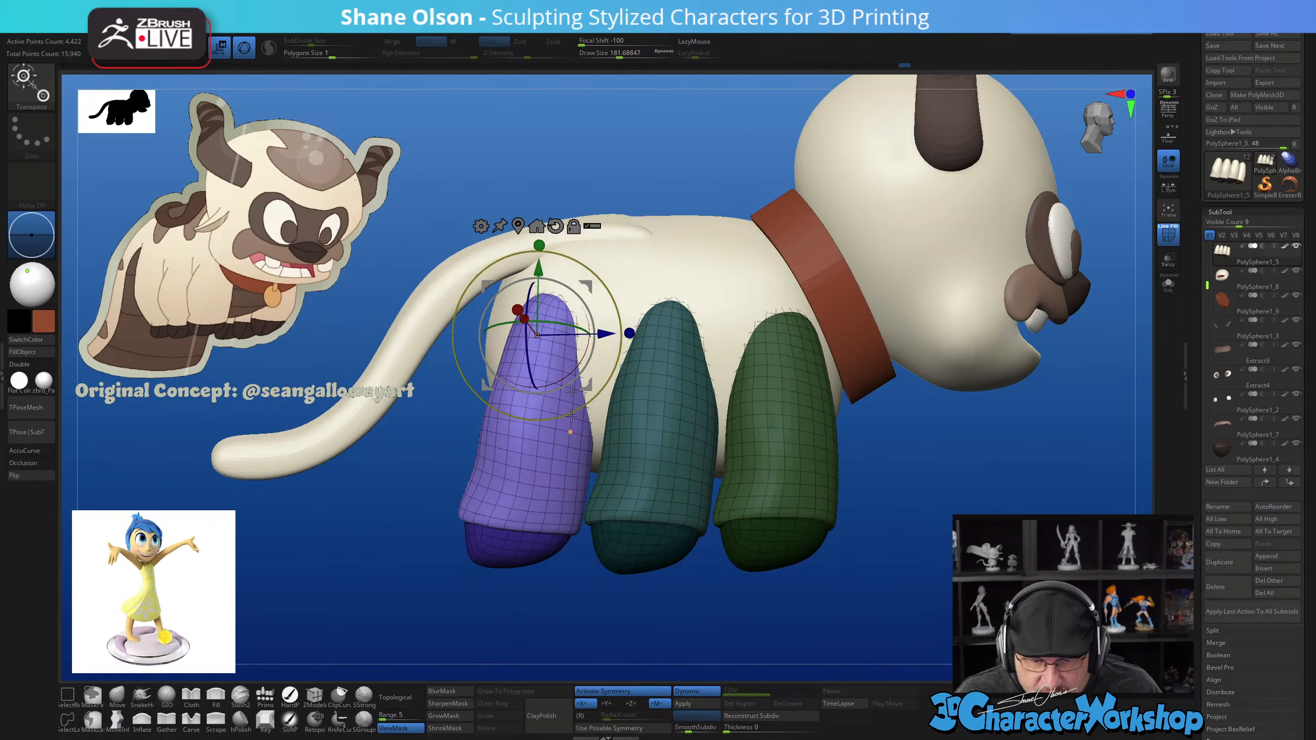
left_click_drag(591, 283, 597, 299)
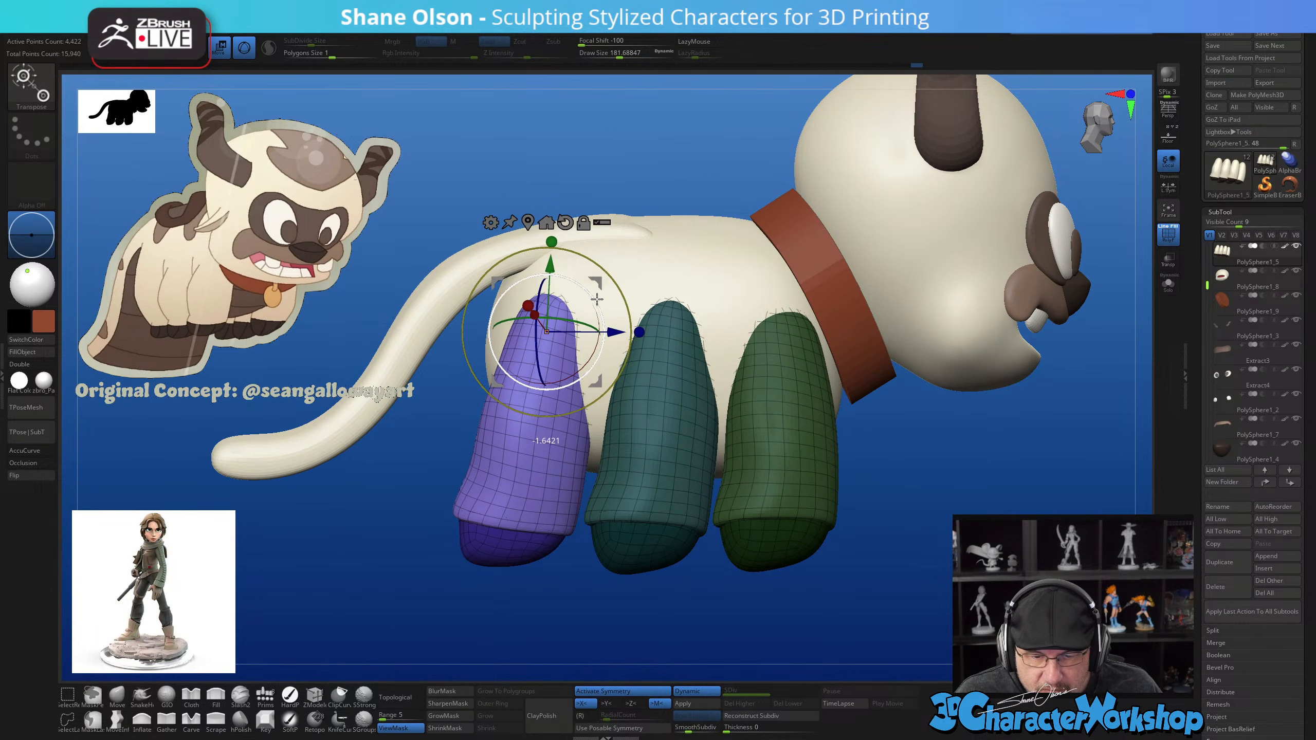
left_click_drag(946, 539, 851, 349)
left_click_drag(769, 301, 739, 298, "alt")
left_click_drag(964, 539, 920, 546)
key("q")
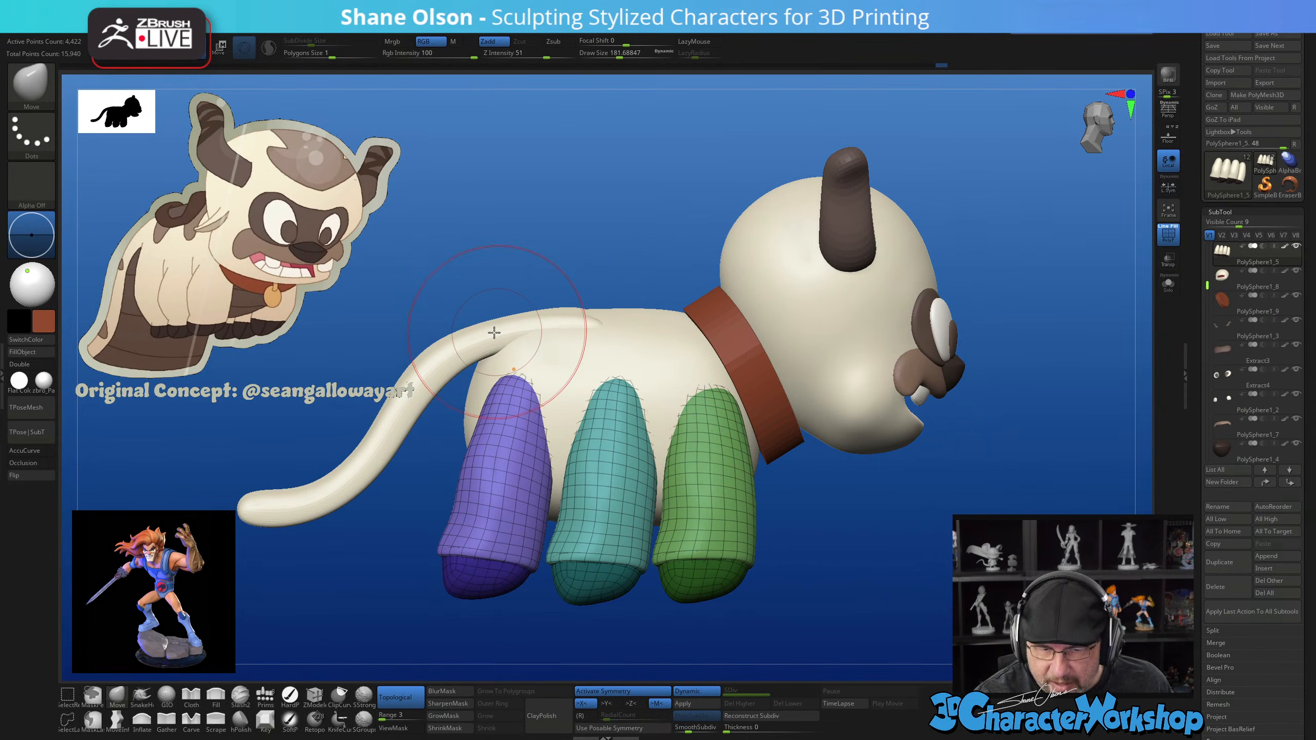
Turn off Dynamic Subdivision on the legs and on the body
right_click_drag(562, 330, 569, 353)
right_click_drag(577, 335, 573, 319)
right_click_drag(833, 512, 826, 491)
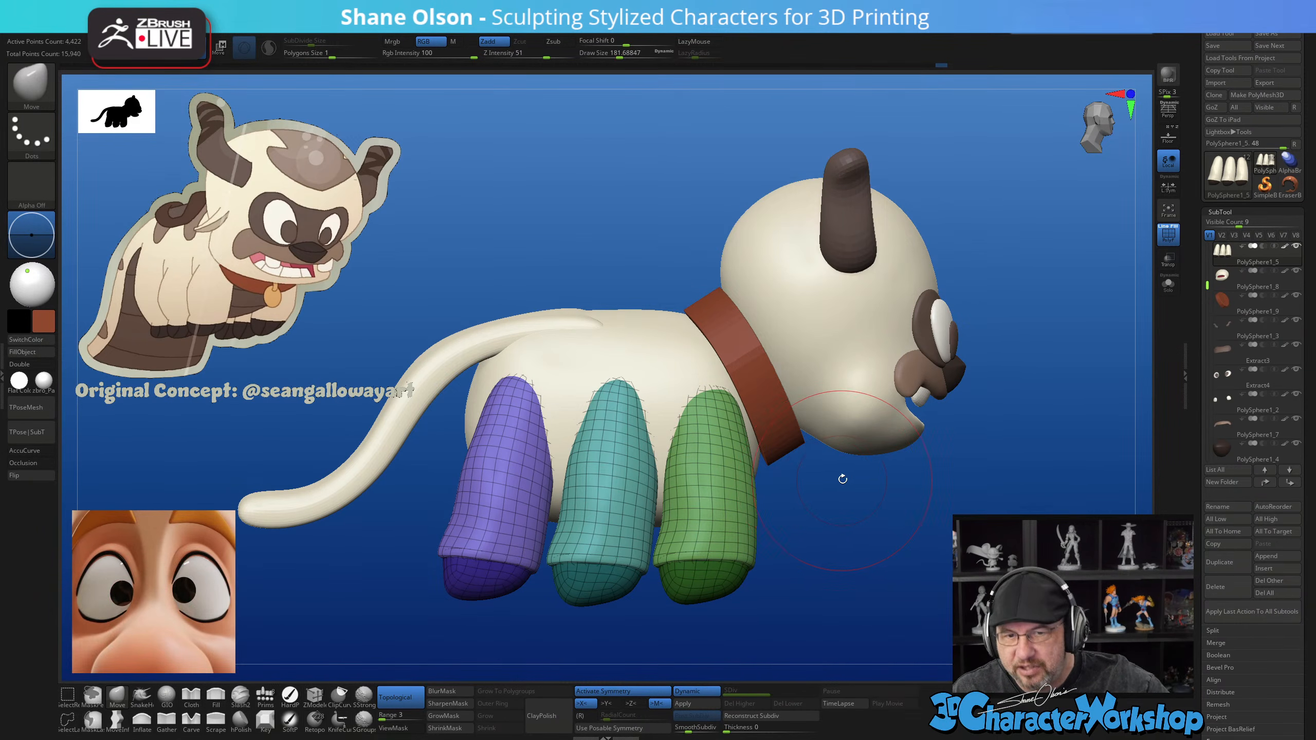
left_click(705, 693)
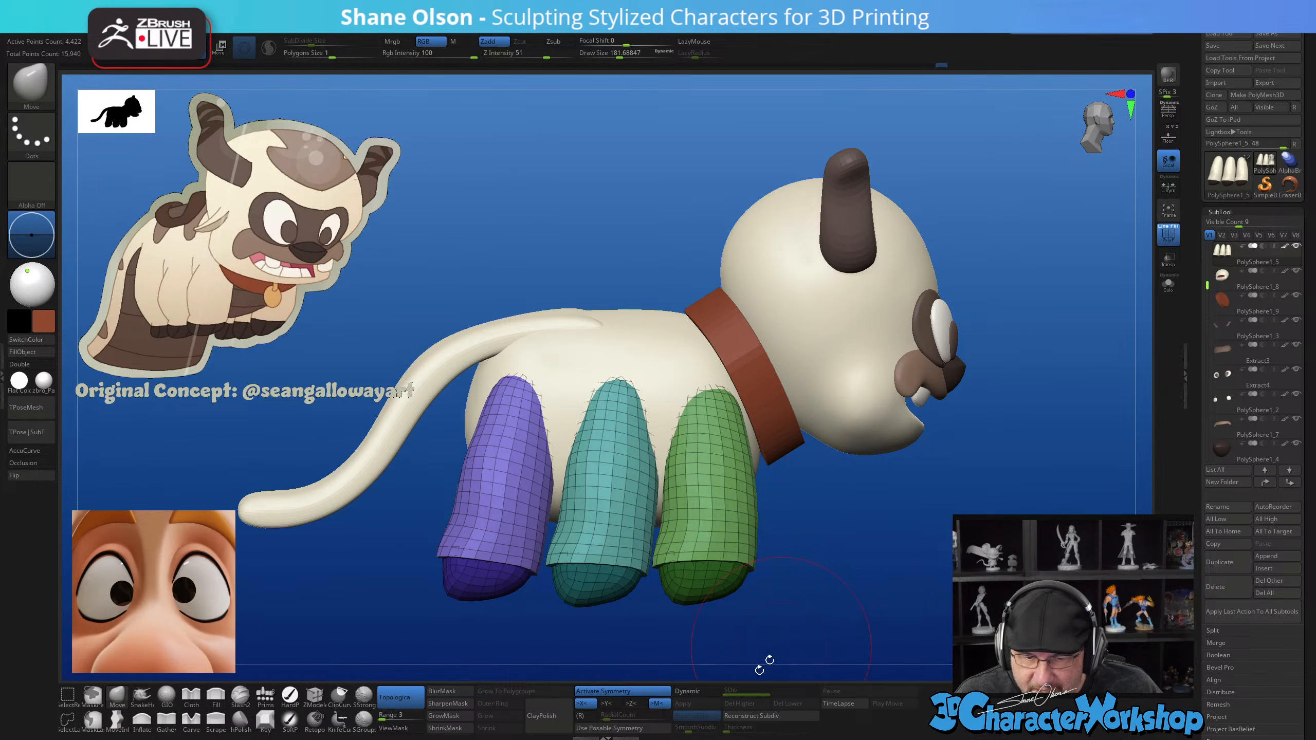
left_click(686, 350, "alt")
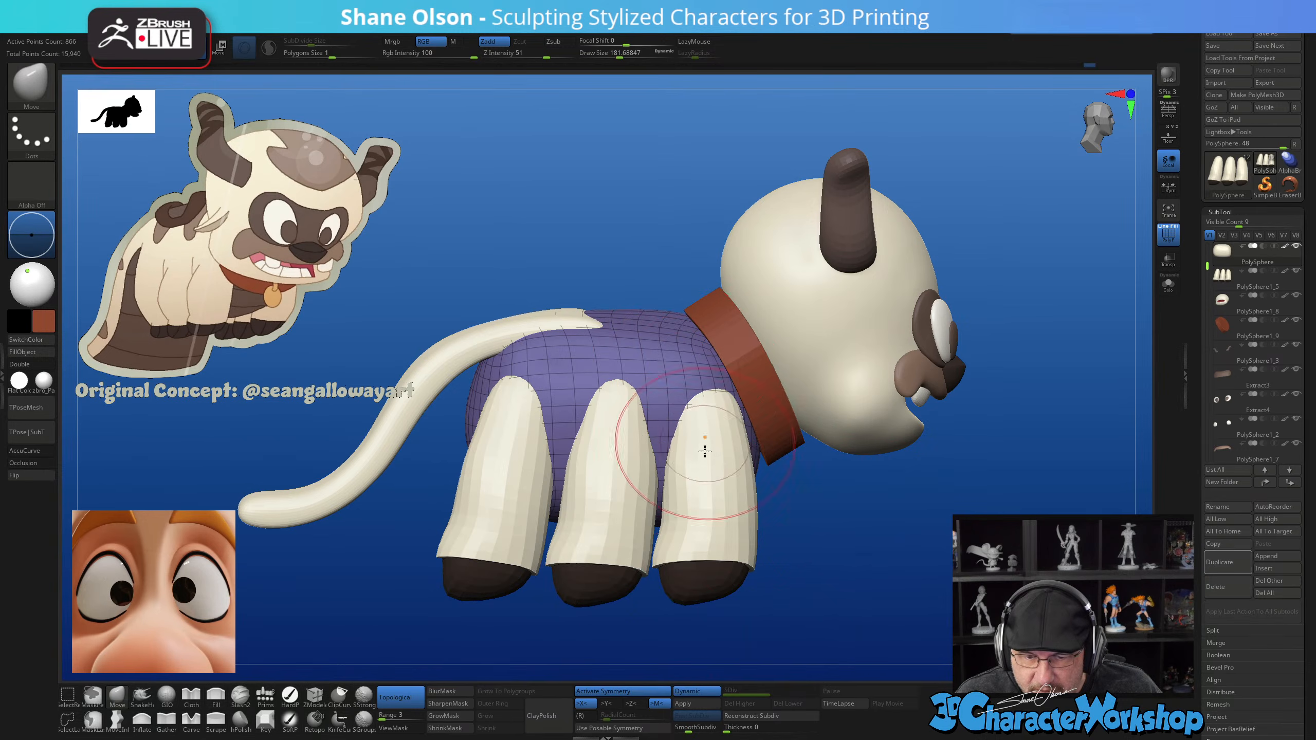
left_click(699, 693)
left_click_drag(843, 553, 709, 407)
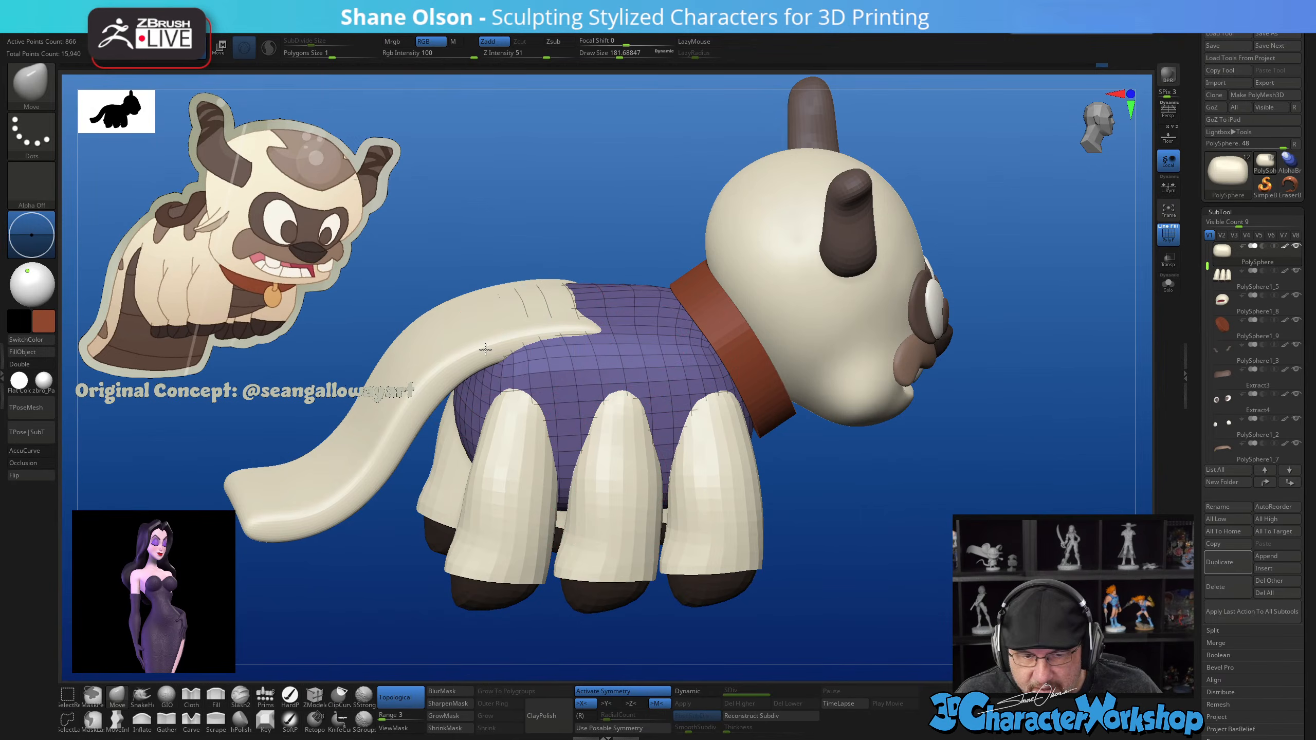
Select the tail and compare its shape with Dynamic Subdivision turned off and back on
left_click(460, 349, "alt")
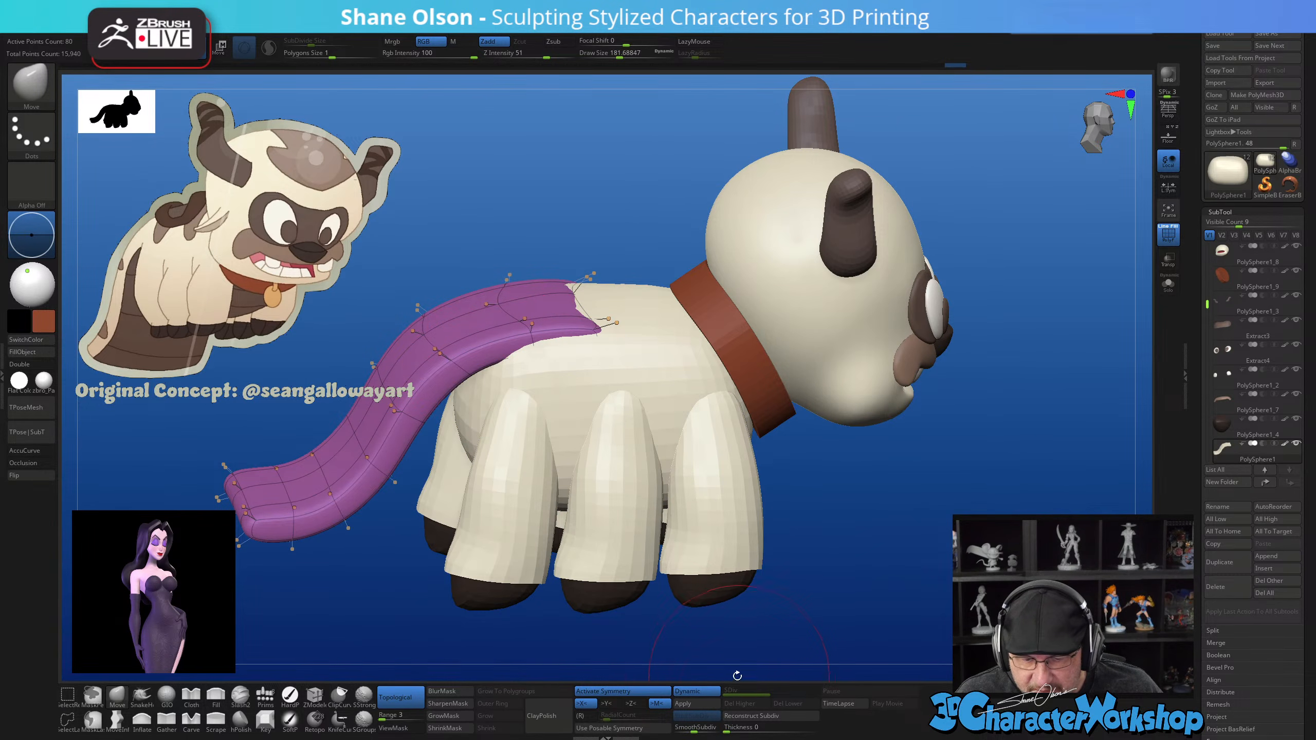
left_click(704, 696)
mouse_move(1023, 534)
left_mouse_down("alt")
mouse_move(1099, 521)
mouse_move(1042, 617)
mouse_move(1004, 511)
mouse_move(705, 411)
left_mouse_up("alt")
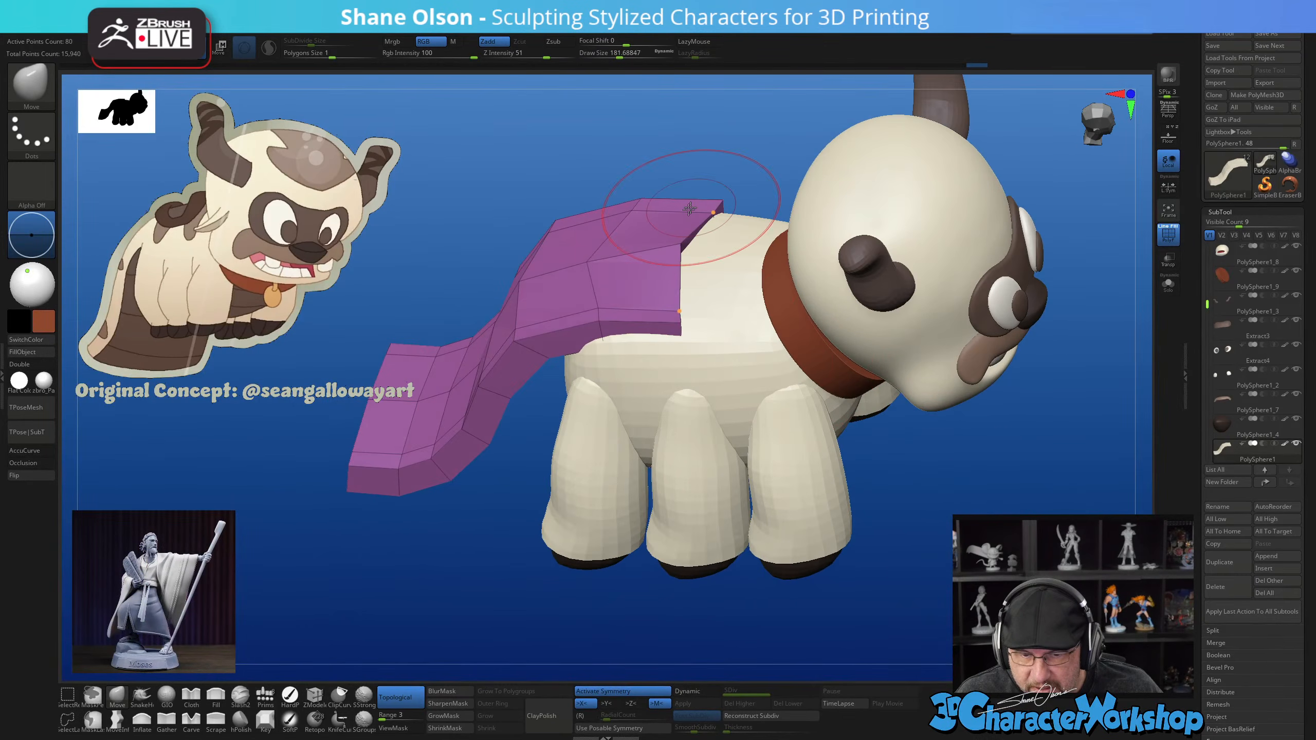
left_click_drag(1045, 499, 751, 648)
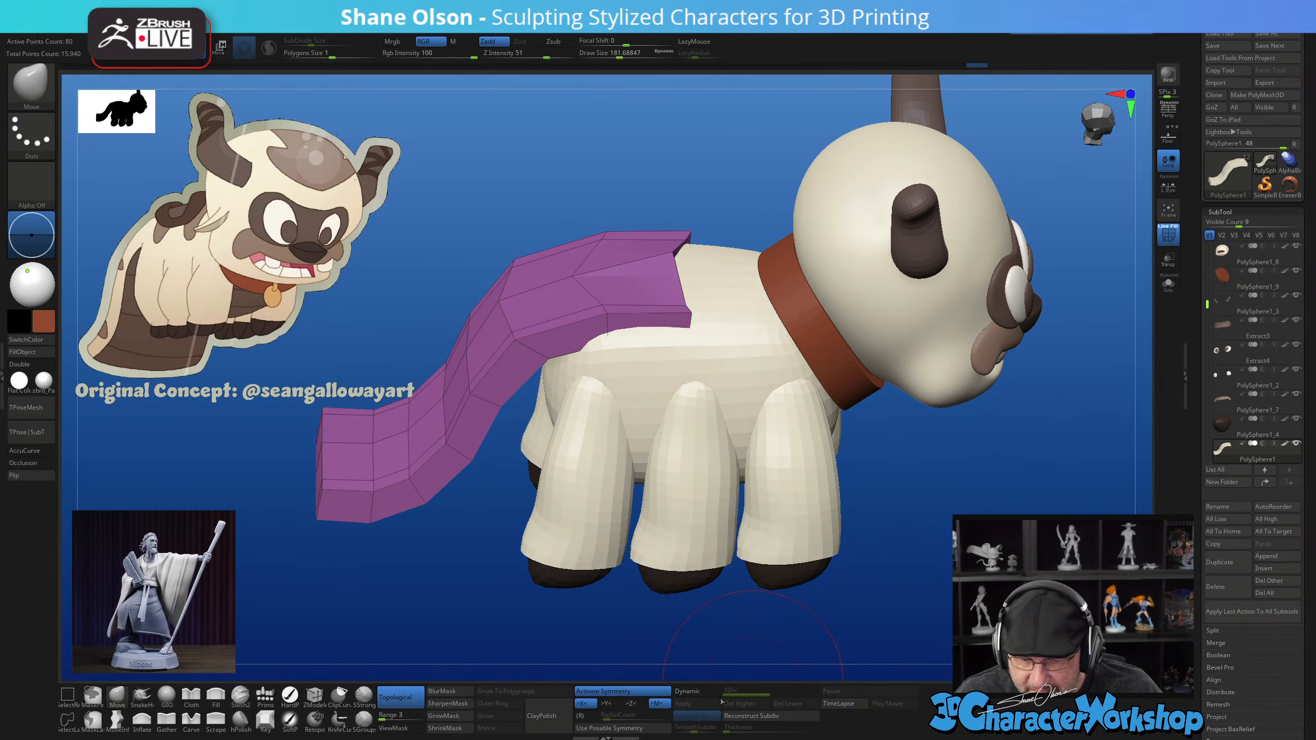
left_click(687, 693)
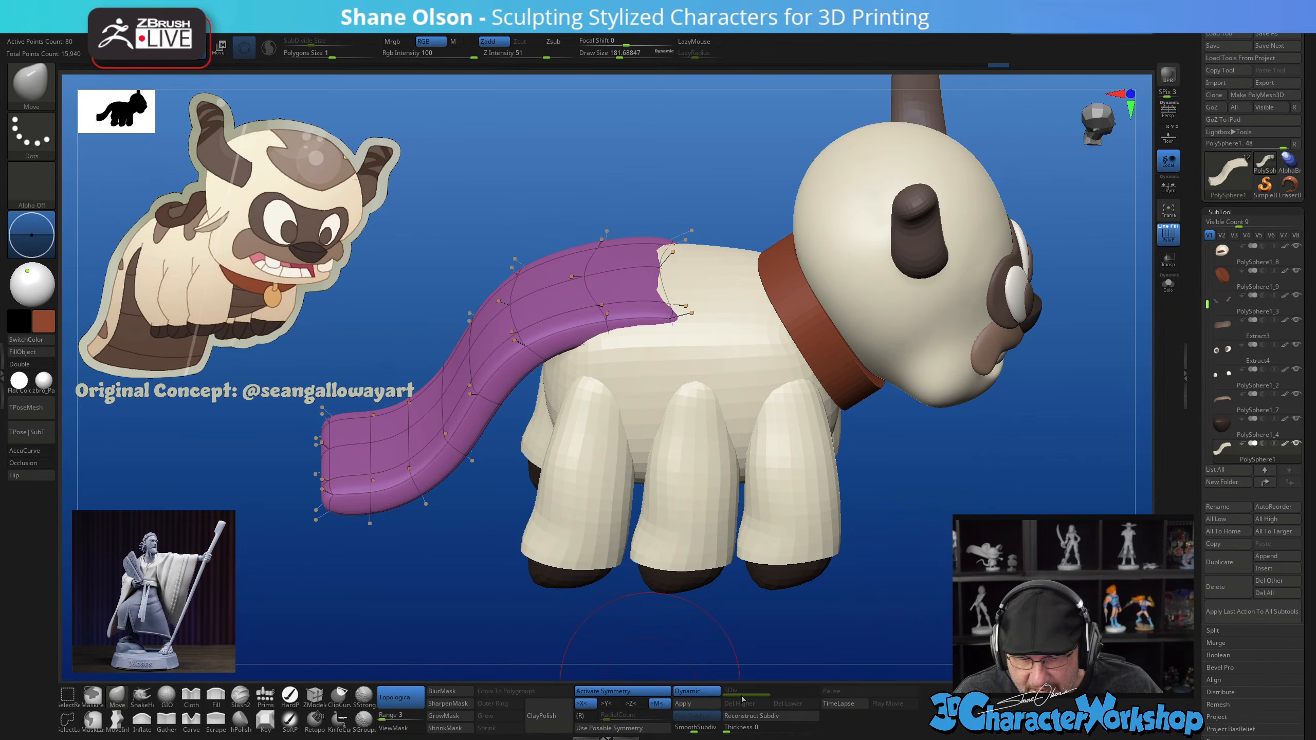
Apply the tail's Dynamic Subdivision as real geometry and delete its lower subdivision levels
left_click(691, 707)
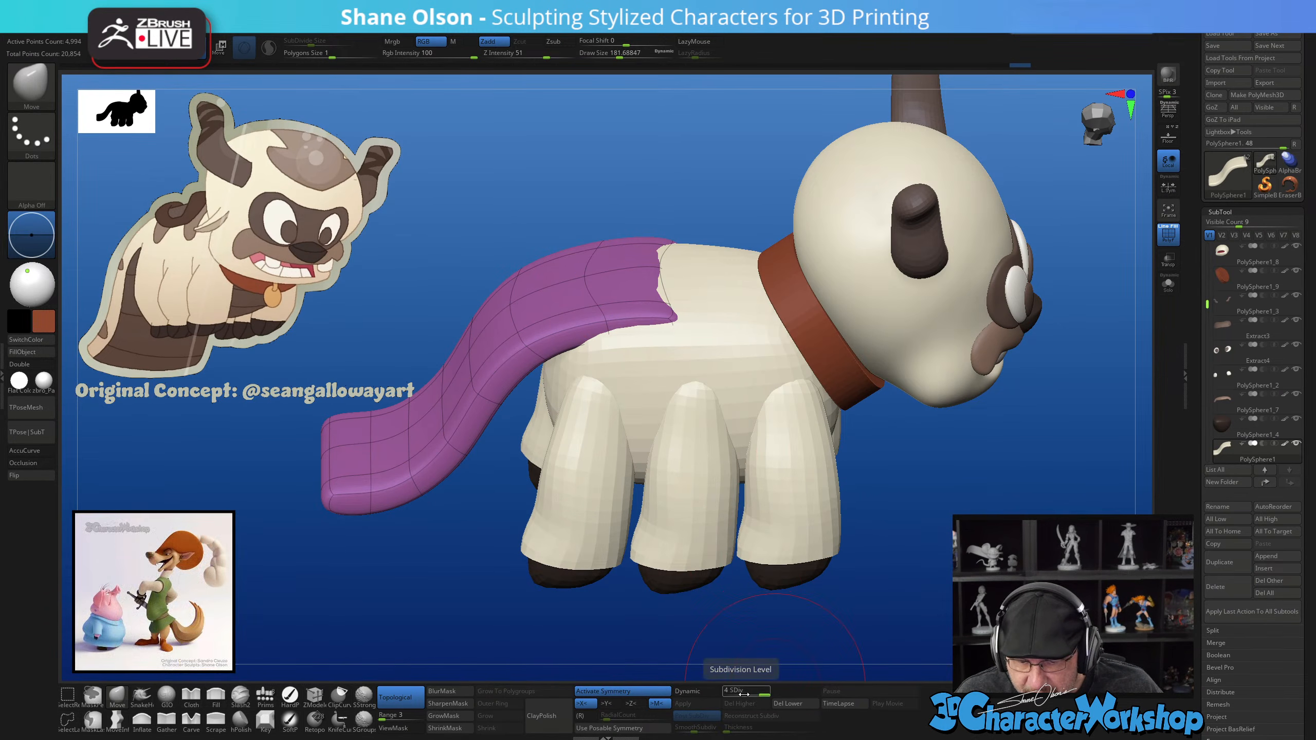
left_click(788, 704)
left_click_drag(973, 494, 1002, 498)
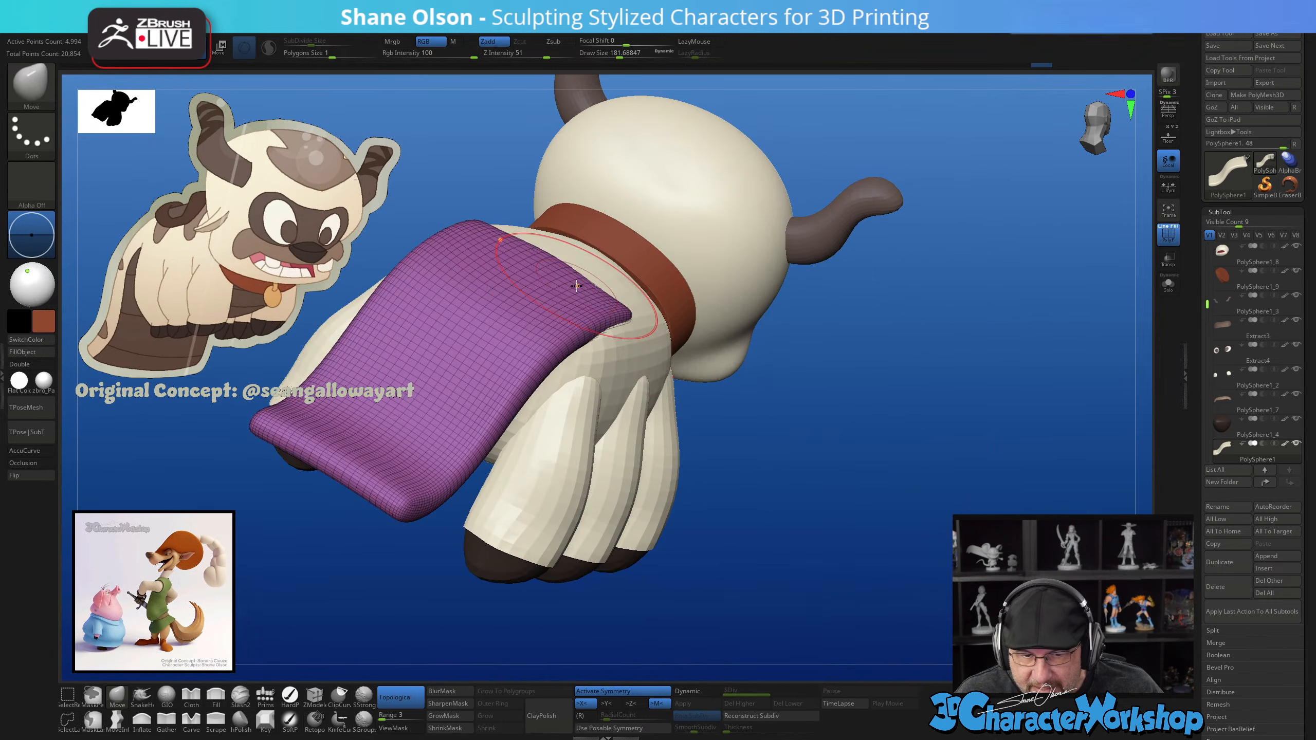
Select the body and subdivide it once to level 2
left_click_drag(918, 510, 775, 367)
left_click(774, 367, "alt")
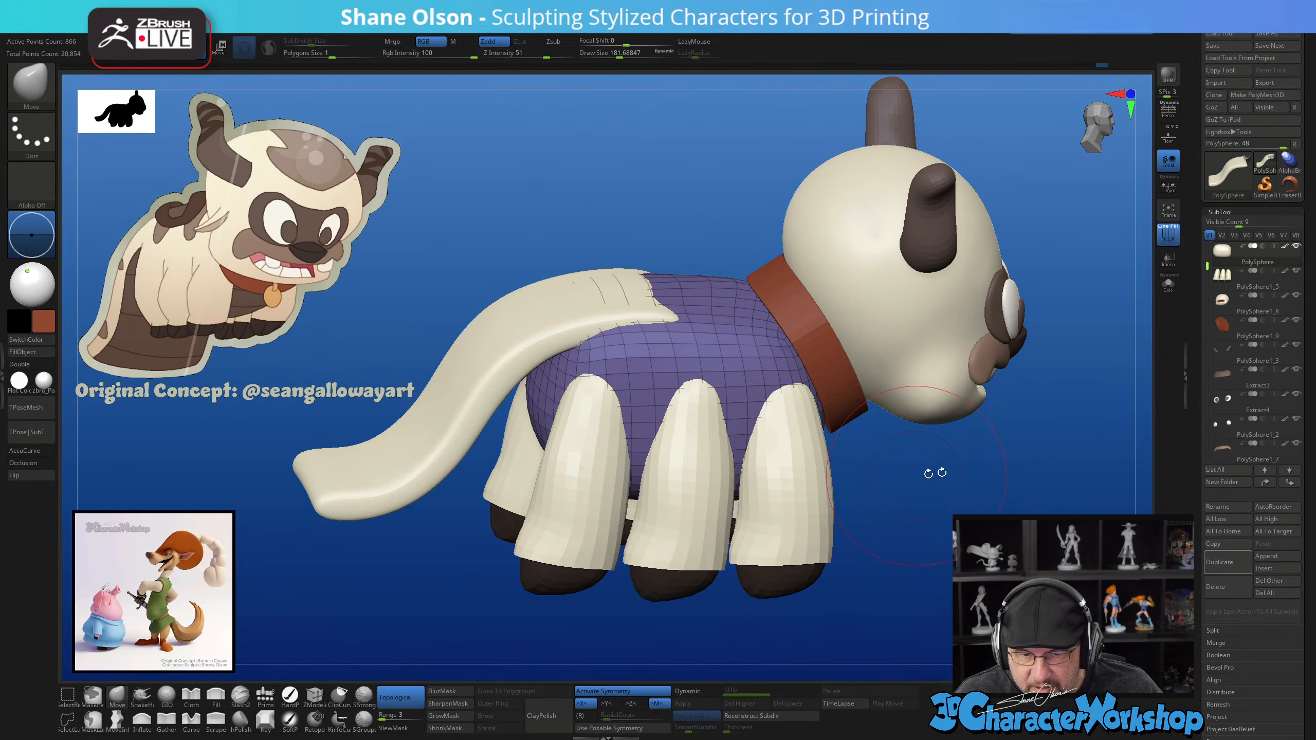
left_click_drag(933, 469, 737, 334)
key("ctrl")
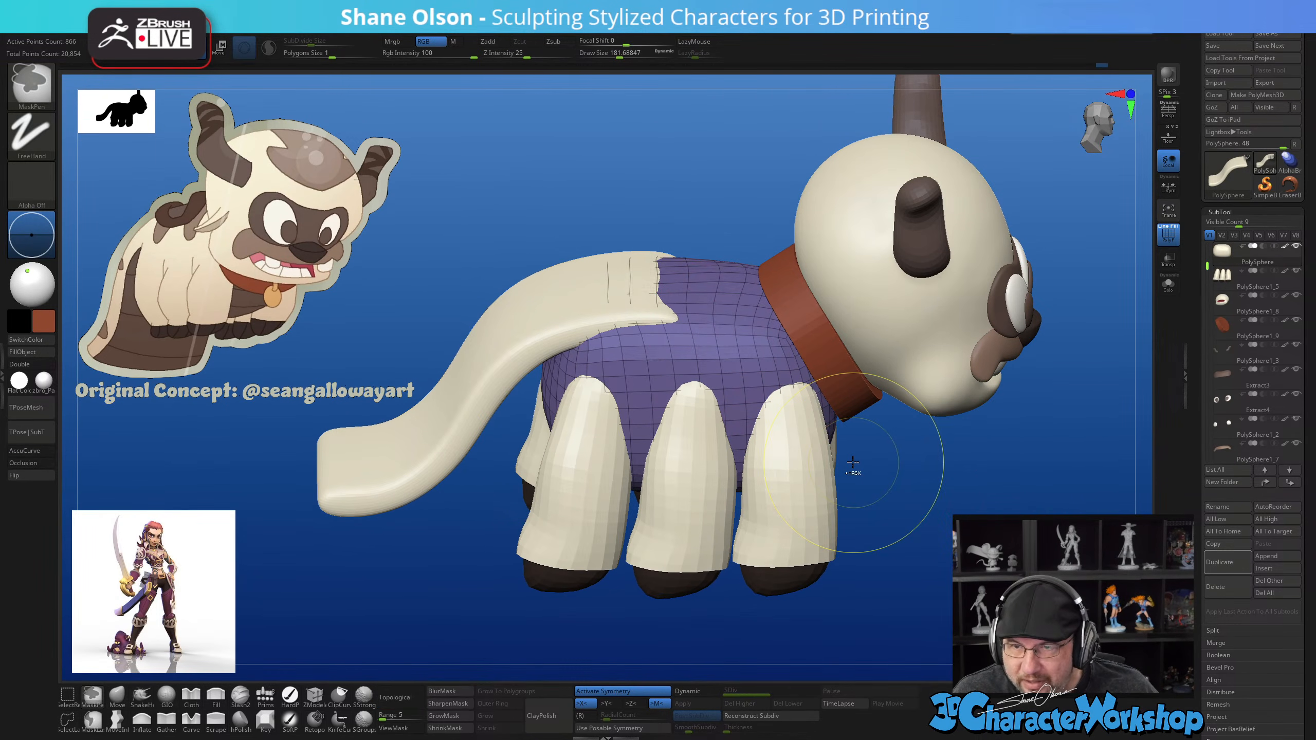
key("ctrl+d")
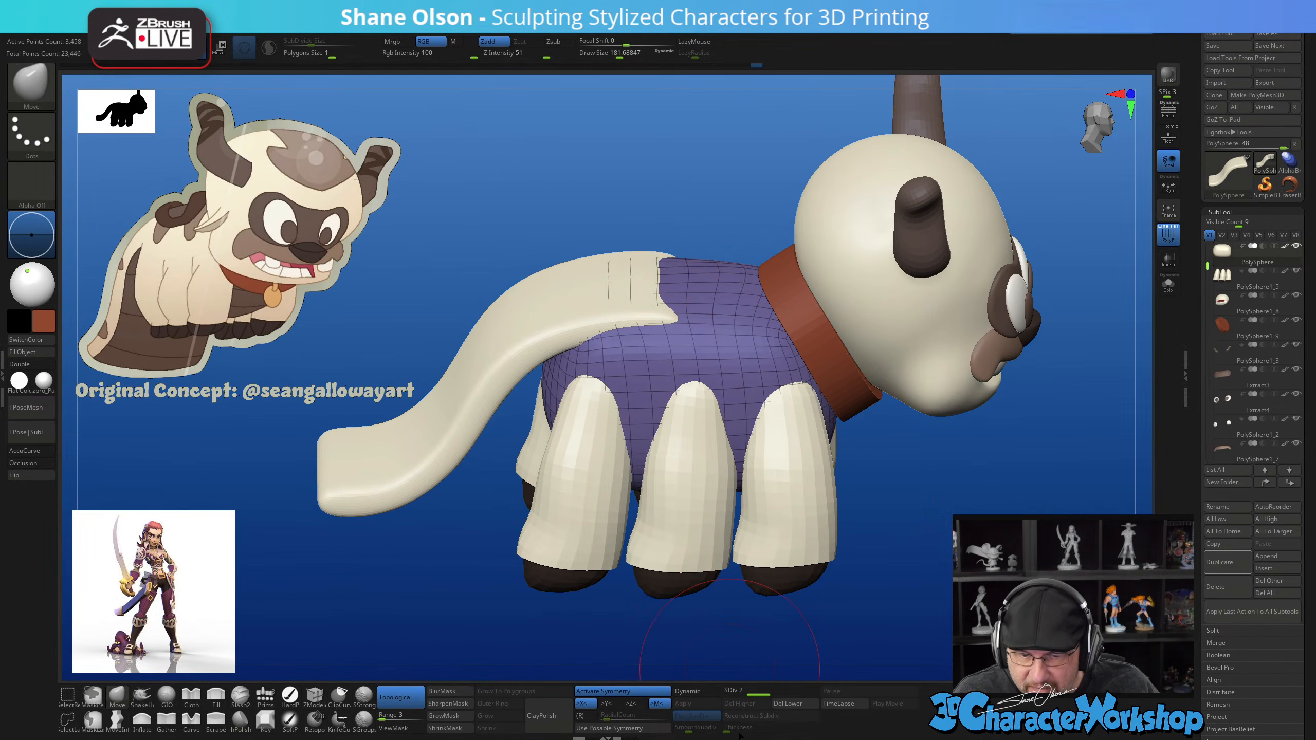
Delete the body's lower subdivision levels and compare the mesh density of the body, legs and tail
left_click(793, 704)
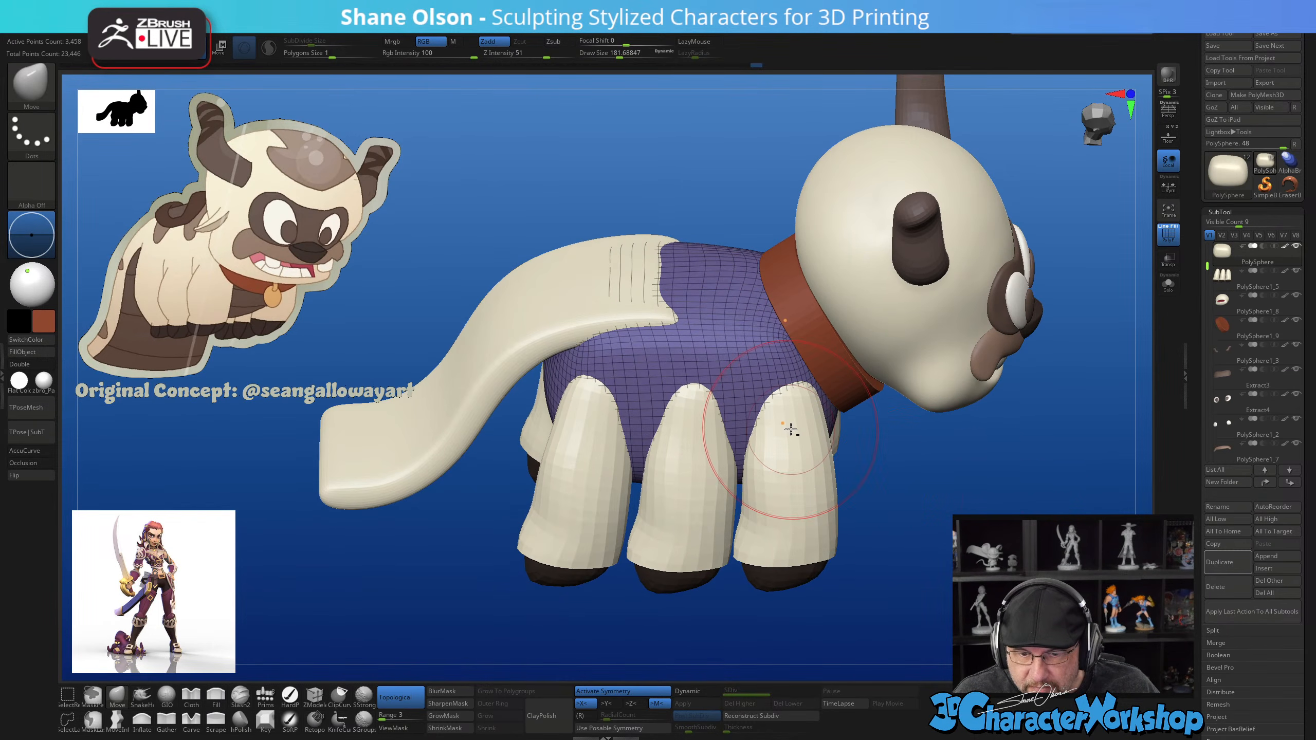
left_click(704, 510, "alt")
left_click_drag(907, 581, 974, 537)
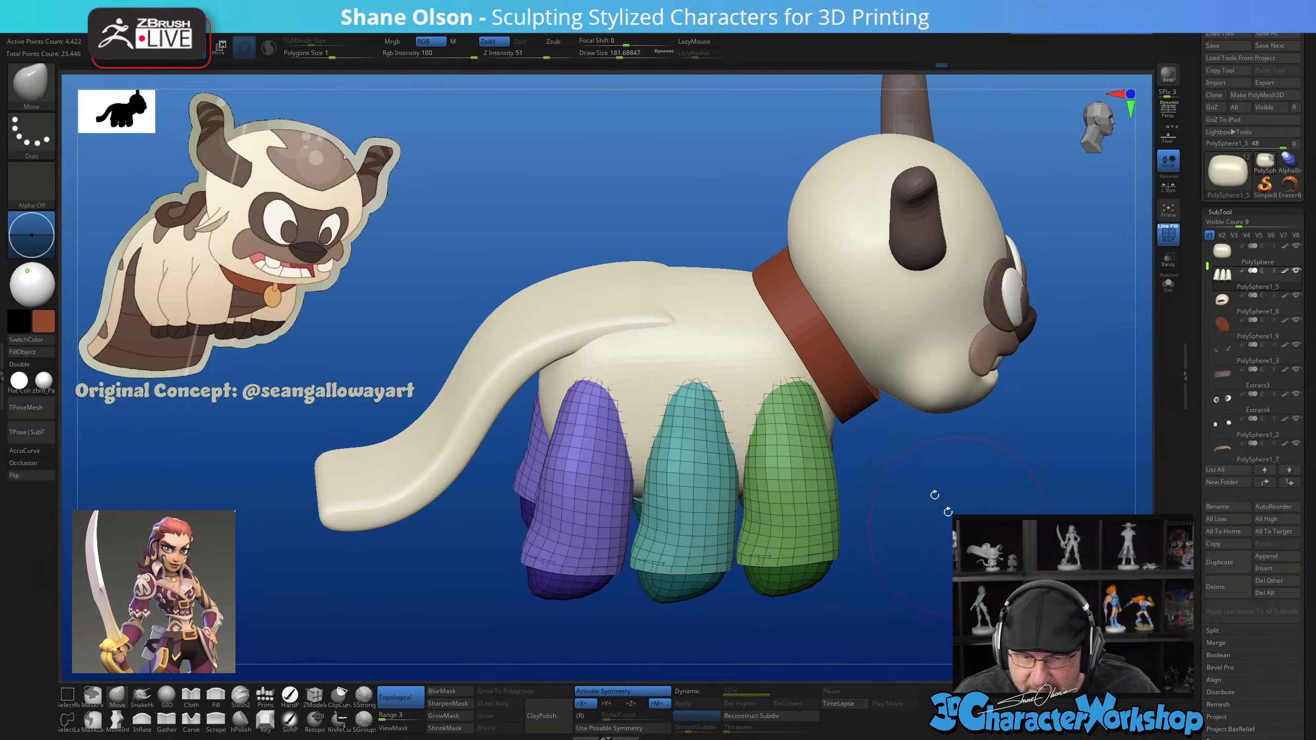
left_click(689, 363, "alt")
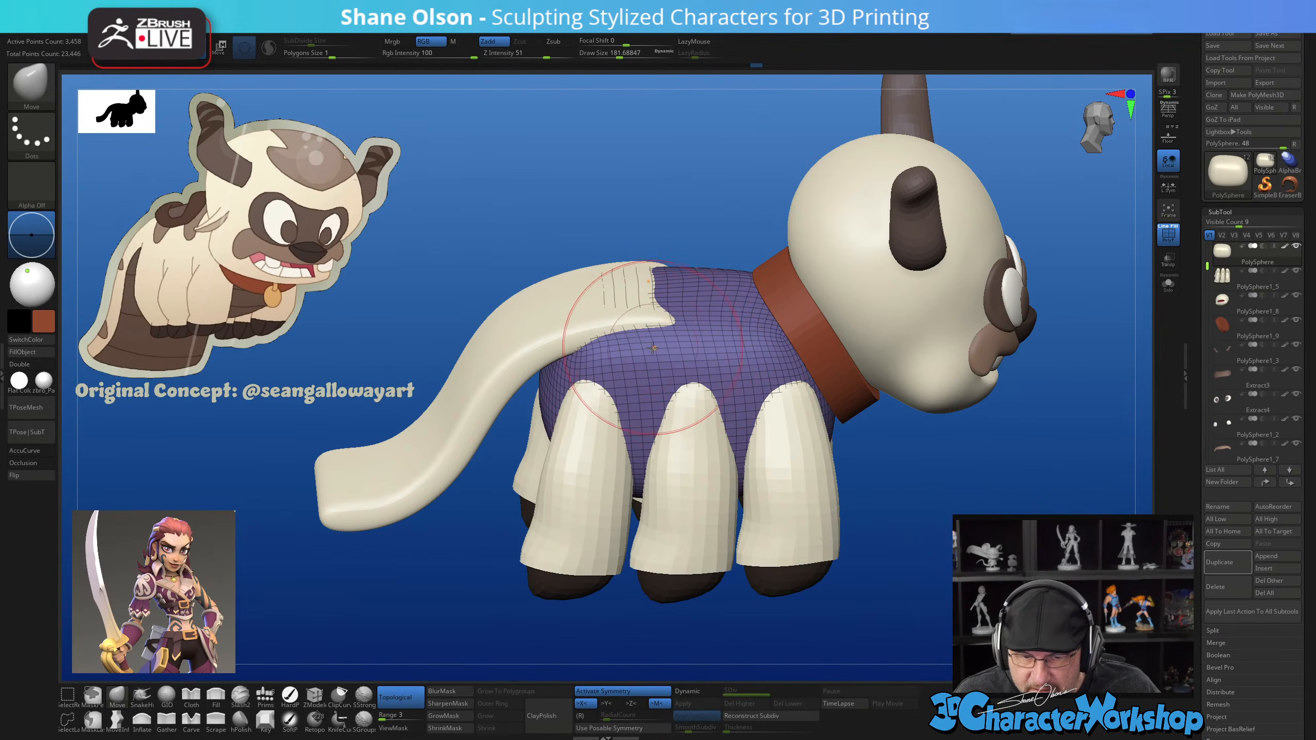
left_click(694, 438, "alt")
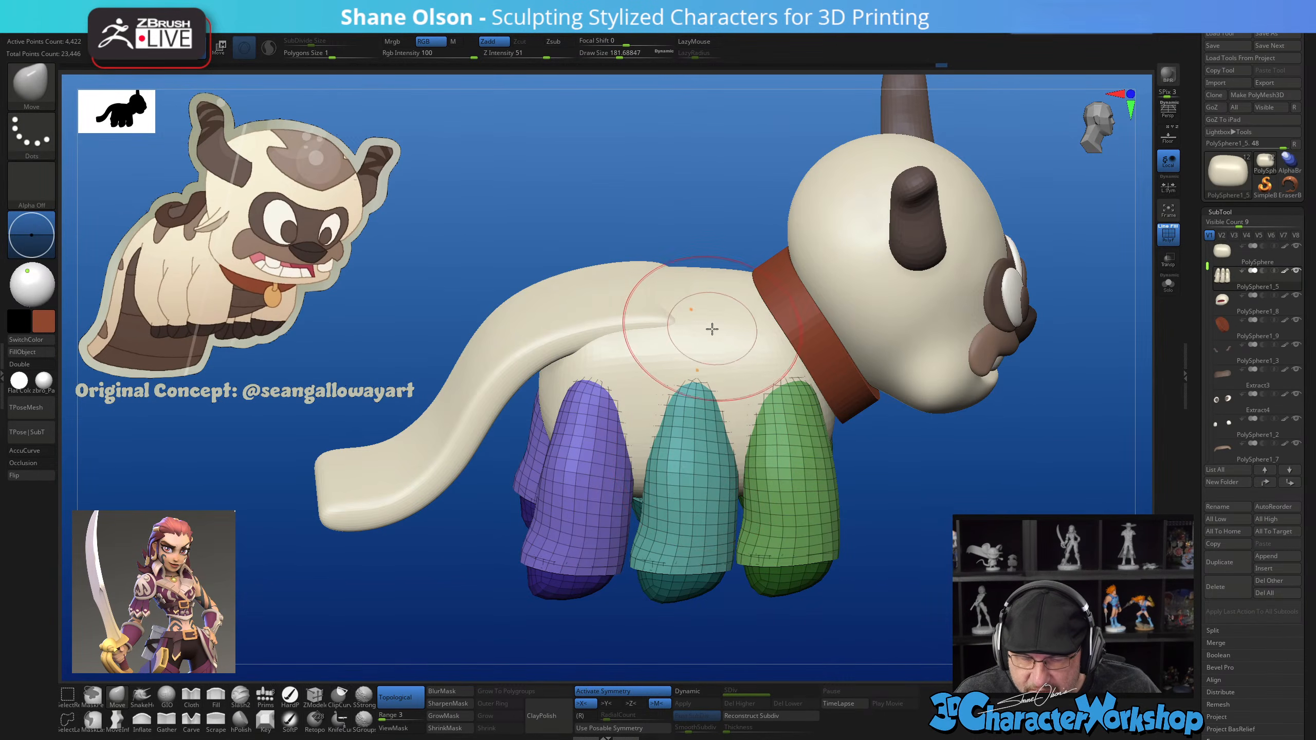
left_click(611, 316, "alt")
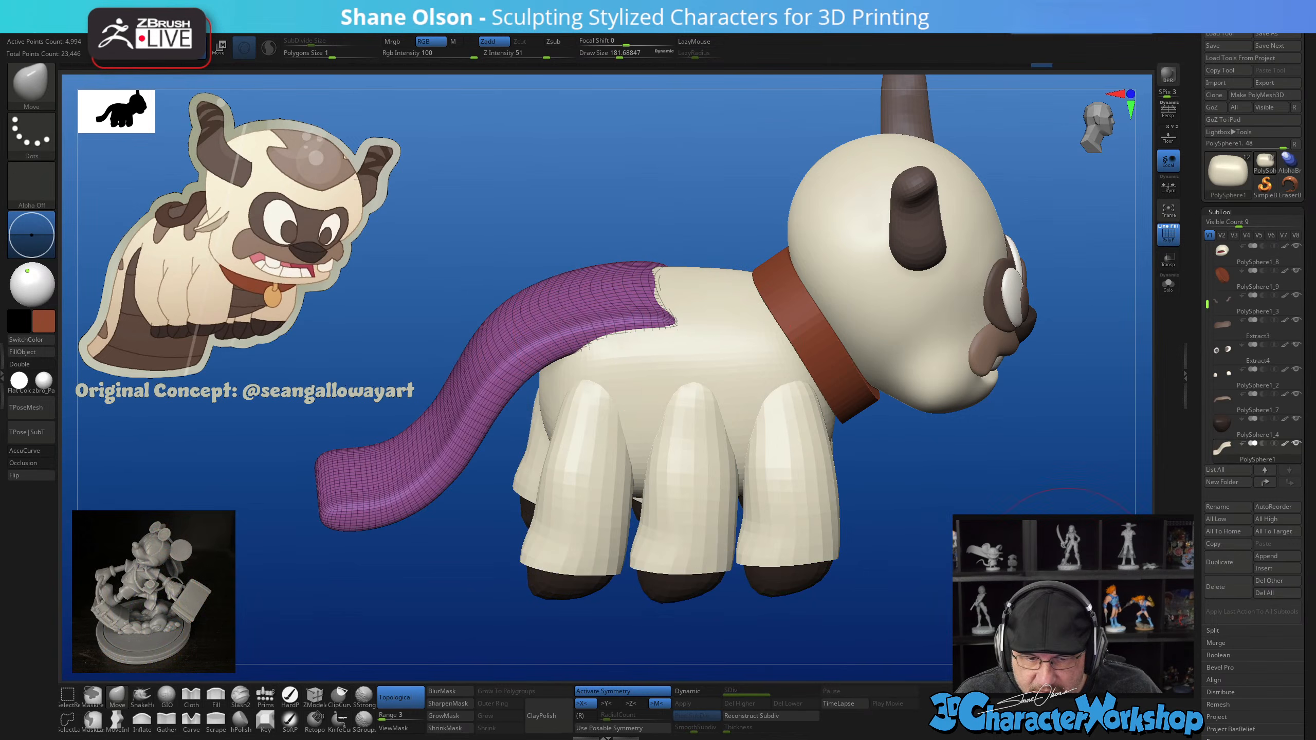
ZRemesh the tail repeatedly at half the polygon count to bring its mesh density closer to the body and legs
right_click_drag(596, 323, 669, 363)
left_click_drag(1057, 572, 1013, 535)
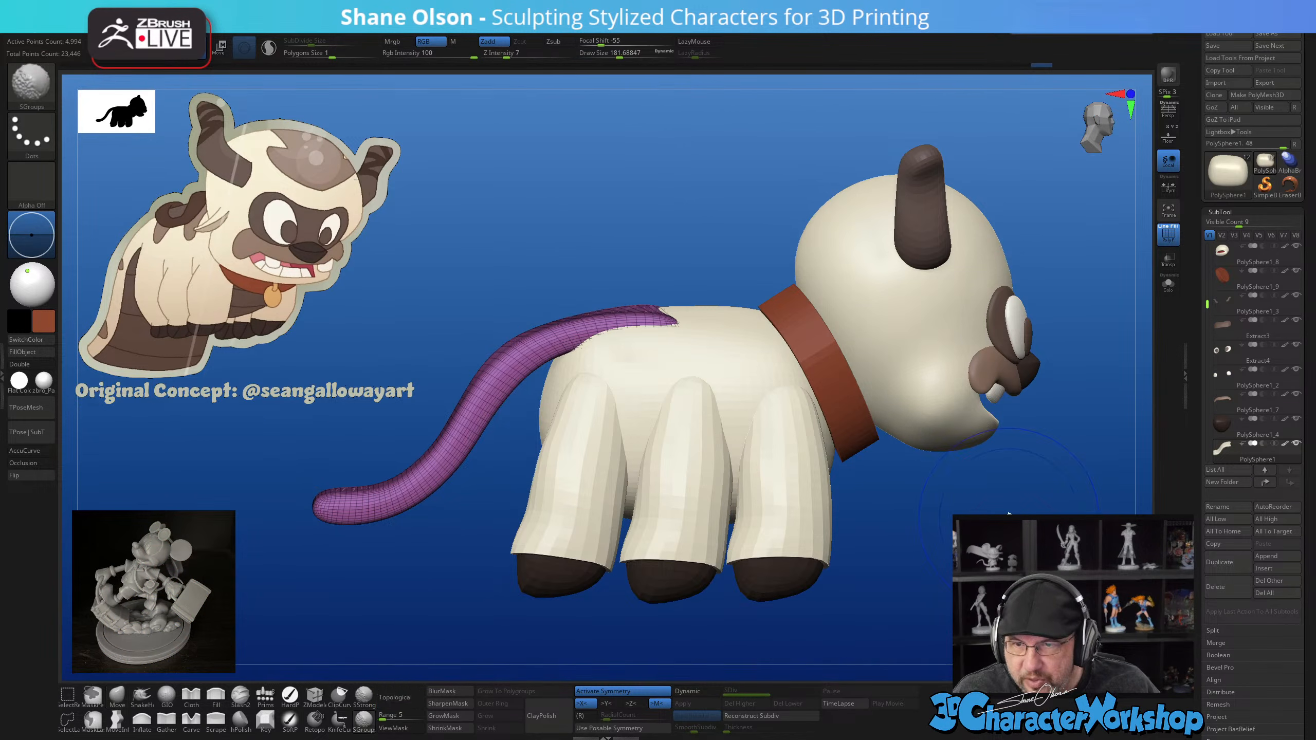
key("space")
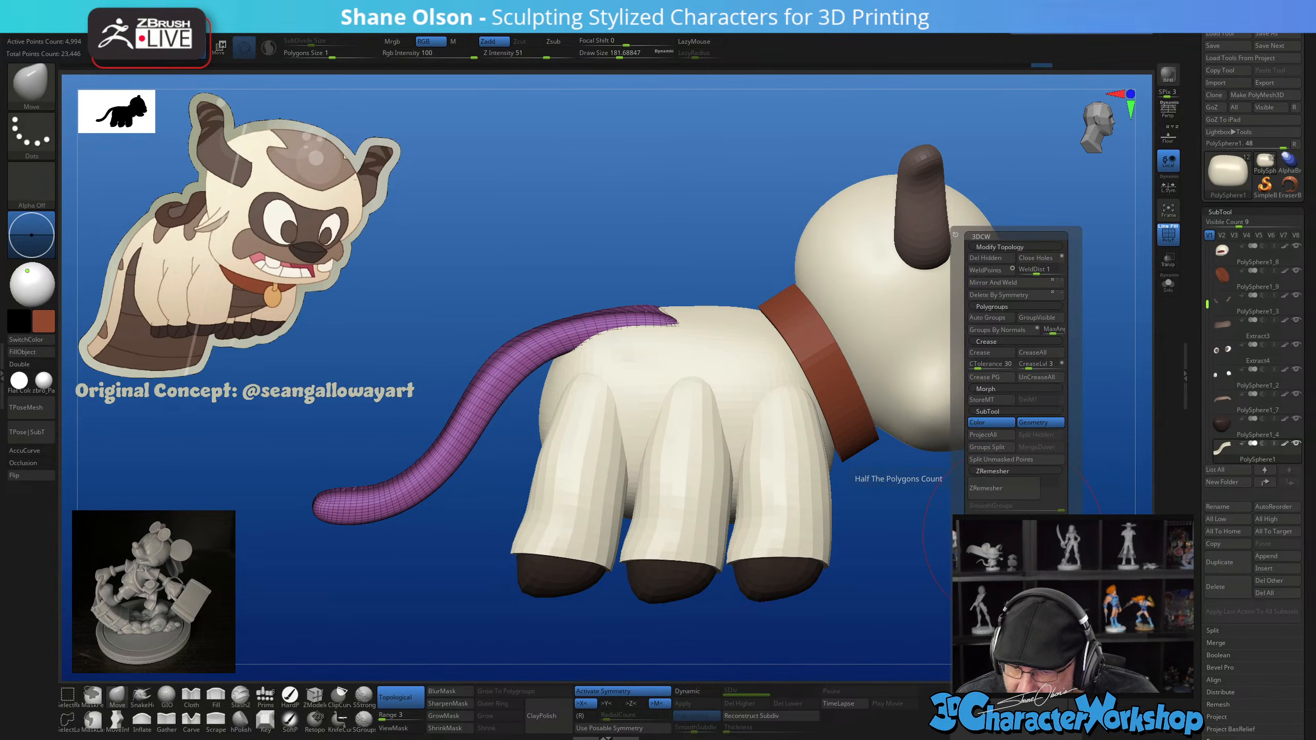
left_click(1002, 488)
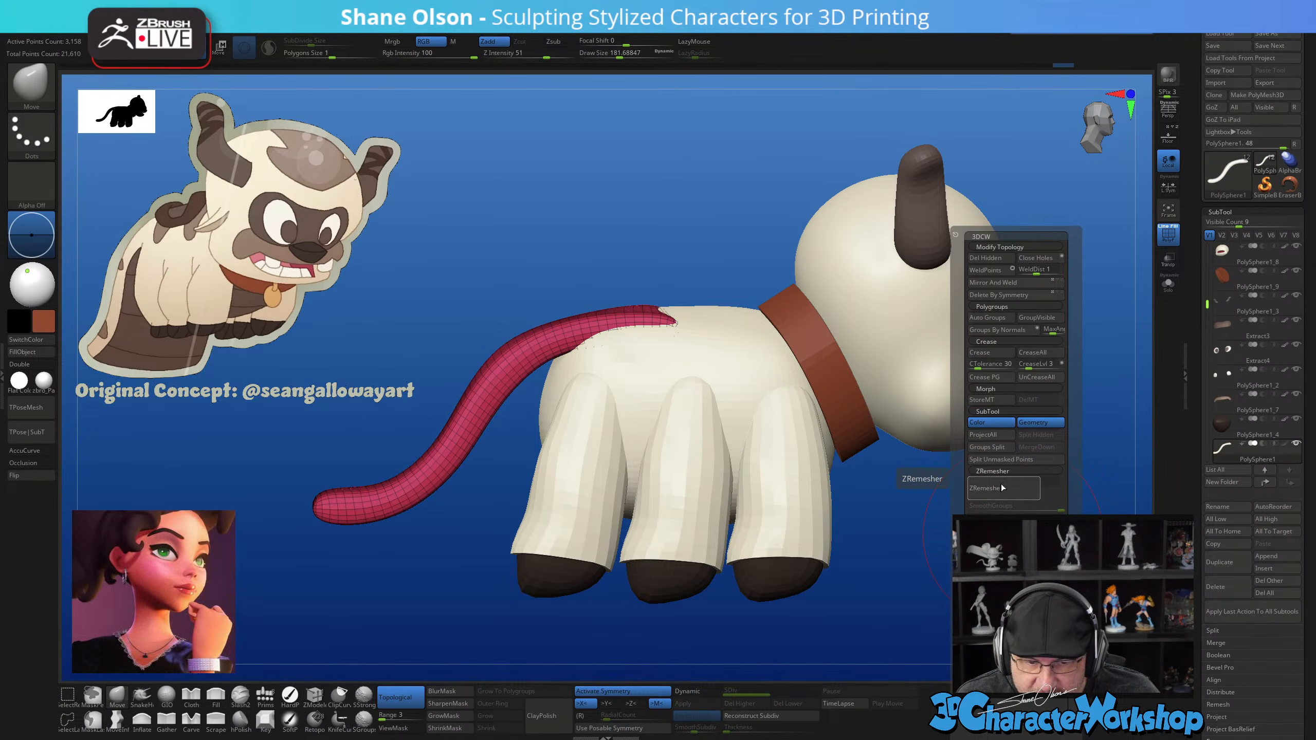
left_click_drag(925, 529, 908, 515)
key("space")
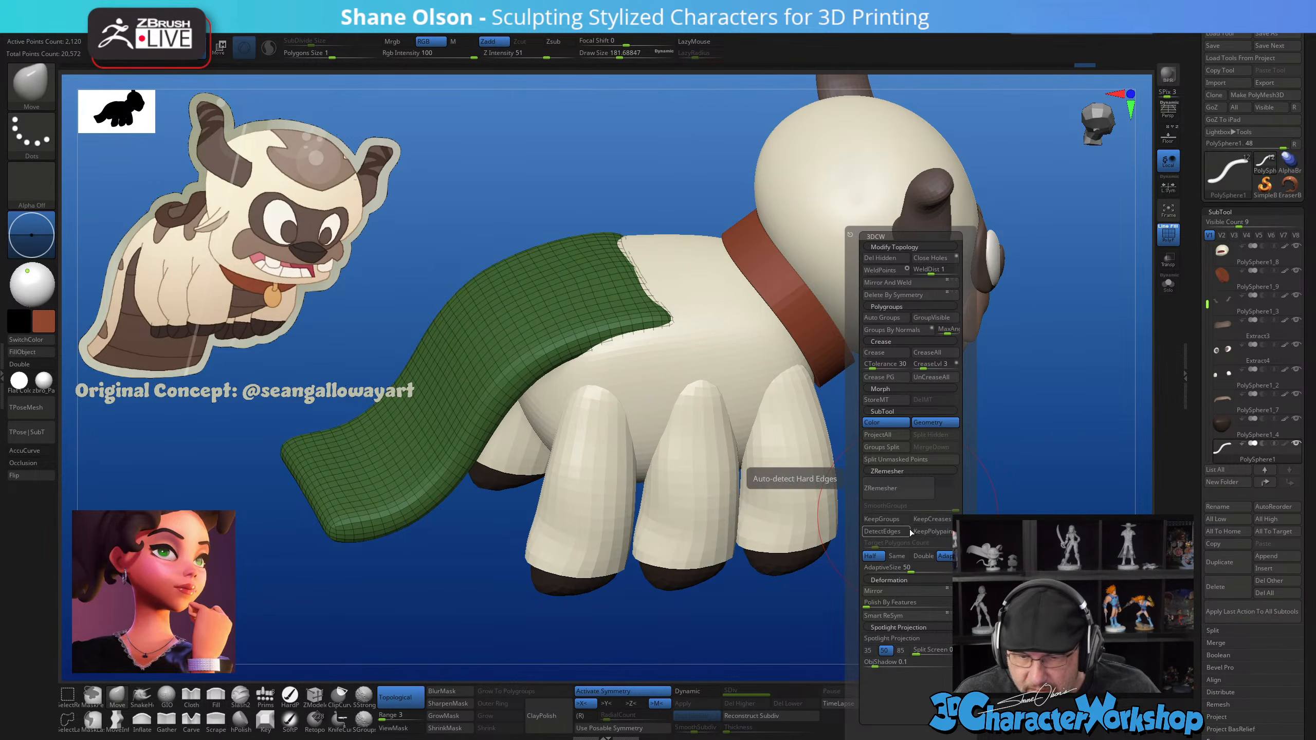
left_click(899, 488)
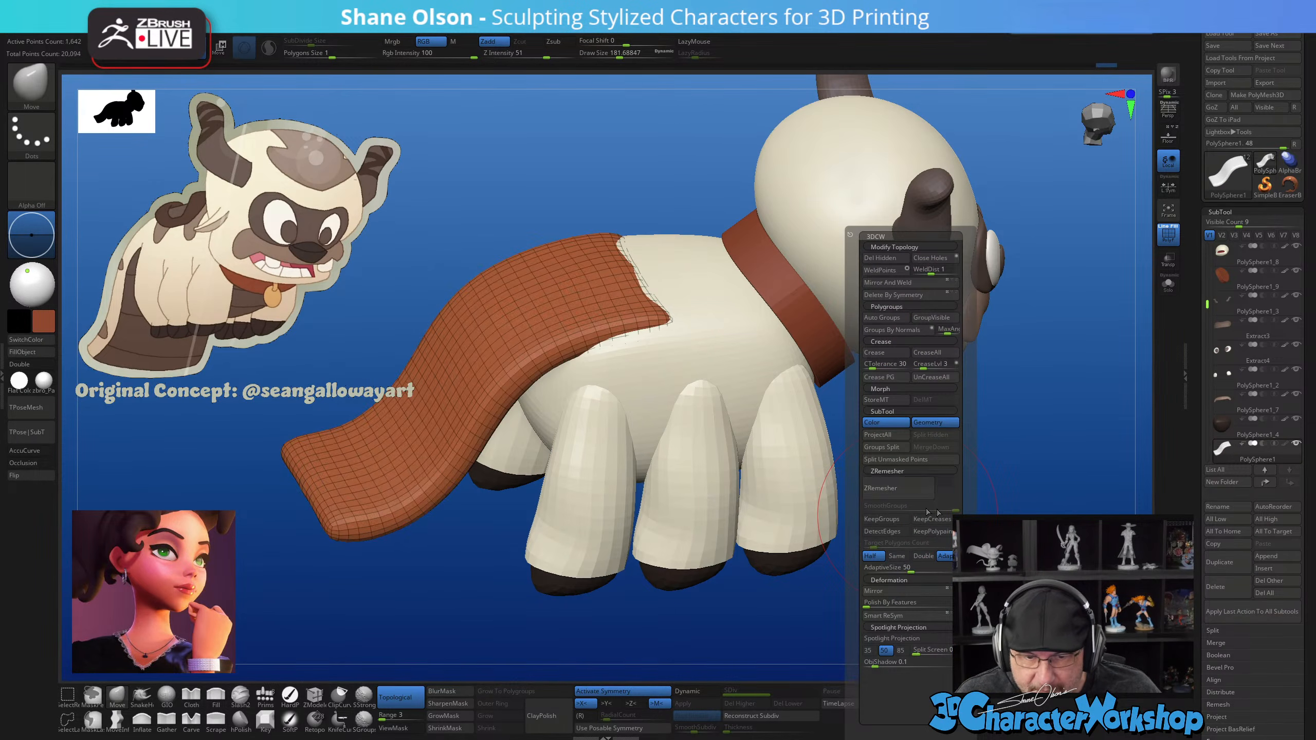
left_click_drag(911, 536, 975, 473)
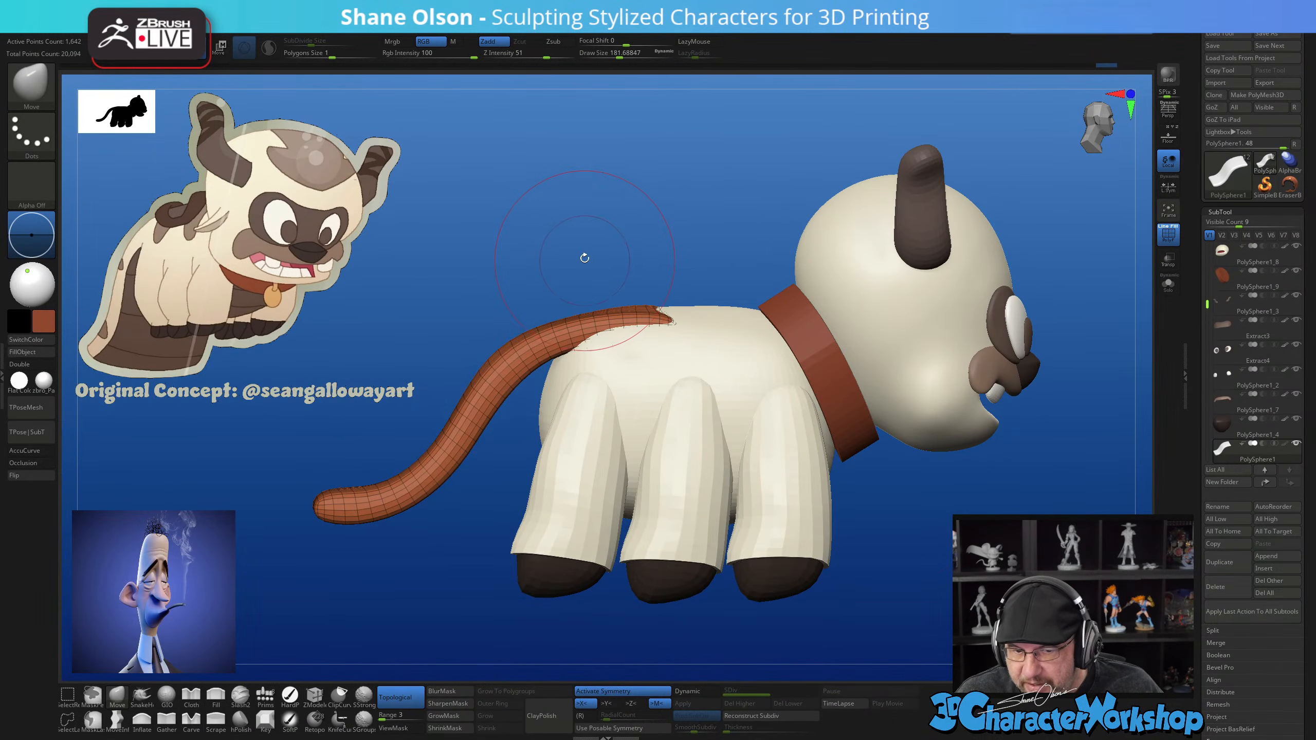
Place the transform gizmo at the tail's base, reset its orientation and rotate the tail slightly upward
left_click_drag(603, 201, 601, 382)
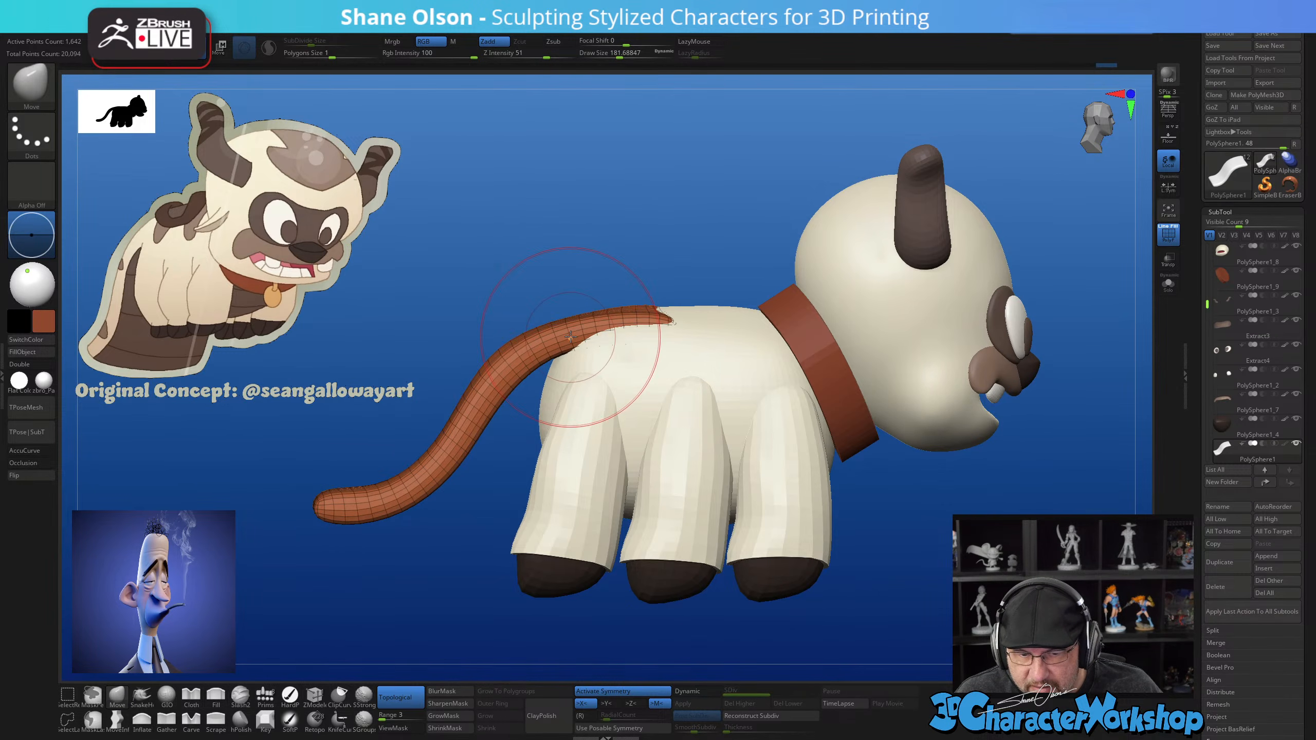
key("w")
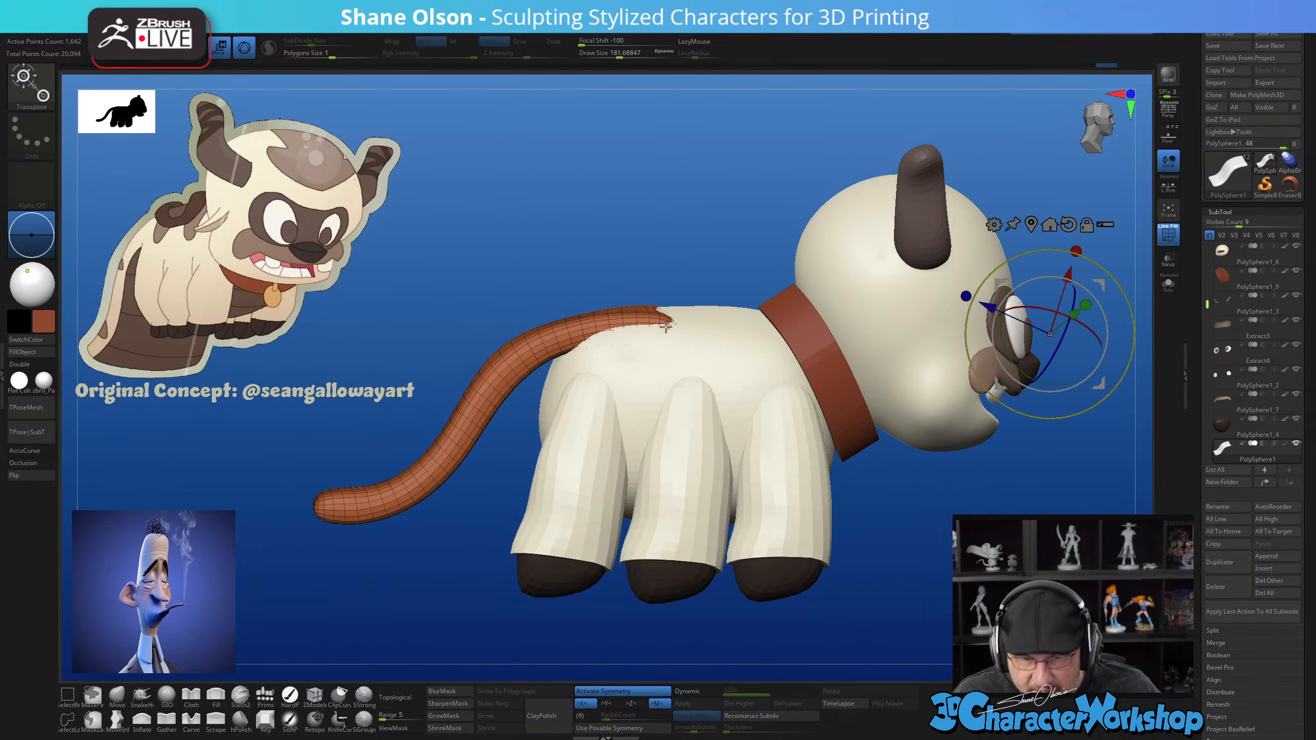
left_click(594, 327)
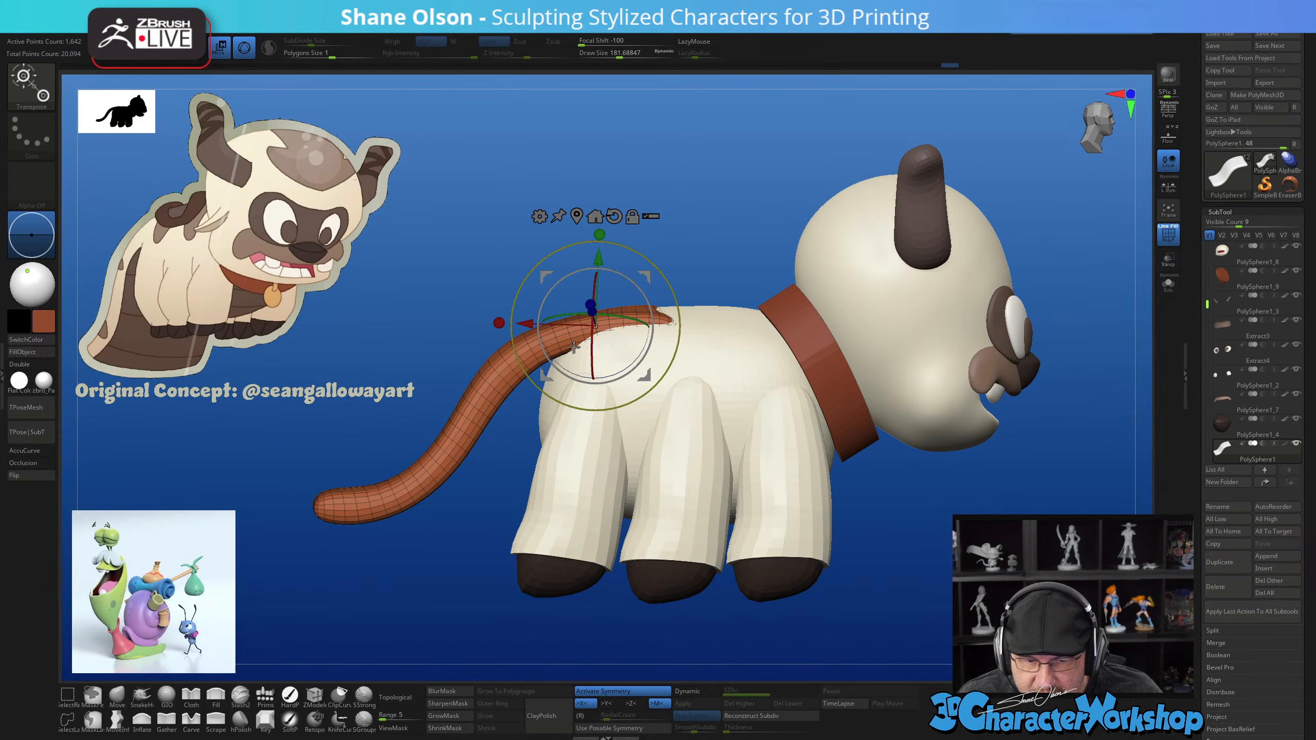
left_click(611, 215)
left_click_drag(646, 295, 648, 303)
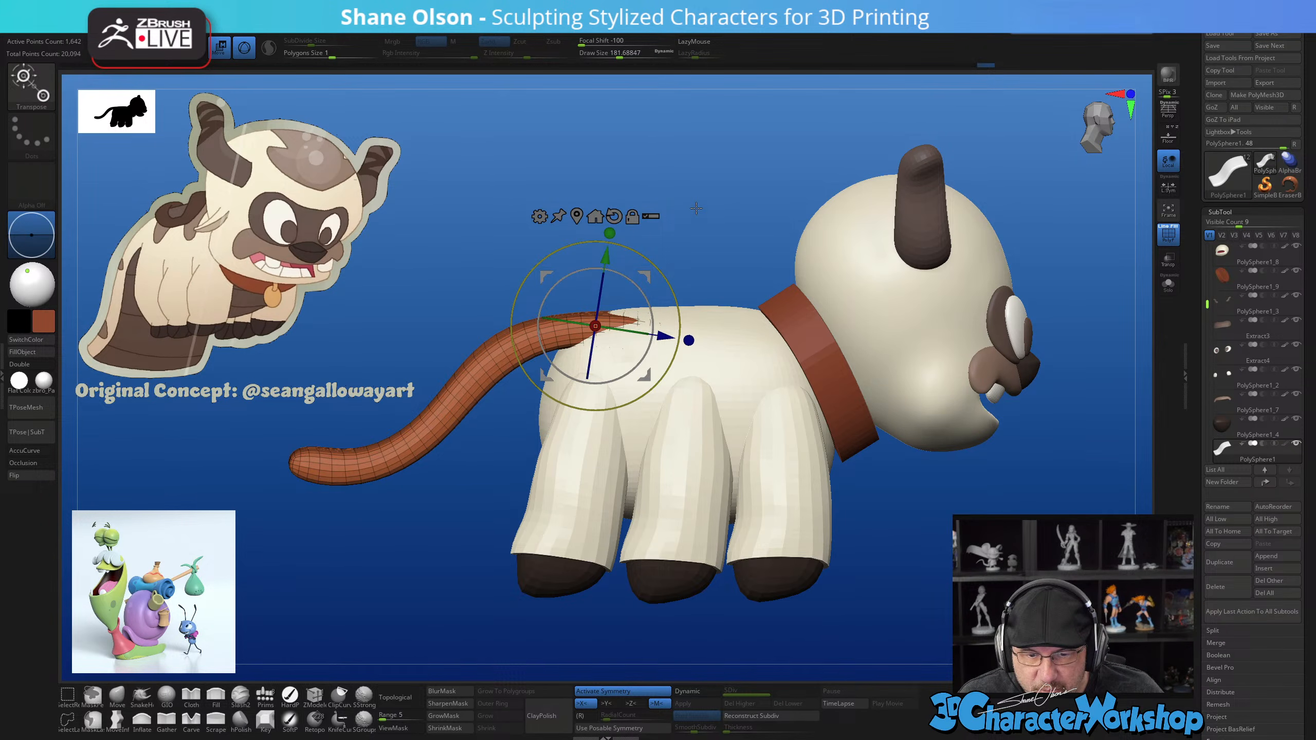
left_click_drag(726, 223, 689, 281)
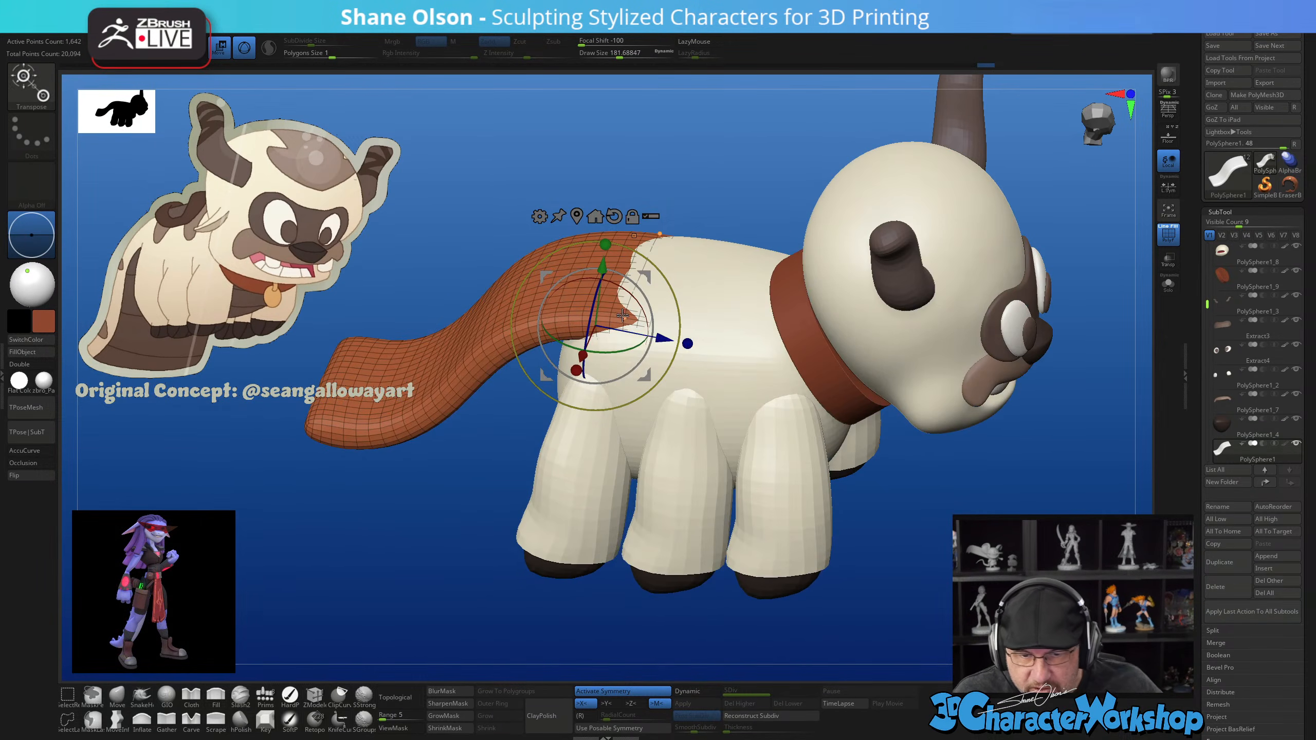
Reduce the Move brush size to about 124 and reshape the tail's base where it meets the body's back
key("q")
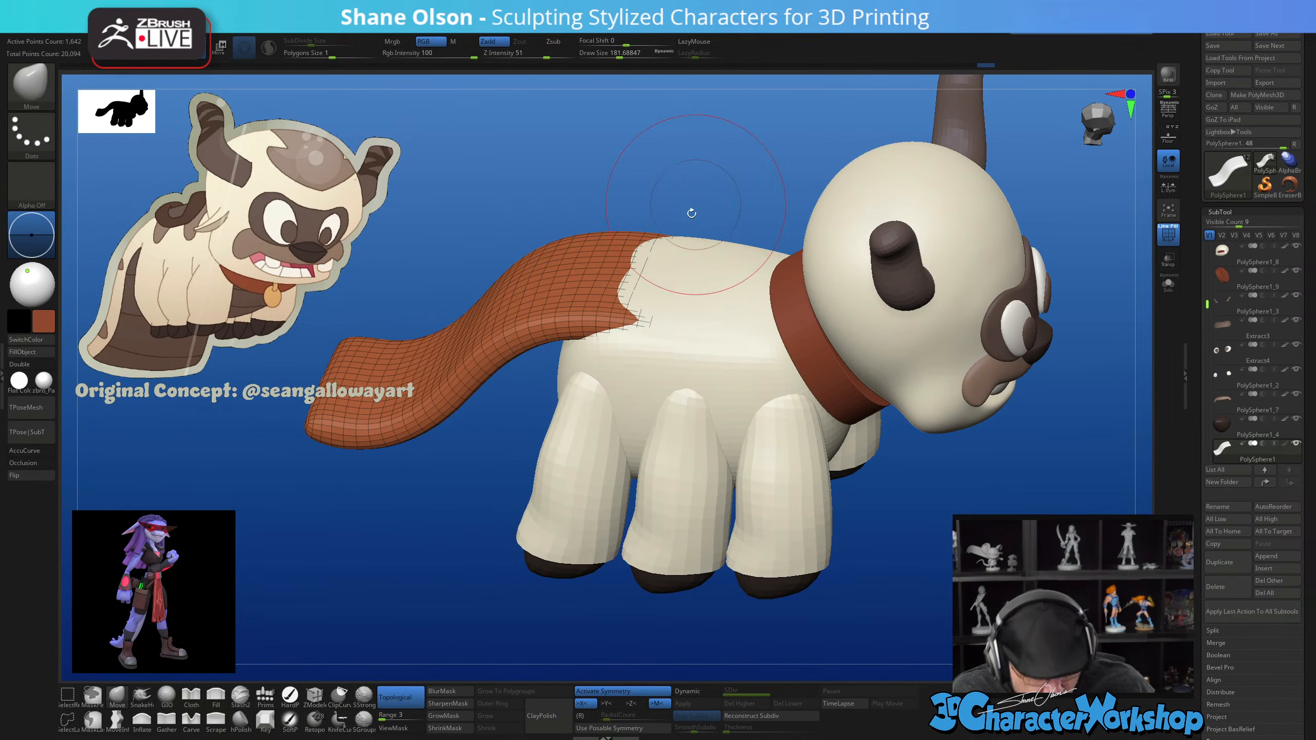
left_click_drag(501, 480, 577, 480)
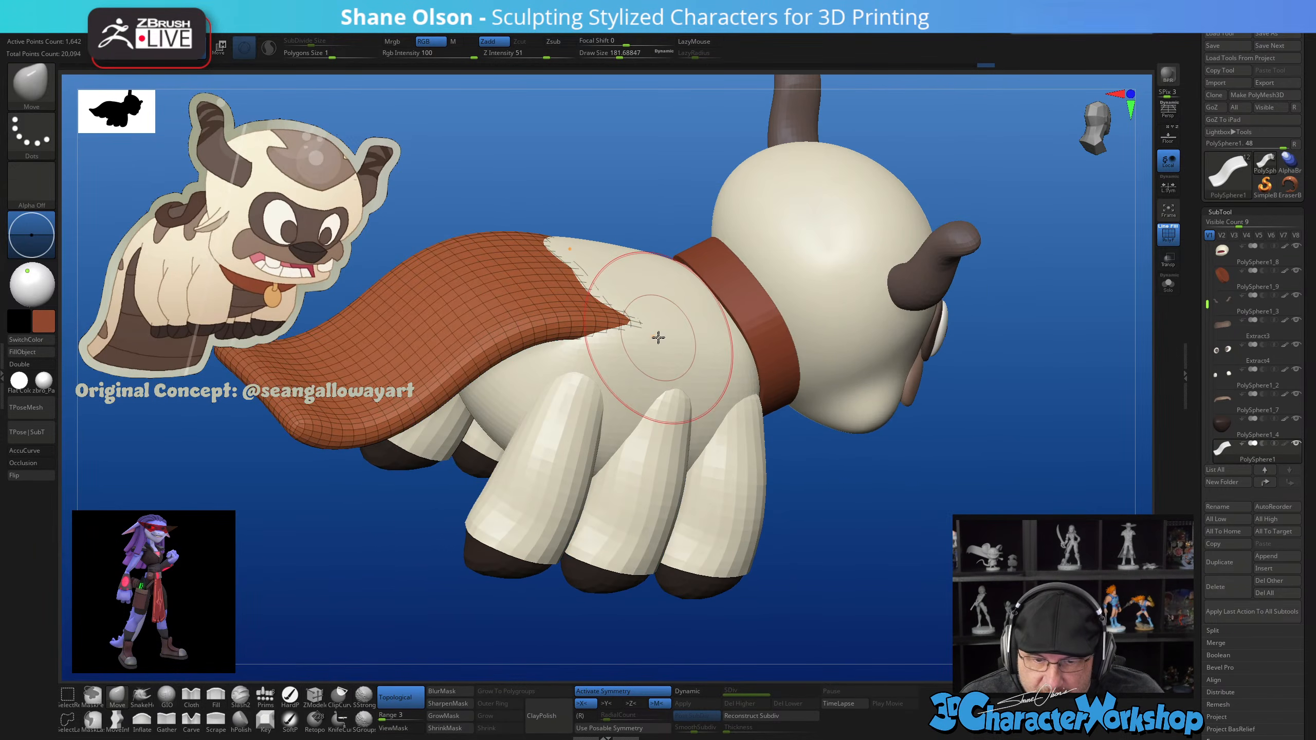
key("s")
left_click_drag(659, 334, 621, 313)
left_click_drag(666, 235, 648, 150)
left_click_drag(628, 329, 631, 323)
left_click_drag(658, 270, 635, 199)
left_click_drag(611, 267, 602, 311)
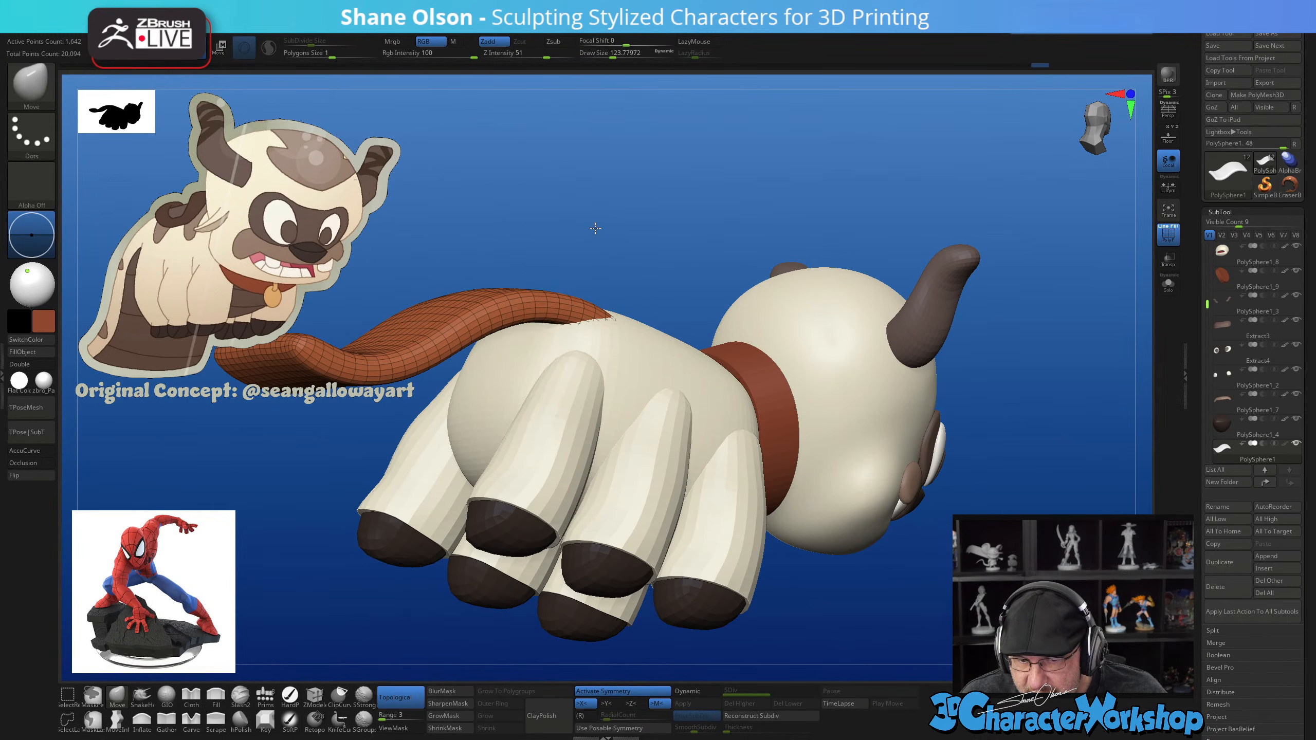
left_click_drag(596, 231, 539, 236)
mouse_move(636, 274)
left_mouse_down()
mouse_move(681, 280)
mouse_move(631, 298)
mouse_move(601, 274)
left_mouse_up()
mouse_move(1018, 497)
left_mouse_down()
mouse_move(1013, 451)
mouse_move(959, 394)
mouse_move(1030, 420)
left_mouse_up()
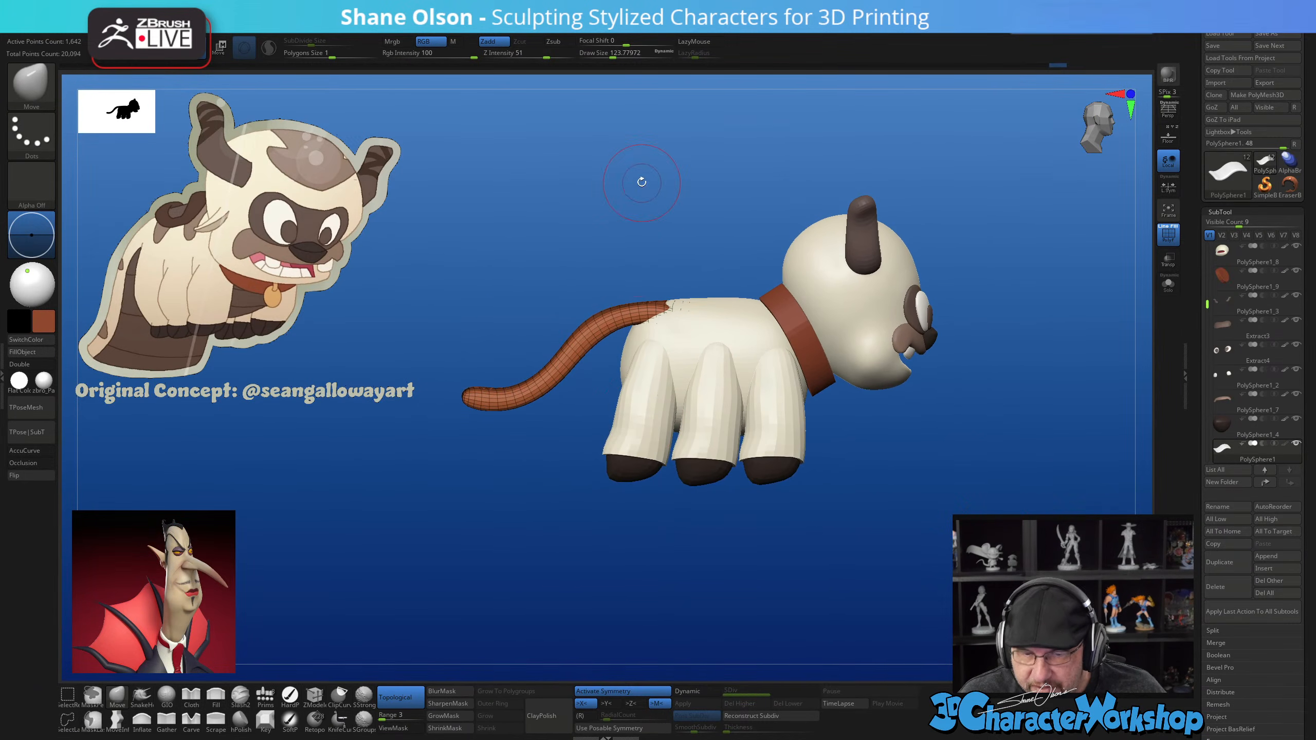
left_click_drag(641, 182, 622, 214)
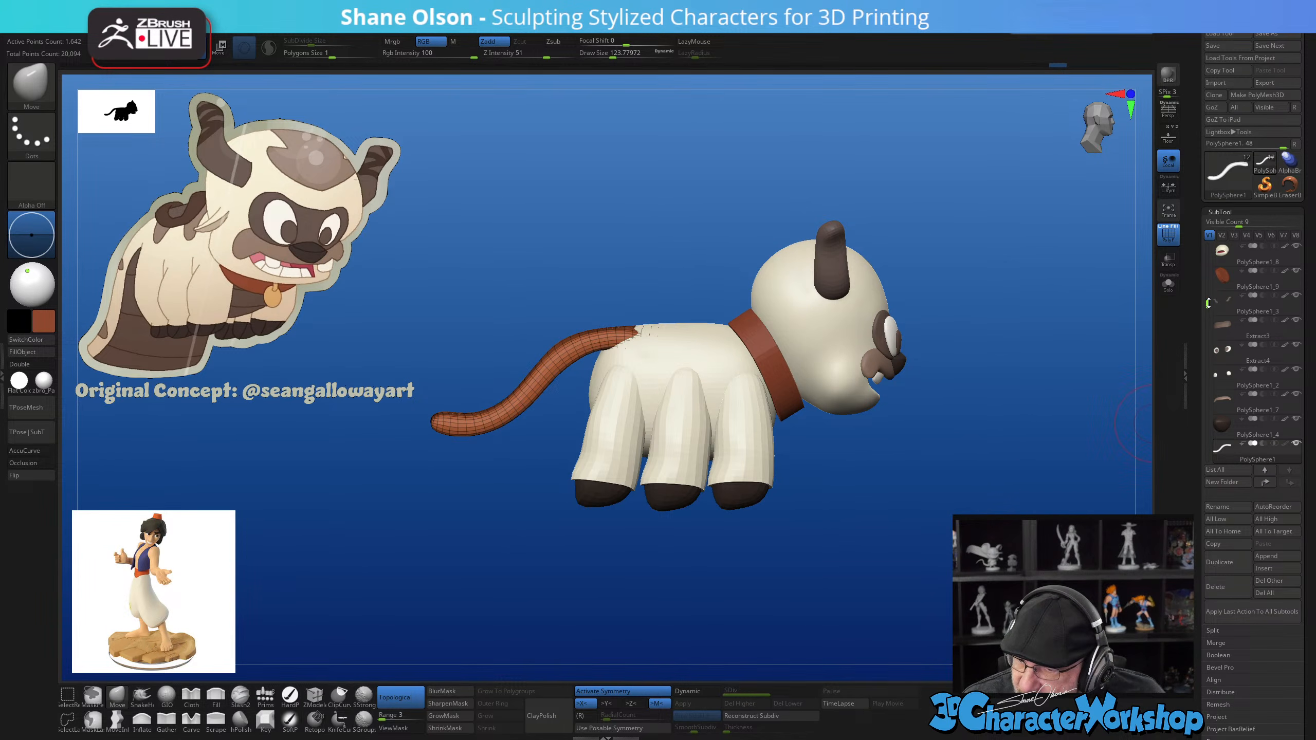
Reorder the subtools so the tail sits directly below the legs
left_click_drag(1208, 304, 1210, 327)
mouse_move(1224, 335)
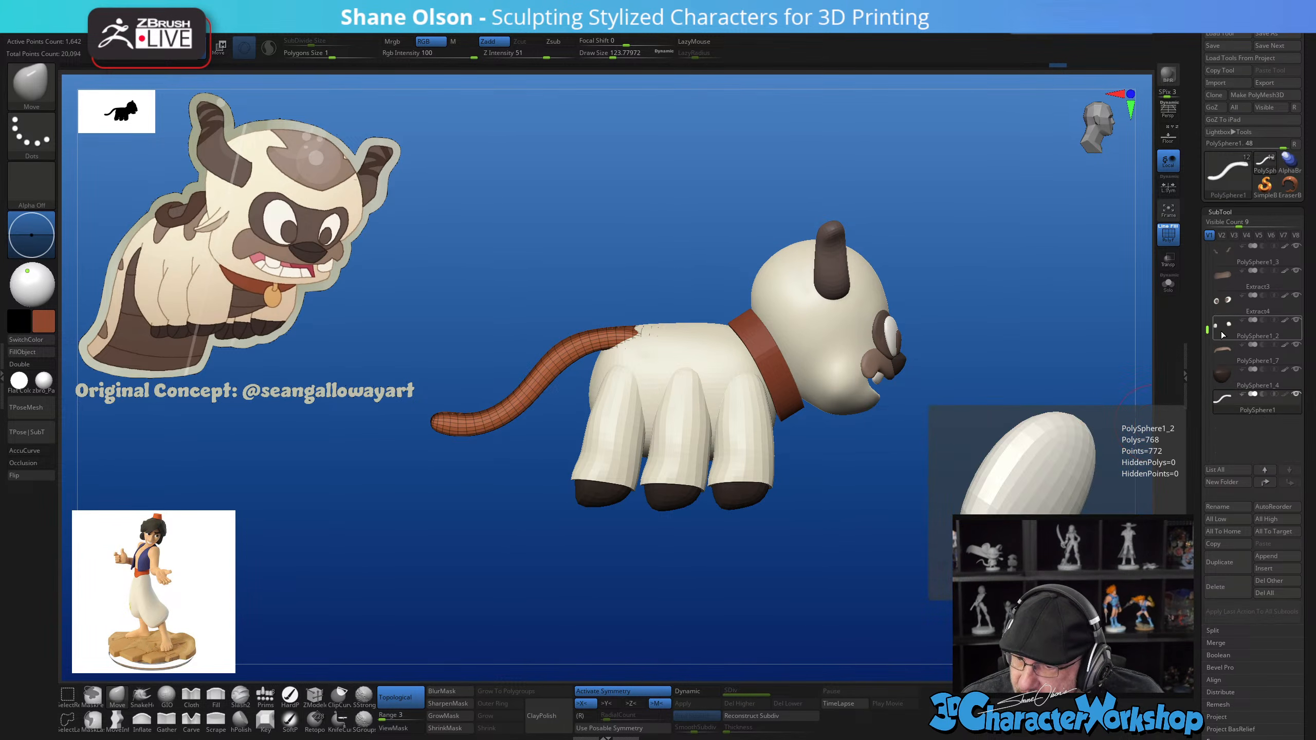
left_click_drag(1207, 328, 1207, 294)
left_click_drag(1221, 456, 1224, 322)
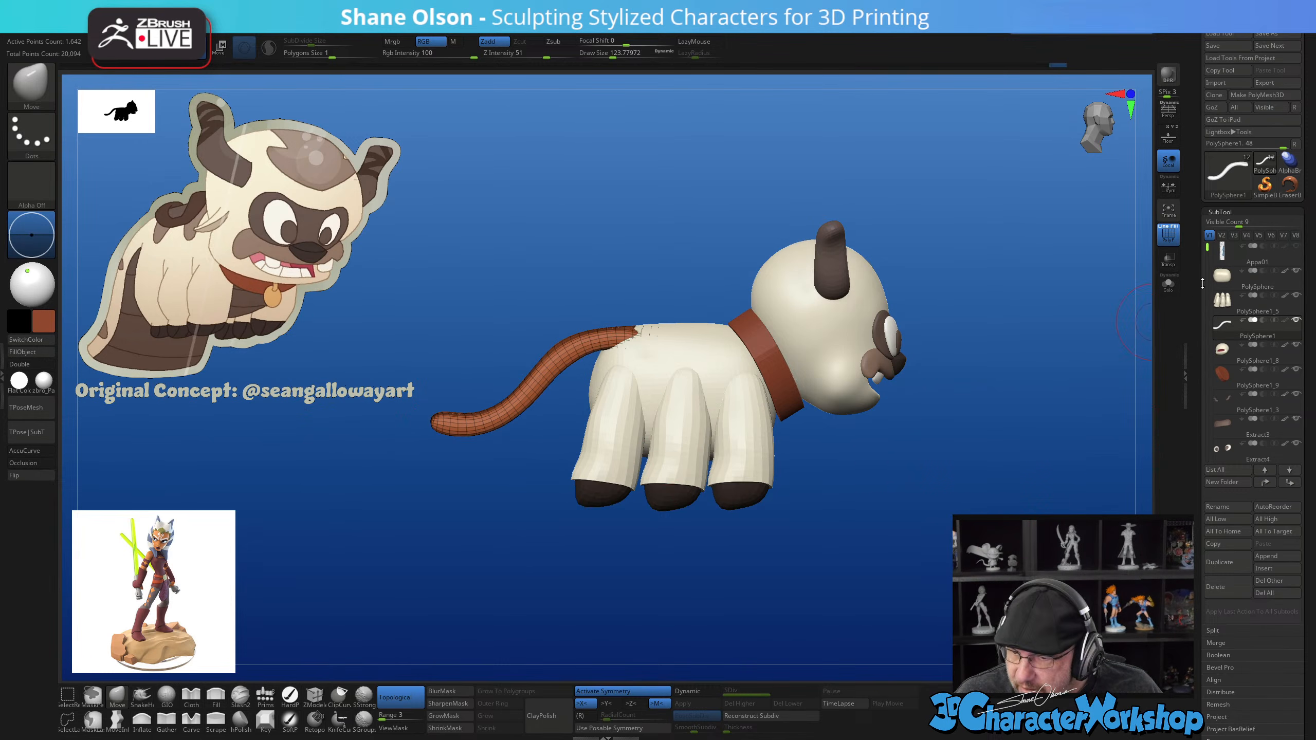
Merge the body subtool down with the legs subtool
left_click(1225, 282)
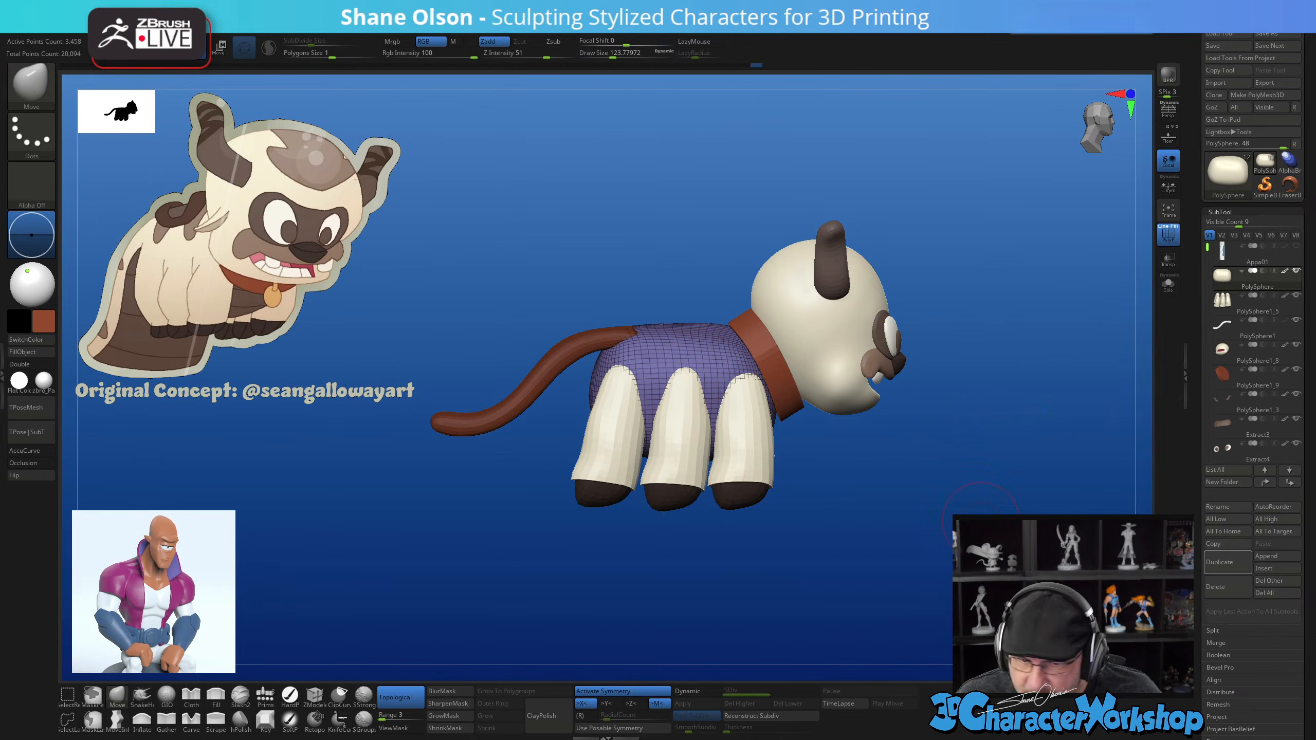
left_click_drag(981, 516, 1195, 316)
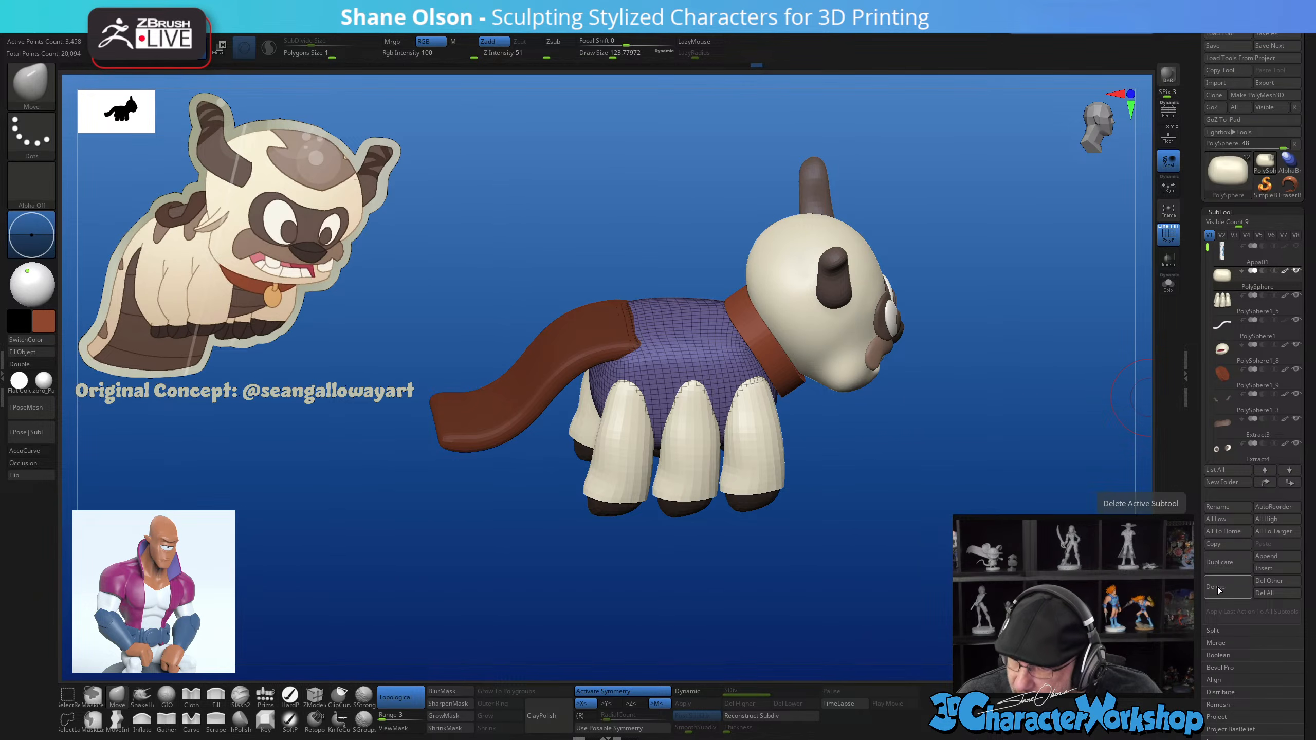
key("space")
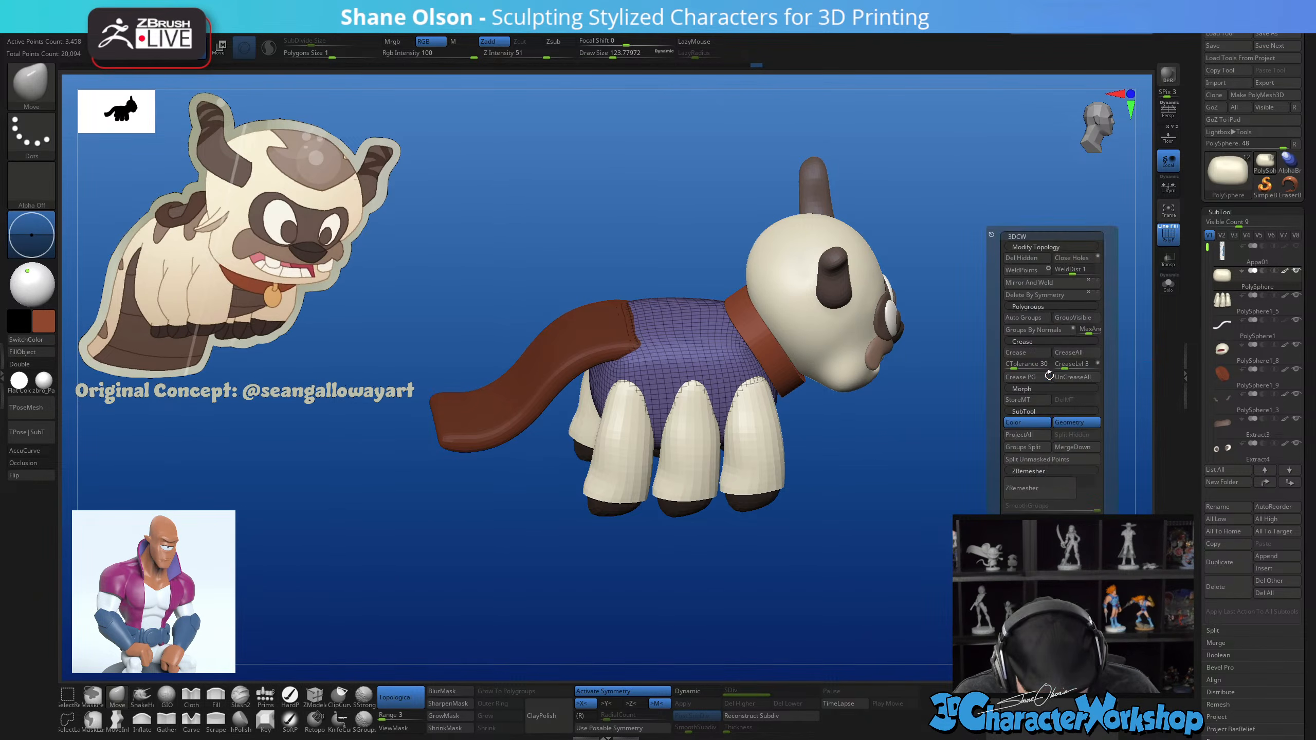
left_click(1091, 446)
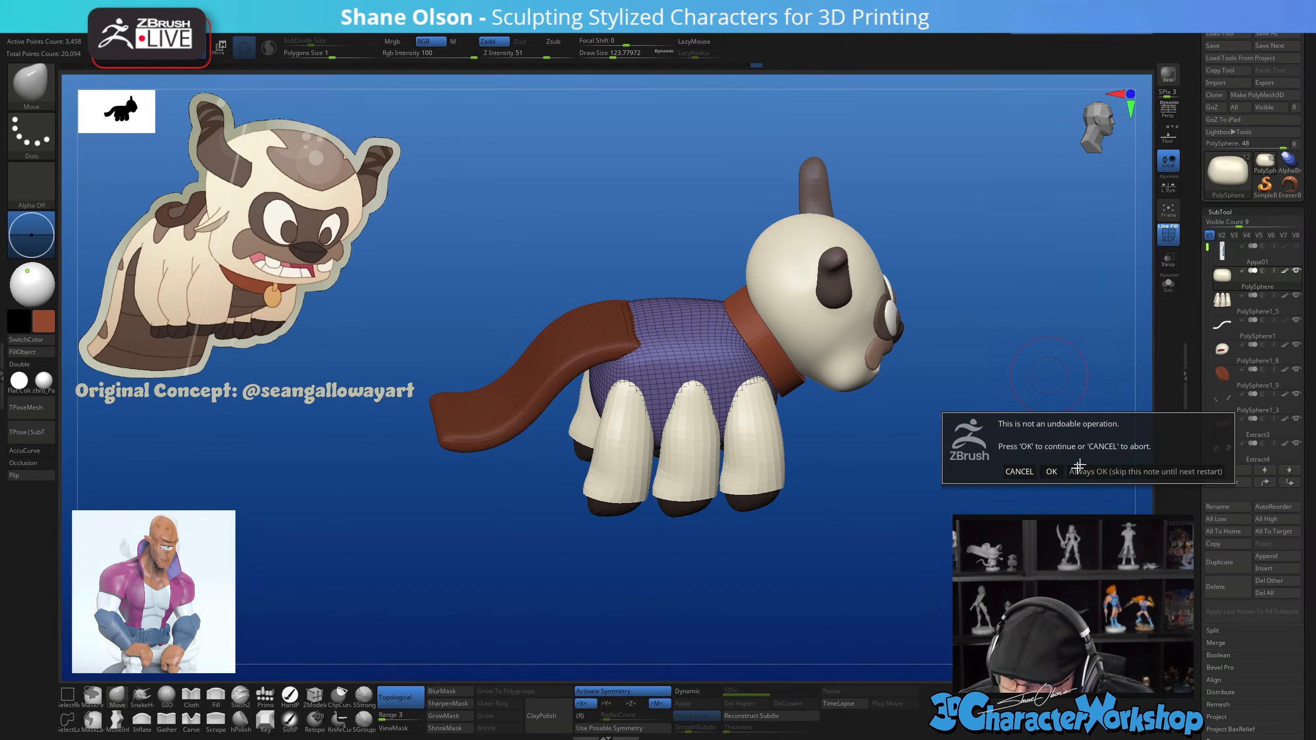
left_click(1052, 473)
Merge the combined body and legs down with the tail subtool
mouse_move(1222, 276)
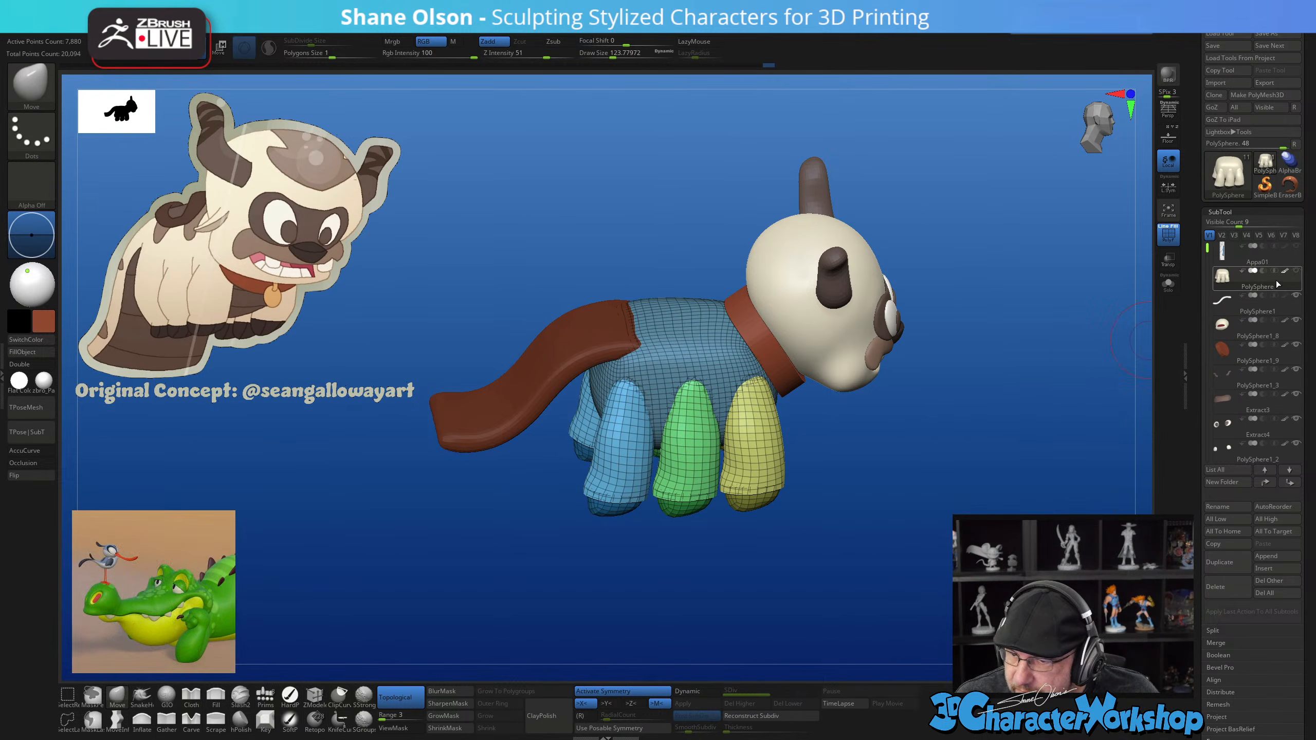
key("space")
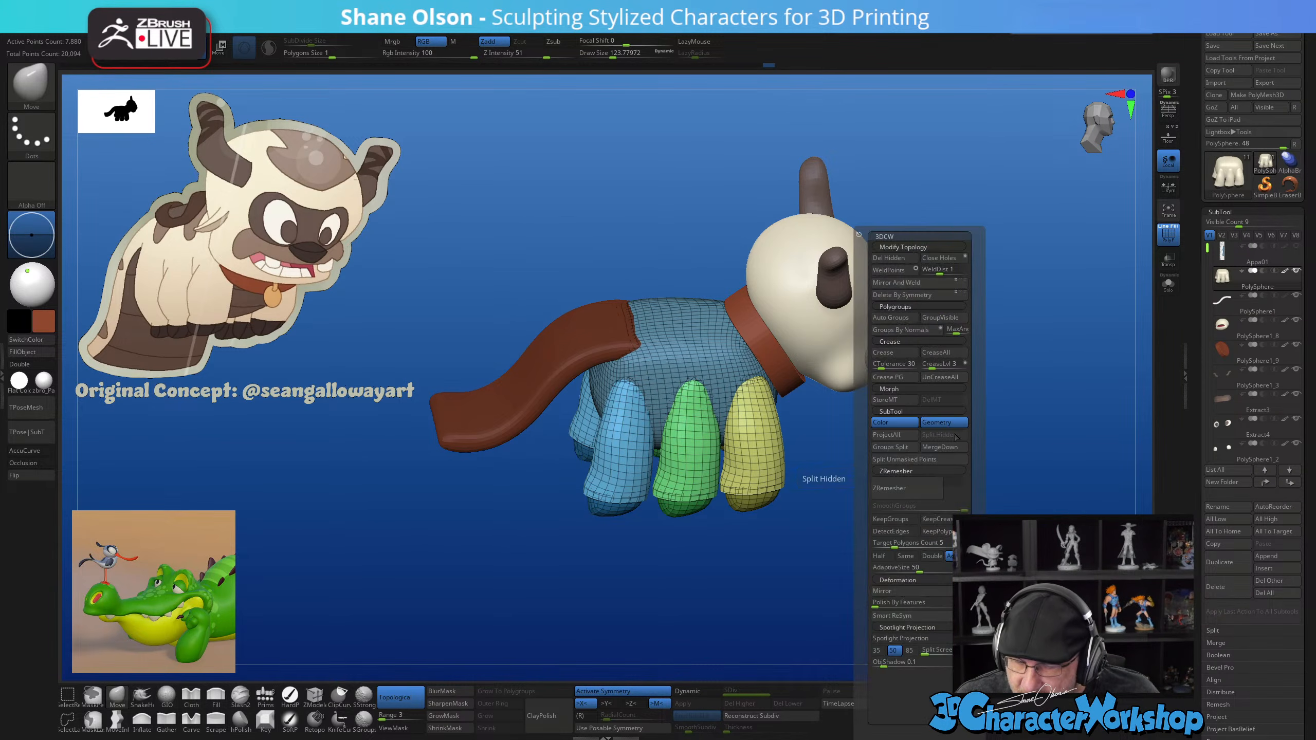
left_click(934, 447)
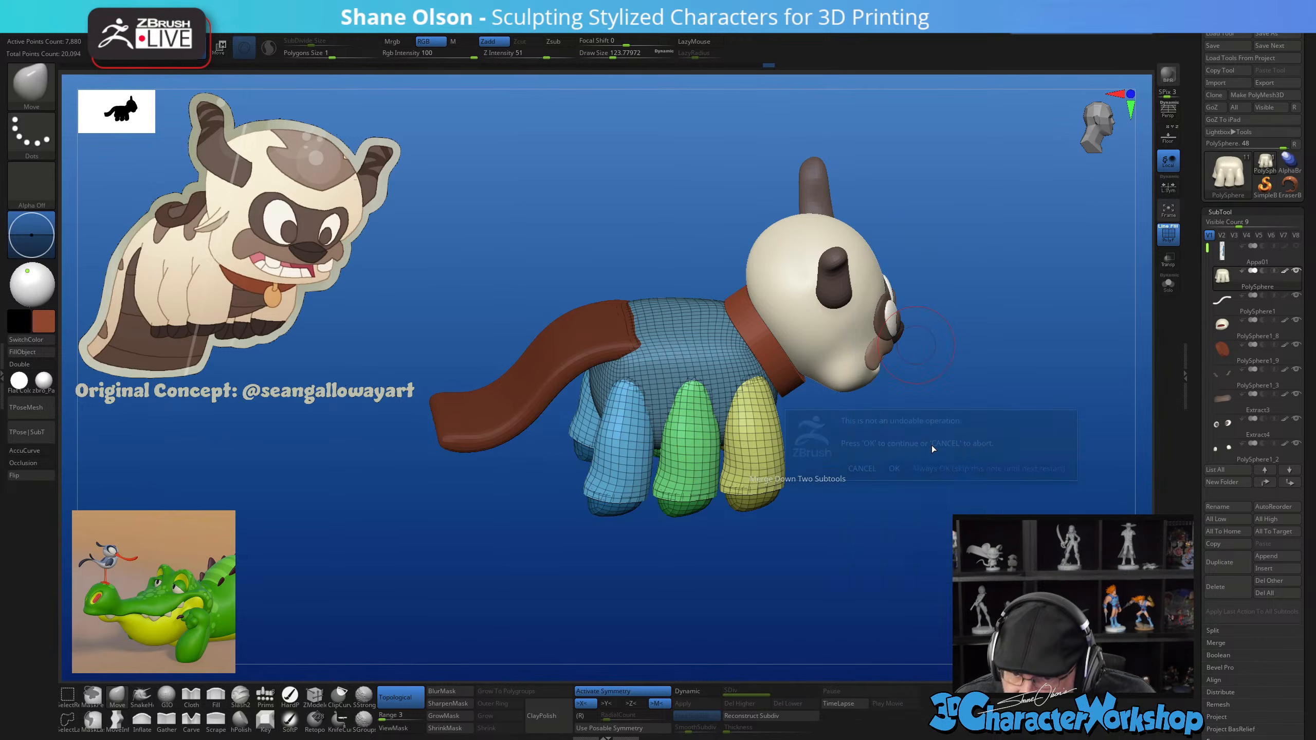
left_click(895, 468)
left_click_drag(961, 461, 754, 513)
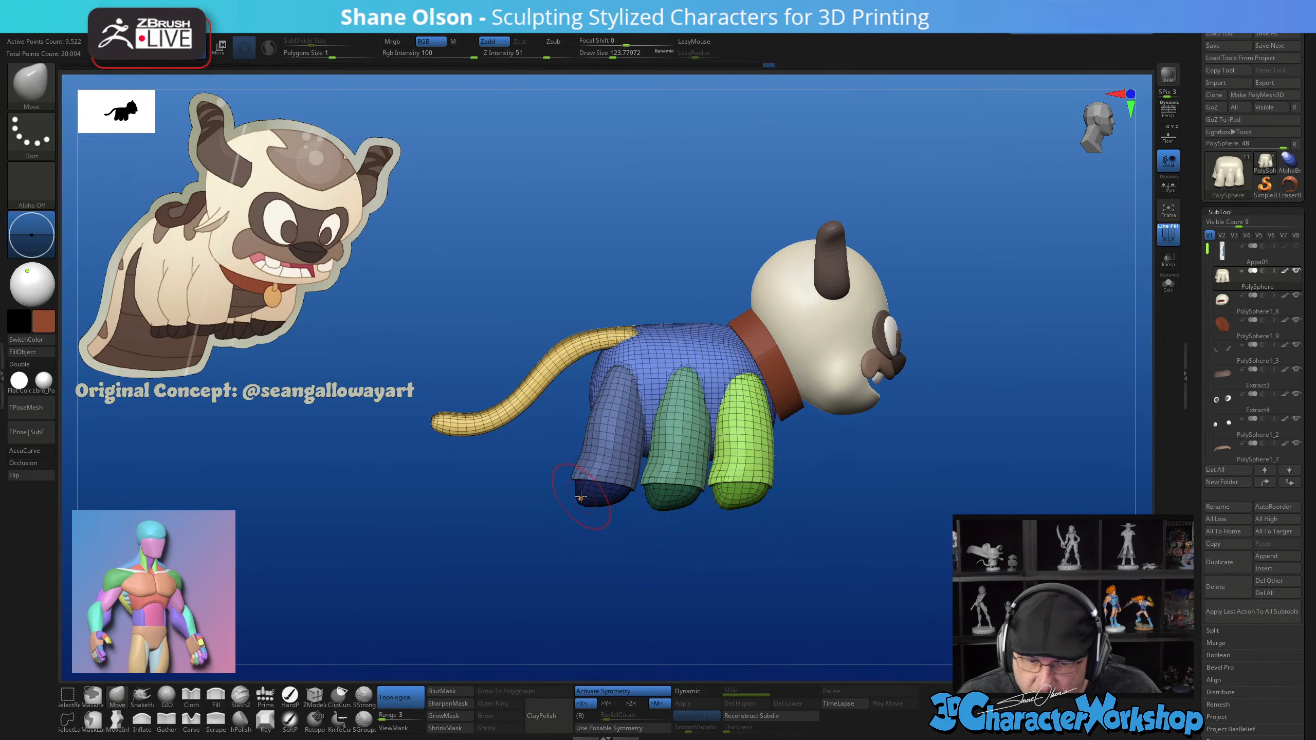
Isolate the front leg's polygroup to check it, show the whole mesh again and run Auto Groups on it
mouse_move(806, 510)
left_mouse_down()
mouse_move(842, 480)
mouse_move(821, 520)
mouse_move(824, 497)
mouse_move(793, 493)
left_mouse_up()
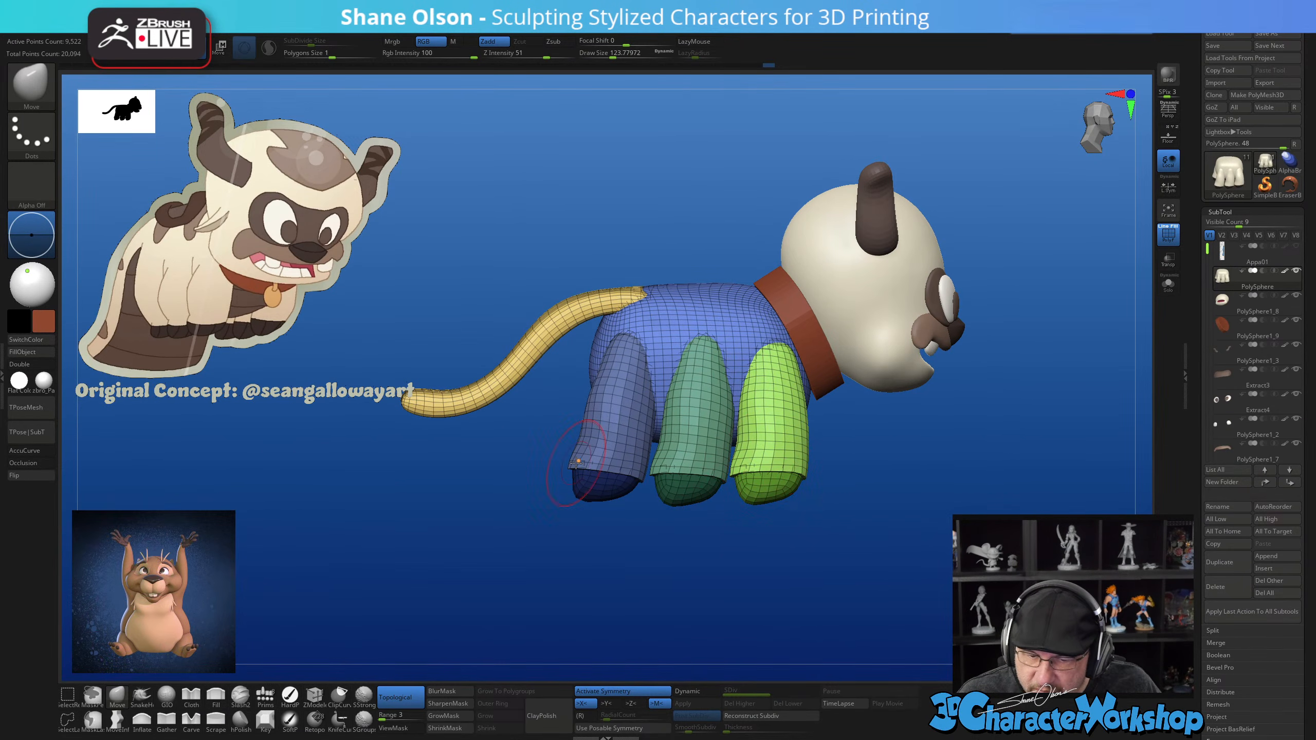
left_click(780, 490, "ctrl+shift")
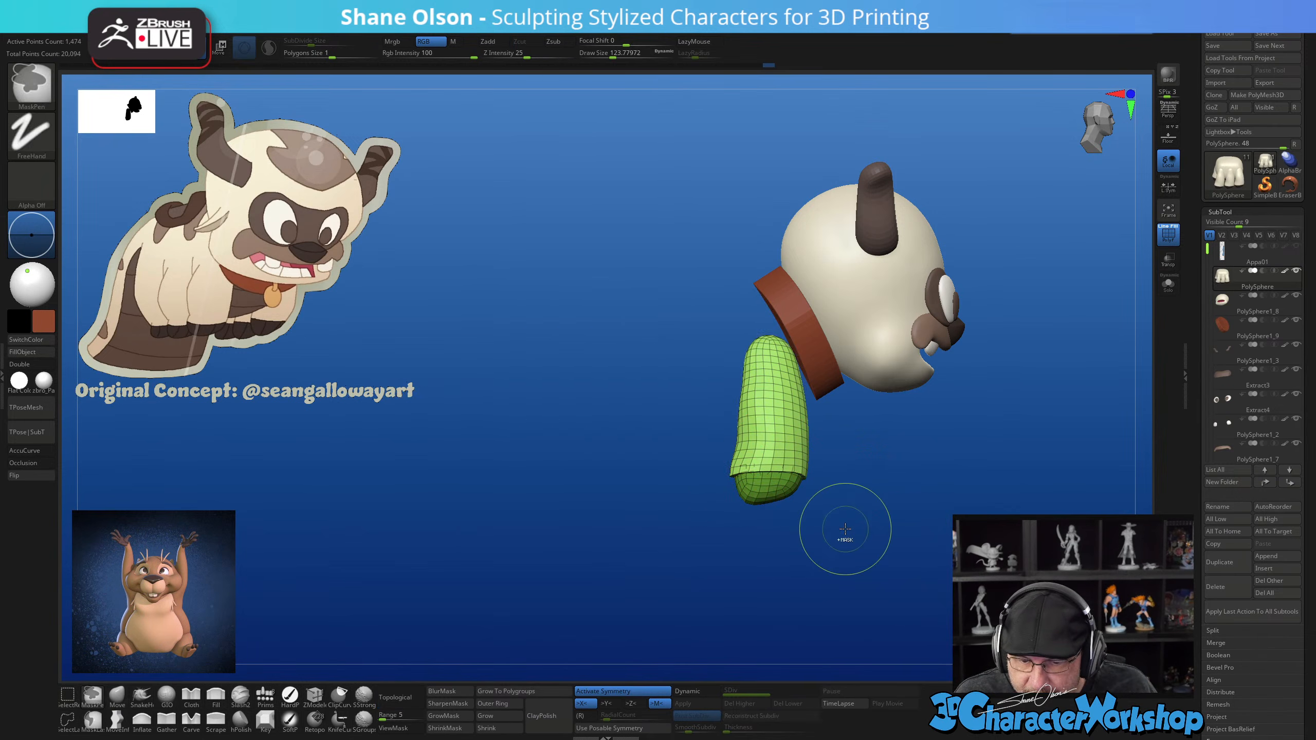
left_click(918, 513, "ctrl+shift")
left_click_drag(896, 529, 909, 540)
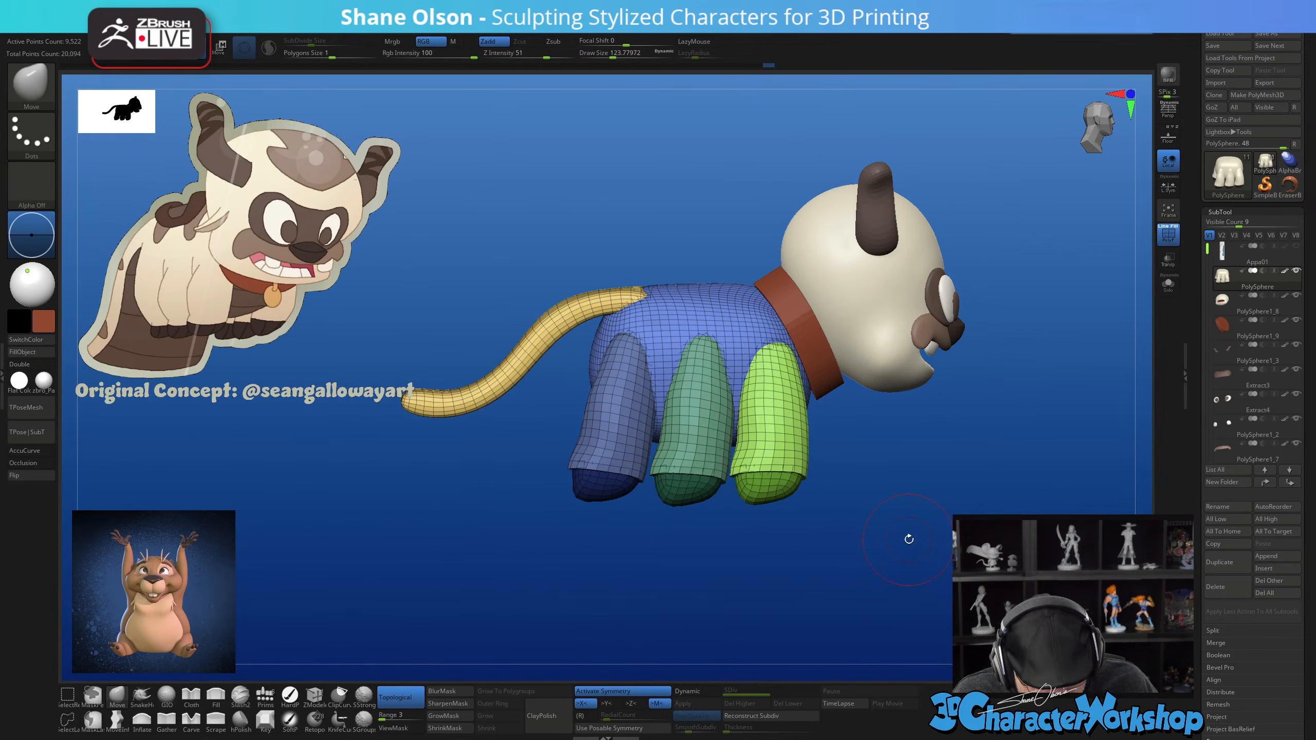
key("space")
left_click(876, 319)
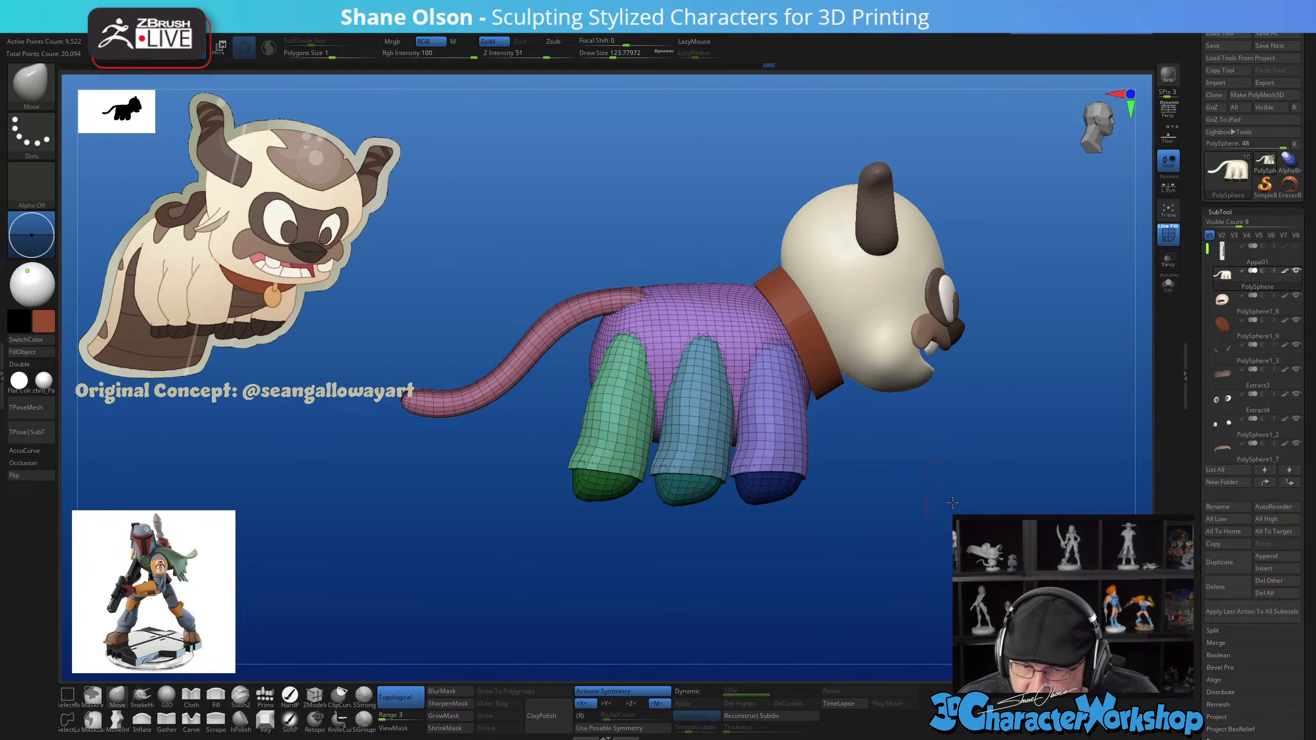
Mirror and weld the merged body, legs and tail so both sides share matching geometry and polygroups
left_click_drag(928, 545, 938, 555)
key("space")
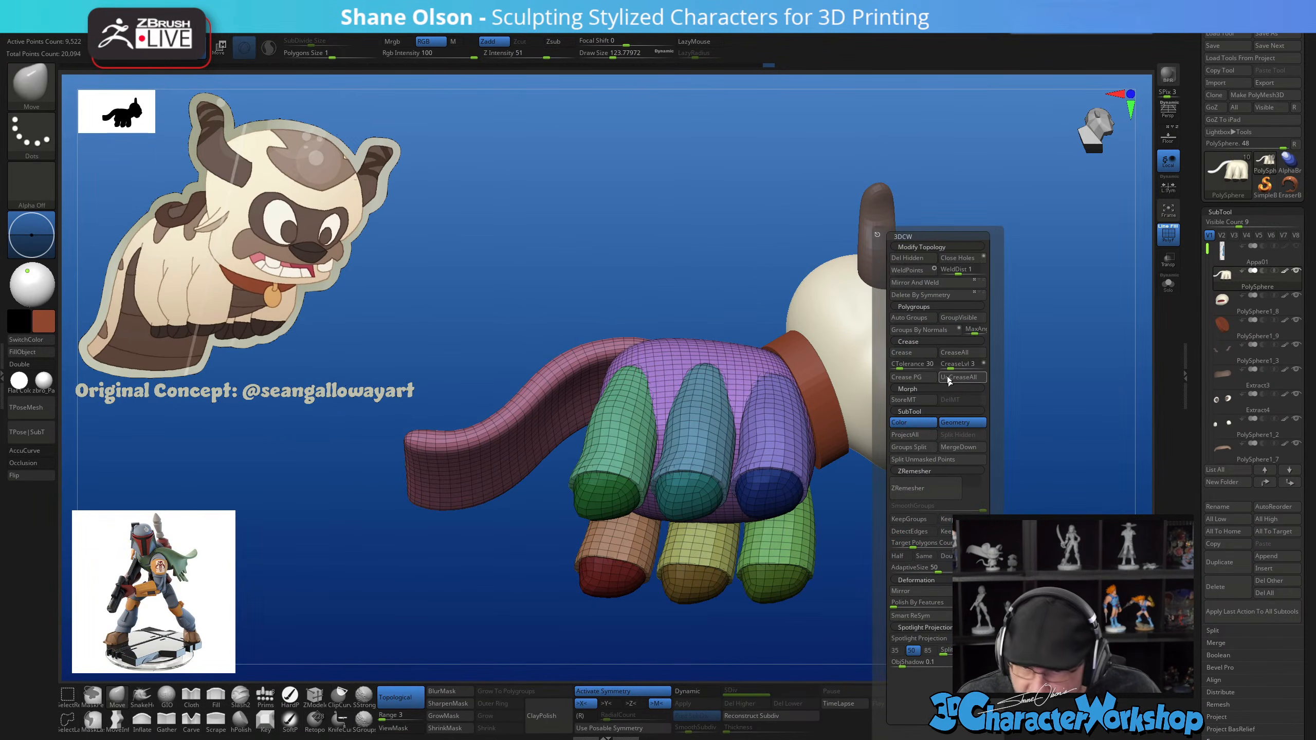
left_click(914, 283)
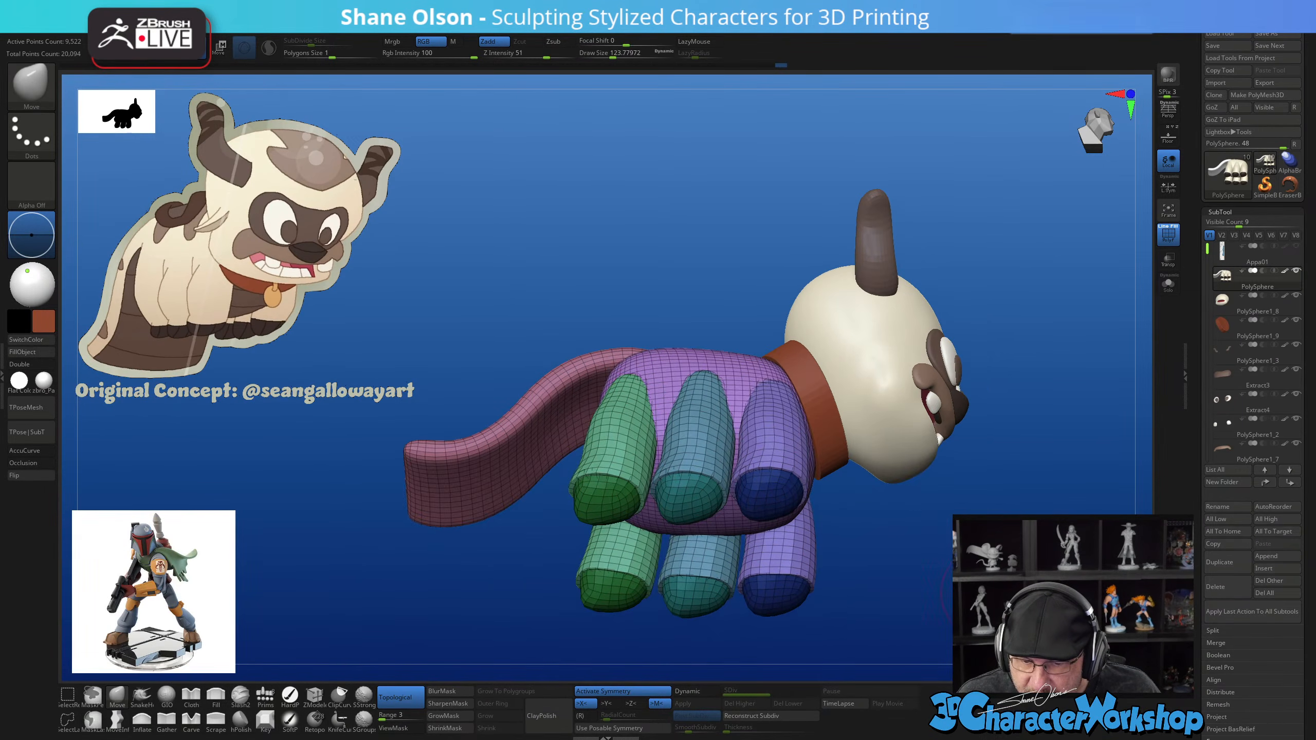
Hide the foot polygroups of all six legs and split the hidden feet into their own subtool
left_click_drag(947, 578, 858, 506)
left_click(750, 497, "ctrl+shift")
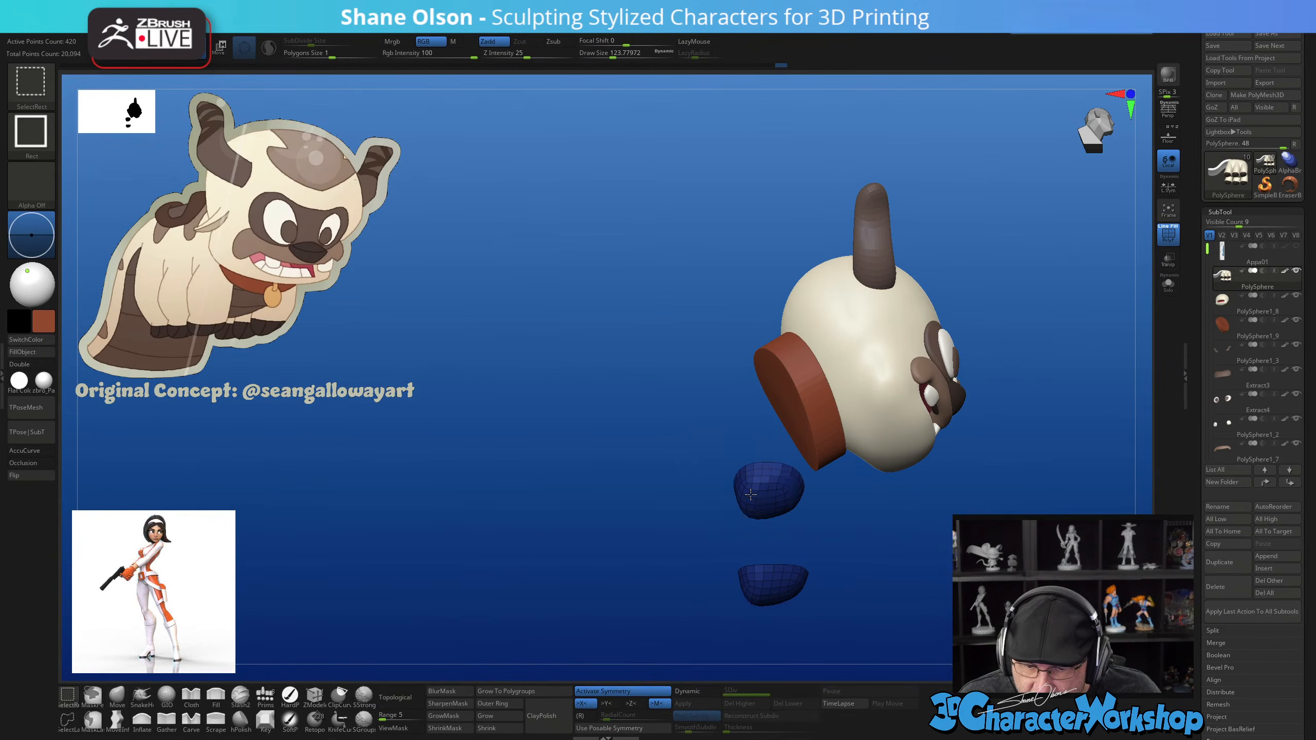
left_click(752, 495, "ctrl+shift")
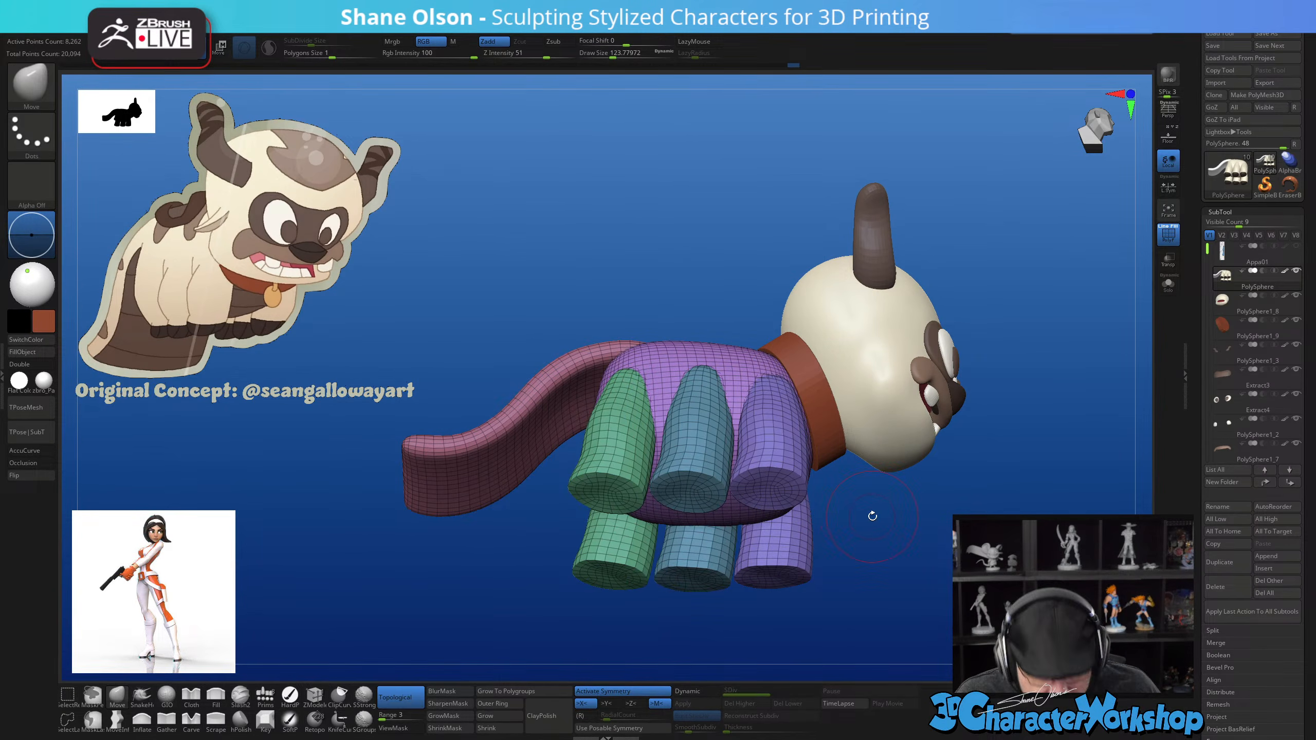
key("space")
left_click(920, 443)
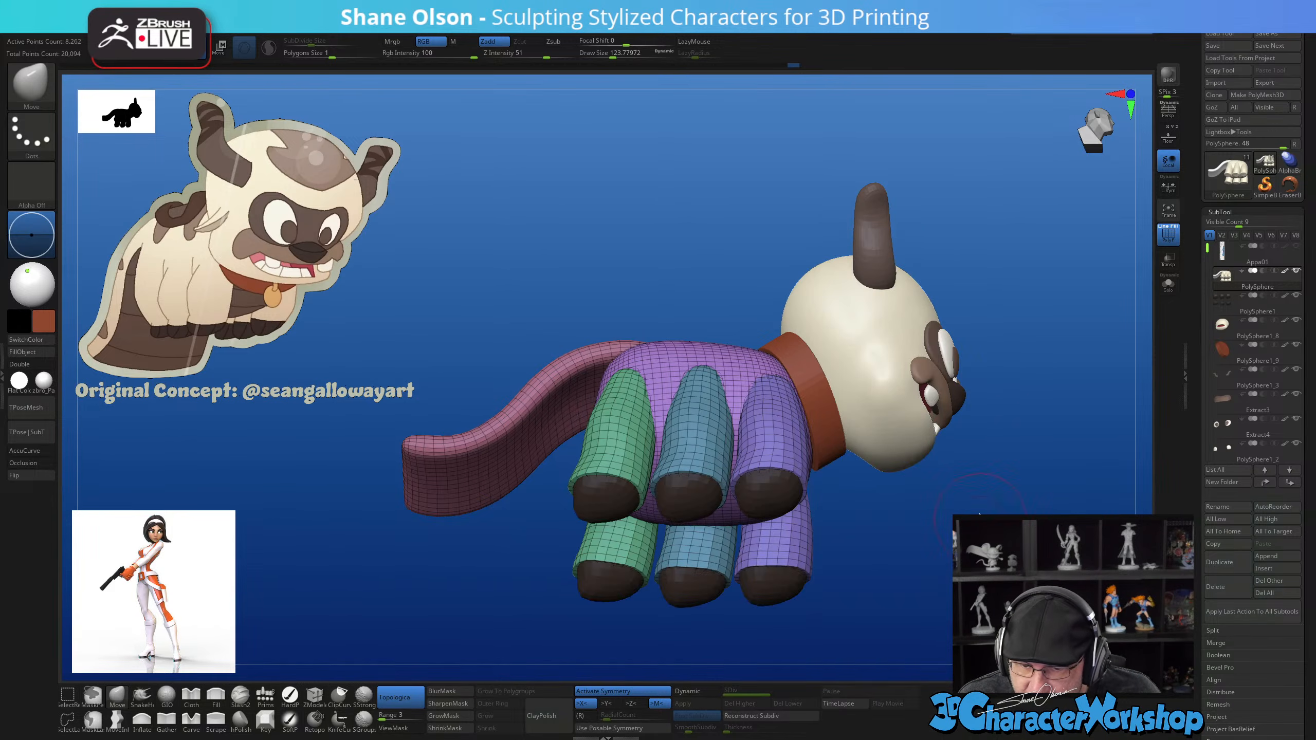
With symmetry off, centre the gizmo on the merged body mesh and reset its orientation
mouse_move(938, 549)
left_mouse_down()
mouse_move(962, 530)
mouse_move(956, 557)
left_mouse_up()
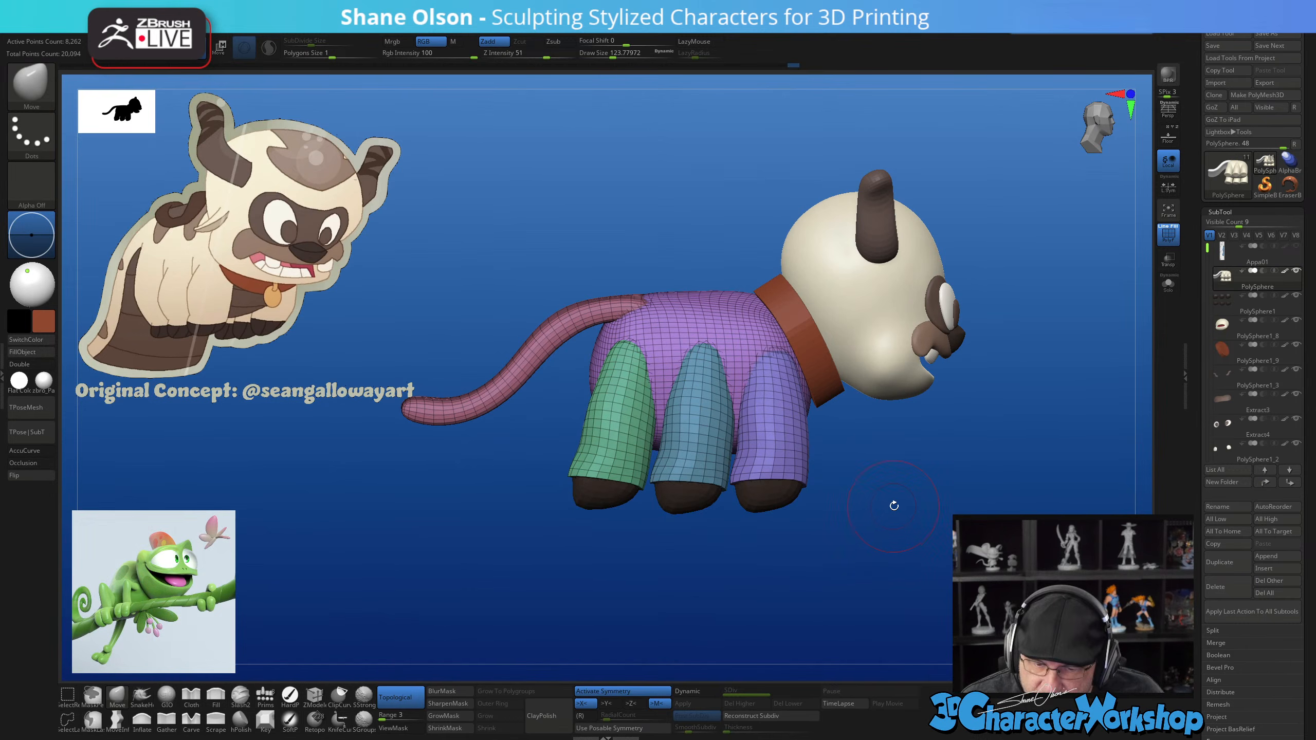
mouse_move(894, 506)
left_mouse_down()
mouse_move(961, 500)
mouse_move(881, 498)
mouse_move(894, 502)
left_mouse_up()
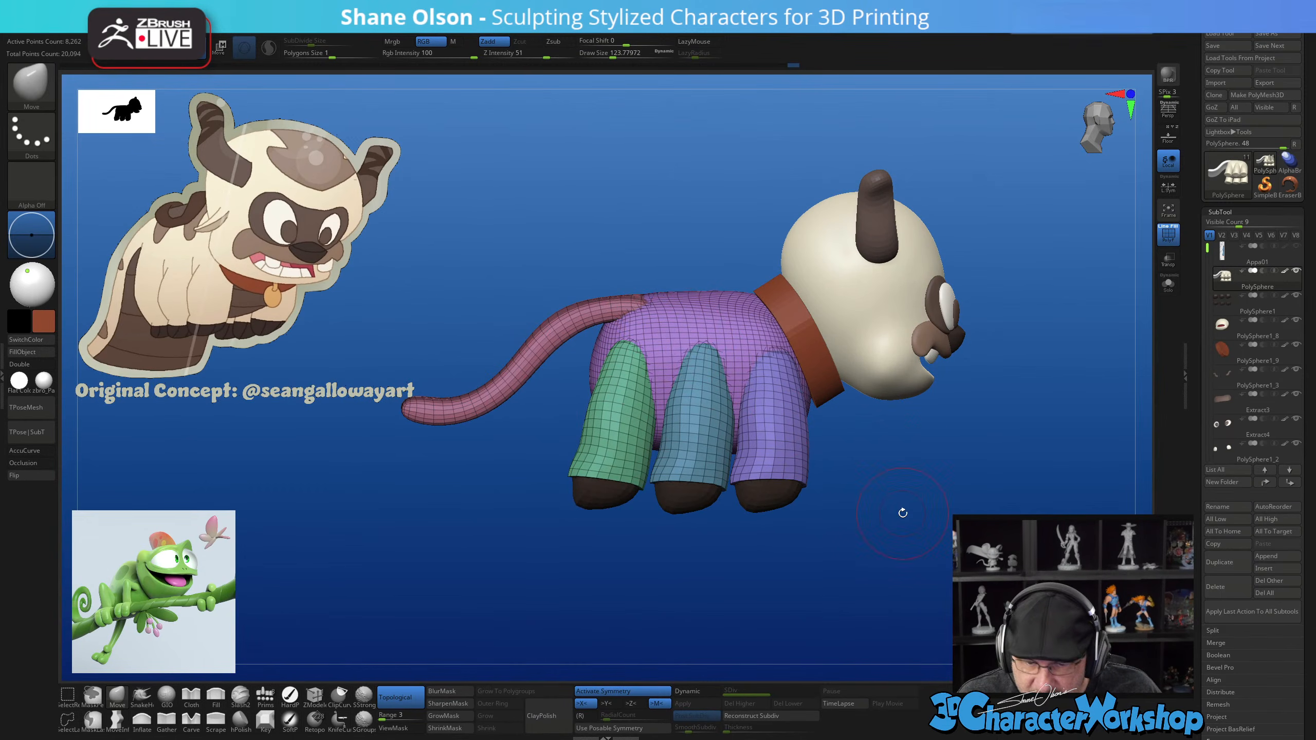
key("space")
left_click_drag(1003, 493, 962, 492, "shift")
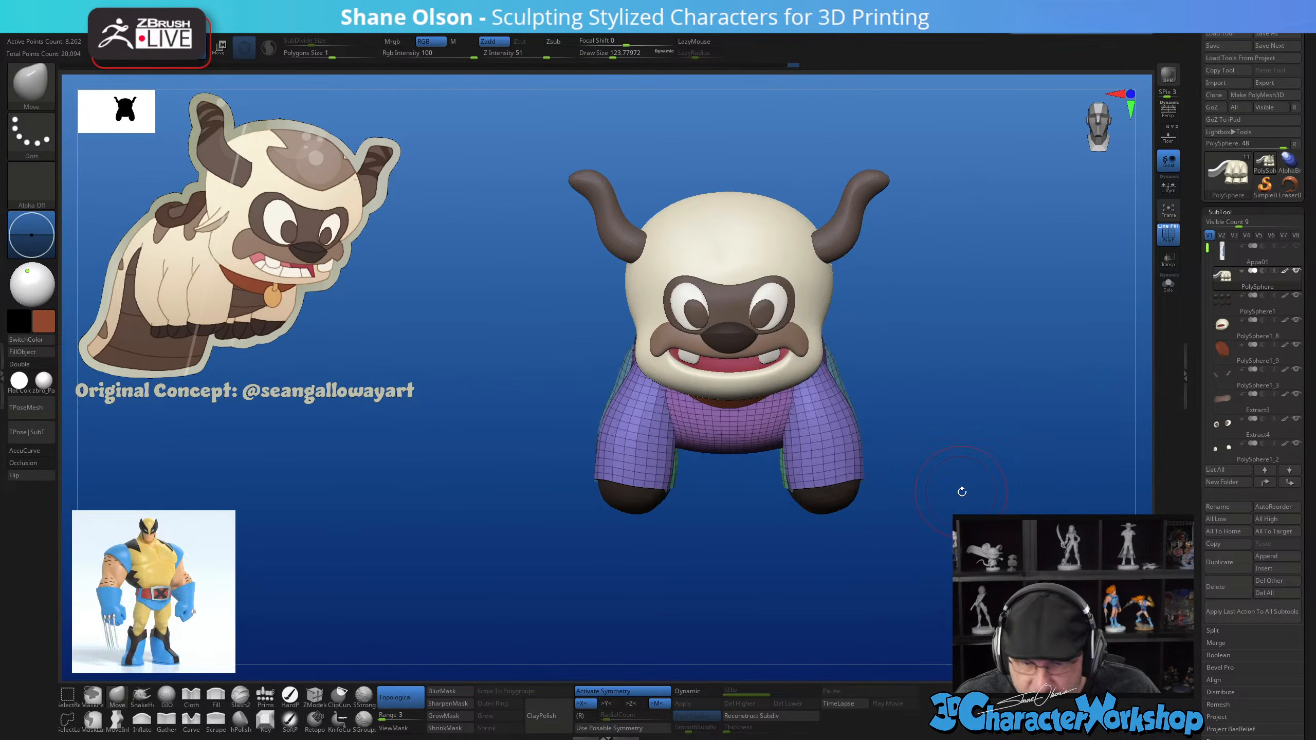
key("w")
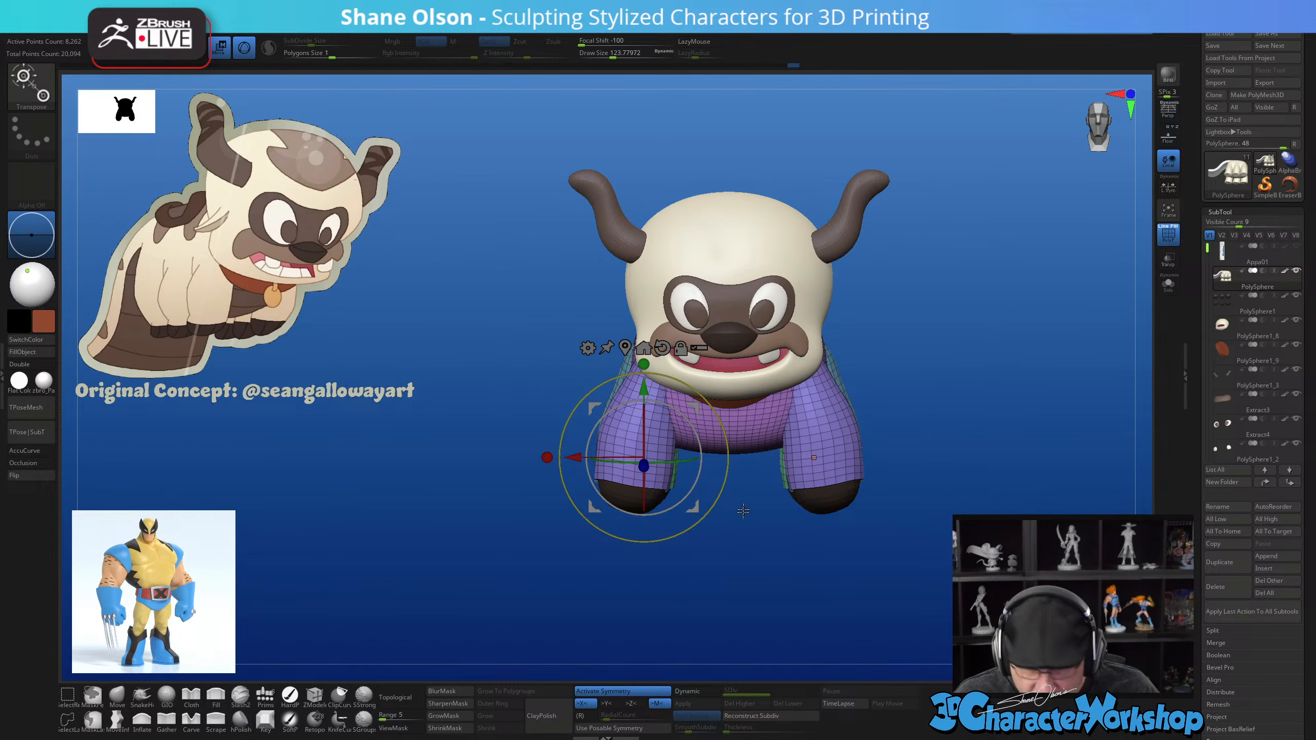
left_click(623, 692)
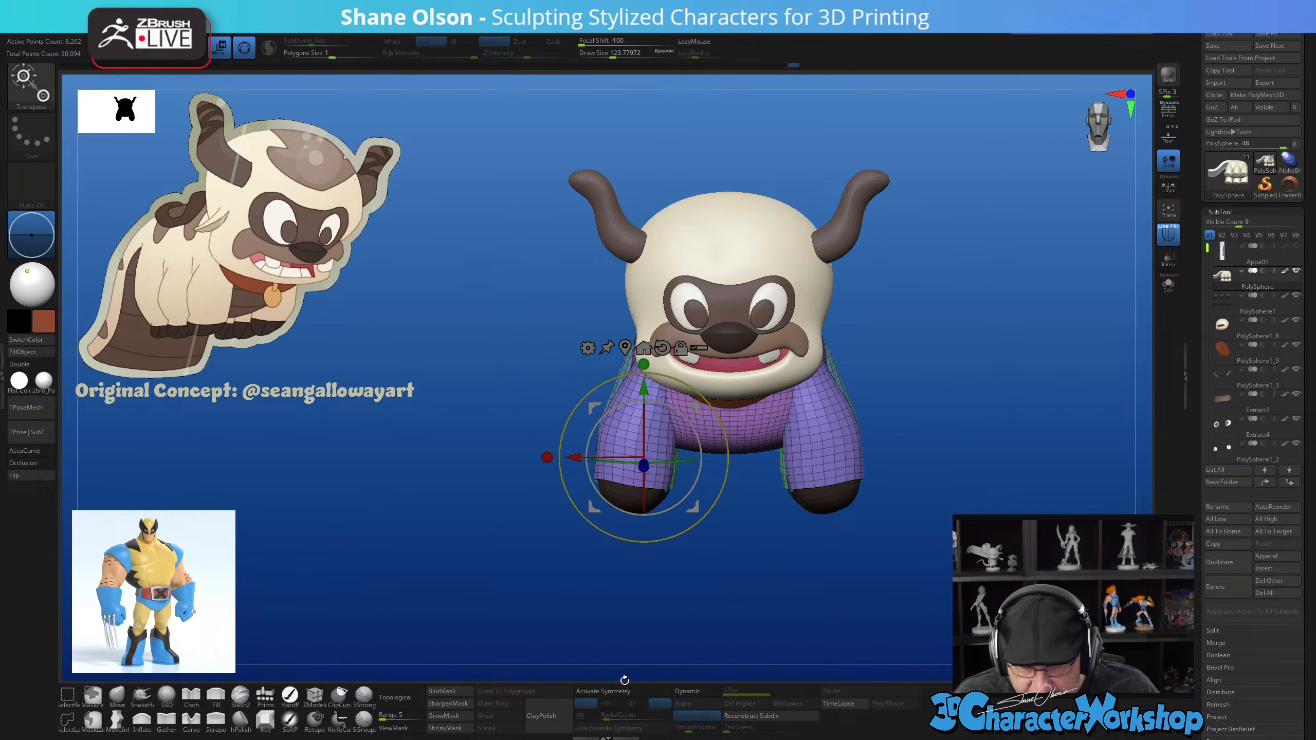
left_click(624, 346, "alt")
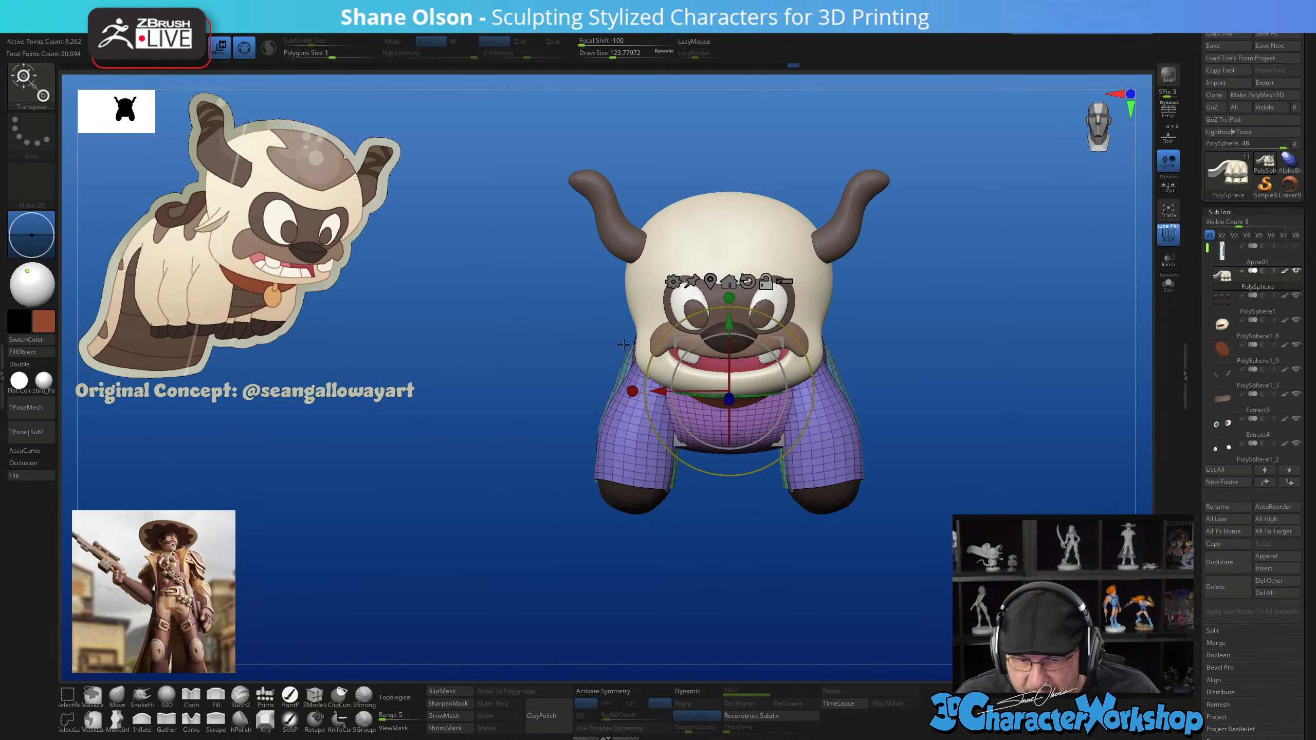
left_click(746, 280)
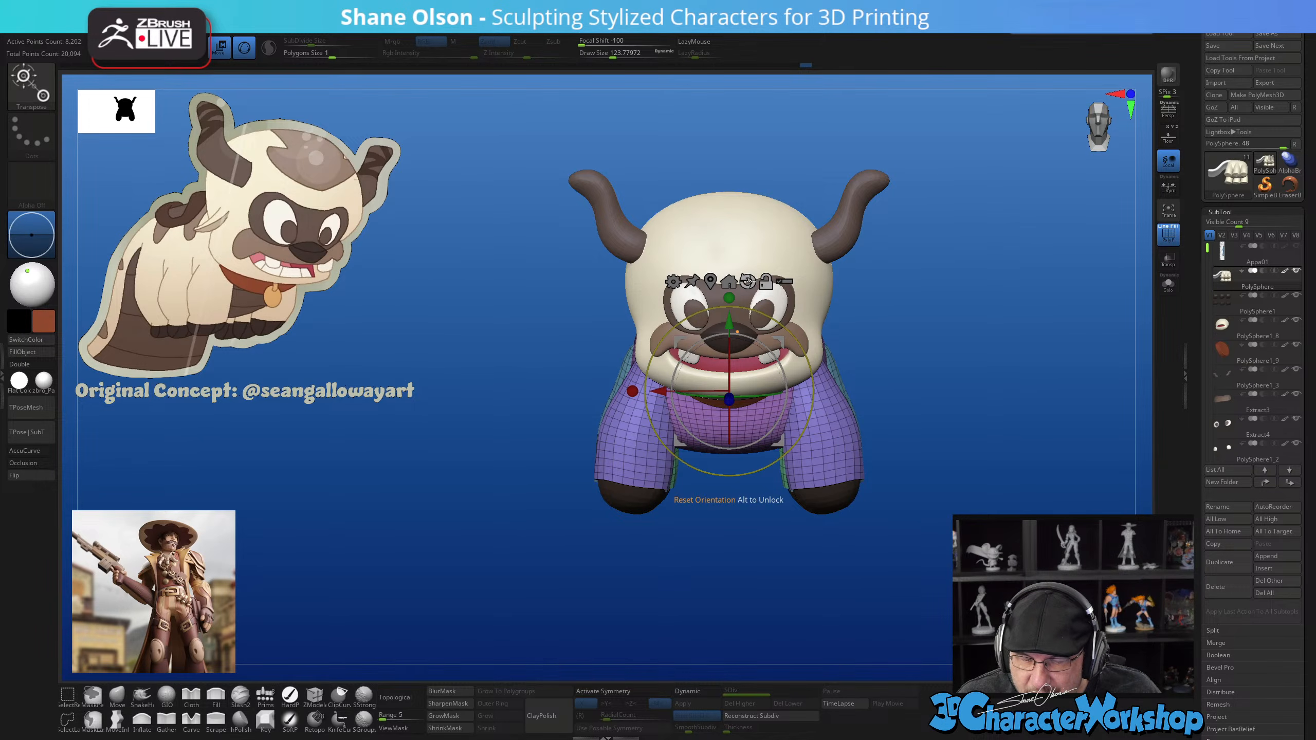
left_click(748, 282)
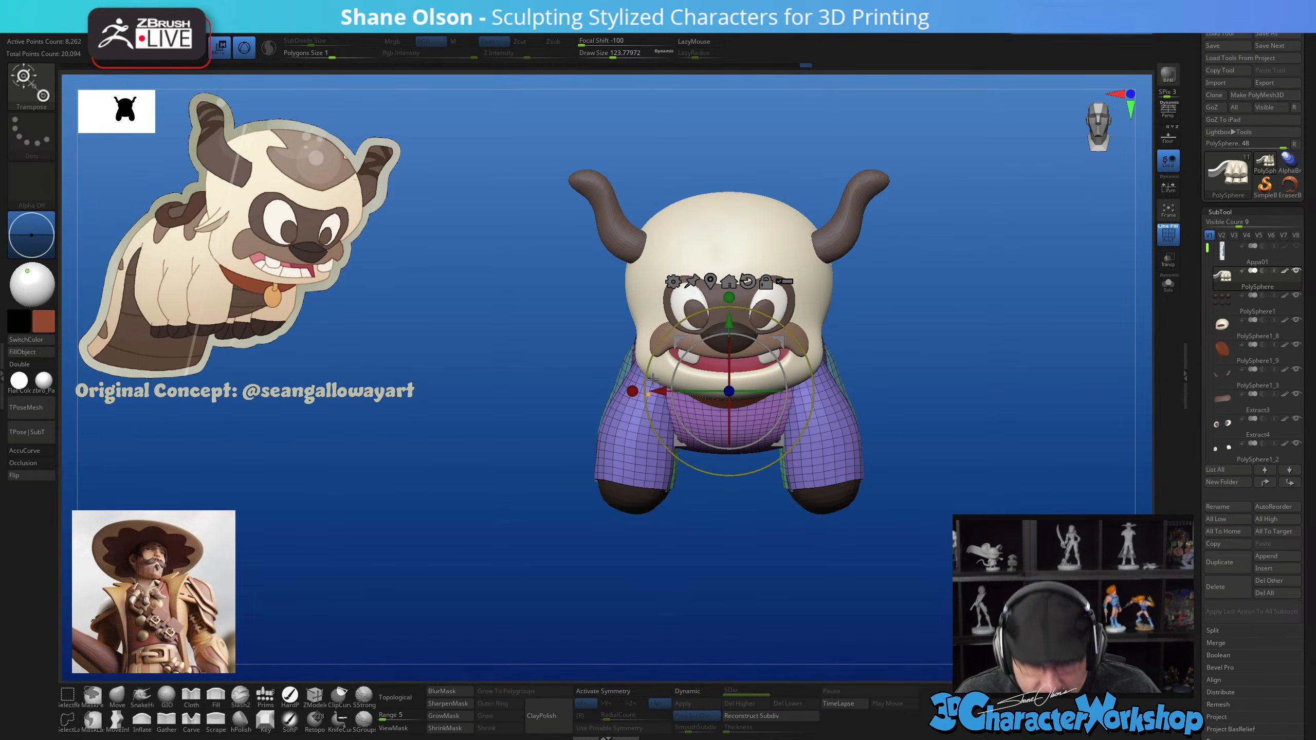
Run Remesh By Union on the merged mesh to fuse body, legs and tail, and return to Gizmo 3D
key("x")
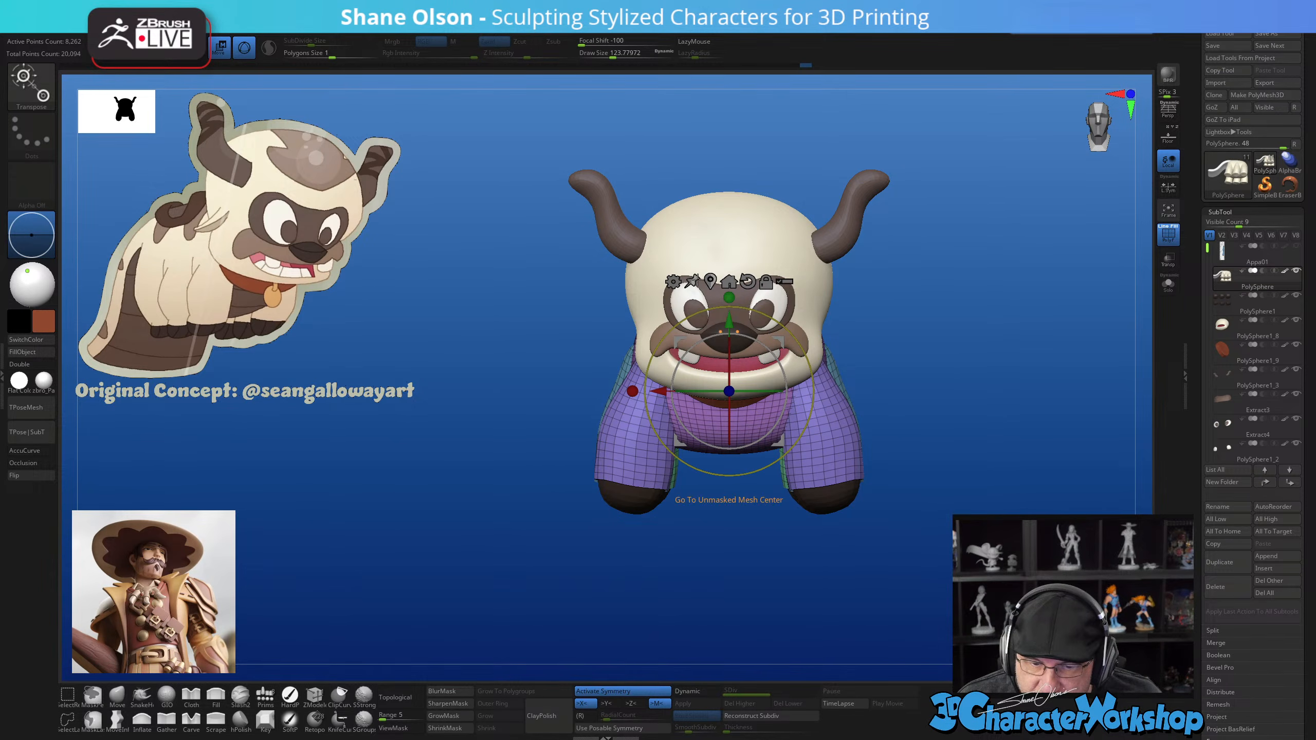
left_click(672, 282)
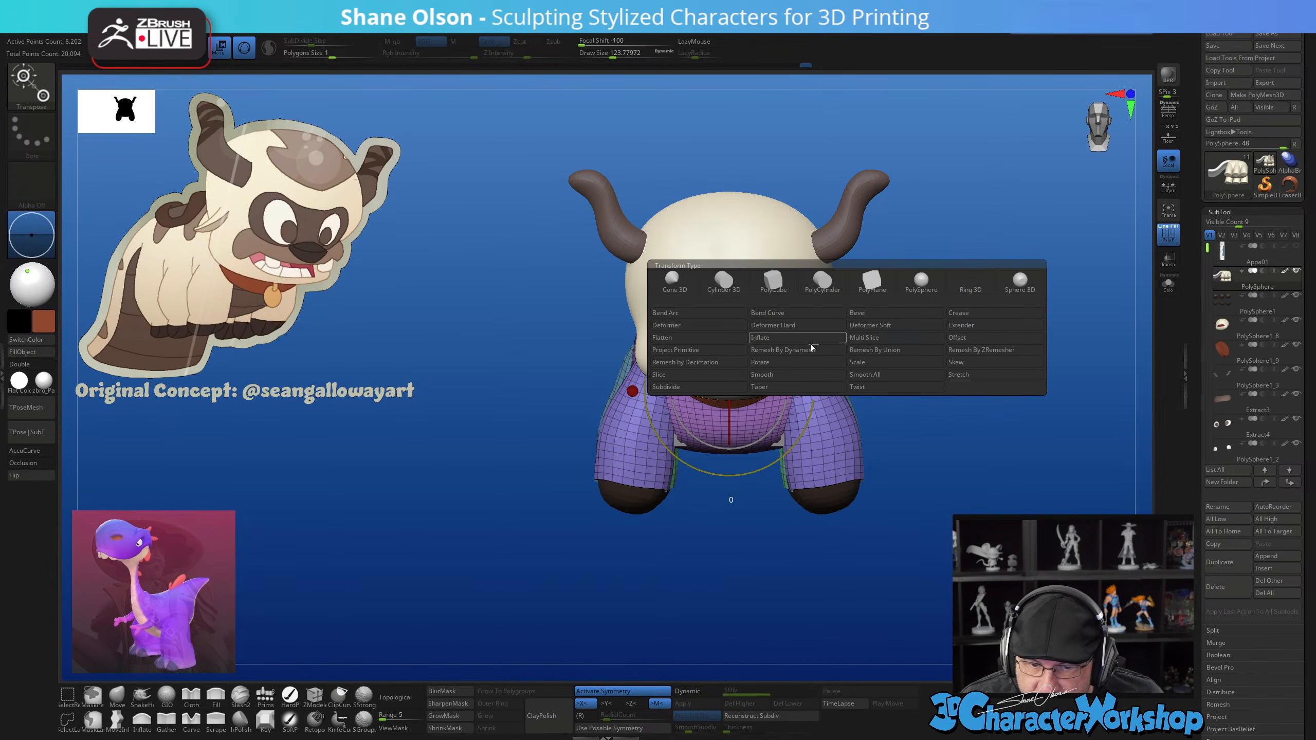
left_click(887, 351)
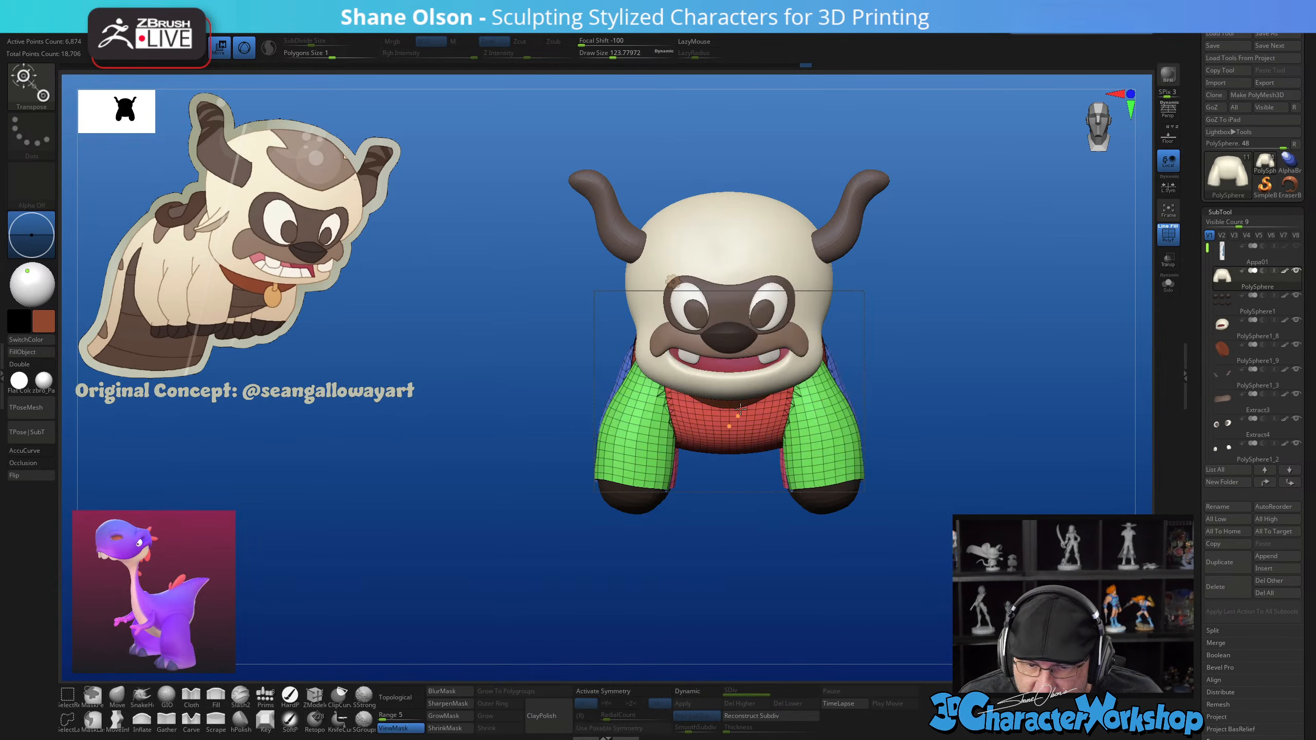
left_click(672, 281)
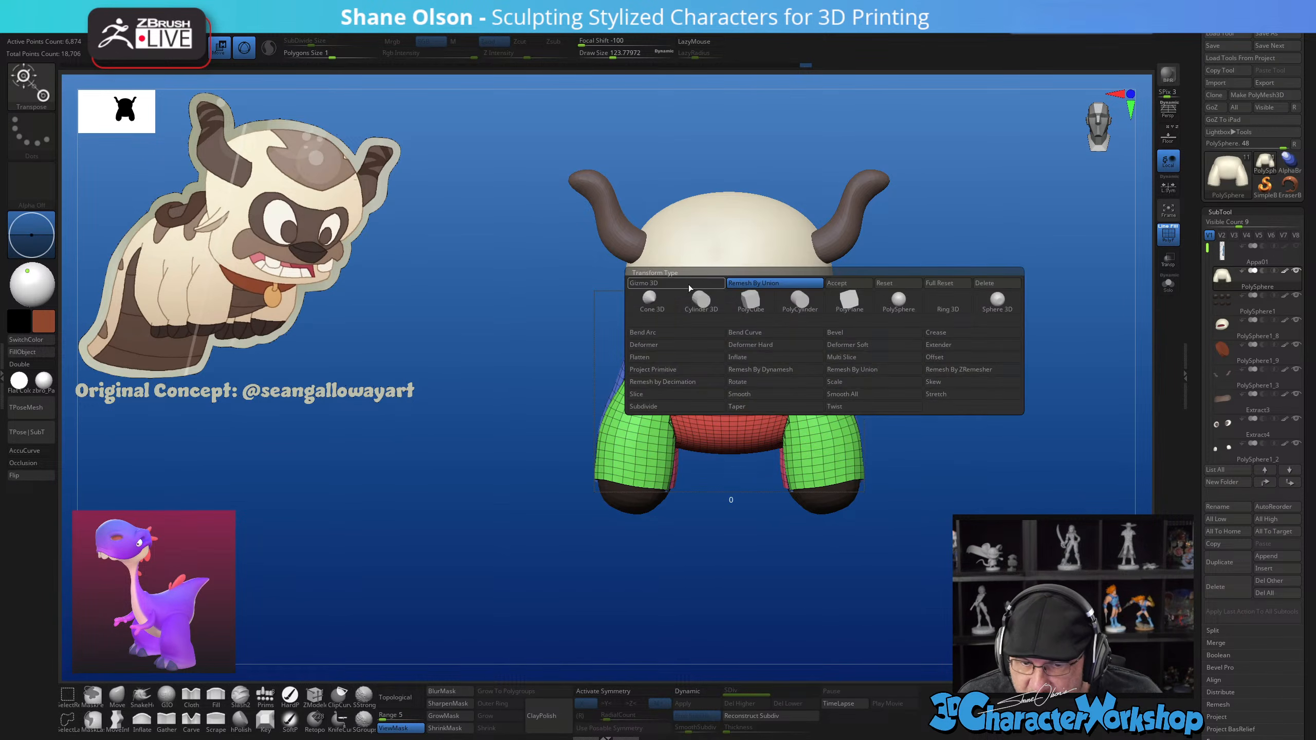
Turn symmetry back on and return to draw mode with the Move brush
left_click_drag(960, 441, 977, 389)
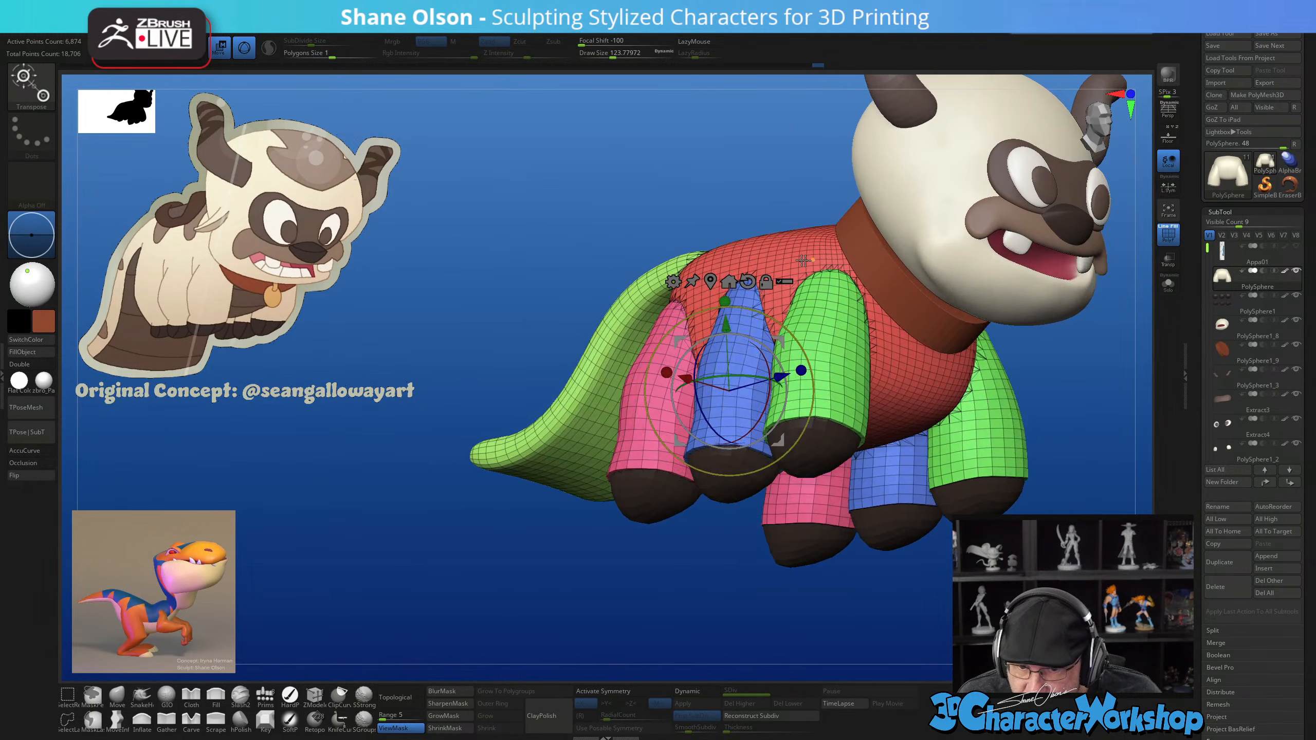
left_click_drag(804, 260, 769, 320, "shift")
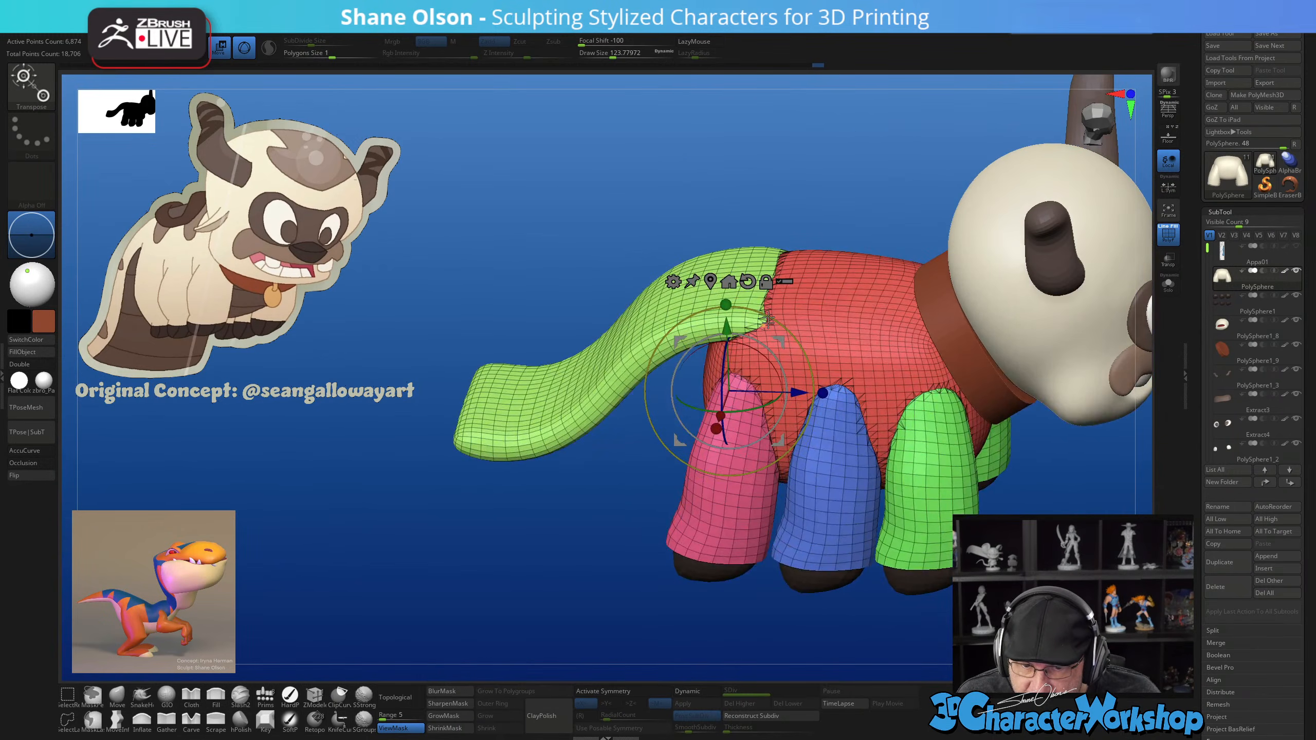
left_click_drag(536, 567, 490, 570, "shift")
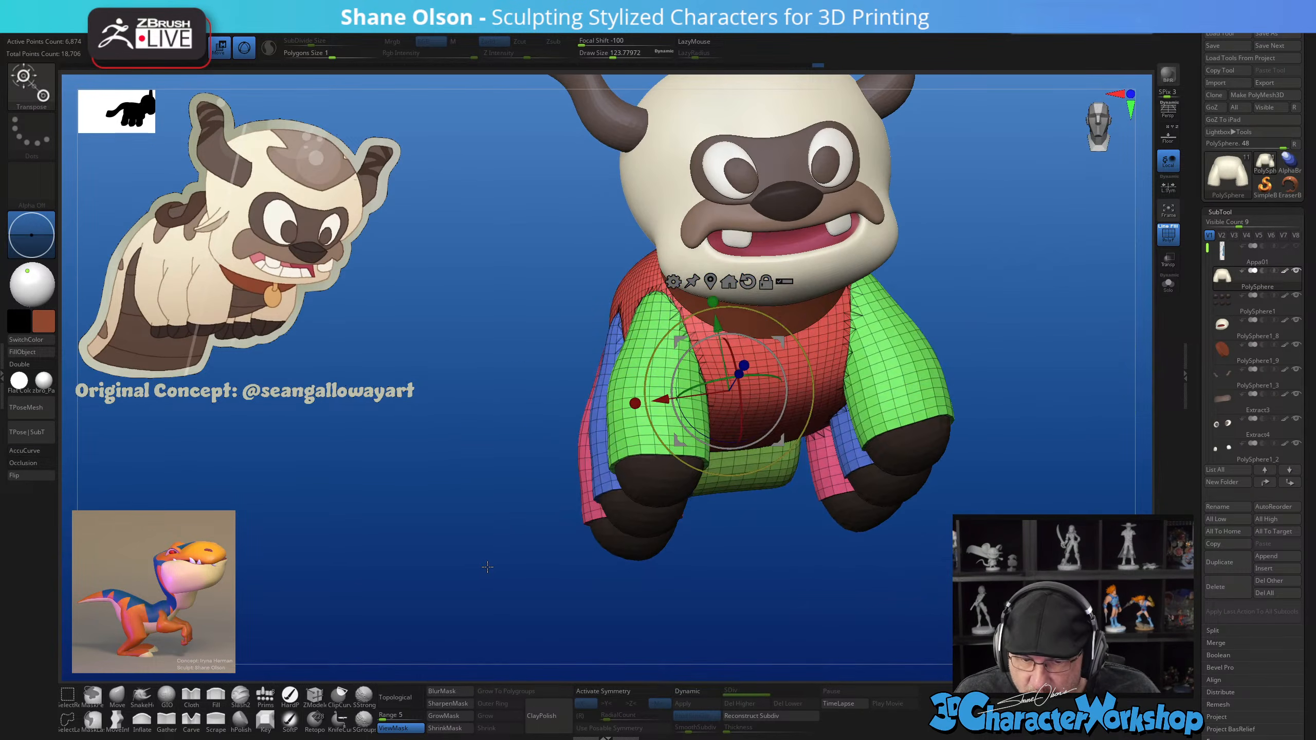
key("x")
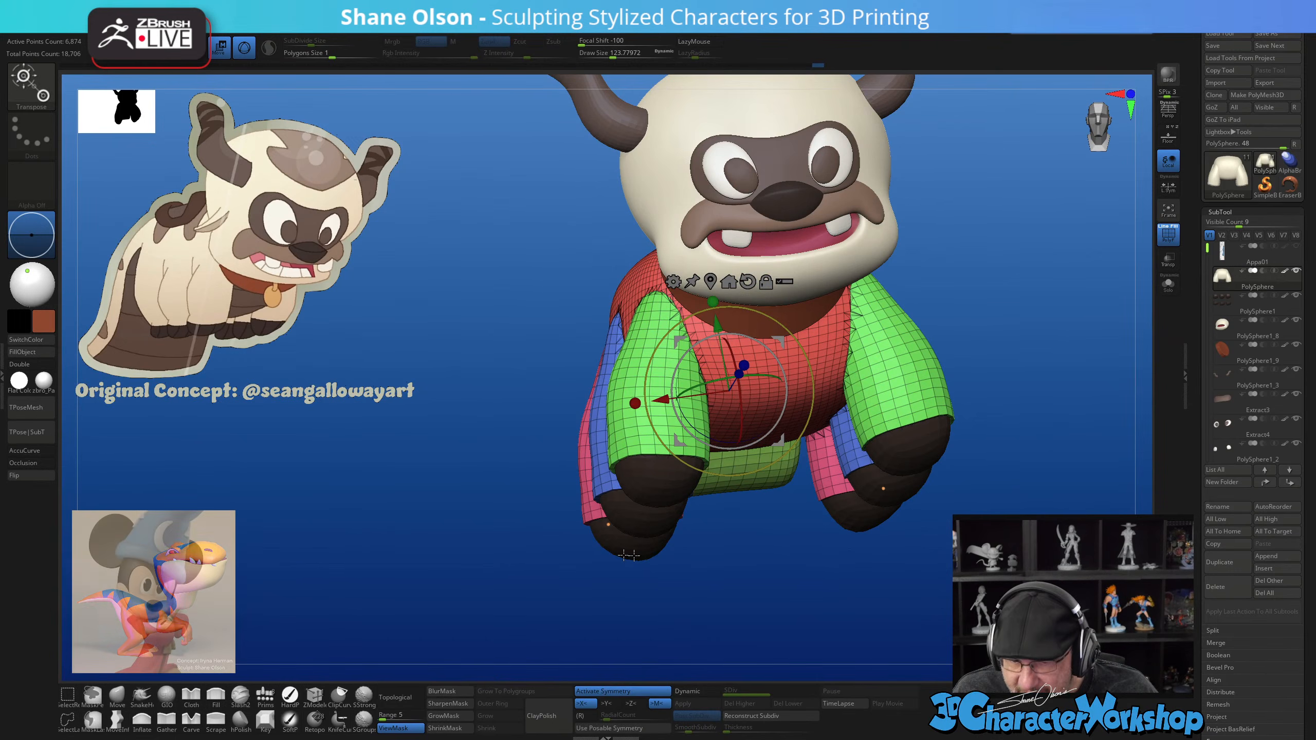
left_click_drag(894, 612, 1042, 509)
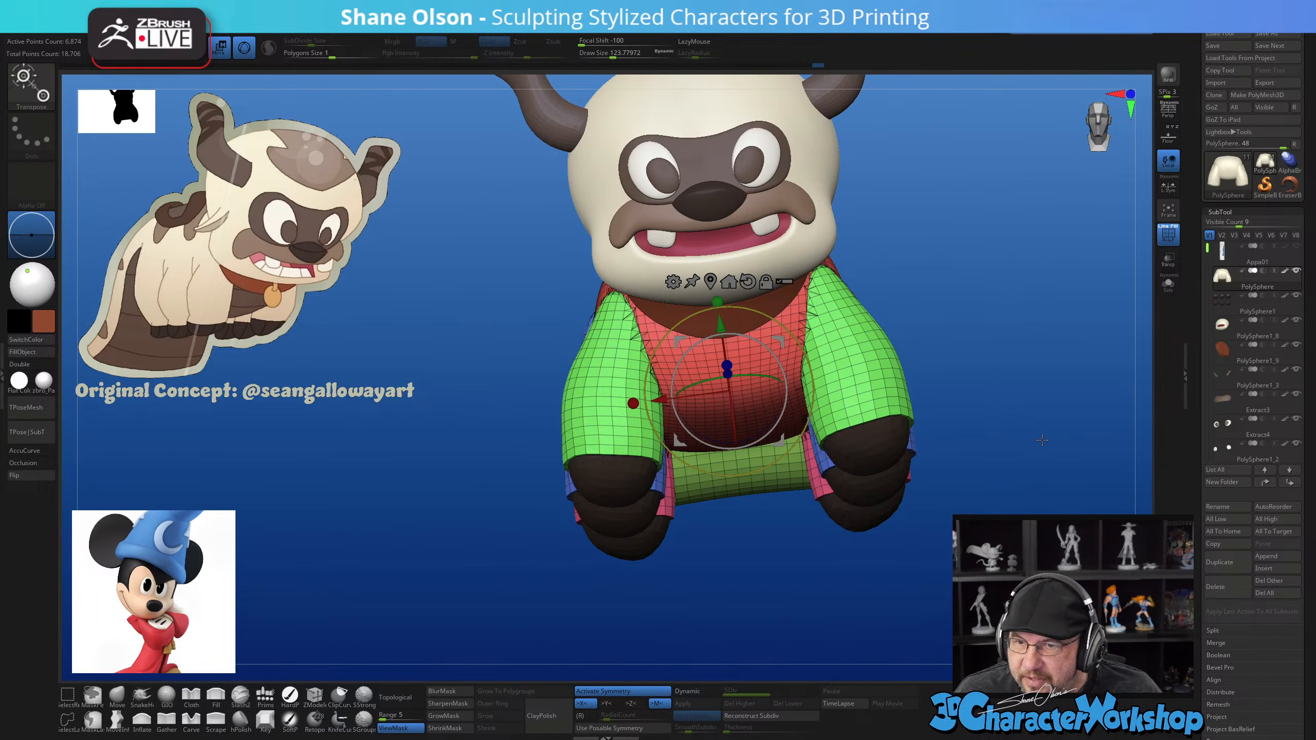
key("q")
mouse_move(1033, 441)
left_mouse_down()
mouse_move(1025, 411)
mouse_move(1072, 441)
mouse_move(954, 453)
left_mouse_up()
key("b")
key("m")
key("v")
Solo the fused body mesh and examine the topology where the legs and tail join the body
mouse_move(948, 537)
left_mouse_down()
mouse_move(1016, 563)
mouse_move(962, 549)
mouse_move(945, 528)
mouse_move(944, 553)
left_mouse_up()
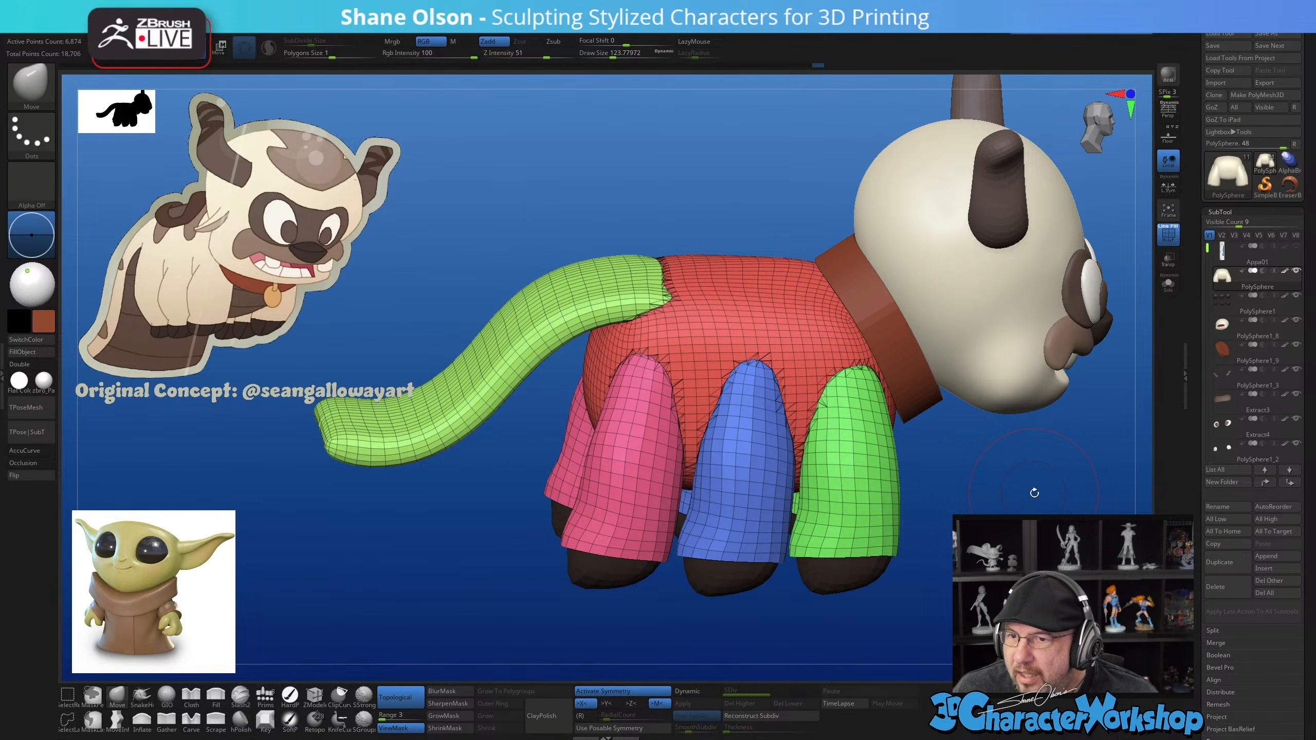
left_click_drag(1073, 537, 1015, 500)
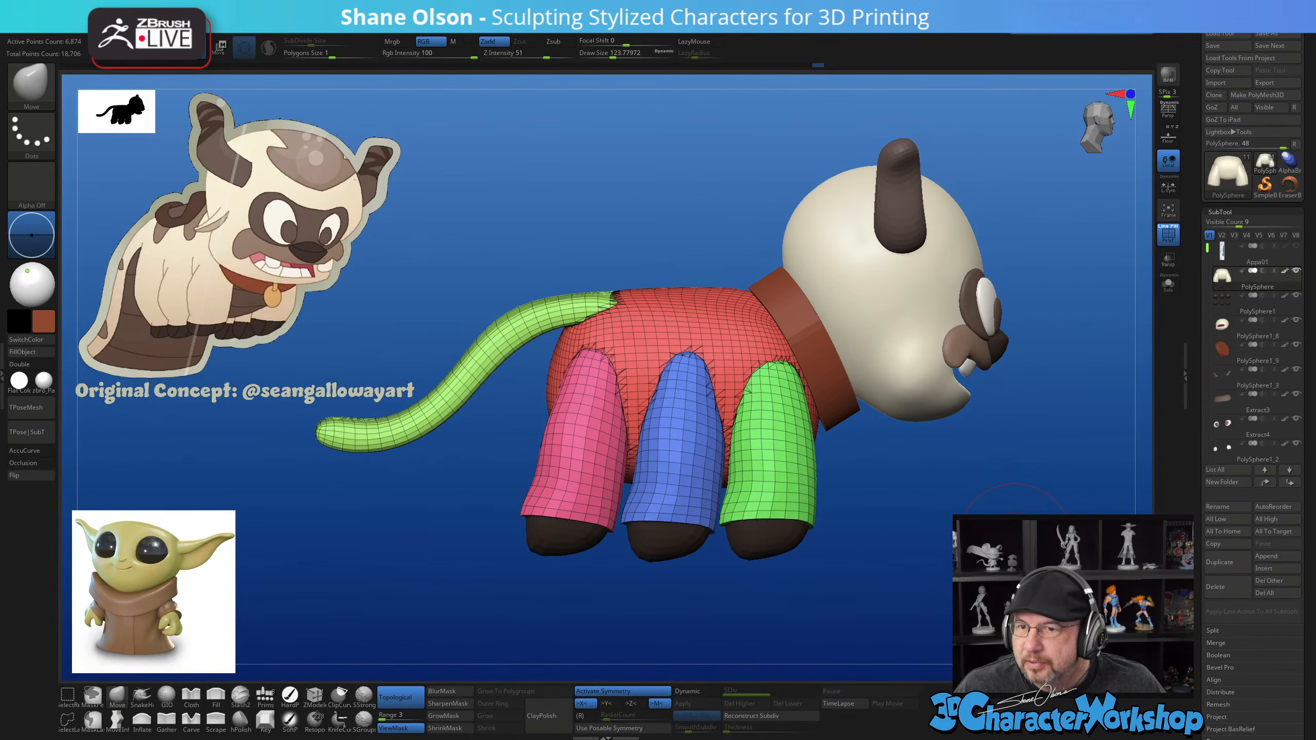
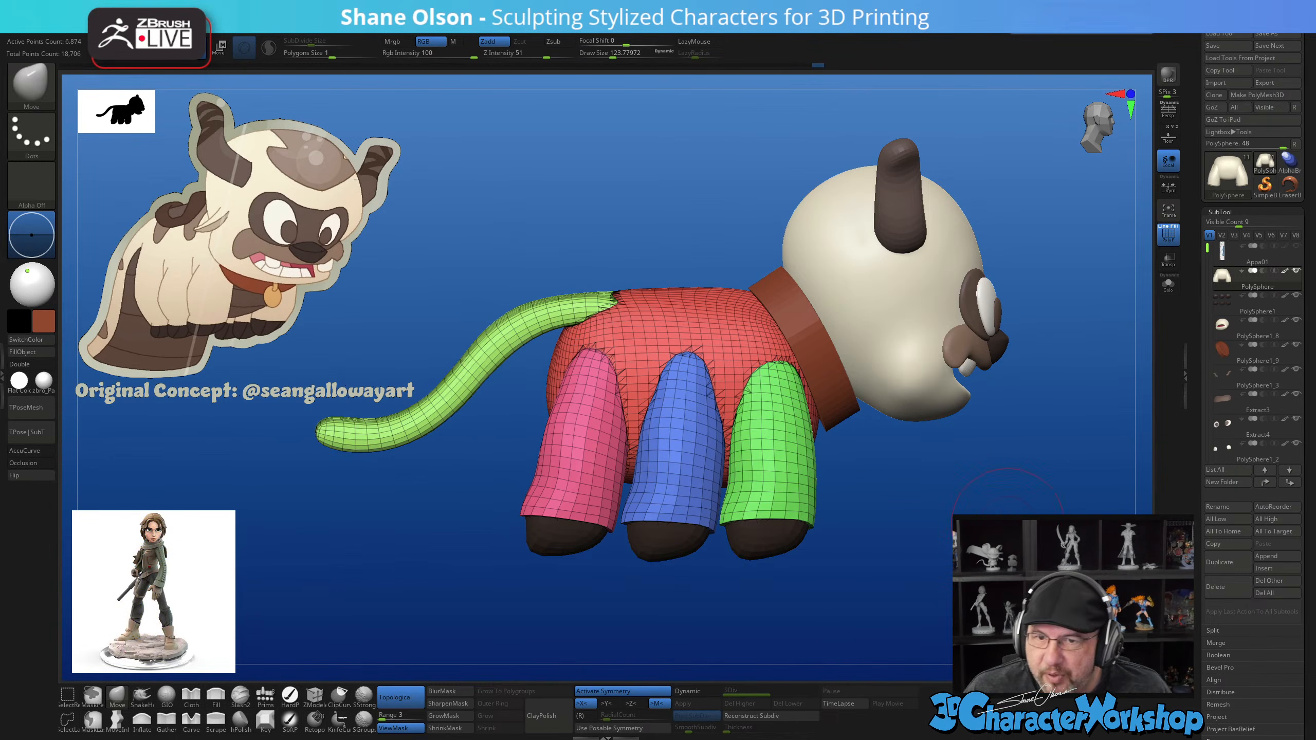
left_click_drag(1009, 524, 950, 543)
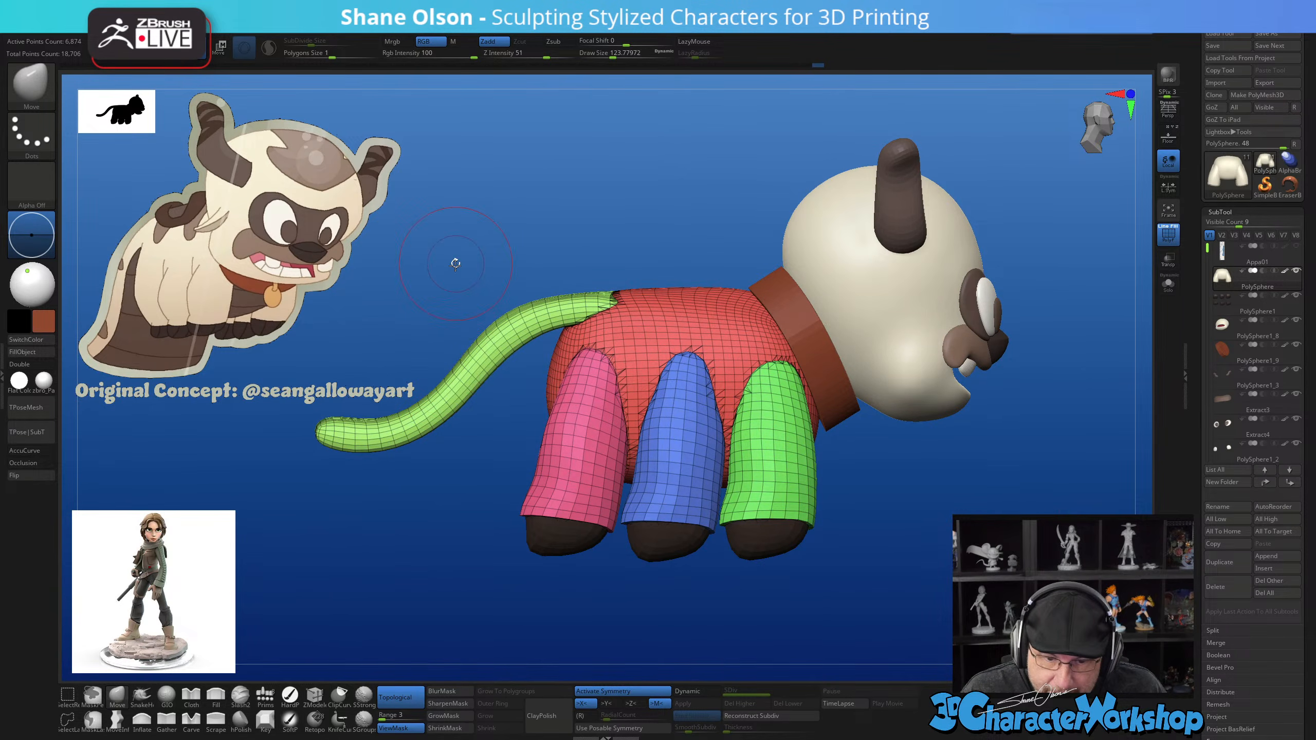
left_click_drag(456, 264, 447, 306)
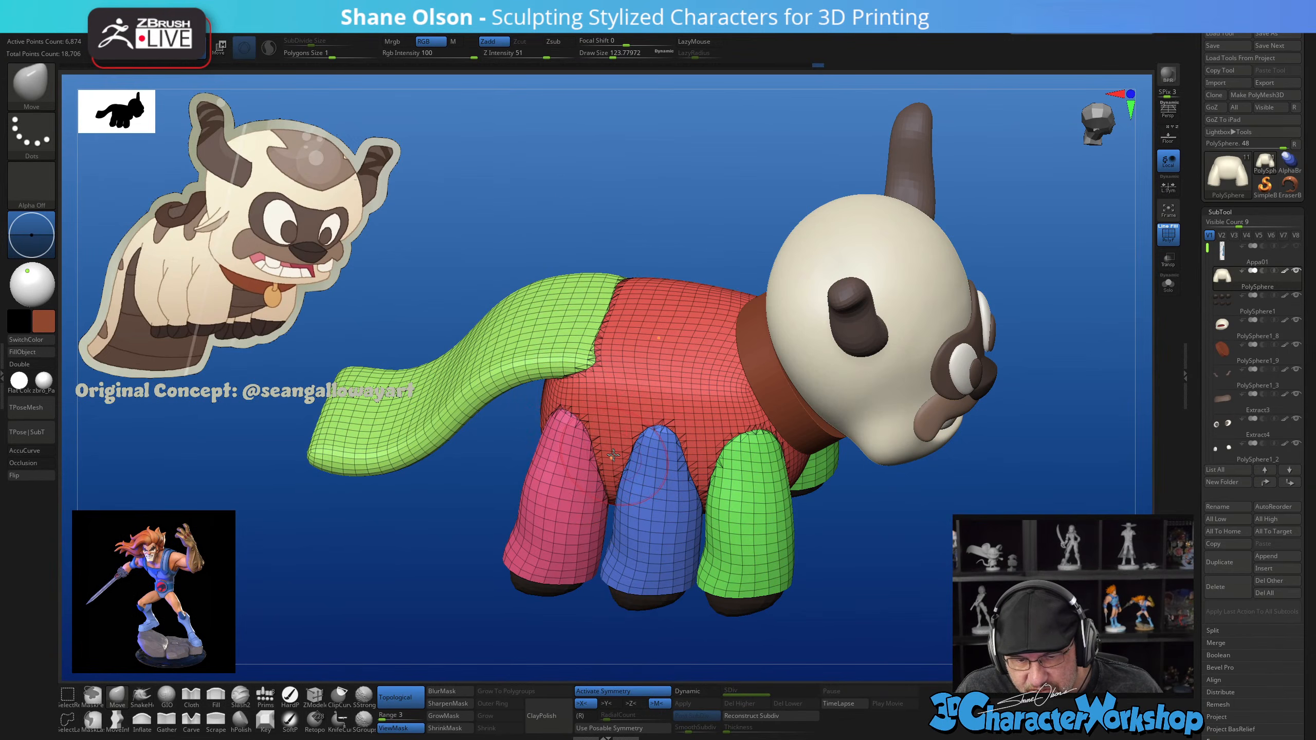
left_click_drag(855, 604, 1125, 406)
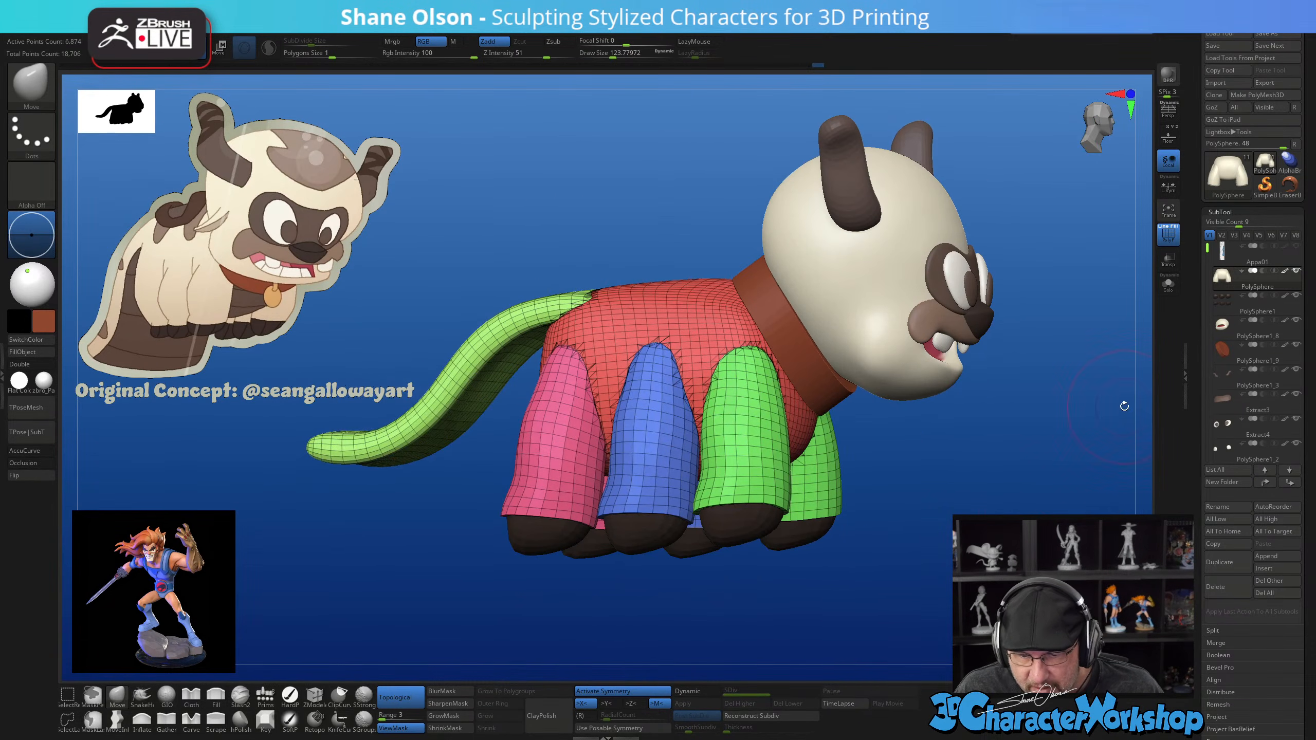
left_click(1170, 283)
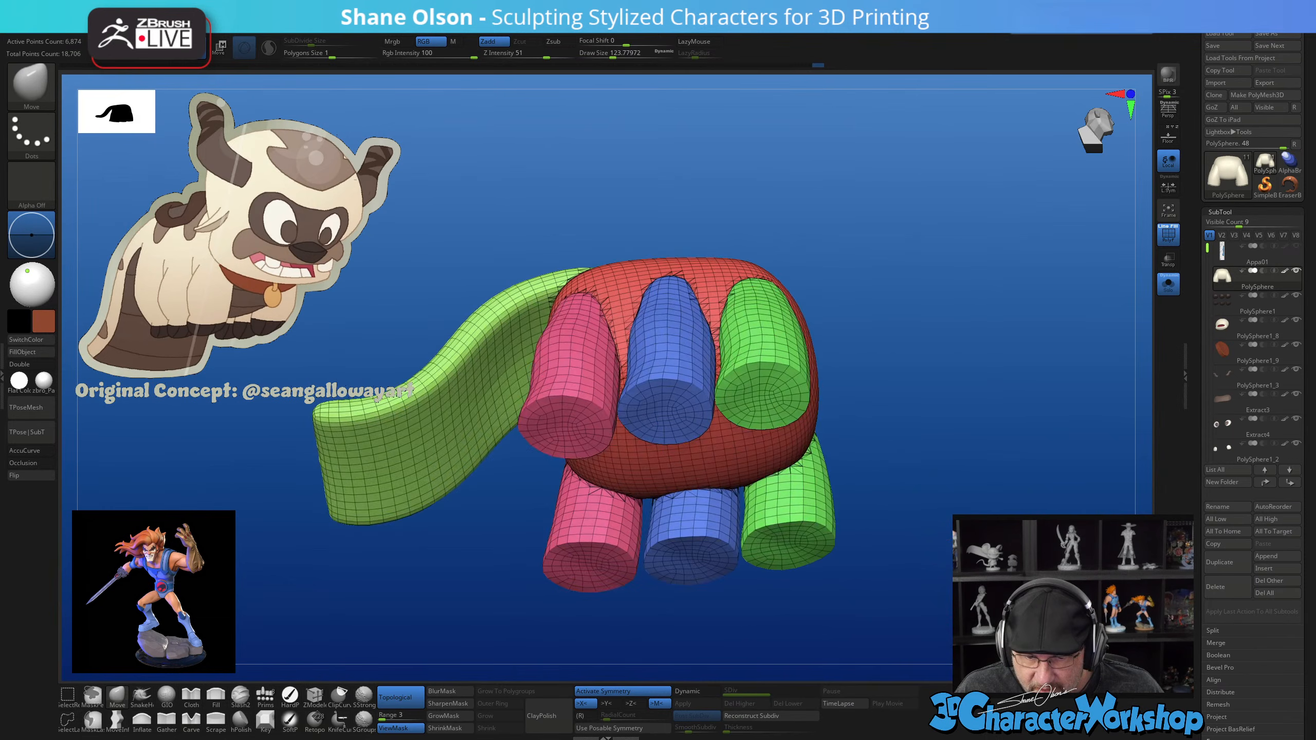
left_click_drag(927, 332, 929, 376)
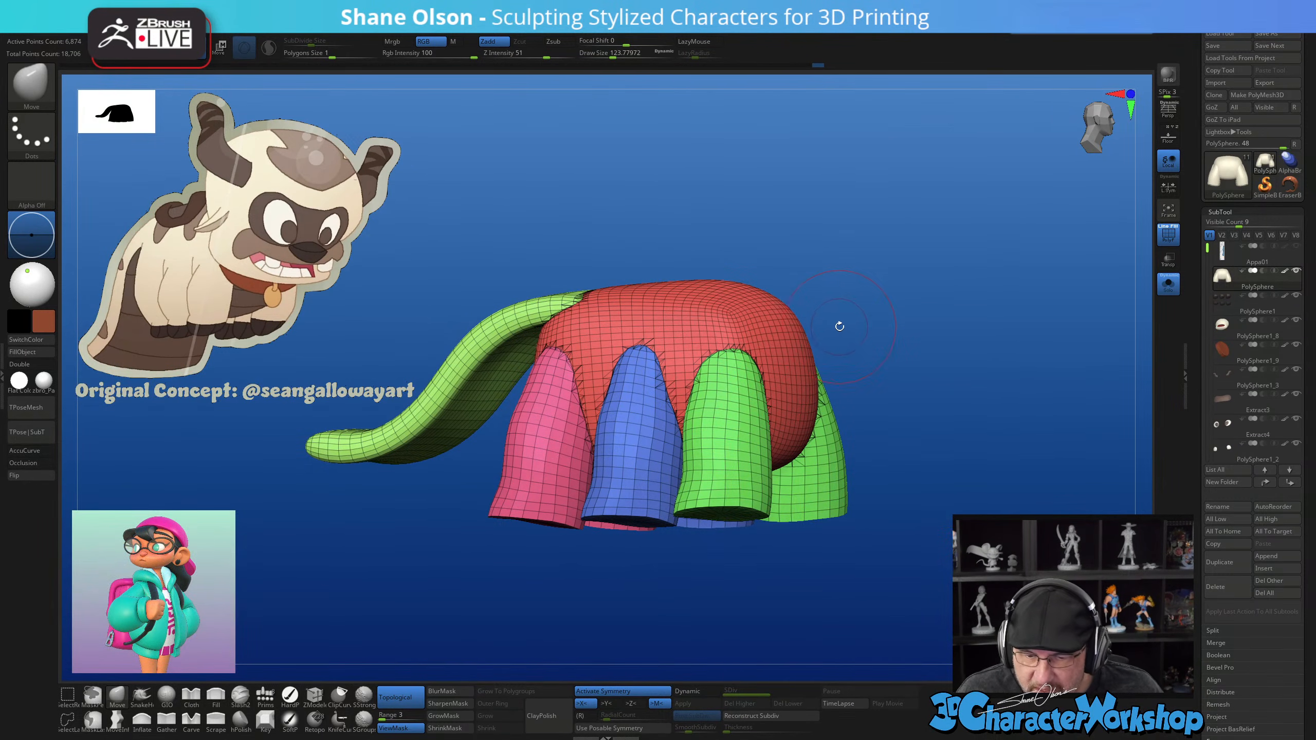
left_click_drag(844, 317, 1037, 302)
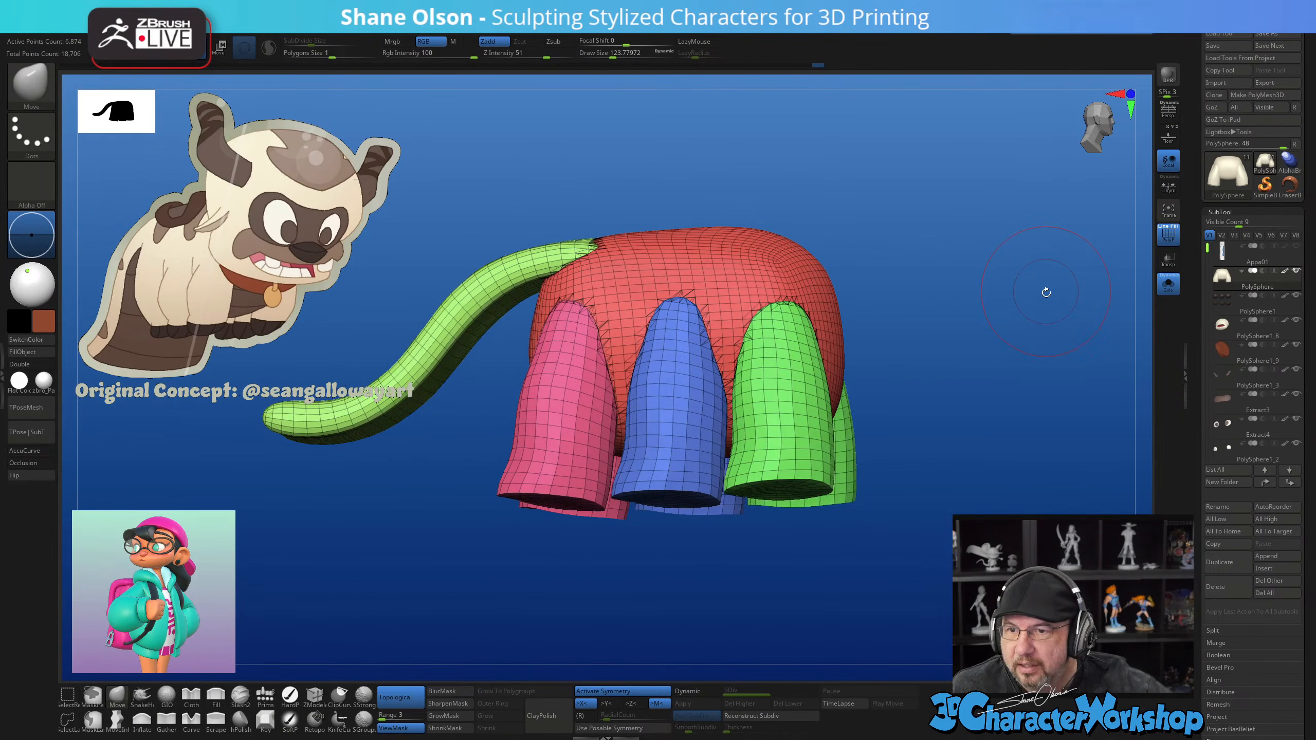
left_click_drag(1016, 291, 1000, 293)
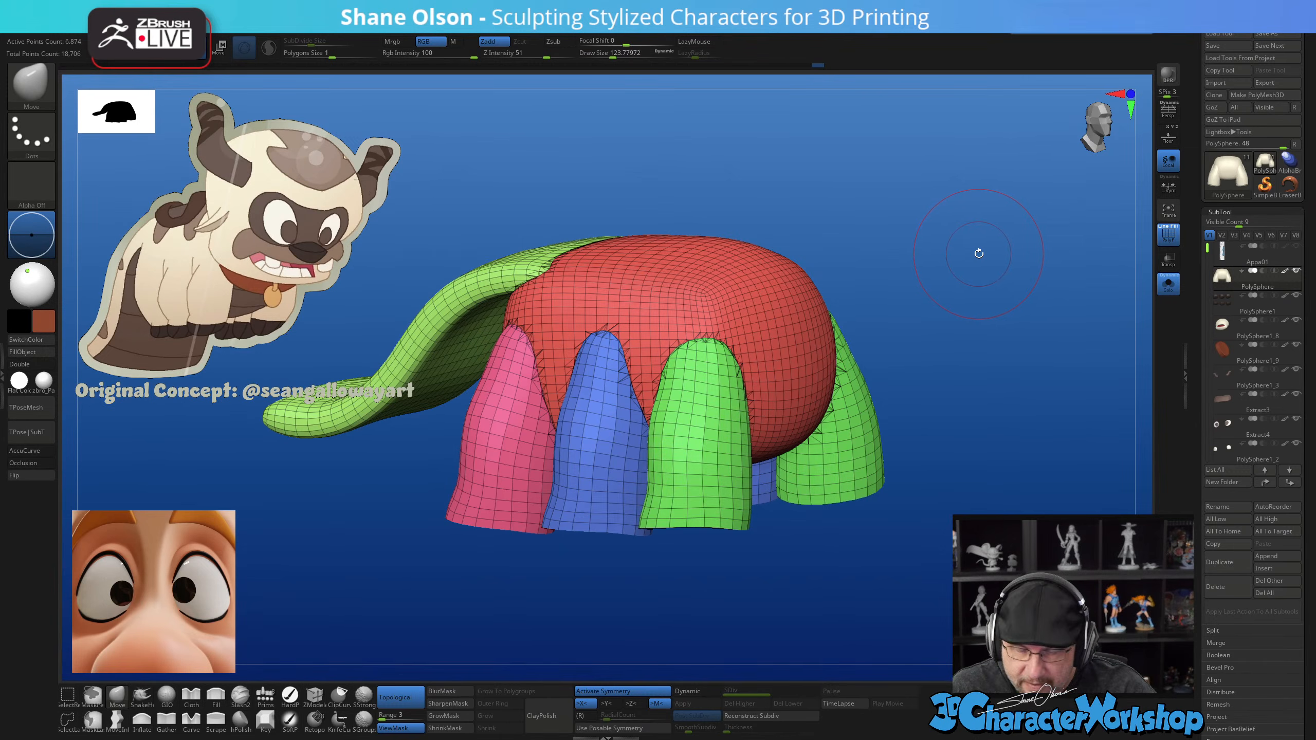
left_click_drag(965, 250, 770, 330)
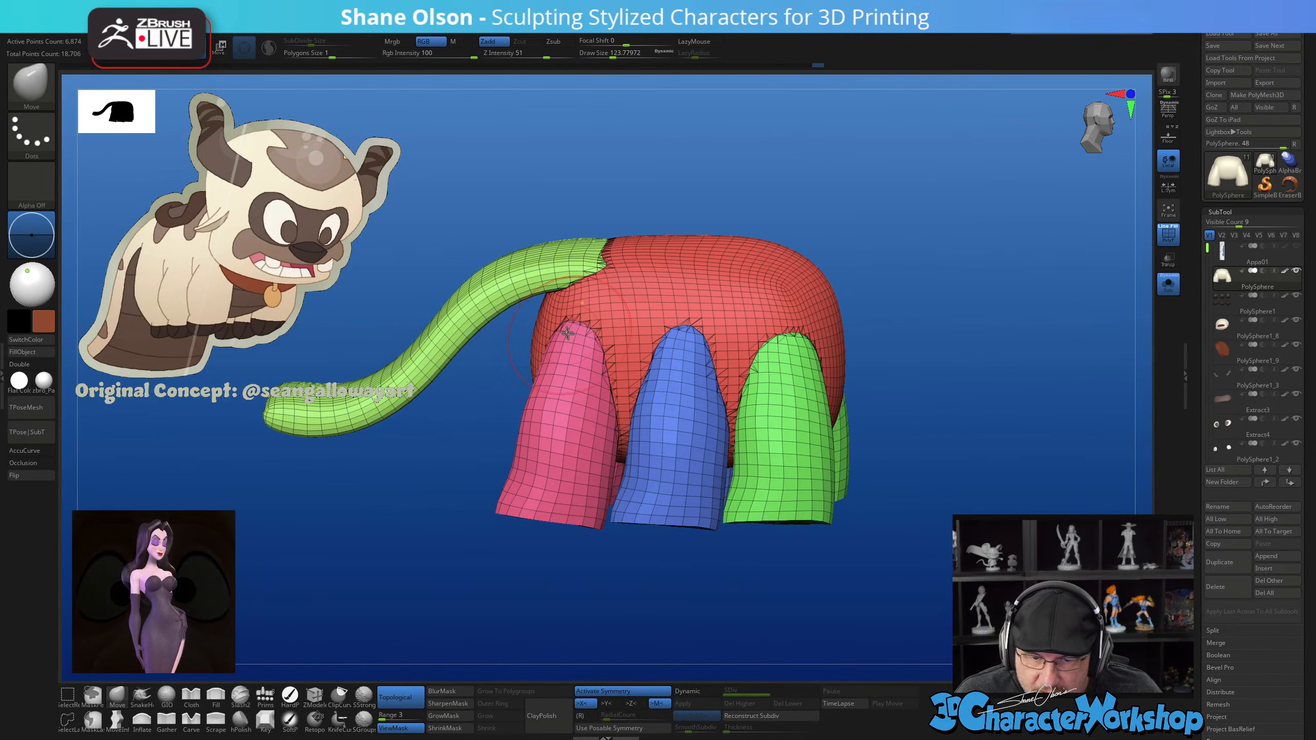
mouse_move(917, 226)
left_mouse_down()
mouse_move(905, 233)
mouse_move(911, 211)
mouse_move(888, 222)
mouse_move(944, 249)
left_mouse_up()
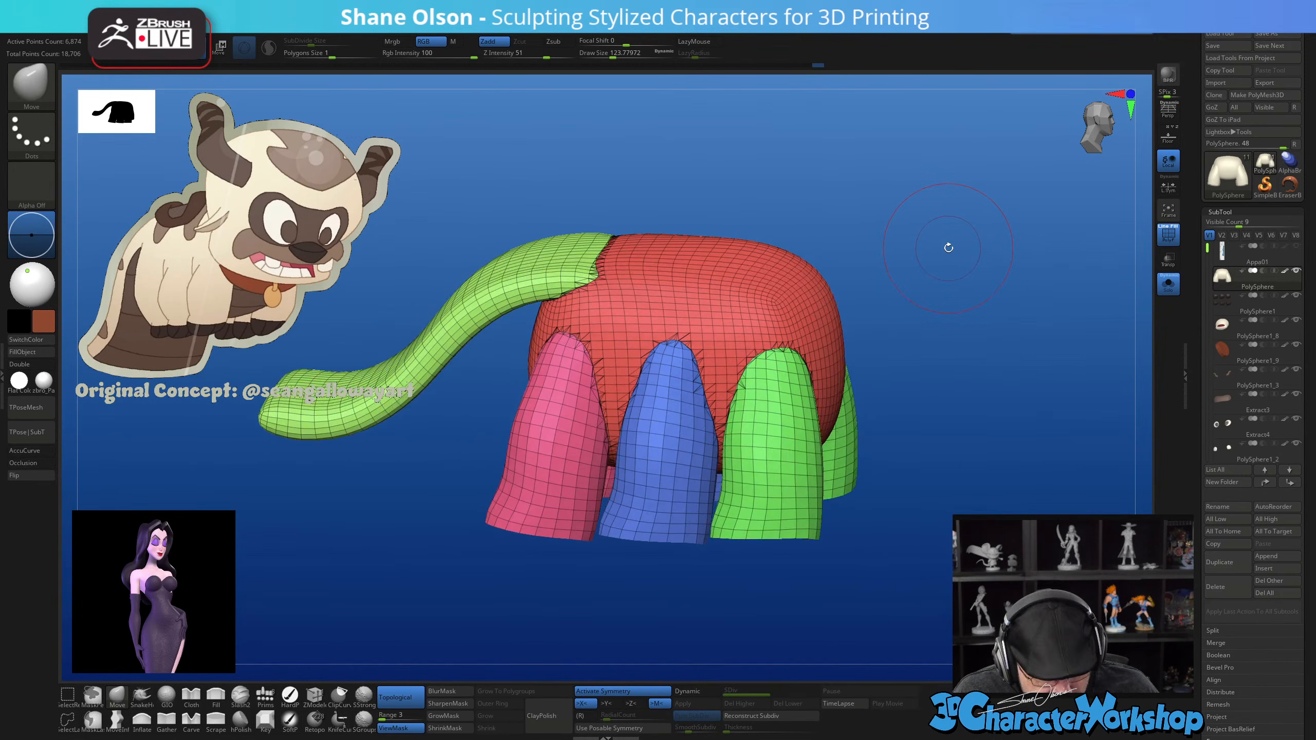
ZRemesh the fused body mesh with KeepGroups and Same enabled and SmoothGroups set to 0.0977
key("space")
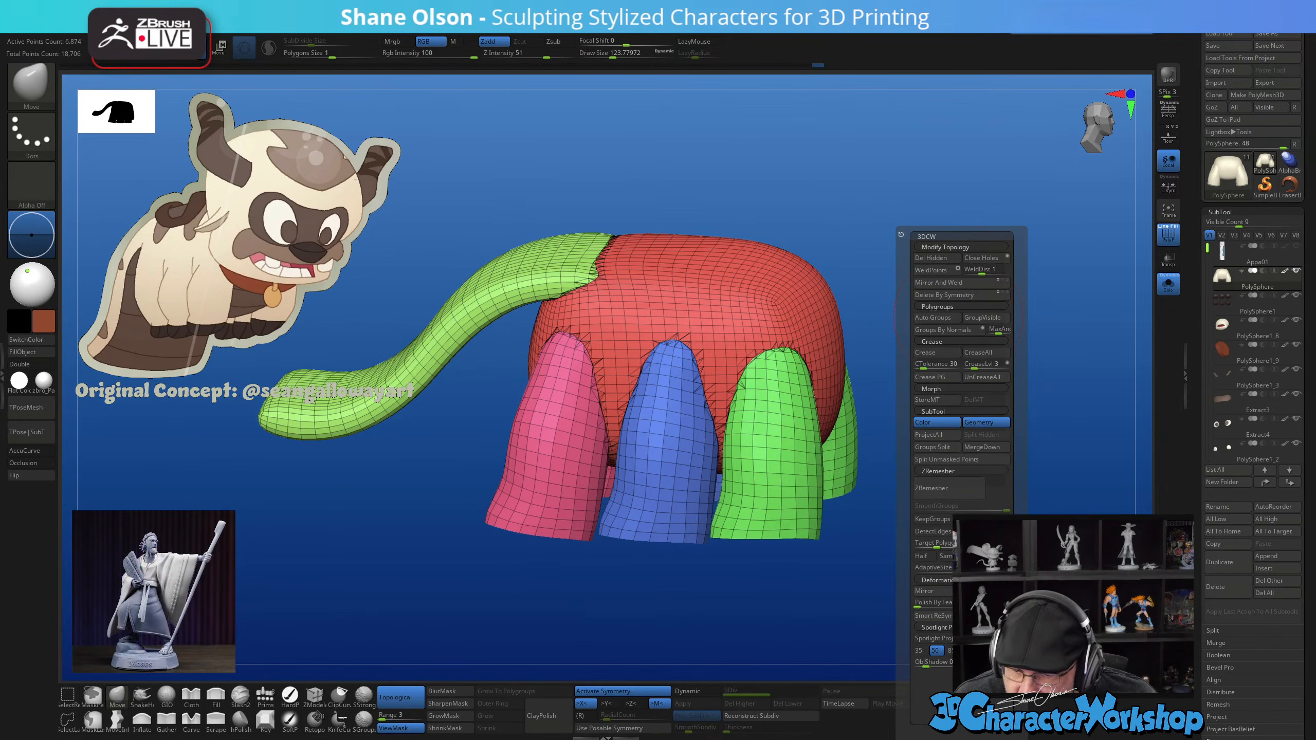
left_click(933, 519)
left_click(932, 507)
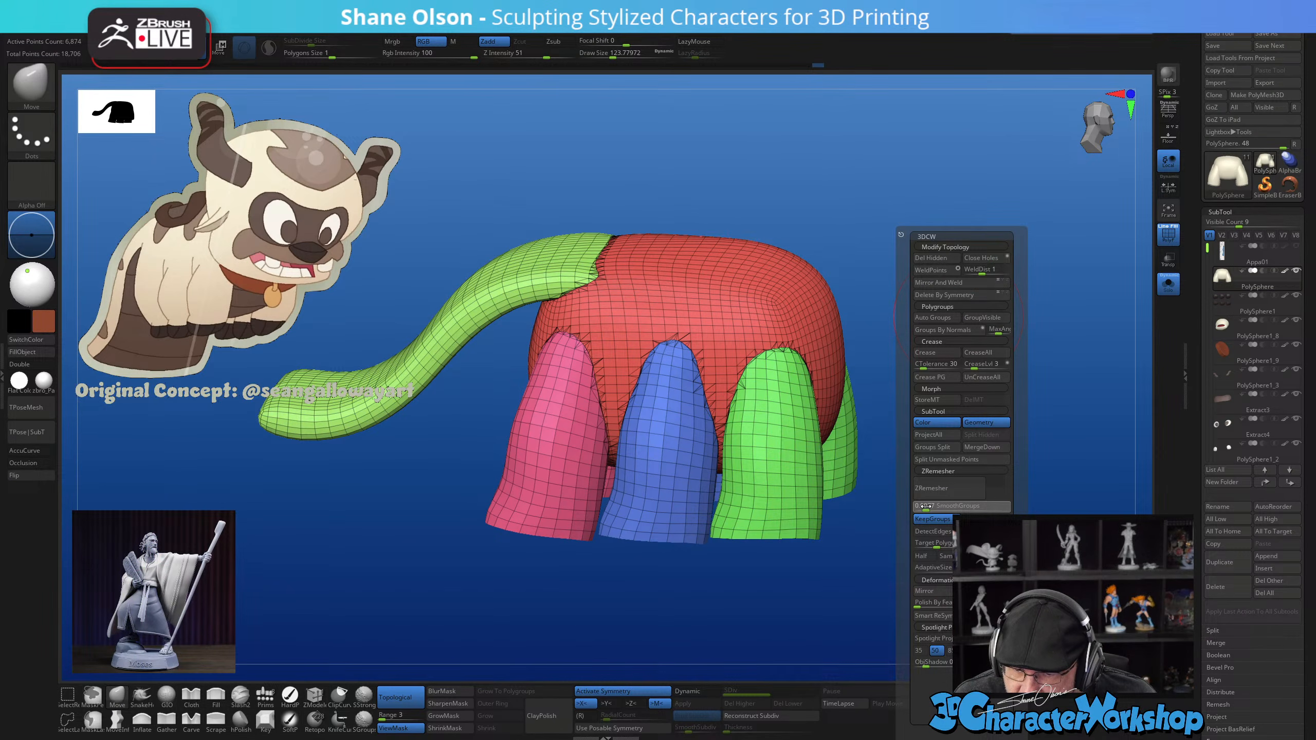
left_click(927, 507)
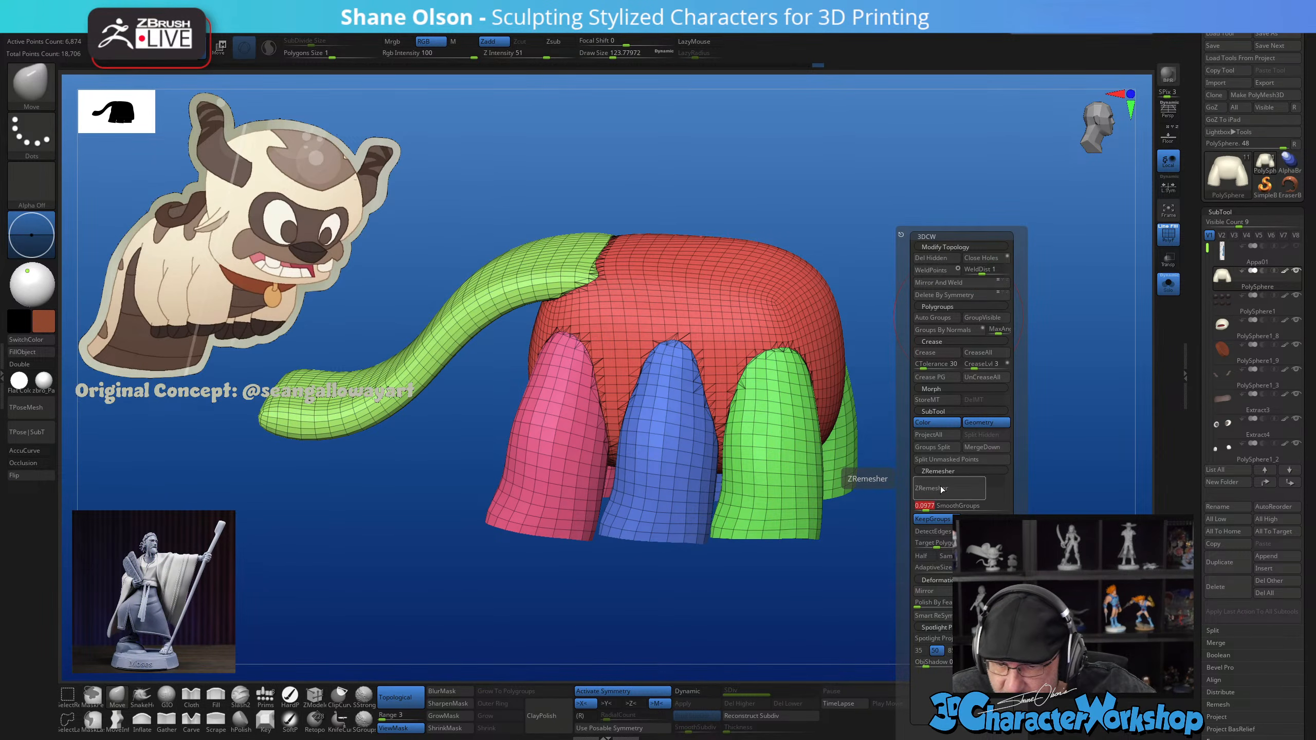
left_click(946, 556)
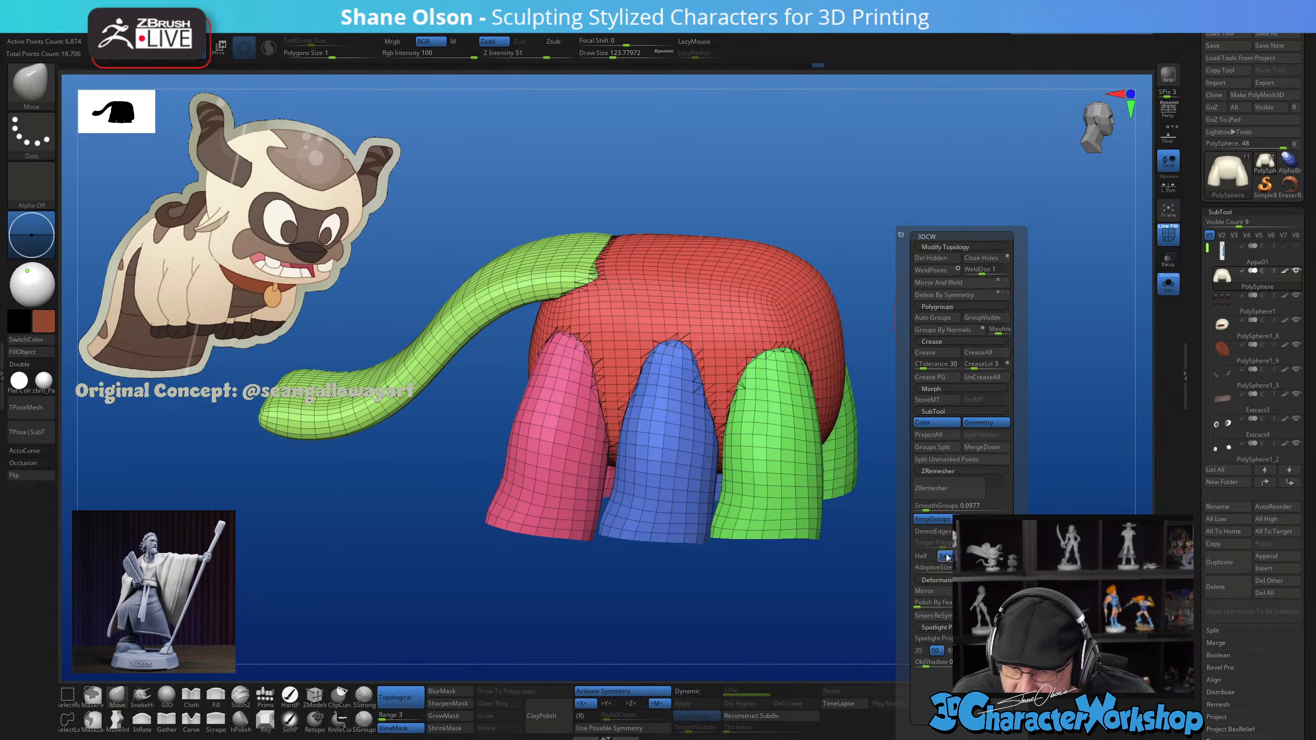
left_click(936, 495)
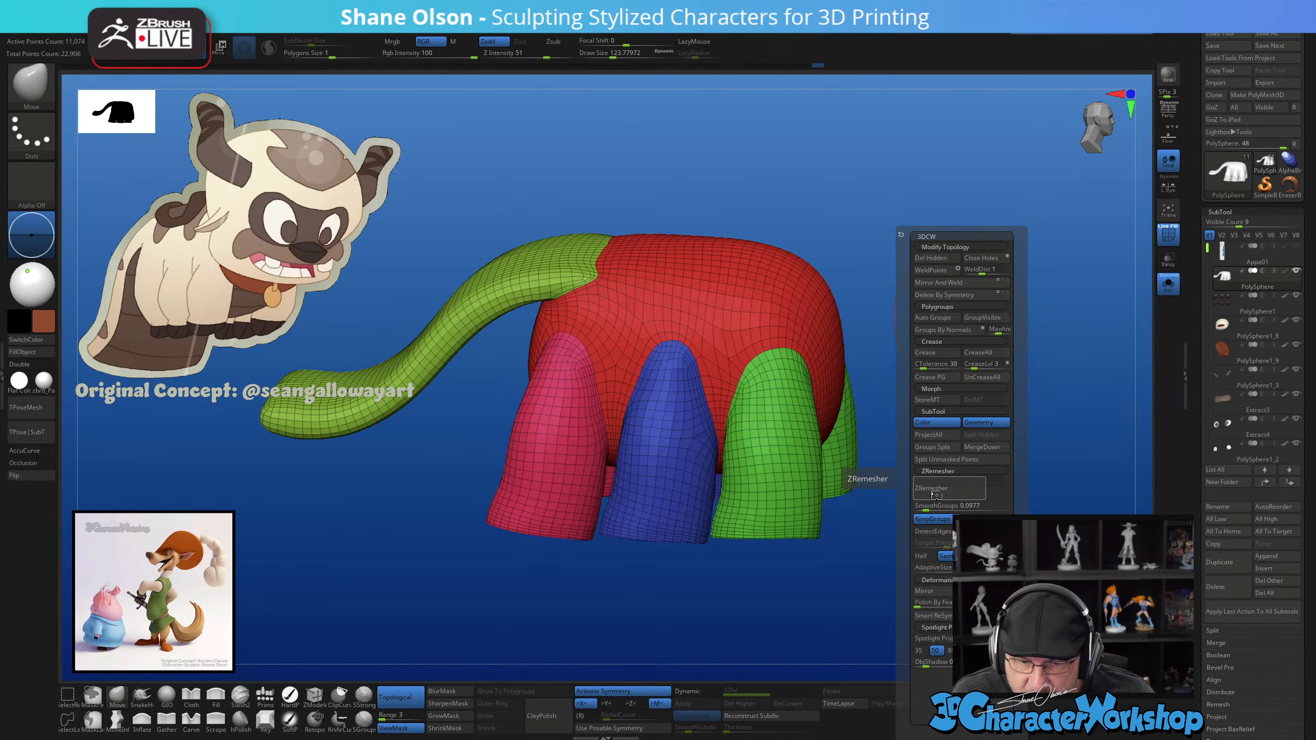
Smooth the polygroup border where the tail meets the body with the SGroups smooth brush
left_click_drag(1013, 418, 832, 391)
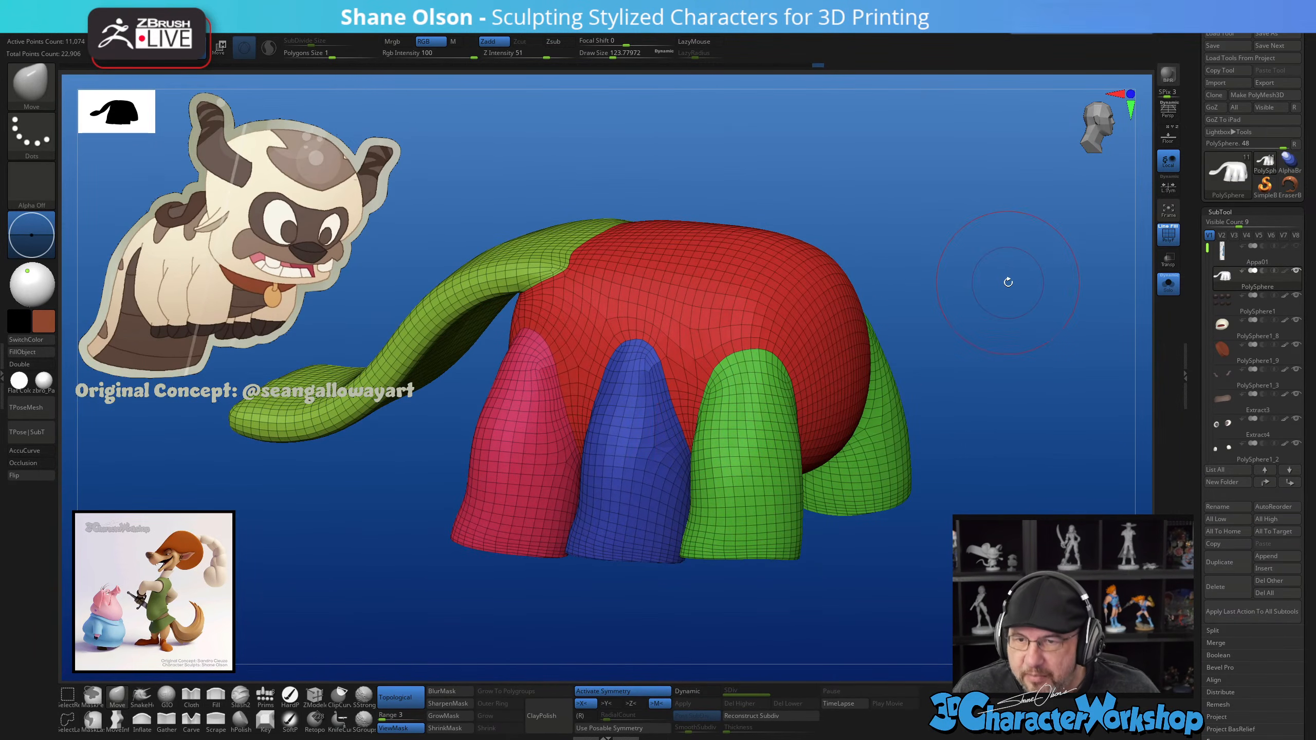
left_click_drag(1008, 282, 965, 287)
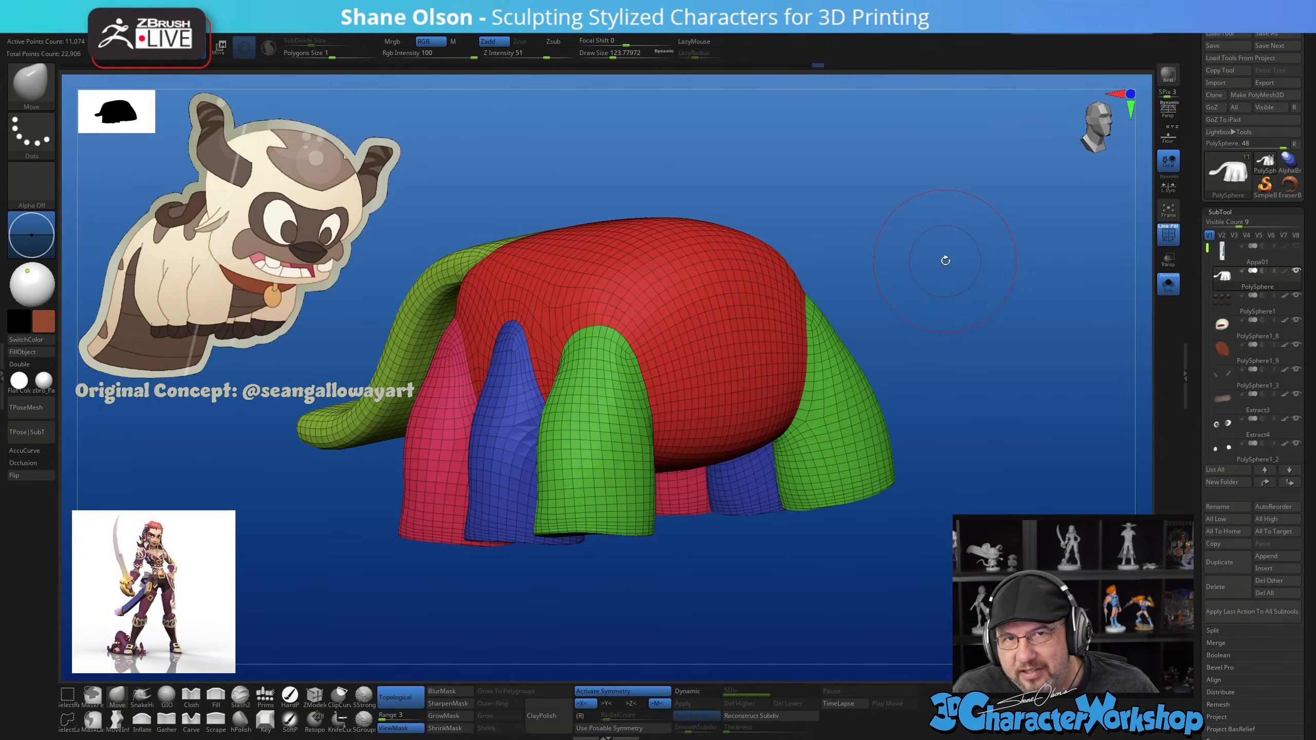
mouse_move(963, 273)
left_mouse_down()
mouse_move(949, 292)
mouse_move(886, 198)
mouse_move(881, 275)
left_mouse_up()
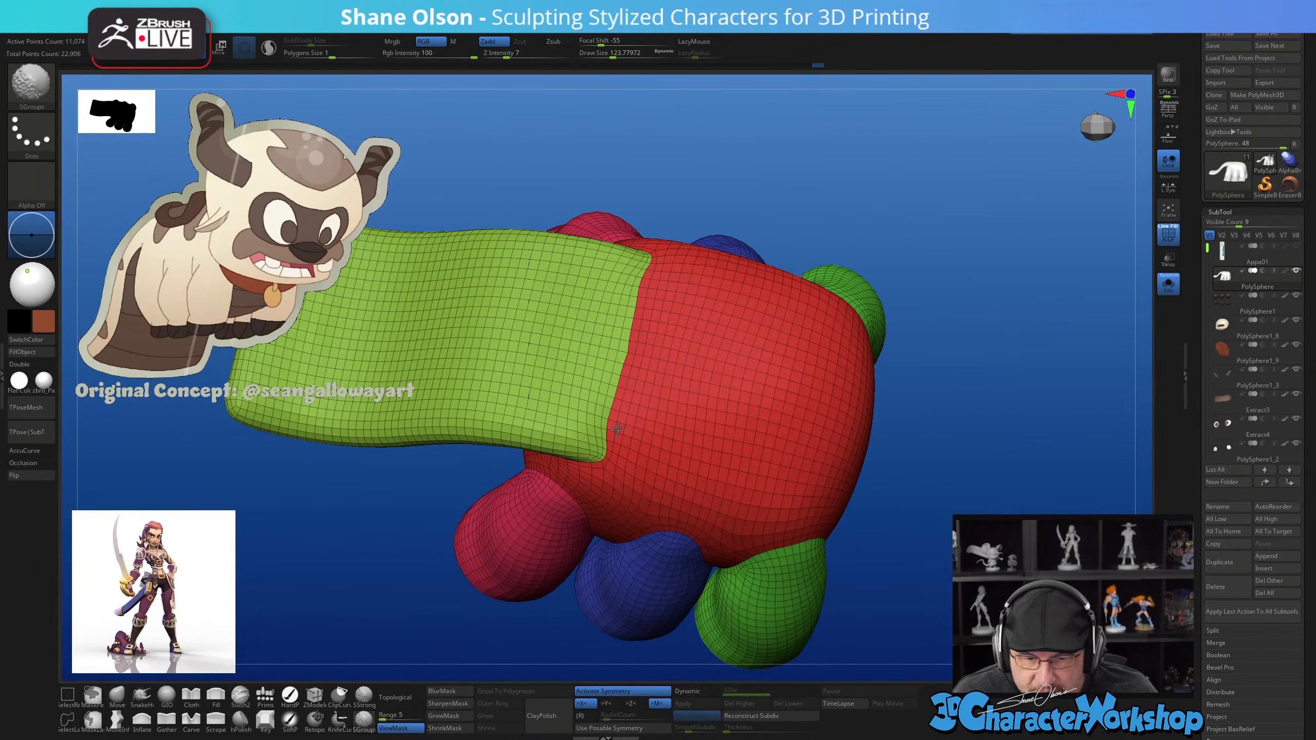
left_click_drag(616, 407, 642, 373, "shift")
mouse_move(705, 414)
left_mouse_down()
mouse_move(774, 592)
mouse_move(663, 424)
left_mouse_up()
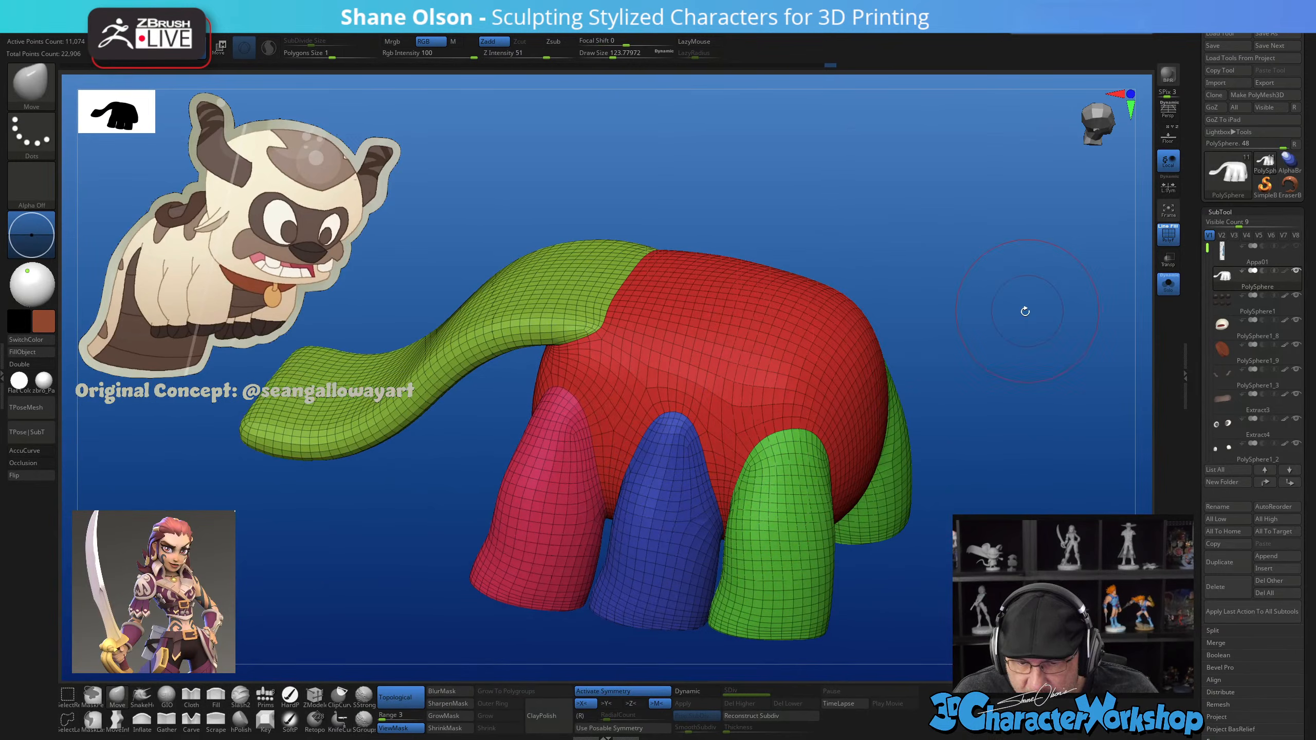
mouse_move(1024, 312)
left_mouse_down()
mouse_move(964, 358)
mouse_move(989, 409)
left_mouse_up()
Hide the polyframe, fill the body mesh with the cream fur colour sampled from the concept, and turn on Dynamic Subdivision
key("shift+f")
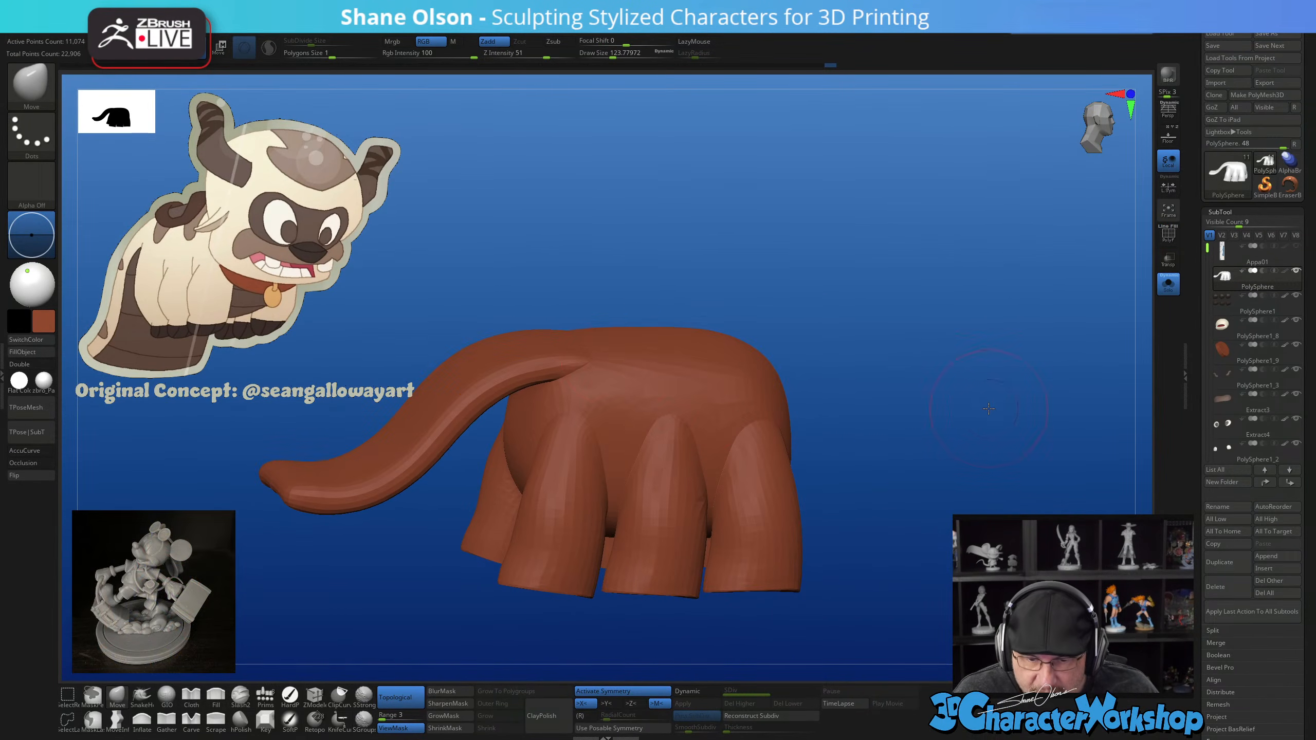
key("shift+z")
key("c")
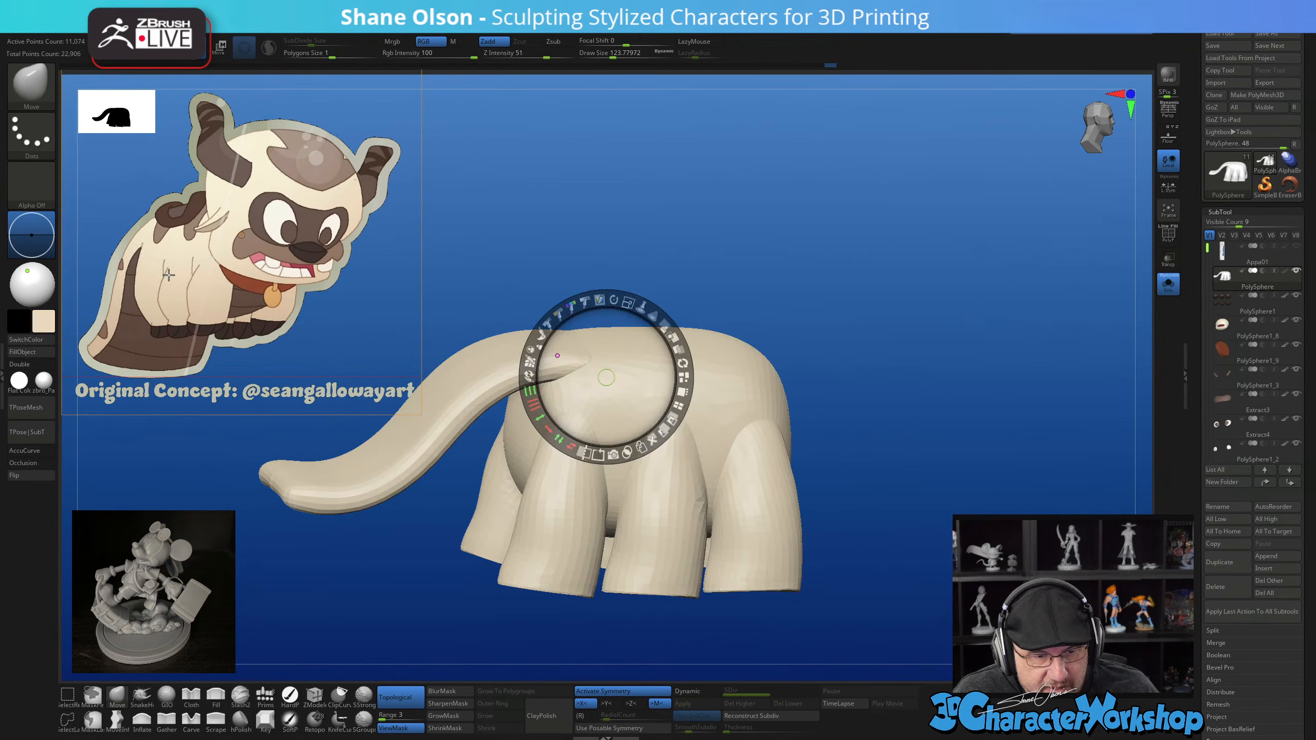
key("z")
left_click(44, 353)
left_click_drag(601, 245, 636, 254)
key("d")
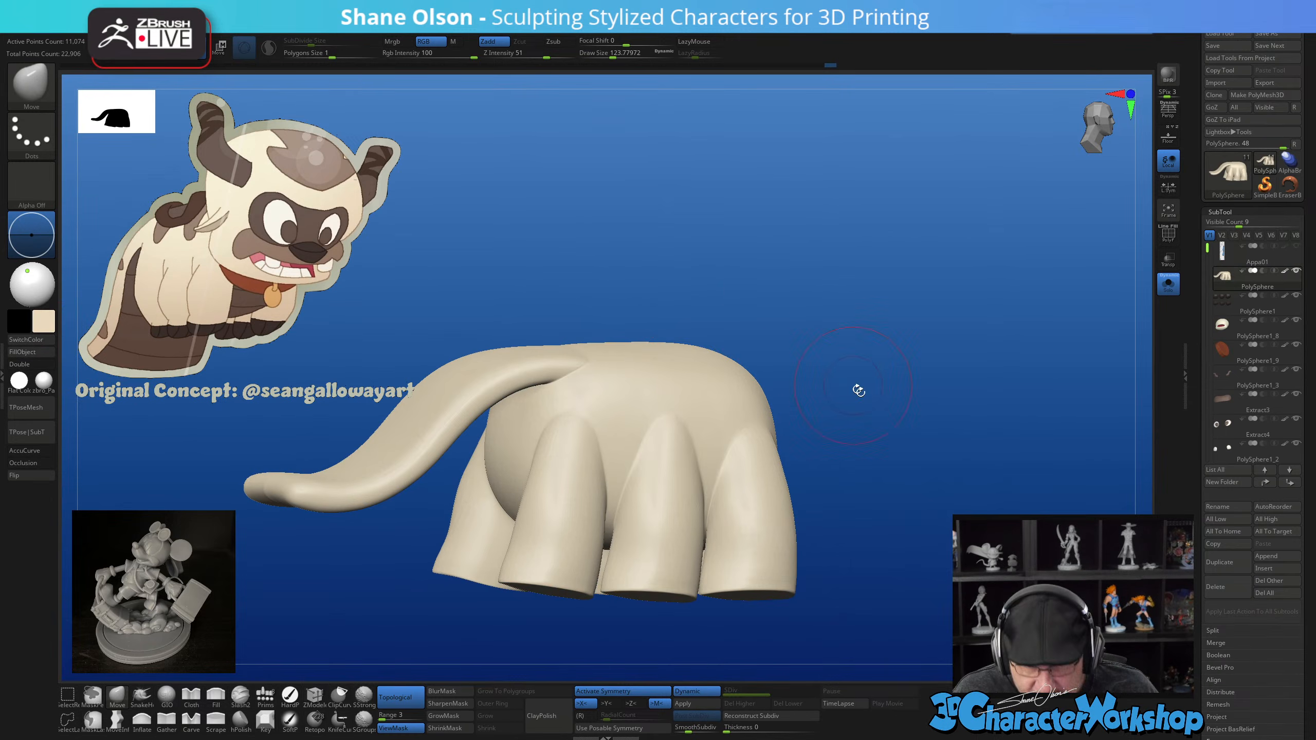
Choose the SStrong smoothing brush and lower its Z Intensity to 6
left_click_drag(858, 387, 895, 422)
left_click_drag(916, 470, 921, 337)
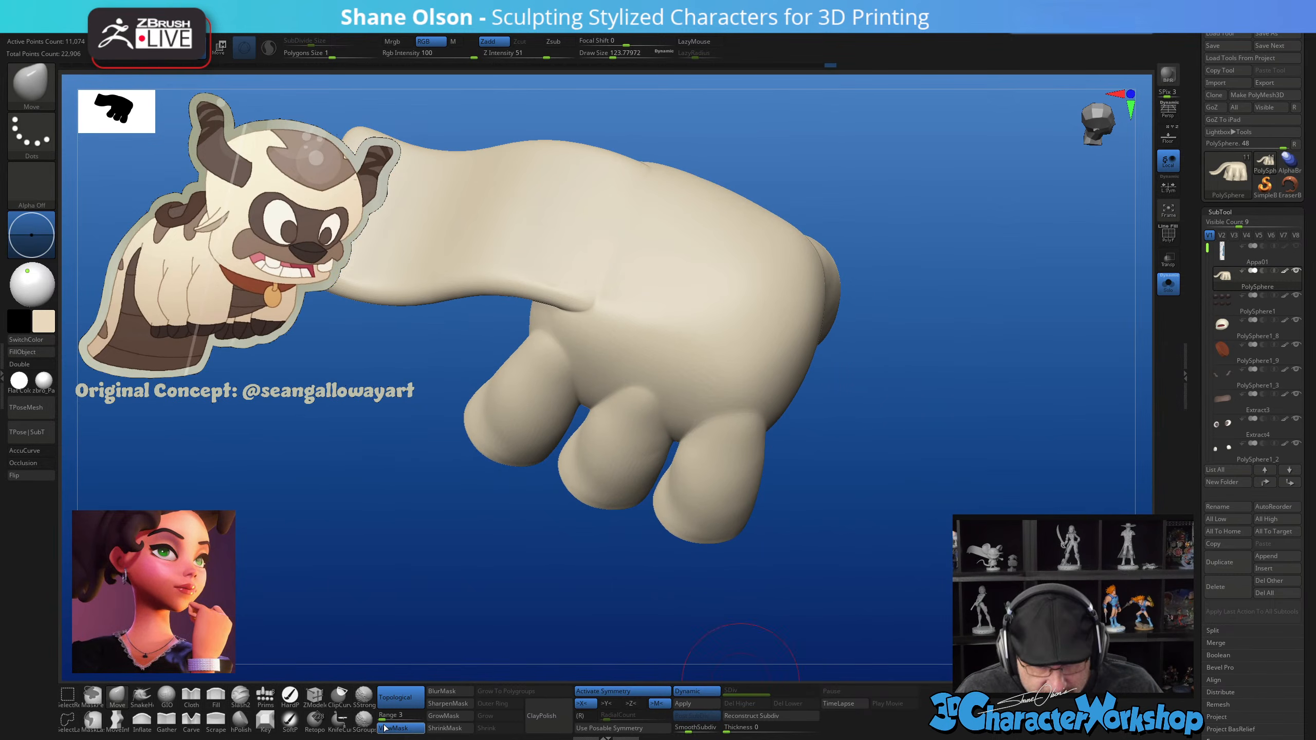
left_click(365, 696)
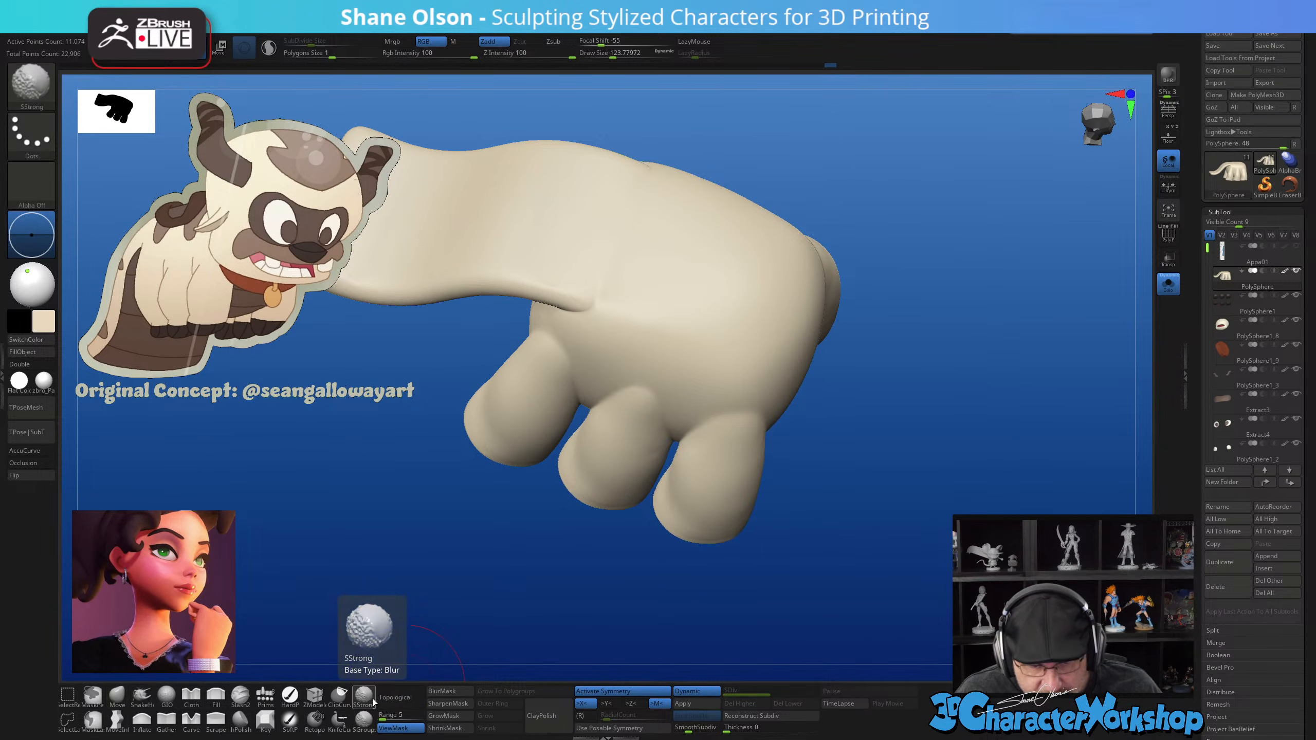
key("b")
key("m")
key("v")
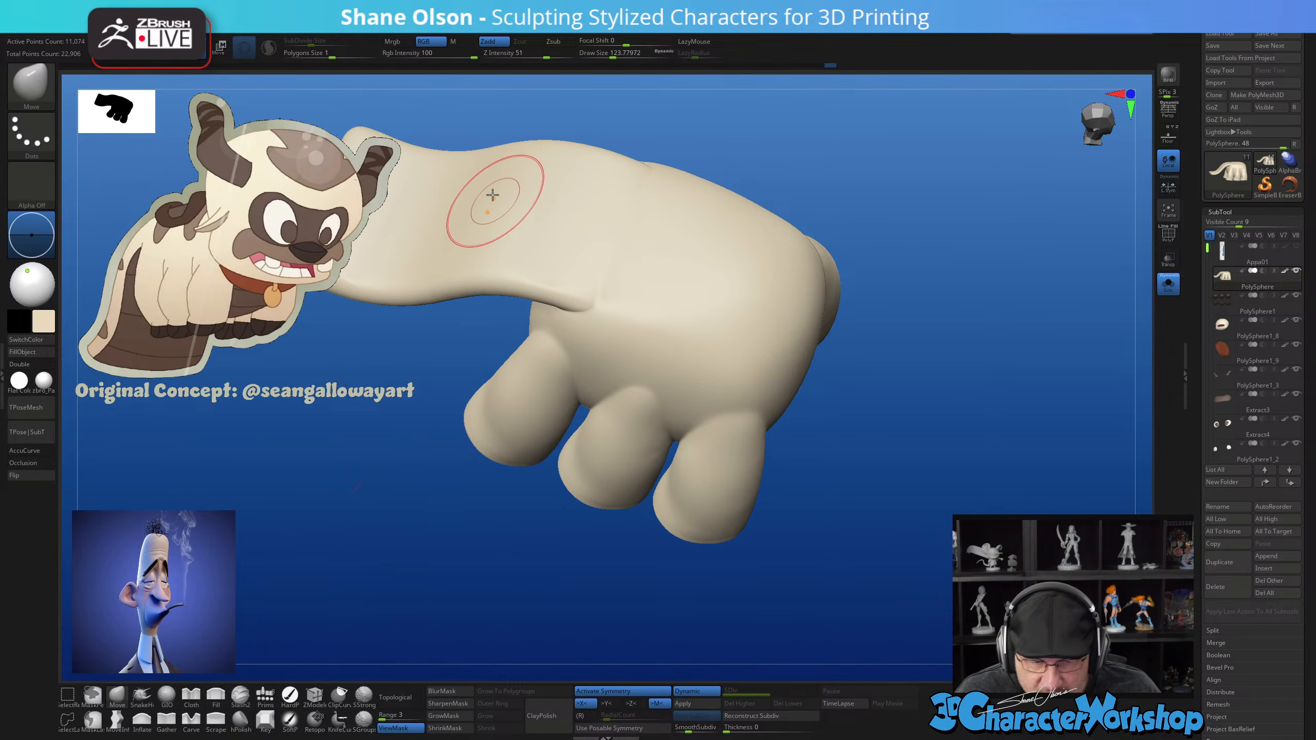
key("b")
key("s")
key("s")
left_click(565, 59)
type("9")
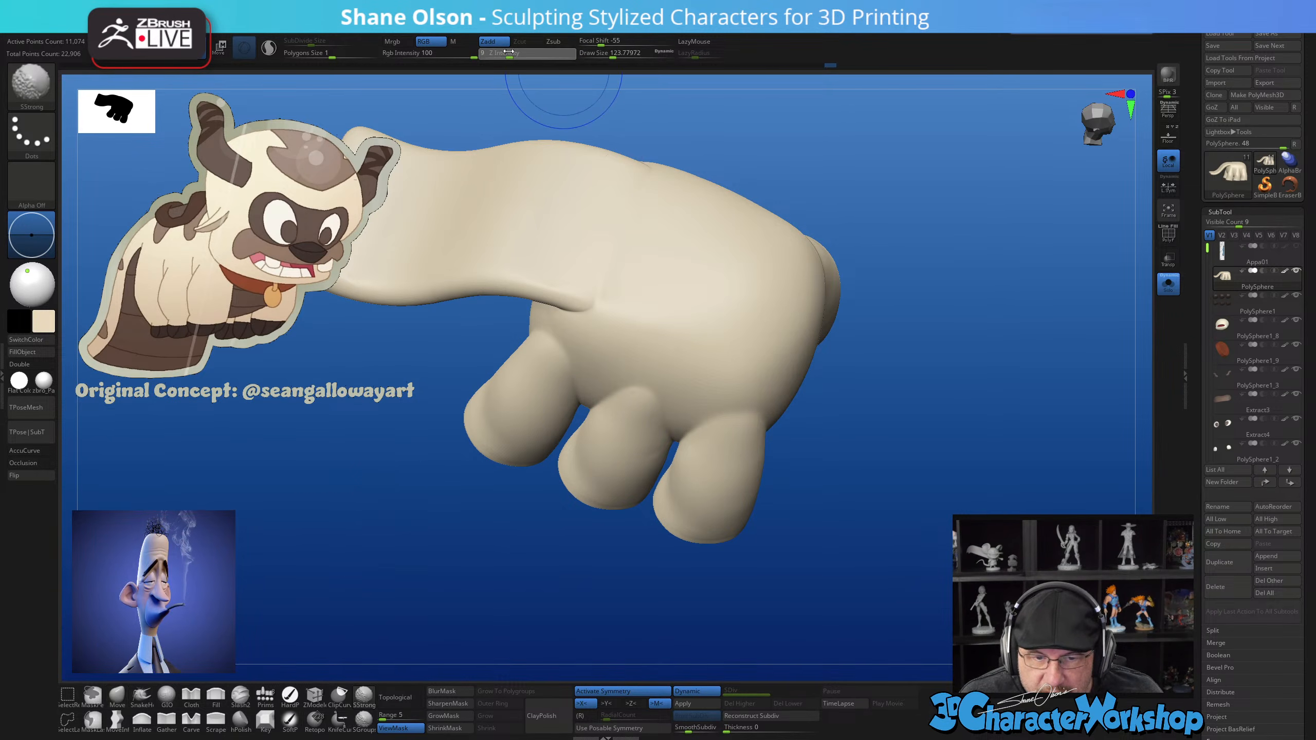
key("Return")
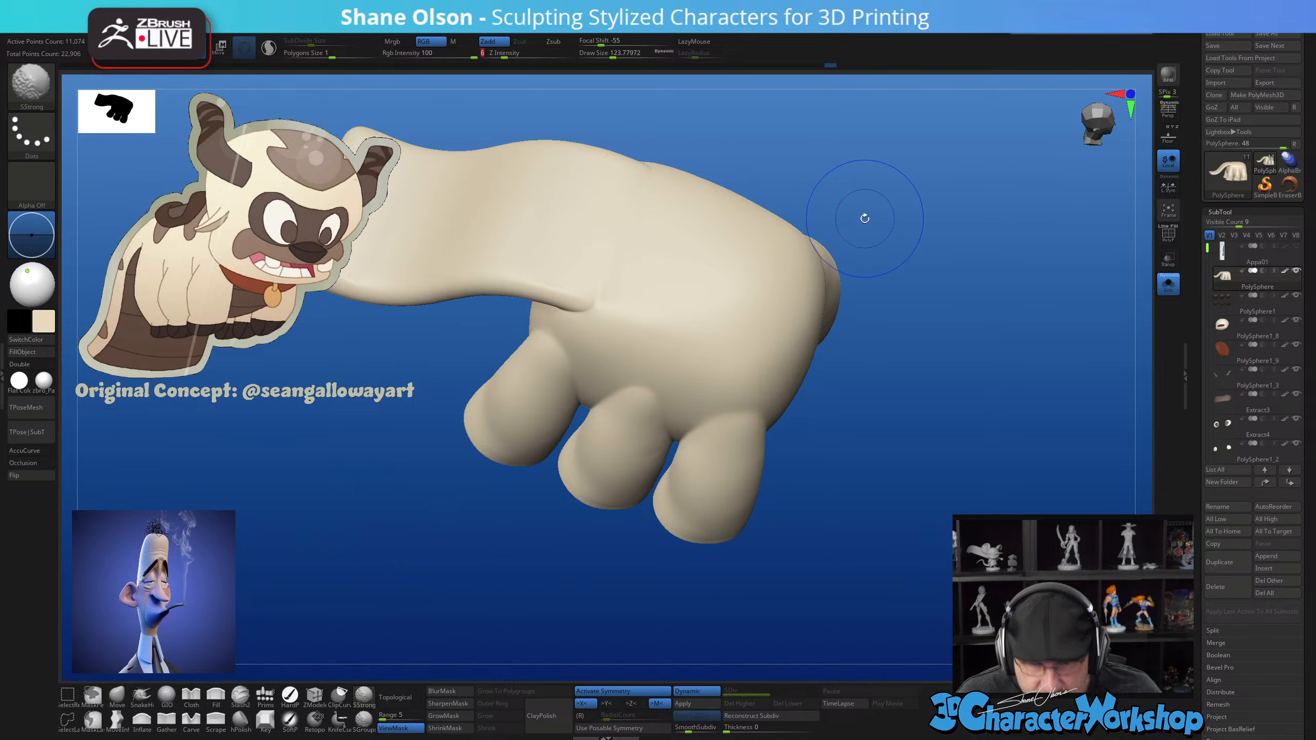
Blend the tops of the legs and the tail base softly into the body using strong smoothing, and return to the Move brush
key("b")
key("m")
key("v")
mouse_move(865, 218)
left_mouse_down()
mouse_move(629, 368)
mouse_move(629, 323)
mouse_move(623, 376)
mouse_move(619, 359)
left_mouse_up()
key("b")
key("s")
key("s")
right_click_drag(609, 347, 676, 382)
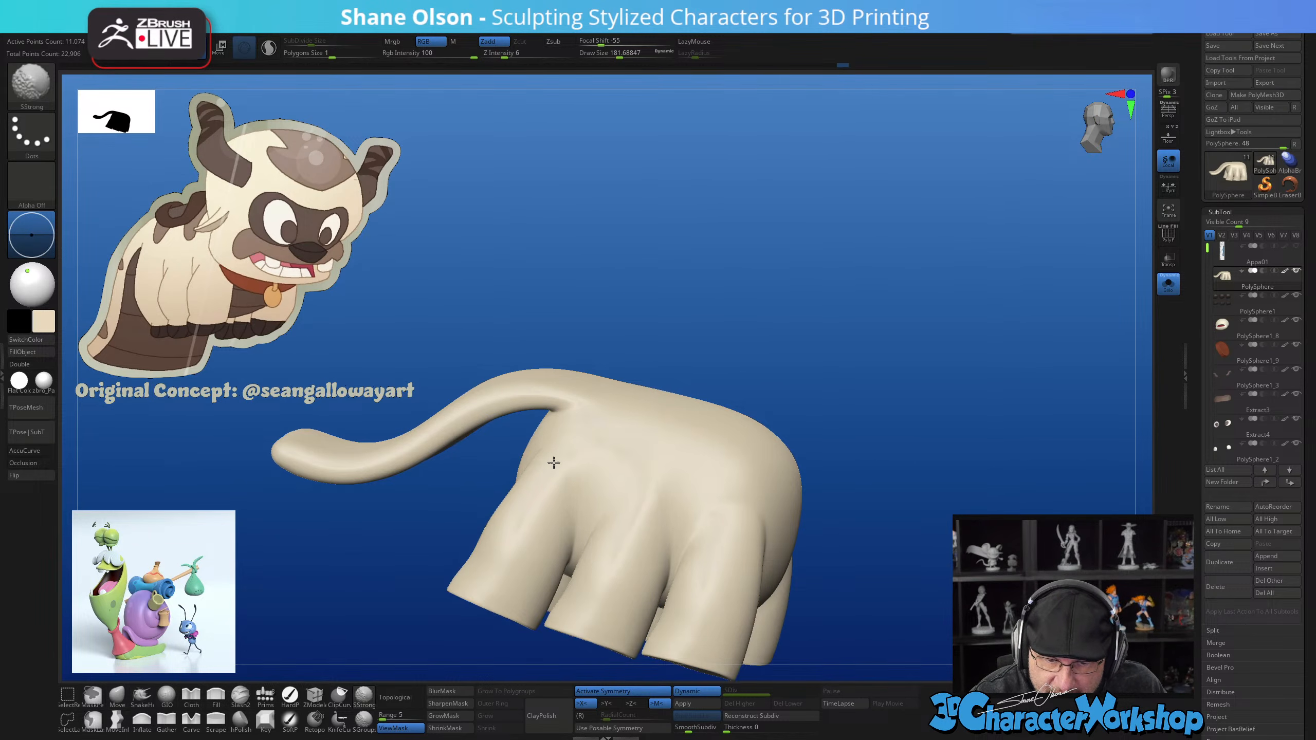
right_click_drag(705, 440, 720, 517)
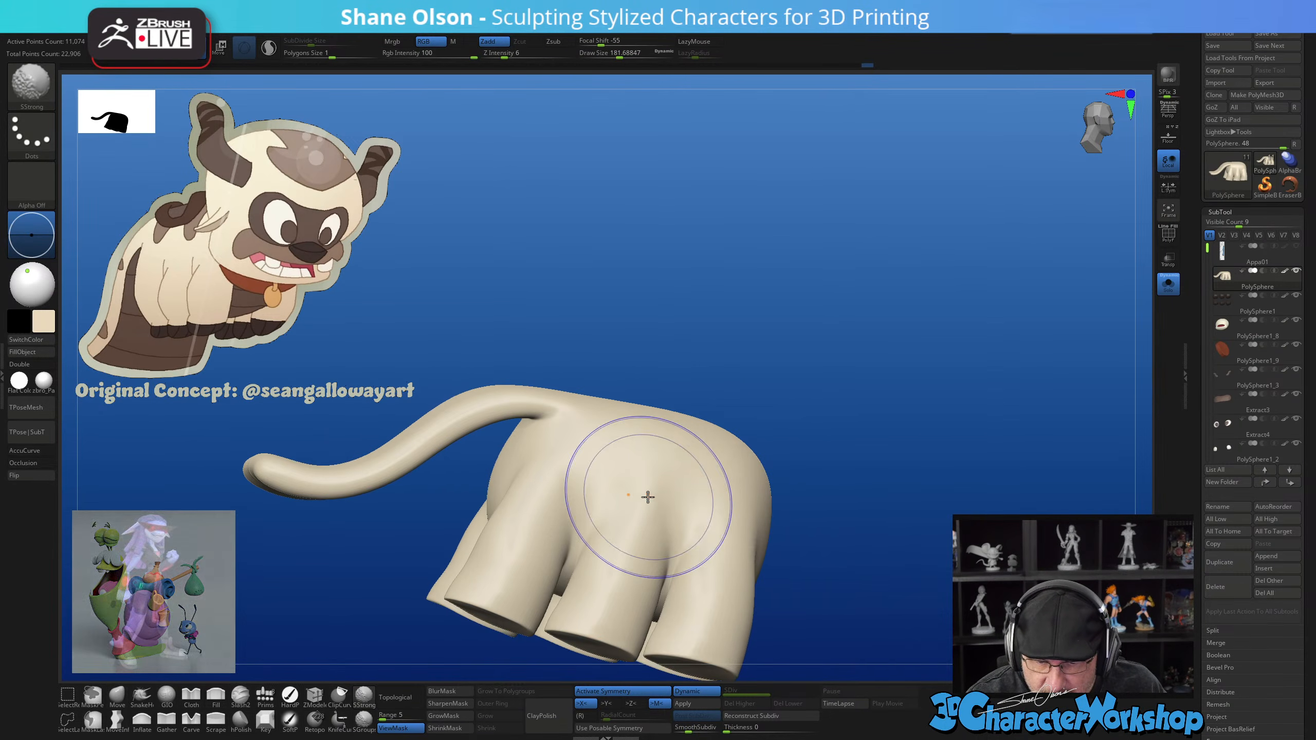
key("b")
key("m")
key("v")
Examine the smoothed body, legs and tail from below, the sides and above
left_click_drag(882, 520, 833, 443)
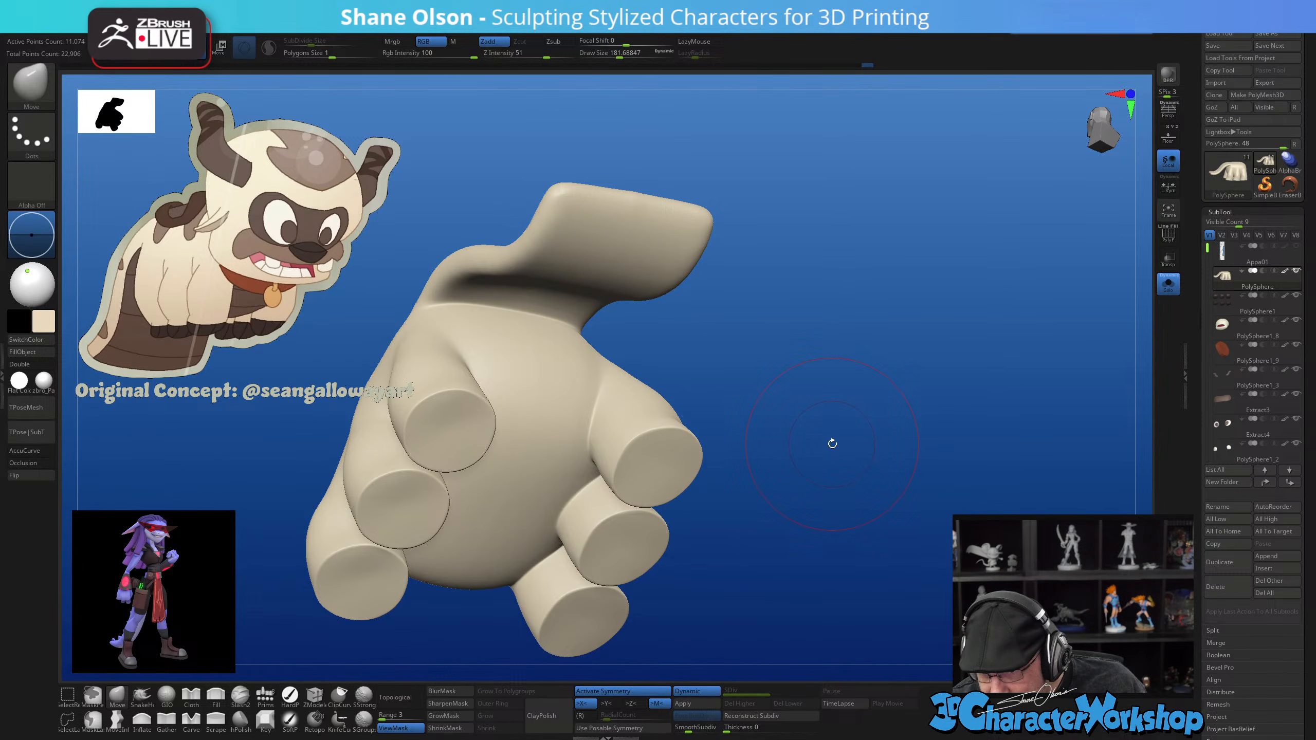
mouse_move(728, 502)
left_mouse_down()
mouse_move(770, 465)
mouse_move(690, 376)
left_mouse_up()
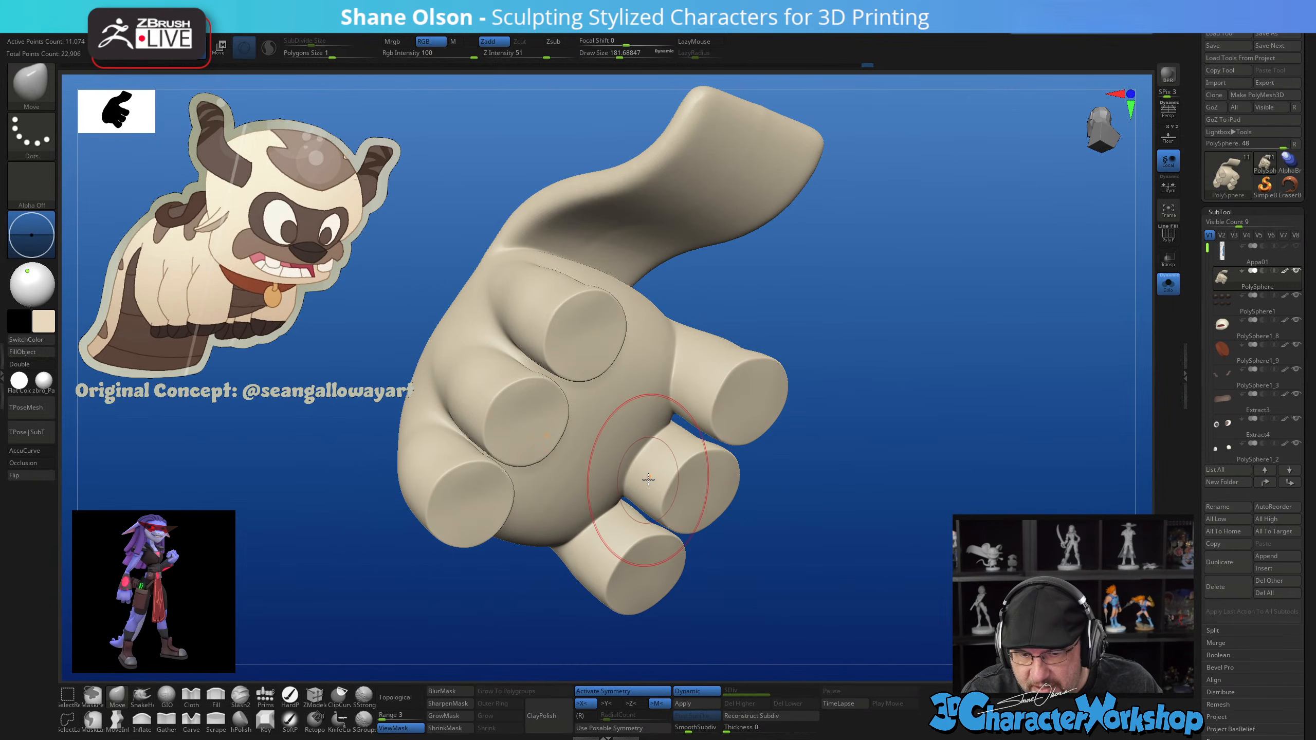
mouse_move(759, 547)
left_mouse_down()
mouse_move(751, 584)
mouse_move(781, 538)
mouse_move(736, 536)
mouse_move(771, 558)
mouse_move(865, 540)
mouse_move(767, 597)
mouse_move(791, 595)
mouse_move(795, 612)
left_mouse_up()
right_click_drag(755, 420, 677, 486, "alt")
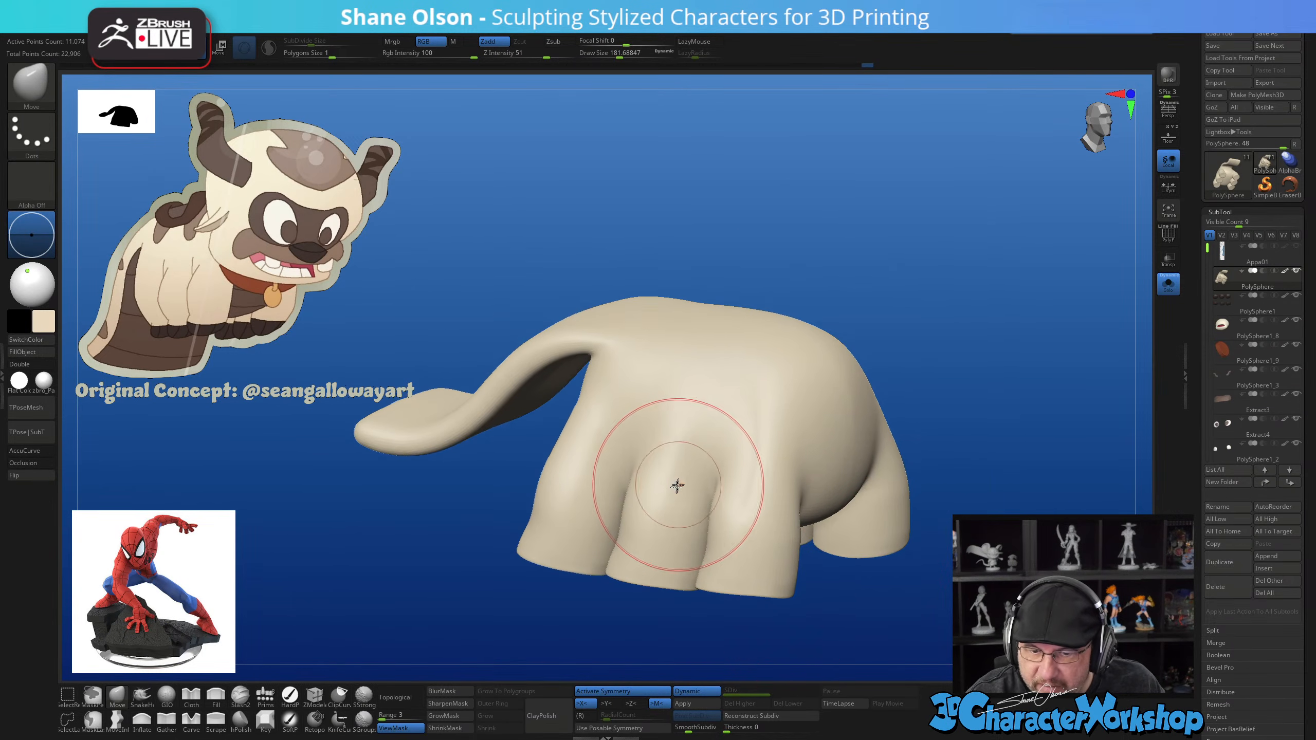
mouse_move(650, 429)
right_mouse_down()
mouse_move(711, 479)
mouse_move(827, 504)
mouse_move(446, 415)
right_mouse_up()
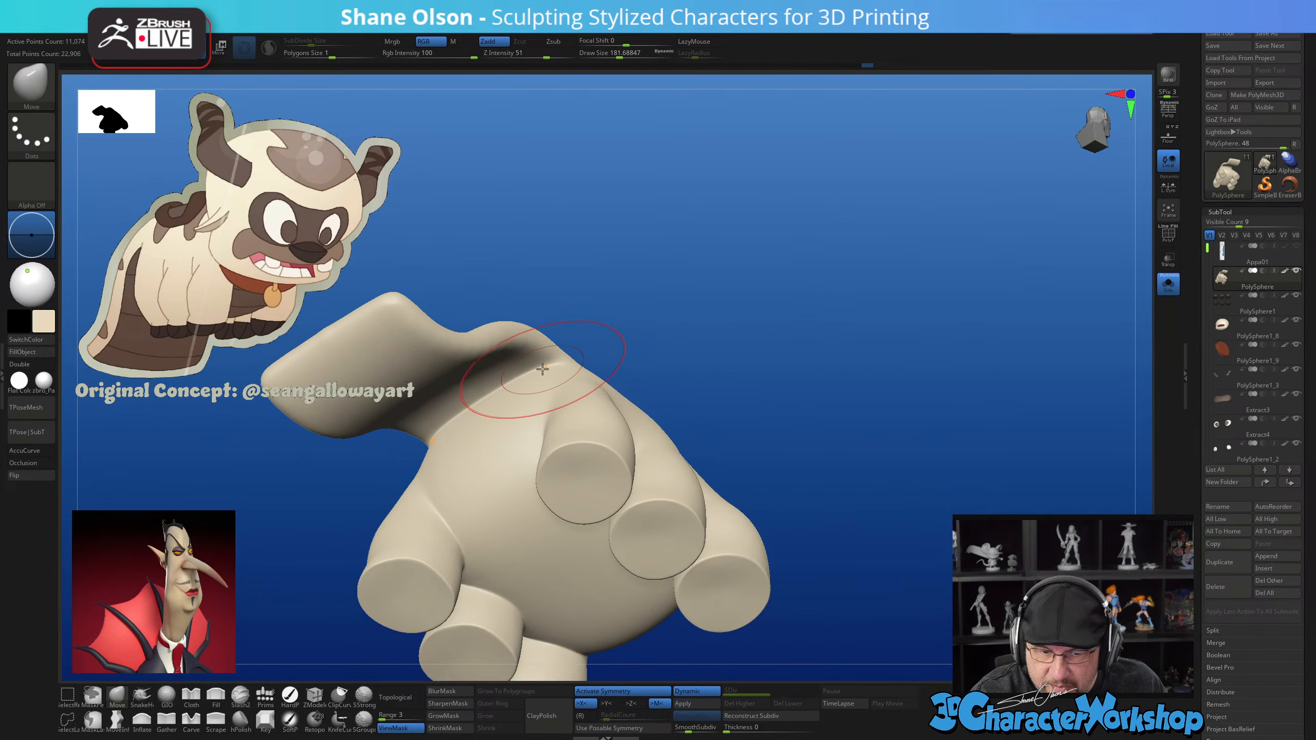
right_click_drag(570, 392, 565, 338)
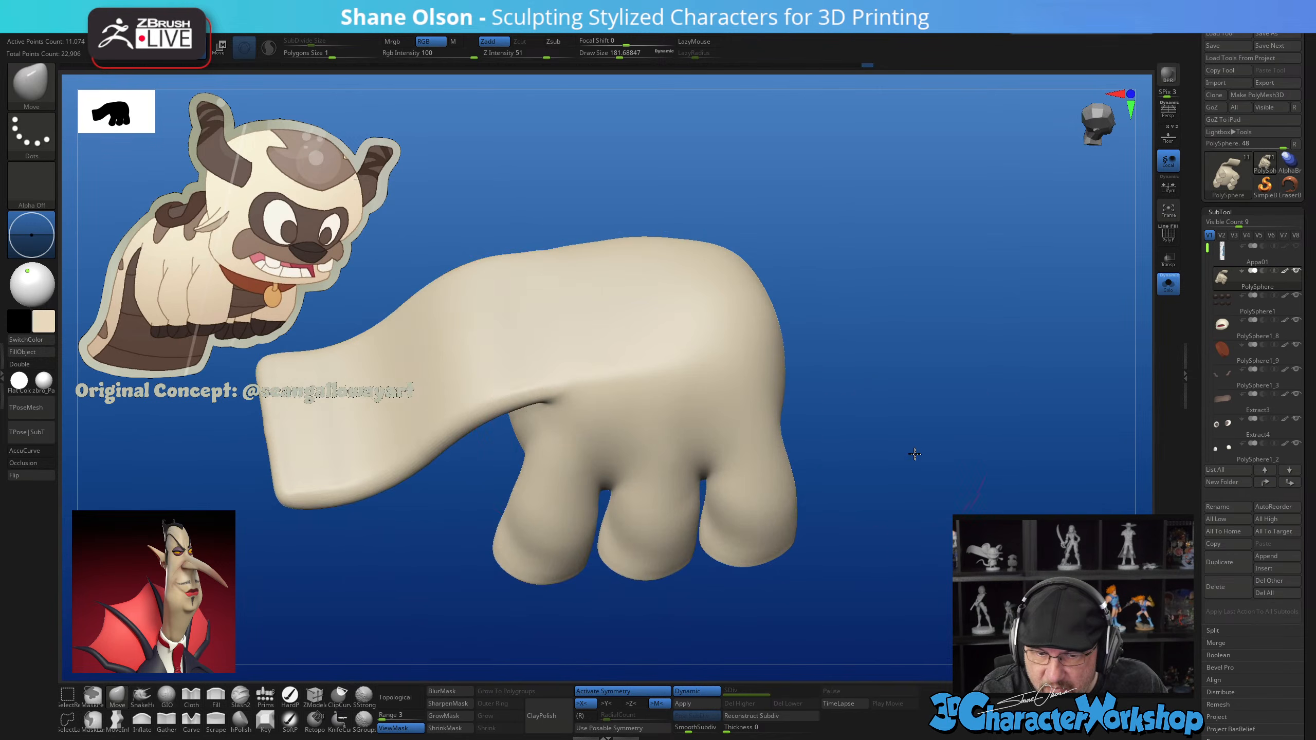
right_click_drag(736, 296, 919, 469)
Turn off Solo and compare the whole character from several angles with the concept
left_click(1169, 288)
mouse_move(928, 513)
right_mouse_down()
mouse_move(941, 571)
mouse_move(891, 600)
right_mouse_up()
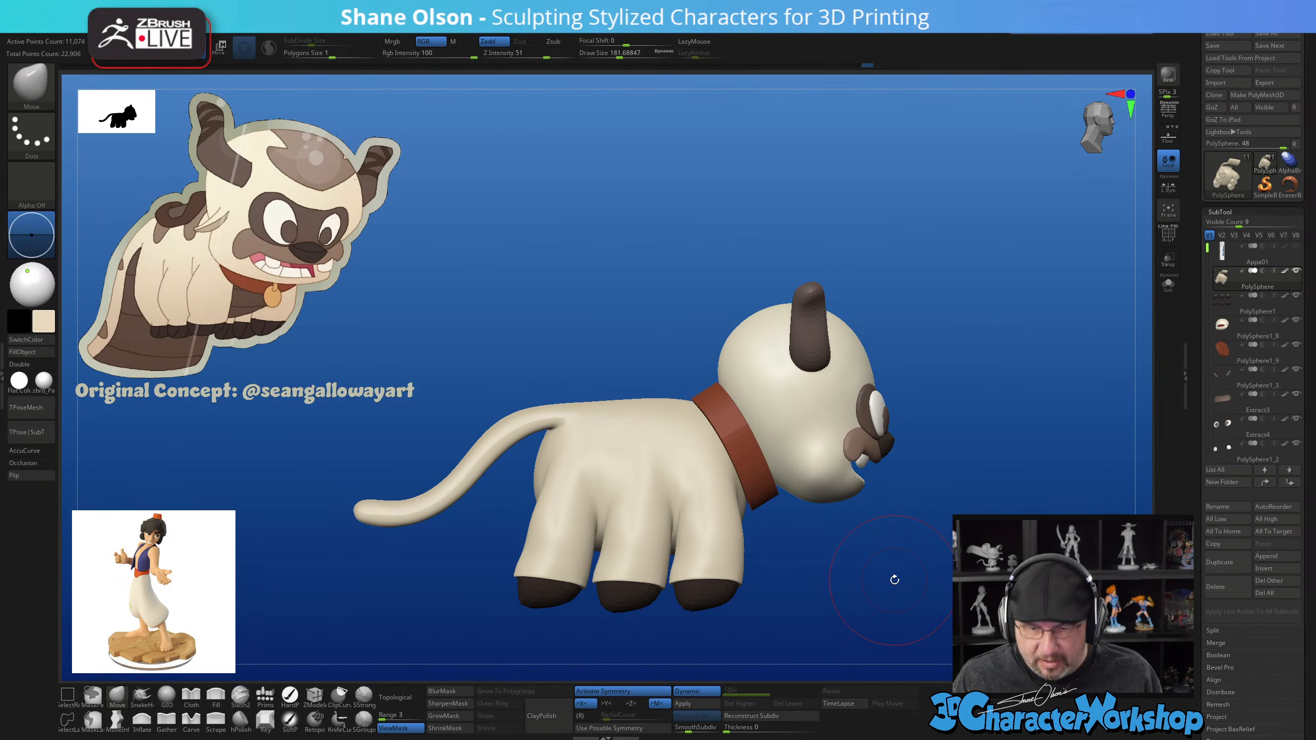
right_click_drag(895, 580, 894, 542, "alt")
mouse_move(826, 508)
right_mouse_down()
mouse_move(752, 511)
mouse_move(817, 505)
right_mouse_up()
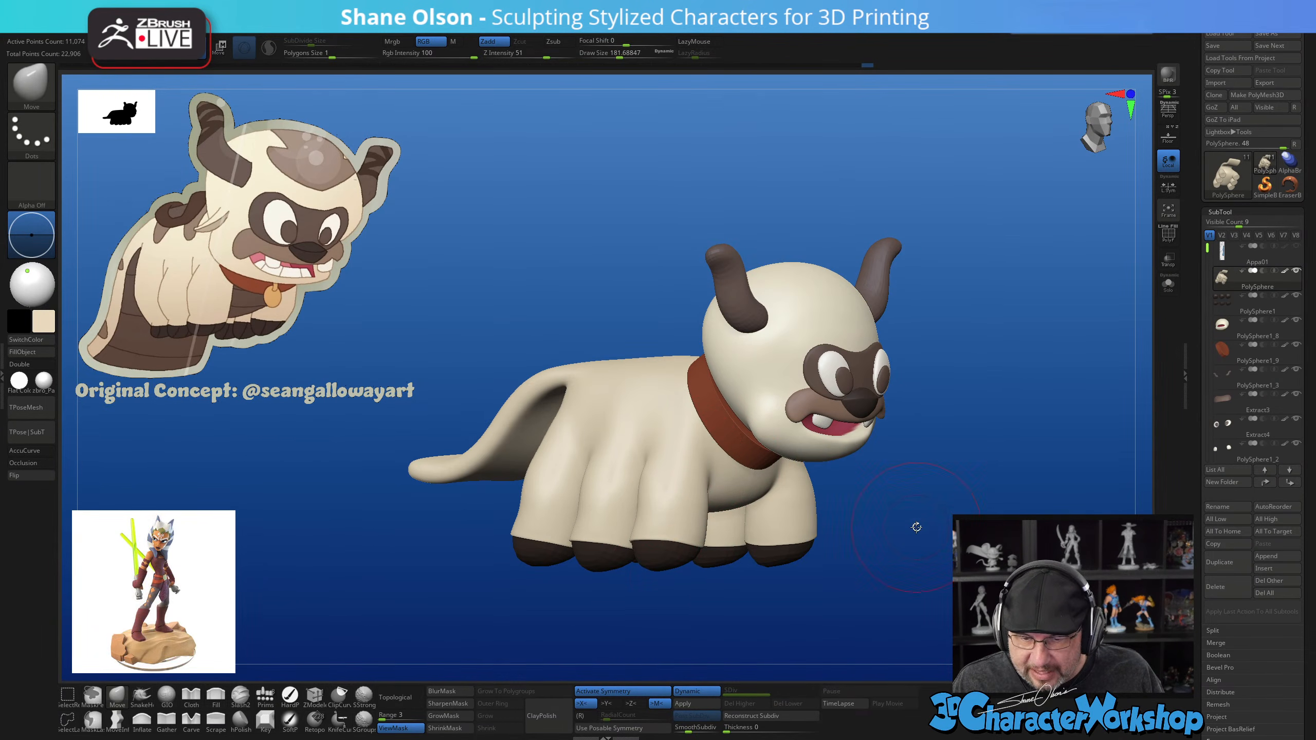
mouse_move(917, 528)
right_mouse_down()
mouse_move(932, 494)
mouse_move(905, 557)
right_mouse_up()
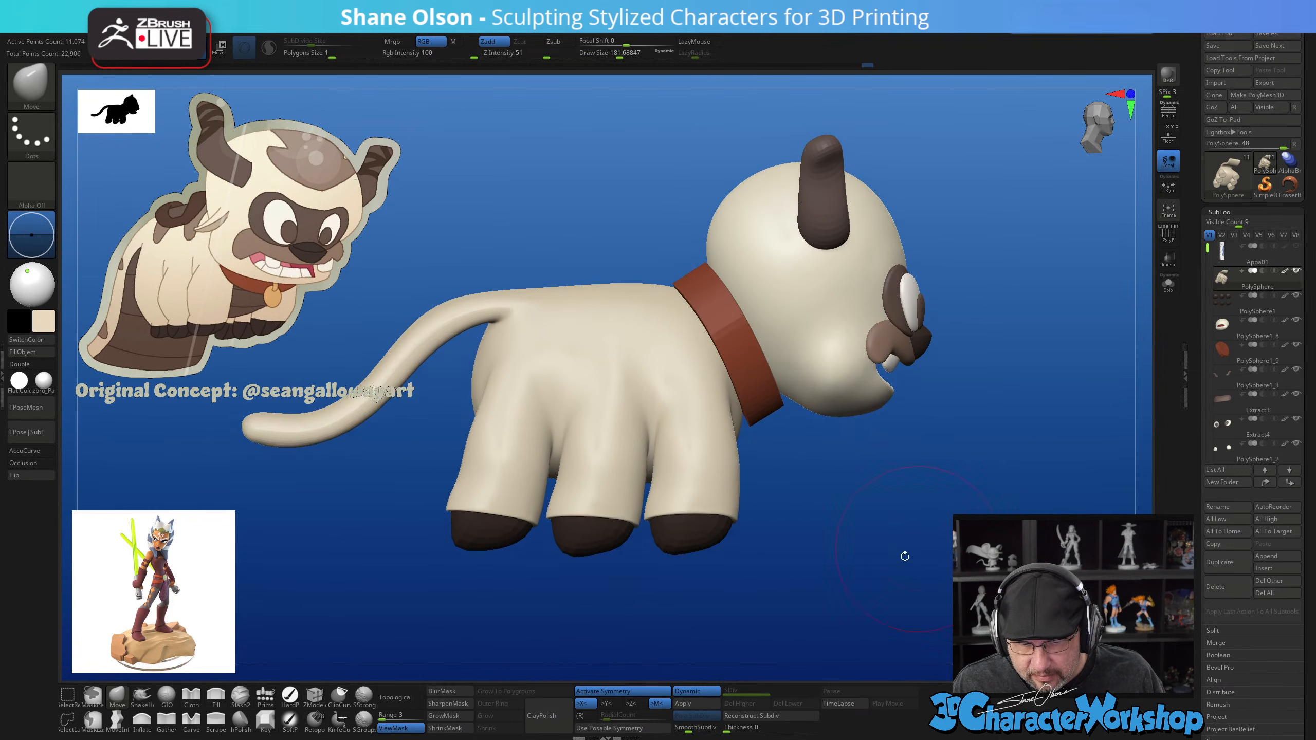
Show the polyframe and create a combined TPose mesh from the character's subtools
key("shift+f")
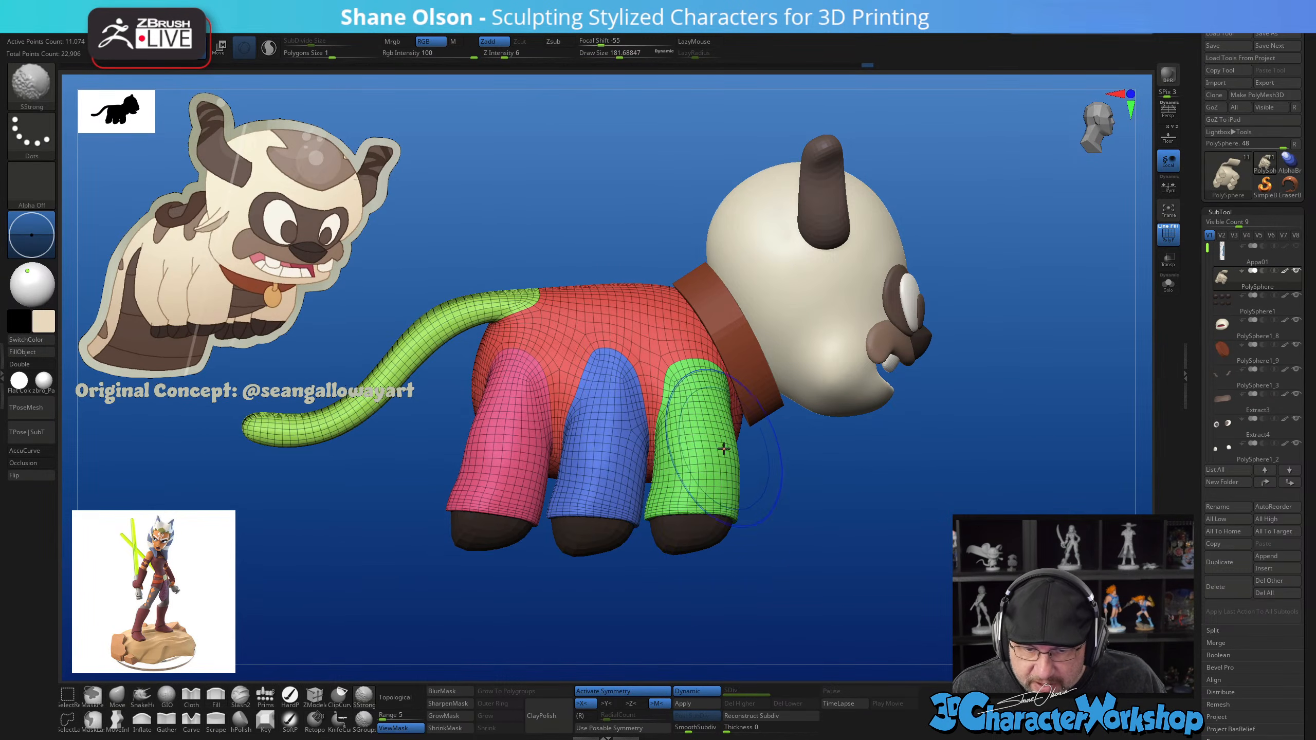
left_click_drag(880, 534, 864, 538)
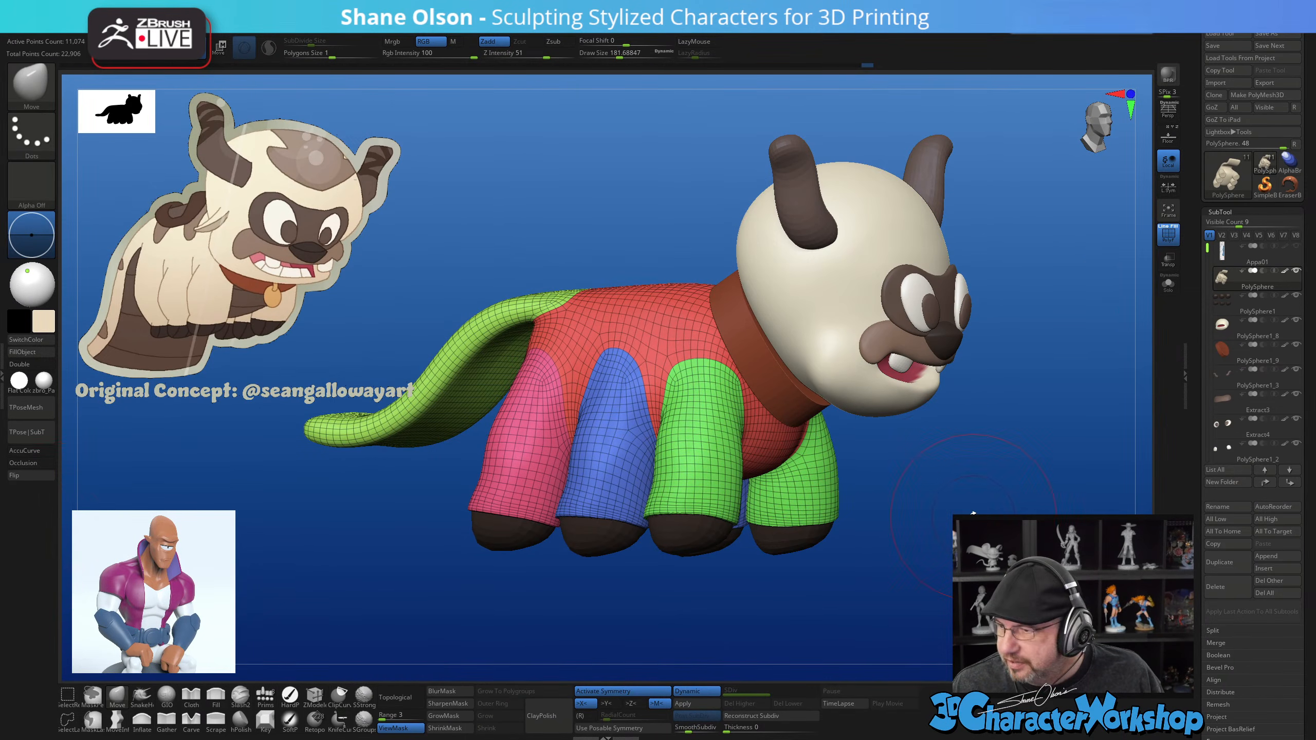
left_click_drag(973, 513, 933, 501)
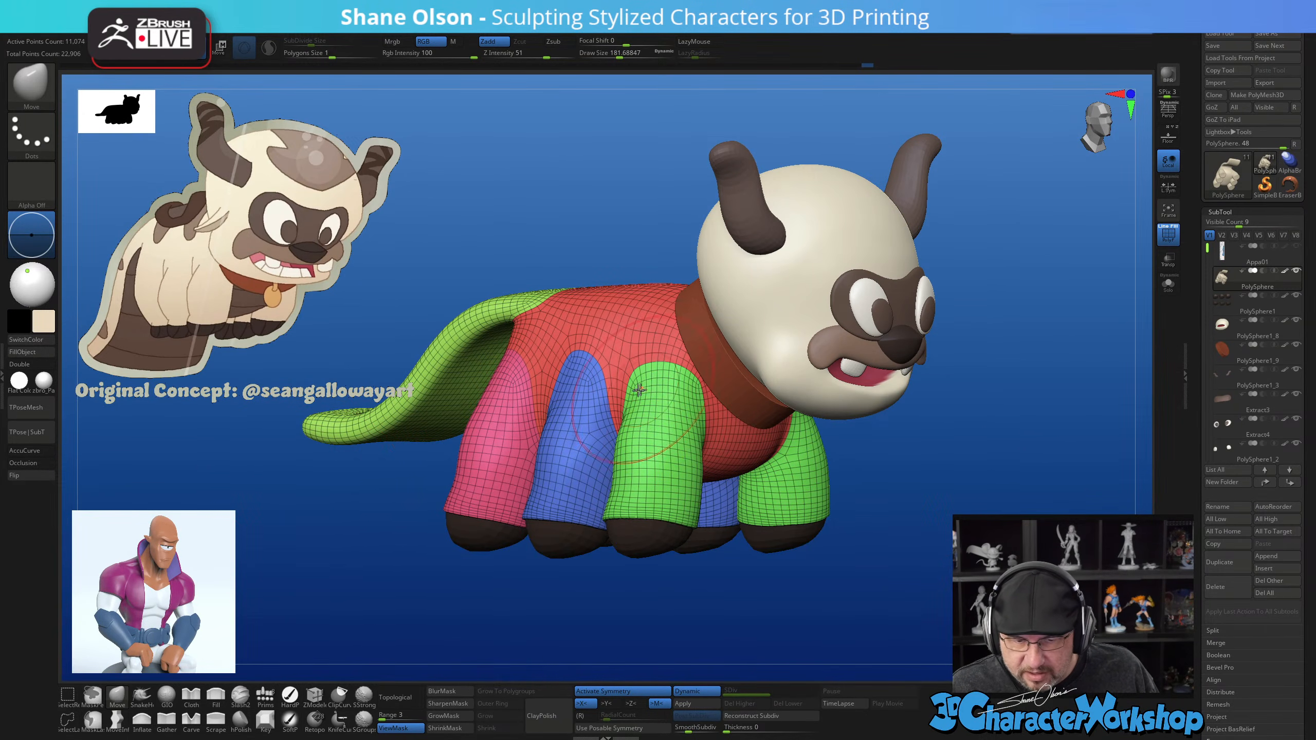
left_click_drag(377, 498, 750, 495)
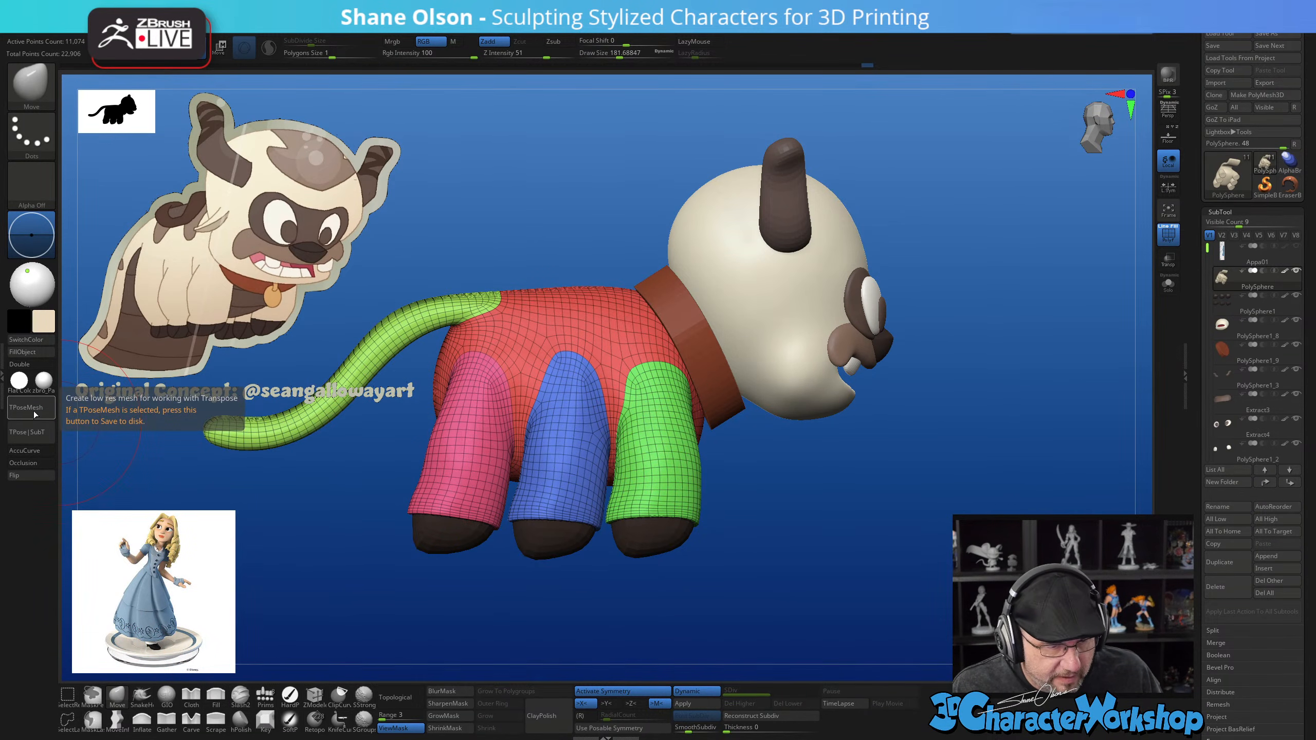
left_click(19, 413)
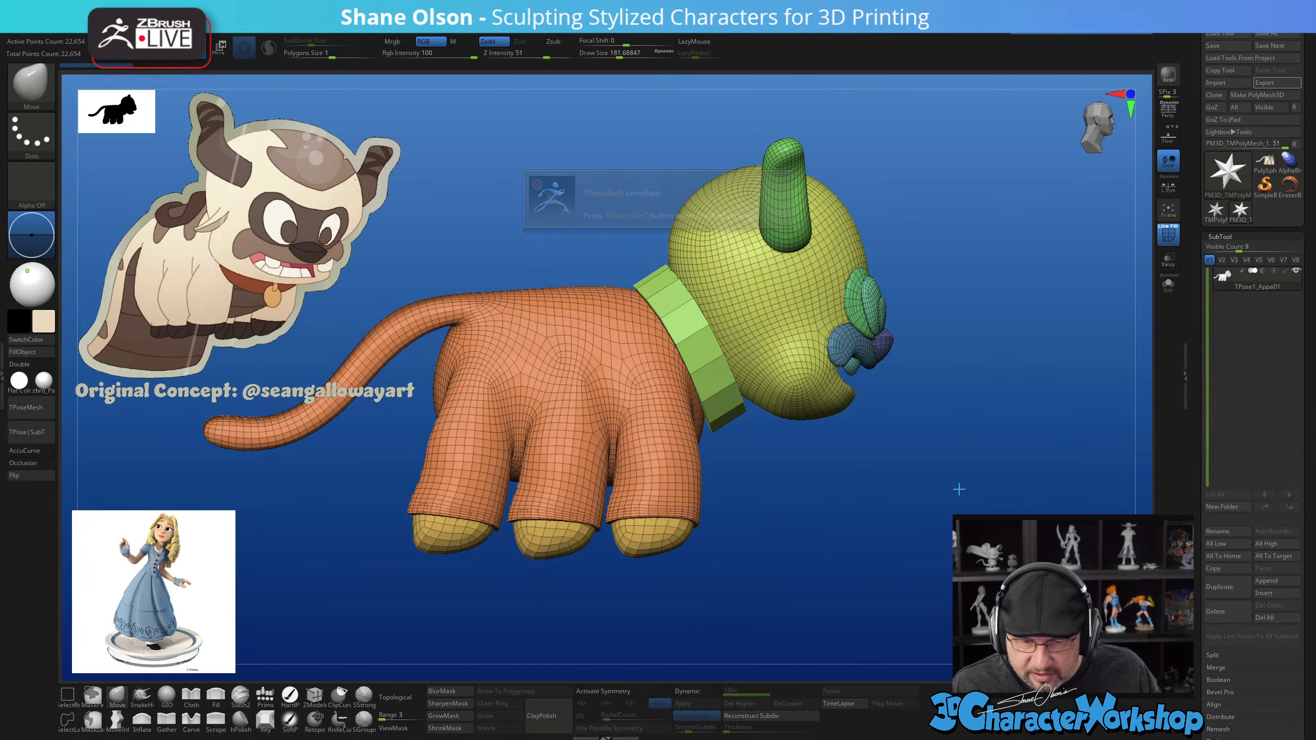
Inspect the combined TPose mesh and transfer it back to the separate subtools
mouse_move(810, 500)
left_mouse_down()
mouse_move(1007, 583)
mouse_move(903, 517)
mouse_move(809, 529)
mouse_move(854, 531)
left_mouse_up()
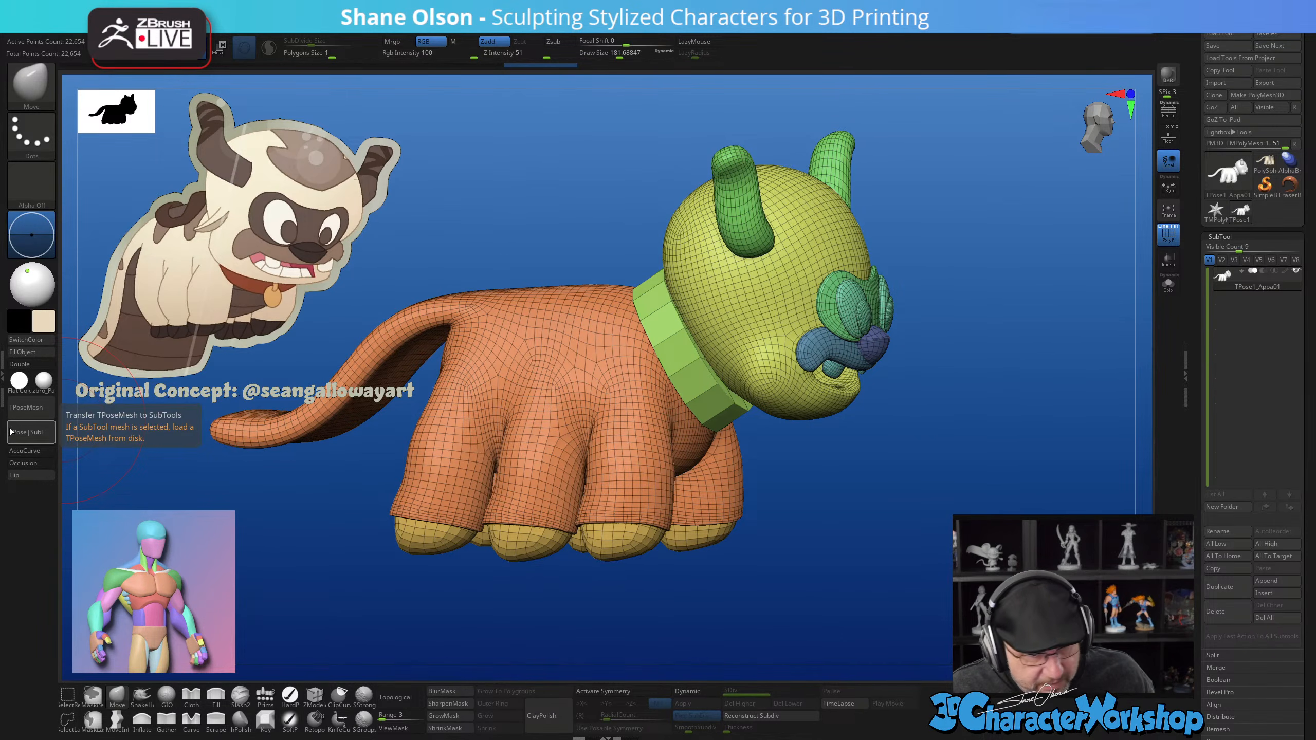
left_click(28, 432)
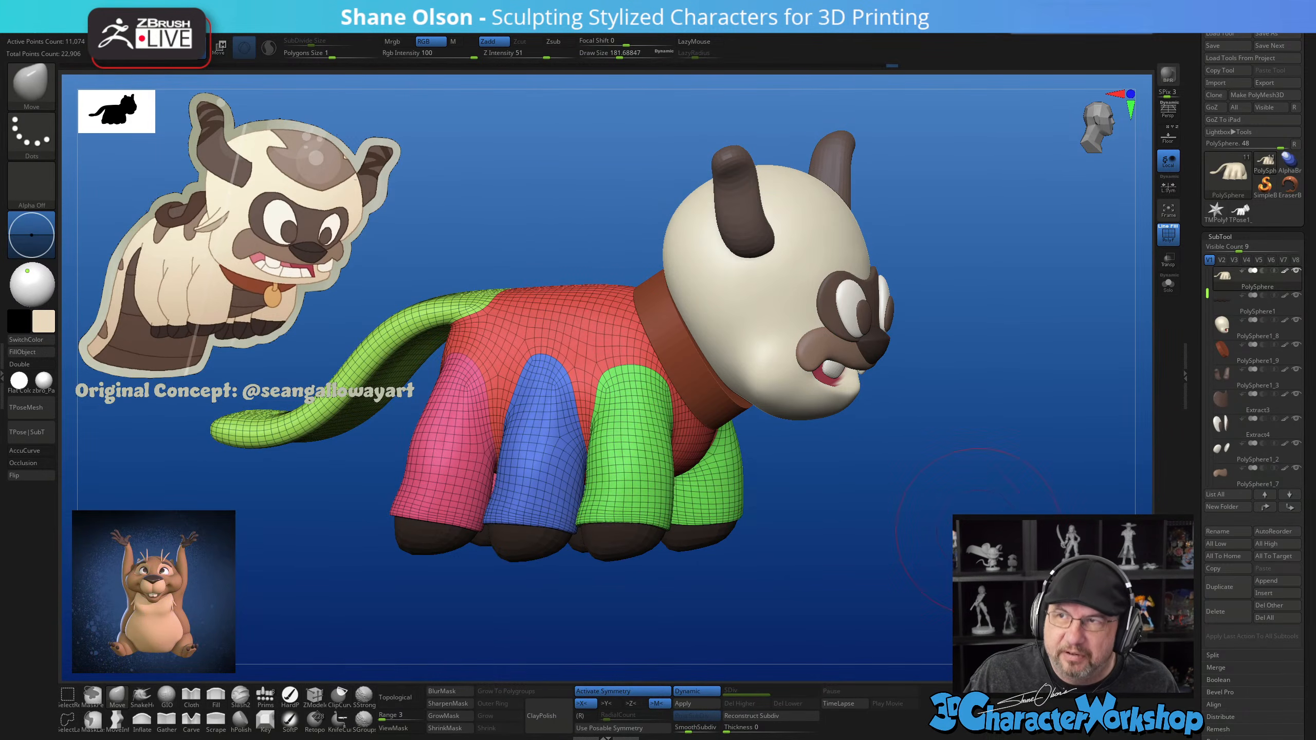
left_click_drag(896, 519, 1009, 439)
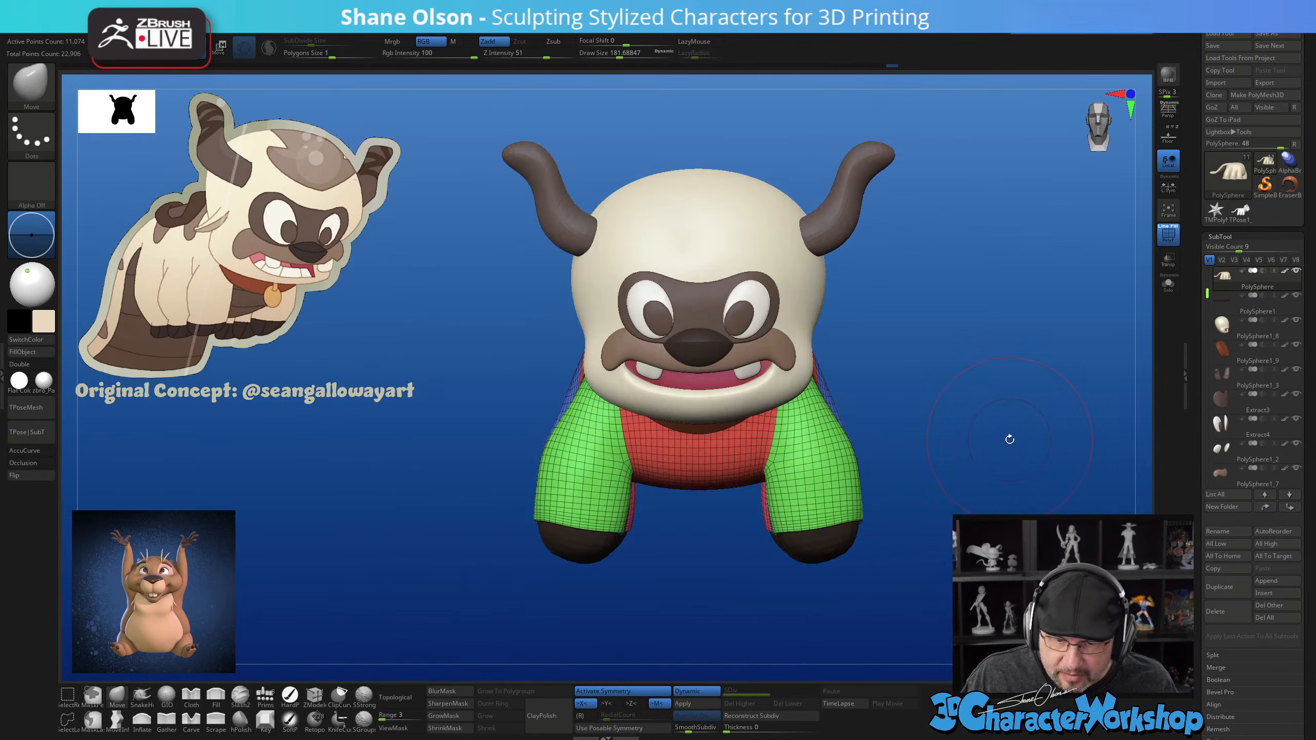
left_click(36, 438)
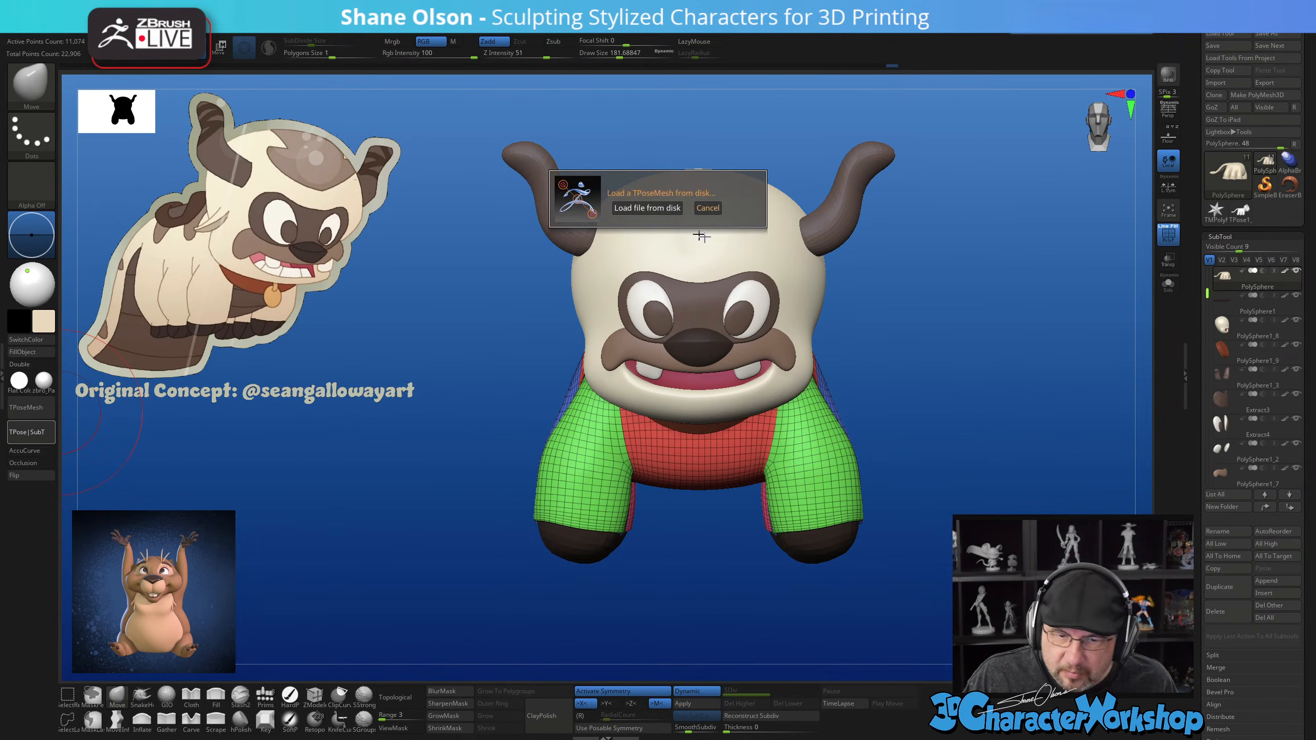
left_click(713, 208)
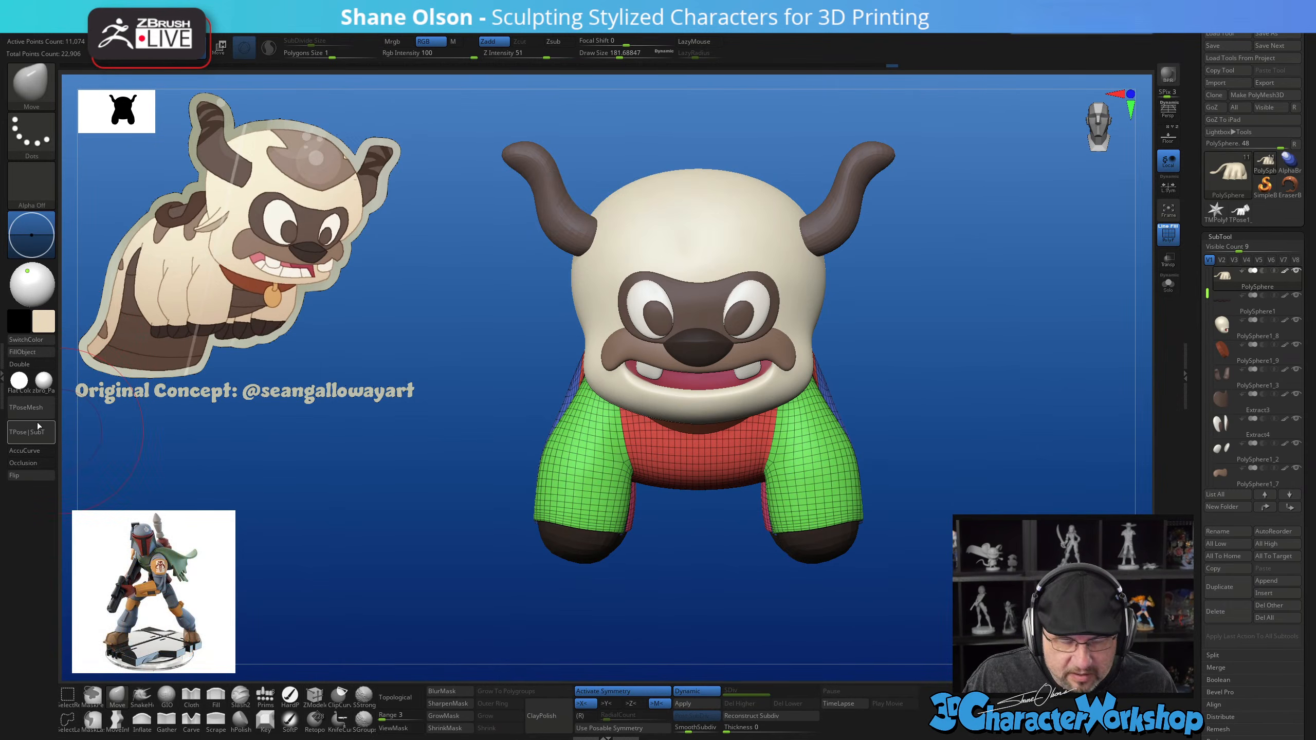
left_click_drag(917, 415, 1052, 454)
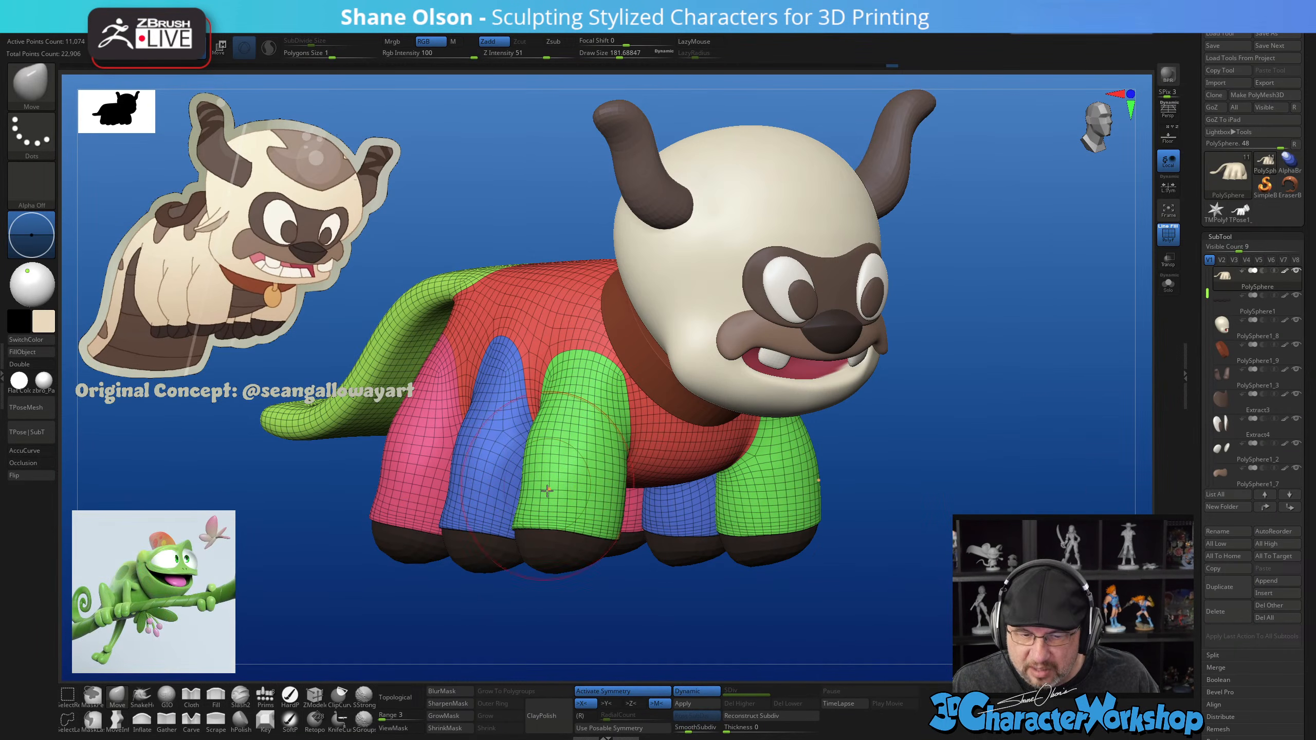
left_click_drag(893, 486, 738, 415)
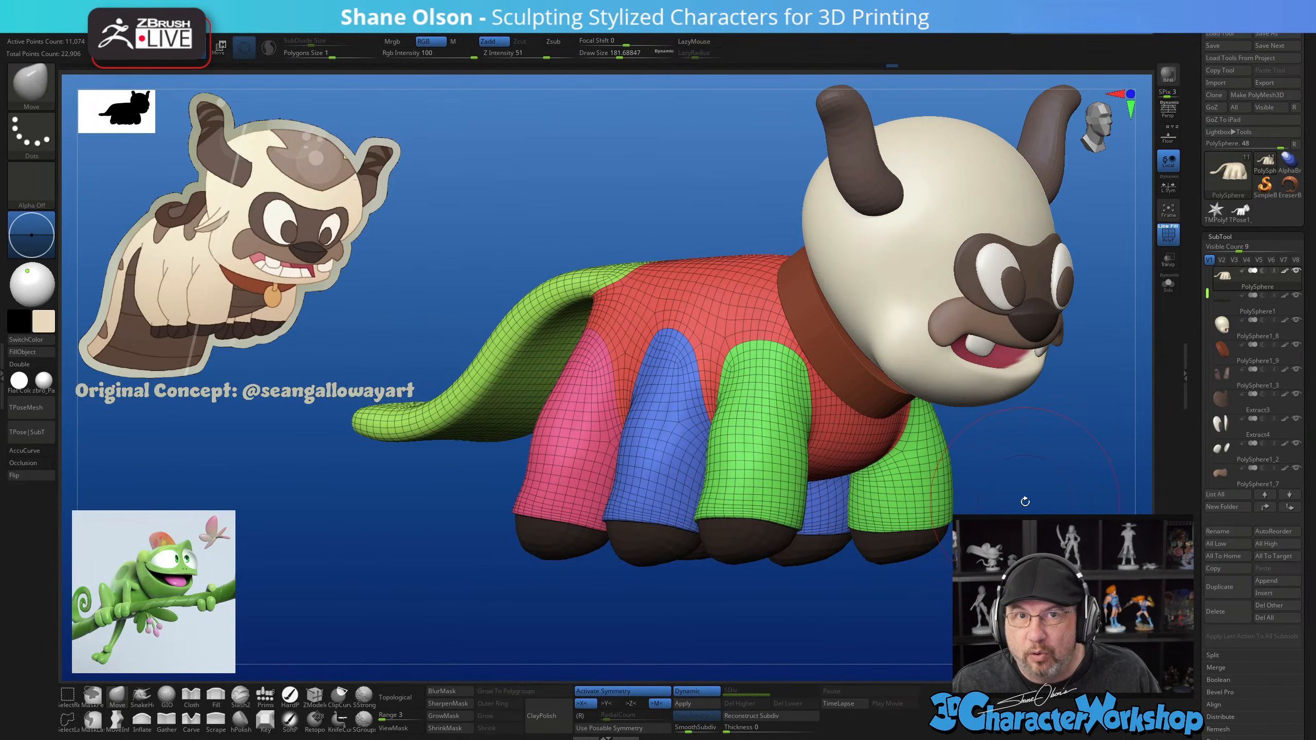
left_click_drag(1051, 510, 777, 526)
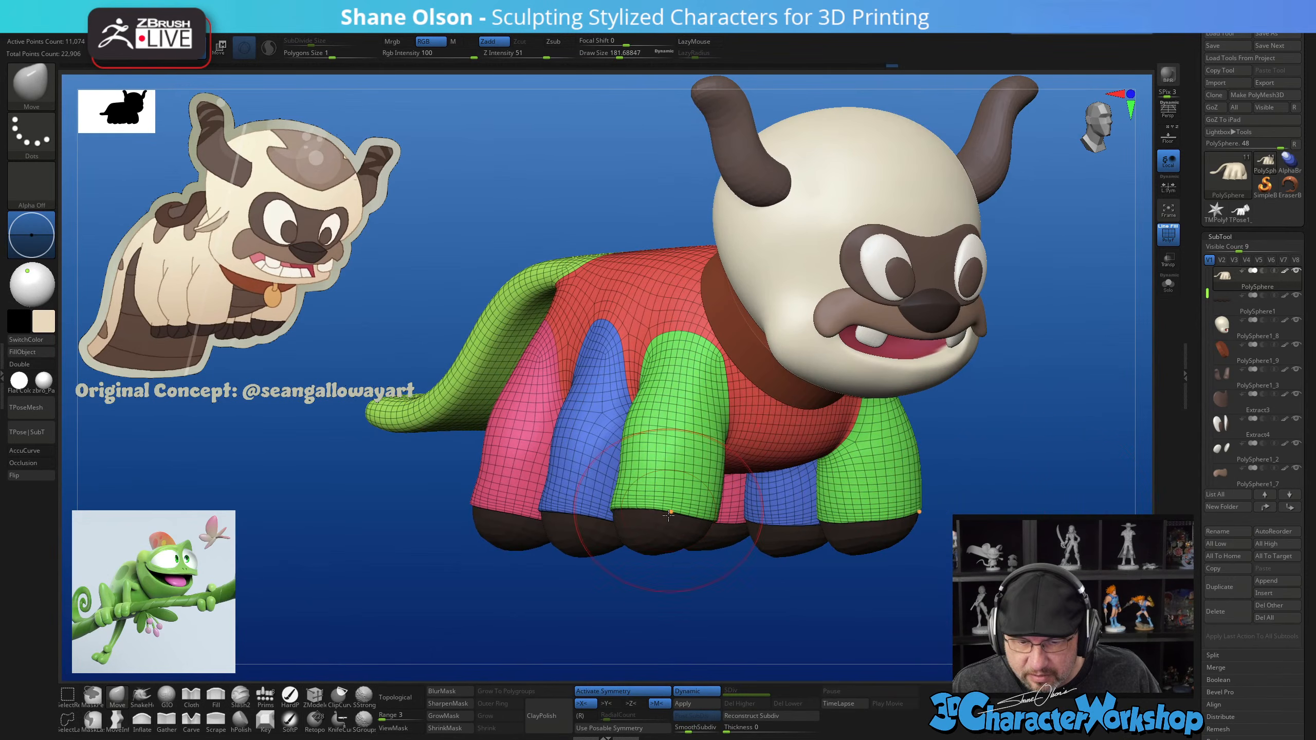
Mask the feet subtool except the front feet and the body subtool except the front legs, with the Transpose gizmo active
right_click_drag(668, 533, 666, 502)
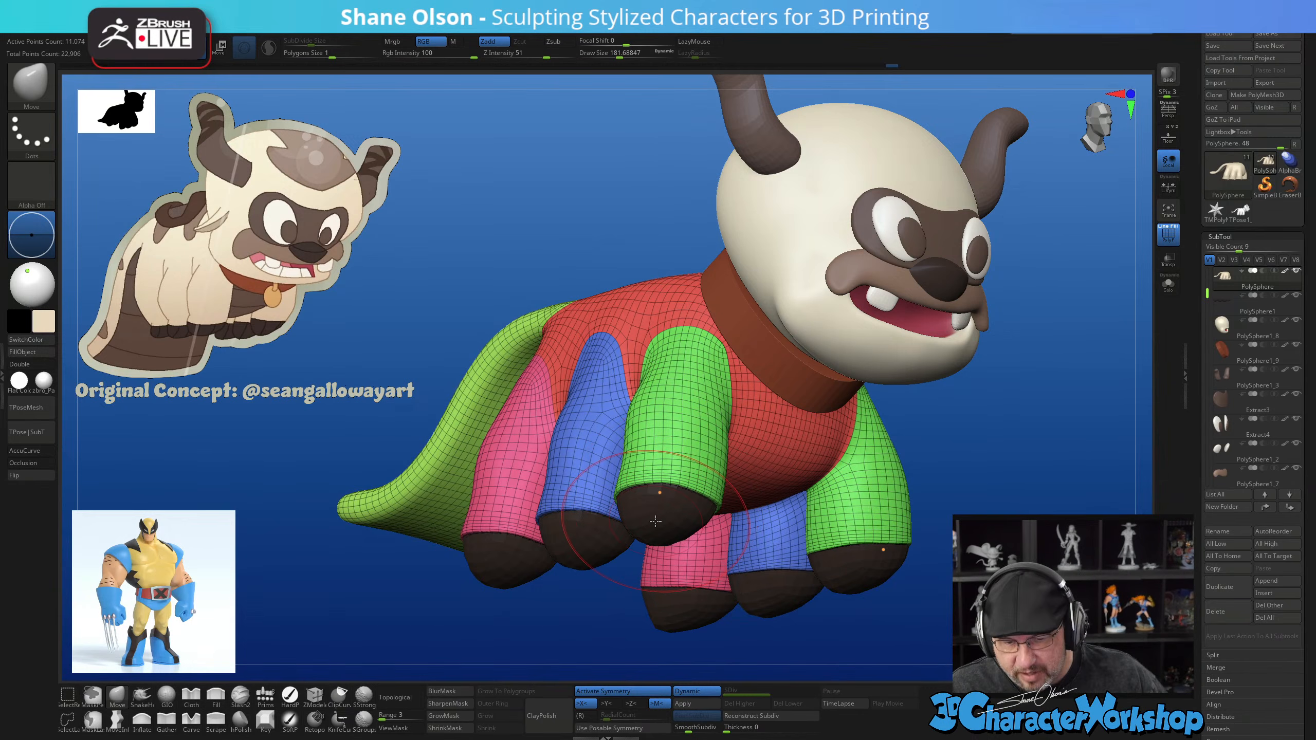
left_click(665, 500, "alt")
key("w")
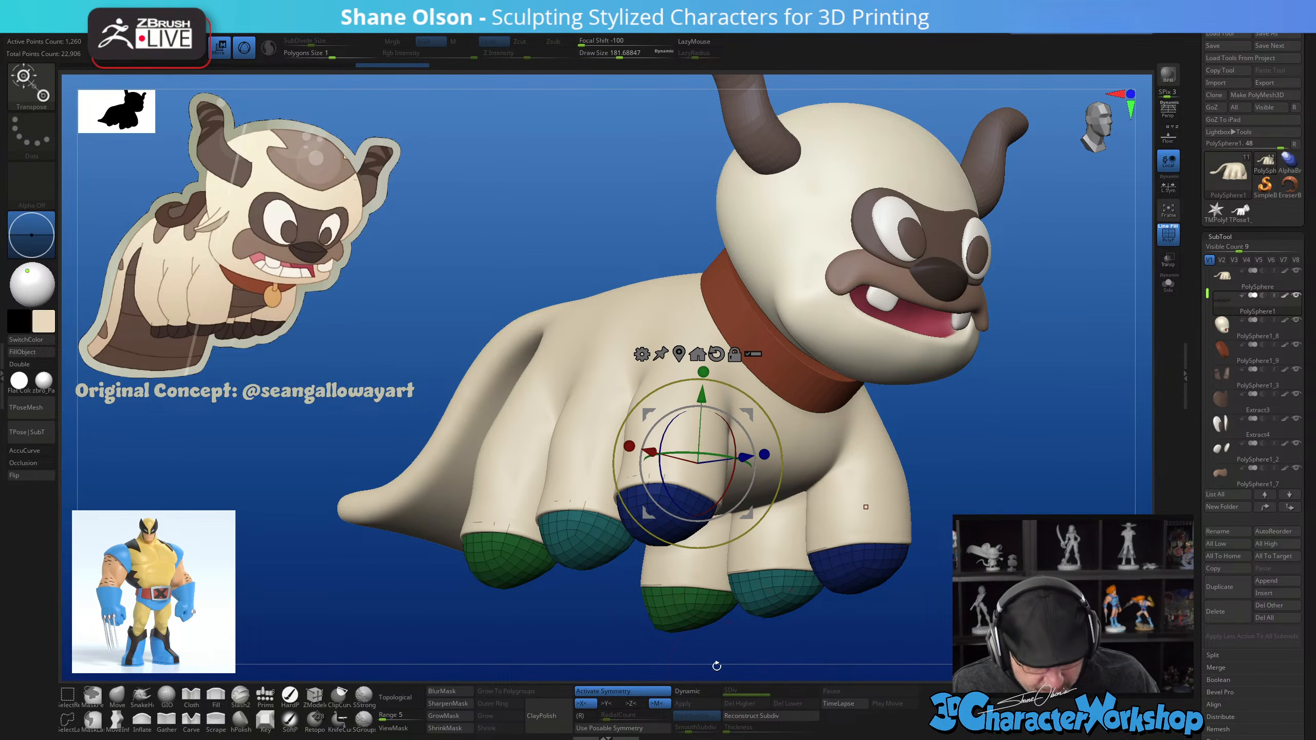
left_click(672, 509, "ctrl")
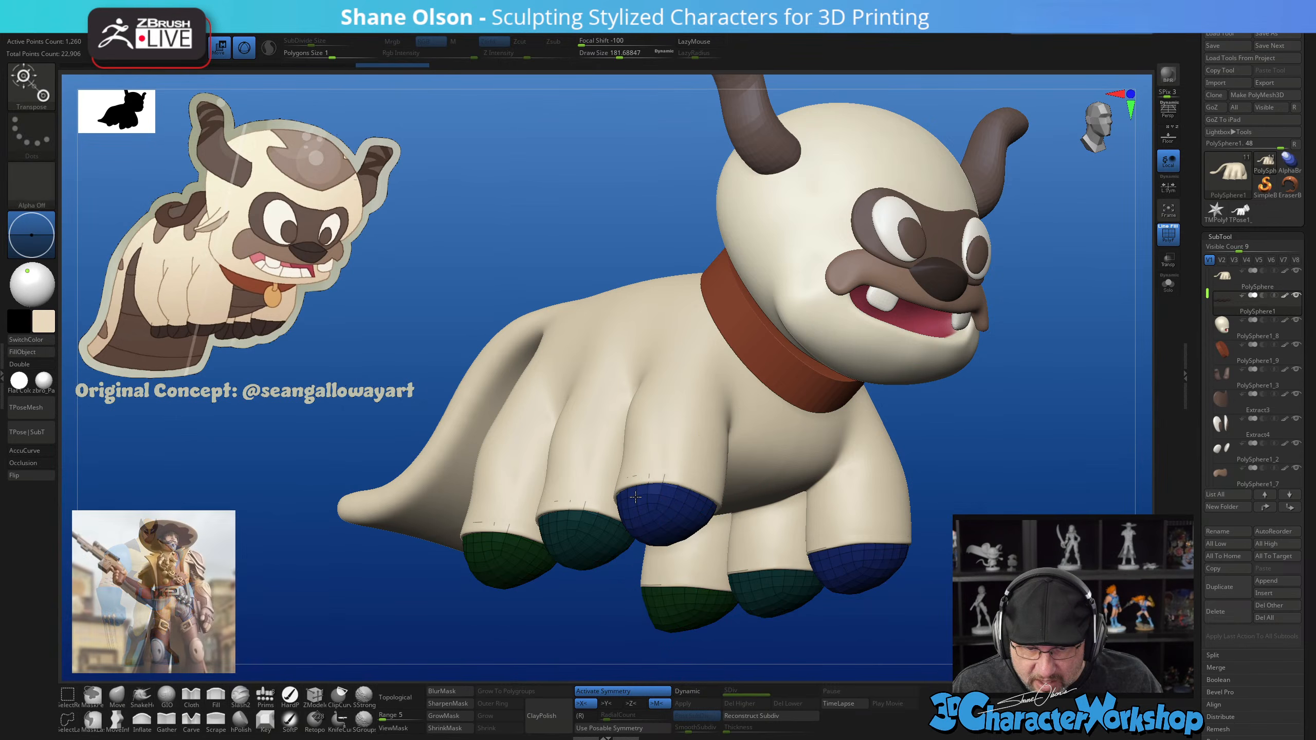
left_click(705, 336, "alt")
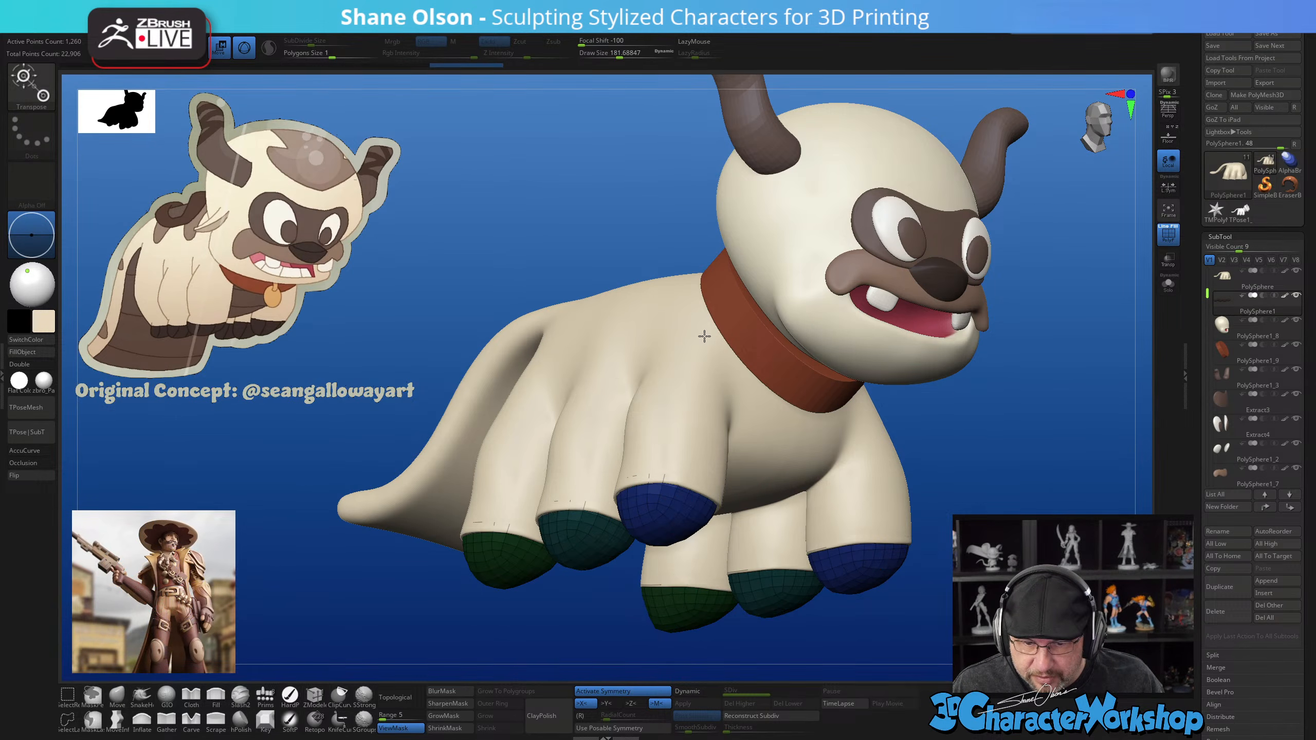
left_click(725, 401, "ctrl")
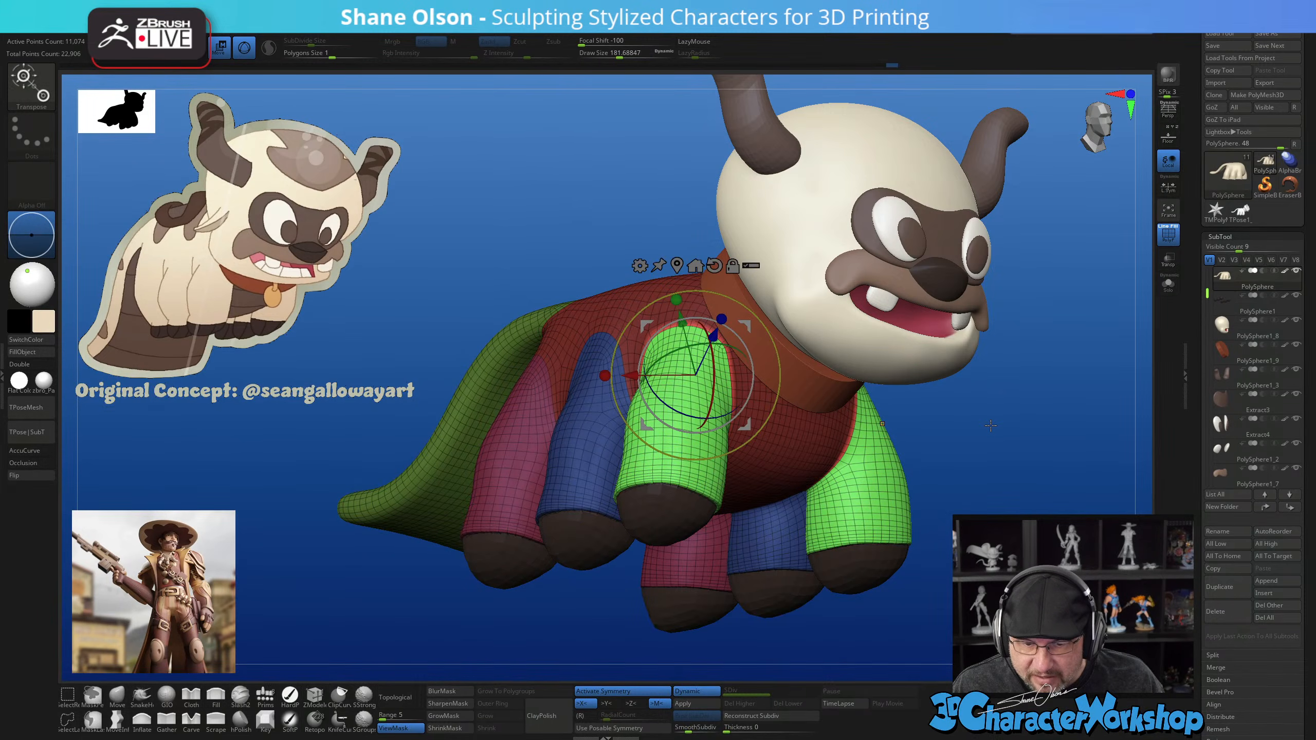
left_click_drag(990, 425, 839, 483)
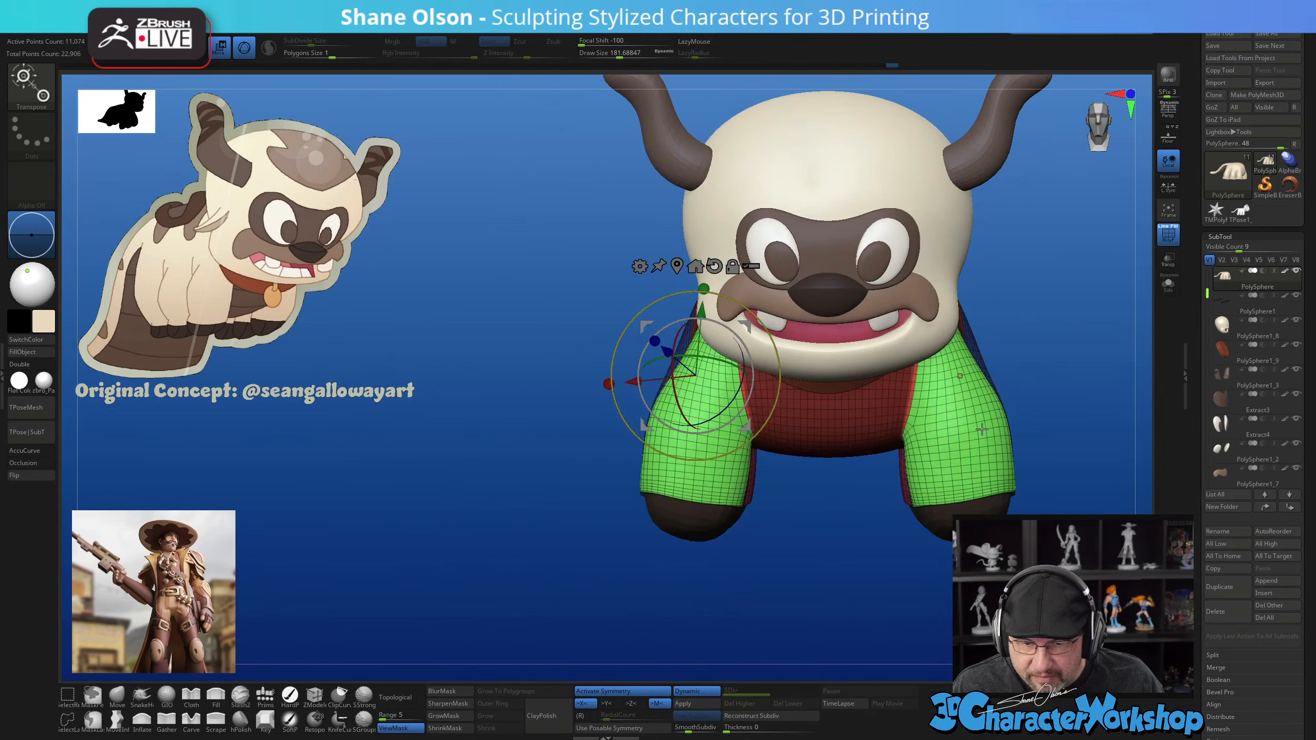
Try rotating the front legs and feet inward together with multi-subtool transposing from a pivot at the shoulder, and undo the rotation
left_click(755, 266)
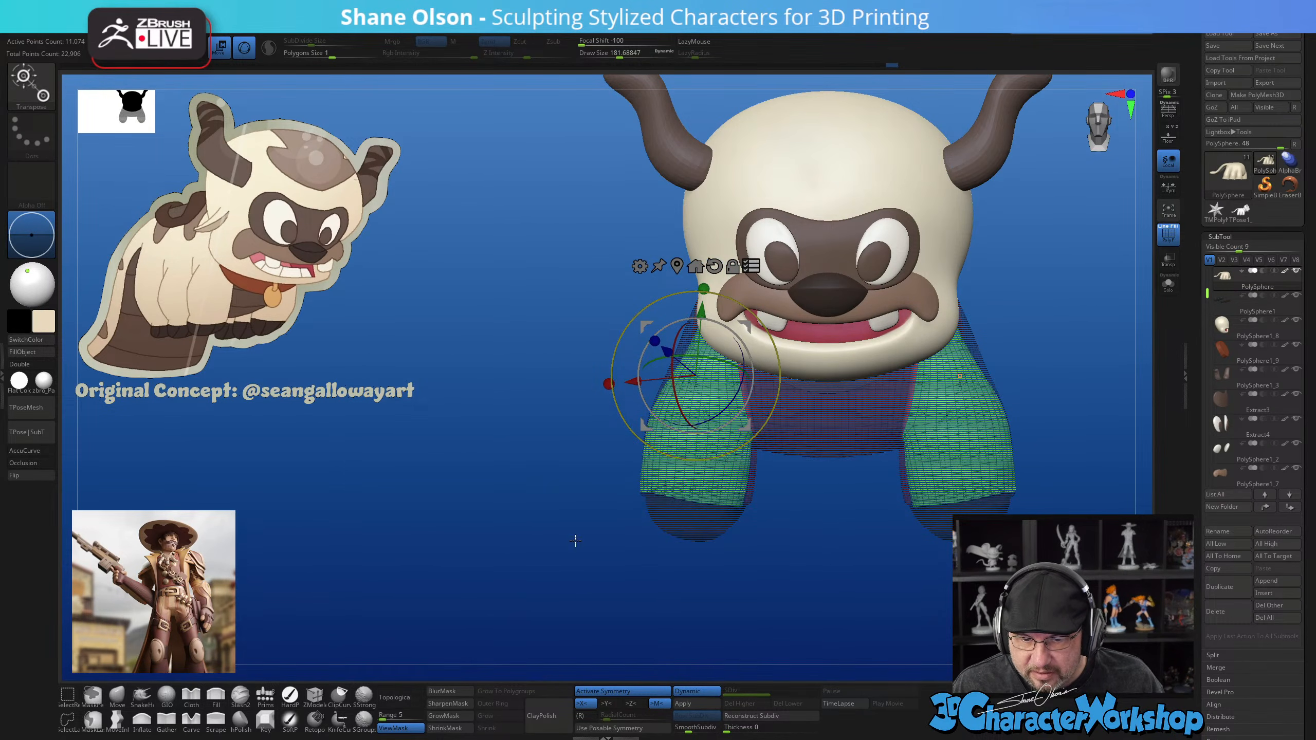
left_click_drag(452, 304, 502, 470, "ctrl+shift")
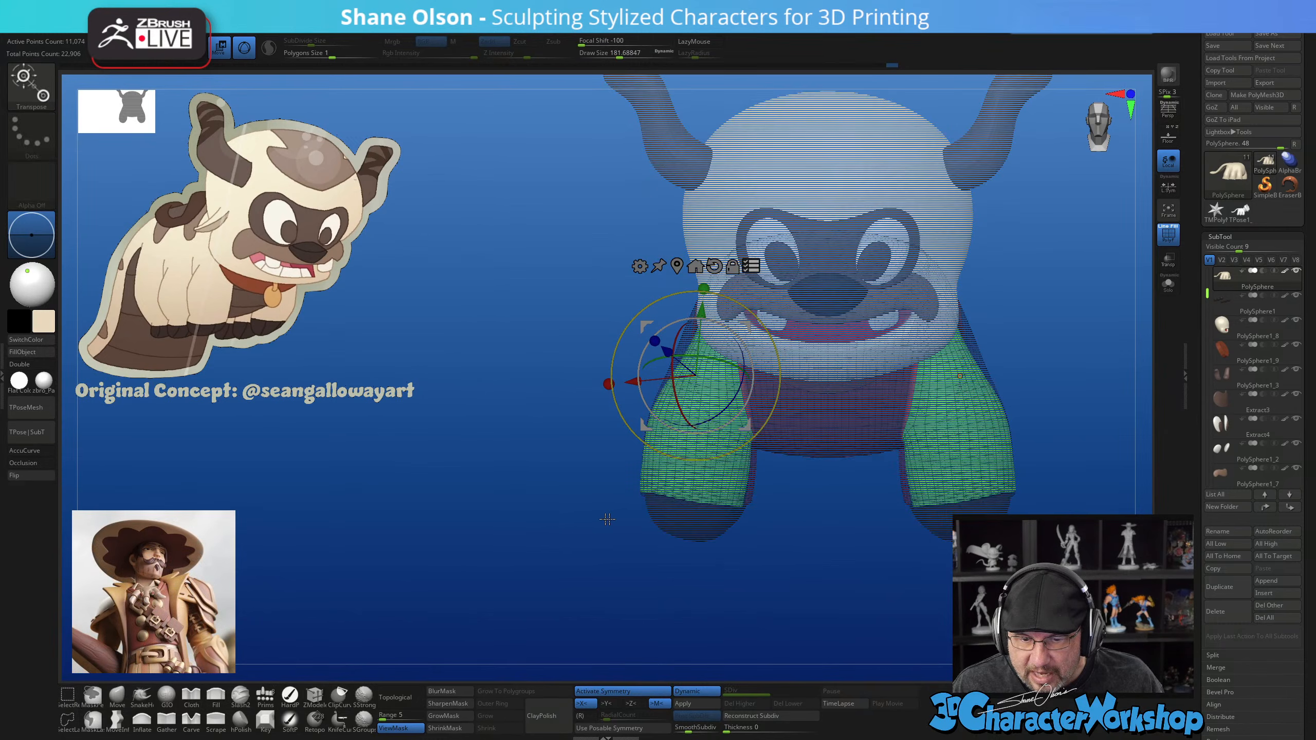
left_click(709, 484, "ctrl+shift")
left_click(697, 517, "ctrl+shift")
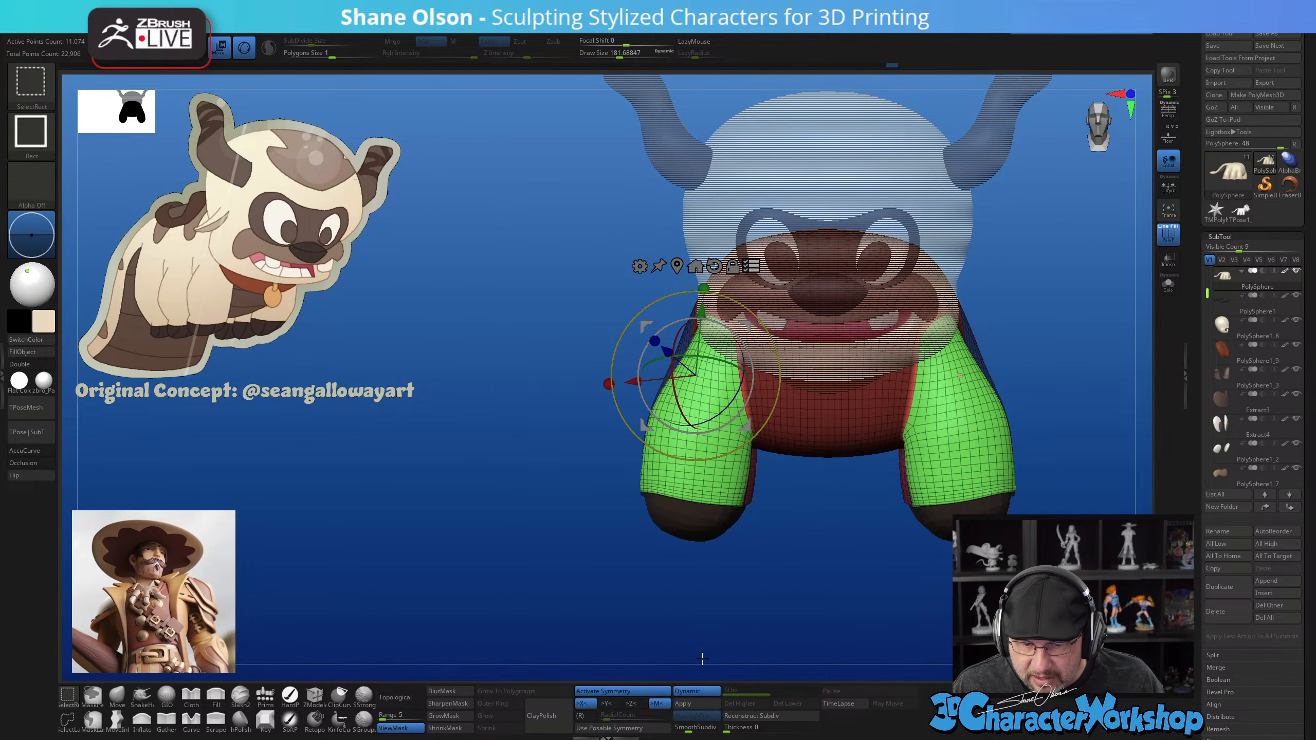
left_click(715, 264)
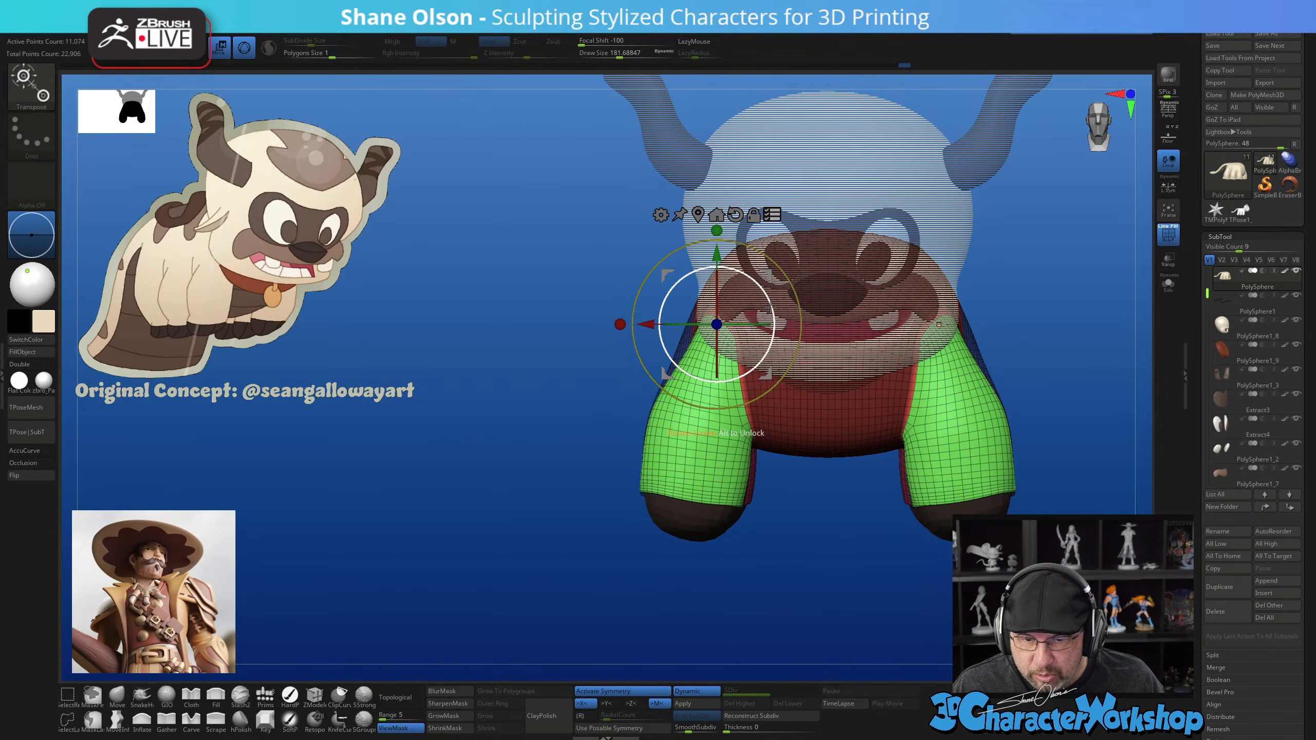
mouse_move(770, 311)
left_mouse_down()
mouse_move(771, 293)
mouse_move(774, 327)
mouse_move(771, 295)
left_mouse_up()
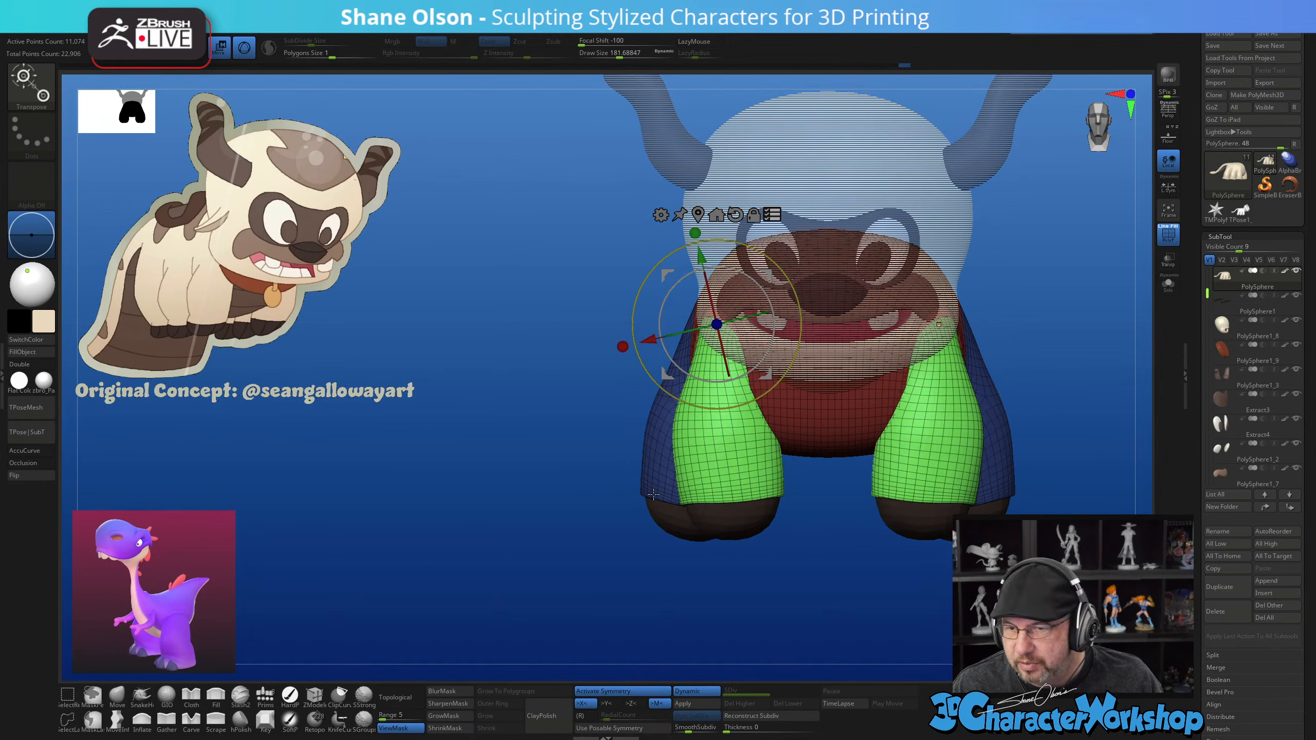
key("ctrl+z")
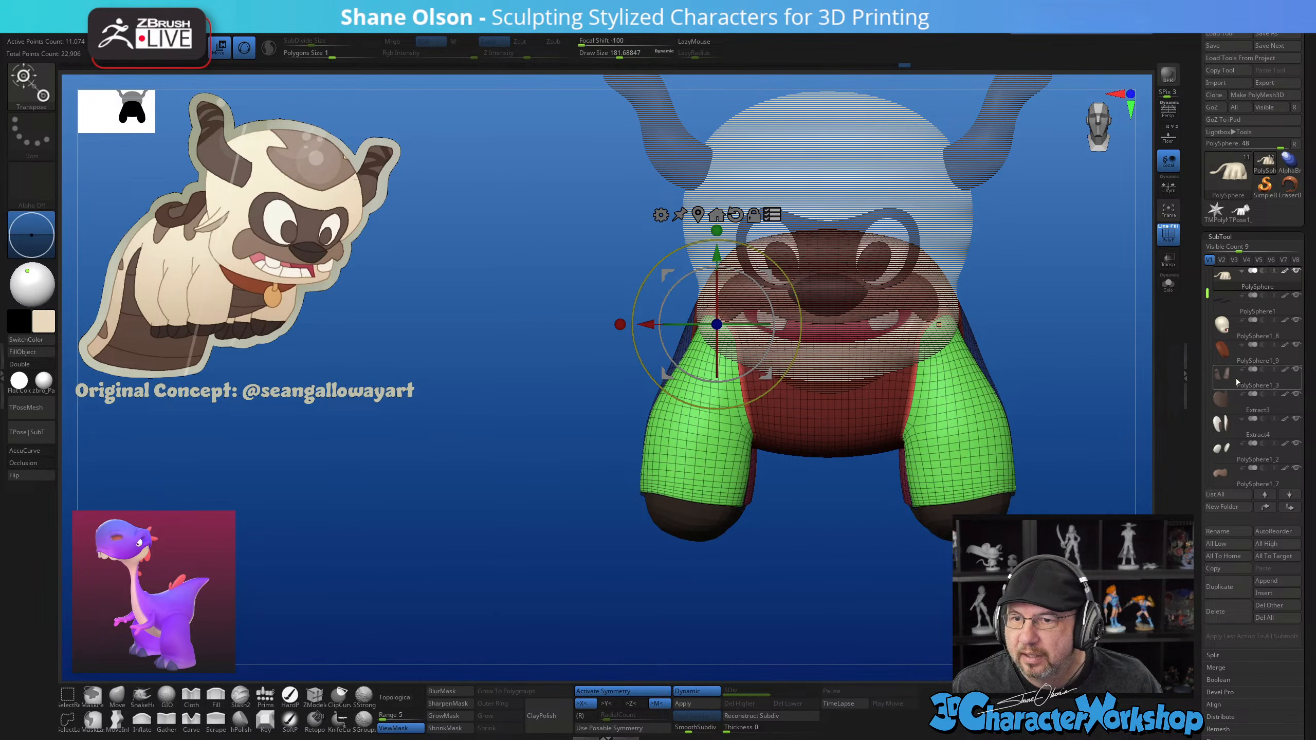
Hide the mask shading, turn off multi-subtool transposing and return to Draw mode
left_click_drag(1093, 322, 1032, 331, "alt")
key("ctrl+h")
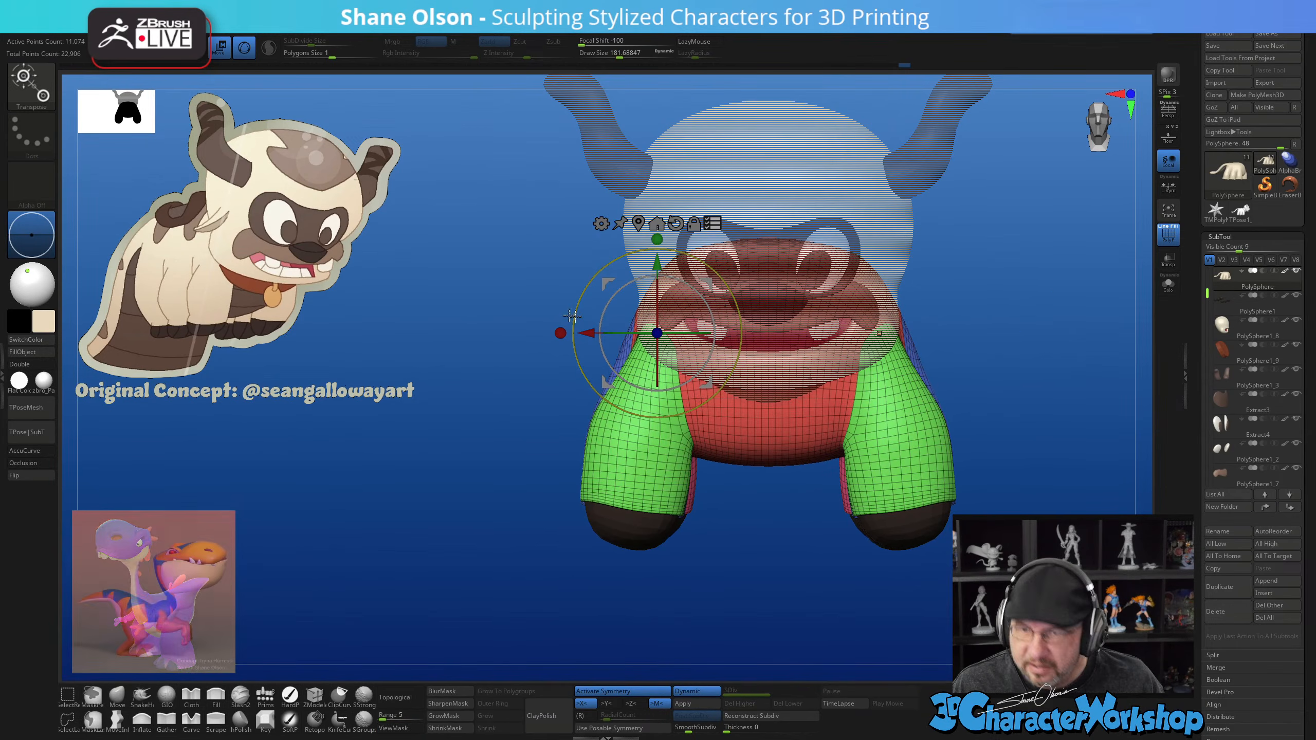
left_click(713, 224)
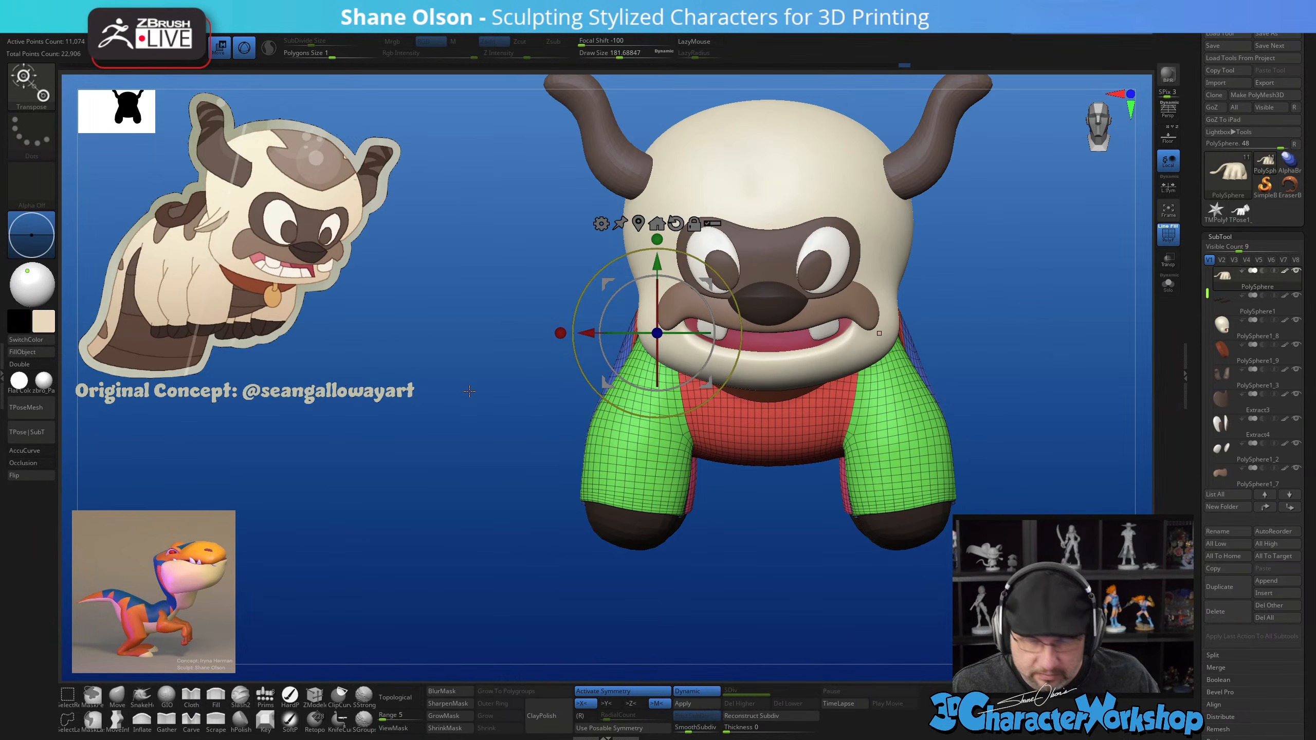
key("q")
Set Transpose Master to preserve the existing polygroups in the merged mesh
left_click(669, 26)
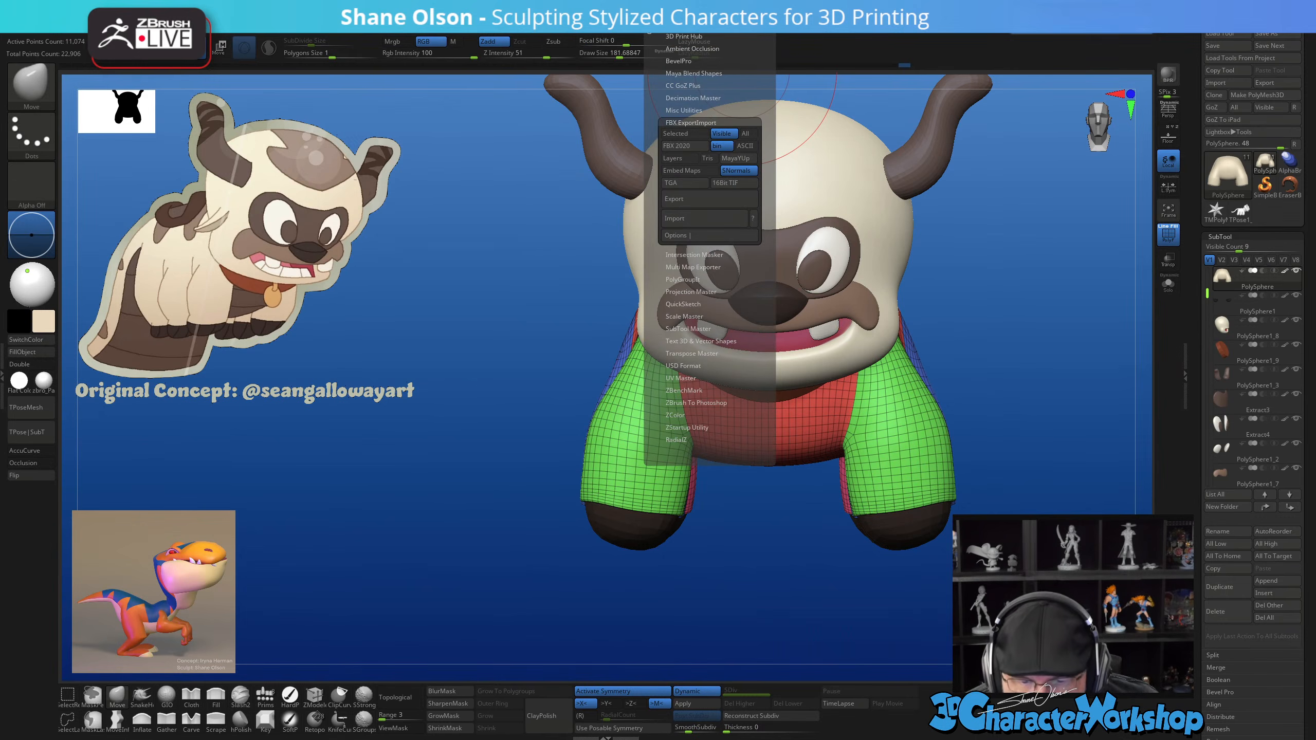
left_click(700, 328)
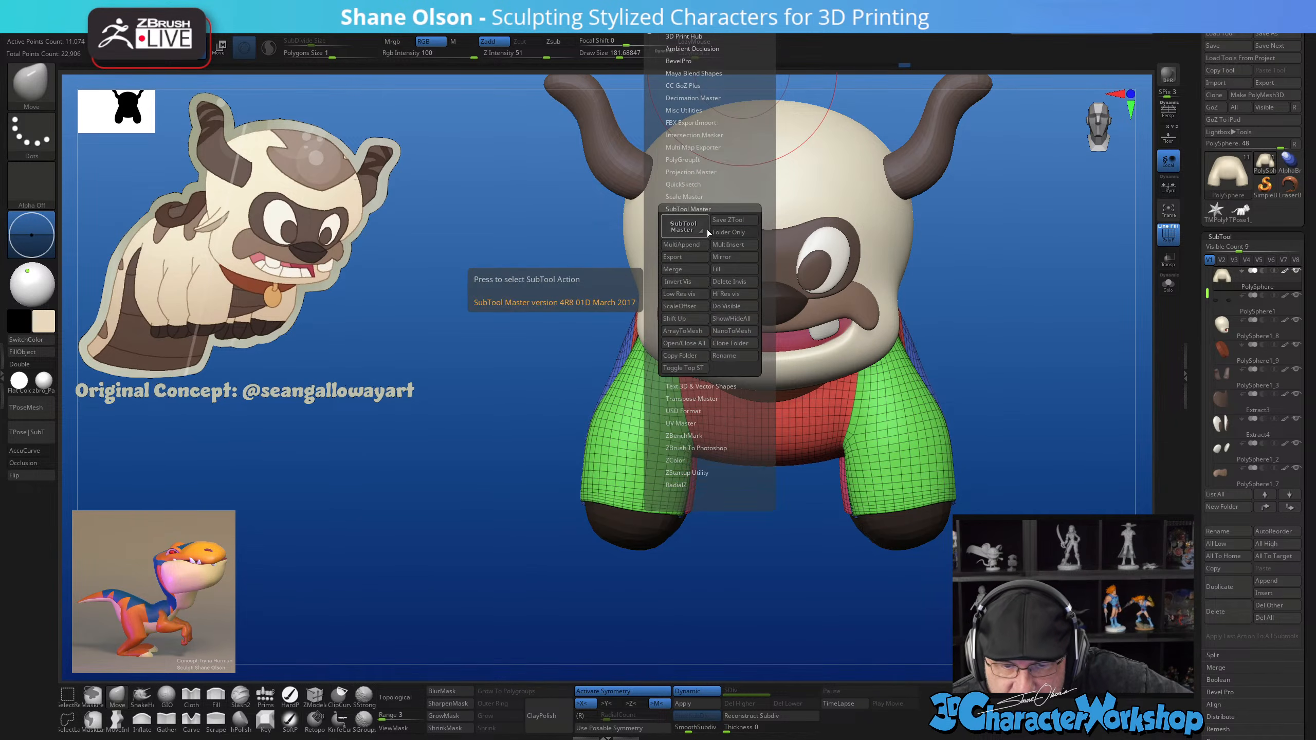
left_click(698, 207)
left_click(719, 234)
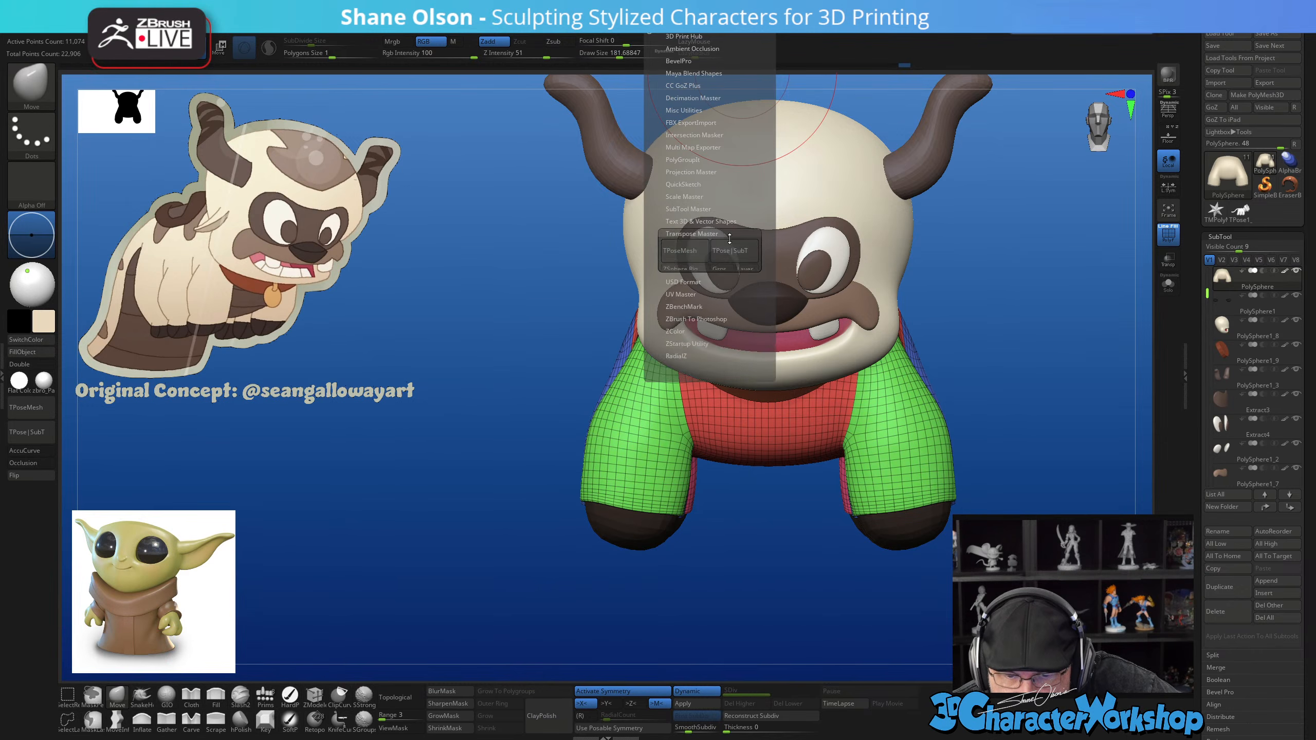
left_click(726, 270)
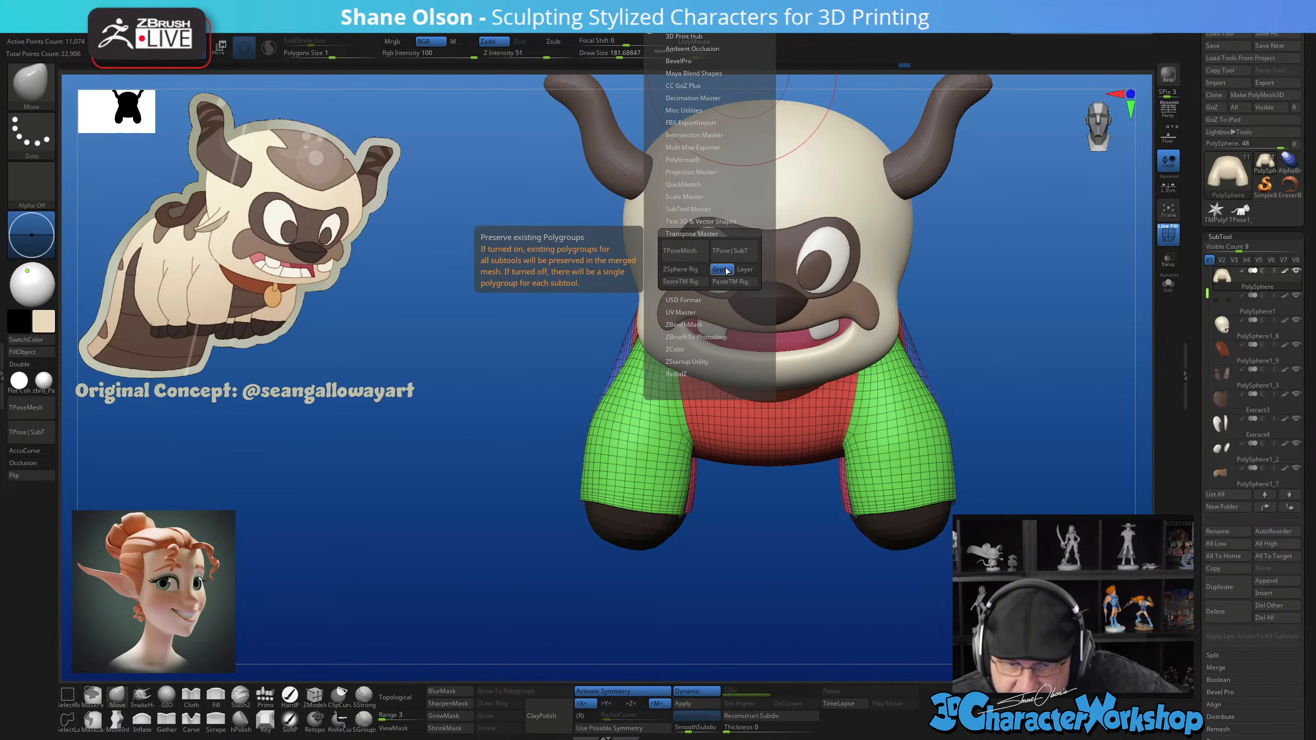
left_click(705, 286)
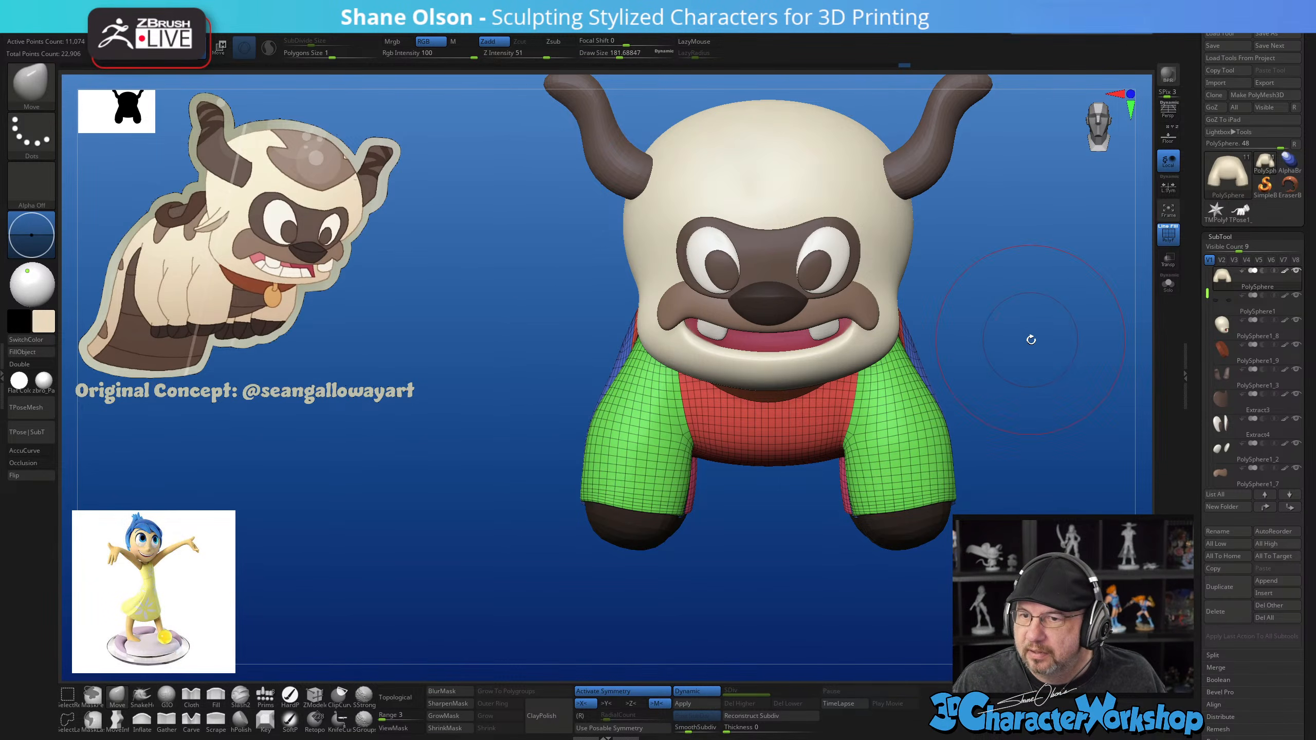
Create a new combined TPose mesh from all the character's subtools and check its polygroups from the side
mouse_move(1031, 340)
left_mouse_down()
mouse_move(1033, 327)
mouse_move(974, 329)
mouse_move(1016, 330)
left_mouse_up()
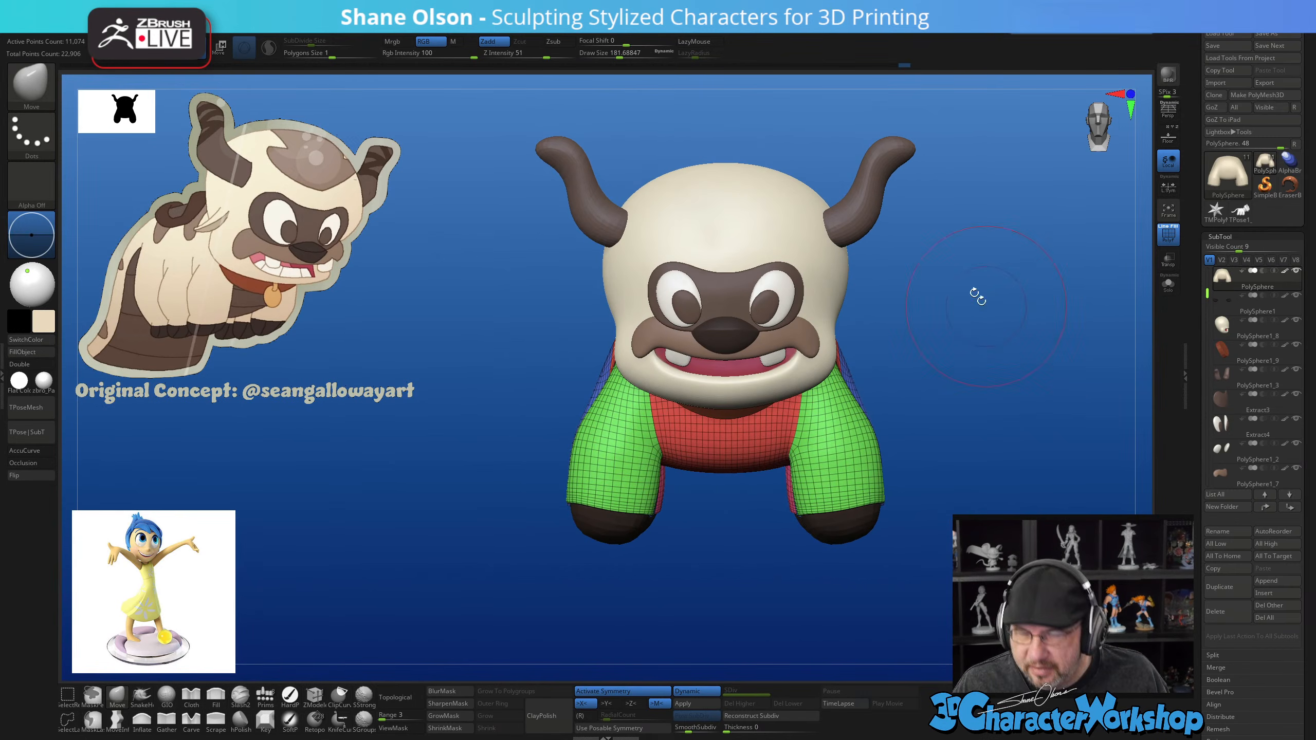
left_click(661, 21)
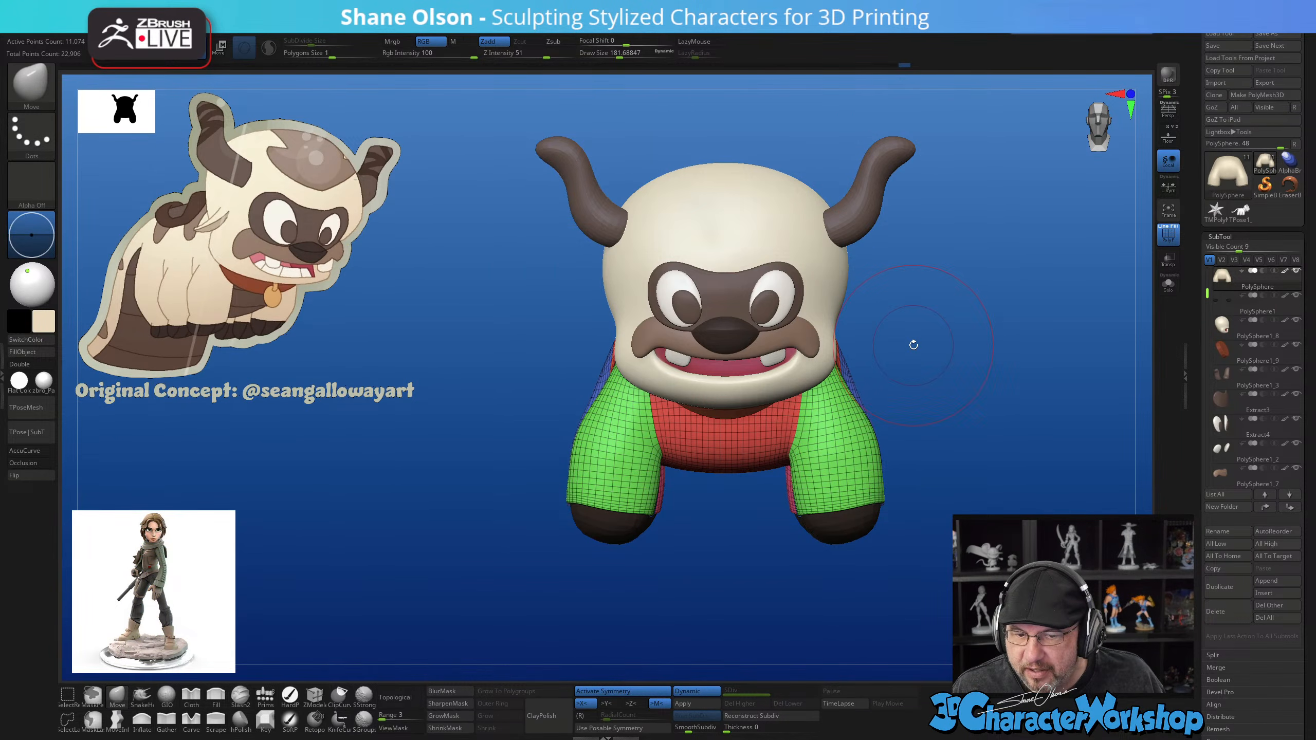
left_click_drag(912, 342, 949, 432)
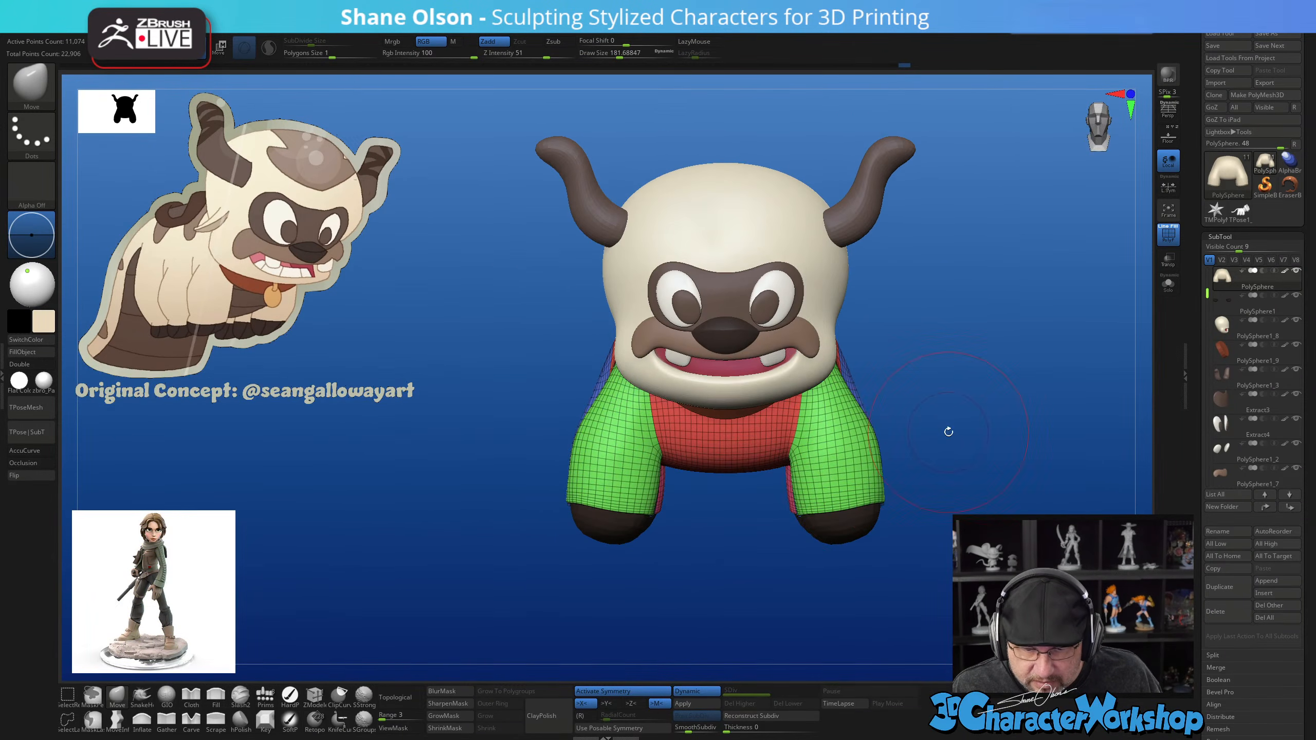
left_click_drag(469, 375, 927, 459)
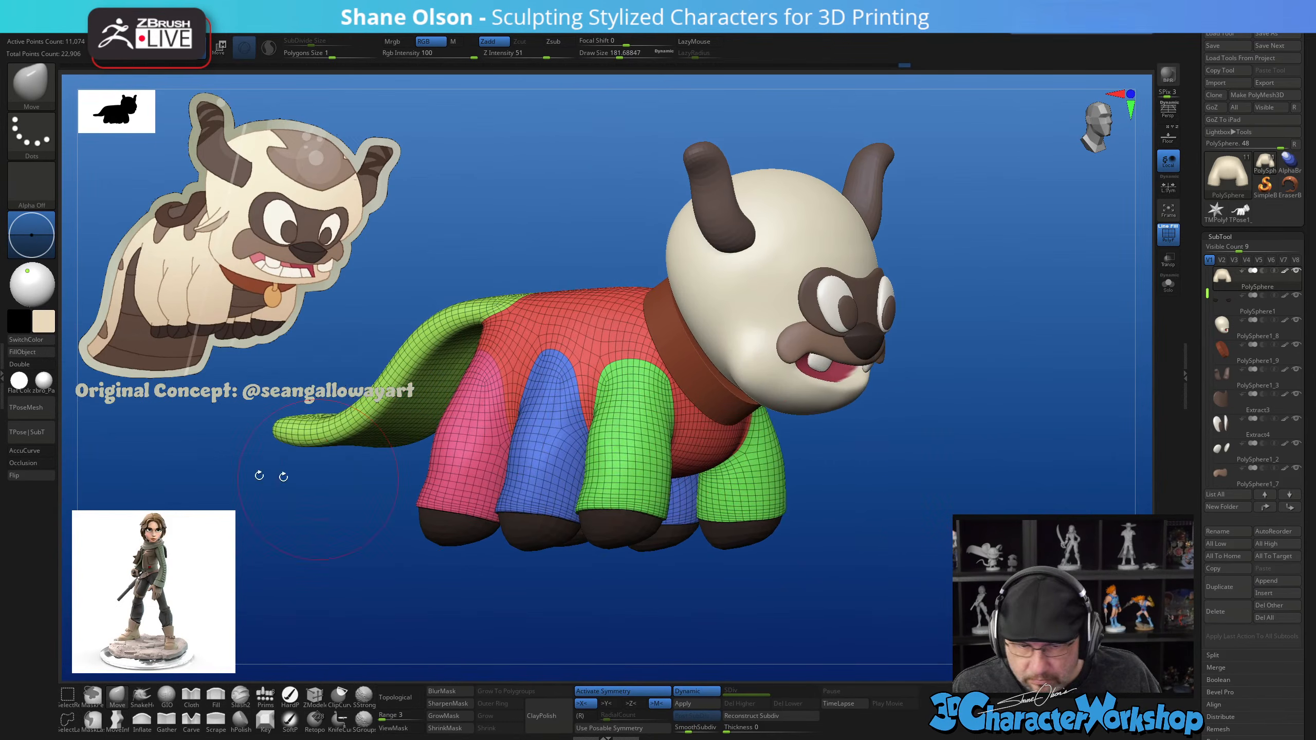
left_click(24, 410)
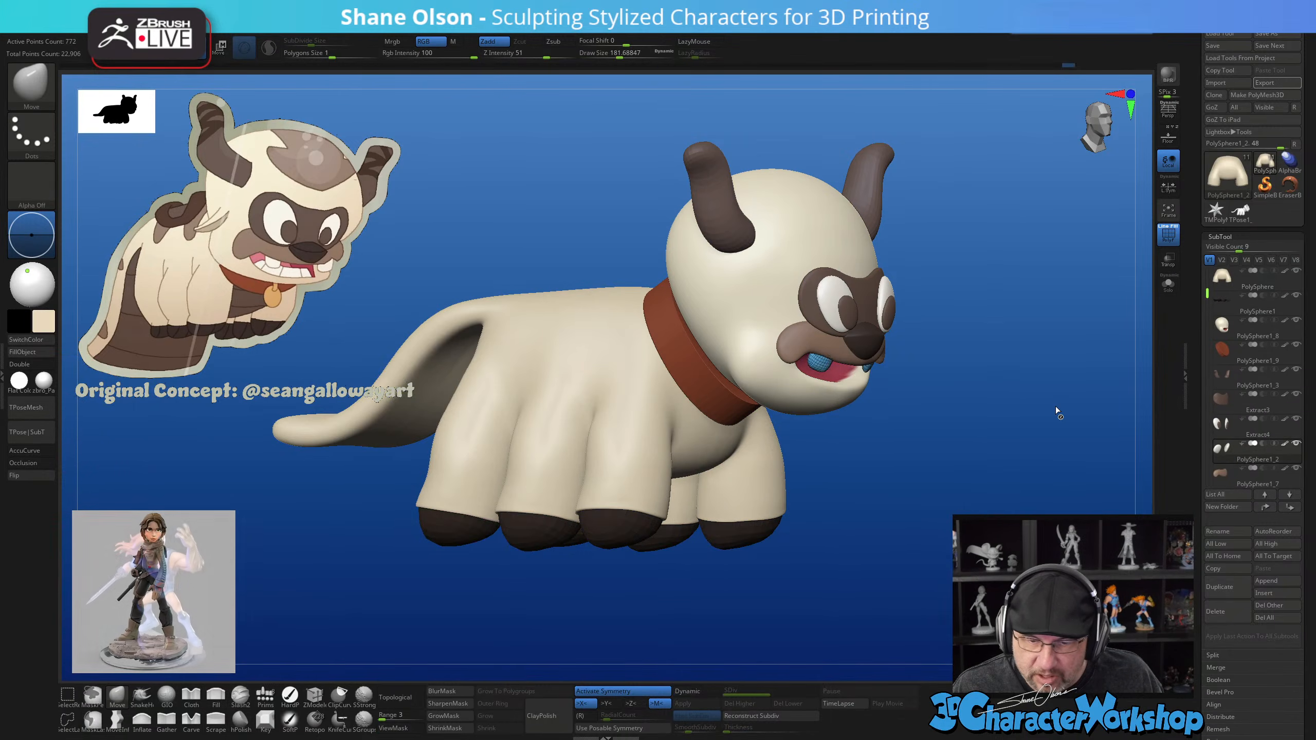
left_click_drag(966, 495, 770, 502)
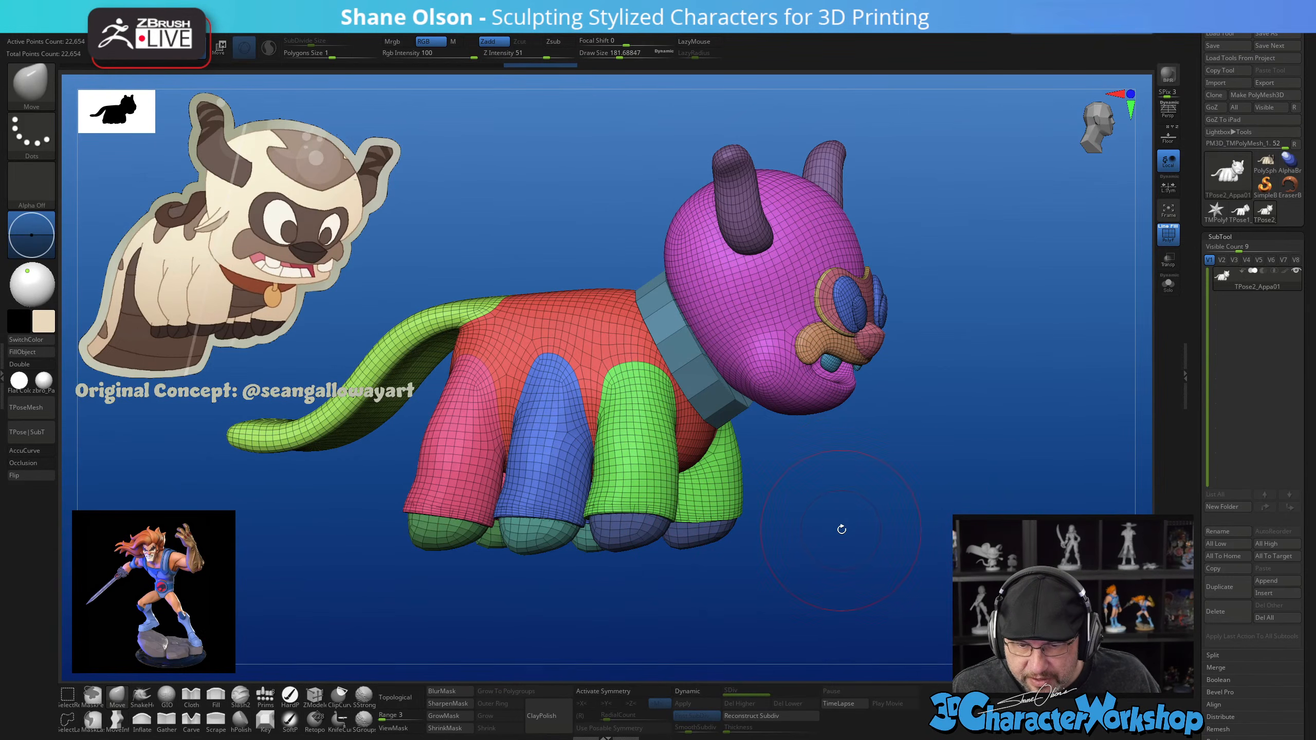
left_click_drag(842, 529, 787, 505)
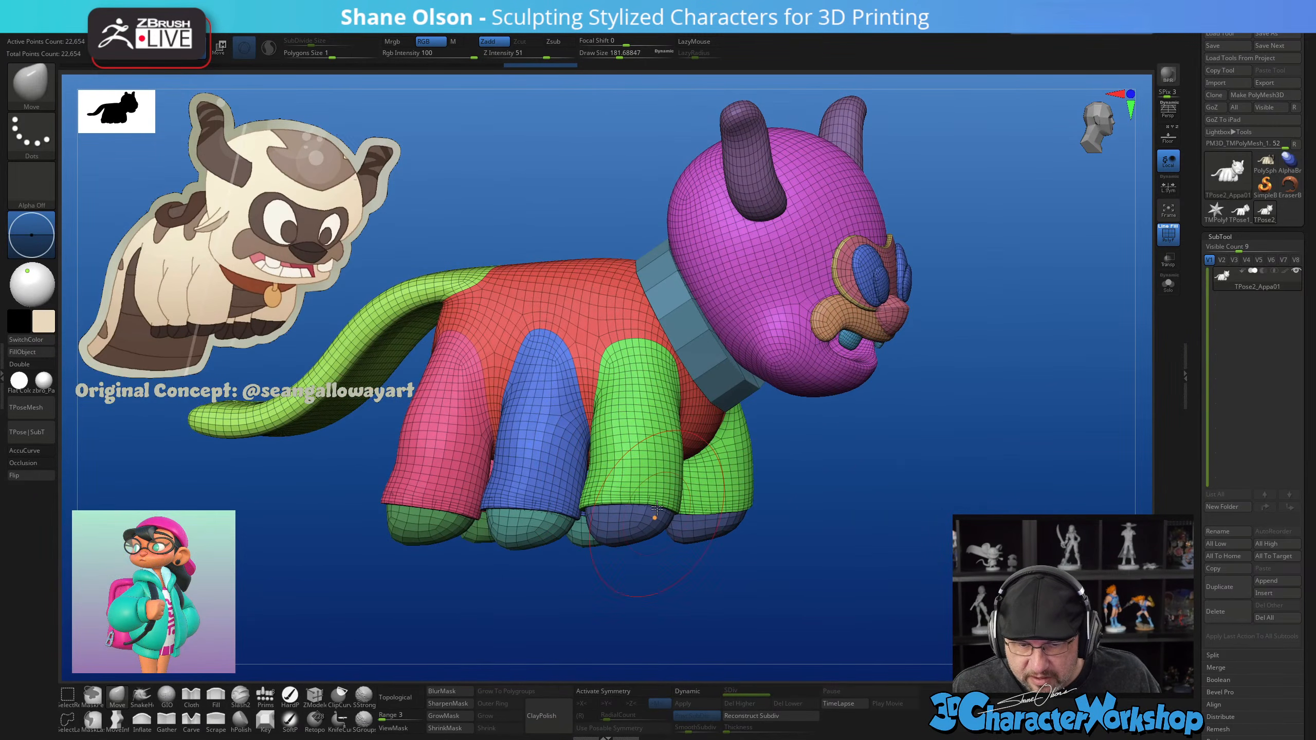
Isolate the polygroups of the front legs and front feet on the combined TPose mesh
key("ctrl+shift")
left_click(633, 436, "ctrl+shift")
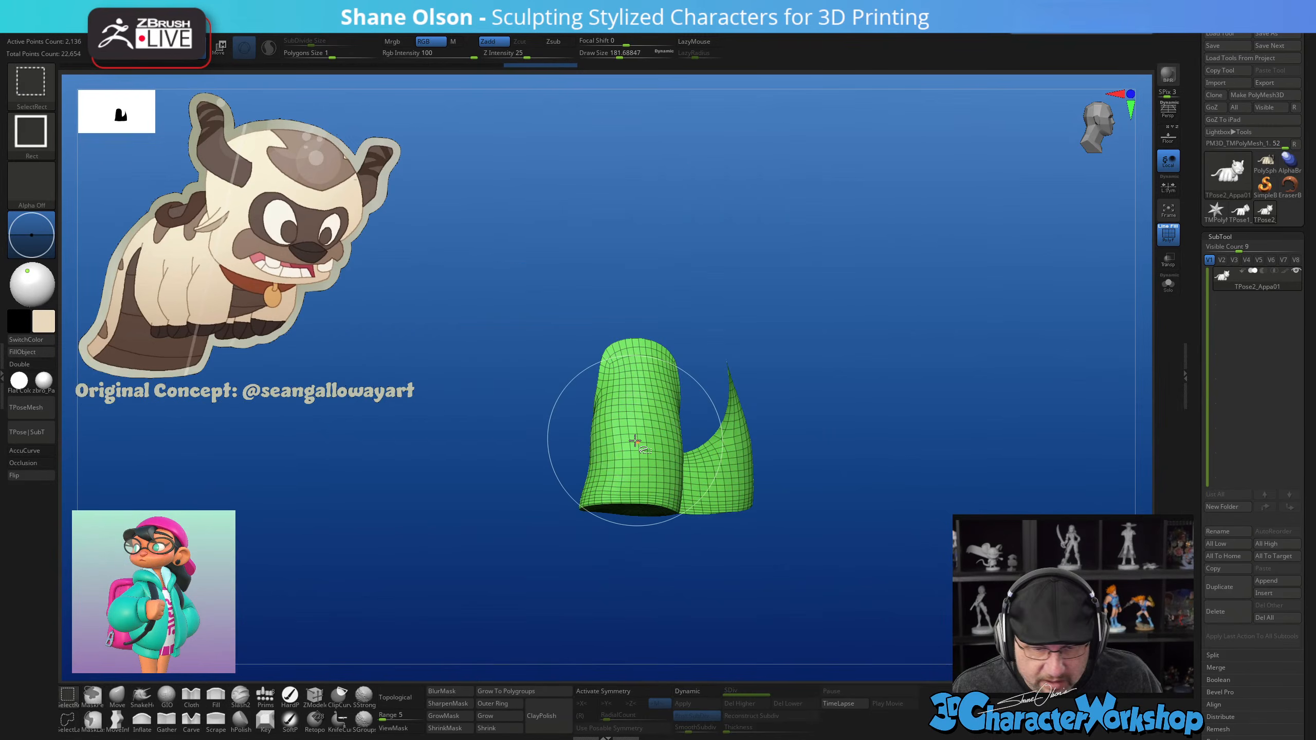
left_click(619, 430, "ctrl+shift")
left_click_drag(917, 442, 929, 478, "ctrl+shift")
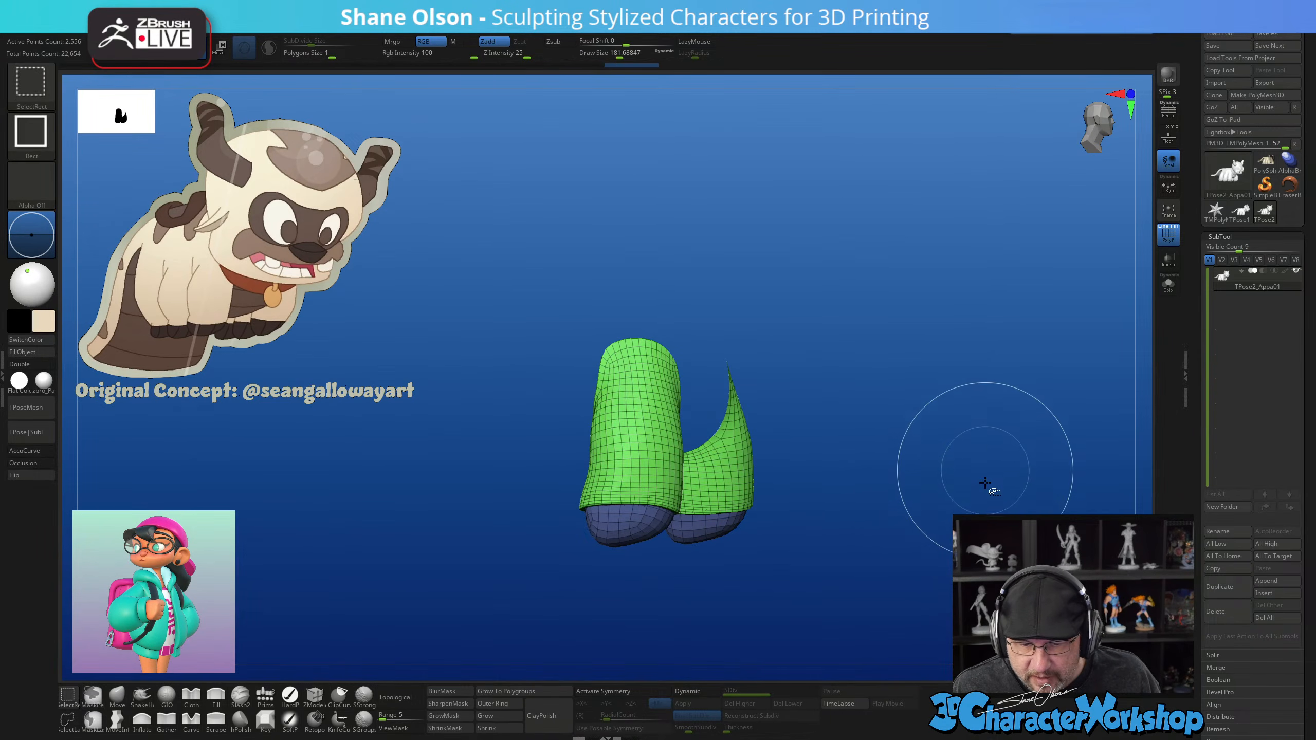
left_click(968, 482, "ctrl+shift")
Restore the full mesh with everything masked except the front legs and front feet
key("ctrl+z")
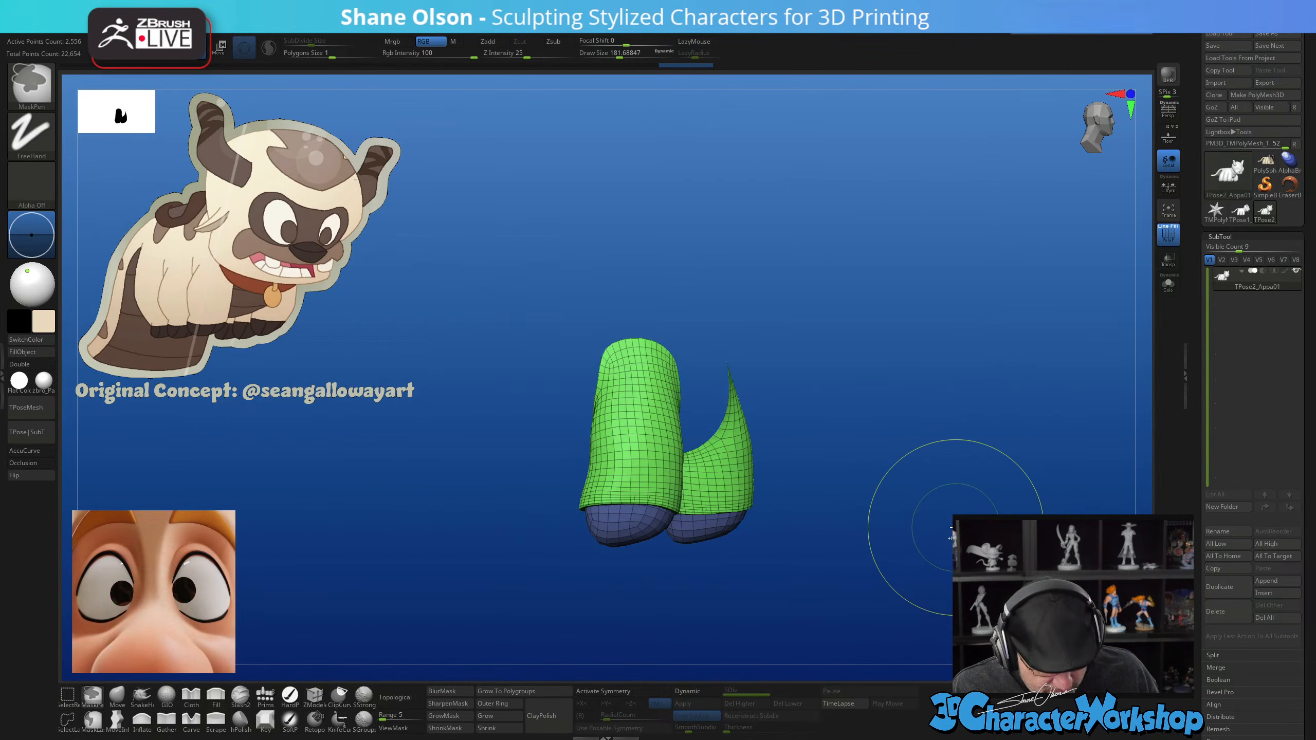
key("ctrl+z")
mouse_move(956, 528)
left_mouse_down("alt")
mouse_move(901, 513)
mouse_move(954, 506)
left_mouse_up("alt")
mouse_move(966, 574)
left_mouse_down("ctrl")
mouse_move(963, 250)
mouse_move(329, 238)
mouse_move(314, 186)
left_mouse_up("ctrl")
left_click(904, 513, "ctrl+shift")
mouse_move(905, 513)
left_mouse_down()
mouse_move(798, 516)
mouse_move(808, 562)
left_mouse_up()
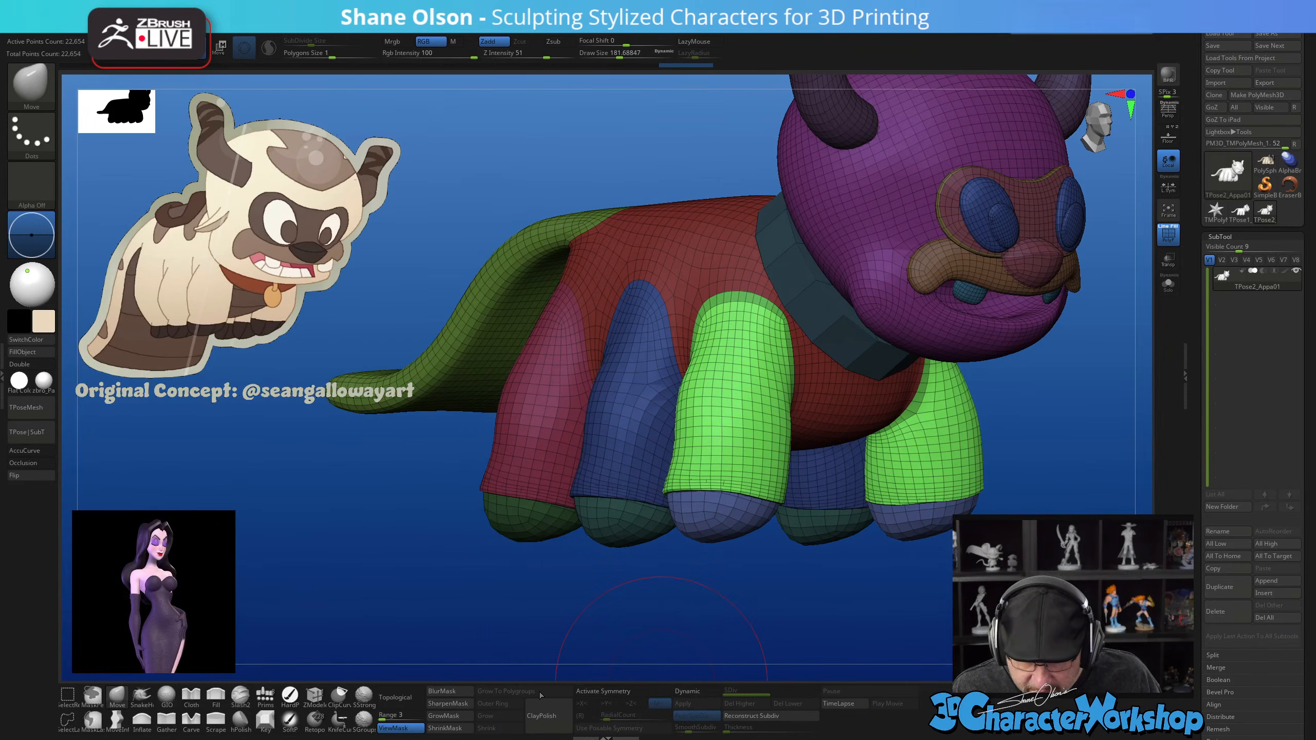
Blur the mask edges around the front legs and place the gizmo at the top of one front leg
left_click(469, 692)
left_click_drag(800, 588, 761, 544, "alt")
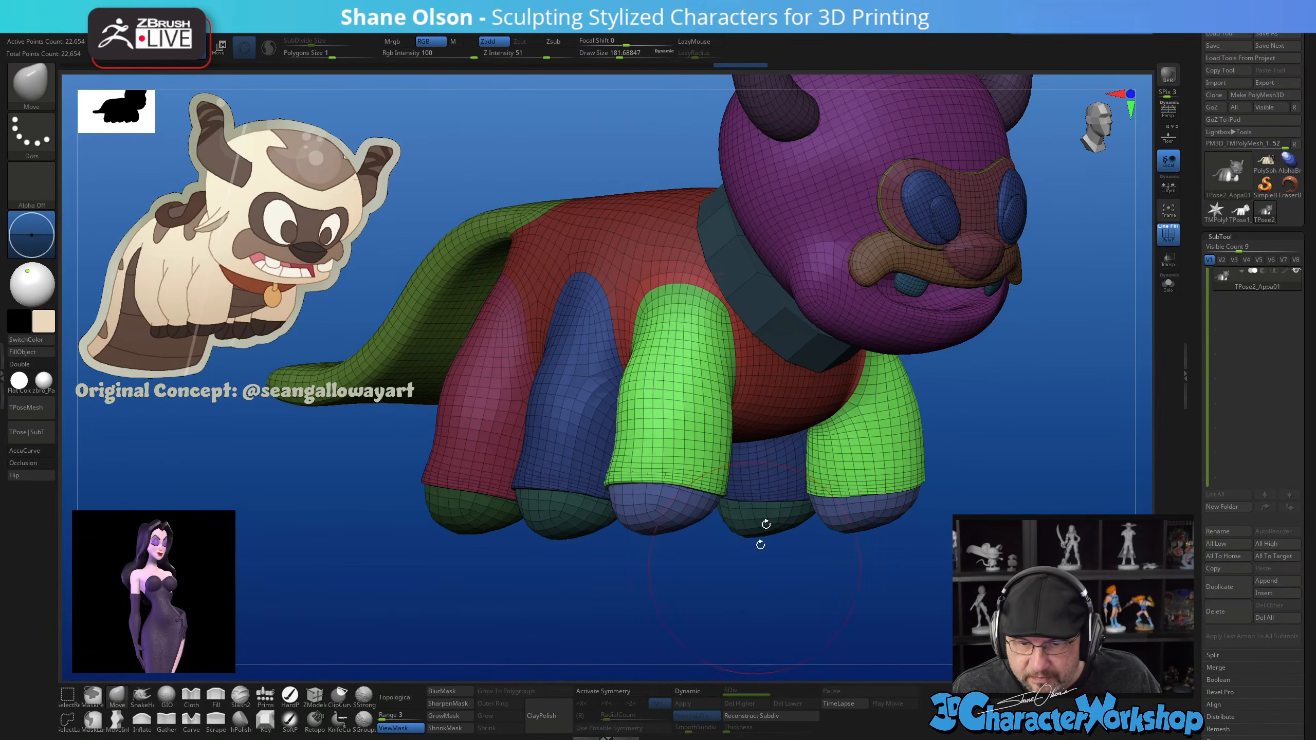
left_click_drag(1031, 523, 906, 558)
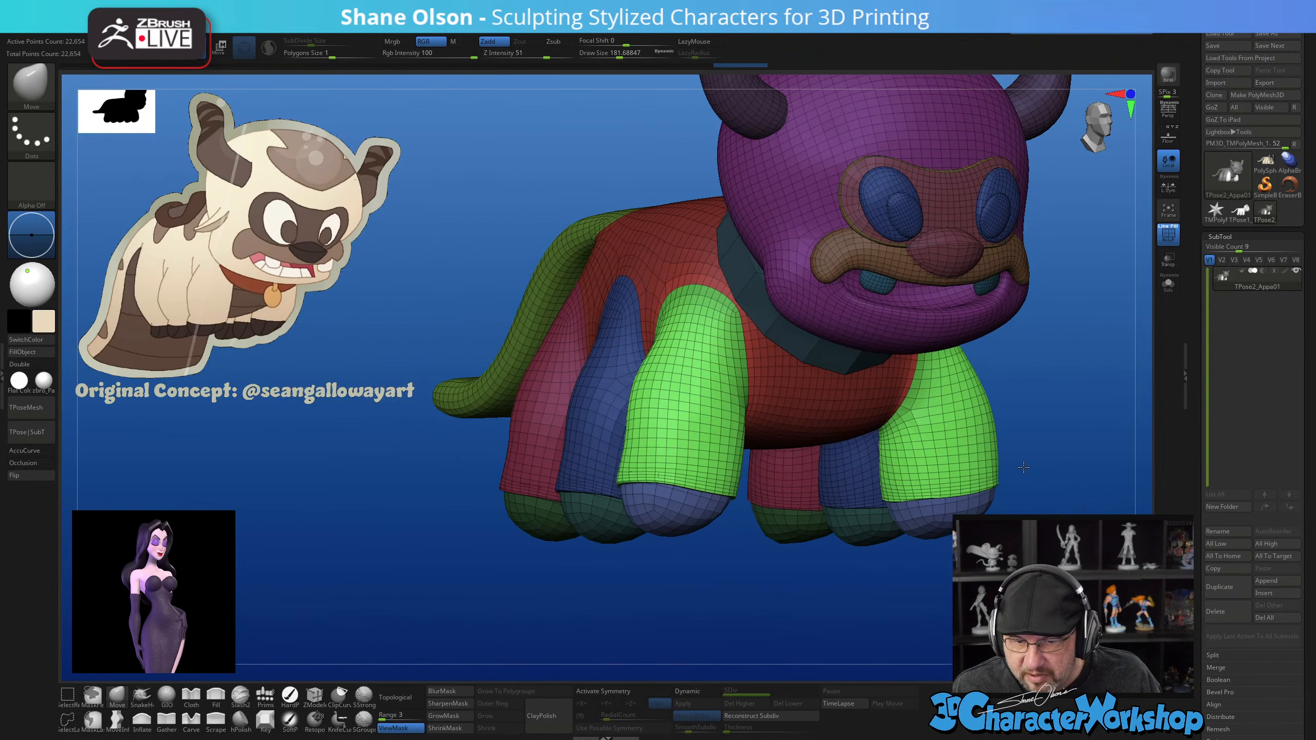
key("w")
left_click_drag(755, 591, 734, 581)
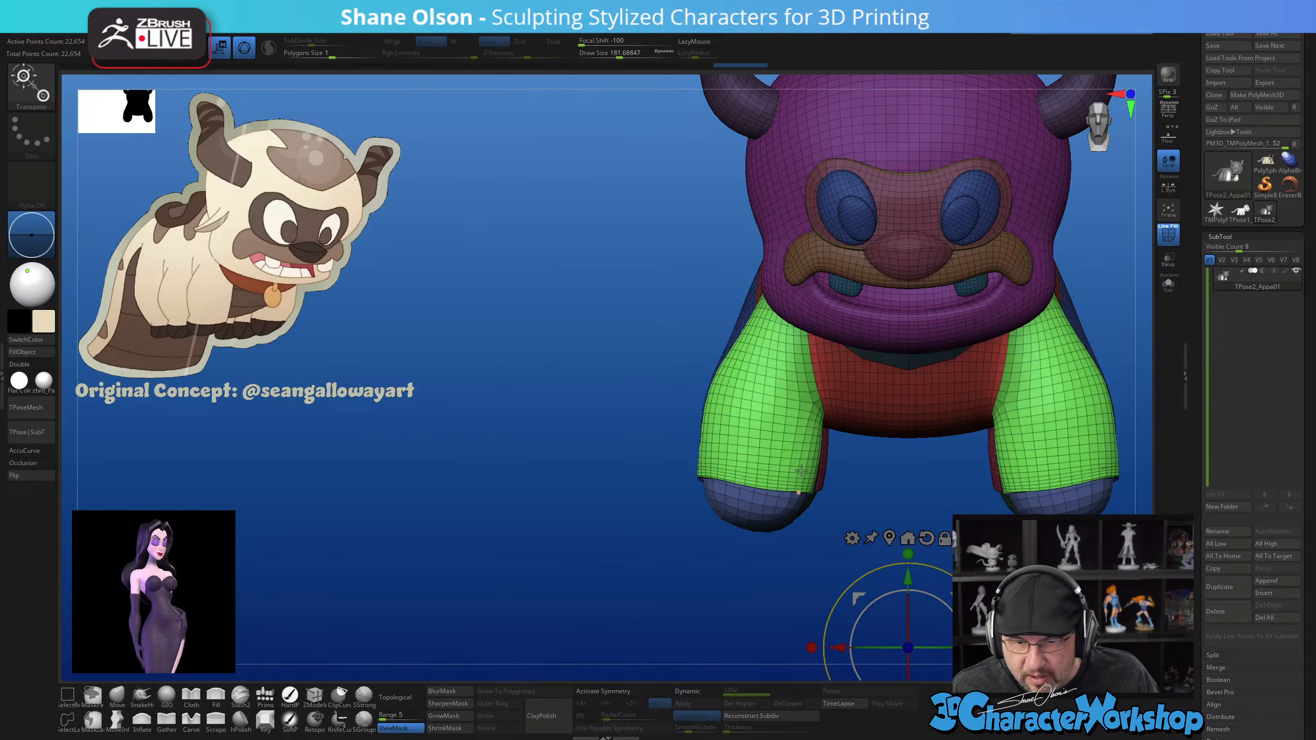
left_click_drag(961, 599, 841, 251, "alt")
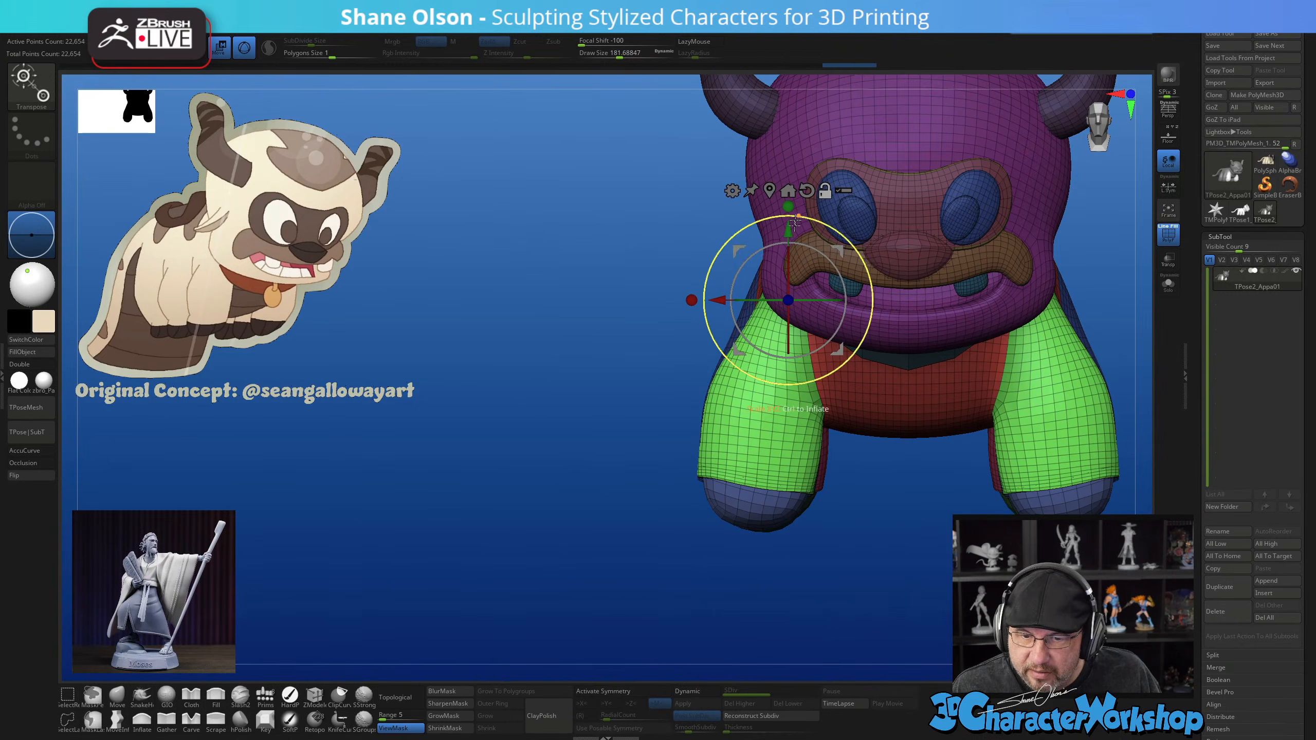
Undo the trial gizmo adjustment and turn on X symmetry with local symmetry for mirrored leg posing
left_click_drag(844, 281, 841, 273)
key("ctrl+z")
key("x")
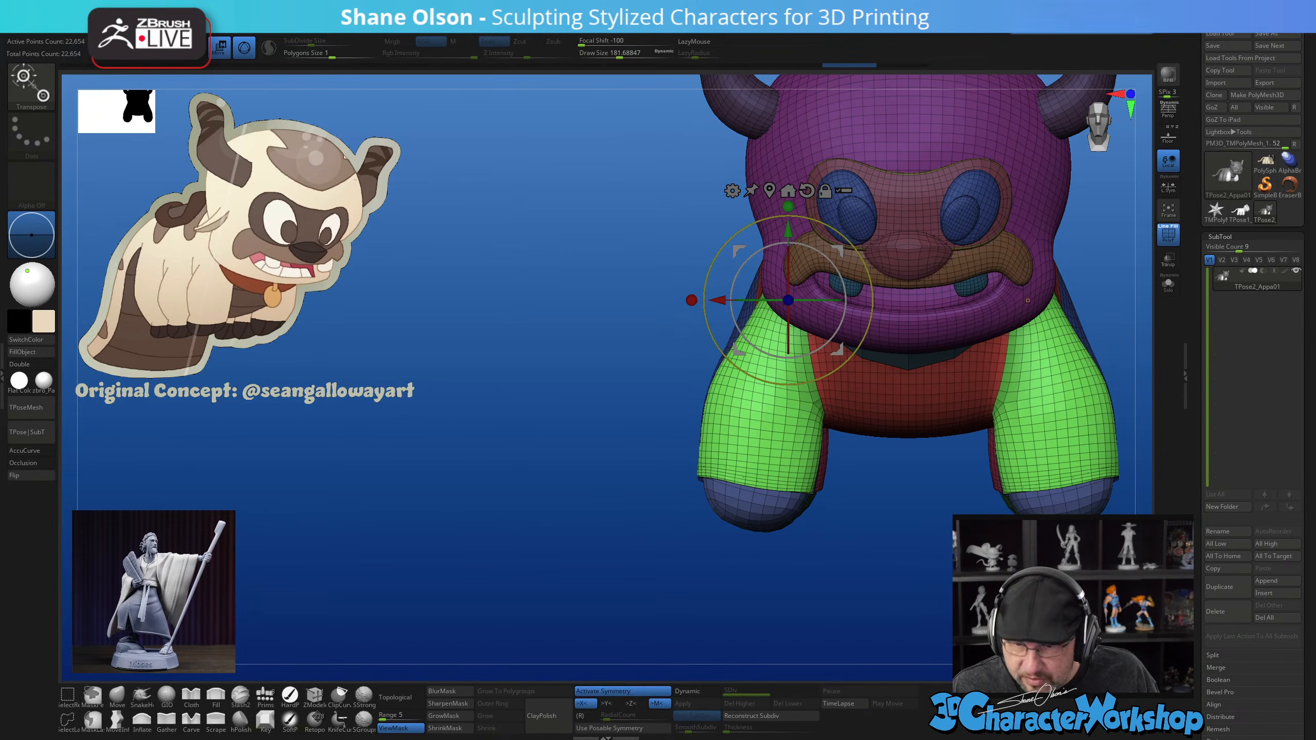
left_click_drag(1013, 560, 861, 594, "alt")
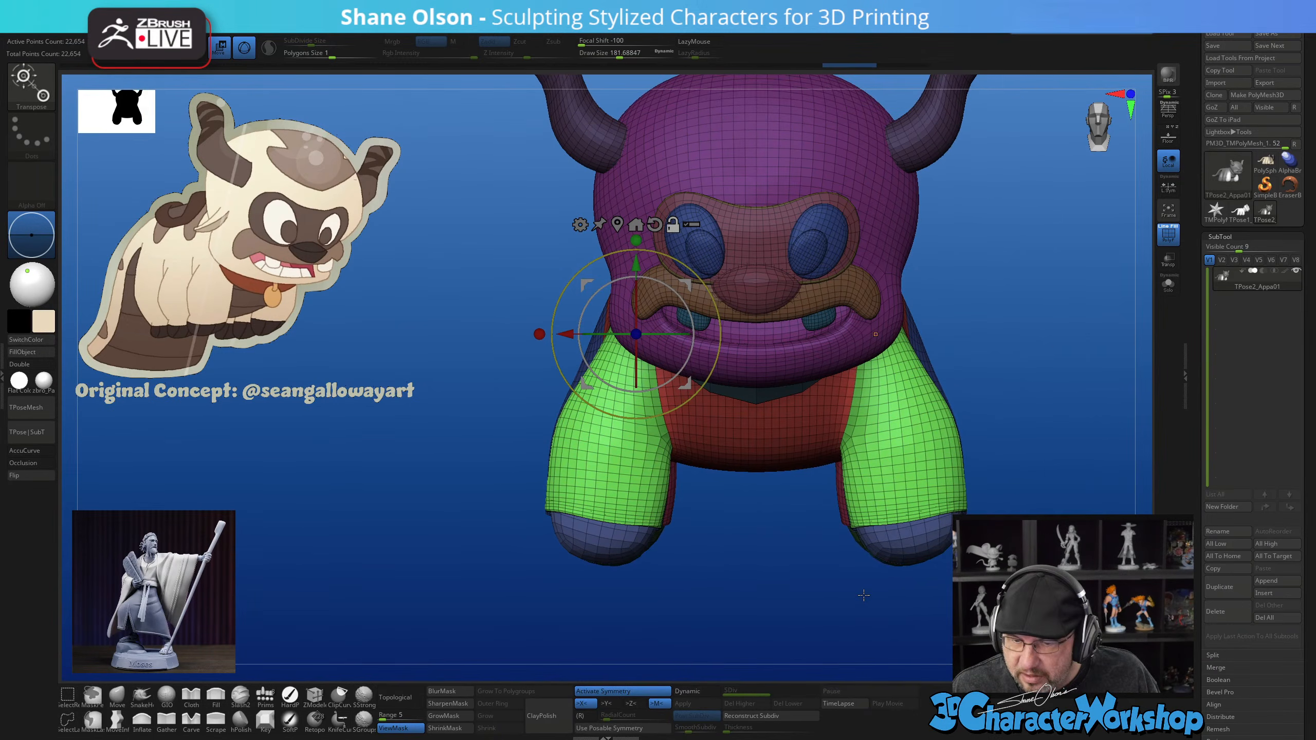
left_click(1170, 192)
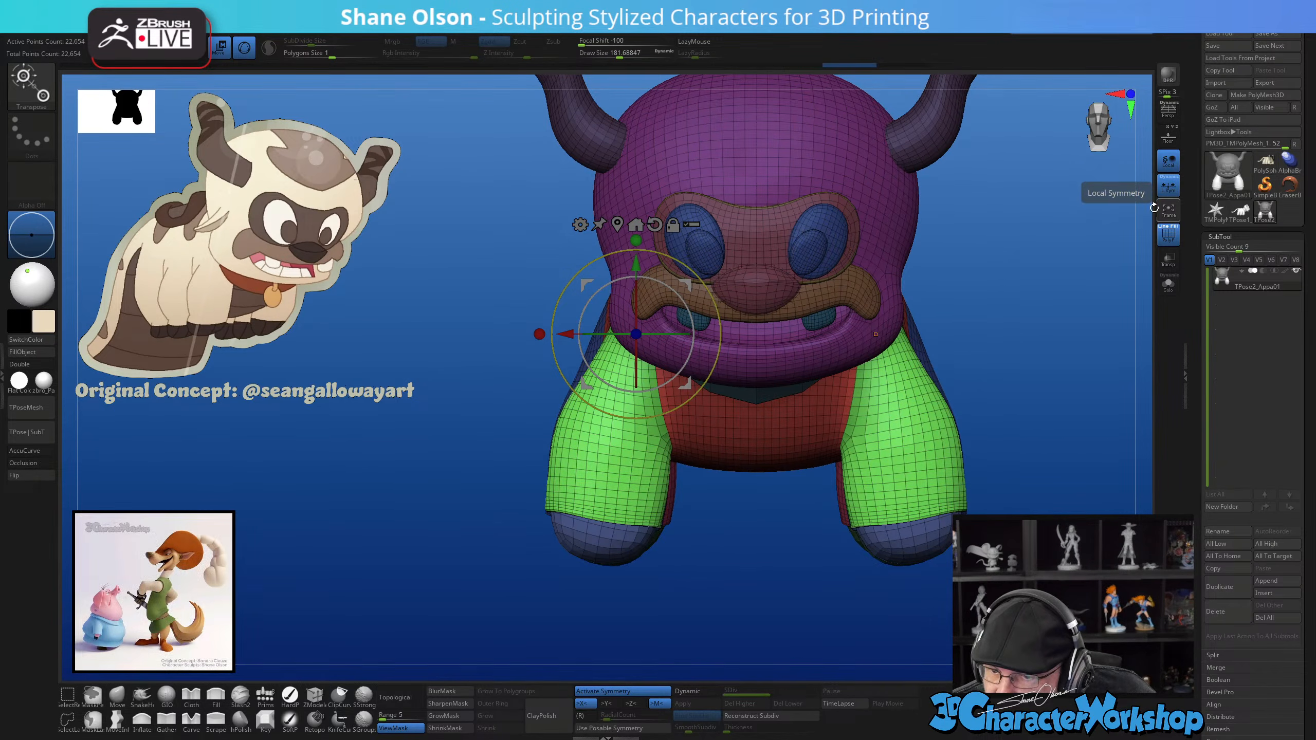
Rotate both front legs inward beneath the body from the shoulders and clear the mask
left_click_drag(684, 303, 694, 283)
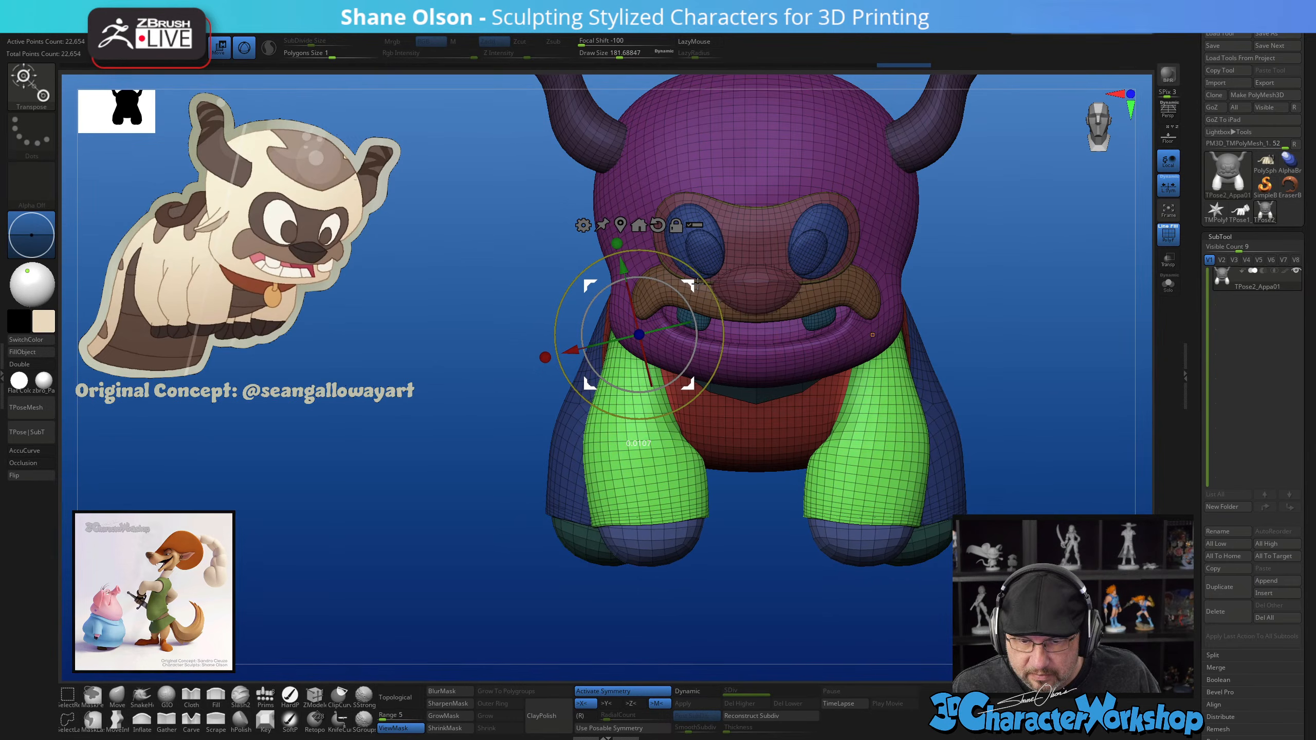
left_click_drag(451, 469, 520, 476)
left_click_drag(717, 573, 921, 597, "alt")
left_click_drag(938, 319, 709, 341)
left_click_drag(889, 538, 946, 513, "alt")
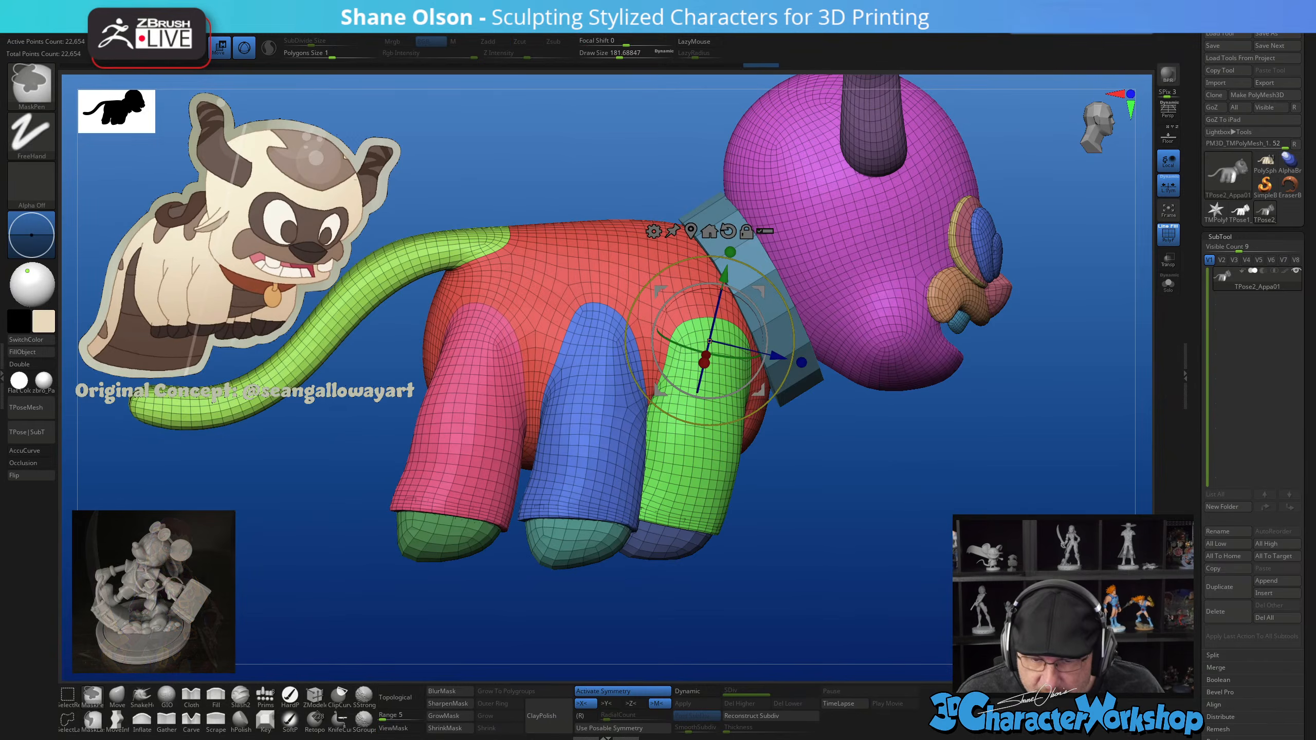
key("ctrl+h")
key("q")
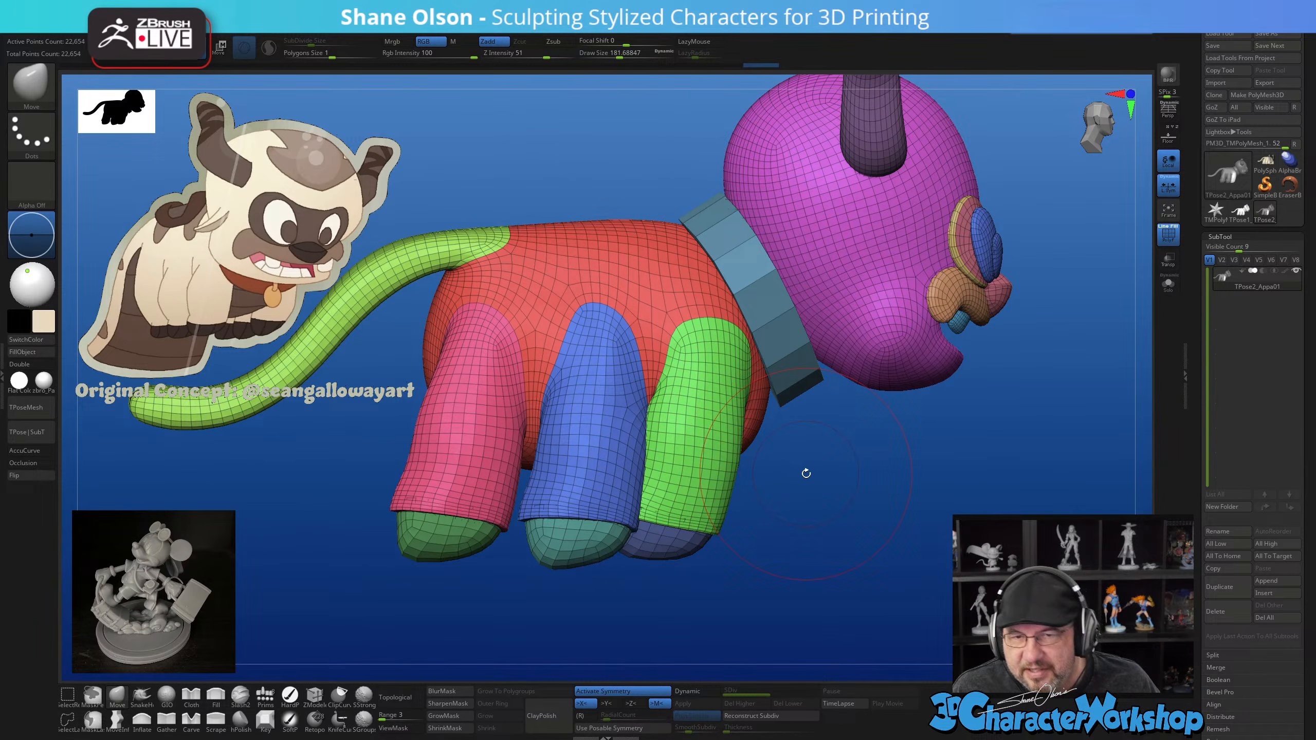
left_click_drag(873, 488, 700, 549)
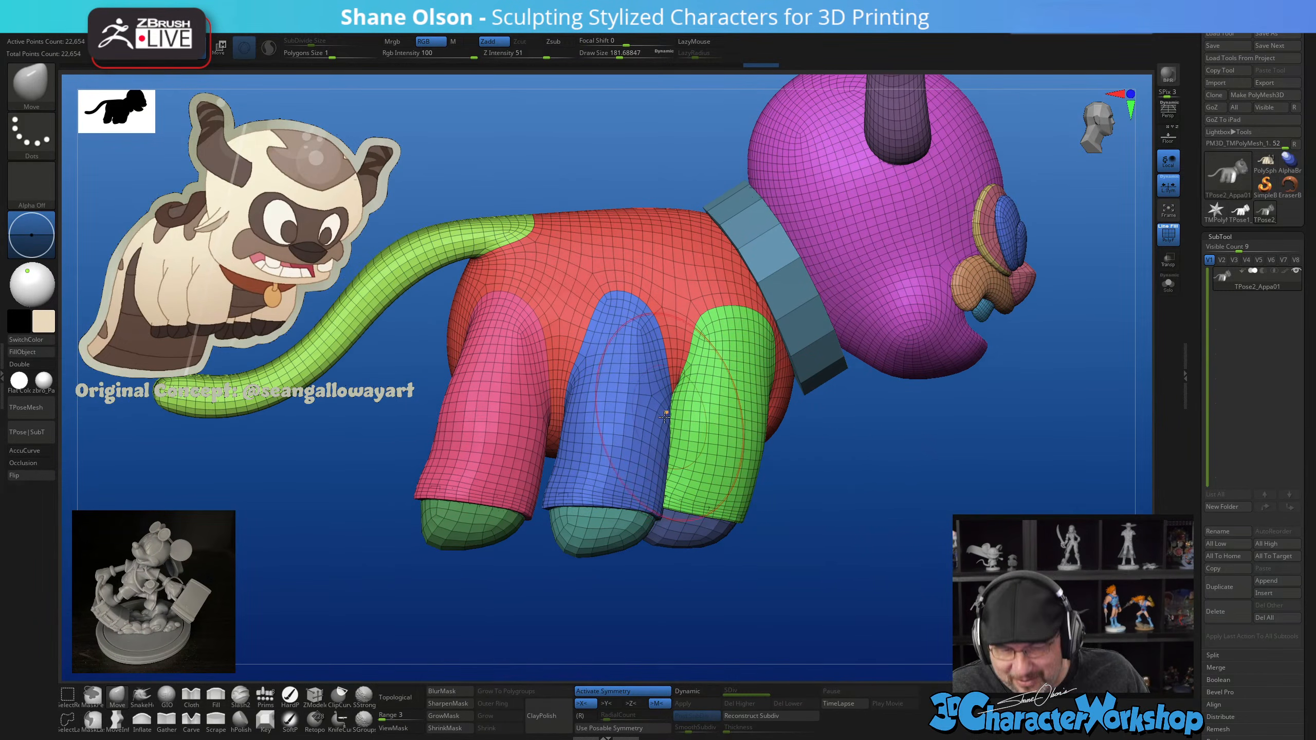
key("w")
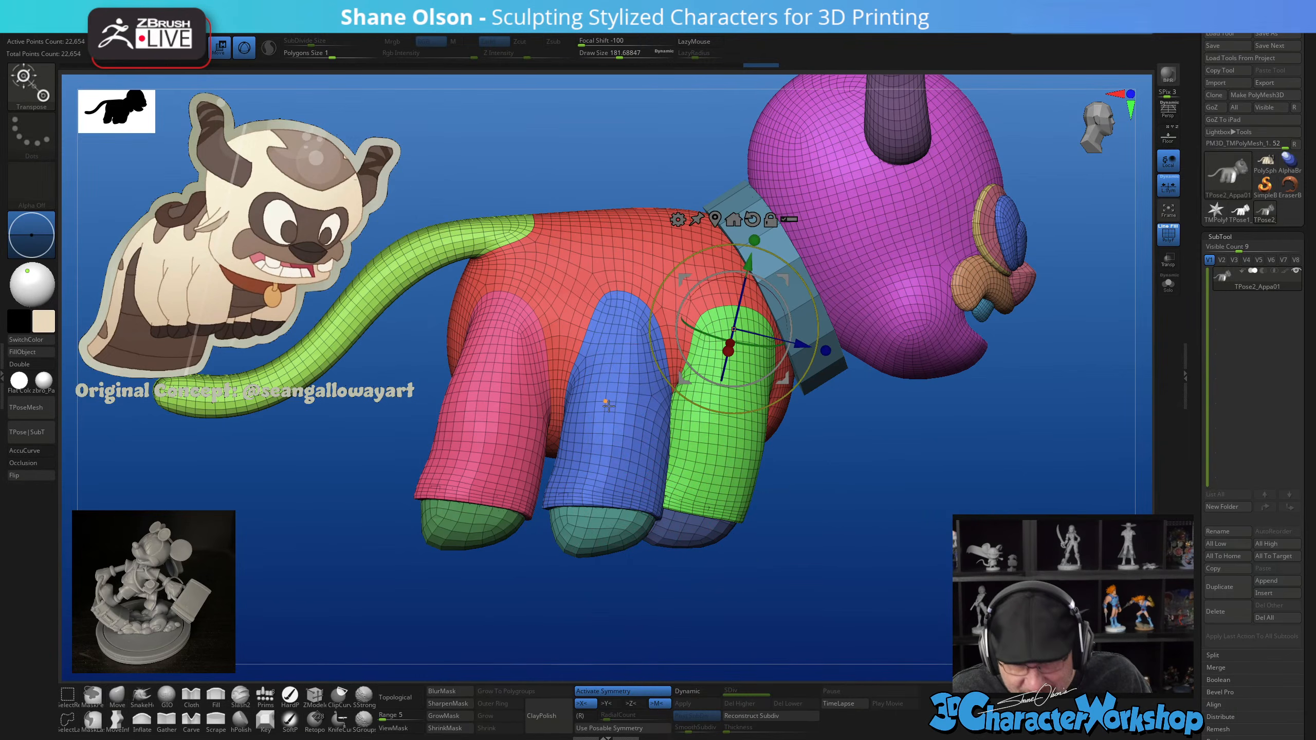
Mask everything on the combined mesh except the middle legs and middle feet
left_click(622, 381, "alt")
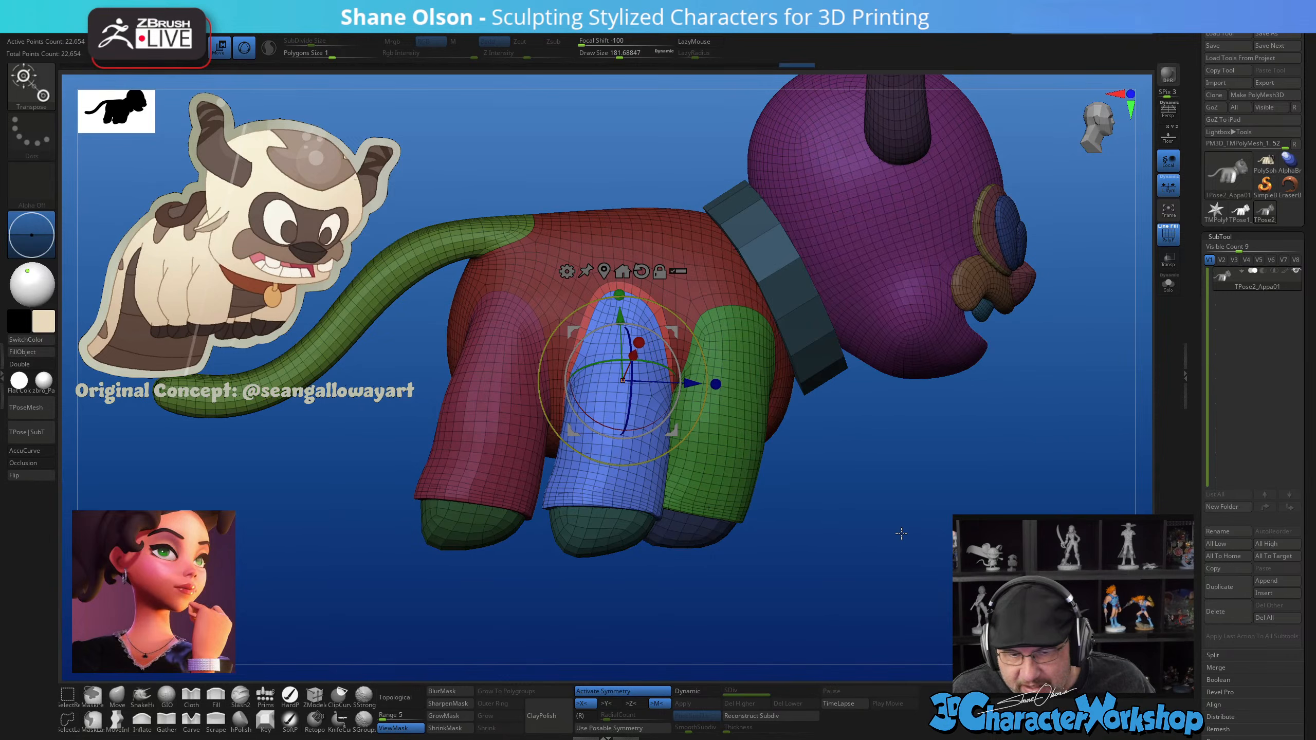
left_click_drag(902, 524, 950, 529, "alt")
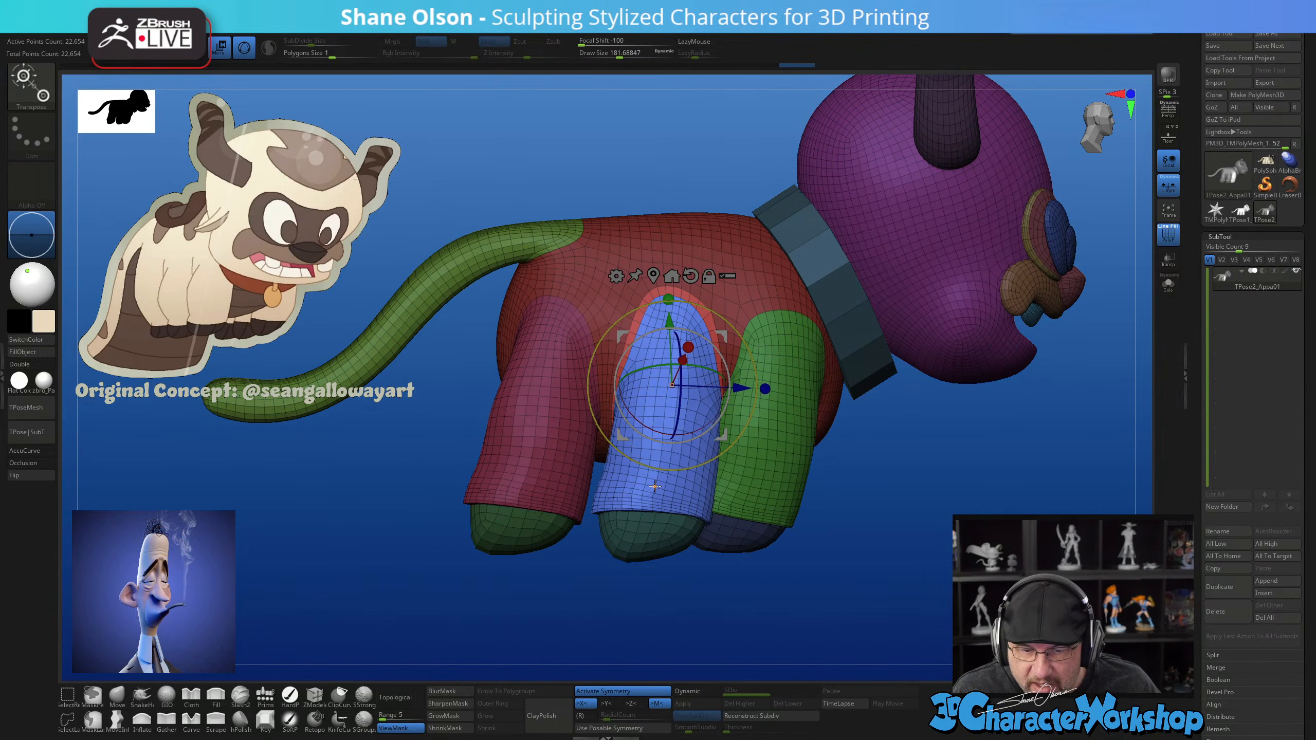
left_click(631, 544, "alt")
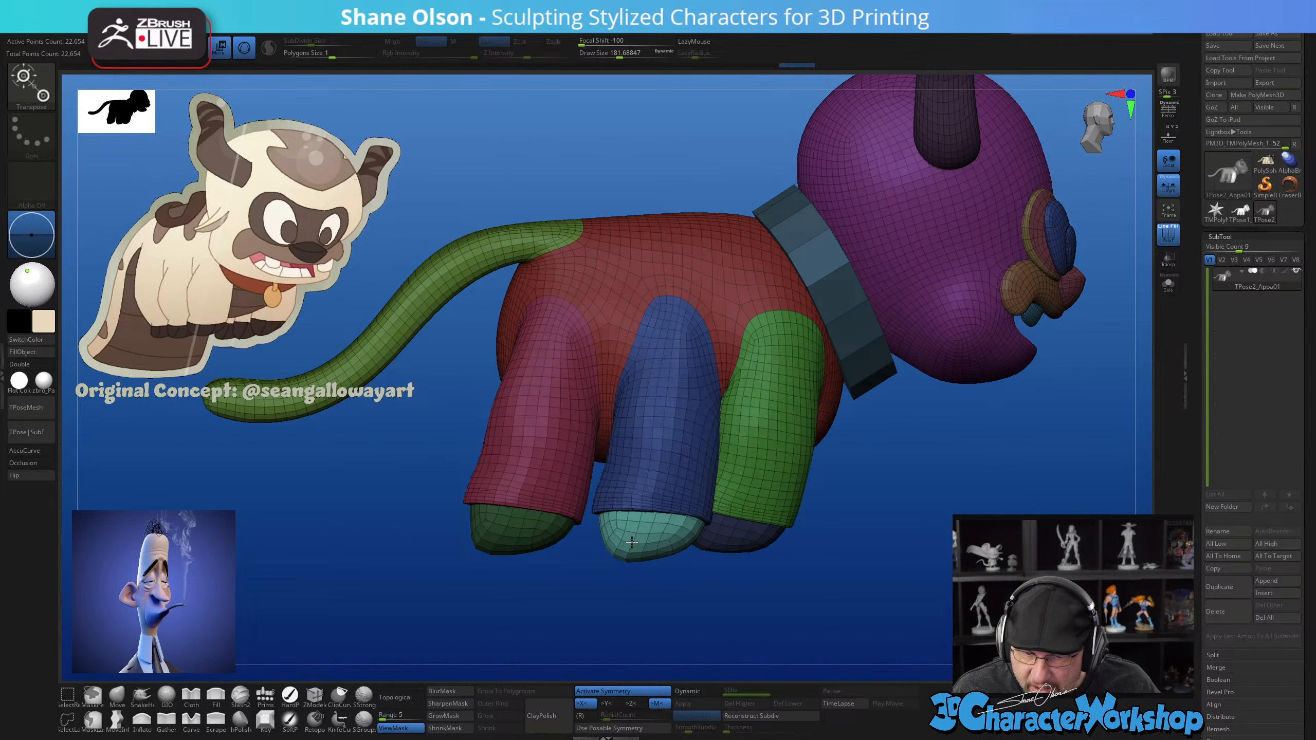
mouse_move(631, 542)
left_mouse_down("ctrl")
mouse_move(666, 470)
mouse_move(686, 362)
mouse_move(675, 377)
left_mouse_up("ctrl")
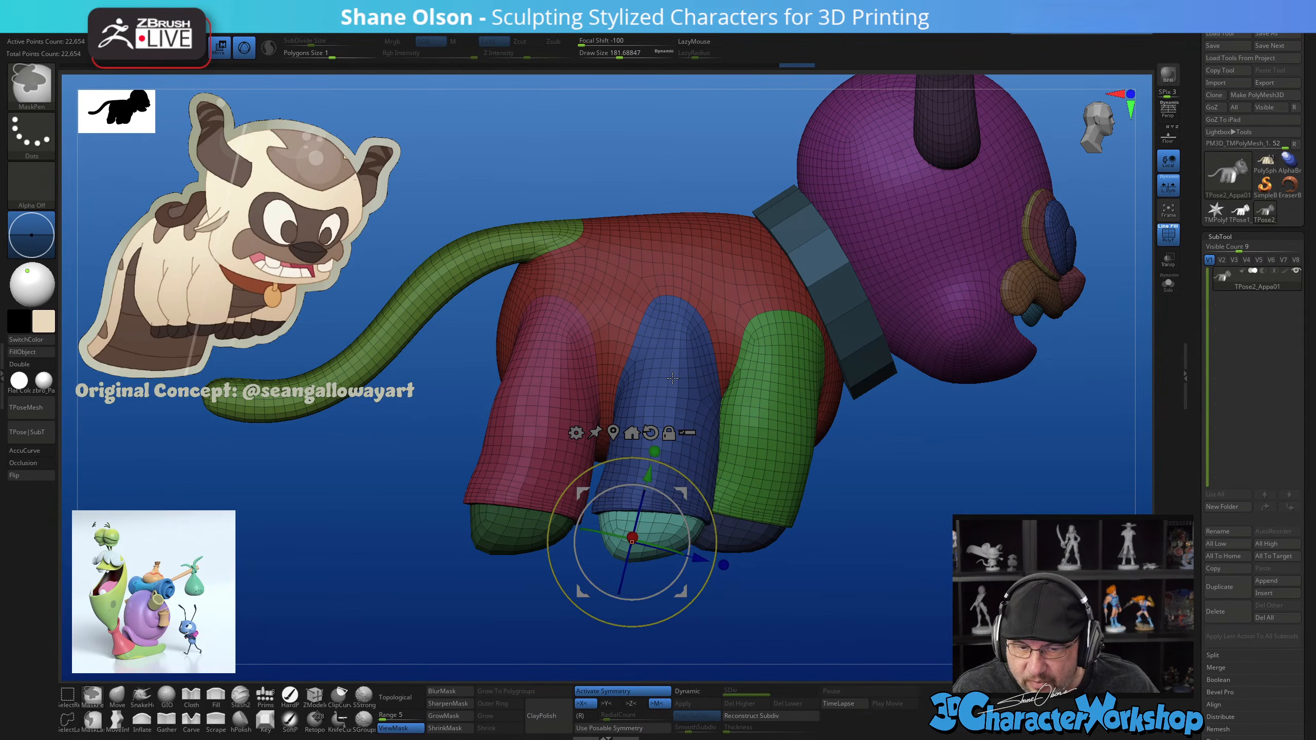
key("shift")
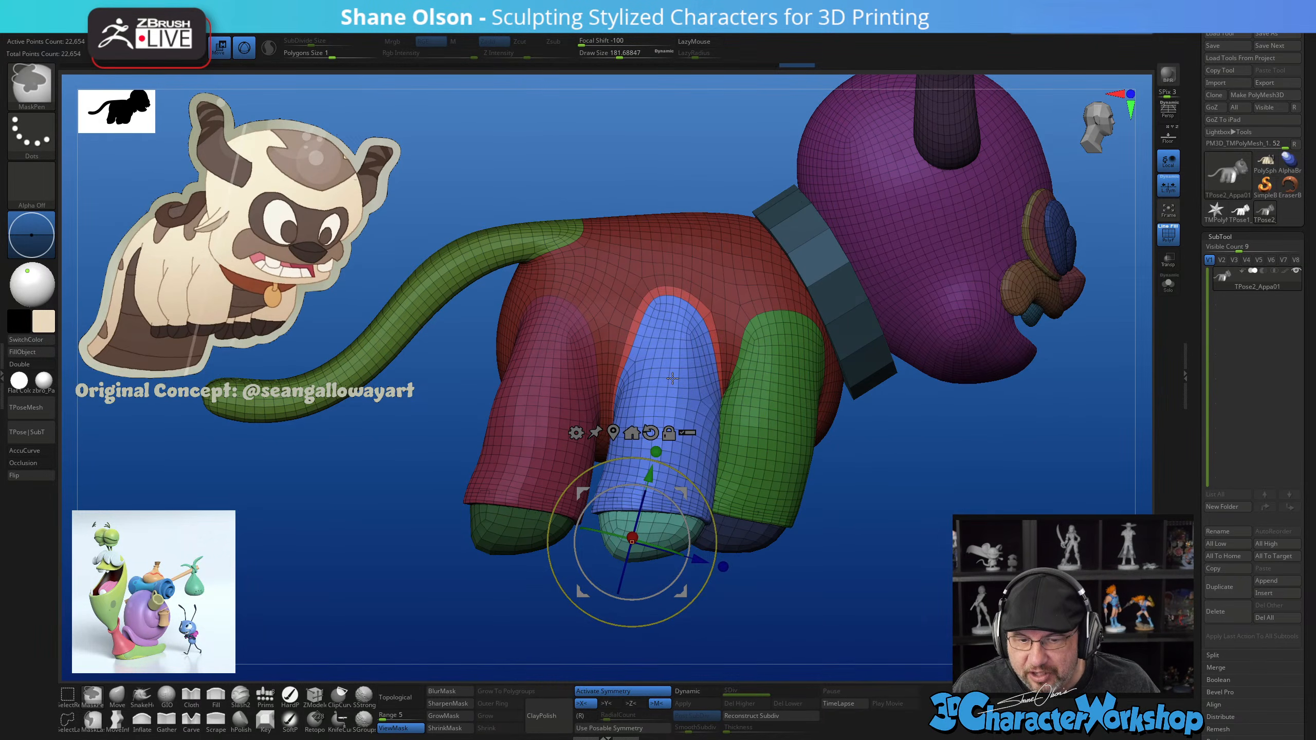
key("shift")
key("shift")
left_click_drag(673, 378, 672, 379, "ctrl")
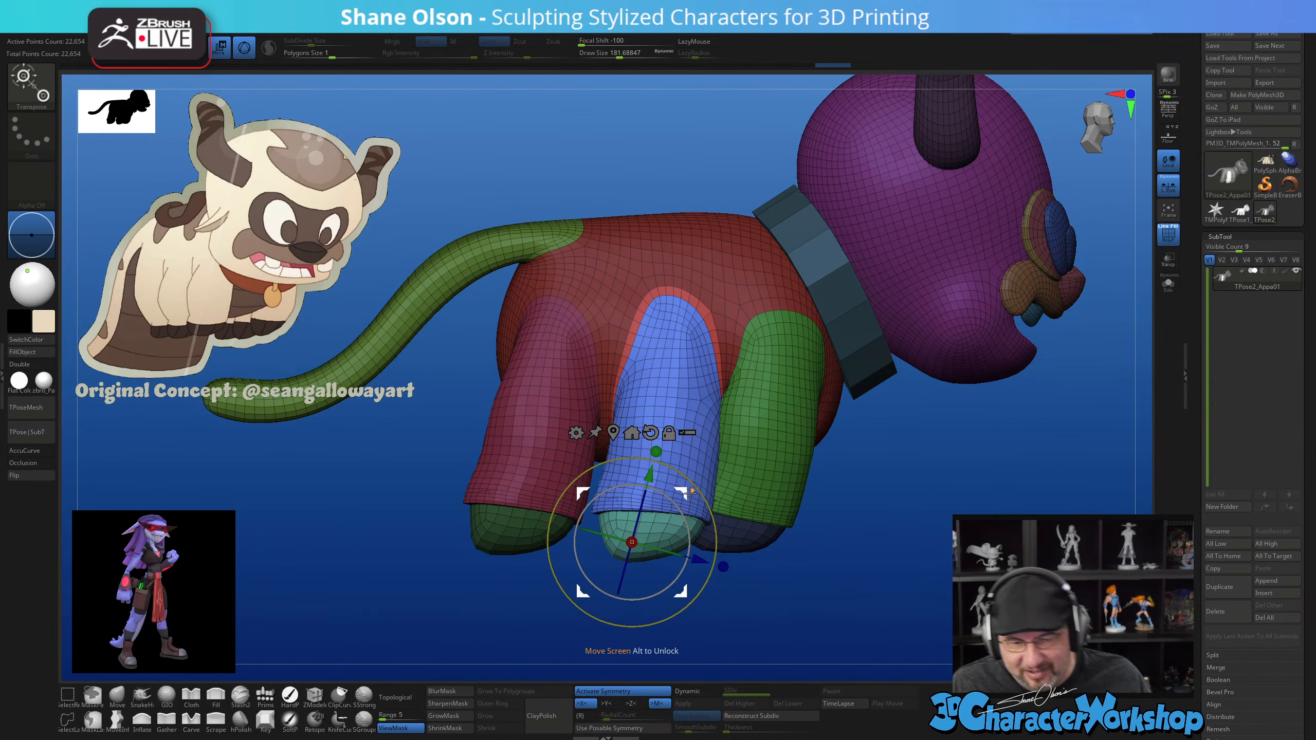
Reset the gizmo's orientation, place it at the top of the middle leg and blur the mask edges
left_click(650, 432)
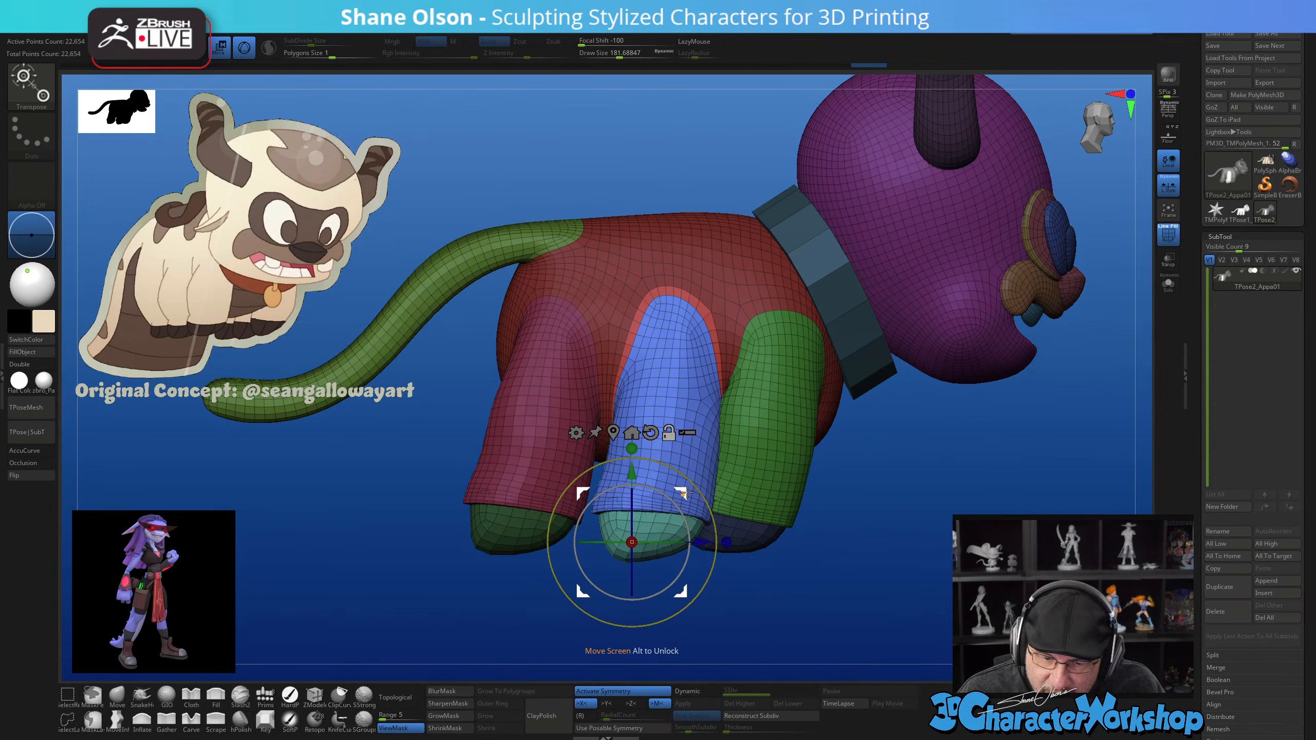
left_click_drag(682, 493, 727, 267, "alt")
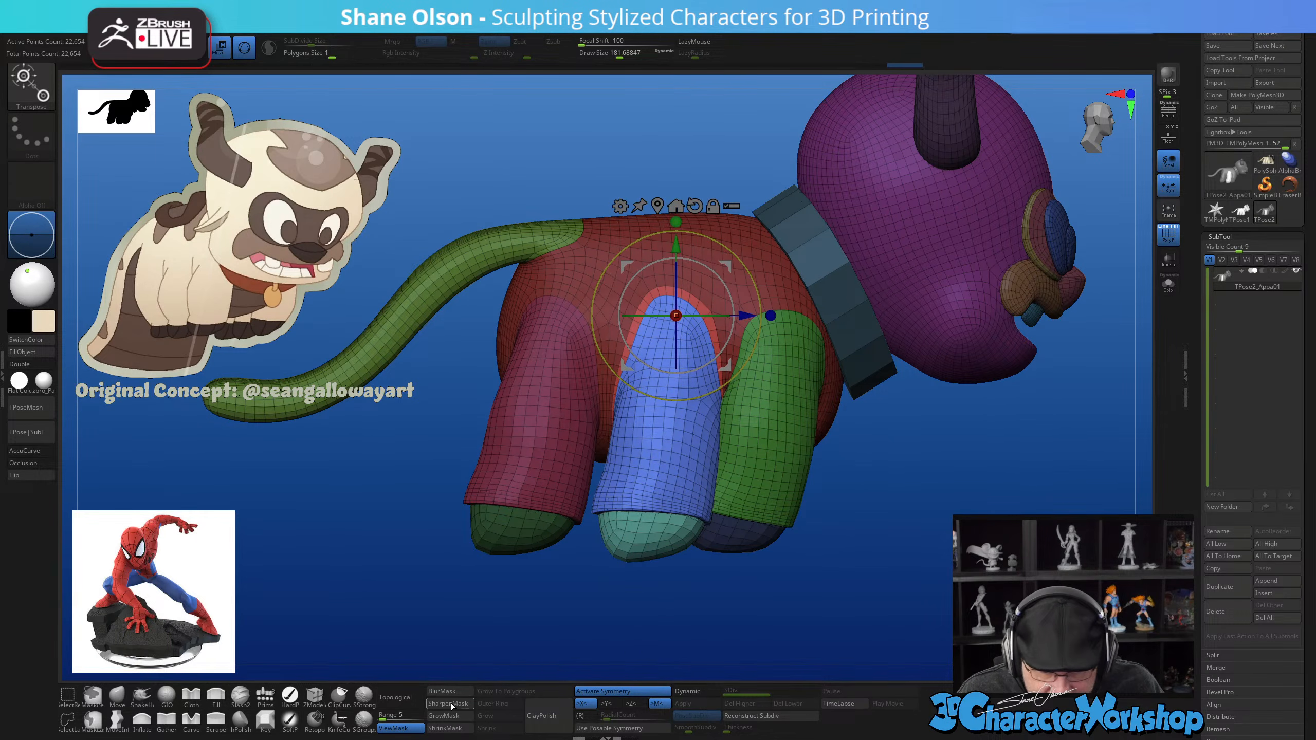
left_click(451, 693)
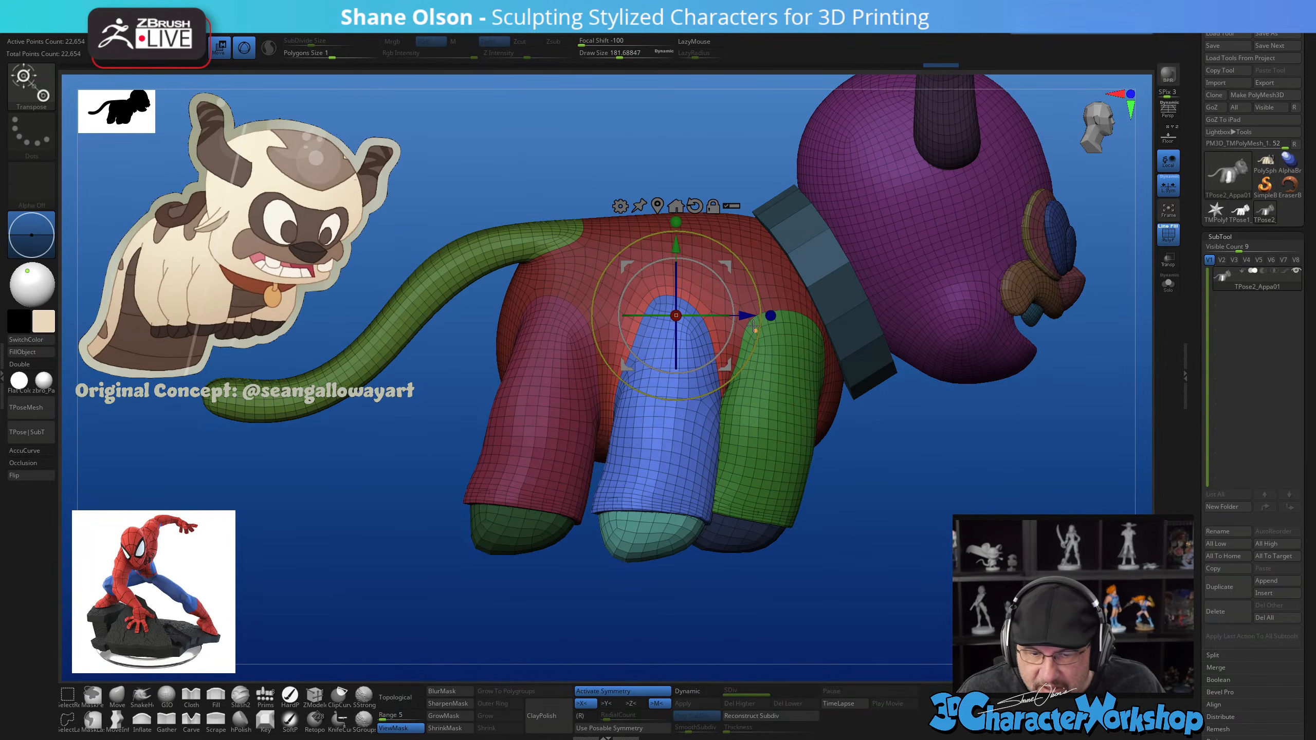
Rotate the middle legs inward behind the front legs by about 11.6 degrees
left_click_drag(731, 294, 736, 300)
left_click_drag(1026, 512, 895, 482)
left_click_drag(726, 267, 793, 266, "alt")
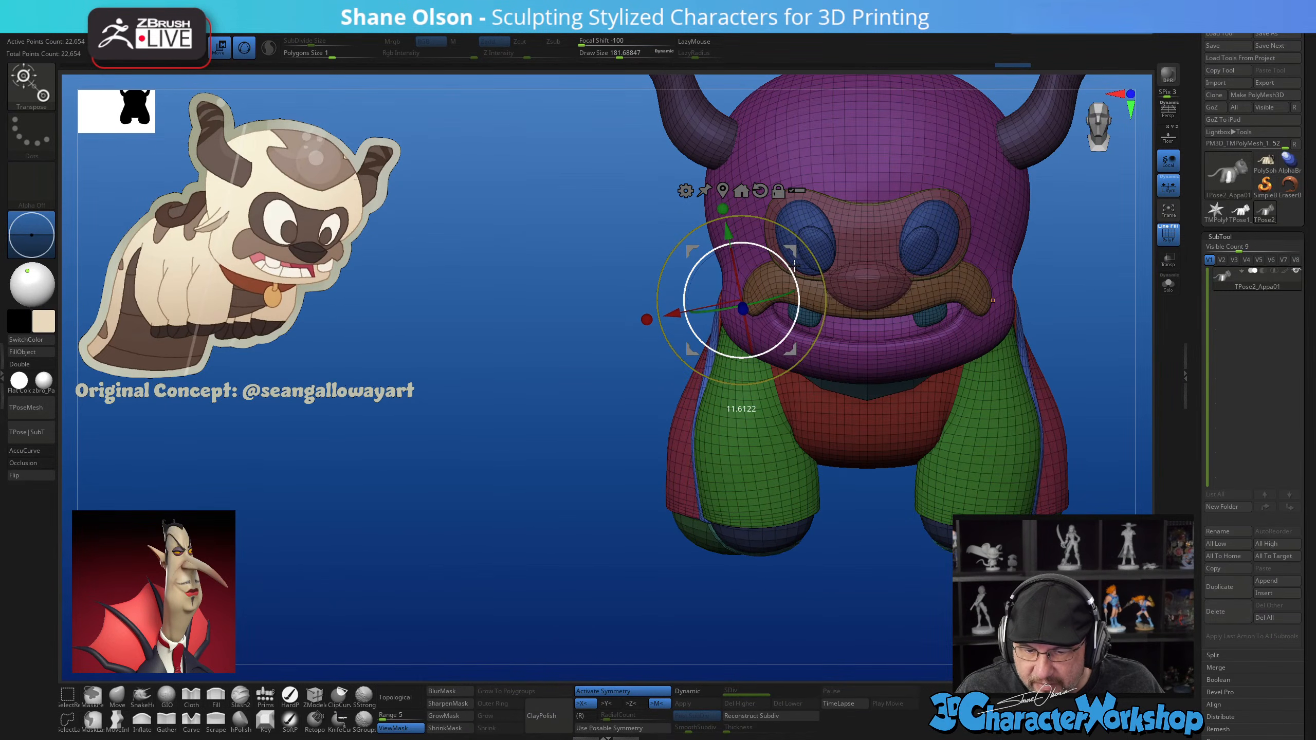
left_click_drag(459, 486, 618, 555)
left_click_drag(950, 539, 948, 546, "alt")
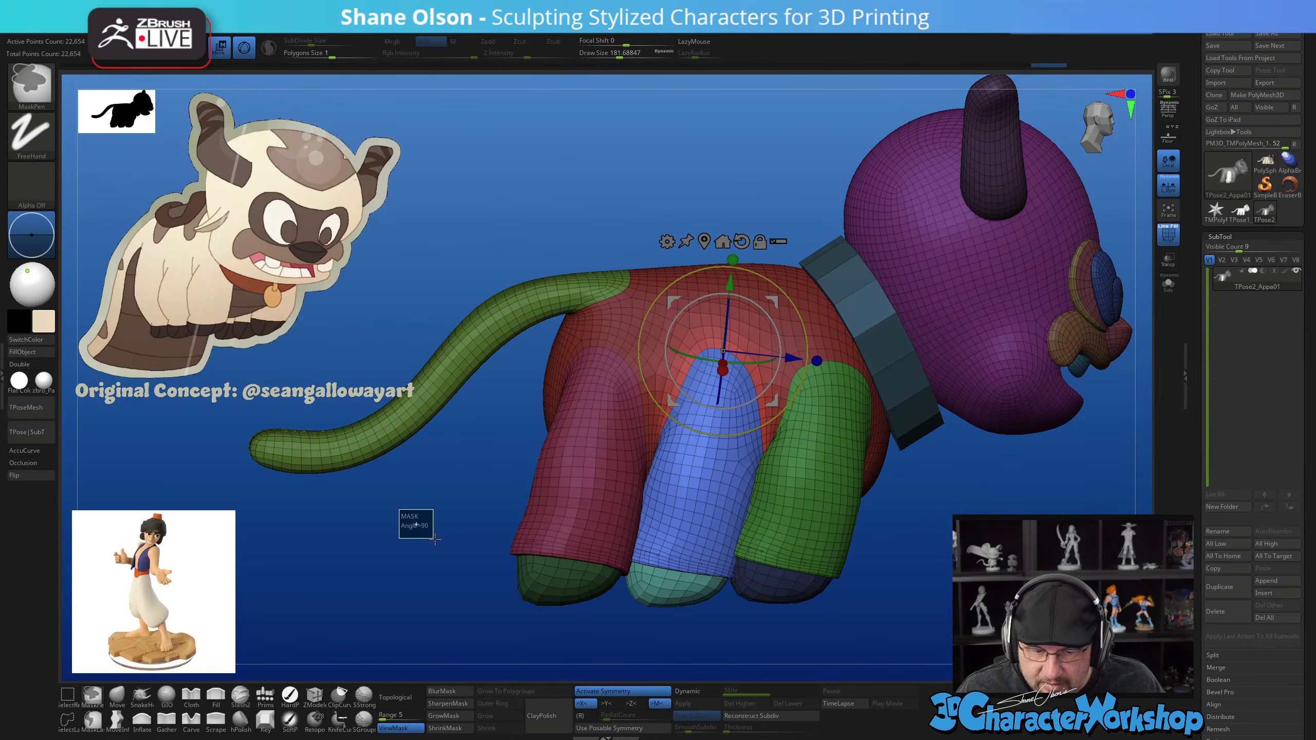
Mask everything except the hind legs and feet, and adjust their pose from the hips
left_click(581, 528, "ctrl")
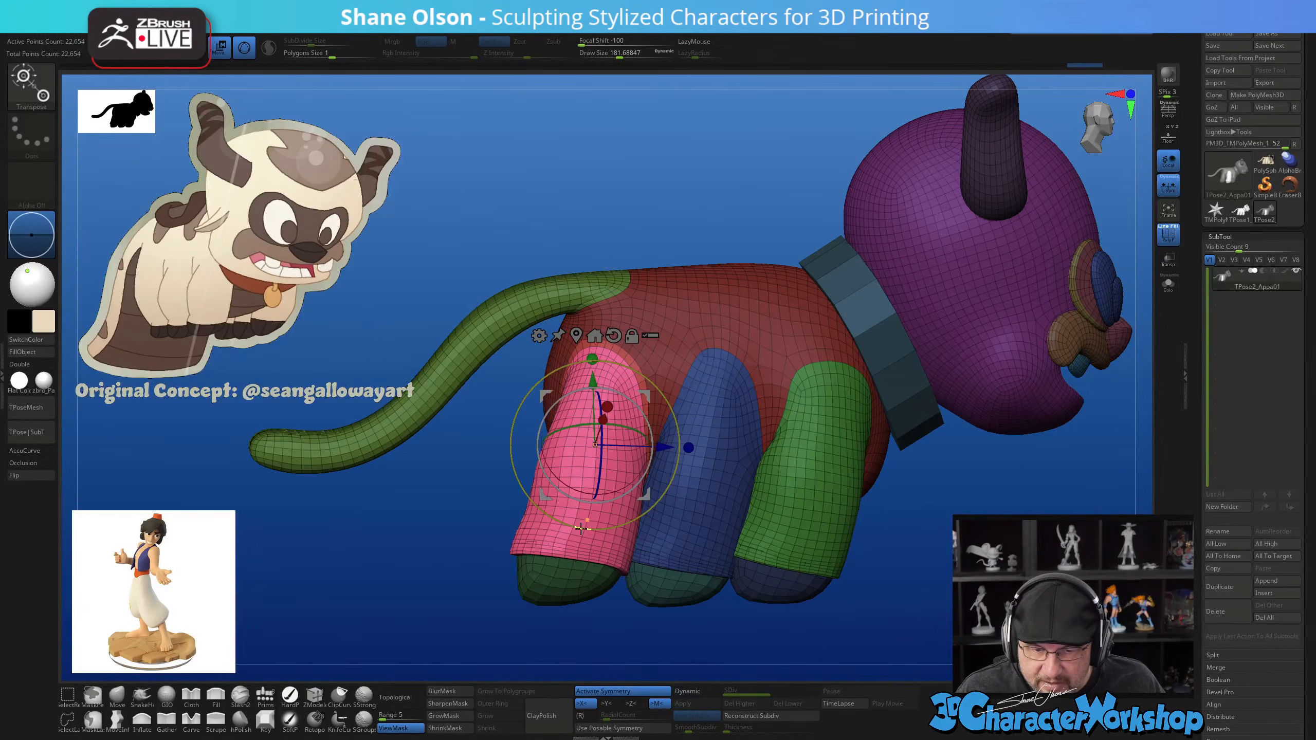
left_click(552, 591)
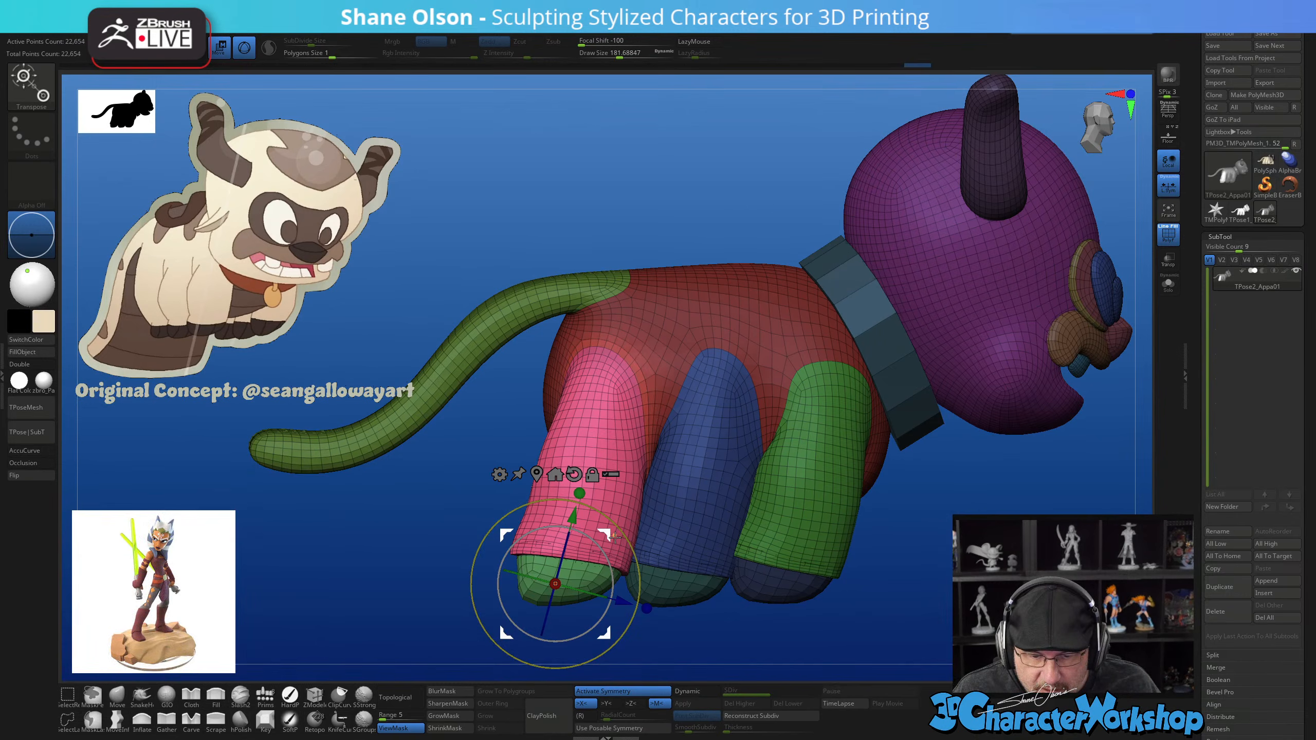
left_click(591, 383)
left_click_drag(657, 338, 658, 399)
left_click_drag(886, 526, 537, 458)
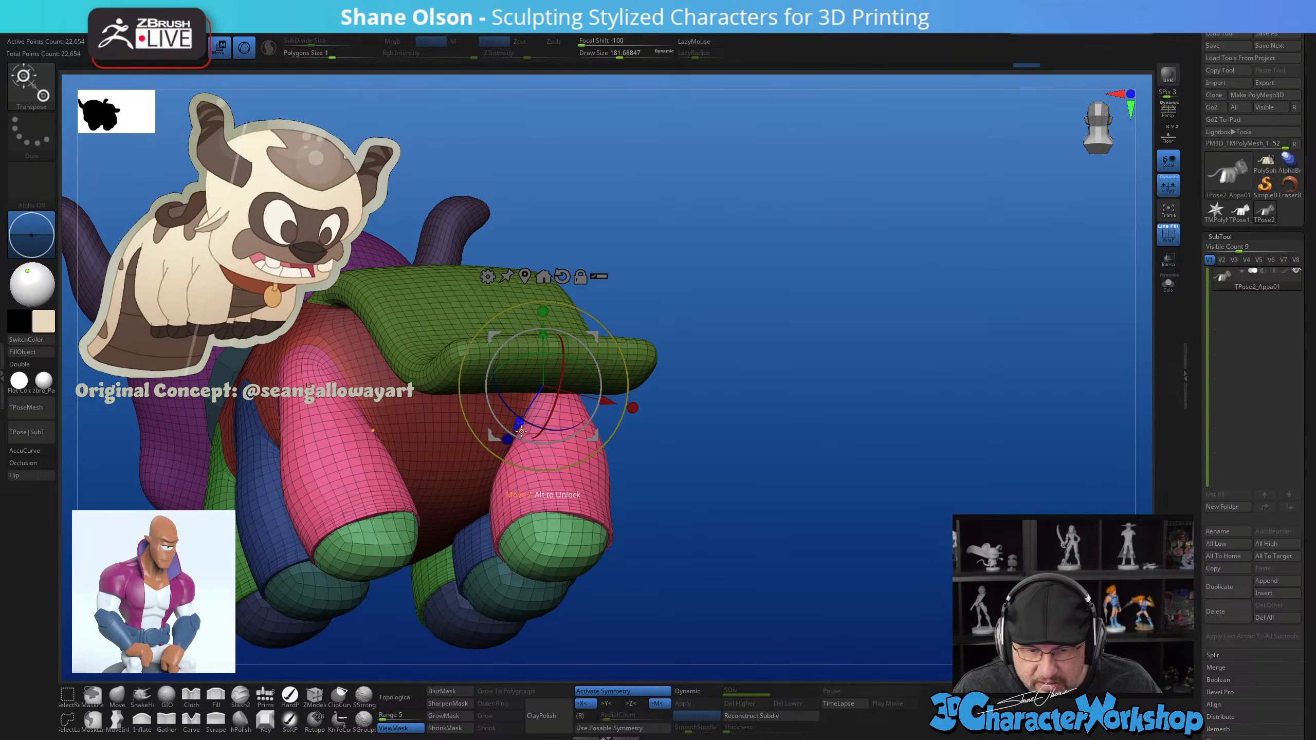
Clear the mask, turn off the polyframe display and check the leg pose with dynamic subdivision previewed
key("q")
mouse_move(832, 541)
left_mouse_down()
mouse_move(821, 546)
mouse_move(946, 534)
mouse_move(814, 610)
left_mouse_up()
key("shift+f")
key("d")
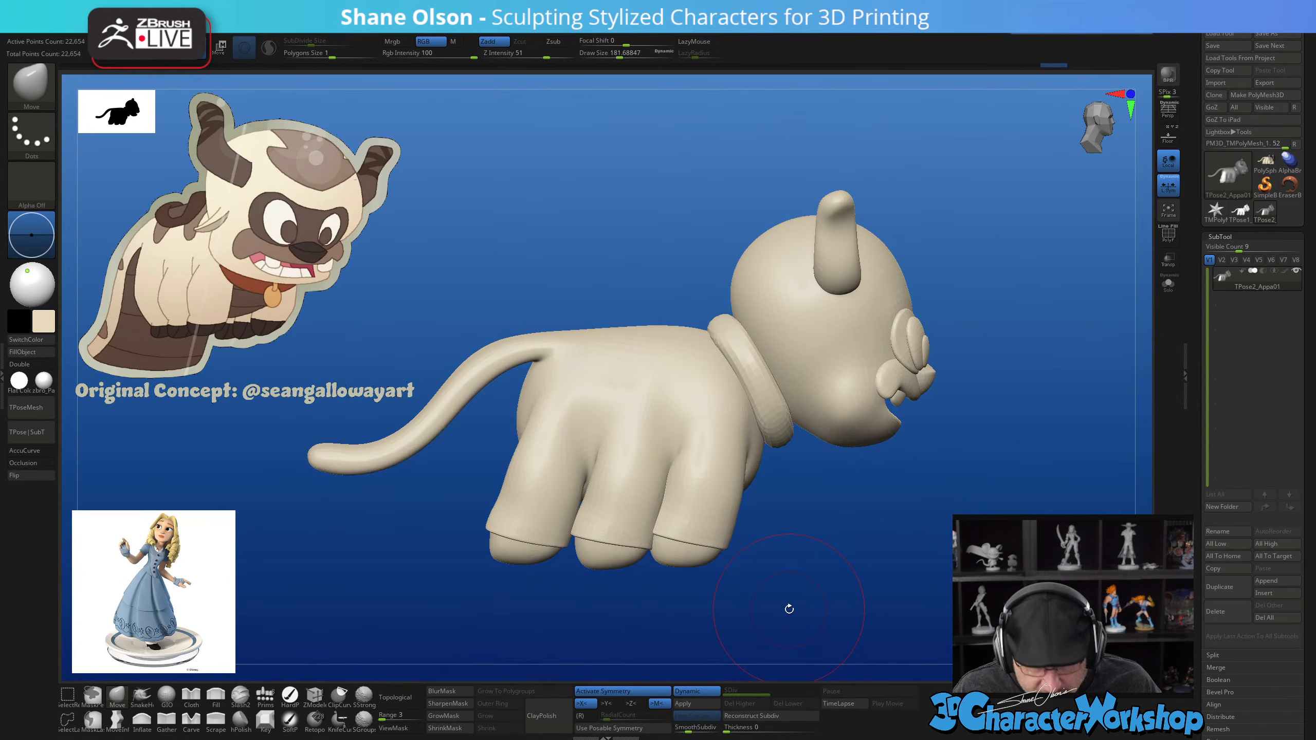
left_click_drag(895, 576, 720, 414)
left_click_drag(778, 555, 845, 551)
key("shift+d")
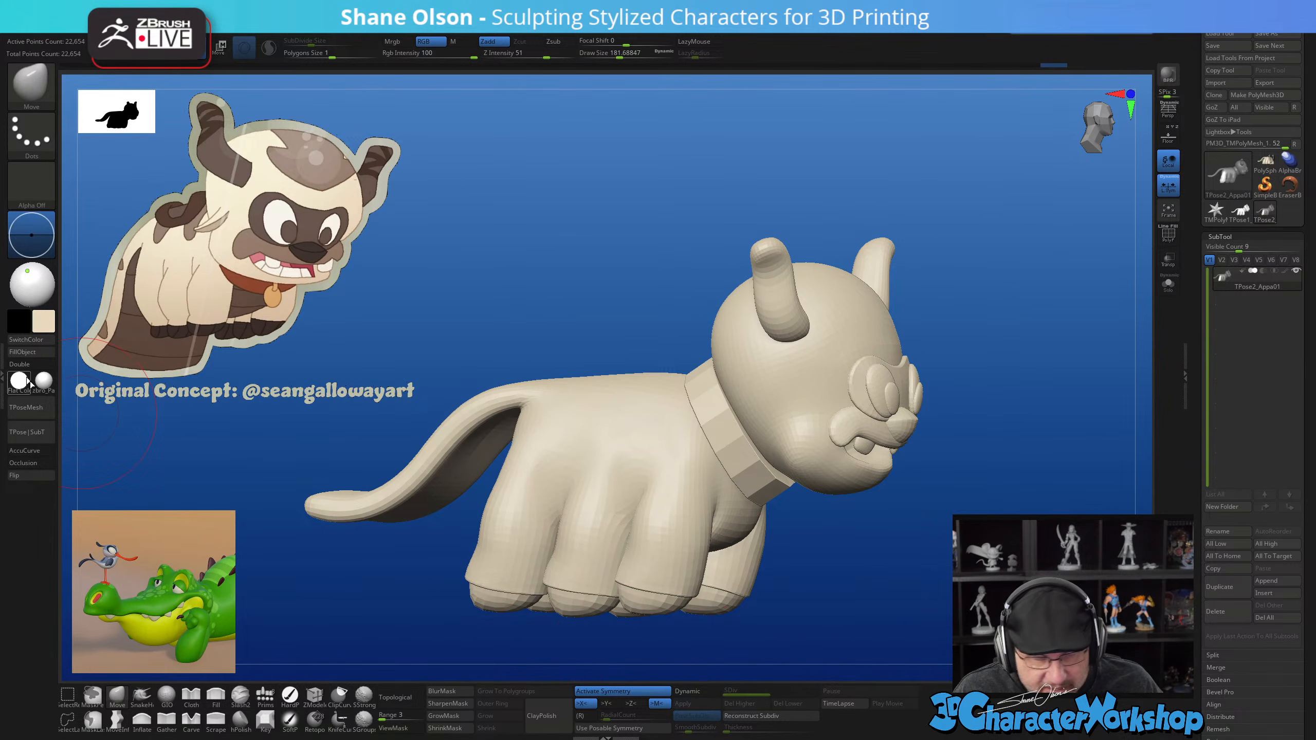
Transfer the combined mesh's pose back to the original subtools and compare the character with the concept
left_click(29, 434)
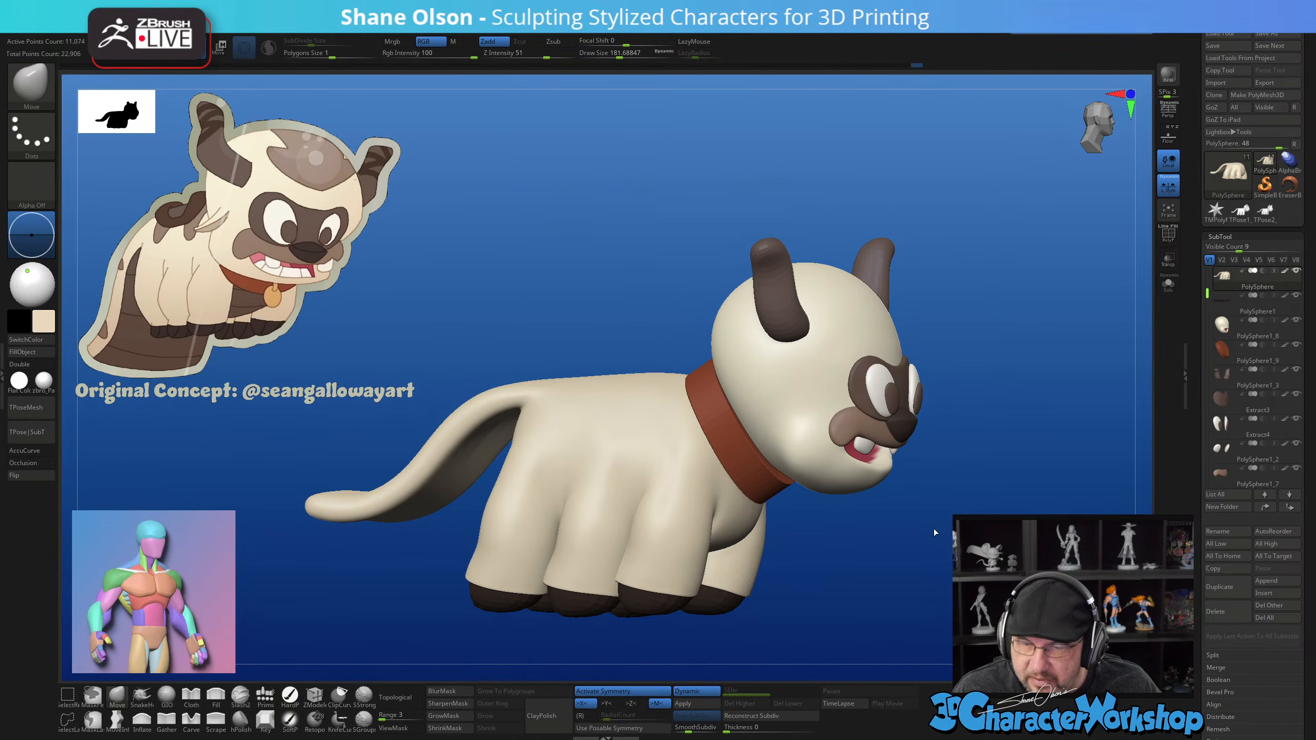
left_click_drag(1000, 494, 992, 406, "alt")
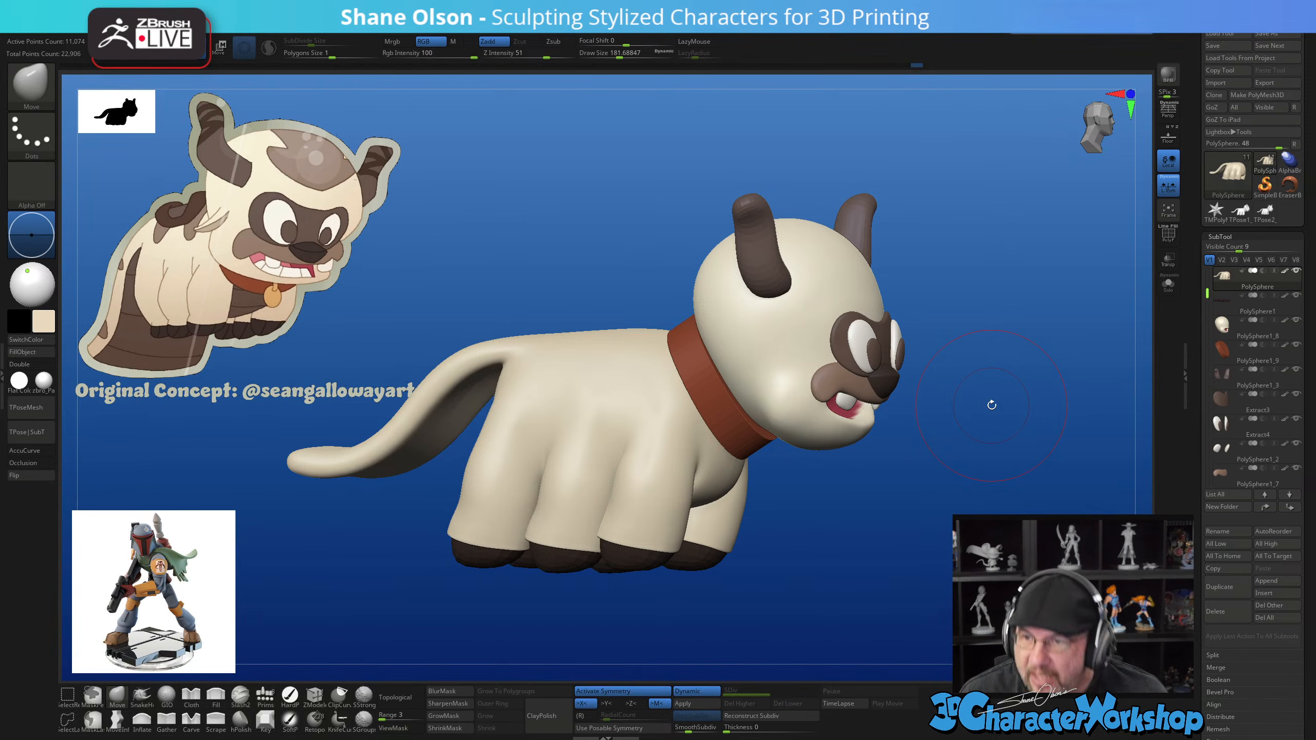
left_click_drag(956, 542, 930, 548)
mouse_move(955, 545)
left_mouse_down()
mouse_move(942, 534)
mouse_move(960, 503)
mouse_move(933, 501)
left_mouse_up()
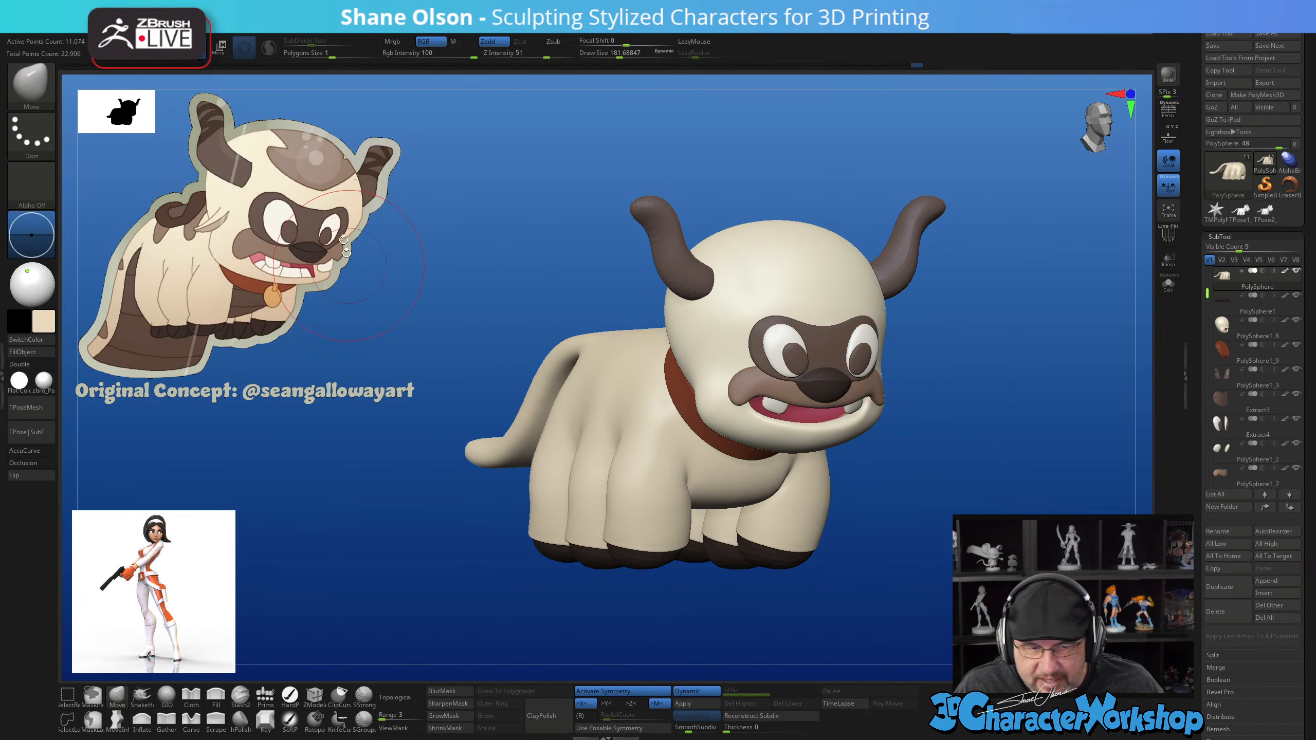
left_click_drag(964, 477, 971, 500)
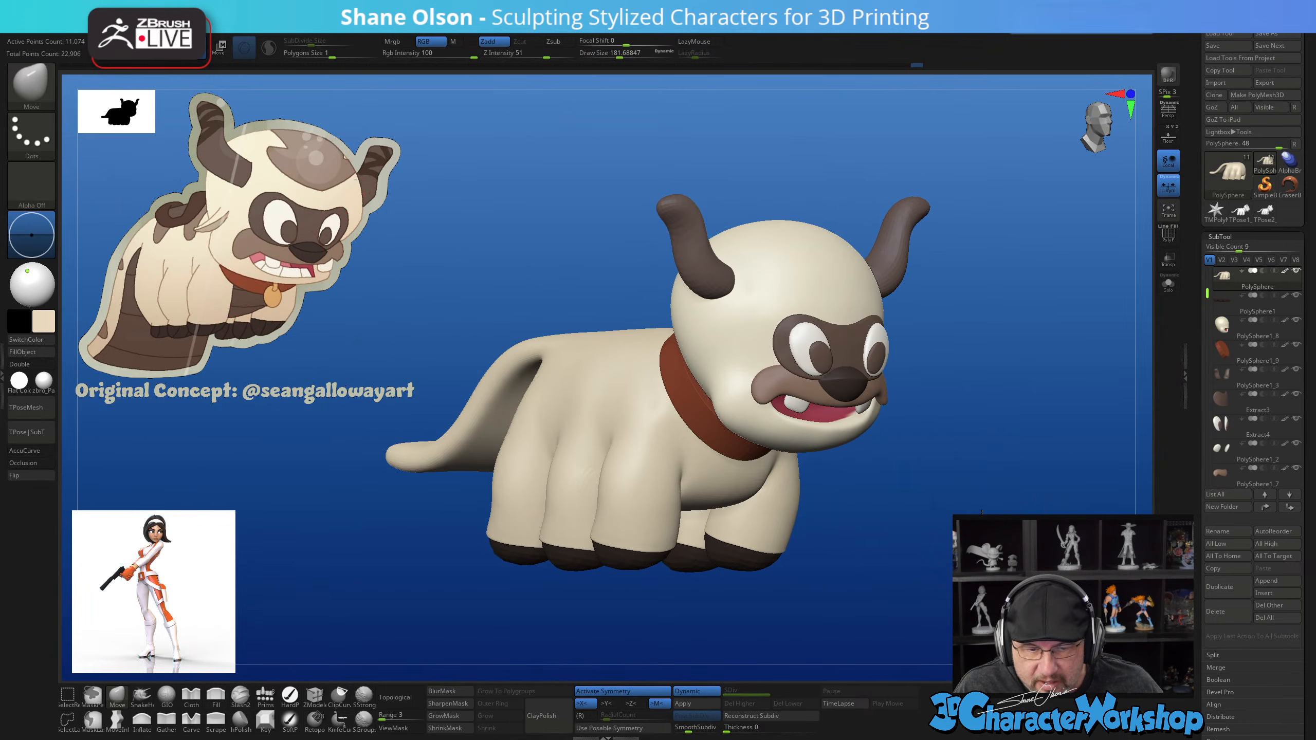